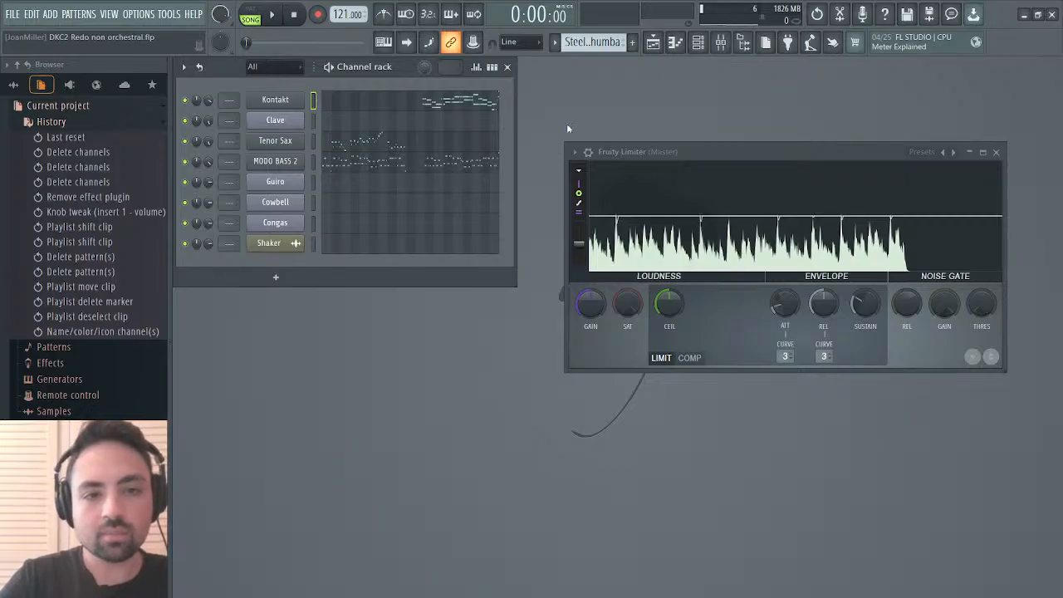
Show the full folder list in the browser with DKC Restorations collapsed, and switch to the empty Pattern 3.
{"action": "left_click_drag", "start_coordinate": [636, 153], "coordinate": [630, 87]}
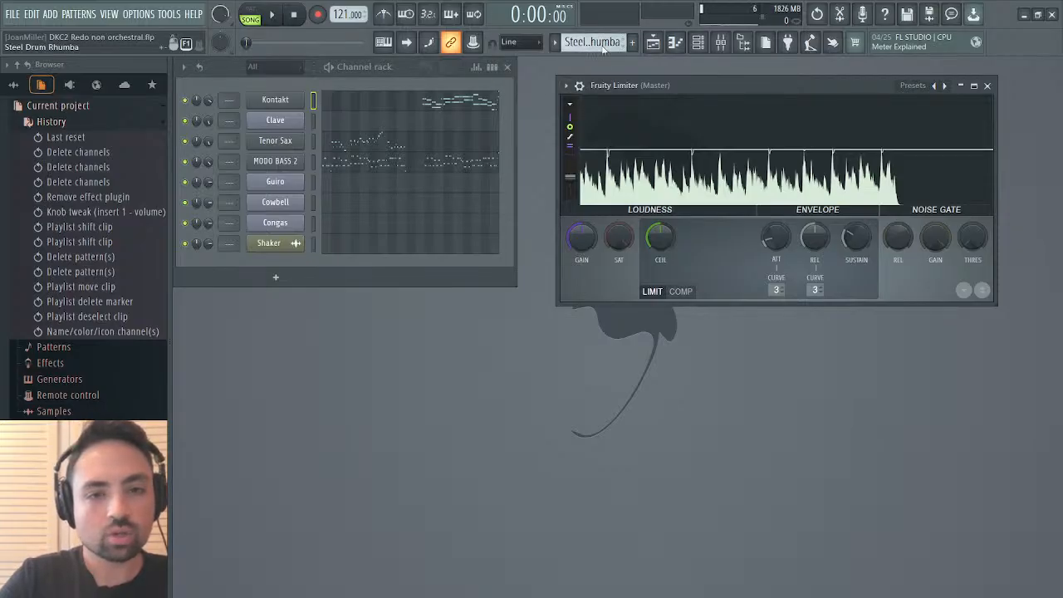
{"action": "left_click_drag", "start_coordinate": [604, 46], "coordinate": [629, 84]}
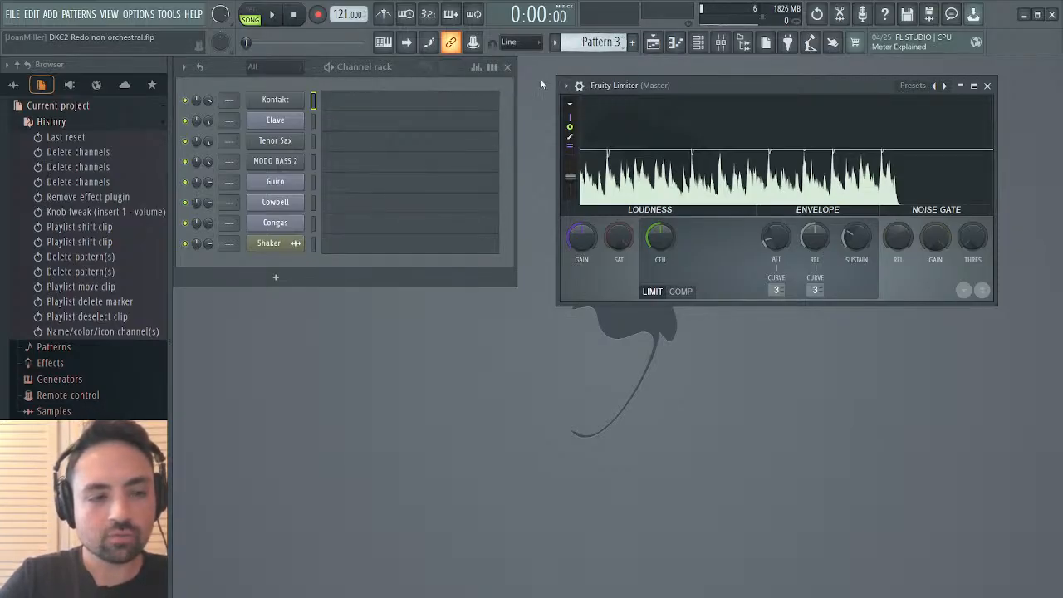
{"action": "left_click", "coordinate": [14, 85]}
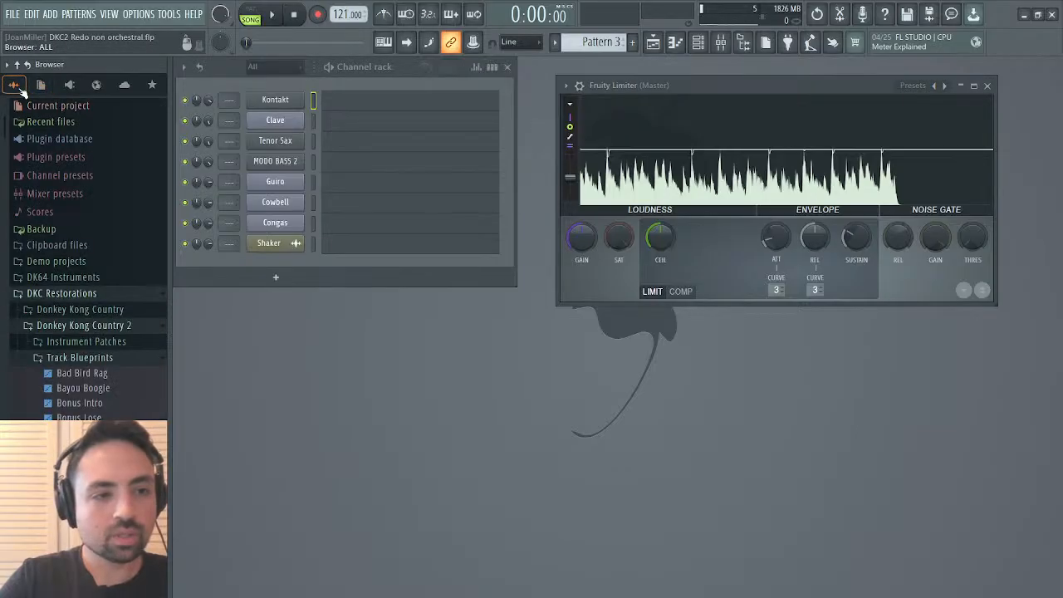
{"action": "left_click", "coordinate": [100, 326]}
{"action": "left_click", "coordinate": [91, 293]}
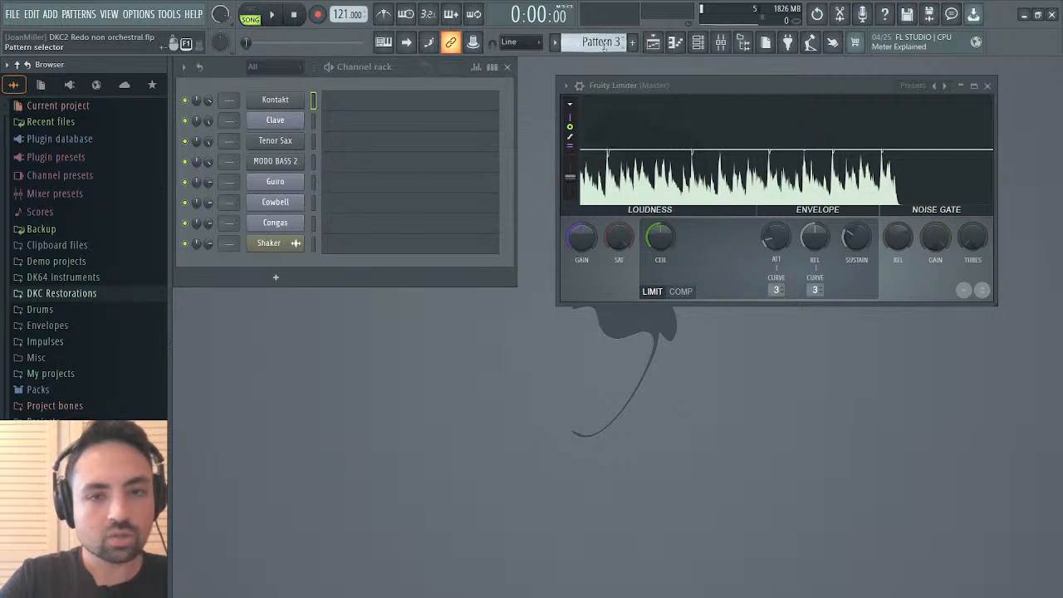
{"action": "left_click", "coordinate": [642, 66]}
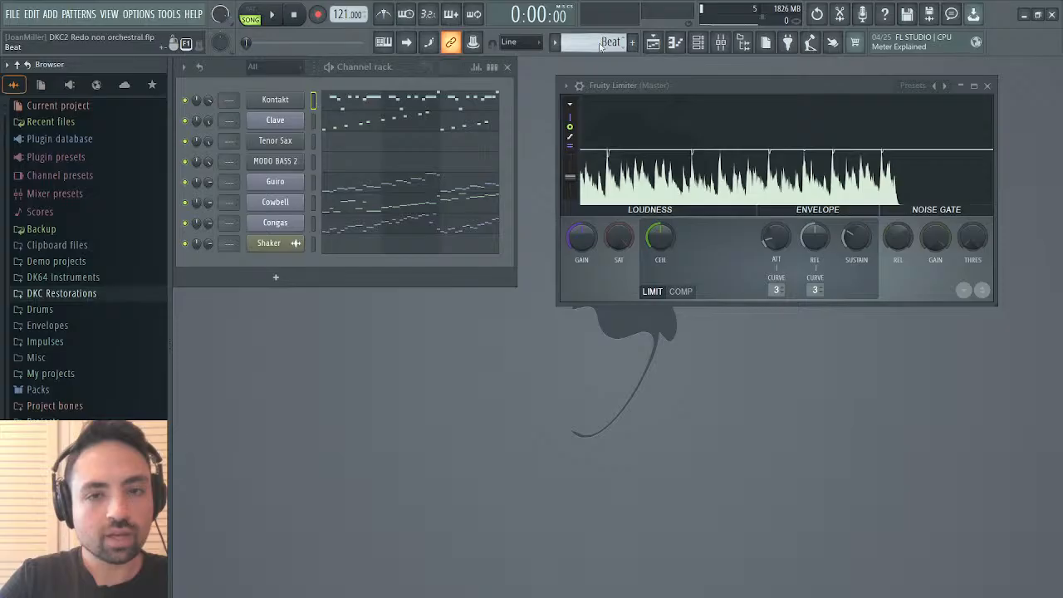
{"action": "key", "text": "KP_Add"}
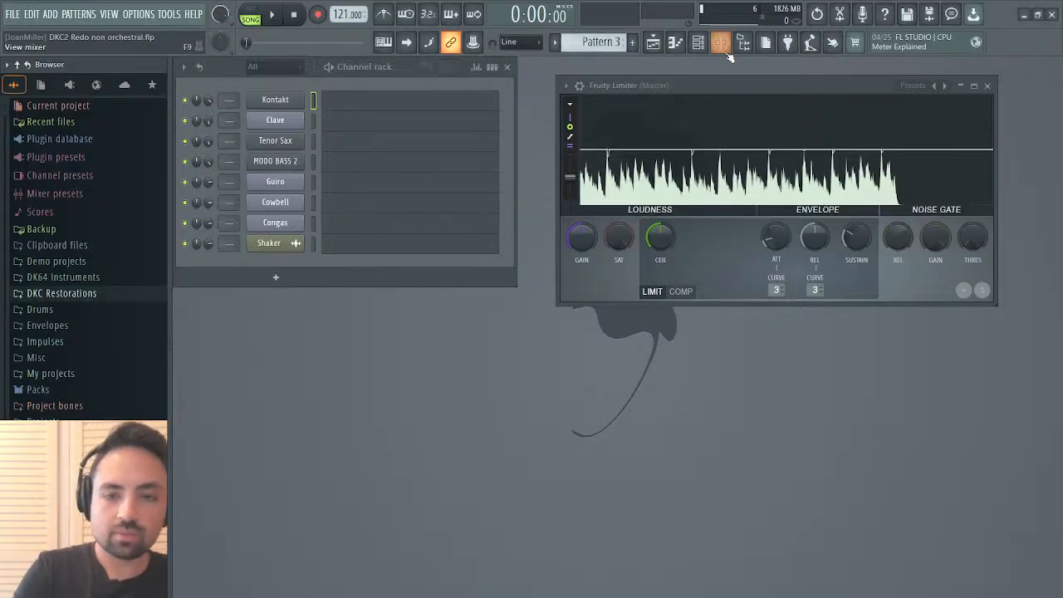
Import the Klomp's Romp MIDI file from the Donkey Kong Country 2 Track Blueprints folder into Pattern 3.
{"action": "left_click", "coordinate": [87, 295]}
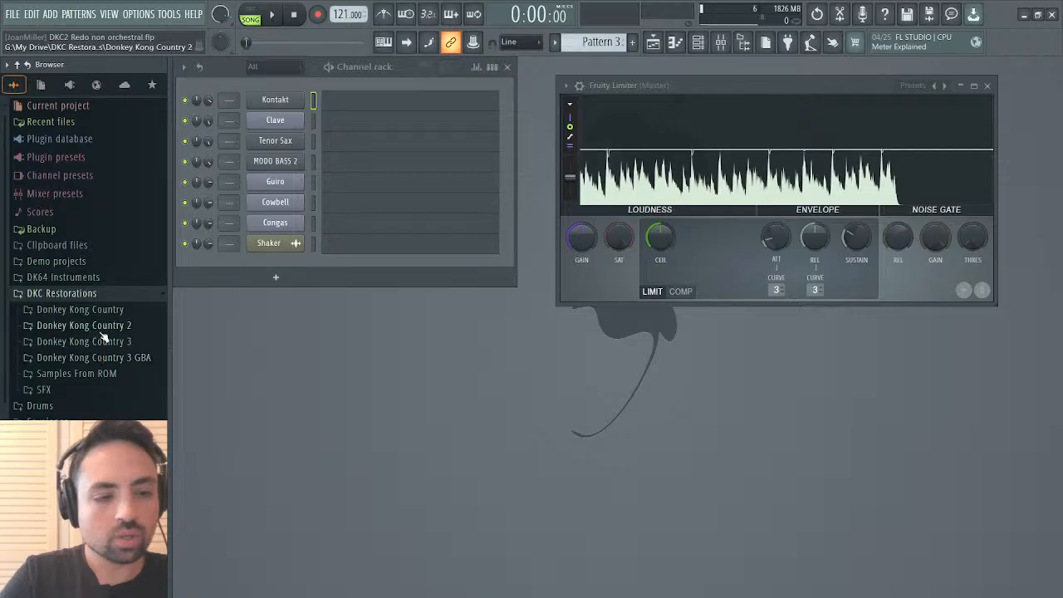
{"action": "left_click", "coordinate": [100, 329]}
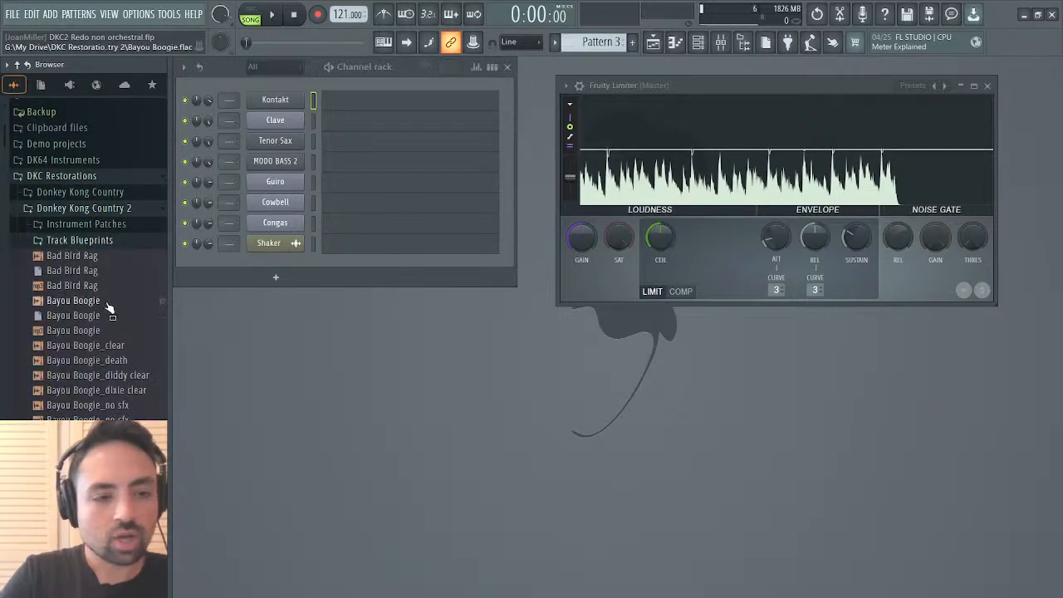
{"action": "scroll", "coordinate": [107, 324], "scroll_direction": "down", "scroll_amount": 15}
{"action": "scroll", "coordinate": [104, 329], "scroll_direction": "up", "scroll_amount": 15}
{"action": "left_click", "coordinate": [102, 332]}
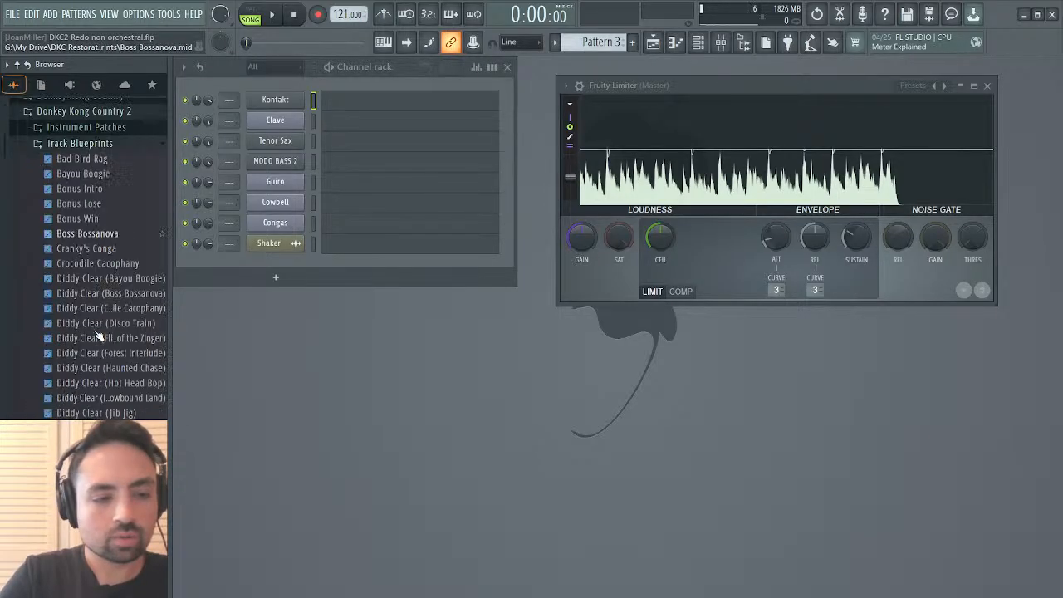
{"action": "scroll", "coordinate": [98, 335], "scroll_direction": "down", "scroll_amount": 9}
{"action": "scroll", "coordinate": [97, 335], "scroll_direction": "down", "scroll_amount": 5}
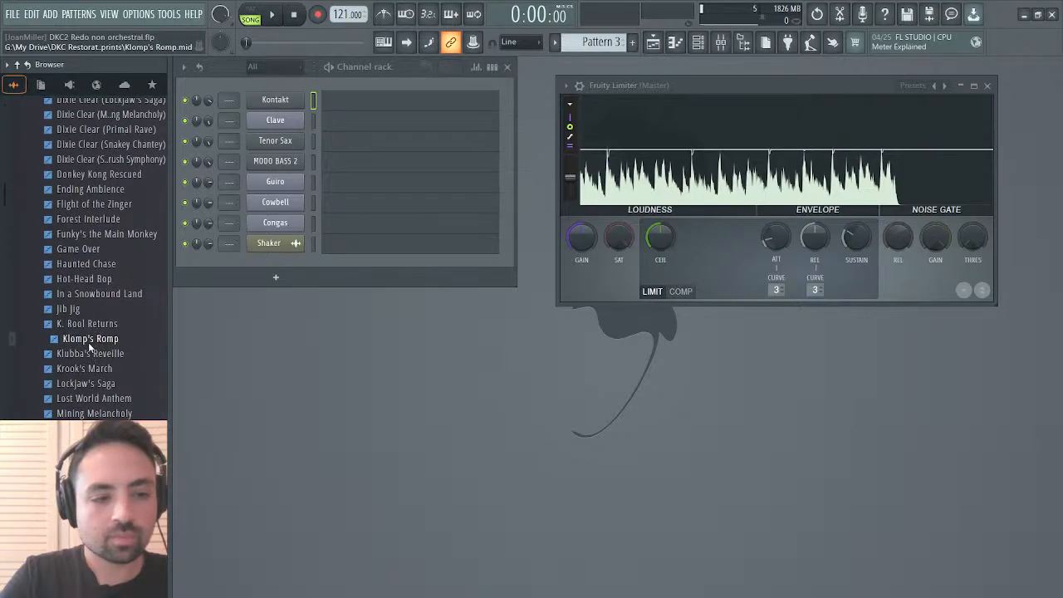
{"action": "left_click_drag", "start_coordinate": [87, 338], "coordinate": [313, 343]}
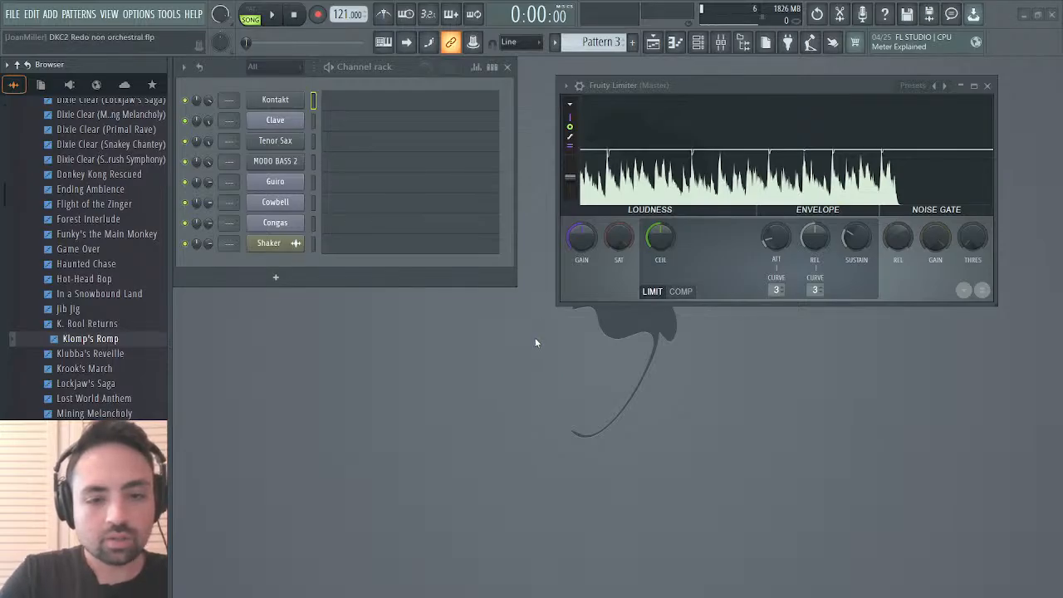
{"action": "left_click", "coordinate": [642, 403]}
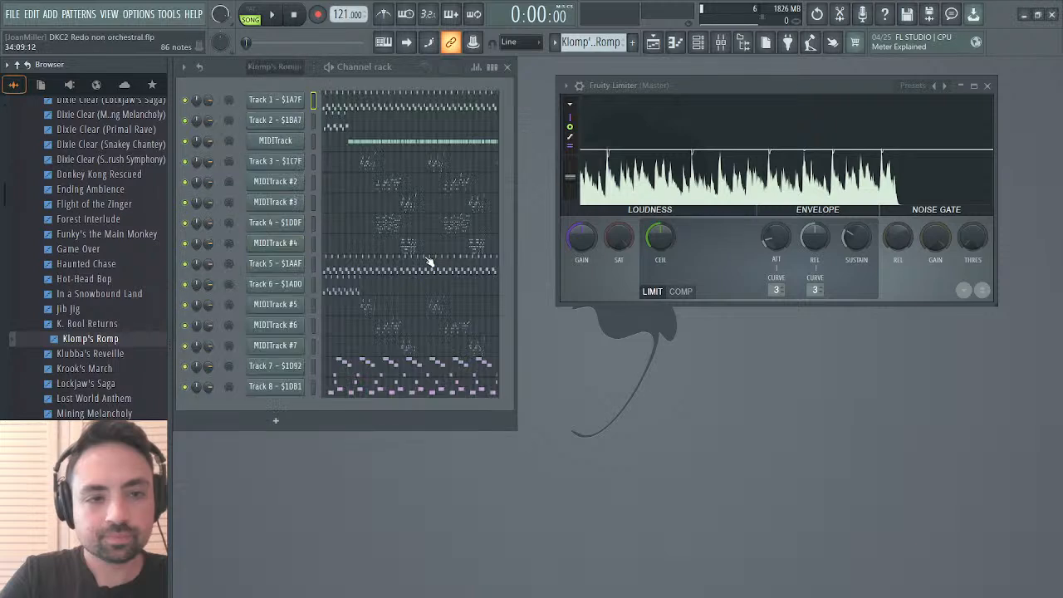
Select the imported Track 1 and Track 2 channels in the channel rack and delete them.
{"action": "left_click", "coordinate": [312, 124]}
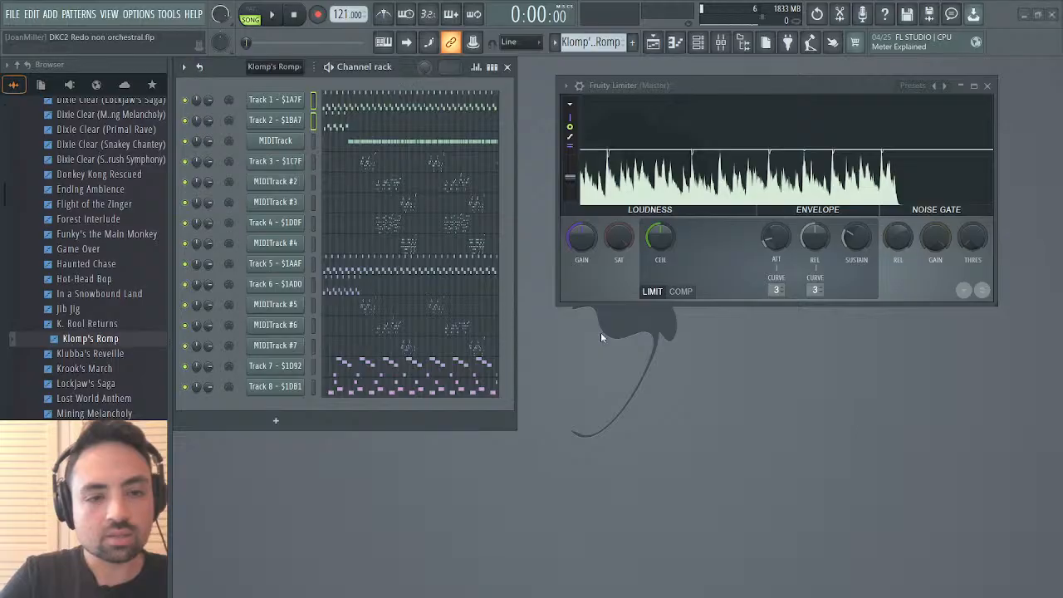
{"action": "key", "text": "alt+Delete"}
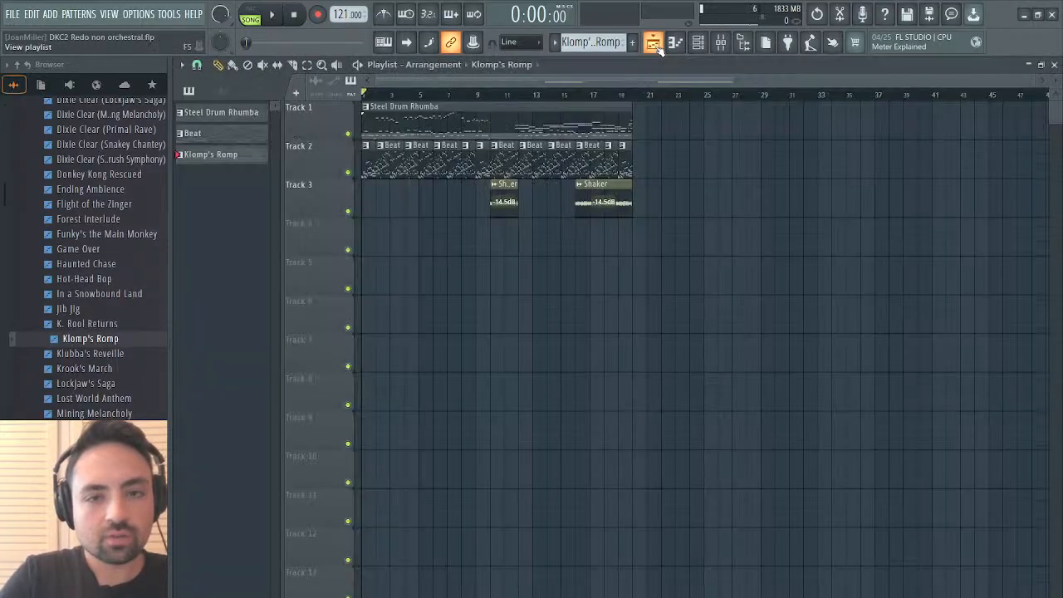
Open the playlist and place the five ambience samples at bar 25, one each on Tracks 1 to 5.
{"action": "left_click", "coordinate": [652, 56]}
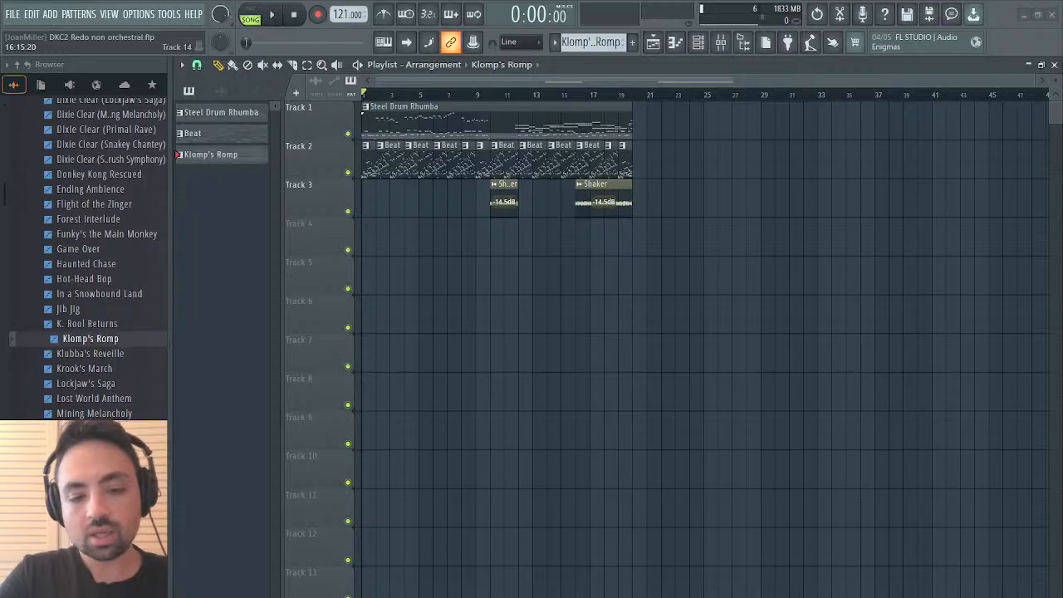
{"action": "left_click_drag", "start_coordinate": [774, 224], "coordinate": [712, 140]}
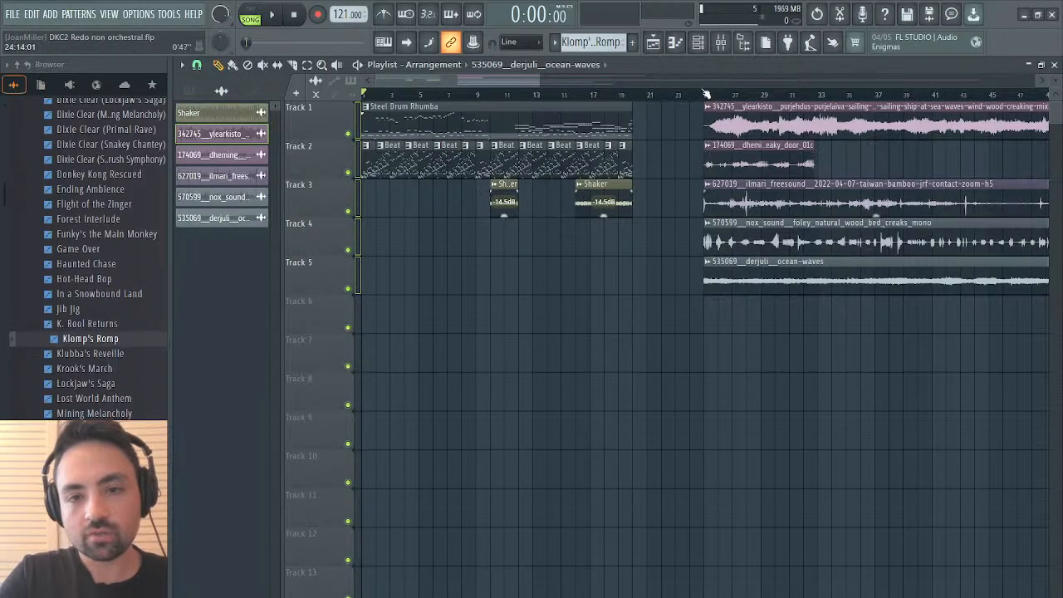
Solo Tracks 1 to 5 and play the ambience clips from bar 25.
{"action": "right_click", "coordinate": [349, 135]}
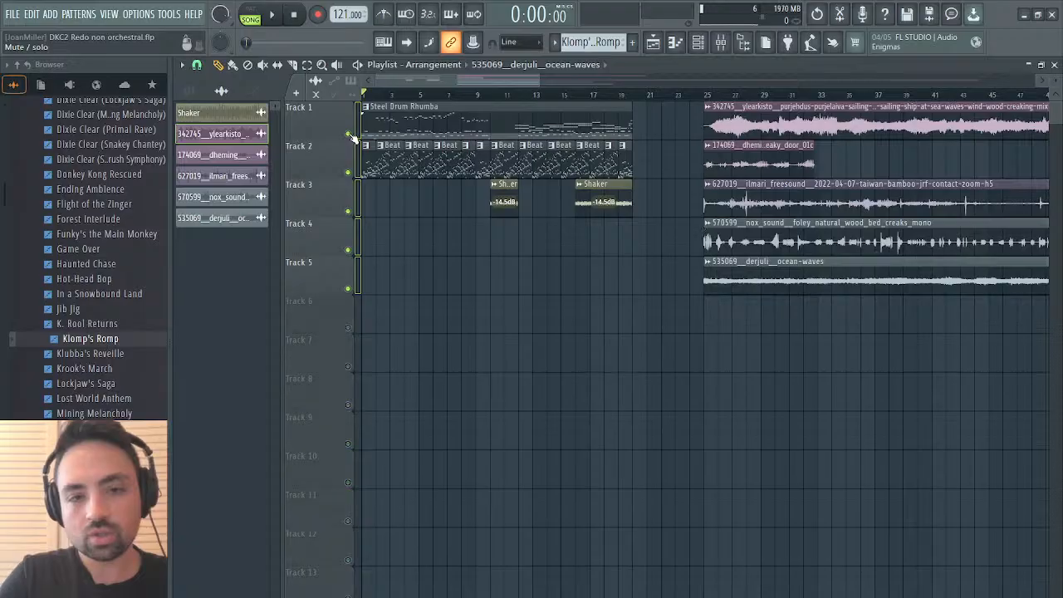
{"action": "left_click", "coordinate": [706, 94]}
{"action": "key", "text": "space"}
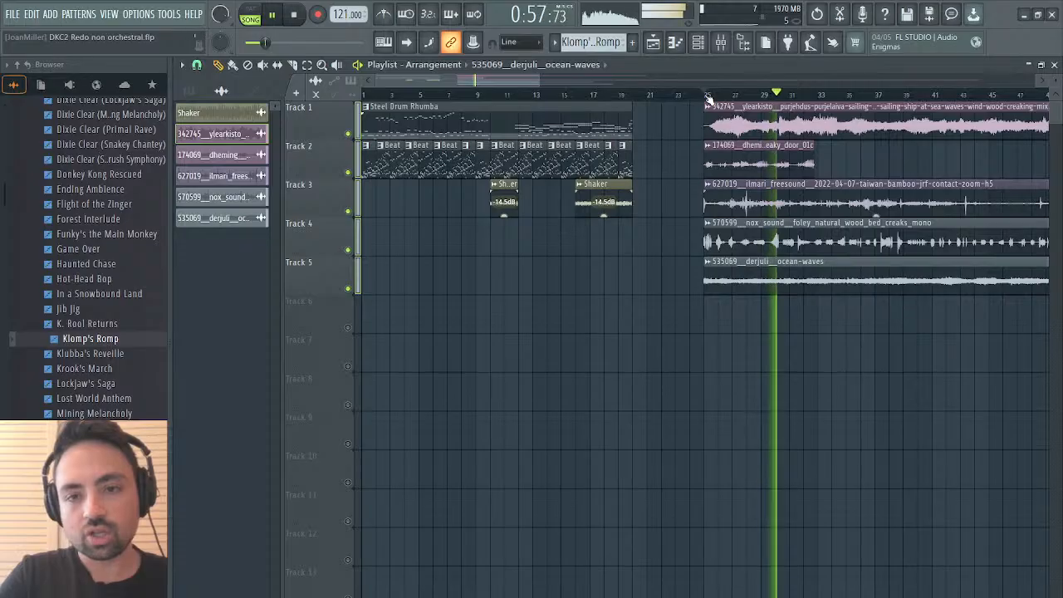
{"action": "left_click", "coordinate": [725, 48]}
{"action": "left_click", "coordinate": [725, 48]}
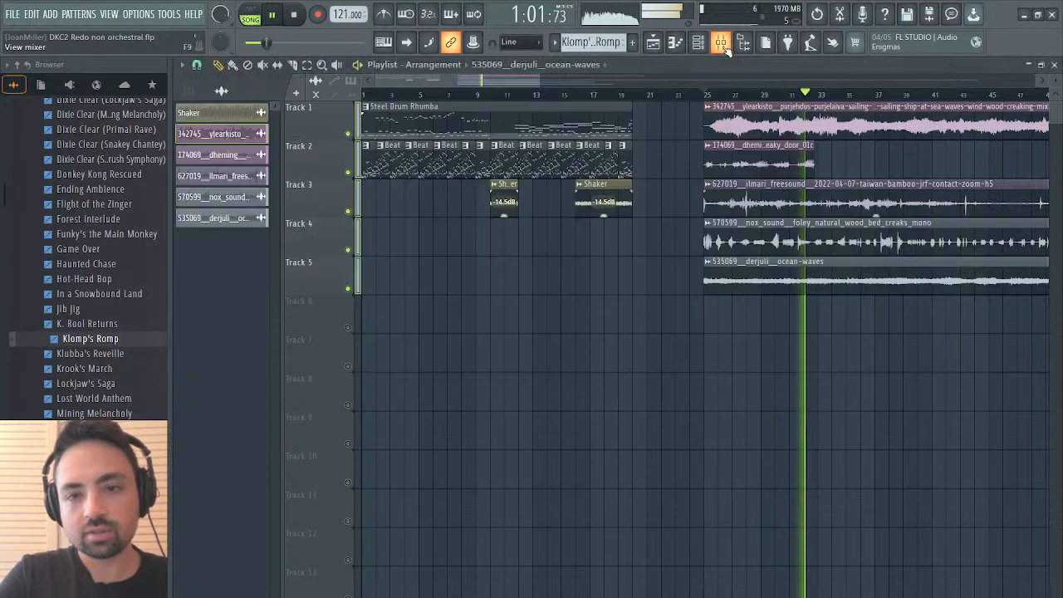
Review the sample and miscellaneous settings of the sailing-ship clip on Track 1, then close them and stop playback.
{"action": "double_click", "coordinate": [763, 123]}
{"action": "left_click", "coordinate": [349, 264]}
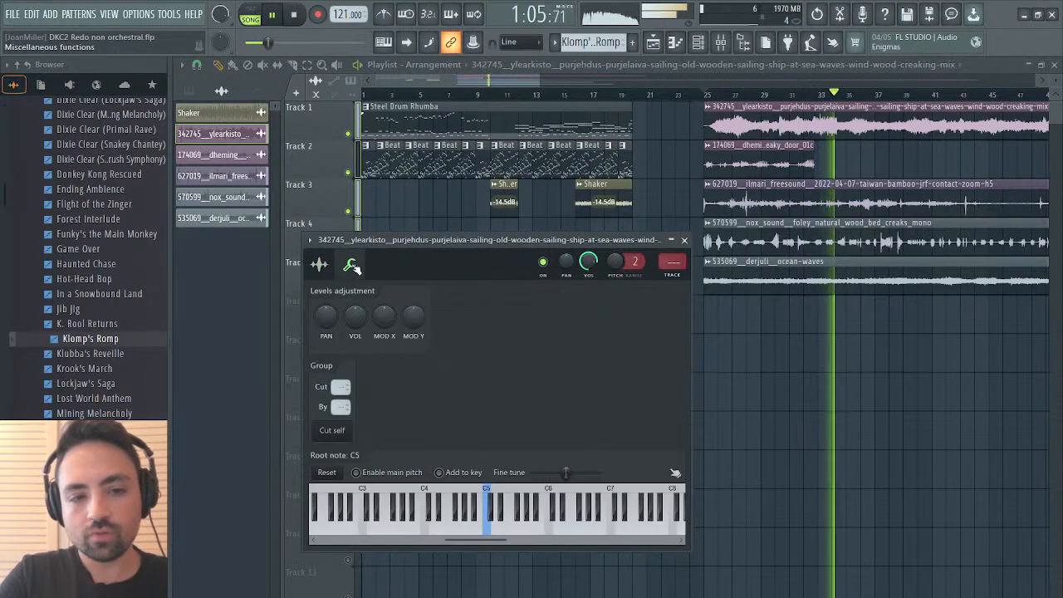
{"action": "left_click", "coordinate": [319, 264]}
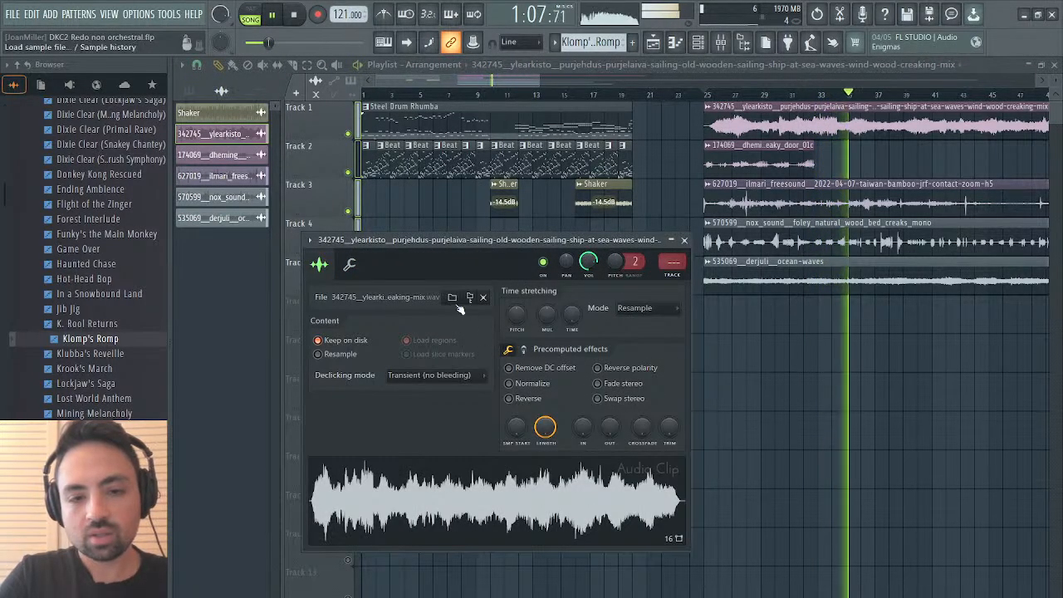
{"action": "left_click", "coordinate": [349, 264]}
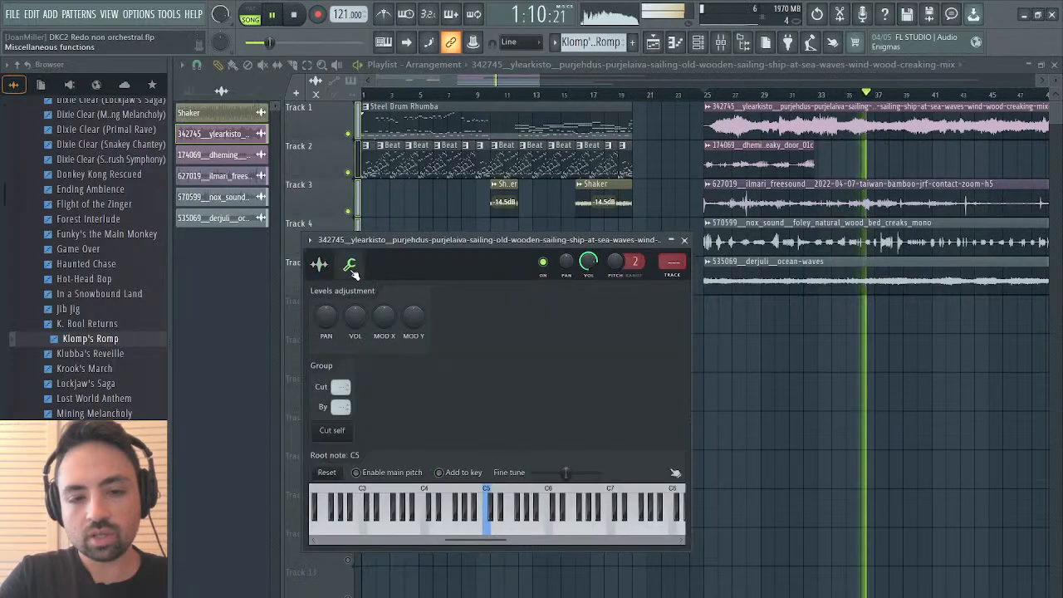
{"action": "left_click", "coordinate": [684, 240]}
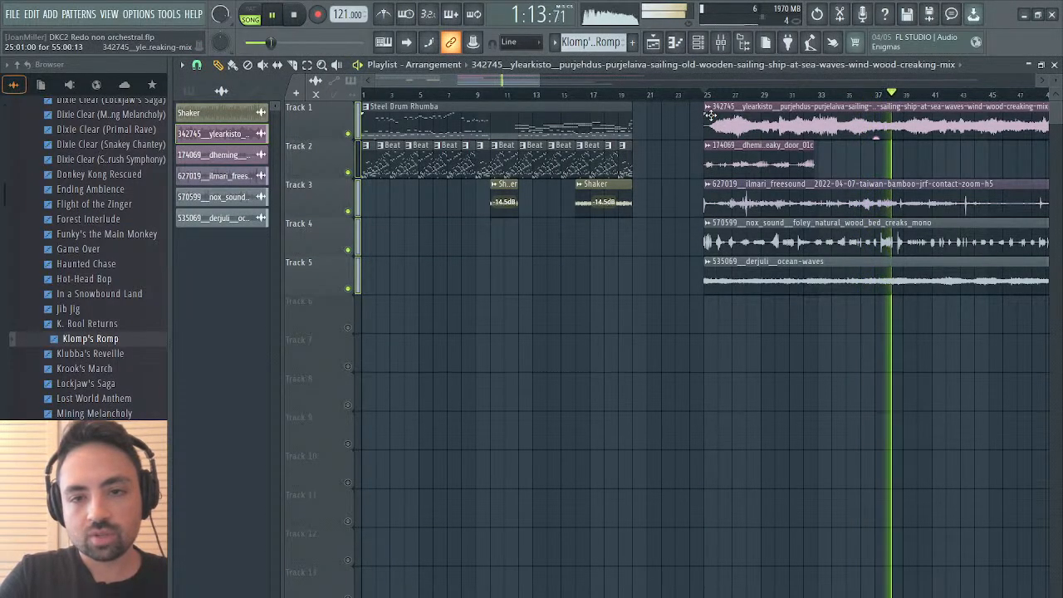
{"action": "key", "text": "space"}
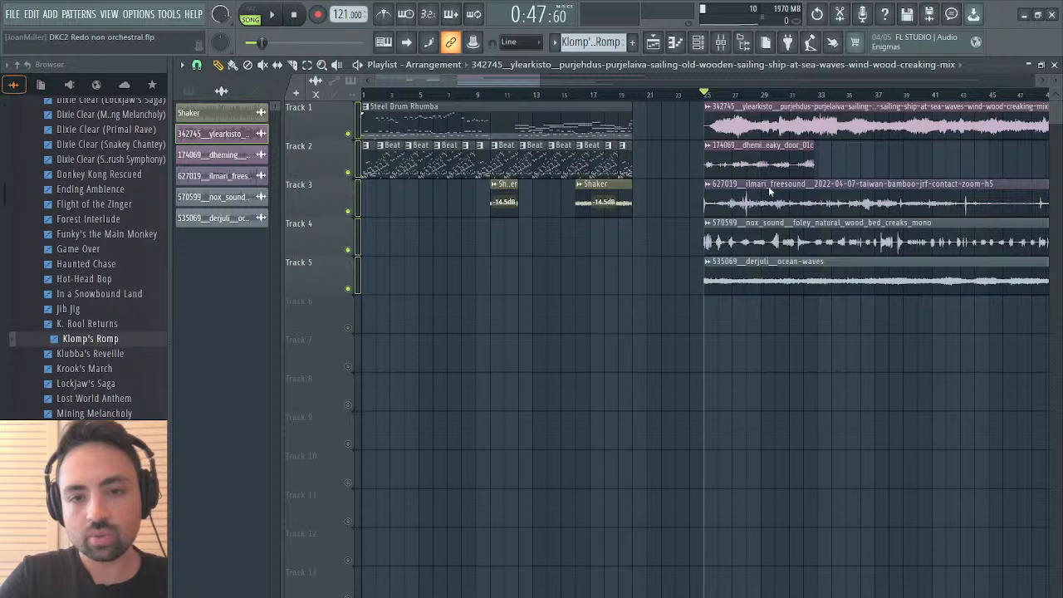
Rename the sailing-ship clip on Track 1 to Ocean & Ship and route it to mixer track 1.
{"action": "double_click", "coordinate": [748, 107]}
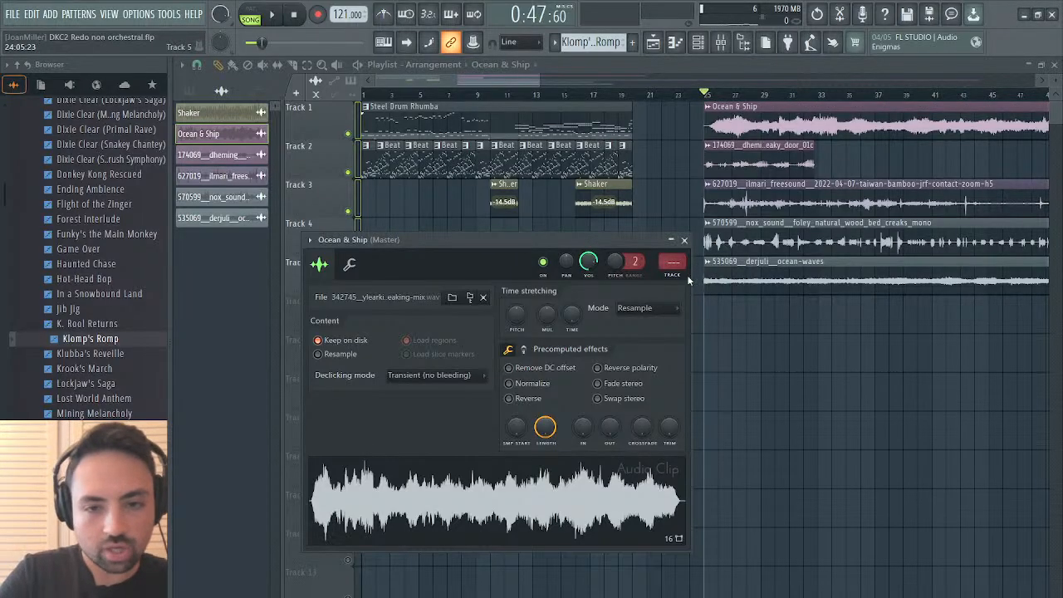
{"action": "key", "text": "ctrl+l"}
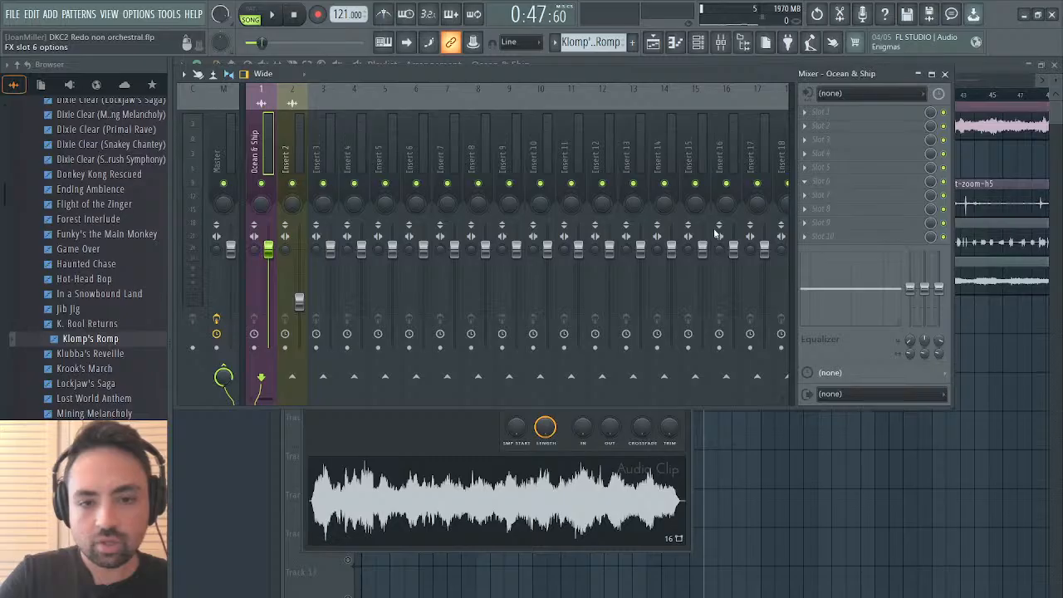
Add Fruity Parametric EQ 2 in slot 6 of the Ocean & Ship mixer track and cut the low frequencies with band 1.
{"action": "key", "text": "ctrl+s"}
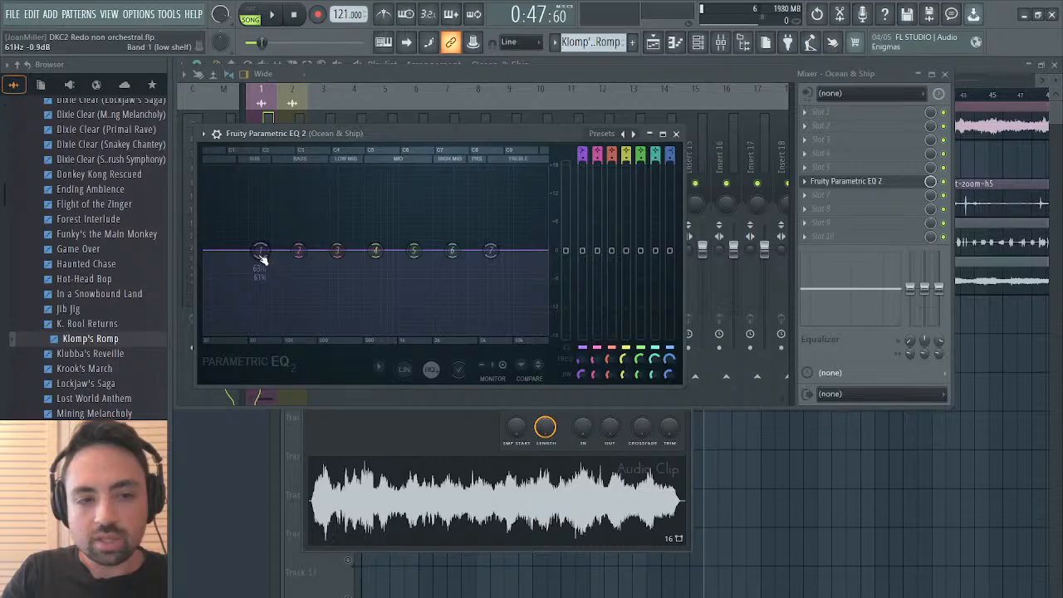
{"action": "left_click", "coordinate": [331, 319]}
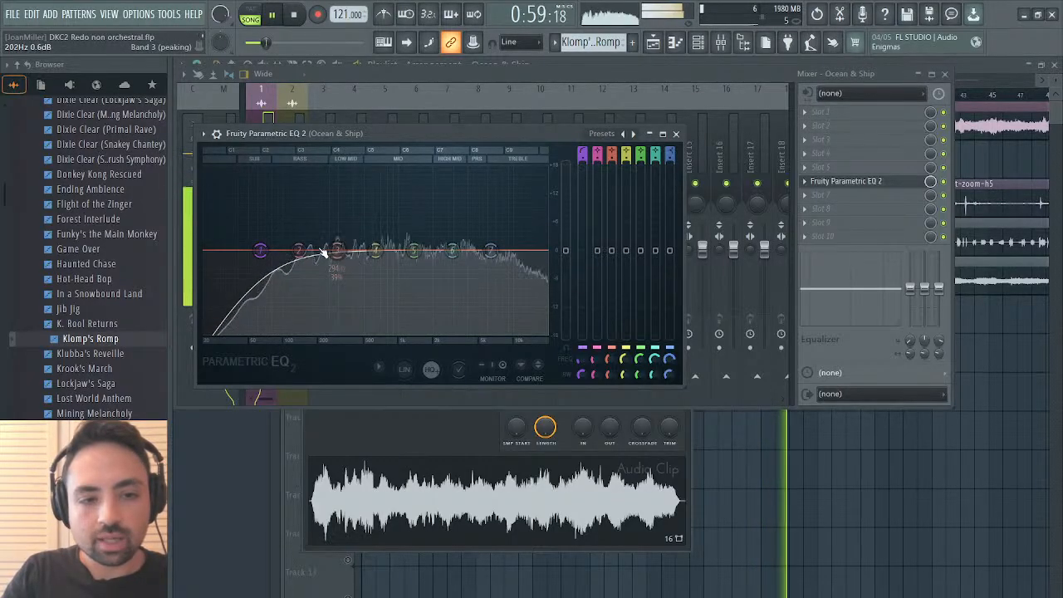
Lower the Ocean & Ship fader to 74% (-6.1 dB) and raise the Insert 2 fader level with the other inserts.
{"action": "left_click", "coordinate": [677, 135]}
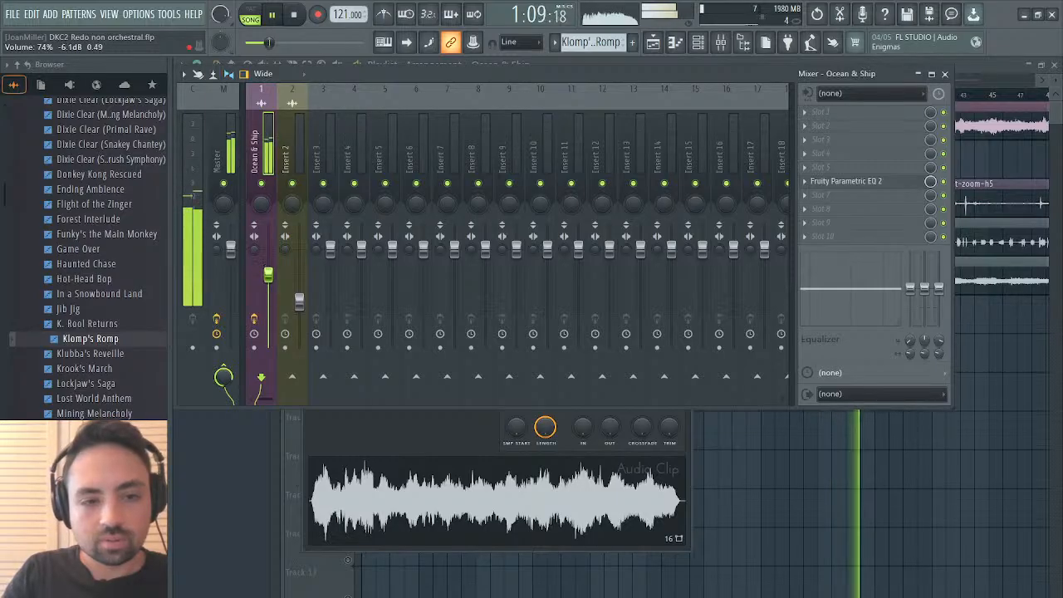
{"action": "left_click_drag", "start_coordinate": [299, 300], "coordinate": [299, 262]}
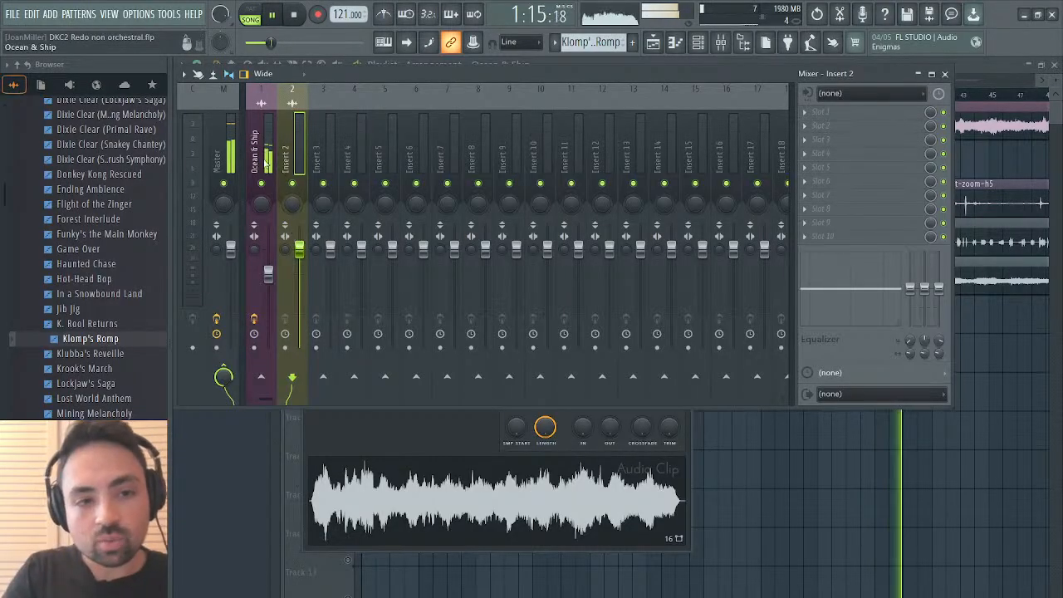
{"action": "left_click", "coordinate": [266, 161]}
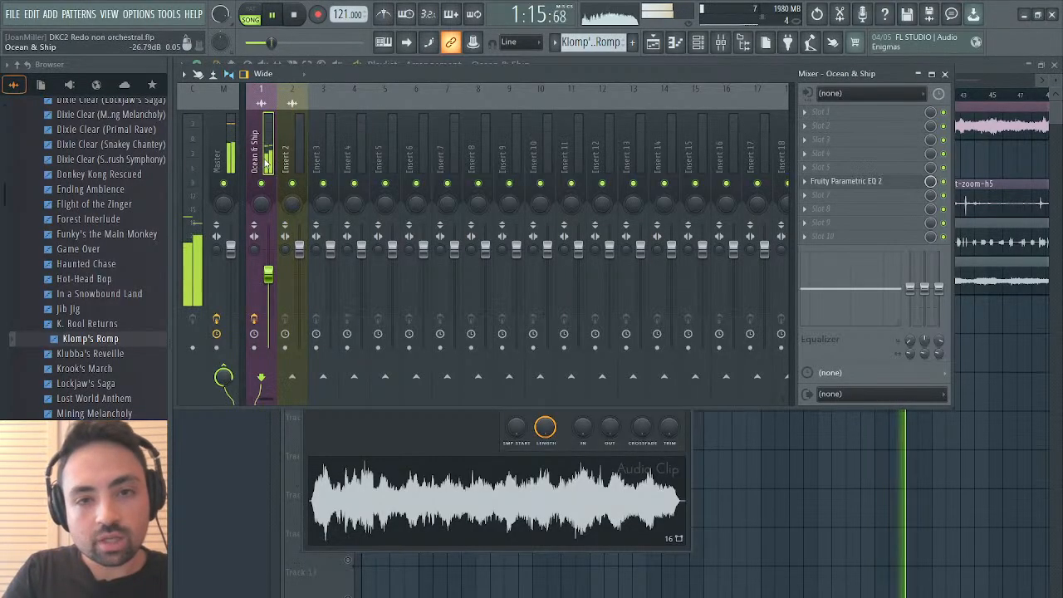
{"action": "left_click", "coordinate": [944, 76]}
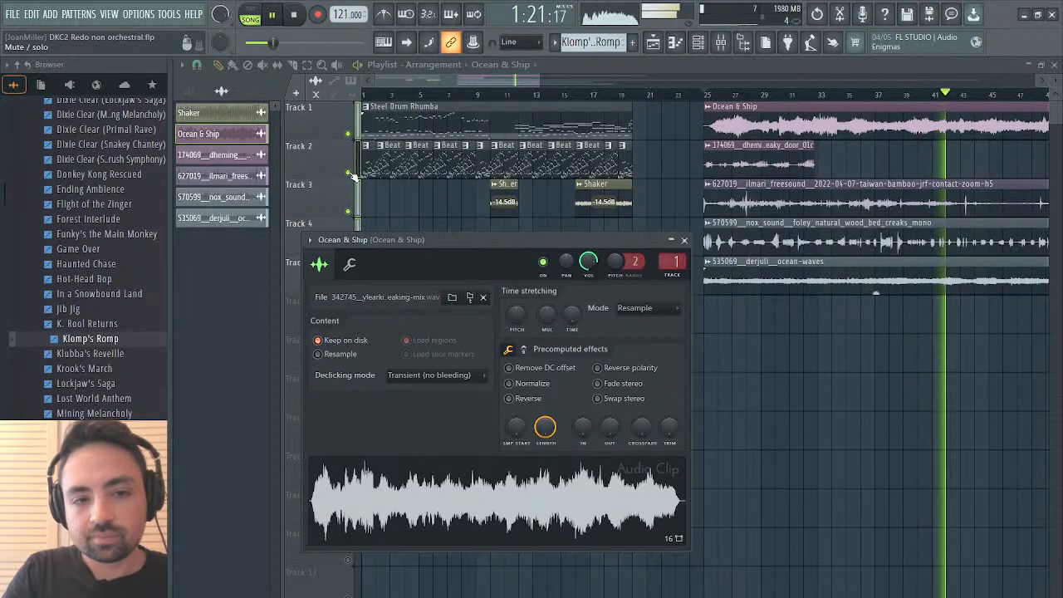
Close the Ocean & Ship clip settings and replay the ambience from bar 25 with Tracks 1 to 5 soloed.
{"action": "key", "text": "space"}
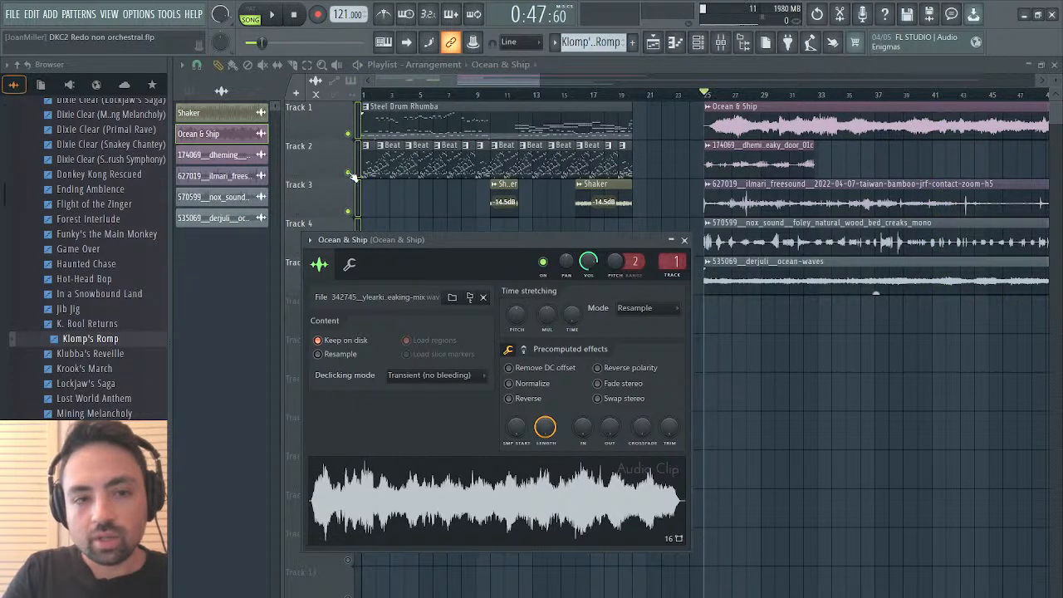
{"action": "key", "text": "space"}
{"action": "key", "text": "Escape"}
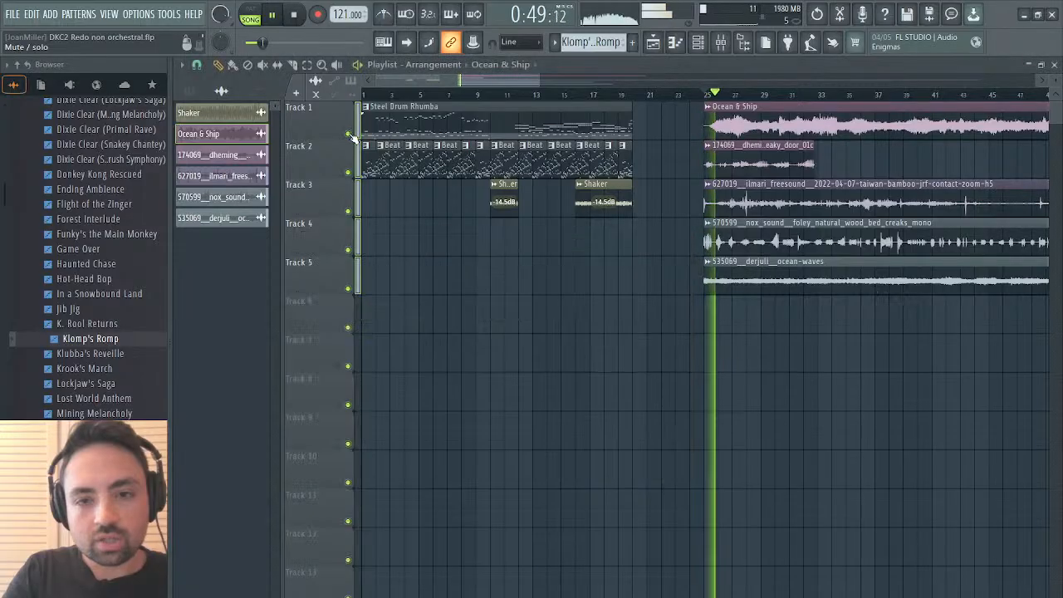
{"action": "right_click", "coordinate": [350, 134]}
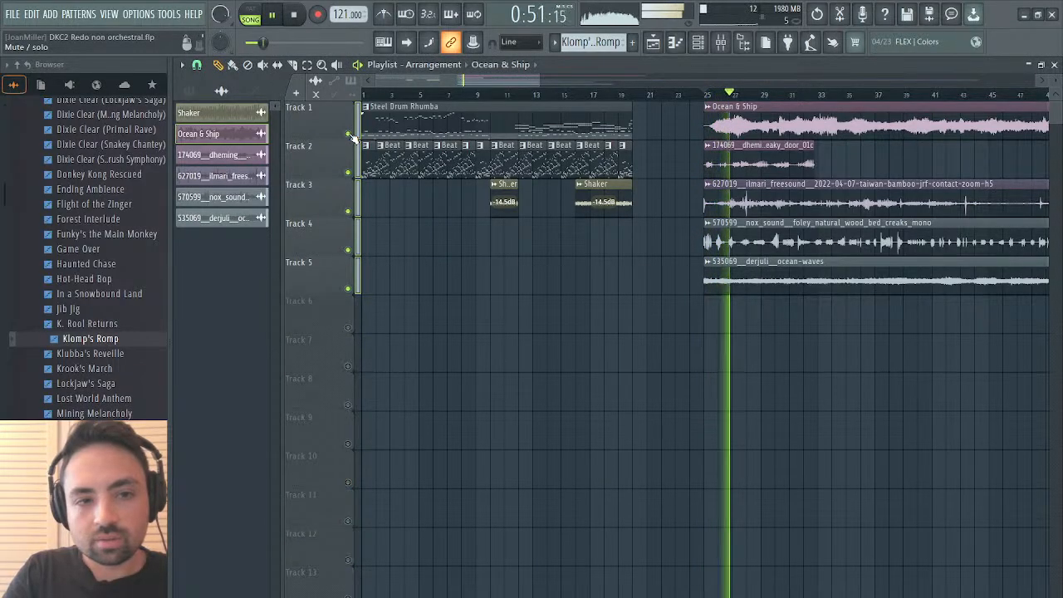
Solo Track 1 and replay the Ocean & Ship clip by itself from bar 25.
{"action": "left_click", "coordinate": [364, 119]}
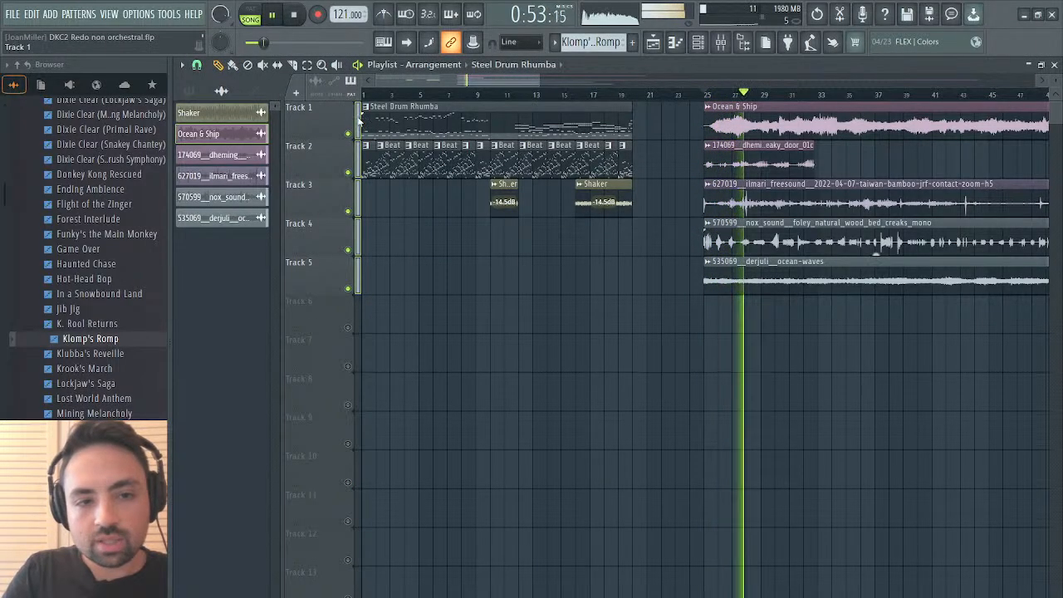
{"action": "left_click", "coordinate": [358, 121]}
{"action": "right_click", "coordinate": [349, 134]}
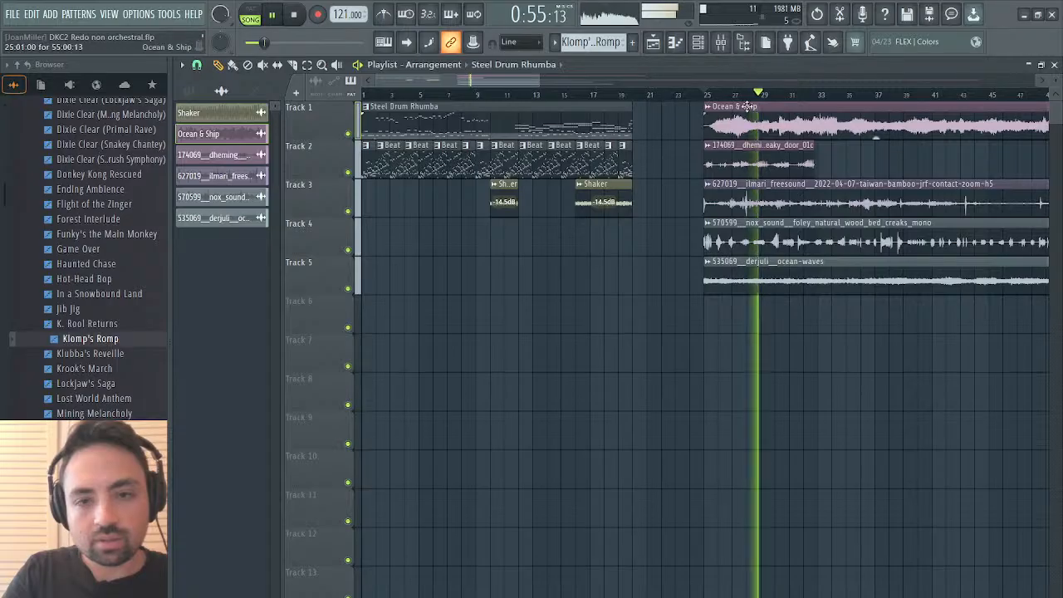
{"action": "right_click", "coordinate": [349, 134]}
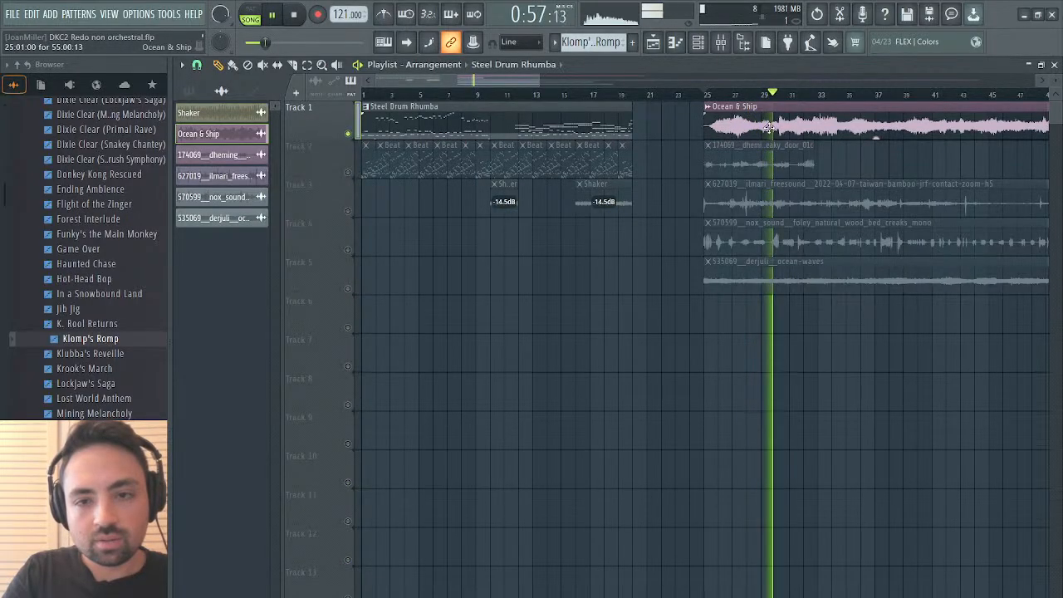
{"action": "left_click", "coordinate": [708, 93]}
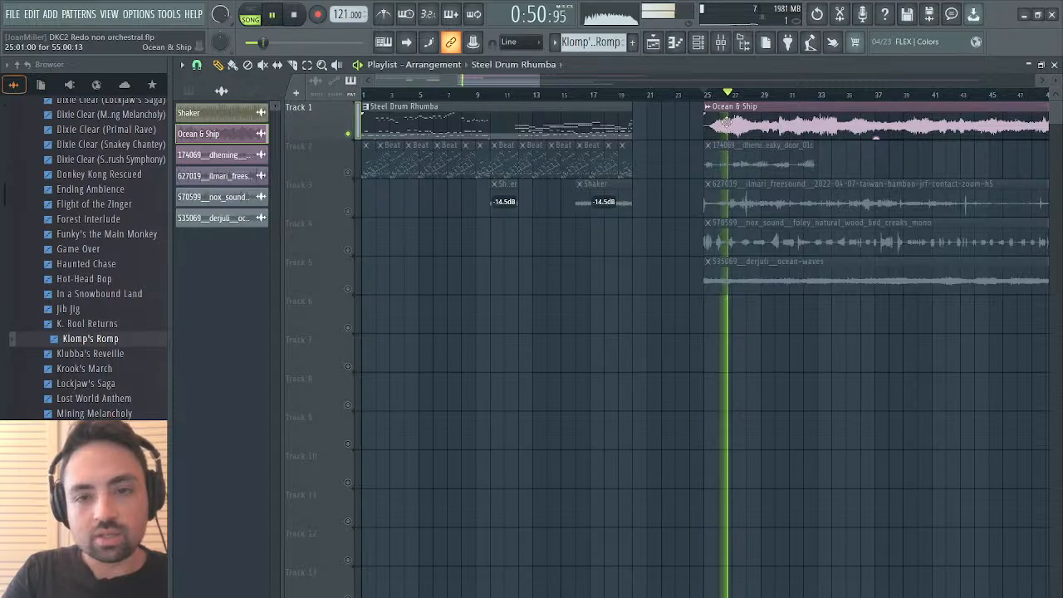
Set the silence trimming threshold of the Ocean & Ship clip to 100% and close its settings.
{"action": "double_click", "coordinate": [727, 123]}
{"action": "left_click_drag", "start_coordinate": [670, 436], "coordinate": [670, 382]}
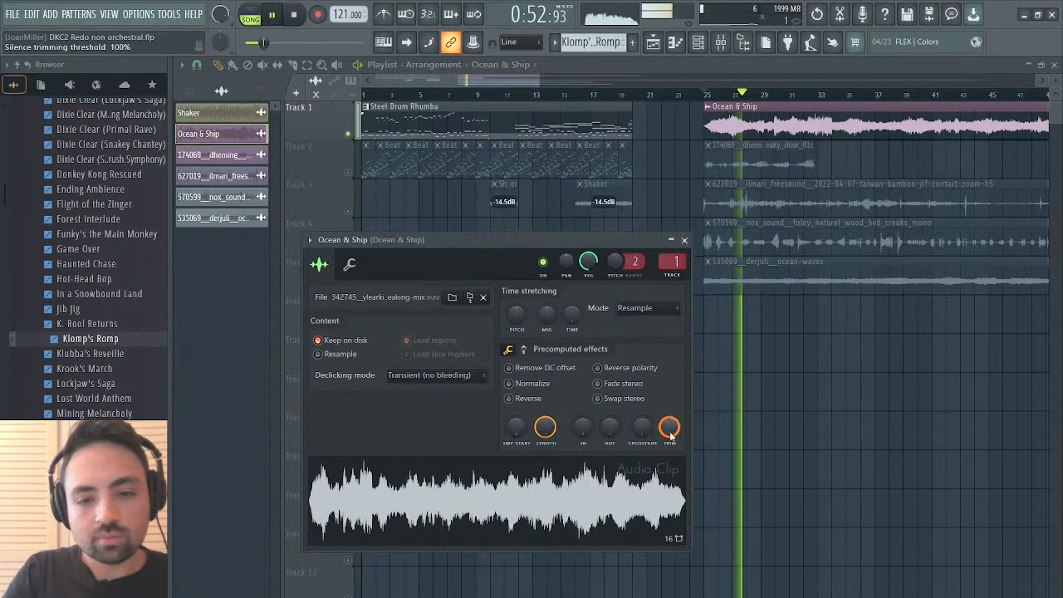
{"action": "left_click", "coordinate": [685, 240]}
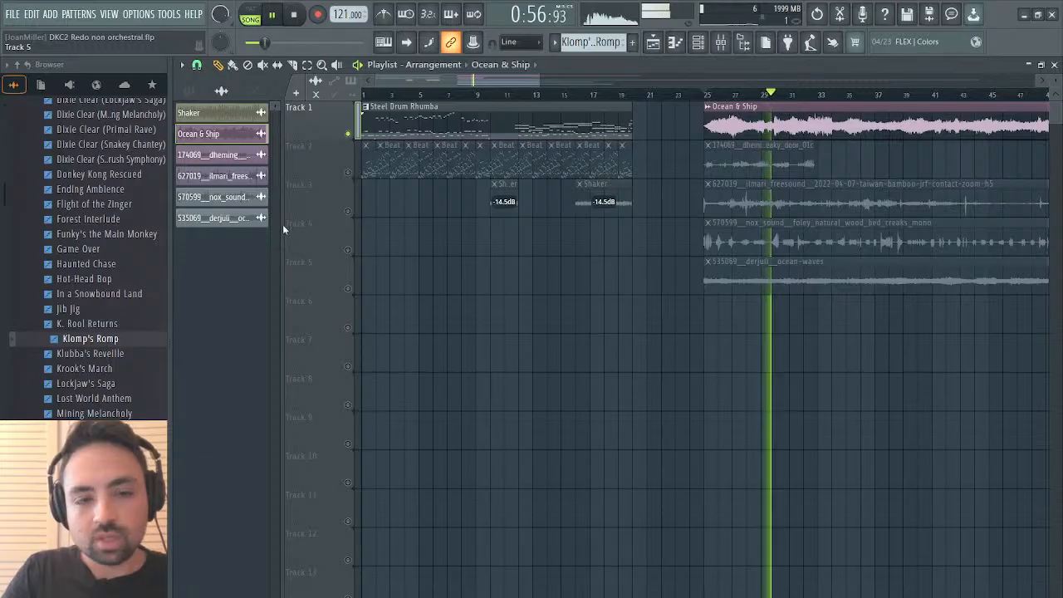
Audition the squeaky door on Track 2 and the Taiwan bamboo recording on Track 3 solo, and delete the bamboo clip.
{"action": "right_click", "coordinate": [348, 172]}
{"action": "left_click", "coordinate": [719, 94]}
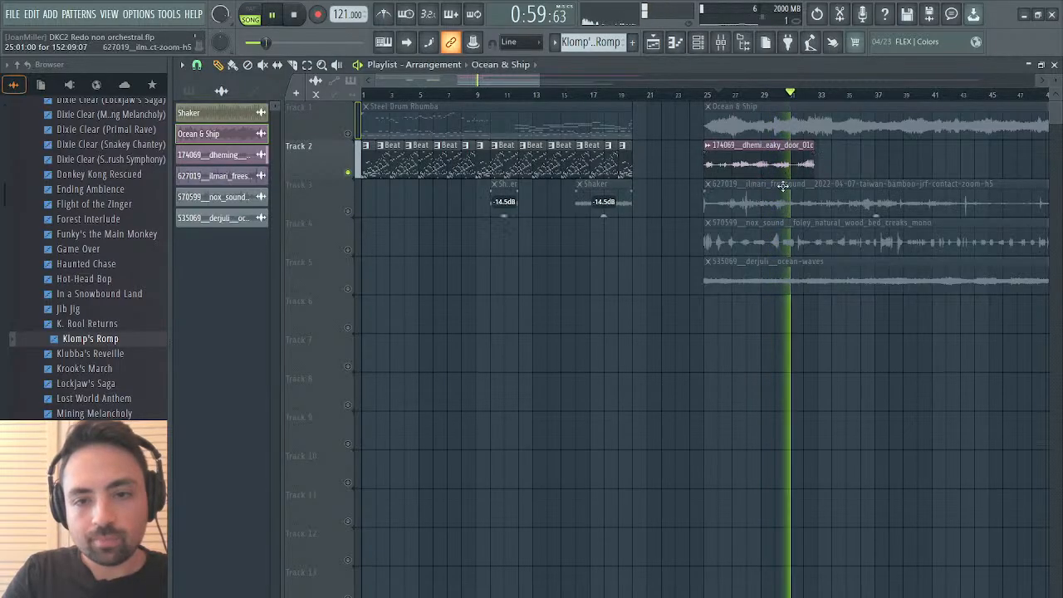
{"action": "right_click", "coordinate": [352, 211]}
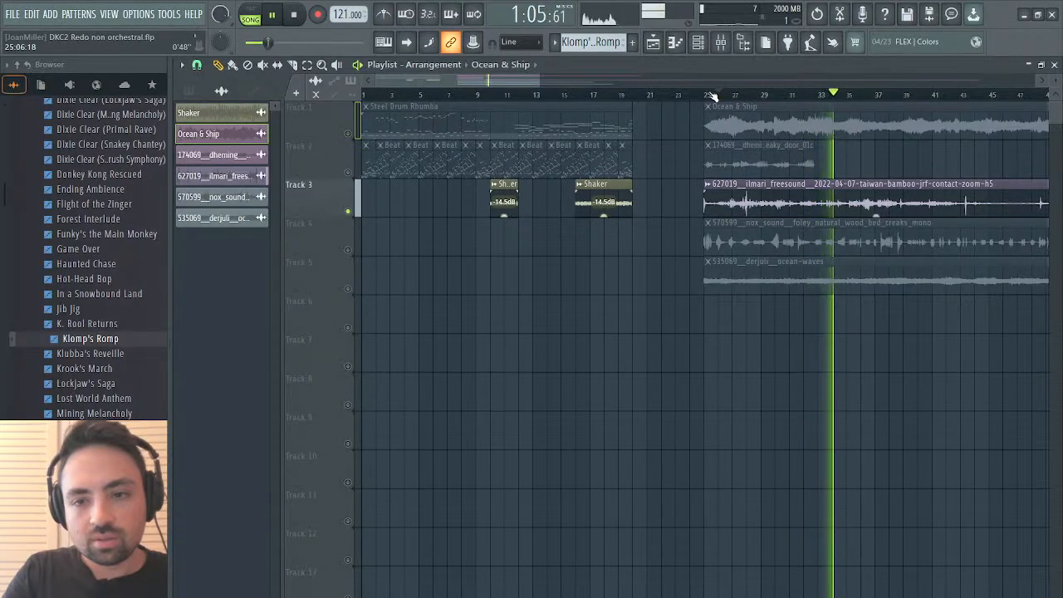
{"action": "right_click", "coordinate": [839, 185]}
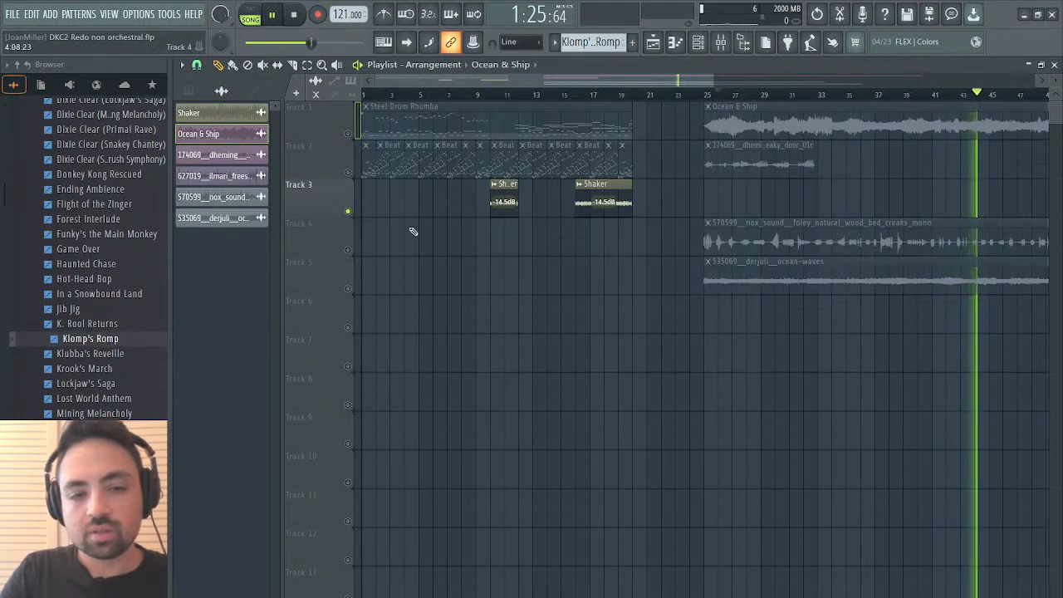
Audition the wood bed creaks on Track 4 and the ocean waves on Track 5 separately in solo.
{"action": "right_click", "coordinate": [348, 251]}
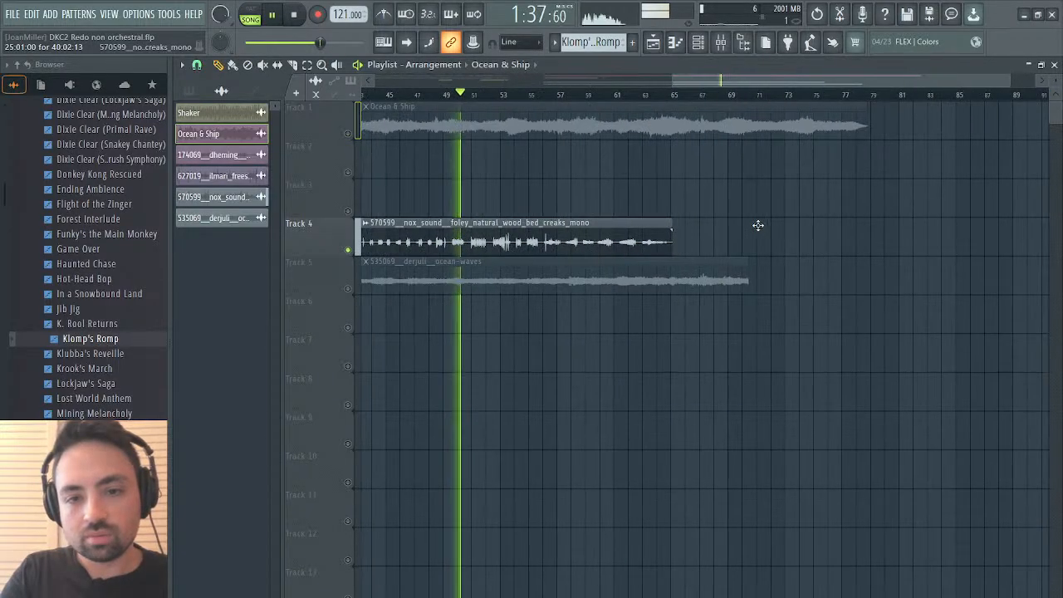
{"action": "scroll", "coordinate": [446, 254], "scroll_direction": "left", "scroll_amount": 4}
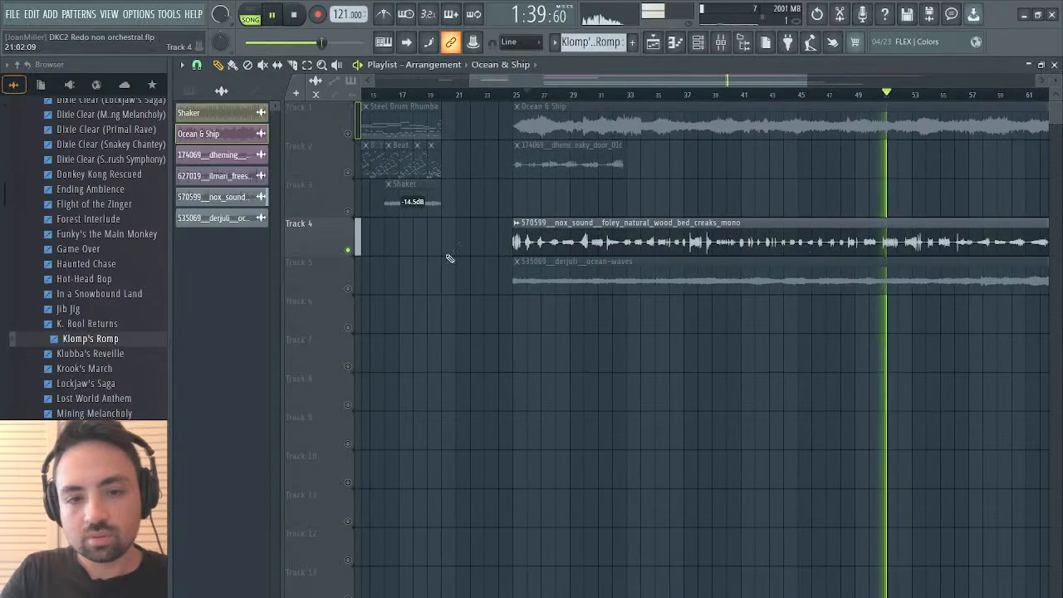
{"action": "right_click", "coordinate": [348, 290]}
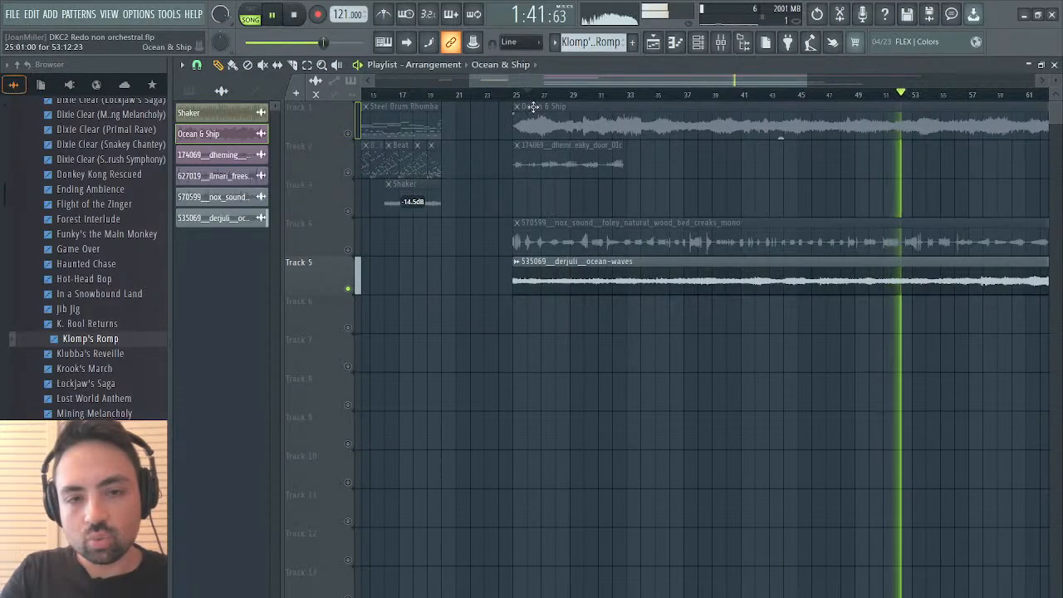
{"action": "left_click", "coordinate": [515, 95]}
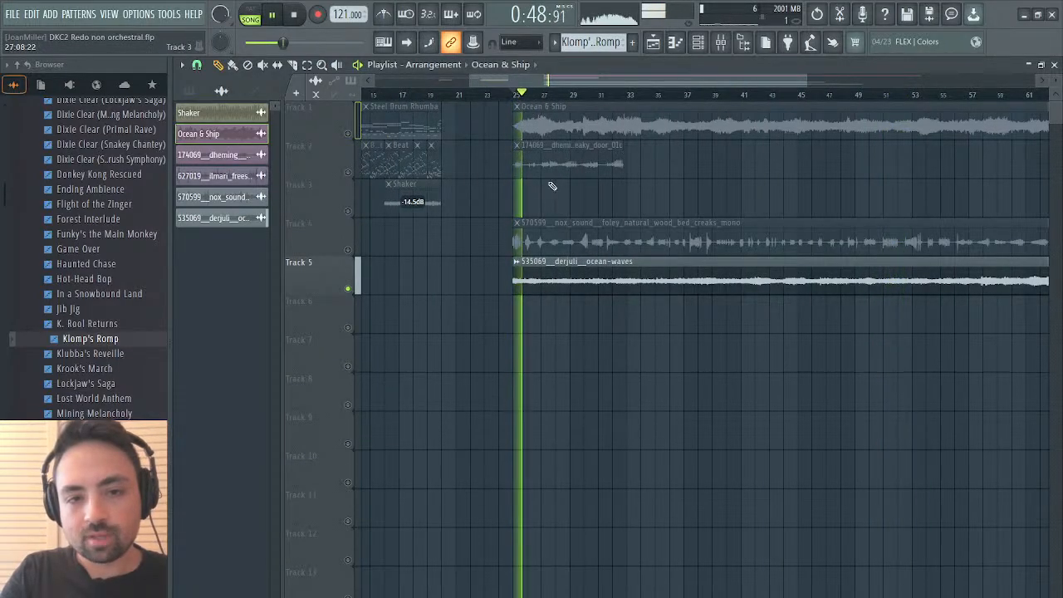
Unsolo the tracks and replay the remaining ambience layers together from bar 25.
{"action": "right_click", "coordinate": [349, 211]}
{"action": "right_click", "coordinate": [348, 211]}
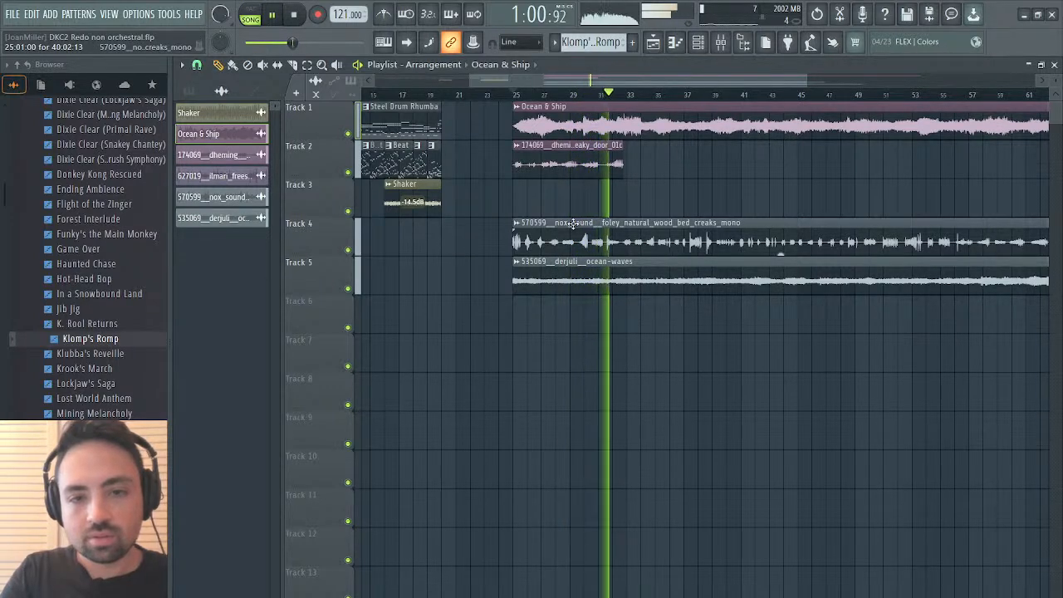
{"action": "key", "text": "space"}
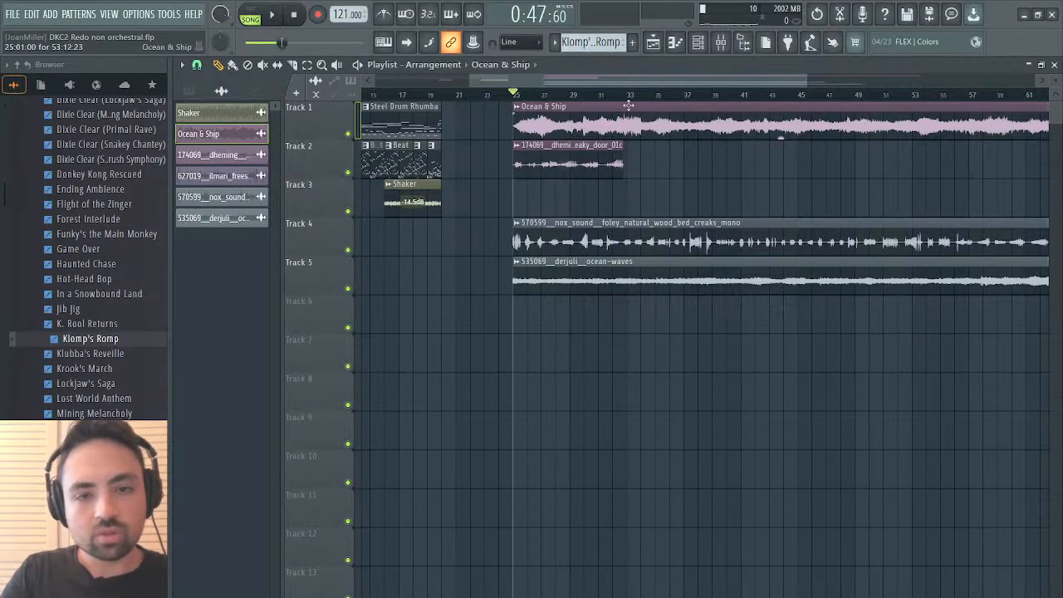
{"action": "scroll", "coordinate": [629, 106], "scroll_direction": "left", "scroll_amount": 3}
{"action": "key", "text": "space"}
{"action": "scroll", "coordinate": [762, 219], "scroll_direction": "right", "scroll_amount": 5}
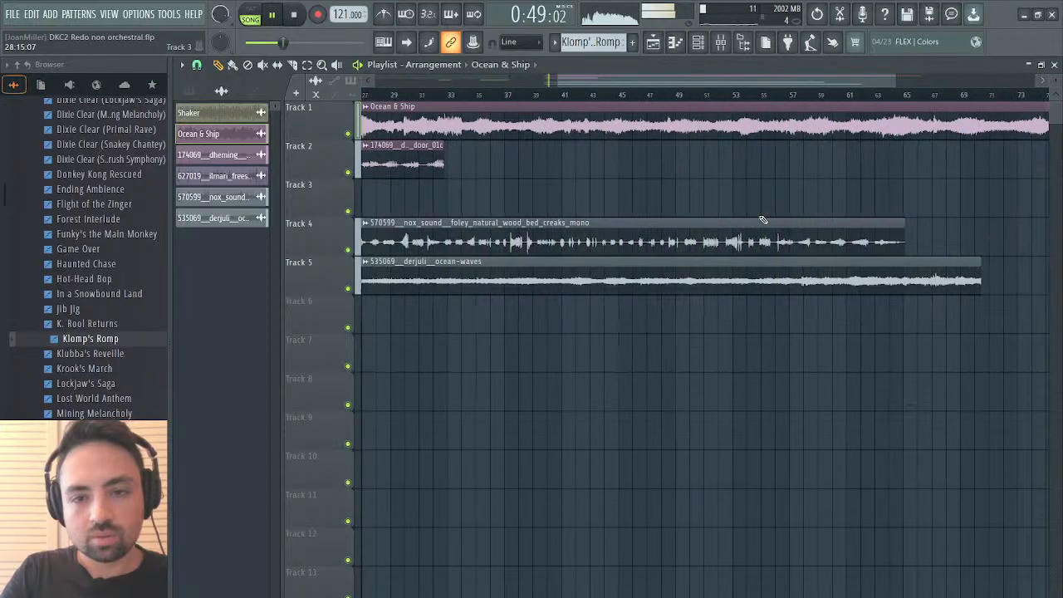
{"action": "scroll", "coordinate": [762, 220], "scroll_direction": "left", "scroll_amount": 2}
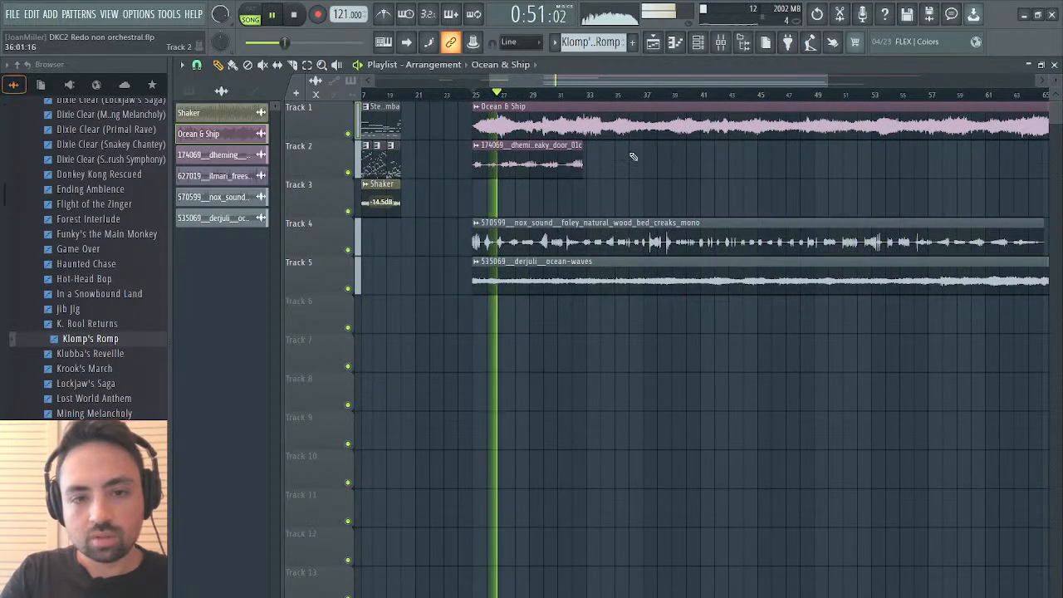
{"action": "key", "text": "space"}
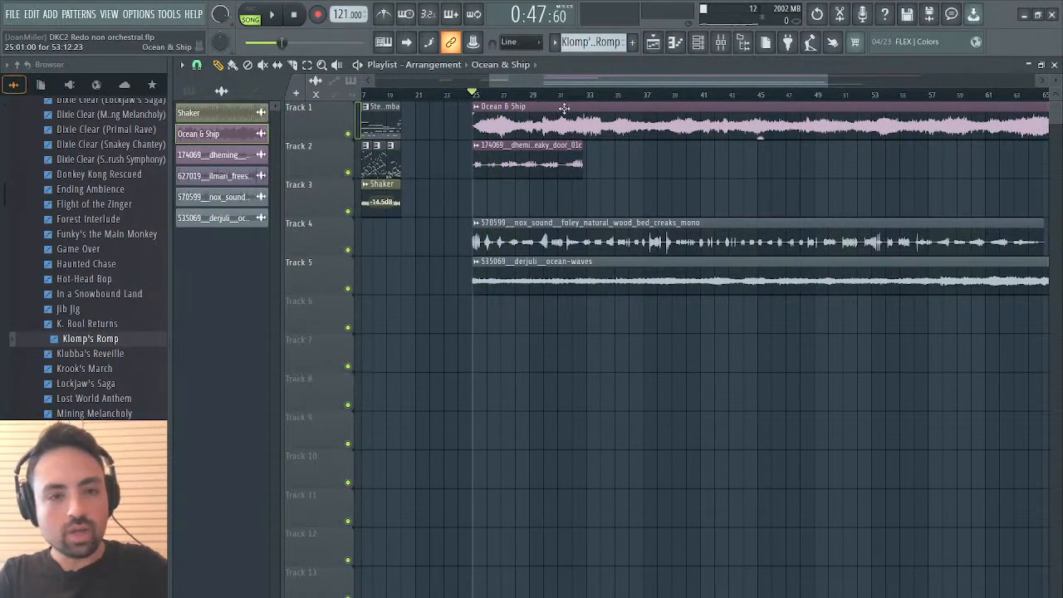
Move the Ocean & Ship and squeaky door clips down five tracks, onto Tracks 6 and 7.
{"action": "left_click", "coordinate": [559, 112]}
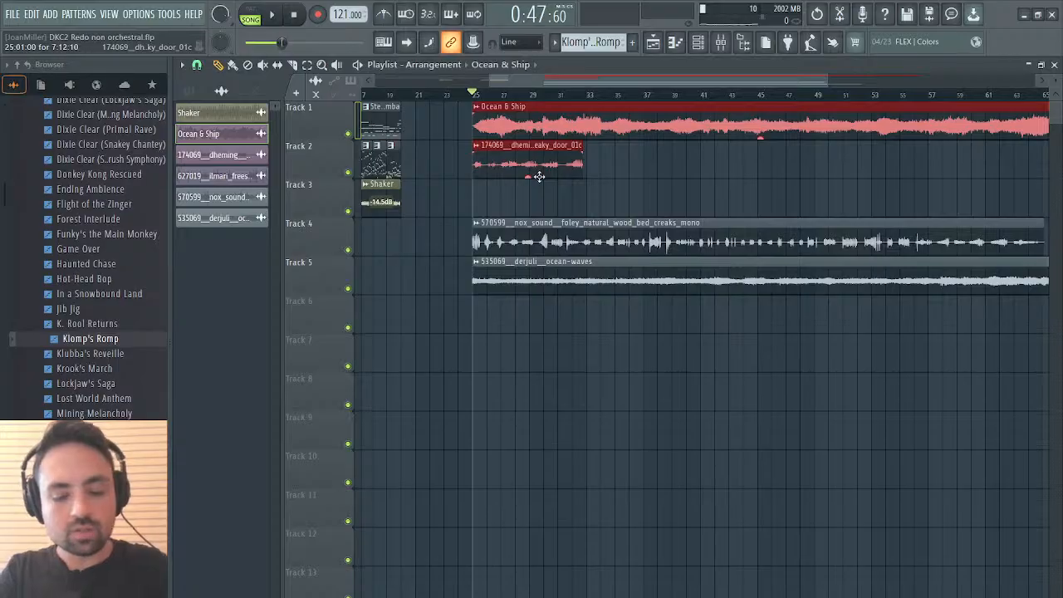
{"action": "key", "text": "shift+Down"}
{"action": "key", "text": "shift+Down"}
{"action": "key", "text": "shift+Down"}
{"action": "key", "text": "shift+Down"}
{"action": "key", "text": "shift+Down"}
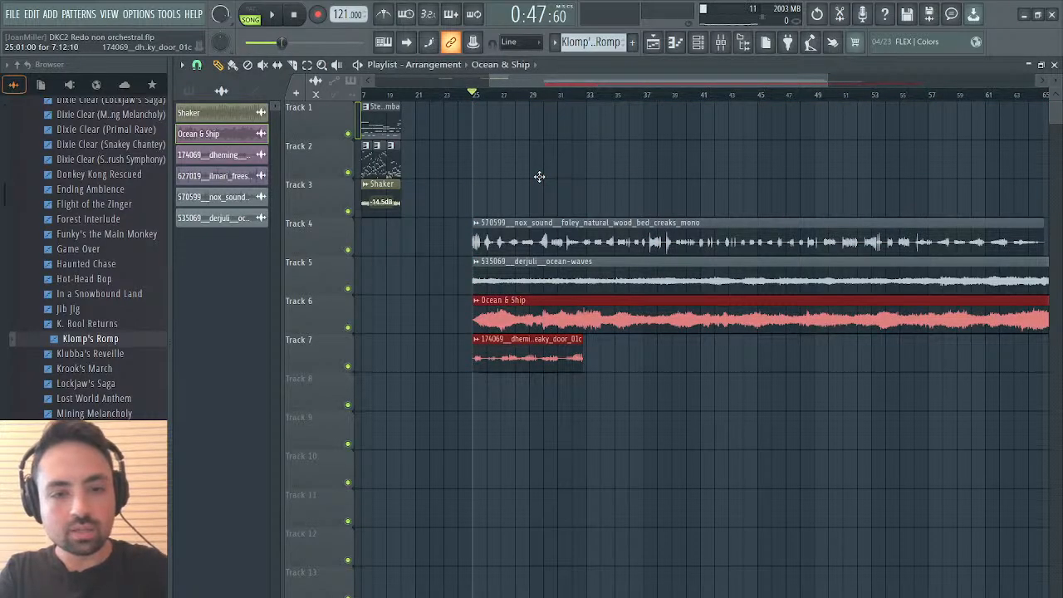
Duplicate the squeaky door clip along Track 7 into a row of five, deleting the surplus sixth copy.
{"action": "scroll", "coordinate": [560, 272], "scroll_direction": "up", "scroll_amount": 3}
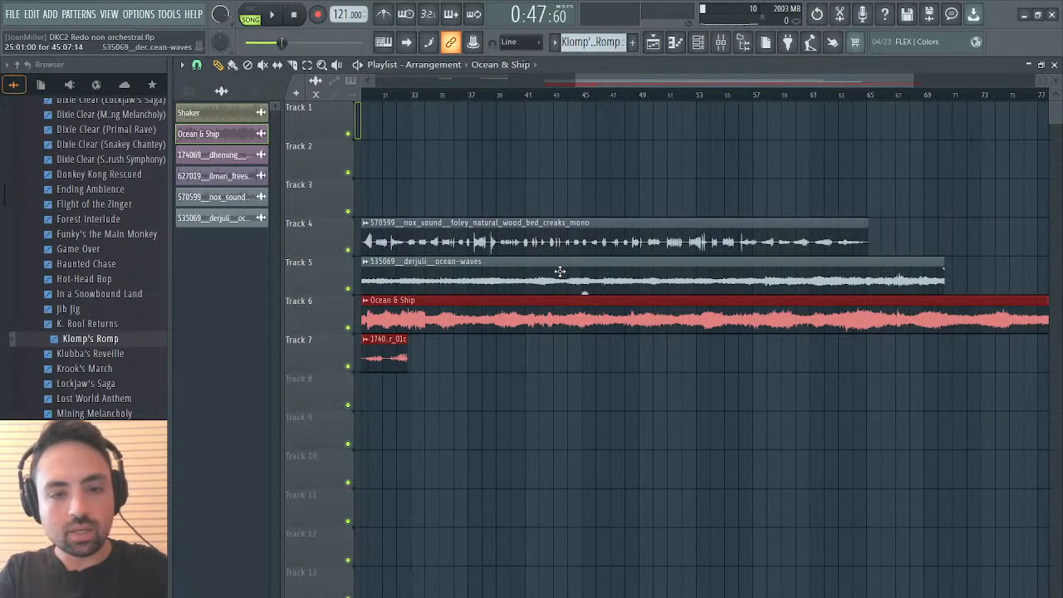
{"action": "scroll", "coordinate": [559, 272], "scroll_direction": "down", "scroll_amount": 2}
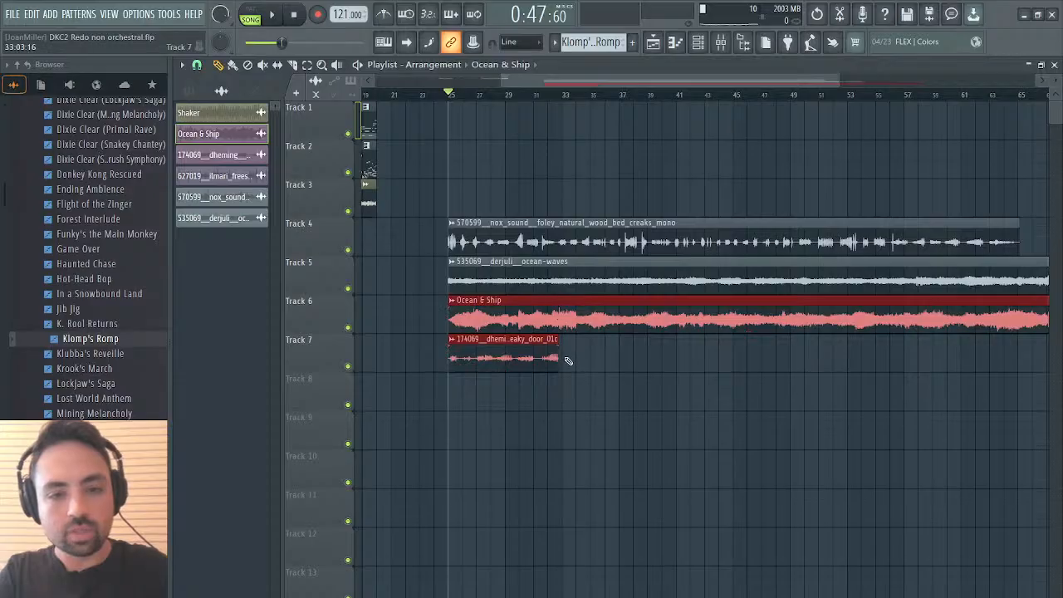
{"action": "left_click", "coordinate": [536, 341]}
{"action": "key", "text": "ctrl+b"}
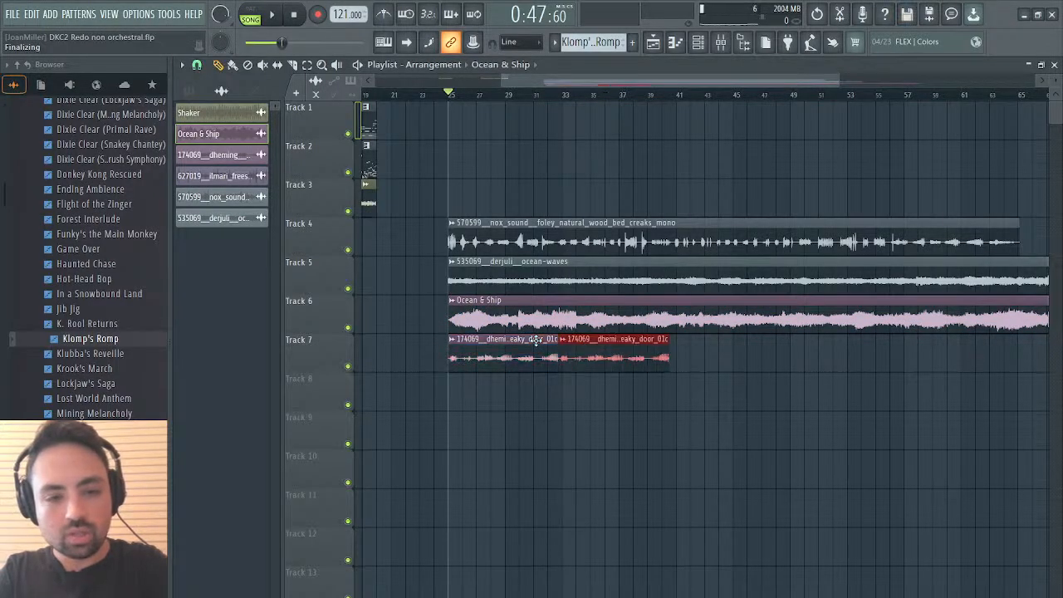
{"action": "key", "text": "ctrl+b"}
{"action": "key", "text": "ctrl+b"}
{"action": "key", "text": "ctrl+b"}
{"action": "key", "text": "ctrl+b"}
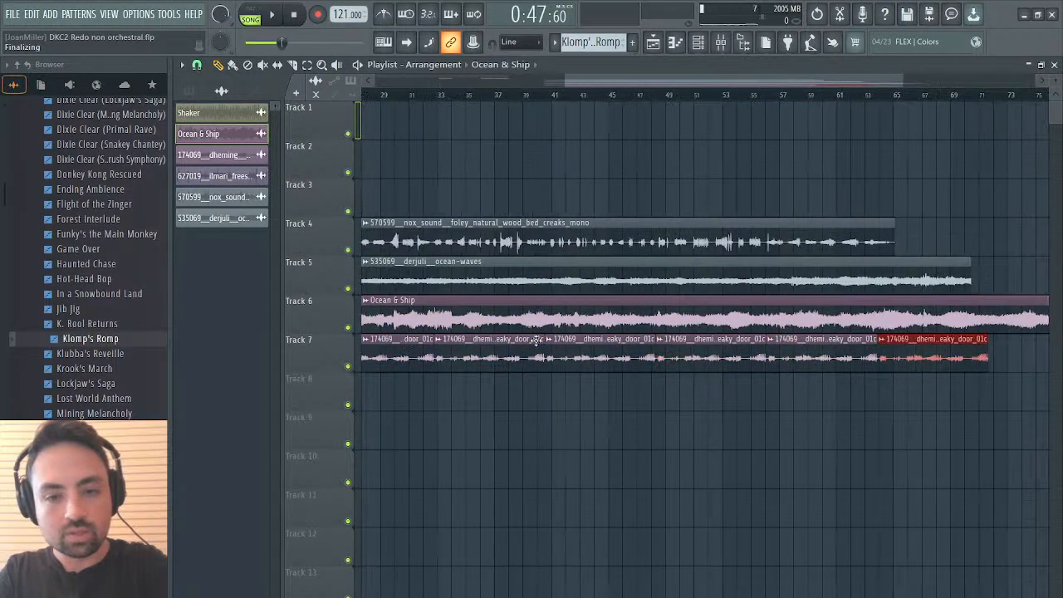
{"action": "right_click", "coordinate": [920, 343]}
{"action": "left_click", "coordinate": [920, 343]}
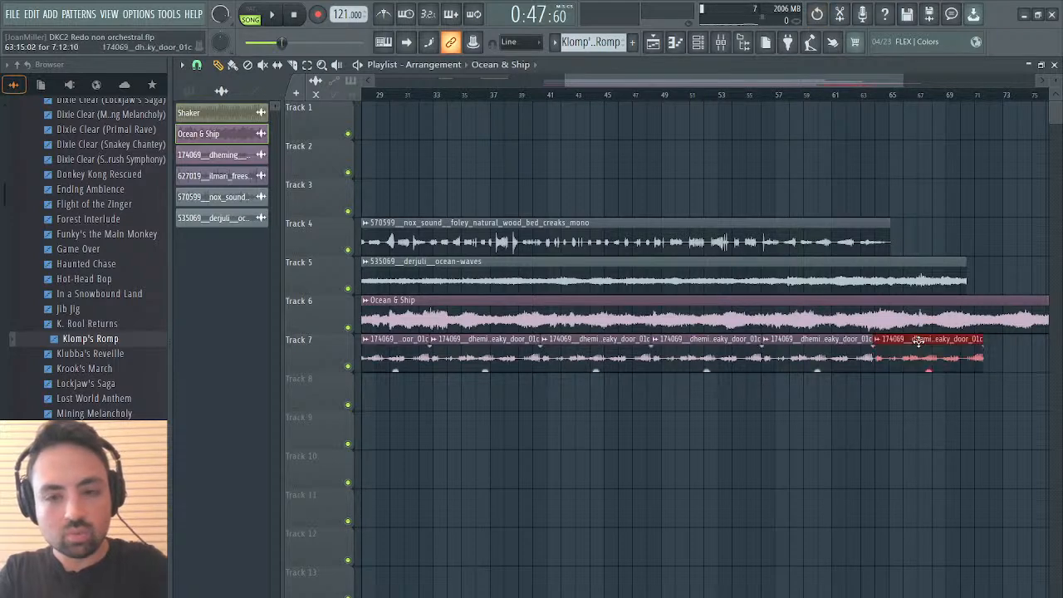
{"action": "right_click", "coordinate": [951, 339]}
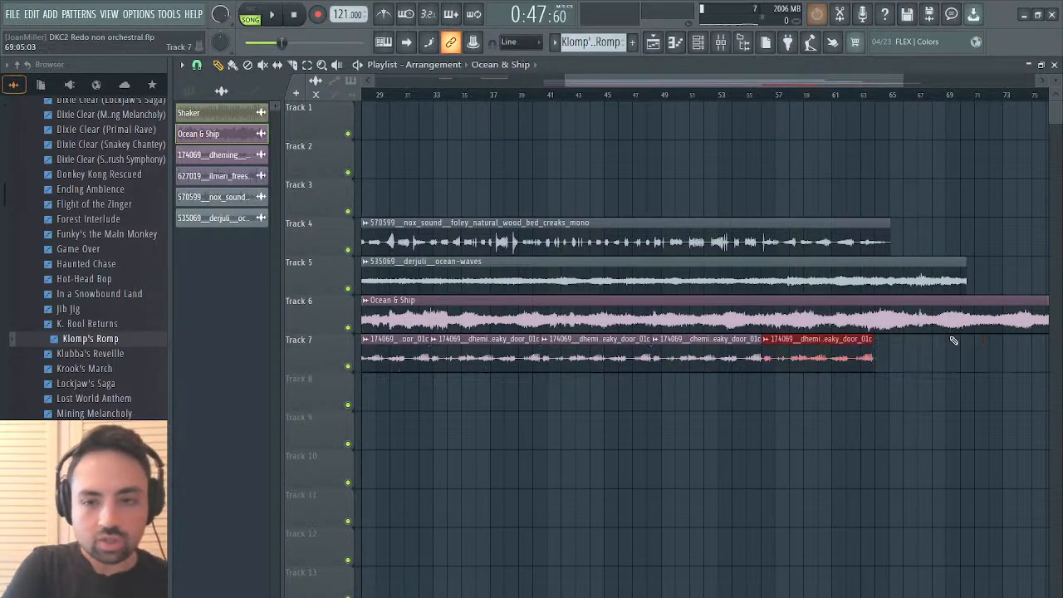
Move the selected ambience clips on Tracks 4 to 7 five bars earlier, starting at bar 20, and play the transition.
{"action": "scroll", "coordinate": [913, 328], "scroll_direction": "left", "scroll_amount": 5}
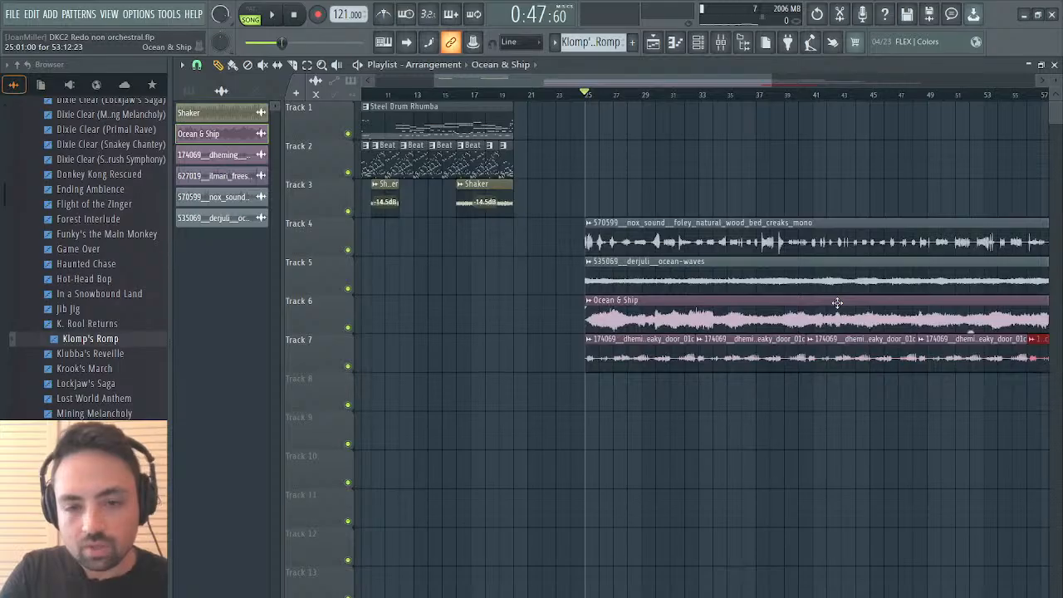
{"action": "left_click_drag", "start_coordinate": [747, 253], "coordinate": [708, 397]}
{"action": "left_click_drag", "start_coordinate": [689, 235], "coordinate": [622, 237]}
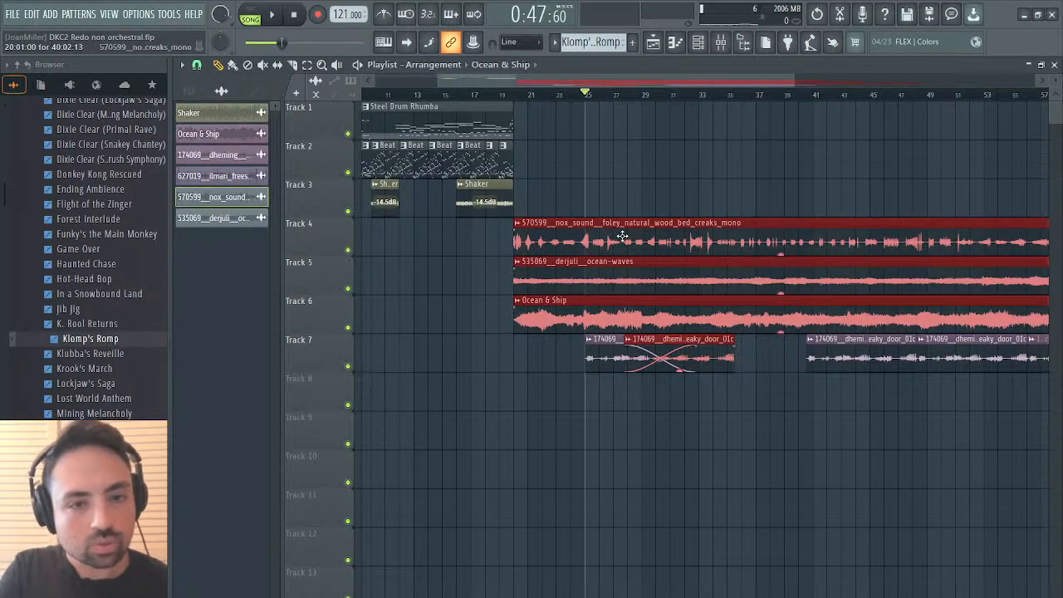
{"action": "key", "text": "space"}
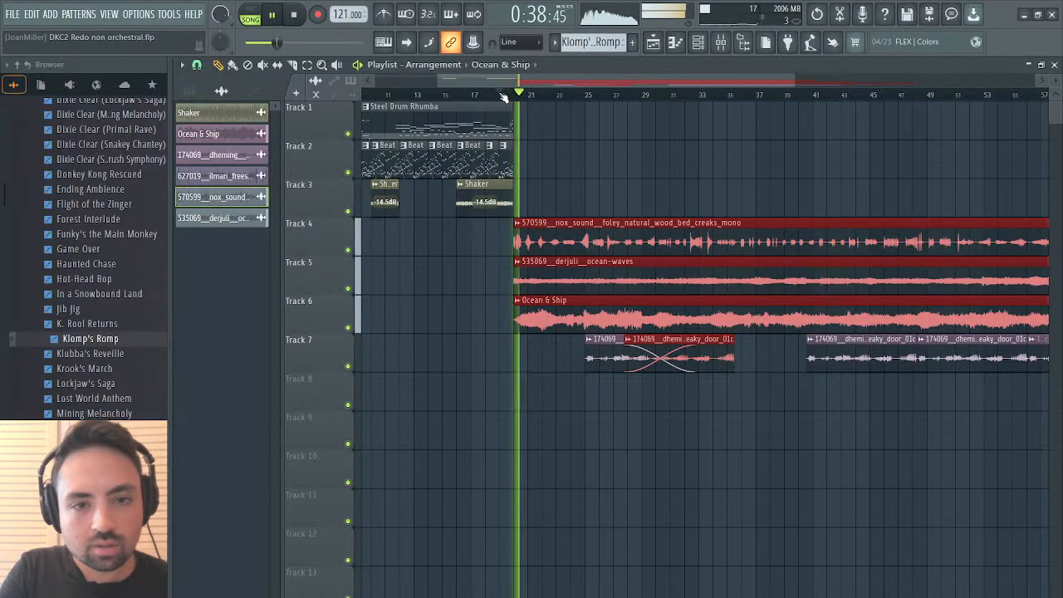
{"action": "key", "text": "space"}
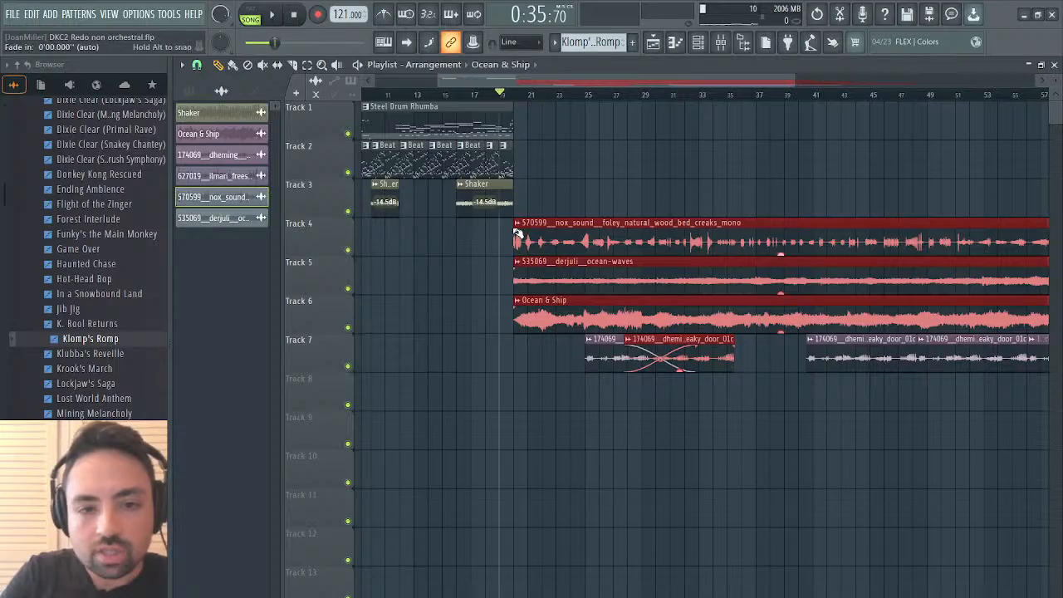
Start the selected ambience clips at bar 21 with a fade-in of about 1.4 s and play them back.
{"action": "left_click_drag", "start_coordinate": [797, 84], "coordinate": [641, 85]}
{"action": "left_click_drag", "start_coordinate": [656, 225], "coordinate": [681, 225]}
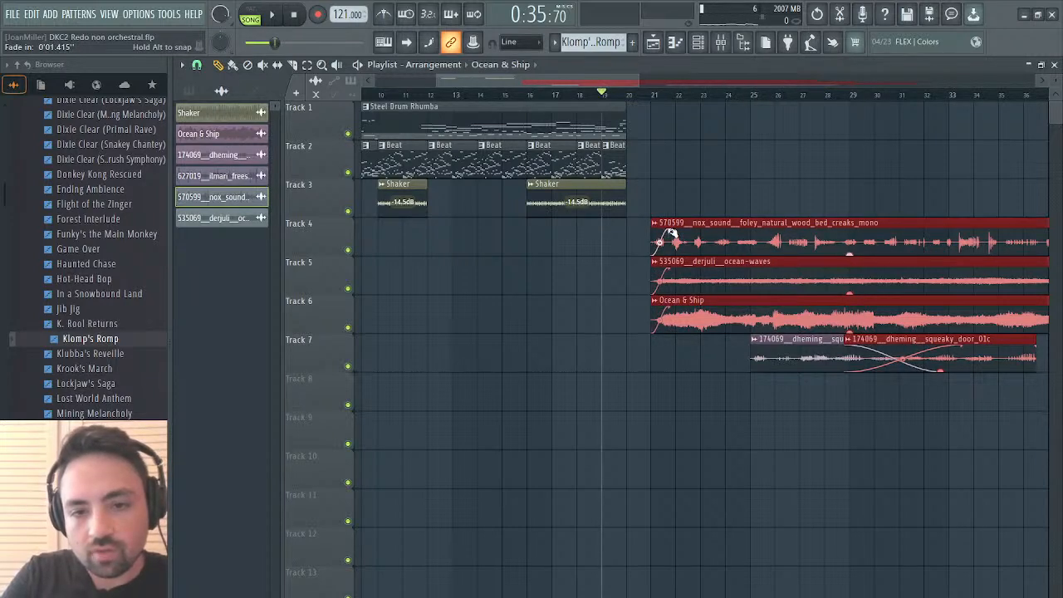
{"action": "key", "text": "space"}
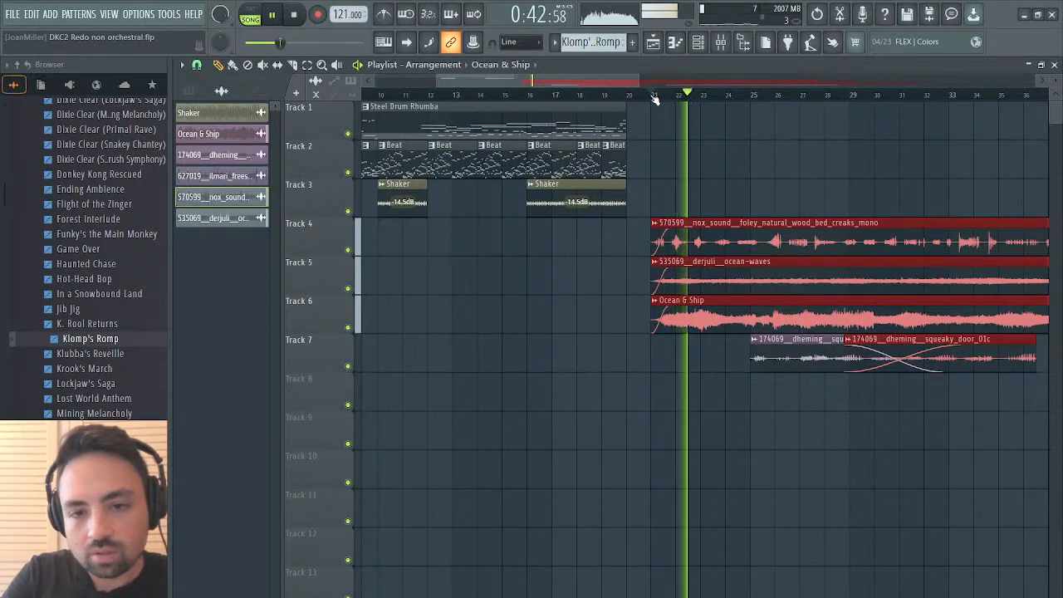
Realign the ambience clips to start at bar 25, with the five squeaky door clips end to end on Track 7.
{"action": "scroll", "coordinate": [792, 157], "scroll_direction": "right", "scroll_amount": 5}
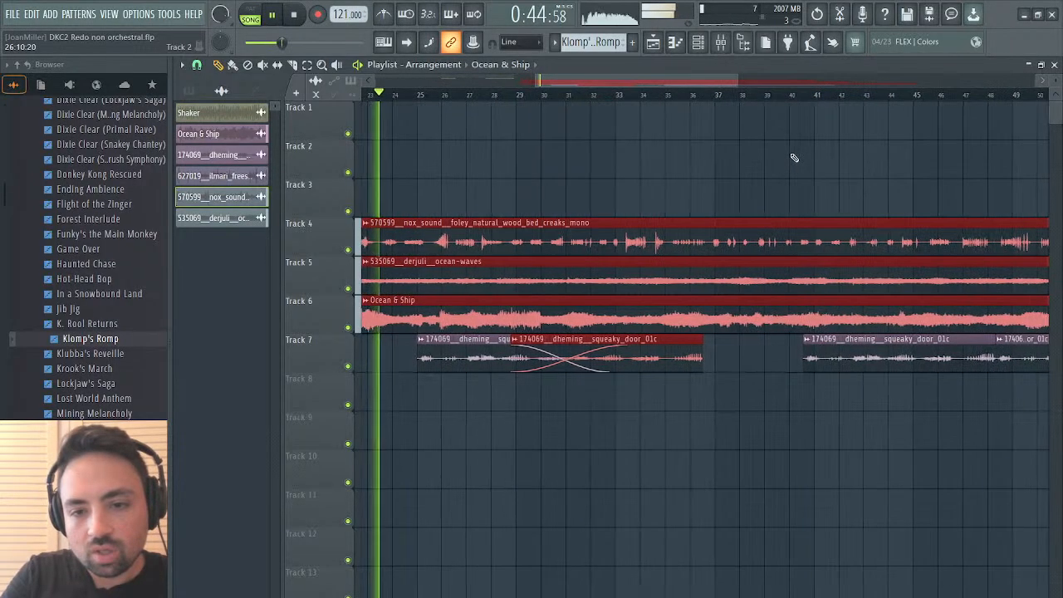
{"action": "scroll", "coordinate": [792, 157], "scroll_direction": "left", "scroll_amount": 2}
{"action": "left_click_drag", "start_coordinate": [702, 76], "coordinate": [844, 77]}
{"action": "left_click_drag", "start_coordinate": [577, 343], "coordinate": [636, 344]}
{"action": "left_click", "coordinate": [593, 429]}
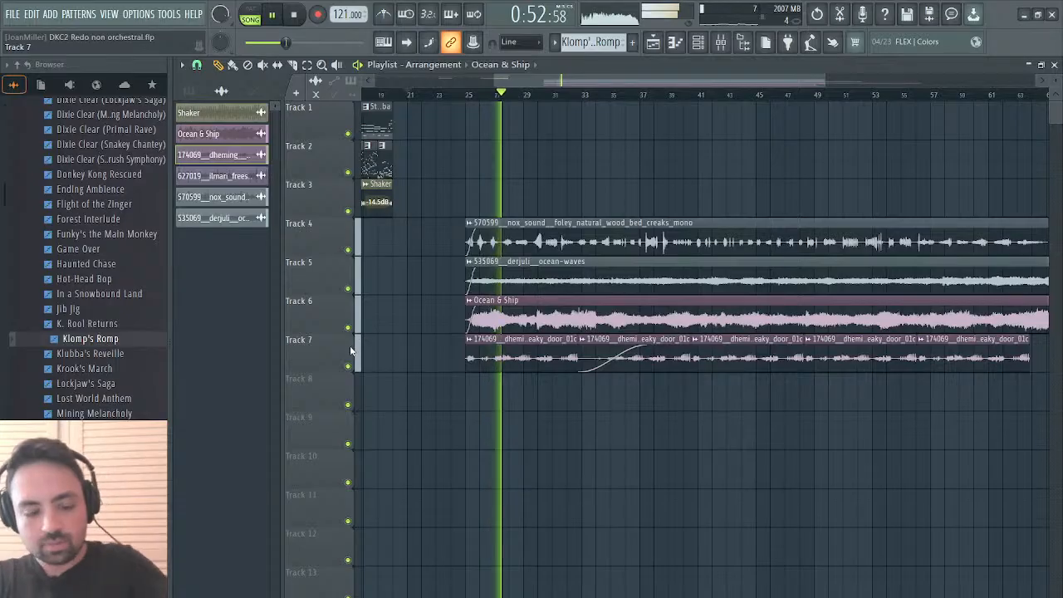
Select all ambience clips on Tracks 4 to 7 and move them four bars earlier to start at bar 21.
{"action": "left_click_drag", "start_coordinate": [361, 339], "coordinate": [360, 266]}
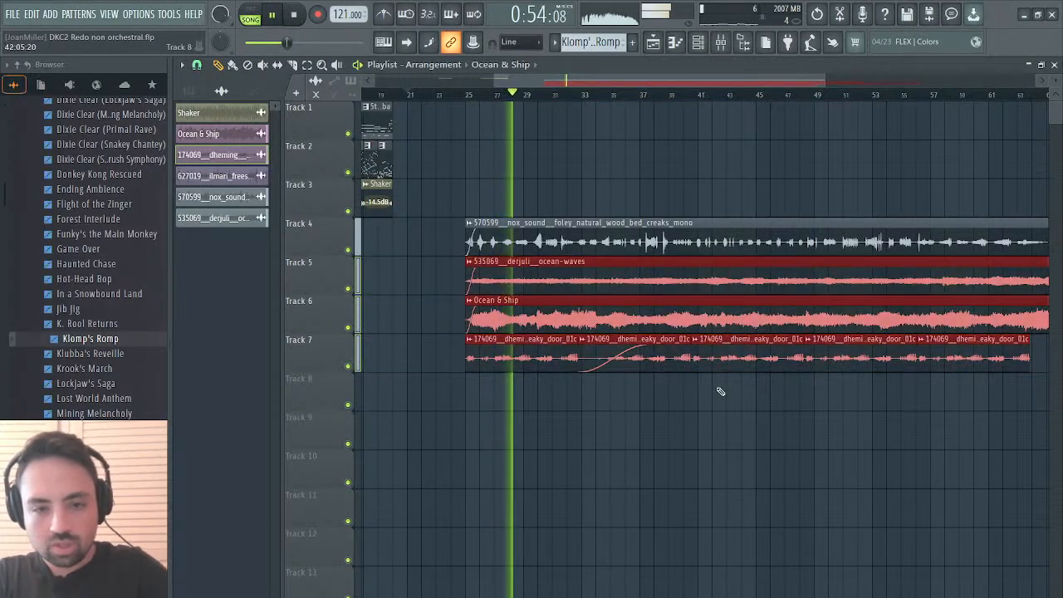
{"action": "left_click", "coordinate": [668, 432]}
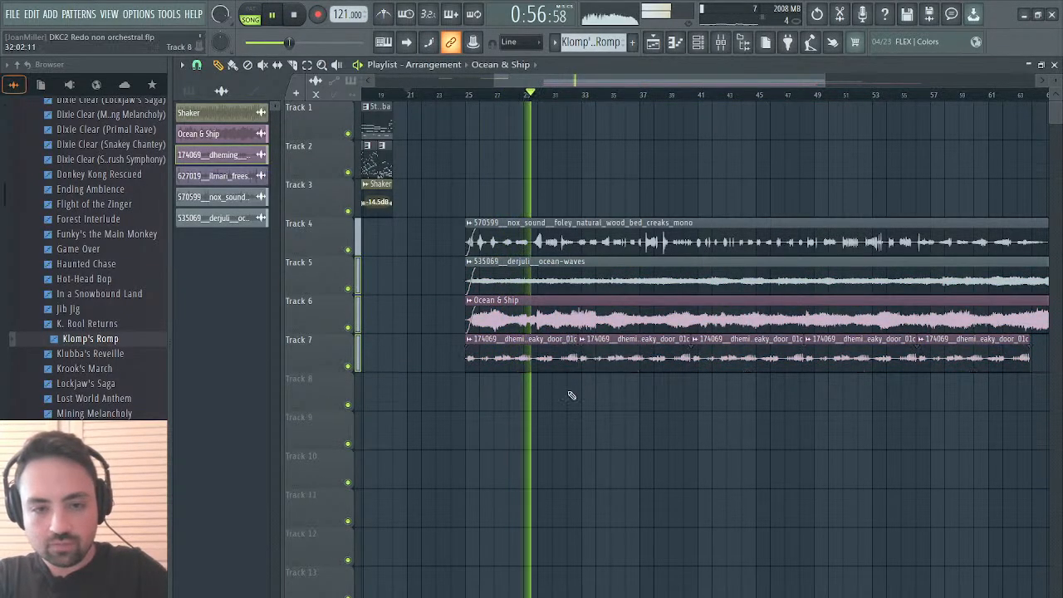
{"action": "left_click_drag", "start_coordinate": [352, 355], "coordinate": [350, 254]}
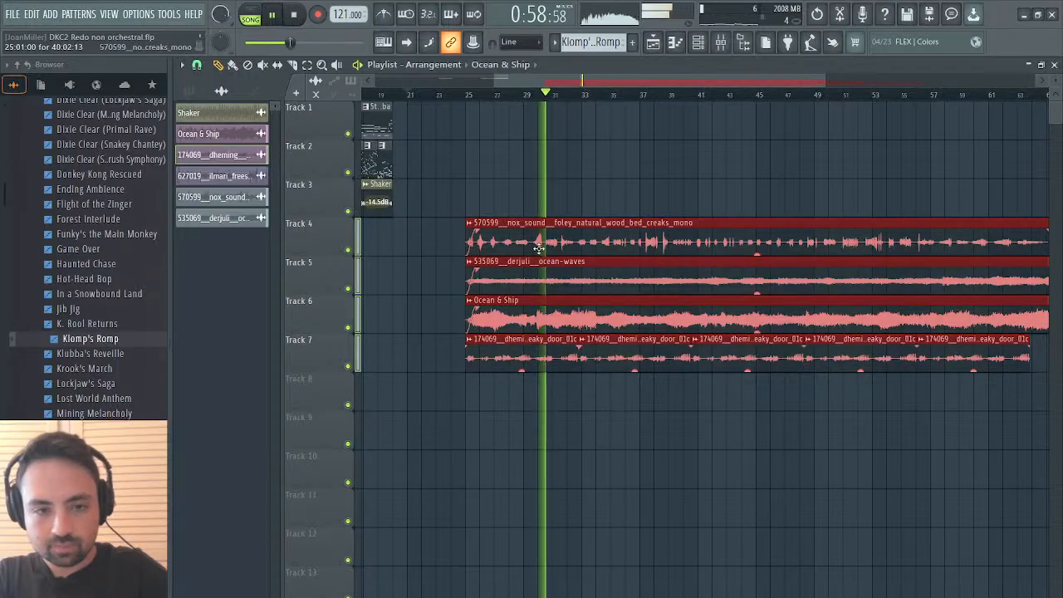
{"action": "left_click_drag", "start_coordinate": [545, 241], "coordinate": [486, 241]}
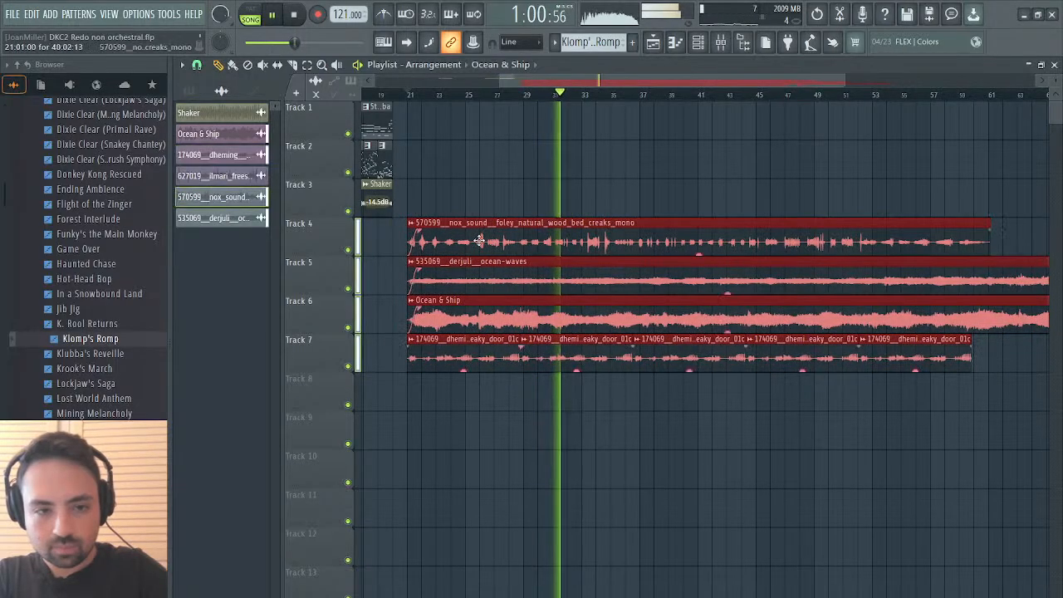
Add a short fade-in to the first squeaky door clip on Track 7 and play the ambience from bar 21.
{"action": "mouse_move", "coordinate": [411, 348]}
{"action": "left_mouse_down"}
{"action": "mouse_move", "coordinate": [422, 344]}
{"action": "mouse_move", "coordinate": [403, 347]}
{"action": "left_mouse_up"}
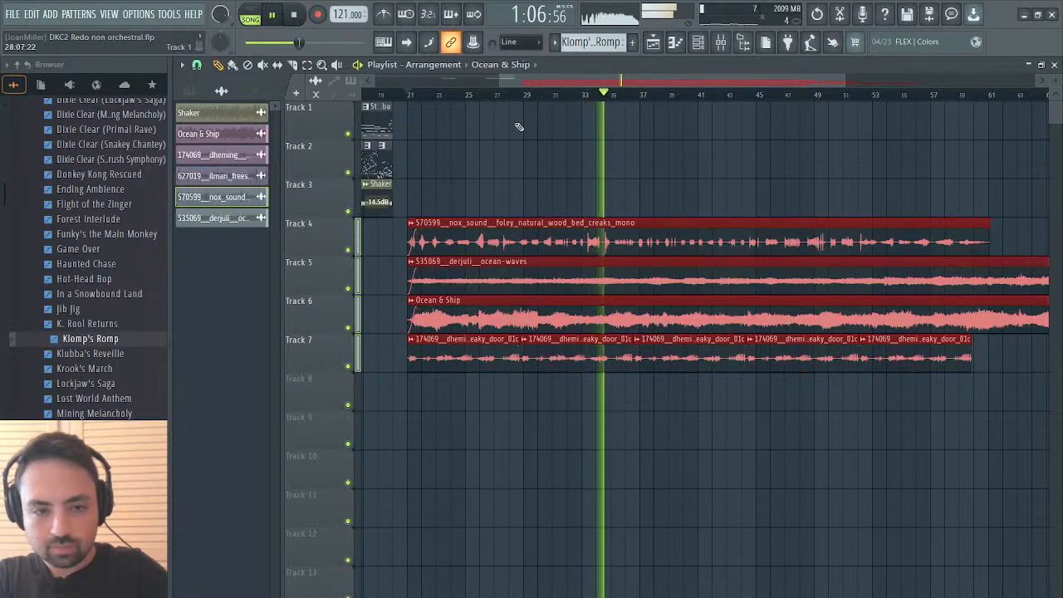
{"action": "left_click", "coordinate": [411, 347]}
{"action": "left_click_drag", "start_coordinate": [412, 348], "coordinate": [419, 349]}
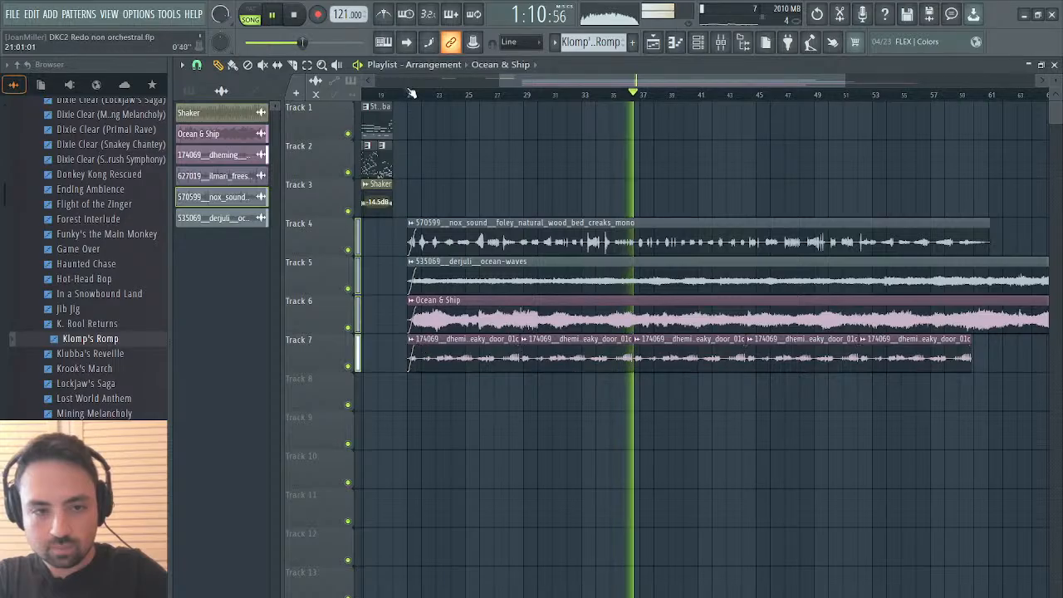
{"action": "left_click", "coordinate": [404, 94]}
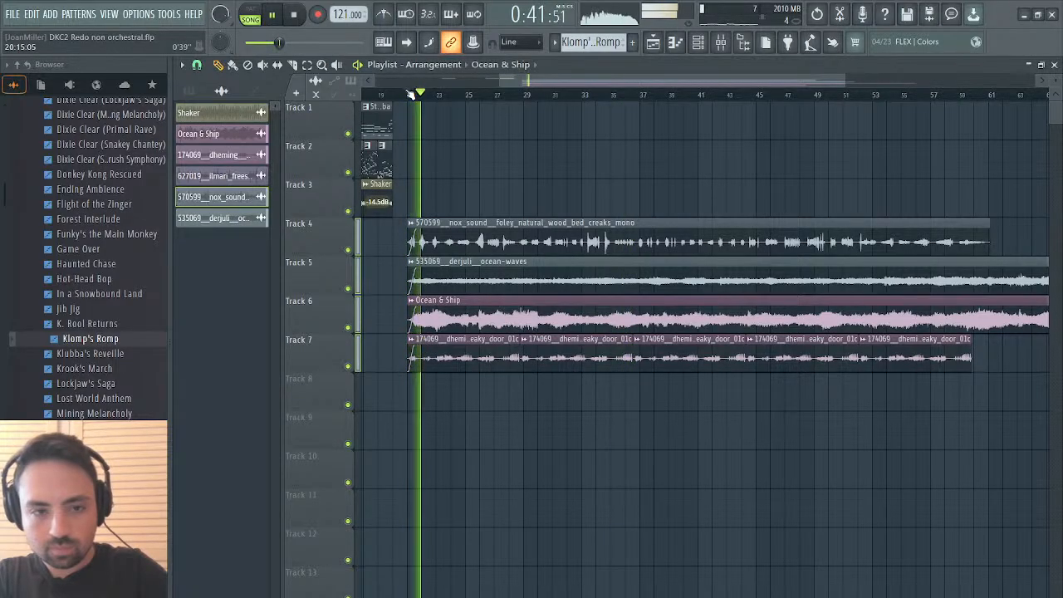
{"action": "key", "text": "space"}
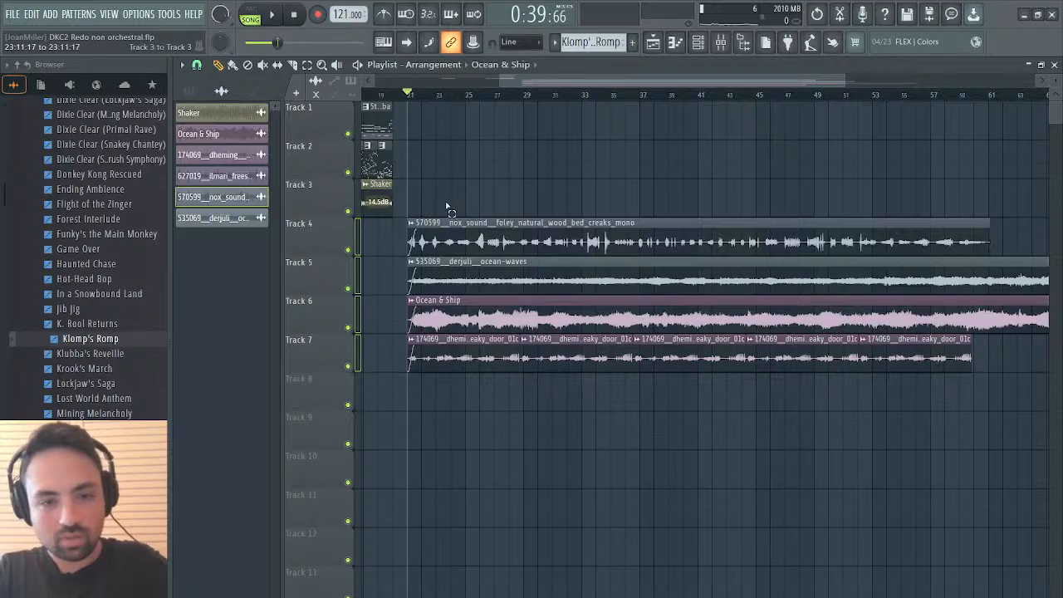
Clear the selection of the ambience clips on Tracks 4 to 7 and listen to the full blend from bar 21.
{"action": "left_click_drag", "start_coordinate": [445, 209], "coordinate": [969, 426]}
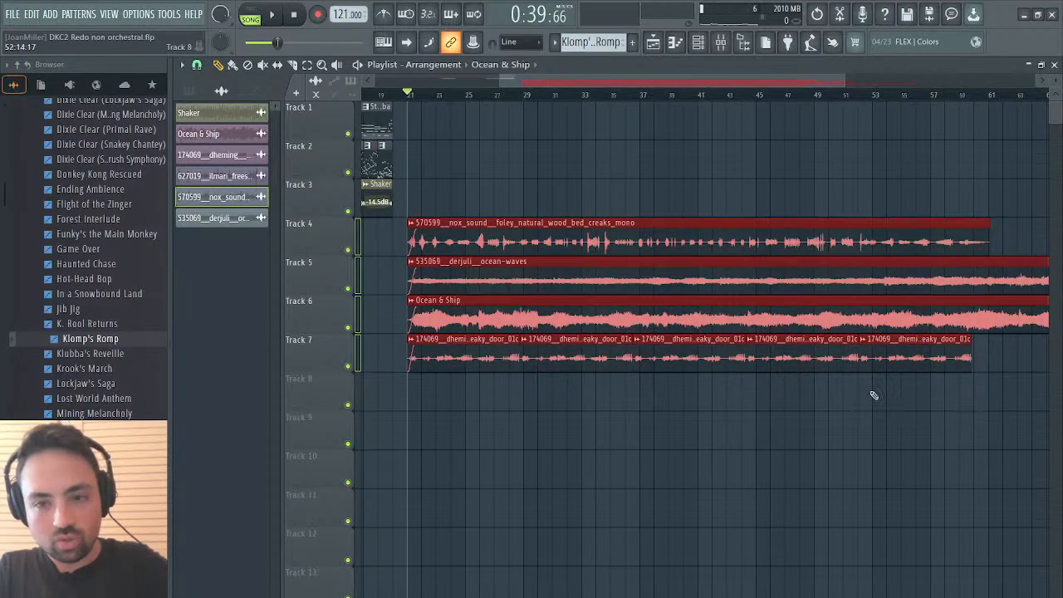
{"action": "left_click", "coordinate": [596, 157]}
{"action": "key", "text": "space"}
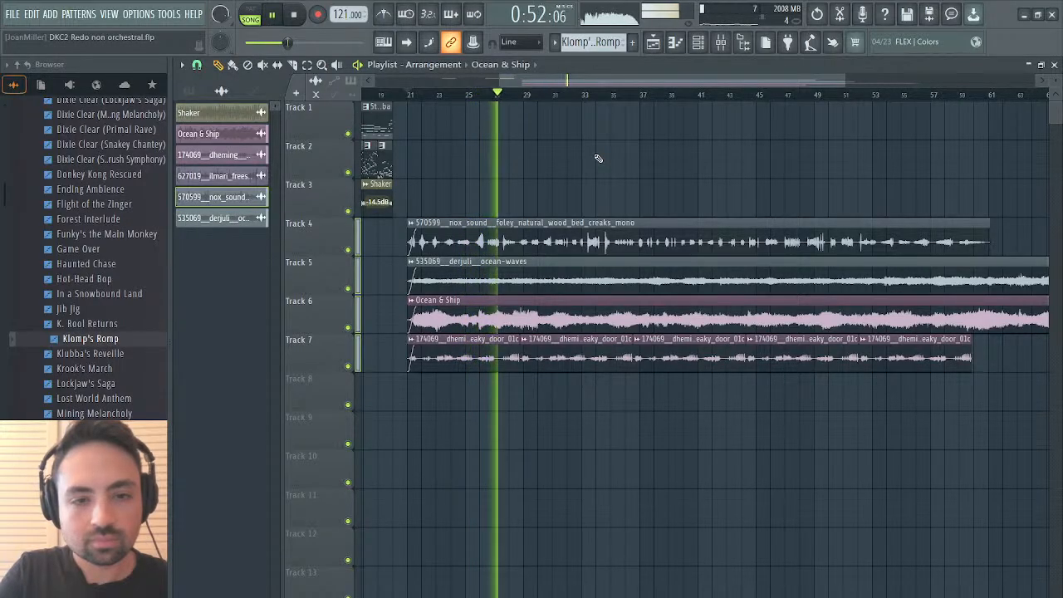
{"action": "key", "text": "space"}
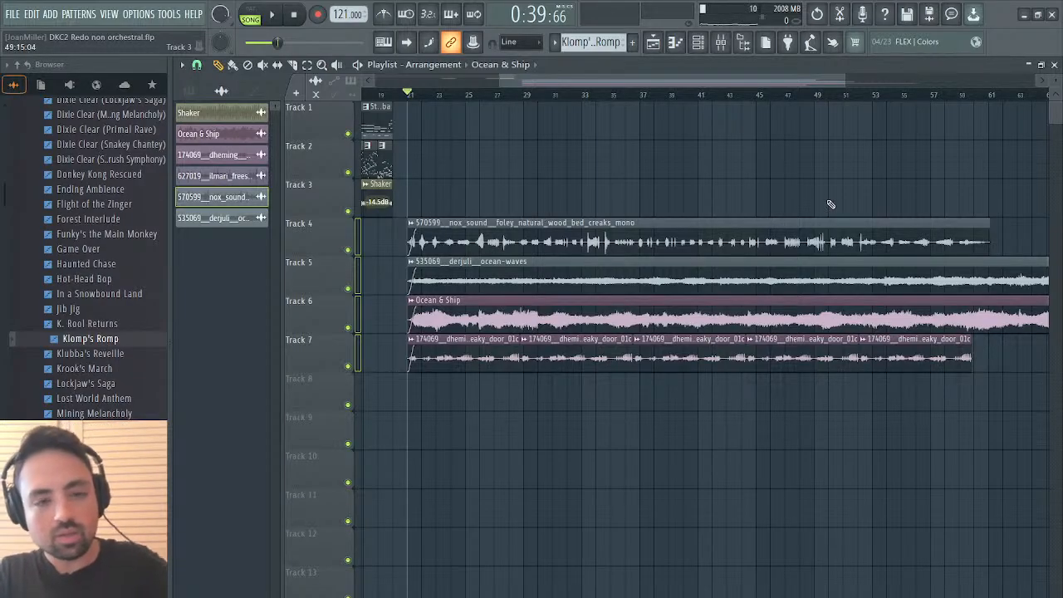
Show all channels in the channel rack and delete the imported MIDI channels Track 5, Track 6, Track 7 and Track 8.
{"action": "left_click", "coordinate": [1055, 64]}
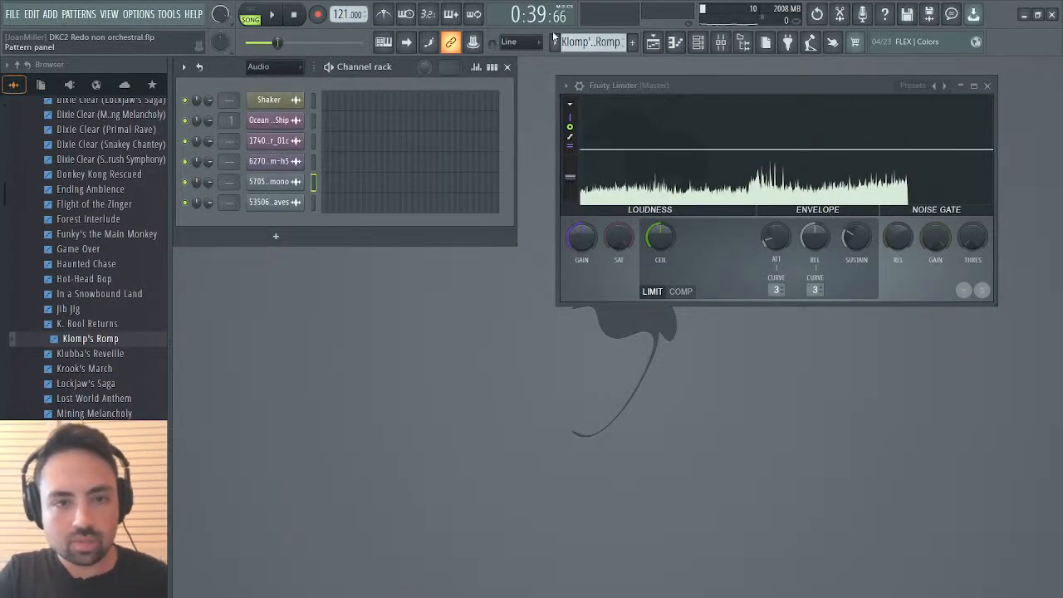
{"action": "left_click", "coordinate": [282, 88]}
{"action": "scroll", "coordinate": [341, 242], "scroll_direction": "down", "scroll_amount": 1}
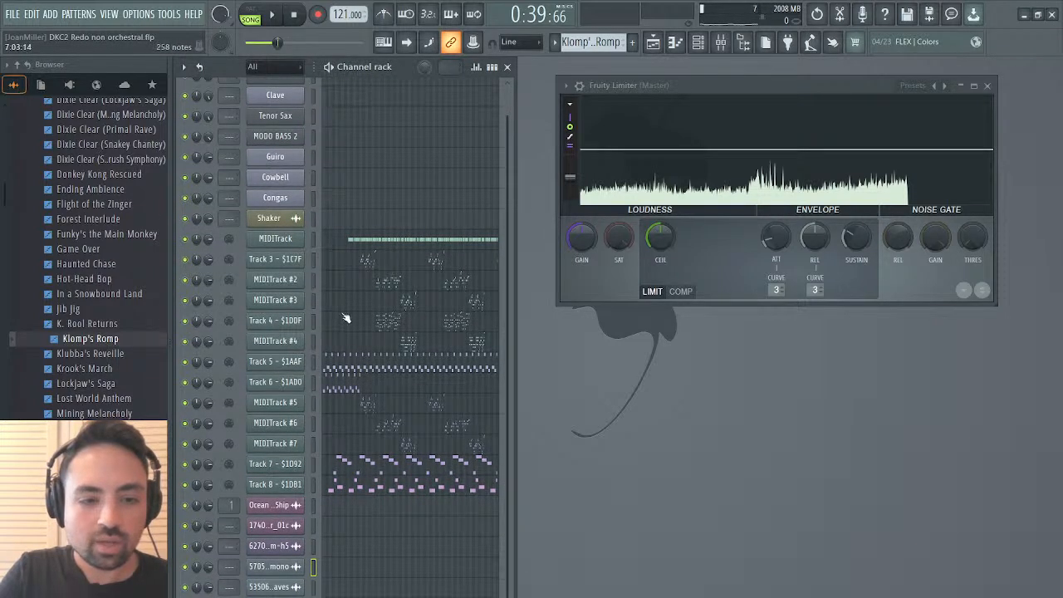
{"action": "left_click_drag", "start_coordinate": [313, 363], "coordinate": [313, 402]}
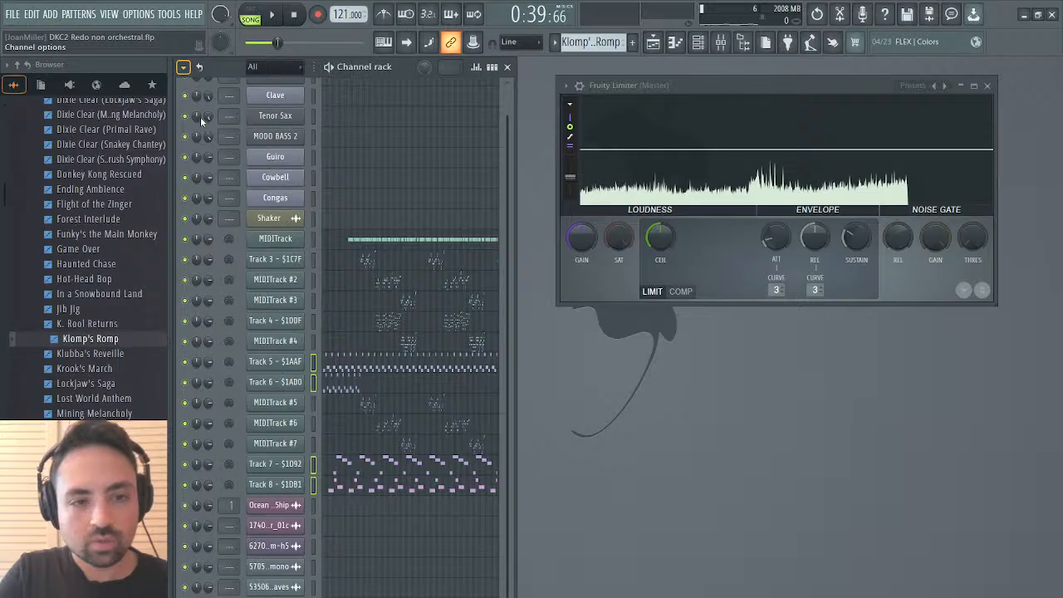
{"action": "key", "text": "alt+Delete"}
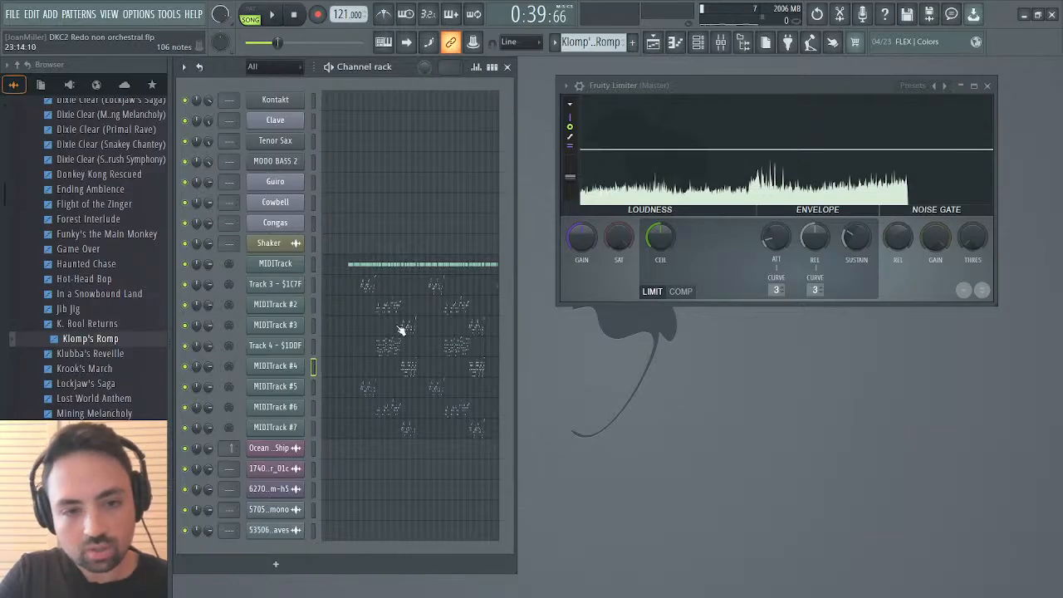
Examine the MIDITrack channel's notes in the piano roll, checking the empty bars before they begin.
{"action": "left_click", "coordinate": [331, 269]}
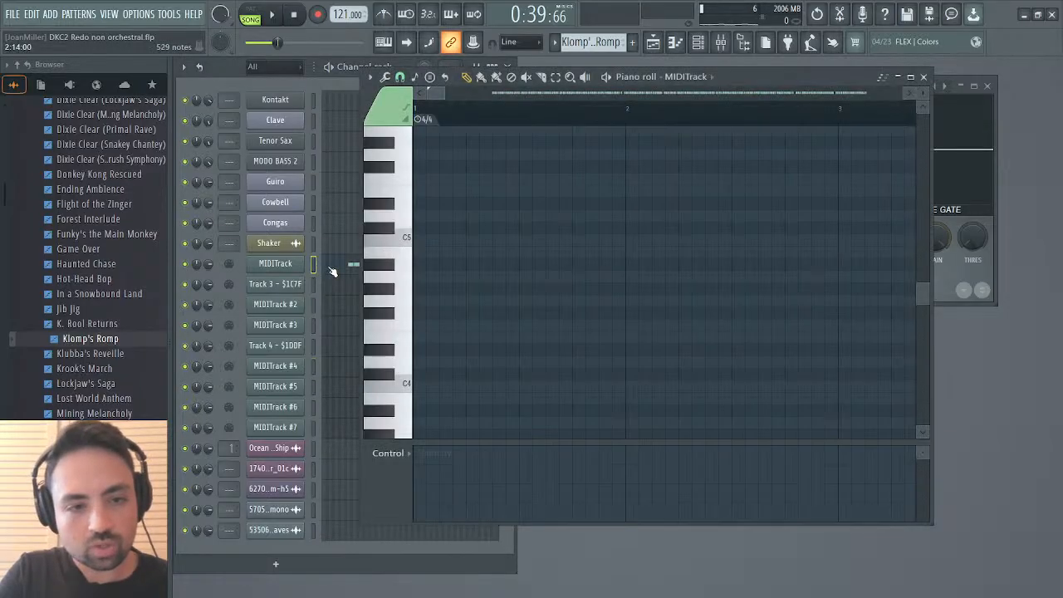
{"action": "scroll", "coordinate": [392, 240], "scroll_direction": "down", "scroll_amount": 3}
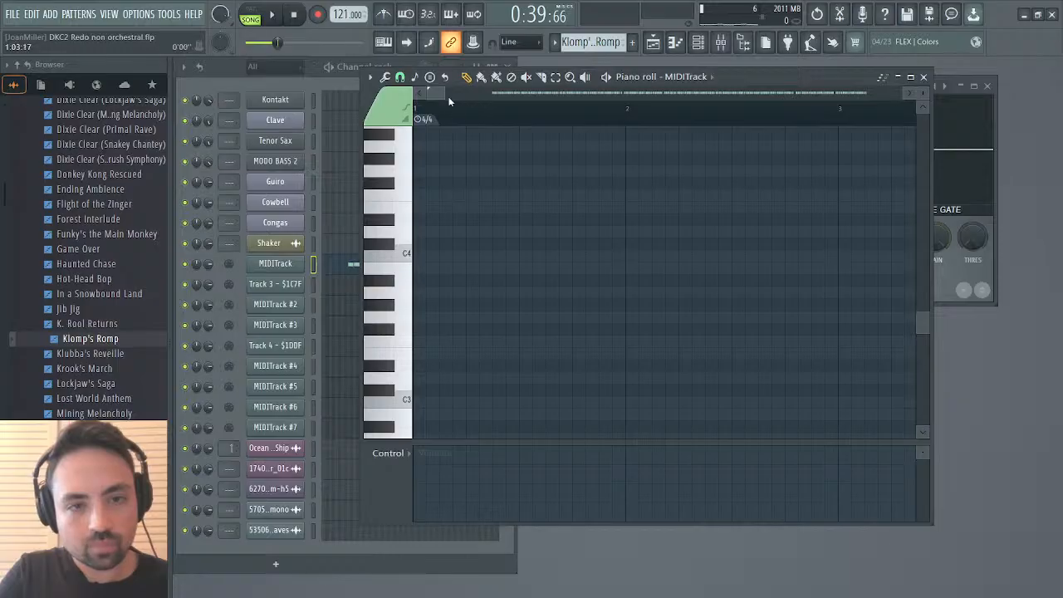
{"action": "left_click_drag", "start_coordinate": [445, 94], "coordinate": [554, 110]}
{"action": "scroll", "coordinate": [555, 225], "scroll_direction": "up", "scroll_amount": 3}
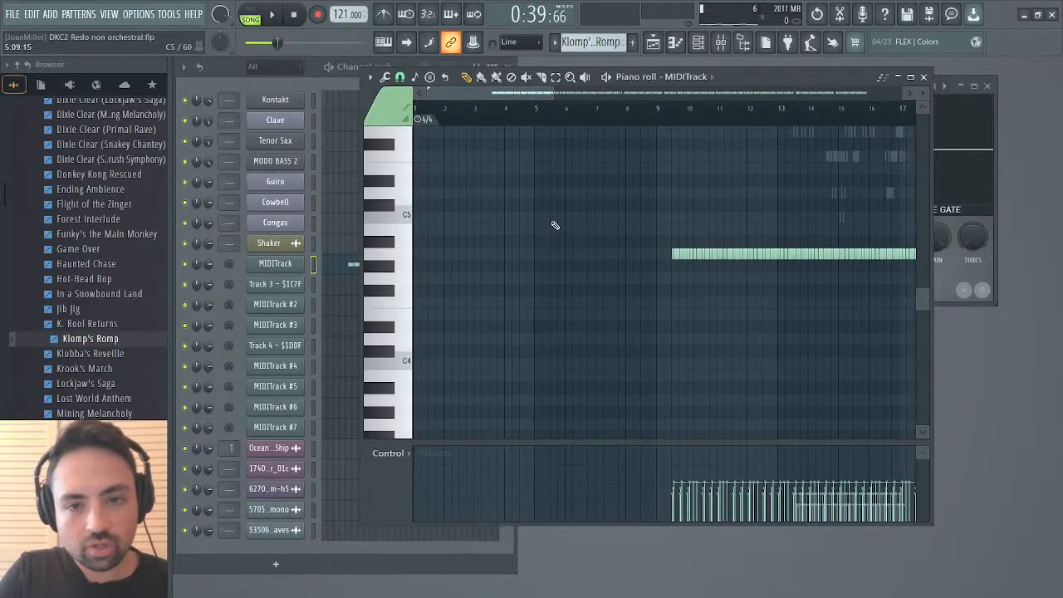
{"action": "scroll", "coordinate": [555, 225], "scroll_direction": "up", "scroll_amount": 1}
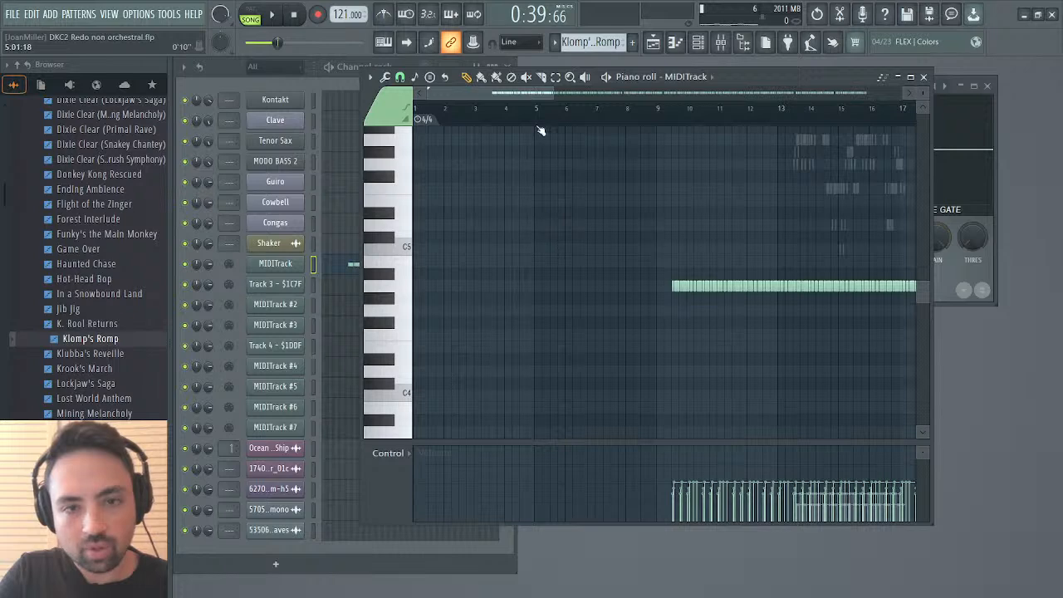
{"action": "left_click_drag", "start_coordinate": [429, 93], "coordinate": [374, 120]}
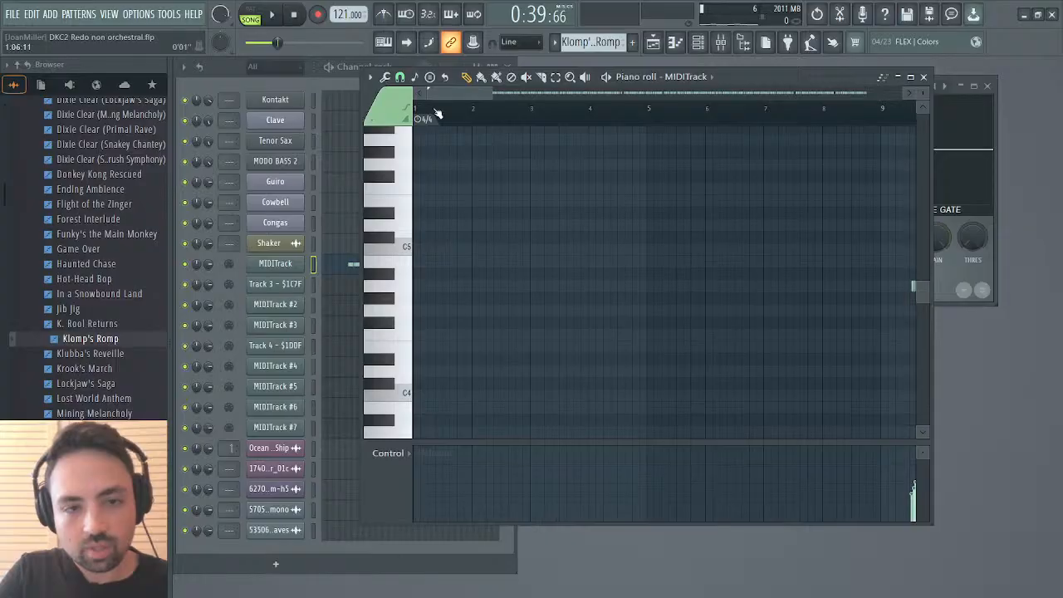
{"action": "mouse_move", "coordinate": [450, 95]}
{"action": "left_mouse_down"}
{"action": "mouse_move", "coordinate": [499, 95]}
{"action": "mouse_move", "coordinate": [440, 95]}
{"action": "left_mouse_up"}
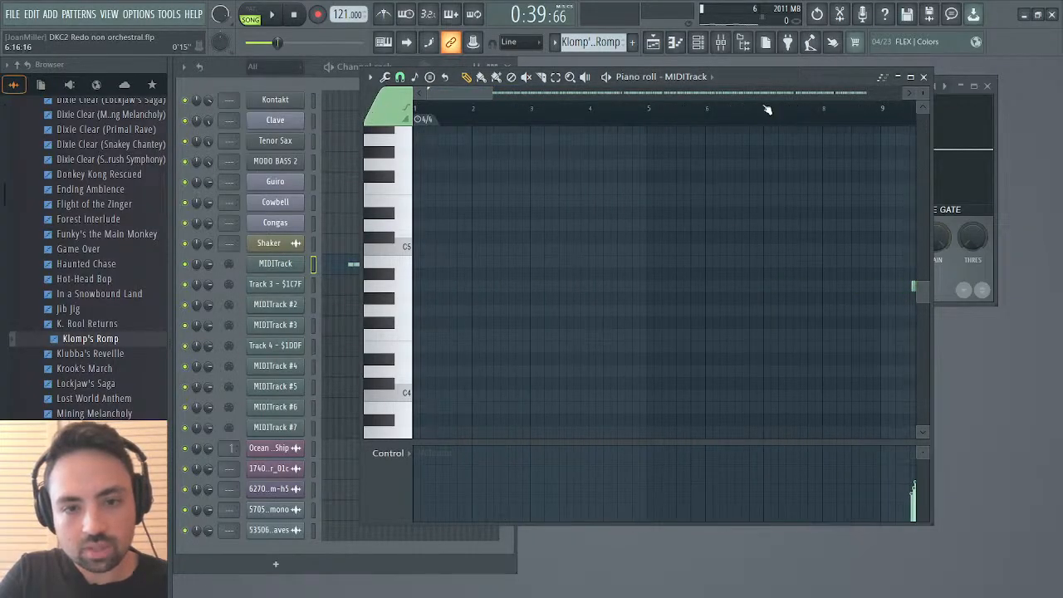
{"action": "left_click", "coordinate": [934, 84]}
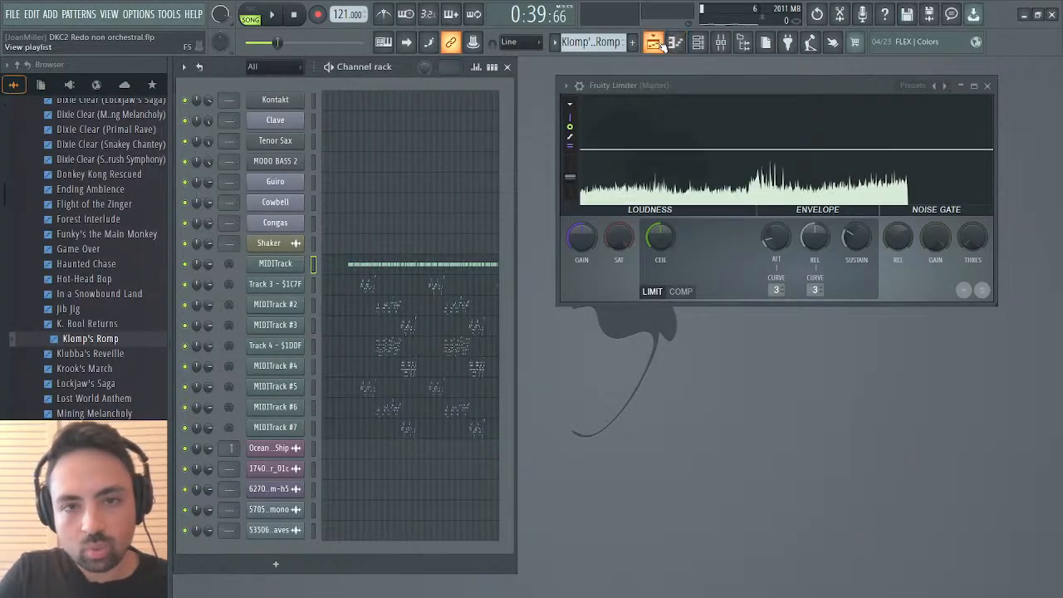
Reopen the playlist and play the ambience from bar 21 to judge the length of the intro.
{"action": "key", "text": "F5"}
{"action": "key", "text": "space"}
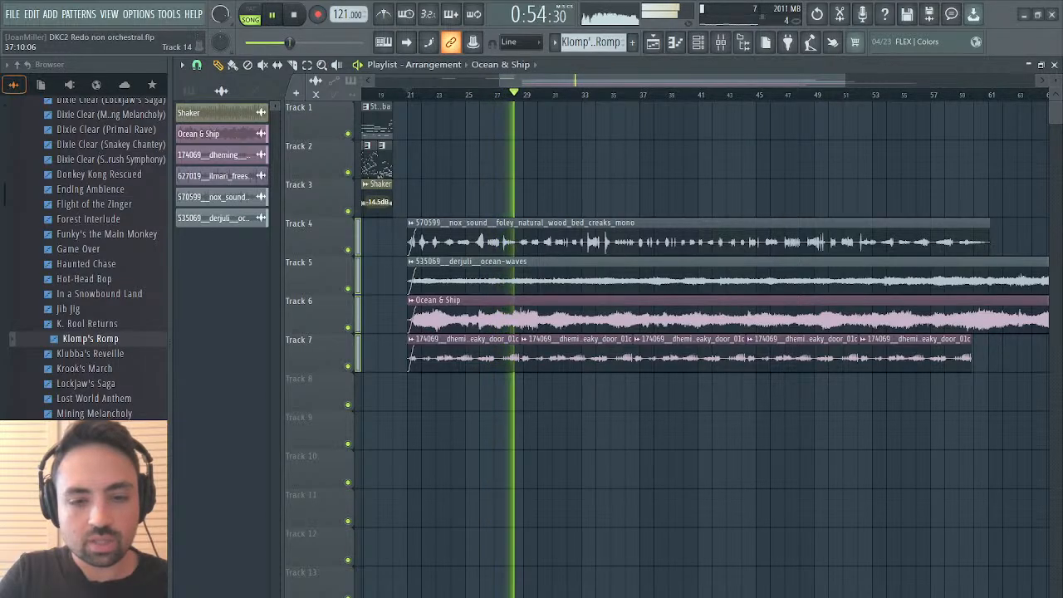
{"action": "key", "text": "space"}
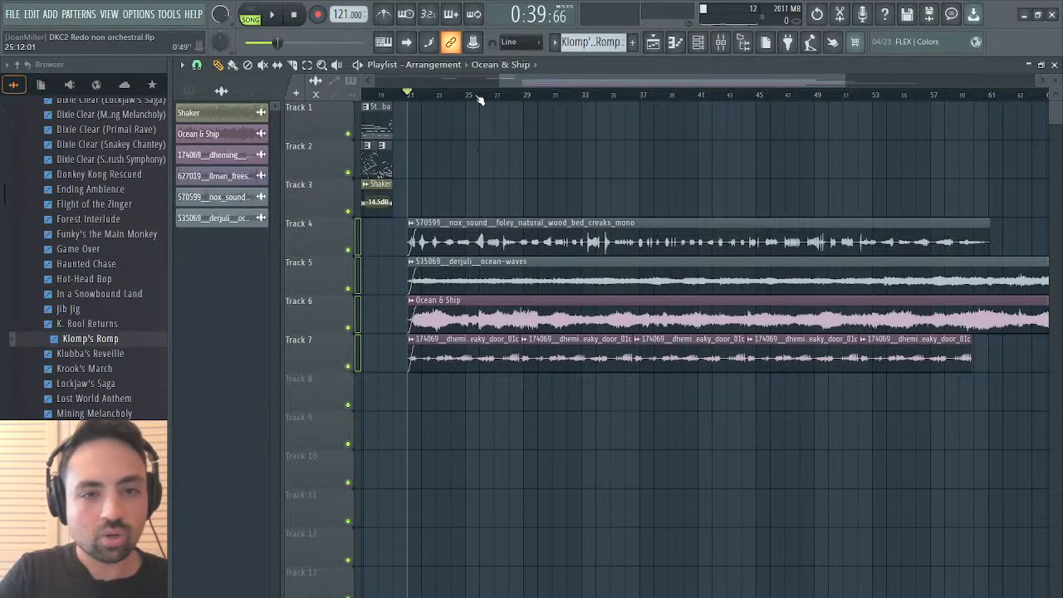
Check where the ambience clips on Tracks 4 to 7 end and save the project.
{"action": "left_click_drag", "start_coordinate": [538, 84], "coordinate": [670, 84]}
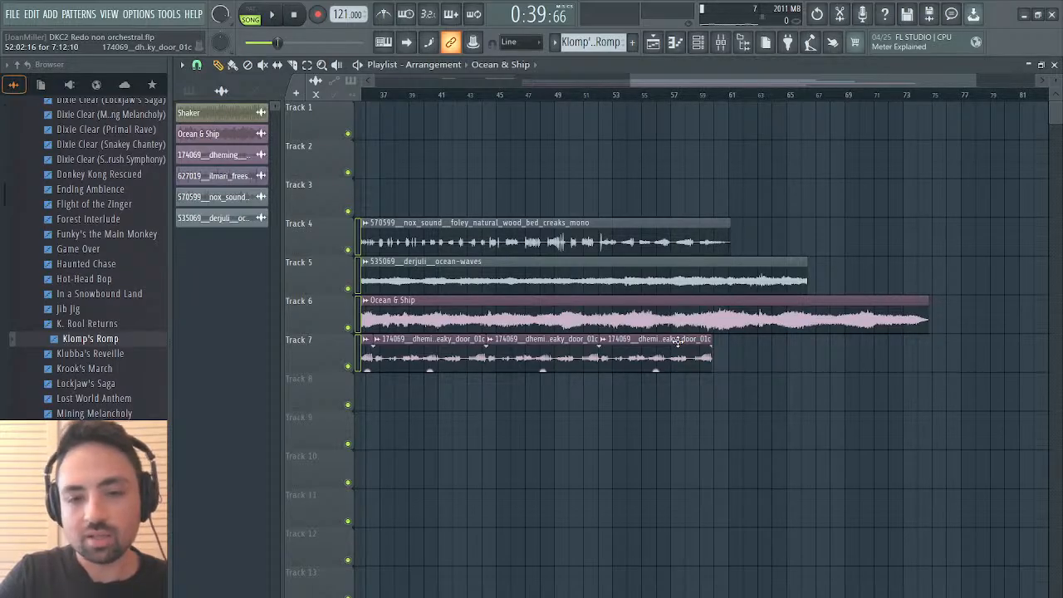
{"action": "left_click_drag", "start_coordinate": [716, 81], "coordinate": [554, 100]}
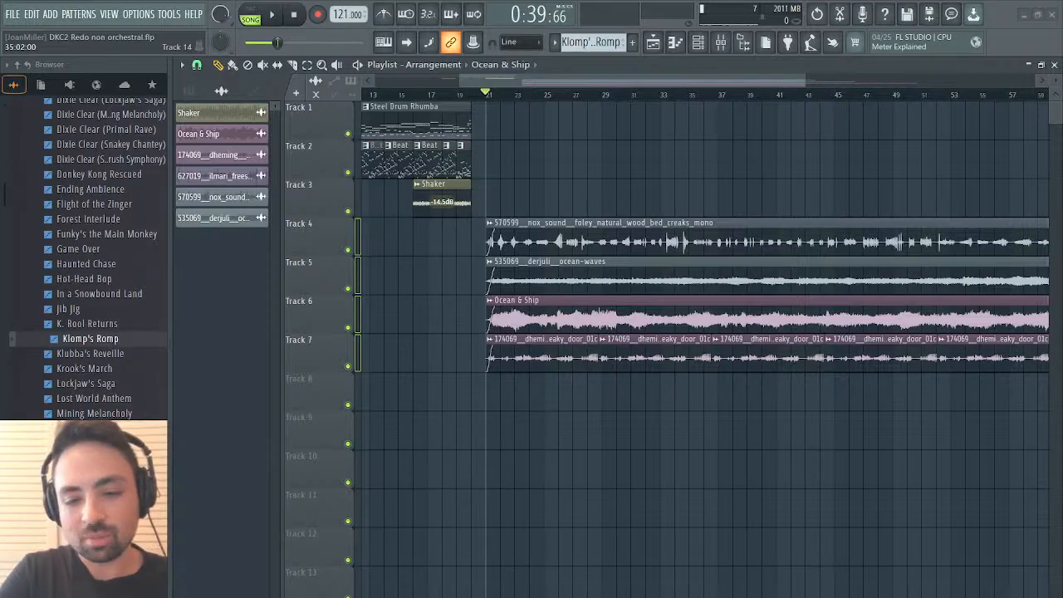
{"action": "key", "text": "ctrl+s"}
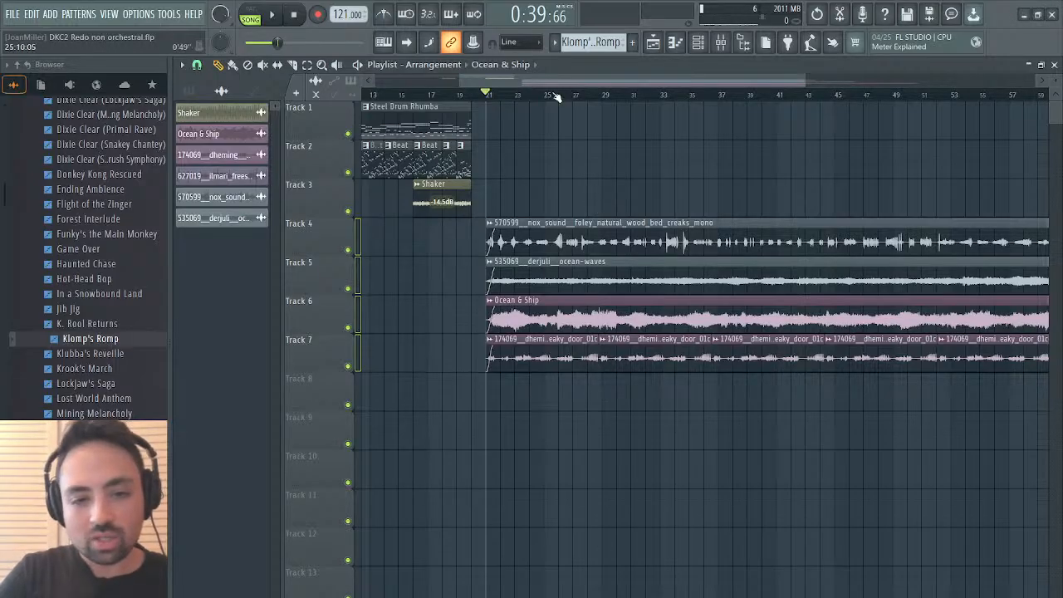
Compare the playhead positions at bars 21 and 29 to examine the span of the ambience intro.
{"action": "left_click_drag", "start_coordinate": [529, 81], "coordinate": [588, 78]}
{"action": "key", "text": "space"}
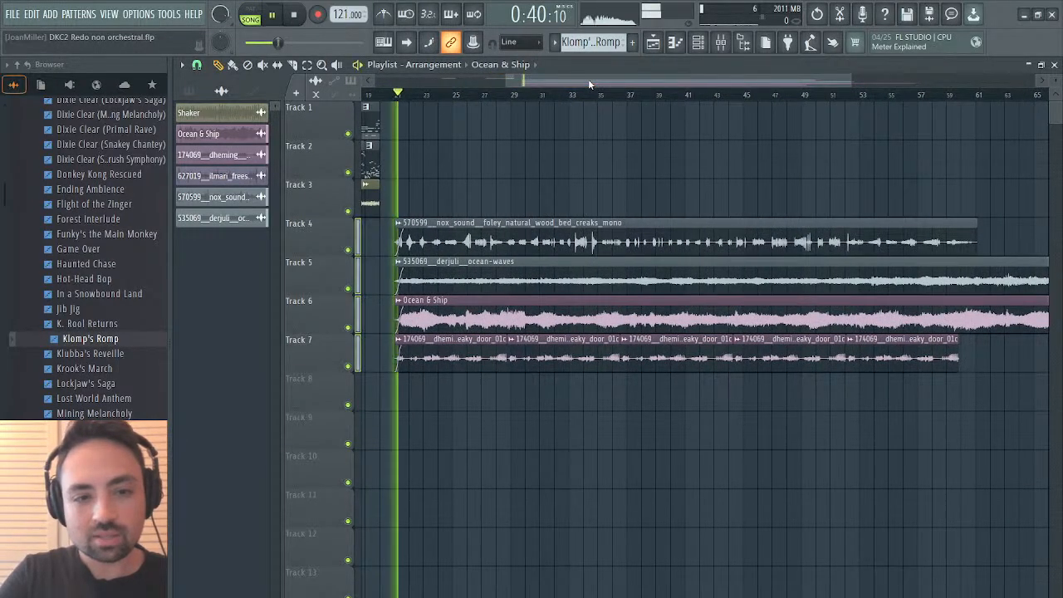
{"action": "key", "text": "space"}
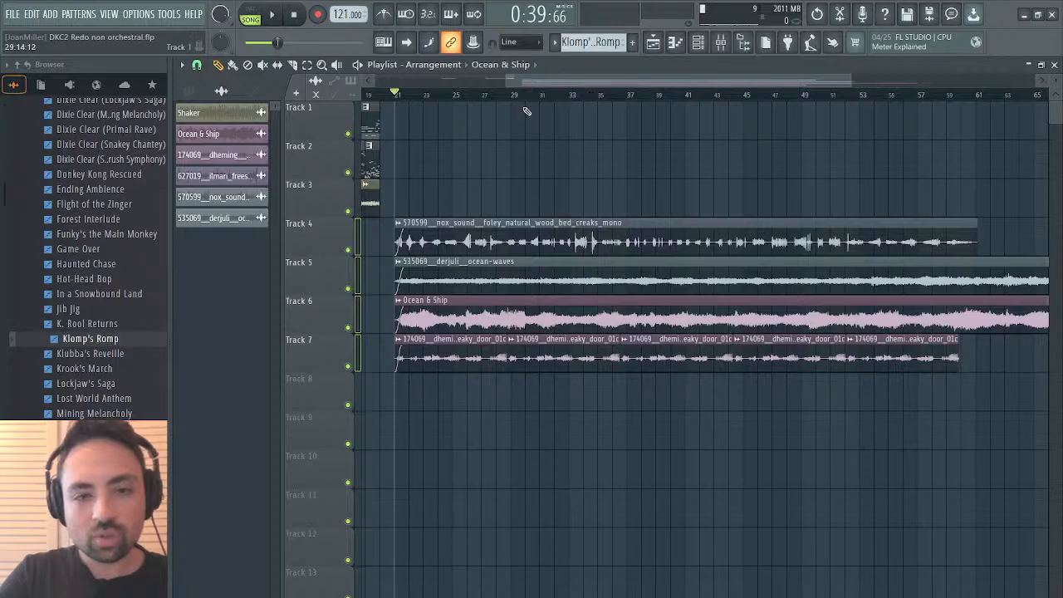
{"action": "left_click", "coordinate": [512, 94]}
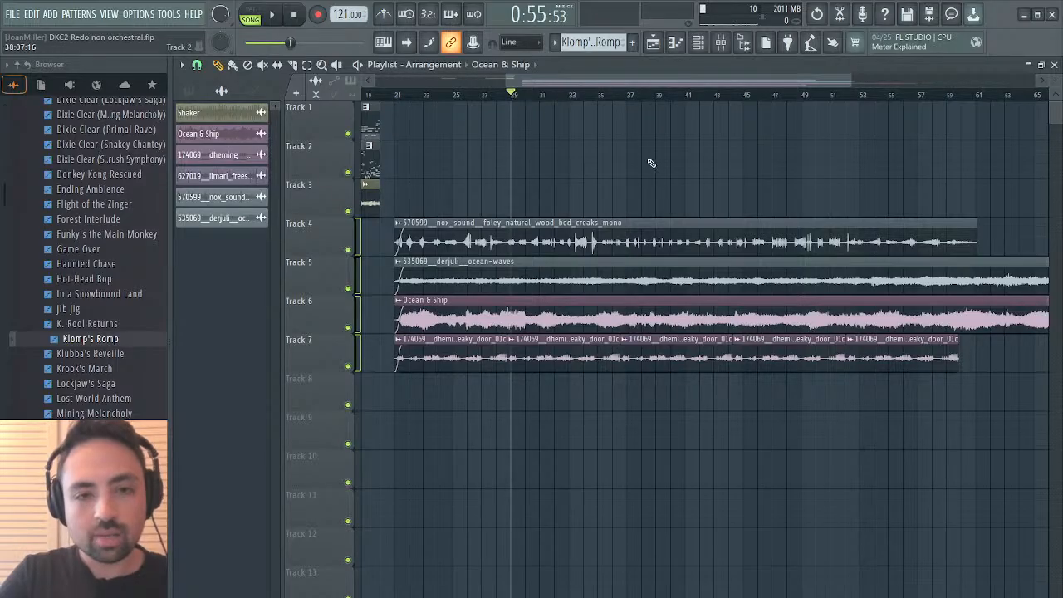
{"action": "left_click", "coordinate": [396, 95]}
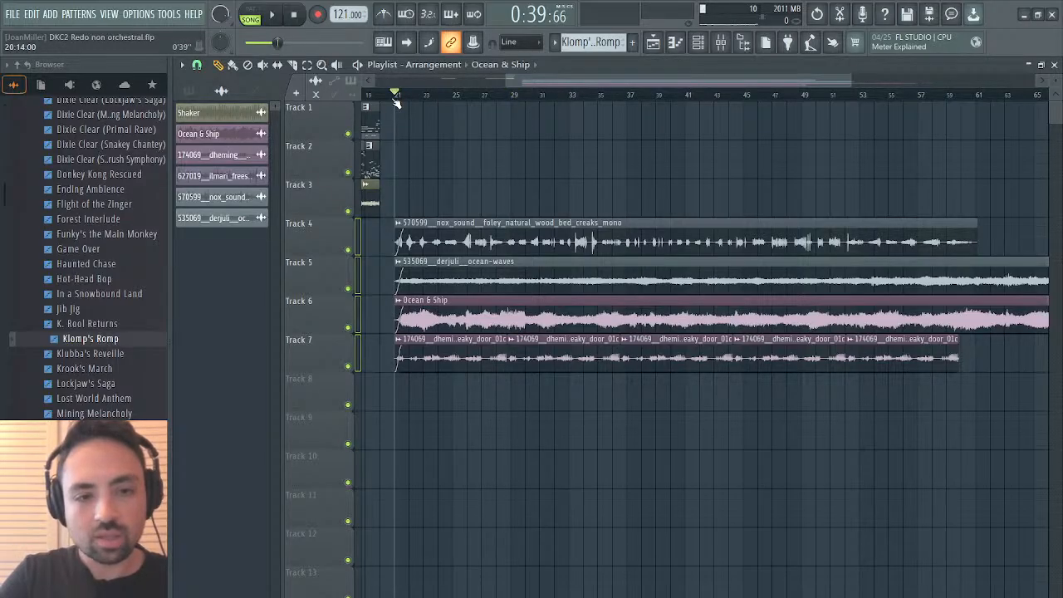
{"action": "left_click", "coordinate": [512, 93]}
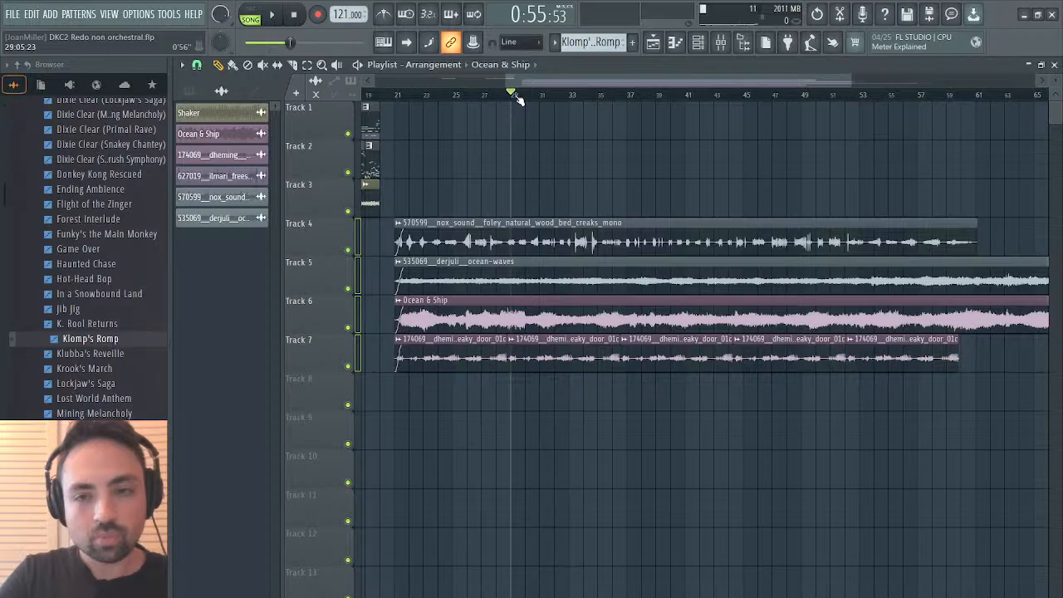
{"action": "left_click", "coordinate": [396, 95]}
{"action": "left_click", "coordinate": [512, 94]}
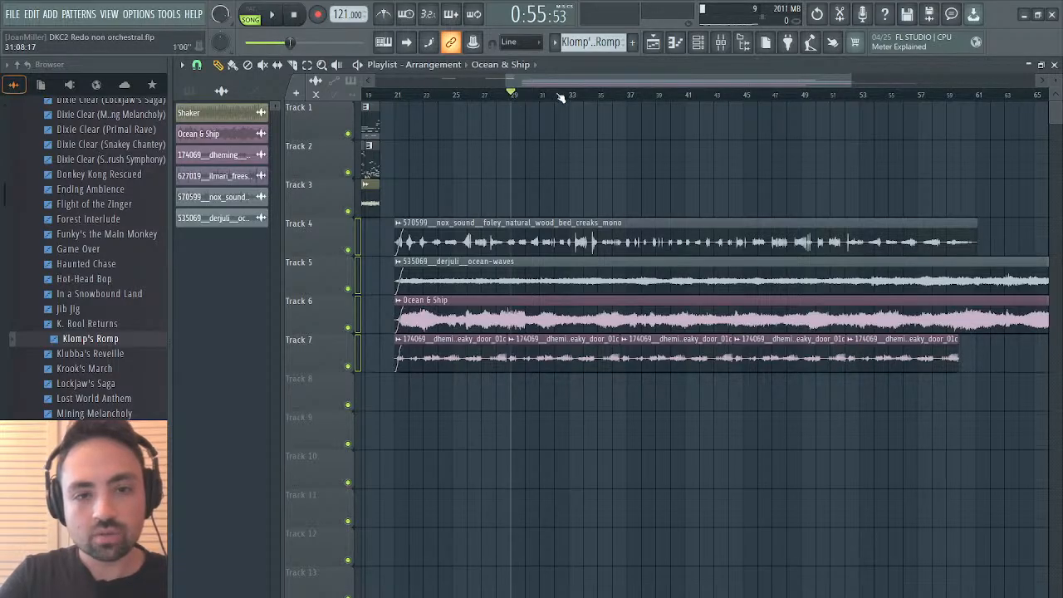
Select and copy the opening group of A4 rhythm notes, about one bar long, from the MIDITrack channel's piano roll.
{"action": "left_click", "coordinate": [1054, 65]}
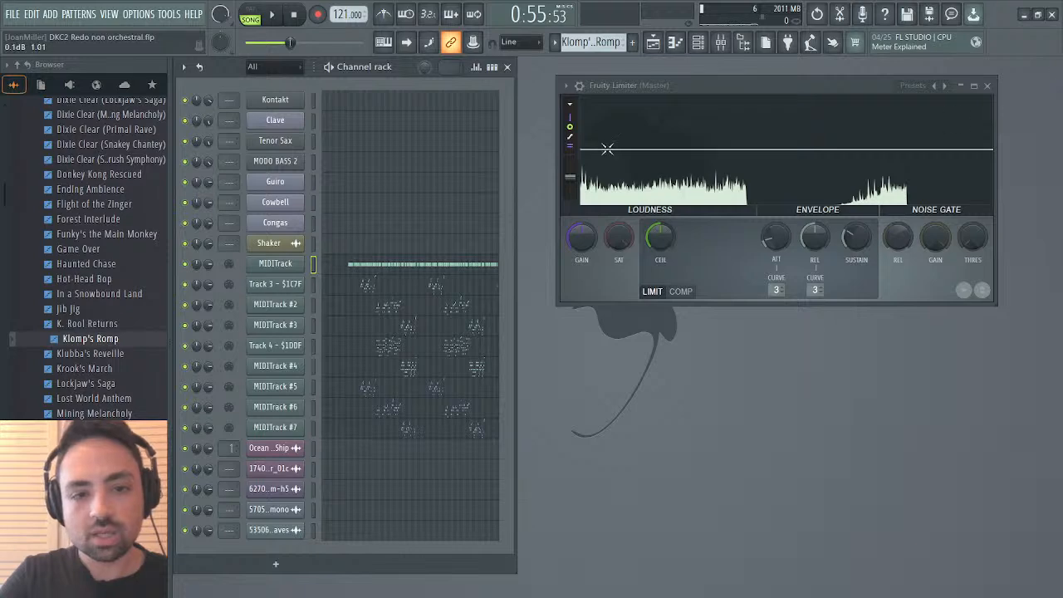
{"action": "left_click", "coordinate": [358, 267]}
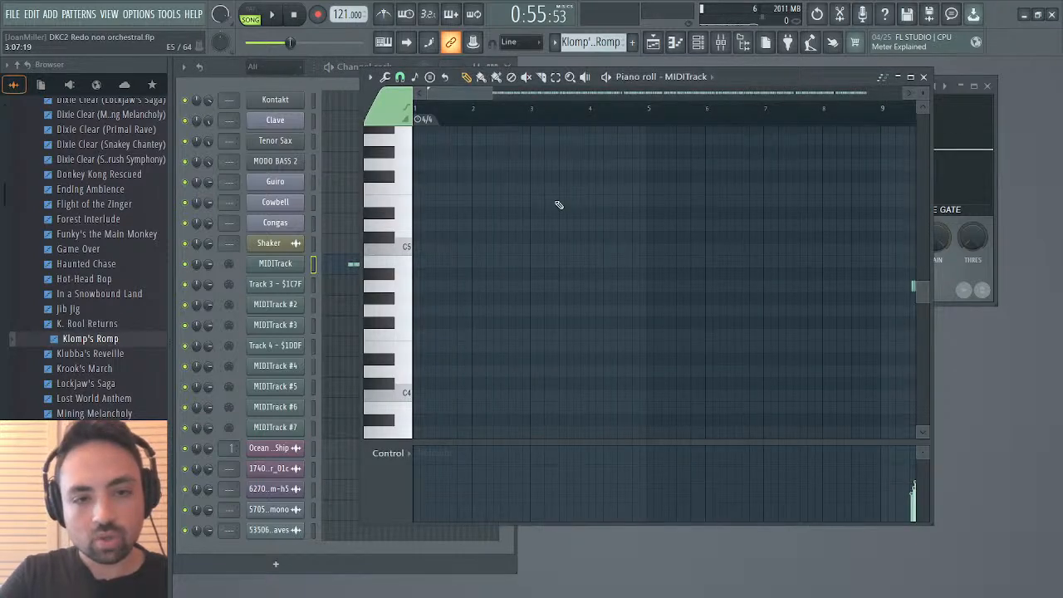
{"action": "left_click_drag", "start_coordinate": [460, 94], "coordinate": [510, 96]}
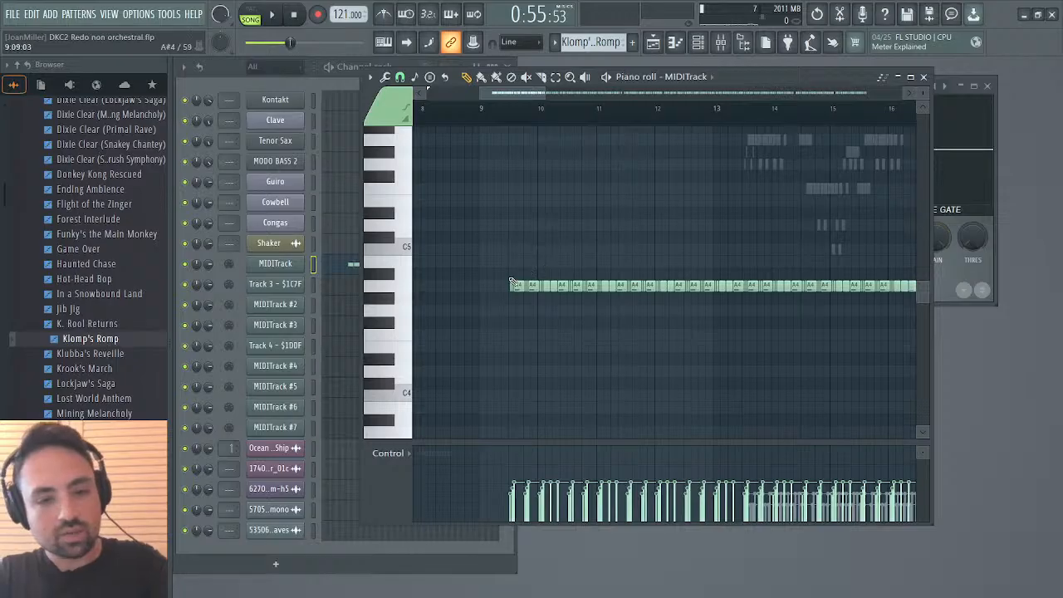
{"action": "left_click_drag", "start_coordinate": [502, 269], "coordinate": [552, 318]}
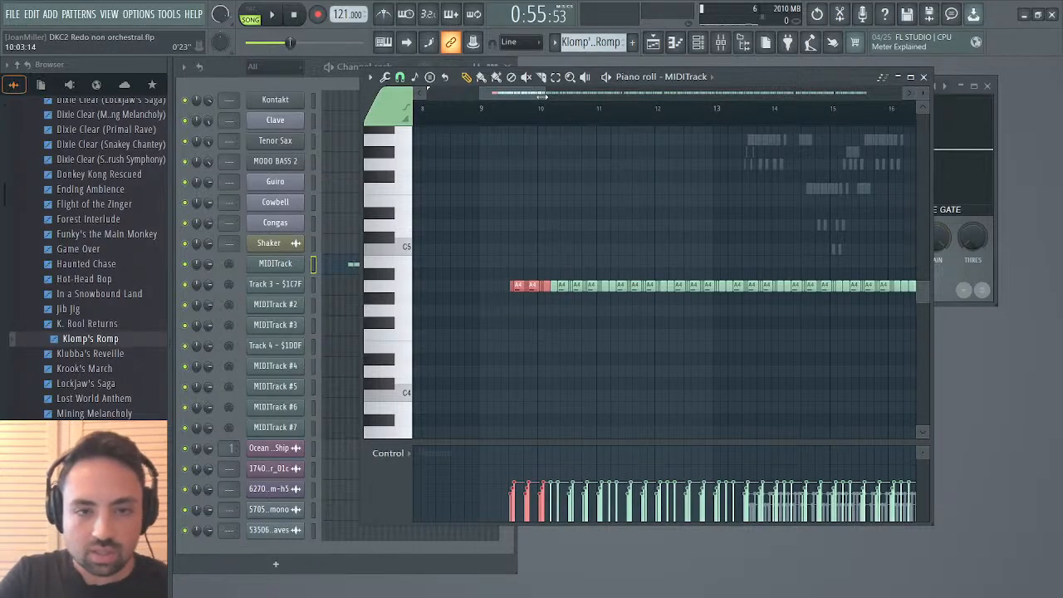
{"action": "mouse_move", "coordinate": [540, 97]}
{"action": "left_mouse_down"}
{"action": "mouse_move", "coordinate": [496, 93]}
{"action": "mouse_move", "coordinate": [517, 95]}
{"action": "mouse_move", "coordinate": [507, 96]}
{"action": "left_mouse_up"}
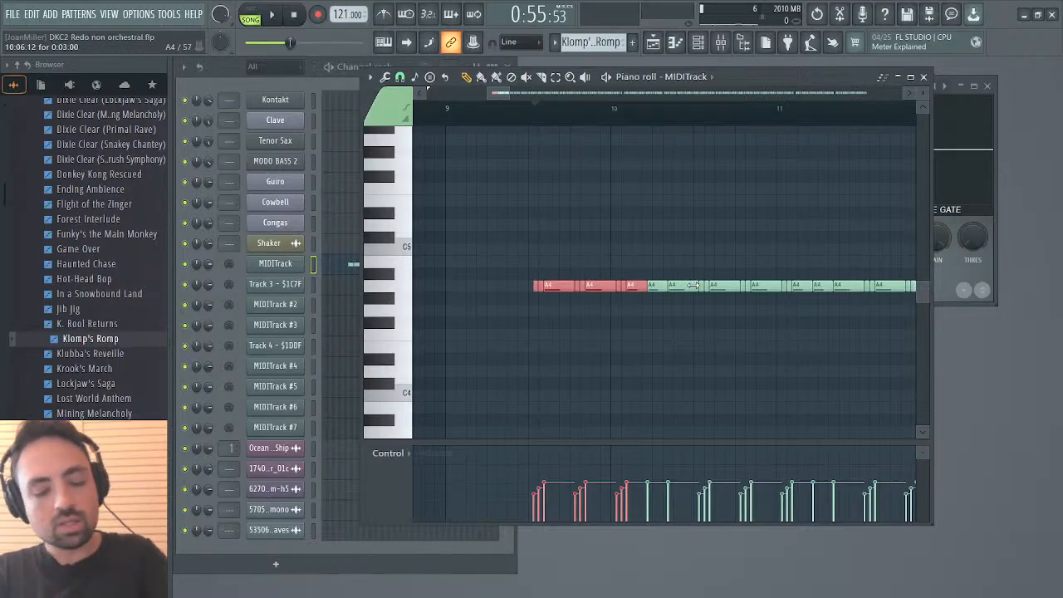
{"action": "left_click_drag", "start_coordinate": [692, 282], "coordinate": [532, 296]}
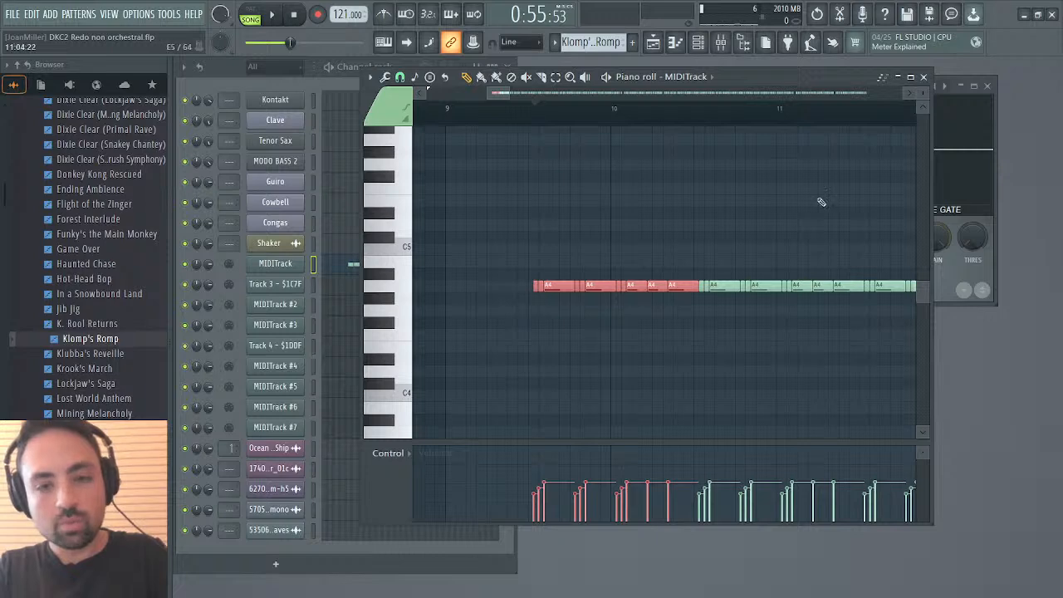
Close the MIDITrack notes and create a new empty pattern named Beat.
{"action": "left_click", "coordinate": [924, 78]}
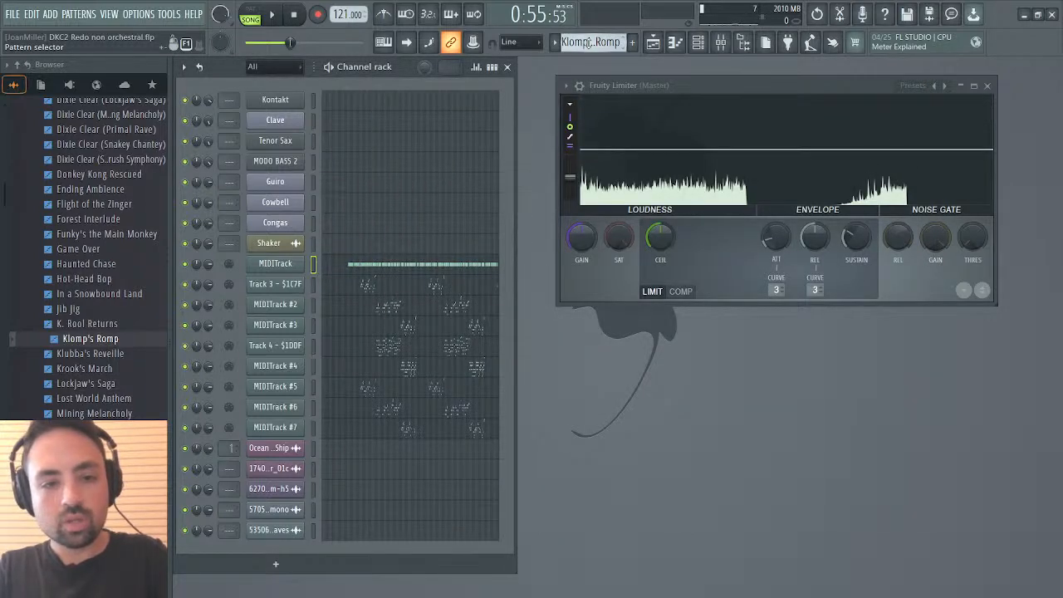
{"action": "key", "text": "F4"}
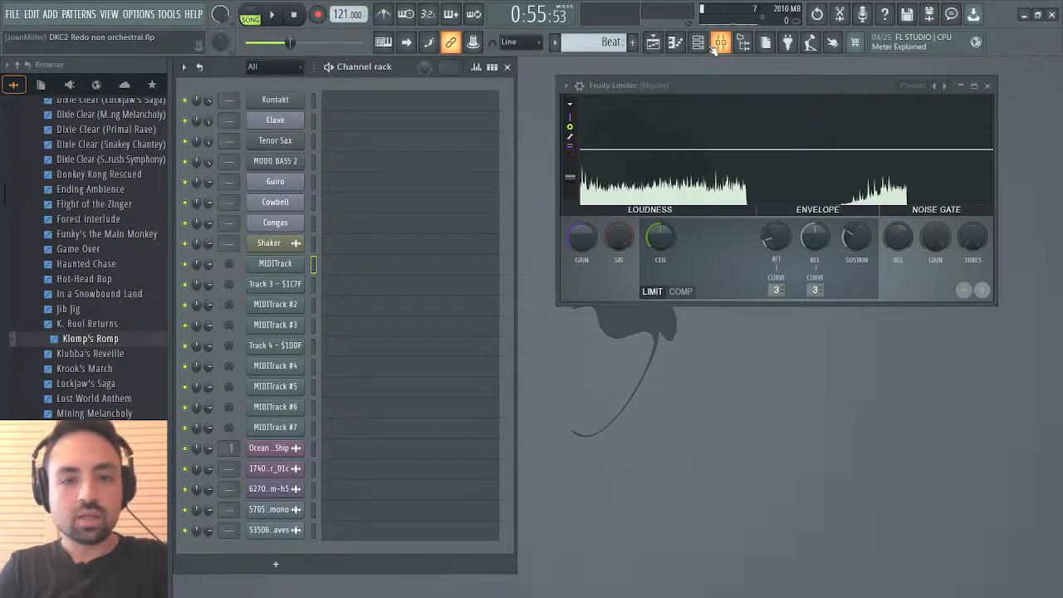
{"action": "scroll", "coordinate": [601, 48], "scroll_direction": "up", "scroll_amount": 1}
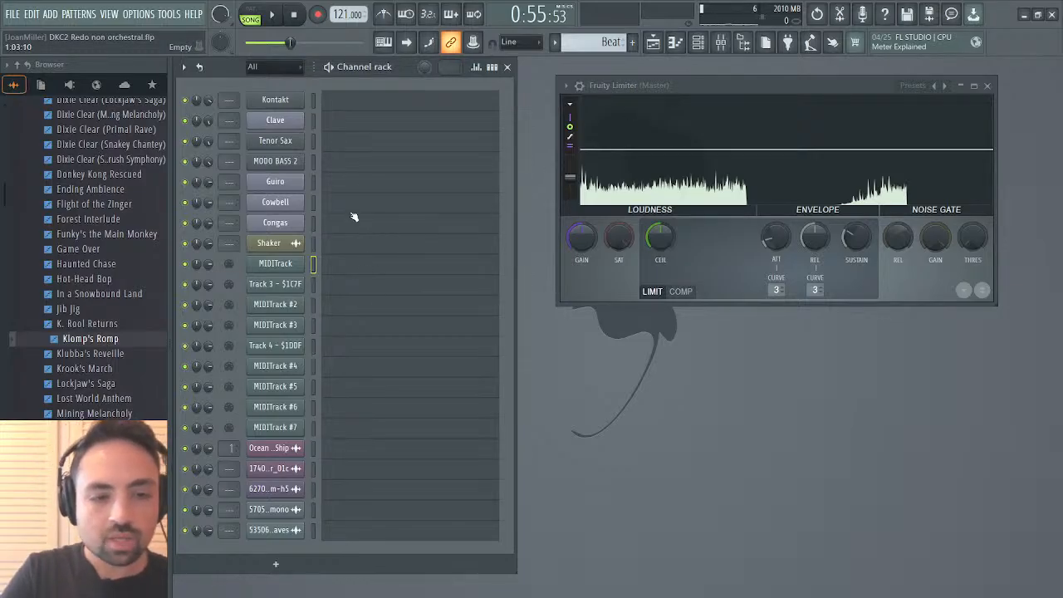
Open the Kontakt channel and look through its file folders and library list for a suitable instrument.
{"action": "left_click", "coordinate": [282, 100]}
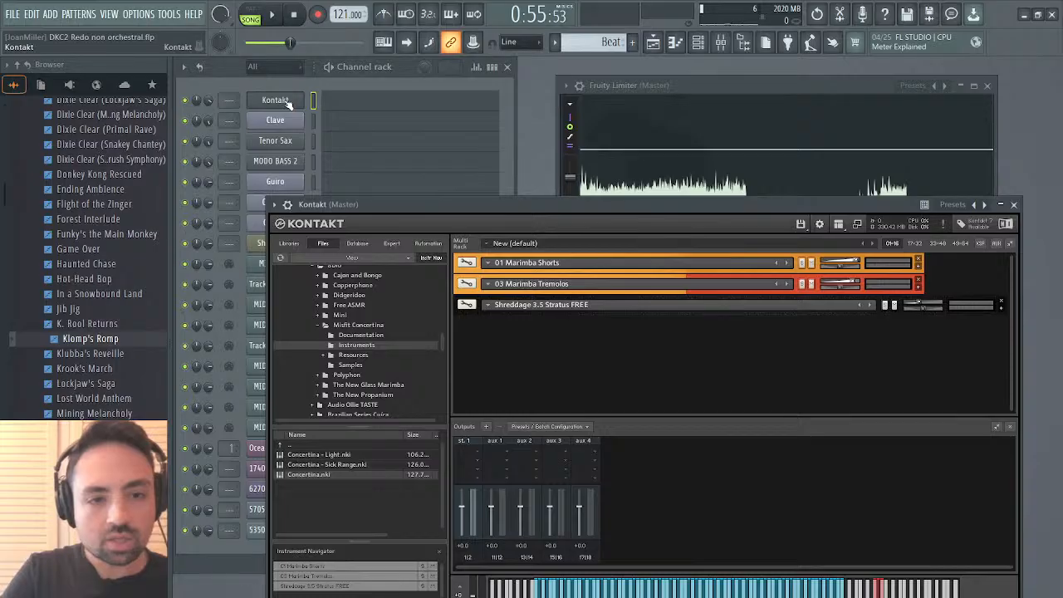
{"action": "scroll", "coordinate": [353, 366], "scroll_direction": "up", "scroll_amount": 2}
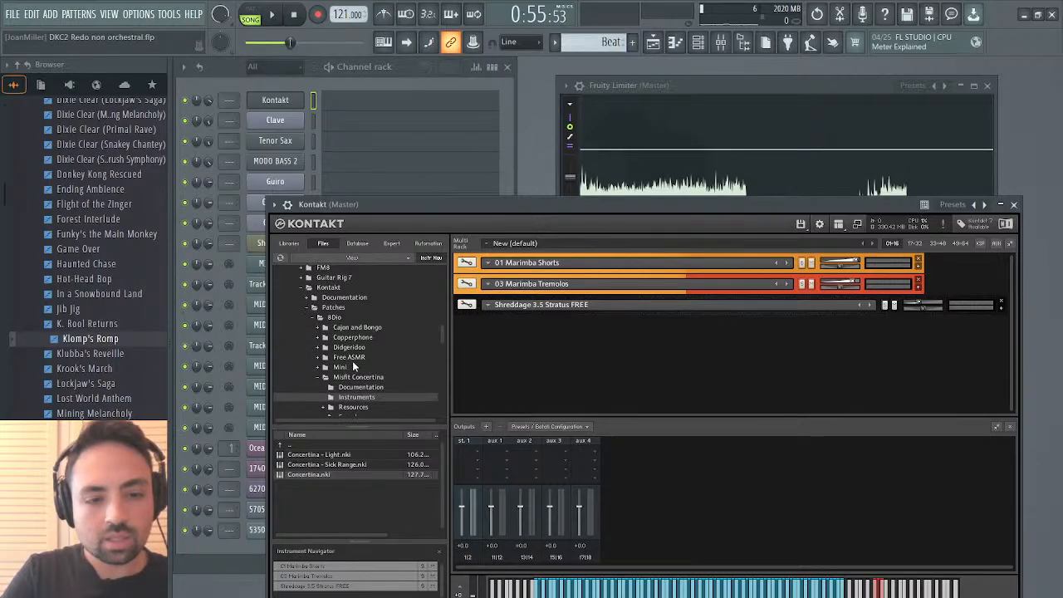
{"action": "scroll", "coordinate": [353, 366], "scroll_direction": "up", "scroll_amount": 10}
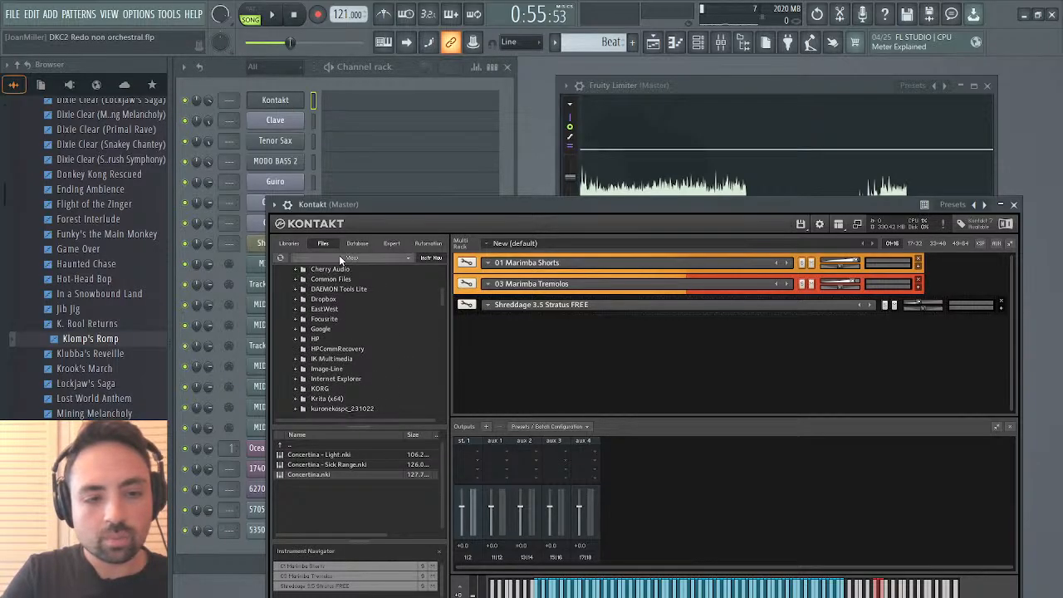
{"action": "left_click", "coordinate": [288, 244]}
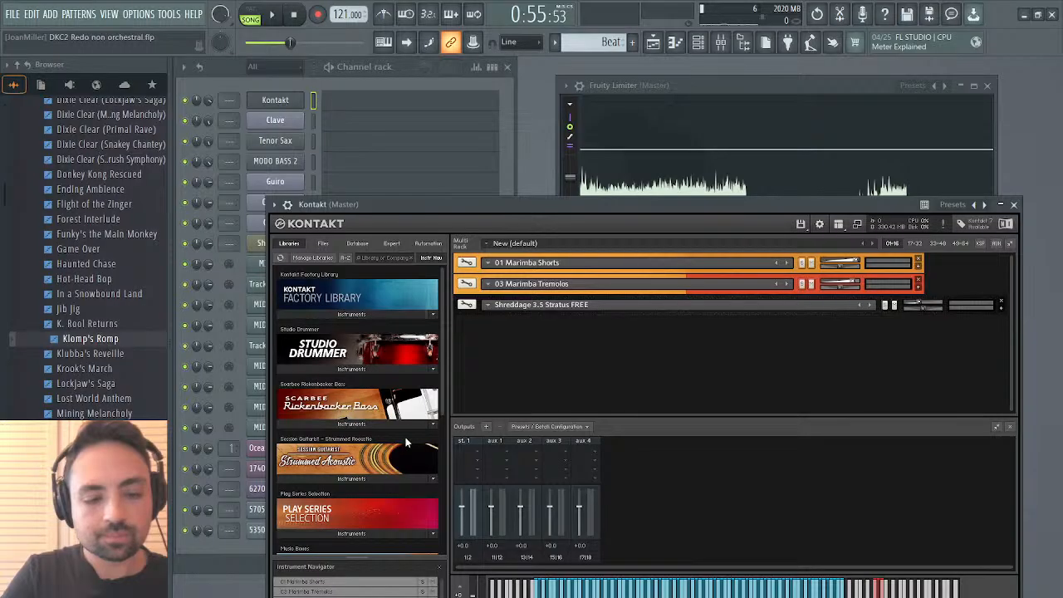
{"action": "scroll", "coordinate": [364, 467], "scroll_direction": "down", "scroll_amount": 3}
{"action": "scroll", "coordinate": [365, 467], "scroll_direction": "up", "scroll_amount": 3}
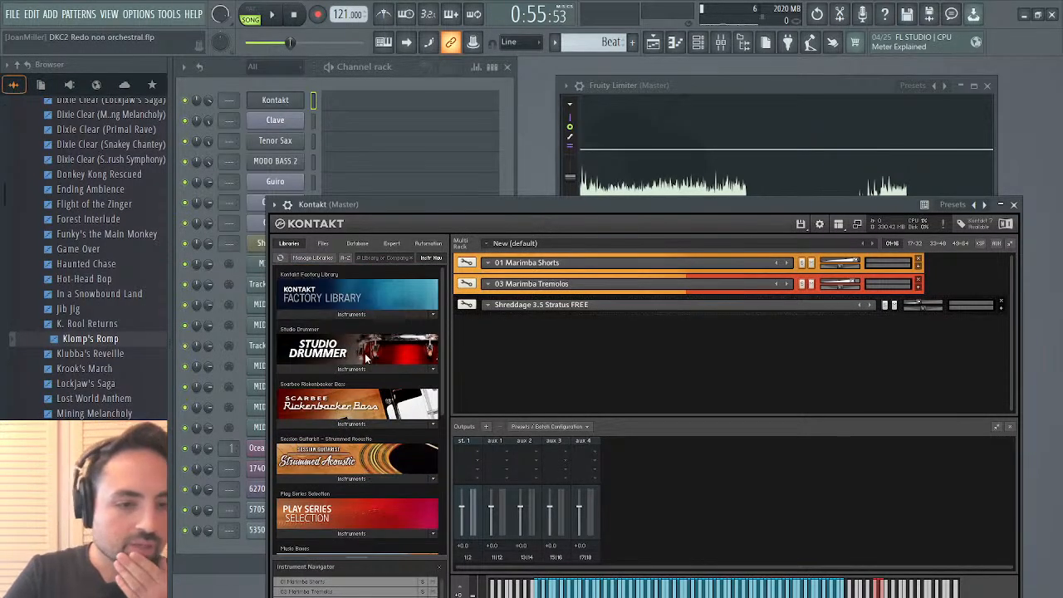
{"action": "left_click", "coordinate": [323, 243]}
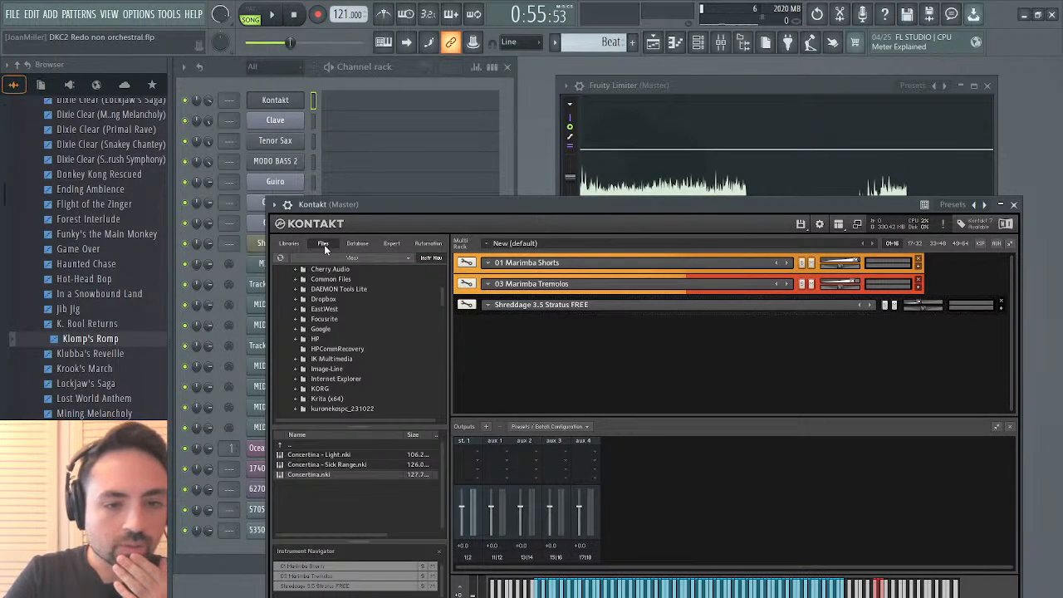
{"action": "scroll", "coordinate": [380, 335], "scroll_direction": "up", "scroll_amount": 2}
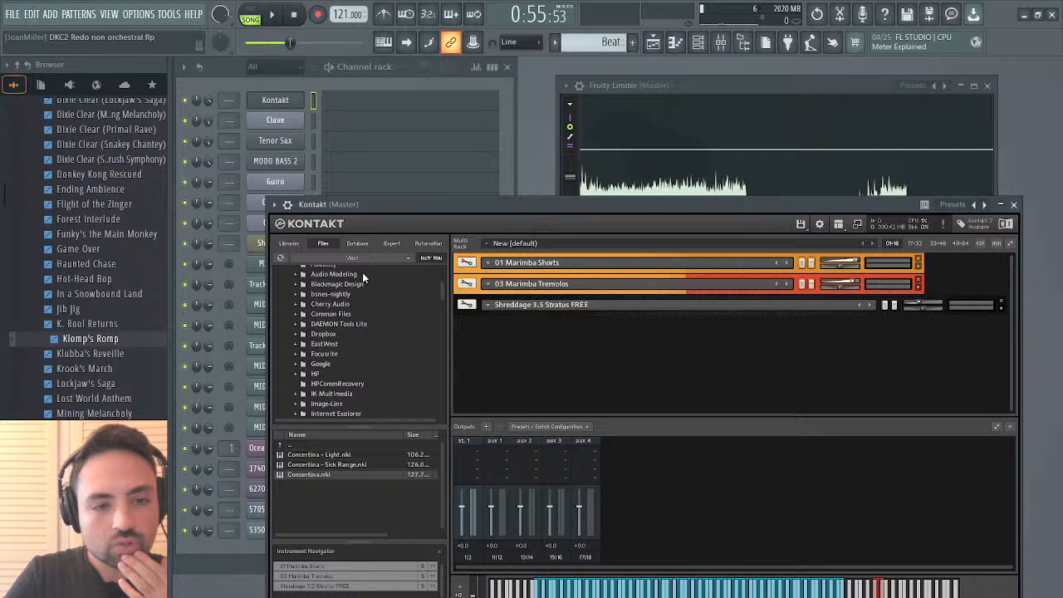
Load Snare Drums.nki from the Orchestral Percussion folder of the Kontakt Factory Library.
{"action": "left_click", "coordinate": [288, 243]}
{"action": "left_click", "coordinate": [344, 314]}
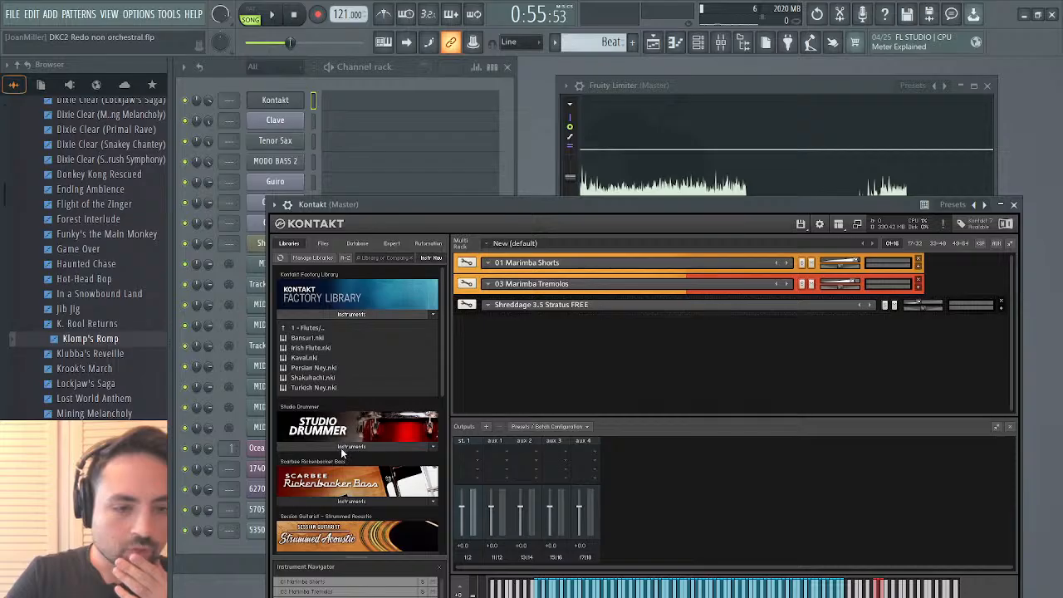
{"action": "left_click", "coordinate": [316, 330]}
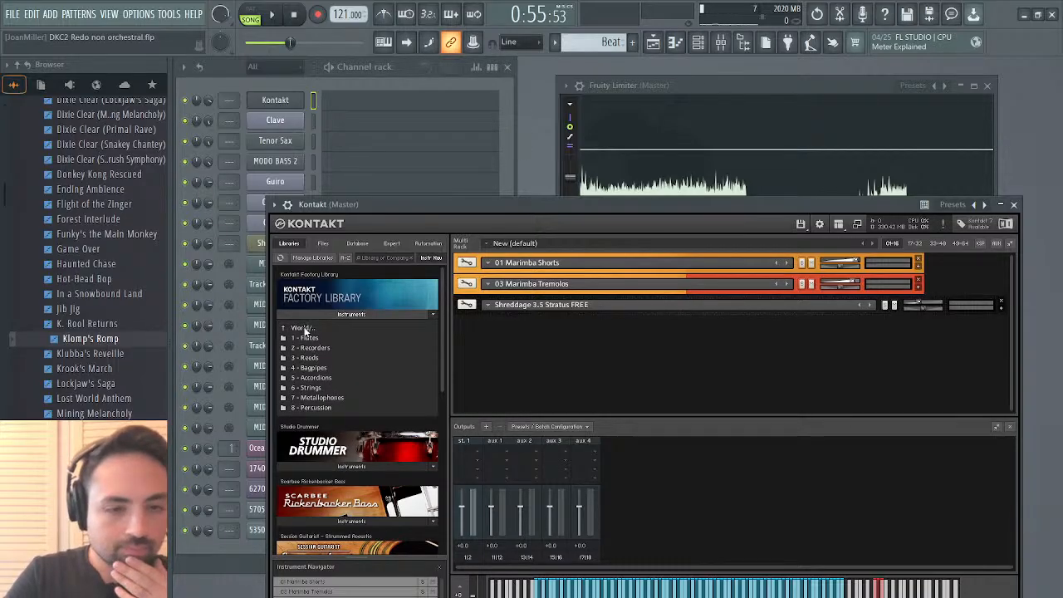
{"action": "left_click", "coordinate": [309, 329]}
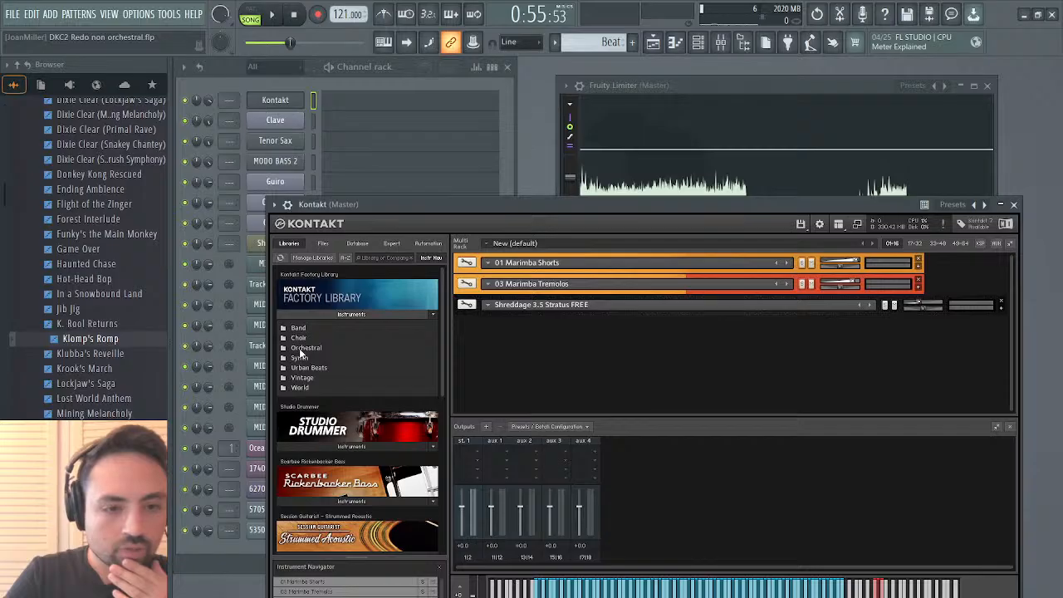
{"action": "left_click", "coordinate": [301, 347]}
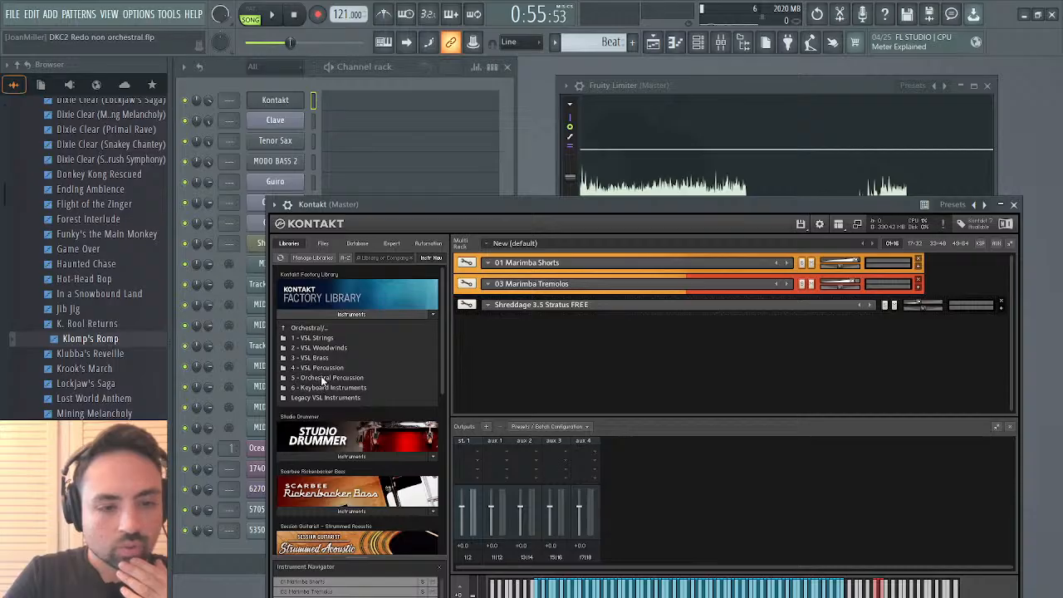
{"action": "left_click", "coordinate": [322, 377]}
{"action": "double_click", "coordinate": [313, 388]}
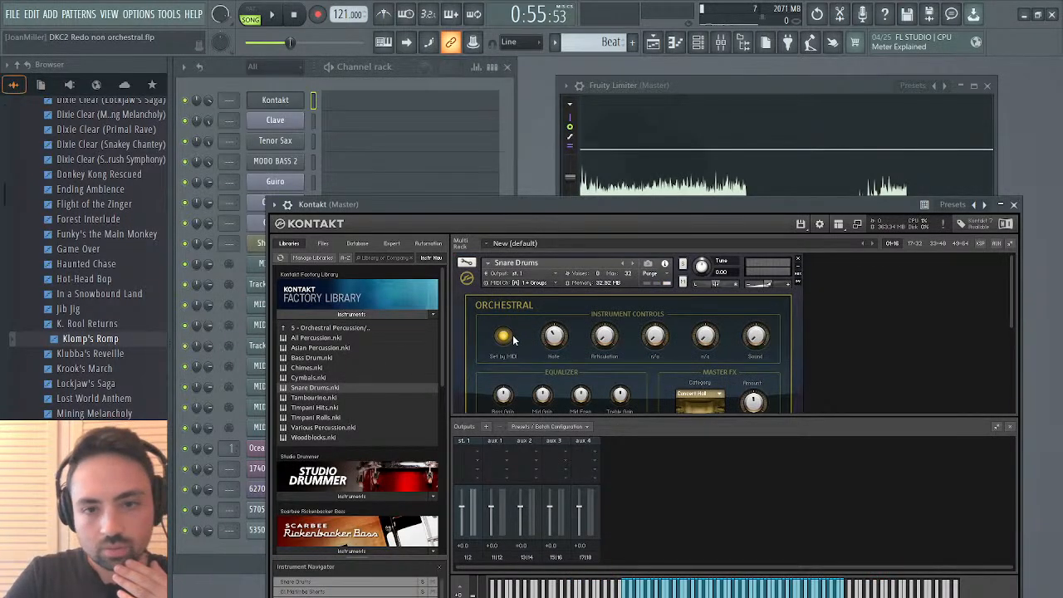
Examine the Snare Drums instrument's controls and try out its sound, closing Kontakt when done.
{"action": "scroll", "coordinate": [513, 338], "scroll_direction": "down", "scroll_amount": 5}
{"action": "scroll", "coordinate": [513, 339], "scroll_direction": "up", "scroll_amount": 3}
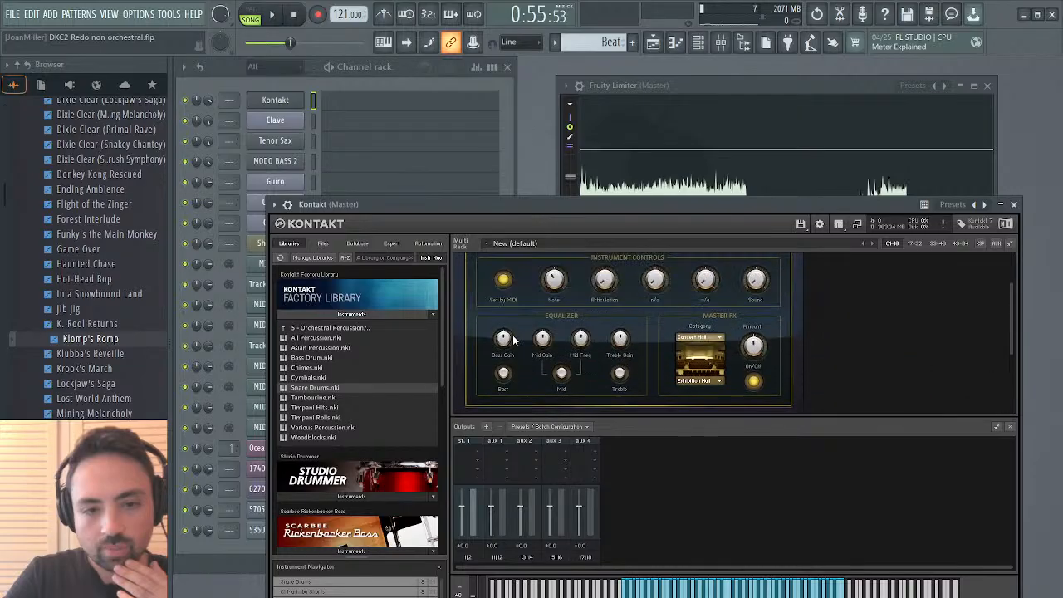
{"action": "scroll", "coordinate": [513, 338], "scroll_direction": "up", "scroll_amount": 2}
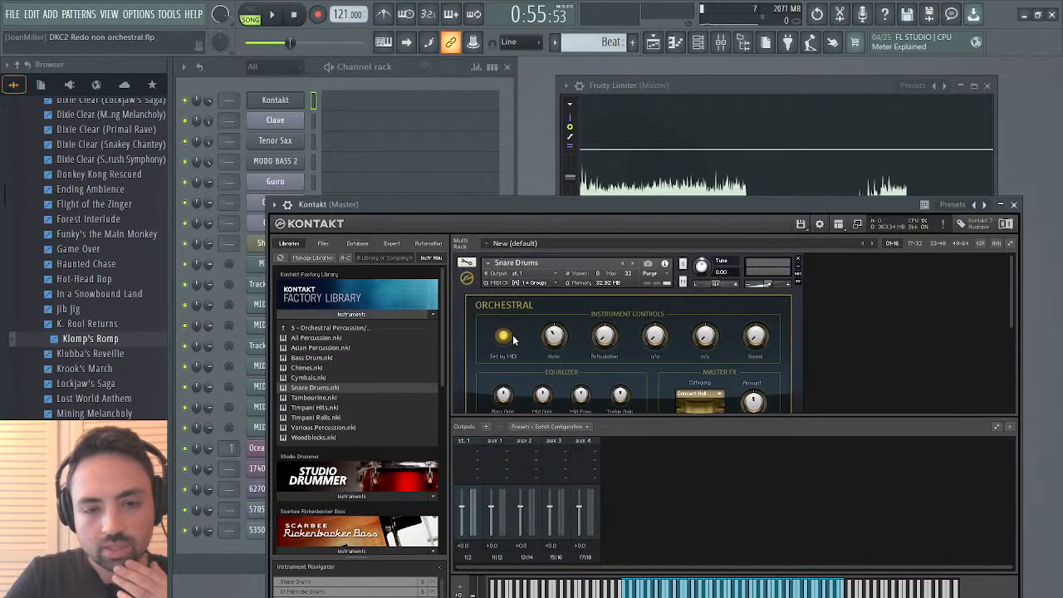
{"action": "left_click", "coordinate": [524, 258]}
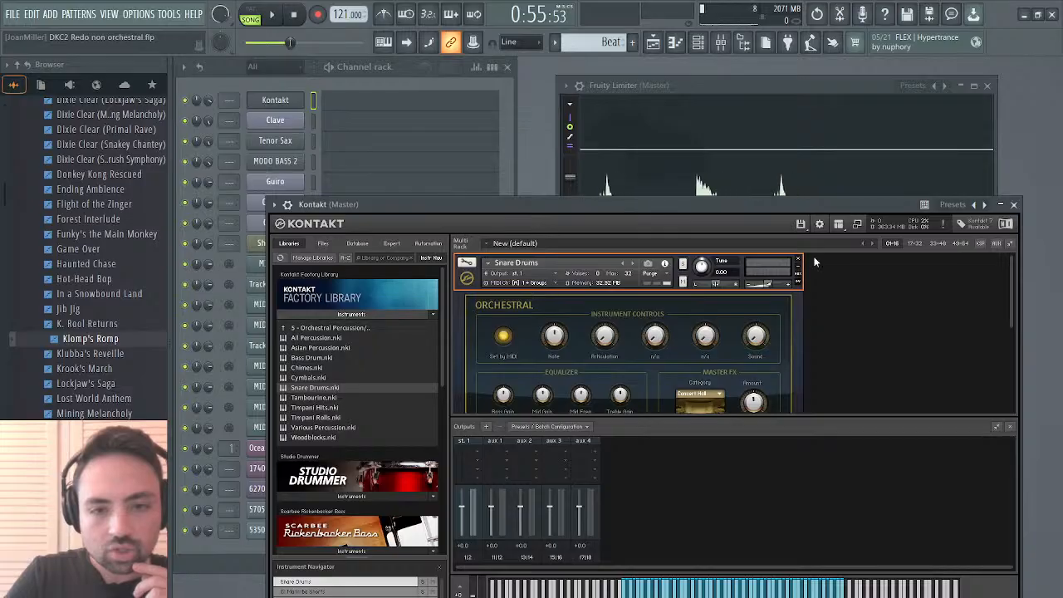
{"action": "left_click", "coordinate": [1013, 204]}
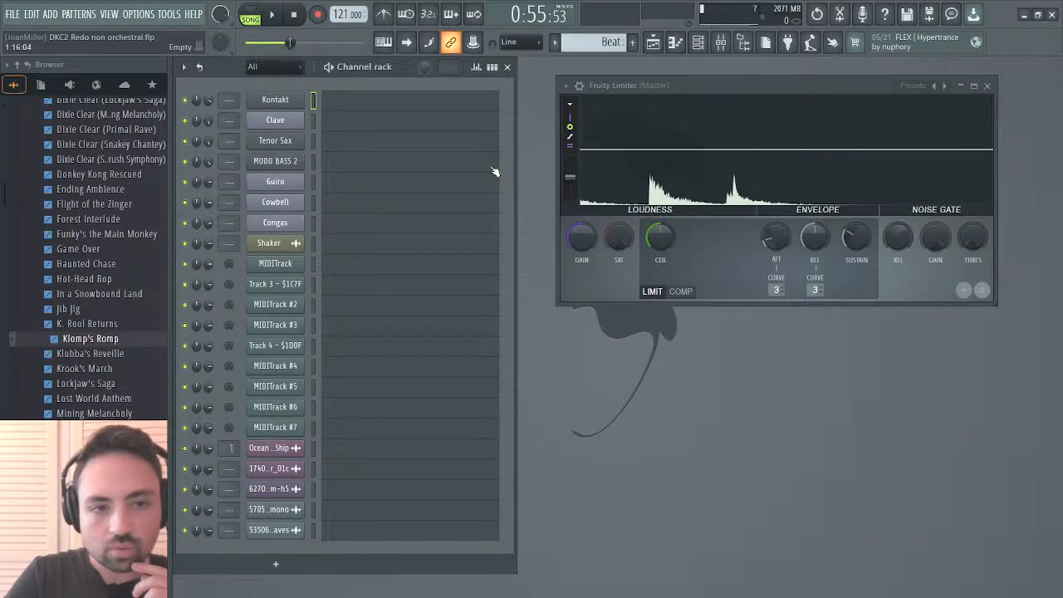
Paste the copied A4 rhythm notes into the Kontakt channel of the Beat pattern and deselect them.
{"action": "left_click", "coordinate": [408, 101]}
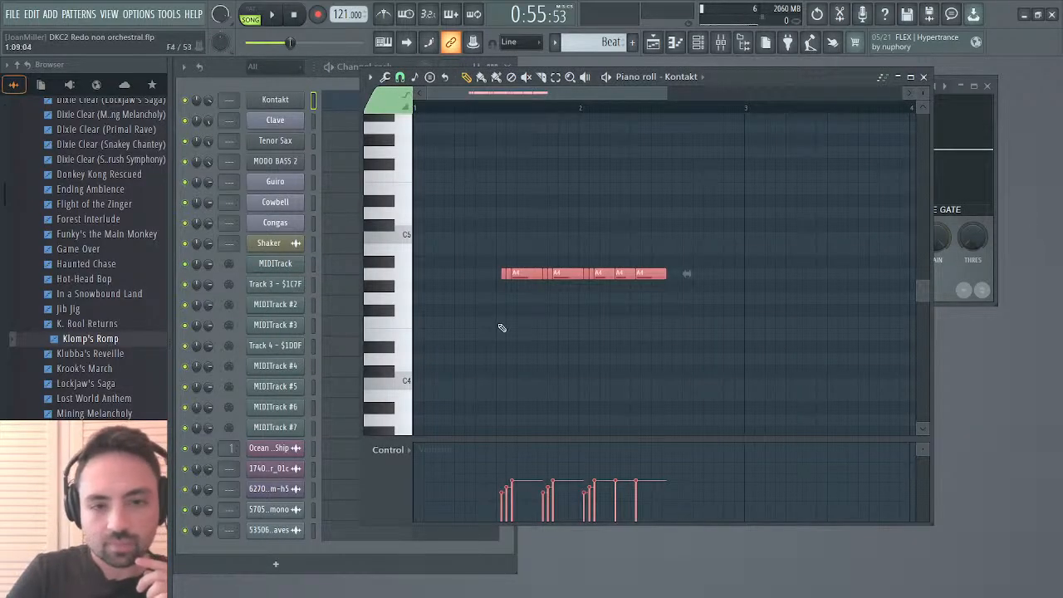
{"action": "mouse_move", "coordinate": [407, 236]}
{"action": "left_mouse_down"}
{"action": "mouse_move", "coordinate": [408, 260]}
{"action": "mouse_move", "coordinate": [403, 230]}
{"action": "left_mouse_up"}
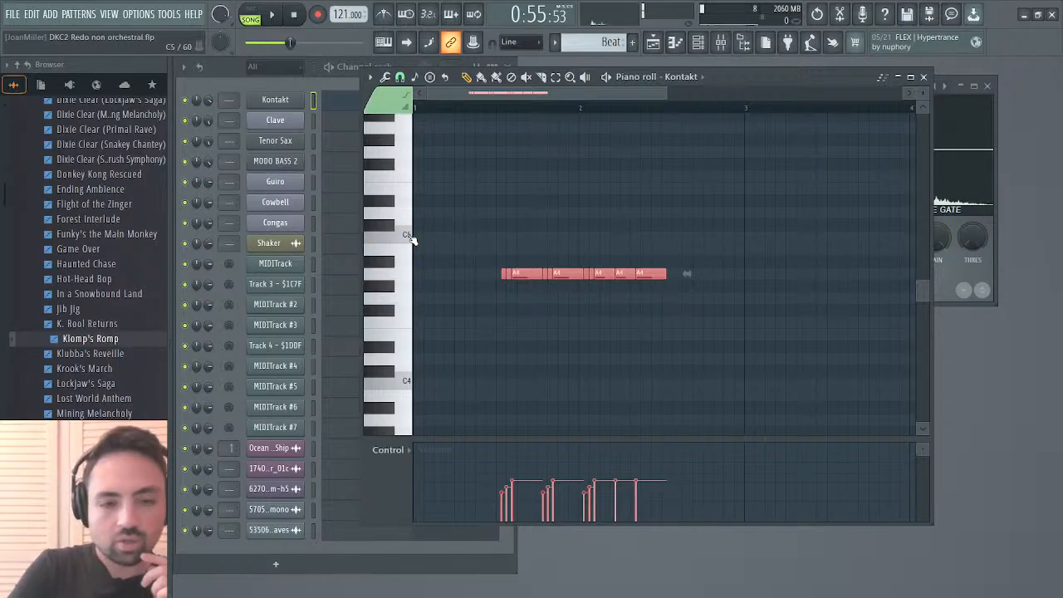
{"action": "key", "text": "ctrl+d"}
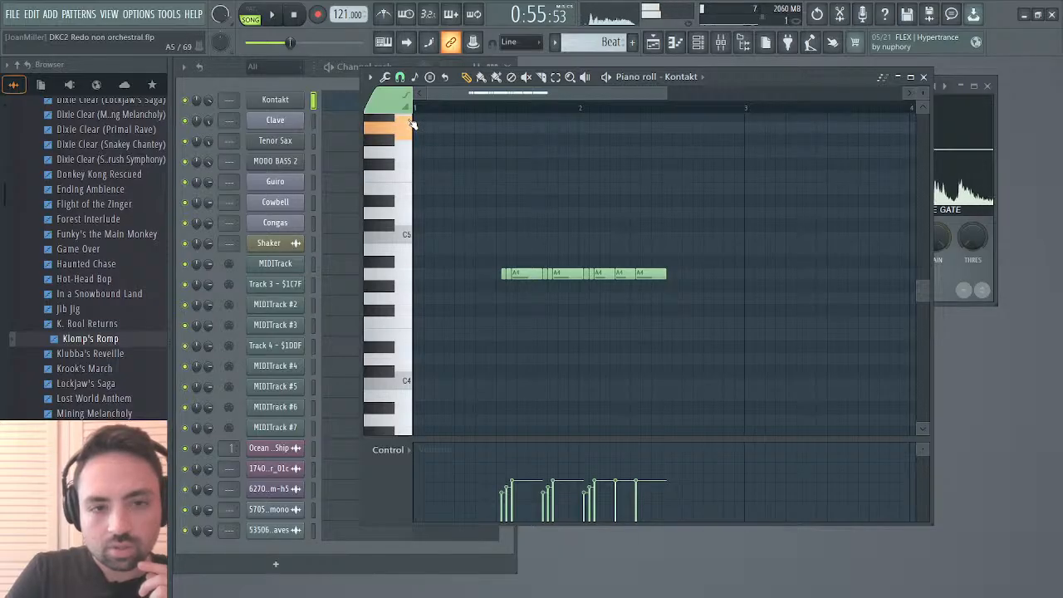
Audition the snare sounds on the piano roll keys around C5 and the neighbouring octaves.
{"action": "left_click_drag", "start_coordinate": [406, 359], "coordinate": [413, 397]}
{"action": "scroll", "coordinate": [412, 397], "scroll_direction": "up", "scroll_amount": 5}
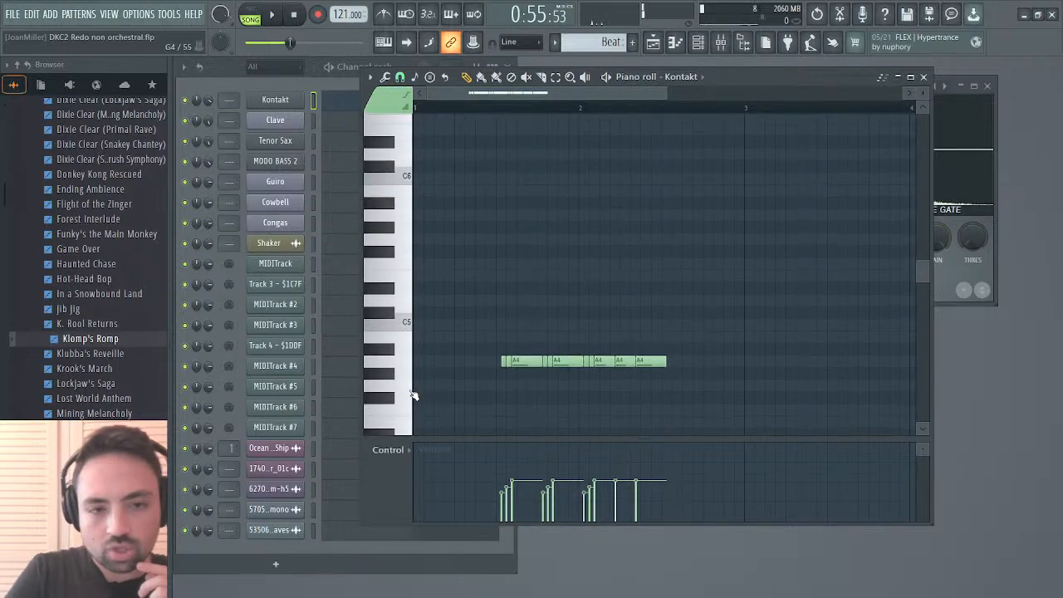
{"action": "left_click", "coordinate": [411, 326]}
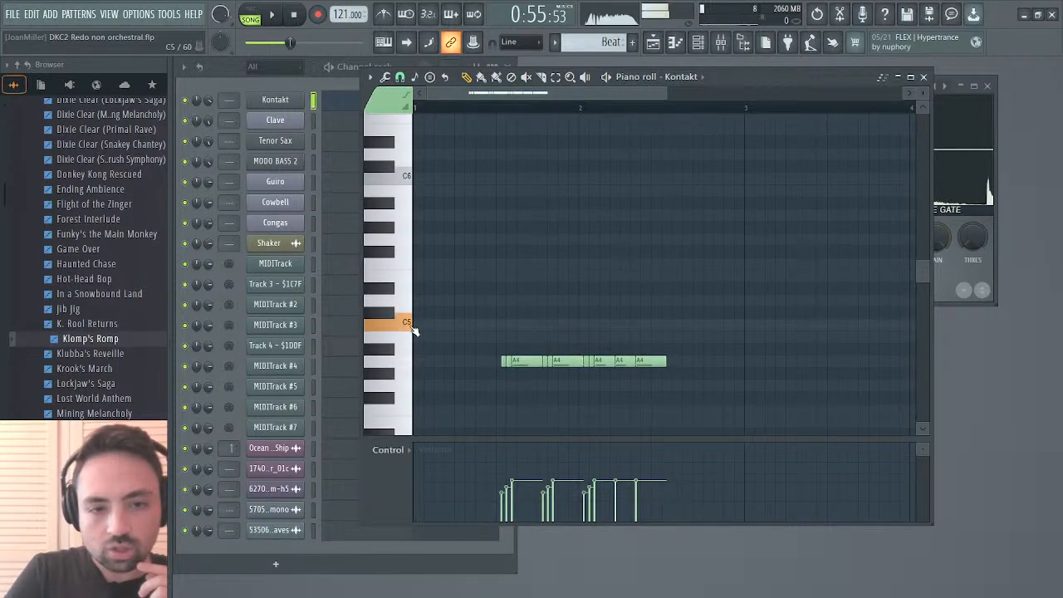
{"action": "mouse_move", "coordinate": [411, 327]}
{"action": "left_mouse_down"}
{"action": "mouse_move", "coordinate": [408, 152]}
{"action": "mouse_move", "coordinate": [413, 324]}
{"action": "left_mouse_up"}
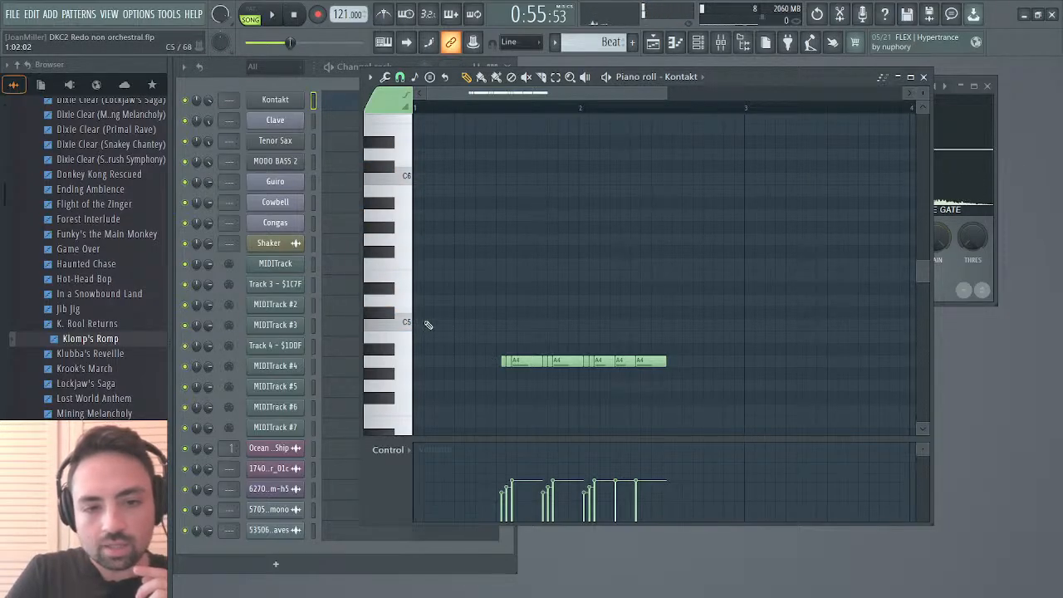
Shift all the pasted A4 notes to the start of bar 1 and audition the snare sound on E5.
{"action": "left_click", "coordinate": [504, 362]}
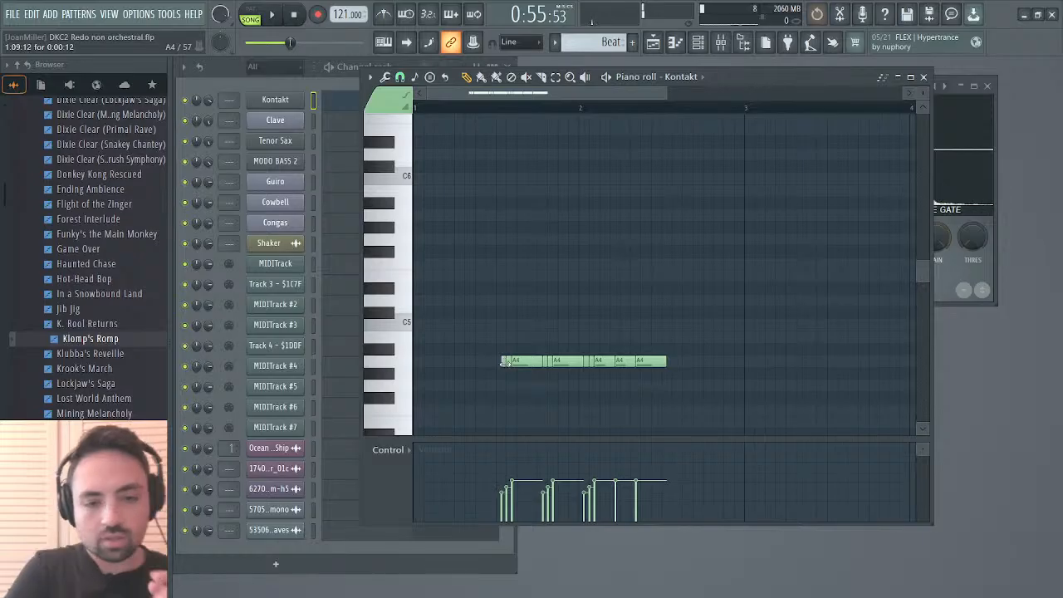
{"action": "left_click_drag", "start_coordinate": [758, 297], "coordinate": [424, 358]}
{"action": "left_click_drag", "start_coordinate": [413, 297], "coordinate": [415, 281]}
{"action": "left_click", "coordinate": [415, 281]}
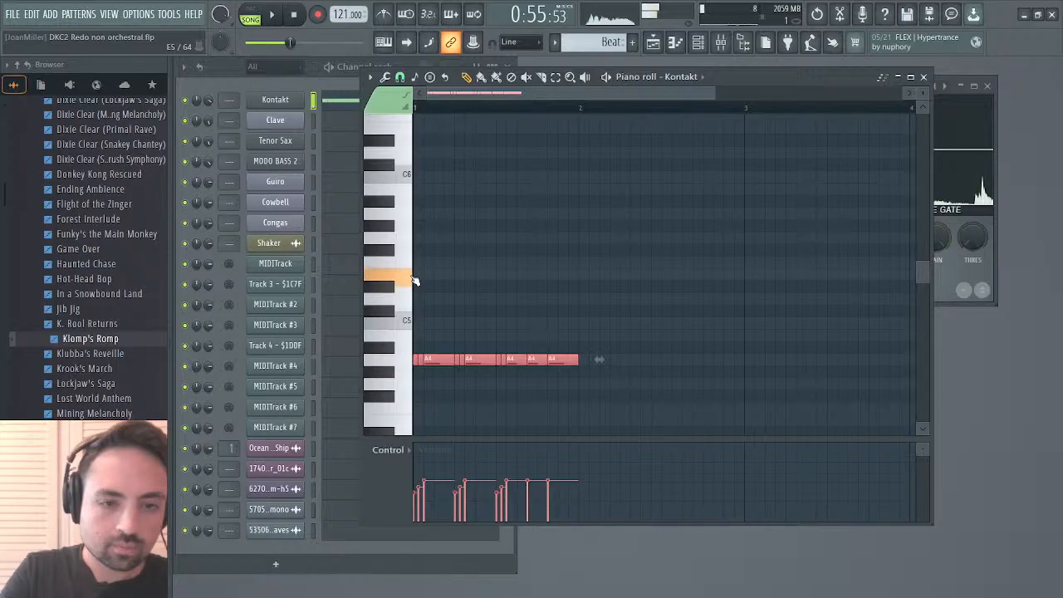
Move the first long A4 note up to E5 at the very start of bar 1.
{"action": "left_click", "coordinate": [435, 354]}
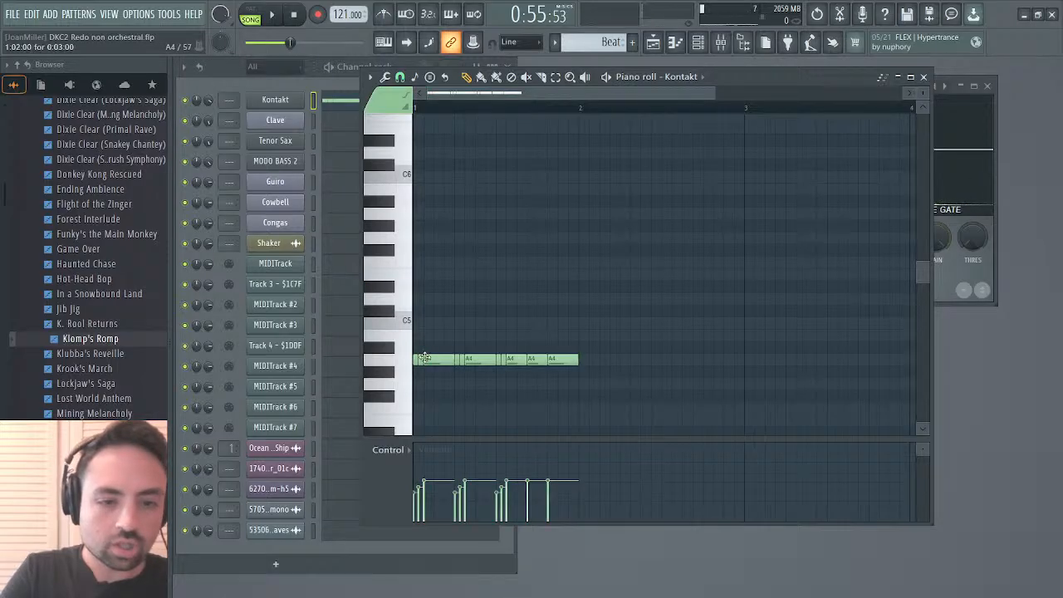
{"action": "left_click_drag", "start_coordinate": [433, 362], "coordinate": [409, 291]}
{"action": "left_click", "coordinate": [427, 276]}
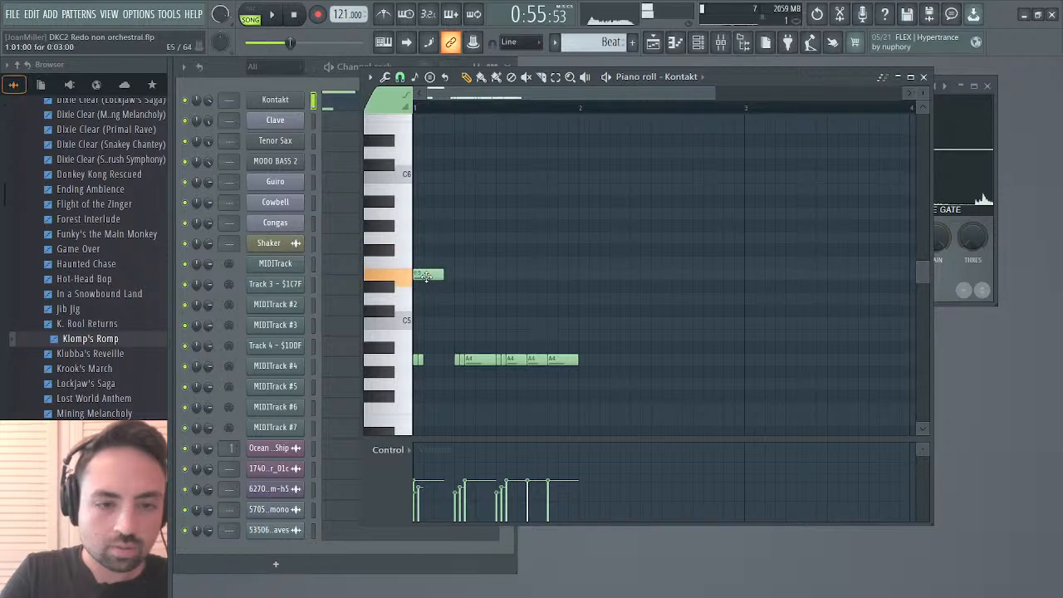
Lengthen the first E5 note to 0:04:00, raise its velocity, and check it by playing the Beat pattern on its own.
{"action": "left_click", "coordinate": [427, 277]}
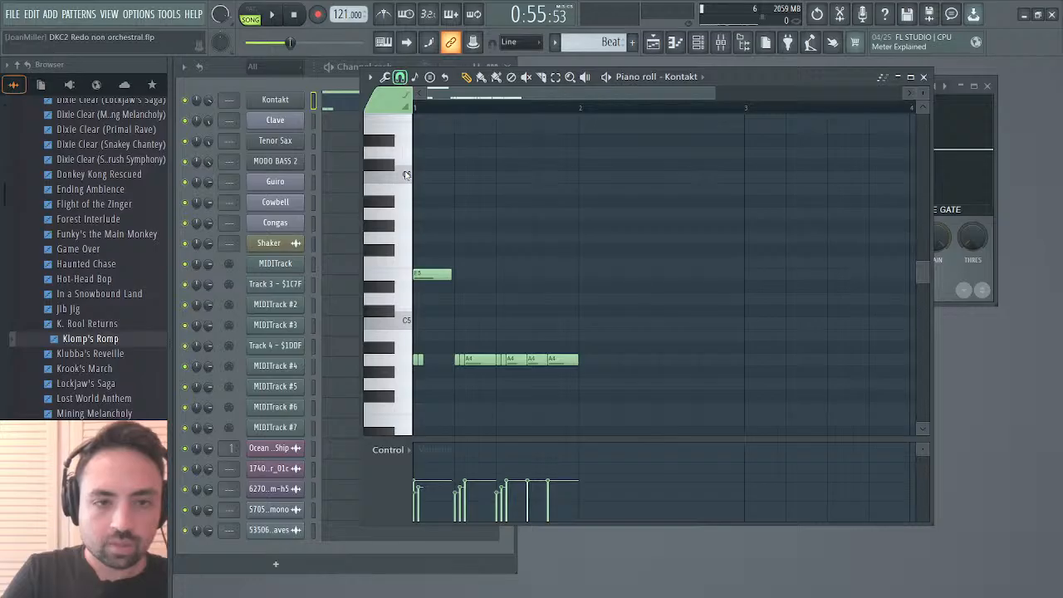
{"action": "left_click", "coordinate": [436, 276]}
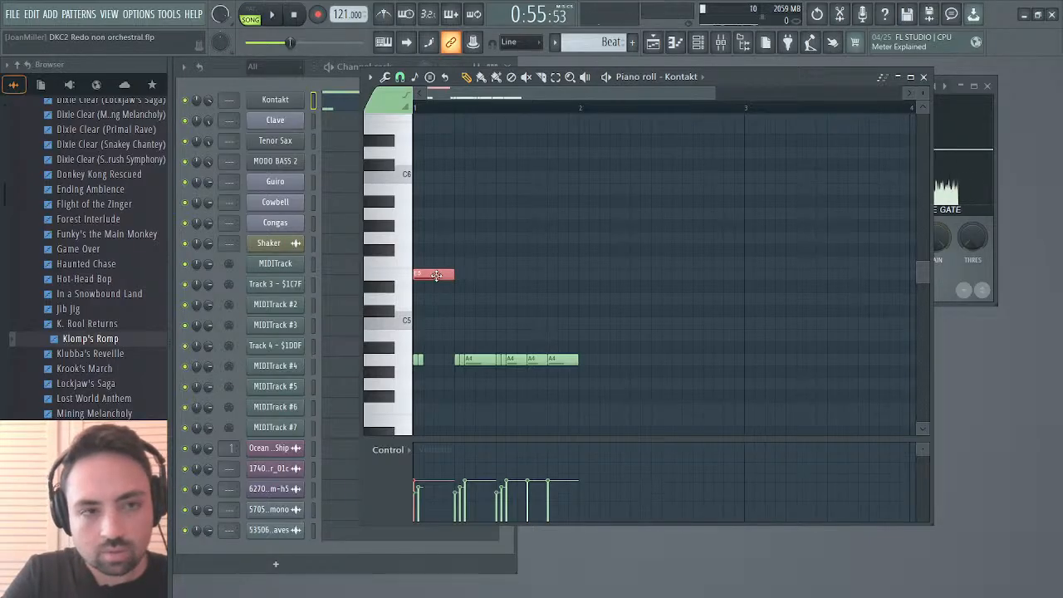
{"action": "left_click", "coordinate": [251, 14]}
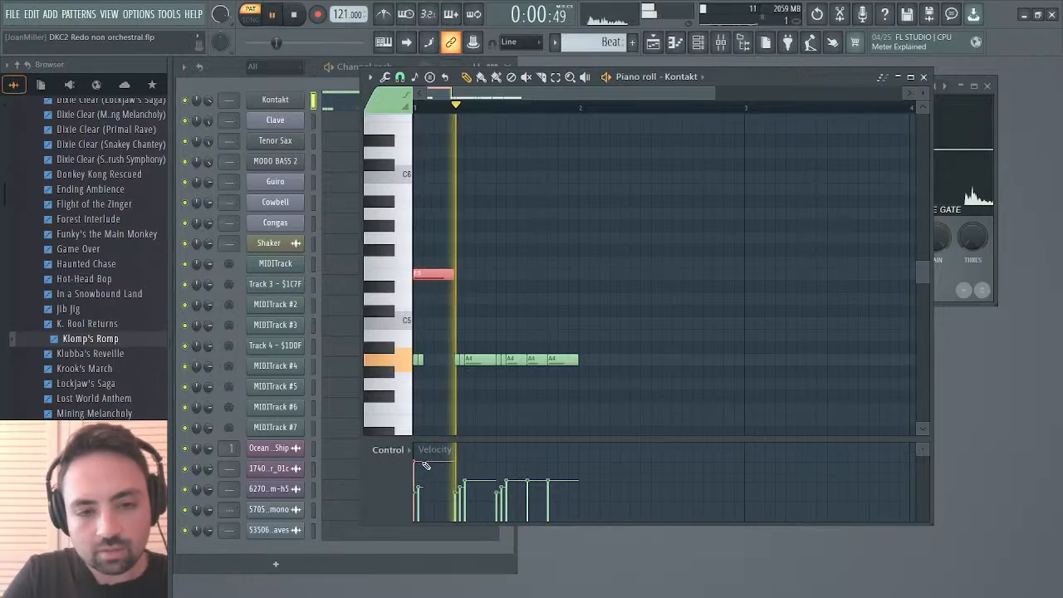
{"action": "left_click", "coordinate": [451, 264]}
{"action": "right_click", "coordinate": [461, 264]}
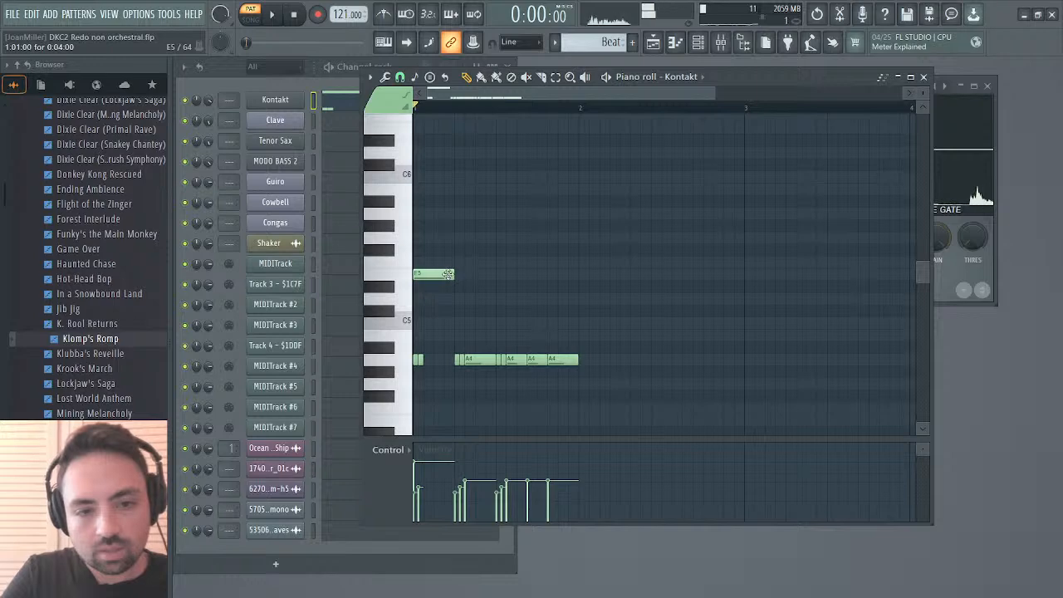
Add E5 notes at 1:05:00 and 1:09:00 and C5 notes at 1:12:00 and 1:14:00, following the pasted A4 rhythm.
{"action": "left_click", "coordinate": [455, 273]}
{"action": "left_click", "coordinate": [497, 274]}
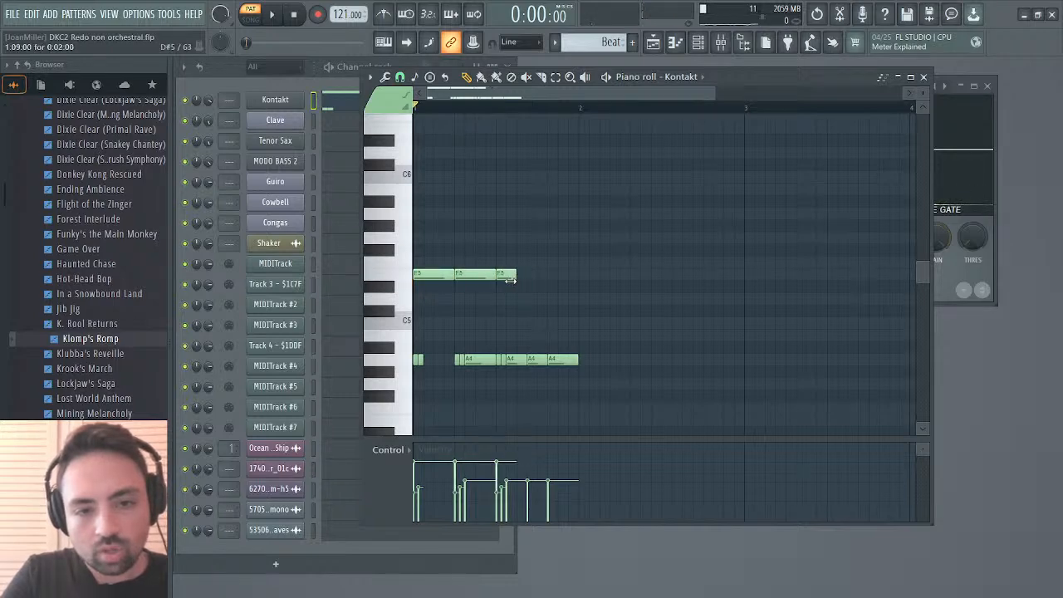
{"action": "left_click", "coordinate": [518, 299]}
{"action": "left_click_drag", "start_coordinate": [518, 301], "coordinate": [530, 321]}
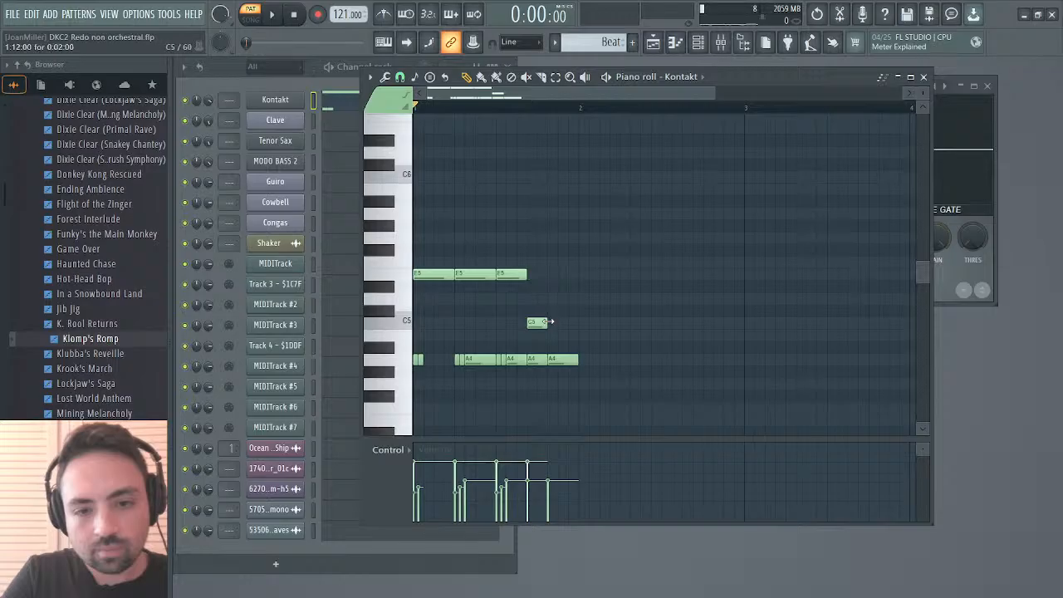
{"action": "left_click_drag", "start_coordinate": [549, 321], "coordinate": [578, 323]}
Delete all the A4 notes from the Kontakt piano roll and play back the remaining E5 and C5 snare pattern.
{"action": "key", "text": "space"}
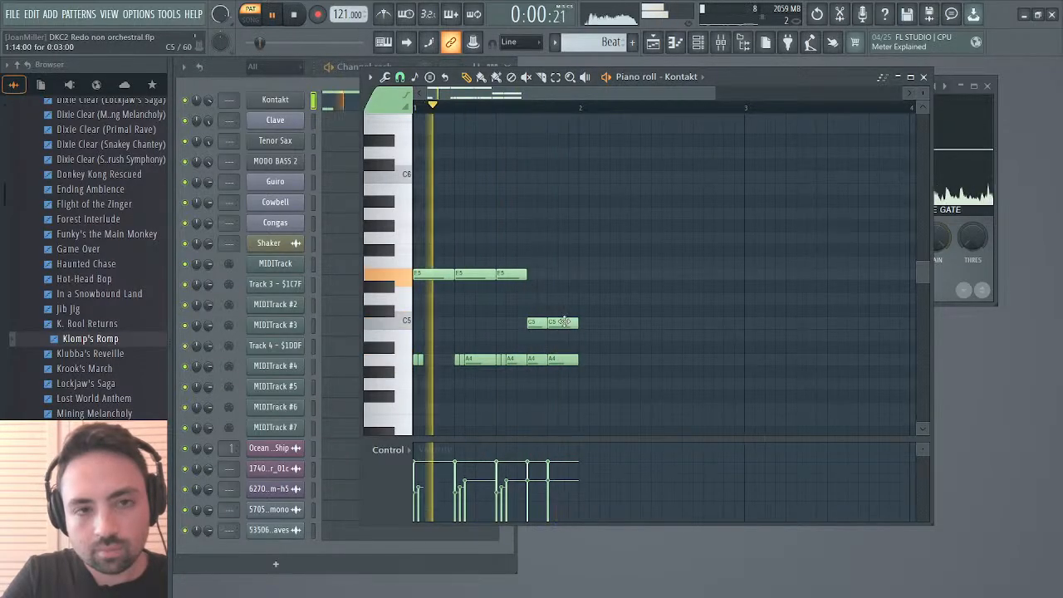
{"action": "left_click_drag", "start_coordinate": [557, 358], "coordinate": [377, 372]}
{"action": "key", "text": "Delete"}
{"action": "key", "text": "space"}
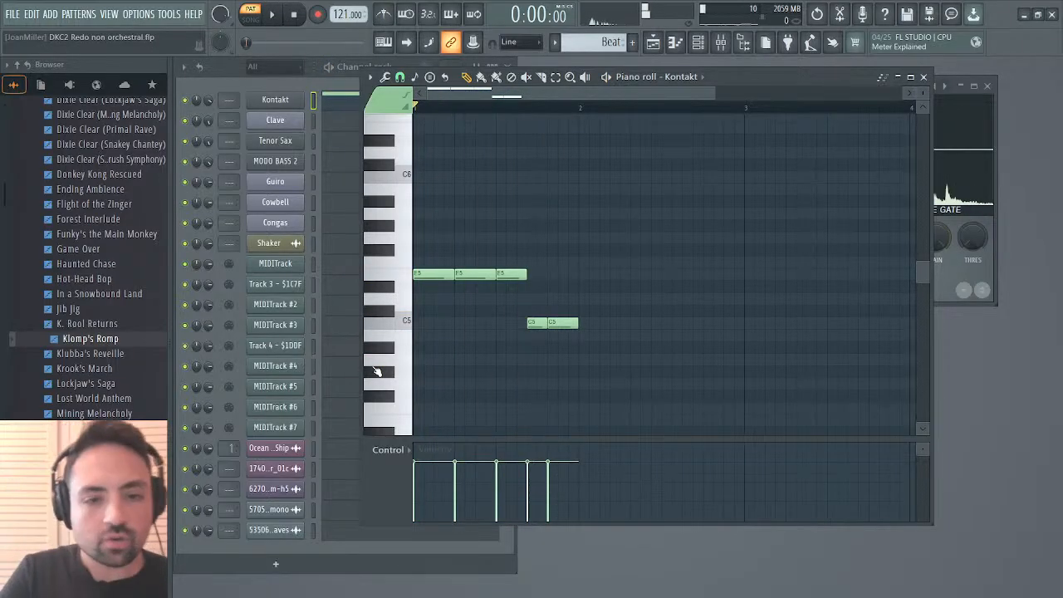
{"action": "left_click", "coordinate": [927, 75]}
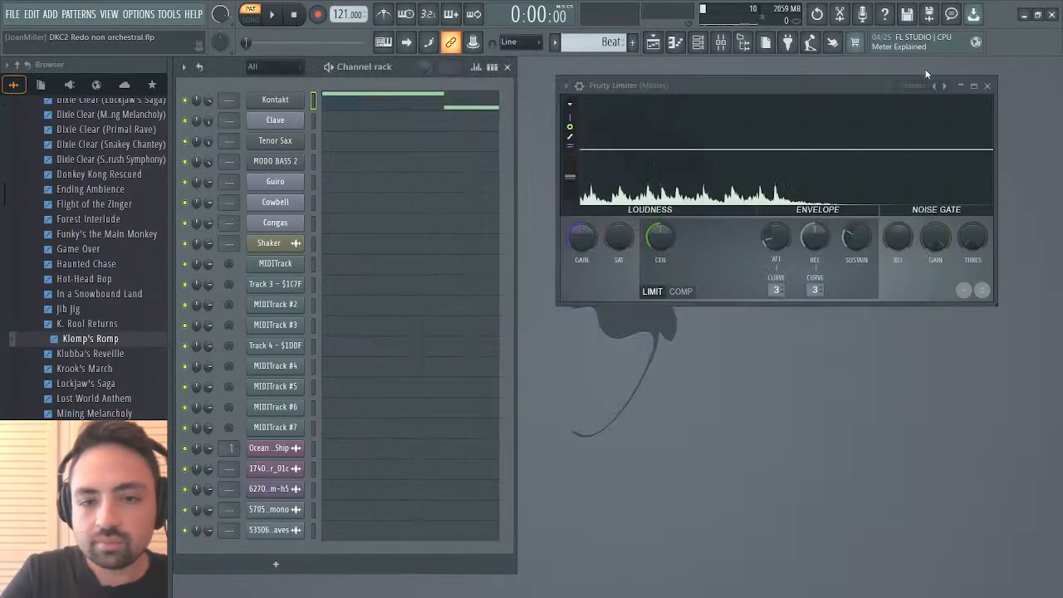
{"action": "left_click", "coordinate": [451, 100]}
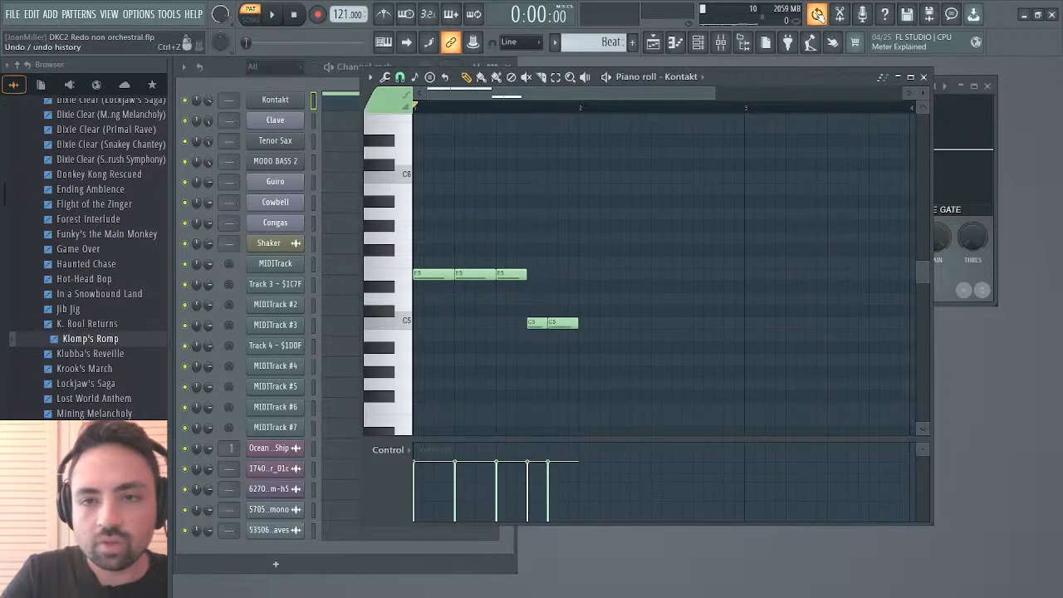
{"action": "key", "text": "space"}
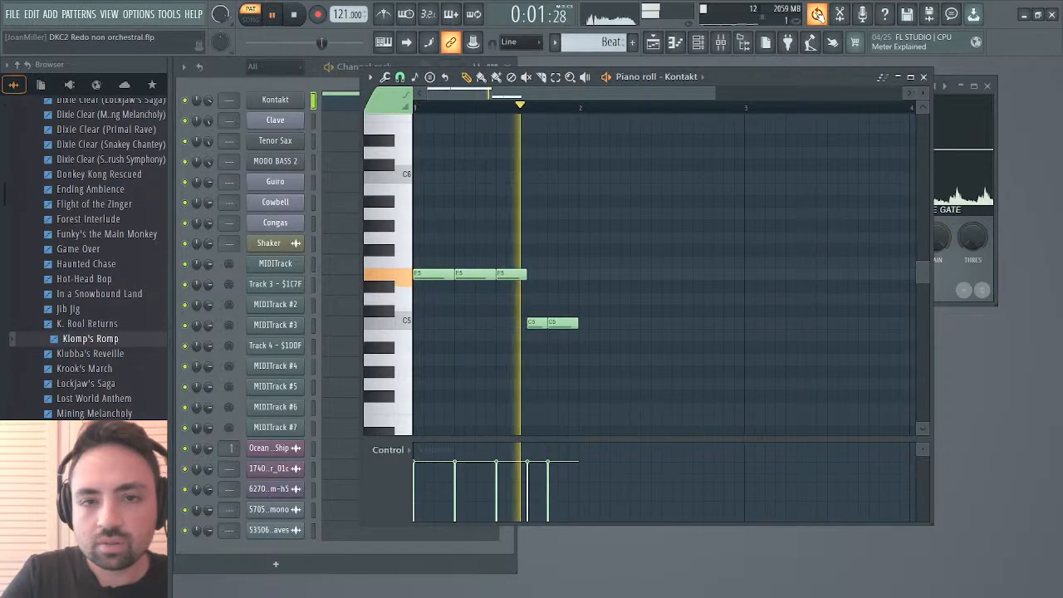
{"action": "key", "text": "space"}
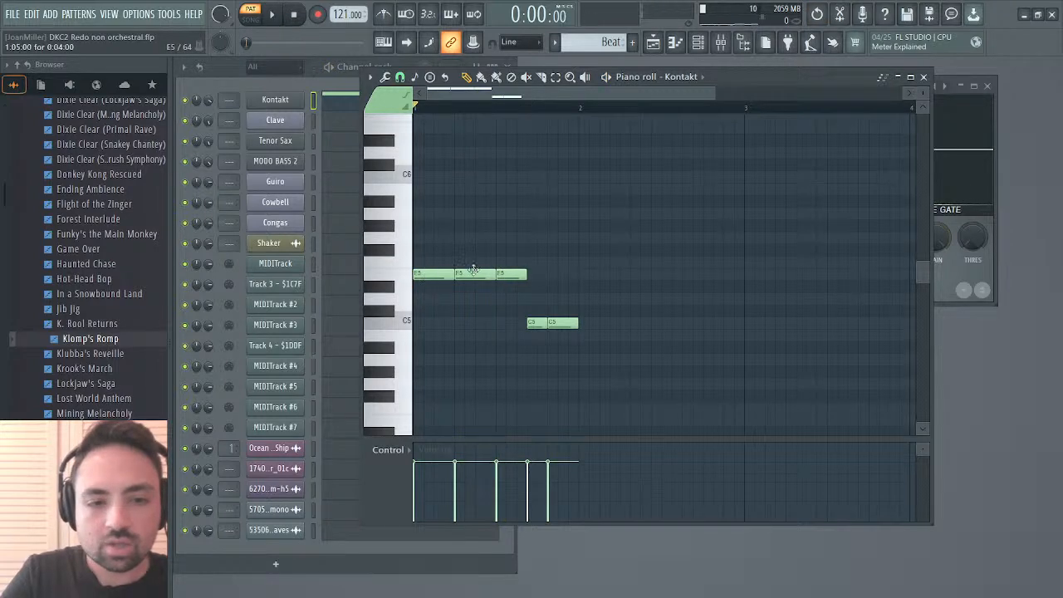
Lower the second snare note to D#5 and the third to D5, keeping the first on E5, and play the pattern.
{"action": "left_click_drag", "start_coordinate": [472, 269], "coordinate": [480, 297]}
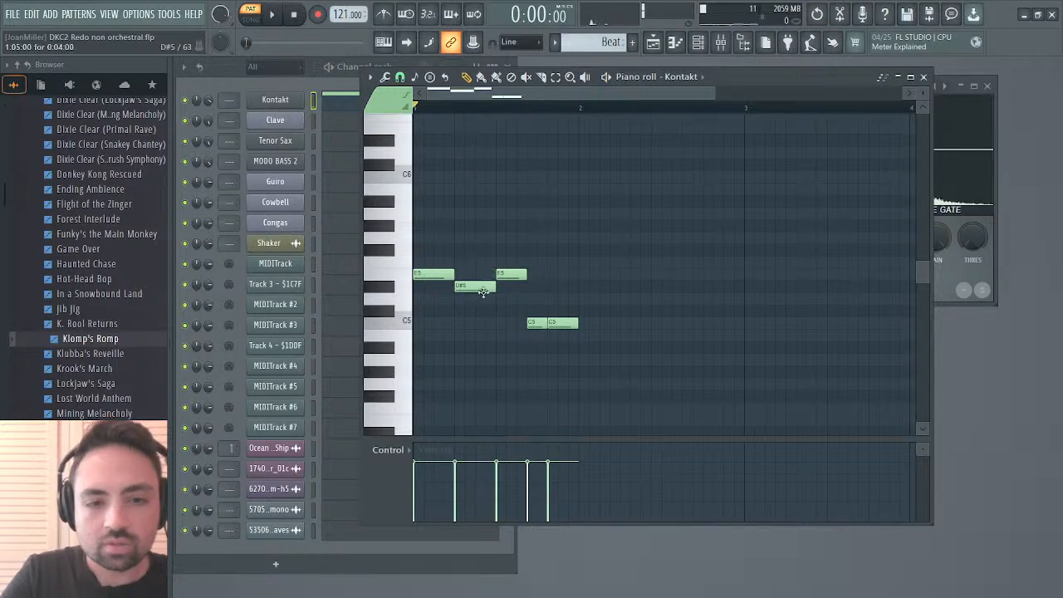
{"action": "left_click", "coordinate": [482, 292]}
{"action": "left_click", "coordinate": [478, 287]}
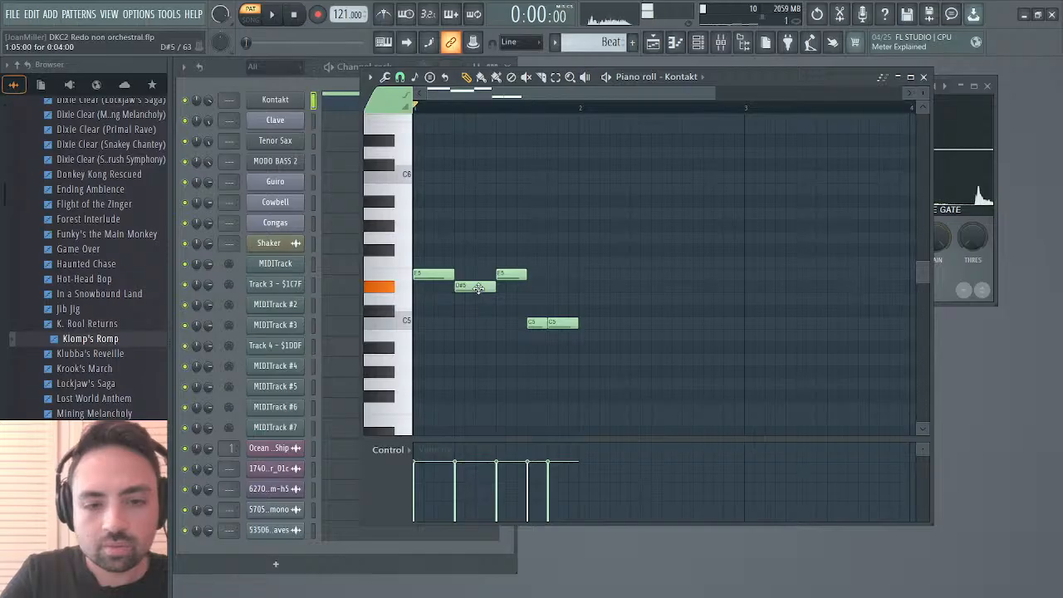
{"action": "left_click_drag", "start_coordinate": [438, 275], "coordinate": [435, 287]}
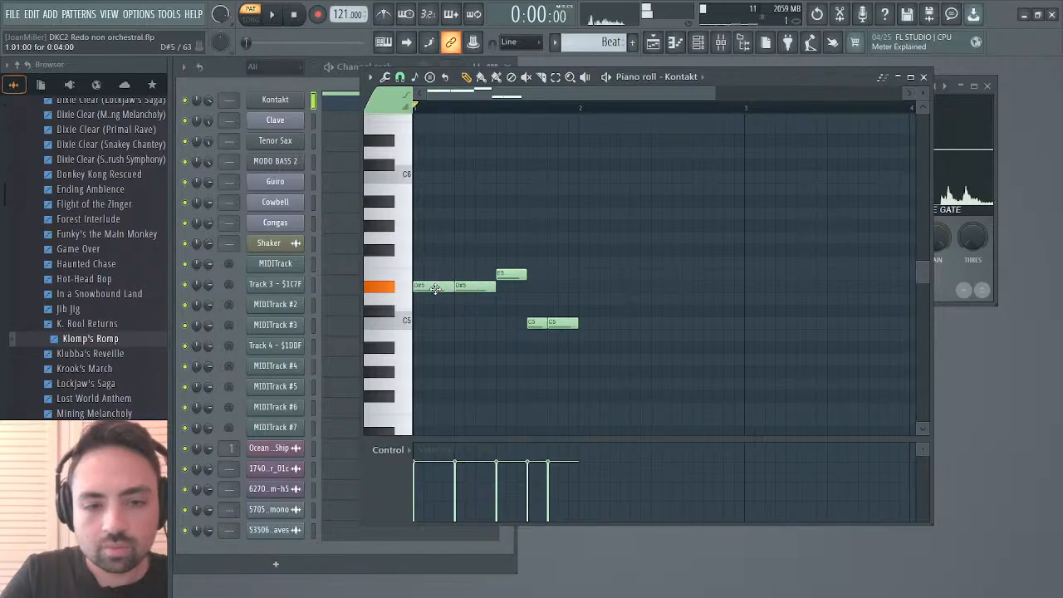
{"action": "left_click", "coordinate": [435, 287]}
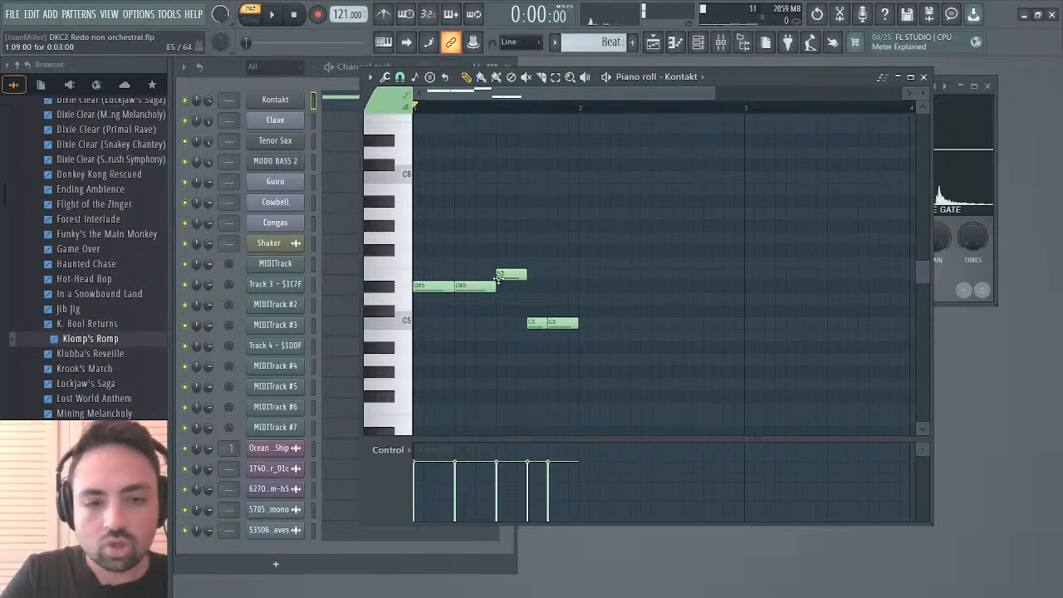
{"action": "left_click", "coordinate": [441, 282]}
{"action": "left_click_drag", "start_coordinate": [440, 281], "coordinate": [443, 274]}
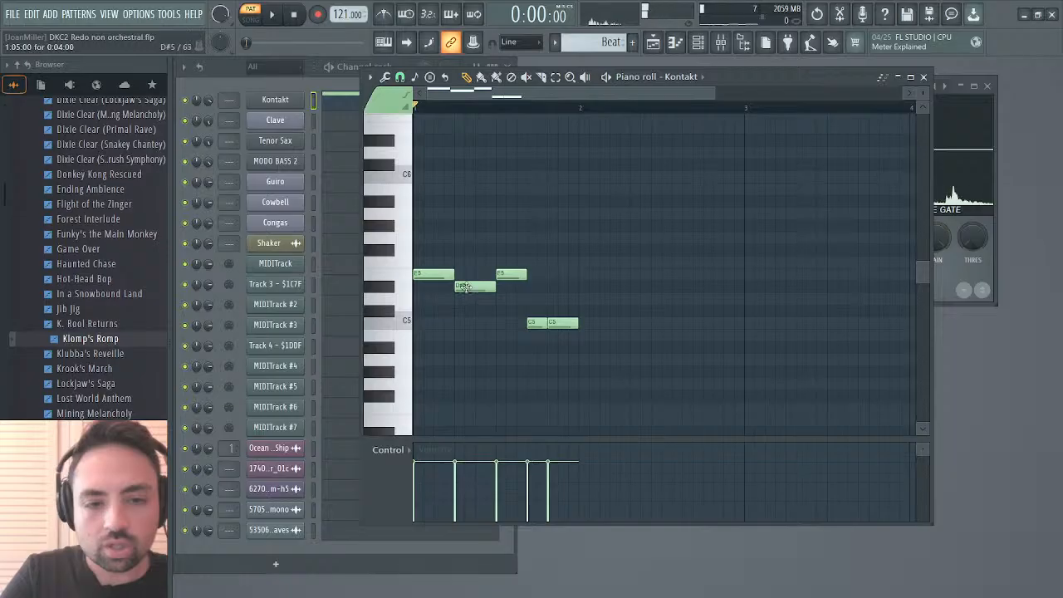
{"action": "left_click_drag", "start_coordinate": [508, 274], "coordinate": [506, 297]}
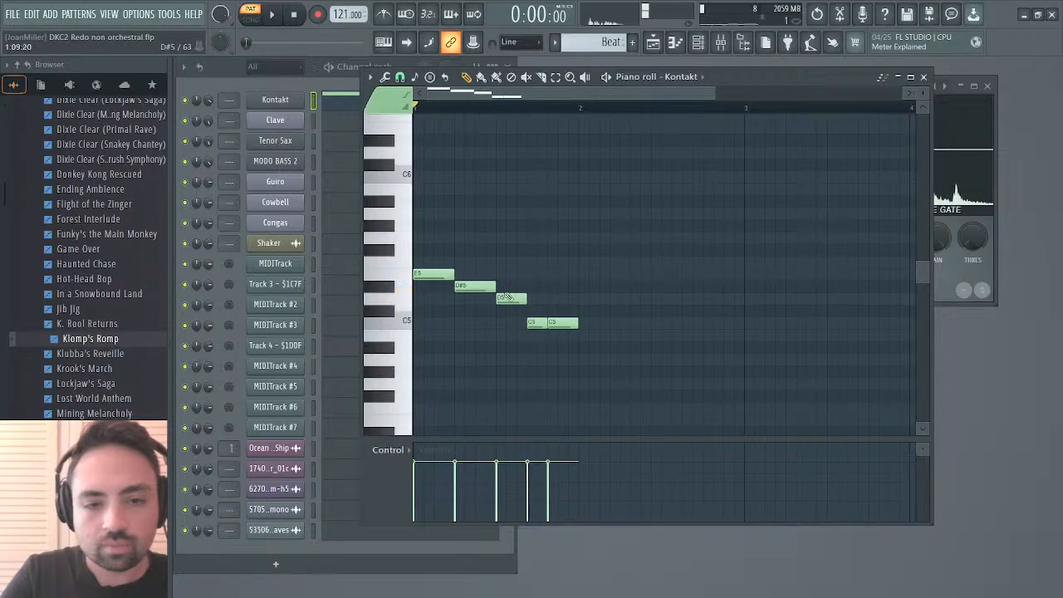
{"action": "left_click", "coordinate": [272, 14]}
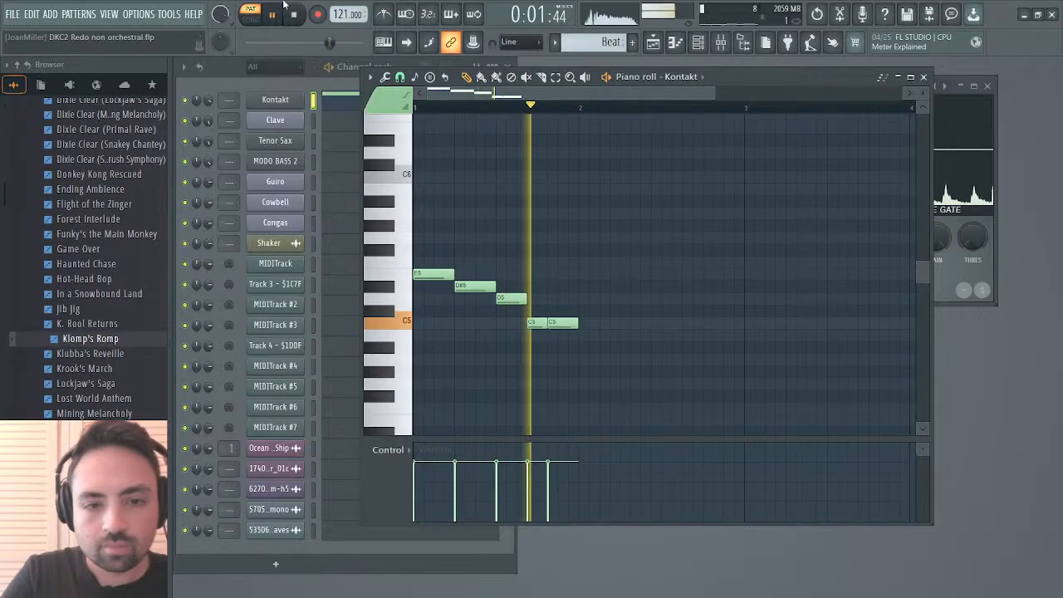
{"action": "key", "text": "space"}
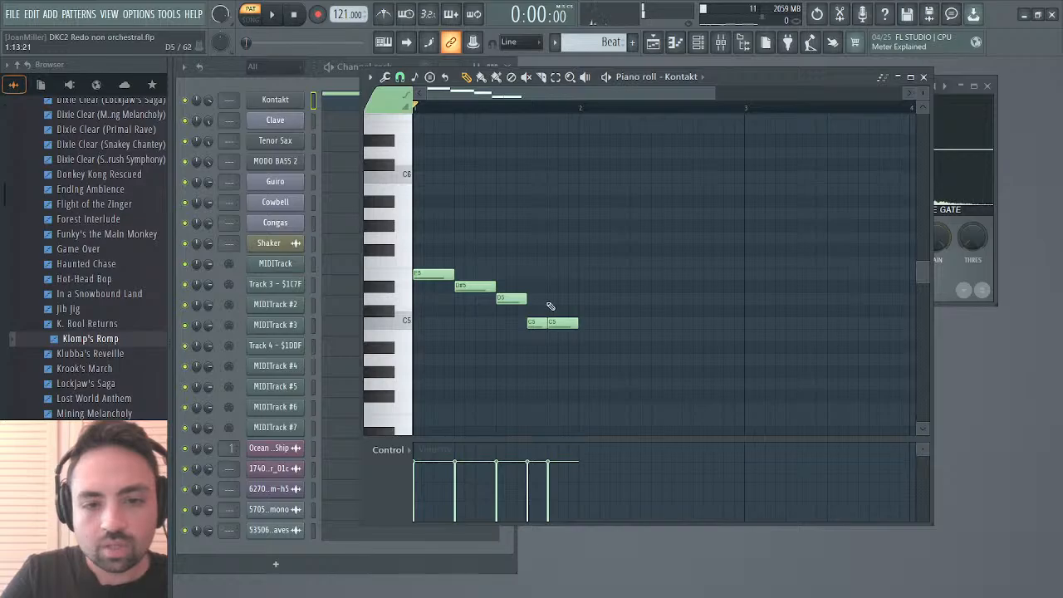
Shorten the D5 note to two steps, shift both C5 notes one step earlier, and listen to the pattern.
{"action": "left_click_drag", "start_coordinate": [537, 326], "coordinate": [527, 326]}
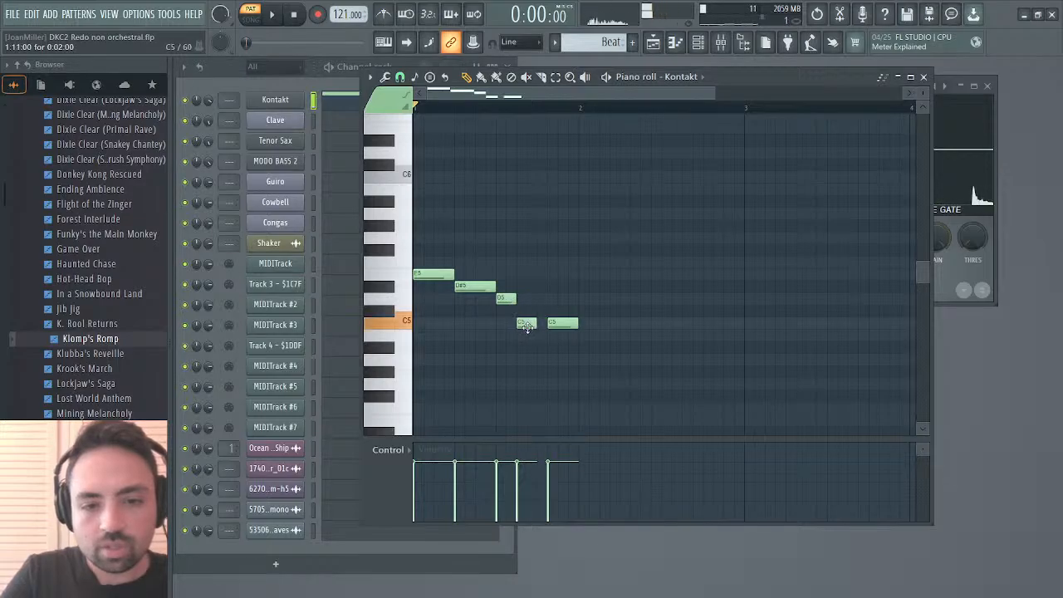
{"action": "left_click", "coordinate": [560, 333]}
{"action": "right_click", "coordinate": [568, 336]}
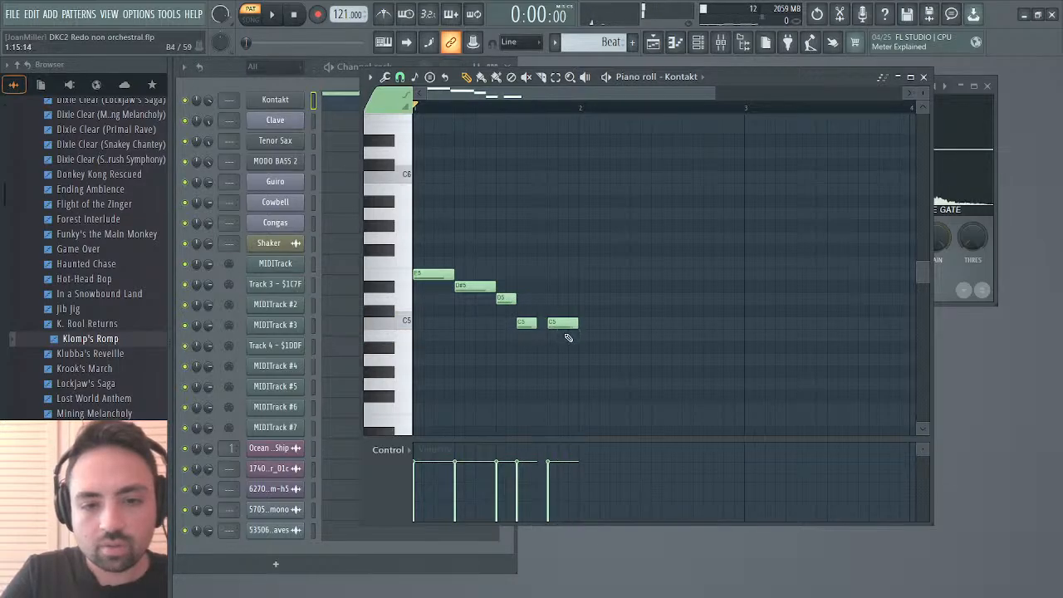
{"action": "left_click_drag", "start_coordinate": [563, 326], "coordinate": [553, 326]}
{"action": "key", "text": "space"}
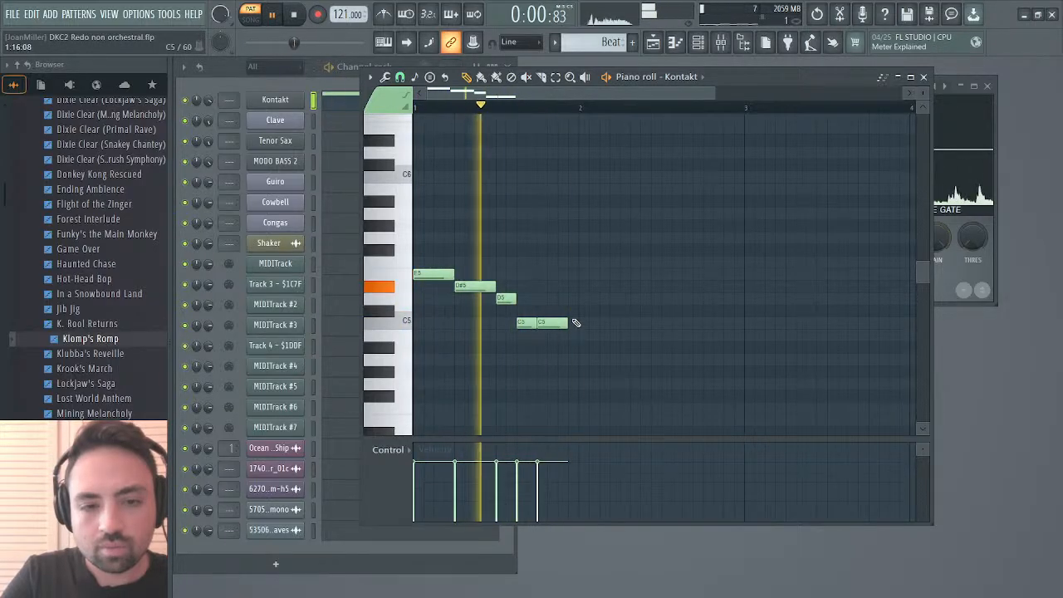
{"action": "key", "text": "space"}
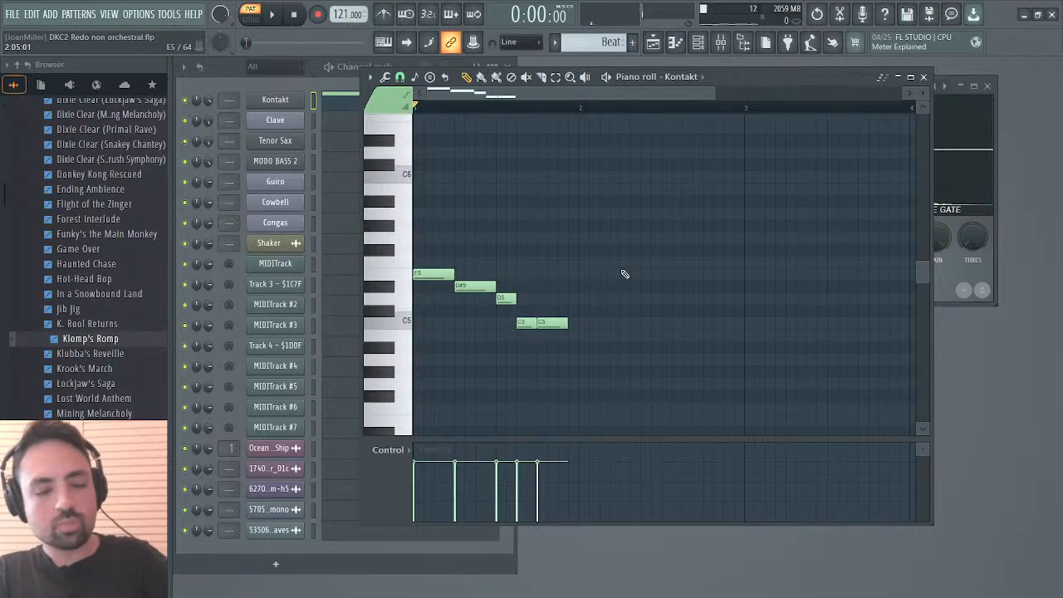
Move the whole snare phrase to begin one step before bar 2, play it, and deselect the notes.
{"action": "left_click_drag", "start_coordinate": [622, 275], "coordinate": [385, 346]}
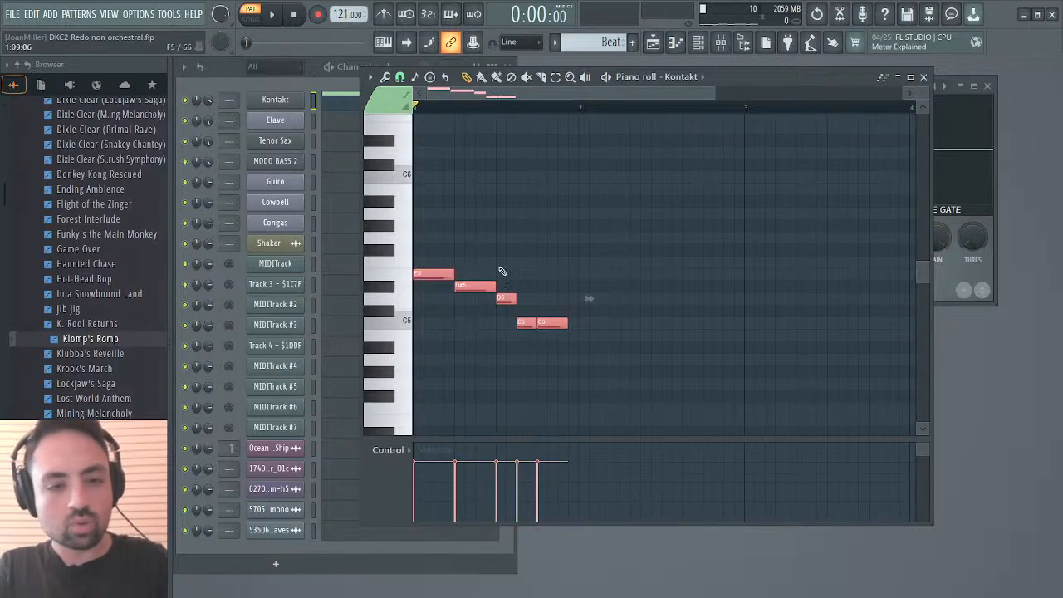
{"action": "left_click_drag", "start_coordinate": [435, 275], "coordinate": [588, 275]}
{"action": "key", "text": "space"}
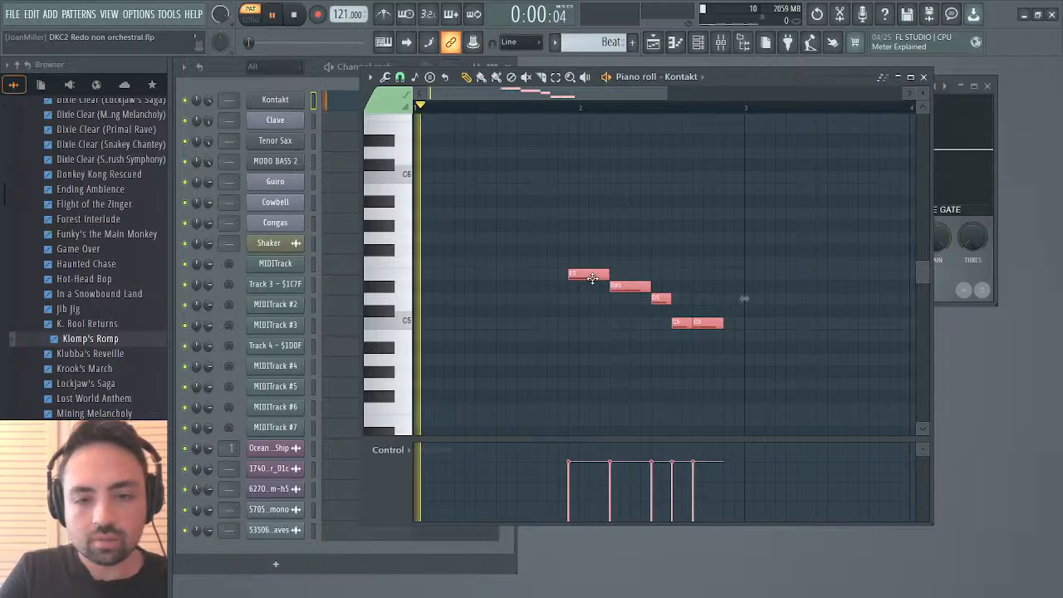
{"action": "left_click", "coordinate": [729, 273], "text": "ctrl"}
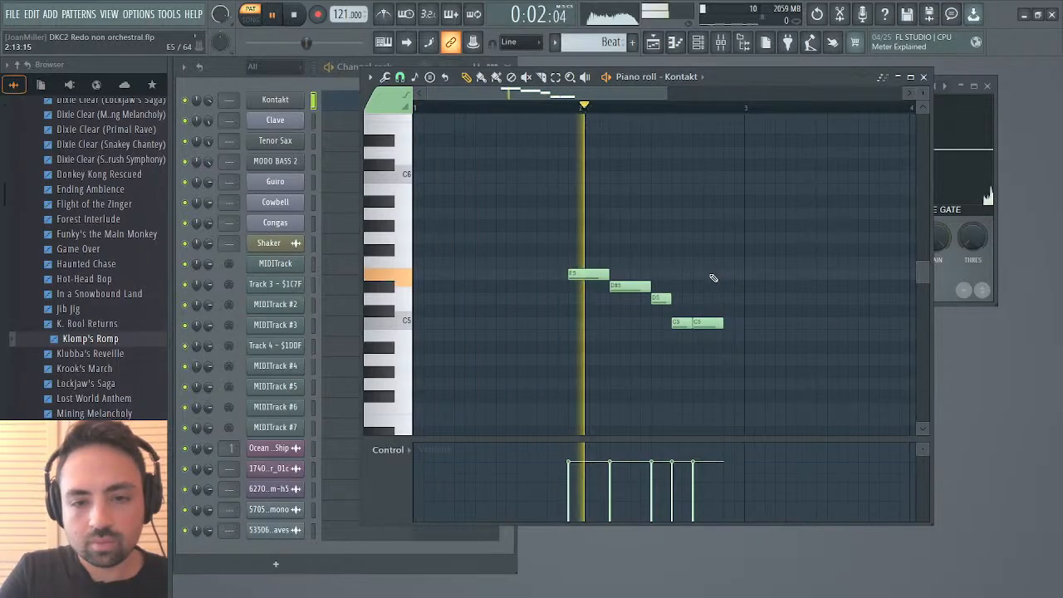
Return the second and third notes to E5, making the third three steps long, and shift both C5 notes one step later.
{"action": "left_click_drag", "start_coordinate": [624, 286], "coordinate": [682, 274]}
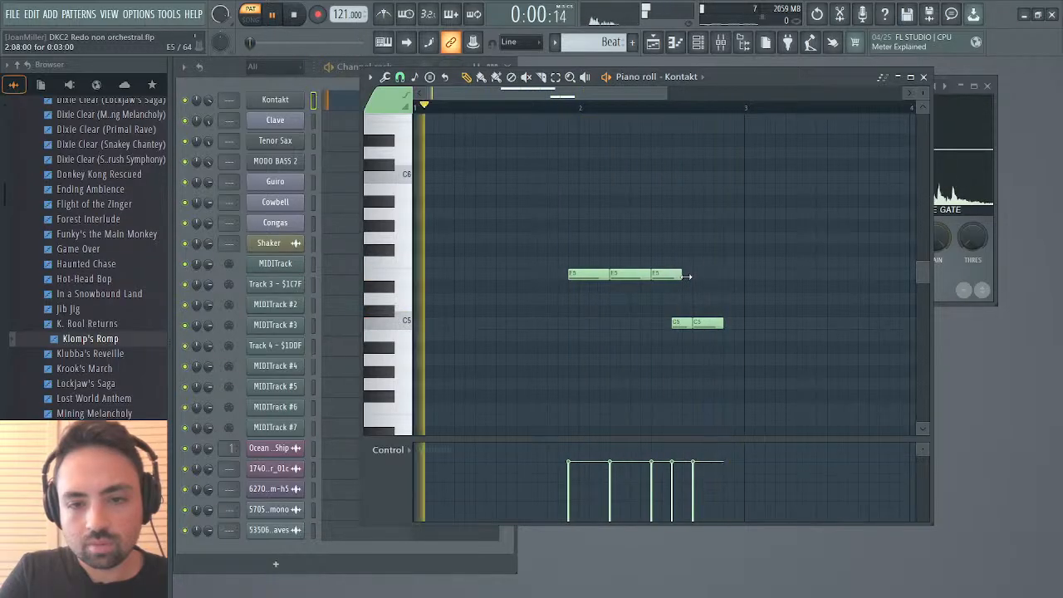
{"action": "left_click_drag", "start_coordinate": [683, 322], "coordinate": [743, 323]}
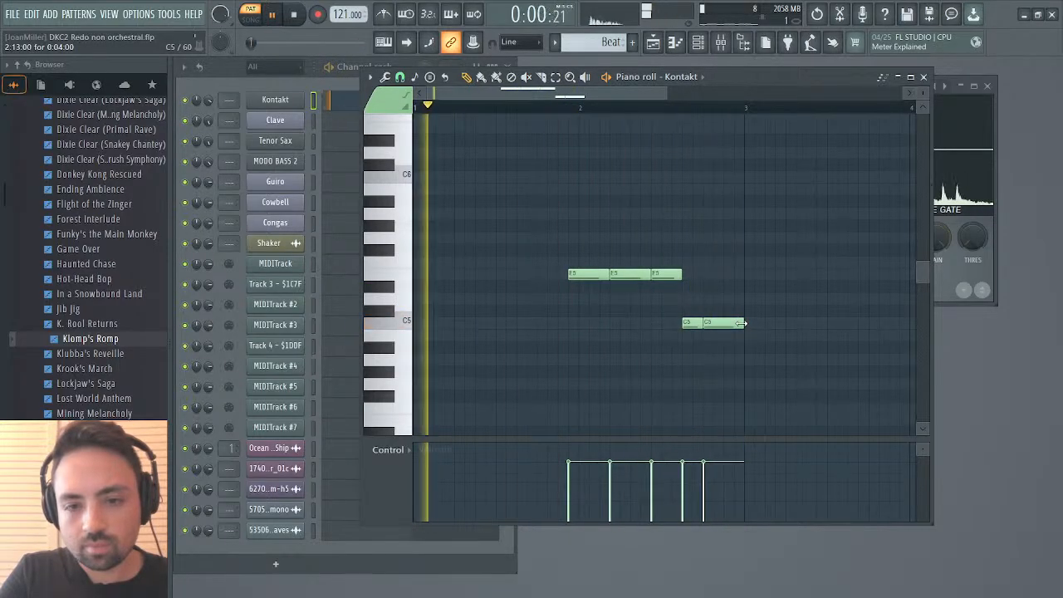
{"action": "left_click_drag", "start_coordinate": [741, 323], "coordinate": [734, 323]}
{"action": "key", "text": "space"}
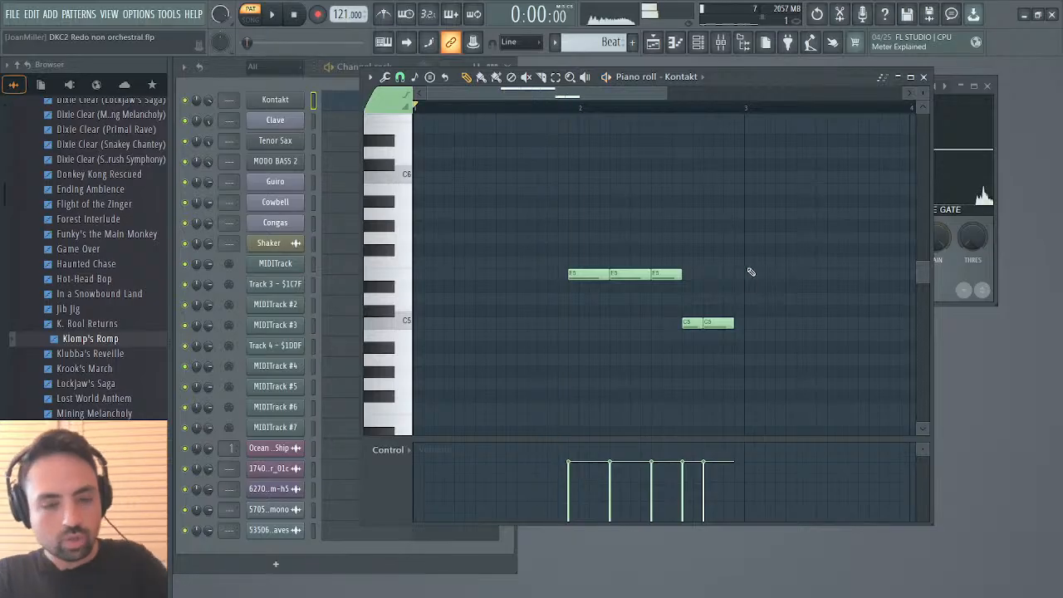
Move the entire snare phrase back to the start of bar 1 and play it briefly.
{"action": "left_click_drag", "start_coordinate": [748, 257], "coordinate": [455, 378]}
{"action": "left_click_drag", "start_coordinate": [588, 275], "coordinate": [422, 272]}
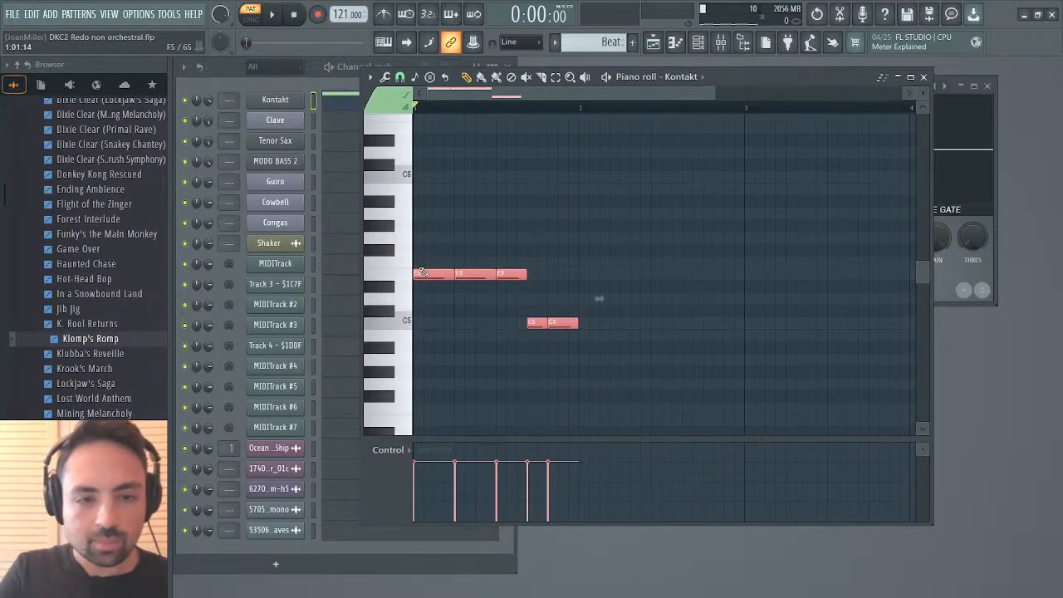
{"action": "key", "text": "space"}
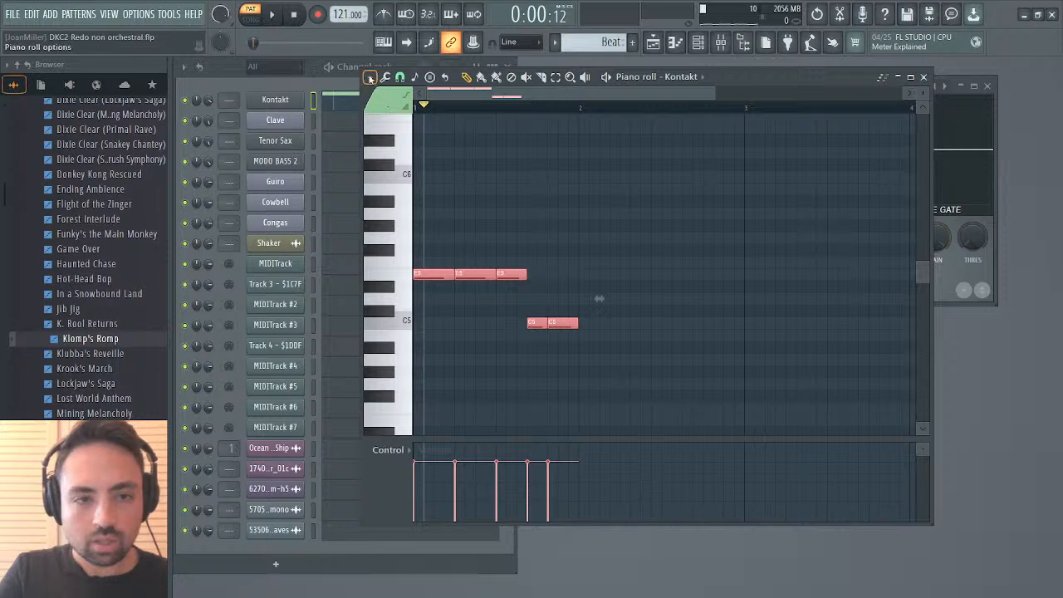
Add a 4/4 time signature marker to the piano roll, place it one step after the pattern start, and deselect the notes.
{"action": "left_click", "coordinate": [548, 252]}
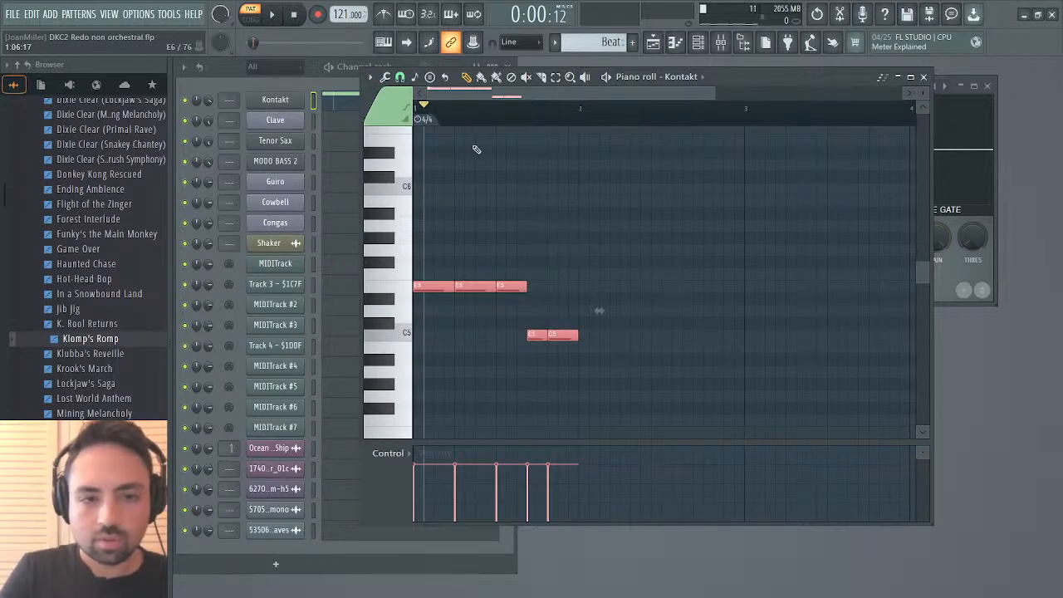
{"action": "left_click_drag", "start_coordinate": [417, 119], "coordinate": [425, 127]}
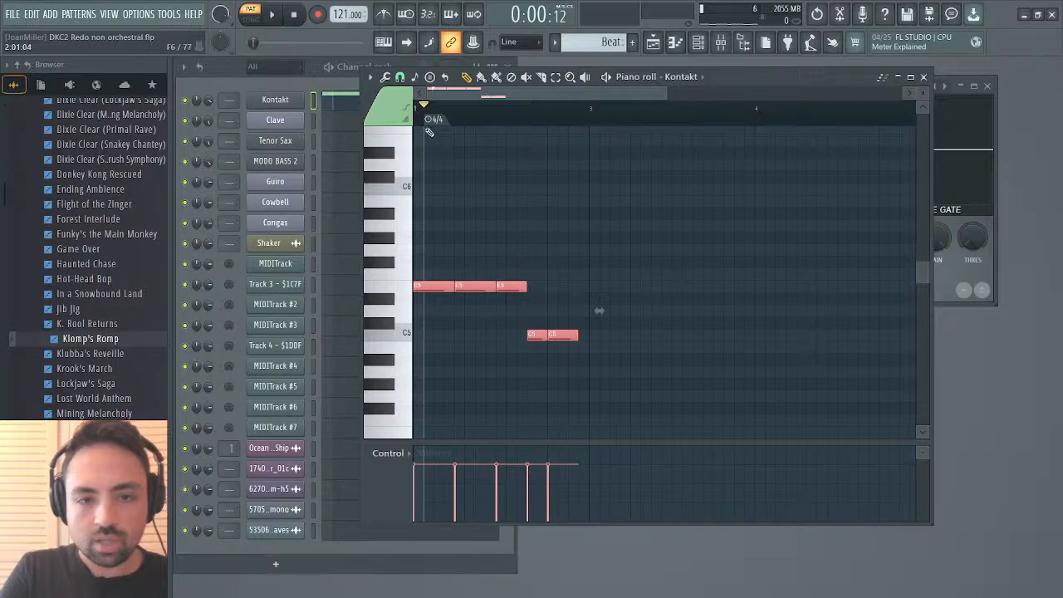
{"action": "left_click", "coordinate": [592, 302], "text": "ctrl"}
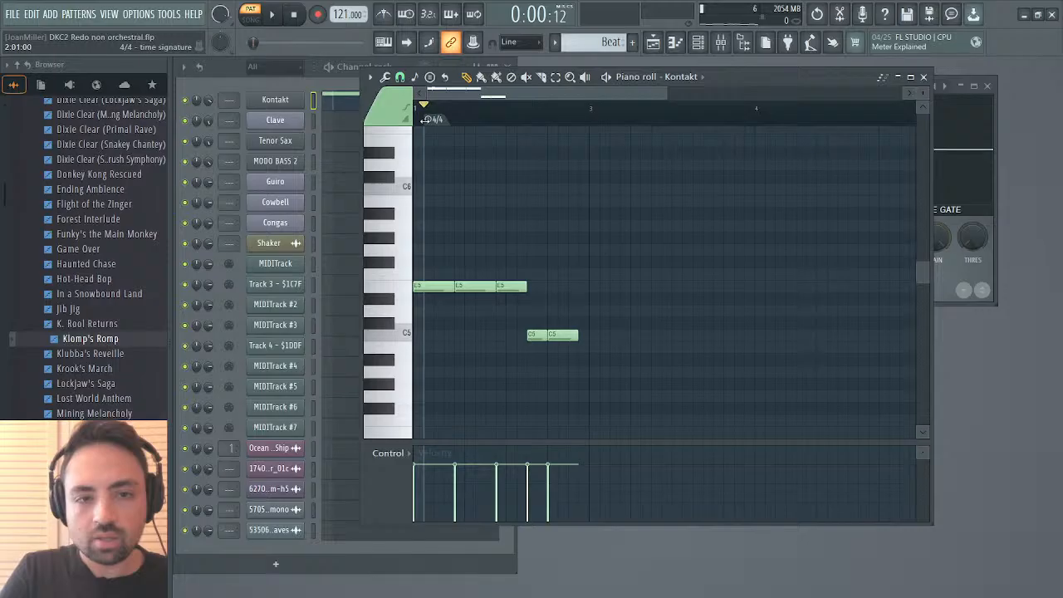
Move the 4/4 time signature marker to the start of bar 1, play the snare pattern, and bring up the playlist.
{"action": "left_click_drag", "start_coordinate": [425, 119], "coordinate": [388, 130]}
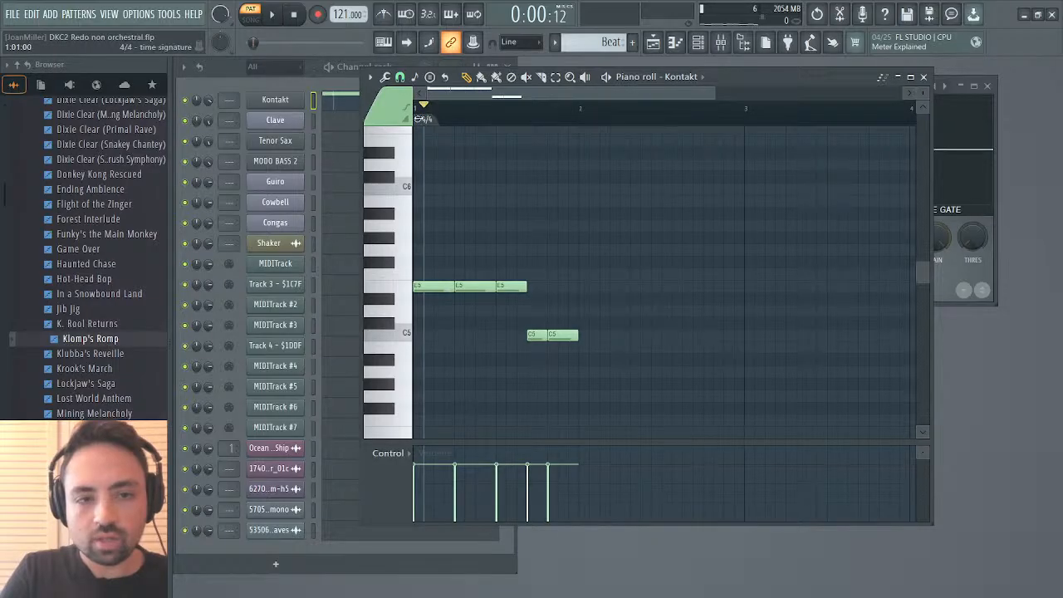
{"action": "key", "text": "space"}
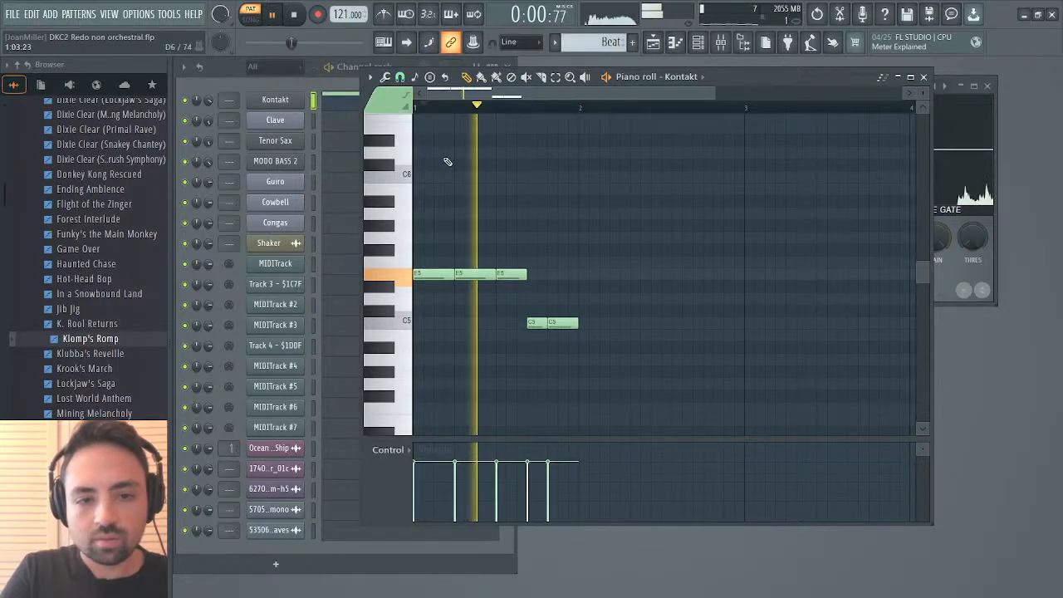
{"action": "left_click", "coordinate": [654, 43]}
{"action": "left_click", "coordinate": [654, 43]}
{"action": "left_click", "coordinate": [653, 43]}
{"action": "key", "text": "space"}
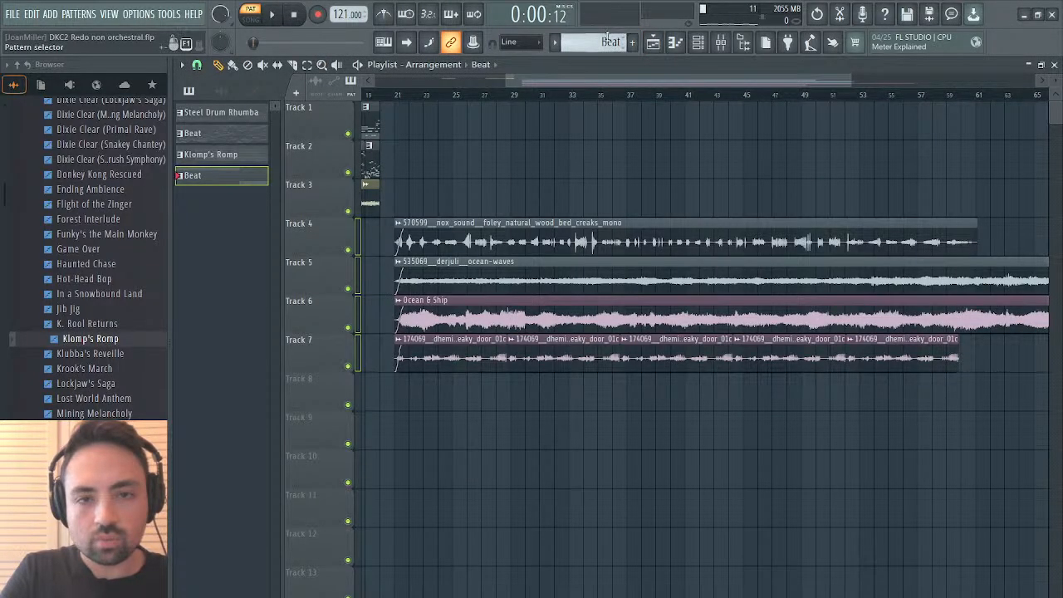
Switch to the Klomp's Romp pattern, audition it, and place it on Track 3 of the playlist at bar 21.
{"action": "key", "text": "KP_Subtract"}
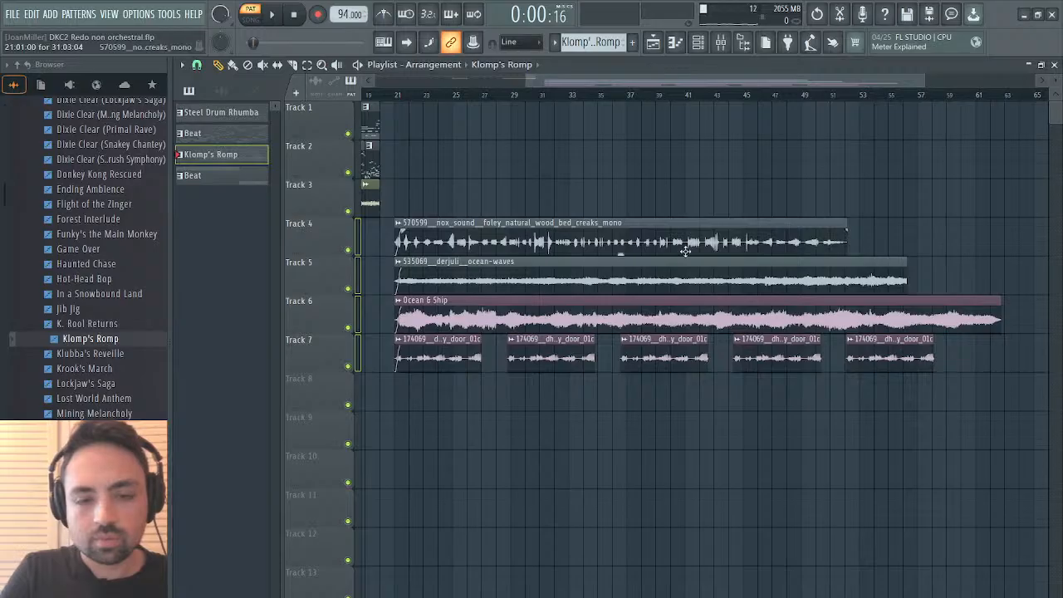
{"action": "left_click", "coordinate": [1053, 63]}
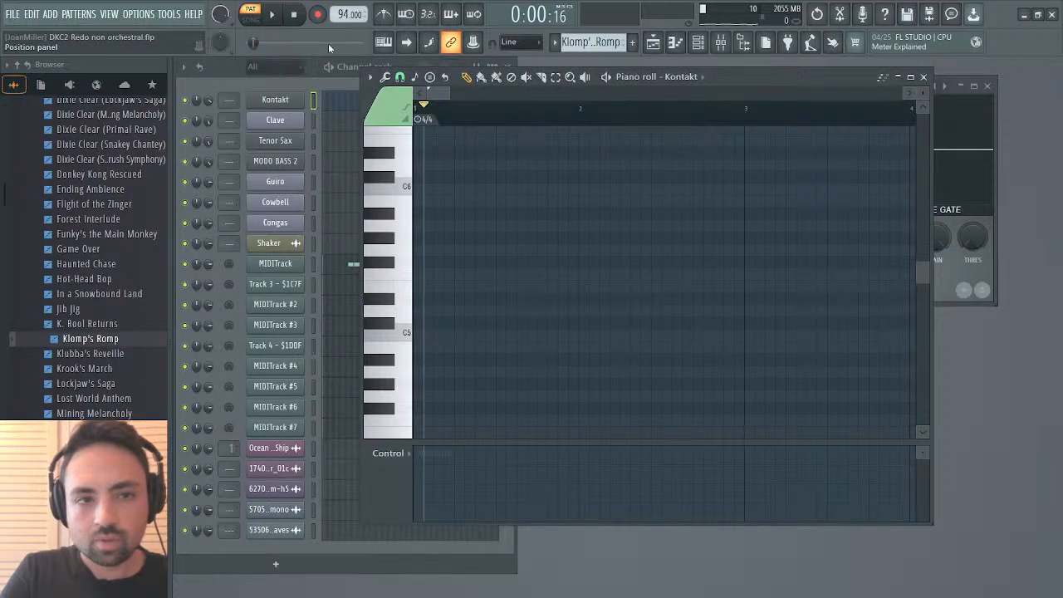
{"action": "left_click", "coordinate": [275, 16]}
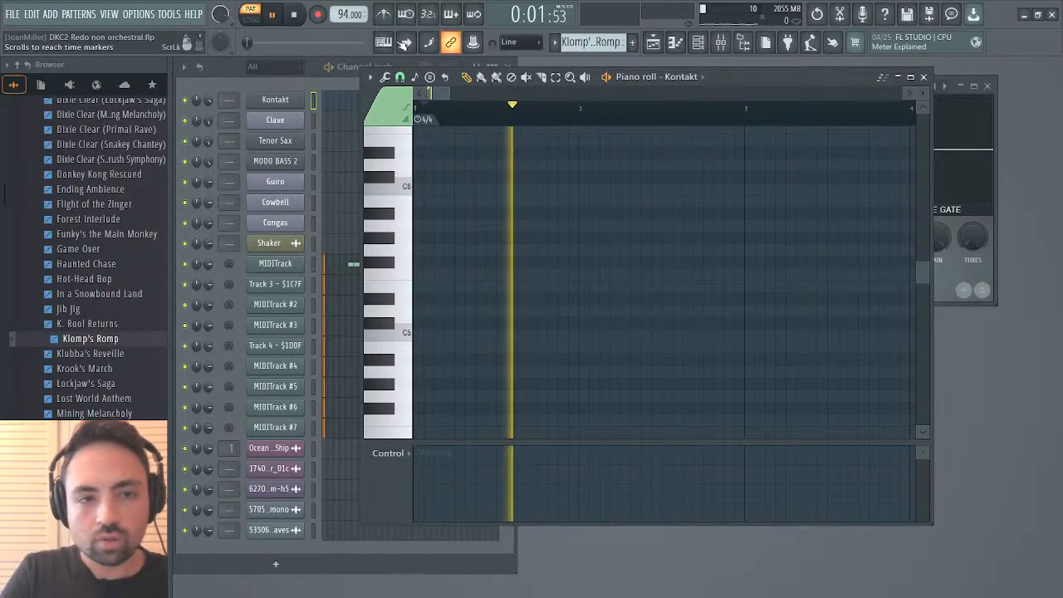
{"action": "left_click", "coordinate": [653, 43]}
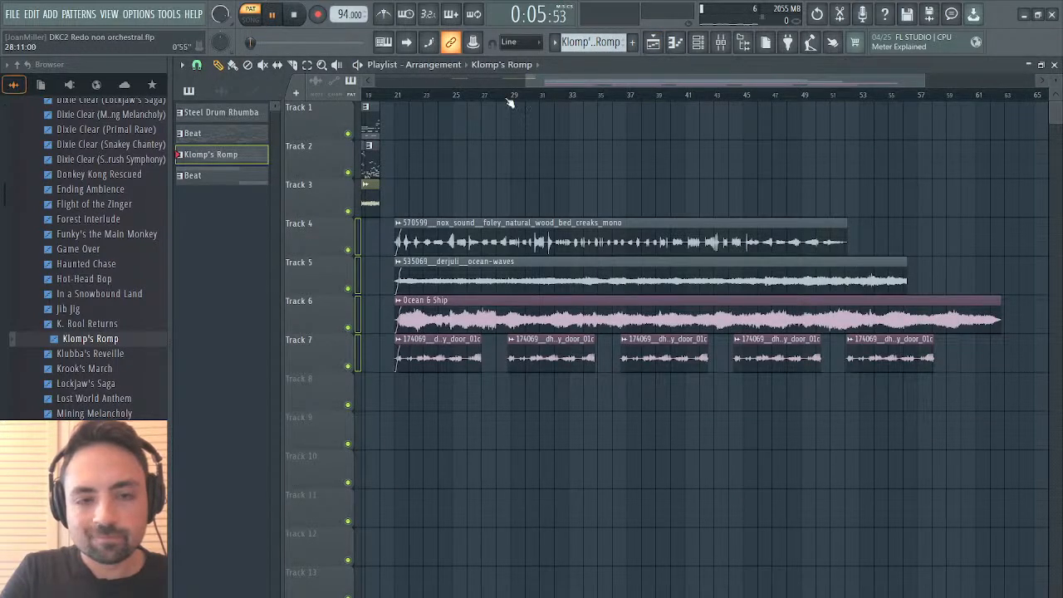
{"action": "left_click", "coordinate": [398, 199]}
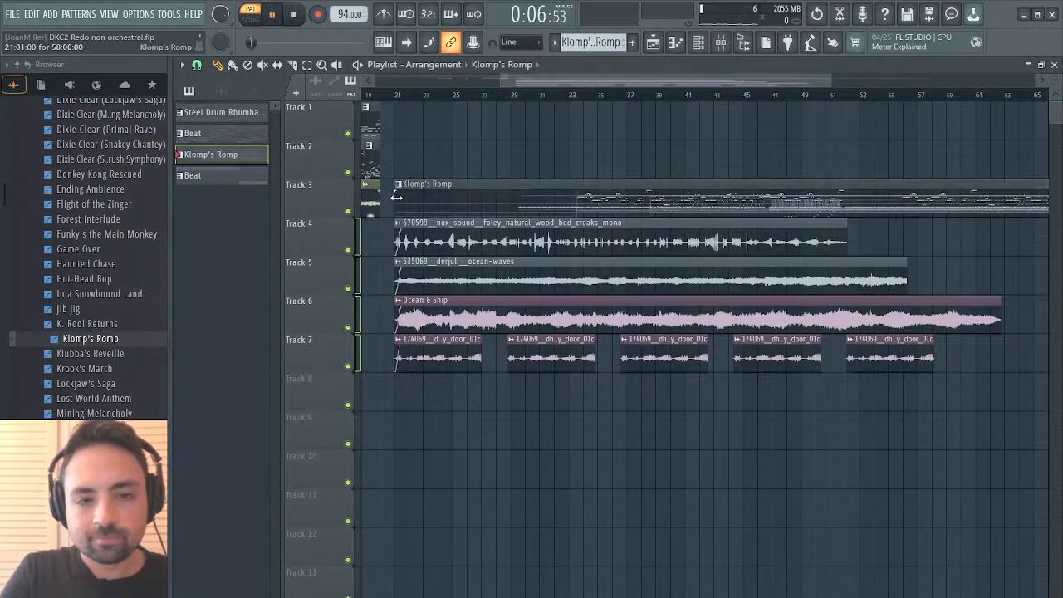
Play the arrangement from bar 21 and again from around bar 51 to check how the ambience lines up with Klomp's Romp.
{"action": "left_click", "coordinate": [402, 95]}
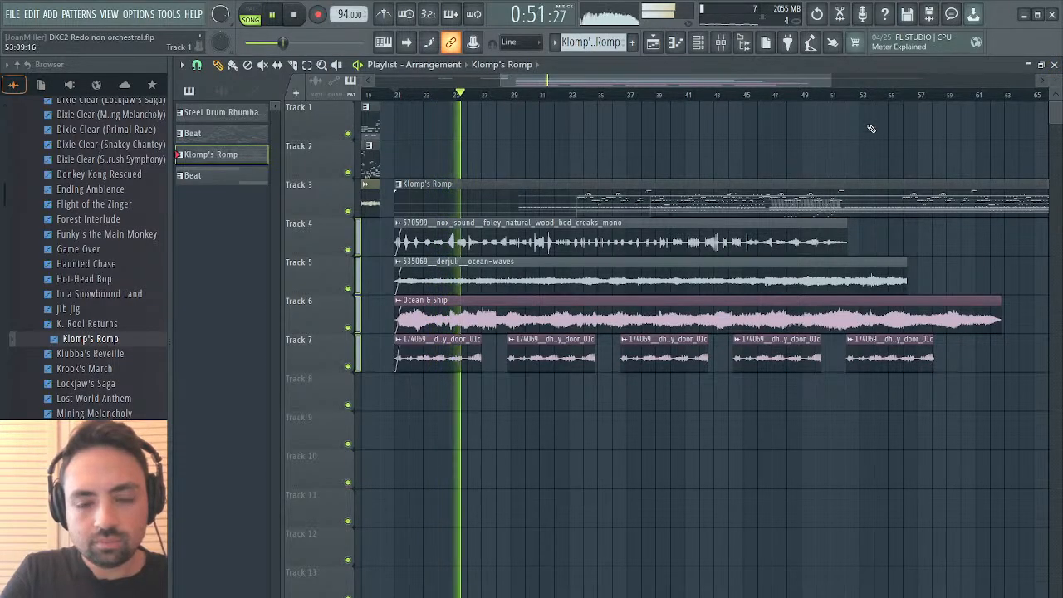
{"action": "key", "text": "space"}
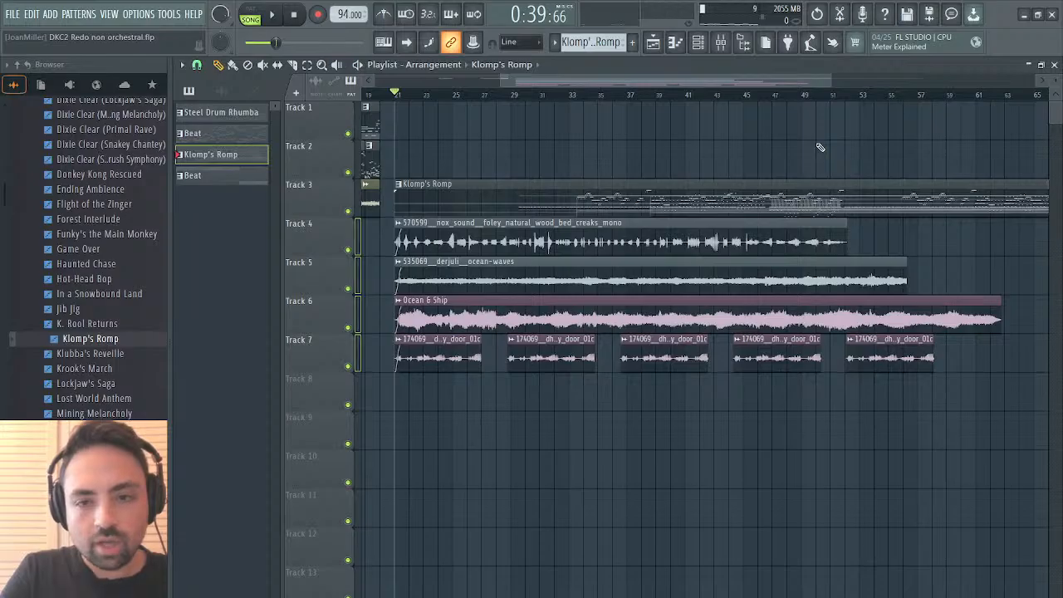
{"action": "left_click_drag", "start_coordinate": [778, 84], "coordinate": [838, 86]}
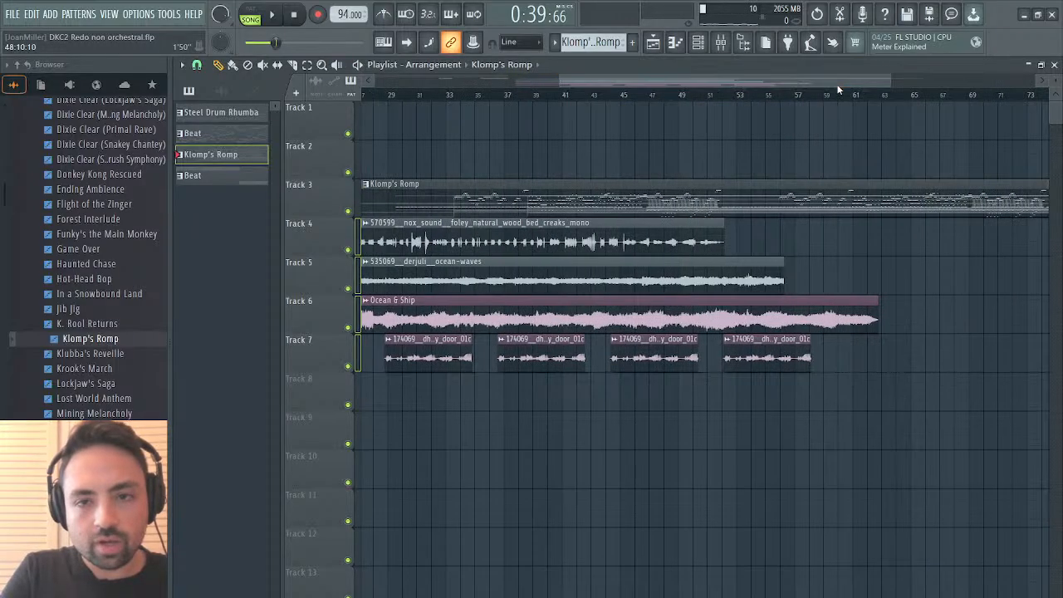
{"action": "left_click", "coordinate": [711, 96]}
{"action": "key", "text": "space"}
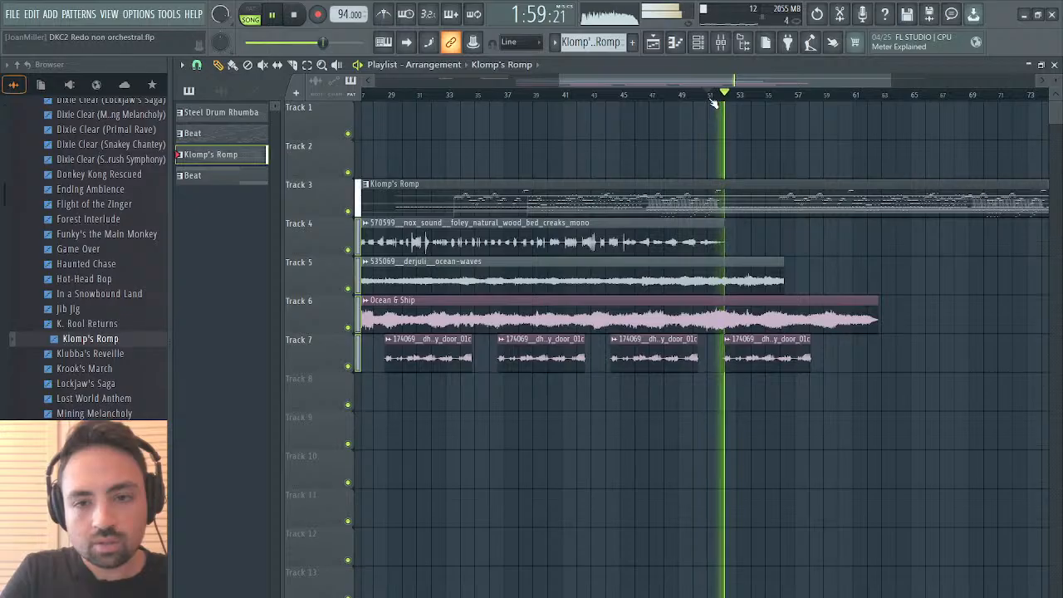
{"action": "key", "text": "space"}
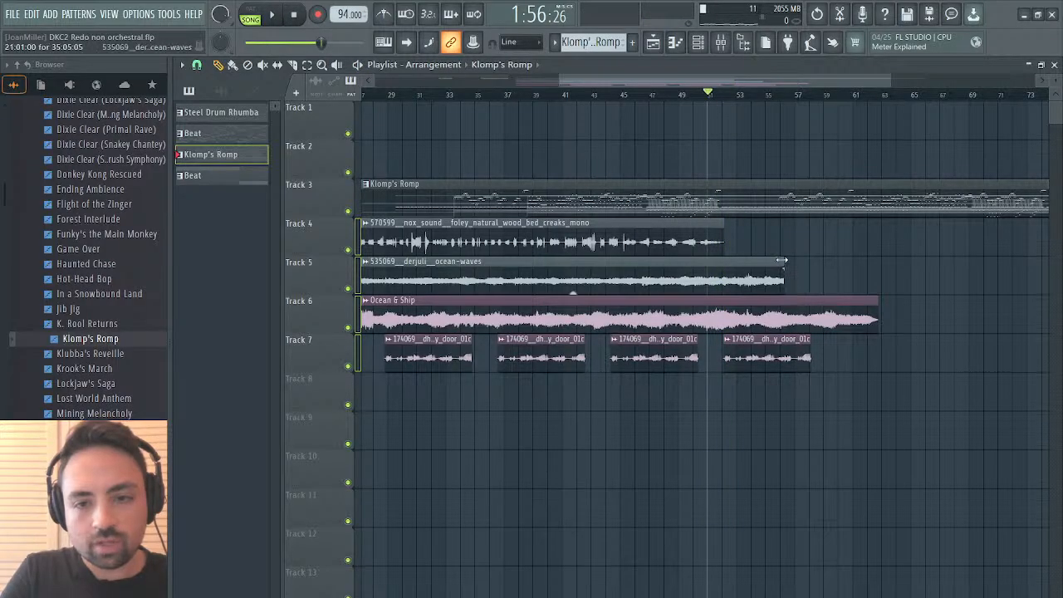
Shorten the ocean-waves and Ocean & Ship clips to end around bar 52, and delete the last squeaky-door clip.
{"action": "left_click_drag", "start_coordinate": [783, 266], "coordinate": [700, 270]}
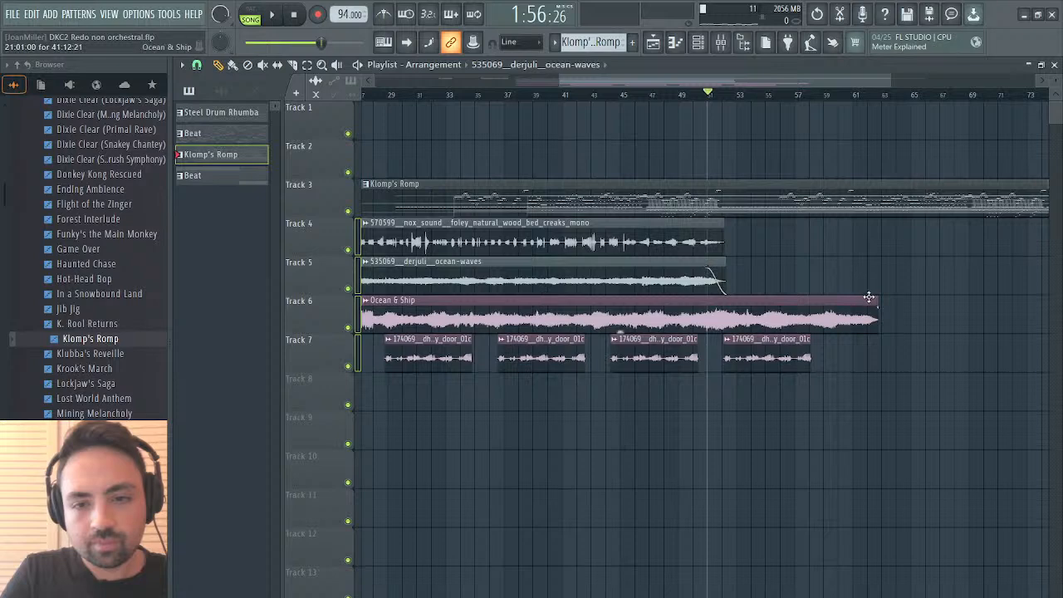
{"action": "left_click_drag", "start_coordinate": [873, 300], "coordinate": [706, 309]}
{"action": "right_click", "coordinate": [757, 338]}
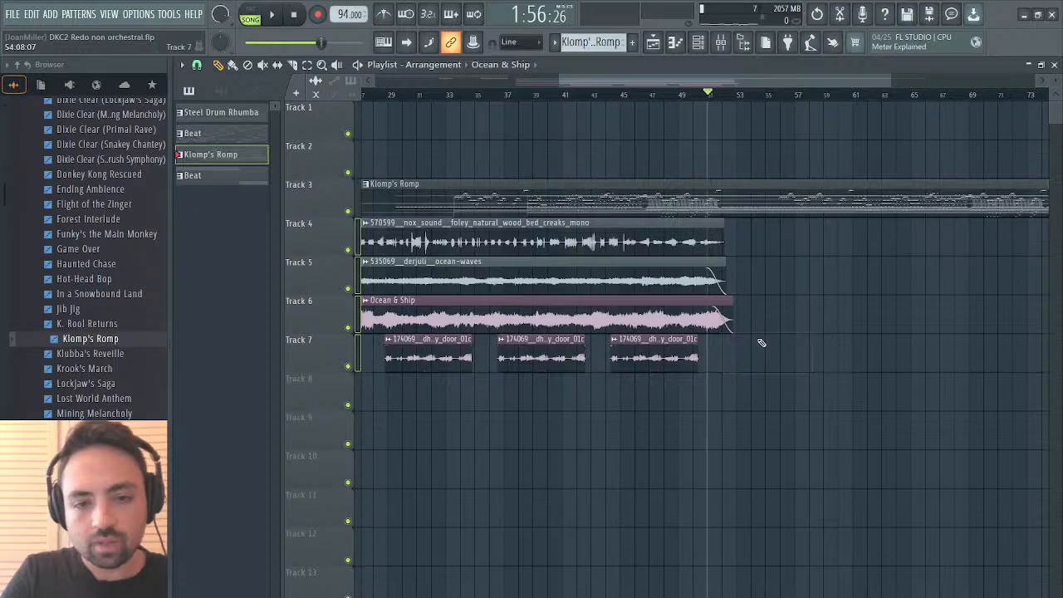
Delete the remaining spaced squeaky-door copies on Track 7 and duplicate the first clip four times back to back.
{"action": "scroll", "coordinate": [704, 352], "scroll_direction": "left", "scroll_amount": 5}
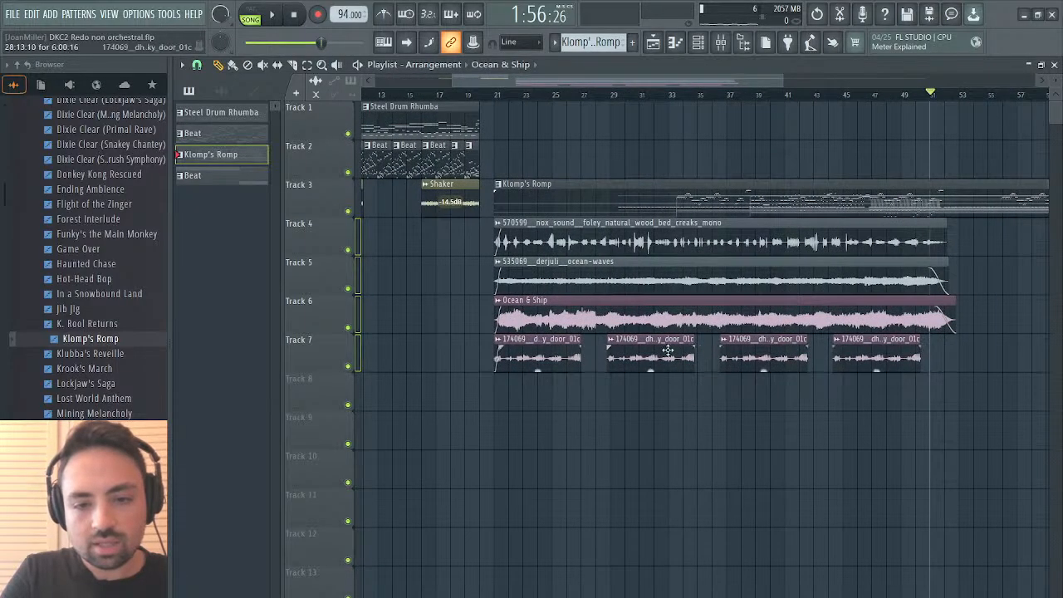
{"action": "right_click", "coordinate": [676, 353]}
{"action": "right_click", "coordinate": [758, 349]}
{"action": "right_click", "coordinate": [845, 350]}
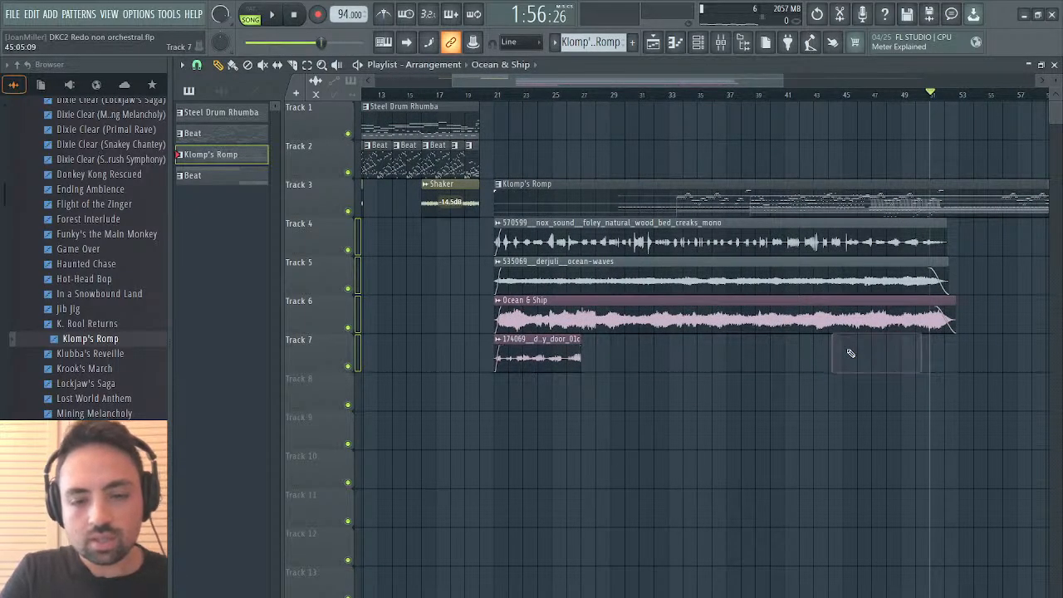
{"action": "left_click", "coordinate": [563, 352]}
{"action": "key", "text": "ctrl+b"}
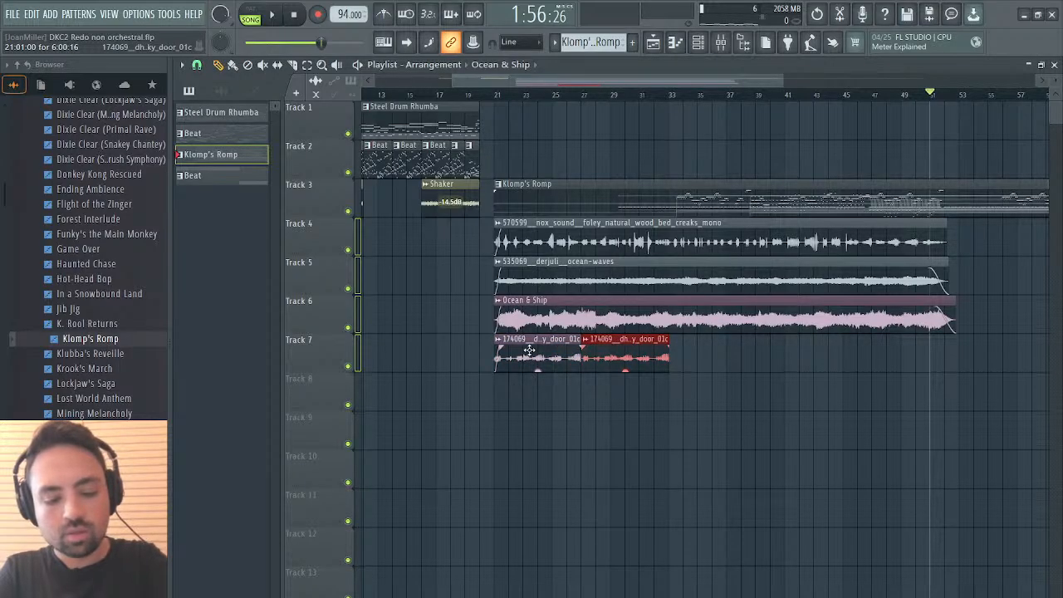
{"action": "key", "text": "ctrl+b"}
{"action": "key", "text": "ctrl+b"}
{"action": "key", "text": "ctrl+b"}
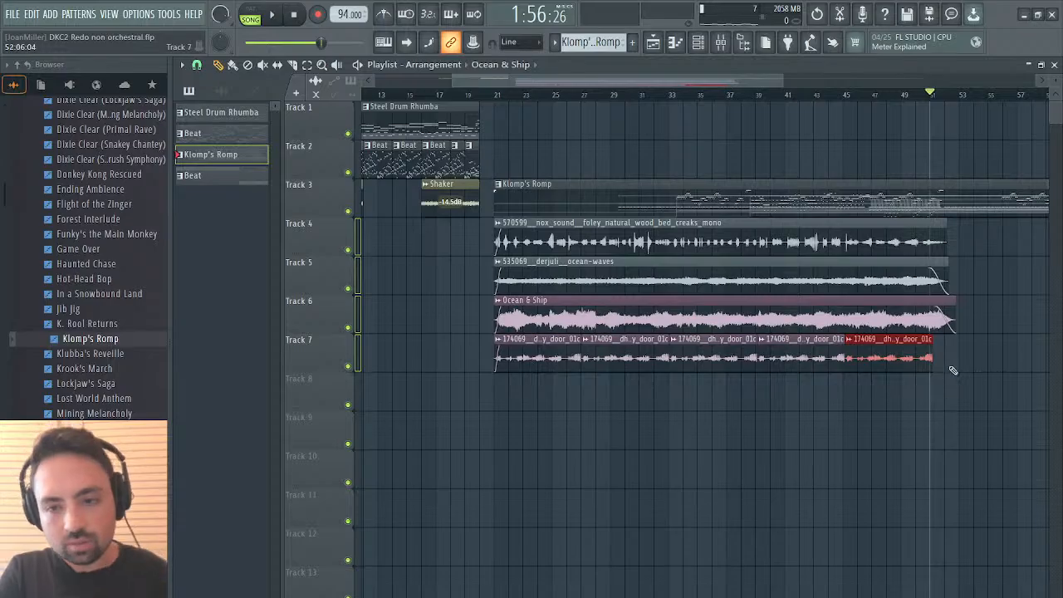
Play the end of the ambience from around bar 51, and play the section from bar 21.
{"action": "key", "text": "space"}
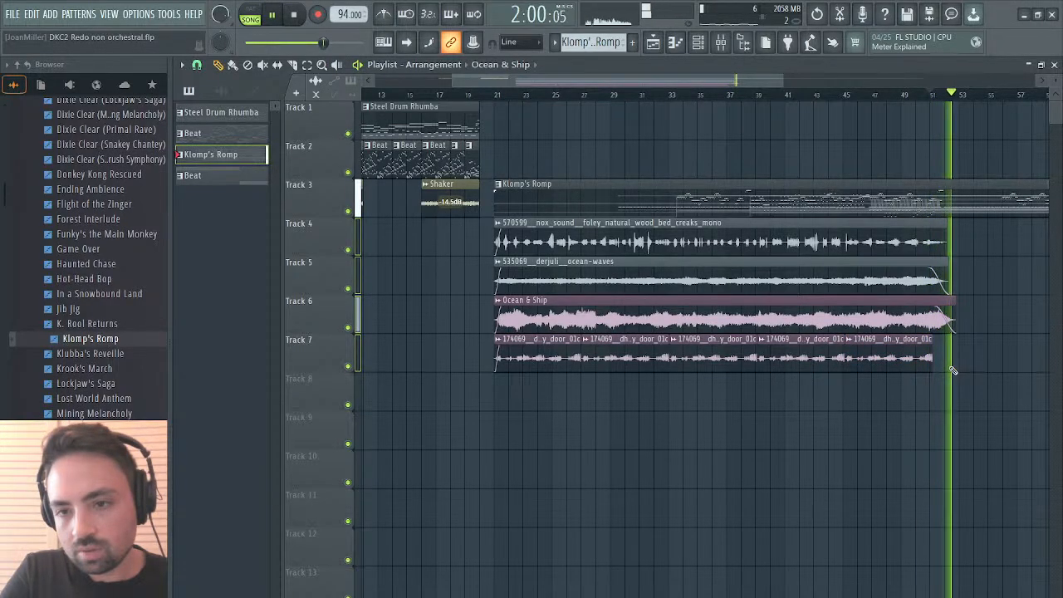
{"action": "key", "text": "space"}
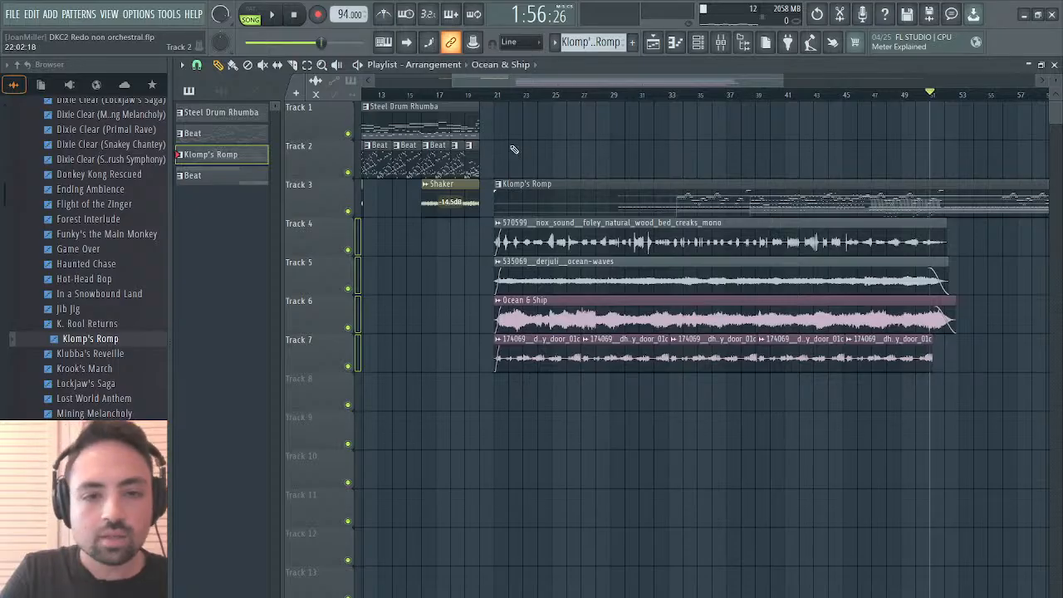
{"action": "left_click", "coordinate": [494, 95]}
{"action": "key", "text": "space"}
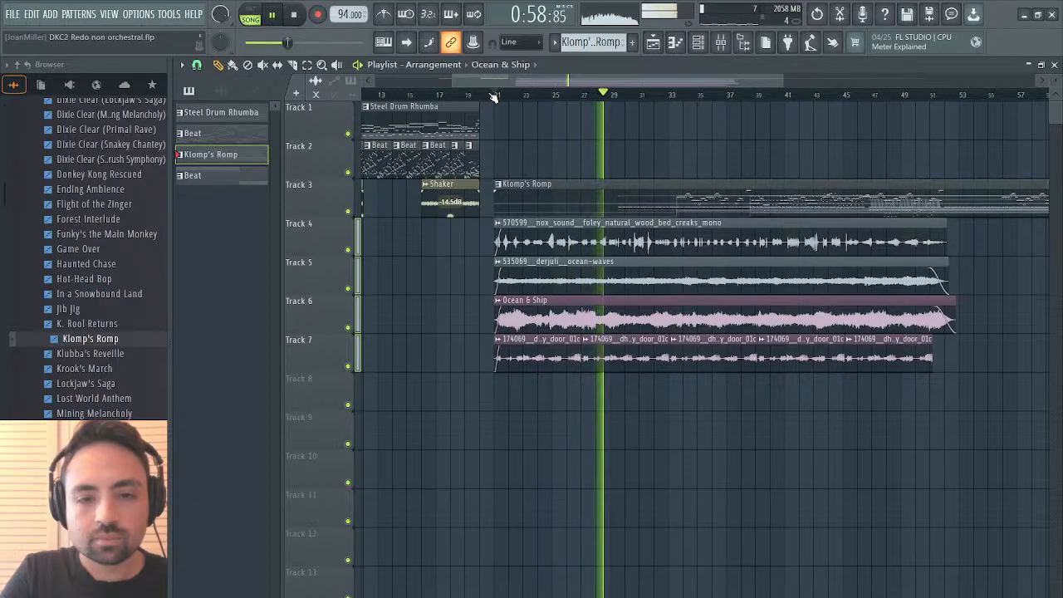
{"action": "key", "text": "space"}
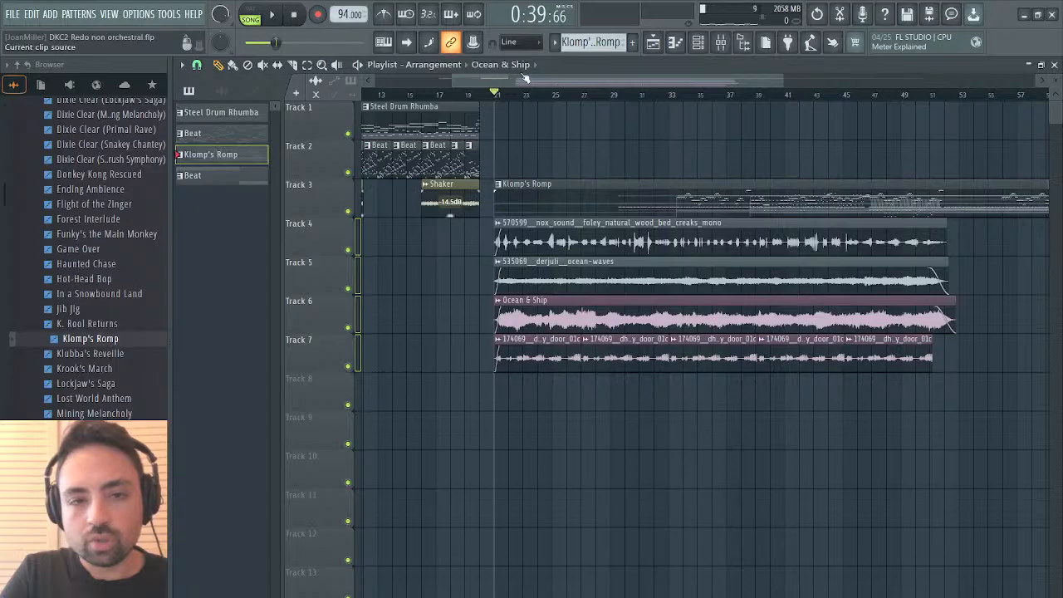
Place the snare Beat pattern on Track 2 starting one step before bar 29, and play it against Klomp's Romp.
{"action": "key", "text": "KP_Add"}
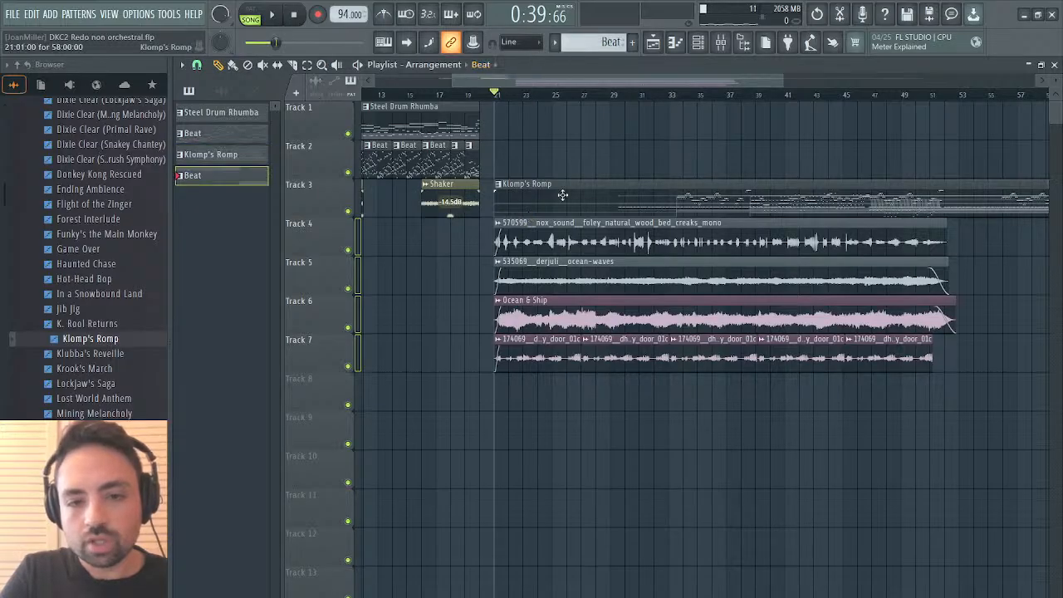
{"action": "left_click", "coordinate": [607, 169]}
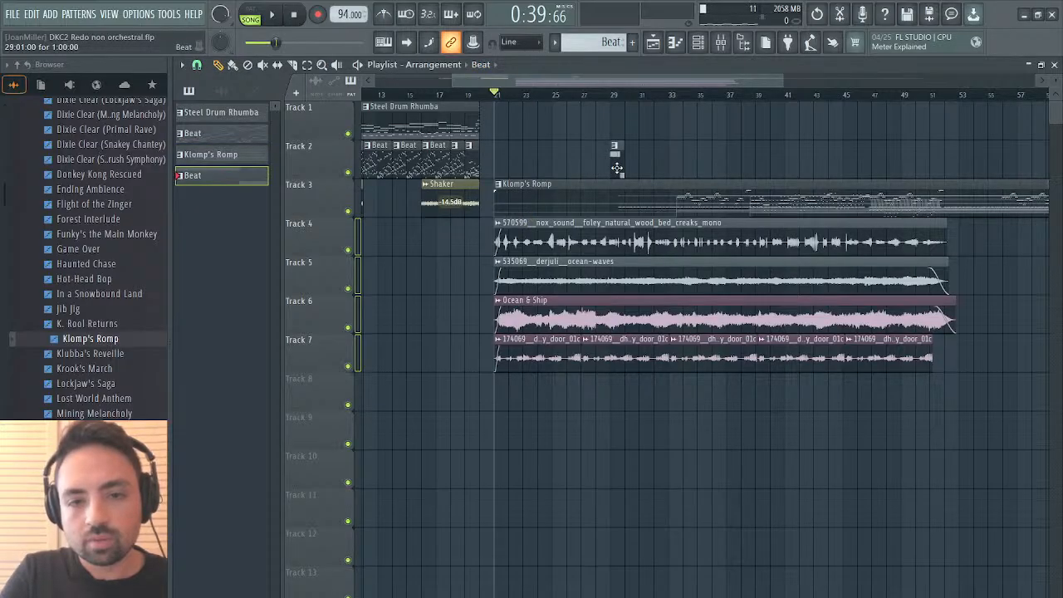
{"action": "left_click_drag", "start_coordinate": [457, 80], "coordinate": [563, 102]}
{"action": "left_click_drag", "start_coordinate": [781, 78], "coordinate": [595, 93]}
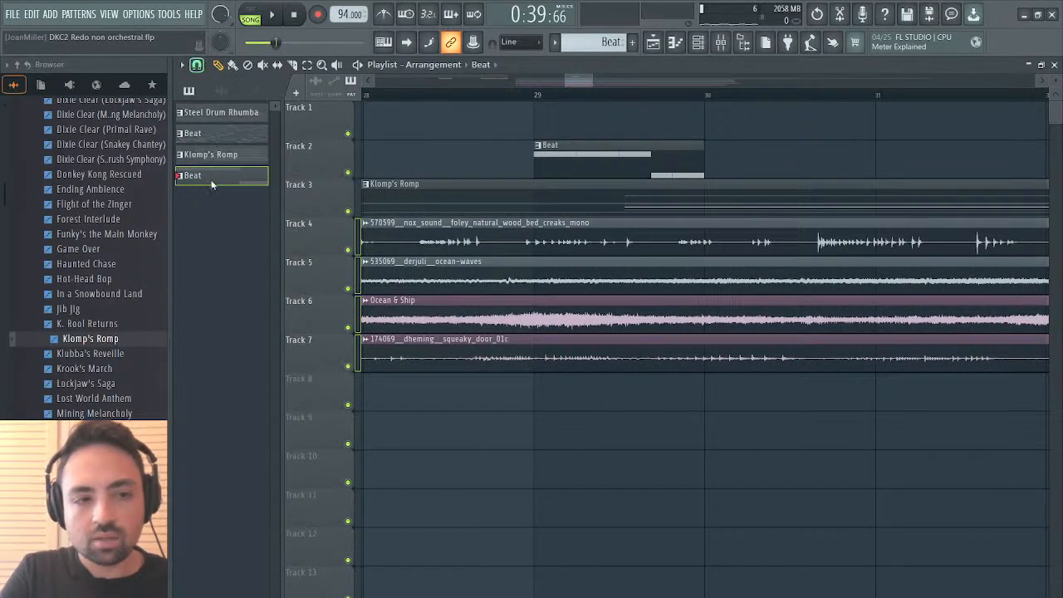
{"action": "left_click_drag", "start_coordinate": [586, 154], "coordinate": [569, 154]}
{"action": "key", "text": "space"}
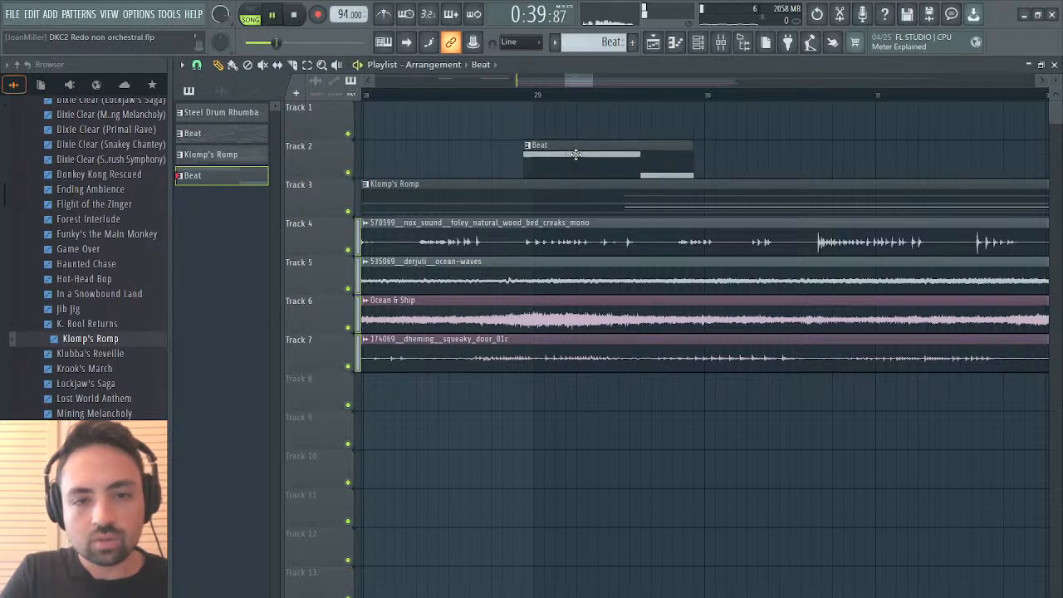
{"action": "left_click", "coordinate": [509, 95]}
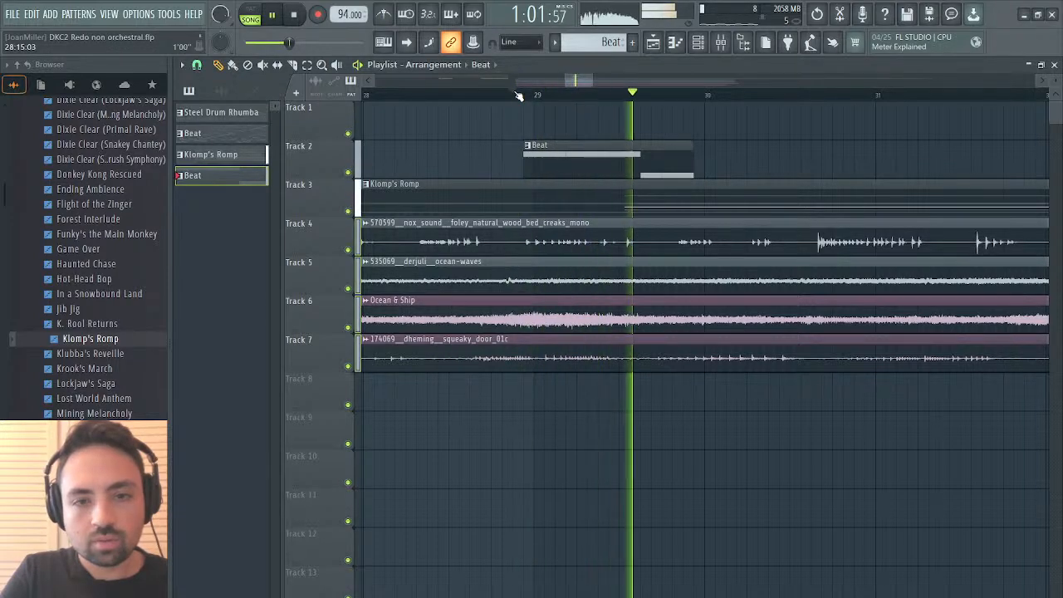
Raise the Snare Drums instrument's volume slightly in Kontakt, play the section, and return to the playlist.
{"action": "left_click", "coordinate": [1054, 65]}
{"action": "key", "text": "space"}
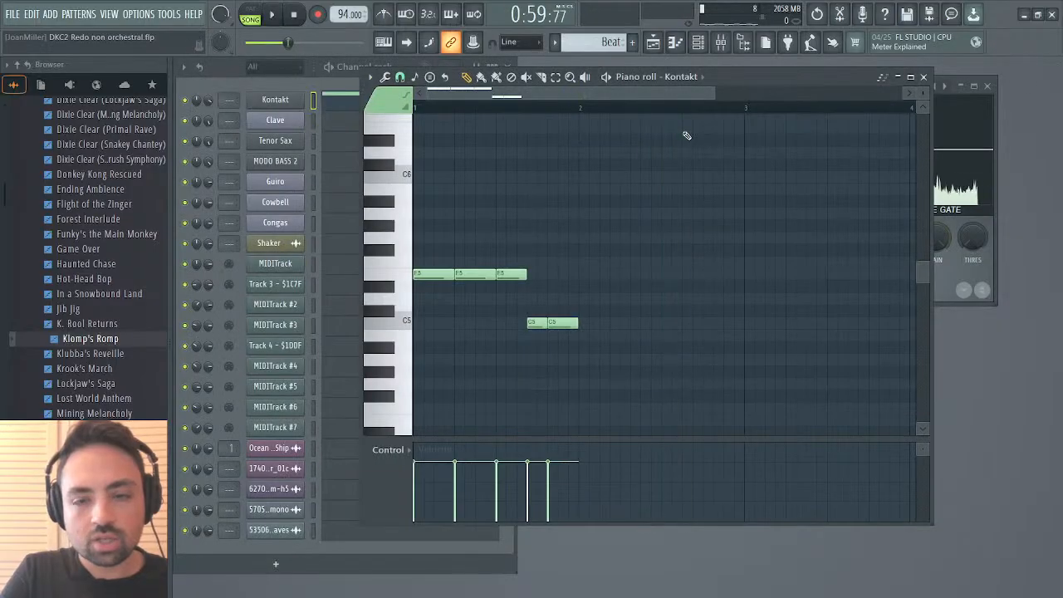
{"action": "left_click", "coordinate": [922, 76]}
{"action": "left_click", "coordinate": [297, 104]}
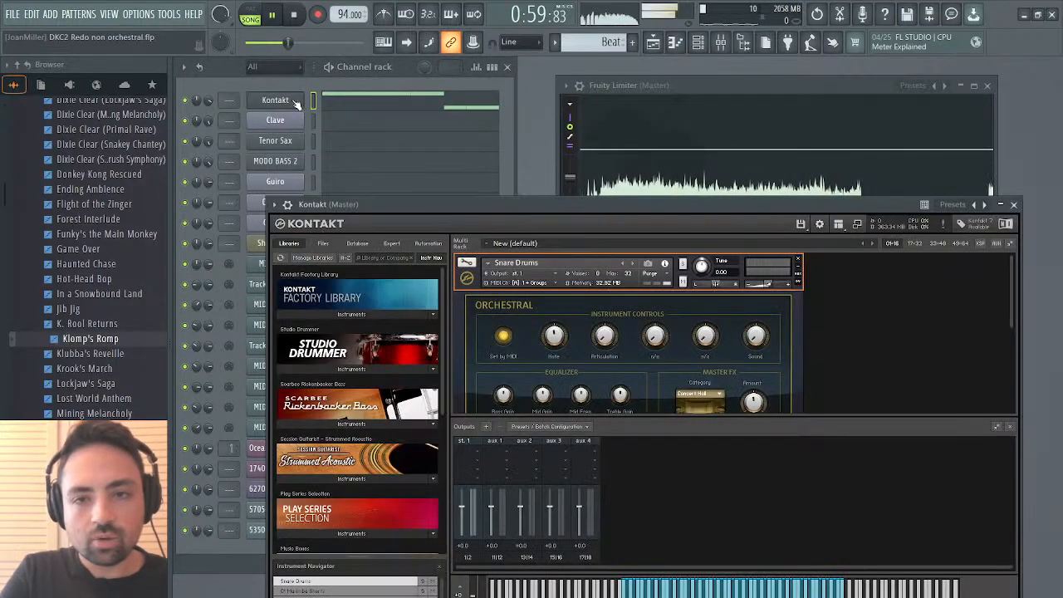
{"action": "key", "text": "space"}
{"action": "left_click_drag", "start_coordinate": [770, 285], "coordinate": [782, 287]}
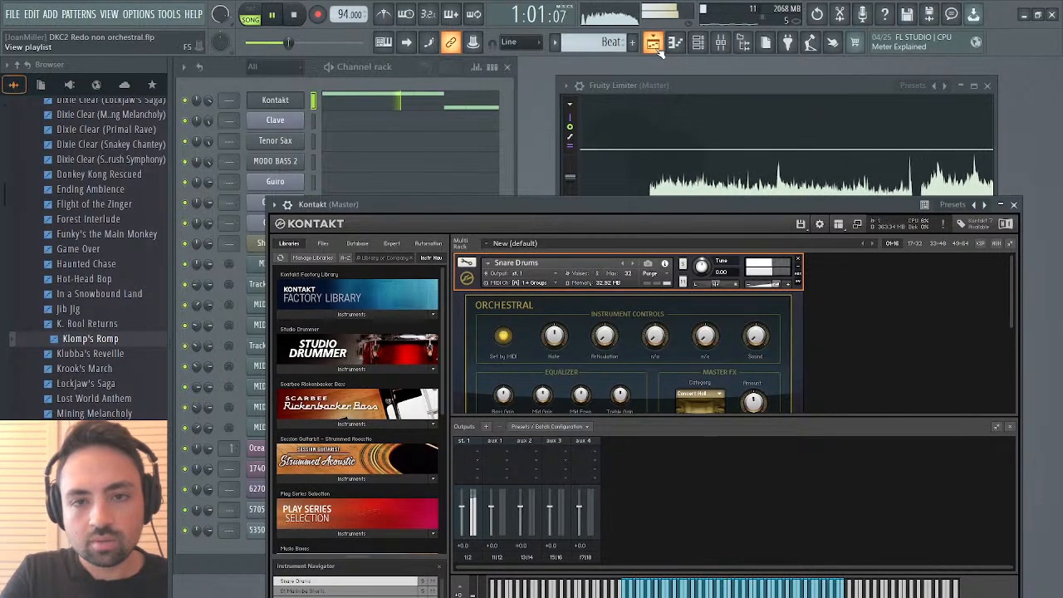
{"action": "key", "text": "F5"}
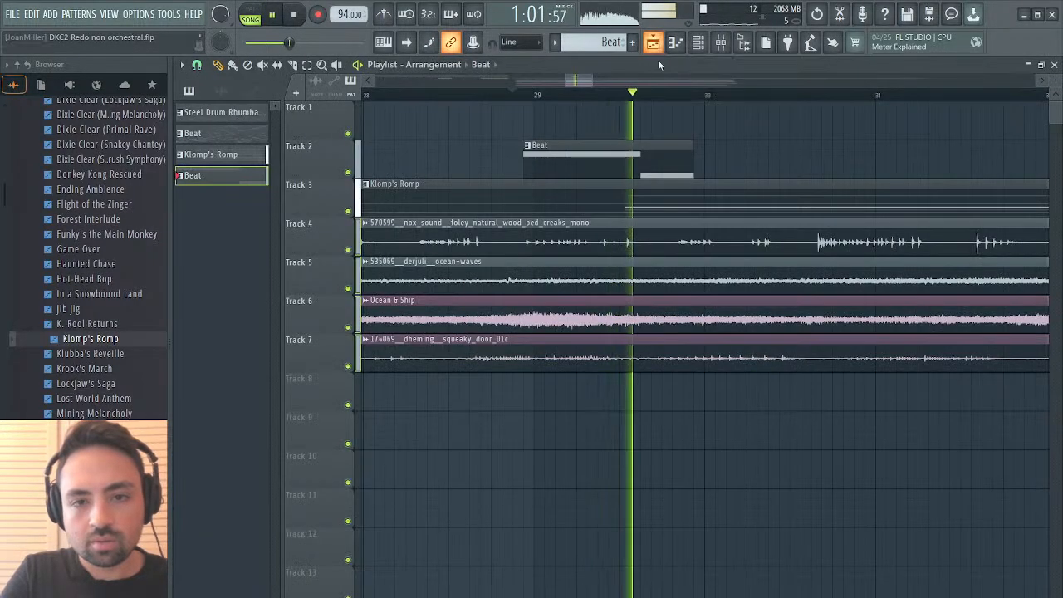
Duplicate the snare Beat clip on Track 2 repeatedly, back to back, up to one step before bar 45.
{"action": "left_click", "coordinate": [669, 154]}
{"action": "key", "text": "ctrl+b"}
{"action": "key", "text": "ctrl+b"}
{"action": "key", "text": "ctrl+b"}
{"action": "key", "text": "ctrl+b"}
{"action": "key", "text": "ctrl+b"}
{"action": "key", "text": "ctrl+b"}
{"action": "key", "text": "ctrl+b"}
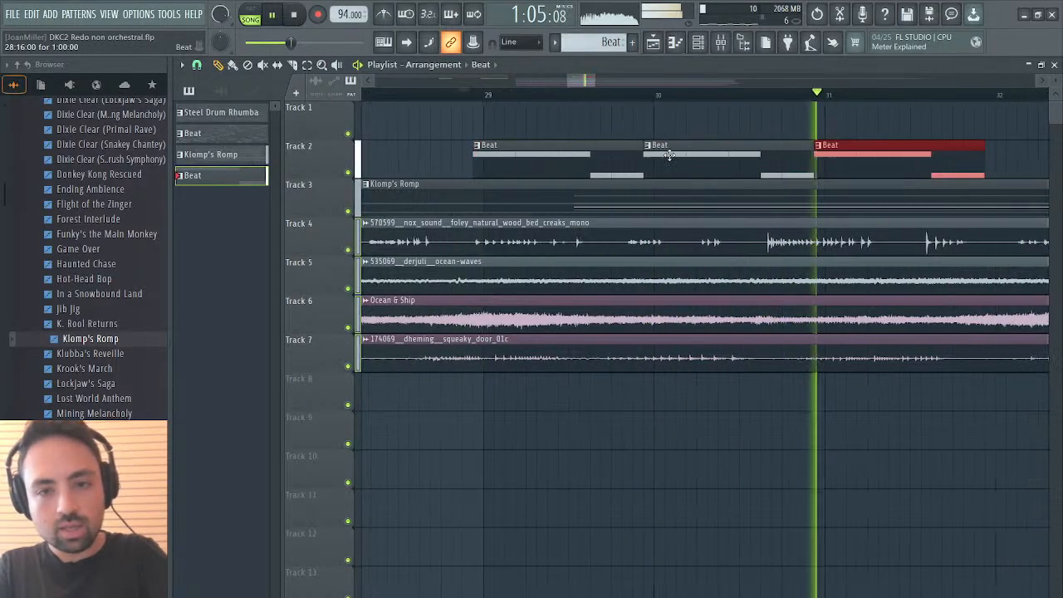
{"action": "key", "text": "ctrl+b"}
{"action": "key", "text": "ctrl+b"}
{"action": "key", "text": "ctrl+b"}
{"action": "key", "text": "ctrl+b"}
{"action": "key", "text": "ctrl+b"}
{"action": "key", "text": "ctrl+b"}
{"action": "key", "text": "ctrl+b"}
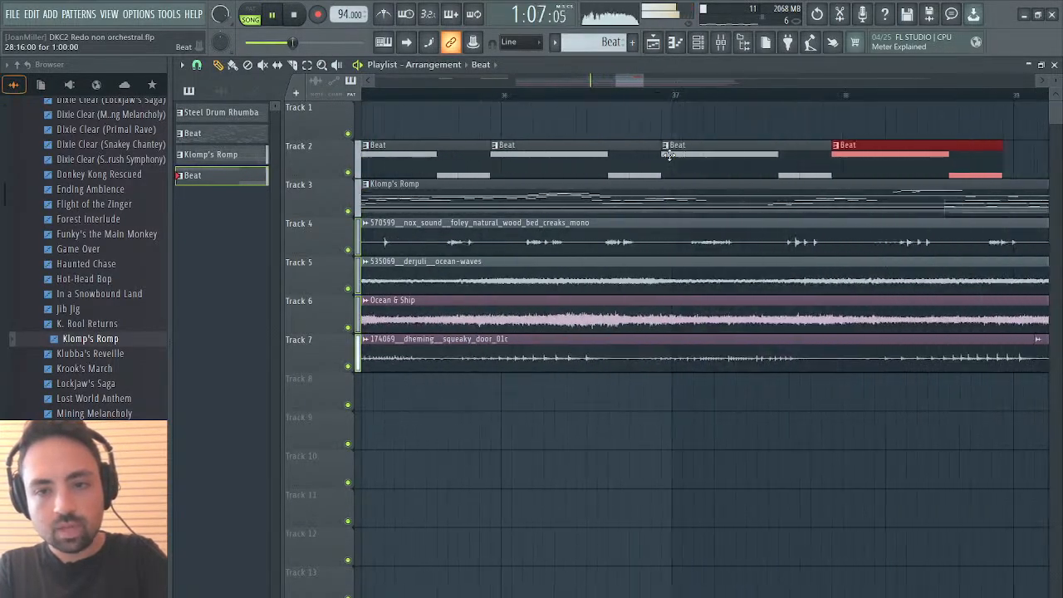
{"action": "key", "text": "ctrl+b"}
{"action": "key", "text": "ctrl+b"}
{"action": "key", "text": "ctrl+b"}
{"action": "key", "text": "ctrl+b"}
{"action": "key", "text": "ctrl+b"}
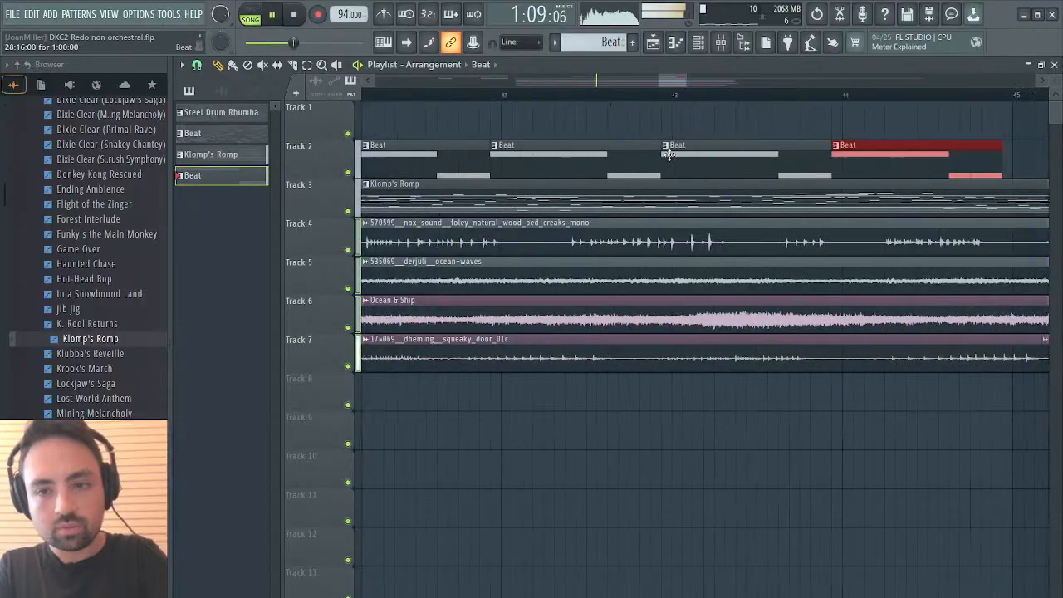
Continue duplicating the snare Beat clip back to back on Track 2 up to one step before bar 52, removing the extra clip past that point.
{"action": "key", "text": "ctrl+b"}
{"action": "key", "text": "ctrl+b"}
{"action": "key", "text": "ctrl+b"}
{"action": "key", "text": "ctrl+b"}
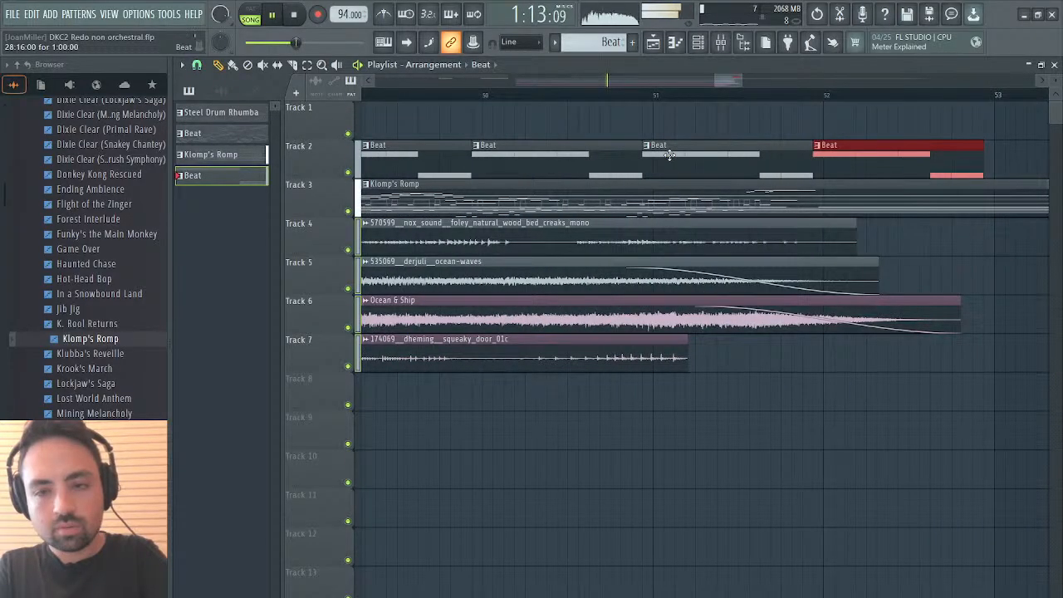
{"action": "right_click", "coordinate": [852, 164]}
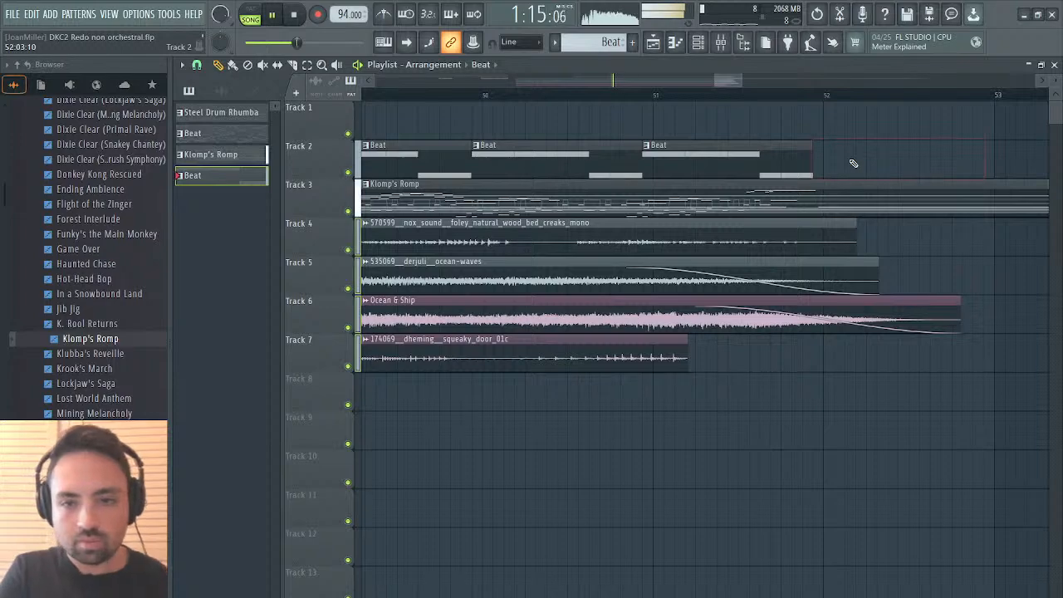
{"action": "left_click_drag", "start_coordinate": [711, 78], "coordinate": [516, 78]}
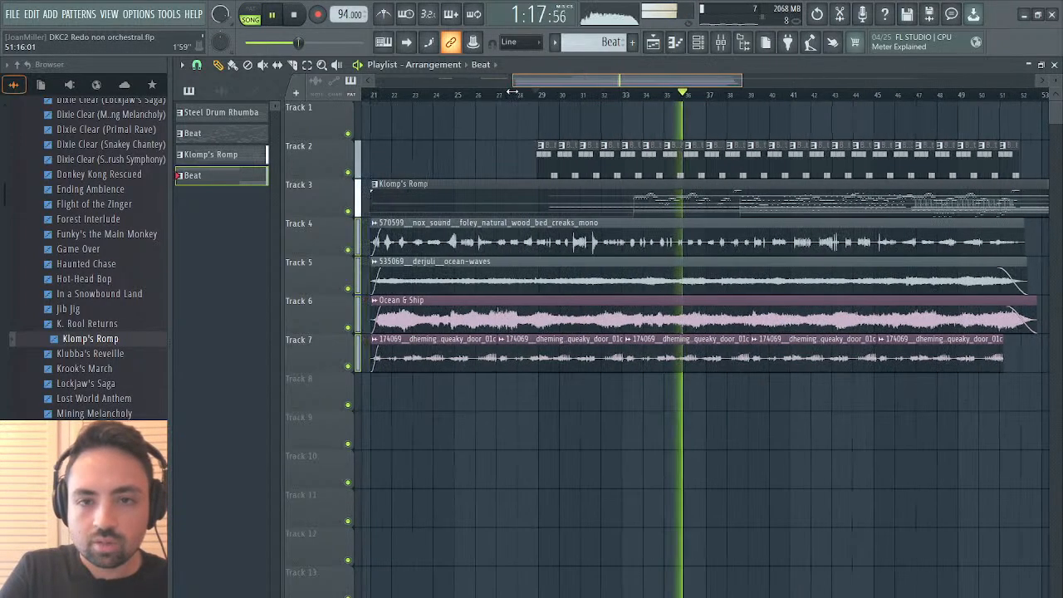
Review the snare Beat notes in Kontakt's piano roll, stop playback, and return to the playlist.
{"action": "left_click", "coordinate": [1054, 65]}
{"action": "left_click", "coordinate": [442, 108]}
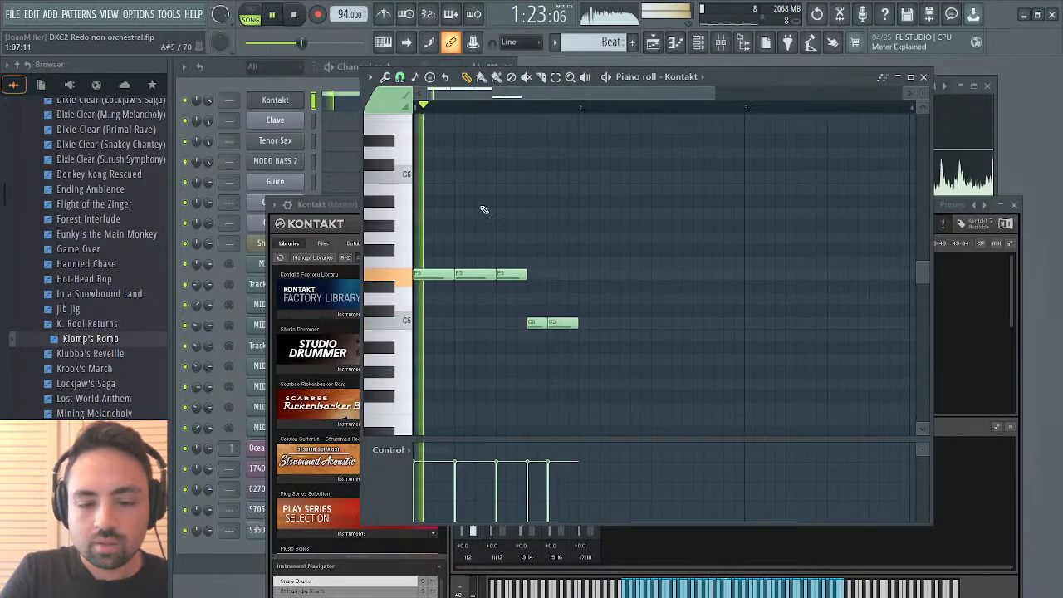
{"action": "key", "text": "space"}
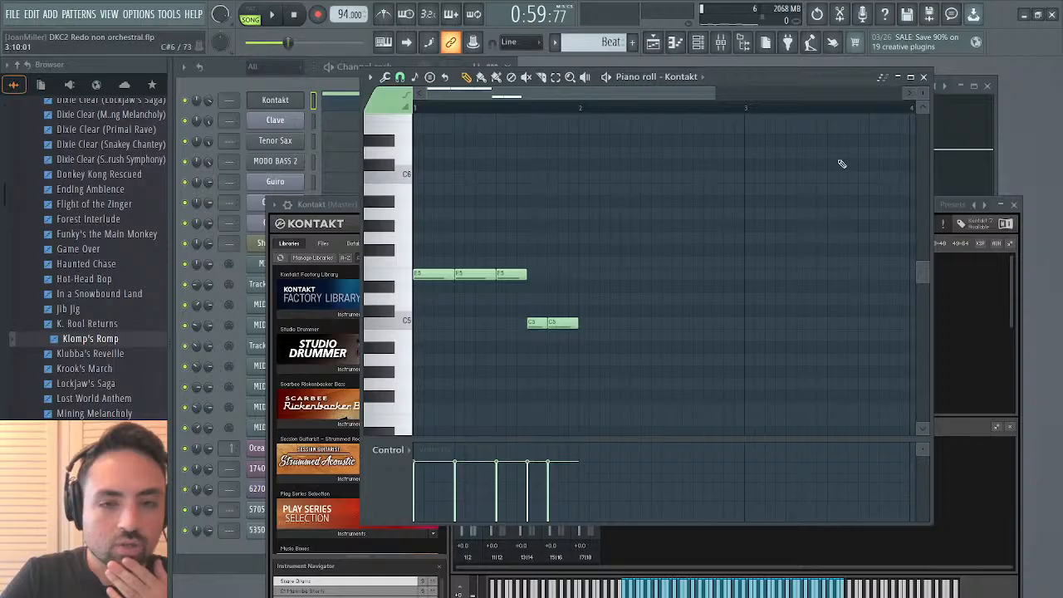
{"action": "left_click", "coordinate": [923, 76]}
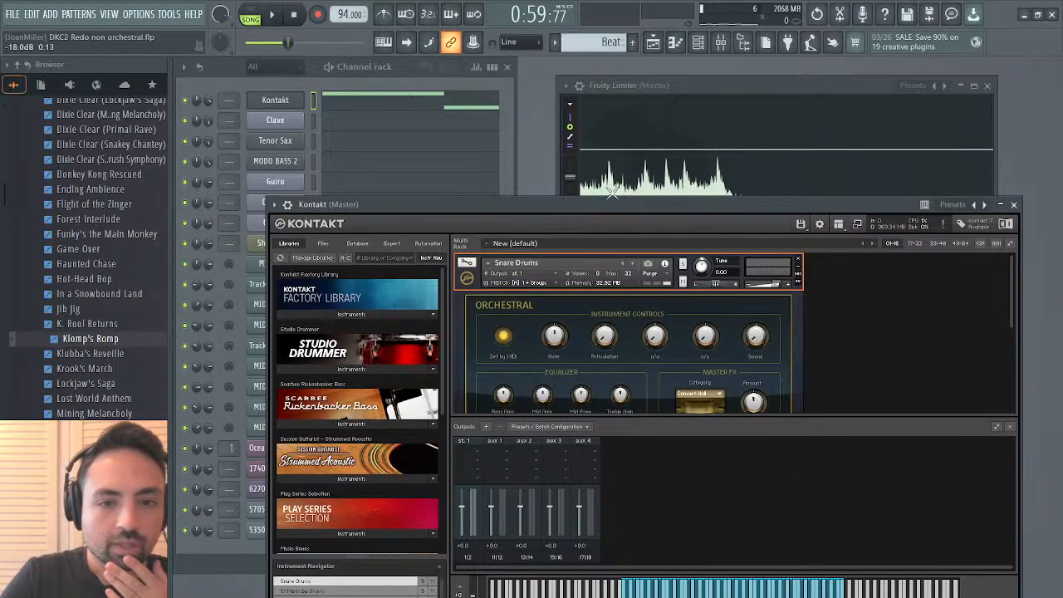
{"action": "left_click", "coordinate": [652, 43]}
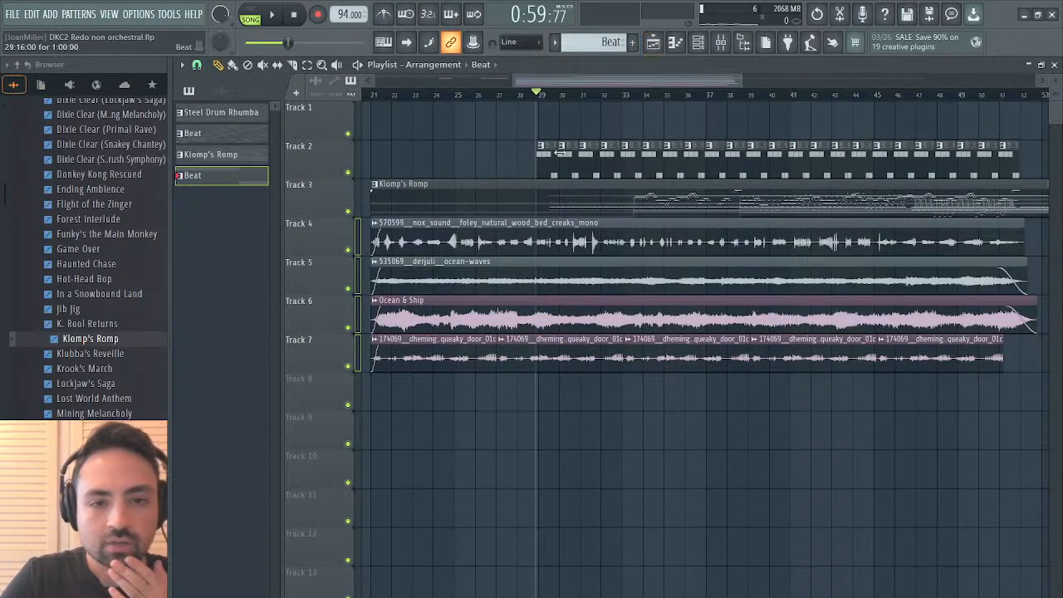
{"action": "scroll", "coordinate": [437, 88], "scroll_direction": "left", "scroll_amount": 1}
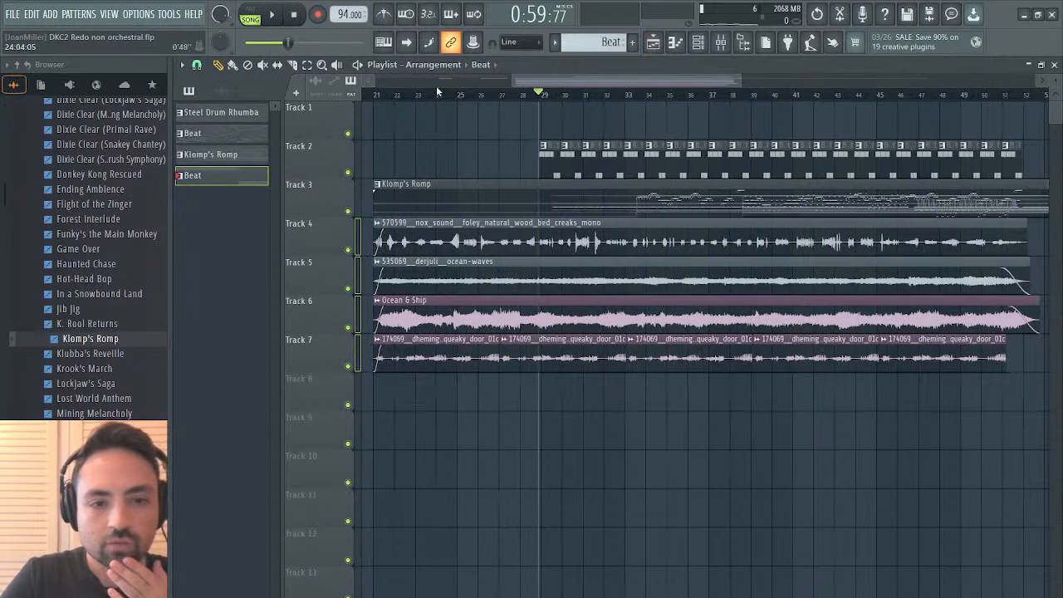
Show Kontakt's file browser and collapse the 8Dio folder inside the Kontakt Patches folder.
{"action": "left_click", "coordinate": [1055, 65]}
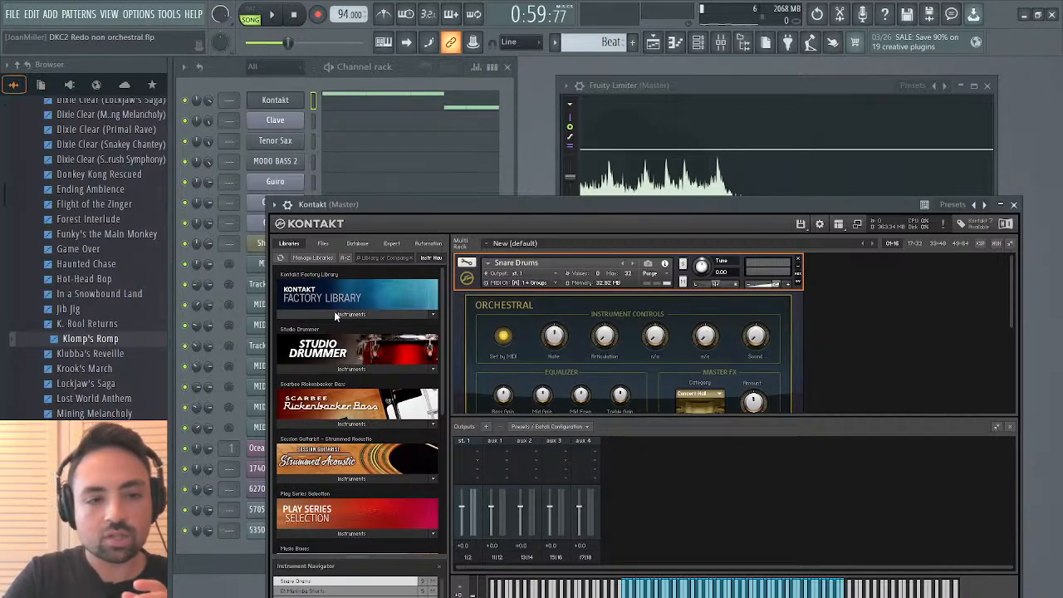
{"action": "left_click", "coordinate": [323, 243]}
{"action": "left_click", "coordinate": [378, 258]}
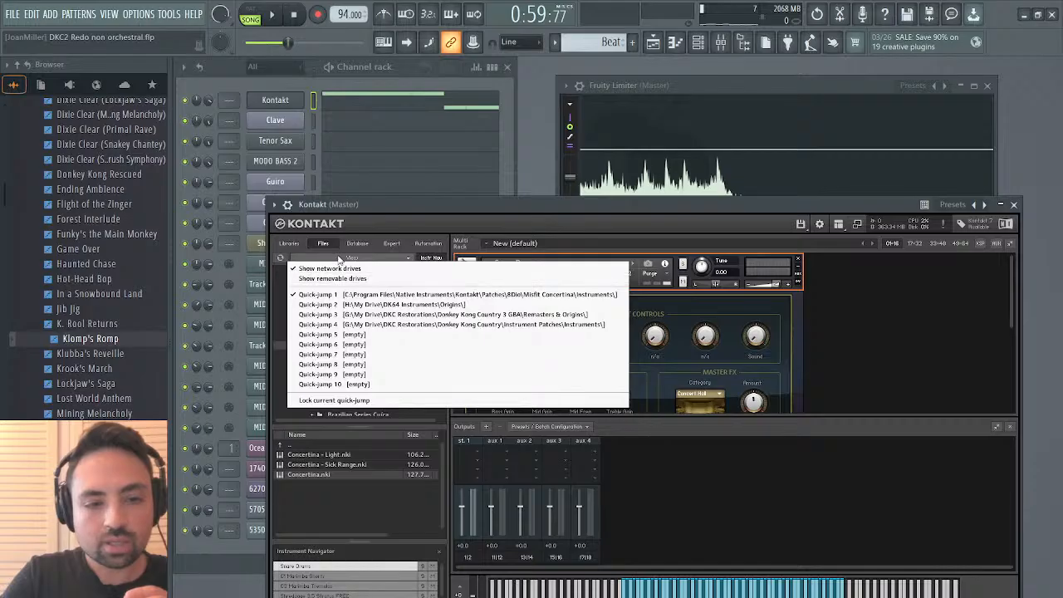
{"action": "left_click", "coordinate": [270, 269]}
{"action": "scroll", "coordinate": [355, 299], "scroll_direction": "up", "scroll_amount": 3}
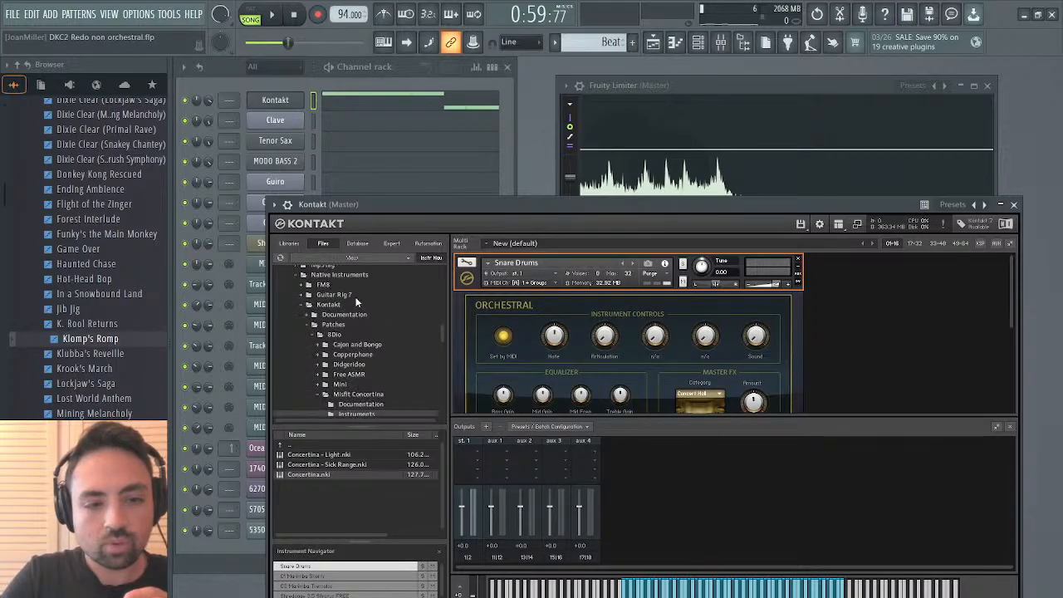
{"action": "left_click", "coordinate": [303, 343]}
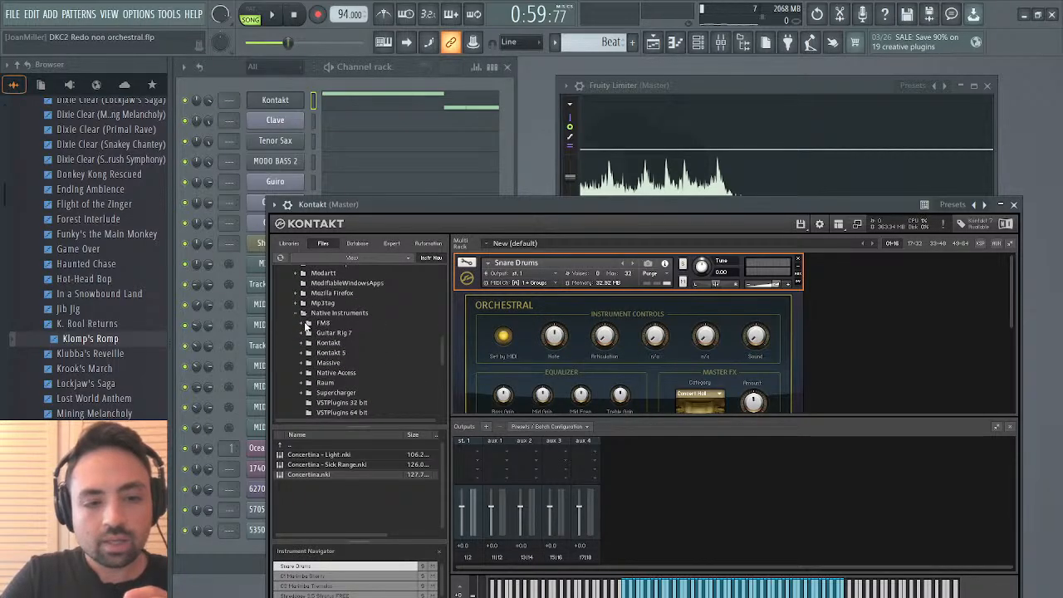
{"action": "left_click", "coordinate": [304, 342]}
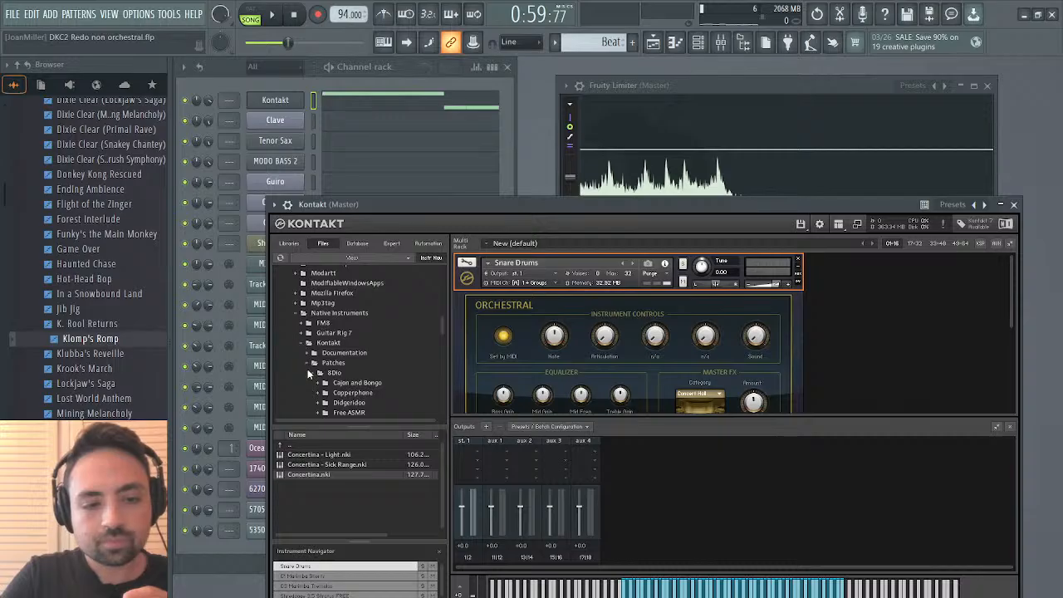
{"action": "left_click", "coordinate": [311, 373]}
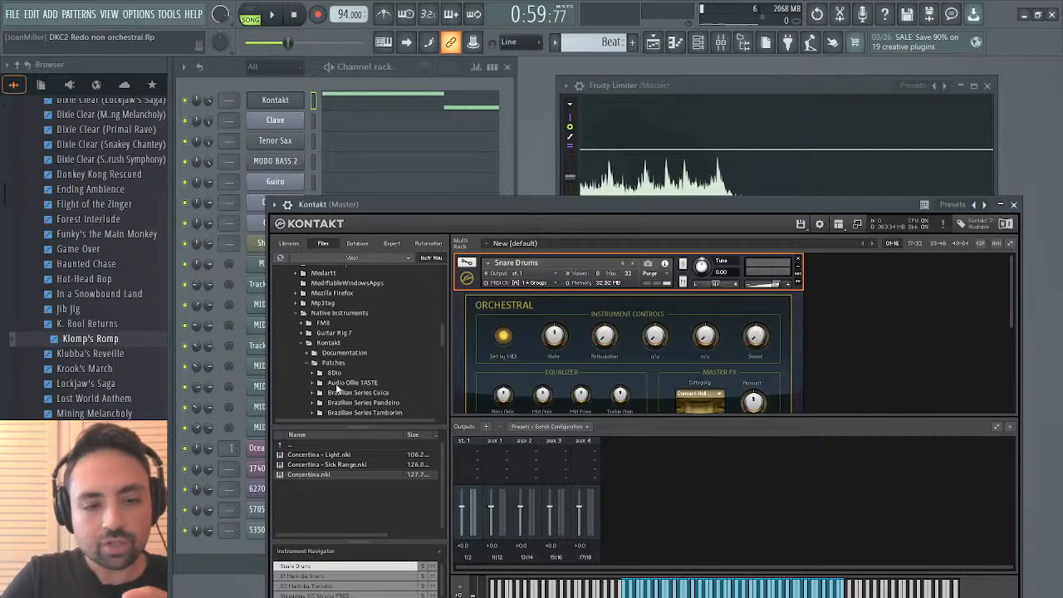
Browse the Kontakt patch folders for another instrument, checking G-Town Church, Heritage Percussion, Hoard Mandolin, Pettinhouse Guitars, Terra Incognita and Ukulele.
{"action": "scroll", "coordinate": [336, 387], "scroll_direction": "down", "scroll_amount": 1}
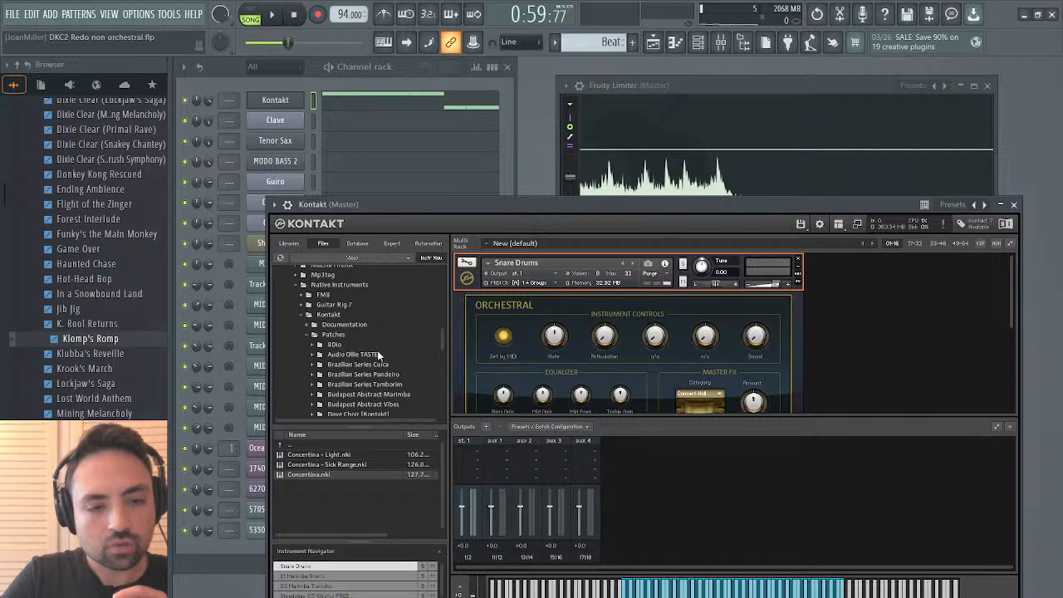
{"action": "scroll", "coordinate": [378, 354], "scroll_direction": "down", "scroll_amount": 1}
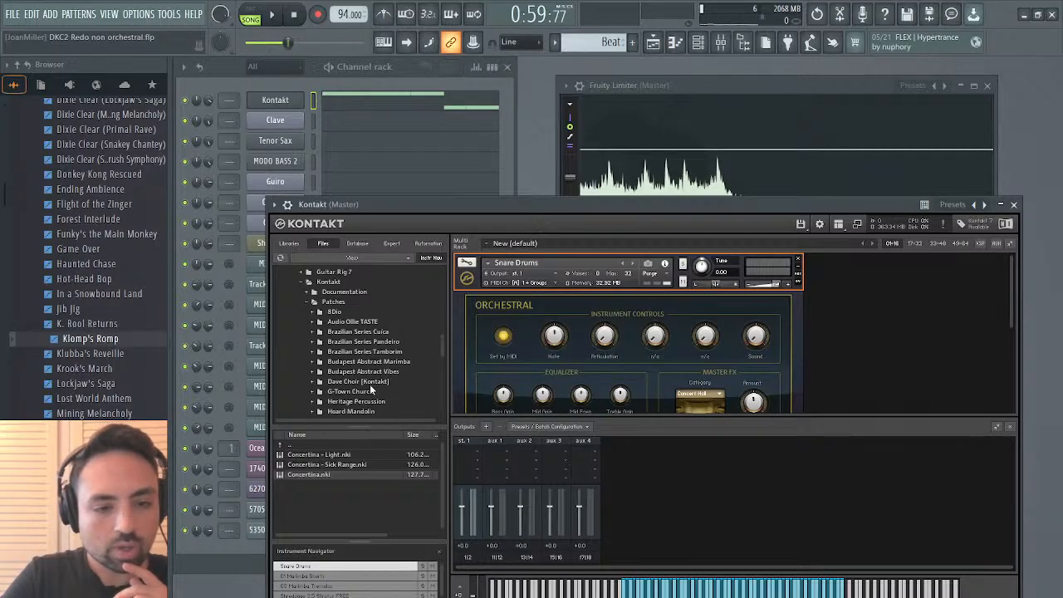
{"action": "scroll", "coordinate": [370, 384], "scroll_direction": "down", "scroll_amount": 3}
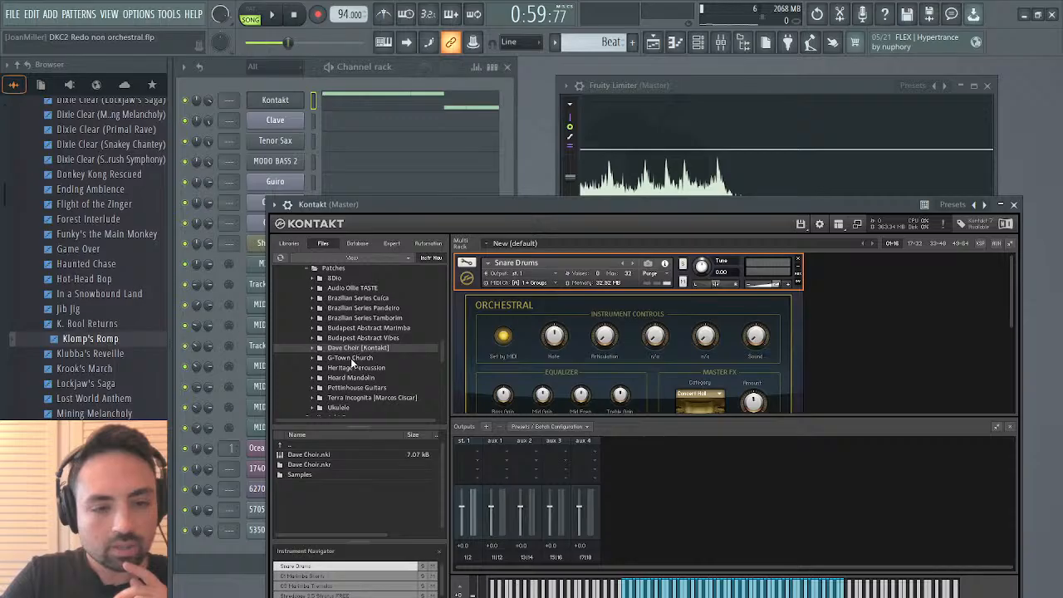
{"action": "left_click", "coordinate": [349, 358]}
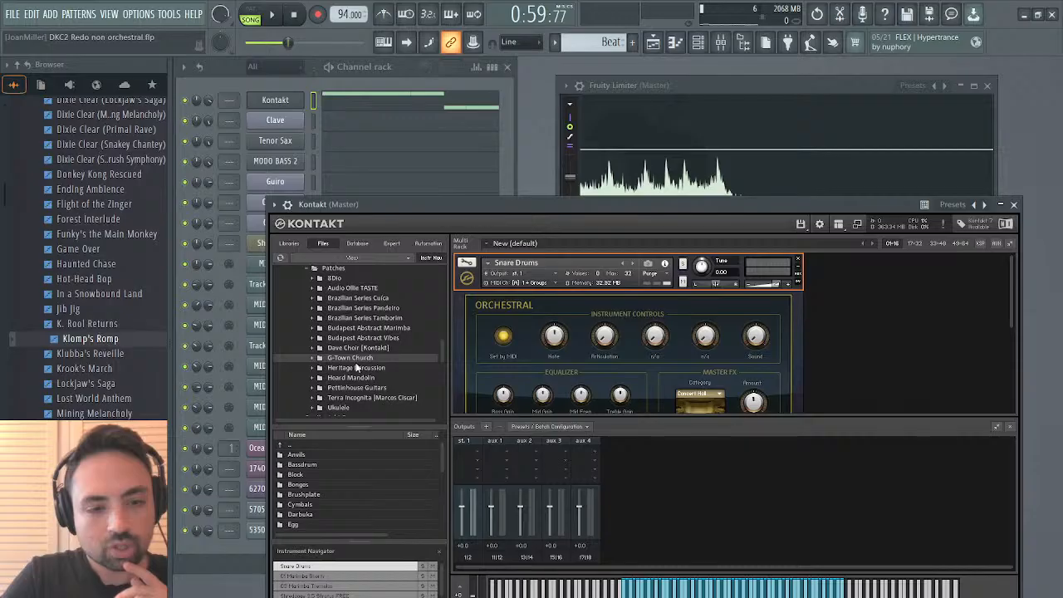
{"action": "left_click", "coordinate": [356, 367]}
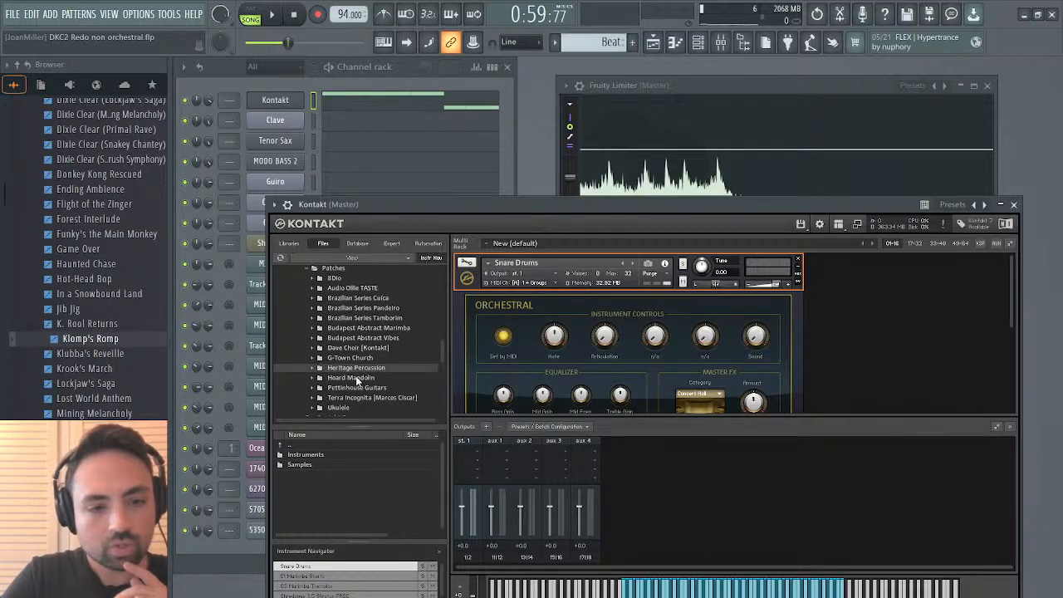
{"action": "left_click", "coordinate": [355, 378]}
{"action": "scroll", "coordinate": [356, 380], "scroll_direction": "down", "scroll_amount": 2}
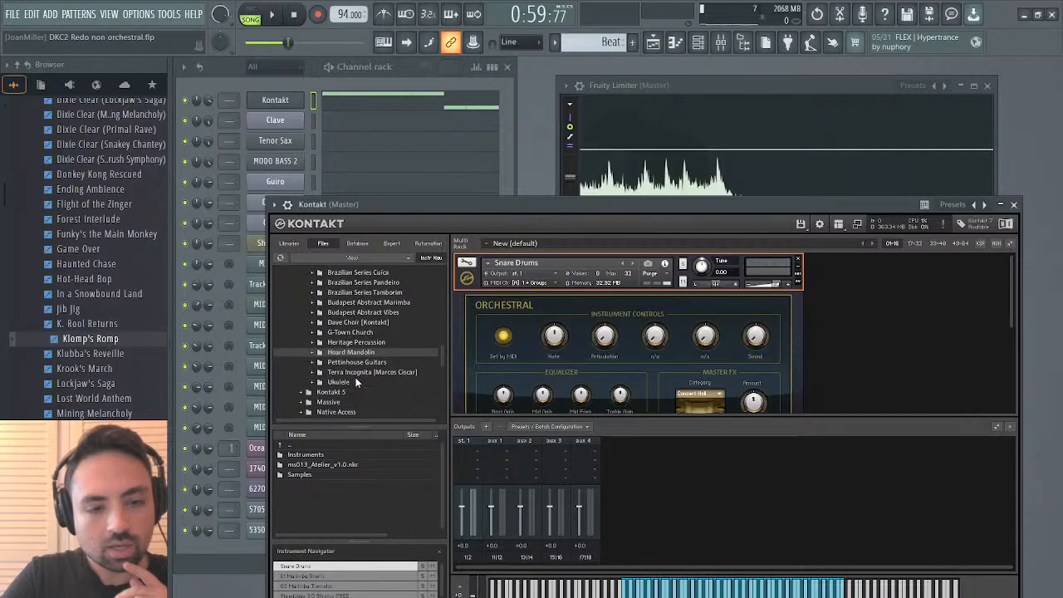
{"action": "left_click", "coordinate": [366, 363]}
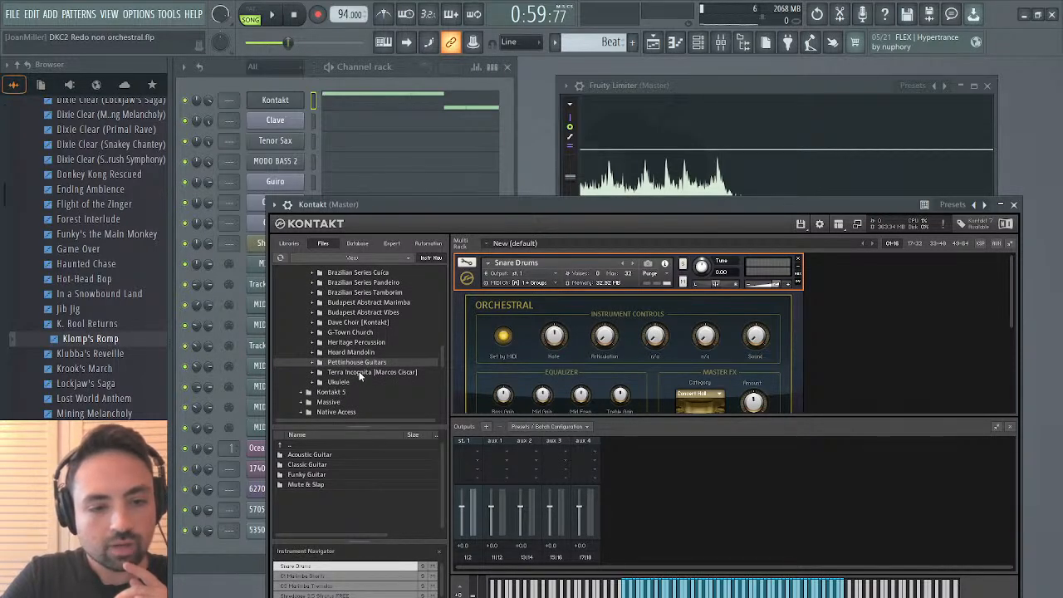
{"action": "left_click", "coordinate": [358, 372]}
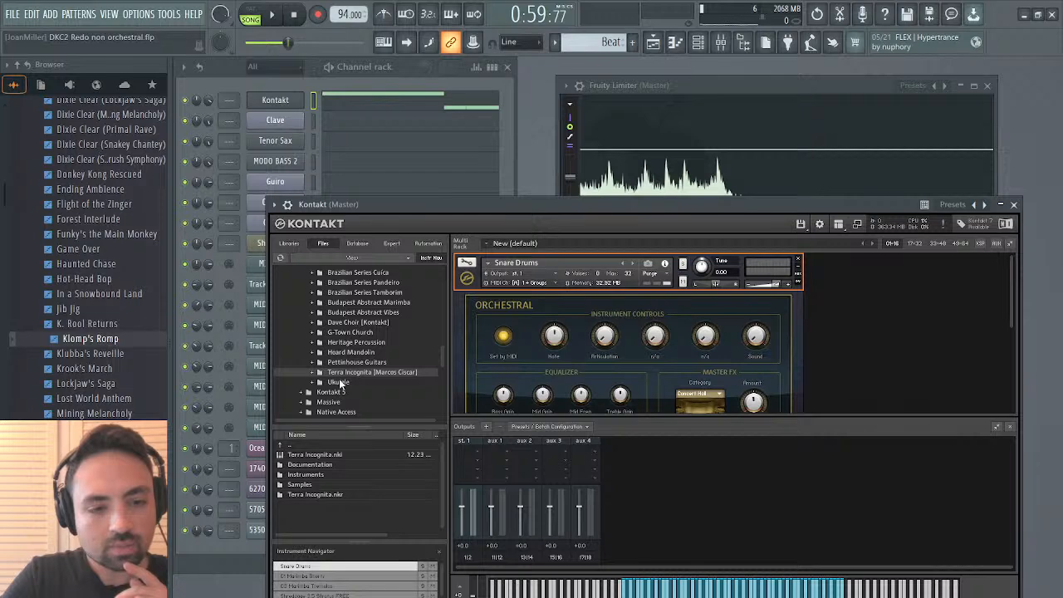
{"action": "left_click", "coordinate": [339, 383]}
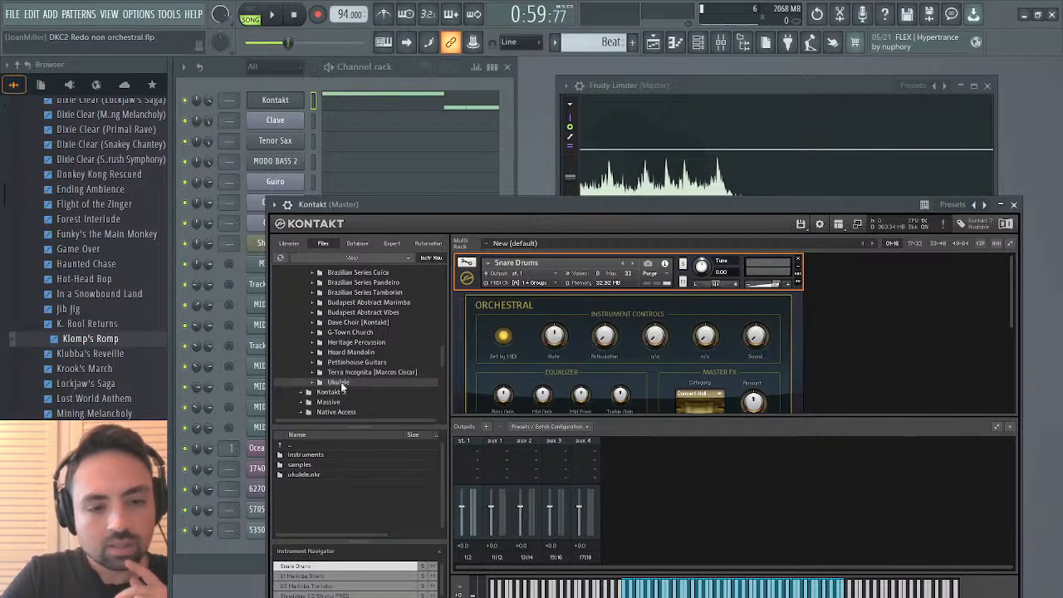
{"action": "left_click", "coordinate": [354, 353]}
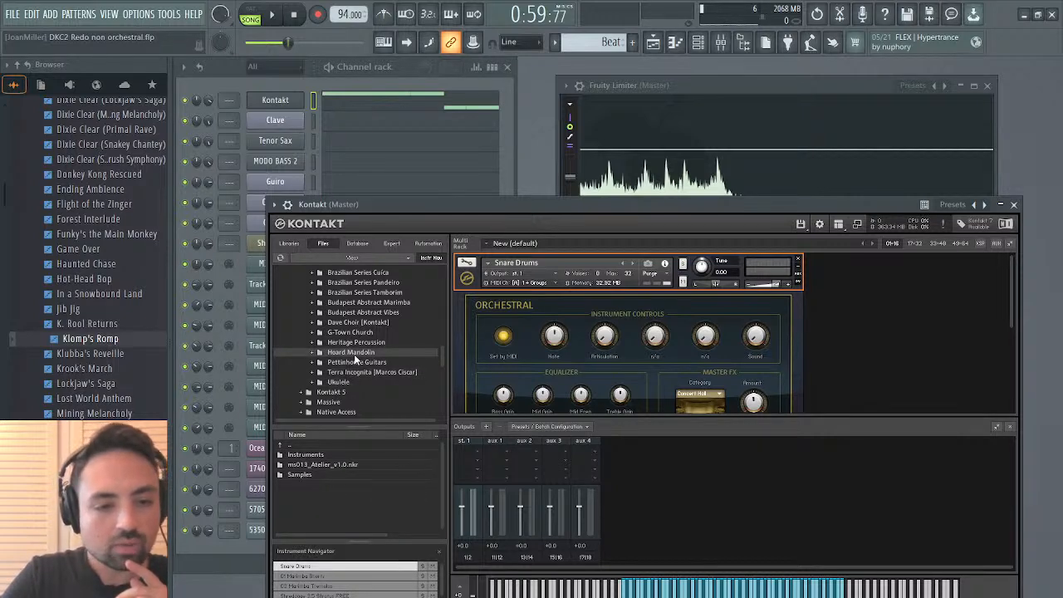
Play the Steel Drum Rhumba section's percussion Beat pattern on its own in pattern mode, and reopen its Kontakt instrument.
{"action": "left_click", "coordinate": [1013, 204]}
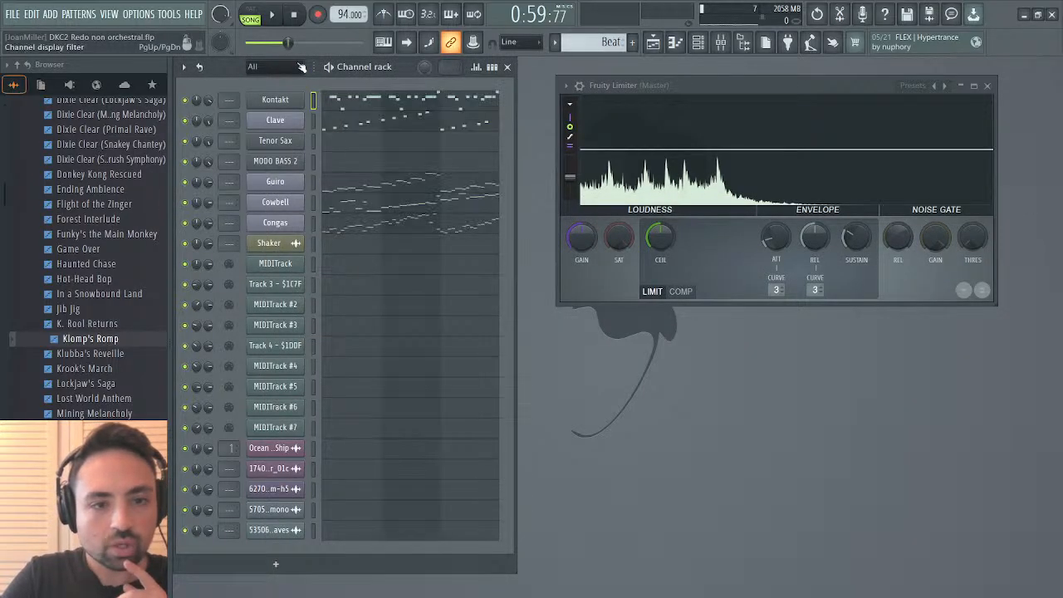
{"action": "left_click", "coordinate": [251, 13]}
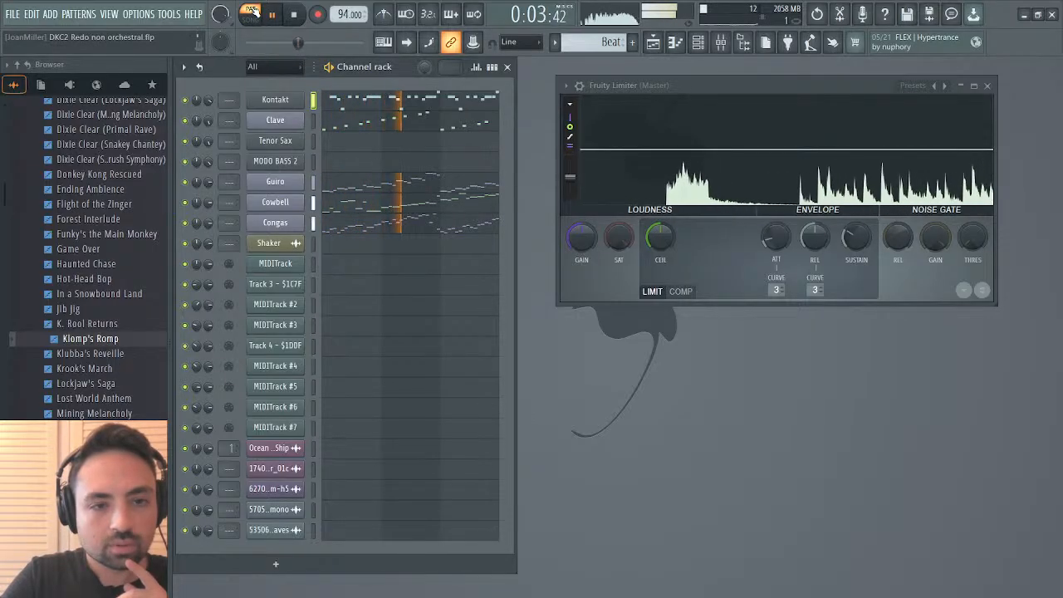
{"action": "left_click", "coordinate": [277, 103]}
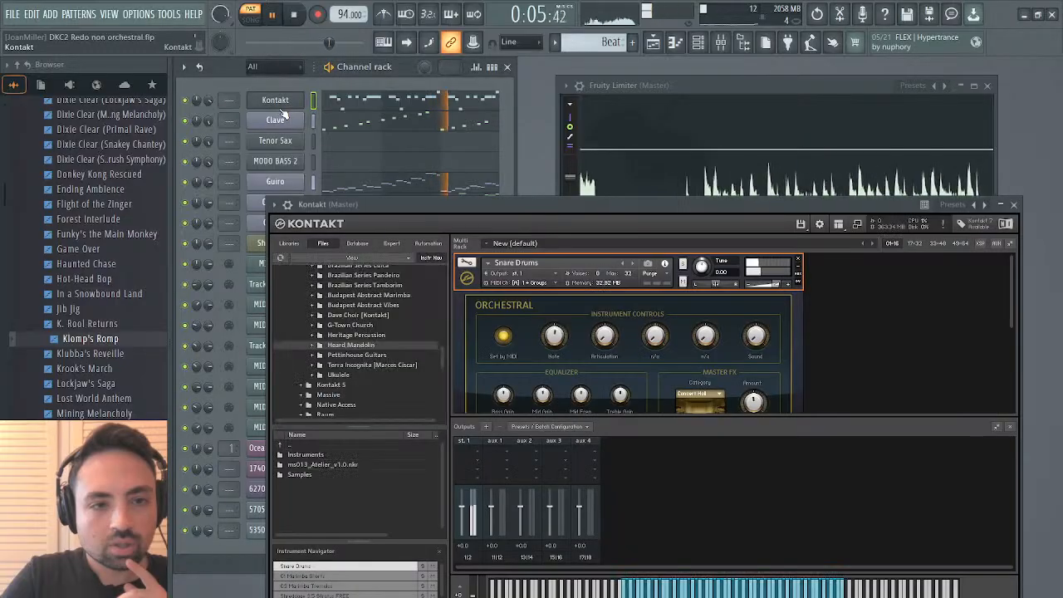
Examine the Snare Drums instrument's internal settings in Kontakt's edit mode, and return to the multi rack.
{"action": "left_click", "coordinate": [466, 263]}
{"action": "scroll", "coordinate": [490, 297], "scroll_direction": "down", "scroll_amount": 3}
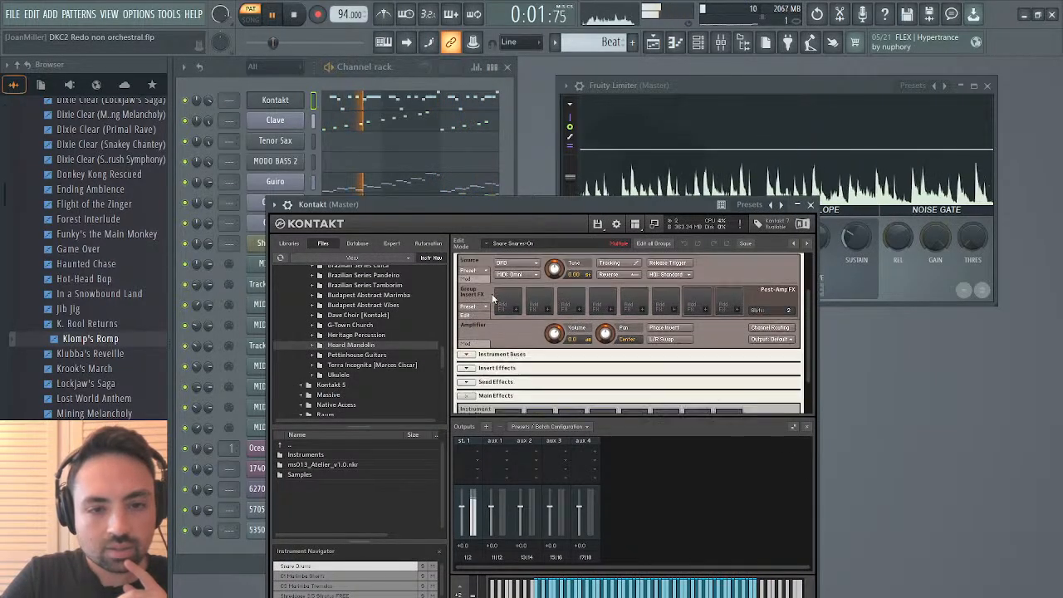
{"action": "scroll", "coordinate": [480, 306], "scroll_direction": "up", "scroll_amount": 3}
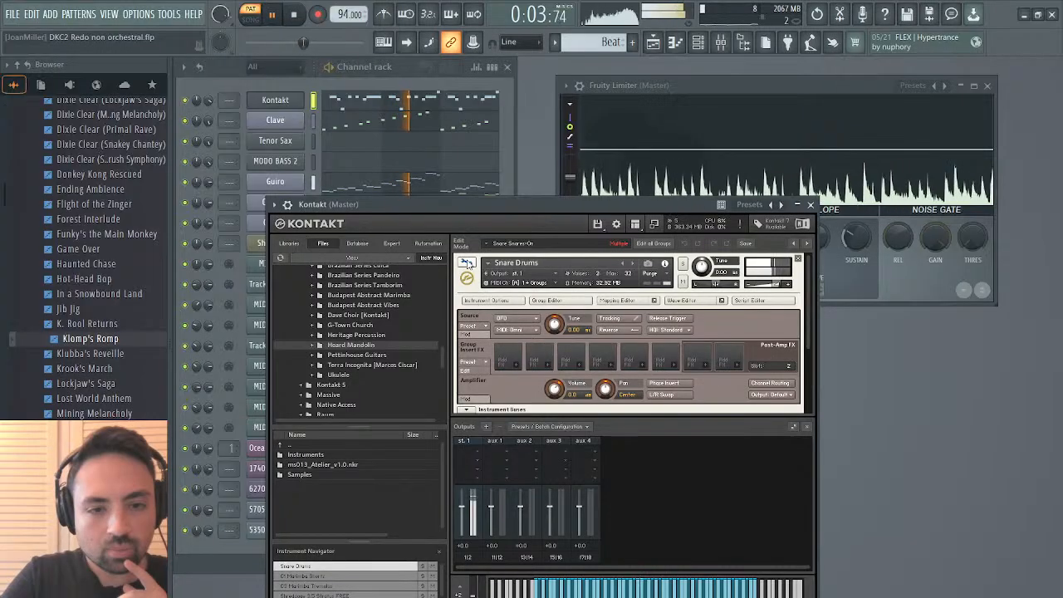
{"action": "left_click", "coordinate": [465, 263]}
Try to assign the Snare Drums instrument to MIDI channel 1 on Port A, and stop playback.
{"action": "left_click", "coordinate": [546, 282]}
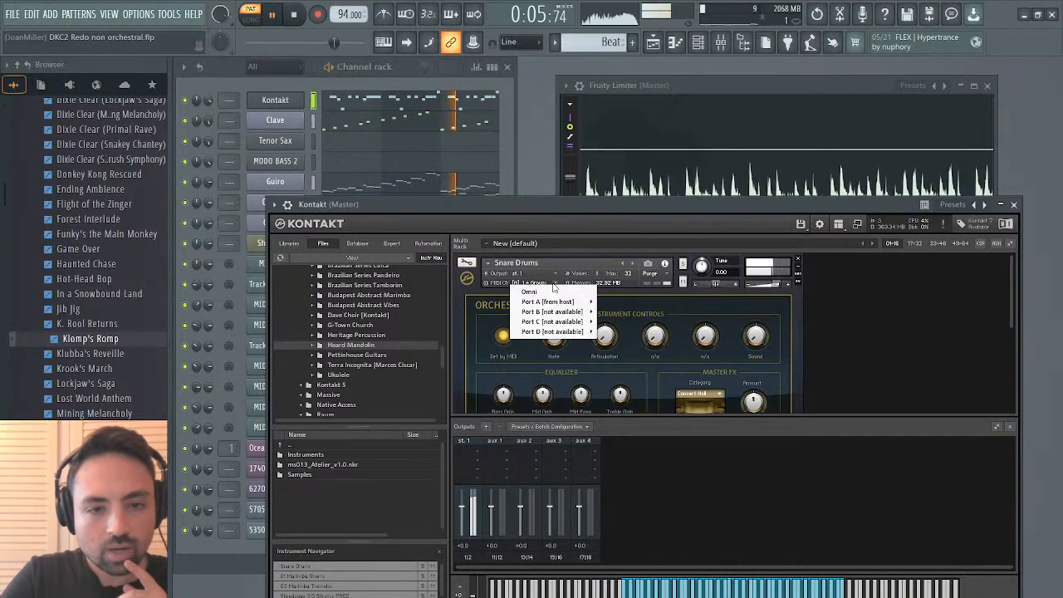
{"action": "mouse_move", "coordinate": [577, 302]}
{"action": "left_click", "coordinate": [614, 303]}
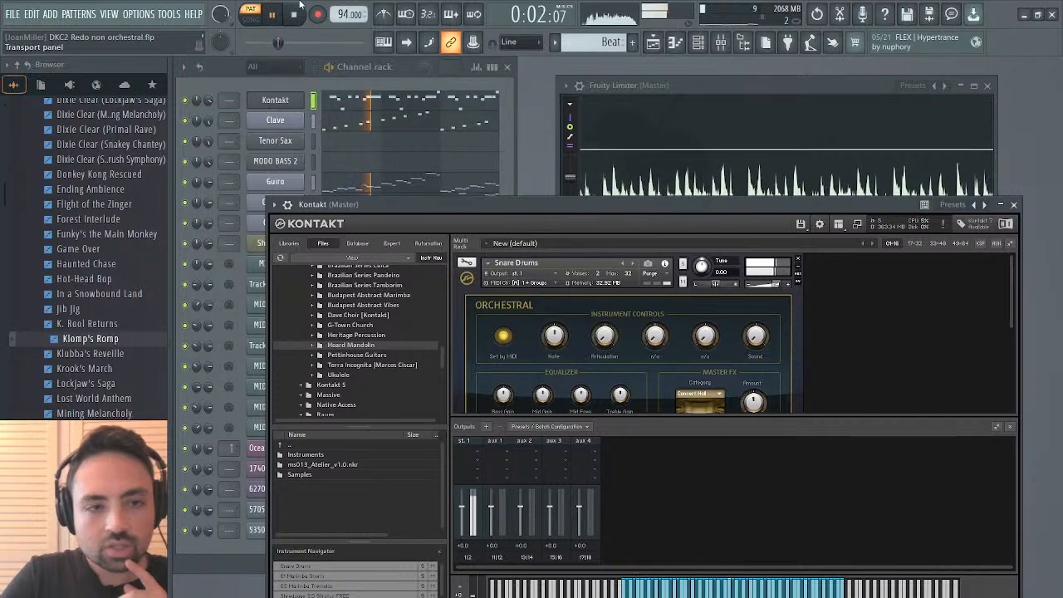
{"action": "key", "text": "space"}
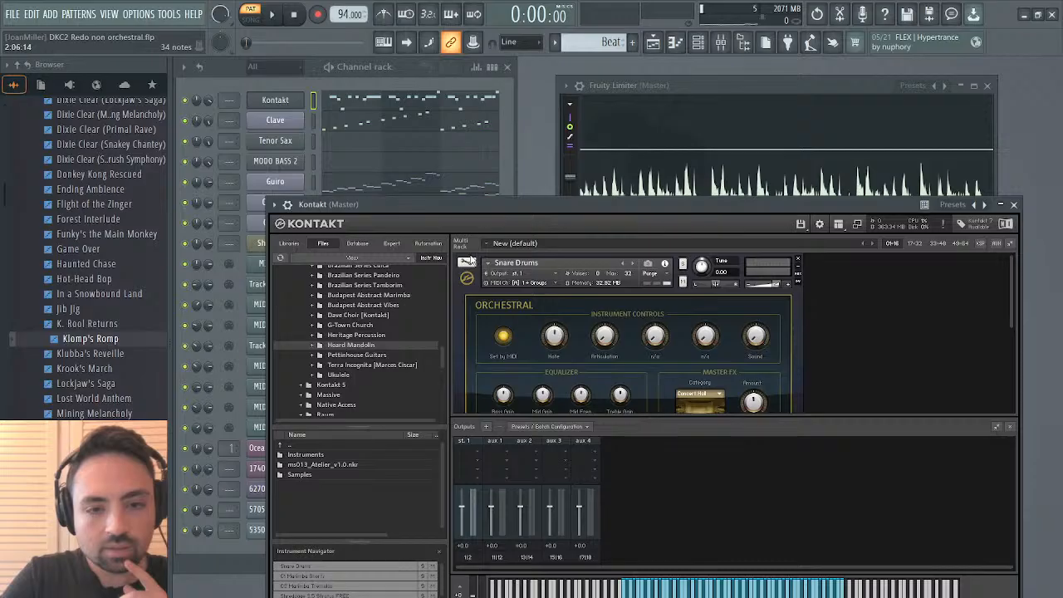
Try the Snare Drums instrument on MIDI channel 2 of Port A, and return it to channel 1.
{"action": "scroll", "coordinate": [501, 334], "scroll_direction": "down", "scroll_amount": 3}
{"action": "scroll", "coordinate": [501, 334], "scroll_direction": "up", "scroll_amount": 2}
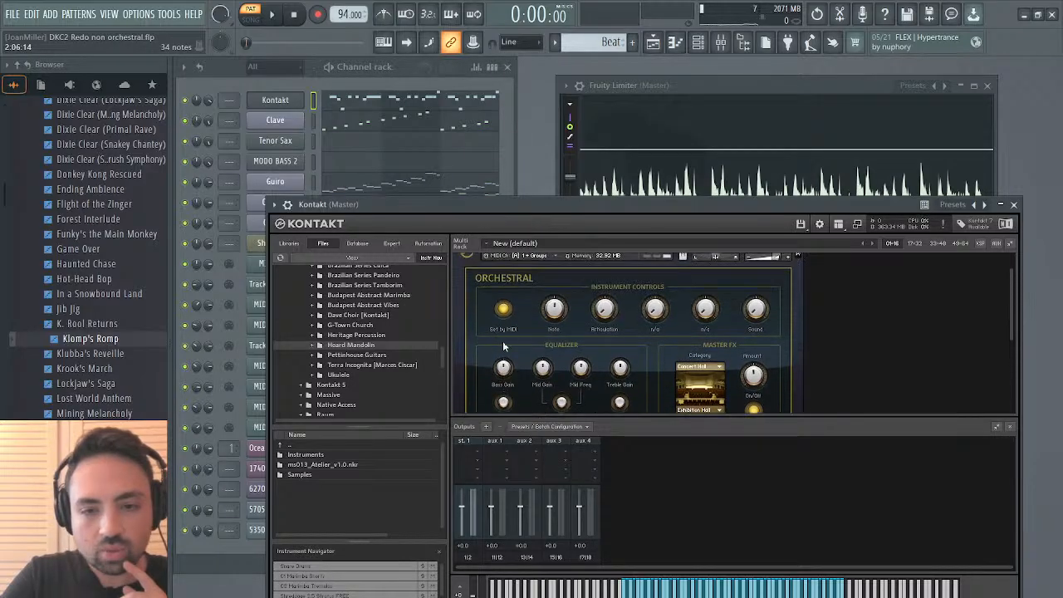
{"action": "scroll", "coordinate": [498, 328], "scroll_direction": "down", "scroll_amount": 1}
{"action": "scroll", "coordinate": [489, 307], "scroll_direction": "up", "scroll_amount": 2}
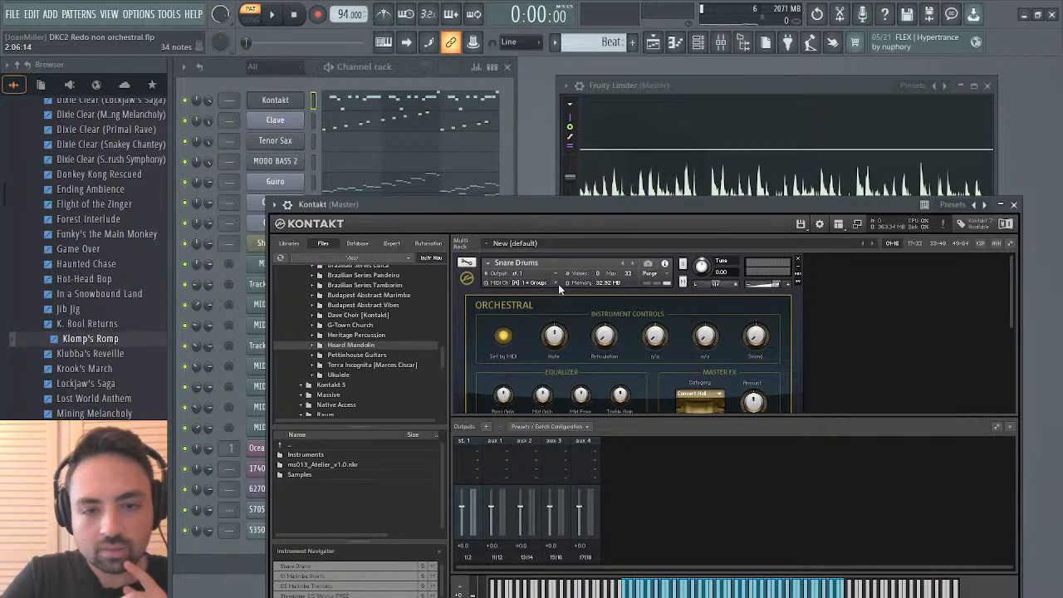
{"action": "left_click", "coordinate": [556, 283]}
{"action": "mouse_move", "coordinate": [581, 302]}
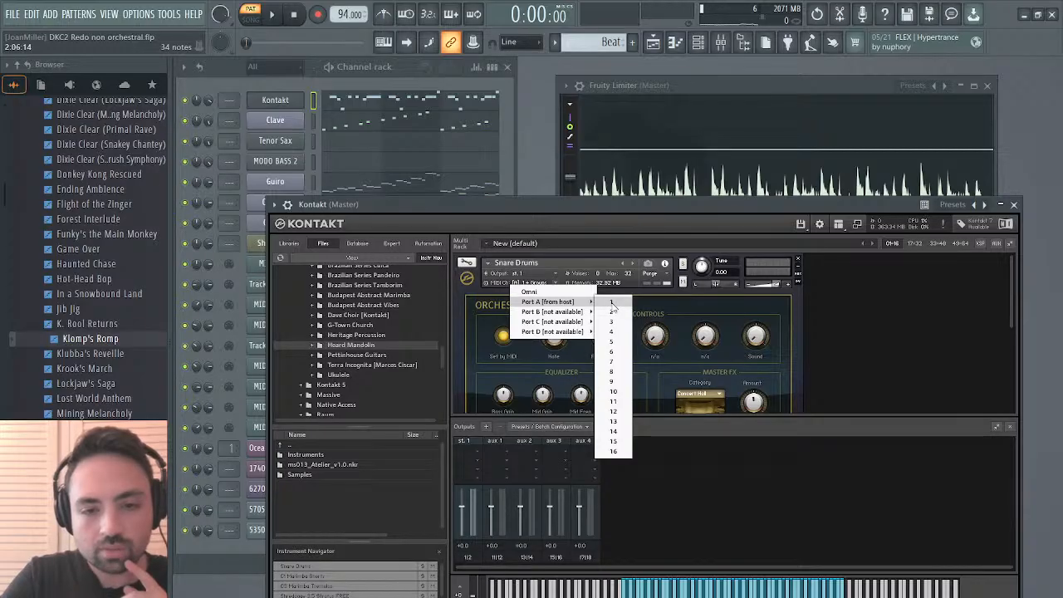
{"action": "left_click", "coordinate": [612, 311]}
{"action": "left_click", "coordinate": [550, 283]}
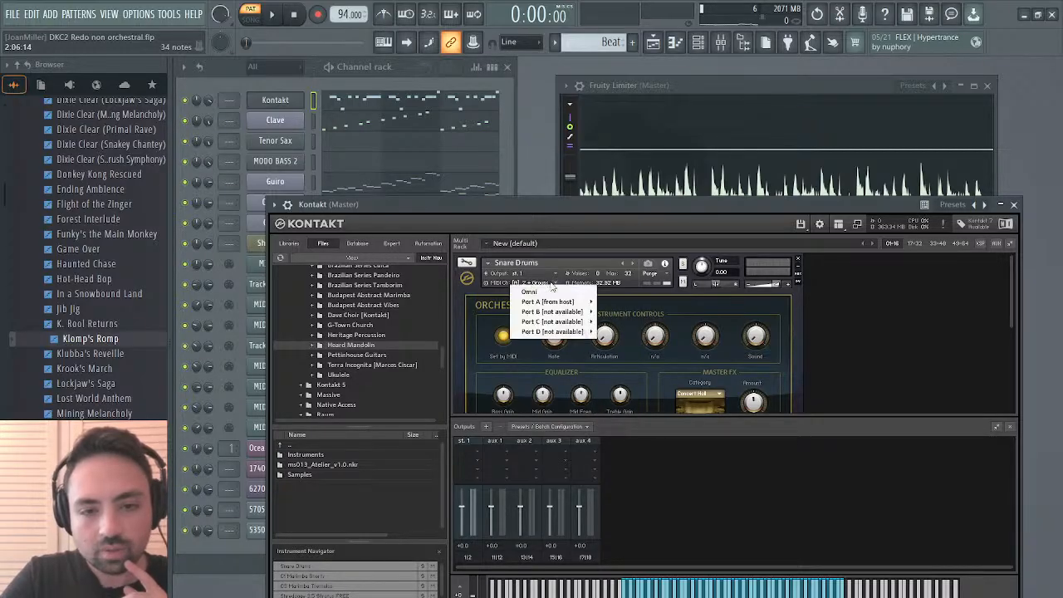
{"action": "left_click", "coordinate": [606, 307]}
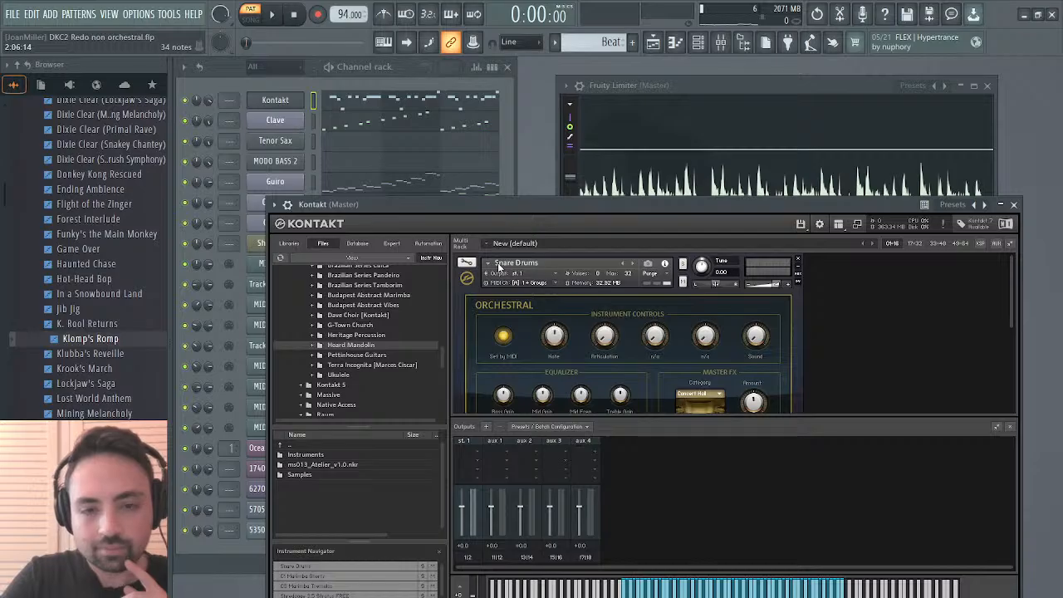
Examine the group list and the group start options of the Snare Drums instrument in Kontakt's Group Editor.
{"action": "left_click", "coordinate": [467, 262]}
{"action": "left_click", "coordinate": [567, 303]}
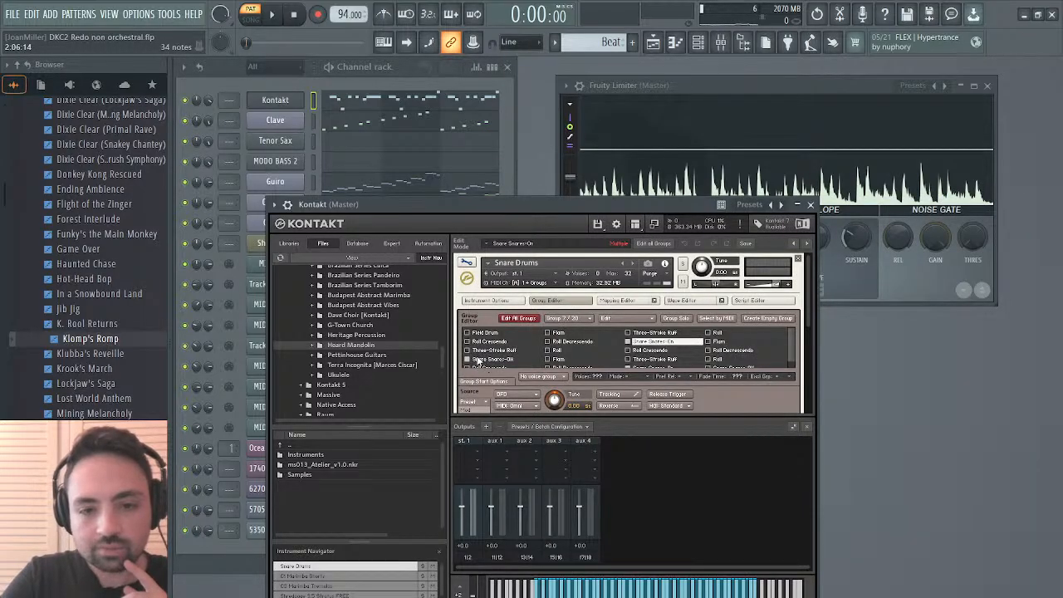
{"action": "scroll", "coordinate": [548, 351], "scroll_direction": "down", "scroll_amount": 2}
{"action": "scroll", "coordinate": [548, 351], "scroll_direction": "down", "scroll_amount": 1}
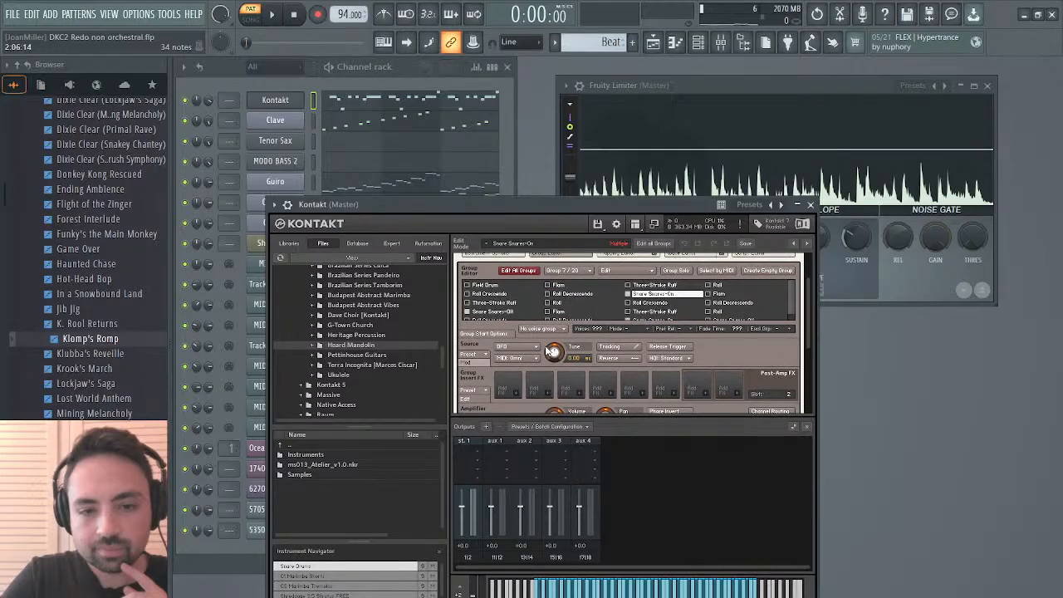
{"action": "left_click", "coordinate": [502, 334]}
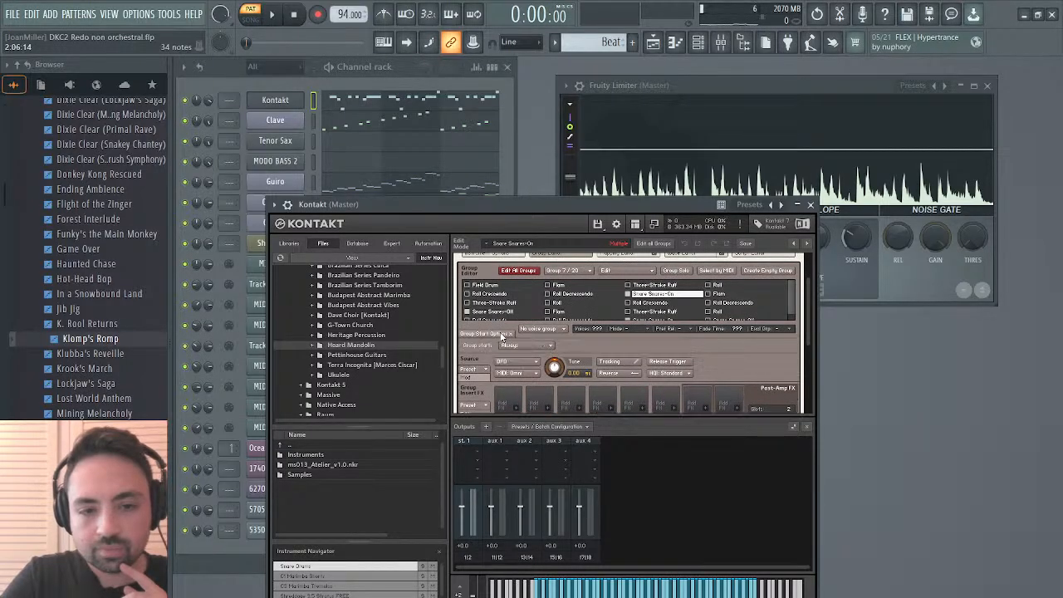
{"action": "left_click", "coordinate": [511, 345]}
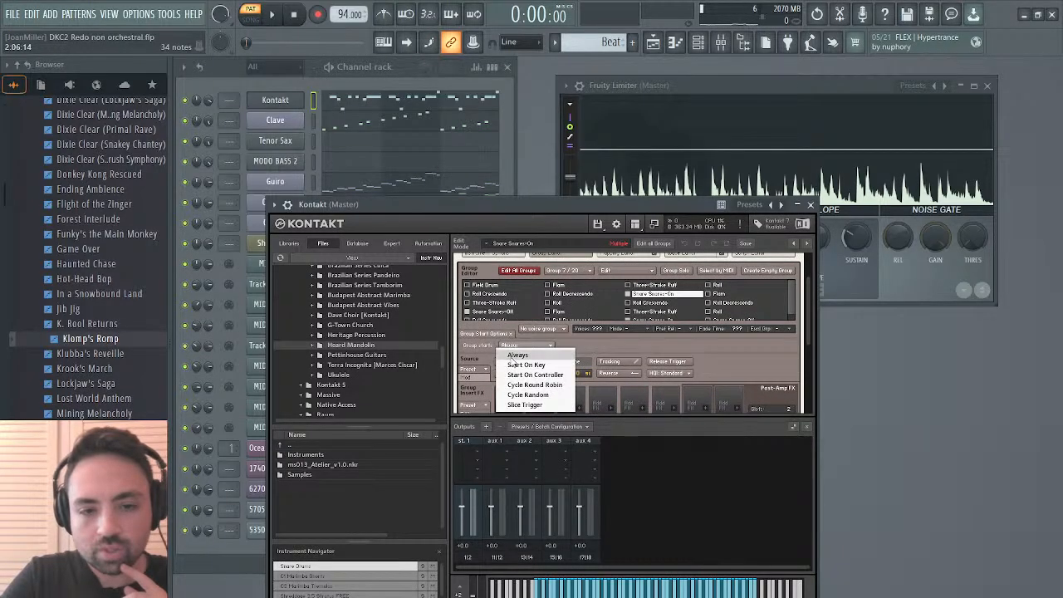
{"action": "left_click", "coordinate": [631, 346]}
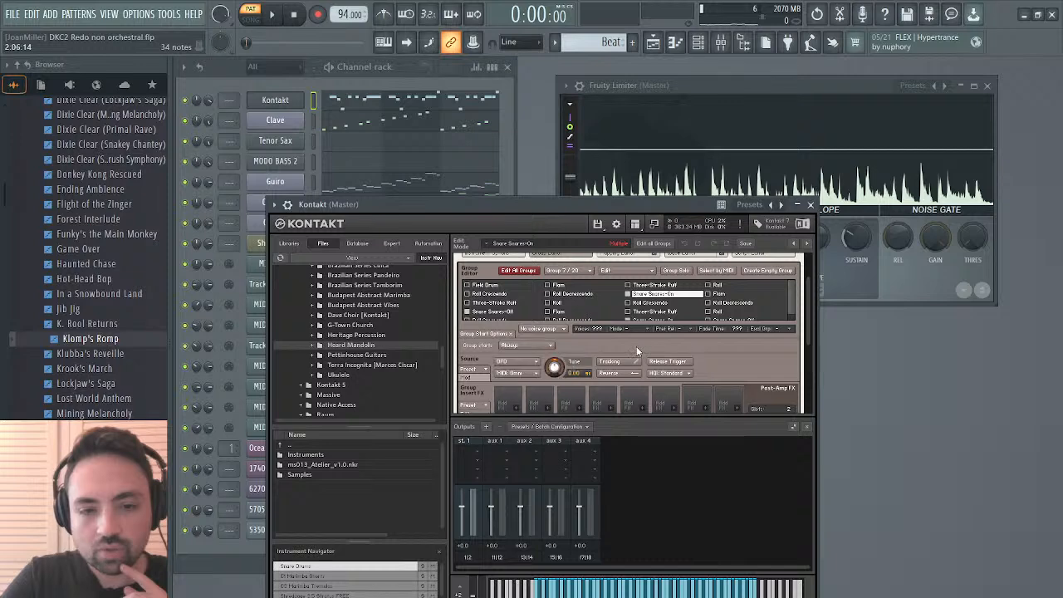
{"action": "scroll", "coordinate": [636, 347], "scroll_direction": "up", "scroll_amount": 2}
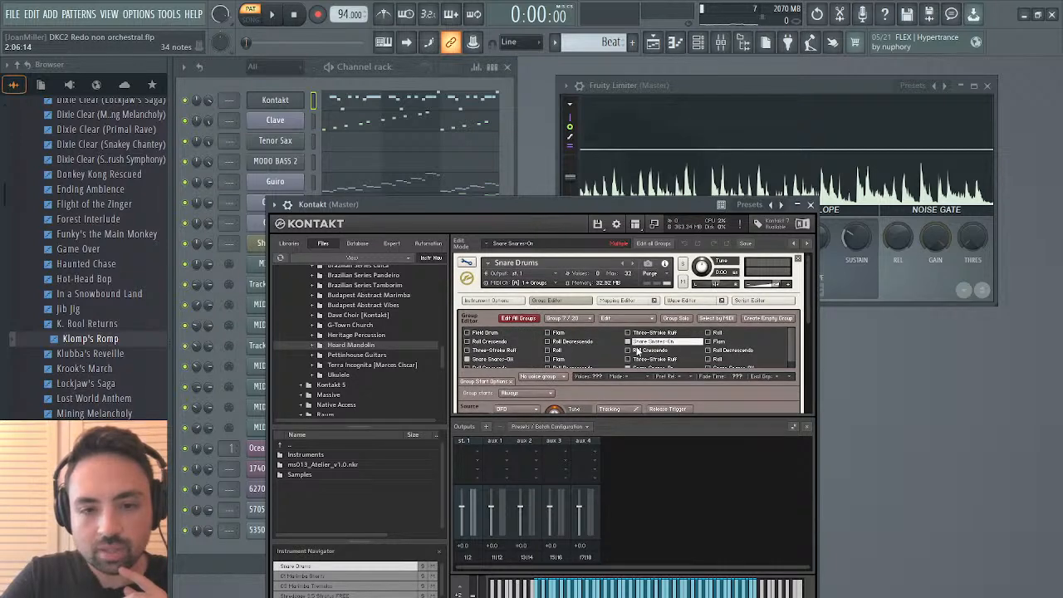
Enable Edit All Groups and Group Solo for Snare Drums, play the Beat pattern to test them, and close the instrument.
{"action": "left_click", "coordinate": [517, 319]}
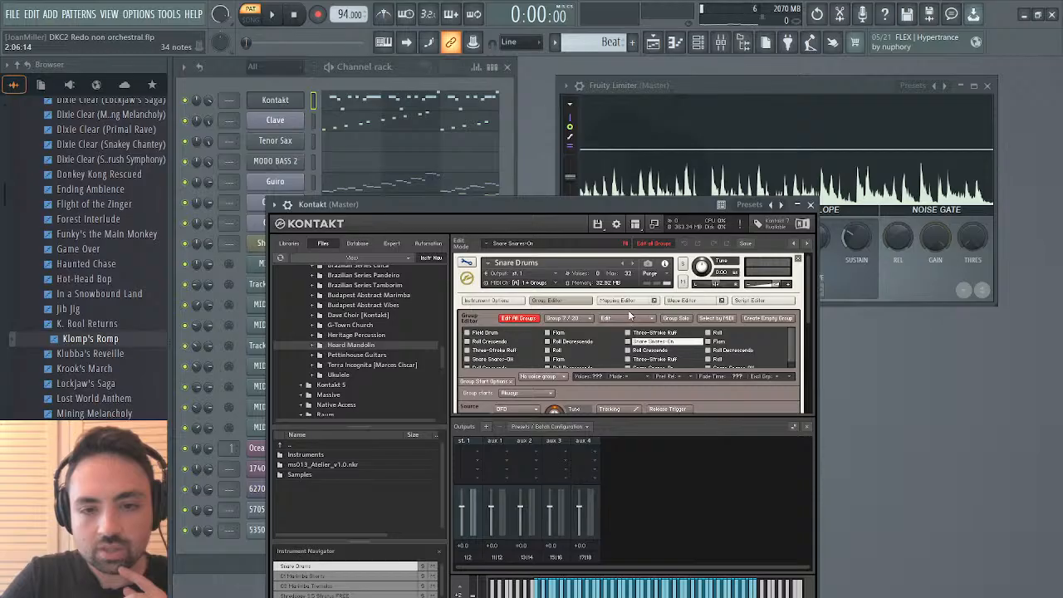
{"action": "left_click", "coordinate": [688, 320]}
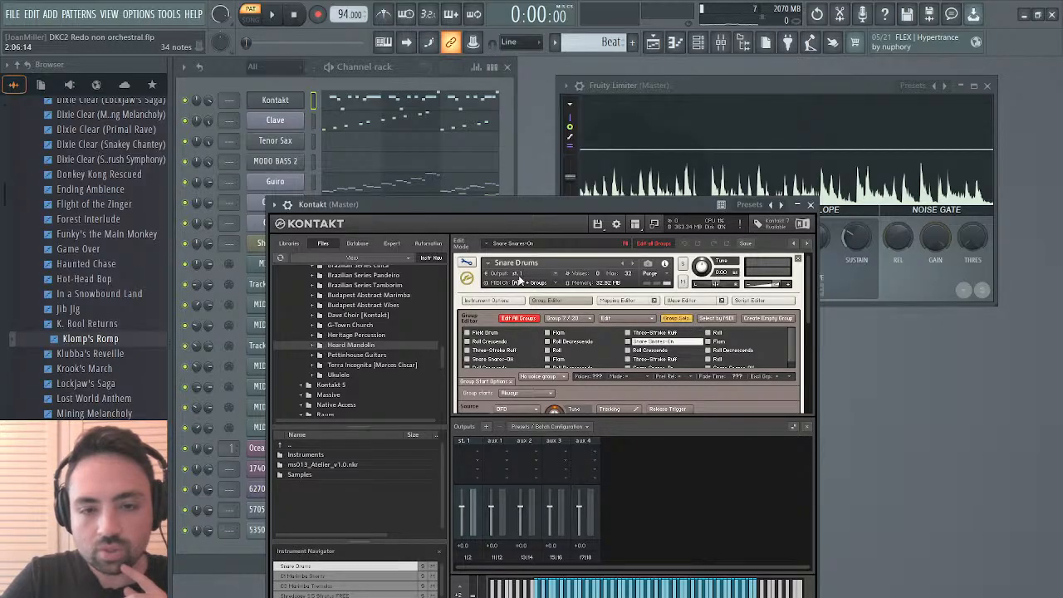
{"action": "left_click", "coordinate": [273, 14]}
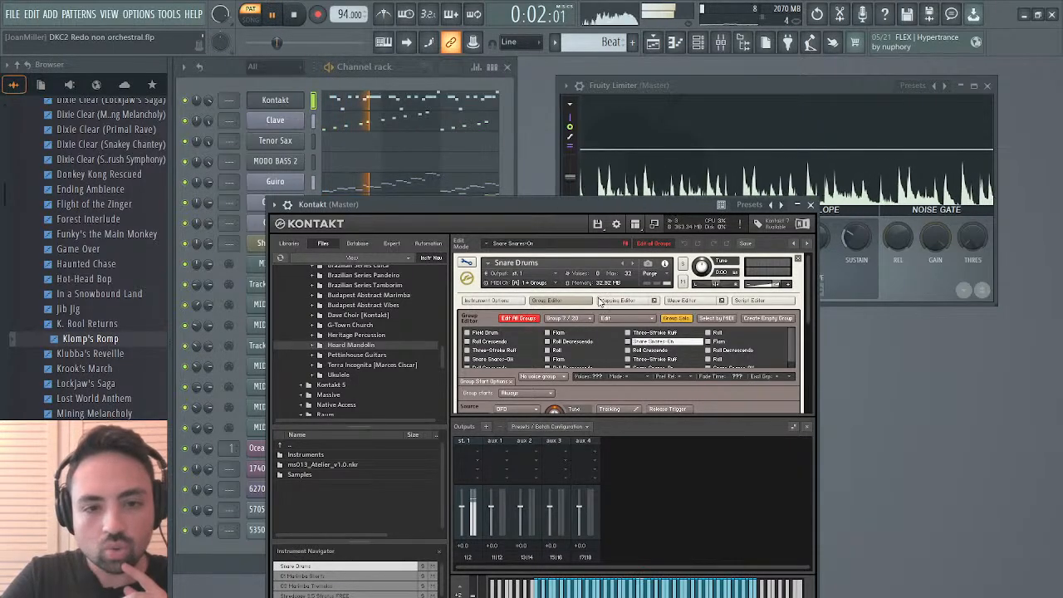
{"action": "left_click", "coordinate": [810, 205]}
{"action": "key", "text": "space"}
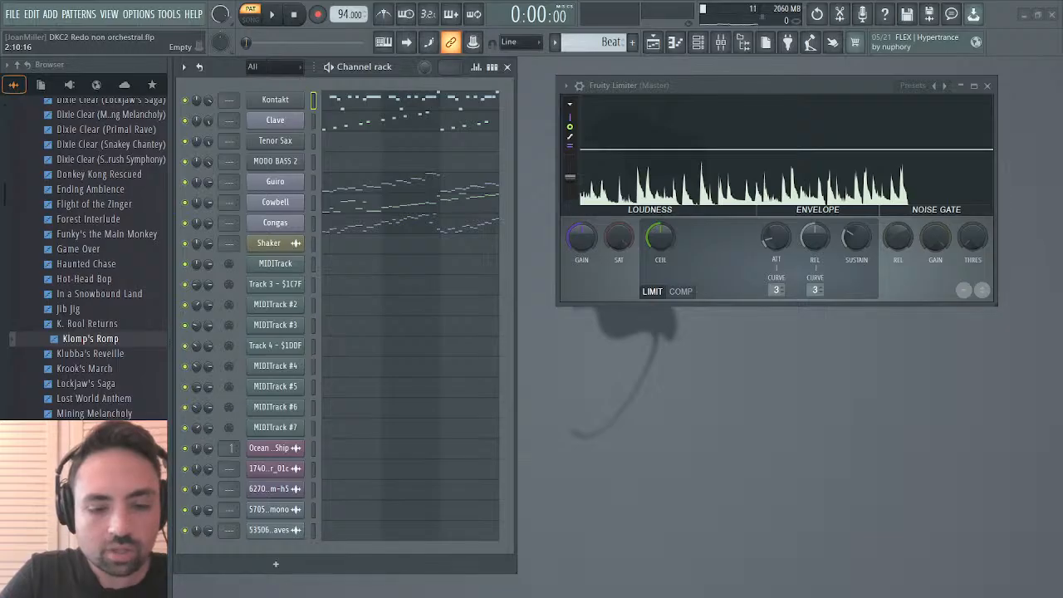
Check which loop the Congas channel uses in Slicex, and look through the Wave Alchemy Afro Latin samples in the Drums folder.
{"action": "left_click", "coordinate": [286, 228]}
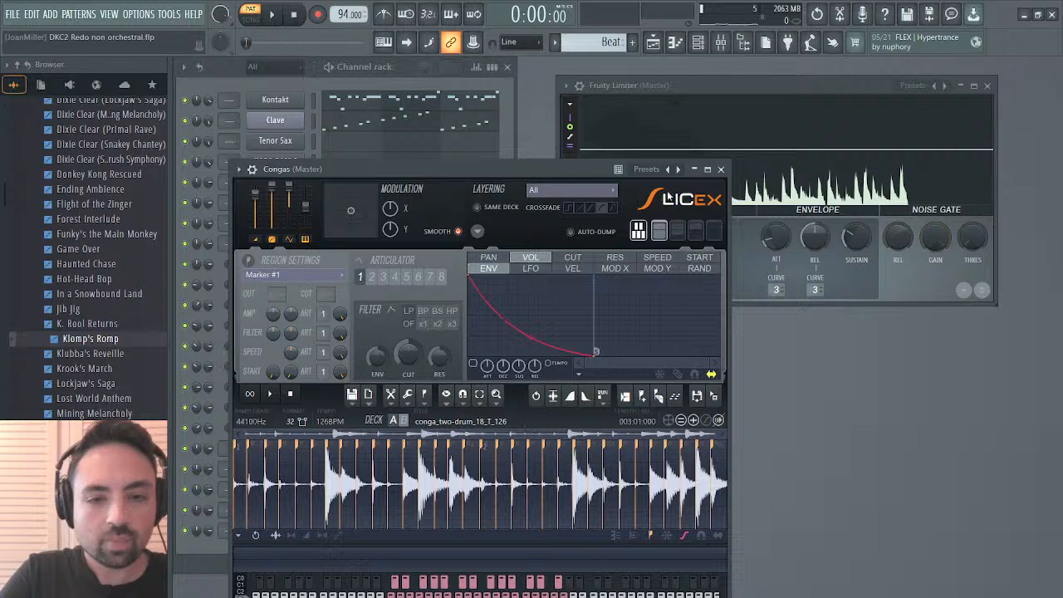
{"action": "left_click", "coordinate": [721, 168]}
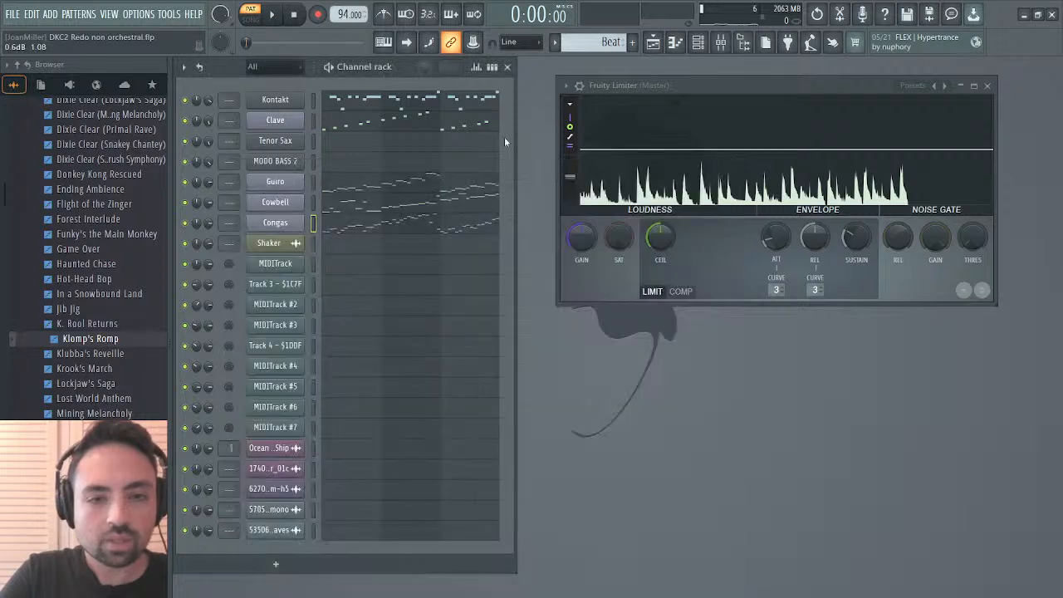
{"action": "left_click", "coordinate": [27, 65]}
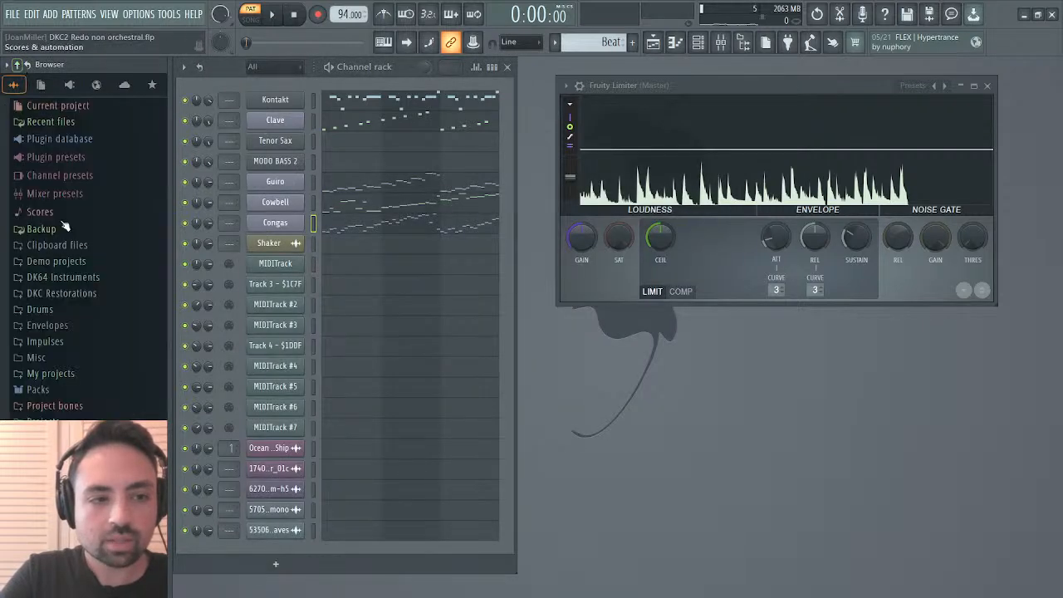
{"action": "left_click", "coordinate": [50, 310]}
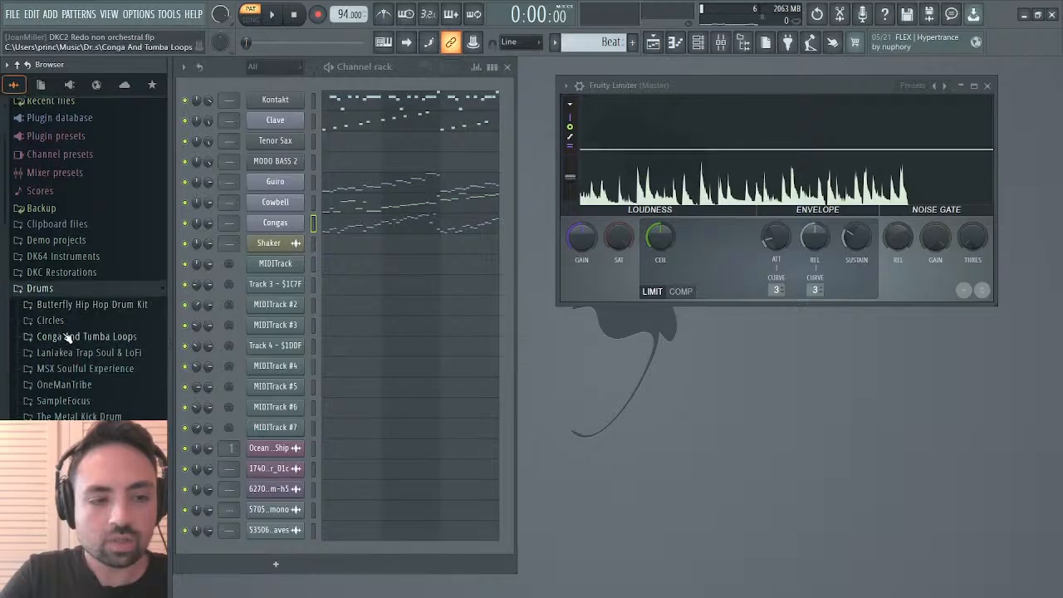
{"action": "scroll", "coordinate": [75, 357], "scroll_direction": "down", "scroll_amount": 4}
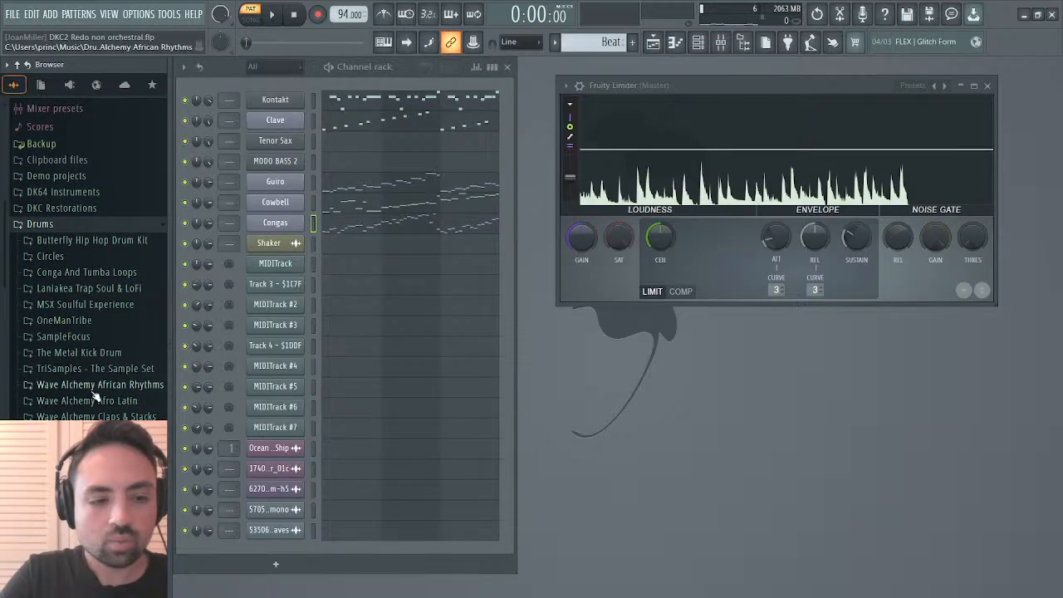
{"action": "left_click", "coordinate": [95, 400]}
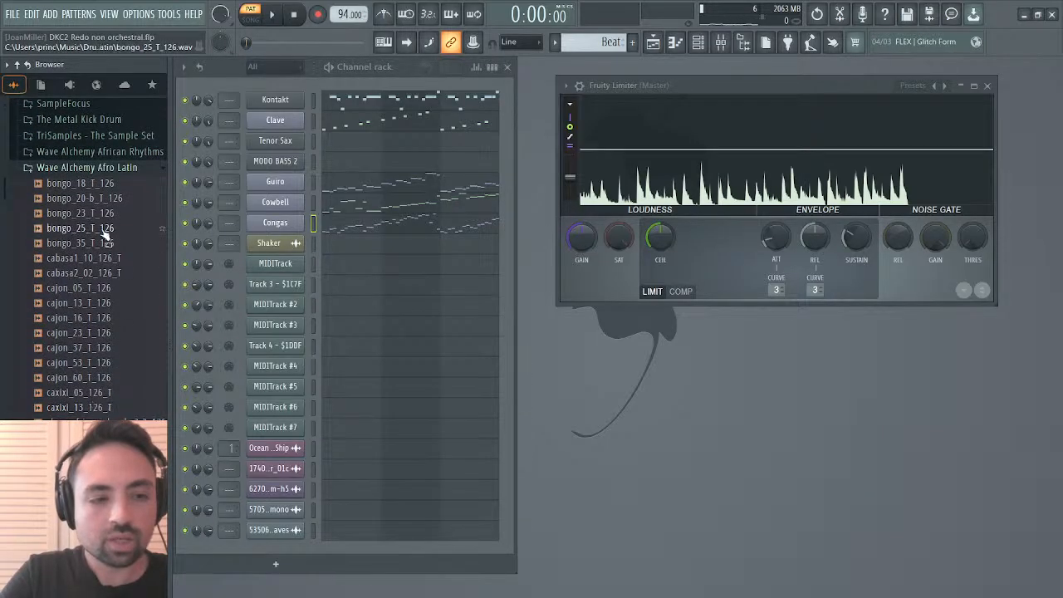
{"action": "left_click", "coordinate": [275, 221]}
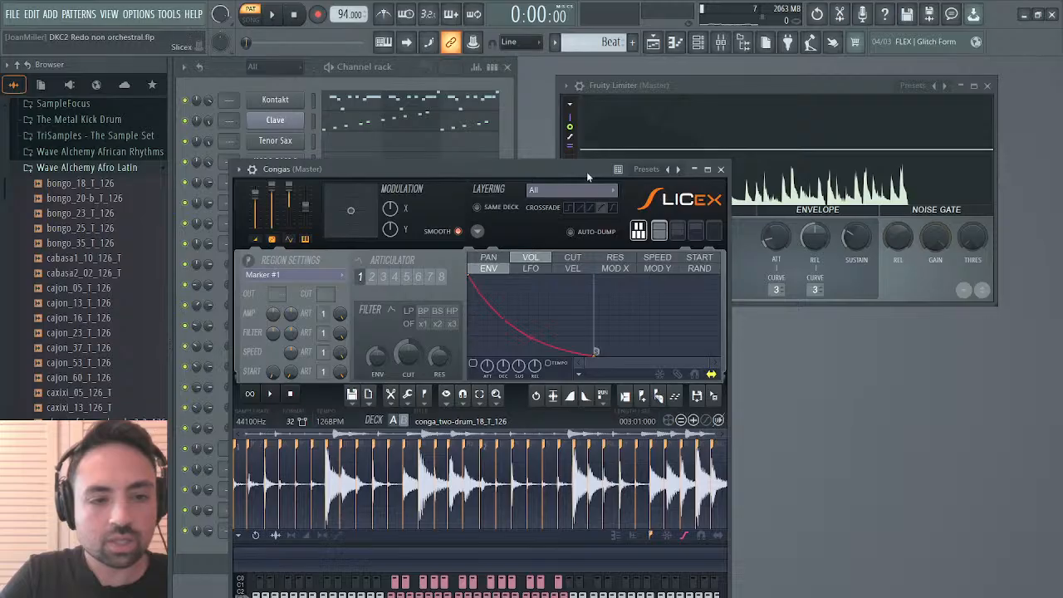
{"action": "left_click", "coordinate": [720, 168]}
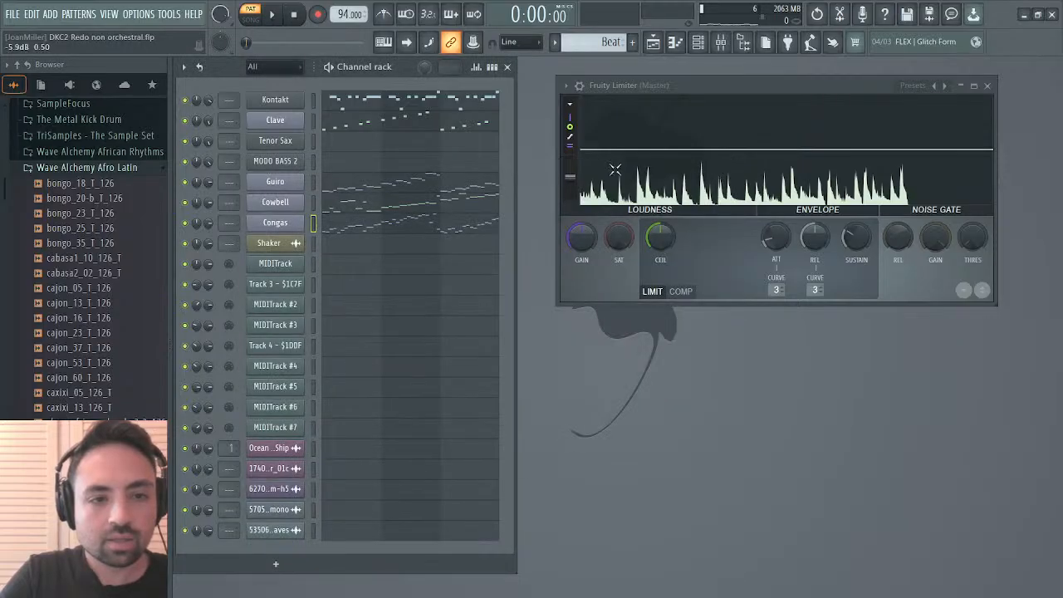
Look over the Tenor Sax and MODO BASS 2 instruments, and close the bass instrument.
{"action": "left_click", "coordinate": [296, 142]}
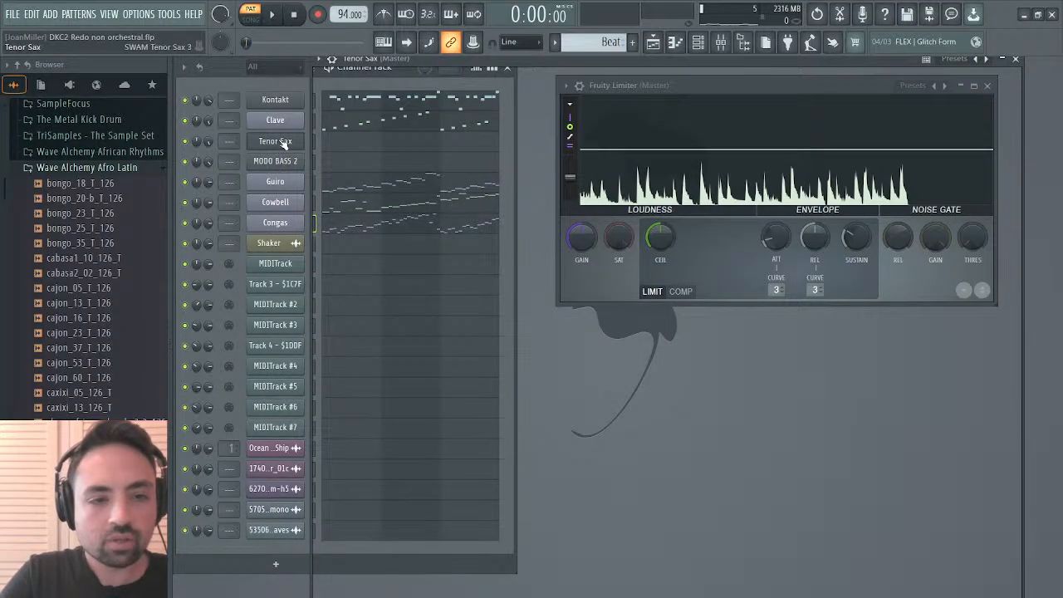
{"action": "left_click", "coordinate": [283, 161]}
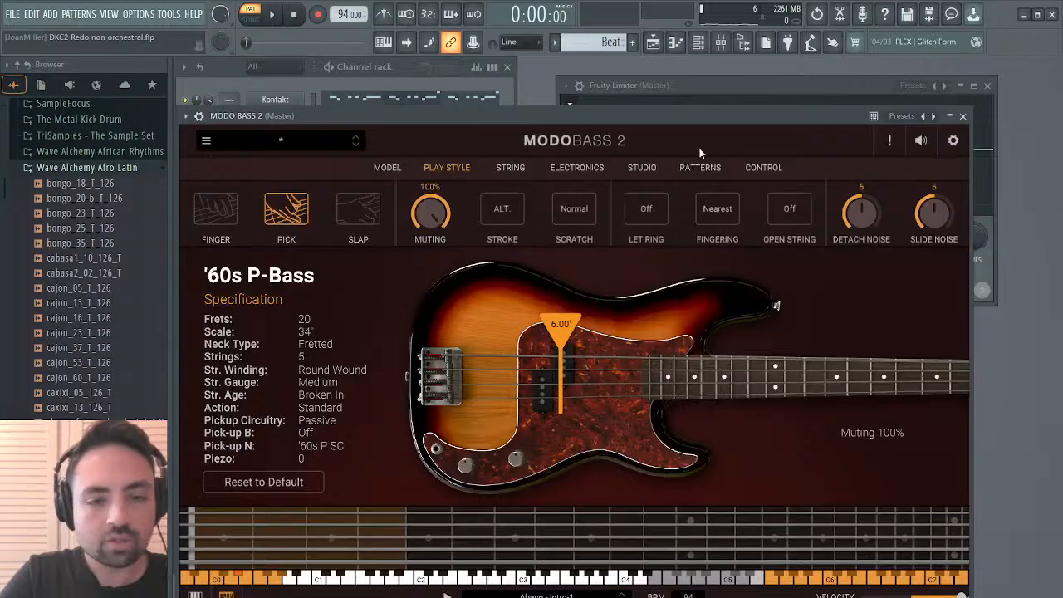
{"action": "left_click", "coordinate": [962, 116]}
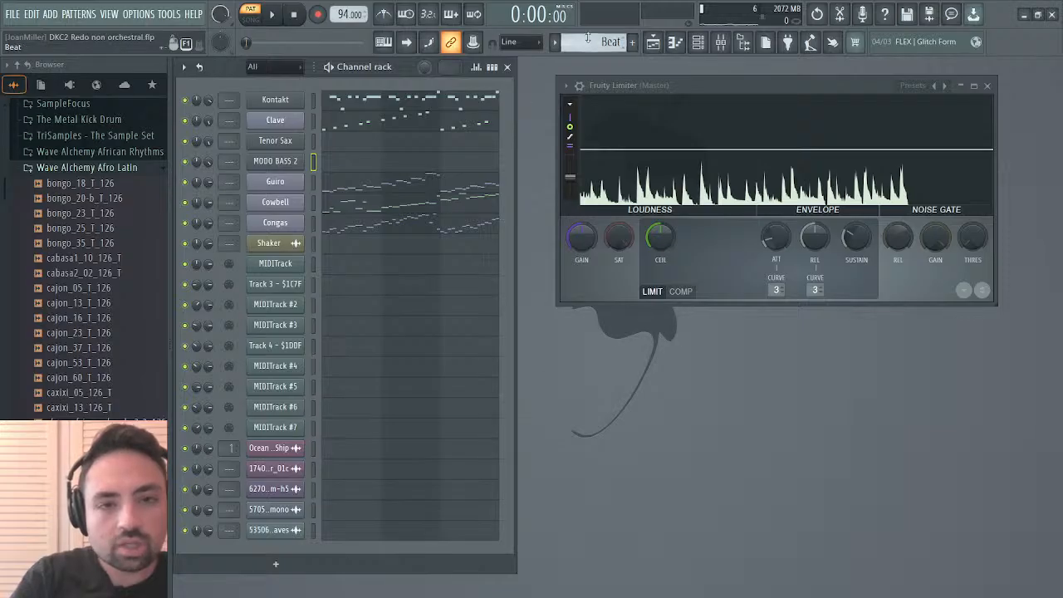
Switch to the Beat pattern with the snare notes and inspect its Kontakt notes in the piano roll.
{"action": "left_click", "coordinate": [619, 83]}
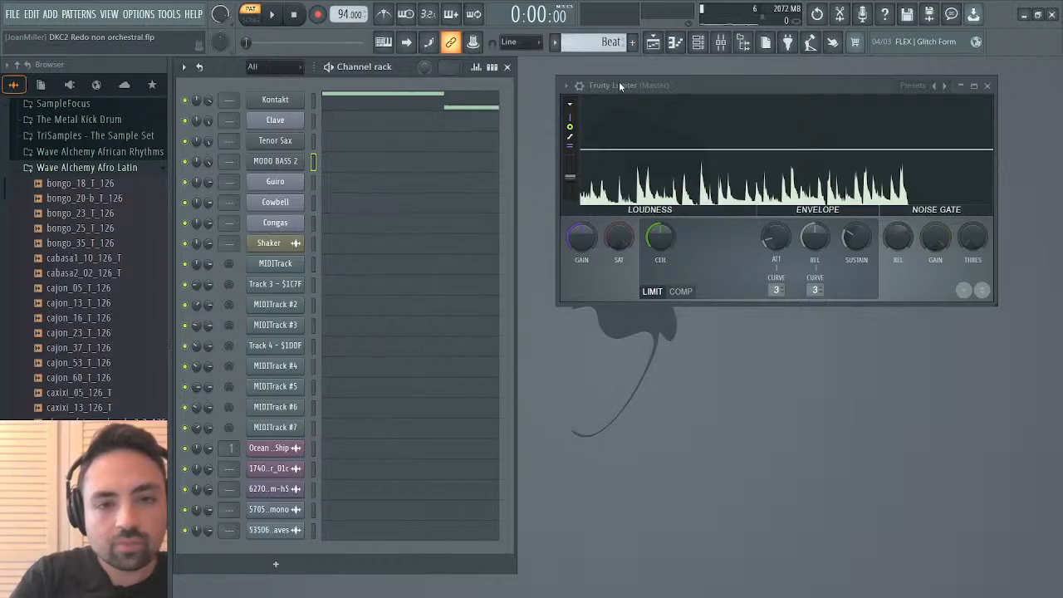
{"action": "left_click", "coordinate": [446, 102]}
{"action": "left_click", "coordinate": [437, 274]}
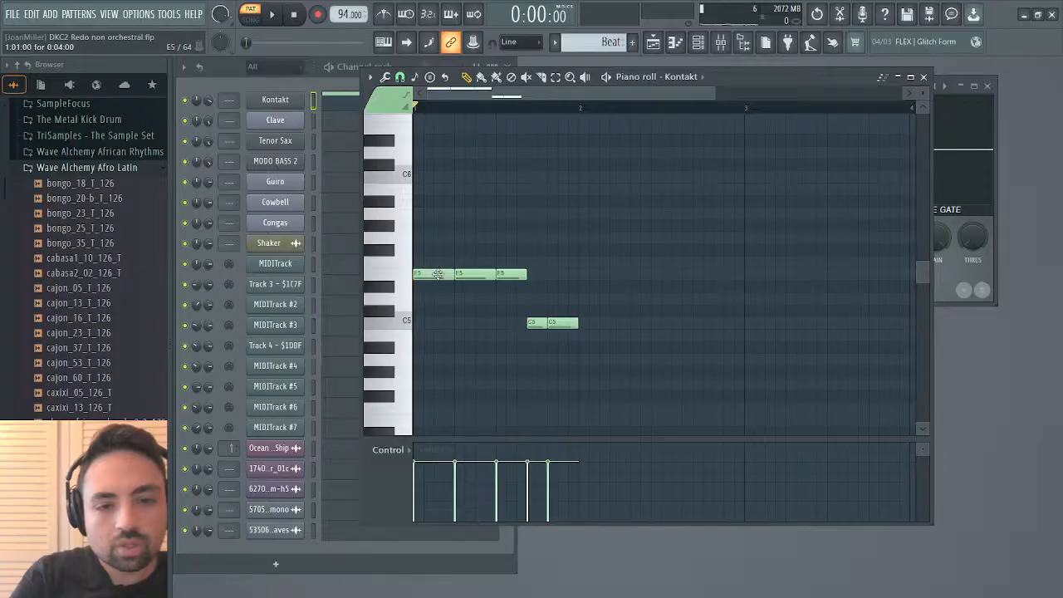
Reopen the Kontakt instrument and set Snare Drums to MIDI channel 1 on Port A.
{"action": "left_click", "coordinate": [274, 99]}
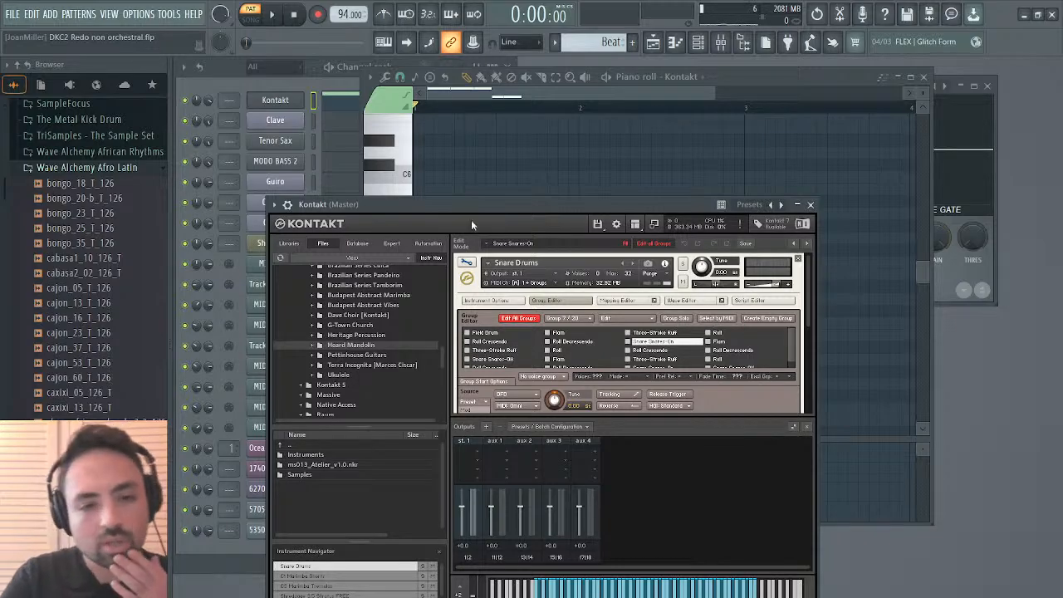
{"action": "left_click", "coordinate": [556, 283]}
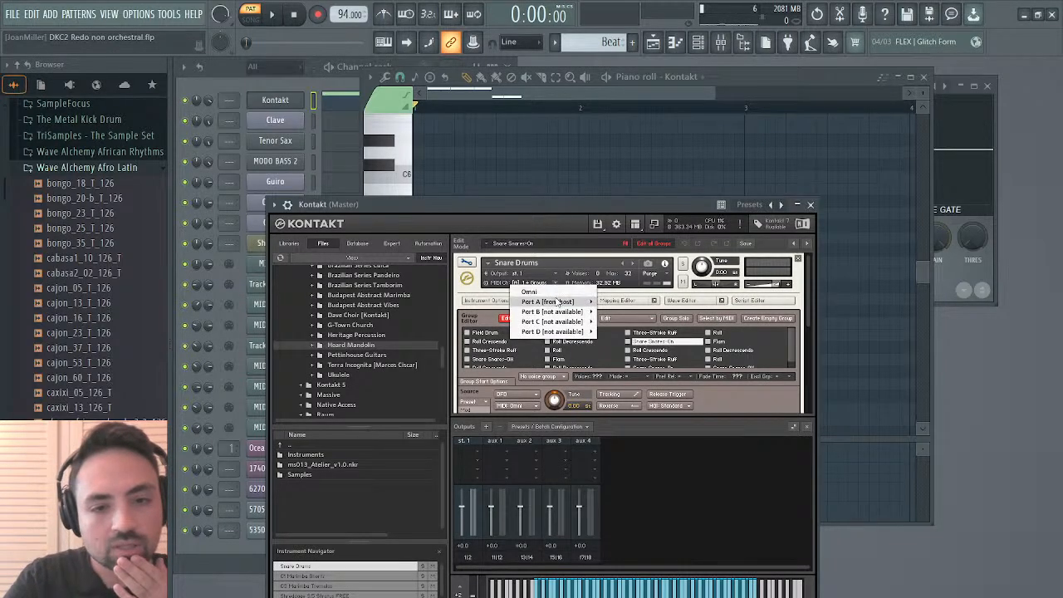
{"action": "mouse_move", "coordinate": [557, 302]}
{"action": "left_click", "coordinate": [612, 305]}
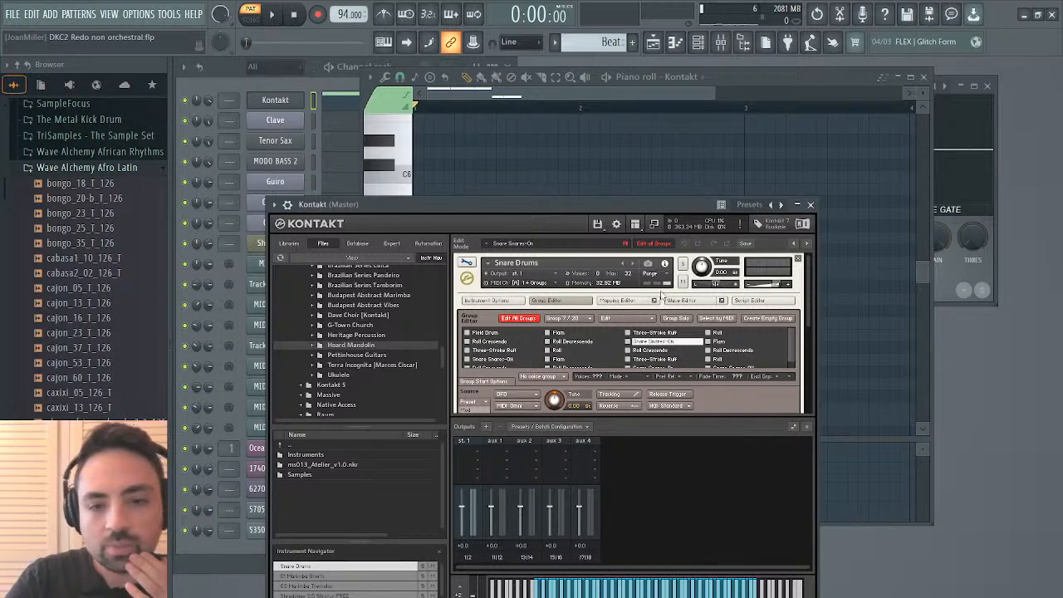
Set the source MIDI channel of all Snare Drums groups to channel 1 on Port A.
{"action": "scroll", "coordinate": [611, 350], "scroll_direction": "down", "scroll_amount": 3}
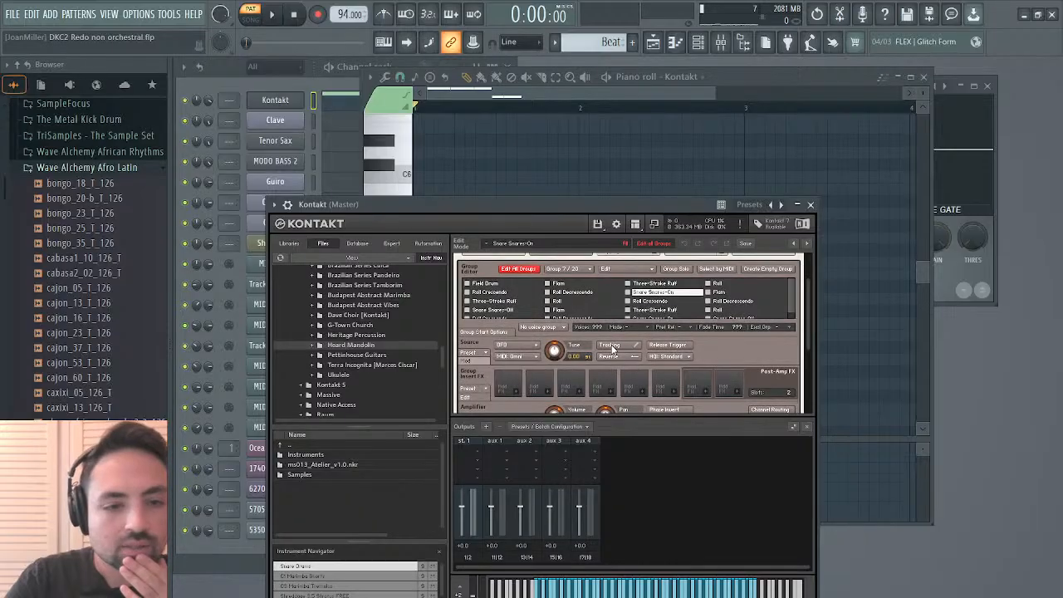
{"action": "scroll", "coordinate": [532, 347], "scroll_direction": "up", "scroll_amount": 3}
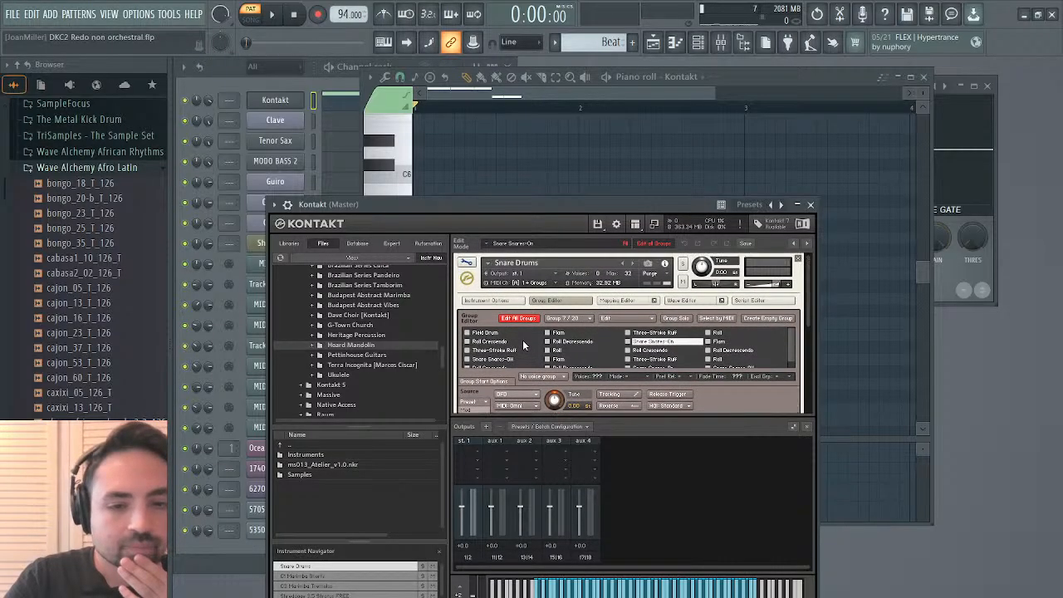
{"action": "left_click", "coordinate": [520, 406]}
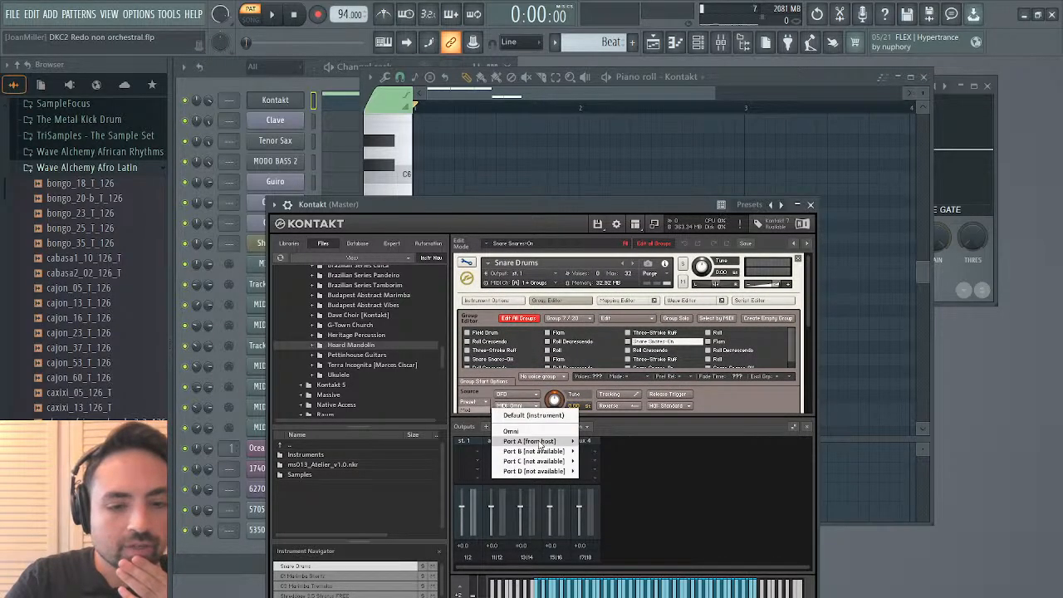
{"action": "mouse_move", "coordinate": [548, 441]}
{"action": "left_click", "coordinate": [591, 441]}
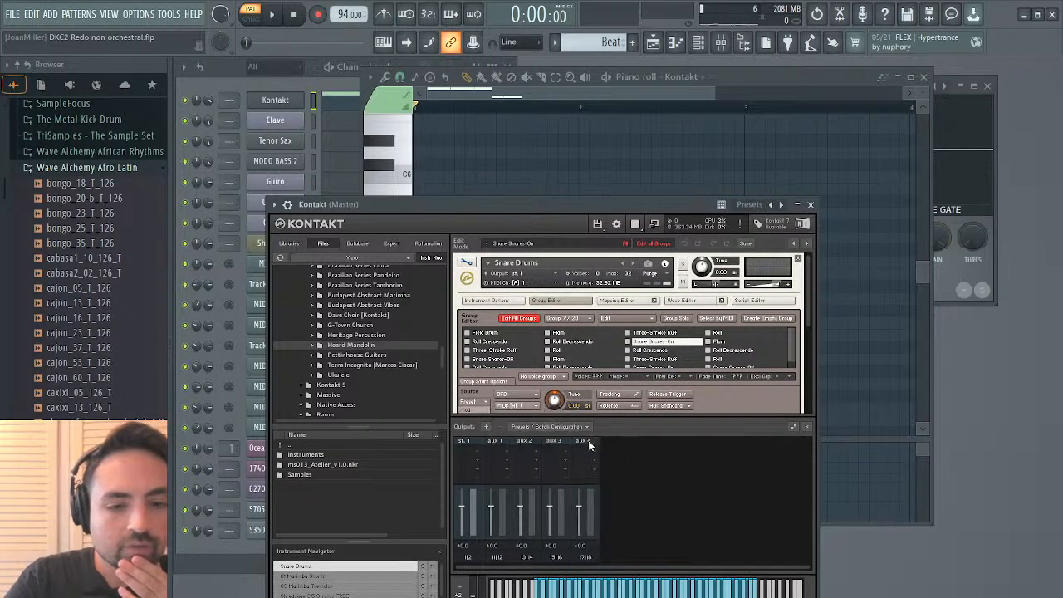
Turn off editing of all Snare Drums groups and audition the Beat pattern alongside its piano roll notes.
{"action": "left_click", "coordinate": [521, 322]}
{"action": "key", "text": "space"}
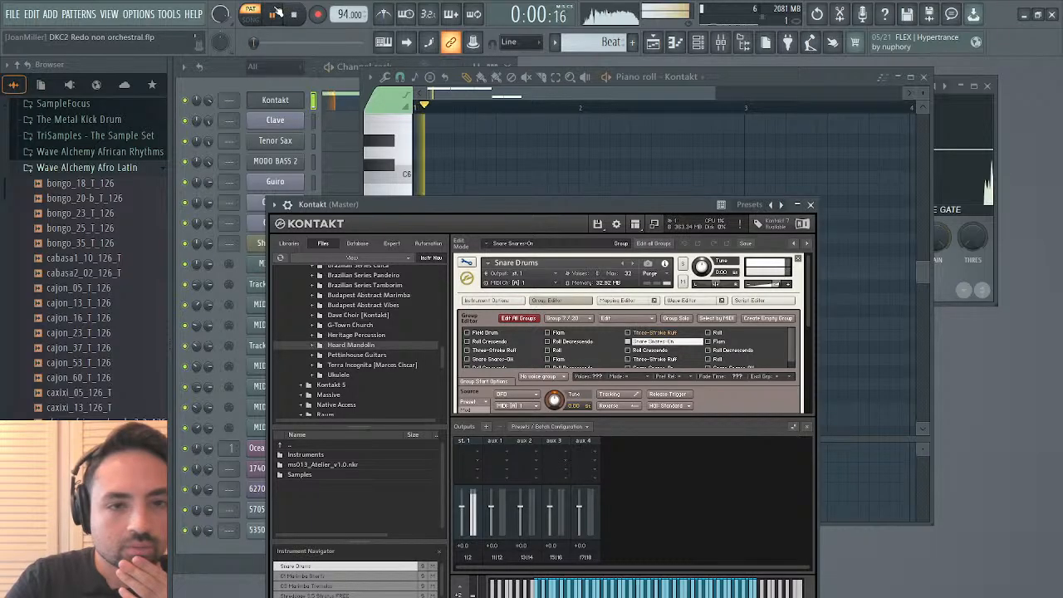
{"action": "left_click", "coordinate": [622, 86]}
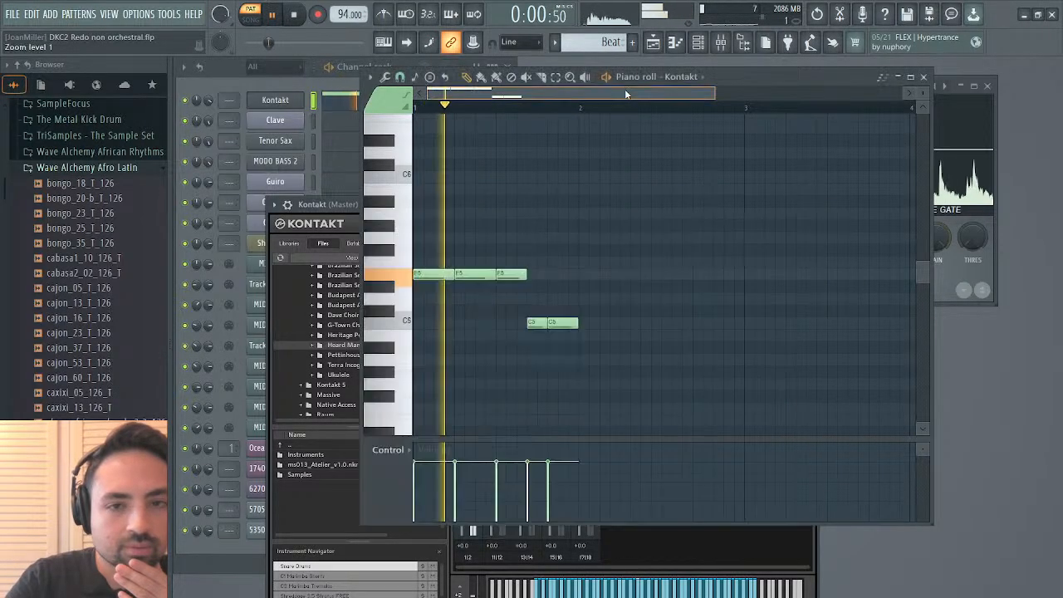
{"action": "key", "text": "space"}
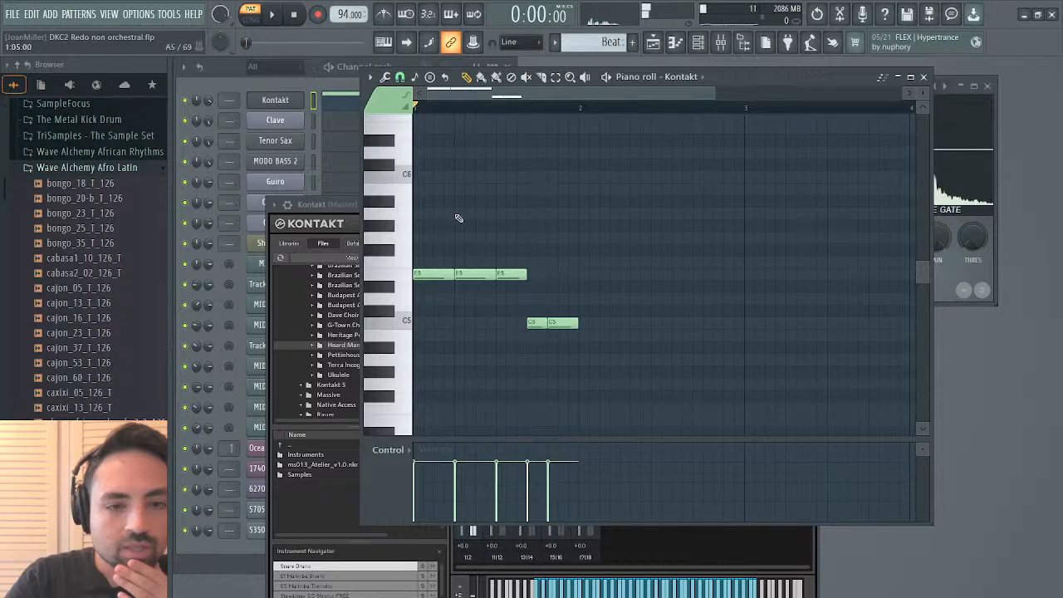
{"action": "left_click", "coordinate": [430, 274]}
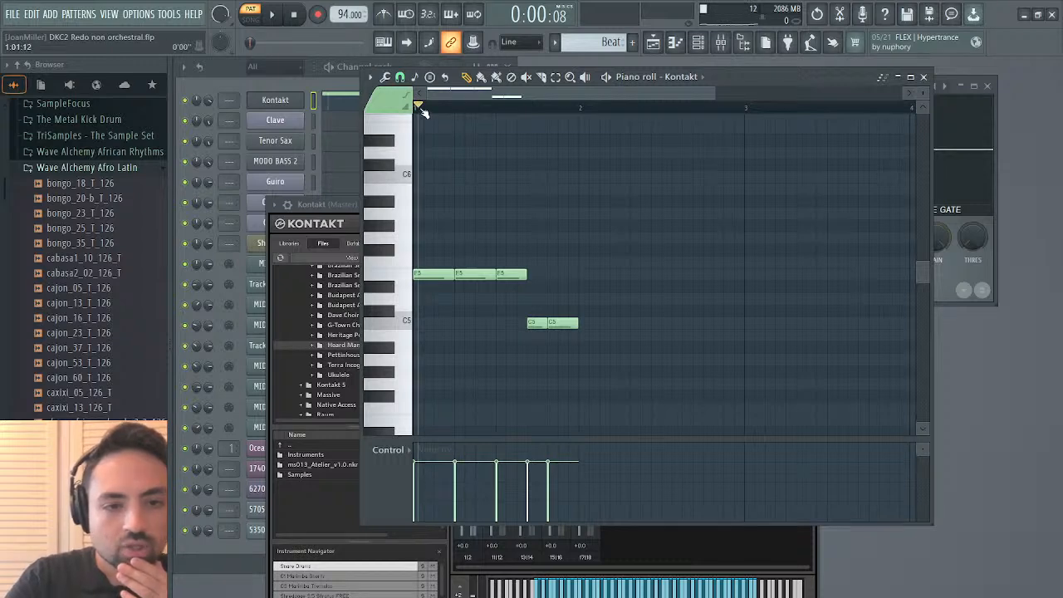
Select the snare Beat clips on Track 2 of the playlist and nudge them slightly to line up with bar 29.
{"action": "left_click", "coordinate": [664, 42]}
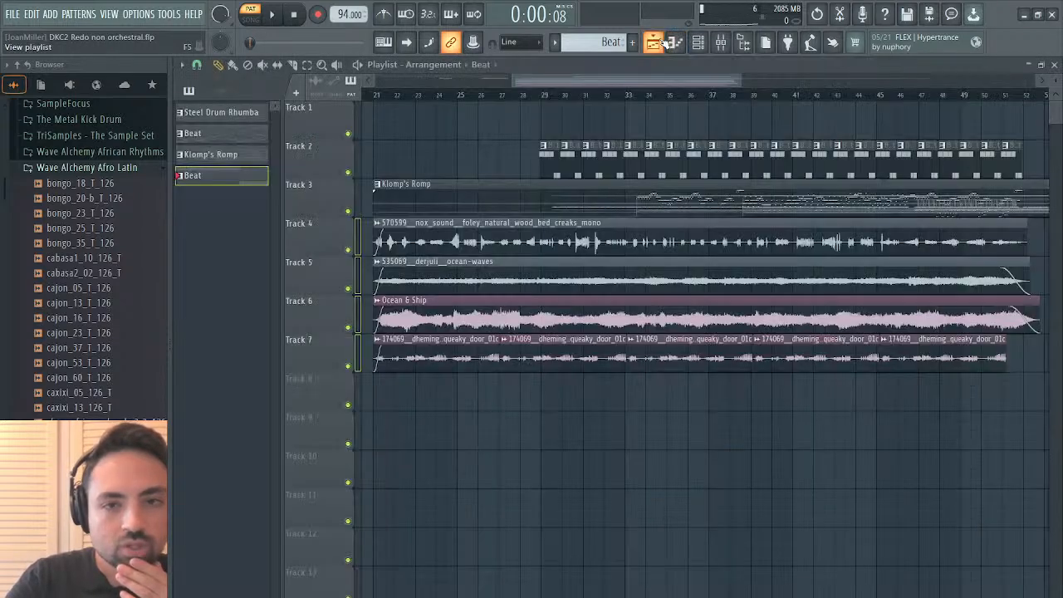
{"action": "left_click_drag", "start_coordinate": [755, 85], "coordinate": [598, 79]}
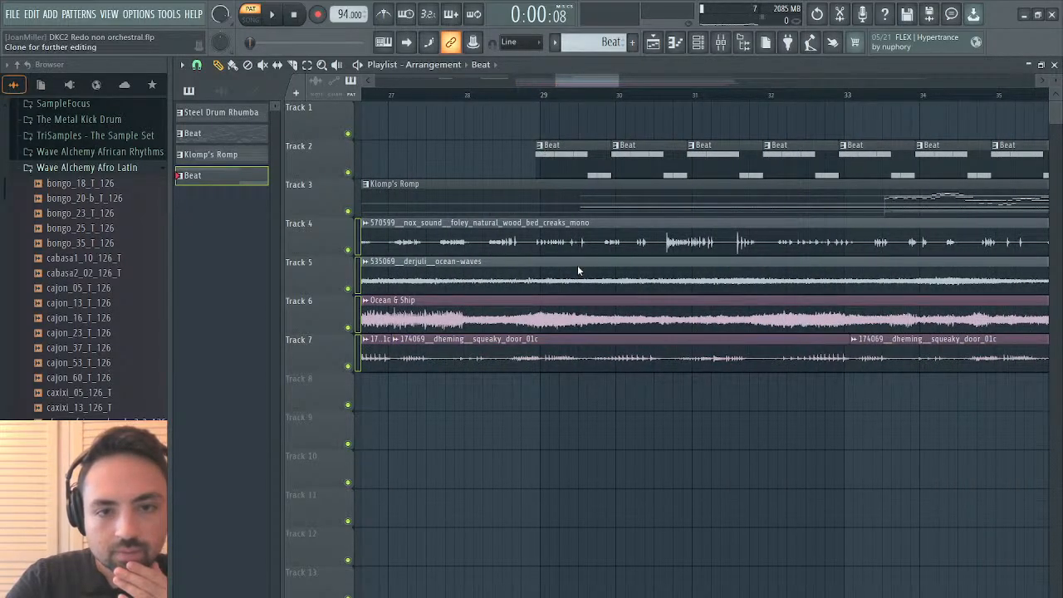
{"action": "key", "text": "shift+c"}
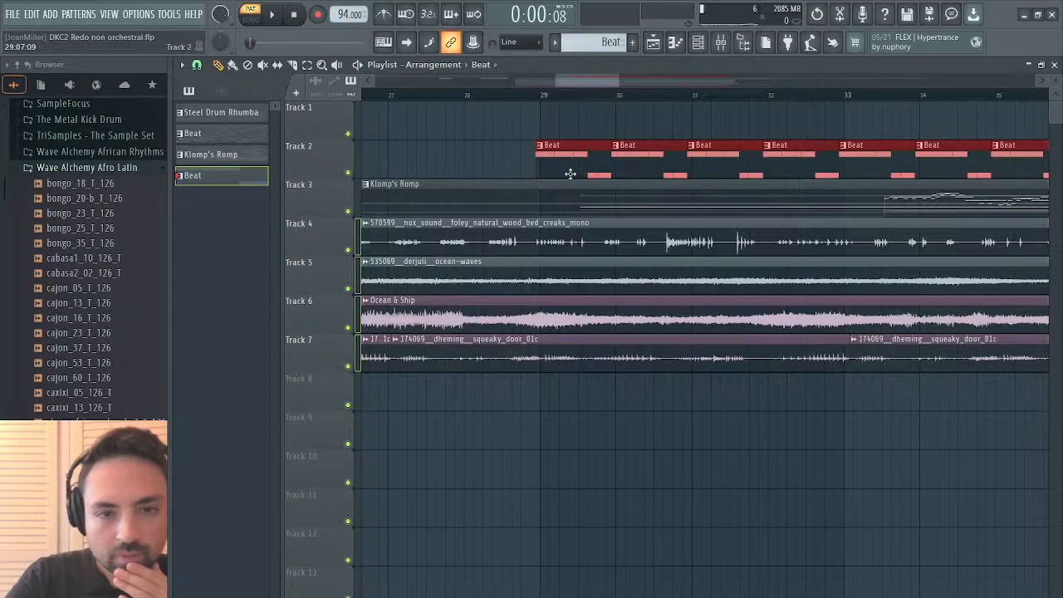
{"action": "left_click_drag", "start_coordinate": [570, 174], "coordinate": [570, 173]}
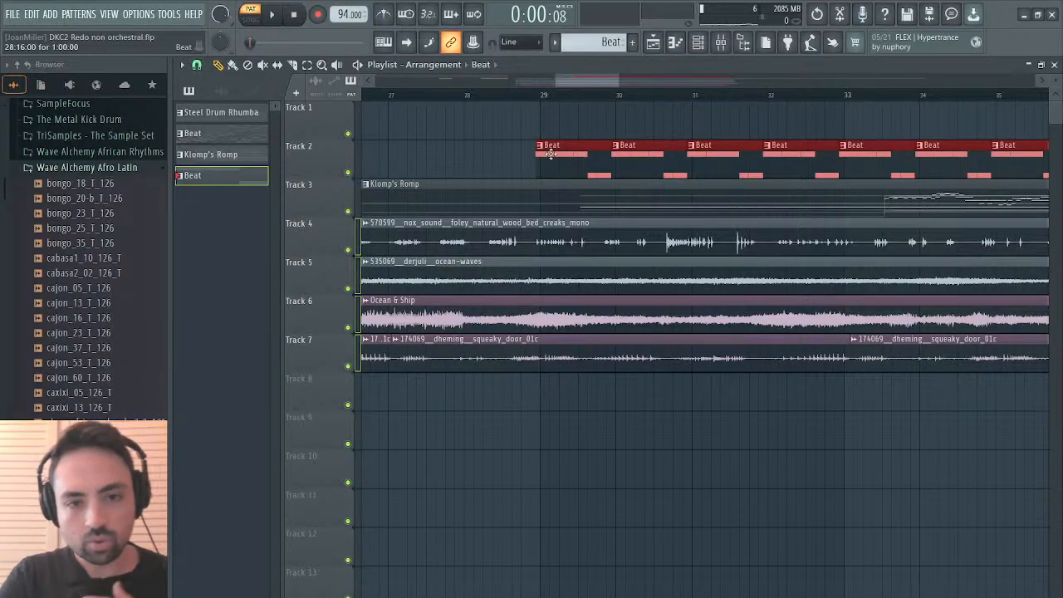
{"action": "left_click_drag", "start_coordinate": [552, 155], "coordinate": [553, 154]}
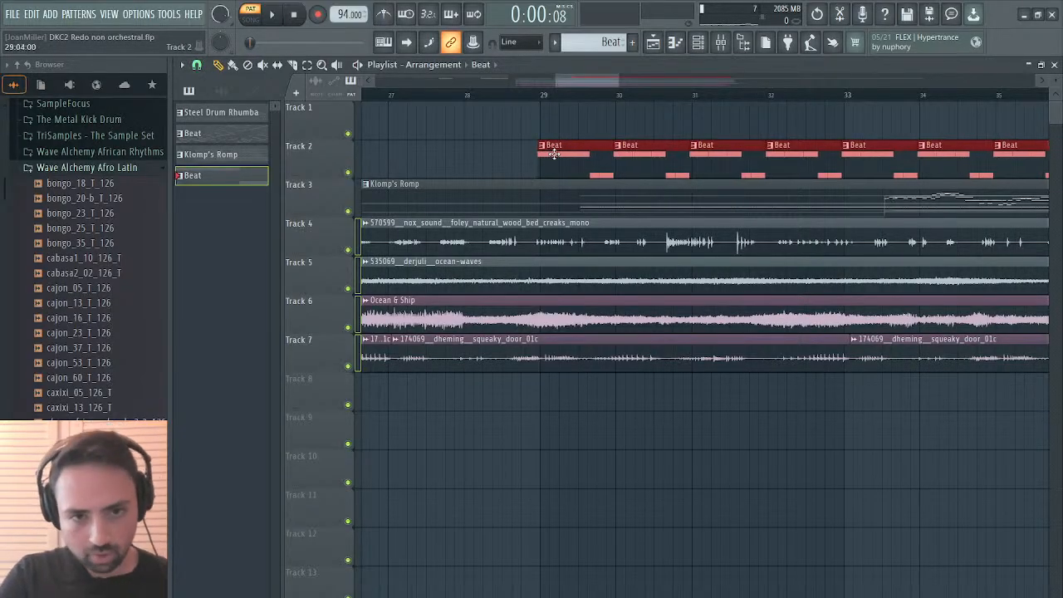
Play the arrangement from just before bar 29 to check the timing of the Beat clips.
{"action": "left_click", "coordinate": [532, 95]}
{"action": "key", "text": "space"}
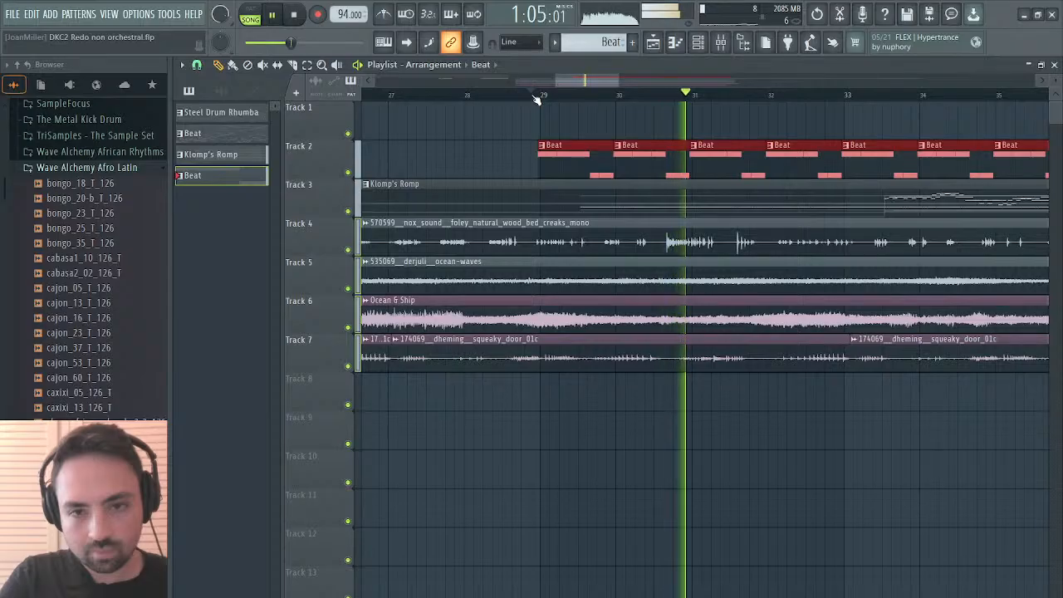
{"action": "key", "text": "space"}
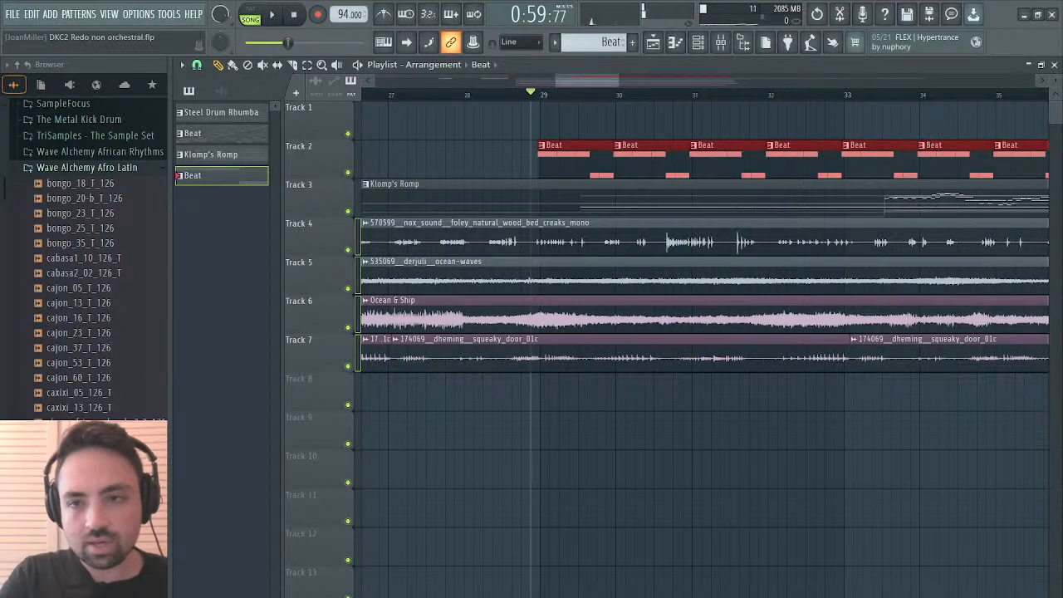
Loop the Beat pattern, shorten the third E5 note to 0:02:00 and shift both C5 notes earlier to follow it directly.
{"action": "left_click", "coordinate": [1054, 64]}
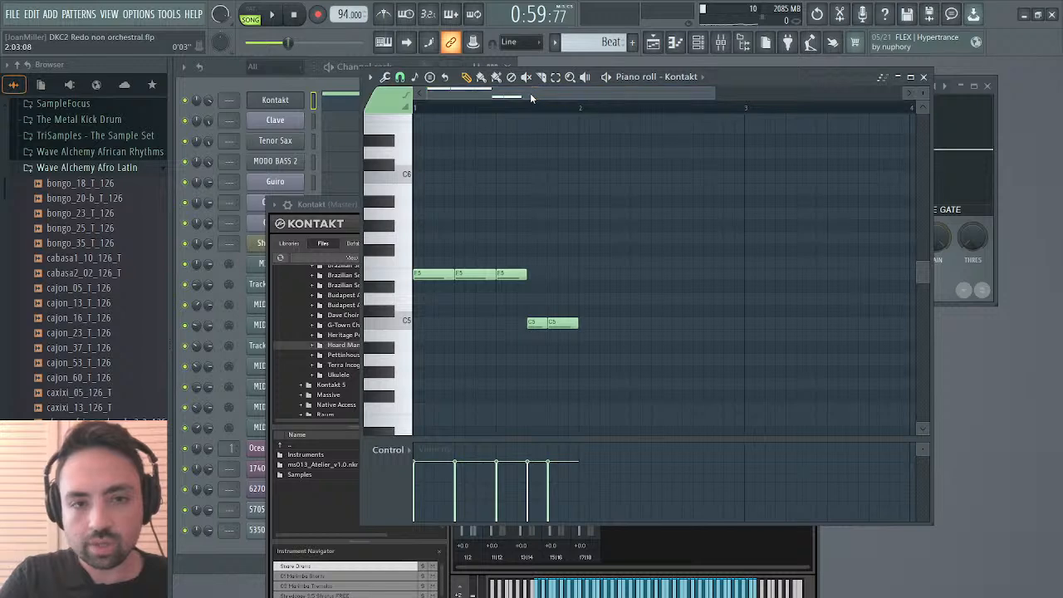
{"action": "key", "text": "space"}
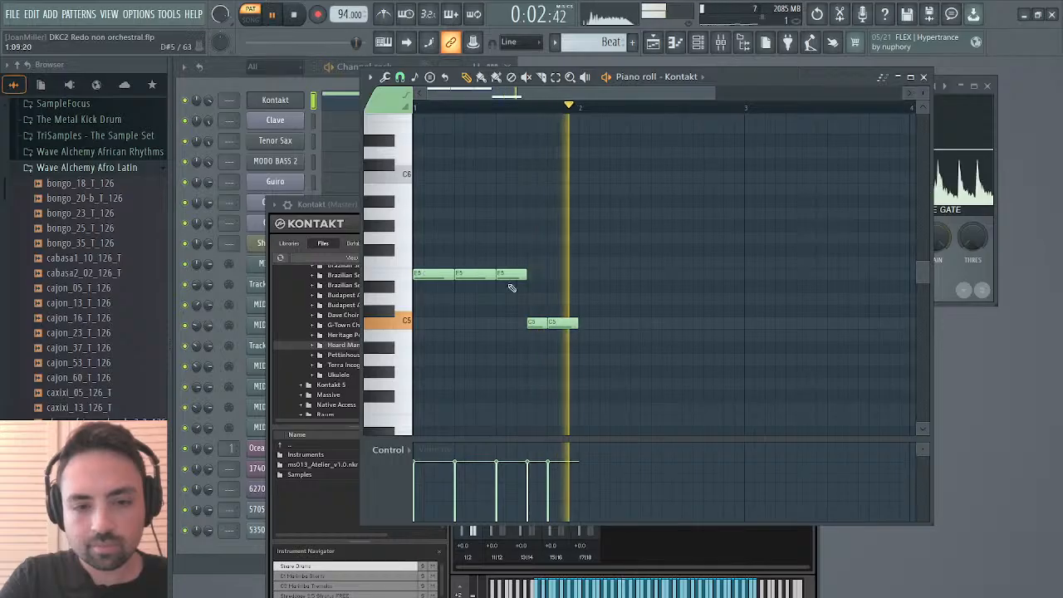
{"action": "left_click_drag", "start_coordinate": [523, 274], "coordinate": [518, 274]}
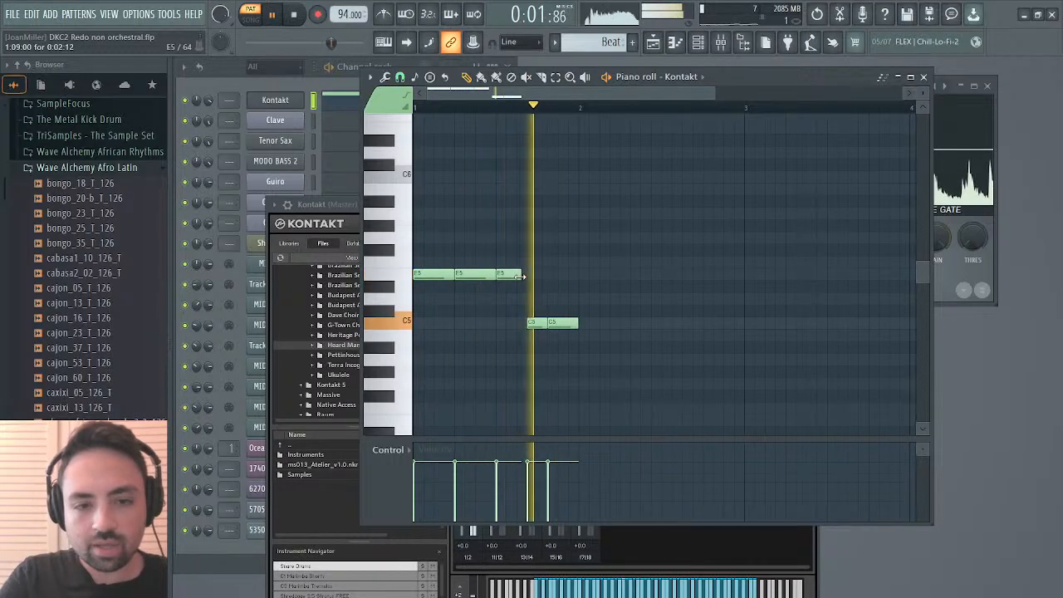
{"action": "left_click_drag", "start_coordinate": [539, 323], "coordinate": [546, 323]}
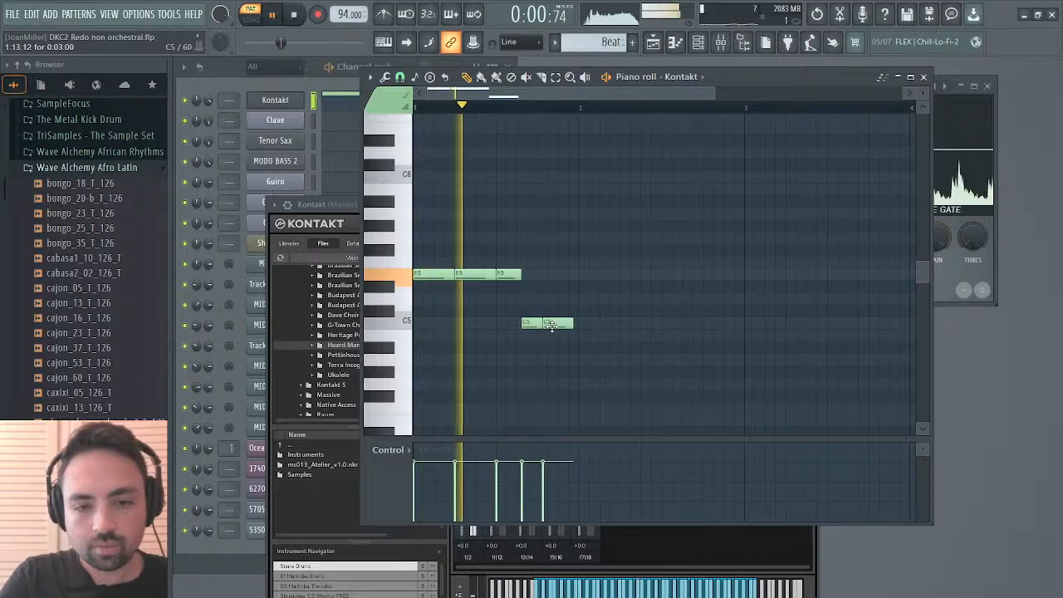
{"action": "left_click_drag", "start_coordinate": [520, 274], "coordinate": [515, 274]}
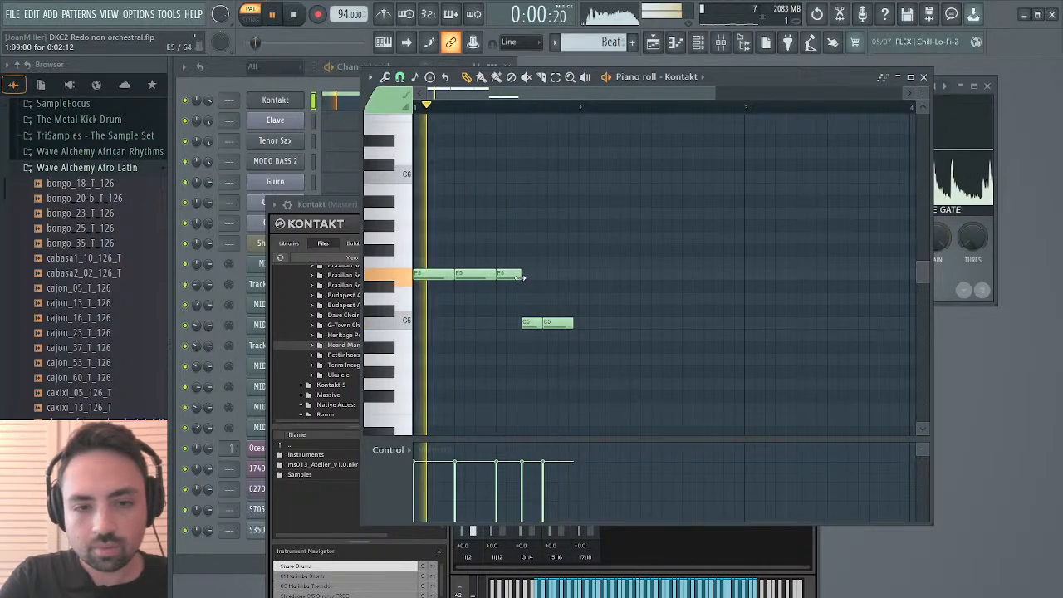
{"action": "left_click_drag", "start_coordinate": [529, 324], "coordinate": [552, 326]}
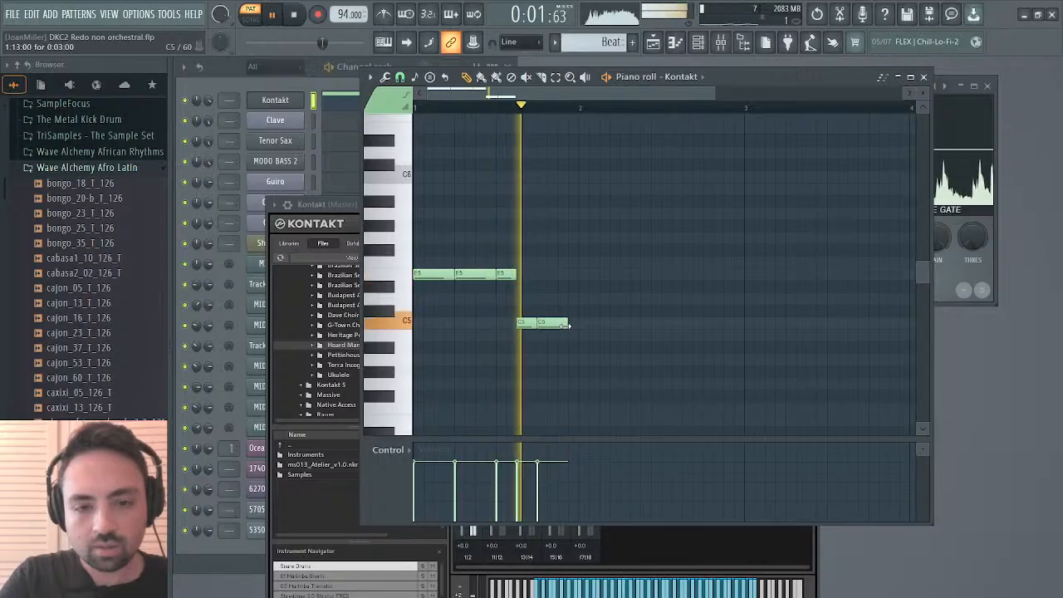
Place the C5 notes at 1:11:12 and 1:13:12, extend the last one to the bar's end, and lengthen the third E5 to 0:02:12.
{"action": "left_click_drag", "start_coordinate": [568, 325], "coordinate": [536, 323]}
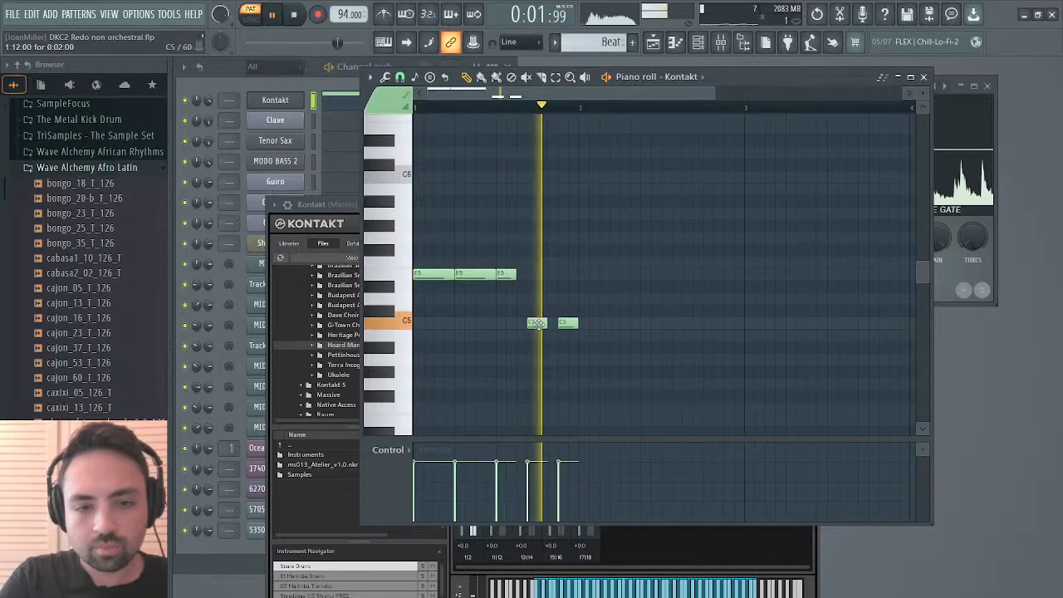
{"action": "left_click_drag", "start_coordinate": [536, 323], "coordinate": [562, 323]}
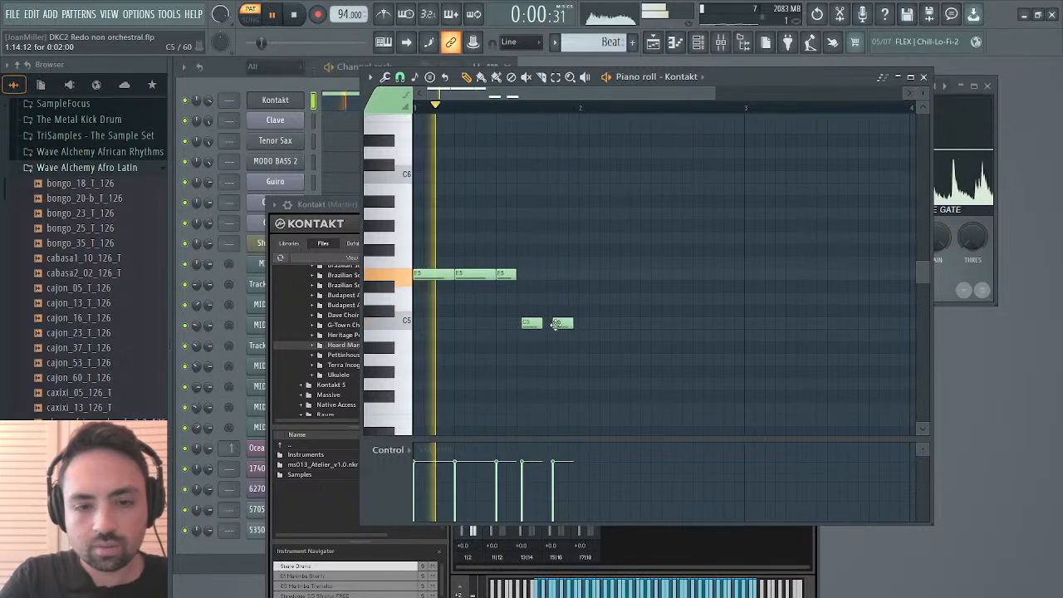
{"action": "left_click_drag", "start_coordinate": [558, 323], "coordinate": [547, 325]}
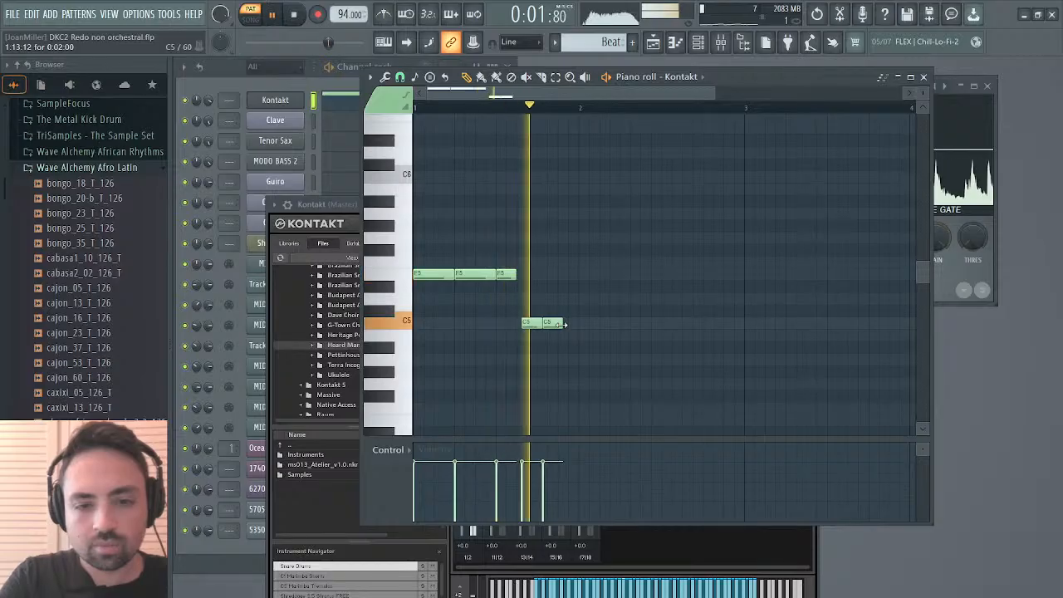
{"action": "left_click_drag", "start_coordinate": [561, 324], "coordinate": [576, 326]}
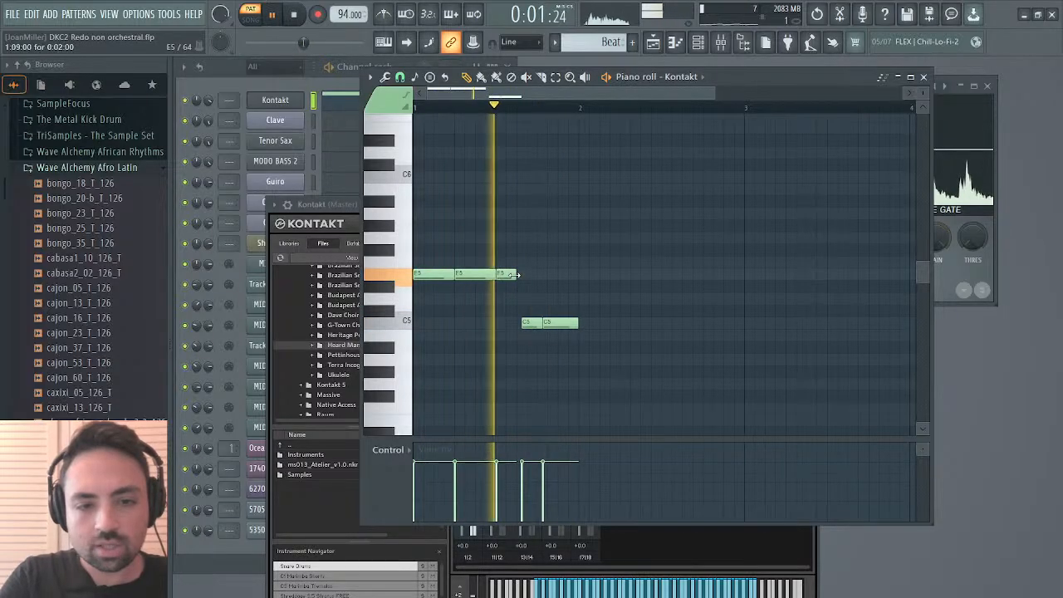
{"action": "left_click_drag", "start_coordinate": [513, 275], "coordinate": [518, 277]}
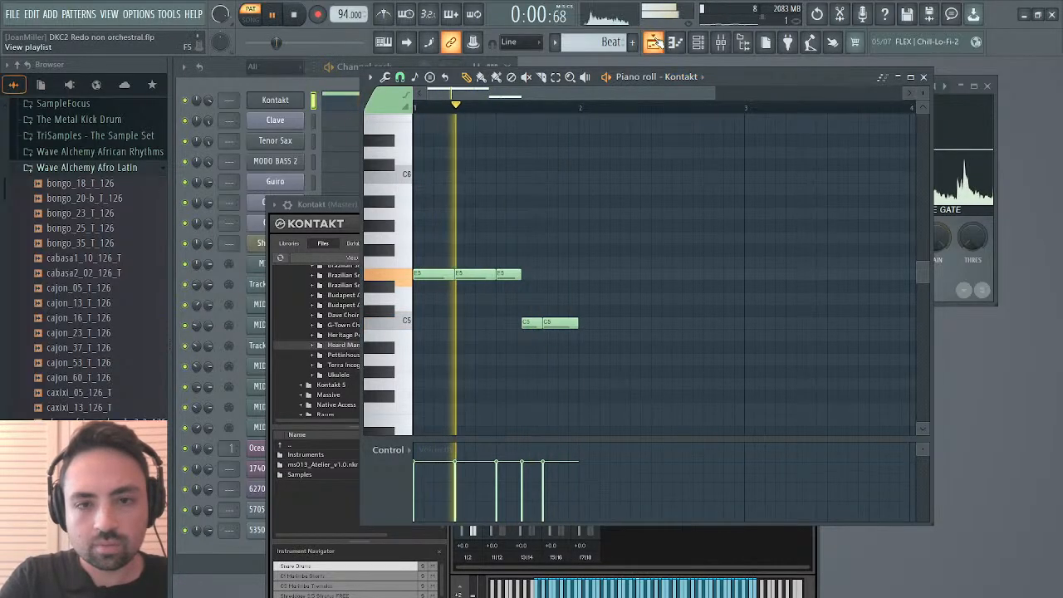
Listen to the retimed snare rhythm in the full arrangement, starting just before bar 29.
{"action": "left_click", "coordinate": [653, 42]}
{"action": "left_click", "coordinate": [534, 96]}
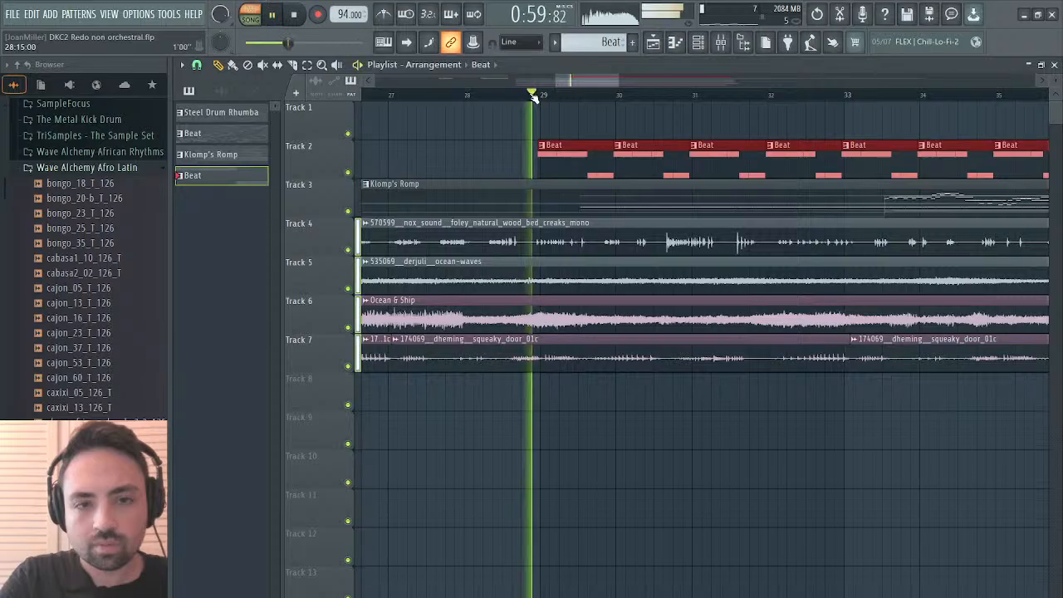
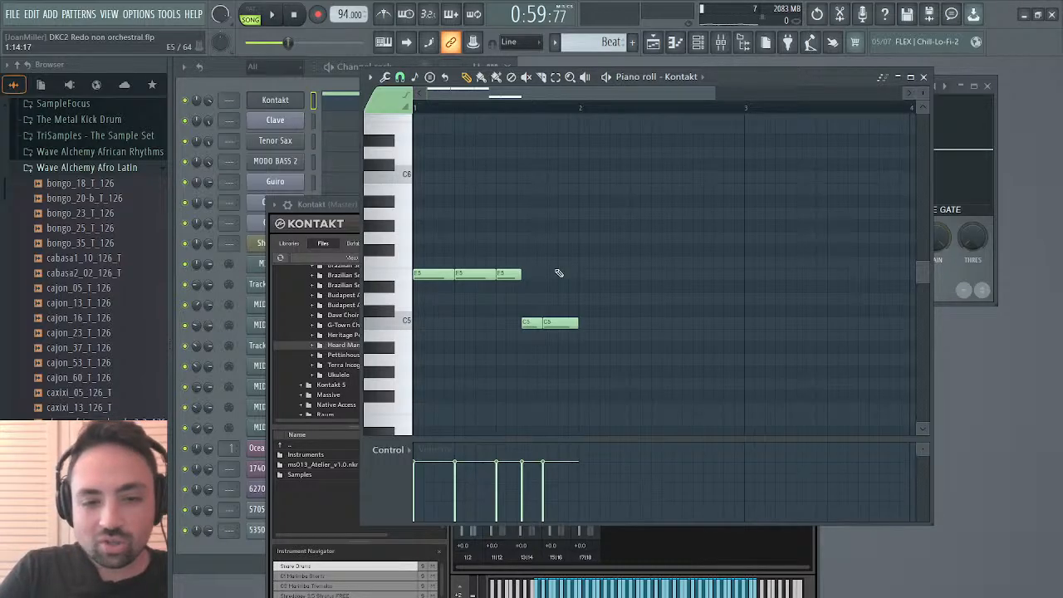
{"action": "key", "text": "space"}
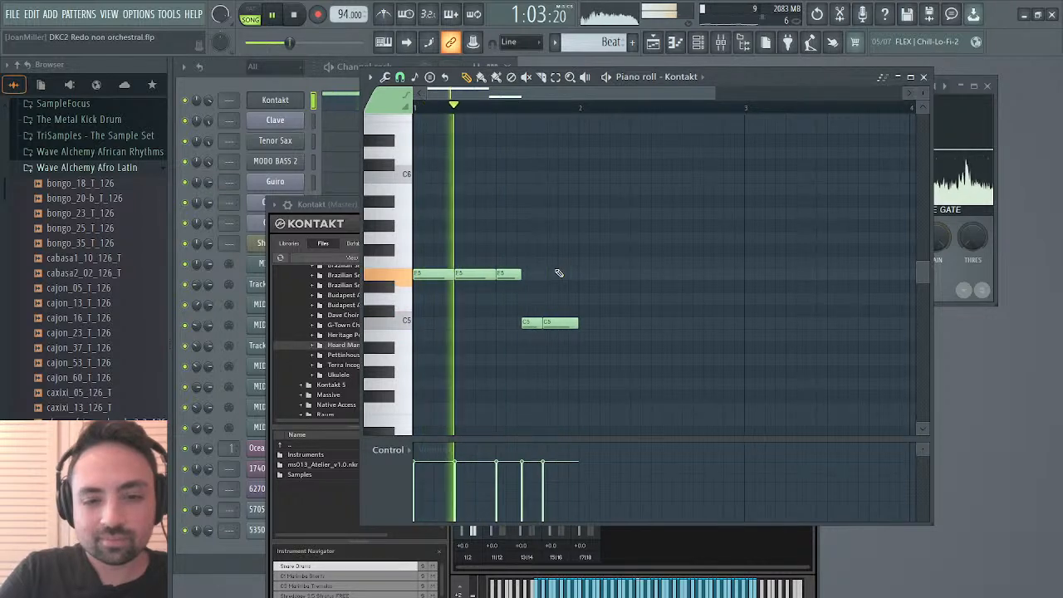
{"action": "key", "text": "space"}
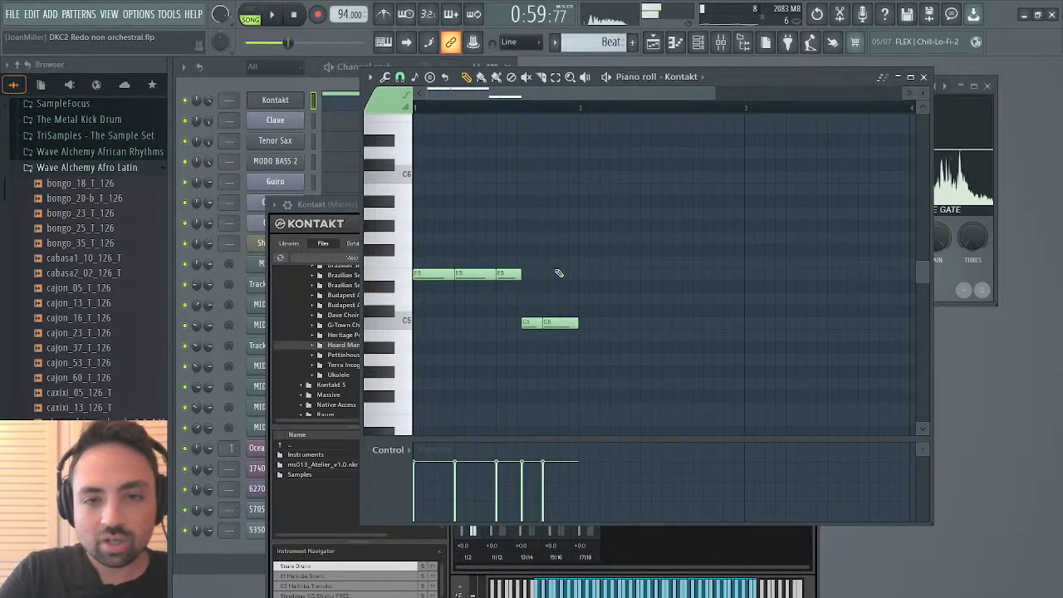
Close the piano roll and examine the effects sections and modulation envelope of Snare Drums in Kontakt.
{"action": "left_click", "coordinate": [924, 78]}
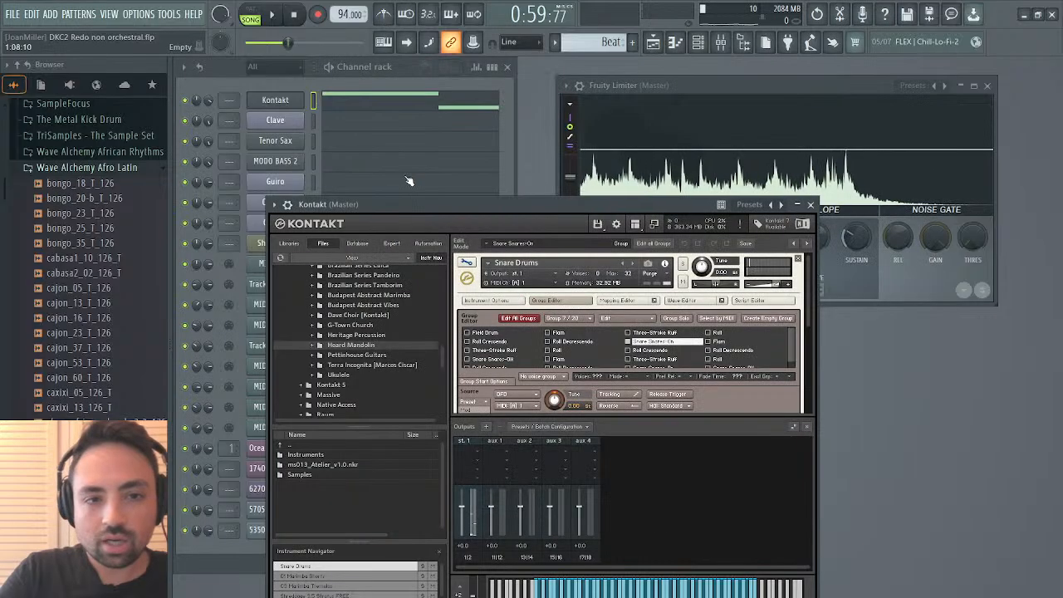
{"action": "scroll", "coordinate": [523, 336], "scroll_direction": "down", "scroll_amount": 5}
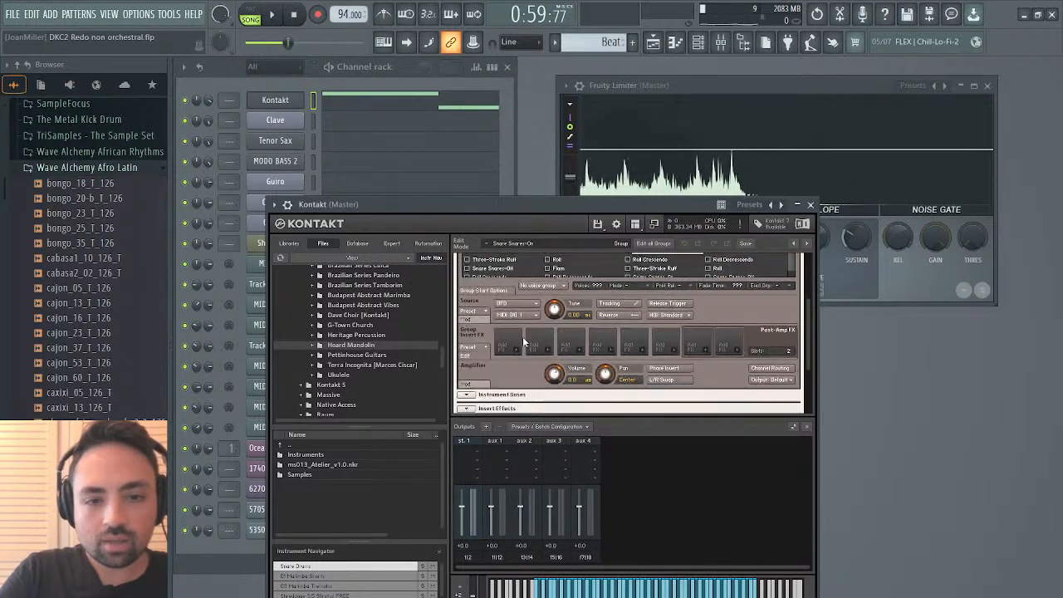
{"action": "left_click", "coordinate": [466, 400]}
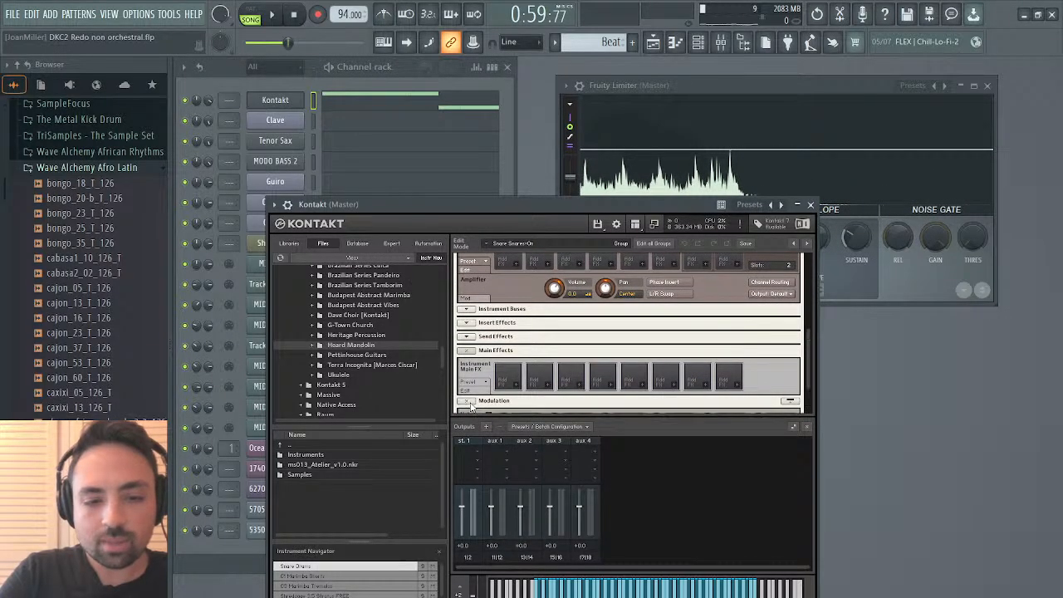
{"action": "scroll", "coordinate": [668, 397], "scroll_direction": "down", "scroll_amount": 3}
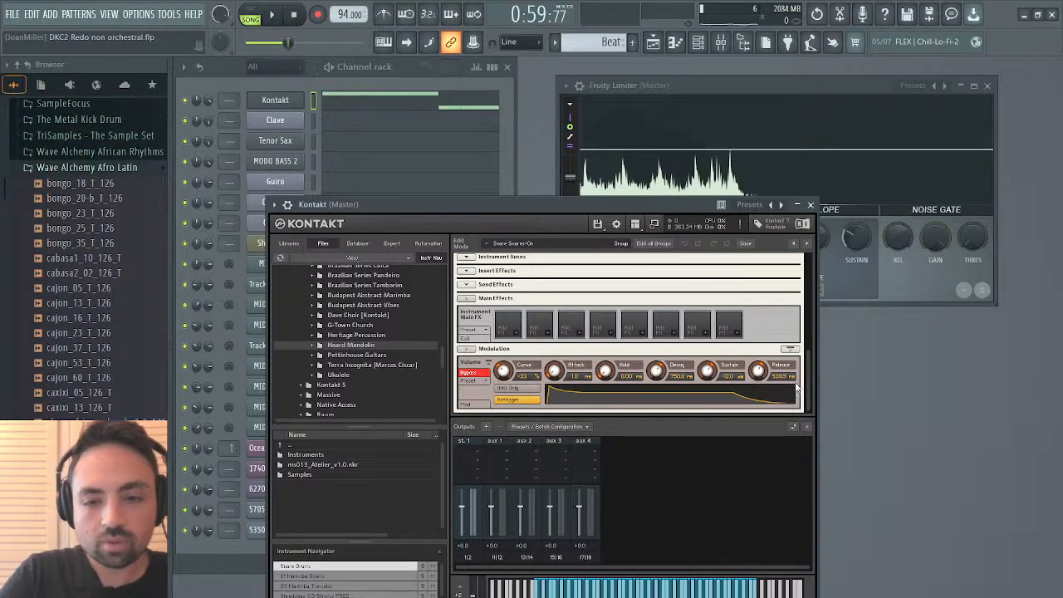
{"action": "left_click_drag", "start_coordinate": [809, 384], "coordinate": [816, 253]}
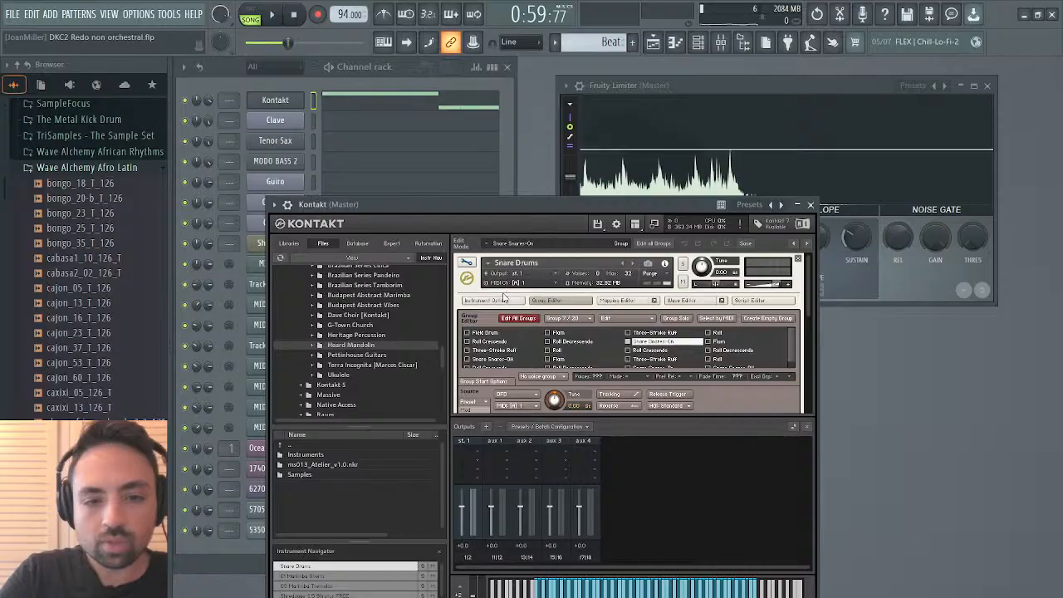
Leave the Snare Drums edit mode, toggle its Concert Hall master effect, and play the arrangement while viewing the snare notes and playlist.
{"action": "left_click", "coordinate": [470, 262]}
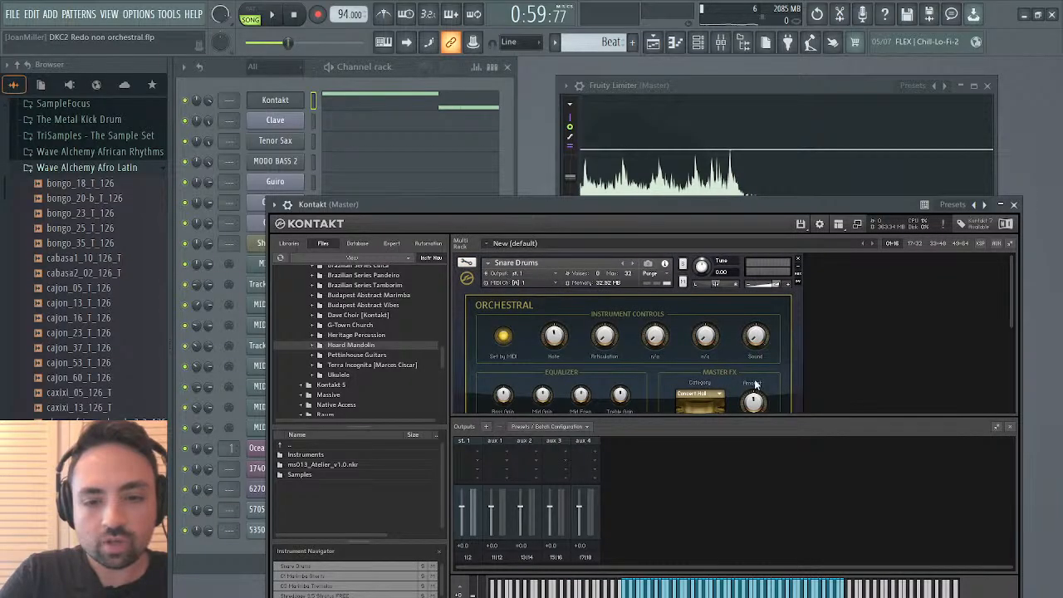
{"action": "left_click", "coordinate": [755, 349]}
{"action": "key", "text": "space"}
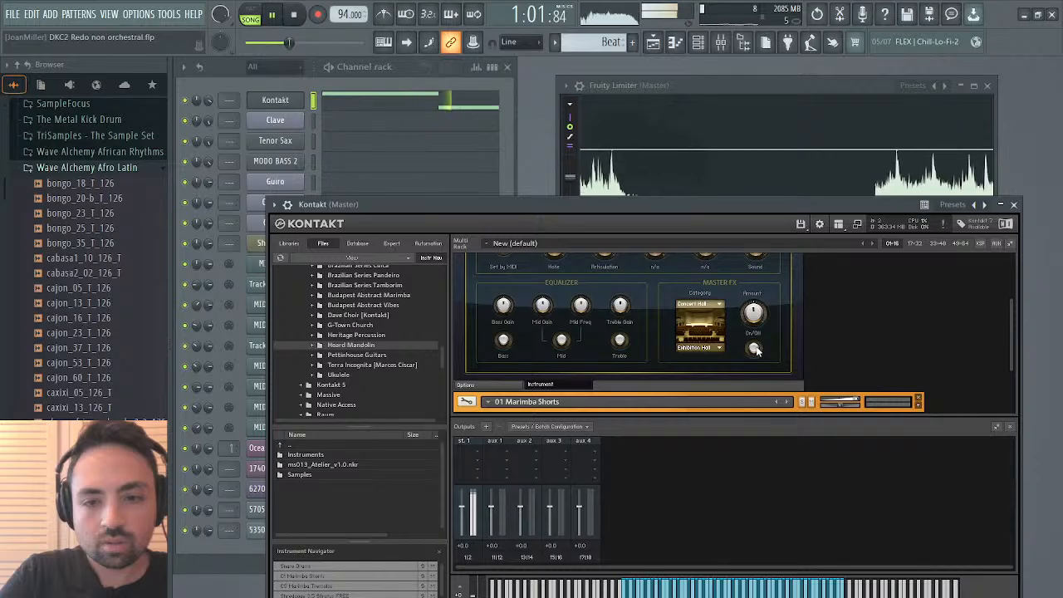
{"action": "left_click", "coordinate": [455, 107]}
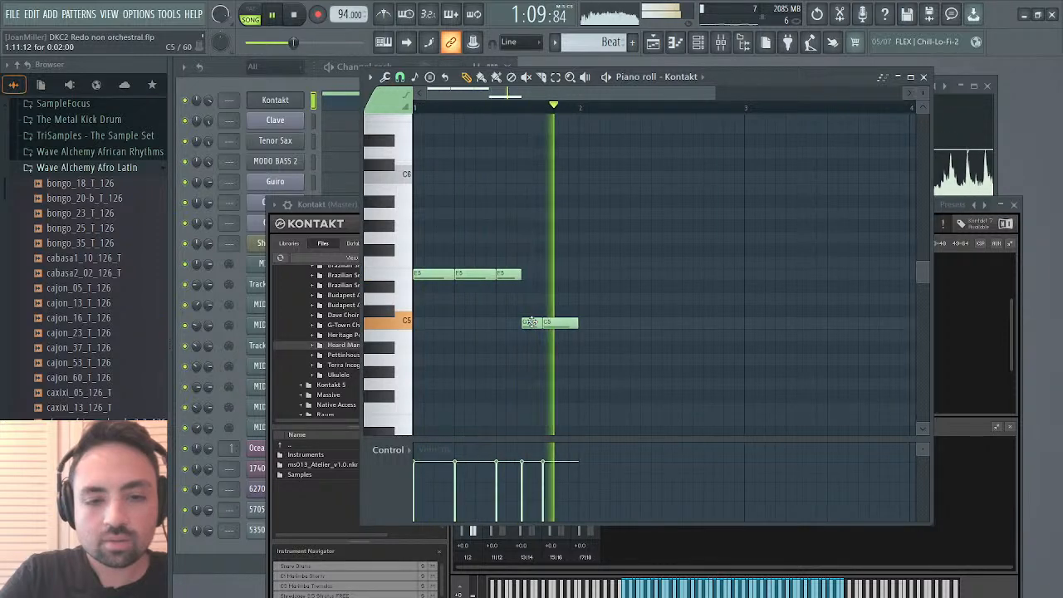
{"action": "key", "text": "F5"}
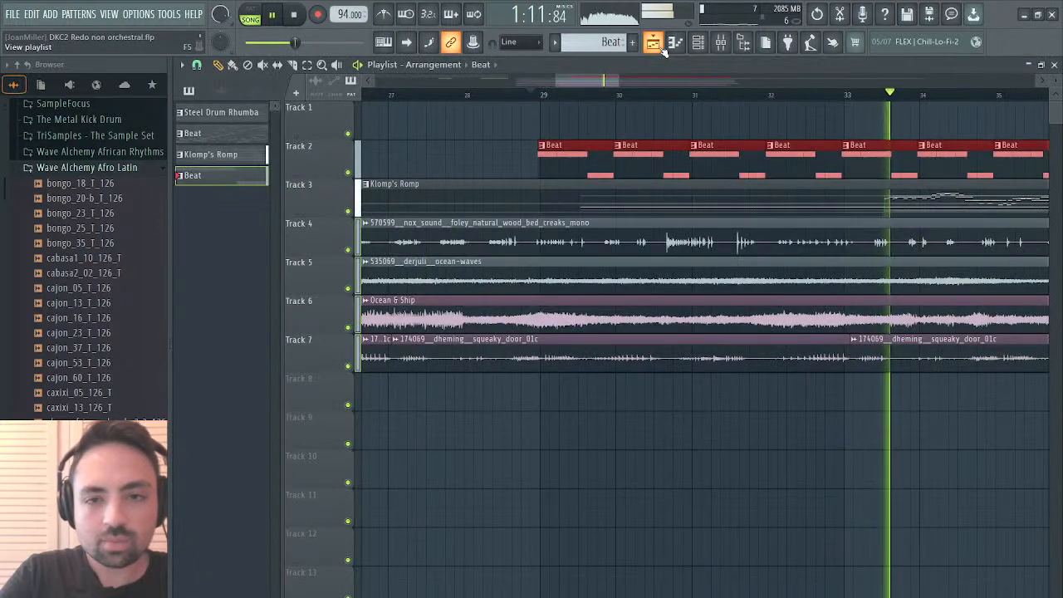
Listen to the arrangement from just before bar 29, checking the snare beat against the metronome for part of the playback.
{"action": "left_click", "coordinate": [541, 95]}
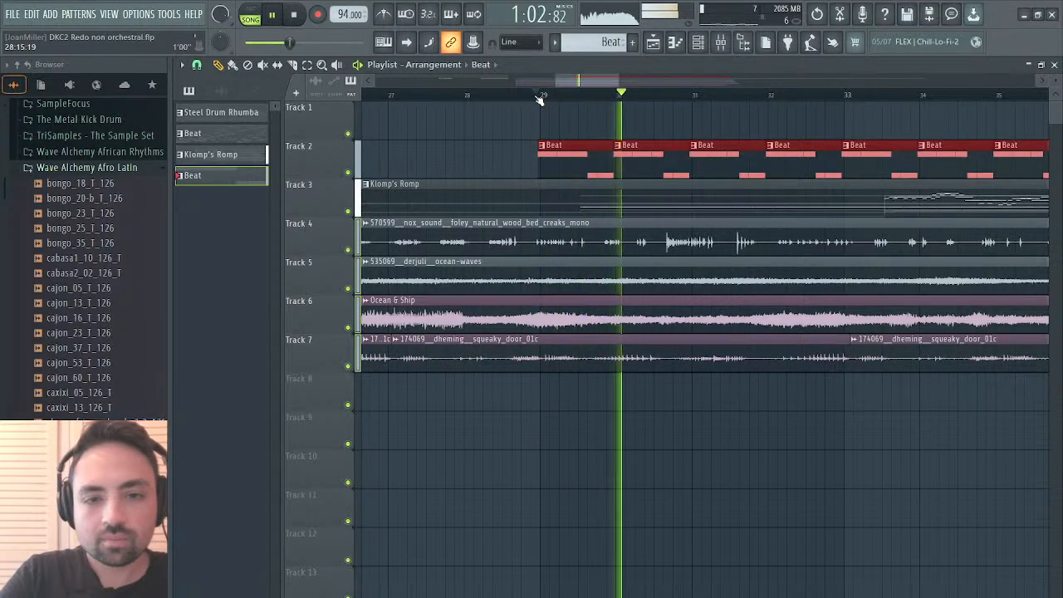
{"action": "left_click", "coordinate": [385, 18]}
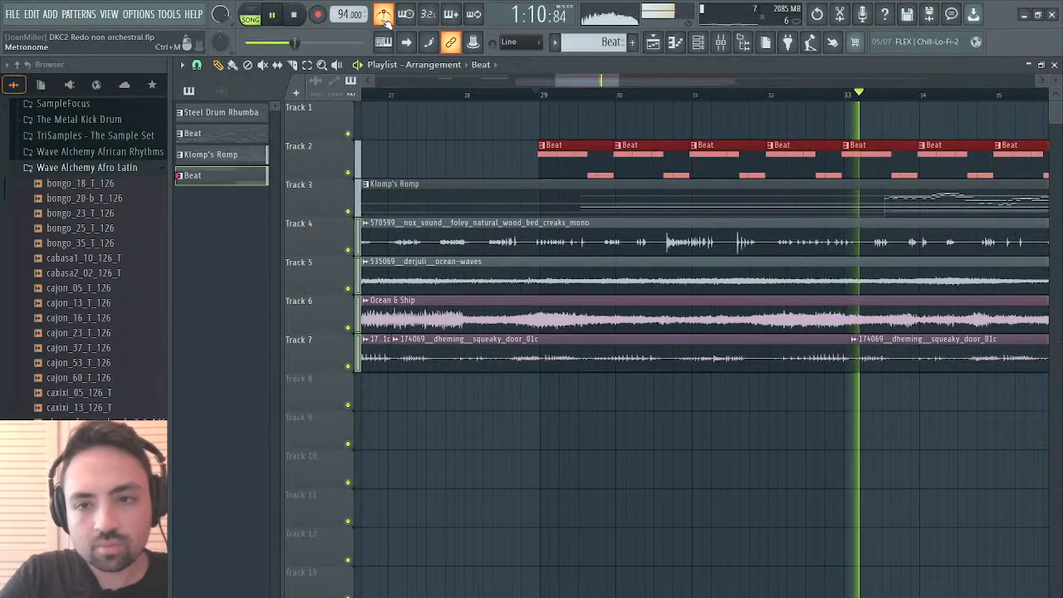
{"action": "left_click", "coordinate": [385, 16]}
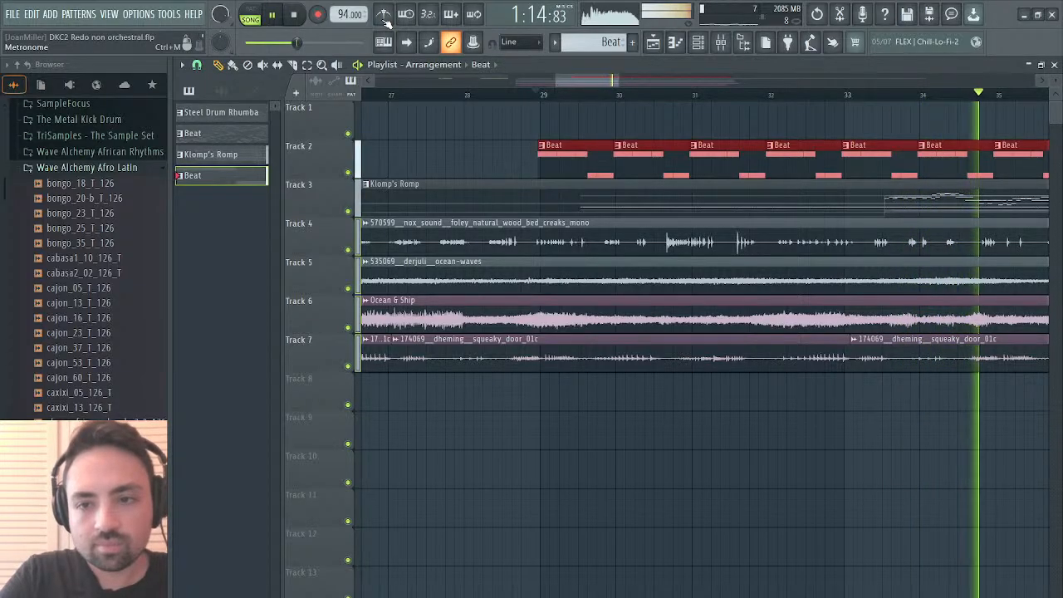
{"action": "key", "text": "space"}
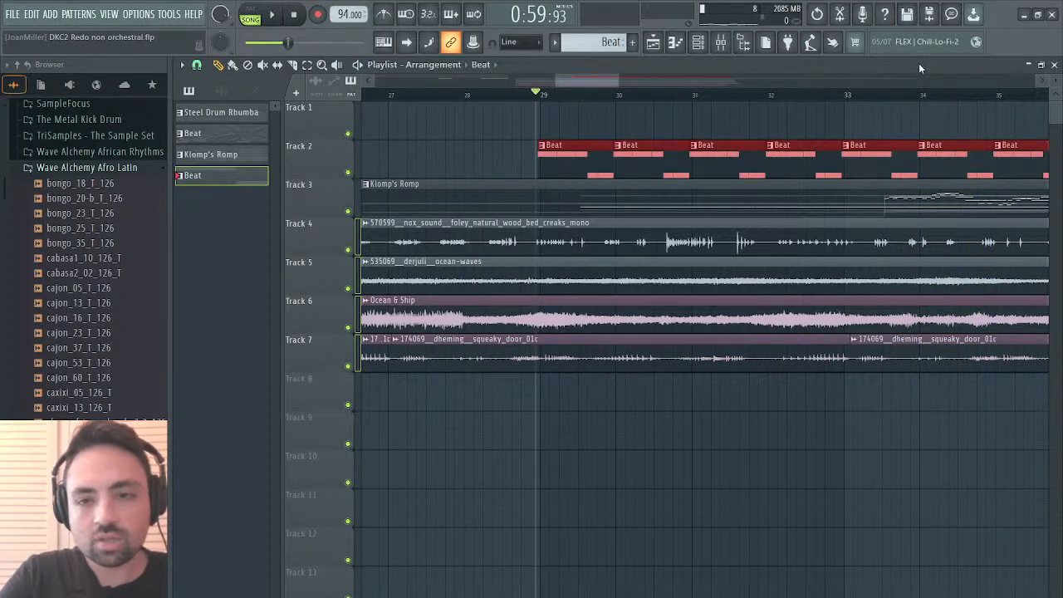
Clear the workspace by closing the playlist, the snare piano roll and the Kontakt instrument window.
{"action": "left_click", "coordinate": [1054, 65]}
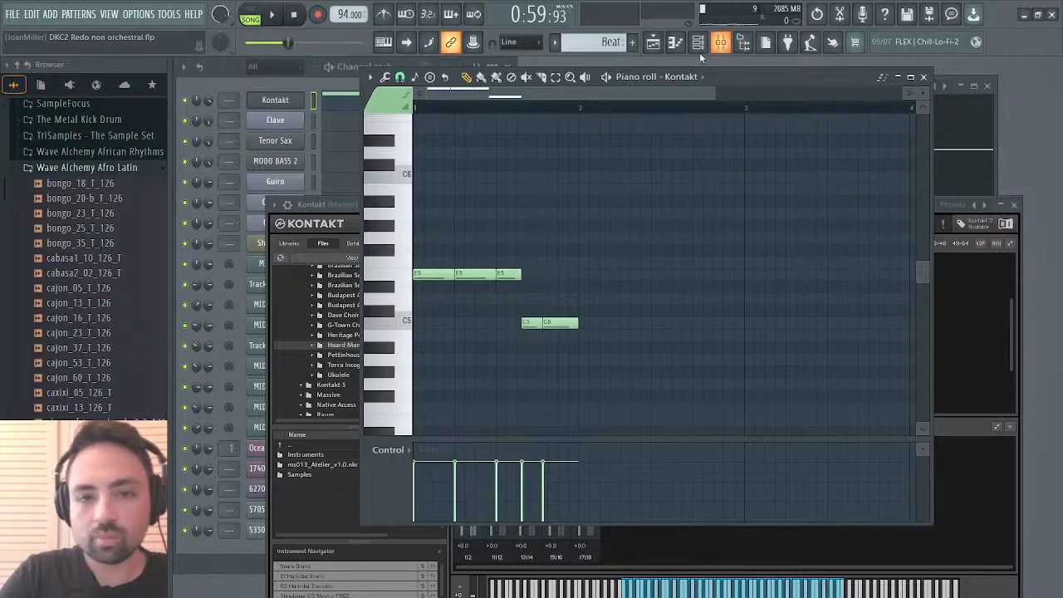
{"action": "left_click", "coordinate": [653, 44]}
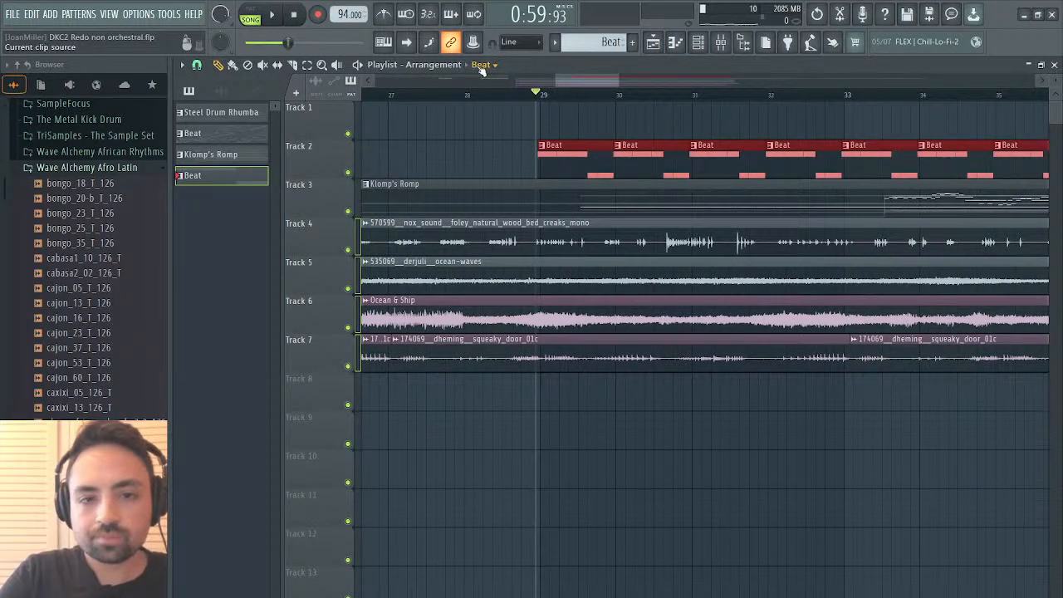
{"action": "left_click", "coordinate": [1052, 65]}
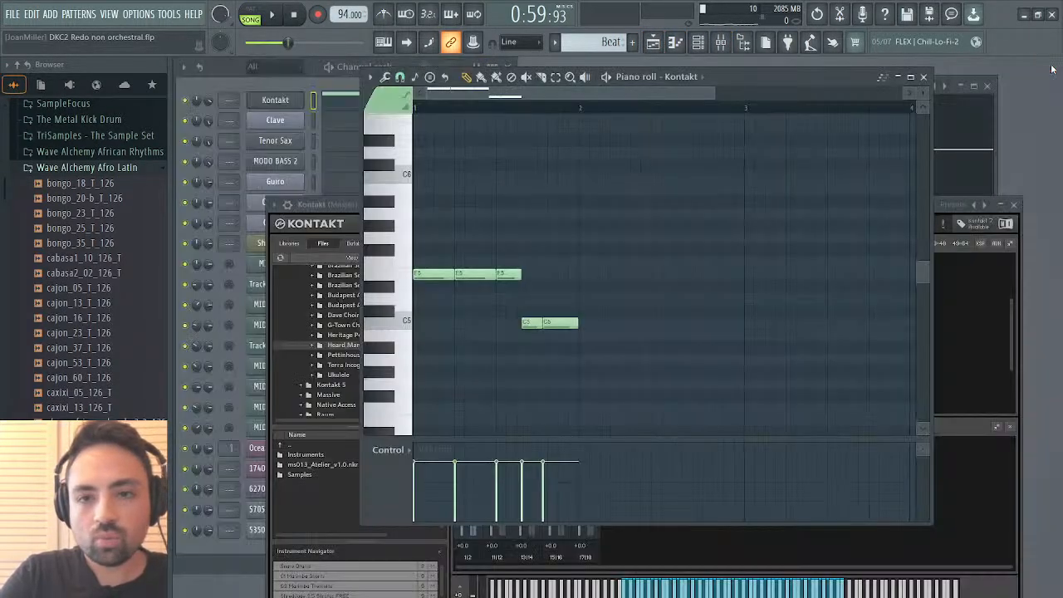
{"action": "left_click", "coordinate": [923, 76]}
{"action": "left_click", "coordinate": [1012, 203]}
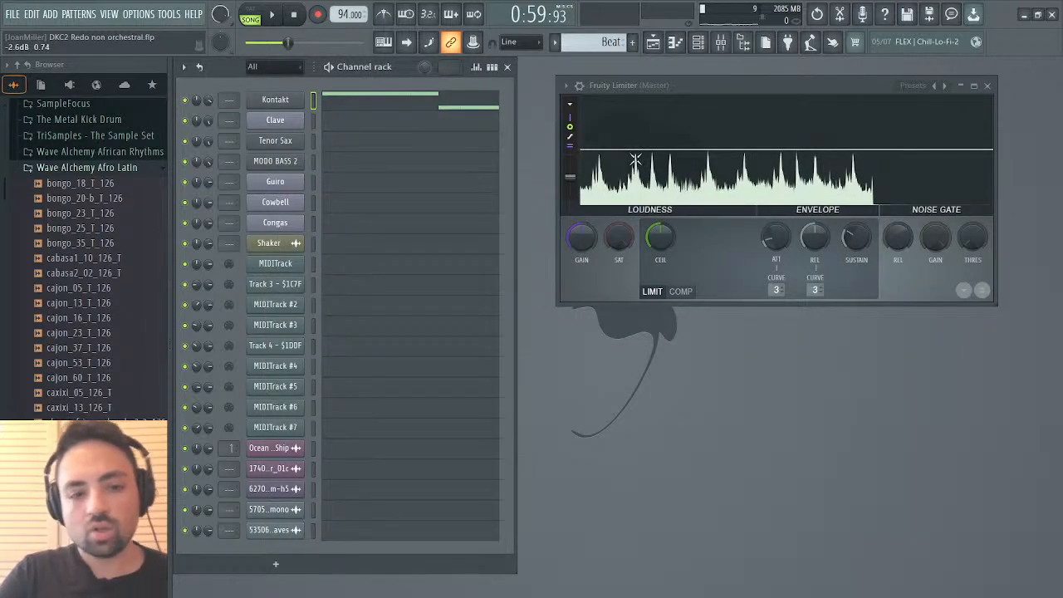
Switch to the Klomp's Romp pattern and examine the Track 3 - $1C7F melody notes around bars 13 to 18.
{"action": "left_click", "coordinate": [648, 87]}
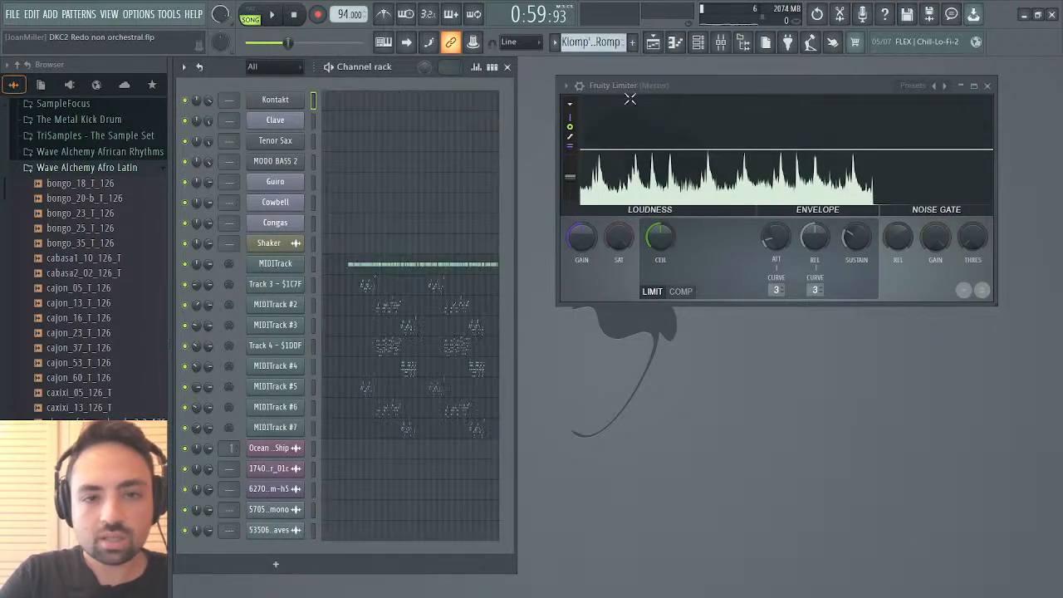
{"action": "left_click", "coordinate": [359, 291]}
{"action": "left_click_drag", "start_coordinate": [438, 96], "coordinate": [625, 94]}
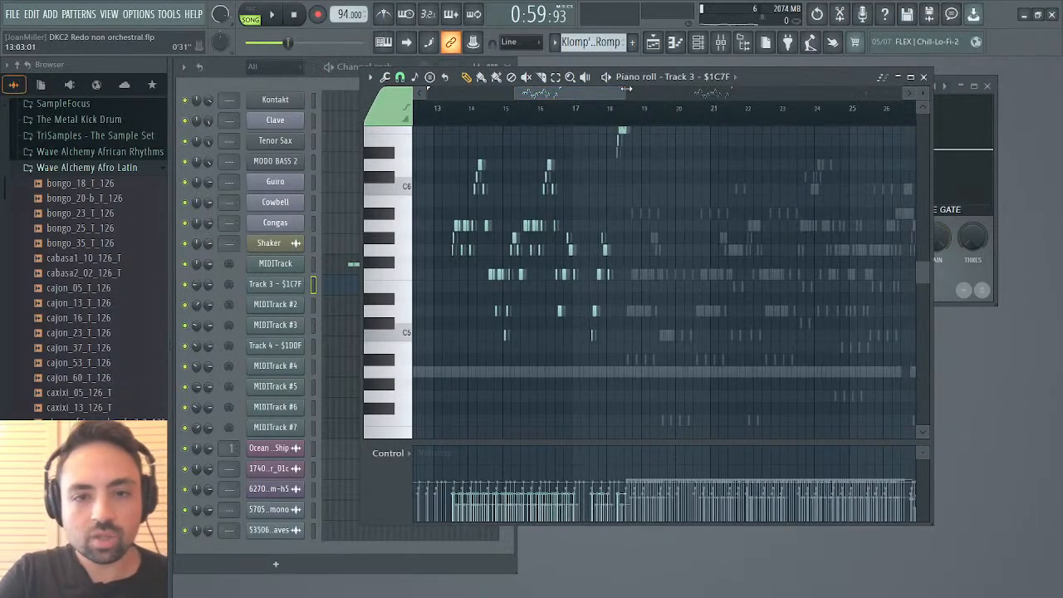
{"action": "scroll", "coordinate": [599, 191], "scroll_direction": "up", "scroll_amount": 2}
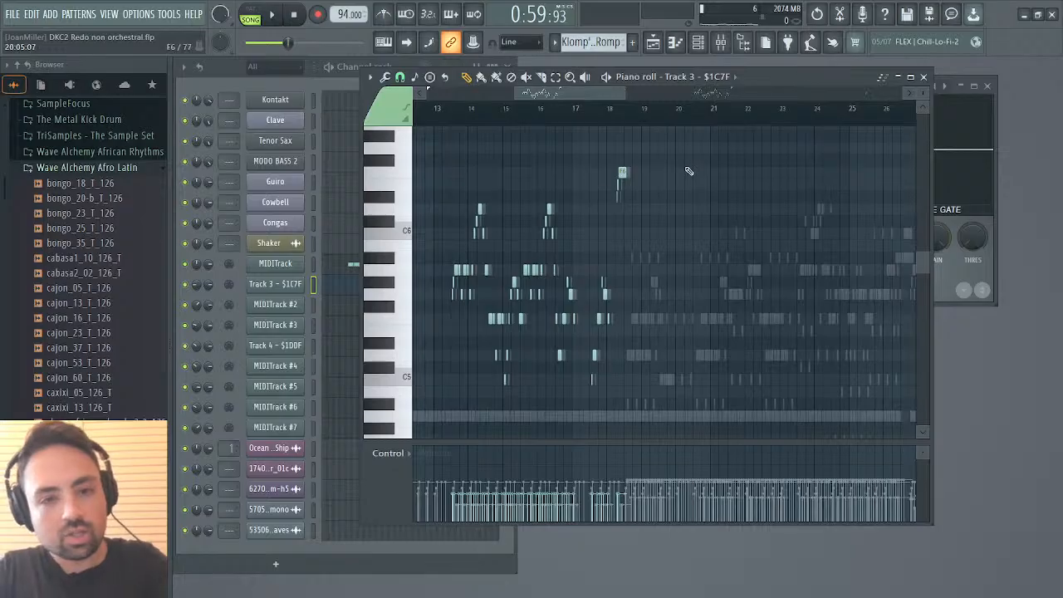
{"action": "left_click_drag", "start_coordinate": [689, 171], "coordinate": [431, 416]}
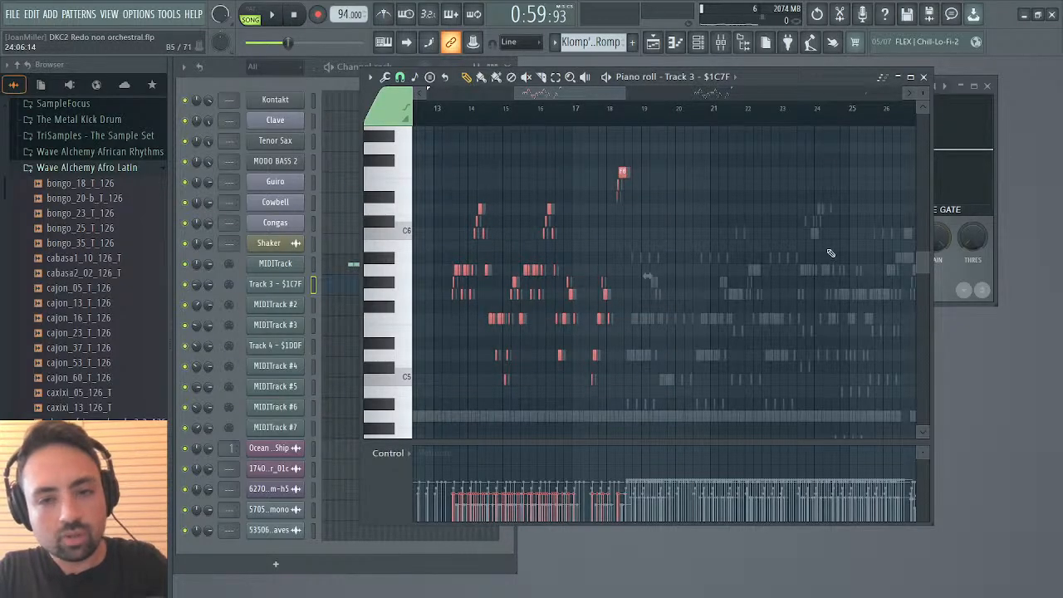
{"action": "left_click", "coordinate": [923, 77]}
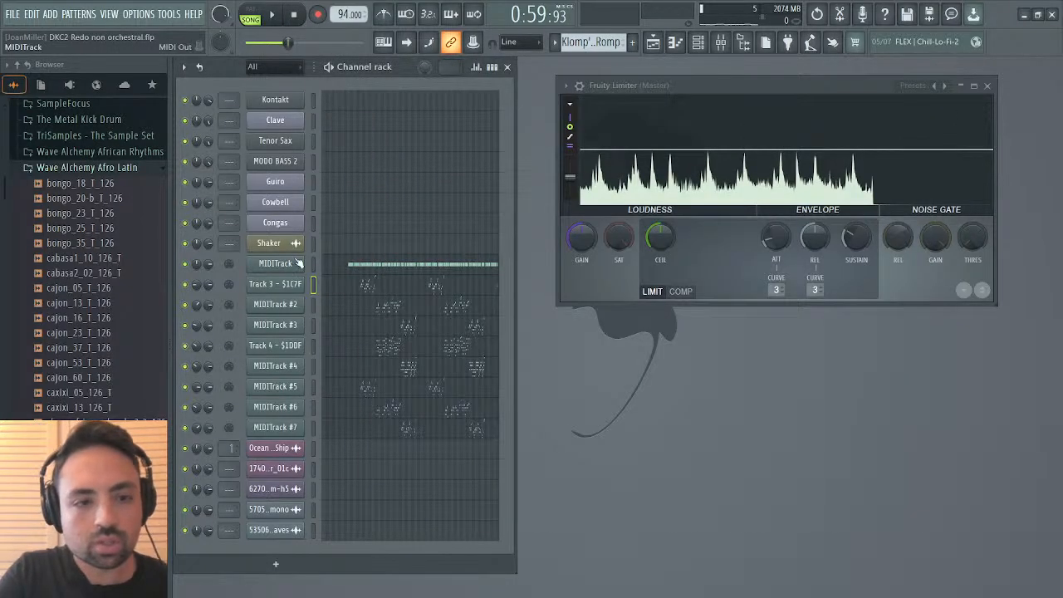
Open Kontakt and browse its Factory Library to the Flutes folder of the World instruments.
{"action": "left_click", "coordinate": [276, 100]}
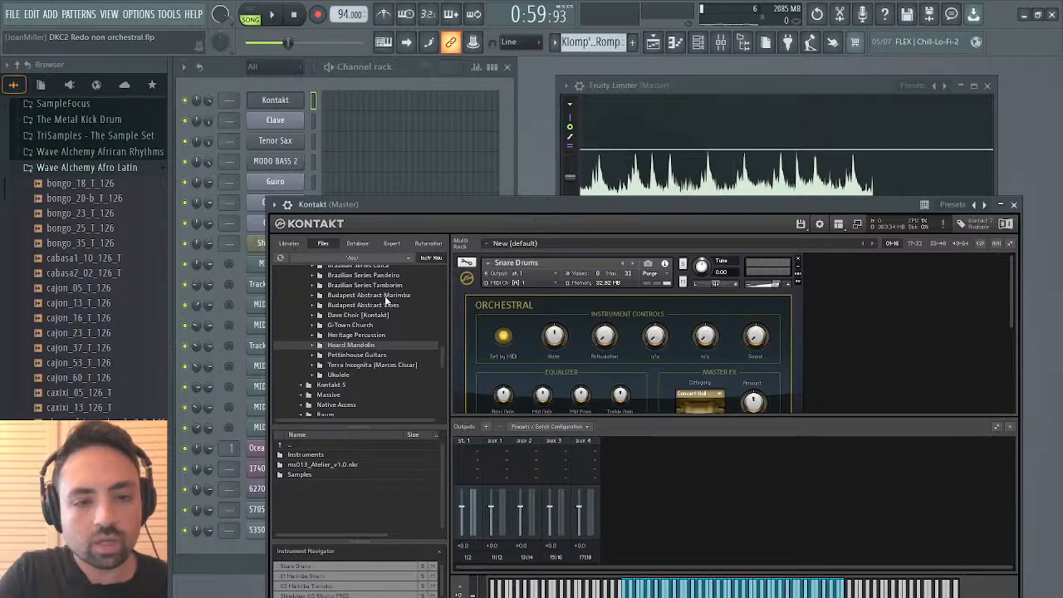
{"action": "scroll", "coordinate": [342, 341], "scroll_direction": "up", "scroll_amount": 10}
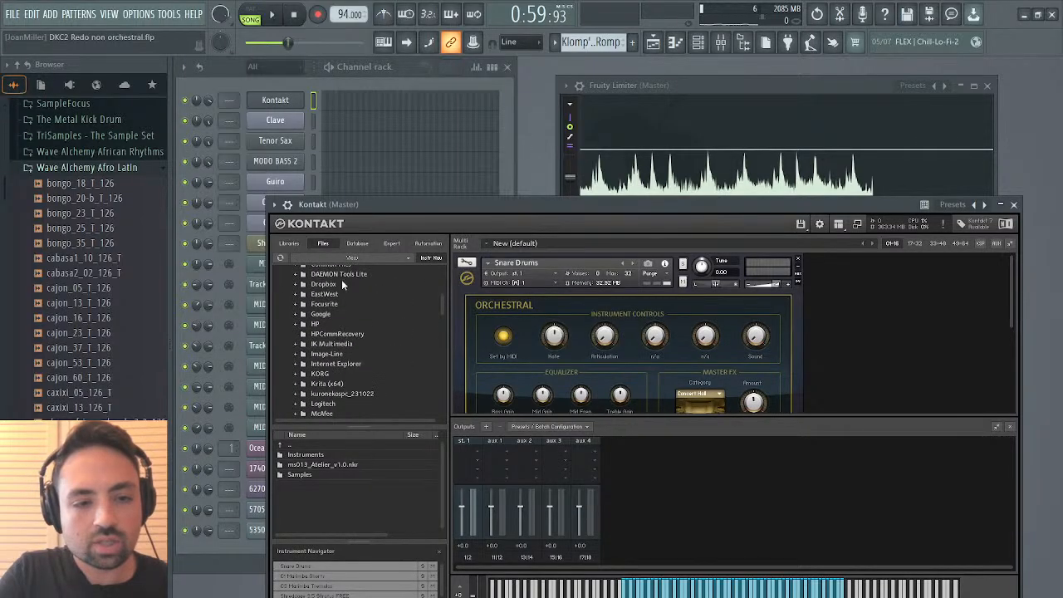
{"action": "left_click", "coordinate": [287, 243]}
{"action": "left_click", "coordinate": [324, 312]}
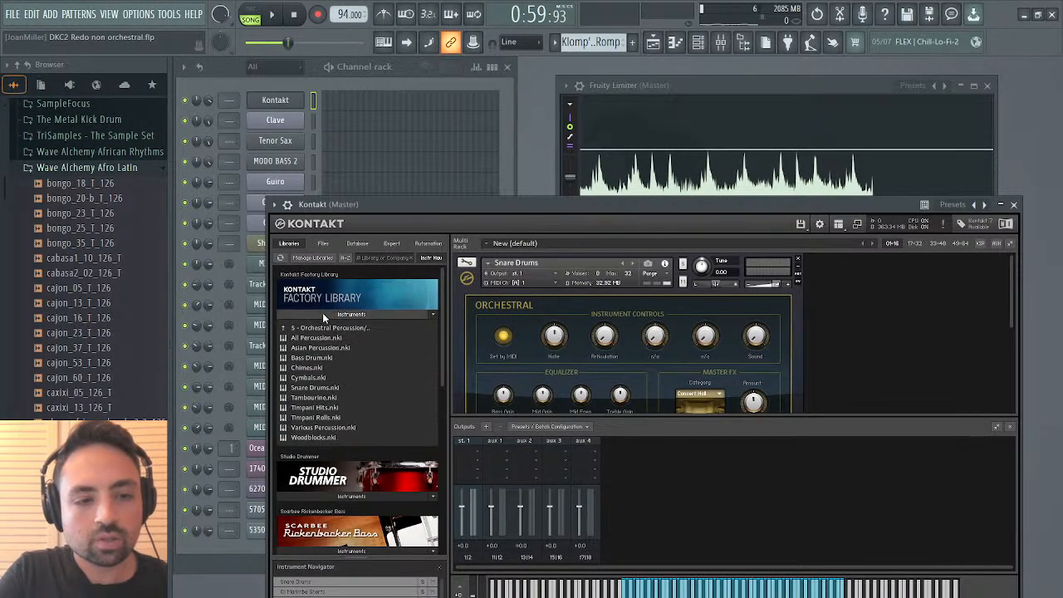
{"action": "left_click", "coordinate": [320, 329]}
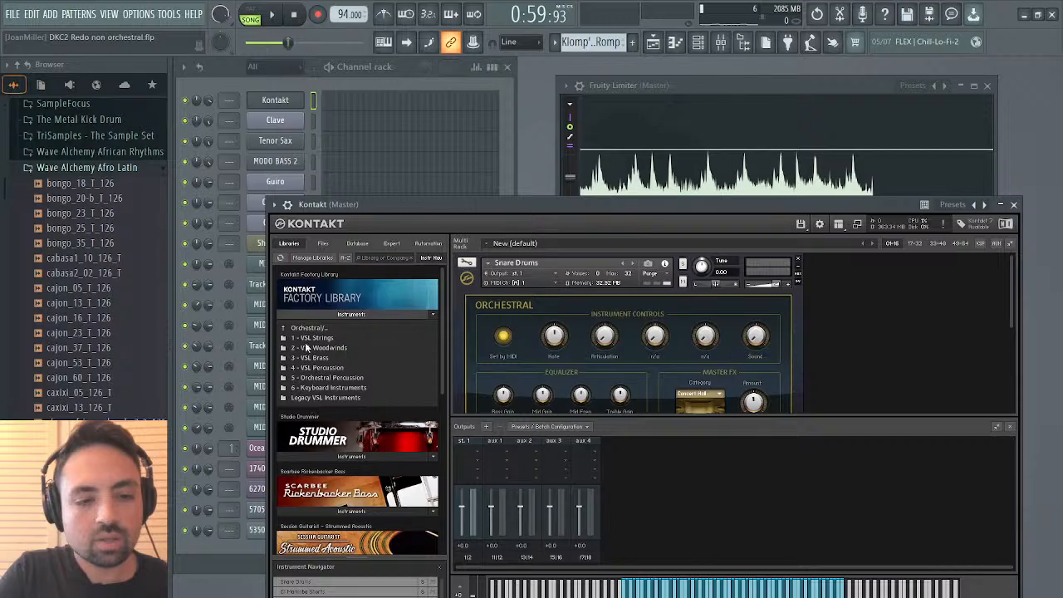
{"action": "left_click", "coordinate": [309, 329]}
{"action": "left_click", "coordinate": [311, 389]}
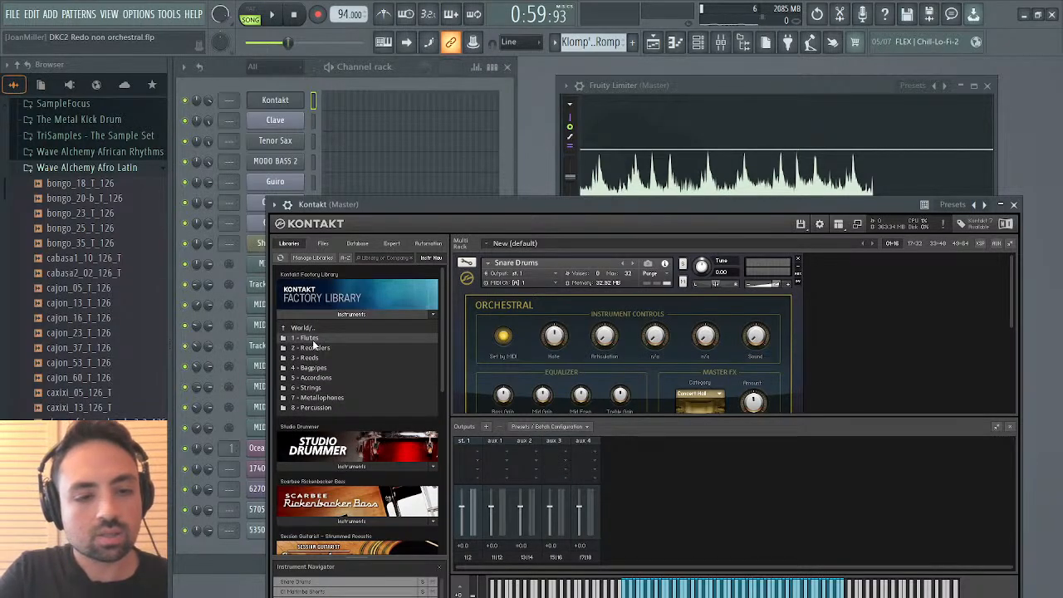
{"action": "left_click", "coordinate": [313, 339]}
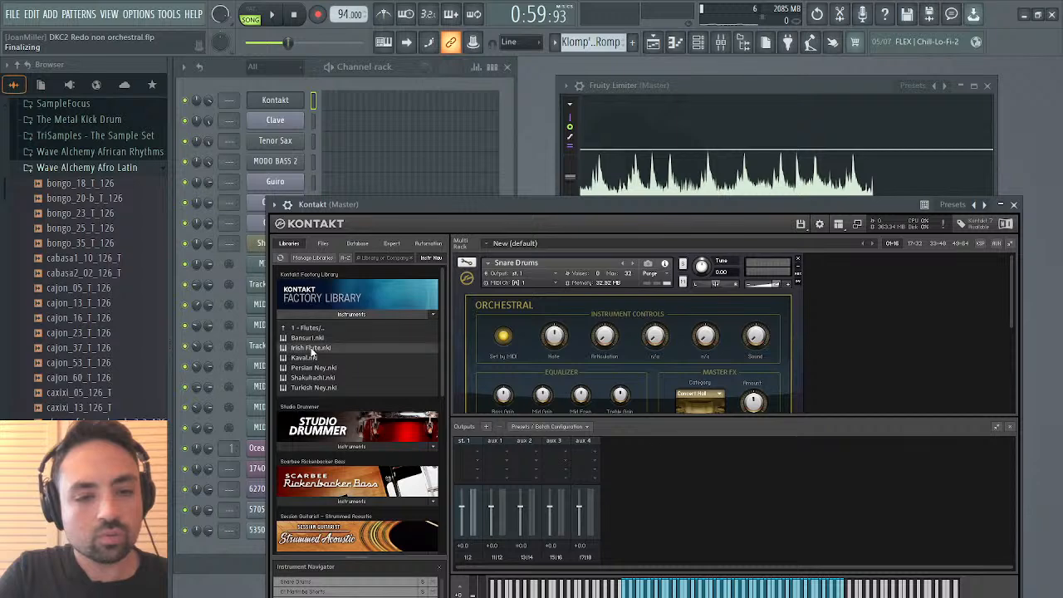
Collapse Snare Drums in the Kontakt rack, load Irish Flute.nki below the other instruments, and audition it.
{"action": "left_click", "coordinate": [797, 268]}
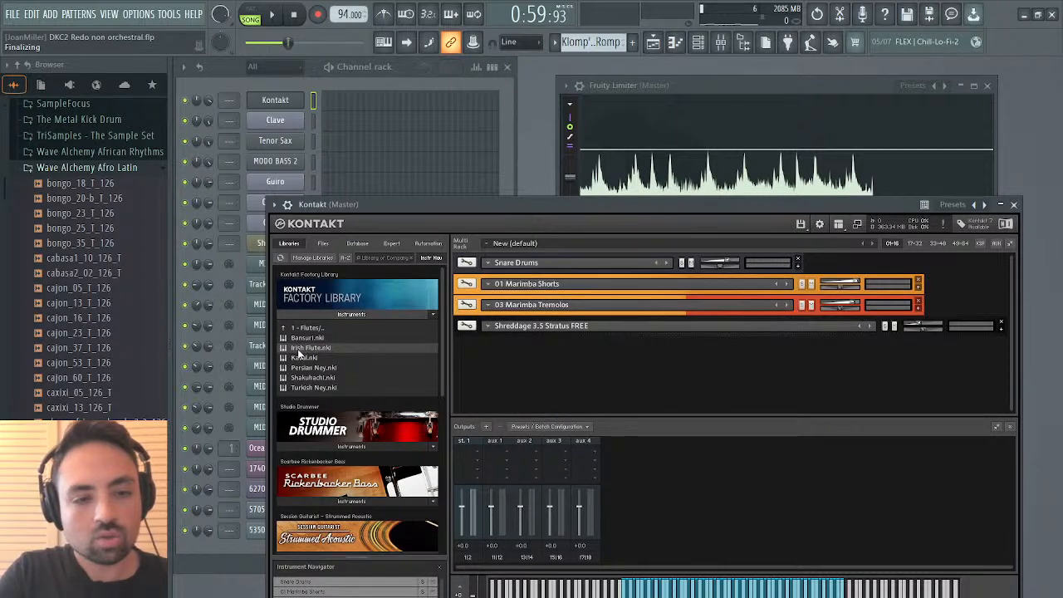
{"action": "left_click_drag", "start_coordinate": [497, 369], "coordinate": [498, 368]}
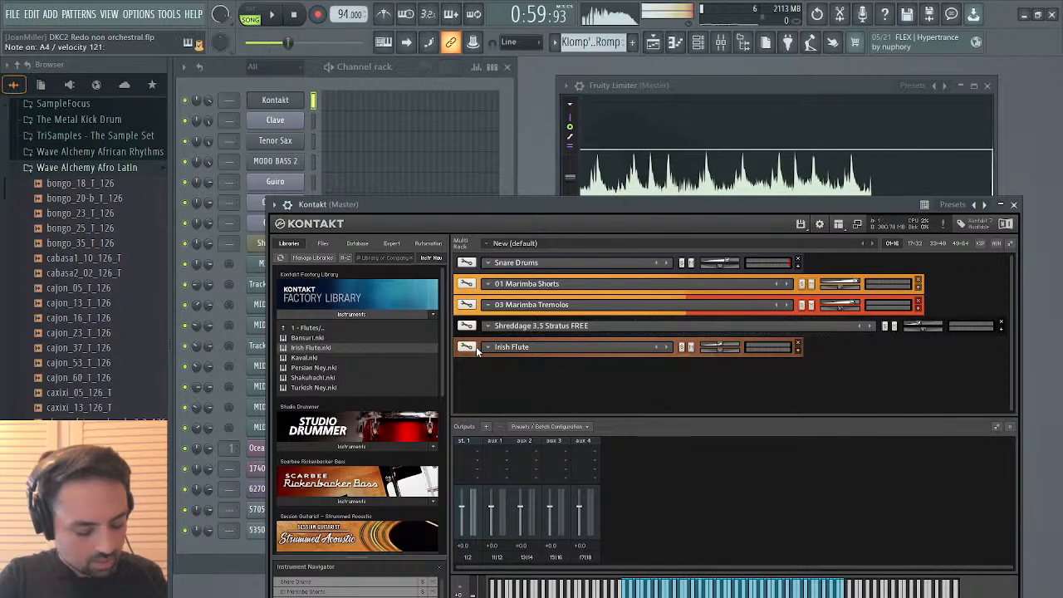
{"action": "left_click", "coordinate": [357, 107]}
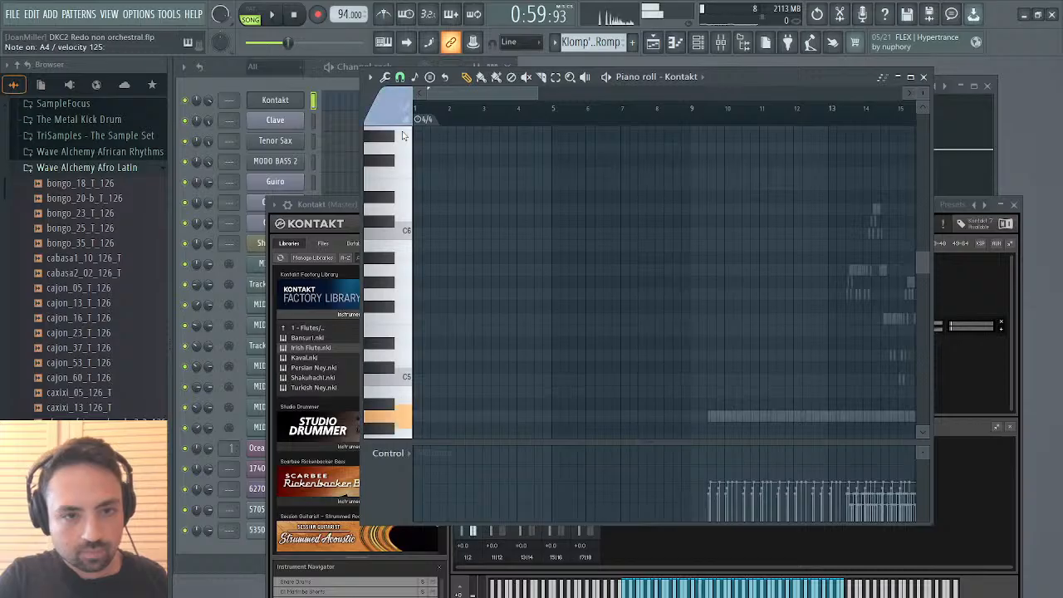
{"action": "left_click", "coordinate": [922, 76]}
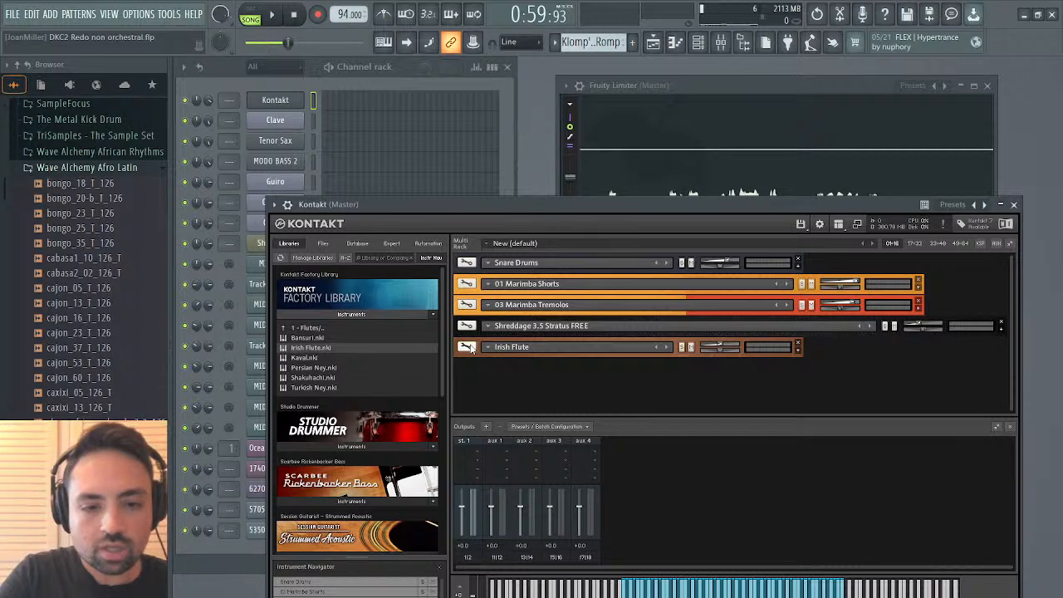
{"action": "left_click", "coordinate": [508, 354]}
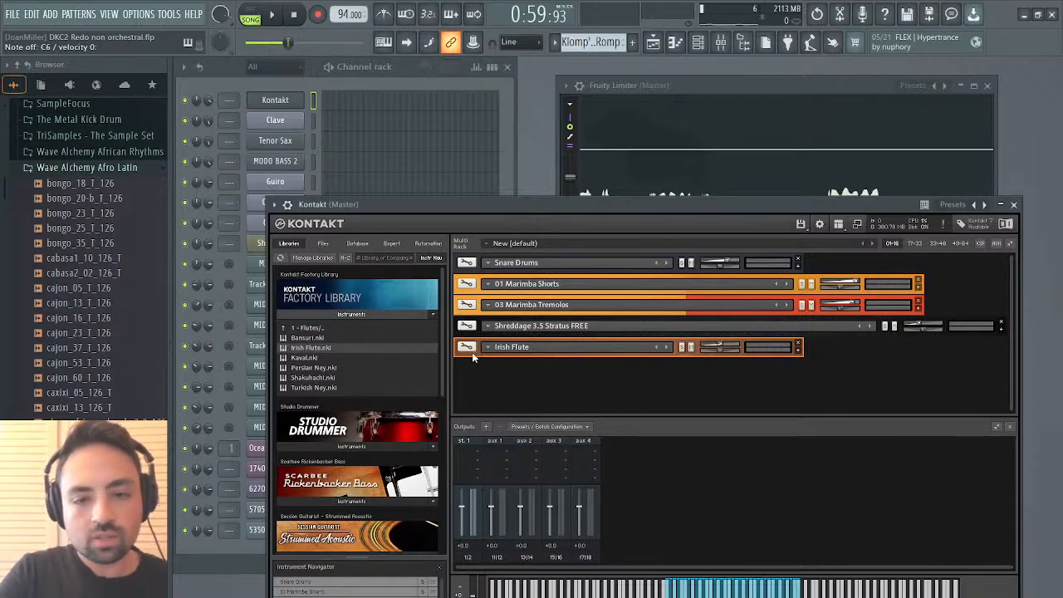
Delete the highest-velocity zones of Irish Flute in Kontakt's Mapping Editor, audition the flute, and close Kontakt.
{"action": "left_click", "coordinate": [467, 348]}
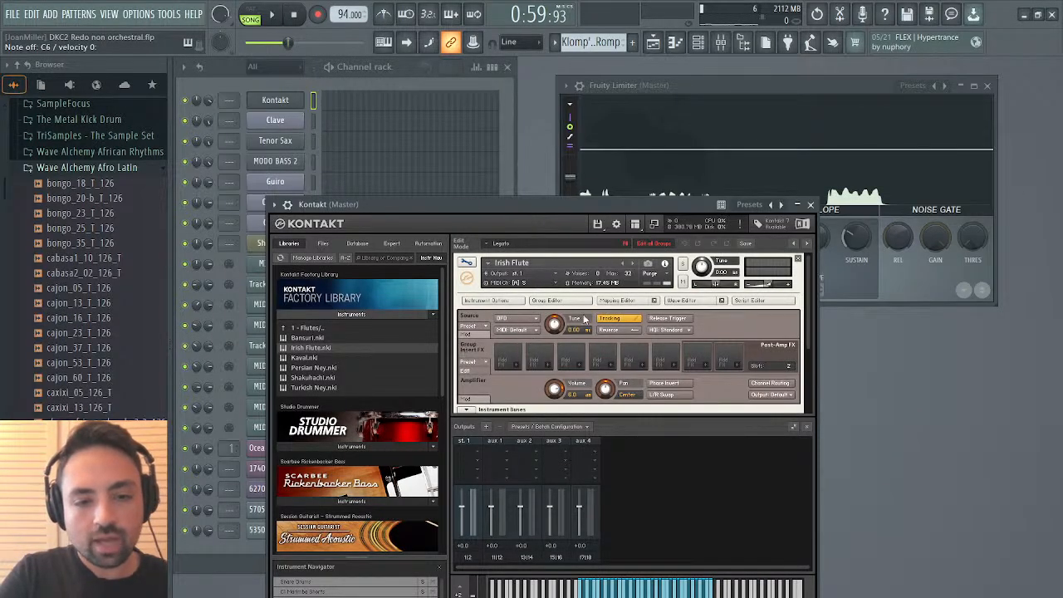
{"action": "left_click", "coordinate": [618, 301]}
{"action": "scroll", "coordinate": [583, 384], "scroll_direction": "down", "scroll_amount": 1}
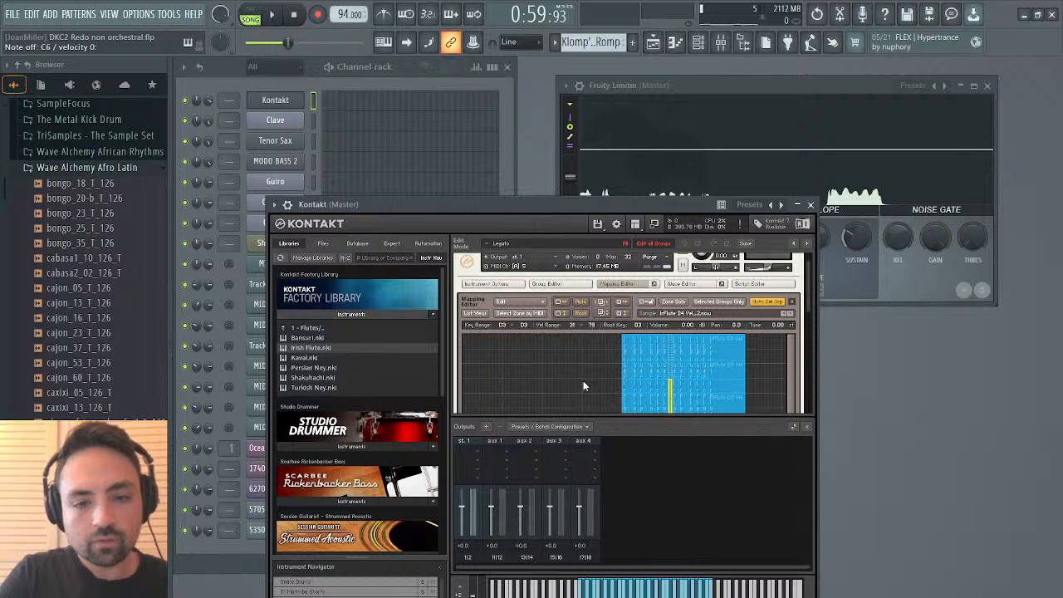
{"action": "left_click_drag", "start_coordinate": [595, 337], "coordinate": [746, 380]}
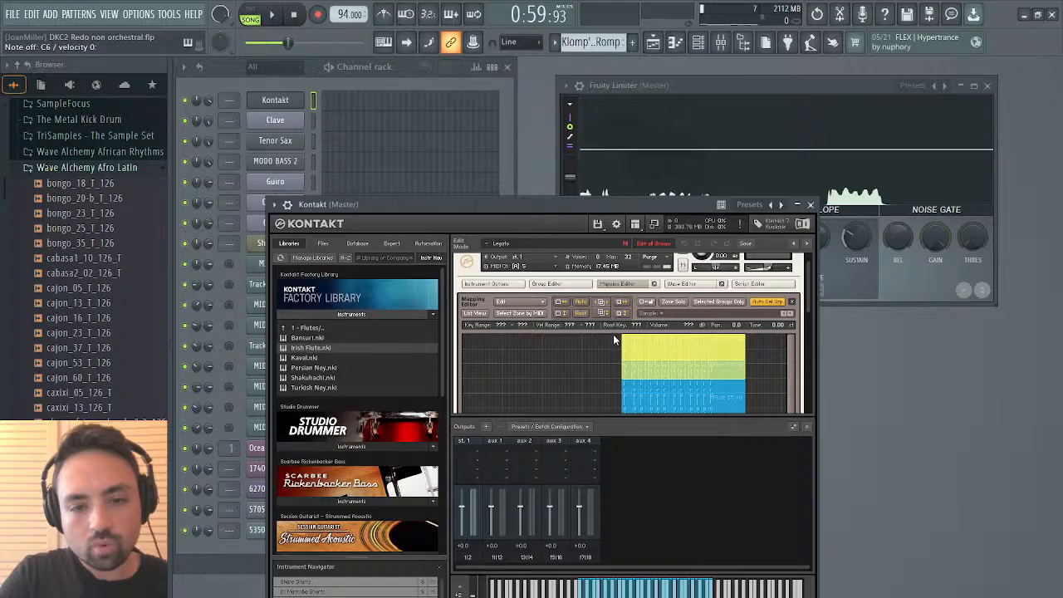
{"action": "left_click_drag", "start_coordinate": [612, 334], "coordinate": [785, 337]}
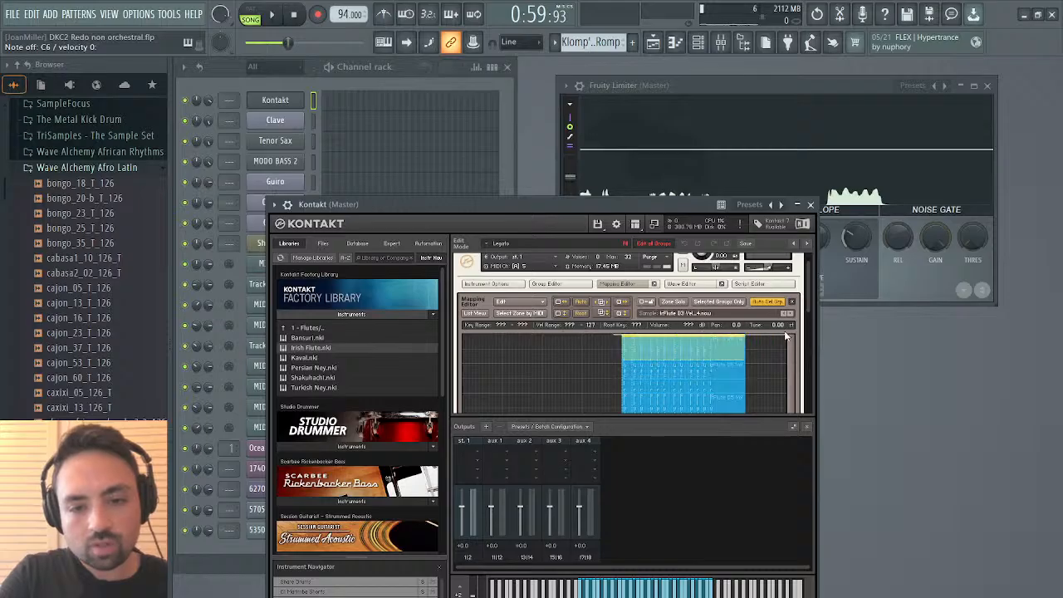
{"action": "right_click", "coordinate": [719, 341]}
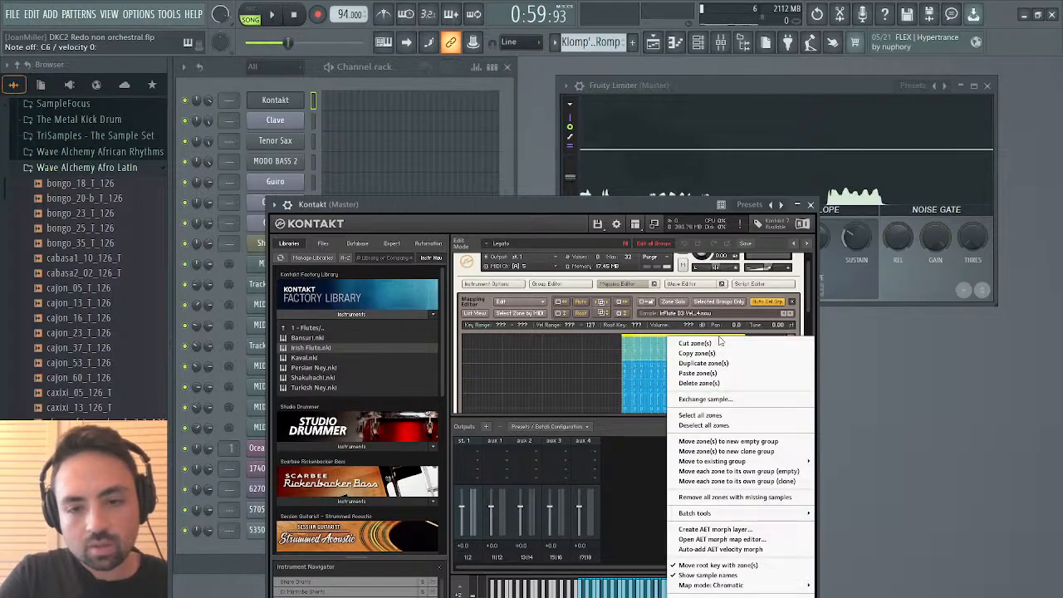
{"action": "left_click", "coordinate": [701, 382]}
{"action": "left_click_drag", "start_coordinate": [750, 365], "coordinate": [629, 320]}
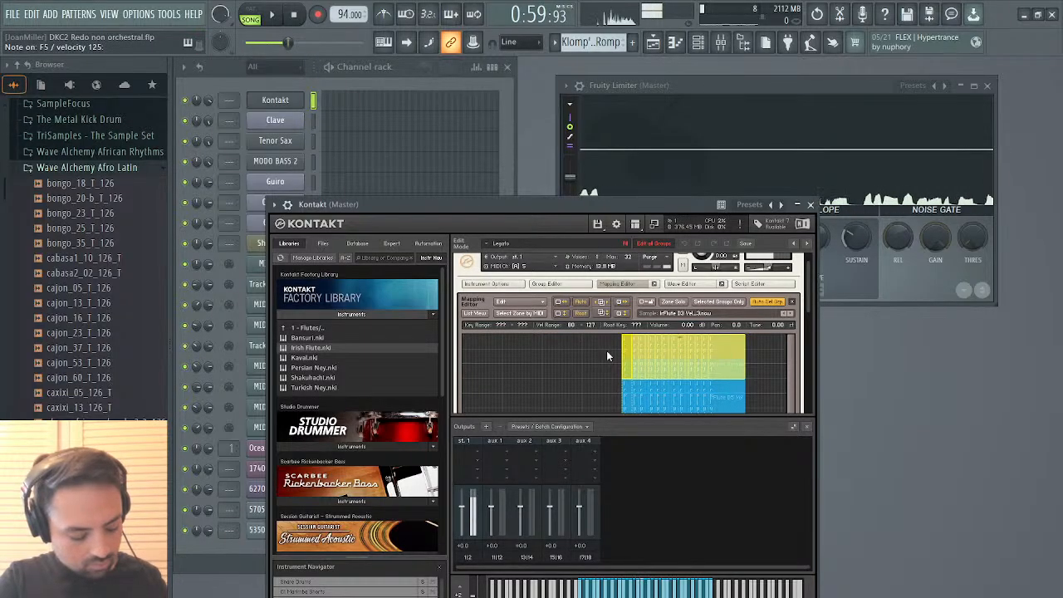
{"action": "left_click", "coordinate": [811, 204]}
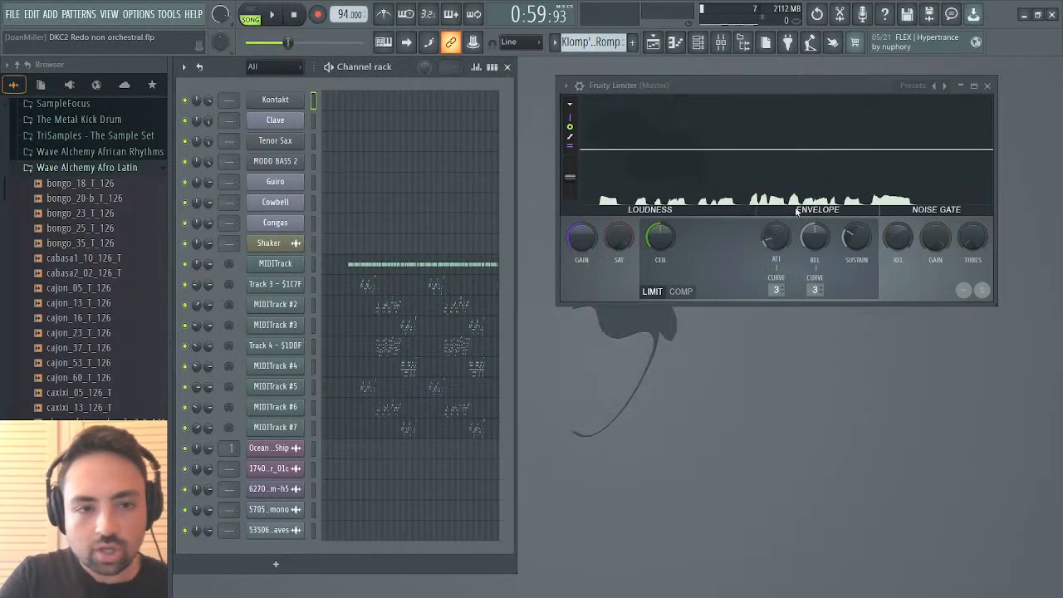
Delete the repeat of the Track 3 - $1C7F melody from about bar 36 onward in the piano roll.
{"action": "left_click", "coordinate": [362, 287]}
{"action": "scroll", "coordinate": [669, 290], "scroll_direction": "right", "scroll_amount": 6}
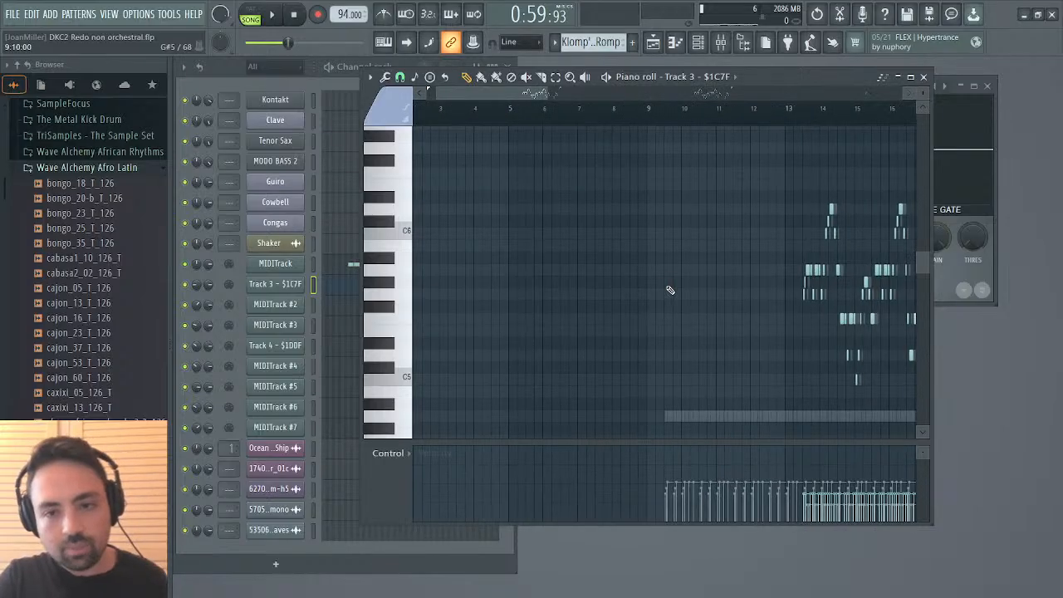
{"action": "left_click_drag", "start_coordinate": [802, 156], "coordinate": [534, 399]}
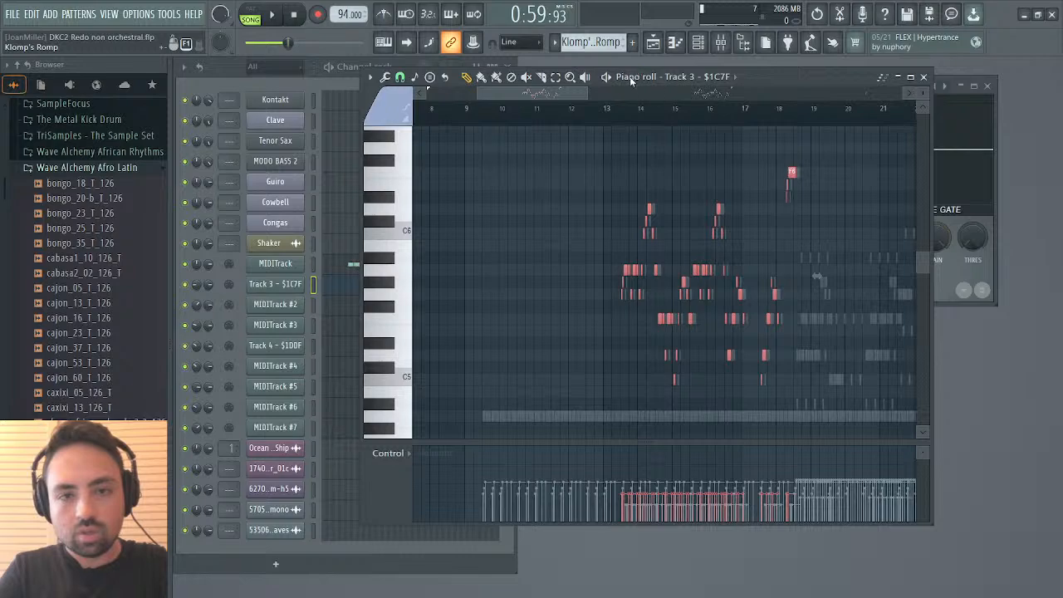
{"action": "key", "text": "ctrl+d"}
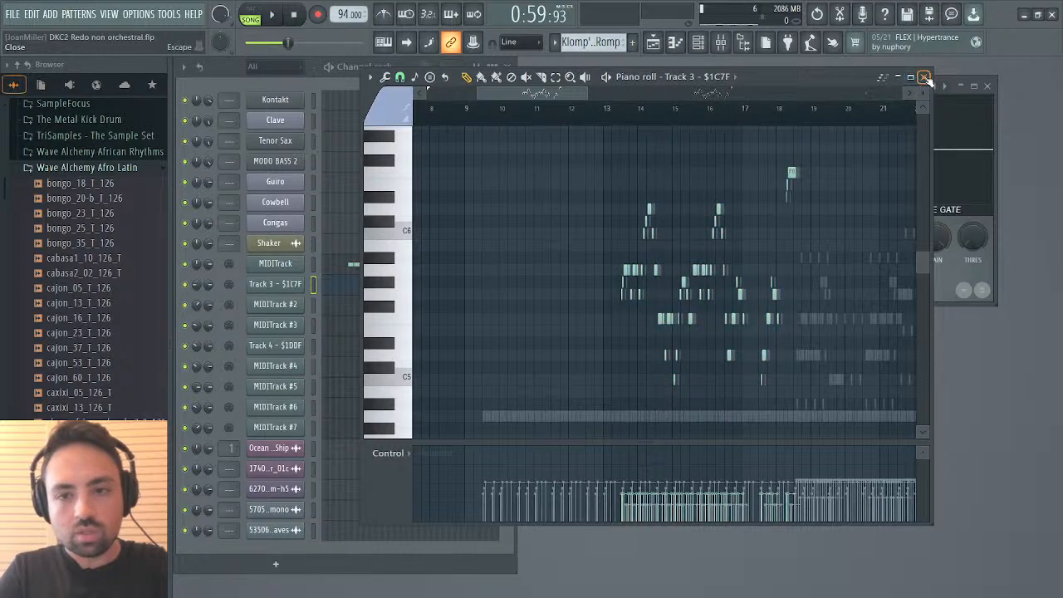
{"action": "left_click_drag", "start_coordinate": [586, 89], "coordinate": [904, 92]}
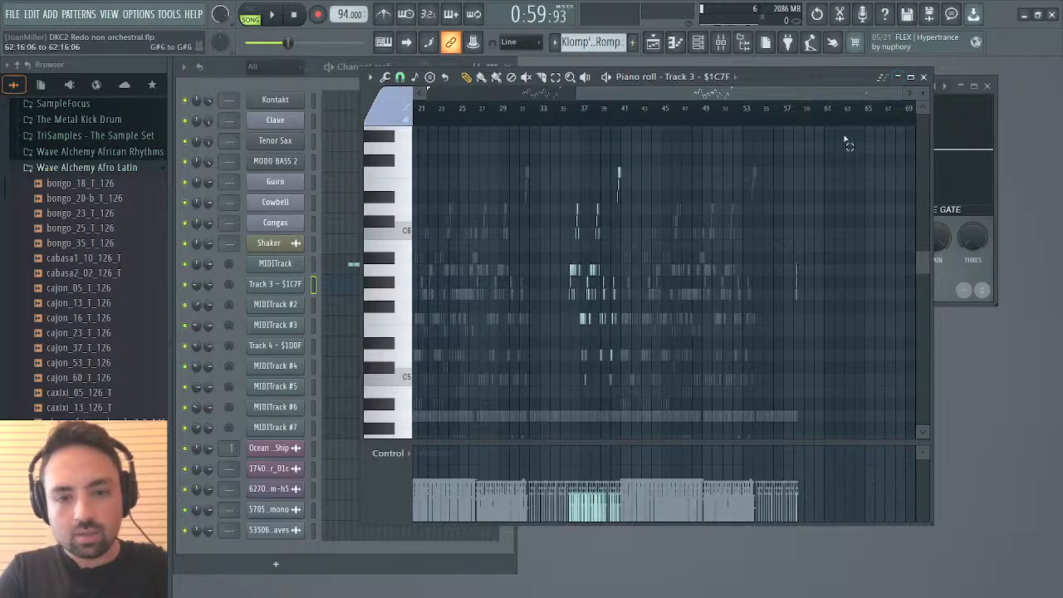
{"action": "left_click_drag", "start_coordinate": [845, 131], "coordinate": [537, 414]}
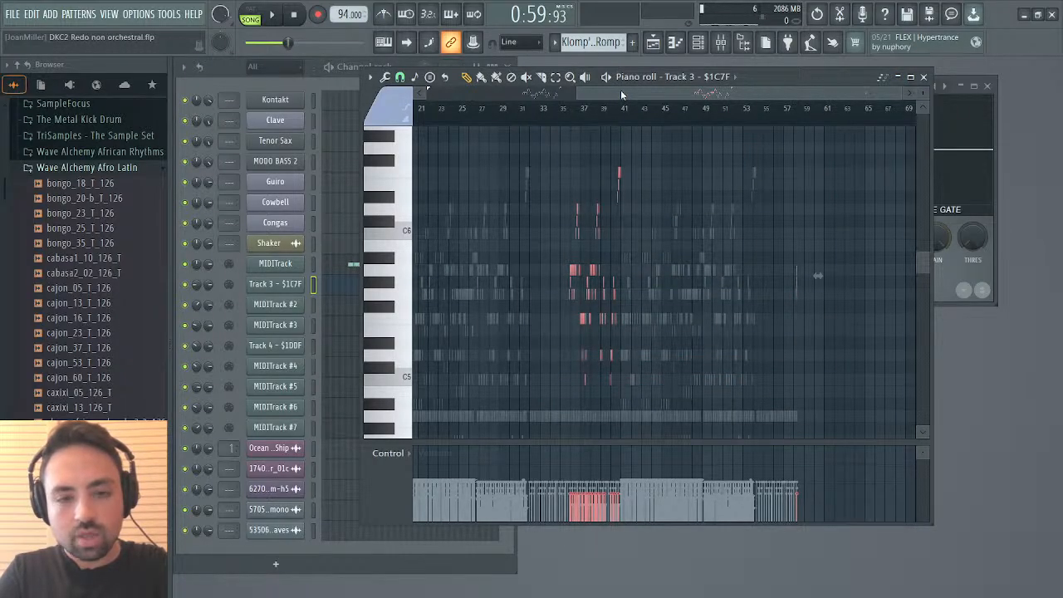
{"action": "key", "text": "Delete"}
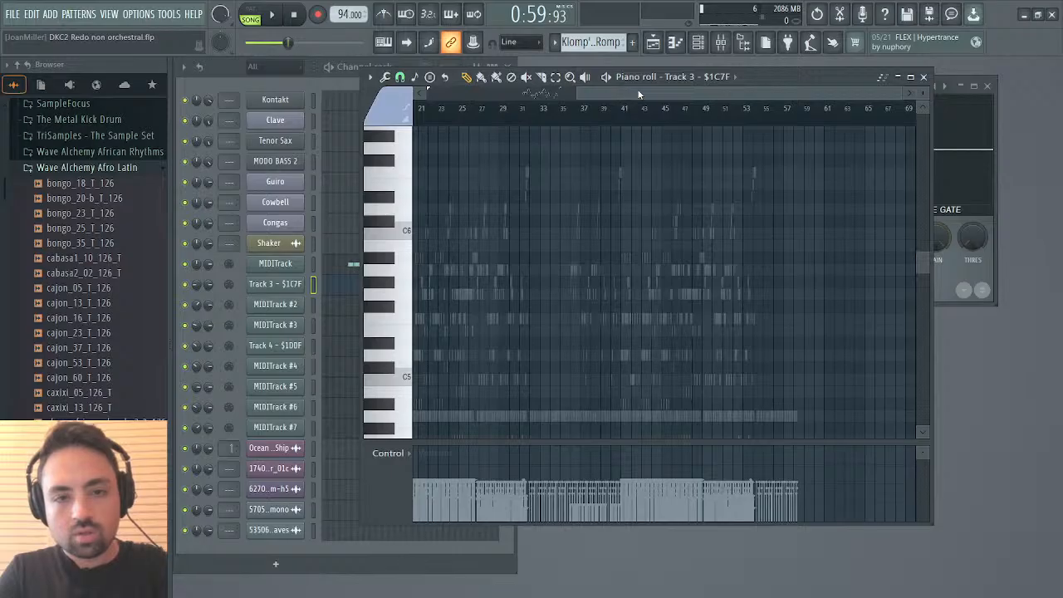
Move the remaining Track 3 - $1C7F melody phrase from around bar 13 to the start of bar 1.
{"action": "left_click_drag", "start_coordinate": [638, 93], "coordinate": [314, 122]}
{"action": "left_click_drag", "start_coordinate": [656, 156], "coordinate": [512, 335]}
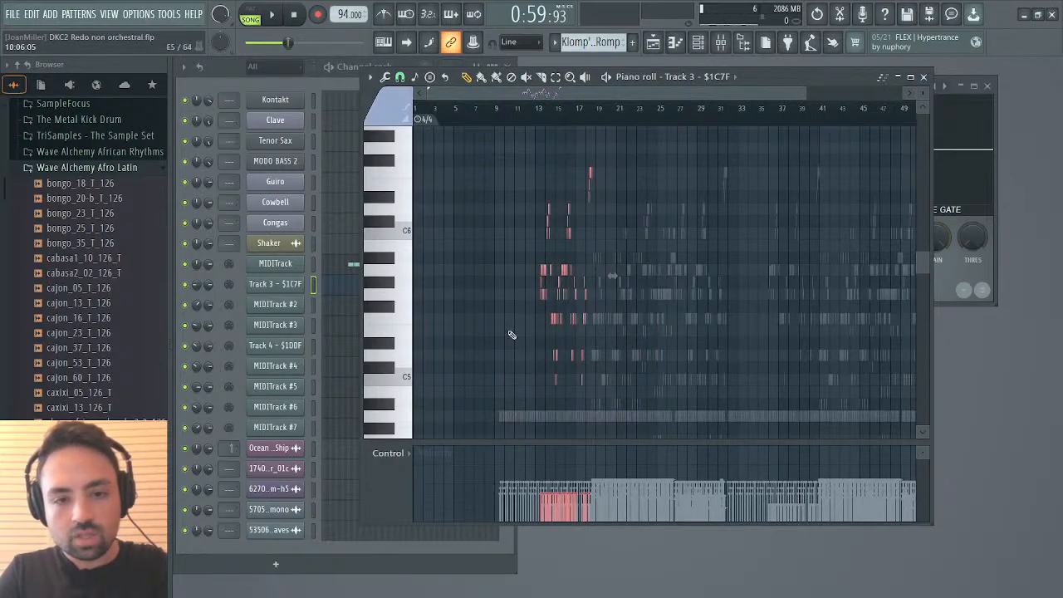
{"action": "left_click_drag", "start_coordinate": [805, 90], "coordinate": [594, 90]}
{"action": "left_click_drag", "start_coordinate": [701, 267], "coordinate": [411, 269]}
{"action": "mouse_move", "coordinate": [595, 95]}
{"action": "left_mouse_down"}
{"action": "mouse_move", "coordinate": [440, 93]}
{"action": "mouse_move", "coordinate": [433, 120]}
{"action": "mouse_move", "coordinate": [451, 95]}
{"action": "mouse_move", "coordinate": [475, 95]}
{"action": "mouse_move", "coordinate": [485, 110]}
{"action": "left_mouse_up"}
Switch playback to pattern mode, preview the Track 3 - $1C7F melody, and transfer its notes to the start of the Kontakt channel's piano roll.
{"action": "left_click", "coordinate": [250, 12]}
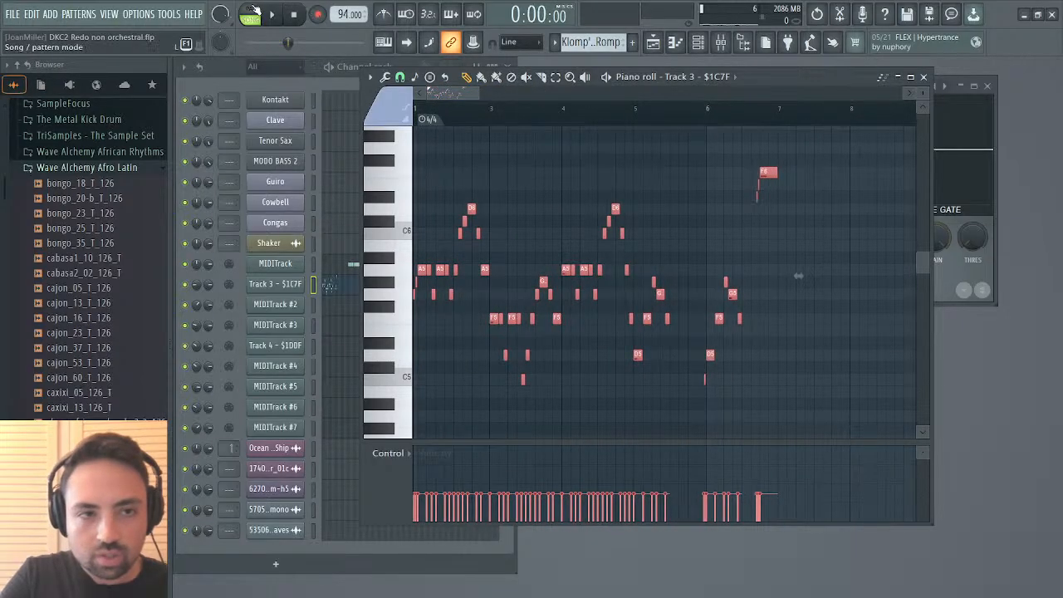
{"action": "left_click", "coordinate": [274, 15]}
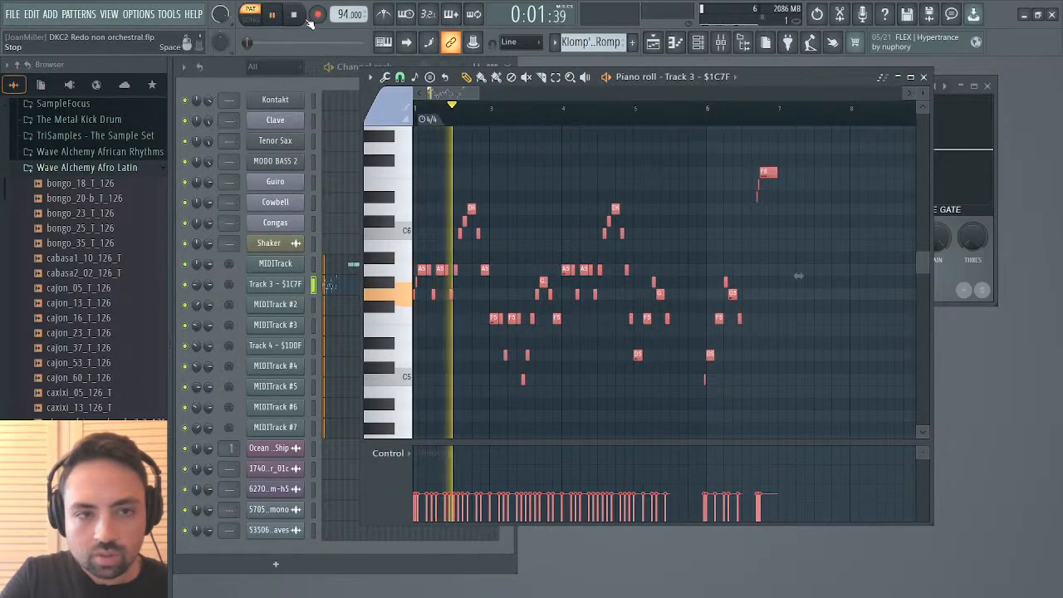
{"action": "left_click", "coordinate": [294, 15]}
{"action": "key", "text": "ctrl+a"}
{"action": "key", "text": "Delete"}
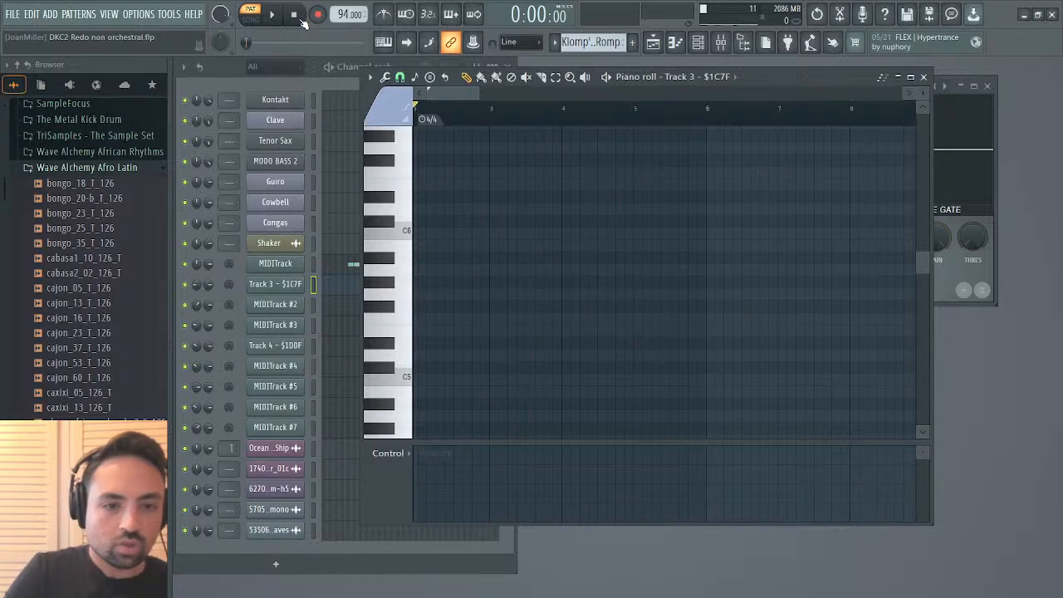
{"action": "left_click", "coordinate": [347, 107]}
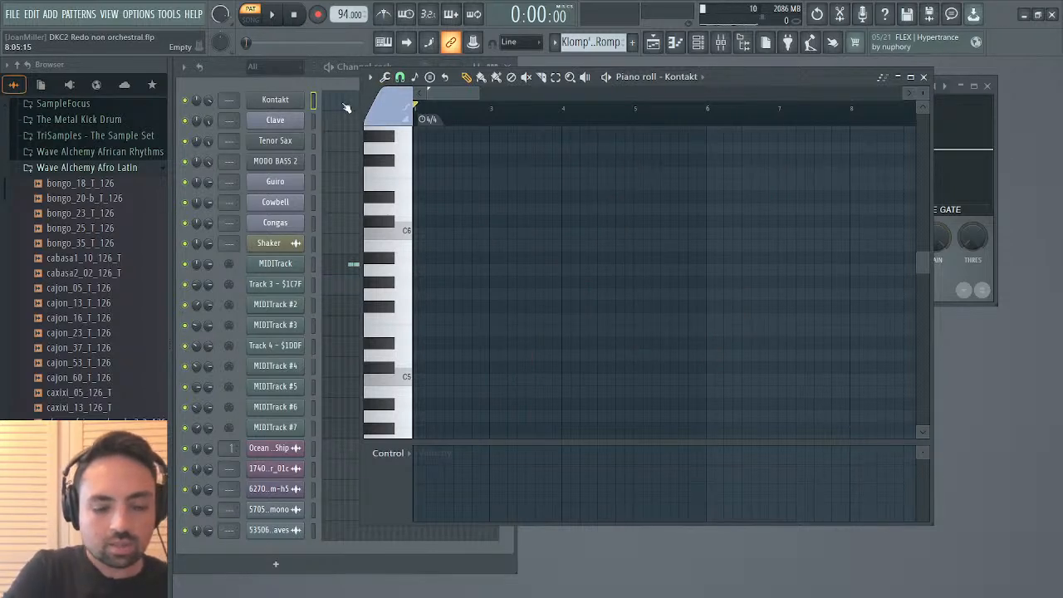
{"action": "key", "text": "ctrl+v"}
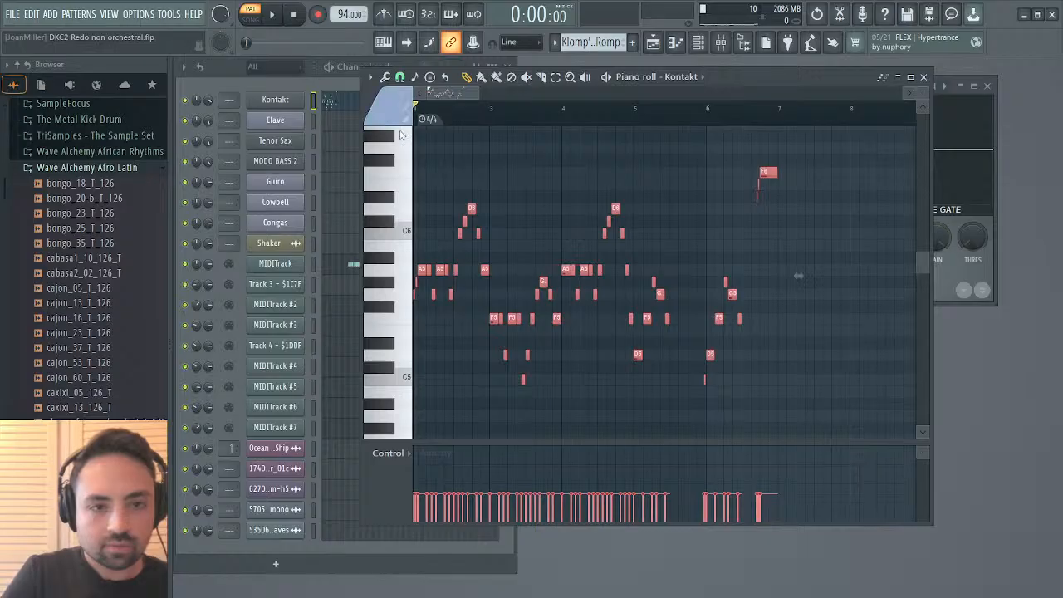
Audition the melody on the Kontakt flute, trying it one octave higher and again at its original octave.
{"action": "key", "text": "ctrl+d"}
{"action": "key", "text": "space"}
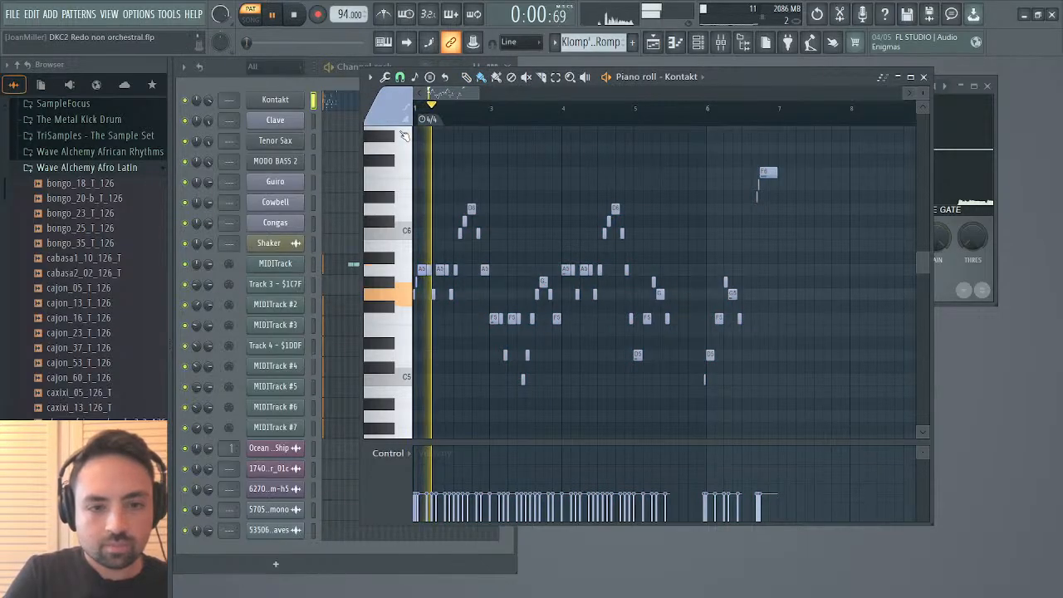
{"action": "key", "text": "ctrl+Up"}
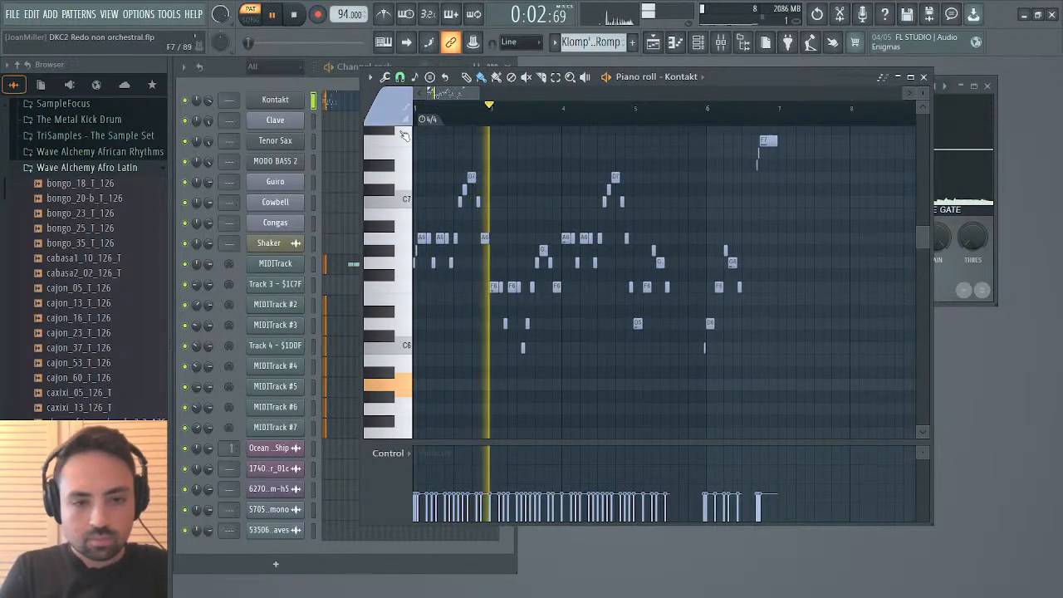
{"action": "key", "text": "ctrl+Down"}
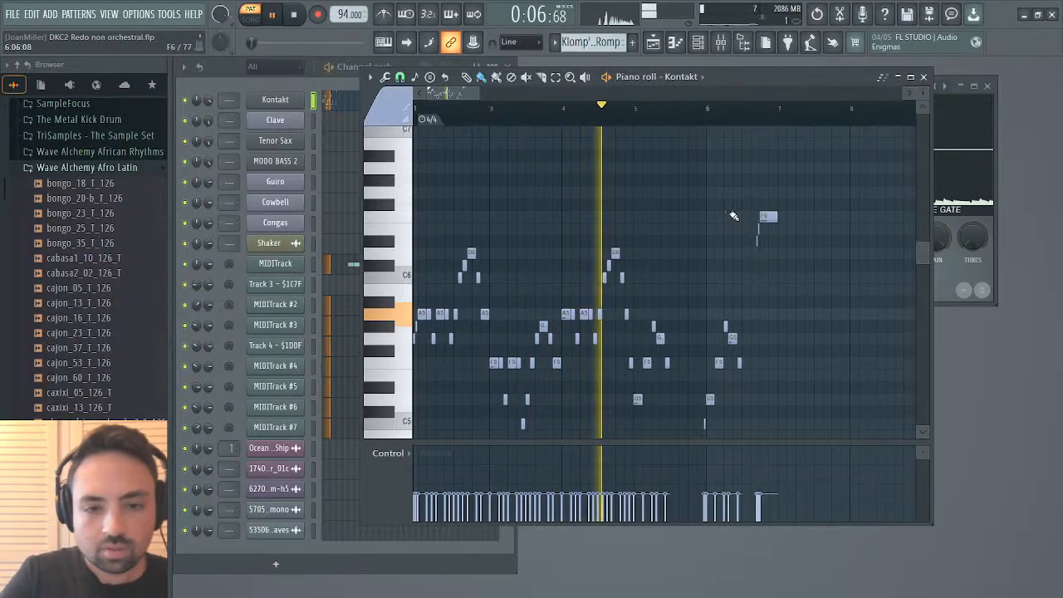
{"action": "left_click", "coordinate": [923, 77]}
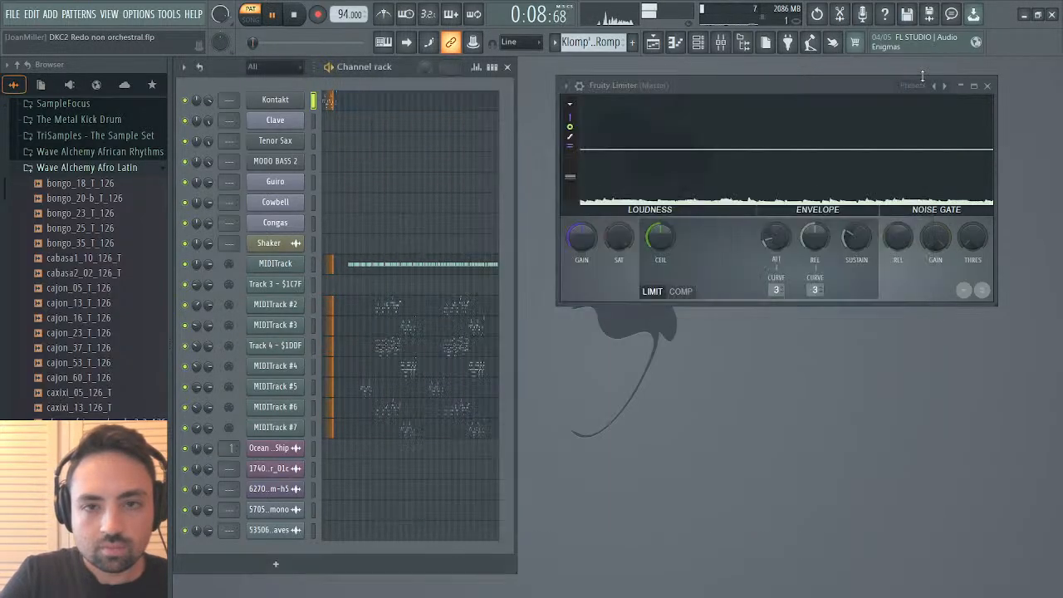
{"action": "left_click", "coordinate": [592, 129]}
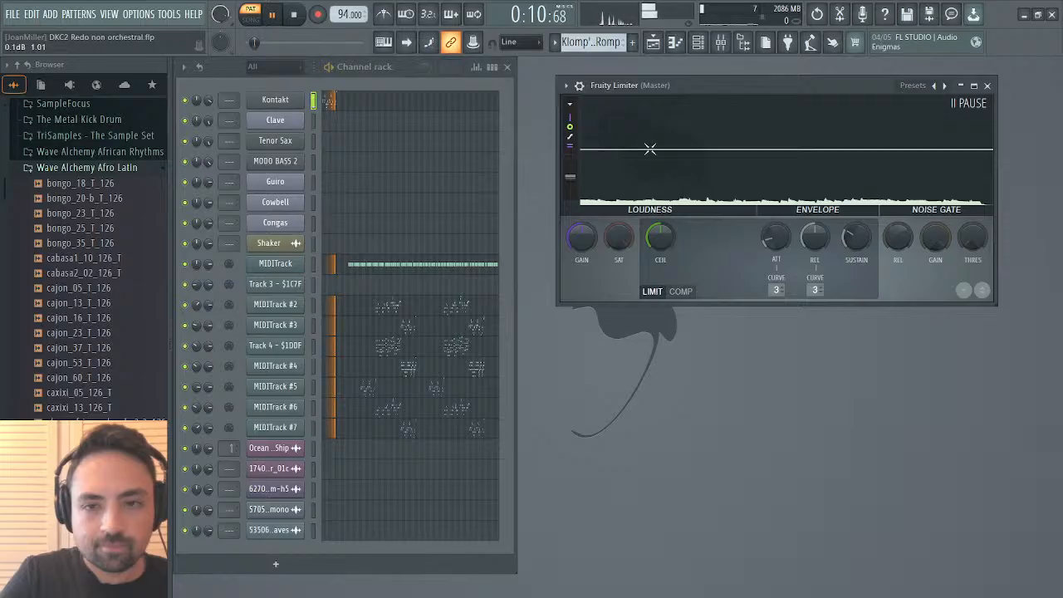
{"action": "key", "text": "space"}
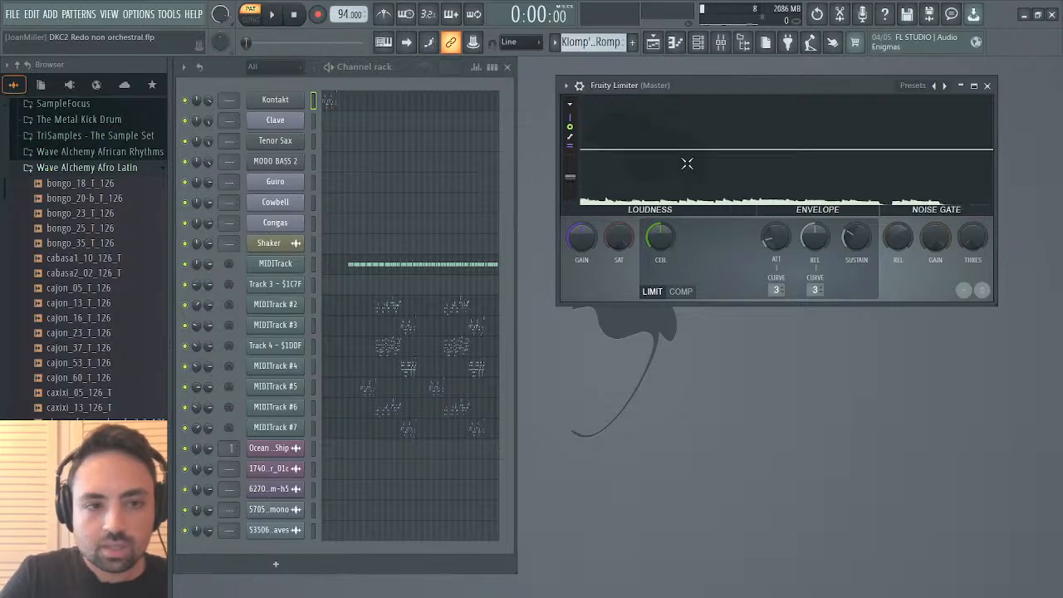
Open Kontakt, raise Irish Flute's volume slightly, and play the pattern.
{"action": "left_click", "coordinate": [288, 101]}
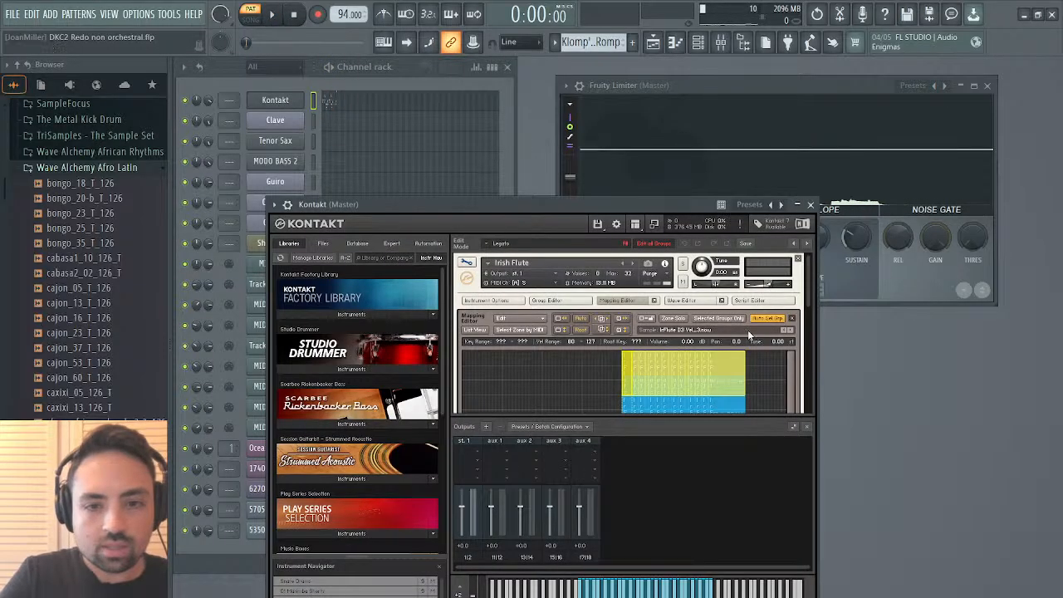
{"action": "left_click_drag", "start_coordinate": [770, 284], "coordinate": [777, 286]}
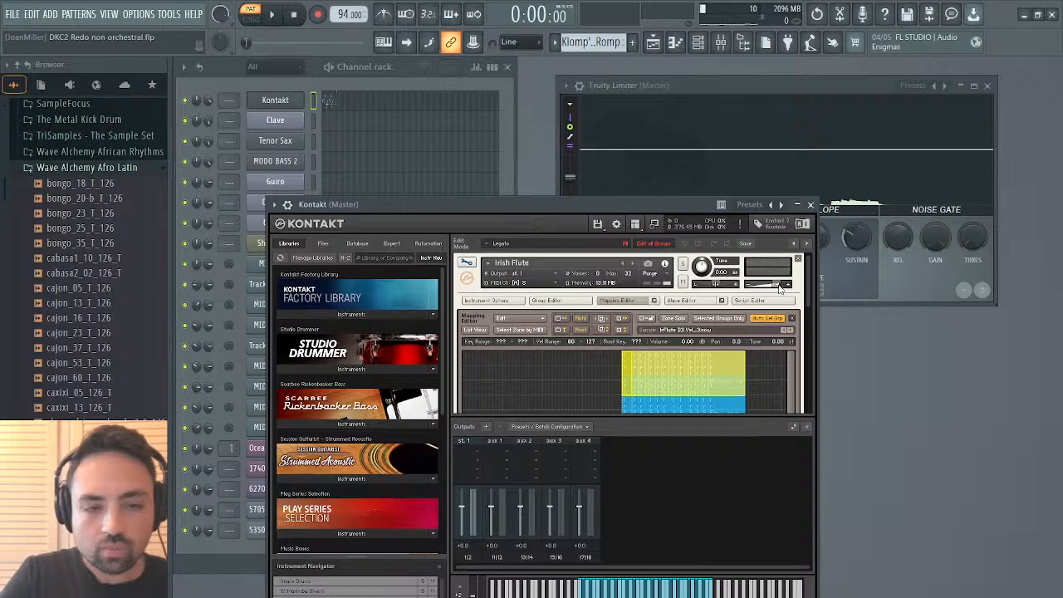
{"action": "key", "text": "space"}
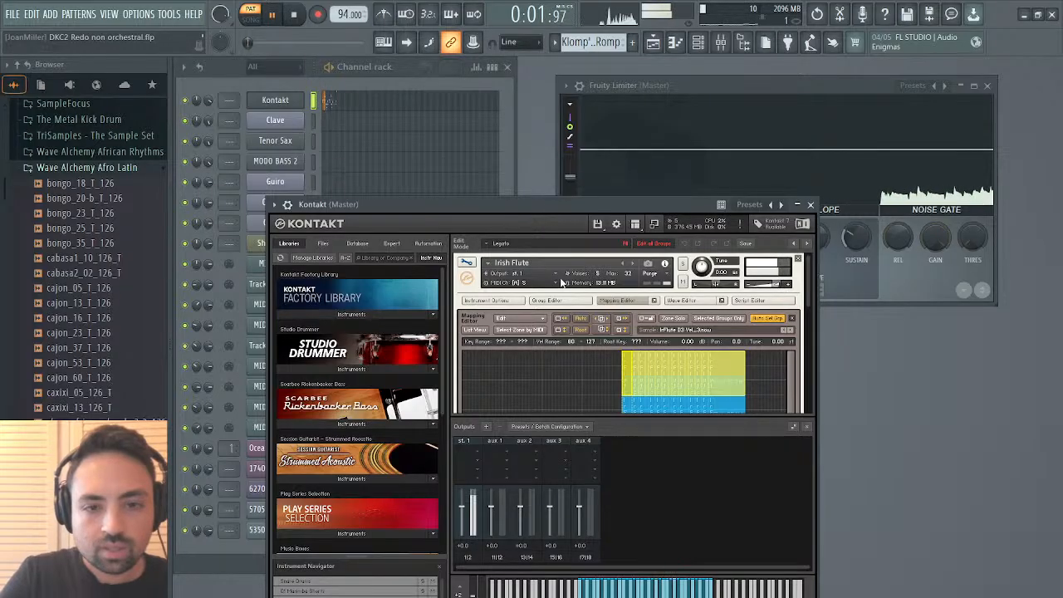
Delete Irish Flute's selected top zones in the Mapping Editor, extend the next layer up to velocity 127, and replay the pattern.
{"action": "right_click", "coordinate": [626, 359]}
{"action": "left_click", "coordinate": [652, 402]}
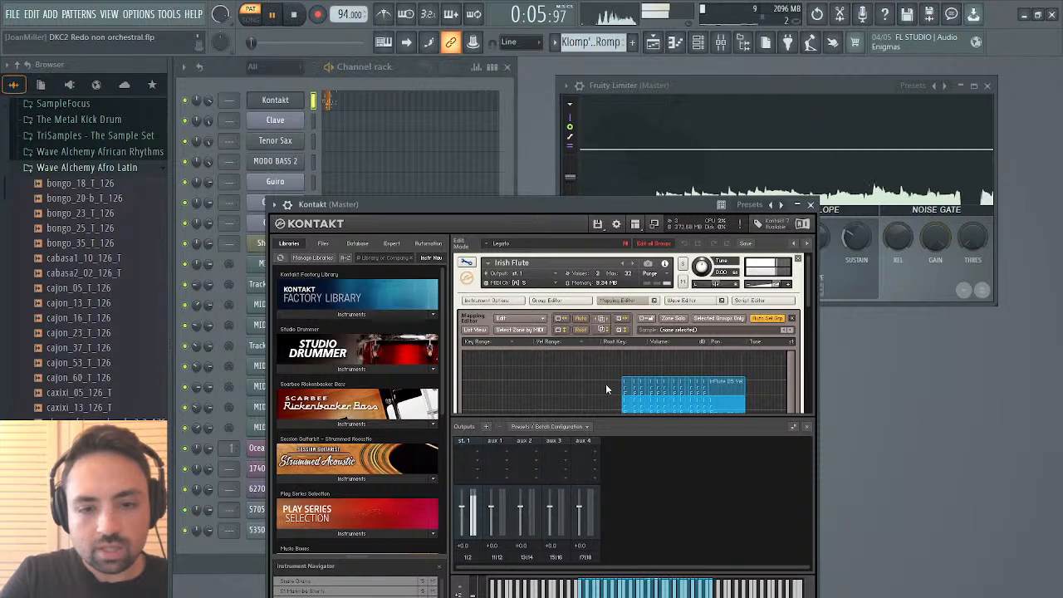
{"action": "left_click_drag", "start_coordinate": [605, 385], "coordinate": [726, 343]}
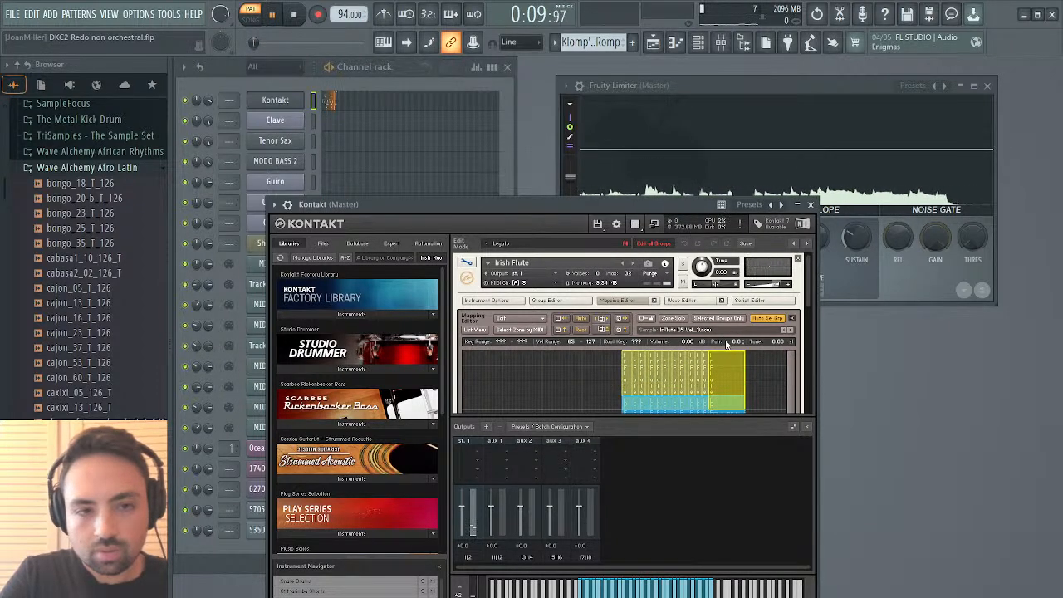
{"action": "left_click", "coordinate": [290, 17]}
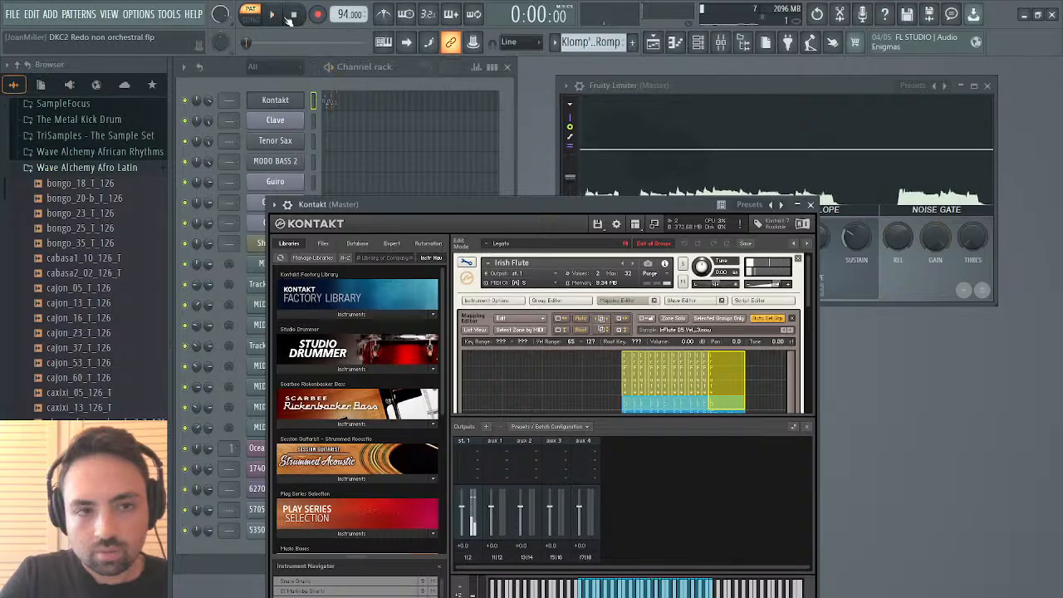
{"action": "key", "text": "space"}
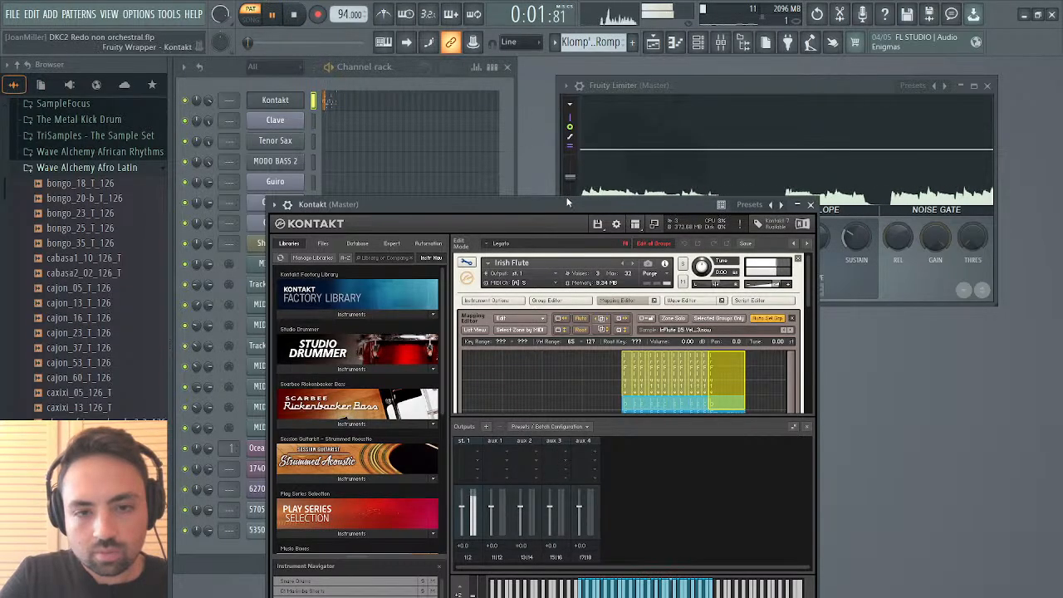
{"action": "left_click_drag", "start_coordinate": [568, 202], "coordinate": [652, 101]}
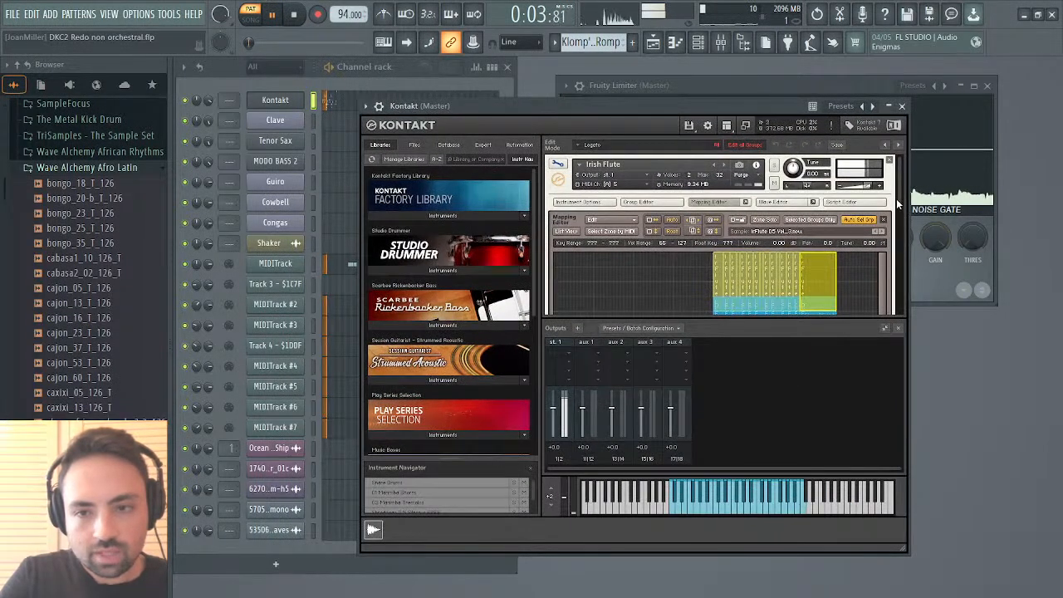
{"action": "left_click_drag", "start_coordinate": [896, 200], "coordinate": [895, 224]}
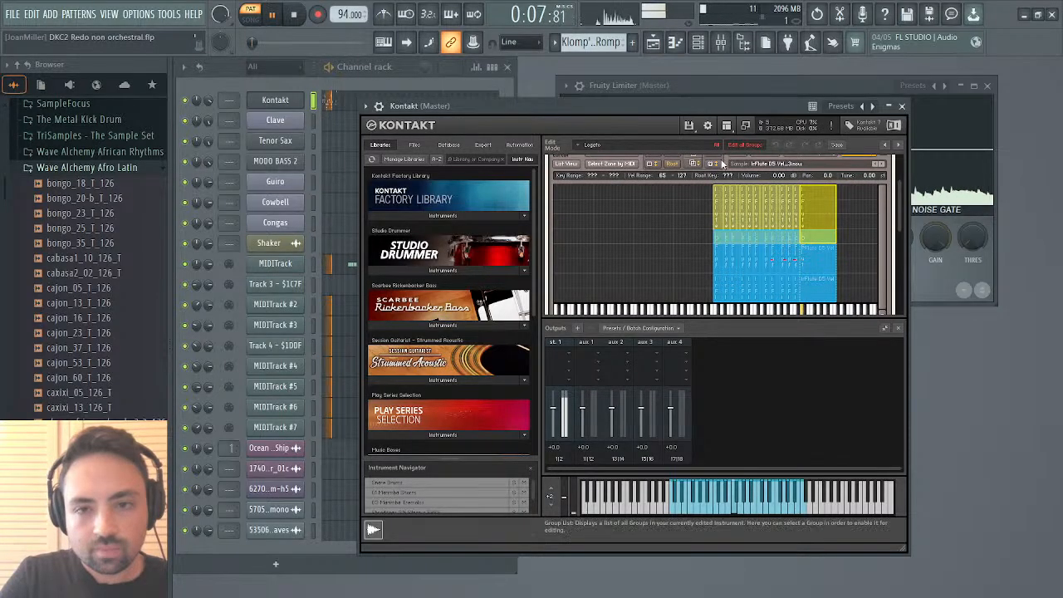
{"action": "scroll", "coordinate": [641, 210], "scroll_direction": "up", "scroll_amount": 3}
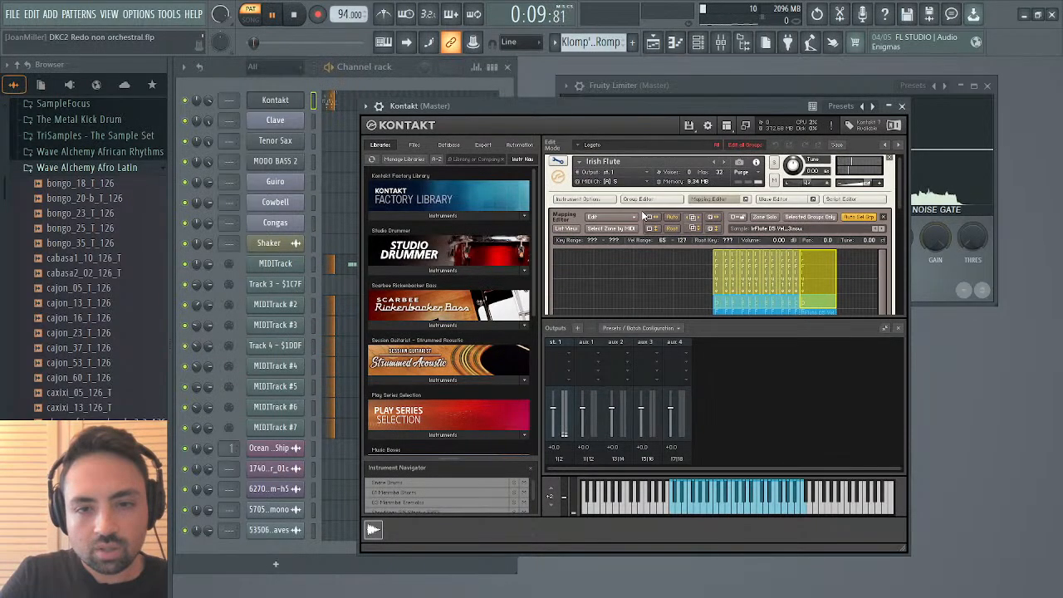
Replace the edited Irish Flute in the Kontakt rack with a fresh Irish Flute.nki from the Factory Library.
{"action": "left_click", "coordinate": [558, 161]}
{"action": "left_click", "coordinate": [439, 215]}
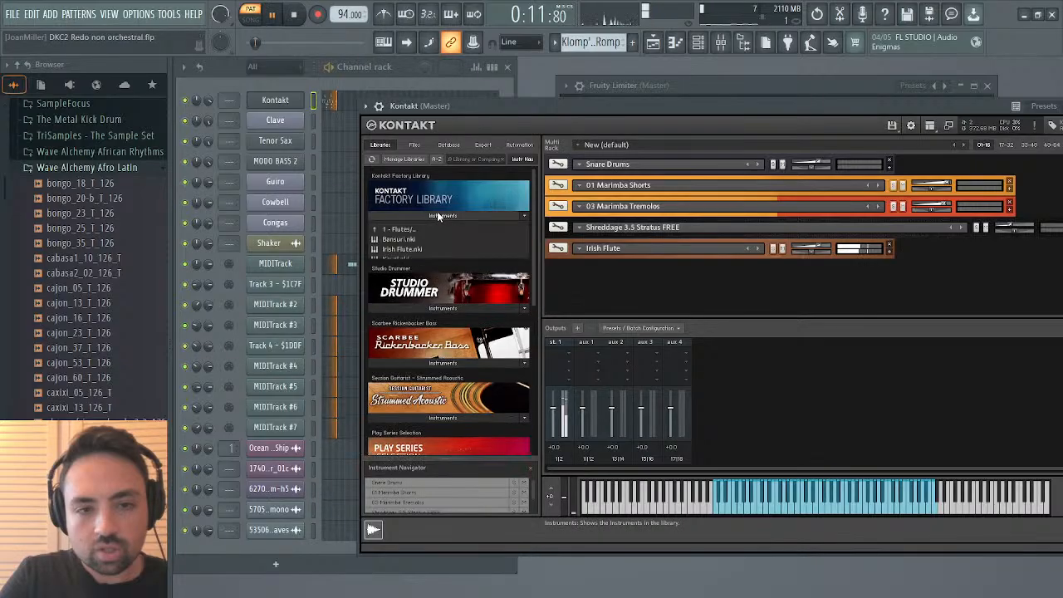
{"action": "left_click", "coordinate": [400, 250]}
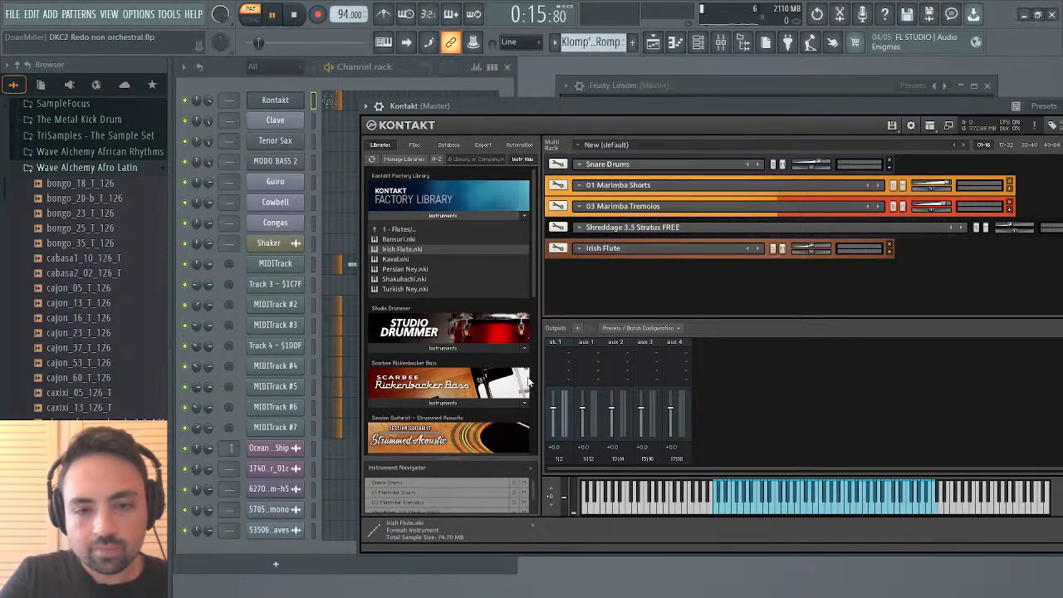
Raise the velocities of all melody notes in the Kontakt channel's piano roll and play the pattern.
{"action": "left_click", "coordinate": [343, 109]}
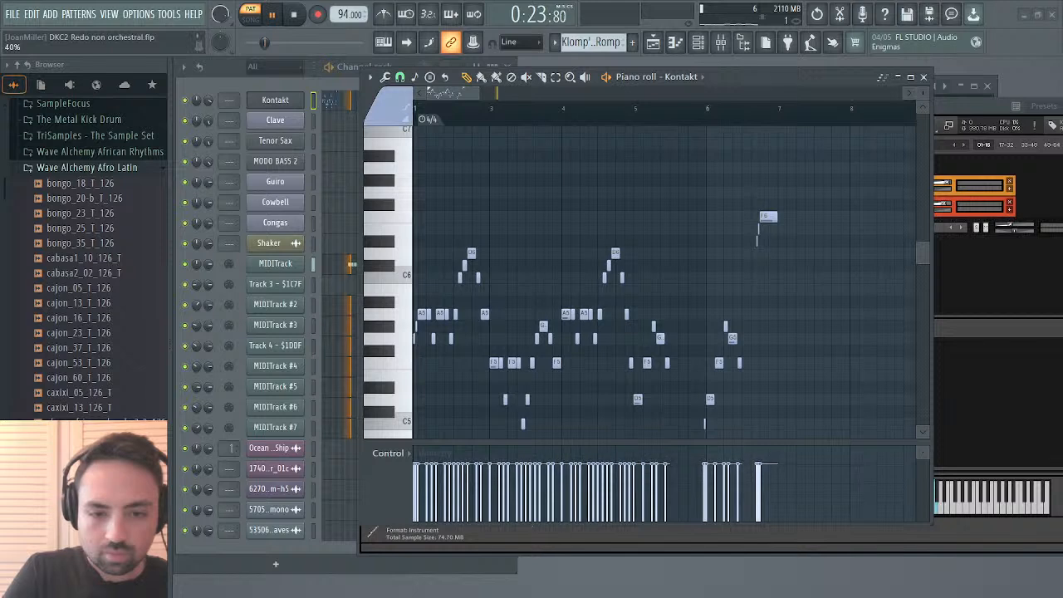
{"action": "key", "text": "space"}
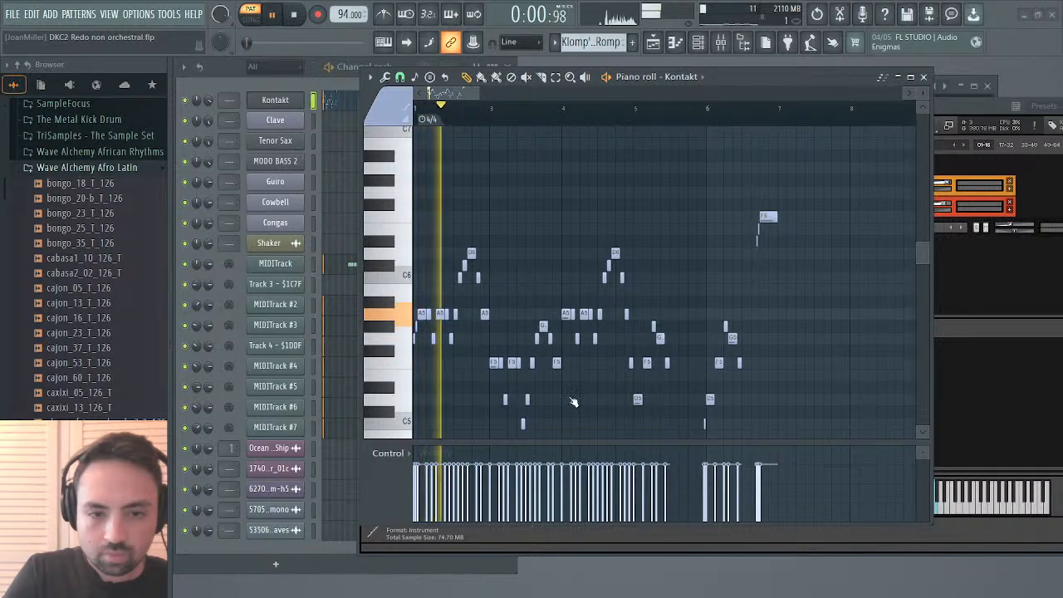
Open Irish Flute's Mapping Editor in Kontakt and delete all zones in its highest velocity layer.
{"action": "left_click", "coordinate": [973, 252]}
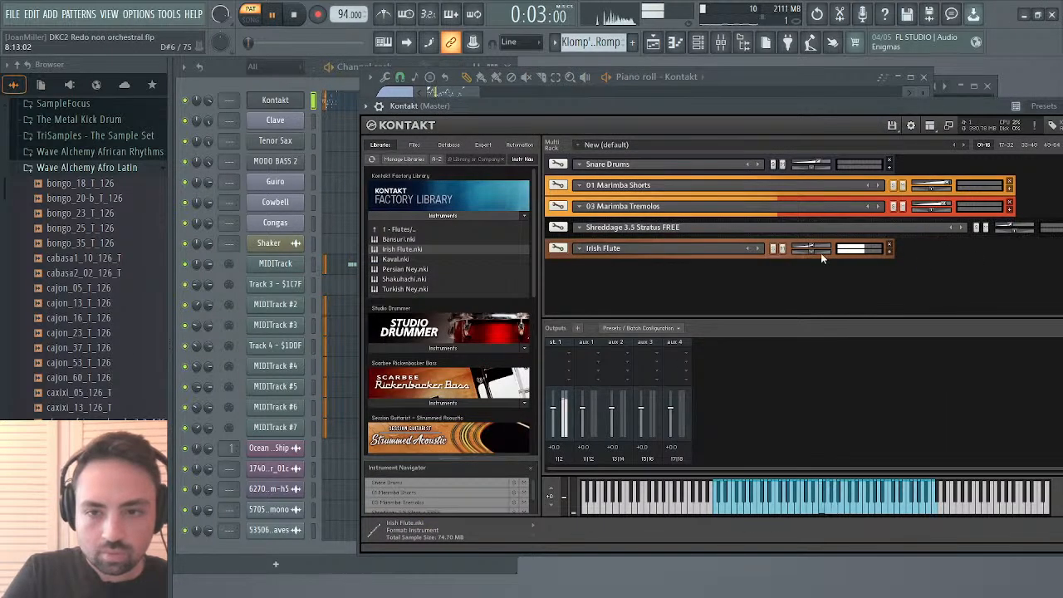
{"action": "mouse_move", "coordinate": [818, 245]}
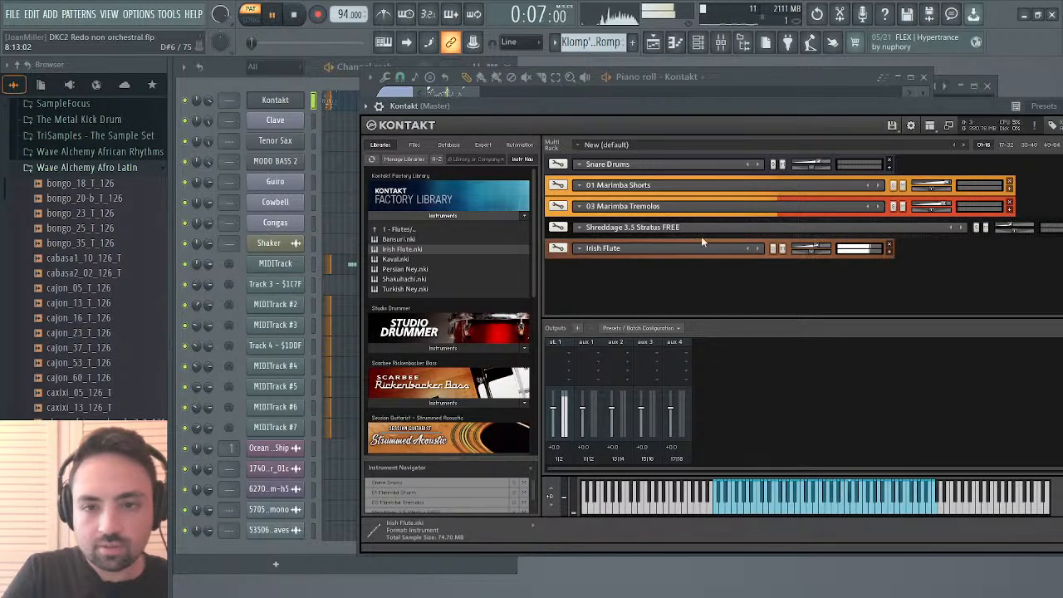
{"action": "left_click", "coordinate": [558, 249]}
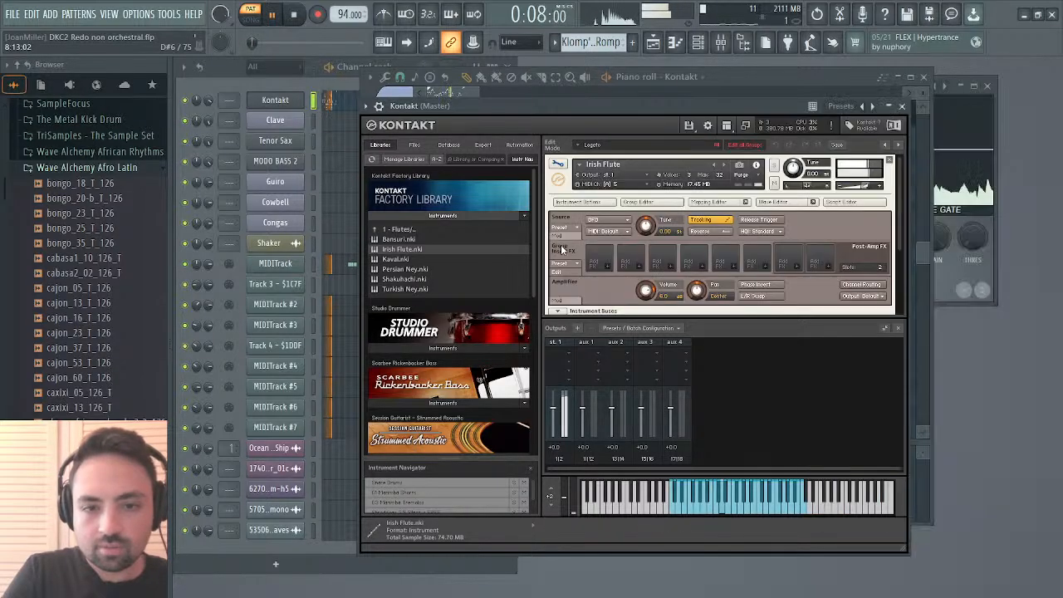
{"action": "left_click", "coordinate": [694, 203]}
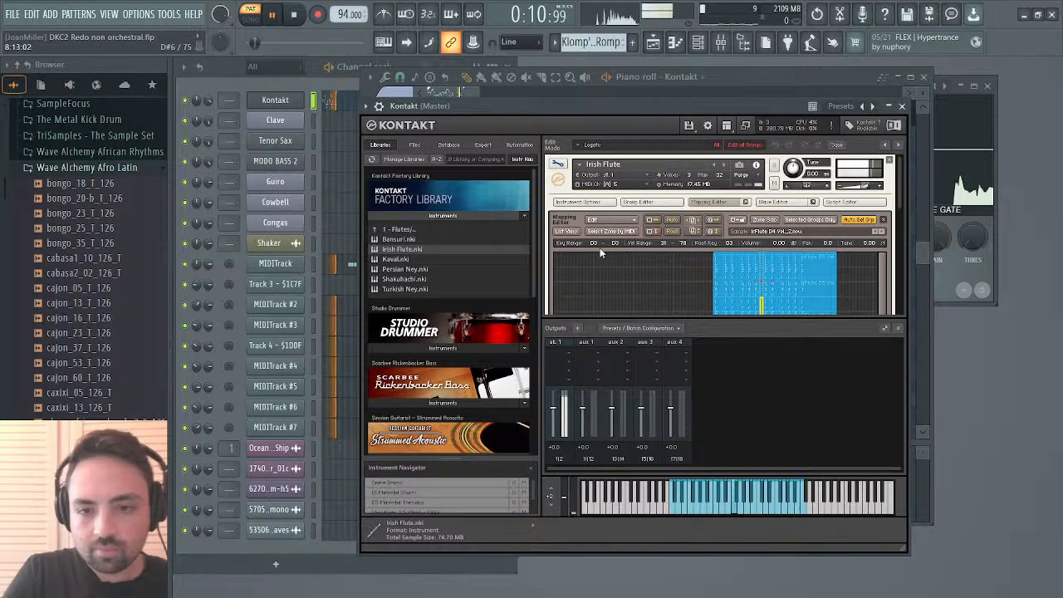
{"action": "left_click_drag", "start_coordinate": [679, 262], "coordinate": [886, 244]}
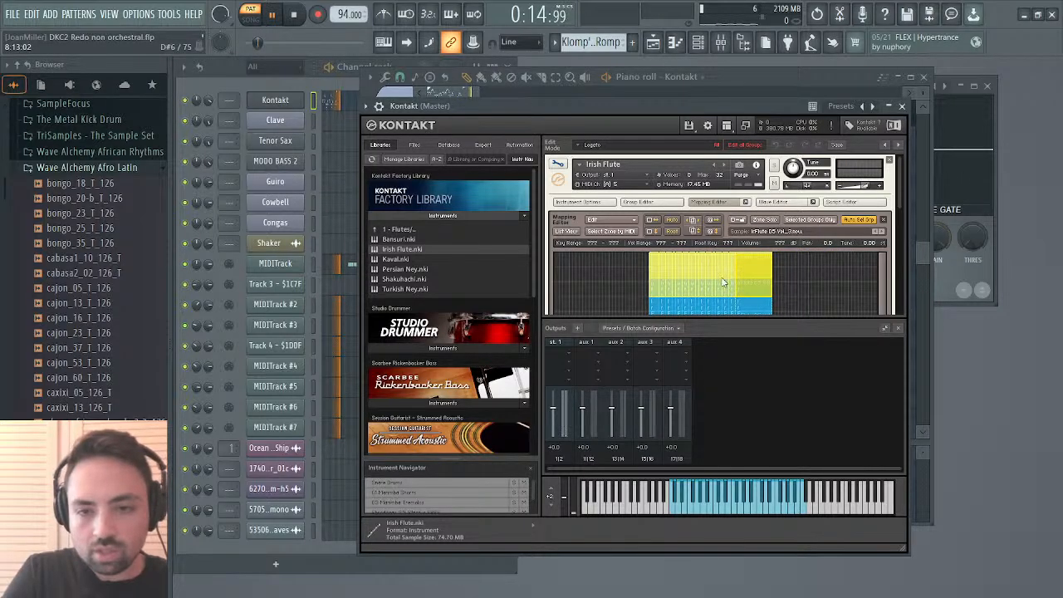
{"action": "right_click", "coordinate": [750, 270]}
{"action": "left_click", "coordinate": [789, 317]}
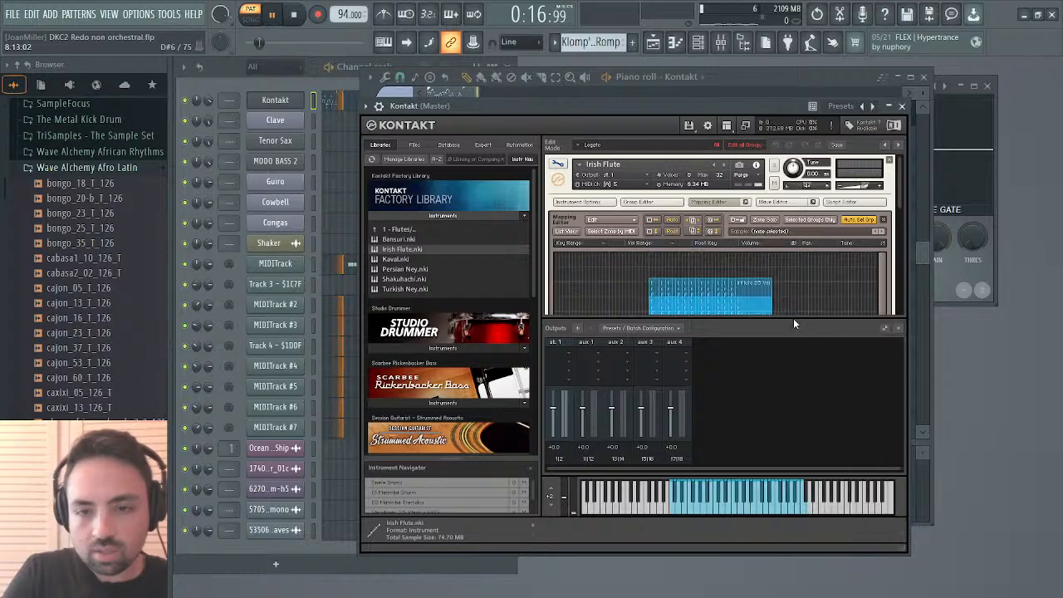
Extend Irish Flute's next velocity layer up to 127 and replay the pattern from the start.
{"action": "left_click_drag", "start_coordinate": [645, 286], "coordinate": [828, 293]}
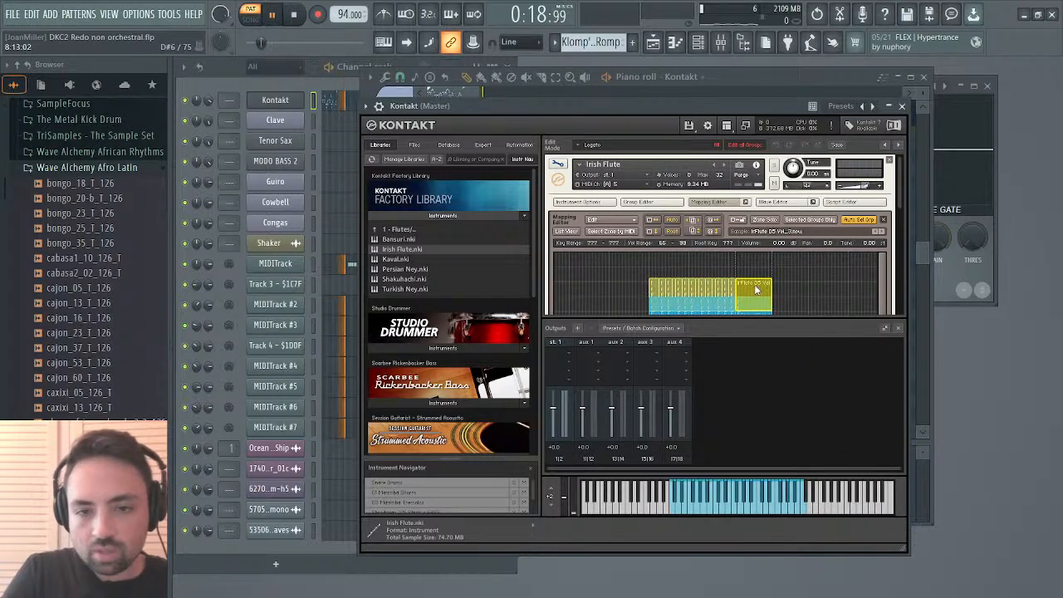
{"action": "left_click_drag", "start_coordinate": [755, 278], "coordinate": [755, 225]}
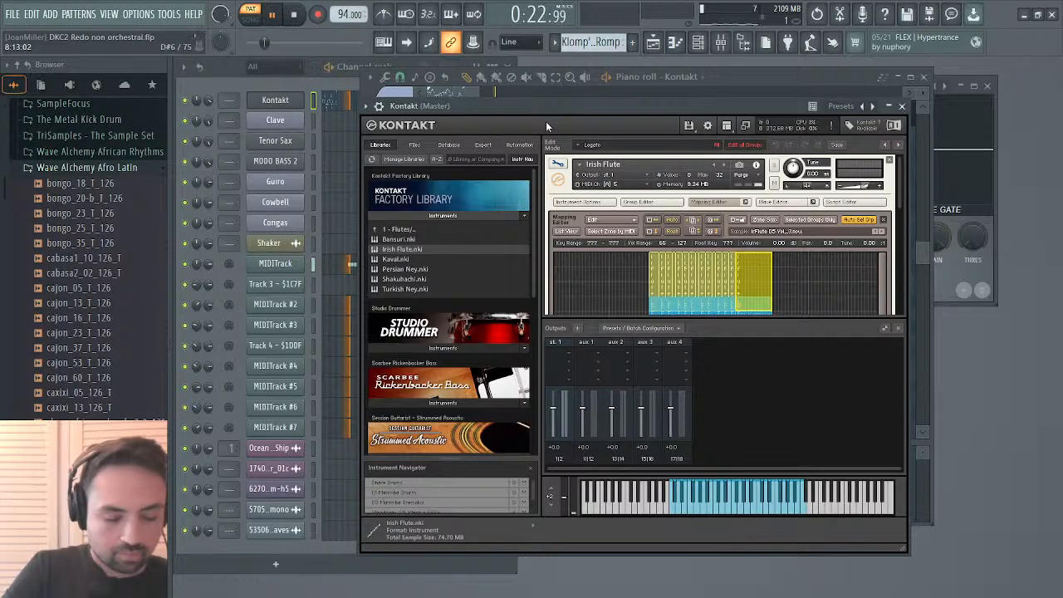
{"action": "key", "text": "space"}
{"action": "key", "text": "space"}
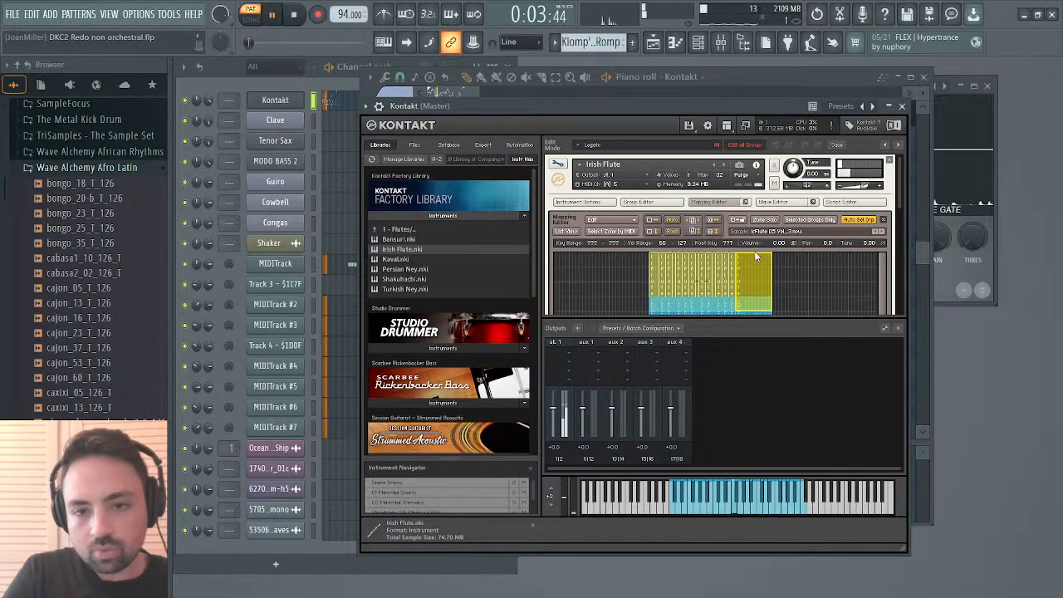
Move the extended layer's zones up the keyboard beyond the flute's range and extend the layer beneath to velocity 127.
{"action": "left_click_drag", "start_coordinate": [756, 256], "coordinate": [874, 256]}
{"action": "left_click", "coordinate": [656, 305]}
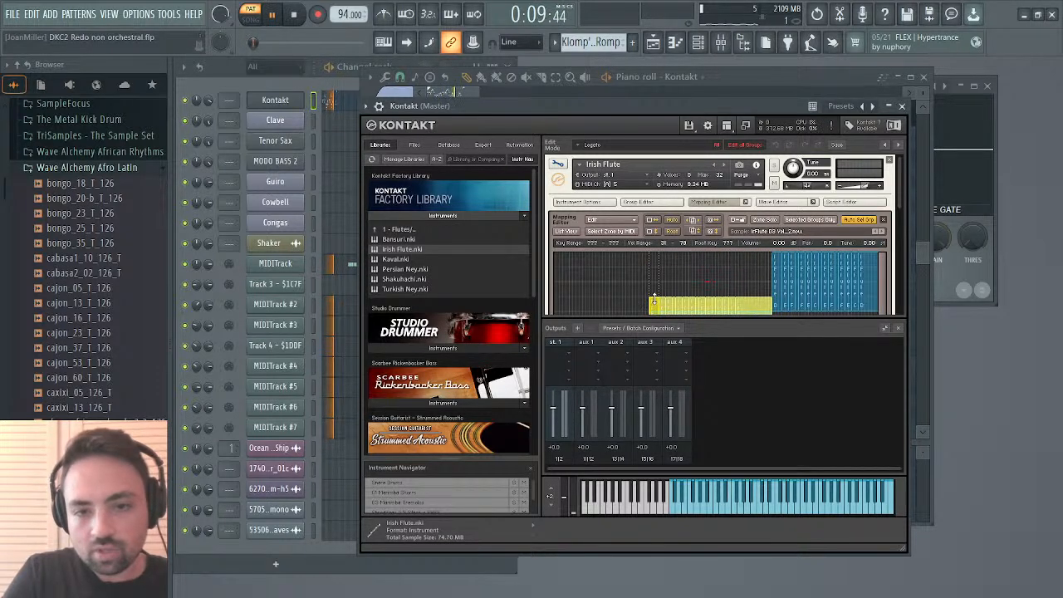
{"action": "left_click_drag", "start_coordinate": [657, 297], "coordinate": [653, 225]}
{"action": "scroll", "coordinate": [813, 287], "scroll_direction": "down", "scroll_amount": 1}
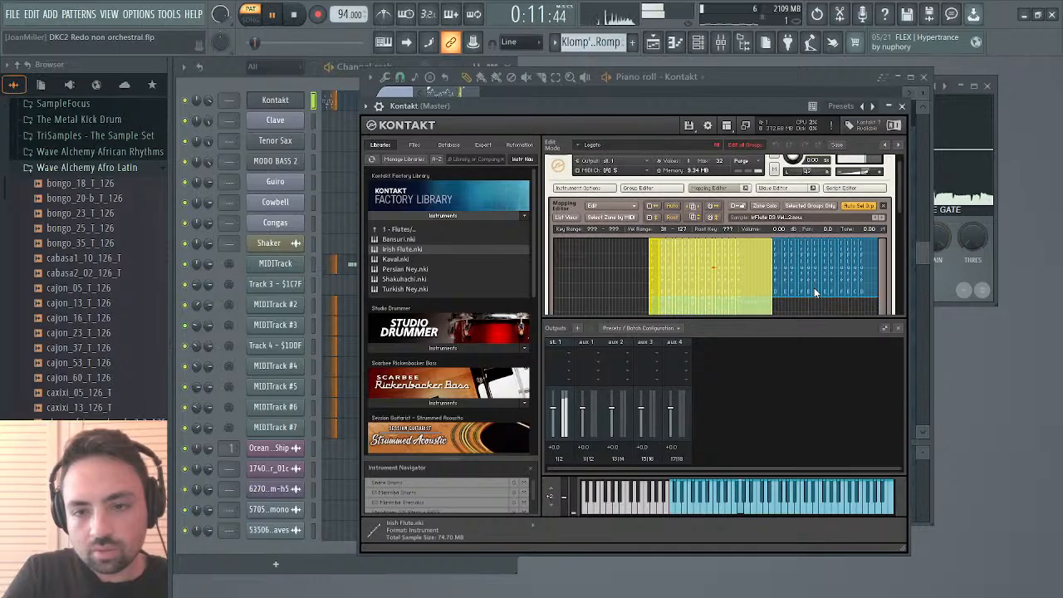
{"action": "scroll", "coordinate": [813, 287], "scroll_direction": "down", "scroll_amount": 4}
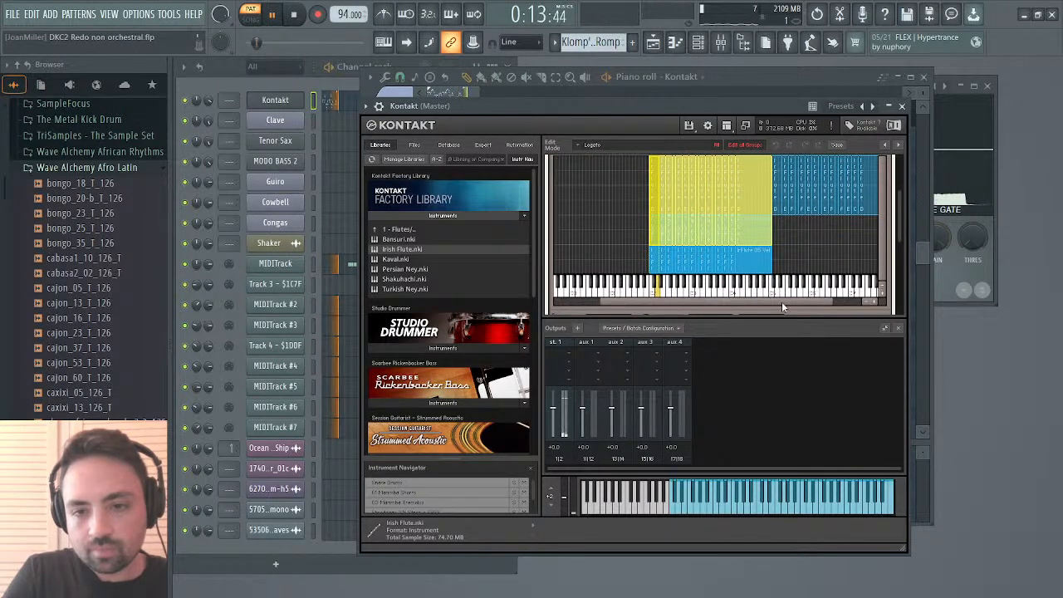
Select the displaced flute zones and move them back down the keyboard onto their original key range.
{"action": "left_click_drag", "start_coordinate": [858, 243], "coordinate": [737, 132]}
{"action": "scroll", "coordinate": [896, 235], "scroll_direction": "up", "scroll_amount": 4}
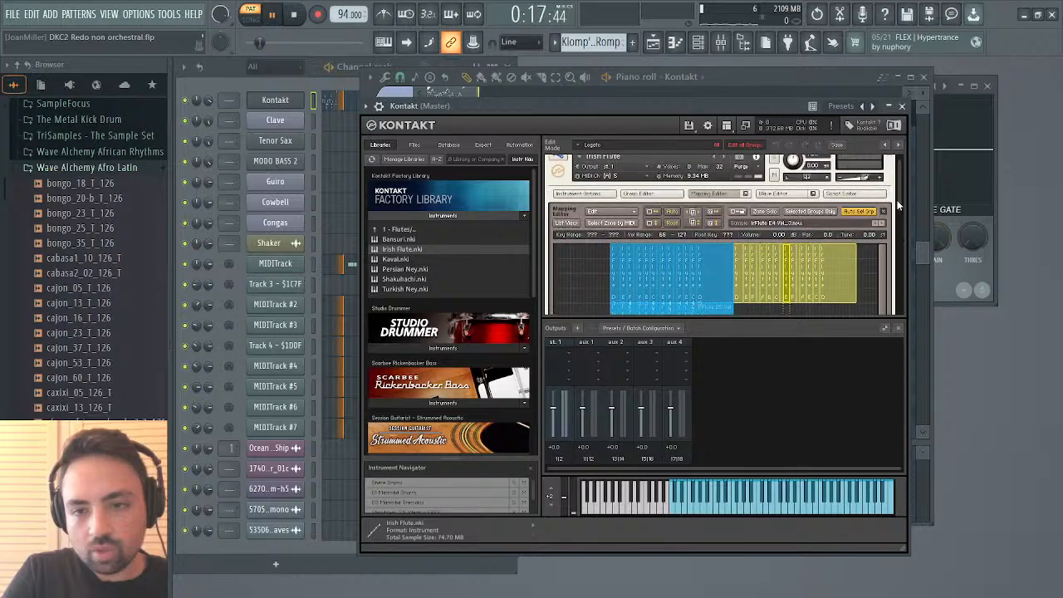
{"action": "left_click_drag", "start_coordinate": [818, 237], "coordinate": [700, 237]}
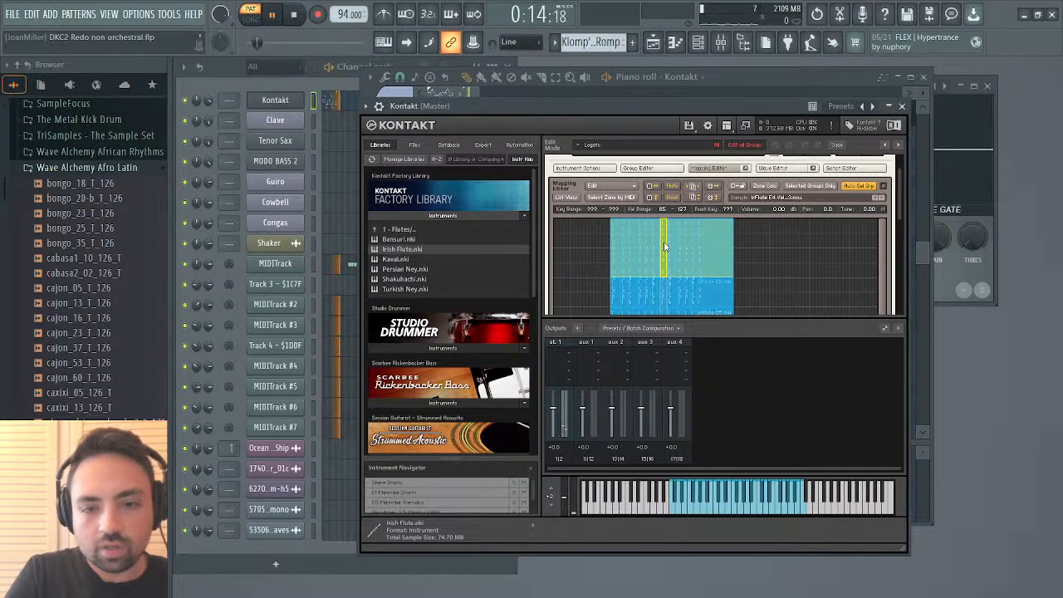
Delete the Irish Flute zones in the 85–127 velocity layer and extend the layer below up to velocity 127.
{"action": "left_click_drag", "start_coordinate": [671, 241], "coordinate": [788, 232]}
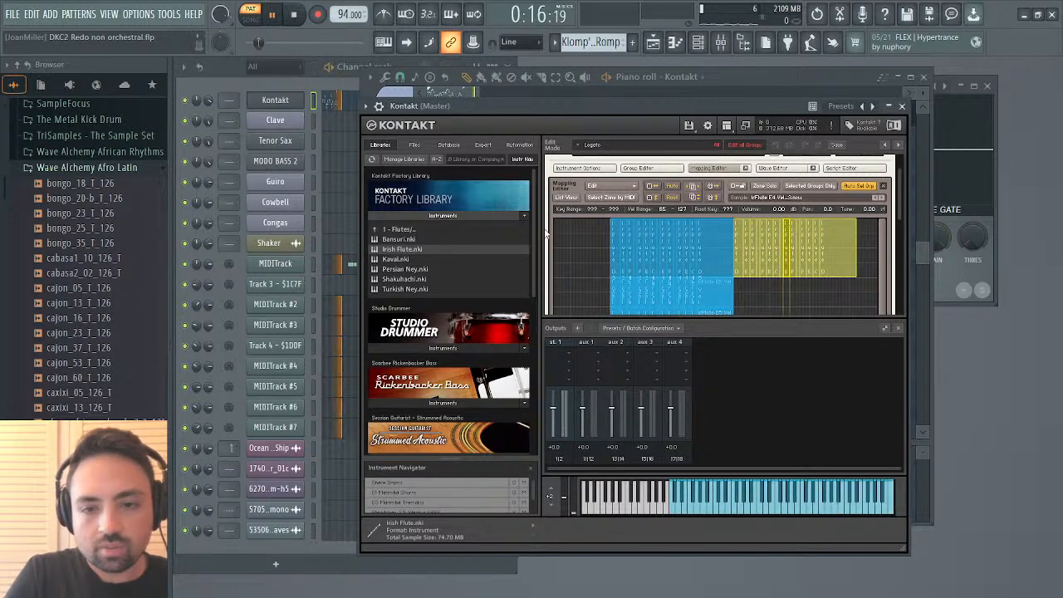
{"action": "left_click_drag", "start_coordinate": [563, 229], "coordinate": [869, 231]}
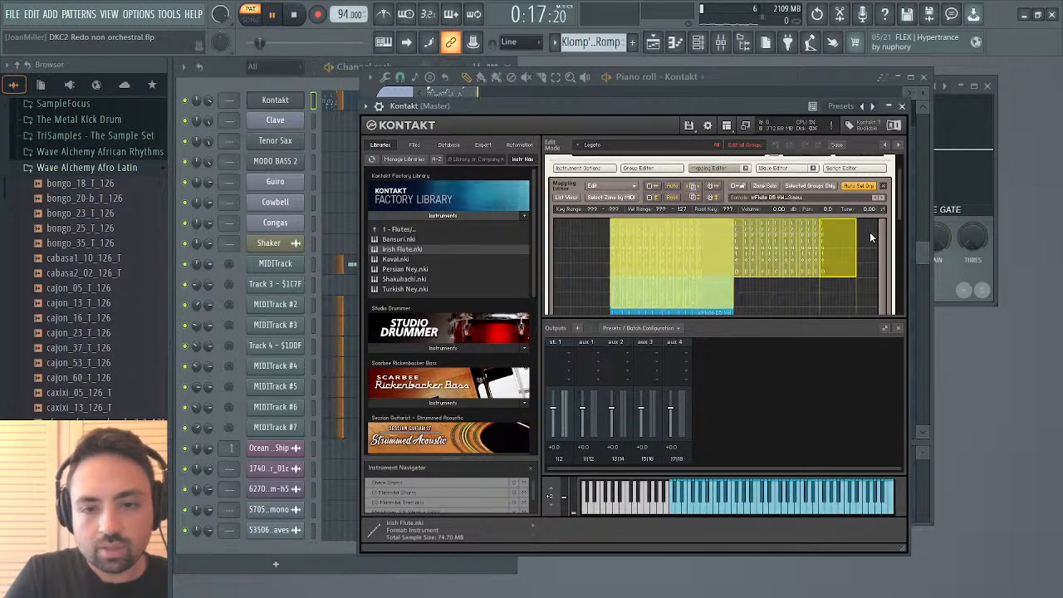
{"action": "right_click", "coordinate": [830, 248]}
{"action": "left_click", "coordinate": [804, 295]}
{"action": "left_click_drag", "start_coordinate": [805, 301], "coordinate": [626, 198]}
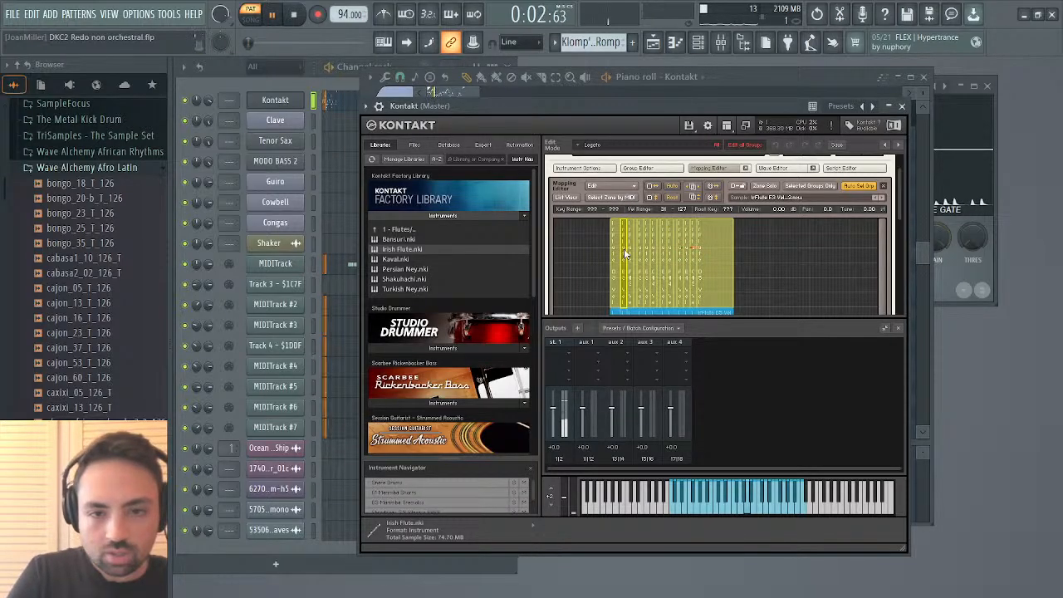
Move the 31–127 velocity zones aside to higher keys and extend the 1–30 velocity zones up to velocity 127.
{"action": "left_click_drag", "start_coordinate": [626, 253], "coordinate": [766, 253]}
{"action": "scroll", "coordinate": [682, 267], "scroll_direction": "down", "scroll_amount": 1}
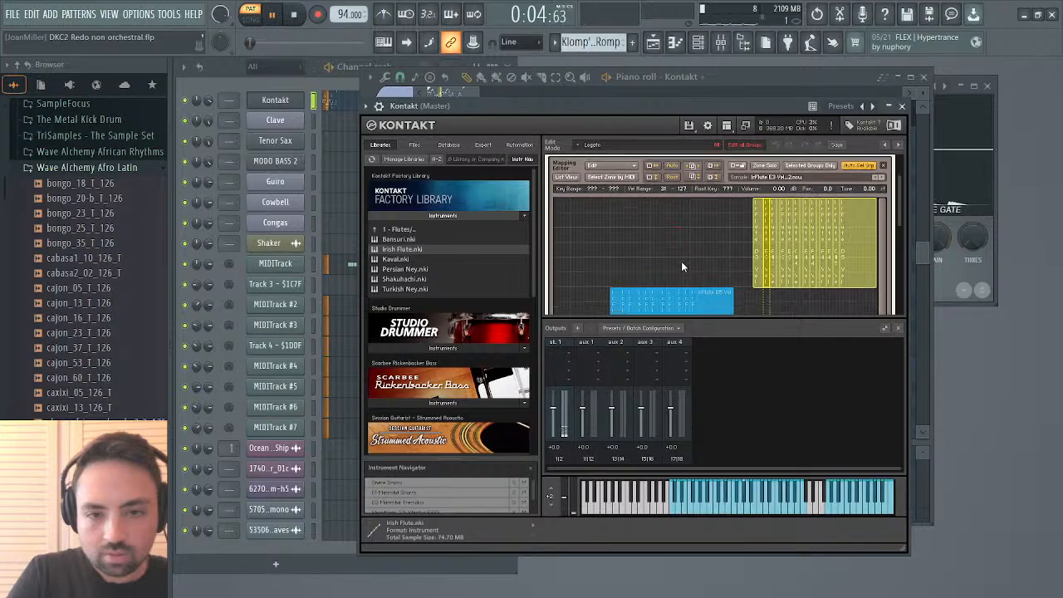
{"action": "scroll", "coordinate": [681, 266], "scroll_direction": "down", "scroll_amount": 1}
{"action": "left_click", "coordinate": [656, 270]}
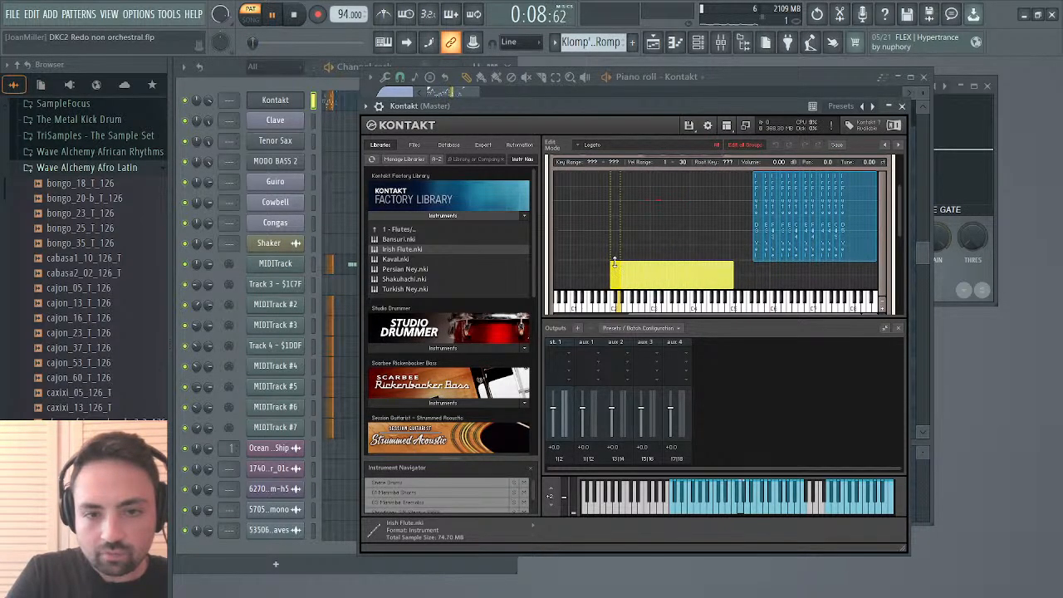
{"action": "left_click_drag", "start_coordinate": [613, 262], "coordinate": [618, 168]}
Move the set-aside zones back over the flute's original key range and stretch them down to velocity 1.
{"action": "left_click", "coordinate": [754, 199]}
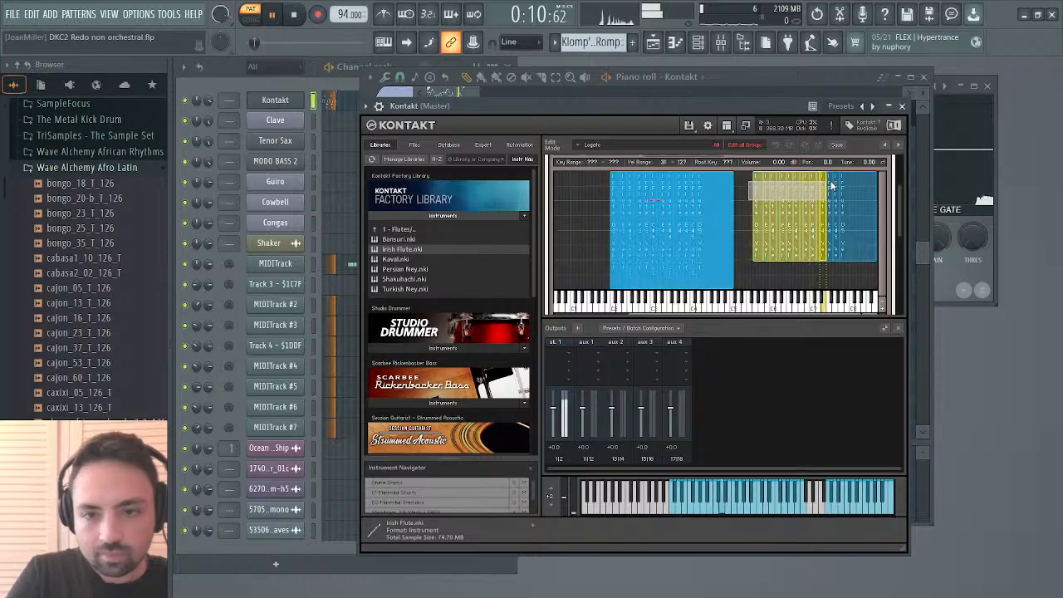
{"action": "left_click_drag", "start_coordinate": [853, 185], "coordinate": [714, 179]}
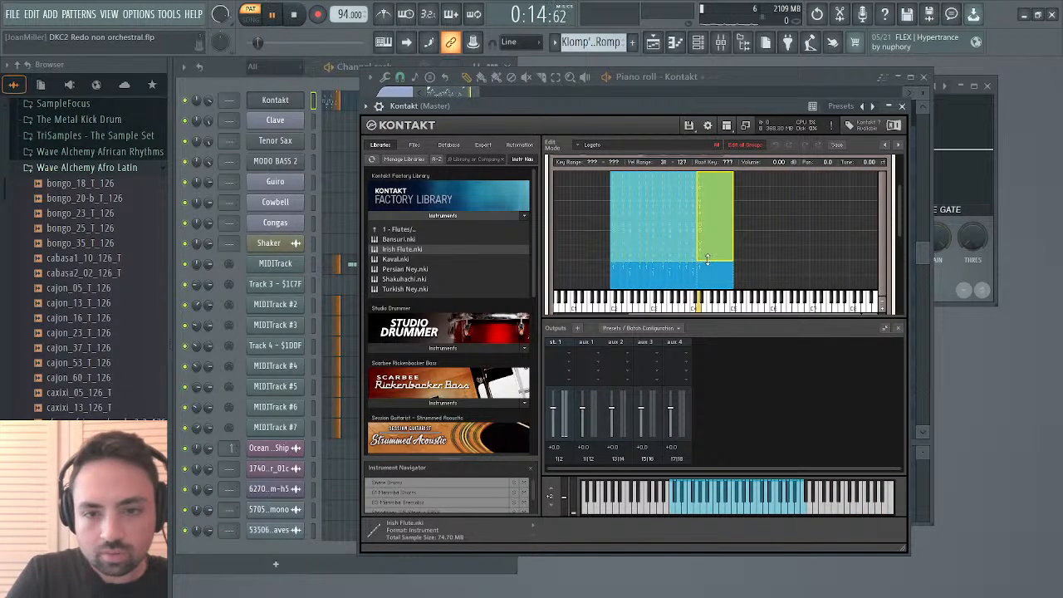
{"action": "left_click_drag", "start_coordinate": [706, 259], "coordinate": [699, 299]}
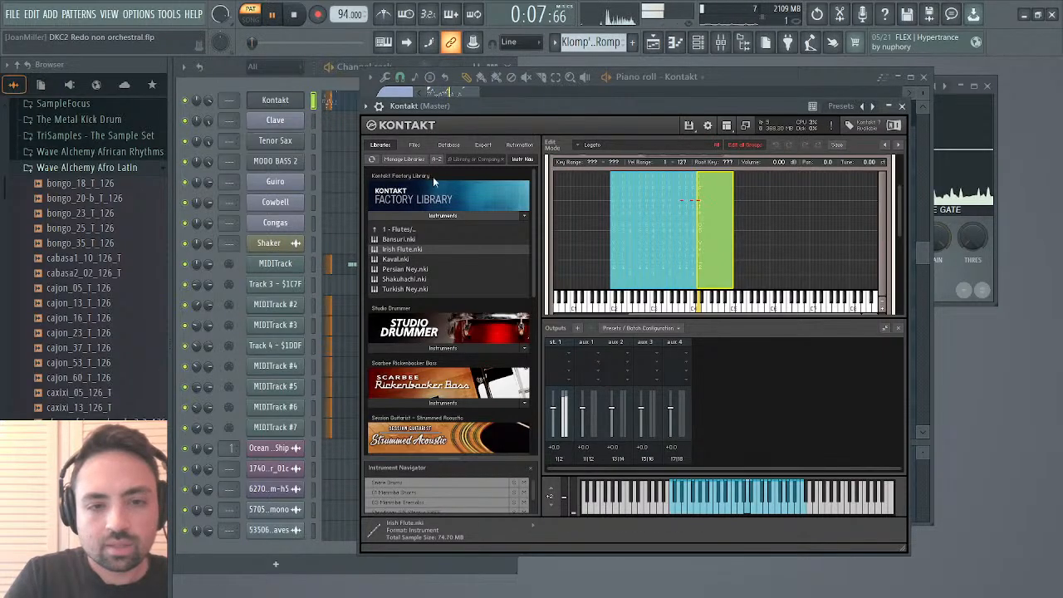
Delete the selected overlapping flute zones so only the former 1–30 velocity layer remains.
{"action": "scroll", "coordinate": [564, 211], "scroll_direction": "up", "scroll_amount": 1}
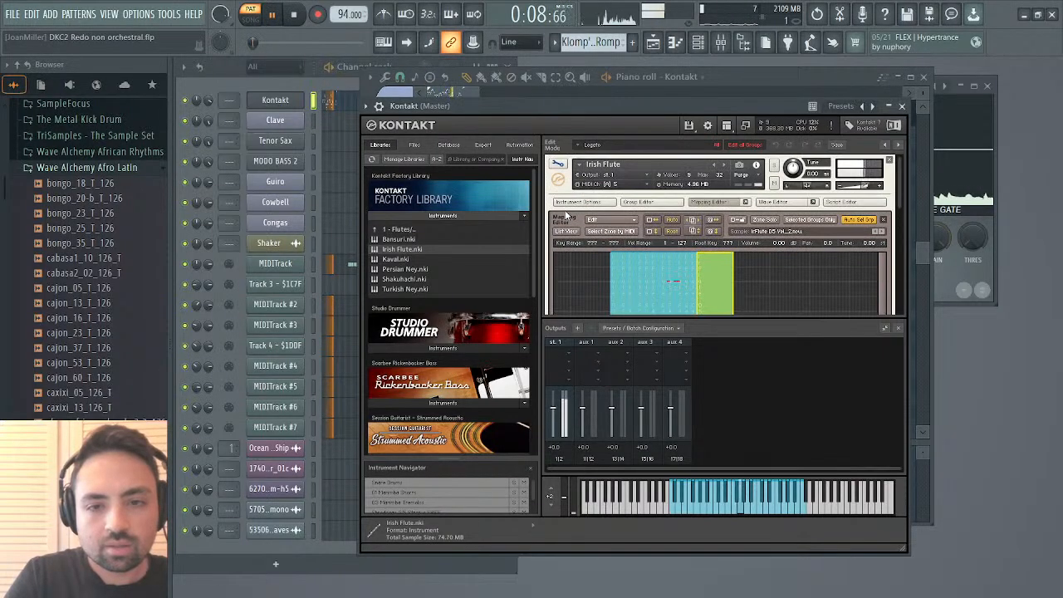
{"action": "right_click", "coordinate": [719, 264]}
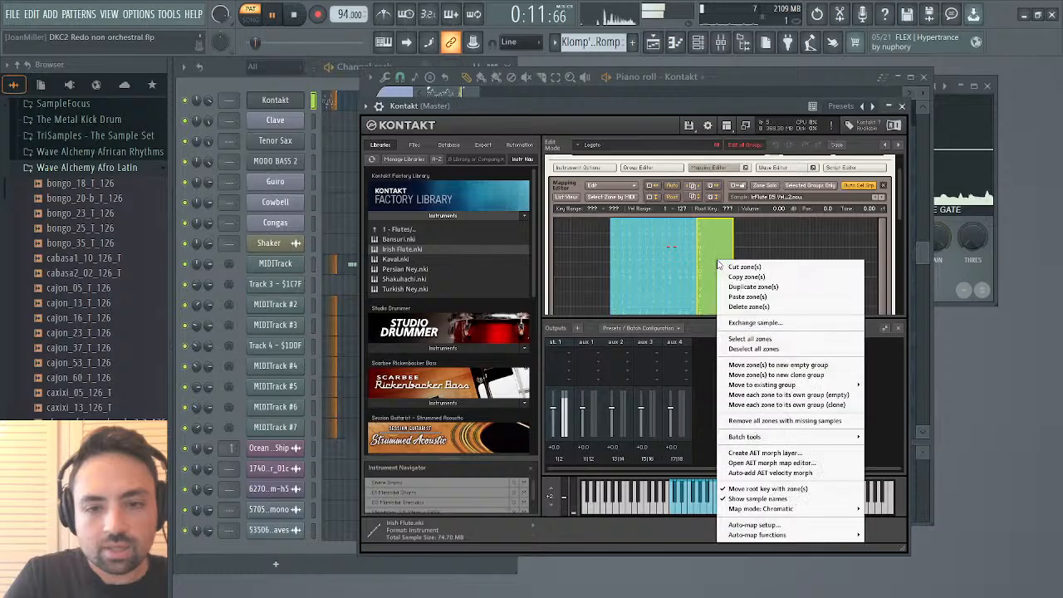
{"action": "left_click", "coordinate": [752, 304]}
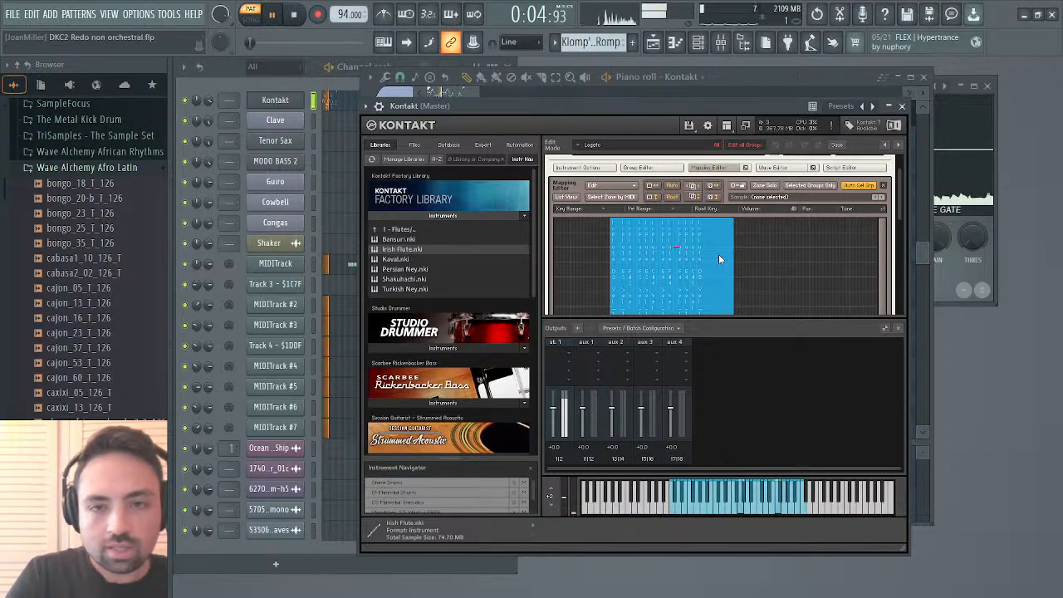
Raise the Irish Flute's instrument volume and close the Kontakt window.
{"action": "scroll", "coordinate": [827, 227], "scroll_direction": "up", "scroll_amount": 1}
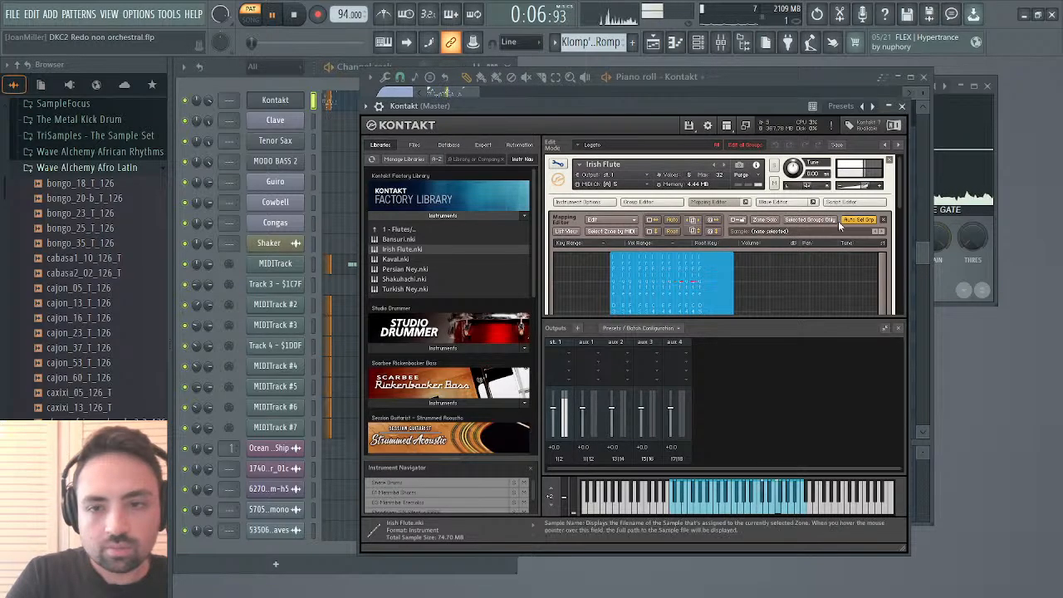
{"action": "left_click_drag", "start_coordinate": [864, 188], "coordinate": [877, 188]}
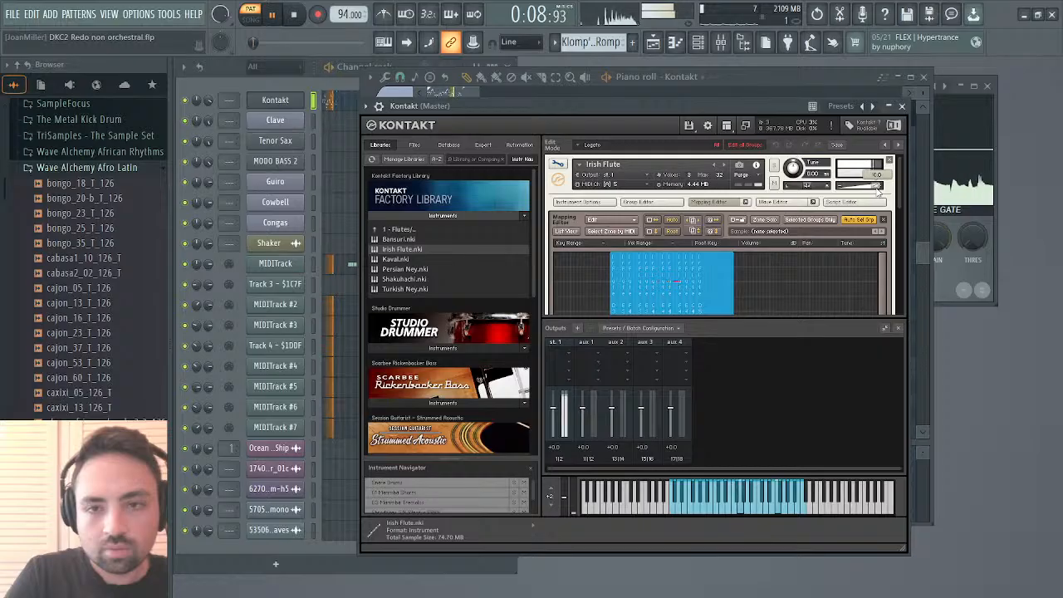
{"action": "left_click", "coordinate": [905, 106]}
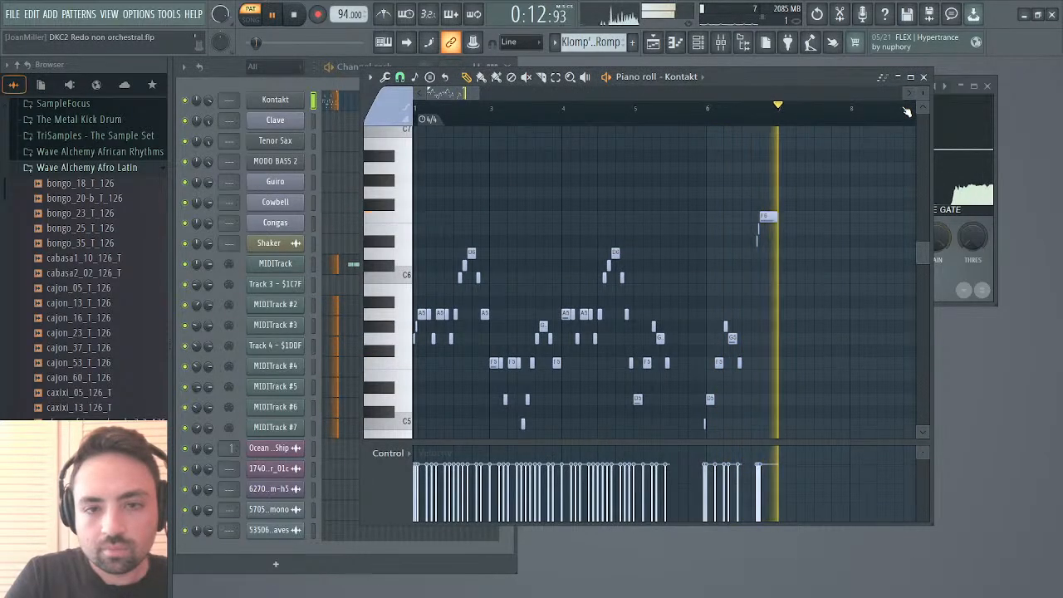
Restart playback of the pattern to hear the flute part, close the piano roll, and stop playback.
{"action": "key", "text": "space"}
{"action": "key", "text": "space"}
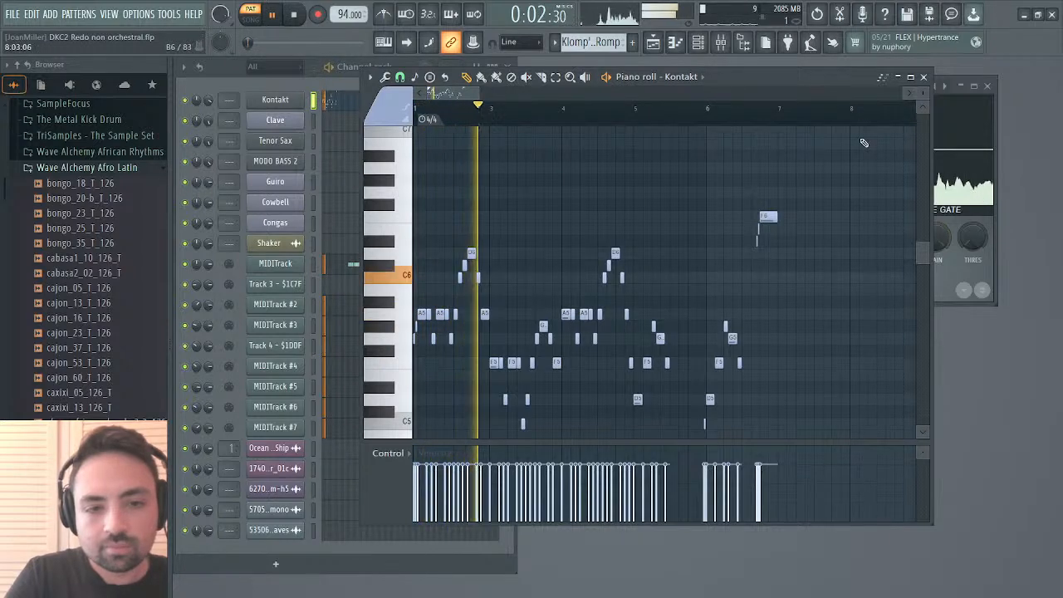
{"action": "left_click", "coordinate": [923, 77]}
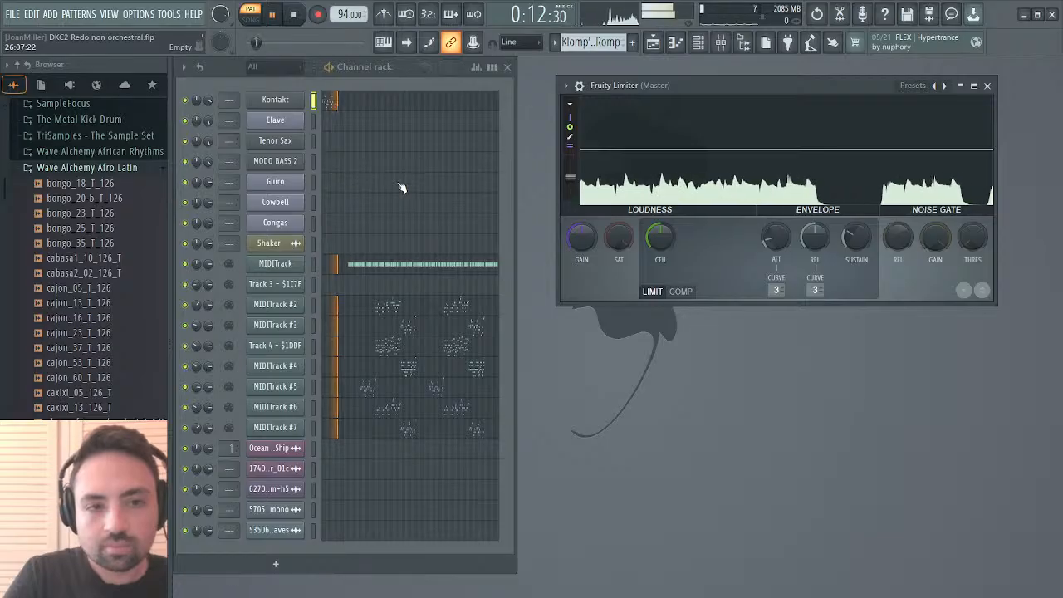
{"action": "key", "text": "space"}
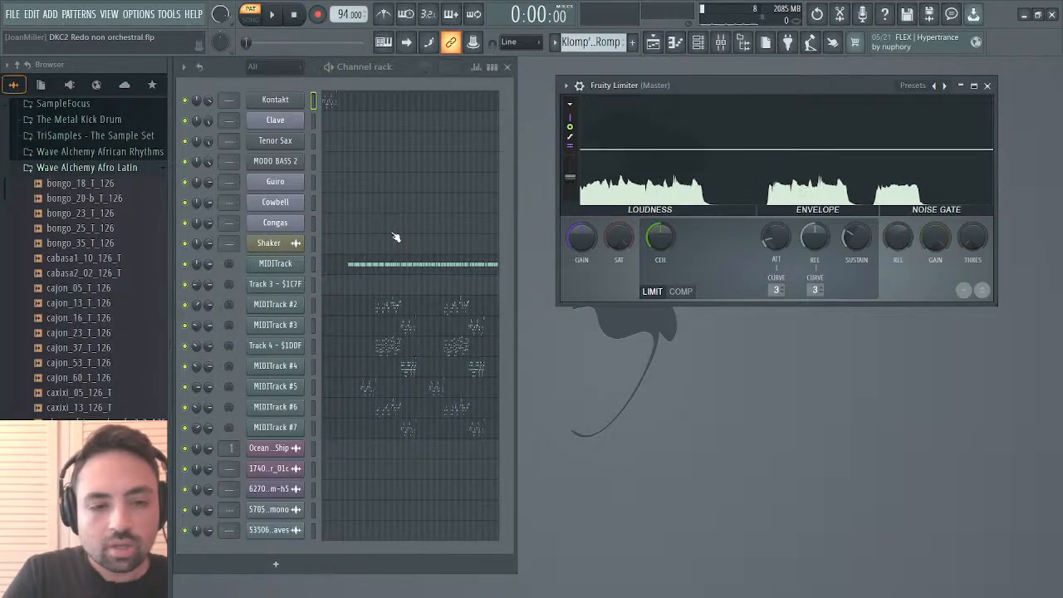
Delete all notes from the MIDITrack channel in the piano roll and close it.
{"action": "left_click", "coordinate": [361, 267]}
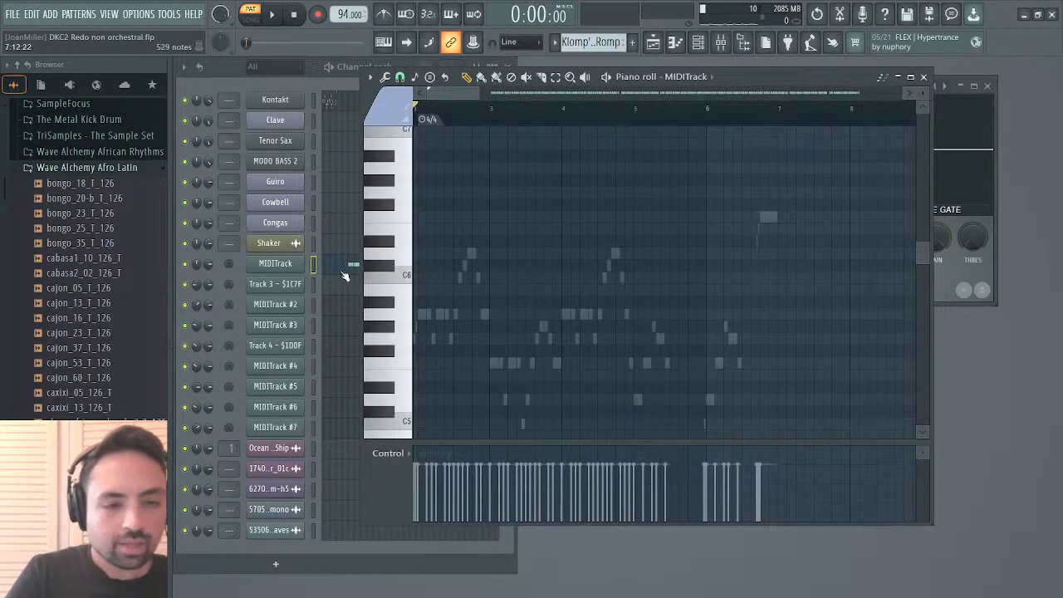
{"action": "left_click", "coordinate": [343, 272]}
{"action": "left_click", "coordinate": [339, 273]}
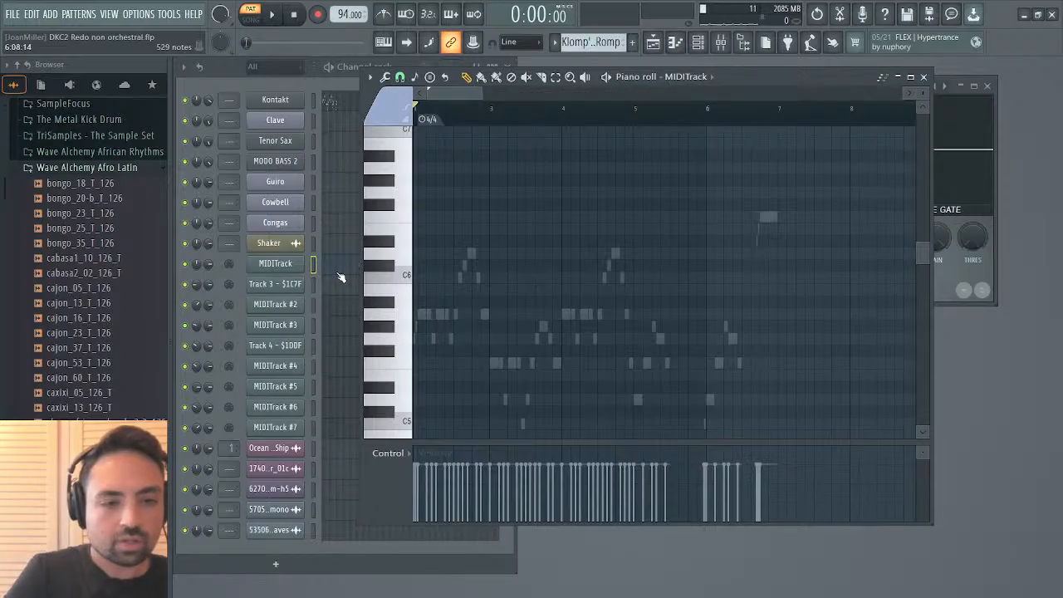
{"action": "left_click", "coordinate": [339, 276]}
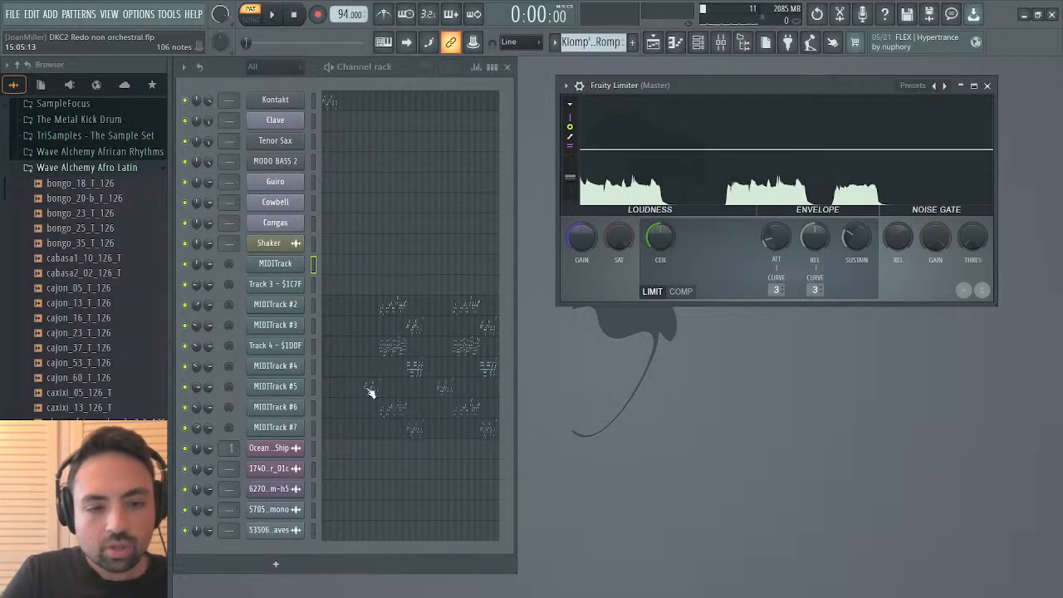
Check MIDITrack #5 in the piano roll, and delete the Track 3 - $1C7F and MIDITrack #5 channels.
{"action": "left_click", "coordinate": [328, 391]}
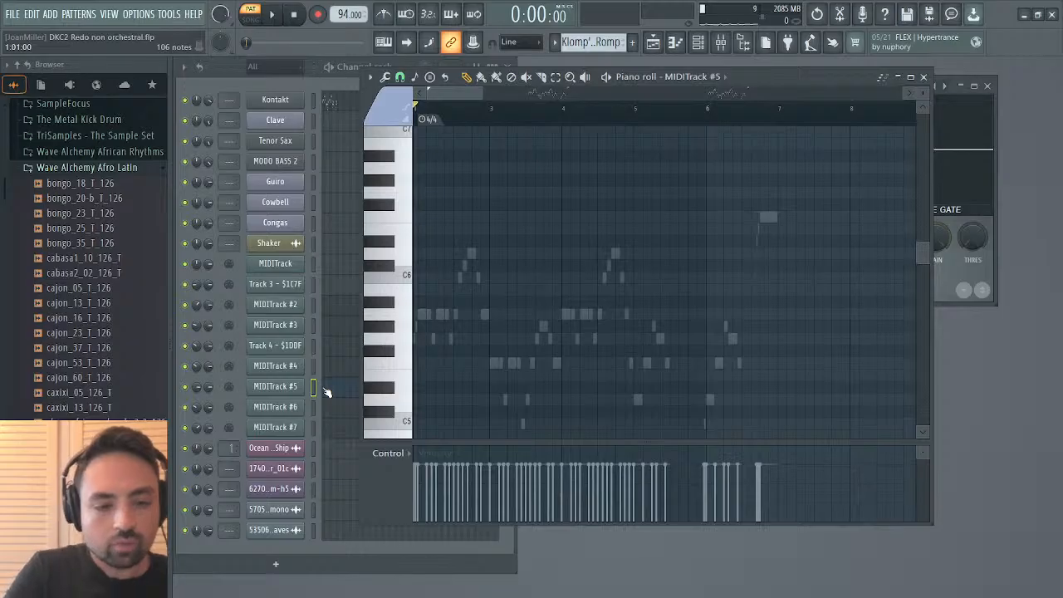
{"action": "left_click", "coordinate": [329, 394]}
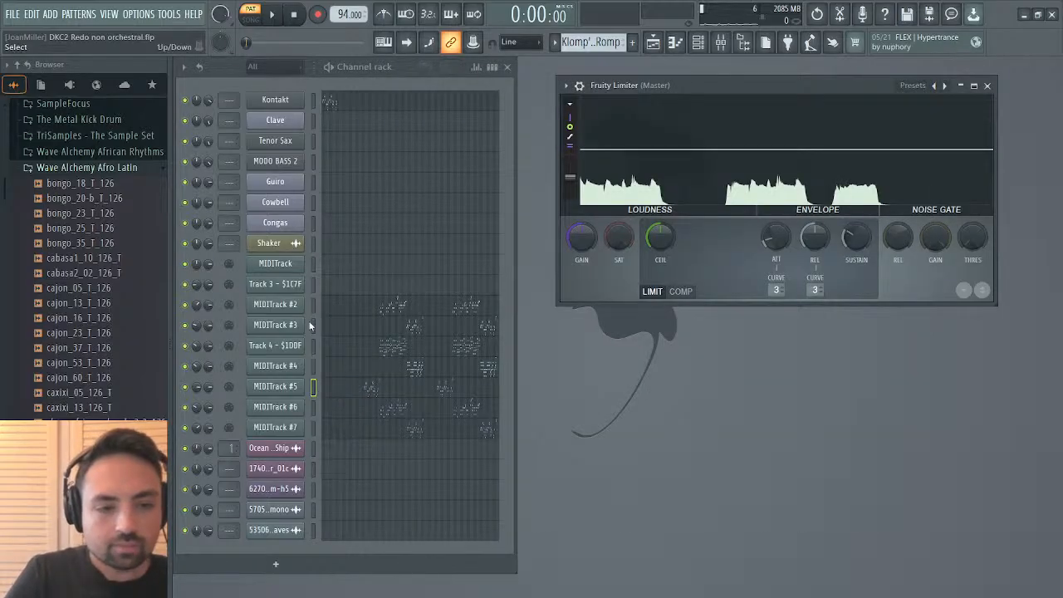
{"action": "left_click", "coordinate": [313, 283]}
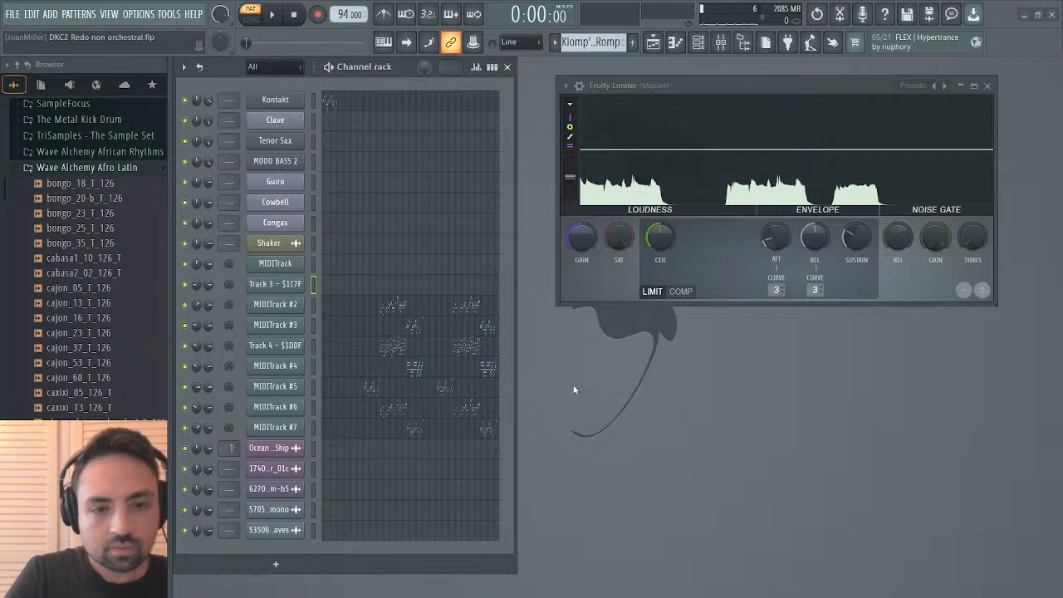
{"action": "key", "text": "alt+Delete"}
{"action": "left_click", "coordinate": [314, 366]}
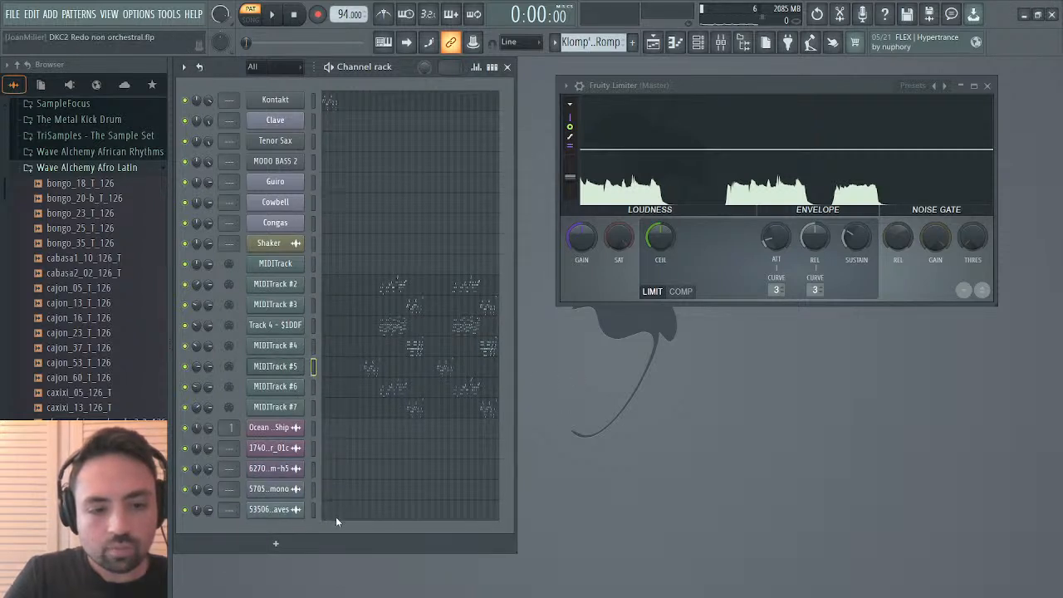
{"action": "key", "text": "alt+Delete"}
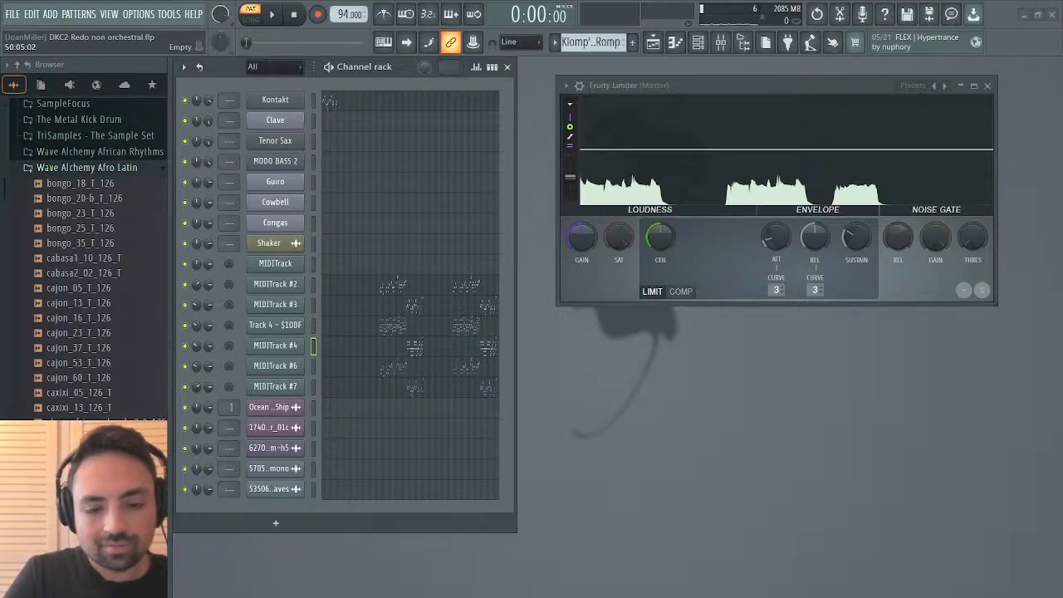
Cut all notes from the MIDITrack #2 channel in the piano roll and close it.
{"action": "left_click", "coordinate": [371, 287]}
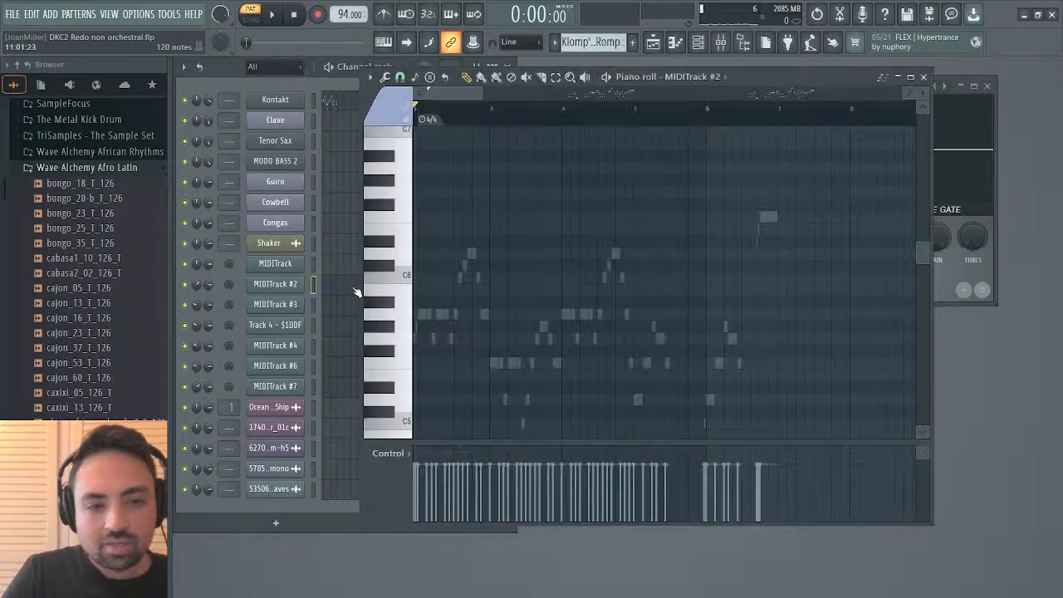
{"action": "left_click_drag", "start_coordinate": [442, 94], "coordinate": [577, 91]}
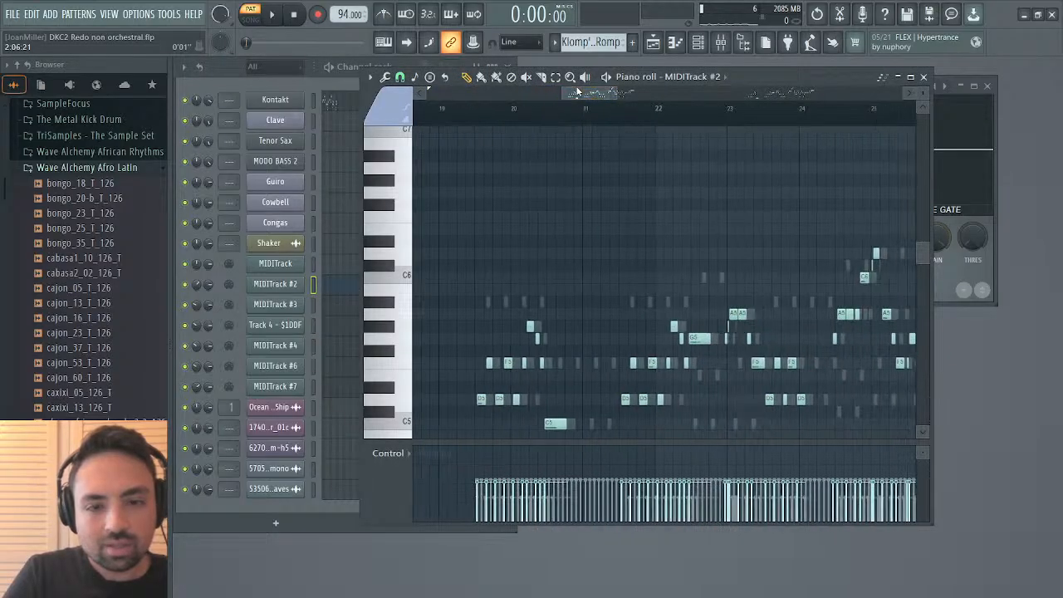
{"action": "scroll", "coordinate": [518, 320], "scroll_direction": "down", "scroll_amount": 3}
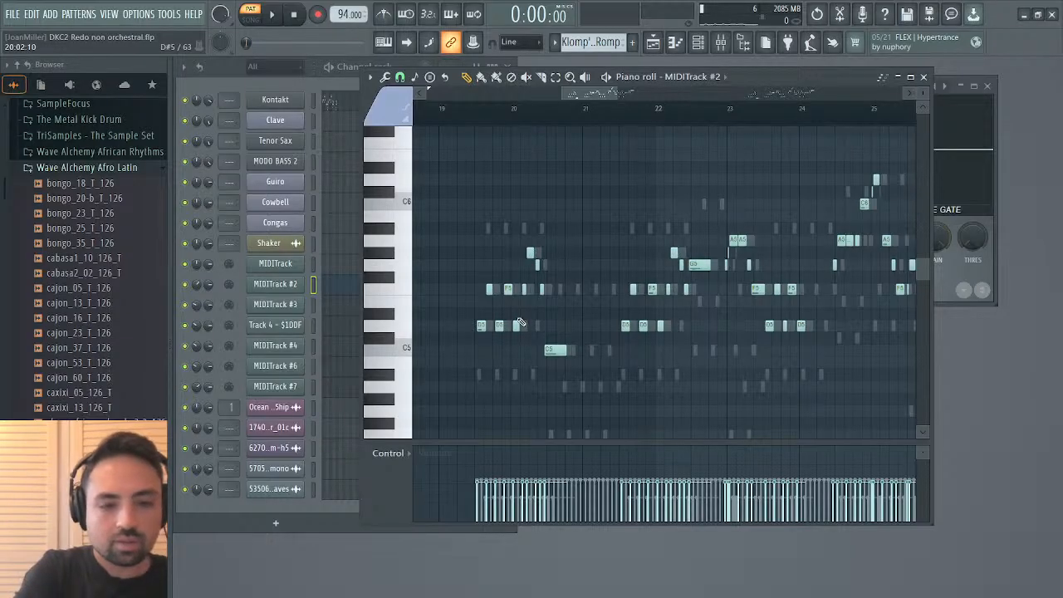
{"action": "key", "text": "ctrl+x"}
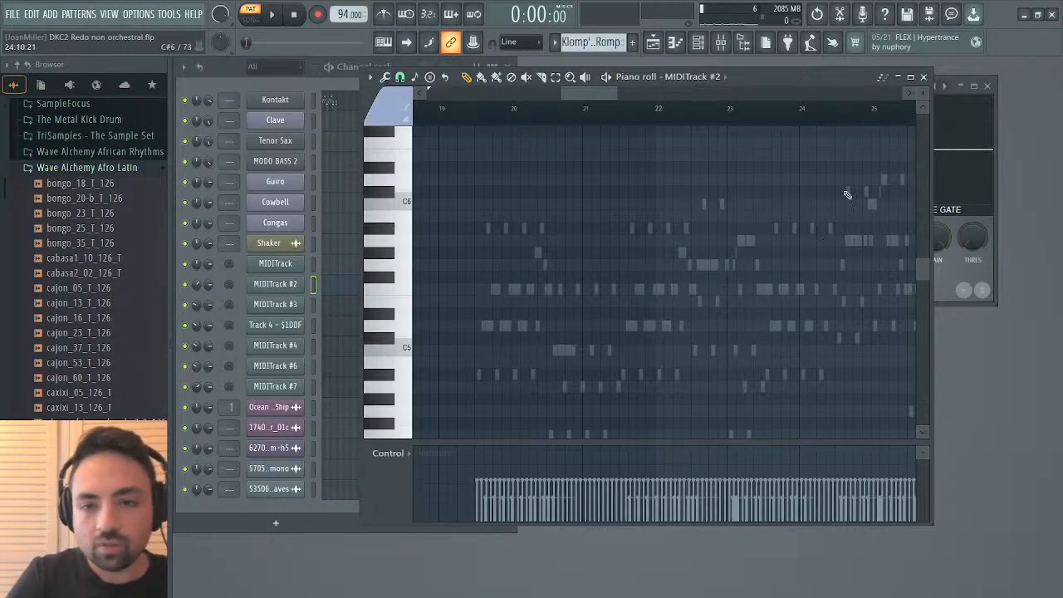
{"action": "left_click", "coordinate": [923, 77]}
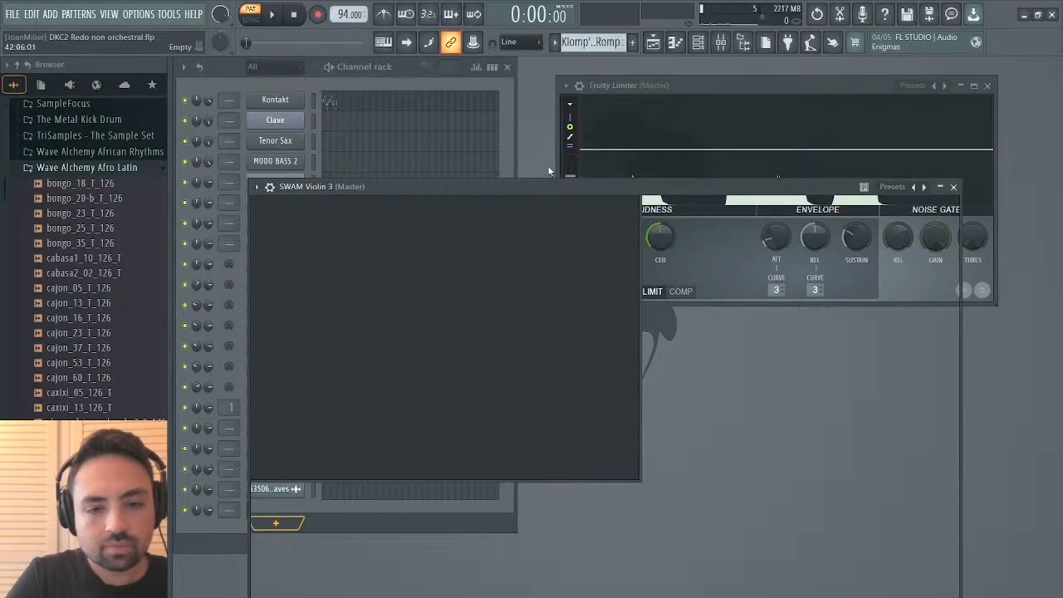
Look through the current project's generators for the SWAM Violin 3 entry and its Expression parameter, and close the violin's plugin window.
{"action": "left_click_drag", "start_coordinate": [518, 197], "coordinate": [482, 76]}
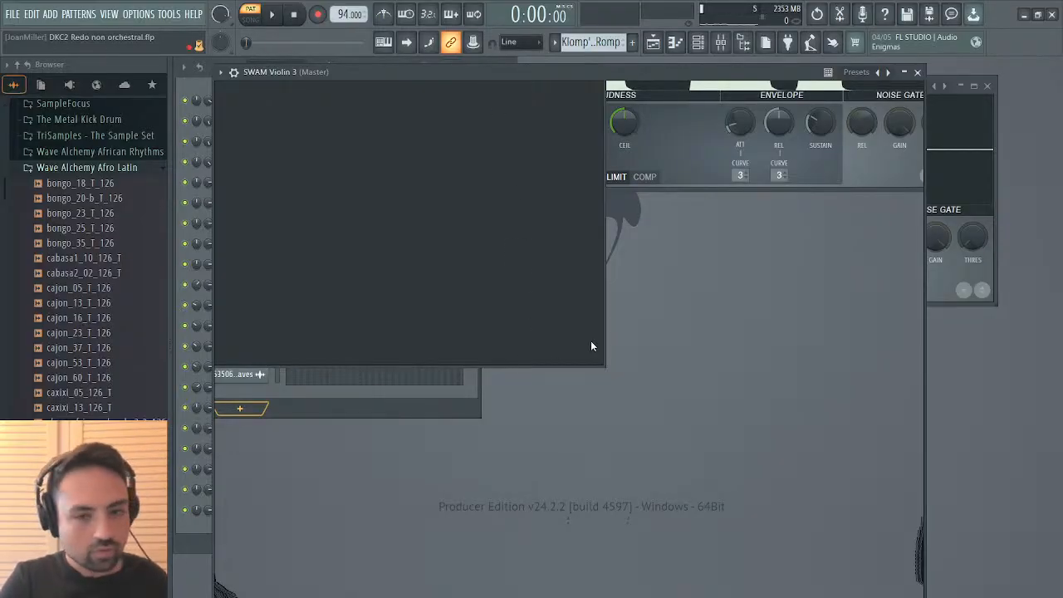
{"action": "left_click", "coordinate": [40, 84]}
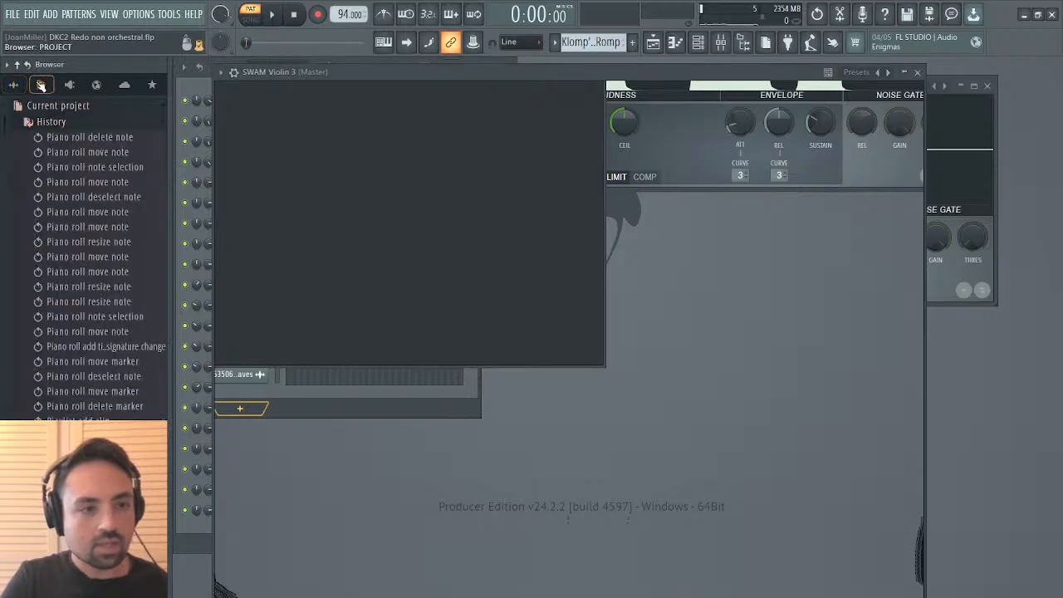
{"action": "left_click", "coordinate": [52, 125]}
{"action": "left_click", "coordinate": [64, 138]}
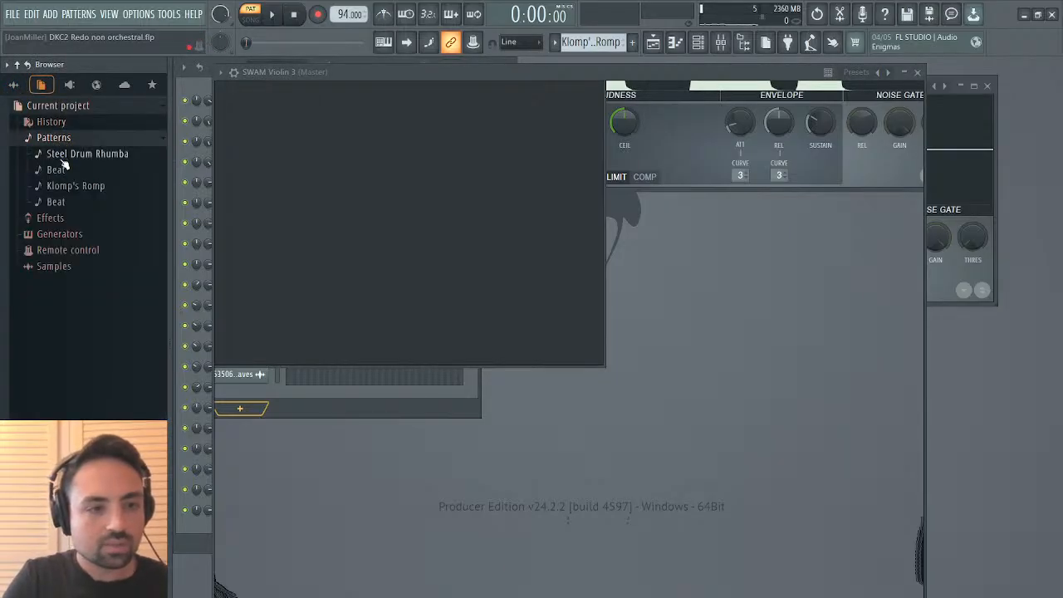
{"action": "left_click", "coordinate": [59, 234]}
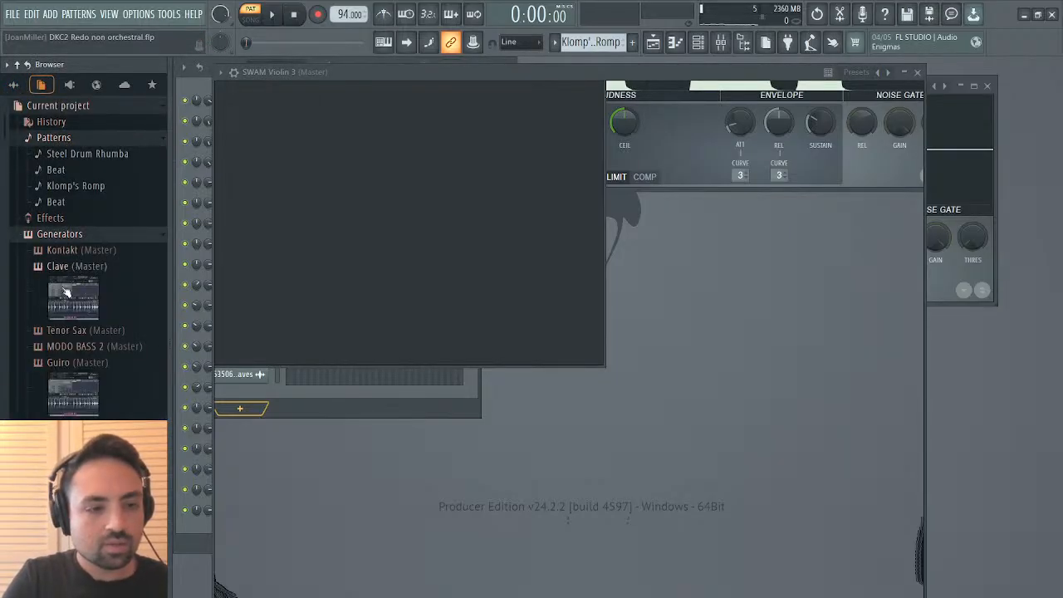
{"action": "scroll", "coordinate": [66, 291], "scroll_direction": "down", "scroll_amount": 10}
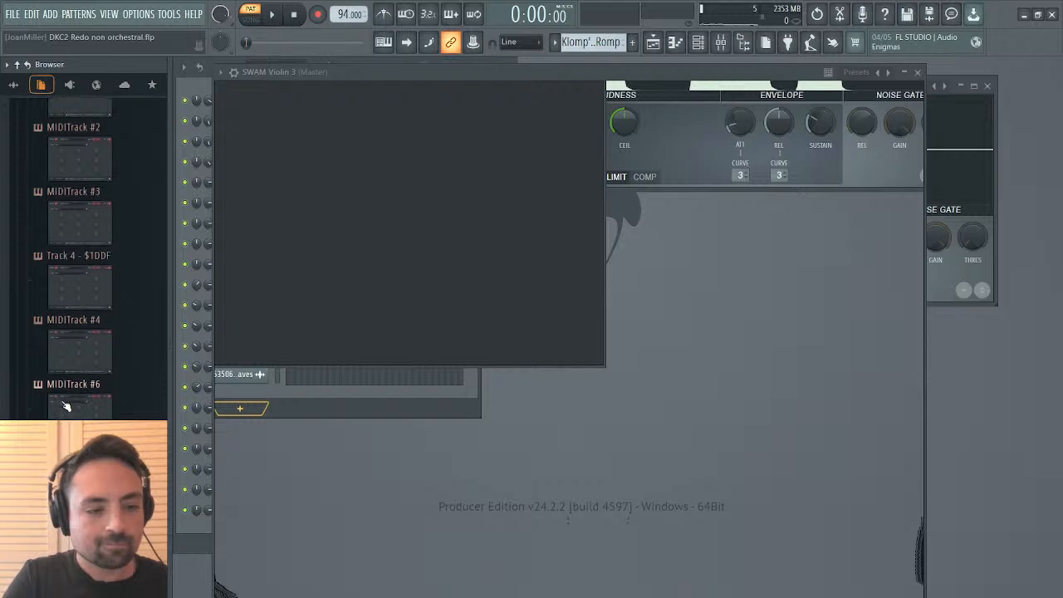
{"action": "scroll", "coordinate": [66, 405], "scroll_direction": "down", "scroll_amount": 1}
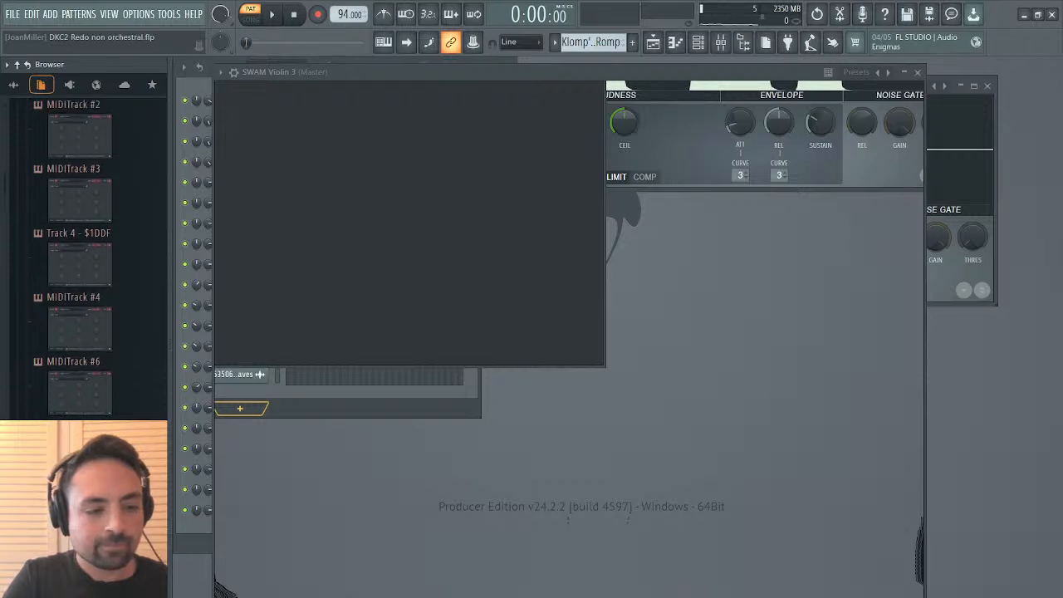
{"action": "scroll", "coordinate": [98, 403], "scroll_direction": "down", "scroll_amount": 8}
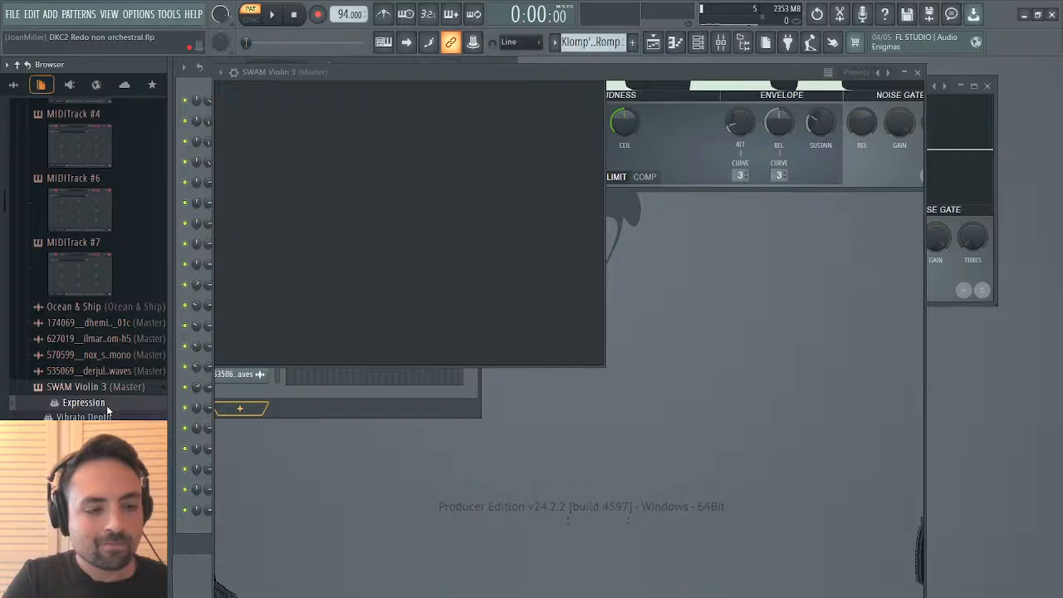
{"action": "scroll", "coordinate": [83, 402], "scroll_direction": "up", "scroll_amount": 3}
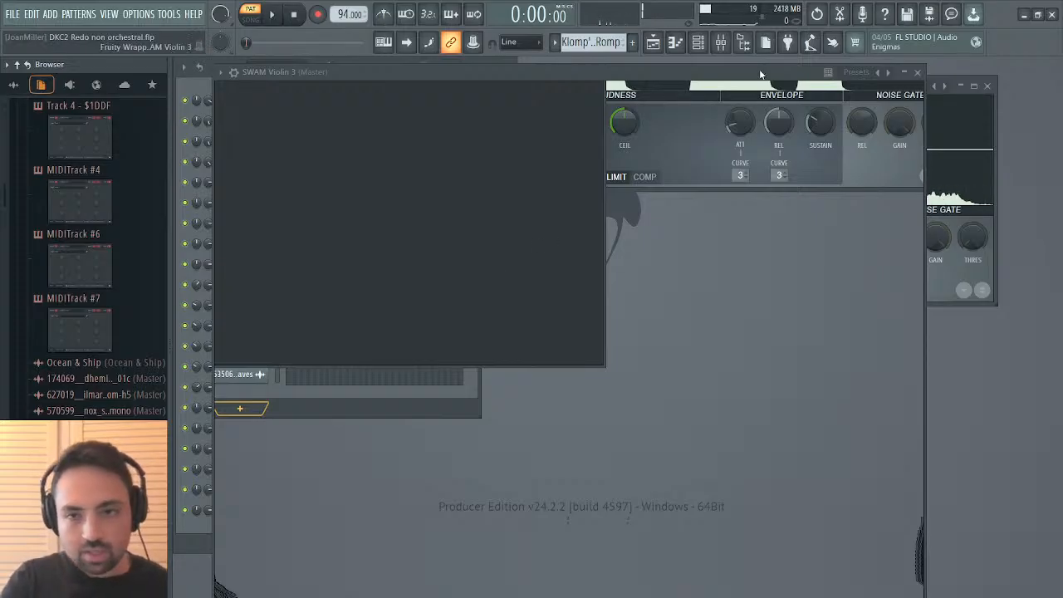
{"action": "left_click", "coordinate": [916, 72]}
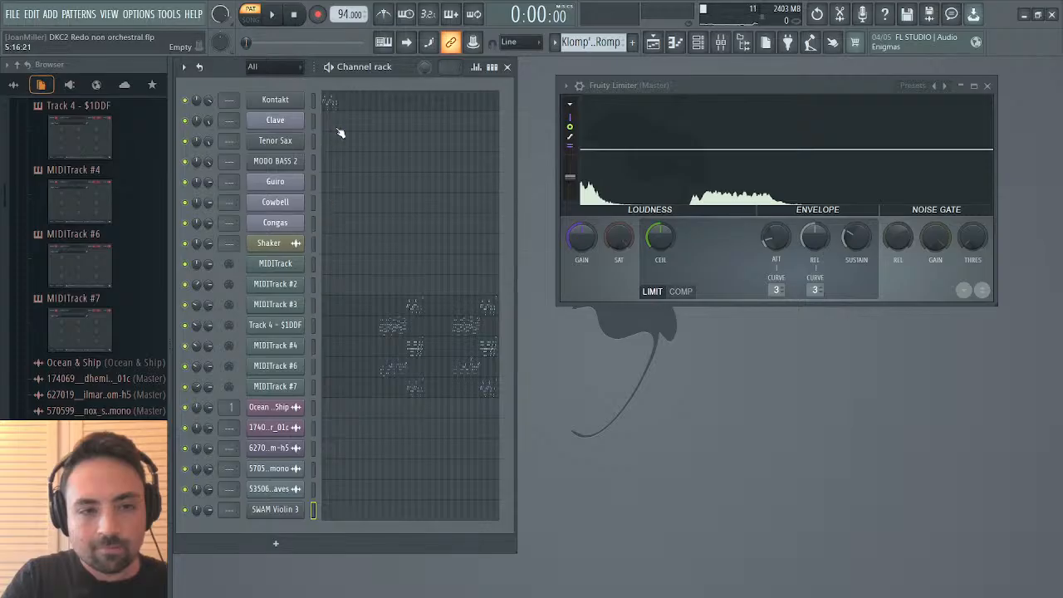
Paste the cut notes into the SWAM Violin 3 piano roll and move them to start at bar 7.
{"action": "left_click", "coordinate": [348, 512]}
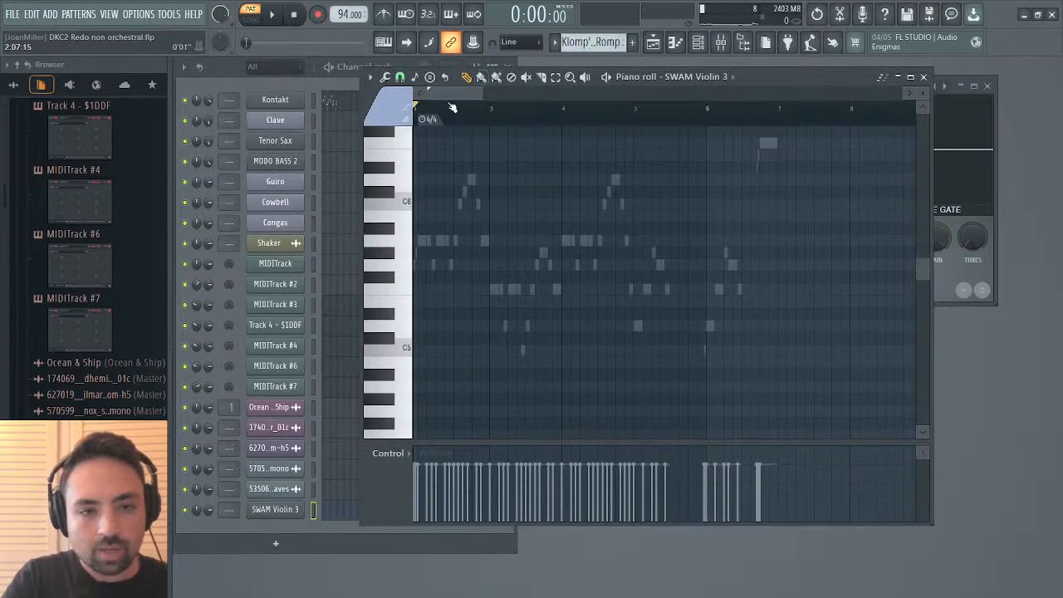
{"action": "left_click_drag", "start_coordinate": [454, 92], "coordinate": [491, 89]}
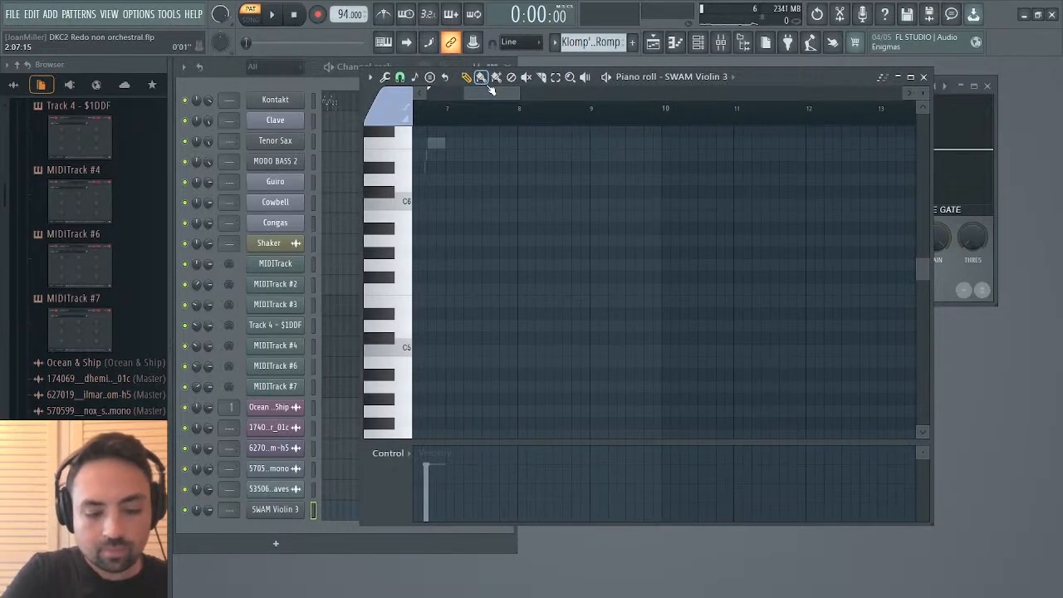
{"action": "key", "text": "ctrl+v"}
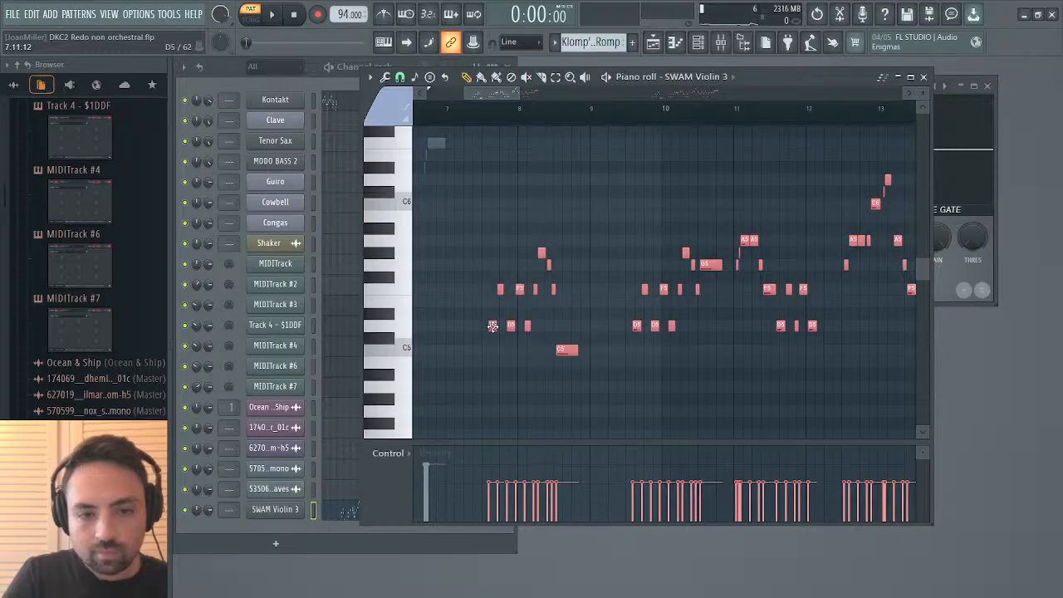
{"action": "left_click_drag", "start_coordinate": [493, 325], "coordinate": [449, 326]}
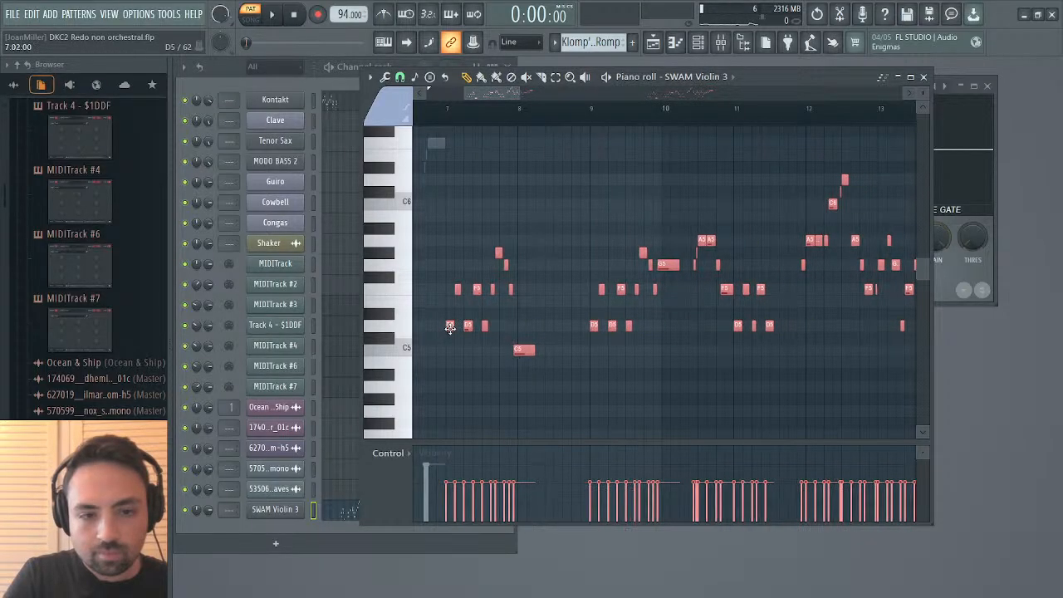
Play the violin part from around bar 7, transpose its pasted notes up one octave, and close the piano roll.
{"action": "key", "text": "space"}
{"action": "left_click", "coordinate": [437, 106]}
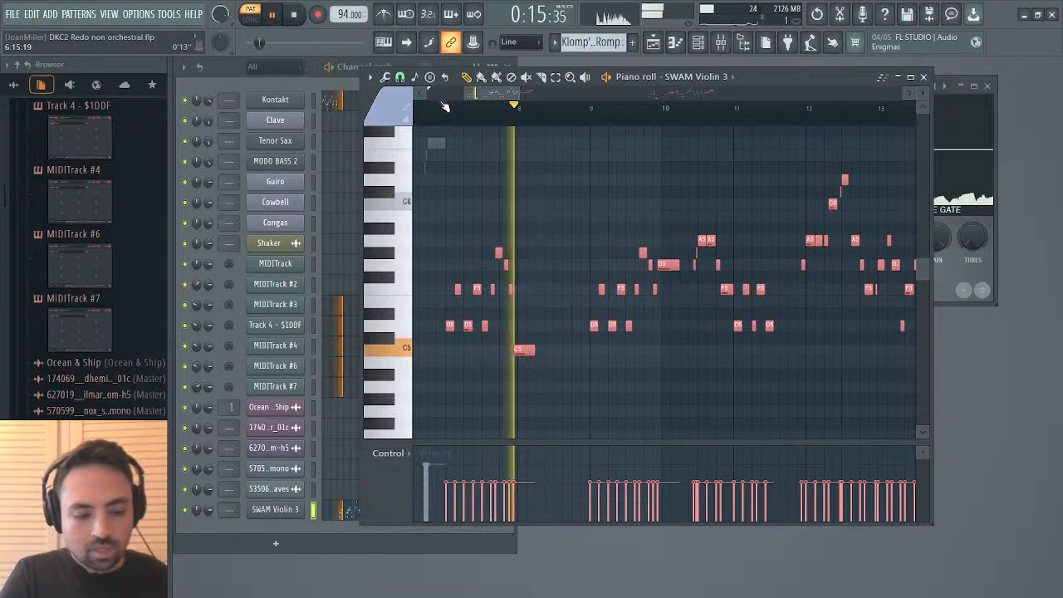
{"action": "key", "text": "ctrl+Up"}
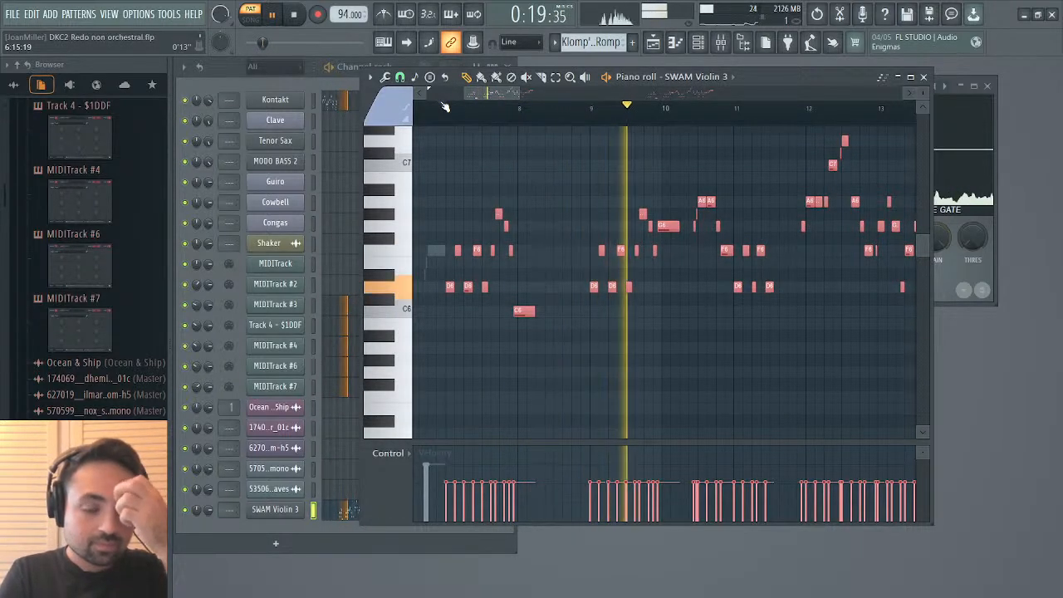
{"action": "left_click", "coordinate": [922, 76]}
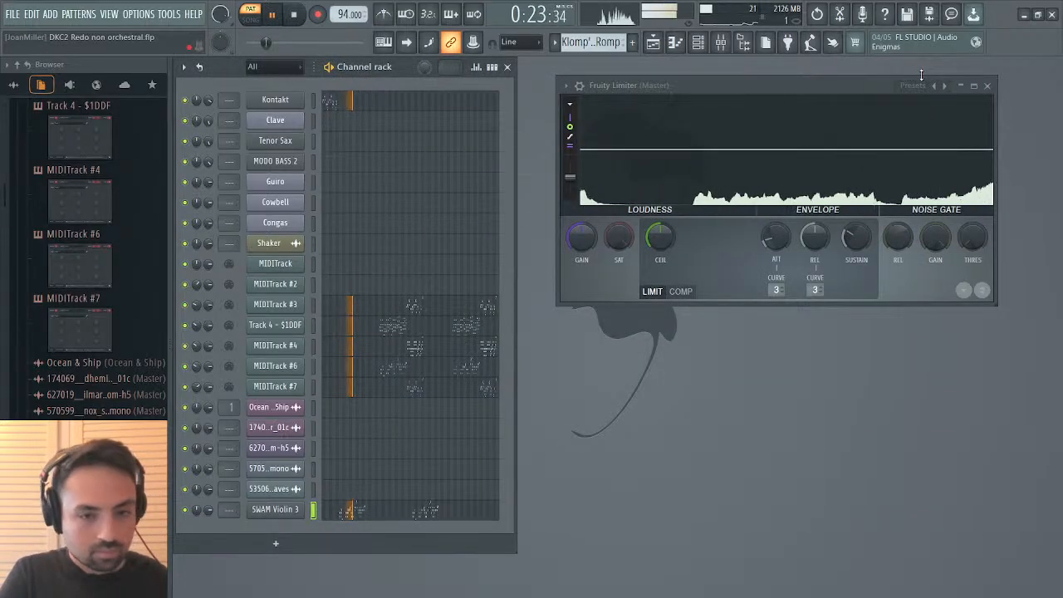
Open the SWAM Violin 3 plugin window, start pattern playback from the beginning, and close the window.
{"action": "left_click", "coordinate": [272, 509]}
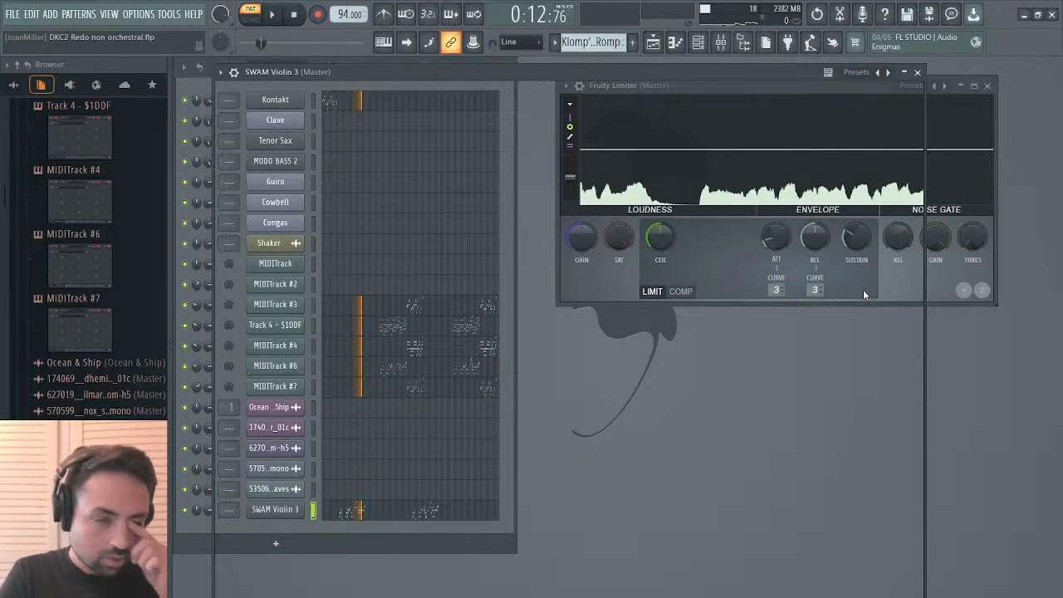
{"action": "key", "text": "space"}
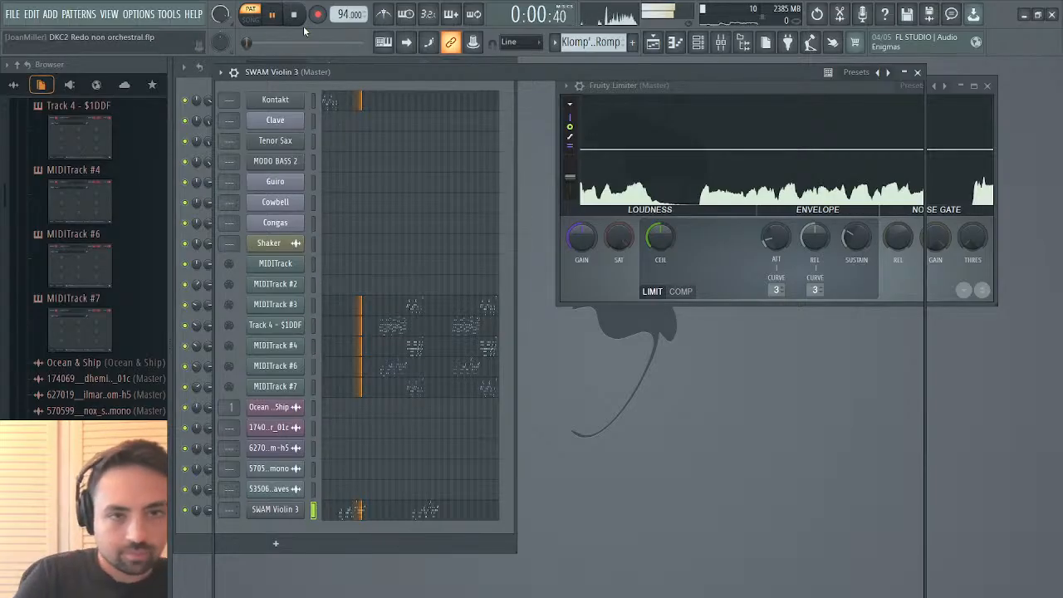
{"action": "left_click", "coordinate": [917, 71]}
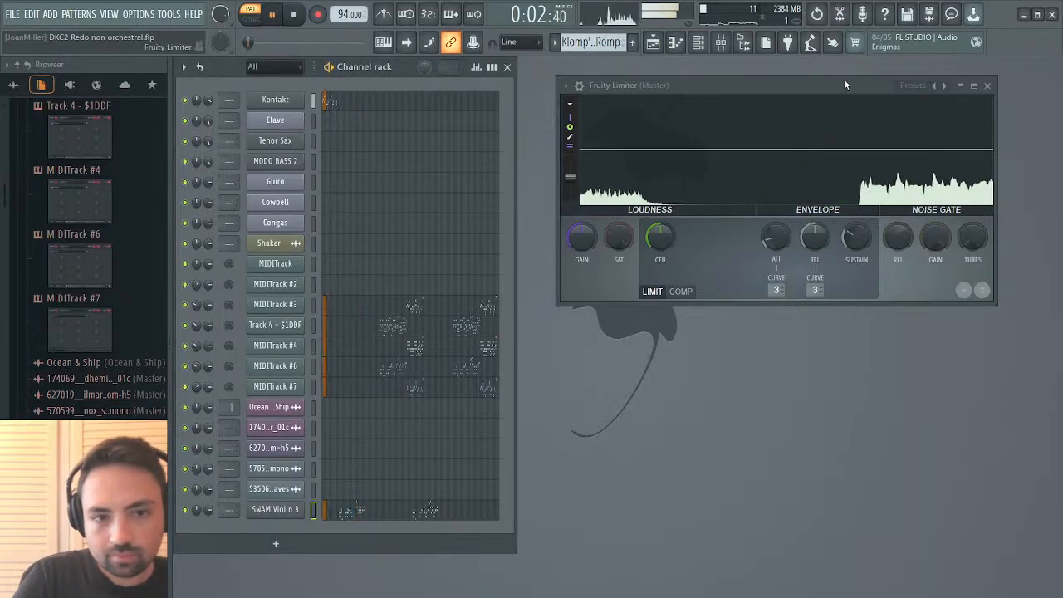
Listen to the violin part from bar 7 in the piano roll, and check the SWAM Violin 3 plugin during playback.
{"action": "left_click", "coordinate": [335, 513]}
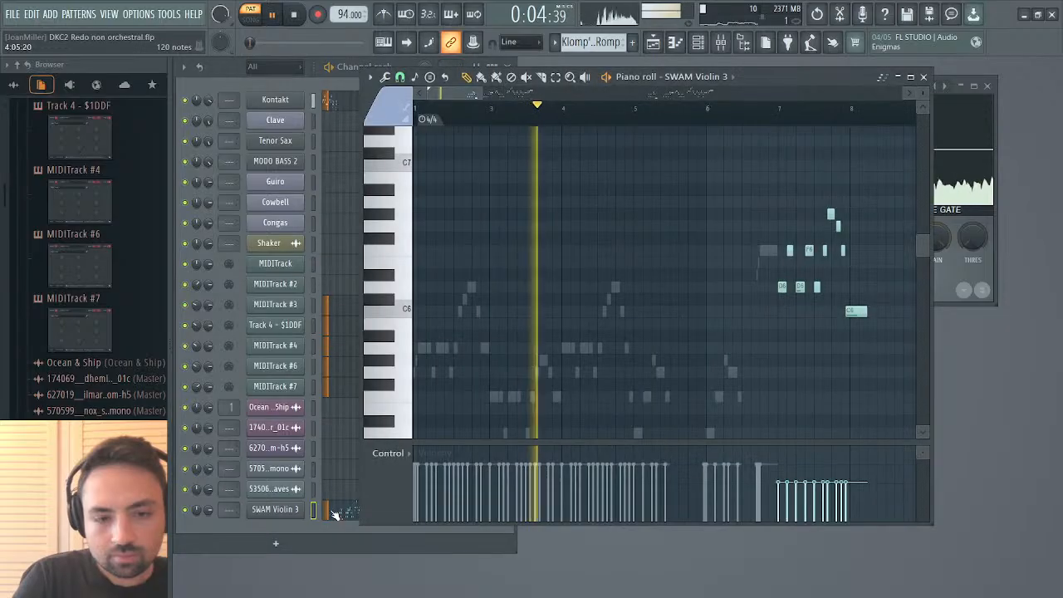
{"action": "left_click", "coordinate": [779, 108]}
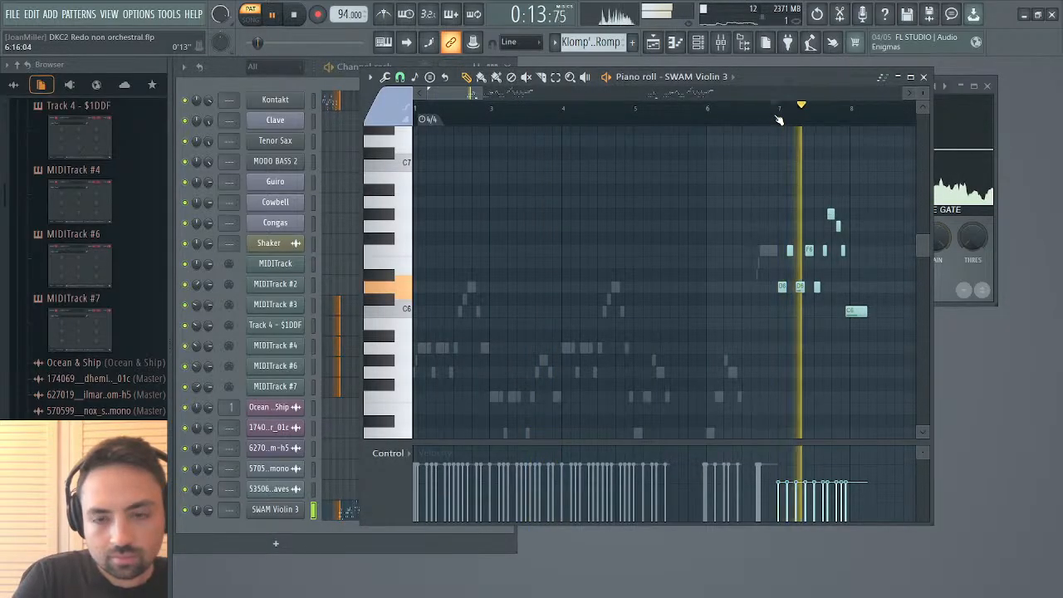
{"action": "key", "text": "F7"}
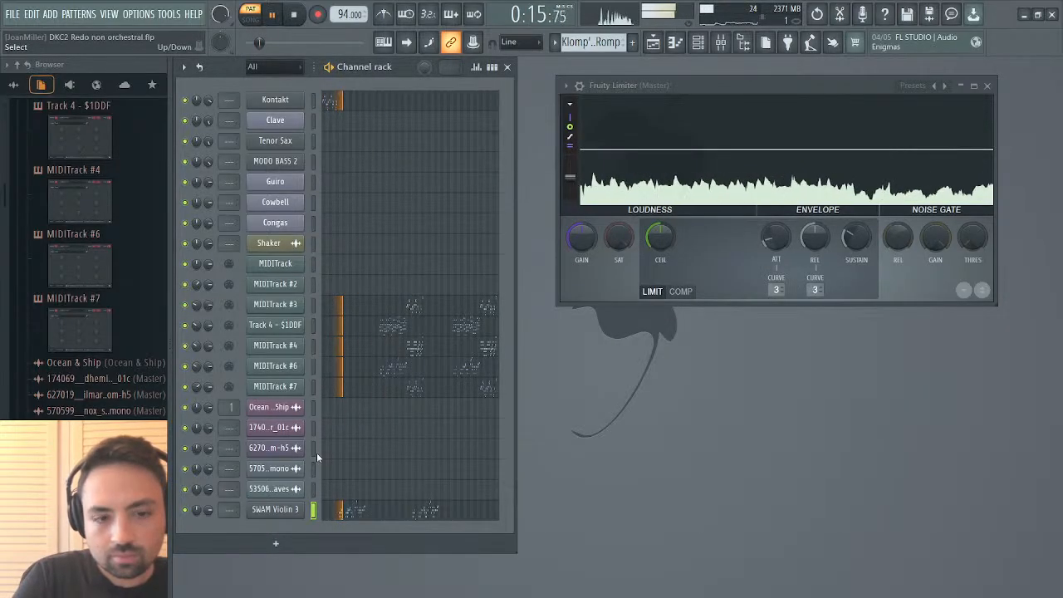
{"action": "left_click", "coordinate": [287, 509]}
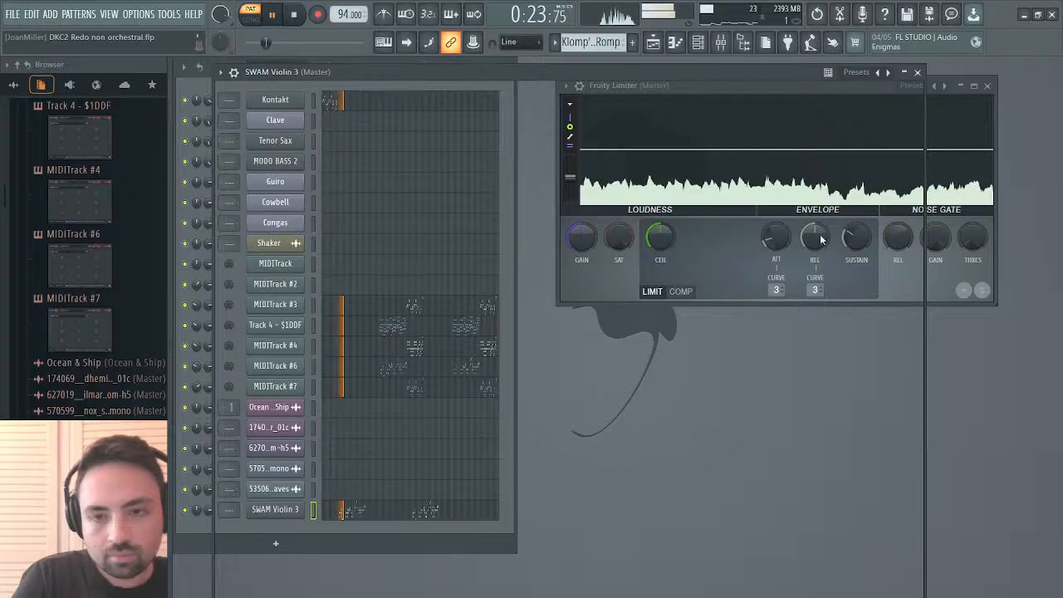
{"action": "left_click", "coordinate": [919, 72]}
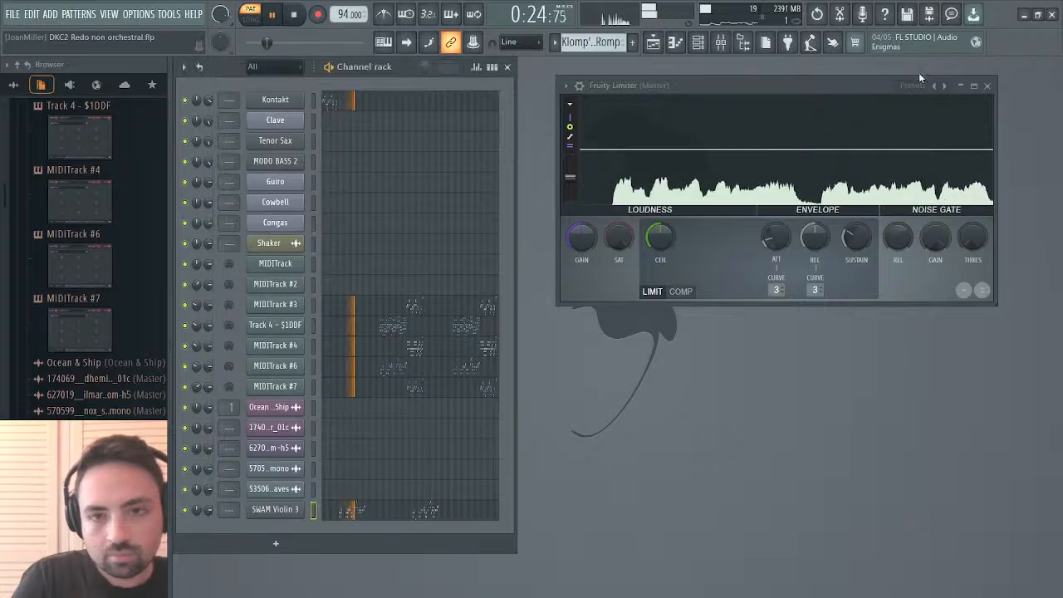
Replay the full violin phrase from bar 7, check the SWAM Violin 3 plugin again, and stop playback.
{"action": "left_click", "coordinate": [355, 511]}
{"action": "left_click_drag", "start_coordinate": [450, 95], "coordinate": [558, 105]}
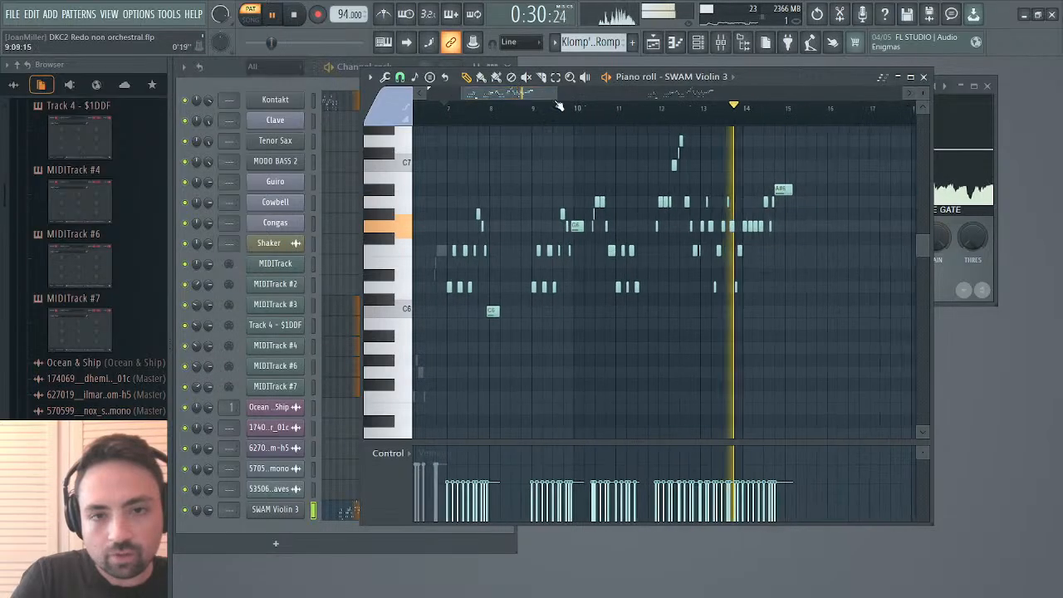
{"action": "left_click", "coordinate": [451, 120]}
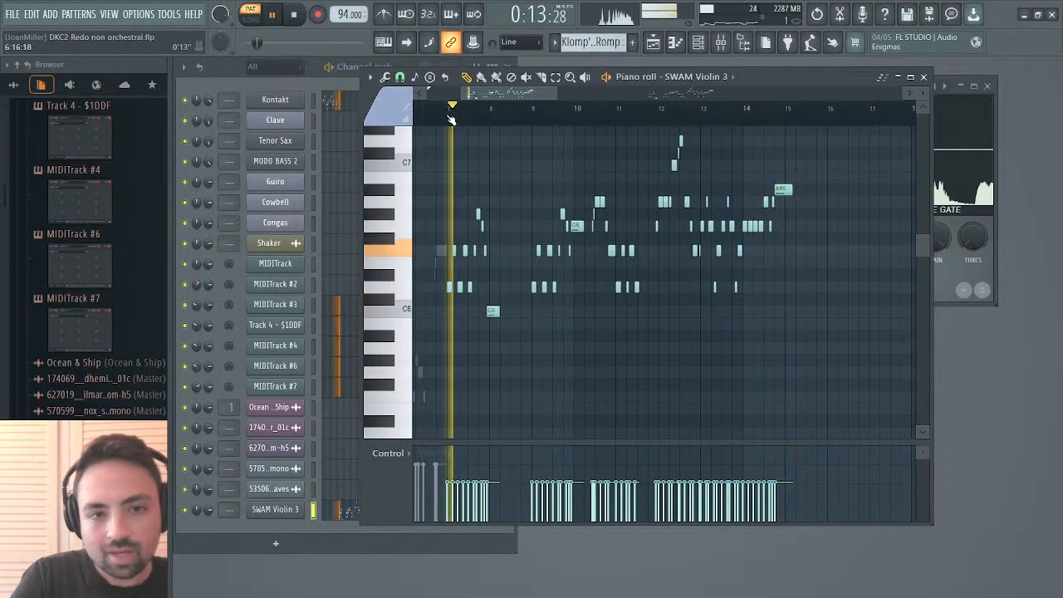
{"action": "left_click", "coordinate": [923, 76]}
{"action": "left_click", "coordinate": [282, 509]}
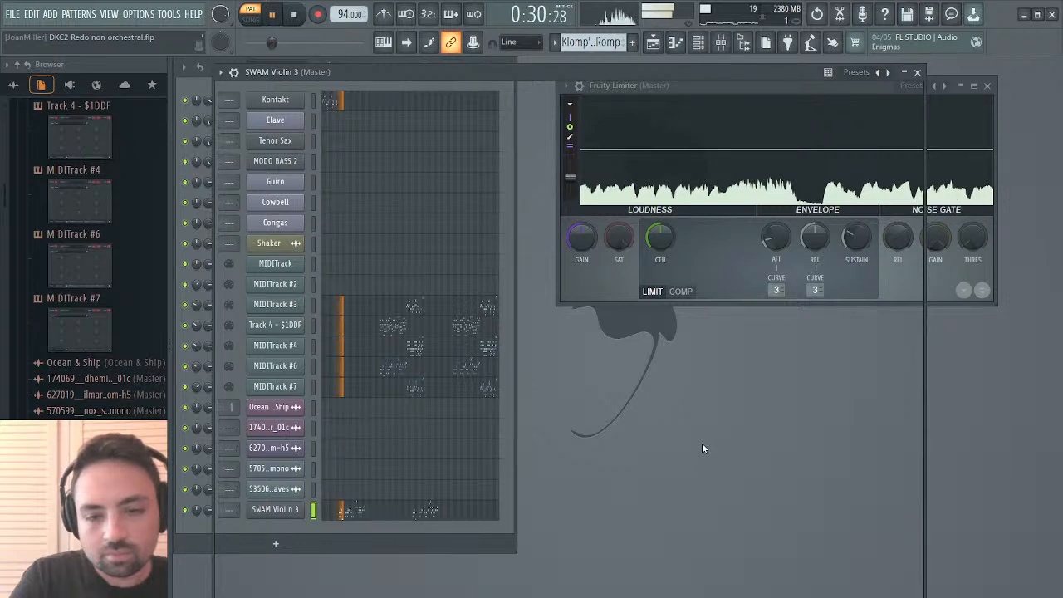
{"action": "left_click", "coordinate": [918, 75]}
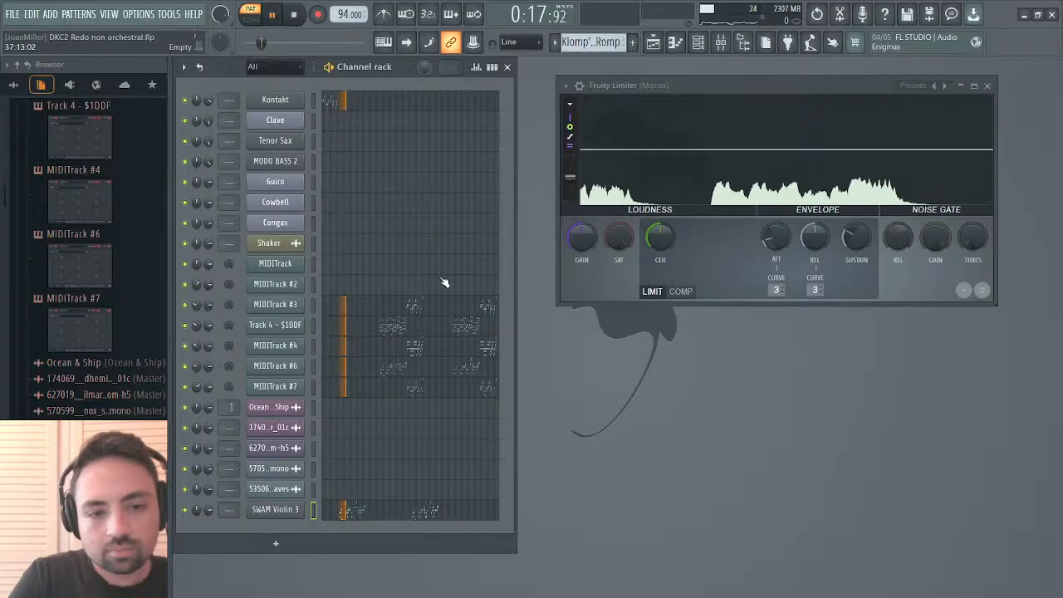
{"action": "key", "text": "space"}
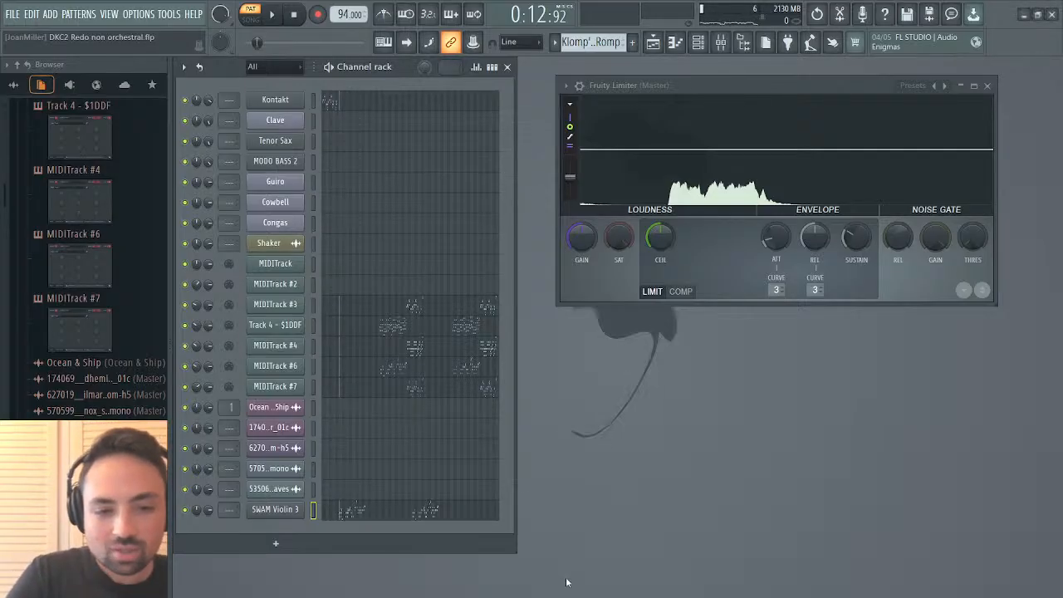
Delete all notes from the Track 4 - $1DDF channel in the piano roll and close it.
{"action": "left_click", "coordinate": [390, 332]}
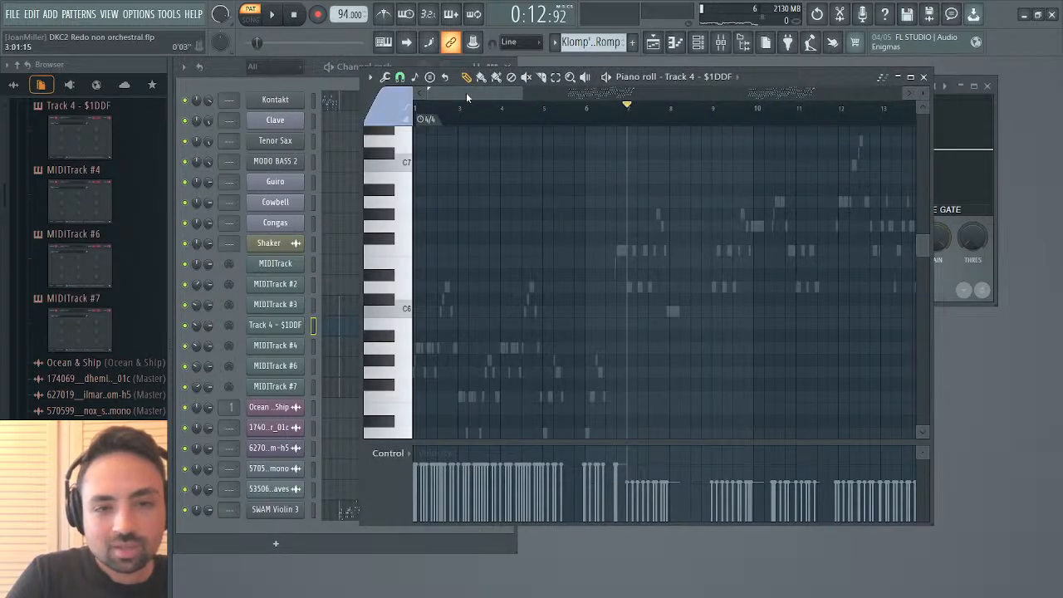
{"action": "left_click_drag", "start_coordinate": [467, 95], "coordinate": [605, 99]}
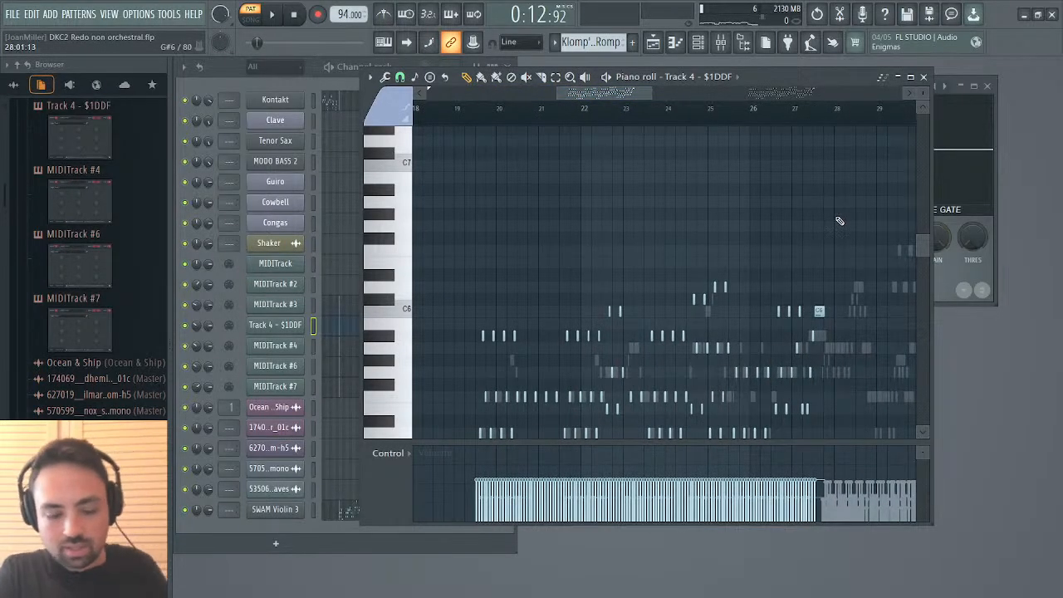
{"action": "left_click_drag", "start_coordinate": [835, 168], "coordinate": [439, 470]}
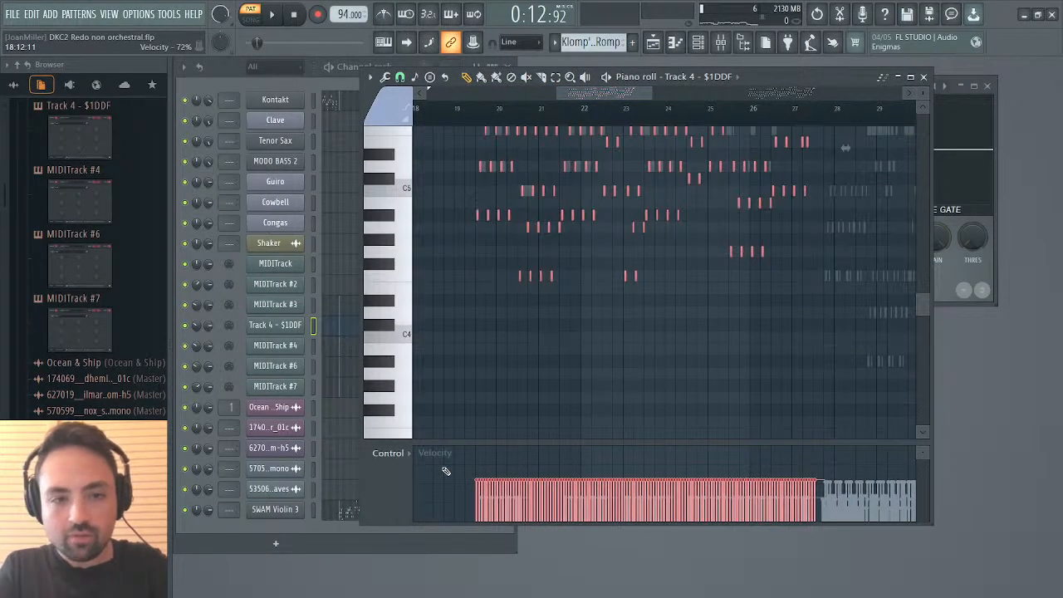
{"action": "scroll", "coordinate": [540, 289], "scroll_direction": "up", "scroll_amount": 3}
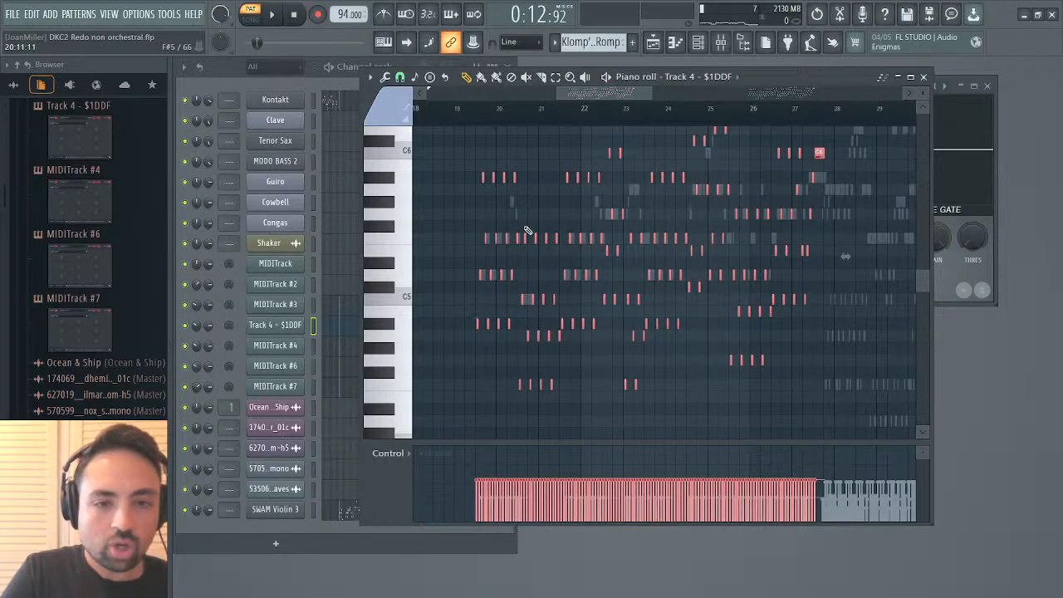
{"action": "mouse_move", "coordinate": [643, 92]}
{"action": "left_mouse_down"}
{"action": "mouse_move", "coordinate": [543, 98]}
{"action": "mouse_move", "coordinate": [636, 97]}
{"action": "left_mouse_up"}
{"action": "key", "text": "Delete"}
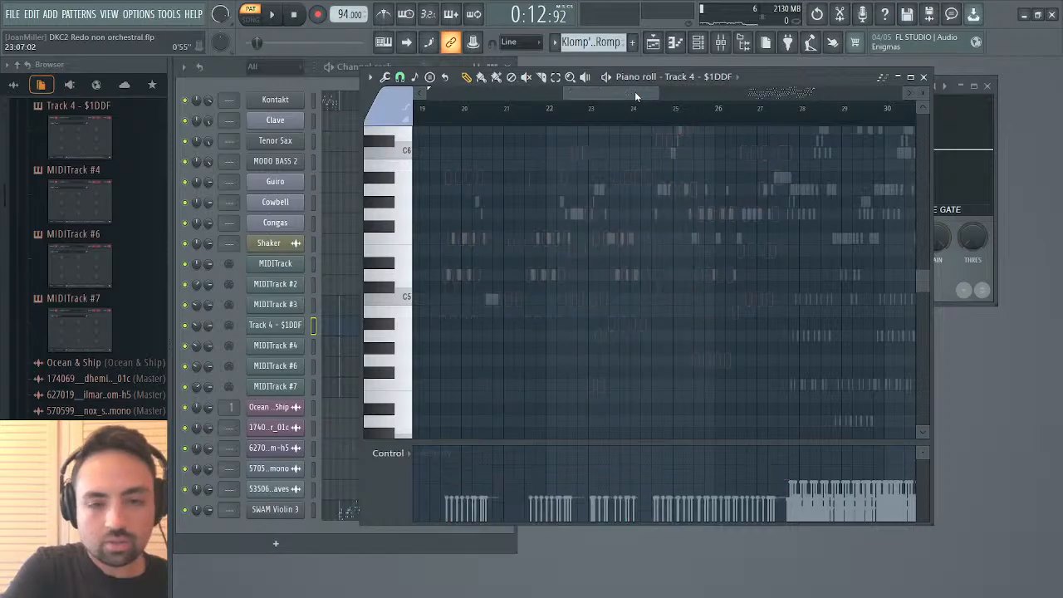
{"action": "left_click", "coordinate": [923, 76]}
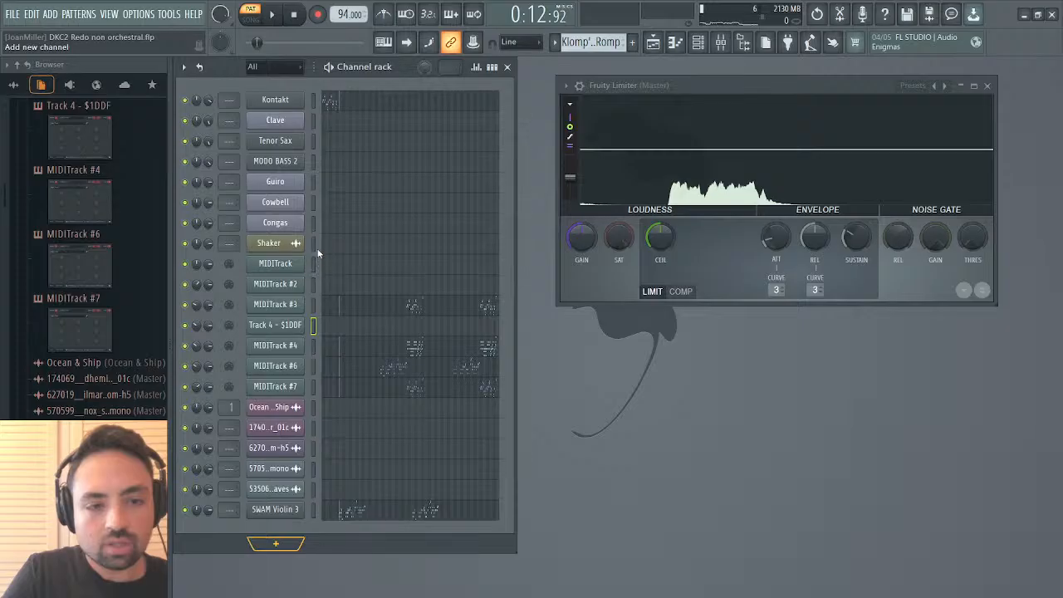
Save the project and add a Pianoteq 8 STAGE channel to the channel rack, closing its plugin window.
{"action": "key", "text": "ctrl+s"}
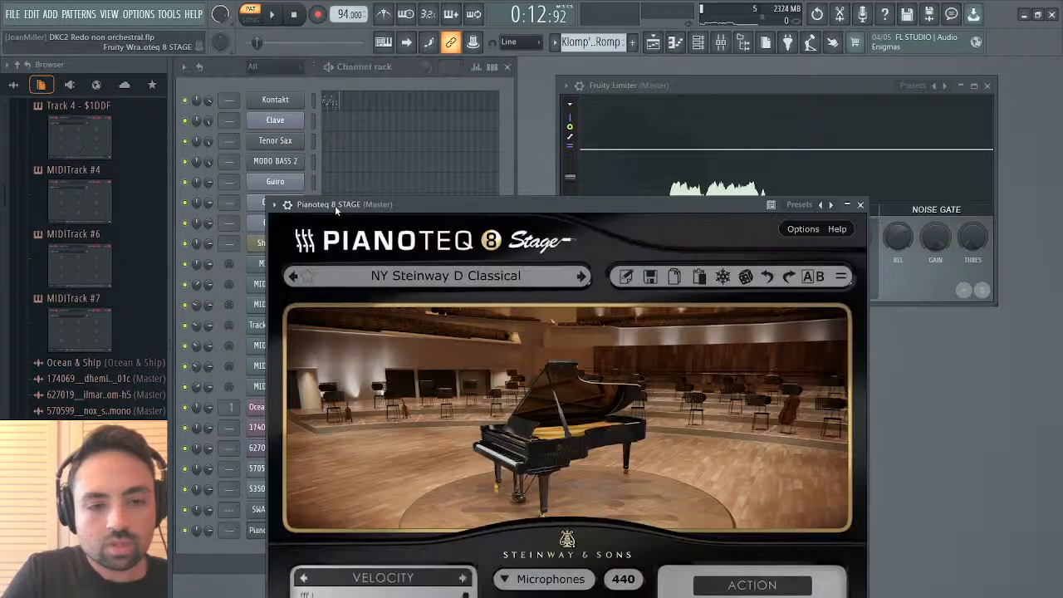
{"action": "left_click_drag", "start_coordinate": [334, 205], "coordinate": [448, 69]}
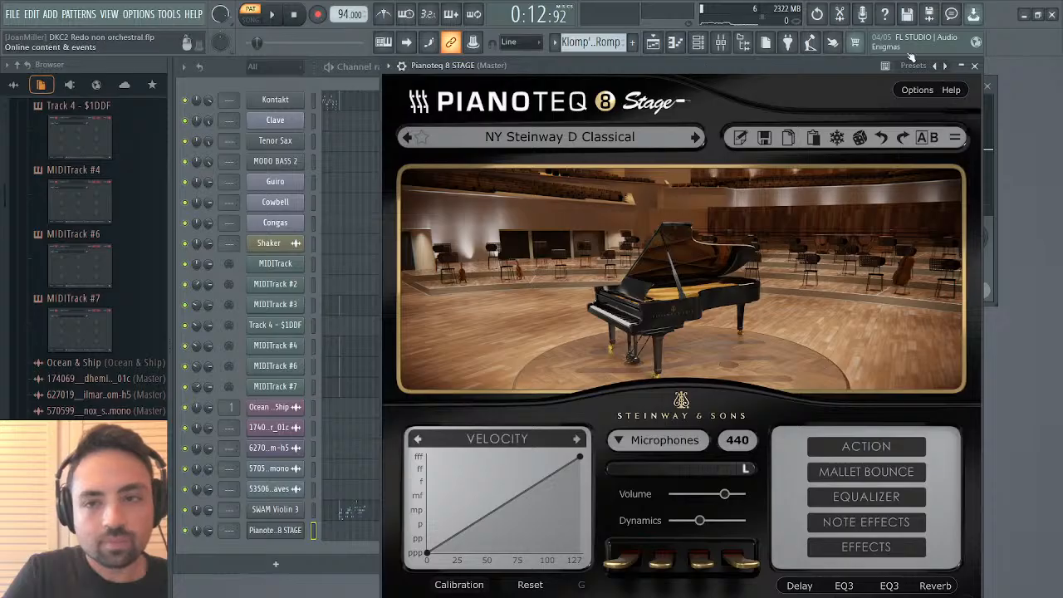
{"action": "left_click", "coordinate": [976, 67]}
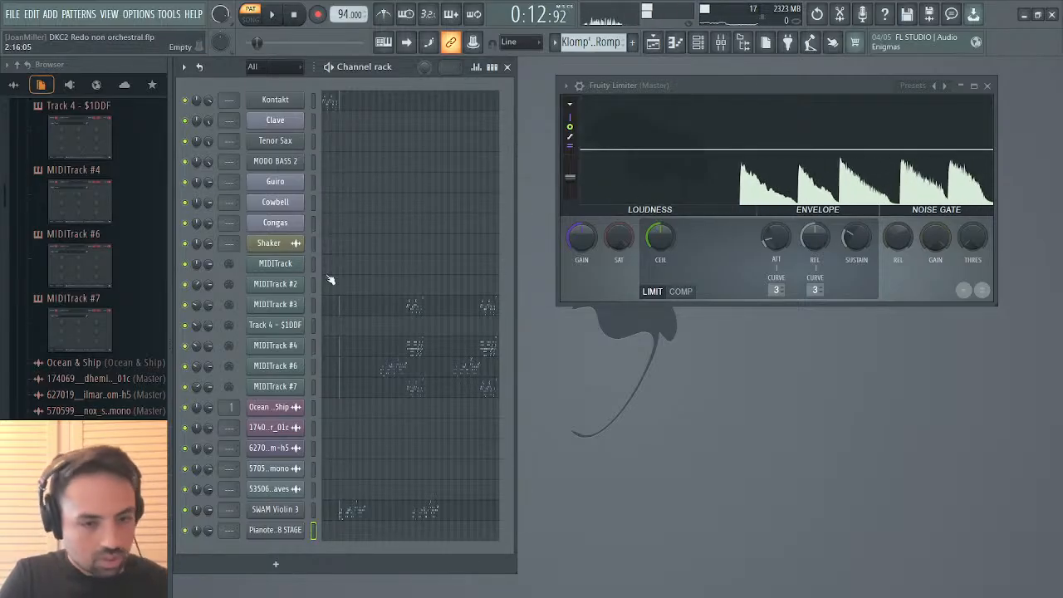
Try the Concert Harp Recording preset in Pianoteq 8 STAGE, switch to Celtic Harp Daily, and close the plugin window.
{"action": "left_click", "coordinate": [292, 531]}
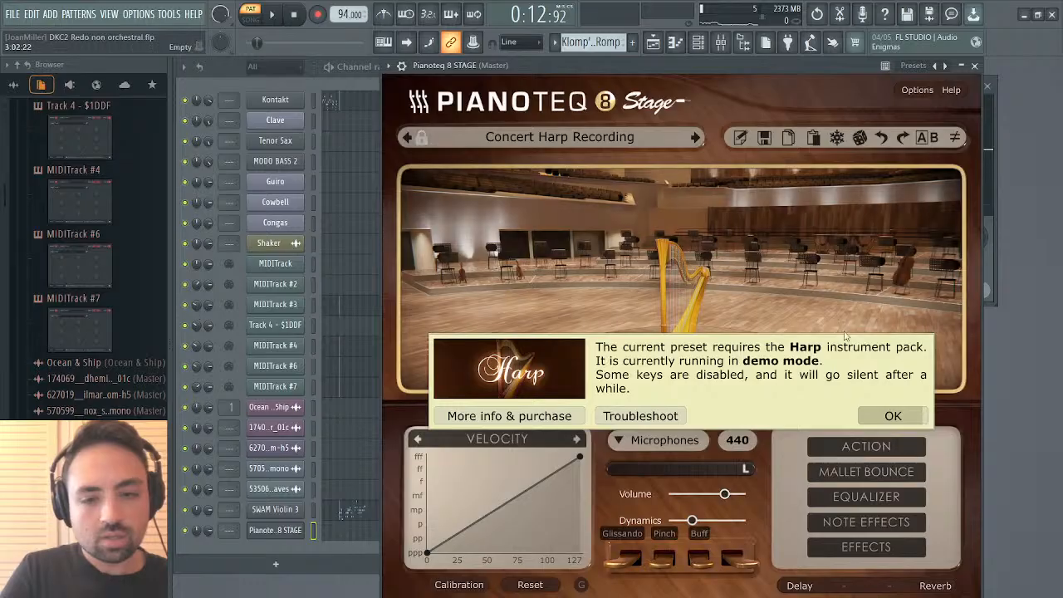
{"action": "left_click", "coordinate": [890, 415]}
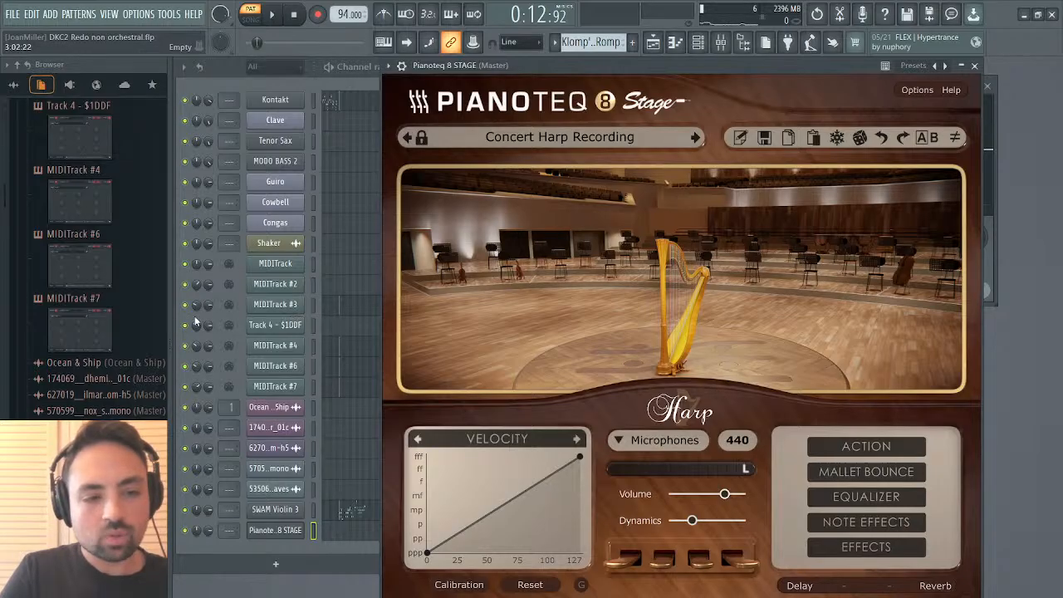
{"action": "key", "text": "Right"}
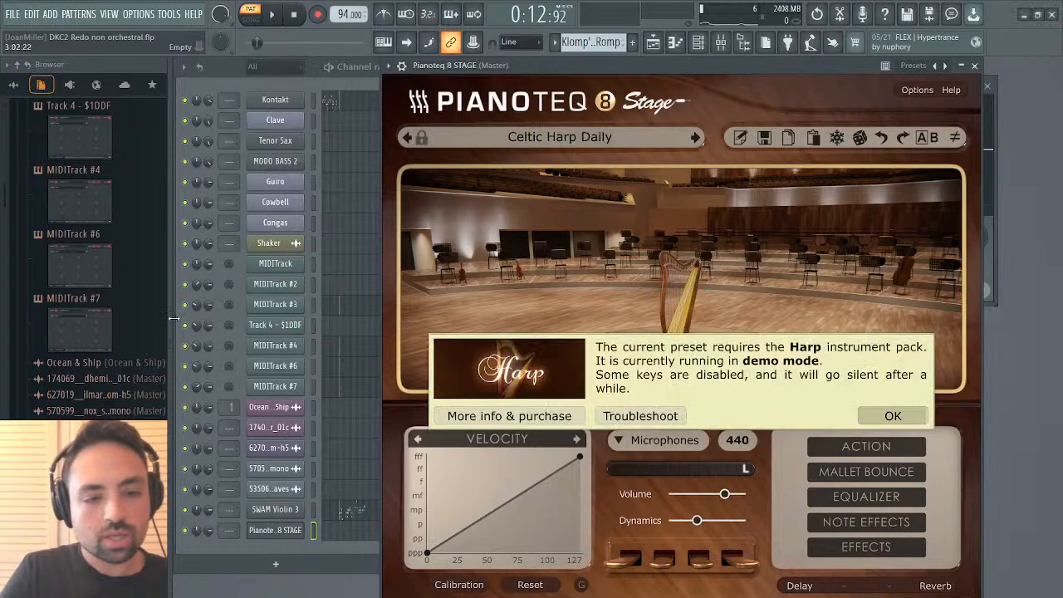
{"action": "left_click", "coordinate": [893, 416]}
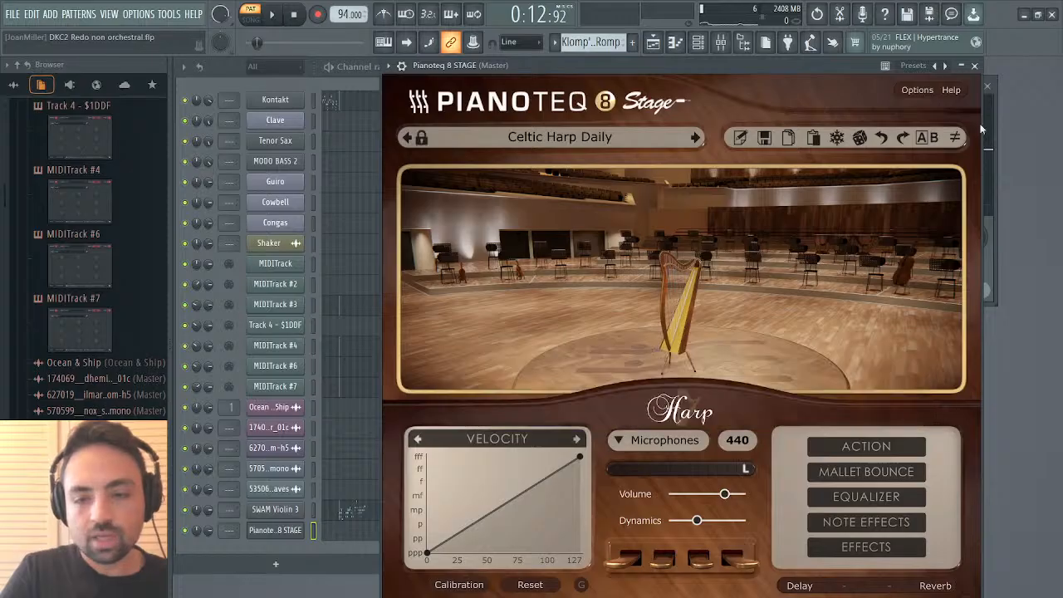
{"action": "left_click", "coordinate": [975, 66]}
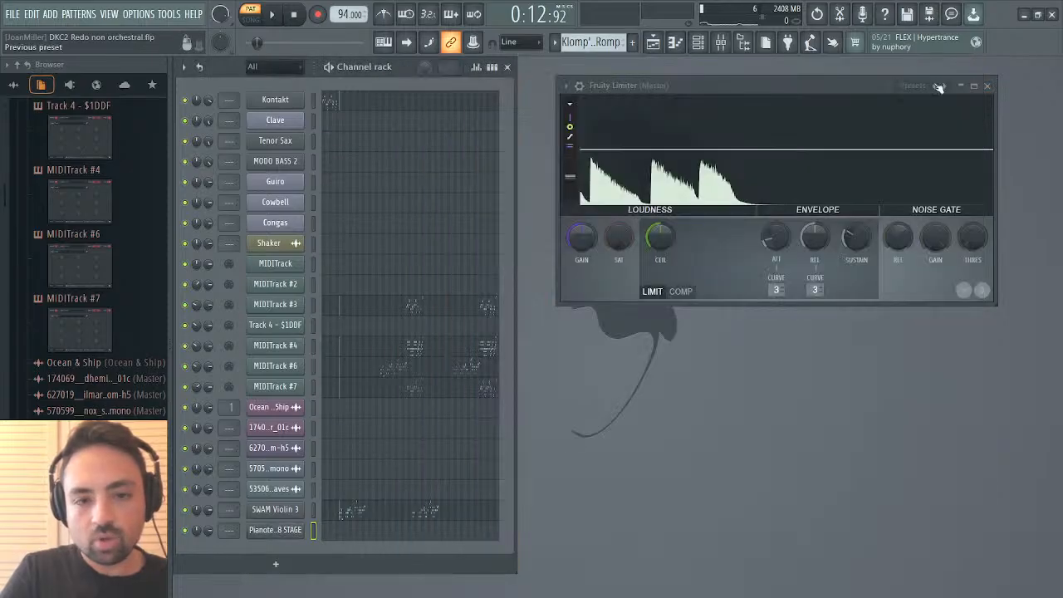
Paste the copied notes into the Pianoteq 8 STAGE piano roll and shift them to start at bar 7.
{"action": "left_click", "coordinate": [361, 538]}
{"action": "key", "text": "ctrl+v"}
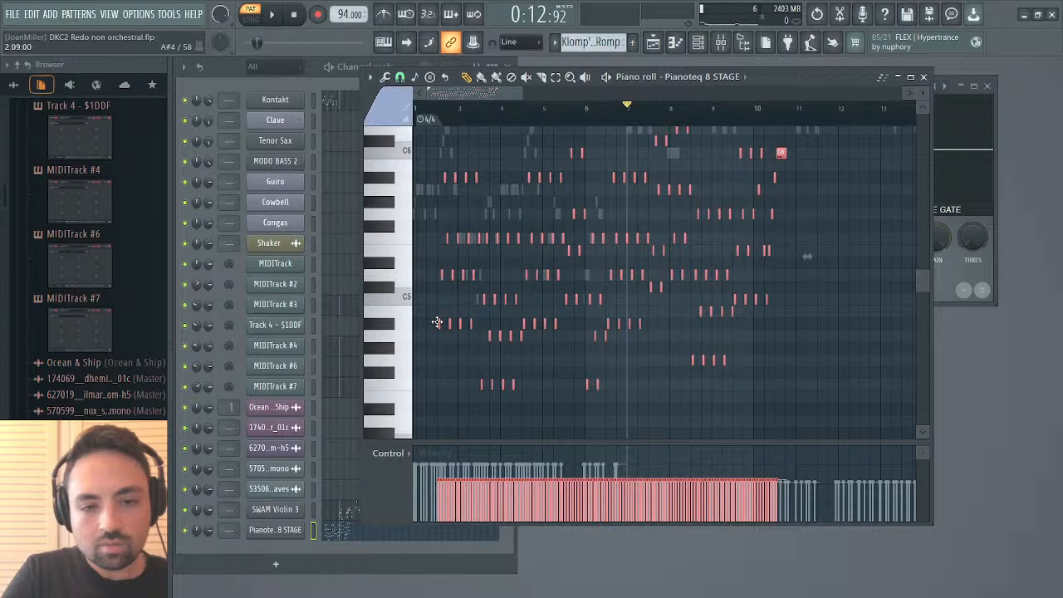
{"action": "left_click_drag", "start_coordinate": [436, 322], "coordinate": [634, 324]}
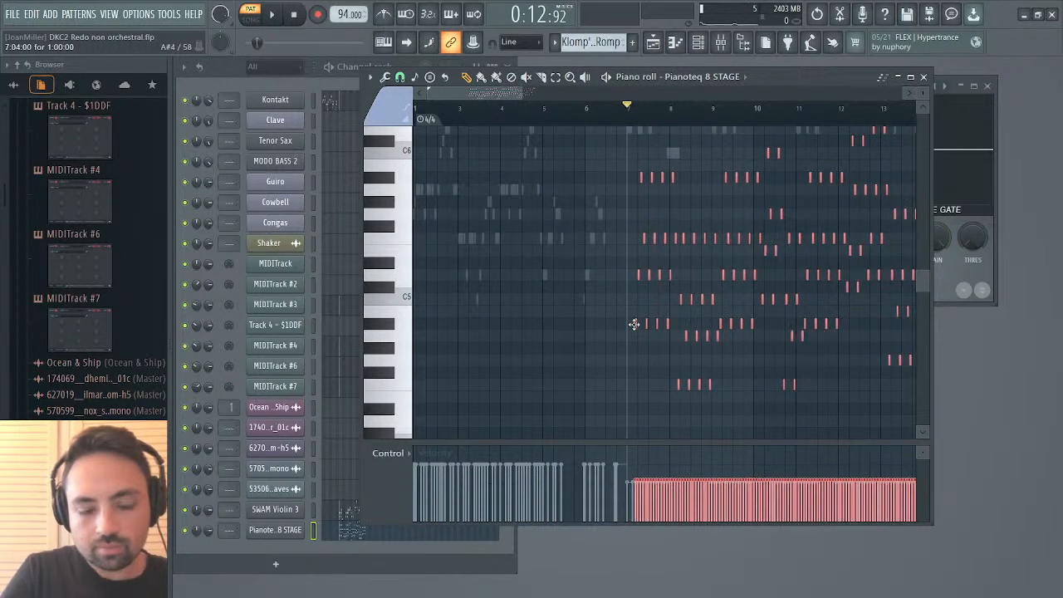
{"action": "key", "text": "ctrl+z"}
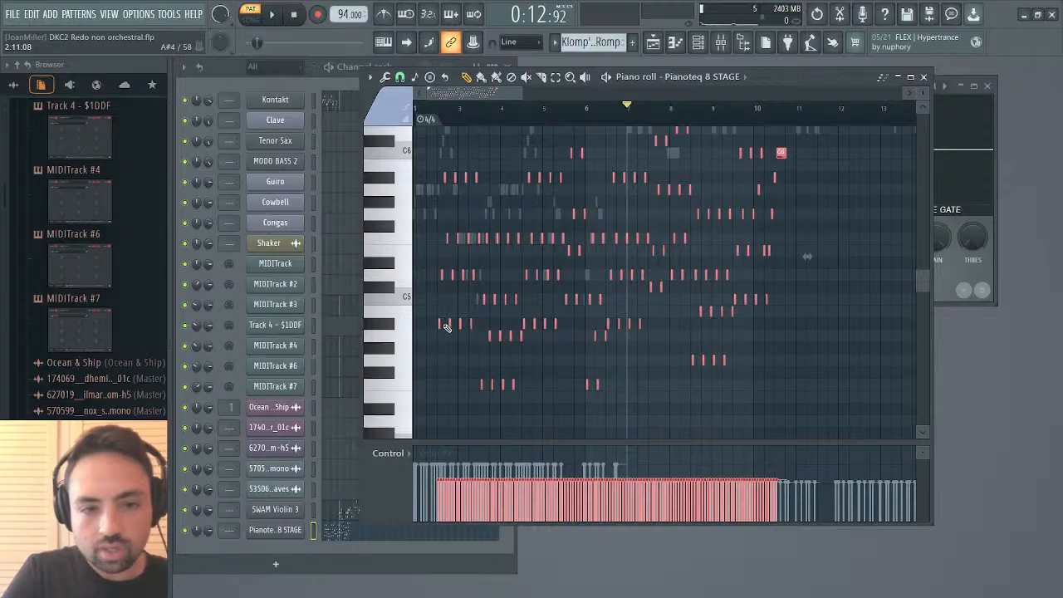
{"action": "left_click_drag", "start_coordinate": [439, 323], "coordinate": [629, 328]}
Start pattern playback, close the piano roll, and mute the SWAM Violin 3 channel.
{"action": "key", "text": "space"}
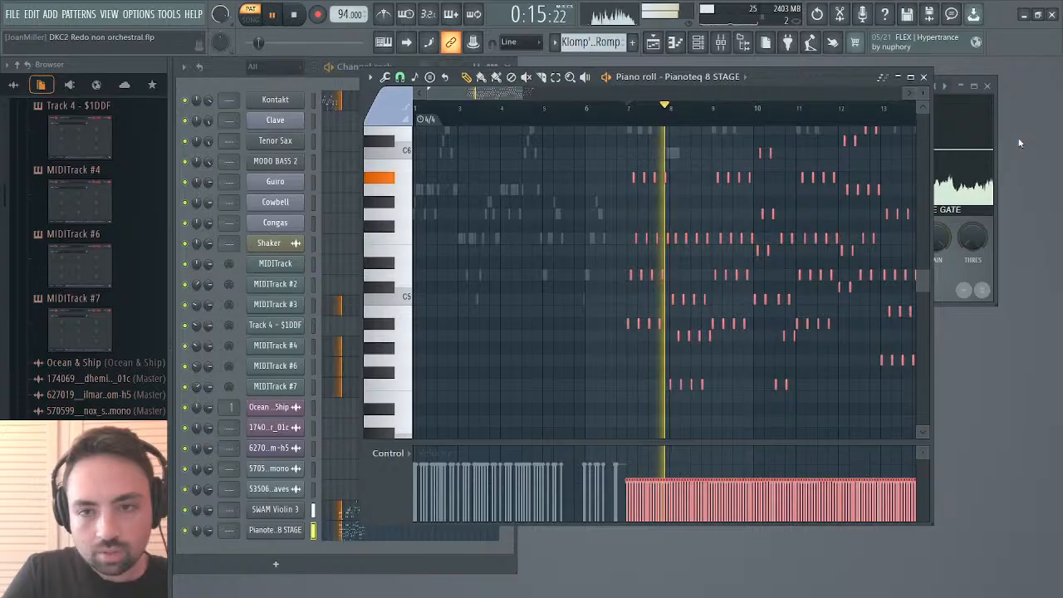
{"action": "left_click", "coordinate": [922, 76]}
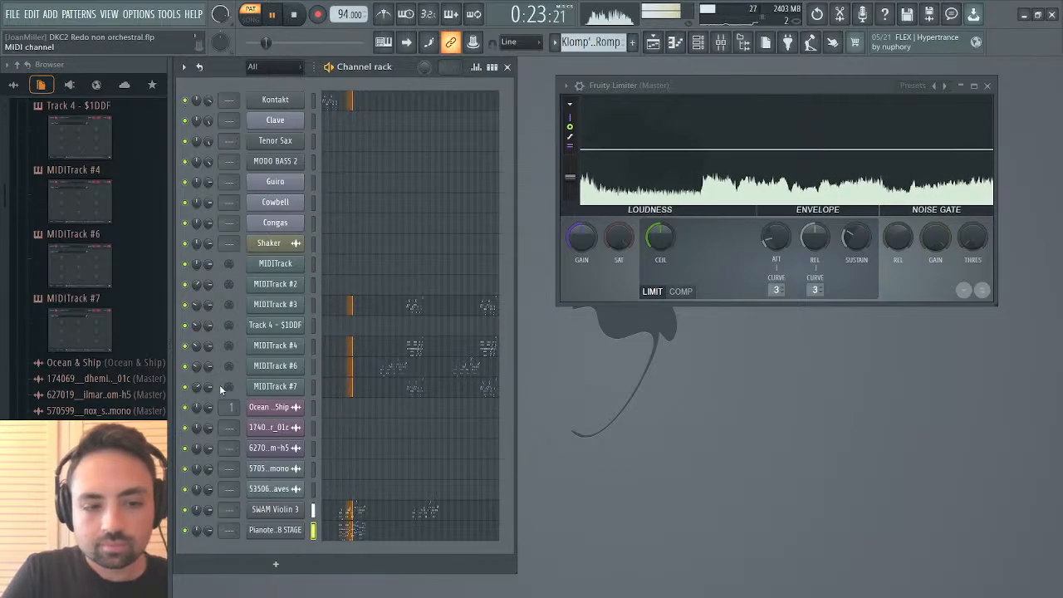
{"action": "left_click", "coordinate": [184, 509]}
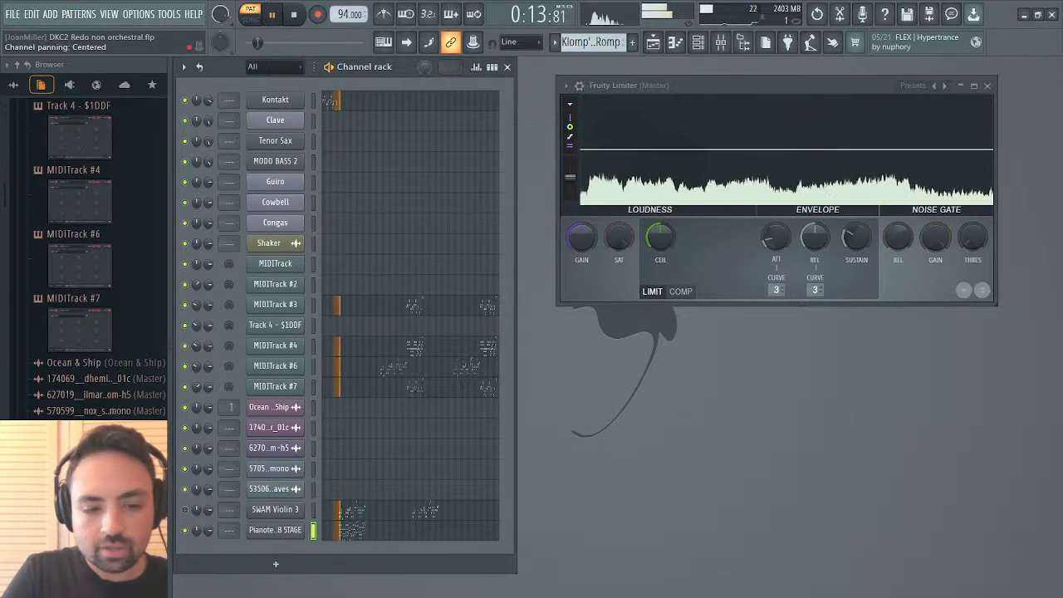
Transpose the Pianoteq 8 STAGE notes up one octave and raise their velocities while listening from bar 7.
{"action": "left_click", "coordinate": [351, 532]}
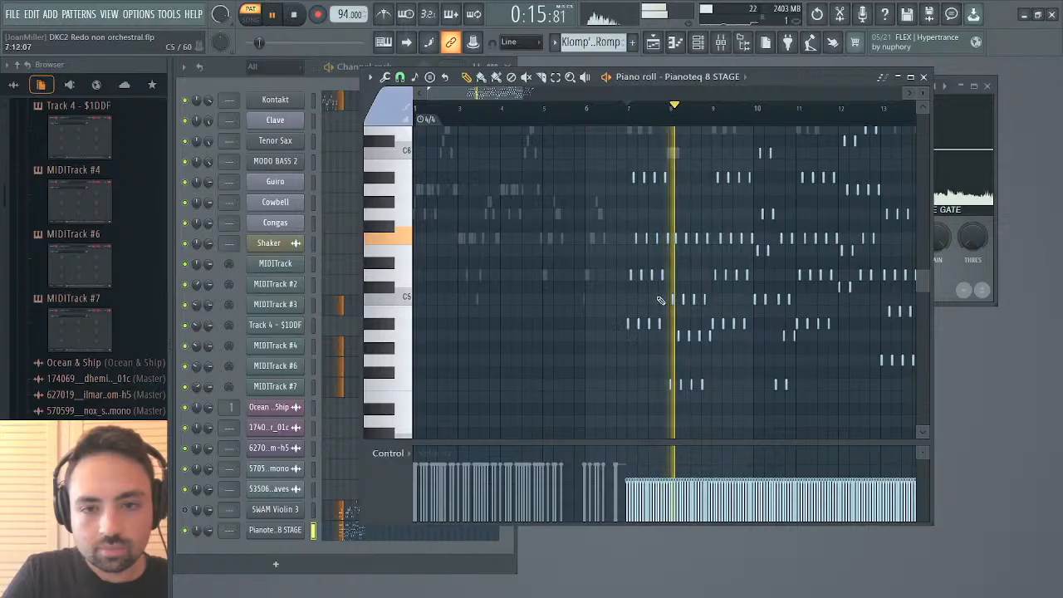
{"action": "scroll", "coordinate": [660, 301], "scroll_direction": "down", "scroll_amount": 4}
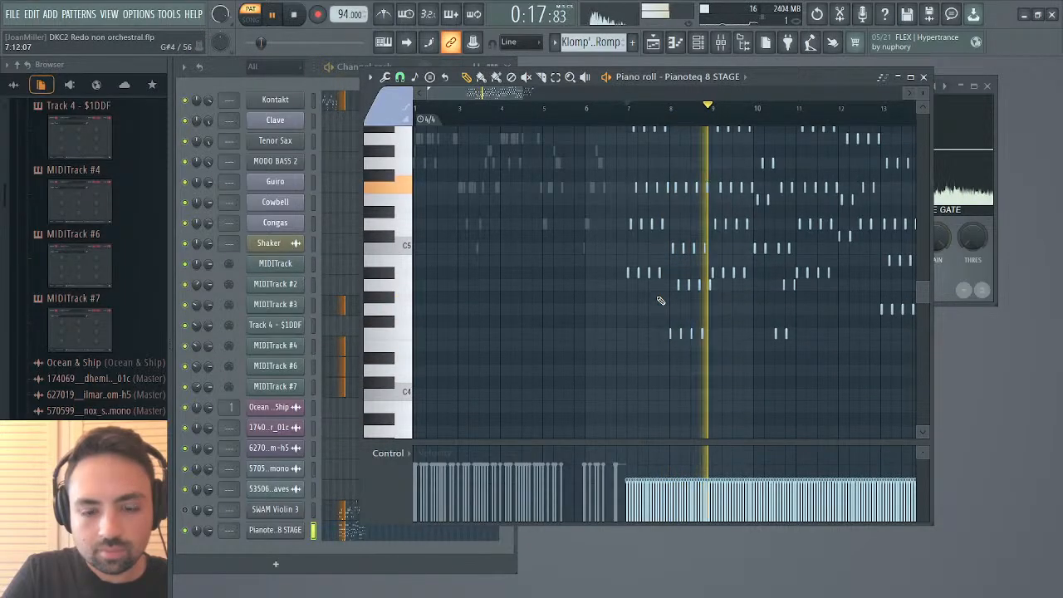
{"action": "left_click_drag", "start_coordinate": [429, 93], "coordinate": [482, 94]}
{"action": "scroll", "coordinate": [536, 221], "scroll_direction": "up", "scroll_amount": 1}
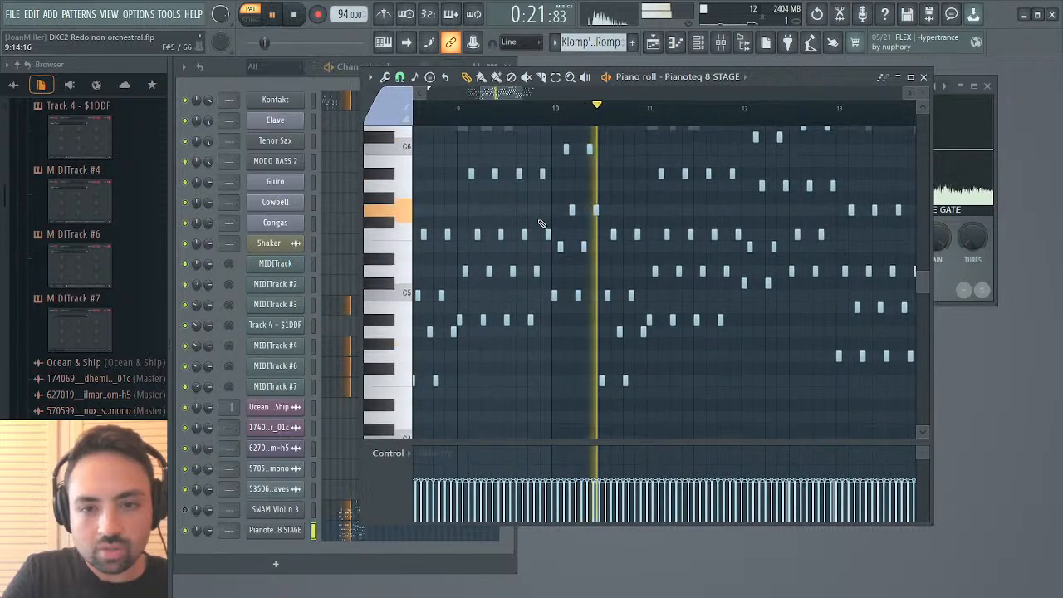
{"action": "left_click_drag", "start_coordinate": [524, 93], "coordinate": [615, 98]}
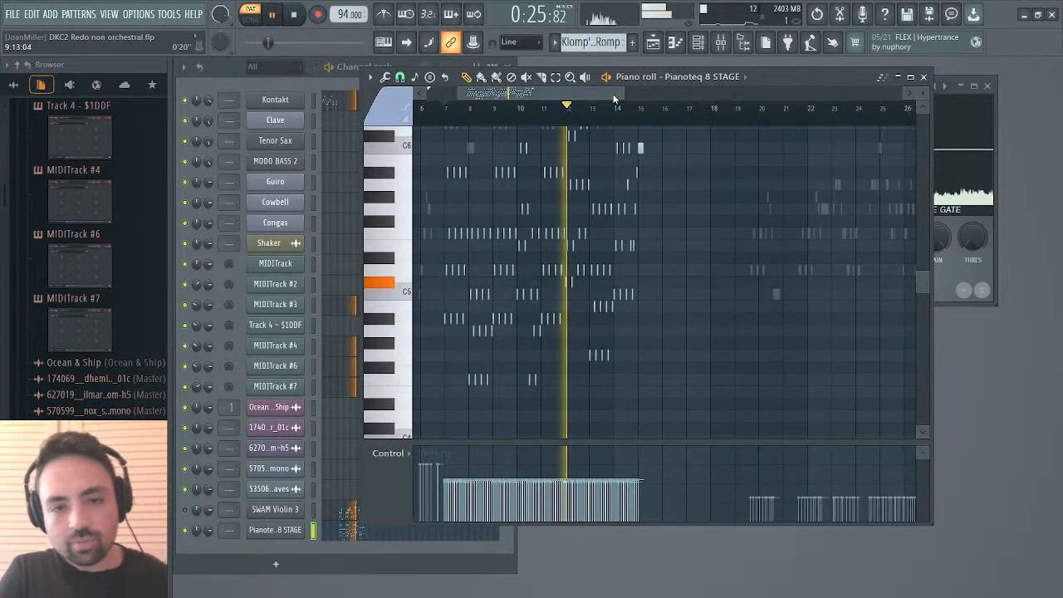
{"action": "scroll", "coordinate": [618, 97], "scroll_direction": "up", "scroll_amount": 4}
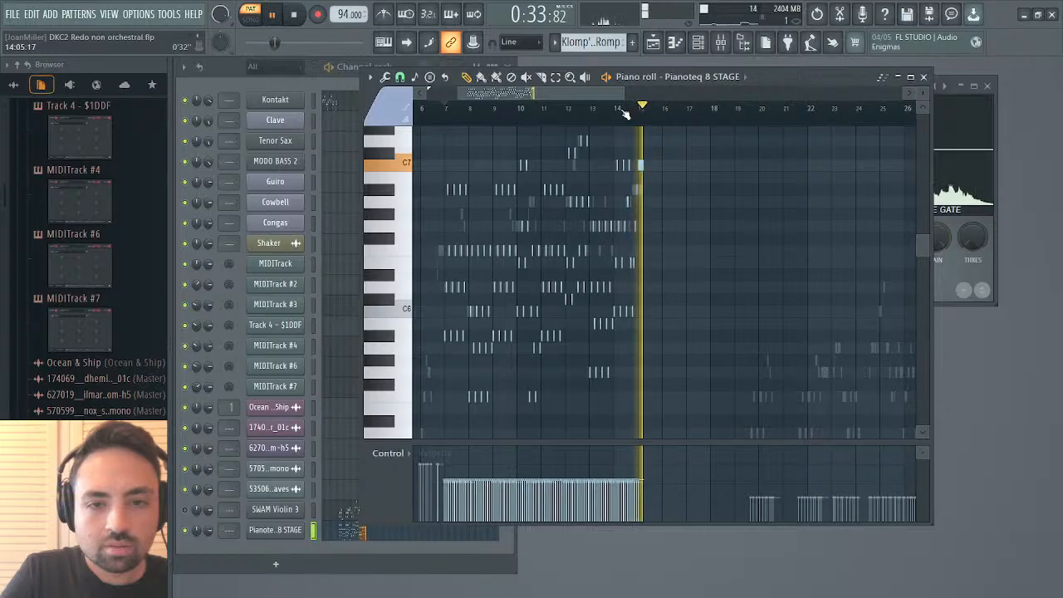
{"action": "left_click", "coordinate": [444, 109]}
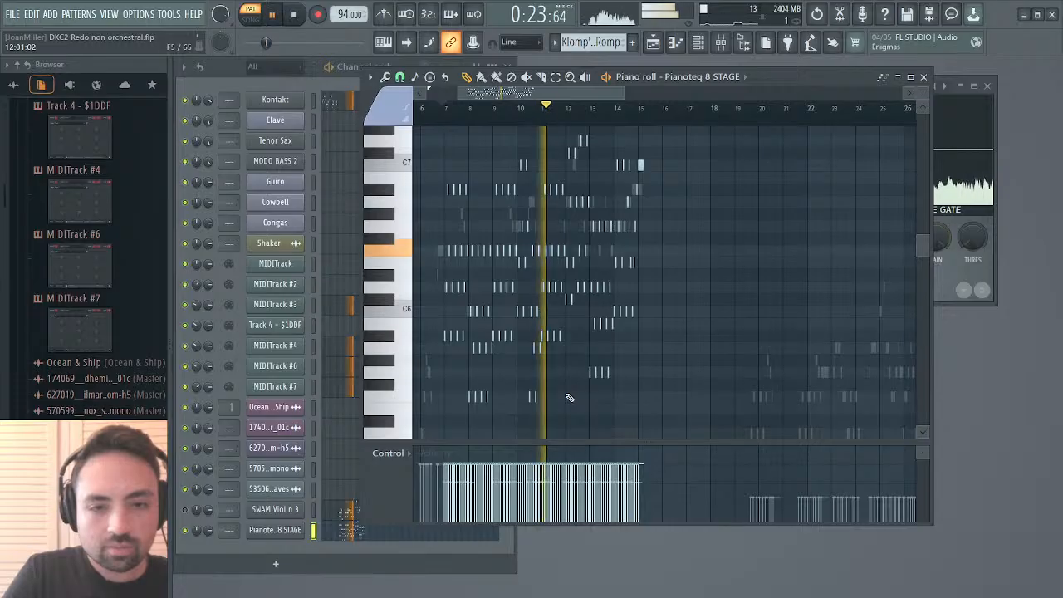
{"action": "left_click", "coordinate": [923, 77]}
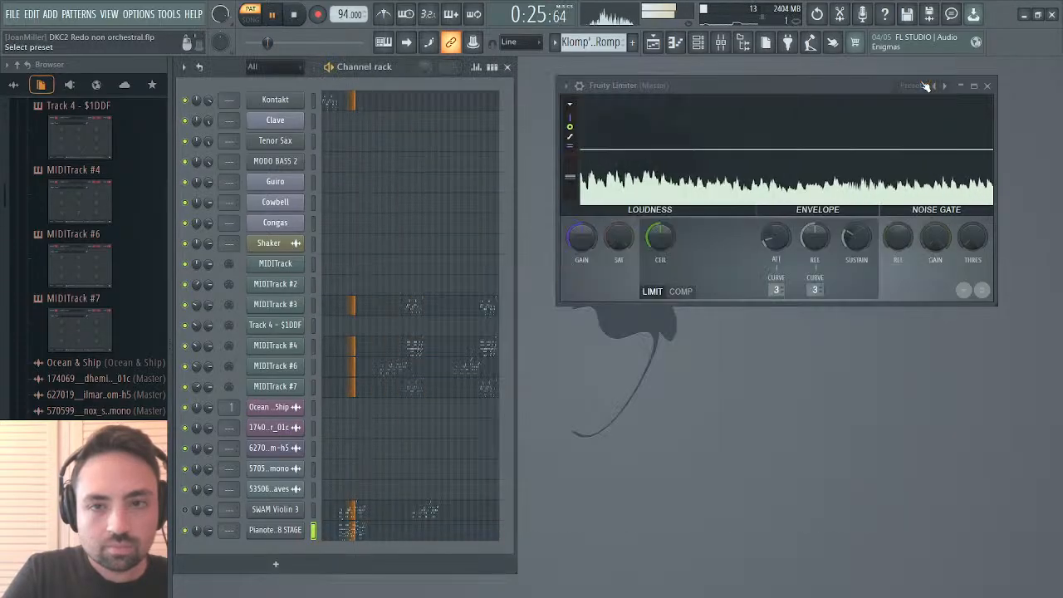
Reopen the Pianoteq 8 STAGE piano roll and replay the passage around bar 12 to check its highest notes.
{"action": "left_click", "coordinate": [353, 530]}
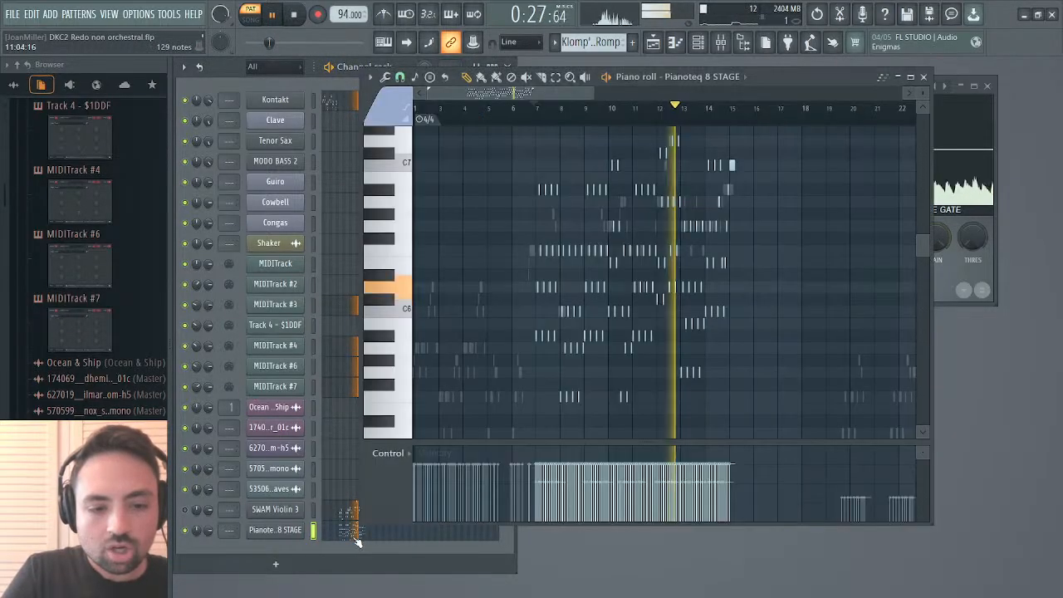
{"action": "scroll", "coordinate": [494, 259], "scroll_direction": "up", "scroll_amount": 3}
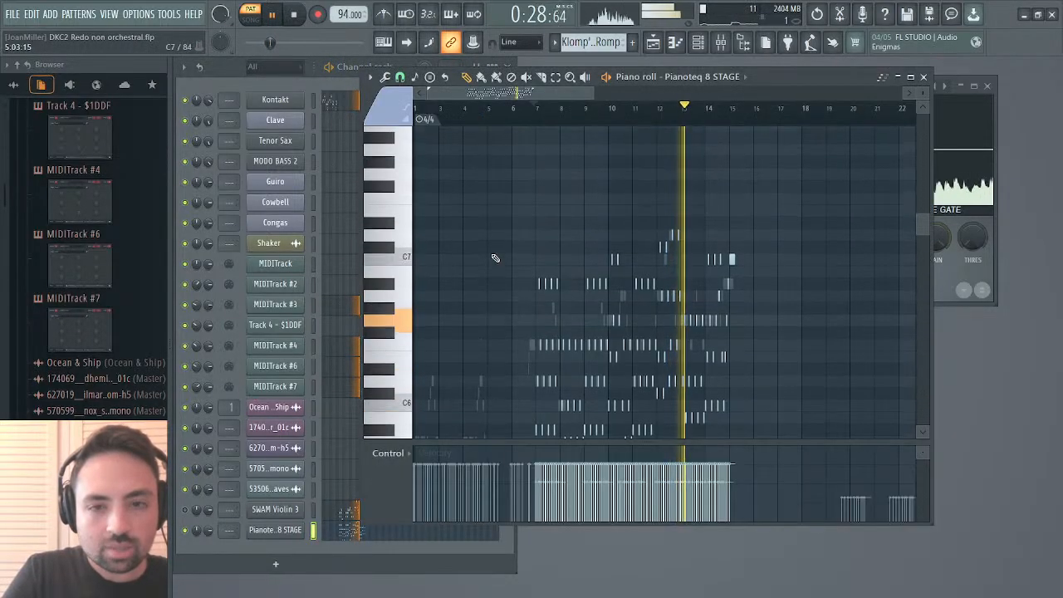
{"action": "left_click", "coordinate": [660, 114]}
{"action": "key", "text": "space"}
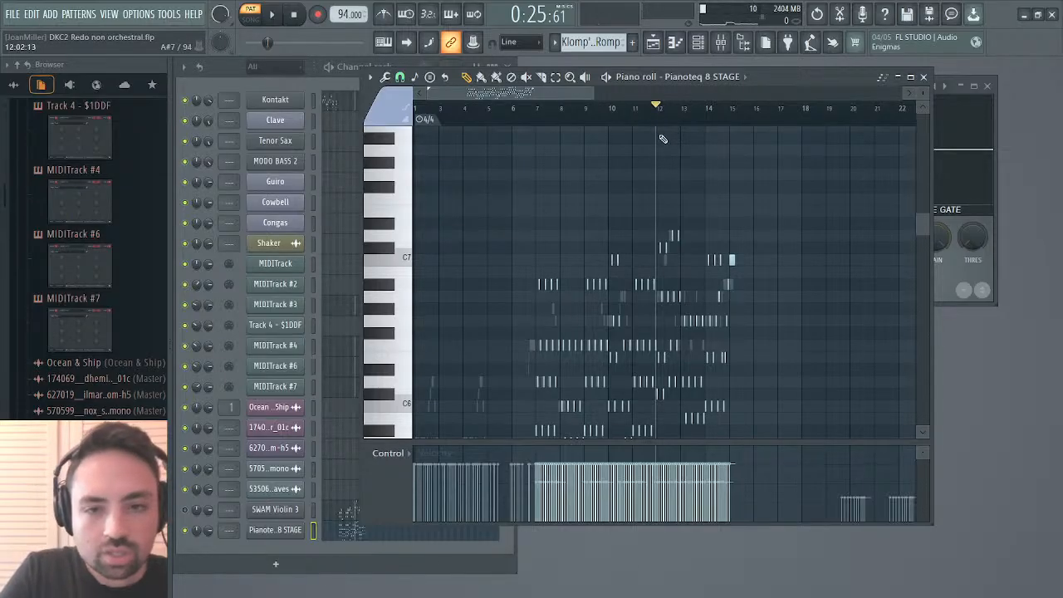
{"action": "key", "text": "space"}
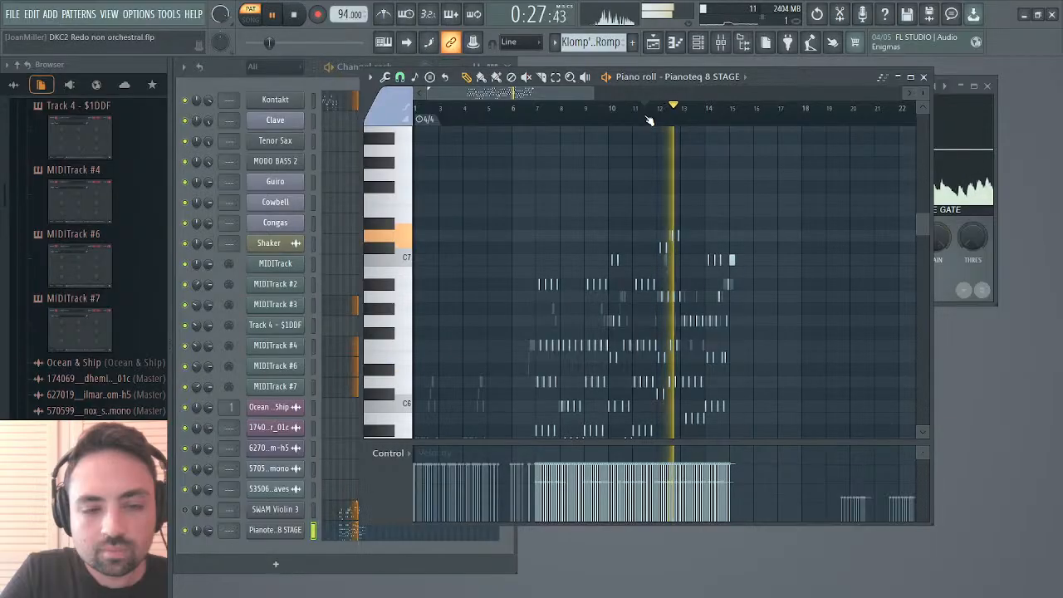
{"action": "key", "text": "space"}
{"action": "key", "text": "space"}
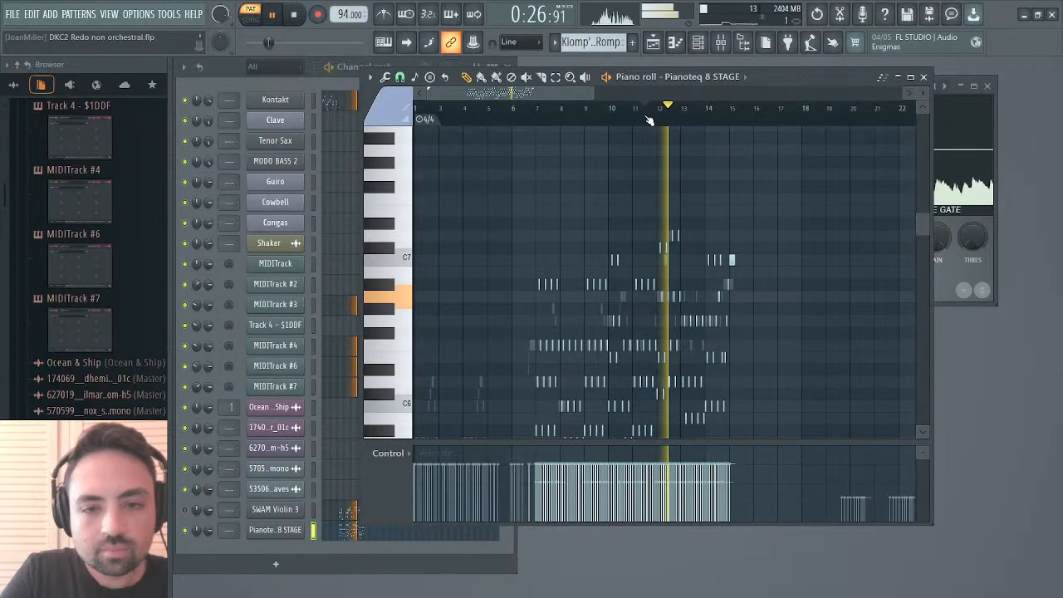
{"action": "key", "text": "space"}
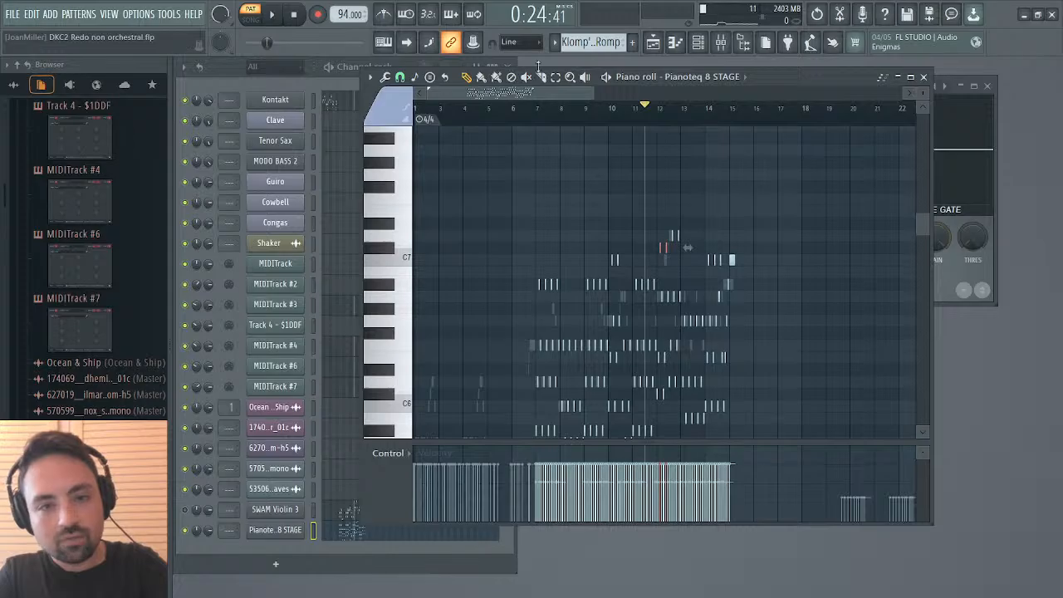
Clone the Pianoteq 8 STAGE channel, name the original Harp and the clone Harp +1, and show the clone's channel settings.
{"action": "left_click_drag", "start_coordinate": [431, 91], "coordinate": [514, 108]}
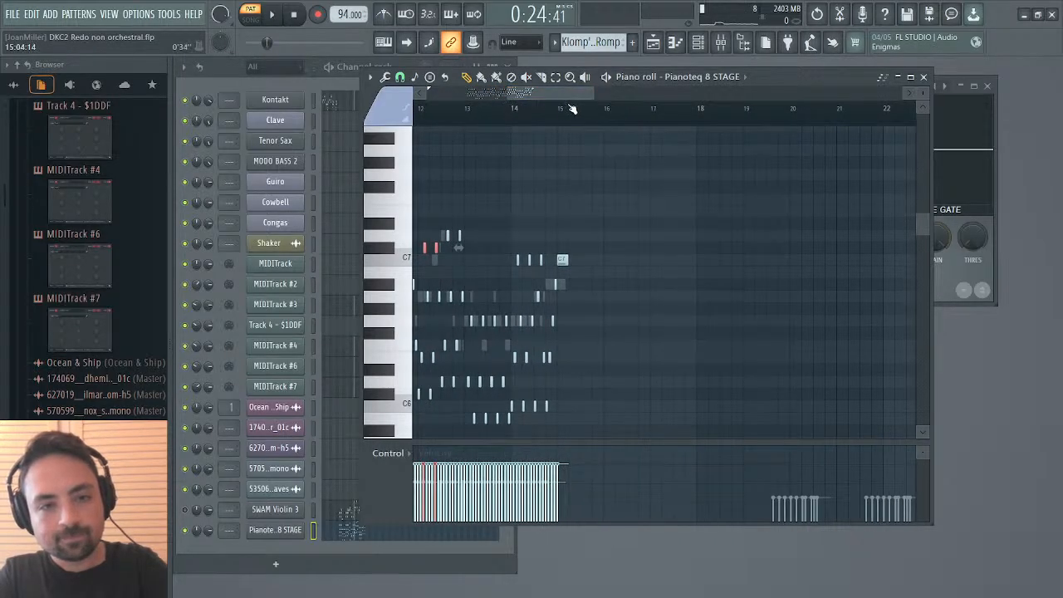
{"action": "left_click", "coordinate": [285, 540]}
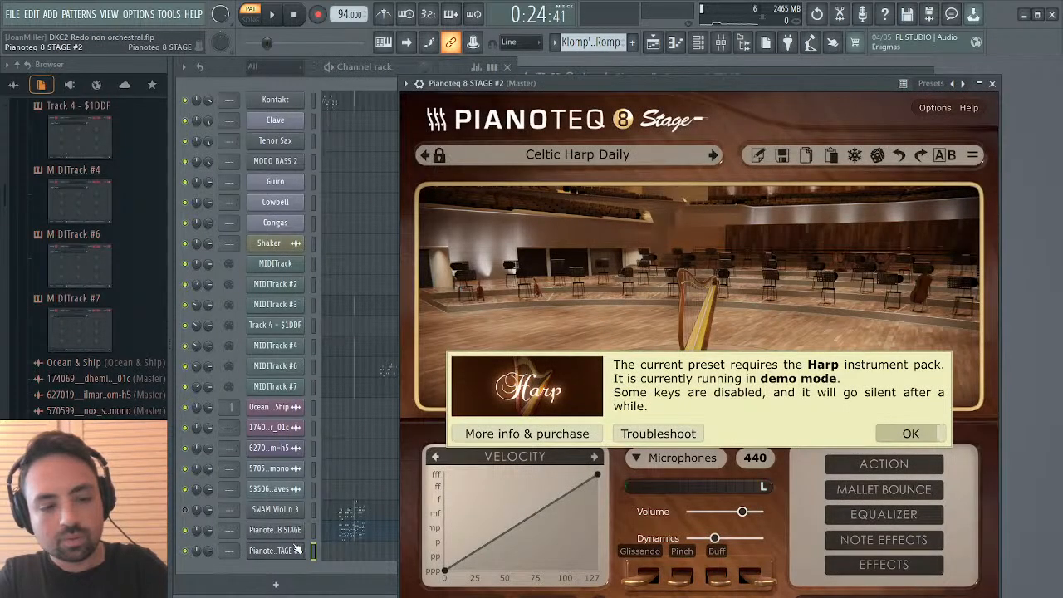
{"action": "left_click", "coordinate": [292, 532]}
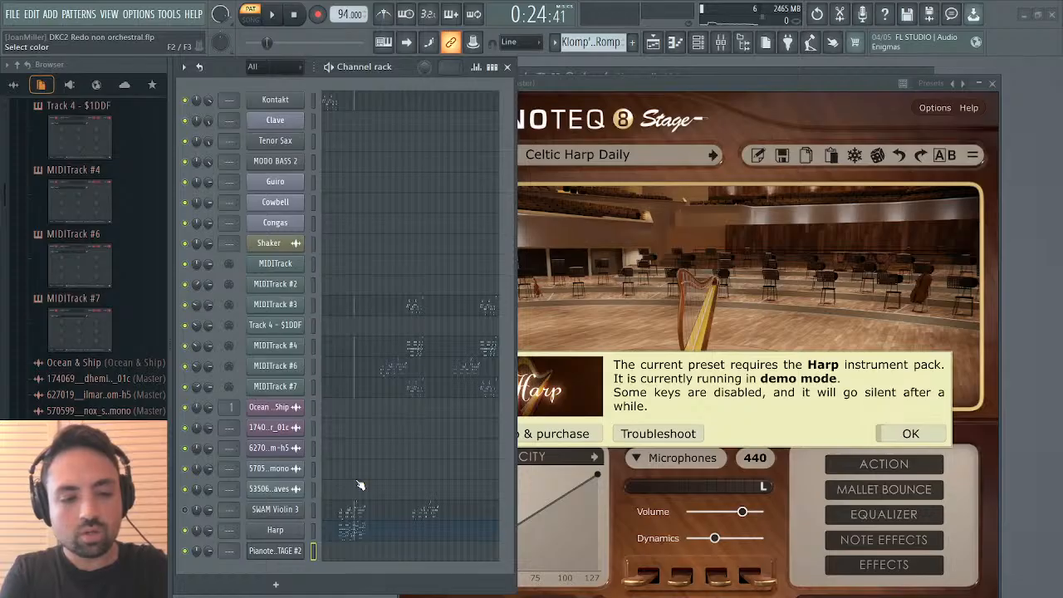
{"action": "left_click", "coordinate": [661, 86]}
{"action": "left_click", "coordinate": [406, 83]}
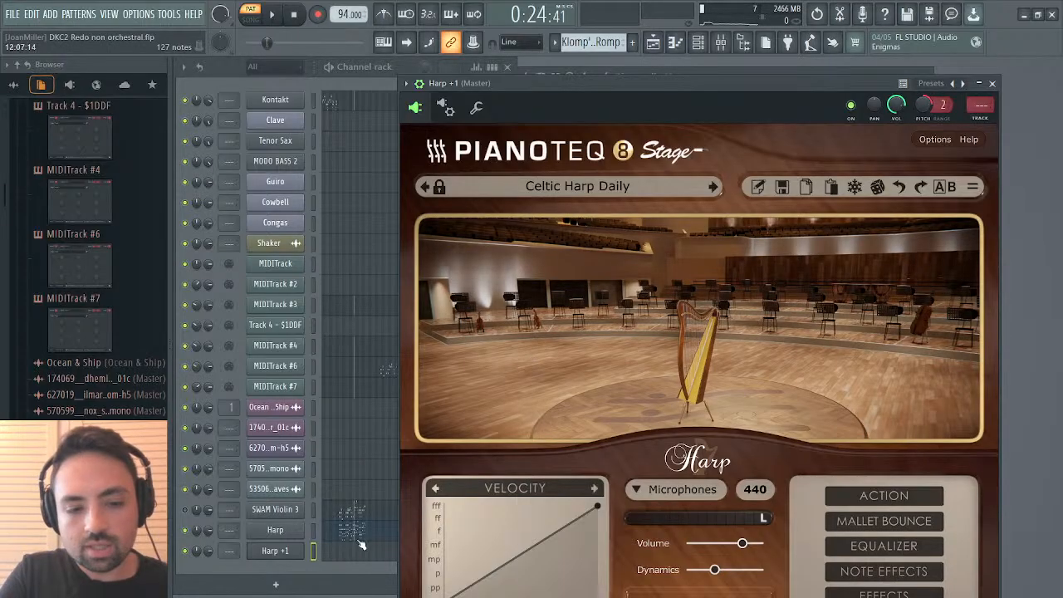
Place the two C#7 notes from bar 12 in the Harp +1 piano roll and lower them one semitone to C7.
{"action": "left_click", "coordinate": [348, 550]}
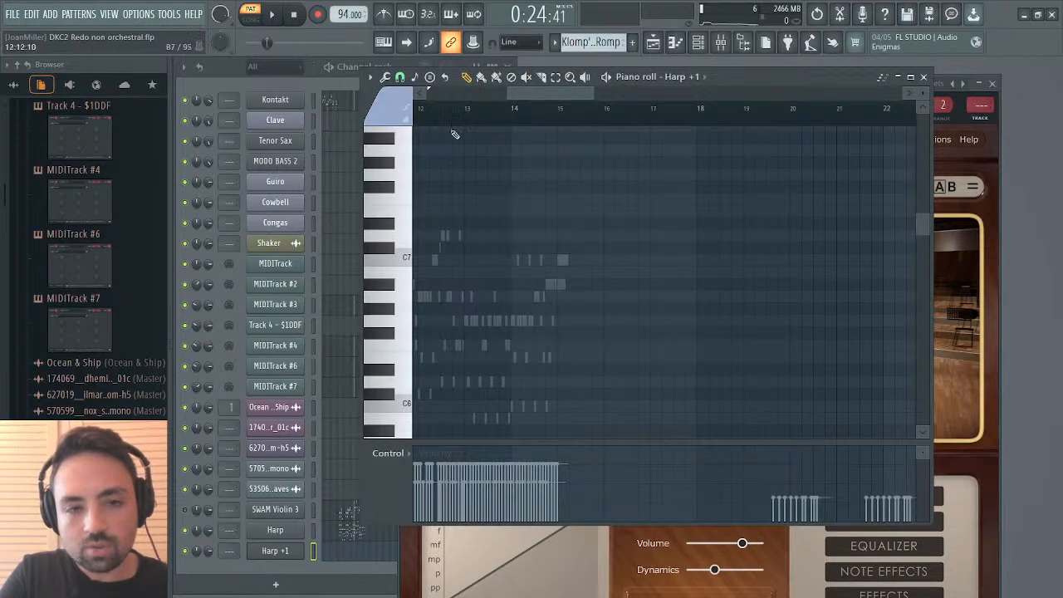
{"action": "left_click_drag", "start_coordinate": [508, 99], "coordinate": [544, 97]}
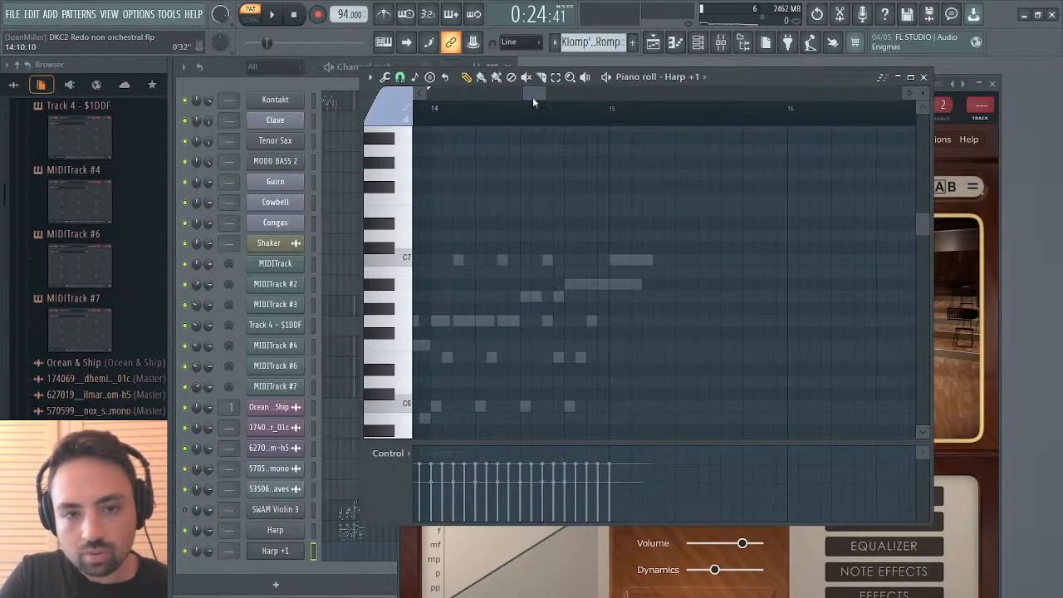
{"action": "key", "text": "space"}
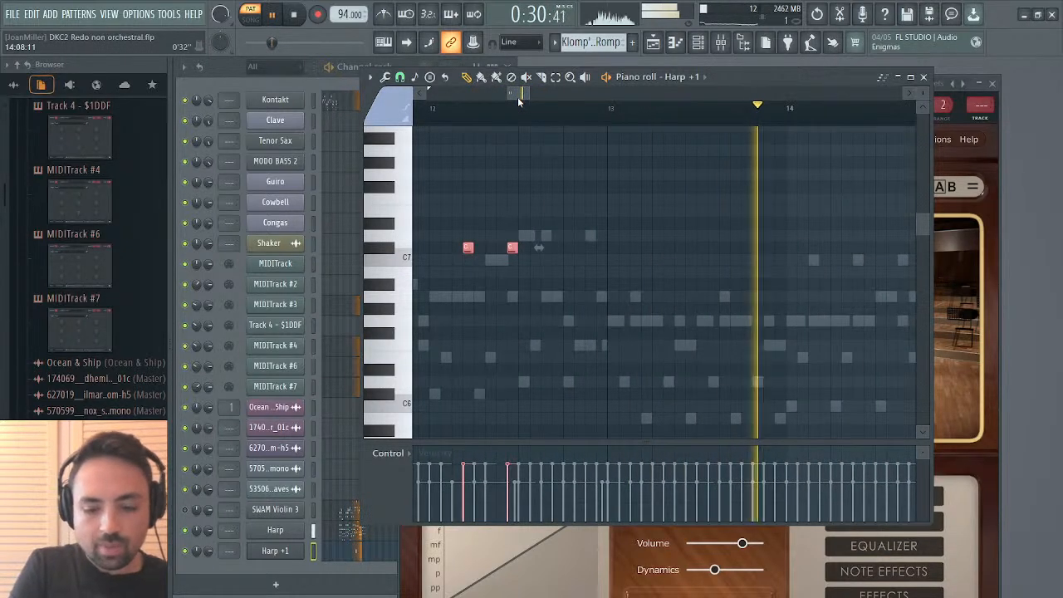
{"action": "key", "text": "shift+Down"}
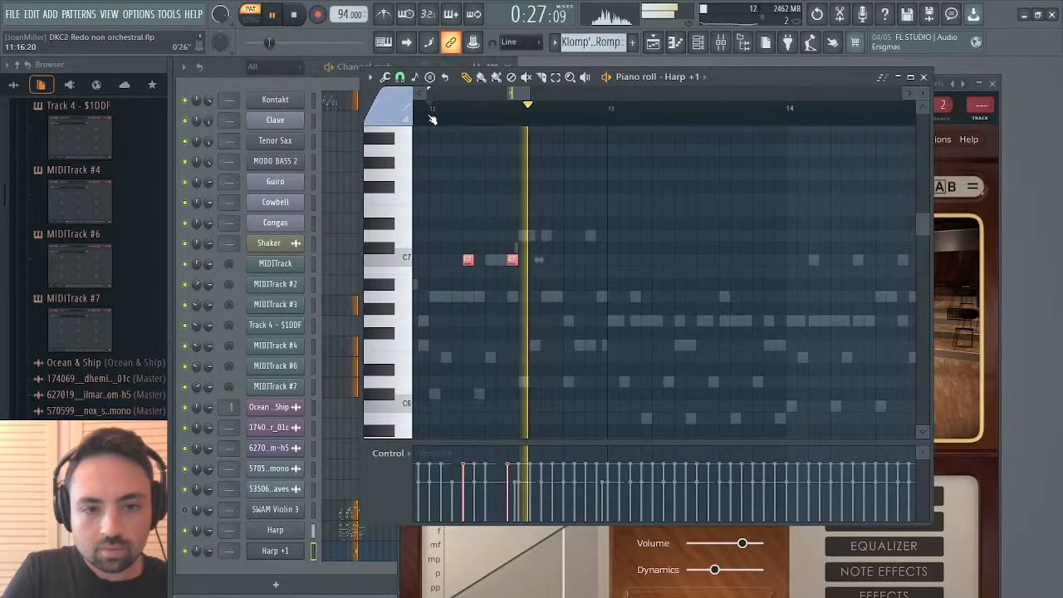
Move the two C7 notes in bar 12 of the Harp +1 piano roll one grid step earlier and replay the passage.
{"action": "key", "text": "space"}
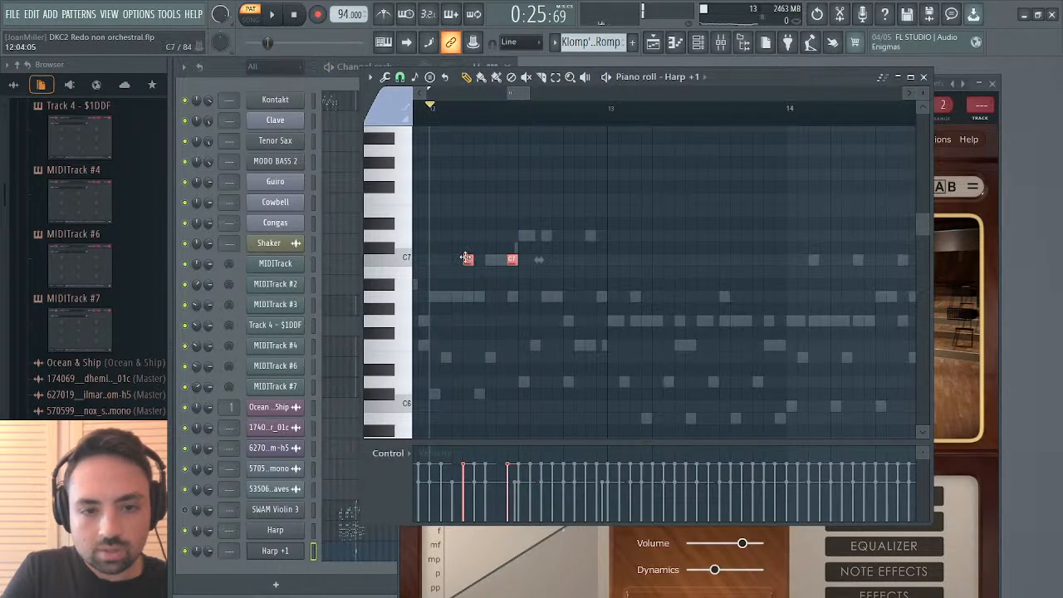
{"action": "left_click_drag", "start_coordinate": [467, 259], "coordinate": [457, 259]}
{"action": "key", "text": "space"}
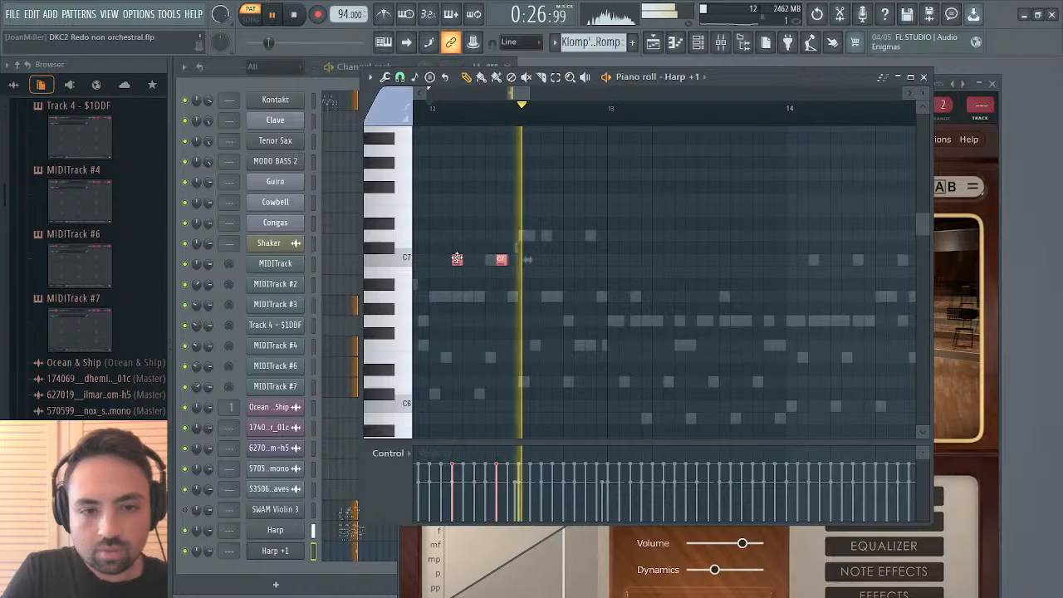
{"action": "key", "text": "space"}
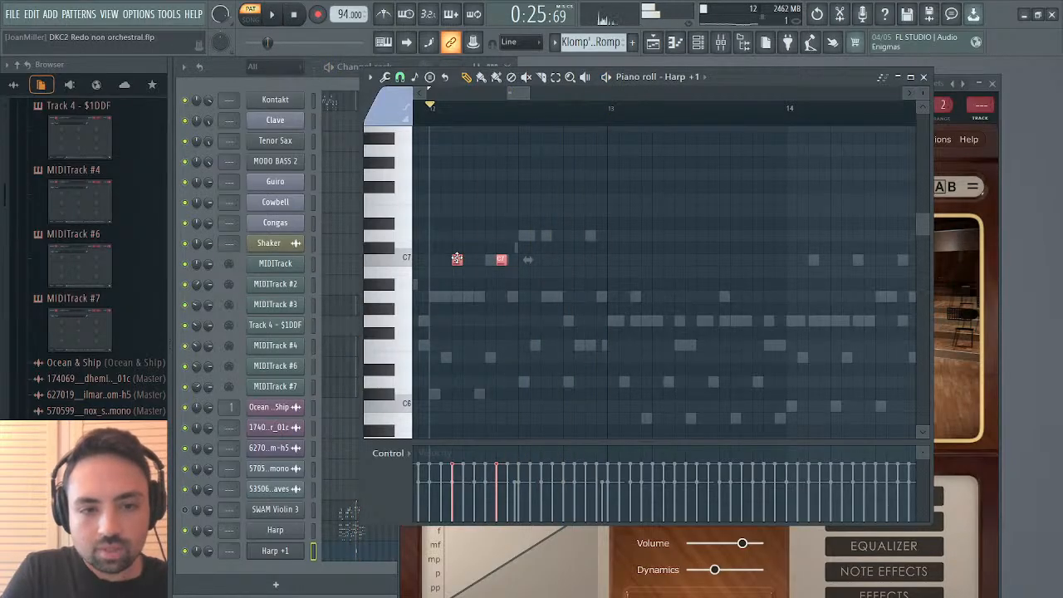
{"action": "key", "text": "space"}
{"action": "key", "text": "space"}
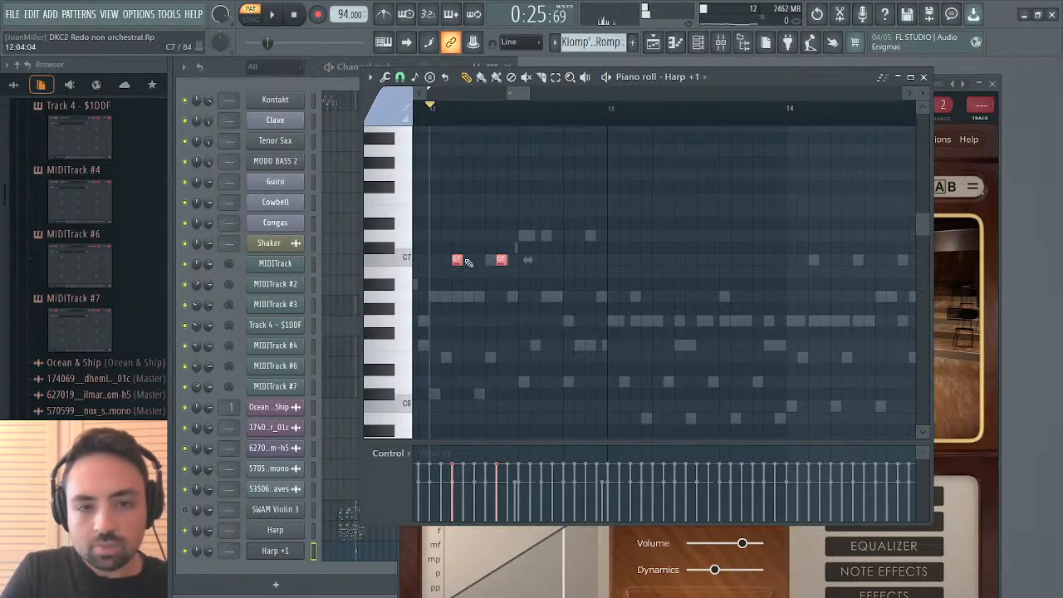
Check the Harp +1 channel's pitch setting during playback, close its window and the piano roll, and listen to the pattern.
{"action": "left_click", "coordinate": [998, 126]}
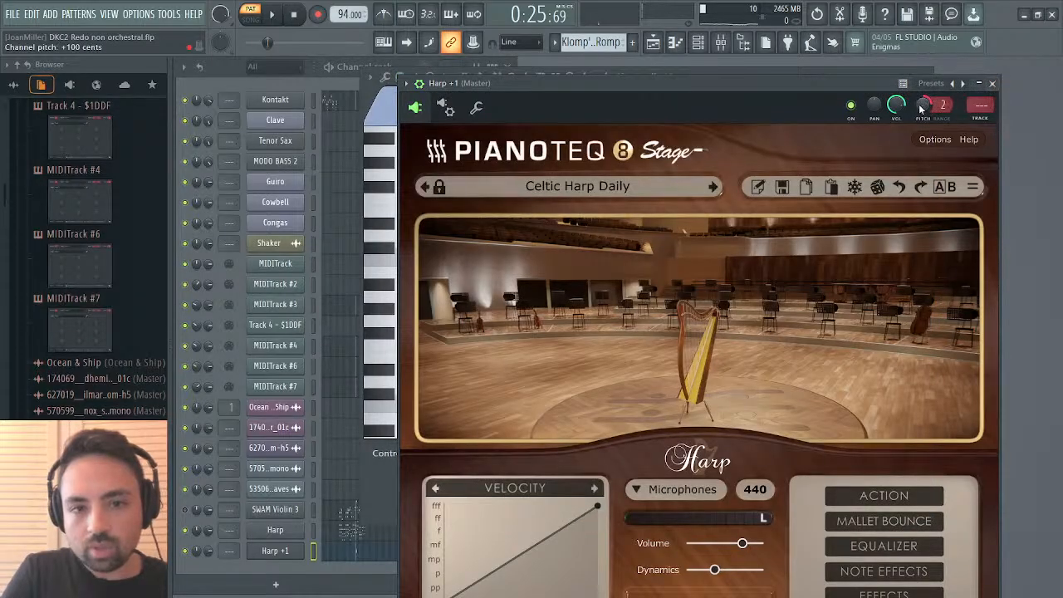
{"action": "key", "text": "space"}
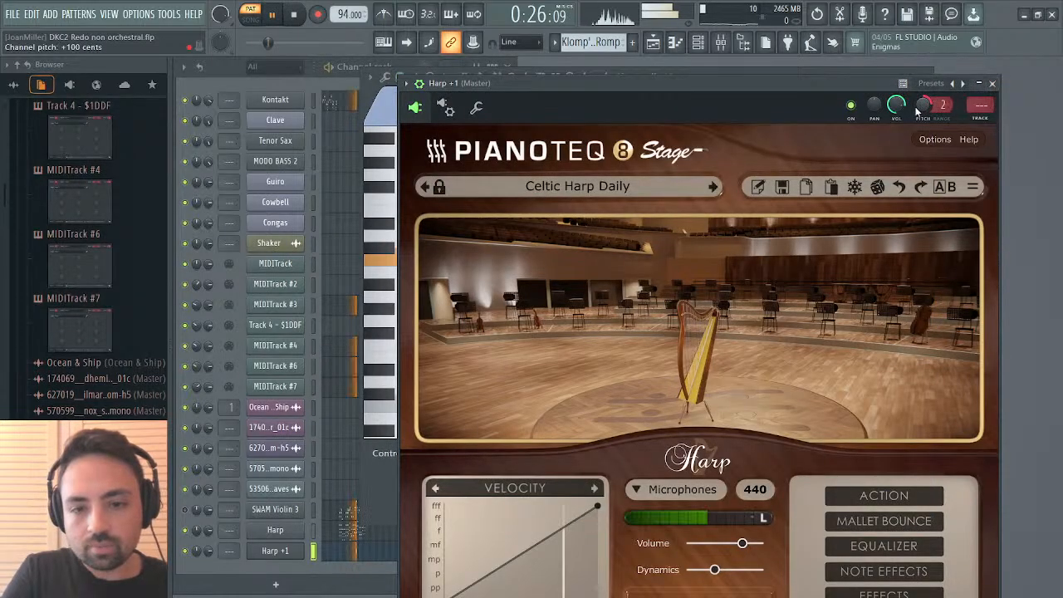
{"action": "left_click", "coordinate": [993, 84]}
{"action": "left_click", "coordinate": [920, 79]}
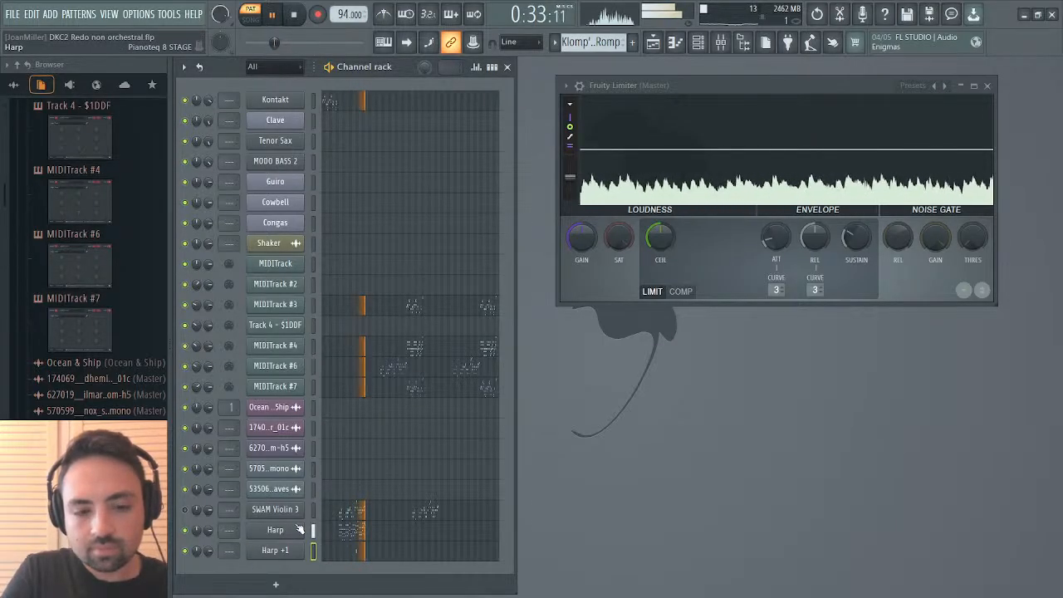
{"action": "key", "text": "space"}
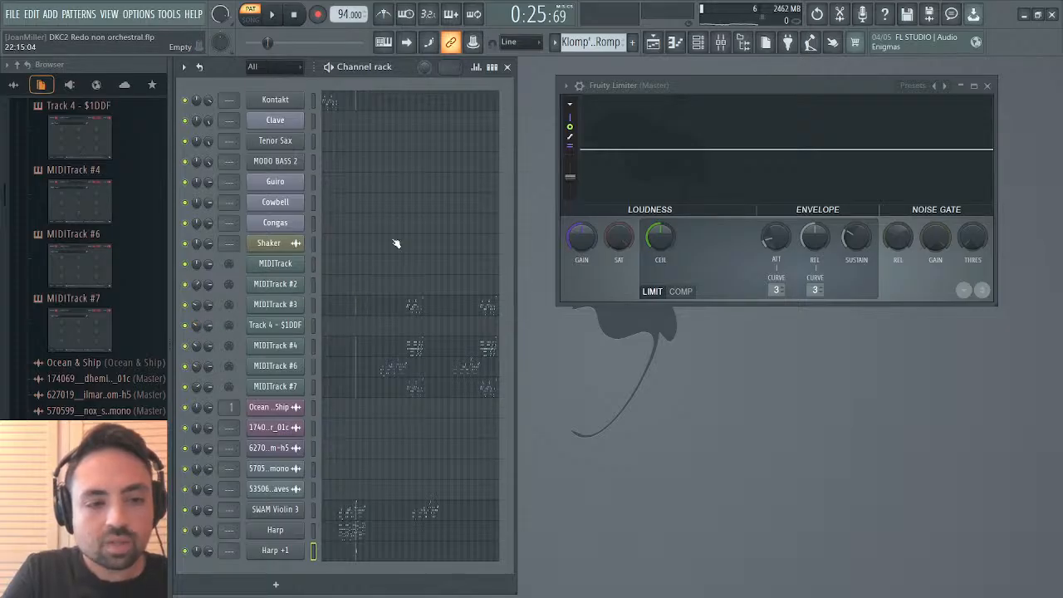
Roll the project back in the undo history to before the Track 3 and MIDITrack #5 deletions, and close the reappearing channel windows.
{"action": "right_click", "coordinate": [817, 14]}
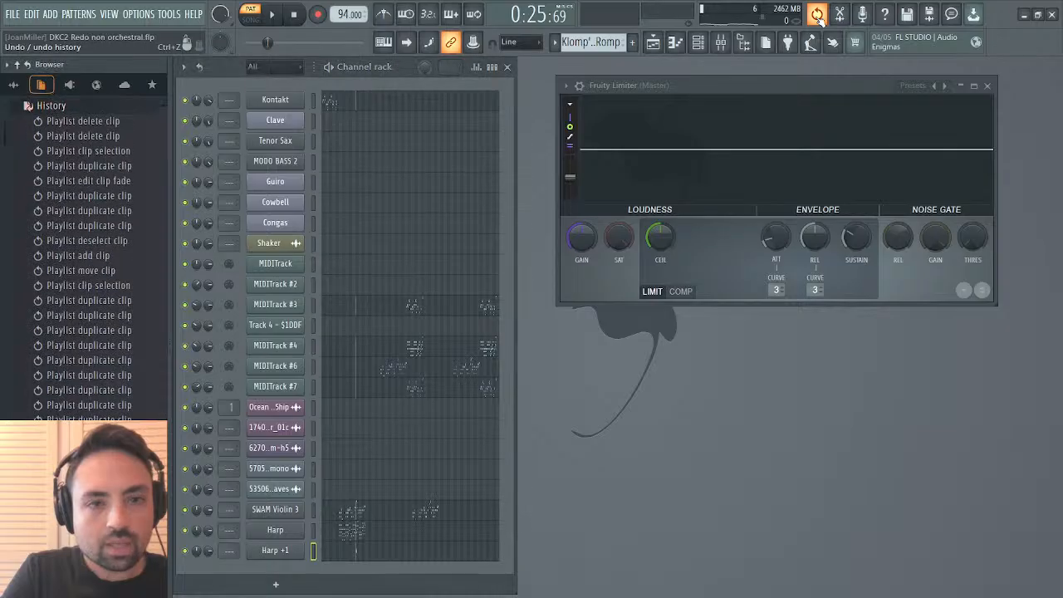
{"action": "scroll", "coordinate": [58, 299], "scroll_direction": "down", "scroll_amount": 10}
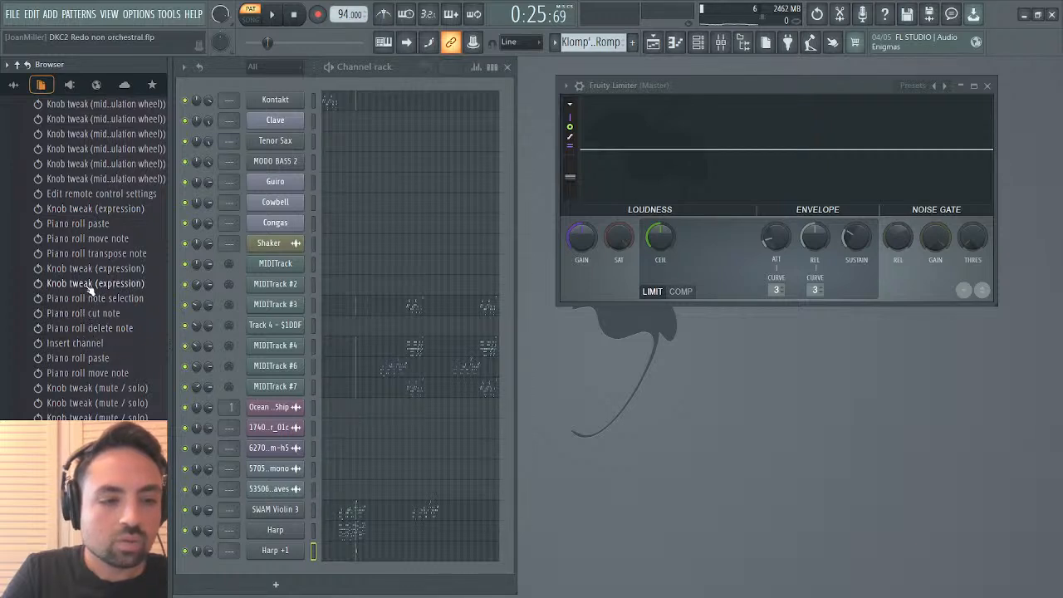
{"action": "scroll", "coordinate": [92, 283], "scroll_direction": "up", "scroll_amount": 5}
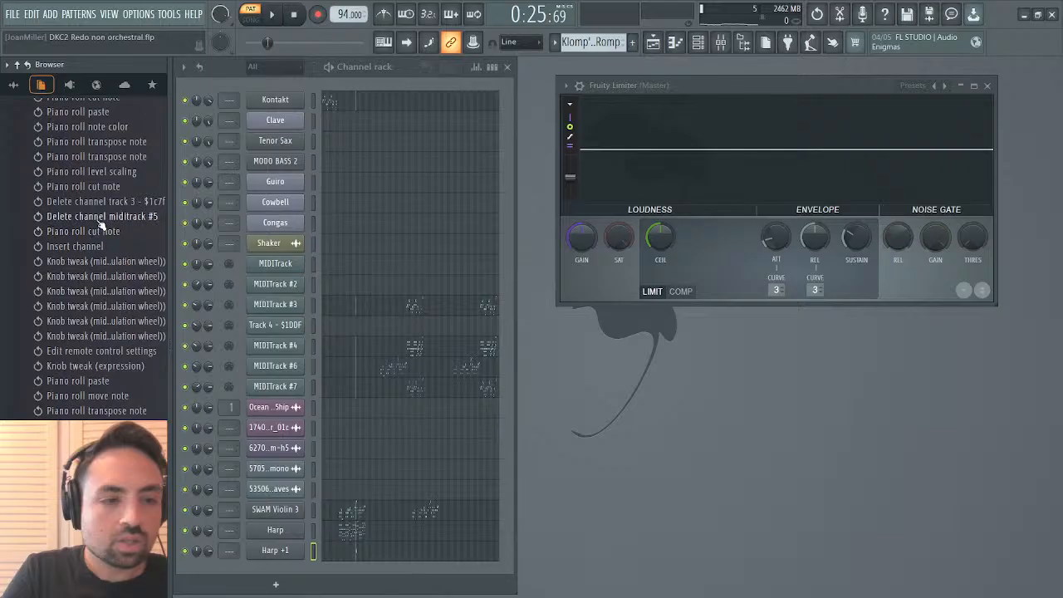
{"action": "scroll", "coordinate": [100, 249], "scroll_direction": "up", "scroll_amount": 3}
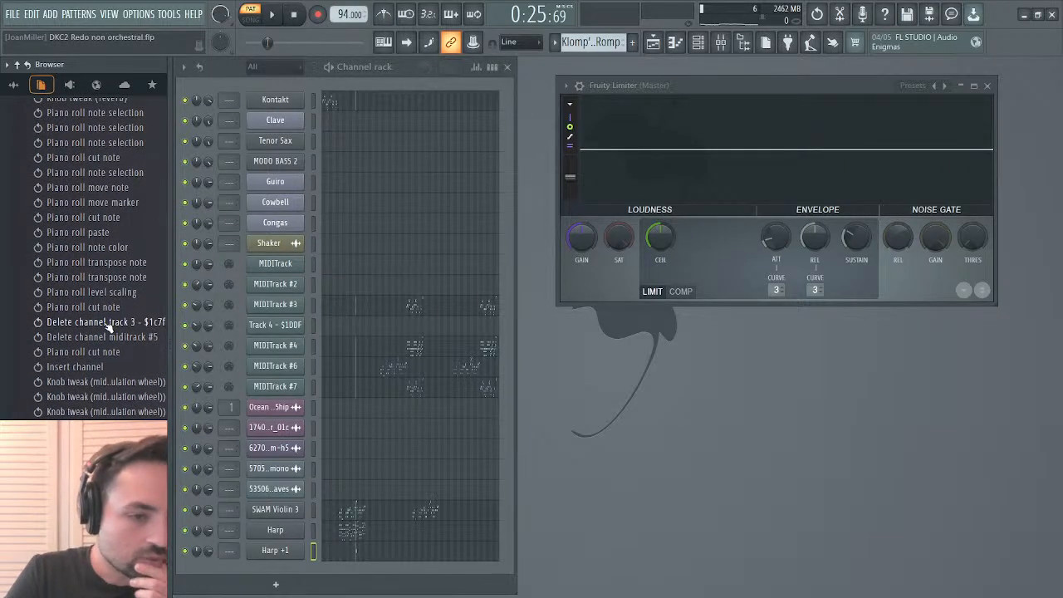
{"action": "scroll", "coordinate": [115, 309], "scroll_direction": "down", "scroll_amount": 3}
{"action": "left_click", "coordinate": [114, 313]}
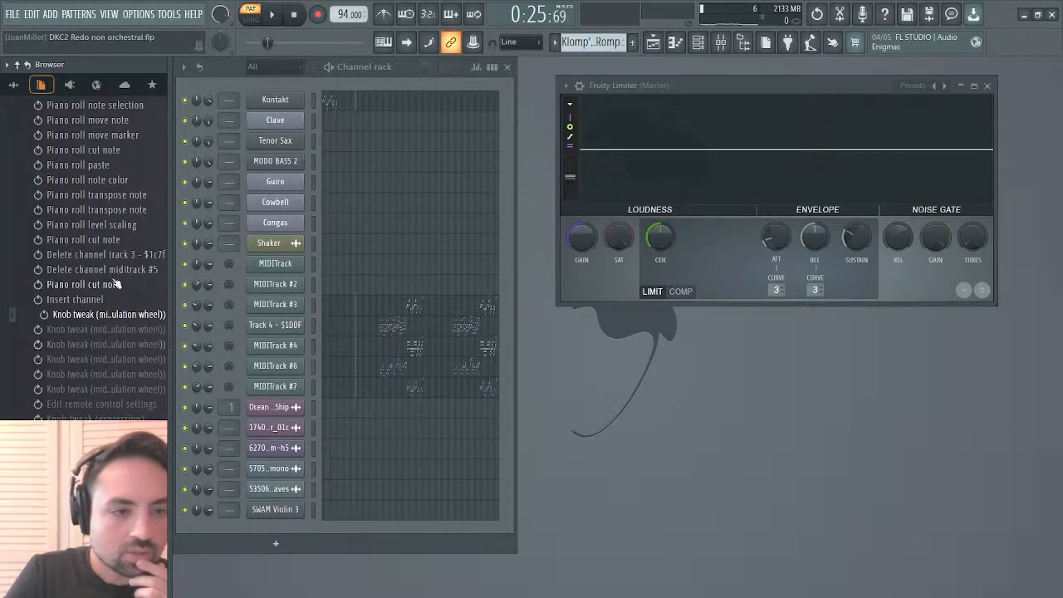
{"action": "left_click", "coordinate": [115, 240]}
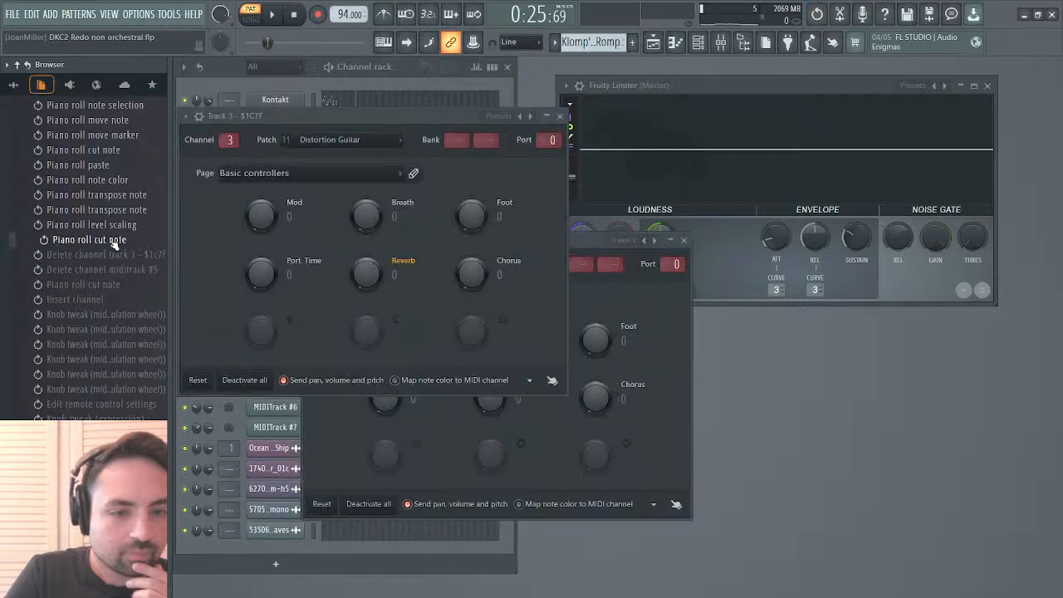
{"action": "left_click", "coordinate": [562, 117]}
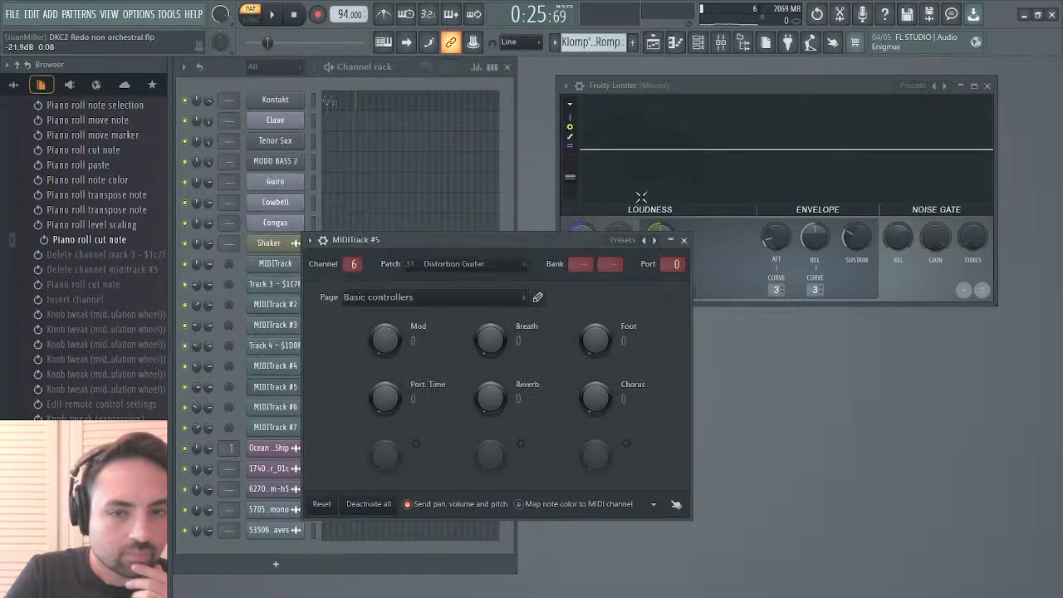
{"action": "left_click", "coordinate": [681, 239]}
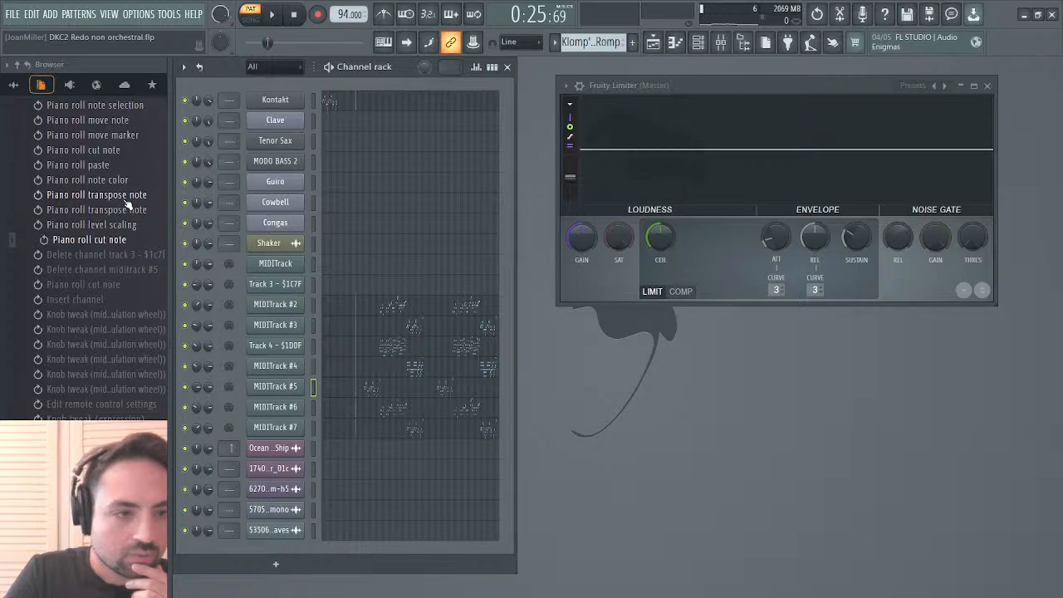
Review the undo history, restore the project's latest state, and close the reopened Harp +1, Harp and SWAM Violin 3 windows.
{"action": "scroll", "coordinate": [126, 203], "scroll_direction": "up", "scroll_amount": 7}
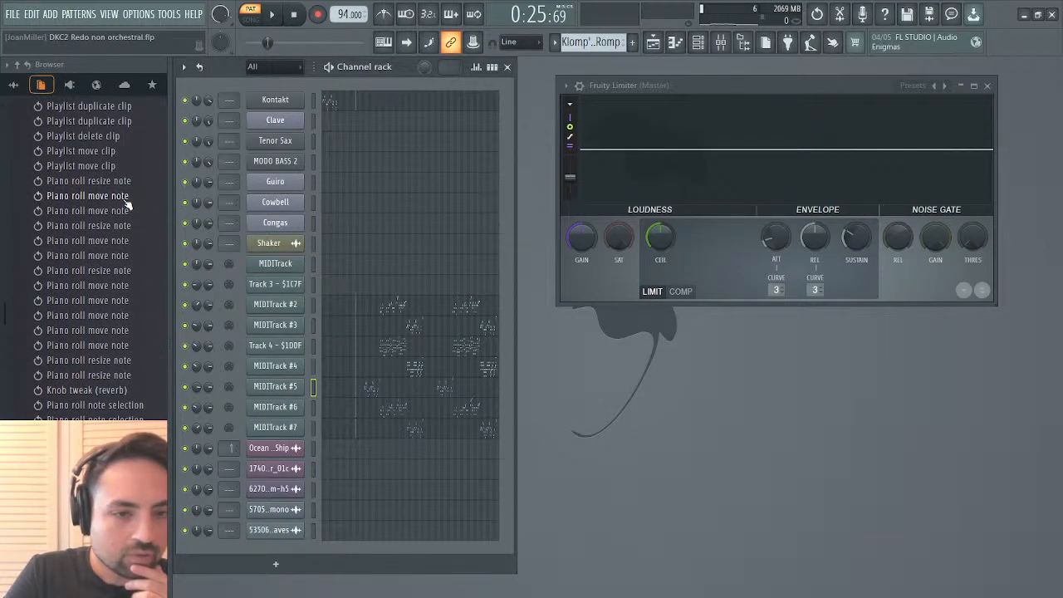
{"action": "scroll", "coordinate": [126, 204], "scroll_direction": "up", "scroll_amount": 10}
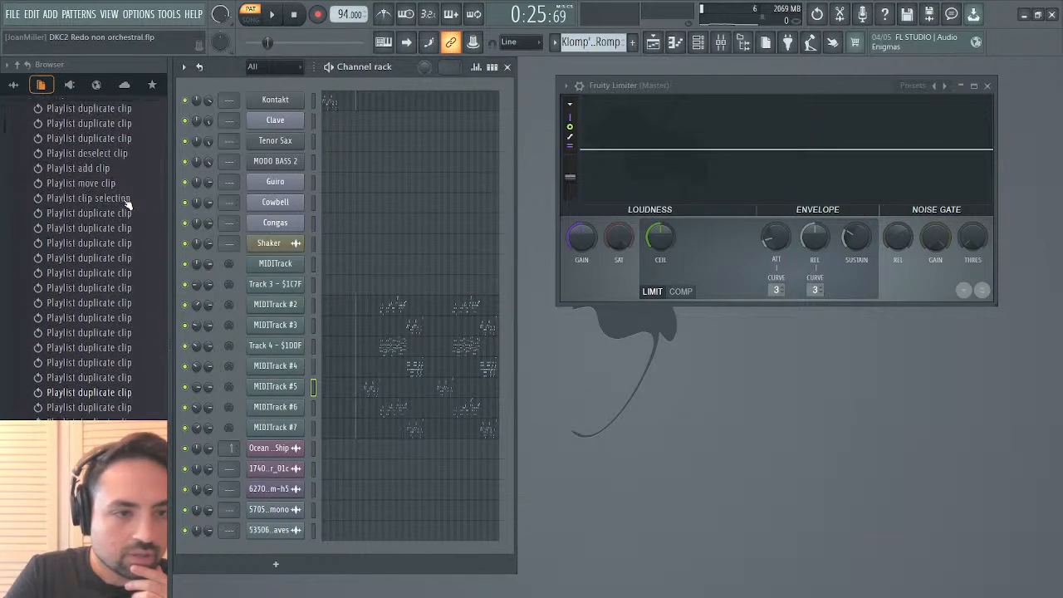
{"action": "scroll", "coordinate": [86, 241], "scroll_direction": "down", "scroll_amount": 5}
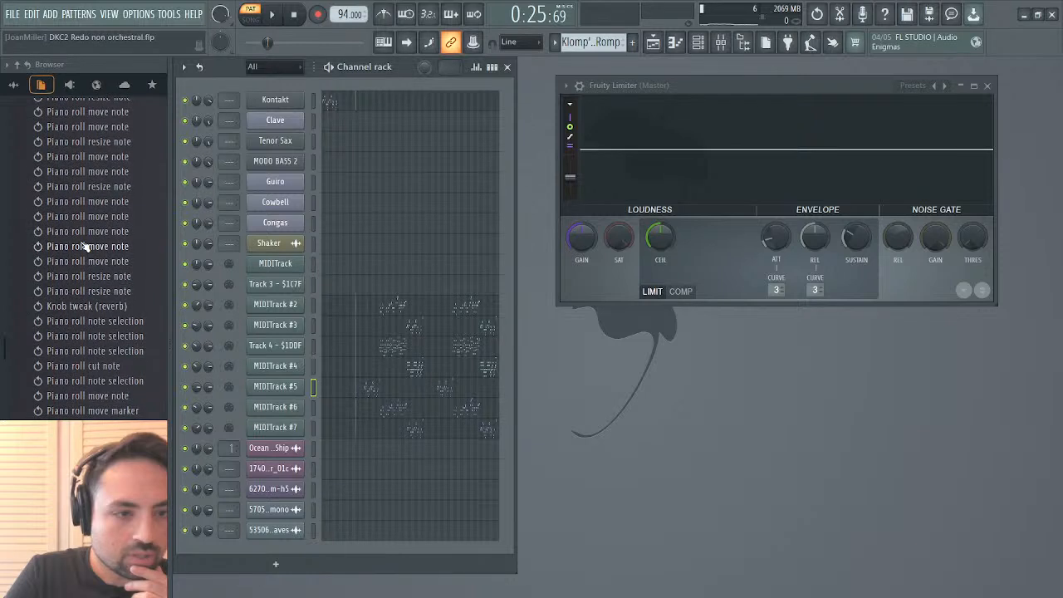
{"action": "scroll", "coordinate": [86, 243], "scroll_direction": "up", "scroll_amount": 3}
{"action": "scroll", "coordinate": [116, 358], "scroll_direction": "down", "scroll_amount": 8}
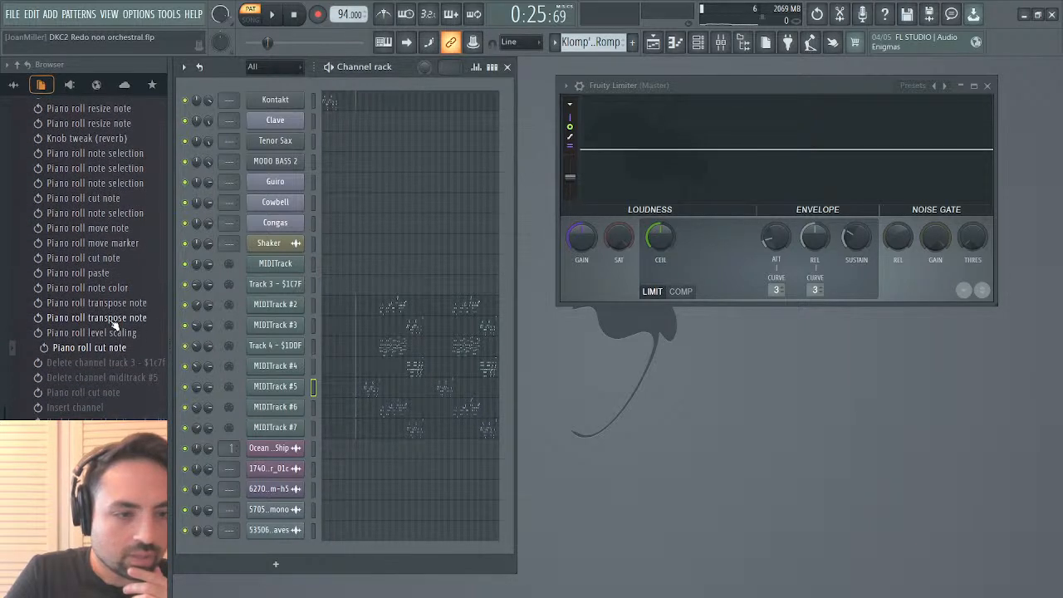
{"action": "scroll", "coordinate": [112, 393], "scroll_direction": "down", "scroll_amount": 5}
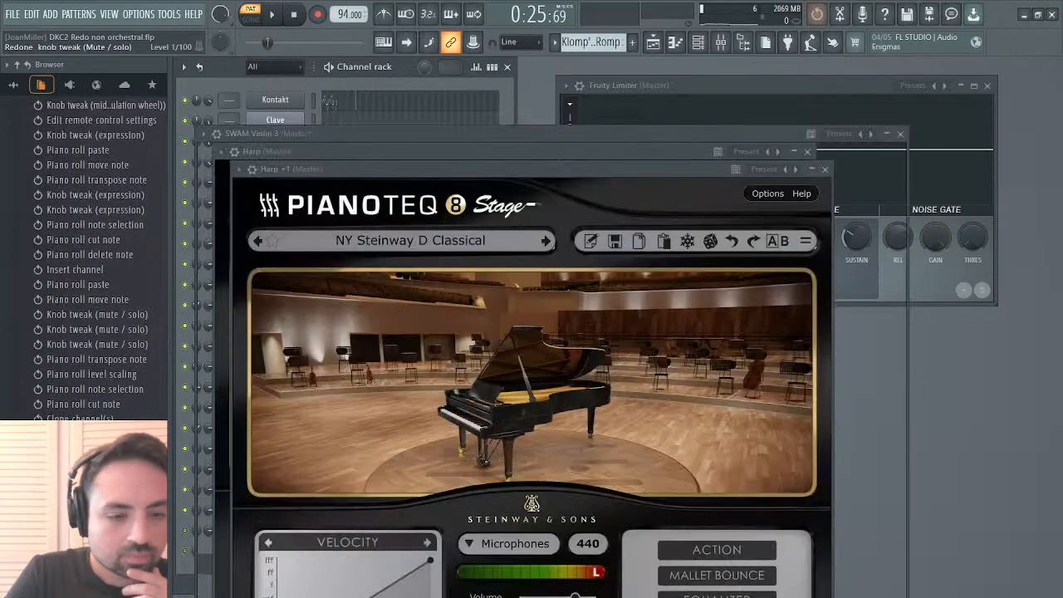
{"action": "left_click", "coordinate": [828, 171]}
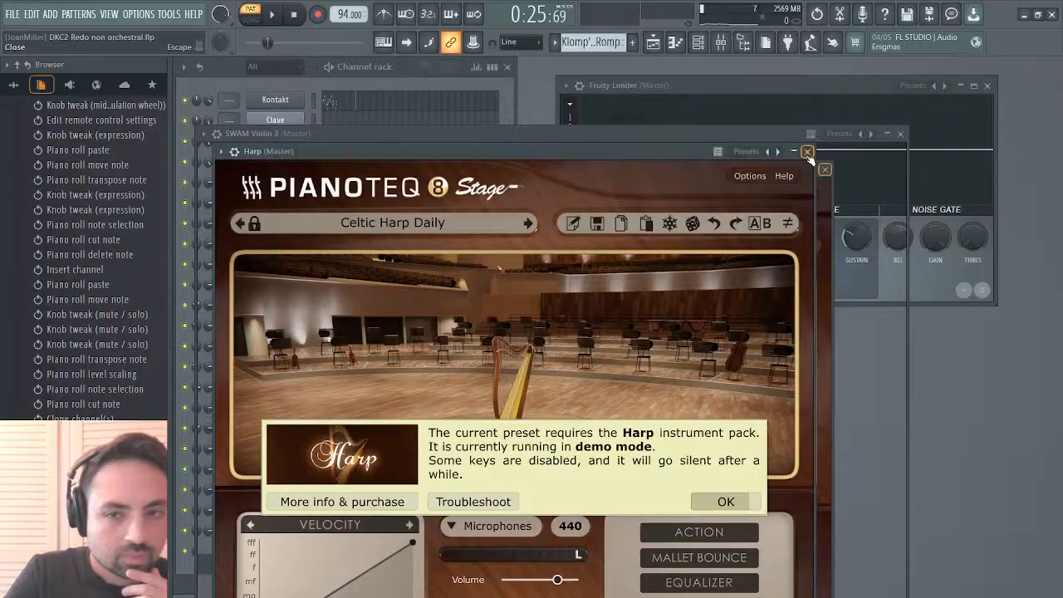
{"action": "left_click", "coordinate": [806, 152]}
{"action": "left_click", "coordinate": [900, 134]}
Listen to the pattern from bar 12 and restart playback from its beginning.
{"action": "key", "text": "space"}
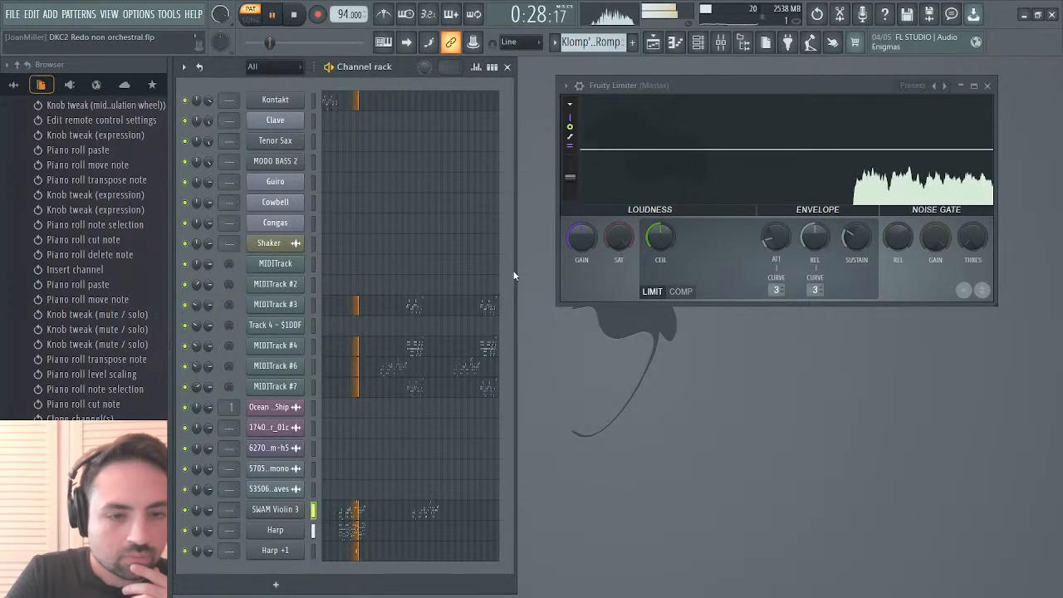
{"action": "key", "text": "space"}
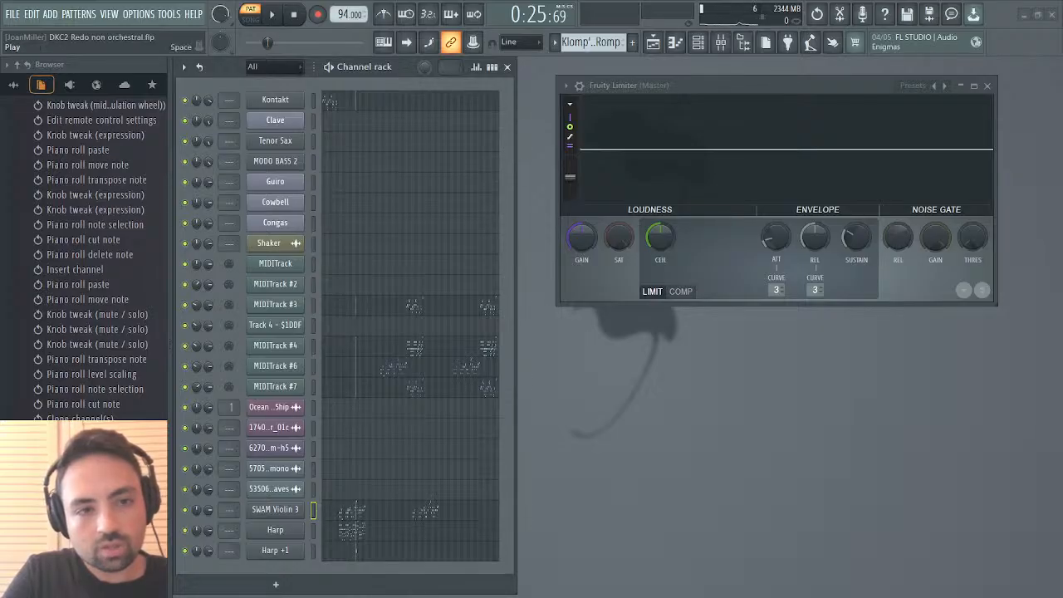
{"action": "left_click", "coordinate": [271, 15]}
{"action": "left_click", "coordinate": [293, 15]}
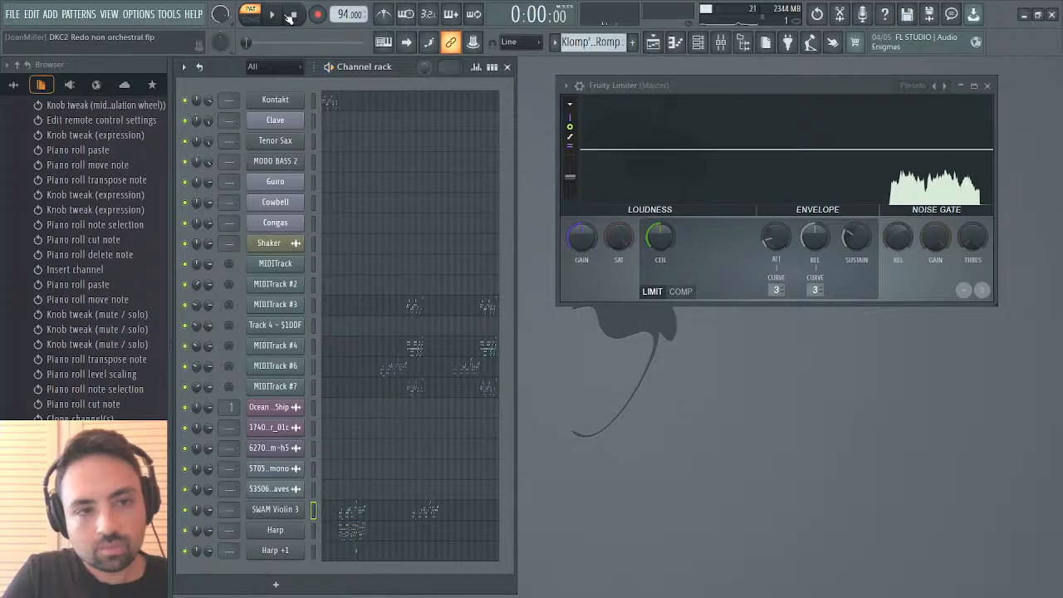
{"action": "key", "text": "space"}
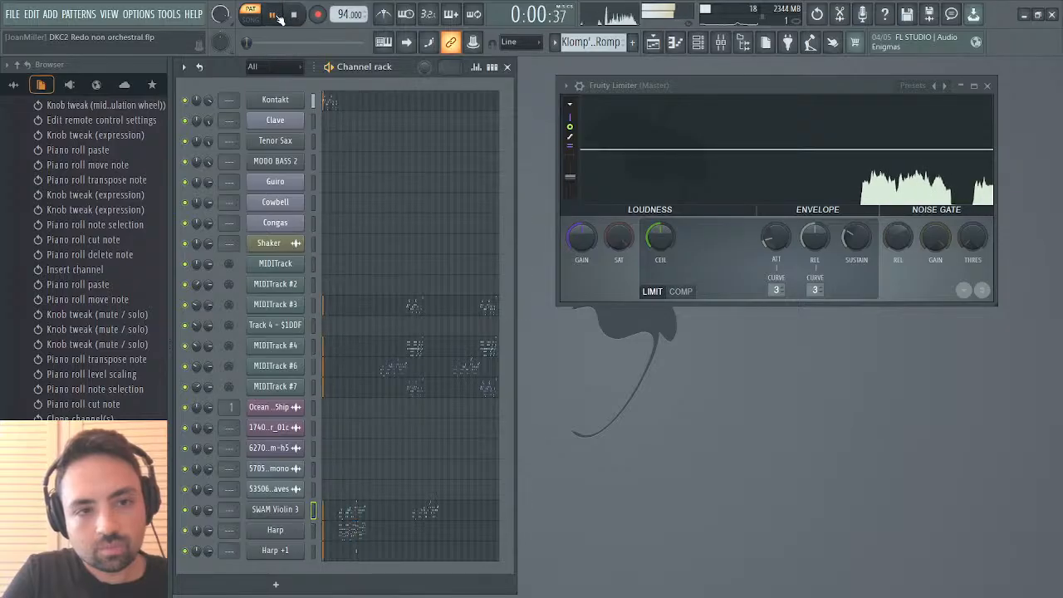
Leave the Irish Flute's edit mode in Kontakt, reposition the plugin window so it fits on screen, and close it.
{"action": "left_click", "coordinate": [292, 99]}
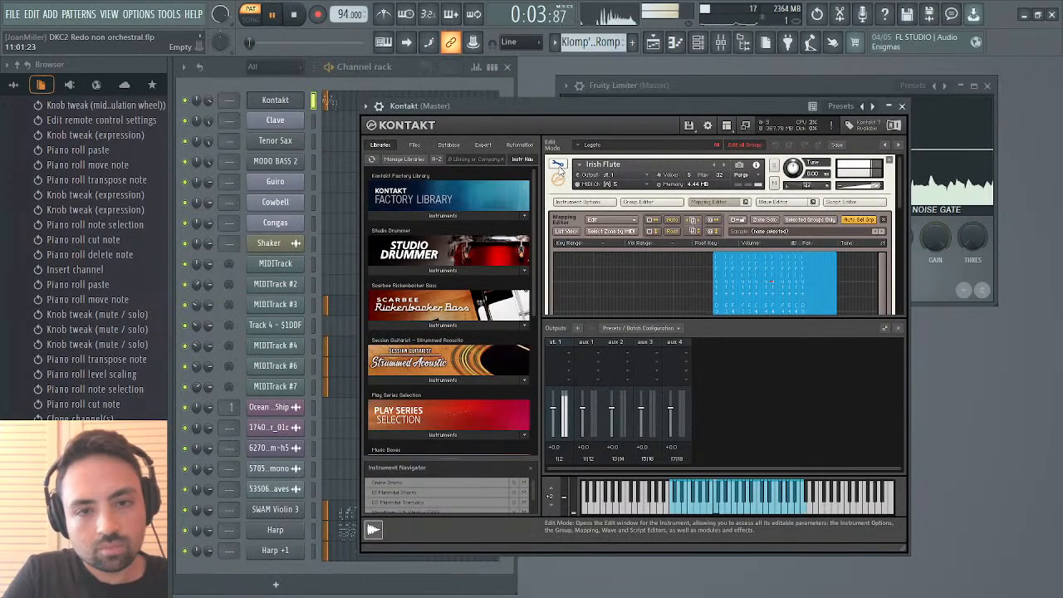
{"action": "left_click", "coordinate": [558, 167]}
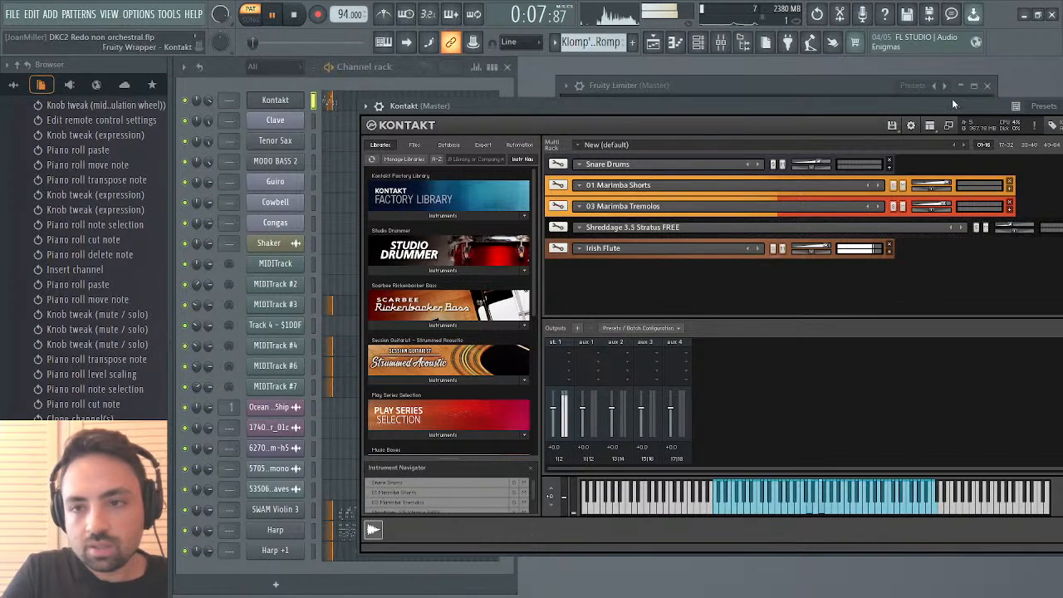
{"action": "left_click_drag", "start_coordinate": [953, 104], "coordinate": [815, 110]}
{"action": "left_click", "coordinate": [966, 116]}
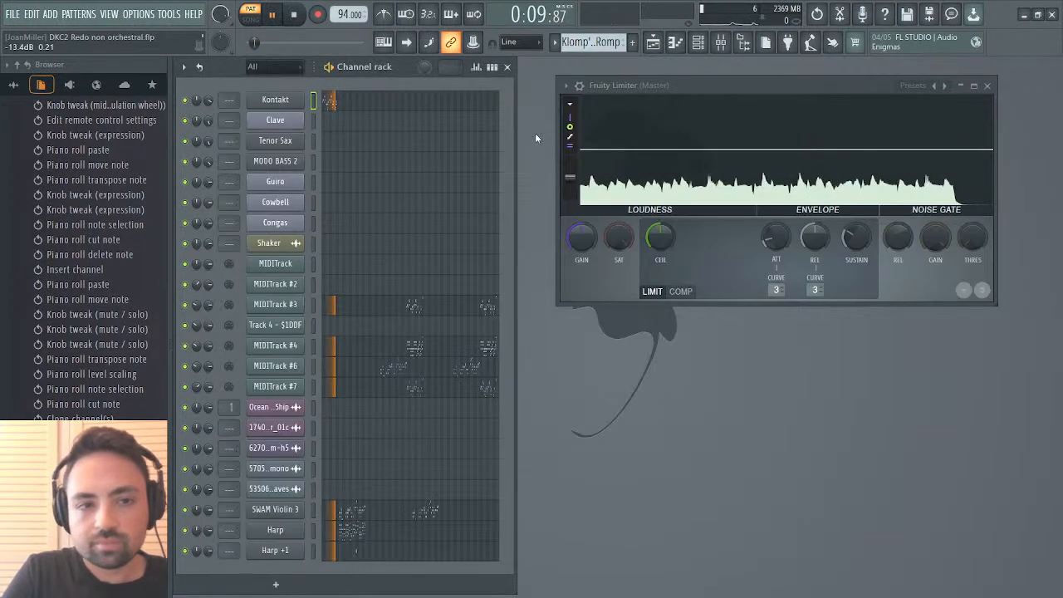
Pan Kontakt's Irish Flute to the left, replay the pattern from the start to check it, and close the plugin.
{"action": "left_click", "coordinate": [277, 101]}
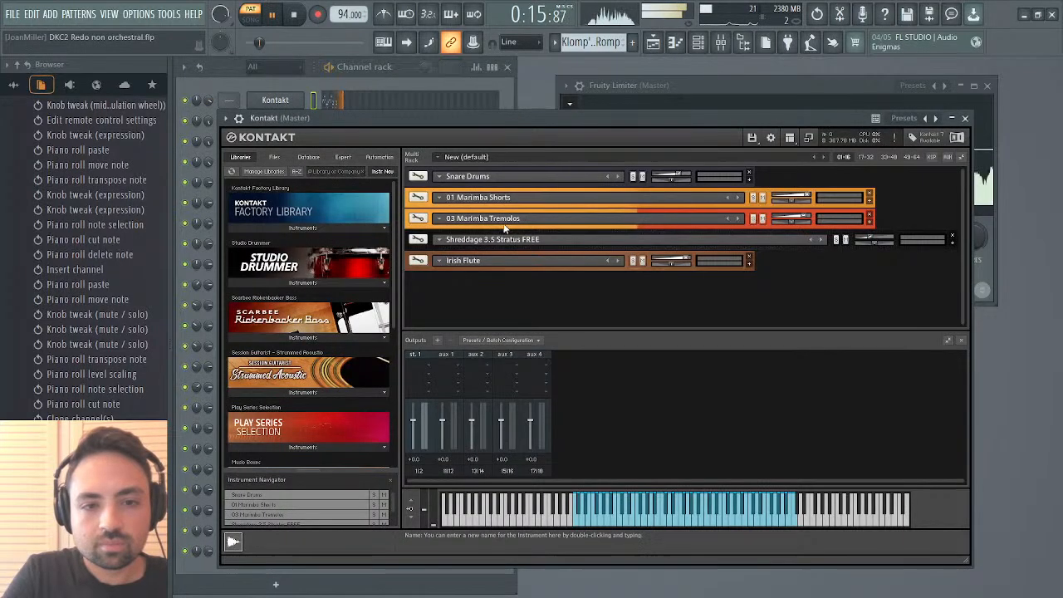
{"action": "mouse_move", "coordinate": [686, 260]}
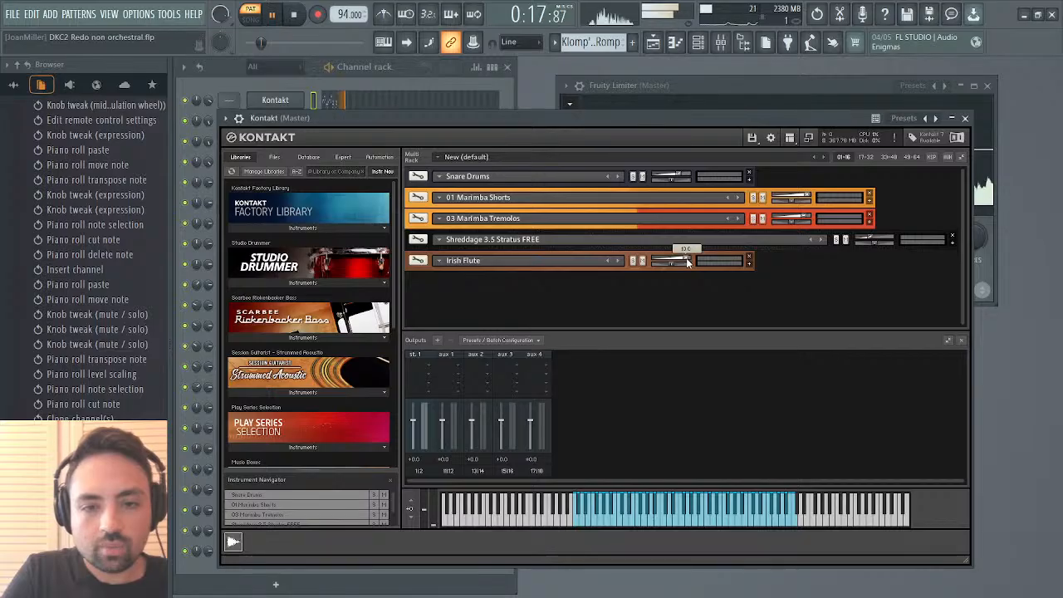
{"action": "left_click_drag", "start_coordinate": [685, 262], "coordinate": [669, 265]}
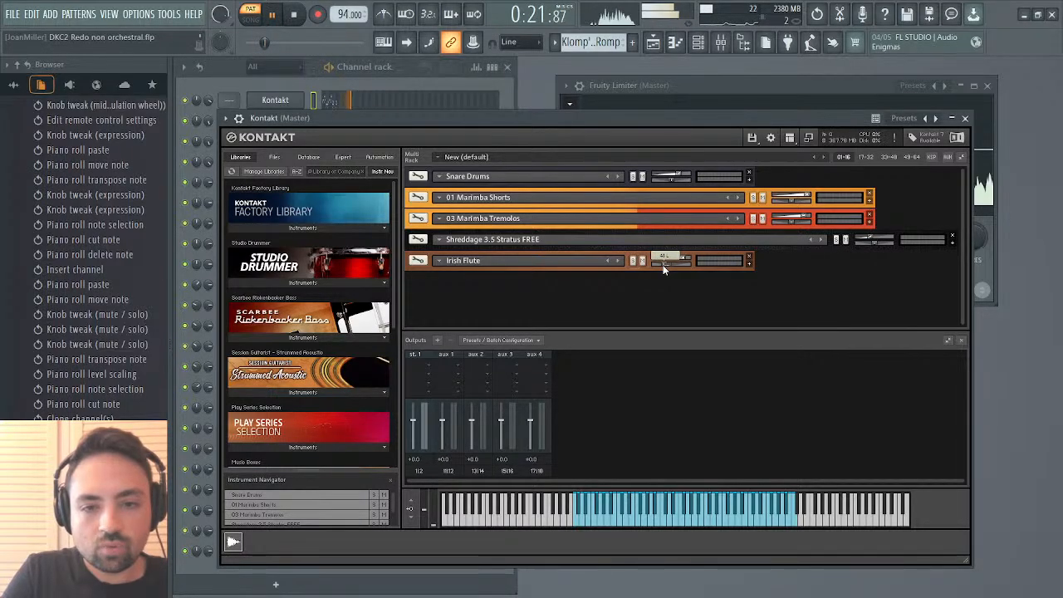
{"action": "left_click", "coordinate": [294, 15]}
{"action": "left_click", "coordinate": [277, 16]}
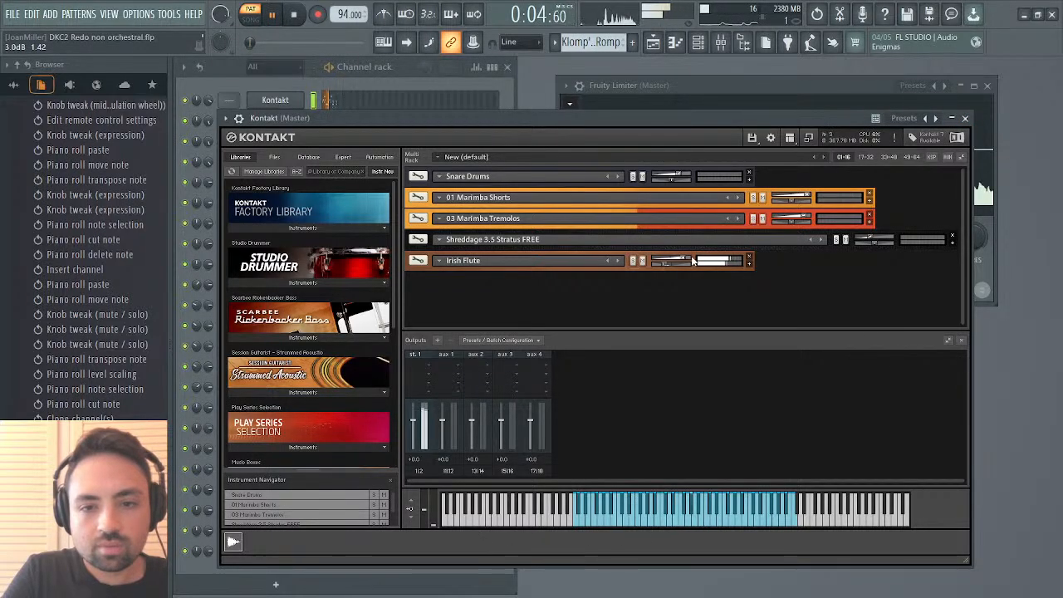
{"action": "mouse_move", "coordinate": [684, 261]}
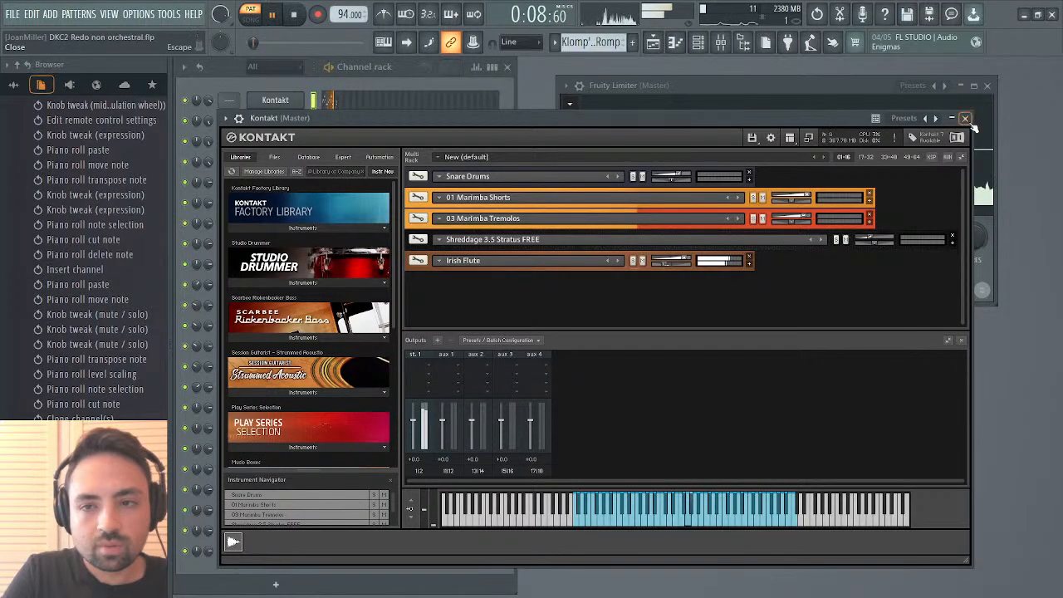
{"action": "left_click", "coordinate": [965, 118]}
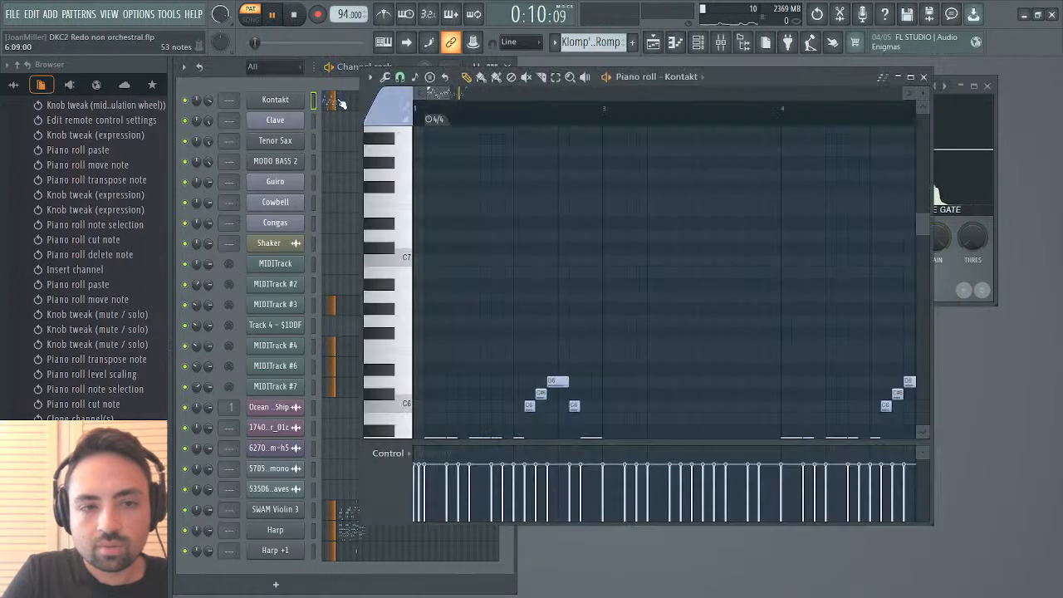
Check Kontakt's notes in the piano roll during playback, close the piano roll, and stop the pattern.
{"action": "left_click", "coordinate": [341, 103]}
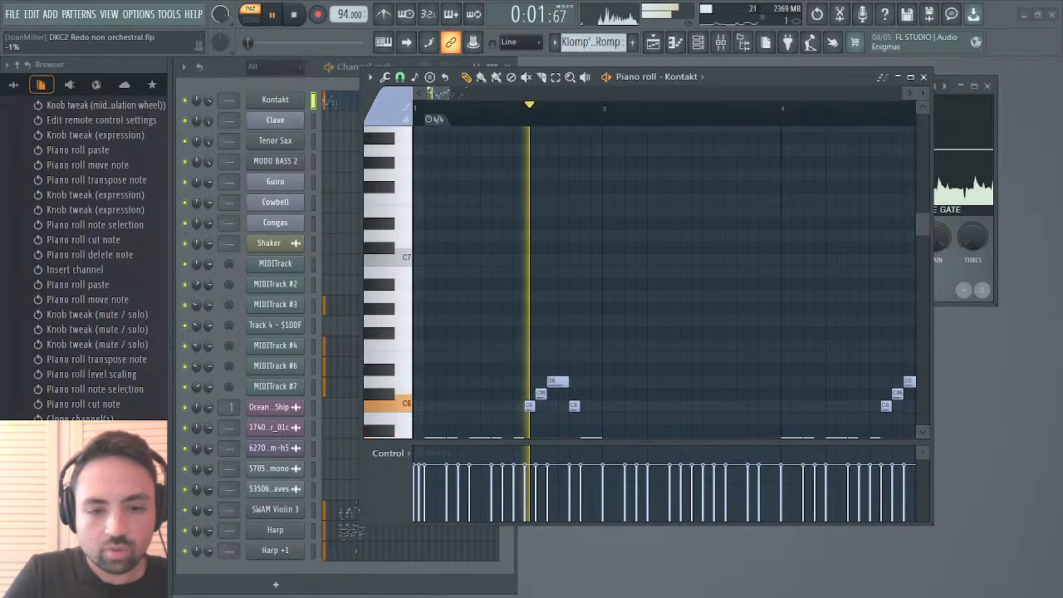
{"action": "left_click", "coordinate": [923, 76]}
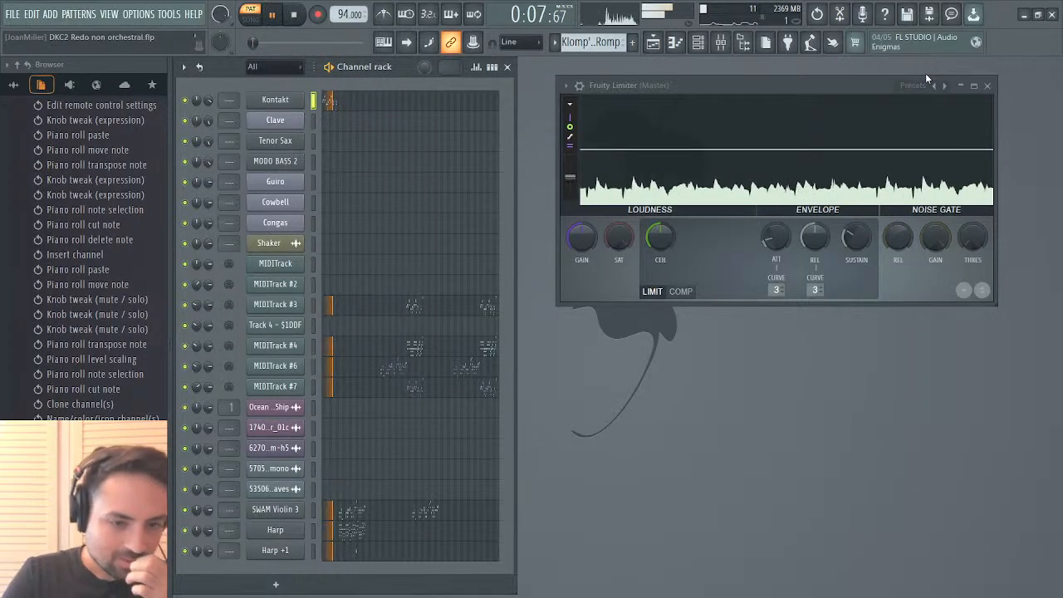
{"action": "key", "text": "space"}
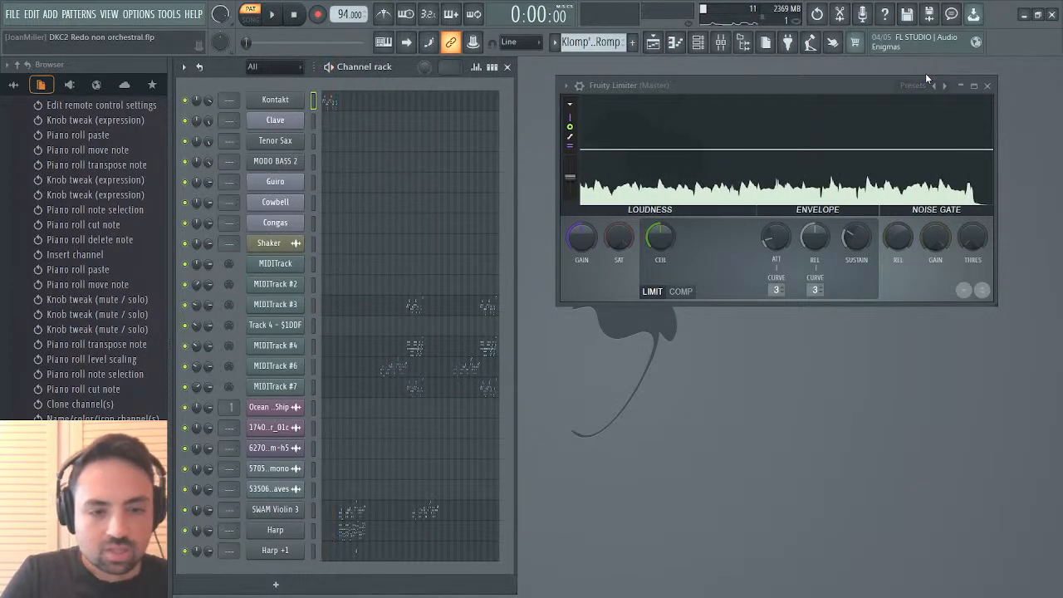
Examine MIDITrack #6's notes from about bar 19 to bar 29 in the piano roll and close it.
{"action": "left_click", "coordinate": [396, 370]}
{"action": "left_click_drag", "start_coordinate": [442, 94], "coordinate": [577, 92]}
{"action": "scroll", "coordinate": [595, 252], "scroll_direction": "down", "scroll_amount": 5}
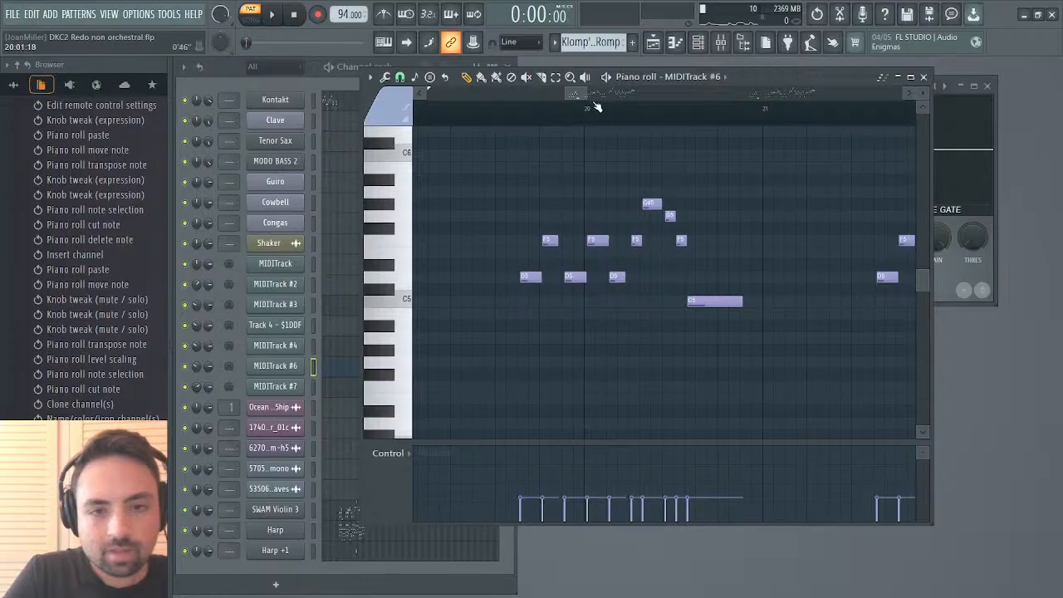
{"action": "left_click_drag", "start_coordinate": [596, 106], "coordinate": [653, 108]}
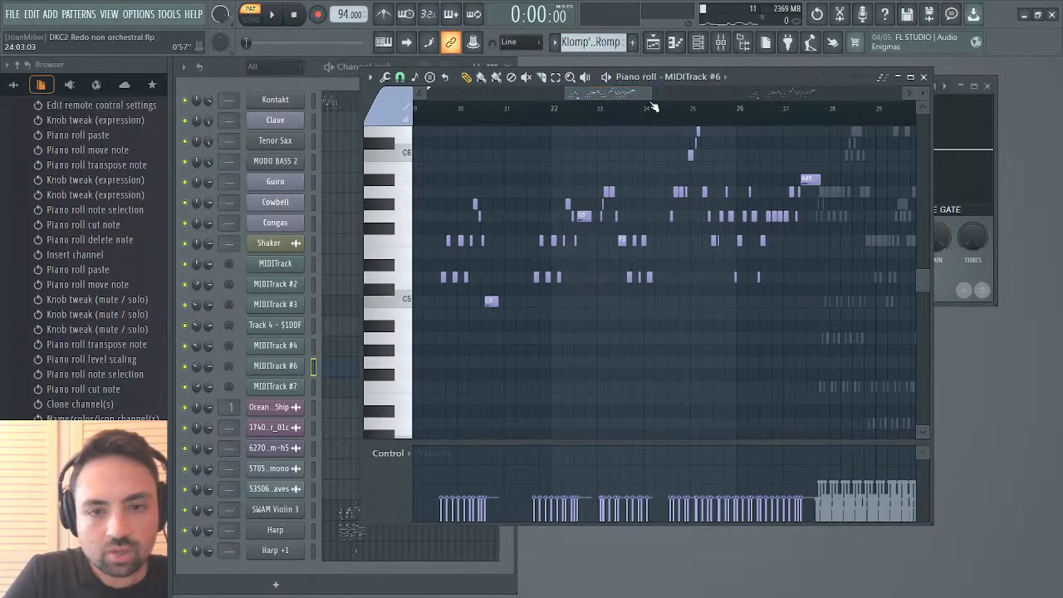
{"action": "left_click", "coordinate": [923, 77]}
Listen to the opening of the pattern twice, stopping playback after each pass.
{"action": "key", "text": "space"}
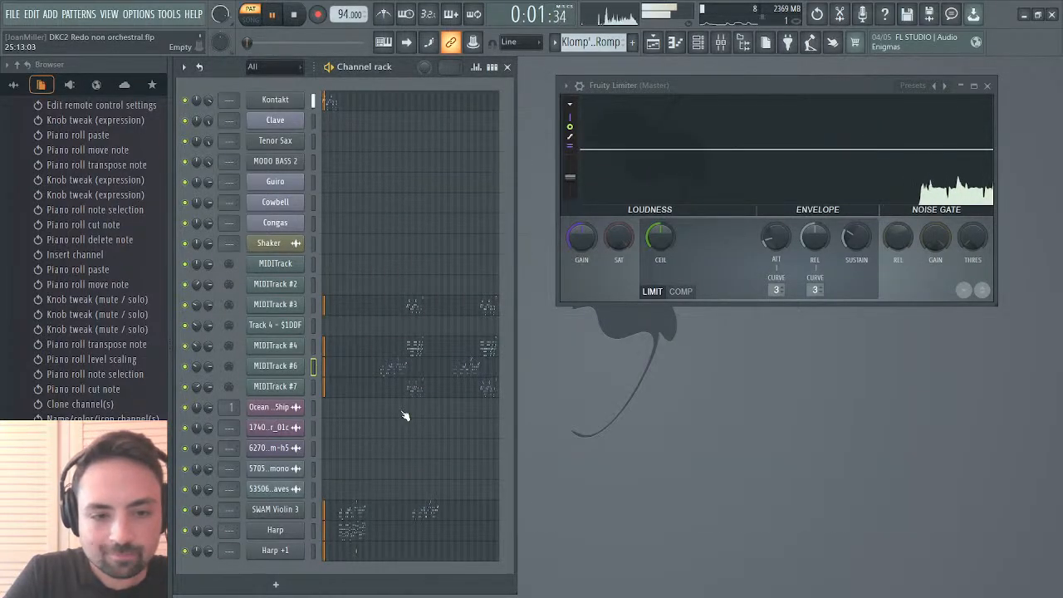
{"action": "key", "text": "space"}
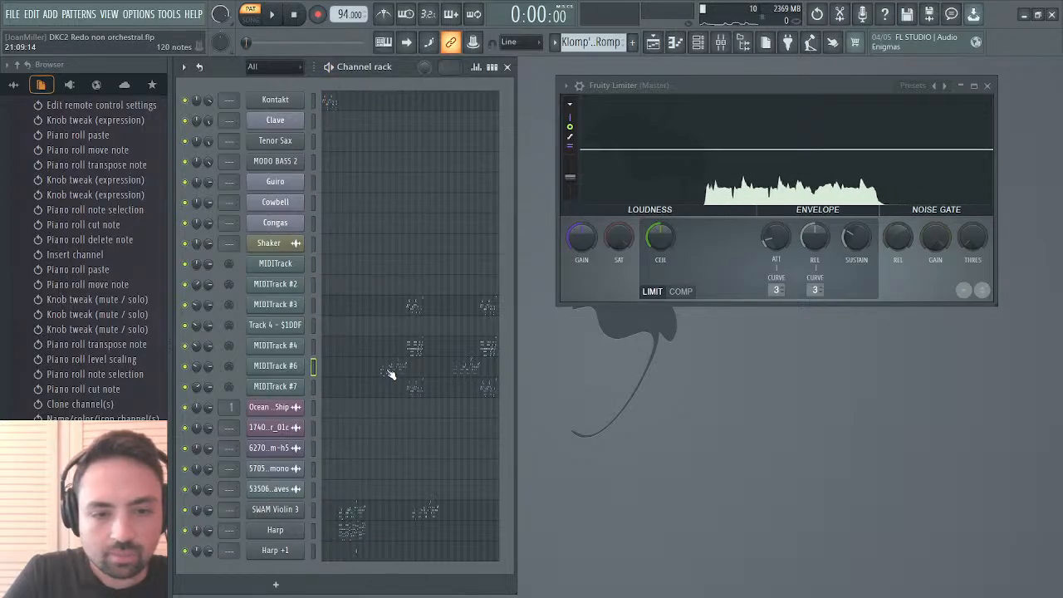
{"action": "key", "text": "space"}
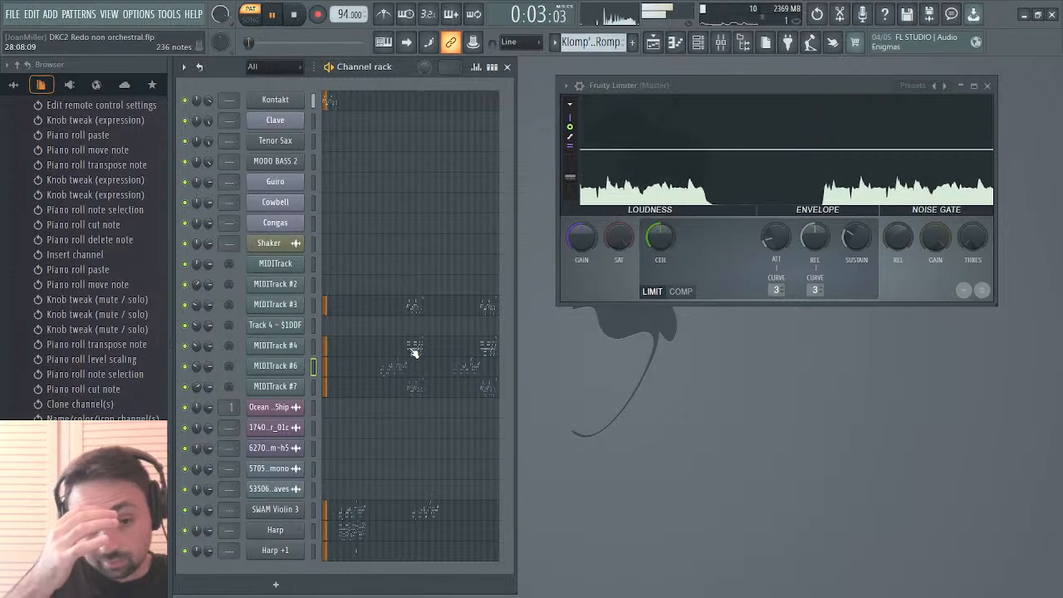
{"action": "key", "text": "space"}
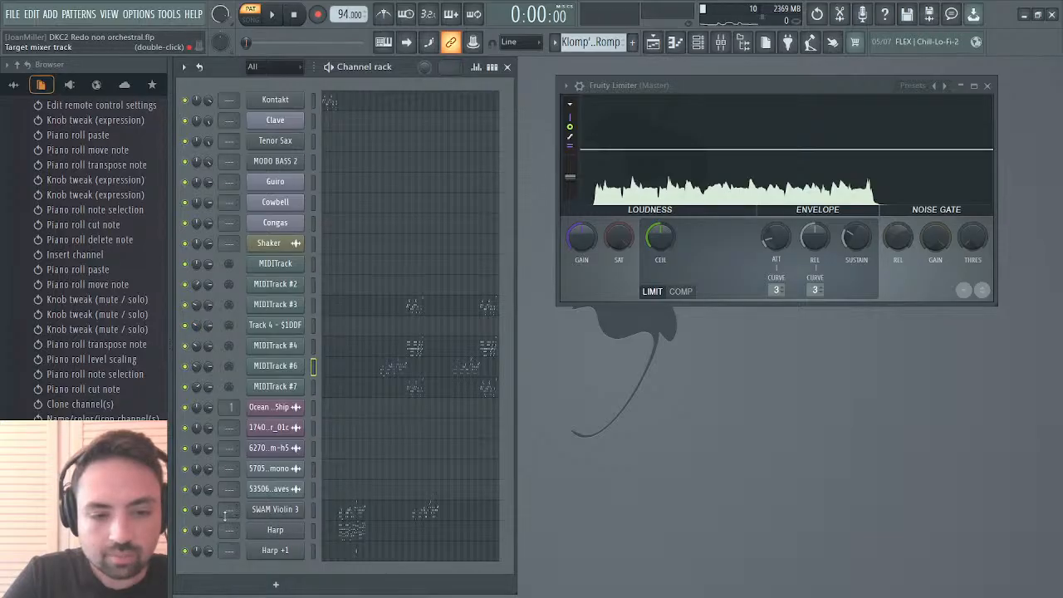
Pan the SWAM Violin 3 channel to 34% left and briefly replay the opening of the pattern.
{"action": "left_click_drag", "start_coordinate": [197, 514], "coordinate": [197, 538]}
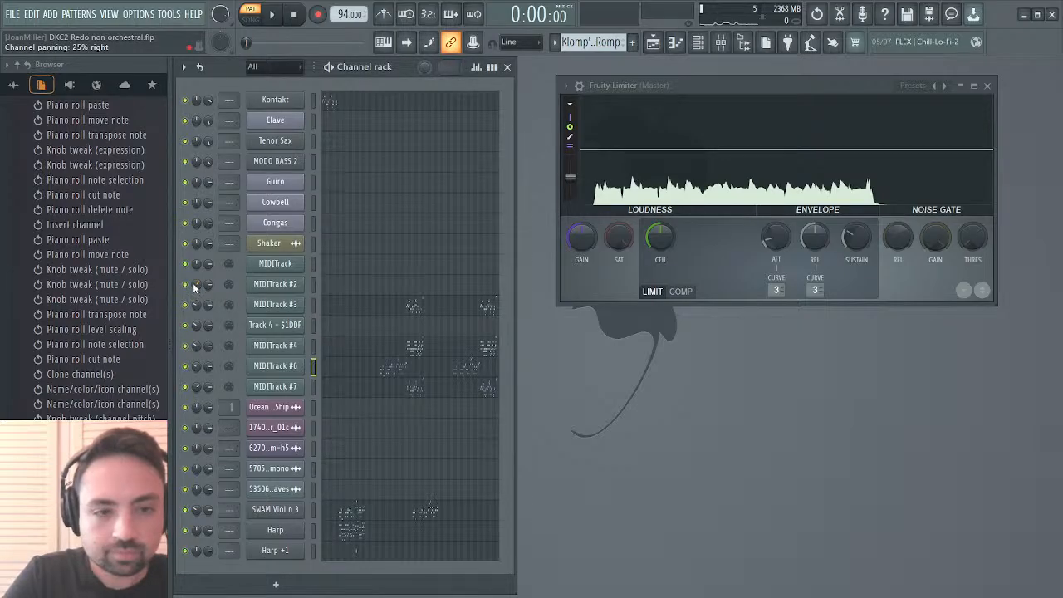
{"action": "key", "text": "space"}
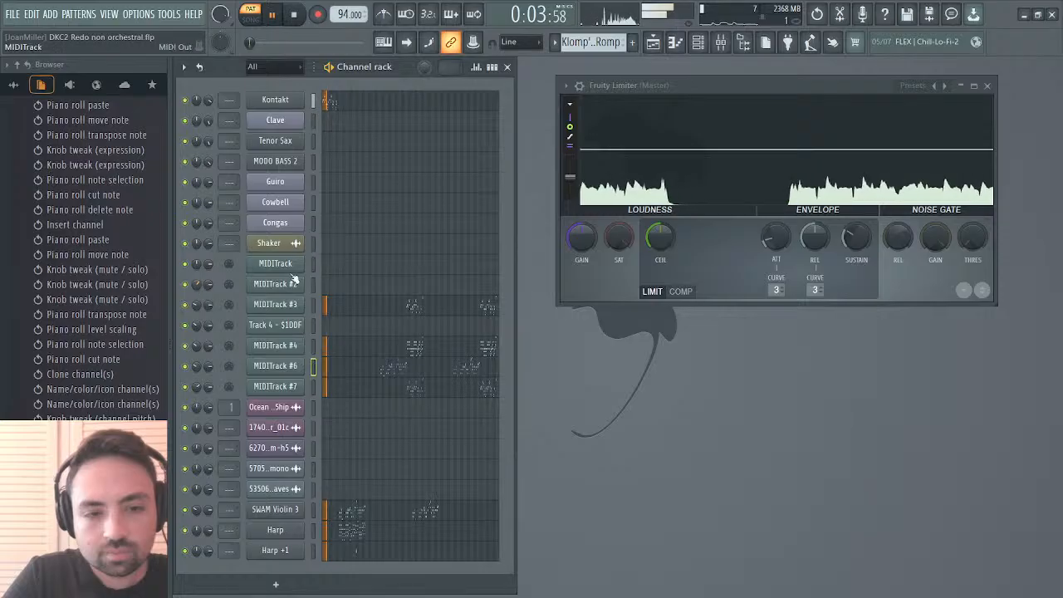
{"action": "key", "text": "space"}
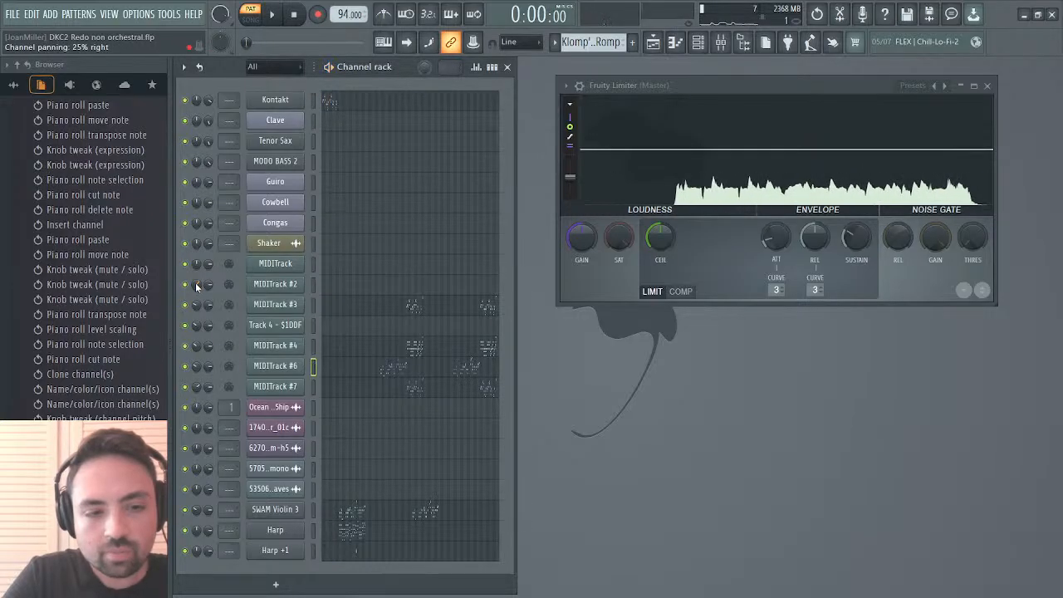
Roll the project back to a piano roll note move before the knob tweak (reverb), and close the Track 3 - $1C7F and MIDITrack #5 windows.
{"action": "left_click", "coordinate": [73, 135]}
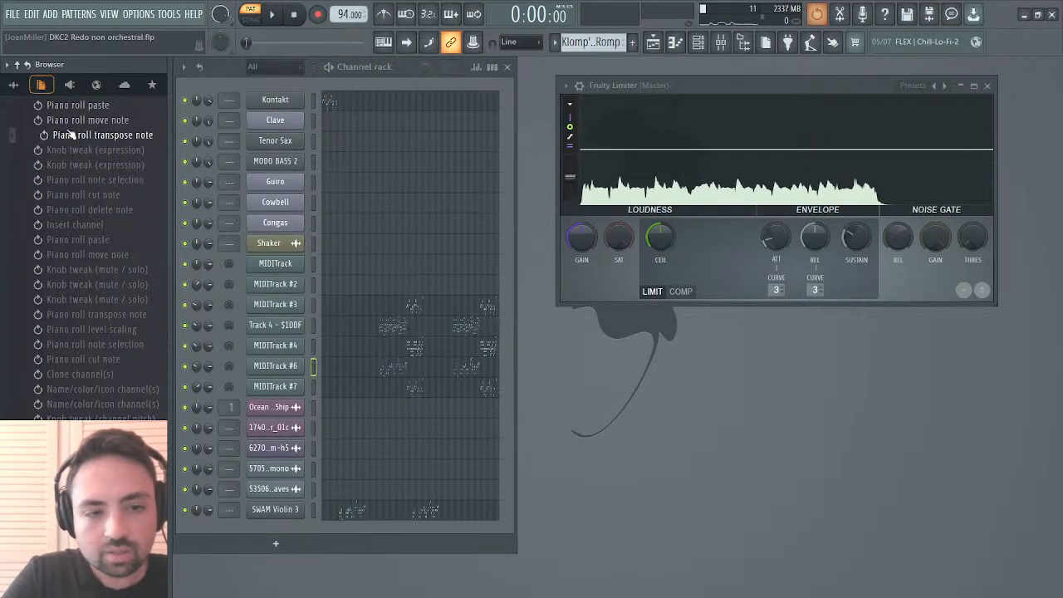
{"action": "scroll", "coordinate": [73, 135], "scroll_direction": "up", "scroll_amount": 8}
{"action": "left_click", "coordinate": [77, 286]}
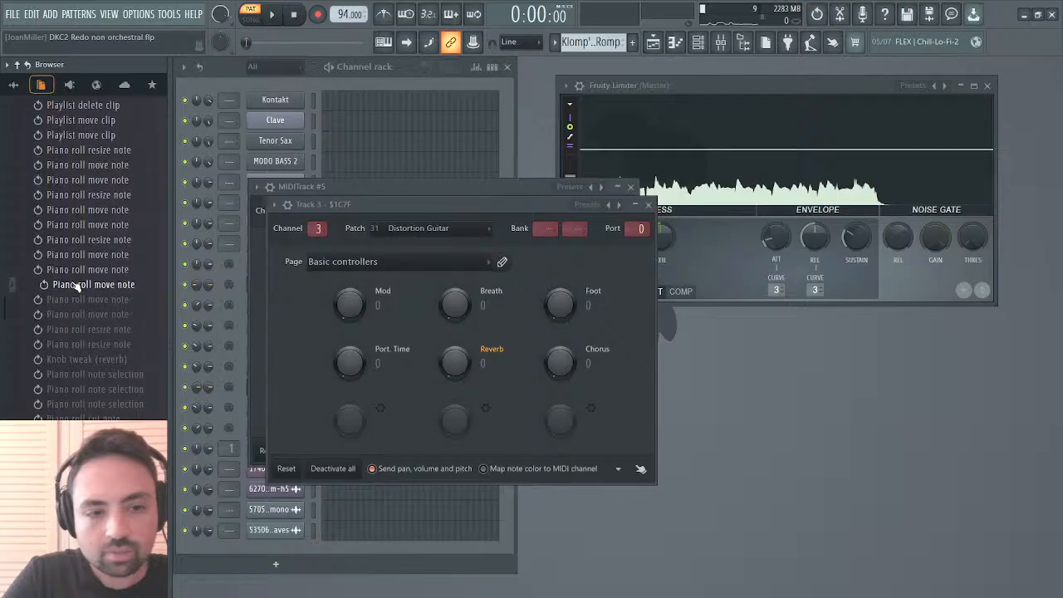
{"action": "left_click", "coordinate": [648, 205]}
{"action": "left_click", "coordinate": [631, 187]}
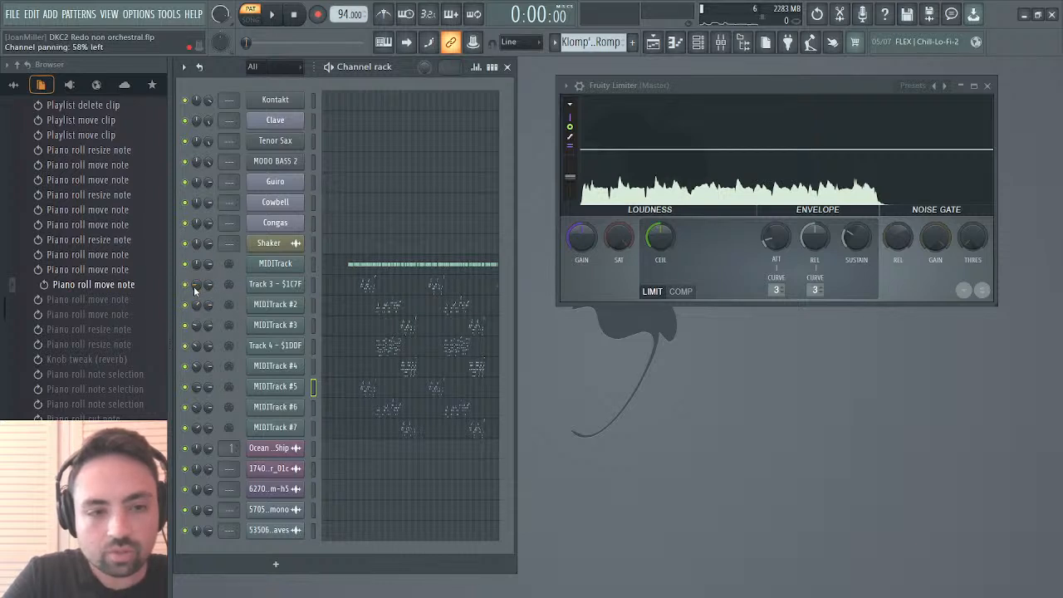
Restore the project's latest state and close the reopened Harp +1, Harp and SWAM Violin 3 windows.
{"action": "scroll", "coordinate": [133, 360], "scroll_direction": "down", "scroll_amount": 8}
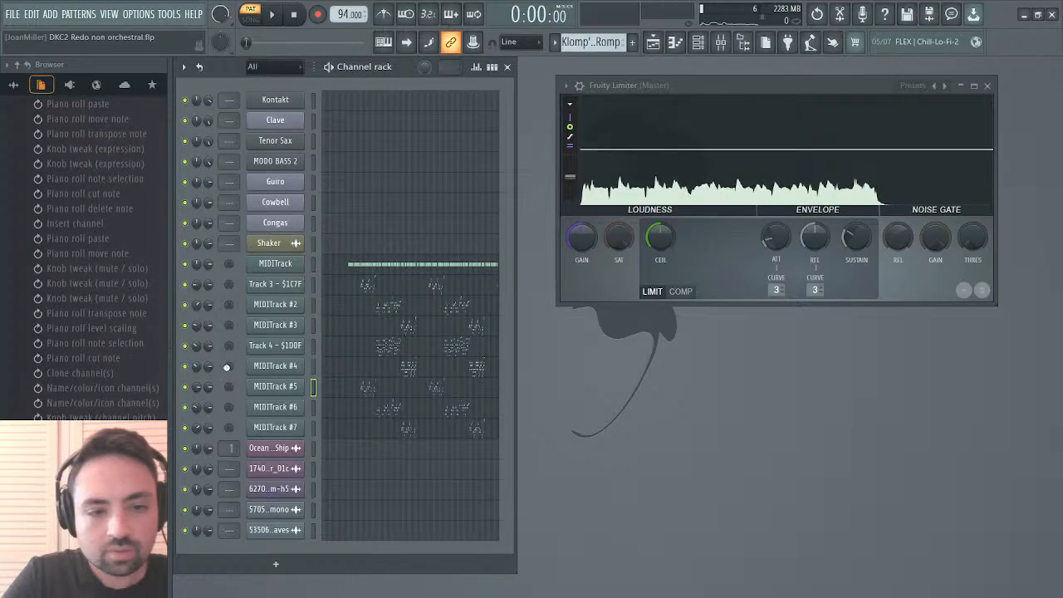
{"action": "key", "text": "ctrl+z"}
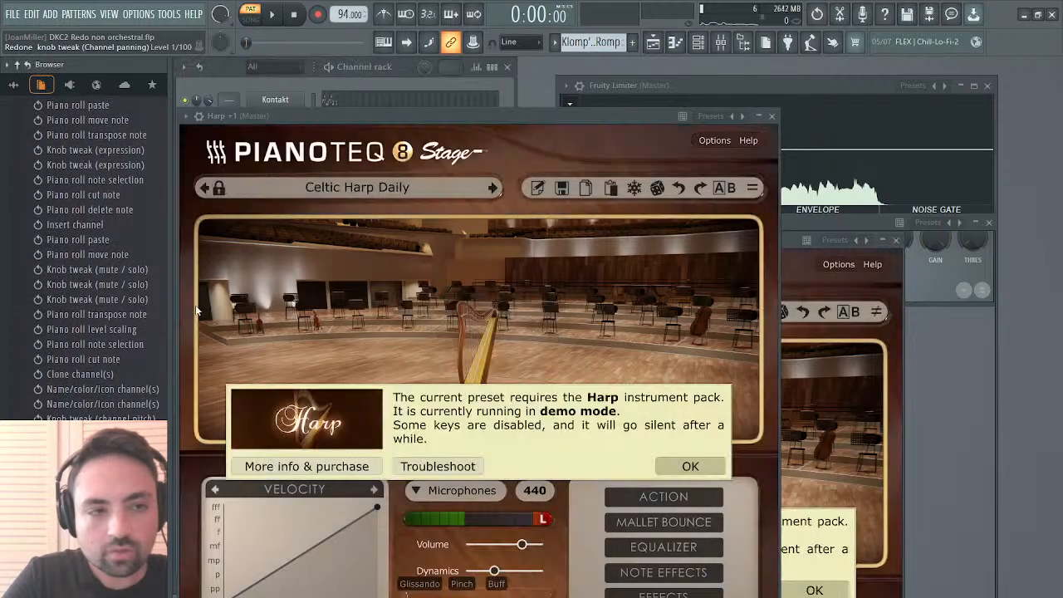
{"action": "left_click", "coordinate": [773, 116]}
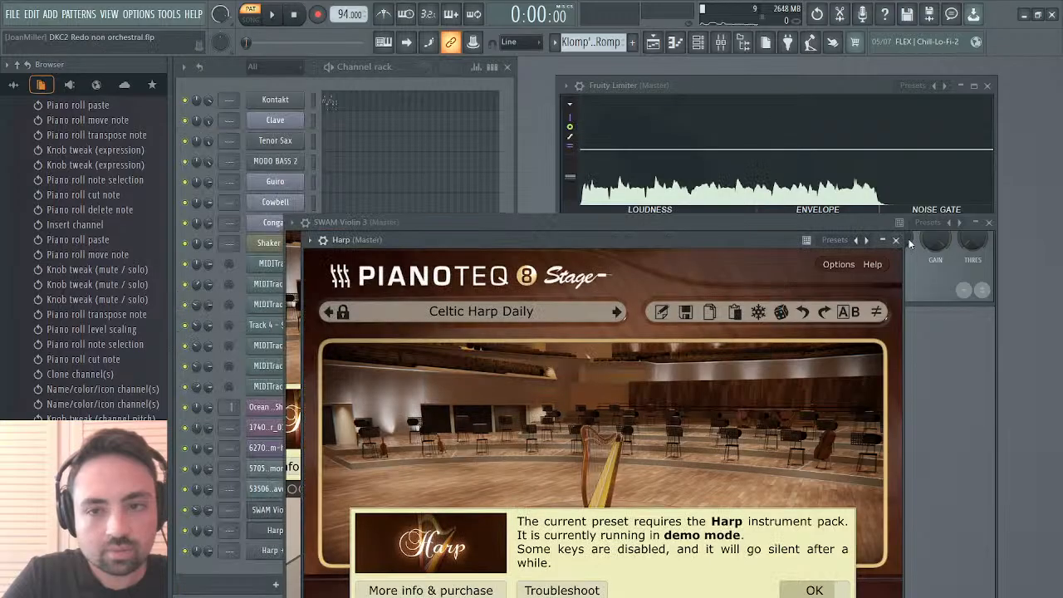
{"action": "left_click", "coordinate": [988, 221]}
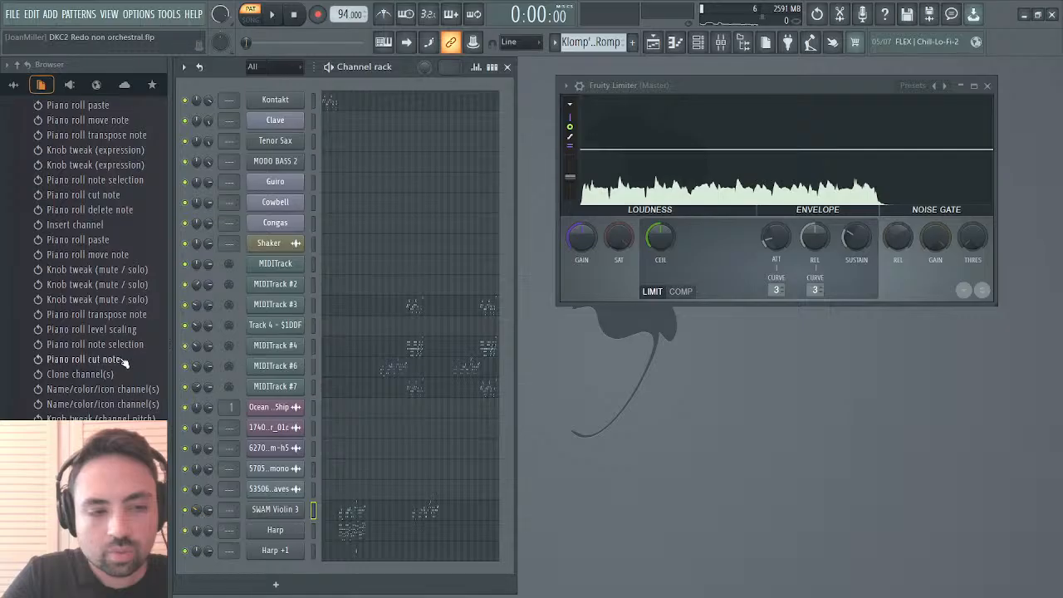
Step the undo history back to the note cut before the Track 3 - $1C7F deletion, and close both reopened MIDI channel windows.
{"action": "scroll", "coordinate": [142, 361], "scroll_direction": "up", "scroll_amount": 6}
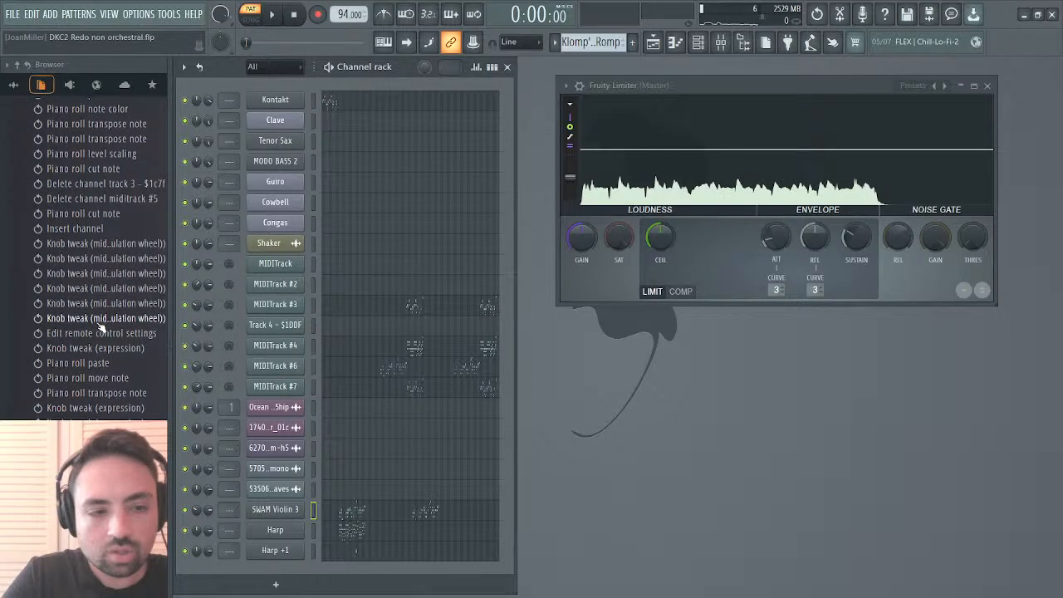
{"action": "left_click", "coordinate": [98, 320]}
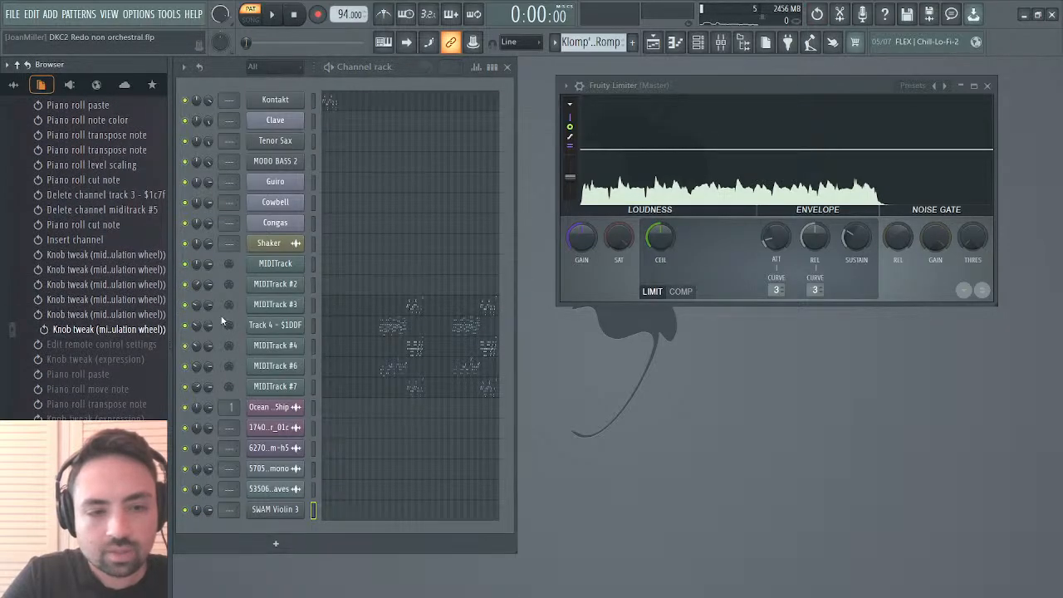
{"action": "left_click", "coordinate": [117, 209]}
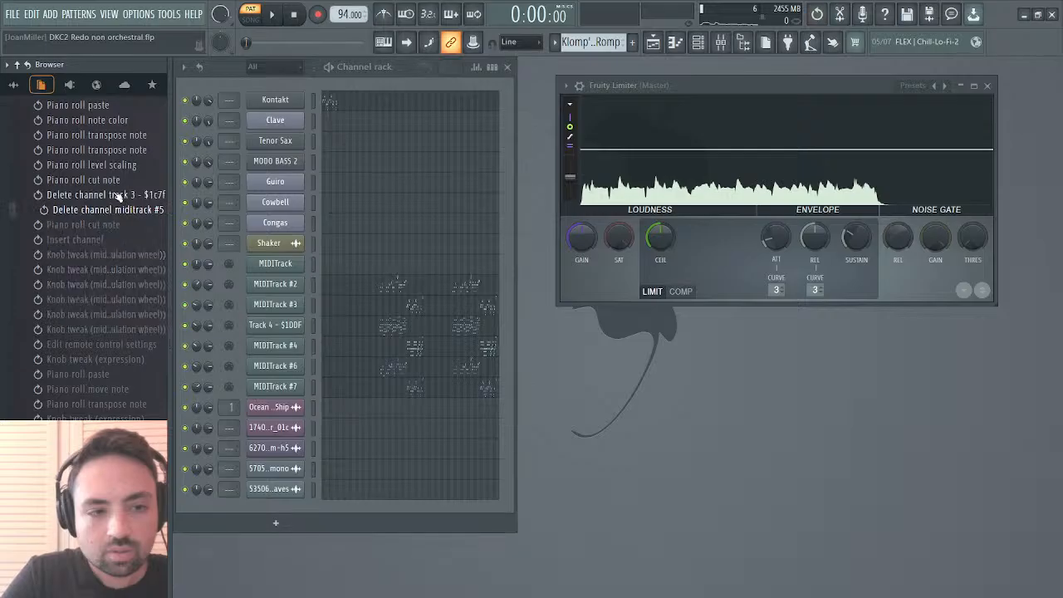
{"action": "left_click", "coordinate": [116, 181]}
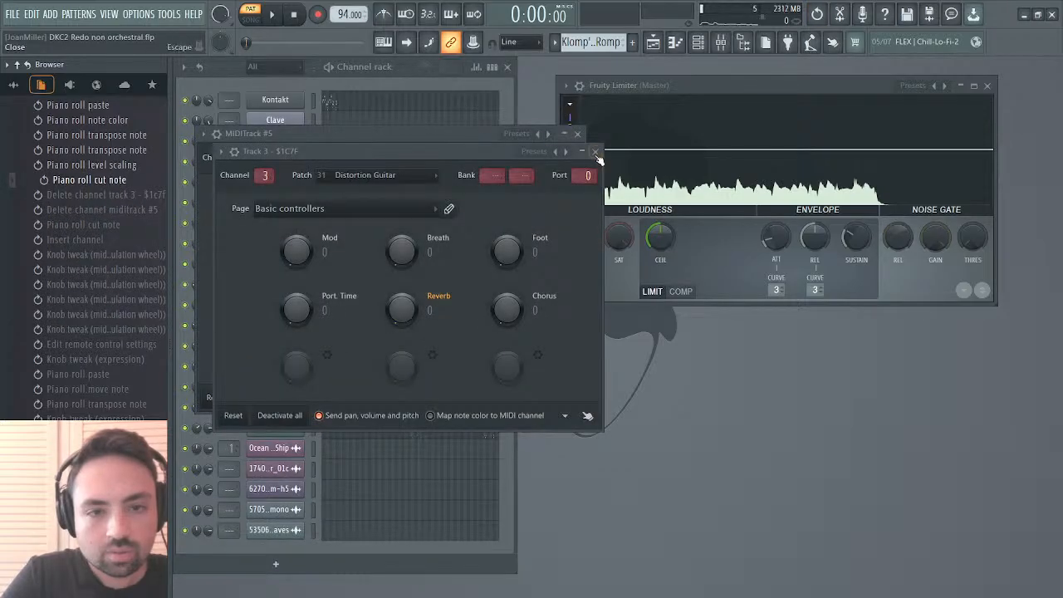
{"action": "left_click", "coordinate": [594, 152]}
{"action": "left_click", "coordinate": [577, 133]}
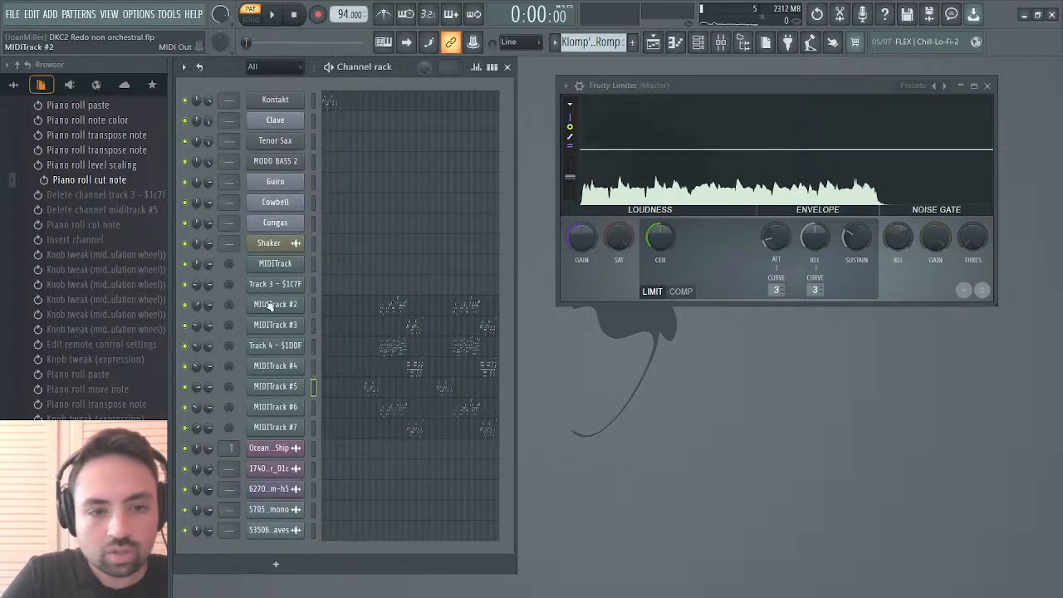
Search the earlier undo history and revert the project to one of the first playlist duplicate clip entries to compare the original channel panning.
{"action": "scroll", "coordinate": [100, 274], "scroll_direction": "up", "scroll_amount": 5}
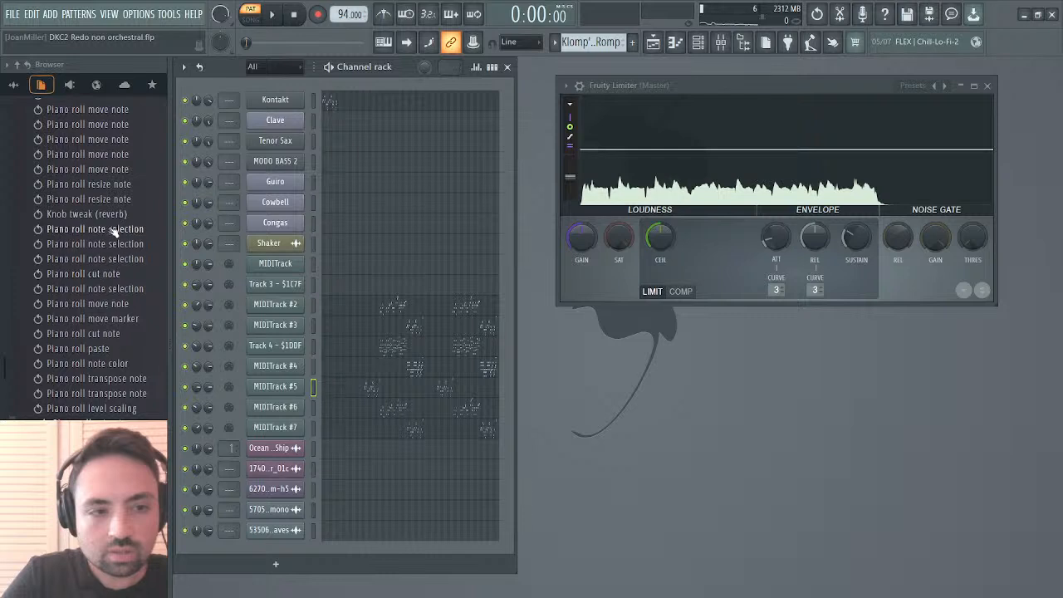
{"action": "scroll", "coordinate": [115, 232], "scroll_direction": "up", "scroll_amount": 10}
{"action": "scroll", "coordinate": [114, 231], "scroll_direction": "down", "scroll_amount": 15}
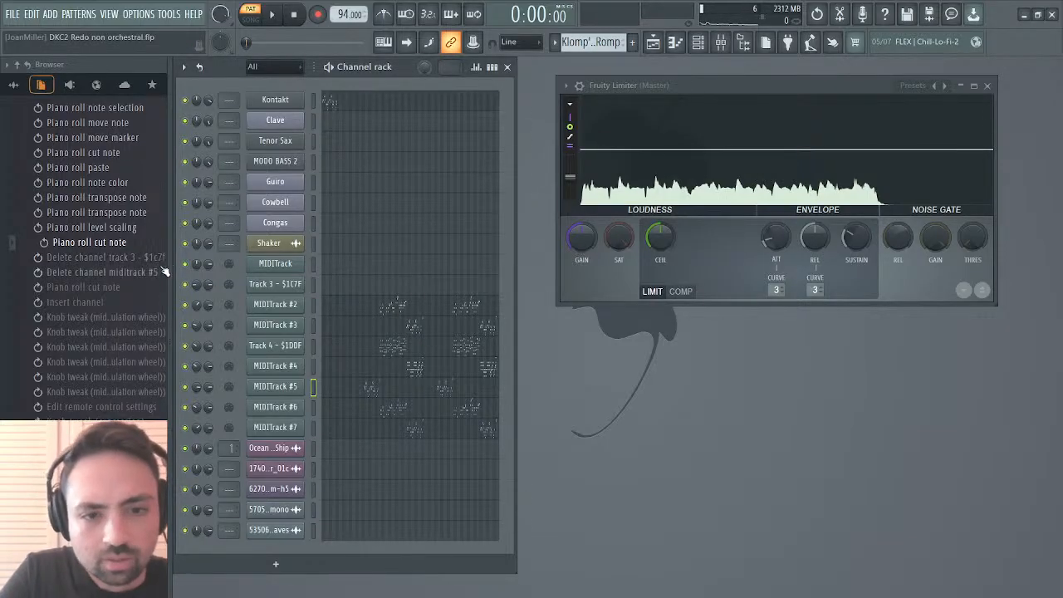
{"action": "scroll", "coordinate": [100, 265], "scroll_direction": "up", "scroll_amount": 10}
{"action": "left_click", "coordinate": [91, 271]}
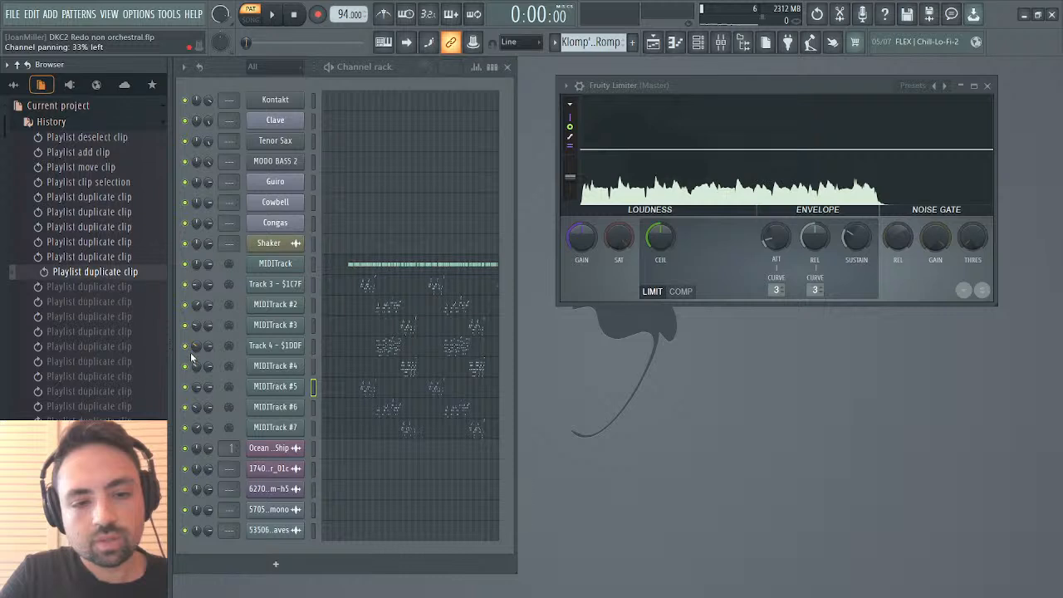
Return the project to its newest history entry and close the Pianoteq harp and SWAM Violin 3 windows that reopen.
{"action": "scroll", "coordinate": [108, 379], "scroll_direction": "down", "scroll_amount": 8}
{"action": "scroll", "coordinate": [108, 379], "scroll_direction": "down", "scroll_amount": 2}
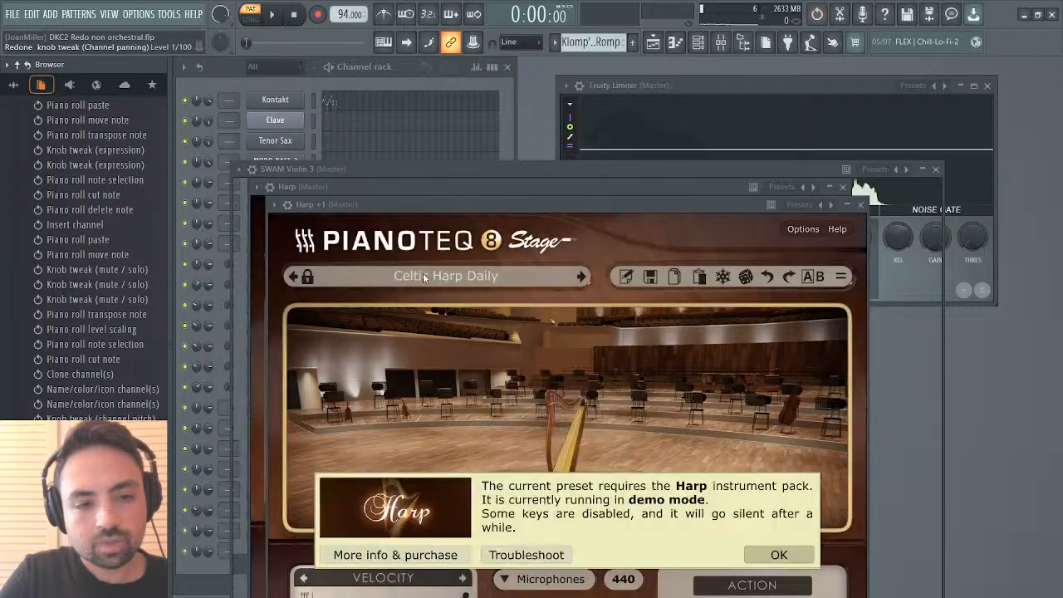
{"action": "left_click", "coordinate": [858, 204]}
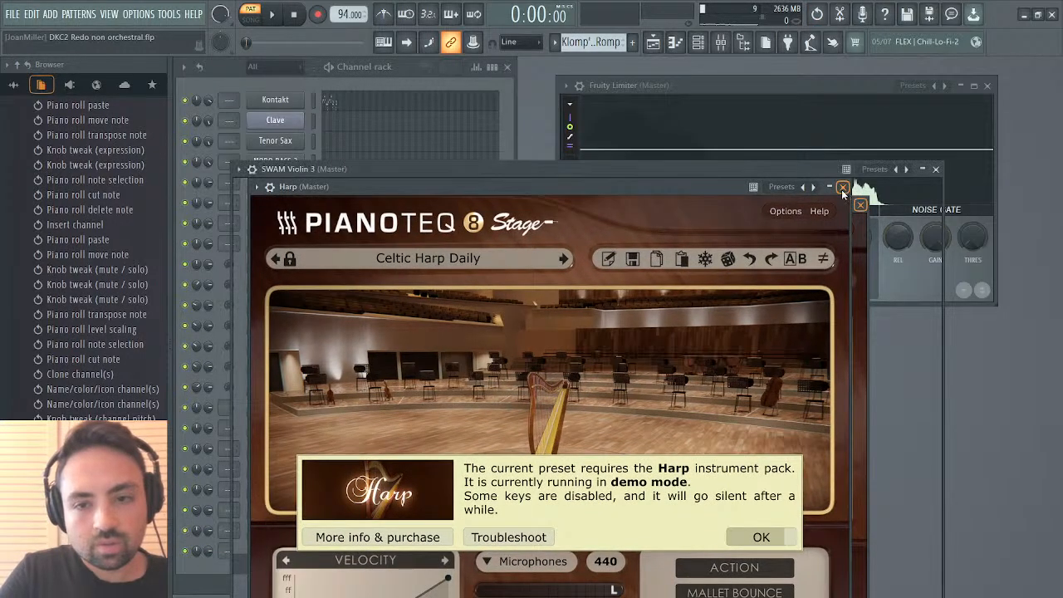
{"action": "left_click", "coordinate": [935, 168]}
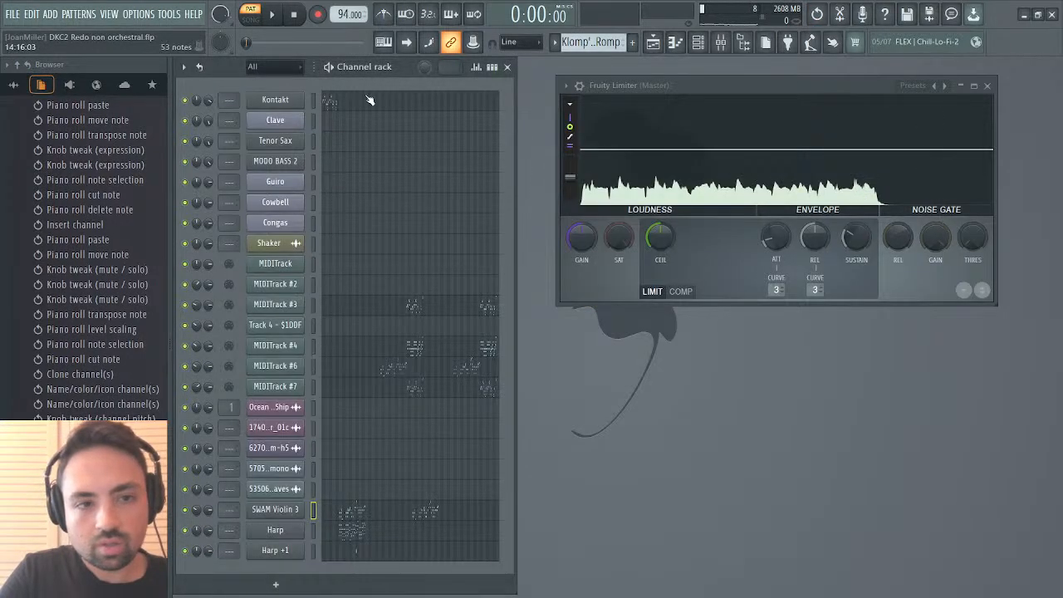
Check the Irish Flute's panning in Kontakt and close the plugin.
{"action": "left_click", "coordinate": [279, 99]}
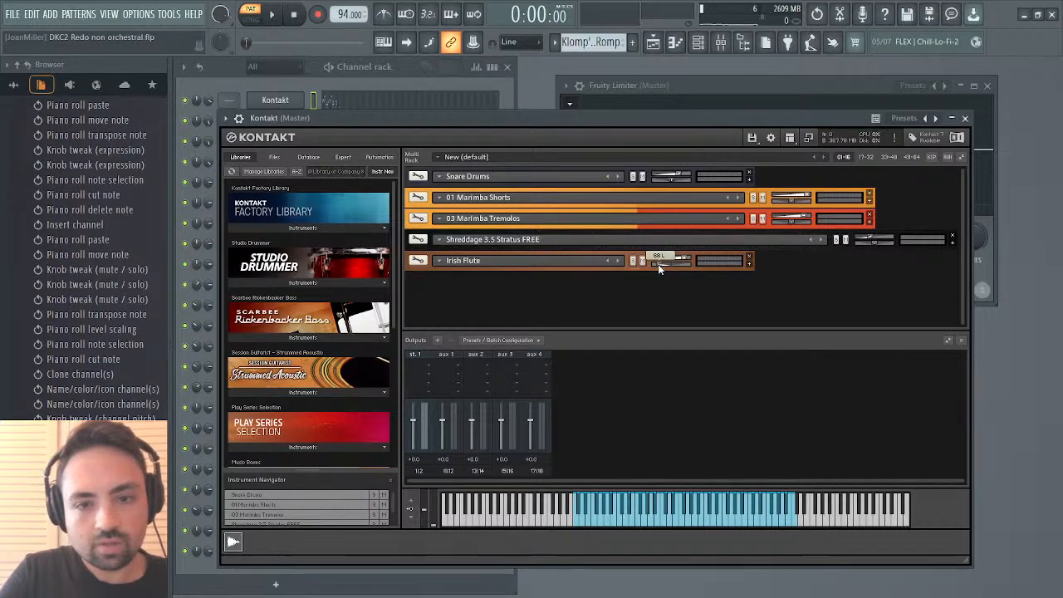
{"action": "left_click", "coordinate": [964, 118]}
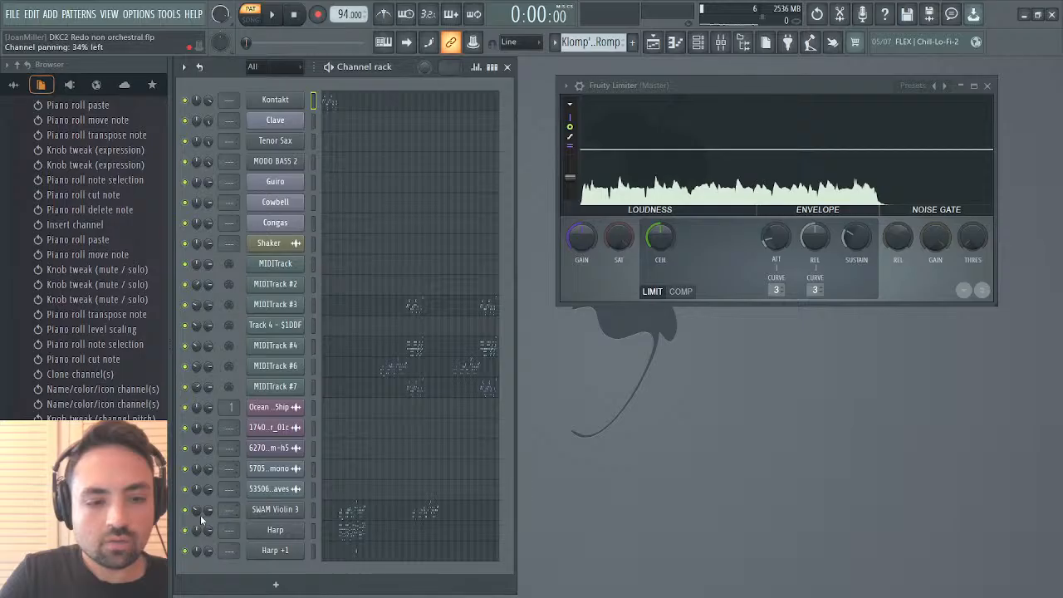
Pan SWAM Violin 3 to 26% right and the harp to 32% left, and play the pattern from the start.
{"action": "left_click_drag", "start_coordinate": [198, 511], "coordinate": [197, 488]}
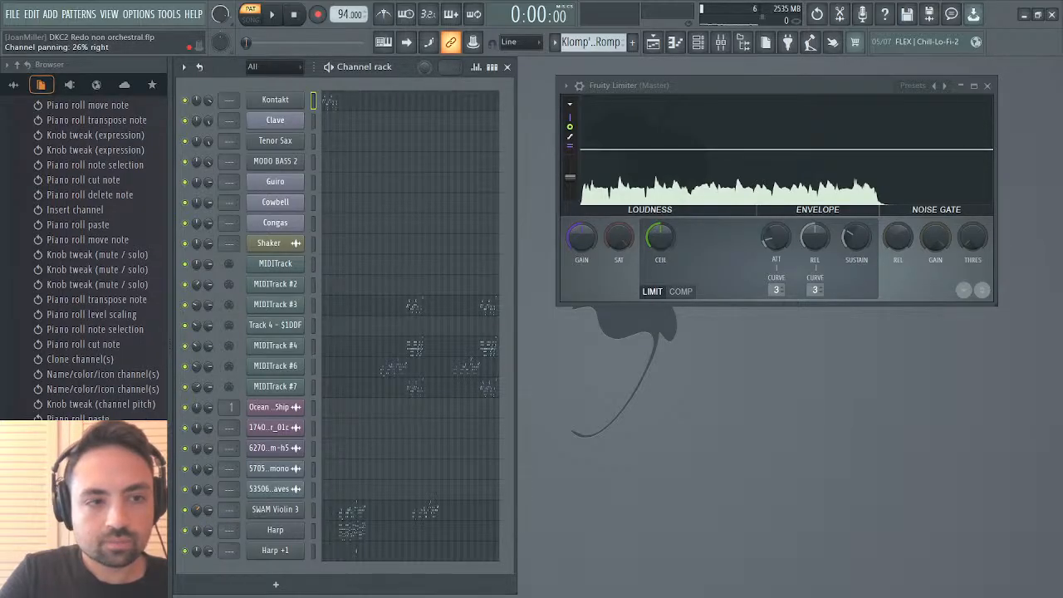
{"action": "mouse_move", "coordinate": [197, 510]}
{"action": "left_mouse_down"}
{"action": "mouse_move", "coordinate": [197, 541]}
{"action": "mouse_move", "coordinate": [199, 525]}
{"action": "left_mouse_up"}
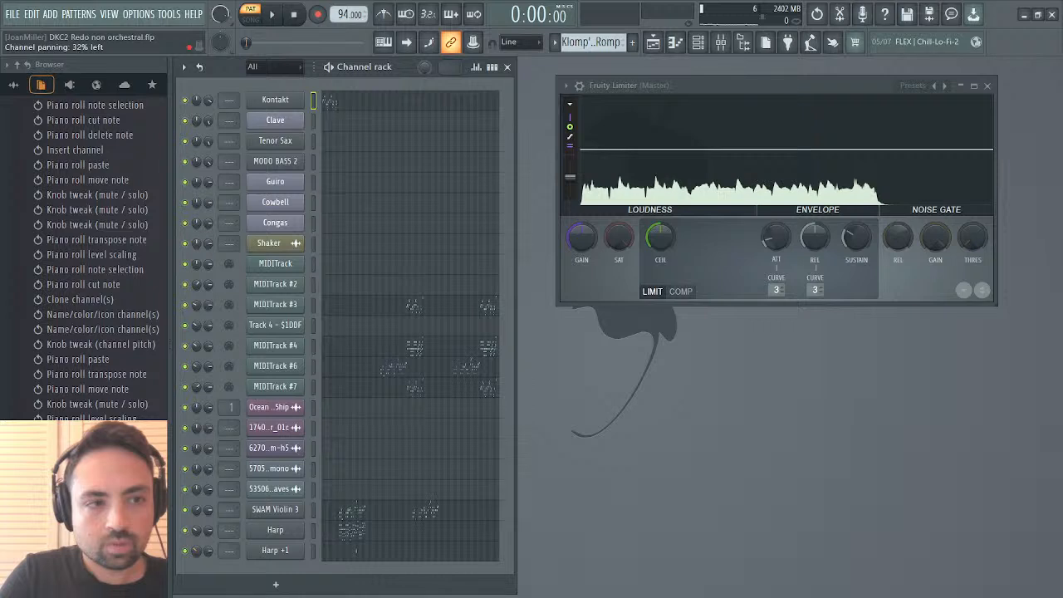
{"action": "key", "text": "space"}
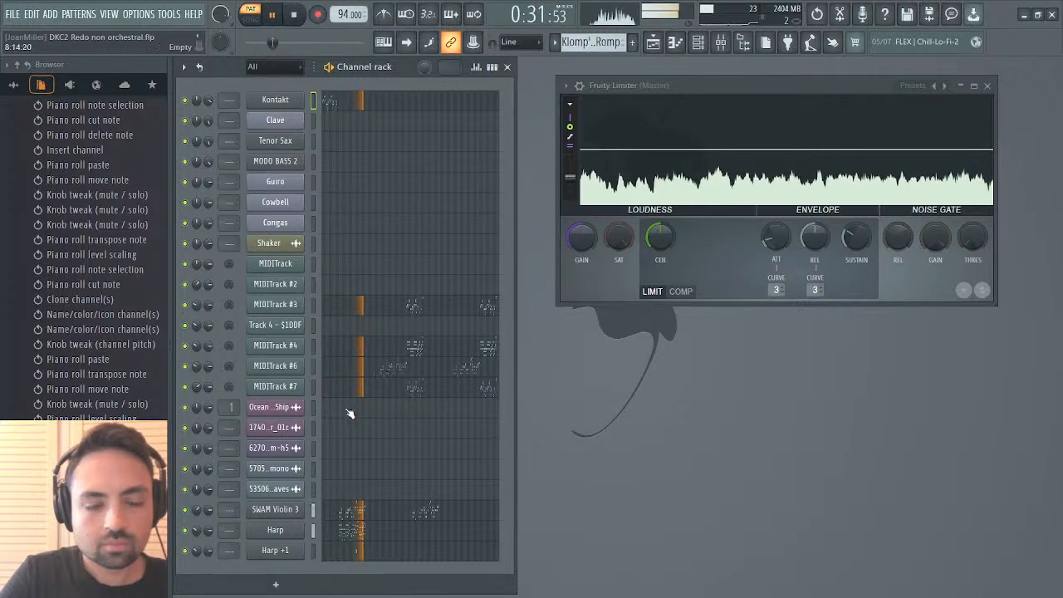
Play the pattern from bar 7 in the SWAM Violin 3 piano roll and check the violin plugin's window.
{"action": "left_click", "coordinate": [272, 513]}
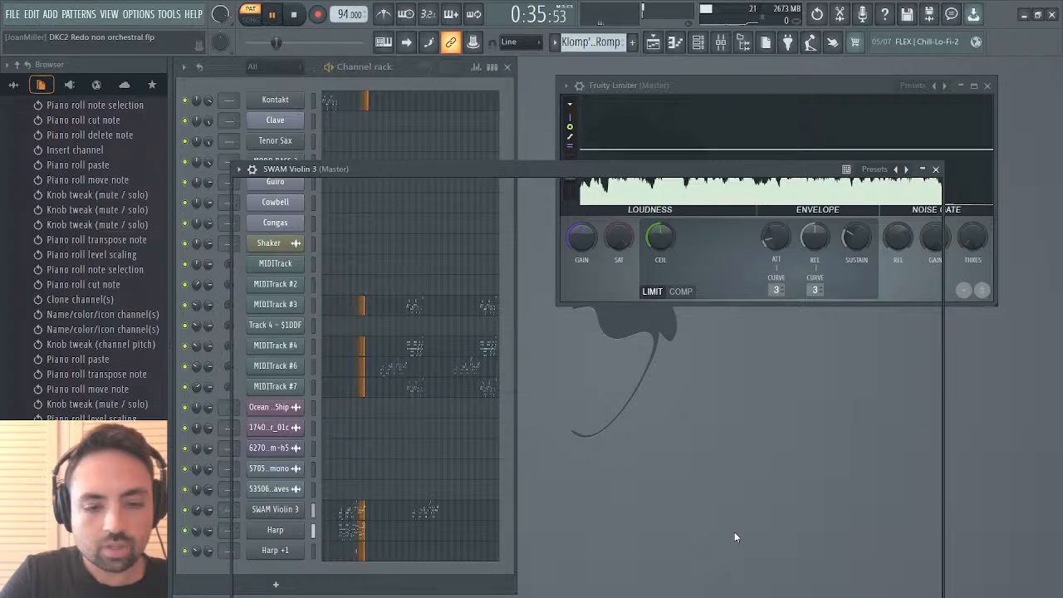
{"action": "left_click", "coordinate": [935, 169]}
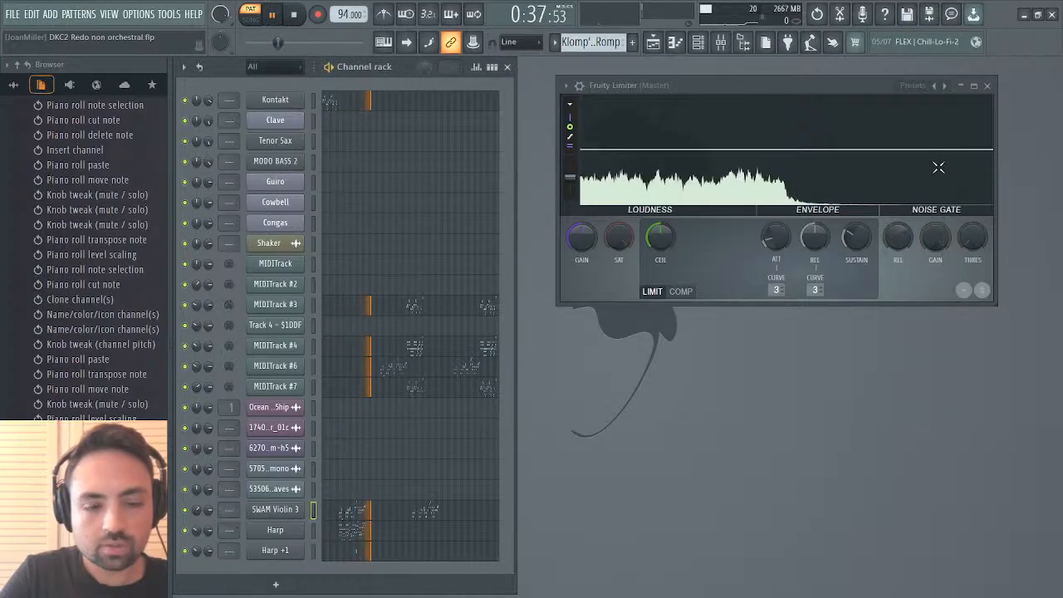
{"action": "left_click", "coordinate": [347, 517]}
{"action": "scroll", "coordinate": [636, 161], "scroll_direction": "up", "scroll_amount": 5}
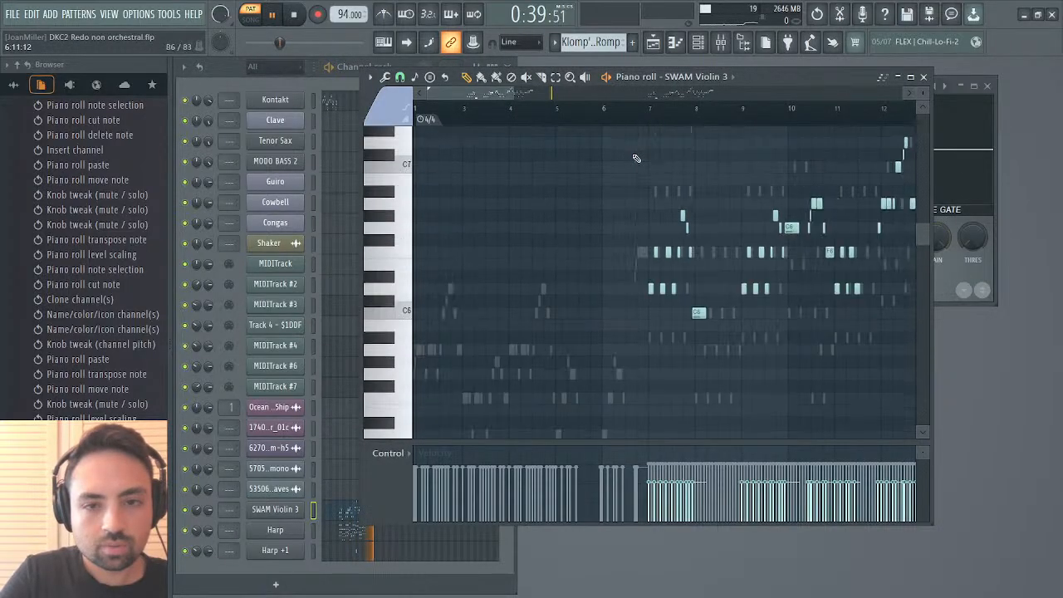
{"action": "left_click", "coordinate": [651, 119]}
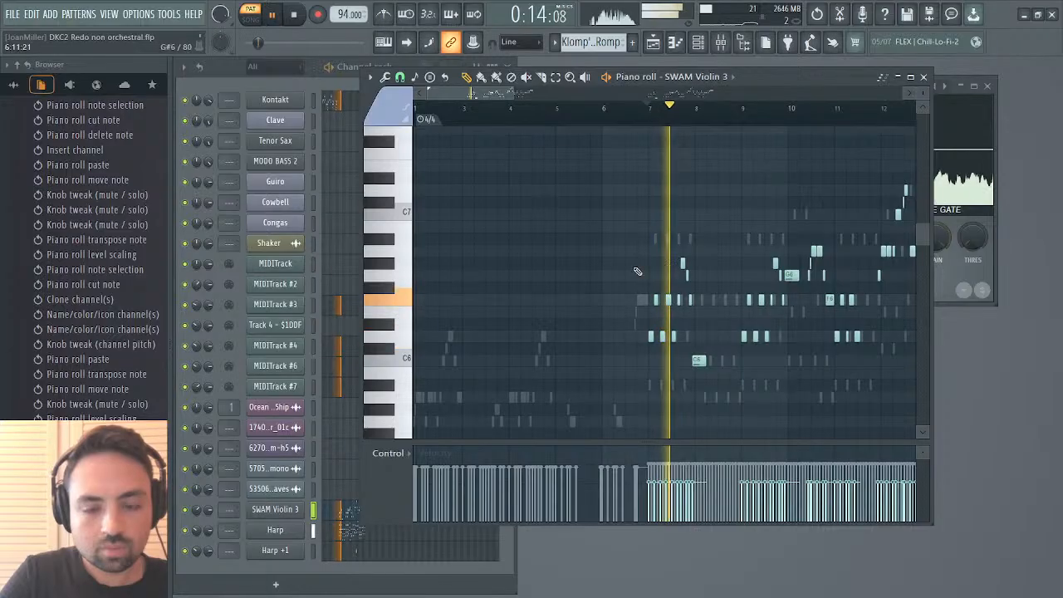
{"action": "left_click", "coordinate": [927, 77]}
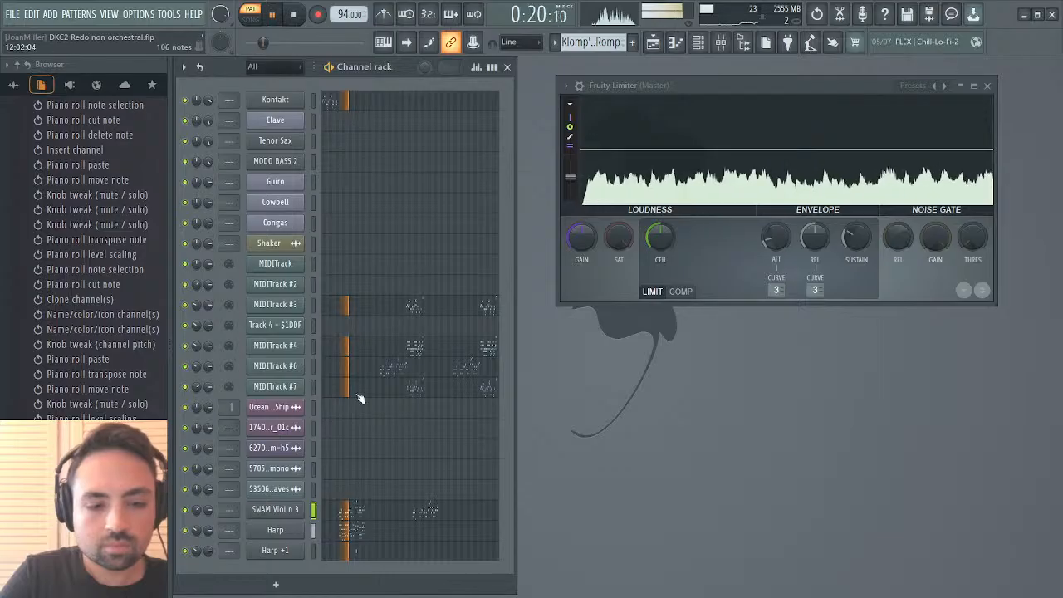
{"action": "left_click", "coordinate": [274, 513]}
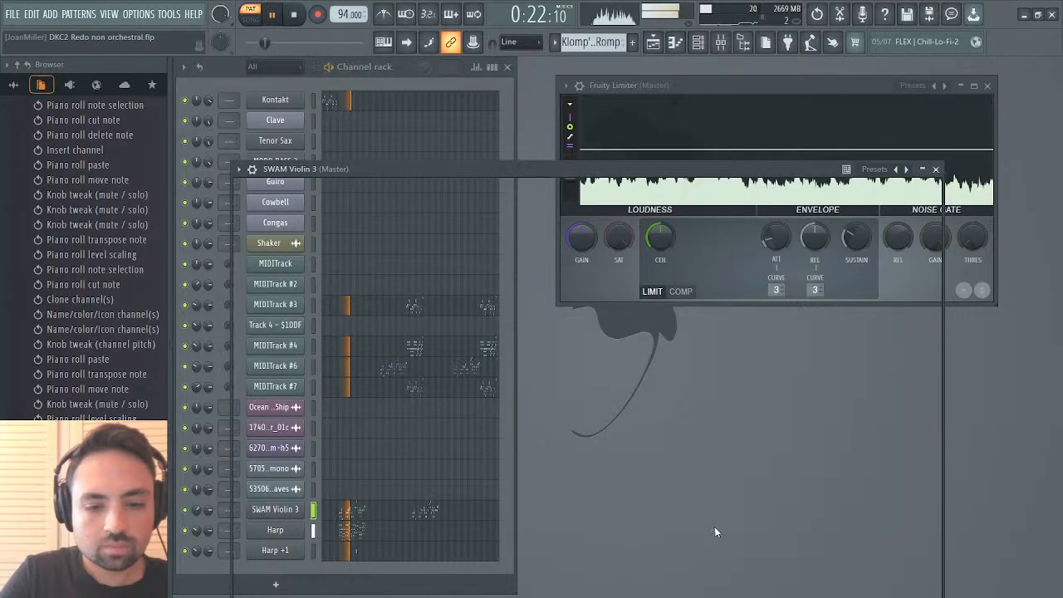
{"action": "left_click", "coordinate": [936, 169]}
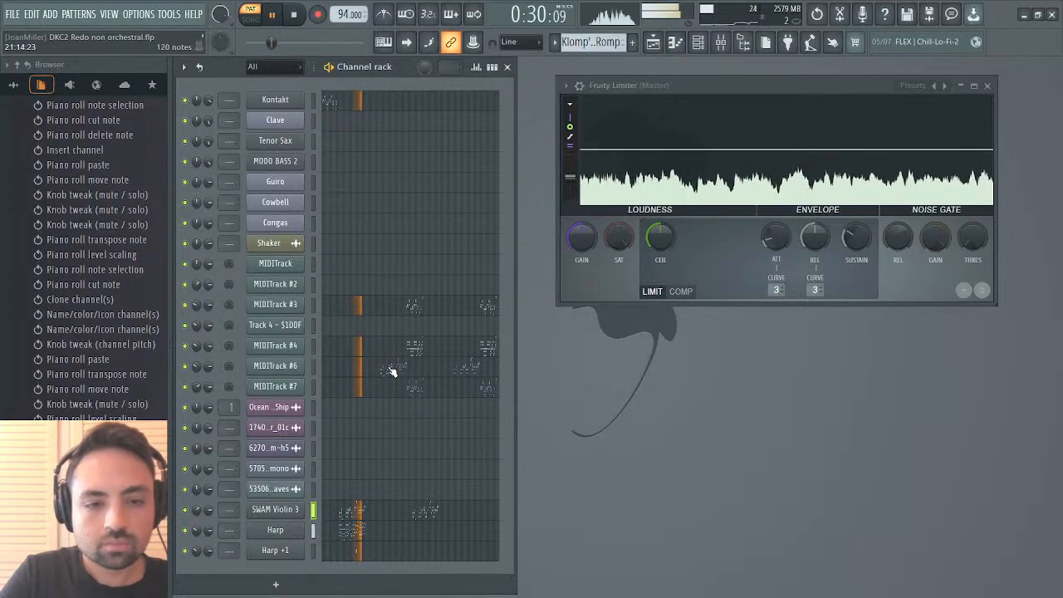
Cut the melody phrase in bars 19 to 27 from MIDITrack #6, stop playback and close the piano roll.
{"action": "left_click", "coordinate": [392, 371]}
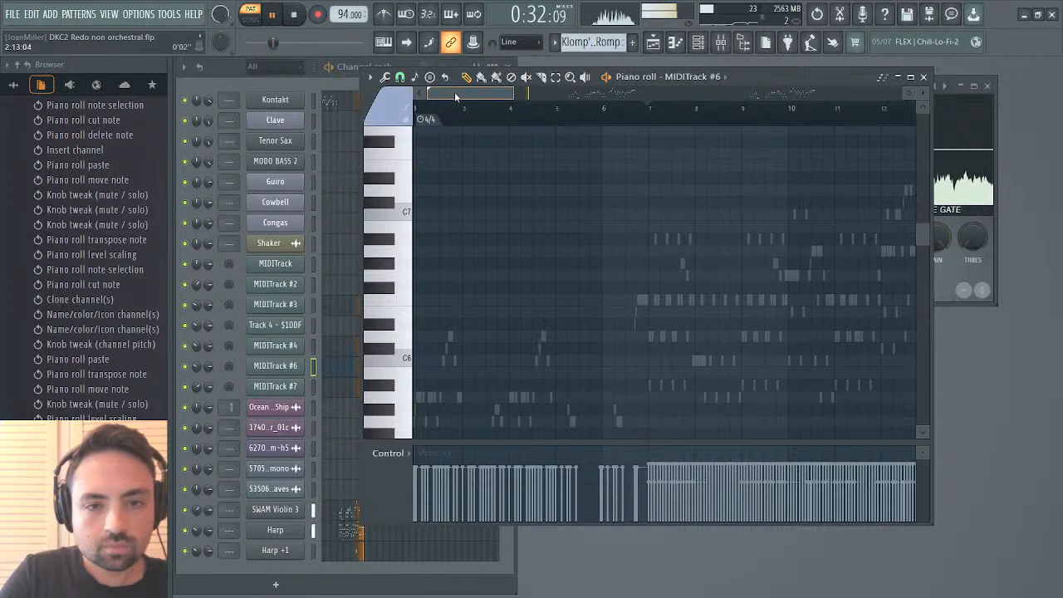
{"action": "left_click_drag", "start_coordinate": [454, 92], "coordinate": [588, 86]}
{"action": "scroll", "coordinate": [542, 220], "scroll_direction": "down", "scroll_amount": 4}
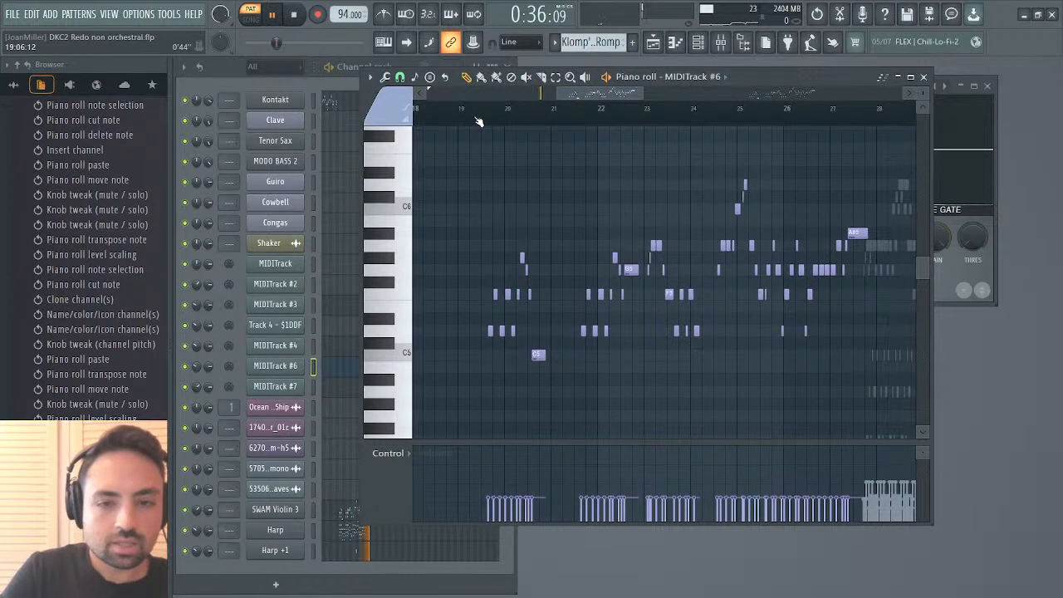
{"action": "left_click_drag", "start_coordinate": [863, 155], "coordinate": [541, 375]}
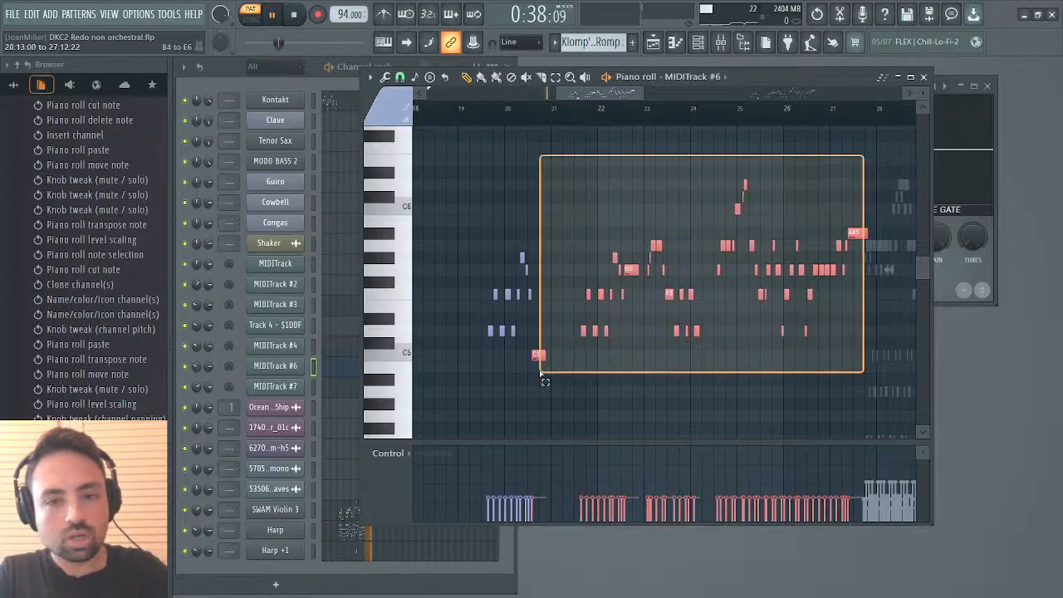
{"action": "scroll", "coordinate": [541, 375], "scroll_direction": "down", "scroll_amount": 1}
{"action": "key", "text": "Delete"}
{"action": "key", "text": "space"}
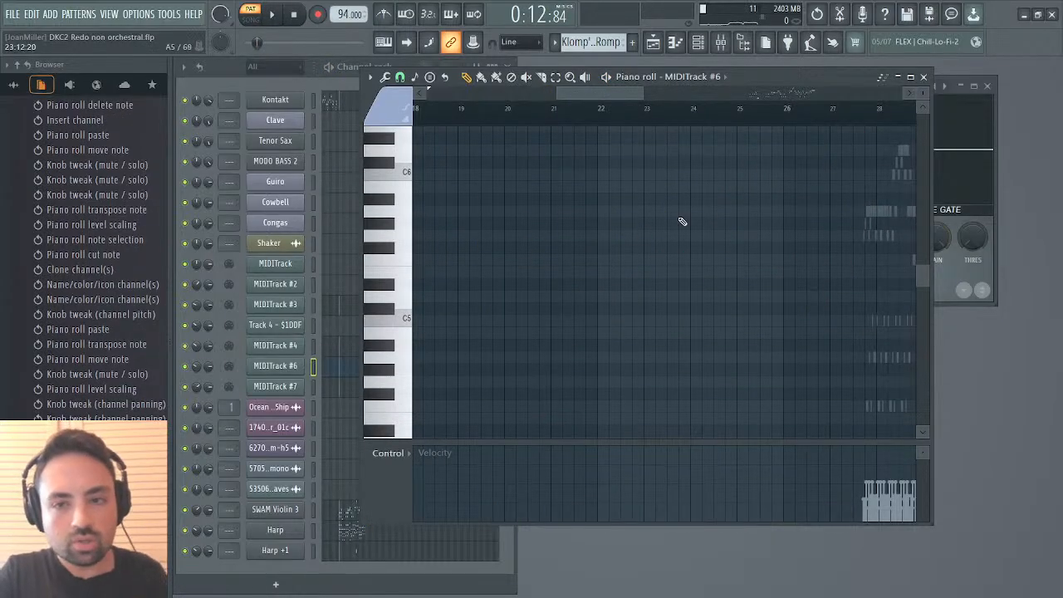
{"action": "left_click", "coordinate": [922, 76]}
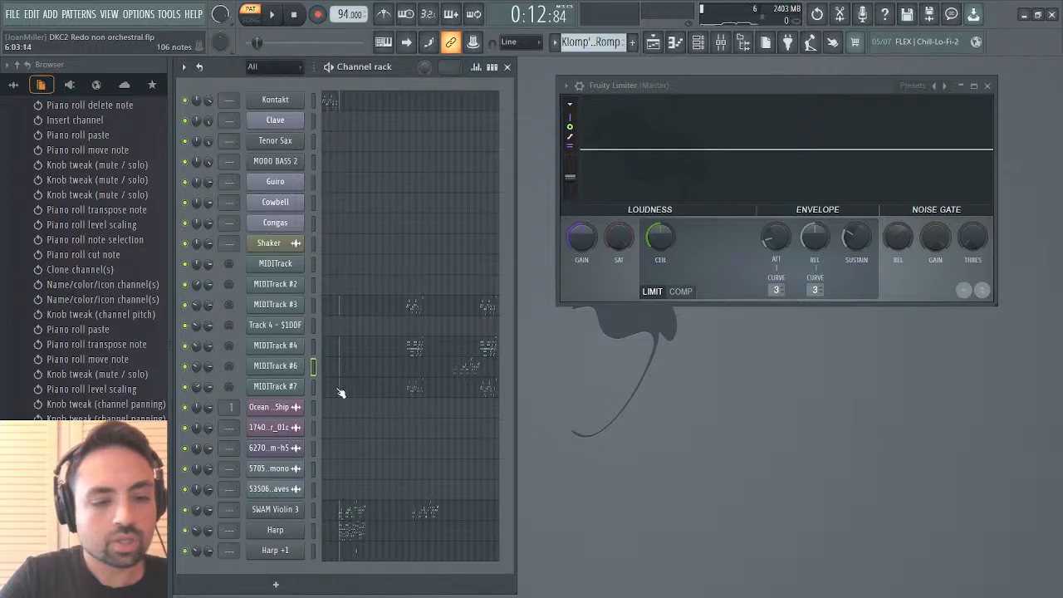
Open Kontakt and browse its file tree to the Native Instruments Kontakt Patches folder.
{"action": "left_click", "coordinate": [291, 99]}
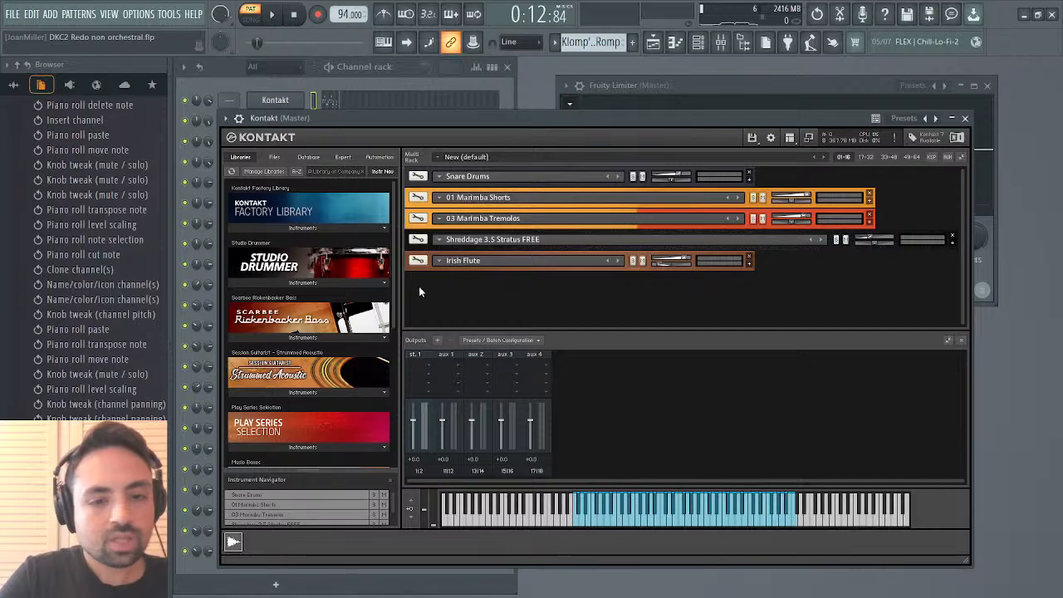
{"action": "left_click", "coordinate": [466, 266]}
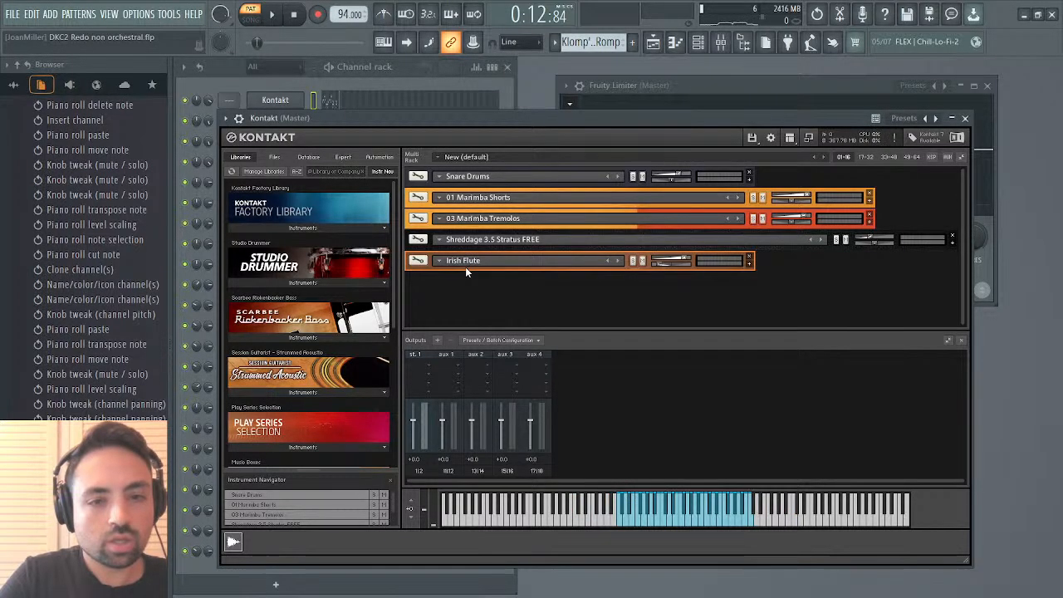
{"action": "left_click", "coordinate": [277, 158]}
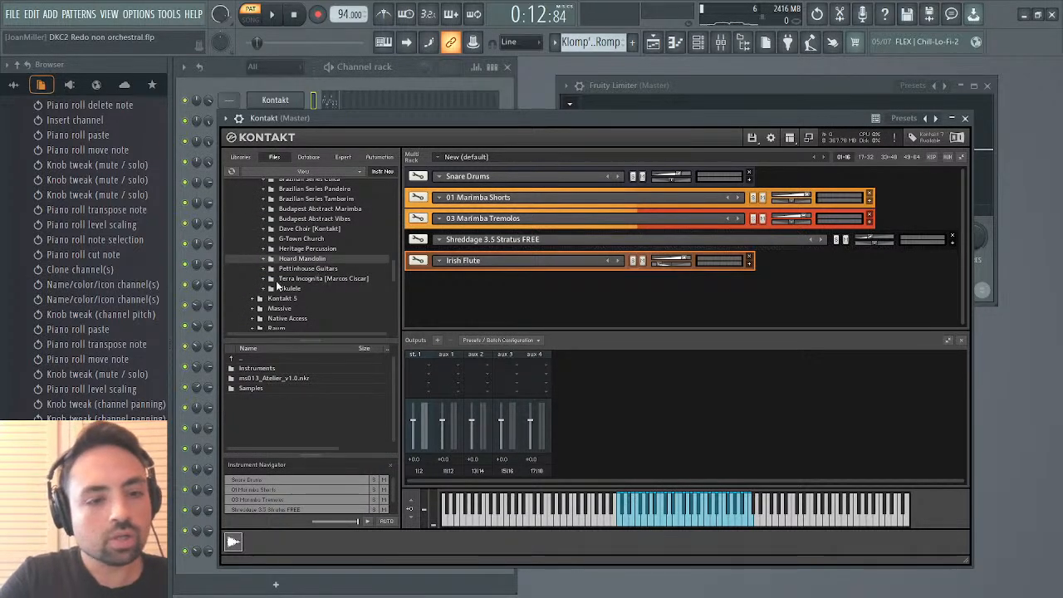
{"action": "scroll", "coordinate": [278, 286], "scroll_direction": "up", "scroll_amount": 3}
{"action": "scroll", "coordinate": [277, 285], "scroll_direction": "up", "scroll_amount": 3}
{"action": "scroll", "coordinate": [278, 285], "scroll_direction": "up", "scroll_amount": 5}
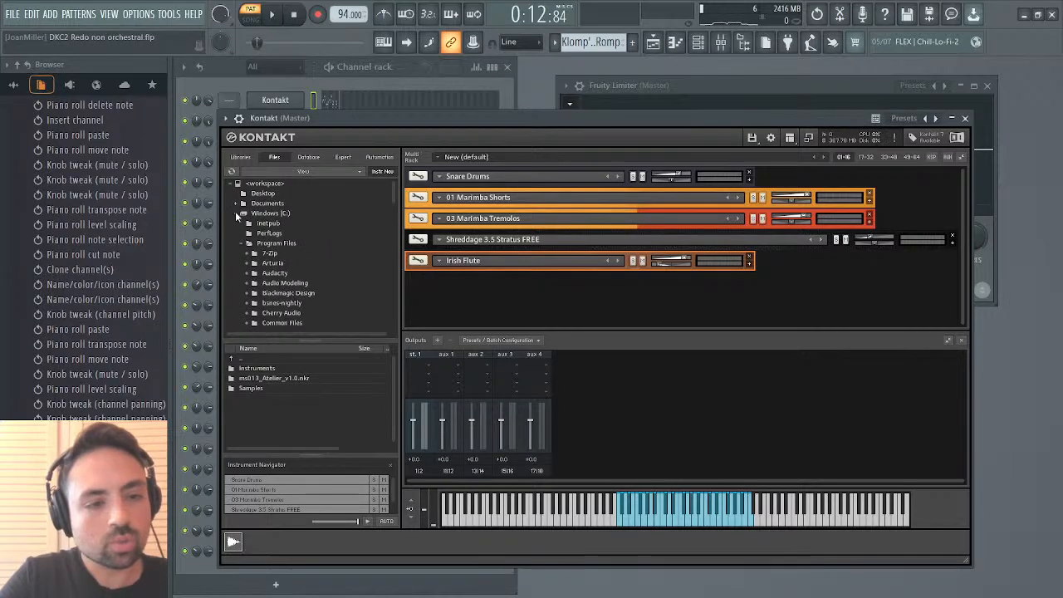
{"action": "scroll", "coordinate": [303, 262], "scroll_direction": "down", "scroll_amount": 5}
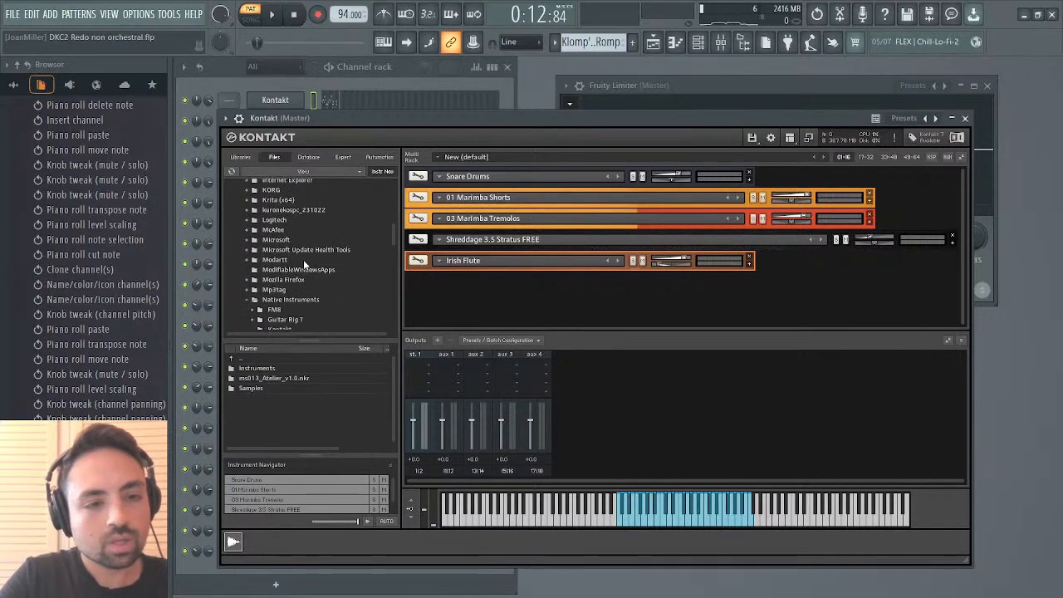
{"action": "left_click", "coordinate": [263, 172]}
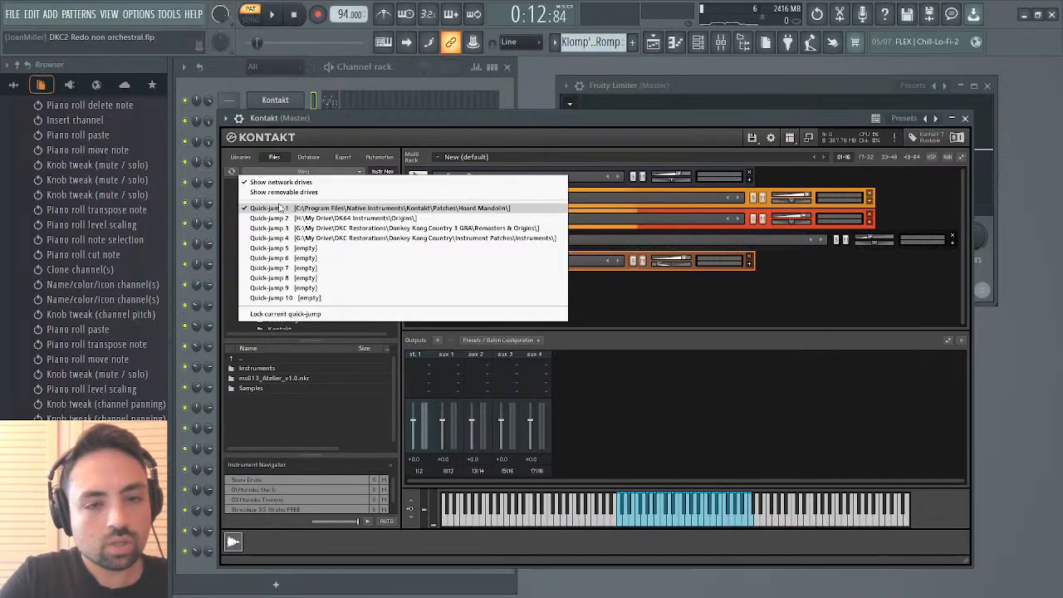
{"action": "left_click", "coordinate": [635, 323]}
{"action": "scroll", "coordinate": [338, 315], "scroll_direction": "down", "scroll_amount": 5}
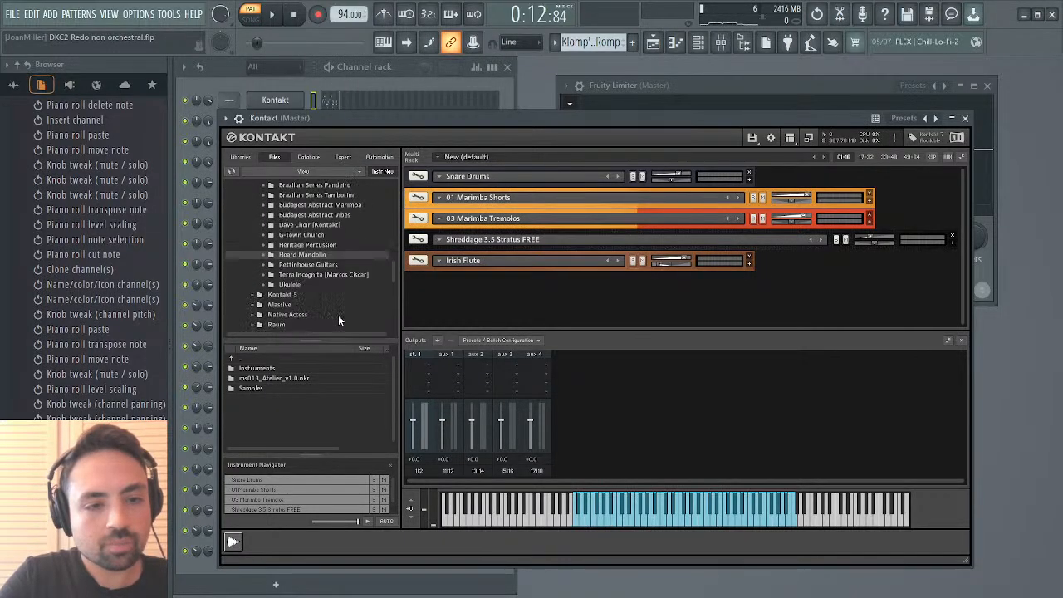
{"action": "scroll", "coordinate": [338, 314], "scroll_direction": "up", "scroll_amount": 3}
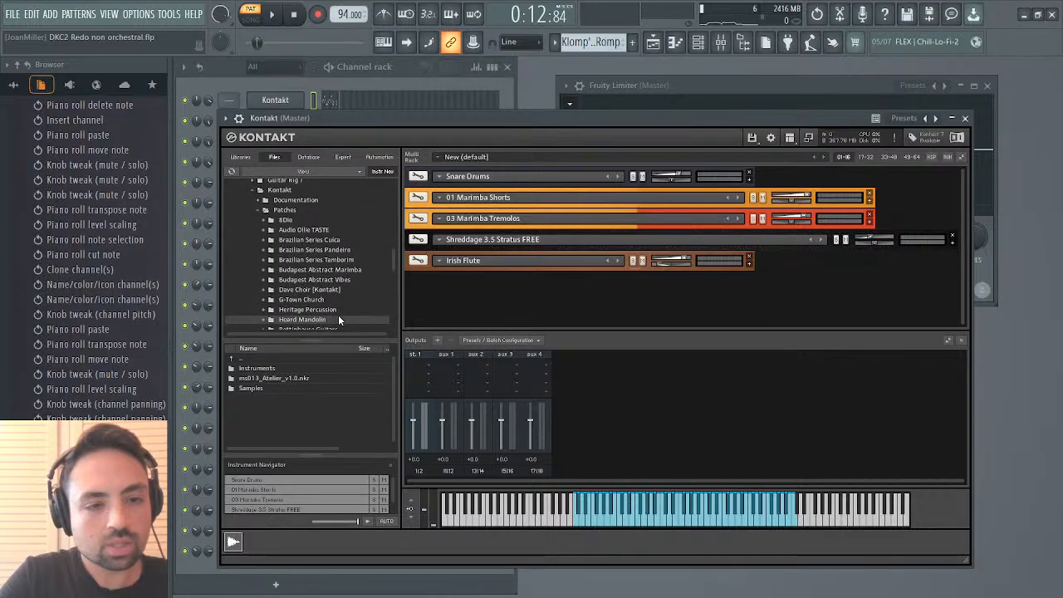
Load Concertina.nki from the 8Dio Misfit Concertina Instruments folder into the Kontakt rack below the Irish Flute.
{"action": "left_click", "coordinate": [286, 221]}
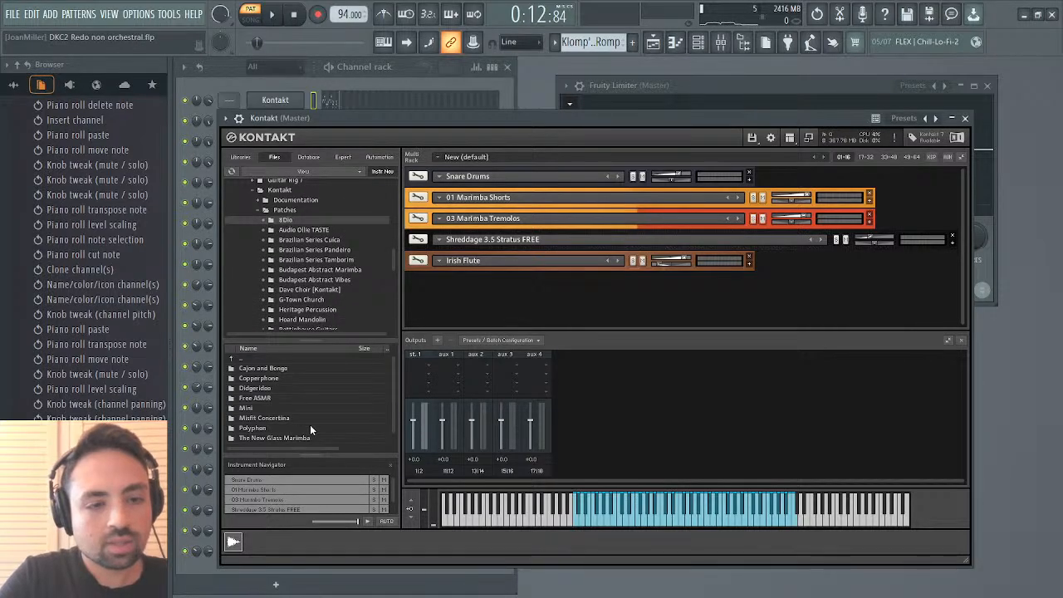
{"action": "scroll", "coordinate": [259, 407], "scroll_direction": "down", "scroll_amount": 1}
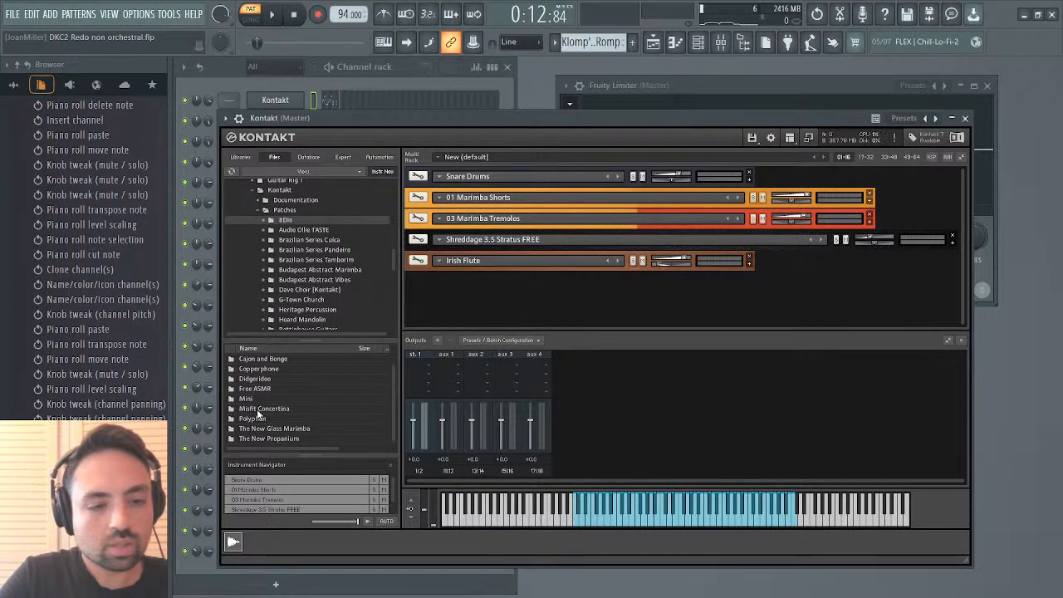
{"action": "left_click", "coordinate": [259, 409]}
{"action": "double_click", "coordinate": [271, 409]}
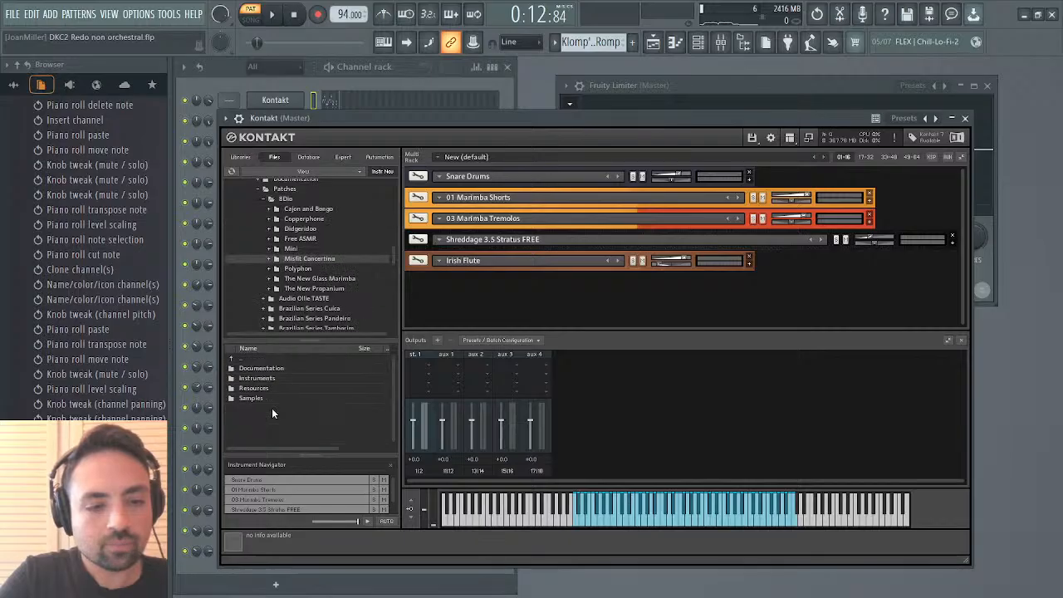
{"action": "double_click", "coordinate": [249, 379]}
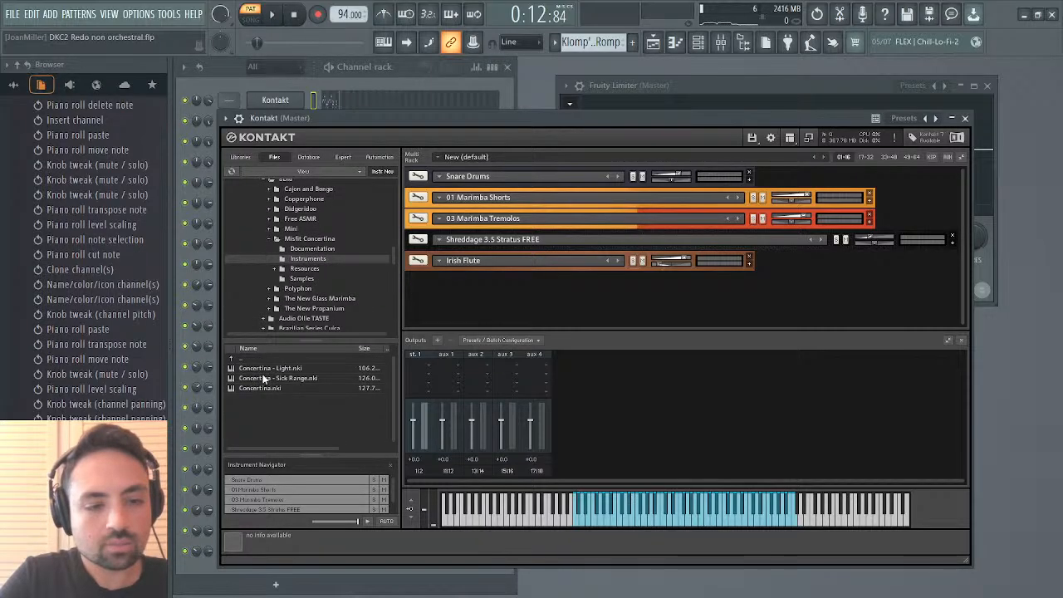
{"action": "left_click", "coordinate": [267, 387]}
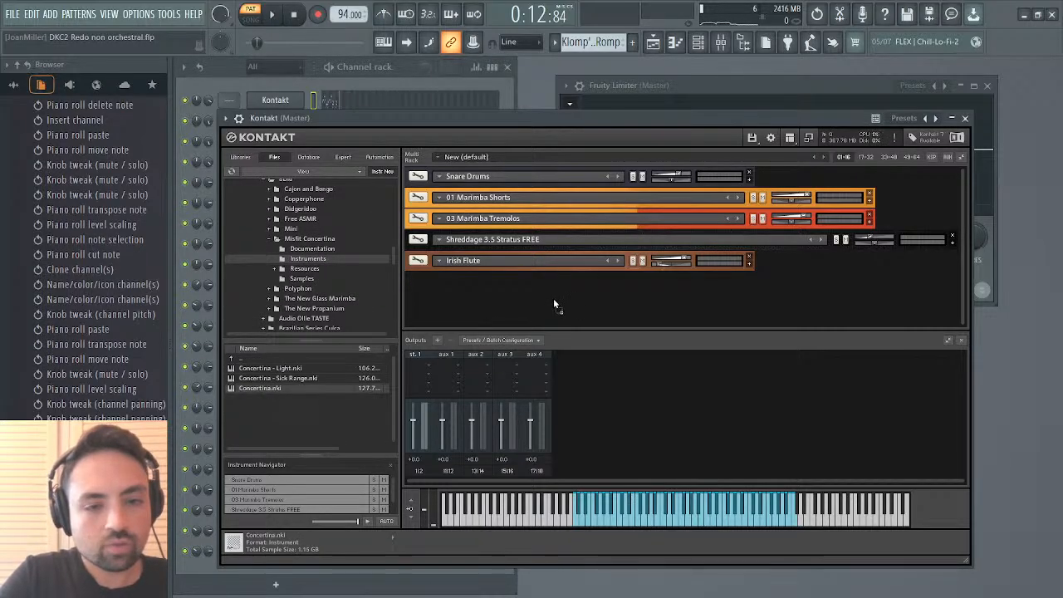
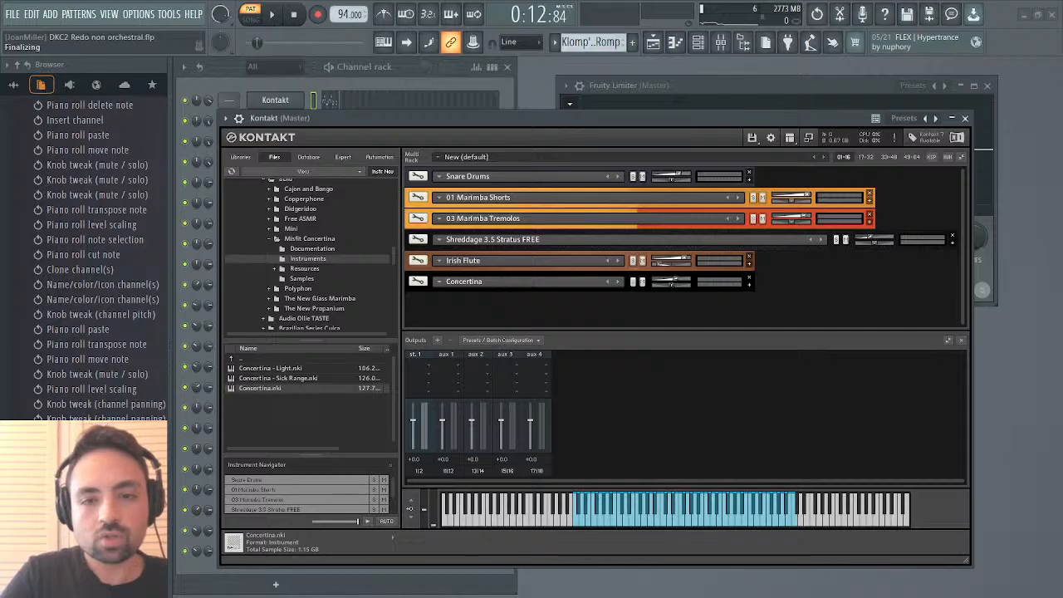
Check the Concertina's playable key range in Kontakt and close the plugin window.
{"action": "left_click", "coordinate": [547, 289]}
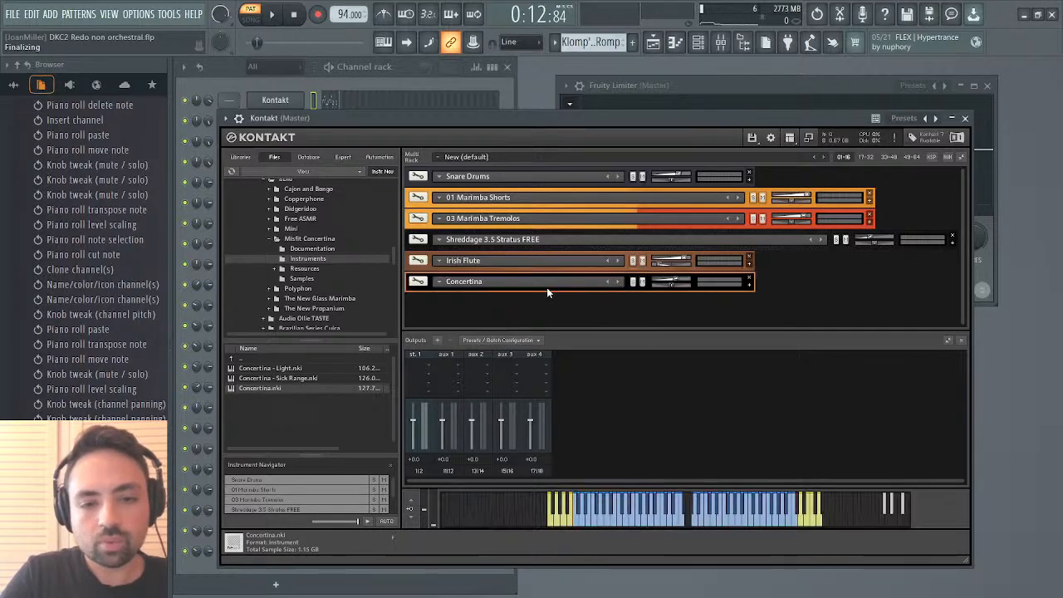
{"action": "left_click", "coordinate": [964, 118]}
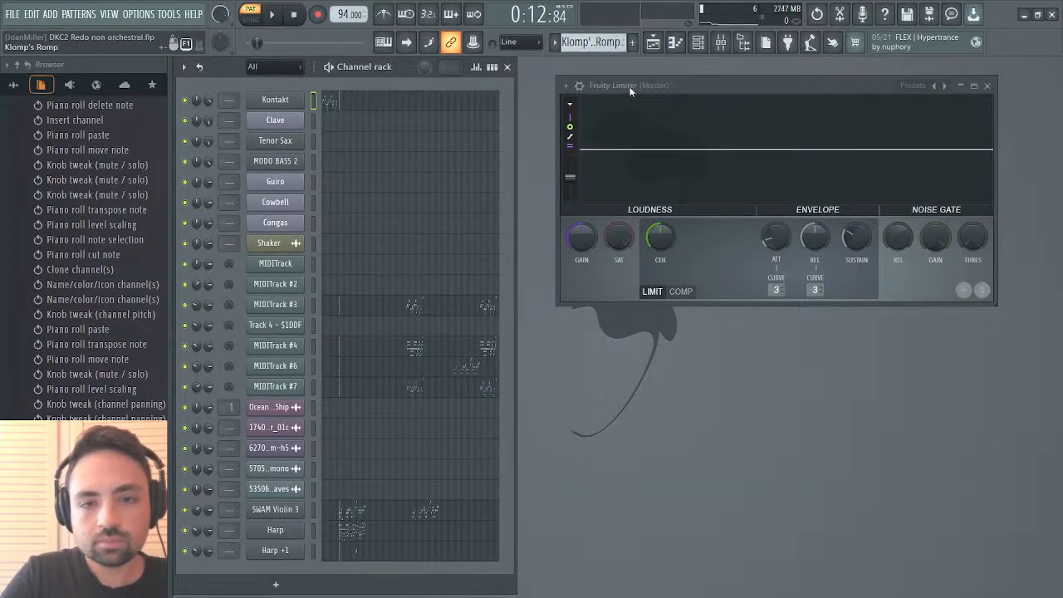
{"action": "mouse_move", "coordinate": [609, 42]}
{"action": "left_mouse_down"}
{"action": "mouse_move", "coordinate": [609, 21]}
{"action": "mouse_move", "coordinate": [608, 43]}
{"action": "left_mouse_up"}
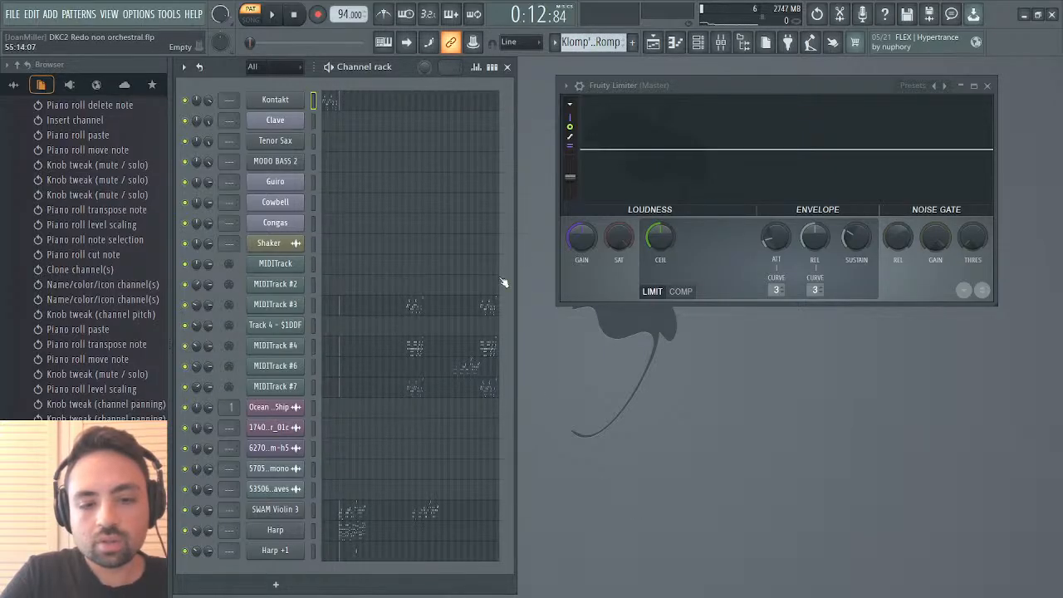
{"action": "left_click", "coordinate": [282, 101]}
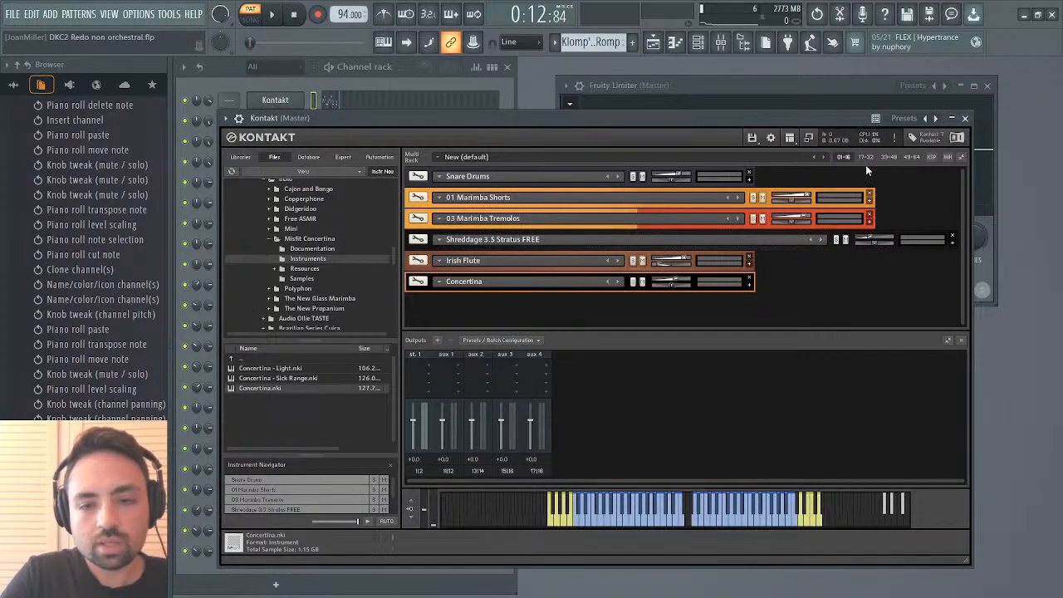
{"action": "left_click", "coordinate": [964, 118]}
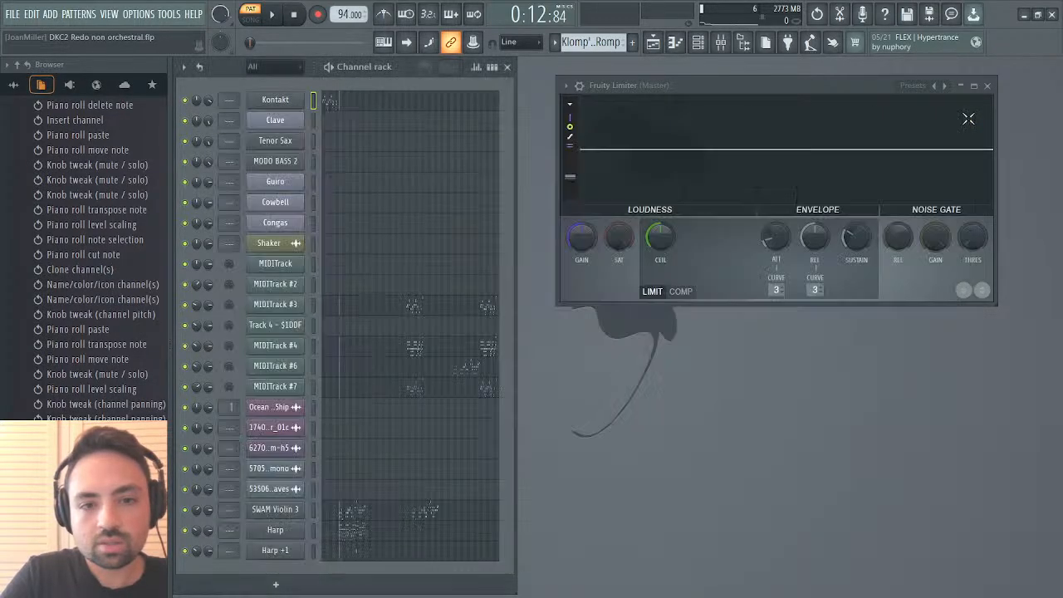
Paste the phrase cut from MIDITrack #6 into the Kontakt channel's piano roll, spanning bars 15 to 23.
{"action": "left_click", "coordinate": [385, 101]}
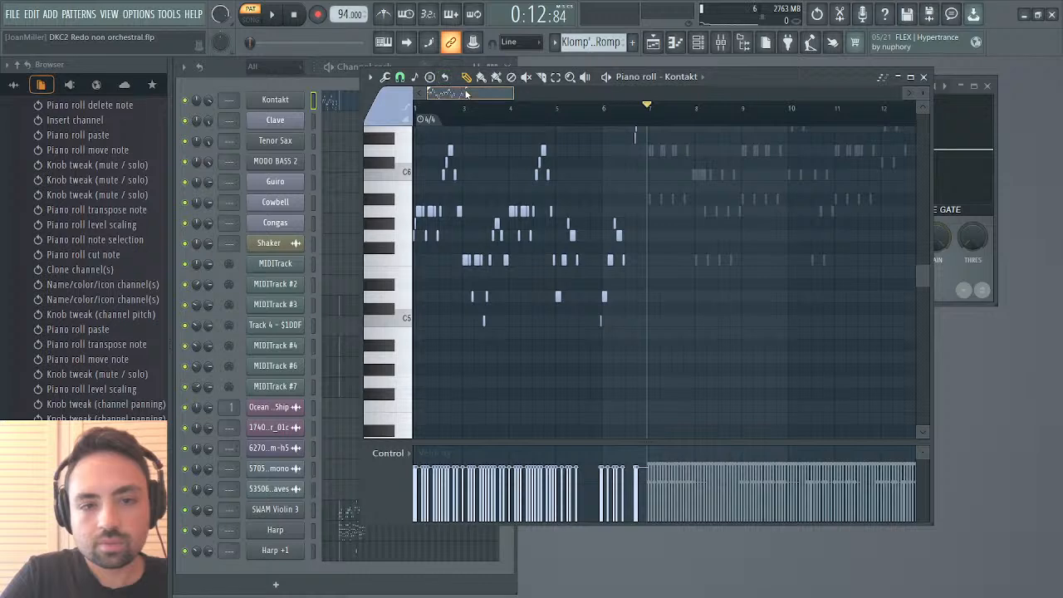
{"action": "left_click_drag", "start_coordinate": [458, 92], "coordinate": [572, 87]}
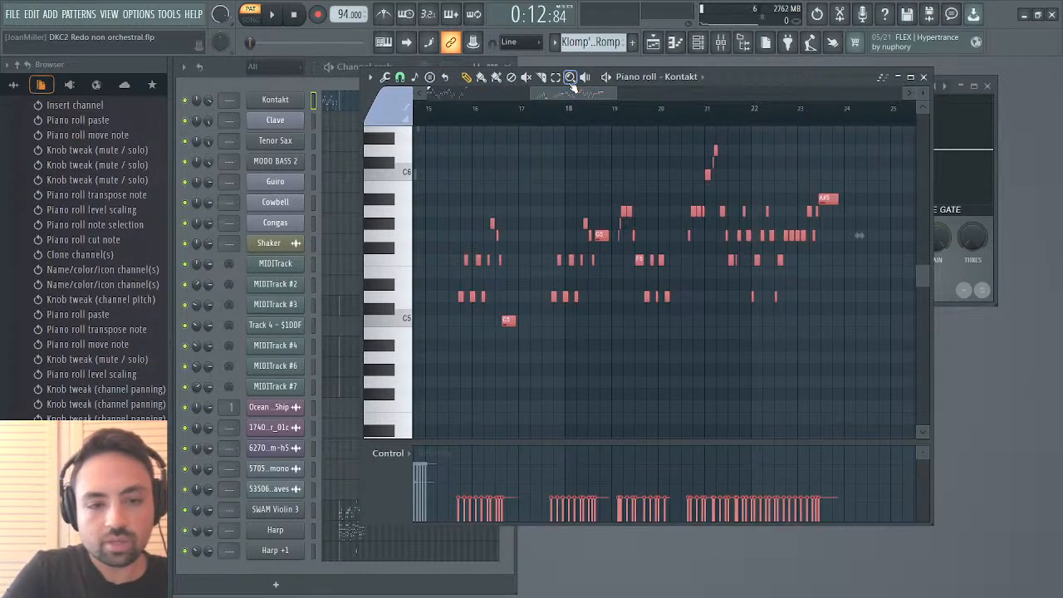
{"action": "scroll", "coordinate": [591, 211], "scroll_direction": "up", "scroll_amount": 5}
{"action": "scroll", "coordinate": [591, 212], "scroll_direction": "left", "scroll_amount": 3}
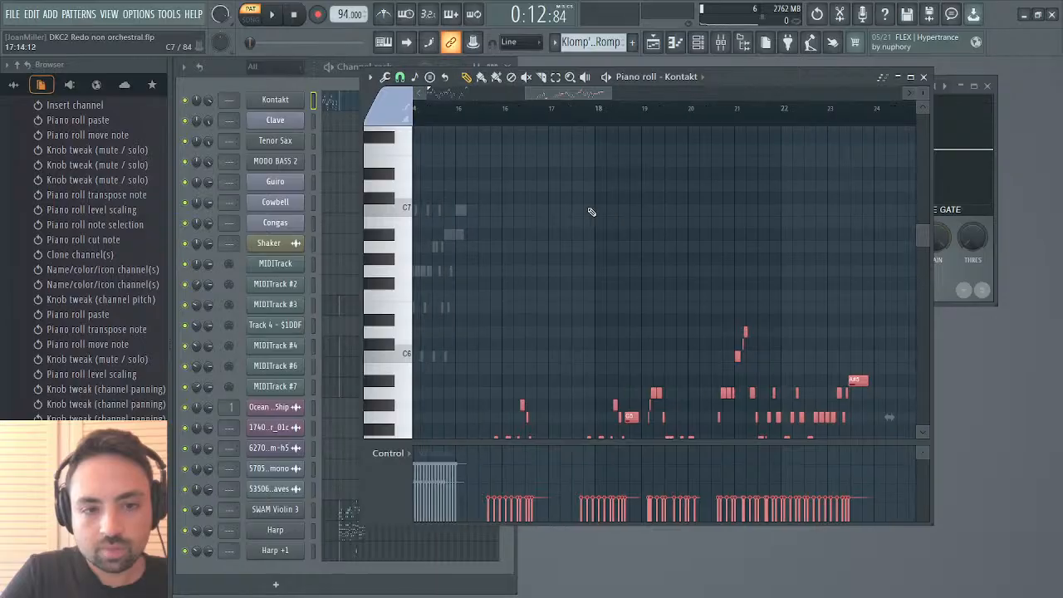
{"action": "scroll", "coordinate": [592, 212], "scroll_direction": "down", "scroll_amount": 7}
{"action": "scroll", "coordinate": [544, 240], "scroll_direction": "up", "scroll_amount": 4}
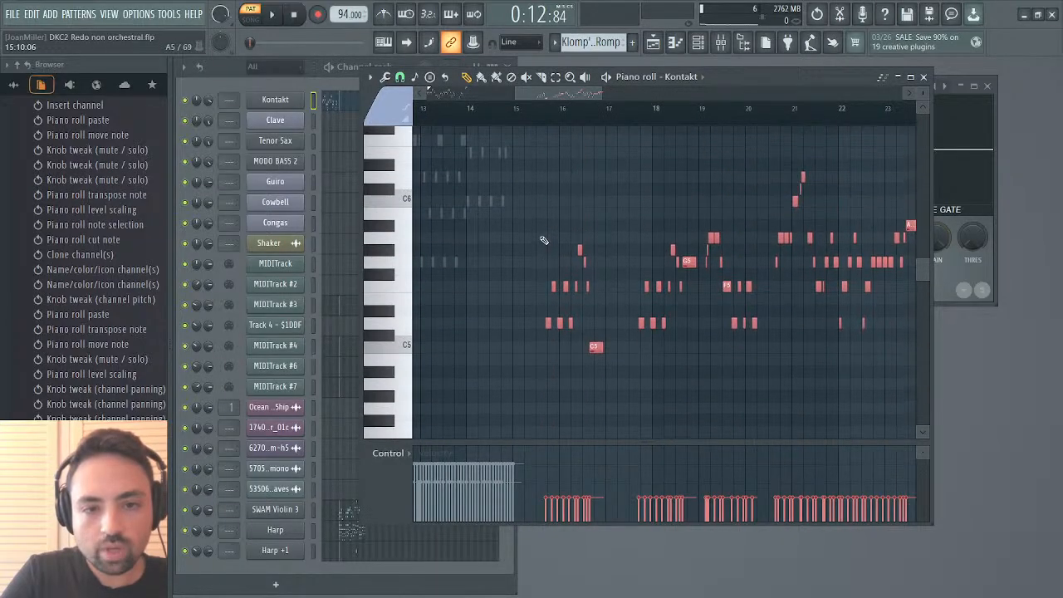
Shift the pasted concertina phrase earlier in the Kontakt piano roll and fine-tune its start just after bar 15.
{"action": "left_click_drag", "start_coordinate": [553, 318], "coordinate": [527, 326]}
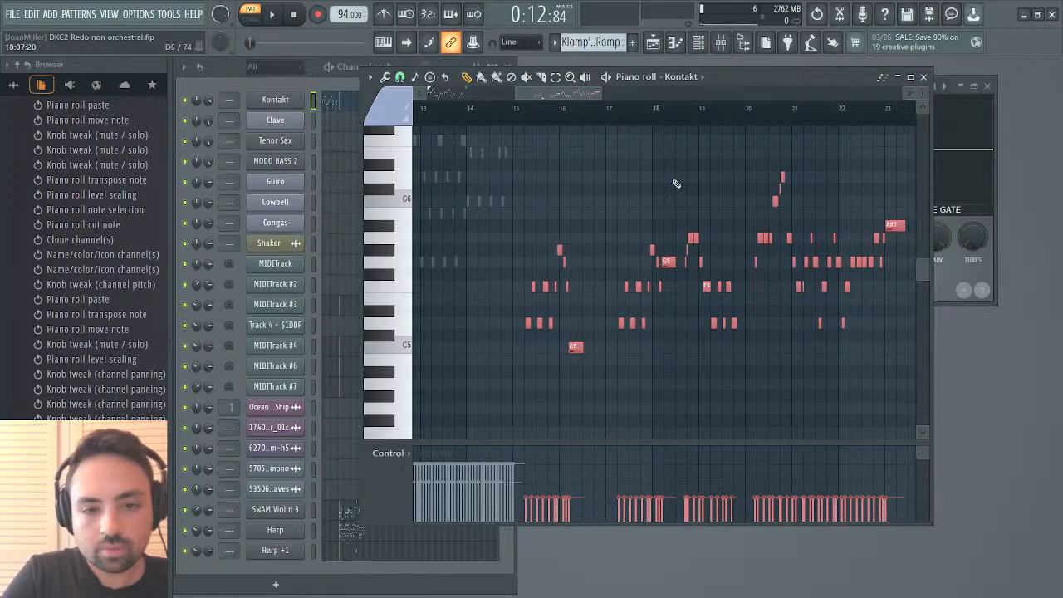
{"action": "left_click_drag", "start_coordinate": [598, 94], "coordinate": [555, 96]}
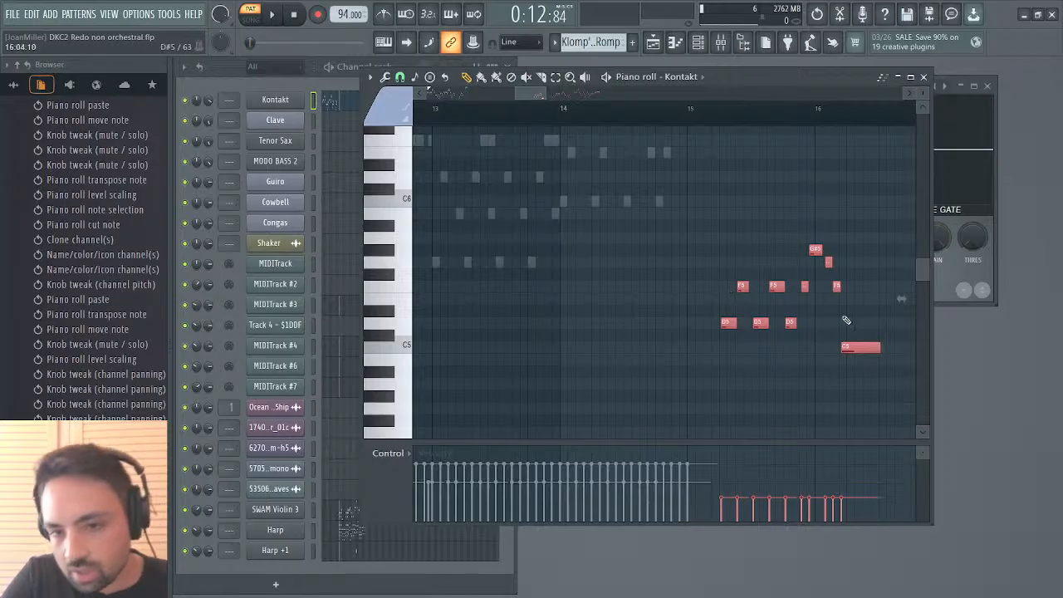
{"action": "left_click_drag", "start_coordinate": [791, 323], "coordinate": [791, 323]}
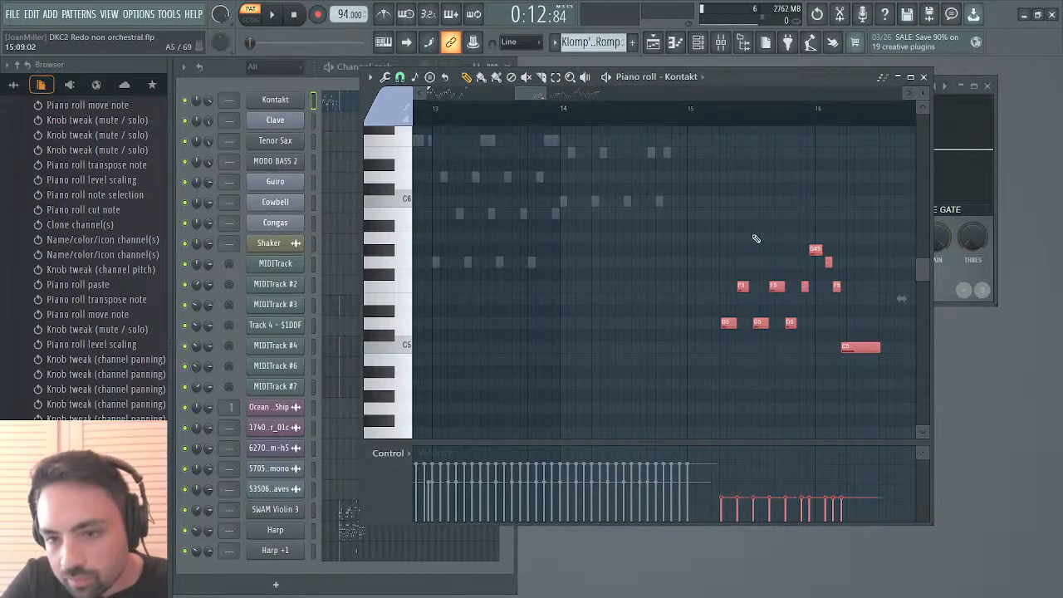
{"action": "key", "text": "shift+Left"}
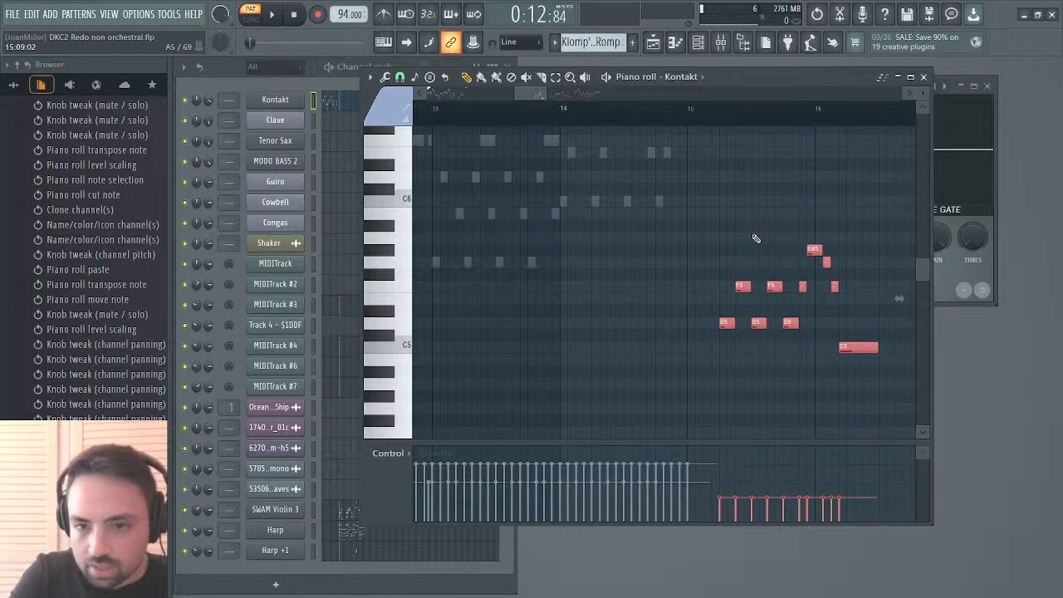
{"action": "key", "text": "shift+Right"}
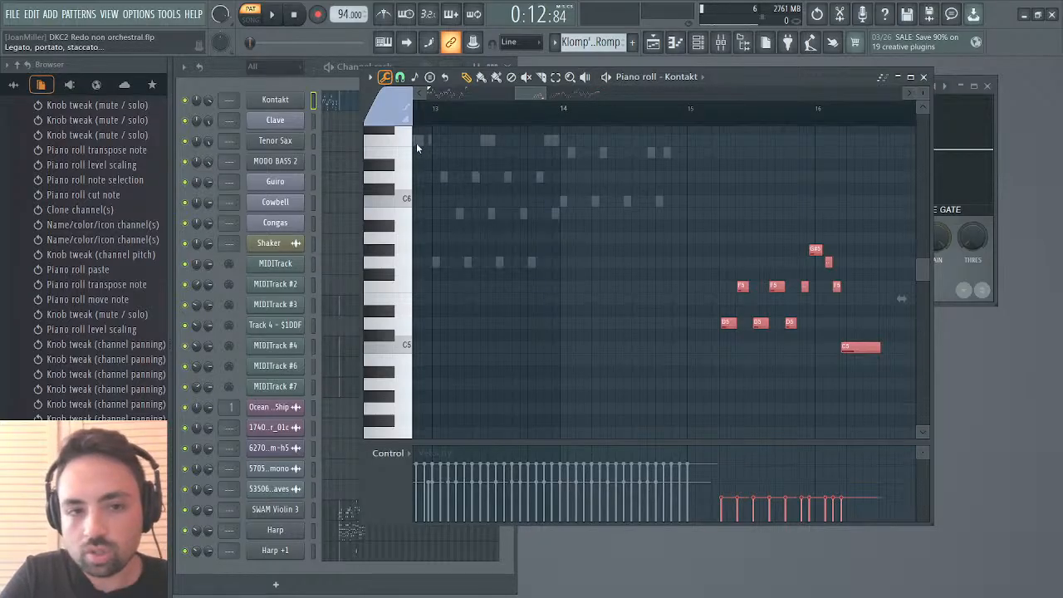
{"action": "key", "text": "shift+Left"}
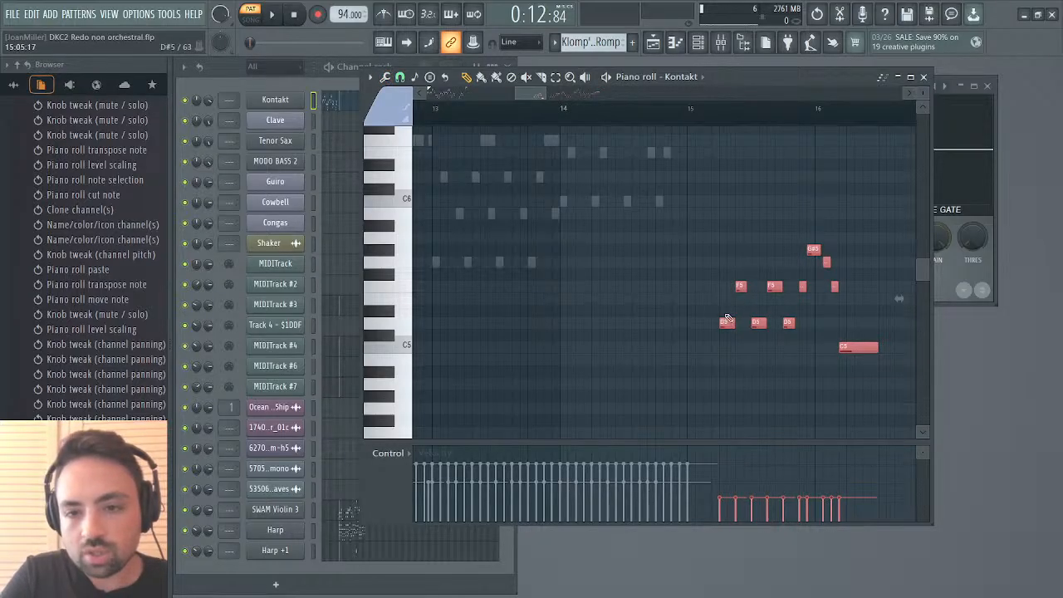
{"action": "mouse_move", "coordinate": [727, 324]}
{"action": "left_mouse_down"}
{"action": "mouse_move", "coordinate": [712, 326]}
{"action": "mouse_move", "coordinate": [727, 326]}
{"action": "left_mouse_up"}
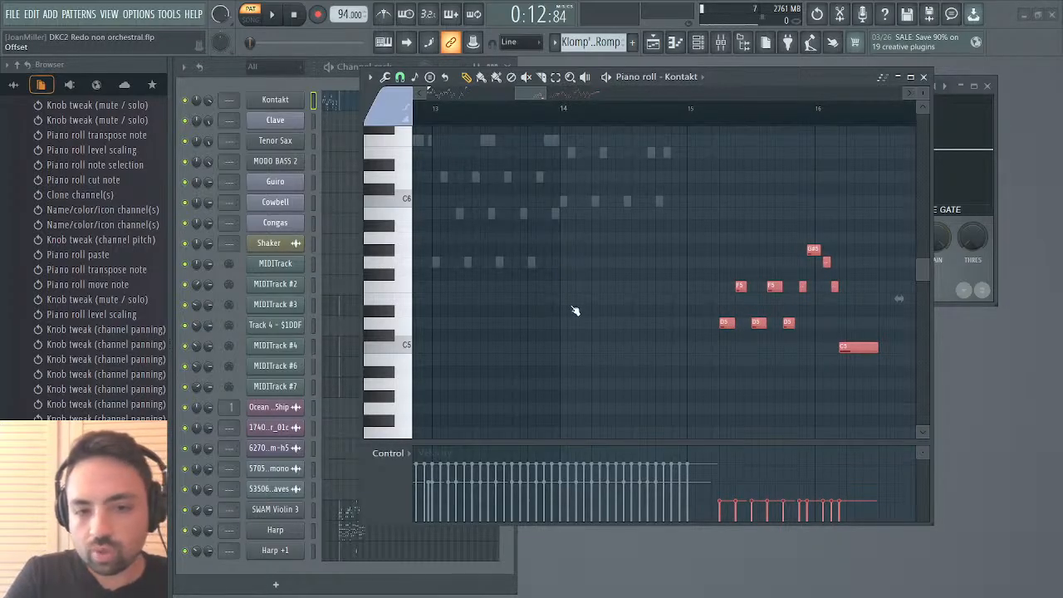
Raise the phrase's velocities to the earlier notes' level, play it from bar 15 and transpose it down one octave.
{"action": "left_click_drag", "start_coordinate": [899, 298], "coordinate": [899, 265]}
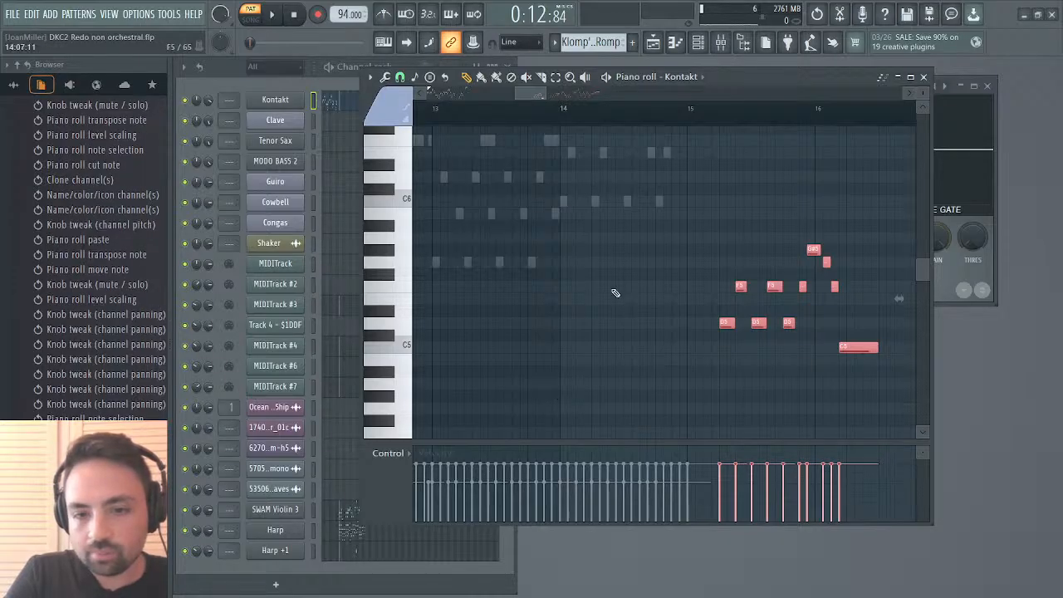
{"action": "key", "text": "space"}
{"action": "left_click", "coordinate": [709, 119]}
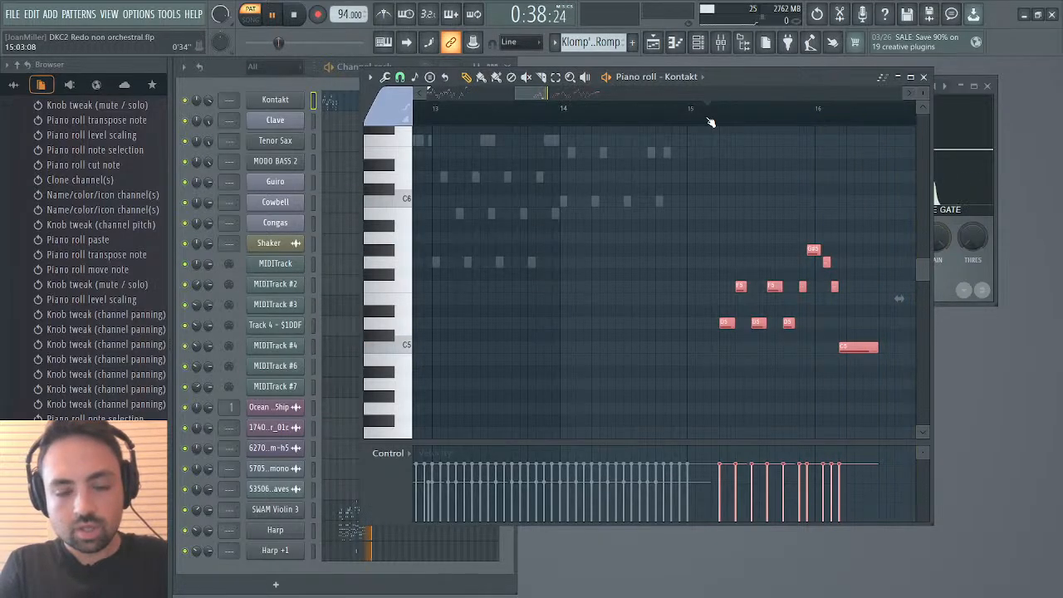
{"action": "key", "text": "ctrl+Down"}
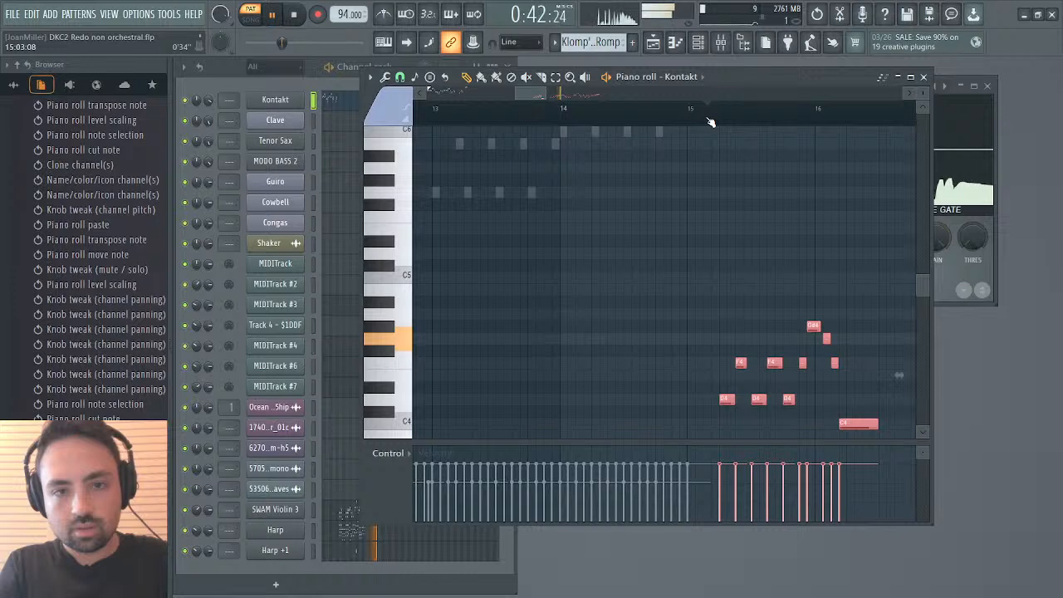
Close the piano roll and raise the Concertina instrument's volume in the Kontakt rack.
{"action": "left_click", "coordinate": [925, 78]}
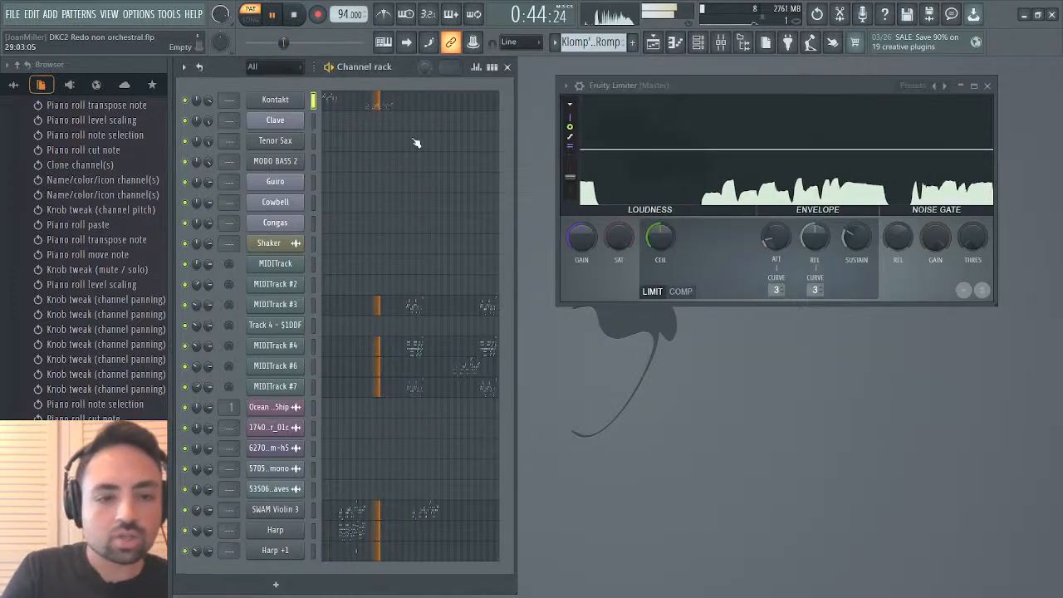
{"action": "left_click", "coordinate": [276, 101]}
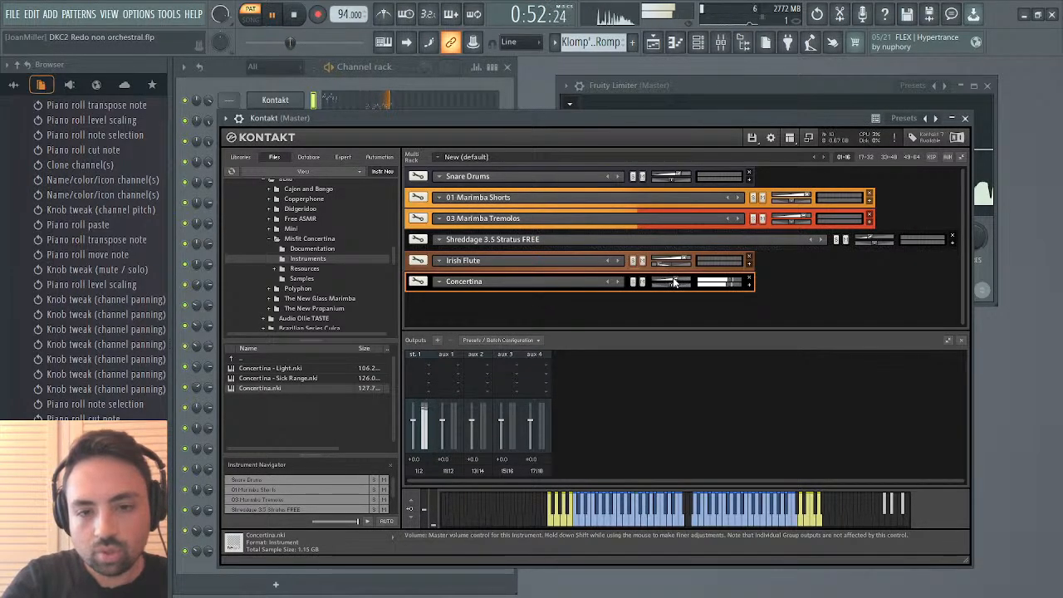
{"action": "left_click_drag", "start_coordinate": [675, 281], "coordinate": [683, 282]}
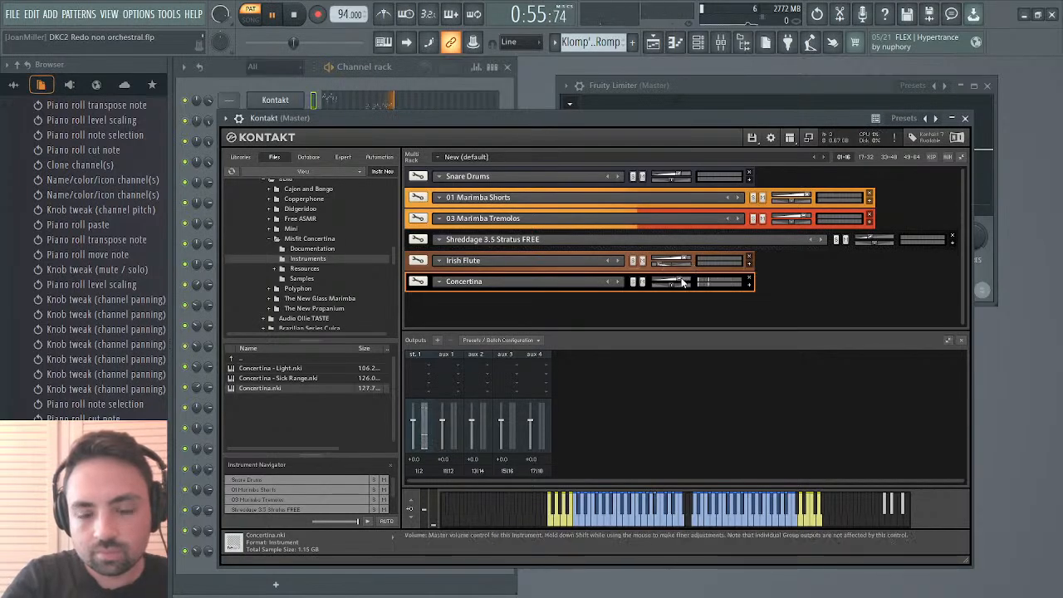
Expand the Concertina instrument, look over its attack, air, artifacts and tremolo controls, and close the plugin window.
{"action": "left_click", "coordinate": [750, 286]}
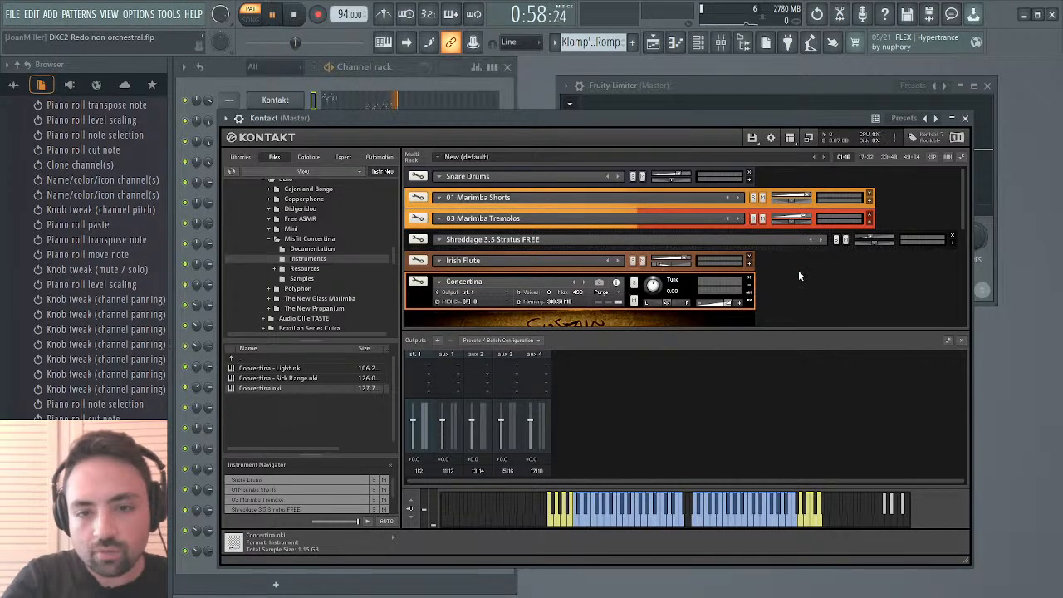
{"action": "scroll", "coordinate": [798, 271], "scroll_direction": "down", "scroll_amount": 2}
{"action": "scroll", "coordinate": [798, 270], "scroll_direction": "down", "scroll_amount": 3}
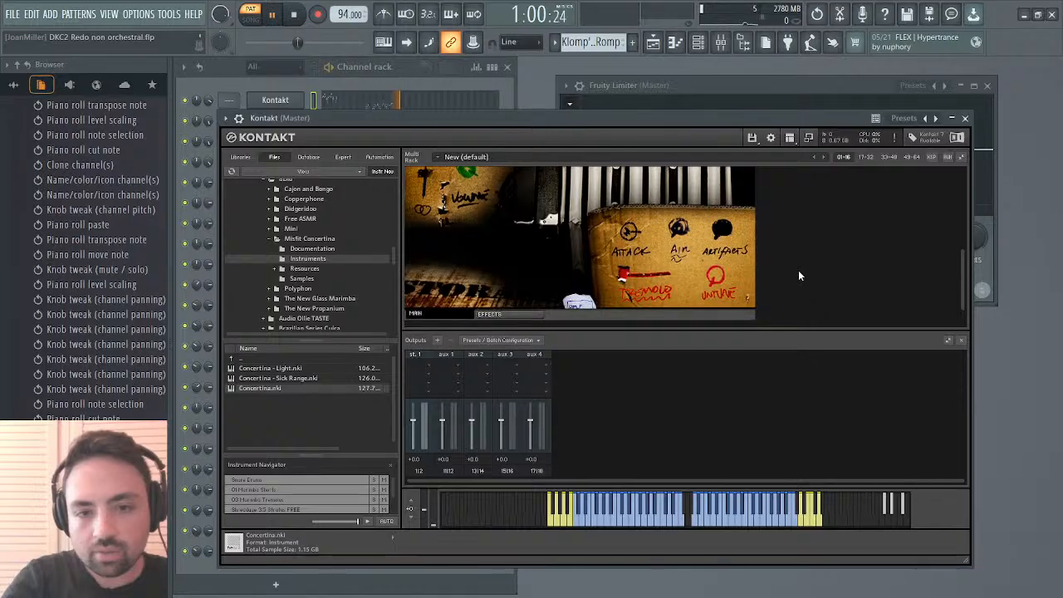
{"action": "scroll", "coordinate": [798, 270], "scroll_direction": "up", "scroll_amount": 1}
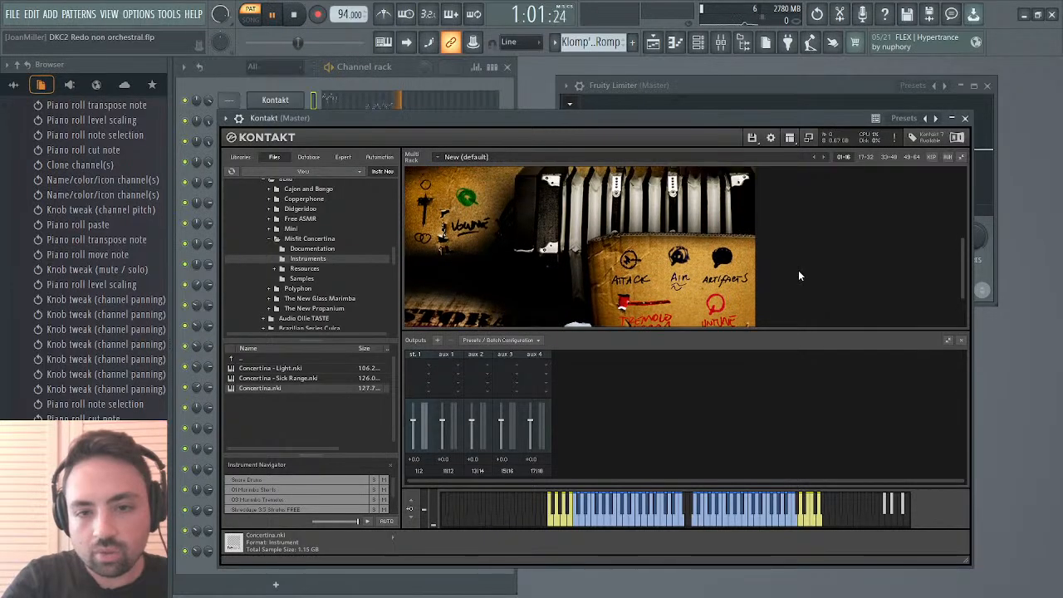
{"action": "left_click", "coordinate": [965, 118]}
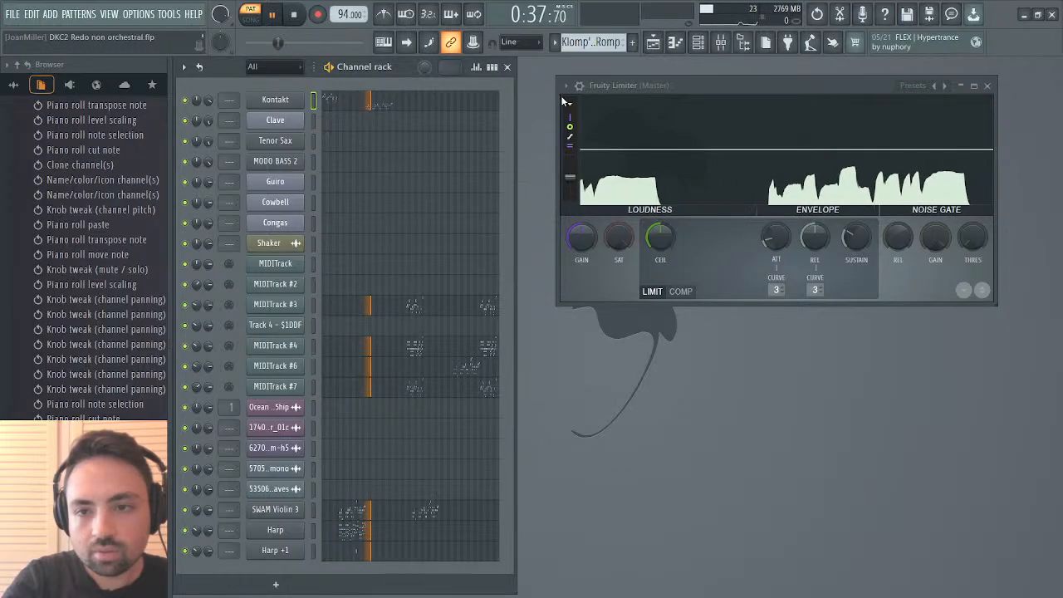
Reopen the Kontakt channel's piano roll at bar 15 and play back the concertina phrase from there.
{"action": "left_click", "coordinate": [387, 104]}
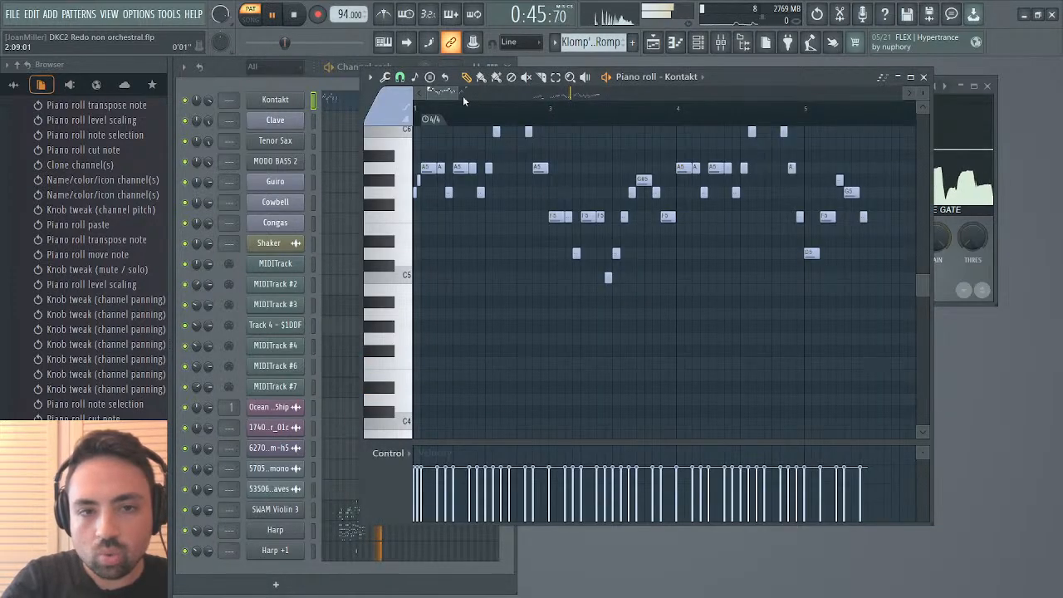
{"action": "left_click_drag", "start_coordinate": [454, 94], "coordinate": [550, 104]}
{"action": "scroll", "coordinate": [586, 230], "scroll_direction": "down", "scroll_amount": 3}
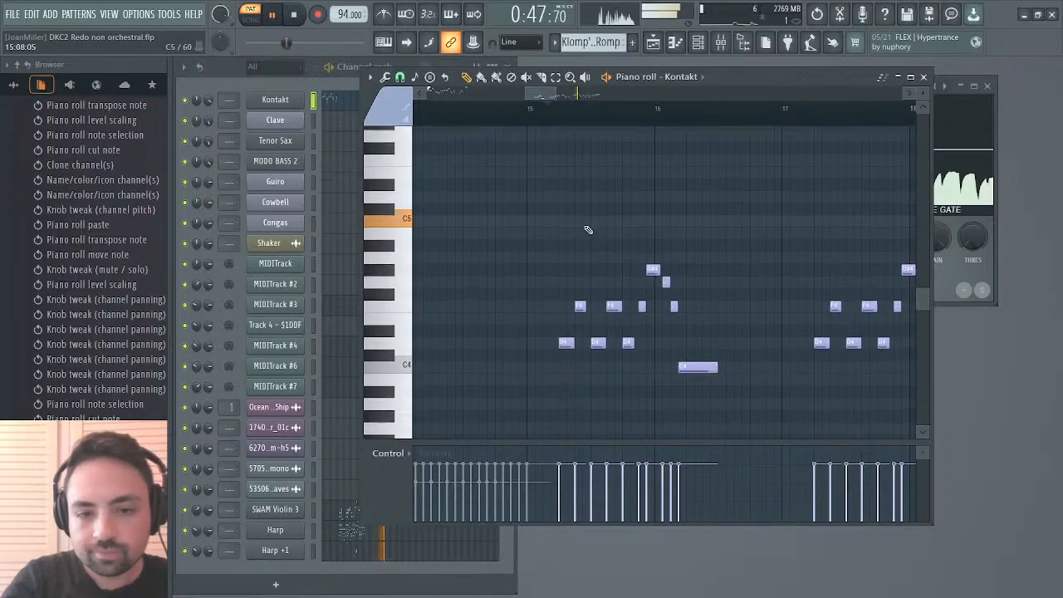
{"action": "left_click", "coordinate": [531, 108]}
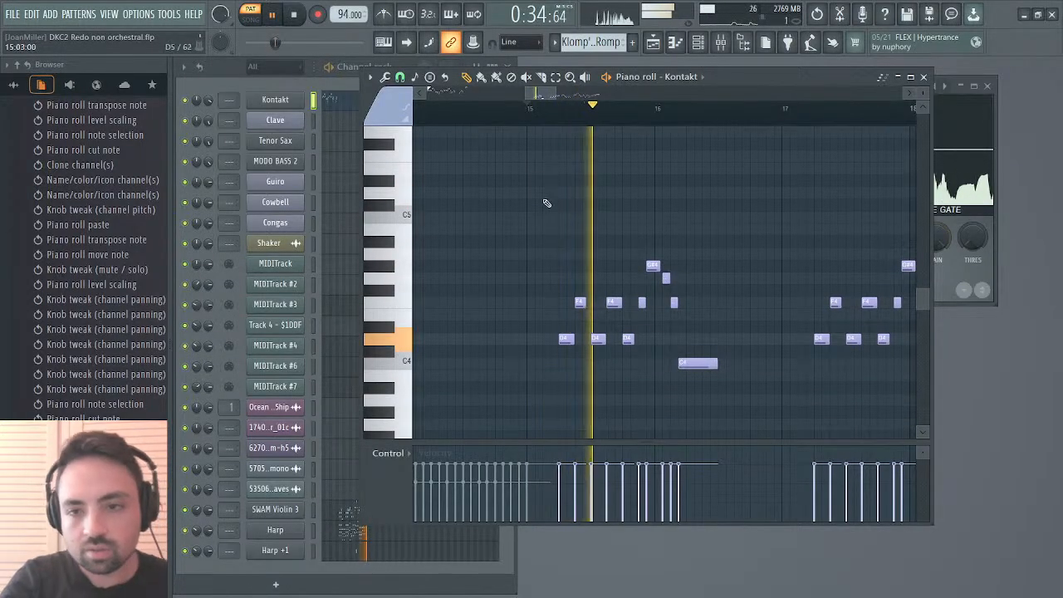
Select all D4 notes in the concertina phrase and try a higher velocity for them.
{"action": "double_click", "coordinate": [406, 342]}
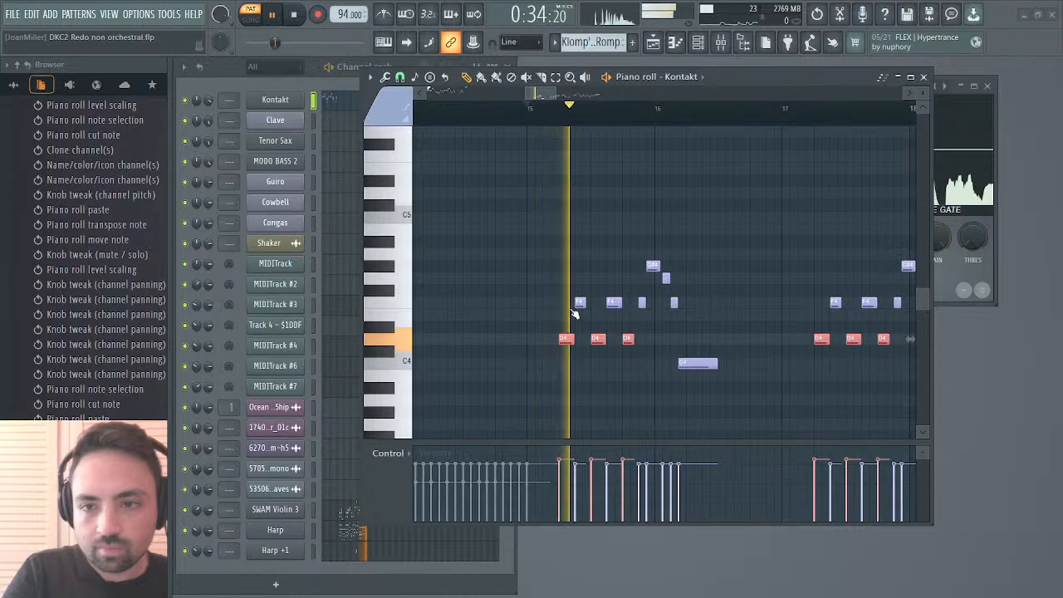
{"action": "key", "text": "space"}
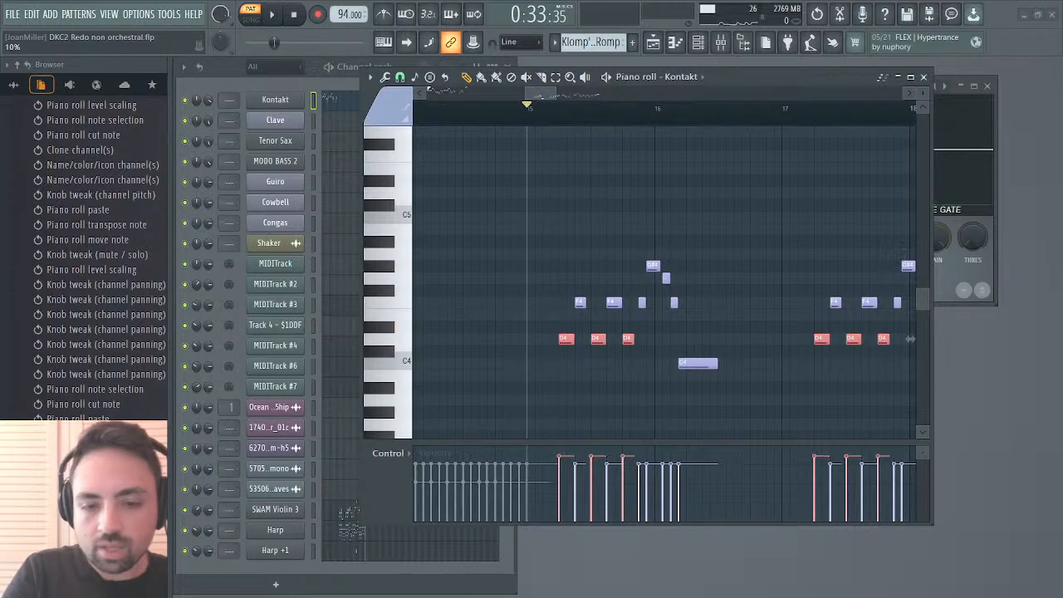
{"action": "scroll", "coordinate": [910, 339], "scroll_direction": "down", "scroll_amount": 2}
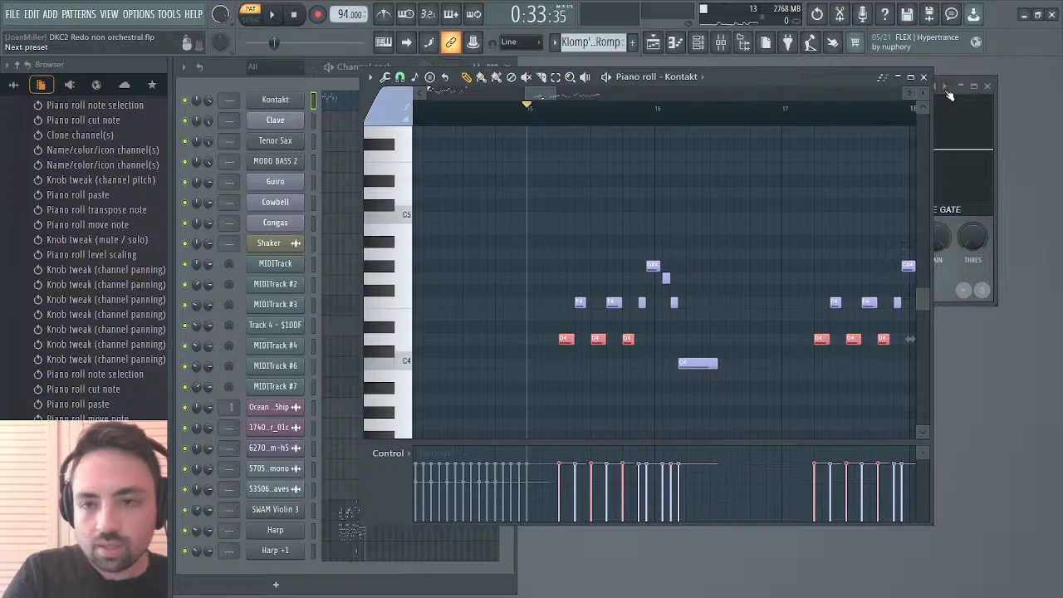
Open the Concertina for editing in Kontakt during playback, show its Mapping Editor and select the C#2–D2 zone.
{"action": "left_click", "coordinate": [923, 76]}
{"action": "left_click", "coordinate": [282, 100]}
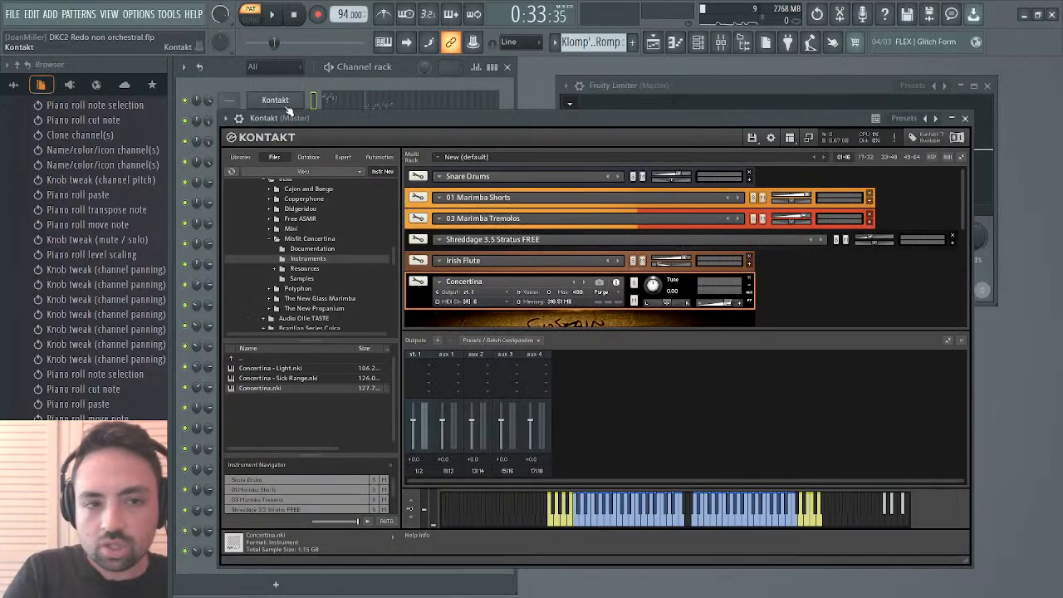
{"action": "key", "text": "space"}
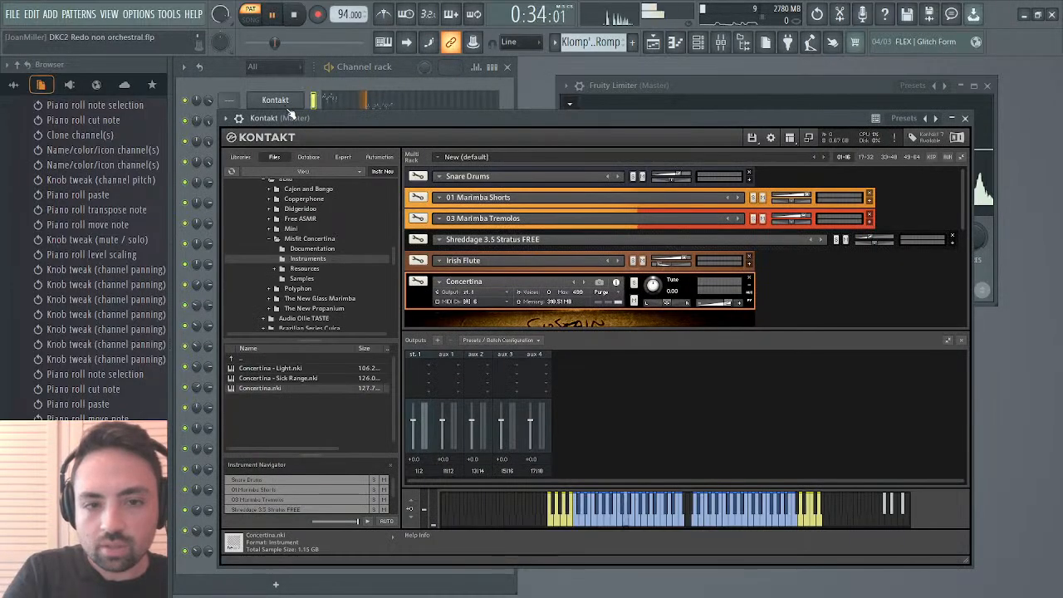
{"action": "left_click", "coordinate": [417, 282]}
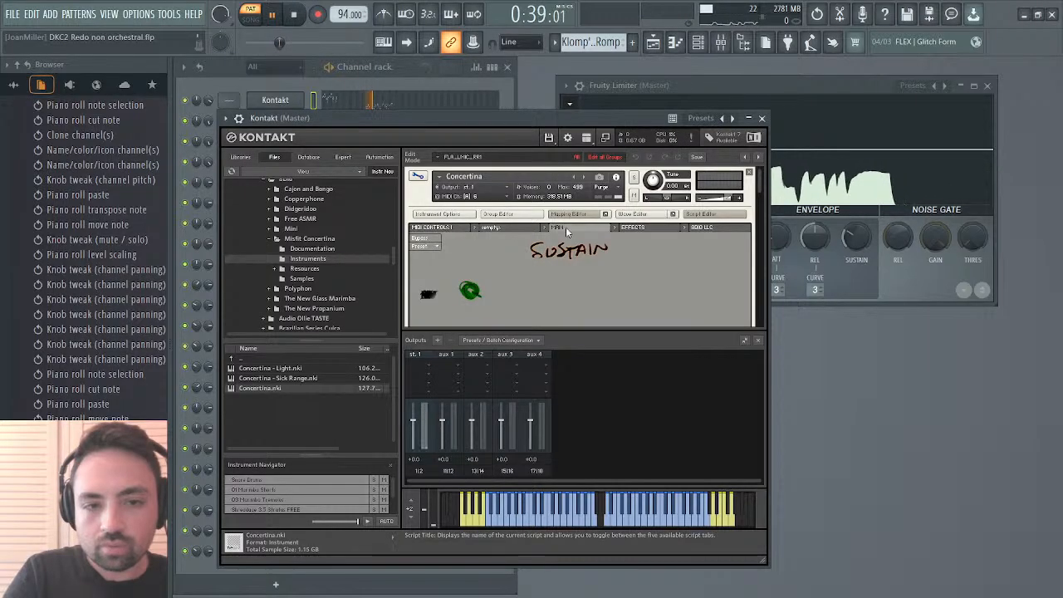
{"action": "left_click", "coordinate": [568, 214]}
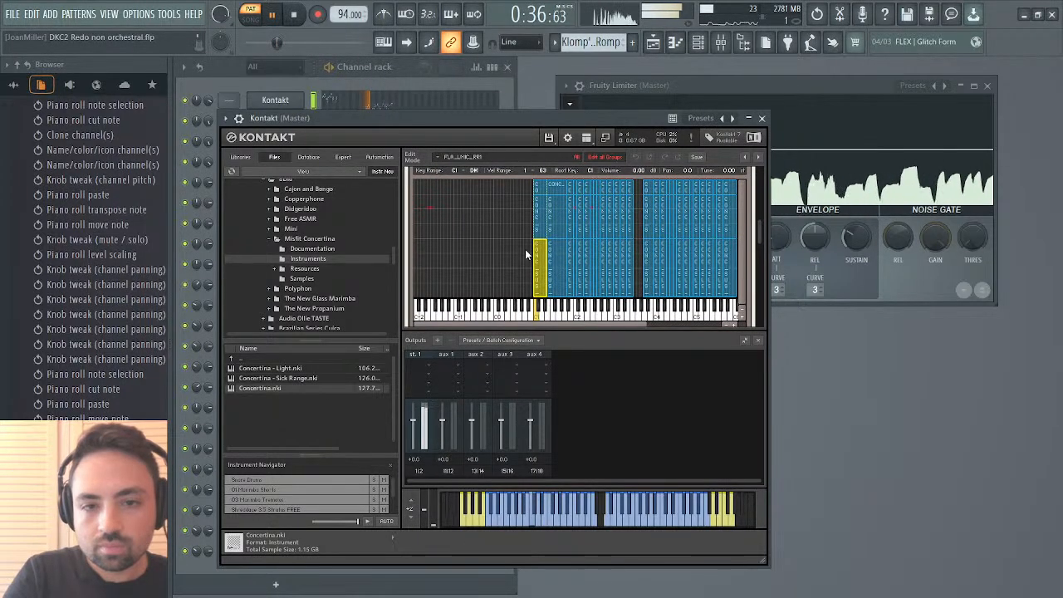
{"action": "left_click", "coordinate": [581, 218]}
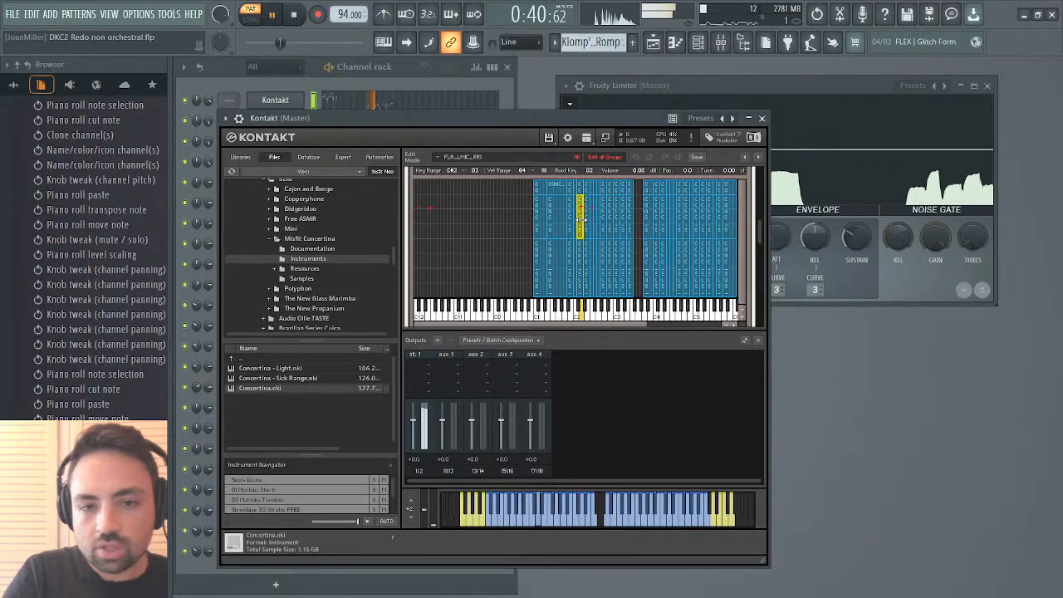
Adjust the selected Concertina zone's volume offset by ear during playback, settling on 2.80 dB.
{"action": "scroll", "coordinate": [523, 218], "scroll_direction": "up", "scroll_amount": 2}
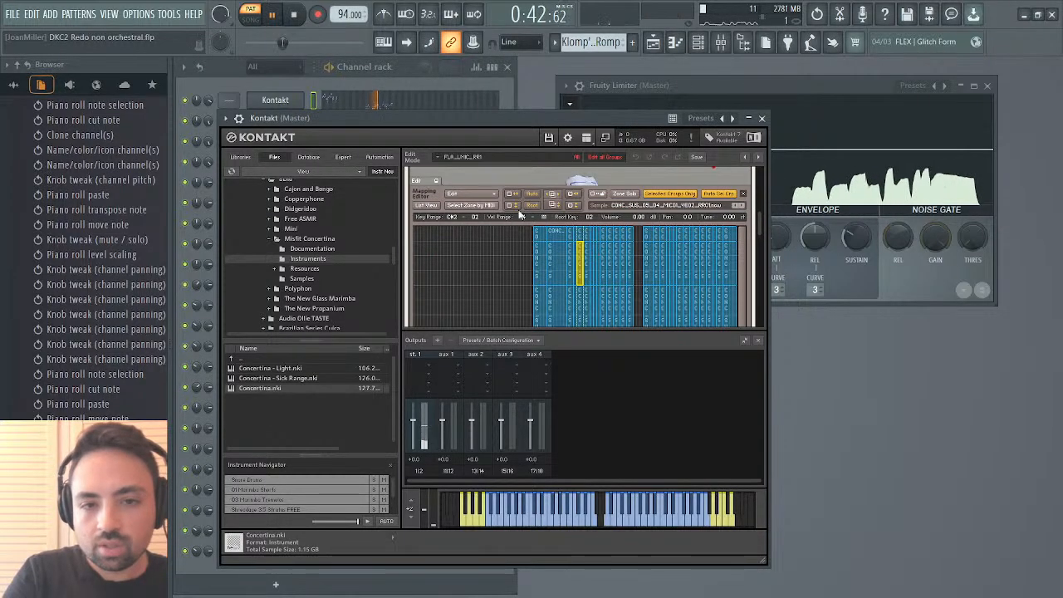
{"action": "key", "text": "space"}
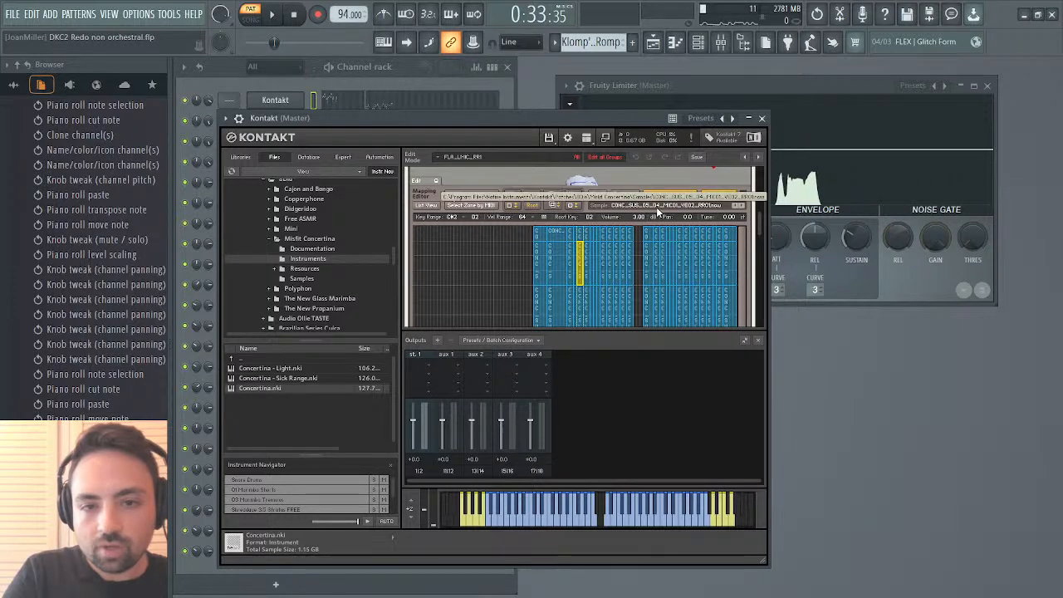
{"action": "left_click", "coordinate": [269, 16]}
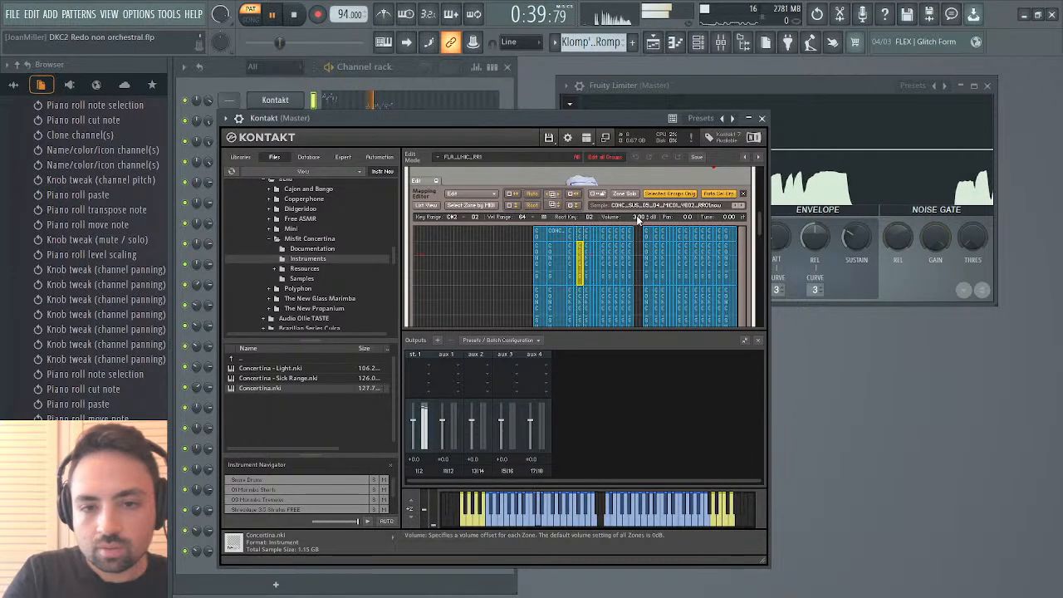
{"action": "left_click_drag", "start_coordinate": [648, 206], "coordinate": [651, 203]}
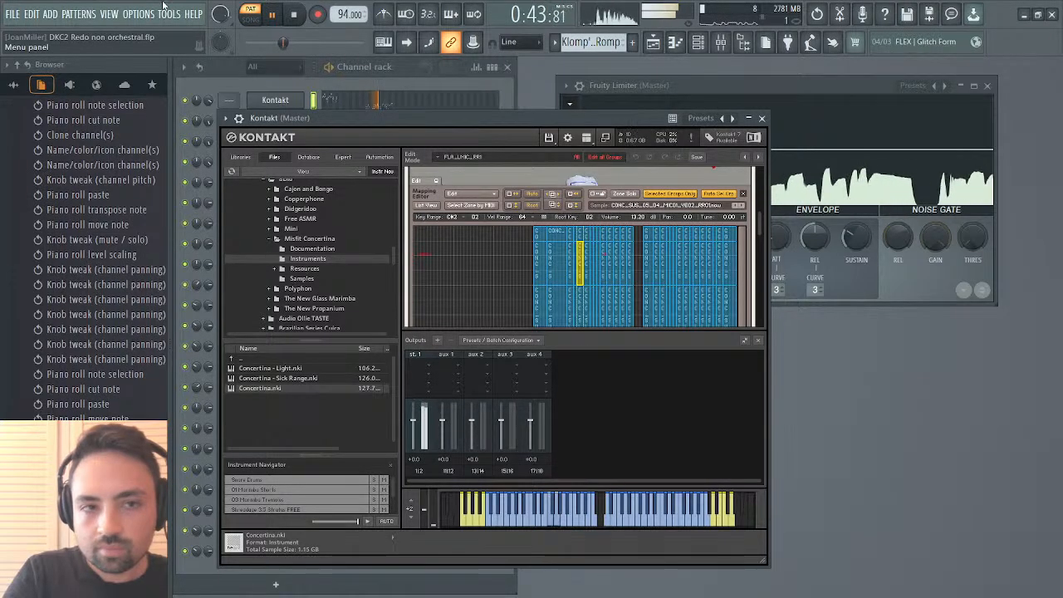
{"action": "left_click", "coordinate": [271, 11]}
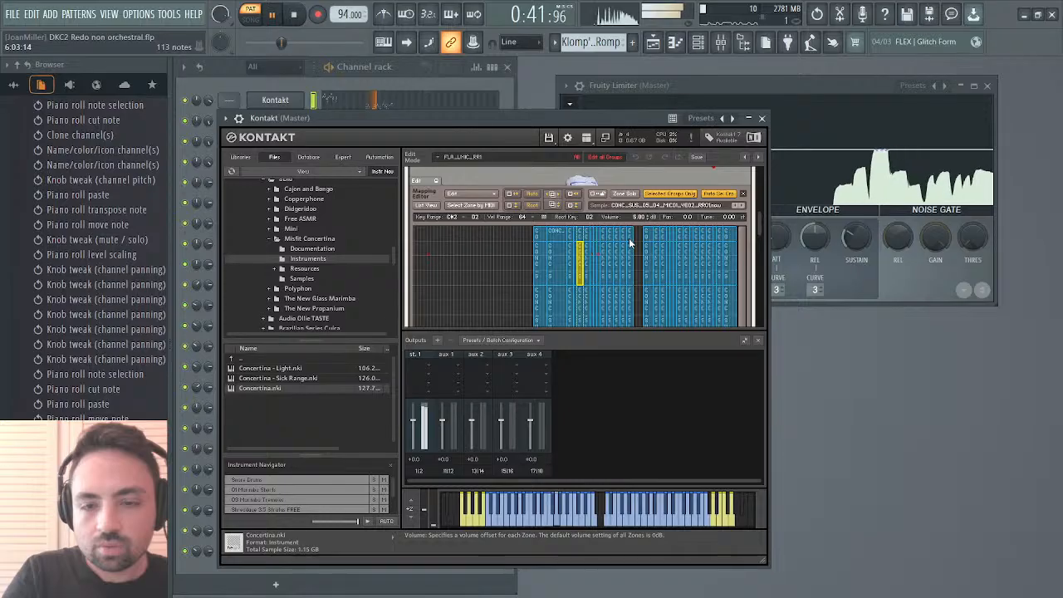
{"action": "left_click_drag", "start_coordinate": [629, 236], "coordinate": [624, 247]}
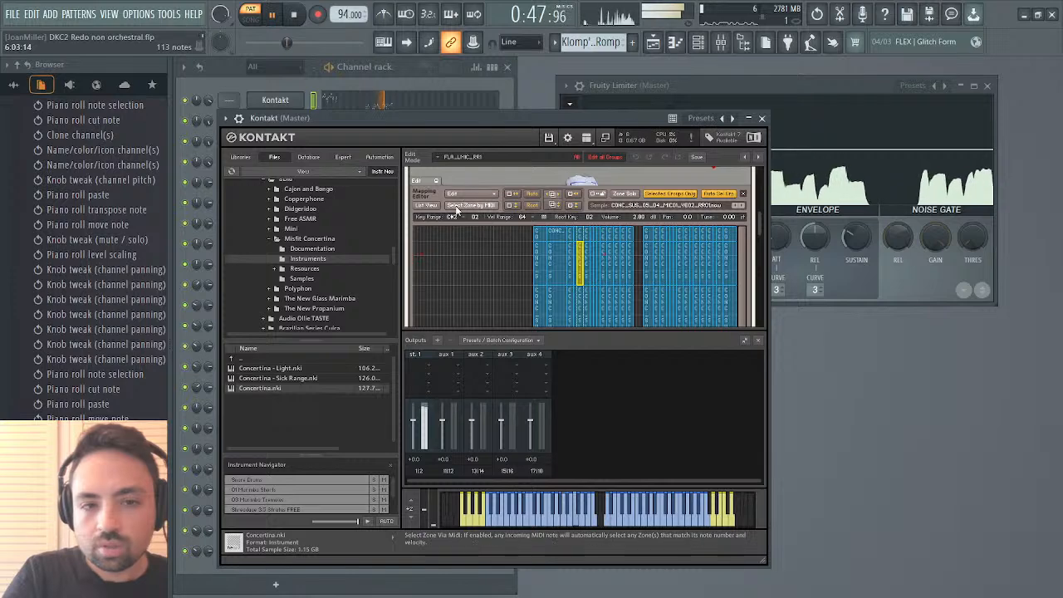
{"action": "scroll", "coordinate": [465, 215], "scroll_direction": "up", "scroll_amount": 5}
{"action": "scroll", "coordinate": [454, 213], "scroll_direction": "up", "scroll_amount": 2}
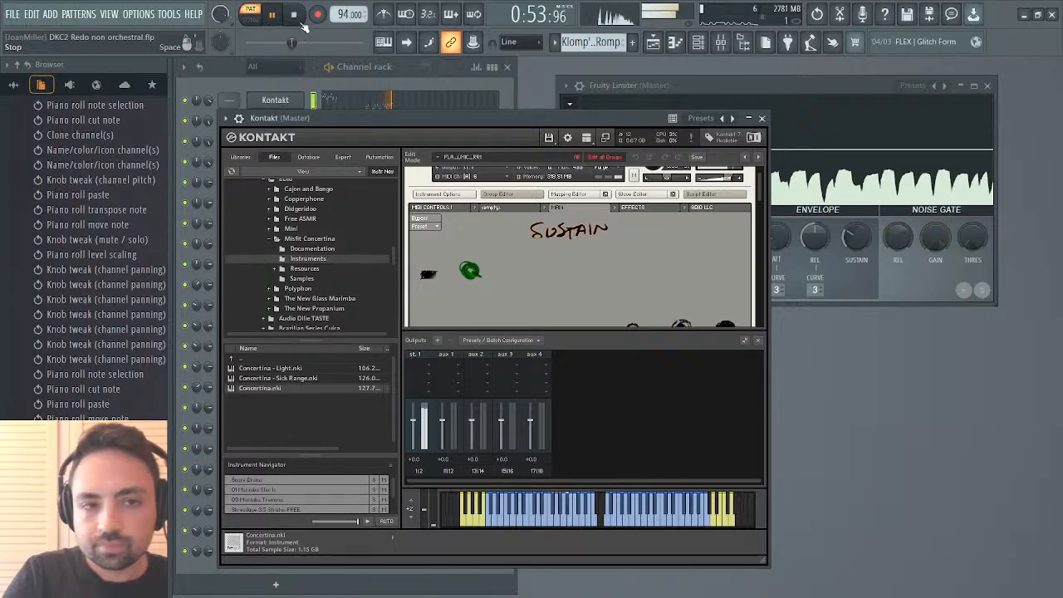
Stop playback and look through the Concertina's group list in the Group Editor.
{"action": "key", "text": "space"}
{"action": "scroll", "coordinate": [570, 222], "scroll_direction": "down", "scroll_amount": 5}
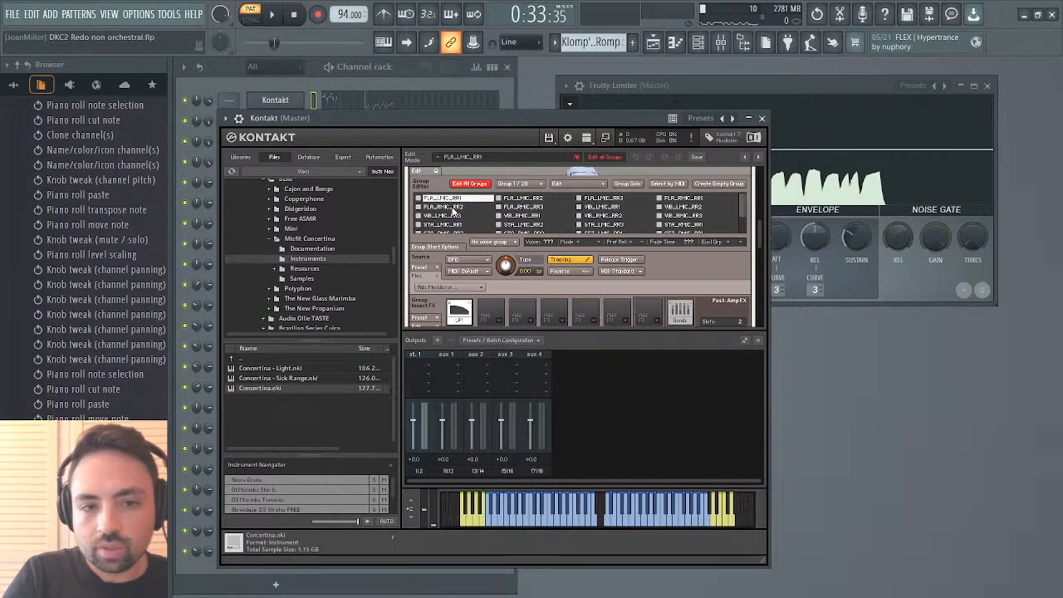
{"action": "scroll", "coordinate": [463, 215], "scroll_direction": "down", "scroll_amount": 1}
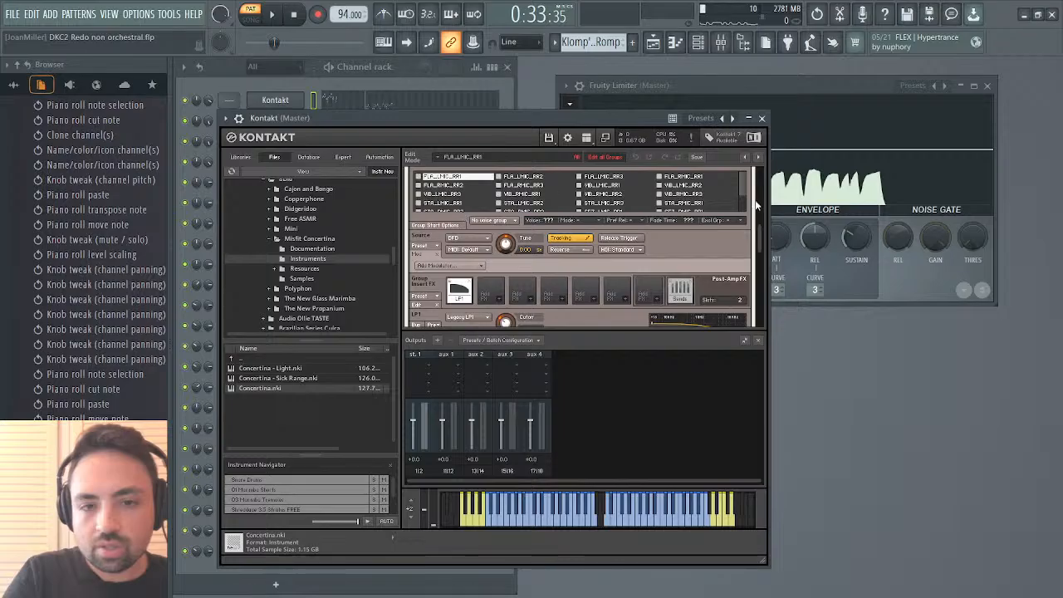
{"action": "scroll", "coordinate": [718, 219], "scroll_direction": "up", "scroll_amount": 2}
{"action": "scroll", "coordinate": [742, 208], "scroll_direction": "down", "scroll_amount": 1}
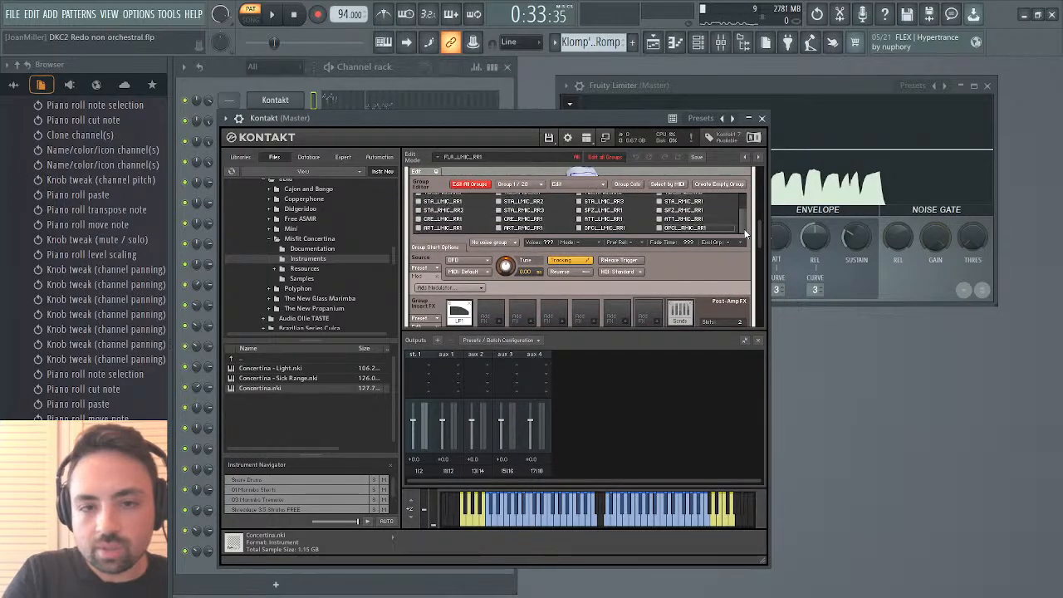
{"action": "scroll", "coordinate": [745, 235], "scroll_direction": "up", "scroll_amount": 4}
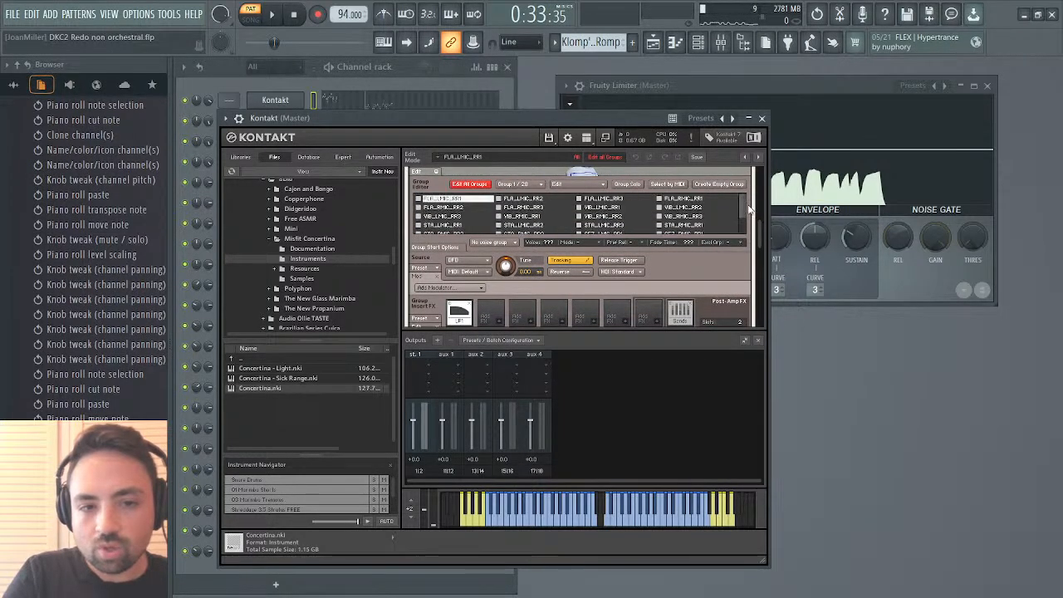
{"action": "scroll", "coordinate": [743, 211], "scroll_direction": "down", "scroll_amount": 5}
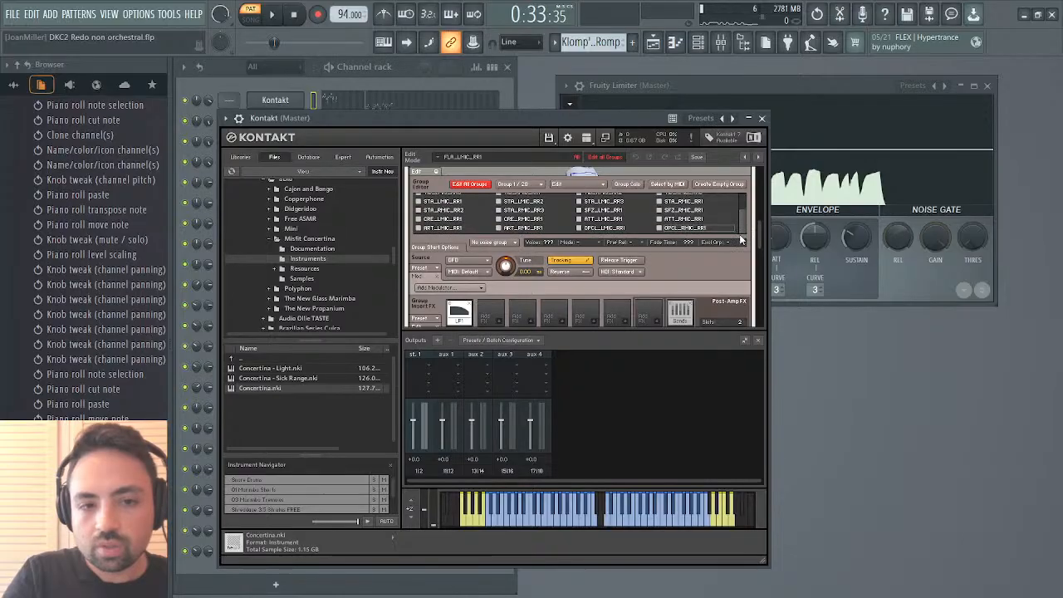
{"action": "scroll", "coordinate": [743, 208], "scroll_direction": "up", "scroll_amount": 4}
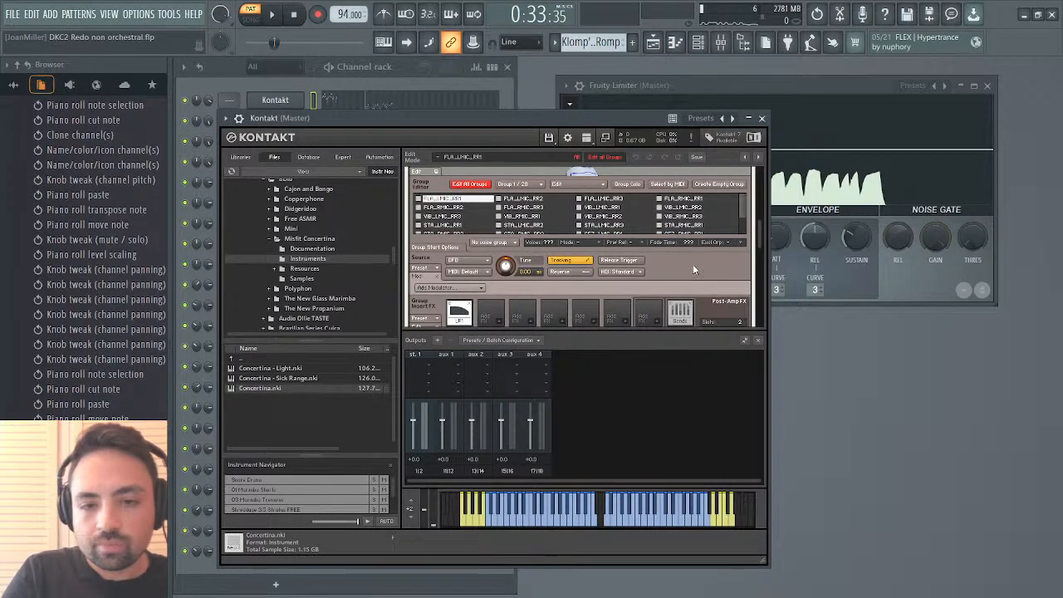
{"action": "scroll", "coordinate": [692, 264], "scroll_direction": "up", "scroll_amount": 2}
{"action": "scroll", "coordinate": [693, 264], "scroll_direction": "up", "scroll_amount": 5}
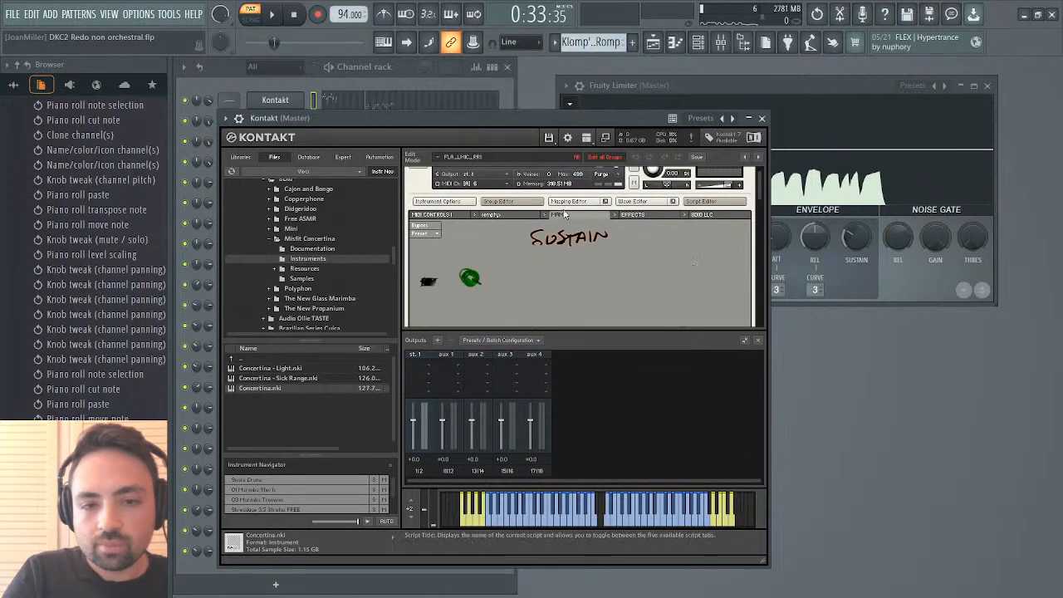
Play back the concertina phrase with the Kontakt window closed, stopping playback at the end.
{"action": "key", "text": "space"}
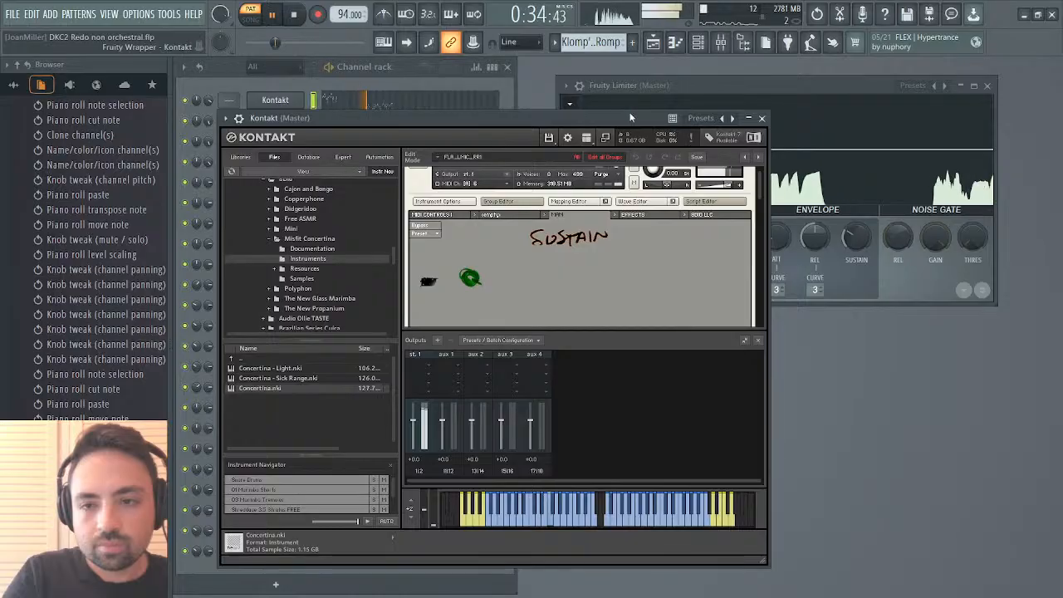
{"action": "left_click", "coordinate": [762, 119]}
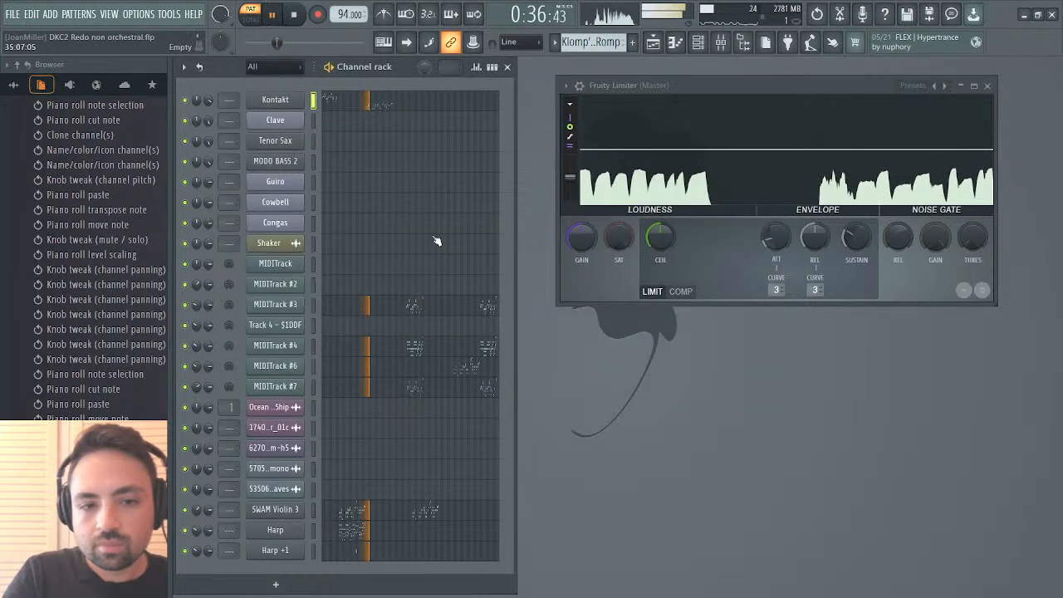
{"action": "key", "text": "space"}
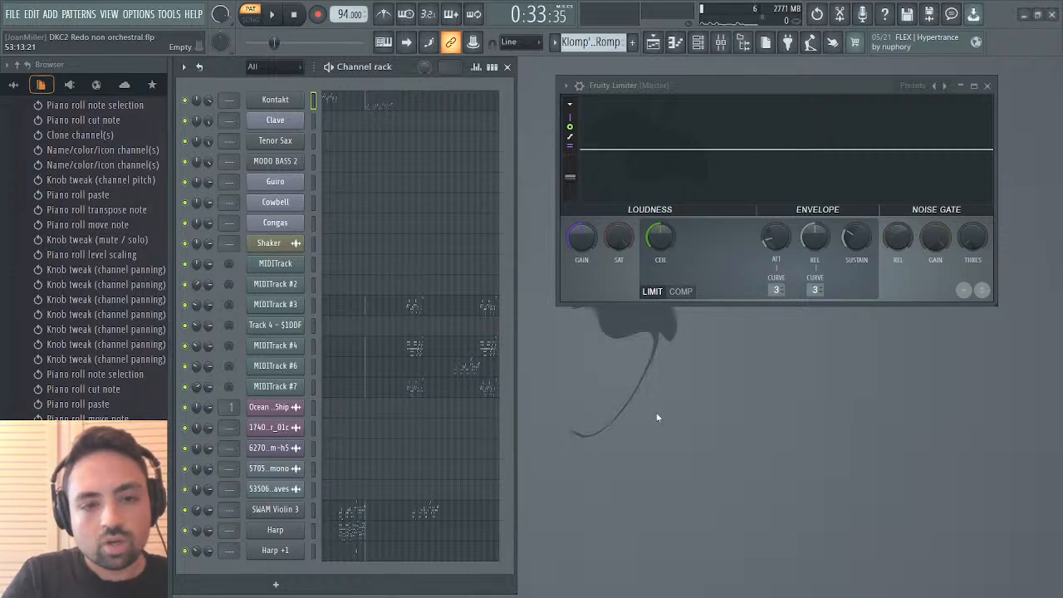
Reopen Kontakt, leave the Concertina's edit mode and browse the Factory Library to the Orchestral VSL Strings instruments.
{"action": "left_click", "coordinate": [276, 99]}
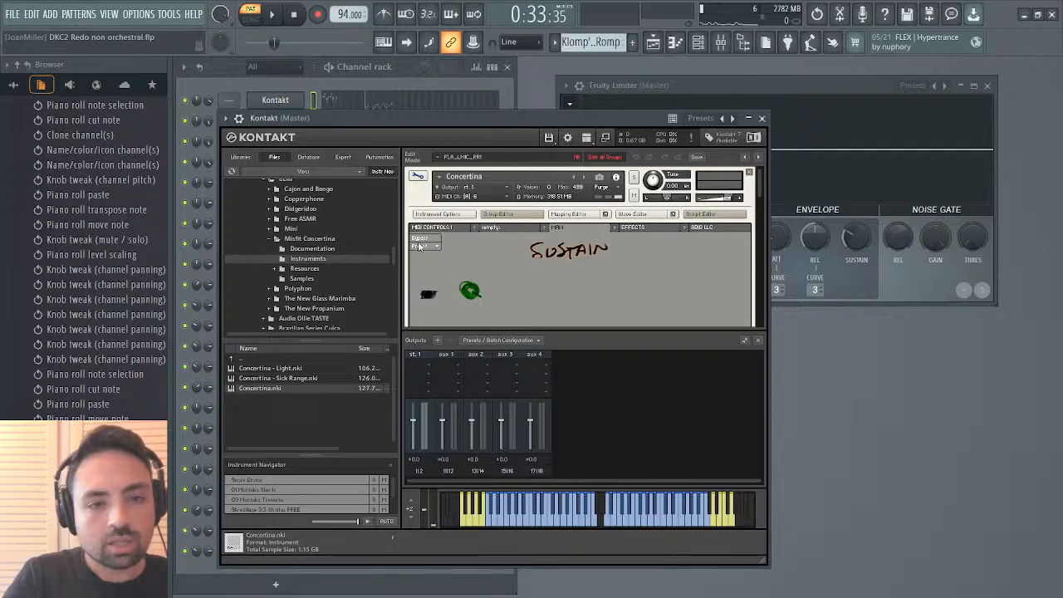
{"action": "left_click", "coordinate": [417, 177]}
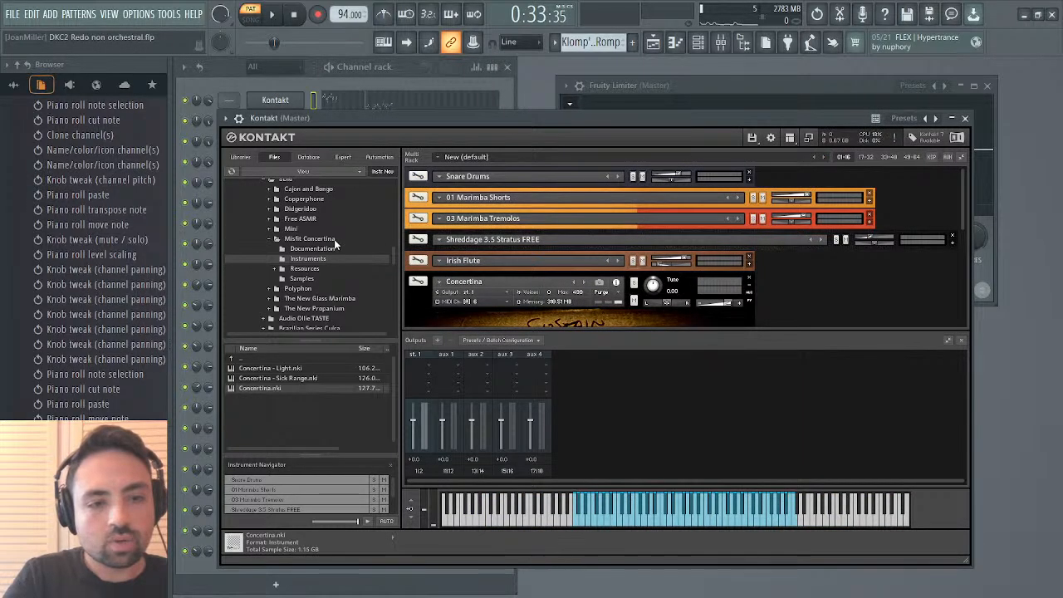
{"action": "scroll", "coordinate": [334, 241], "scroll_direction": "up", "scroll_amount": 10}
{"action": "scroll", "coordinate": [335, 242], "scroll_direction": "up", "scroll_amount": 3}
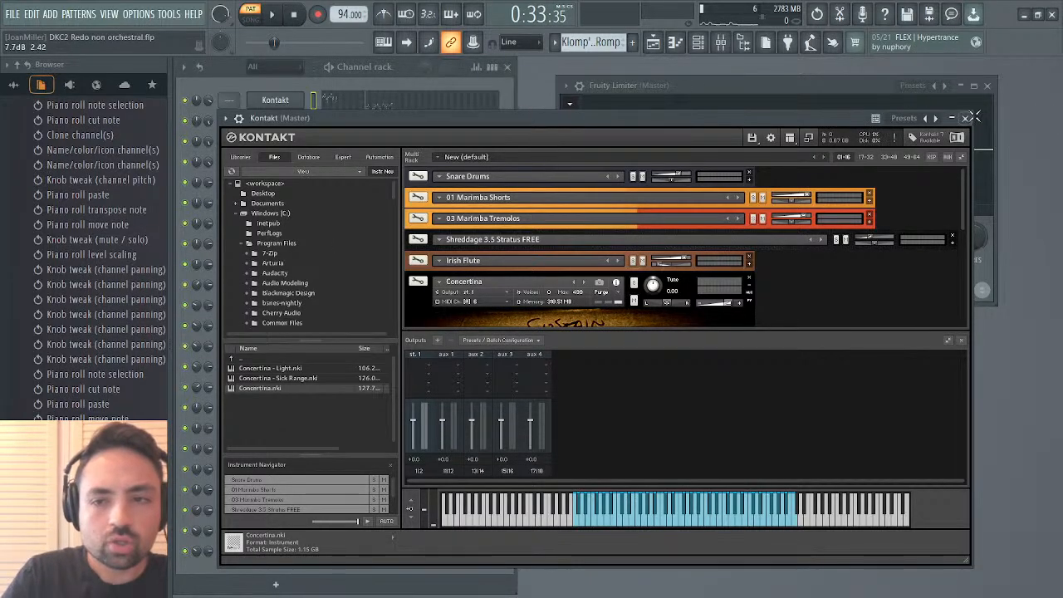
{"action": "left_click", "coordinate": [241, 157]}
{"action": "left_click", "coordinate": [259, 227]}
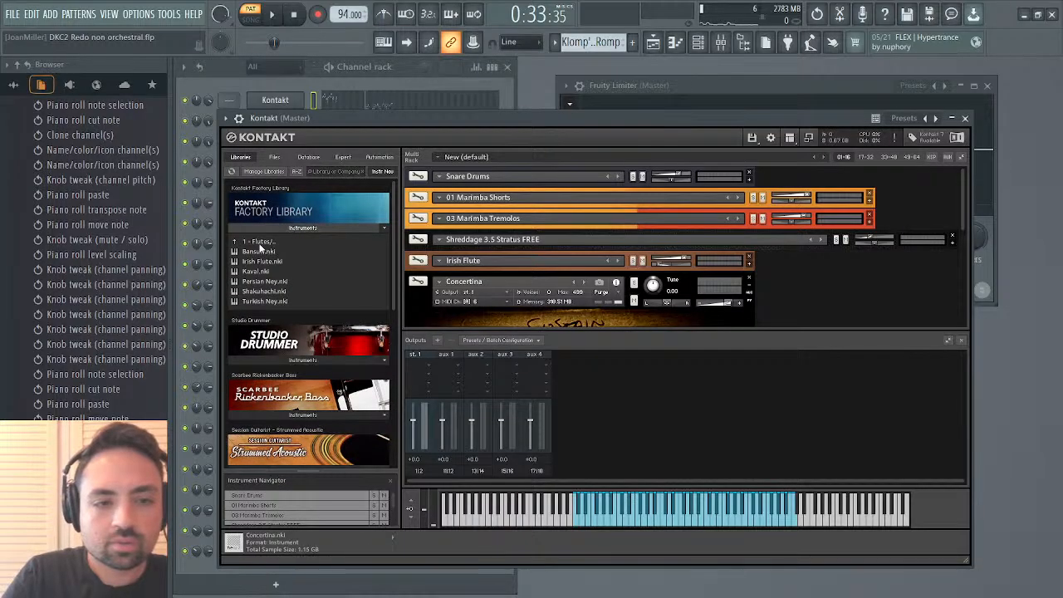
{"action": "left_click", "coordinate": [259, 244]}
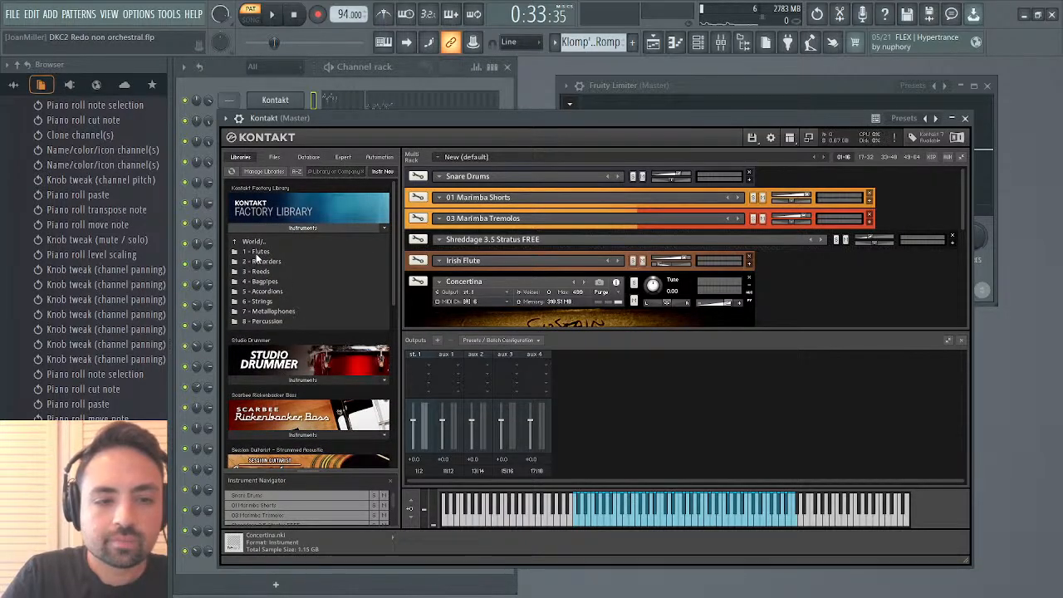
{"action": "left_click", "coordinate": [258, 244]}
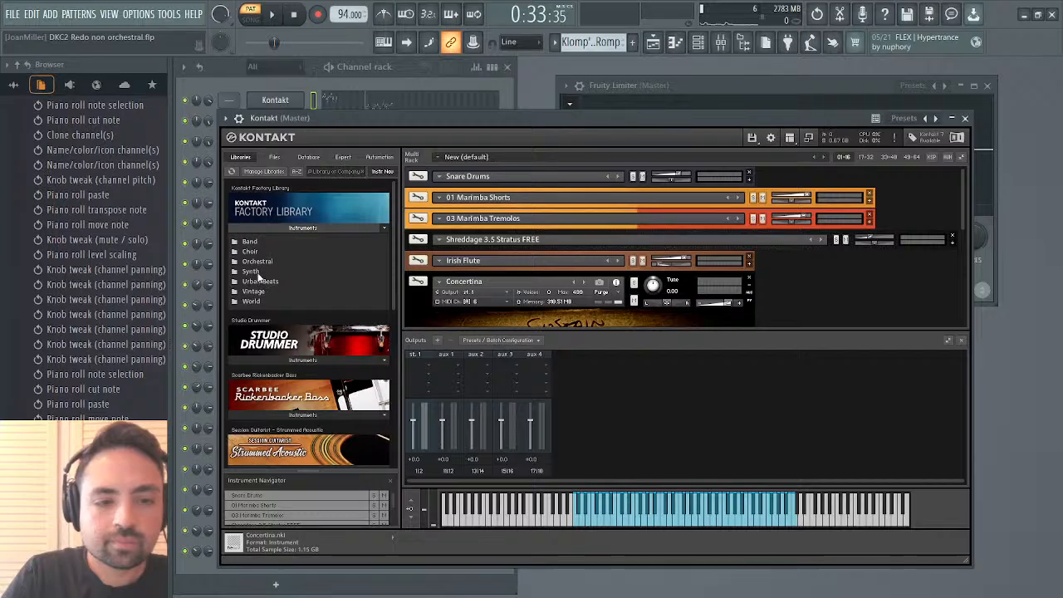
{"action": "left_click", "coordinate": [258, 261]}
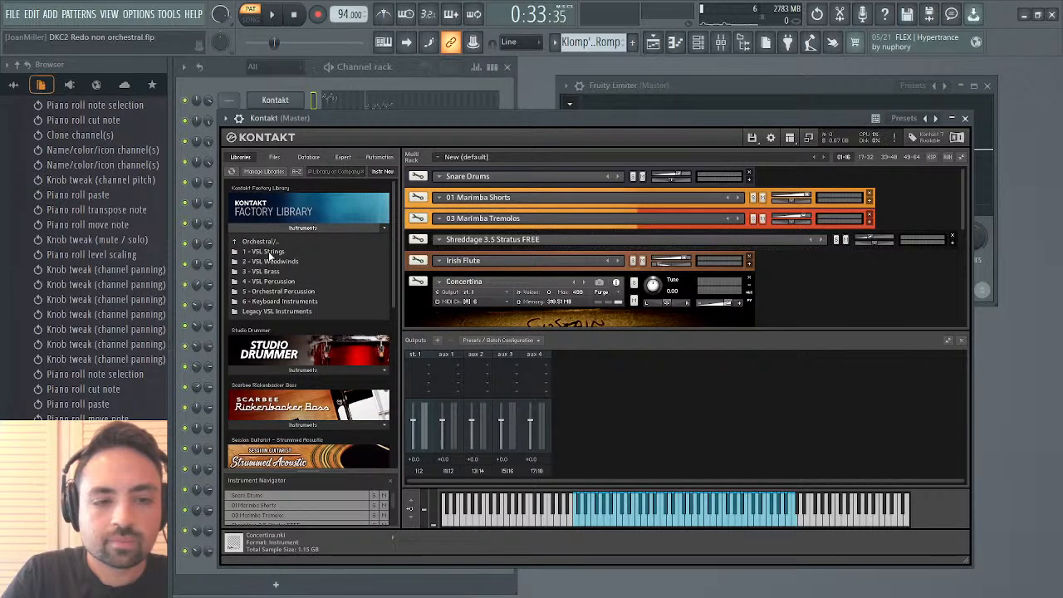
{"action": "left_click", "coordinate": [267, 252]}
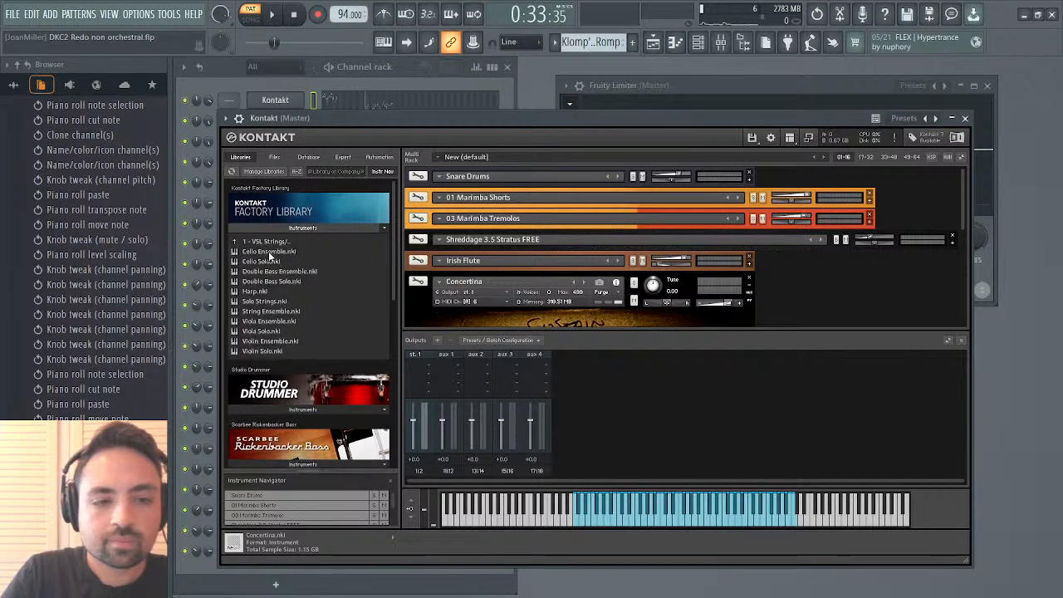
Load String Ensemble.nki into the empty rack space below the Concertina and close Kontakt.
{"action": "double_click", "coordinate": [266, 341]}
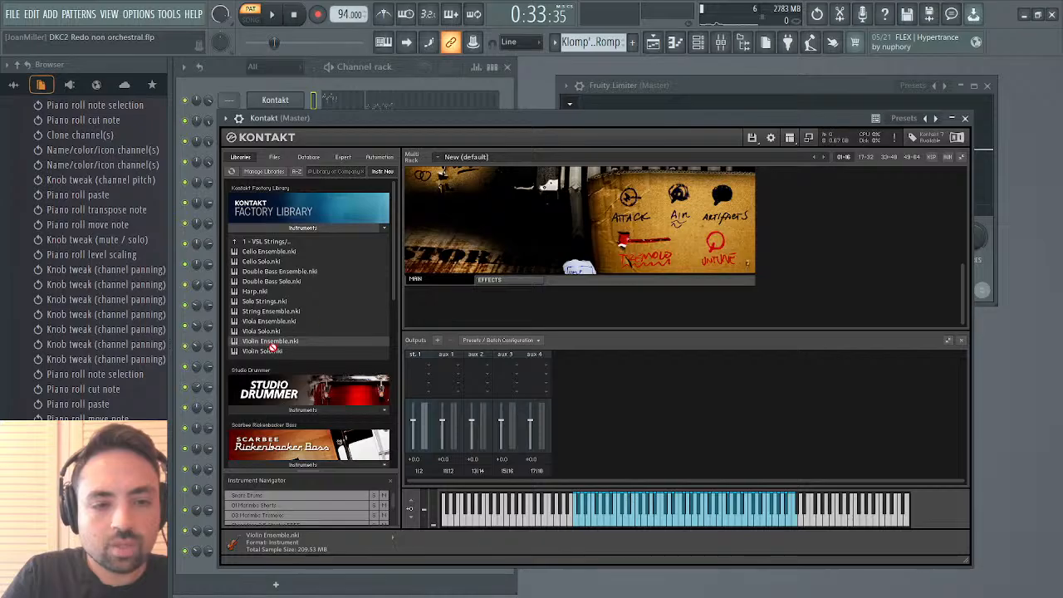
{"action": "left_click_drag", "start_coordinate": [274, 312], "coordinate": [376, 313]}
{"action": "left_click_drag", "start_coordinate": [463, 323], "coordinate": [462, 322]}
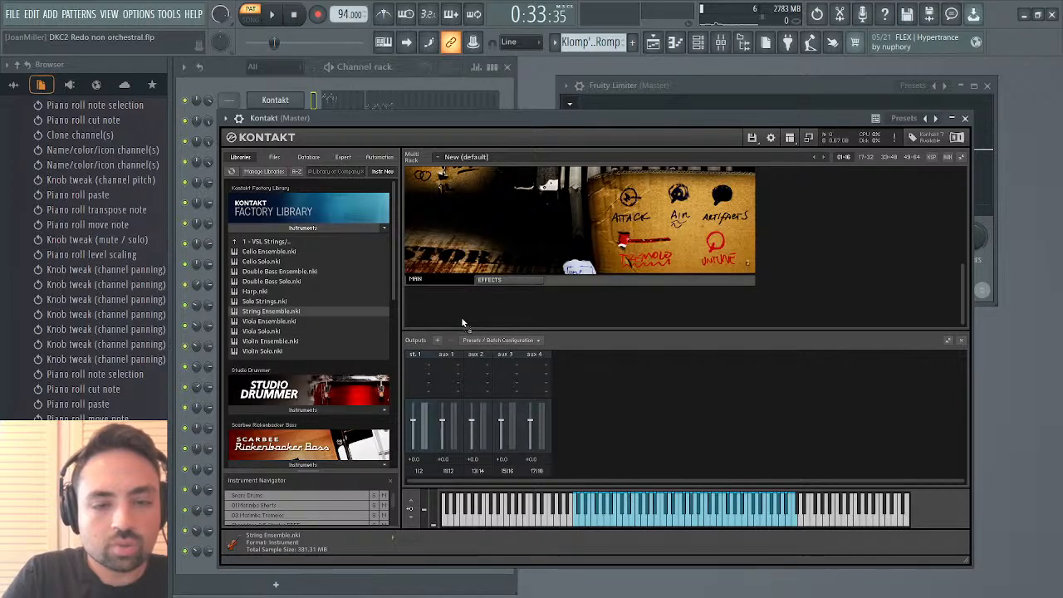
{"action": "left_click", "coordinate": [964, 118]}
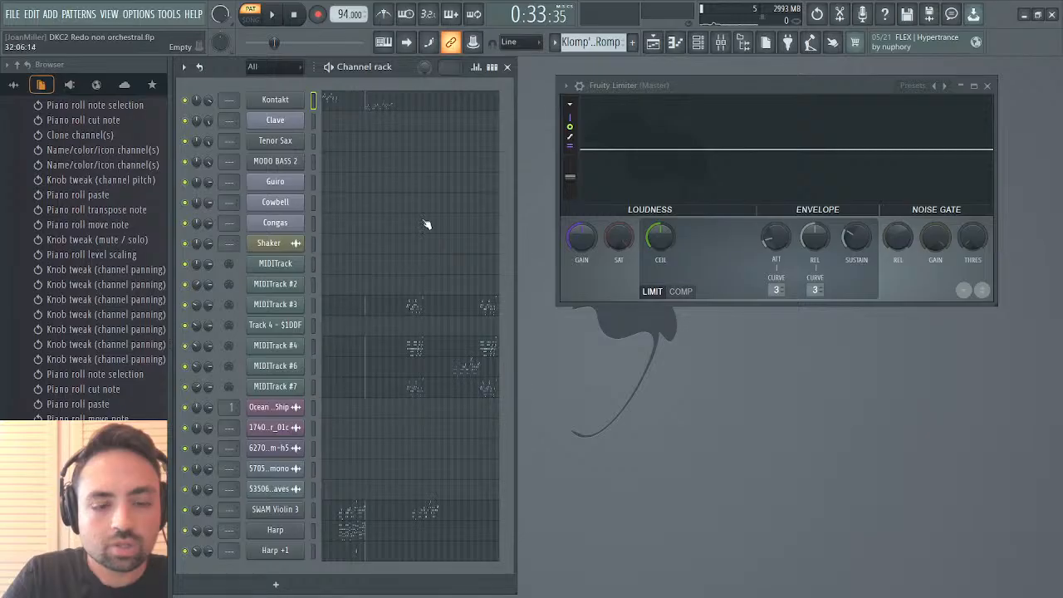
Select MIDITrack #4's notes in bars 27–32, close its piano roll and play back the pattern briefly.
{"action": "left_click", "coordinate": [419, 354]}
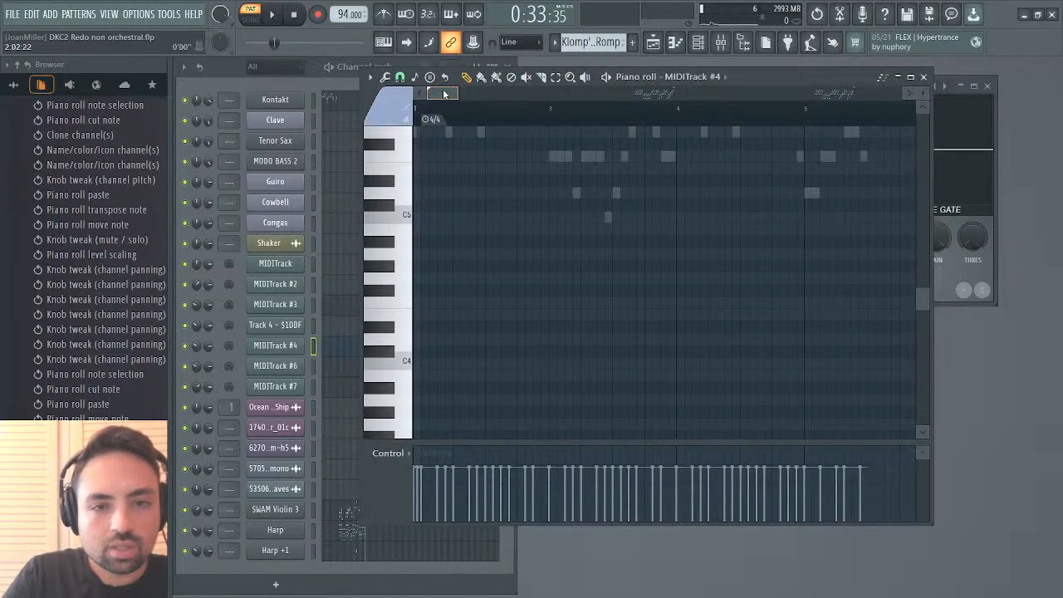
{"action": "left_click_drag", "start_coordinate": [444, 94], "coordinate": [737, 93]}
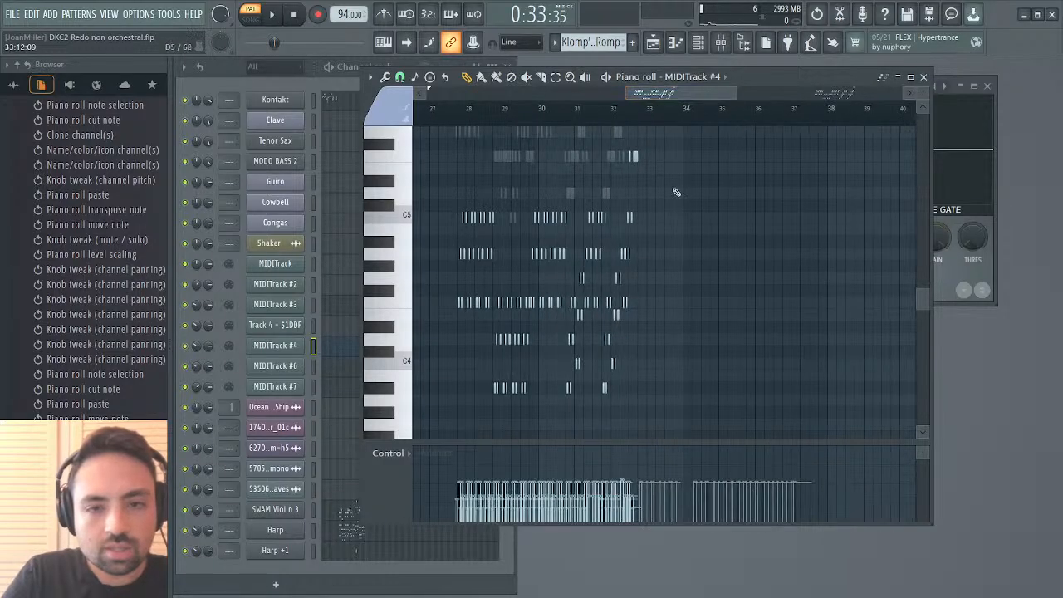
{"action": "scroll", "coordinate": [651, 237], "scroll_direction": "up", "scroll_amount": 2}
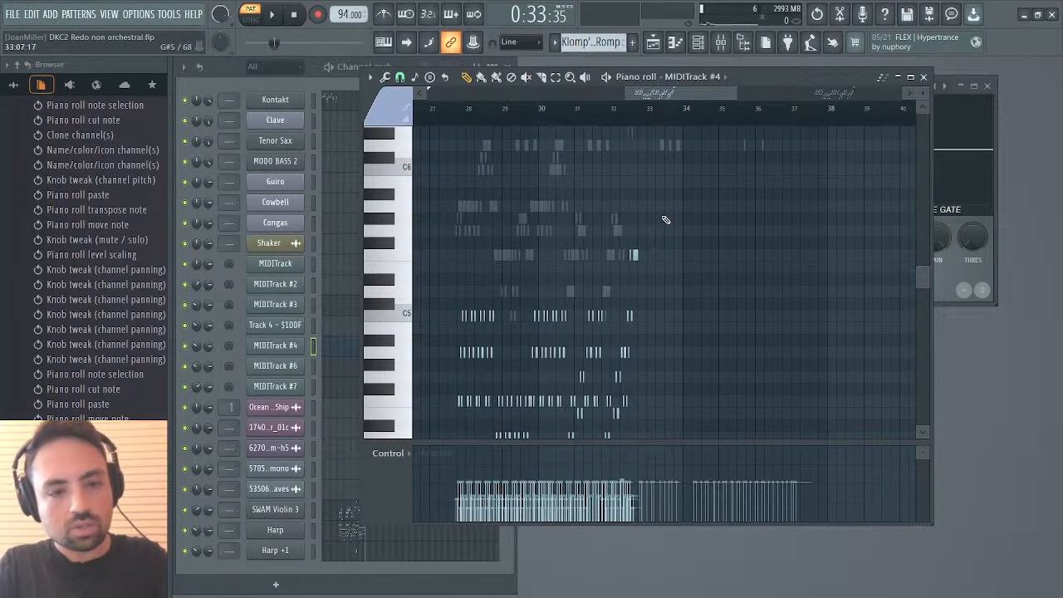
{"action": "left_click_drag", "start_coordinate": [658, 213], "coordinate": [443, 512]}
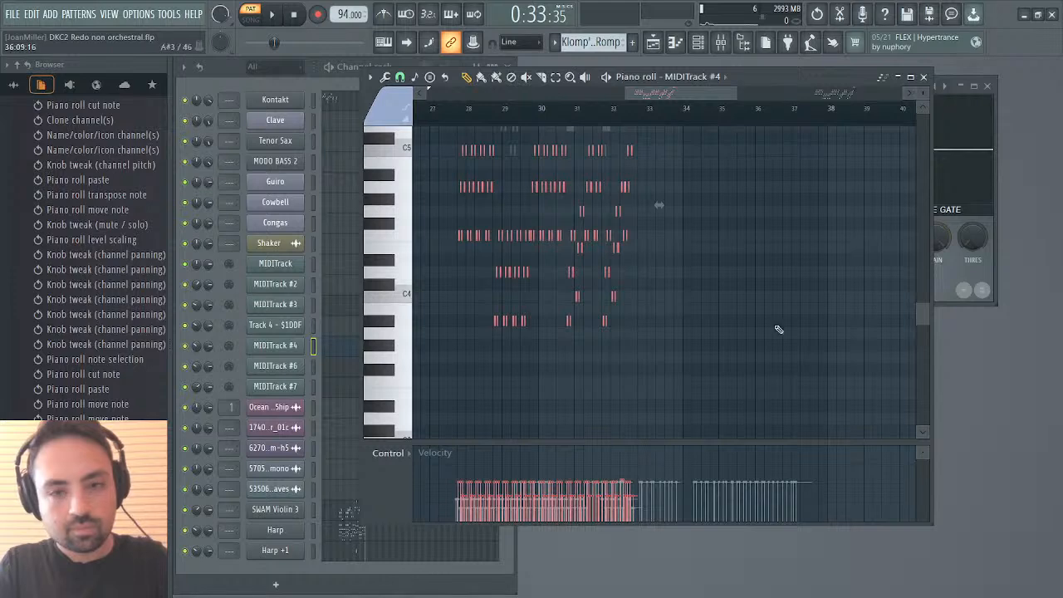
{"action": "left_click", "coordinate": [922, 76]}
{"action": "key", "text": "space"}
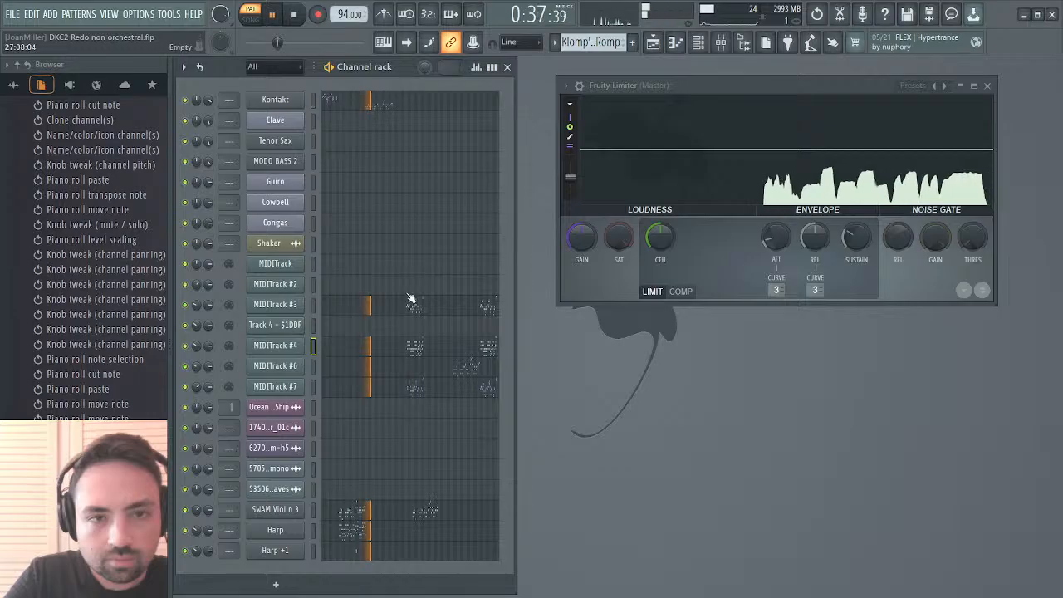
{"action": "left_click", "coordinate": [297, 16]}
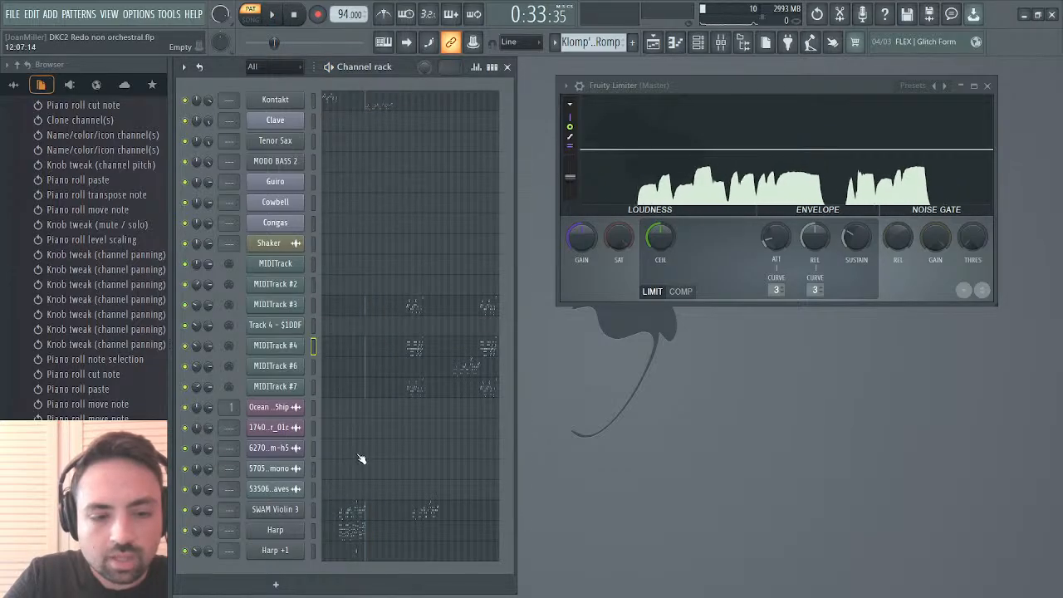
Cut SWAM Violin 3's notes in bars 29–37 and close its piano roll.
{"action": "left_click", "coordinate": [361, 520]}
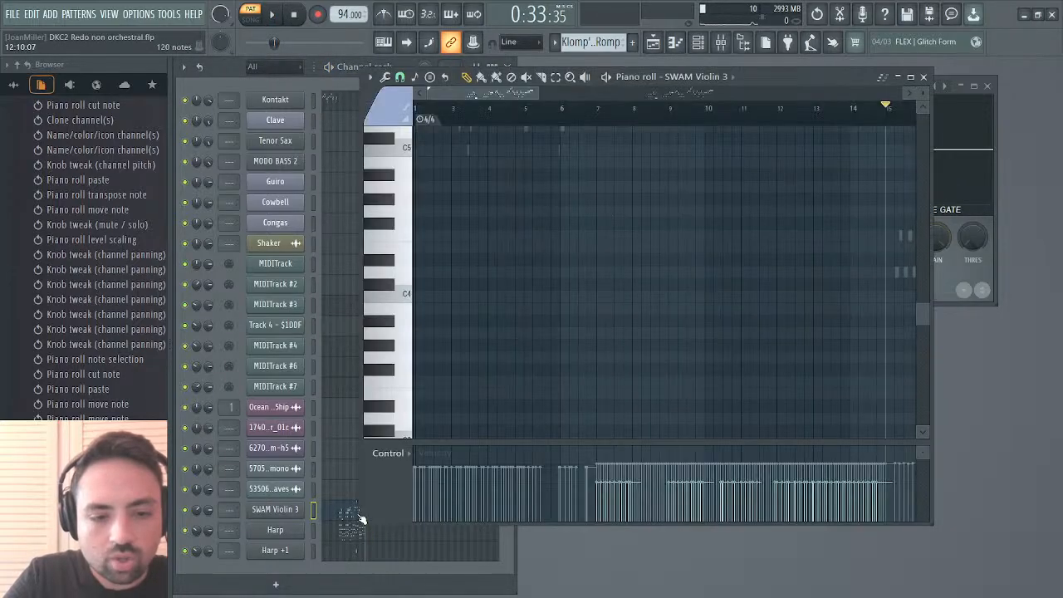
{"action": "scroll", "coordinate": [502, 329], "scroll_direction": "down", "scroll_amount": 3}
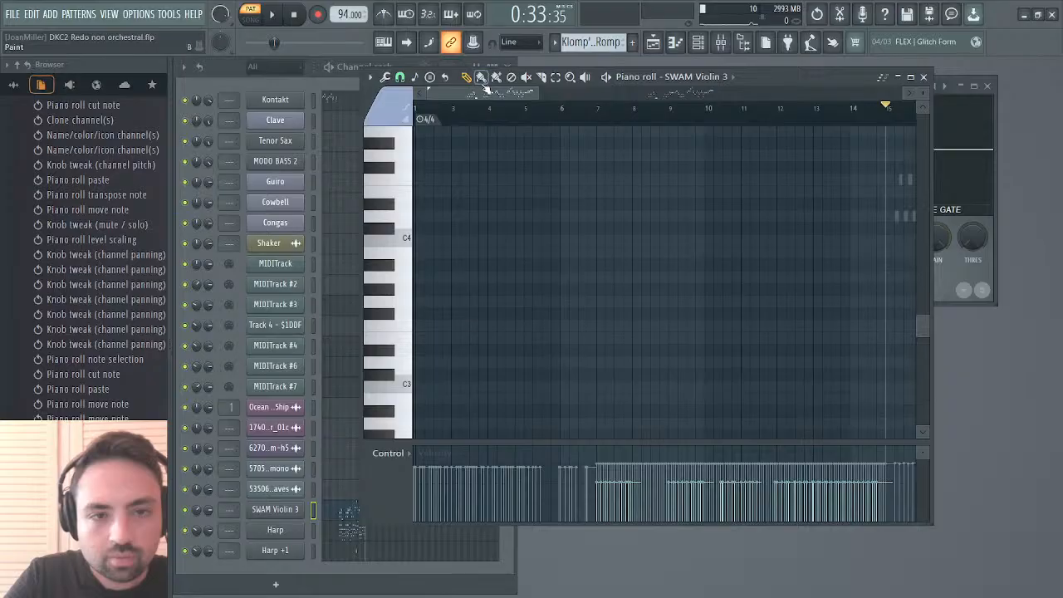
{"action": "left_click_drag", "start_coordinate": [481, 92], "coordinate": [527, 123]}
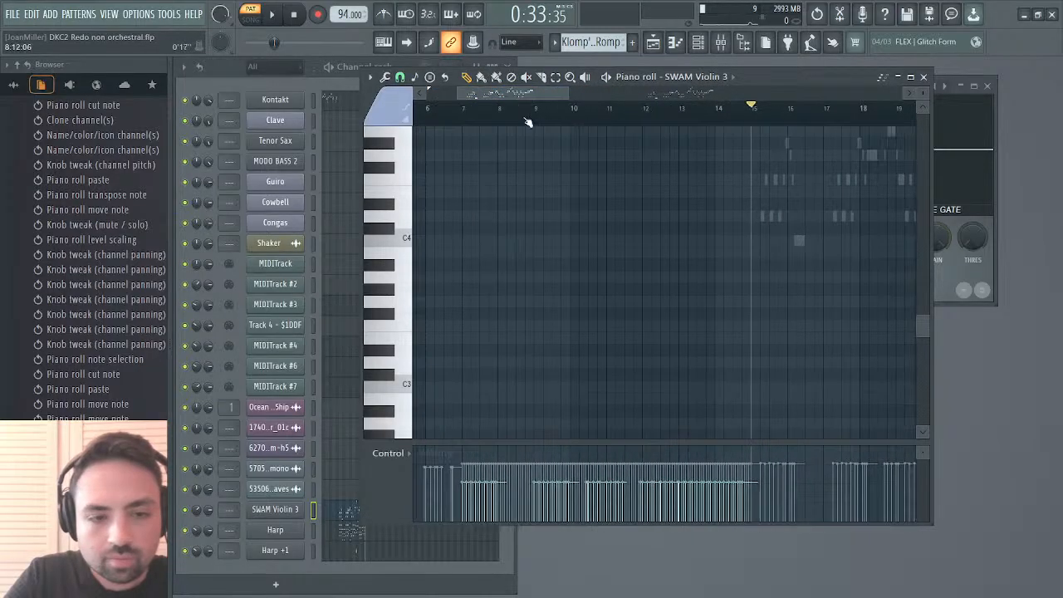
{"action": "scroll", "coordinate": [582, 250], "scroll_direction": "up", "scroll_amount": 1}
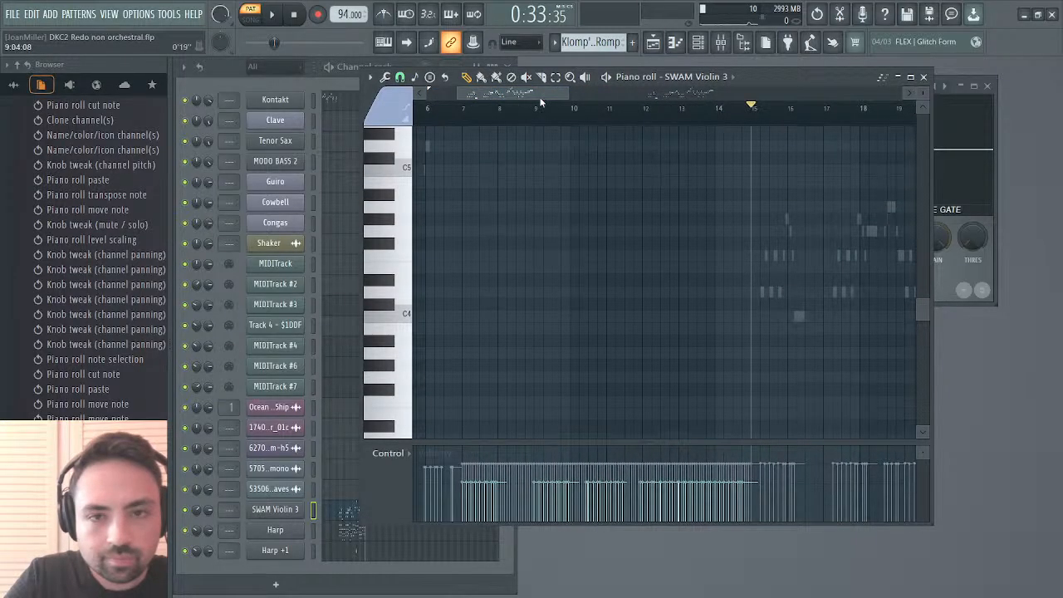
{"action": "left_click_drag", "start_coordinate": [539, 92], "coordinate": [695, 92]}
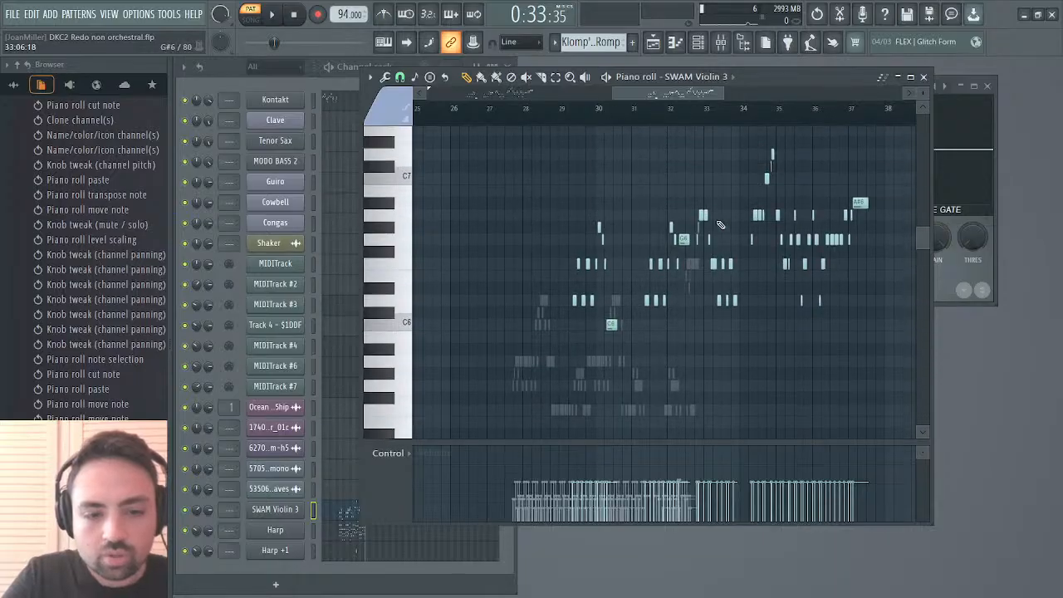
{"action": "scroll", "coordinate": [720, 224], "scroll_direction": "up", "scroll_amount": 1}
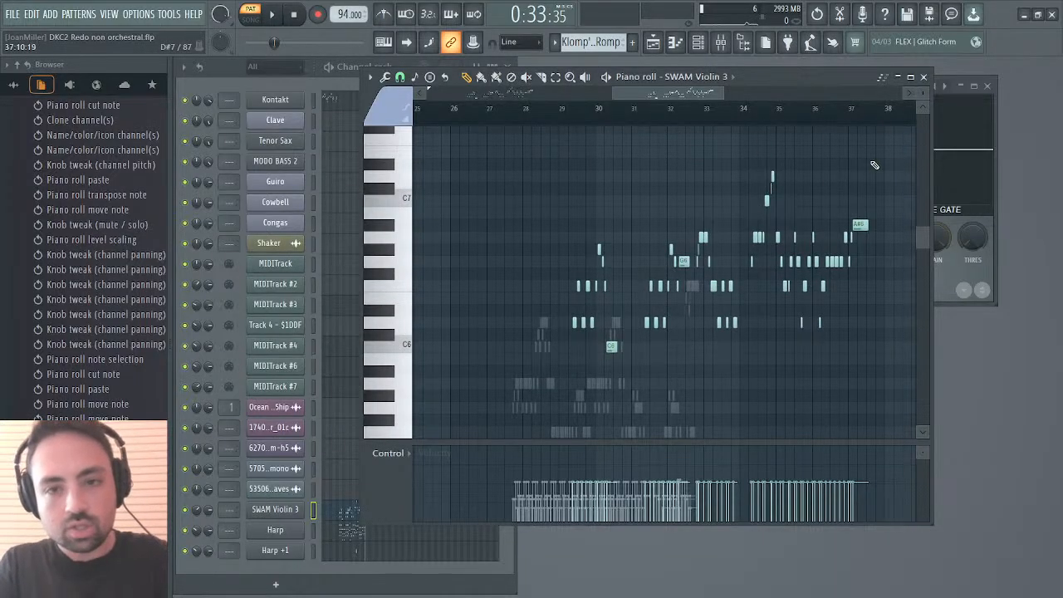
{"action": "left_click_drag", "start_coordinate": [871, 162], "coordinate": [527, 388]}
{"action": "key", "text": "ctrl+x"}
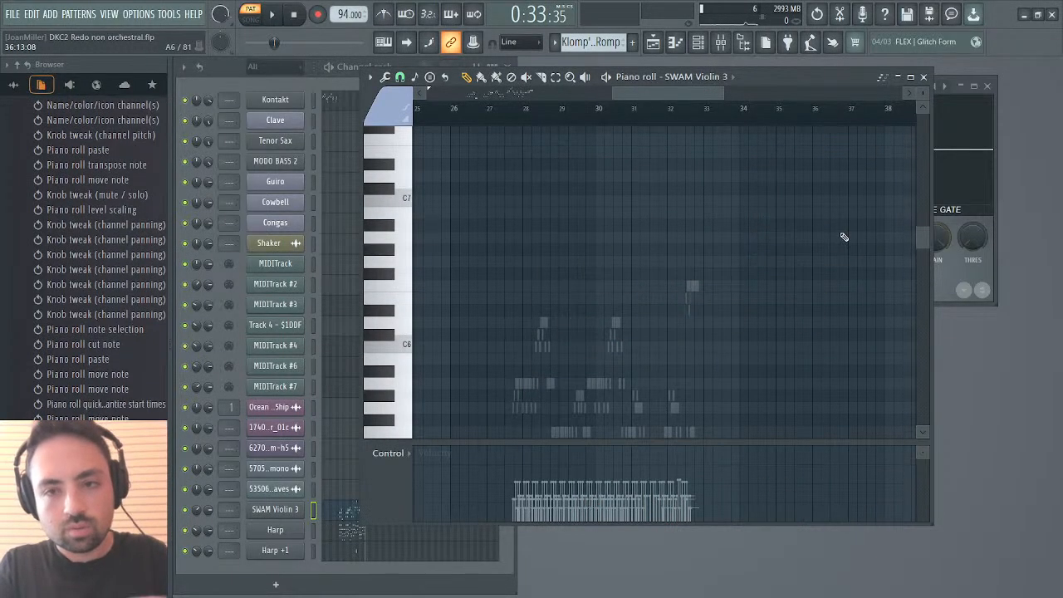
{"action": "left_click", "coordinate": [925, 77]}
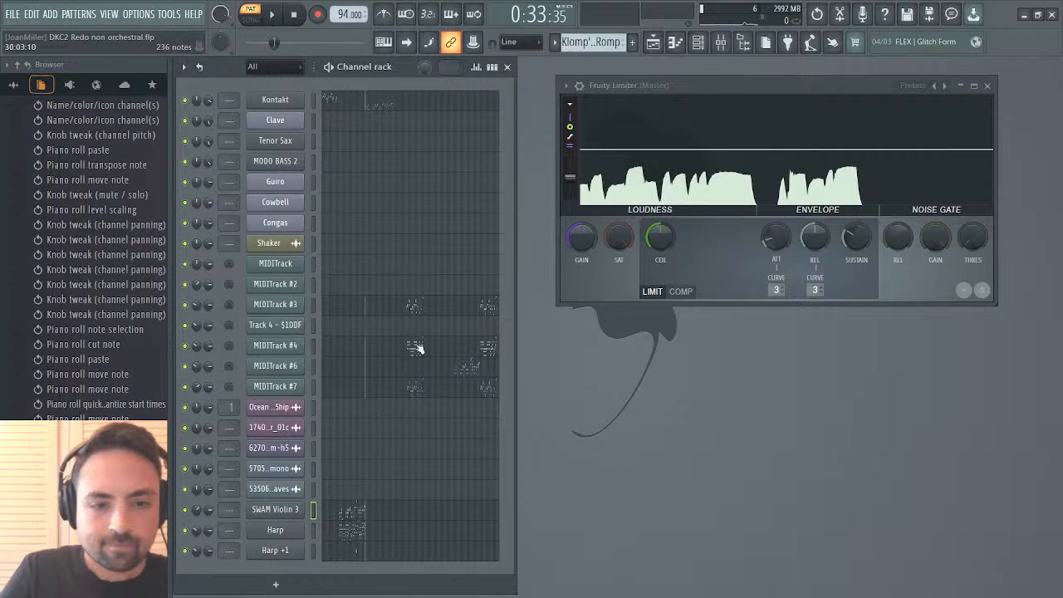
Cut MIDITrack #3's notes in bars 27–32 and close its piano roll.
{"action": "left_click", "coordinate": [413, 309]}
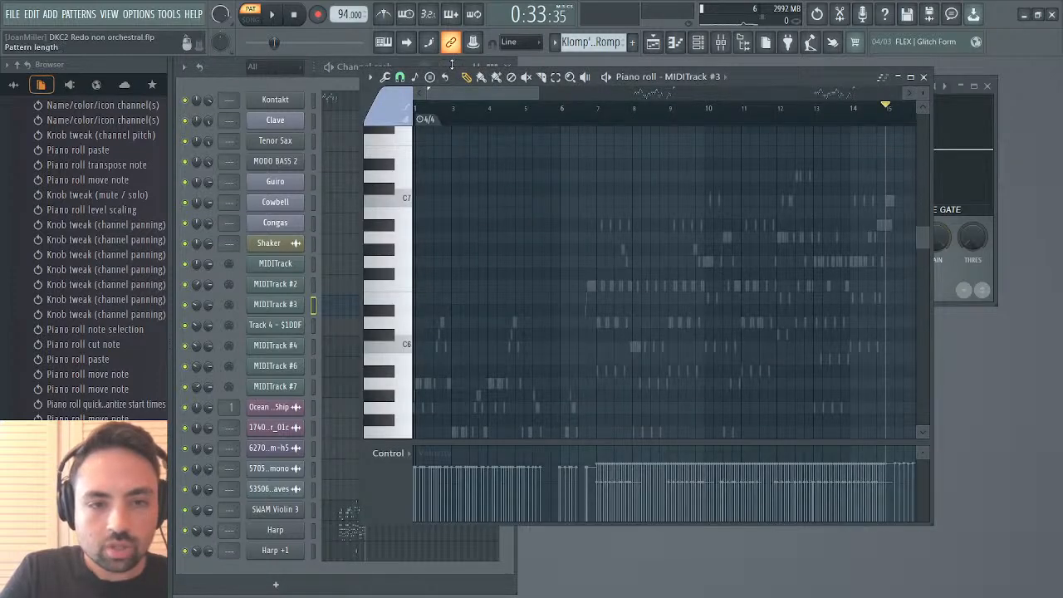
{"action": "left_click_drag", "start_coordinate": [457, 97], "coordinate": [622, 74]}
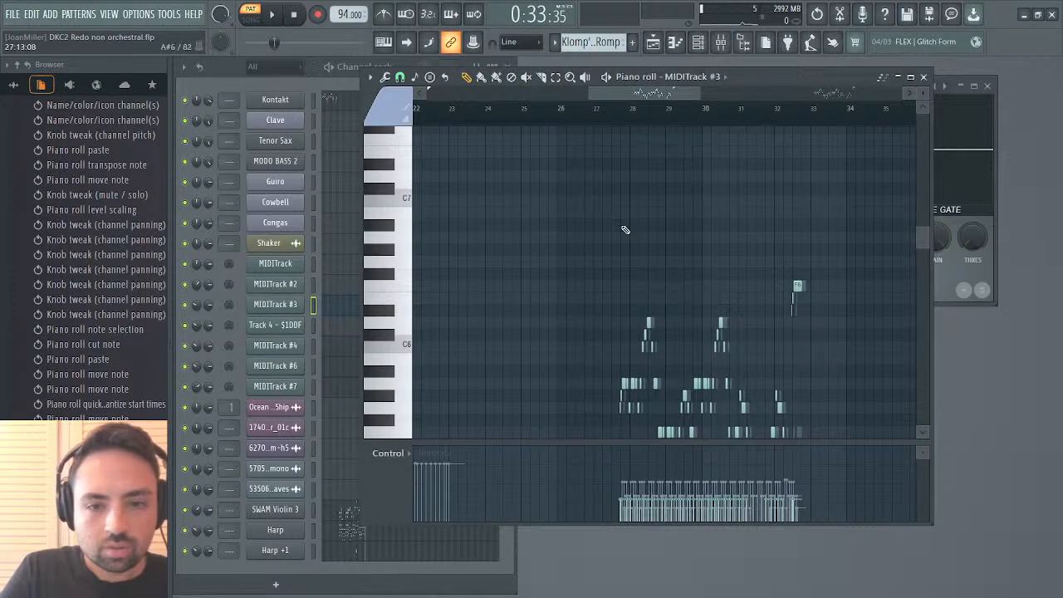
{"action": "scroll", "coordinate": [625, 229], "scroll_direction": "down", "scroll_amount": 3}
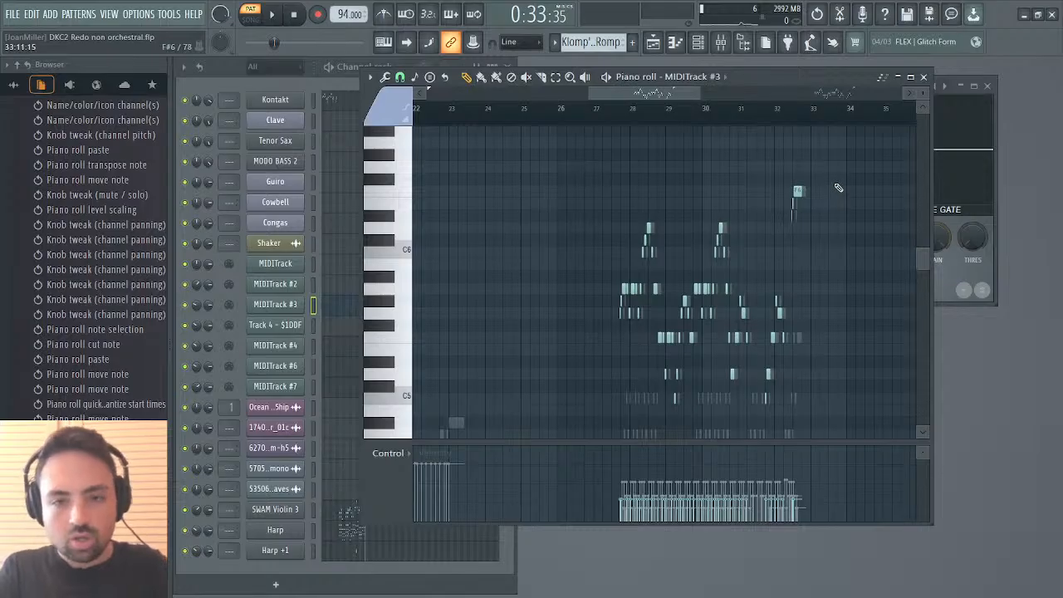
{"action": "left_click_drag", "start_coordinate": [838, 187], "coordinate": [570, 460]}
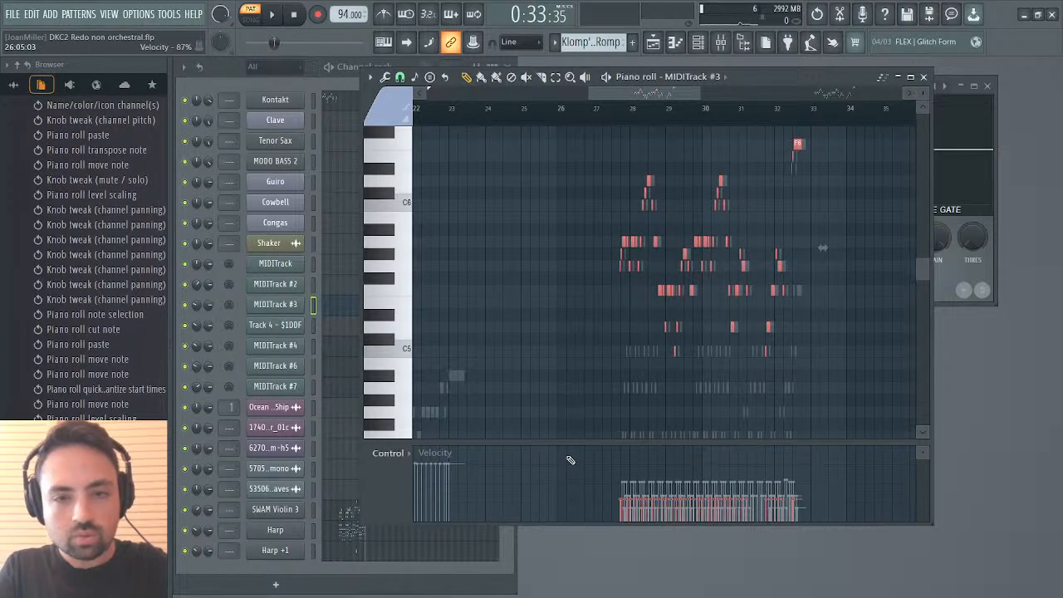
{"action": "key", "text": "ctrl+x"}
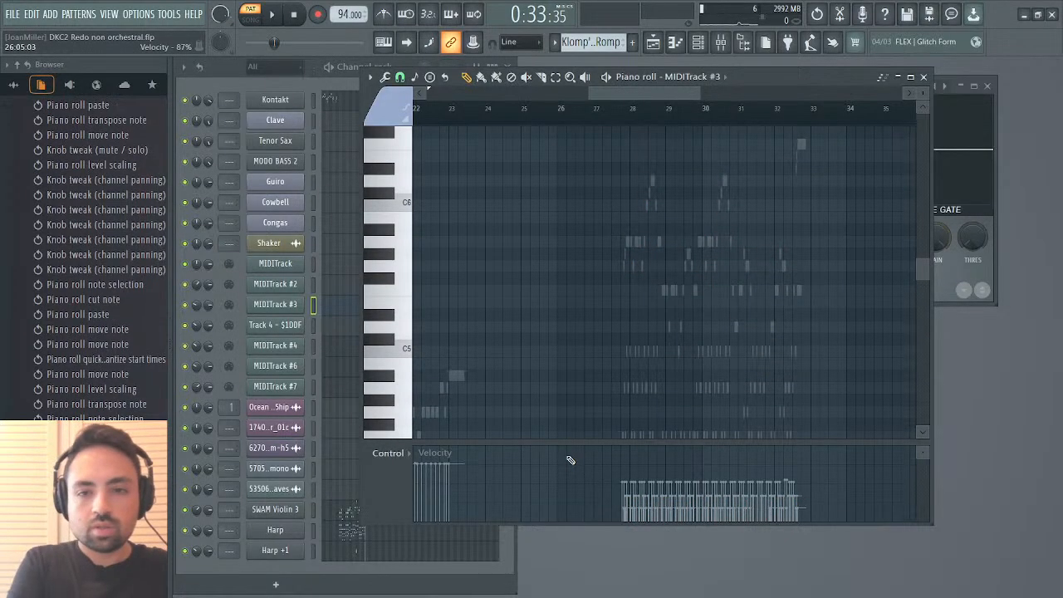
{"action": "left_click", "coordinate": [925, 77]}
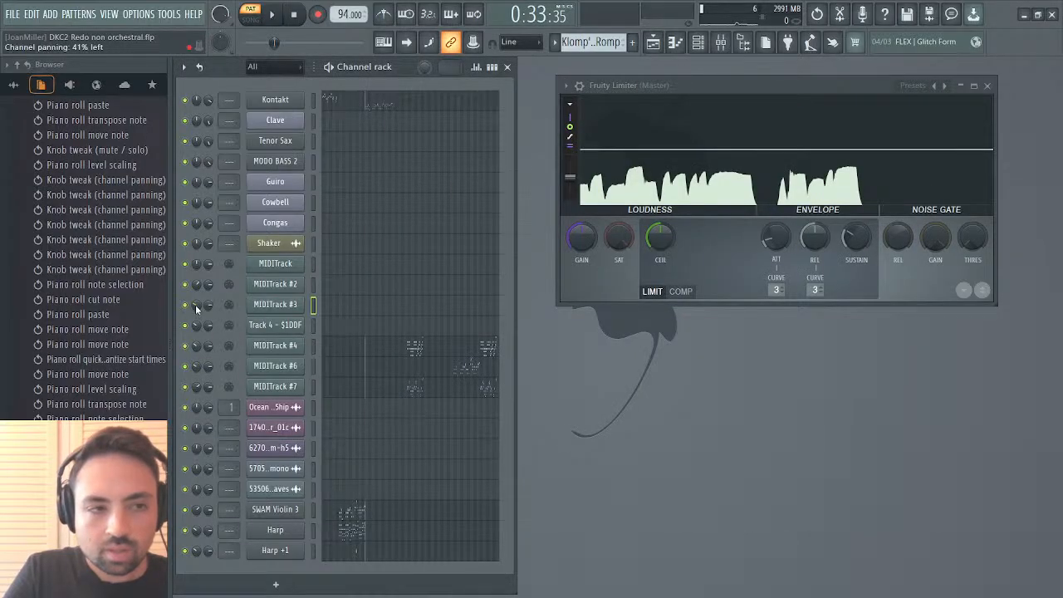
Pan the Concertina to the left in Kontakt and close the plugin.
{"action": "left_click", "coordinate": [278, 100]}
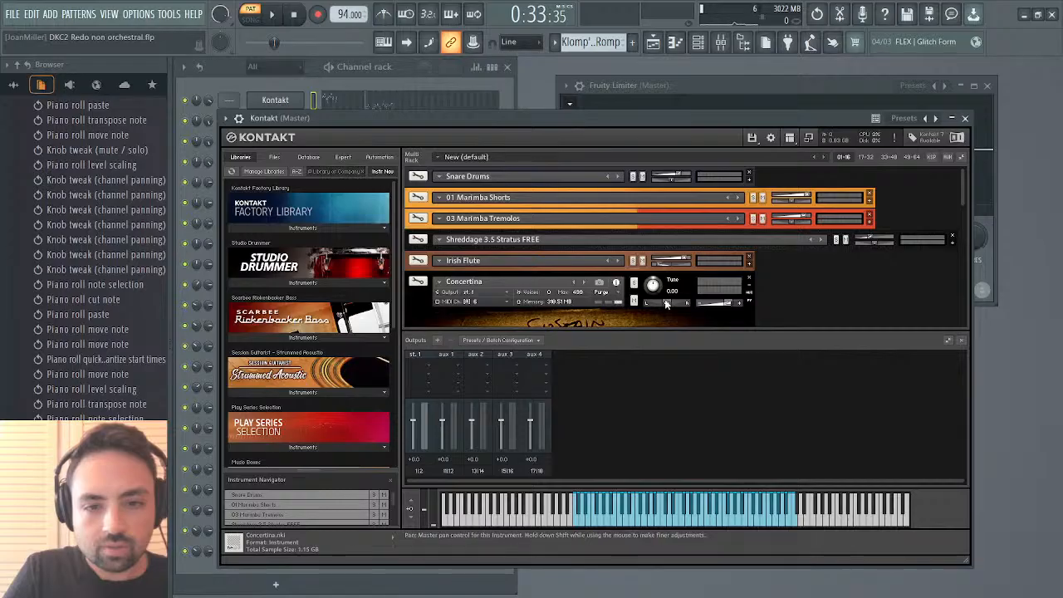
{"action": "left_click_drag", "start_coordinate": [666, 301], "coordinate": [655, 301]}
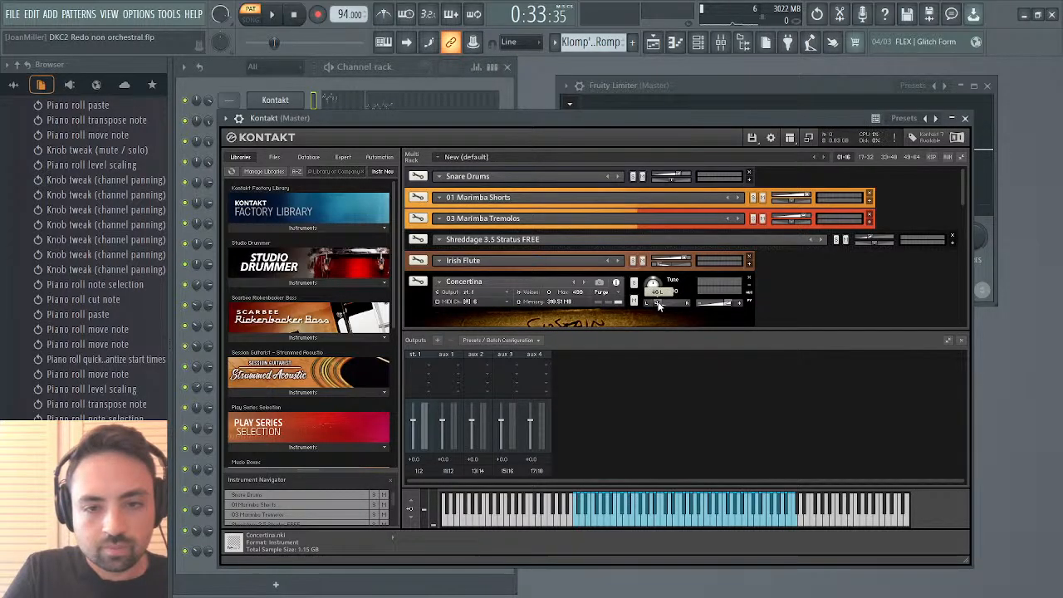
{"action": "left_click", "coordinate": [963, 118]}
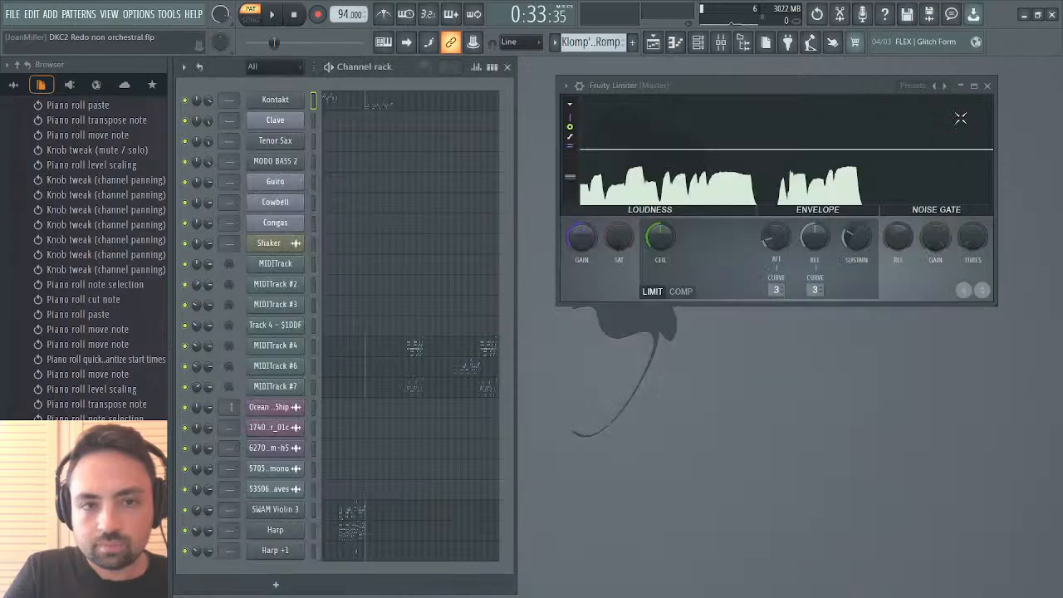
Replace Kontakt's notes in bars 15–23 with the notes cut from MIDITrack #3.
{"action": "left_click", "coordinate": [386, 108]}
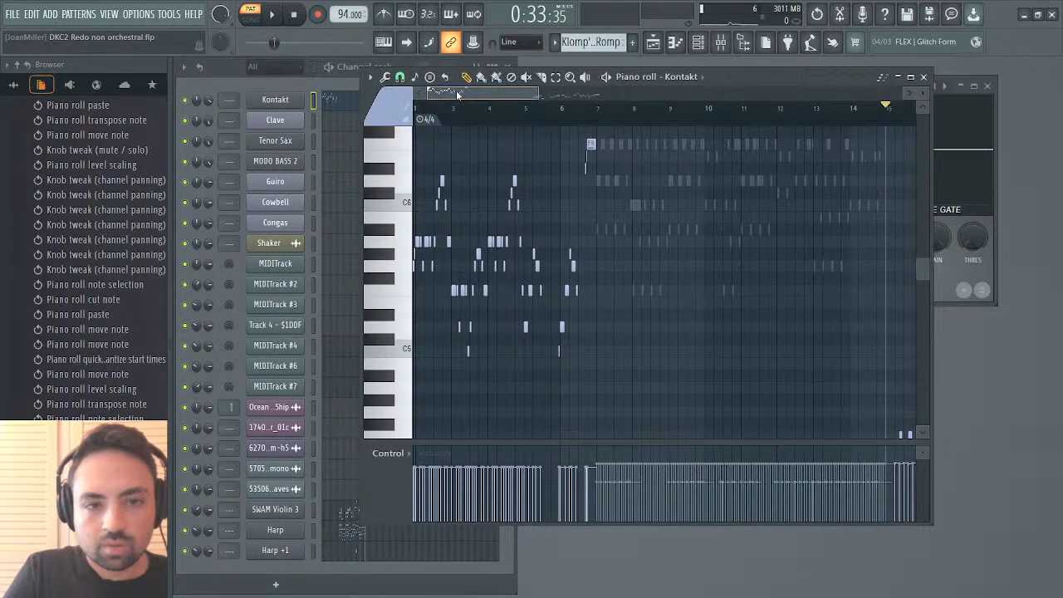
{"action": "left_click_drag", "start_coordinate": [456, 94], "coordinate": [532, 101]}
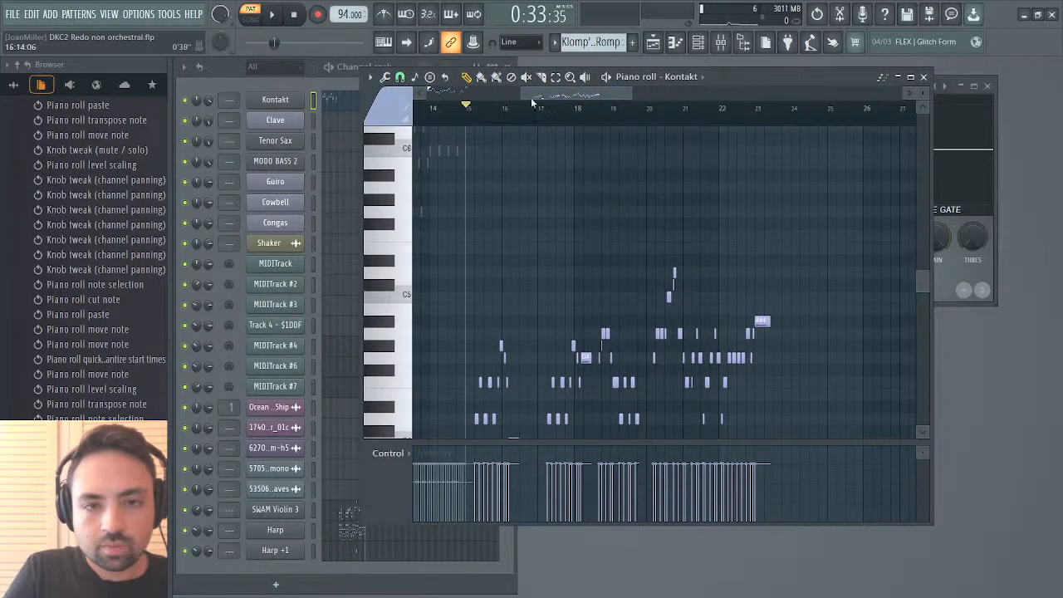
{"action": "left_click_drag", "start_coordinate": [849, 232], "coordinate": [432, 477]}
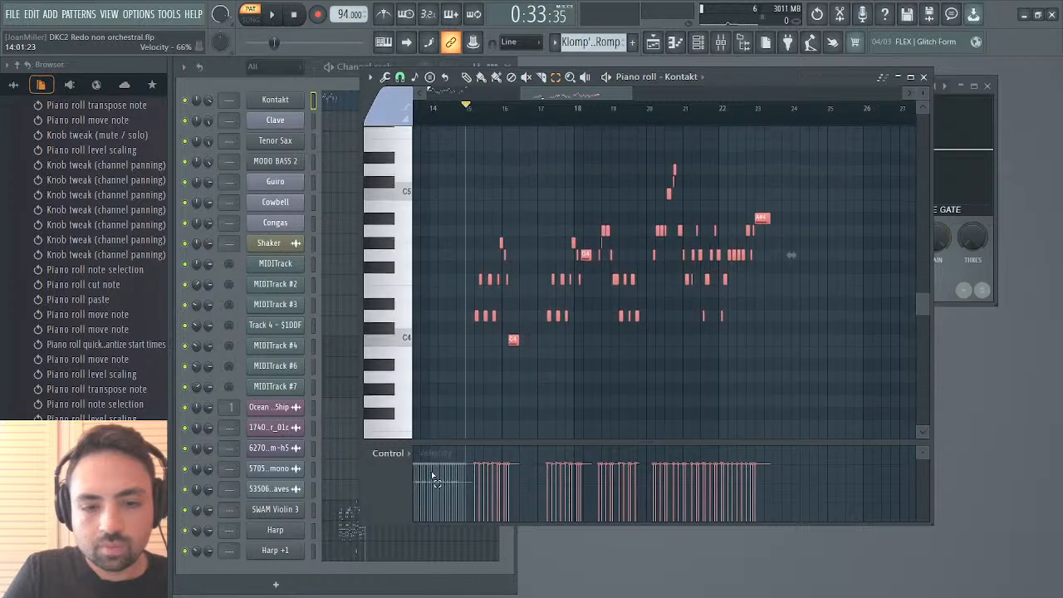
{"action": "key", "text": "Delete"}
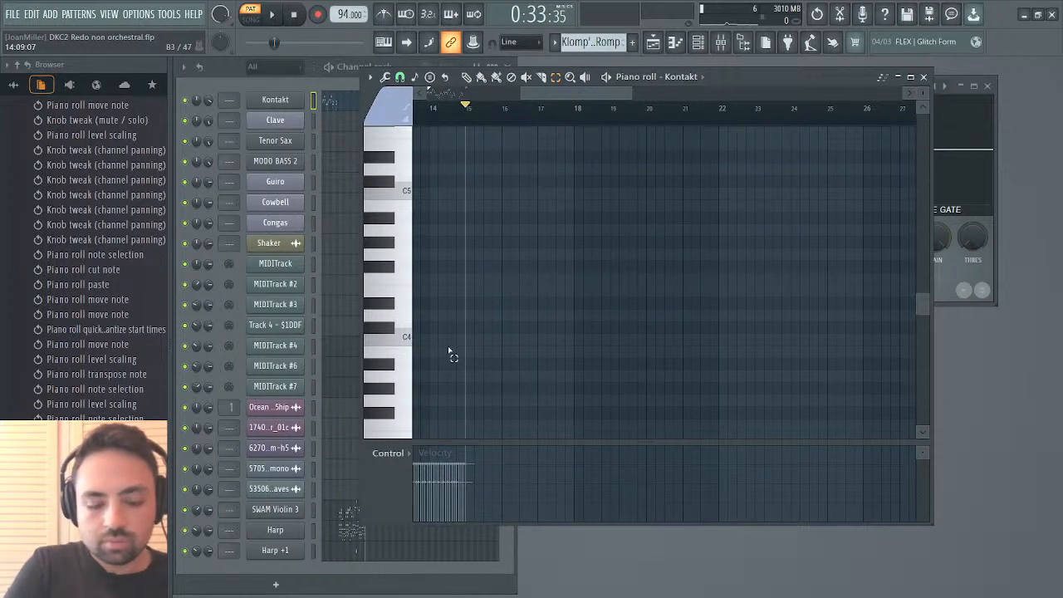
{"action": "key", "text": "ctrl+z"}
Align the pasted Kontakt notes with the start of bar 15 and transpose them down one octave.
{"action": "scroll", "coordinate": [631, 158], "scroll_direction": "up", "scroll_amount": 4}
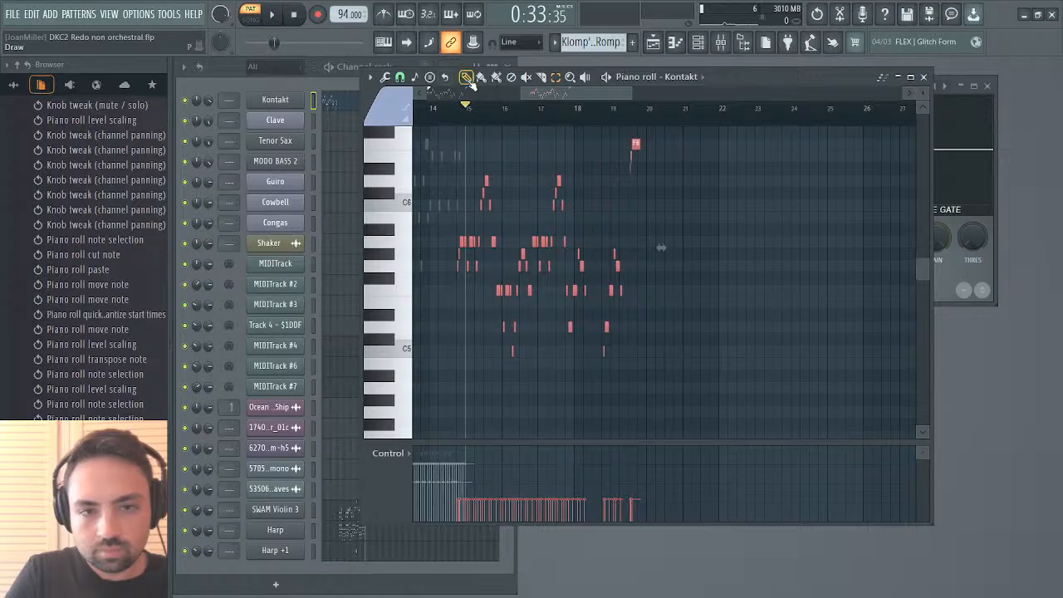
{"action": "left_click_drag", "start_coordinate": [633, 91], "coordinate": [575, 92]}
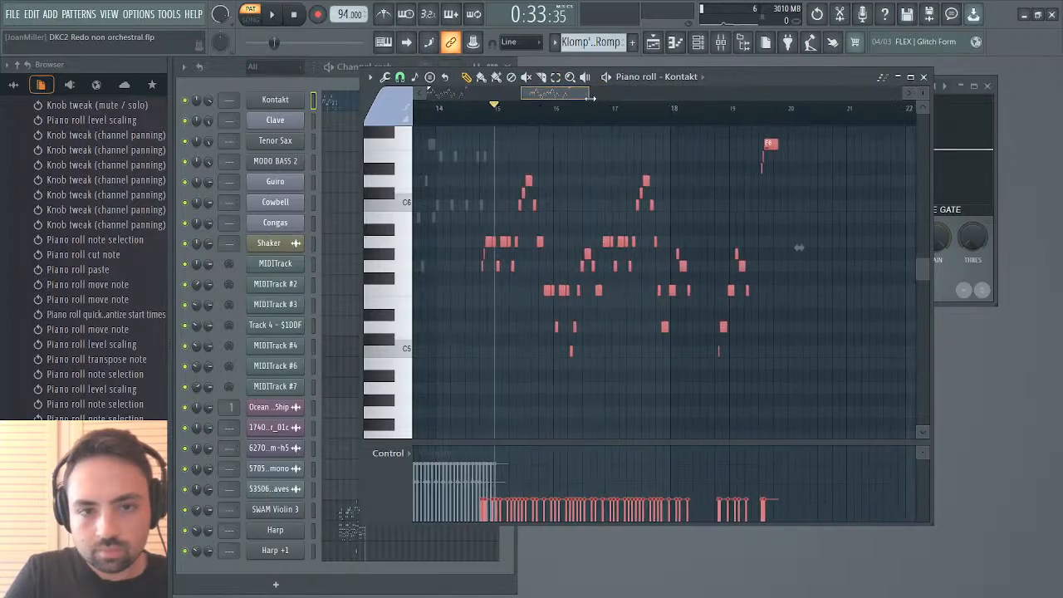
{"action": "left_click_drag", "start_coordinate": [517, 241], "coordinate": [530, 248]}
{"action": "scroll", "coordinate": [534, 252], "scroll_direction": "down", "scroll_amount": 2}
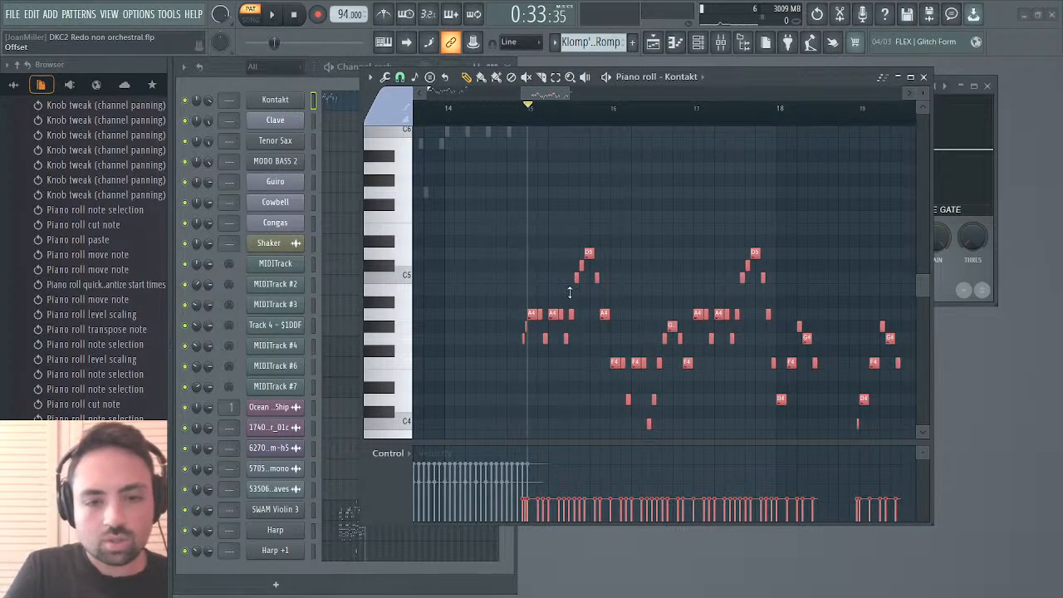
Raise the pasted notes' velocities and assign them the purple color group, checking playback before closing the piano roll.
{"action": "left_click_drag", "start_coordinate": [570, 292], "coordinate": [570, 260]}
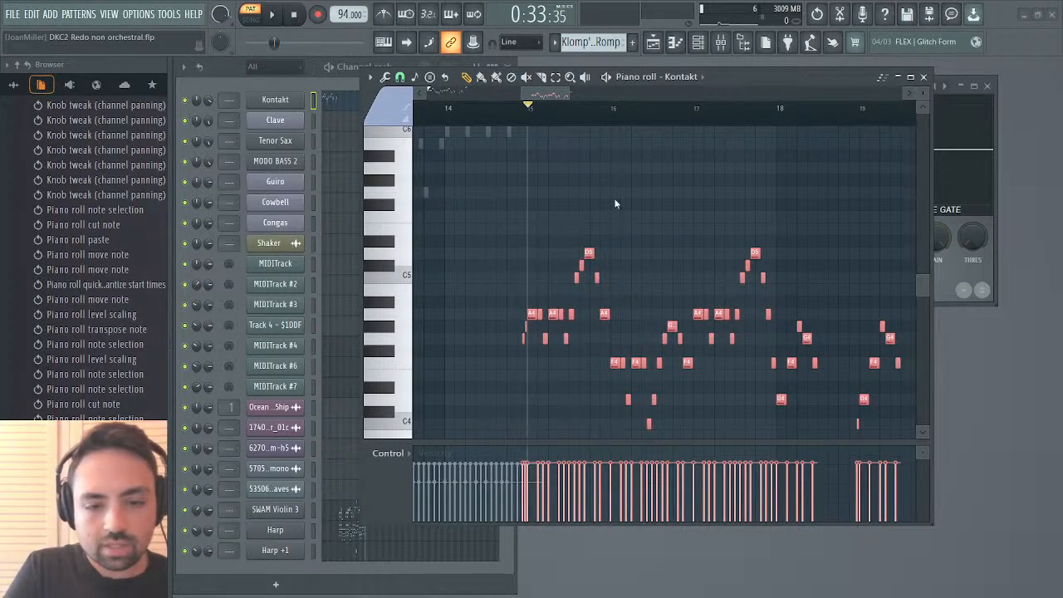
{"action": "key", "text": "space"}
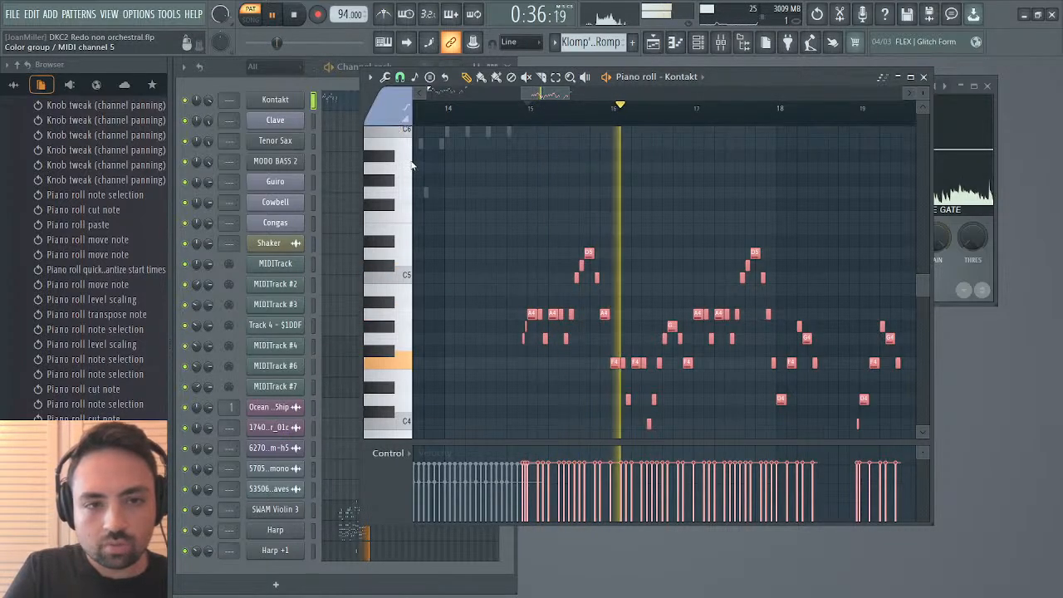
{"action": "key", "text": "ctrl+d"}
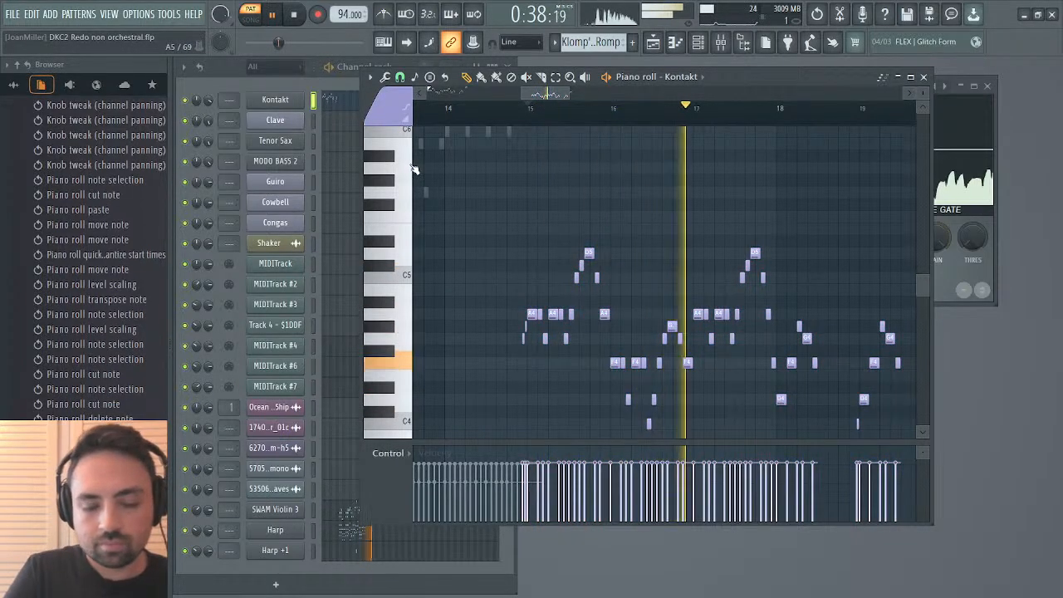
{"action": "left_click", "coordinate": [923, 76]}
Reset the Concertina's pan to Center in Kontakt, look over its sound controls and close the plugin.
{"action": "left_click", "coordinate": [293, 101]}
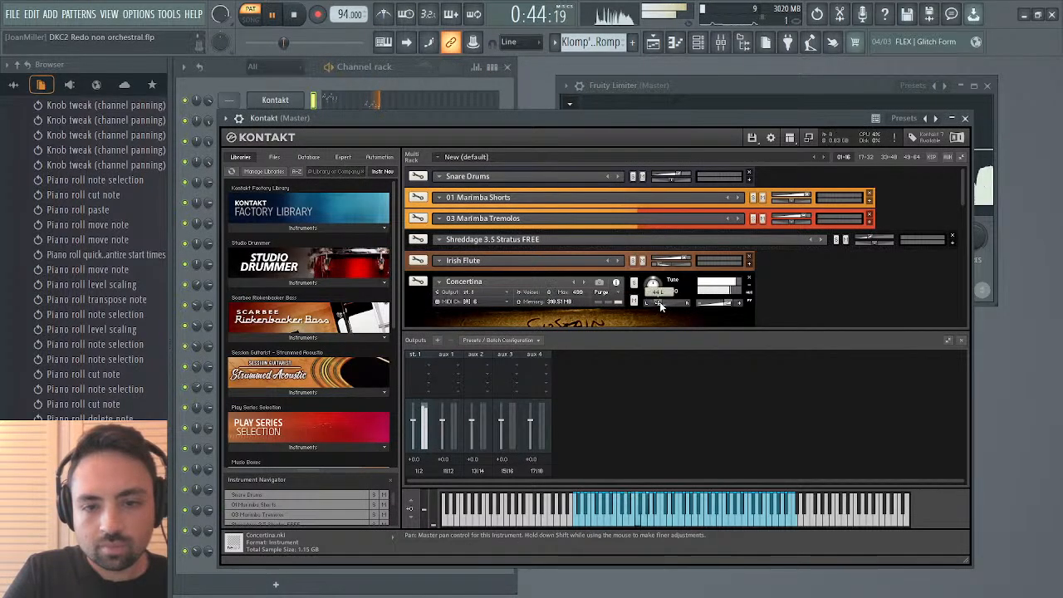
{"action": "left_click_drag", "start_coordinate": [659, 302], "coordinate": [673, 305]}
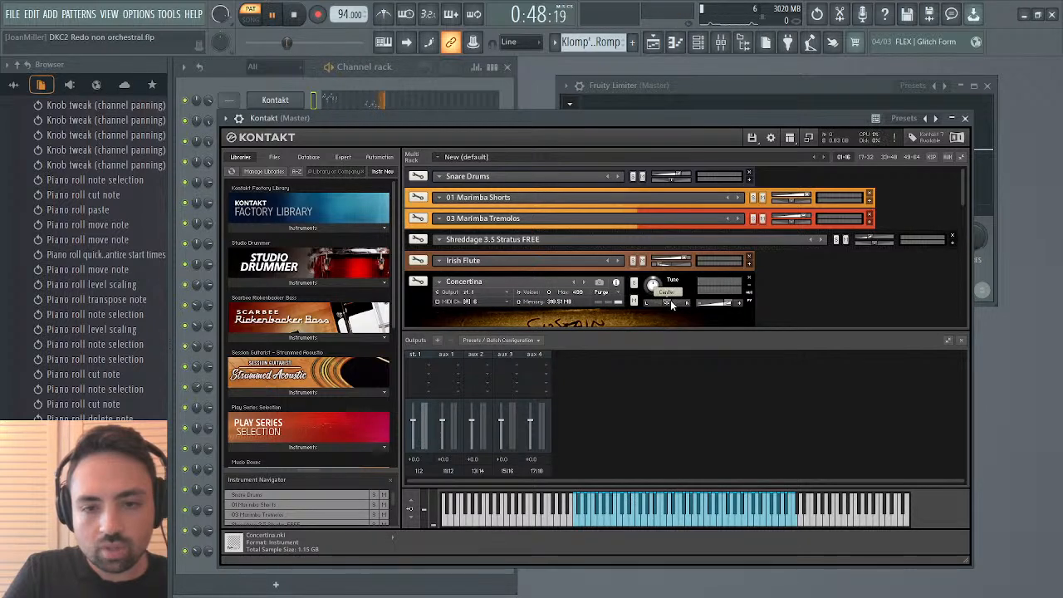
{"action": "left_click_drag", "start_coordinate": [959, 197], "coordinate": [963, 243]}
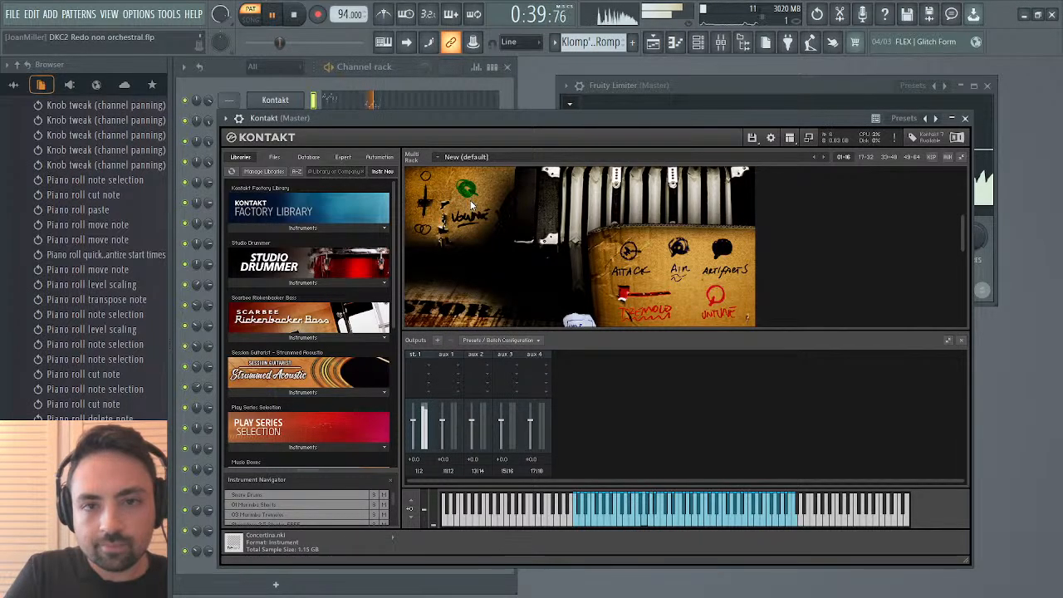
{"action": "left_click", "coordinate": [966, 118]}
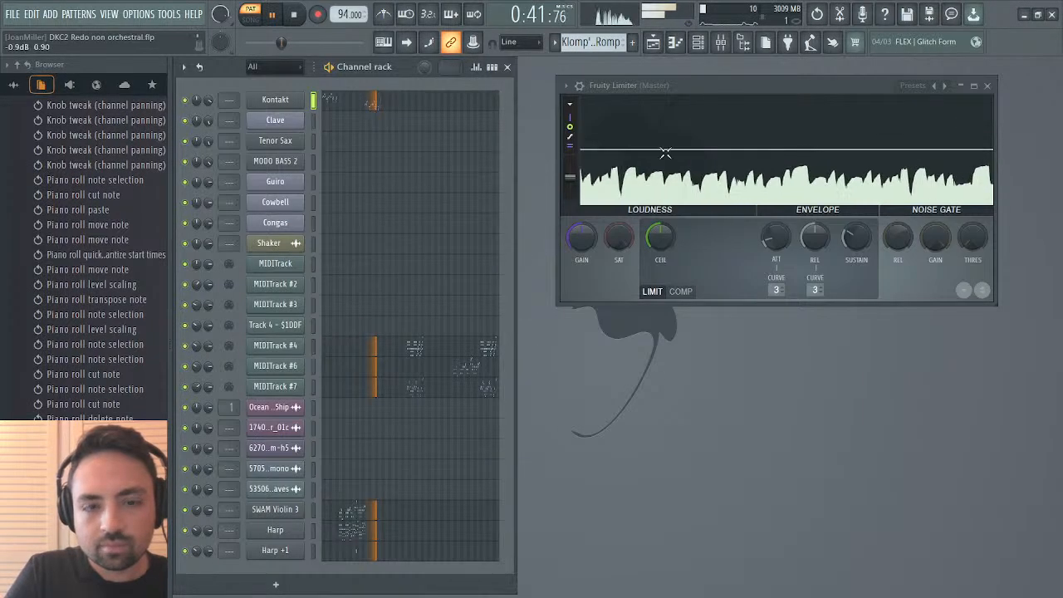
Reopen Kontakt's piano roll and play back the Concertina passage from bar 15.
{"action": "left_click", "coordinate": [390, 108]}
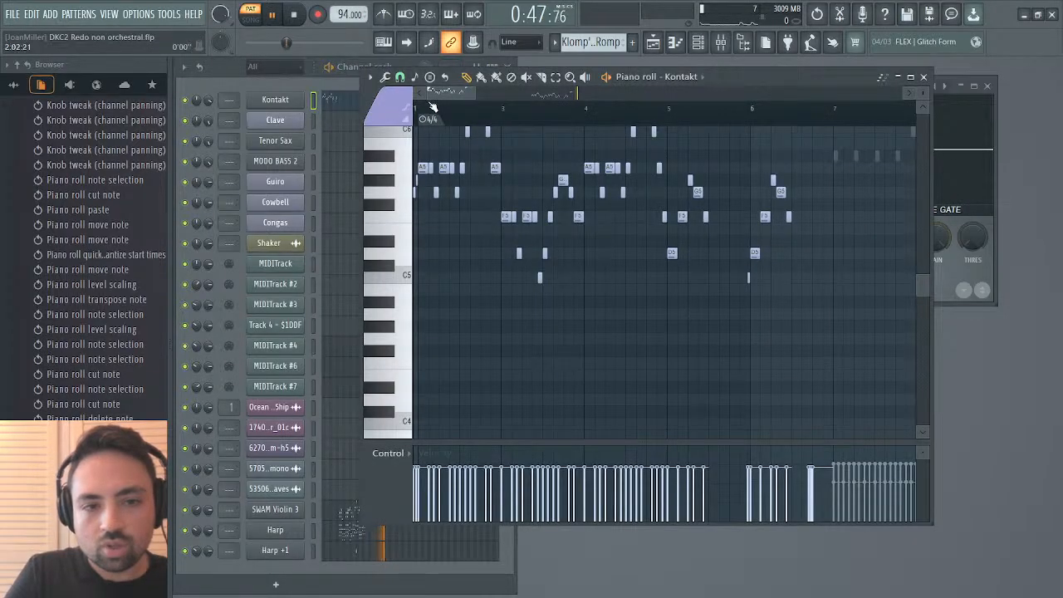
{"action": "left_click_drag", "start_coordinate": [445, 97], "coordinate": [502, 97]}
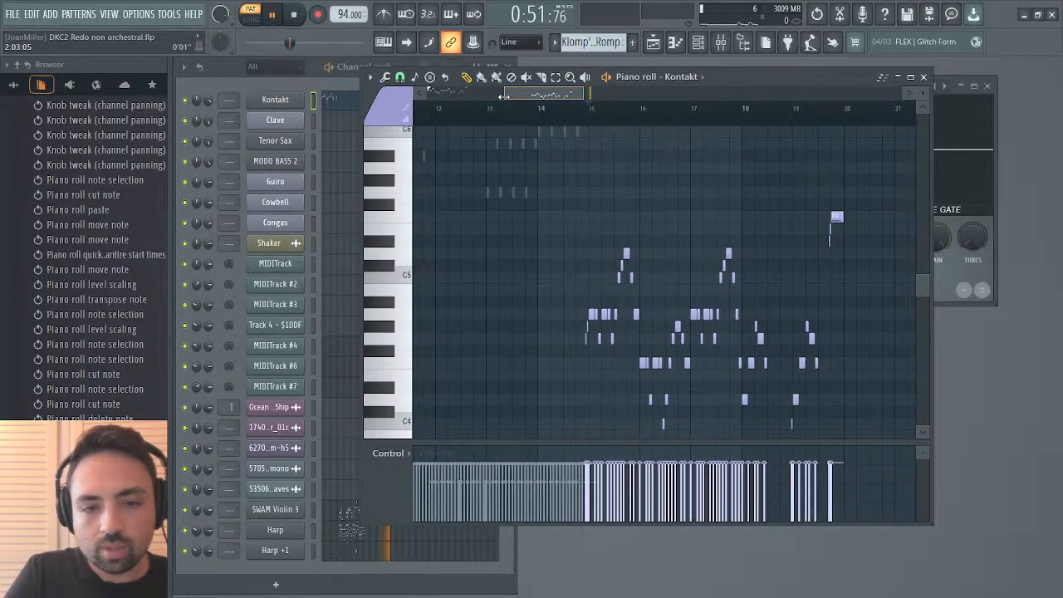
{"action": "left_click", "coordinate": [576, 123]}
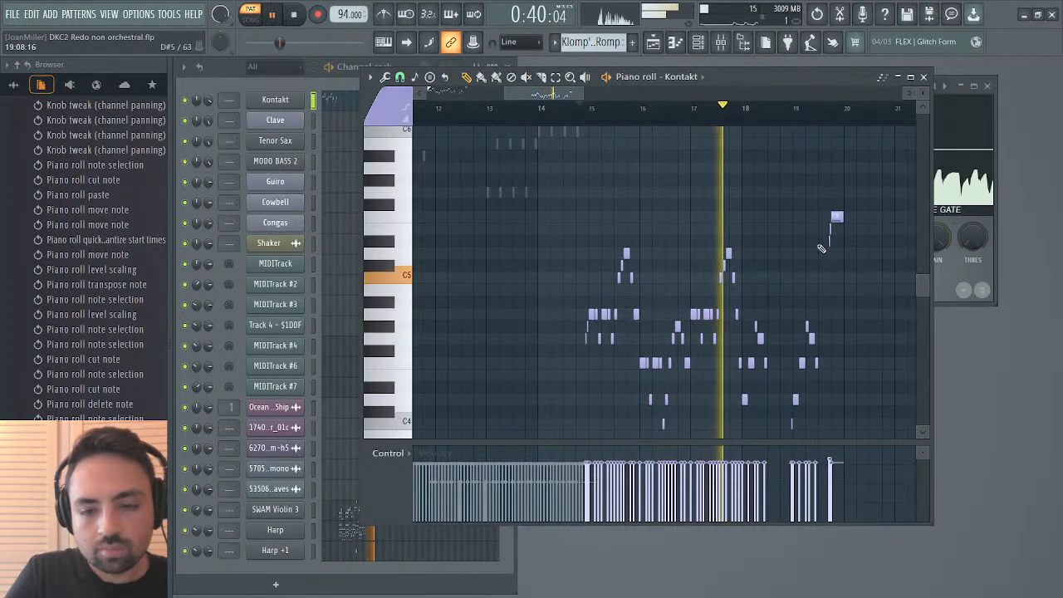
{"action": "scroll", "coordinate": [797, 281], "scroll_direction": "down", "scroll_amount": 2}
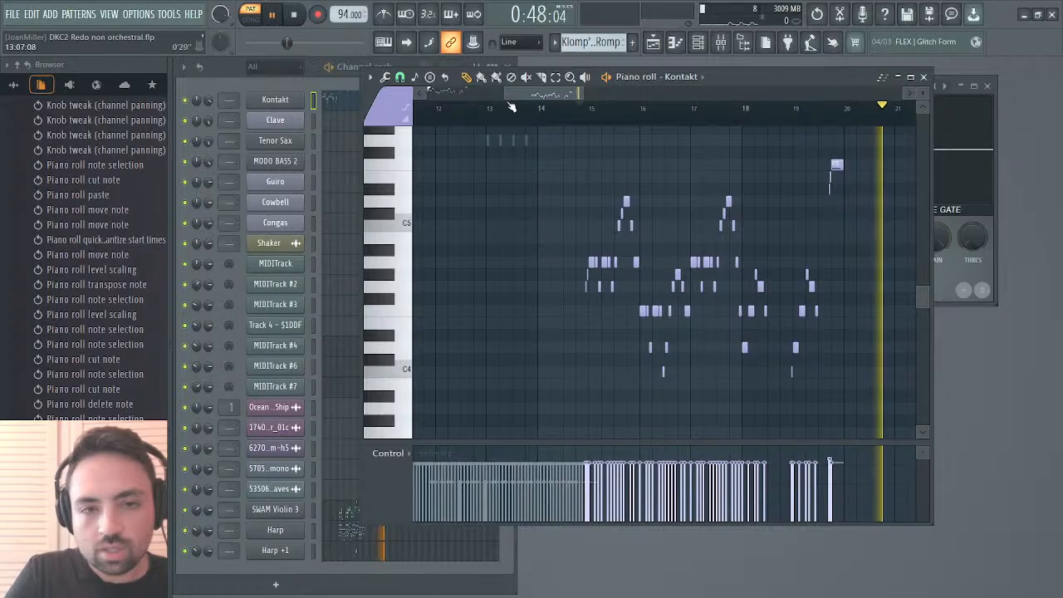
Adjust the velocities of the two short pickup notes before bar 20, auditioning them and matching them to the long final note.
{"action": "left_click_drag", "start_coordinate": [504, 97], "coordinate": [570, 97]}
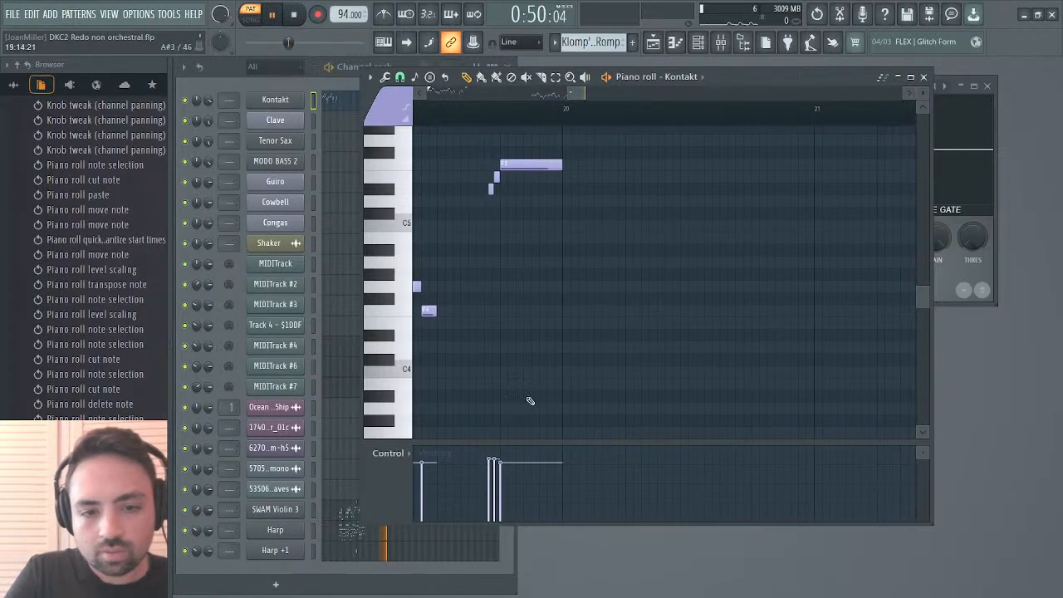
{"action": "left_click_drag", "start_coordinate": [494, 455], "coordinate": [492, 449]}
{"action": "left_click", "coordinate": [481, 114]}
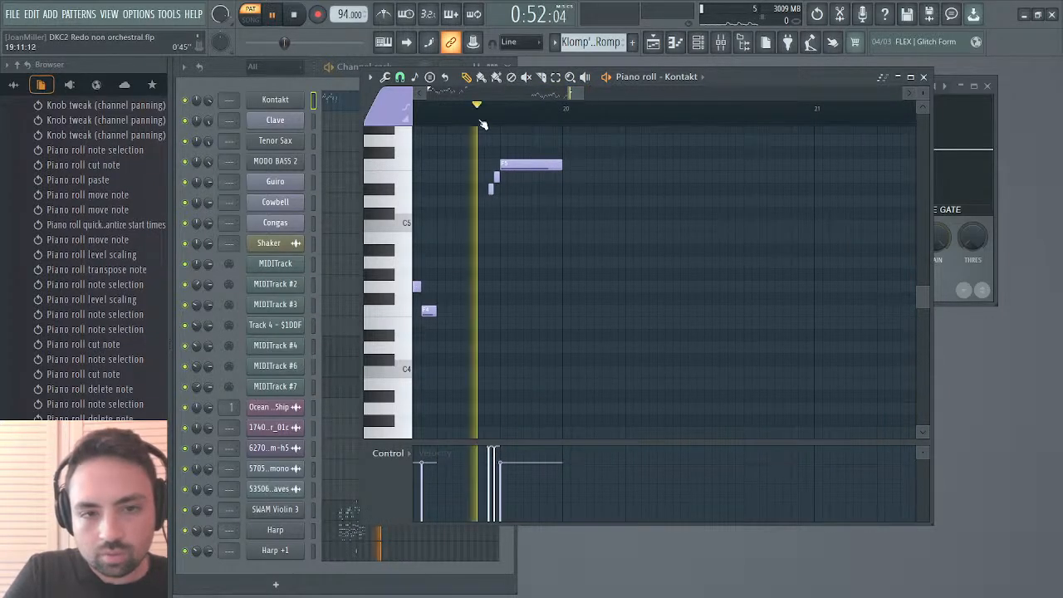
{"action": "left_click", "coordinate": [484, 123]}
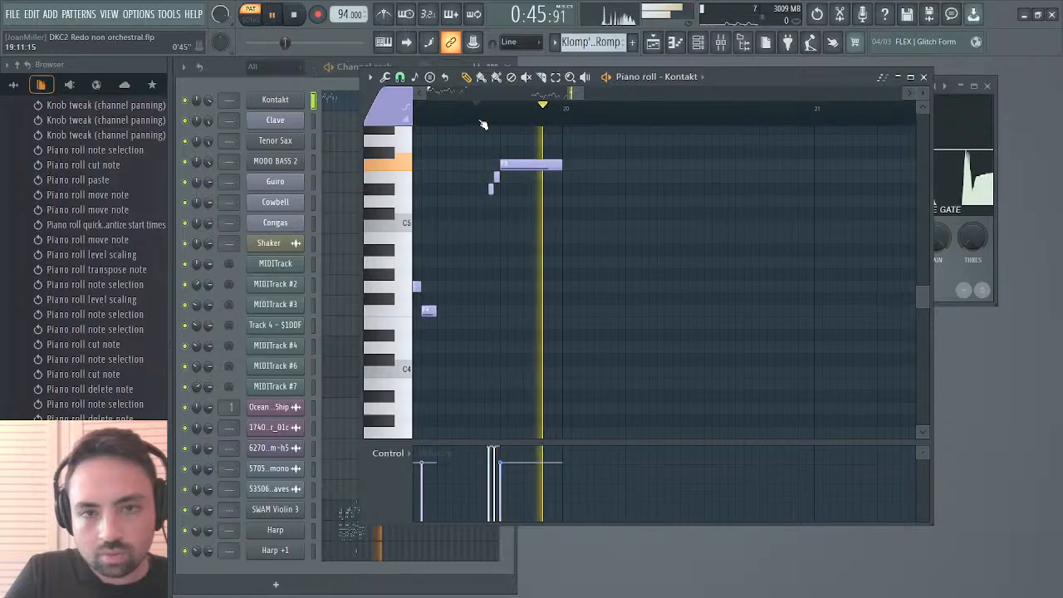
{"action": "left_click_drag", "start_coordinate": [487, 464], "coordinate": [496, 463]}
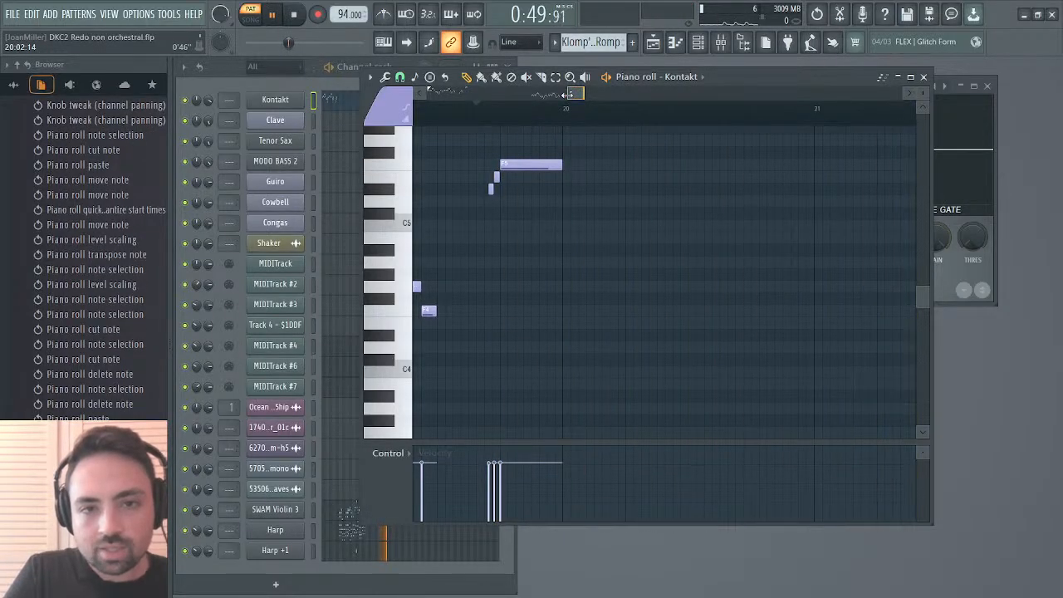
Replay the Concertina passage from just before bar 15 and close the piano roll.
{"action": "left_click_drag", "start_coordinate": [573, 100], "coordinate": [521, 98]}
{"action": "left_click", "coordinate": [479, 112]}
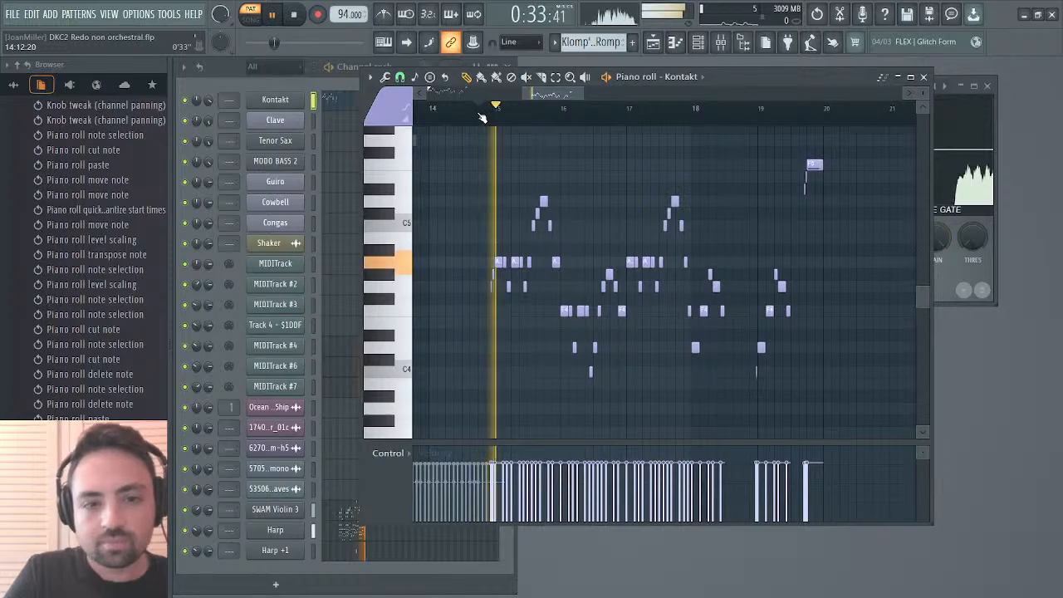
{"action": "left_click", "coordinate": [923, 77]}
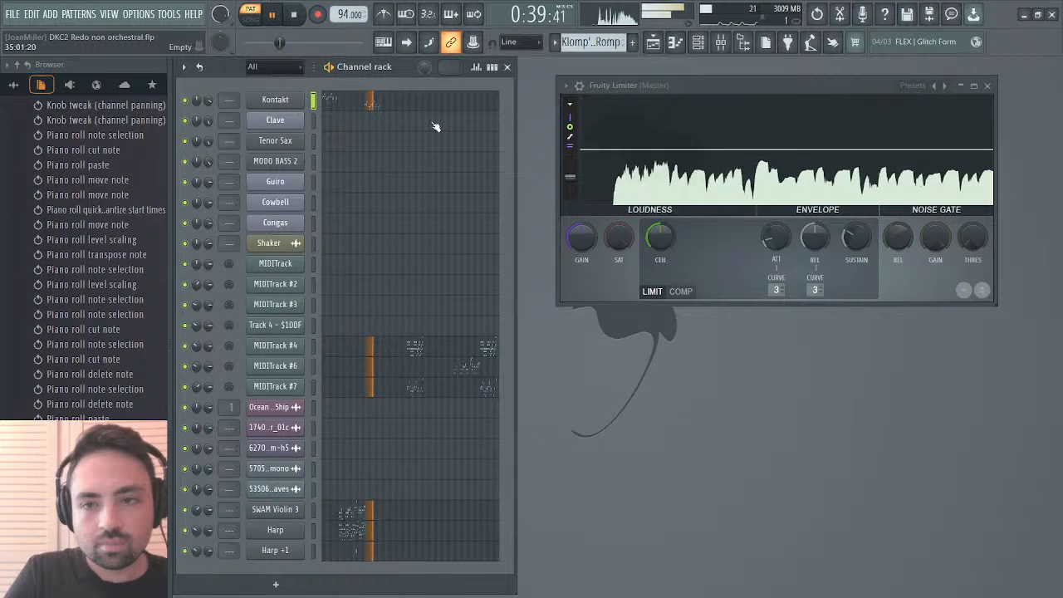
Level the velocity of the high note in bar 17 of the Kontakt part with its neighbours and audition the passage.
{"action": "left_click", "coordinate": [392, 109]}
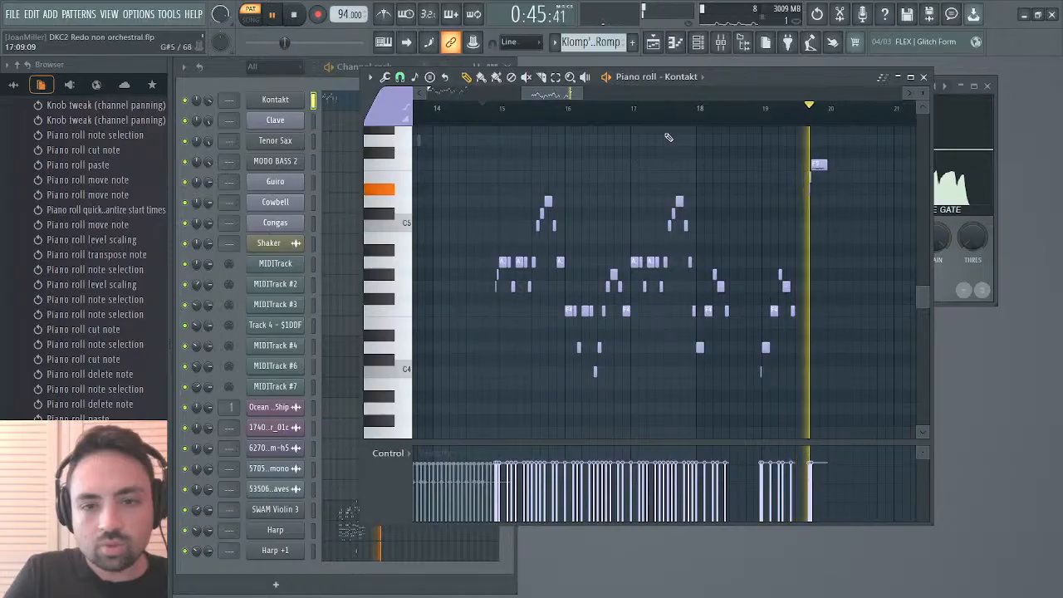
{"action": "left_click", "coordinate": [655, 109]}
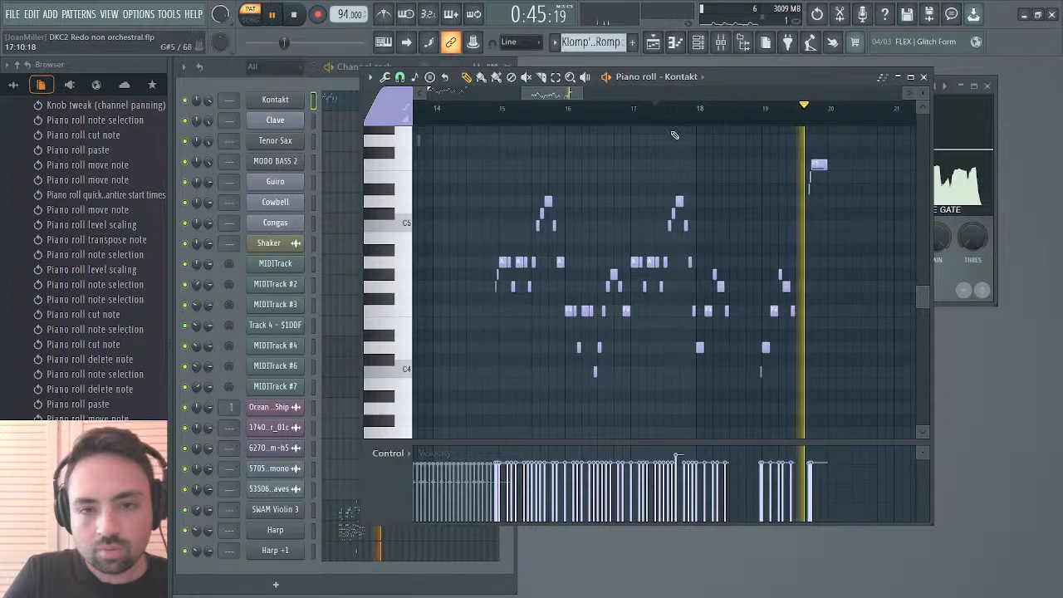
{"action": "left_click", "coordinate": [656, 109]}
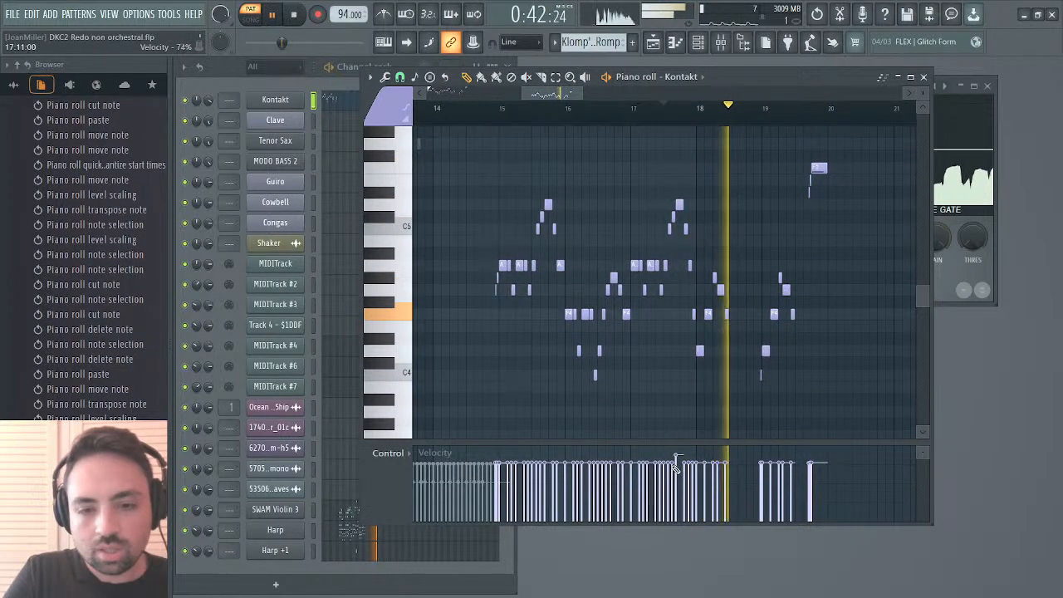
{"action": "left_click", "coordinate": [678, 464]}
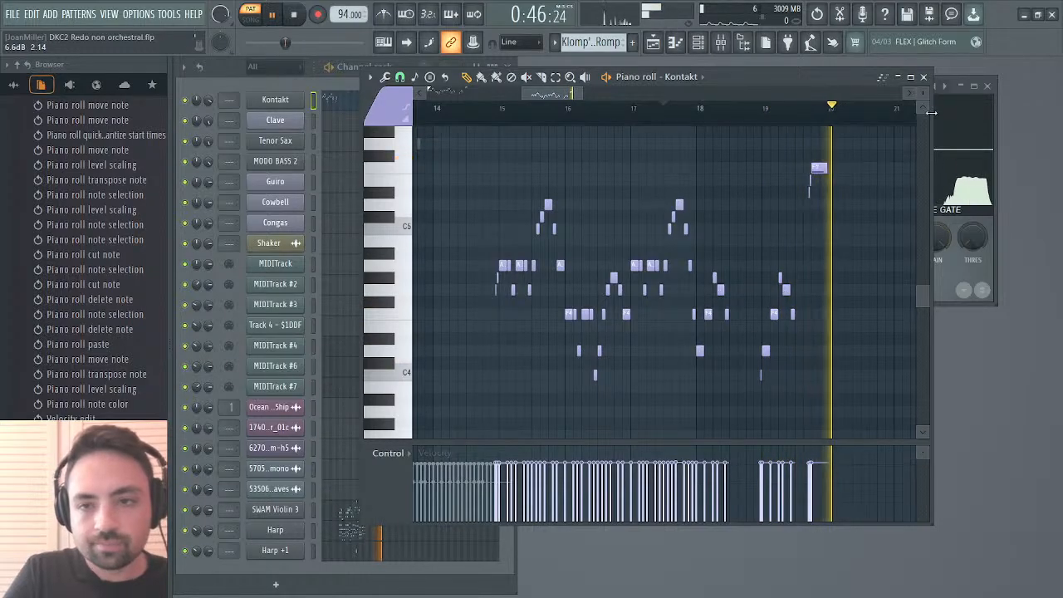
{"action": "left_click", "coordinate": [922, 77]}
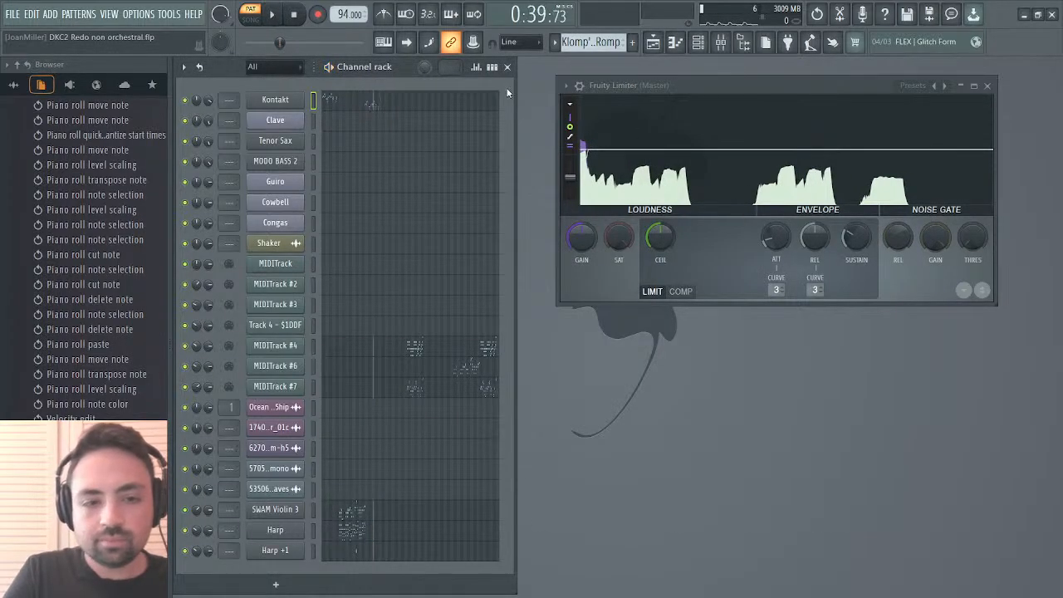
{"action": "key", "text": "space"}
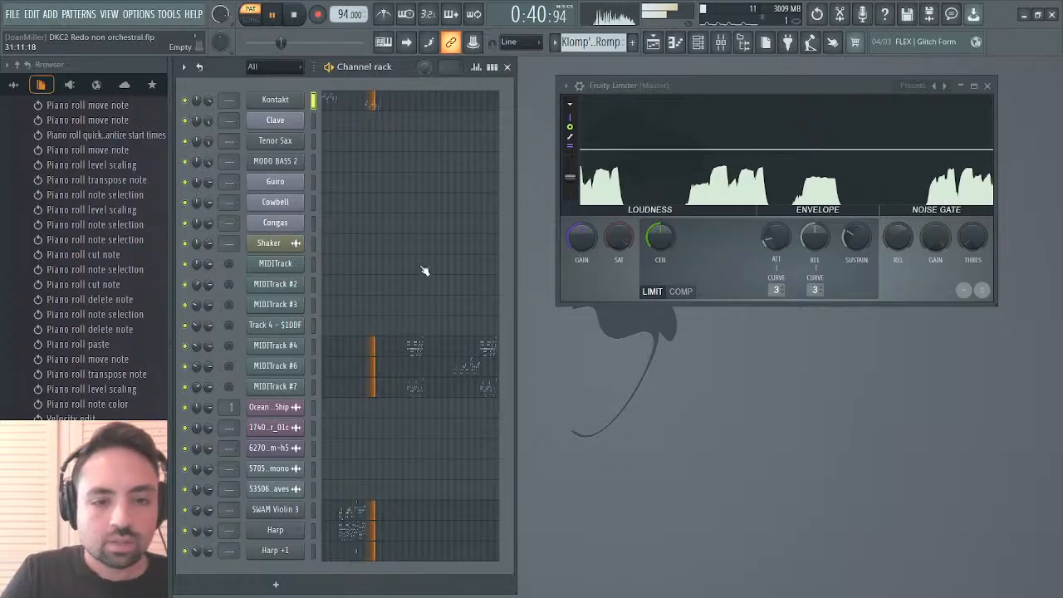
{"action": "key", "text": "space"}
Cut all the MIDITrack #4 notes in bars 27 to 32 and close its piano roll.
{"action": "left_click", "coordinate": [416, 355]}
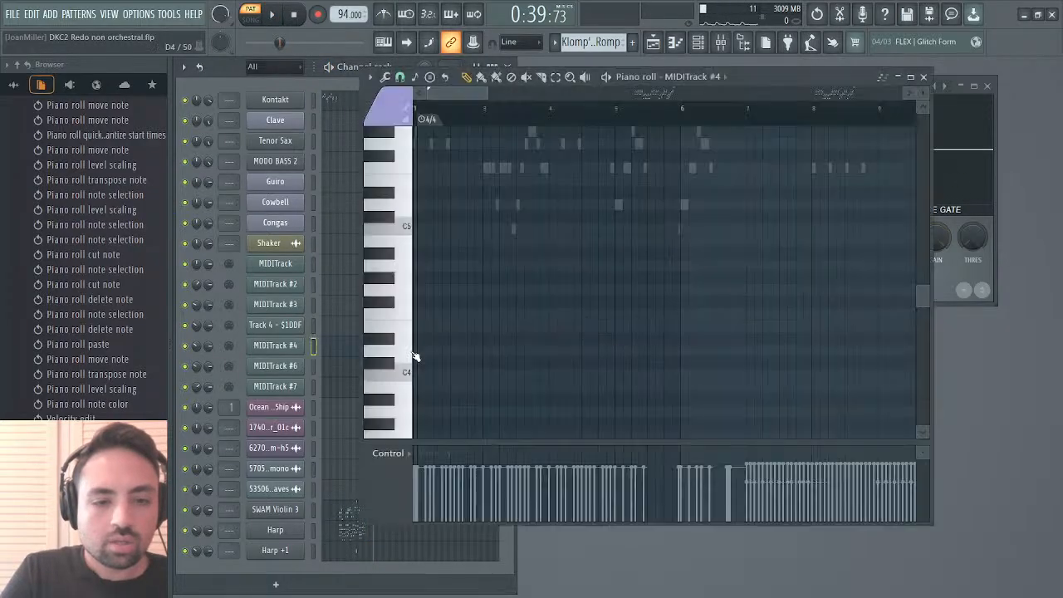
{"action": "left_click_drag", "start_coordinate": [459, 91], "coordinate": [661, 79]}
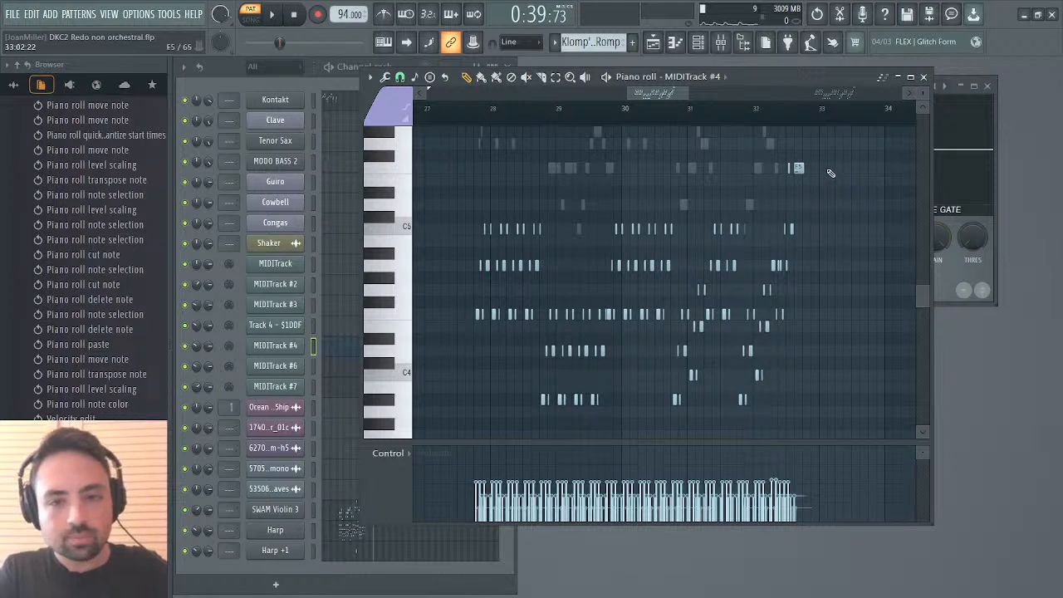
{"action": "left_click_drag", "start_coordinate": [830, 173], "coordinate": [432, 458]}
{"action": "key", "text": "Delete"}
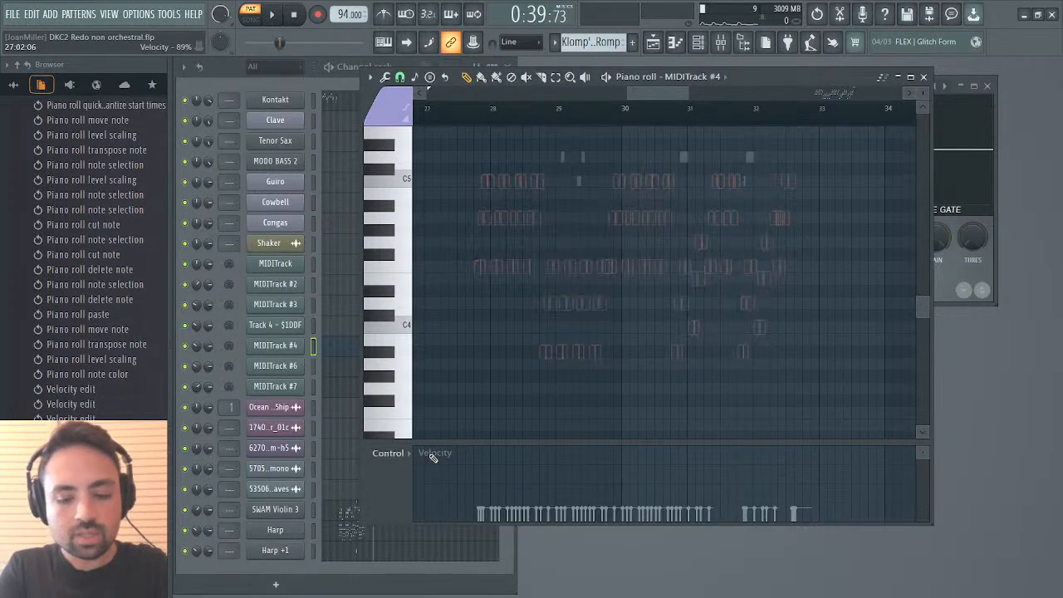
{"action": "left_click", "coordinate": [924, 77]}
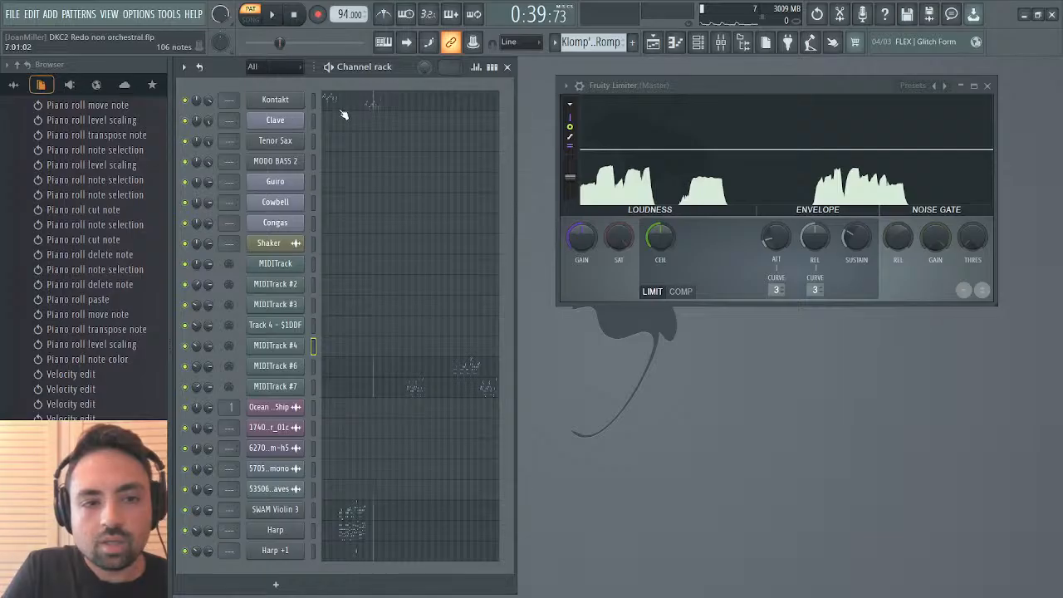
Collapse the Concertina in Kontakt, look over the String Ensemble's MIDI channel and articulations, and close the plugin.
{"action": "left_click", "coordinate": [286, 101]}
{"action": "scroll", "coordinate": [750, 284], "scroll_direction": "down", "scroll_amount": 2}
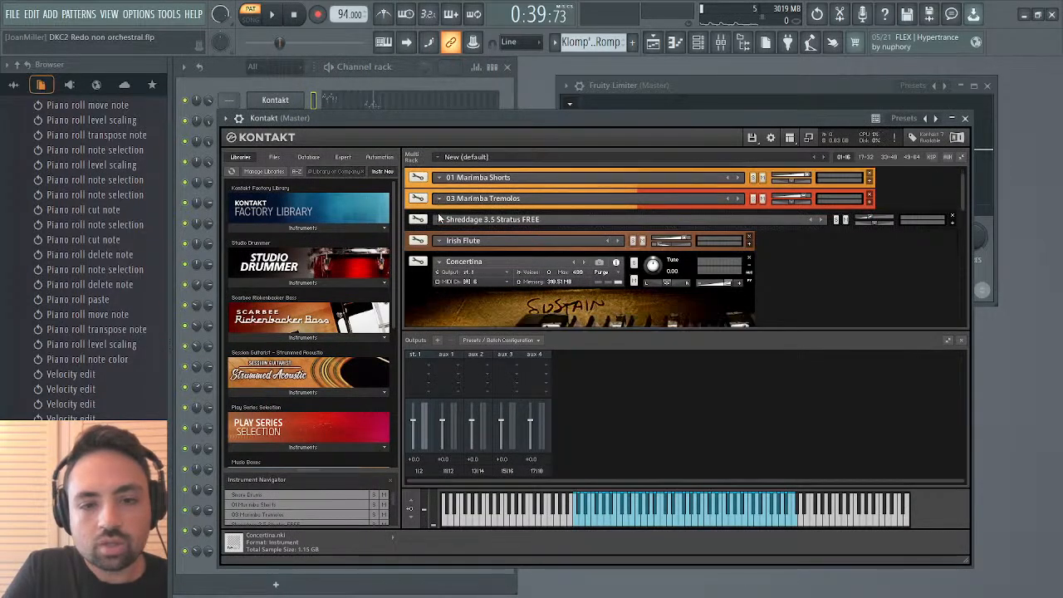
{"action": "left_click", "coordinate": [749, 241]}
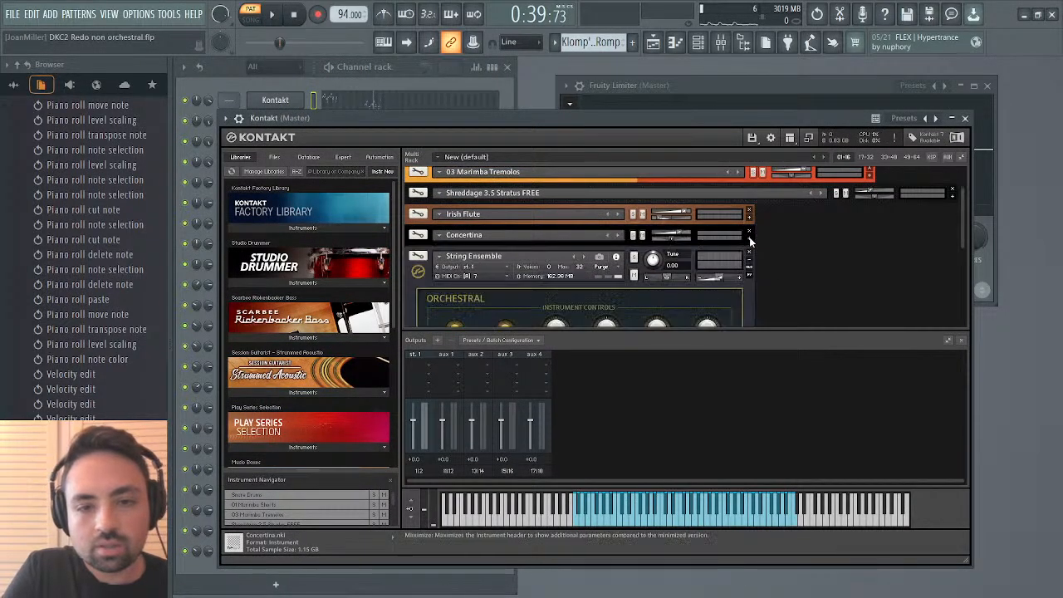
{"action": "scroll", "coordinate": [750, 214], "scroll_direction": "down", "scroll_amount": 5}
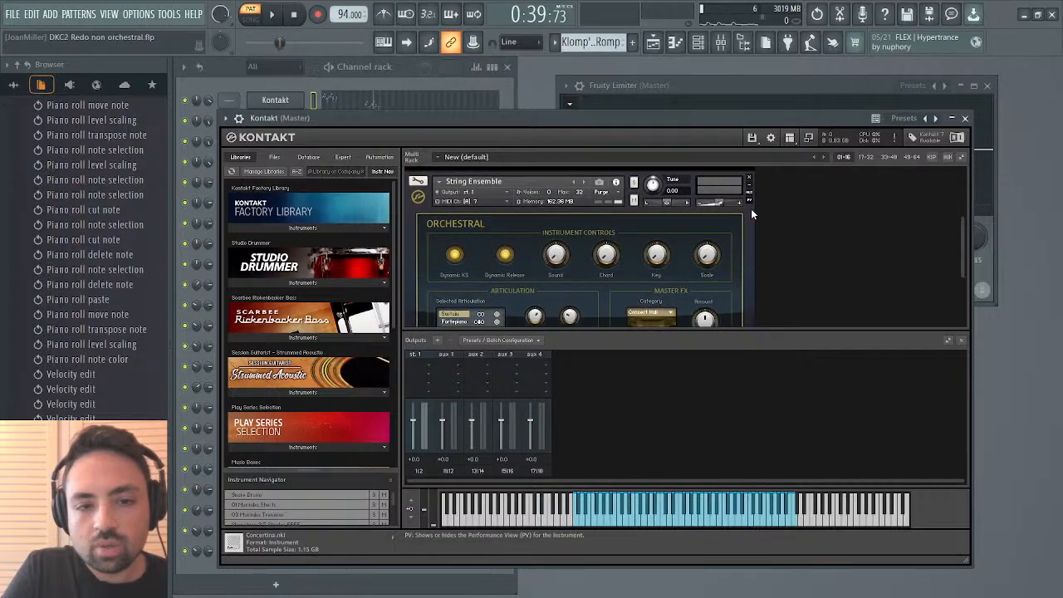
{"action": "scroll", "coordinate": [751, 215], "scroll_direction": "down", "scroll_amount": 1}
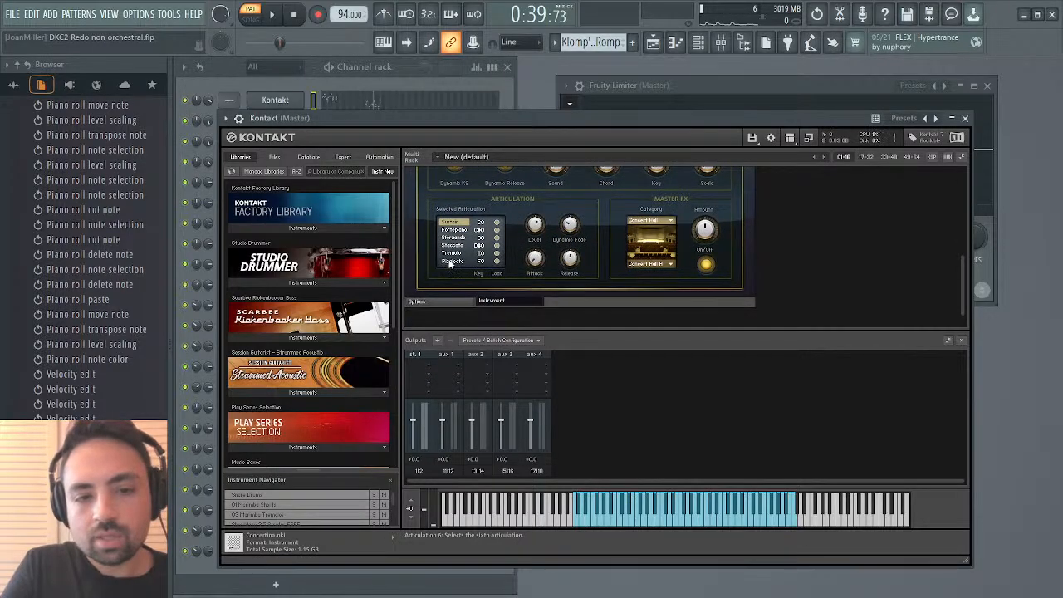
{"action": "left_click", "coordinate": [964, 118]}
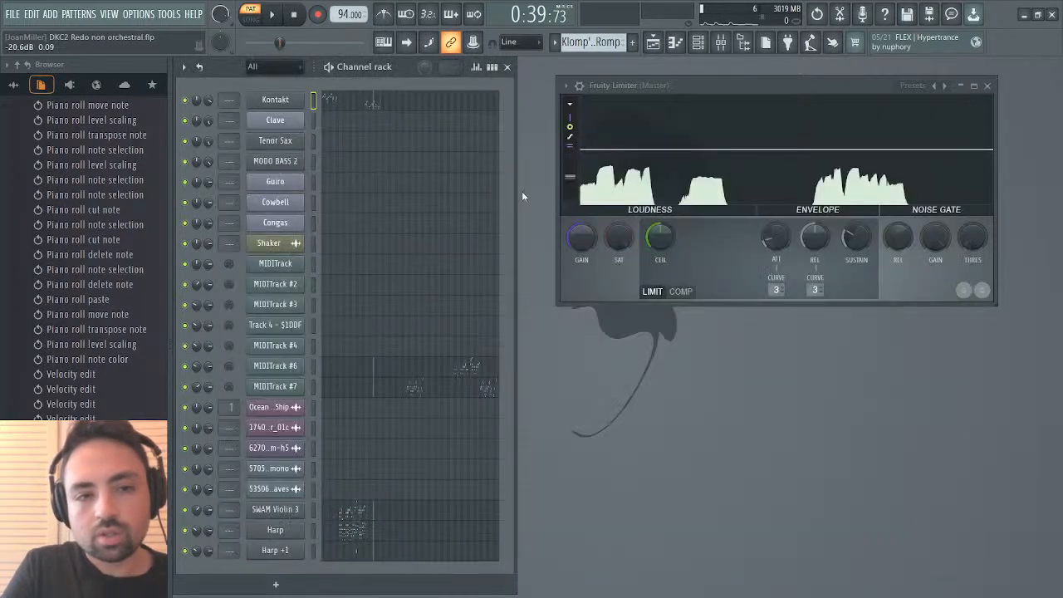
Paste the cut notes into Kontakt's piano roll, align their start with bar 15 and audition them.
{"action": "left_click", "coordinate": [350, 99]}
{"action": "left_click_drag", "start_coordinate": [445, 95], "coordinate": [544, 93]}
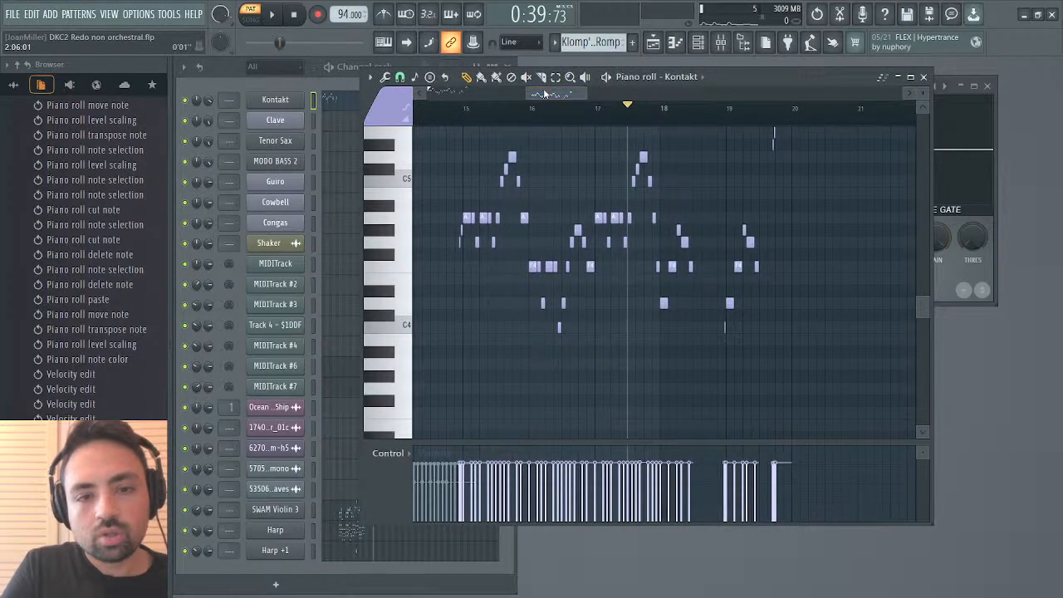
{"action": "key", "text": "ctrl+v"}
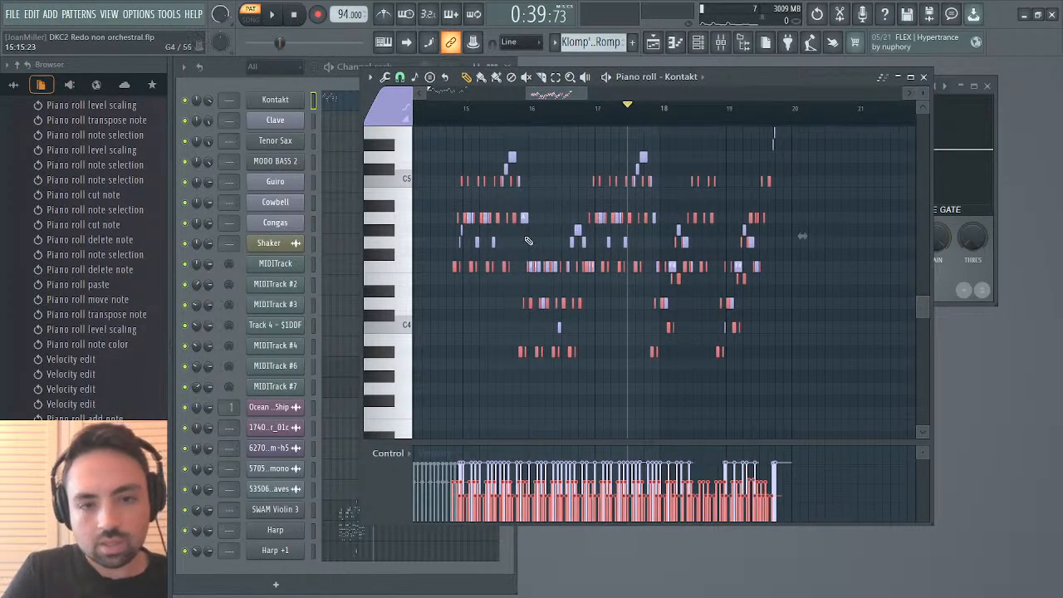
{"action": "left_click_drag", "start_coordinate": [454, 266], "coordinate": [463, 267]}
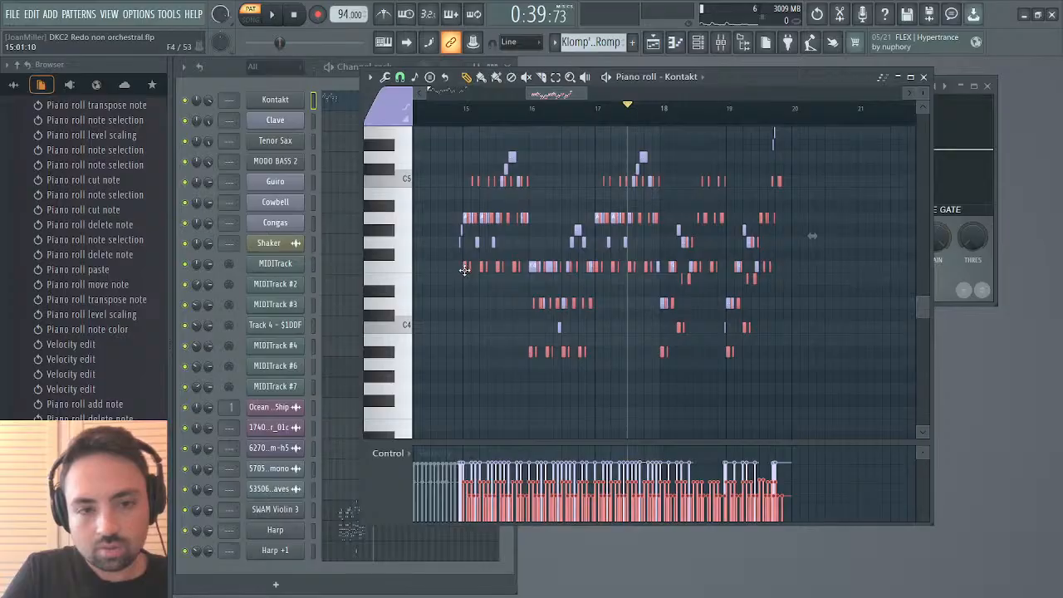
{"action": "key", "text": "space"}
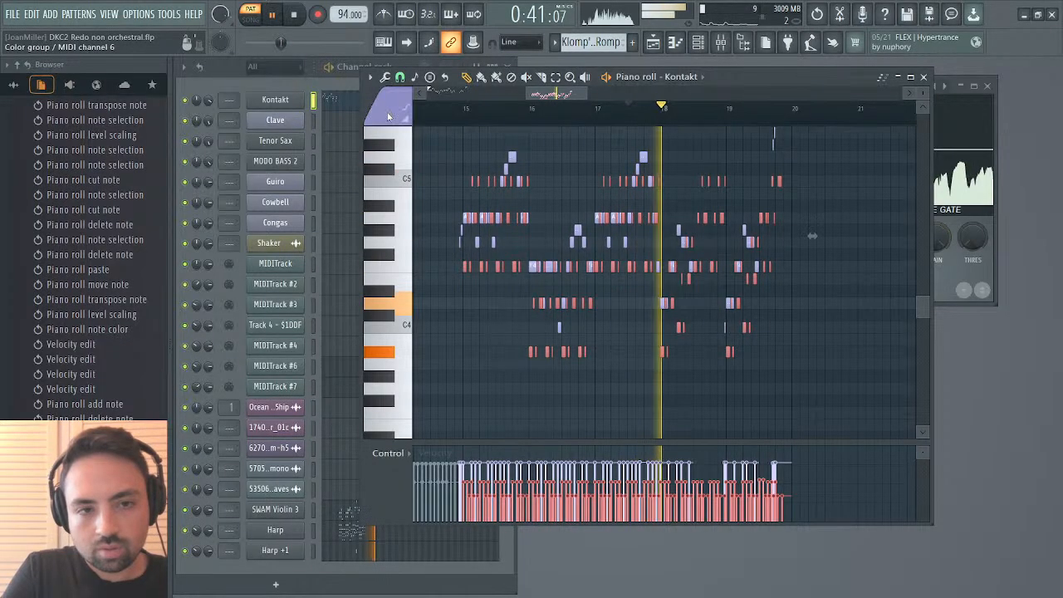
Assign the pasted notes to the String Ensemble's purple MIDI channel color, transpose them up one octave and audition them.
{"action": "left_click", "coordinate": [413, 200]}
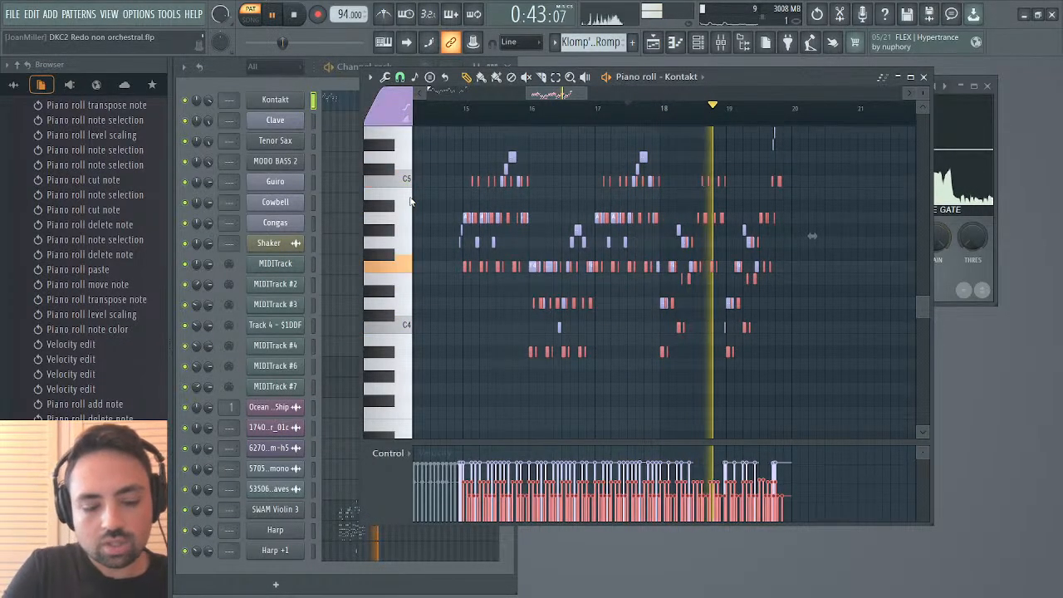
{"action": "key", "text": "alt+c"}
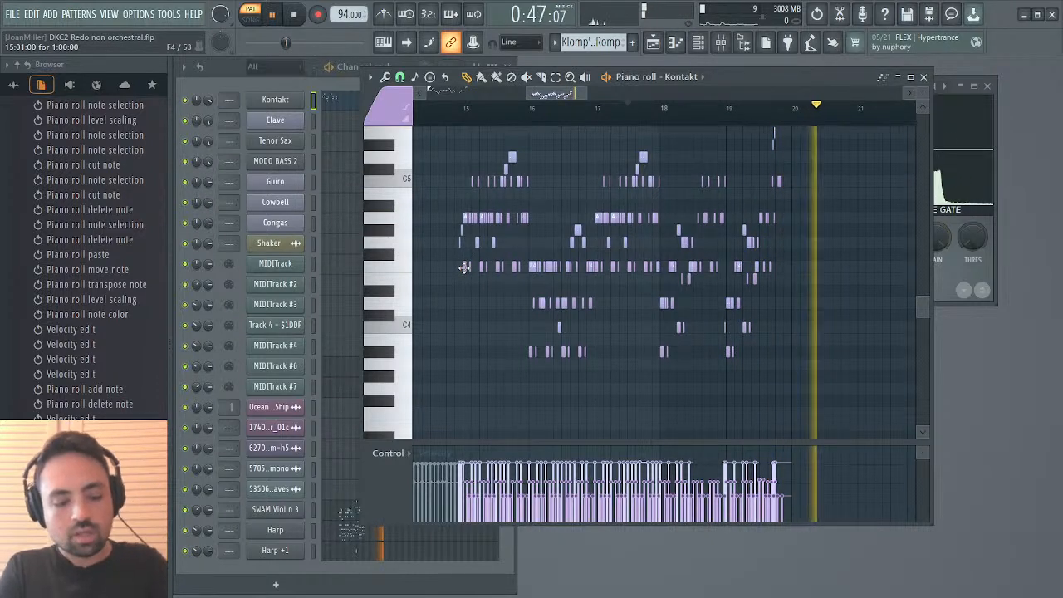
{"action": "key", "text": "shift+c"}
{"action": "key", "text": "ctrl+Up"}
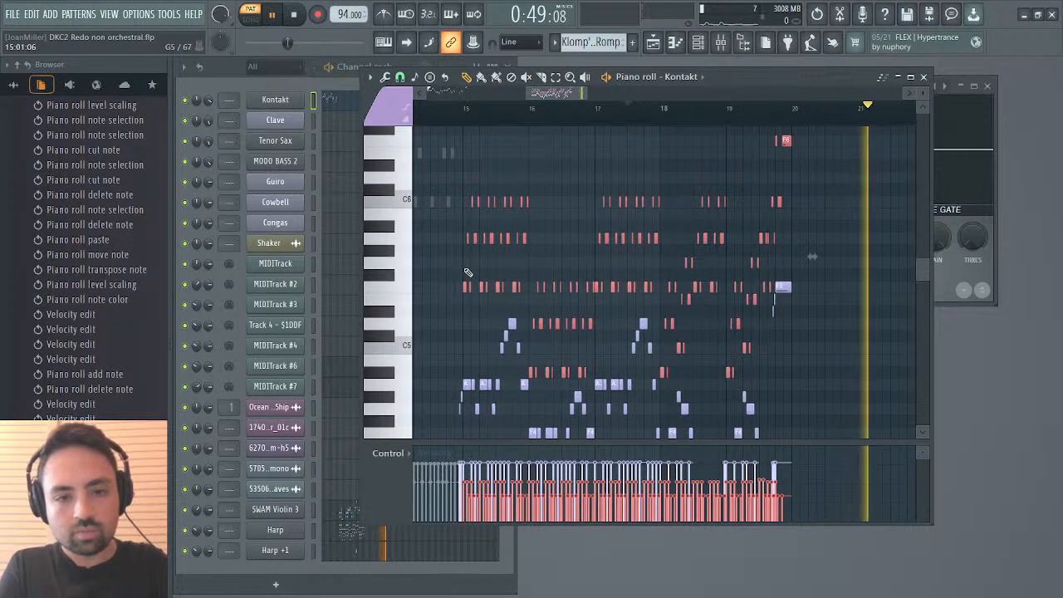
{"action": "key", "text": "space"}
{"action": "key", "text": "space"}
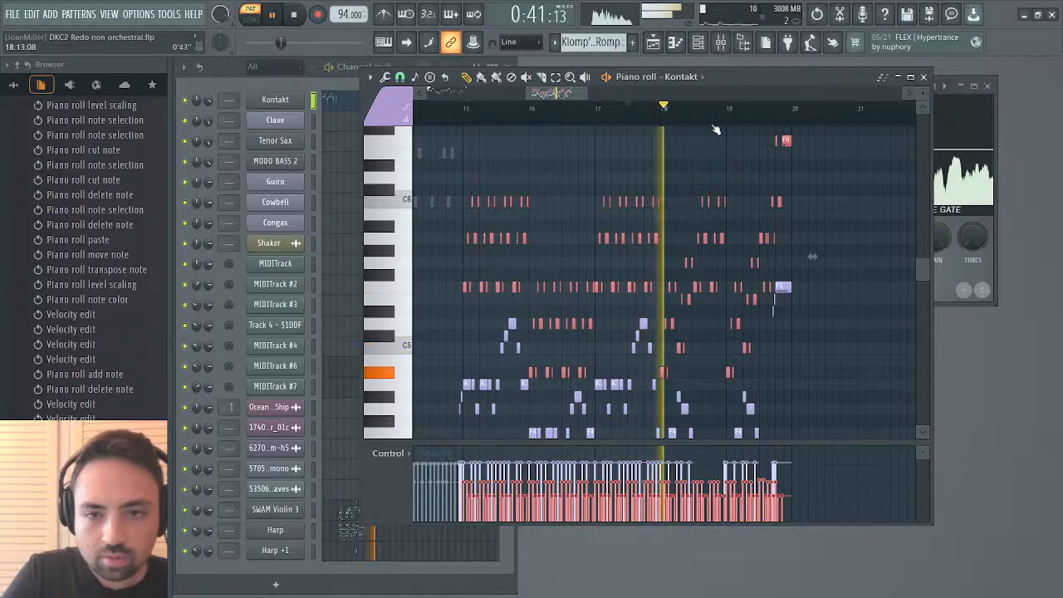
Delete the last three notes (F5, A5, C6) from each of the first two six-note arpeggio groups in bar 15.
{"action": "left_click_drag", "start_coordinate": [587, 94], "coordinate": [541, 103]}
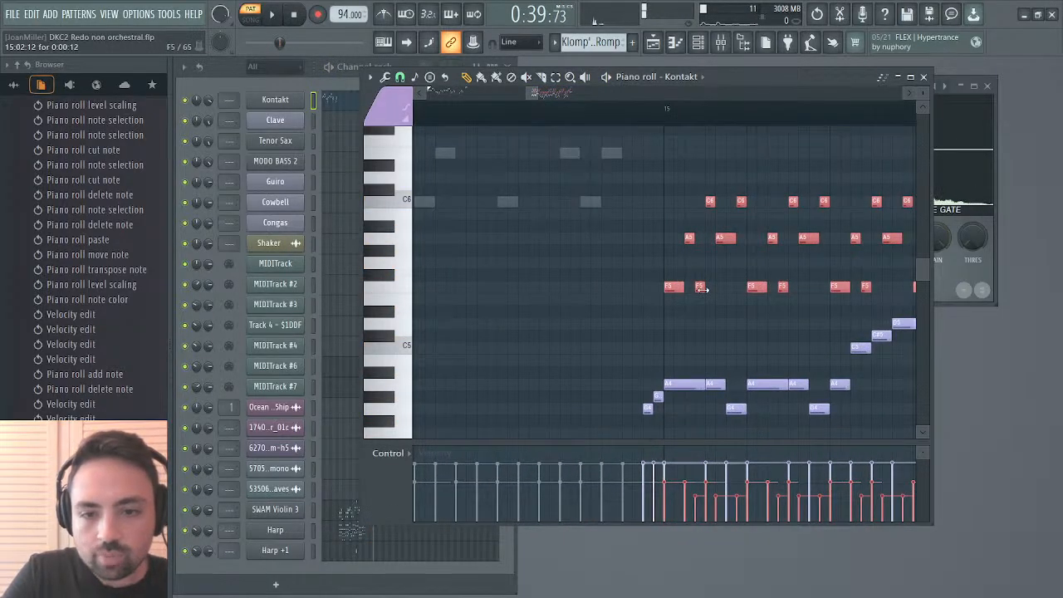
{"action": "right_click", "coordinate": [702, 288]}
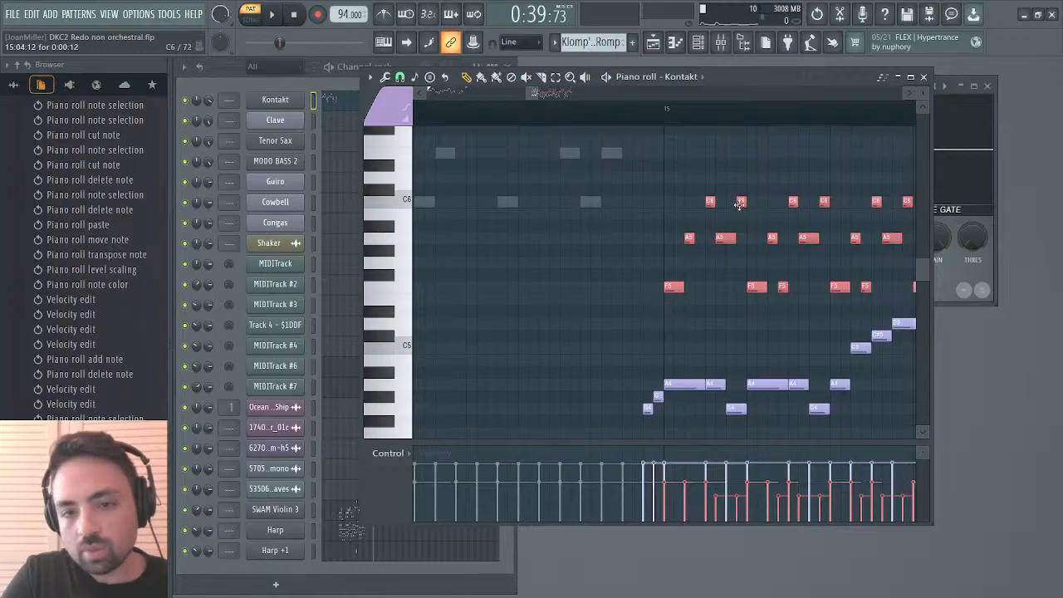
{"action": "right_click", "coordinate": [726, 239]}
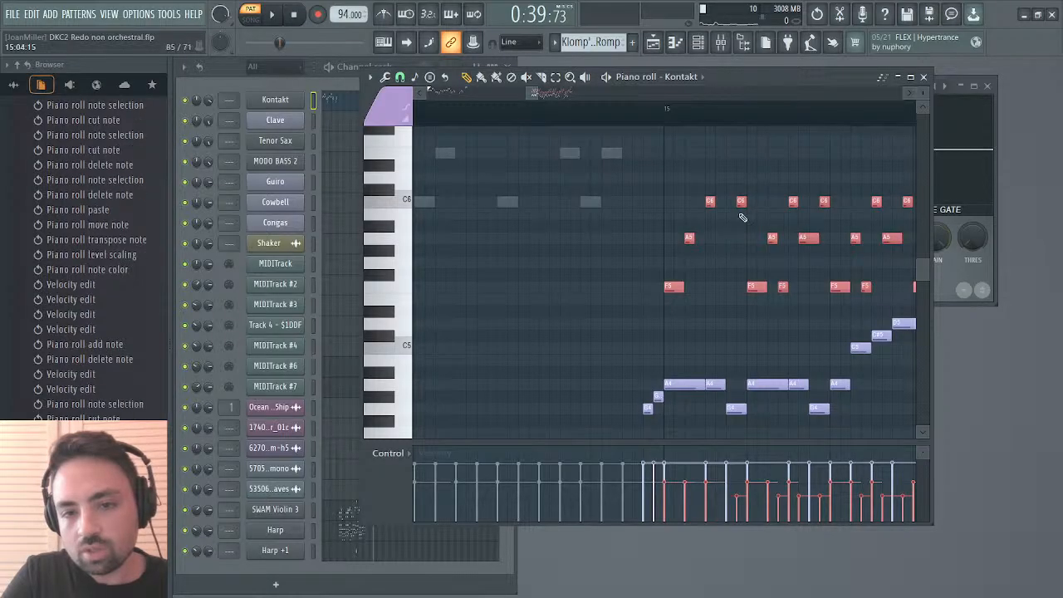
{"action": "scroll", "coordinate": [742, 204], "scroll_direction": "right", "scroll_amount": 5}
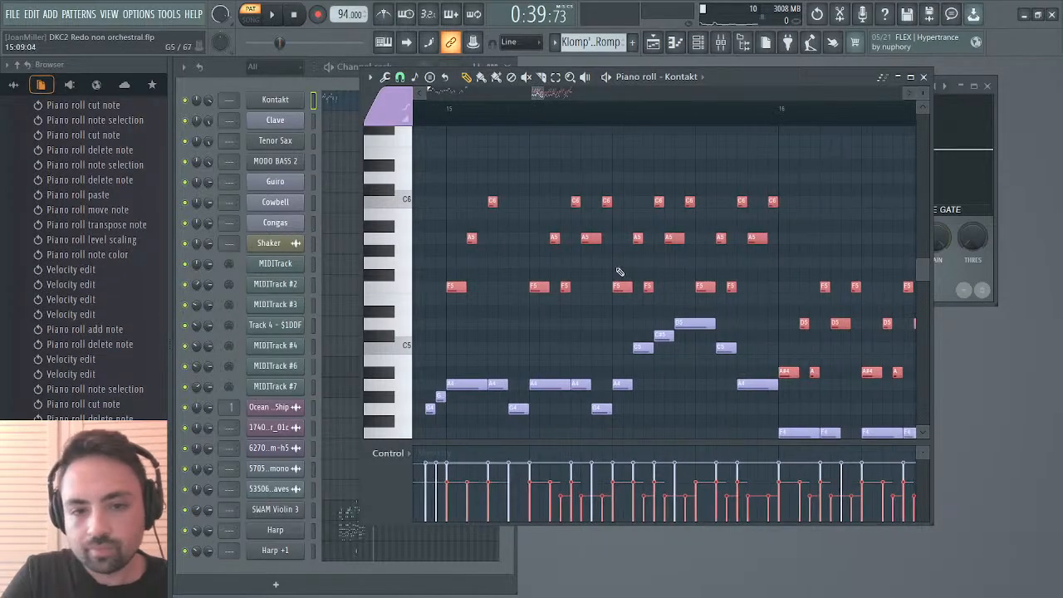
{"action": "right_click", "coordinate": [564, 287]}
{"action": "right_click", "coordinate": [590, 239]}
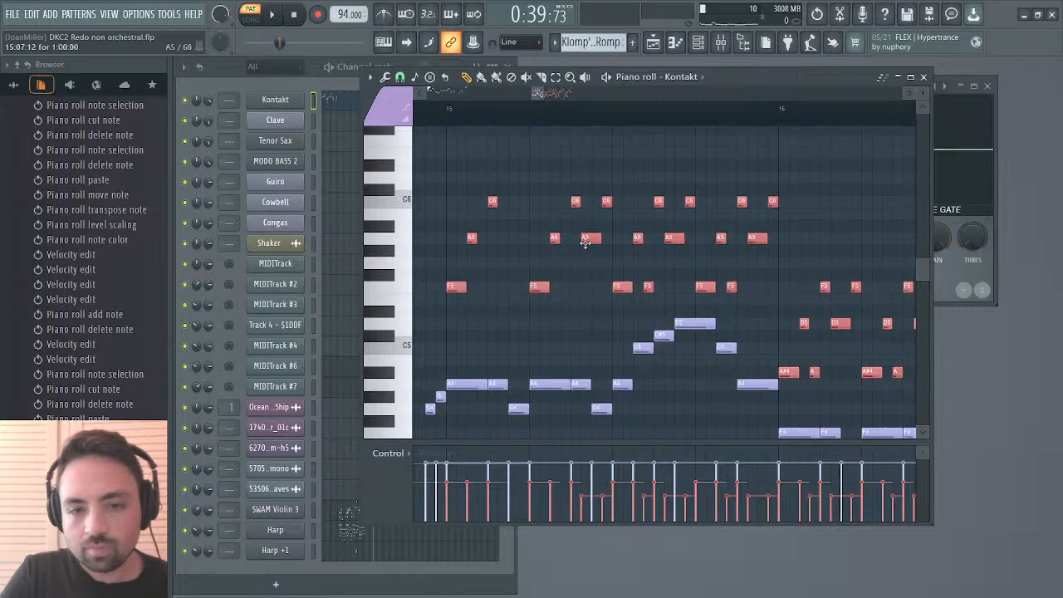
{"action": "right_click", "coordinate": [607, 202]}
Remove the trailing F5, A5 and C6 notes from the last two arpeggio groups in bar 15 and replay from late bar 14.
{"action": "right_click", "coordinate": [647, 287]}
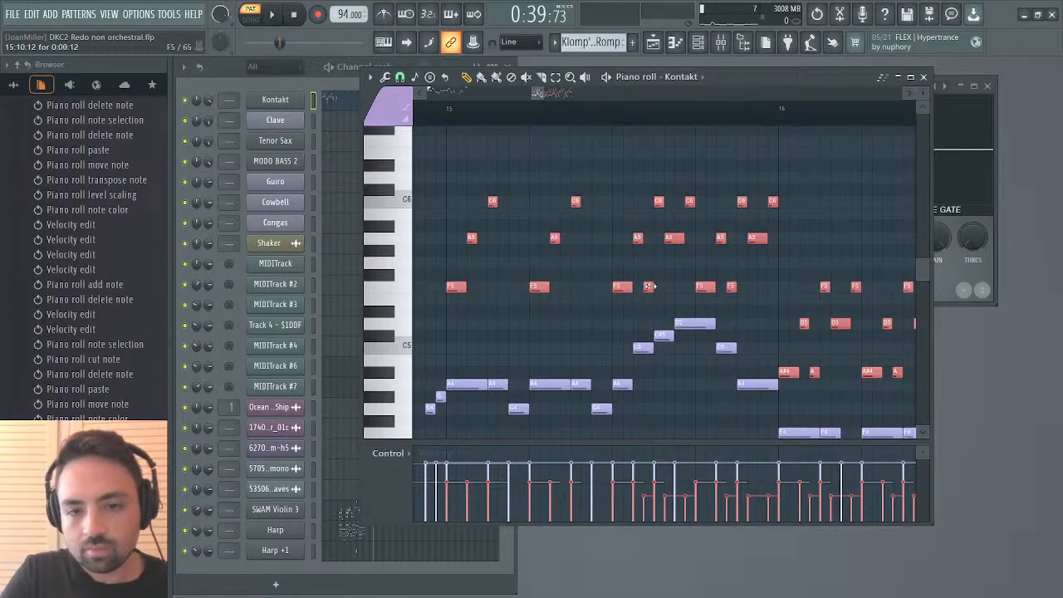
{"action": "right_click", "coordinate": [669, 238]}
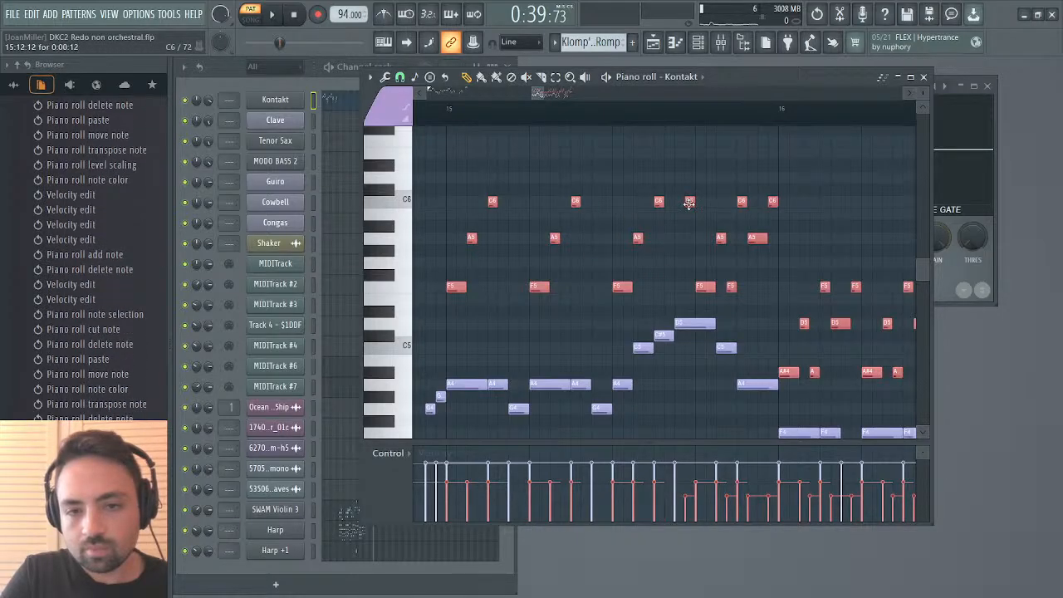
{"action": "right_click", "coordinate": [689, 202]}
{"action": "right_click", "coordinate": [730, 286]}
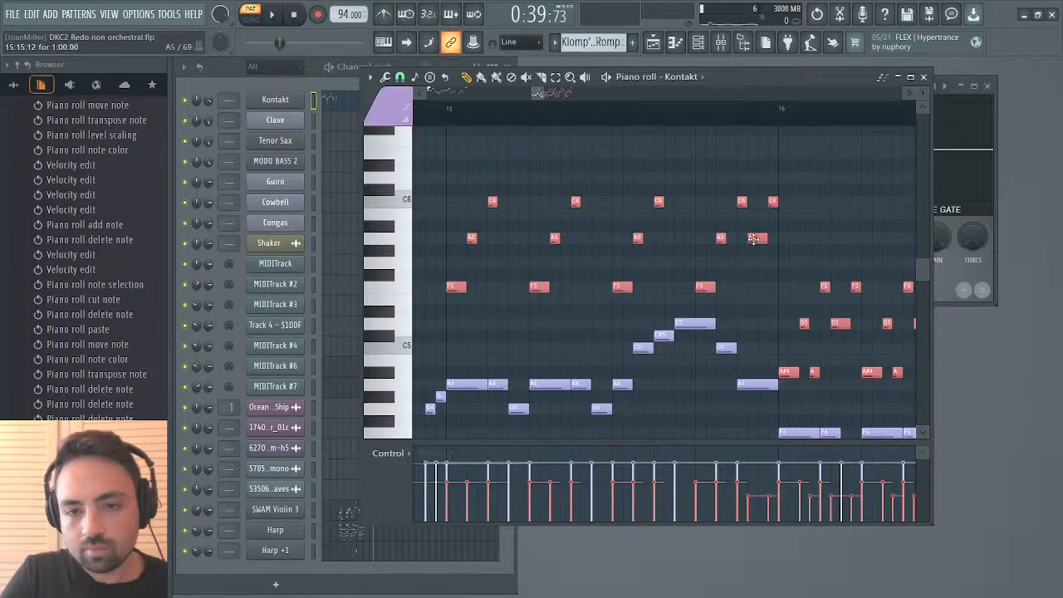
{"action": "right_click", "coordinate": [753, 238]}
{"action": "right_click", "coordinate": [771, 203]}
{"action": "key", "text": "space"}
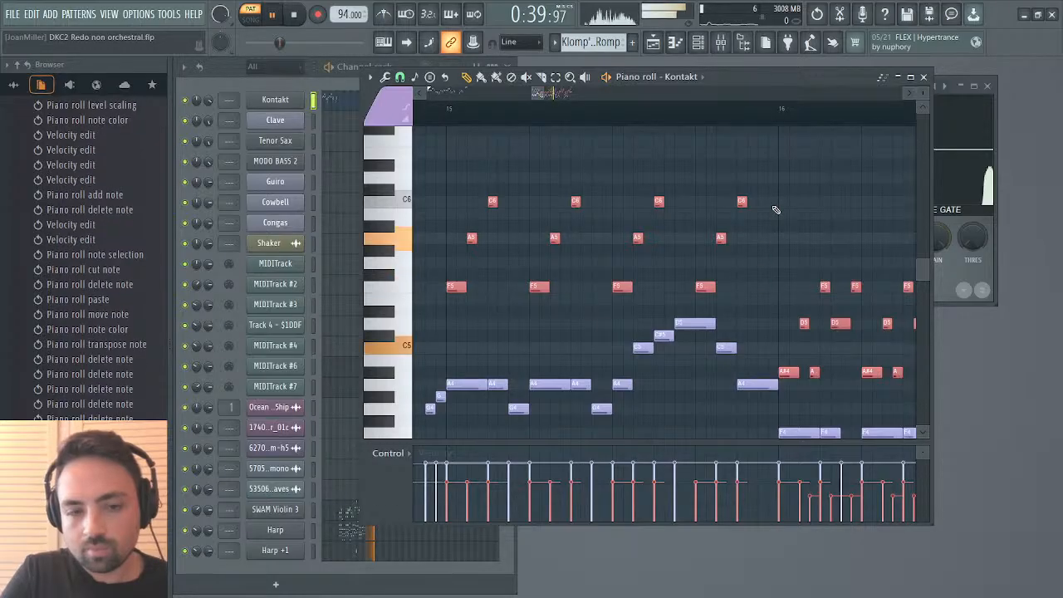
{"action": "left_click", "coordinate": [451, 106]}
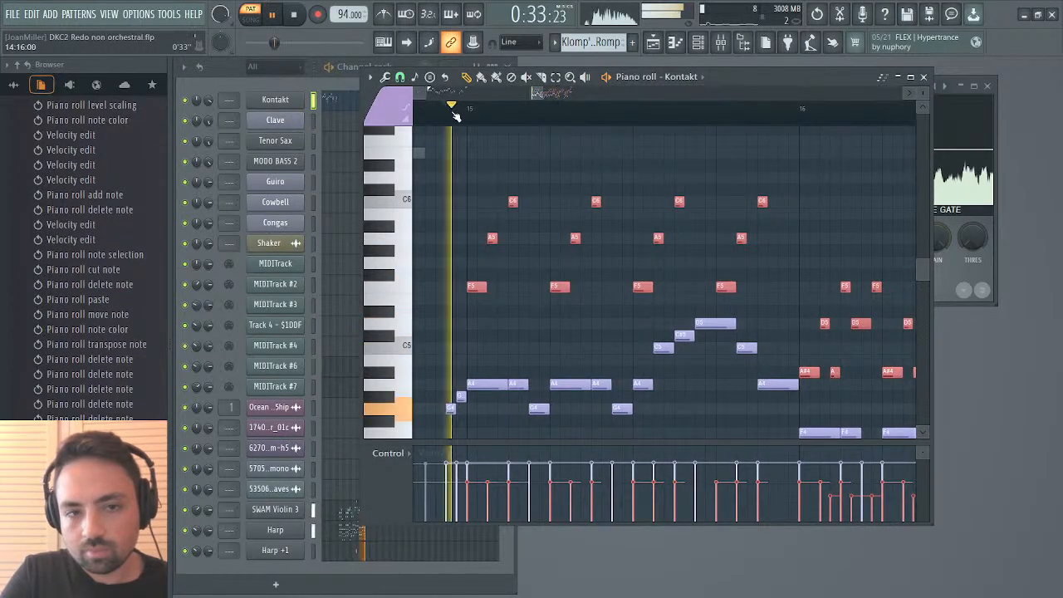
Delete the last three notes (A#4, D5, F5) from each of the first two six-note arpeggio groups in bar 16.
{"action": "scroll", "coordinate": [686, 203], "scroll_direction": "down", "scroll_amount": 3}
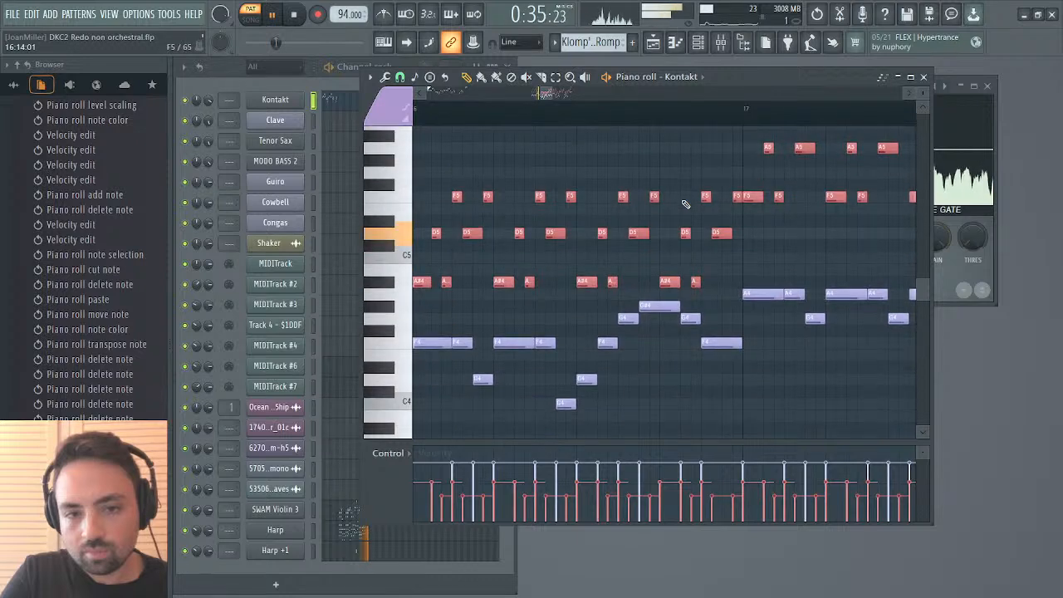
{"action": "right_click", "coordinate": [672, 283]}
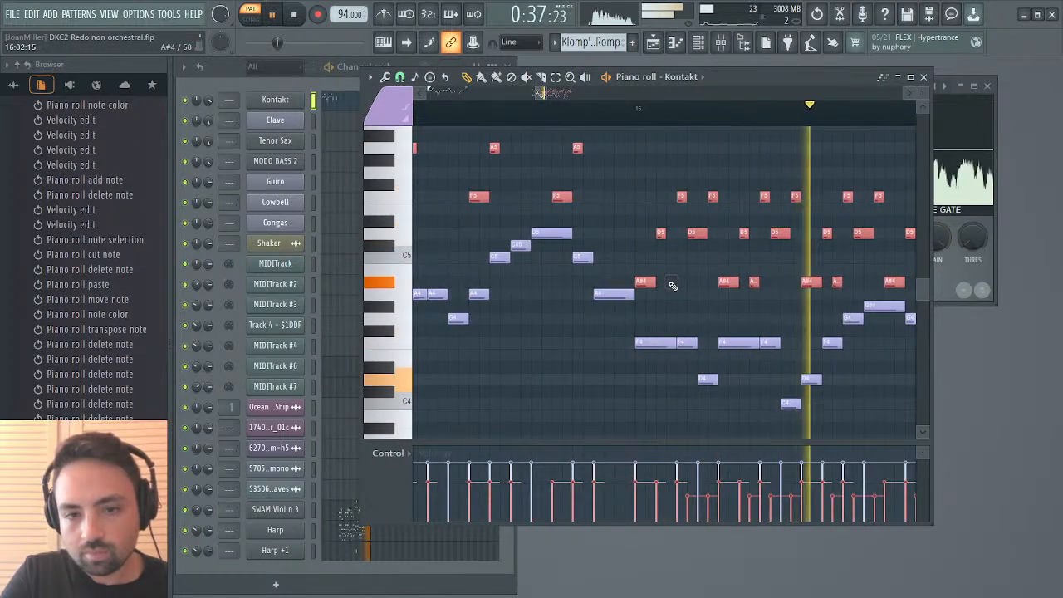
{"action": "right_click", "coordinate": [698, 233]}
{"action": "right_click", "coordinate": [712, 196]}
{"action": "right_click", "coordinate": [753, 282]}
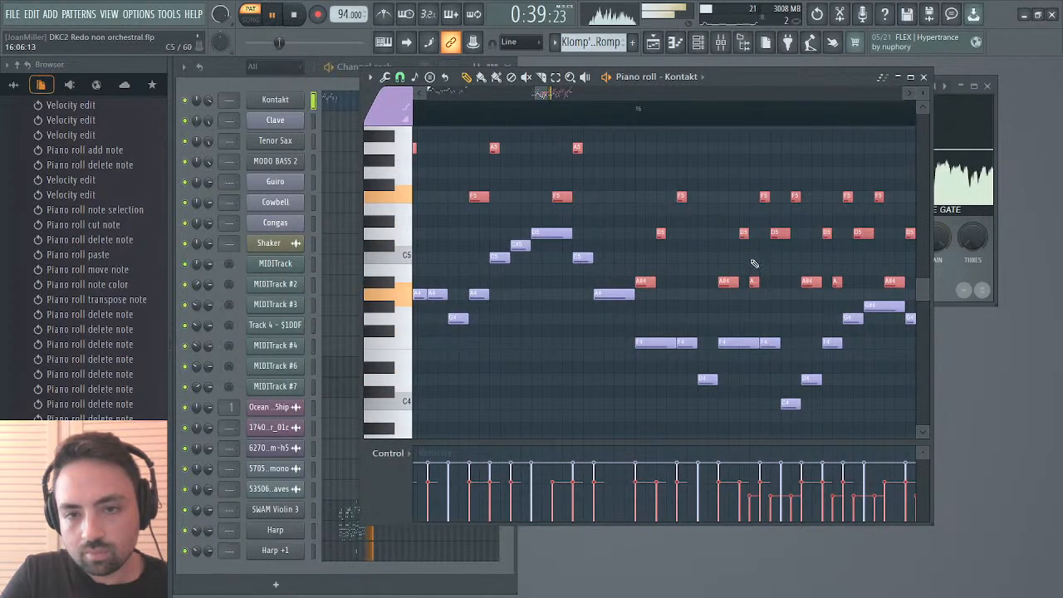
{"action": "right_click", "coordinate": [779, 235]}
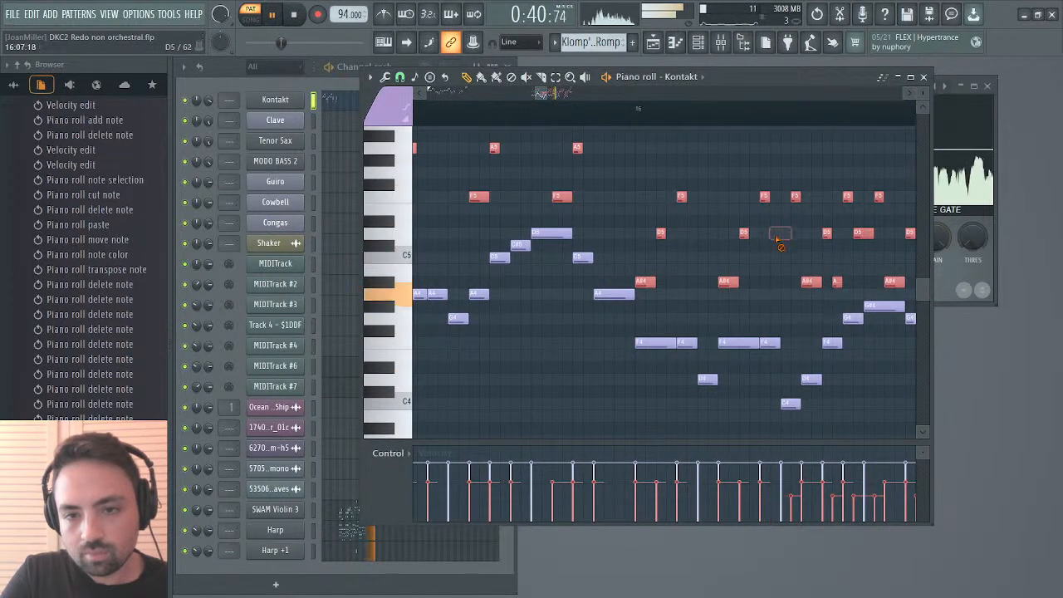
{"action": "right_click", "coordinate": [794, 197]}
Remove the trailing A#4, D5 and F5 notes from the last two arpeggio groups in bar 16 and stop playback.
{"action": "left_click_drag", "start_coordinate": [547, 94], "coordinate": [571, 93]}
{"action": "right_click", "coordinate": [551, 283]}
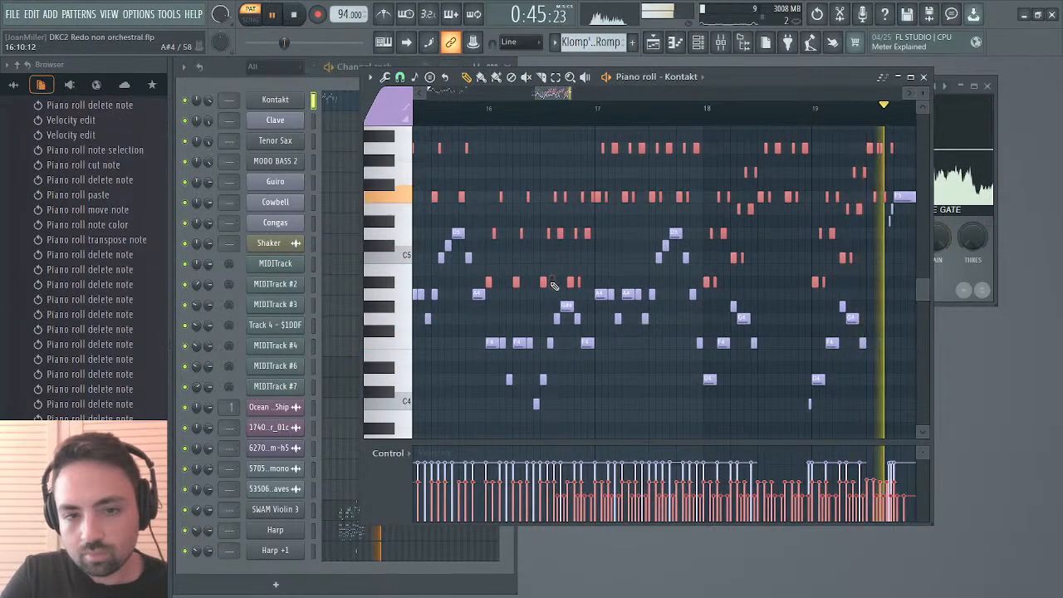
{"action": "right_click", "coordinate": [560, 233]}
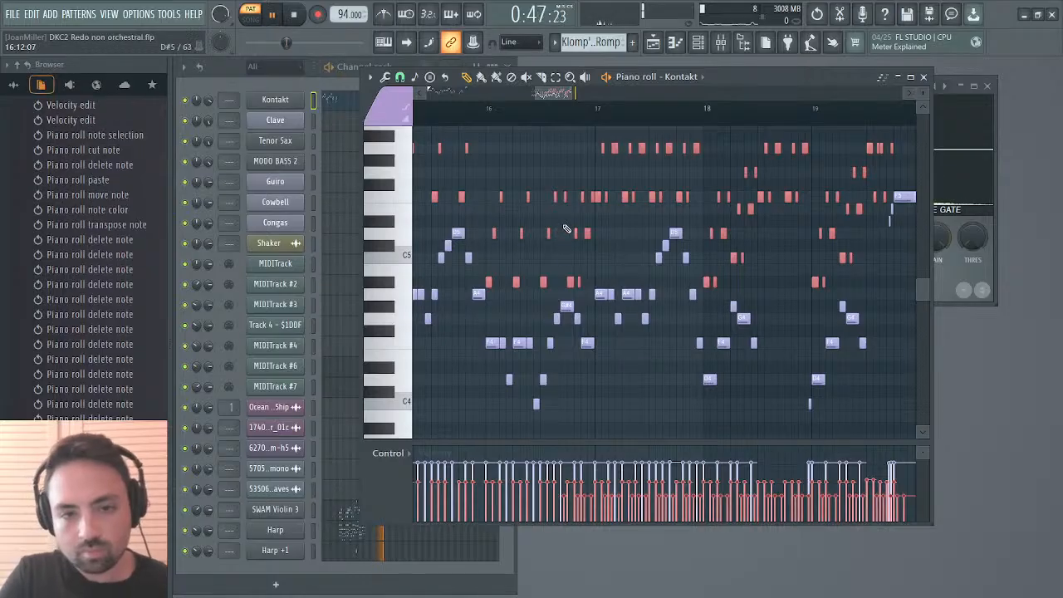
{"action": "right_click", "coordinate": [565, 199]}
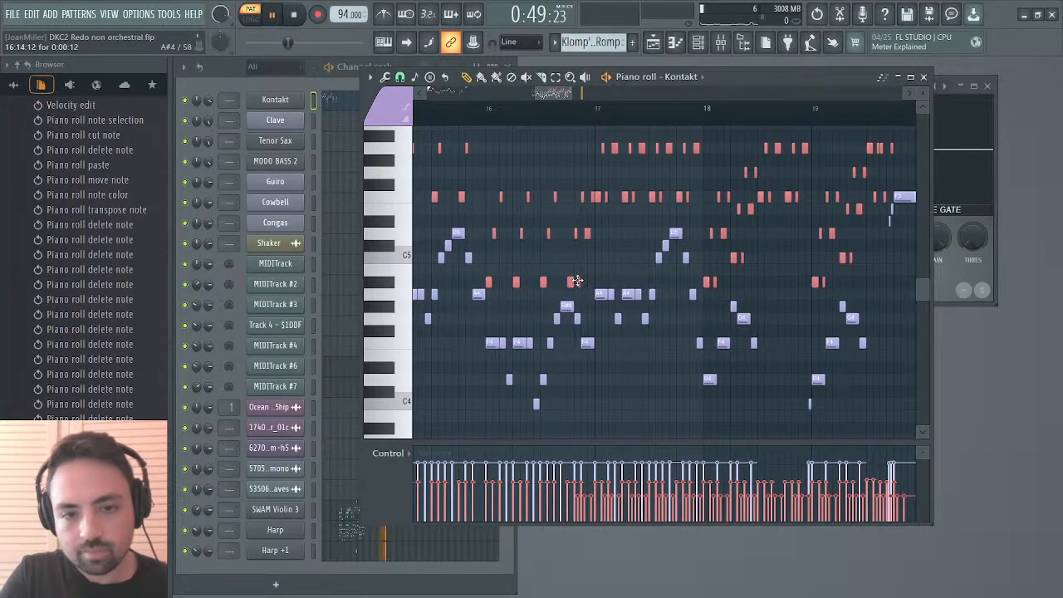
{"action": "right_click", "coordinate": [578, 282]}
{"action": "right_click", "coordinate": [584, 234]}
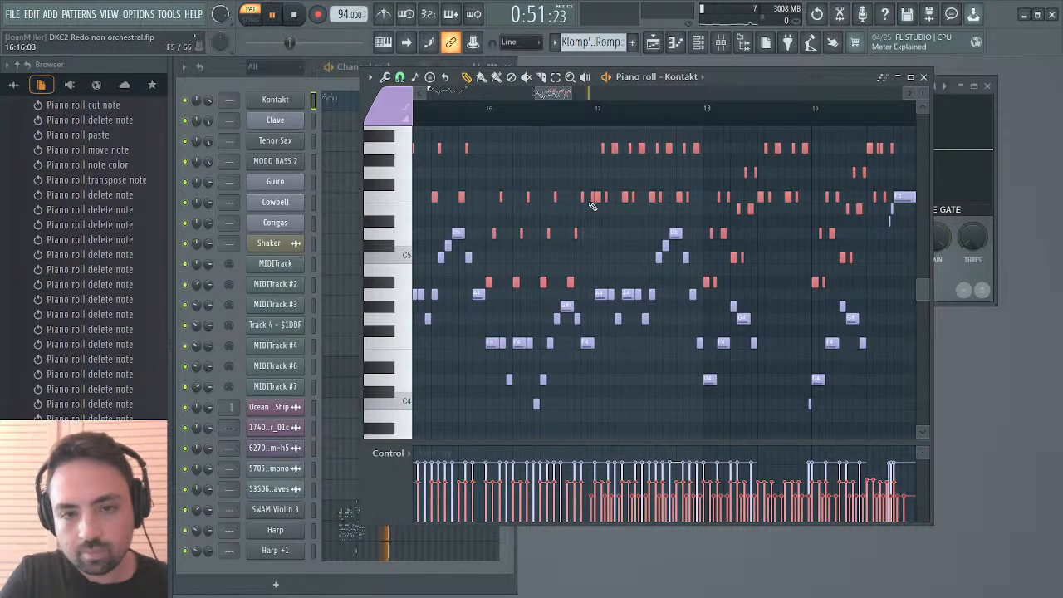
{"action": "right_click", "coordinate": [591, 199]}
{"action": "key", "text": "space"}
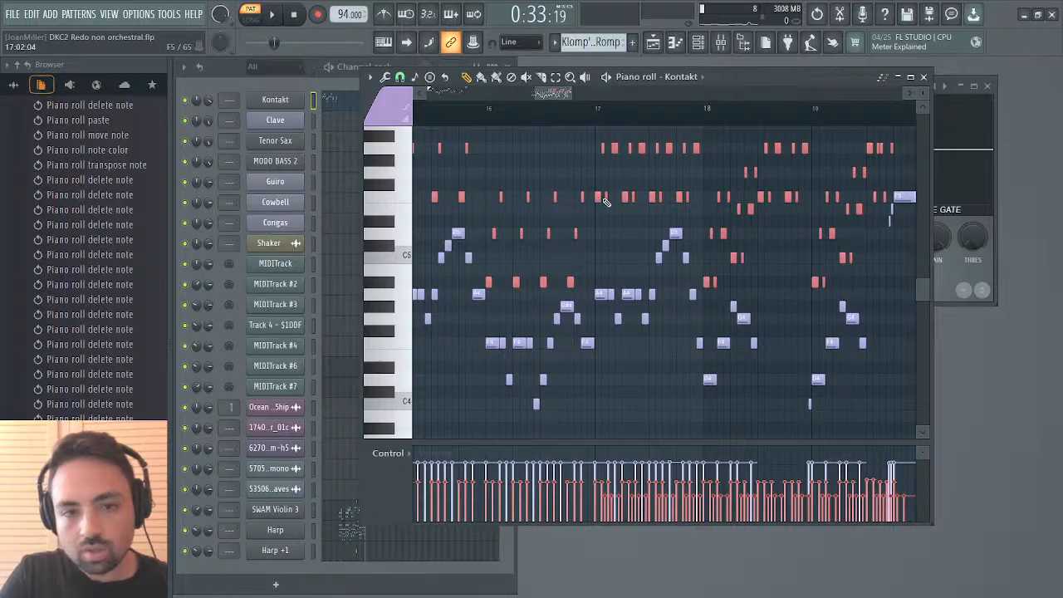
Delete the trailing F5, A5 and C6 notes from the first two arpeggio groups in bar 17.
{"action": "scroll", "coordinate": [610, 203], "scroll_direction": "up", "scroll_amount": 3}
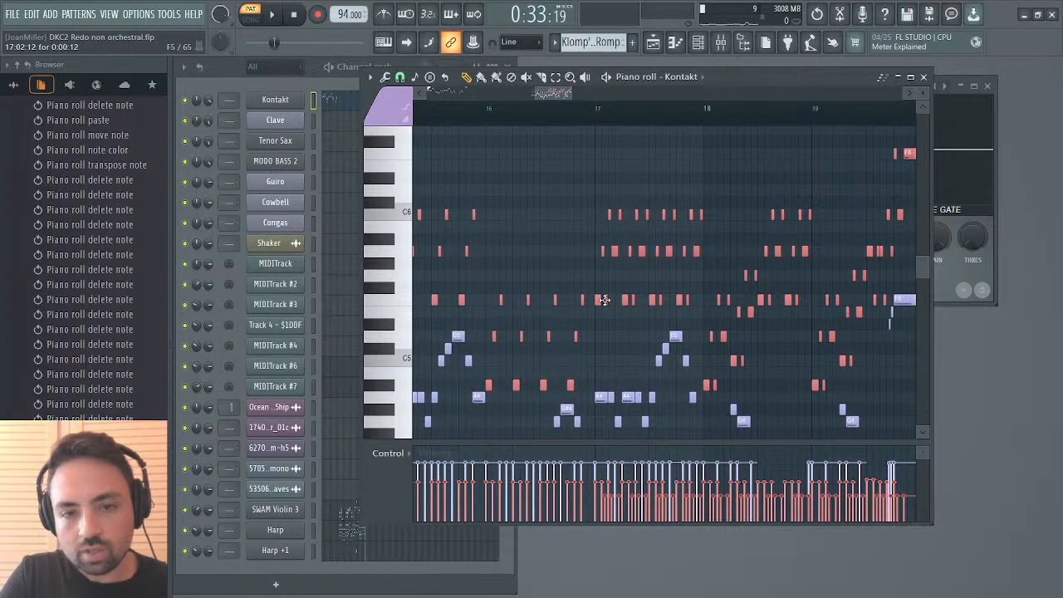
{"action": "right_click", "coordinate": [605, 300]}
{"action": "right_click", "coordinate": [614, 251]}
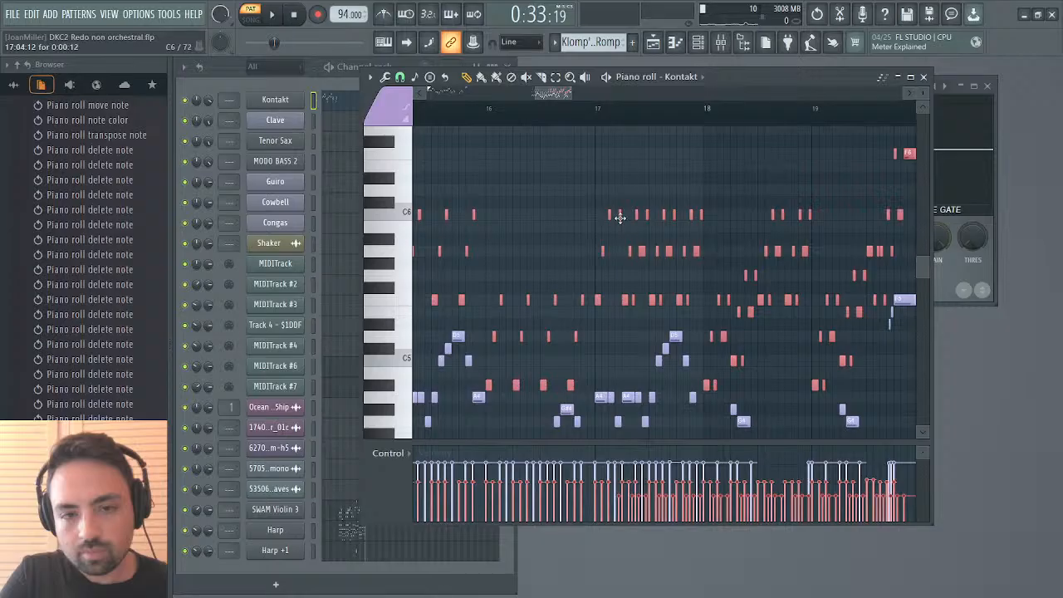
{"action": "right_click", "coordinate": [618, 216]}
{"action": "right_click", "coordinate": [633, 299]}
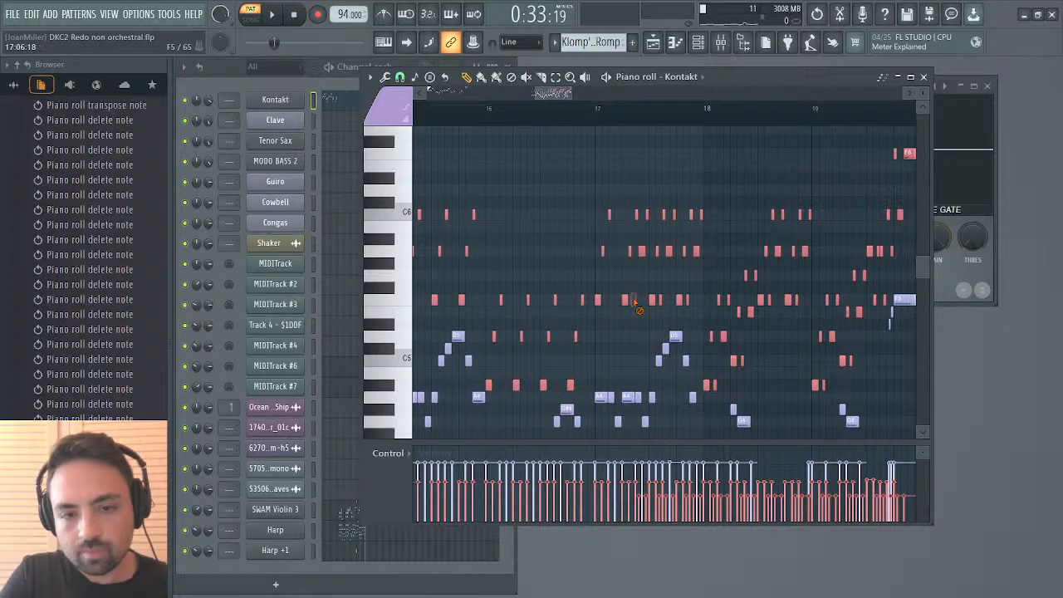
{"action": "right_click", "coordinate": [642, 250]}
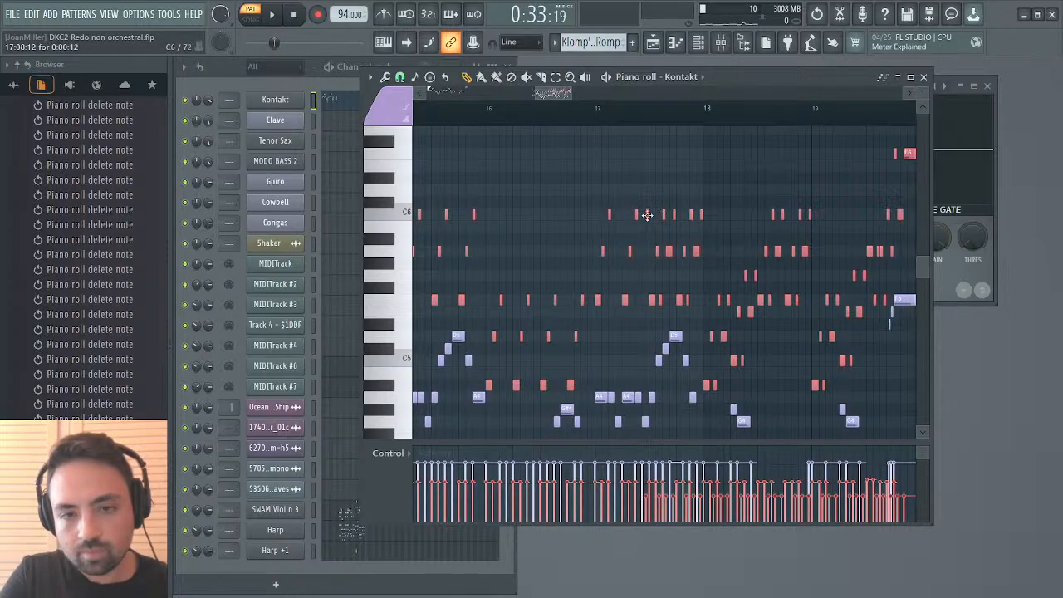
{"action": "right_click", "coordinate": [647, 216]}
Thin the last two arpeggio groups in bar 17 and the first two in bar 18 by deleting each group's last three notes.
{"action": "right_click", "coordinate": [661, 299]}
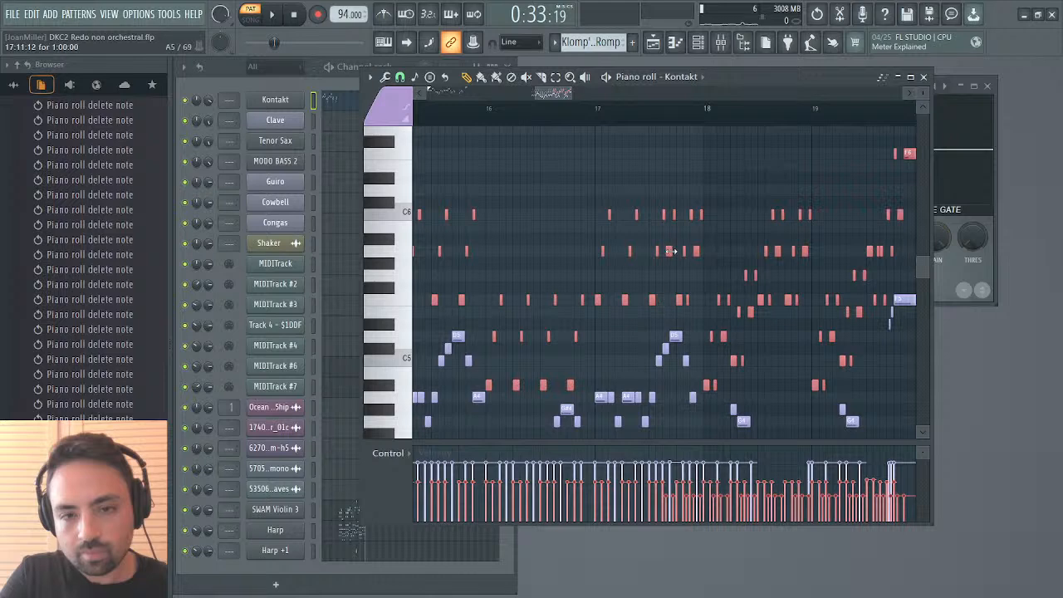
{"action": "right_click", "coordinate": [670, 251]}
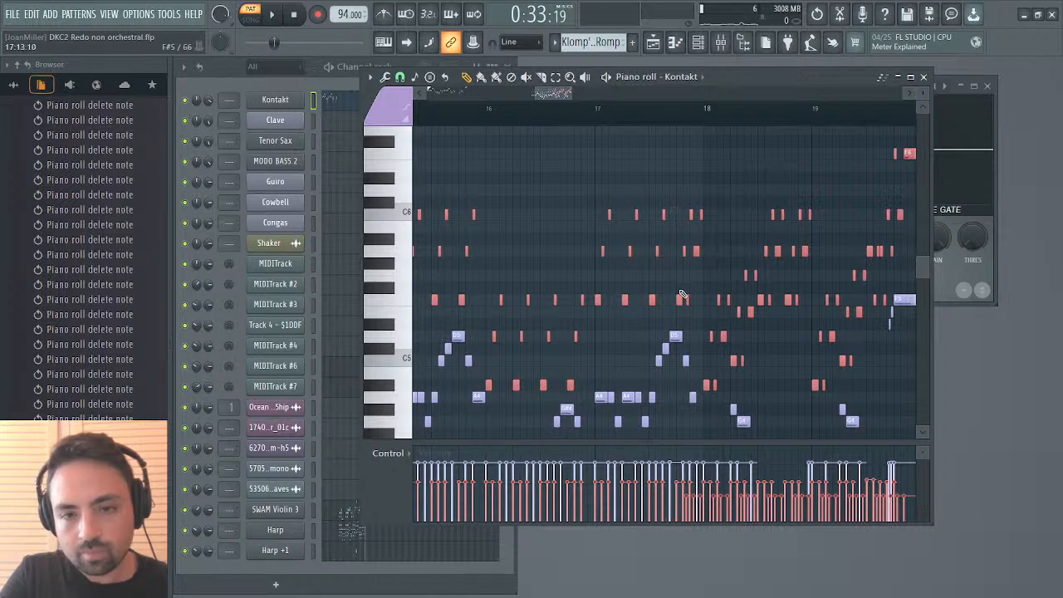
{"action": "right_click", "coordinate": [694, 251]}
{"action": "scroll", "coordinate": [706, 219], "scroll_direction": "right", "scroll_amount": 2}
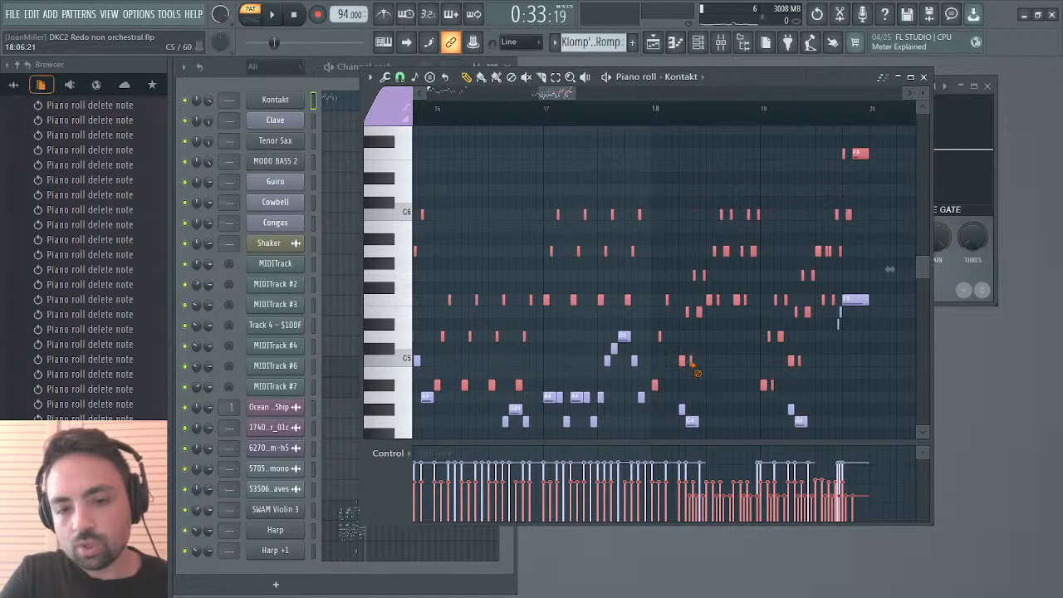
{"action": "right_click", "coordinate": [700, 313]}
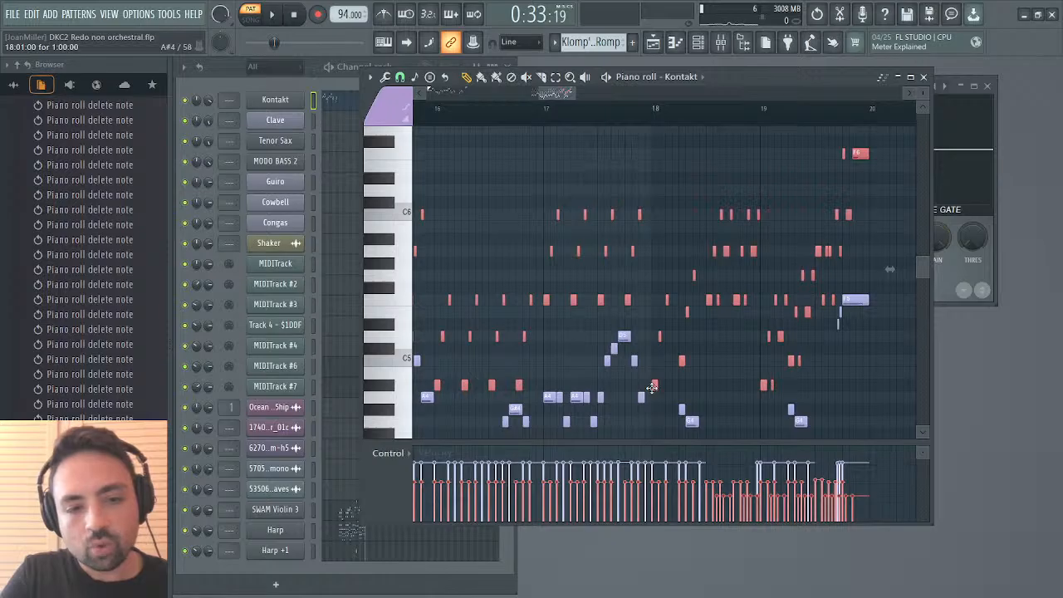
Examine the thinned red arpeggio notes against the purple melody from bar 15 through bar 18.
{"action": "scroll", "coordinate": [576, 327], "scroll_direction": "left", "scroll_amount": 5}
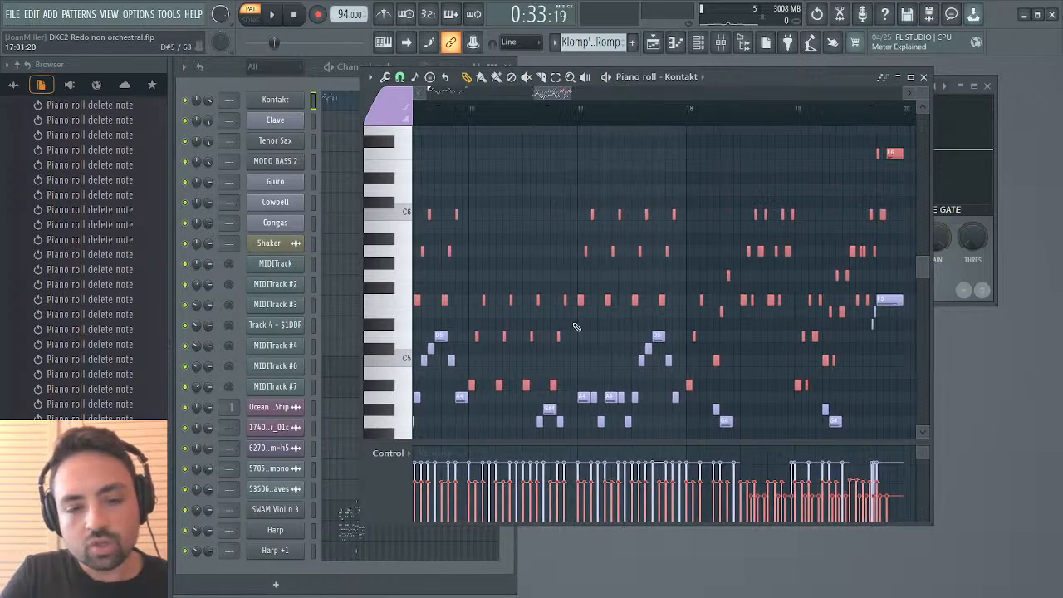
{"action": "scroll", "coordinate": [665, 315], "scroll_direction": "right", "scroll_amount": 2}
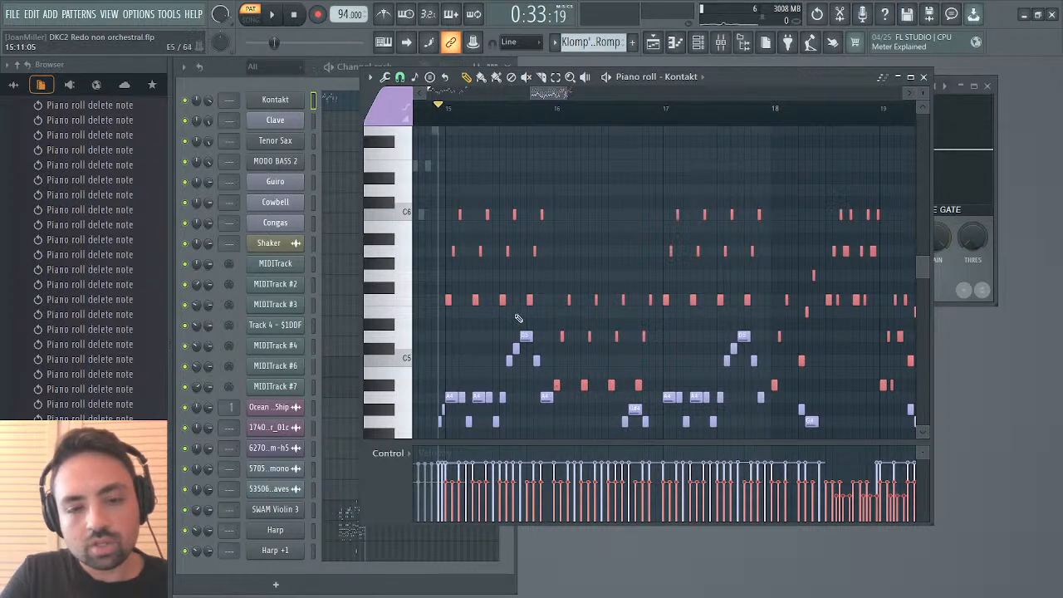
{"action": "scroll", "coordinate": [470, 317], "scroll_direction": "right", "scroll_amount": 3}
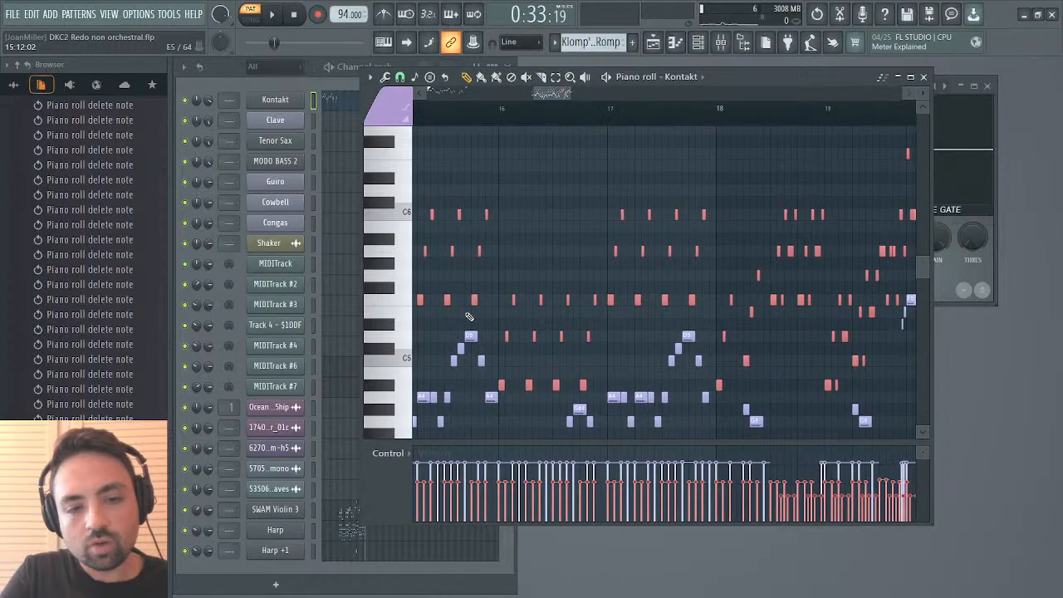
{"action": "scroll", "coordinate": [469, 317], "scroll_direction": "right", "scroll_amount": 3}
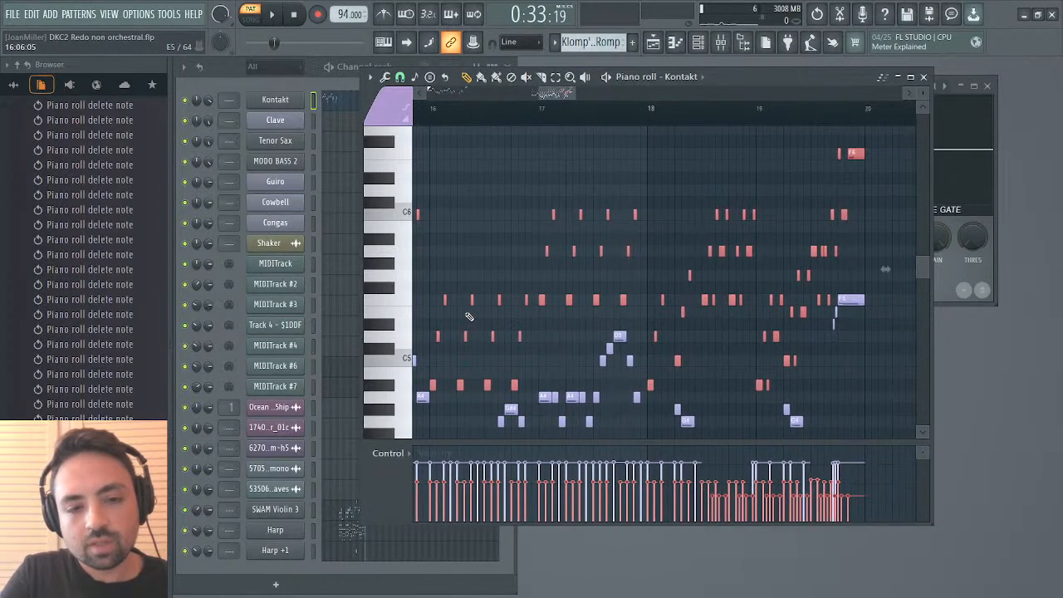
{"action": "scroll", "coordinate": [469, 317], "scroll_direction": "right", "scroll_amount": 4}
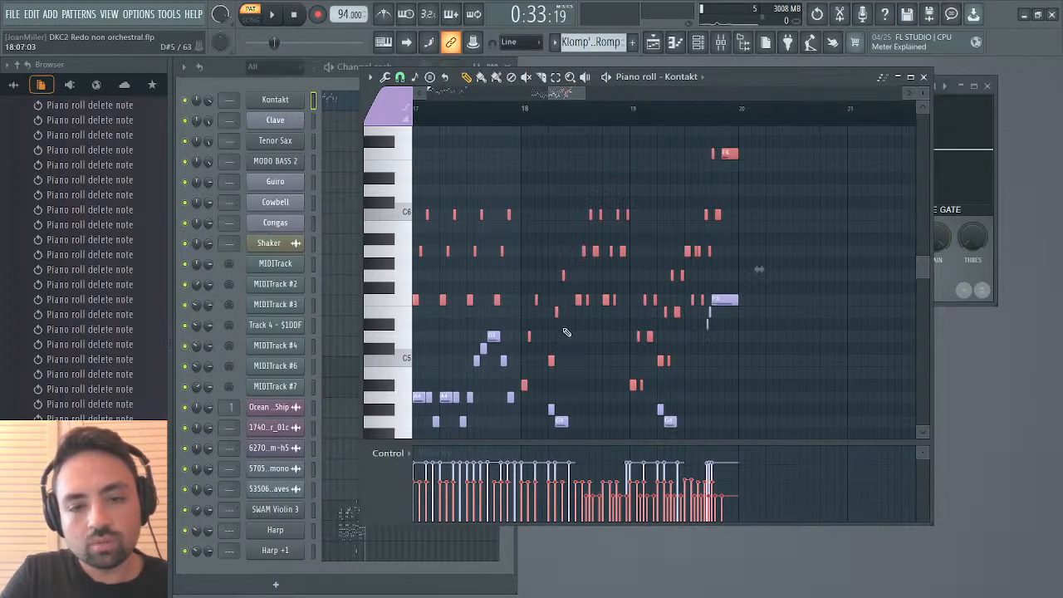
{"action": "scroll", "coordinate": [552, 343], "scroll_direction": "left", "scroll_amount": 8}
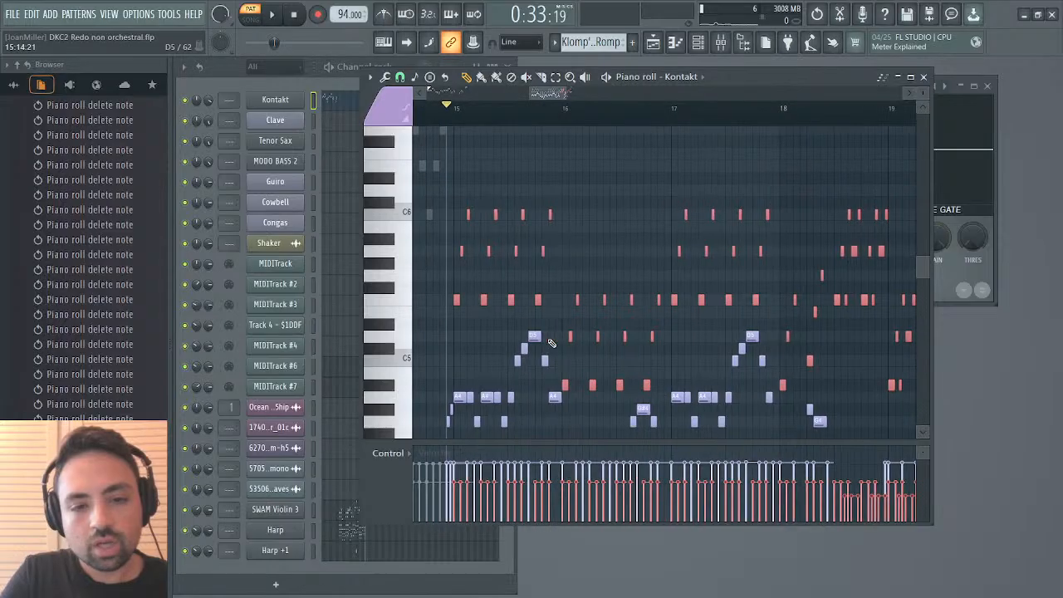
{"action": "scroll", "coordinate": [472, 334], "scroll_direction": "right", "scroll_amount": 2}
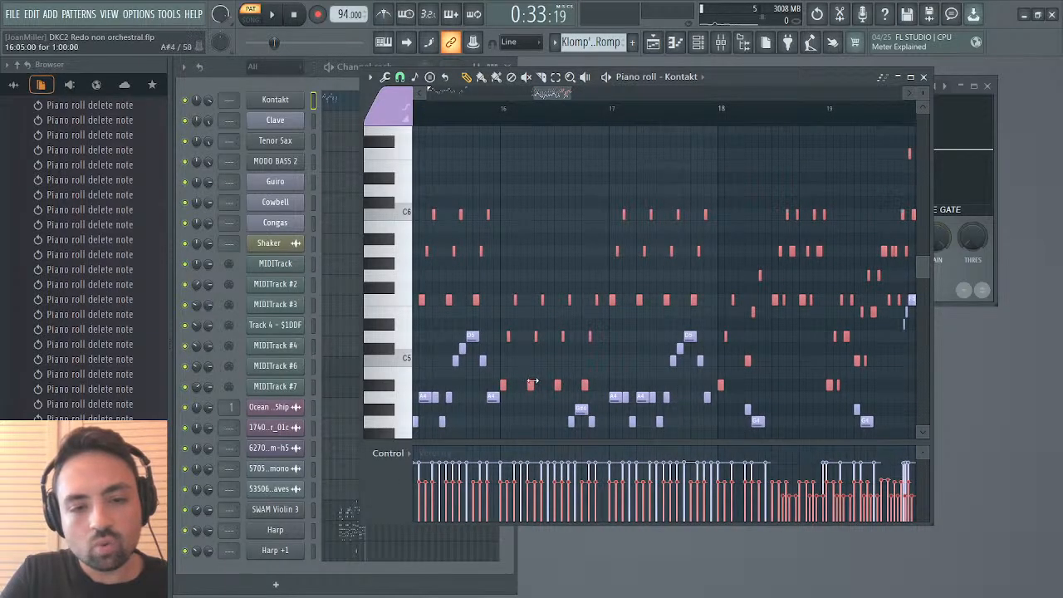
{"action": "scroll", "coordinate": [532, 382], "scroll_direction": "right", "scroll_amount": 5}
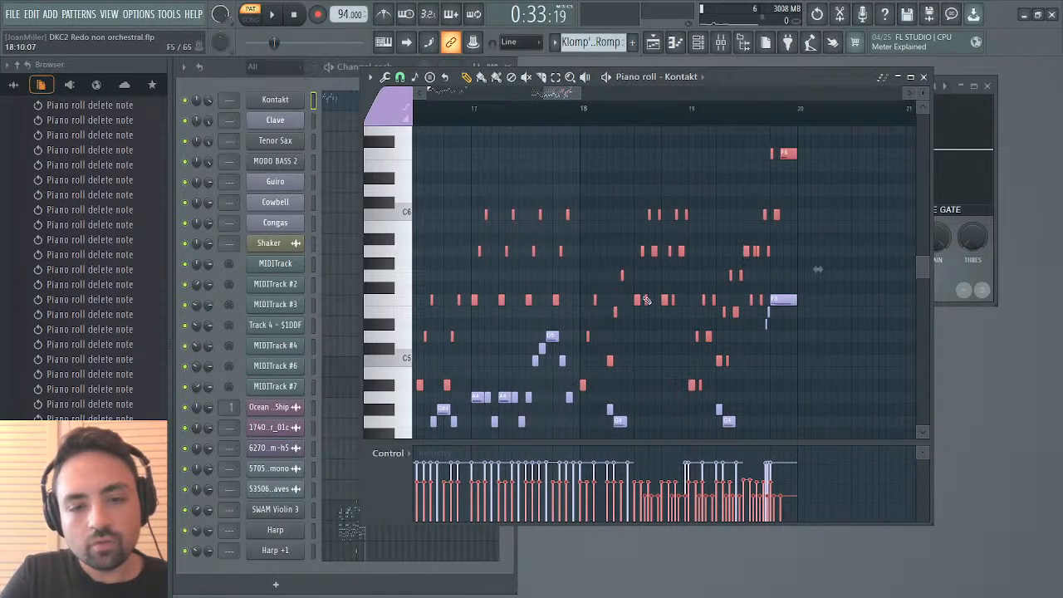
Delete the trailing F5, A5 and C6 notes from the last two arpeggio groups in bar 18.
{"action": "scroll", "coordinate": [639, 303], "scroll_direction": "right", "scroll_amount": 2}
{"action": "right_click", "coordinate": [581, 300]}
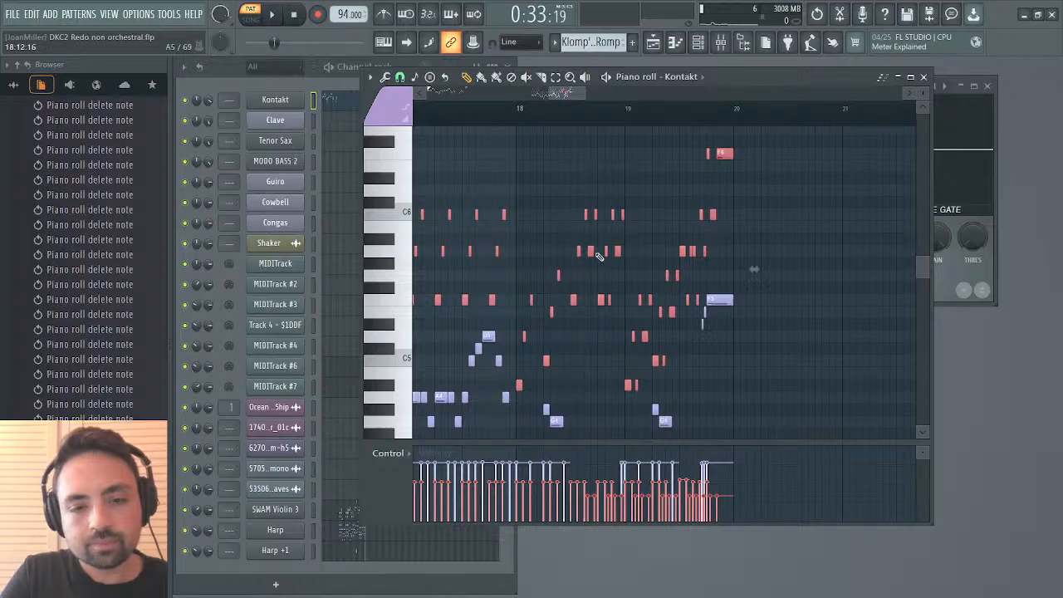
{"action": "right_click", "coordinate": [590, 252]}
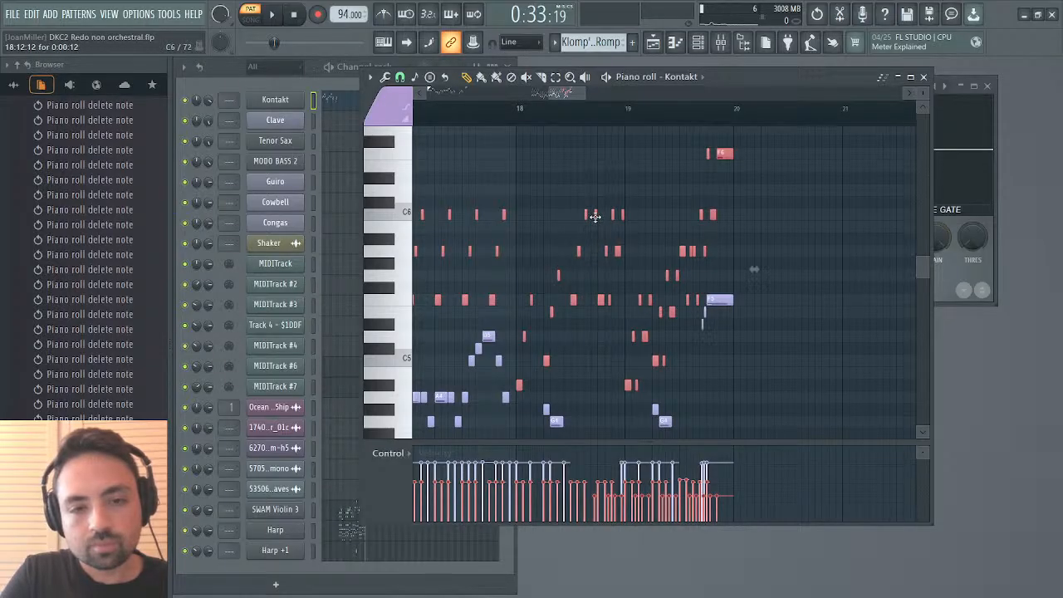
{"action": "right_click", "coordinate": [595, 216]}
{"action": "right_click", "coordinate": [619, 251]}
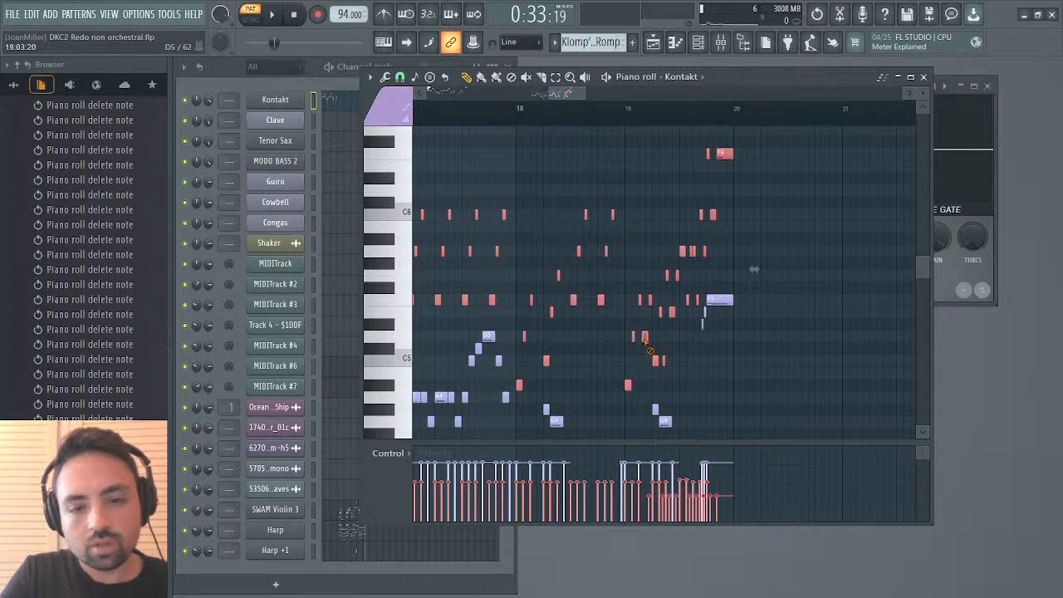
Remove the trailing A#4, D5, F5 and C5, E5, G5 notes from bar 19's first two arpeggio groups and audition from late bar 18.
{"action": "right_click", "coordinate": [651, 301]}
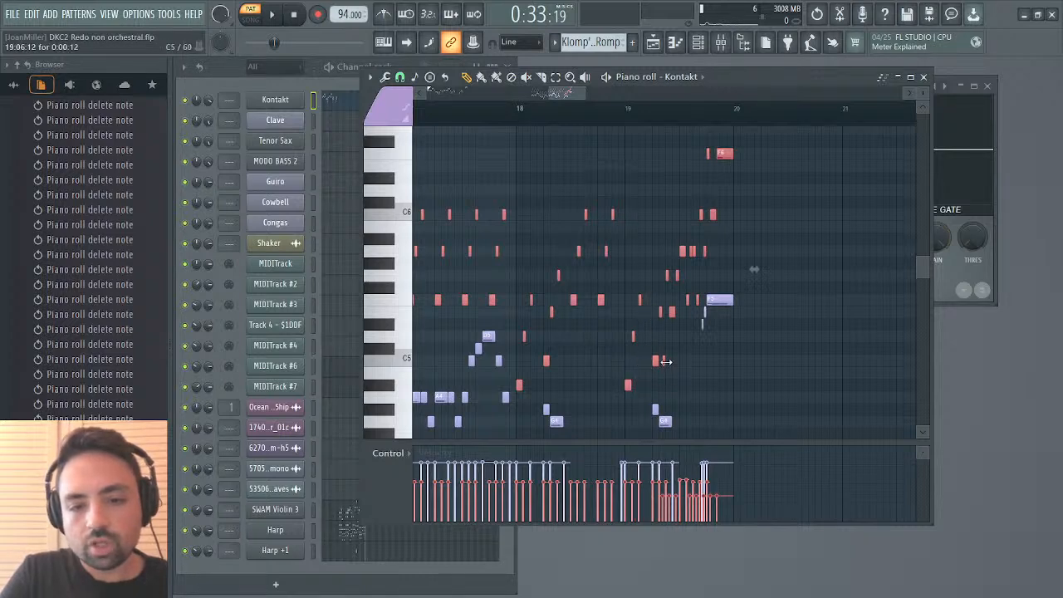
{"action": "right_click", "coordinate": [665, 362]}
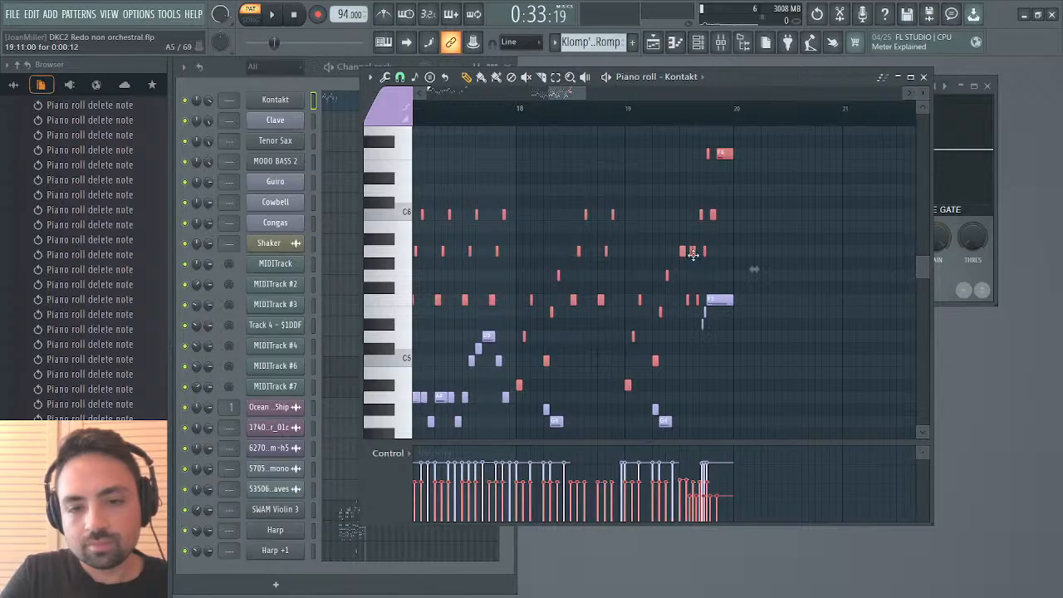
{"action": "scroll", "coordinate": [686, 299], "scroll_direction": "up", "scroll_amount": 1}
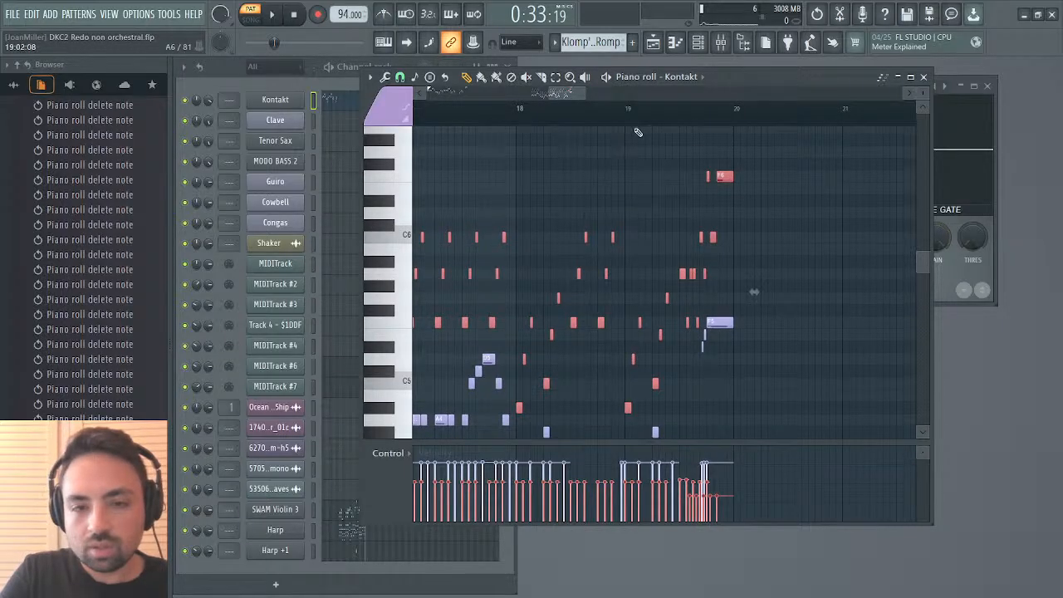
{"action": "left_click", "coordinate": [619, 108]}
{"action": "key", "text": "space"}
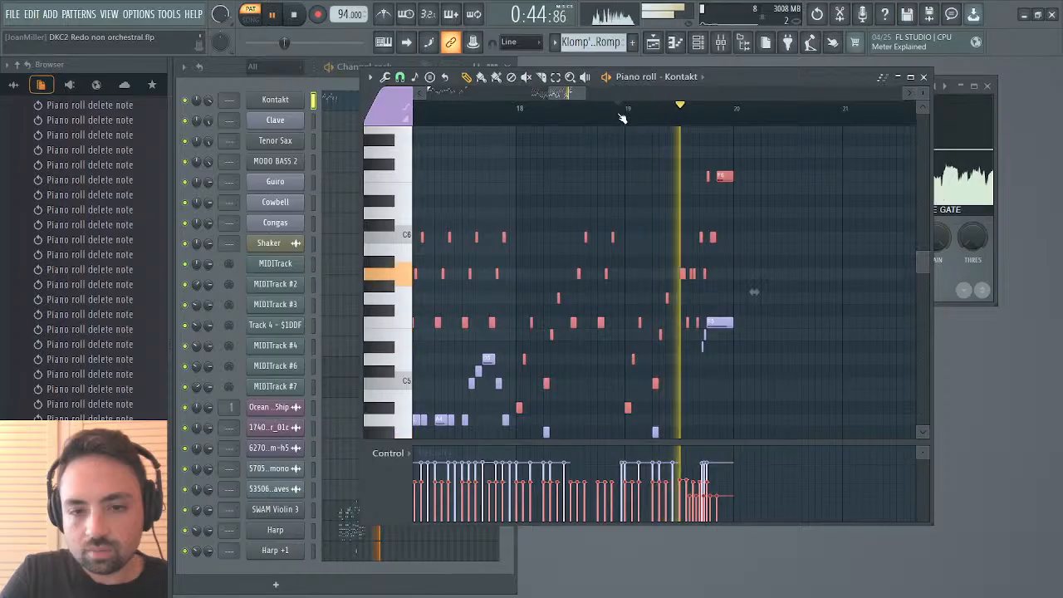
{"action": "key", "text": "space"}
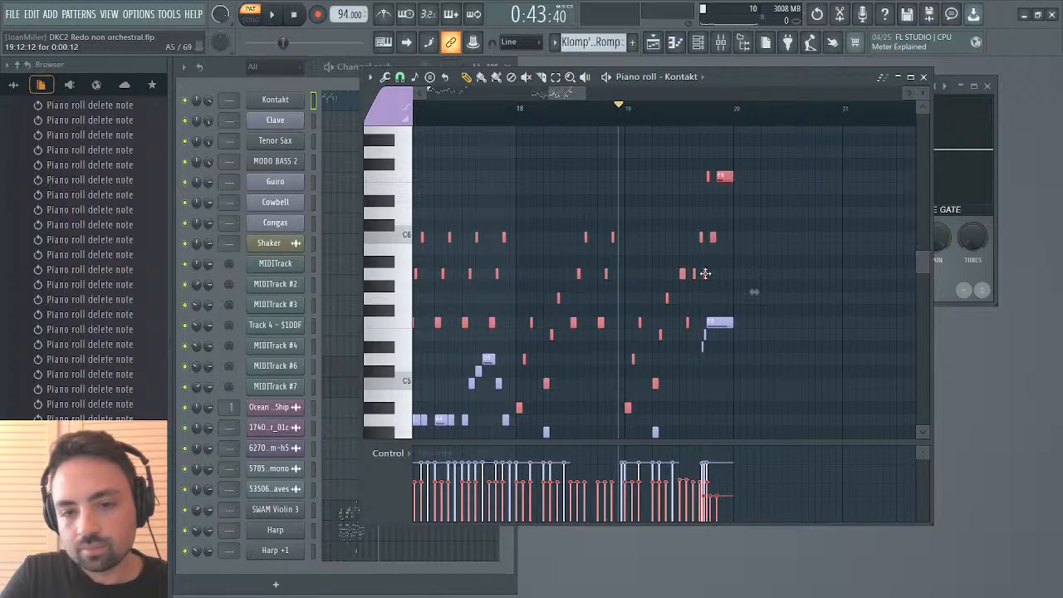
Delete the surplus A5, F5, C6 and F6 notes at the end of bar 19 and lengthen the remaining red notes to close the gaps.
{"action": "right_click", "coordinate": [724, 176]}
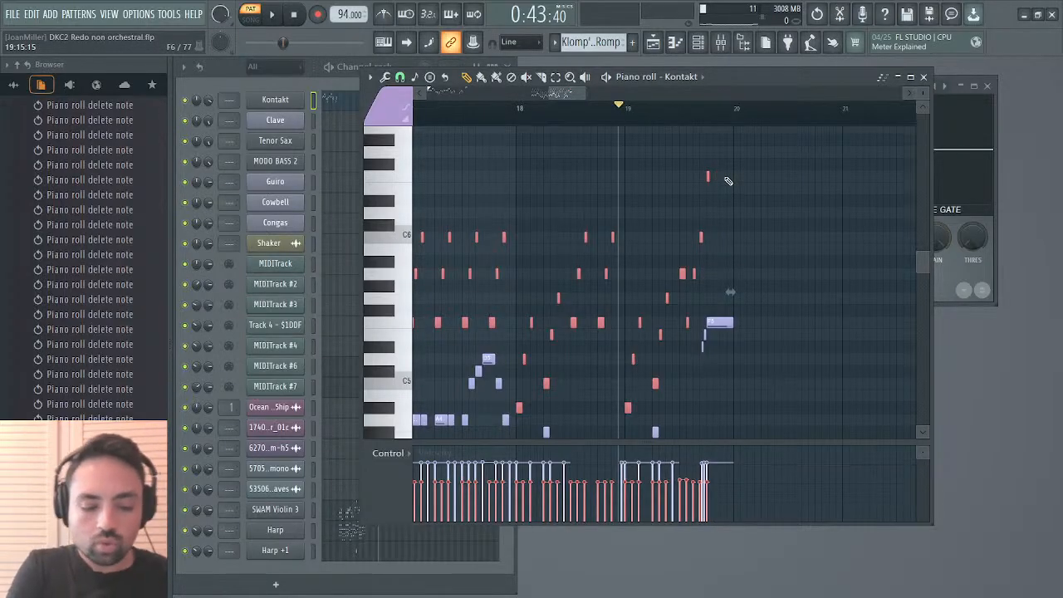
{"action": "left_click", "coordinate": [724, 176]}
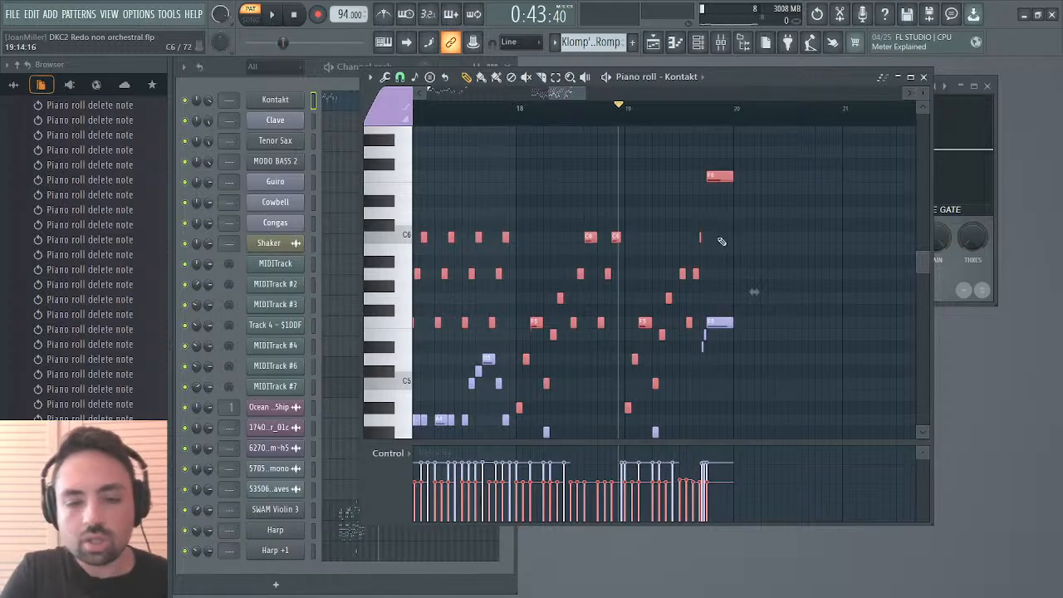
Deselect the arpeggio notes and play the thinned Kontakt part from bar 15.
{"action": "scroll", "coordinate": [820, 253], "scroll_direction": "left", "scroll_amount": 3}
{"action": "left_click", "coordinate": [820, 252], "text": "ctrl"}
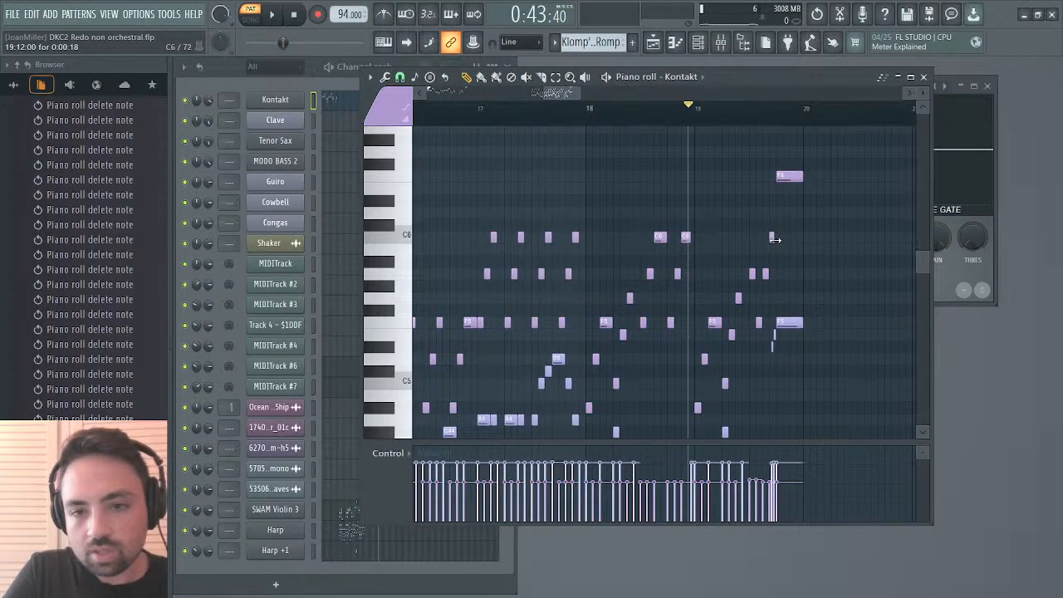
{"action": "key", "text": "space"}
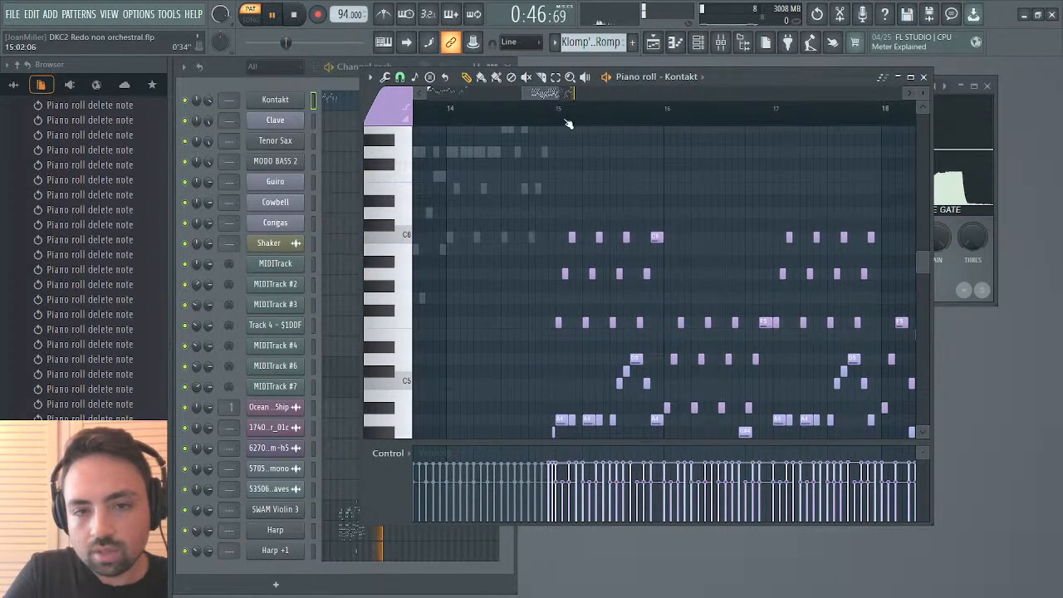
{"action": "left_click", "coordinate": [557, 114]}
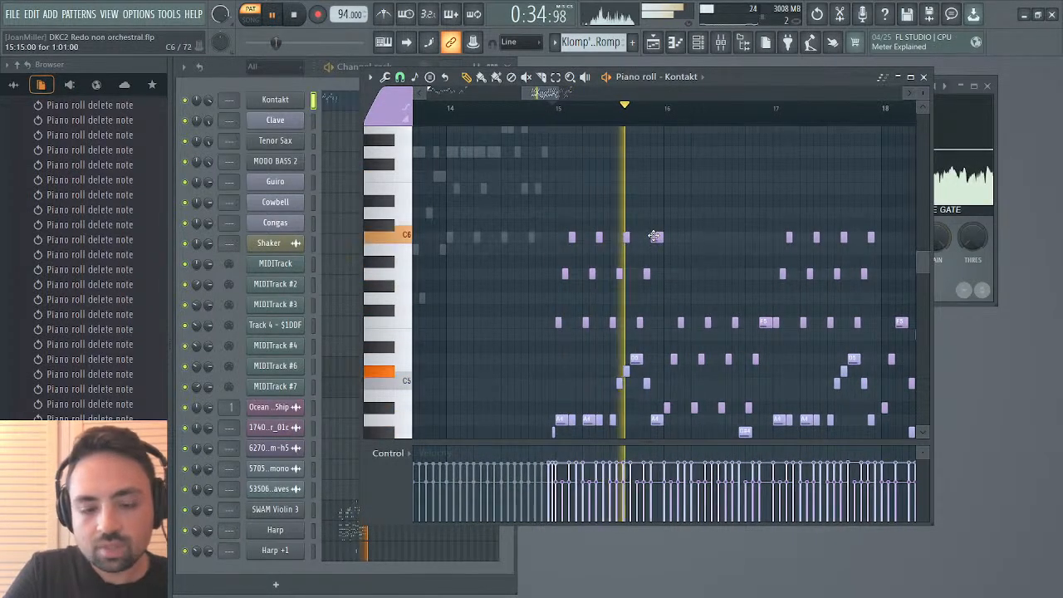
Select all arpeggio notes by their colour and raise their velocity to match the purple melody notes.
{"action": "key", "text": "shift+c"}
{"action": "scroll", "coordinate": [656, 236], "scroll_direction": "up", "scroll_amount": 8}
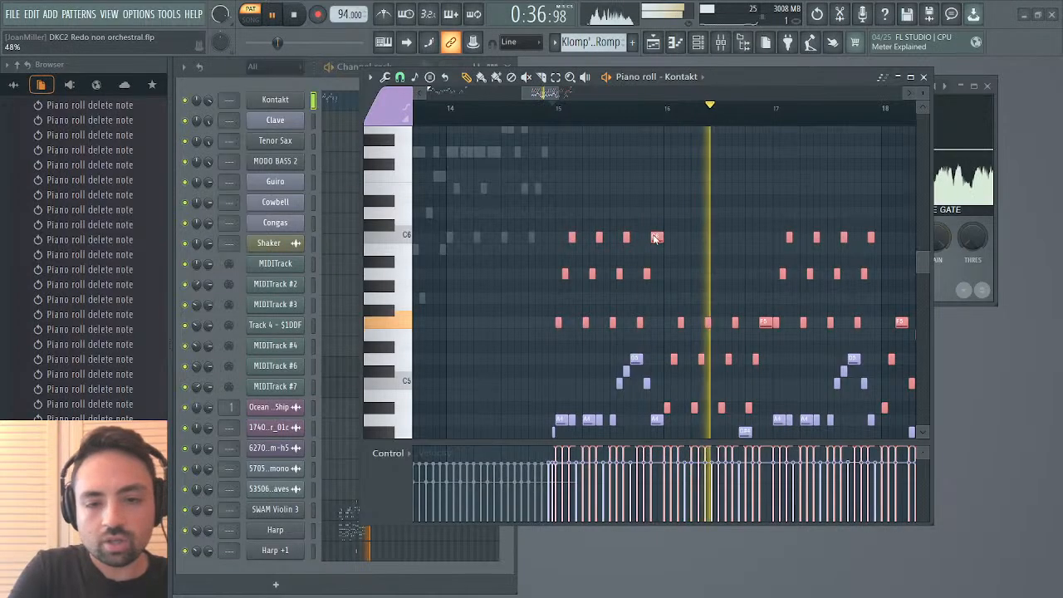
{"action": "left_click_drag", "start_coordinate": [566, 275], "coordinate": [565, 356]}
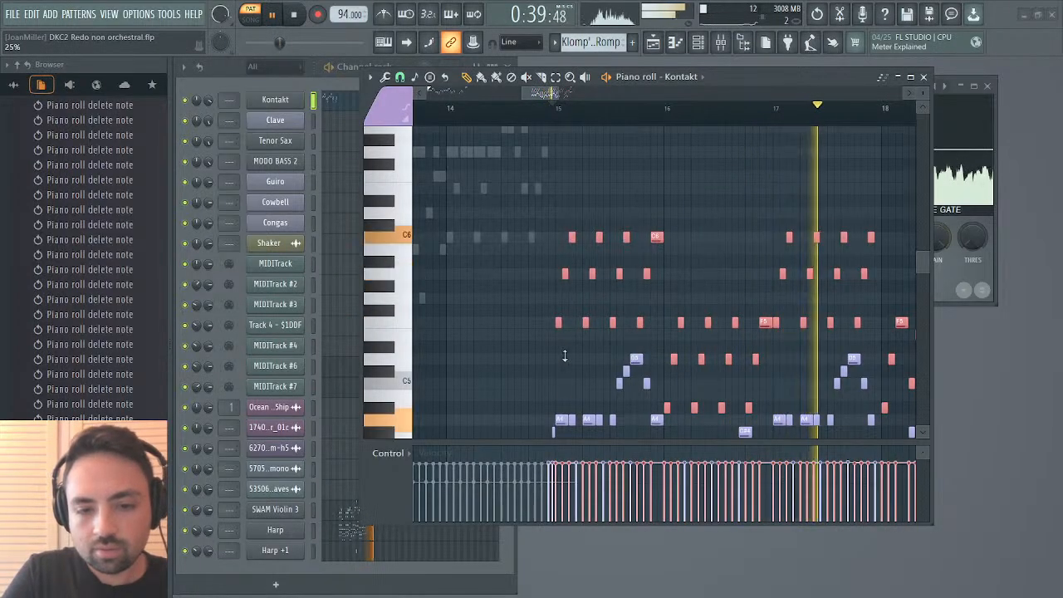
Close the Kontakt piano roll and switch off the Concert Hall reverb on Kontakt's String Ensemble.
{"action": "left_click", "coordinate": [923, 77]}
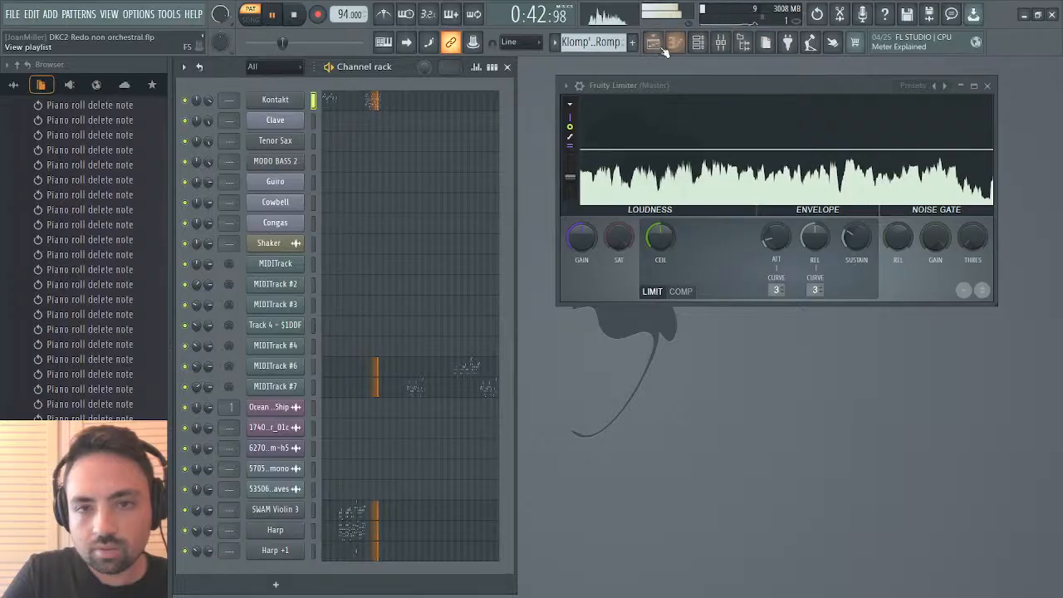
{"action": "left_click", "coordinate": [656, 51]}
{"action": "left_click", "coordinate": [656, 50]}
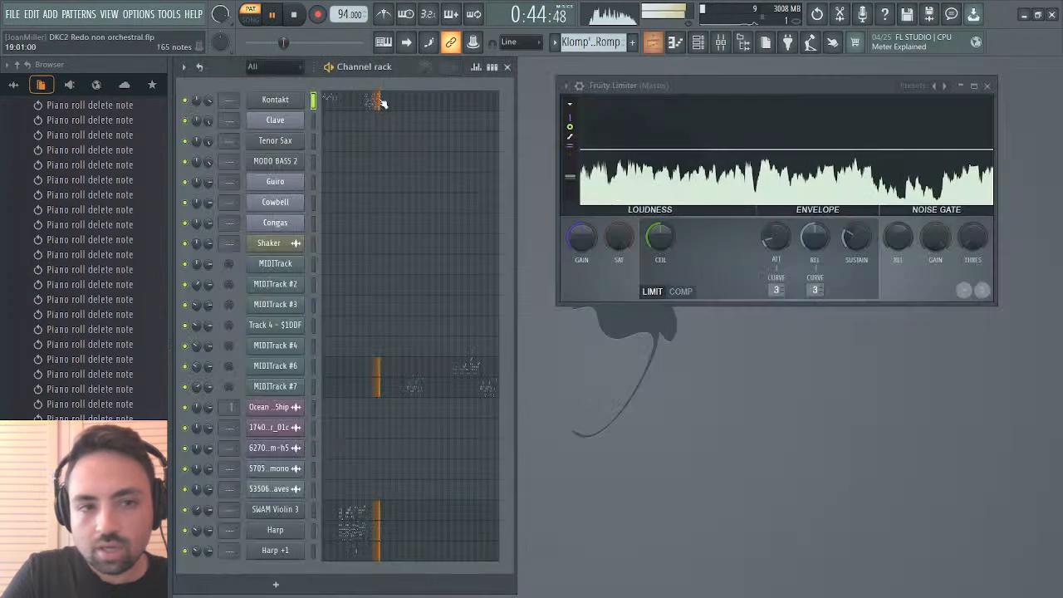
{"action": "left_click", "coordinate": [291, 101]}
{"action": "scroll", "coordinate": [768, 282], "scroll_direction": "down", "scroll_amount": 5}
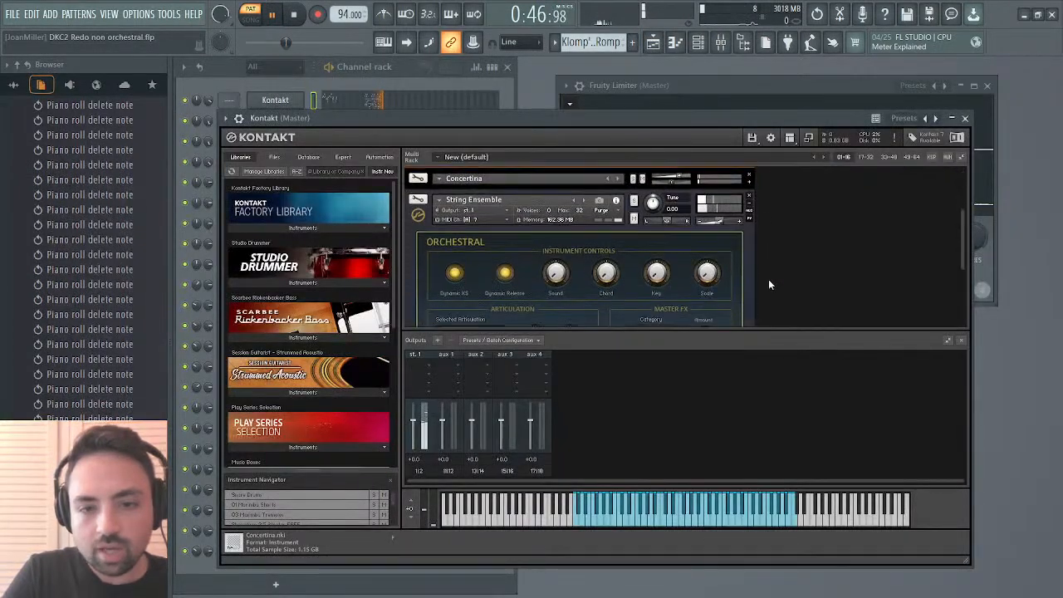
{"action": "left_click", "coordinate": [705, 280]}
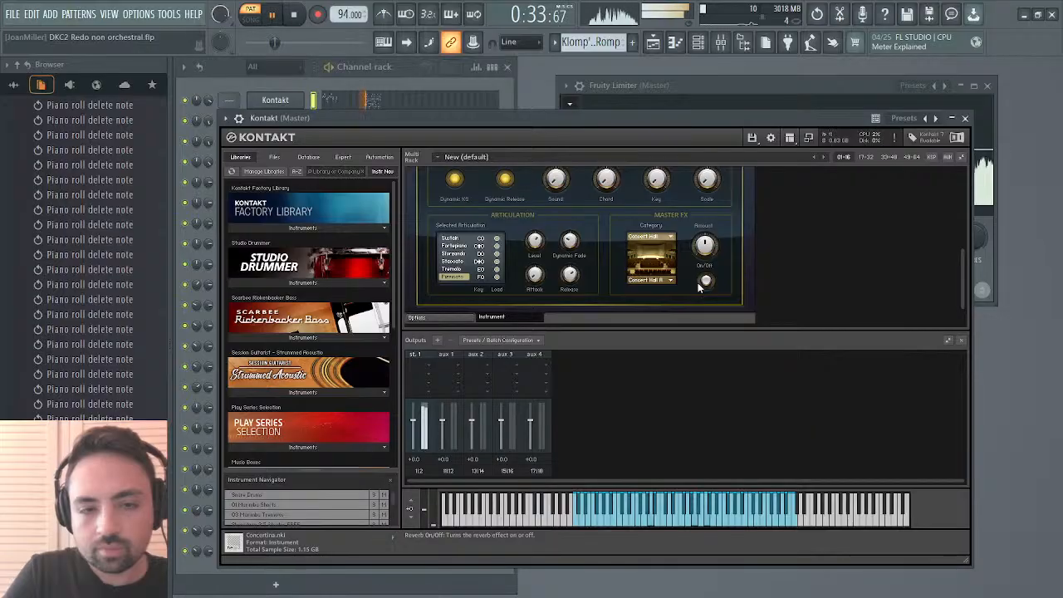
{"action": "left_click", "coordinate": [964, 118]}
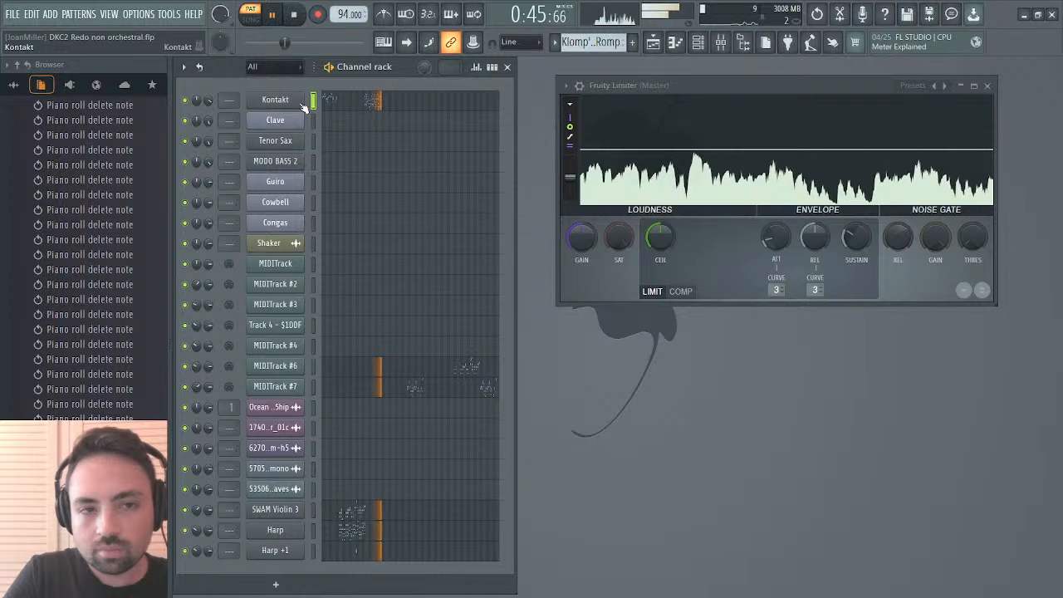
Stop playback, add a Play instrument channel and show its sound library browser.
{"action": "key", "text": "space"}
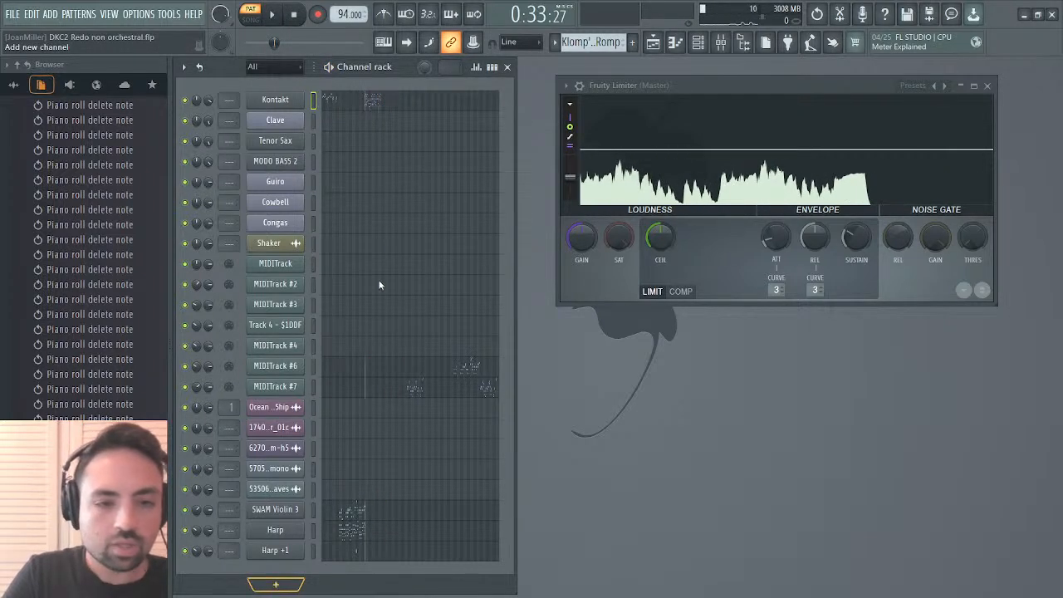
{"action": "left_click", "coordinate": [283, 409]}
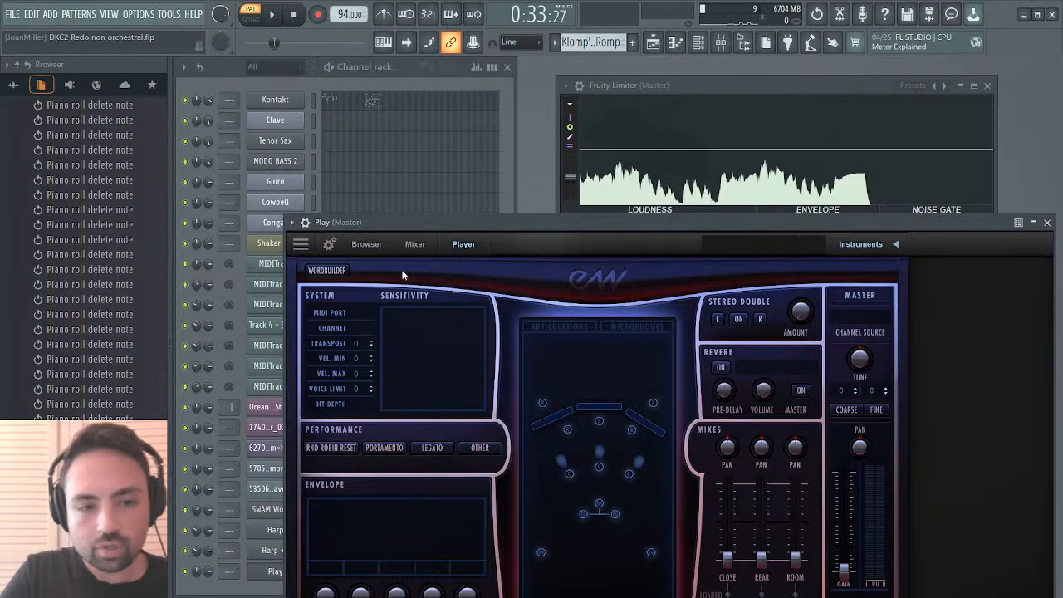
{"action": "left_click", "coordinate": [415, 245]}
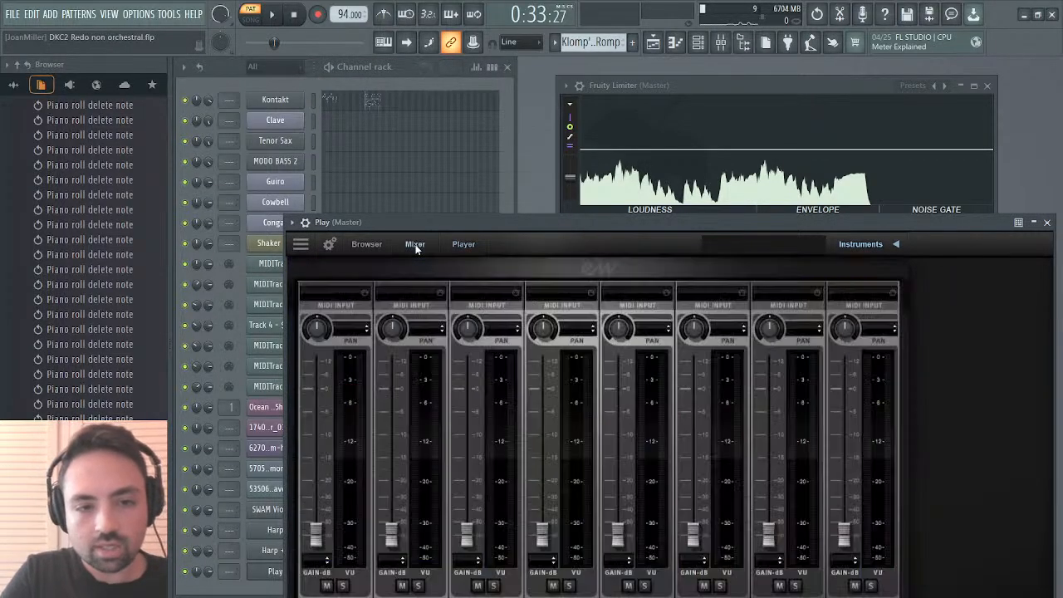
{"action": "left_click", "coordinate": [367, 244]}
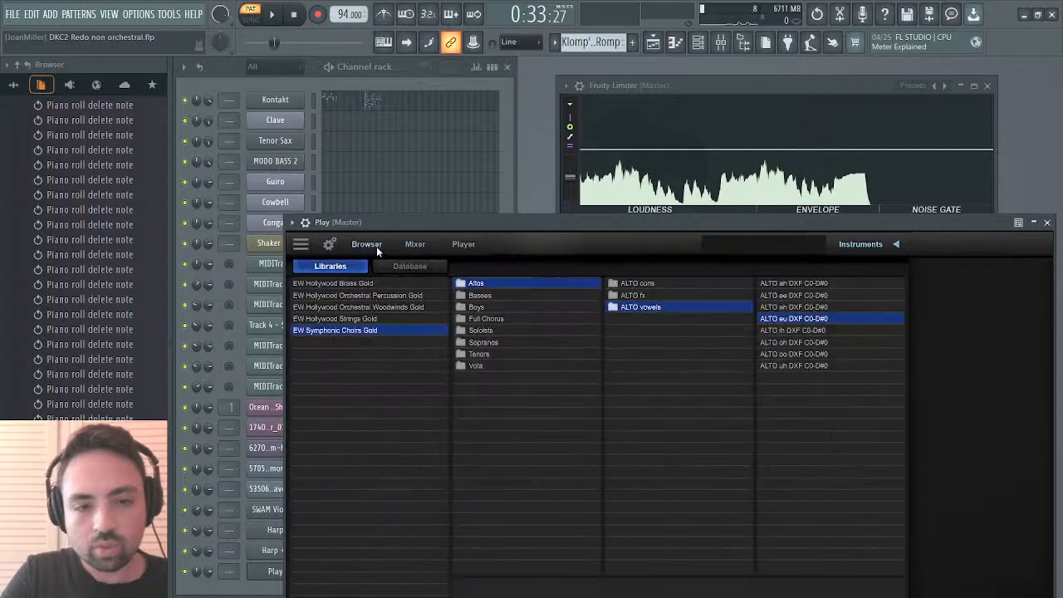
Select all notes sharing the high C6 note's colour from bar 15 in the Kontakt piano roll and cut them.
{"action": "left_click", "coordinate": [371, 106]}
{"action": "left_click_drag", "start_coordinate": [439, 99], "coordinate": [551, 96]}
{"action": "left_click", "coordinate": [593, 237]}
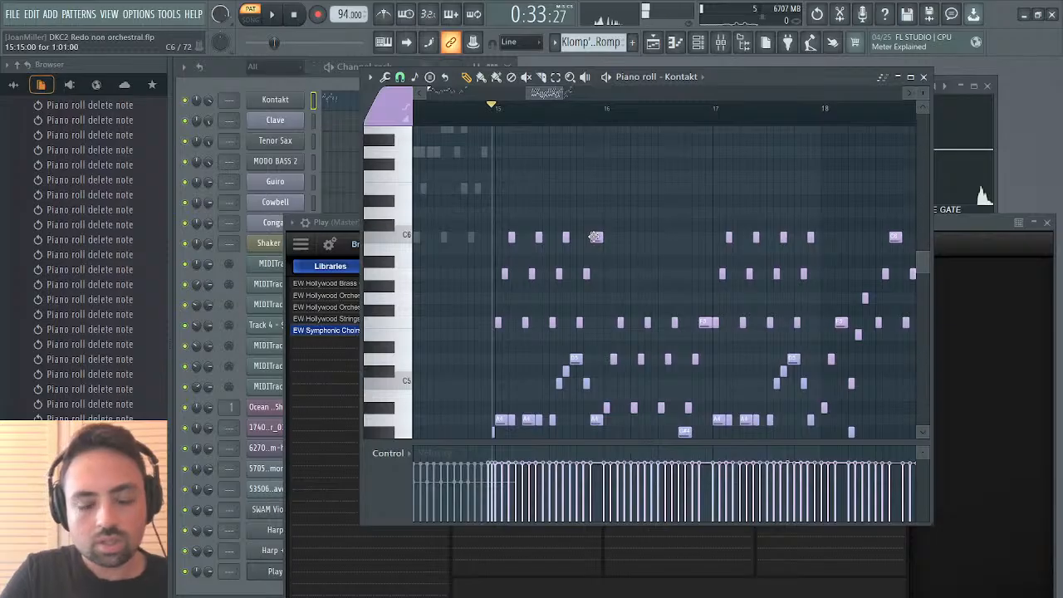
{"action": "key", "text": "shift+c"}
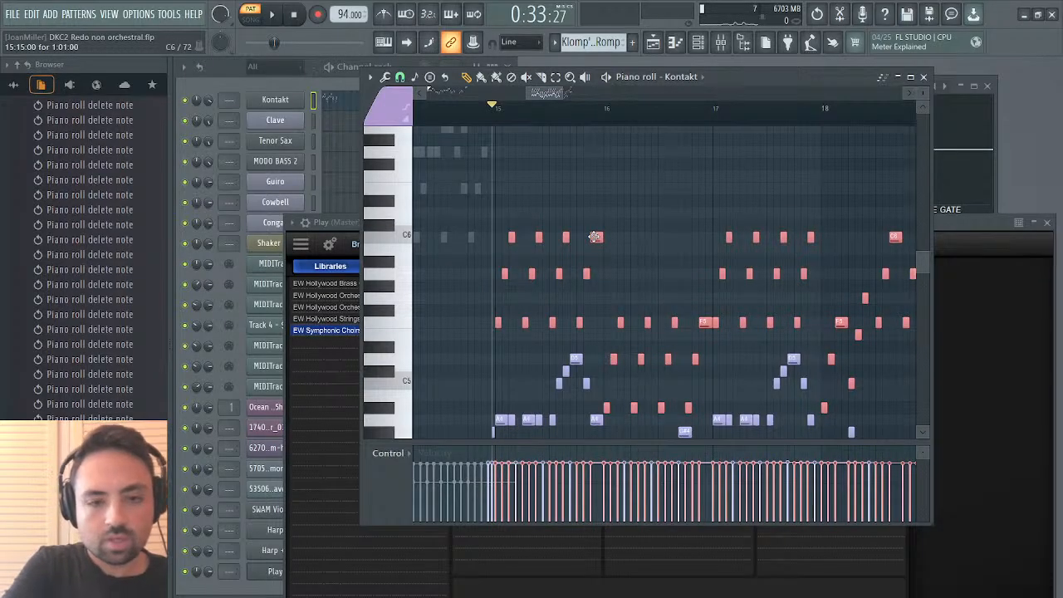
{"action": "key", "text": "Delete"}
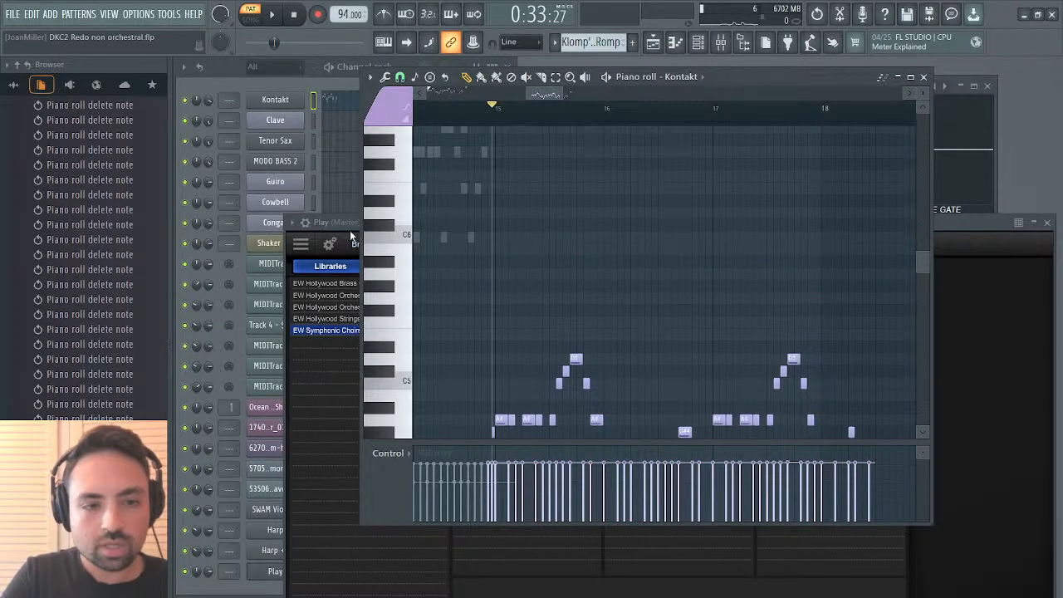
Paste the cut notes into the Play channel's piano roll at bar 15 and deselect them.
{"action": "left_click_drag", "start_coordinate": [350, 228], "coordinate": [566, 183]}
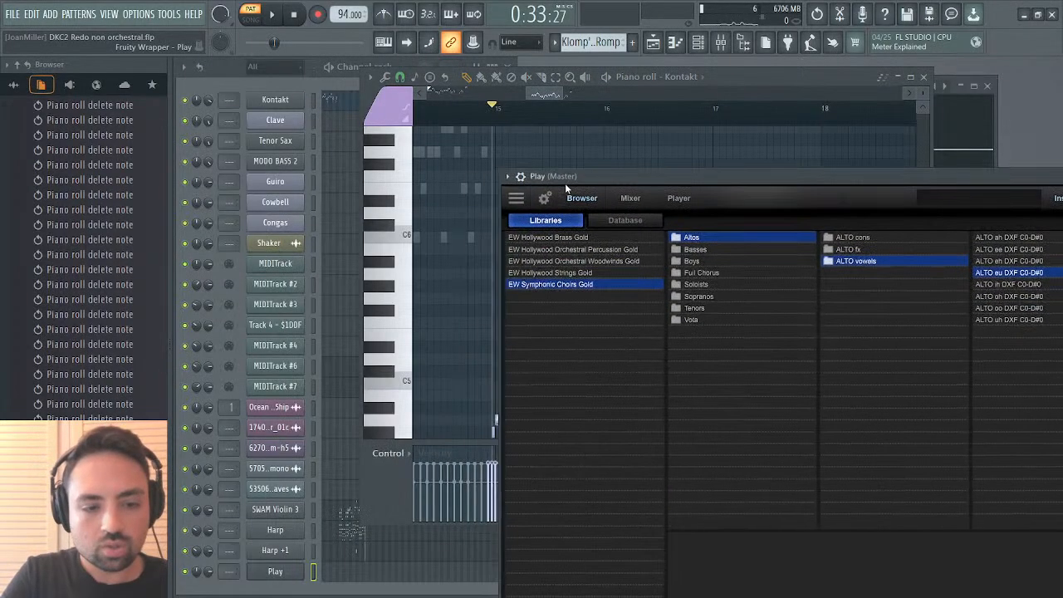
{"action": "left_click", "coordinate": [358, 572]}
{"action": "left_click", "coordinate": [358, 572]}
{"action": "left_click", "coordinate": [357, 572]}
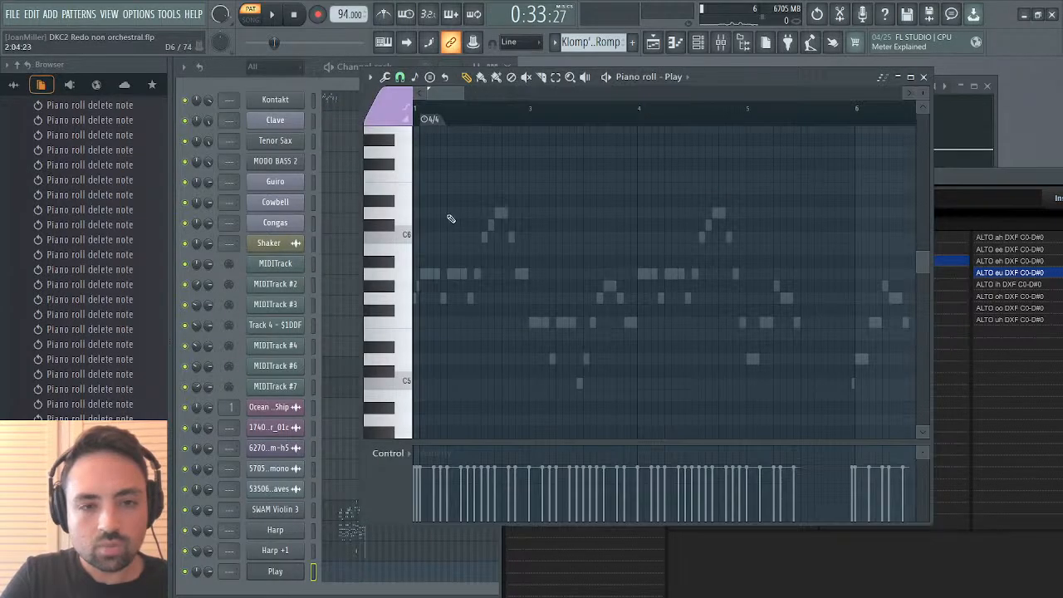
{"action": "left_click_drag", "start_coordinate": [445, 93], "coordinate": [550, 107]}
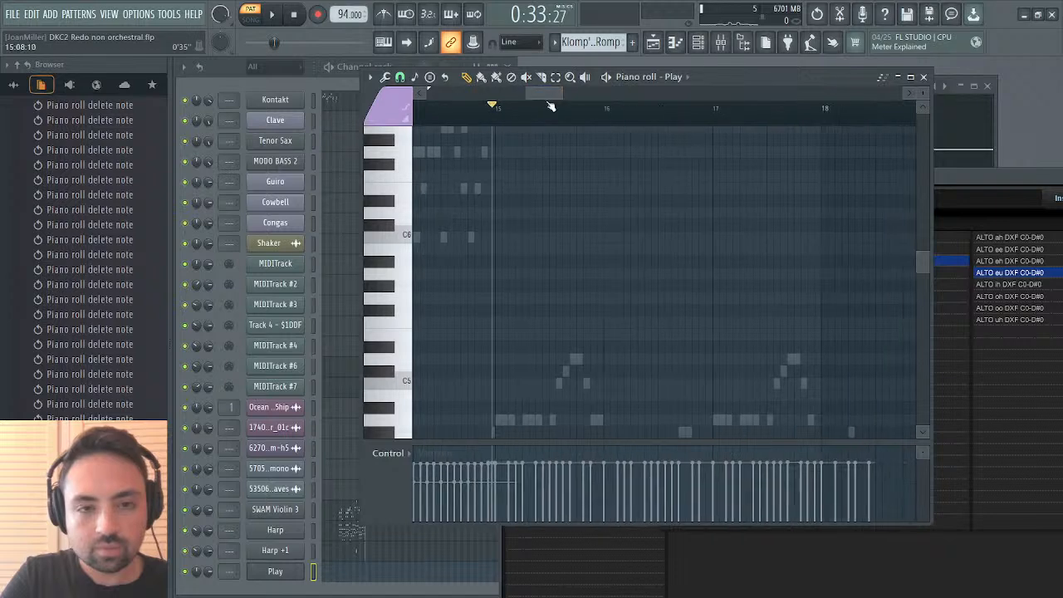
{"action": "left_click", "coordinate": [499, 122]}
{"action": "key", "text": "ctrl+v"}
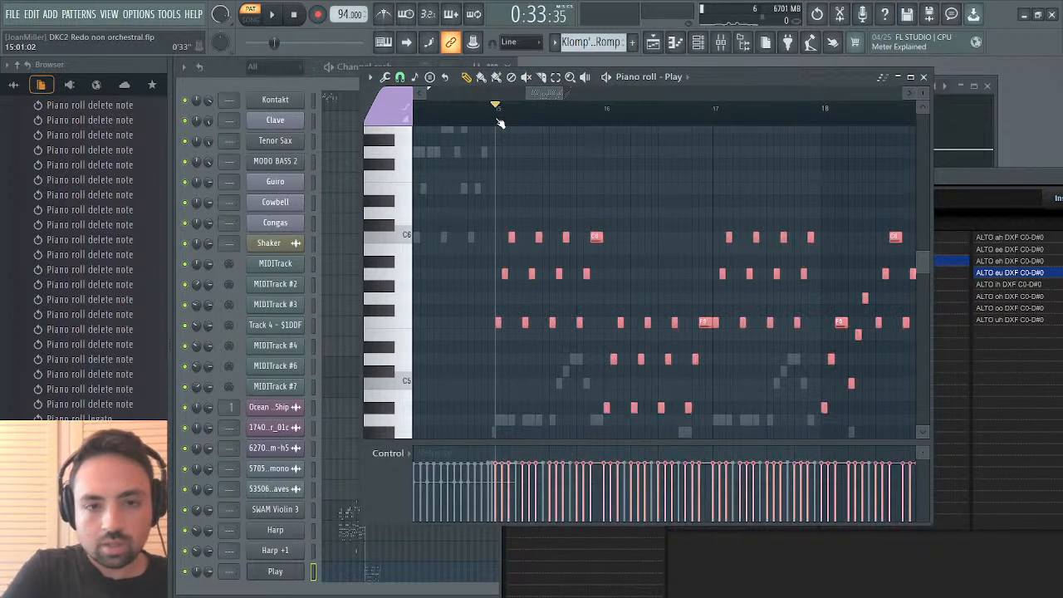
{"action": "key", "text": "ctrl+d"}
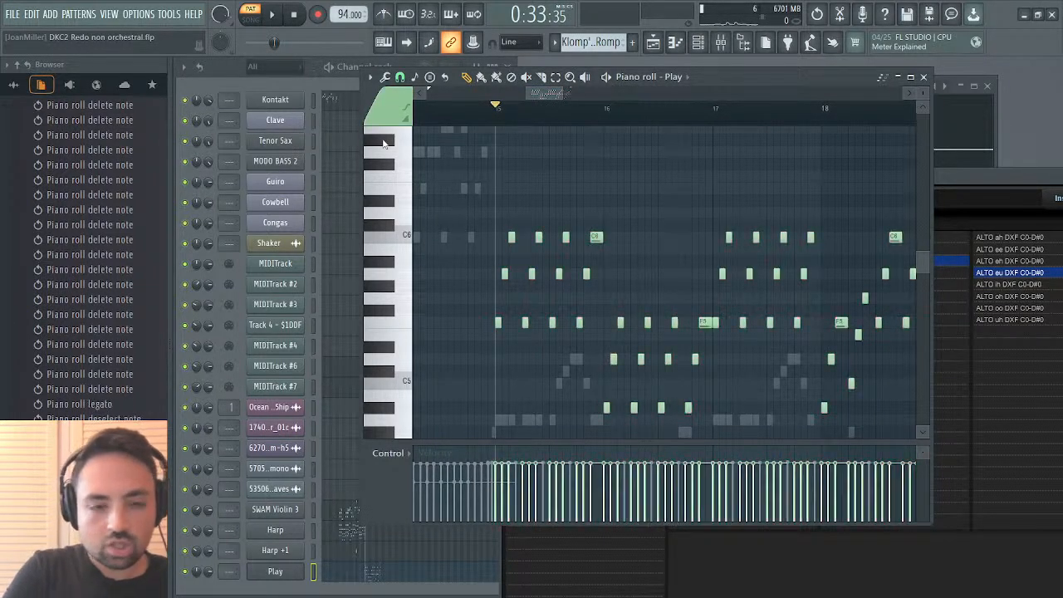
Load 1st Violins Pizz RRx4 from EW Hollywood Strings Gold, 03 Short Tight, and set its MIDI channel to 1.
{"action": "left_click_drag", "start_coordinate": [967, 177], "coordinate": [641, 73]}
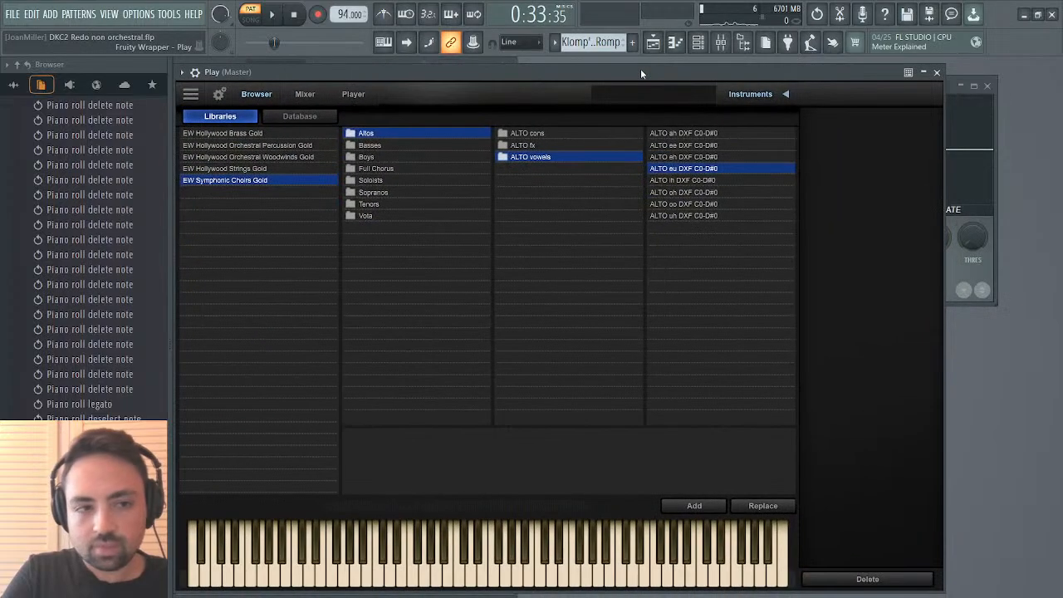
{"action": "left_click", "coordinate": [246, 169]}
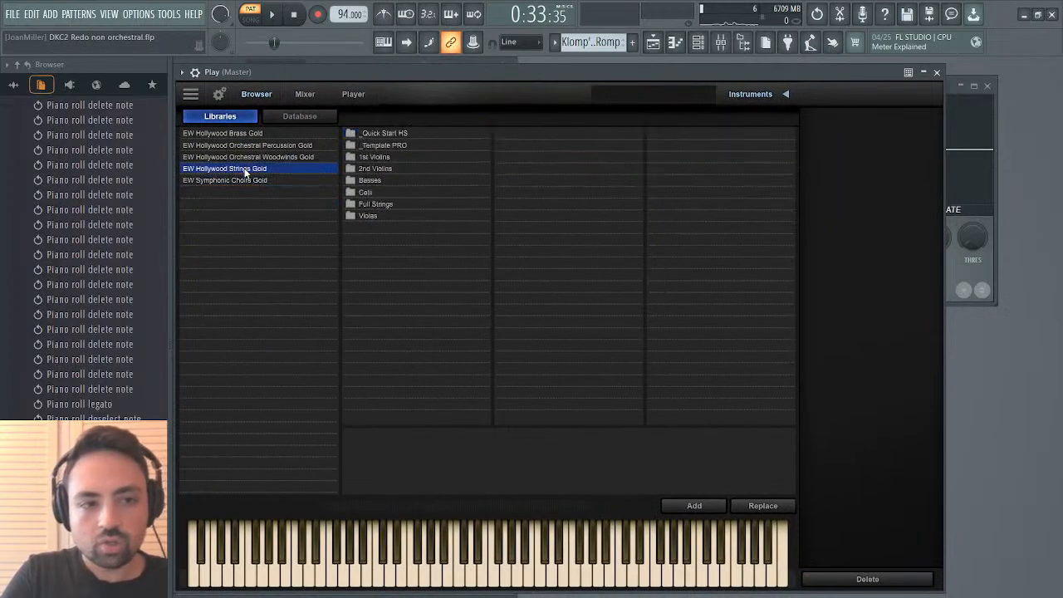
{"action": "left_click", "coordinate": [372, 157]}
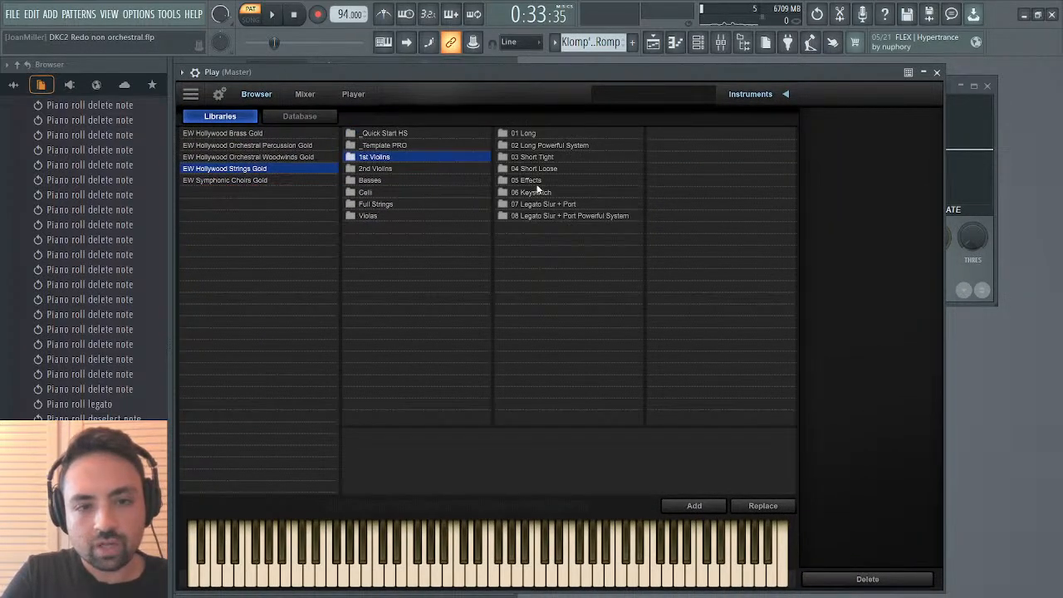
{"action": "left_click", "coordinate": [532, 157]}
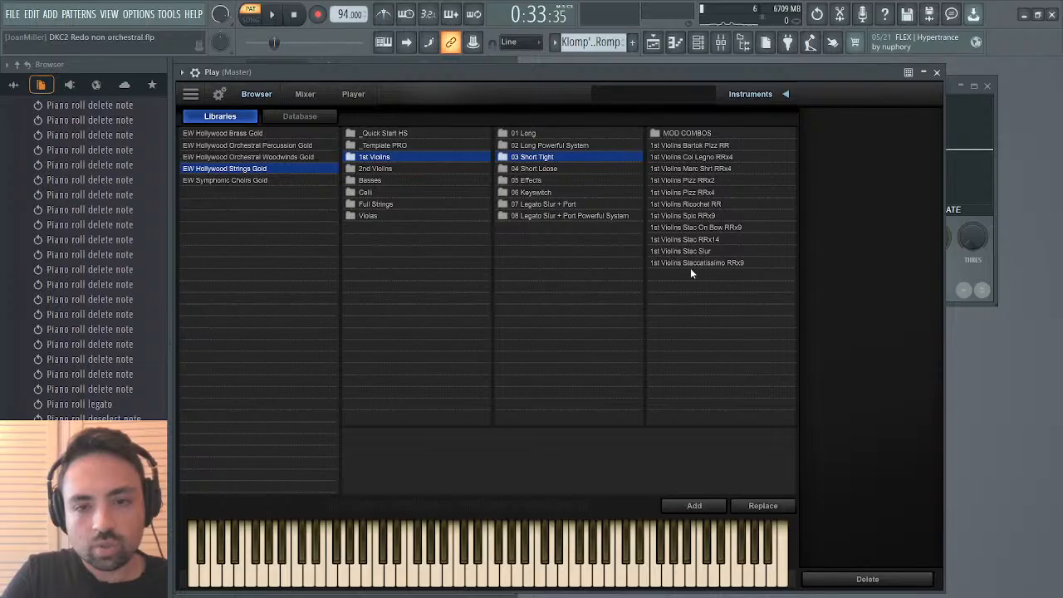
{"action": "left_click", "coordinate": [687, 191]}
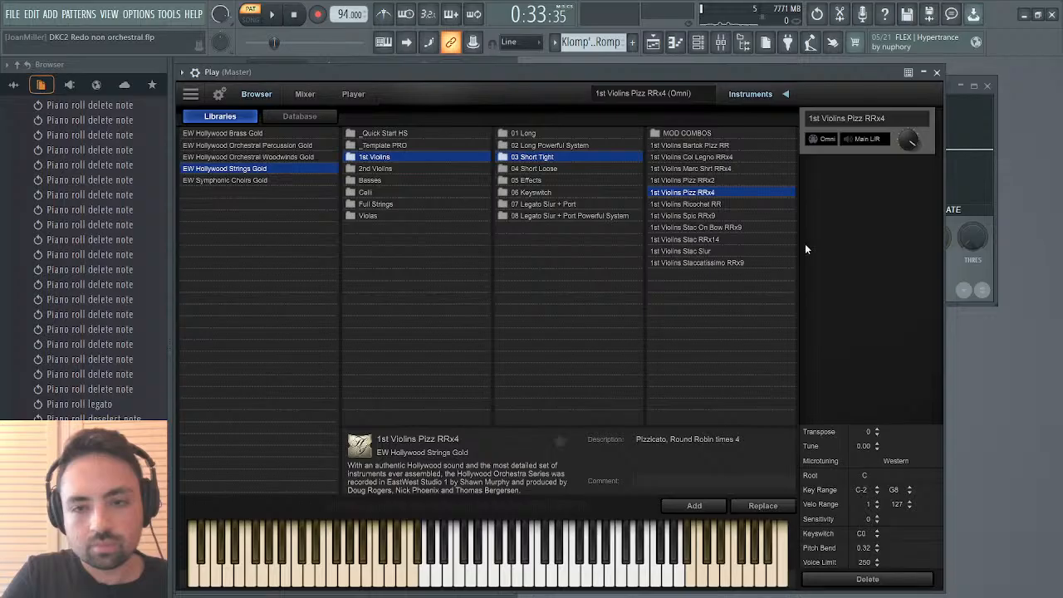
{"action": "left_click", "coordinate": [830, 145]}
{"action": "left_click", "coordinate": [827, 182]}
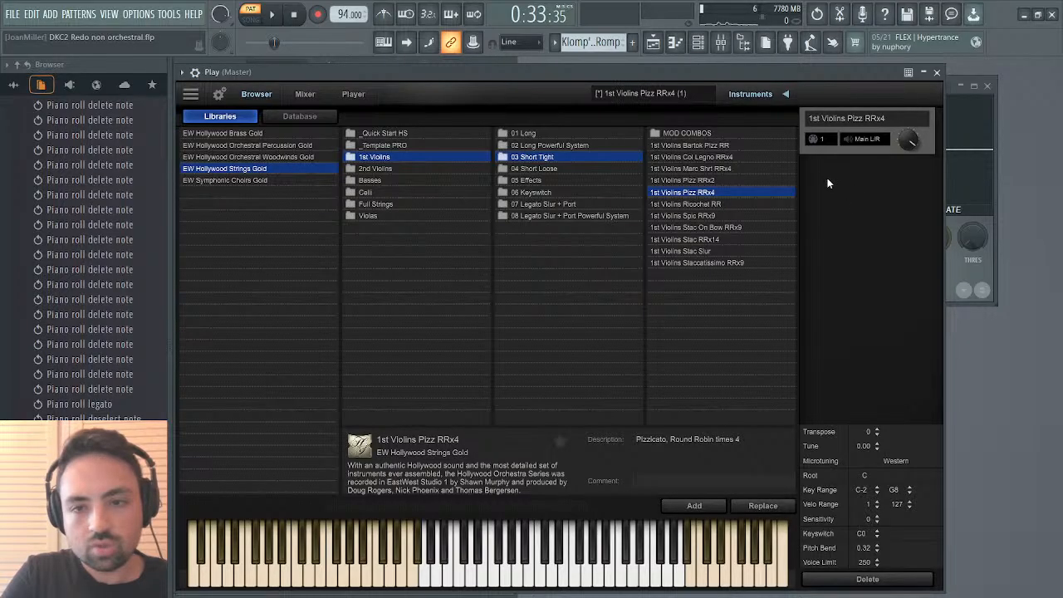
Play the pattern and mute the Kontakt channel to audition the pizzicato violins without it.
{"action": "left_click", "coordinate": [936, 73]}
{"action": "key", "text": "space"}
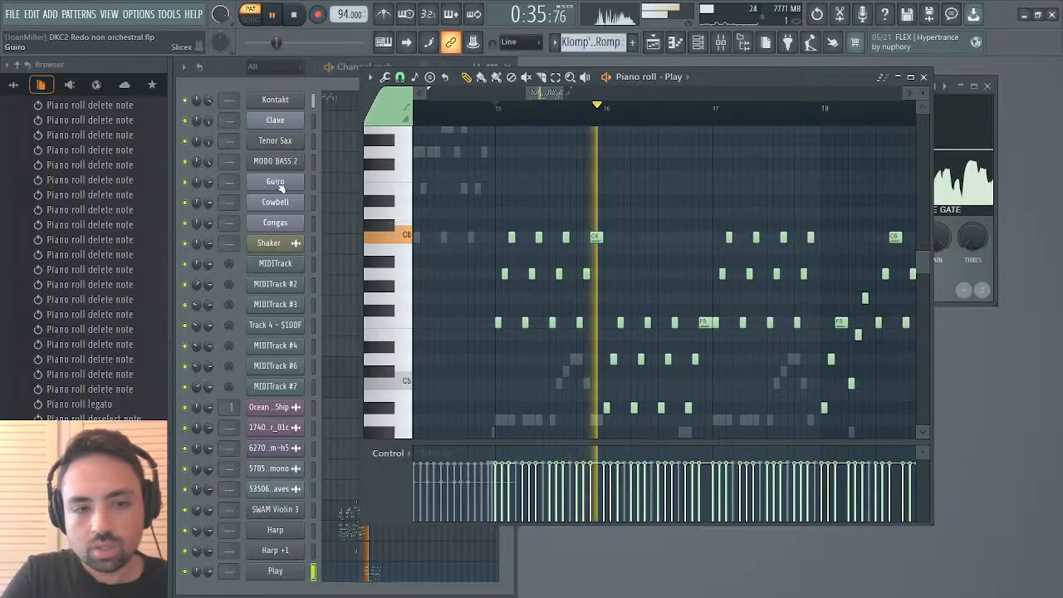
{"action": "left_click", "coordinate": [186, 572]}
{"action": "left_click", "coordinate": [185, 572]}
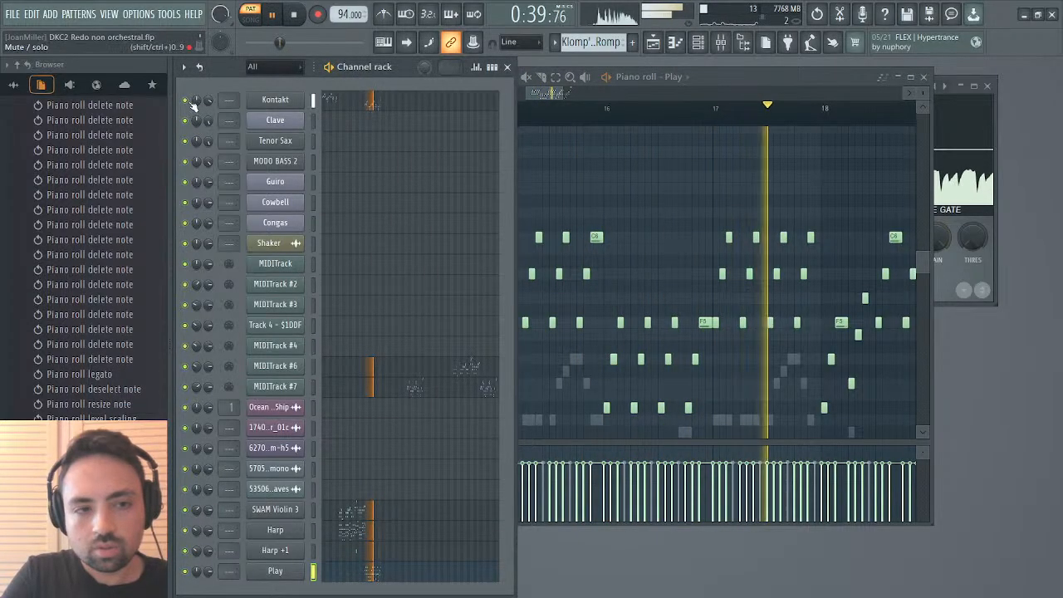
{"action": "left_click", "coordinate": [185, 100]}
{"action": "key", "text": "space"}
{"action": "key", "text": "space"}
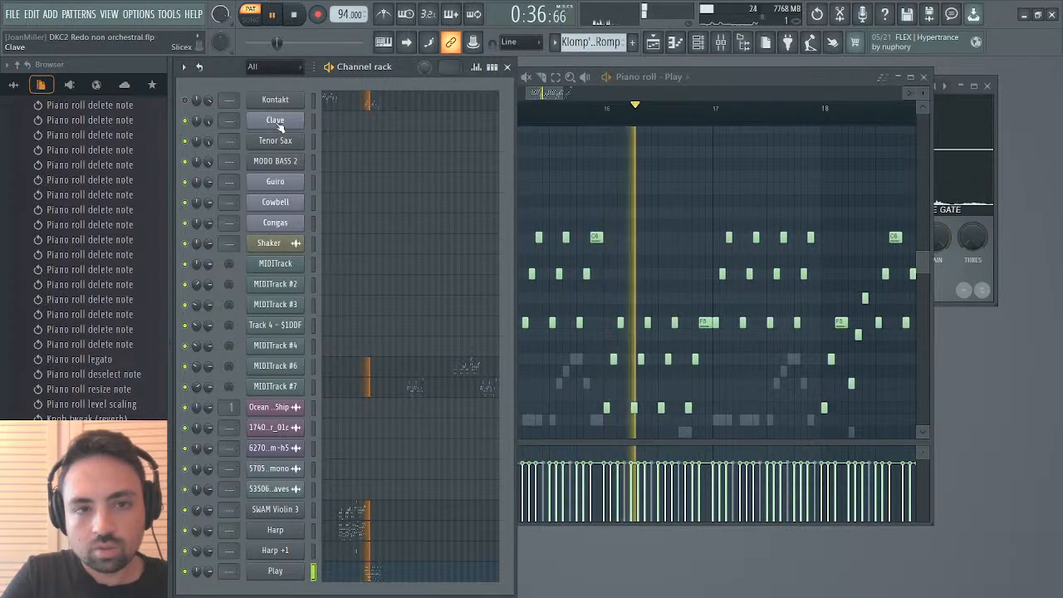
Raise the Mid microphone gain and the 1st Violins Pizz master gain to 12.0 dB each, and replay the pattern.
{"action": "left_click", "coordinate": [284, 571]}
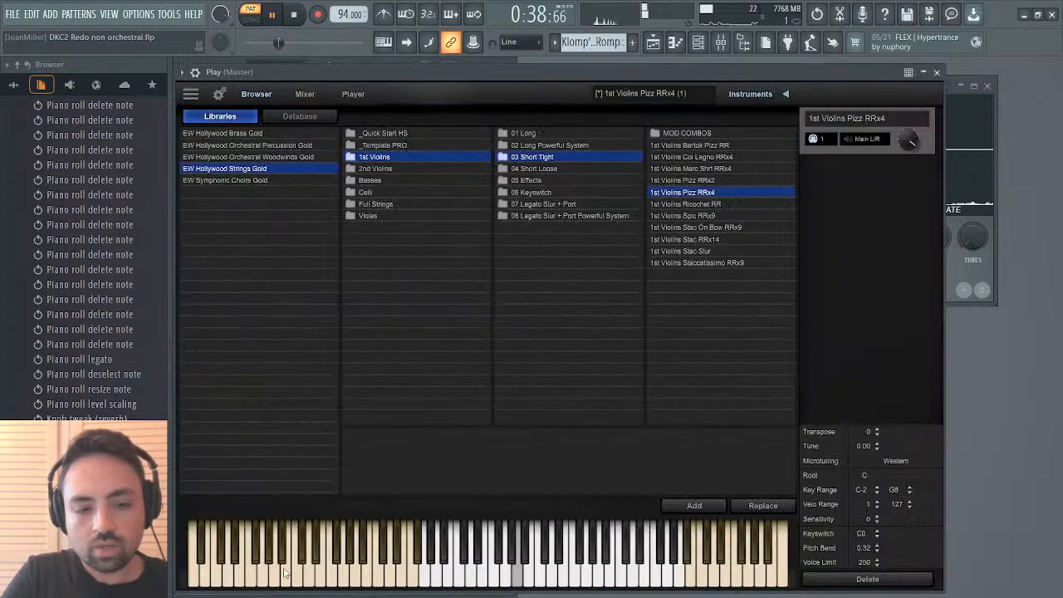
{"action": "left_click", "coordinate": [305, 94]}
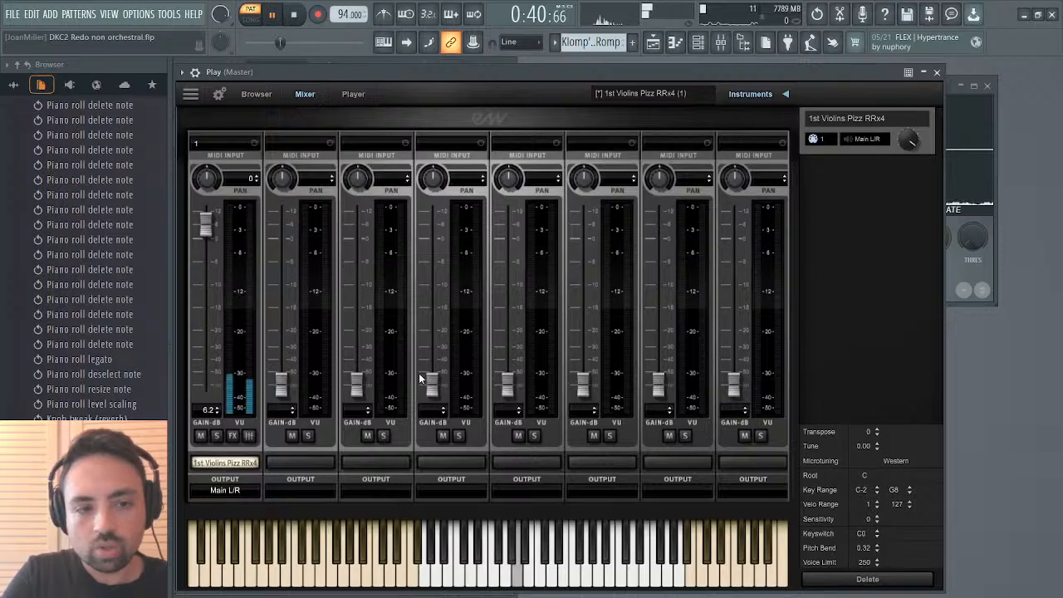
{"action": "left_click", "coordinate": [248, 436]}
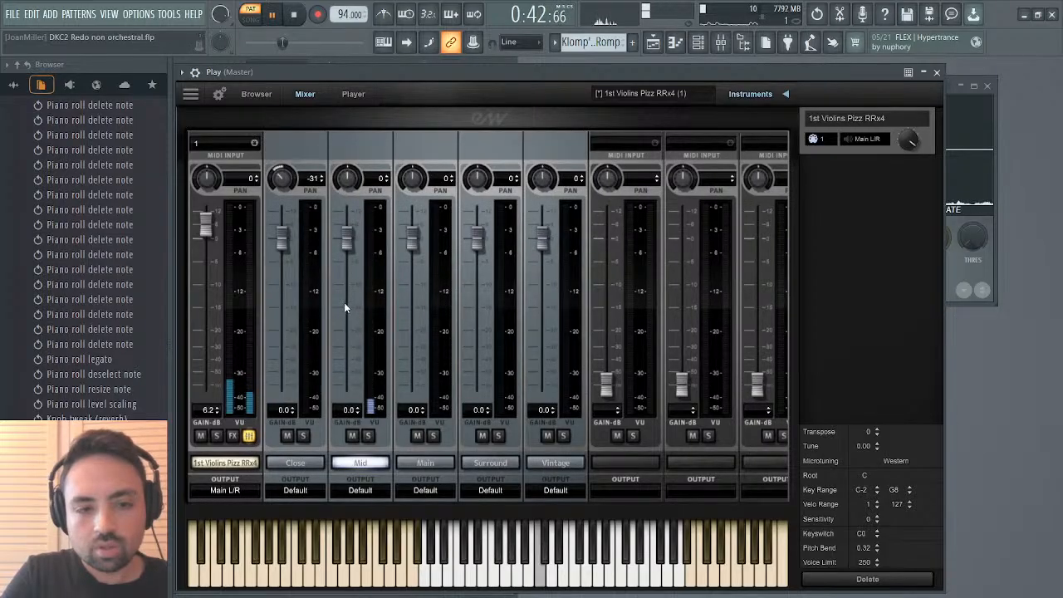
{"action": "left_click_drag", "start_coordinate": [341, 242], "coordinate": [342, 209]}
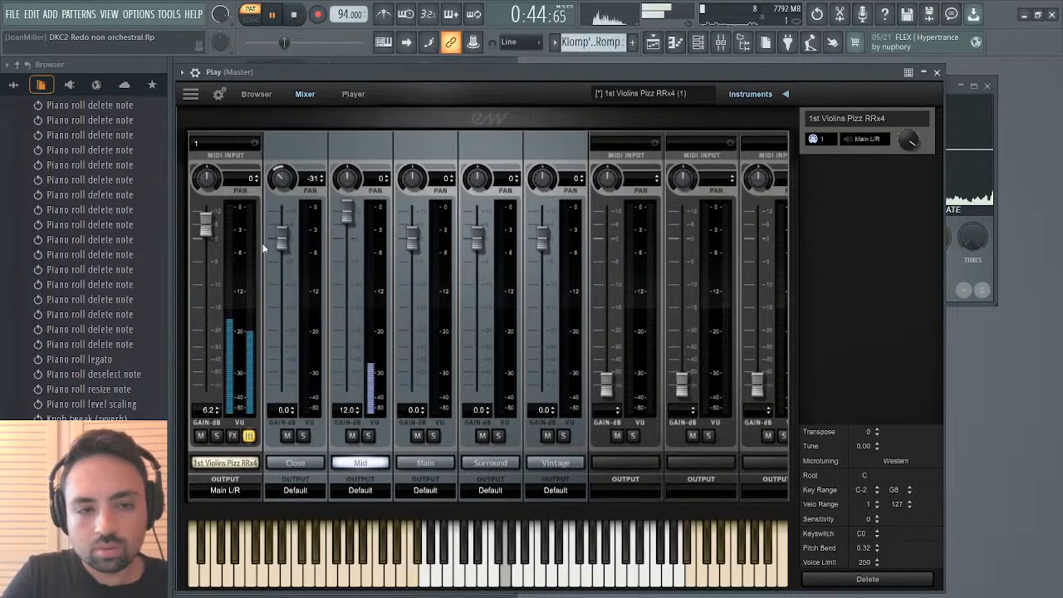
{"action": "left_click_drag", "start_coordinate": [208, 232], "coordinate": [218, 214]}
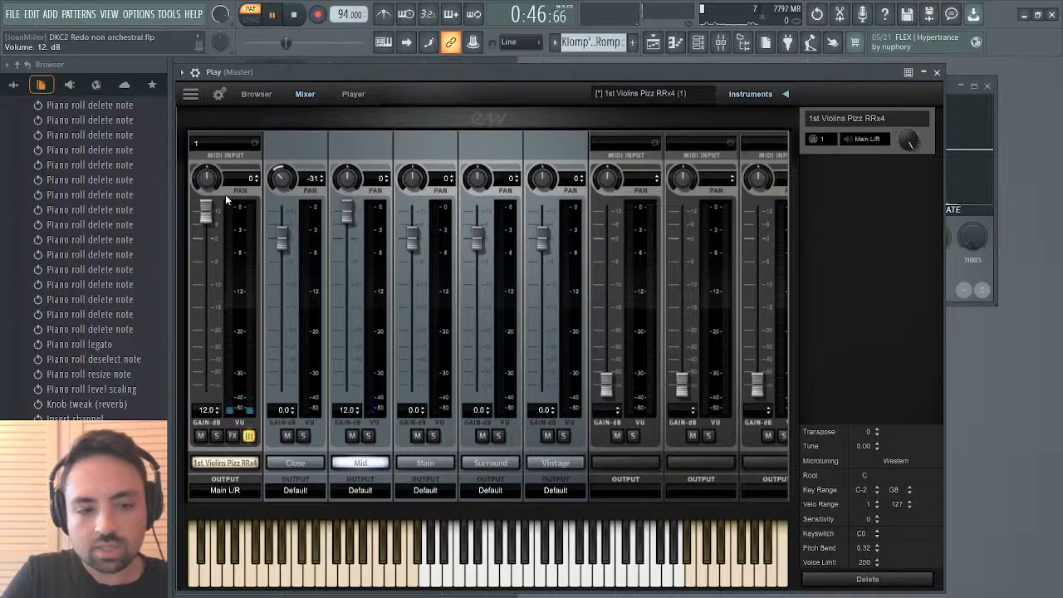
{"action": "left_click", "coordinate": [274, 16]}
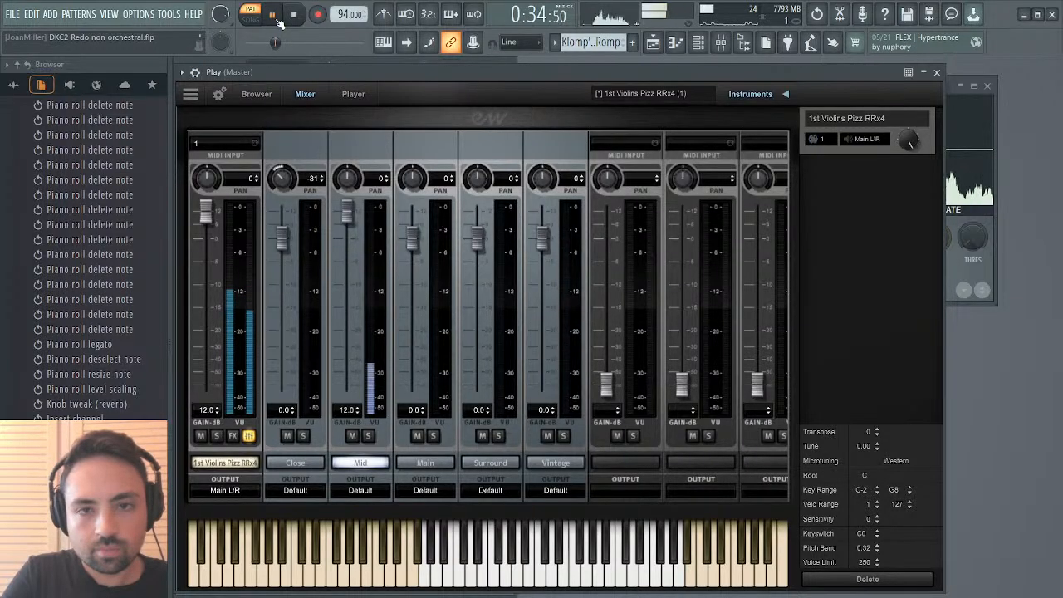
Unmute the Kontakt channel and check its instrument rack while the pattern plays.
{"action": "left_click", "coordinate": [936, 72]}
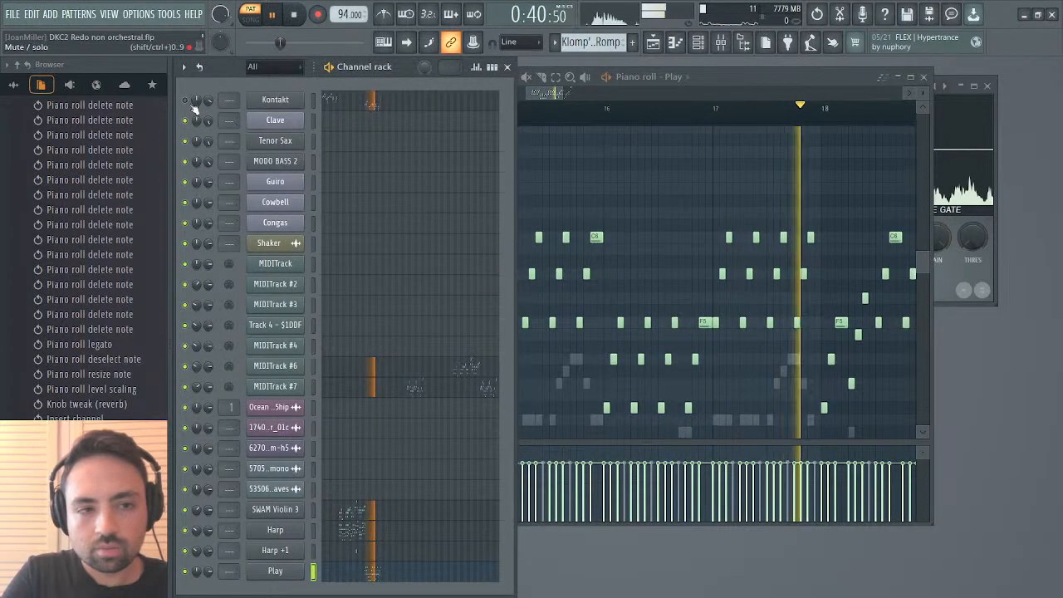
{"action": "left_click", "coordinate": [275, 99]}
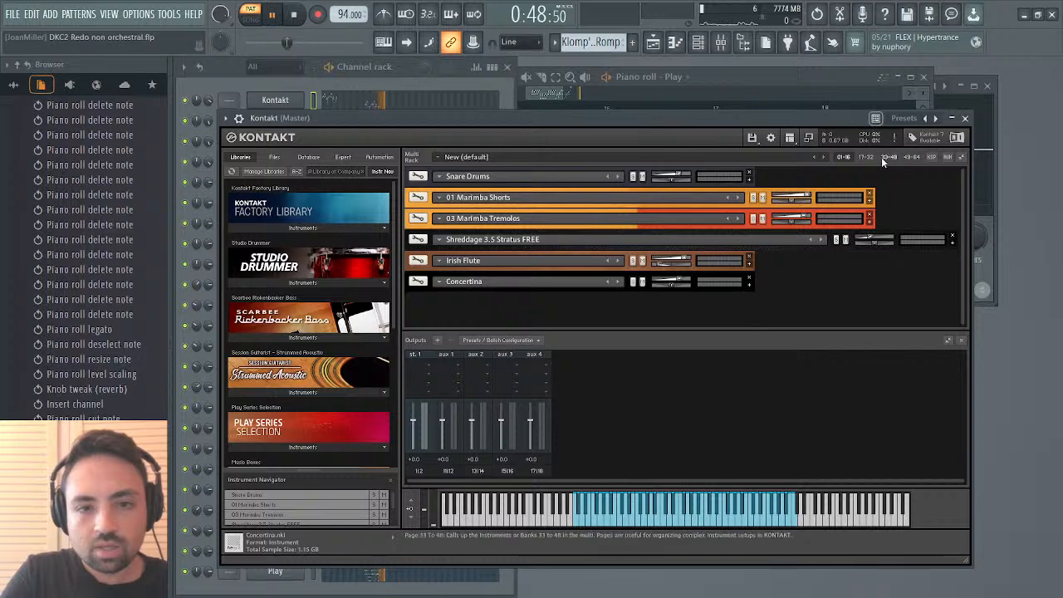
{"action": "left_click", "coordinate": [964, 118]}
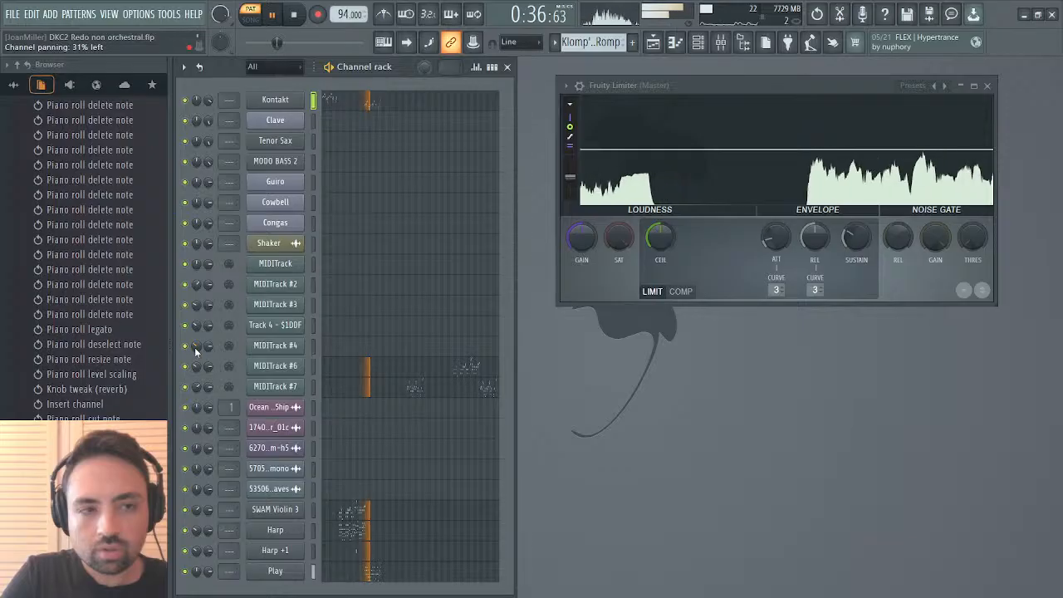
Pan the 1st Violins Pizz RRx4 instrument to -32 in the Play mixer.
{"action": "left_click", "coordinate": [274, 571]}
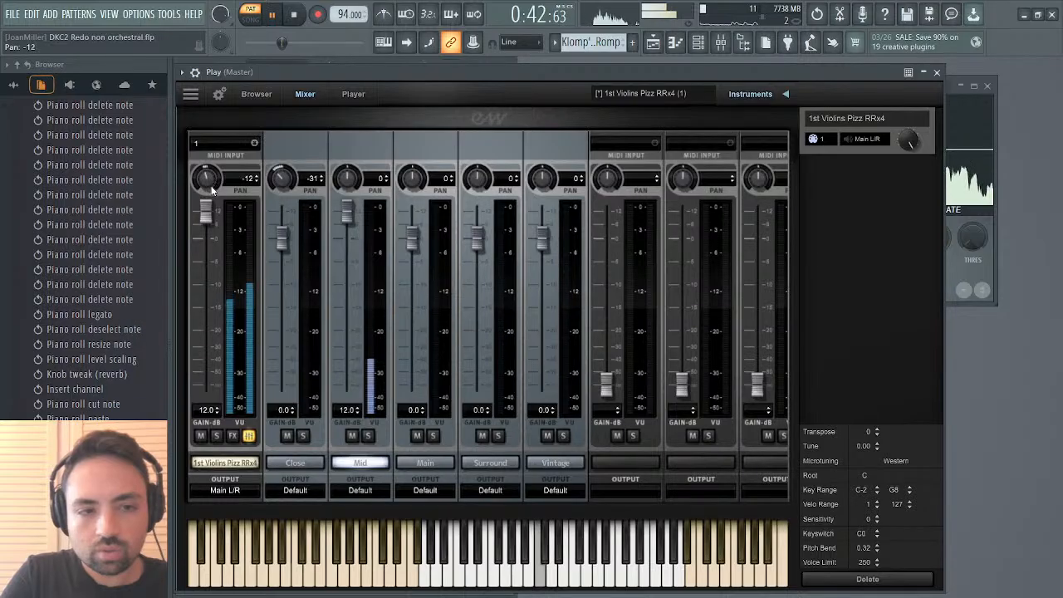
{"action": "left_click_drag", "start_coordinate": [207, 178], "coordinate": [212, 209]}
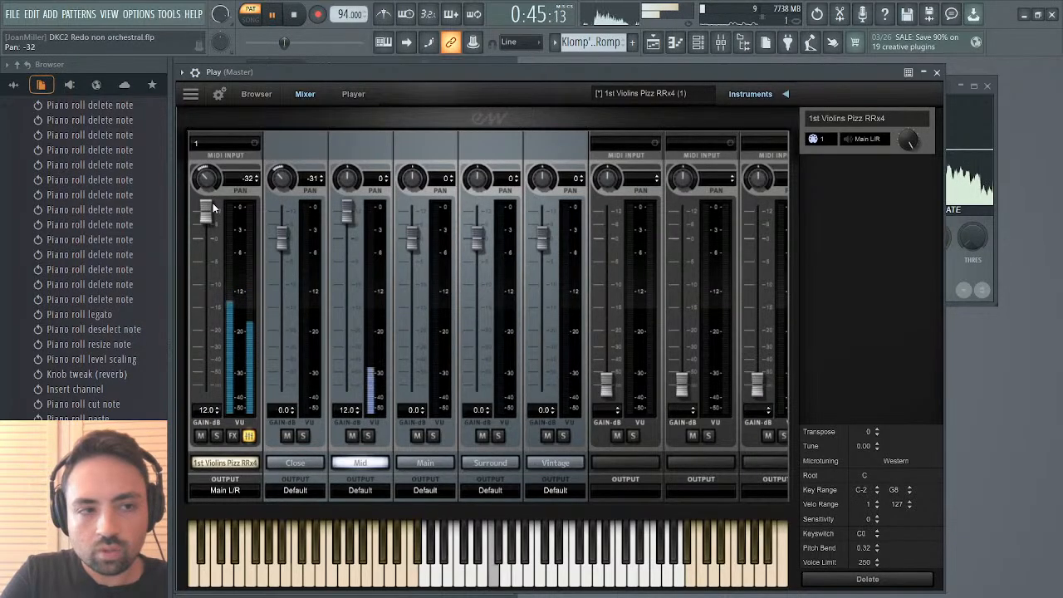
{"action": "left_click", "coordinate": [936, 73]}
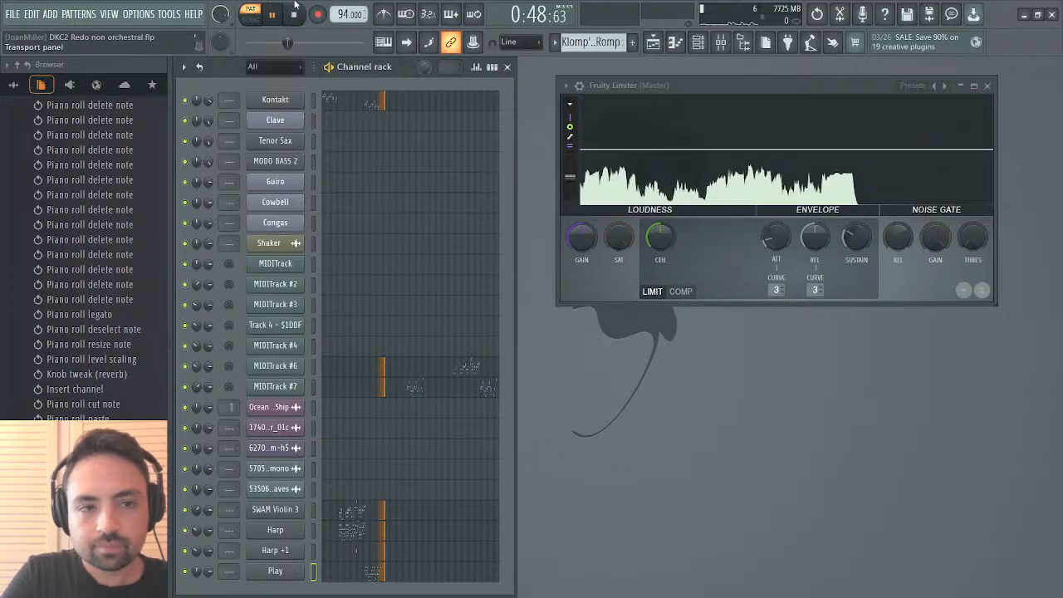
Review the MIDITrack #7 notes during playback and delete all seven MIDITrack channels, from MIDITrack through MIDITrack #7.
{"action": "left_click", "coordinate": [294, 15]}
{"action": "left_click", "coordinate": [271, 15]}
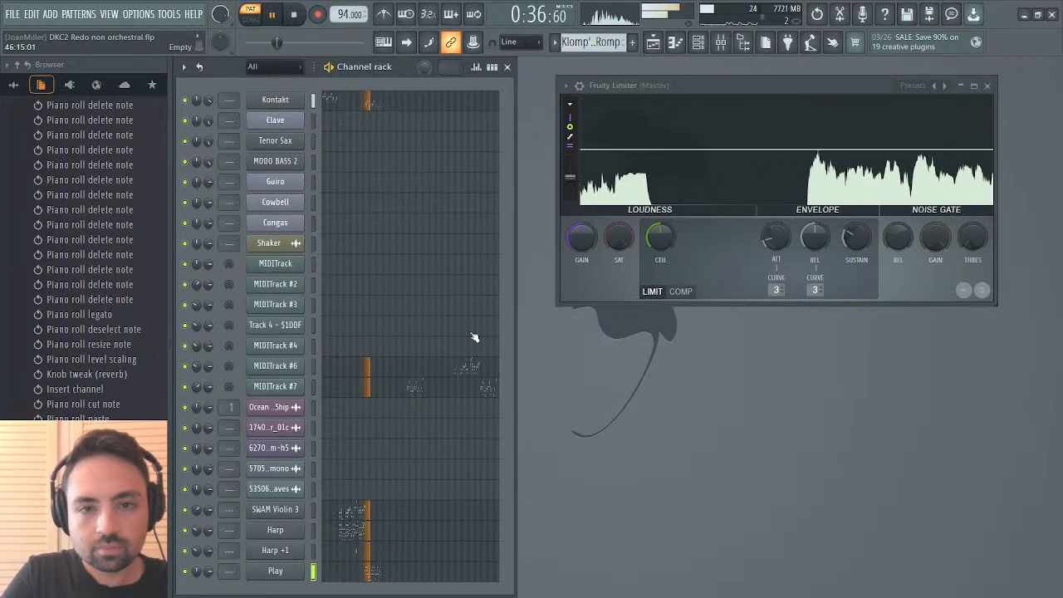
{"action": "left_click", "coordinate": [420, 393]}
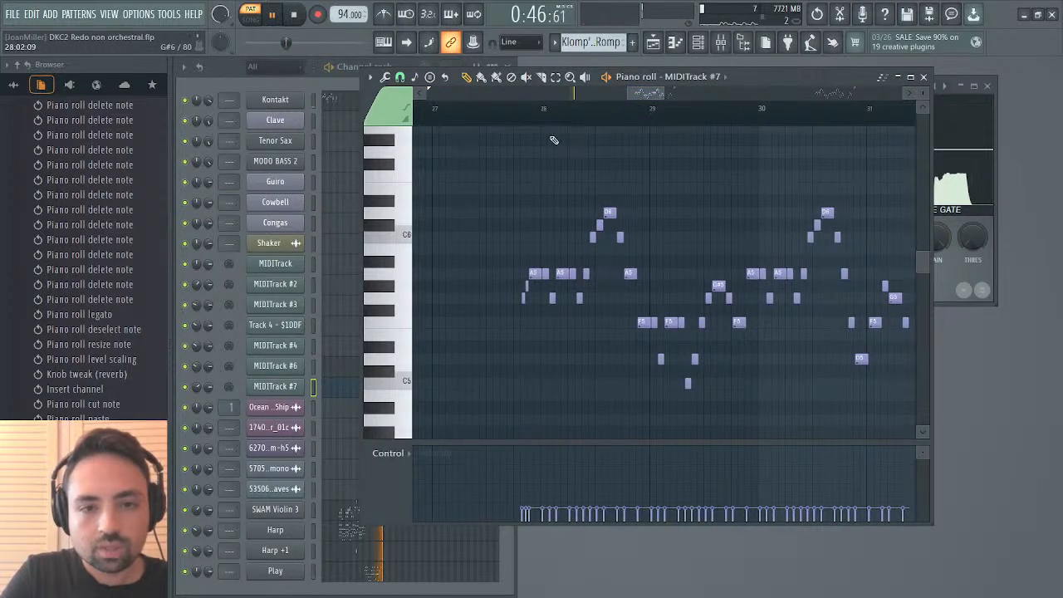
{"action": "left_click", "coordinate": [926, 77]}
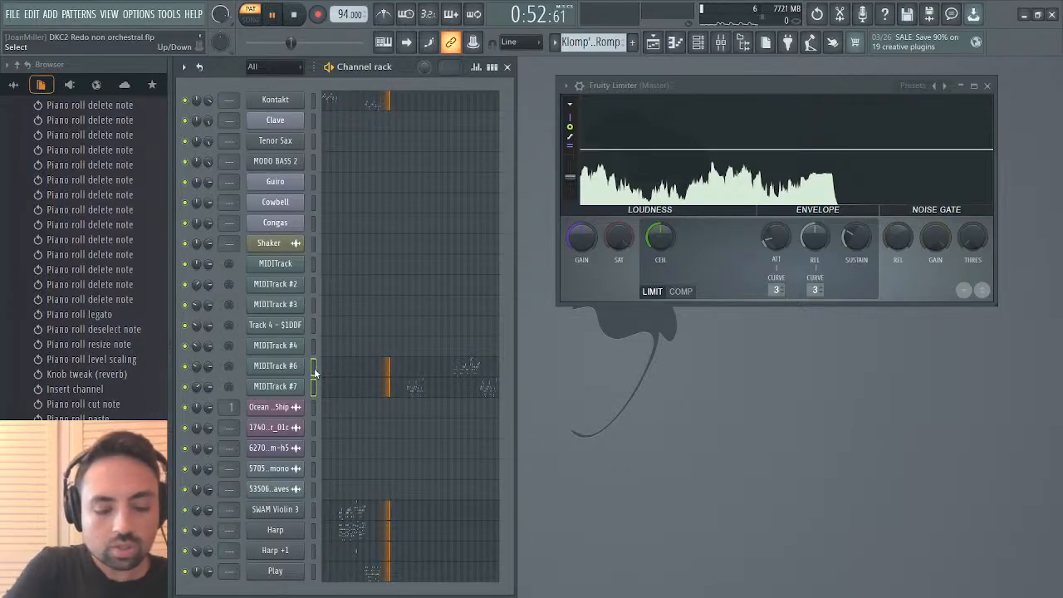
{"action": "left_click_drag", "start_coordinate": [313, 264], "coordinate": [317, 387]}
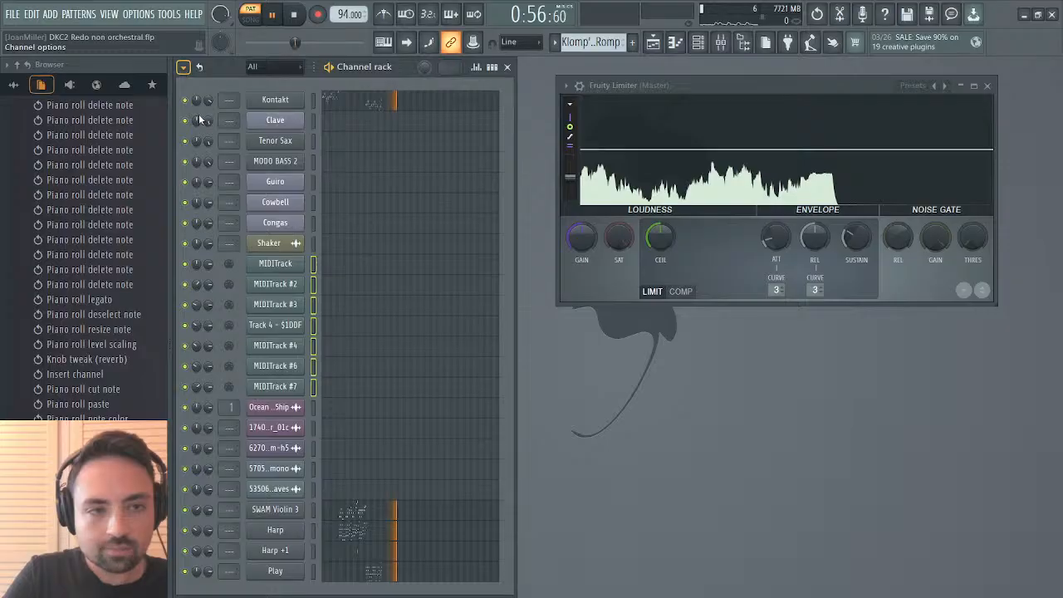
{"action": "key", "text": "alt+Delete"}
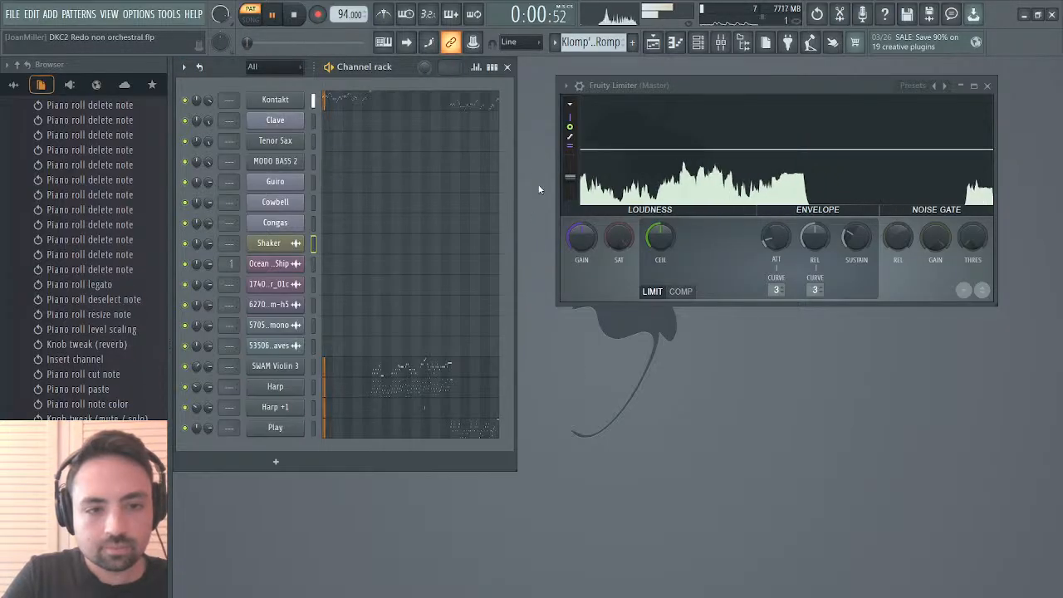
Move the Klomp's Romp clip in the Playlist from Track 3 to Track 1 so it starts at bar 31.
{"action": "left_click", "coordinate": [655, 46]}
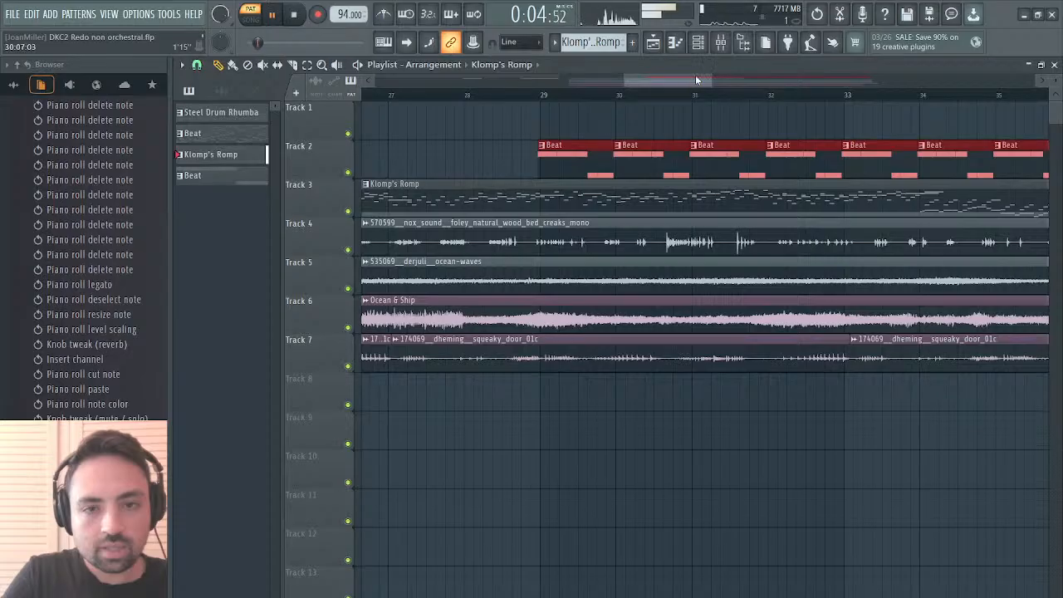
{"action": "left_click_drag", "start_coordinate": [708, 80], "coordinate": [817, 81]}
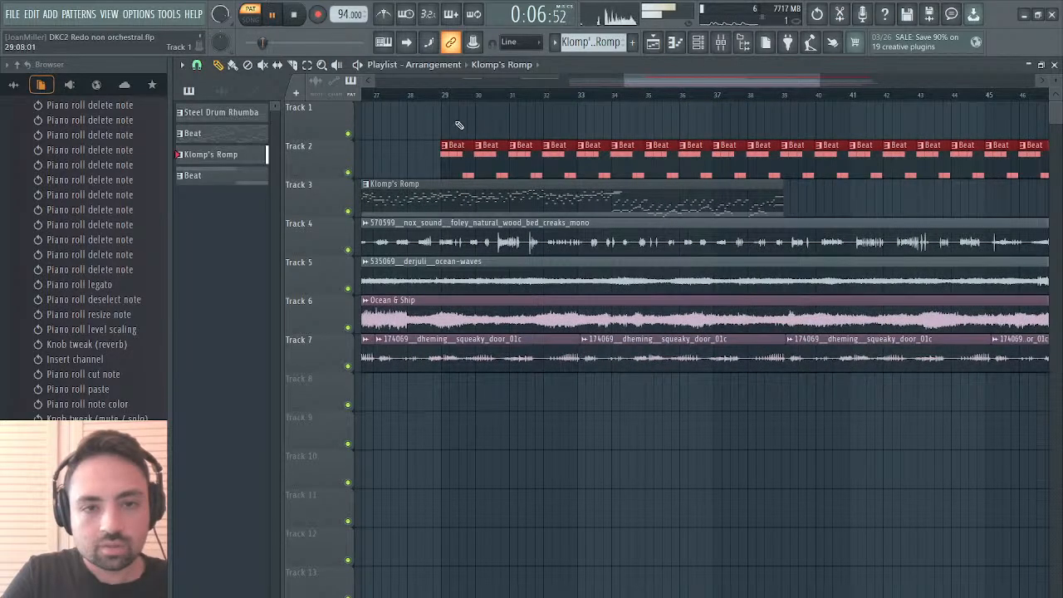
{"action": "left_click", "coordinate": [428, 94]}
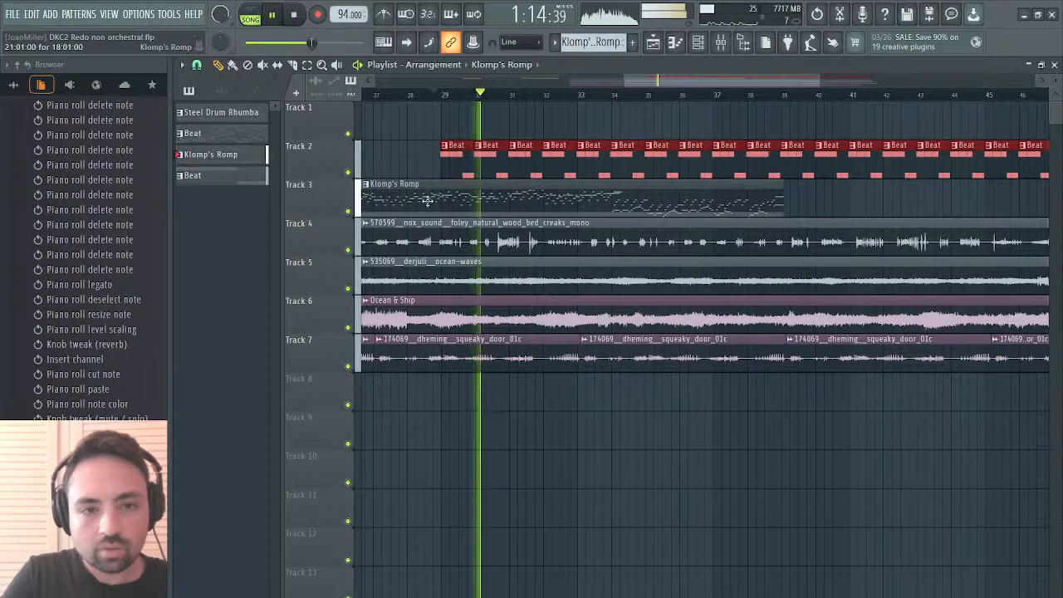
{"action": "left_click_drag", "start_coordinate": [427, 201], "coordinate": [708, 179]}
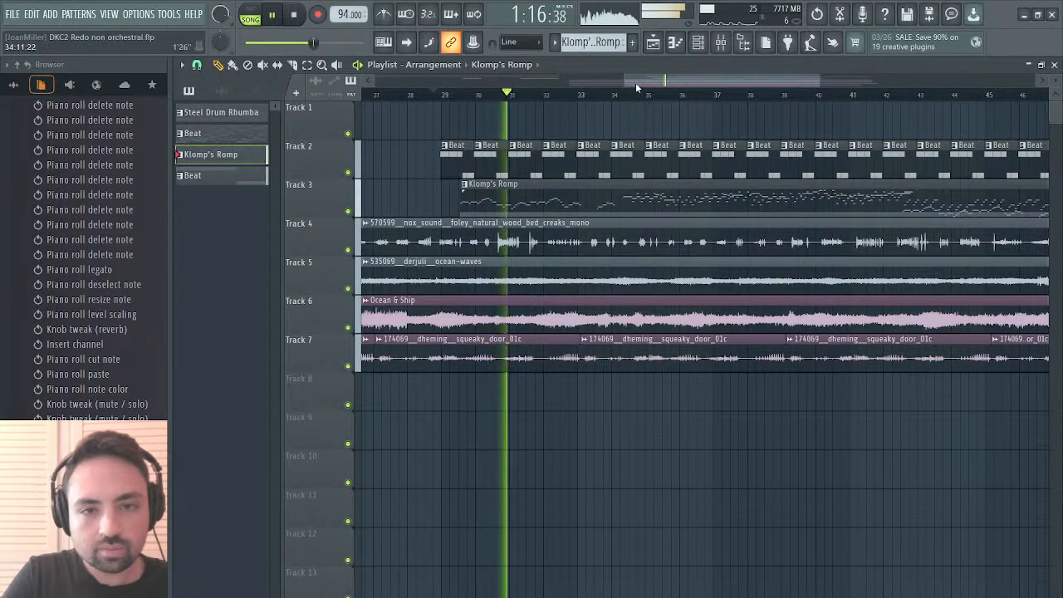
{"action": "left_click_drag", "start_coordinate": [635, 82], "coordinate": [509, 82]}
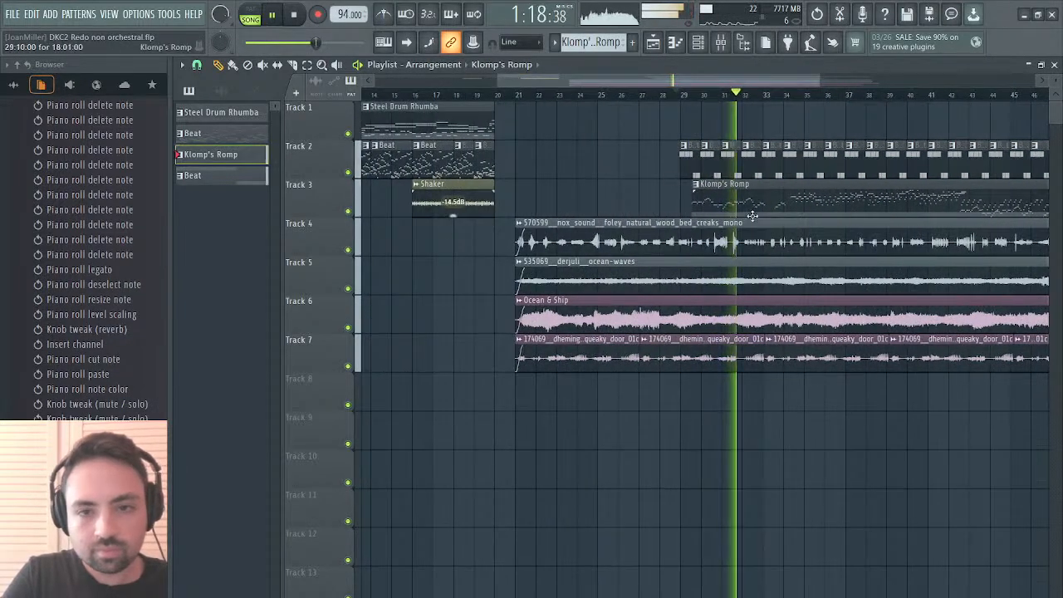
{"action": "left_click_drag", "start_coordinate": [751, 215], "coordinate": [780, 114]}
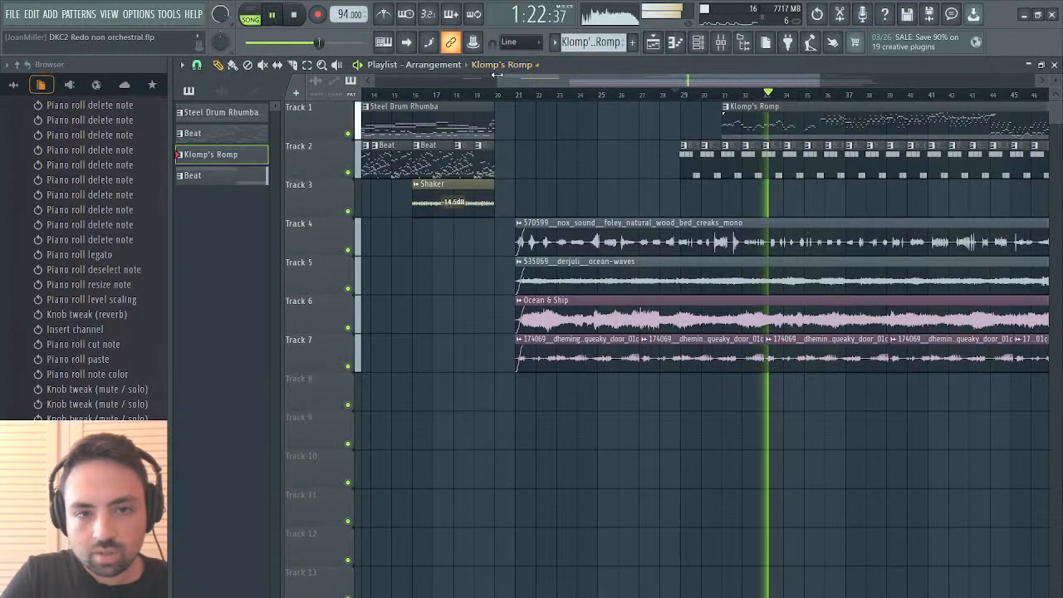
Play the arrangement from just before bar 29 to check how the Klomp's Romp clip enters over the Beat clips.
{"action": "left_click_drag", "start_coordinate": [497, 74], "coordinate": [602, 79]}
{"action": "key", "text": "space"}
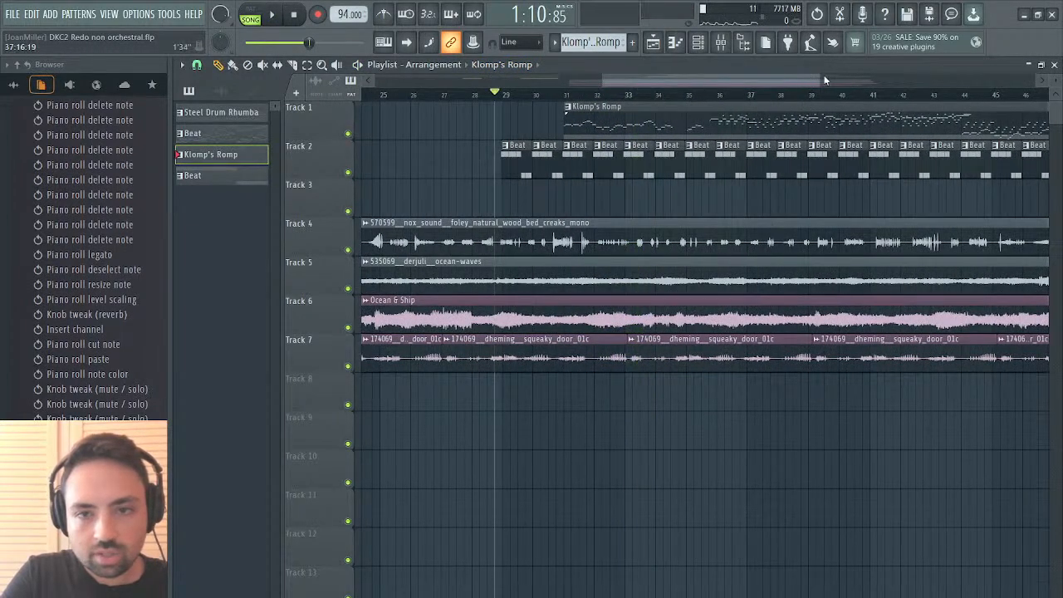
{"action": "left_click_drag", "start_coordinate": [819, 77], "coordinate": [730, 84]}
{"action": "left_click_drag", "start_coordinate": [638, 112], "coordinate": [633, 114]}
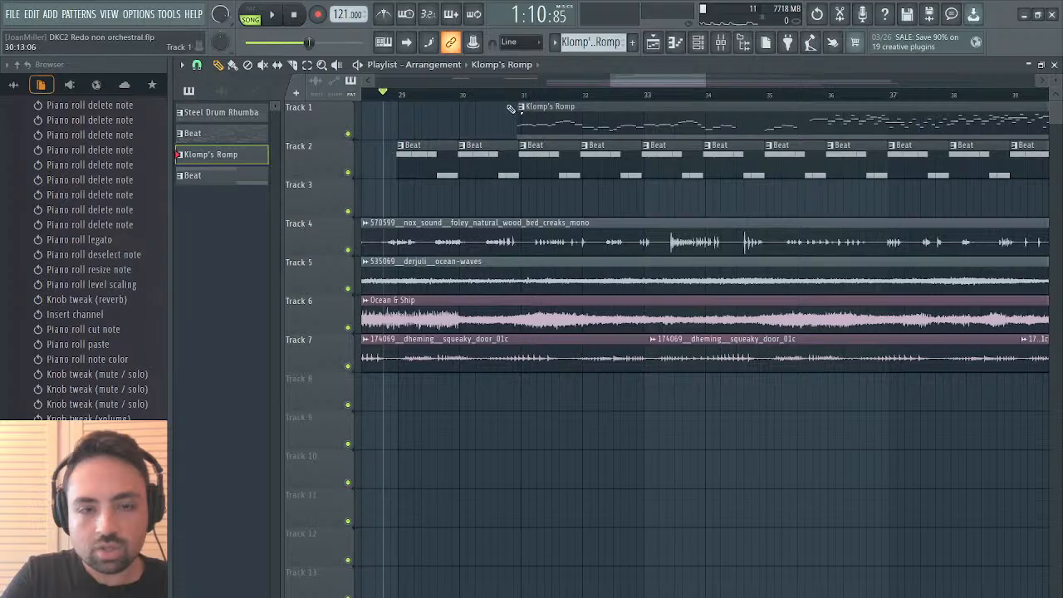
{"action": "key", "text": "space"}
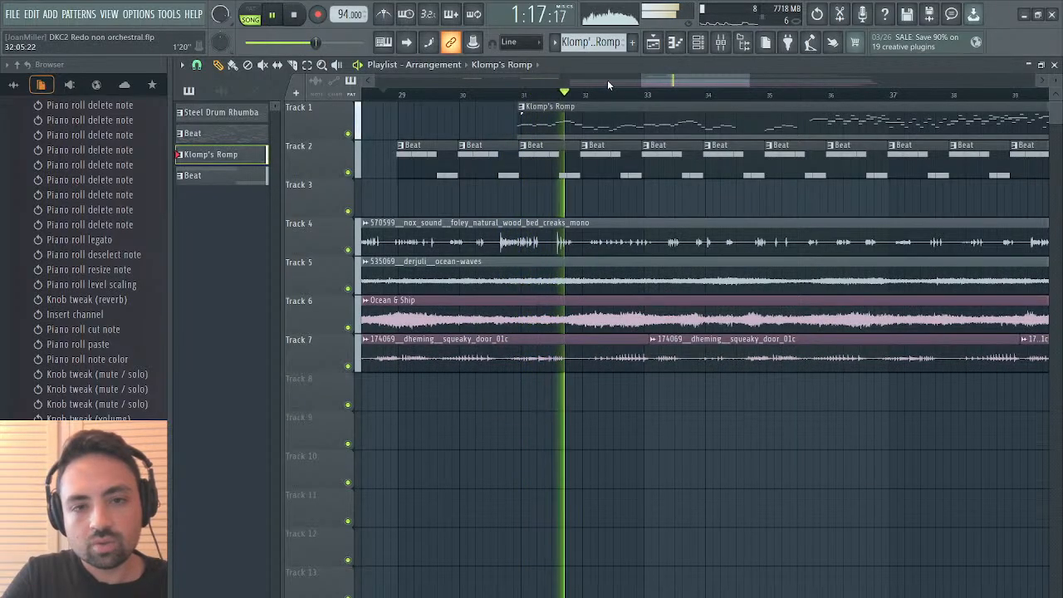
{"action": "left_click_drag", "start_coordinate": [749, 81], "coordinate": [969, 82]}
{"action": "left_click_drag", "start_coordinate": [868, 81], "coordinate": [753, 93]}
{"action": "key", "text": "space"}
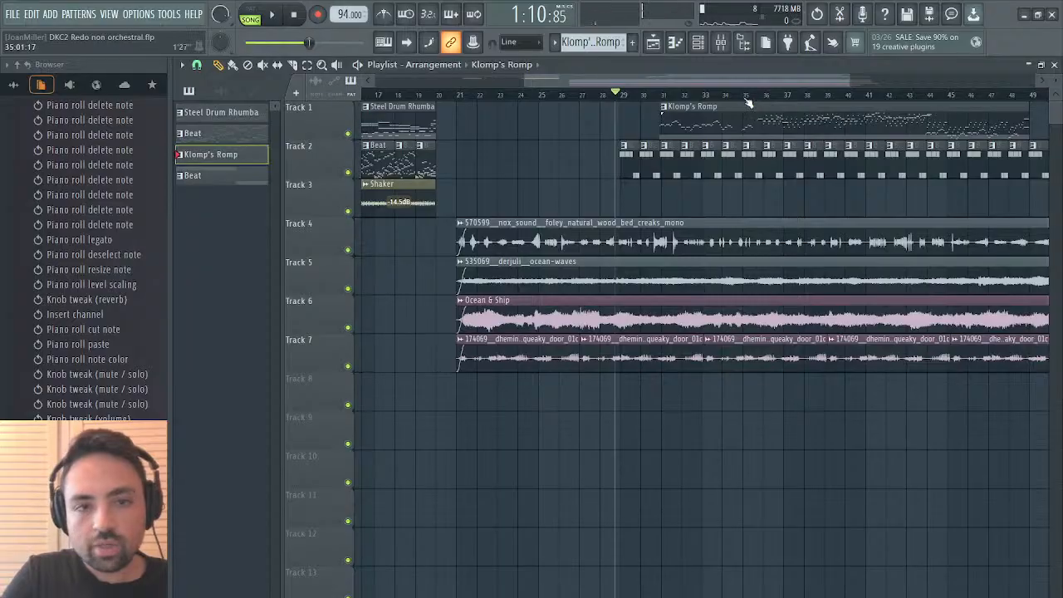
Place the playhead at several points in the Steel Drum Rhumba and Klomp's Romp sections to compare the song tempo.
{"action": "left_click", "coordinate": [416, 94]}
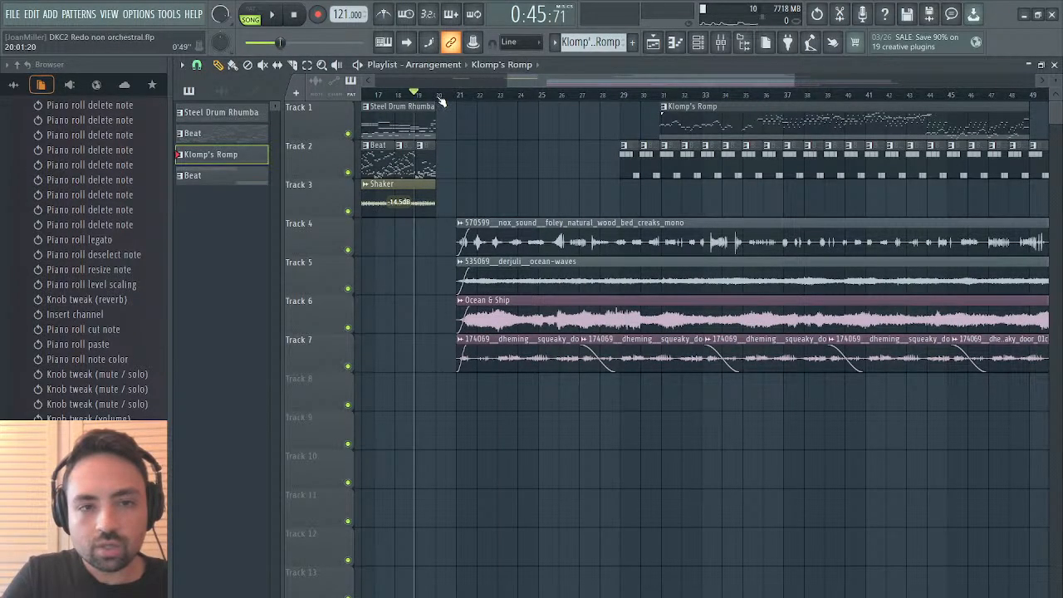
{"action": "left_click", "coordinate": [665, 95]}
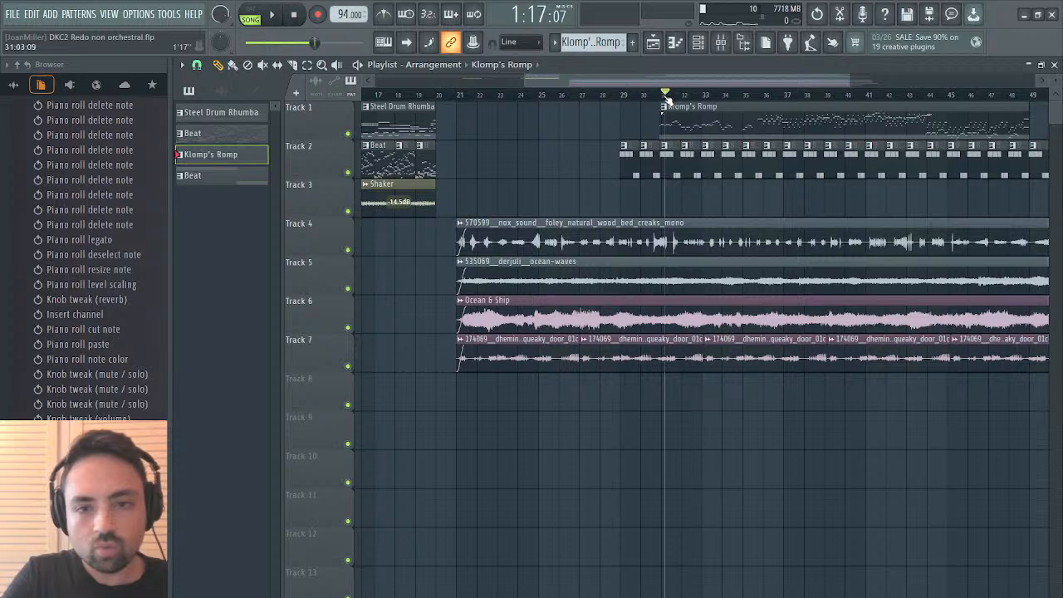
{"action": "left_click", "coordinate": [654, 95]}
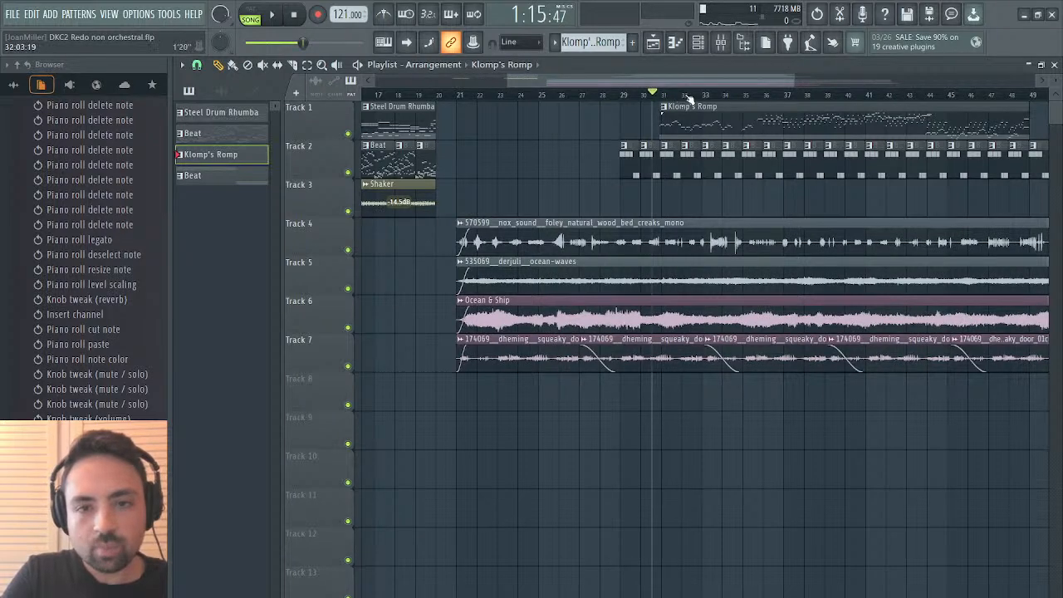
{"action": "left_click", "coordinate": [688, 95]}
{"action": "left_click_drag", "start_coordinate": [657, 80], "coordinate": [703, 82]}
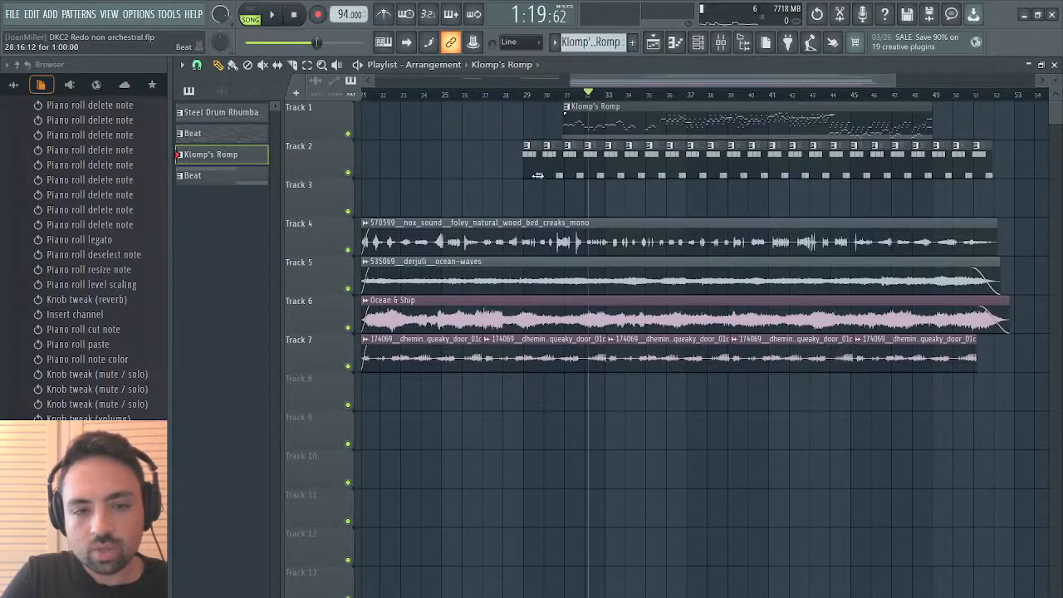
{"action": "left_click", "coordinate": [475, 94]}
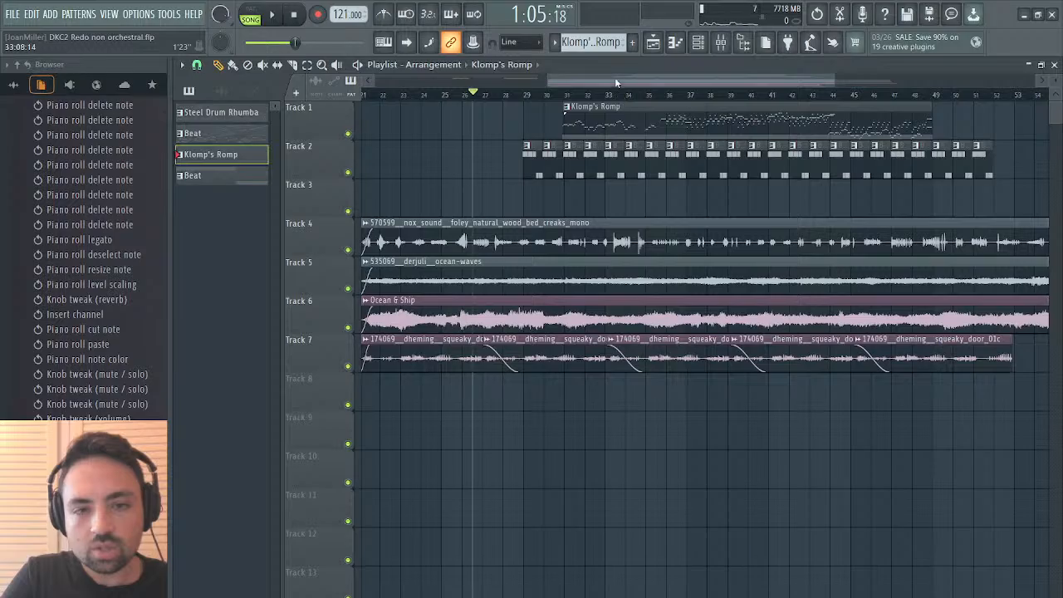
{"action": "mouse_move", "coordinate": [615, 78]}
{"action": "left_mouse_down"}
{"action": "mouse_move", "coordinate": [581, 79]}
{"action": "mouse_move", "coordinate": [632, 85]}
{"action": "left_mouse_up"}
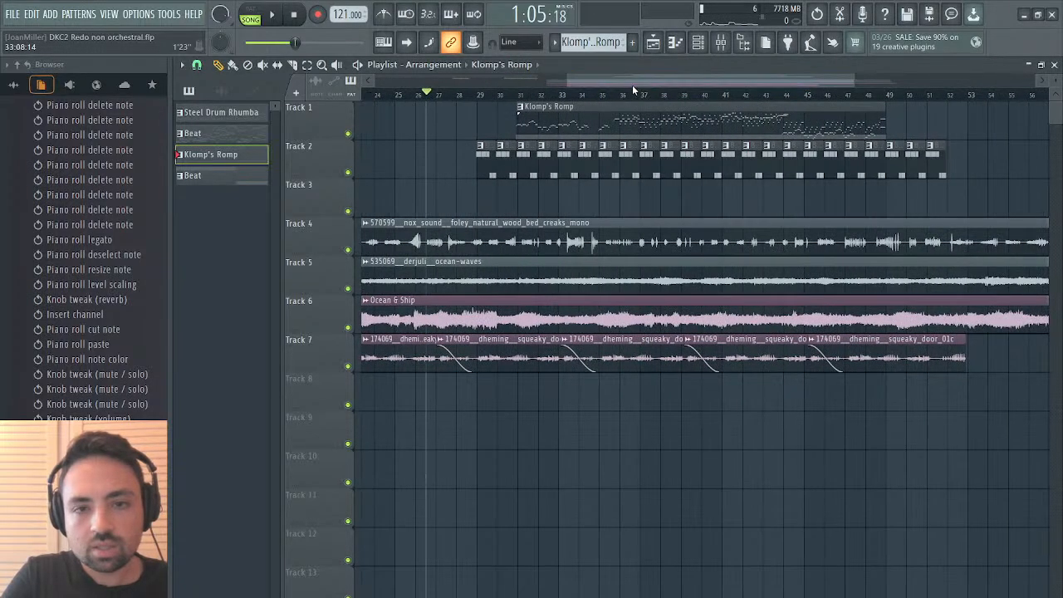
{"action": "left_click", "coordinate": [624, 93]}
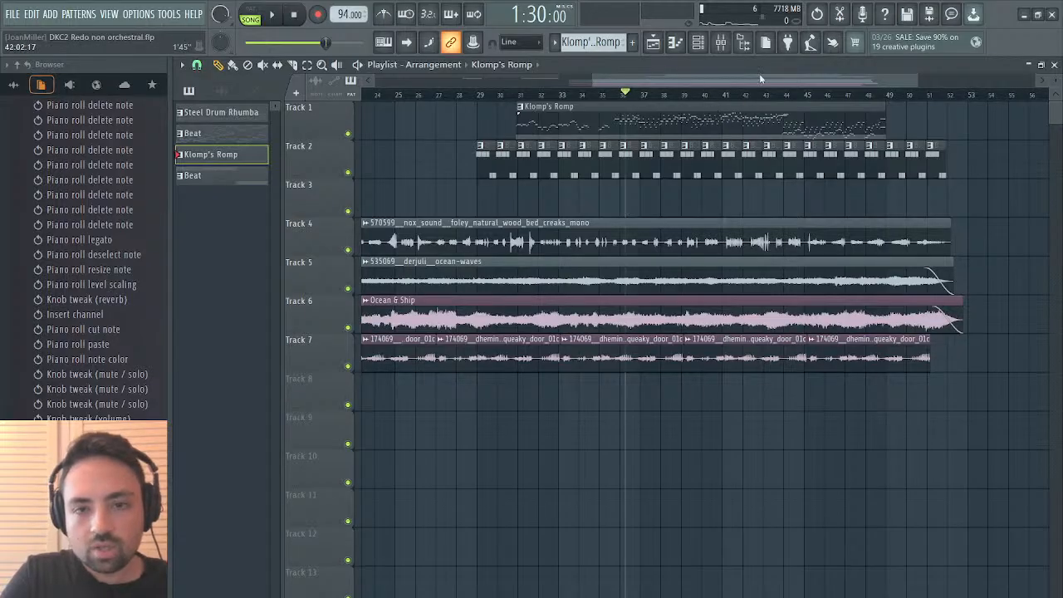
Extend the Klomp's Romp clip on Track 1 to the end of the Beat clips and slice it at bar 49.
{"action": "left_click_drag", "start_coordinate": [896, 116], "coordinate": [942, 118]}
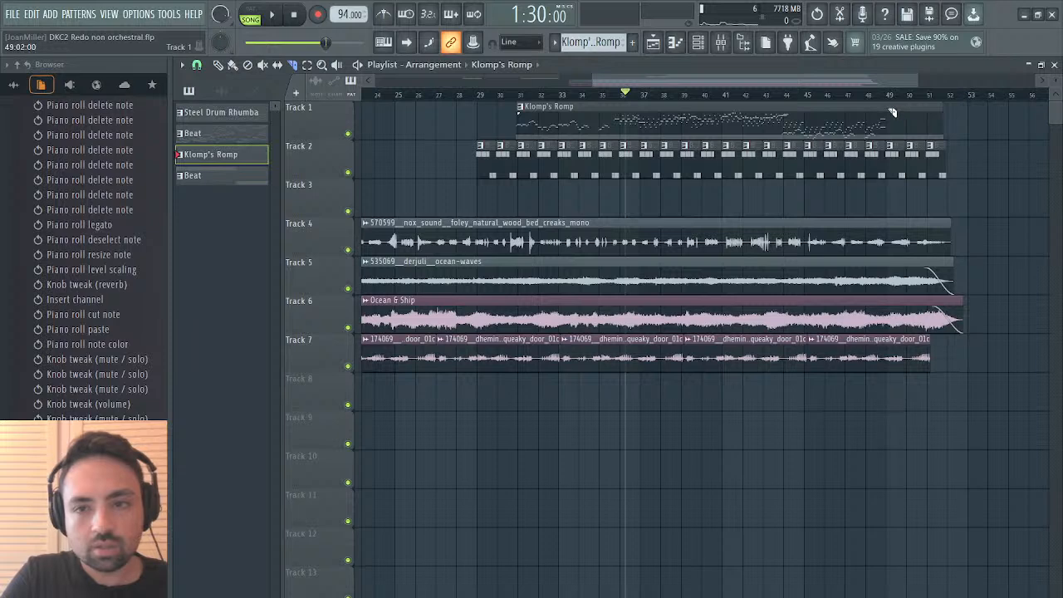
{"action": "left_click_drag", "start_coordinate": [889, 146], "coordinate": [889, 145]}
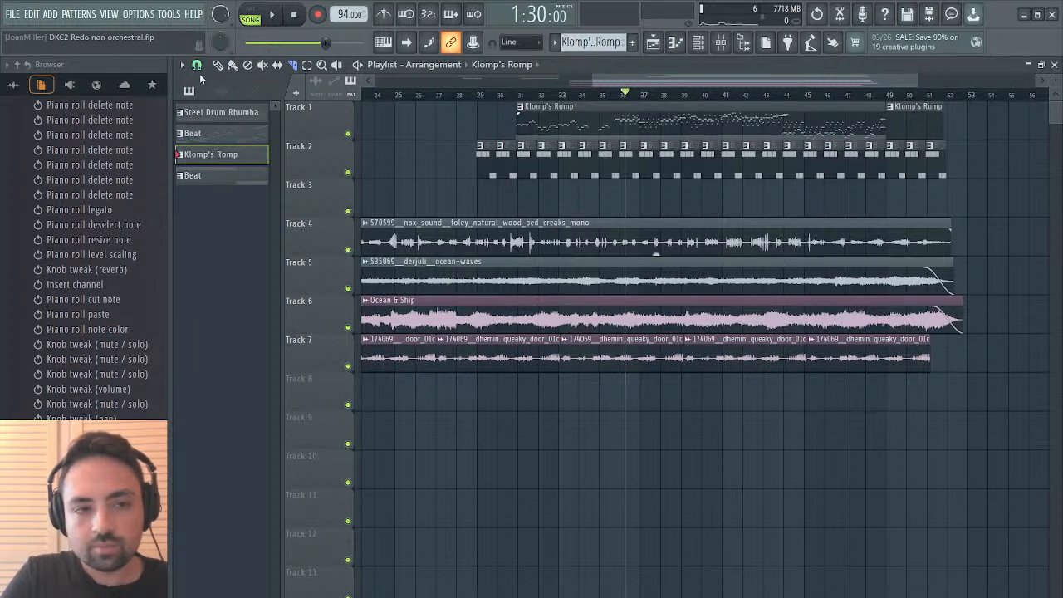
Move the sliced-off empty end of Klomp's Romp to bar 21 on Track 1 and play the song from there.
{"action": "left_click", "coordinate": [216, 65]}
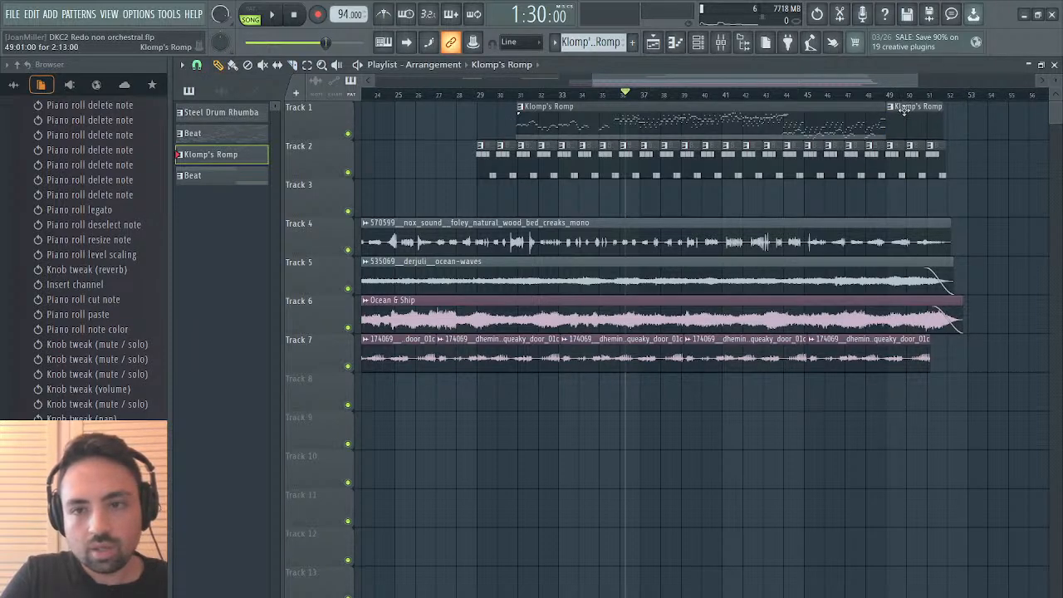
{"action": "left_click_drag", "start_coordinate": [905, 112], "coordinate": [513, 110]}
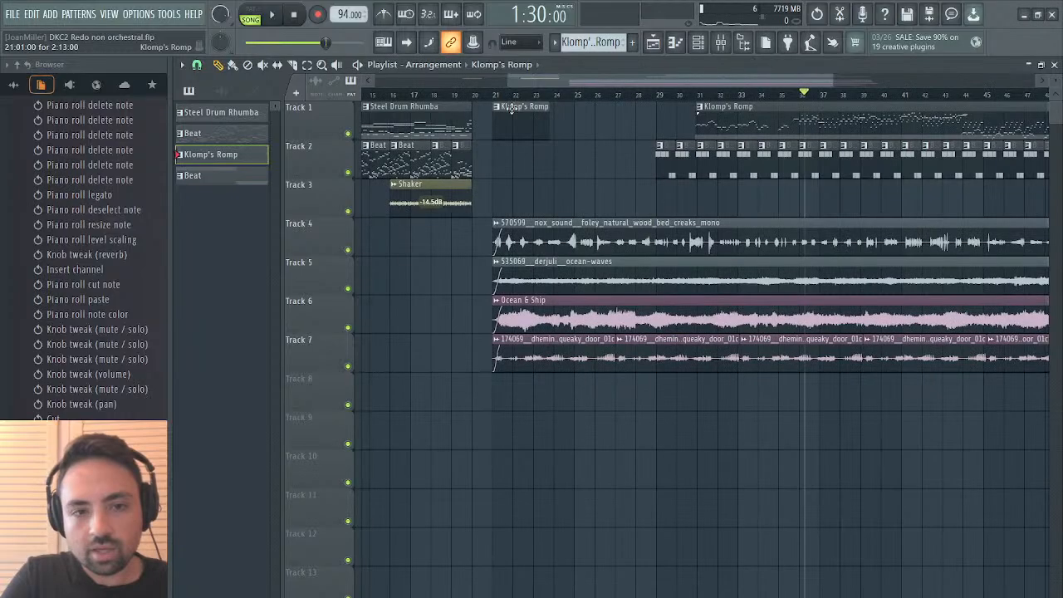
{"action": "left_click", "coordinate": [494, 94]}
{"action": "key", "text": "space"}
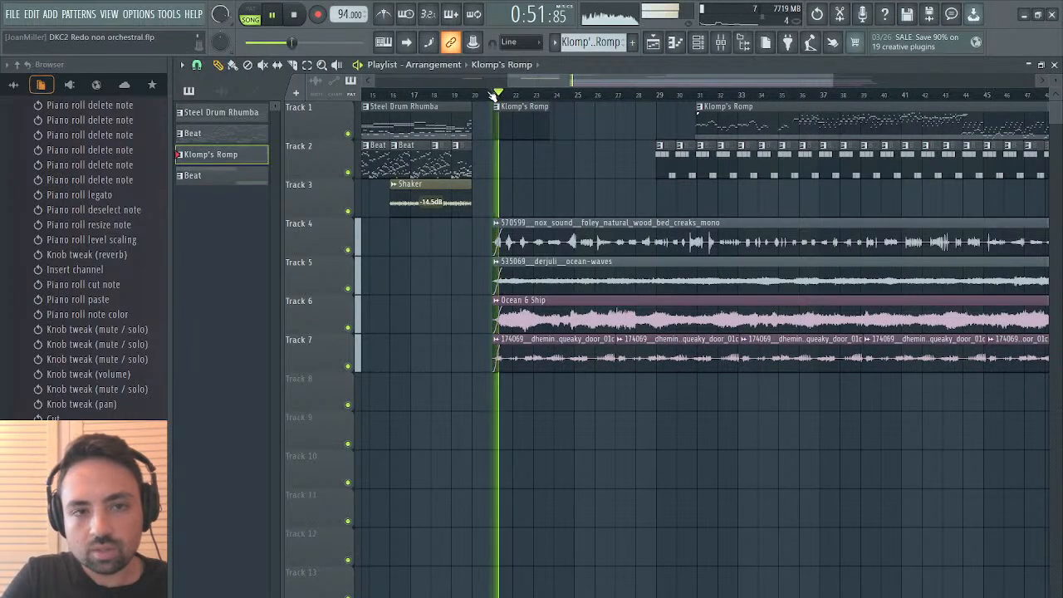
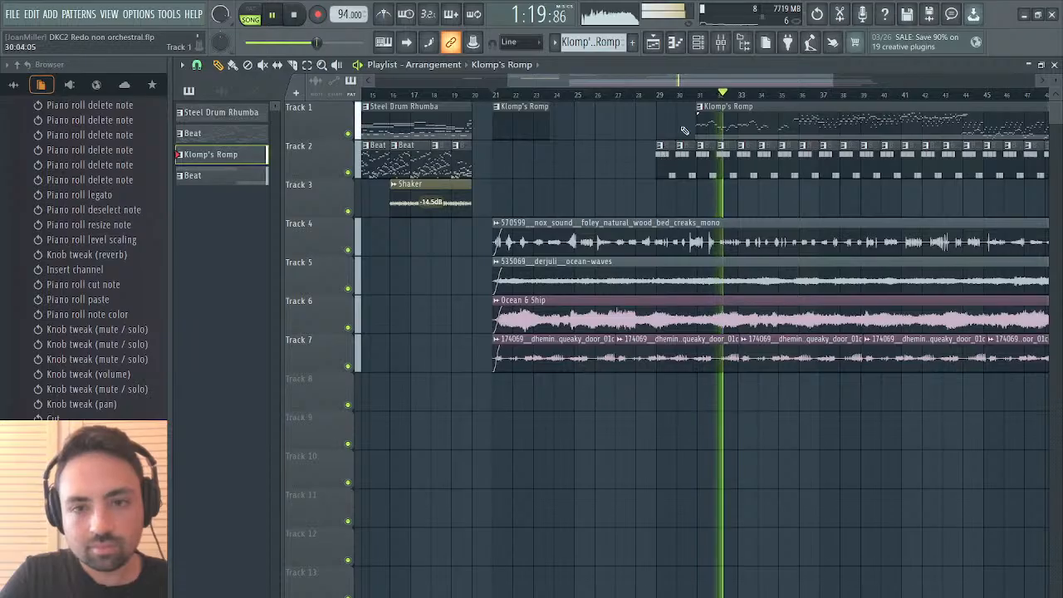
Raise the Irish Flute volume and slightly lower the Snare Drums volume in the Kontakt rack while the song plays.
{"action": "double_click", "coordinate": [662, 158]}
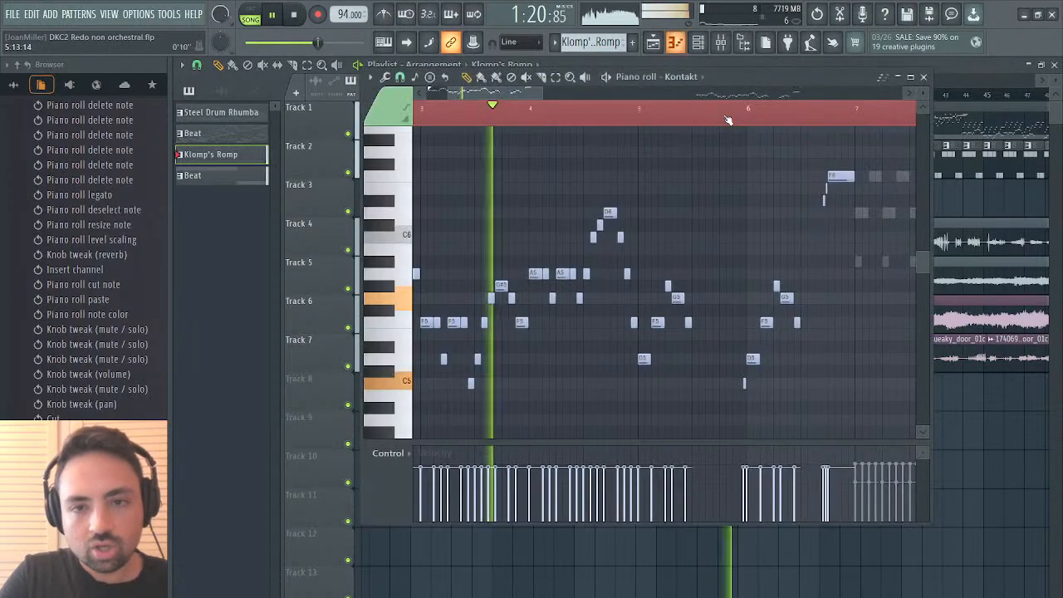
{"action": "left_click", "coordinate": [922, 76]}
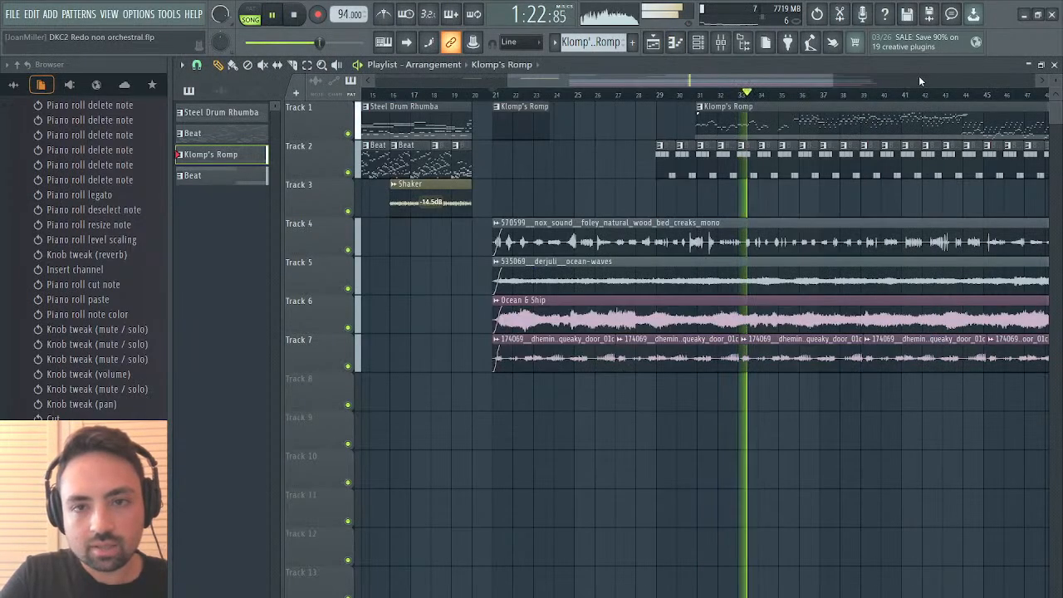
{"action": "left_click", "coordinate": [1053, 64]}
{"action": "left_click", "coordinate": [285, 100]}
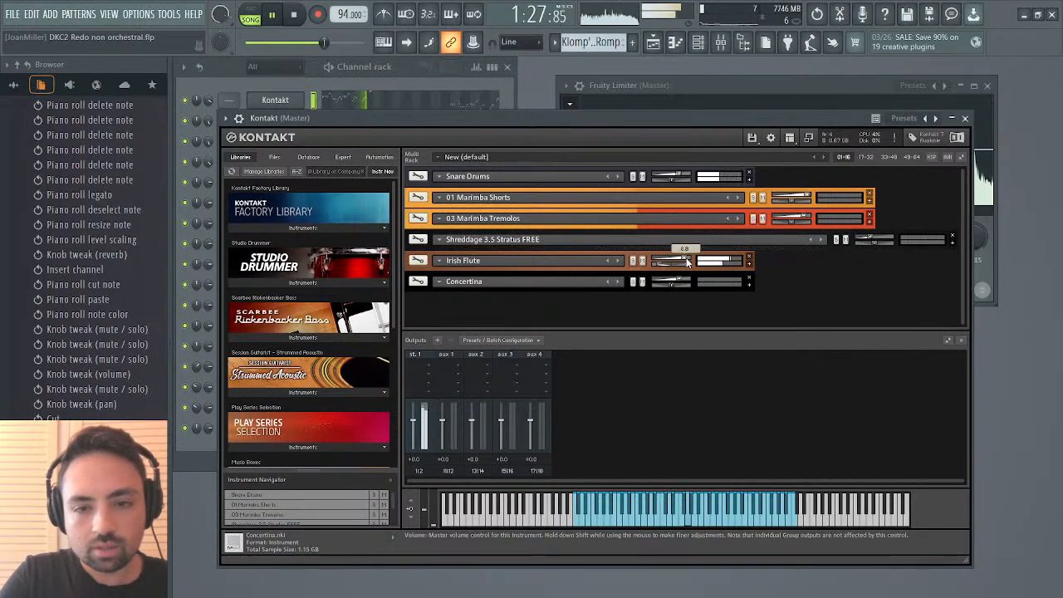
{"action": "left_click_drag", "start_coordinate": [688, 262], "coordinate": [696, 262]}
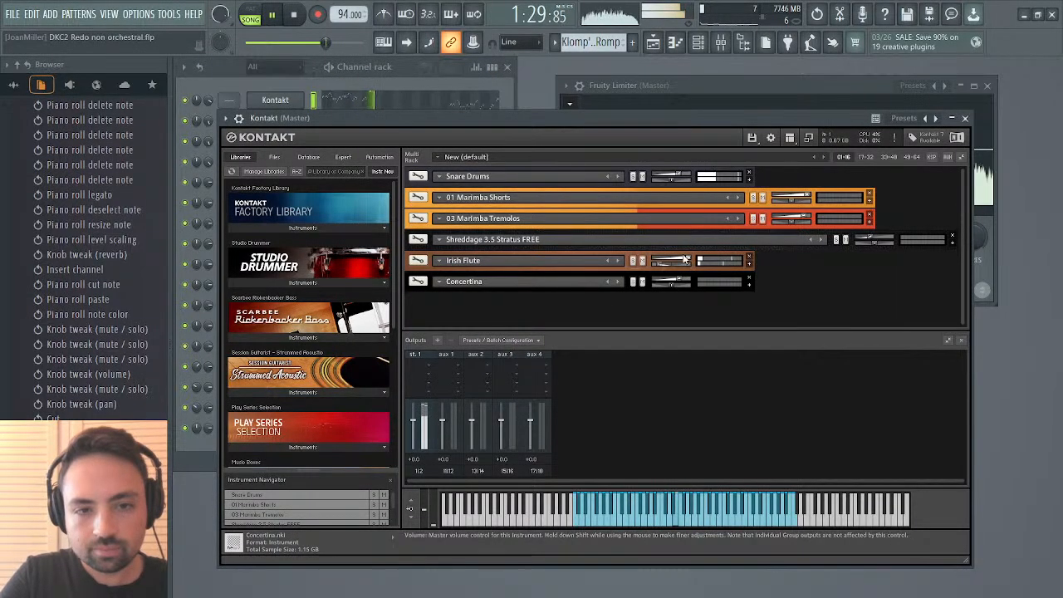
{"action": "left_click_drag", "start_coordinate": [680, 176], "coordinate": [679, 176]}
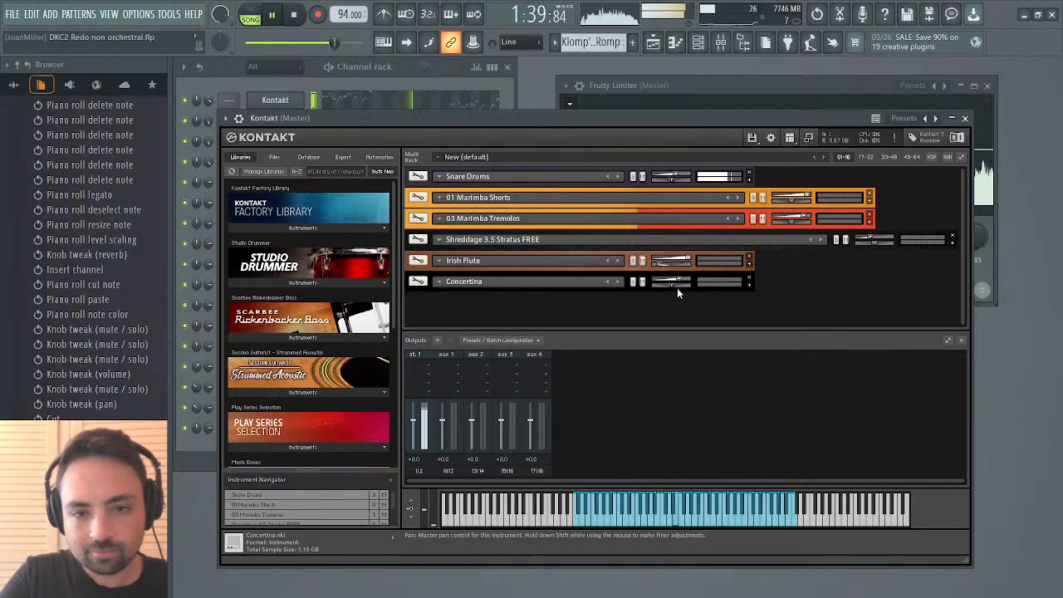
{"action": "left_click", "coordinate": [964, 119]}
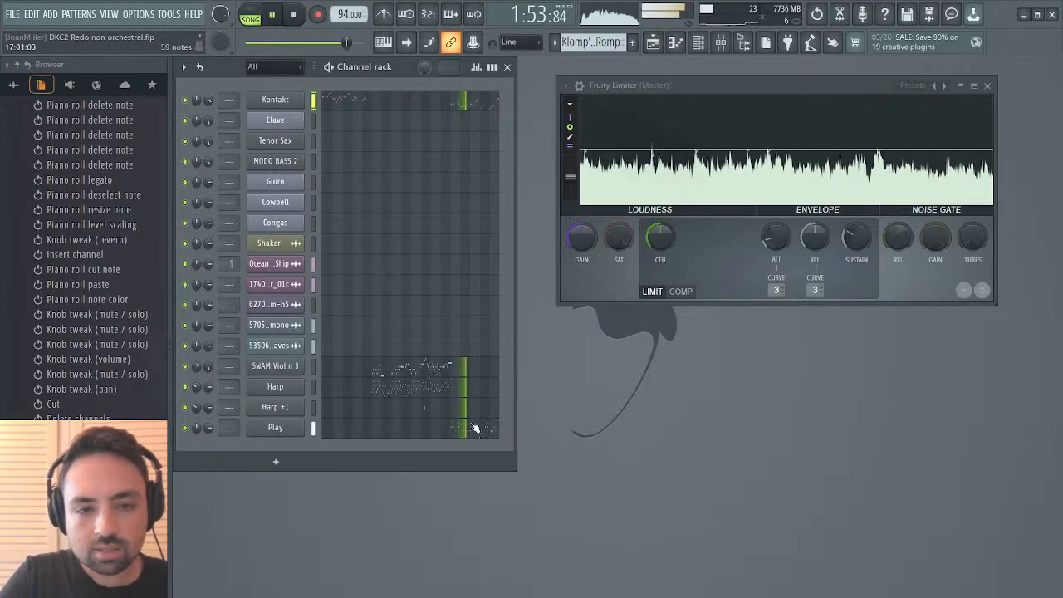
Stop playback and move all Kontakt notes of Klomp's Romp one beat later in the piano roll.
{"action": "left_click", "coordinate": [446, 99]}
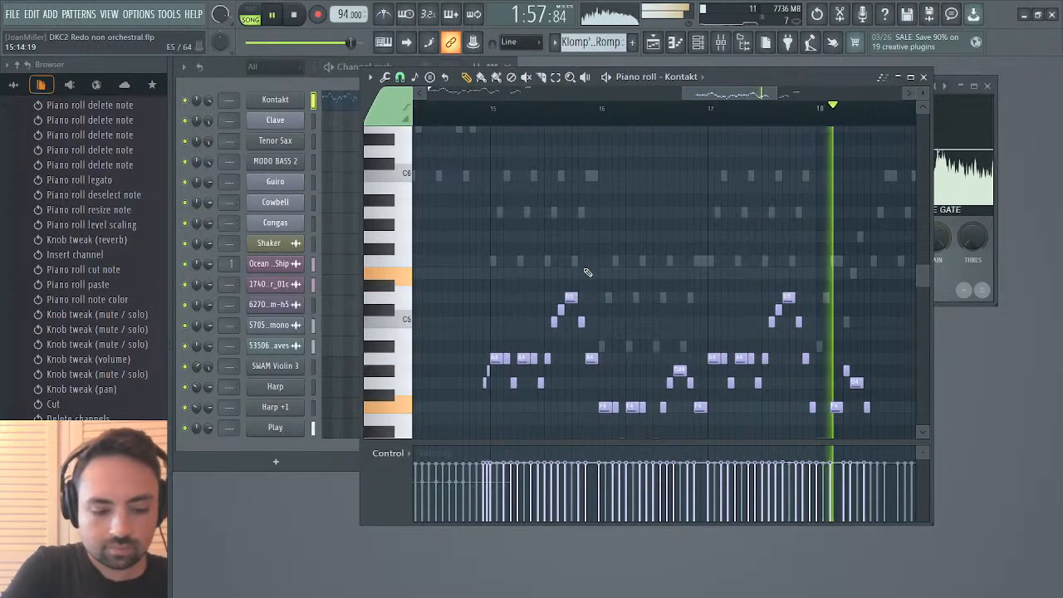
{"action": "key", "text": "space"}
{"action": "key", "text": "ctrl+a"}
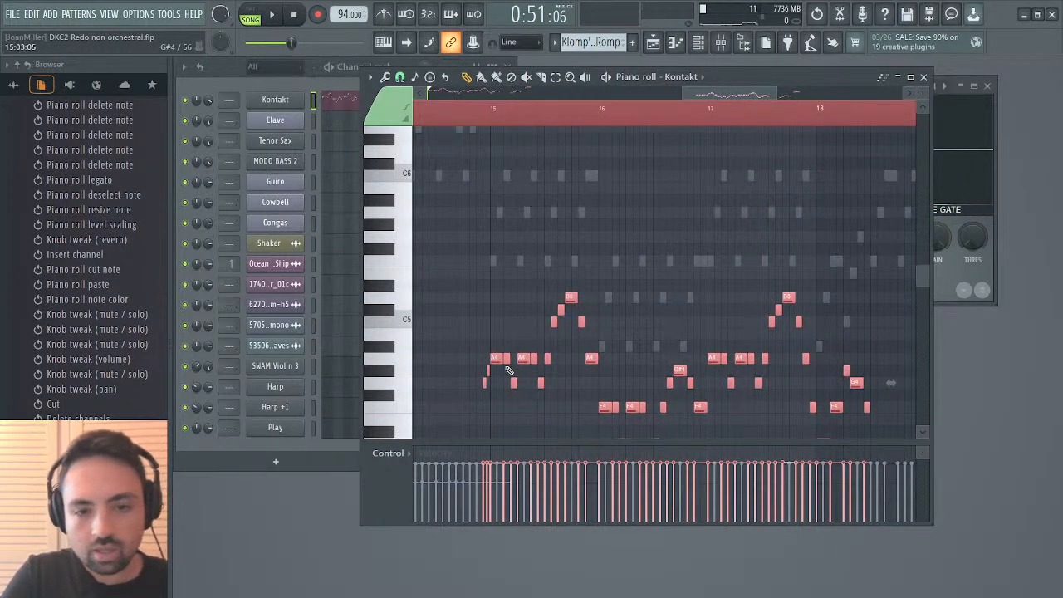
{"action": "left_click_drag", "start_coordinate": [492, 358], "coordinate": [520, 359]}
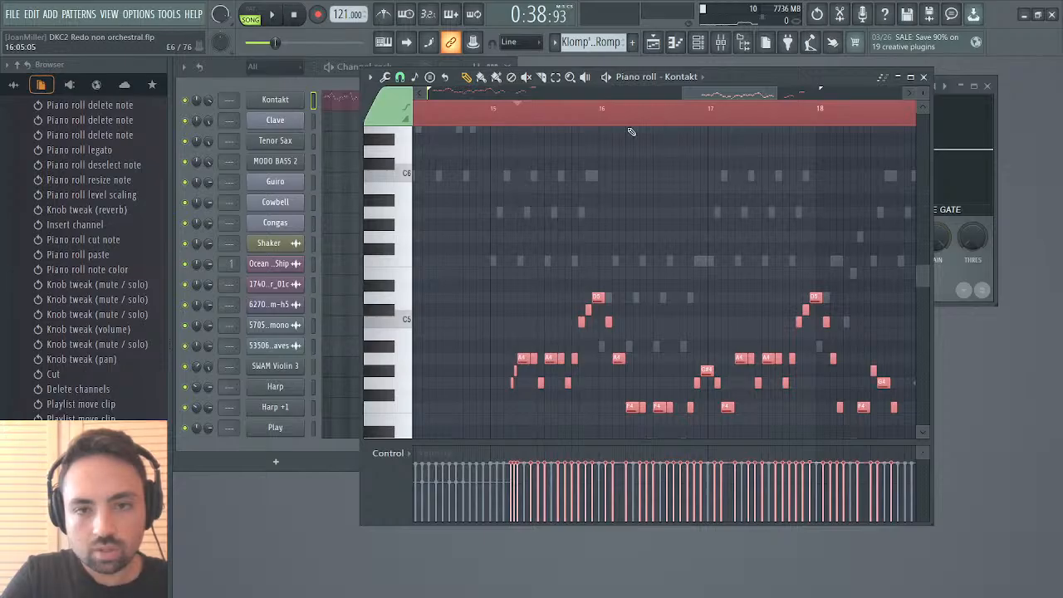
Try a 4/4 time-signature marker at bar 21 in the Kontakt piano roll, then undo it and deselect the notes.
{"action": "left_click_drag", "start_coordinate": [724, 97], "coordinate": [797, 92]}
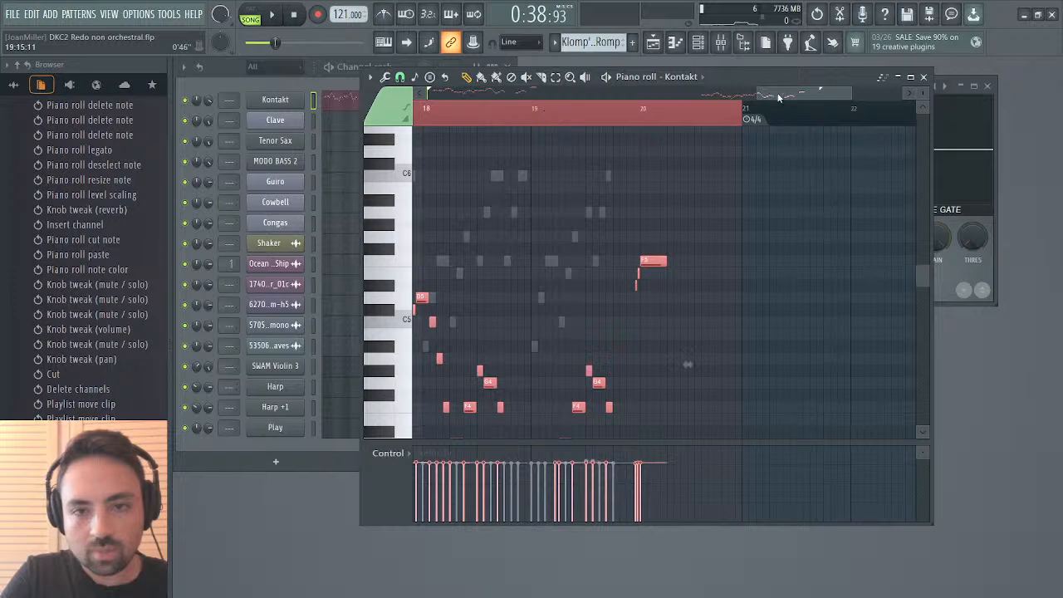
{"action": "mouse_move", "coordinate": [778, 98]}
{"action": "left_mouse_down"}
{"action": "mouse_move", "coordinate": [462, 110]}
{"action": "mouse_move", "coordinate": [832, 89]}
{"action": "mouse_move", "coordinate": [641, 75]}
{"action": "mouse_move", "coordinate": [646, 99]}
{"action": "mouse_move", "coordinate": [789, 80]}
{"action": "left_mouse_up"}
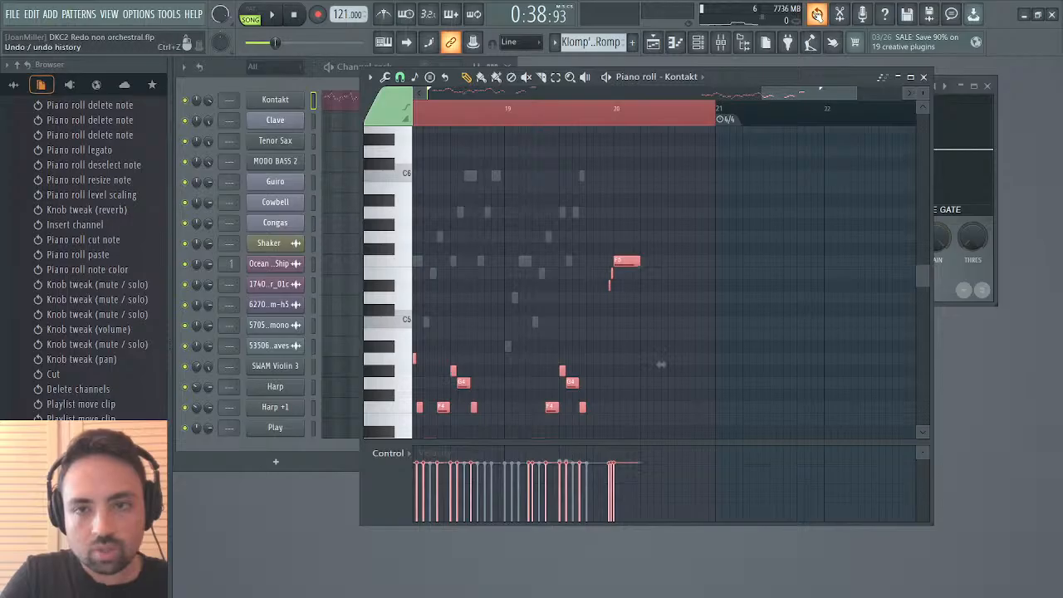
{"action": "left_click", "coordinate": [823, 23]}
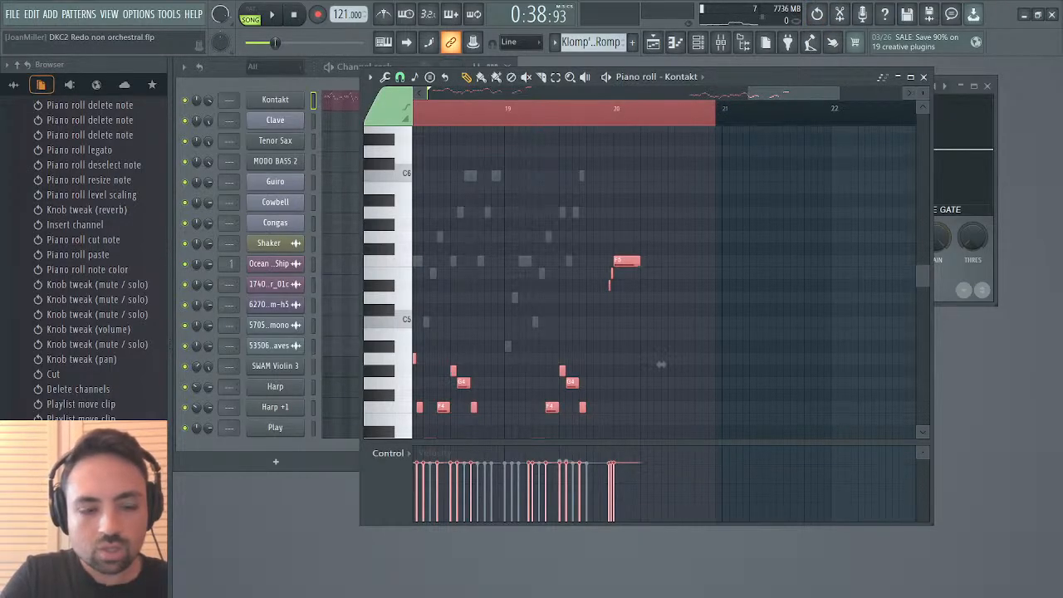
{"action": "key", "text": "ctrl+z"}
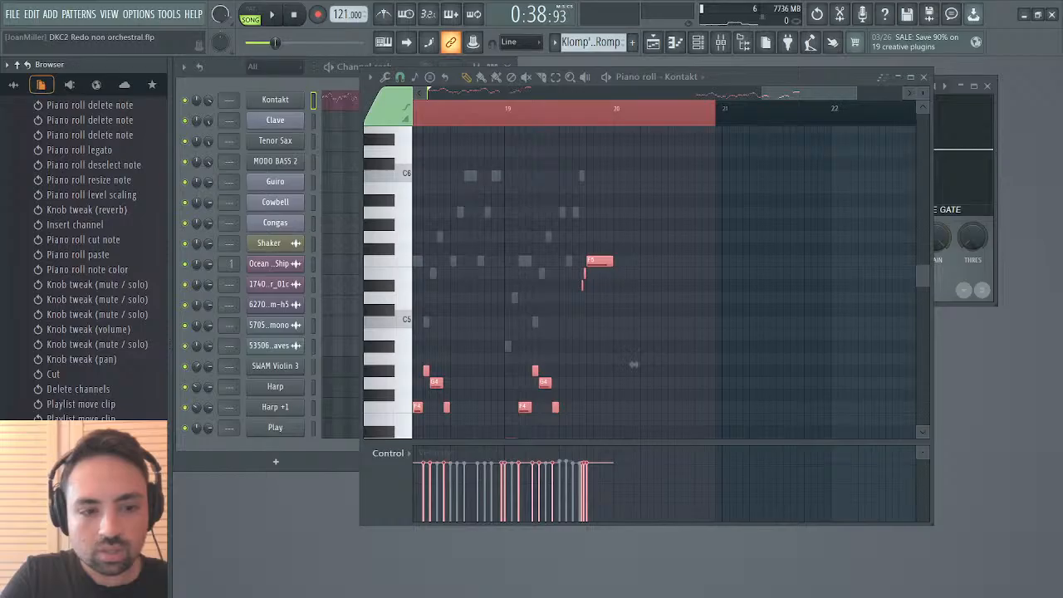
{"action": "key", "text": "ctrl+z"}
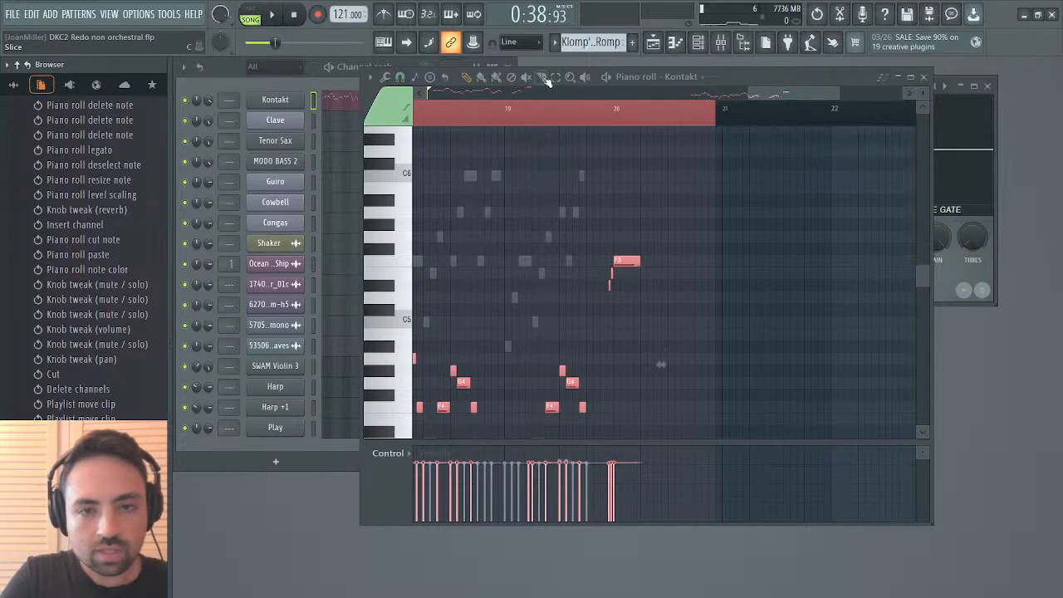
{"action": "left_click", "coordinate": [555, 77]}
{"action": "left_click", "coordinate": [575, 118]}
Add a 4/4 time-signature marker one beat after bar 15, where the second Kontakt melody section starts.
{"action": "left_click_drag", "start_coordinate": [768, 86], "coordinate": [678, 108]}
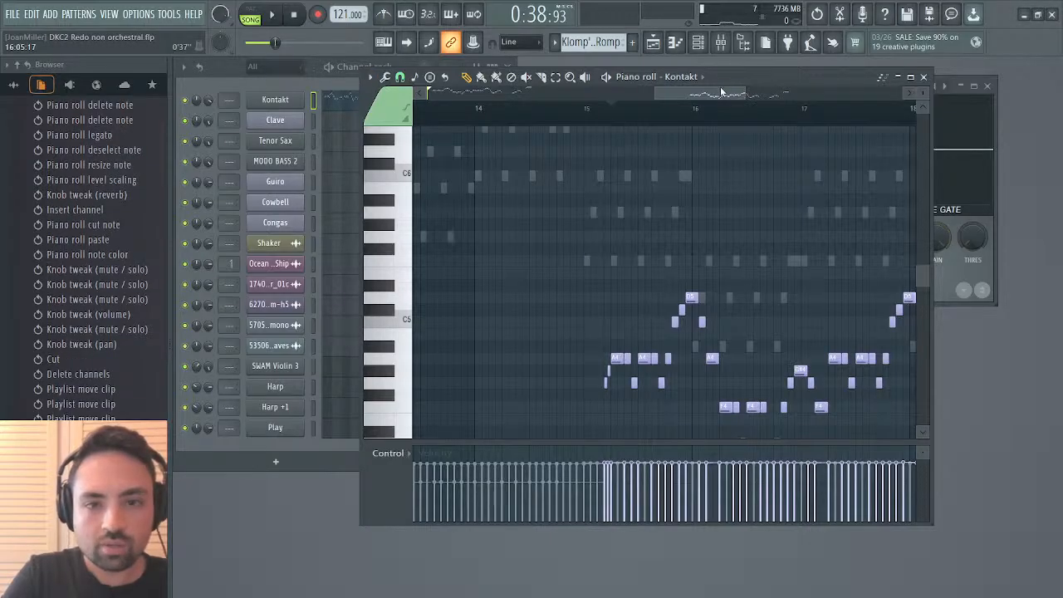
{"action": "mouse_move", "coordinate": [720, 92]}
{"action": "left_mouse_down"}
{"action": "mouse_move", "coordinate": [420, 93]}
{"action": "mouse_move", "coordinate": [425, 124]}
{"action": "mouse_move", "coordinate": [600, 127]}
{"action": "mouse_move", "coordinate": [424, 133]}
{"action": "mouse_move", "coordinate": [449, 116]}
{"action": "mouse_move", "coordinate": [884, 110]}
{"action": "mouse_move", "coordinate": [981, 97]}
{"action": "mouse_move", "coordinate": [809, 129]}
{"action": "mouse_move", "coordinate": [437, 160]}
{"action": "left_mouse_up"}
{"action": "left_click_drag", "start_coordinate": [728, 91], "coordinate": [686, 96]}
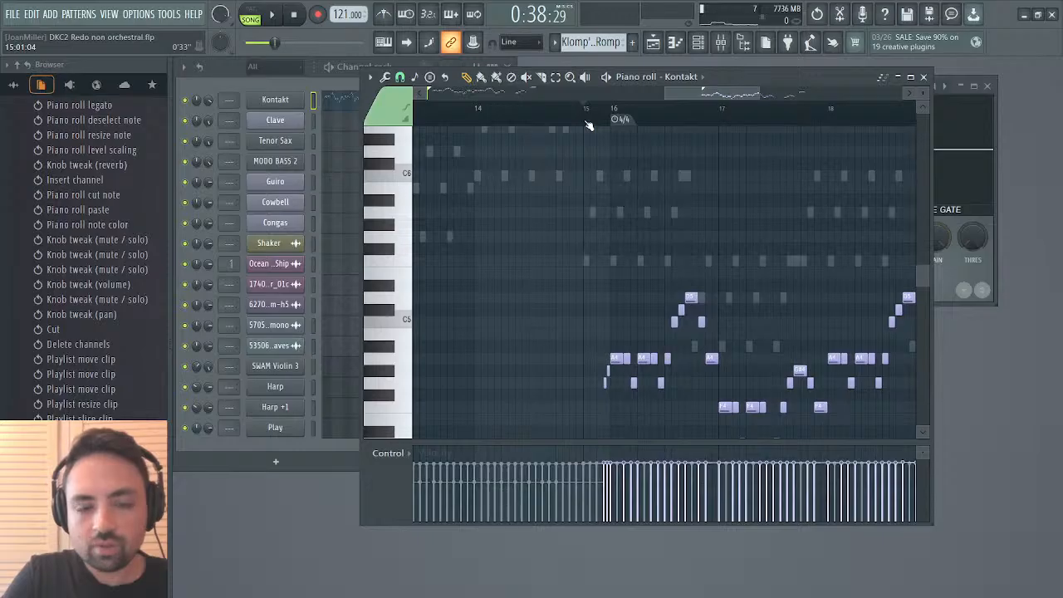
Play the Klomp's Romp pattern on its own from bar 15.
{"action": "key", "text": "space"}
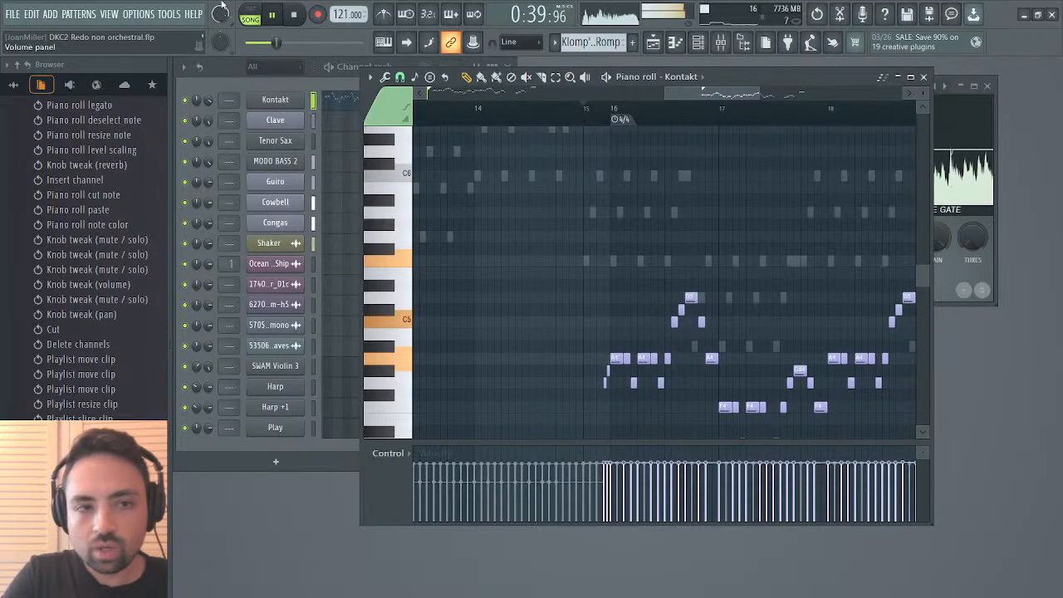
{"action": "left_click", "coordinate": [250, 14]}
{"action": "left_click", "coordinate": [583, 112]}
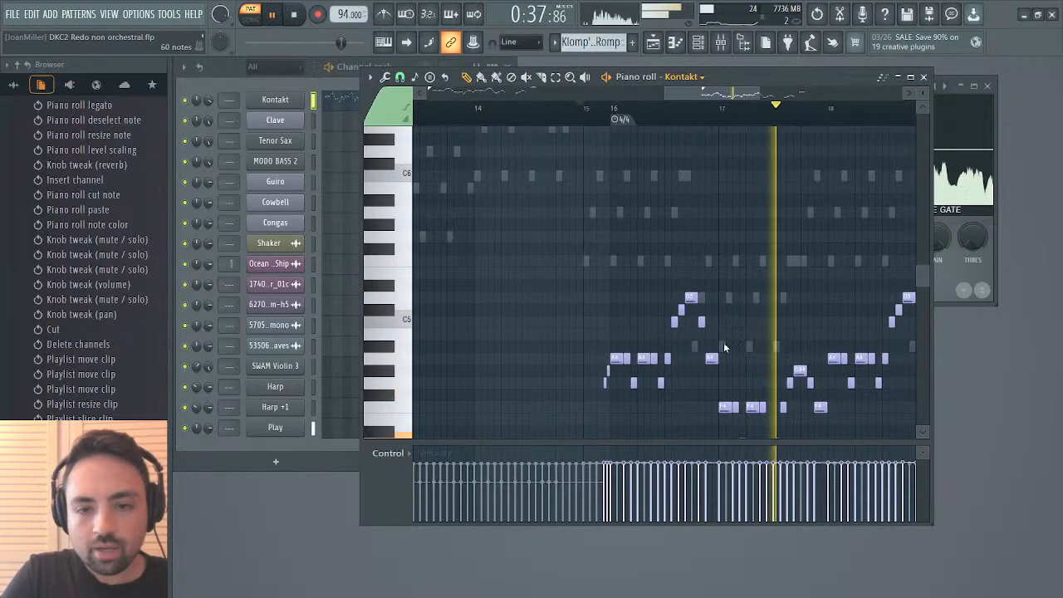
Move all notes of the Play channel one beat later and replay the pattern from bar 15.
{"action": "key", "text": "Up"}
{"action": "key", "text": "ctrl+a"}
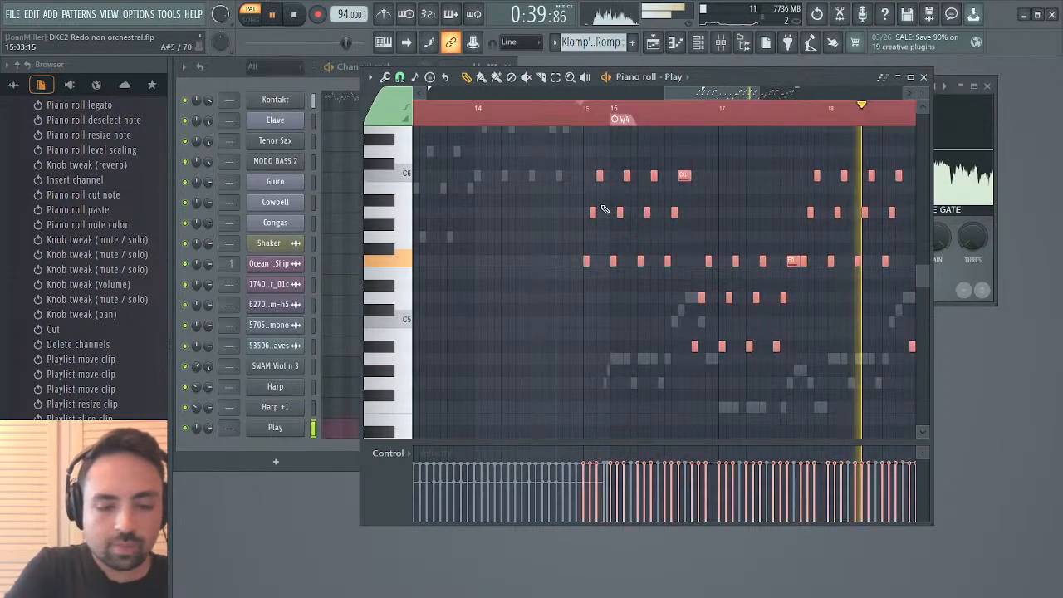
{"action": "left_click_drag", "start_coordinate": [585, 263], "coordinate": [612, 268]}
{"action": "left_click", "coordinate": [586, 116]}
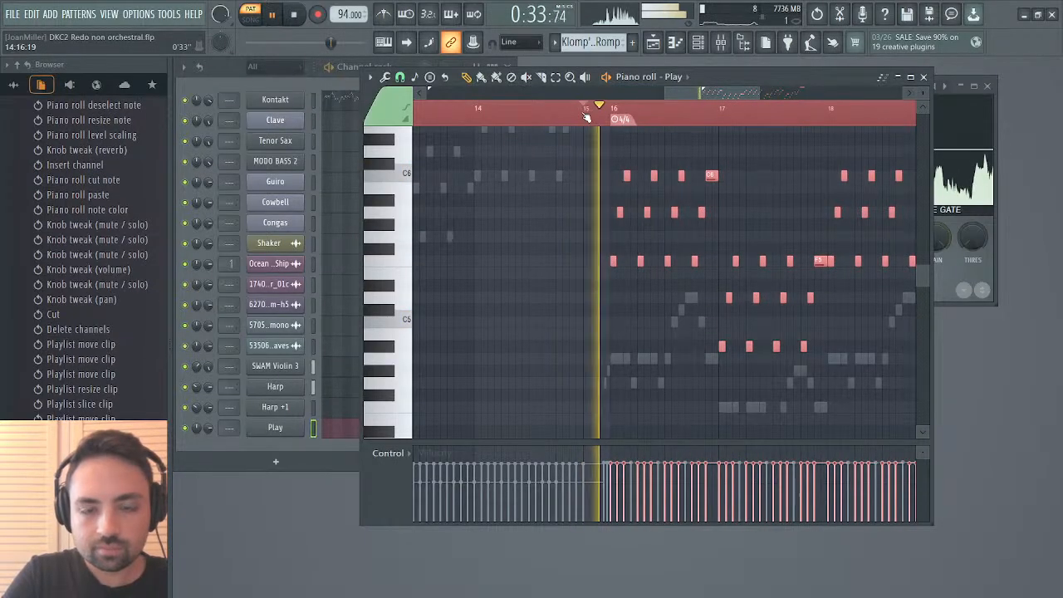
Play the song in the Playlist from the start of the long Klomp's Romp clip, then stop it.
{"action": "left_click", "coordinate": [653, 44]}
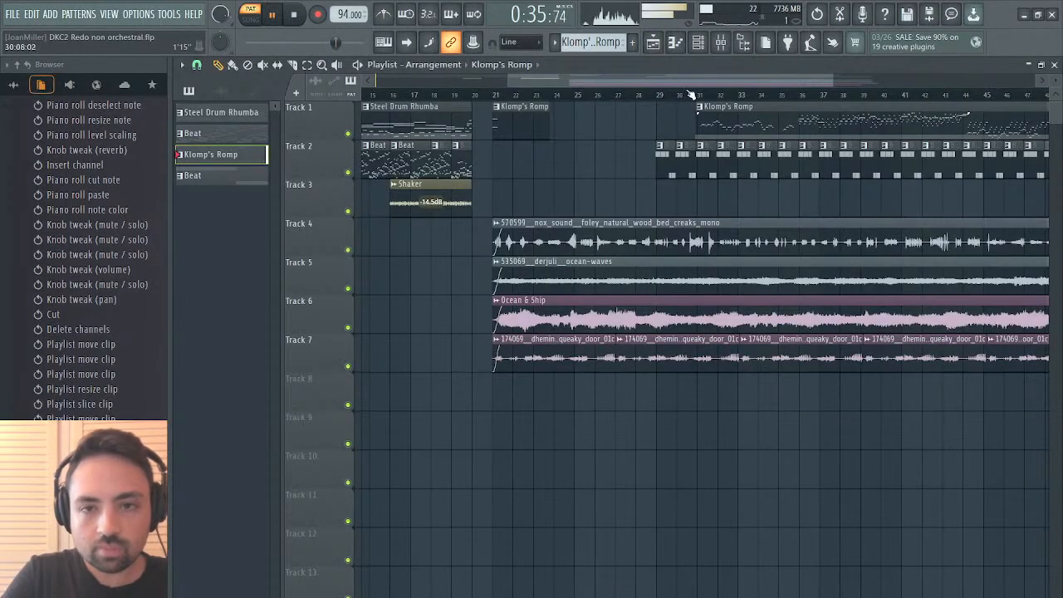
{"action": "left_click", "coordinate": [690, 94]}
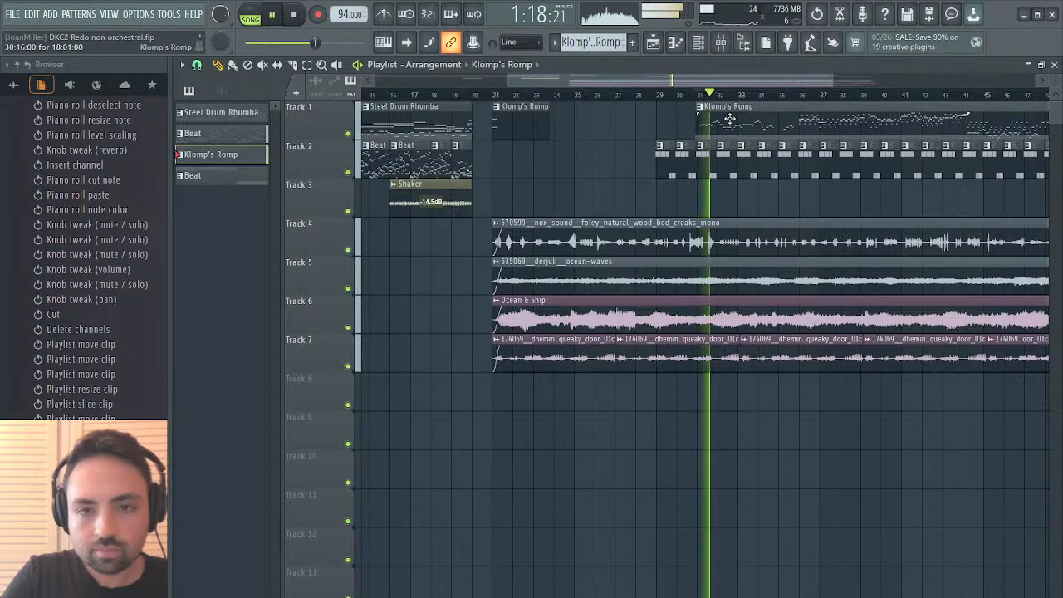
{"action": "key", "text": "space"}
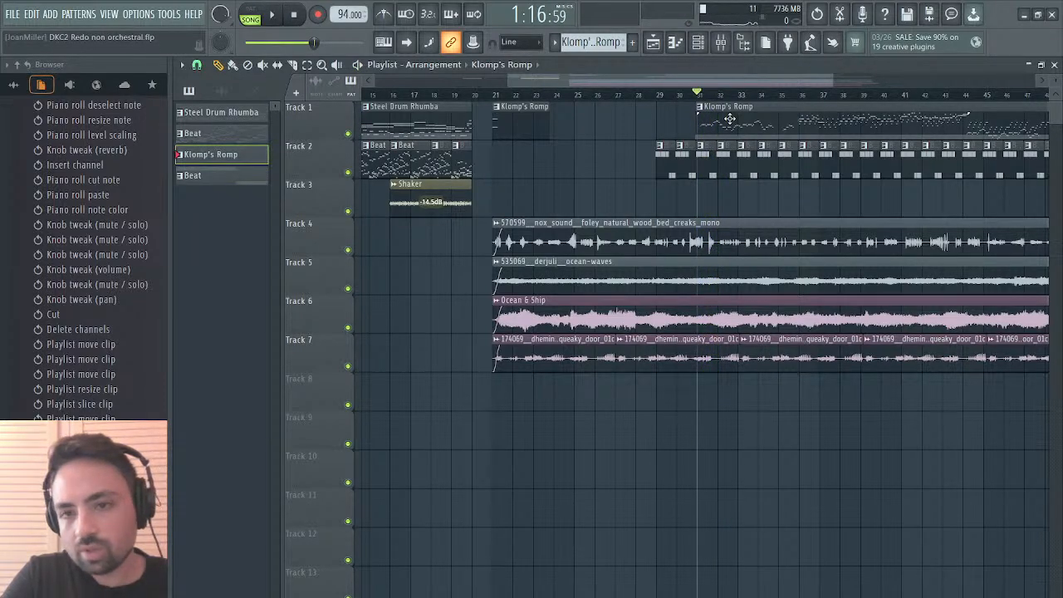
Reopen the Kontakt notes of Klomp's Romp and move all of them one beat earlier.
{"action": "double_click", "coordinate": [728, 118]}
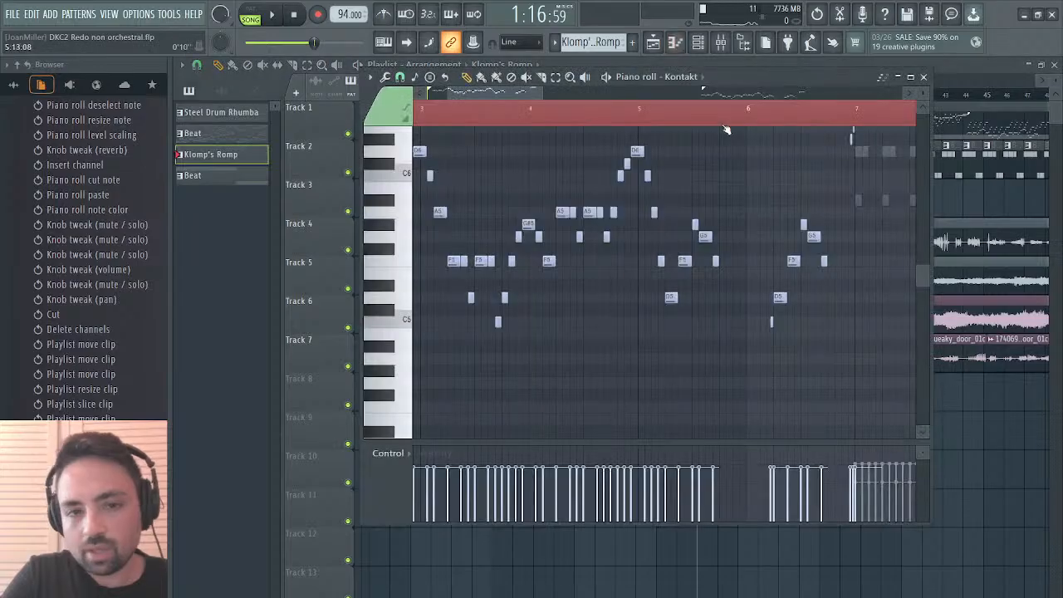
{"action": "scroll", "coordinate": [525, 235], "scroll_direction": "down", "scroll_amount": 1}
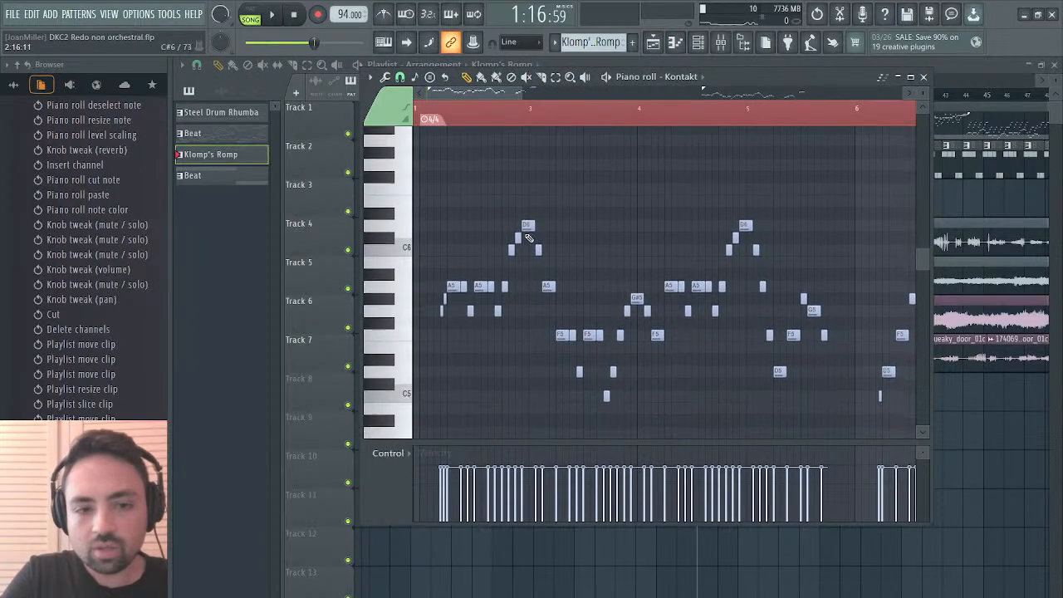
{"action": "key", "text": "ctrl+a"}
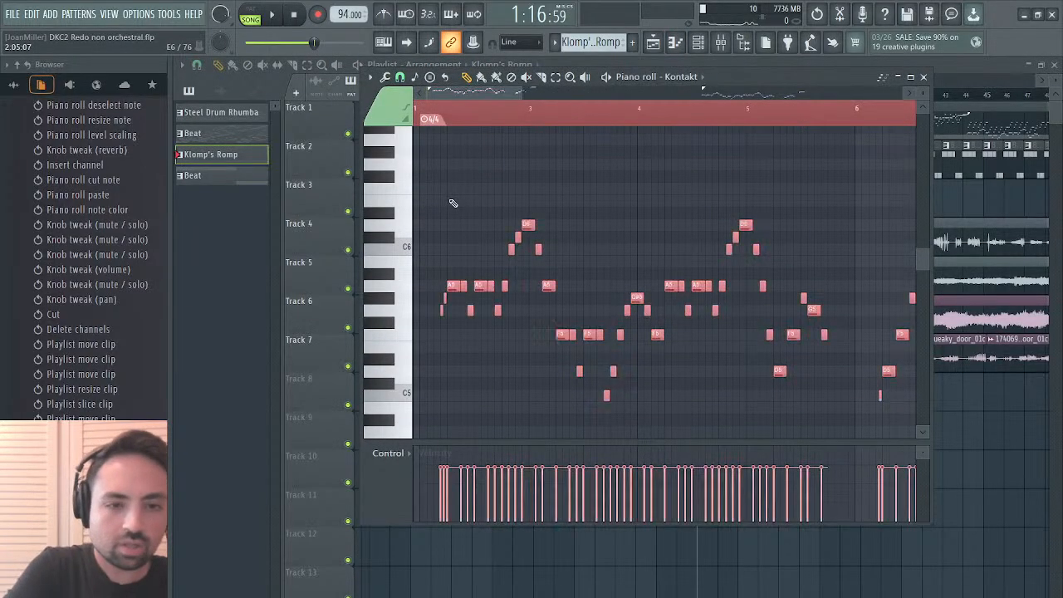
{"action": "left_click_drag", "start_coordinate": [449, 285], "coordinate": [421, 287]}
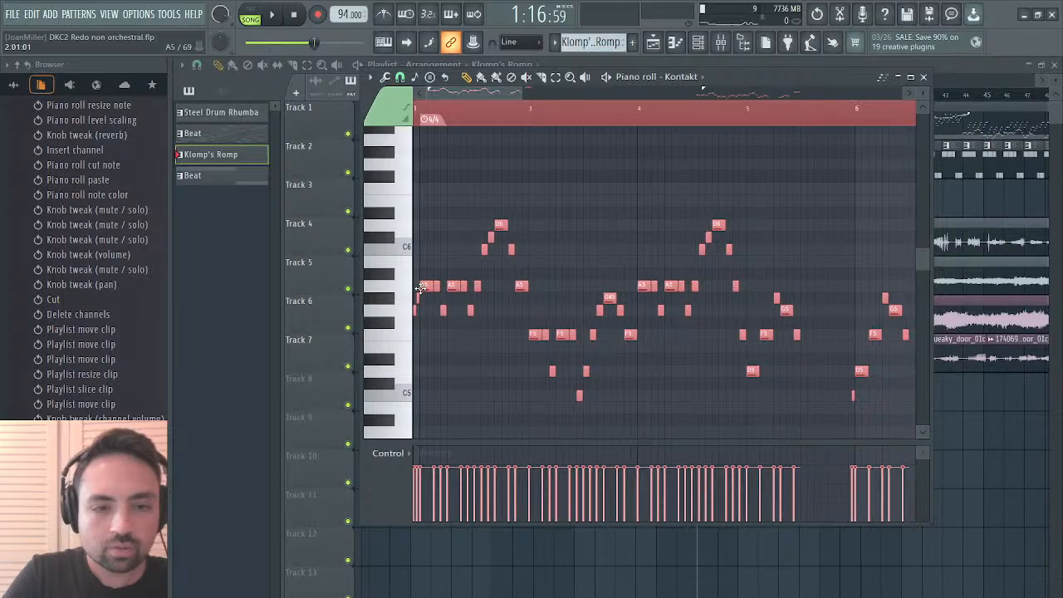
Select only the second Kontakt melody section and move it one beat later to line up with the 4/4 marker at bar 16.
{"action": "left_click_drag", "start_coordinate": [505, 94], "coordinate": [768, 93]}
{"action": "scroll", "coordinate": [674, 248], "scroll_direction": "down", "scroll_amount": 4}
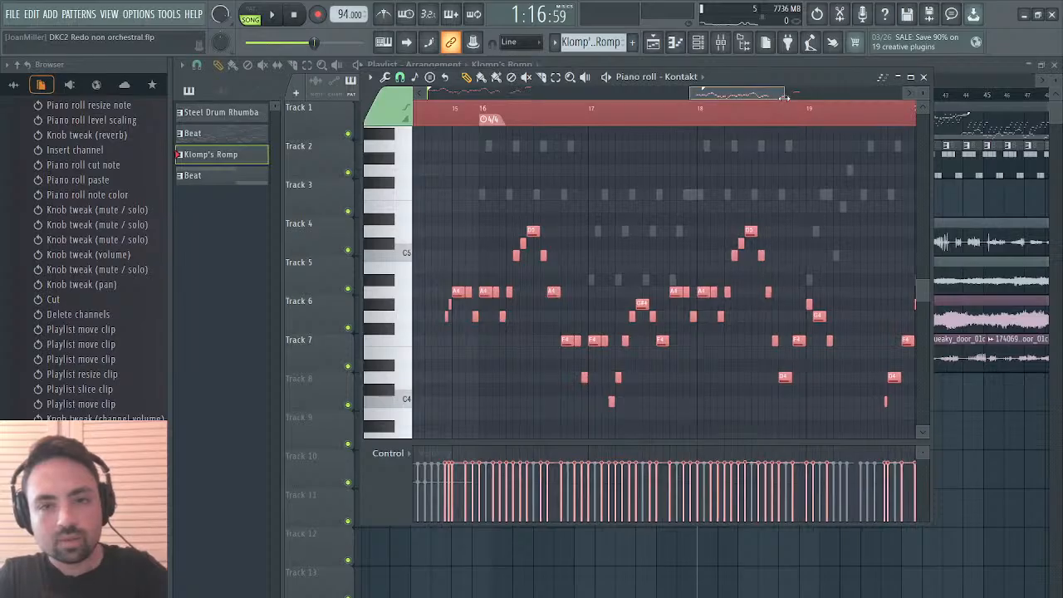
{"action": "left_click_drag", "start_coordinate": [777, 98], "coordinate": [888, 94]}
{"action": "left_click_drag", "start_coordinate": [705, 178], "coordinate": [416, 426]}
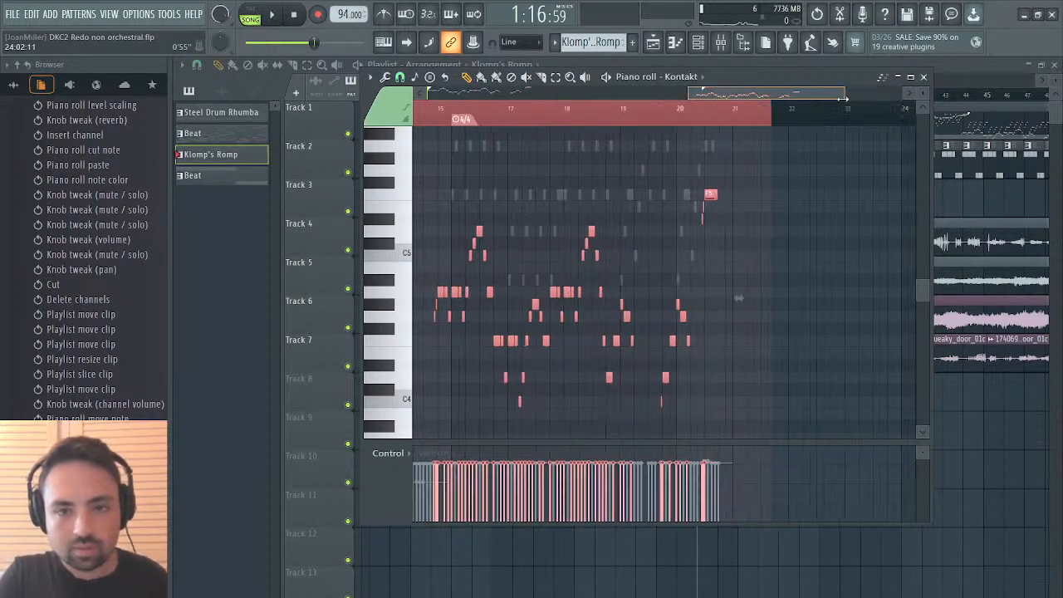
{"action": "scroll", "coordinate": [526, 303], "scroll_direction": "up", "scroll_amount": 3}
{"action": "left_click_drag", "start_coordinate": [494, 294], "coordinate": [540, 294]}
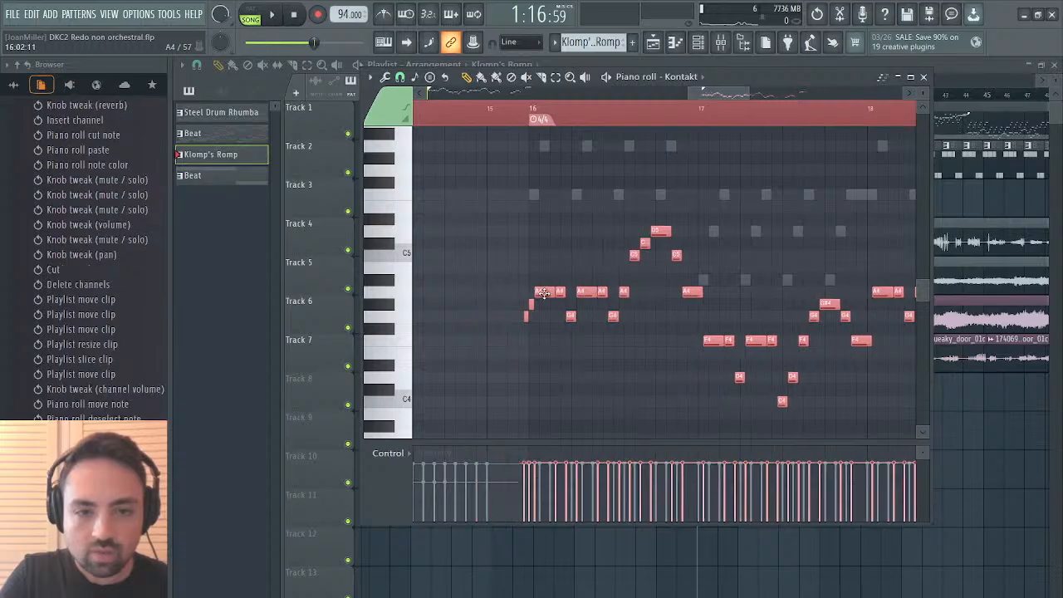
Return to the Playlist and play the corrected Klomp's Romp section from just before bar 31.
{"action": "left_click", "coordinate": [654, 41]}
{"action": "key", "text": "space"}
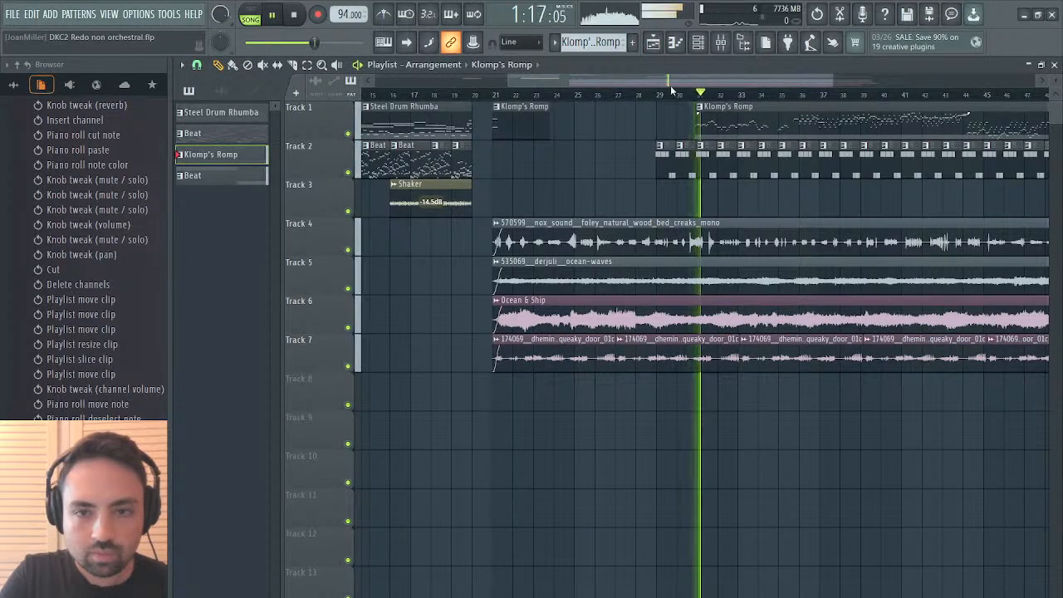
{"action": "left_click", "coordinate": [684, 94]}
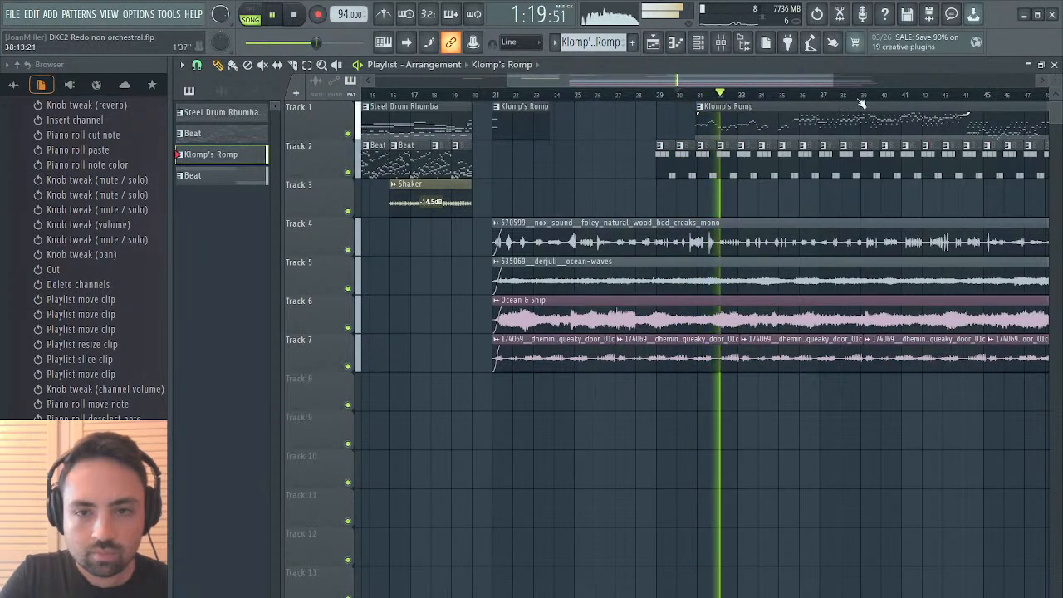
Close the Playlist and piano roll, and open the SWAM Violin 3 instrument while the song plays.
{"action": "left_click", "coordinate": [1054, 65]}
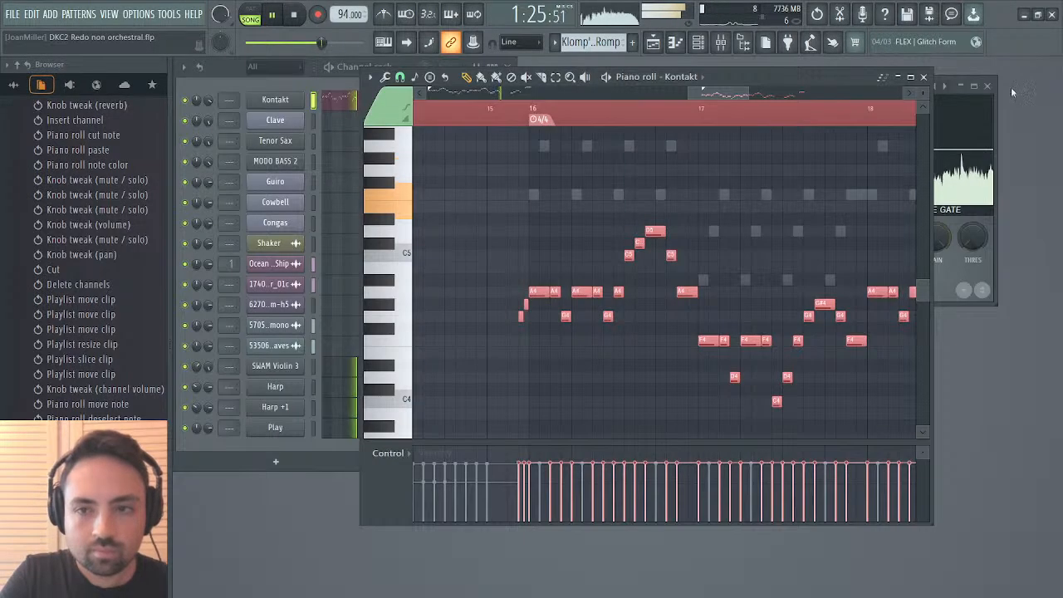
{"action": "left_click", "coordinate": [920, 86]}
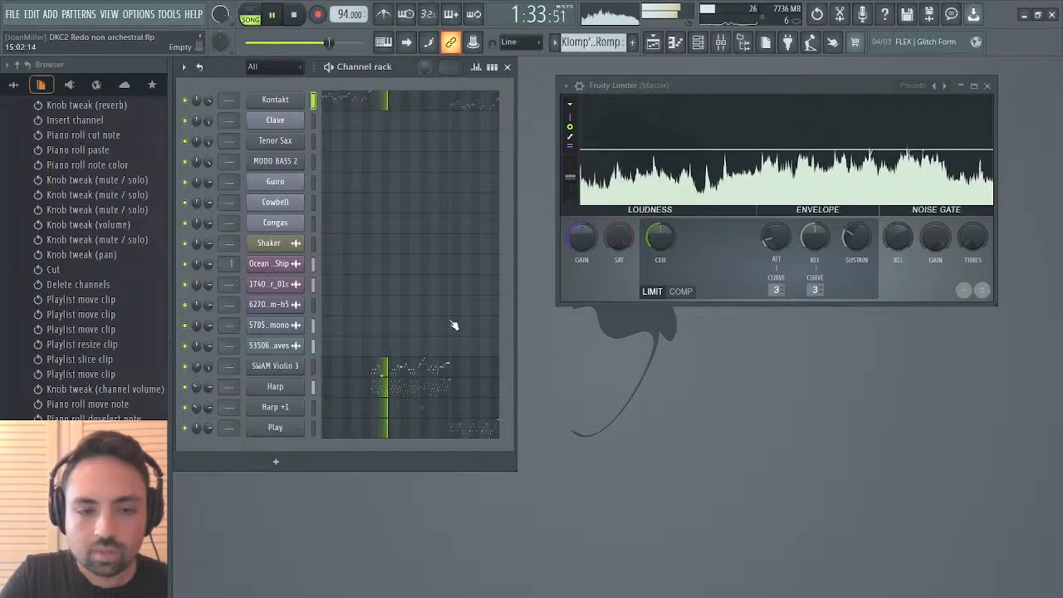
{"action": "left_click", "coordinate": [284, 369]}
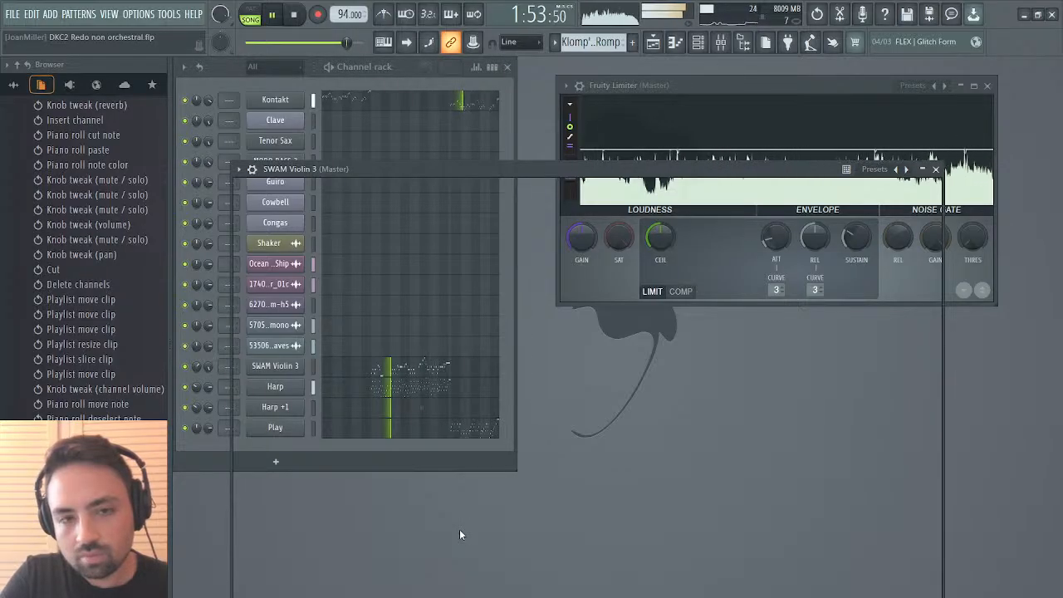
Delete the three Beat clips after bar 49 on Track 2 and extend the Klomp's Romp clip on Track 1 to bar 50.
{"action": "left_click", "coordinate": [652, 47]}
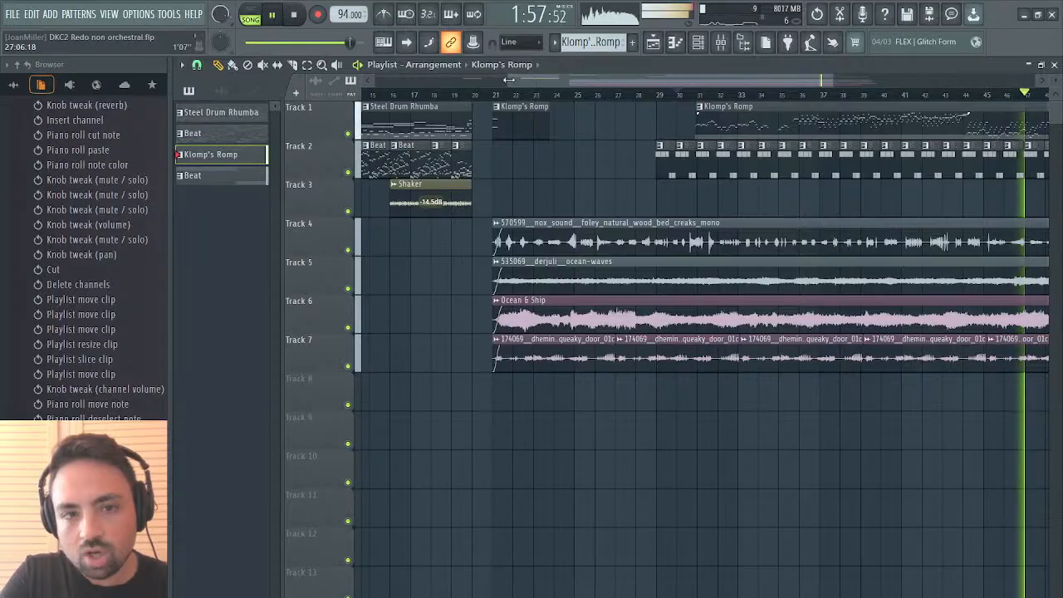
{"action": "left_click_drag", "start_coordinate": [509, 79], "coordinate": [850, 83]}
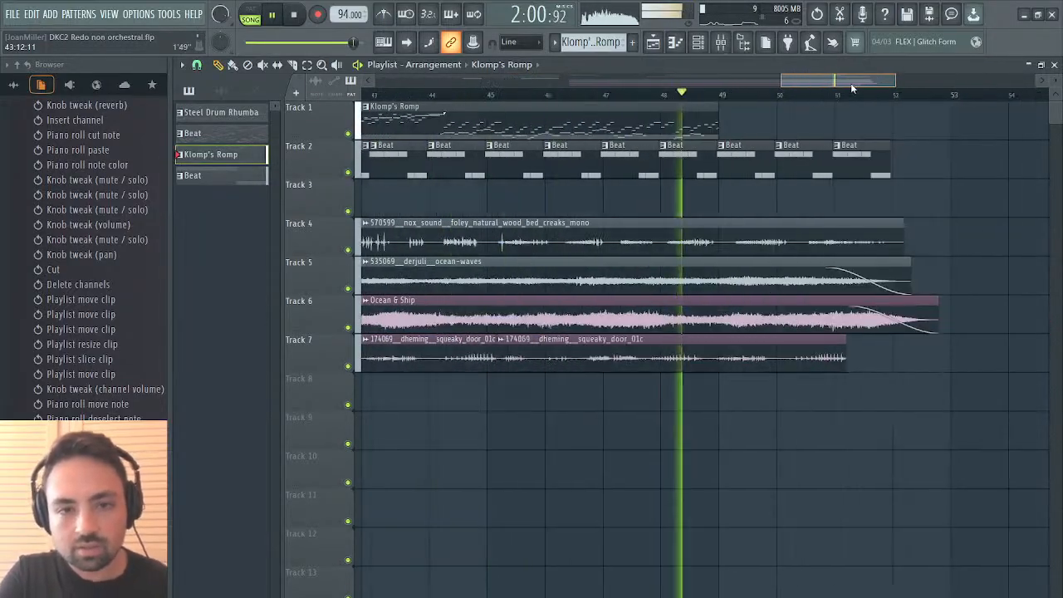
{"action": "right_click", "coordinate": [856, 148]}
{"action": "right_click", "coordinate": [802, 163]}
{"action": "right_click", "coordinate": [767, 168]}
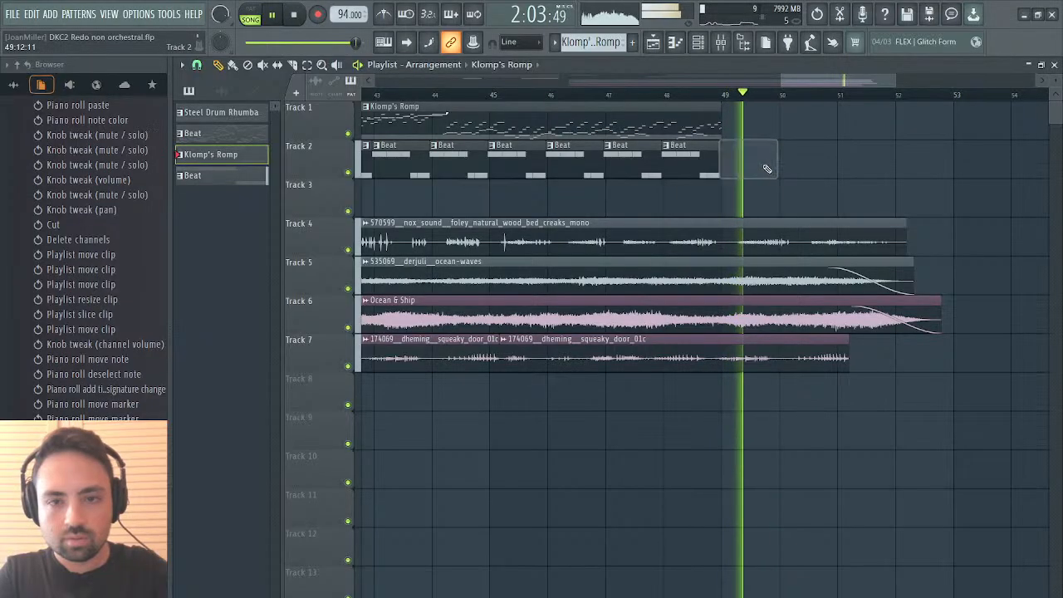
{"action": "left_click_drag", "start_coordinate": [721, 124], "coordinate": [754, 133]}
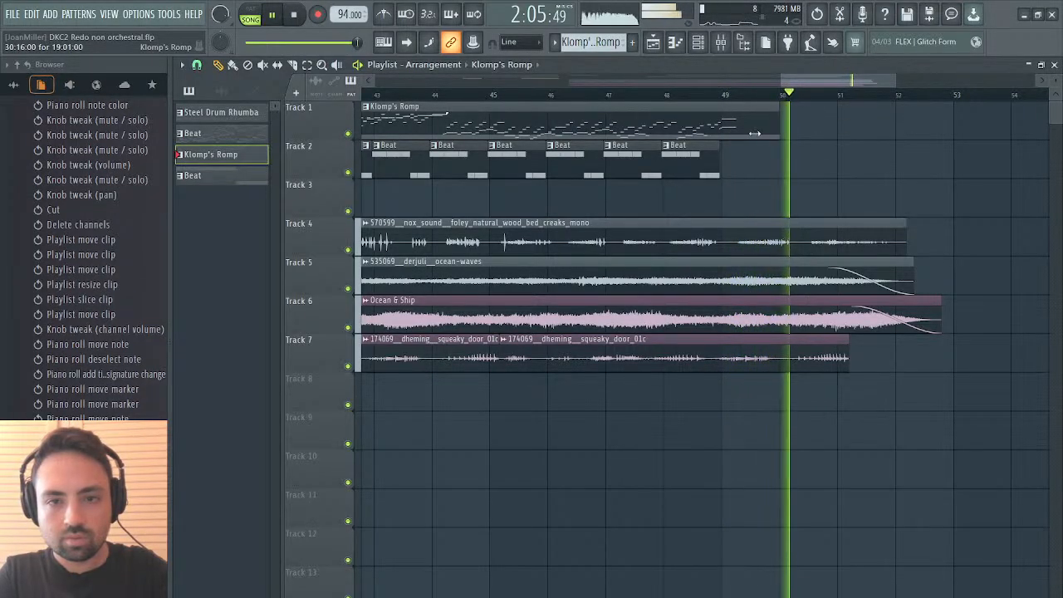
Move the last five Beat clips on Track 2, from bar 44 on, one beat later and play the result.
{"action": "left_click", "coordinate": [696, 170]}
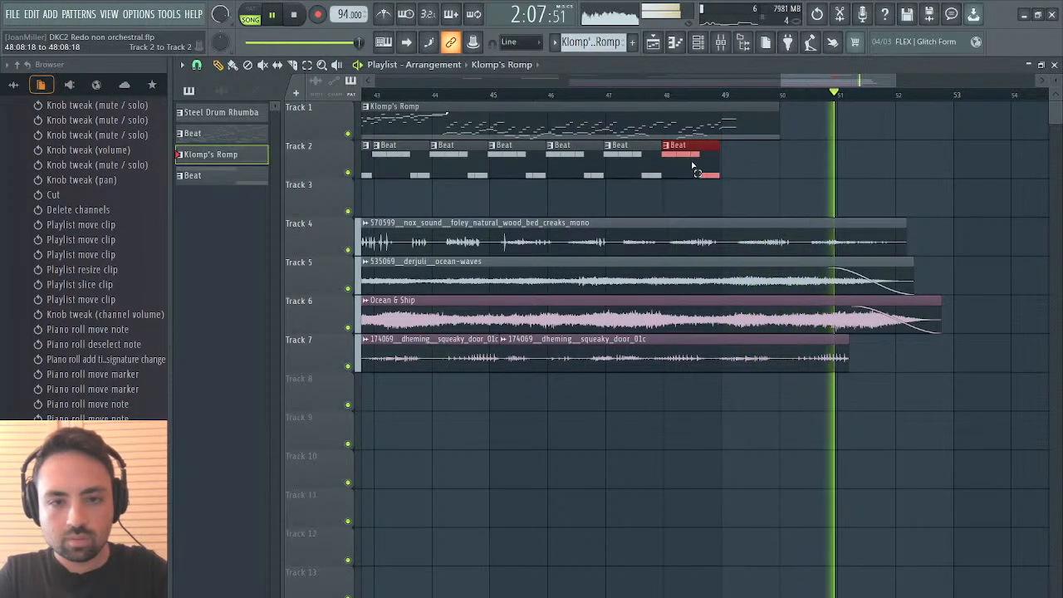
{"action": "left_click_drag", "start_coordinate": [696, 171], "coordinate": [480, 168]}
{"action": "key", "text": "space"}
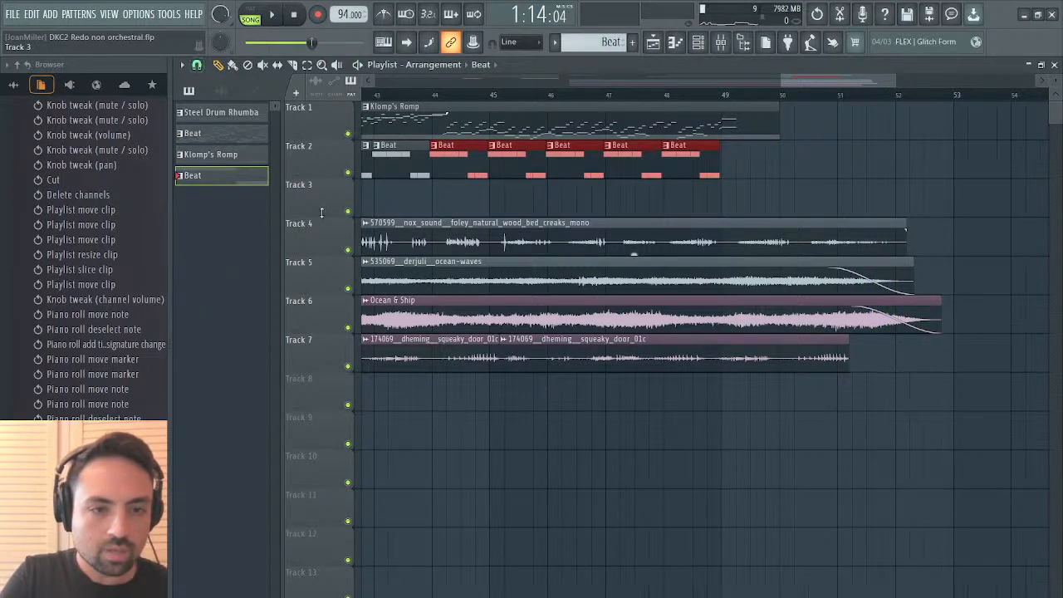
{"action": "left_click_drag", "start_coordinate": [456, 172], "coordinate": [471, 172]}
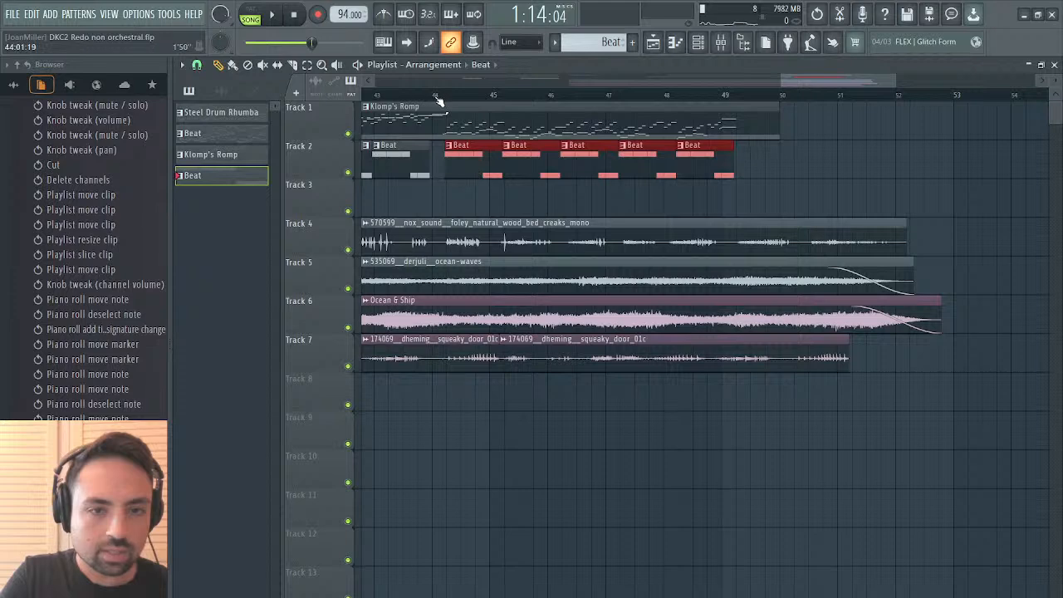
{"action": "key", "text": "space"}
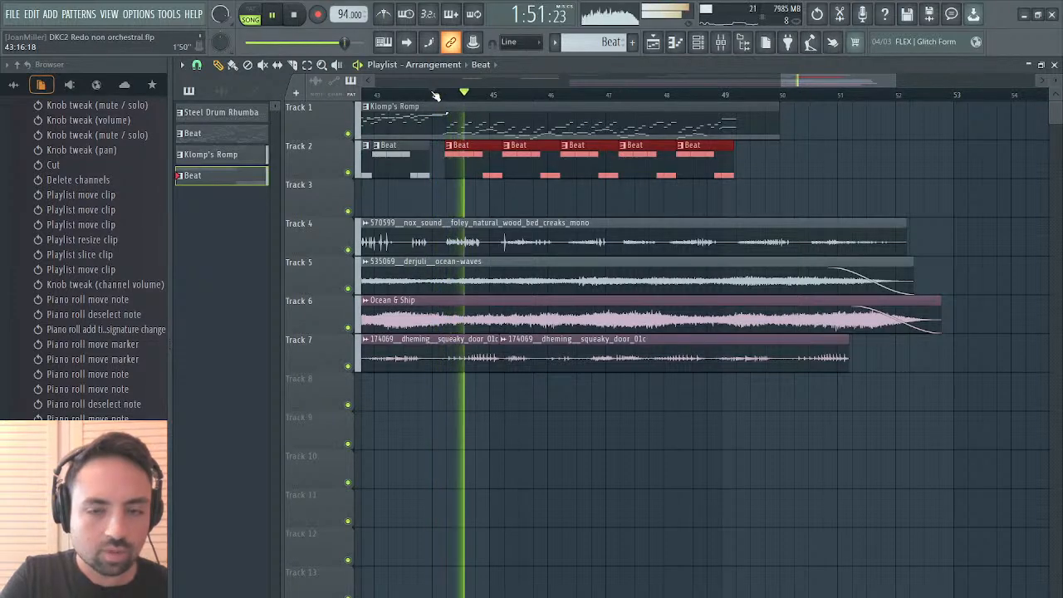
{"action": "left_click", "coordinate": [834, 168], "text": "ctrl"}
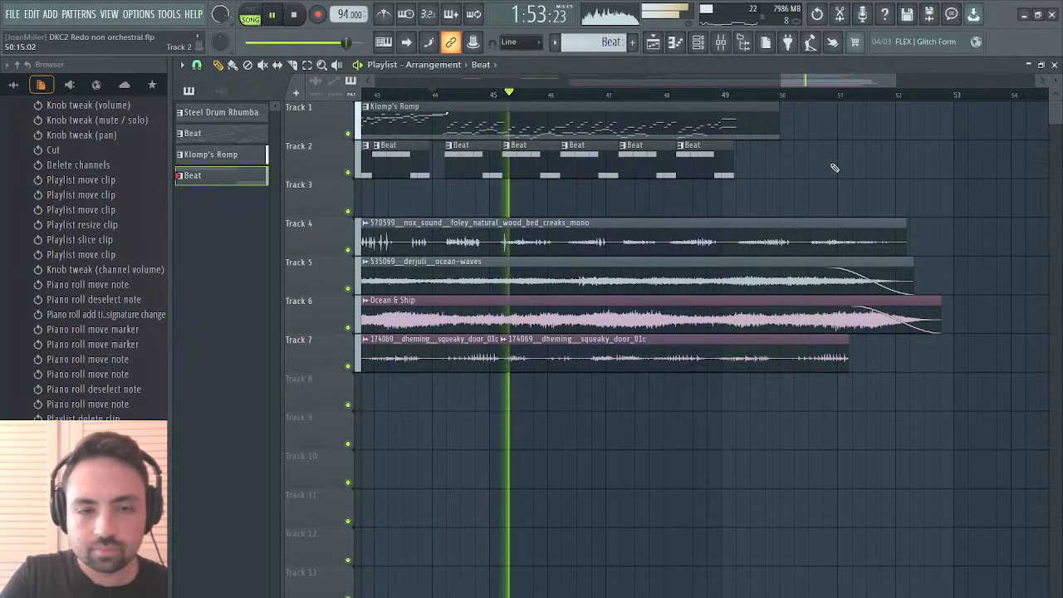
Open the Beat pattern's Kontakt notes in the piano roll and nudge the two C5 notes slightly later.
{"action": "double_click", "coordinate": [664, 176]}
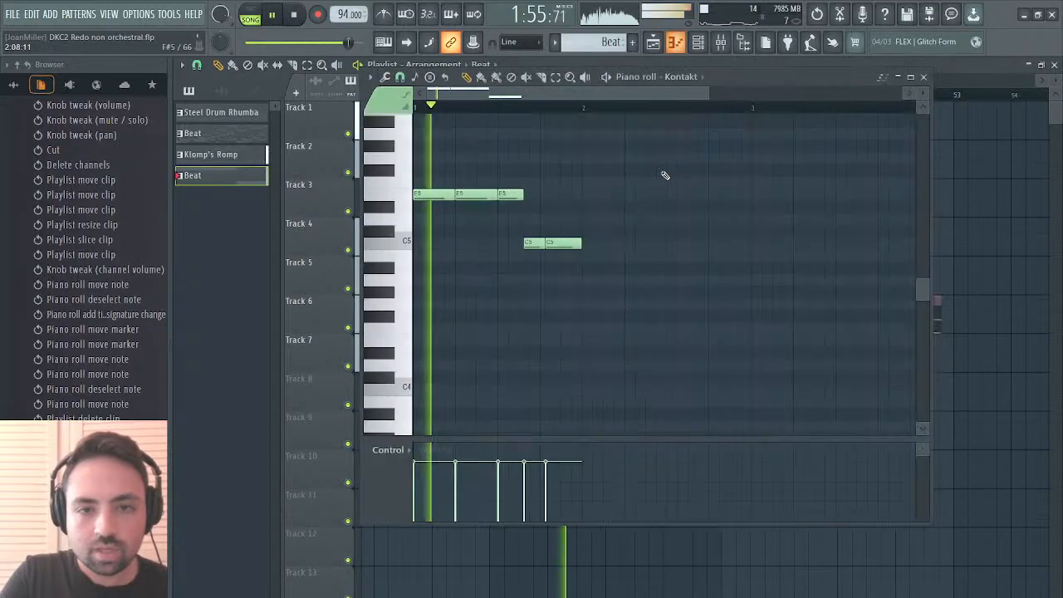
{"action": "left_click", "coordinate": [540, 247]}
{"action": "left_click_drag", "start_coordinate": [540, 247], "coordinate": [560, 245]}
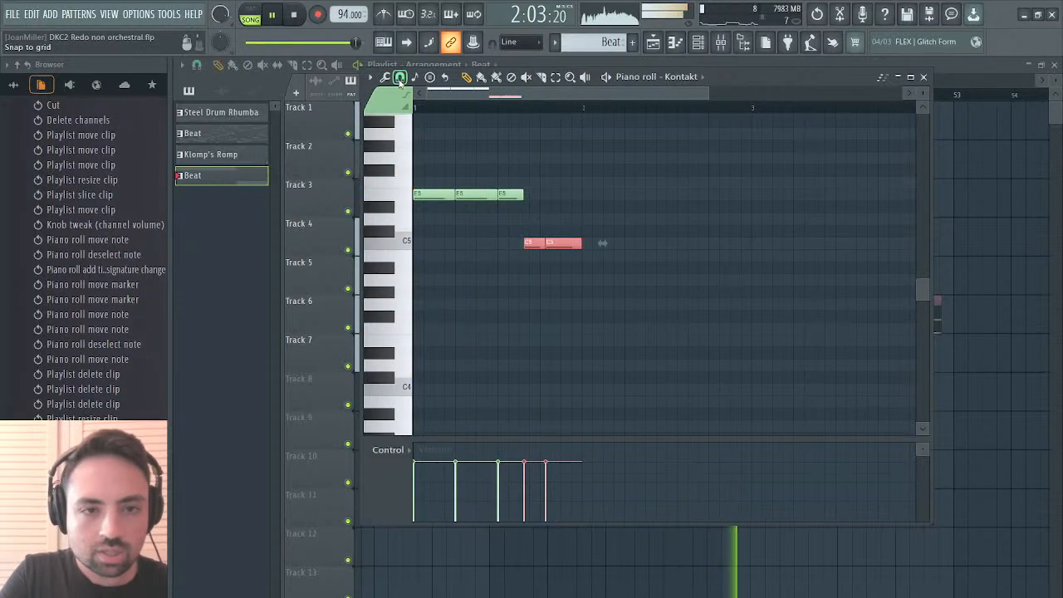
{"action": "left_click", "coordinate": [577, 207]}
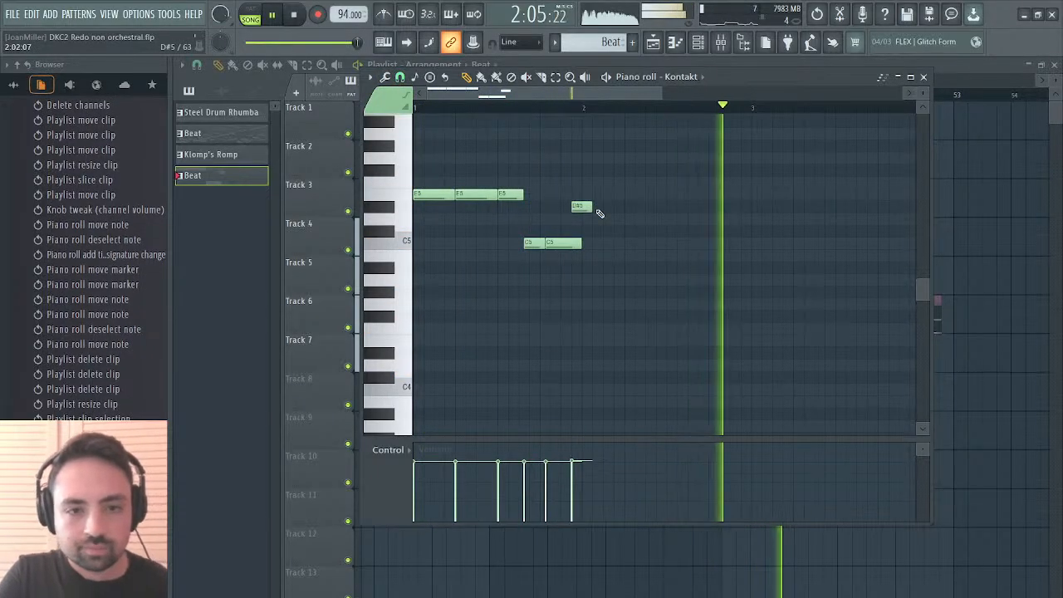
{"action": "right_click", "coordinate": [582, 207]}
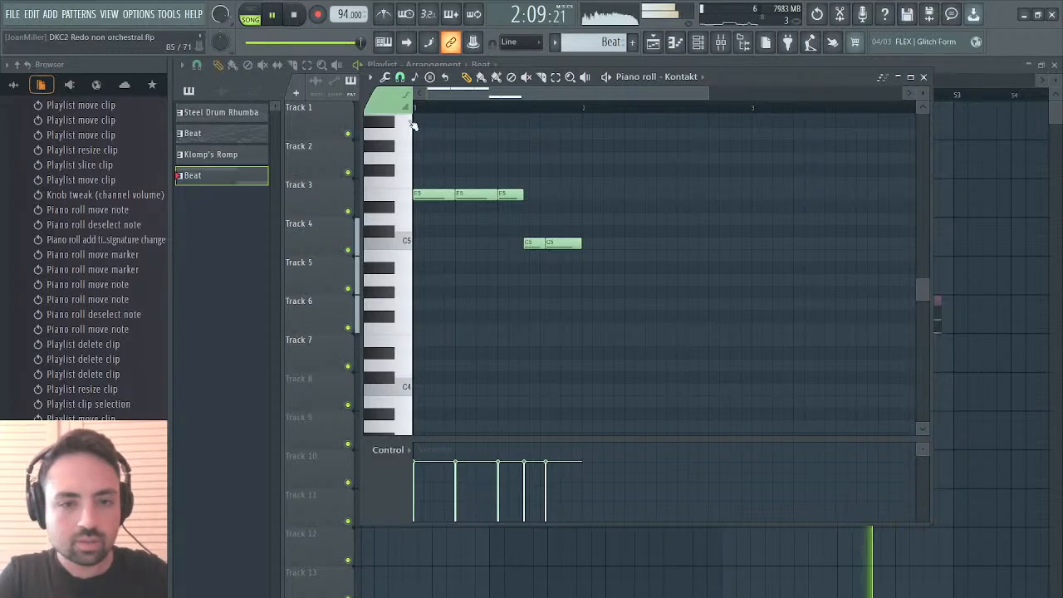
{"action": "left_click_drag", "start_coordinate": [576, 214], "coordinate": [530, 260]}
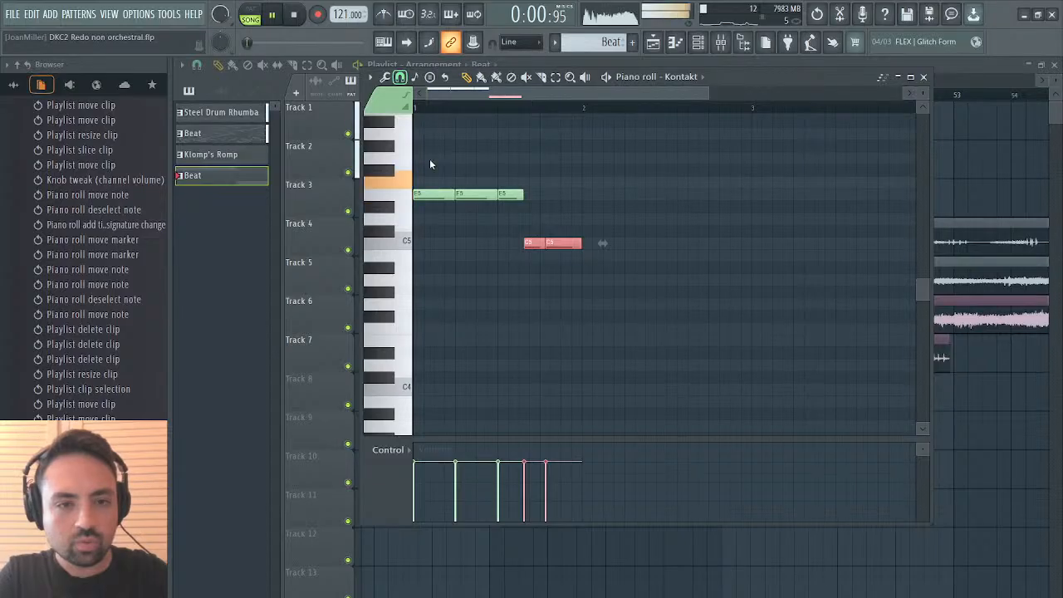
{"action": "left_click_drag", "start_coordinate": [563, 246], "coordinate": [576, 247]}
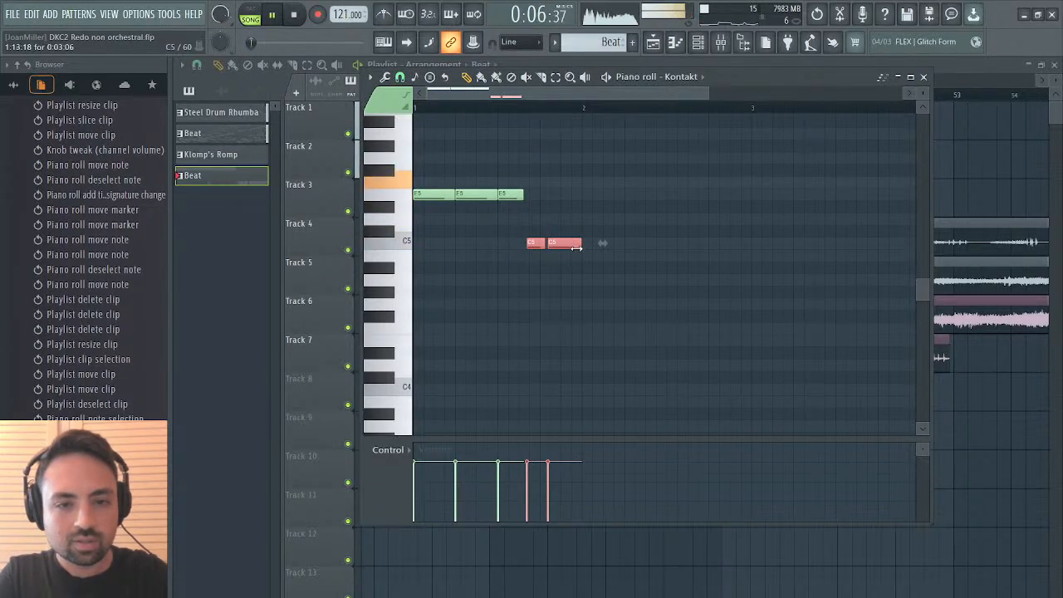
{"action": "left_click", "coordinate": [574, 217]}
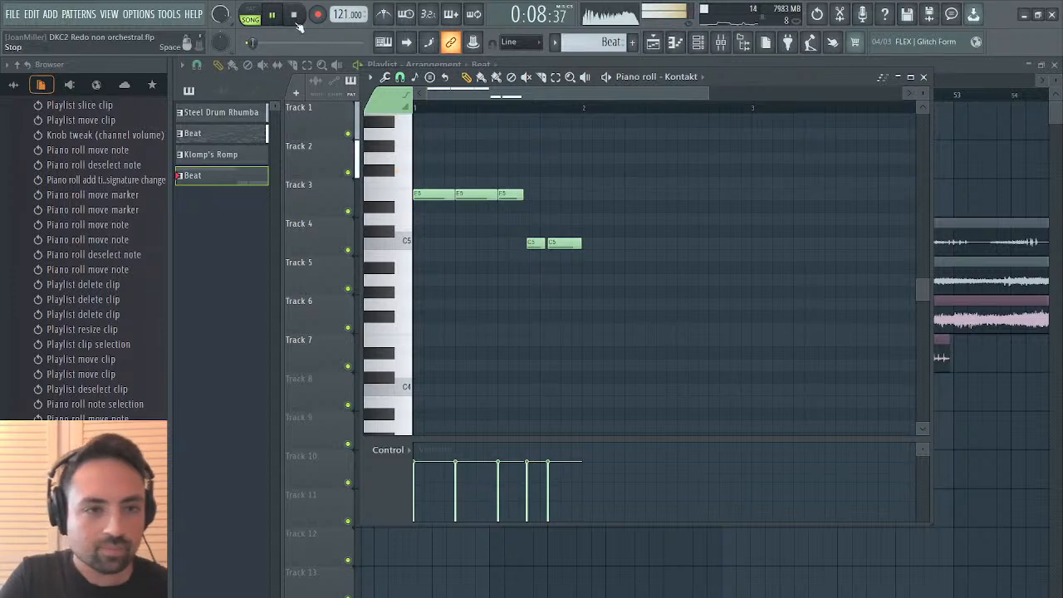
Audition the Beat in pattern mode, then replay the song in the Playlist from around bar 44.
{"action": "left_click", "coordinate": [253, 13]}
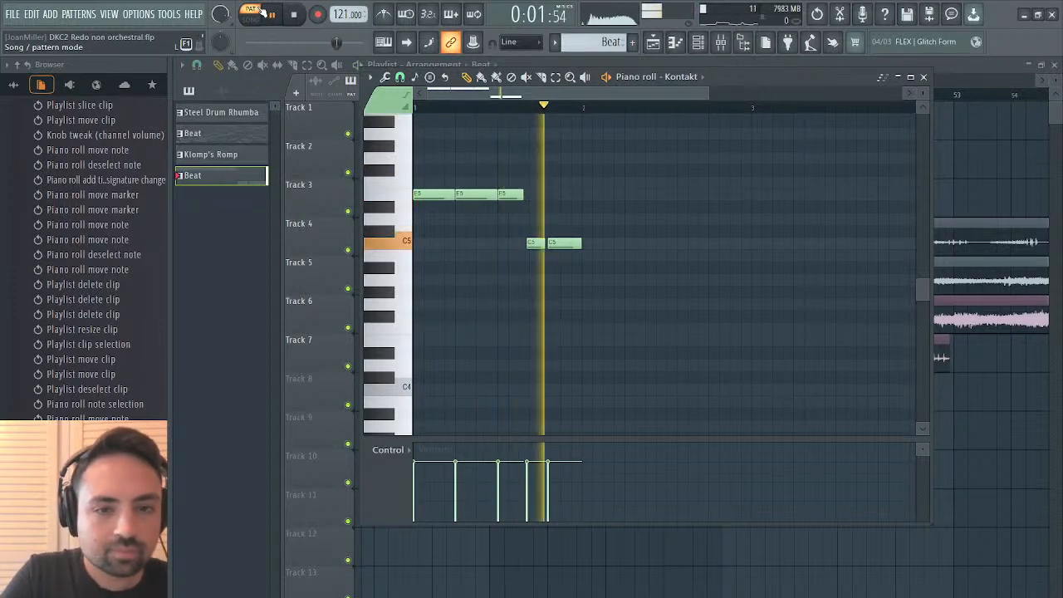
{"action": "left_click", "coordinate": [652, 43]}
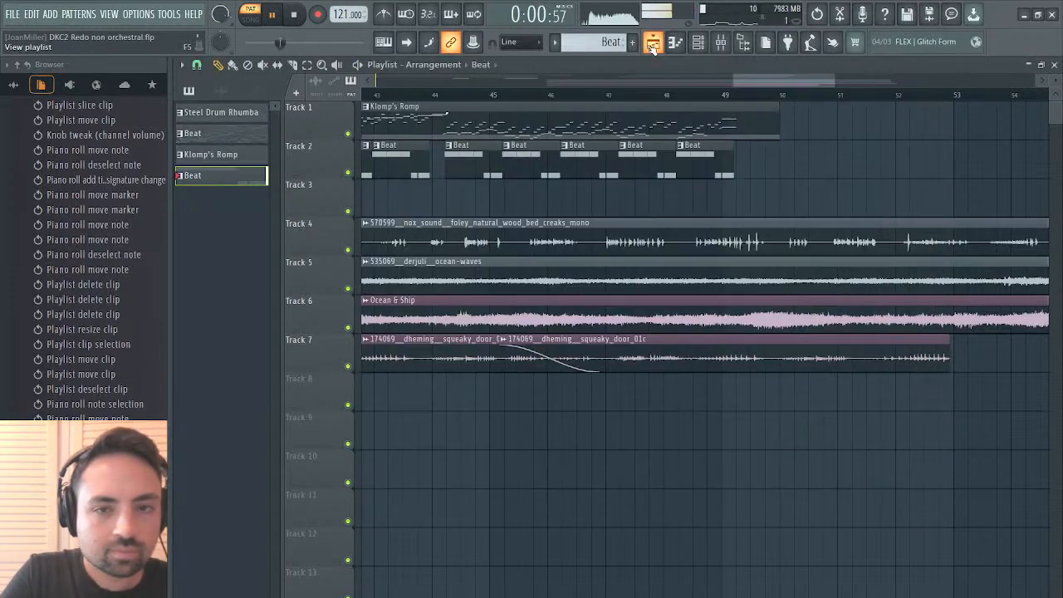
{"action": "left_click", "coordinate": [455, 93]}
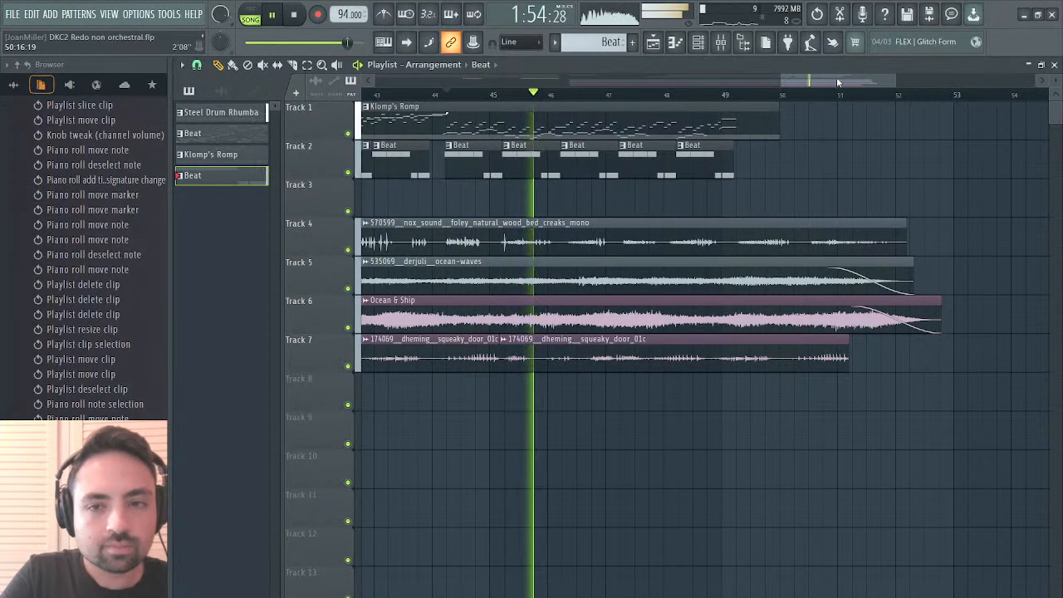
{"action": "left_click_drag", "start_coordinate": [837, 80], "coordinate": [672, 116]}
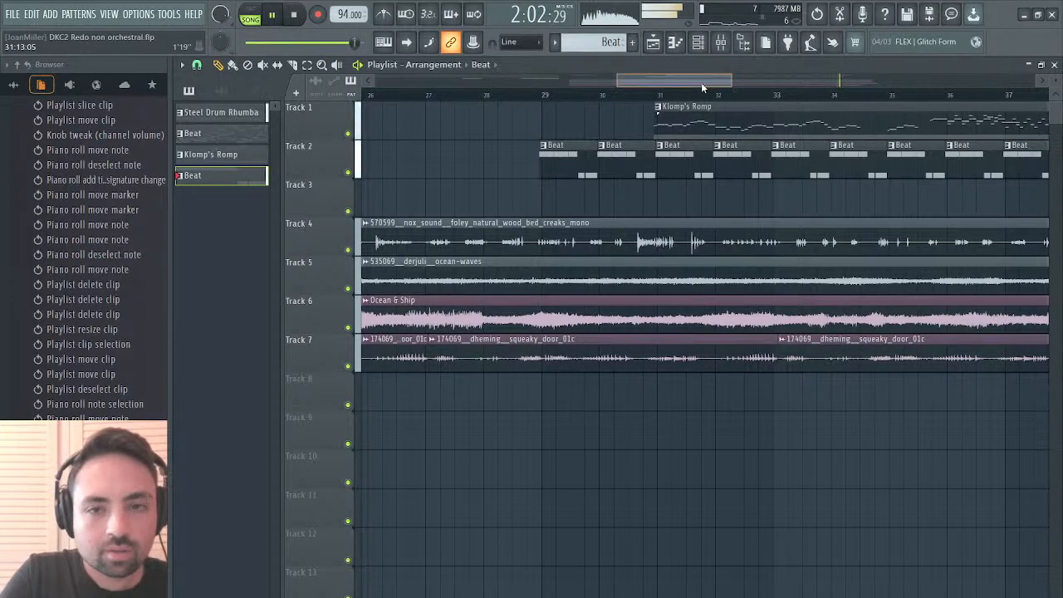
{"action": "left_click_drag", "start_coordinate": [701, 82], "coordinate": [831, 77]}
{"action": "left_click", "coordinate": [761, 95]}
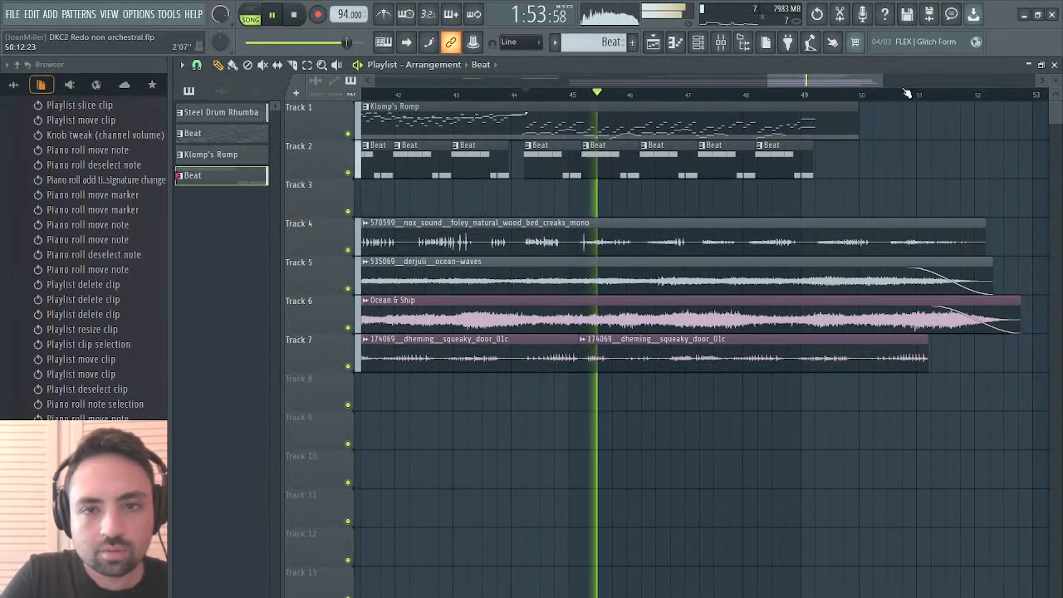
Close the Playlist, the Kontakt piano roll and the SWAM Violin 3 window.
{"action": "left_click", "coordinate": [1054, 67]}
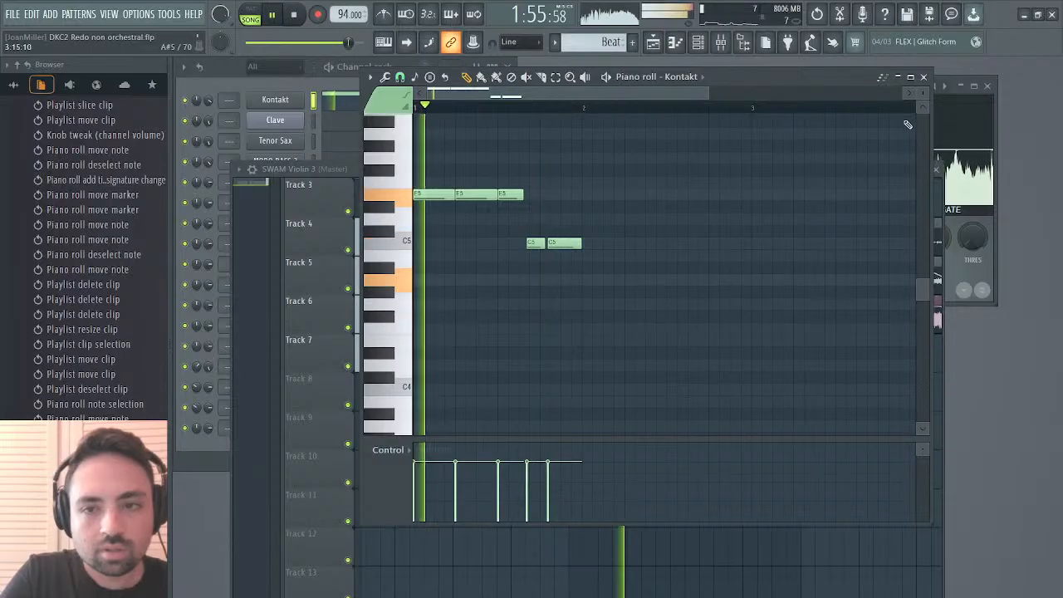
{"action": "left_click", "coordinate": [923, 77]}
{"action": "left_click", "coordinate": [936, 170]}
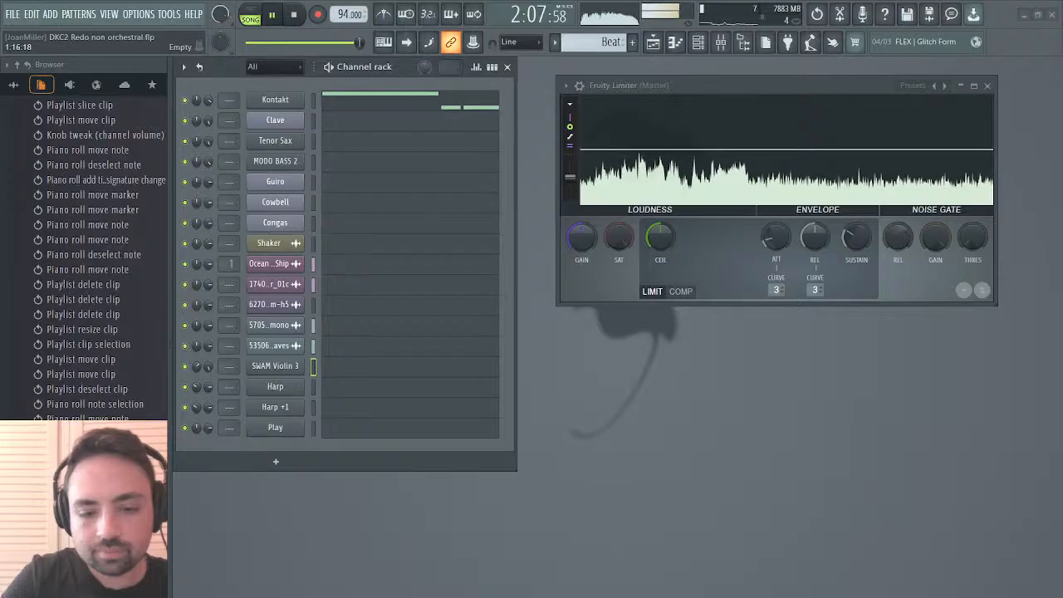
Reopen the Playlist and lower the gain of the Ocean & Ship clip on Track 6 to -3.8 dB.
{"action": "left_click", "coordinate": [655, 42]}
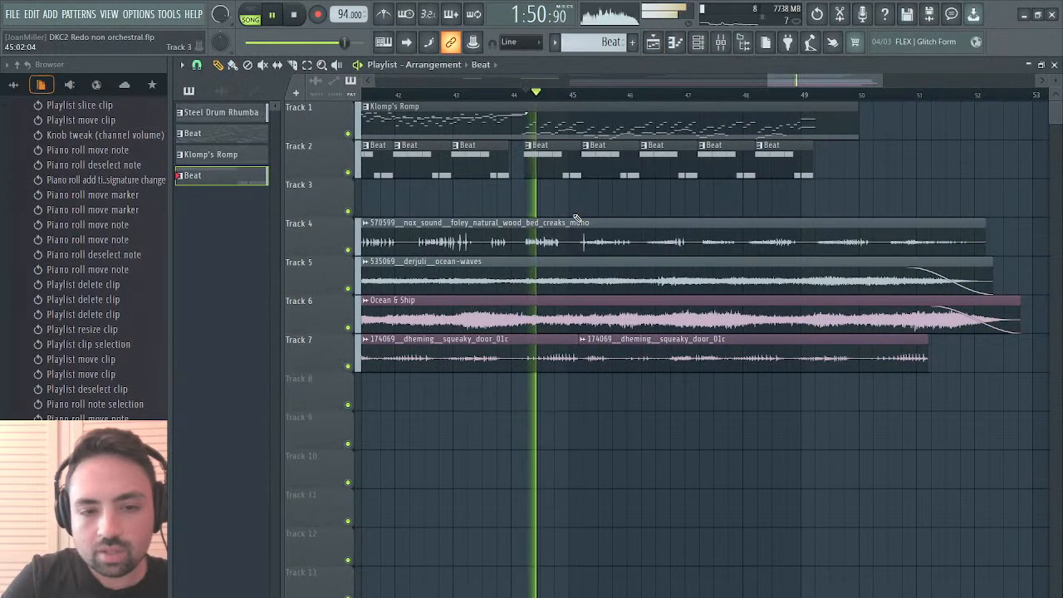
{"action": "left_click_drag", "start_coordinate": [762, 82], "coordinate": [727, 79]}
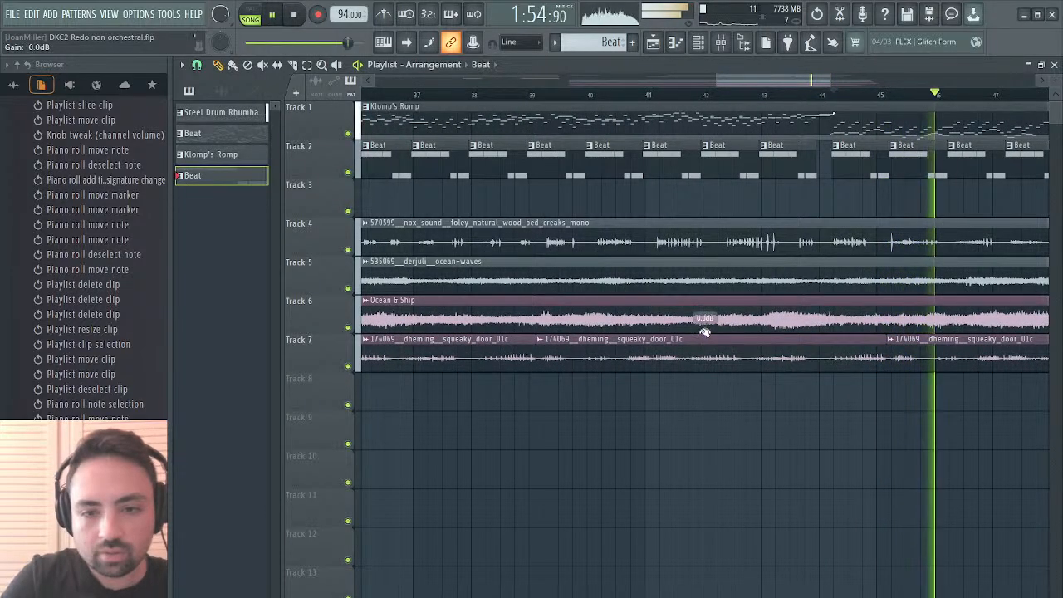
{"action": "scroll", "coordinate": [704, 332], "scroll_direction": "down", "scroll_amount": 4}
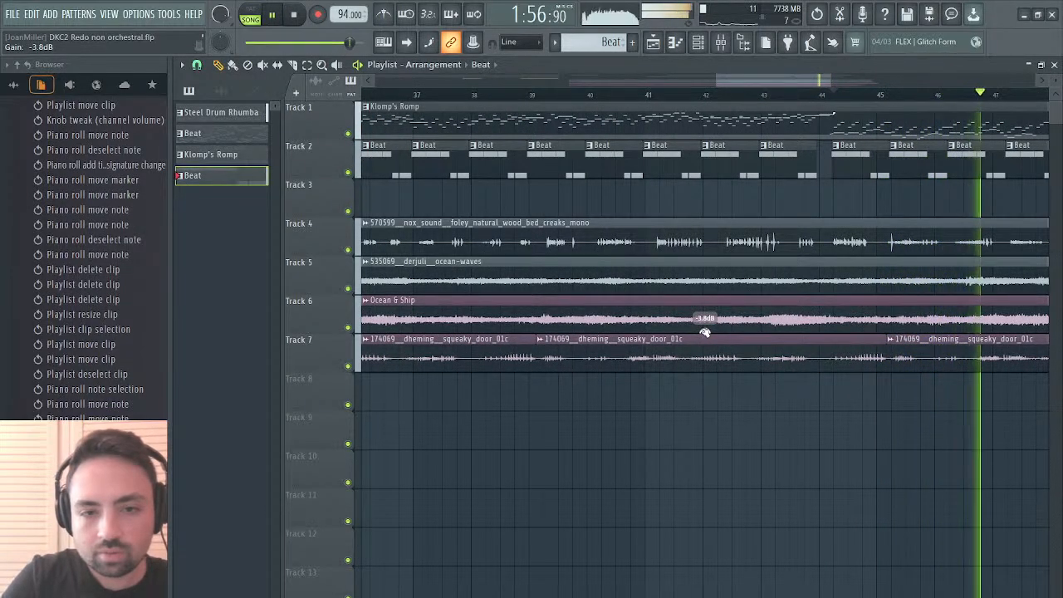
Trim the leading notes off the short Klomp's Romp clip on Track 1 and realign its start to bar 21.
{"action": "left_click_drag", "start_coordinate": [738, 80], "coordinate": [583, 97]}
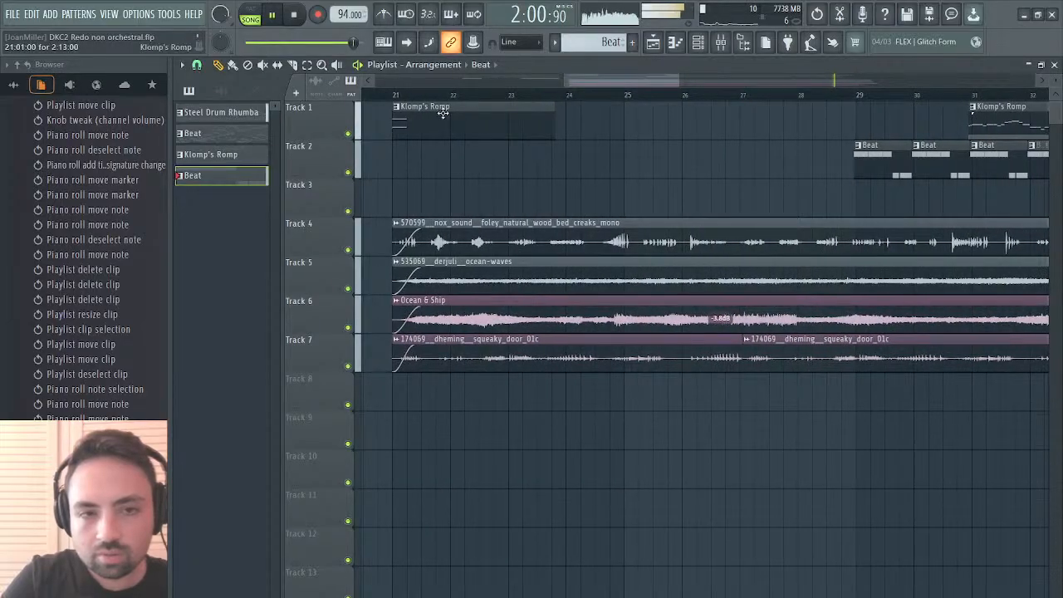
{"action": "right_click", "coordinate": [441, 118]}
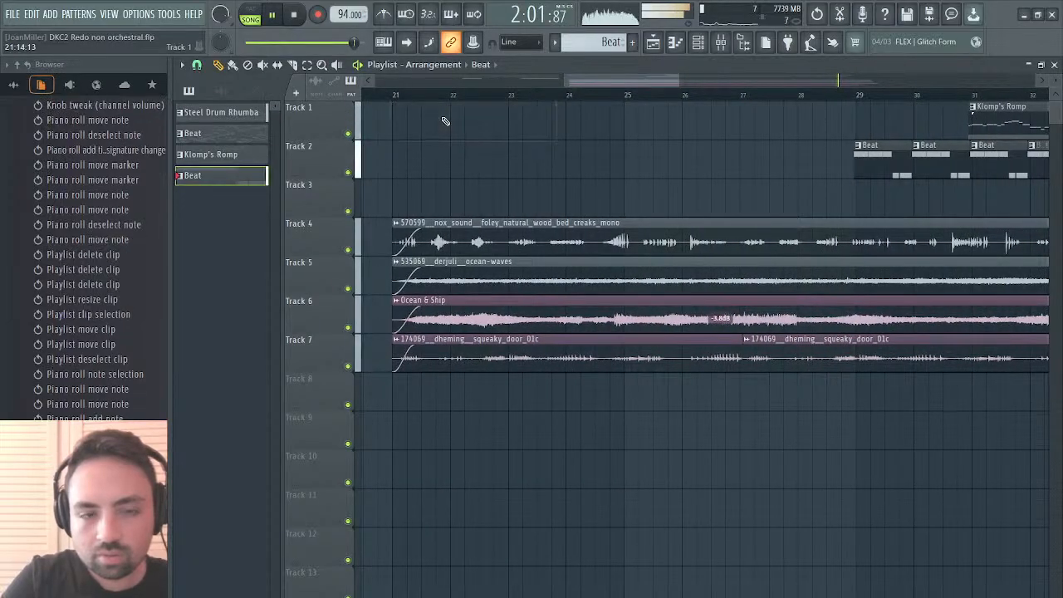
{"action": "left_click", "coordinate": [818, 15]}
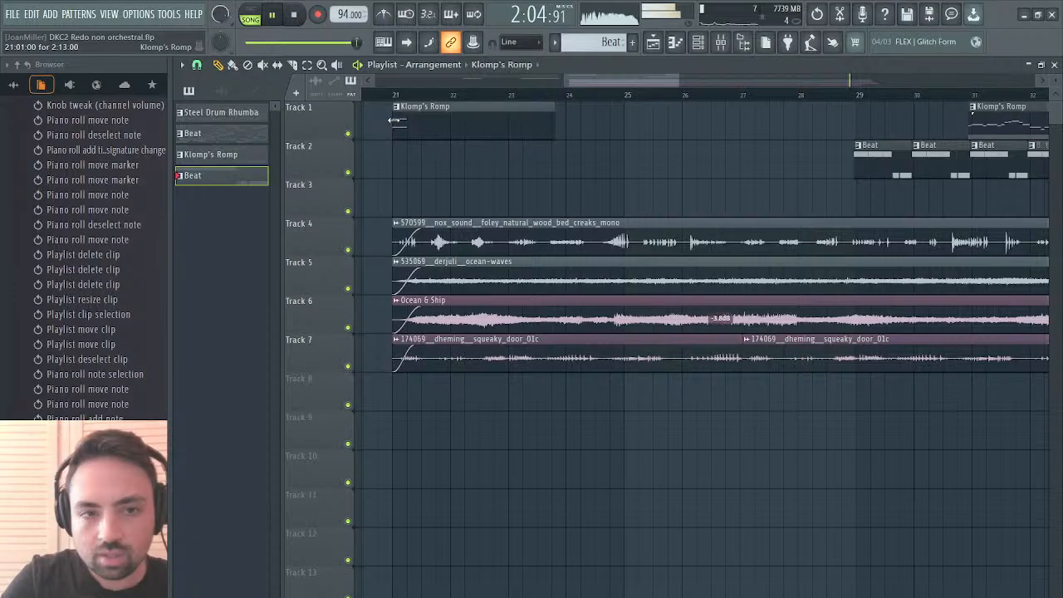
{"action": "left_click_drag", "start_coordinate": [408, 126], "coordinate": [392, 127]}
Play the transition from between bars 20 and 21, then play again from bar 29 with more of the arrangement in view.
{"action": "scroll", "coordinate": [378, 86], "scroll_direction": "left", "scroll_amount": 1}
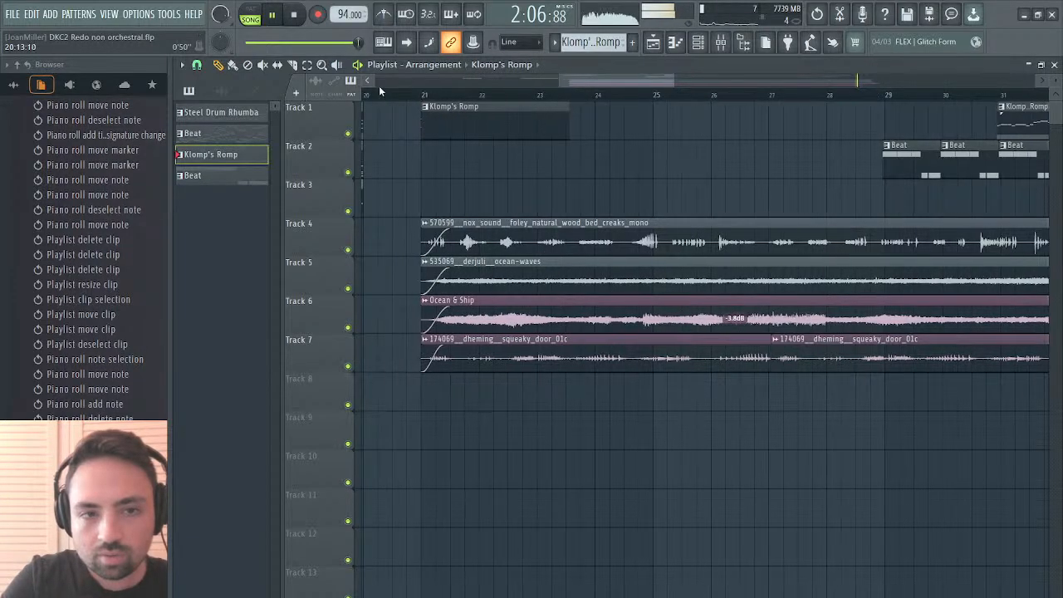
{"action": "left_click", "coordinate": [396, 93]}
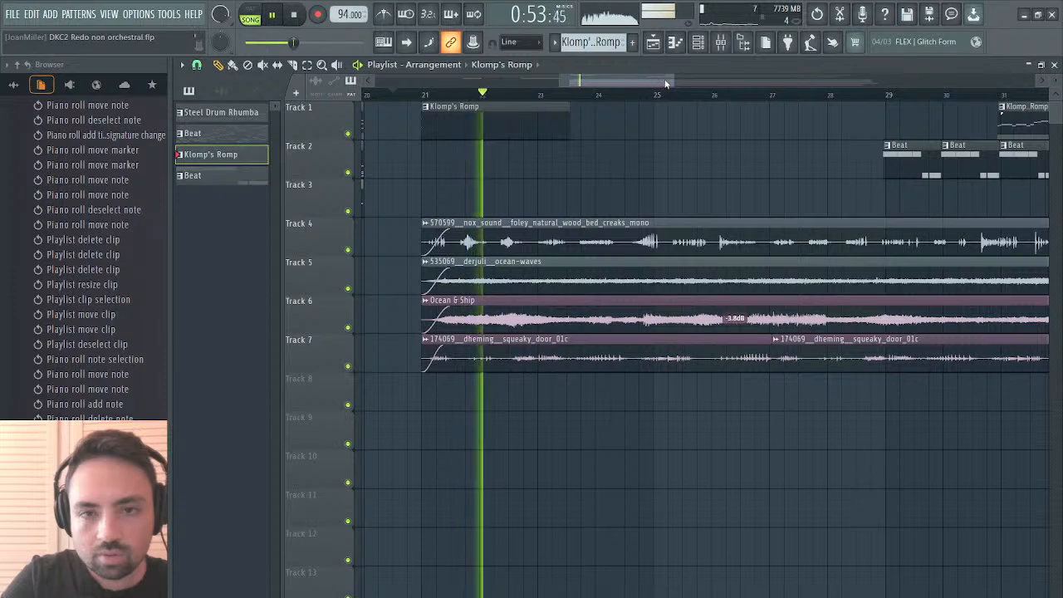
{"action": "left_click_drag", "start_coordinate": [673, 81], "coordinate": [770, 82]}
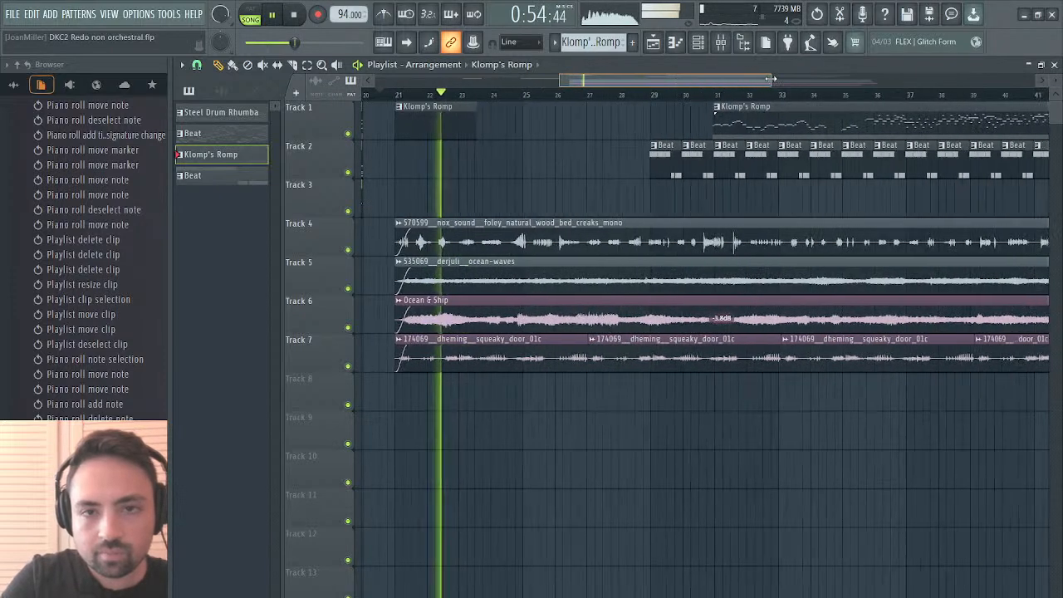
{"action": "left_click", "coordinate": [647, 98]}
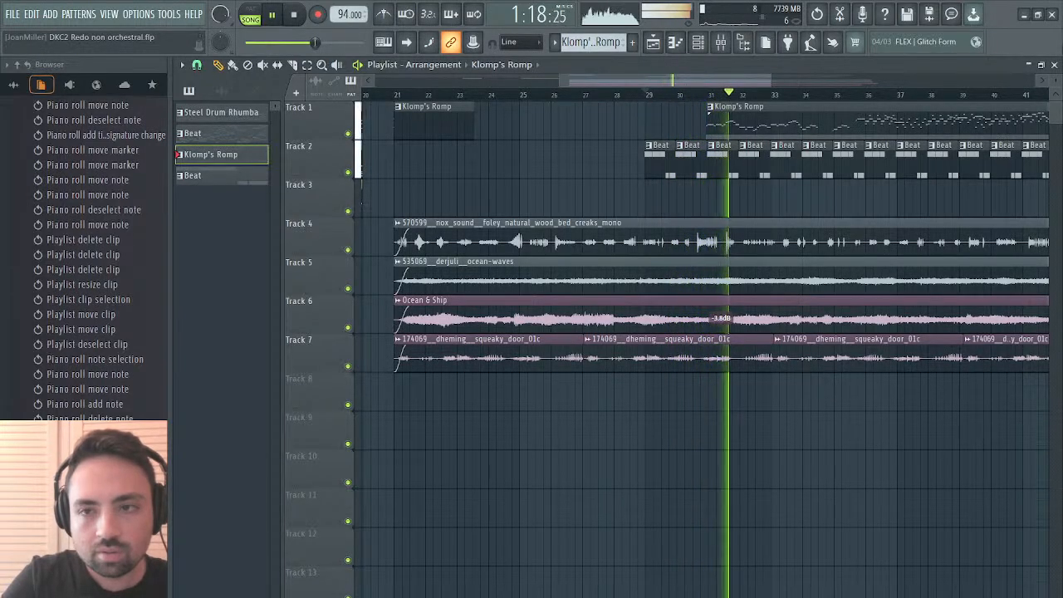
Open the Irish Flute for editing in Kontakt, look through its mapping, amplifier and effects settings, and return to the Playlist.
{"action": "key", "text": "F5"}
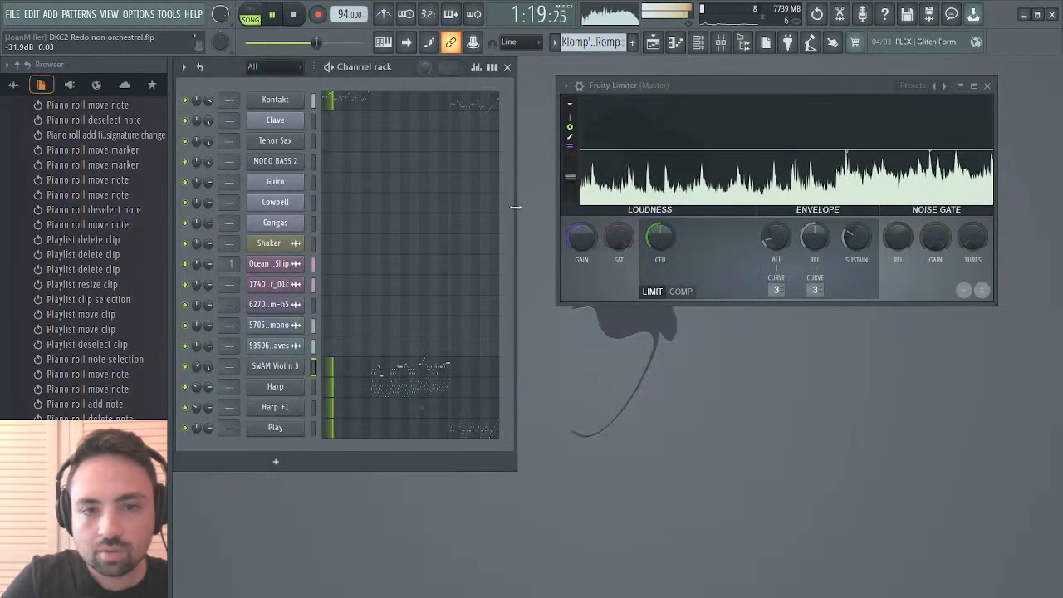
{"action": "left_click", "coordinate": [290, 102]}
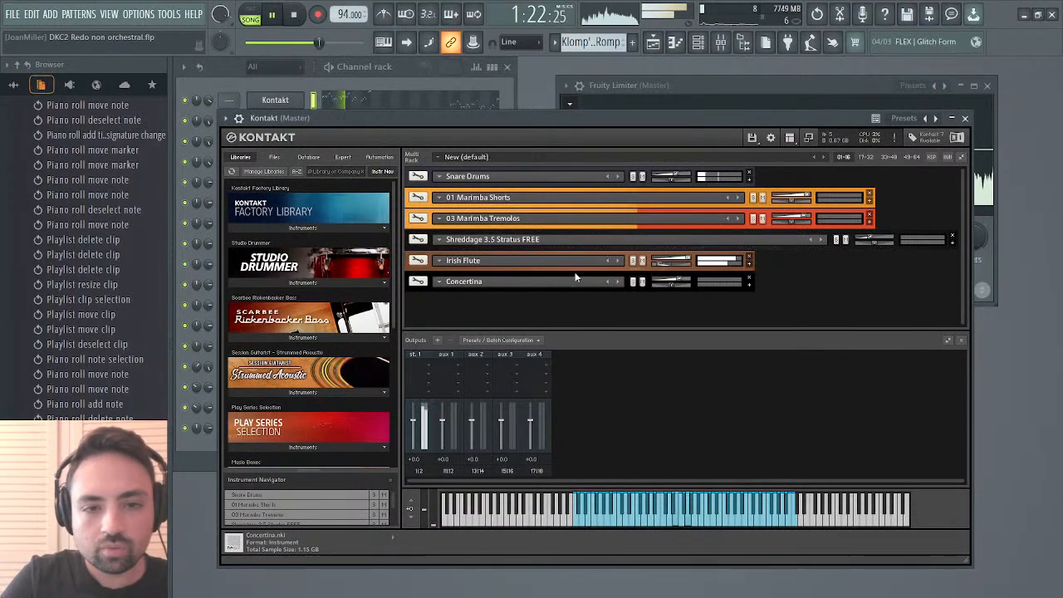
{"action": "left_click", "coordinate": [418, 260]}
{"action": "scroll", "coordinate": [559, 256], "scroll_direction": "down", "scroll_amount": 5}
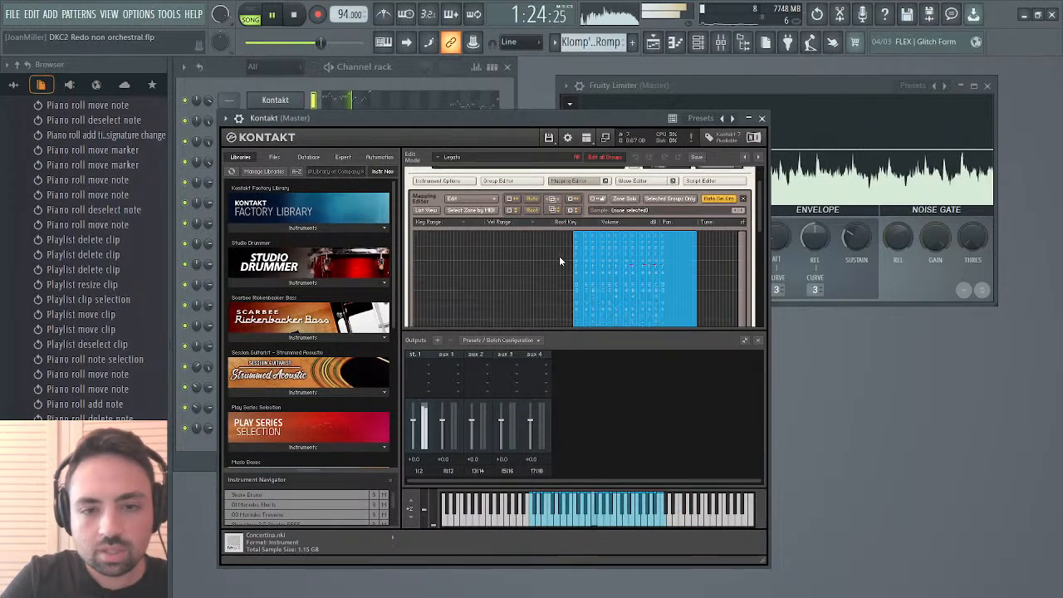
{"action": "scroll", "coordinate": [560, 260], "scroll_direction": "down", "scroll_amount": 5}
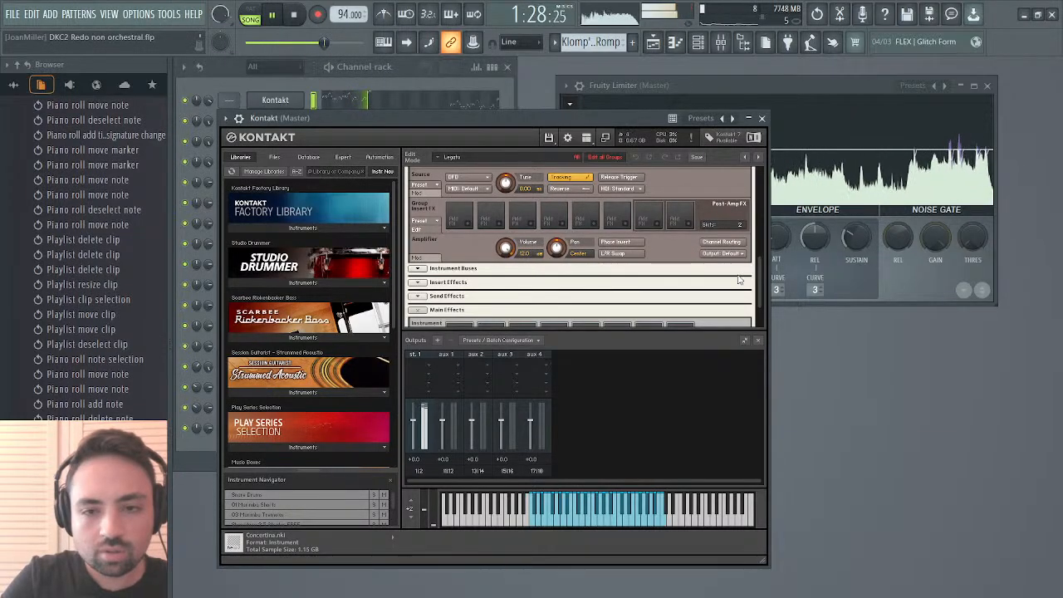
{"action": "left_click_drag", "start_coordinate": [757, 287], "coordinate": [770, 192]}
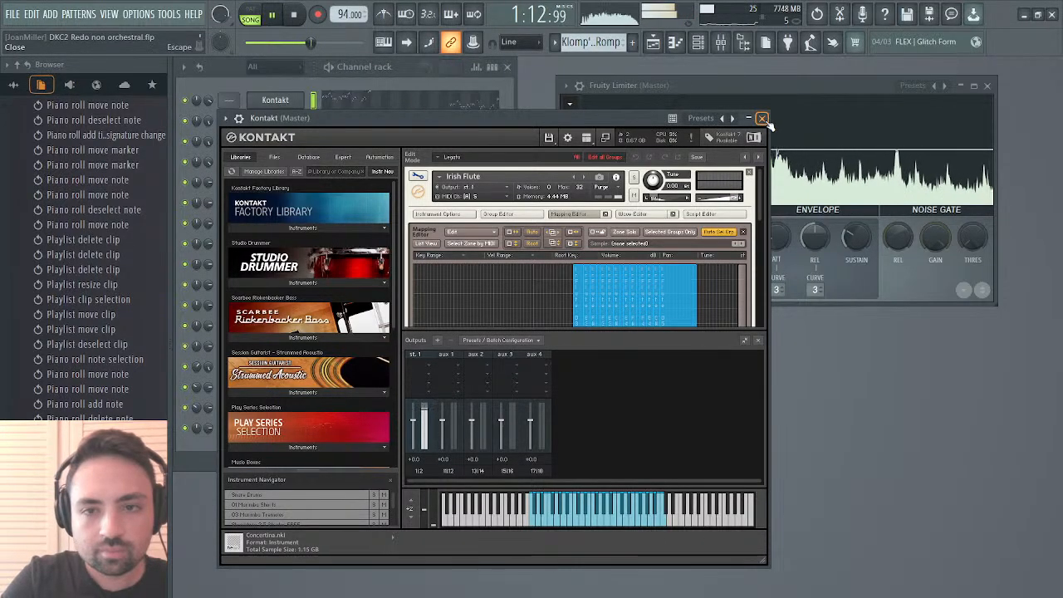
{"action": "left_click", "coordinate": [762, 118]}
{"action": "left_click", "coordinate": [653, 41]}
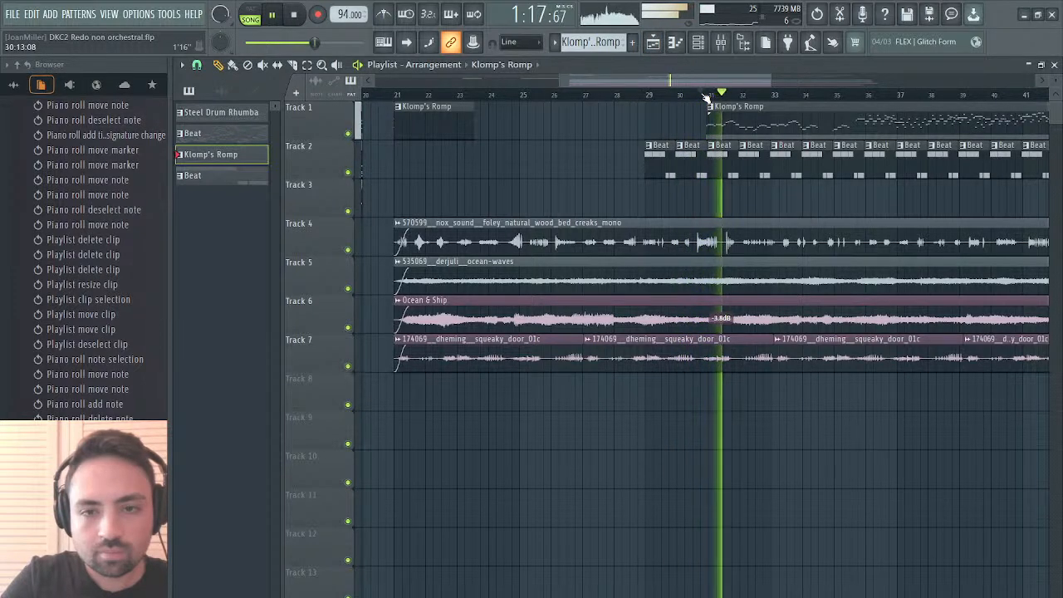
Raise the volume multiplier in the levels adjustment settings of the SWAM Violin 3 channel and close its plugin window.
{"action": "left_click_drag", "start_coordinate": [666, 80], "coordinate": [706, 81]}
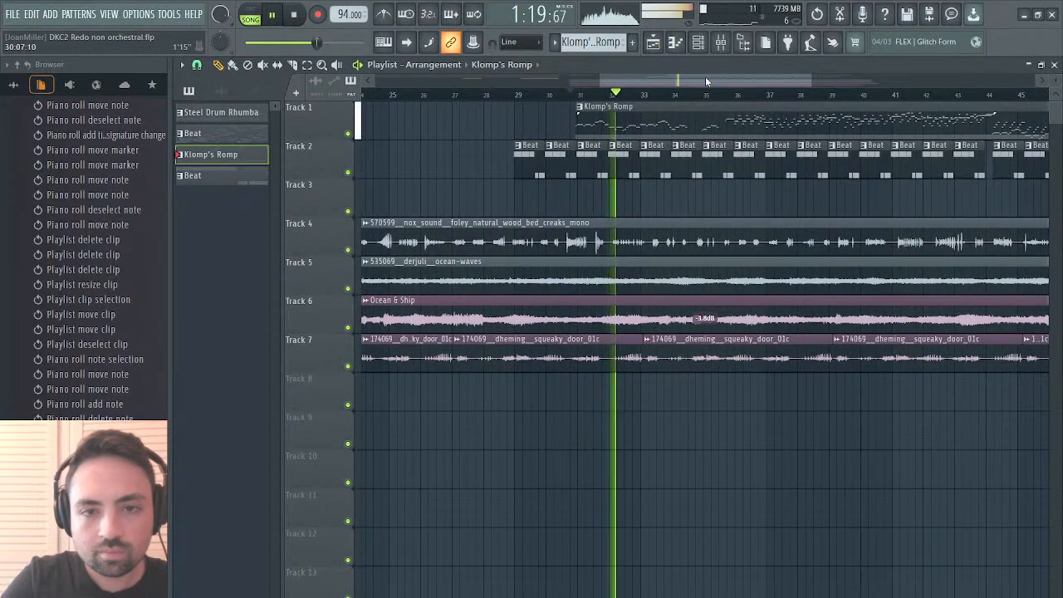
{"action": "left_click", "coordinate": [1054, 64]}
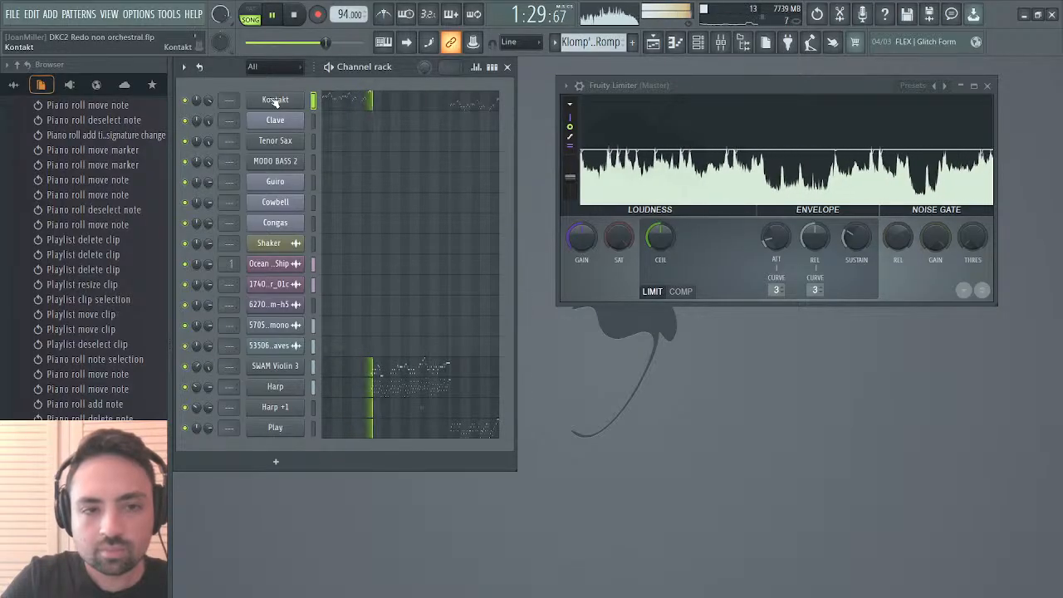
{"action": "left_click", "coordinate": [654, 43]}
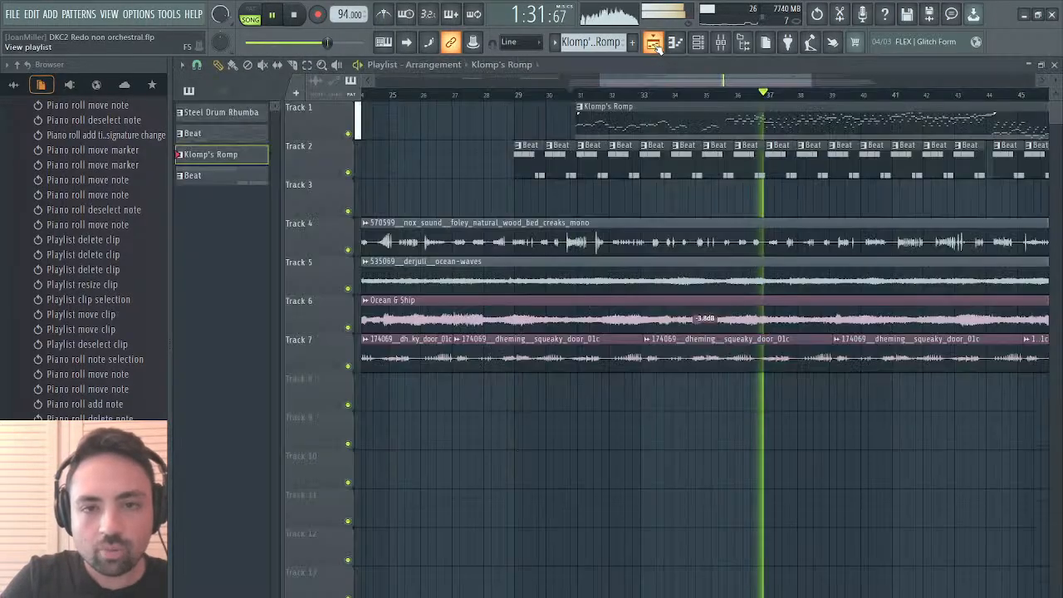
{"action": "left_click_drag", "start_coordinate": [610, 83], "coordinate": [660, 74]}
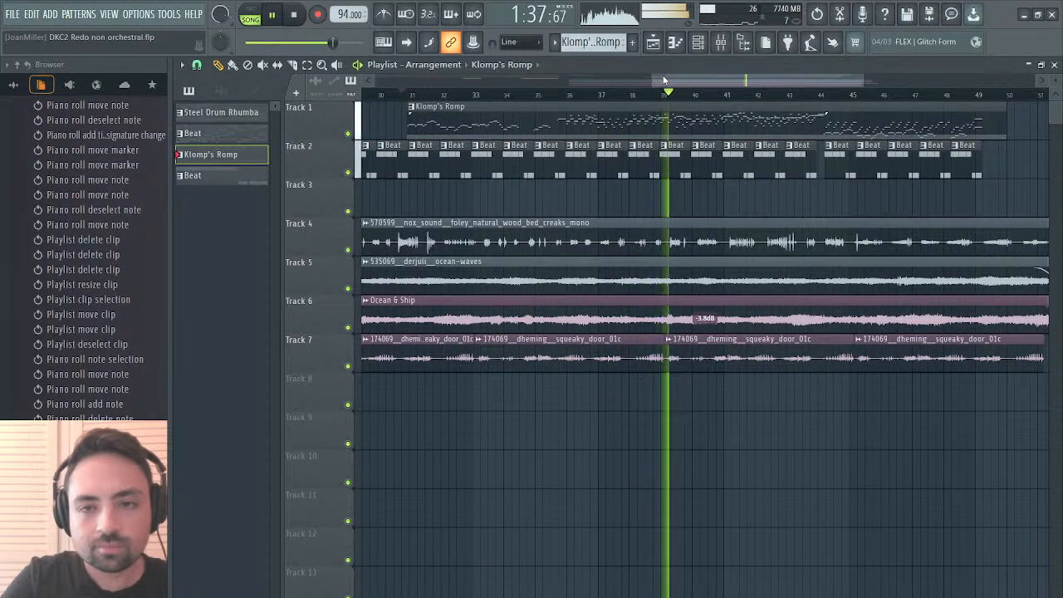
{"action": "left_click", "coordinate": [1055, 65]}
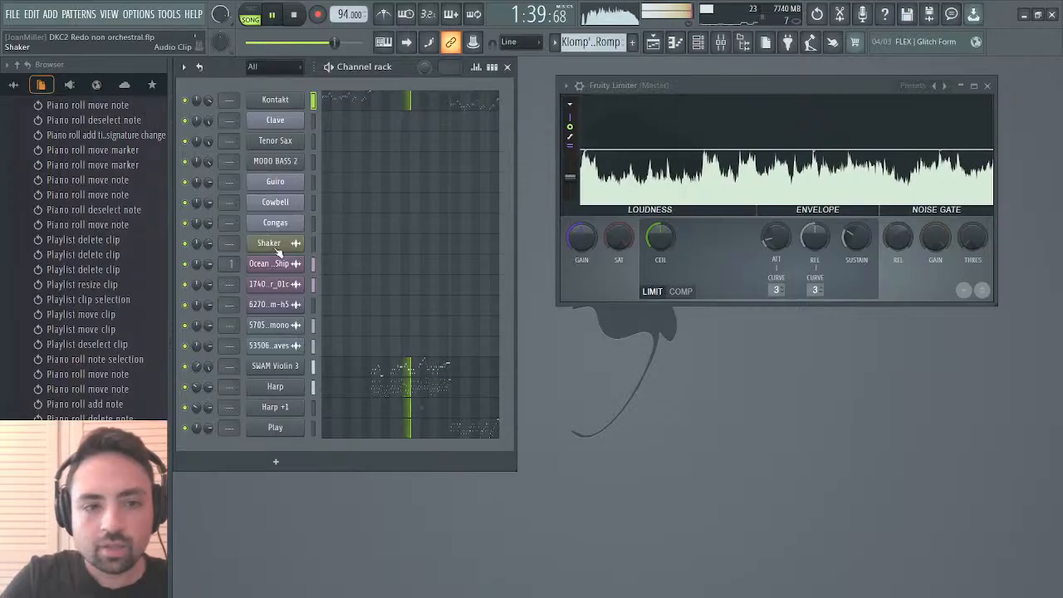
{"action": "left_click", "coordinate": [276, 372]}
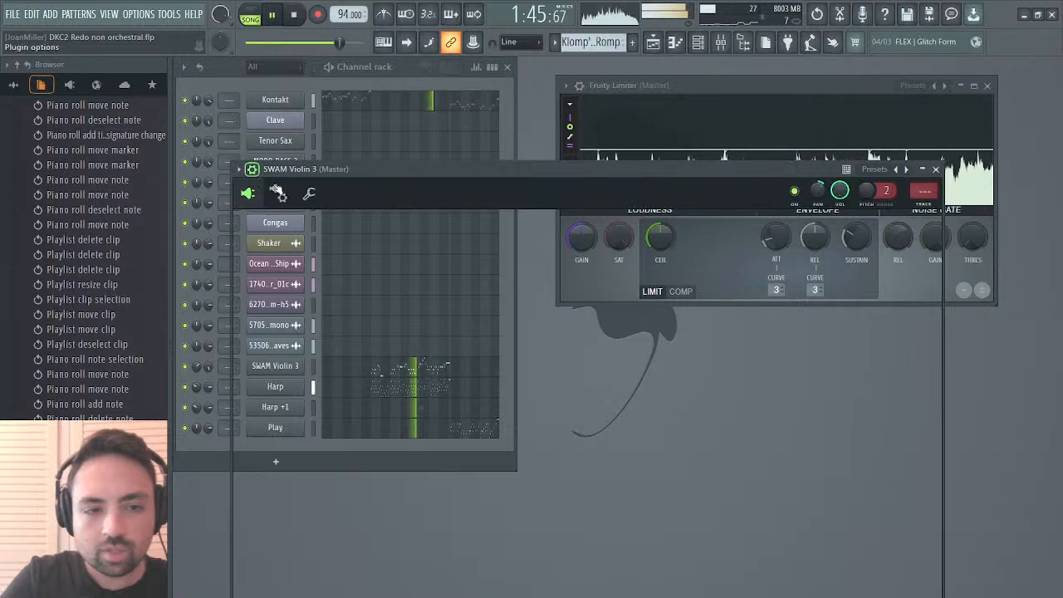
{"action": "left_click", "coordinate": [310, 195]}
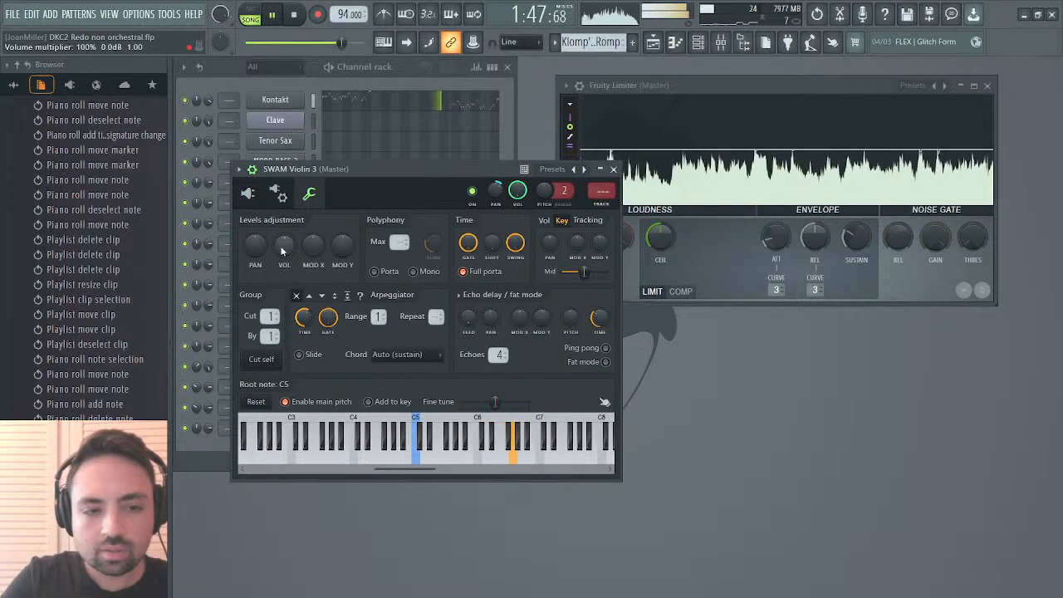
{"action": "left_click_drag", "start_coordinate": [282, 251], "coordinate": [284, 246]}
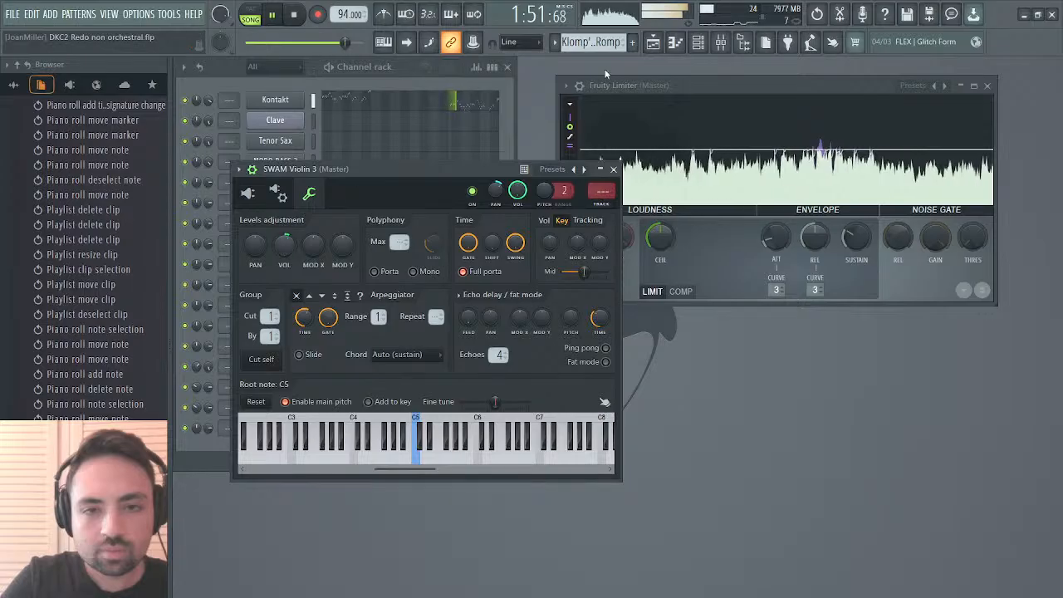
{"action": "left_click", "coordinate": [613, 169]}
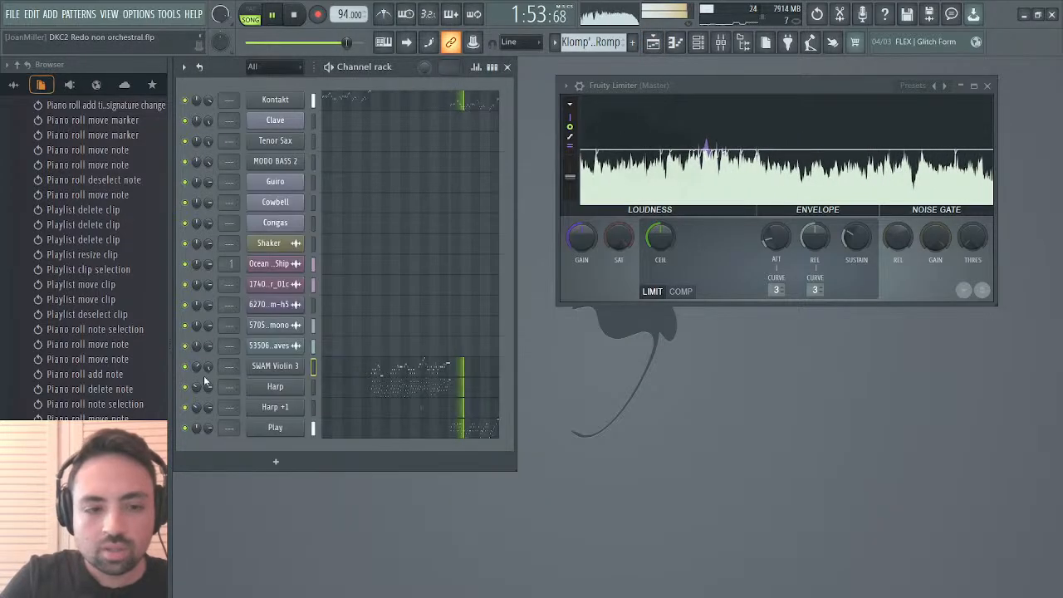
Check the 1st Violins Pizz RRx4 levels in Play's mixer and leave the Irish Flute's edit view in Kontakt.
{"action": "left_click", "coordinate": [271, 428]}
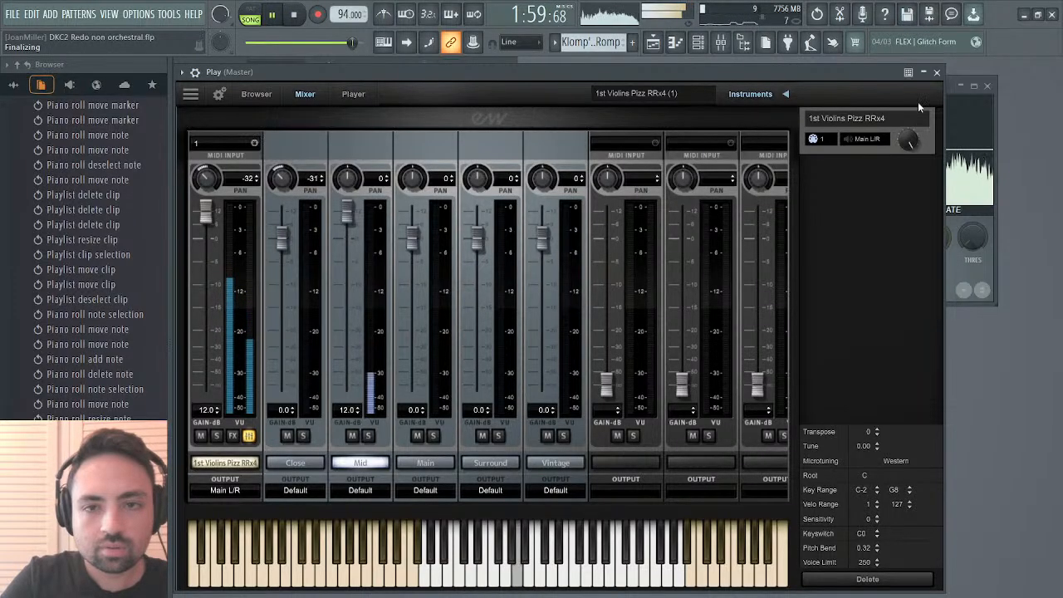
{"action": "left_click", "coordinate": [938, 72]}
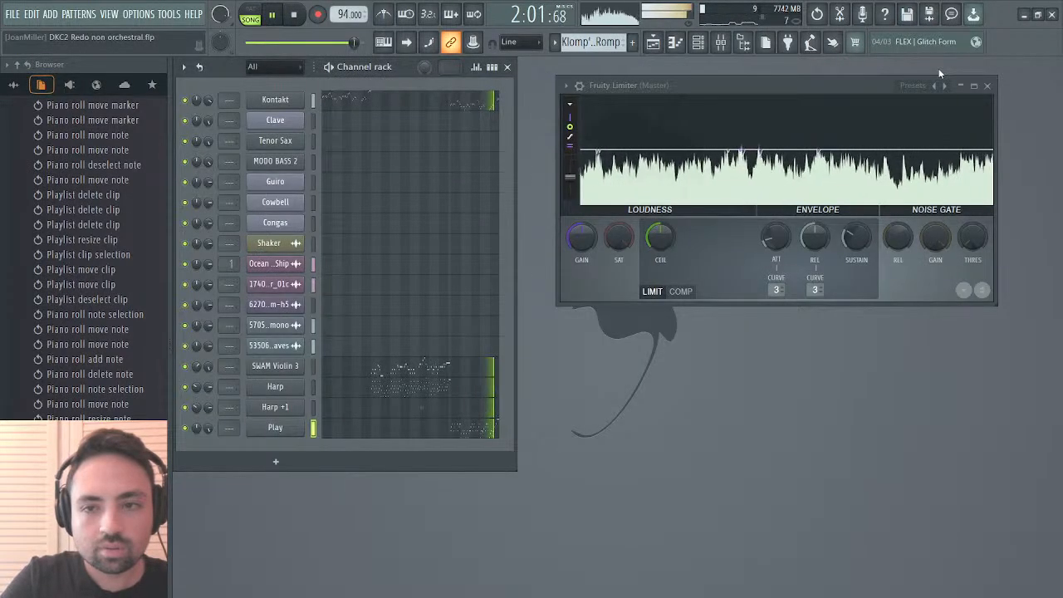
{"action": "left_click", "coordinate": [275, 100]}
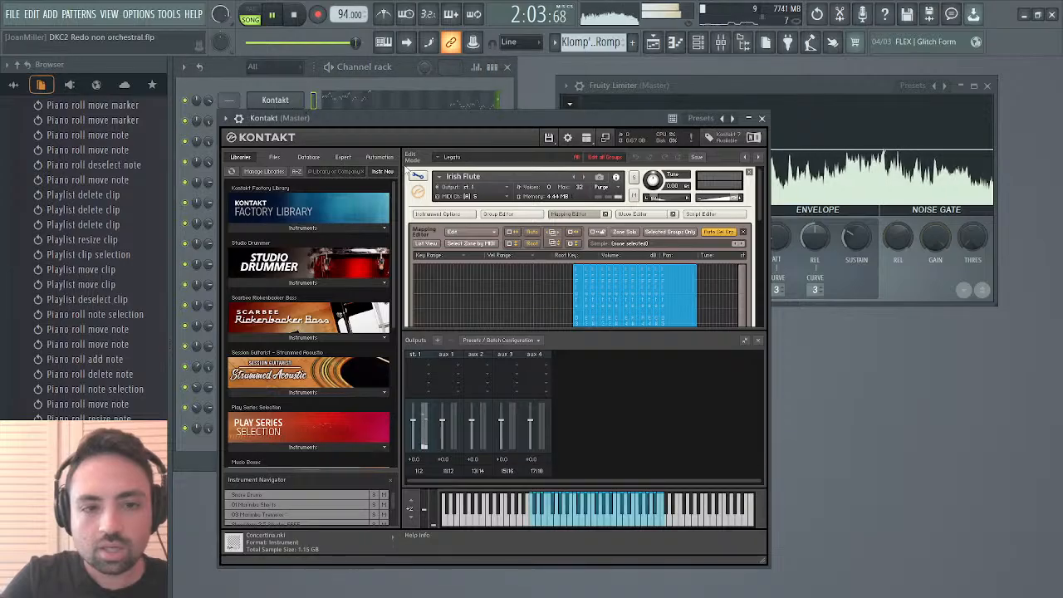
{"action": "left_click", "coordinate": [417, 177]}
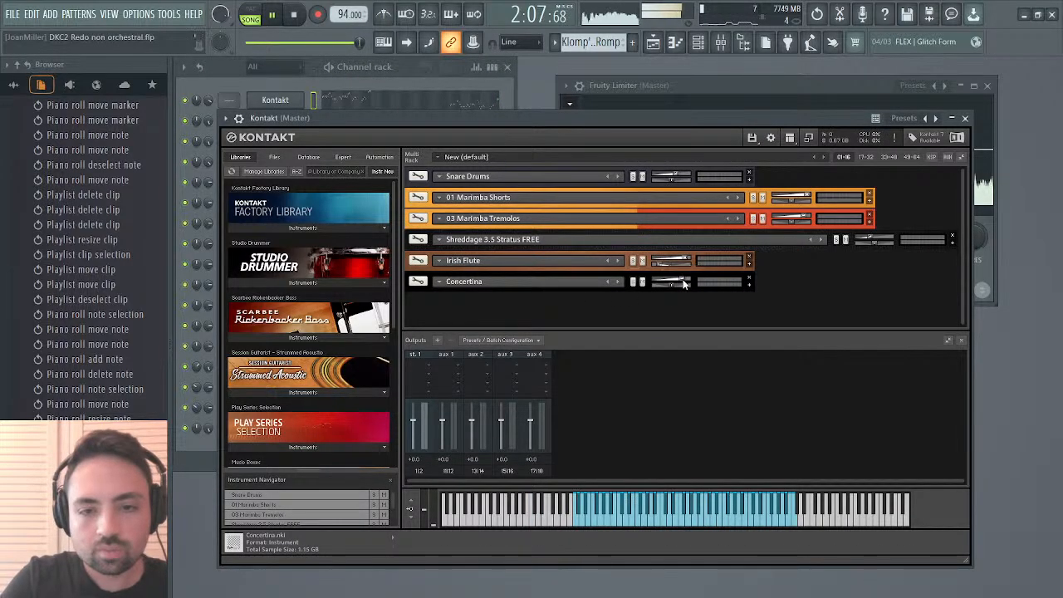
Shorten the ocean-waves, Ocean & Ship and last squeaky door clips on Tracks 5 to 7 to end around bar 50.
{"action": "left_click", "coordinate": [656, 44]}
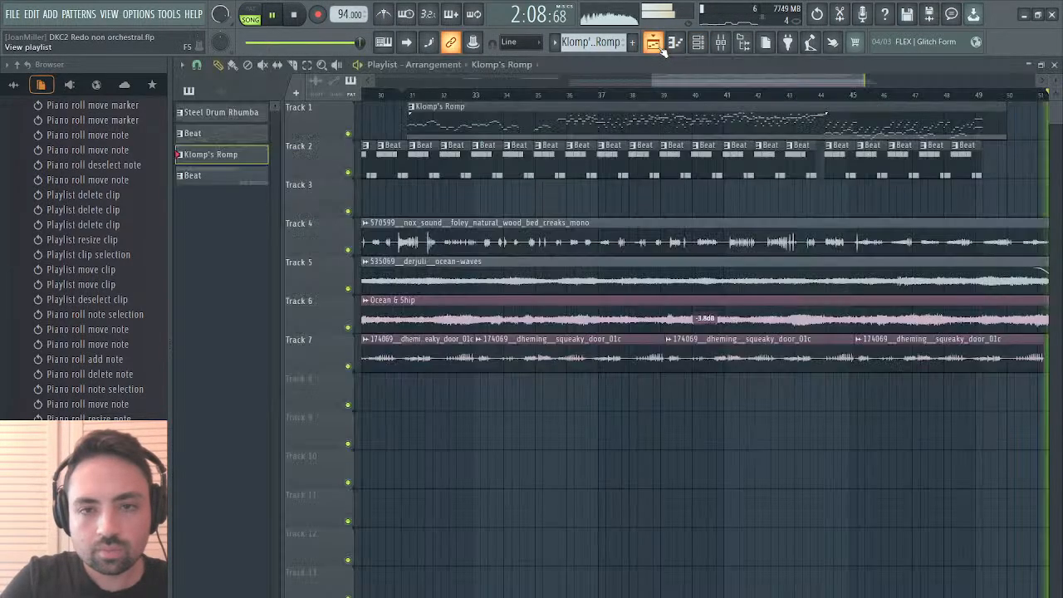
{"action": "left_click", "coordinate": [962, 94]}
{"action": "left_click_drag", "start_coordinate": [807, 81], "coordinate": [876, 71]}
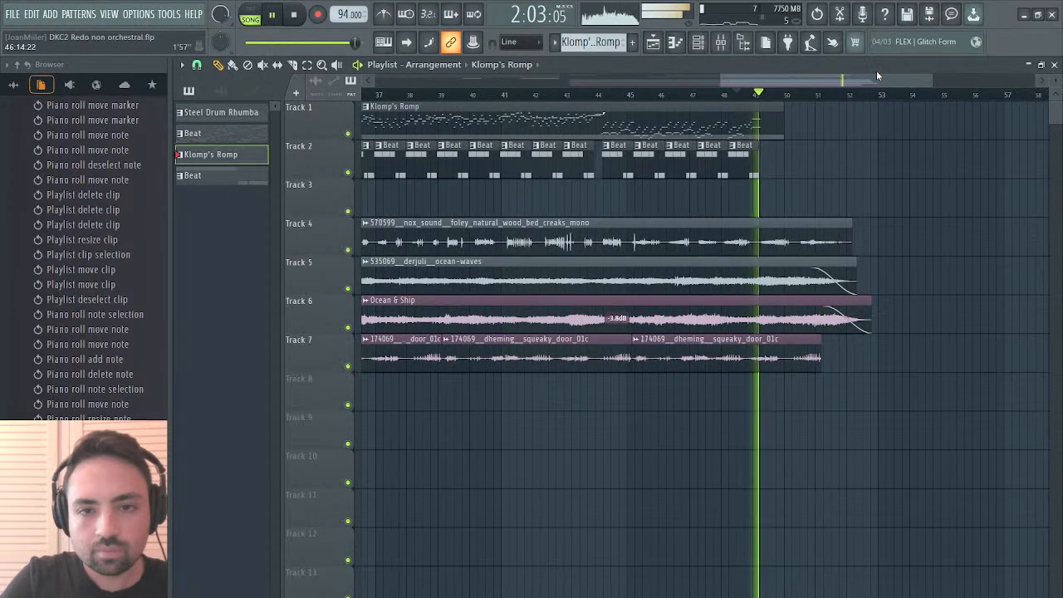
{"action": "left_click", "coordinate": [598, 95]}
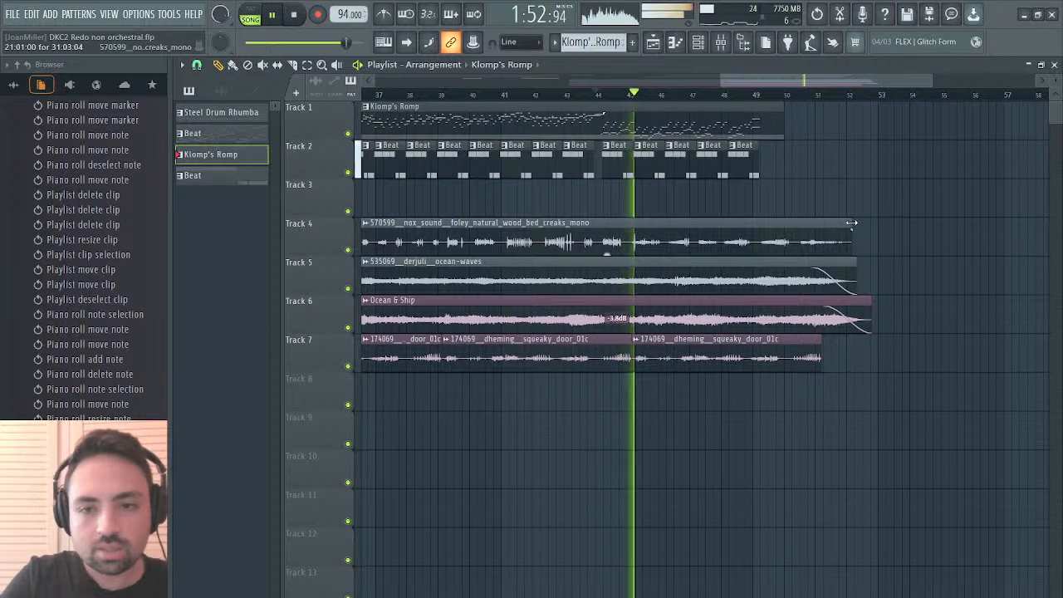
{"action": "left_click_drag", "start_coordinate": [842, 262], "coordinate": [790, 260]}
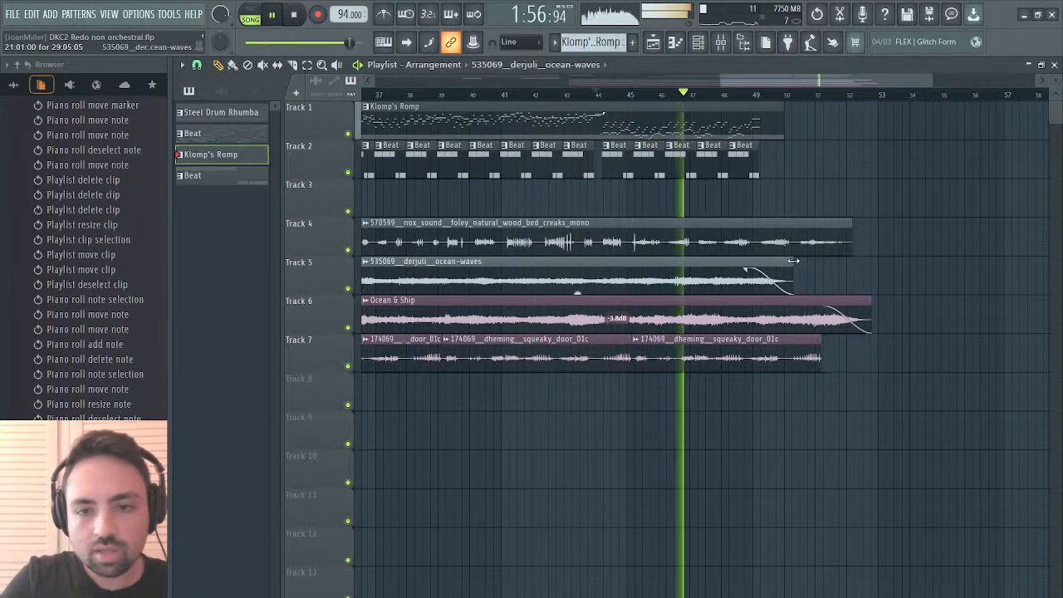
{"action": "left_click_drag", "start_coordinate": [868, 299], "coordinate": [800, 301]}
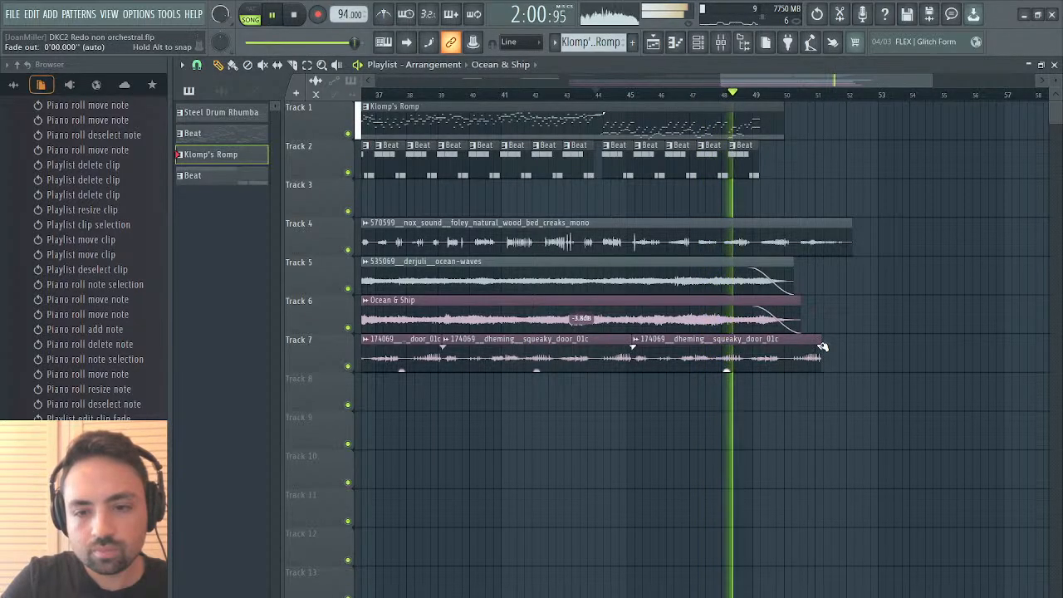
{"action": "left_click_drag", "start_coordinate": [820, 347], "coordinate": [781, 340]}
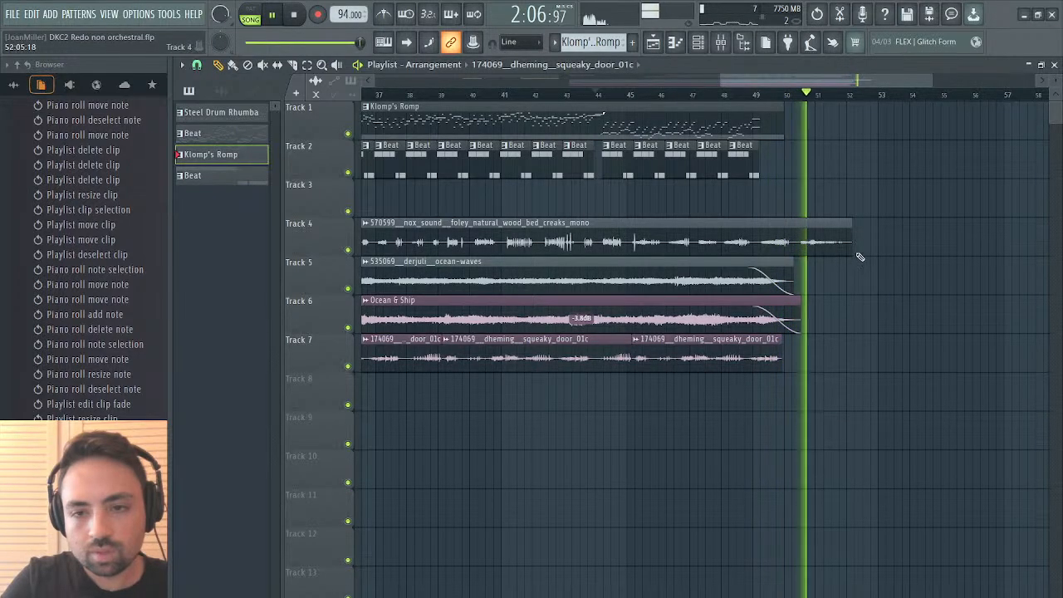
{"action": "left_click", "coordinate": [847, 236]}
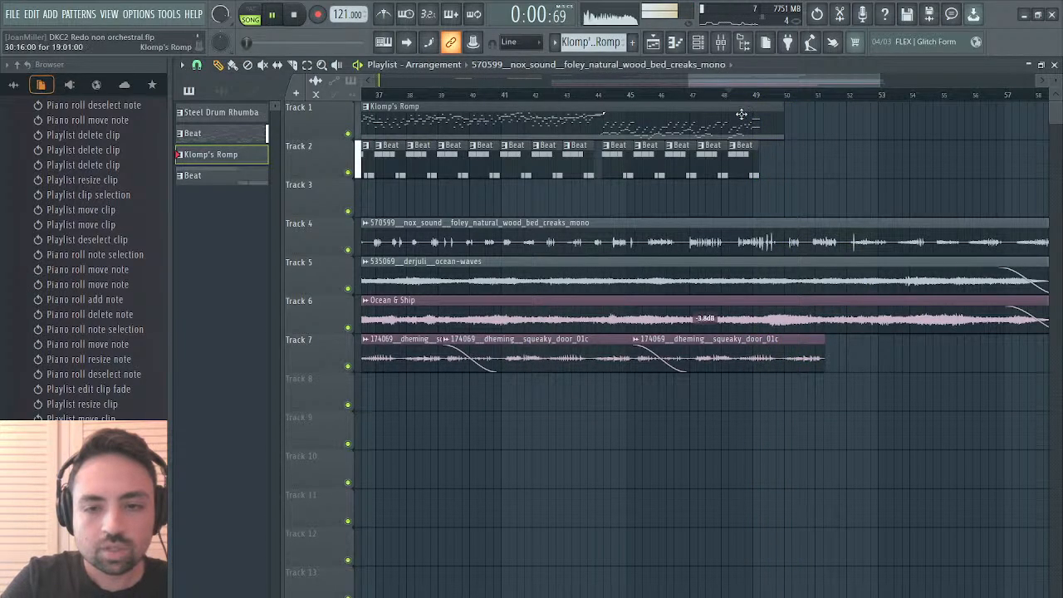
Review the arrangement around its ending and play the Klomp's Romp section again from bar 21.
{"action": "left_click_drag", "start_coordinate": [740, 82], "coordinate": [565, 86]}
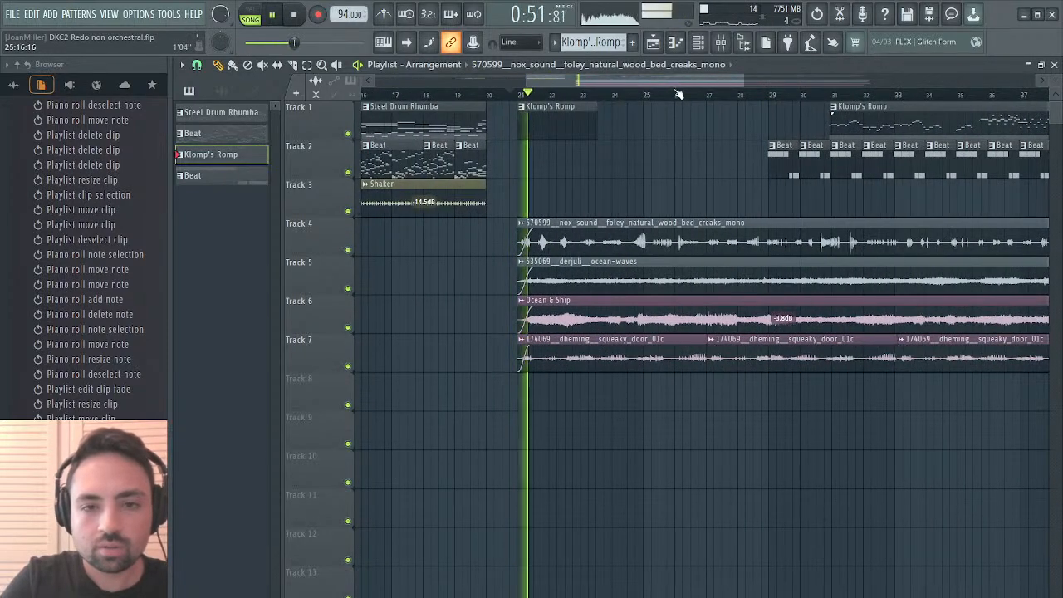
{"action": "left_click_drag", "start_coordinate": [684, 82], "coordinate": [871, 70]}
{"action": "left_click", "coordinate": [812, 95]}
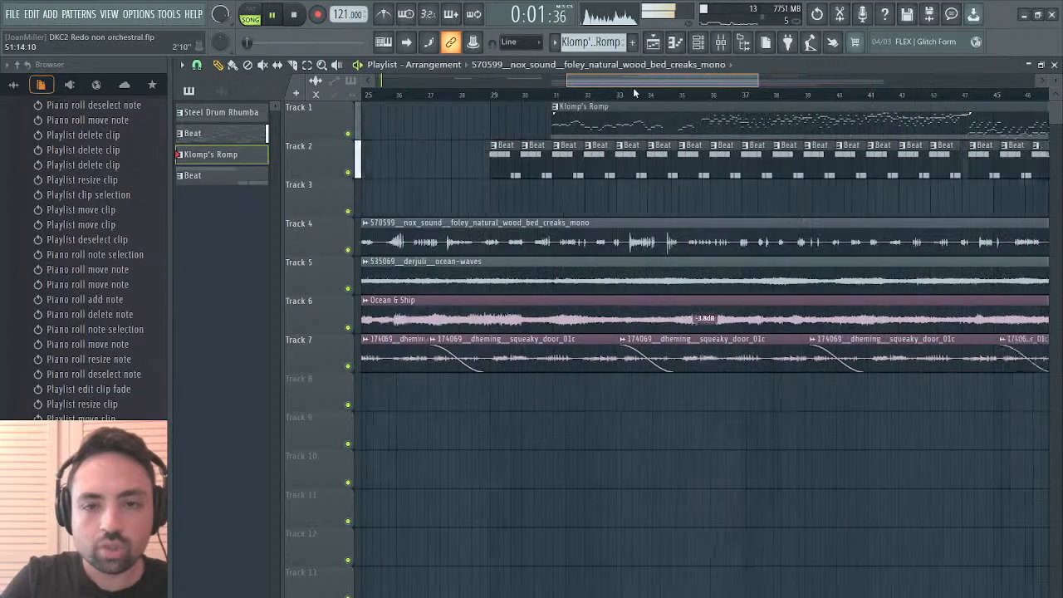
{"action": "left_click_drag", "start_coordinate": [638, 81], "coordinate": [548, 83]}
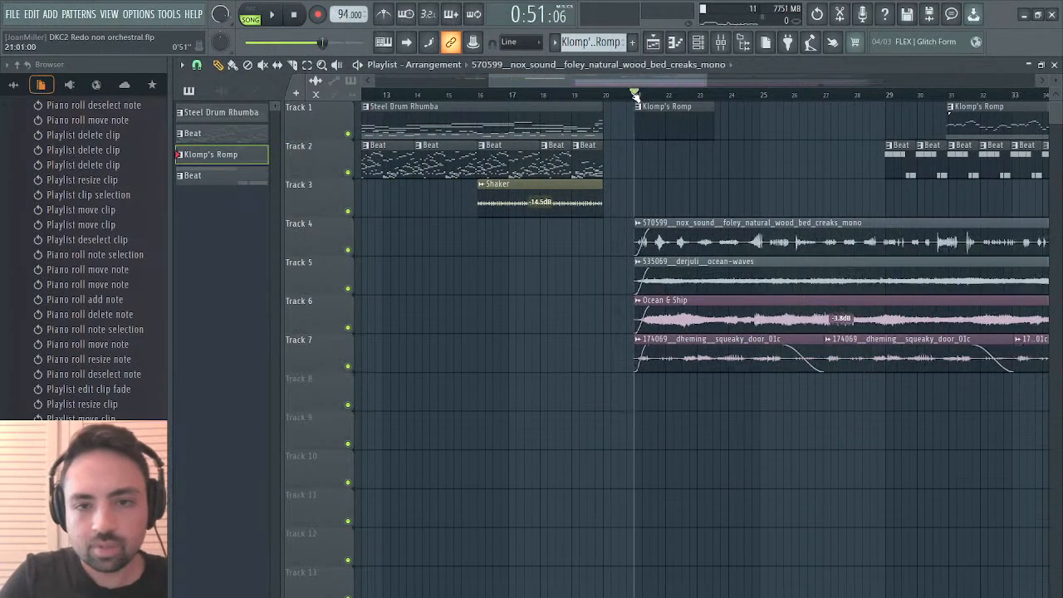
{"action": "left_click", "coordinate": [636, 94]}
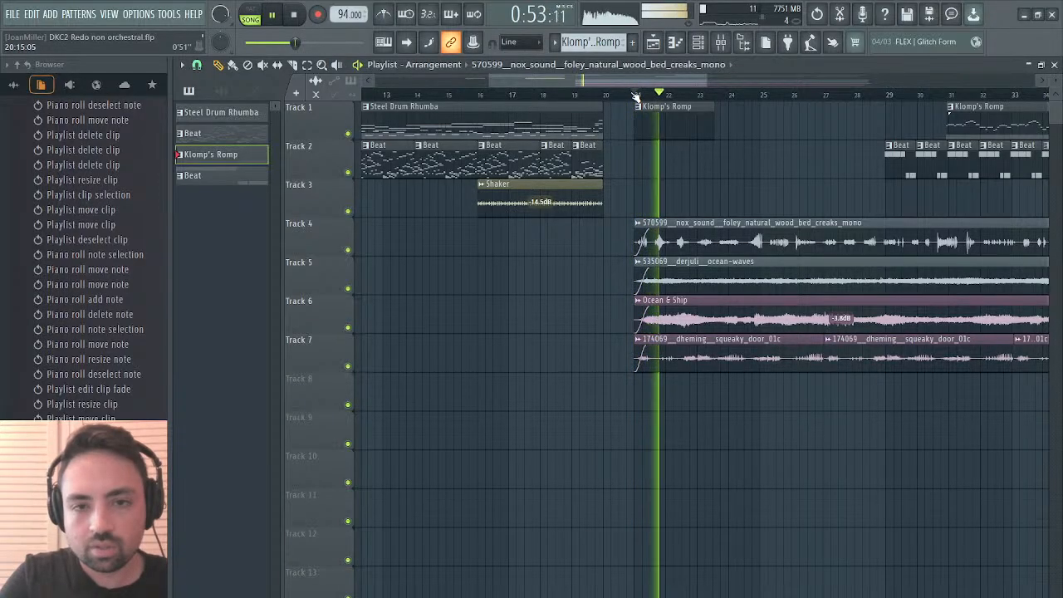
{"action": "left_click_drag", "start_coordinate": [636, 82], "coordinate": [710, 78]}
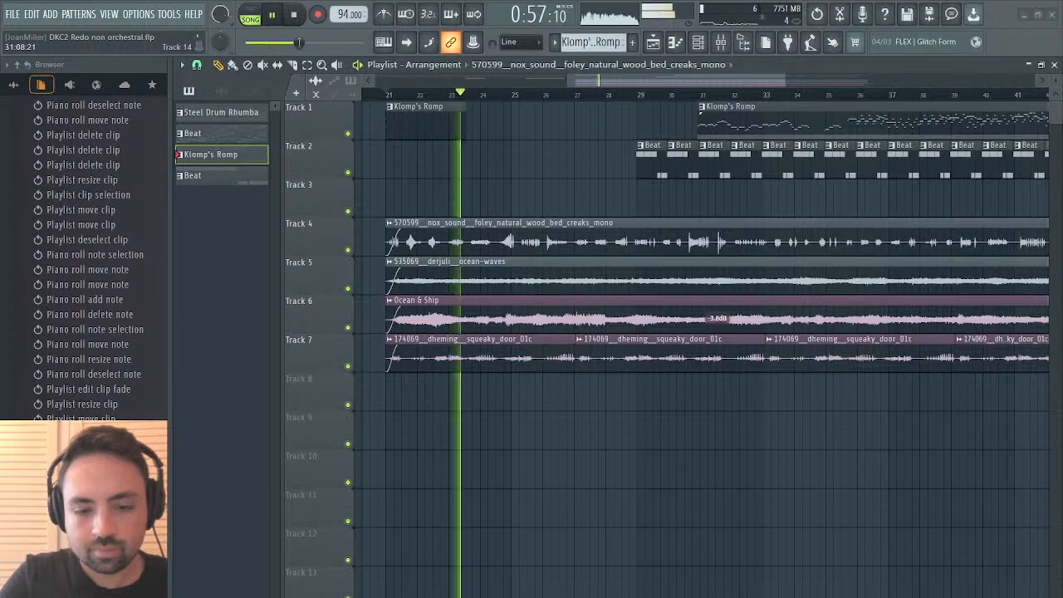
Restart playback from bar 21 and compare the mix with Track 5 and Track 6 muted in turn, re-enabling each.
{"action": "key", "text": "space"}
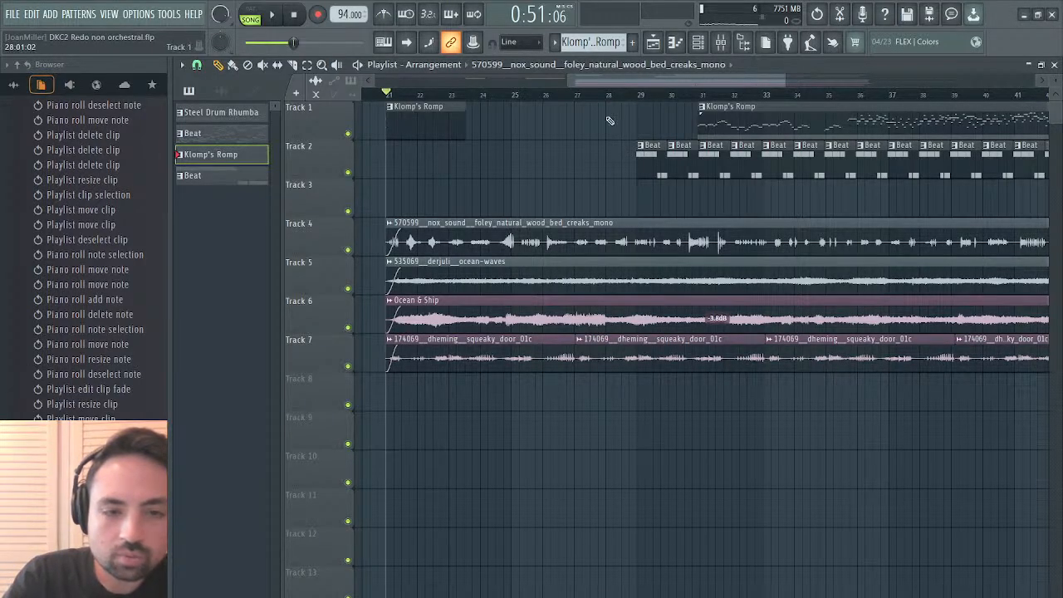
{"action": "left_click_drag", "start_coordinate": [591, 81], "coordinate": [560, 57]}
{"action": "key", "text": "space"}
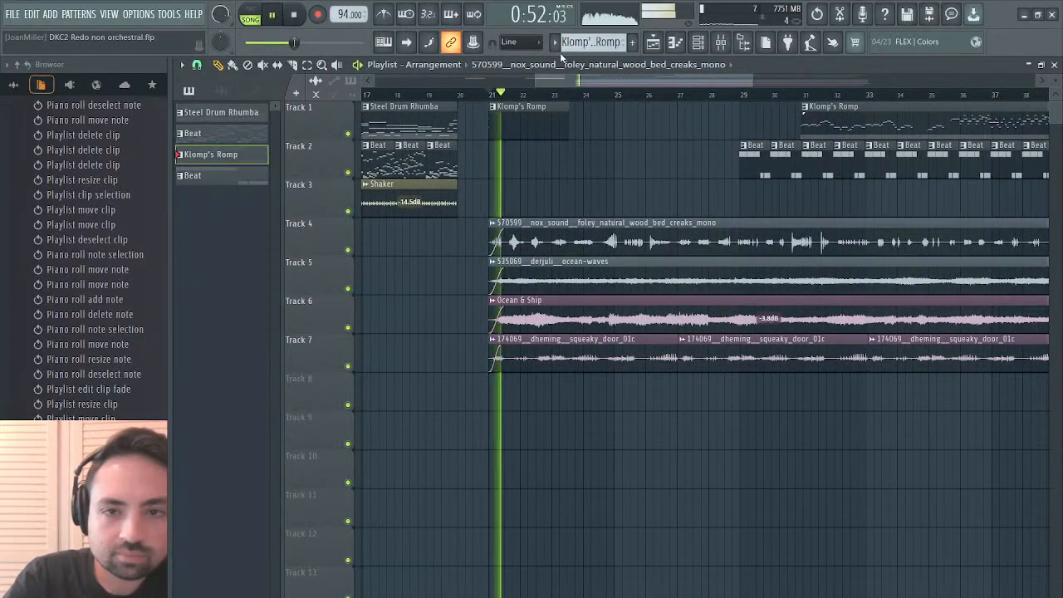
{"action": "mouse_move", "coordinate": [595, 81]}
{"action": "left_mouse_down"}
{"action": "mouse_move", "coordinate": [694, 94]}
{"action": "mouse_move", "coordinate": [605, 99]}
{"action": "left_mouse_up"}
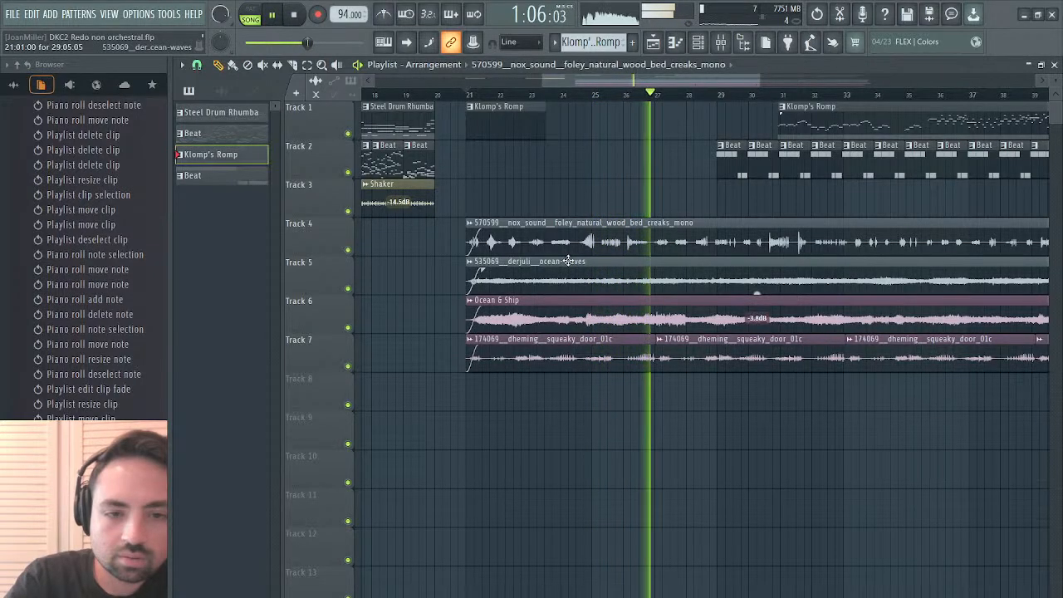
{"action": "left_click", "coordinate": [348, 288]}
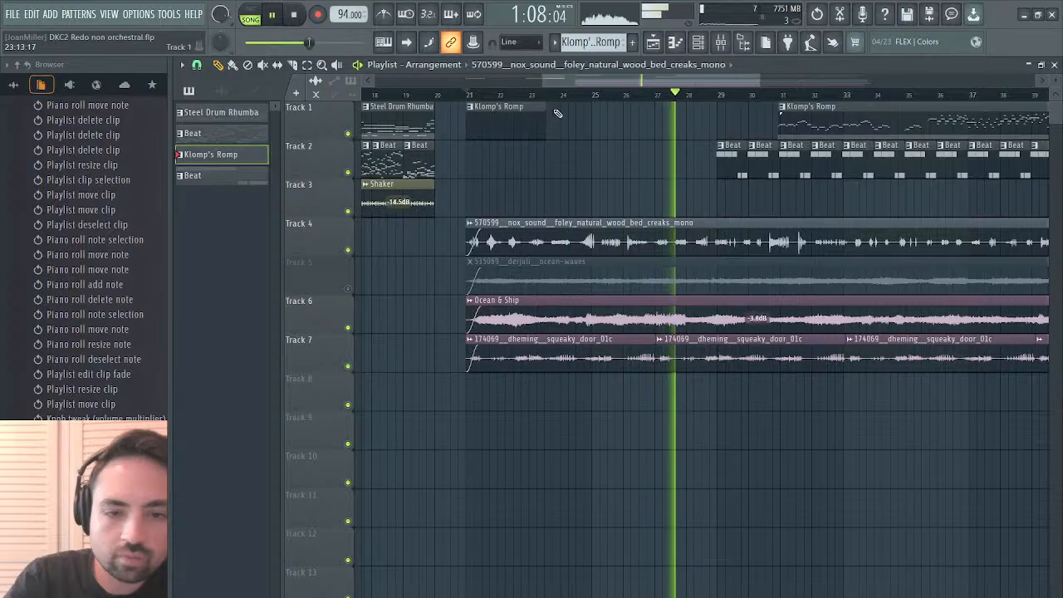
{"action": "left_click", "coordinate": [349, 289]}
{"action": "left_click", "coordinate": [348, 328]}
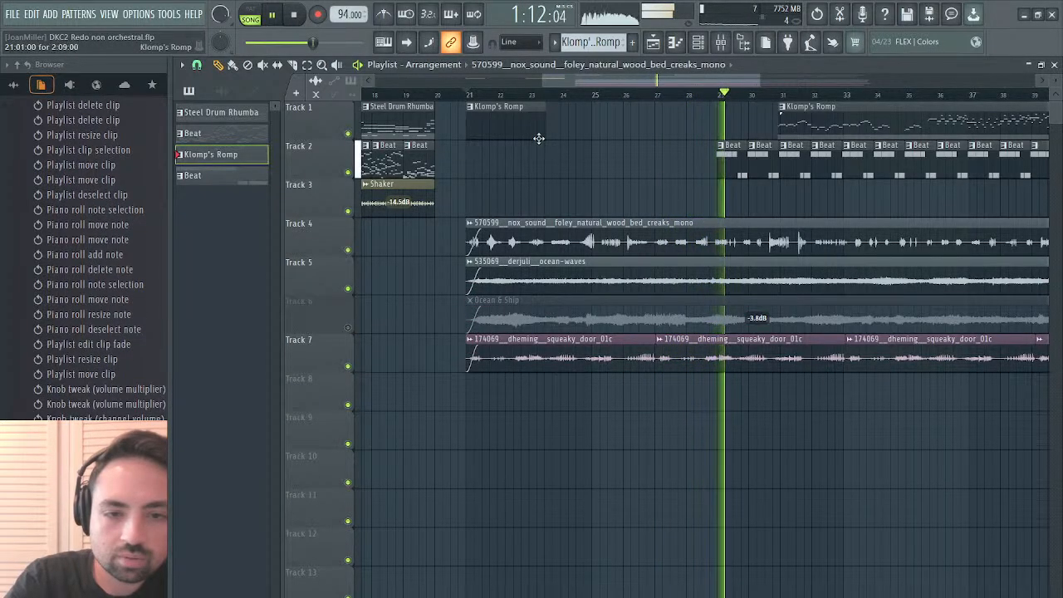
{"action": "left_click", "coordinate": [349, 328]}
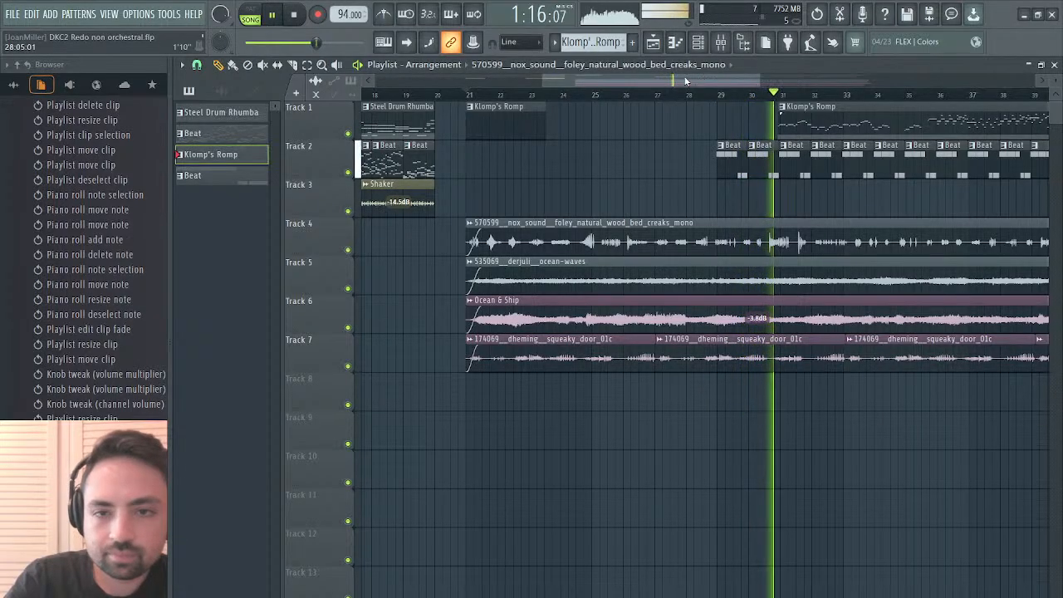
Switch playback to pattern mode for Klomp's Romp and close the Playlist and Kontakt to reach the Channel rack.
{"action": "left_click_drag", "start_coordinate": [681, 79], "coordinate": [730, 76]}
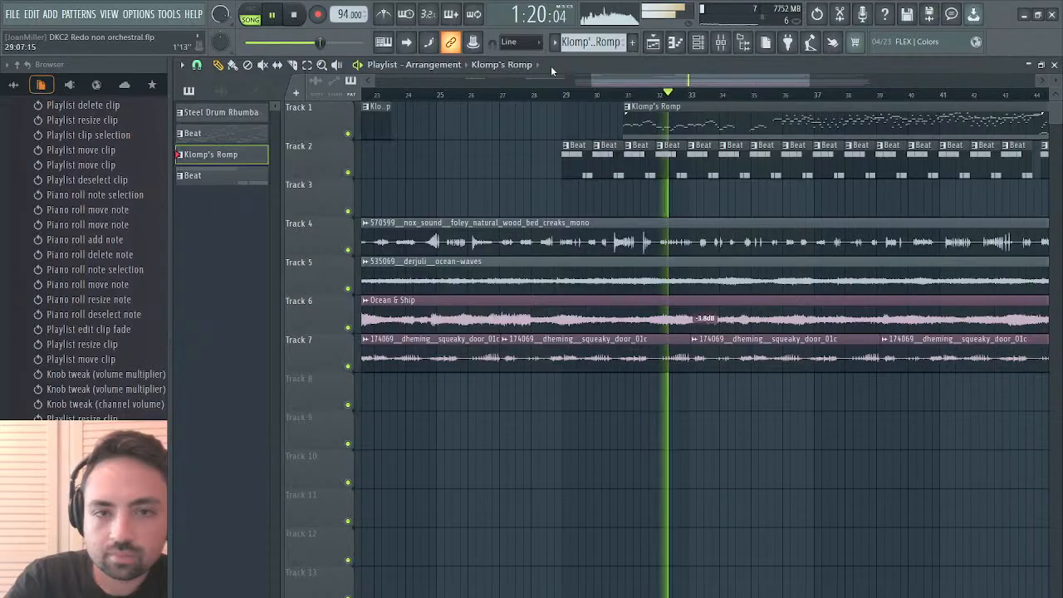
{"action": "left_click", "coordinate": [259, 11]}
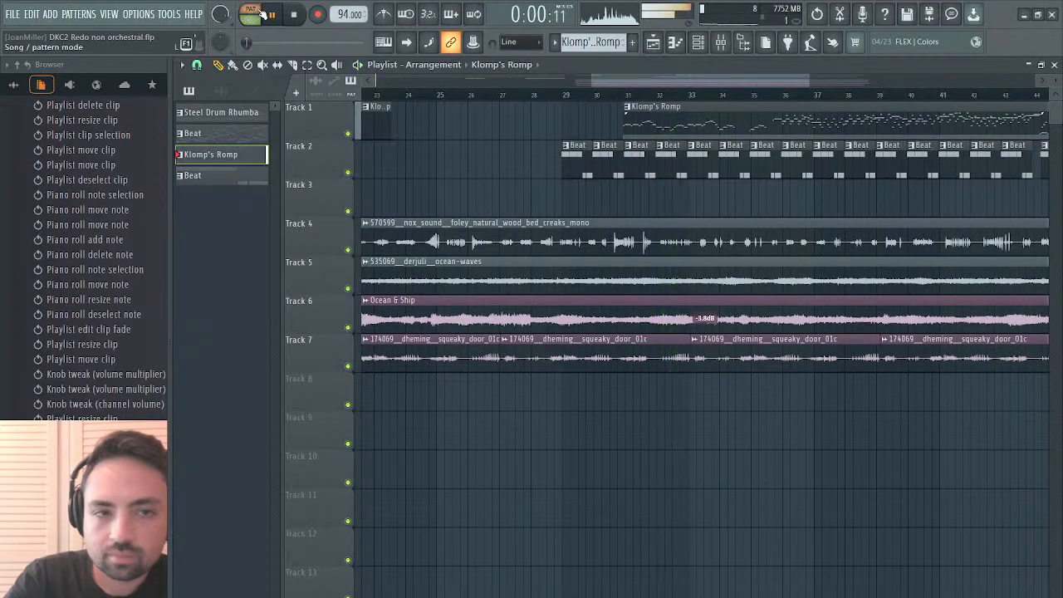
{"action": "left_click", "coordinate": [1053, 65]}
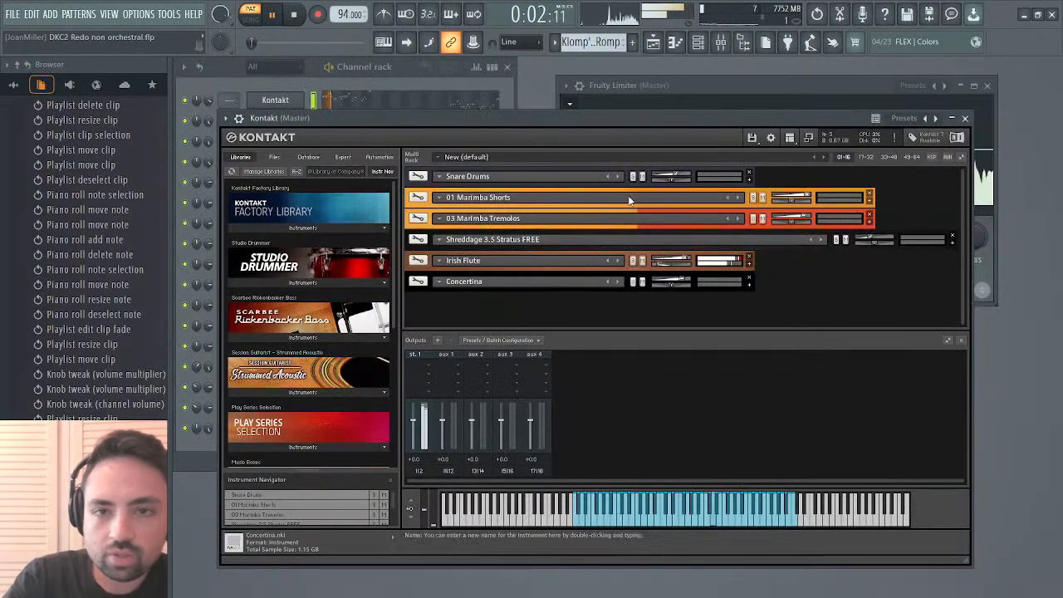
{"action": "left_click", "coordinate": [964, 118]}
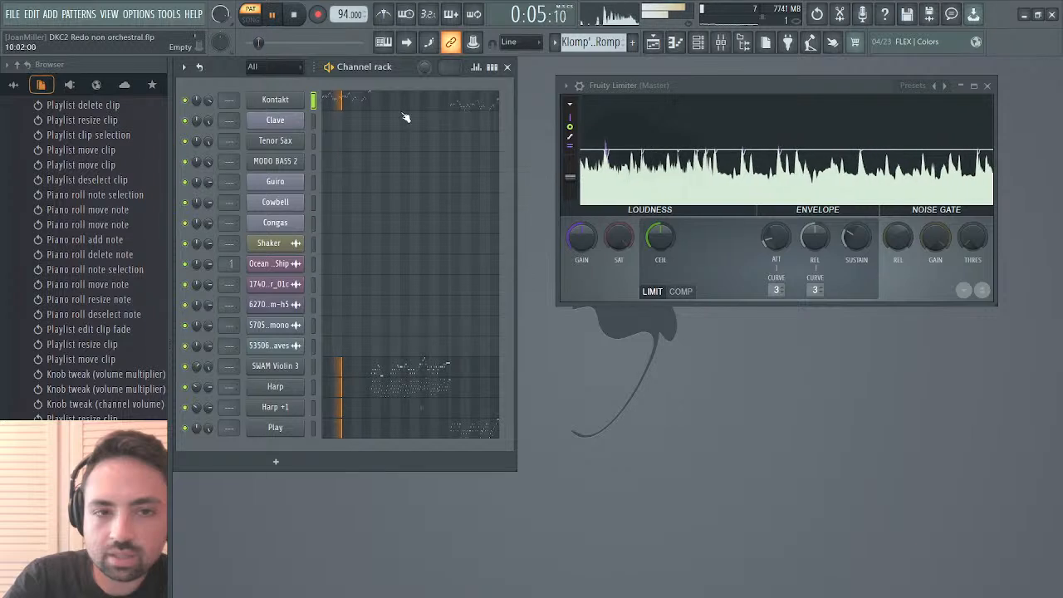
Inspect the Irish Flute's mapping settings in Kontakt during playback, stop the pattern, and return to the instrument rack.
{"action": "left_click", "coordinate": [286, 101]}
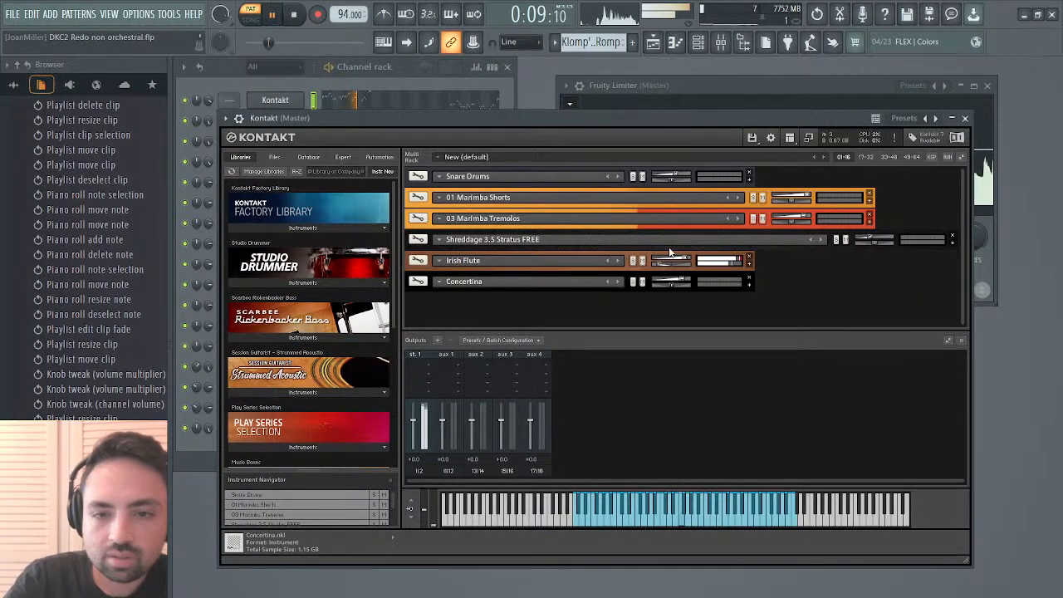
{"action": "left_click", "coordinate": [417, 260]}
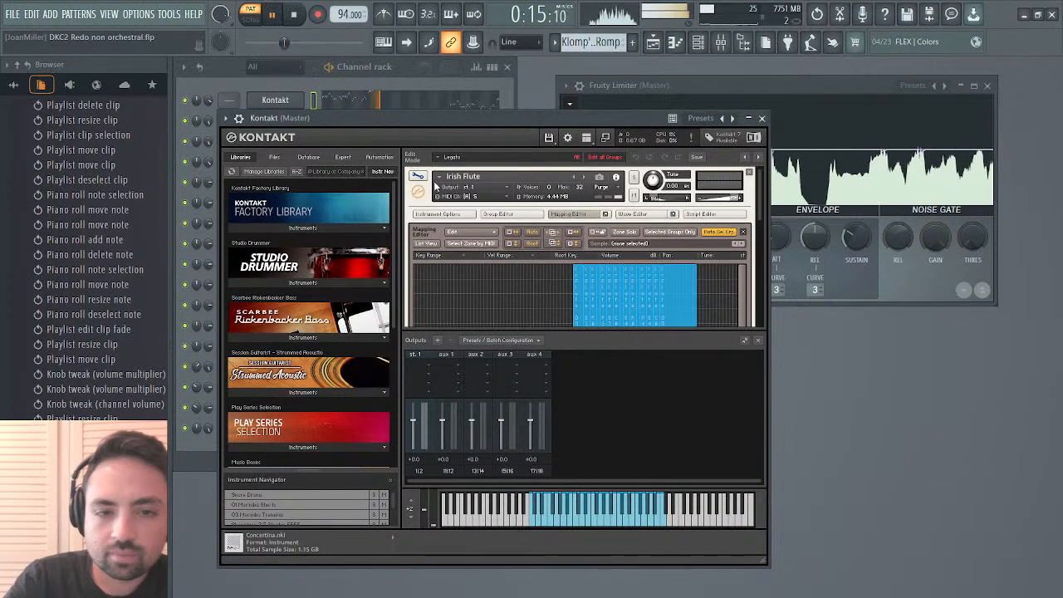
{"action": "key", "text": "space"}
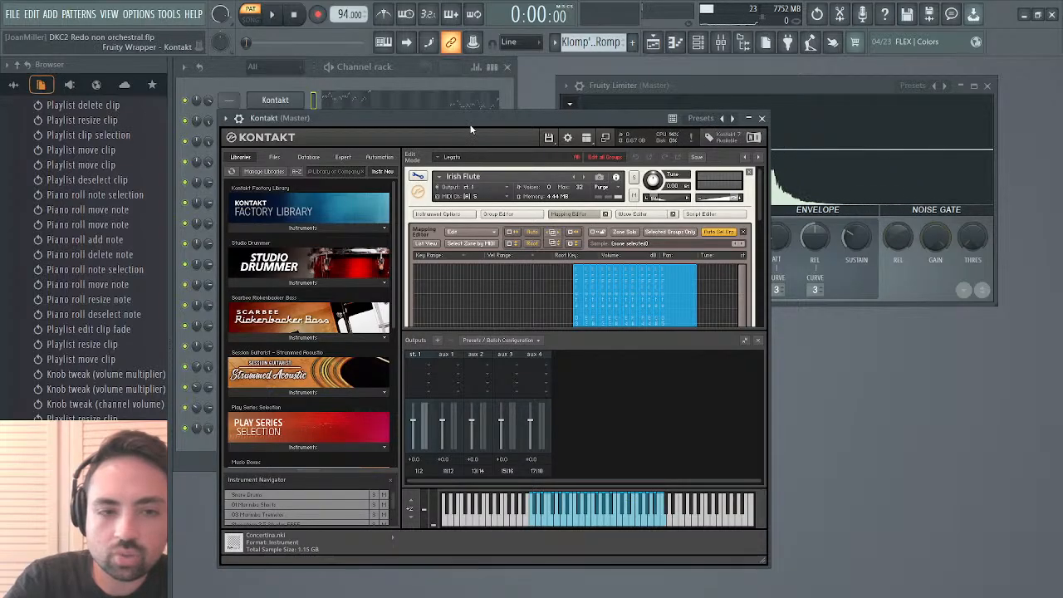
{"action": "left_click", "coordinate": [417, 176]}
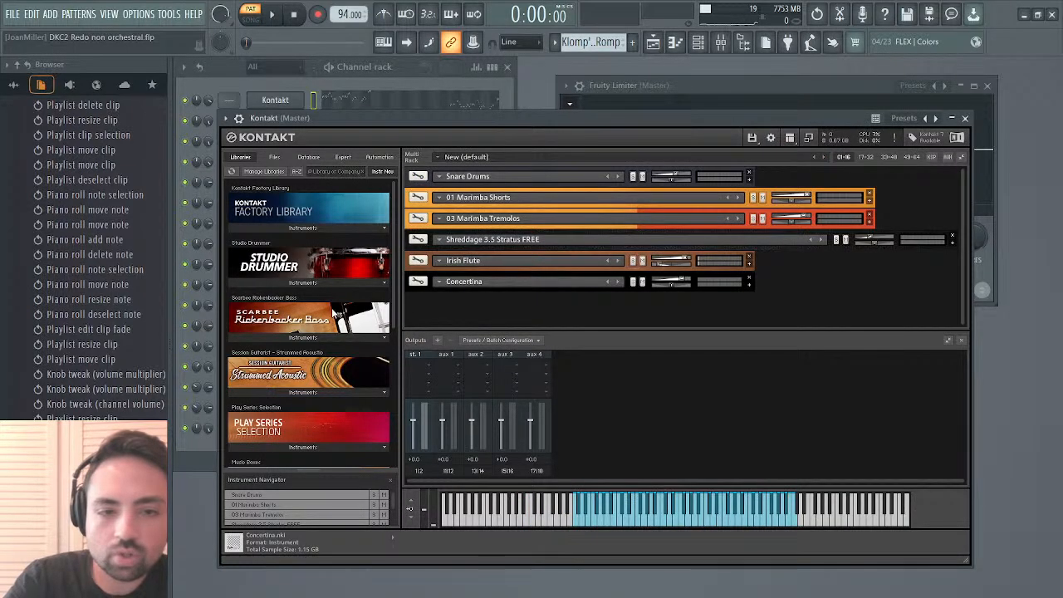
Reload Irish Flute.nki in Kontakt from the Factory Library's World collection, in the 1 - Flutes folder.
{"action": "left_click", "coordinate": [272, 214]}
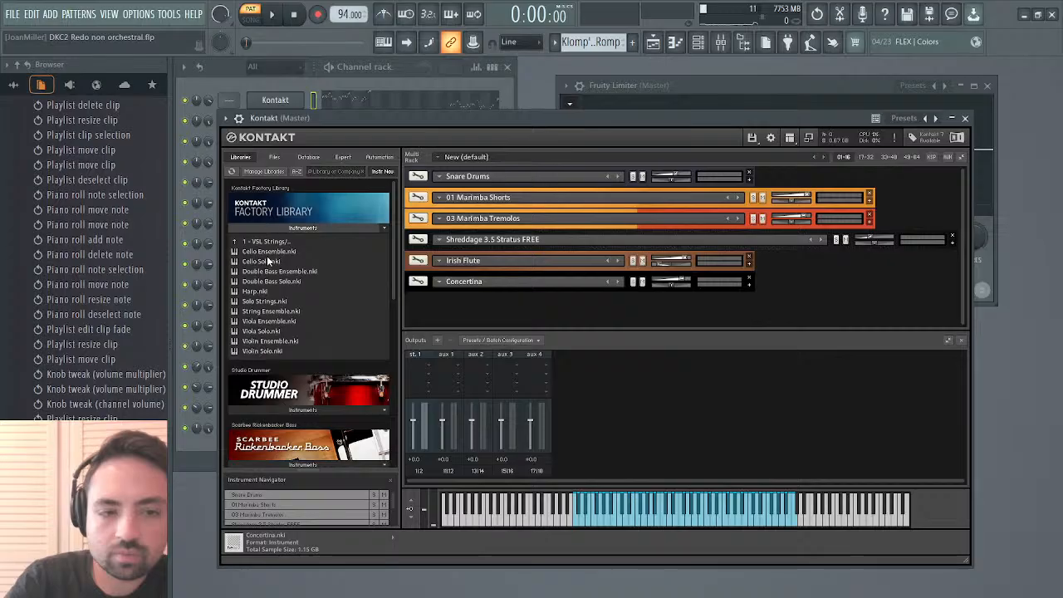
{"action": "double_click", "coordinate": [267, 248]}
{"action": "double_click", "coordinate": [267, 244]}
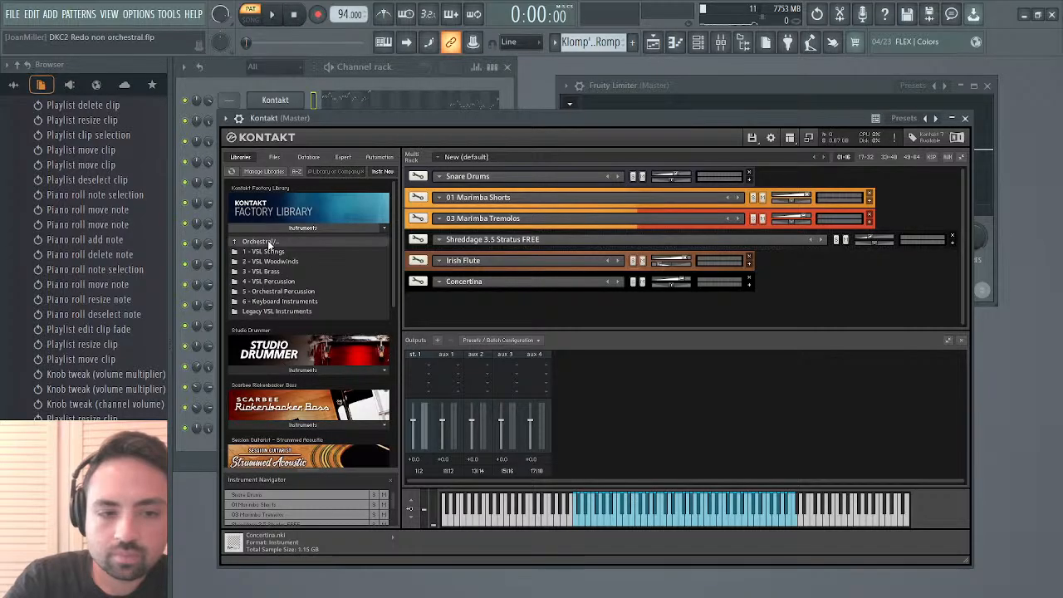
{"action": "double_click", "coordinate": [250, 302]}
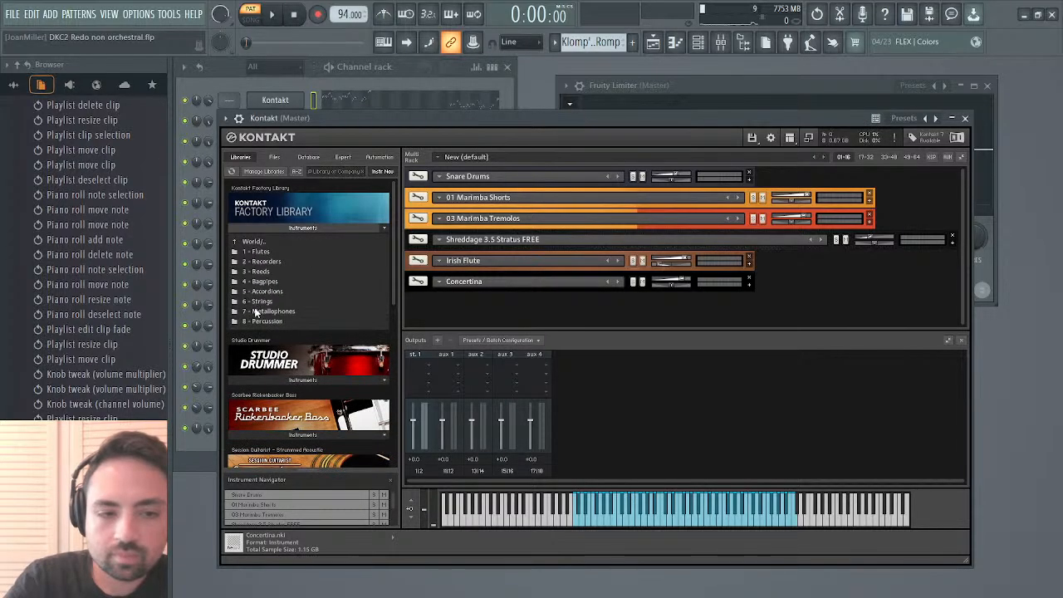
{"action": "double_click", "coordinate": [264, 251]}
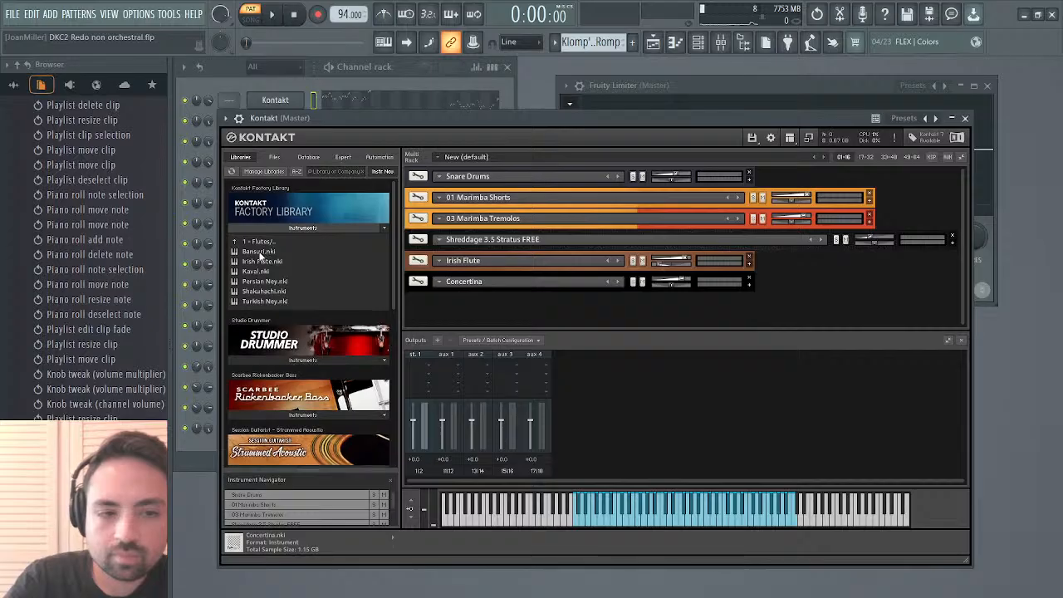
{"action": "left_click", "coordinate": [255, 263]}
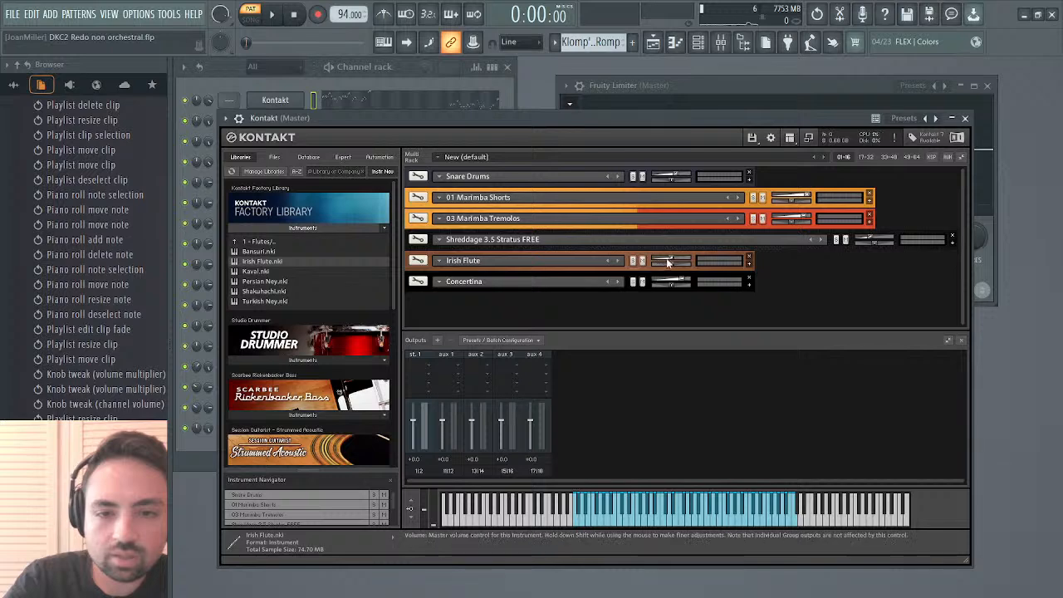
Audition the start of the Klomp's Romp pattern with the Irish Flute and open that instrument's settings.
{"action": "key", "text": "space"}
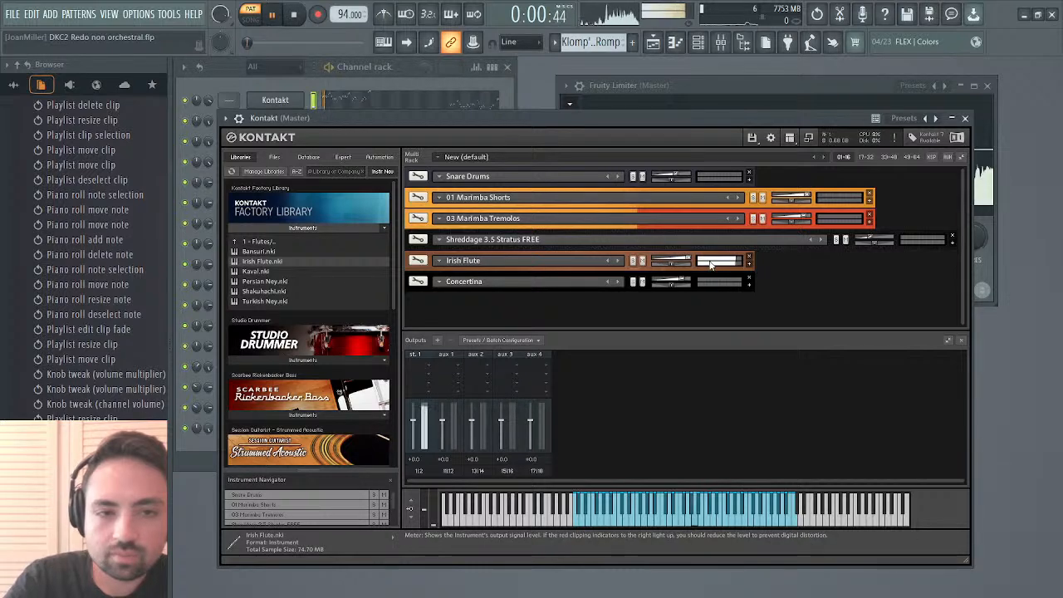
{"action": "key", "text": "space"}
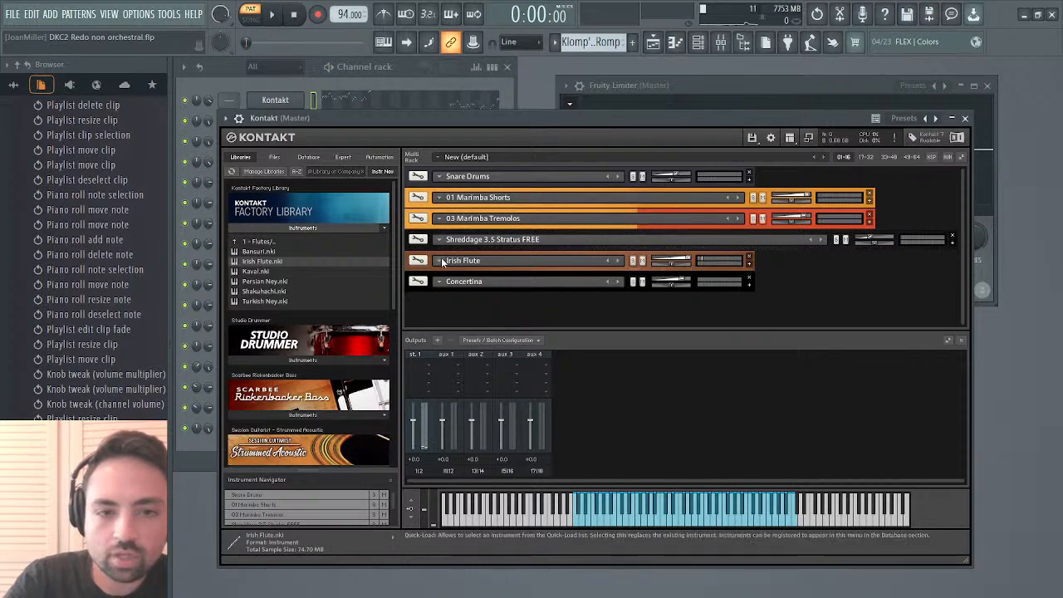
{"action": "left_click", "coordinate": [417, 260]}
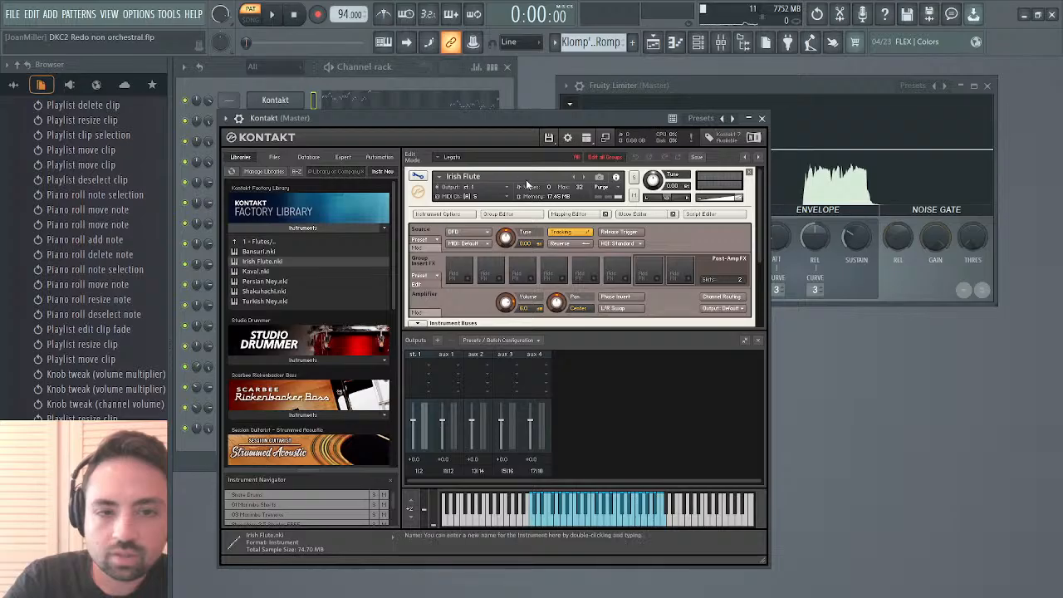
Lower the velocities of Kontakt's notes in bars 1 to 7 to near the minimum and play the pattern.
{"action": "left_click", "coordinate": [397, 105]}
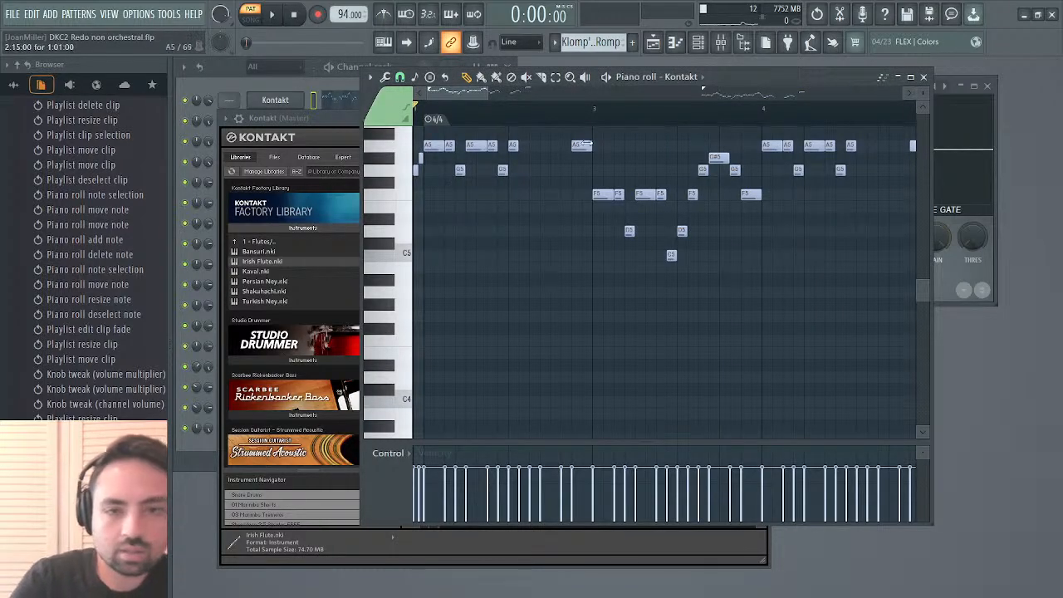
{"action": "left_click_drag", "start_coordinate": [492, 97], "coordinate": [749, 108]}
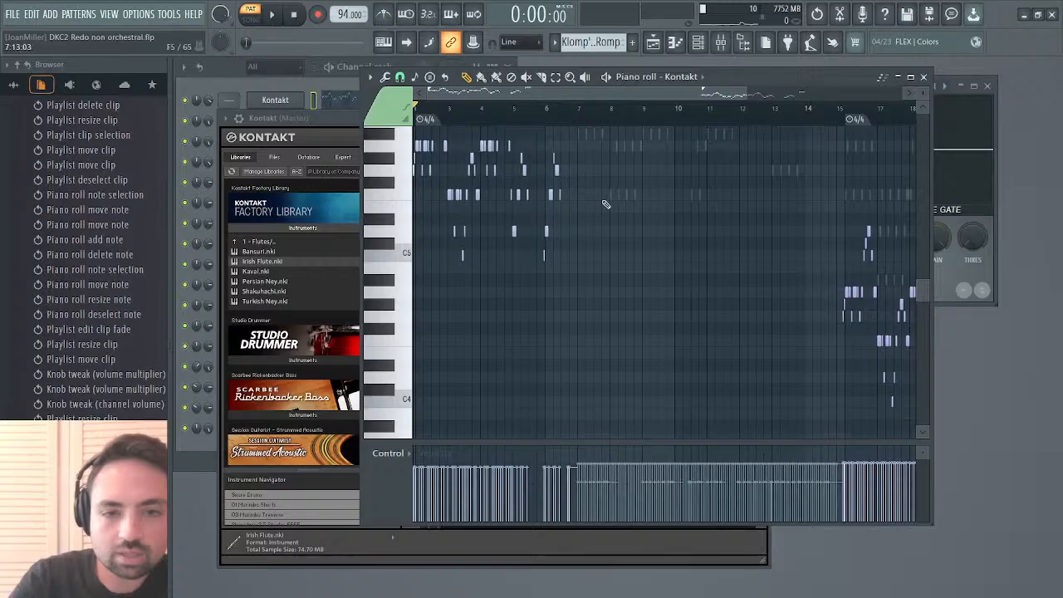
{"action": "scroll", "coordinate": [605, 204], "scroll_direction": "up", "scroll_amount": 5}
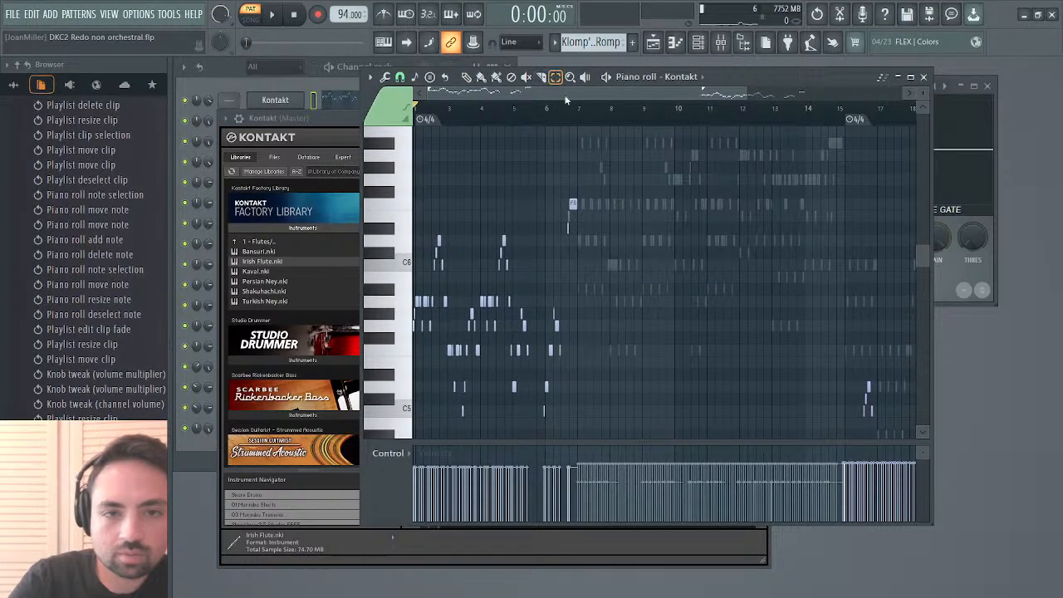
{"action": "left_click_drag", "start_coordinate": [607, 174], "coordinate": [319, 425]}
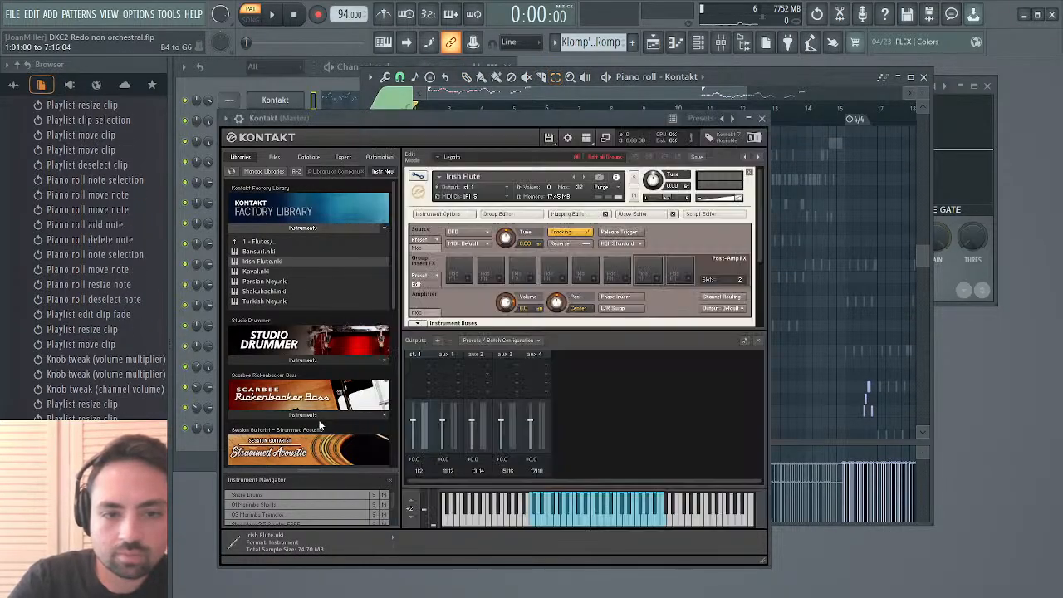
{"action": "left_click", "coordinate": [715, 79]}
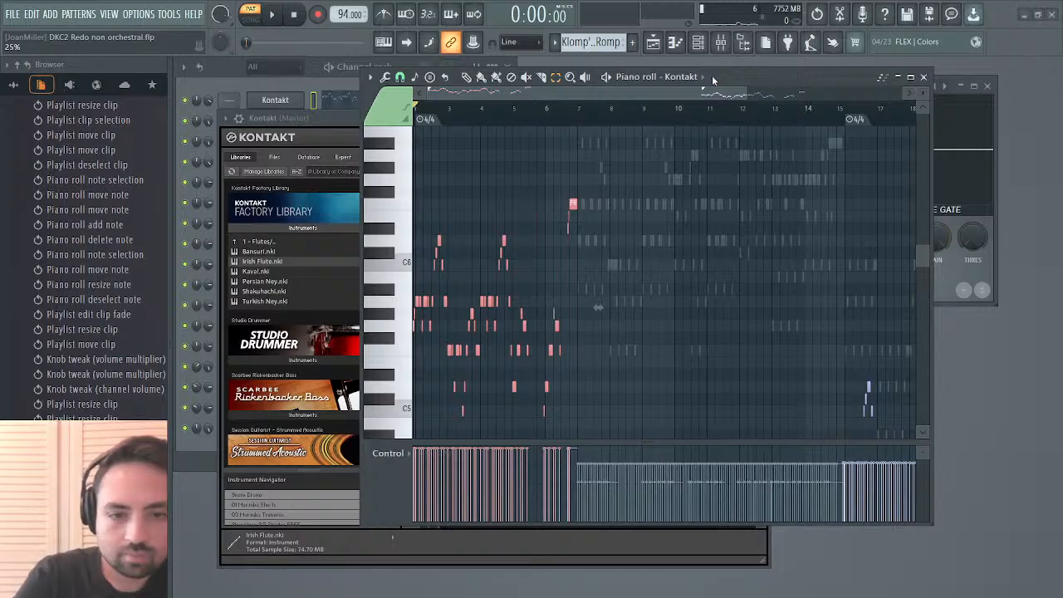
{"action": "scroll", "coordinate": [503, 391], "scroll_direction": "down", "scroll_amount": 4}
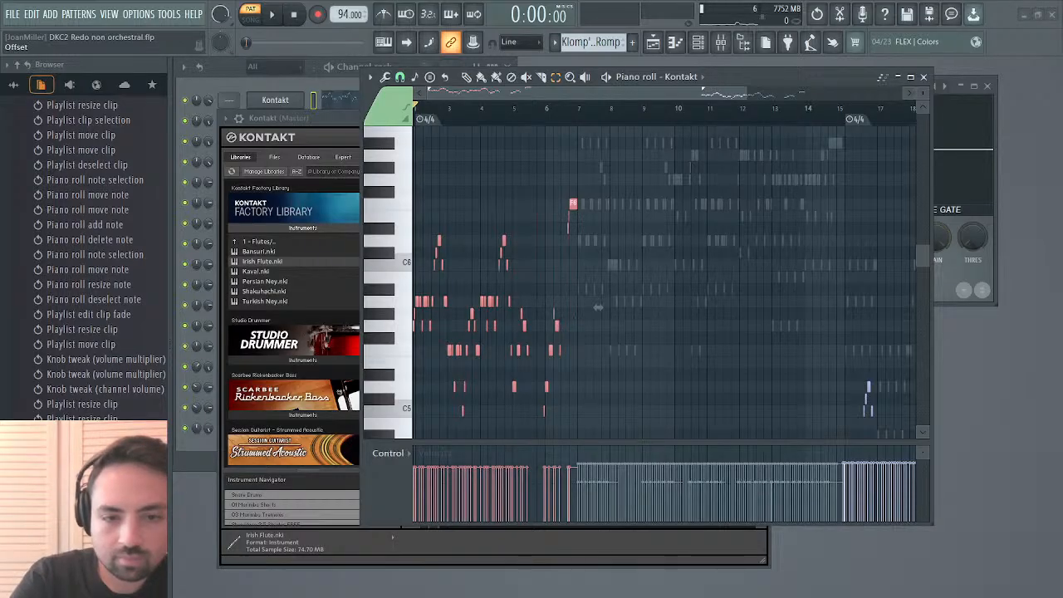
{"action": "scroll", "coordinate": [502, 391], "scroll_direction": "down", "scroll_amount": 3}
{"action": "key", "text": "space"}
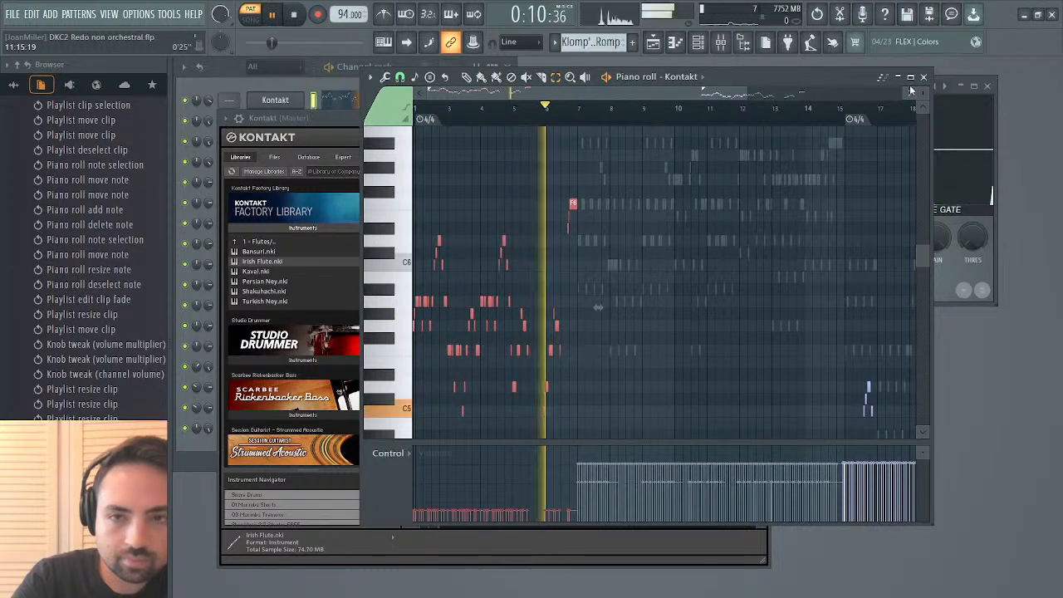
Try shortening all selected flute notes slightly, listen to the pattern, and undo the length change.
{"action": "left_click_drag", "start_coordinate": [745, 93], "coordinate": [494, 95]}
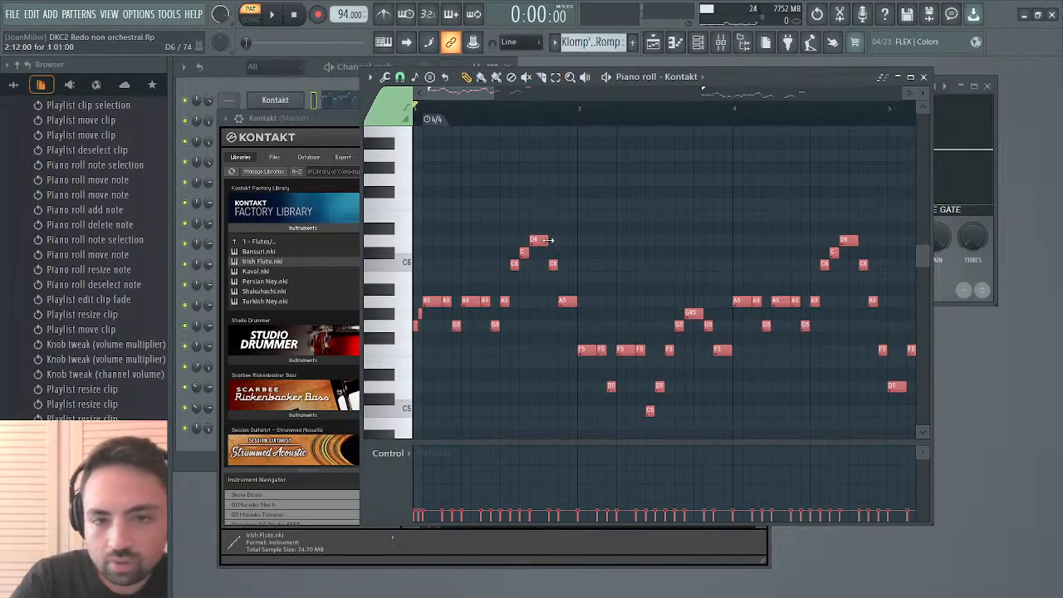
{"action": "left_click_drag", "start_coordinate": [548, 240], "coordinate": [544, 239]}
{"action": "key", "text": "space"}
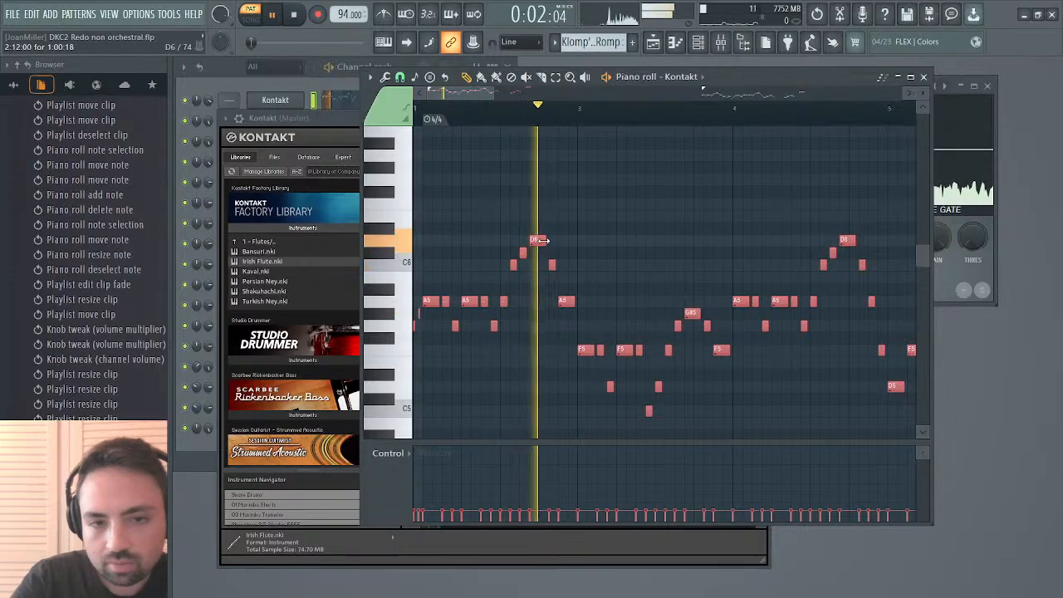
{"action": "key", "text": "ctrl+z"}
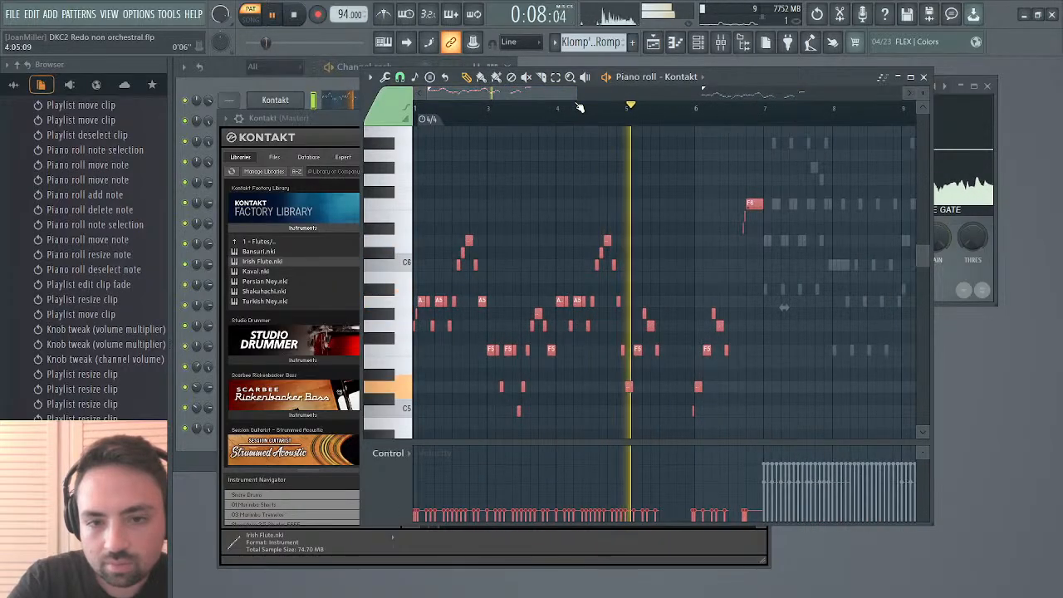
Examine the Irish Flute's effects and modulation settings in Kontakt while the pattern plays, and close Kontakt.
{"action": "left_click", "coordinate": [332, 121]}
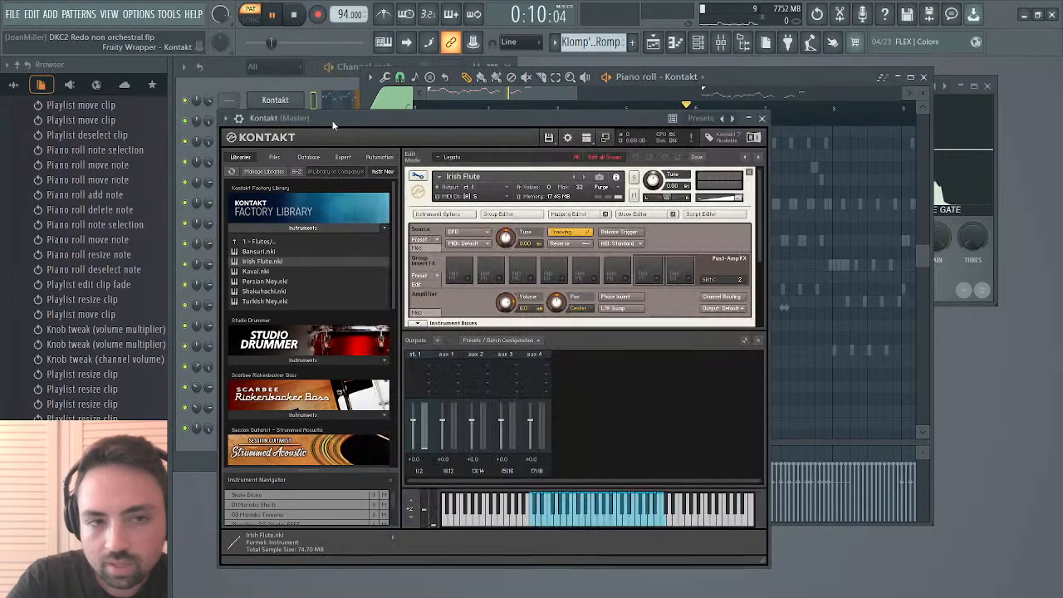
{"action": "scroll", "coordinate": [644, 261], "scroll_direction": "down", "scroll_amount": 3}
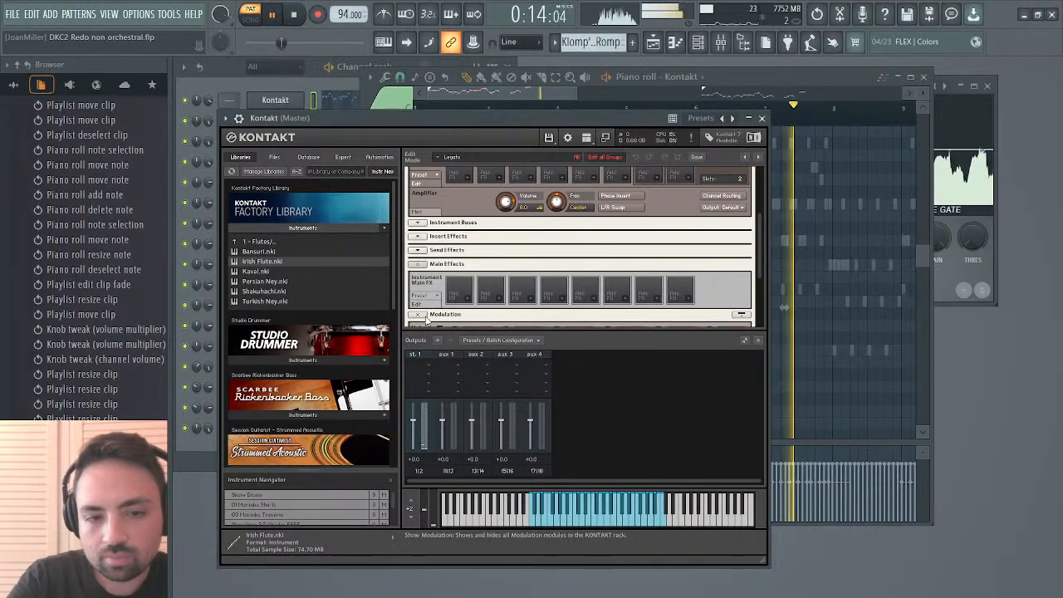
{"action": "scroll", "coordinate": [660, 276], "scroll_direction": "down", "scroll_amount": 1}
{"action": "scroll", "coordinate": [660, 276], "scroll_direction": "down", "scroll_amount": 1}
{"action": "key", "text": "space"}
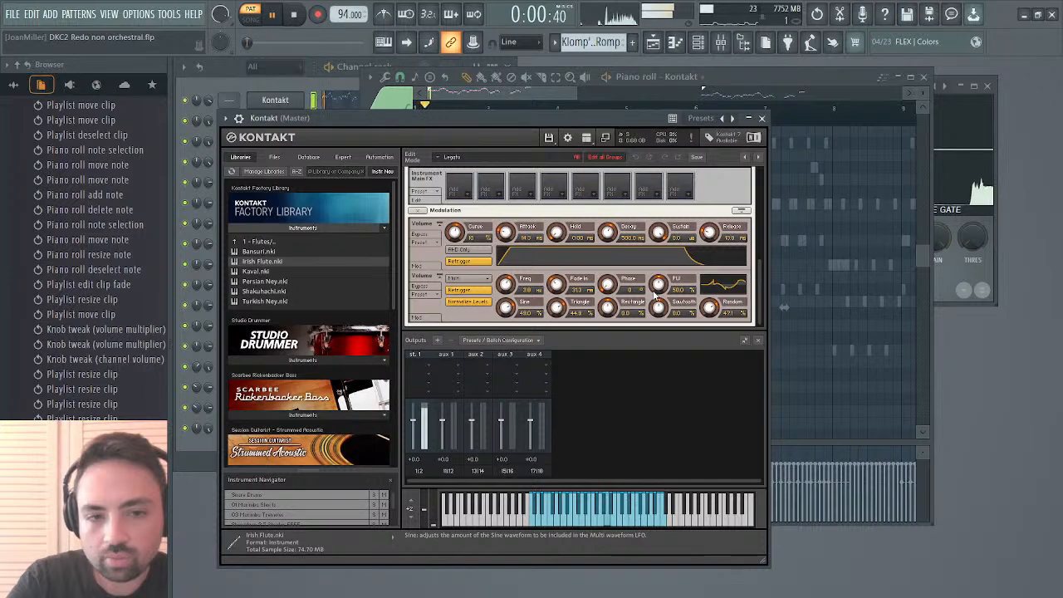
{"action": "left_click", "coordinate": [762, 118]}
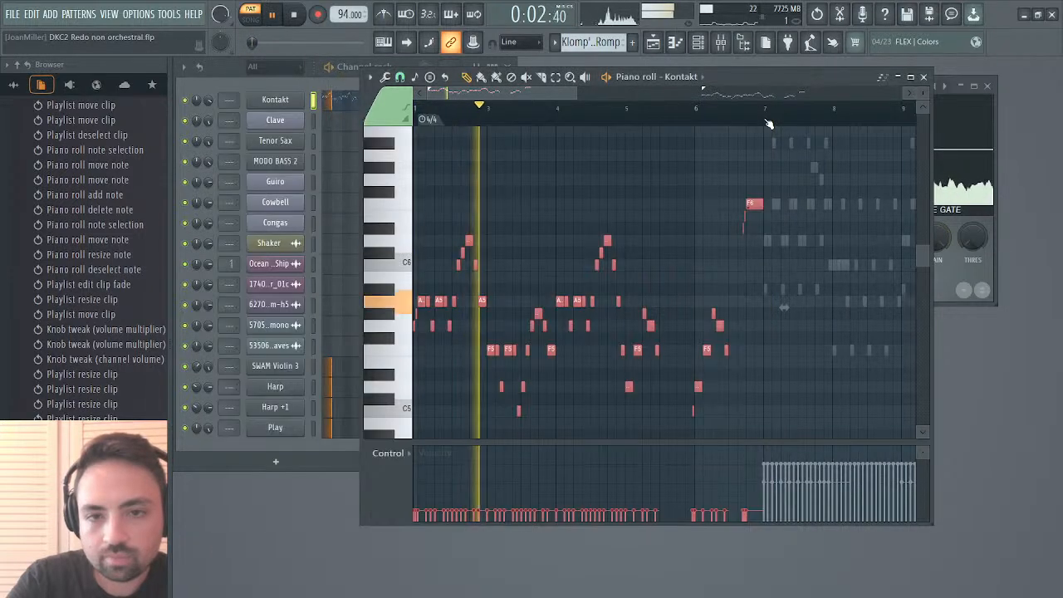
Replay the Klomp's Romp pattern from its start, close the Piano roll, and briefly listen to the opening again.
{"action": "key", "text": "space"}
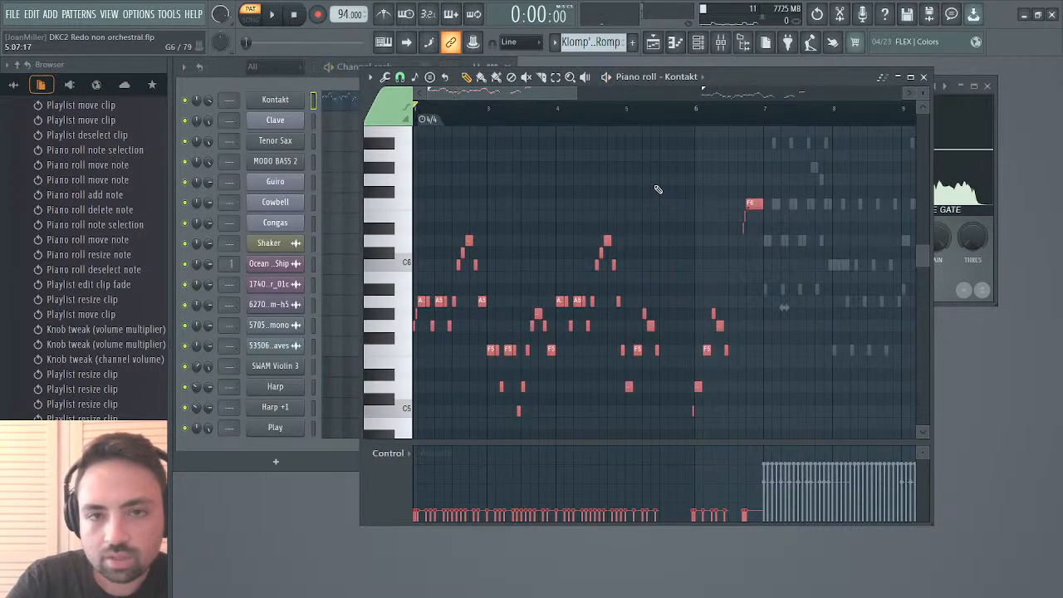
{"action": "key", "text": "space"}
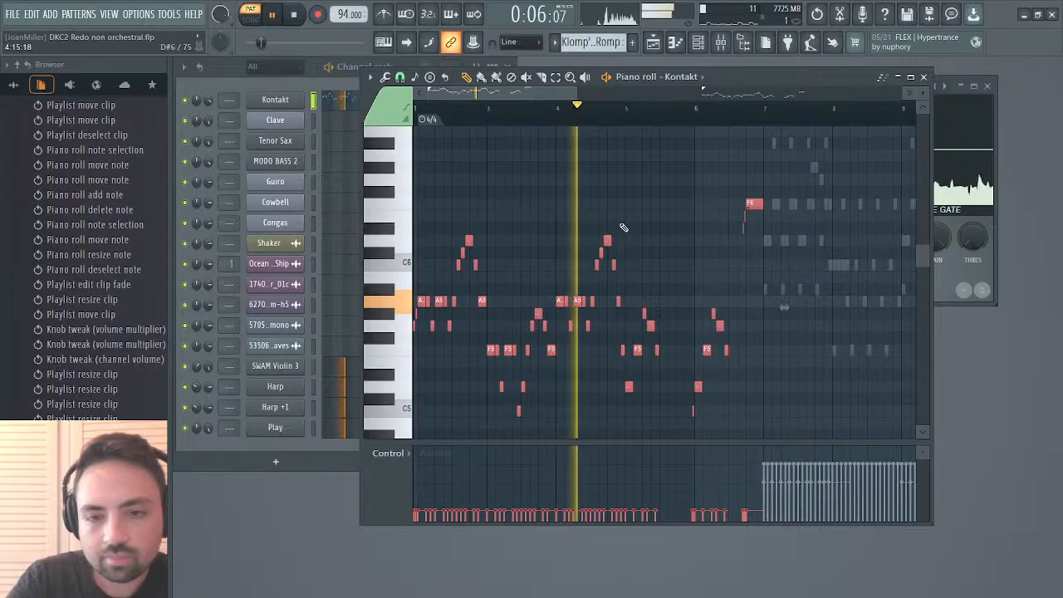
{"action": "left_click", "coordinate": [922, 77]}
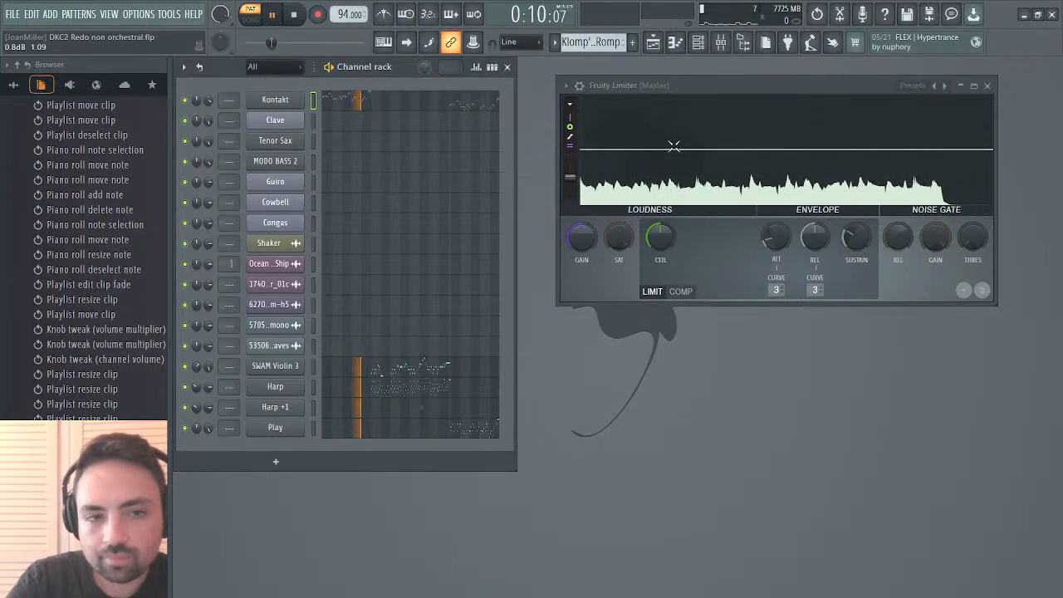
{"action": "key", "text": "space"}
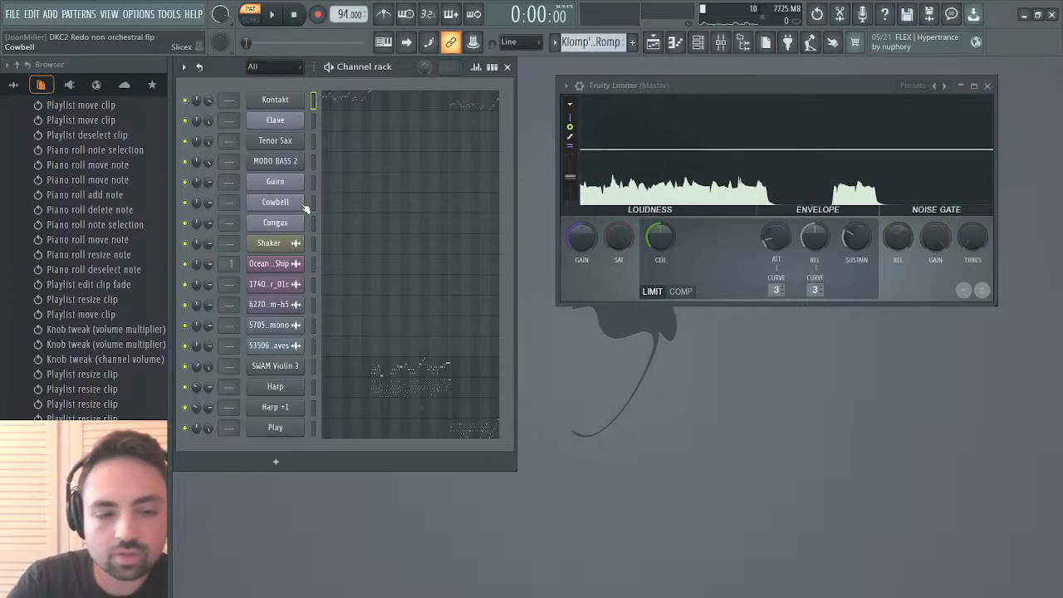
{"action": "key", "text": "space"}
{"action": "key", "text": "space"}
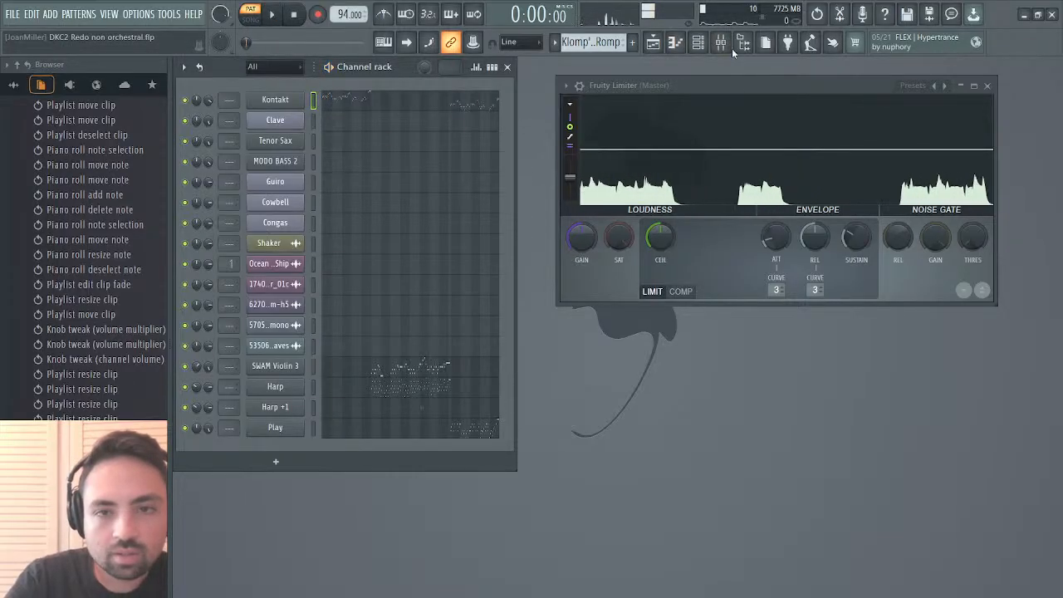
Open the Playlist and play the arrangement in song mode from just before bar 29.
{"action": "left_click", "coordinate": [654, 45]}
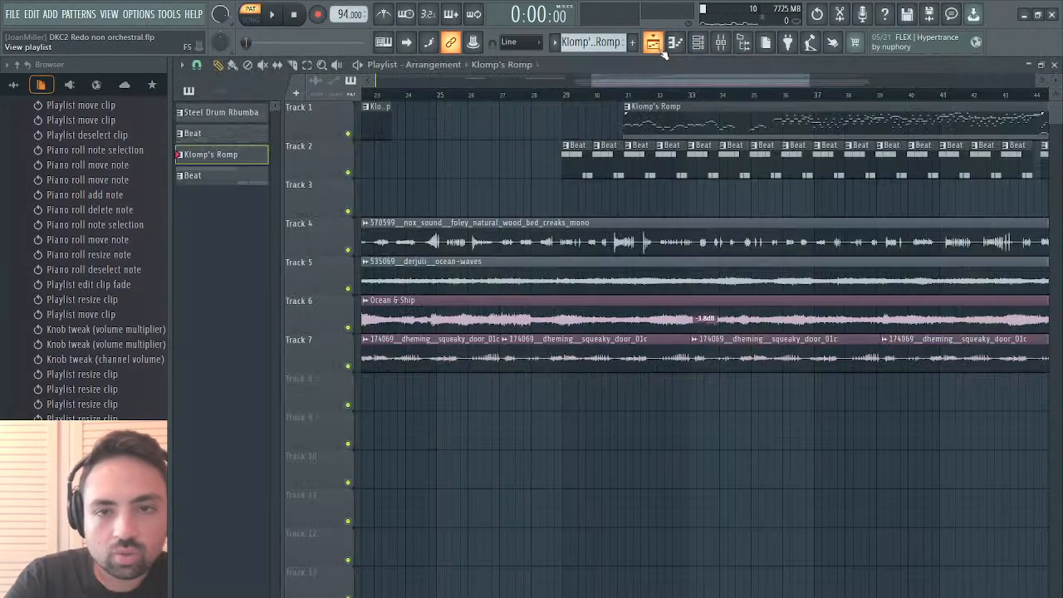
{"action": "left_click", "coordinate": [560, 99]}
{"action": "key", "text": "space"}
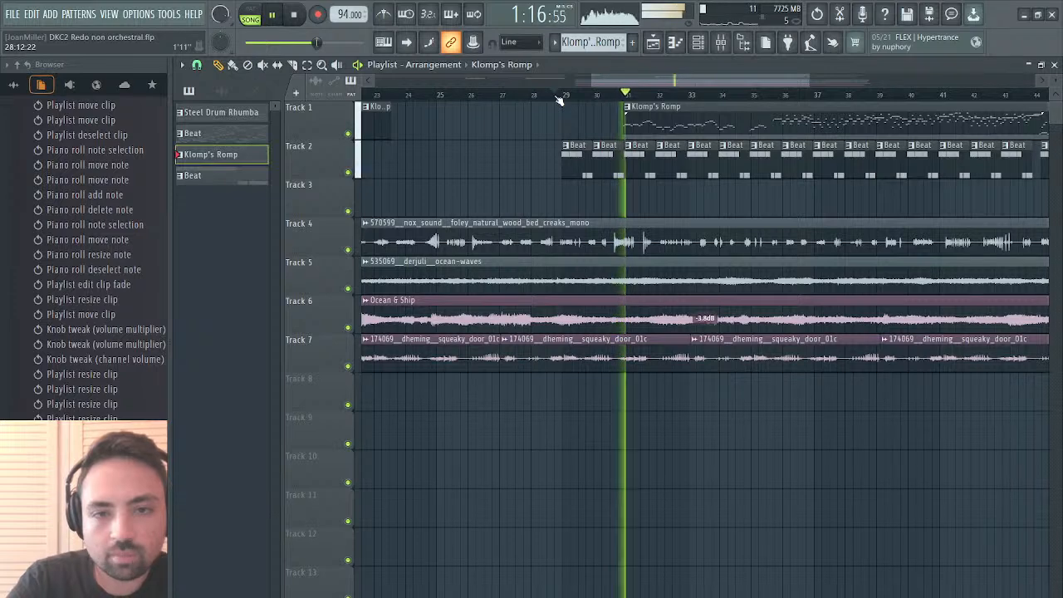
Check the Irish Flute's settings and level in Kontakt while the song plays, and return to the Playlist.
{"action": "left_click", "coordinate": [1054, 66]}
{"action": "left_click", "coordinate": [275, 101]}
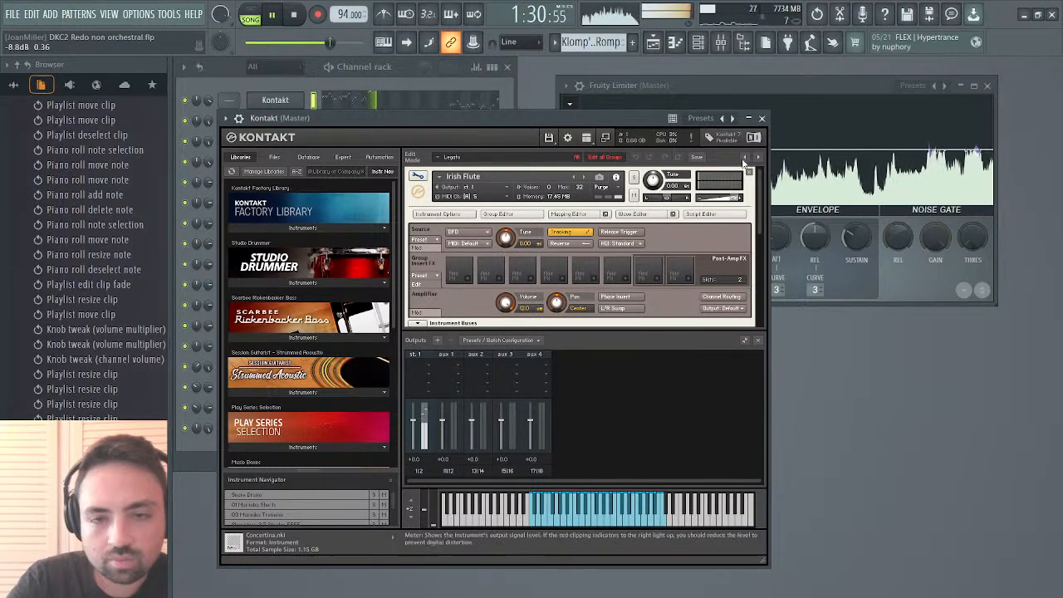
{"action": "left_click", "coordinate": [761, 117]}
{"action": "left_click", "coordinate": [657, 47]}
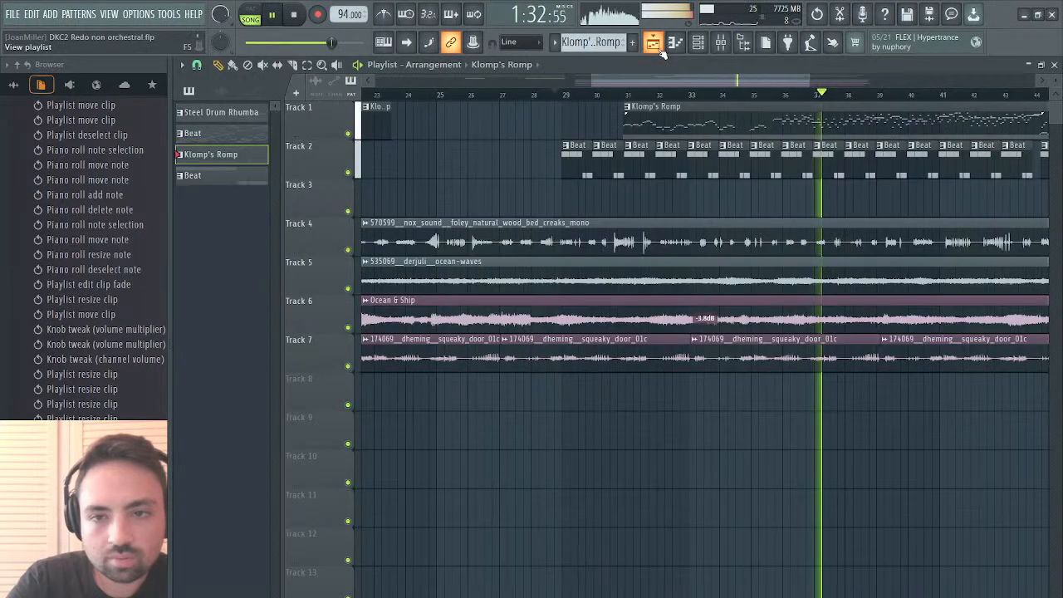
Fine-tune the SWAM Violin 3 channel's volume and slightly lower the Concertina's level in Kontakt while the song plays.
{"action": "left_click", "coordinate": [658, 47]}
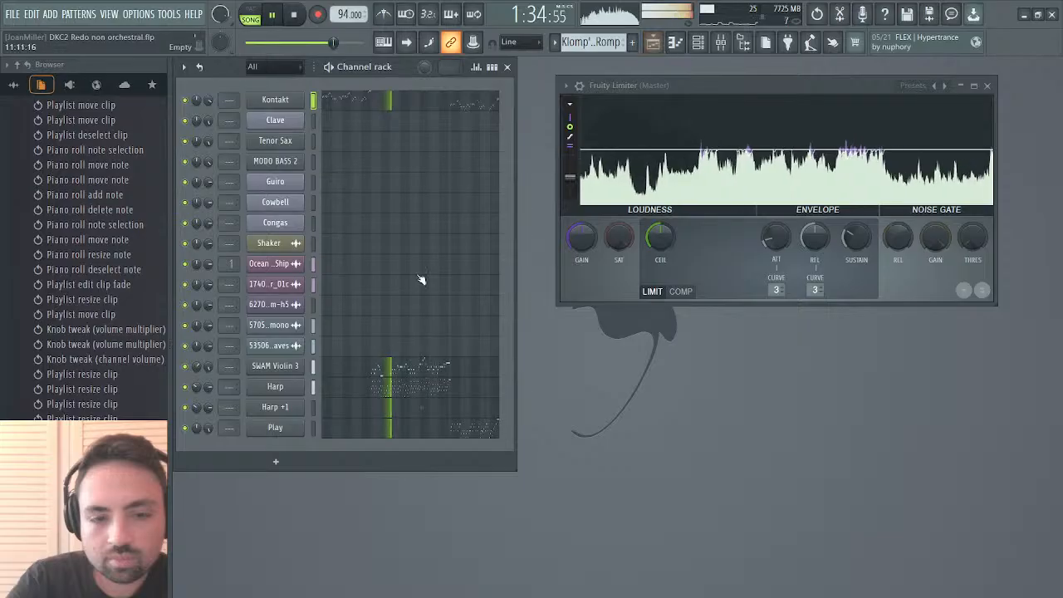
{"action": "mouse_move", "coordinate": [209, 365]}
{"action": "left_mouse_down"}
{"action": "mouse_move", "coordinate": [209, 380]}
{"action": "mouse_move", "coordinate": [209, 365]}
{"action": "left_mouse_up"}
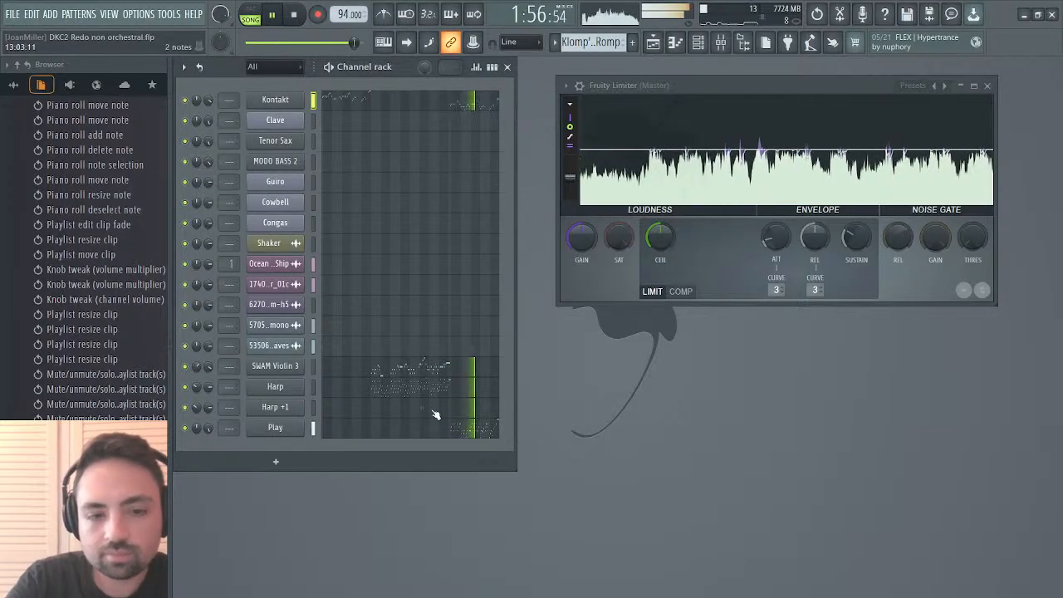
{"action": "left_click", "coordinate": [275, 100]}
{"action": "left_click", "coordinate": [419, 180]}
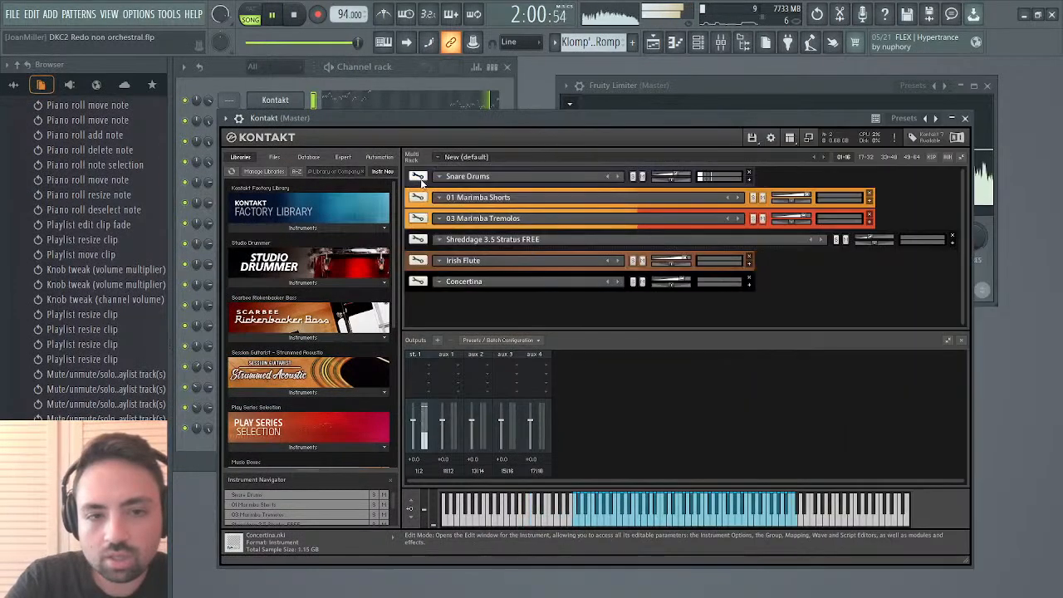
{"action": "left_click_drag", "start_coordinate": [682, 278], "coordinate": [680, 279]}
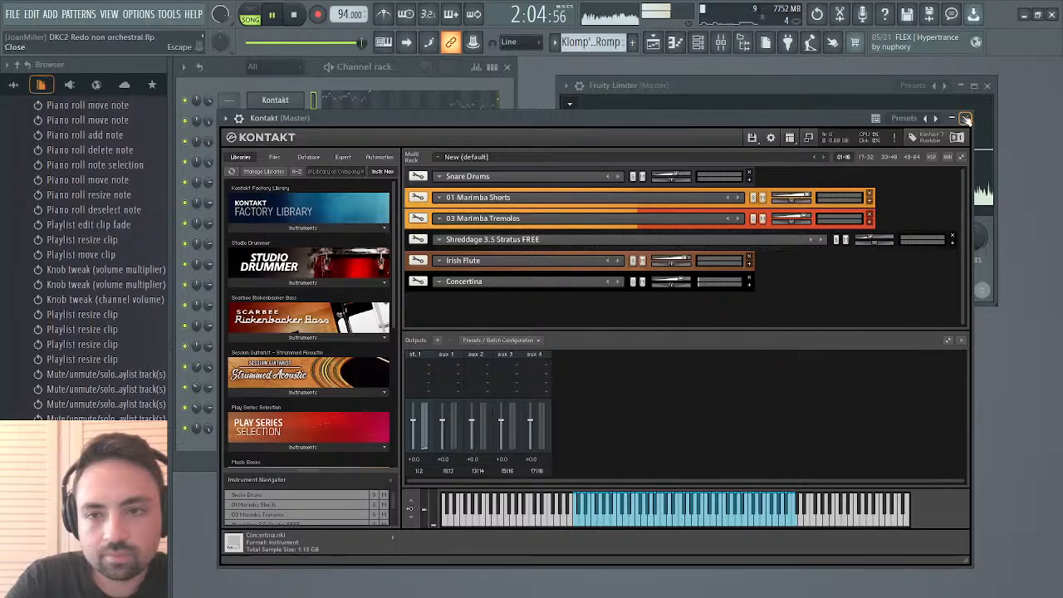
{"action": "left_click", "coordinate": [964, 118]}
Replay the end of the arrangement from around bar 48 in the Playlist, stop playback and close the Playlist.
{"action": "left_click", "coordinate": [670, 44]}
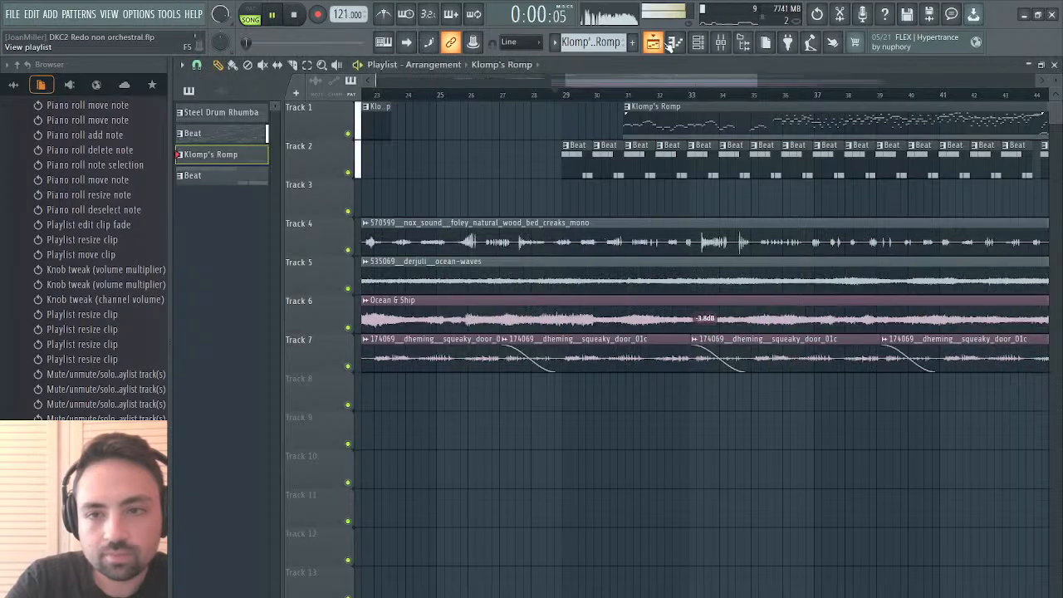
{"action": "left_click_drag", "start_coordinate": [689, 93], "coordinate": [797, 74]}
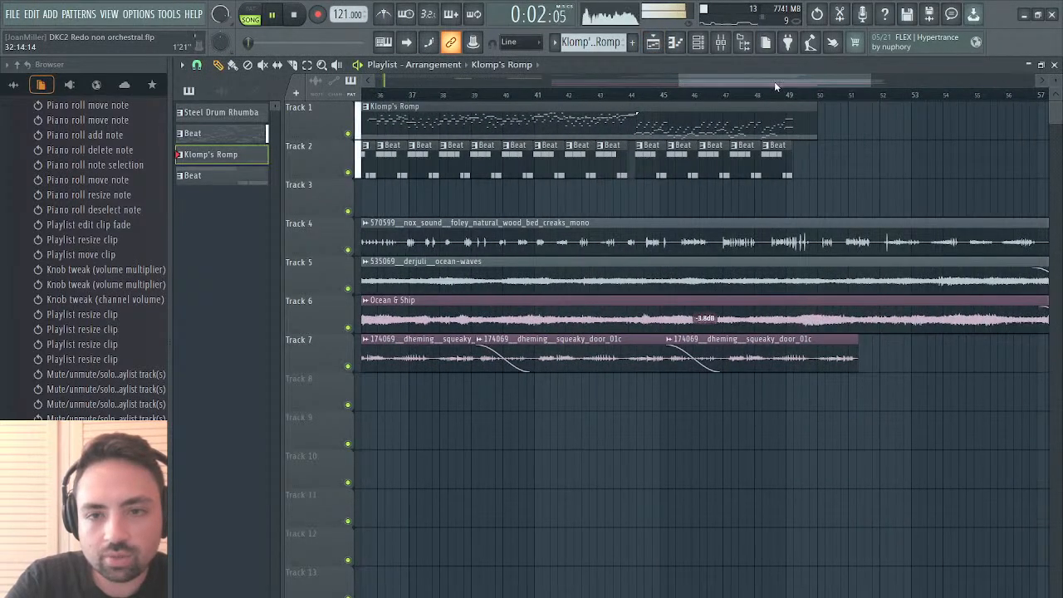
{"action": "left_click", "coordinate": [781, 95]}
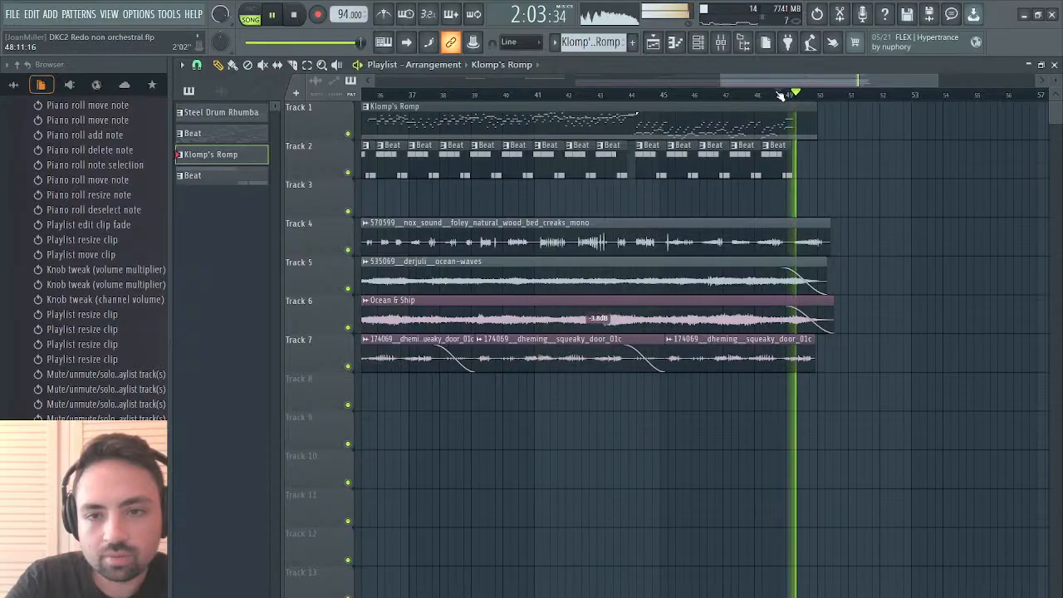
{"action": "left_click", "coordinate": [763, 96]}
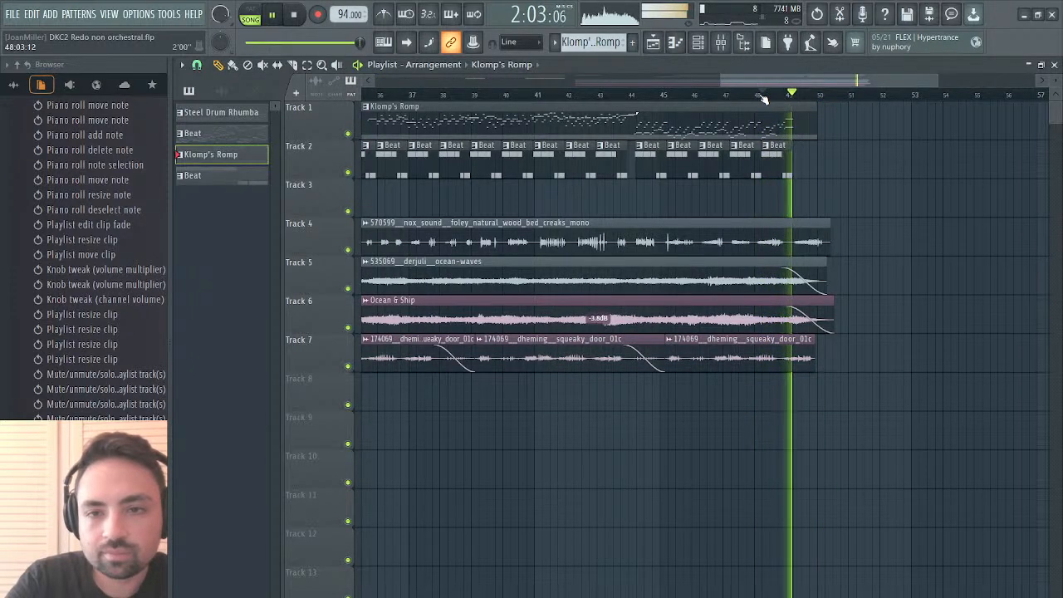
{"action": "key", "text": "space"}
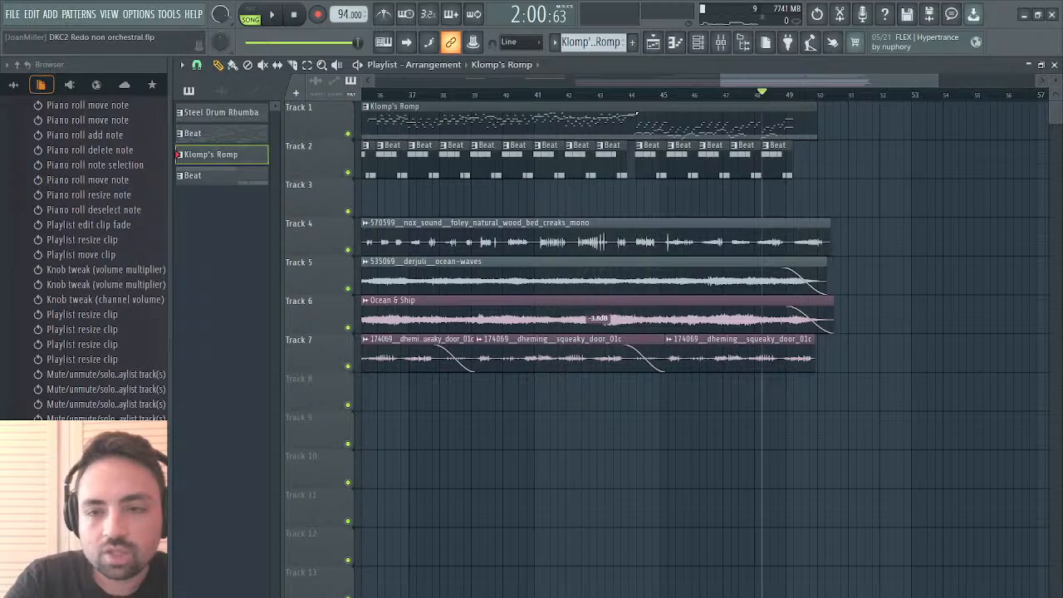
{"action": "left_click", "coordinate": [1054, 65]}
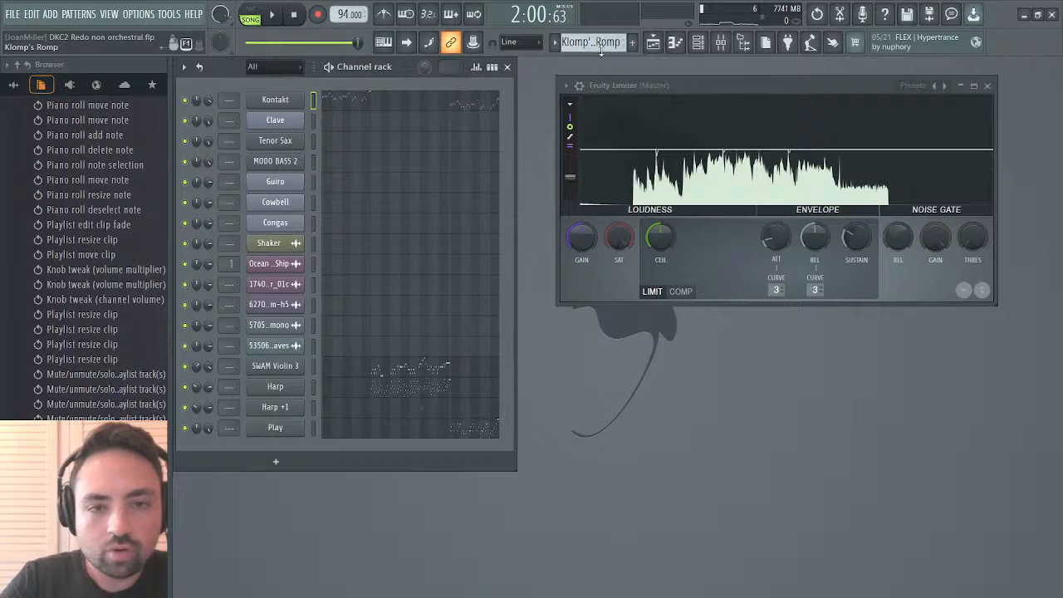
Create a new pattern and import the Jib Jig MIDI from the Donkey Kong Country 2 Track Blueprints folder in DKC Restorations.
{"action": "left_click", "coordinate": [632, 87]}
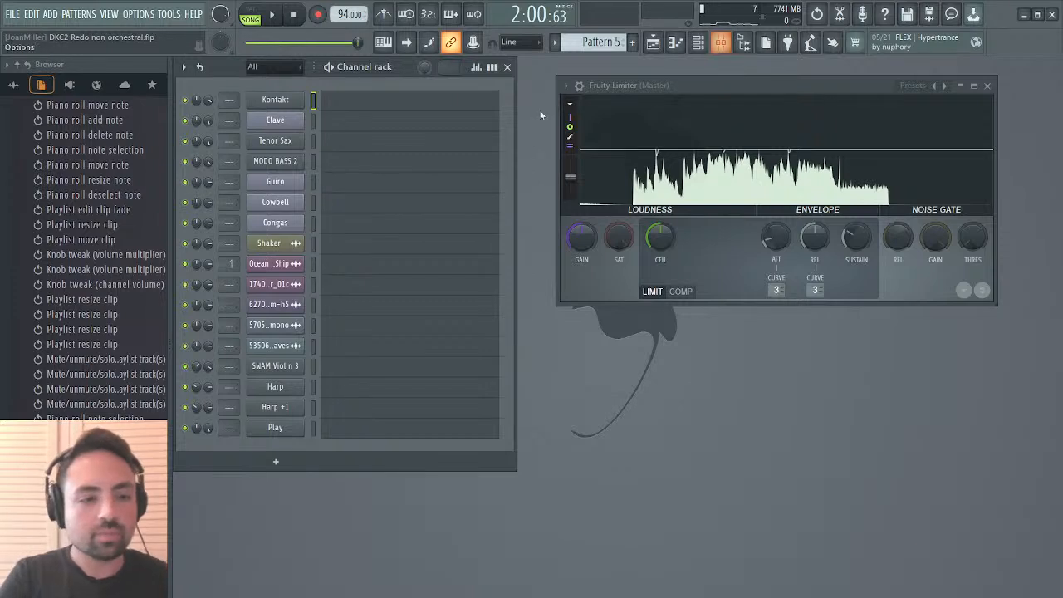
{"action": "left_click", "coordinate": [15, 85]}
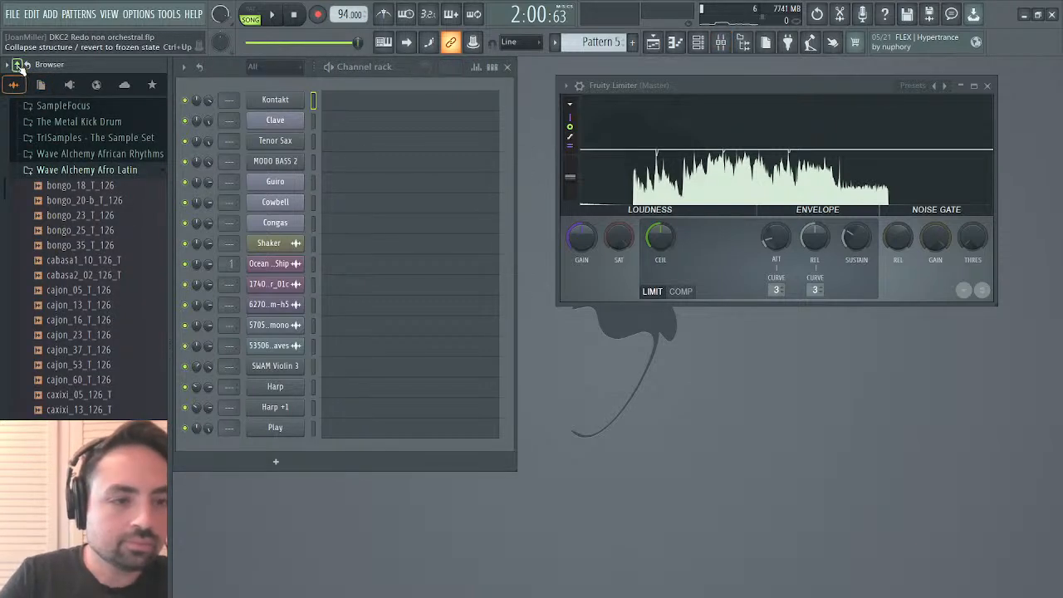
{"action": "left_click", "coordinate": [17, 66]}
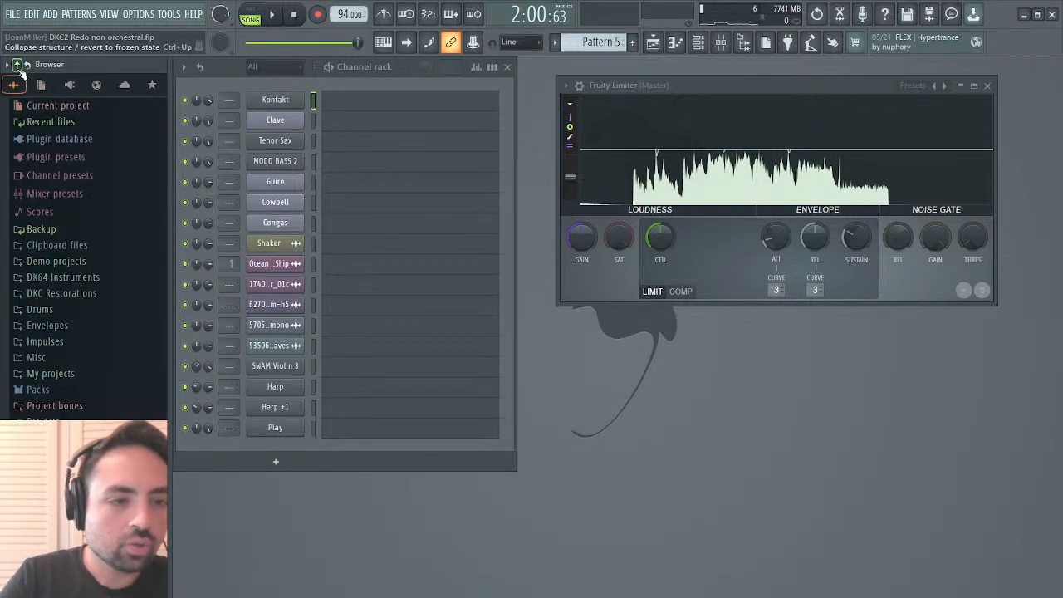
{"action": "left_click", "coordinate": [80, 295]}
{"action": "left_click", "coordinate": [72, 329]}
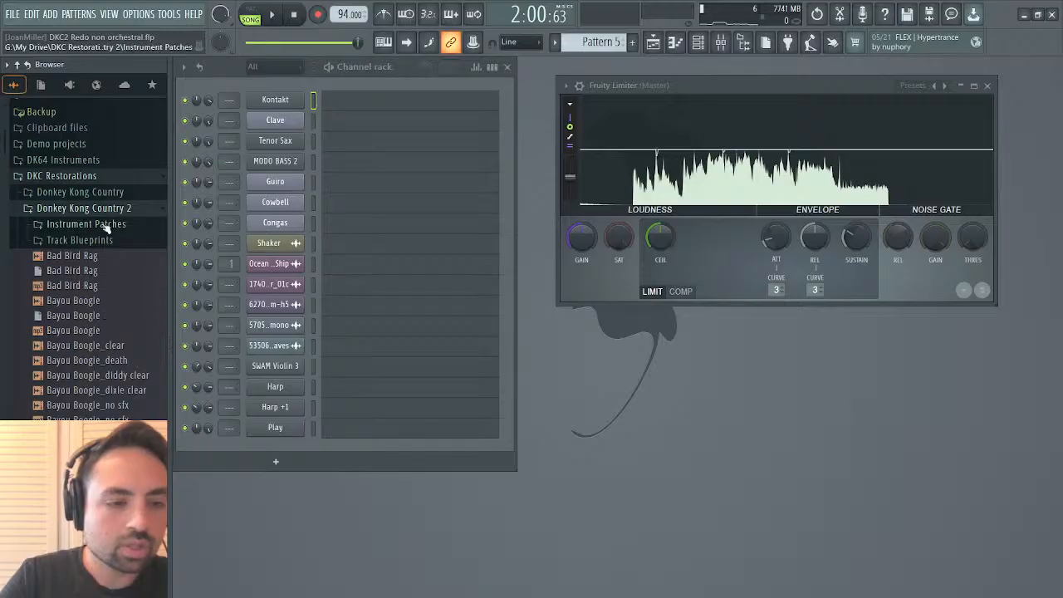
{"action": "left_click", "coordinate": [80, 240]}
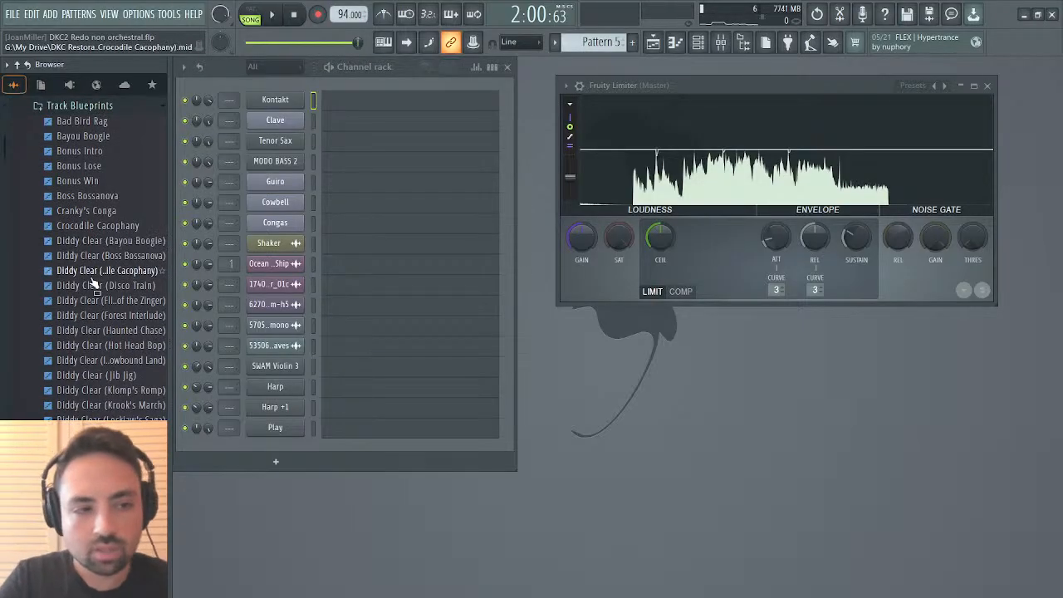
{"action": "scroll", "coordinate": [117, 238], "scroll_direction": "down", "scroll_amount": 10}
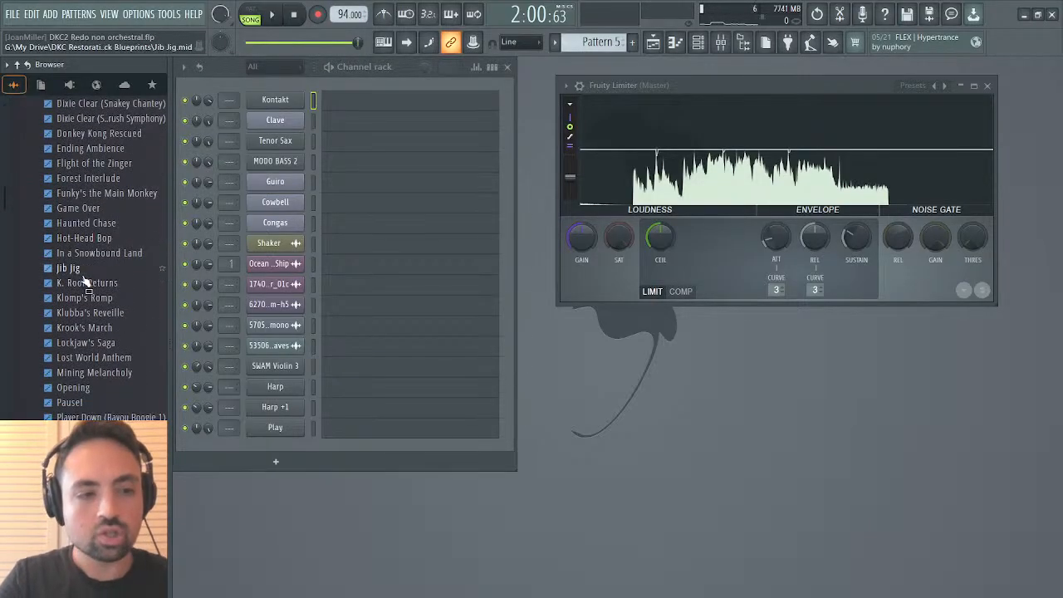
{"action": "left_click_drag", "start_coordinate": [317, 518], "coordinate": [315, 514]}
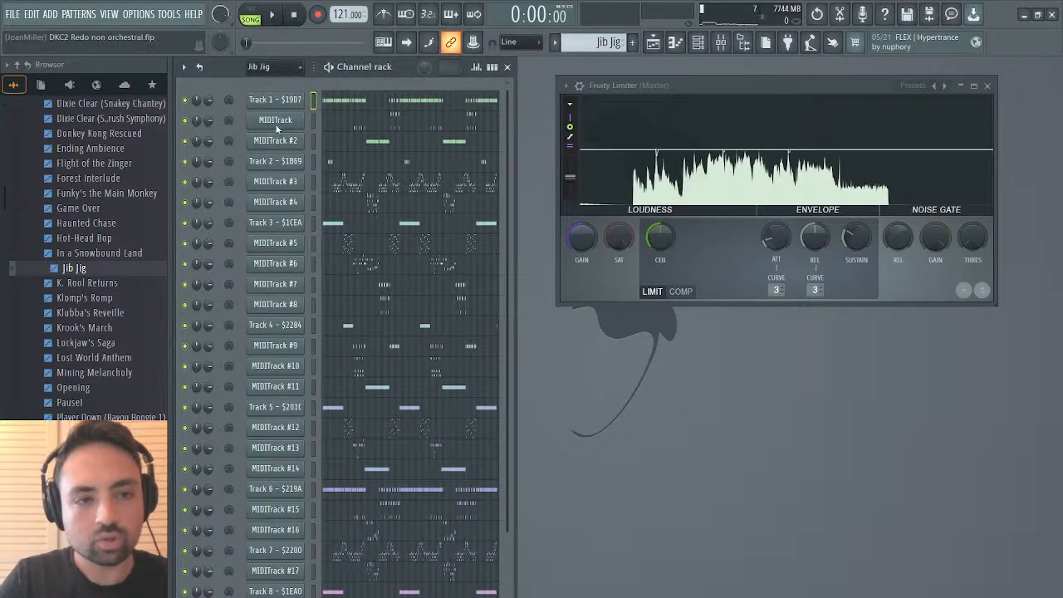
Switch the Channel rack to the Unsorted channels, browse Kontakt's Studio Drummer and Factory Library instruments, and close Kontakt.
{"action": "key", "text": "Page_Down"}
{"action": "left_click", "coordinate": [285, 101]}
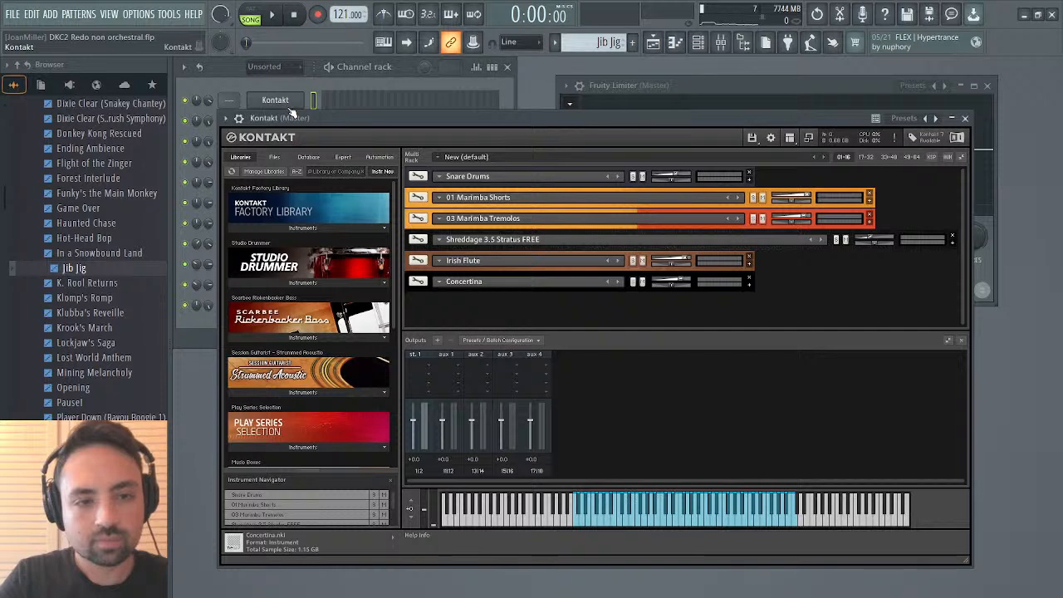
{"action": "scroll", "coordinate": [322, 284], "scroll_direction": "down", "scroll_amount": 6}
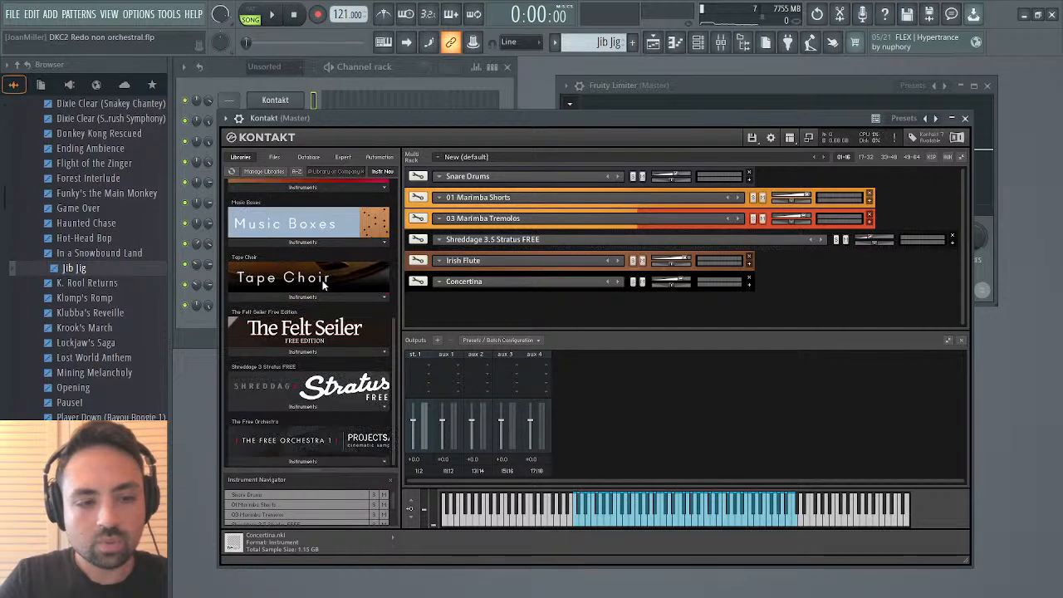
{"action": "scroll", "coordinate": [322, 285], "scroll_direction": "up", "scroll_amount": 6}
{"action": "left_click", "coordinate": [322, 283]}
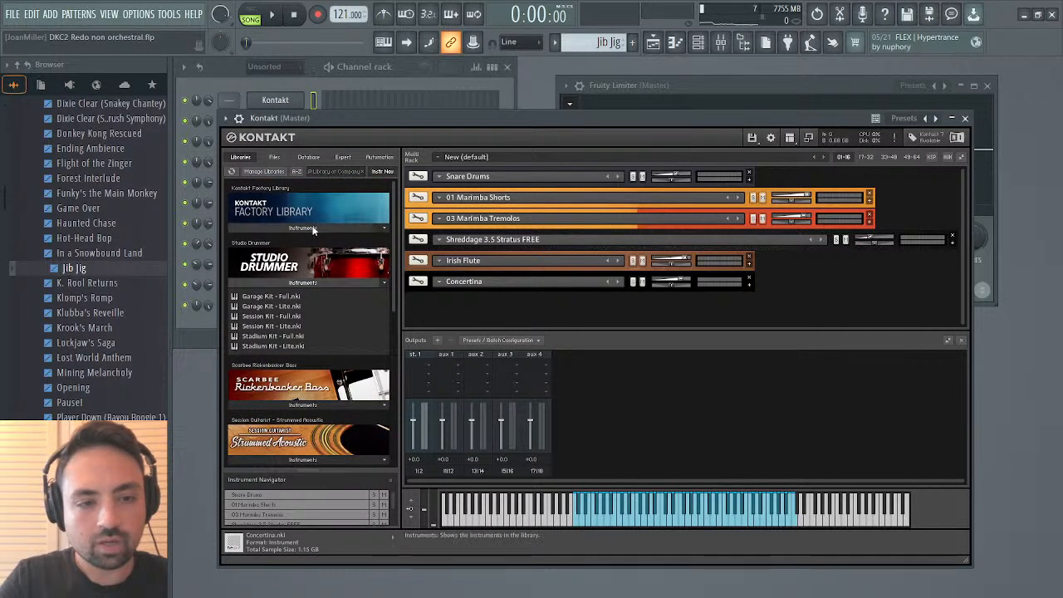
{"action": "left_click", "coordinate": [313, 229]}
{"action": "left_click", "coordinate": [278, 359]}
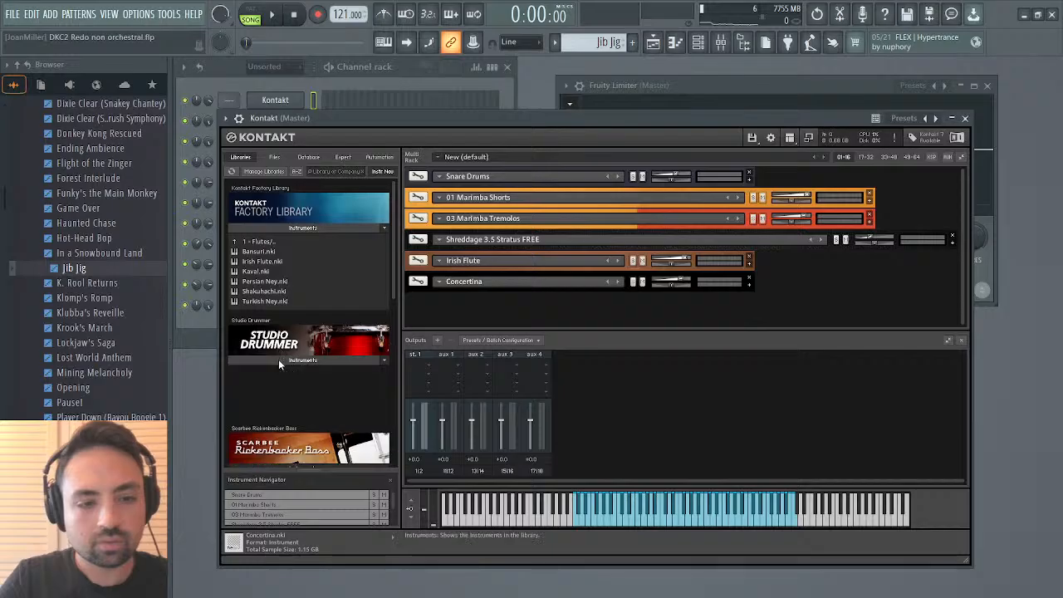
{"action": "left_click", "coordinate": [257, 241]}
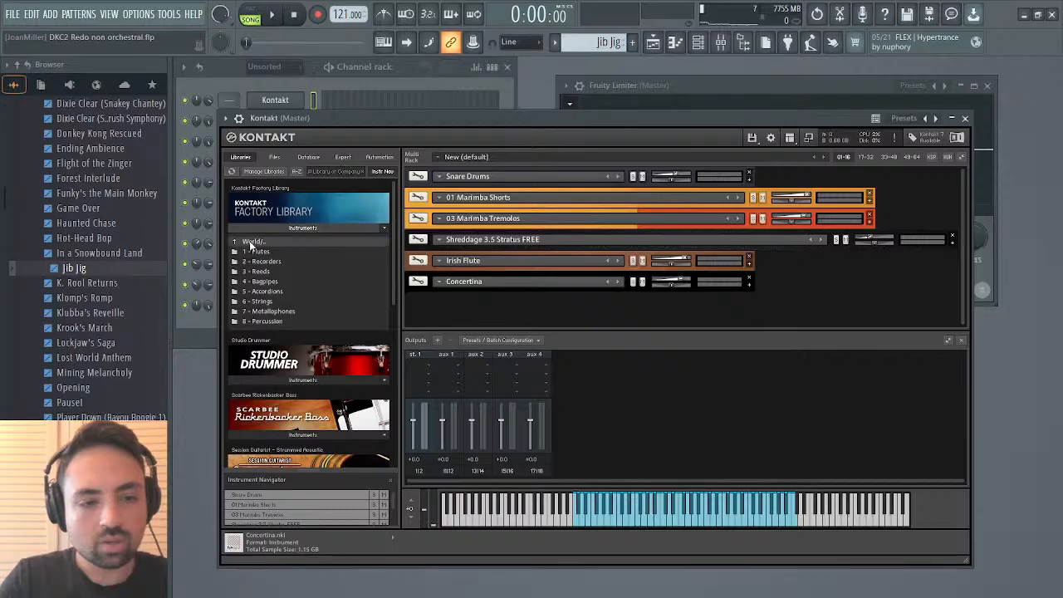
{"action": "double_click", "coordinate": [251, 242]}
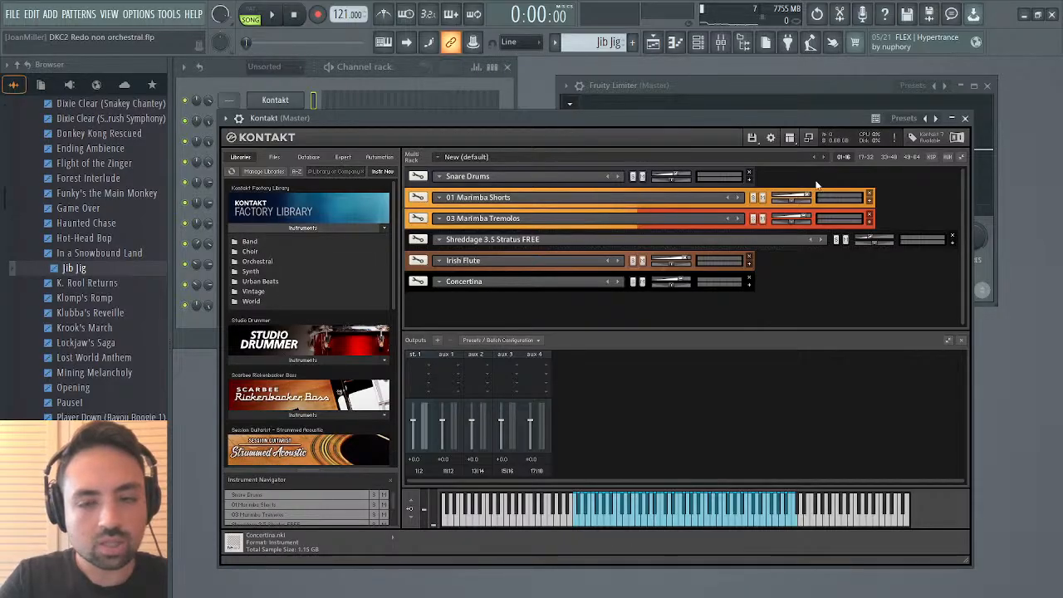
{"action": "left_click", "coordinate": [965, 118]}
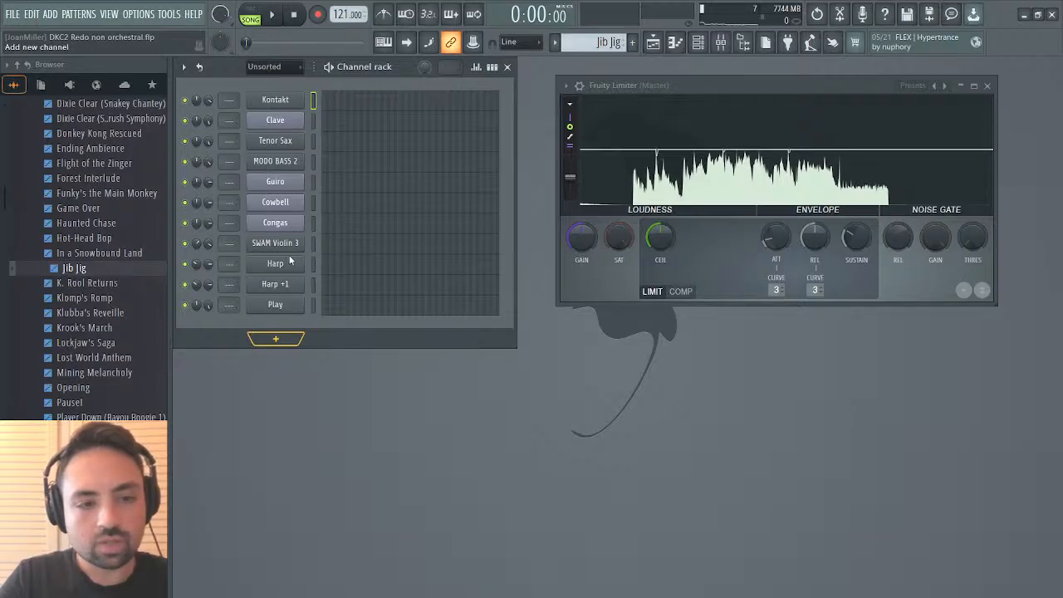
Add an Addictive Drums 2 channel, move its window fully into view and show its kit pieces.
{"action": "left_click", "coordinate": [308, 165]}
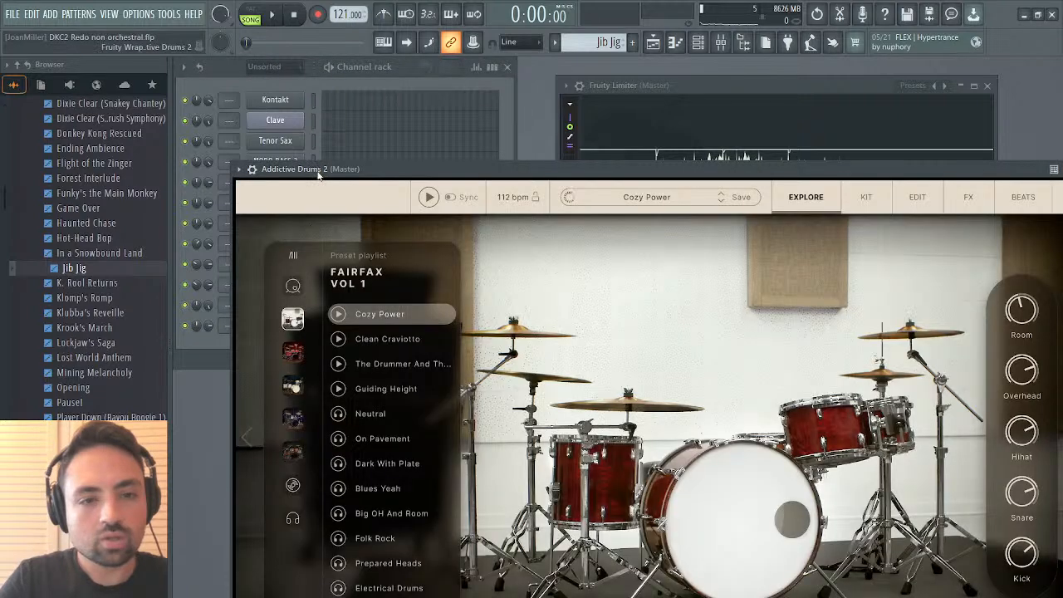
{"action": "left_click_drag", "start_coordinate": [306, 168], "coordinate": [302, 55]}
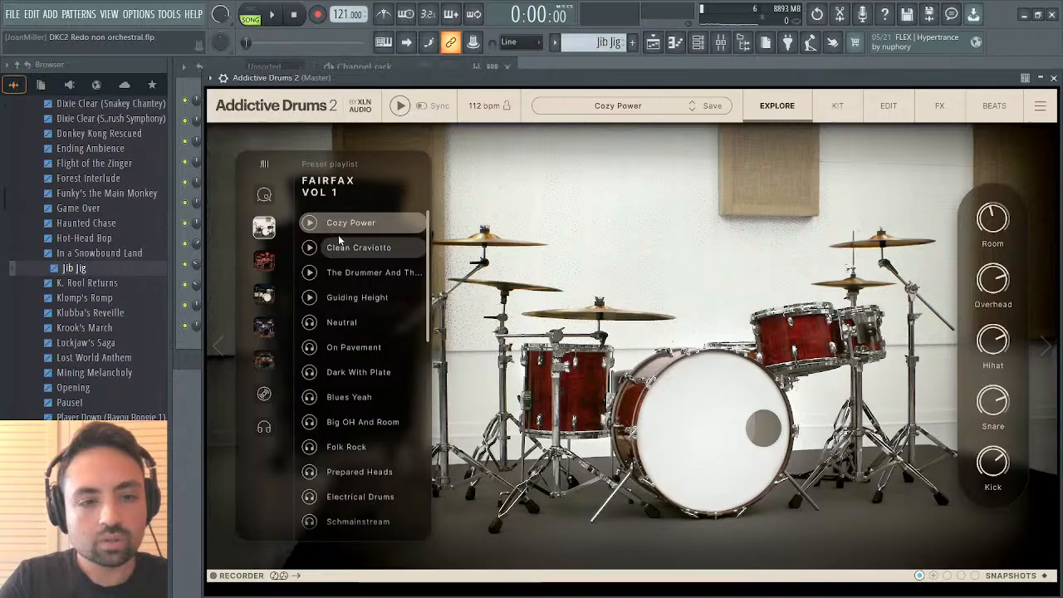
{"action": "left_click", "coordinate": [837, 105]}
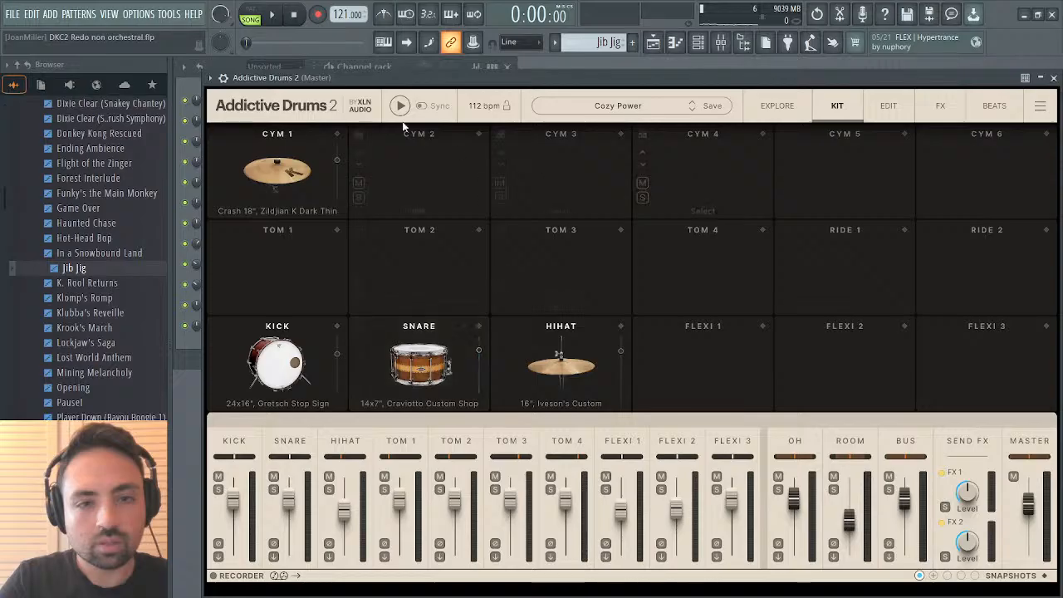
{"action": "left_click", "coordinate": [293, 108]}
{"action": "left_click", "coordinate": [383, 174]}
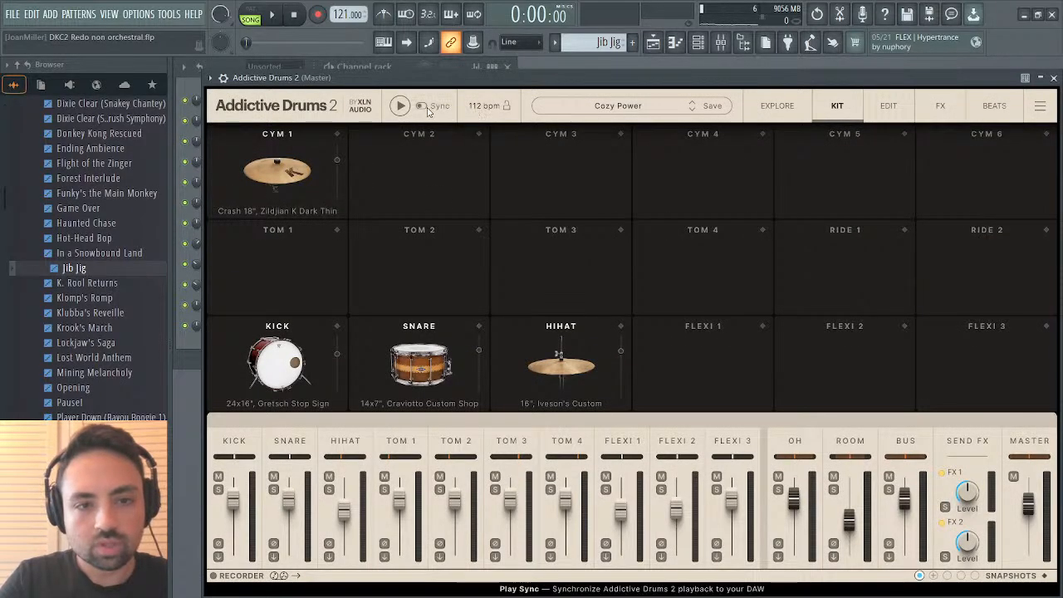
{"action": "left_click", "coordinate": [308, 106]}
{"action": "left_click", "coordinate": [309, 106]}
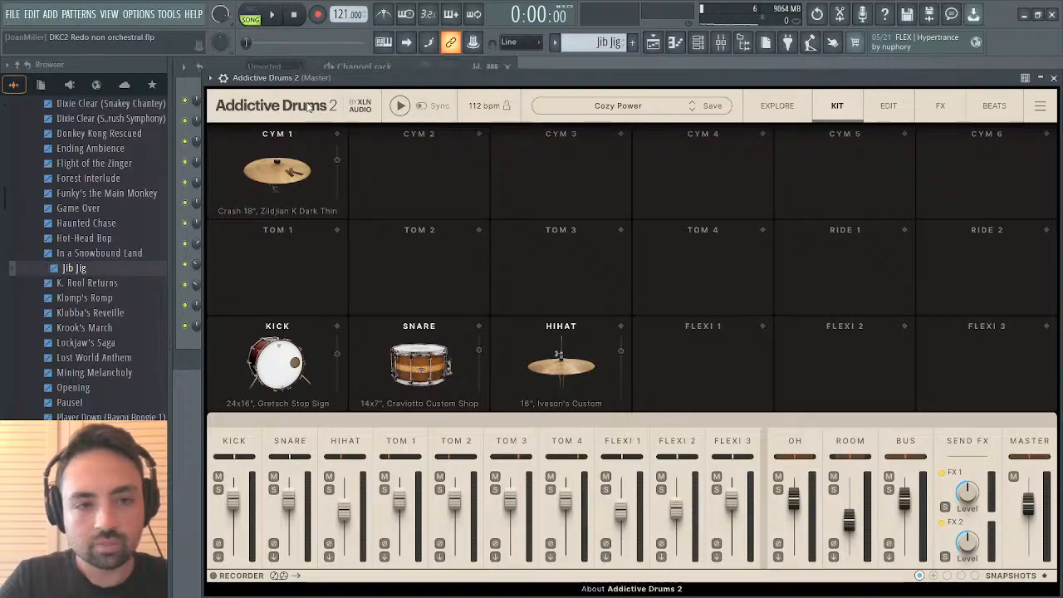
{"action": "left_click", "coordinate": [307, 104]}
{"action": "left_click", "coordinate": [306, 101]}
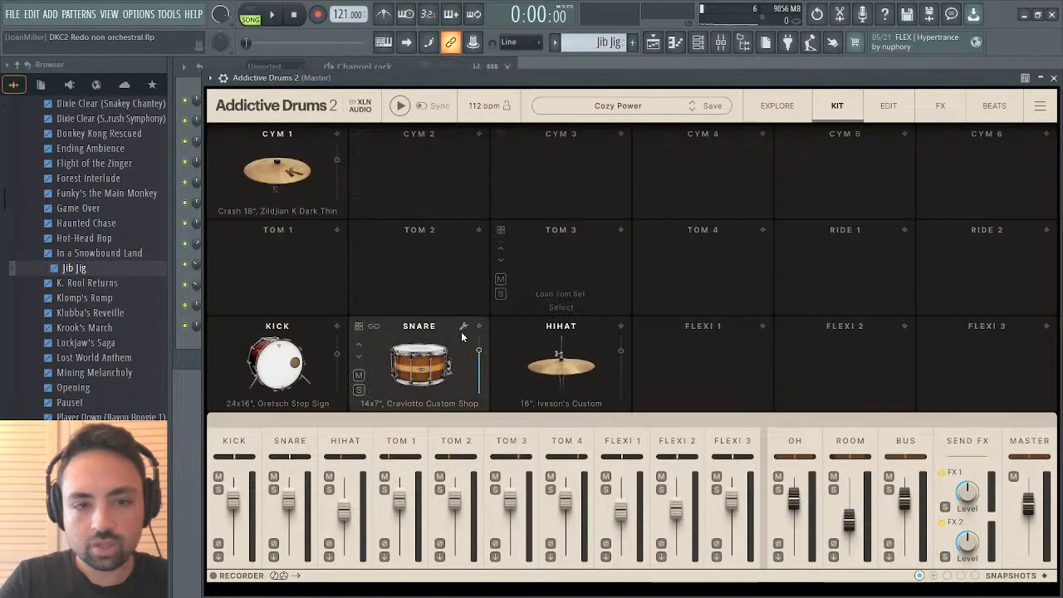
Examine the snare's edit settings, the kit layout and the Fairfax Vol 1 presets in Addictive Drums 2.
{"action": "left_click", "coordinate": [462, 325]}
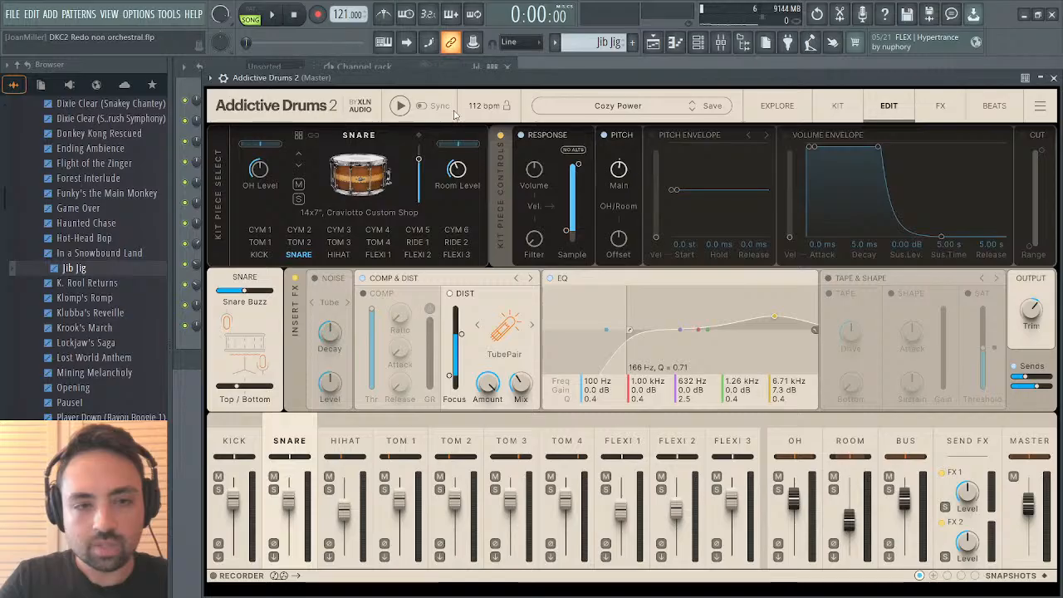
{"action": "left_click", "coordinate": [836, 111]}
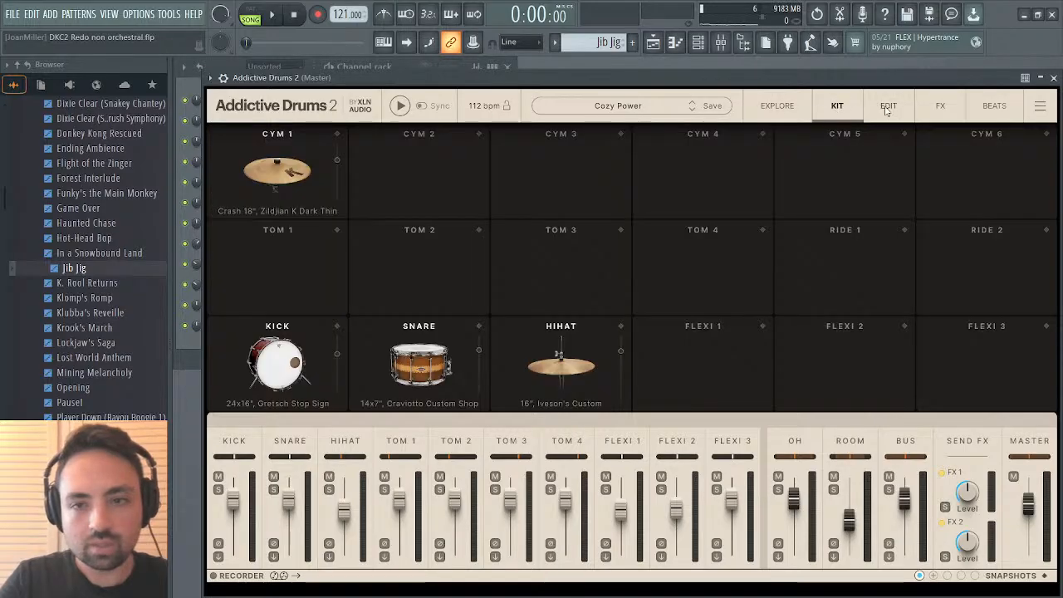
{"action": "left_click", "coordinate": [887, 109]}
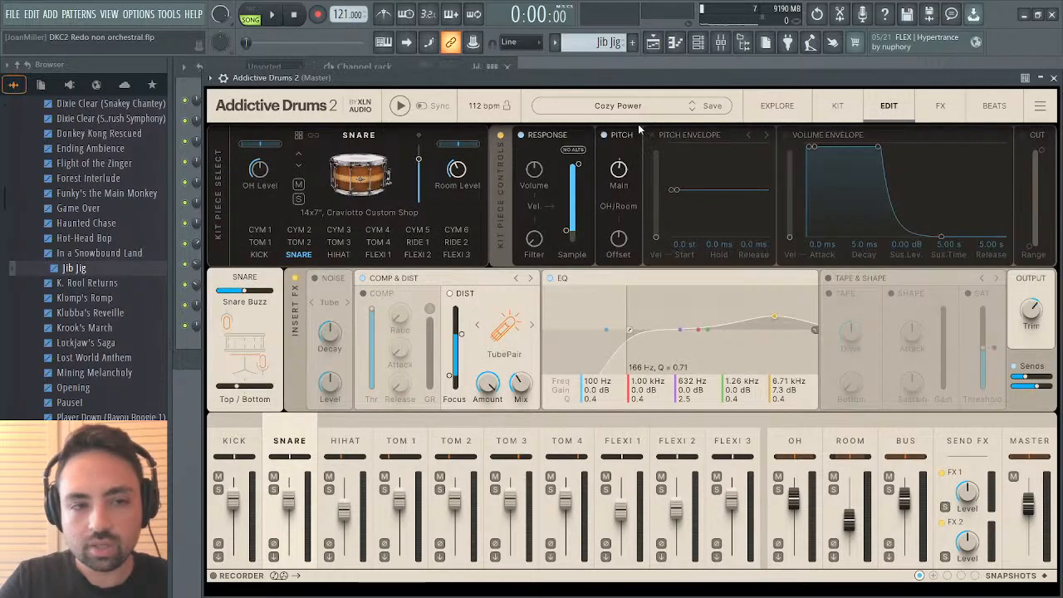
{"action": "left_click", "coordinate": [779, 110]}
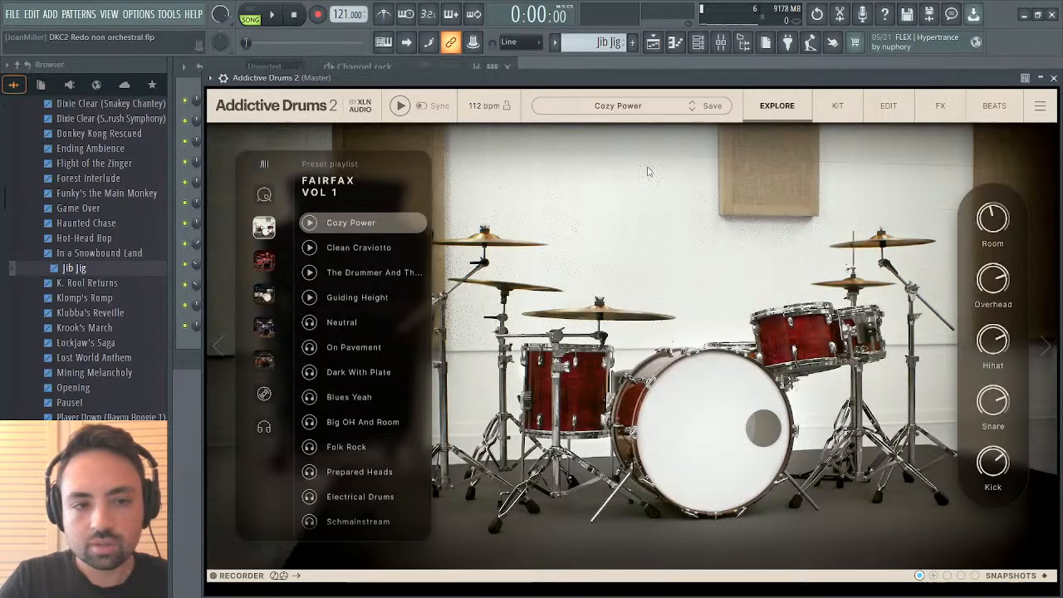
{"action": "left_click", "coordinate": [835, 107]}
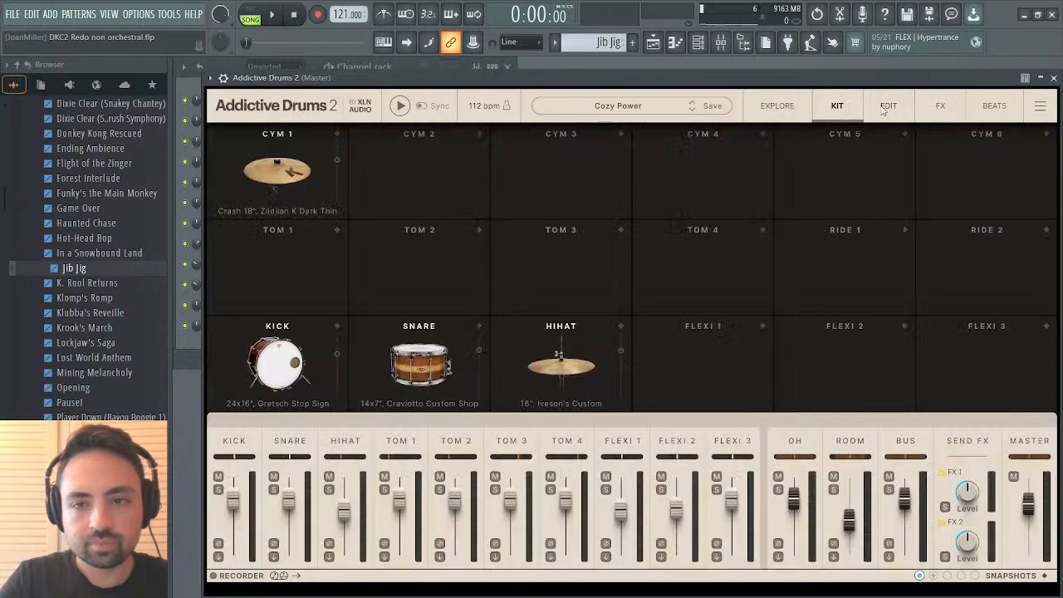
Examine the Addictive Drums 2 kit pieces, the snare's edit settings and the Fairfax Vol 1 preset playlist.
{"action": "left_click", "coordinate": [888, 108]}
{"action": "left_click", "coordinate": [835, 114]}
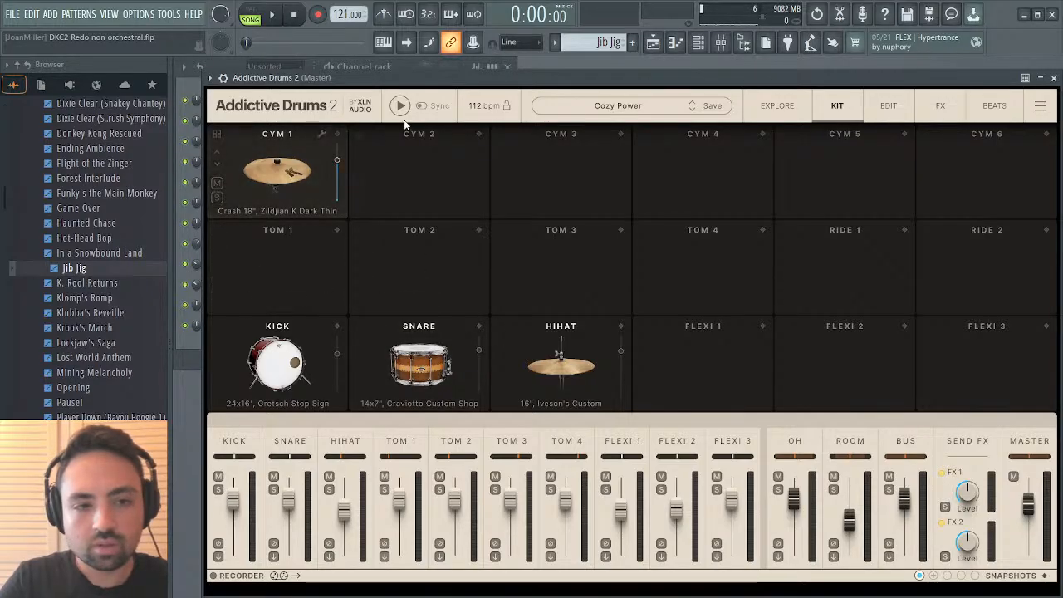
{"action": "left_click", "coordinate": [776, 107]}
{"action": "scroll", "coordinate": [335, 276], "scroll_direction": "down", "scroll_amount": 5}
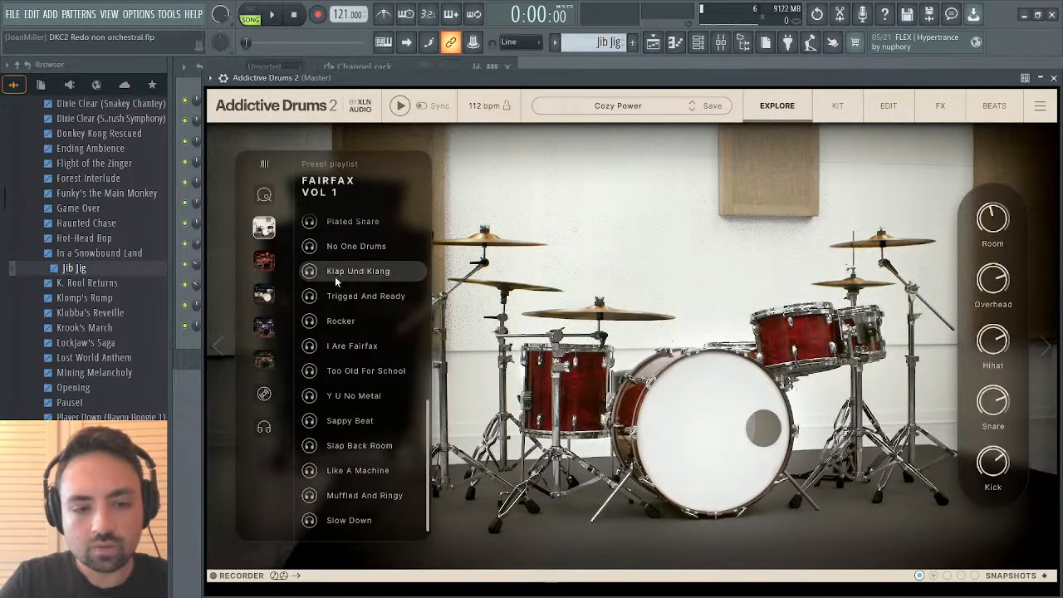
{"action": "scroll", "coordinate": [335, 276], "scroll_direction": "up", "scroll_amount": 5}
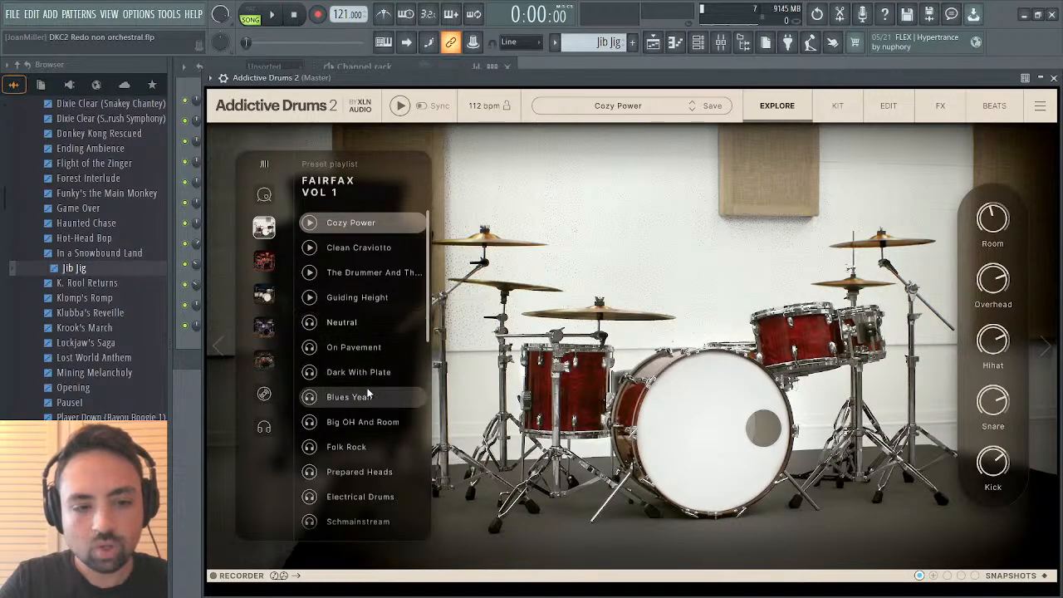
{"action": "left_click", "coordinate": [888, 105]}
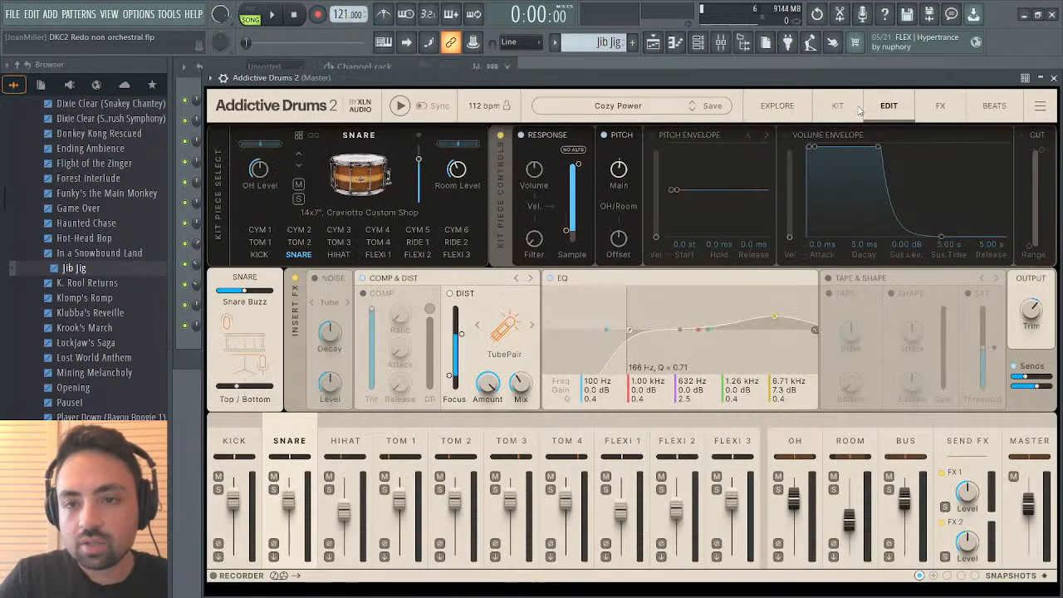
{"action": "left_click", "coordinate": [847, 108]}
{"action": "left_click", "coordinate": [872, 109]}
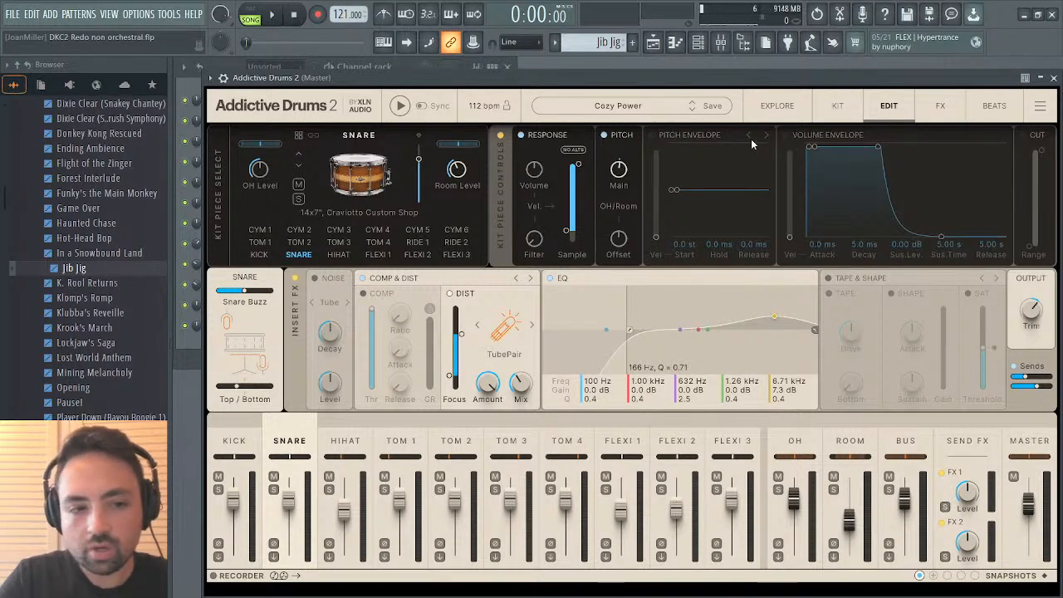
{"action": "left_click", "coordinate": [836, 105]}
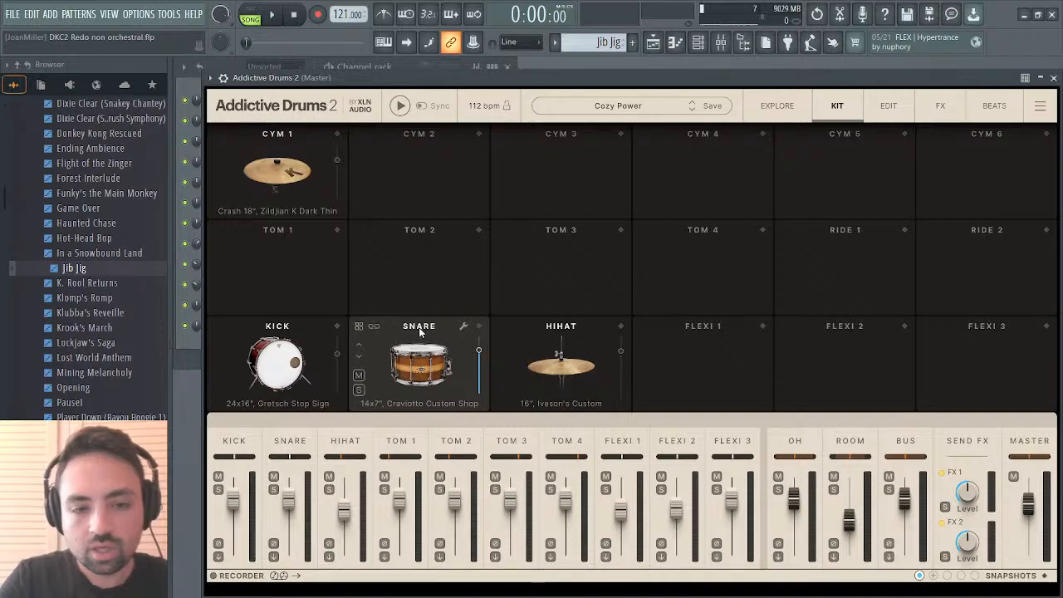
Empty the Snare, Kick, Hihat and Cym 1 slots of the drum kit.
{"action": "left_click", "coordinate": [419, 402]}
{"action": "left_click", "coordinate": [420, 412]}
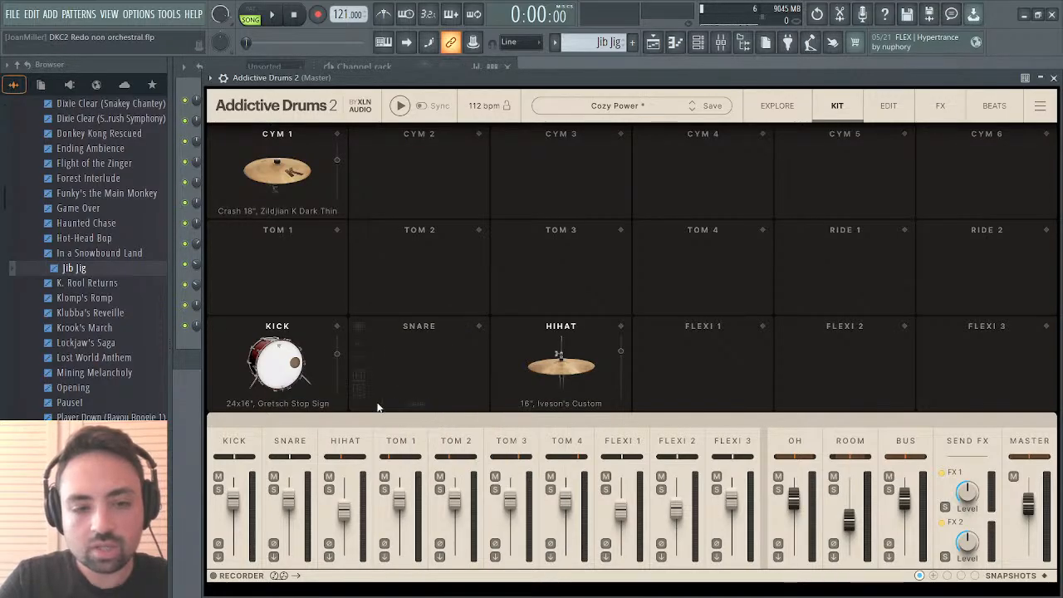
{"action": "left_click", "coordinate": [277, 403]}
{"action": "left_click", "coordinate": [314, 419]}
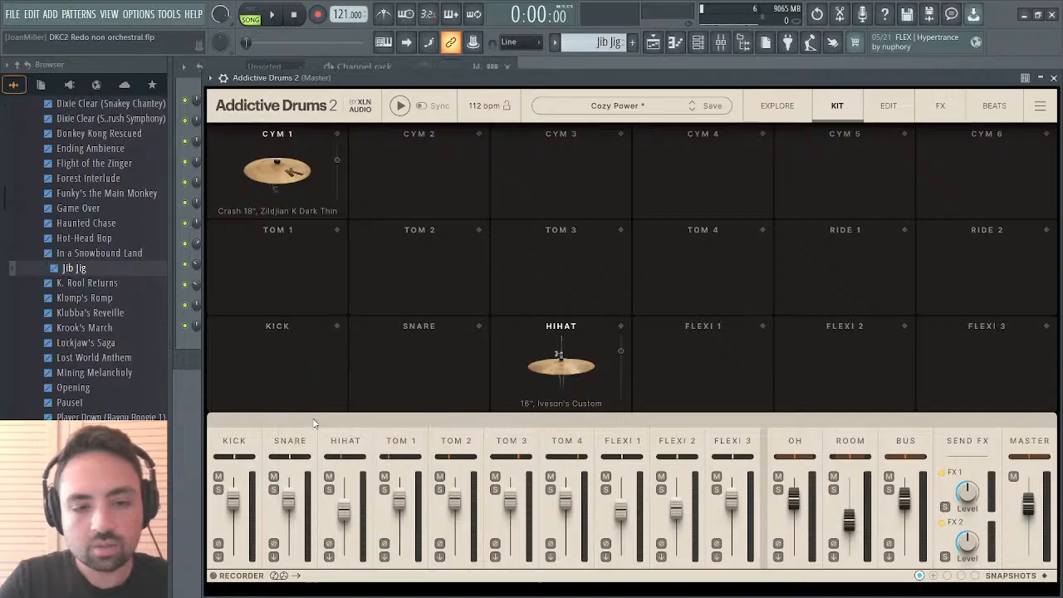
{"action": "left_click", "coordinate": [561, 403]}
{"action": "left_click", "coordinate": [580, 413]}
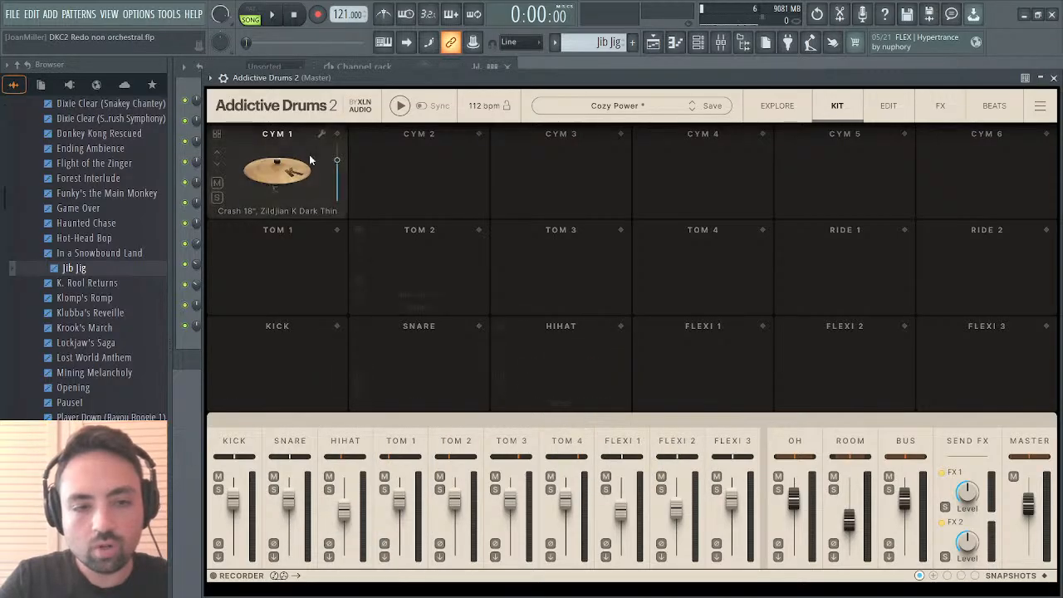
{"action": "left_click", "coordinate": [283, 212]}
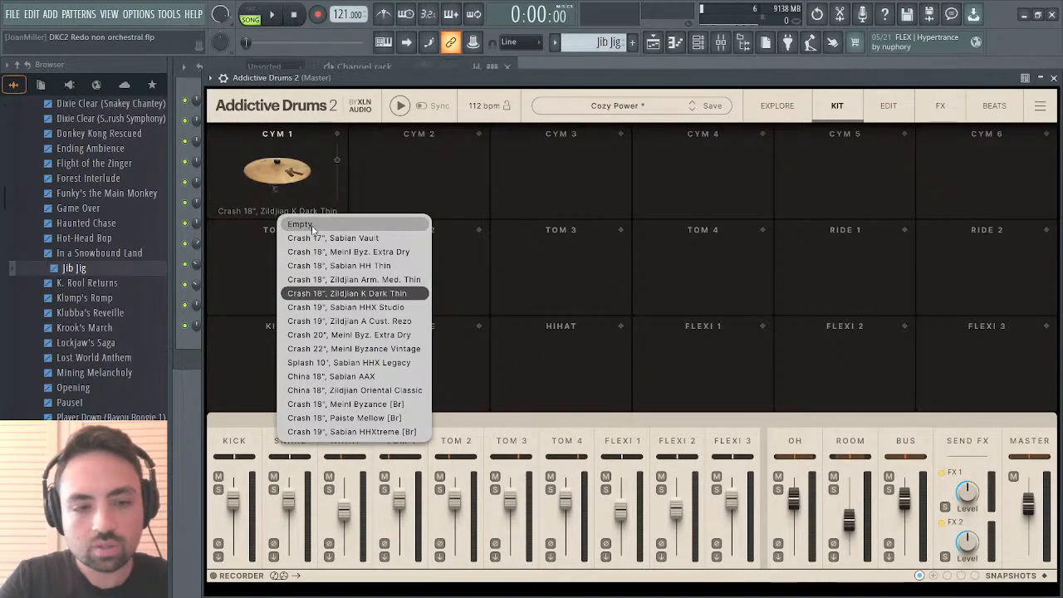
{"action": "left_click", "coordinate": [313, 229]}
Load the 10x8" Pork Pie Custom into the Tom 1 slot and audition it repeatedly.
{"action": "left_click", "coordinate": [283, 284]}
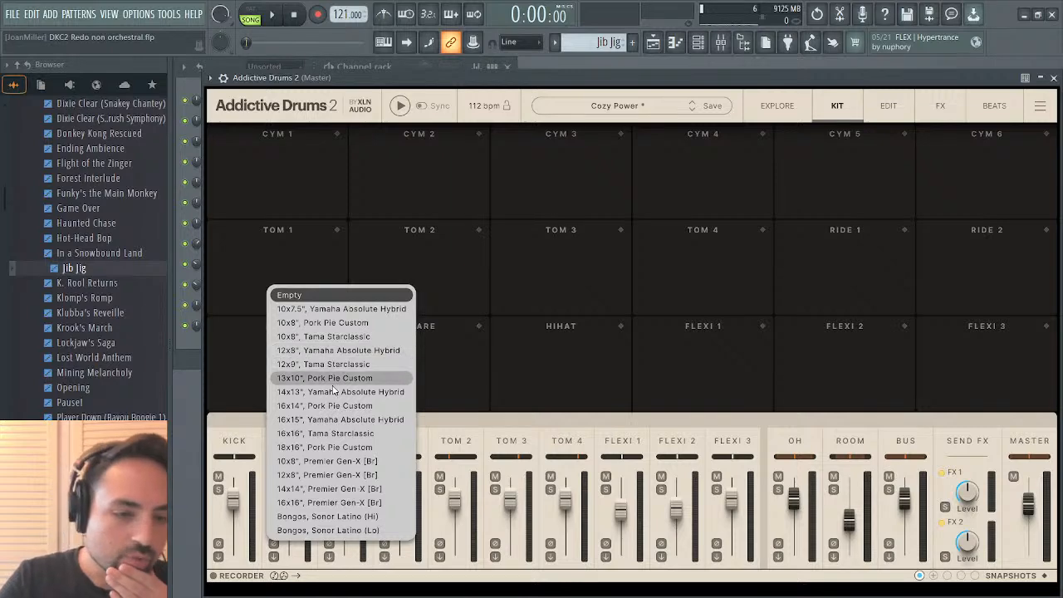
{"action": "left_click", "coordinate": [336, 322]}
{"action": "left_click", "coordinate": [279, 274]}
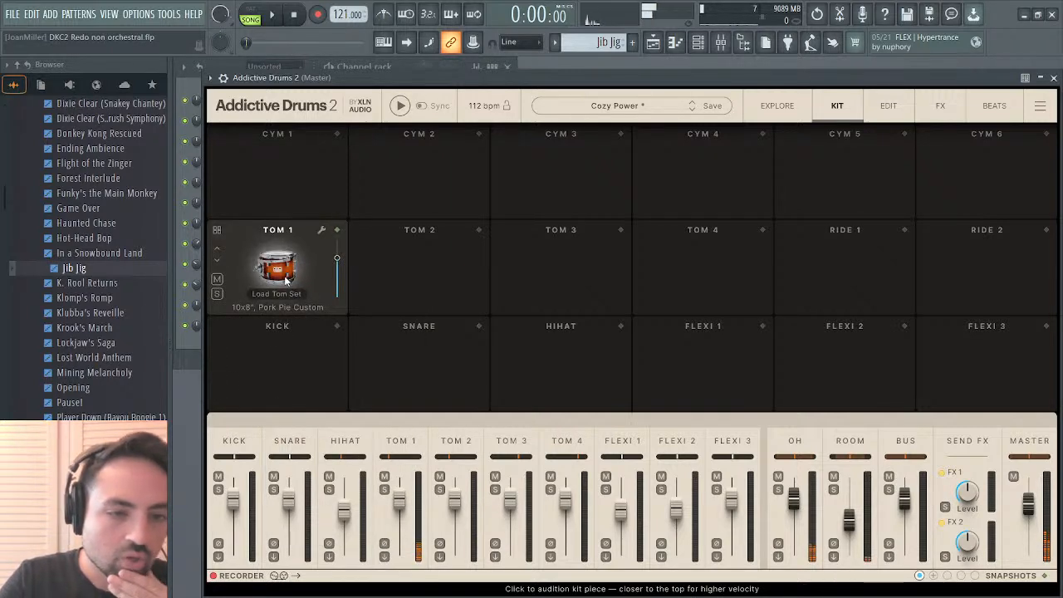
{"action": "left_click", "coordinate": [278, 274]}
{"action": "left_click", "coordinate": [278, 274]}
{"action": "left_click", "coordinate": [278, 274]}
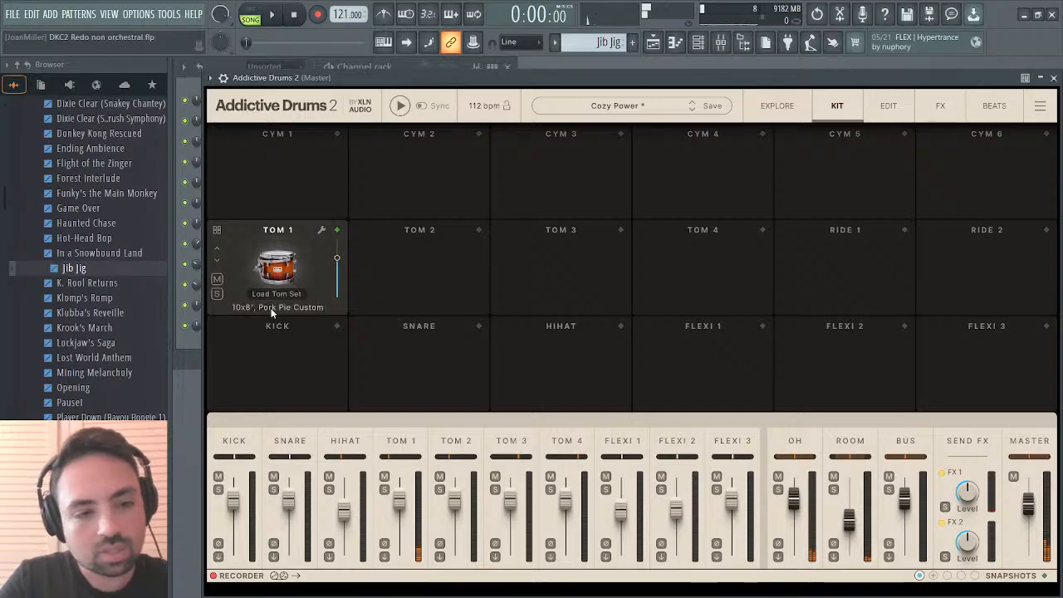
{"action": "left_click", "coordinate": [282, 267]}
{"action": "left_click", "coordinate": [282, 266]}
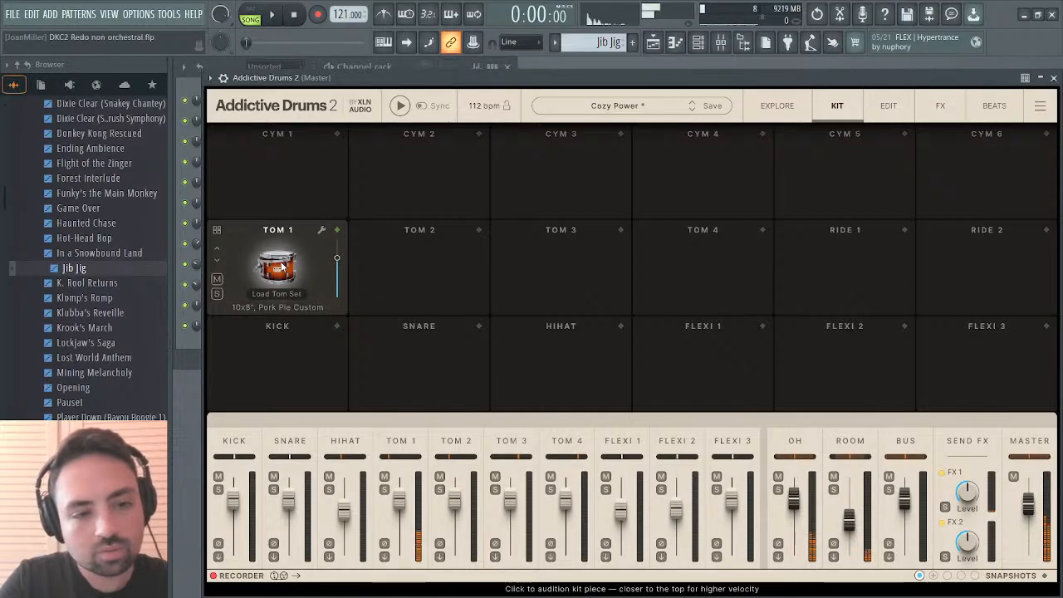
{"action": "left_click", "coordinate": [282, 266]}
{"action": "left_click", "coordinate": [282, 267]}
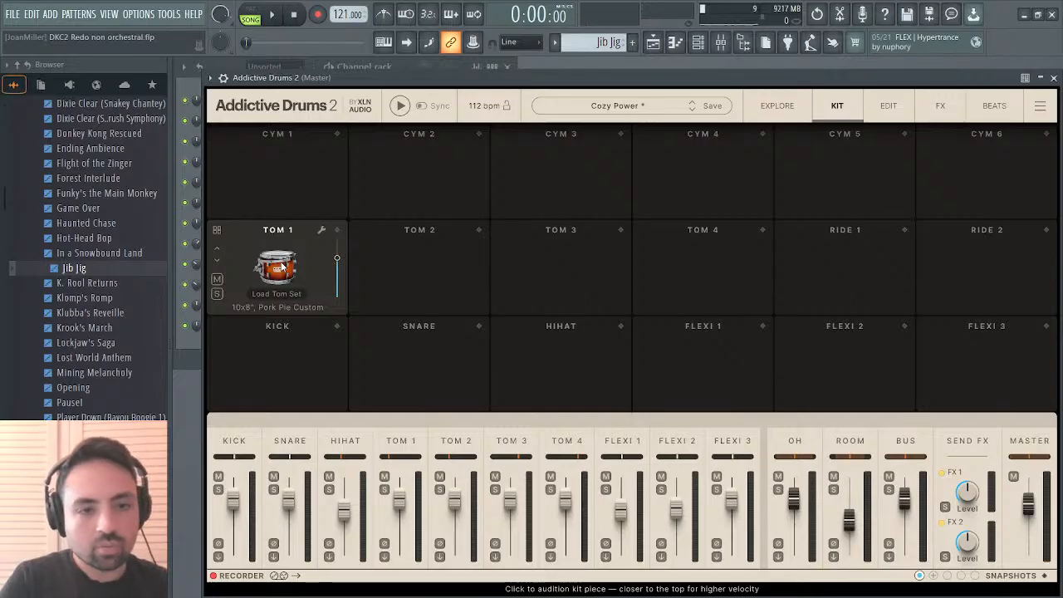
{"action": "left_click", "coordinate": [282, 267]}
{"action": "left_click", "coordinate": [274, 270]}
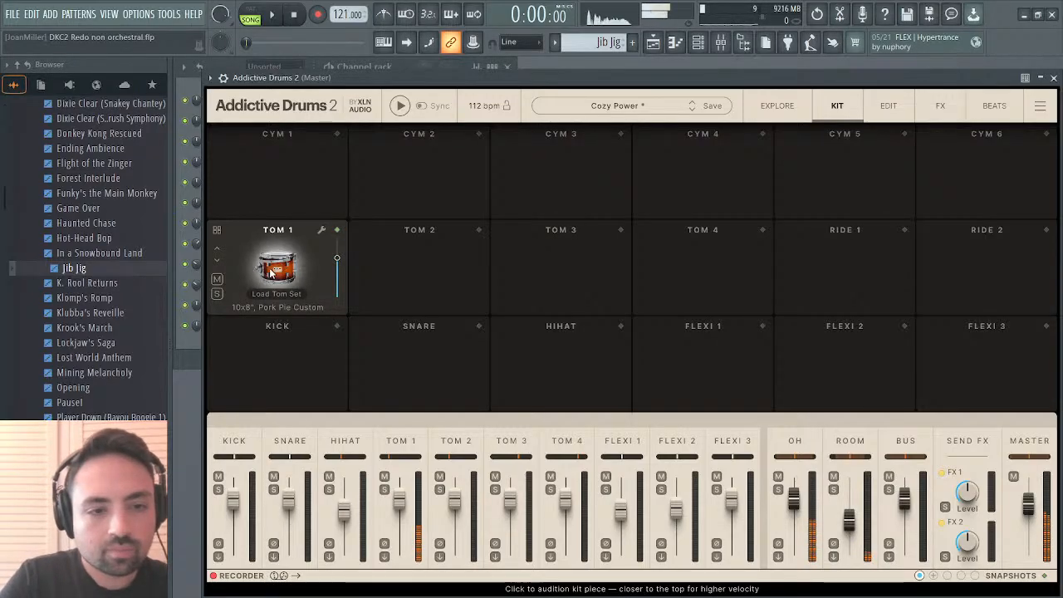
Replace Tom 1 with the 12x8" Yamaha Absolute Hybrid after trying the 10x8" Tama Starclassic, audition it, and close the plugin.
{"action": "left_click", "coordinate": [296, 306]}
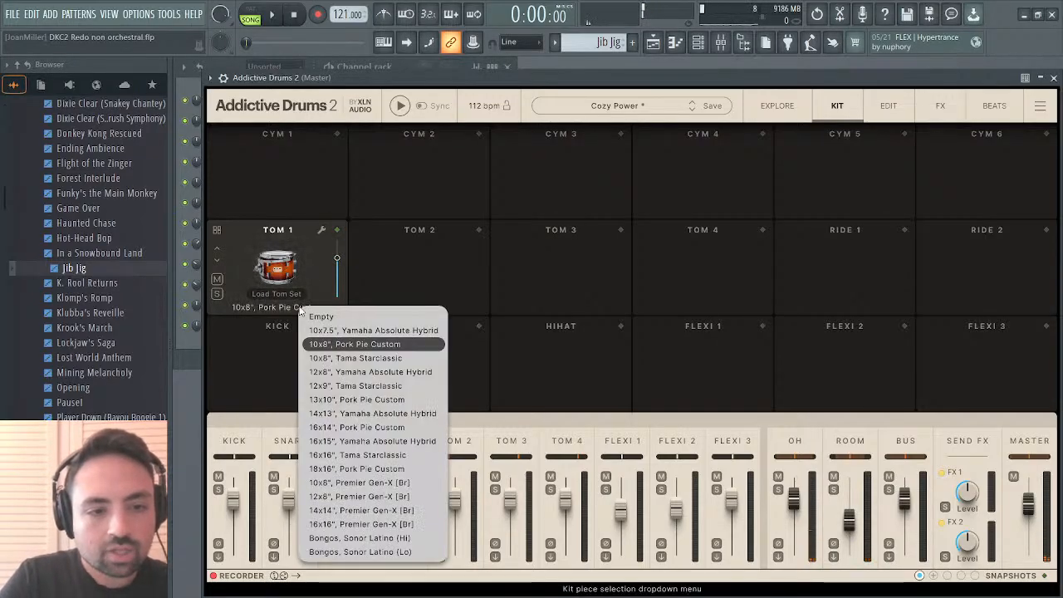
{"action": "left_click", "coordinate": [338, 366]}
{"action": "left_click", "coordinate": [316, 317]}
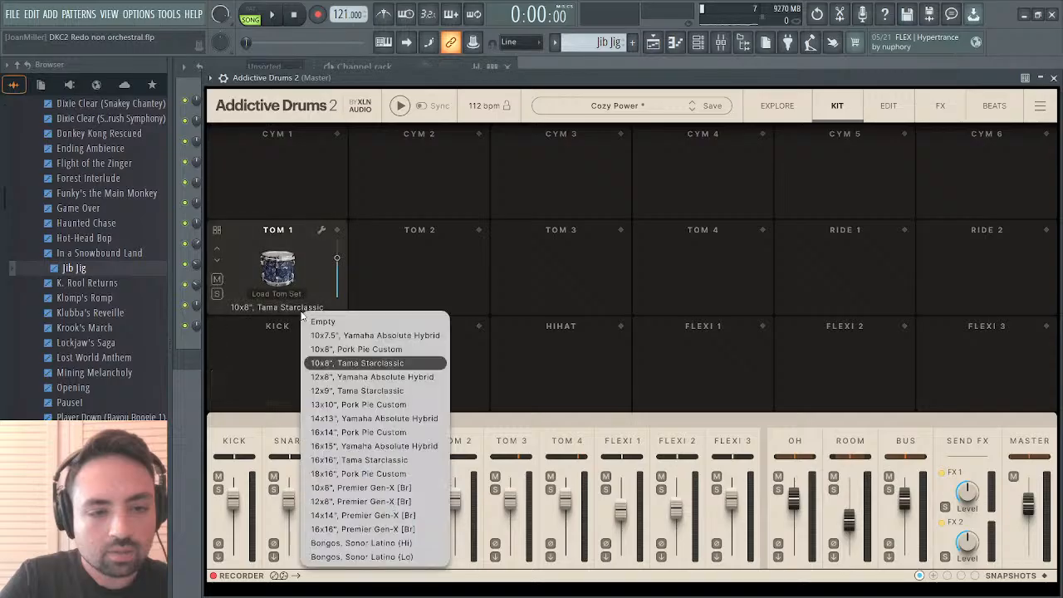
{"action": "left_click", "coordinate": [328, 378]}
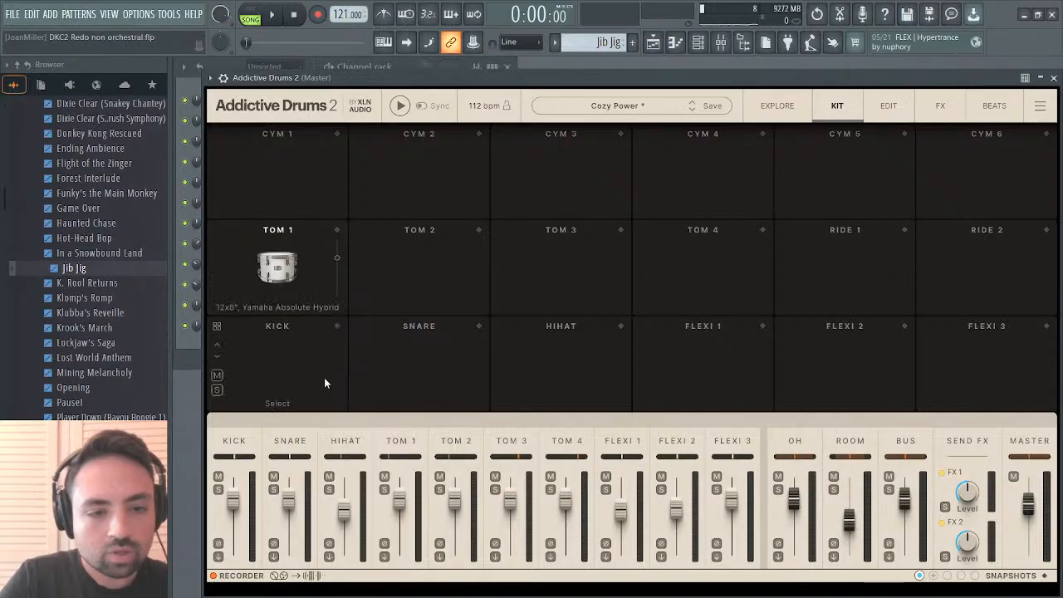
{"action": "left_click", "coordinate": [278, 268]}
{"action": "left_click", "coordinate": [277, 270]}
{"action": "left_click", "coordinate": [276, 270]}
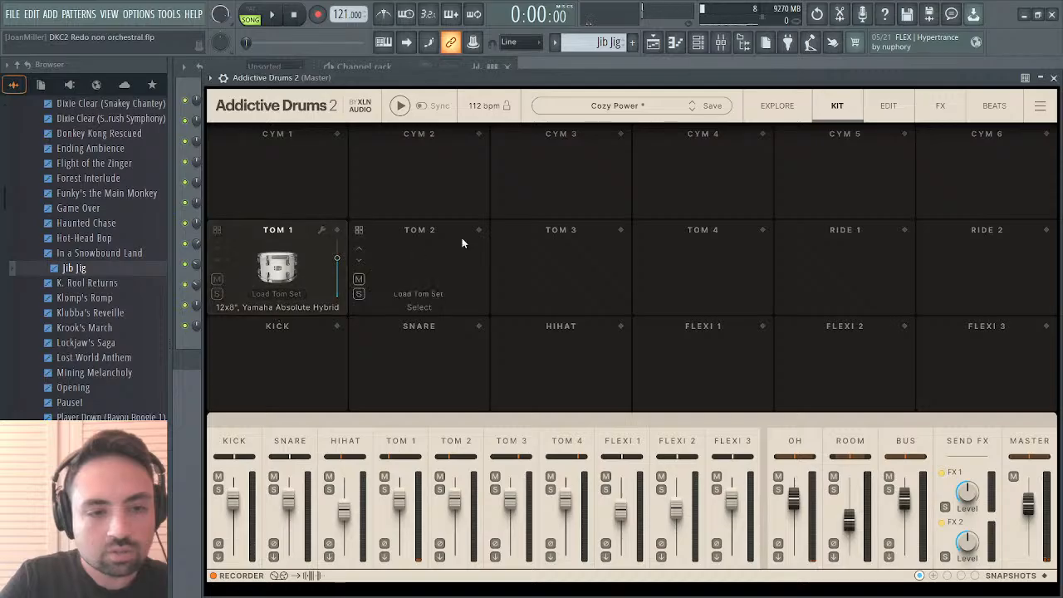
{"action": "left_click", "coordinate": [1054, 77]}
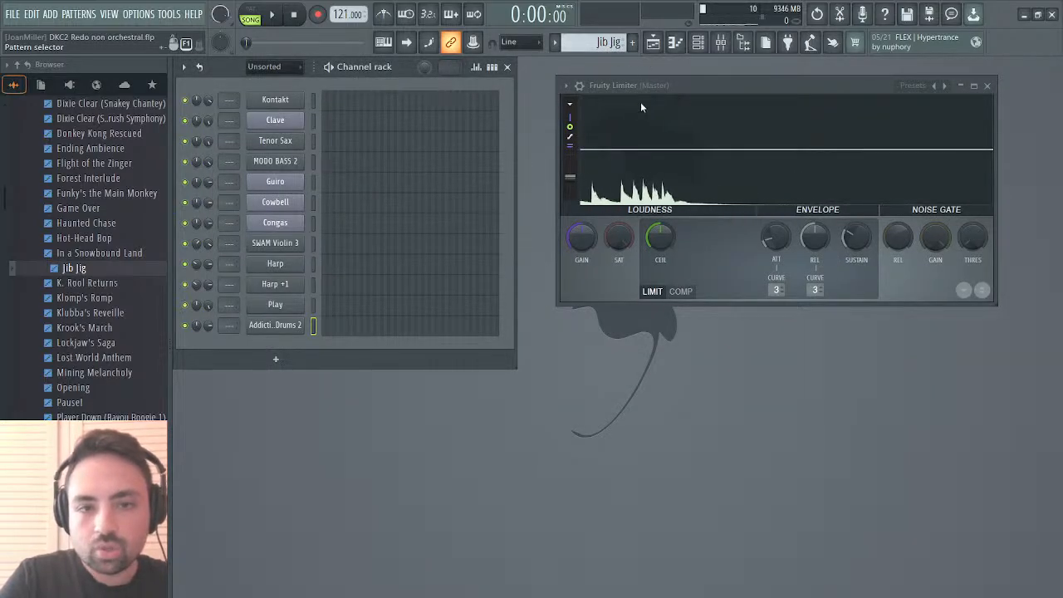
Show the Jib Jig channels in the Channel rack and examine Track 1's notes in the Piano roll.
{"action": "key", "text": "Page_Up"}
{"action": "left_click", "coordinate": [351, 104]}
{"action": "scroll", "coordinate": [516, 205], "scroll_direction": "down", "scroll_amount": 4}
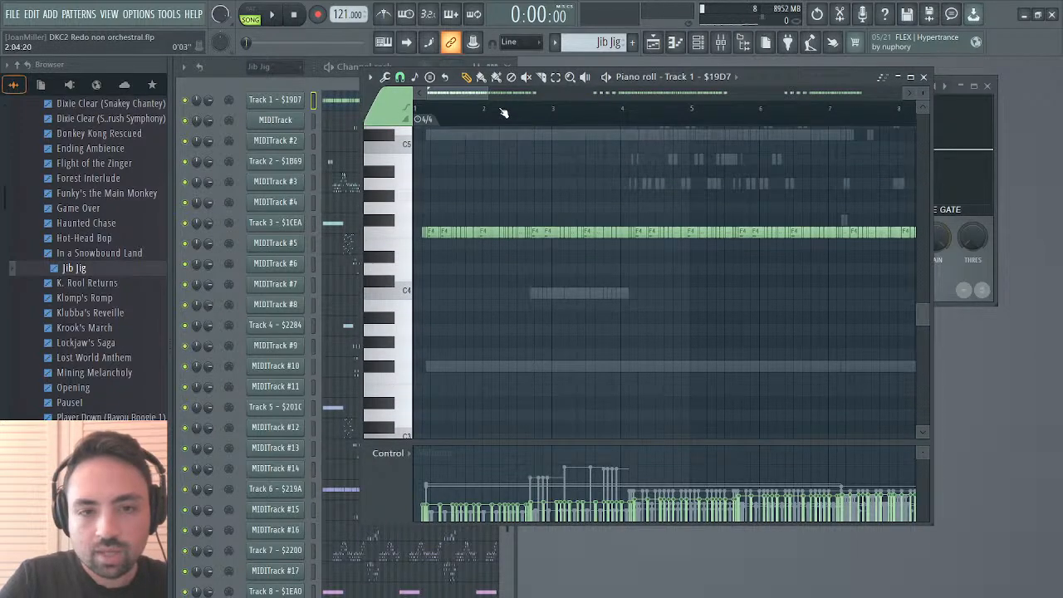
{"action": "scroll", "coordinate": [488, 95], "scroll_direction": "down", "scroll_amount": 3}
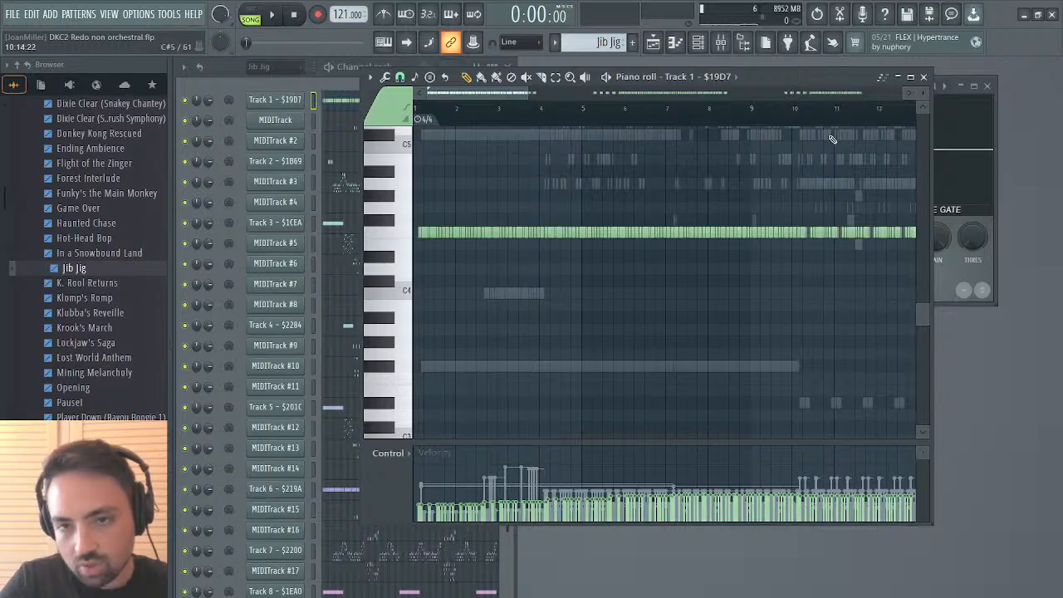
{"action": "left_click_drag", "start_coordinate": [532, 93], "coordinate": [461, 97]}
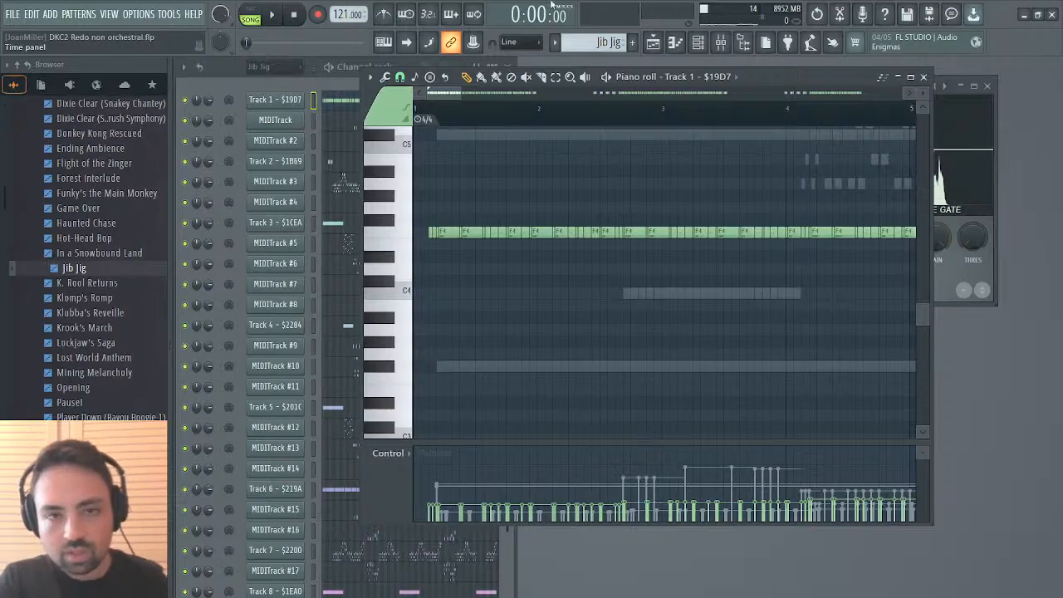
Switch playback to pattern mode and briefly play the Jib Jig pattern.
{"action": "left_click", "coordinate": [250, 16]}
{"action": "key", "text": "space"}
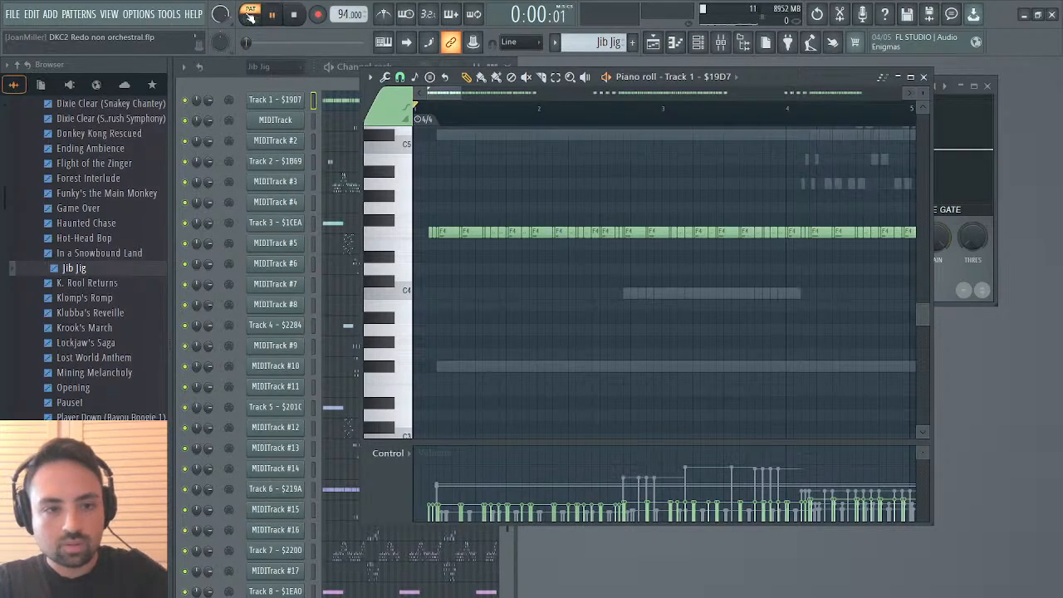
{"action": "key", "text": "space"}
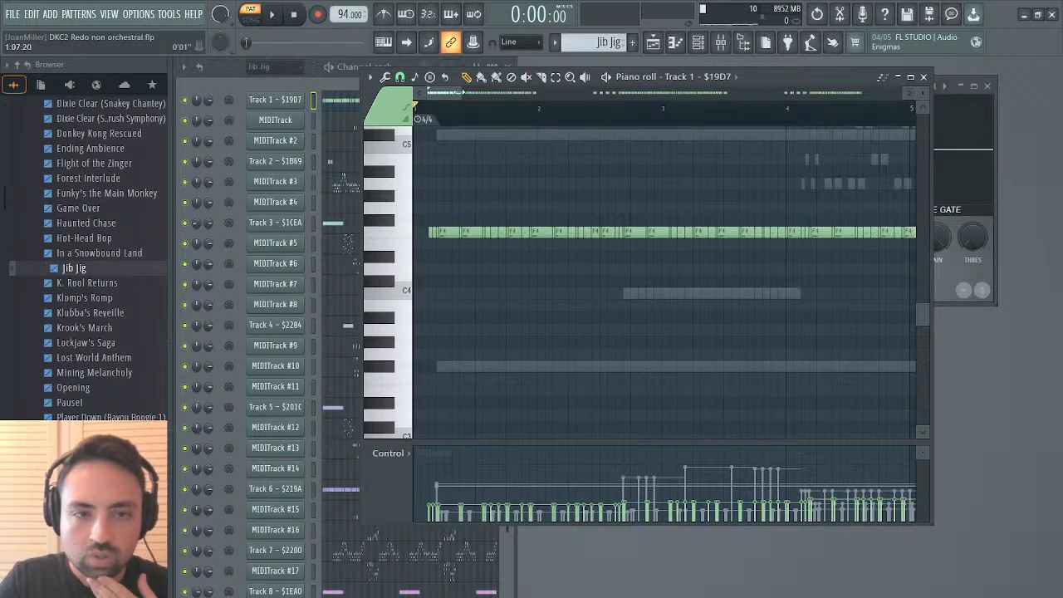
Compare Track 1's notes with those of Track 6 in the Piano roll.
{"action": "left_click_drag", "start_coordinate": [462, 92], "coordinate": [488, 92]}
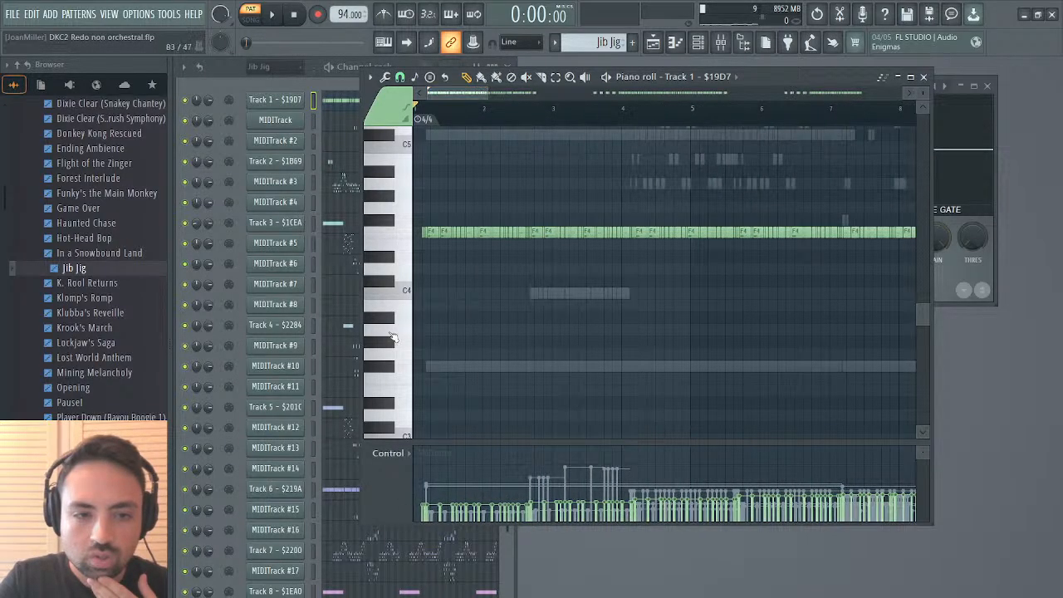
{"action": "left_click", "coordinate": [345, 491]}
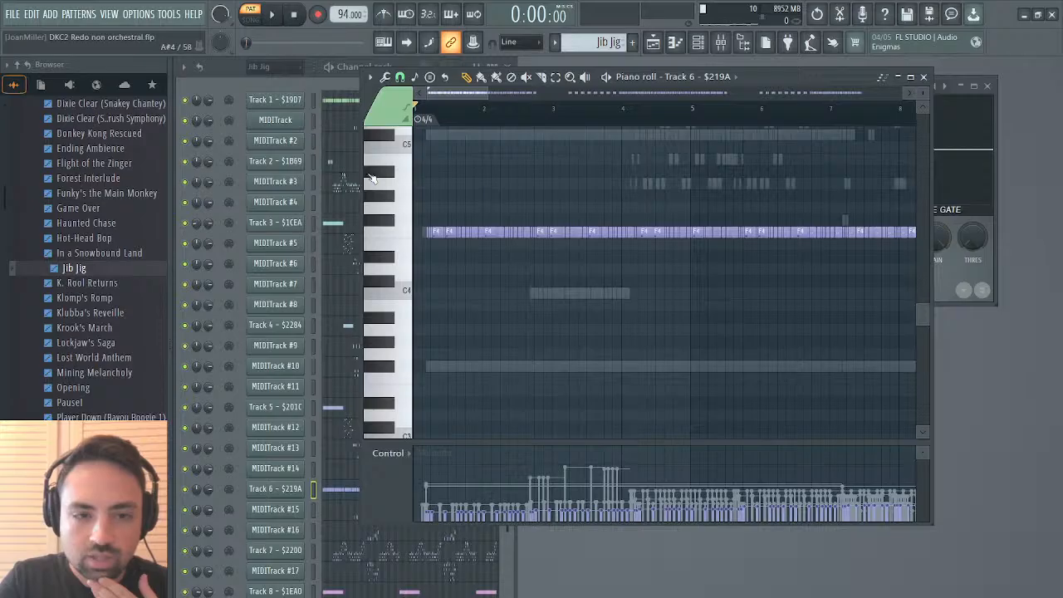
{"action": "left_click", "coordinate": [336, 102]}
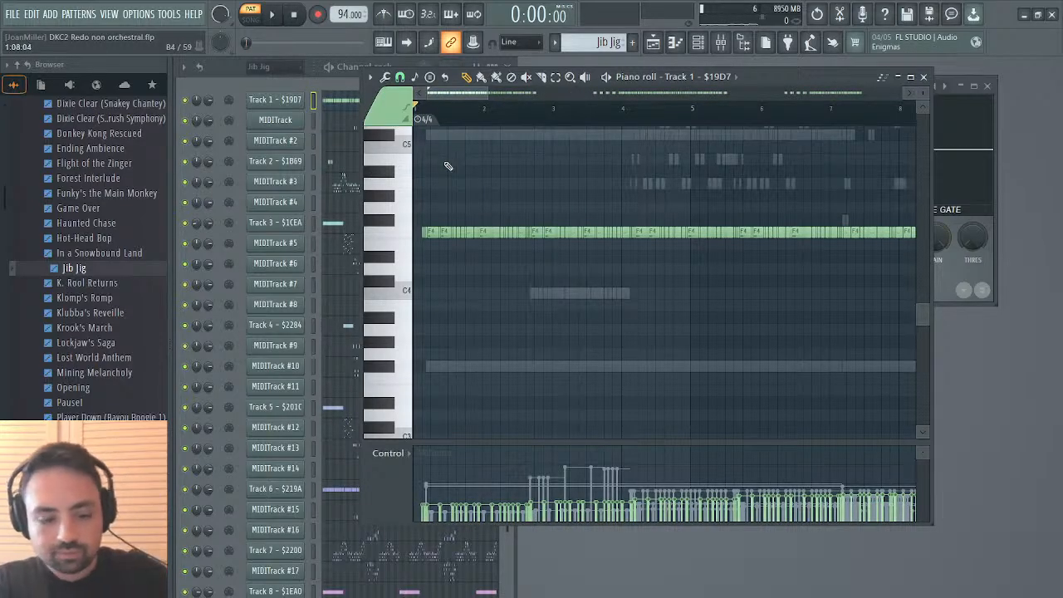
Review the full length of Track 1 in the Piano roll and cut all of its notes.
{"action": "left_click_drag", "start_coordinate": [426, 179], "coordinate": [848, 277]}
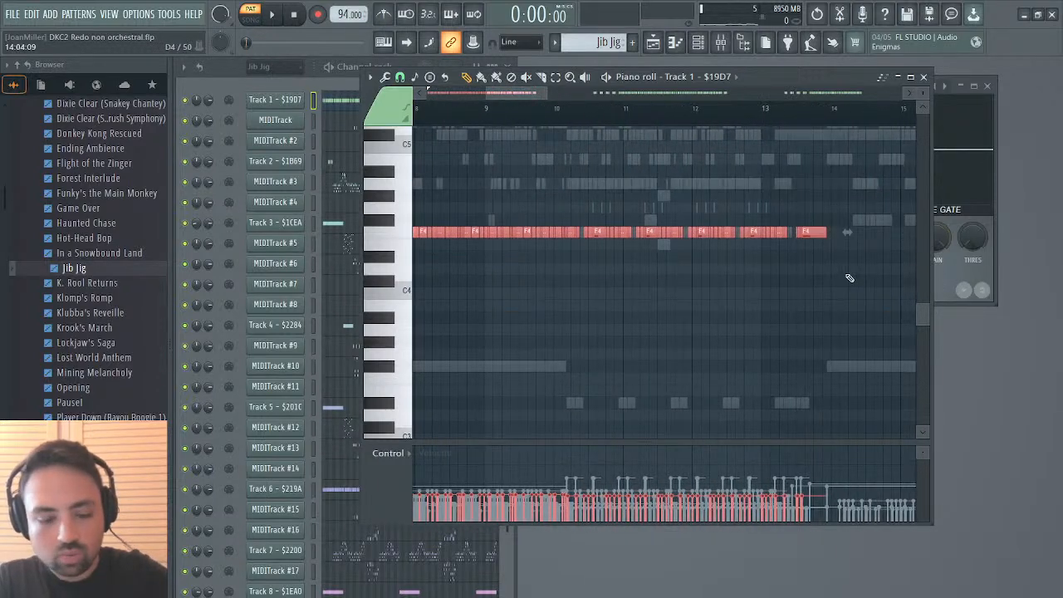
{"action": "left_click", "coordinate": [923, 76]}
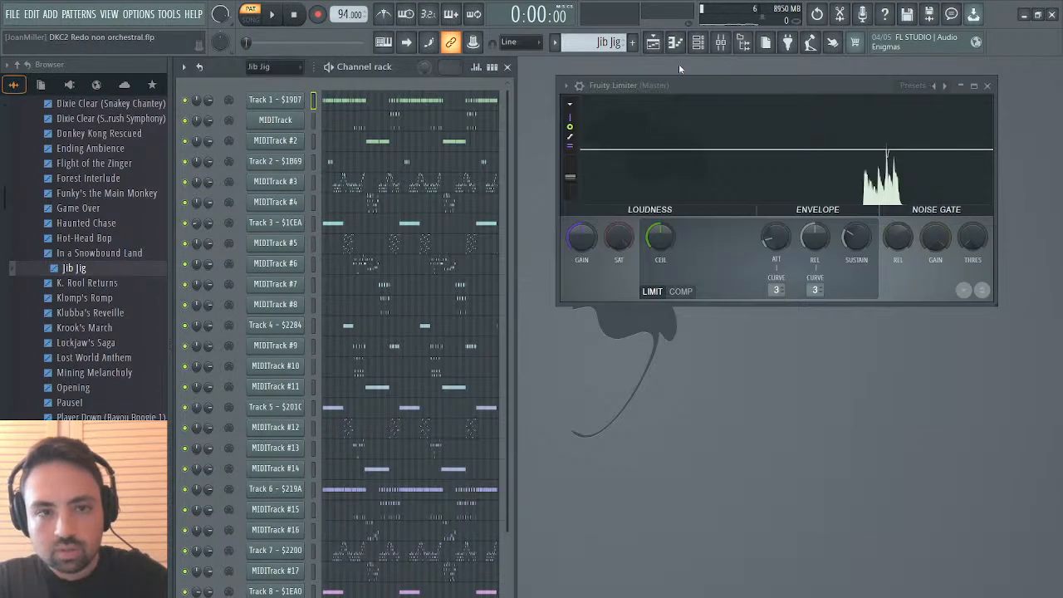
{"action": "left_click", "coordinate": [366, 105]}
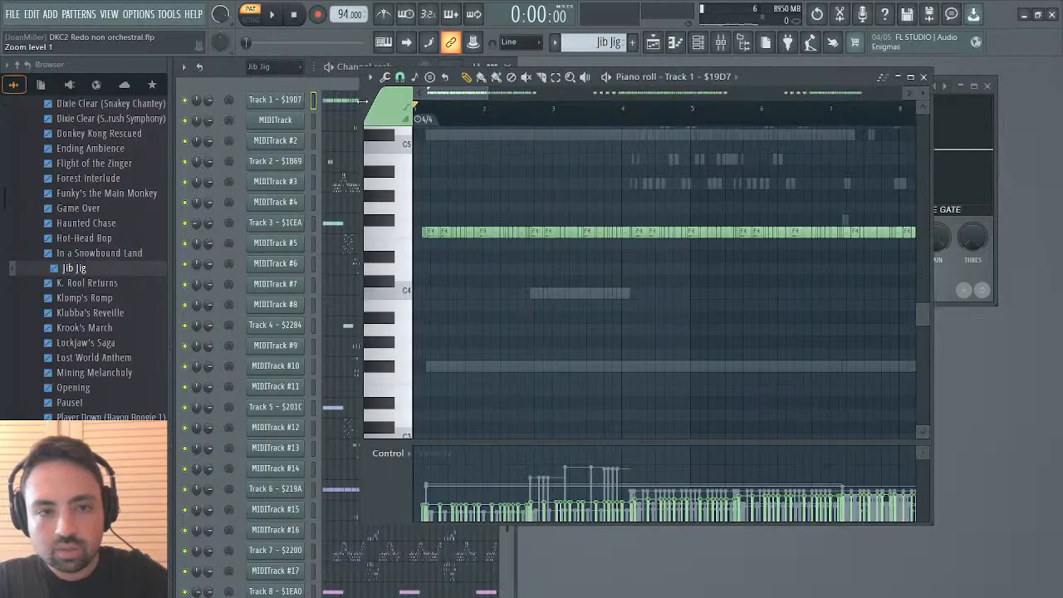
{"action": "left_click_drag", "start_coordinate": [484, 97], "coordinate": [647, 91]}
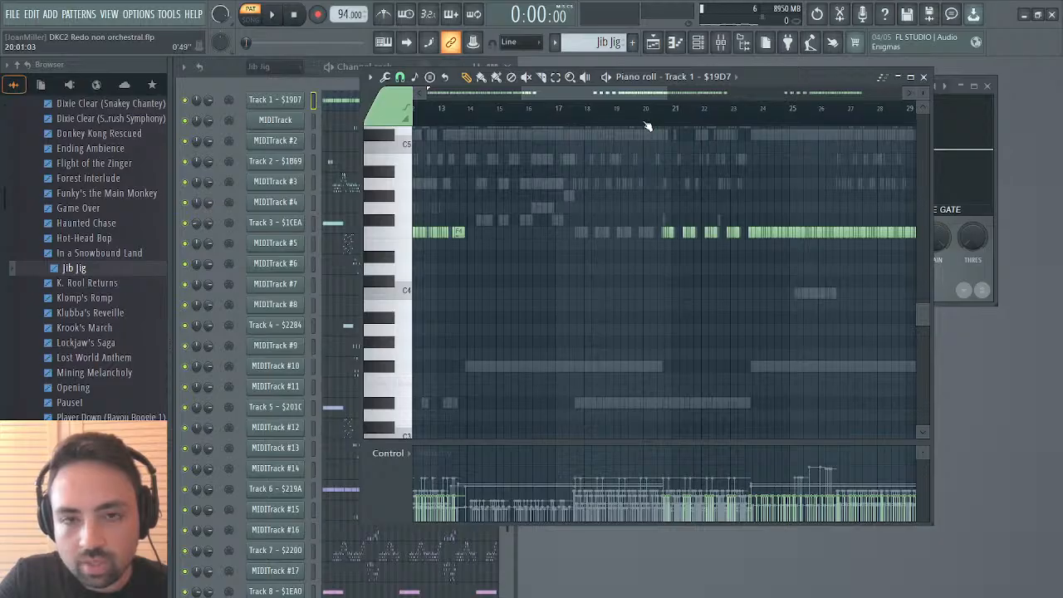
{"action": "left_click_drag", "start_coordinate": [636, 94], "coordinate": [480, 131]}
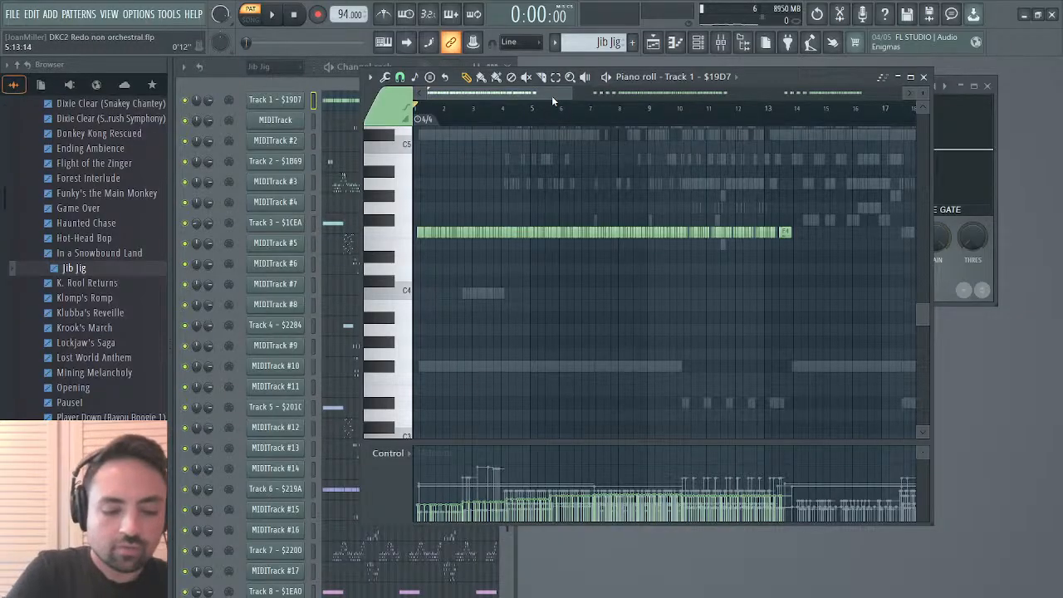
{"action": "key", "text": "ctrl+x"}
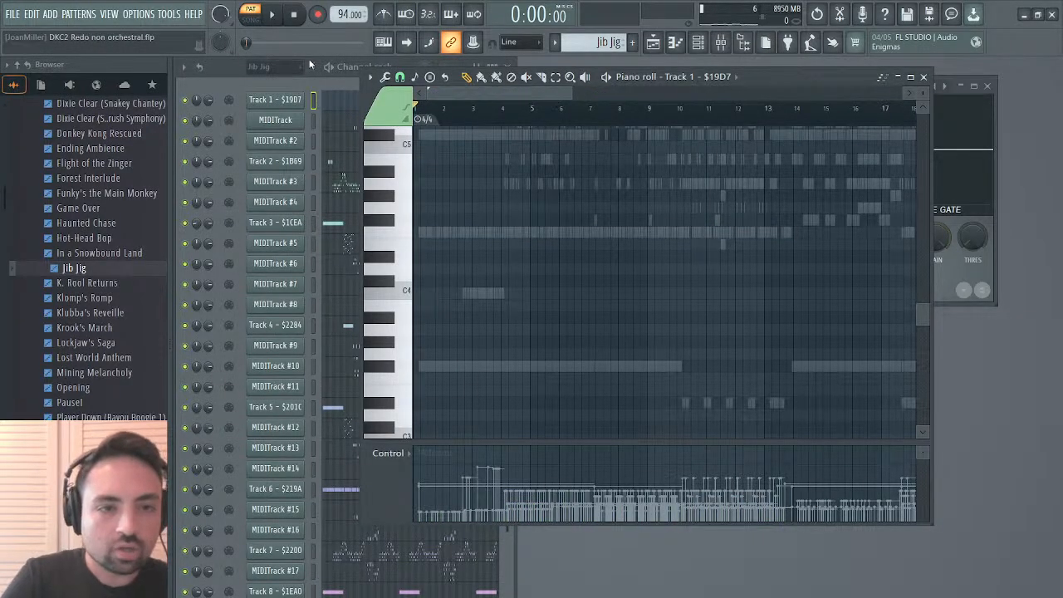
Show the Unsorted channels and paste the cut Track 1 notes into the Addictive Drums 2 Piano roll.
{"action": "left_click", "coordinate": [278, 69]}
{"action": "left_click", "coordinate": [276, 123]}
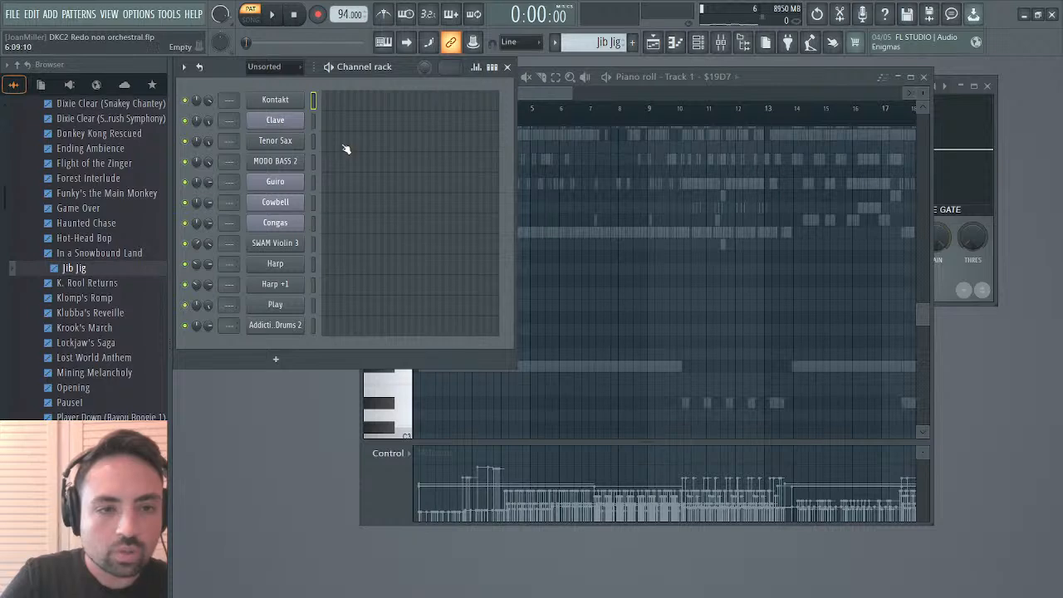
{"action": "left_click", "coordinate": [378, 328]}
{"action": "left_click", "coordinate": [350, 332]}
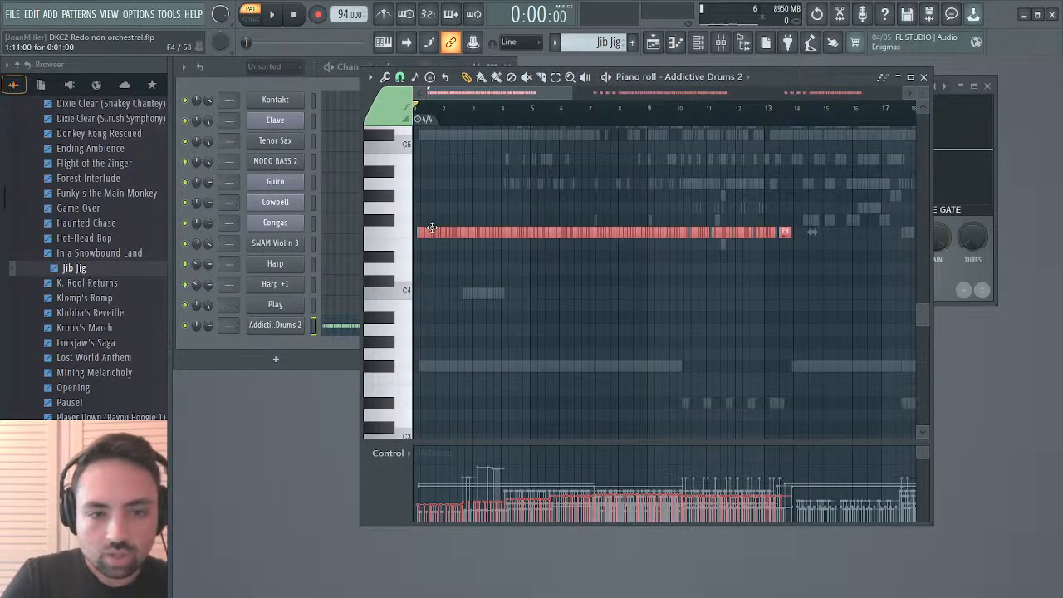
Audition the Addictive Drums 2 keys and transpose the pasted notes up to C6.
{"action": "left_click_drag", "start_coordinate": [409, 280], "coordinate": [409, 172]}
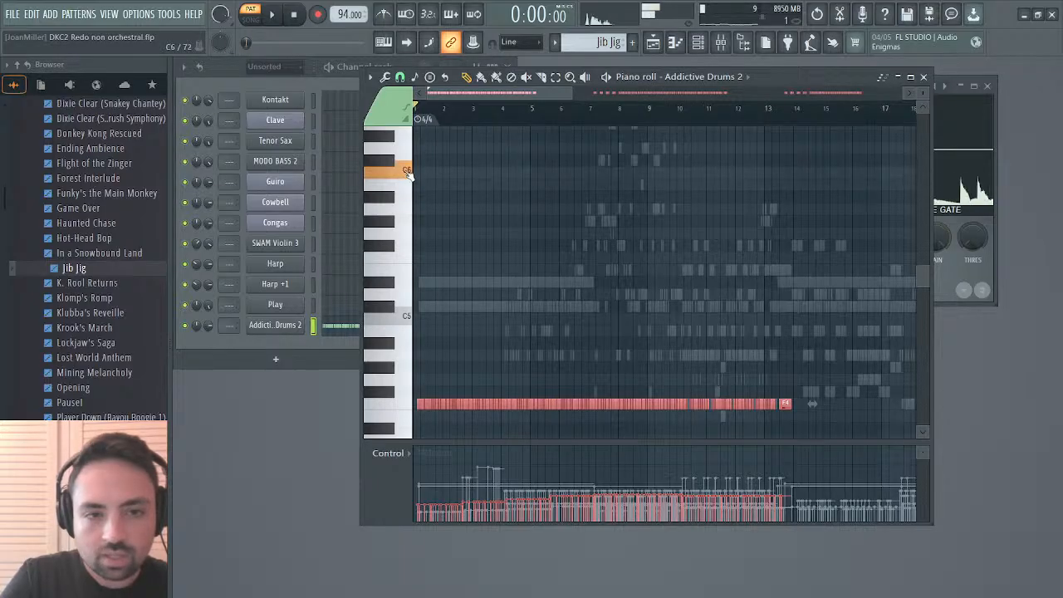
{"action": "key", "text": "ctrl+Up"}
{"action": "key", "text": "ctrl+Up"}
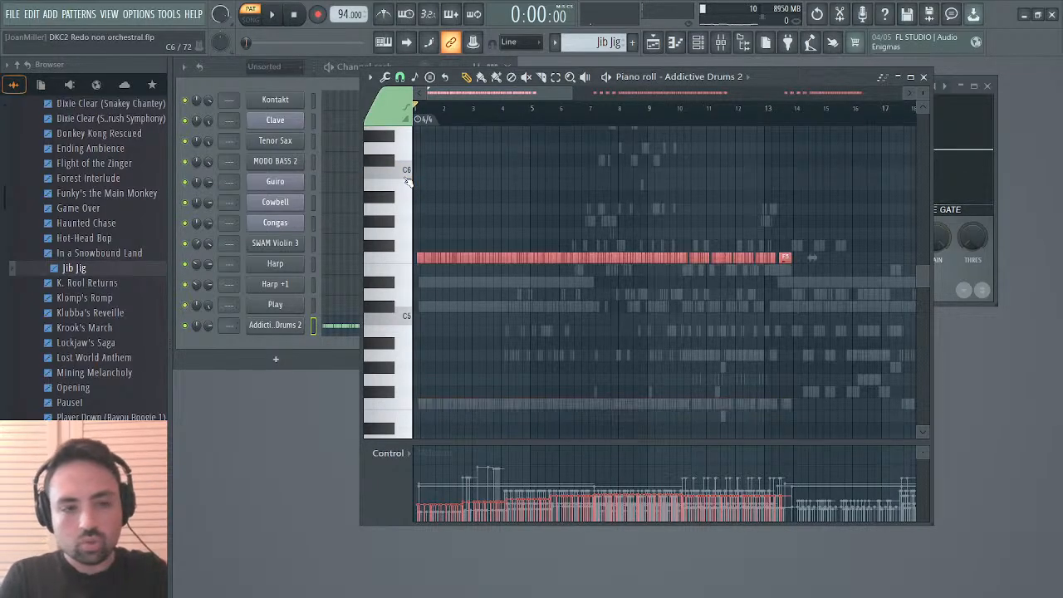
{"action": "key", "text": "Down"}
{"action": "key", "text": "Down"}
{"action": "key", "text": "Down"}
{"action": "key", "text": "Down"}
{"action": "key", "text": "Down"}
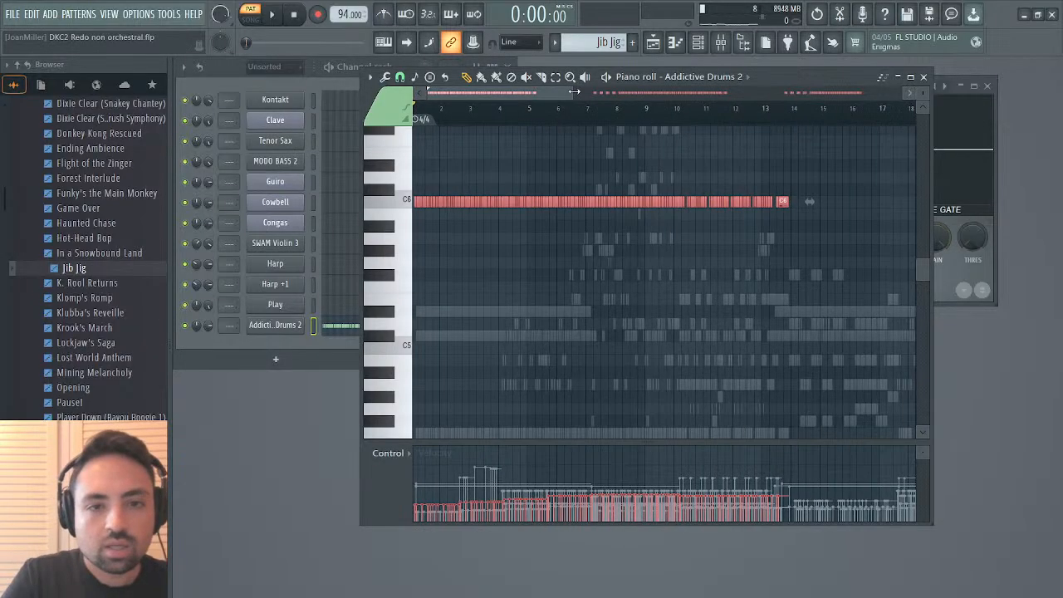
Play the opening of the C6 tom part and check its notes up close.
{"action": "left_click_drag", "start_coordinate": [574, 94], "coordinate": [411, 99]}
{"action": "left_click", "coordinate": [287, 13]}
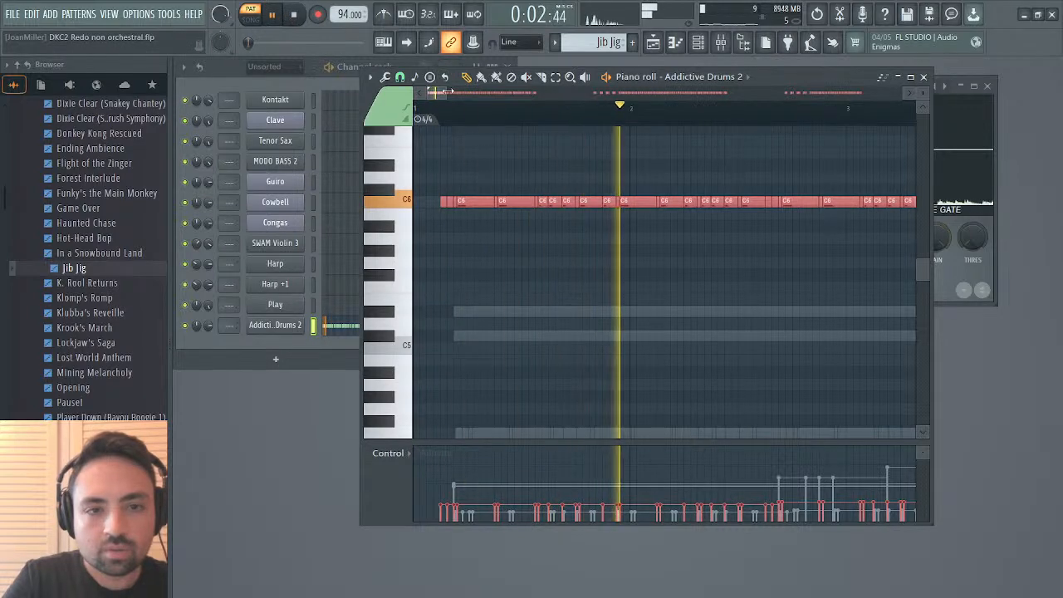
{"action": "left_click_drag", "start_coordinate": [446, 93], "coordinate": [694, 83]}
{"action": "key", "text": "space"}
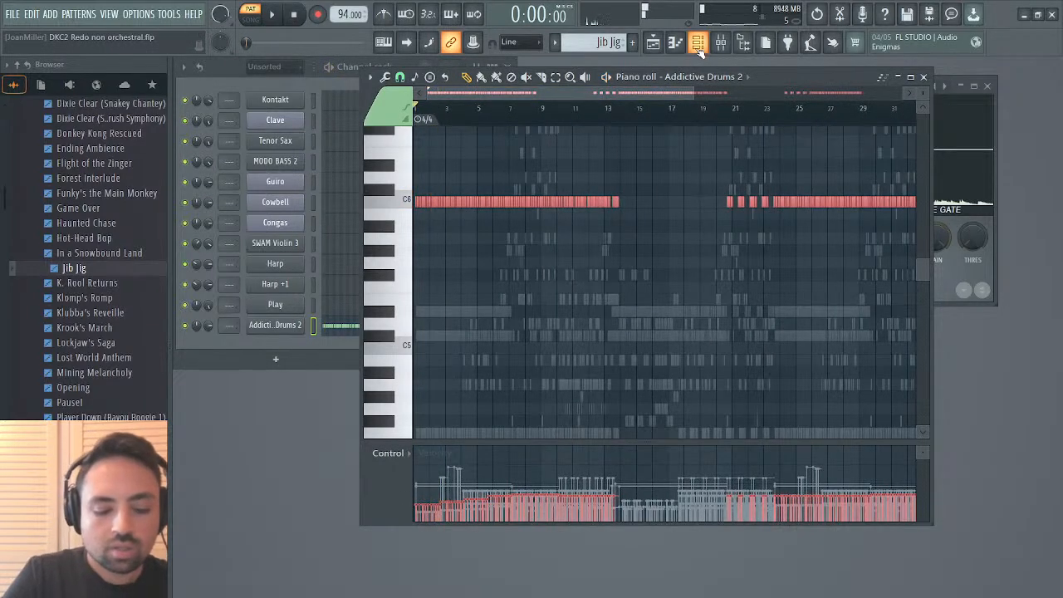
Scale up the velocities of all the C6 notes with the level multiplier.
{"action": "key", "text": "alt+x"}
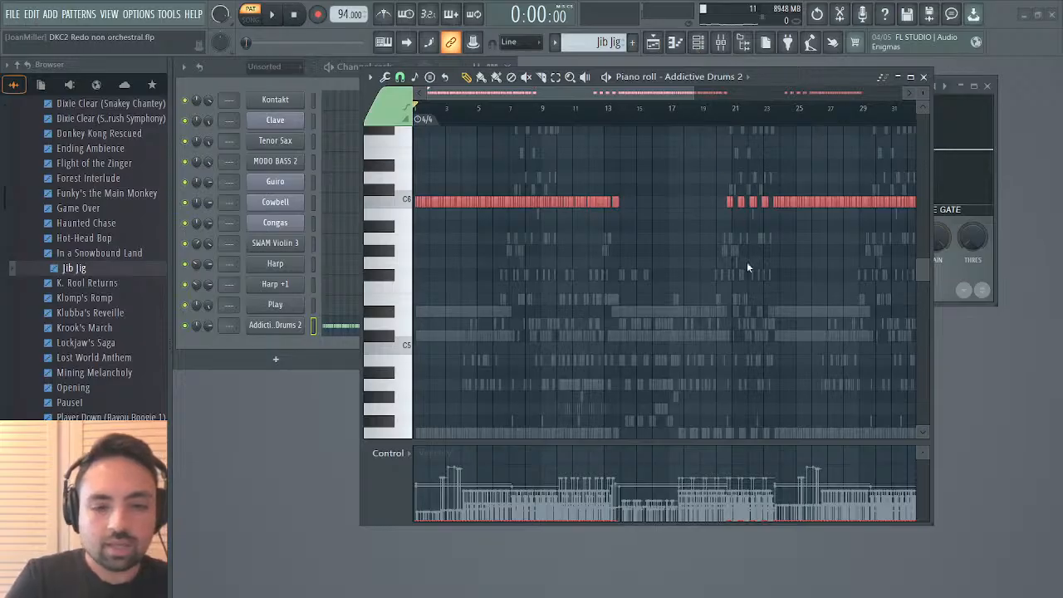
{"action": "key", "text": "ctrl+z"}
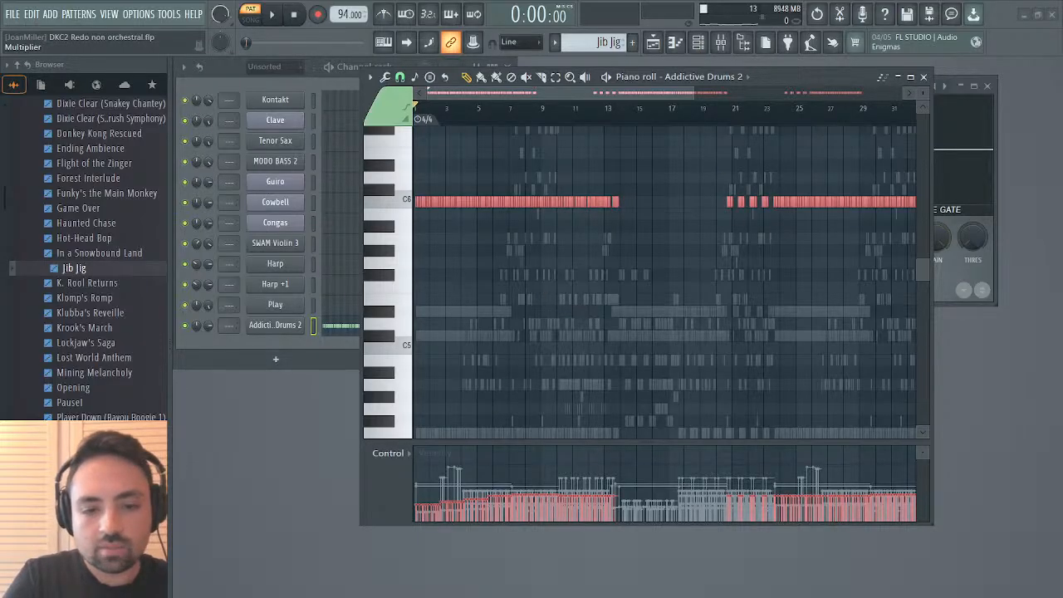
{"action": "left_click_drag", "start_coordinate": [538, 267], "coordinate": [538, 239]}
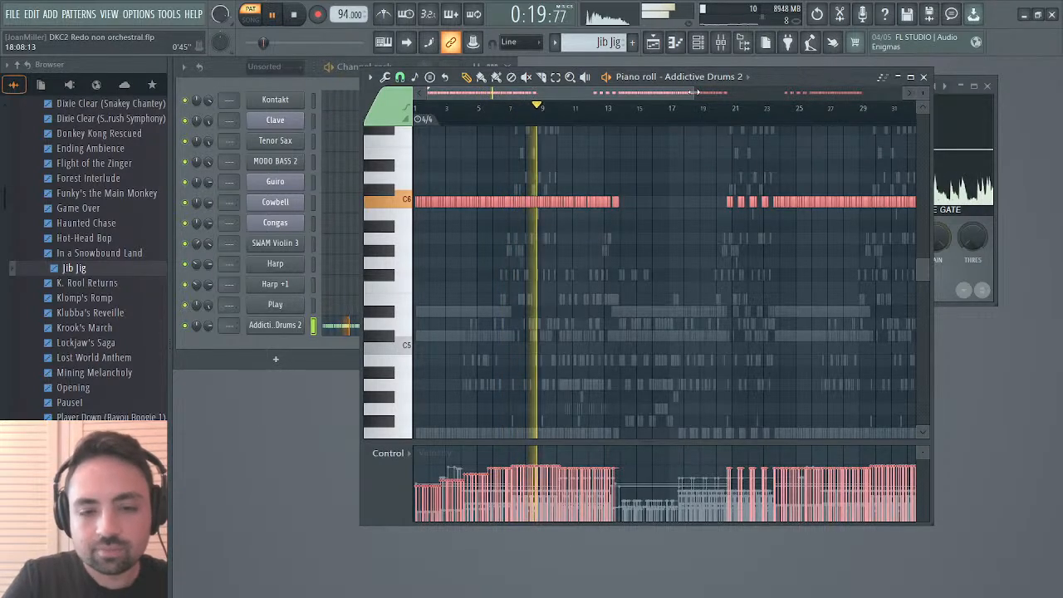
Listen through the louder tom part and examine its notes along the whole pattern for repeated sections.
{"action": "scroll", "coordinate": [480, 131], "scroll_direction": "up", "scroll_amount": 5}
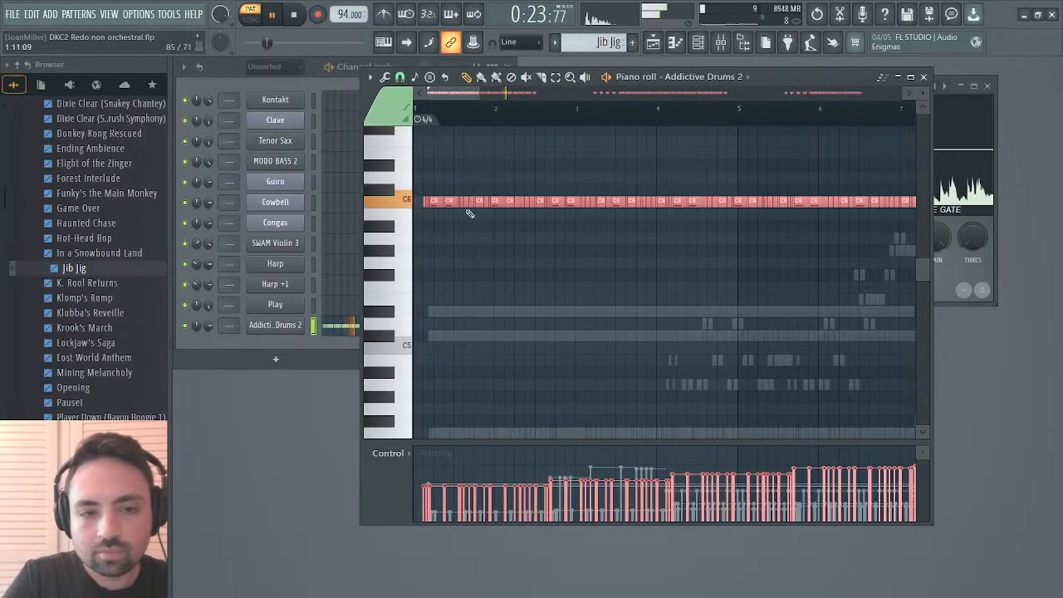
{"action": "scroll", "coordinate": [469, 214], "scroll_direction": "down", "scroll_amount": 5}
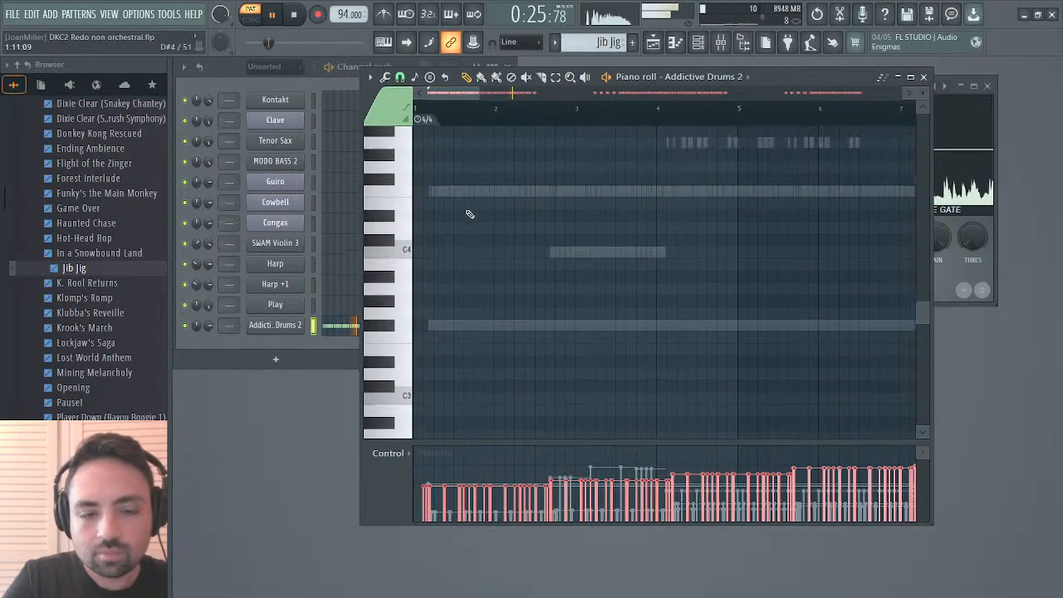
{"action": "left_click_drag", "start_coordinate": [455, 98], "coordinate": [533, 102]}
{"action": "scroll", "coordinate": [555, 208], "scroll_direction": "up", "scroll_amount": 5}
{"action": "scroll", "coordinate": [555, 208], "scroll_direction": "down", "scroll_amount": 3}
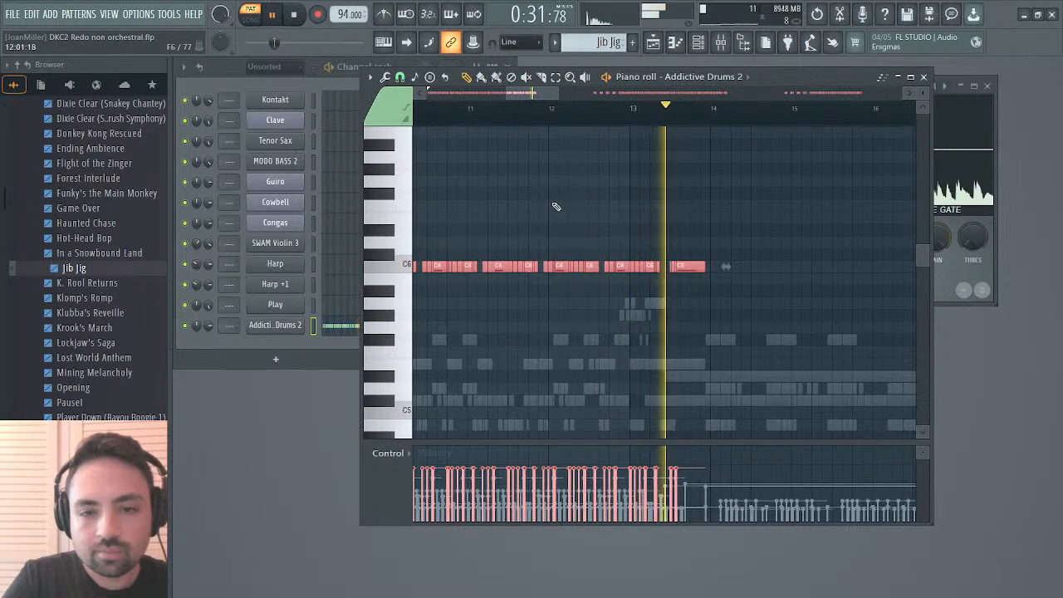
{"action": "left_click_drag", "start_coordinate": [519, 91], "coordinate": [598, 92]}
{"action": "left_click", "coordinate": [533, 107]}
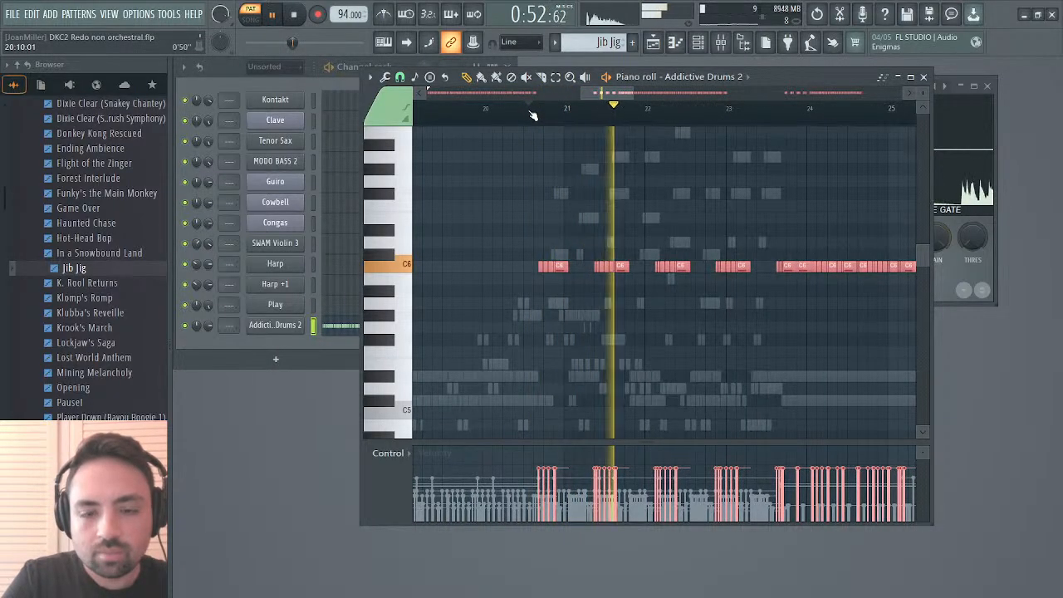
{"action": "left_click_drag", "start_coordinate": [615, 94], "coordinate": [644, 91]}
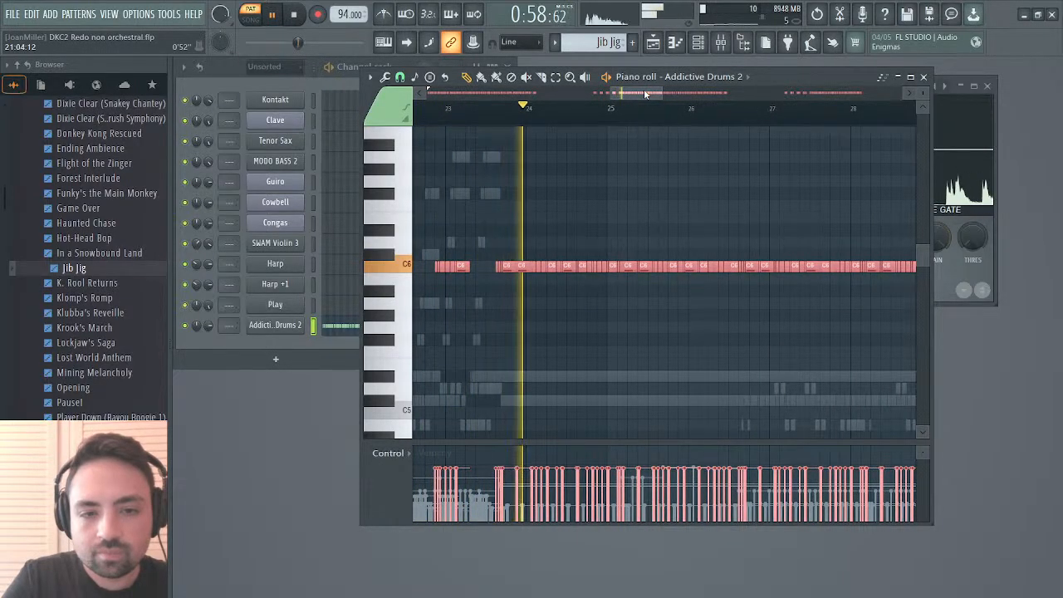
{"action": "left_click_drag", "start_coordinate": [662, 92], "coordinate": [776, 93]}
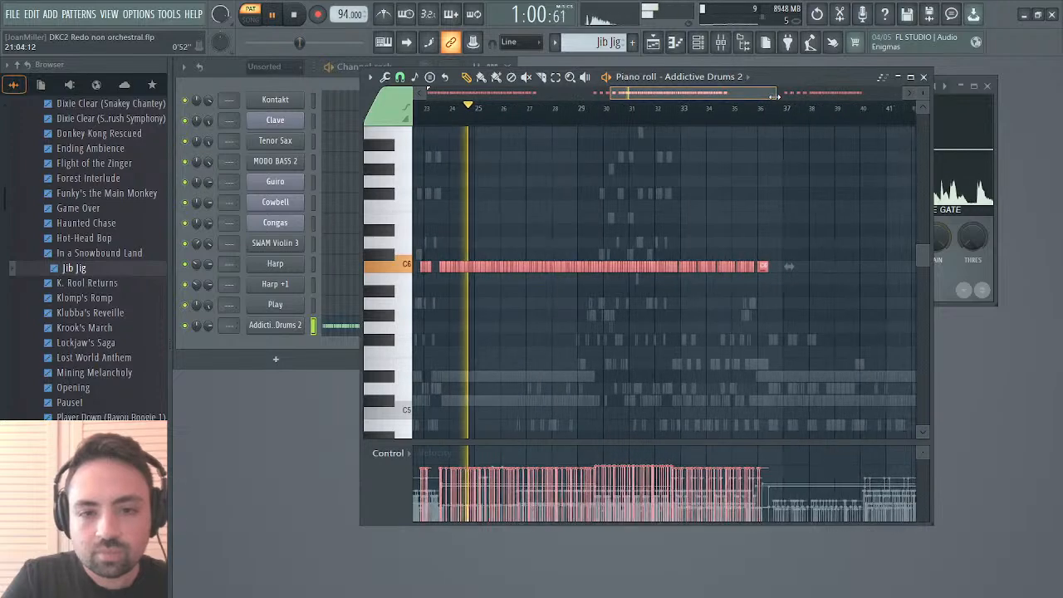
Delete the repeated tom notes running from just before bar 24 to bar 36 and from bar 43 to the end.
{"action": "left_click_drag", "start_coordinate": [807, 191], "coordinate": [436, 357]}
{"action": "key", "text": "Delete"}
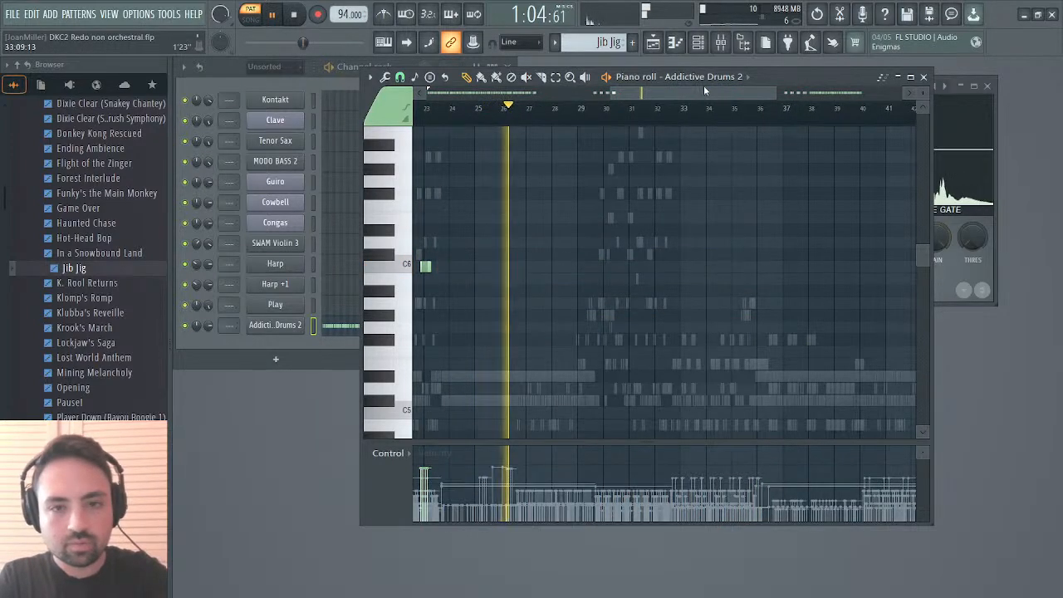
{"action": "left_click_drag", "start_coordinate": [705, 92], "coordinate": [834, 92]}
{"action": "left_click_drag", "start_coordinate": [832, 199], "coordinate": [498, 381]}
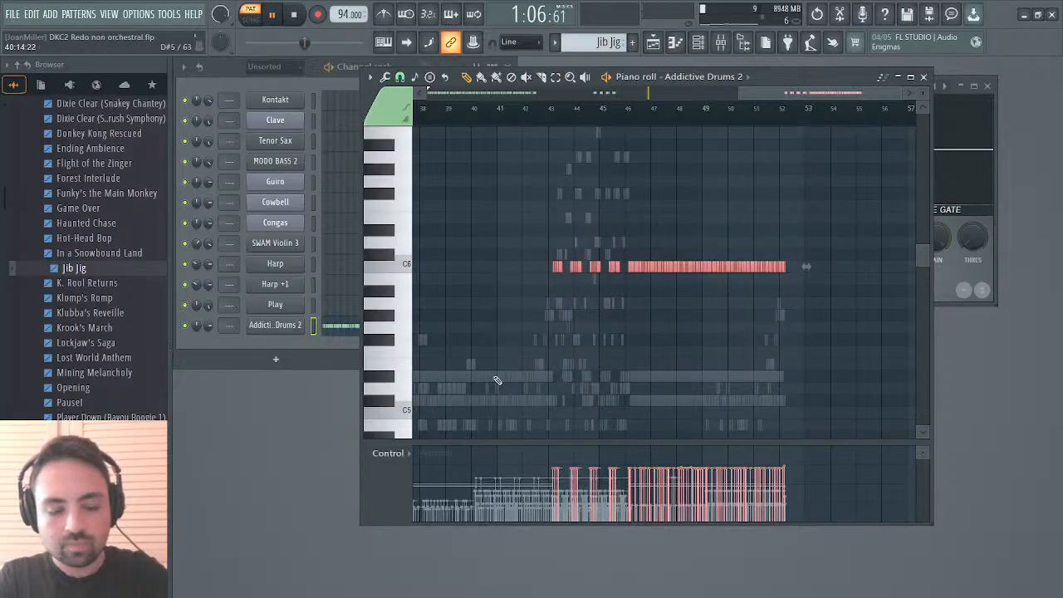
{"action": "key", "text": "Delete"}
{"action": "left_click", "coordinate": [923, 76]}
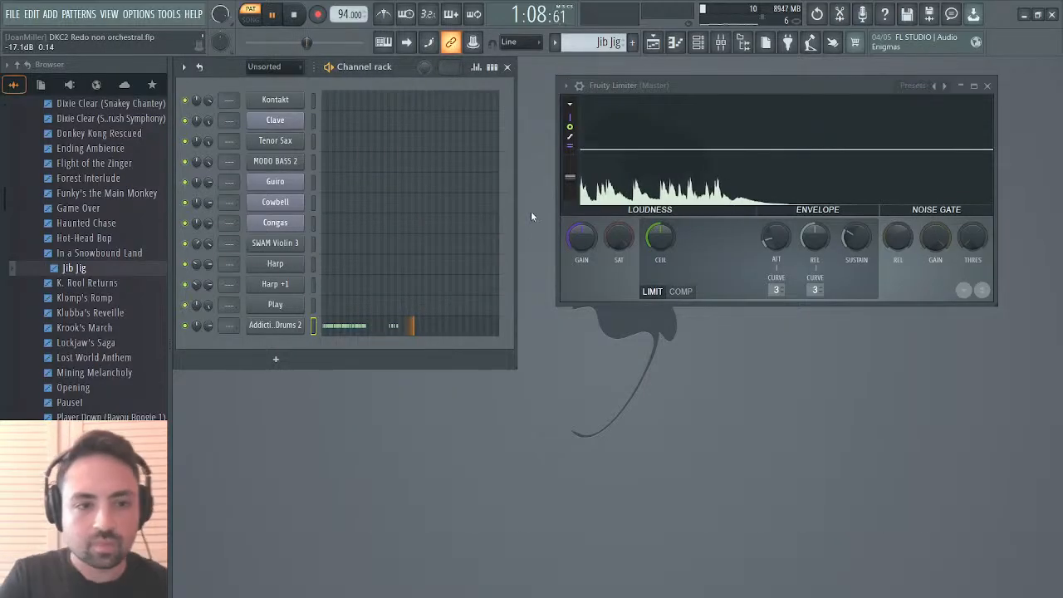
Reopen the Addictive Drums 2 notes in the Piano roll and show the Jib Jig channel group behind them.
{"action": "left_click", "coordinate": [384, 330]}
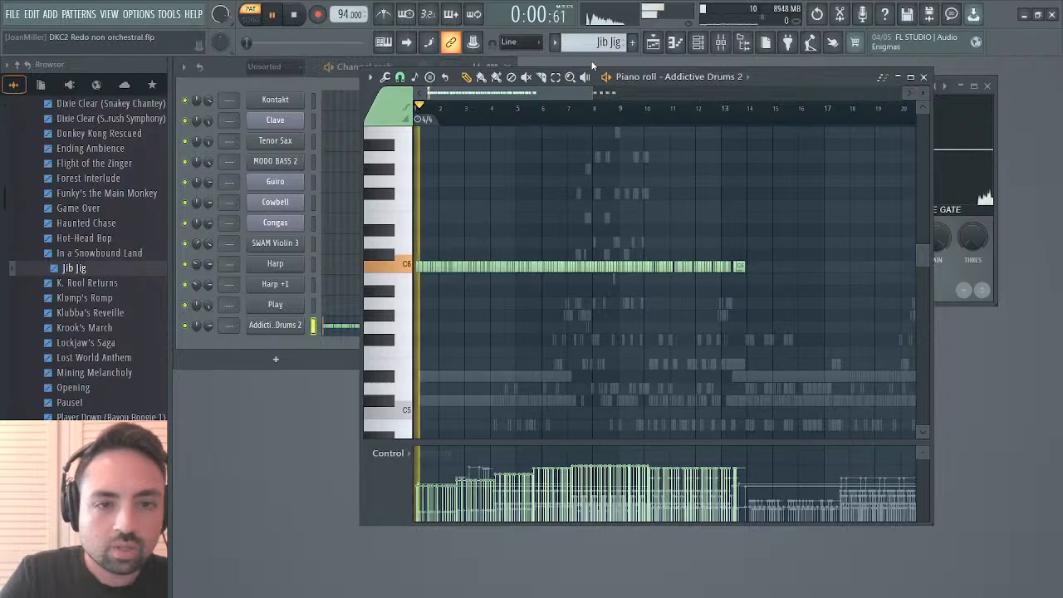
{"action": "left_click", "coordinate": [276, 63]}
{"action": "left_click", "coordinate": [276, 63]}
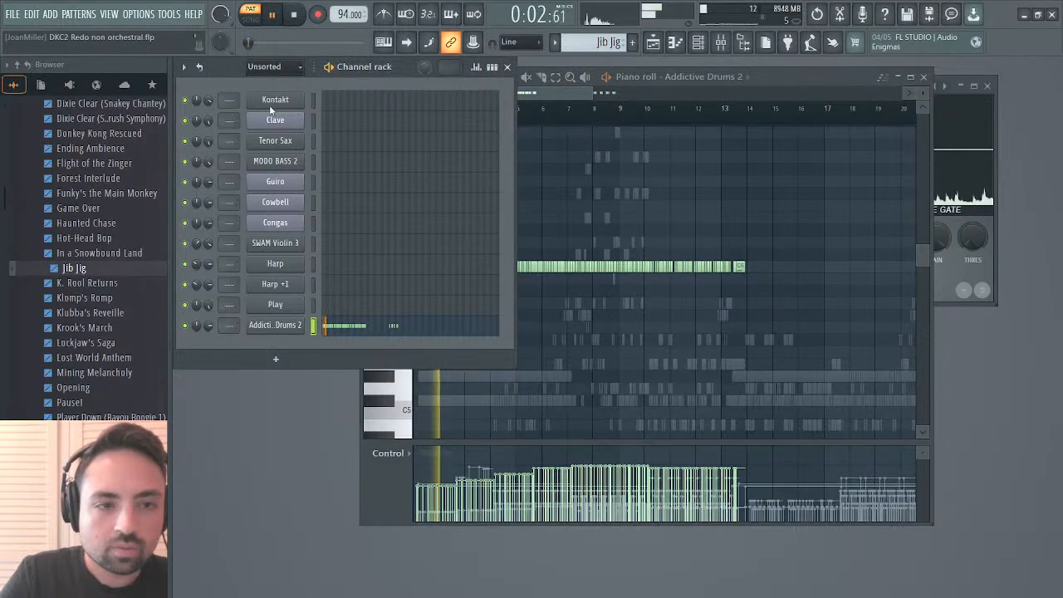
{"action": "left_click", "coordinate": [269, 105]}
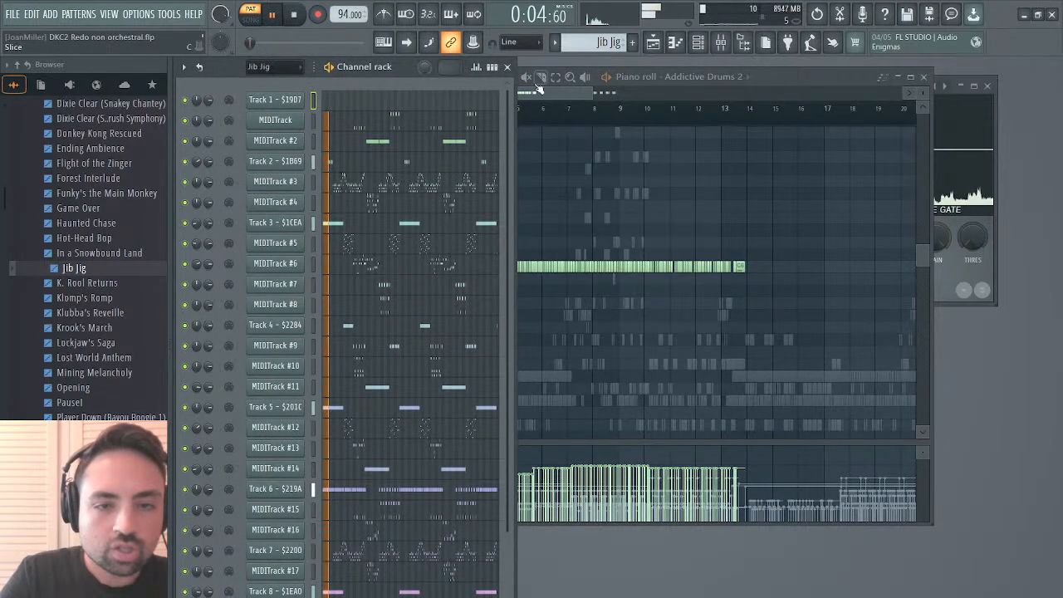
{"action": "left_click", "coordinate": [538, 86]}
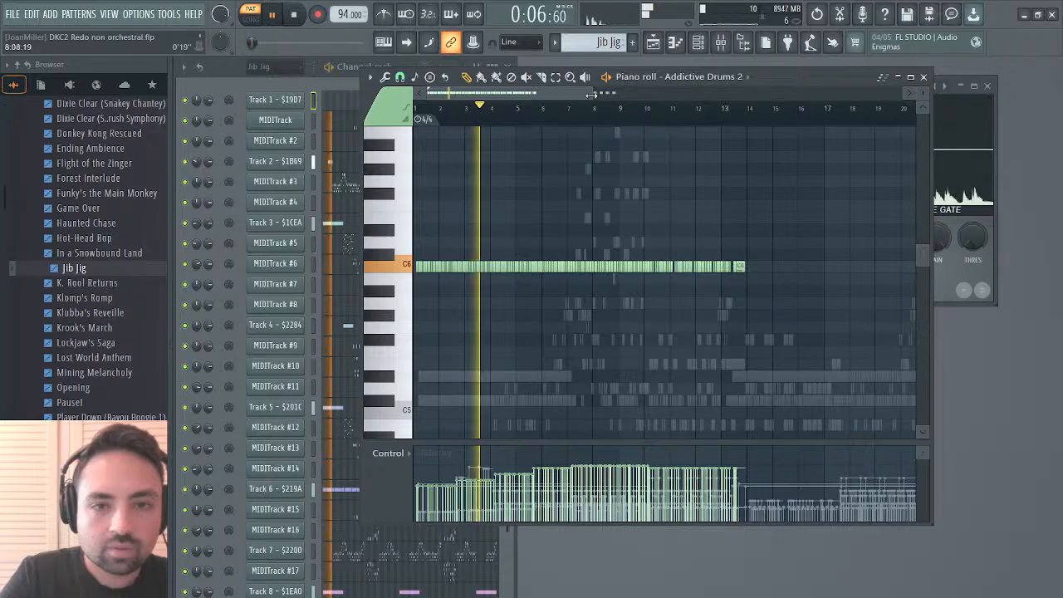
Shift all the Addictive Drums 2 notes slightly earlier to begin at the start of bar 1, and play the pattern.
{"action": "left_click_drag", "start_coordinate": [591, 95], "coordinate": [448, 101]}
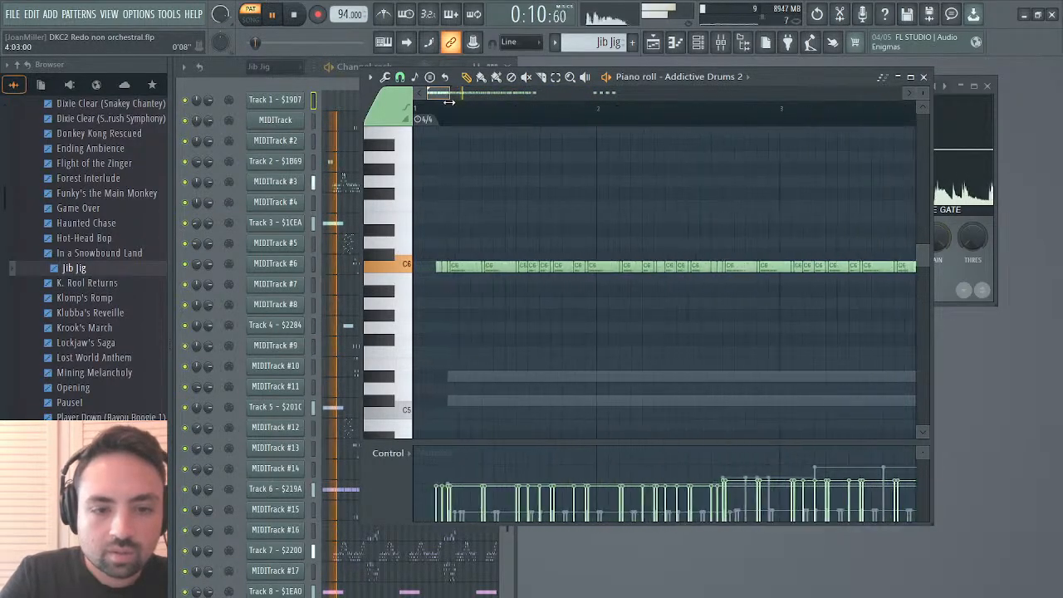
{"action": "scroll", "coordinate": [519, 263], "scroll_direction": "down", "scroll_amount": 3}
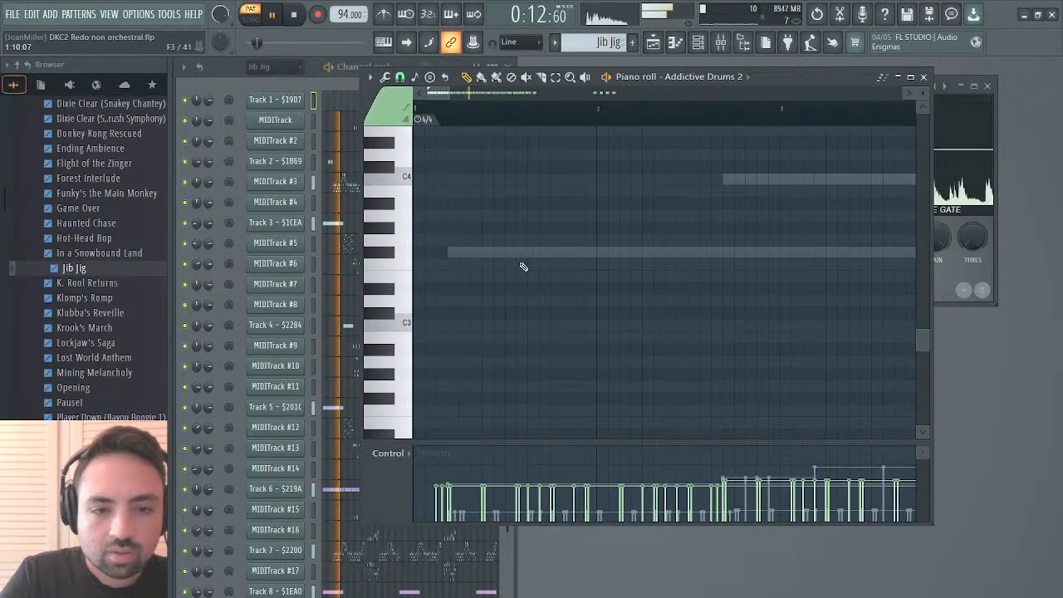
{"action": "scroll", "coordinate": [523, 266], "scroll_direction": "up", "scroll_amount": 6}
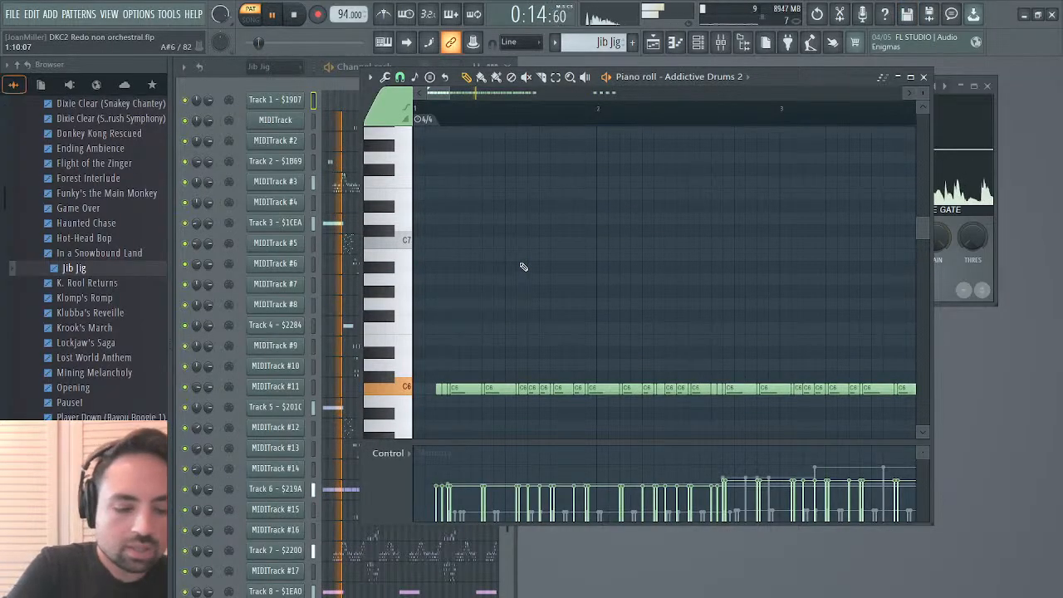
{"action": "key", "text": "ctrl+a"}
{"action": "left_click_drag", "start_coordinate": [442, 388], "coordinate": [420, 388]}
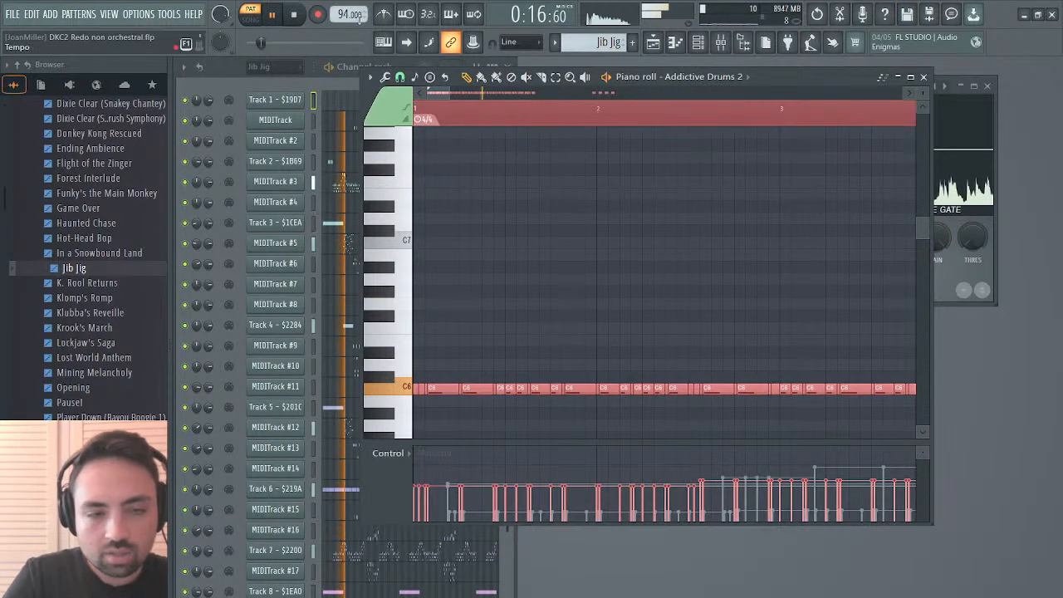
{"action": "key", "text": "space"}
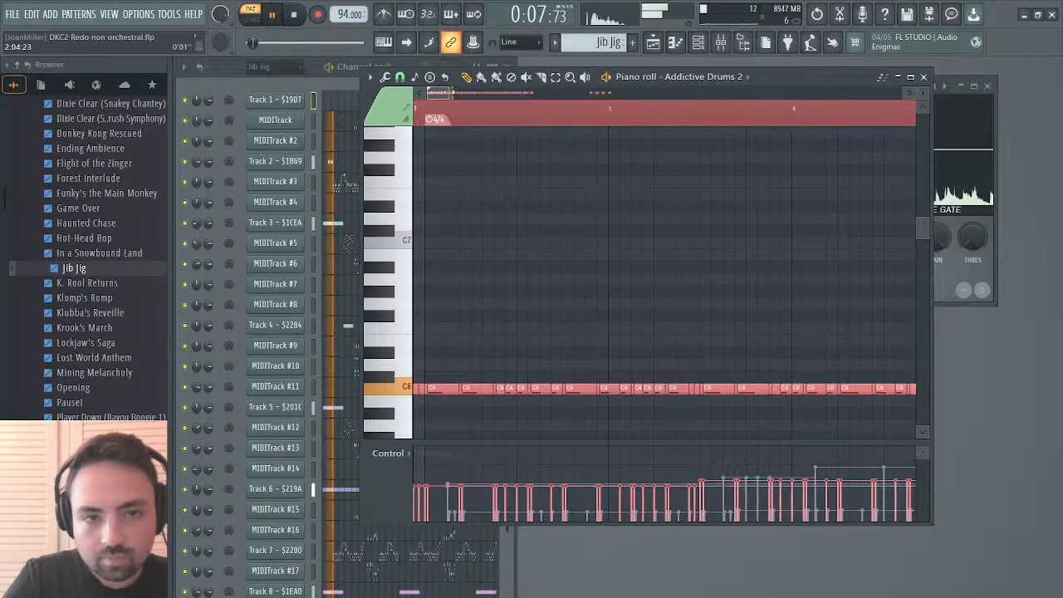
Try selecting every other C6 note in the Addictive Drums 2 part.
{"action": "left_click_drag", "start_coordinate": [449, 92], "coordinate": [471, 105]}
{"action": "key", "text": "ctrl+d"}
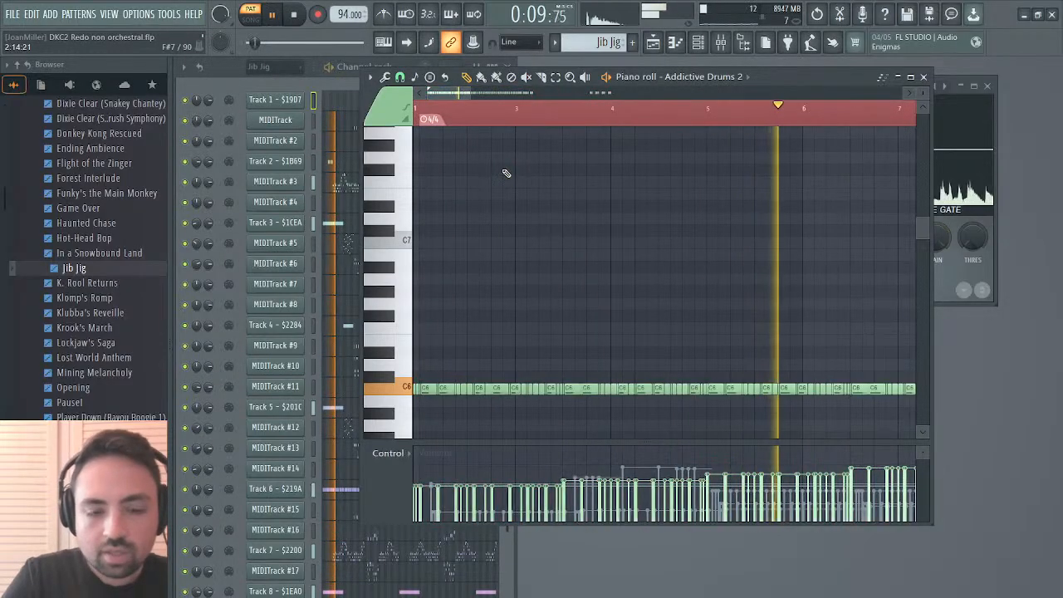
{"action": "key", "text": "space"}
{"action": "scroll", "coordinate": [490, 198], "scroll_direction": "down", "scroll_amount": 3}
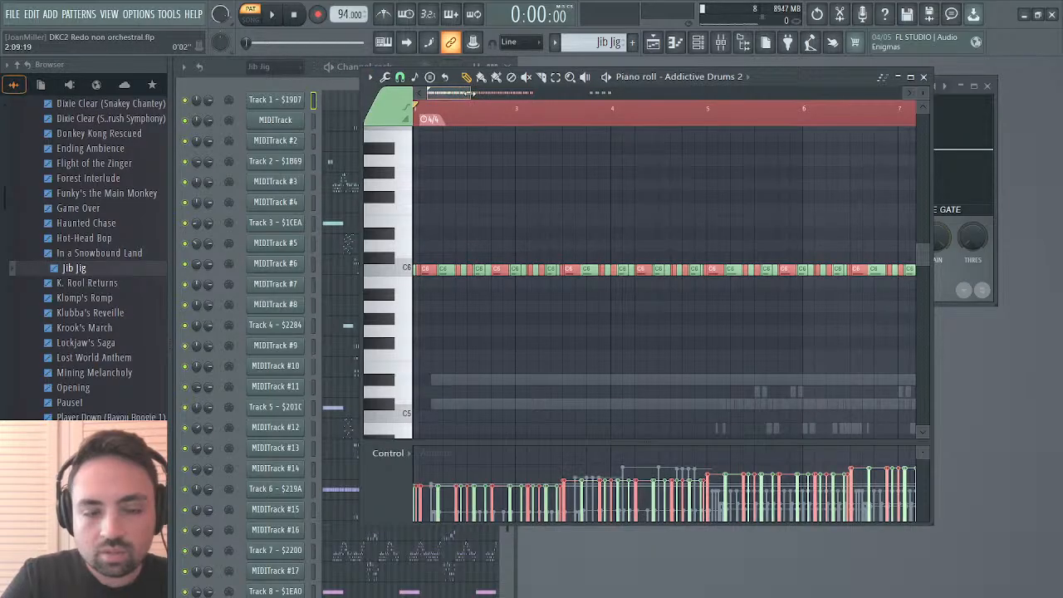
{"action": "left_click_drag", "start_coordinate": [471, 93], "coordinate": [445, 93]}
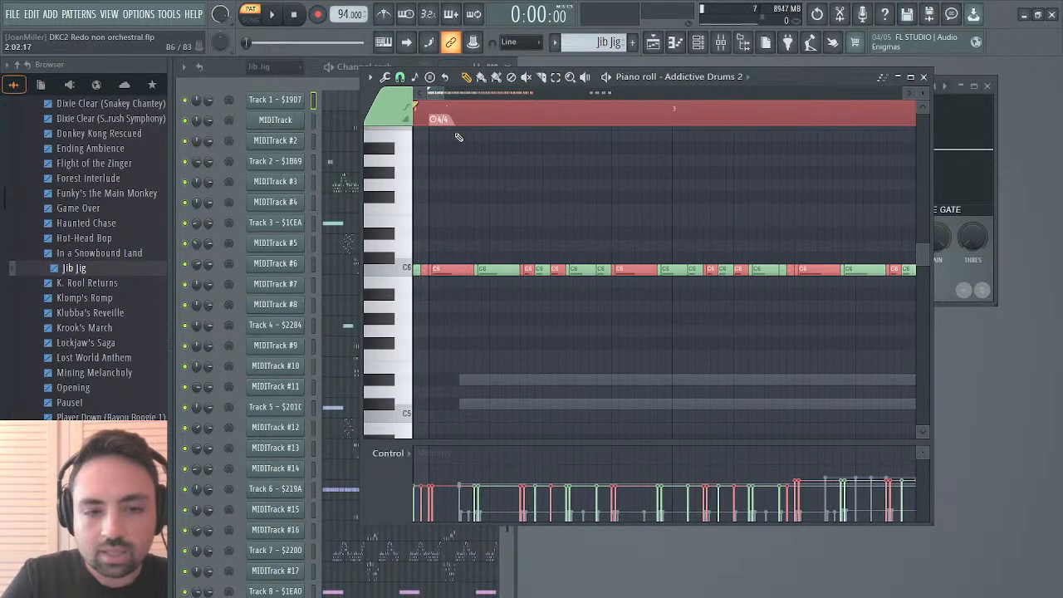
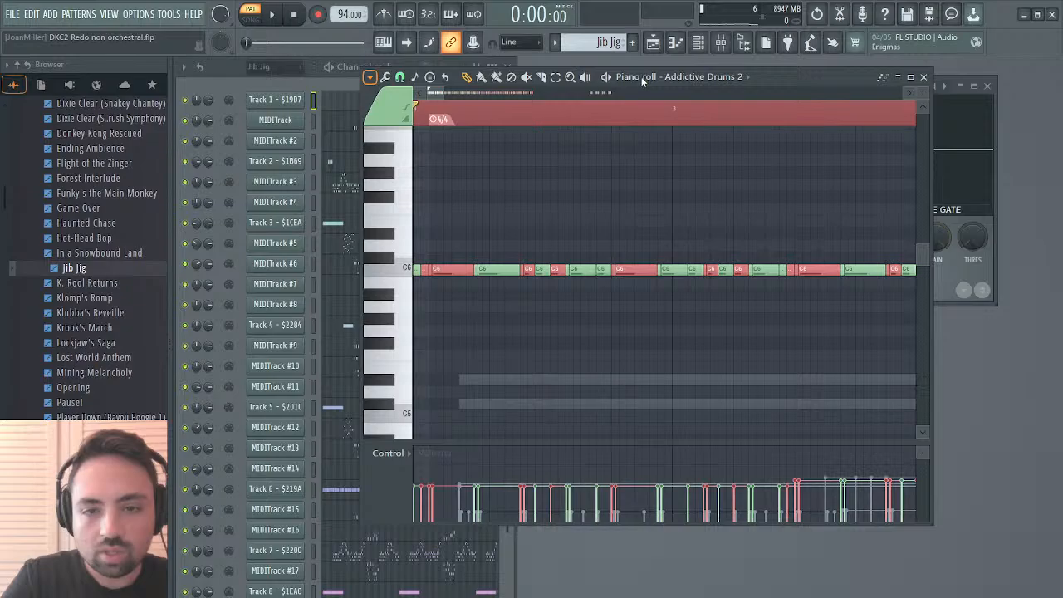
{"action": "key", "text": "ctrl+d"}
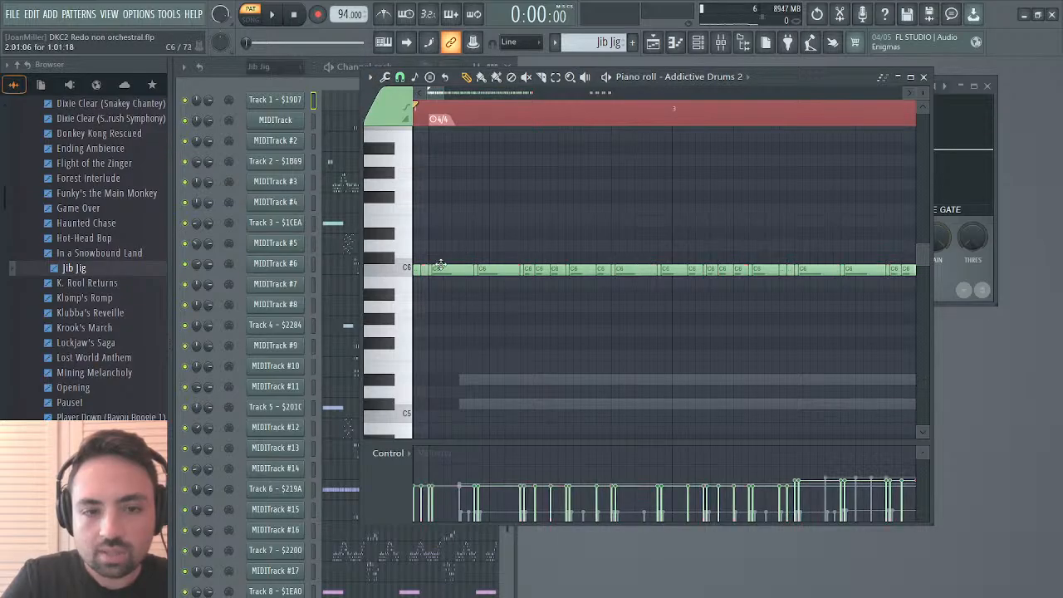
Lower alternate C6 notes to B5 from bar 1 into early bar 2, correcting wrongly placed notes and playing the pattern to check.
{"action": "left_click_drag", "start_coordinate": [424, 270], "coordinate": [444, 293]}
{"action": "left_click_drag", "start_coordinate": [512, 268], "coordinate": [529, 283]}
{"action": "key", "text": "space"}
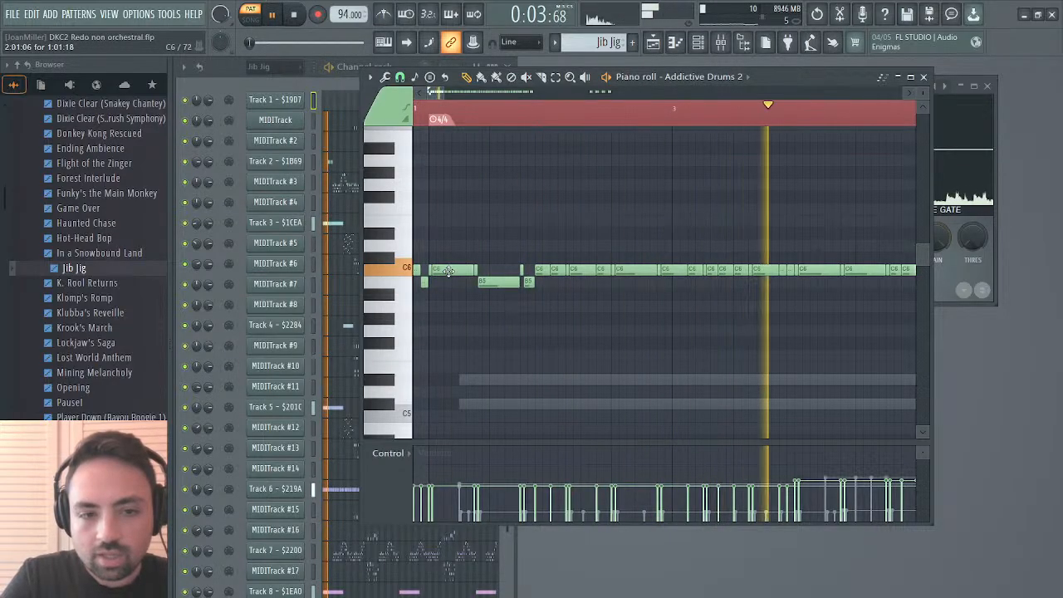
{"action": "left_click_drag", "start_coordinate": [450, 282], "coordinate": [449, 271]}
{"action": "key", "text": "space"}
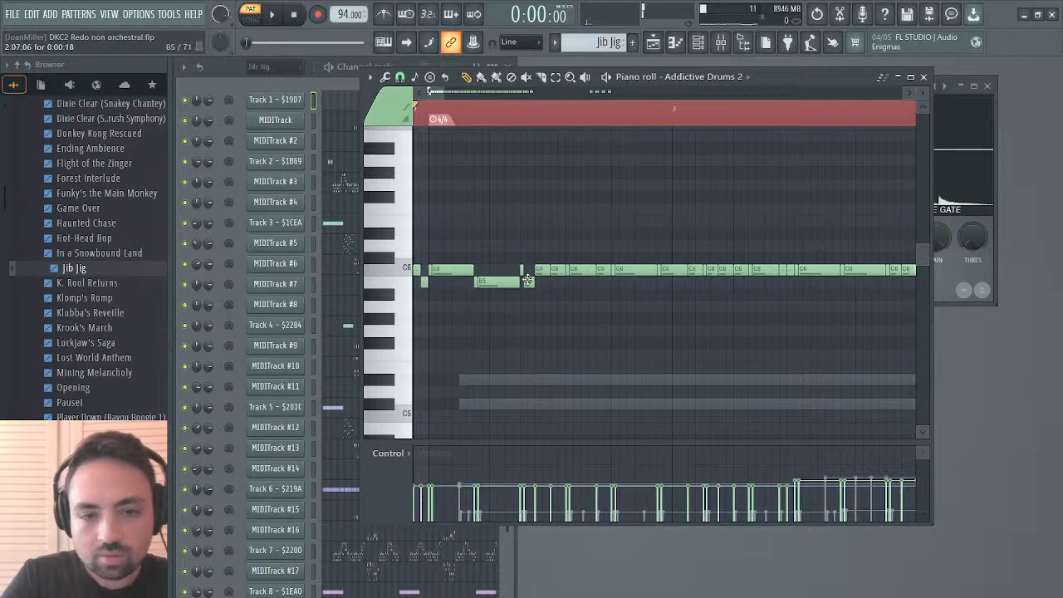
{"action": "left_click_drag", "start_coordinate": [528, 280], "coordinate": [528, 260]}
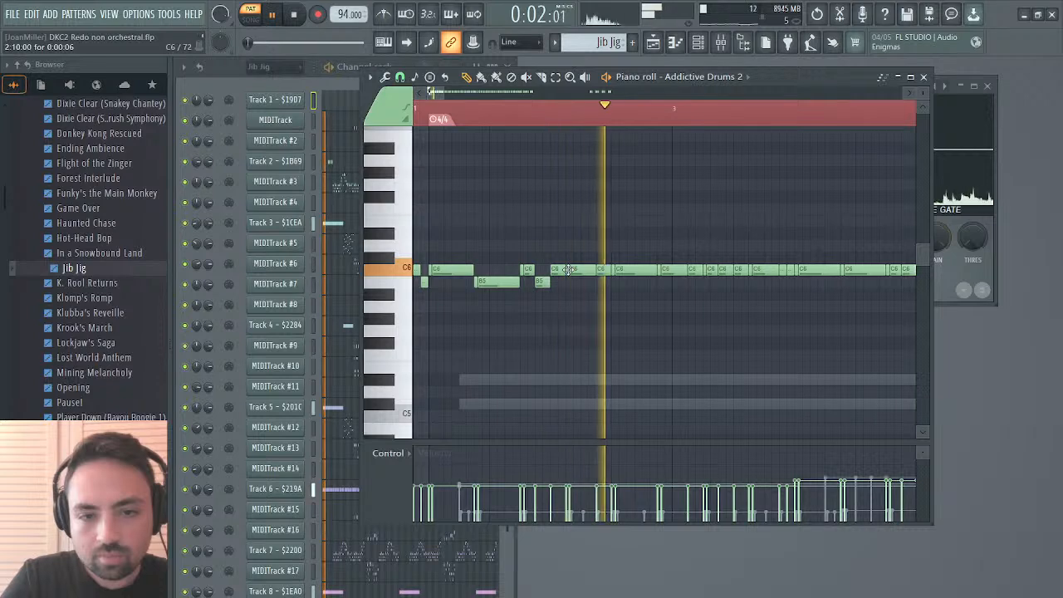
Continue lowering every other C6 note to B5 from the middle of bar 2 through the end of bar 3 during playback.
{"action": "left_click_drag", "start_coordinate": [569, 269], "coordinate": [619, 283]}
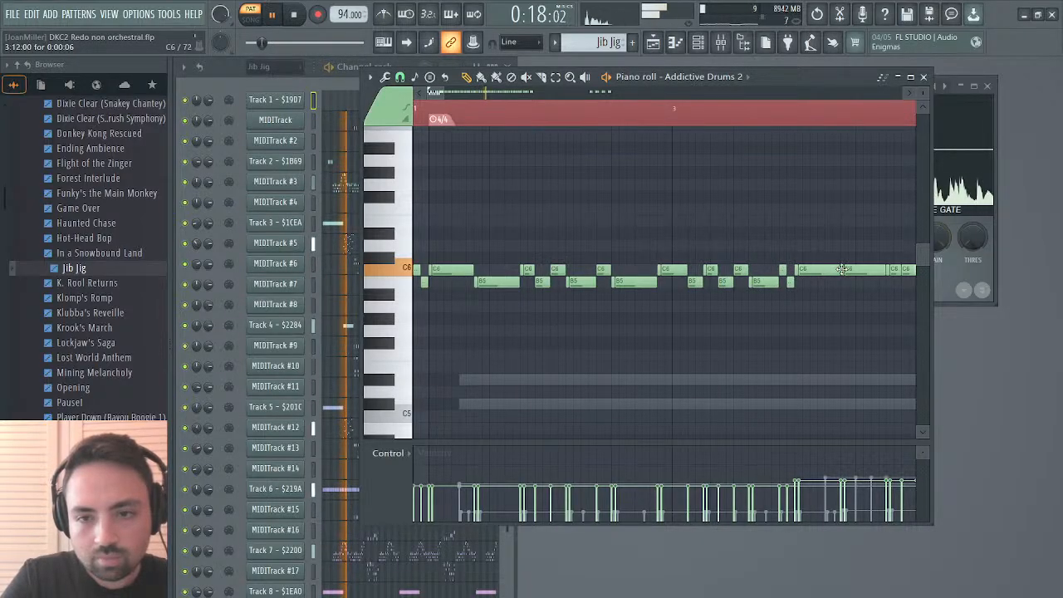
{"action": "left_click_drag", "start_coordinate": [853, 281], "coordinate": [851, 286]}
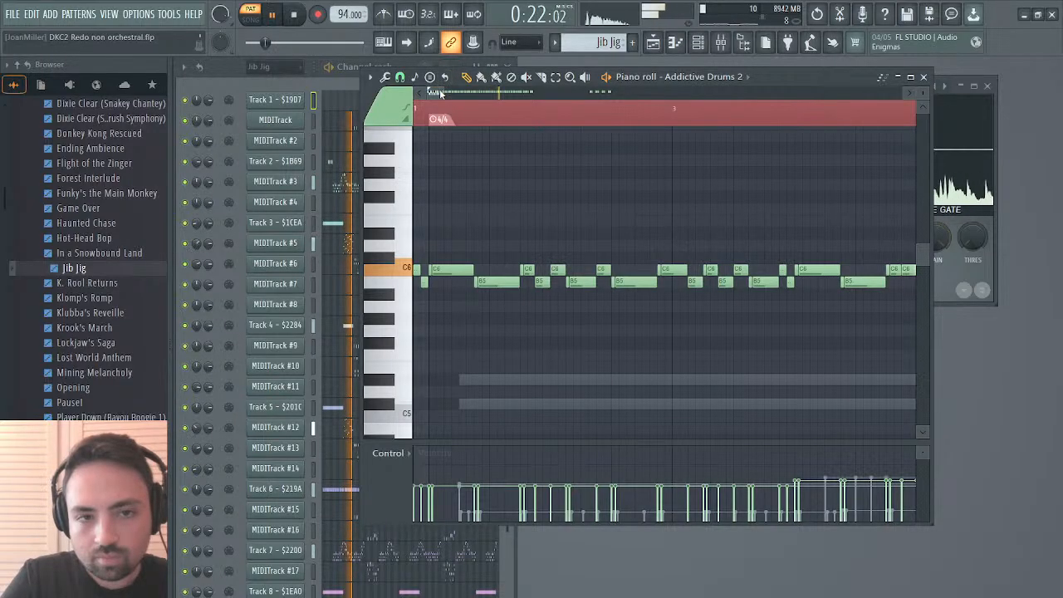
{"action": "key", "text": "space"}
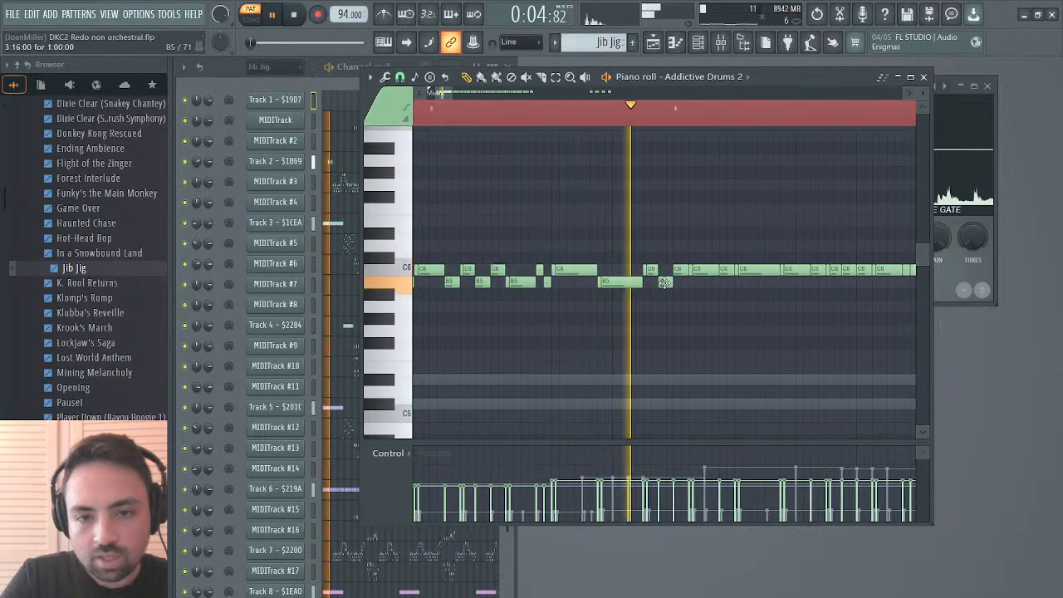
{"action": "left_click_drag", "start_coordinate": [662, 269], "coordinate": [663, 282]}
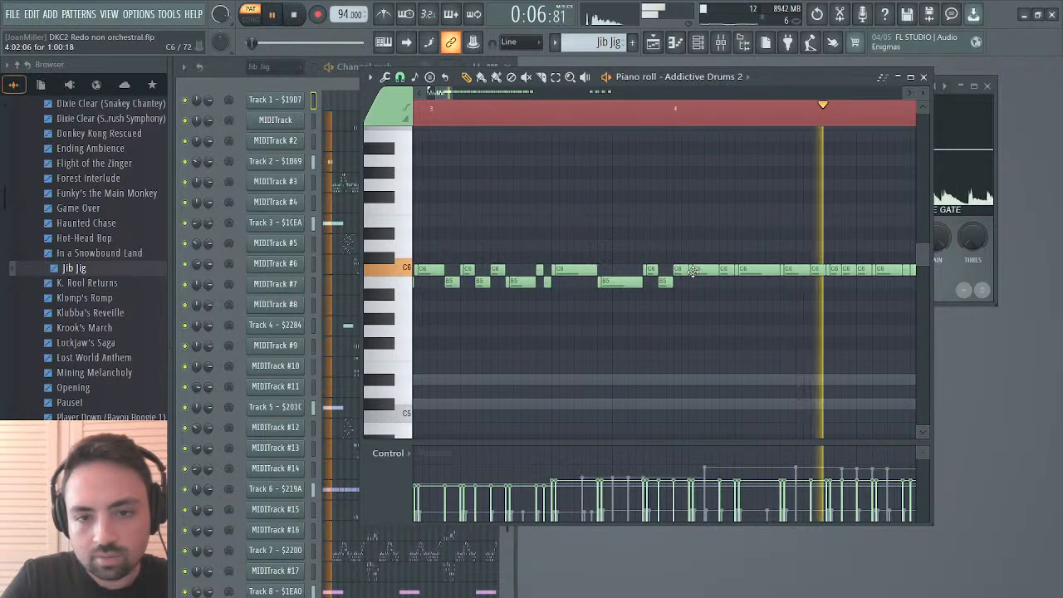
{"action": "key", "text": "space"}
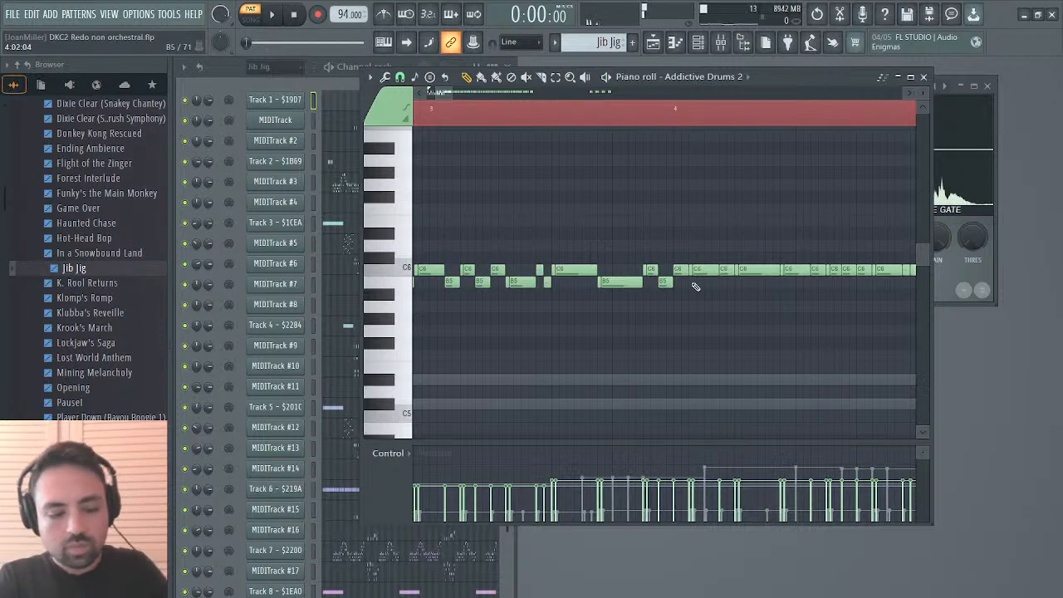
Select every other C6 note from the start of bar 4 to the start of bar 7 and lower them to B5.
{"action": "left_click", "coordinate": [695, 271]}
{"action": "scroll", "coordinate": [694, 271], "scroll_direction": "right", "scroll_amount": 1}
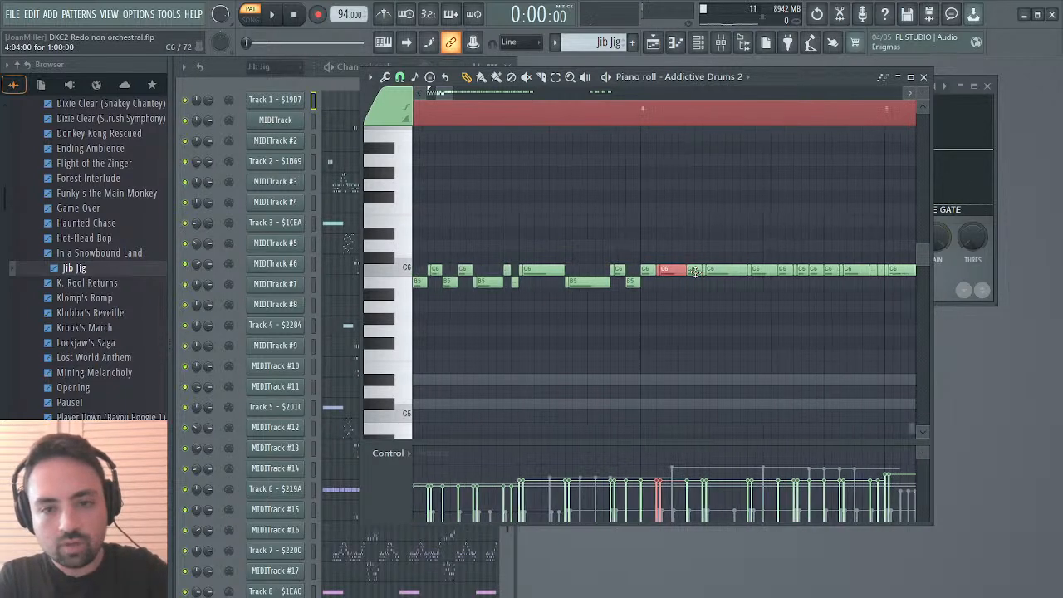
{"action": "left_click", "coordinate": [702, 272], "text": "ctrl+shift"}
{"action": "left_click", "coordinate": [712, 270], "text": "ctrl+shift"}
{"action": "scroll", "coordinate": [712, 271], "scroll_direction": "right", "scroll_amount": 1}
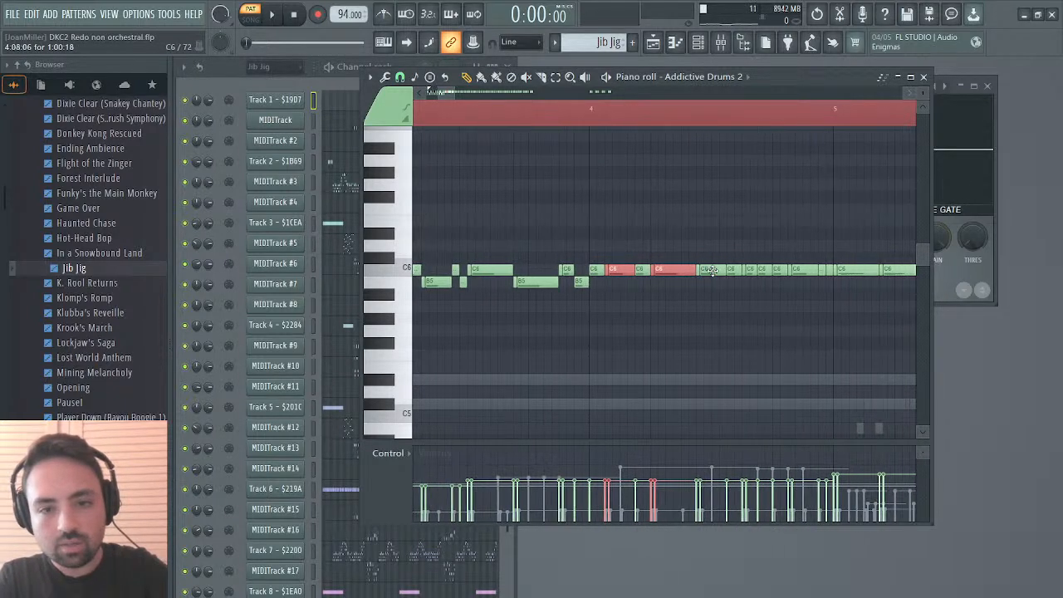
{"action": "left_click", "coordinate": [731, 271], "text": "ctrl+shift"}
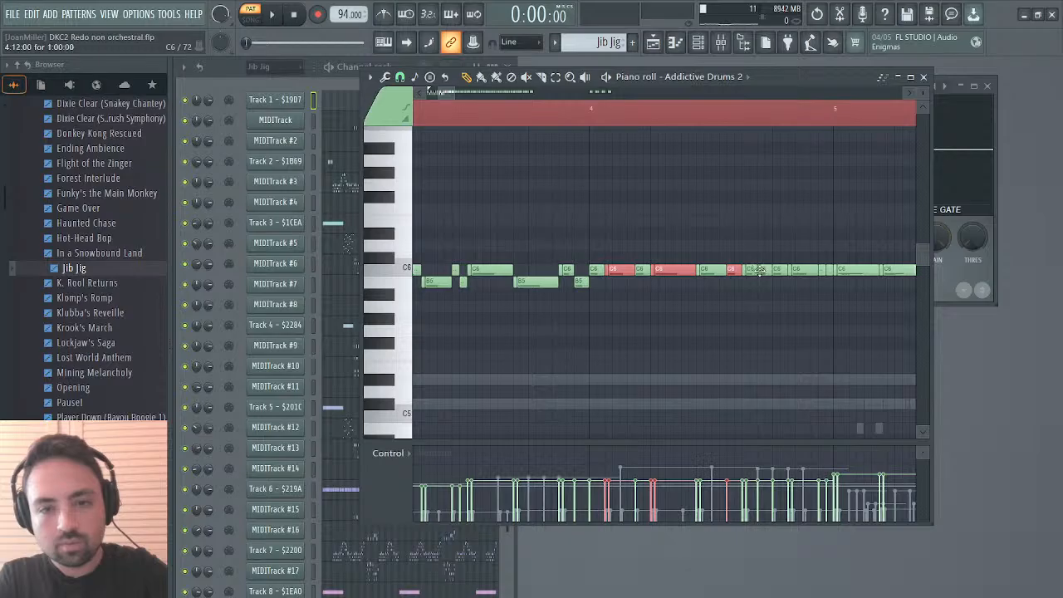
{"action": "left_click", "coordinate": [795, 271], "text": "ctrl+shift"}
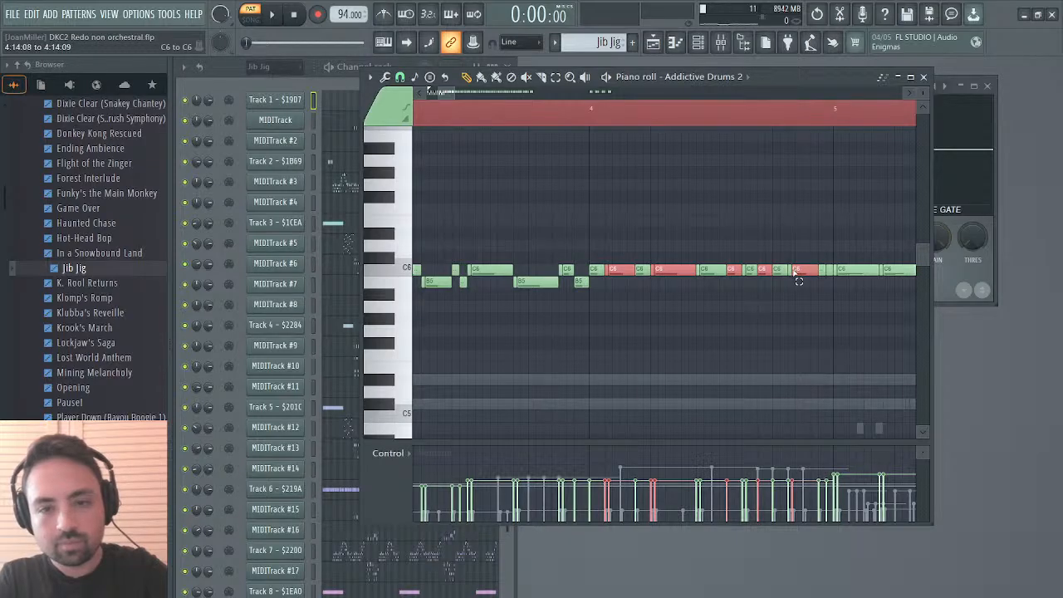
{"action": "scroll", "coordinate": [804, 276], "scroll_direction": "right", "scroll_amount": 3}
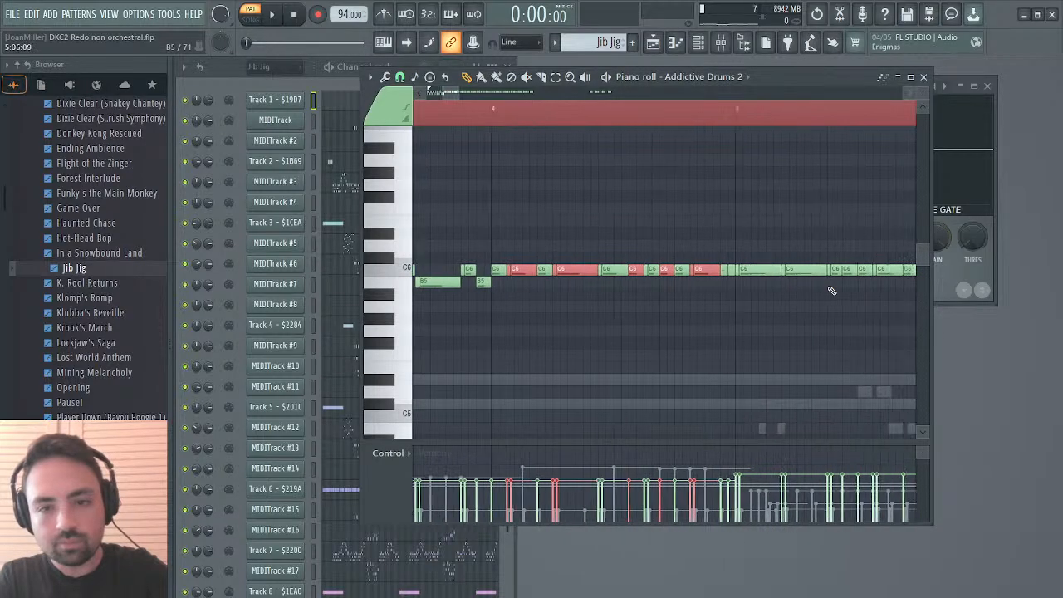
{"action": "left_click", "coordinate": [748, 270], "text": "ctrl+shift"}
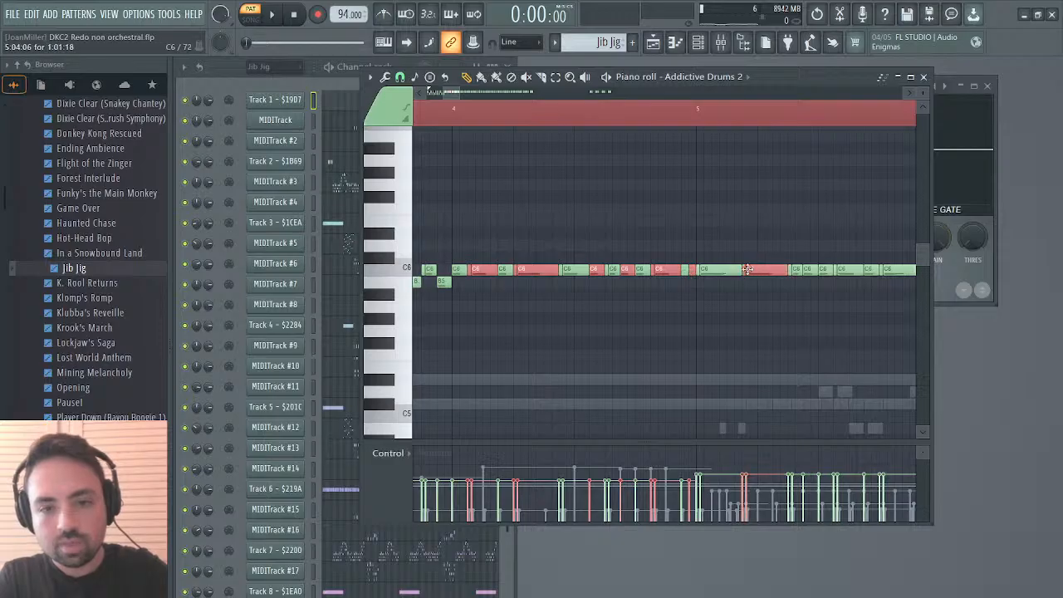
{"action": "left_click", "coordinate": [810, 272], "text": "ctrl+shift"}
{"action": "left_click", "coordinate": [834, 271], "text": "ctrl+shift"}
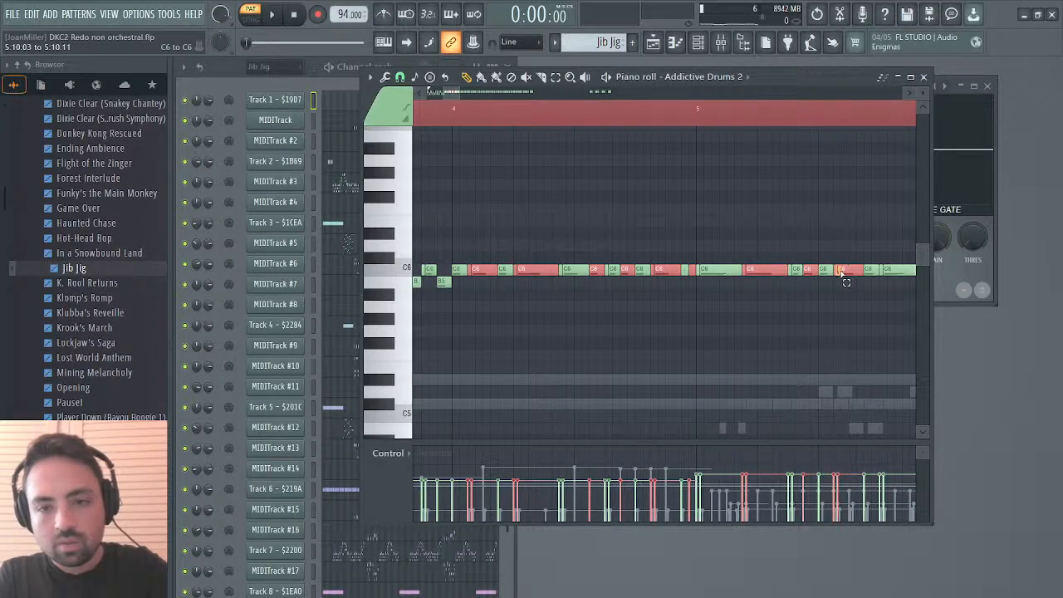
{"action": "scroll", "coordinate": [837, 272], "scroll_direction": "right", "scroll_amount": 2}
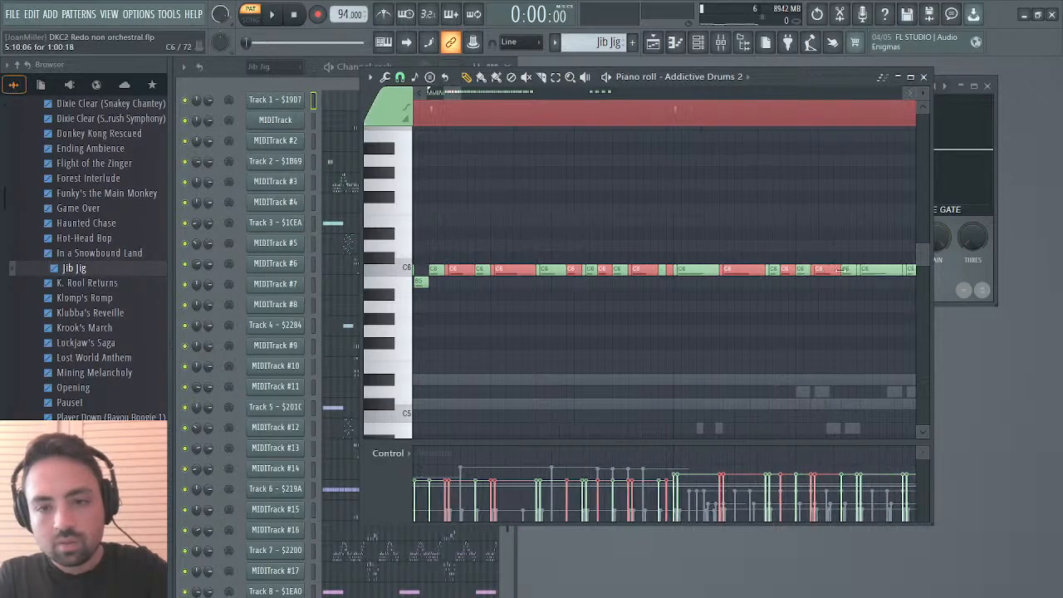
{"action": "left_click", "coordinate": [782, 271], "text": "ctrl+shift"}
{"action": "left_click", "coordinate": [859, 271], "text": "ctrl+shift"}
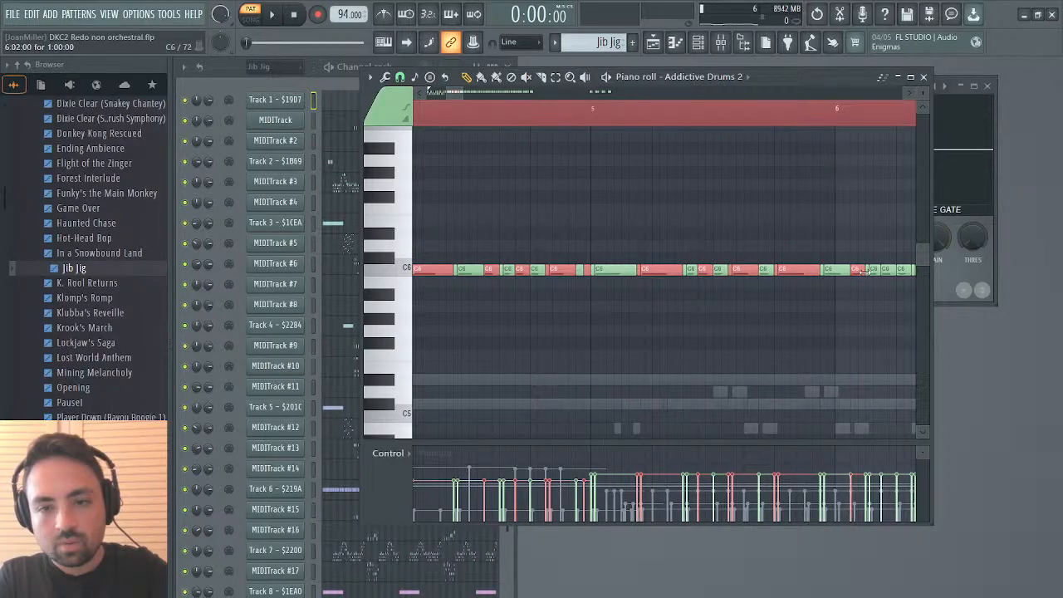
{"action": "left_click", "coordinate": [888, 272], "text": "ctrl+shift"}
{"action": "scroll", "coordinate": [791, 252], "scroll_direction": "right", "scroll_amount": 2}
{"action": "scroll", "coordinate": [792, 252], "scroll_direction": "right", "scroll_amount": 2}
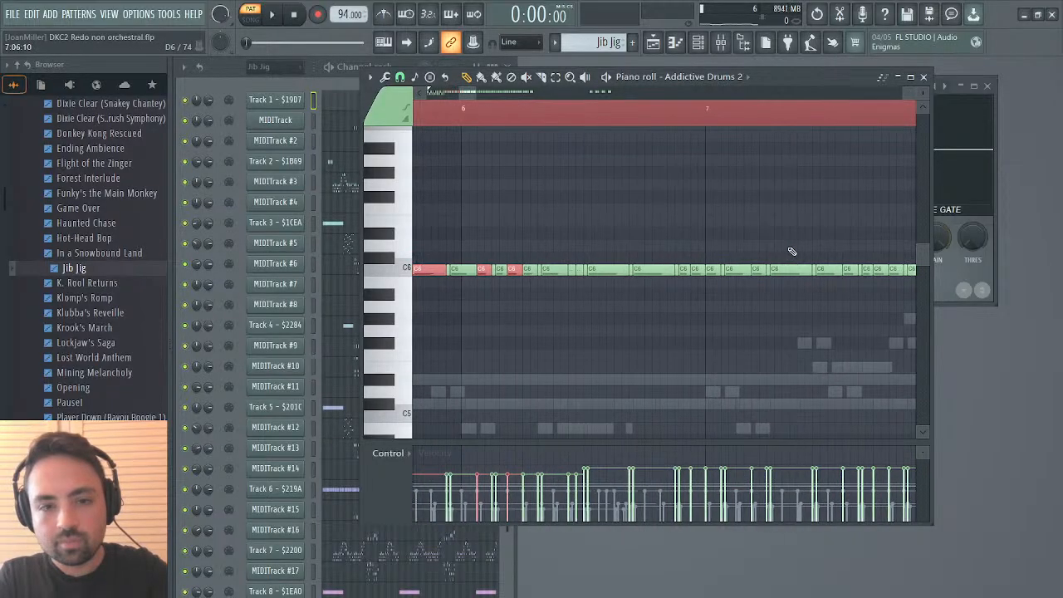
{"action": "left_click", "coordinate": [550, 272], "text": "ctrl+shift"}
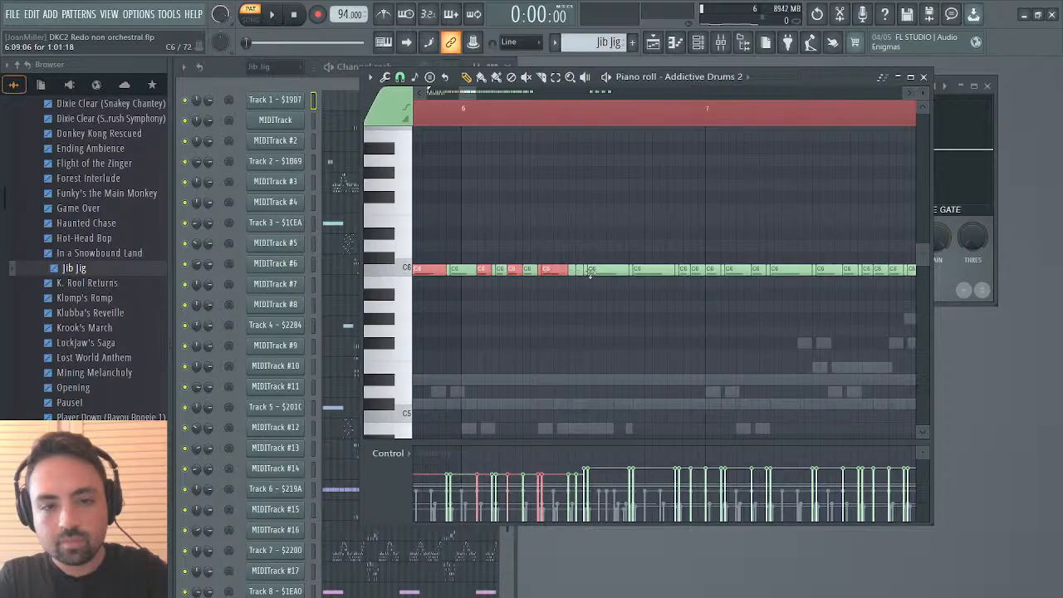
{"action": "left_click", "coordinate": [579, 271], "text": "ctrl+shift"}
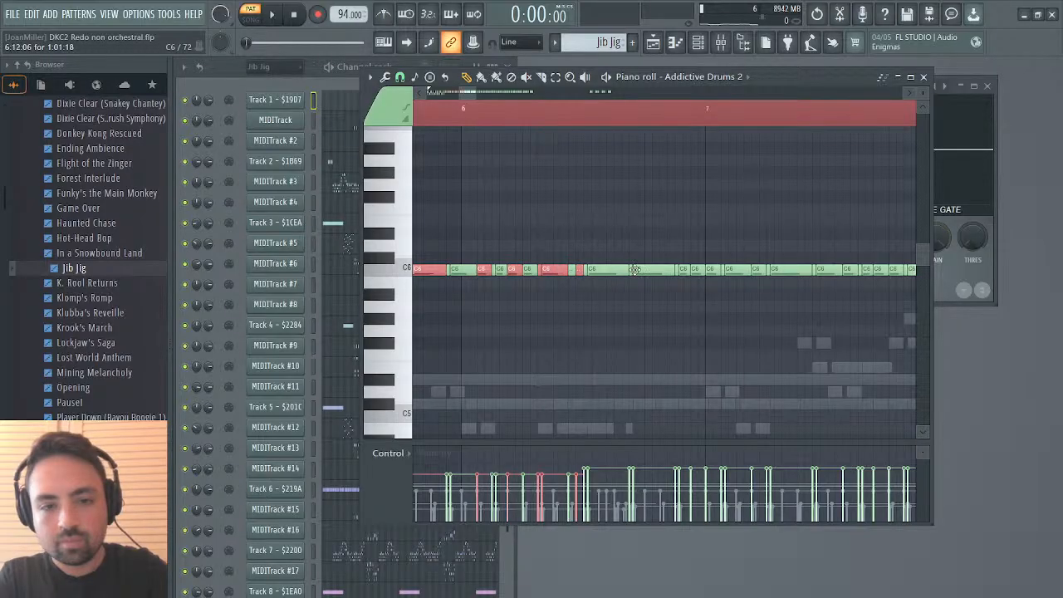
{"action": "left_click", "coordinate": [645, 272], "text": "ctrl+shift"}
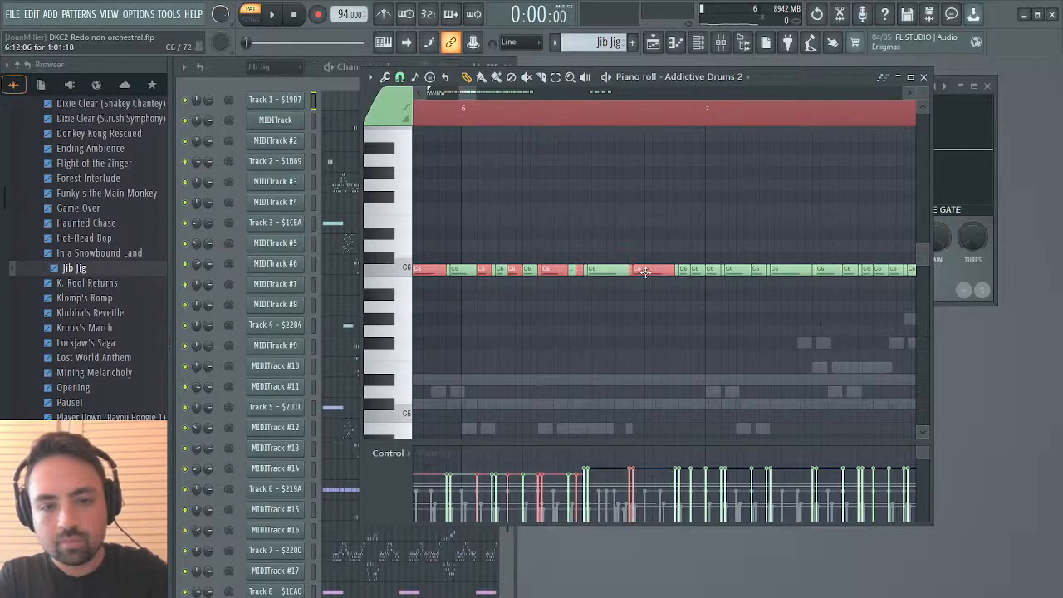
{"action": "left_click", "coordinate": [695, 270], "text": "ctrl+shift"}
{"action": "left_click", "coordinate": [722, 272], "text": "ctrl+shift"}
{"action": "left_click", "coordinate": [732, 273], "text": "ctrl+shift"}
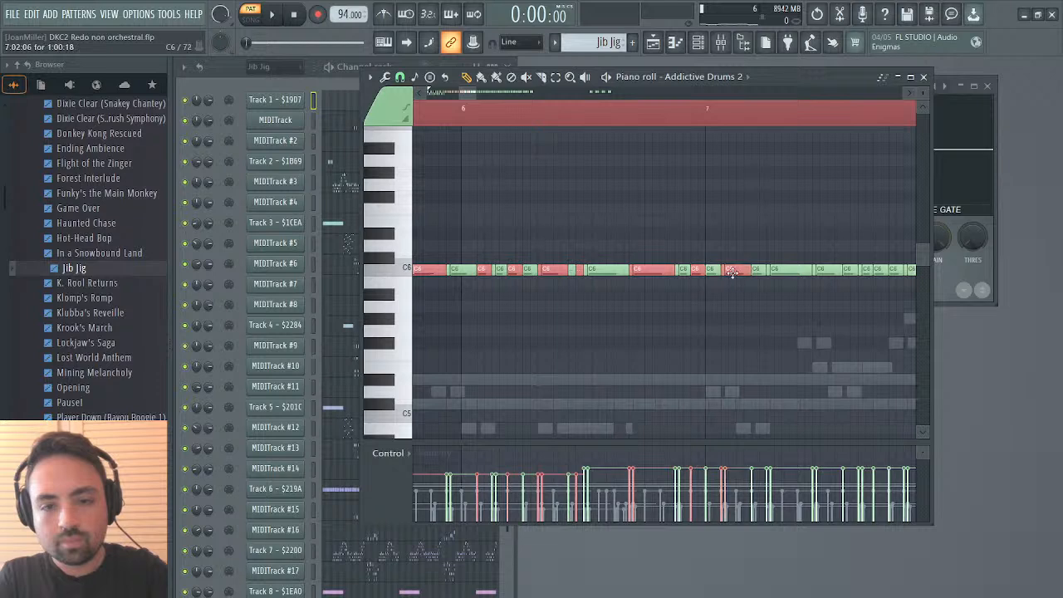
{"action": "key", "text": "shift+Down"}
Select every other remaining C6 note from early bar 7 to near the end of bar 8 and lower them to B5.
{"action": "scroll", "coordinate": [789, 288], "scroll_direction": "right", "scroll_amount": 3}
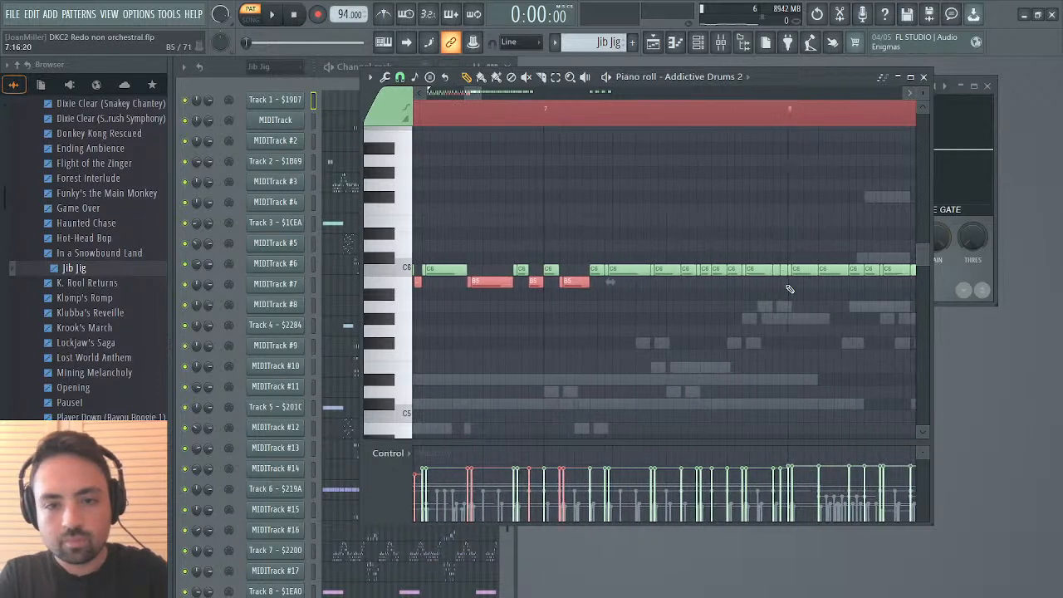
{"action": "left_click", "coordinate": [515, 271]}
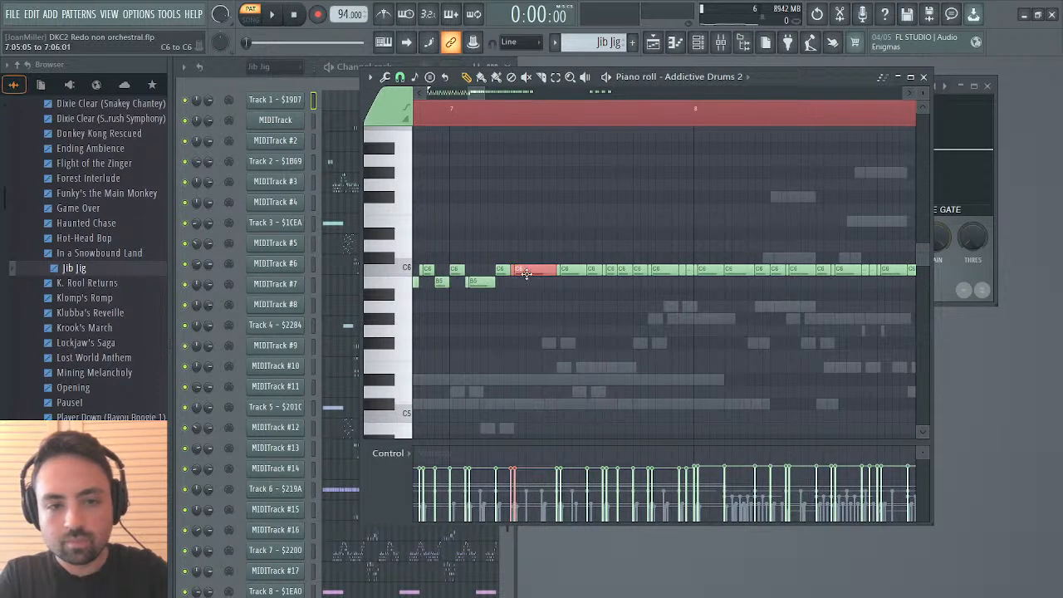
{"action": "left_click", "coordinate": [593, 270], "text": "ctrl+shift"}
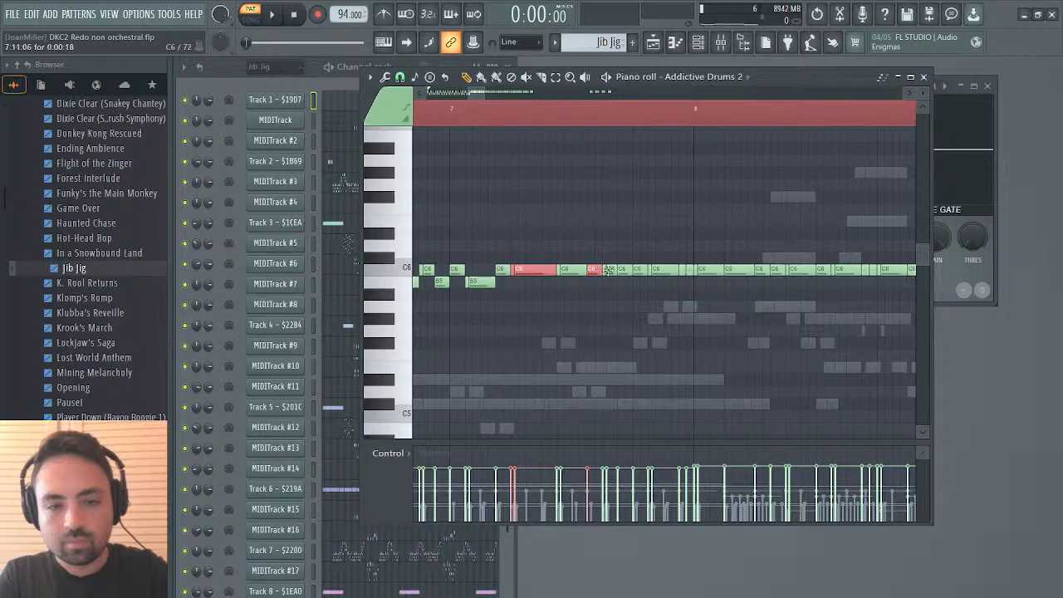
{"action": "left_click", "coordinate": [623, 270], "text": "ctrl+shift"}
{"action": "left_click", "coordinate": [655, 271], "text": "ctrl+shift"}
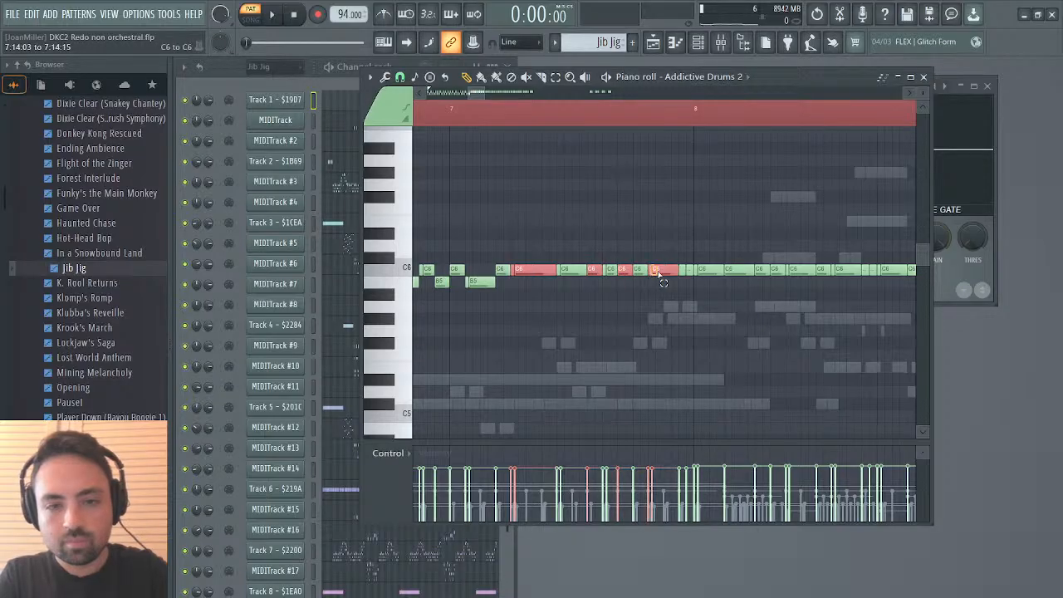
{"action": "left_click", "coordinate": [730, 271], "text": "ctrl+shift"}
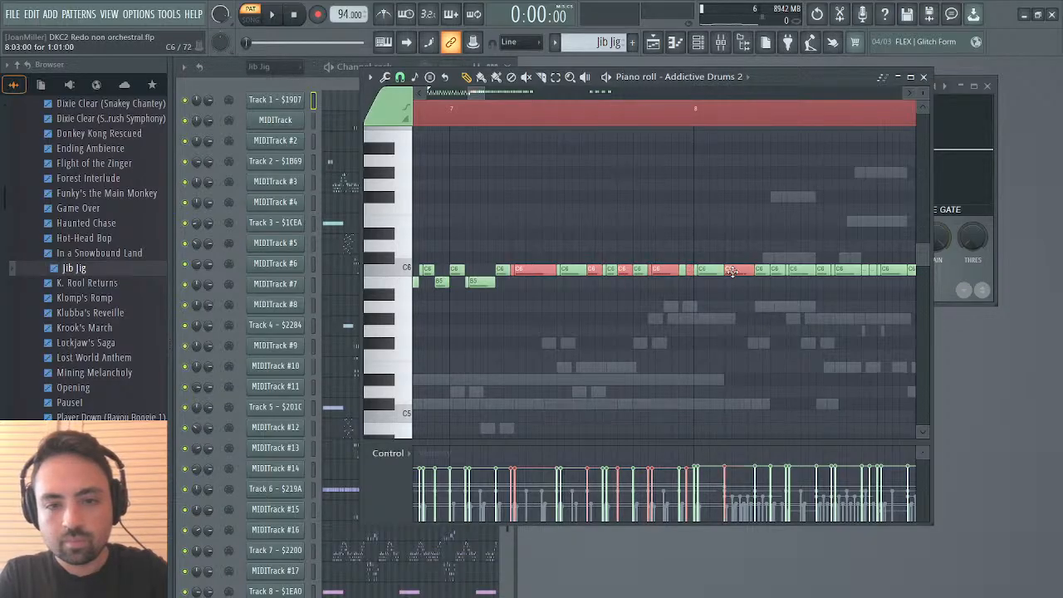
{"action": "left_click", "coordinate": [774, 271], "text": "ctrl+shift"}
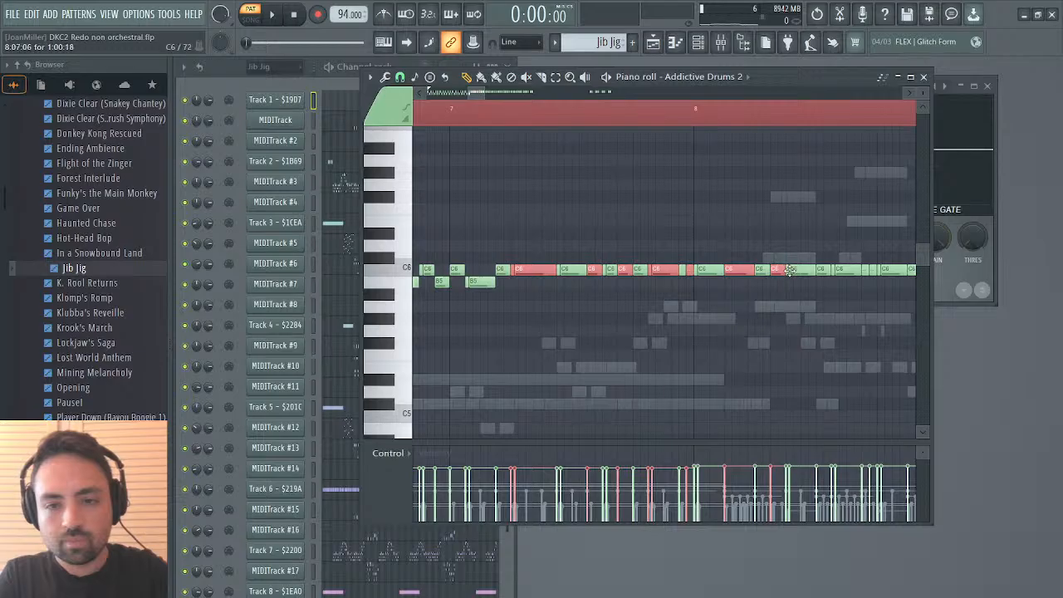
{"action": "left_click", "coordinate": [824, 270], "text": "ctrl+shift"}
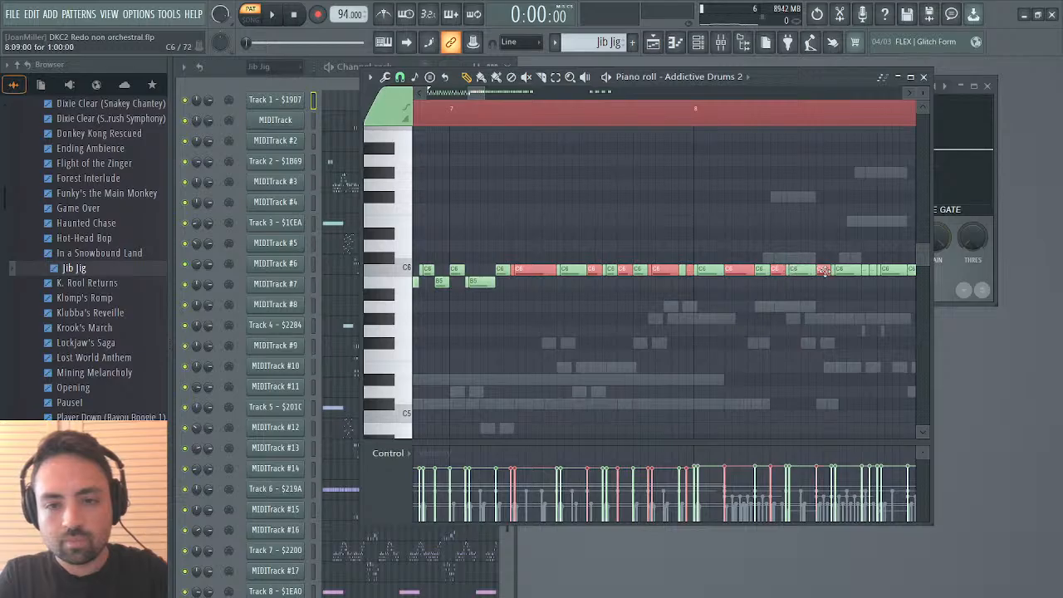
{"action": "left_click", "coordinate": [885, 271], "text": "ctrl+shift"}
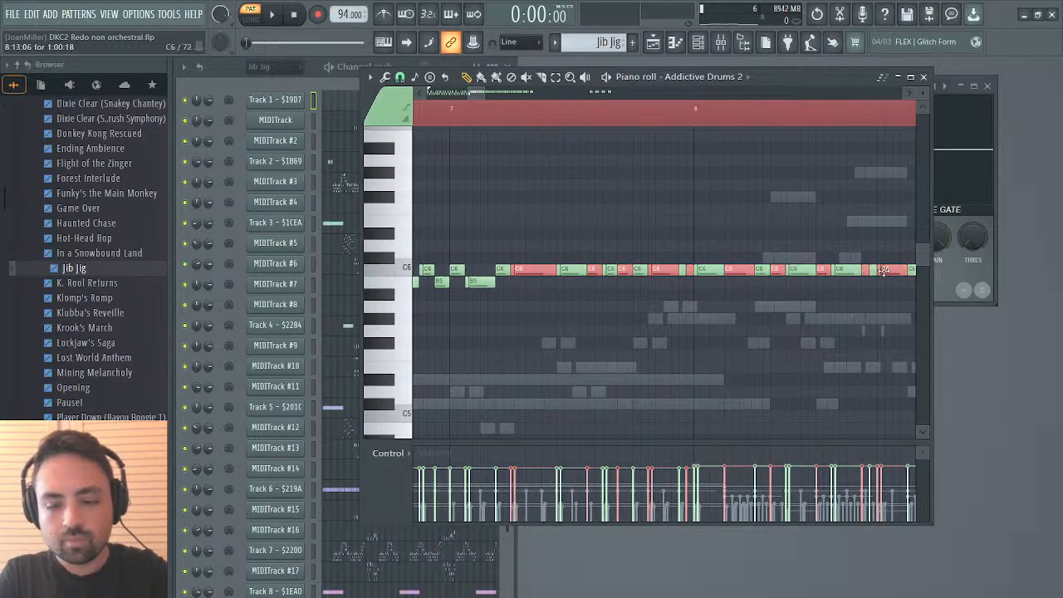
{"action": "key", "text": "shift+Down"}
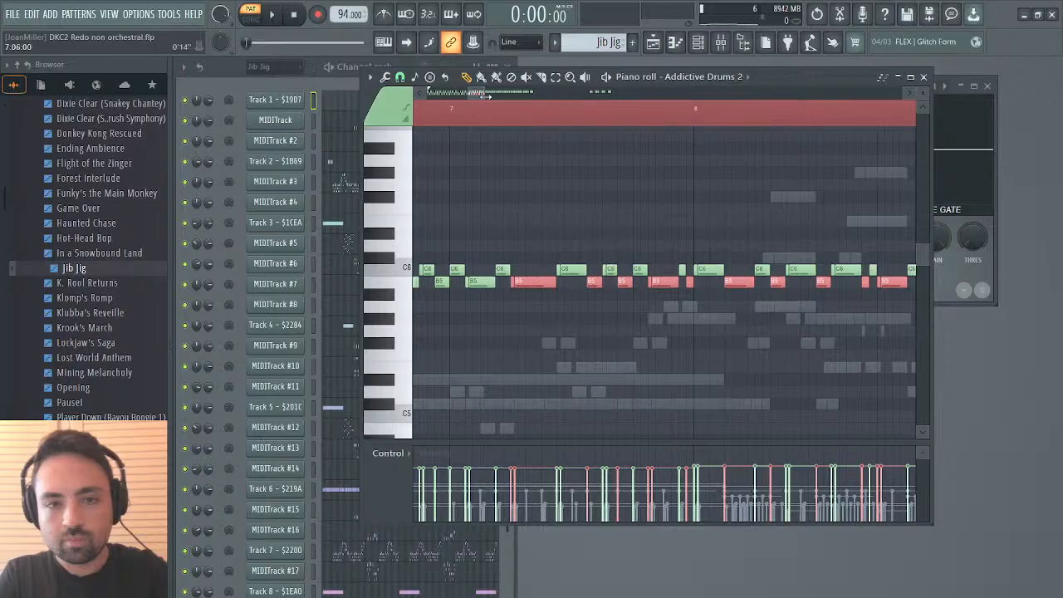
Select every other C6 note from the start of bar 9 to early bar 12 and lower them to B5.
{"action": "left_click_drag", "start_coordinate": [475, 95], "coordinate": [491, 99]}
{"action": "left_click", "coordinate": [524, 274], "text": "ctrl"}
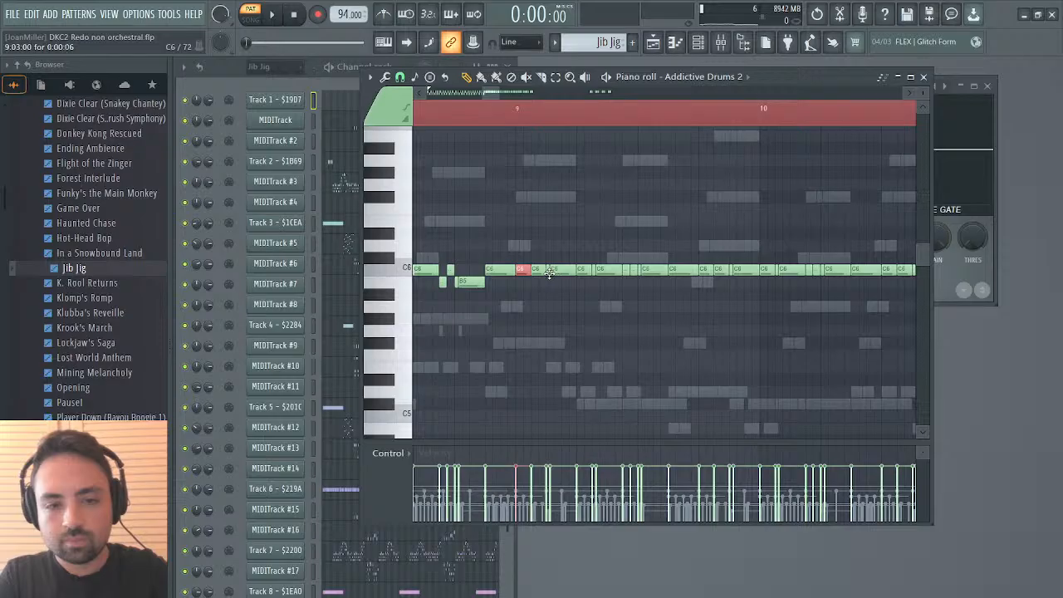
{"action": "left_click", "coordinate": [550, 271], "text": "ctrl"}
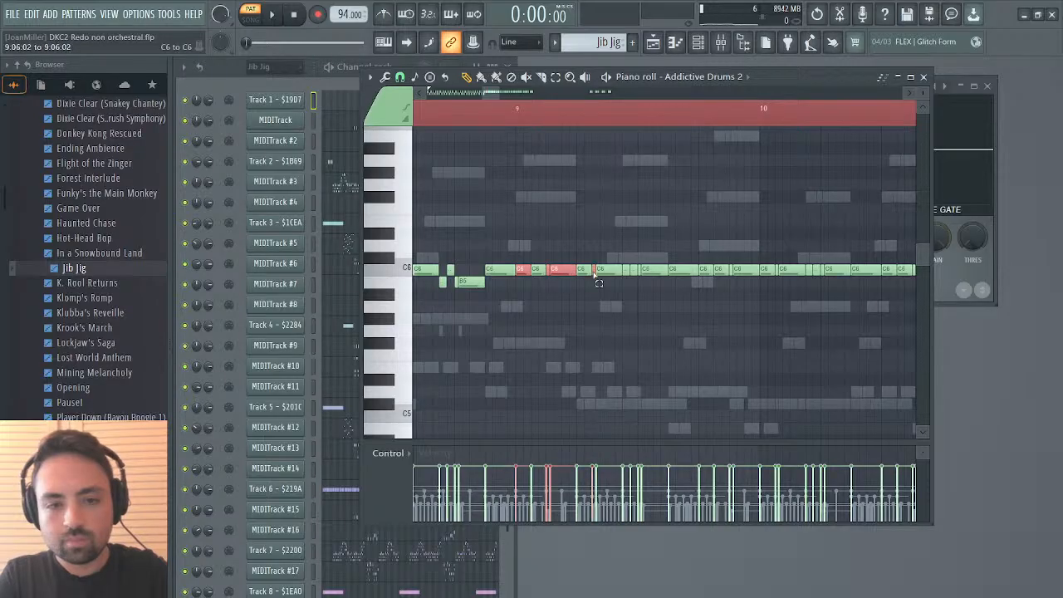
{"action": "left_click", "coordinate": [601, 272], "text": "ctrl"}
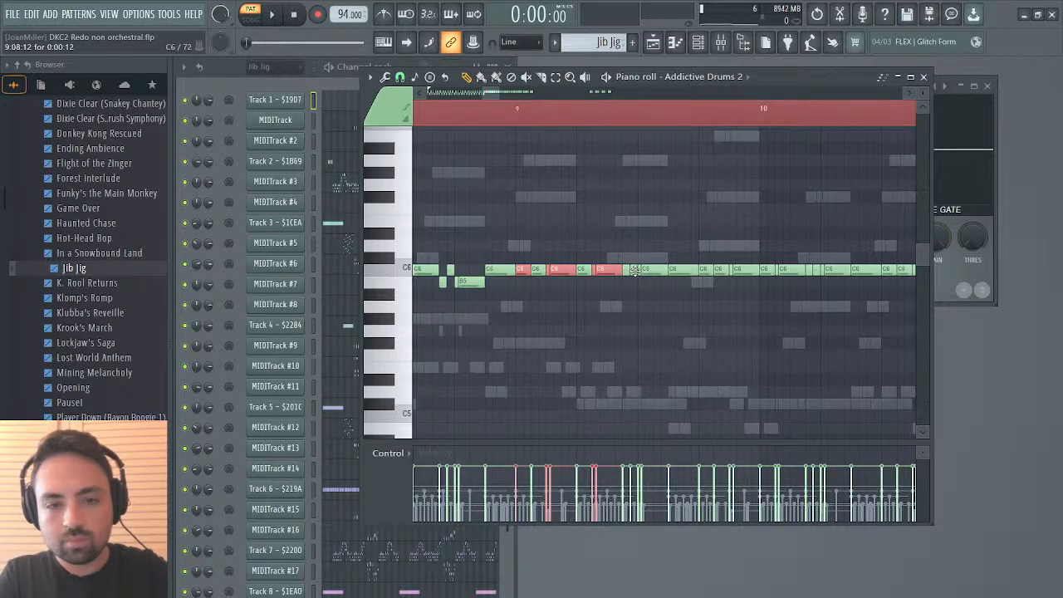
{"action": "left_click", "coordinate": [675, 271], "text": "ctrl"}
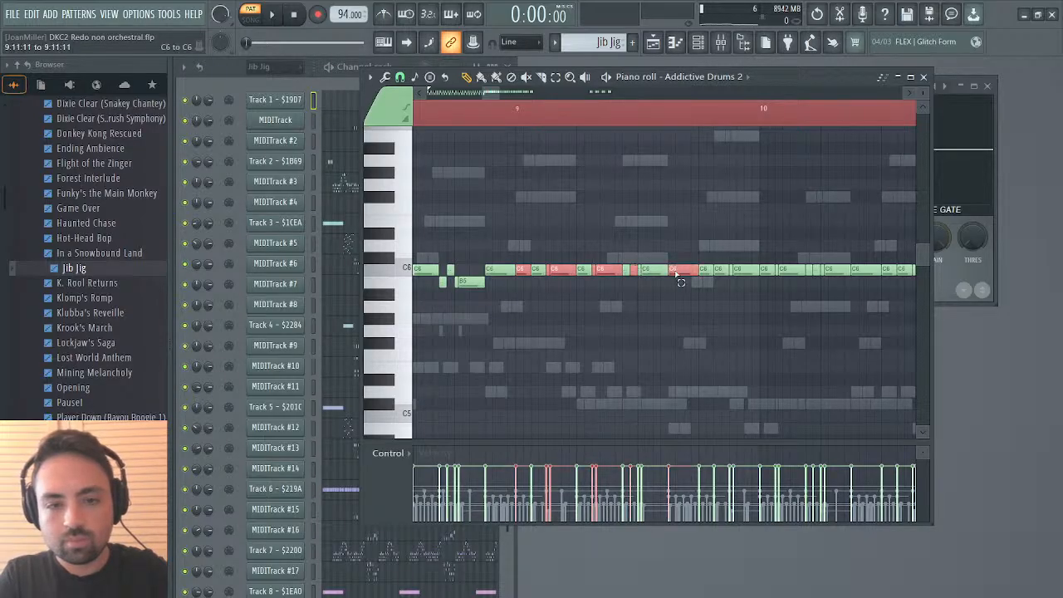
{"action": "left_click", "coordinate": [721, 270], "text": "ctrl"}
{"action": "left_click", "coordinate": [767, 270], "text": "ctrl"}
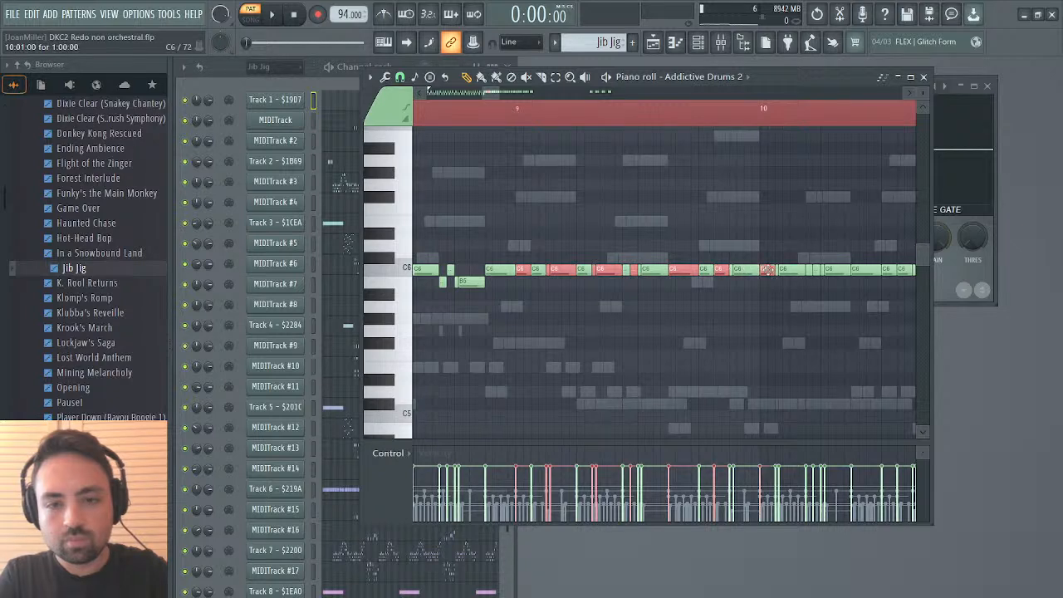
{"action": "left_click", "coordinate": [808, 271], "text": "ctrl"}
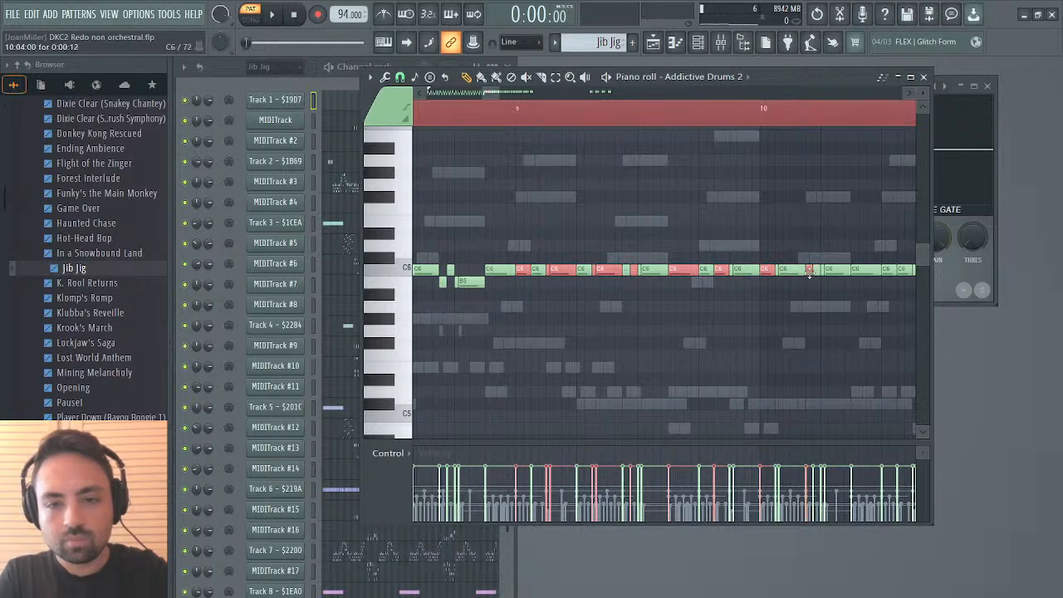
{"action": "left_click", "coordinate": [827, 271], "text": "ctrl"}
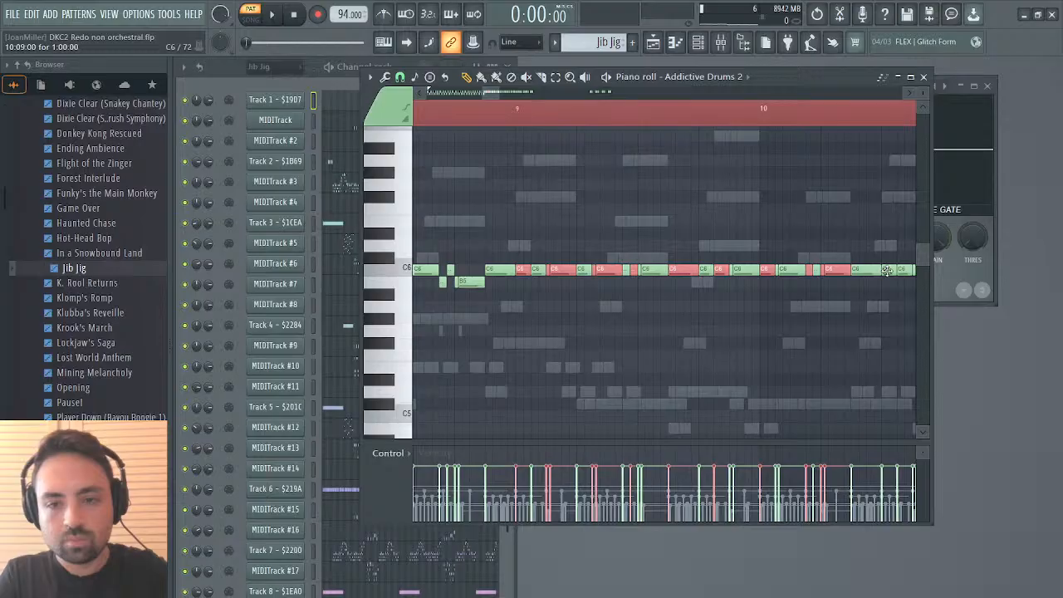
{"action": "left_click", "coordinate": [887, 270], "text": "ctrl"}
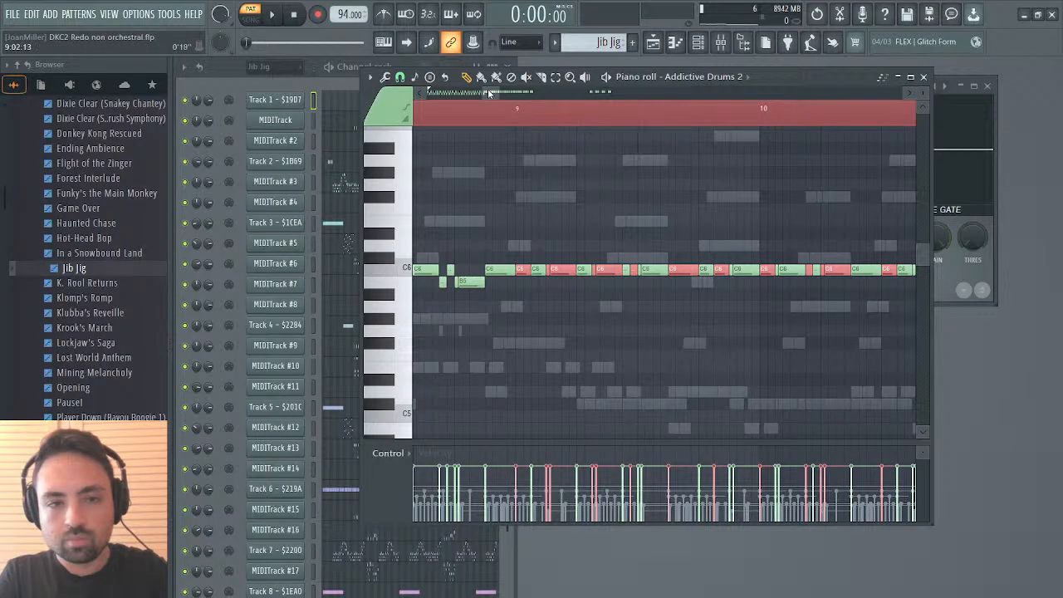
{"action": "left_click_drag", "start_coordinate": [491, 93], "coordinate": [503, 93]}
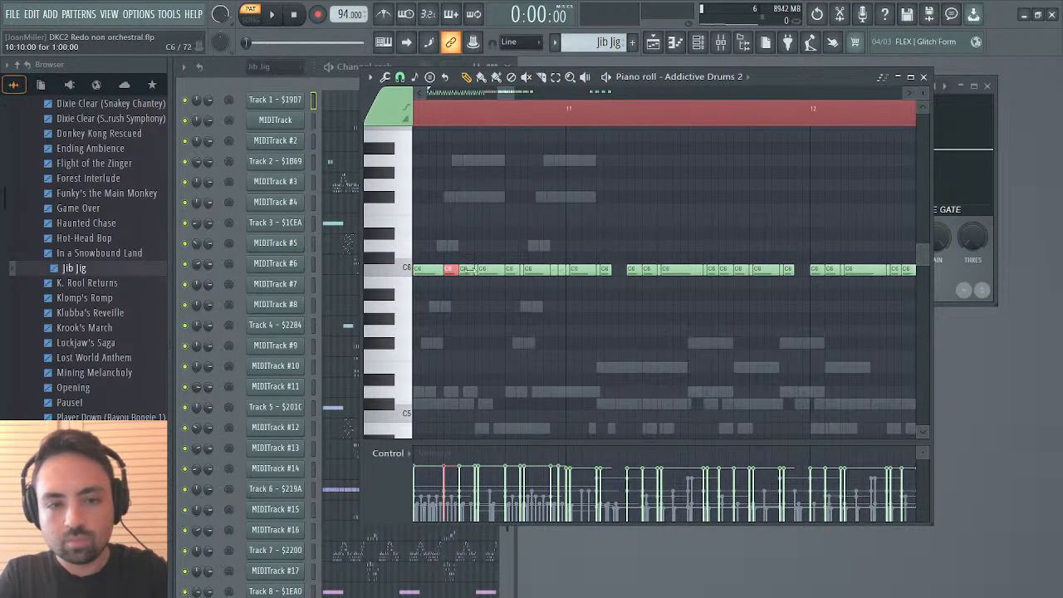
{"action": "left_click", "coordinate": [482, 272], "text": "ctrl"}
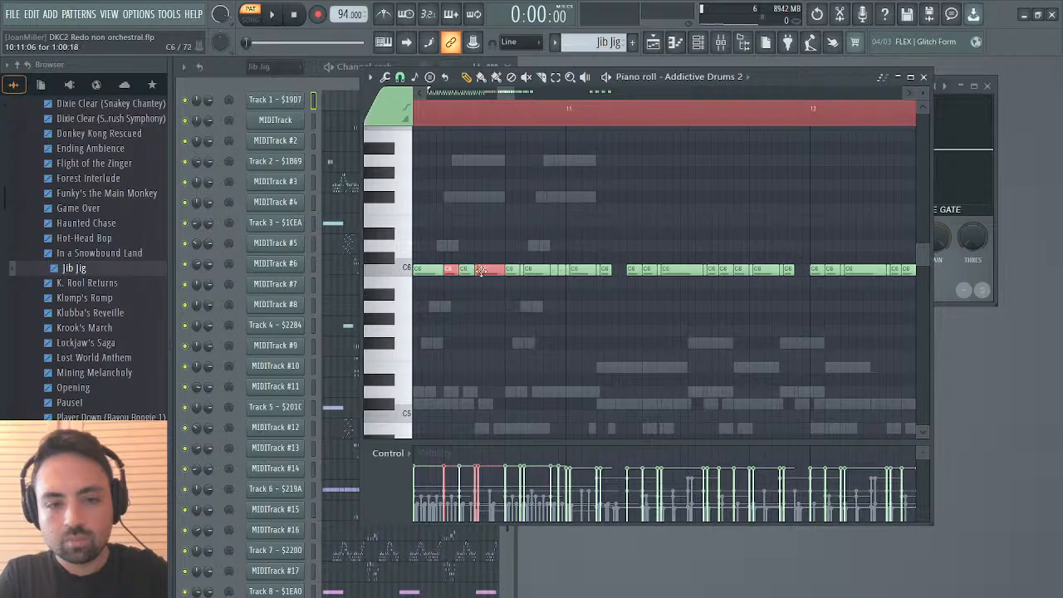
{"action": "left_click", "coordinate": [523, 270], "text": "ctrl"}
{"action": "left_click", "coordinate": [561, 272], "text": "ctrl"}
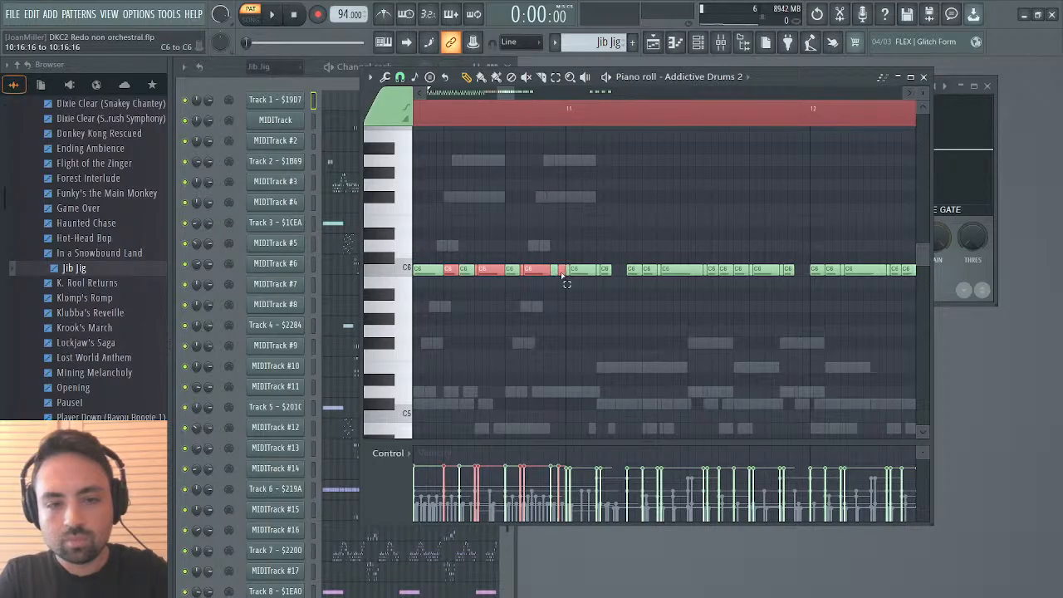
{"action": "left_click", "coordinate": [602, 271], "text": "ctrl"}
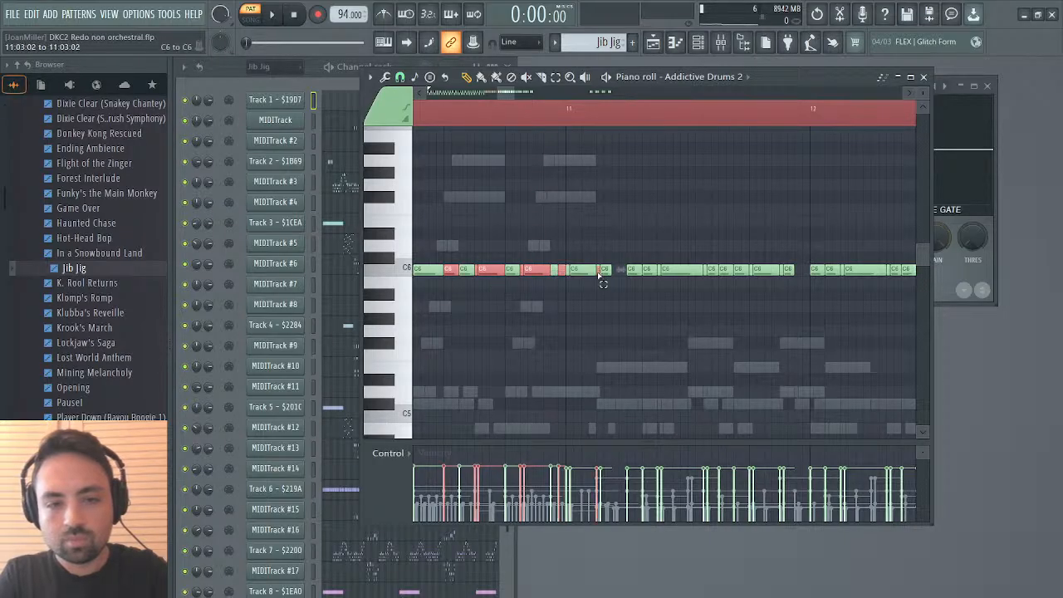
{"action": "left_click", "coordinate": [652, 271], "text": "ctrl"}
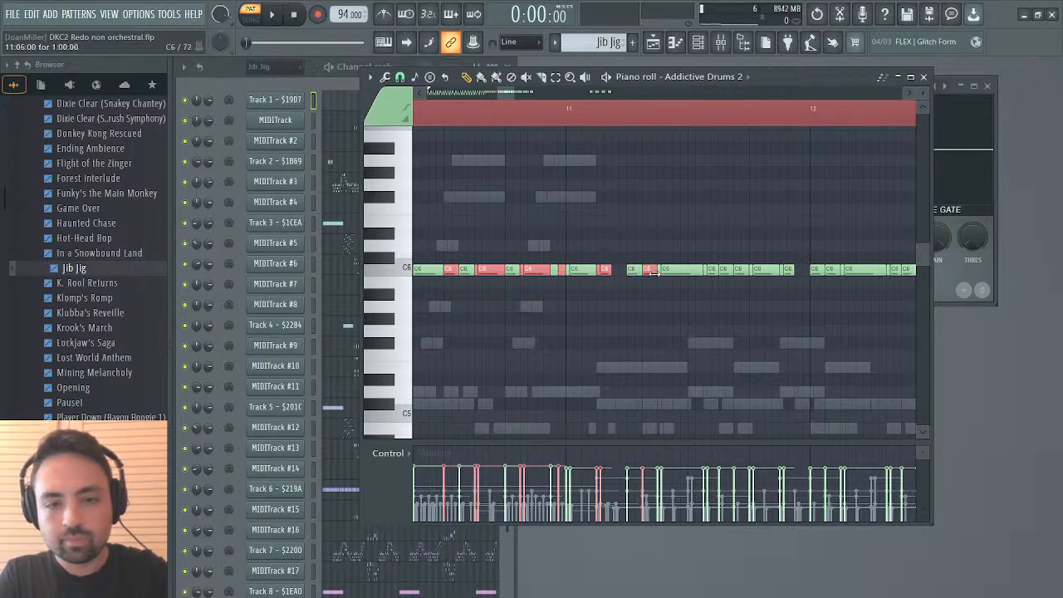
{"action": "left_click", "coordinate": [710, 272], "text": "ctrl"}
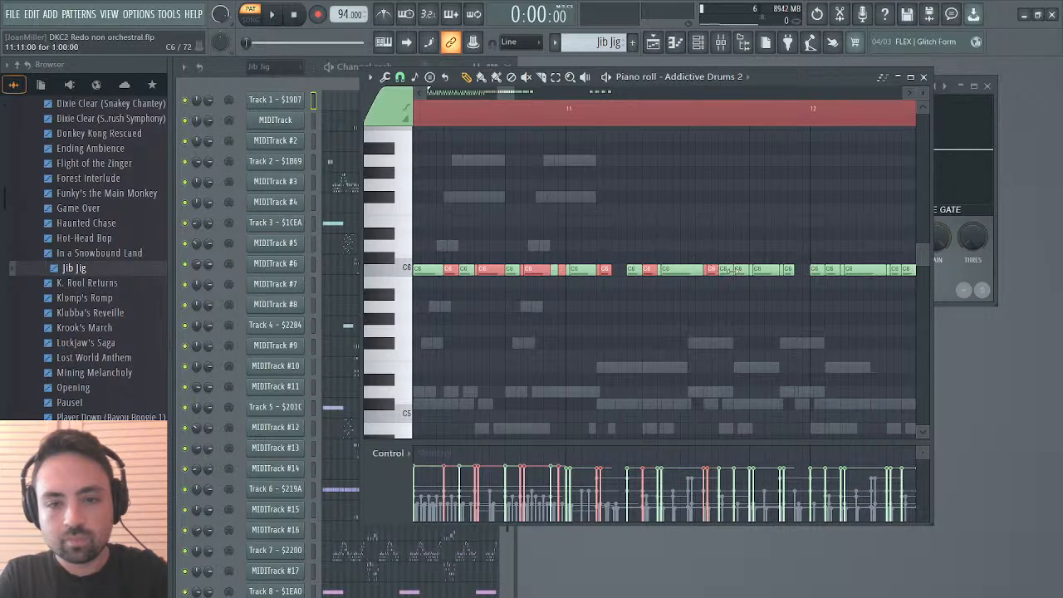
{"action": "left_click", "coordinate": [736, 270], "text": "ctrl"}
{"action": "left_click", "coordinate": [785, 269], "text": "ctrl"}
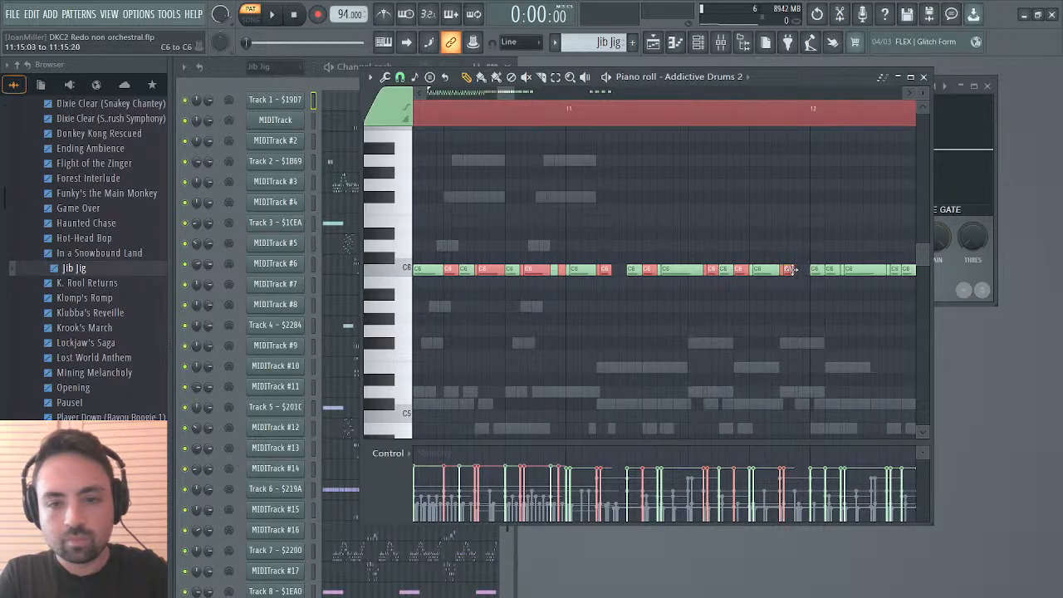
{"action": "left_click", "coordinate": [834, 270], "text": "ctrl"}
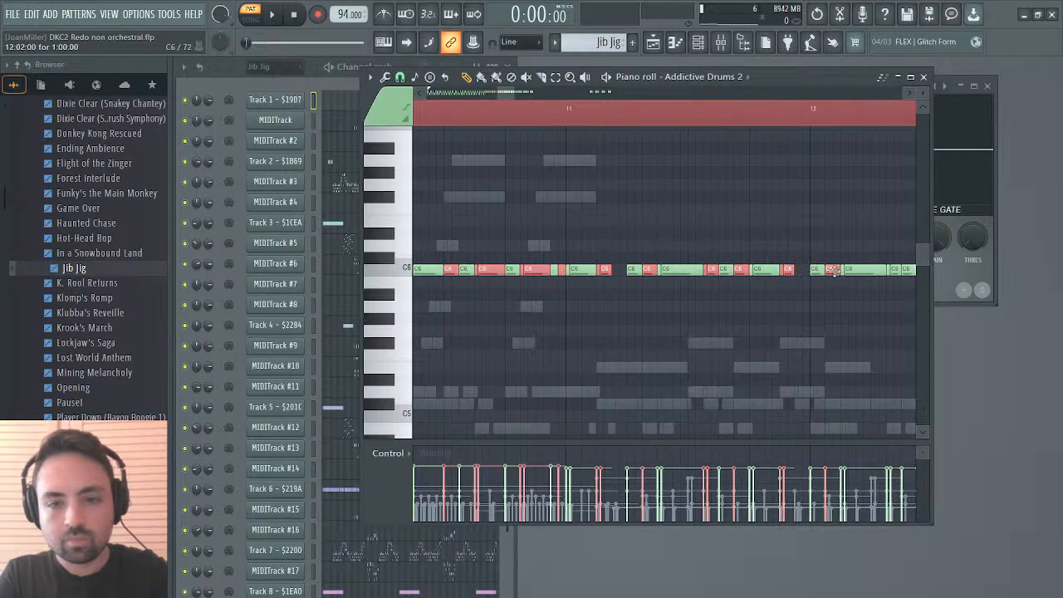
{"action": "left_click", "coordinate": [895, 271], "text": "ctrl"}
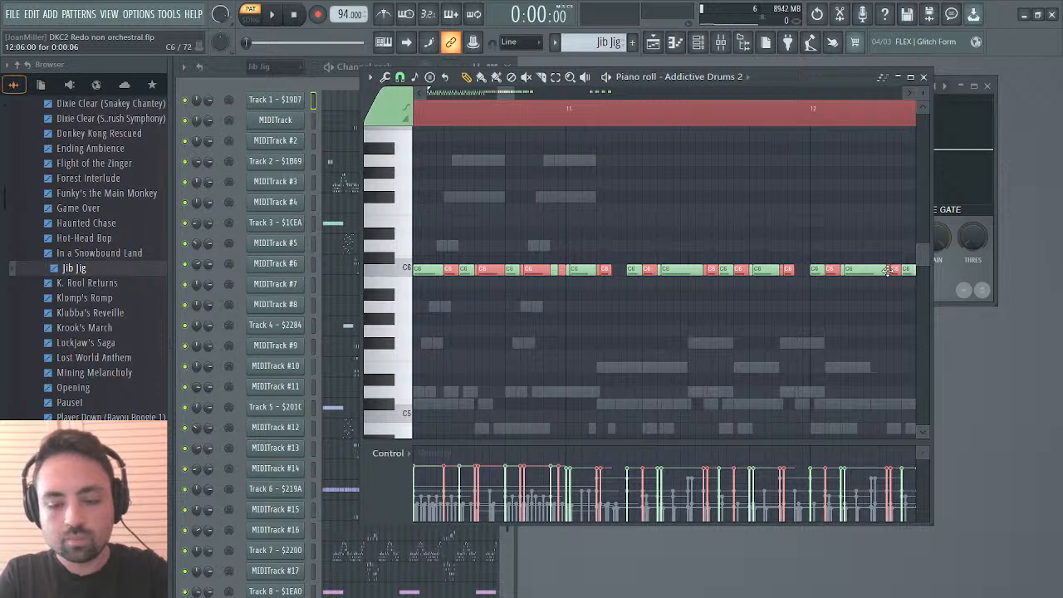
{"action": "key", "text": "Down"}
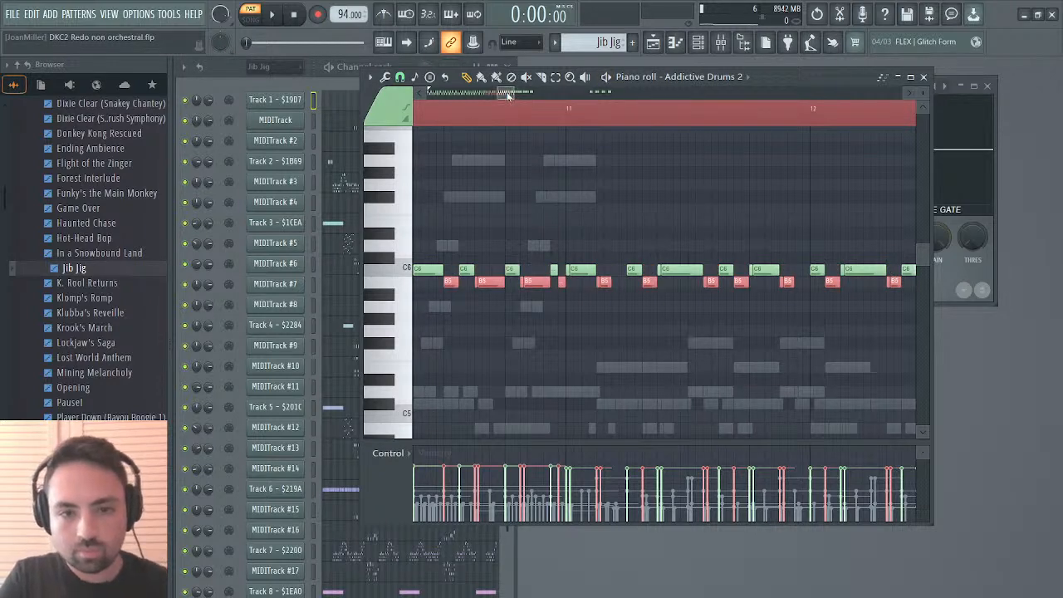
Select every other C6 note from the middle of bar 12 to early bar 14, lower them to B5 and start playback.
{"action": "left_click_drag", "start_coordinate": [515, 93], "coordinate": [524, 94]}
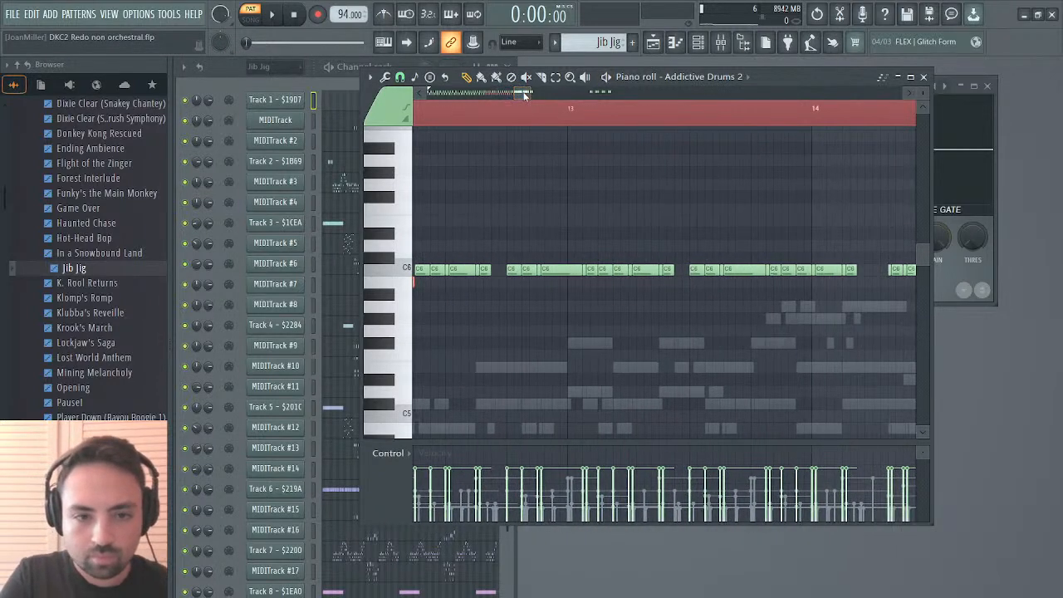
{"action": "left_click", "coordinate": [438, 270]}
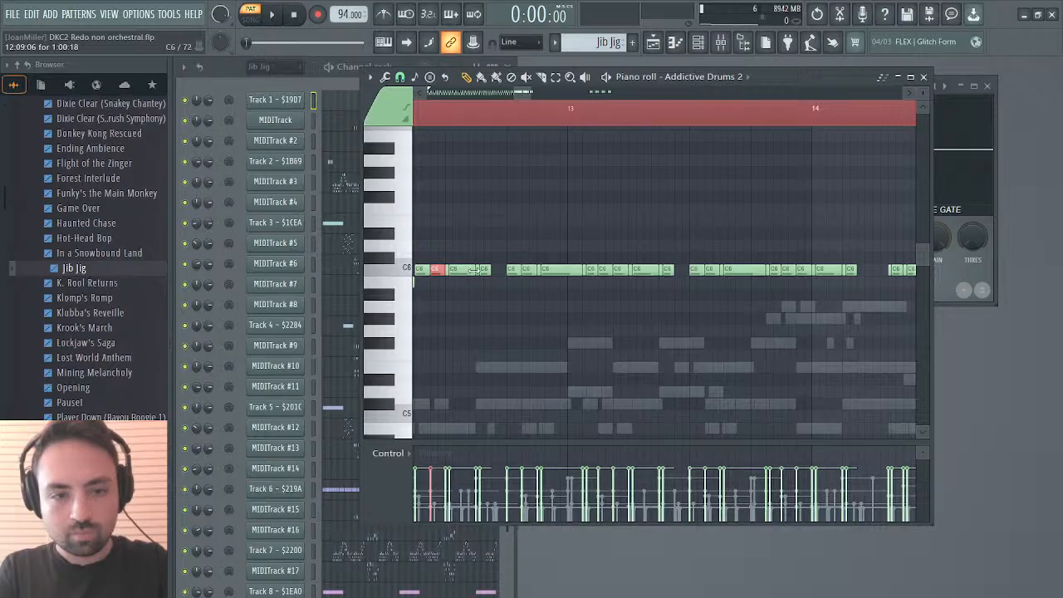
{"action": "left_click_drag", "start_coordinate": [474, 270], "coordinate": [485, 273]}
{"action": "left_click", "coordinate": [466, 271], "text": "ctrl+shift"}
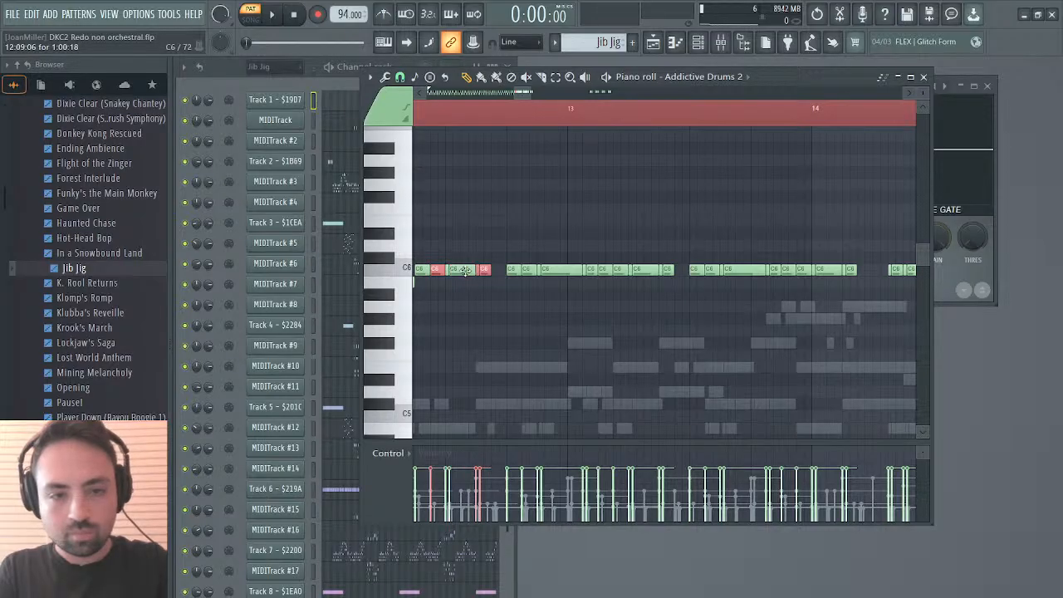
{"action": "left_click", "coordinate": [524, 271], "text": "ctrl+shift"}
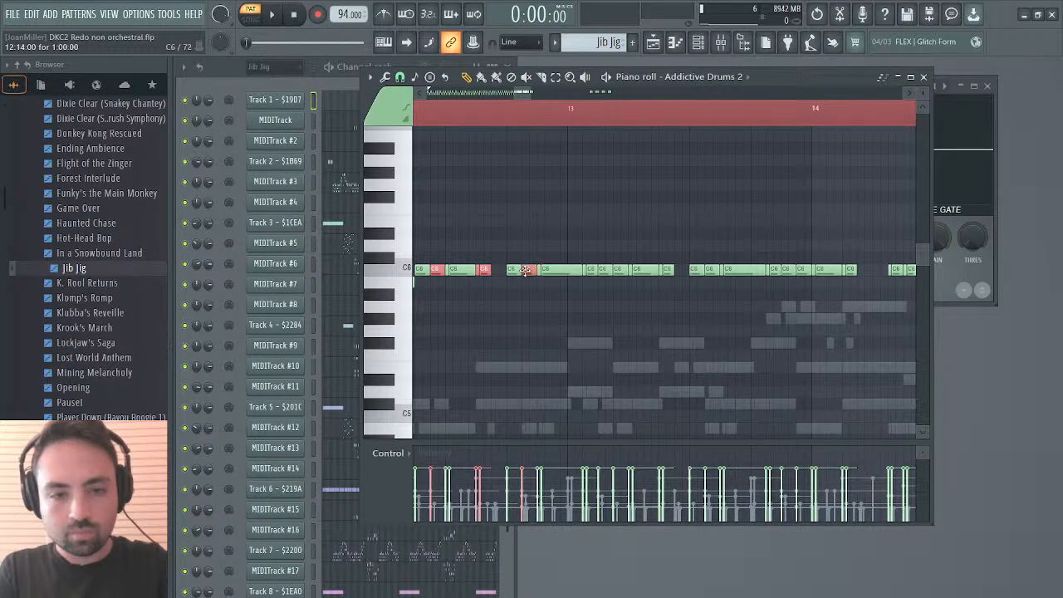
{"action": "left_click", "coordinate": [587, 271], "text": "ctrl+shift"}
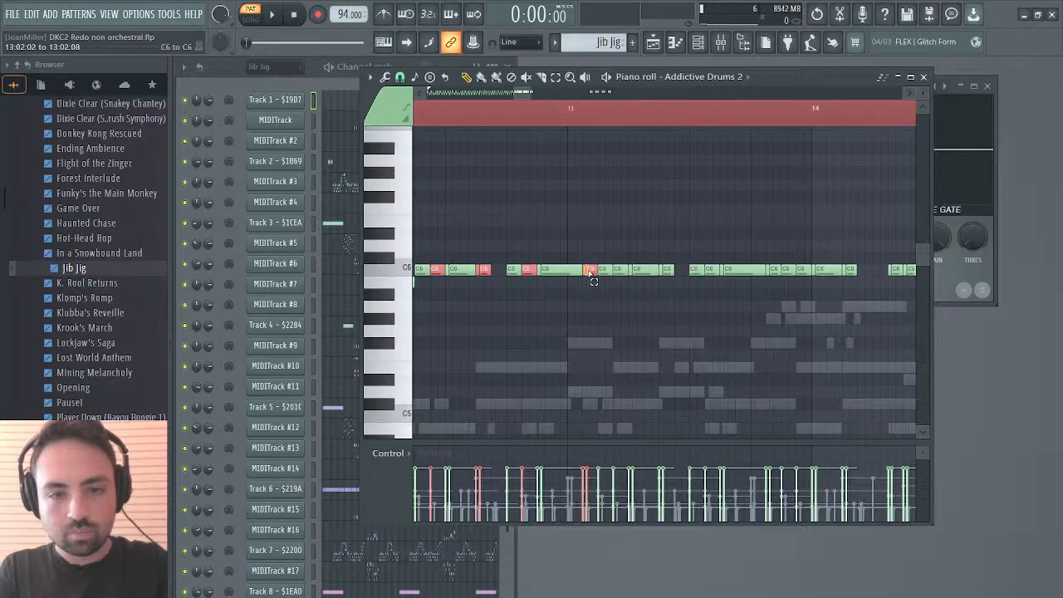
{"action": "left_click", "coordinate": [617, 271], "text": "ctrl+shift"}
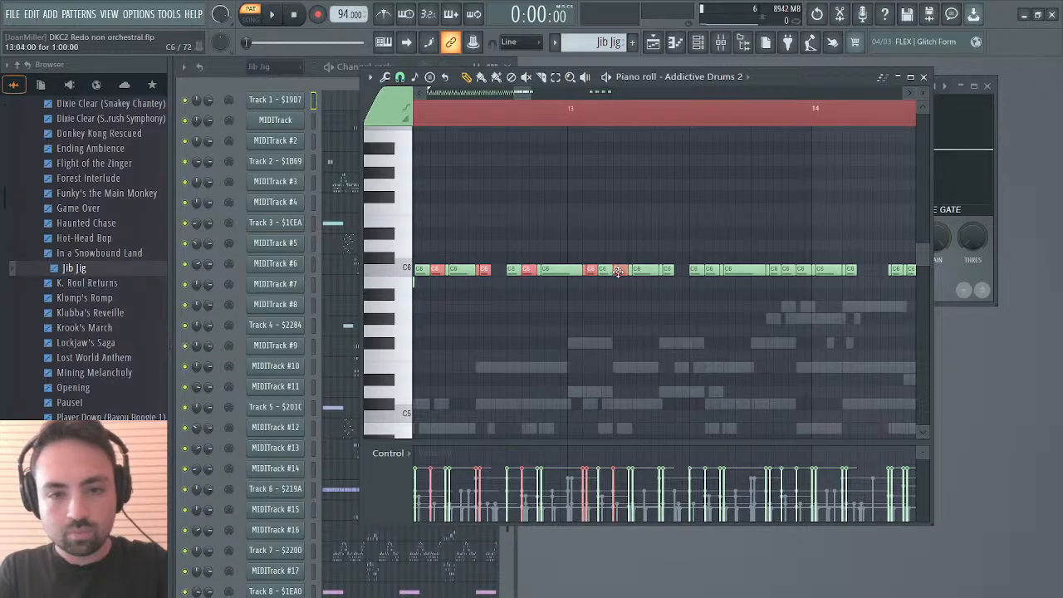
{"action": "left_click", "coordinate": [665, 271], "text": "ctrl+shift"}
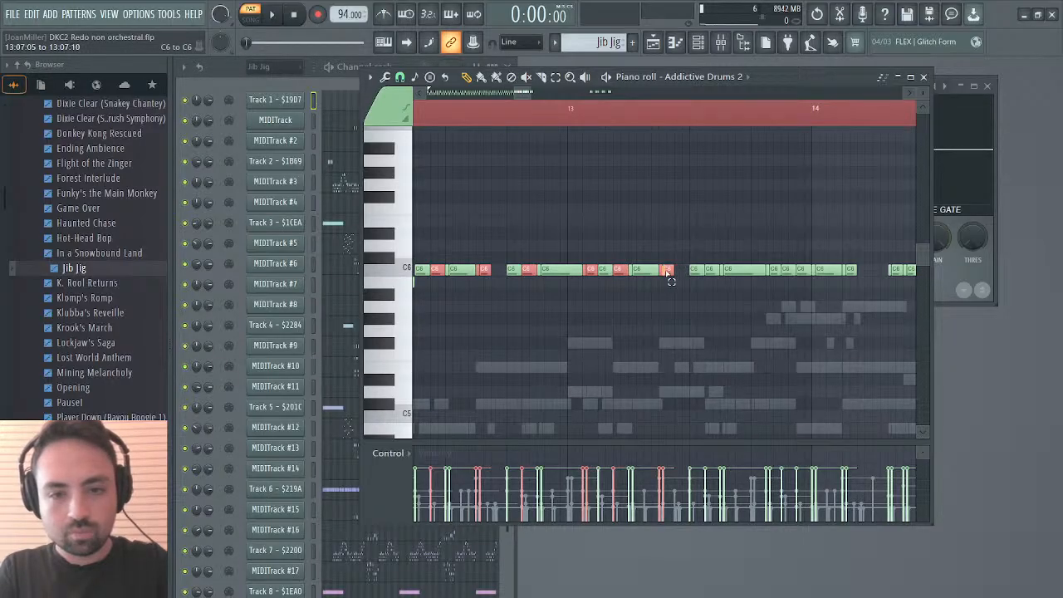
{"action": "left_click", "coordinate": [712, 271], "text": "ctrl+shift"}
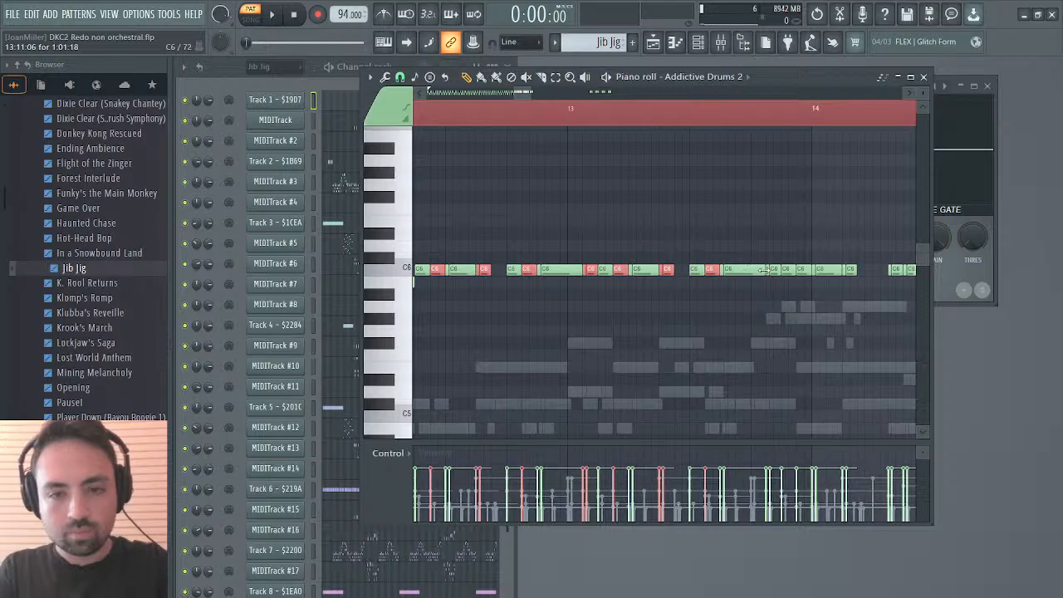
{"action": "left_click", "coordinate": [770, 270], "text": "ctrl+shift"}
{"action": "left_click", "coordinate": [800, 271], "text": "ctrl+shift"}
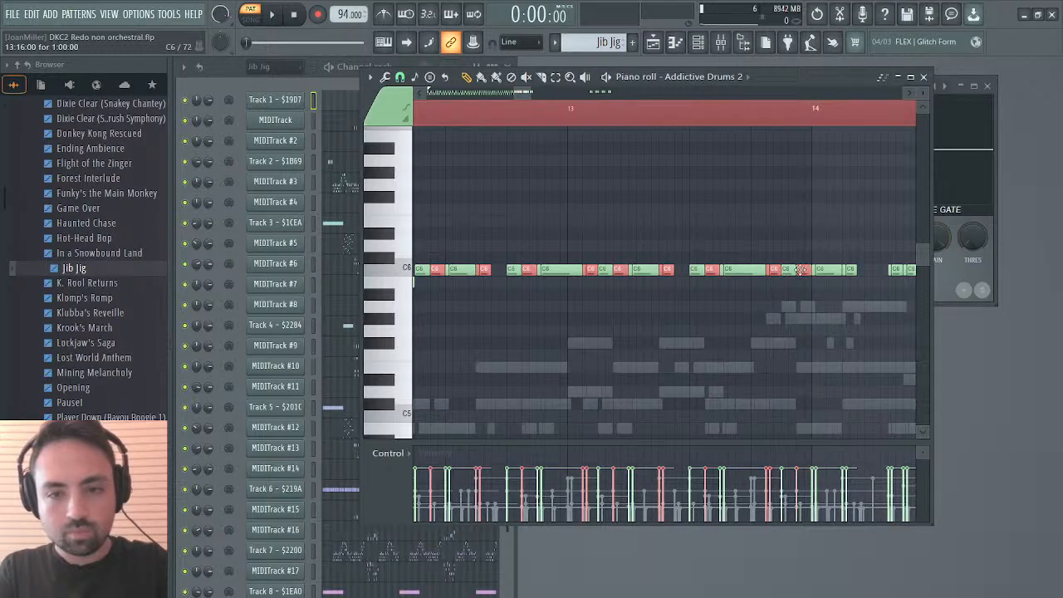
{"action": "left_click", "coordinate": [844, 270], "text": "ctrl+shift"}
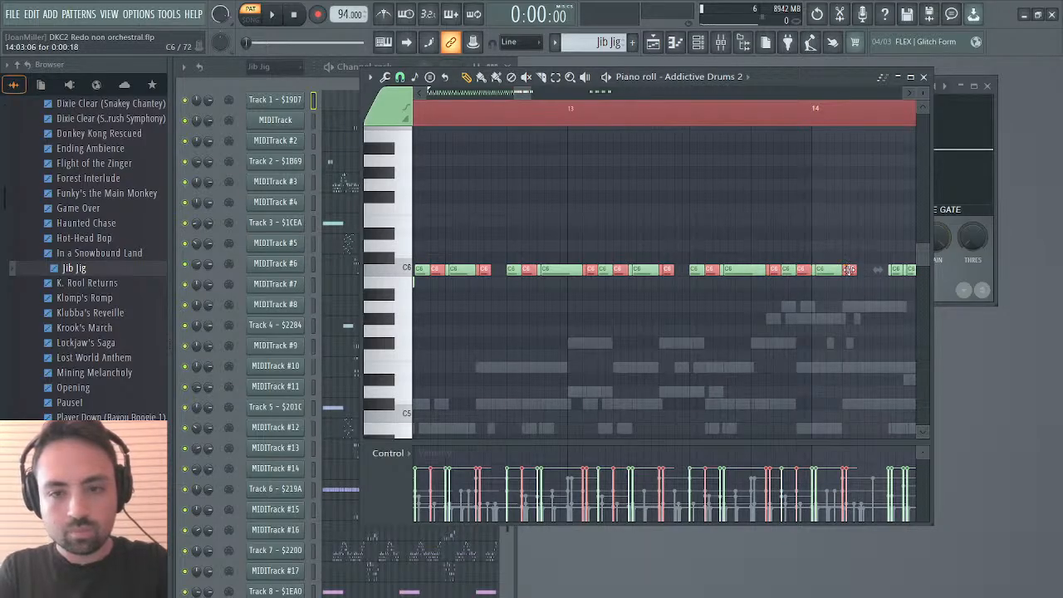
{"action": "key", "text": "space"}
{"action": "left_click_drag", "start_coordinate": [848, 270], "coordinate": [849, 280]}
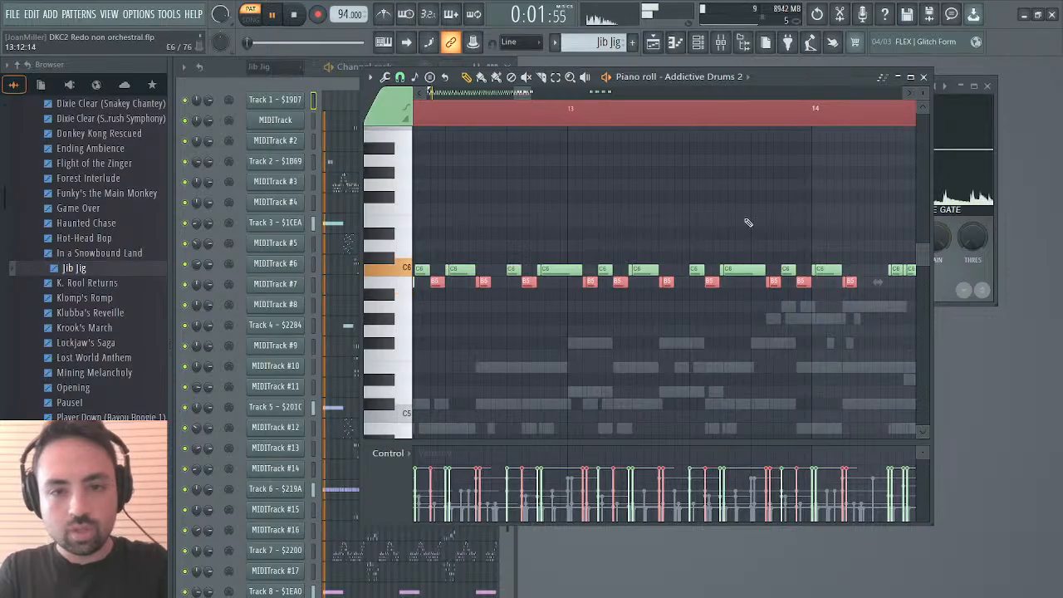
Lower the long C6 note that ends the phrase in bar 14 to B5.
{"action": "left_click_drag", "start_coordinate": [518, 94], "coordinate": [528, 94]}
{"action": "left_click", "coordinate": [581, 272]}
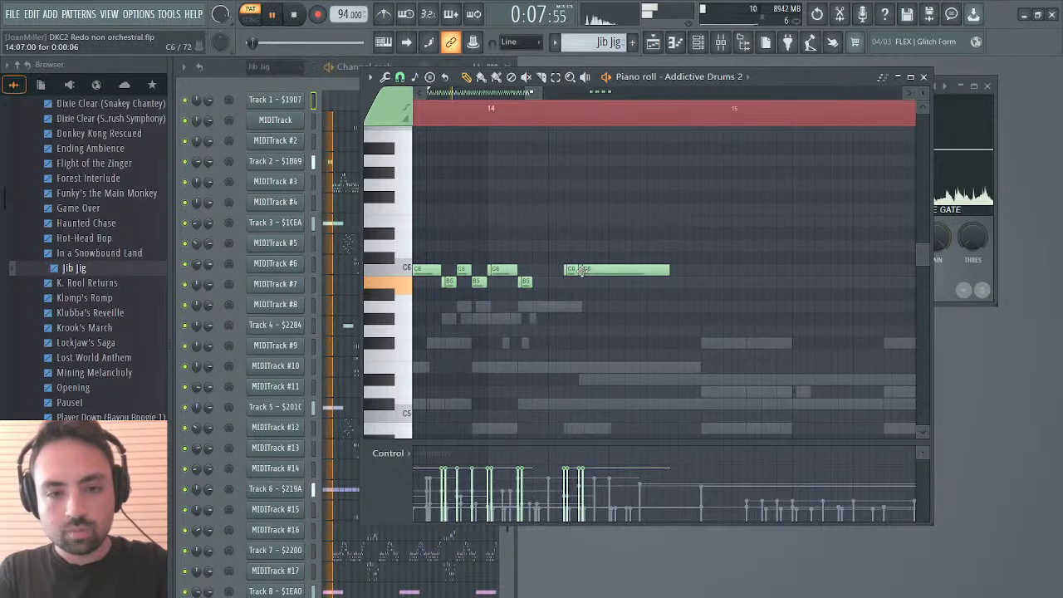
{"action": "left_click", "coordinate": [597, 270]}
{"action": "key", "text": "shift+Down"}
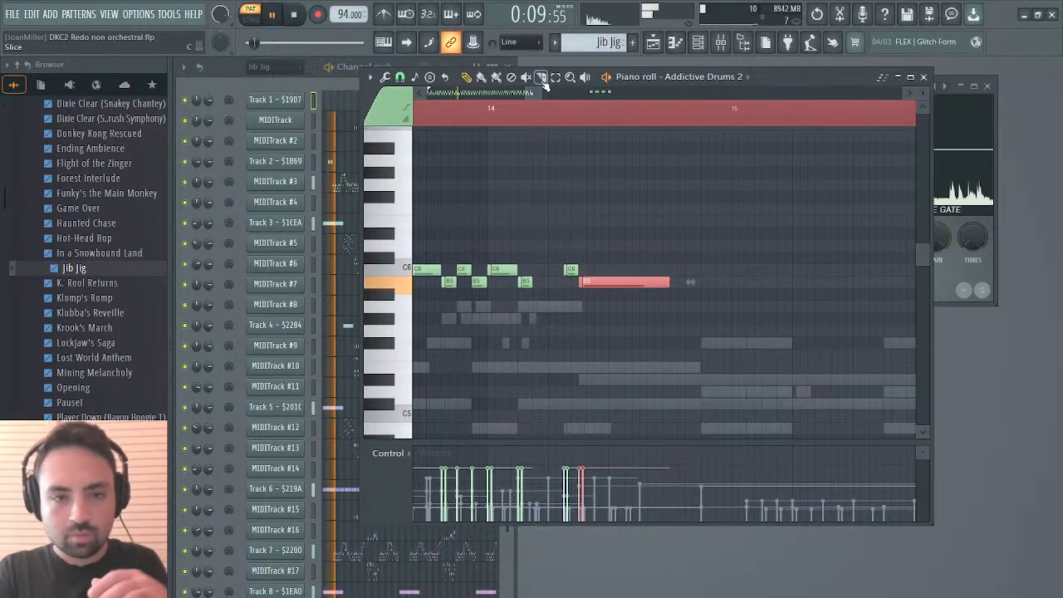
Select every other C6 note in the drum phrases from bar 21 to the end of bar 23 and lower them to B5.
{"action": "left_click_drag", "start_coordinate": [533, 93], "coordinate": [588, 89]}
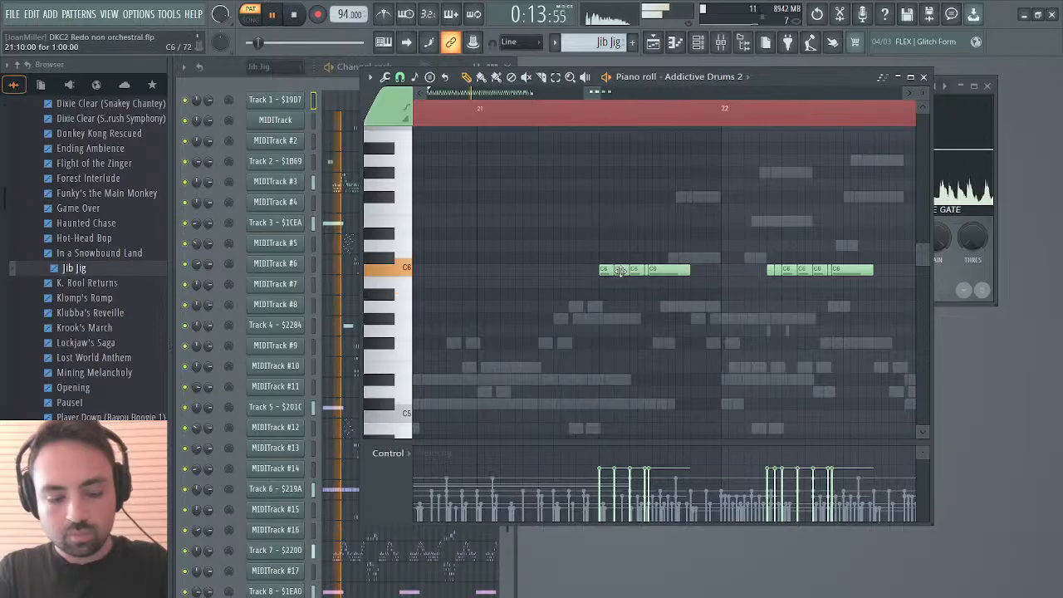
{"action": "left_click", "coordinate": [621, 272], "text": "ctrl"}
{"action": "left_click", "coordinate": [648, 273], "text": "ctrl"}
{"action": "left_click", "coordinate": [656, 273], "text": "ctrl+shift"}
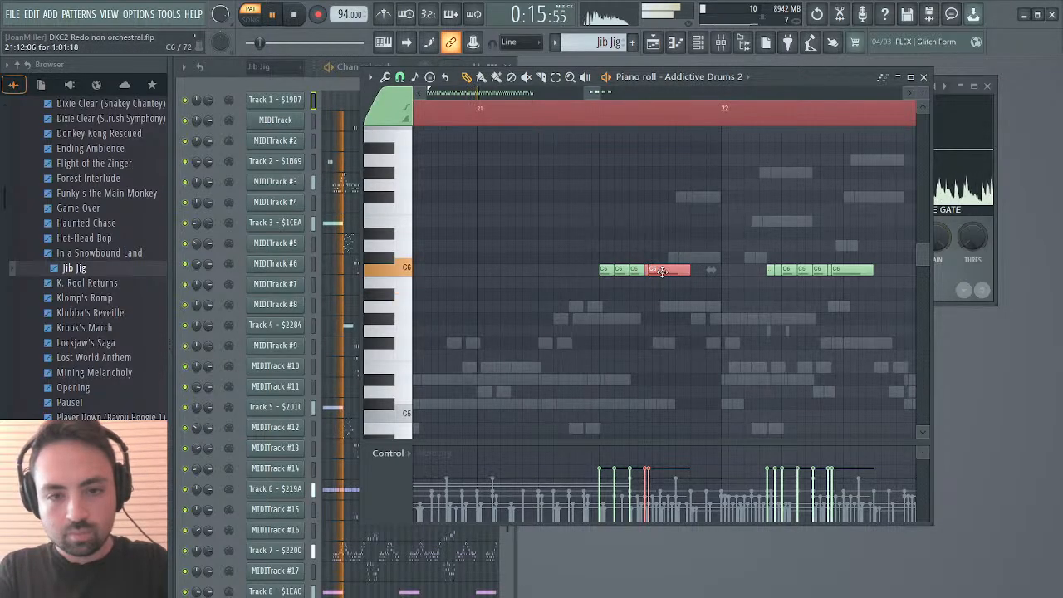
{"action": "left_click", "coordinate": [622, 273], "text": "ctrl+shift"}
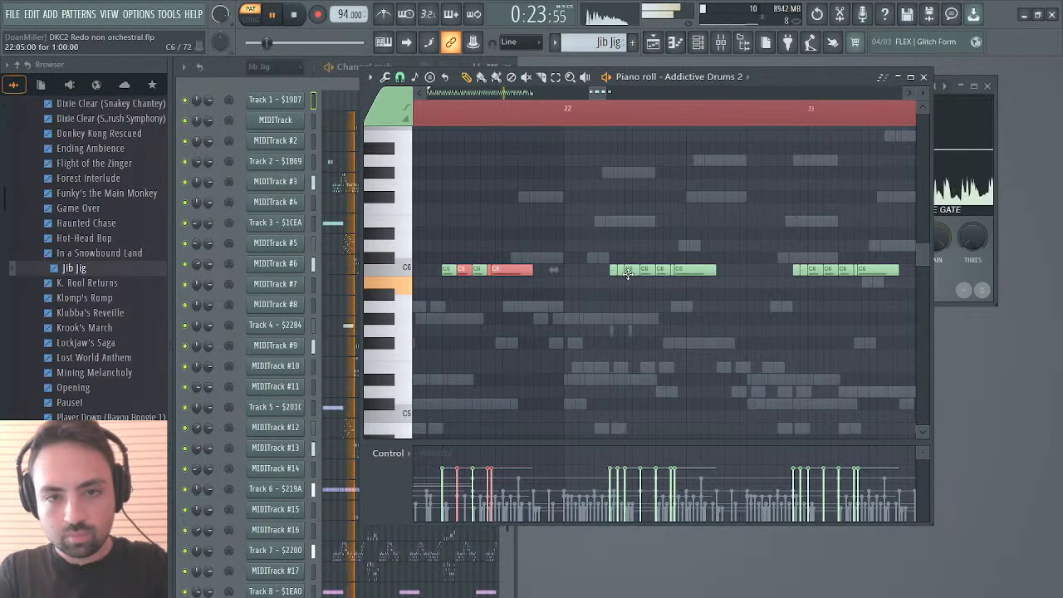
{"action": "left_click", "coordinate": [621, 271], "text": "ctrl+shift"}
{"action": "left_click", "coordinate": [645, 273], "text": "ctrl+shift"}
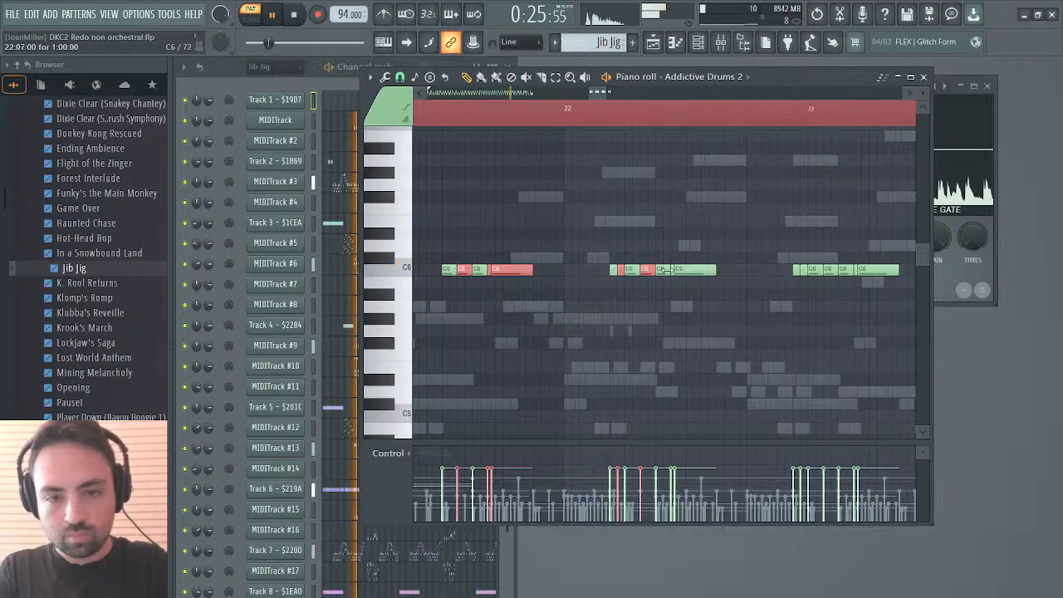
{"action": "left_click", "coordinate": [686, 271], "text": "ctrl+shift"}
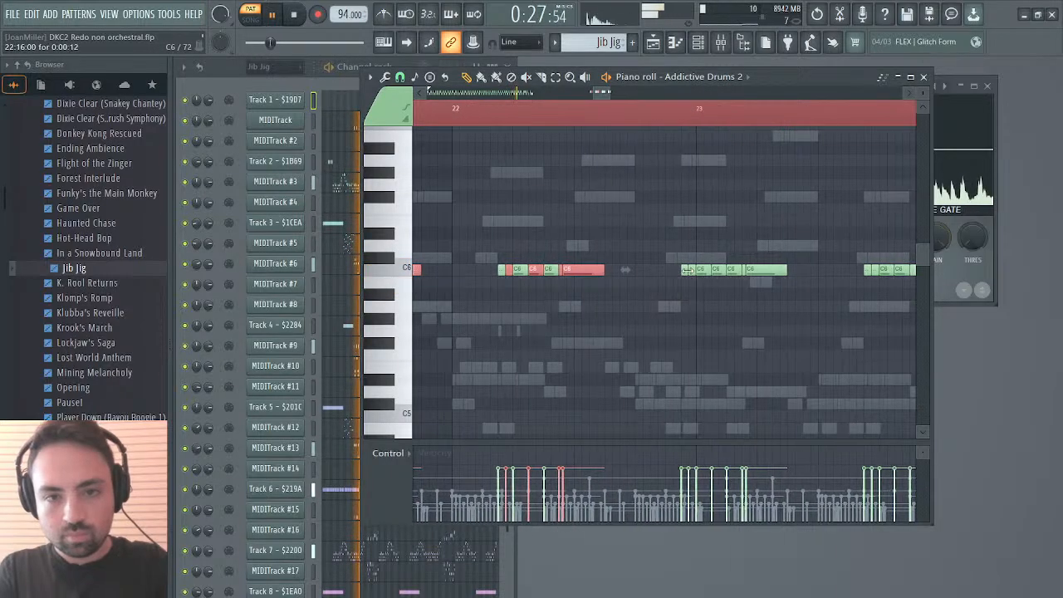
{"action": "left_click", "coordinate": [651, 271], "text": "ctrl+shift"}
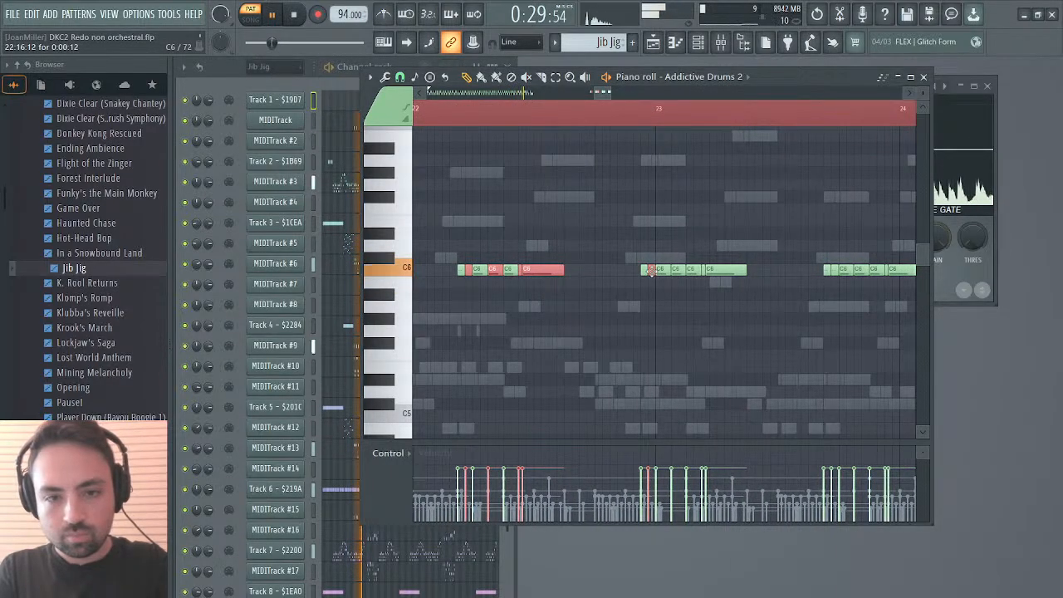
{"action": "left_click", "coordinate": [678, 271], "text": "ctrl+shift"}
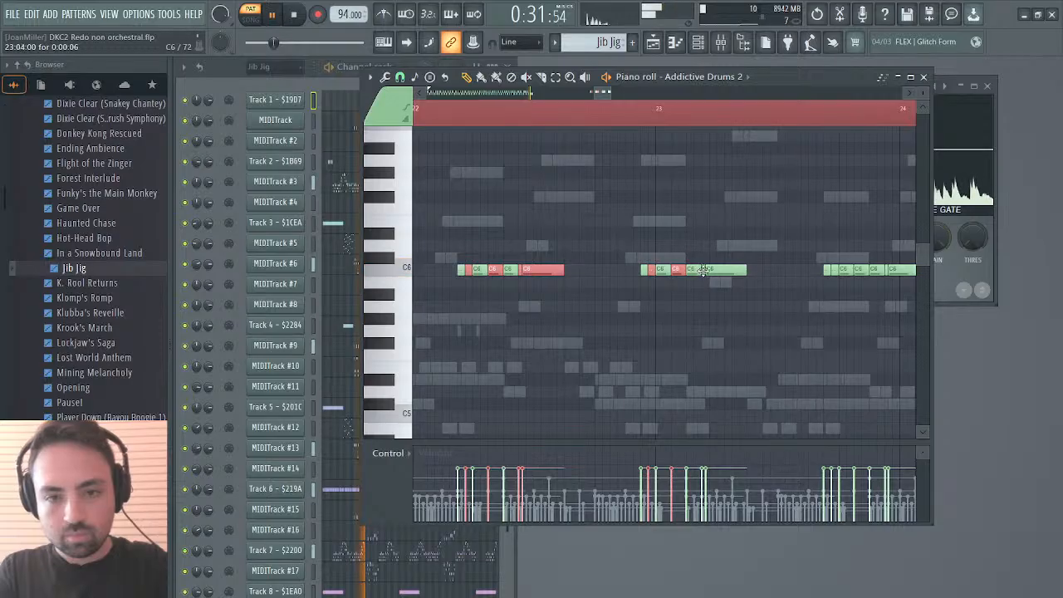
{"action": "left_click", "coordinate": [703, 271], "text": "ctrl+shift"}
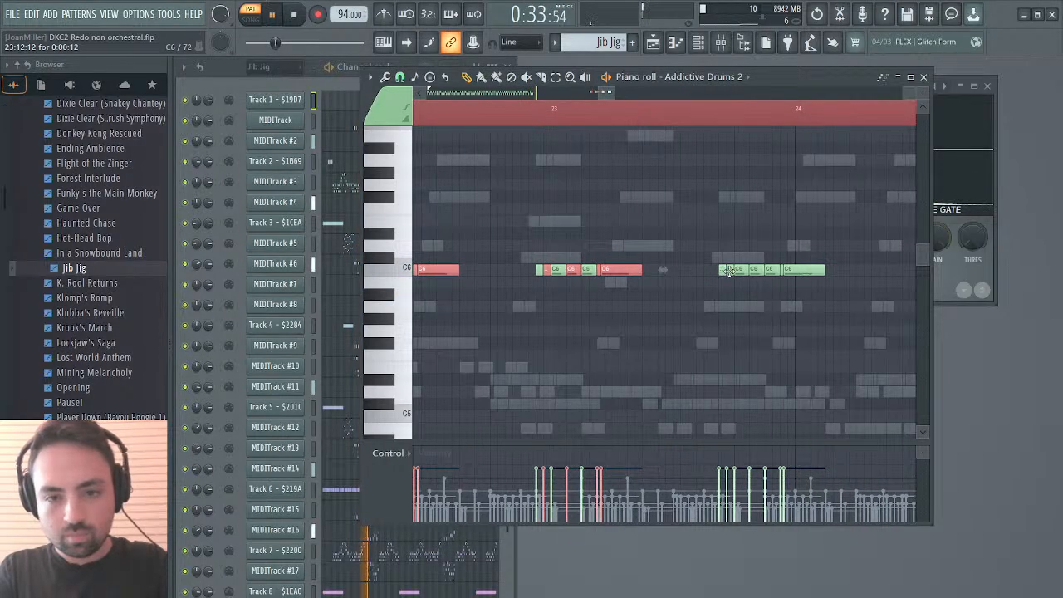
{"action": "left_click", "coordinate": [728, 271], "text": "ctrl+shift"}
{"action": "left_click", "coordinate": [751, 271], "text": "ctrl+shift"}
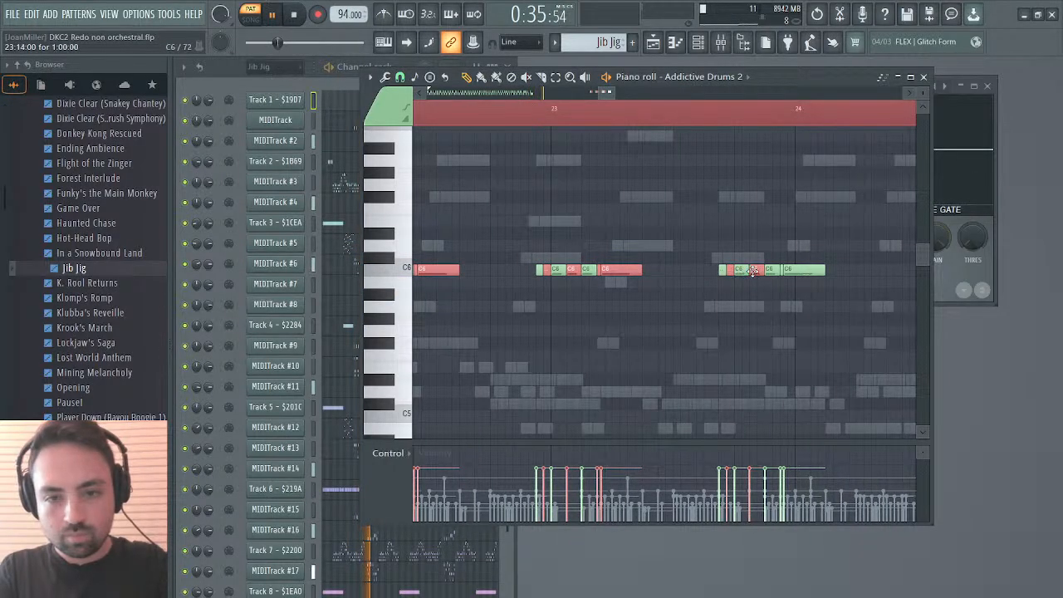
{"action": "left_click", "coordinate": [784, 270], "text": "ctrl+shift"}
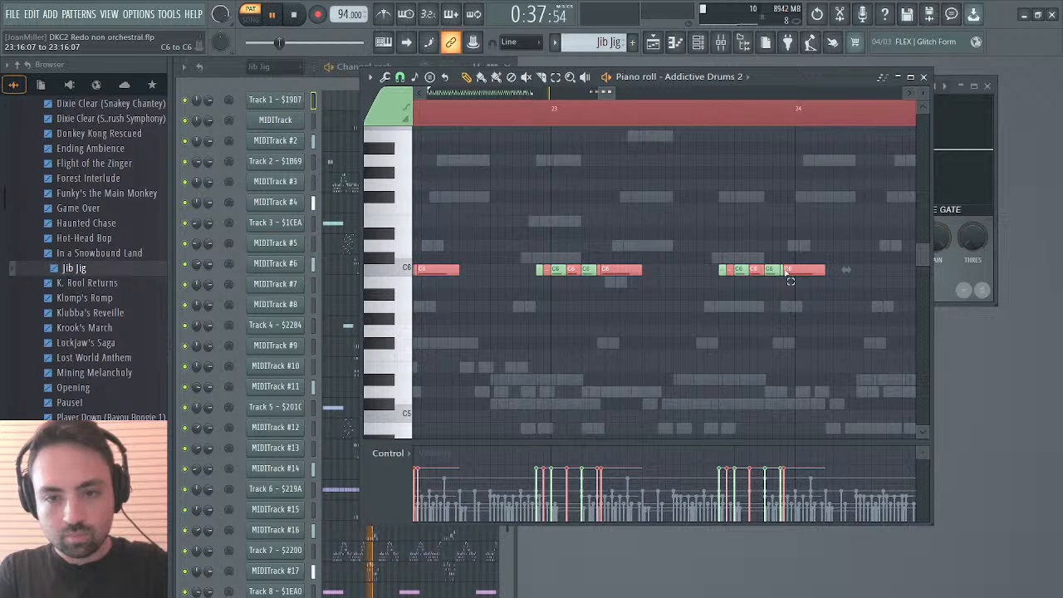
{"action": "key", "text": "Down"}
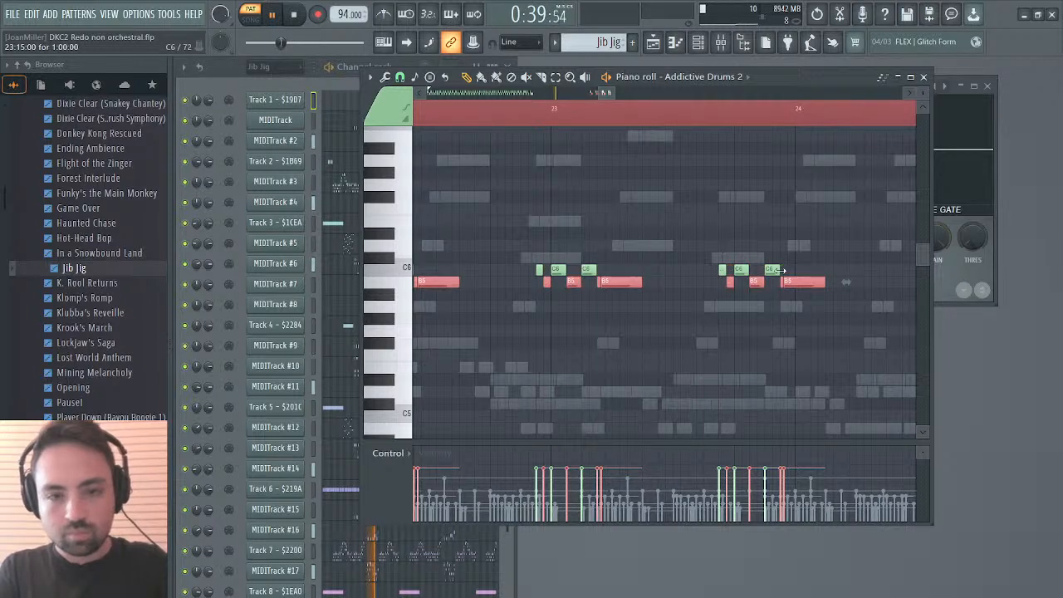
Close the Addictive Drums 2 note editor and restart playback of the Jib Jig pattern from the beginning.
{"action": "left_click", "coordinate": [923, 77]}
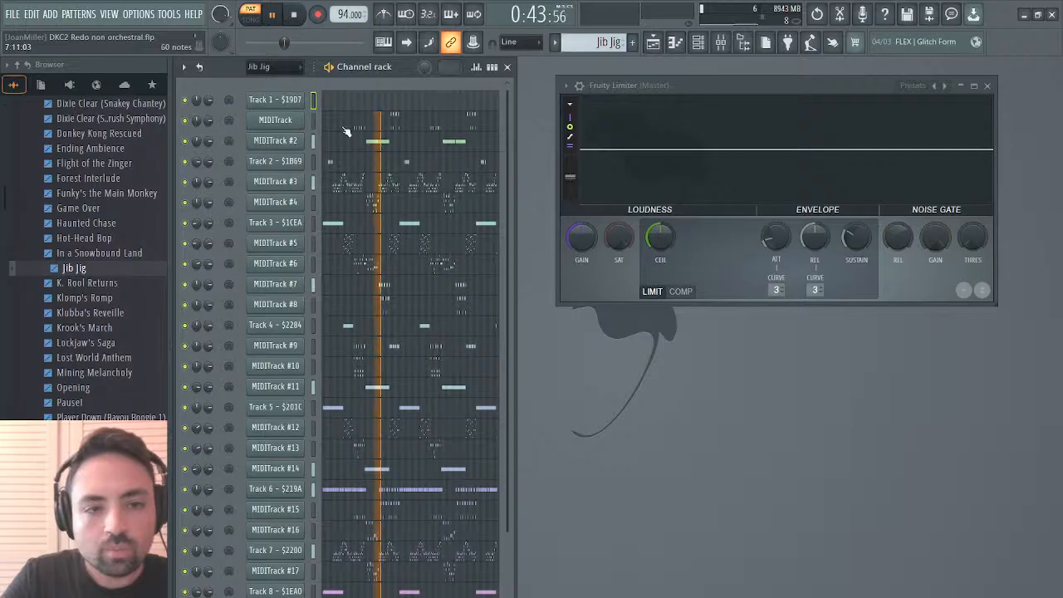
{"action": "key", "text": "space"}
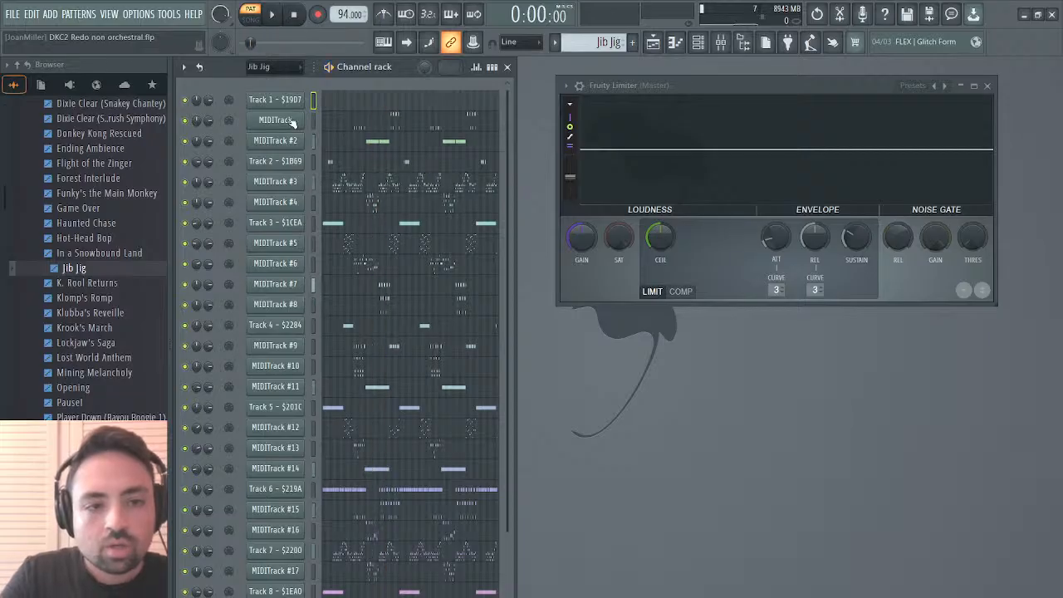
{"action": "left_click", "coordinate": [278, 18]}
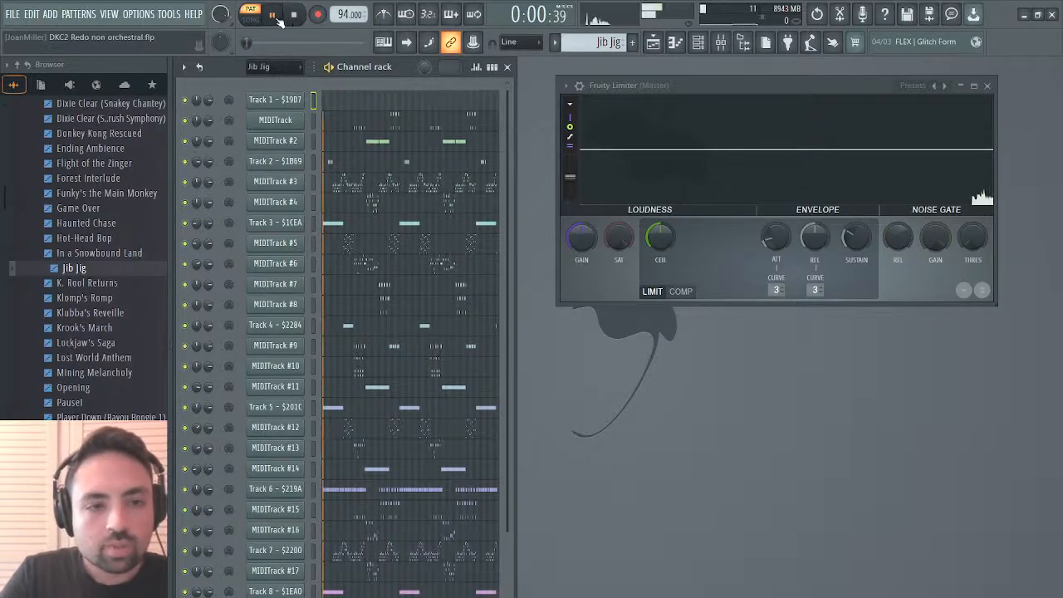
Show the B4 notes of the MIDITrack channel around bars 11 and 12, then stop playback with the playhead in early bar 11.
{"action": "left_click", "coordinate": [347, 122]}
{"action": "left_click_drag", "start_coordinate": [435, 93], "coordinate": [509, 94]}
{"action": "scroll", "coordinate": [555, 245], "scroll_direction": "down", "scroll_amount": 2}
{"action": "scroll", "coordinate": [555, 245], "scroll_direction": "down", "scroll_amount": 3}
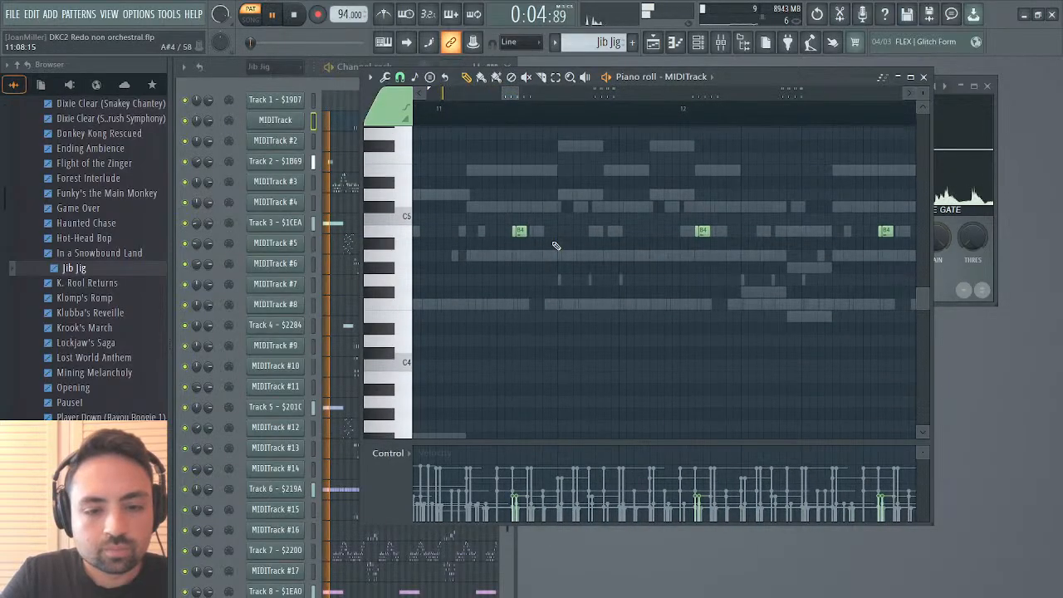
{"action": "left_click", "coordinate": [498, 108]}
{"action": "key", "text": "space"}
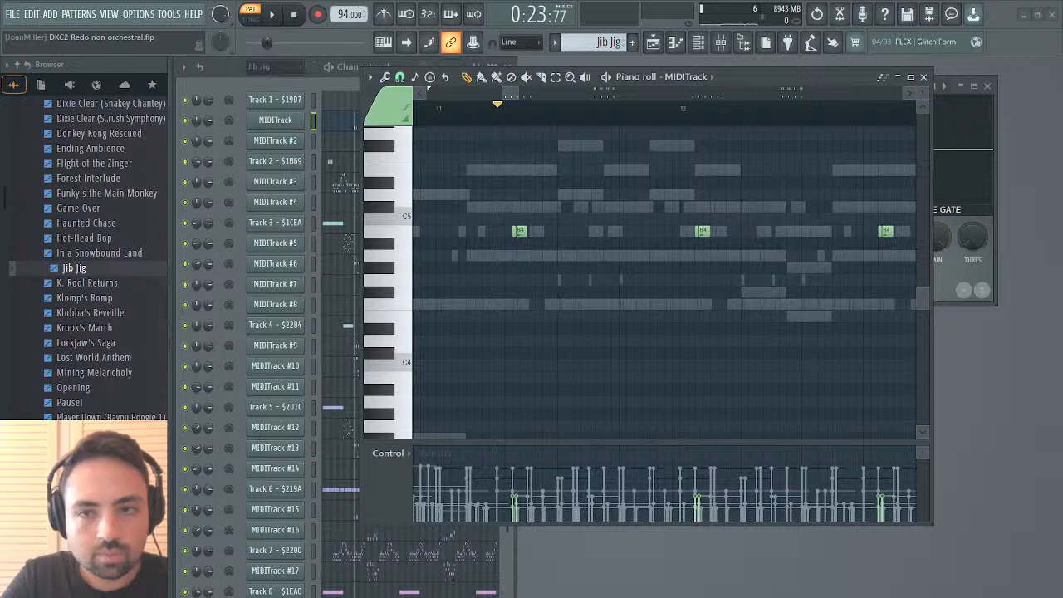
Close the MIDITrack piano roll and show all channel groups in the channel rack, down to Addictive Drums 2.
{"action": "left_click", "coordinate": [923, 77]}
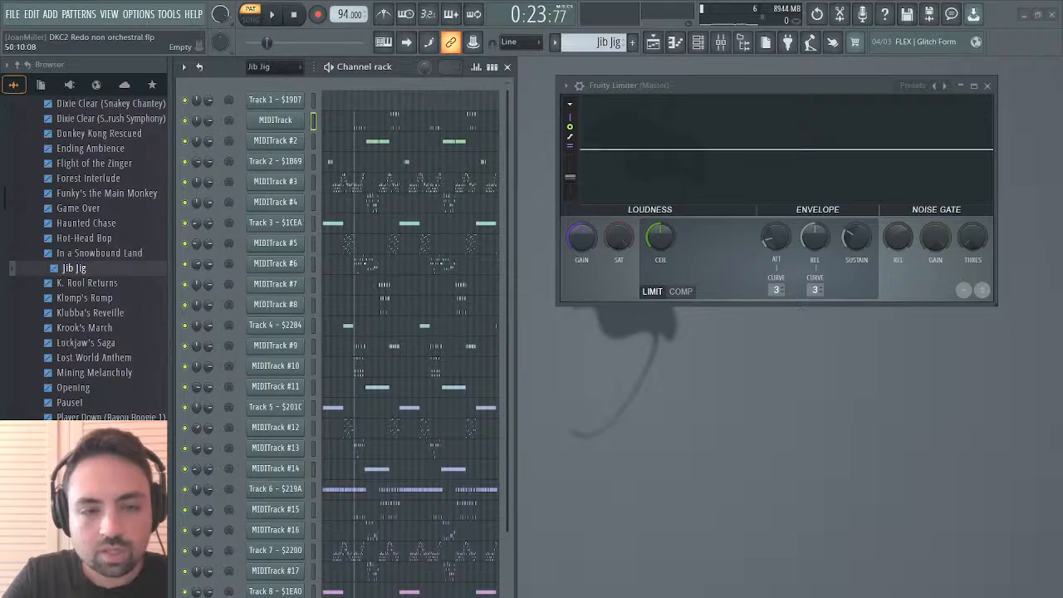
{"action": "left_click_drag", "start_coordinate": [509, 108], "coordinate": [510, 72]}
{"action": "scroll", "coordinate": [457, 161], "scroll_direction": "down", "scroll_amount": 3}
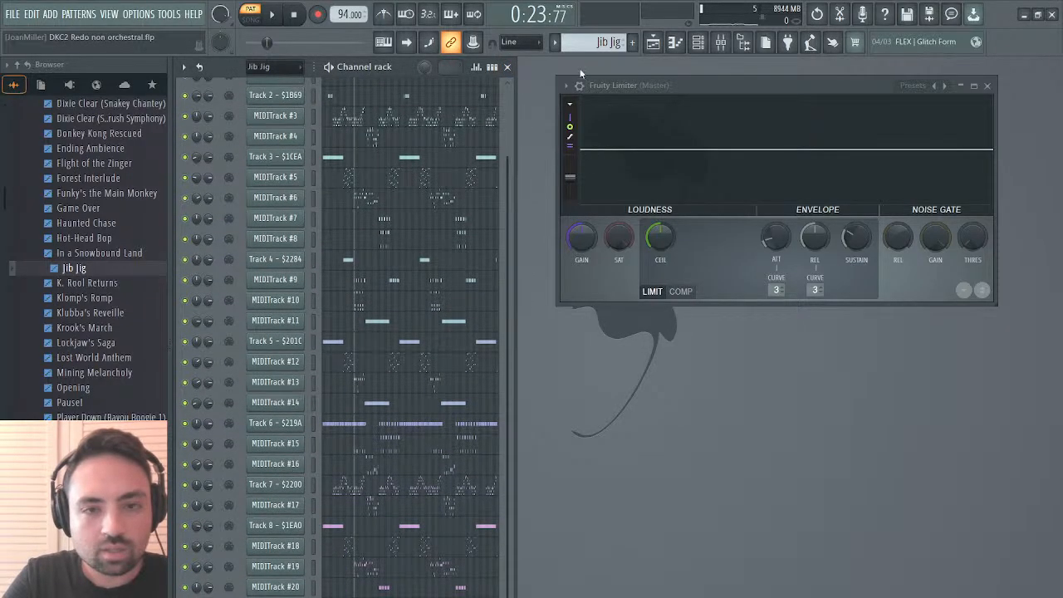
{"action": "scroll", "coordinate": [595, 39], "scroll_direction": "down", "scroll_amount": 1}
{"action": "key", "text": "ctrl+z"}
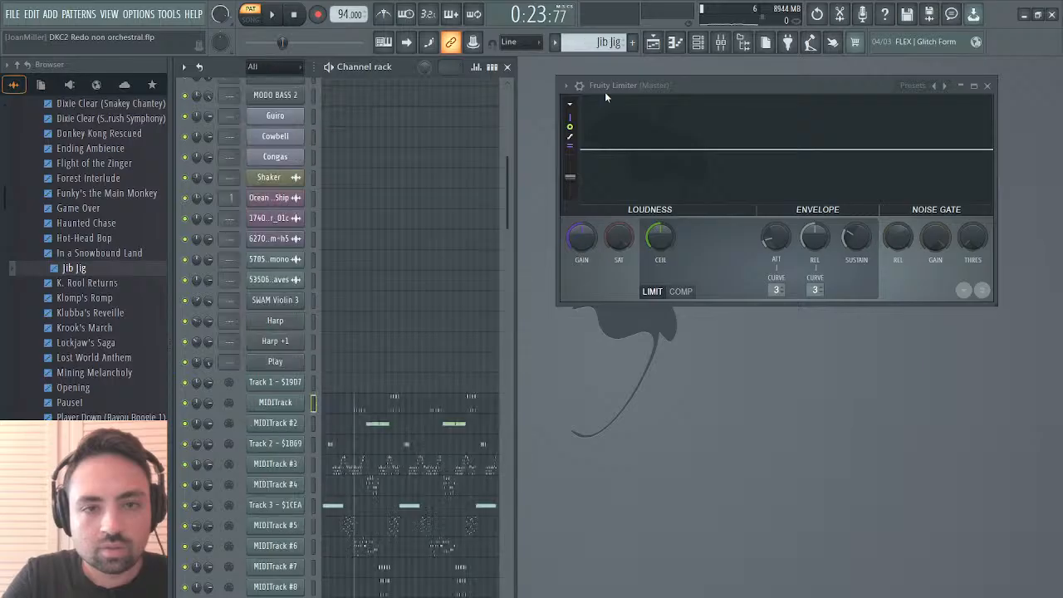
{"action": "scroll", "coordinate": [418, 203], "scroll_direction": "up", "scroll_amount": 1}
{"action": "scroll", "coordinate": [417, 203], "scroll_direction": "down", "scroll_amount": 6}
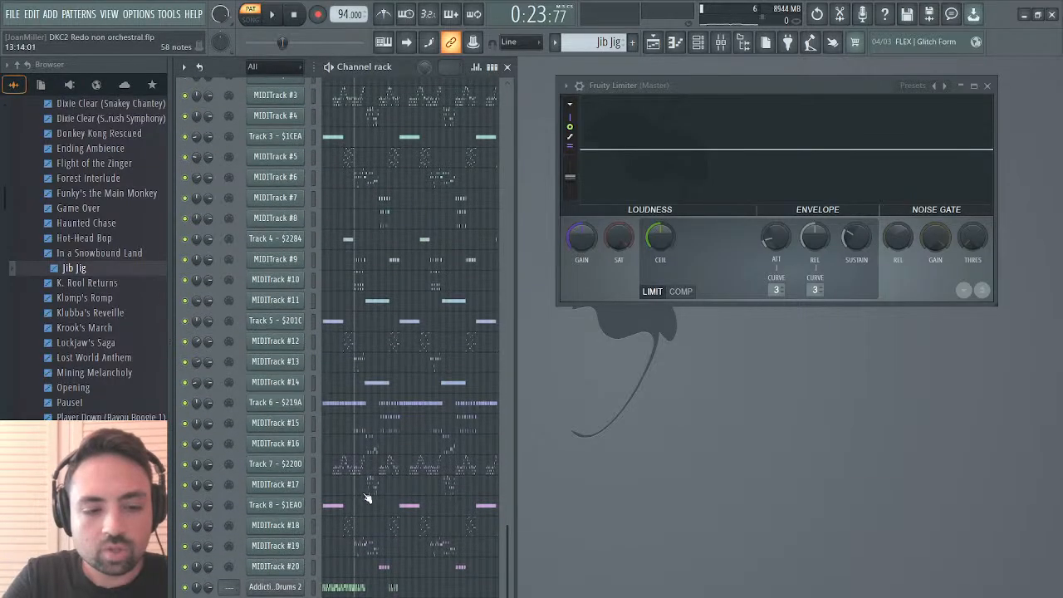
Inspect the Addictive Drums 2 notes in the piano roll across the pattern's first 23 bars, and close it.
{"action": "left_click", "coordinate": [347, 584]}
{"action": "scroll", "coordinate": [469, 205], "scroll_direction": "up", "scroll_amount": 4}
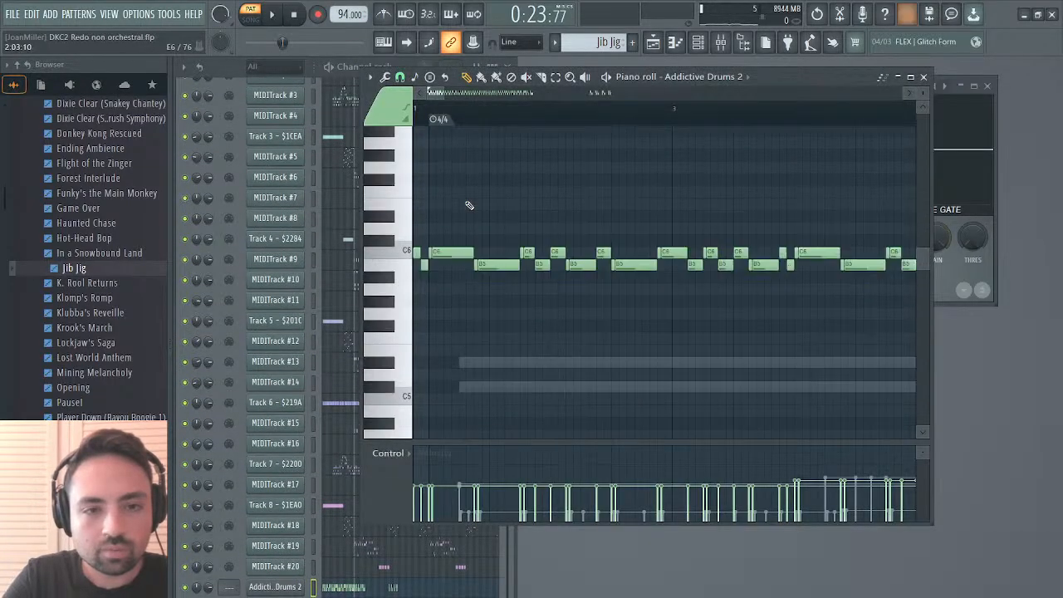
{"action": "left_click_drag", "start_coordinate": [444, 93], "coordinate": [609, 94]}
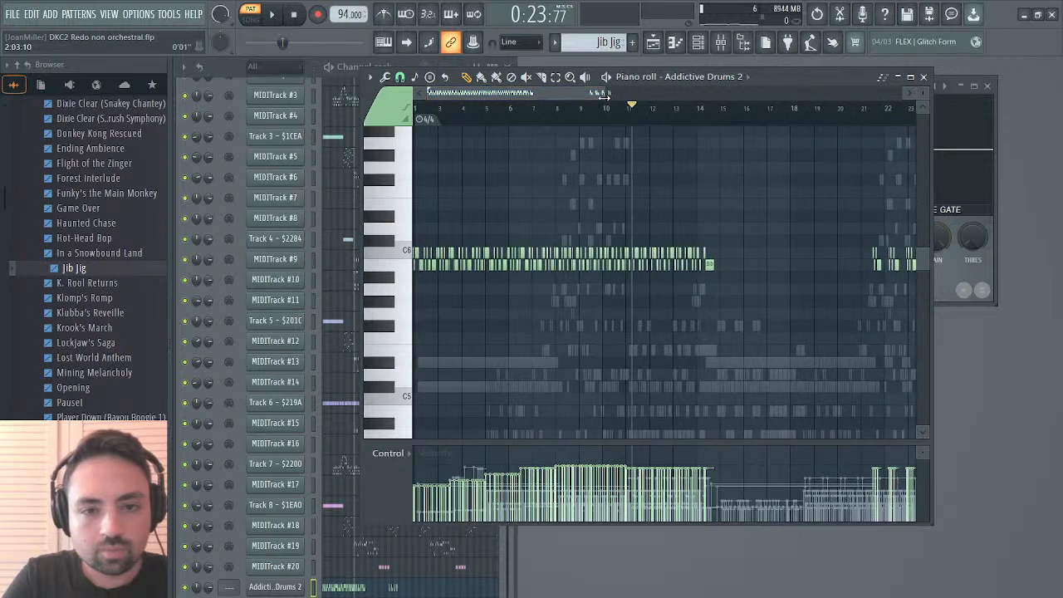
{"action": "scroll", "coordinate": [622, 214], "scroll_direction": "right", "scroll_amount": 1}
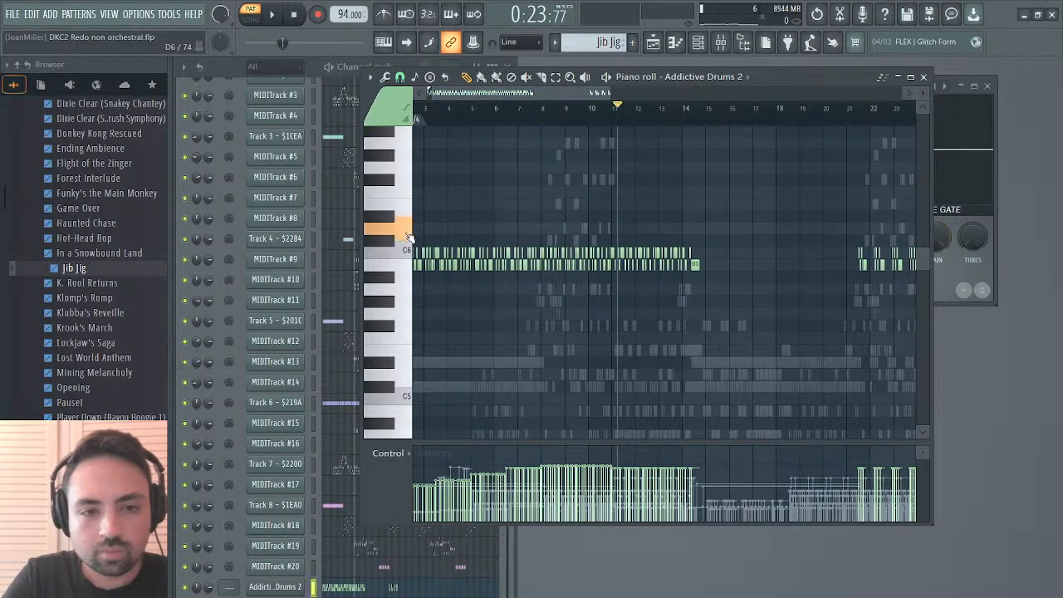
{"action": "scroll", "coordinate": [389, 226], "scroll_direction": "up", "scroll_amount": 5}
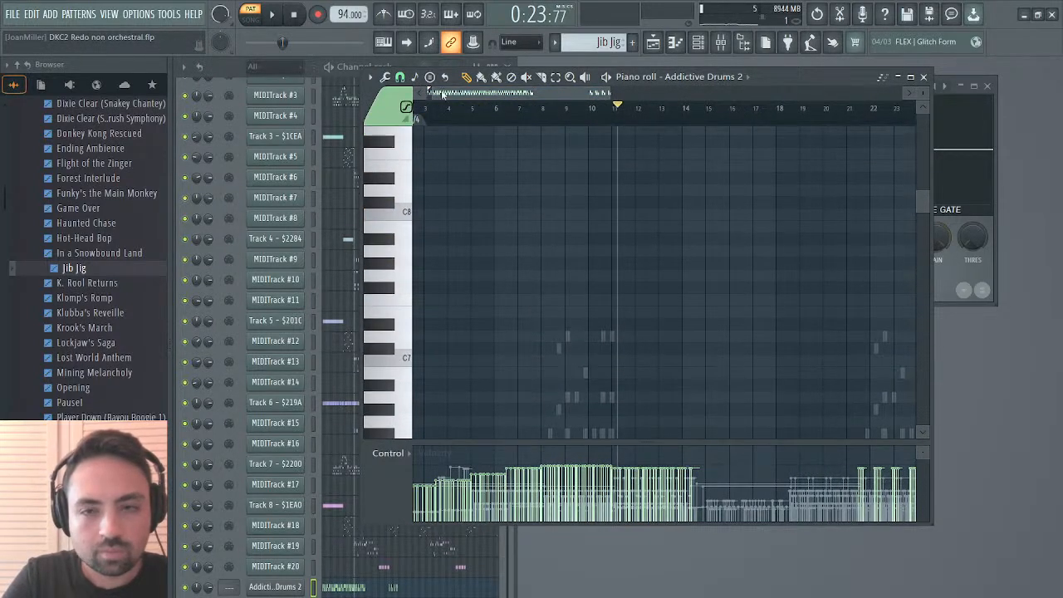
{"action": "left_click", "coordinate": [923, 76]}
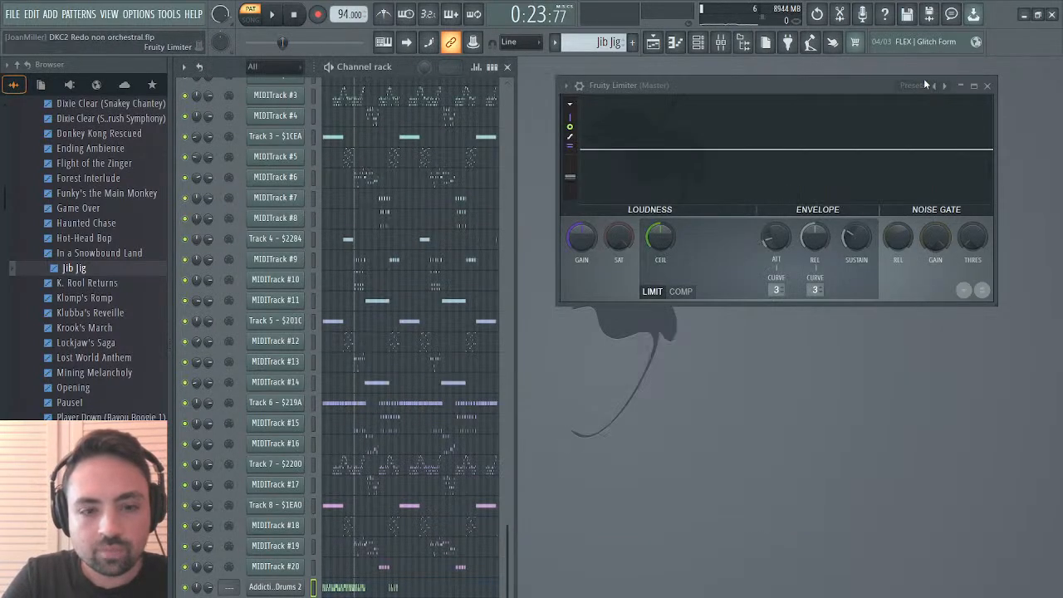
Open the Addictive Drums 2 instrument, check the snare kit pieces on offer, and close it without choosing one.
{"action": "left_click", "coordinate": [296, 586]}
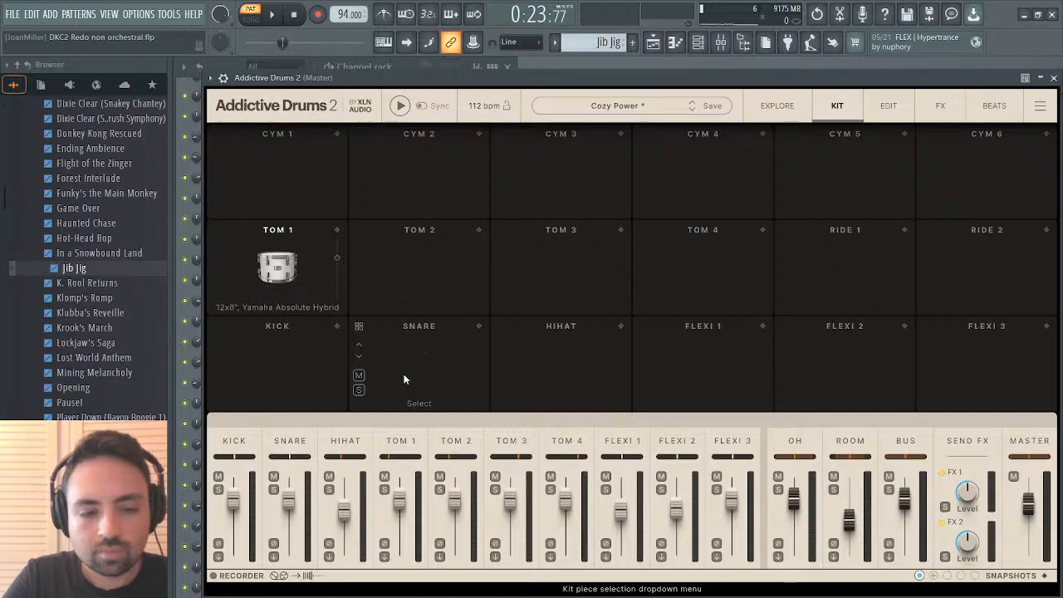
{"action": "left_click", "coordinate": [412, 403]}
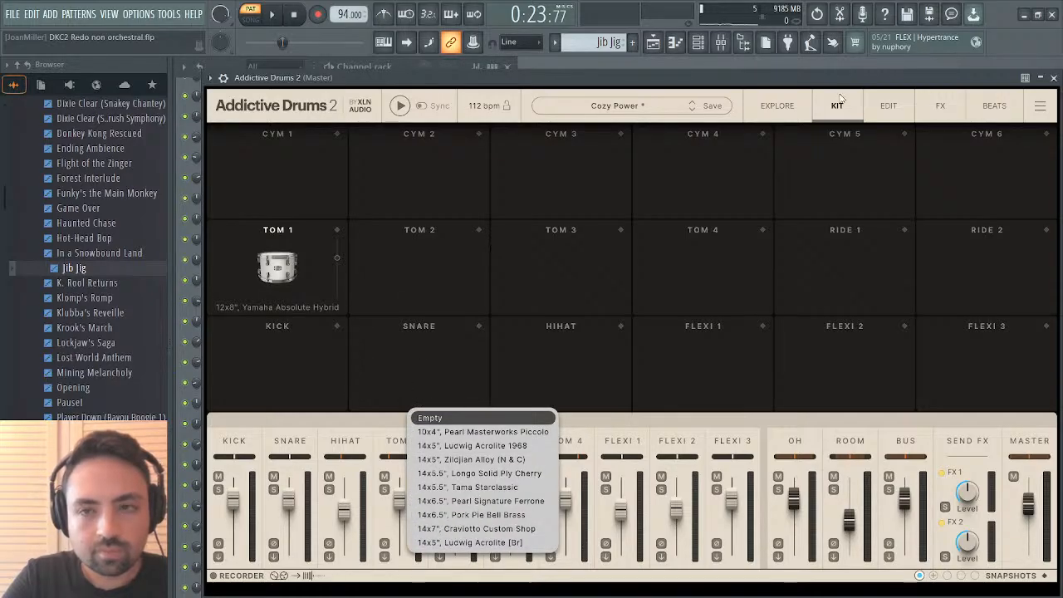
{"action": "left_click", "coordinate": [1053, 78]}
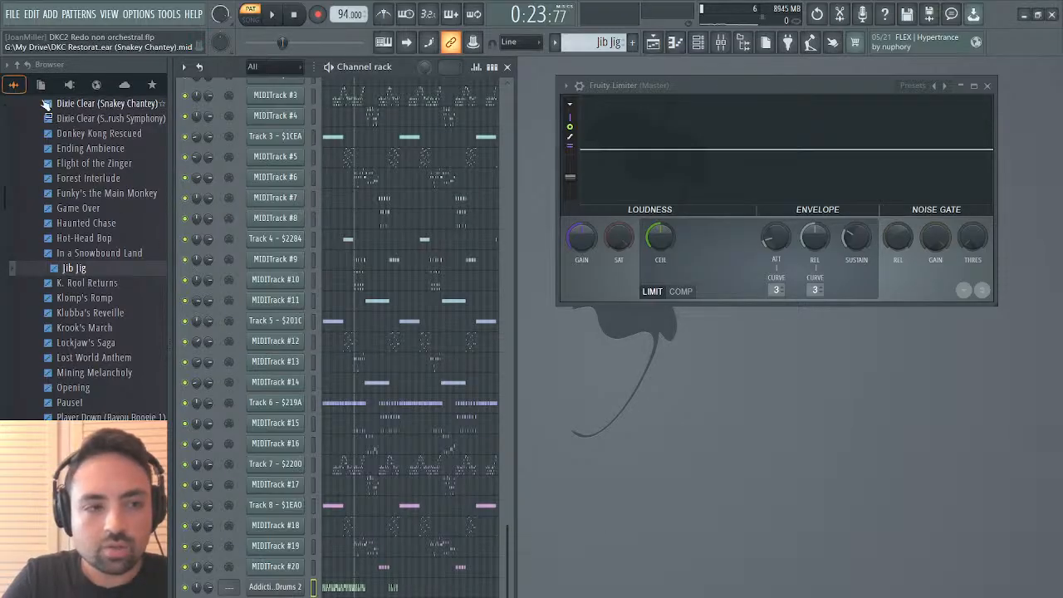
Look through the Drums sample folder, including Wave Alchemy Afro Latin, for suitable percussion samples.
{"action": "left_click", "coordinate": [25, 66]}
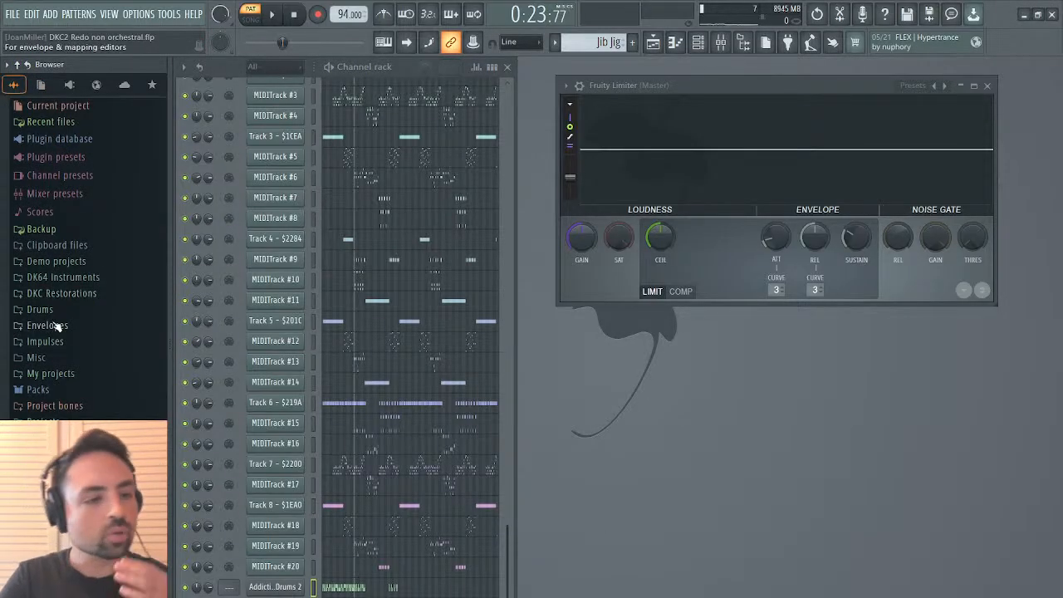
{"action": "left_click", "coordinate": [40, 297]}
{"action": "scroll", "coordinate": [71, 332], "scroll_direction": "down", "scroll_amount": 6}
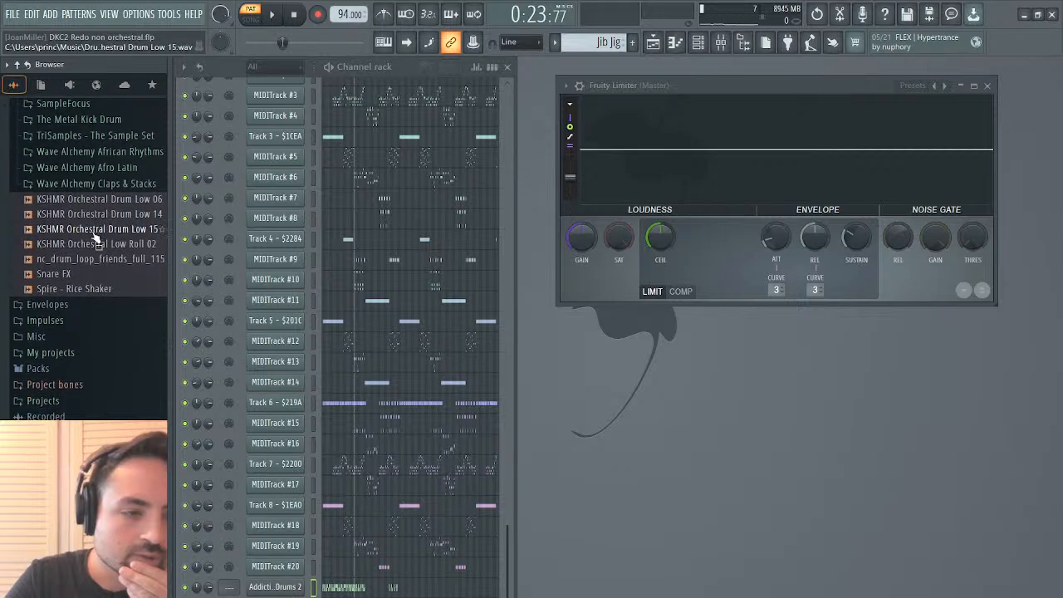
{"action": "scroll", "coordinate": [91, 282], "scroll_direction": "up", "scroll_amount": 4}
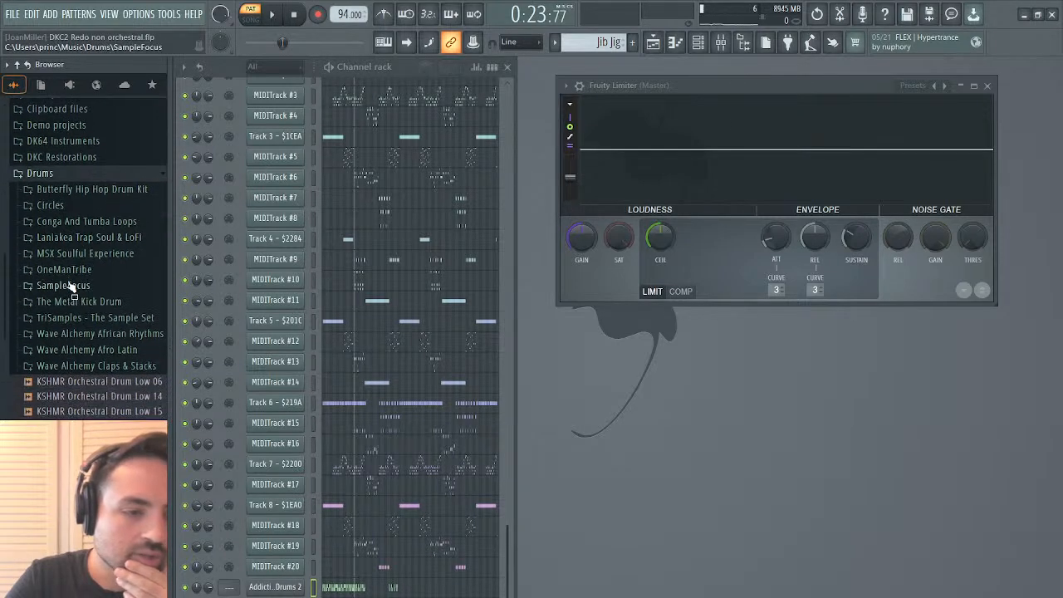
{"action": "left_click", "coordinate": [130, 351]}
{"action": "scroll", "coordinate": [128, 354], "scroll_direction": "down", "scroll_amount": 19}
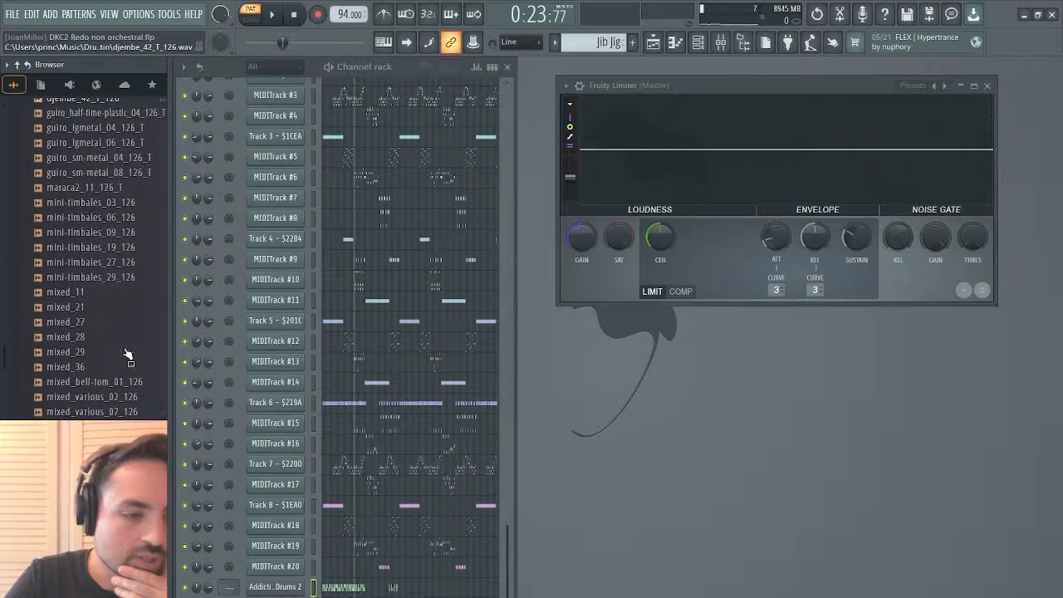
{"action": "scroll", "coordinate": [128, 354], "scroll_direction": "up", "scroll_amount": 16}
{"action": "scroll", "coordinate": [128, 355], "scroll_direction": "up", "scroll_amount": 10}
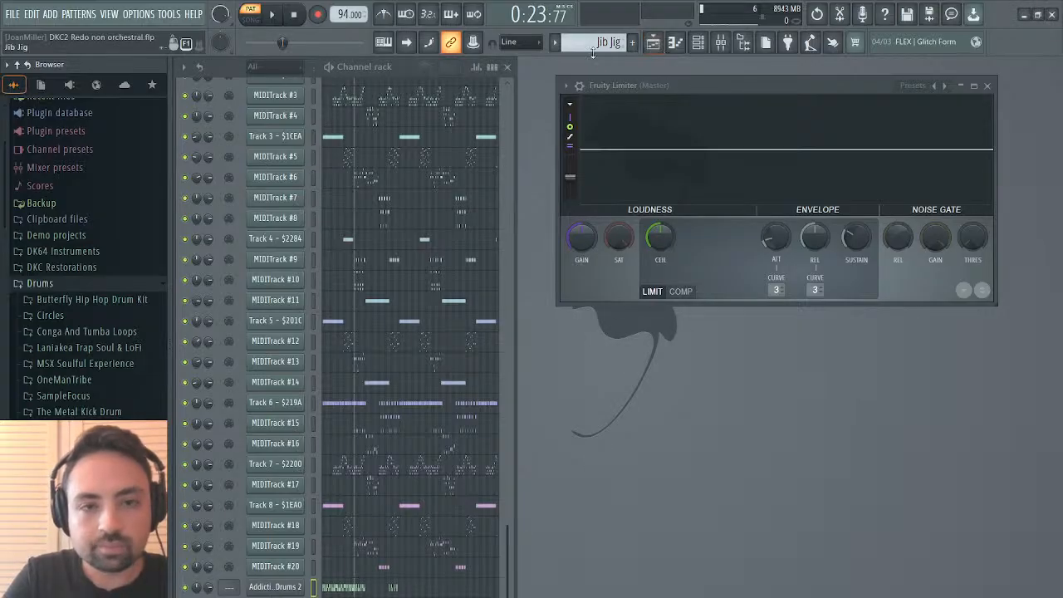
Open the MIDITrack channel in the piano roll and play back its passage starting in bar 11.
{"action": "scroll", "coordinate": [476, 159], "scroll_direction": "up", "scroll_amount": 7}
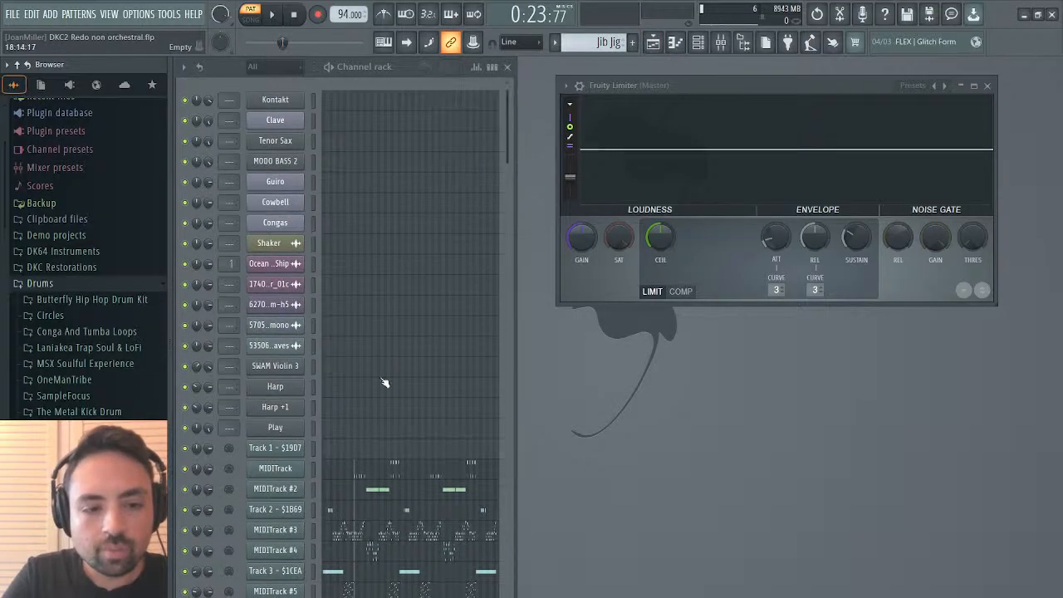
{"action": "left_click", "coordinate": [355, 474]}
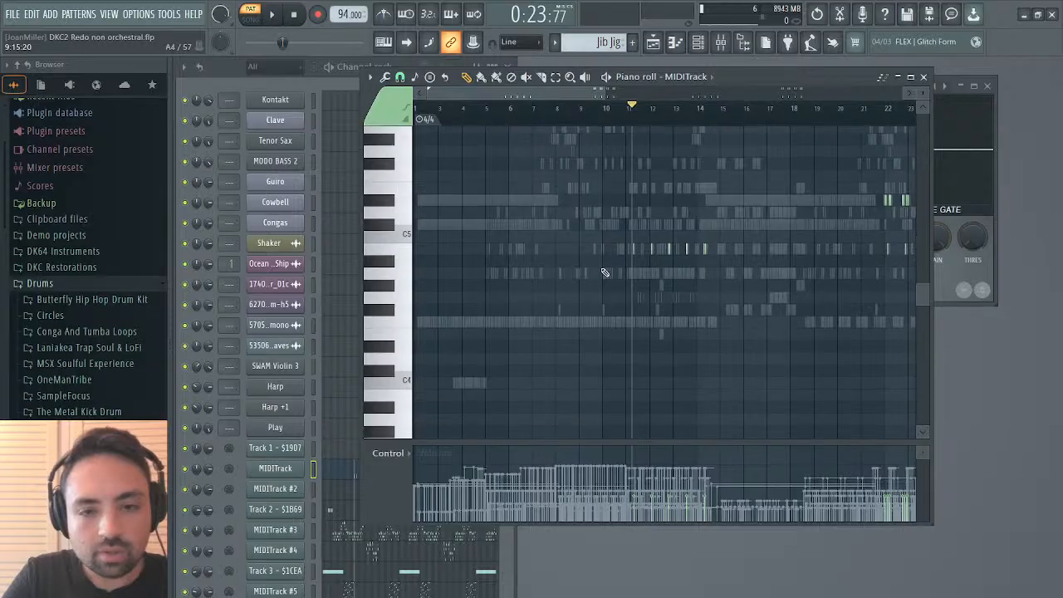
{"action": "left_click_drag", "start_coordinate": [429, 93], "coordinate": [539, 104]}
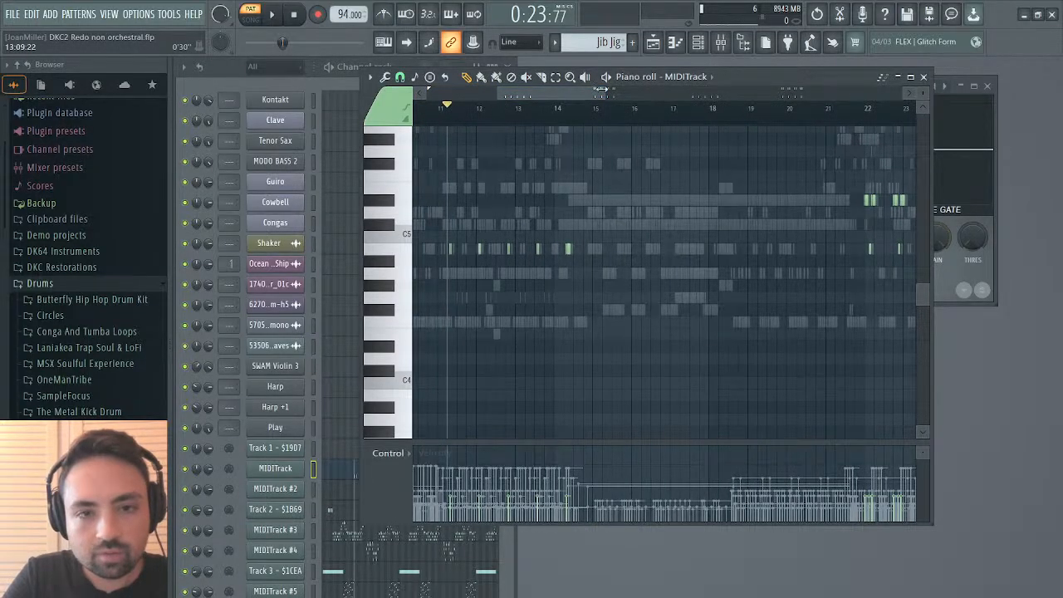
{"action": "left_click_drag", "start_coordinate": [601, 89], "coordinate": [533, 96]}
{"action": "key", "text": "space"}
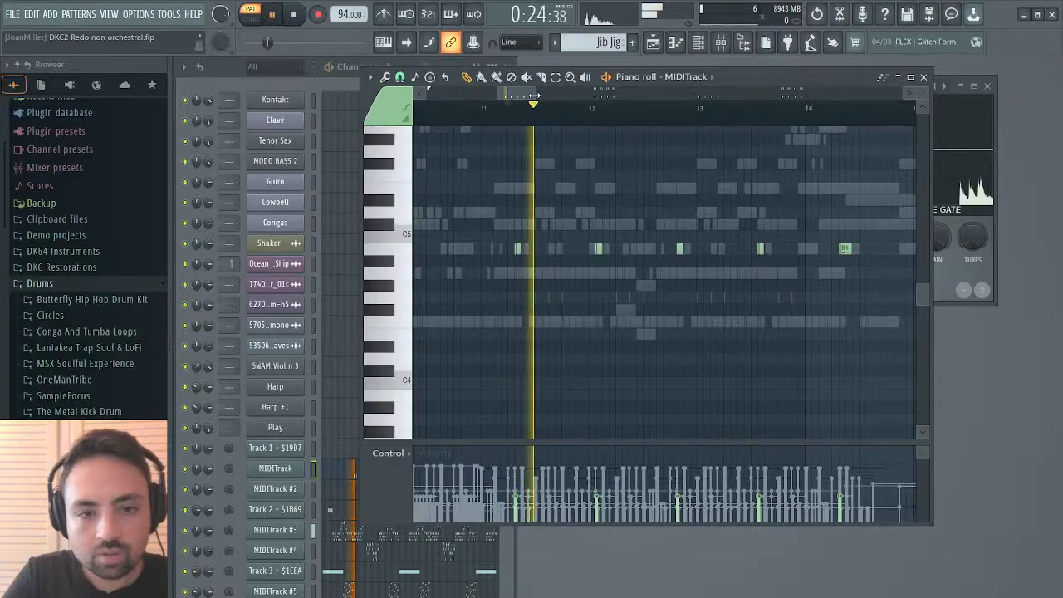
{"action": "key", "text": "space"}
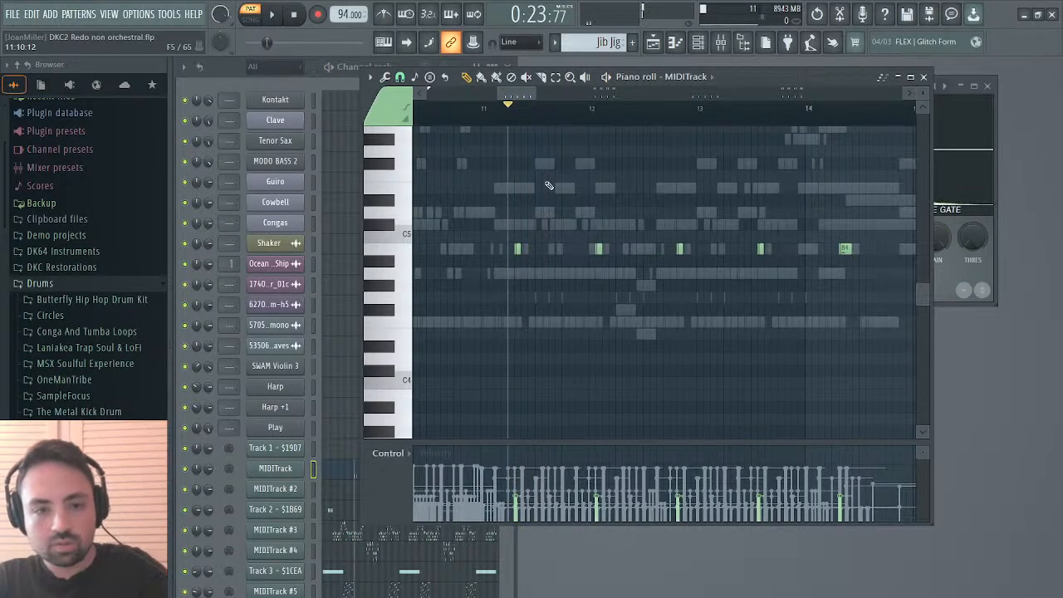
{"action": "scroll", "coordinate": [614, 316], "scroll_direction": "up", "scroll_amount": 5}
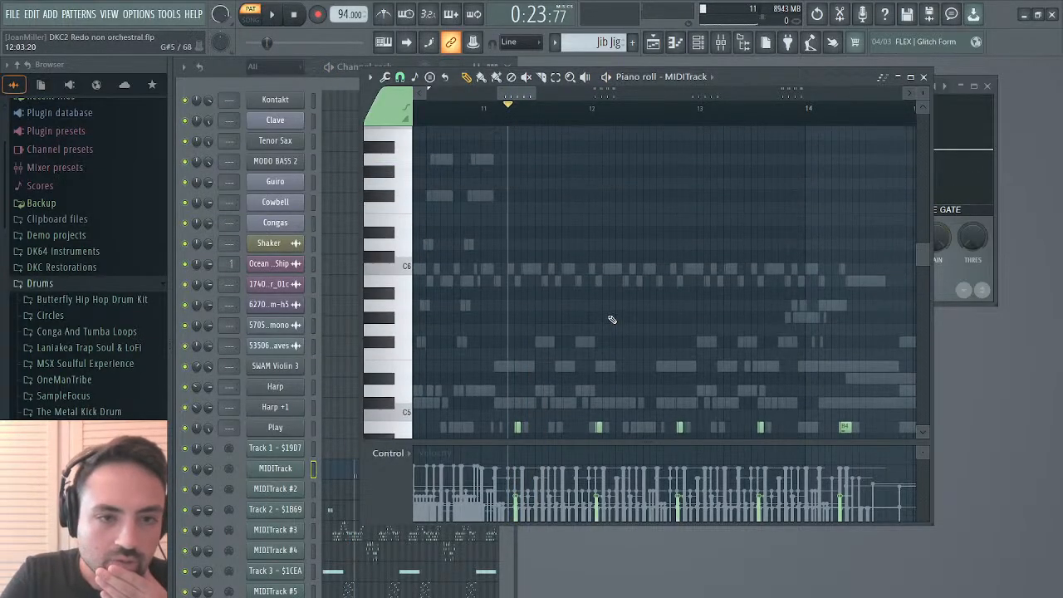
Examine the MIDITrack notes against the other channels' ghost notes, comparing the passages around bars 11 and 22.
{"action": "left_click", "coordinate": [335, 476]}
{"action": "left_click", "coordinate": [382, 467]}
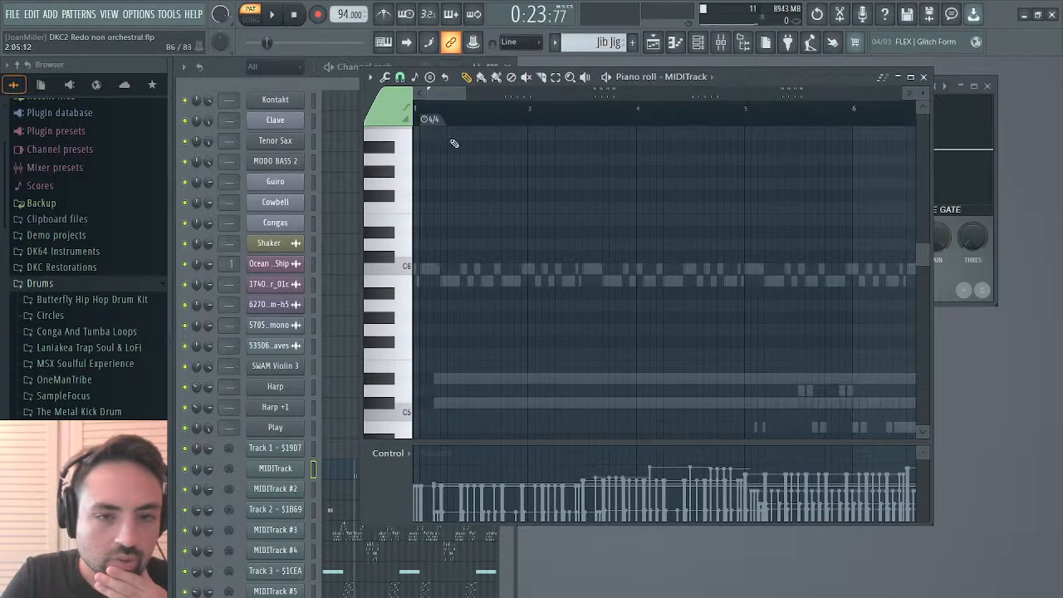
{"action": "left_click_drag", "start_coordinate": [444, 95], "coordinate": [585, 94]}
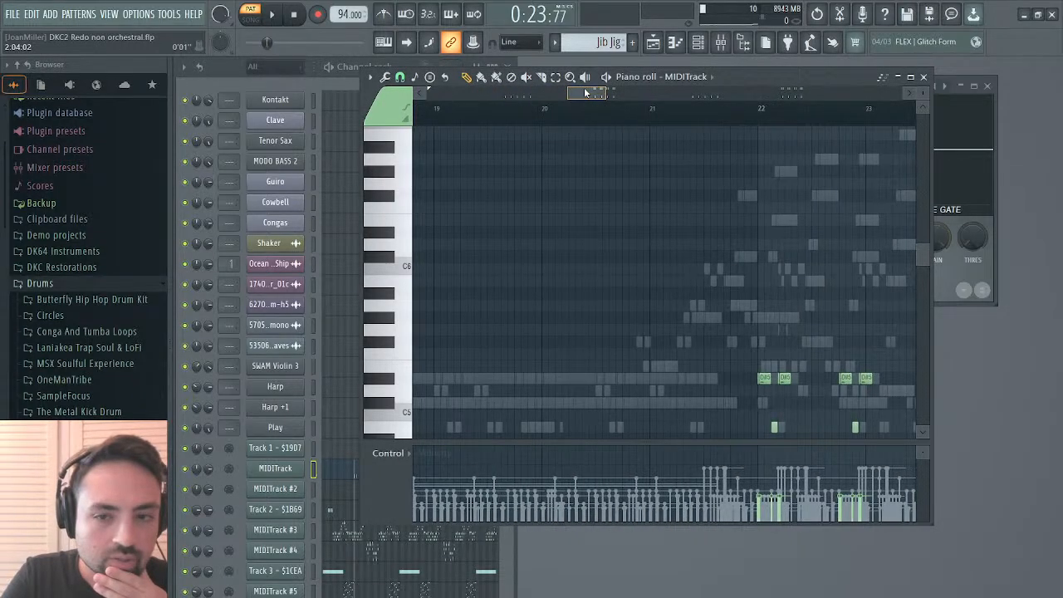
{"action": "scroll", "coordinate": [720, 292], "scroll_direction": "down", "scroll_amount": 3}
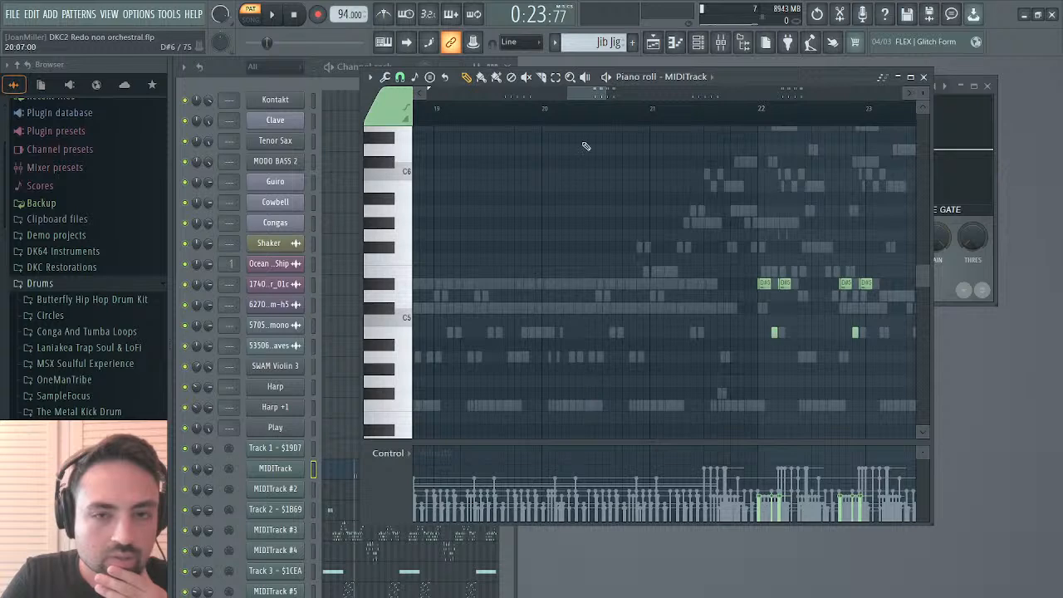
{"action": "left_click_drag", "start_coordinate": [584, 89], "coordinate": [508, 94]}
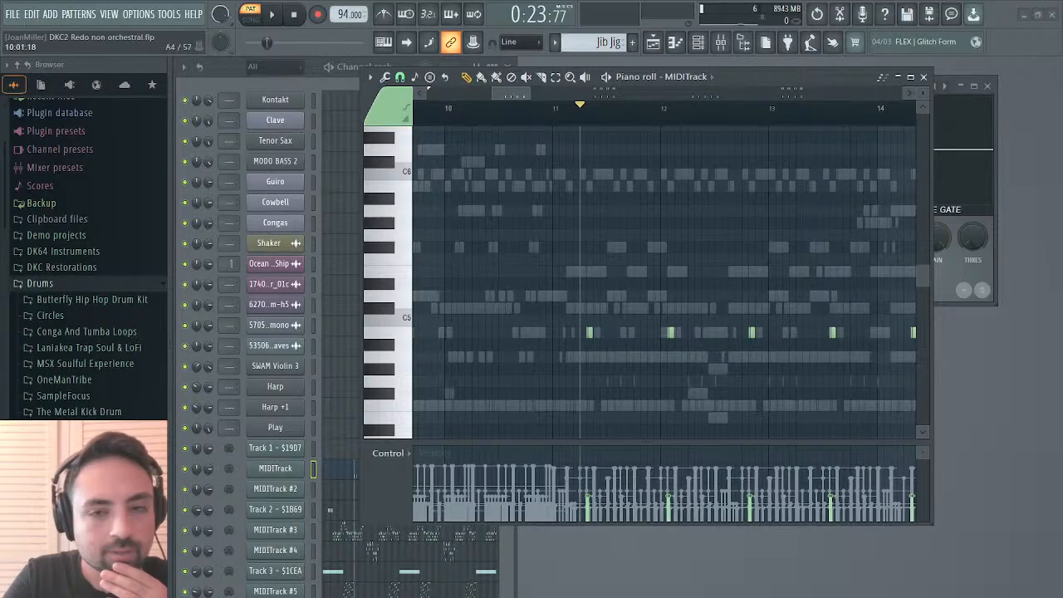
{"action": "key", "text": "F7"}
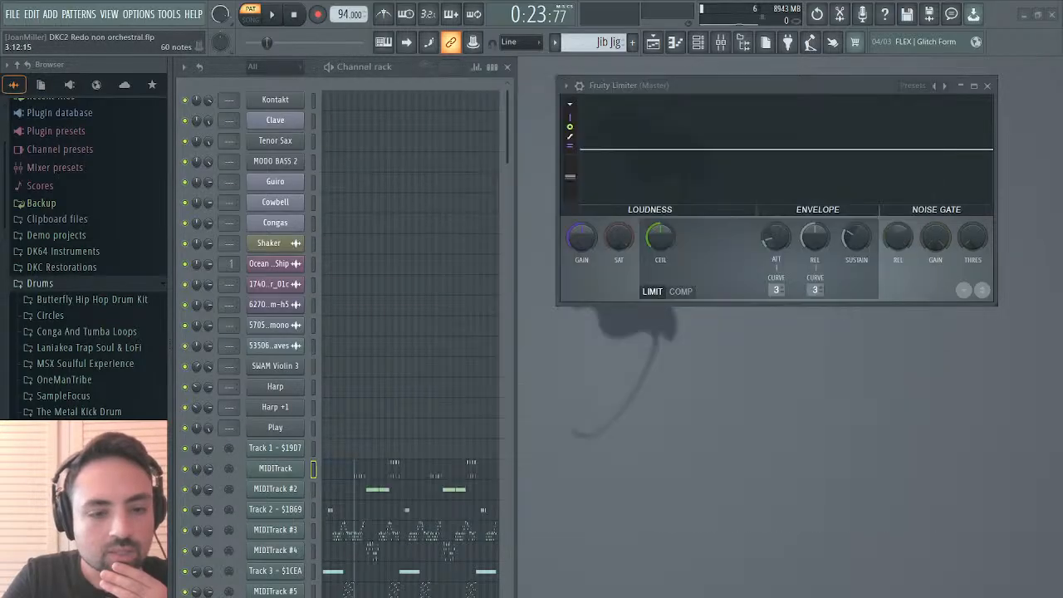
{"action": "key", "text": "F7"}
{"action": "scroll", "coordinate": [629, 292], "scroll_direction": "right", "scroll_amount": 10}
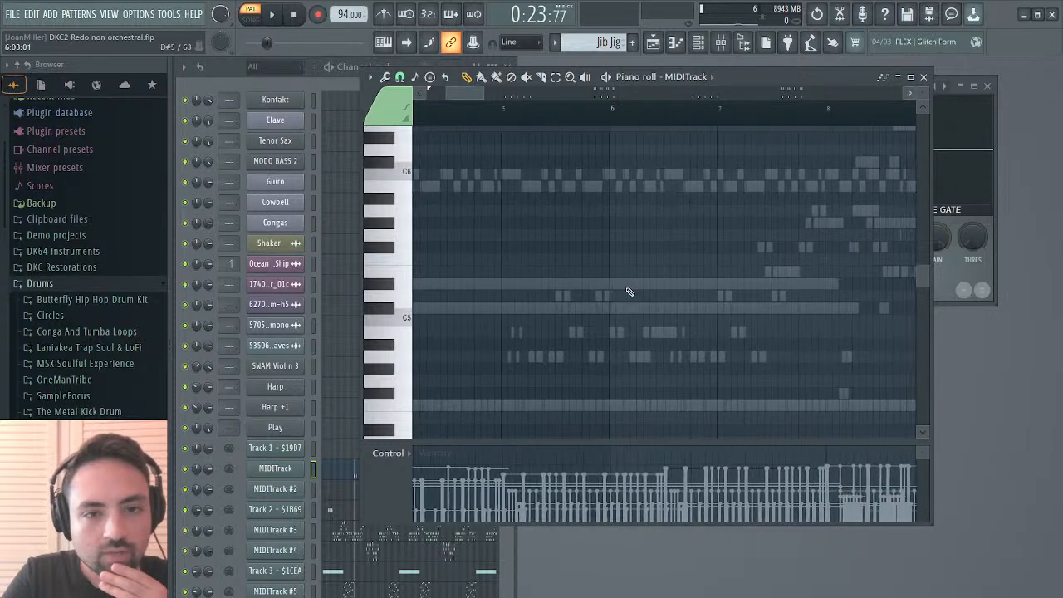
{"action": "scroll", "coordinate": [629, 292], "scroll_direction": "right", "scroll_amount": 2}
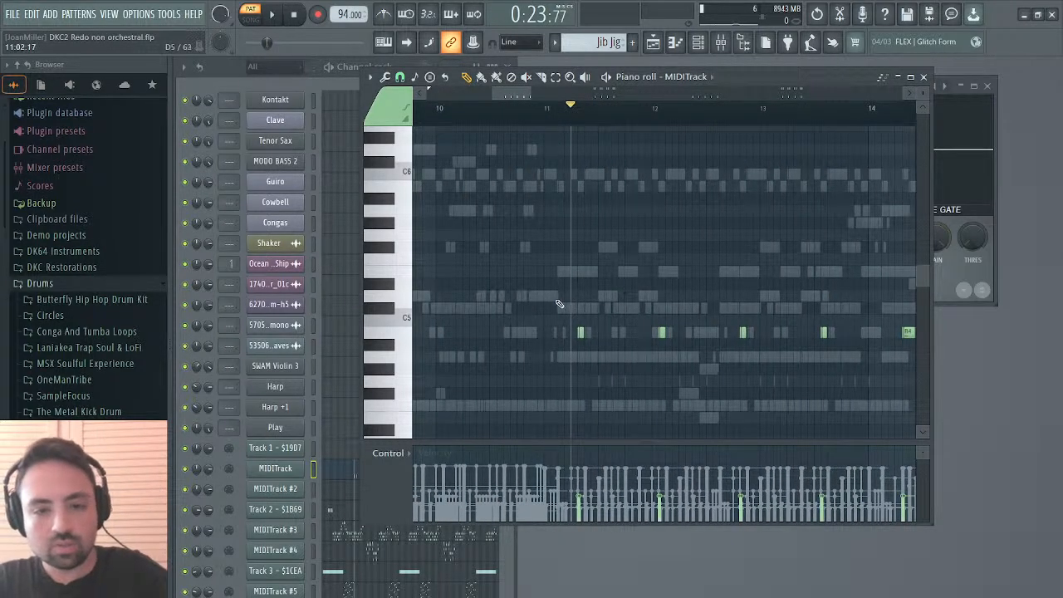
Cut all the MIDITrack notes in the passages around bars 11–14 and 22–24.
{"action": "left_click_drag", "start_coordinate": [556, 292], "coordinate": [800, 408]}
{"action": "scroll", "coordinate": [800, 408], "scroll_direction": "right", "scroll_amount": 6}
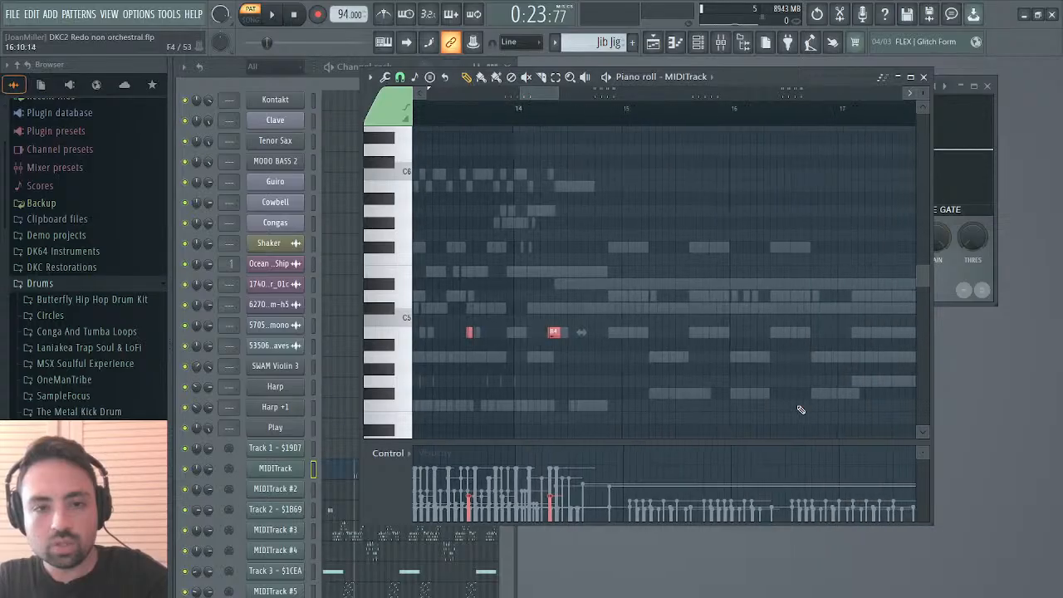
{"action": "scroll", "coordinate": [800, 408], "scroll_direction": "right", "scroll_amount": 6}
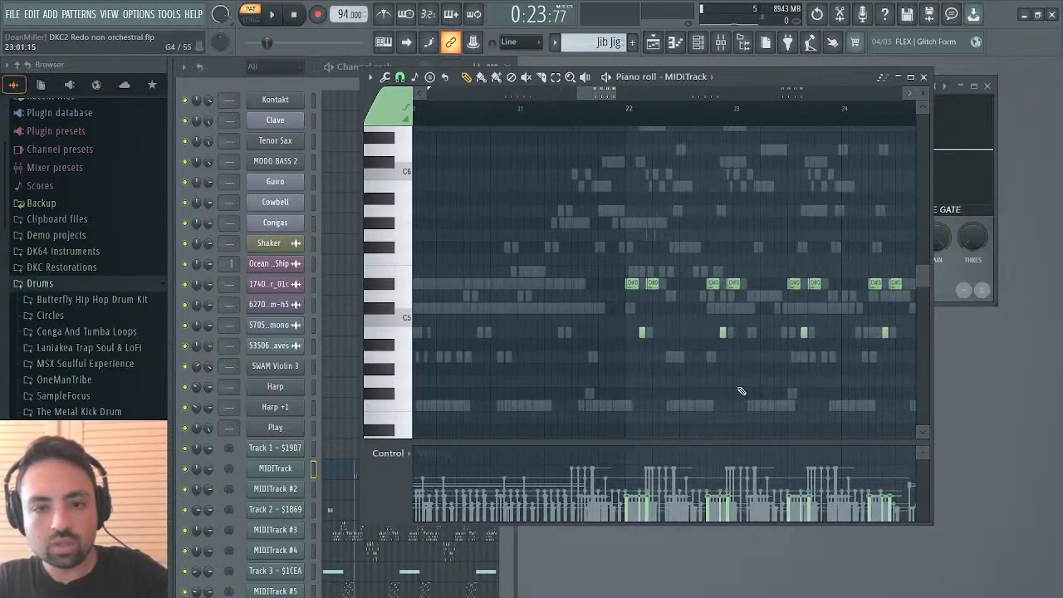
{"action": "left_click_drag", "start_coordinate": [589, 268], "coordinate": [1050, 396]}
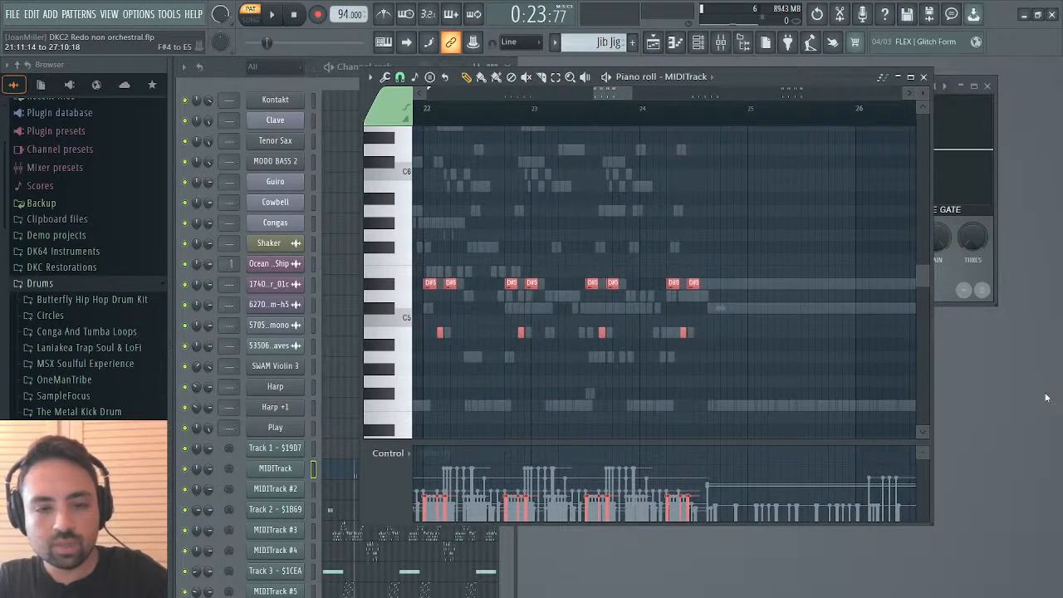
{"action": "scroll", "coordinate": [759, 351], "scroll_direction": "left", "scroll_amount": 10}
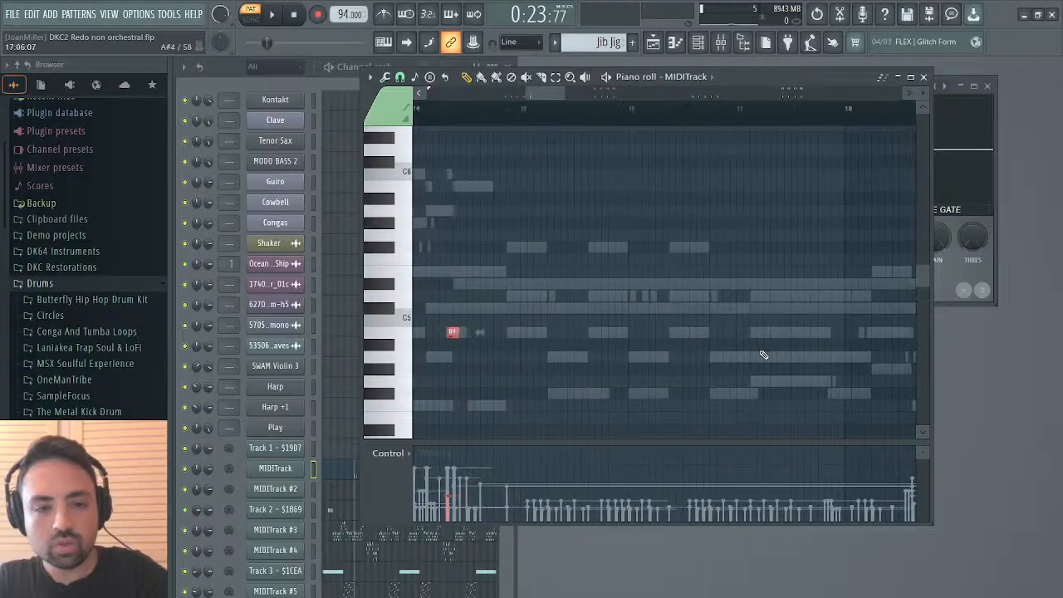
{"action": "scroll", "coordinate": [763, 355], "scroll_direction": "left", "scroll_amount": 8}
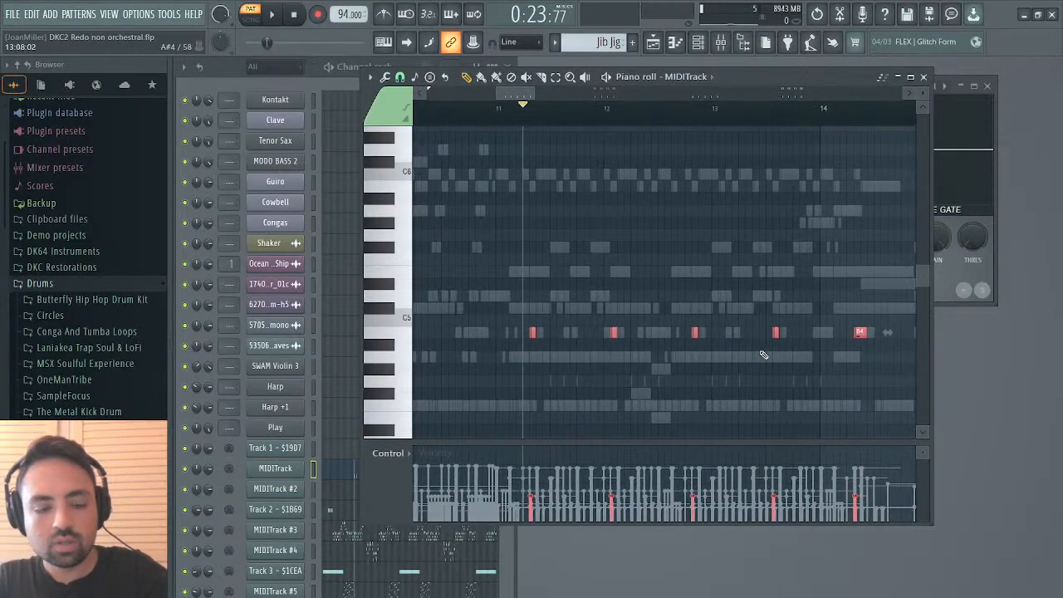
{"action": "key", "text": "Delete"}
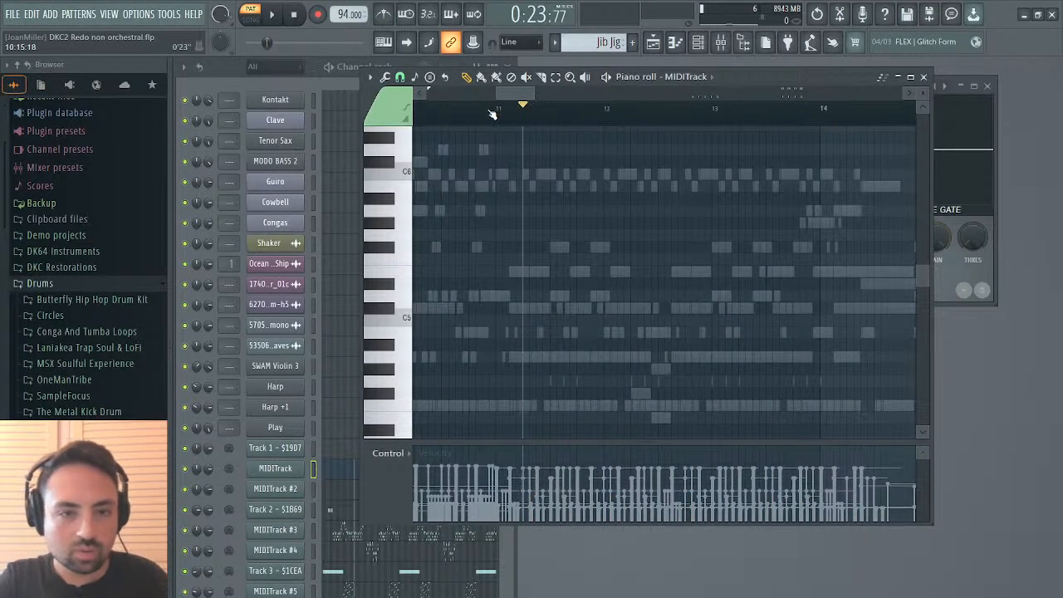
Load the 85744 drumsticks-tapping-together sample into a new Slicex channel, play it and zoom in on its first slices.
{"action": "left_click", "coordinate": [923, 76]}
{"action": "scroll", "coordinate": [403, 261], "scroll_direction": "down", "scroll_amount": 10}
{"action": "scroll", "coordinate": [404, 261], "scroll_direction": "up", "scroll_amount": 6}
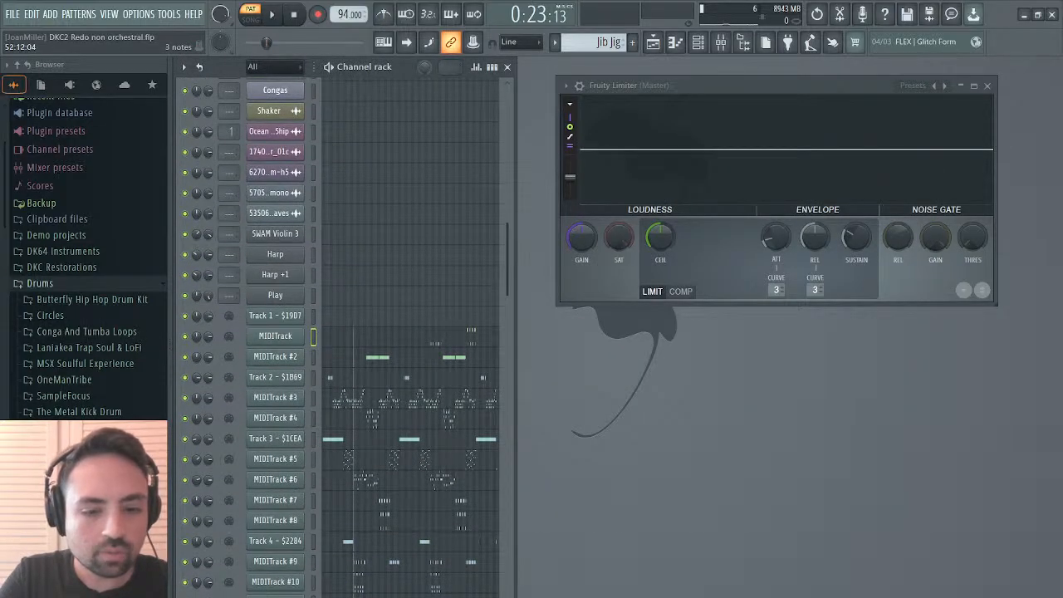
{"action": "scroll", "coordinate": [384, 462], "scroll_direction": "down", "scroll_amount": 5}
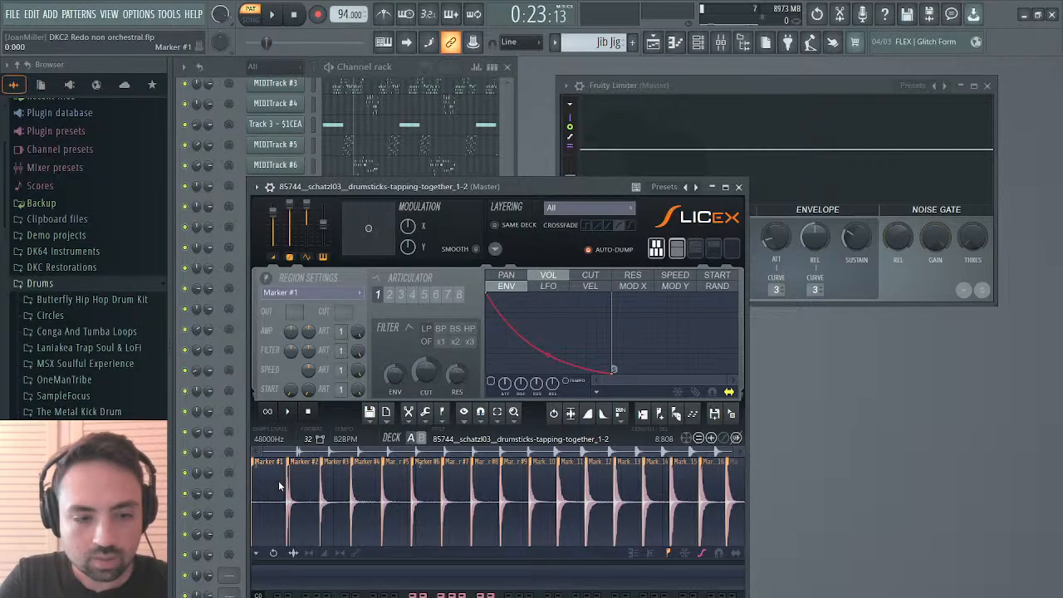
{"action": "left_click", "coordinate": [288, 413]}
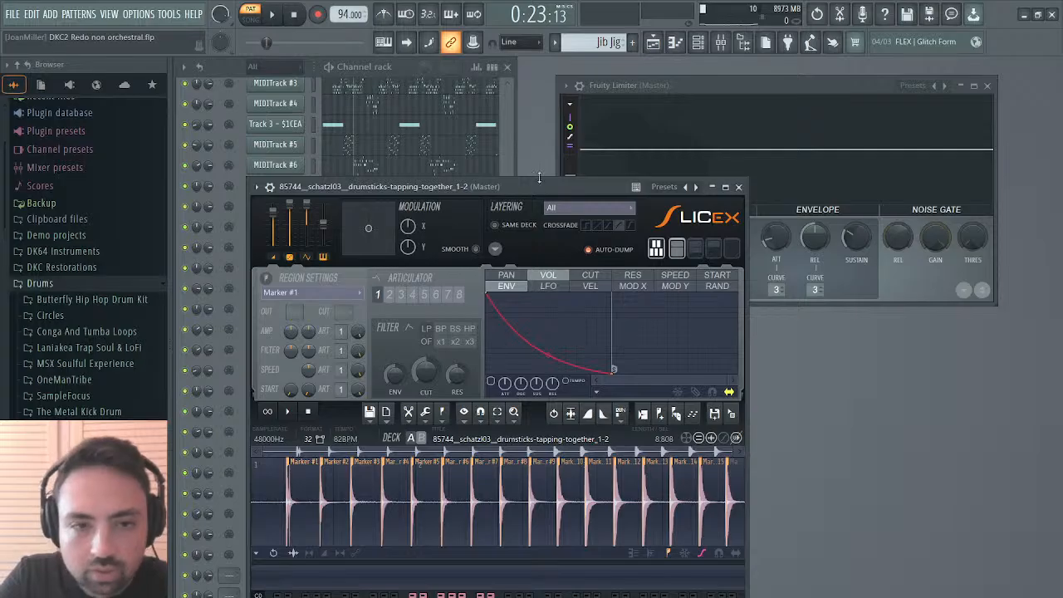
{"action": "left_click_drag", "start_coordinate": [529, 185], "coordinate": [678, 85]}
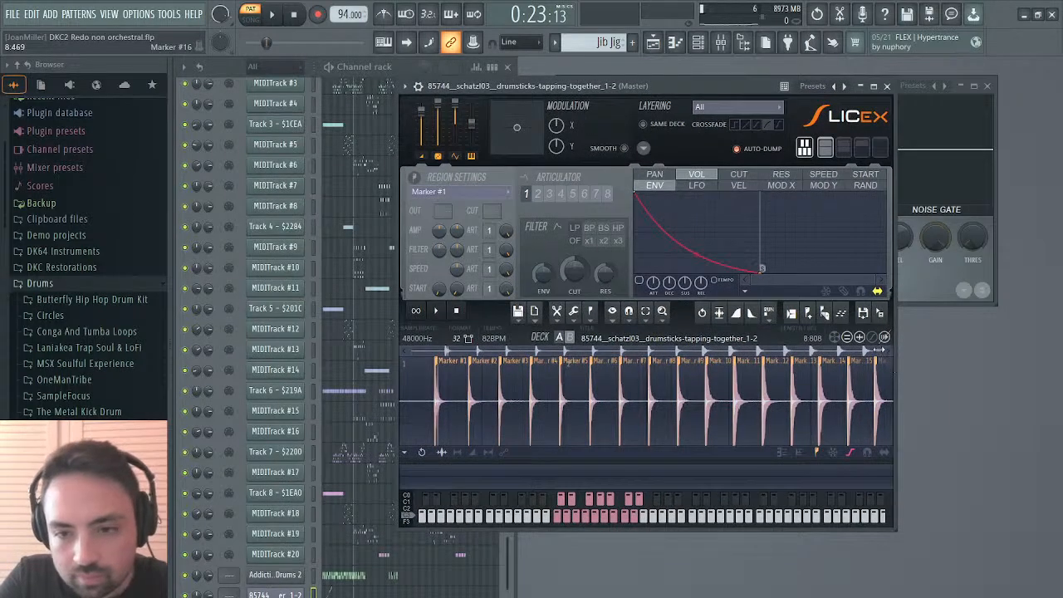
{"action": "mouse_move", "coordinate": [886, 351]}
{"action": "left_mouse_down"}
{"action": "mouse_move", "coordinate": [579, 378]}
{"action": "mouse_move", "coordinate": [595, 362]}
{"action": "mouse_move", "coordinate": [556, 382]}
{"action": "mouse_move", "coordinate": [612, 379]}
{"action": "left_mouse_up"}
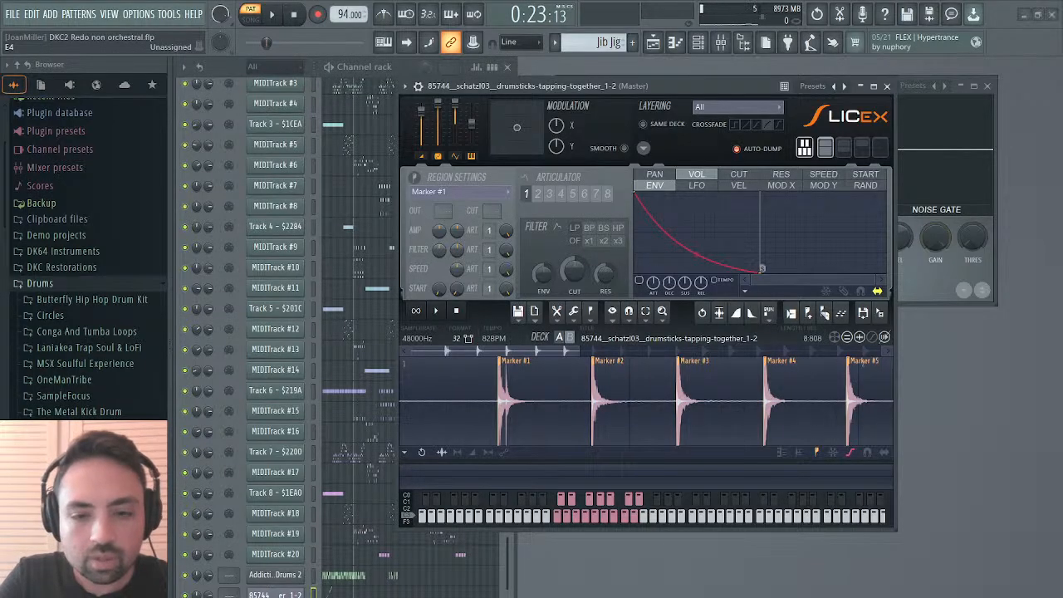
Put the 383739 hitting-drumsticks-together sample in Slicex deck A and the 85744 drumsticks-tapping-together sample in deck B, and audition deck A.
{"action": "left_click_drag", "start_coordinate": [519, 573], "coordinate": [445, 398]}
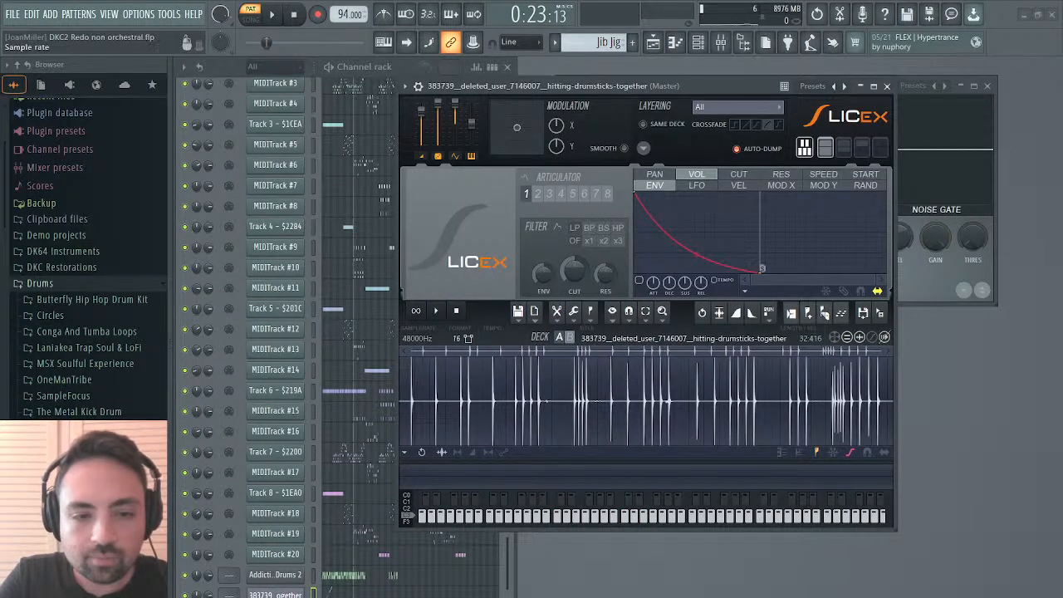
{"action": "left_click", "coordinate": [436, 311]}
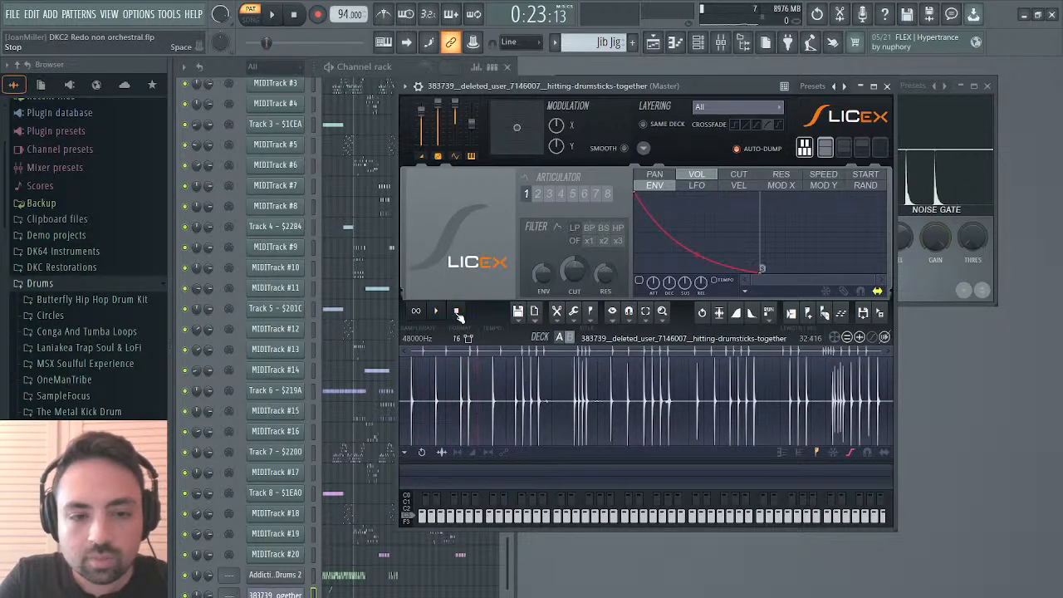
{"action": "left_click", "coordinate": [569, 337]}
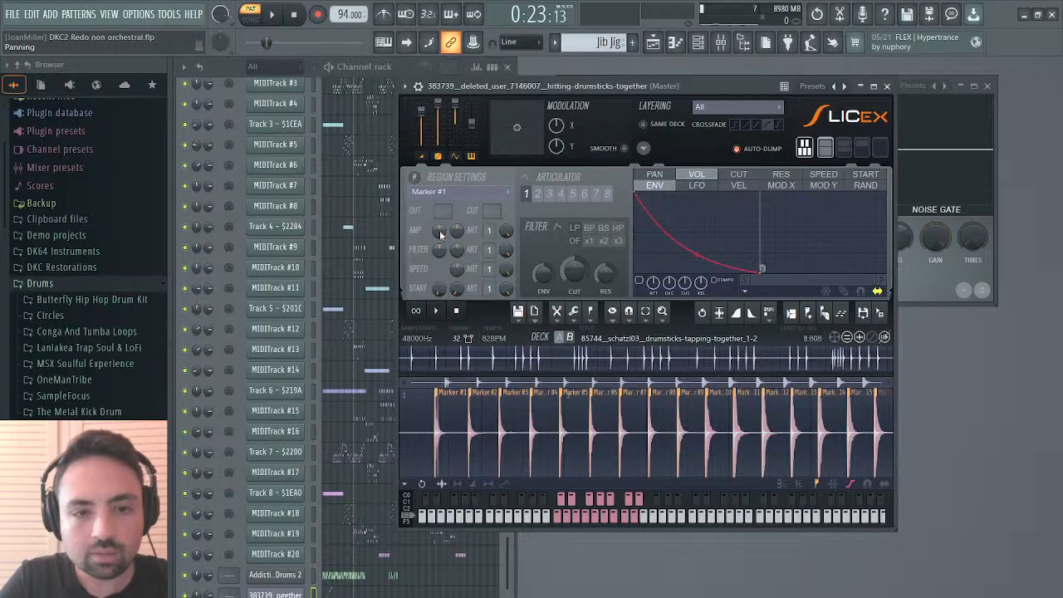
{"action": "left_click", "coordinate": [537, 194]}
{"action": "left_click", "coordinate": [548, 195]}
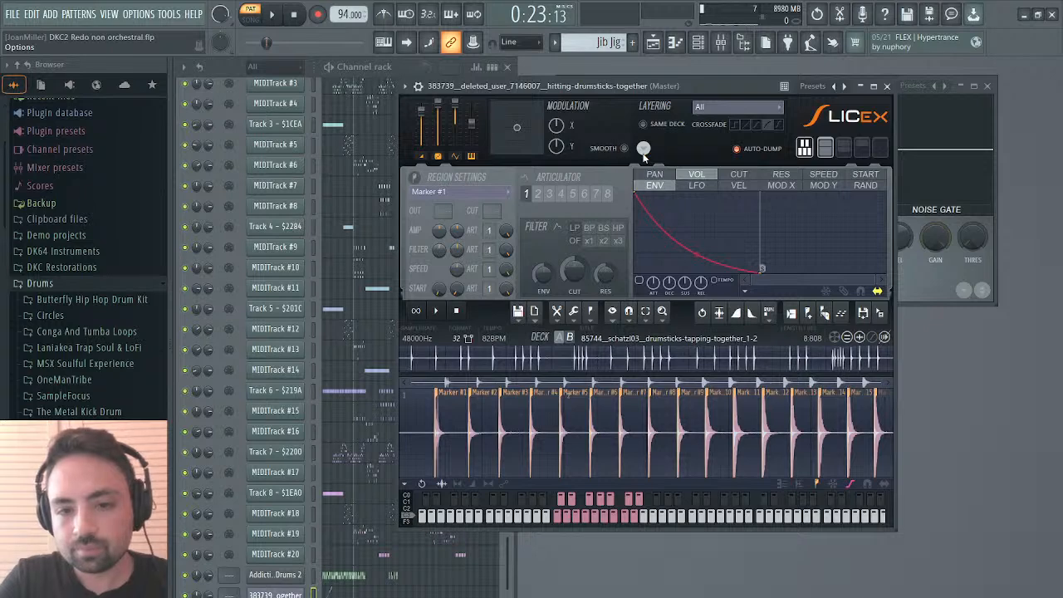
{"action": "left_click", "coordinate": [885, 86]}
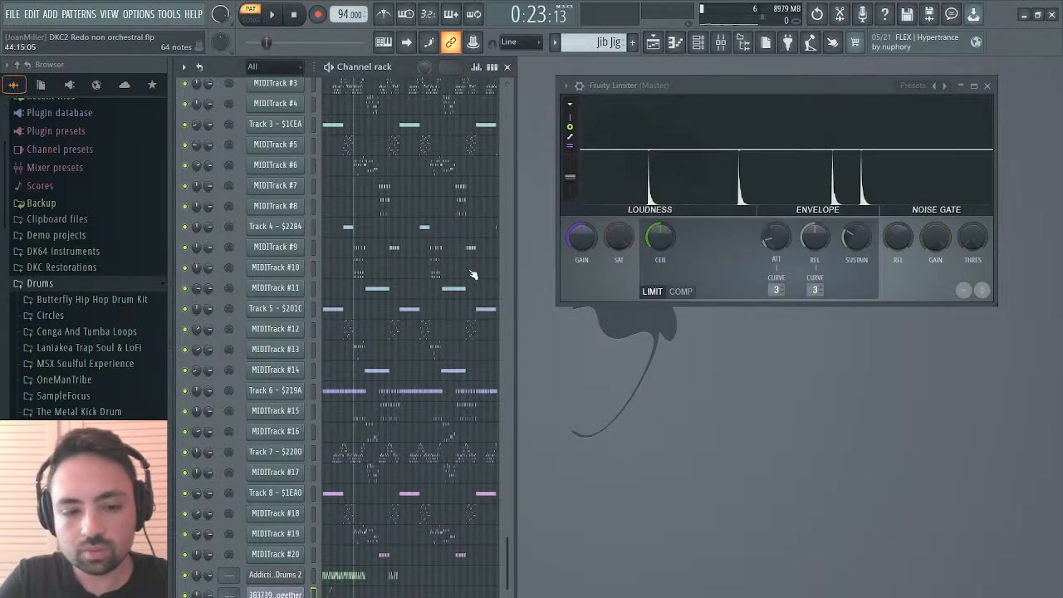
{"action": "scroll", "coordinate": [428, 461], "scroll_direction": "down", "scroll_amount": 1}
{"action": "left_click", "coordinate": [274, 586]}
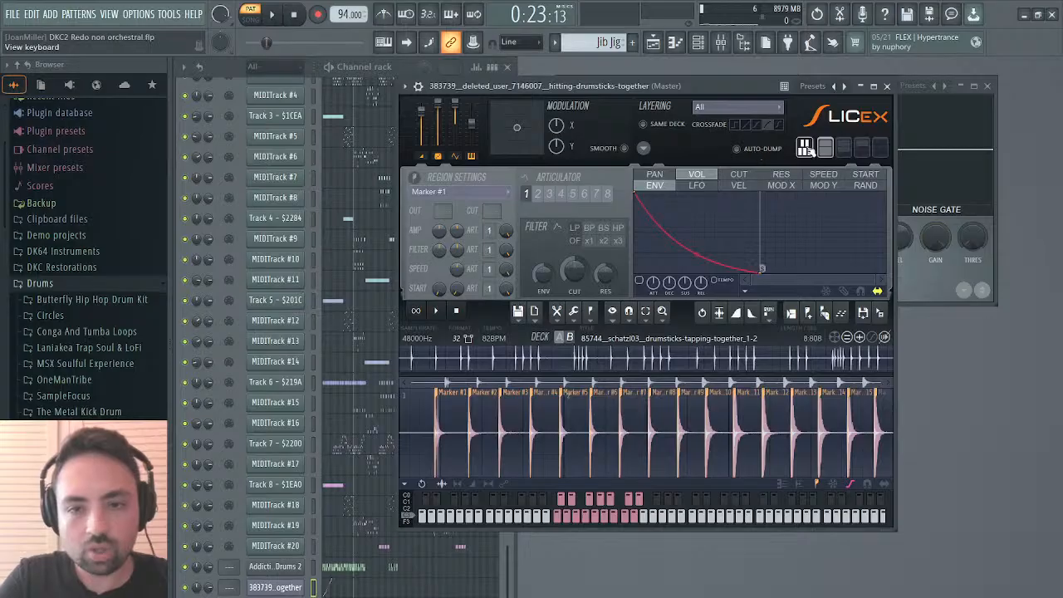
{"action": "left_click", "coordinate": [886, 87]}
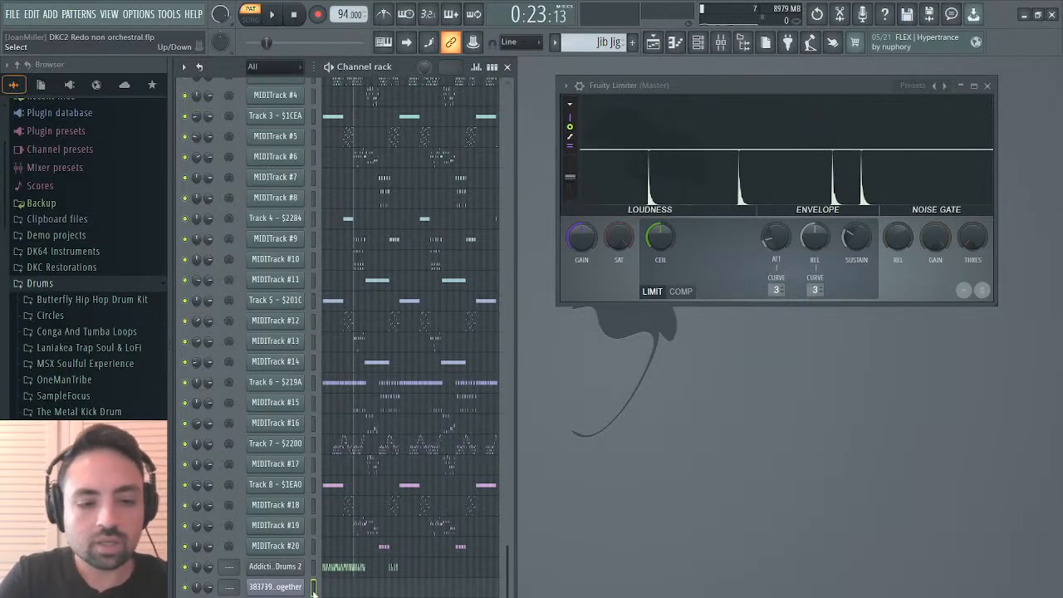
Look through the channel rack patterns and check the MIDITrack channel in the piano roll.
{"action": "scroll", "coordinate": [374, 541], "scroll_direction": "up", "scroll_amount": 6}
{"action": "scroll", "coordinate": [375, 541], "scroll_direction": "down", "scroll_amount": 4}
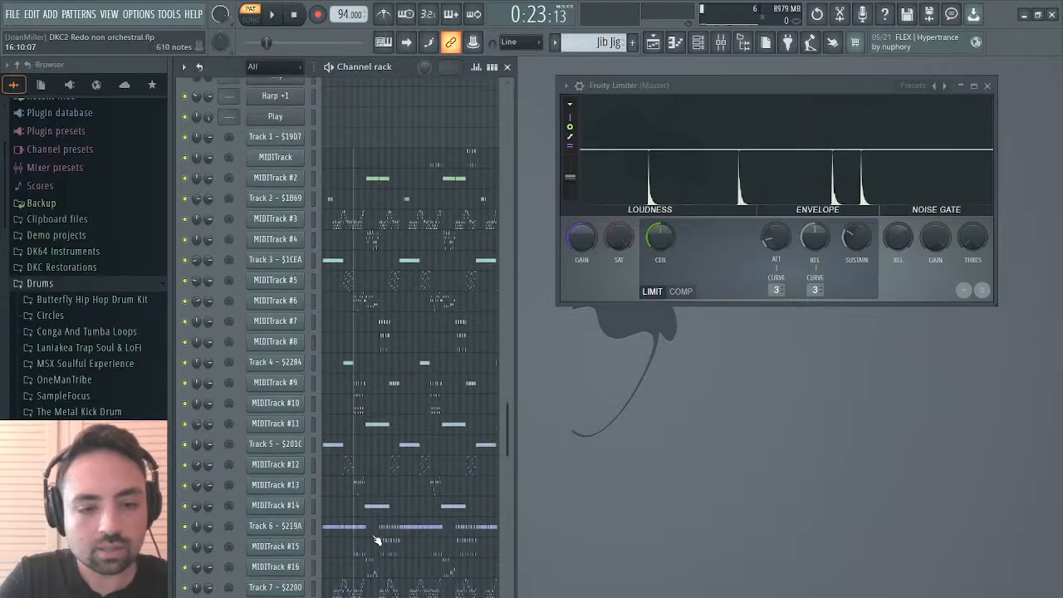
{"action": "scroll", "coordinate": [399, 200], "scroll_direction": "down", "scroll_amount": 4}
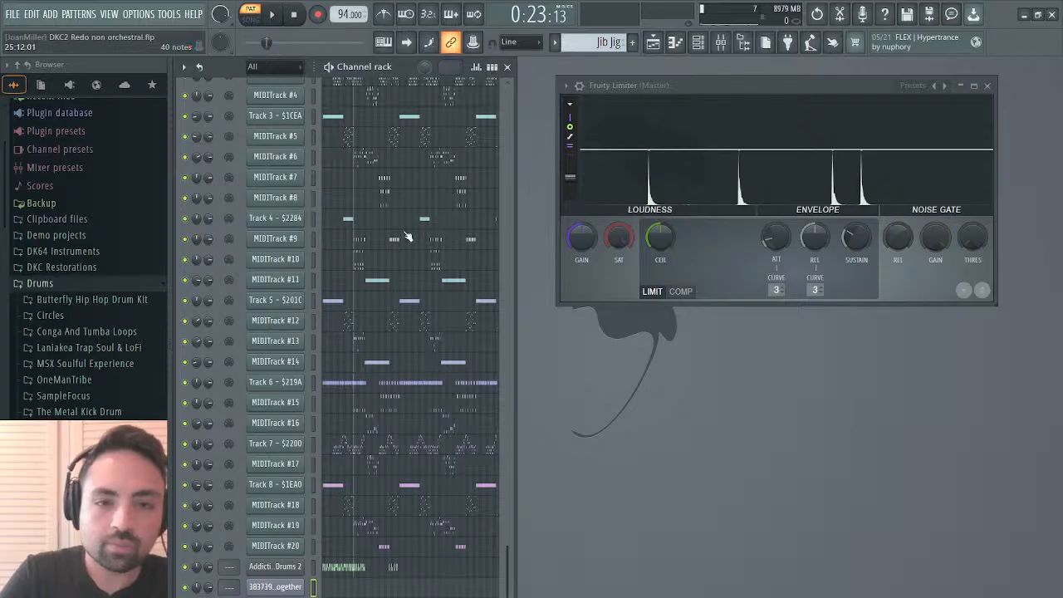
{"action": "scroll", "coordinate": [407, 239], "scroll_direction": "up", "scroll_amount": 8}
{"action": "left_click", "coordinate": [410, 472]}
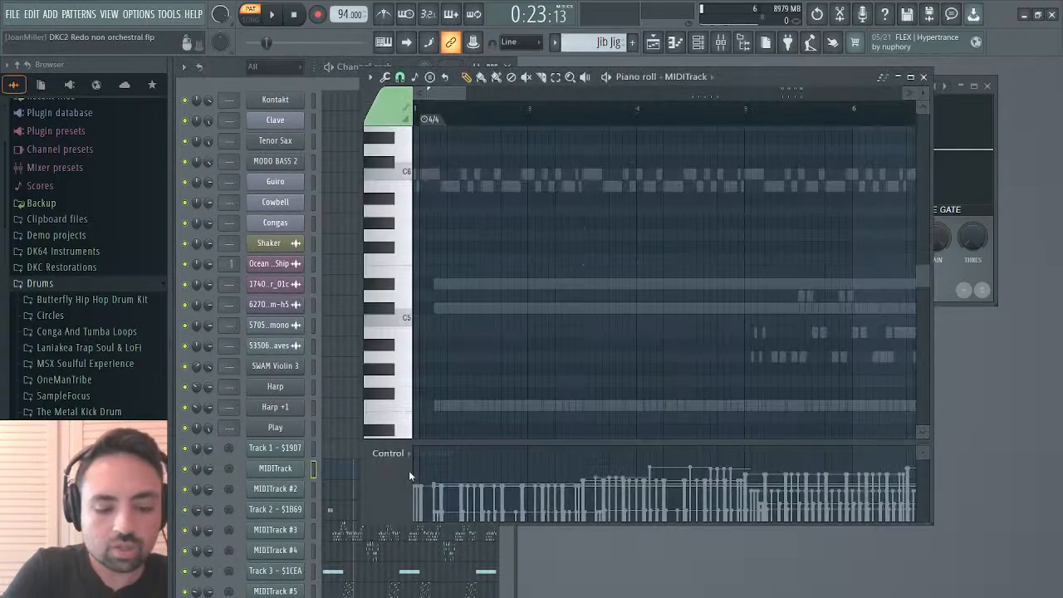
{"action": "left_click", "coordinate": [923, 77]}
{"action": "scroll", "coordinate": [445, 326], "scroll_direction": "down", "scroll_amount": 5}
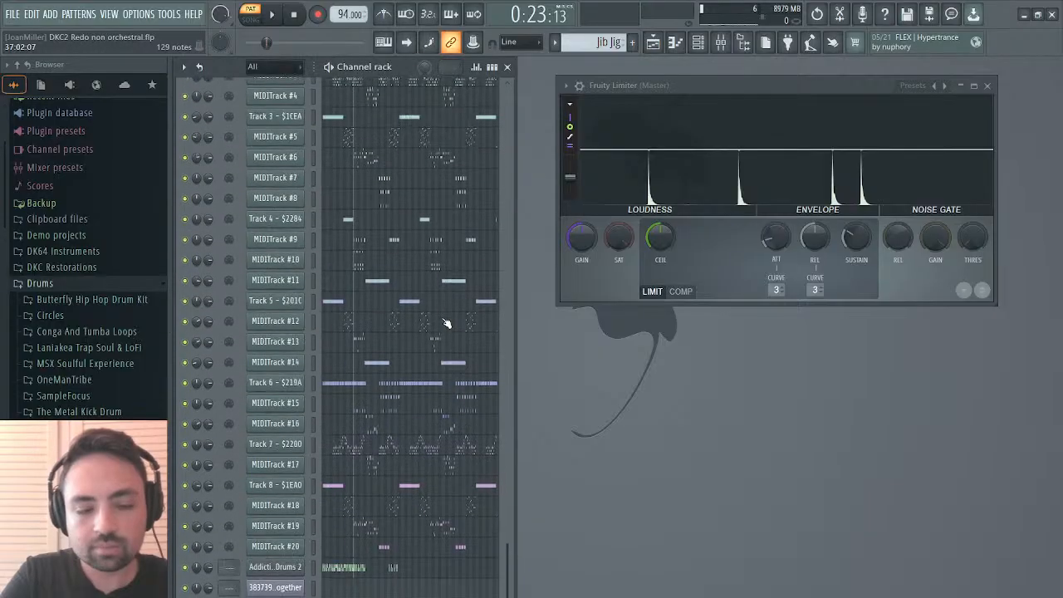
Paste the cut MIDITrack notes into the drumsticks Slicex channel's piano roll in the passage from bar 11.
{"action": "left_click", "coordinate": [378, 590]}
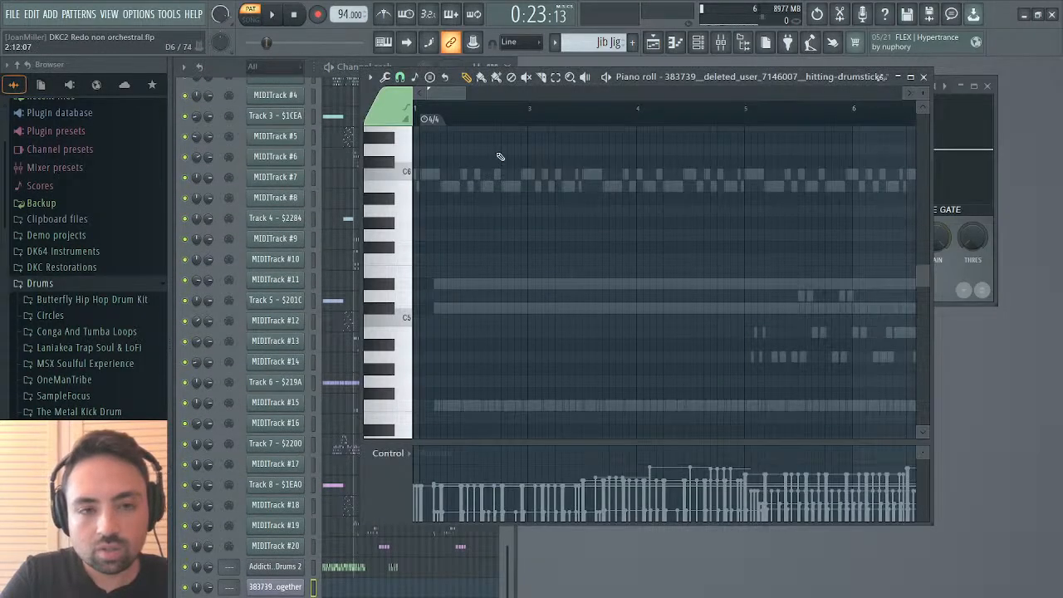
{"action": "left_click_drag", "start_coordinate": [451, 97], "coordinate": [530, 106]}
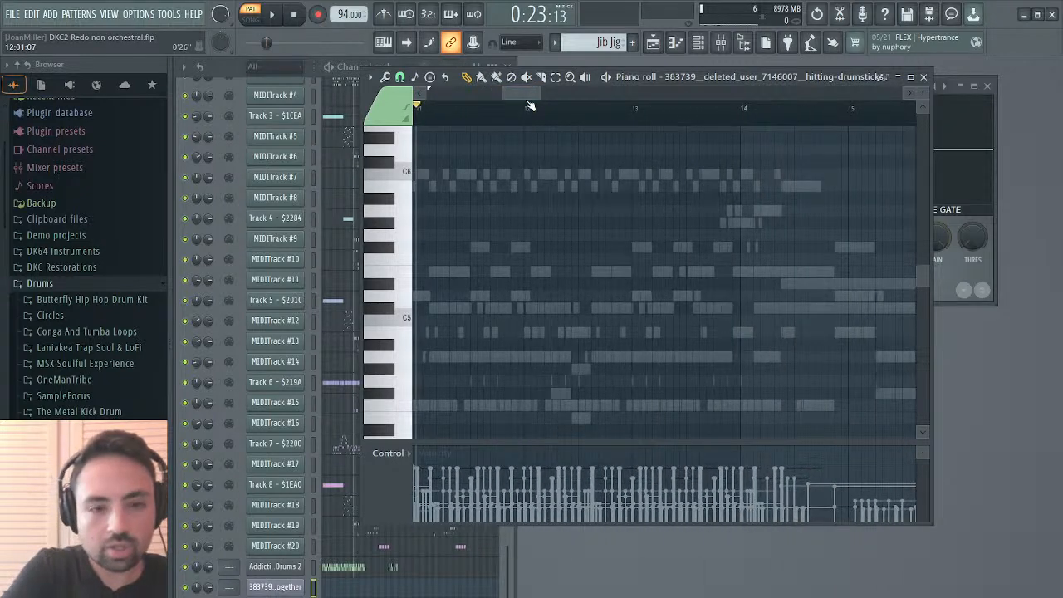
{"action": "key", "text": "ctrl+v"}
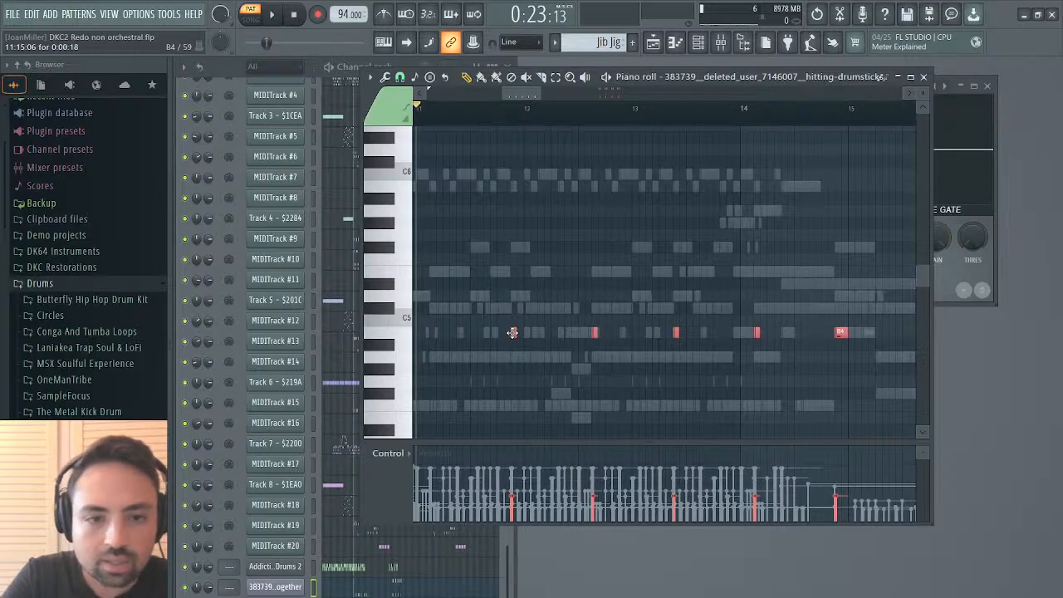
Try shifting the pasted drumstick notes earlier, undo the move and play back the passage from bar 11.
{"action": "left_click_drag", "start_coordinate": [512, 332], "coordinate": [465, 332]}
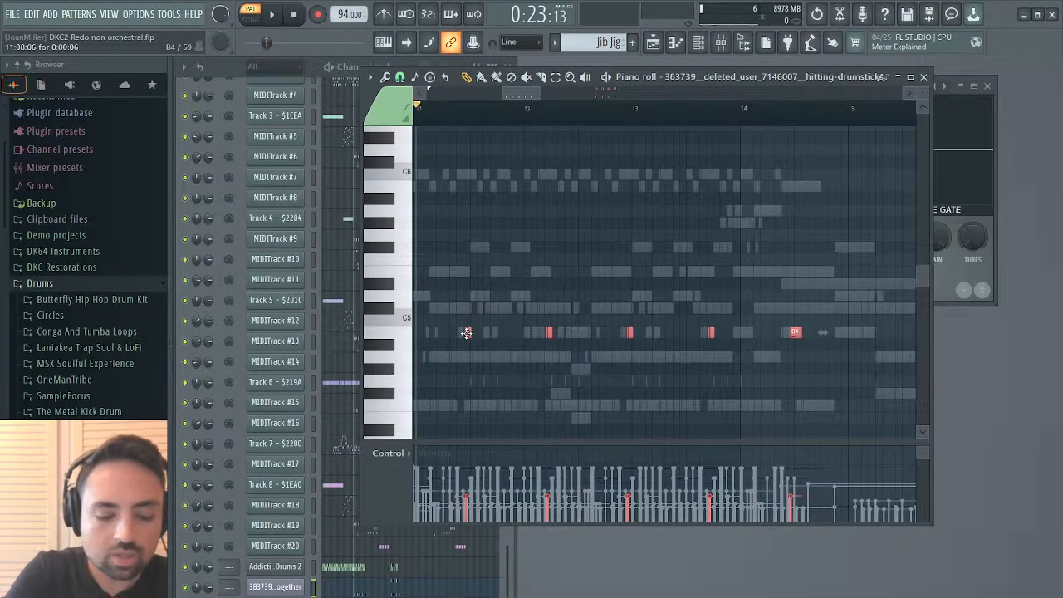
{"action": "key", "text": "ctrl+z"}
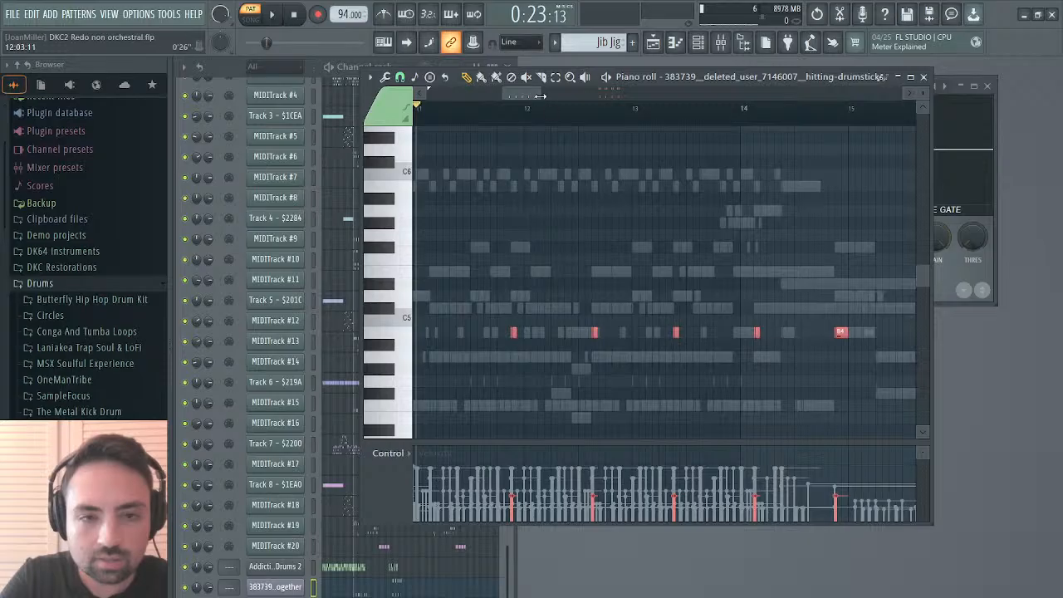
{"action": "mouse_move", "coordinate": [542, 93]}
{"action": "left_mouse_down"}
{"action": "mouse_move", "coordinate": [515, 93]}
{"action": "mouse_move", "coordinate": [542, 100]}
{"action": "mouse_move", "coordinate": [528, 95]}
{"action": "left_mouse_up"}
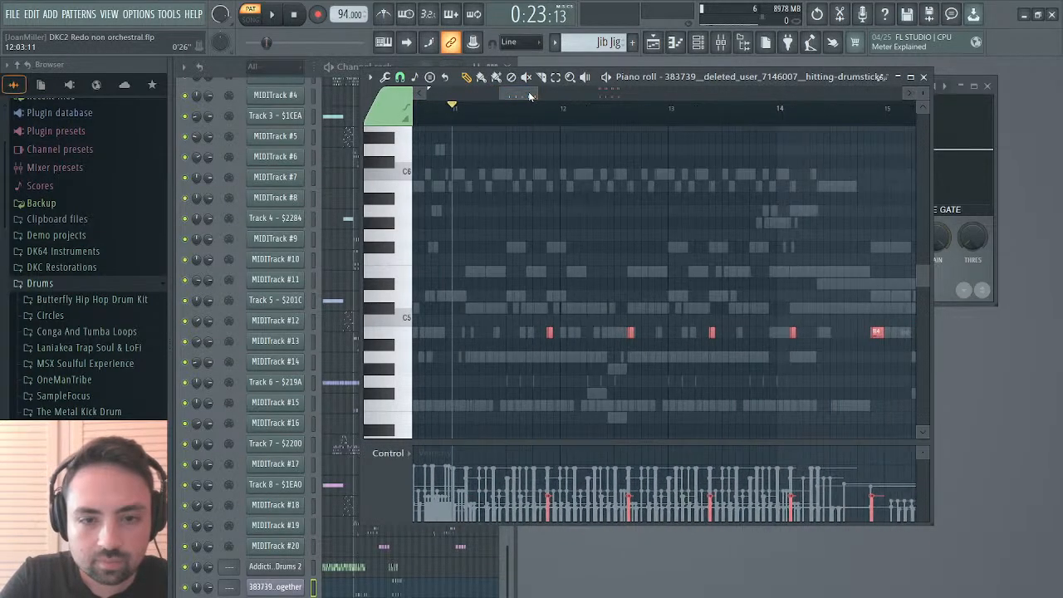
{"action": "key", "text": "space"}
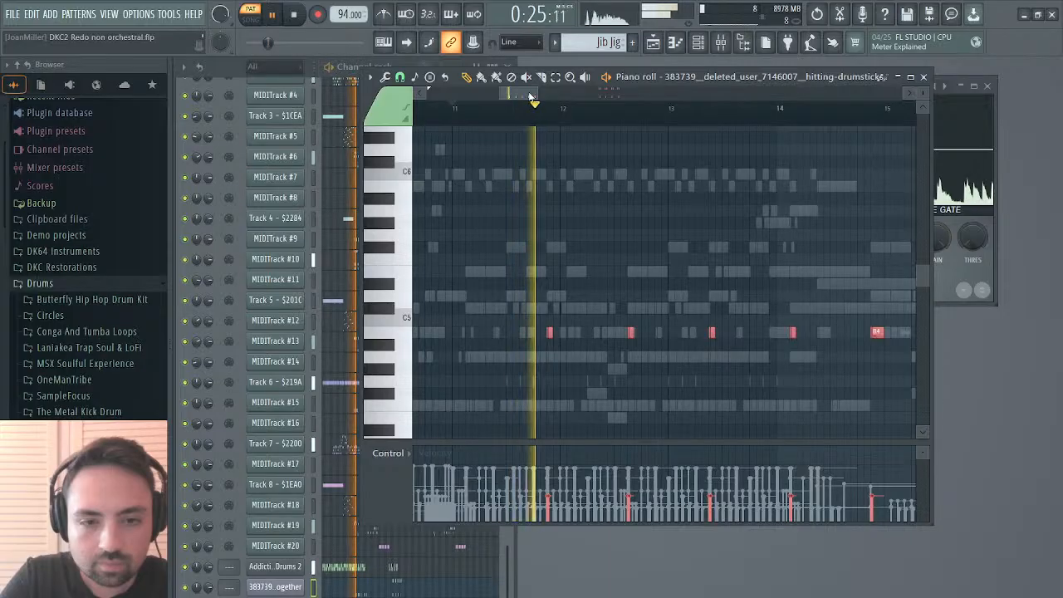
{"action": "key", "text": "space"}
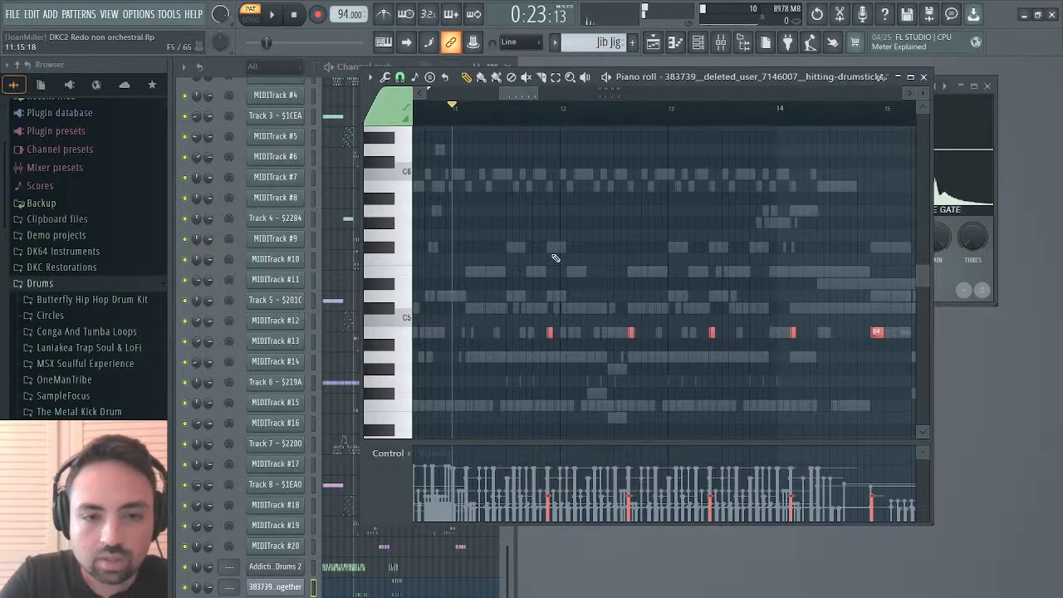
Move the pasted drumstick notes earlier so the first falls shortly after the start of bar 11, and play it back.
{"action": "left_click_drag", "start_coordinate": [549, 332], "coordinate": [475, 331]}
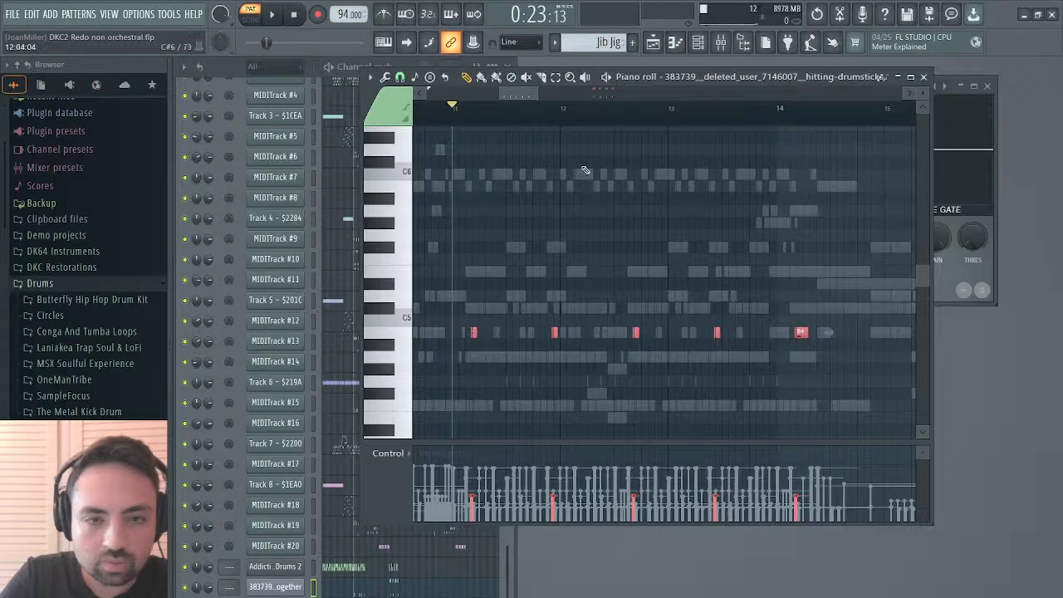
{"action": "left_click_drag", "start_coordinate": [538, 94], "coordinate": [512, 94]}
{"action": "key", "text": "space"}
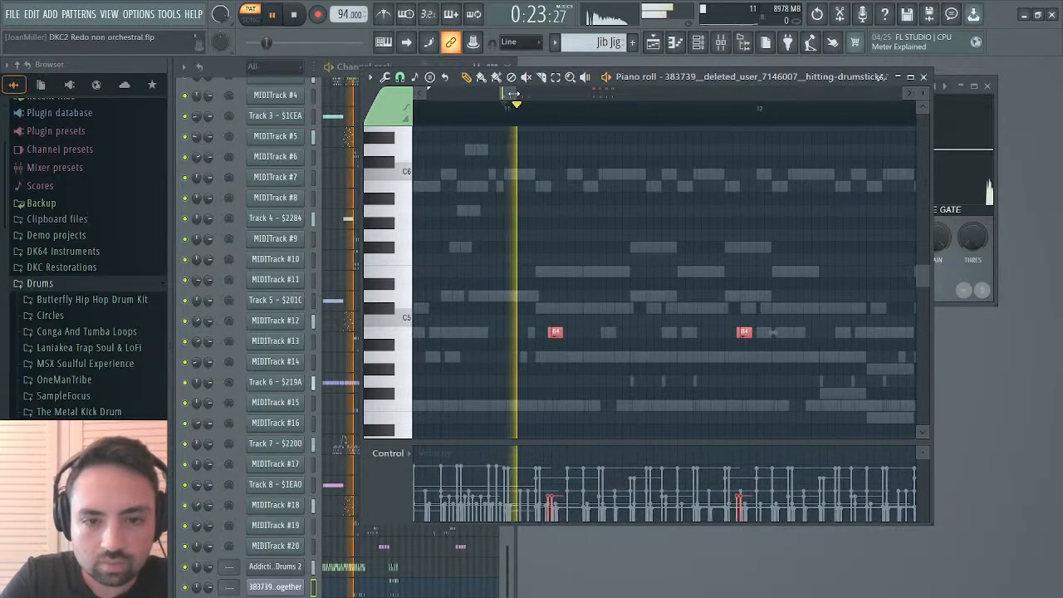
{"action": "key", "text": "space"}
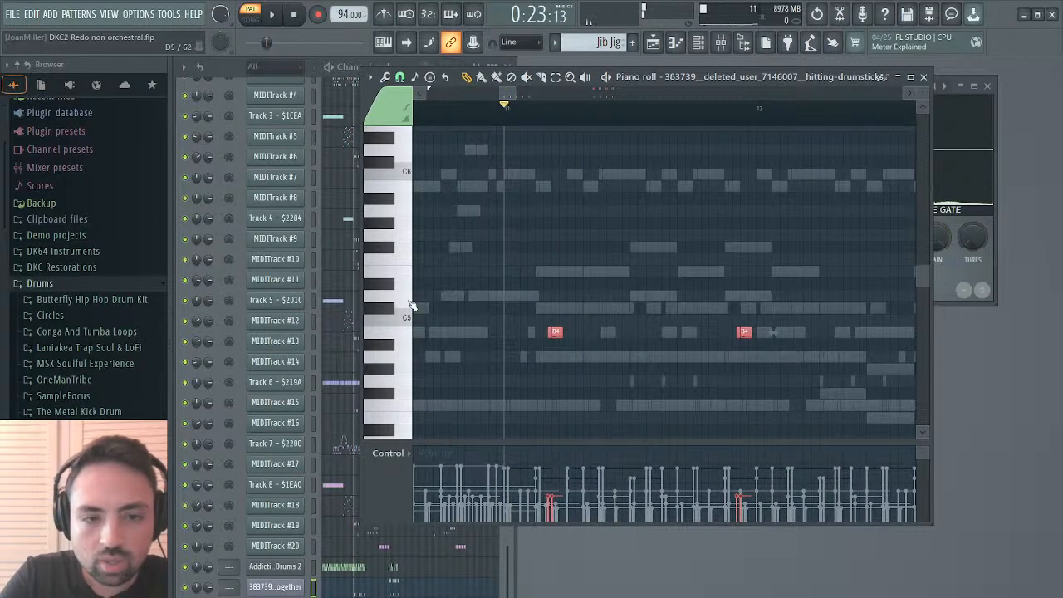
Deselect the pasted notes and audition keys across the piano roll keyboard to find which ones trigger the drumsticks Slicex sample.
{"action": "scroll", "coordinate": [409, 163], "scroll_direction": "up", "scroll_amount": 8}
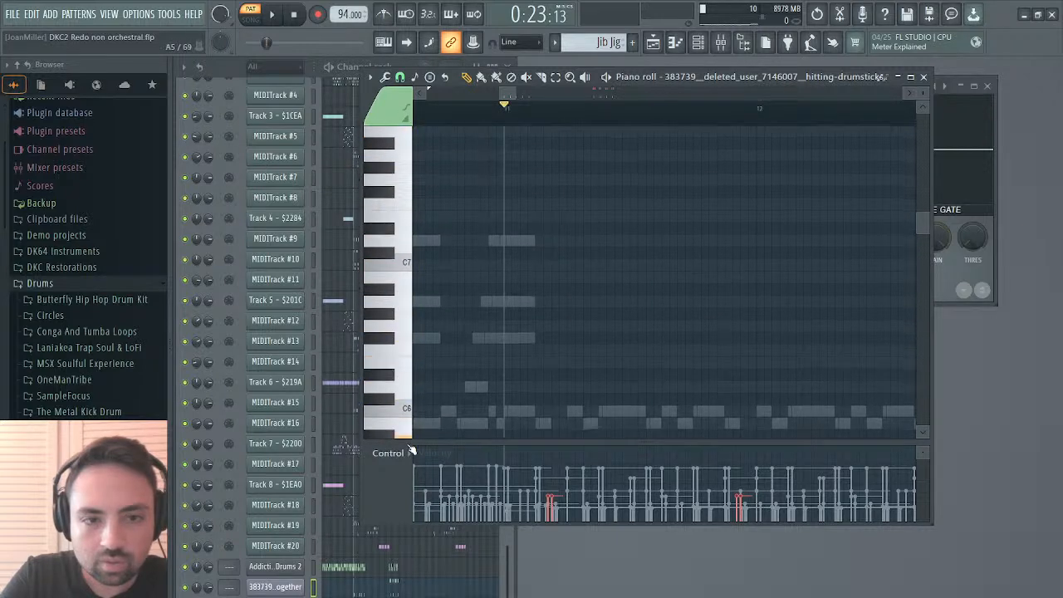
{"action": "scroll", "coordinate": [411, 415], "scroll_direction": "down", "scroll_amount": 6}
{"action": "scroll", "coordinate": [411, 415], "scroll_direction": "down", "scroll_amount": 12}
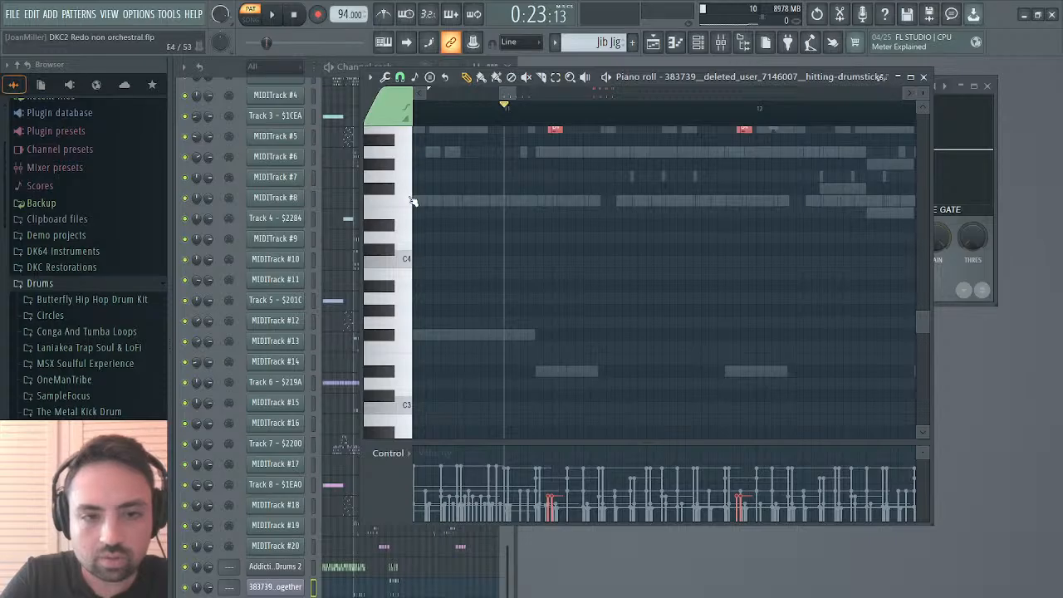
{"action": "left_click", "coordinate": [409, 240]}
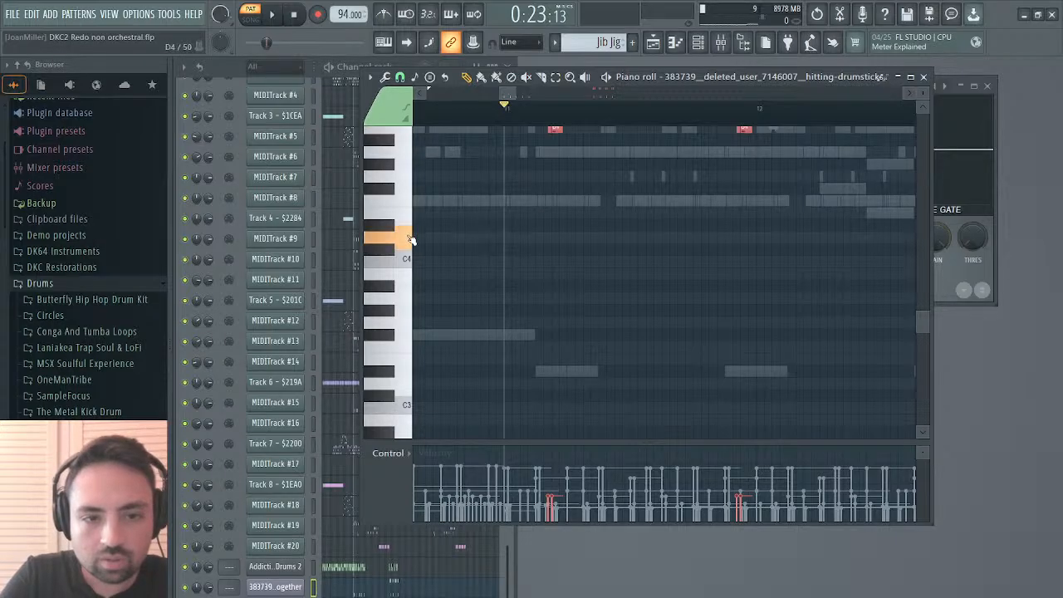
{"action": "left_click_drag", "start_coordinate": [409, 240], "coordinate": [398, 114]}
{"action": "key", "text": "ctrl+d"}
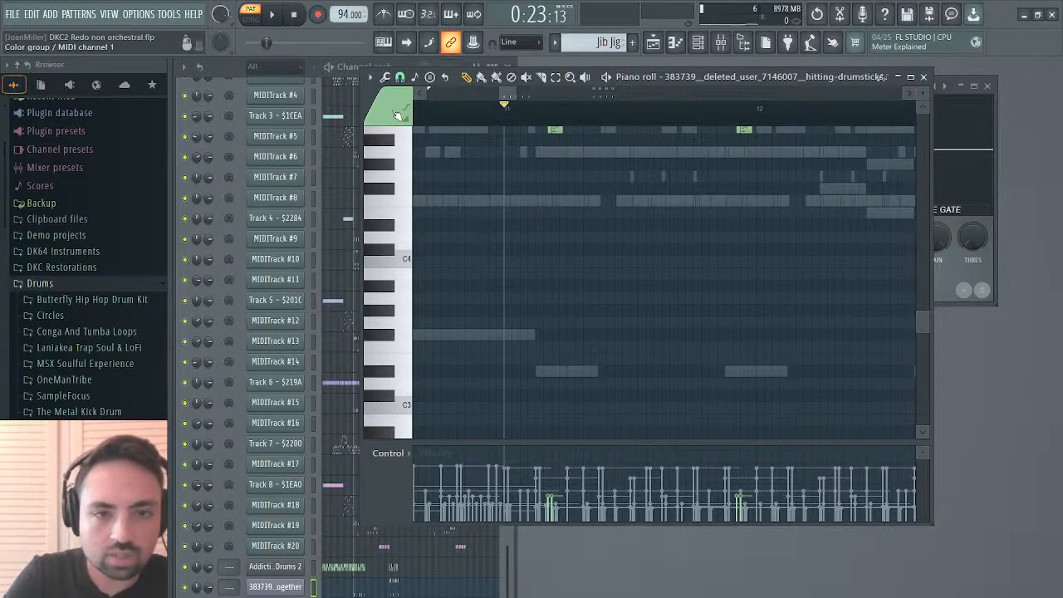
{"action": "scroll", "coordinate": [401, 144], "scroll_direction": "up", "scroll_amount": 2}
{"action": "left_click_drag", "start_coordinate": [413, 347], "coordinate": [402, 257]}
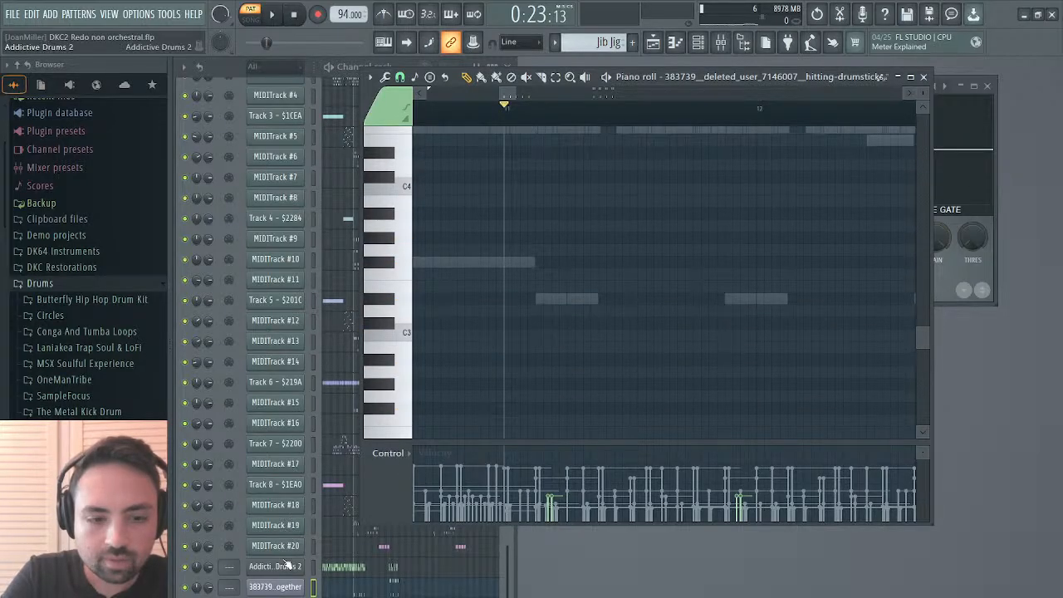
{"action": "left_click", "coordinate": [286, 588]}
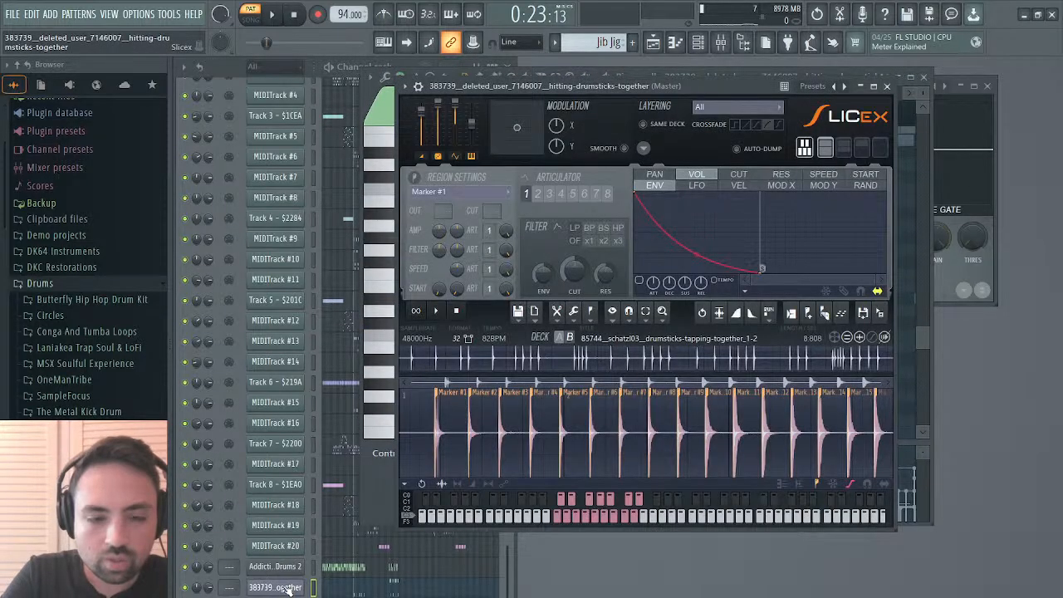
{"action": "left_click", "coordinate": [287, 588]}
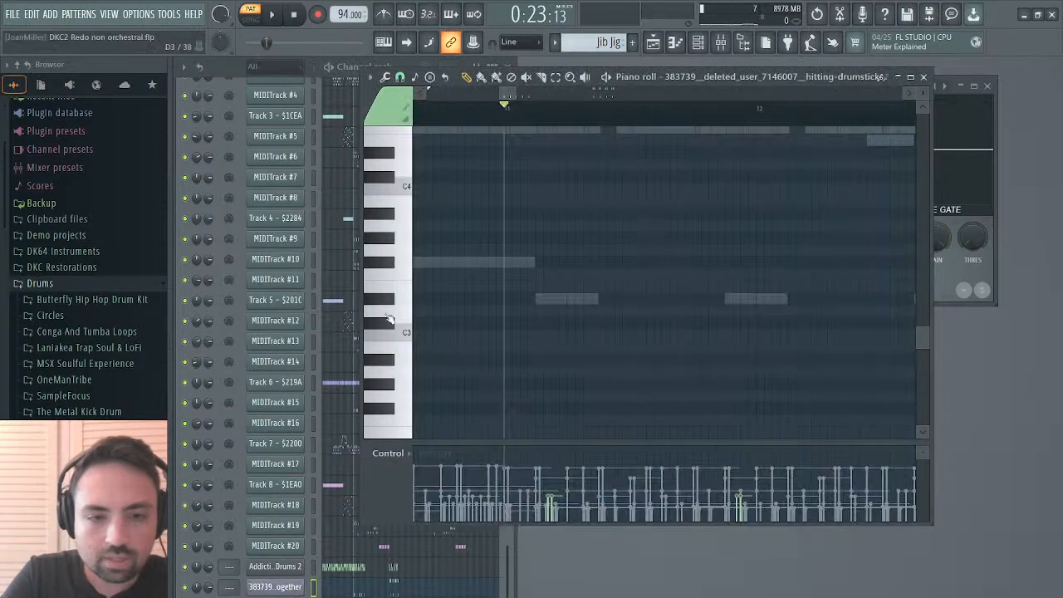
{"action": "left_click", "coordinate": [414, 199]}
{"action": "left_click_drag", "start_coordinate": [414, 199], "coordinate": [455, 301]}
{"action": "scroll", "coordinate": [458, 301], "scroll_direction": "down", "scroll_amount": 10}
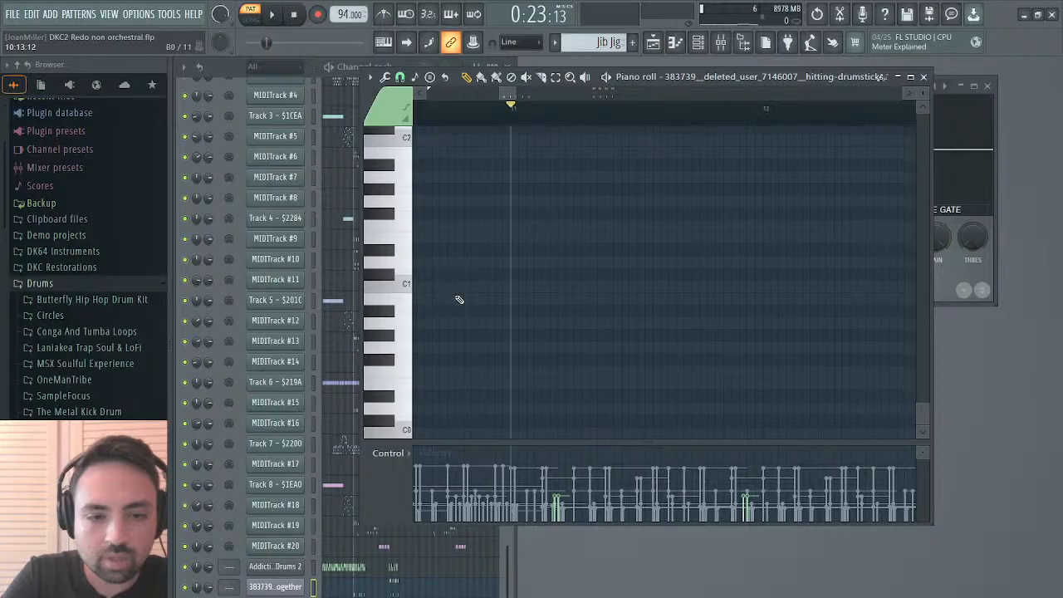
{"action": "scroll", "coordinate": [459, 299], "scroll_direction": "up", "scroll_amount": 6}
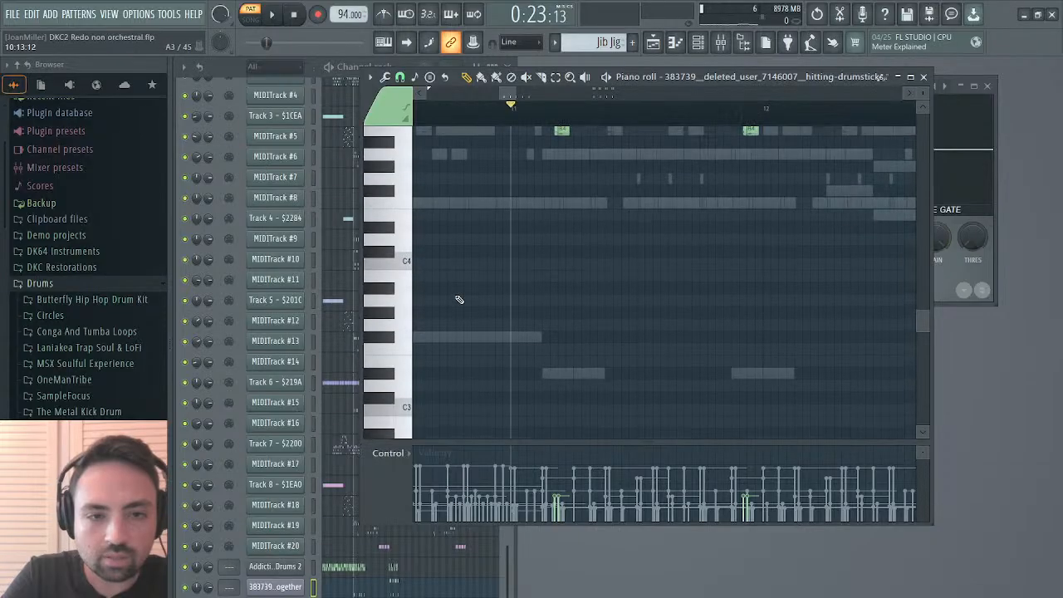
Switch the drumsticks Slicex to the hitting-drumsticks-together sample on deck A, preview it and auto-slice it into marker regions.
{"action": "left_click", "coordinate": [275, 587]}
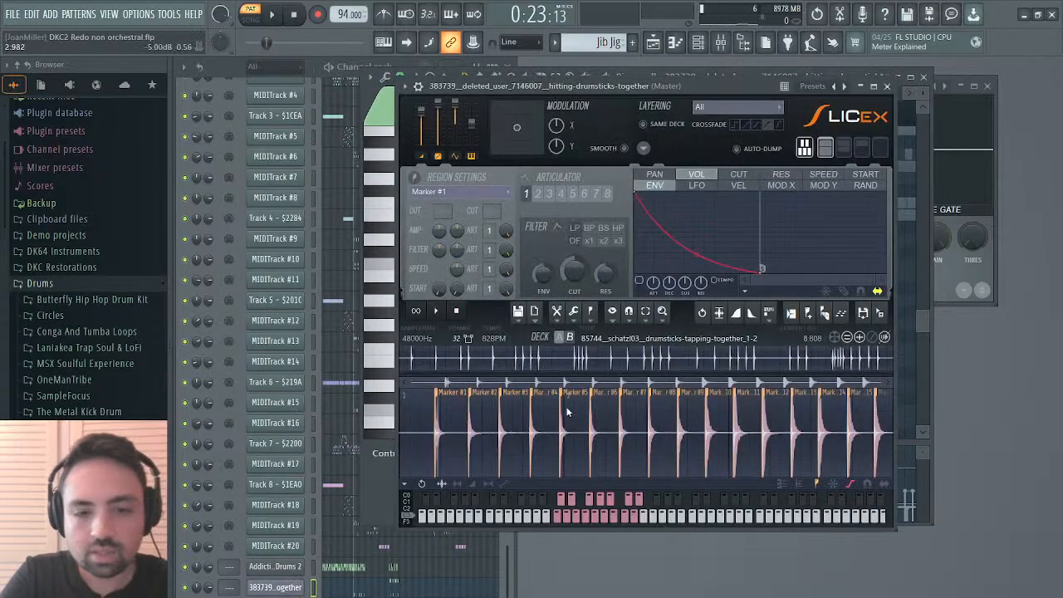
{"action": "left_click", "coordinate": [438, 312]}
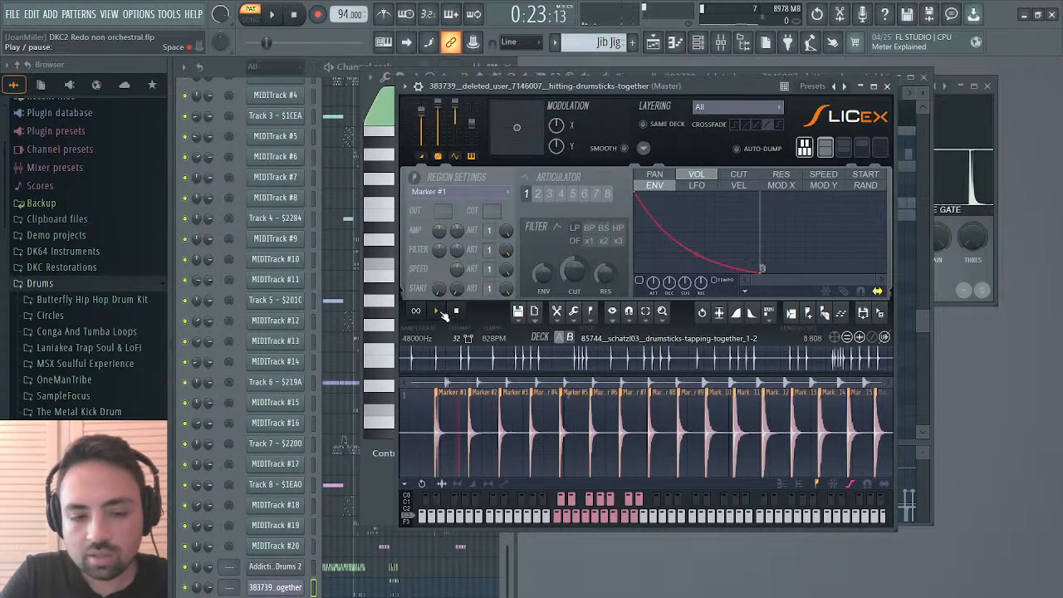
{"action": "left_click", "coordinate": [559, 337]}
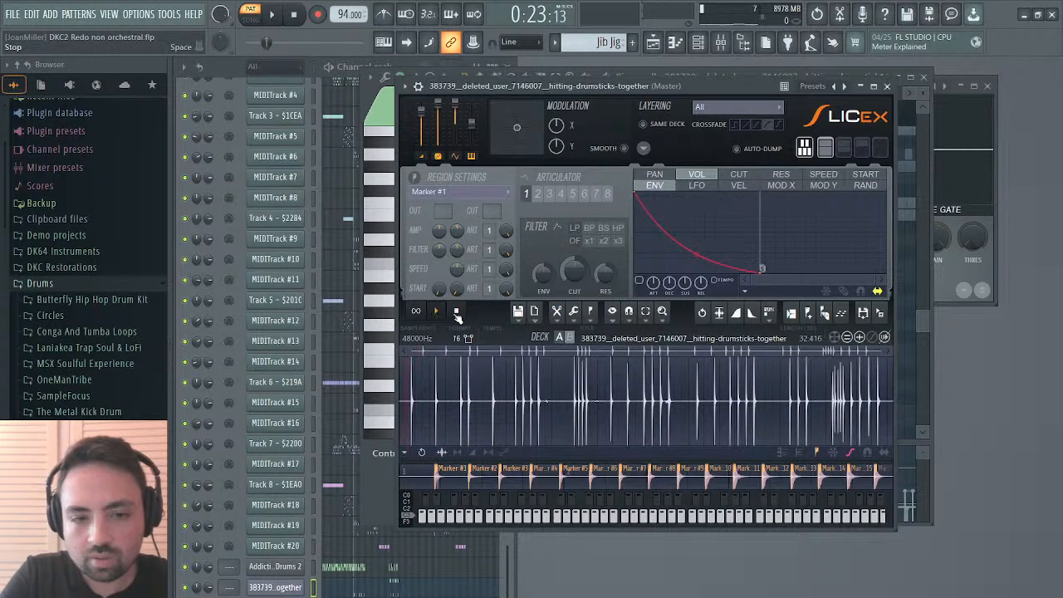
{"action": "left_click", "coordinate": [436, 312]}
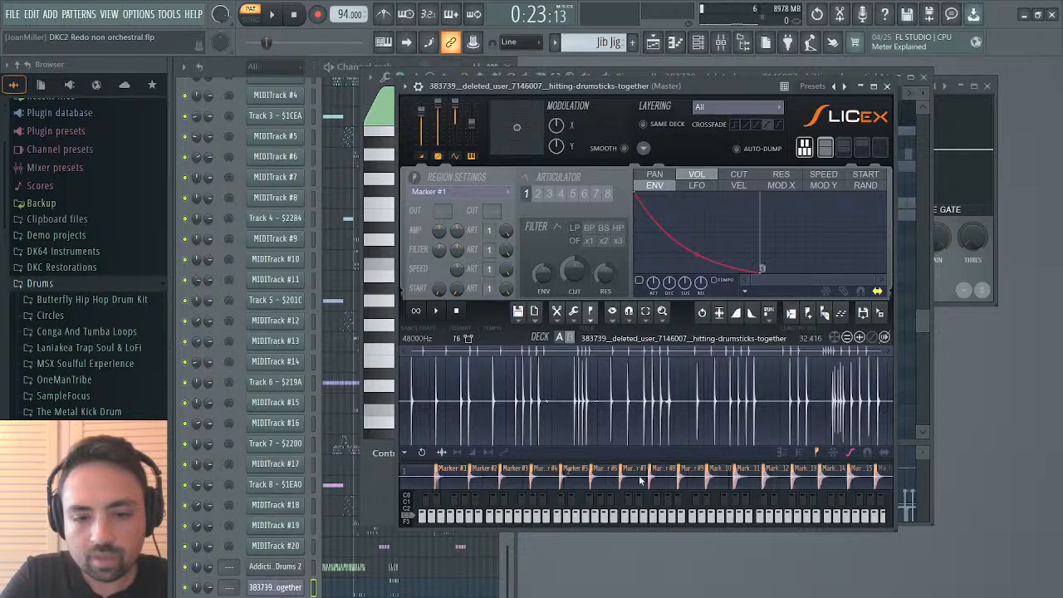
{"action": "left_click", "coordinate": [736, 488]}
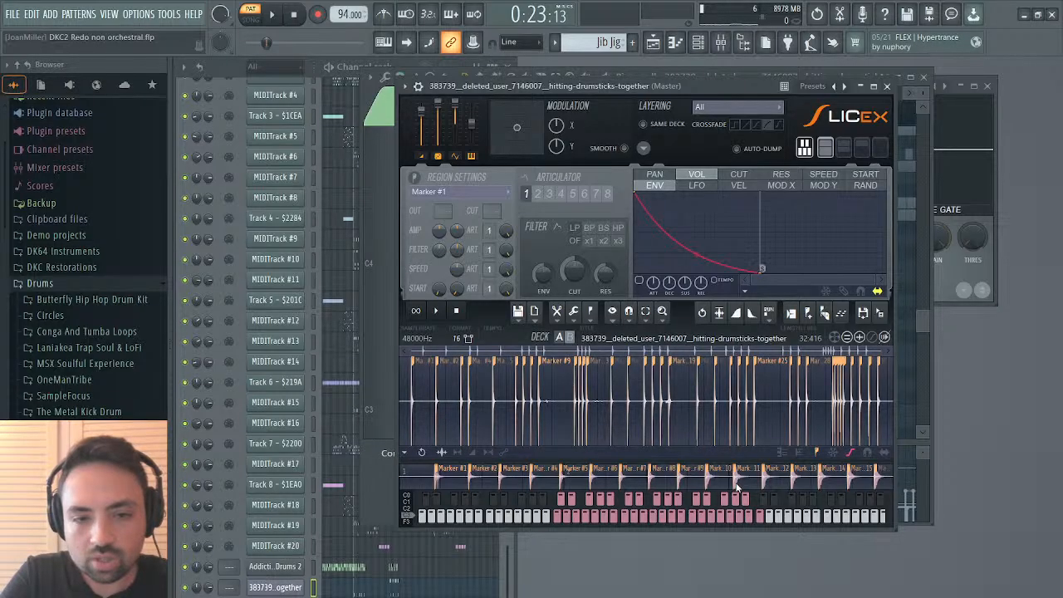
{"action": "key", "text": "space"}
{"action": "key", "text": "space"}
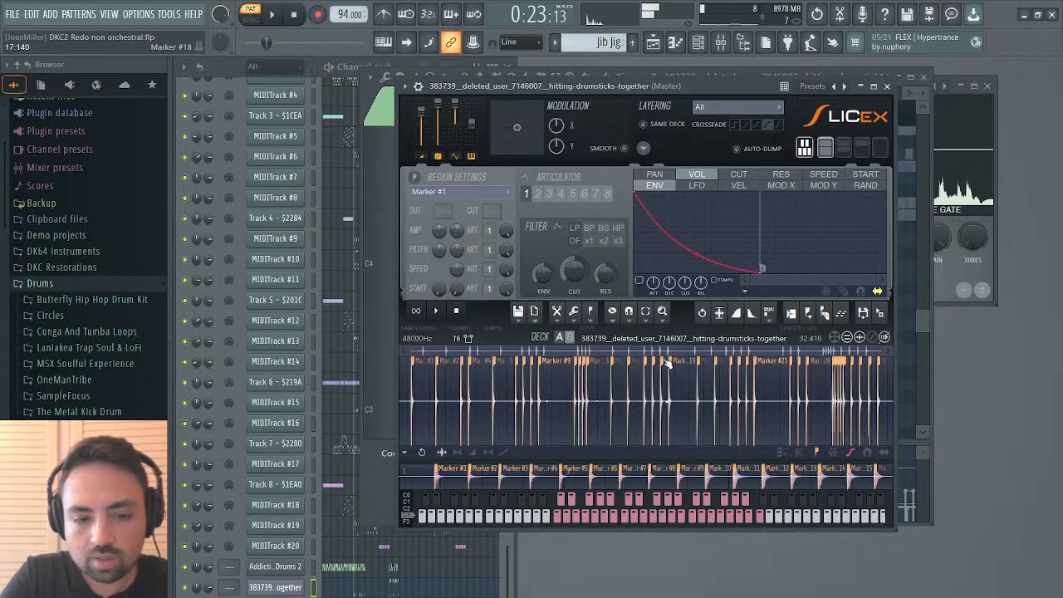
Open the drumsticks Slicex channel's piano roll and play back the pasted notes from bar 11.
{"action": "left_click", "coordinate": [363, 586]}
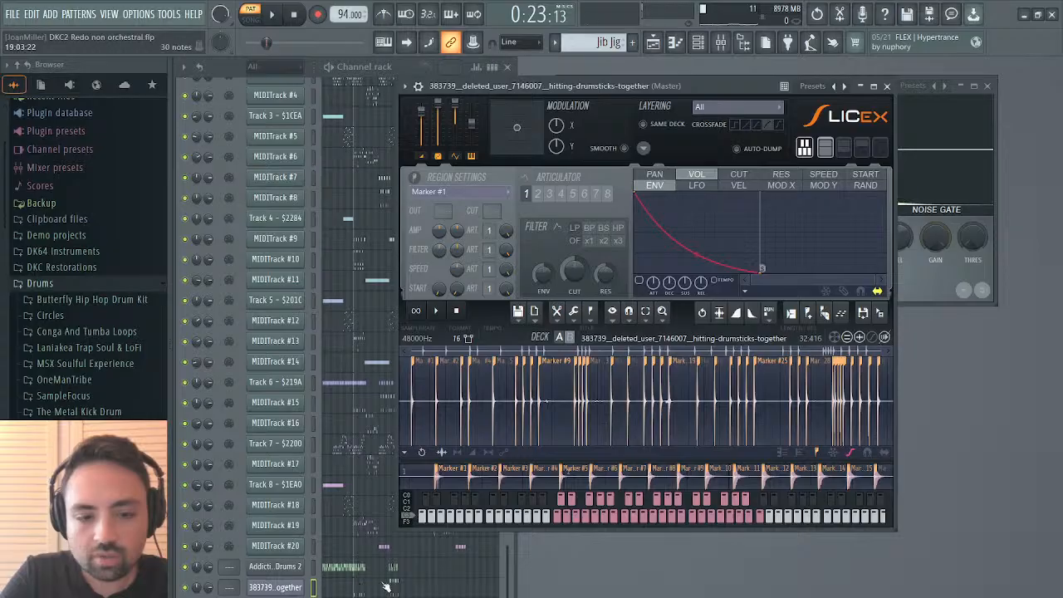
{"action": "left_click", "coordinate": [382, 586]}
{"action": "left_click", "coordinate": [386, 586]}
{"action": "scroll", "coordinate": [482, 303], "scroll_direction": "up", "scroll_amount": 8}
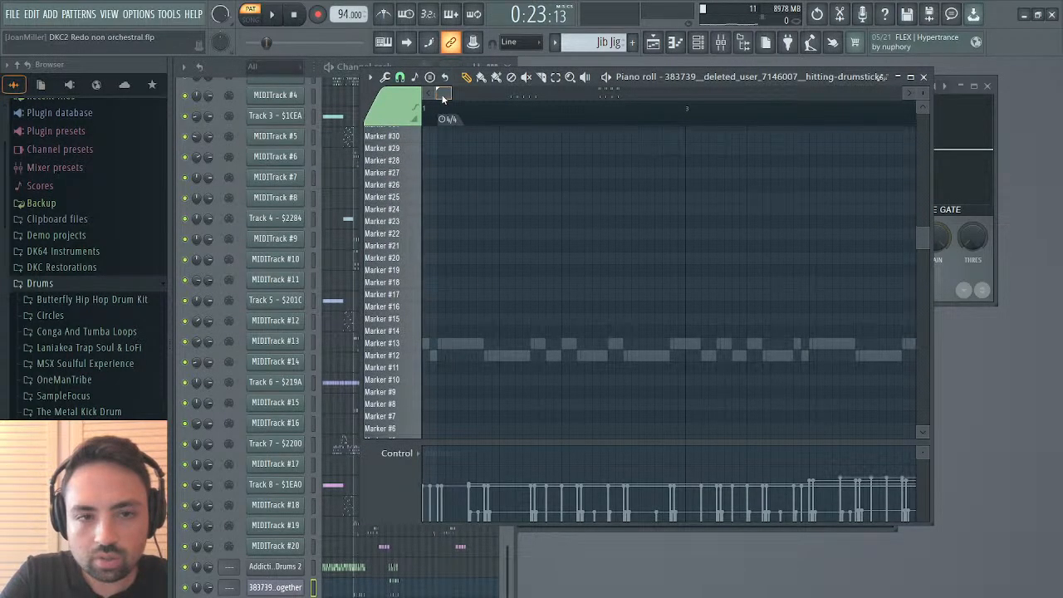
{"action": "left_click_drag", "start_coordinate": [443, 98], "coordinate": [511, 103]}
{"action": "scroll", "coordinate": [567, 230], "scroll_direction": "down", "scroll_amount": 7}
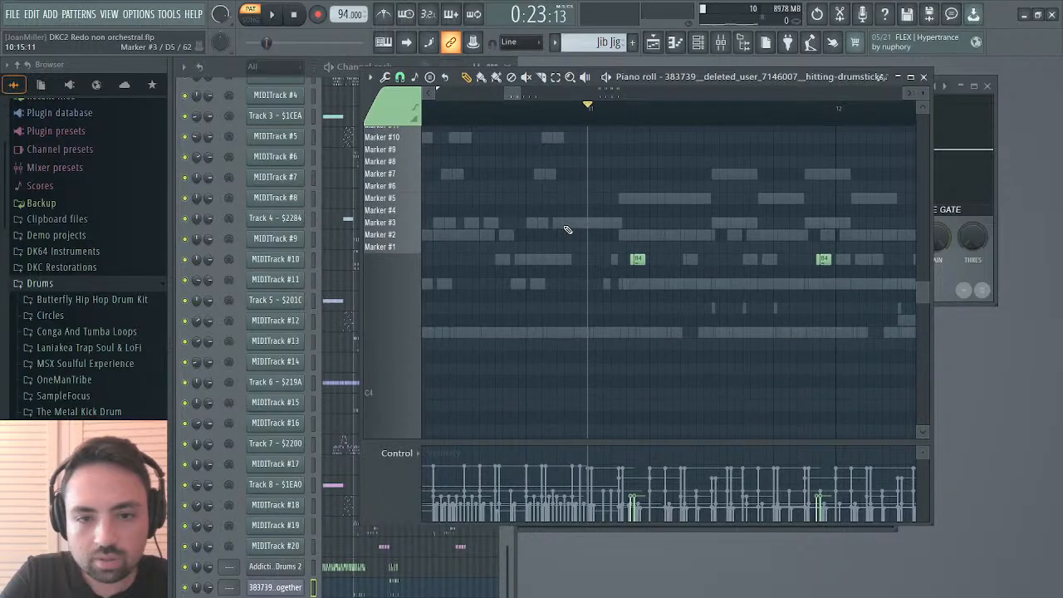
{"action": "scroll", "coordinate": [567, 230], "scroll_direction": "right", "scroll_amount": 2}
{"action": "key", "text": "space"}
{"action": "key", "text": "space"}
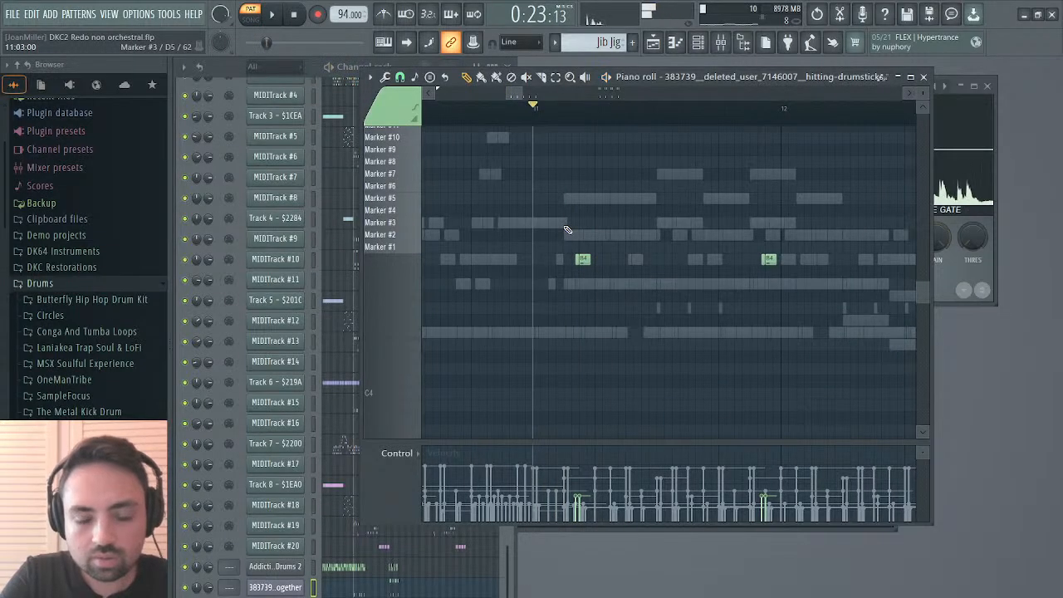
Transpose the pasted drumstick notes up one semitone onto Marker #1 and play back the passage from bar 11.
{"action": "key", "text": "Up"}
{"action": "key", "text": "space"}
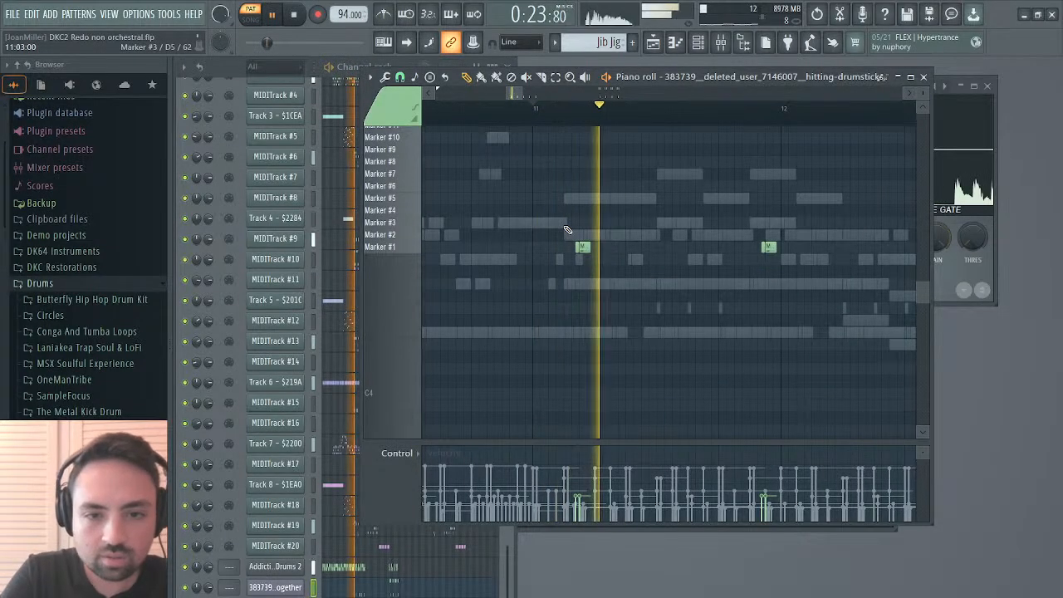
{"action": "key", "text": "space"}
{"action": "key", "text": "space"}
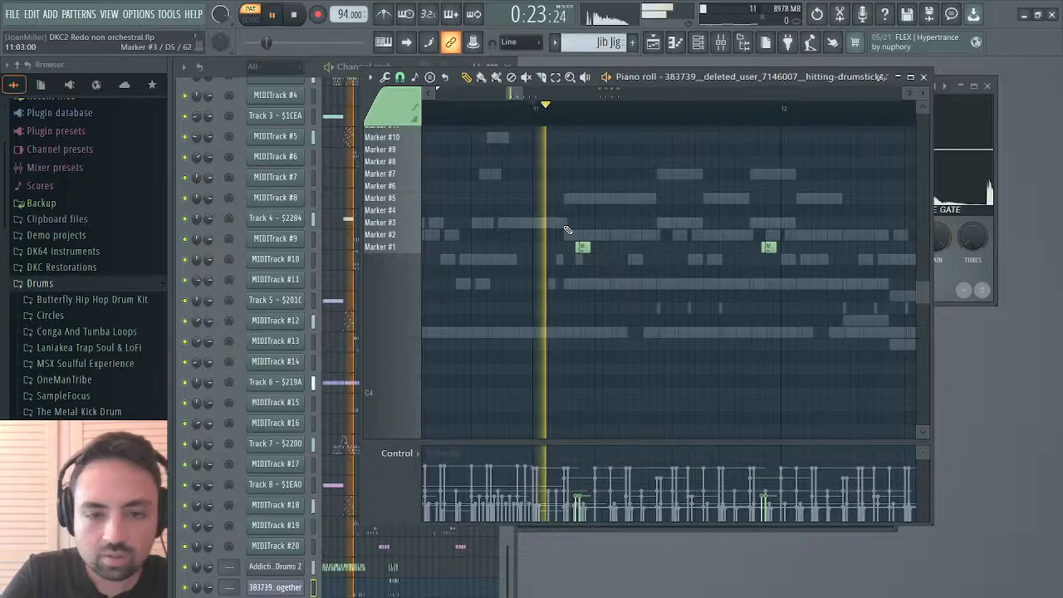
{"action": "key", "text": "space"}
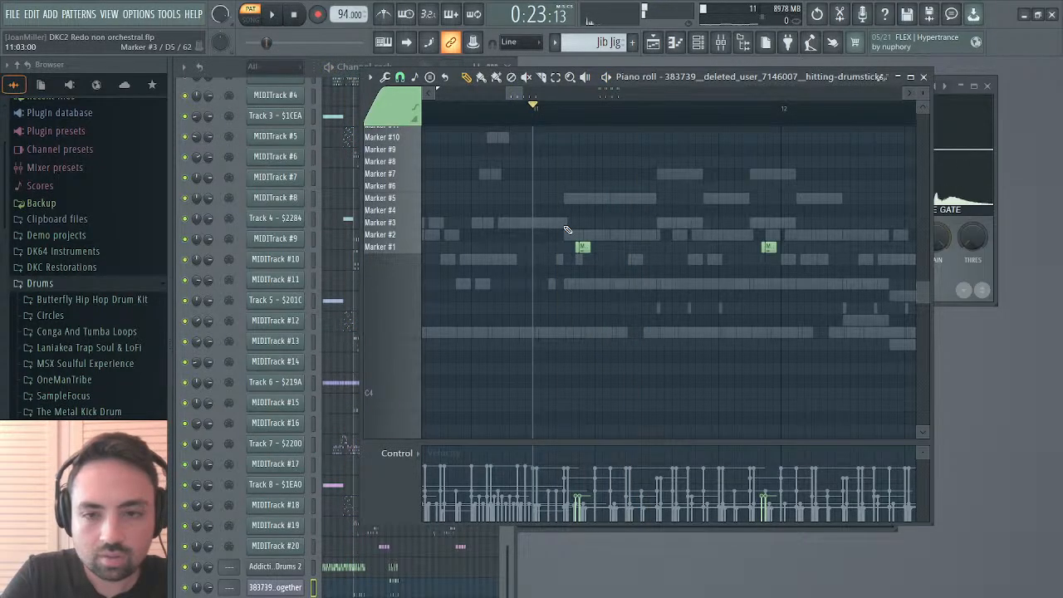
{"action": "key", "text": "space"}
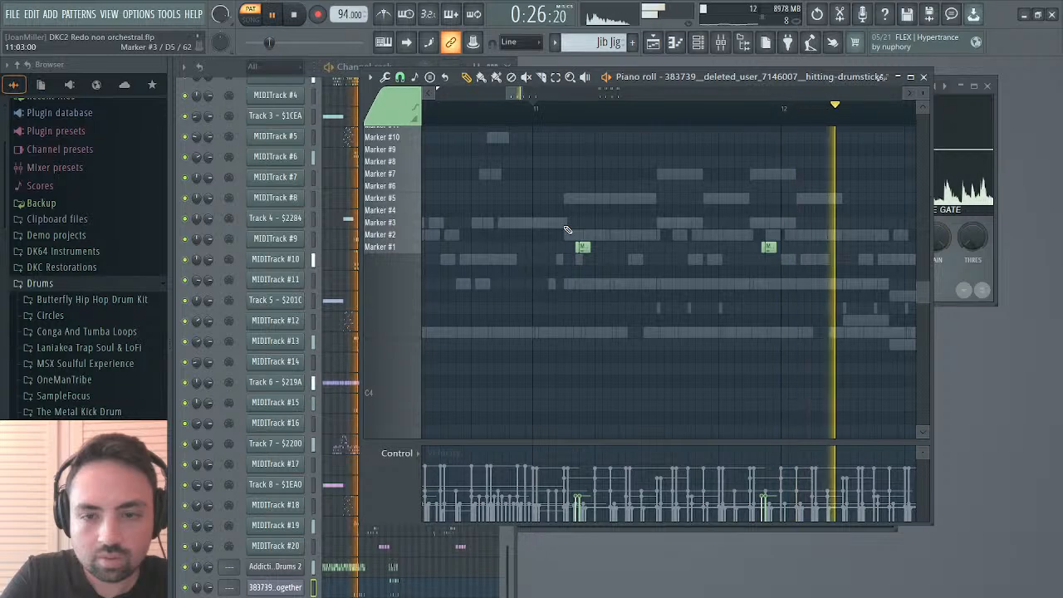
{"action": "key", "text": "space"}
Spread the first drumstick pair over Markers #1 and #2 and the second over Markers #3 and #4, raise the velocities and play back.
{"action": "scroll", "coordinate": [567, 230], "scroll_direction": "up", "scroll_amount": 3}
{"action": "scroll", "coordinate": [565, 226], "scroll_direction": "right", "scroll_amount": 2}
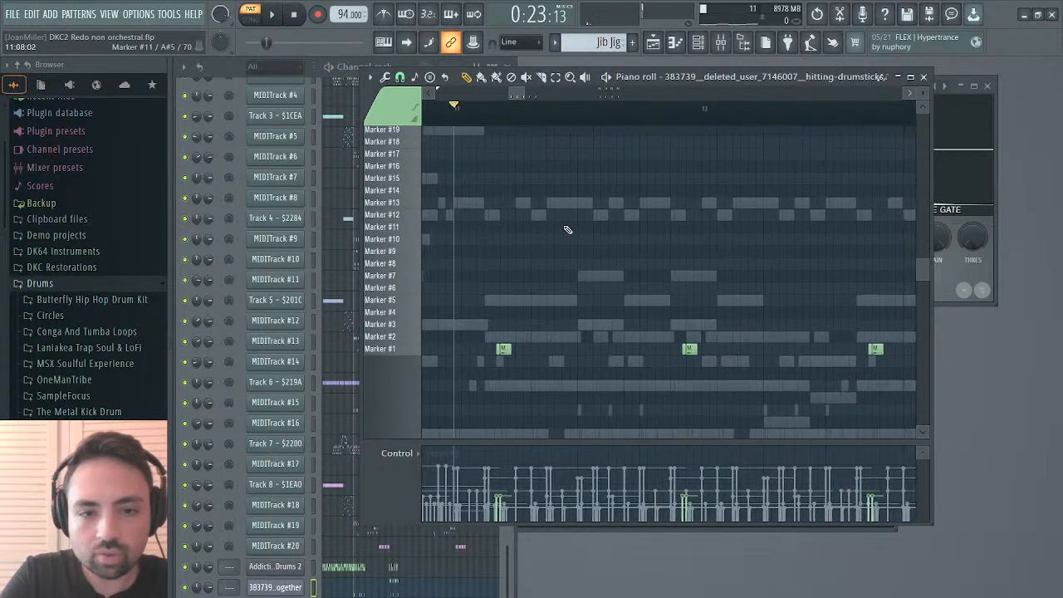
{"action": "right_click", "coordinate": [569, 227]}
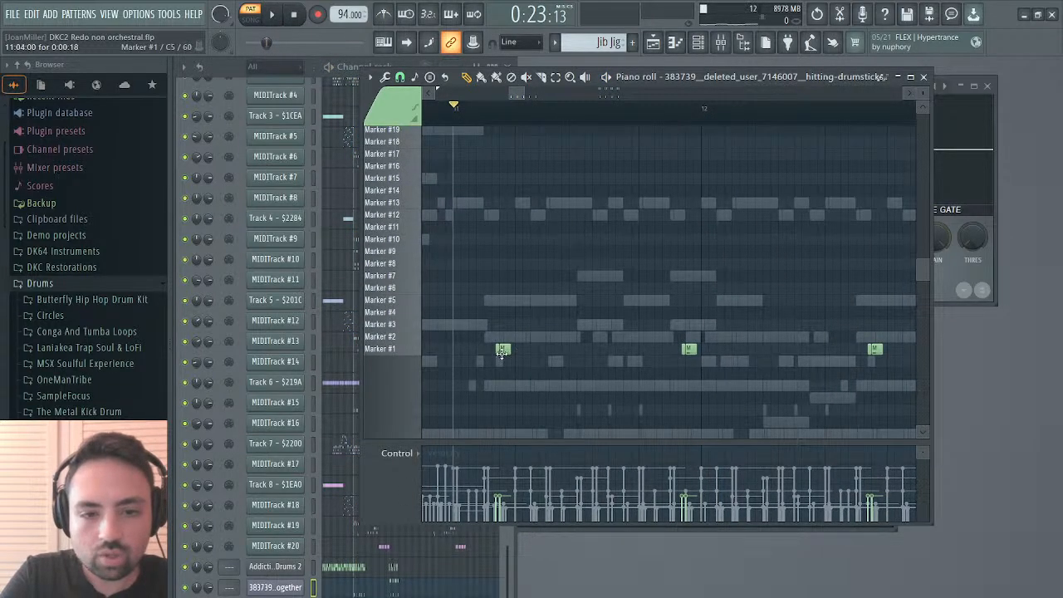
{"action": "left_click", "coordinate": [502, 349]}
{"action": "left_click_drag", "start_coordinate": [504, 338], "coordinate": [503, 334]}
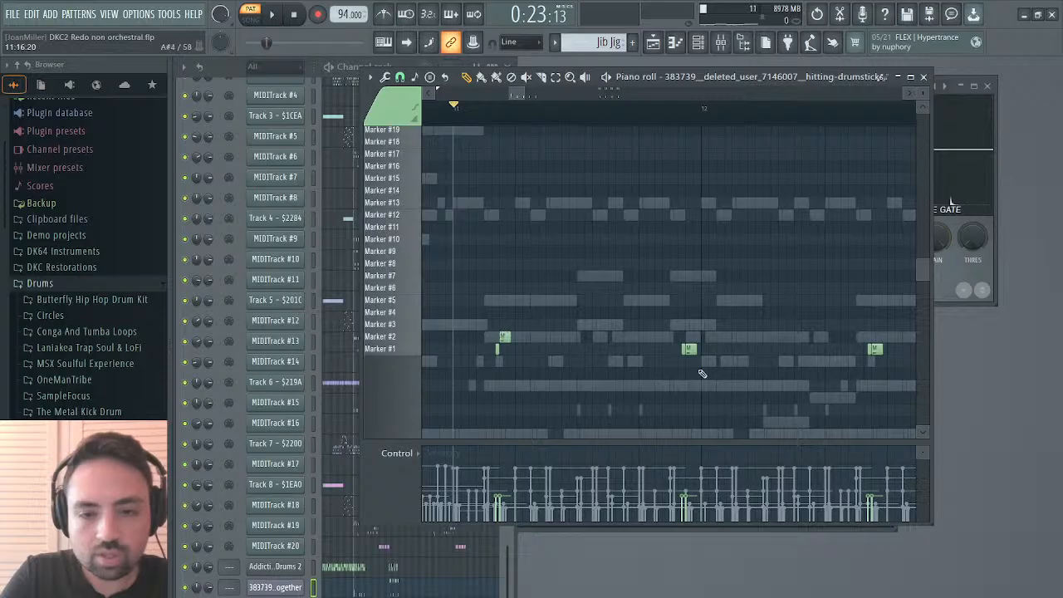
{"action": "left_click_drag", "start_coordinate": [683, 348], "coordinate": [688, 313]}
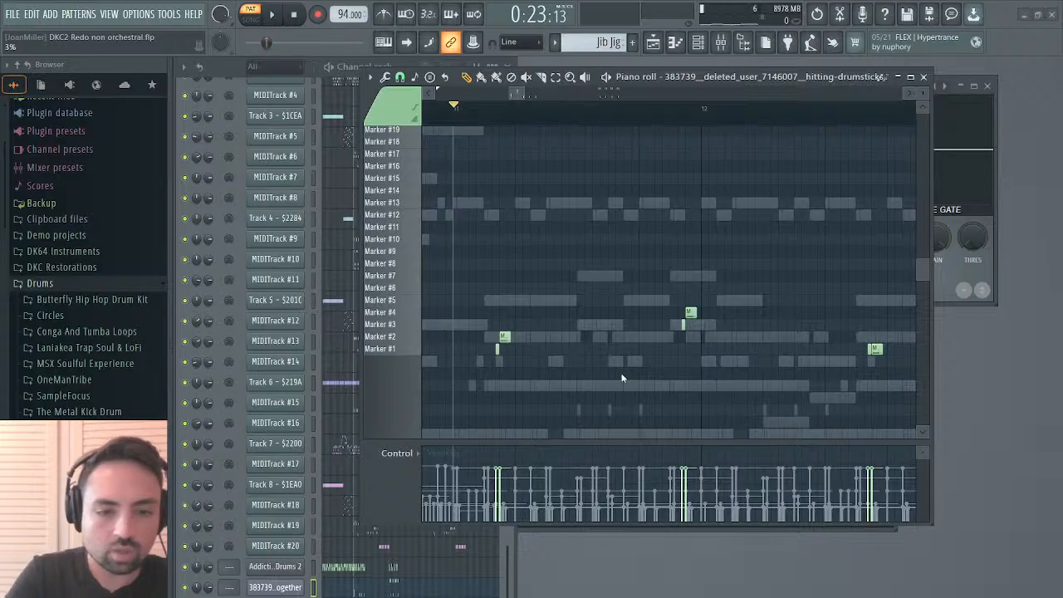
{"action": "key", "text": "space"}
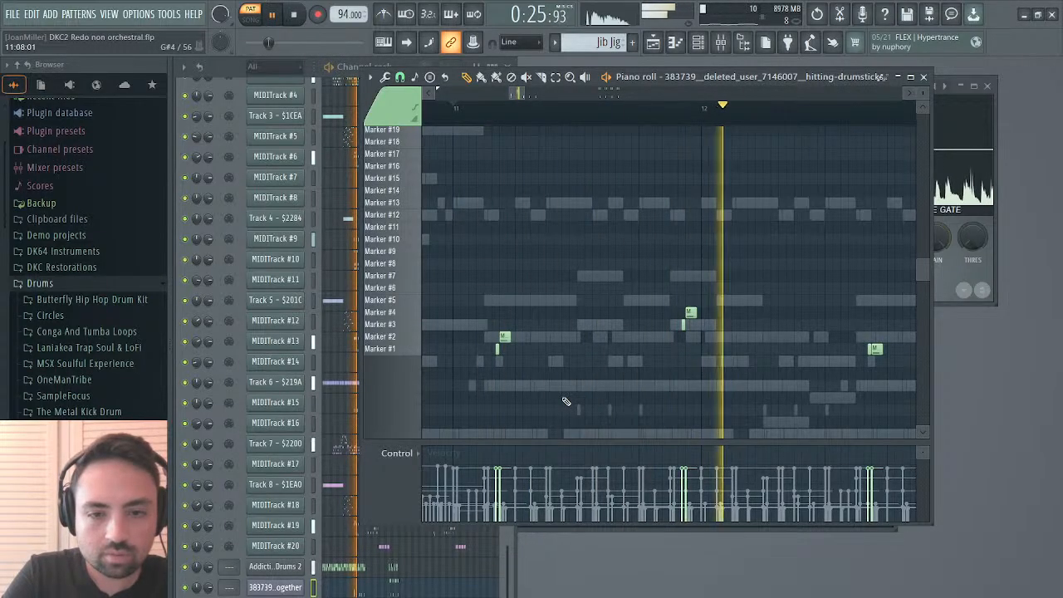
{"action": "key", "text": "space"}
Move the third drumstick pair, shortly before bar 13, up to Marker #3 for the short note and Marker #4 for the longer one.
{"action": "scroll", "coordinate": [659, 346], "scroll_direction": "right", "scroll_amount": 2}
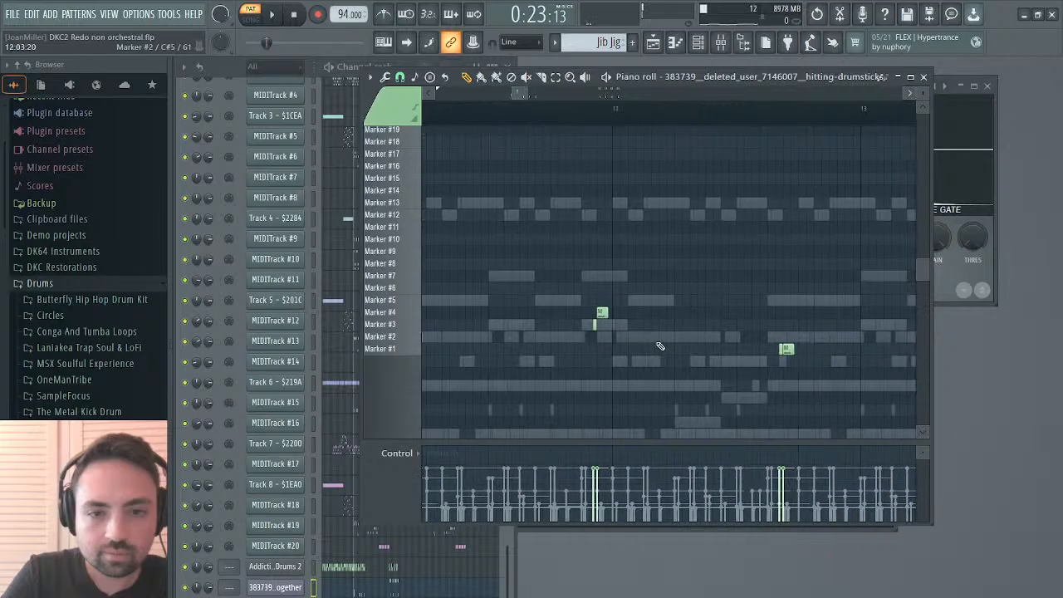
{"action": "left_click", "coordinate": [782, 348]}
{"action": "left_click_drag", "start_coordinate": [780, 349], "coordinate": [785, 311]}
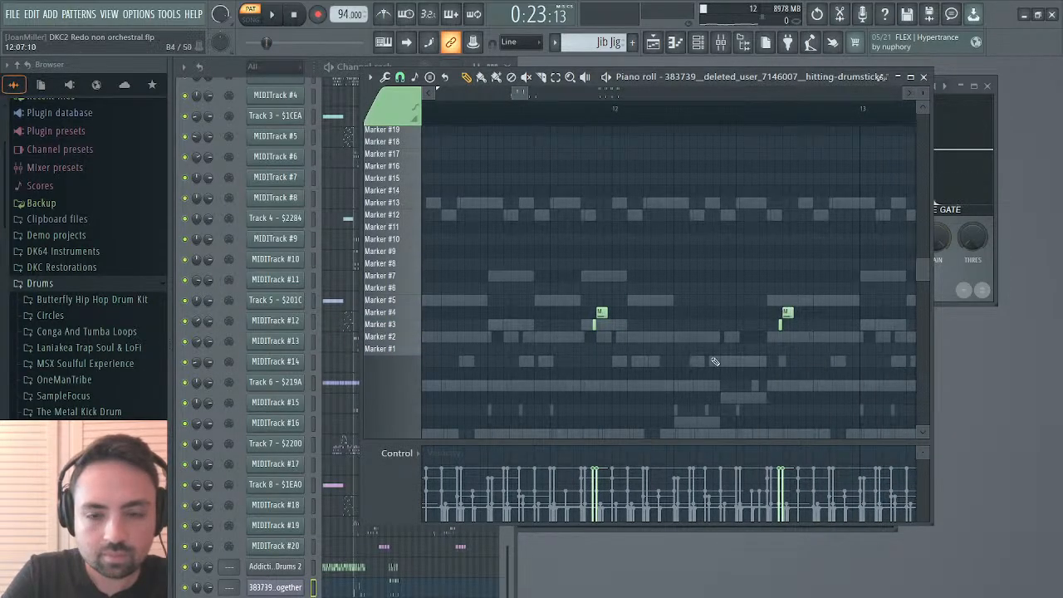
{"action": "scroll", "coordinate": [715, 361], "scroll_direction": "left", "scroll_amount": 3}
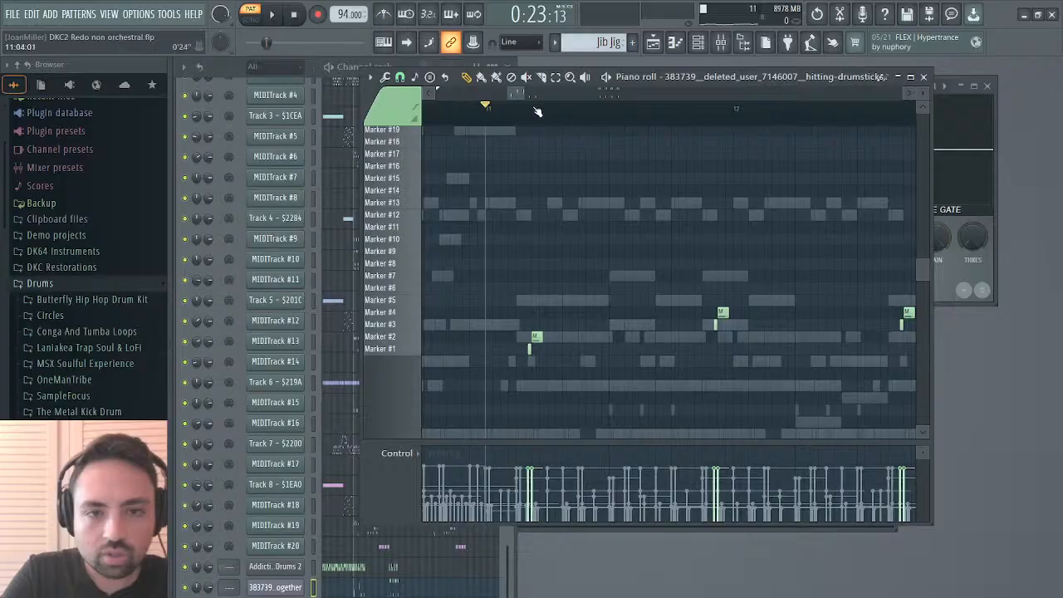
{"action": "left_click_drag", "start_coordinate": [518, 93], "coordinate": [532, 120]}
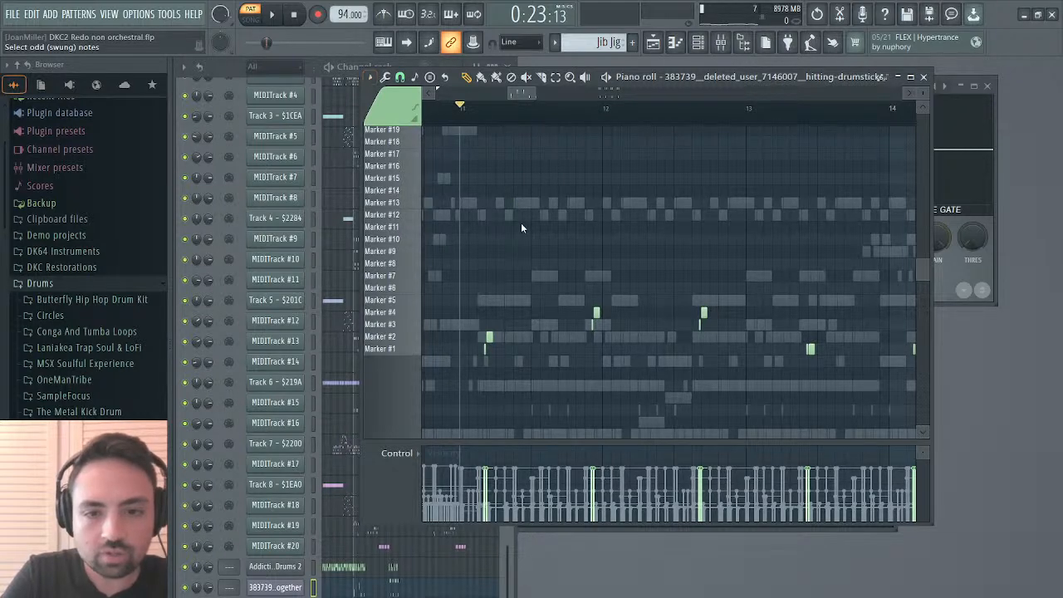
{"action": "mouse_move", "coordinate": [523, 93]}
{"action": "left_mouse_down"}
{"action": "mouse_move", "coordinate": [533, 93]}
{"action": "mouse_move", "coordinate": [512, 100]}
{"action": "left_mouse_up"}
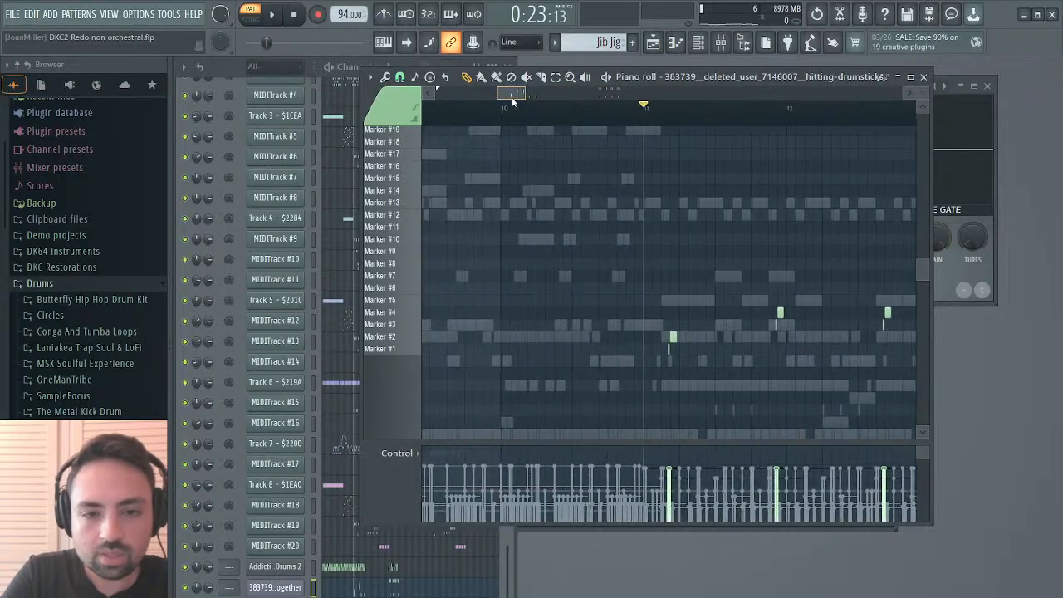
{"action": "left_click", "coordinate": [669, 349]}
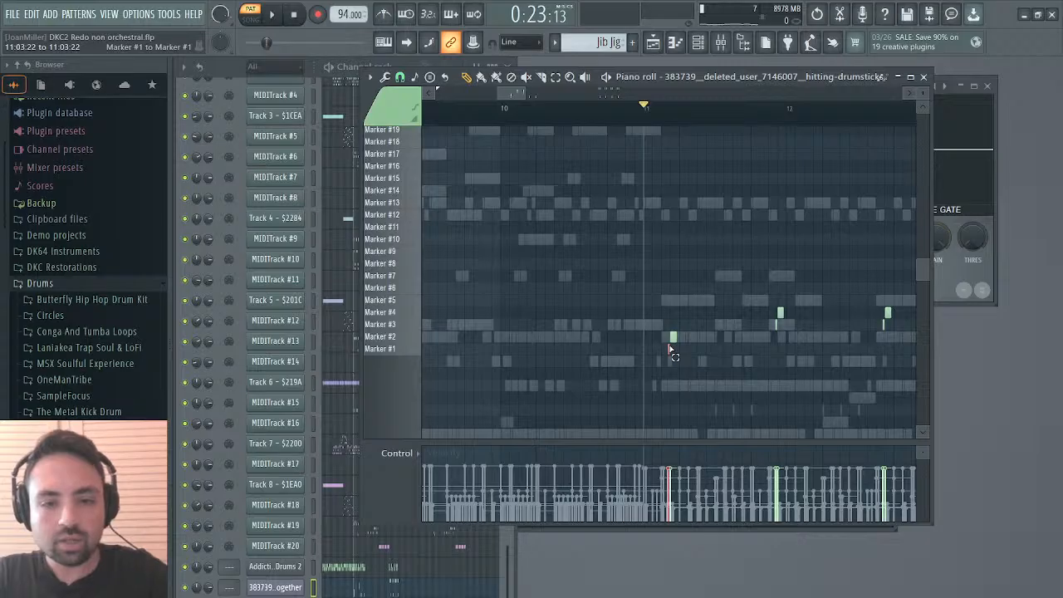
{"action": "scroll", "coordinate": [669, 347], "scroll_direction": "right", "scroll_amount": 3}
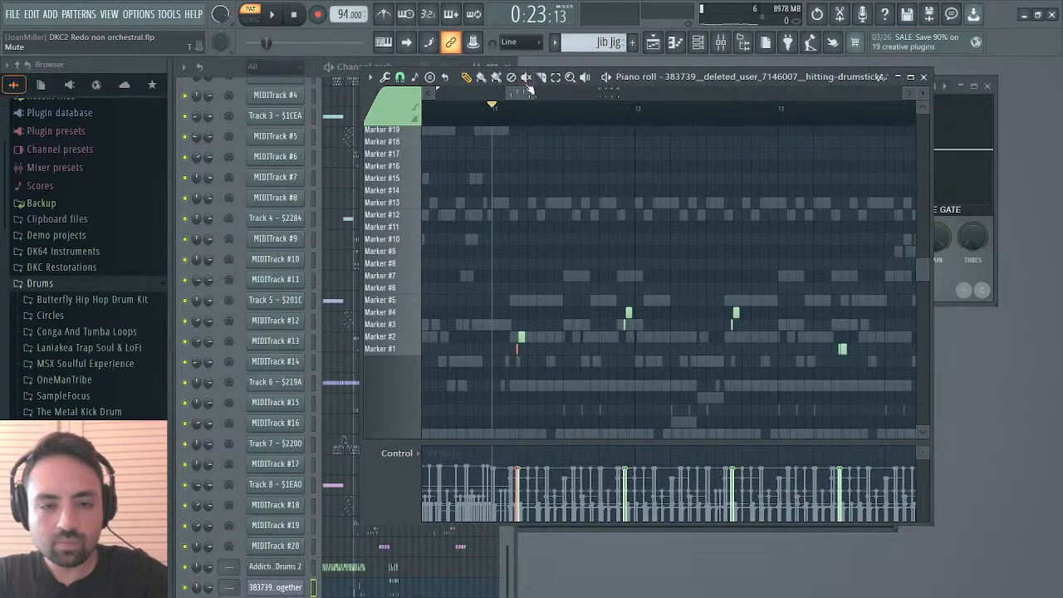
{"action": "left_click_drag", "start_coordinate": [508, 95], "coordinate": [511, 95]}
{"action": "left_click_drag", "start_coordinate": [584, 326], "coordinate": [587, 335]}
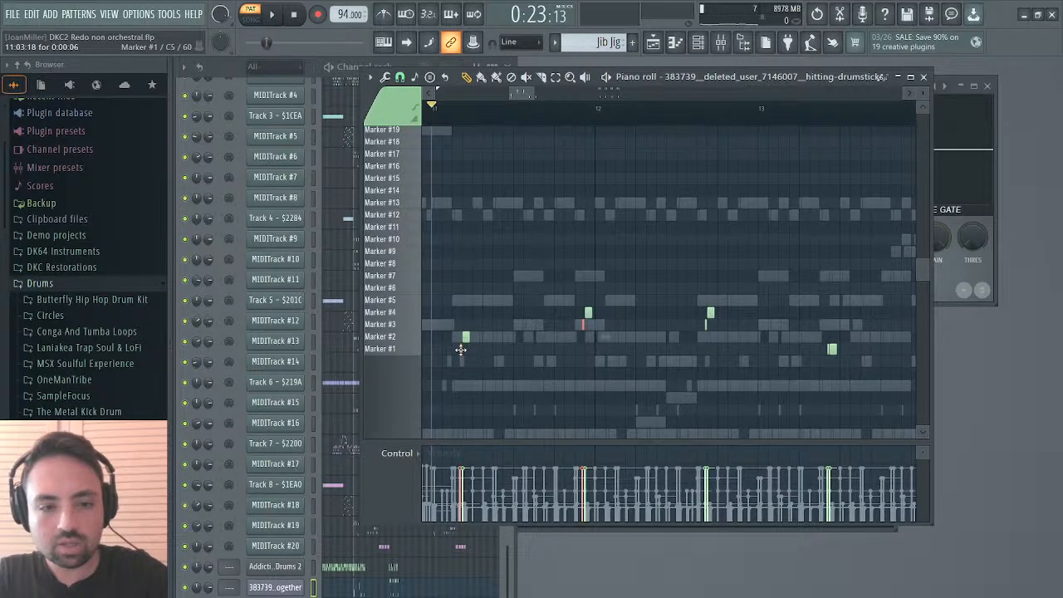
{"action": "left_click_drag", "start_coordinate": [461, 331], "coordinate": [516, 342]}
{"action": "mouse_move", "coordinate": [587, 297]}
{"action": "left_mouse_down"}
{"action": "mouse_move", "coordinate": [594, 318]}
{"action": "mouse_move", "coordinate": [713, 305]}
{"action": "left_mouse_up"}
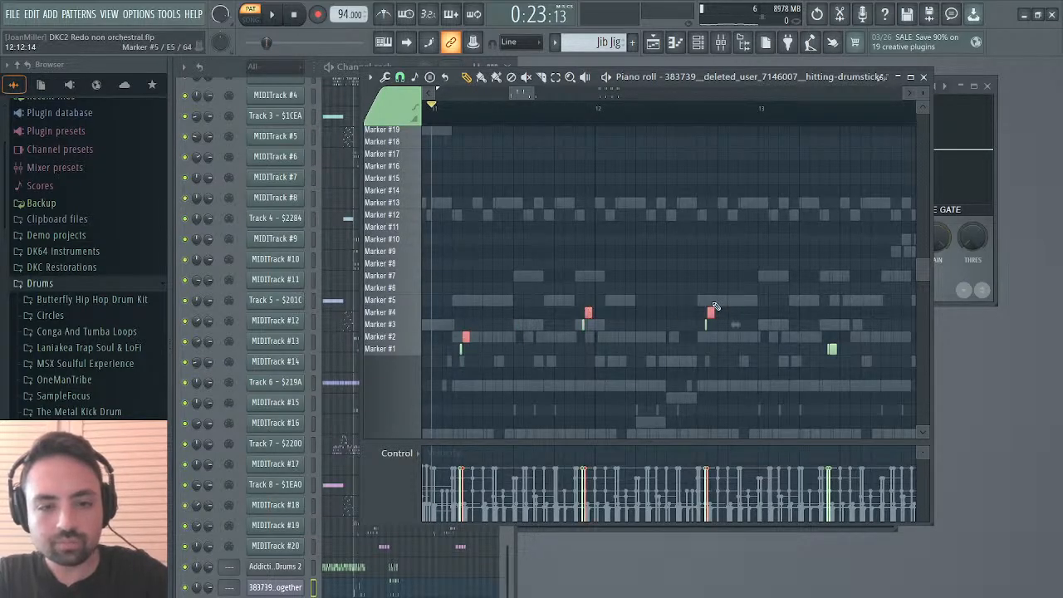
{"action": "left_click", "coordinate": [532, 338], "text": "ctrl"}
Move the drumstick pair shortly before bar 13 to Markers #5 and #6, and the pair midway through bar 13 to Markers #7 and #8.
{"action": "scroll", "coordinate": [743, 324], "scroll_direction": "right", "scroll_amount": 1}
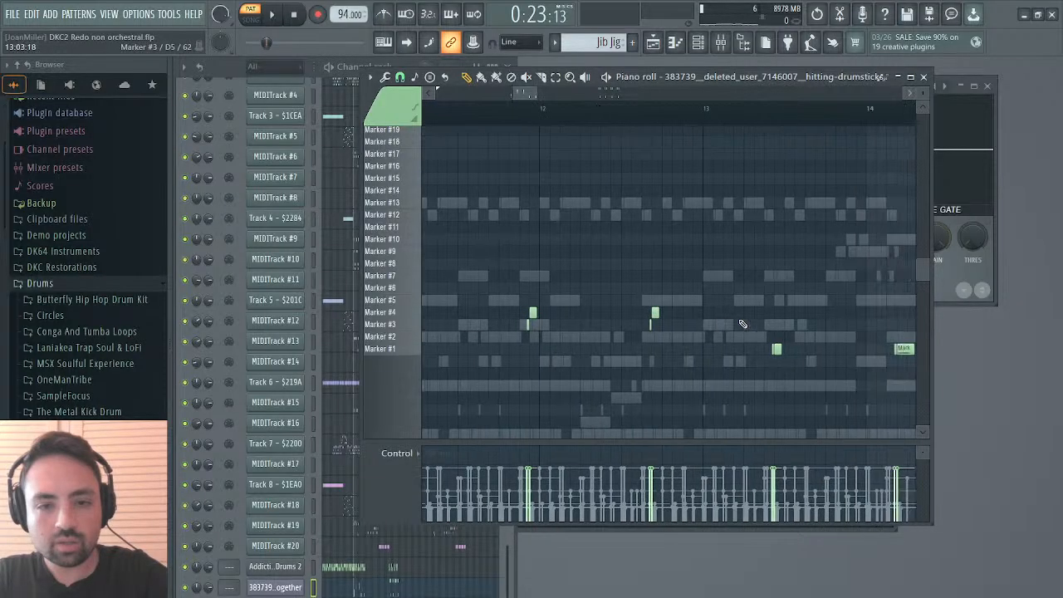
{"action": "left_click_drag", "start_coordinate": [618, 307], "coordinate": [672, 342]}
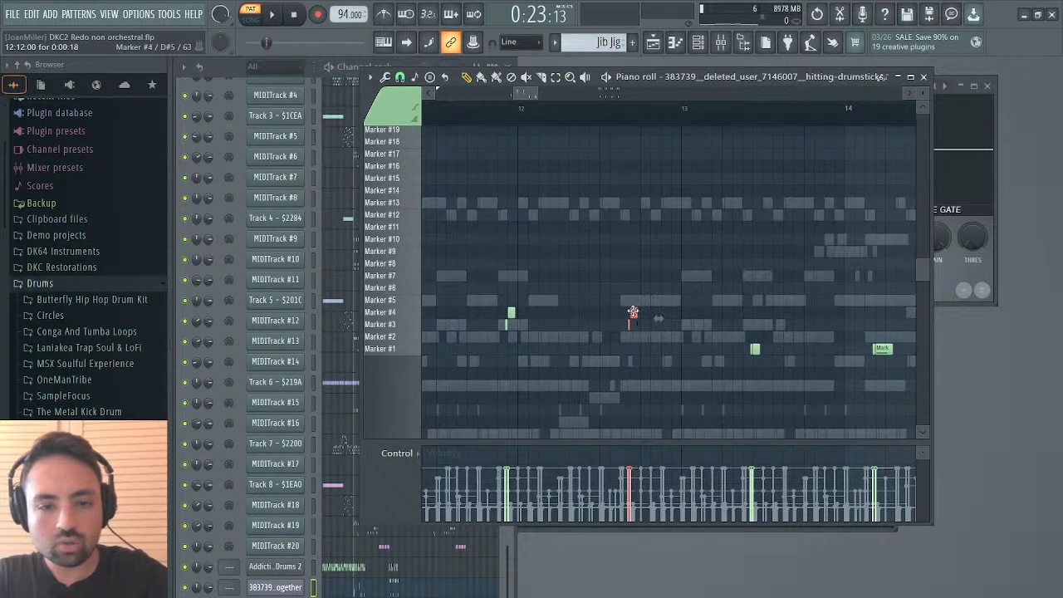
{"action": "left_click_drag", "start_coordinate": [633, 312], "coordinate": [632, 297]}
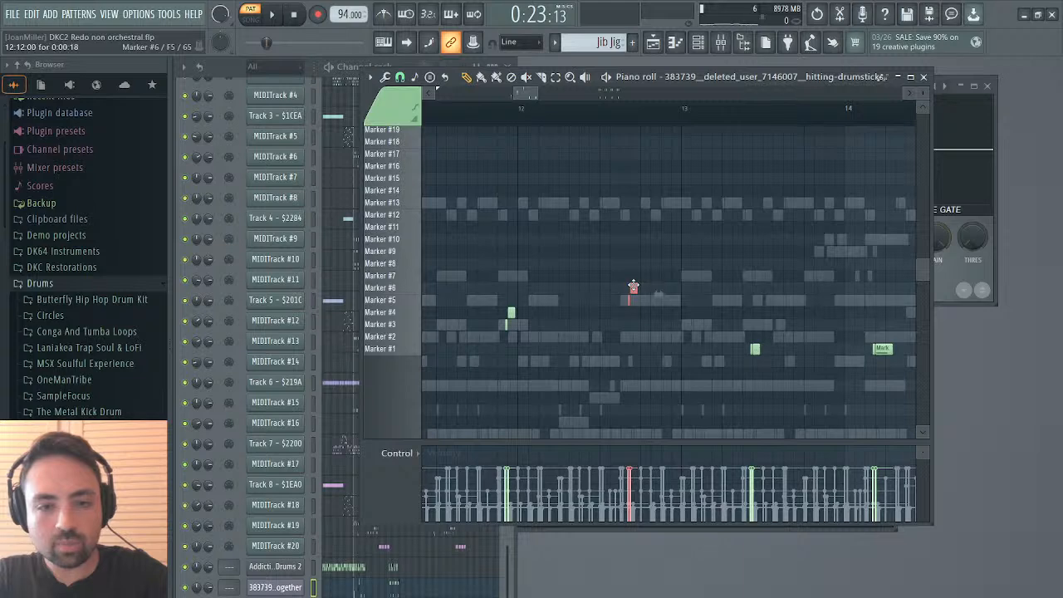
{"action": "left_click", "coordinate": [754, 348]}
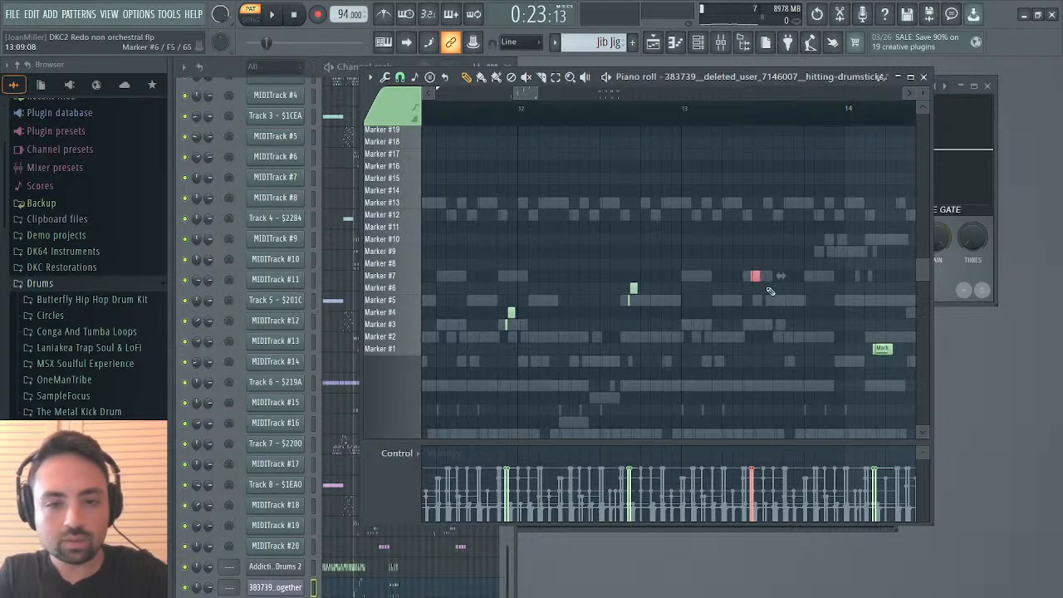
{"action": "left_click_drag", "start_coordinate": [769, 290], "coordinate": [770, 278]}
{"action": "scroll", "coordinate": [838, 280], "scroll_direction": "right", "scroll_amount": 2}
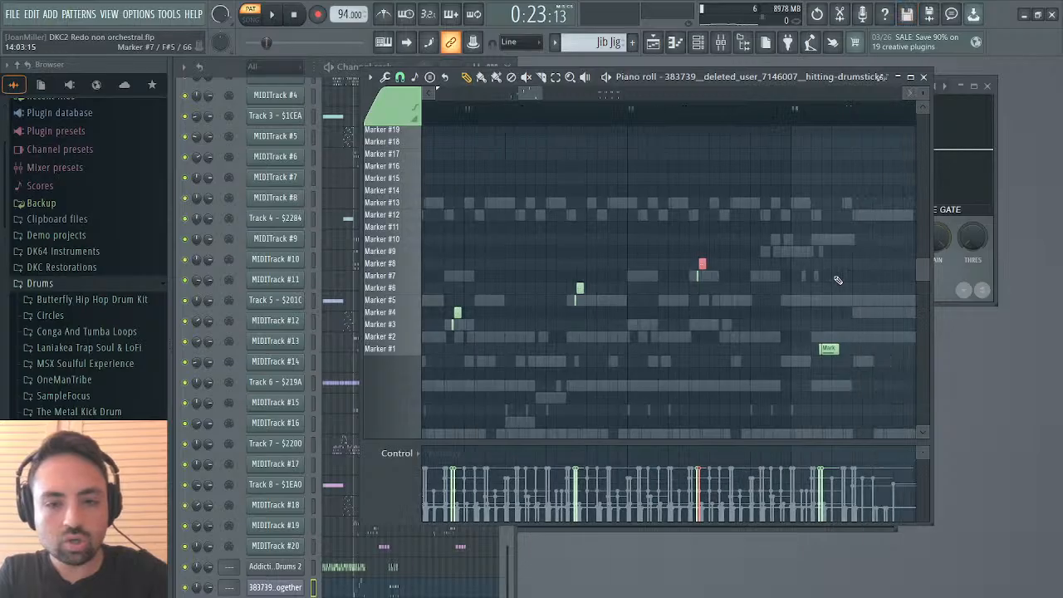
Move the drumstick pair just after bar 14 up to Marker #9 for the short note and Marker #10 for the longer one.
{"action": "scroll", "coordinate": [836, 278], "scroll_direction": "right", "scroll_amount": 5}
{"action": "left_click", "coordinate": [674, 349]}
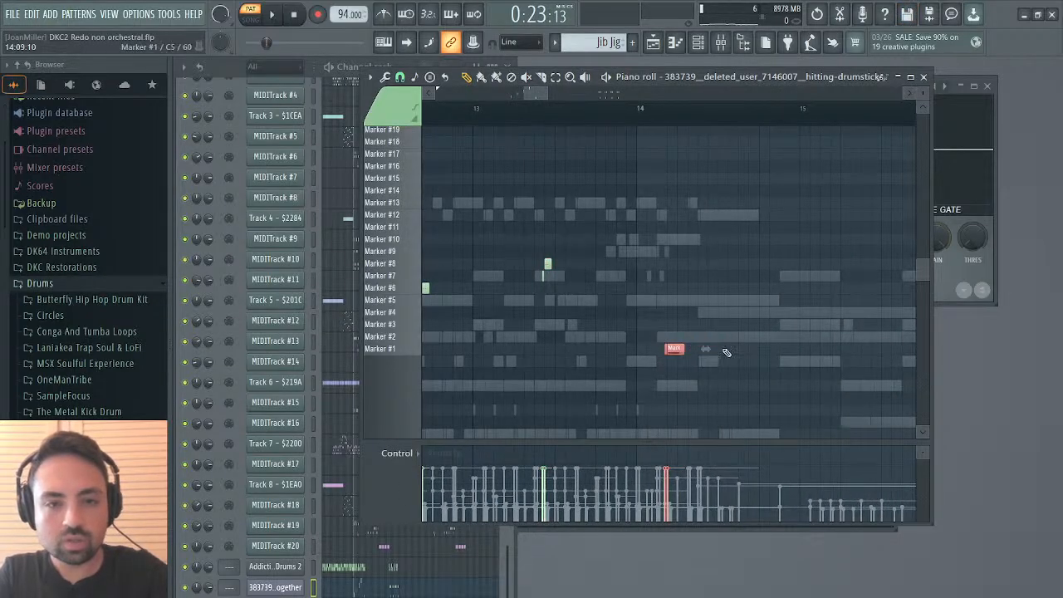
{"action": "key", "text": "shift+Up"}
{"action": "key", "text": "shift+Up"}
{"action": "key", "text": "shift+Up"}
{"action": "key", "text": "shift+Up"}
{"action": "key", "text": "shift+Up"}
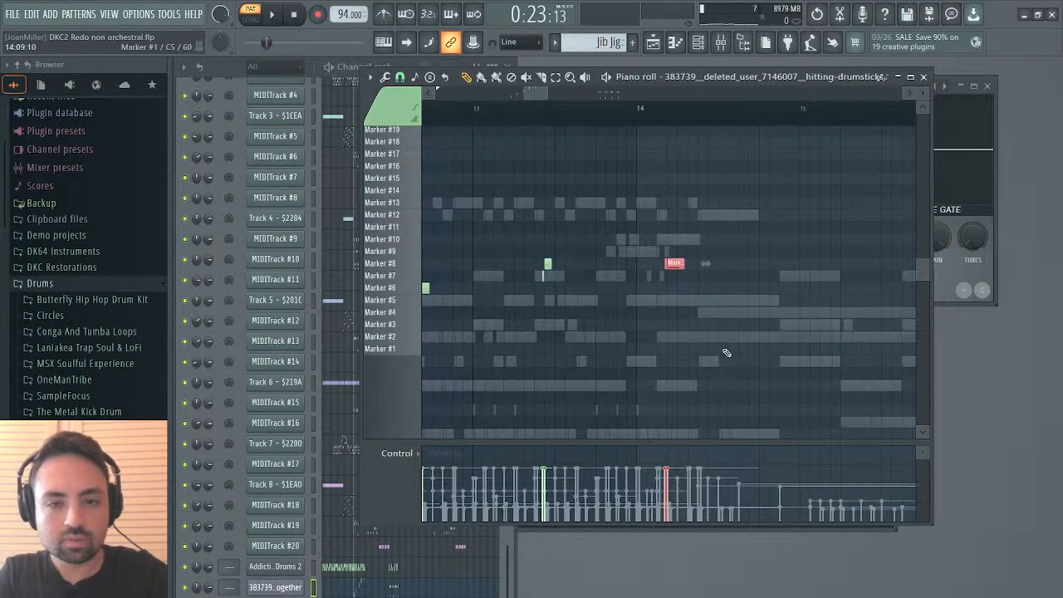
{"action": "key", "text": "shift+Up"}
{"action": "left_click_drag", "start_coordinate": [679, 259], "coordinate": [678, 251]}
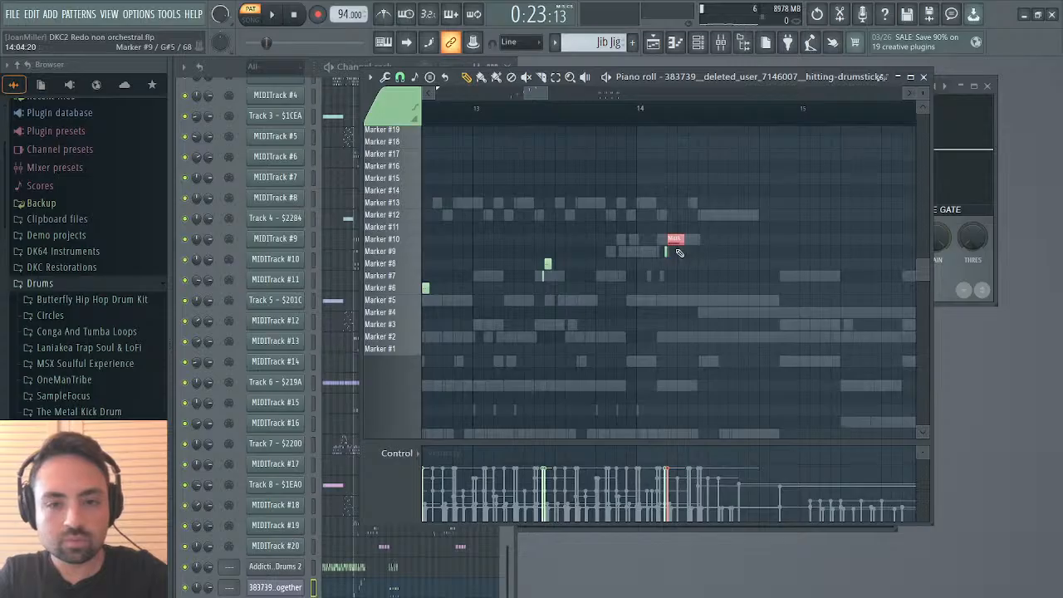
Move the drumstick pair just before bar 22 from Marker #5 up to Marker #11.
{"action": "left_click_drag", "start_coordinate": [539, 98], "coordinate": [607, 101]}
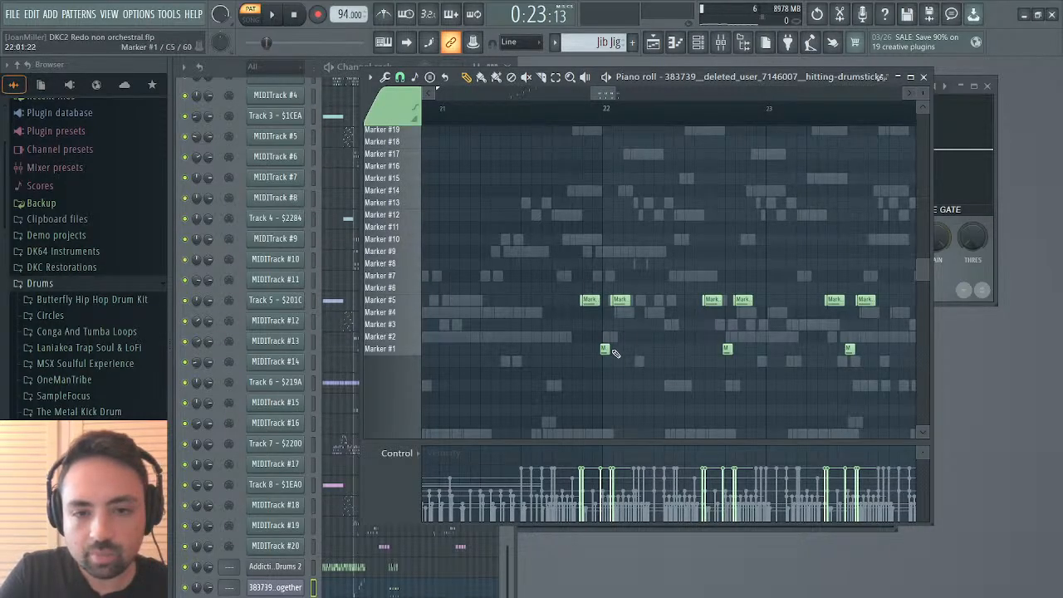
{"action": "left_click", "coordinate": [588, 299]}
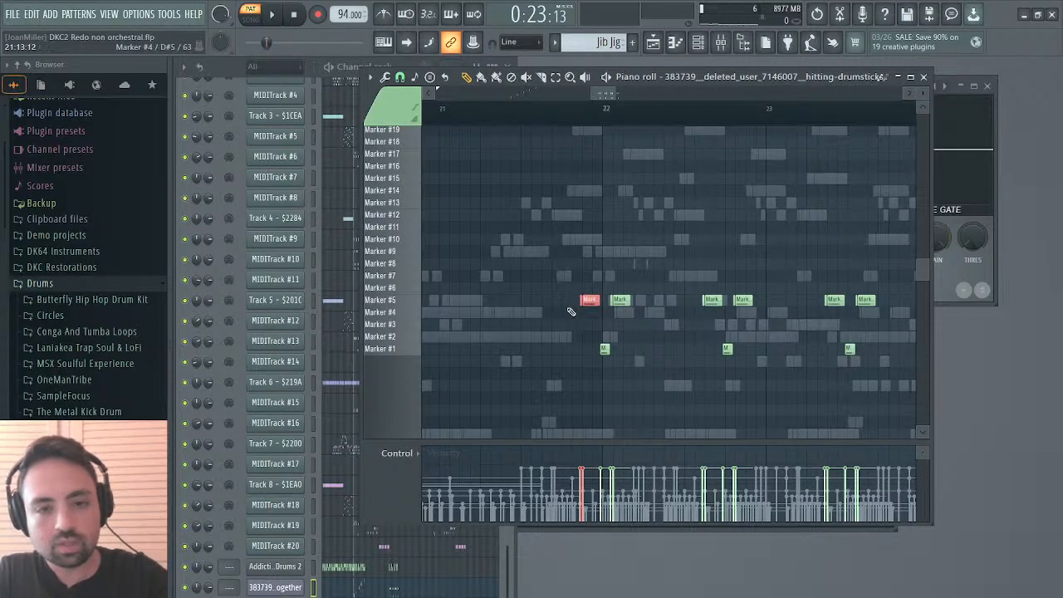
{"action": "left_click_drag", "start_coordinate": [594, 92], "coordinate": [542, 111]}
{"action": "scroll", "coordinate": [565, 223], "scroll_direction": "up", "scroll_amount": 4}
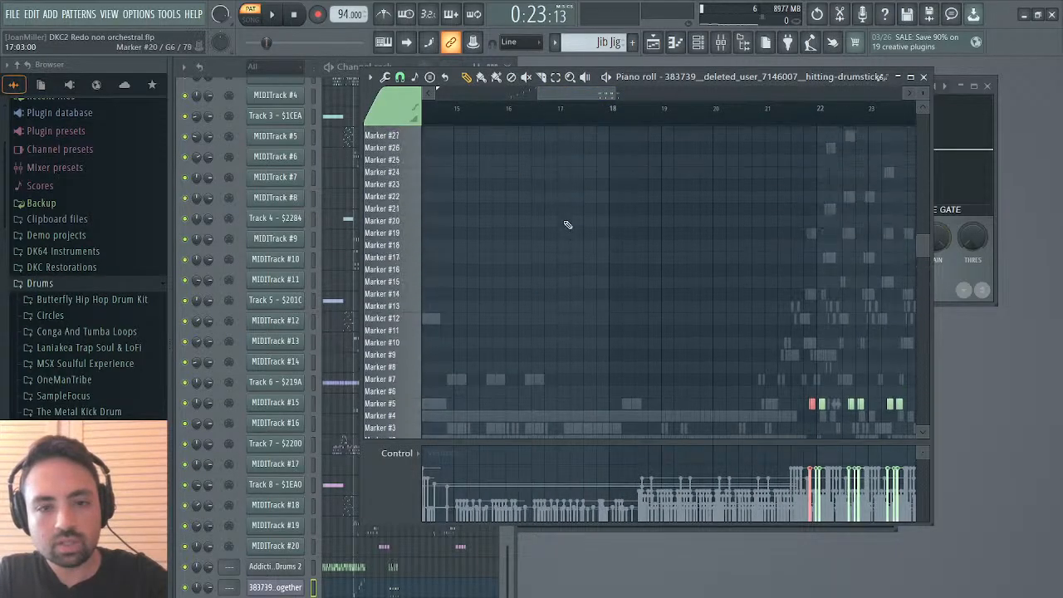
{"action": "scroll", "coordinate": [539, 249], "scroll_direction": "down", "scroll_amount": 2}
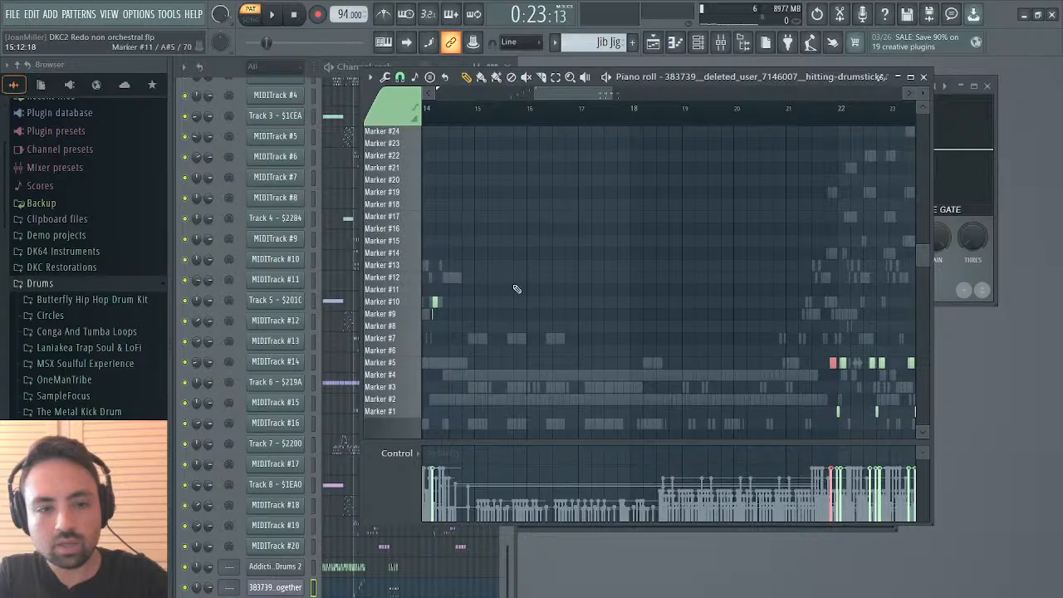
{"action": "scroll", "coordinate": [566, 297], "scroll_direction": "right", "scroll_amount": 3}
{"action": "scroll", "coordinate": [566, 297], "scroll_direction": "right", "scroll_amount": 3}
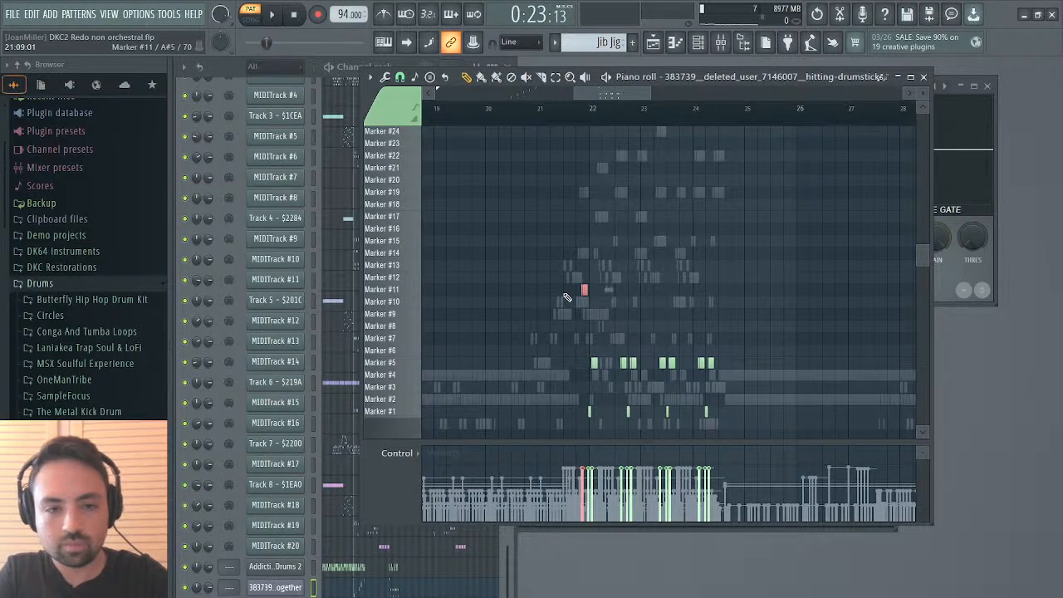
Raise all Marker #1 notes from bar 22 to bar 24 to Marker #13 and the longer note just before bar 22 to Marker #12.
{"action": "left_click_drag", "start_coordinate": [585, 393], "coordinate": [747, 409]}
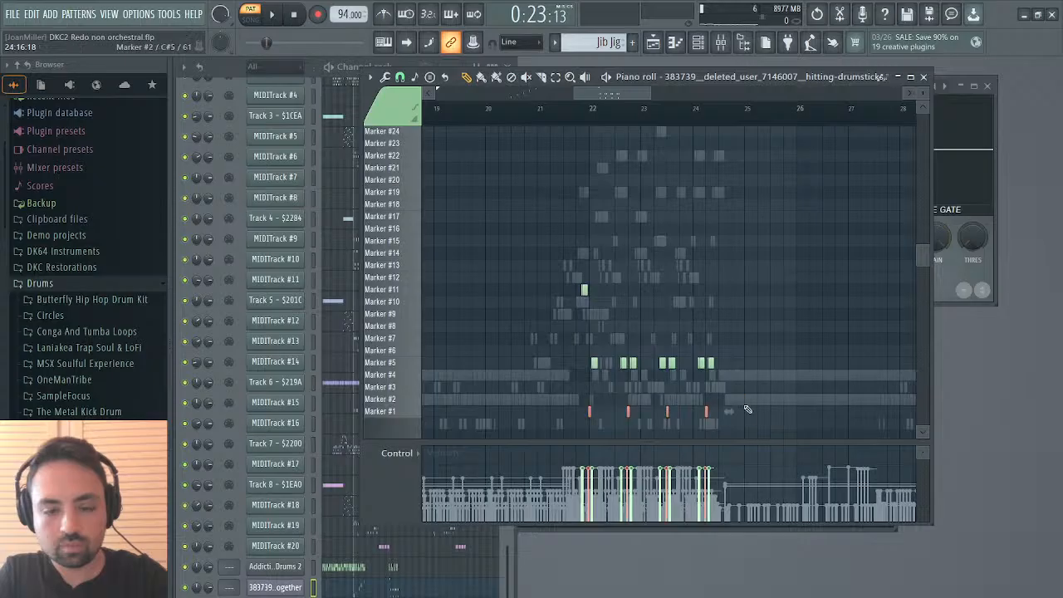
{"action": "key", "text": "Up"}
{"action": "key", "text": "Up"}
{"action": "key", "text": "Up"}
{"action": "key", "text": "Up"}
{"action": "key", "text": "Up"}
{"action": "key", "text": "Up"}
{"action": "key", "text": "Up"}
{"action": "key", "text": "Up"}
{"action": "key", "text": "Up"}
{"action": "key", "text": "Up"}
{"action": "key", "text": "Up"}
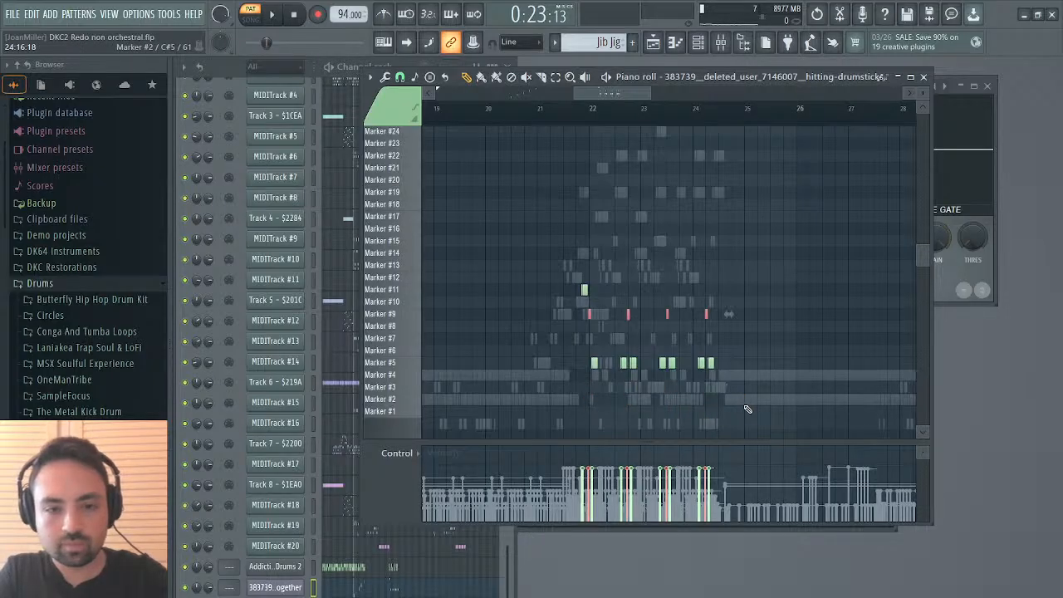
{"action": "left_click", "coordinate": [584, 290], "text": "ctrl"}
{"action": "key", "text": "Up"}
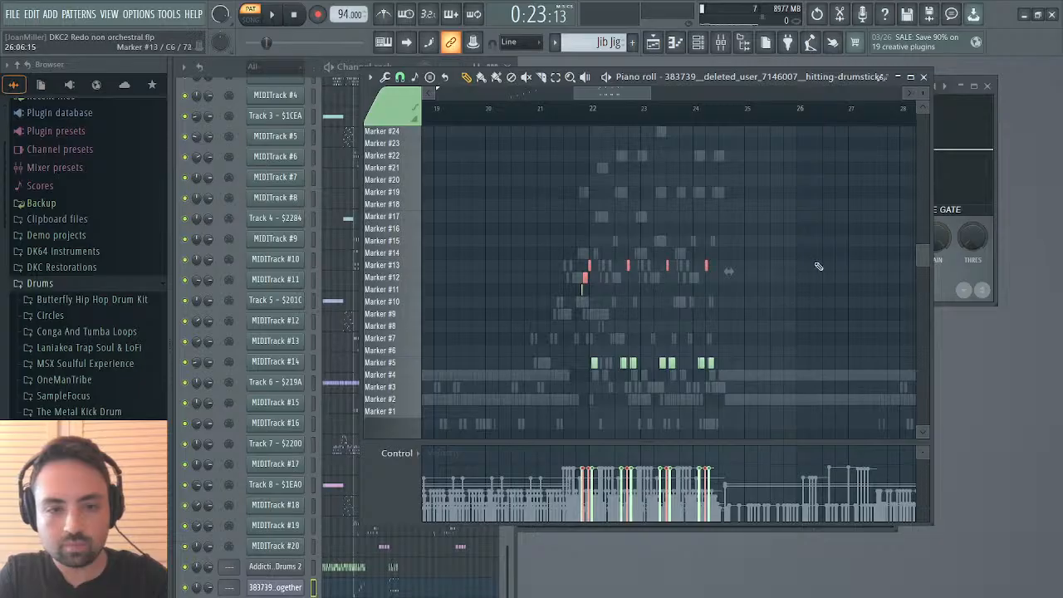
{"action": "key", "text": "ctrl+d"}
Raise all remaining Marker #5 notes from bar 22 to bar 24 up to Marker #14.
{"action": "left_click_drag", "start_coordinate": [586, 364], "coordinate": [739, 357]}
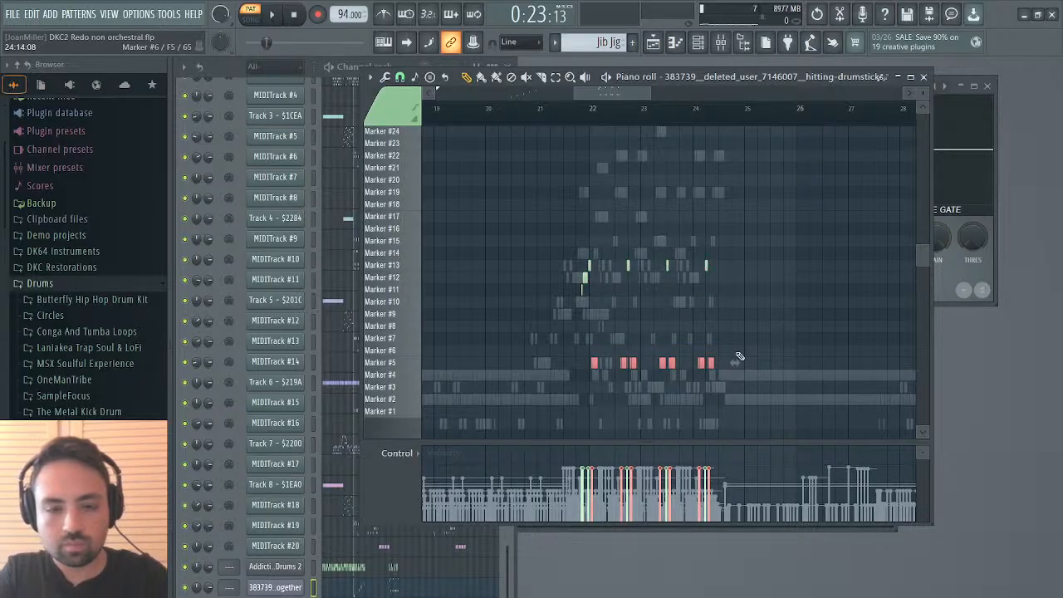
{"action": "key", "text": "ctrl+Up"}
{"action": "key", "text": "Down"}
{"action": "key", "text": "Down"}
{"action": "key", "text": "Down"}
{"action": "key", "text": "Down"}
{"action": "key", "text": "Up"}
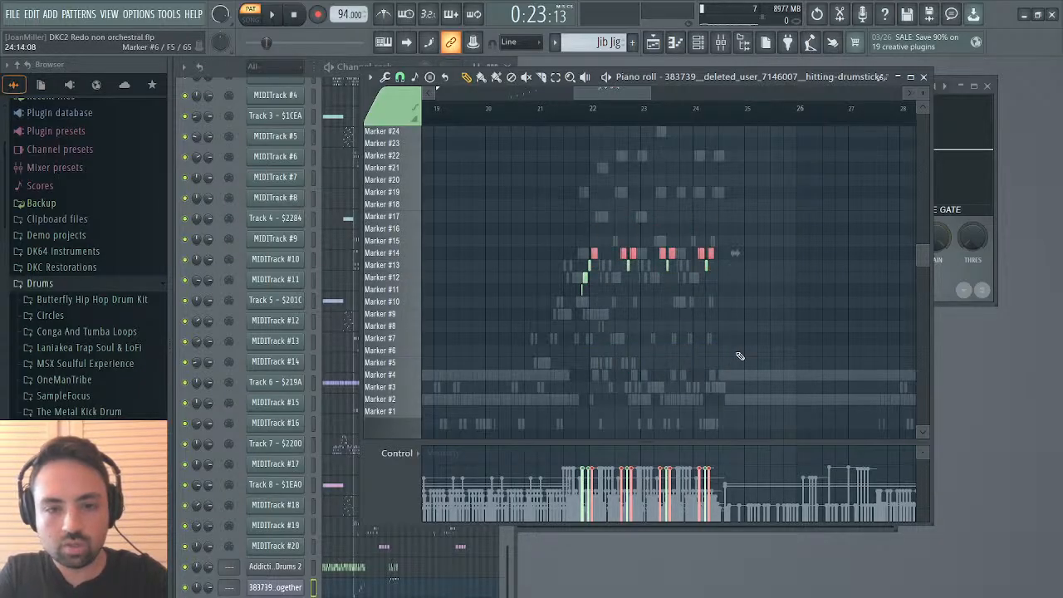
Raise the longer note of the first pair after bar 22 to Marker #15.
{"action": "left_click", "coordinate": [594, 254], "text": "ctrl"}
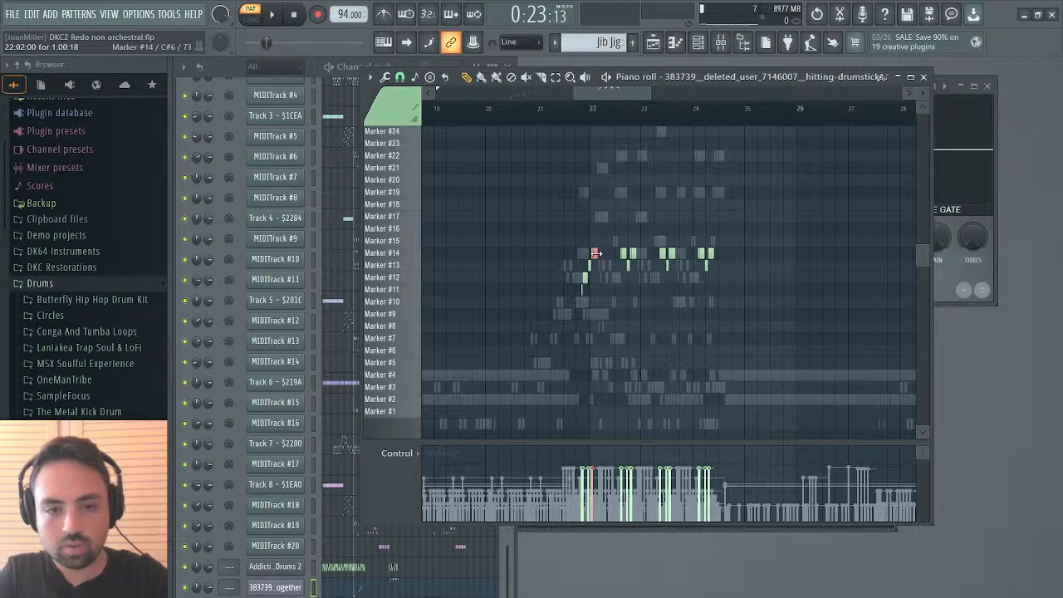
{"action": "key", "text": "shift+Up"}
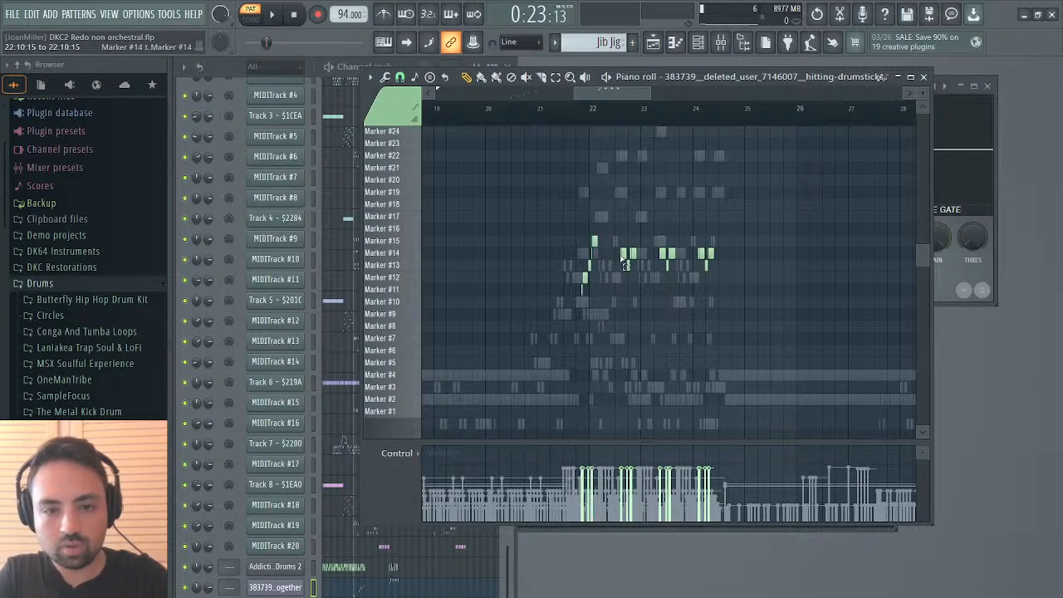
{"action": "key", "text": "ctrl+d"}
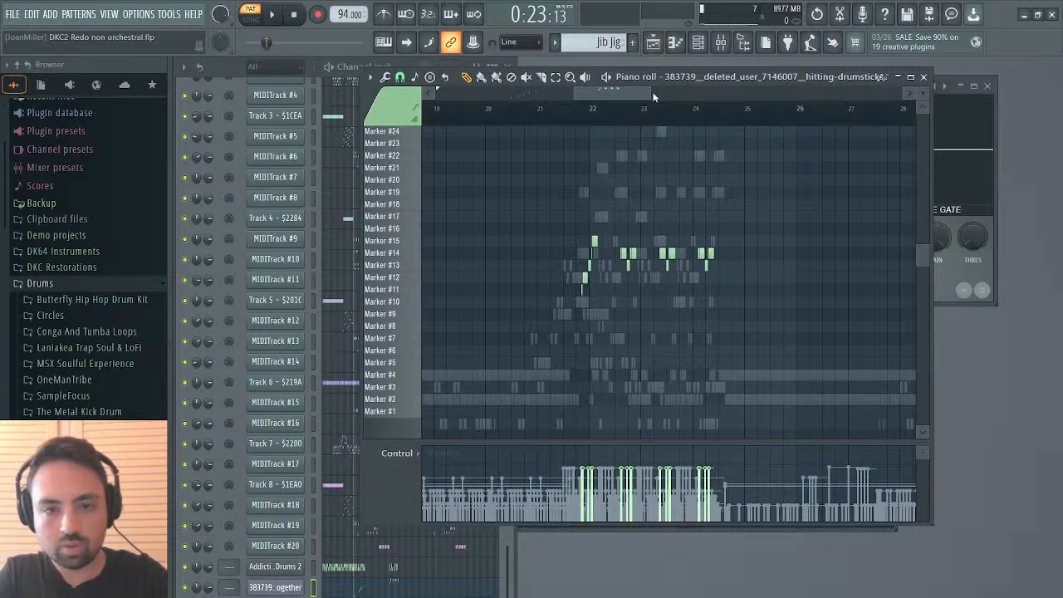
Move the next drumstick pair, past the middle of bar 22, up to Marker #16 for the short note and Marker #17 for the longer one.
{"action": "left_click_drag", "start_coordinate": [651, 94], "coordinate": [612, 94]}
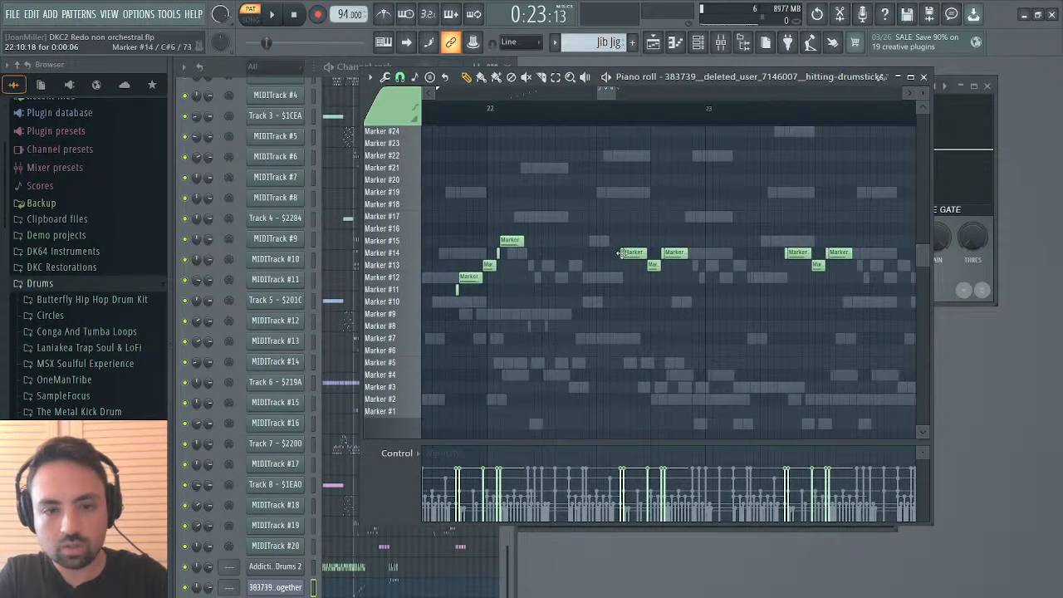
{"action": "key", "text": "shift+Up"}
{"action": "key", "text": "shift+Up"}
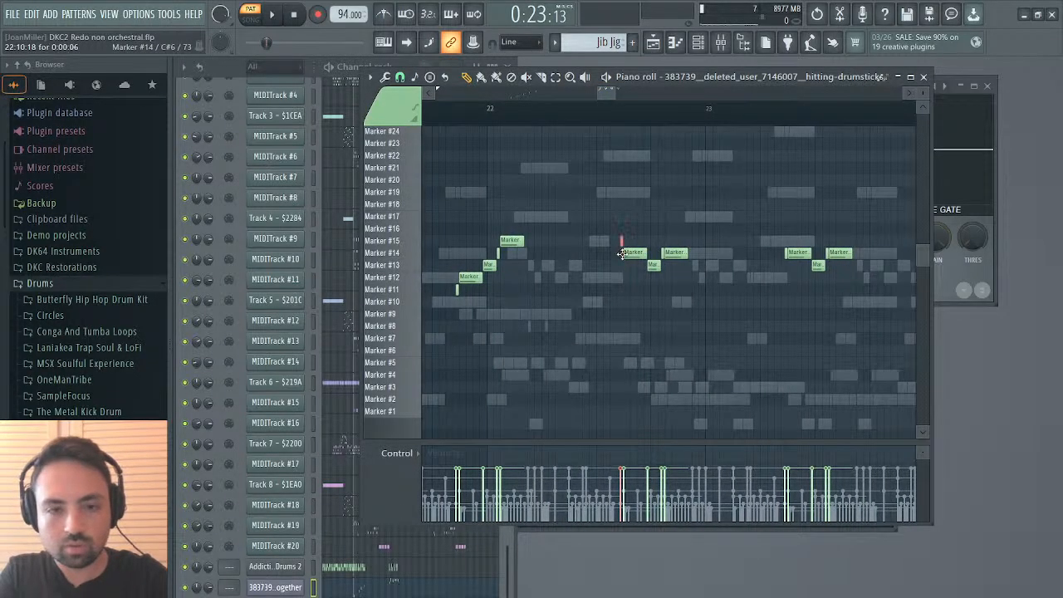
{"action": "left_click", "coordinate": [627, 254]}
{"action": "key", "text": "shift+Up"}
{"action": "key", "text": "shift+Up"}
{"action": "key", "text": "shift+Up"}
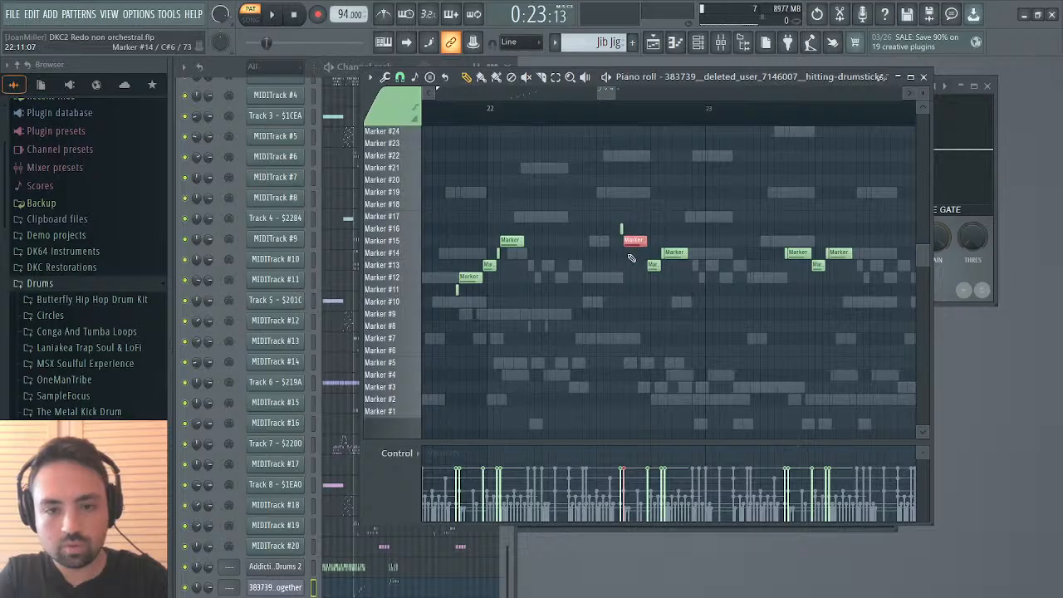
Raise the single note between the two drumstick pairs in the second half of bar 22 to Marker #18.
{"action": "left_click", "coordinate": [654, 265]}
{"action": "key", "text": "shift+Up"}
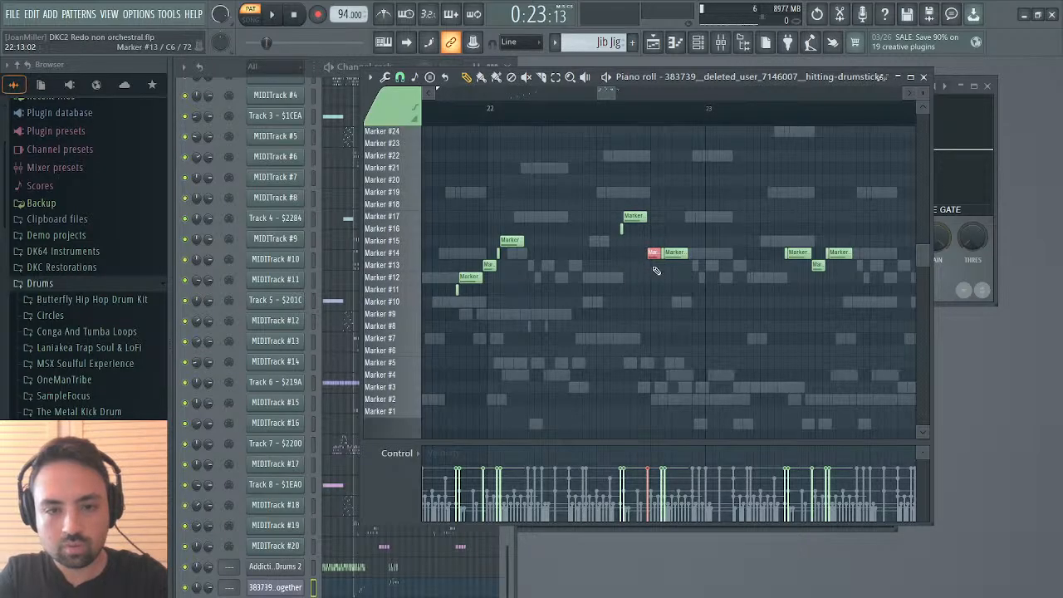
{"action": "key", "text": "shift+Up"}
{"action": "key", "text": "shift+Up"}
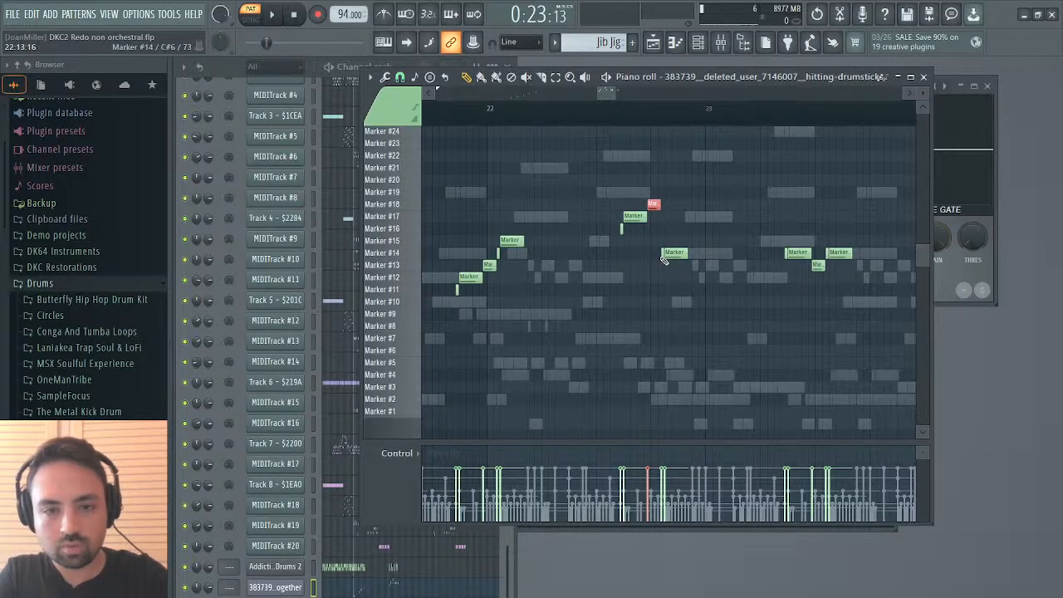
Move the last drumstick pair before bar 23 up to Marker #19 for the short note and Marker #20 for the longer one.
{"action": "left_click", "coordinate": [662, 254]}
{"action": "key", "text": "shift+Up"}
{"action": "key", "text": "shift+Up"}
{"action": "key", "text": "shift+Up"}
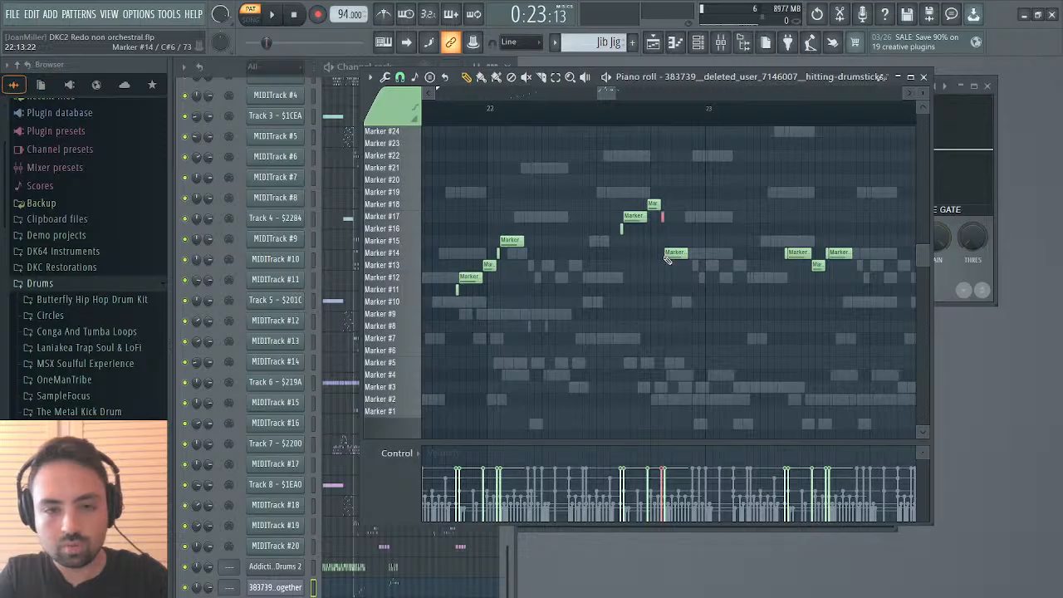
{"action": "left_click", "coordinate": [669, 253]}
{"action": "key", "text": "shift+Up"}
{"action": "key", "text": "shift+Up"}
{"action": "key", "text": "shift+Up"}
{"action": "key", "text": "shift+Up"}
{"action": "key", "text": "shift+Up"}
{"action": "key", "text": "shift+Up"}
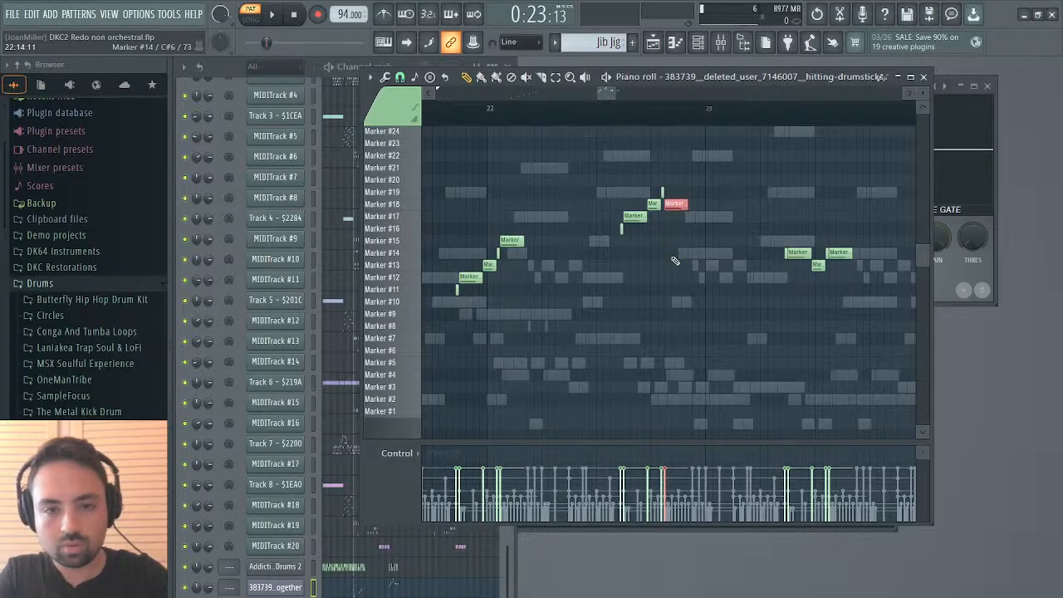
{"action": "scroll", "coordinate": [674, 259], "scroll_direction": "right", "scroll_amount": 5}
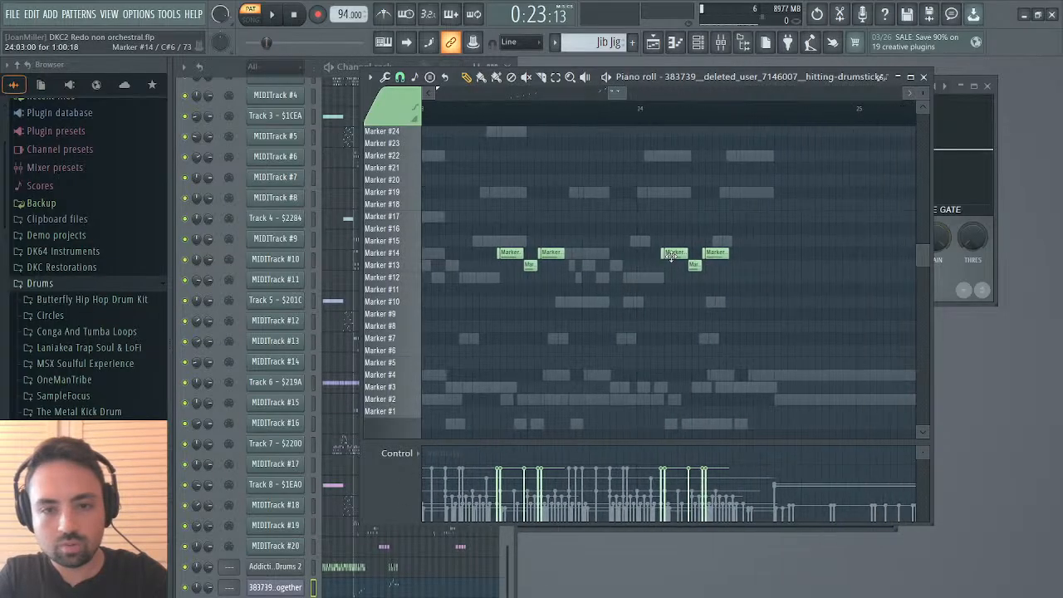
Move the drumstick pair before the middle of bar 23 up to Marker #21 for the short note and Marker #22 for the longer one.
{"action": "left_click", "coordinate": [499, 256], "text": "ctrl"}
{"action": "key", "text": "shift+Up"}
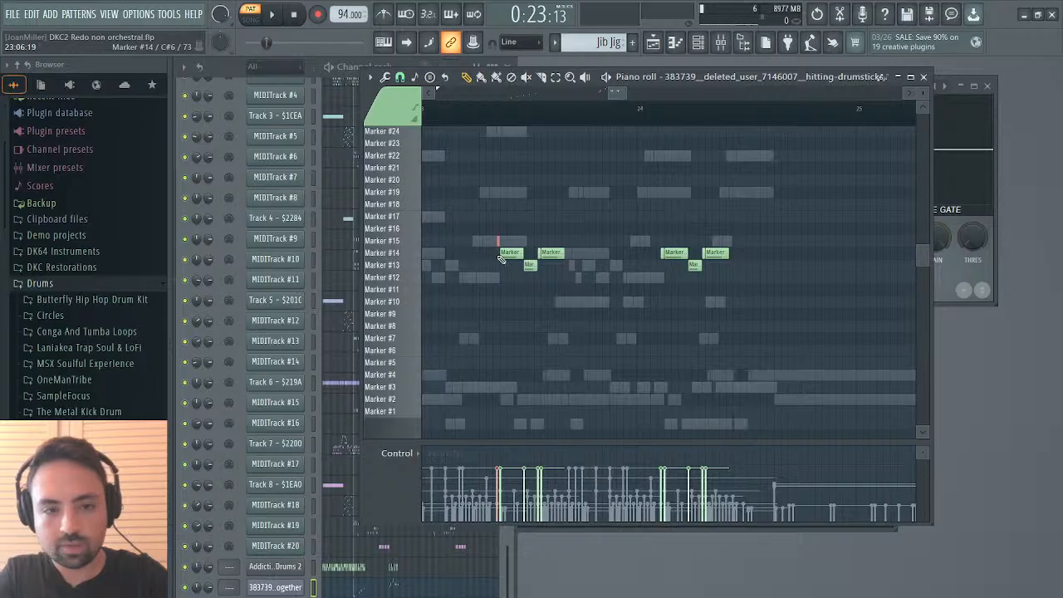
{"action": "scroll", "coordinate": [500, 259], "scroll_direction": "left", "scroll_amount": 2}
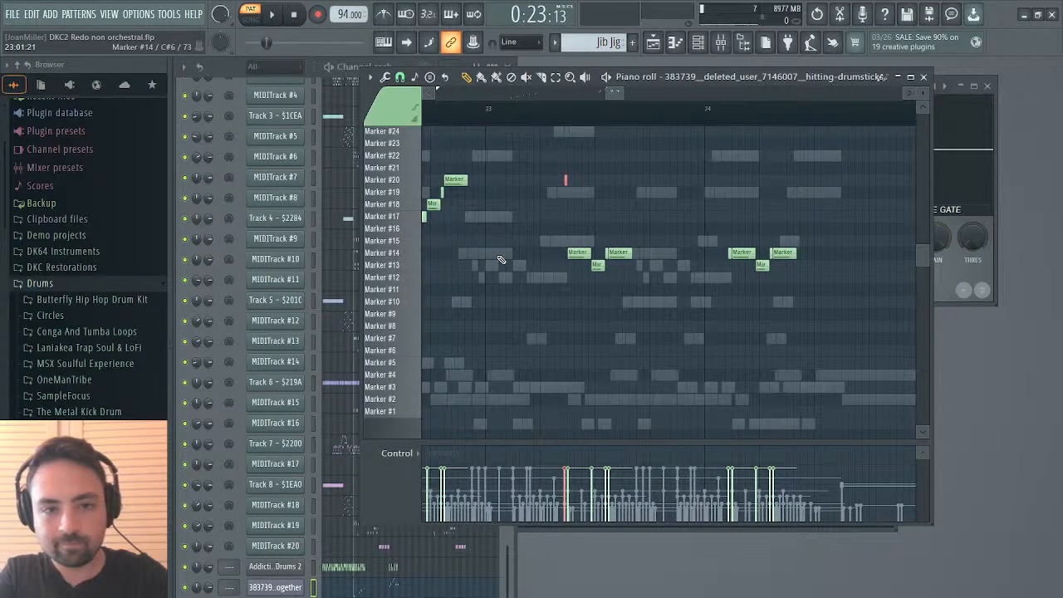
{"action": "left_click", "coordinate": [579, 256], "text": "ctrl"}
{"action": "key", "text": "shift+Up"}
{"action": "key", "text": "shift+Up"}
{"action": "key", "text": "shift+Up"}
{"action": "key", "text": "shift+Up"}
{"action": "key", "text": "shift+Up"}
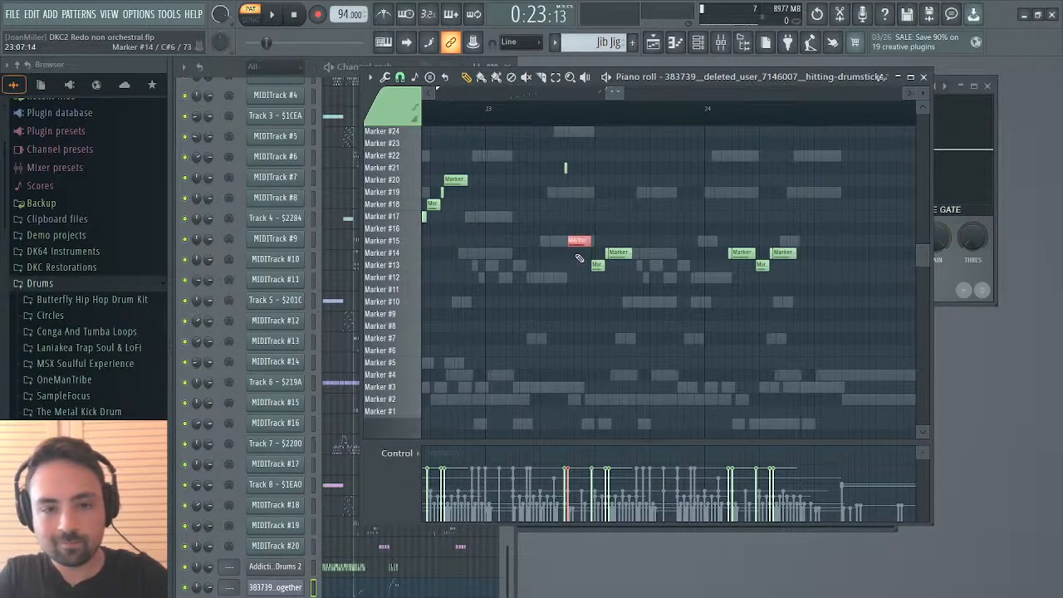
{"action": "key", "text": "shift+Up"}
{"action": "key", "text": "shift+Up"}
{"action": "key", "text": "shift+Up"}
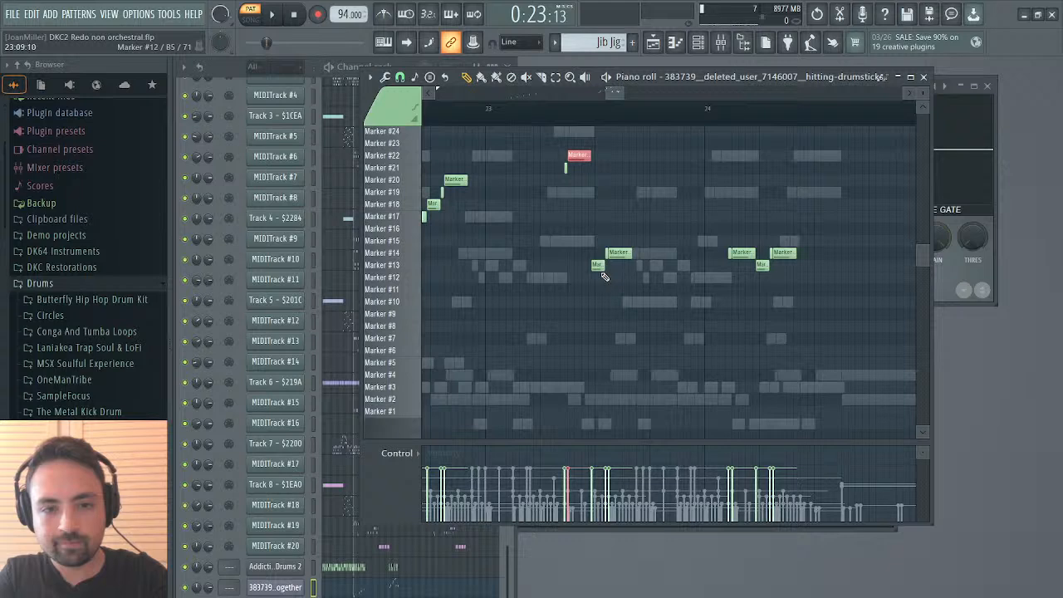
Raise the single drumstick note at the middle of bar 23 to Marker #23.
{"action": "key", "text": "ctrl+d"}
{"action": "left_click", "coordinate": [601, 272], "text": "ctrl"}
{"action": "key", "text": "shift+Up"}
{"action": "key", "text": "shift+Up"}
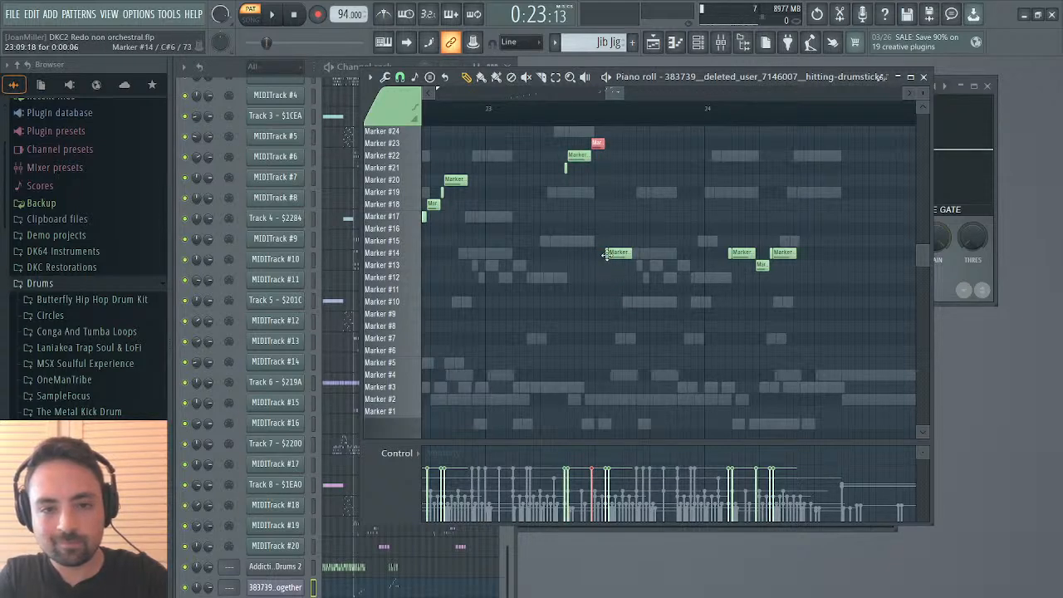
Move the drumstick pair just past the middle of bar 23 up to Marker #24 for the short note and Marker #25 for the longer one.
{"action": "left_click", "coordinate": [607, 256], "text": "ctrl"}
{"action": "key", "text": "shift+Up"}
{"action": "key", "text": "shift+Up"}
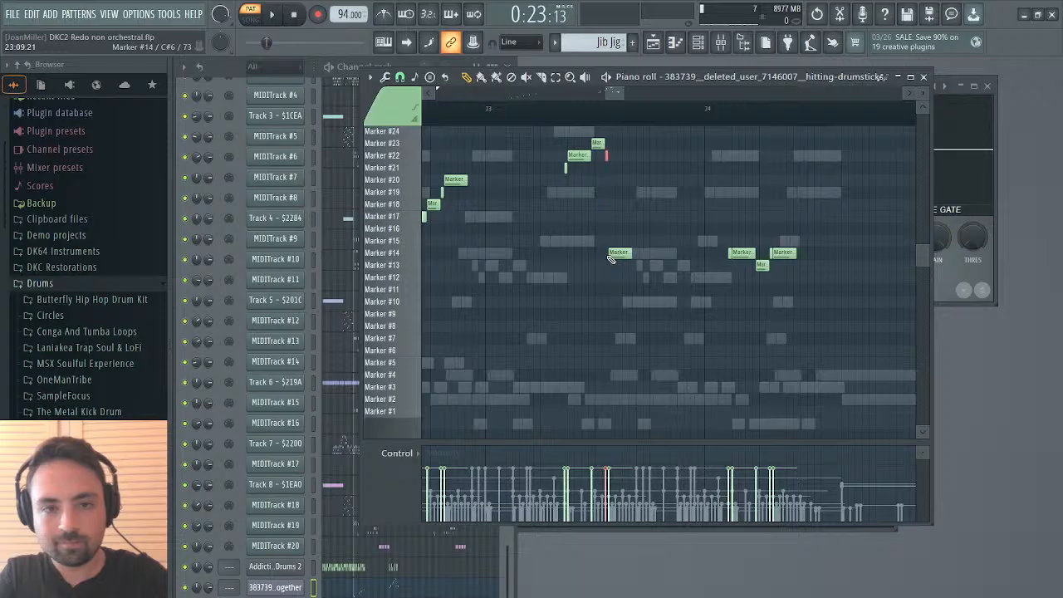
{"action": "key", "text": "shift+Up"}
{"action": "key", "text": "shift+Up"}
{"action": "left_click", "coordinate": [625, 263], "text": "ctrl"}
{"action": "key", "text": "shift+Up"}
{"action": "key", "text": "shift+Up"}
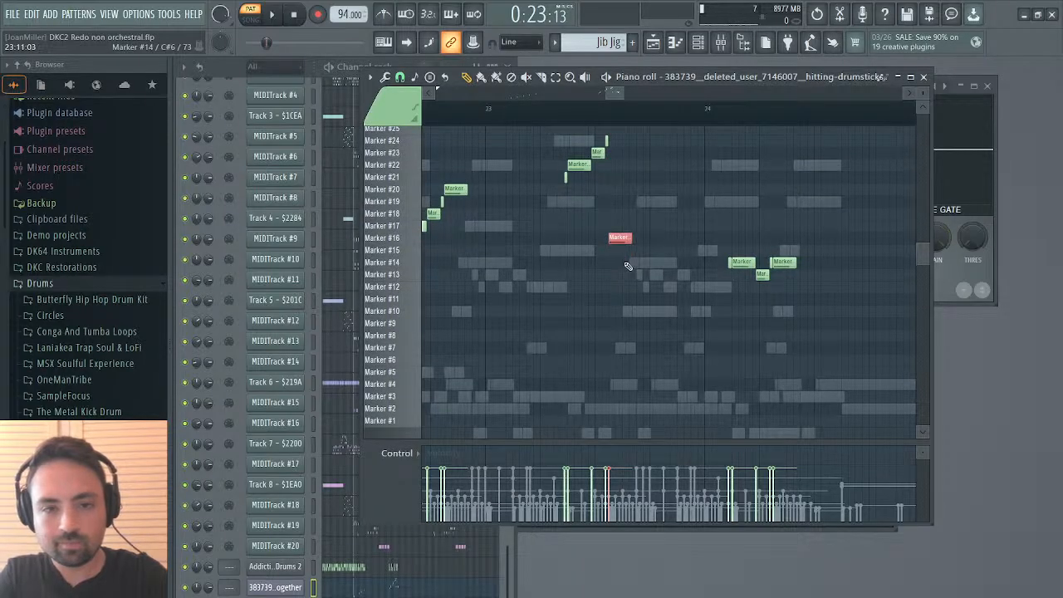
{"action": "key", "text": "shift+Up"}
{"action": "key", "text": "shift+Up"}
{"action": "key", "text": "shift+Up"}
{"action": "key", "text": "shift+Up"}
{"action": "key", "text": "shift+Up"}
{"action": "key", "text": "shift+Up"}
{"action": "key", "text": "shift+Up"}
{"action": "key", "text": "shift+Up"}
{"action": "key", "text": "shift+Up"}
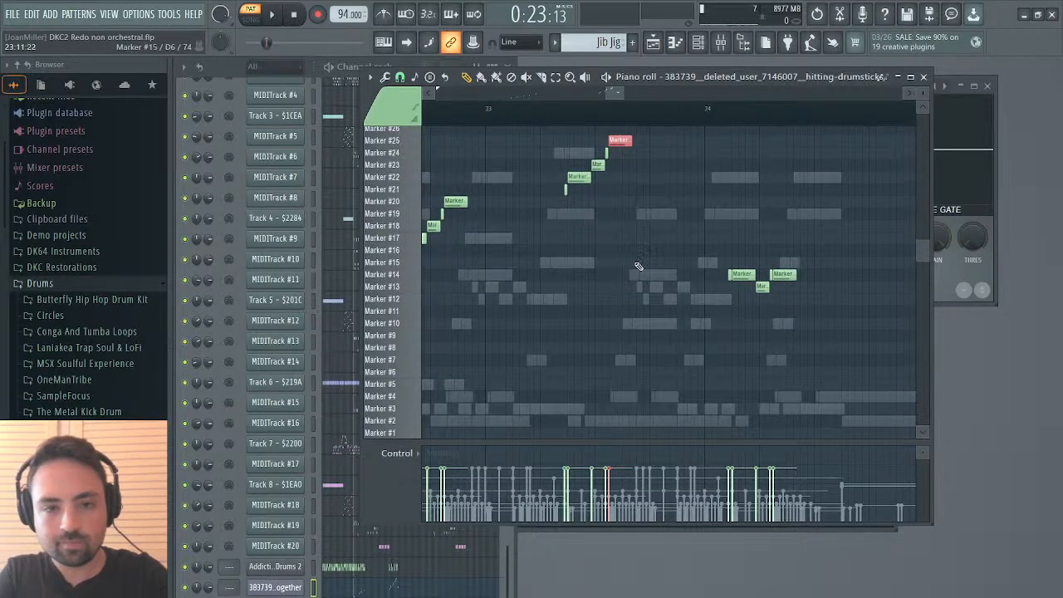
Raise the first short drumstick note after the start of bar 24 to Marker #26.
{"action": "left_click", "coordinate": [729, 274], "text": "ctrl"}
{"action": "key", "text": "shift+Up"}
{"action": "key", "text": "shift+Up"}
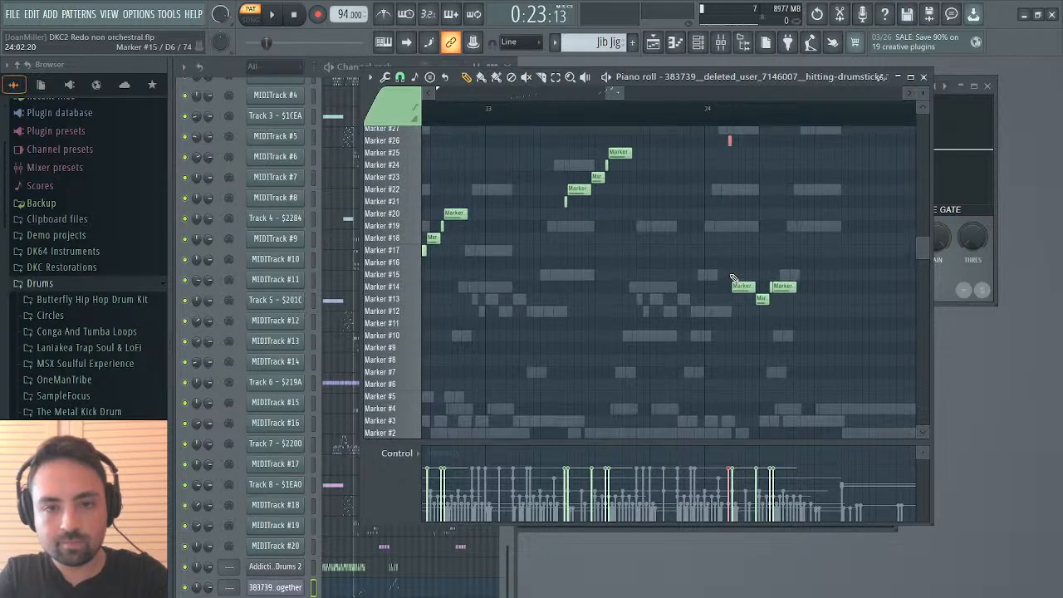
Spread the remaining four drumstick notes in bar 24 upward in order across Marker #27, #28, #29 and #30.
{"action": "scroll", "coordinate": [731, 278], "scroll_direction": "up", "scroll_amount": 3}
{"action": "left_click_drag", "start_coordinate": [748, 333], "coordinate": [802, 368]}
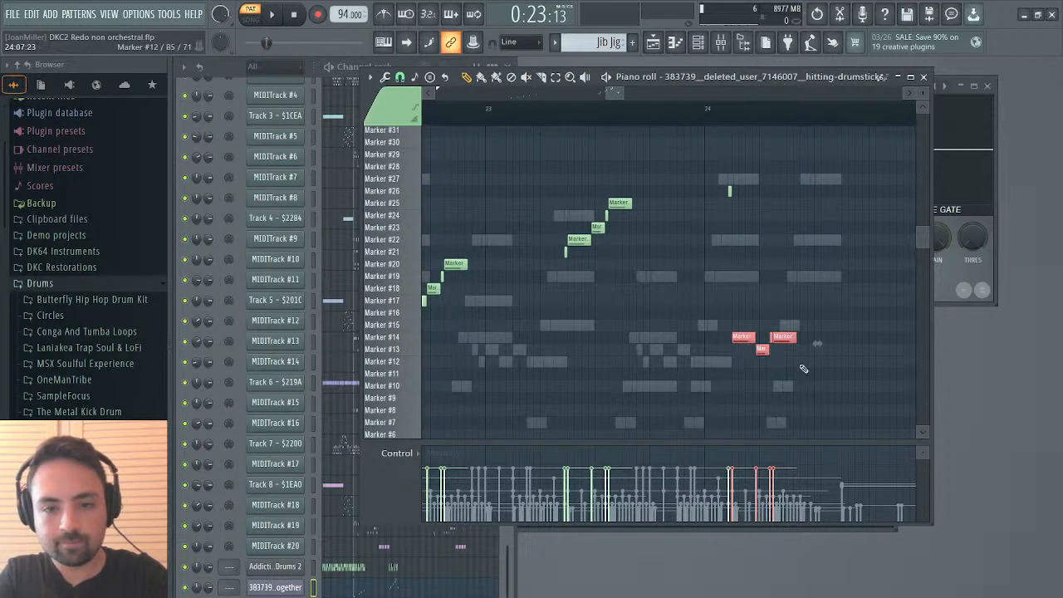
{"action": "key", "text": "ctrl+Up"}
{"action": "key", "text": "shift+Up"}
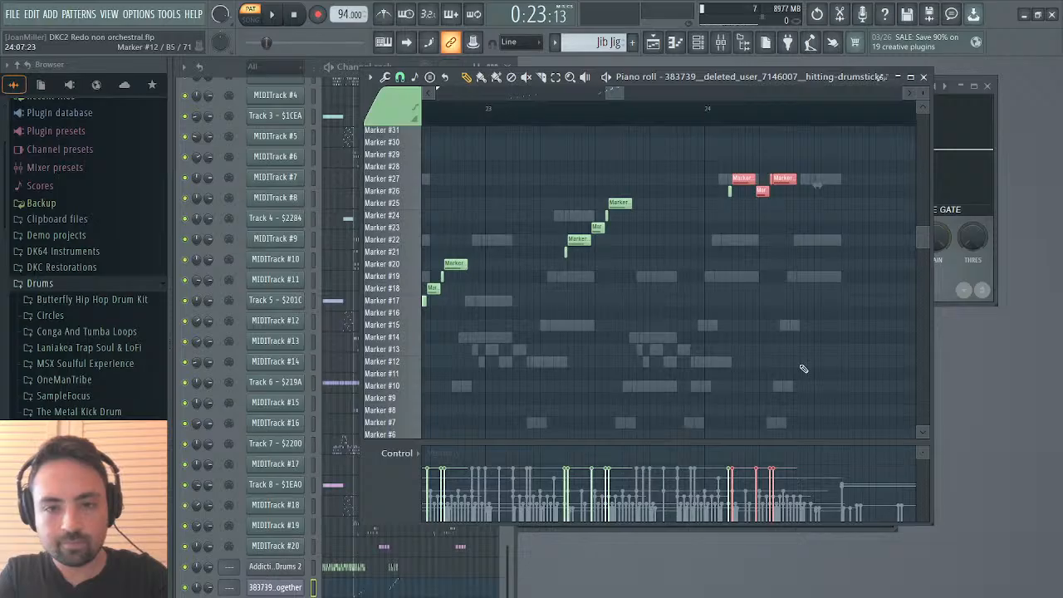
{"action": "key", "text": "shift+Up"}
{"action": "key", "text": "shift+Up"}
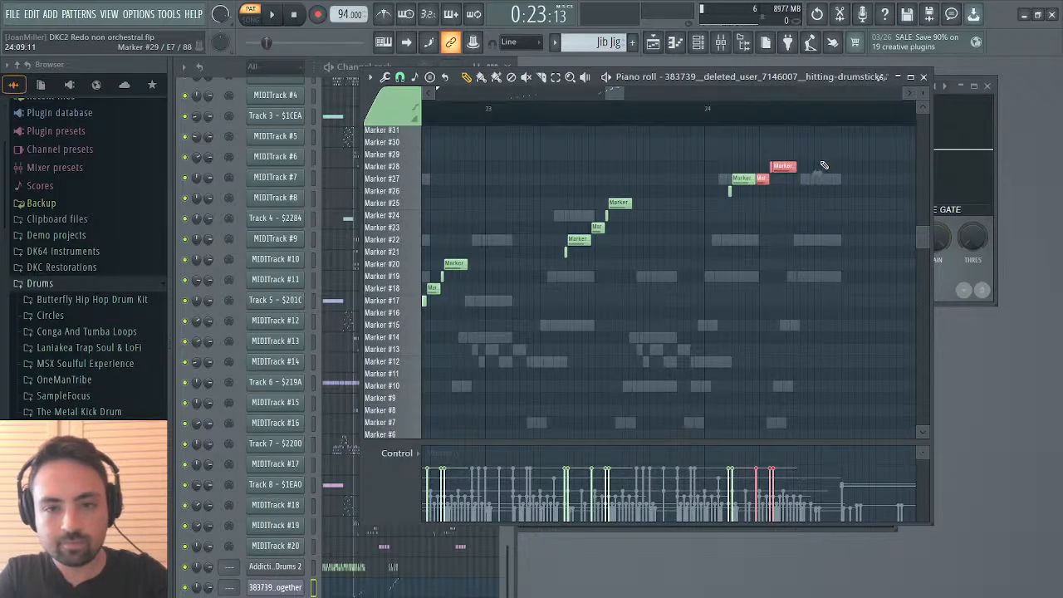
{"action": "key", "text": "shift+Up"}
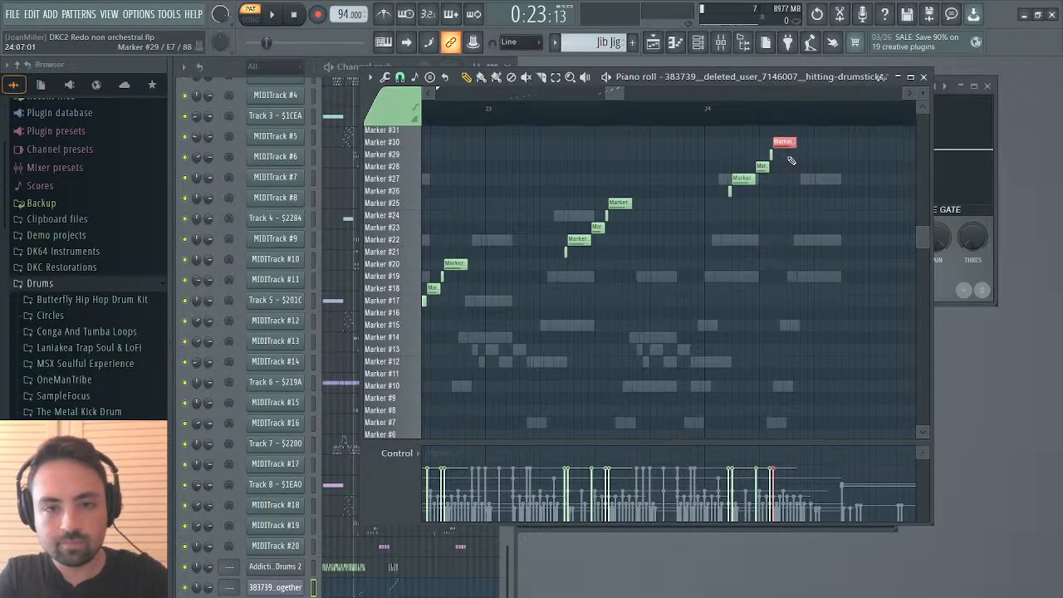
Play back the drumstick pairs from bar 11 through bar 14 to hear the ascending slices.
{"action": "scroll", "coordinate": [792, 161], "scroll_direction": "up", "scroll_amount": 2}
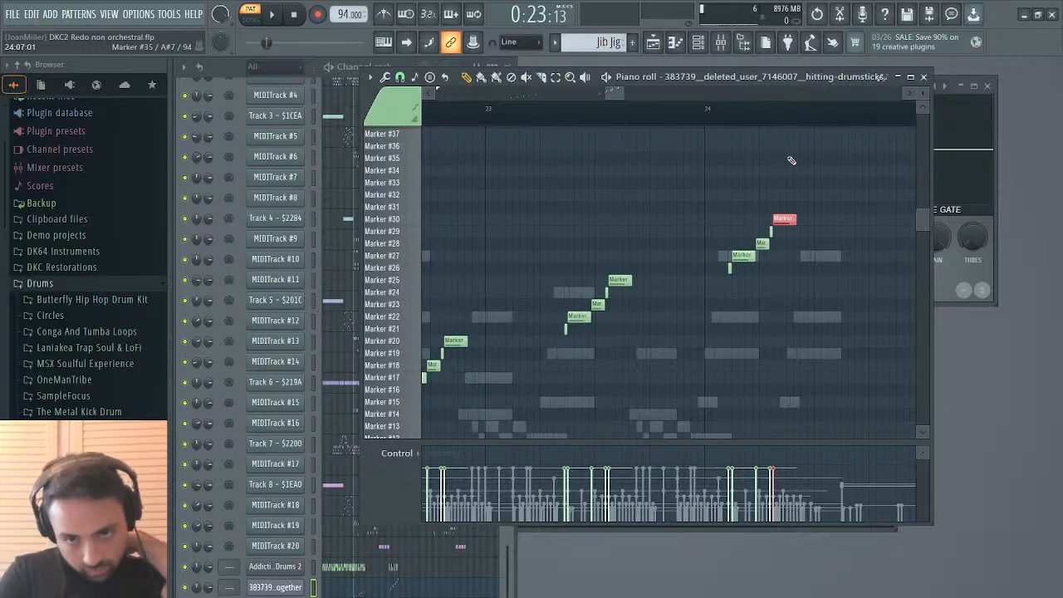
{"action": "scroll", "coordinate": [792, 161], "scroll_direction": "left", "scroll_amount": 2}
{"action": "scroll", "coordinate": [791, 161], "scroll_direction": "up", "scroll_amount": 6}
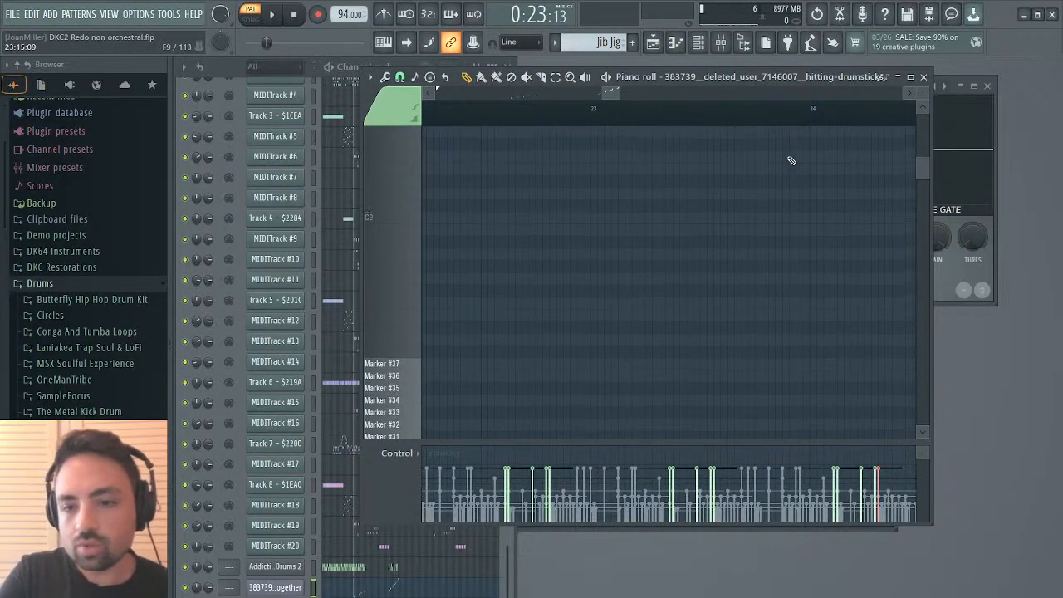
{"action": "scroll", "coordinate": [791, 160], "scroll_direction": "down", "scroll_amount": 5}
{"action": "scroll", "coordinate": [791, 160], "scroll_direction": "left", "scroll_amount": 4}
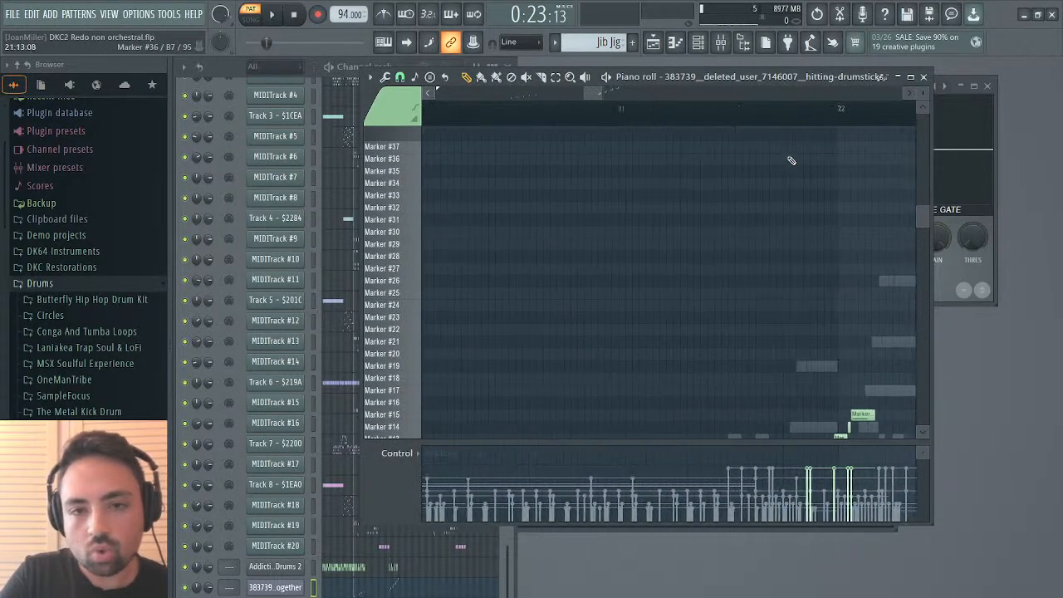
{"action": "scroll", "coordinate": [792, 160], "scroll_direction": "left", "scroll_amount": 3}
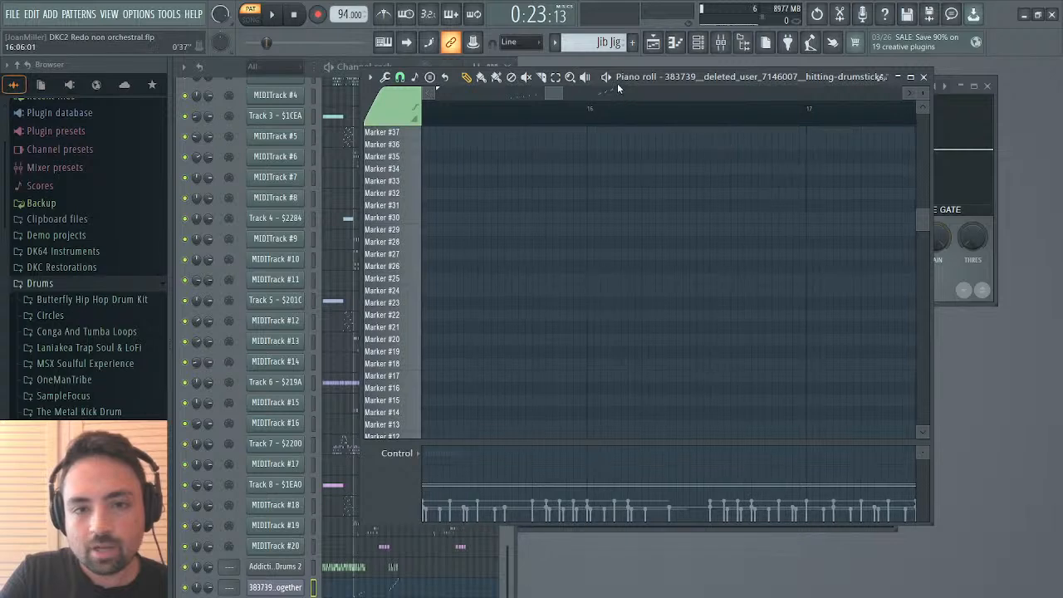
{"action": "left_click_drag", "start_coordinate": [548, 95], "coordinate": [514, 100]}
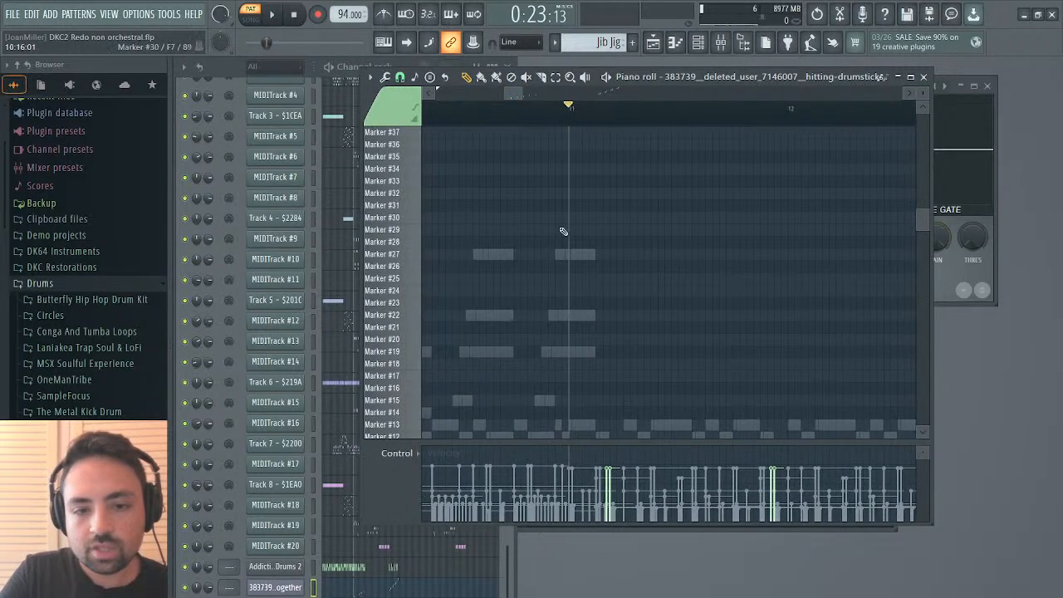
{"action": "scroll", "coordinate": [568, 235], "scroll_direction": "down", "scroll_amount": 4}
{"action": "key", "text": "space"}
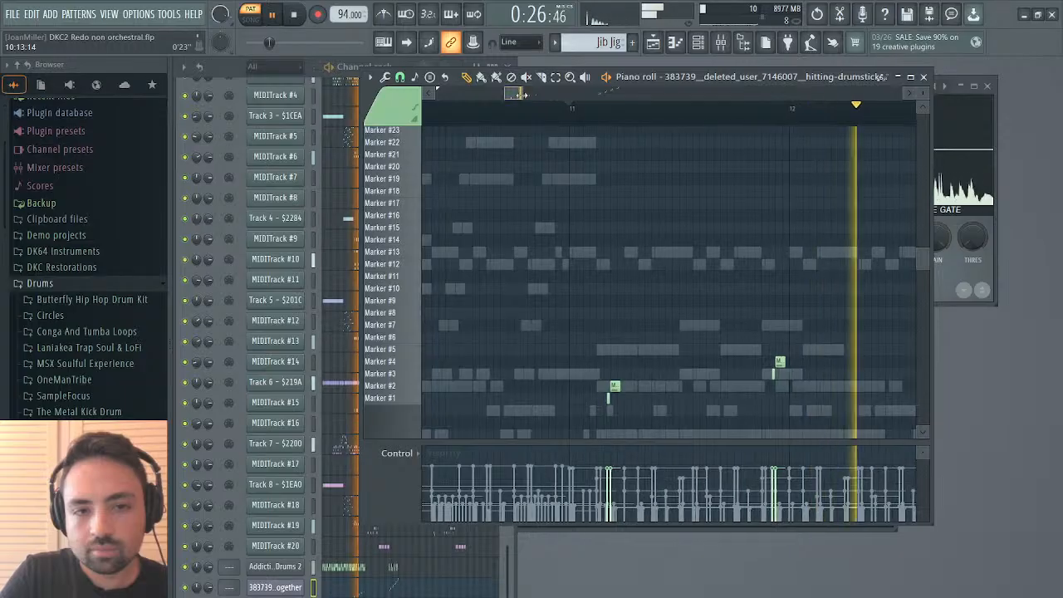
{"action": "left_click_drag", "start_coordinate": [522, 95], "coordinate": [545, 95]}
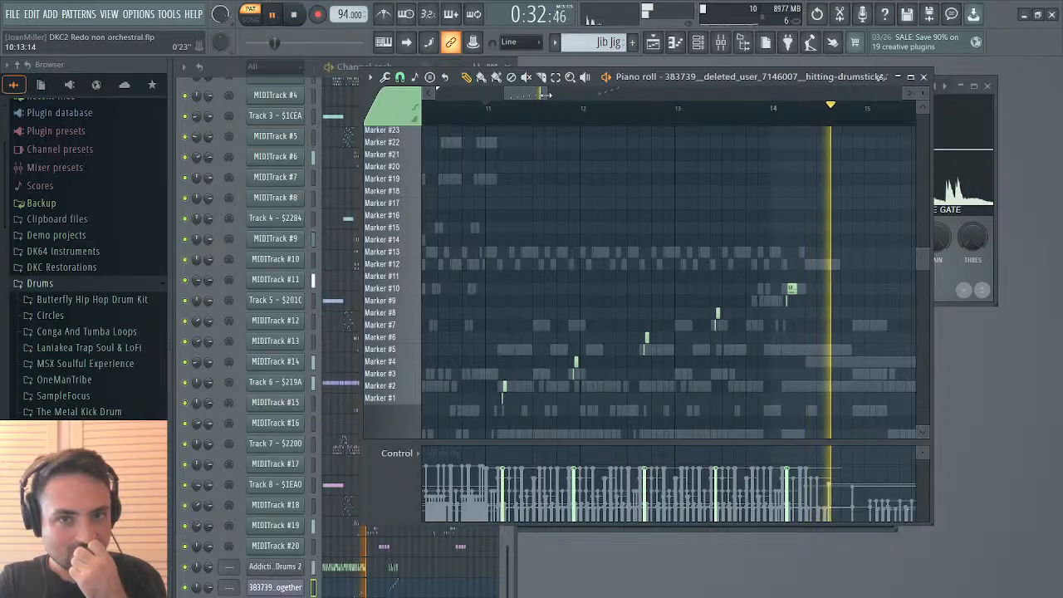
{"action": "key", "text": "space"}
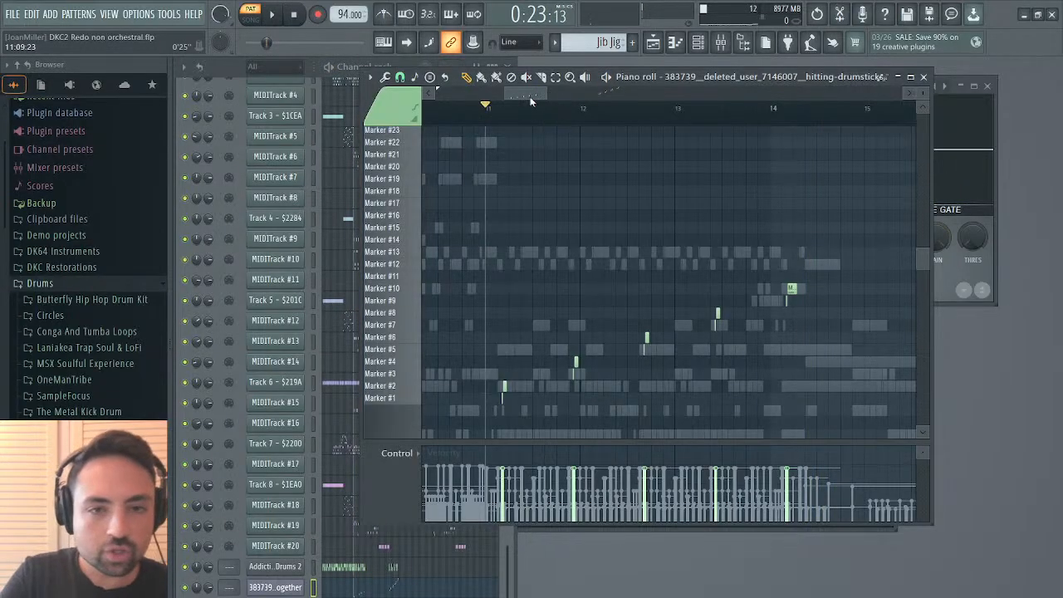
Show fine pitch in the event lane and lower the fine pitch of the single Marker #13 note before bar 22.
{"action": "left_click_drag", "start_coordinate": [545, 94], "coordinate": [609, 96]}
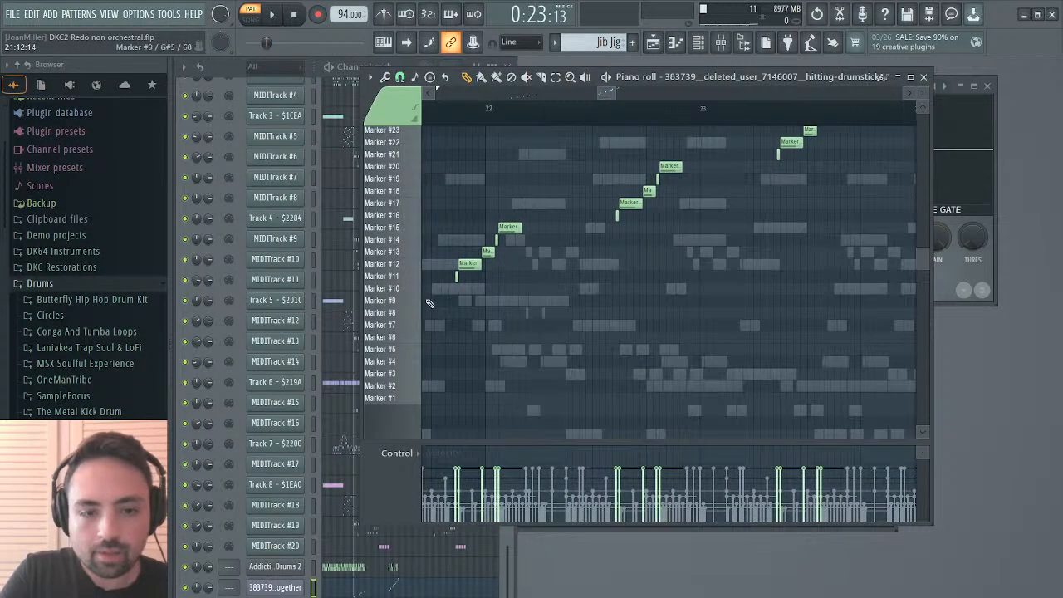
{"action": "left_click", "coordinate": [436, 93]}
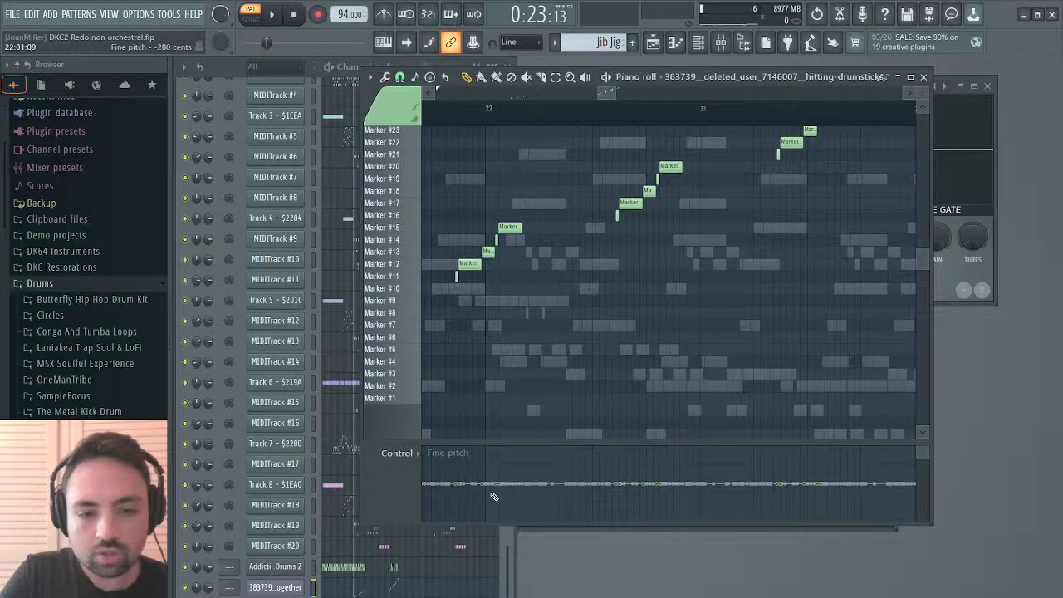
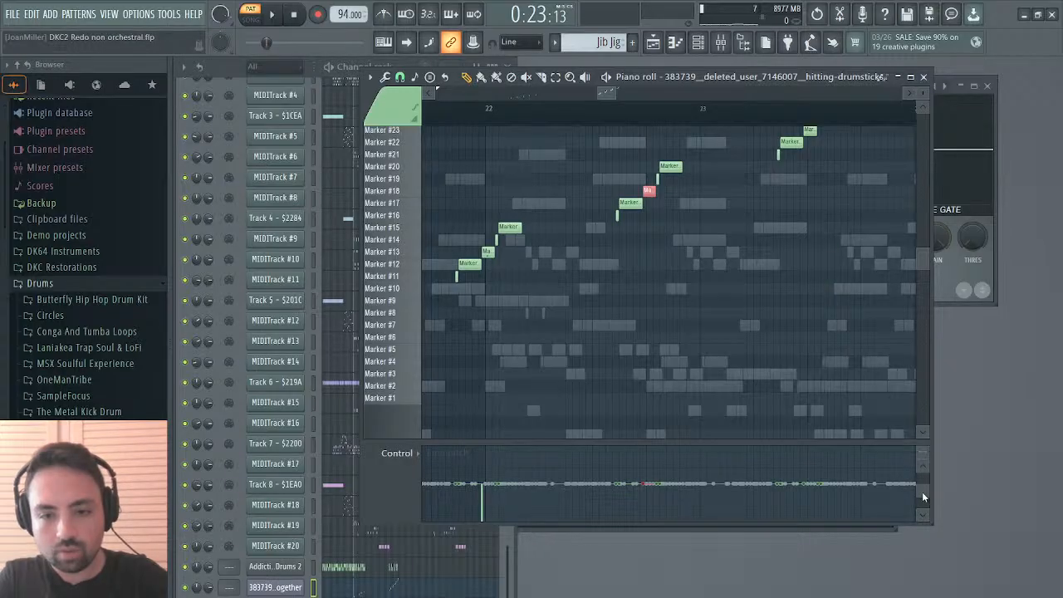
{"action": "left_click", "coordinate": [923, 517]}
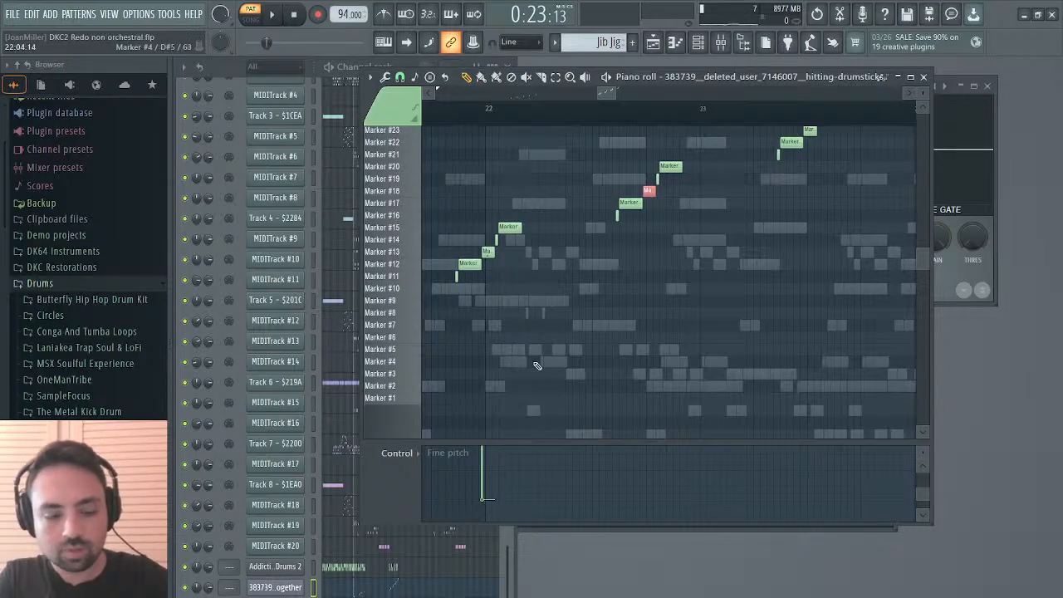
Select the single drumstick notes on Marker #18, #23 and #28 and lower their fine pitch using level scaling.
{"action": "scroll", "coordinate": [743, 252], "scroll_direction": "right", "scroll_amount": 3}
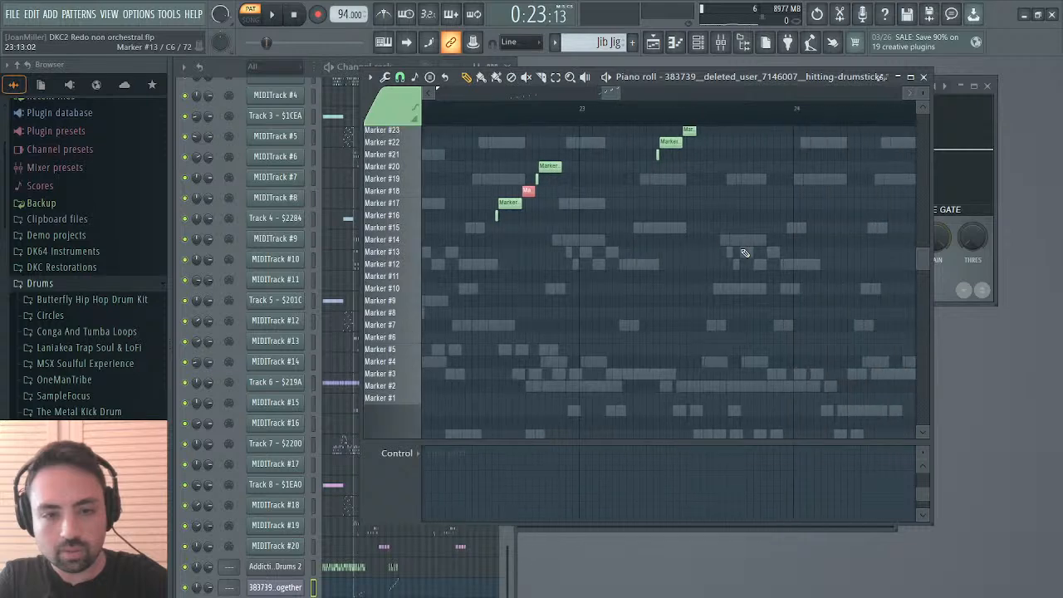
{"action": "scroll", "coordinate": [745, 252], "scroll_direction": "up", "scroll_amount": 3}
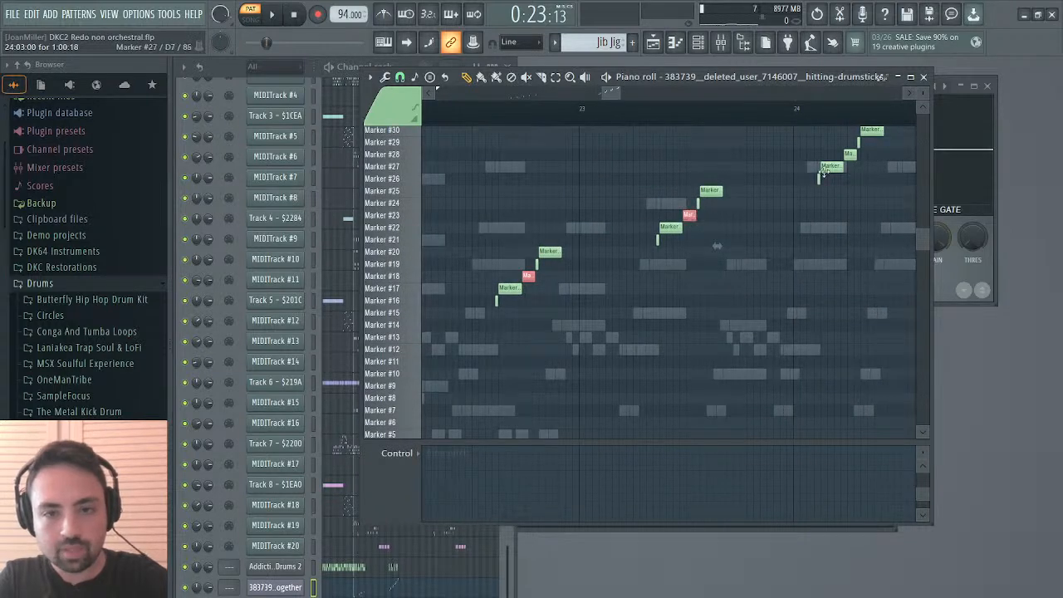
{"action": "scroll", "coordinate": [849, 155], "scroll_direction": "right", "scroll_amount": 3}
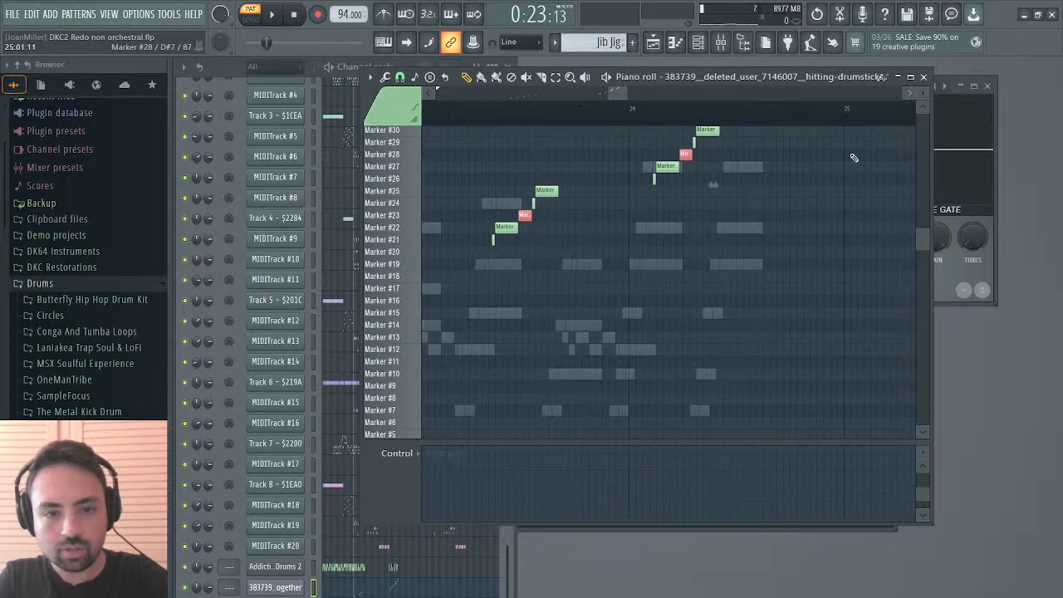
{"action": "scroll", "coordinate": [851, 156], "scroll_direction": "up", "scroll_amount": 3}
{"action": "scroll", "coordinate": [852, 158], "scroll_direction": "left", "scroll_amount": 7}
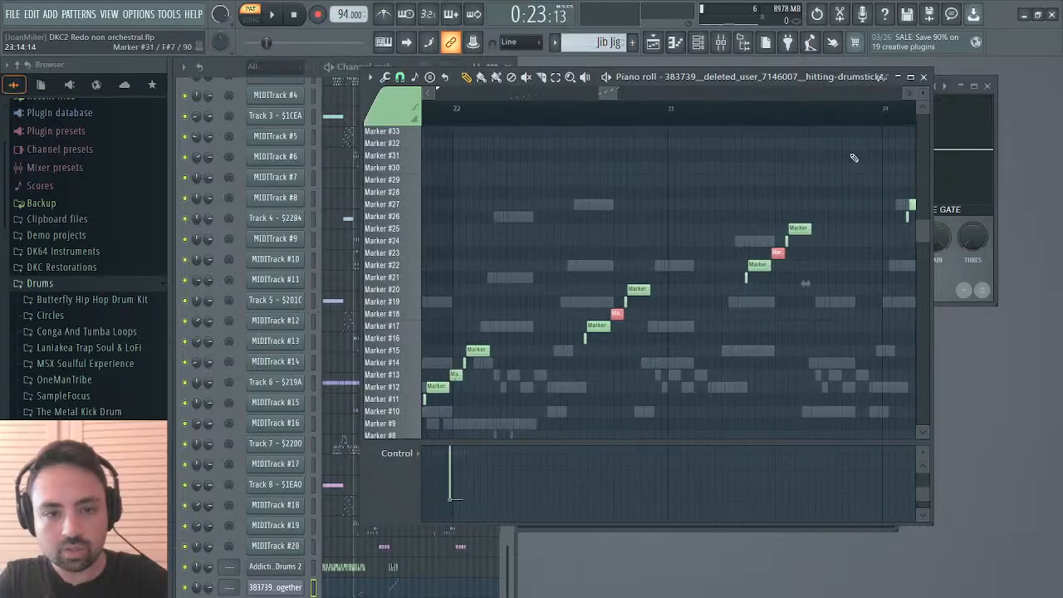
{"action": "scroll", "coordinate": [852, 157], "scroll_direction": "down", "scroll_amount": 10}
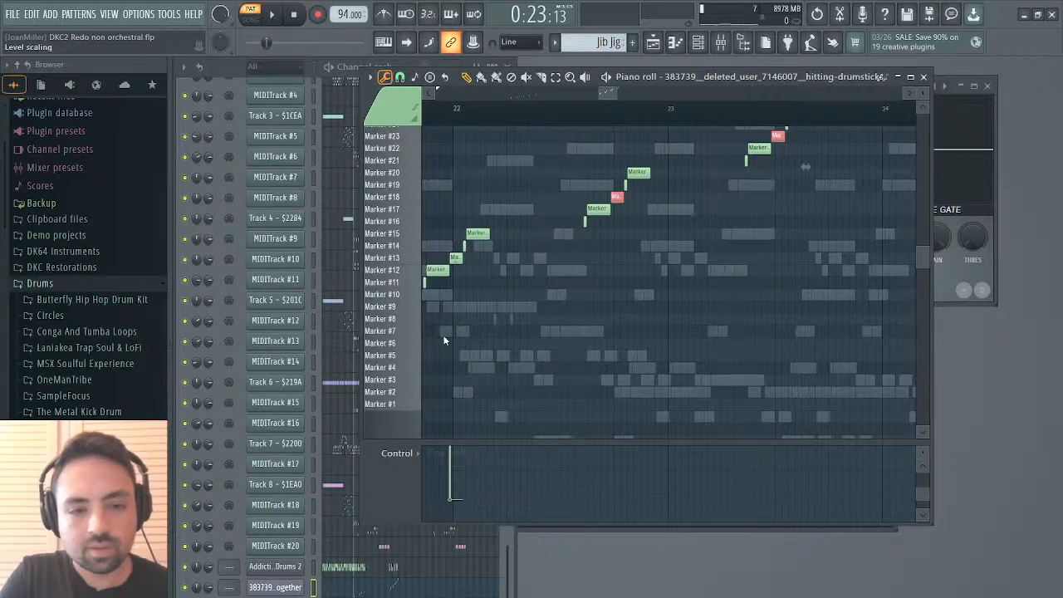
{"action": "mouse_move", "coordinate": [566, 323]}
{"action": "left_mouse_down"}
{"action": "mouse_move", "coordinate": [565, 347]}
{"action": "mouse_move", "coordinate": [565, 335]}
{"action": "left_mouse_up"}
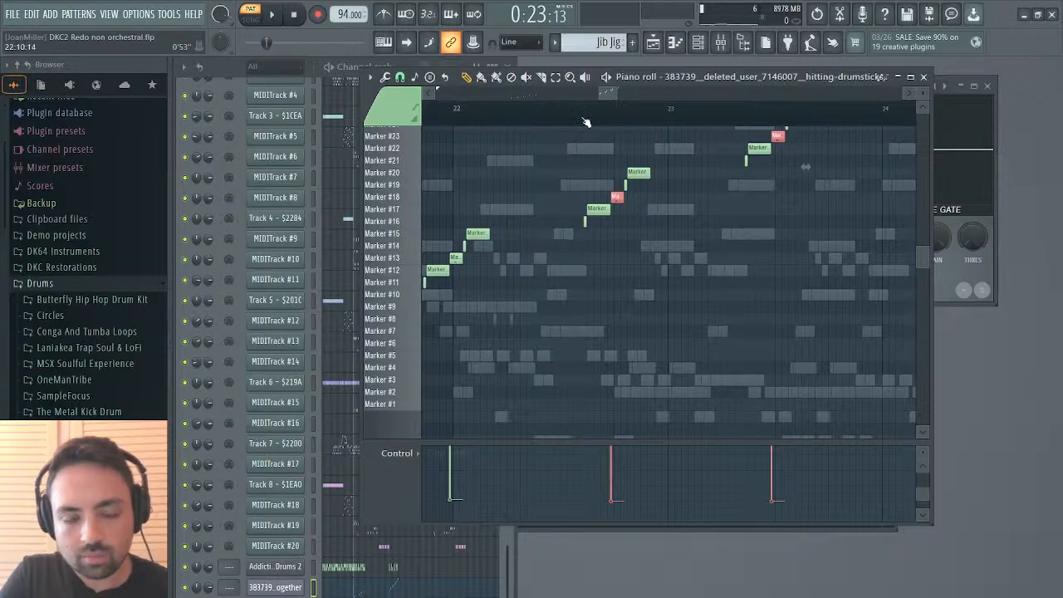
Play the repitched drumstick notes from the start of bar 22, and close the piano roll.
{"action": "left_click", "coordinate": [450, 111]}
{"action": "key", "text": "space"}
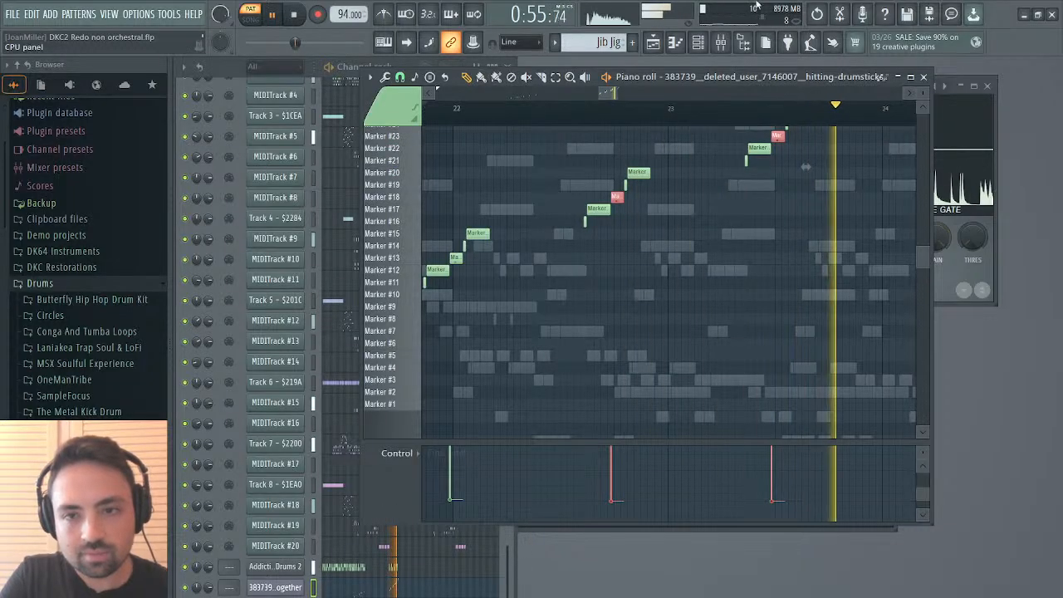
{"action": "left_click", "coordinate": [922, 77]}
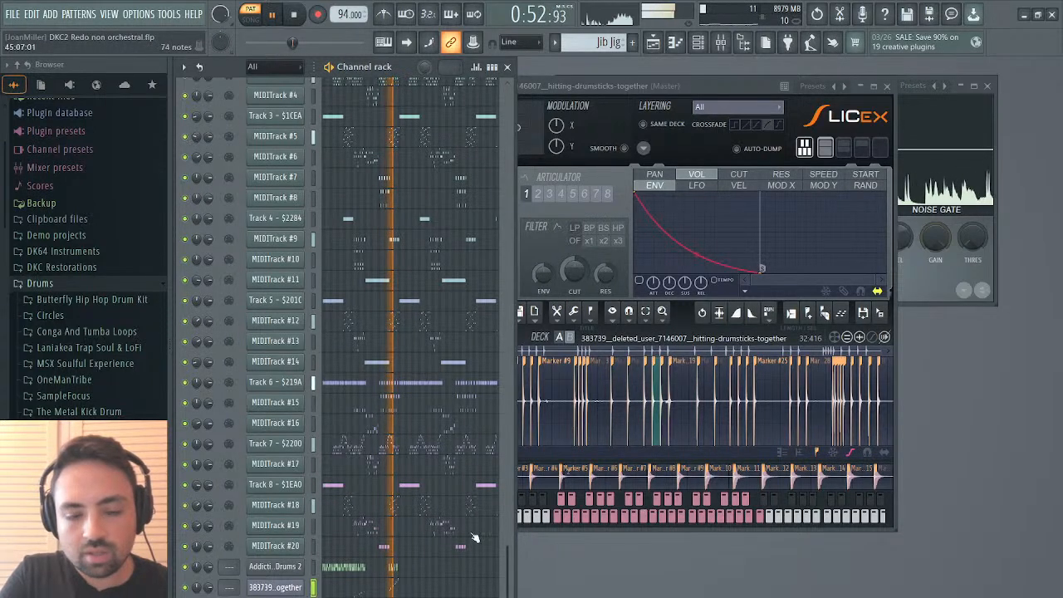
Enable articulator 1's volume envelope in Slicex and shape it to hold full level, followed by a straight fall to silence.
{"action": "left_click", "coordinate": [641, 282]}
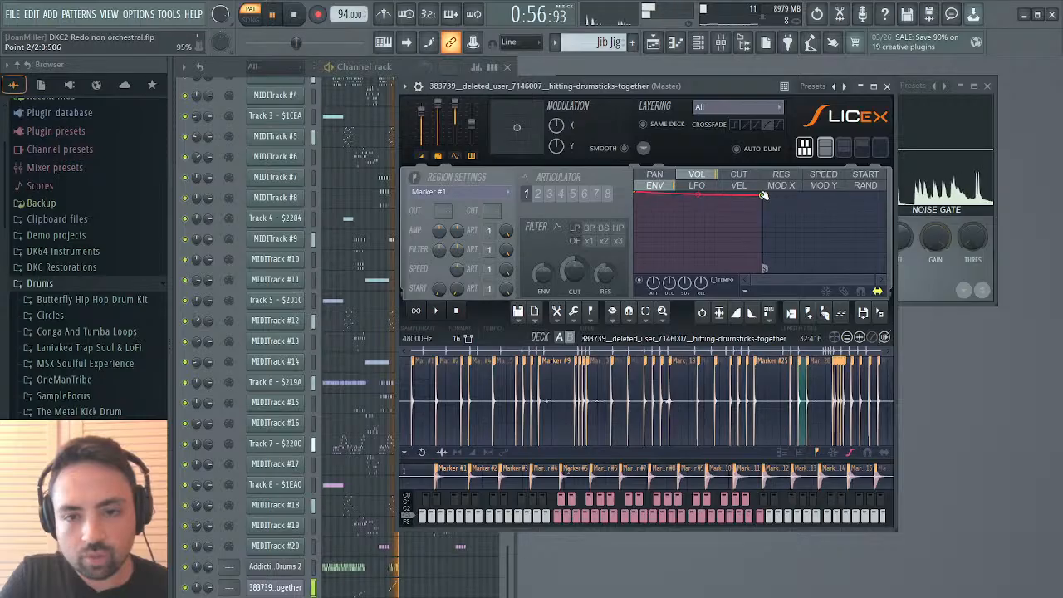
{"action": "left_click_drag", "start_coordinate": [818, 255], "coordinate": [887, 267]}
{"action": "key", "text": "space"}
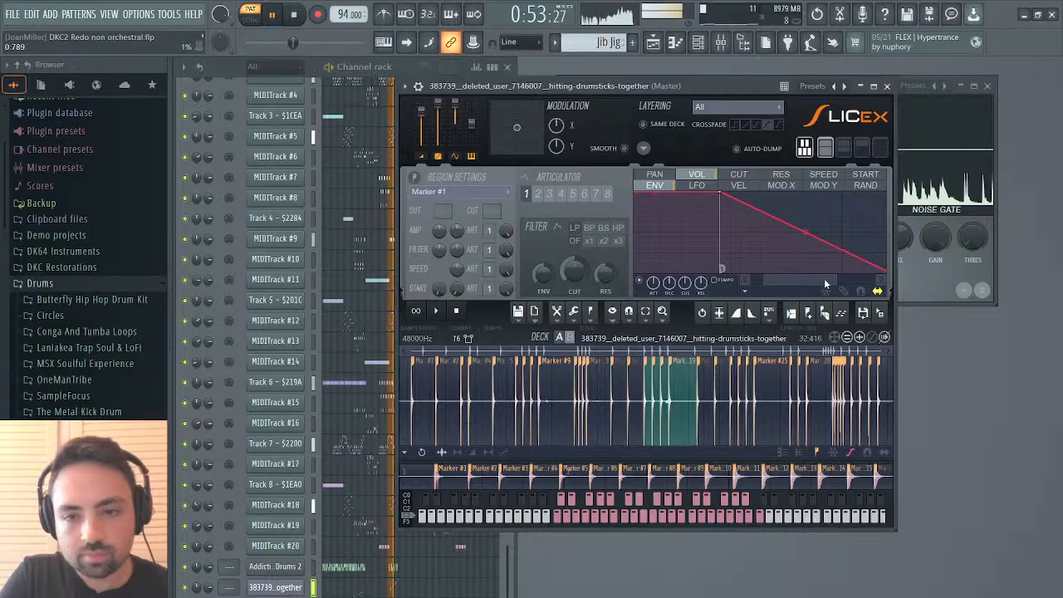
Hold articulator 1's volume envelope at full level up to its end point, and examine the waveform slices from Marker #28 onward during playback.
{"action": "left_click_drag", "start_coordinate": [770, 273], "coordinate": [785, 278]}
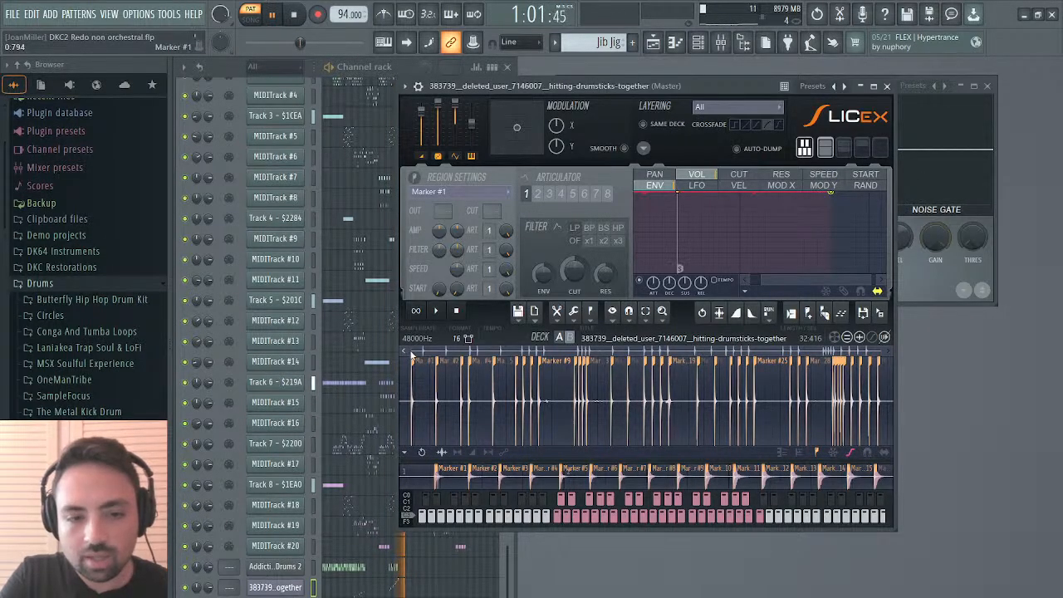
{"action": "left_click_drag", "start_coordinate": [412, 355], "coordinate": [810, 336]}
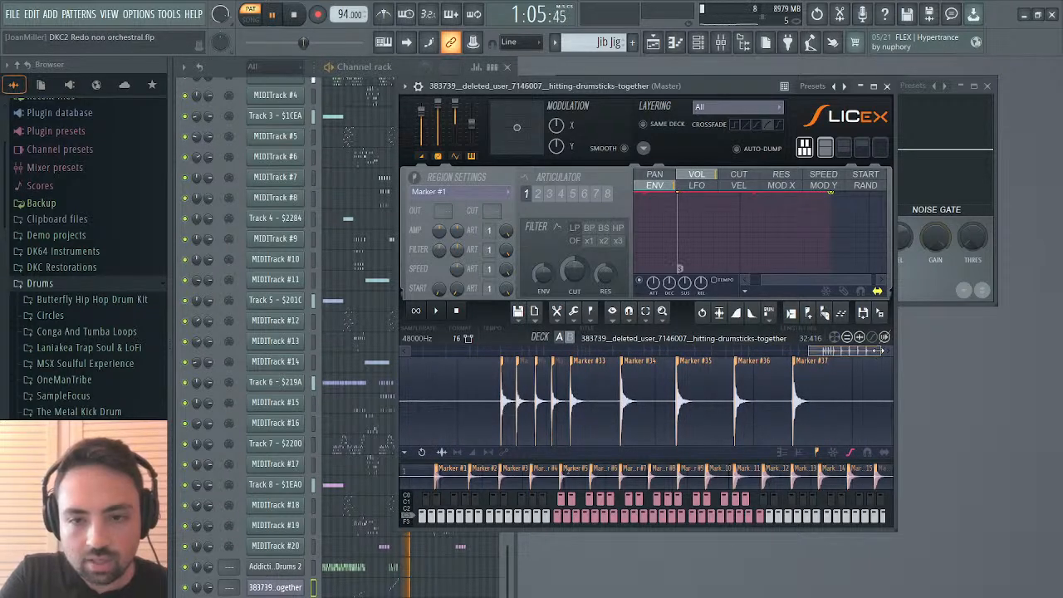
{"action": "left_click_drag", "start_coordinate": [880, 351], "coordinate": [822, 350]}
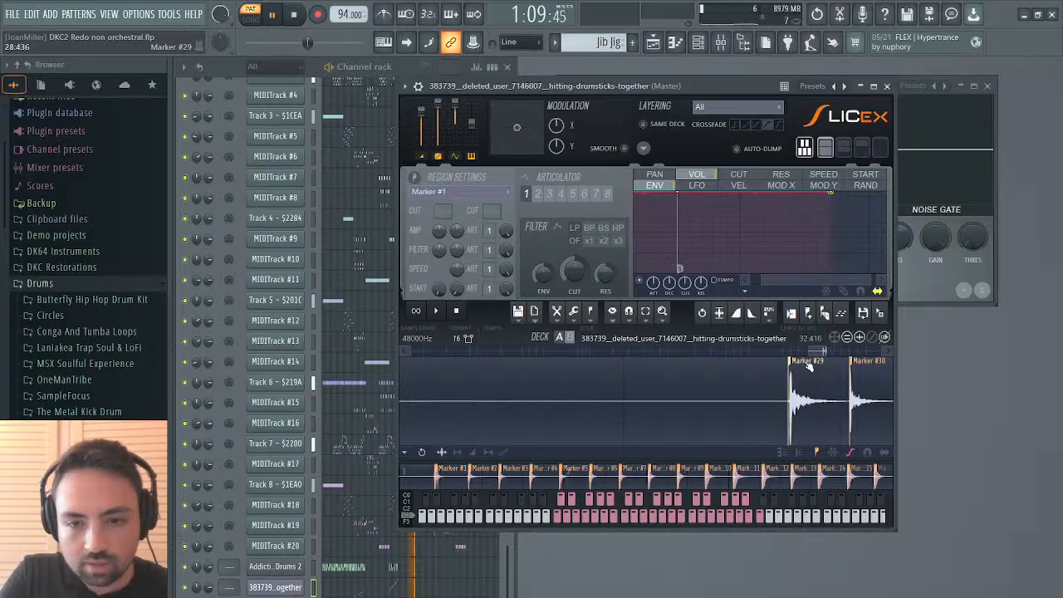
{"action": "key", "text": "space"}
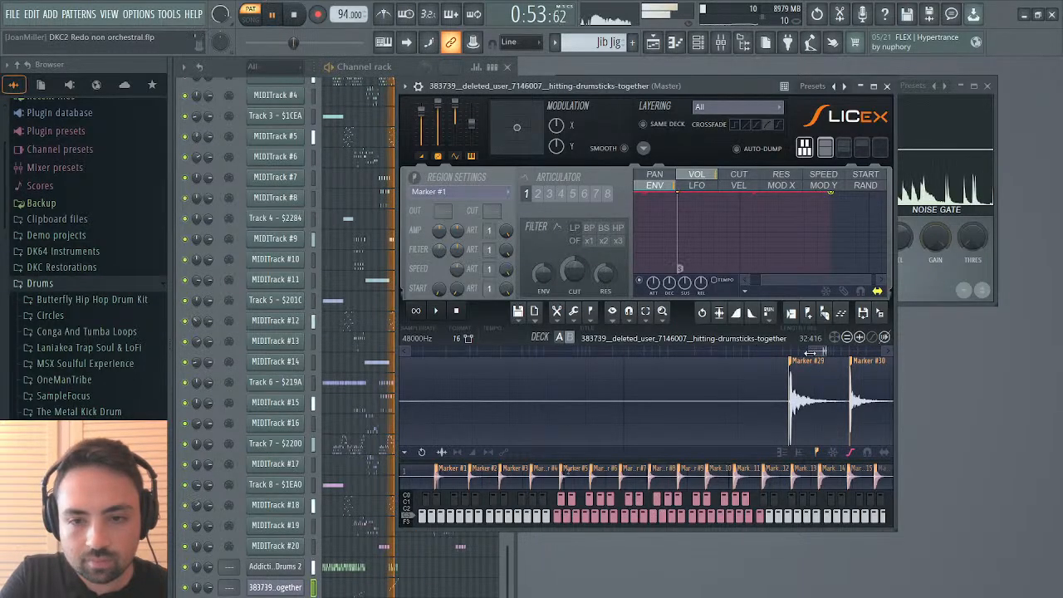
{"action": "mouse_move", "coordinate": [812, 352]}
{"action": "left_mouse_down"}
{"action": "mouse_move", "coordinate": [744, 352]}
{"action": "mouse_move", "coordinate": [847, 352]}
{"action": "mouse_move", "coordinate": [818, 351]}
{"action": "left_mouse_up"}
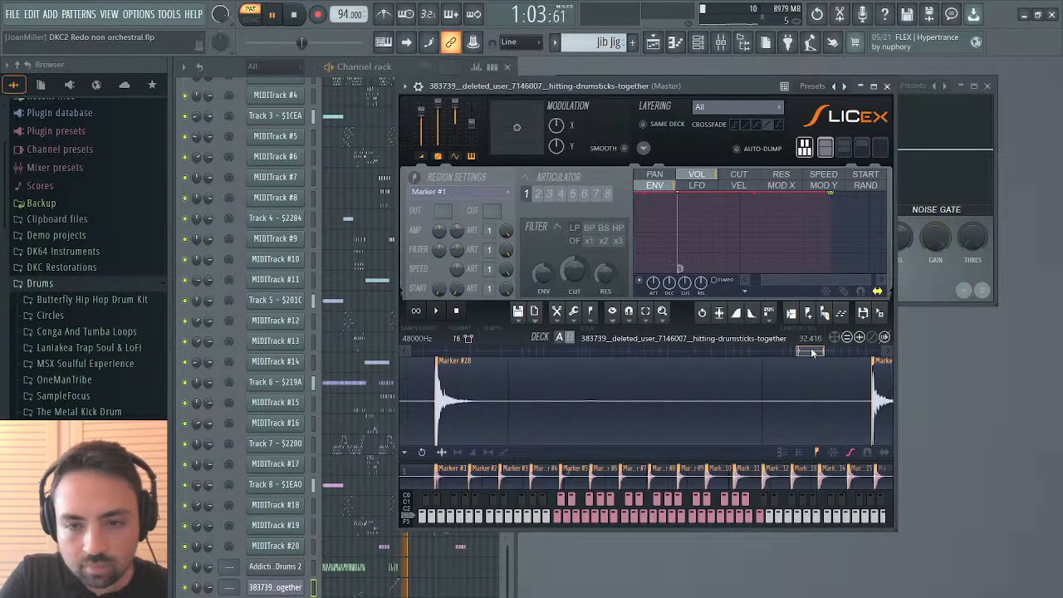
{"action": "key", "text": "space"}
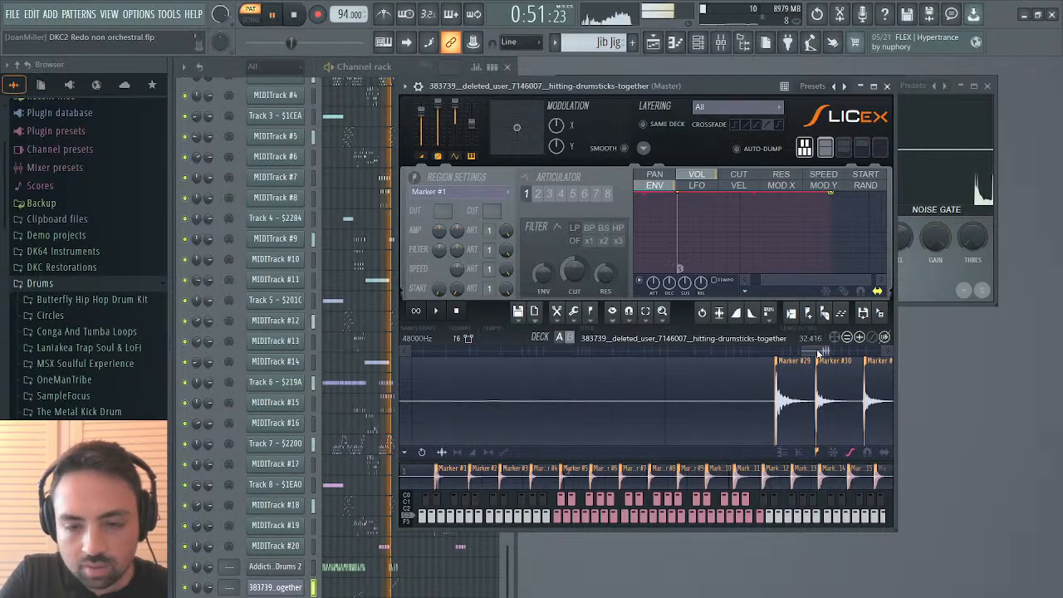
Play the drumstick notes from bar 24, examine the Marker #29 to #33 slices in the waveform, close Slicex and stop playback.
{"action": "left_click", "coordinate": [407, 590]}
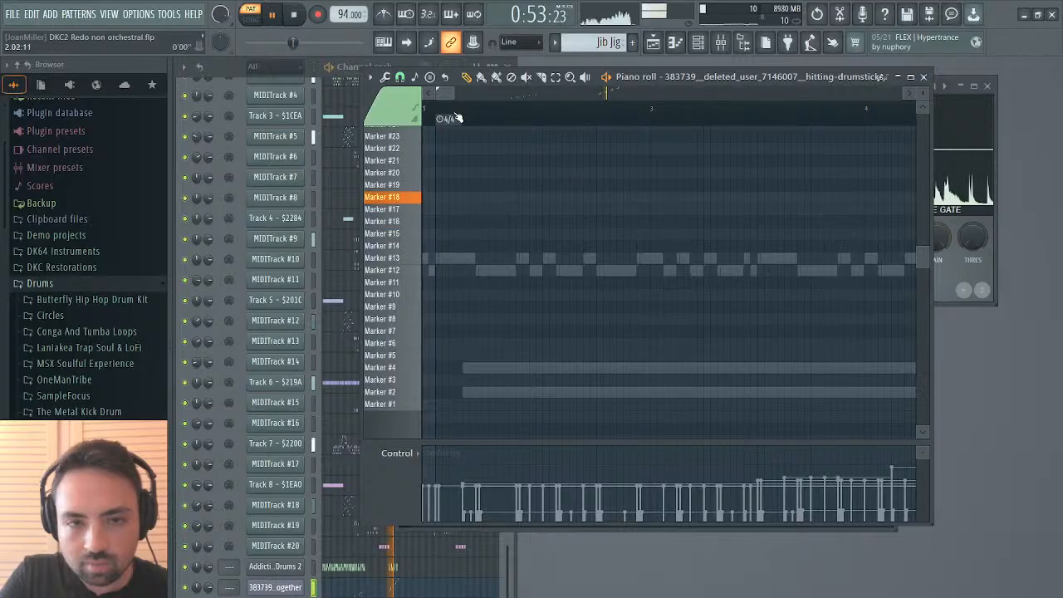
{"action": "left_click_drag", "start_coordinate": [444, 96], "coordinate": [614, 91]}
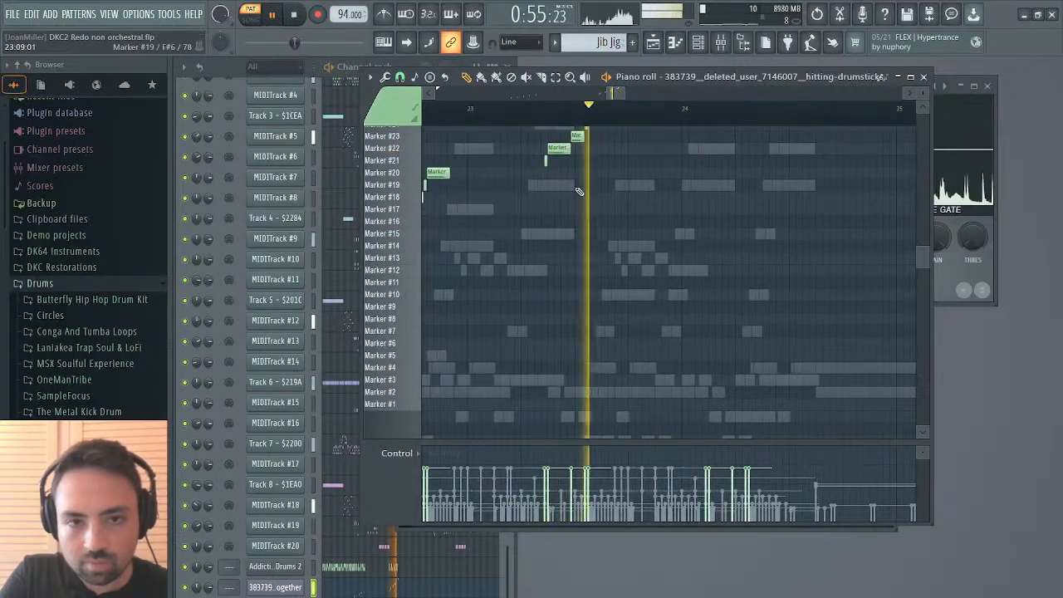
{"action": "scroll", "coordinate": [577, 191], "scroll_direction": "up", "scroll_amount": 3}
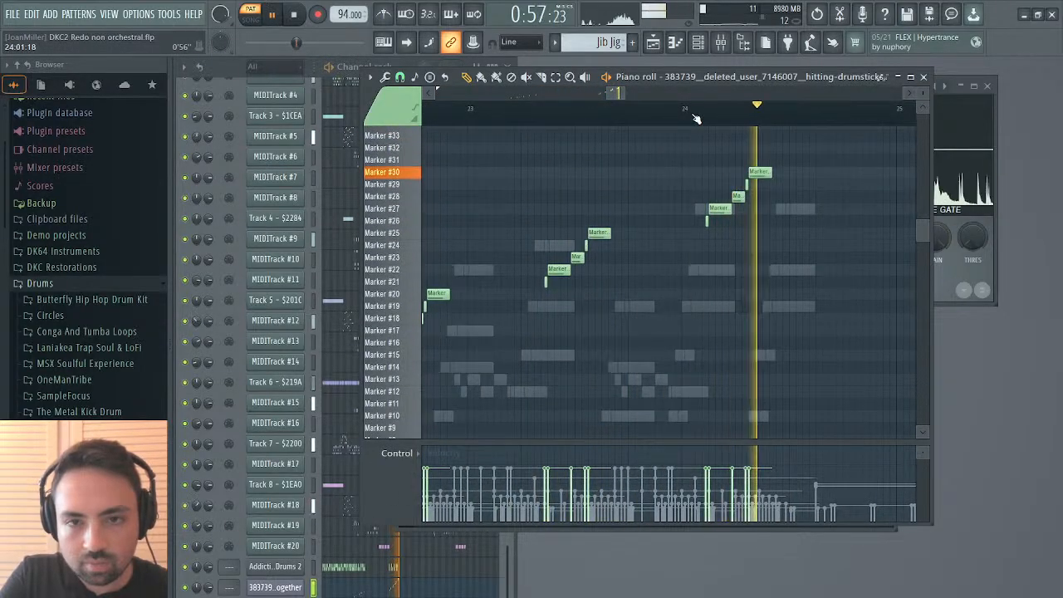
{"action": "left_click", "coordinate": [696, 119]}
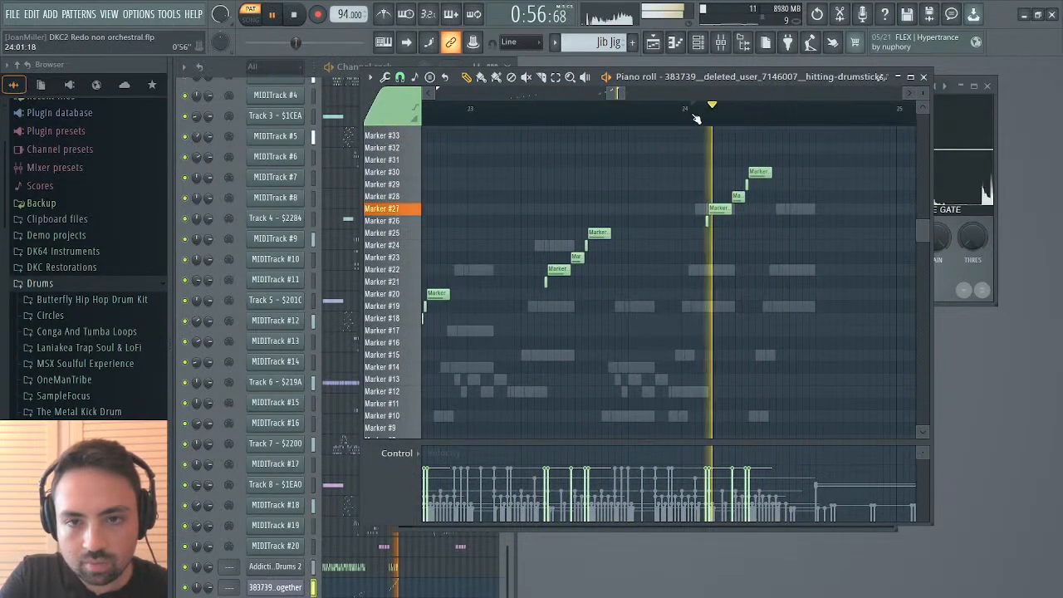
{"action": "left_click", "coordinate": [922, 76]}
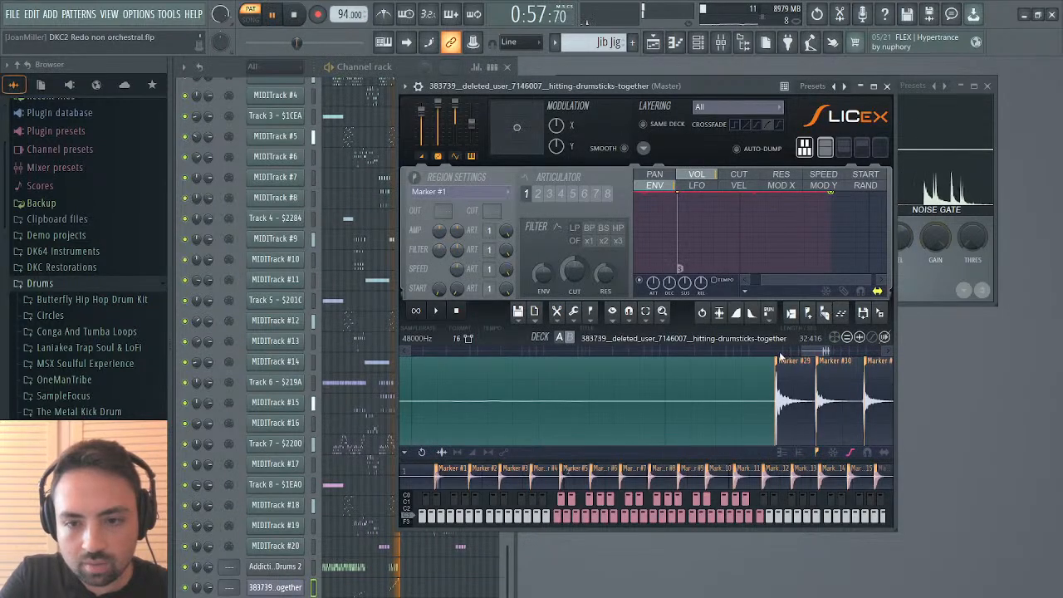
{"action": "left_click_drag", "start_coordinate": [814, 355], "coordinate": [823, 355]}
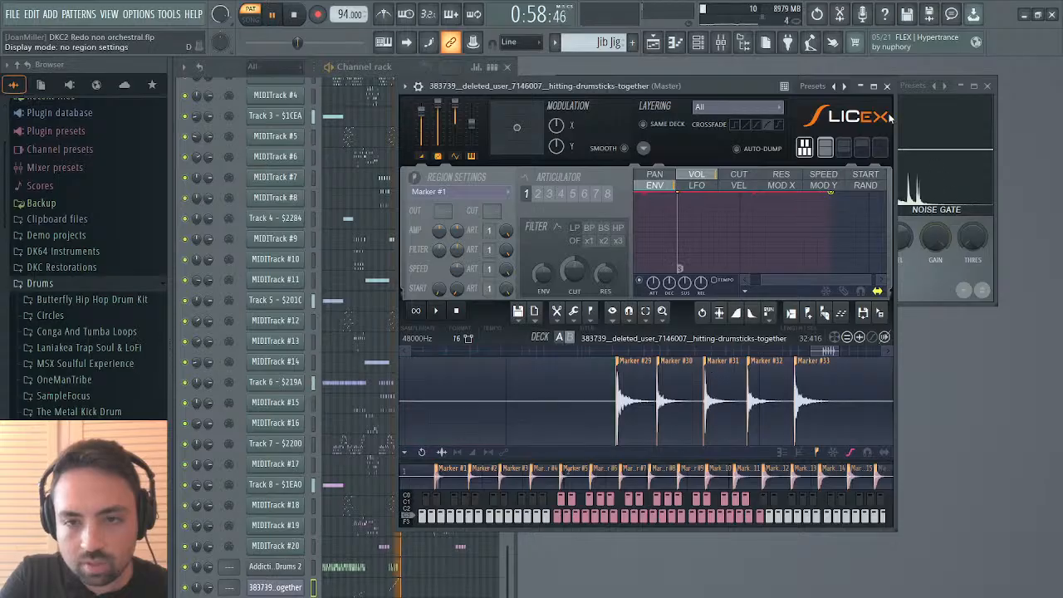
{"action": "left_click", "coordinate": [886, 86]}
{"action": "key", "text": "space"}
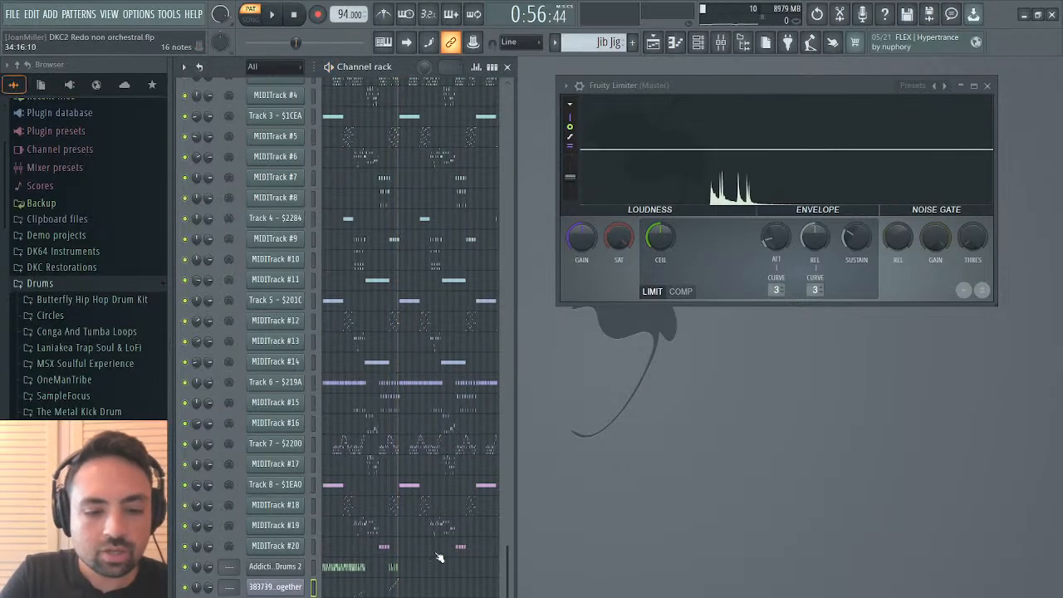
Reopen the drumstick piano roll, show pan in the event lane, and play the notes from just before bar 11.
{"action": "left_click", "coordinate": [393, 587]}
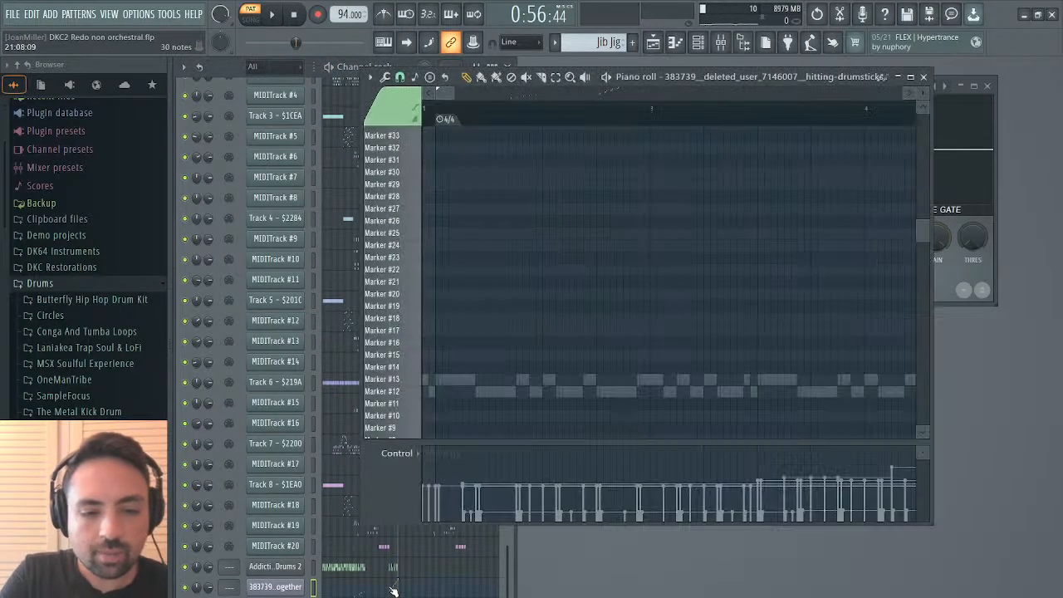
{"action": "left_click_drag", "start_coordinate": [452, 96], "coordinate": [682, 96]}
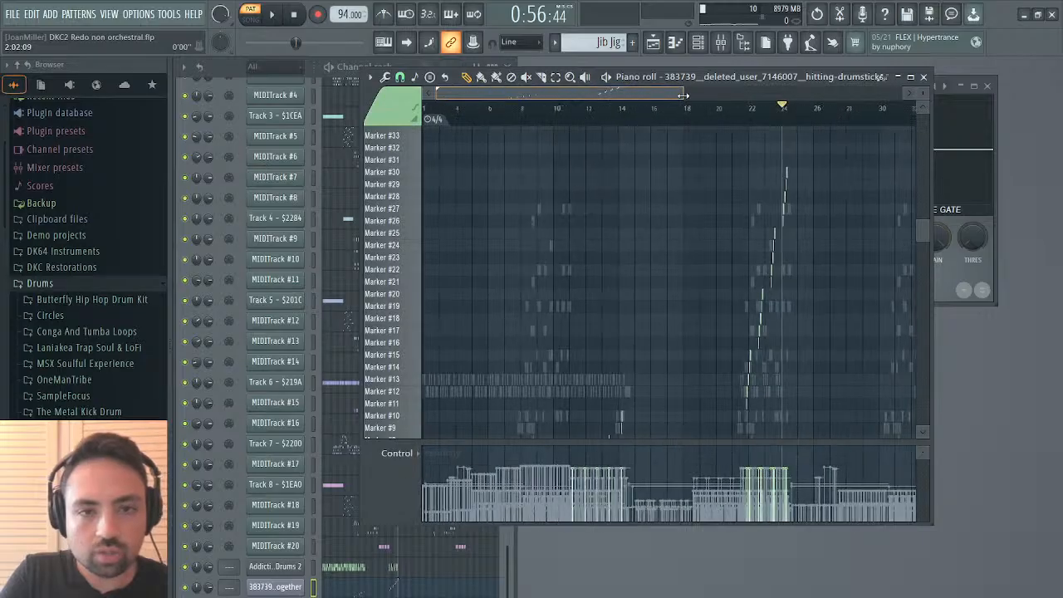
{"action": "scroll", "coordinate": [641, 239], "scroll_direction": "down", "scroll_amount": 5}
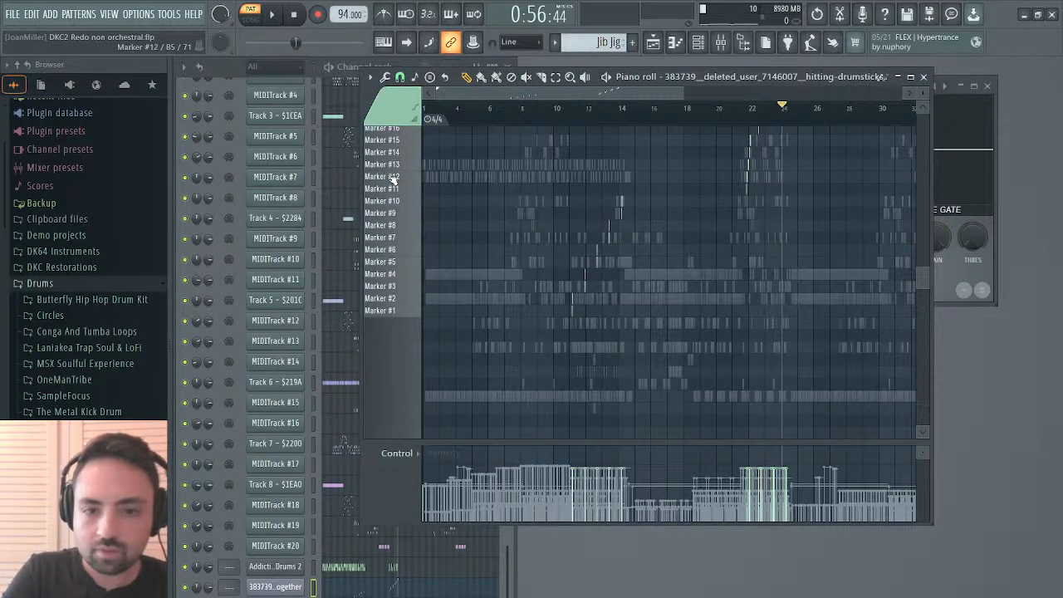
{"action": "key", "text": "space"}
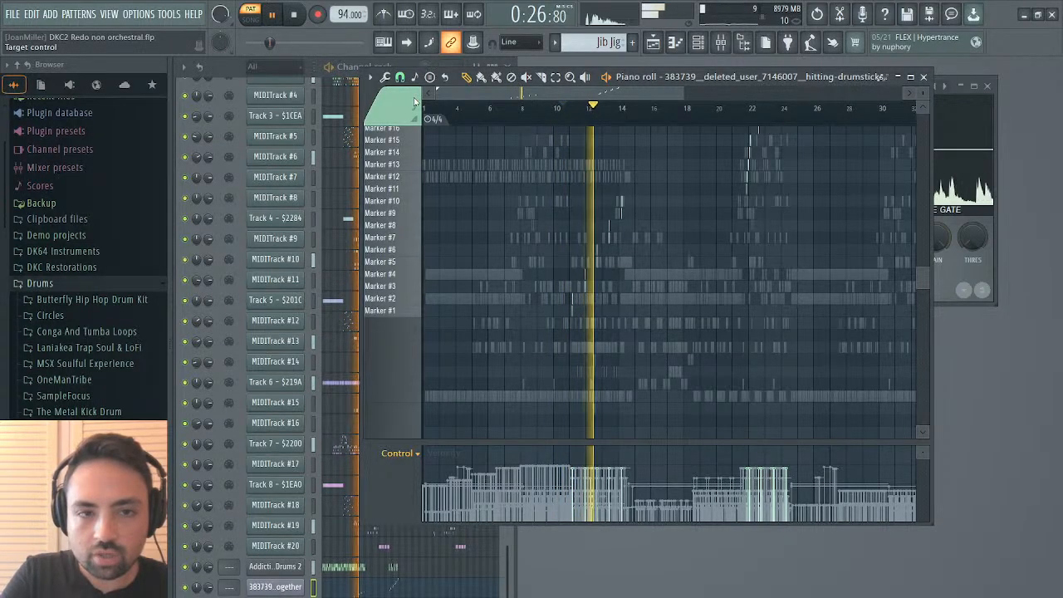
{"action": "left_click", "coordinate": [426, 466]}
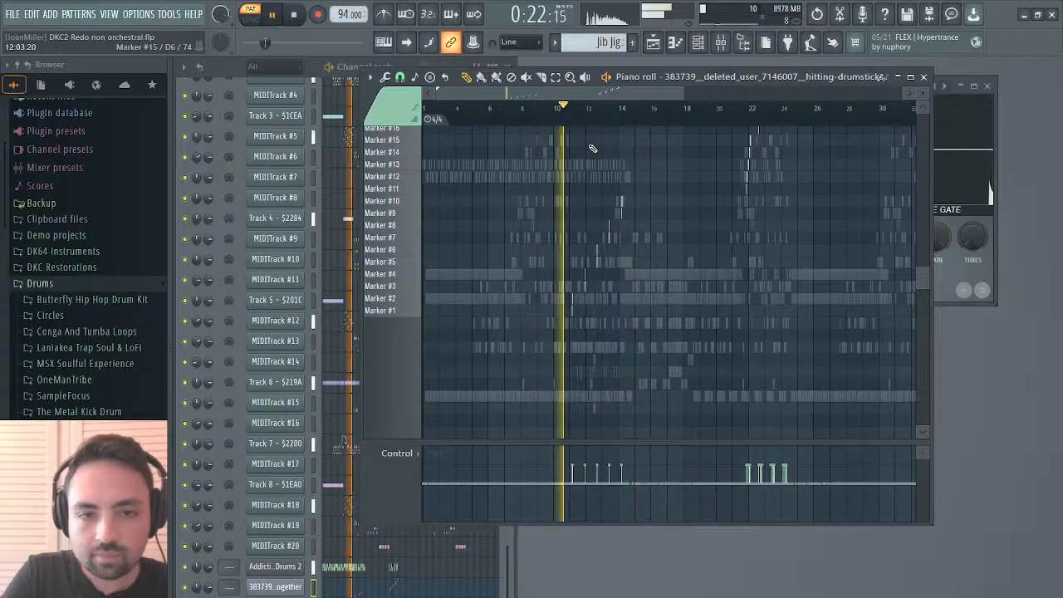
{"action": "left_click_drag", "start_coordinate": [687, 98], "coordinate": [586, 93]}
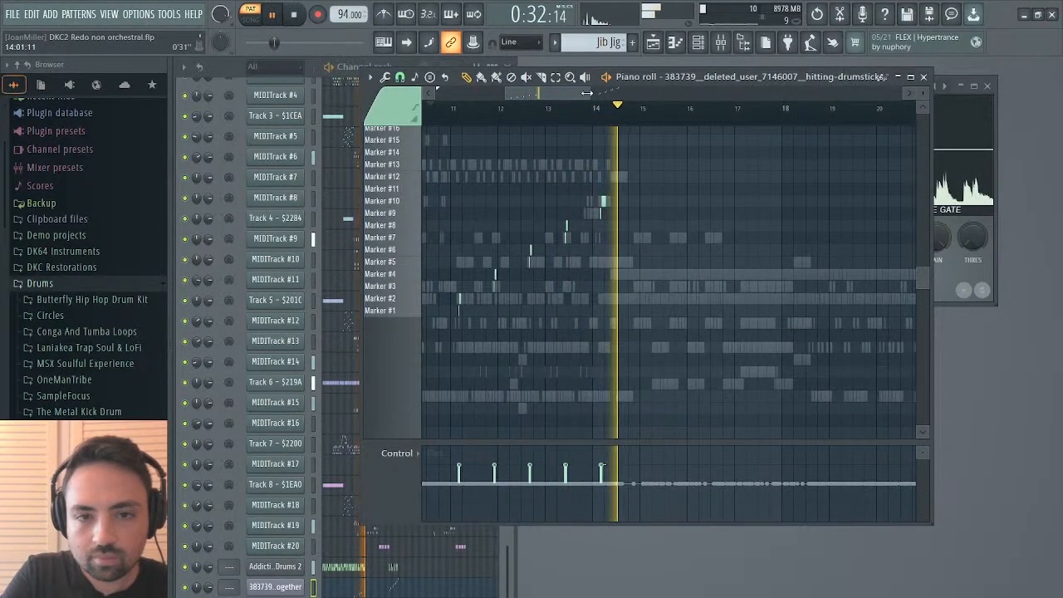
{"action": "left_click_drag", "start_coordinate": [586, 93], "coordinate": [559, 97]}
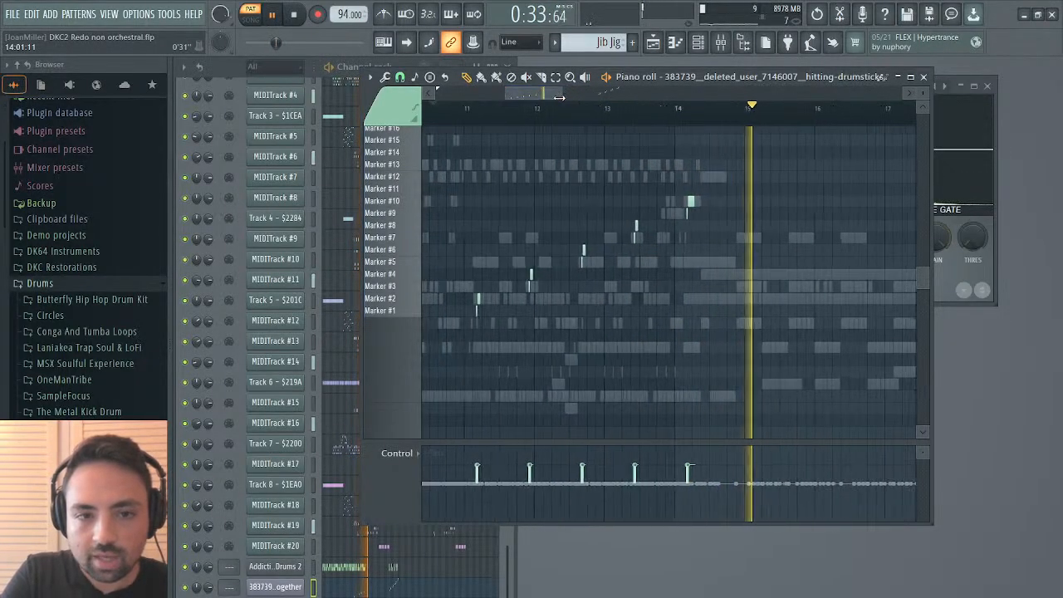
{"action": "left_click", "coordinate": [463, 108]}
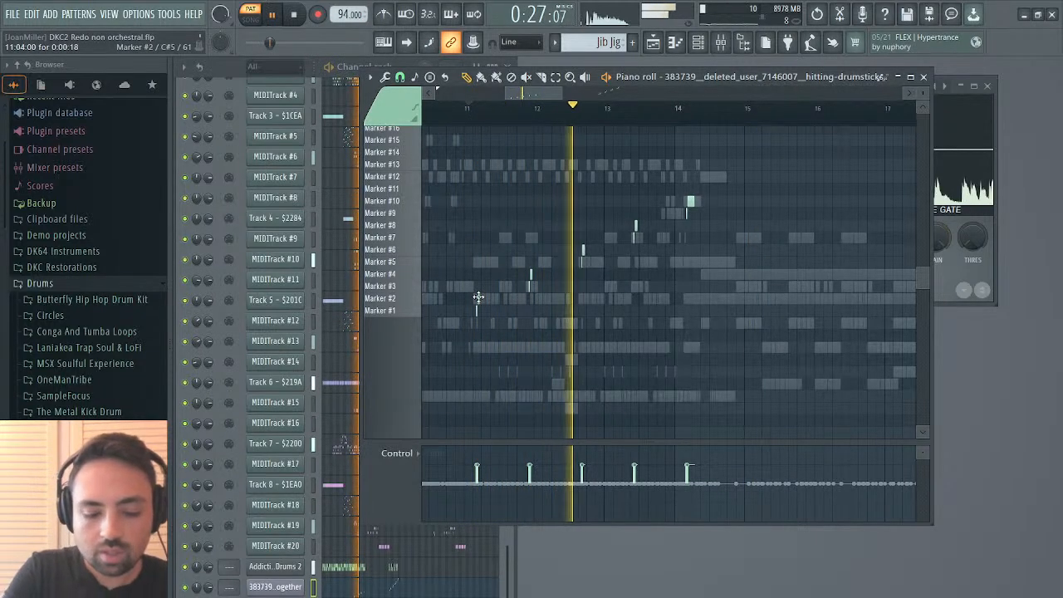
Apply quick legato to the drumstick notes so each extends to the next one, and replay from just before bar 11.
{"action": "key", "text": "ctrl+l"}
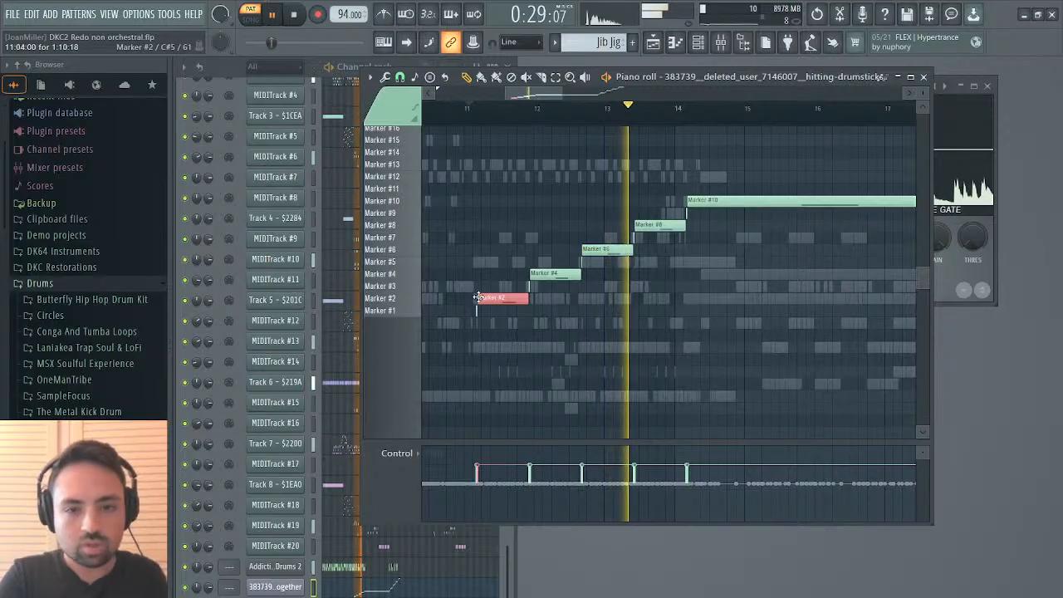
{"action": "left_click", "coordinate": [463, 108]}
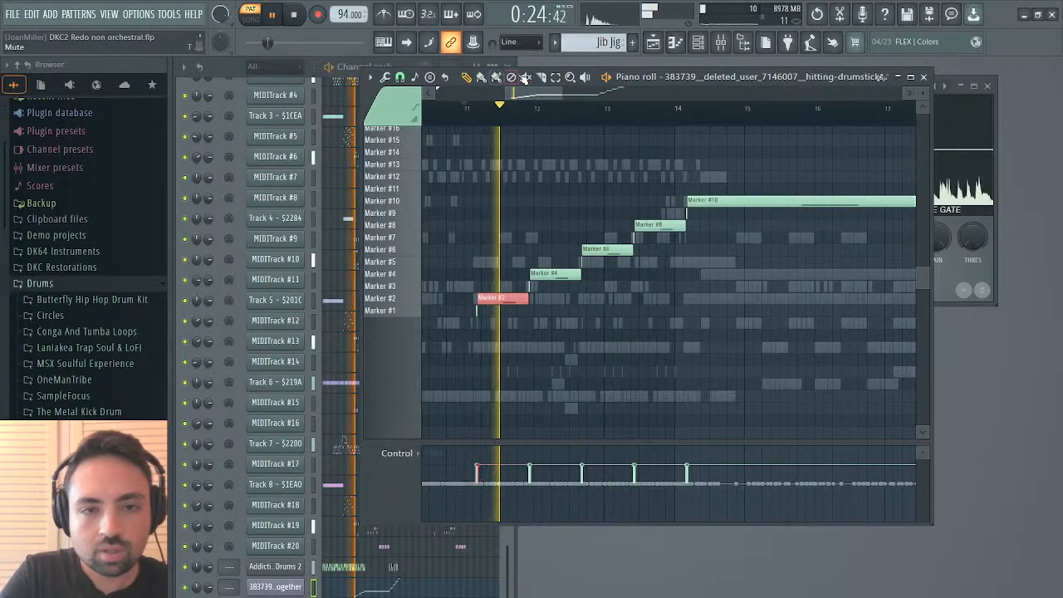
{"action": "key", "text": "ctrl+d"}
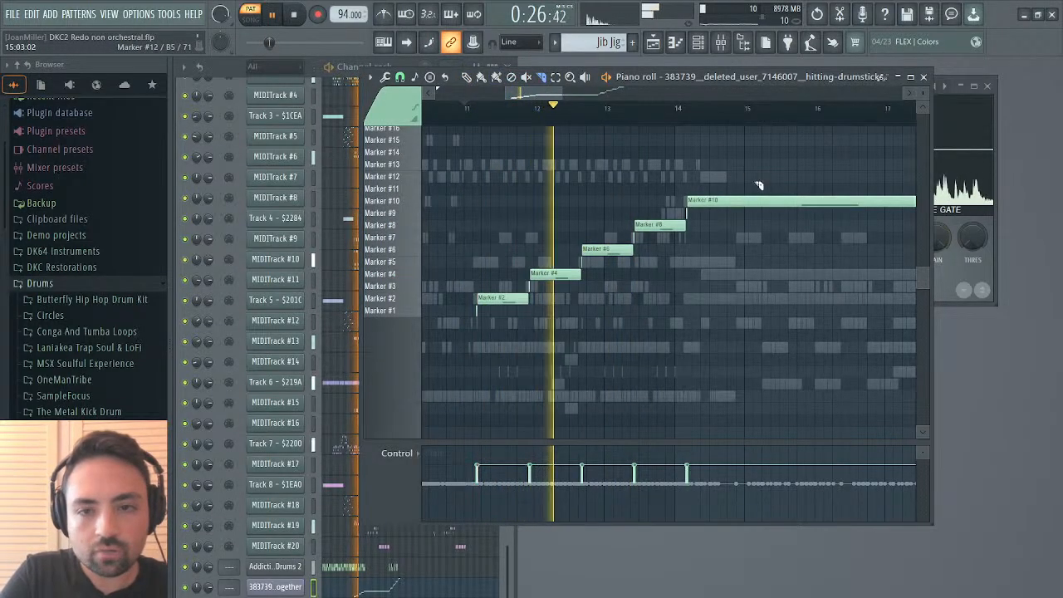
Slice the long Marker #10 note shortly after bar 14, delete its tail, and replay from just before bar 11.
{"action": "left_click_drag", "start_coordinate": [707, 185], "coordinate": [712, 226]}
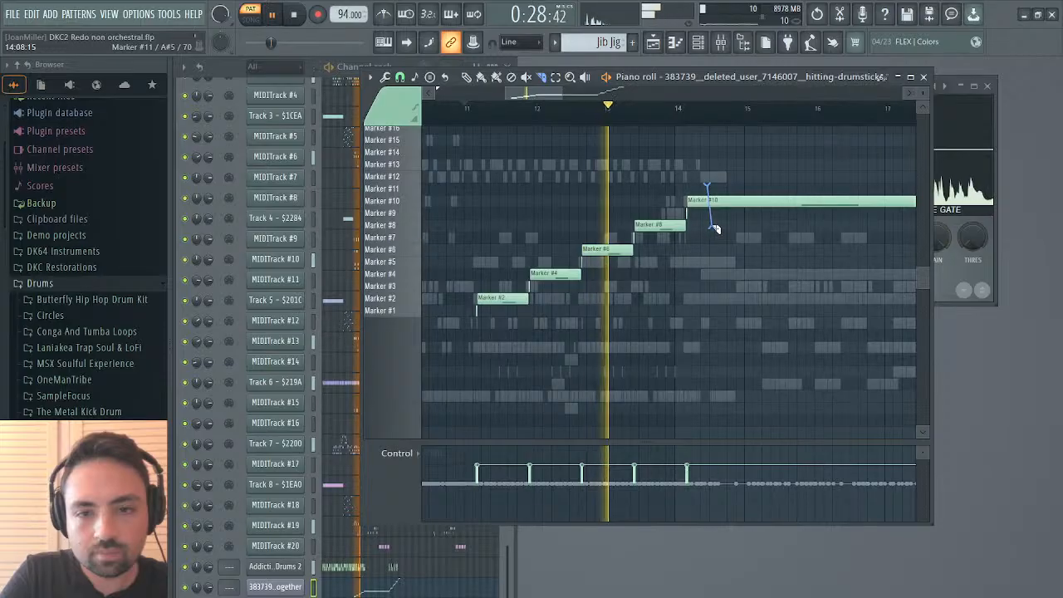
{"action": "left_click", "coordinate": [466, 77]}
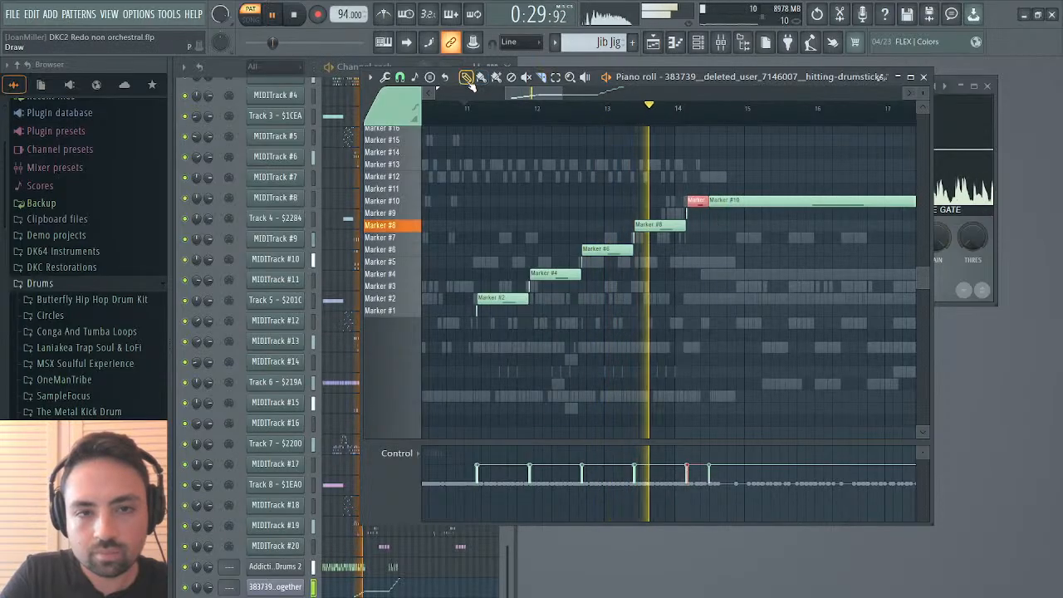
{"action": "right_click", "coordinate": [756, 202]}
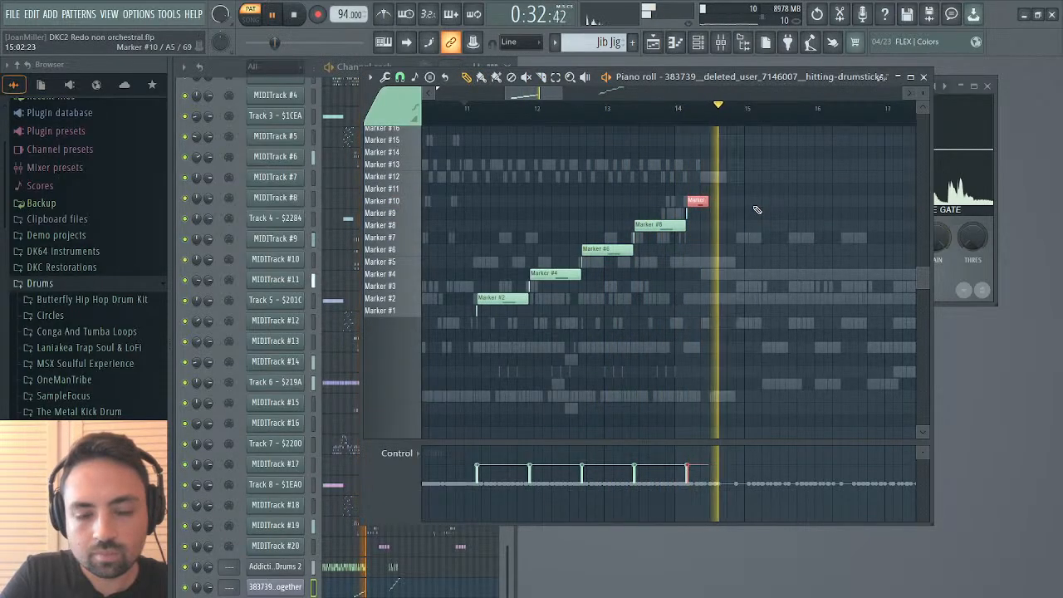
{"action": "left_click", "coordinate": [466, 108]}
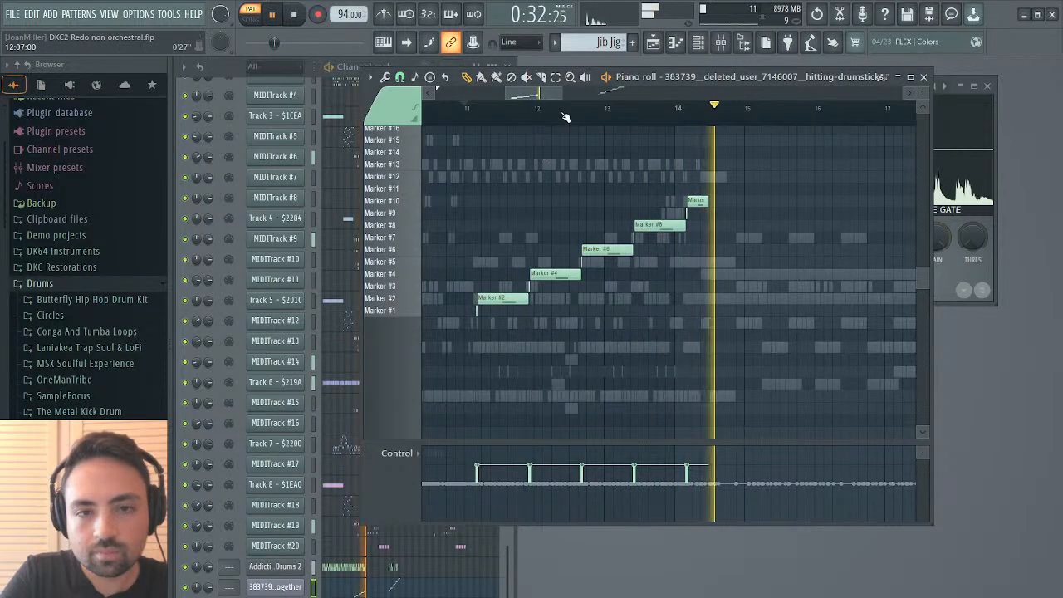
Play the extended drumstick notes from bar 21 and show velocity in the event lane.
{"action": "left_click_drag", "start_coordinate": [562, 96], "coordinate": [668, 95]}
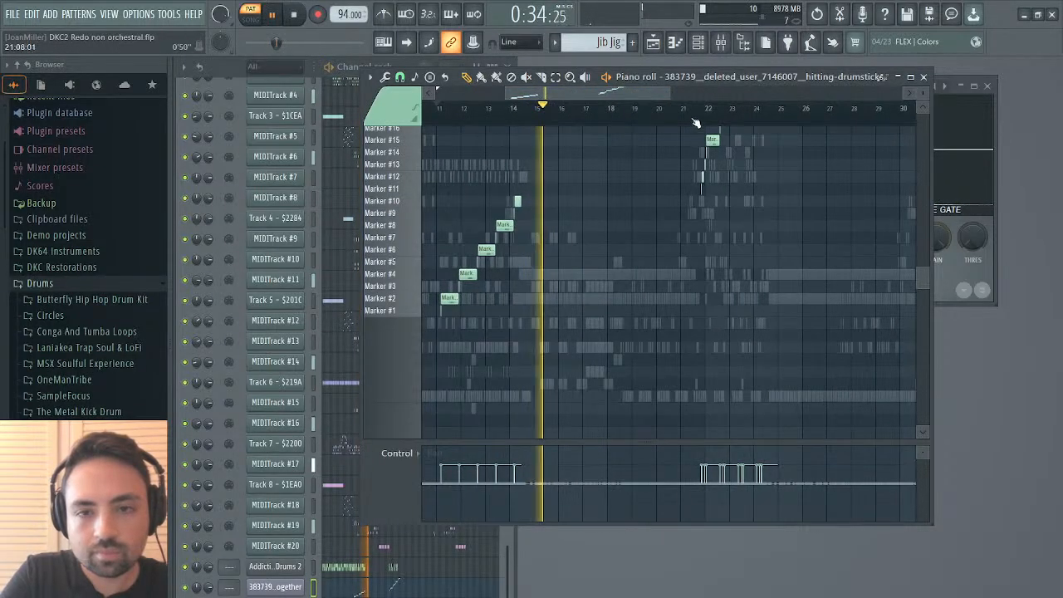
{"action": "left_click", "coordinate": [686, 108]}
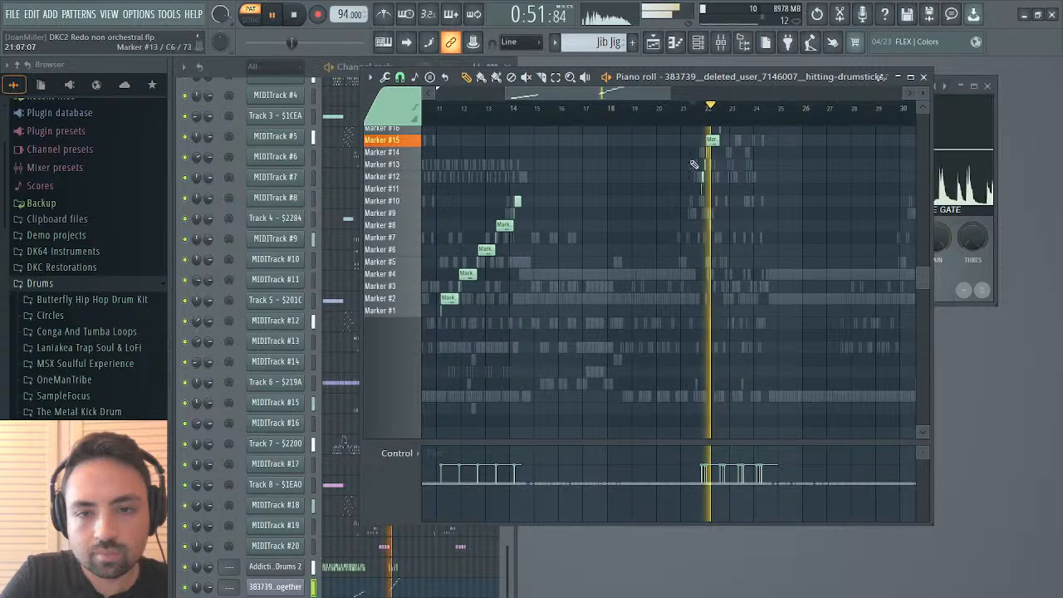
{"action": "left_click", "coordinate": [400, 455]}
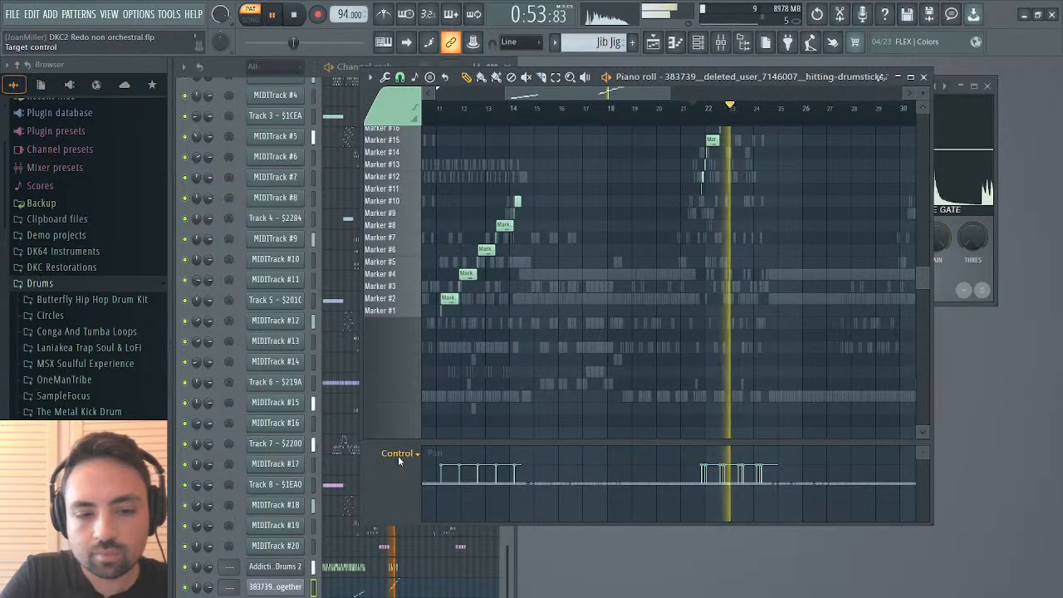
{"action": "left_click", "coordinate": [427, 47]}
{"action": "scroll", "coordinate": [541, 142], "scroll_direction": "up", "scroll_amount": 4}
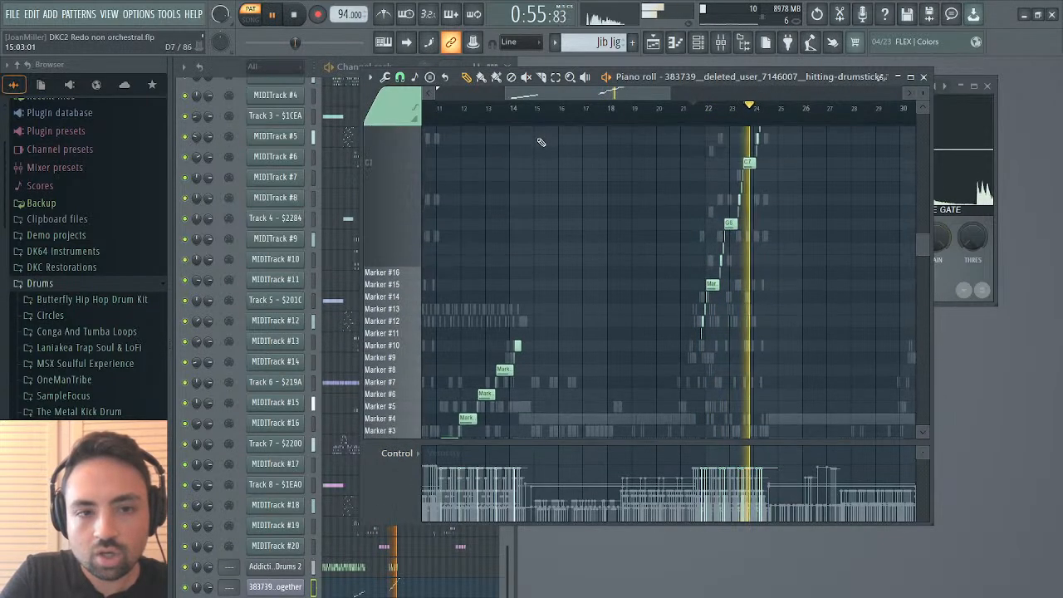
{"action": "scroll", "coordinate": [541, 142], "scroll_direction": "down", "scroll_amount": 4}
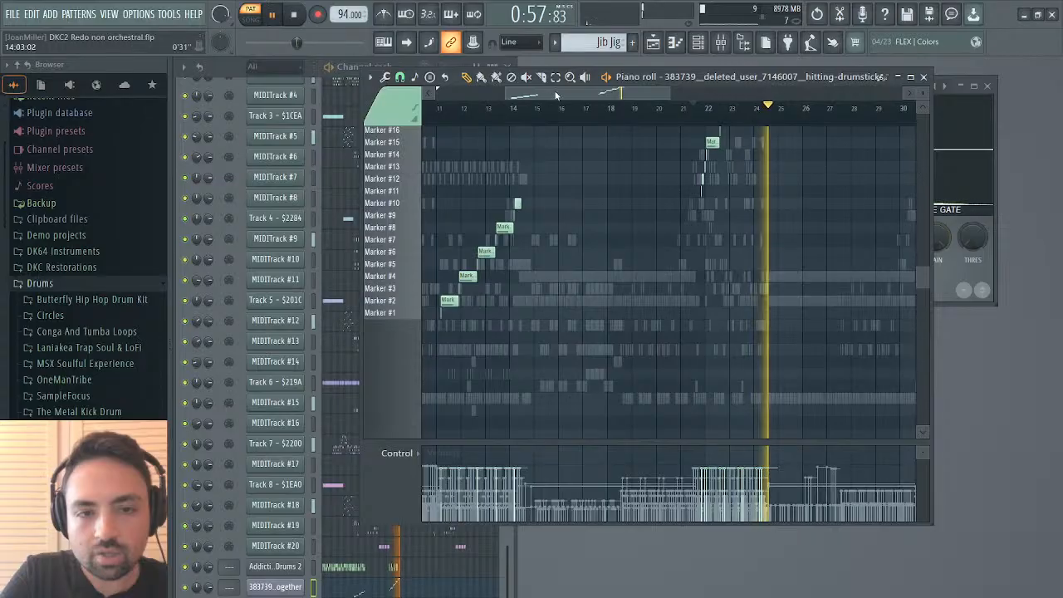
Replay the extended Marker #2 to #10 notes from just before bar 11.
{"action": "left_click_drag", "start_coordinate": [553, 93], "coordinate": [535, 93]}
{"action": "left_click", "coordinate": [484, 110]}
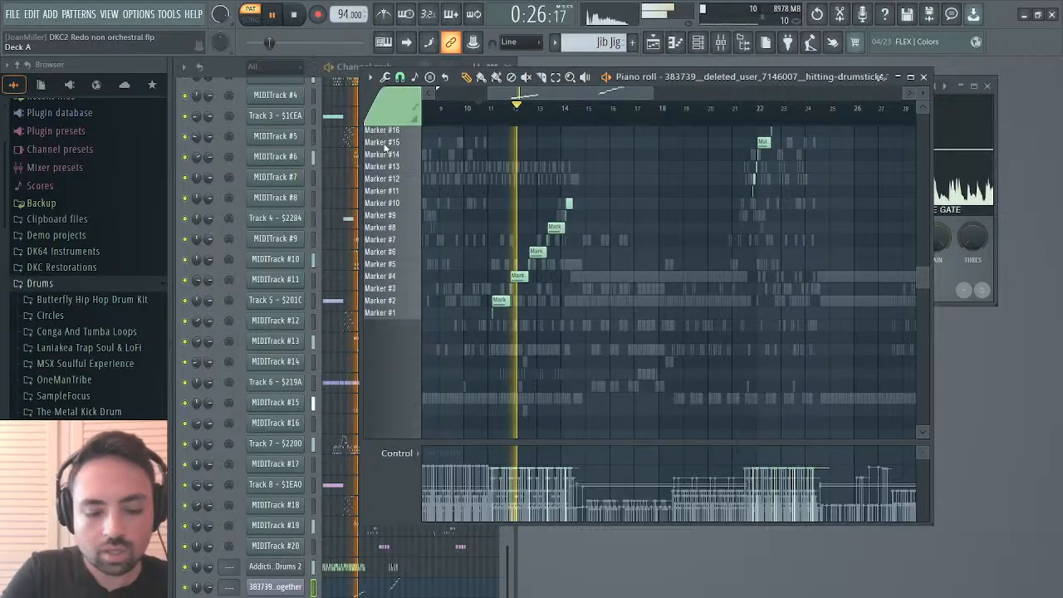
{"action": "left_click", "coordinate": [483, 115]}
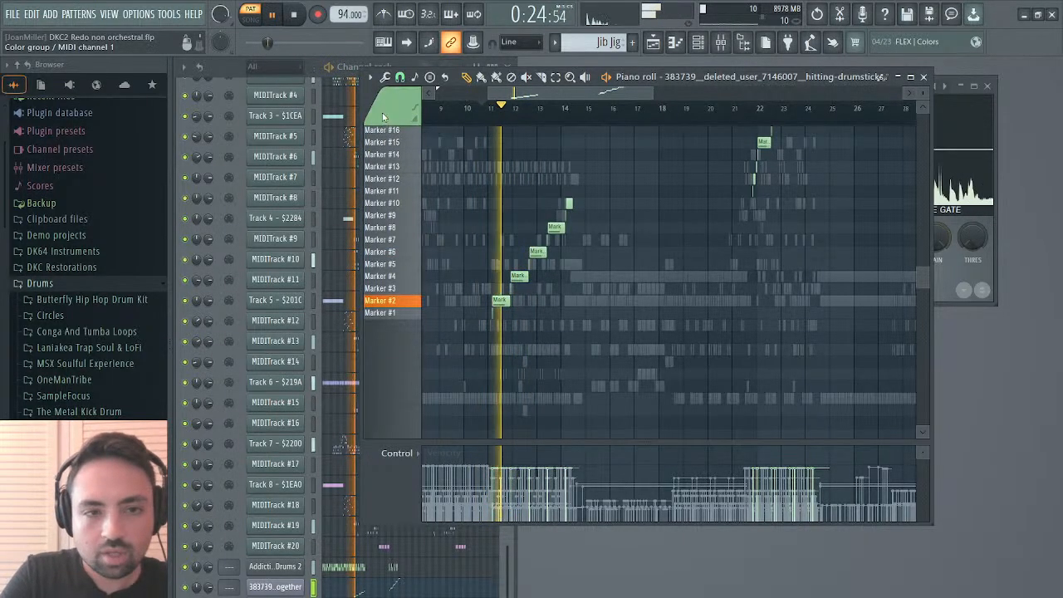
Transpose the drumstick notes above Marker #16 around bars 22 to 24 down 16 semitones, starting their run on Marker #1, and play them.
{"action": "left_click", "coordinate": [485, 115]}
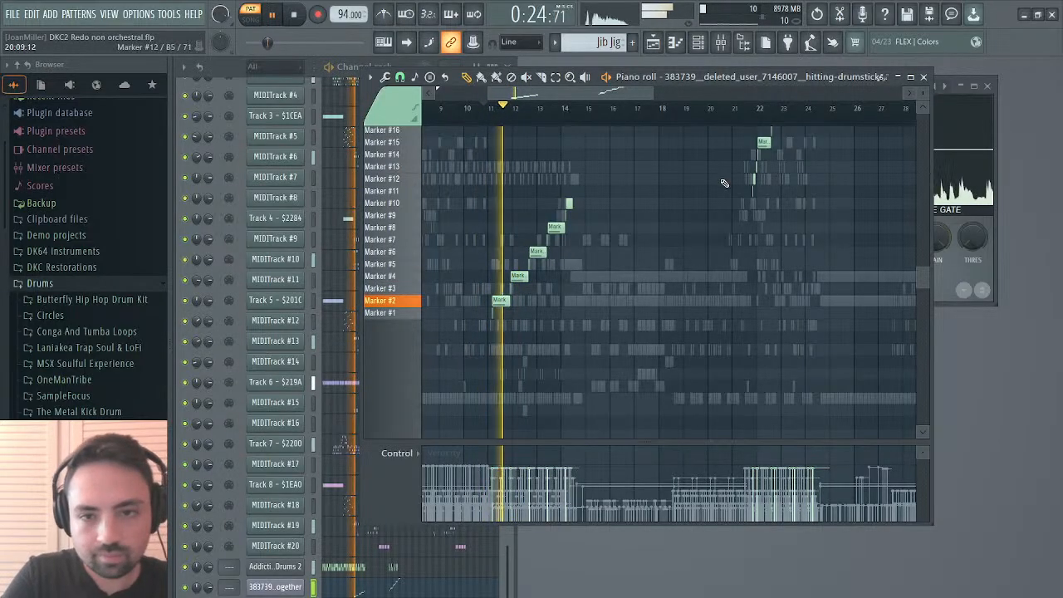
{"action": "left_click_drag", "start_coordinate": [653, 93], "coordinate": [814, 106]}
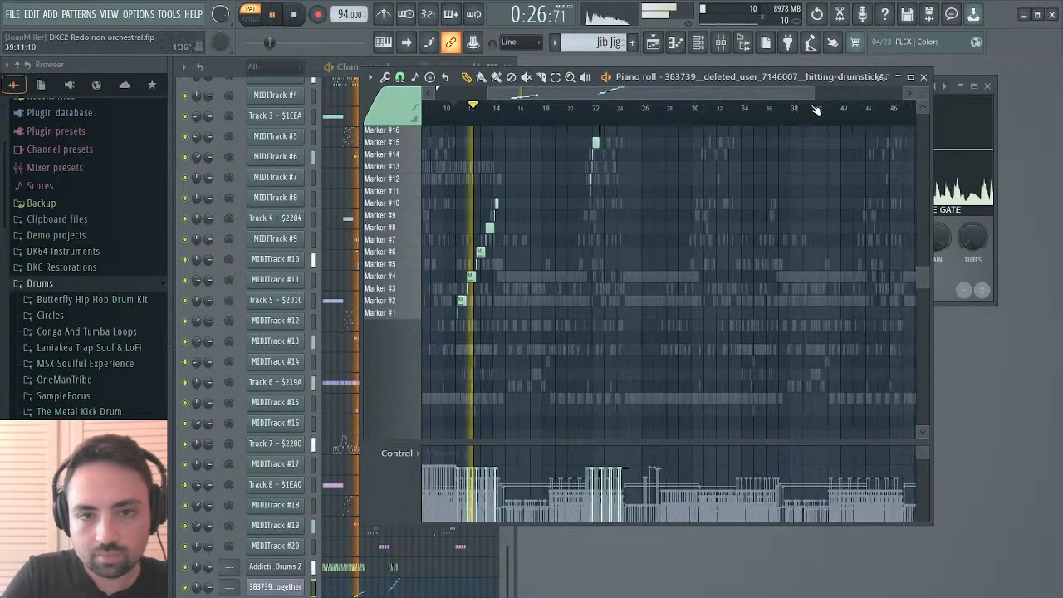
{"action": "scroll", "coordinate": [699, 258], "scroll_direction": "up", "scroll_amount": 5}
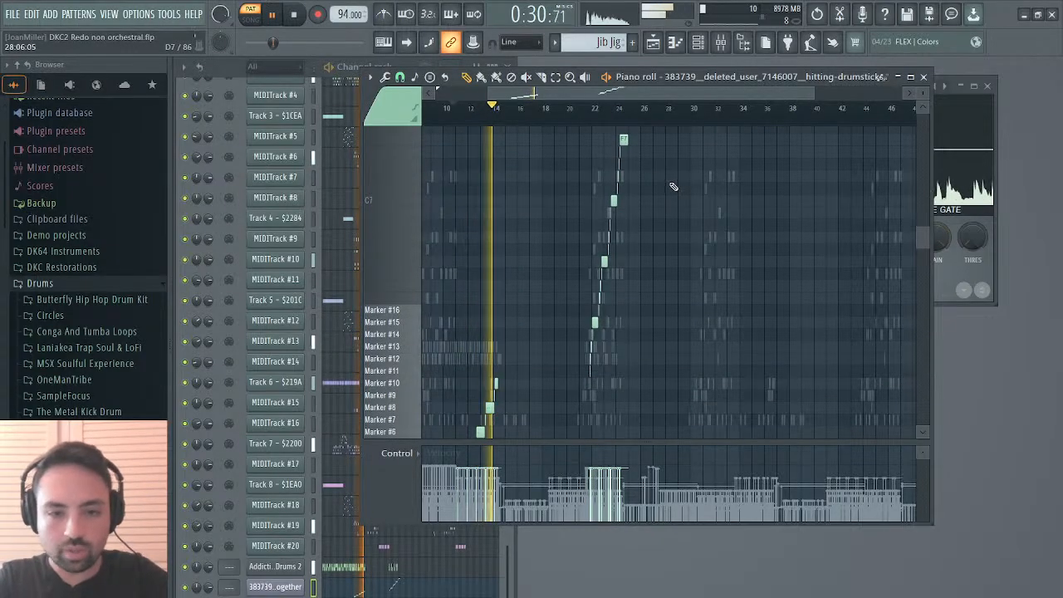
{"action": "left_click_drag", "start_coordinate": [655, 134], "coordinate": [549, 306]}
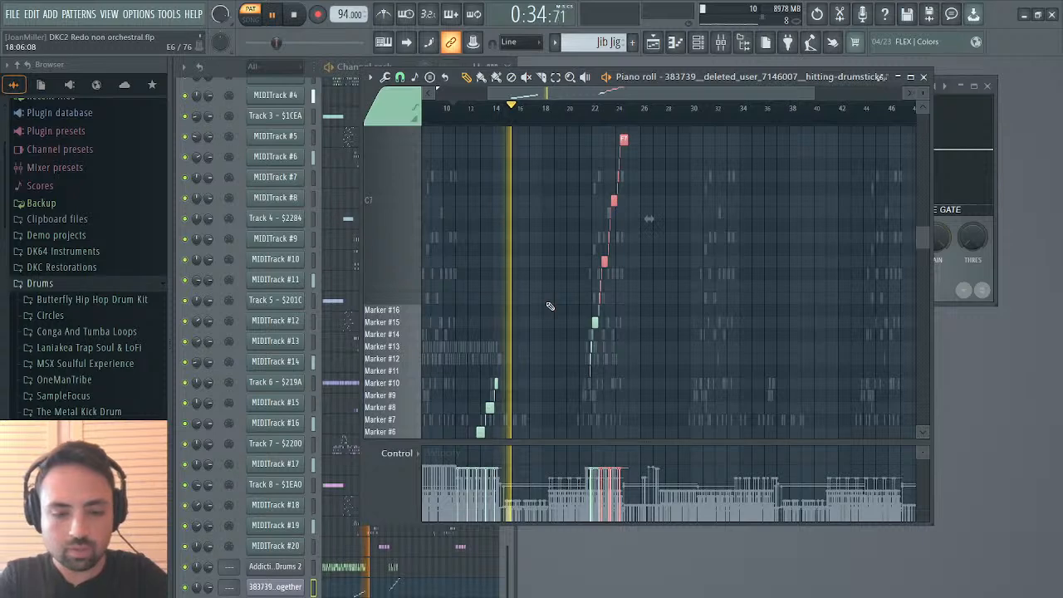
{"action": "key", "text": "ctrl+Down"}
{"action": "scroll", "coordinate": [609, 272], "scroll_direction": "down", "scroll_amount": 5}
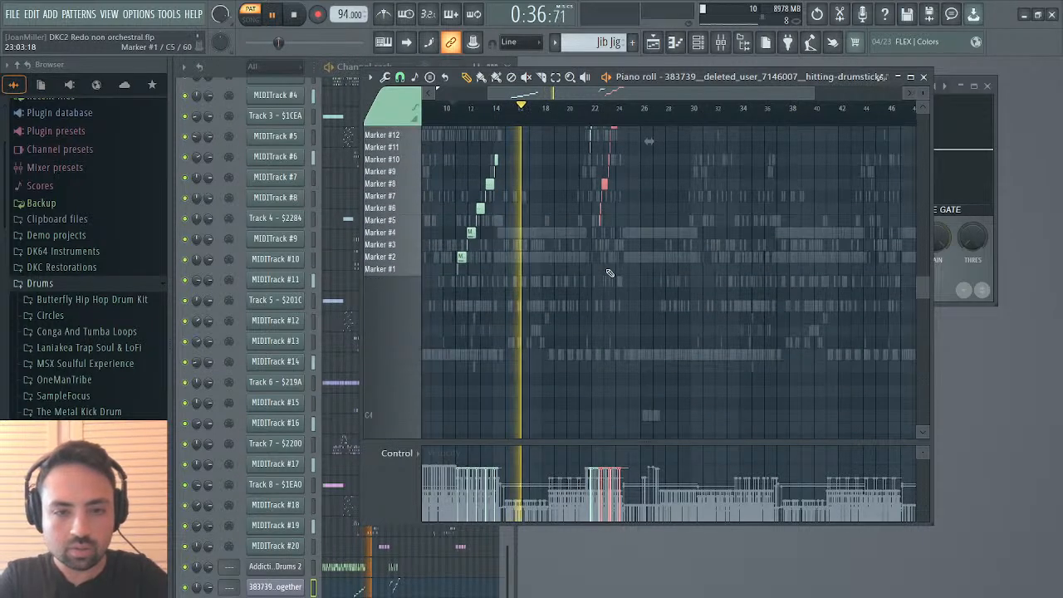
{"action": "key", "text": "ctrl+Down"}
{"action": "scroll", "coordinate": [619, 200], "scroll_direction": "up", "scroll_amount": 3}
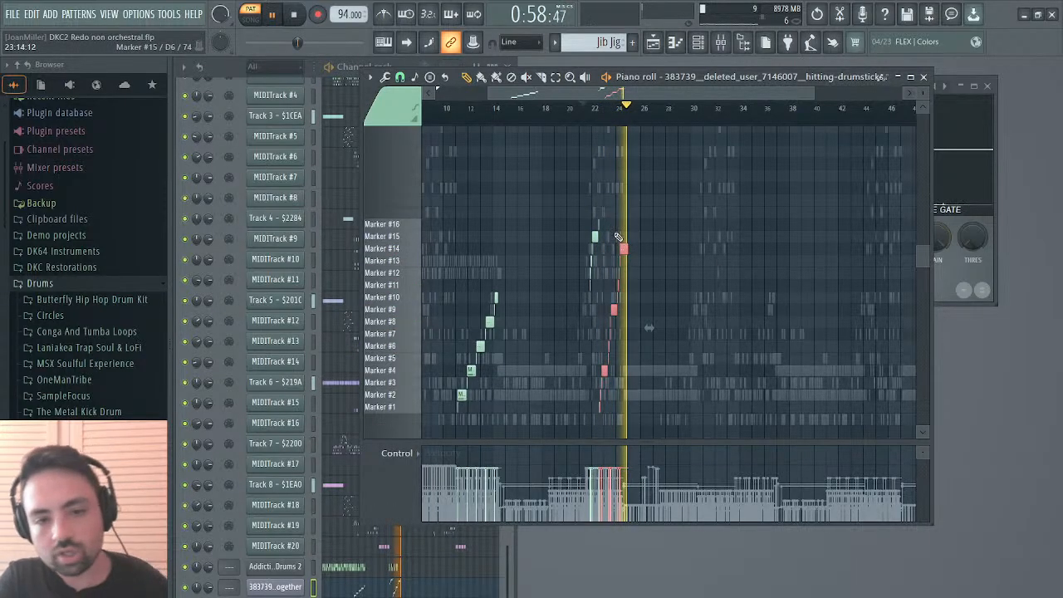
{"action": "key", "text": "space"}
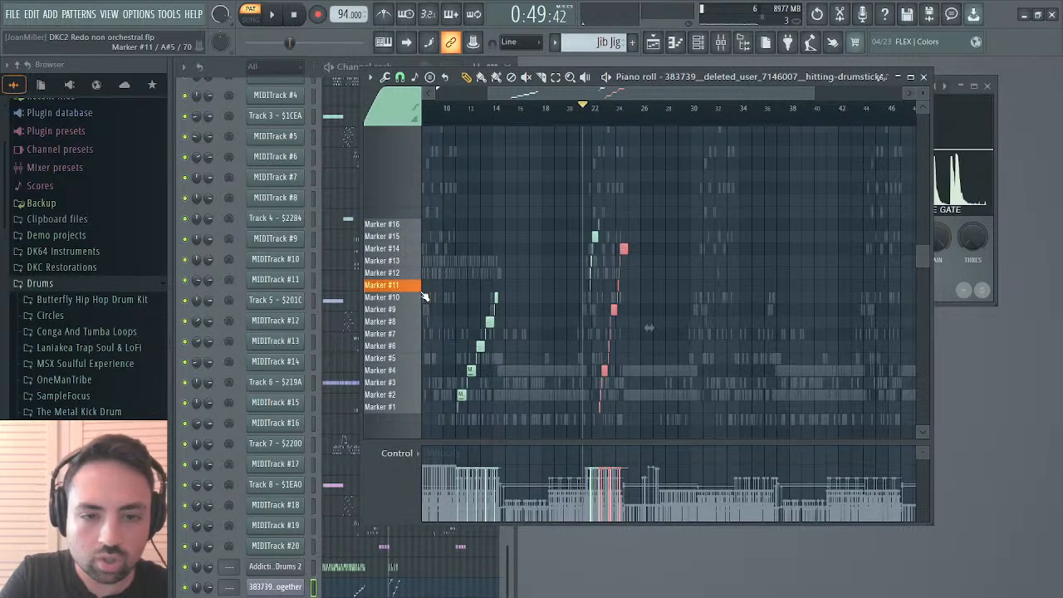
Lower the Marker #11 to #16 drumstick notes around bars 21 and 22 by ten semitones so they start on Marker #1.
{"action": "left_click", "coordinate": [616, 217], "text": "ctrl"}
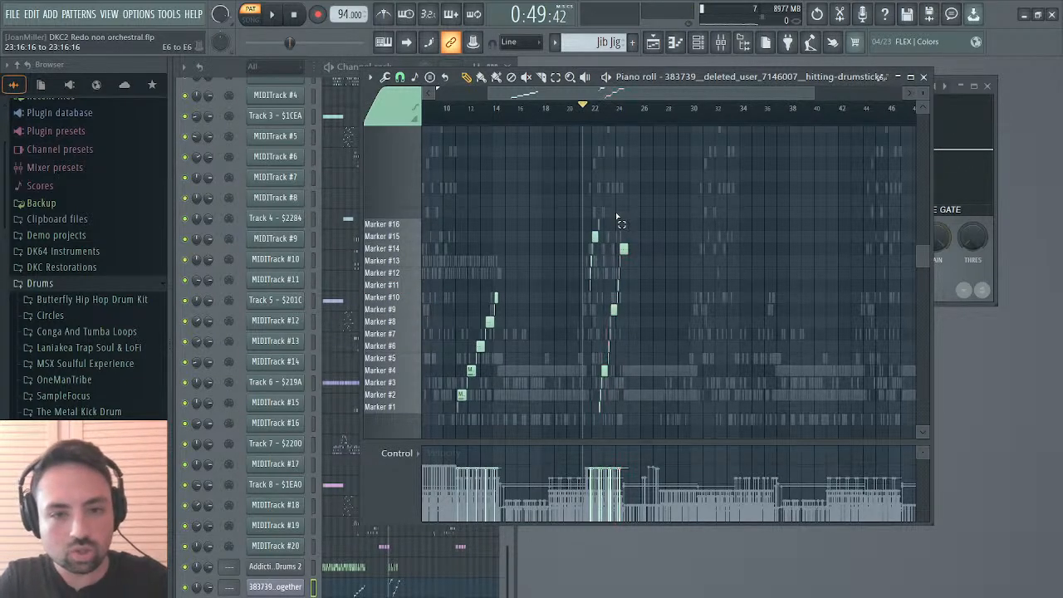
{"action": "left_click_drag", "start_coordinate": [617, 218], "coordinate": [570, 323]}
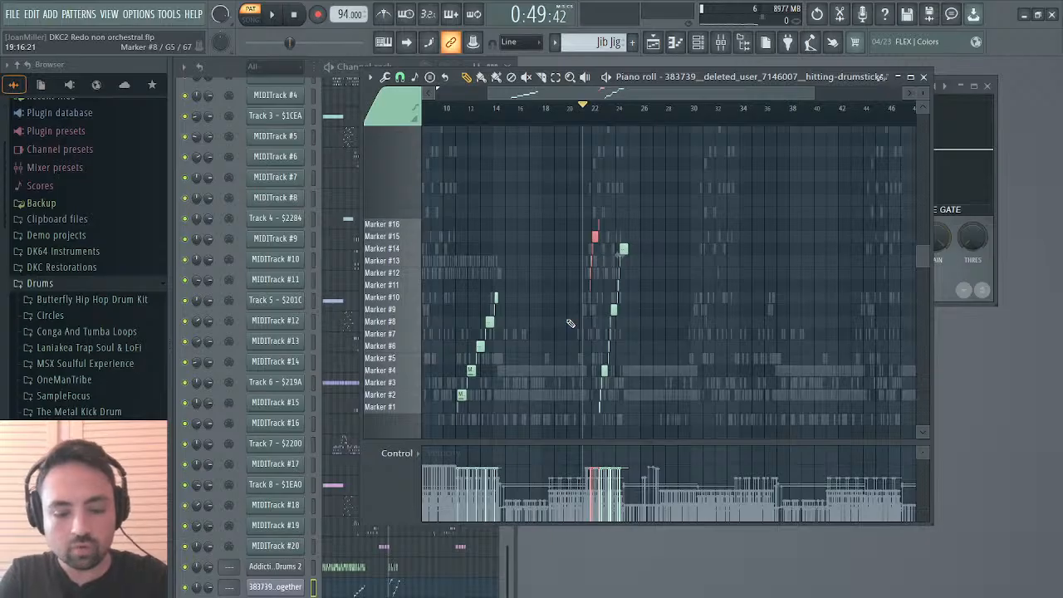
{"action": "key", "text": "ctrl+Down"}
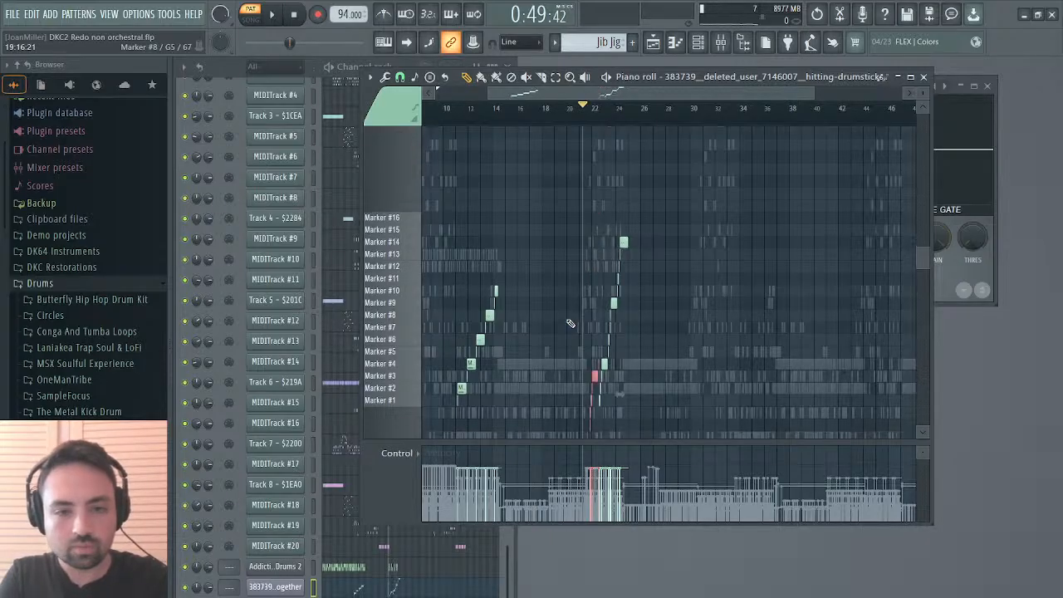
{"action": "key", "text": "shift+Up"}
{"action": "key", "text": "shift+Up"}
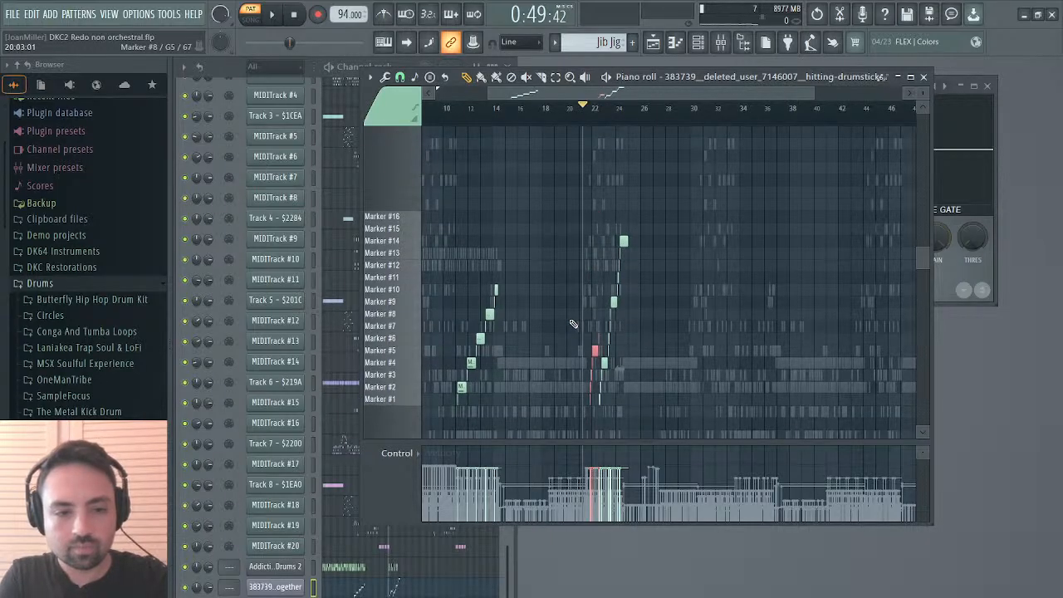
Raise the second run of drumstick notes, around bars 22 to 24, by six semitones so it starts on Marker #7.
{"action": "left_click_drag", "start_coordinate": [597, 406], "coordinate": [687, 205]}
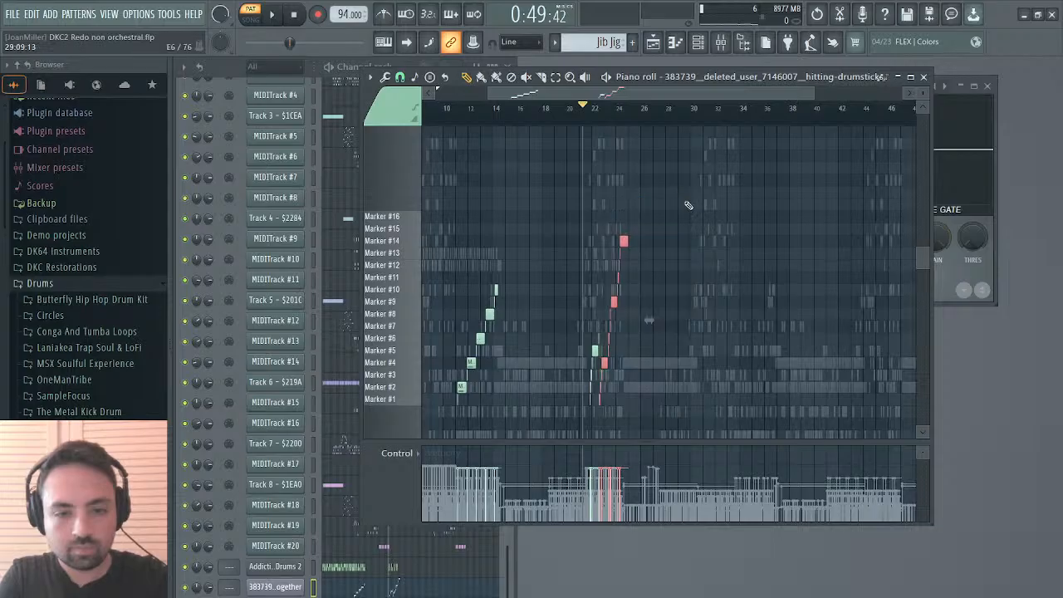
{"action": "key", "text": "shift+Up"}
{"action": "key", "text": "shift+Up"}
{"action": "key", "text": "shift+Up"}
{"action": "key", "text": "shift+Up"}
{"action": "key", "text": "shift+Up"}
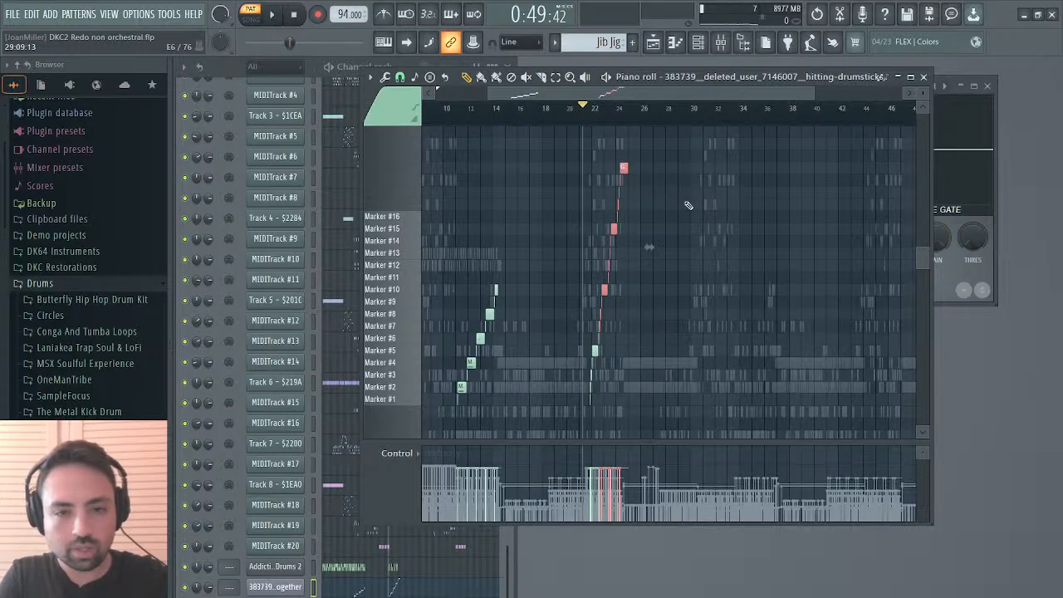
Lower the drumstick notes from Marker #11 upward around bars 23 and 24 by ten semitones so they restart on Marker #1.
{"action": "left_click_drag", "start_coordinate": [645, 148], "coordinate": [590, 279]}
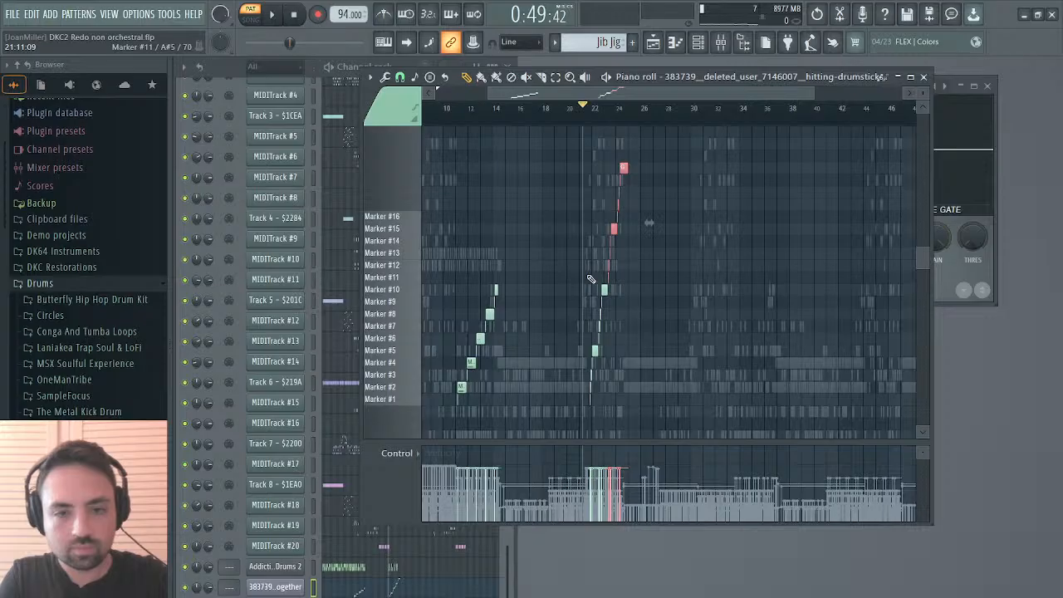
{"action": "key", "text": "ctrl+Down"}
{"action": "key", "text": "shift+Up"}
{"action": "key", "text": "shift+Up"}
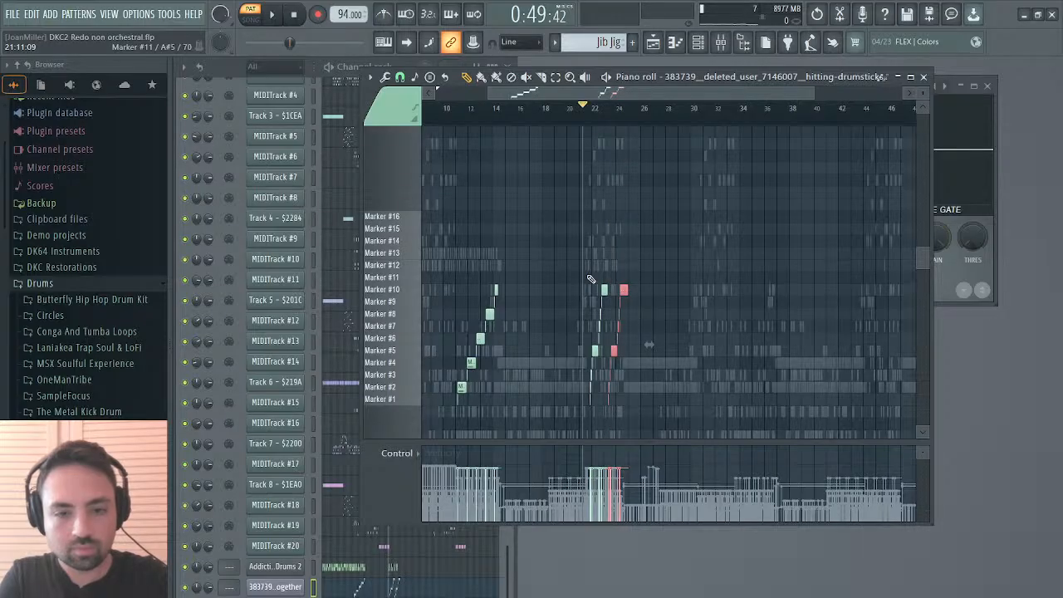
Play back the rearranged drumstick runs around bars 21 to 24, then close their piano roll and stop playback.
{"action": "key", "text": "space"}
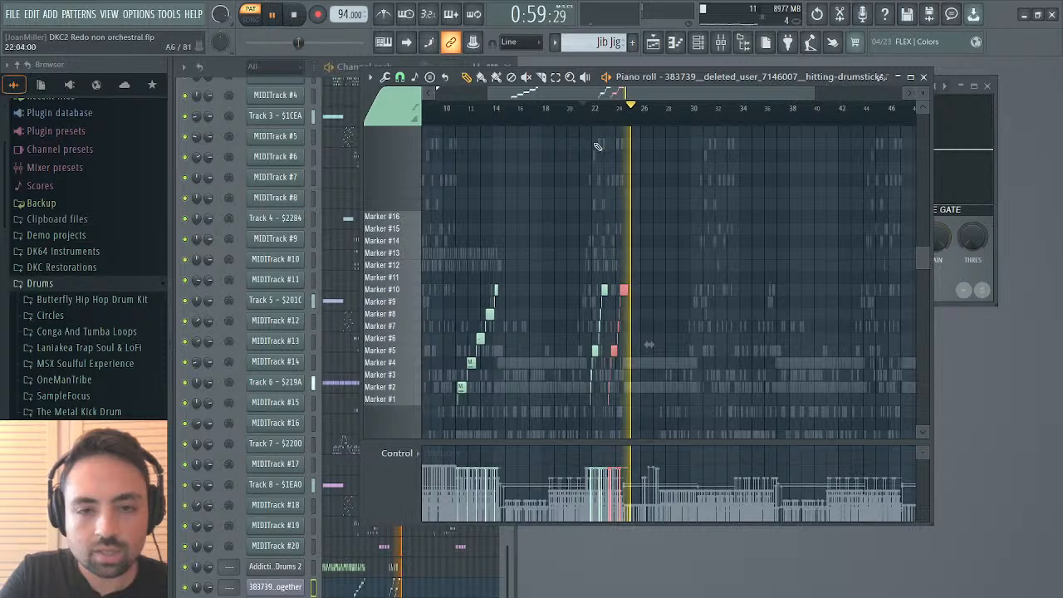
{"action": "left_click", "coordinate": [594, 110]}
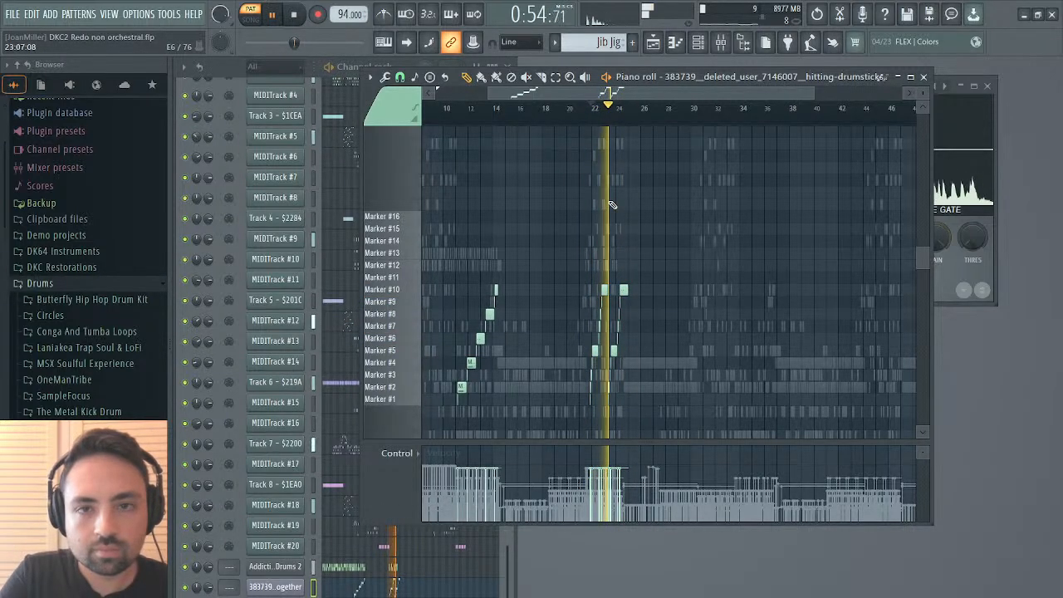
{"action": "left_click", "coordinate": [923, 78]}
{"action": "key", "text": "space"}
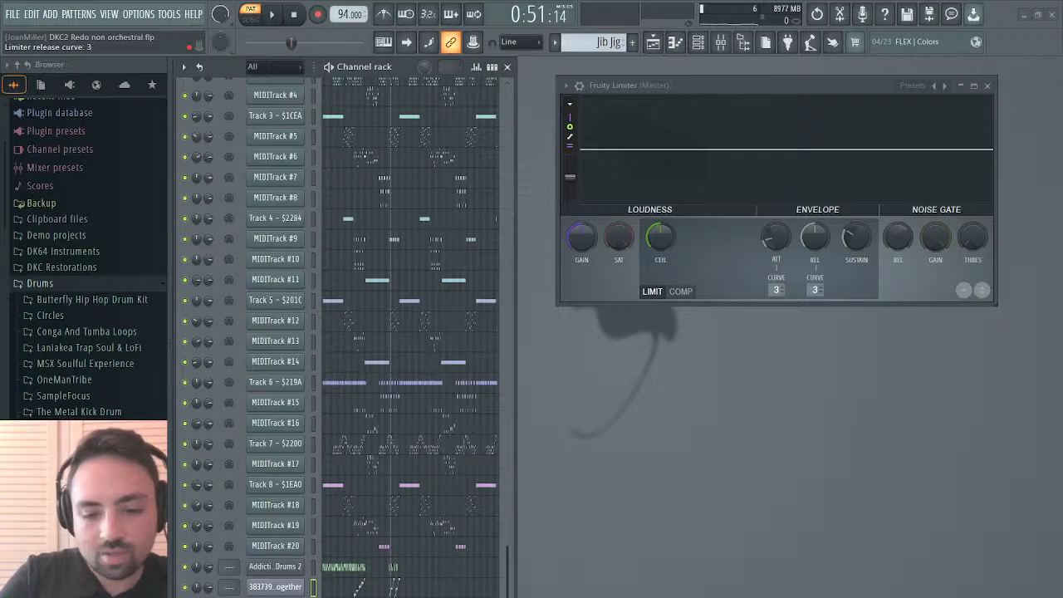
{"action": "key", "text": "space"}
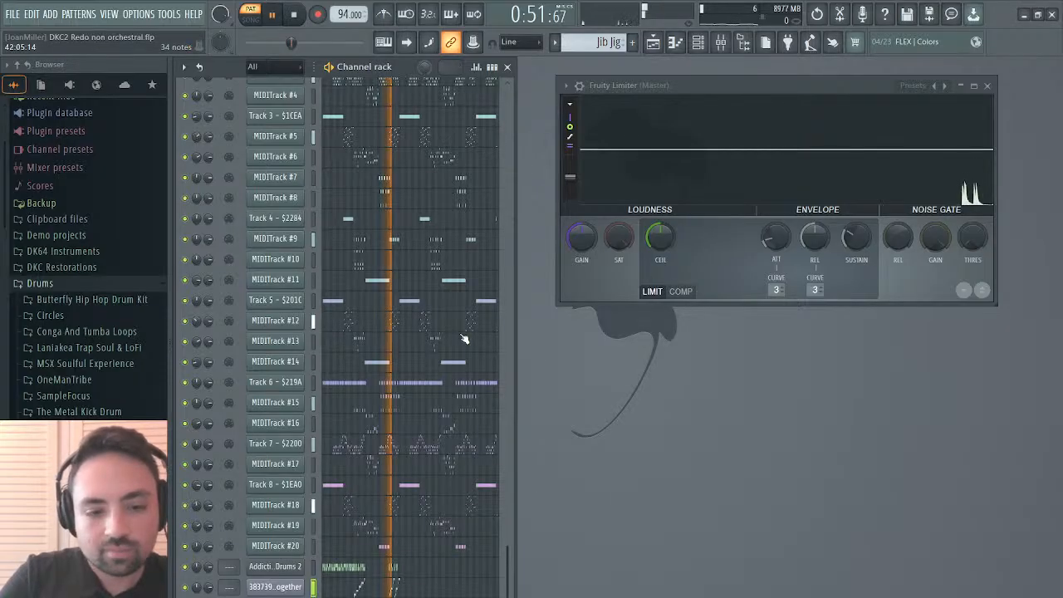
{"action": "key", "text": "space"}
Look through the channels and examine the long MIDITrack #2 notes in the piano roll.
{"action": "scroll", "coordinate": [417, 361], "scroll_direction": "up", "scroll_amount": 8}
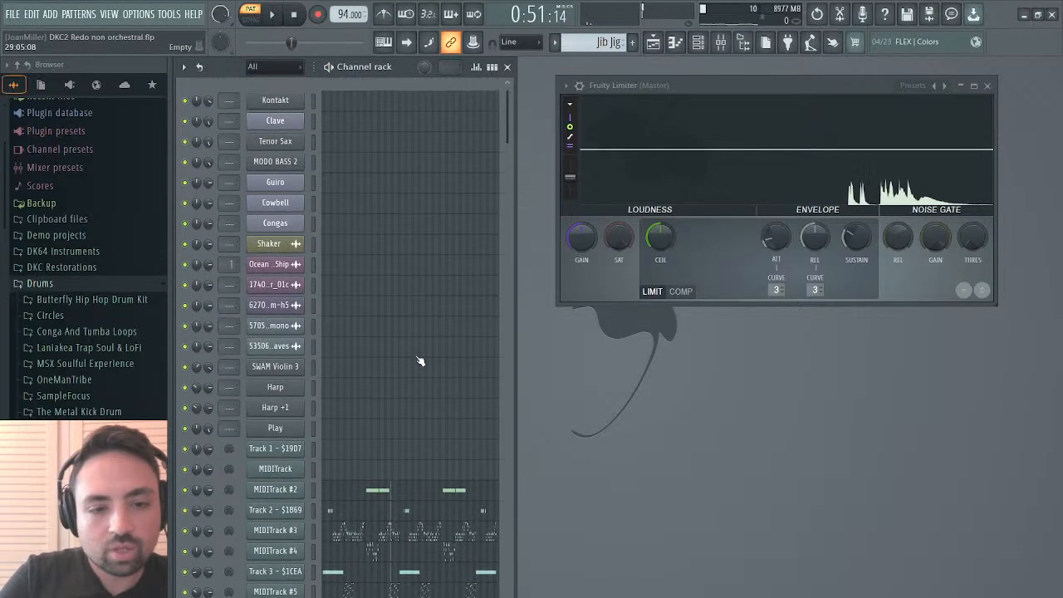
{"action": "scroll", "coordinate": [418, 360], "scroll_direction": "down", "scroll_amount": 4}
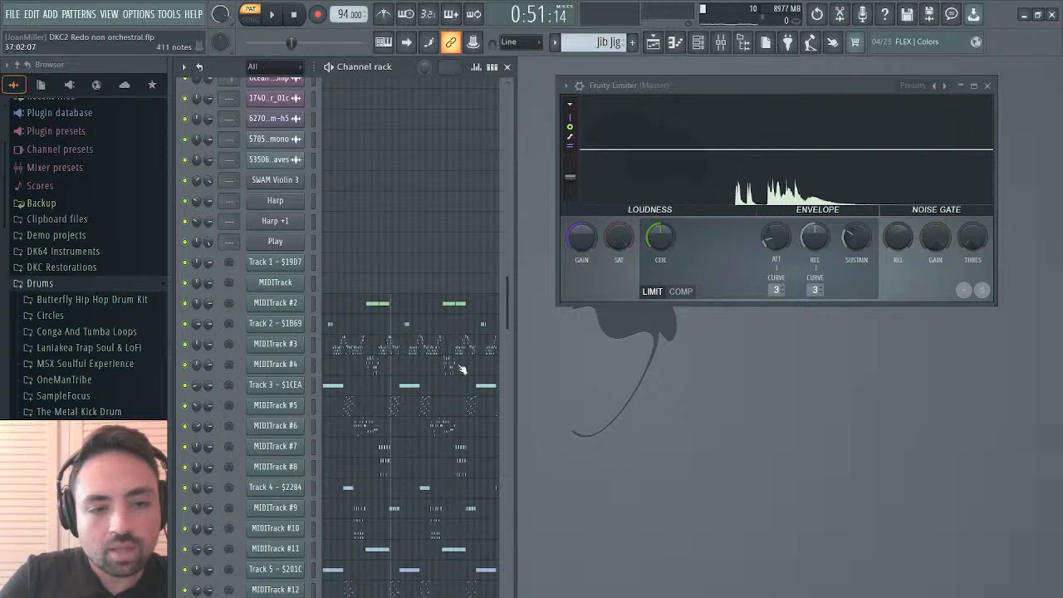
{"action": "left_click", "coordinate": [382, 313]}
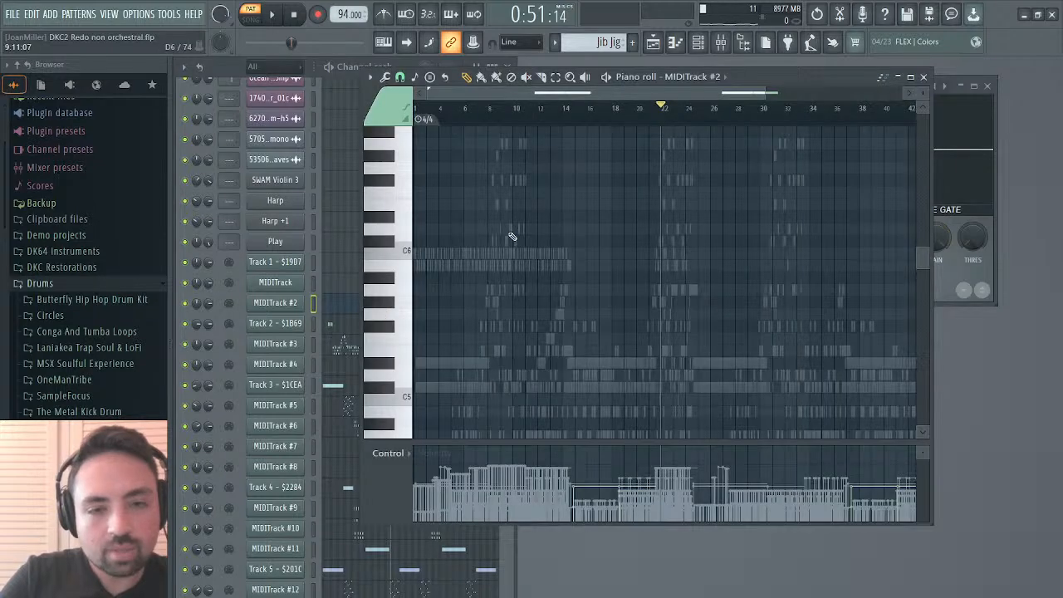
{"action": "left_click_drag", "start_coordinate": [513, 95], "coordinate": [579, 103]}
{"action": "scroll", "coordinate": [639, 237], "scroll_direction": "down", "scroll_amount": 5}
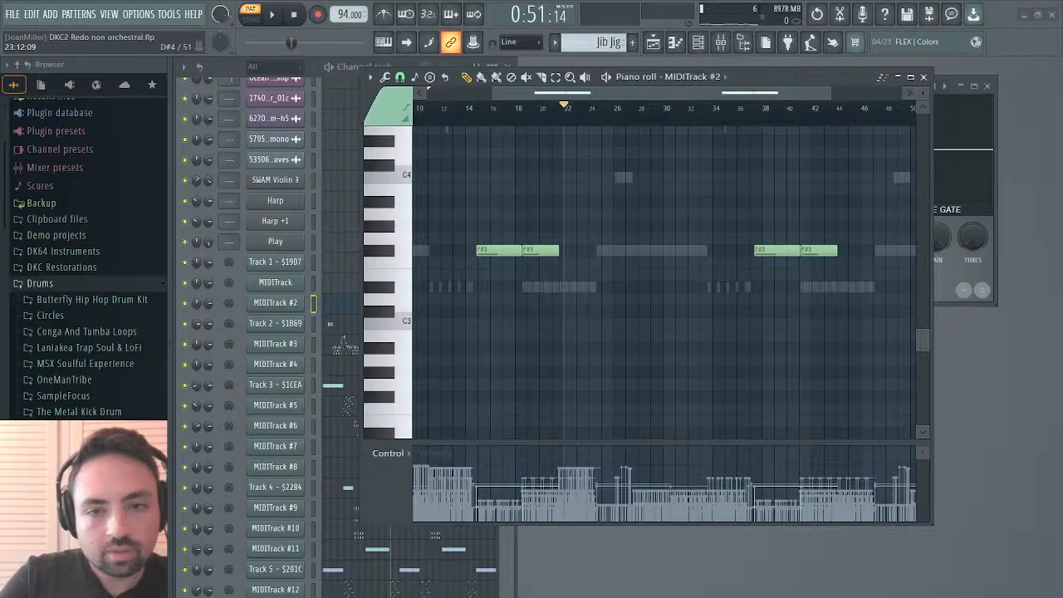
{"action": "key", "text": "F6"}
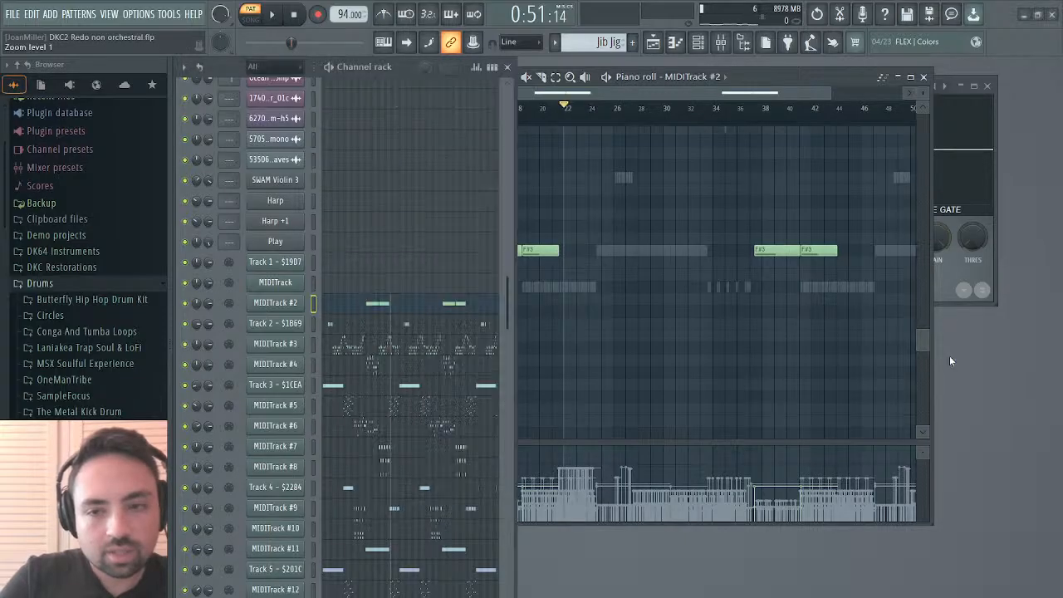
Examine the Track 2 - $1B69 notes in the piano roll and place the playhead at their start shortly before bar 4.
{"action": "left_click", "coordinate": [341, 329]}
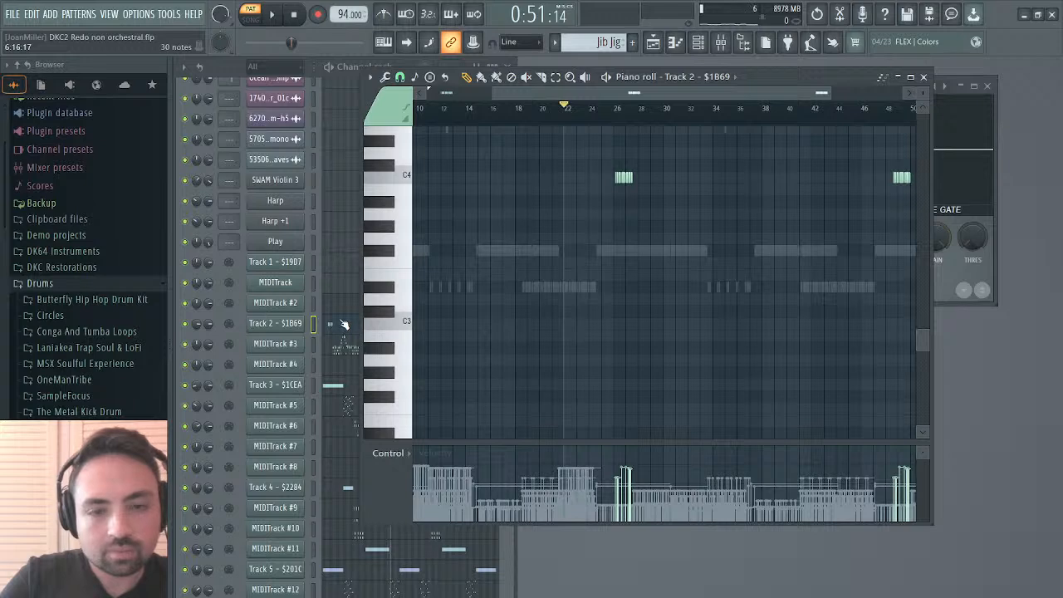
{"action": "left_click", "coordinate": [922, 77]}
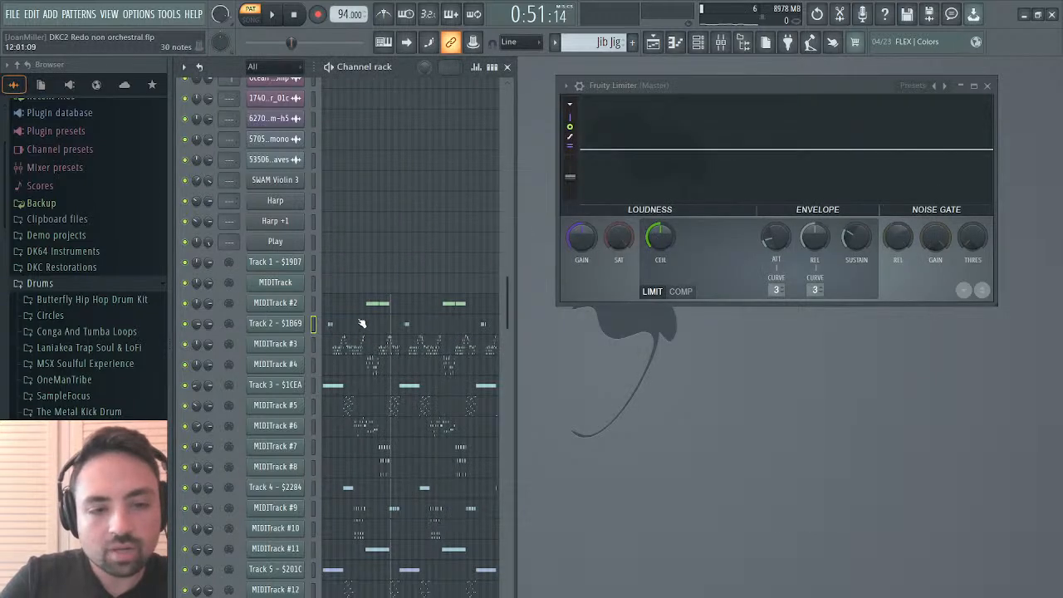
{"action": "left_click", "coordinate": [341, 347]}
{"action": "left_click", "coordinate": [339, 350]}
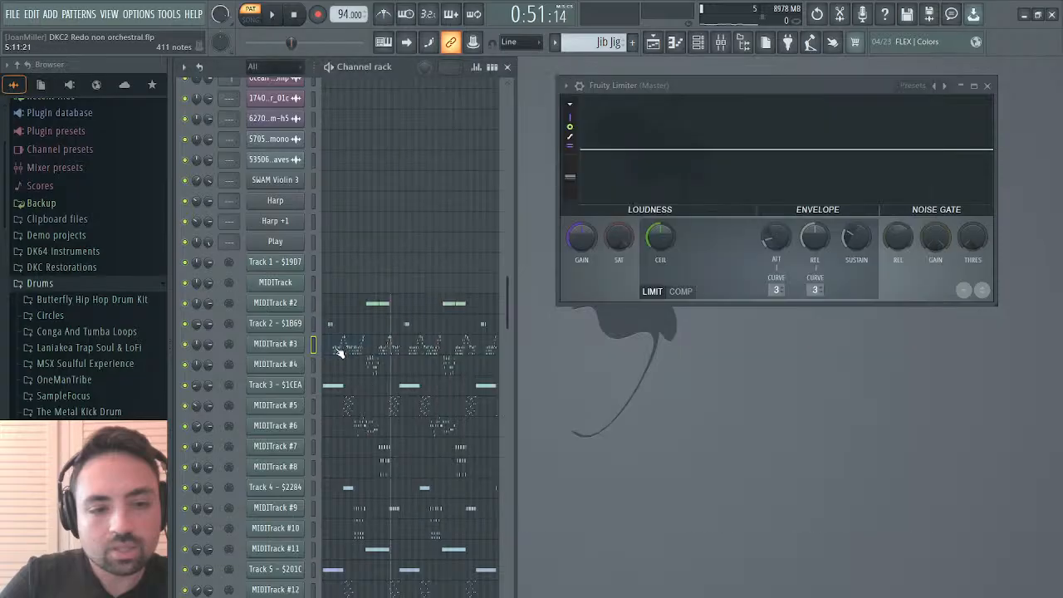
{"action": "left_click", "coordinate": [331, 325]}
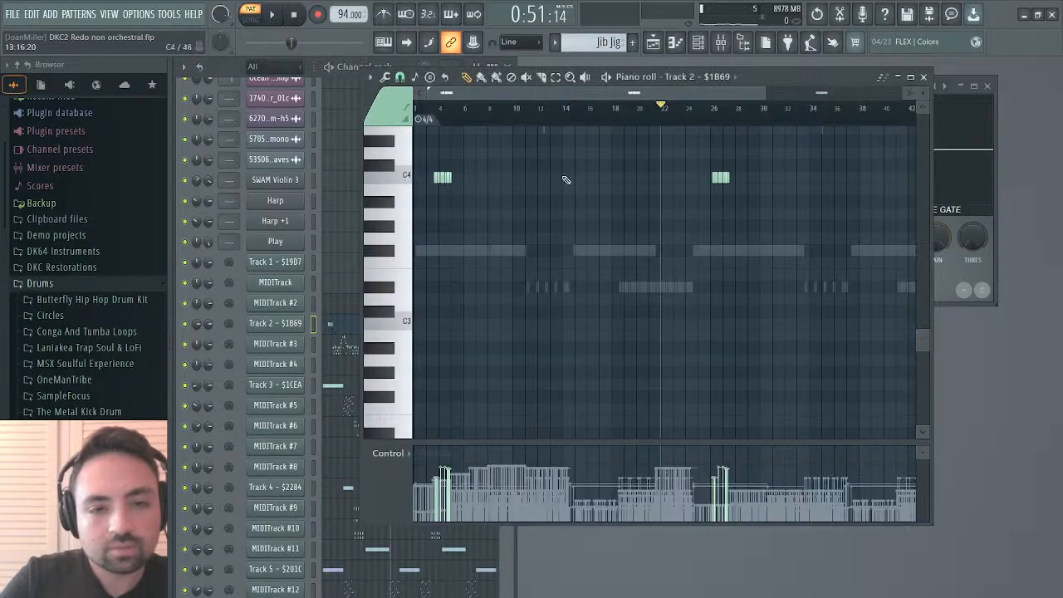
{"action": "left_click", "coordinate": [434, 109]}
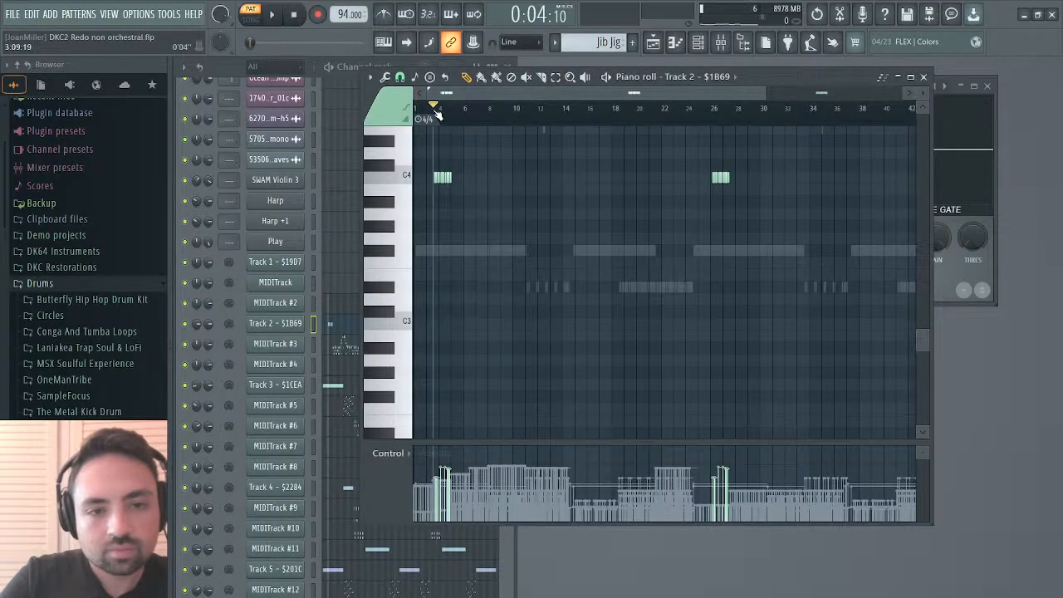
{"action": "left_click", "coordinate": [925, 77]}
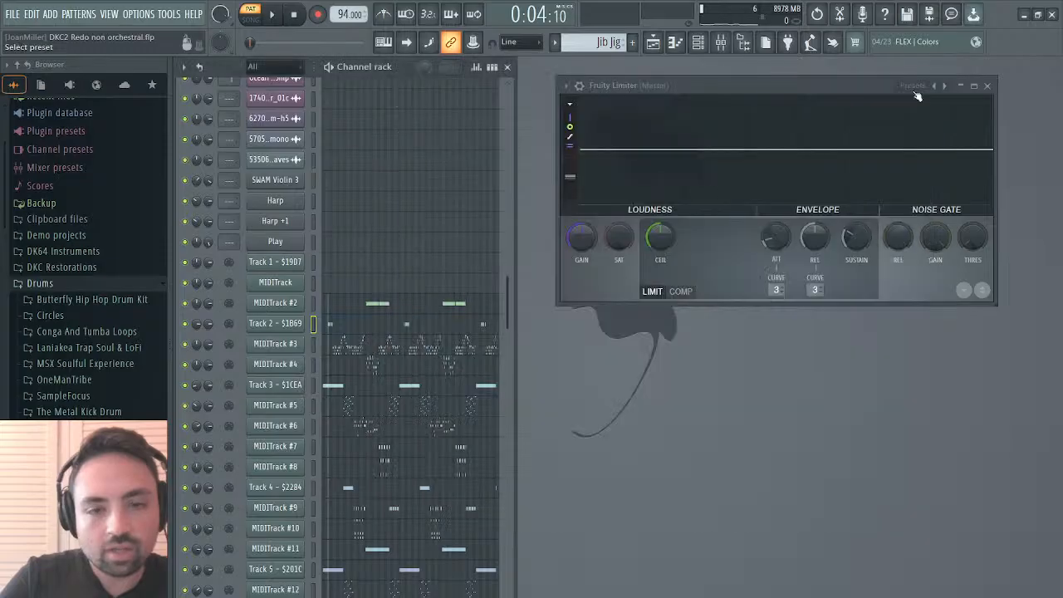
Examine the MIDITrack #3 notes in the piano roll over bars 1 to 14.
{"action": "scroll", "coordinate": [421, 310], "scroll_direction": "down", "scroll_amount": 5}
{"action": "scroll", "coordinate": [420, 312], "scroll_direction": "up", "scroll_amount": 4}
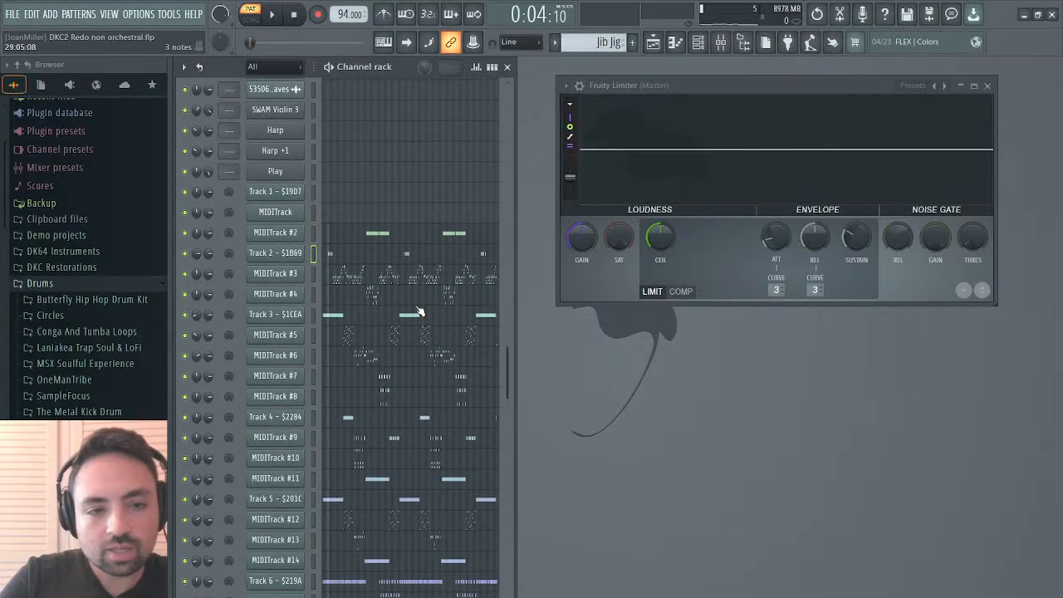
{"action": "left_click", "coordinate": [350, 280]}
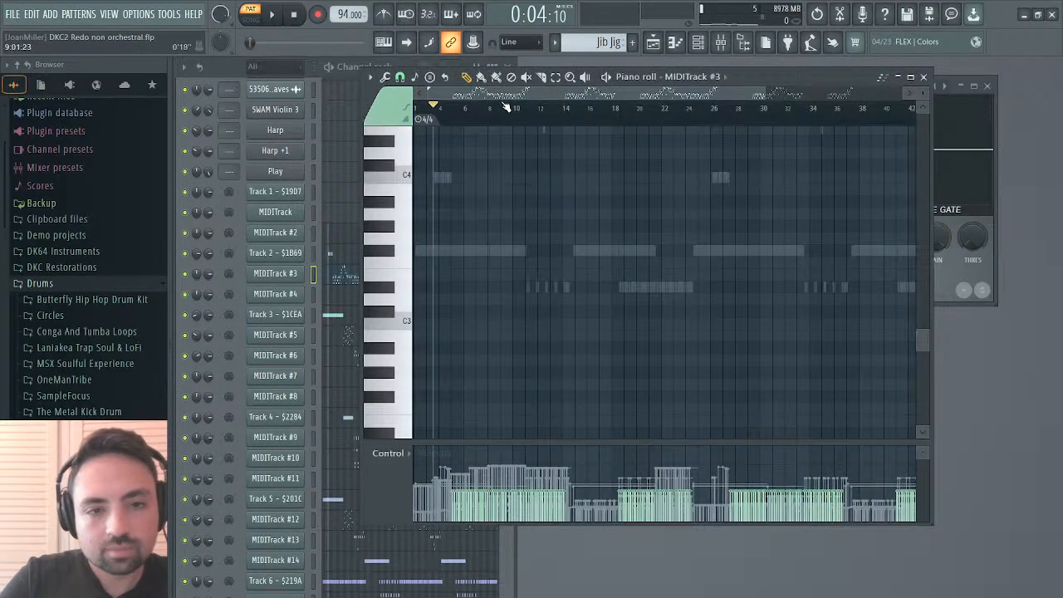
{"action": "scroll", "coordinate": [539, 246], "scroll_direction": "down", "scroll_amount": 8}
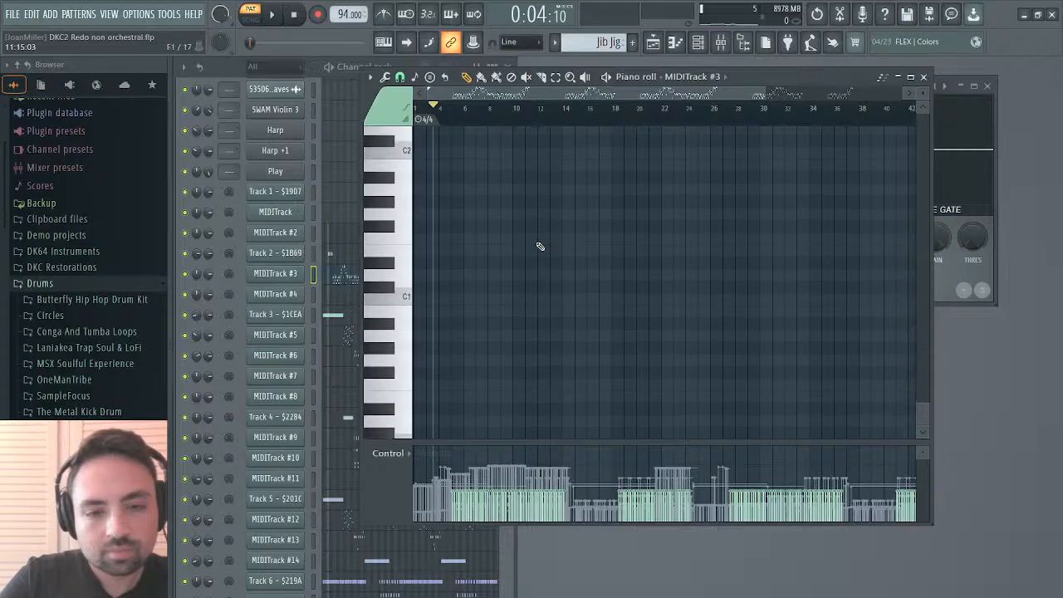
{"action": "scroll", "coordinate": [540, 247], "scroll_direction": "up", "scroll_amount": 10}
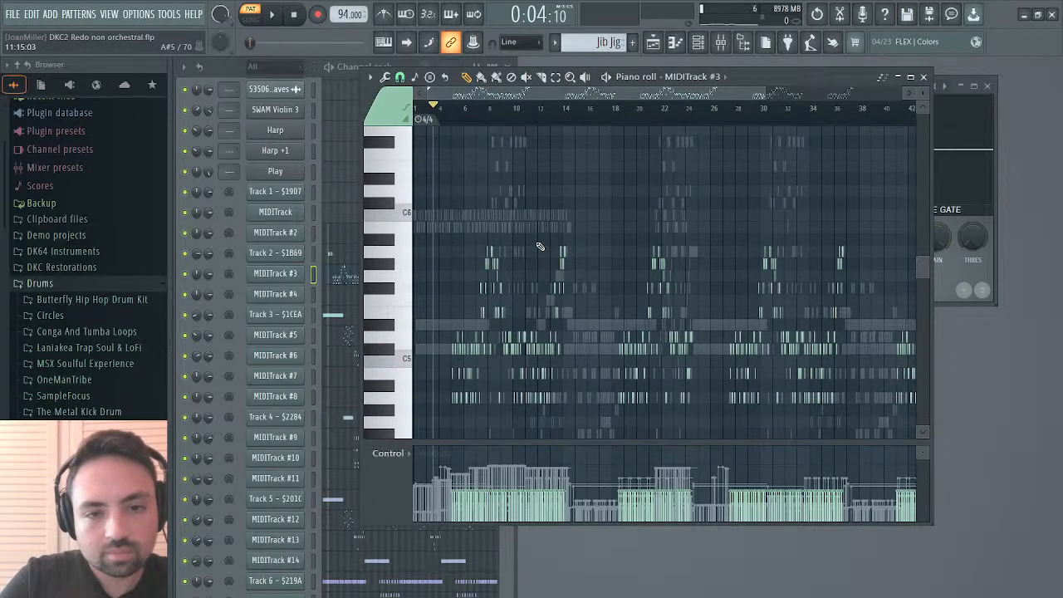
{"action": "scroll", "coordinate": [539, 246], "scroll_direction": "down", "scroll_amount": 3}
{"action": "left_click_drag", "start_coordinate": [769, 96], "coordinate": [544, 171]}
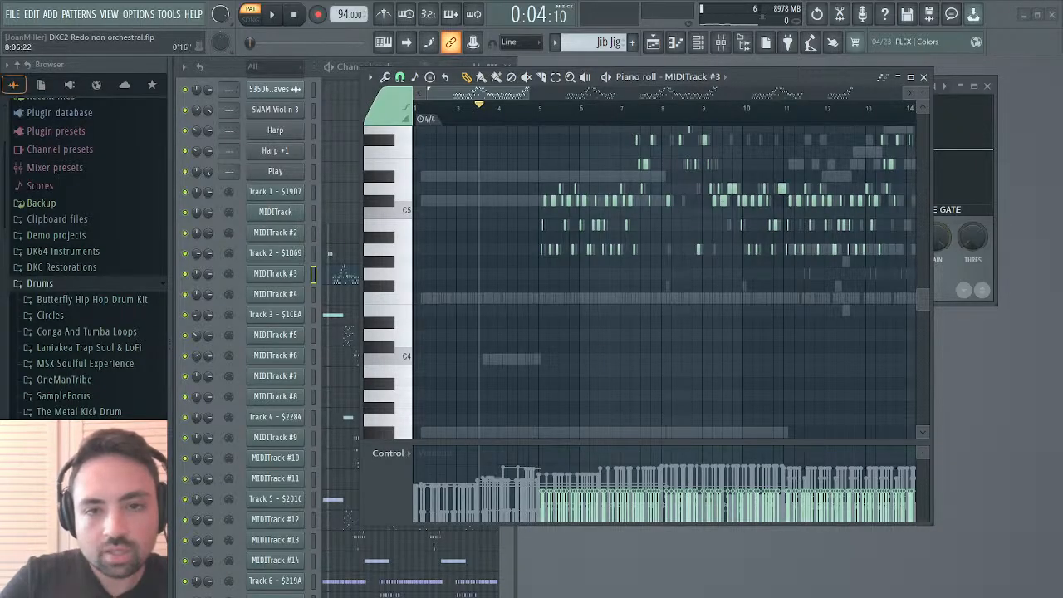
Examine the MIDITrack #3 notes over bars 5 to 16 and place the playhead shortly before bar 8.
{"action": "left_click_drag", "start_coordinate": [507, 94], "coordinate": [528, 91]}
{"action": "scroll", "coordinate": [566, 241], "scroll_direction": "up", "scroll_amount": 3}
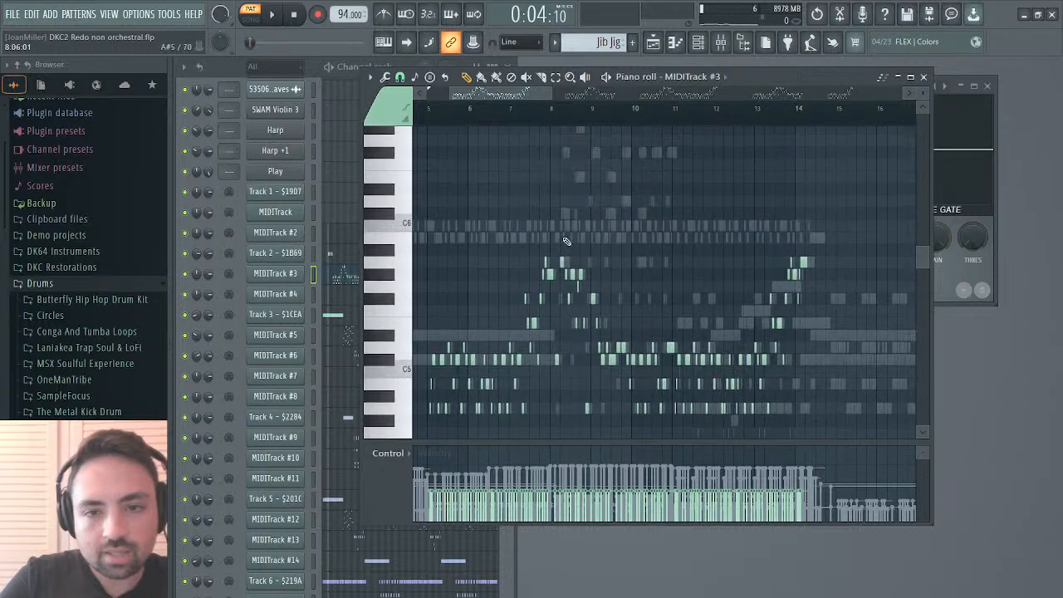
{"action": "scroll", "coordinate": [566, 240], "scroll_direction": "down", "scroll_amount": 3}
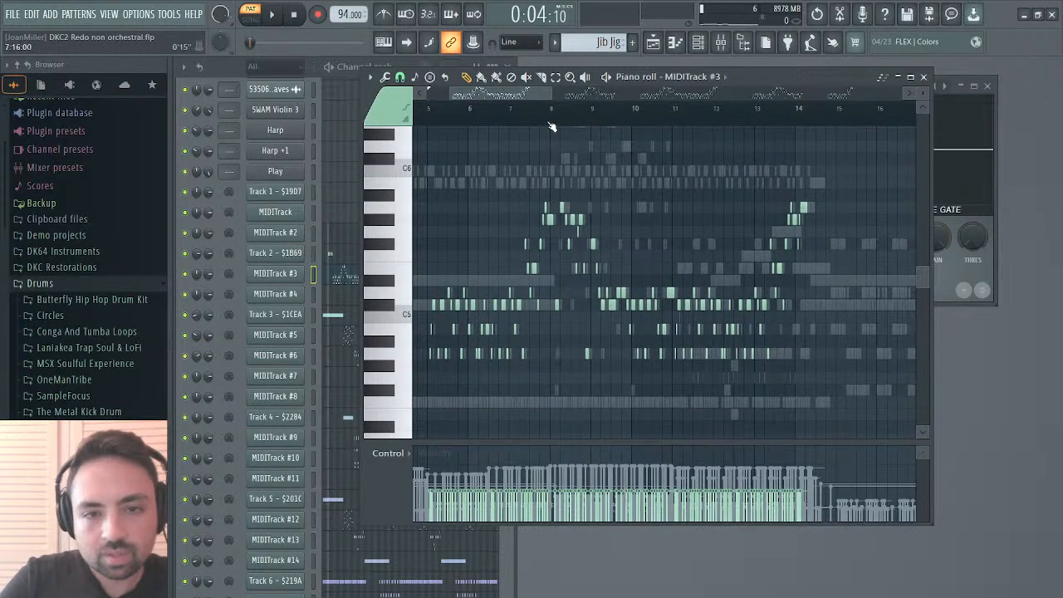
{"action": "left_click", "coordinate": [549, 123]}
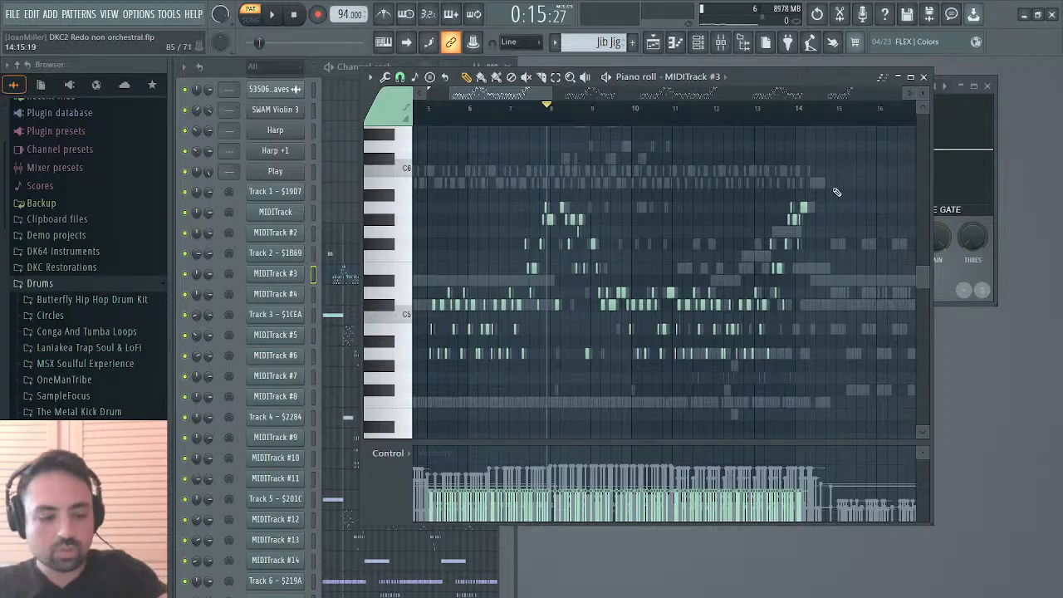
Select and copy the MIDITrack #3 notes from bar 5 to about bar 25, leaving out the section from bar 28 onward.
{"action": "left_click_drag", "start_coordinate": [830, 181], "coordinate": [415, 435]}
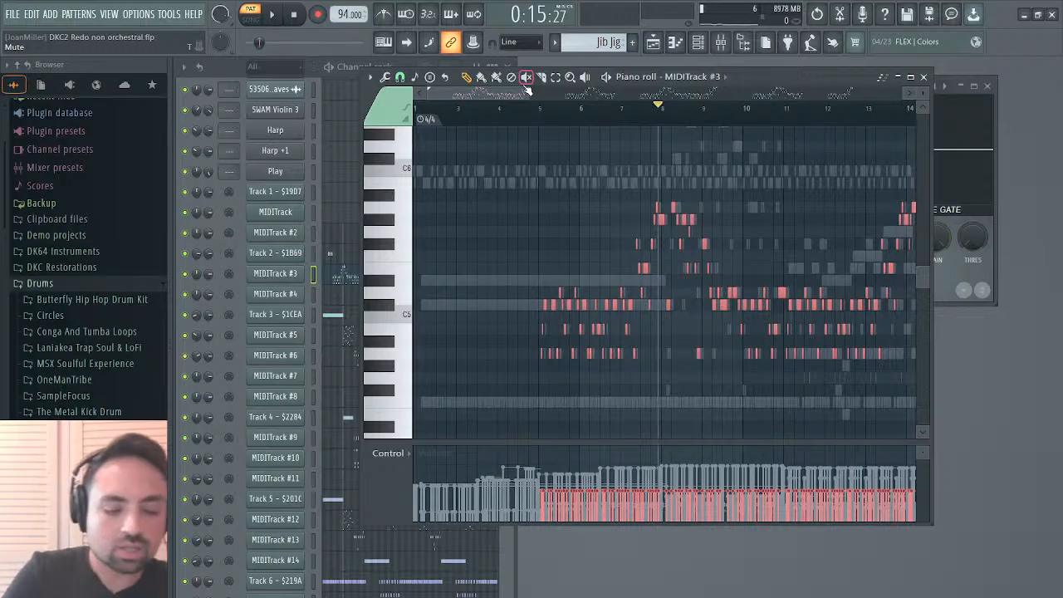
{"action": "left_click", "coordinate": [923, 77]}
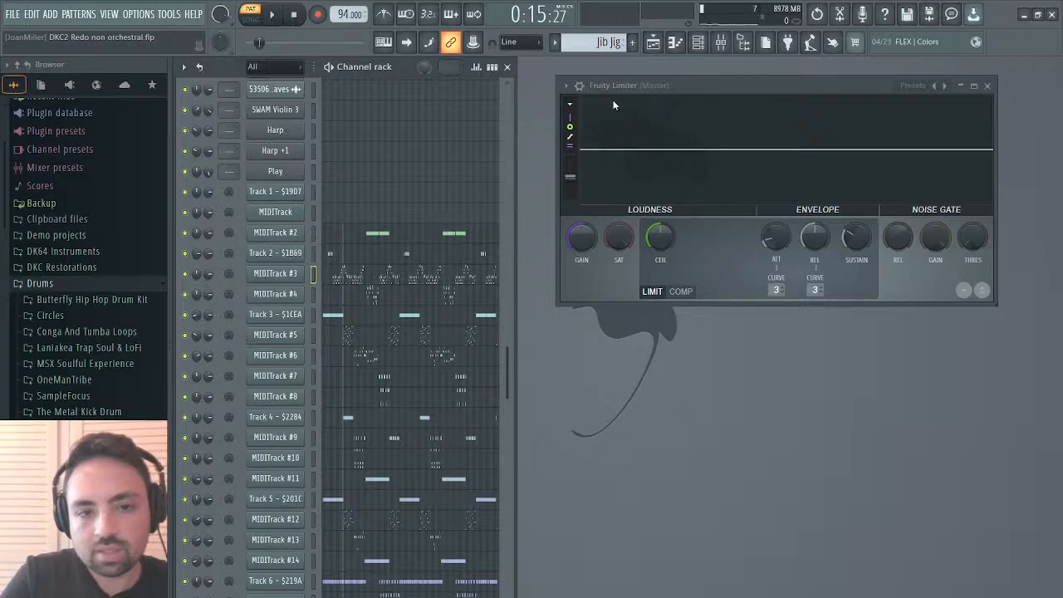
{"action": "left_click", "coordinate": [357, 272]}
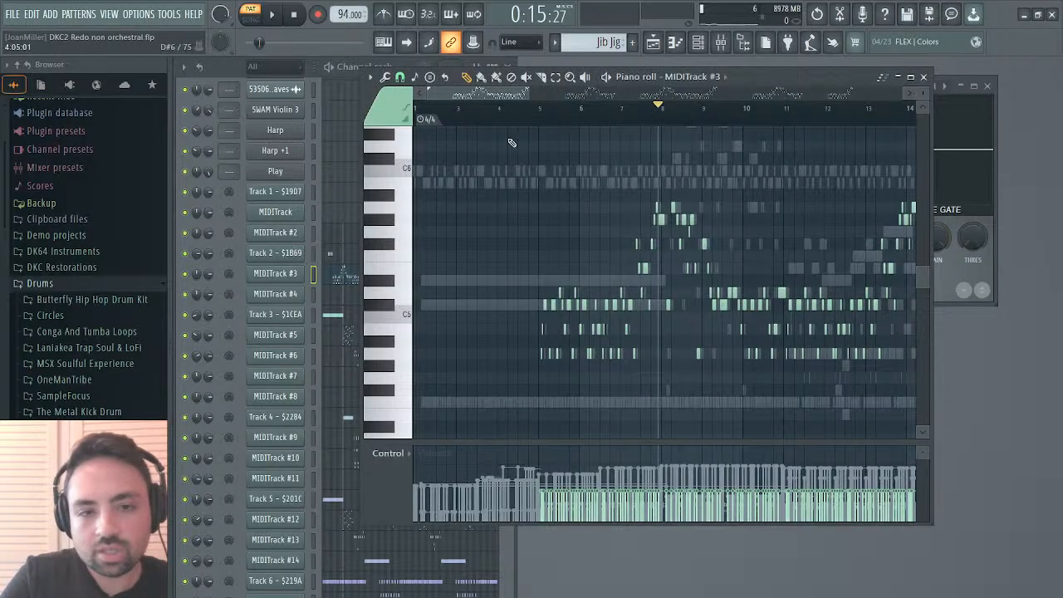
{"action": "left_click_drag", "start_coordinate": [530, 100], "coordinate": [688, 86]}
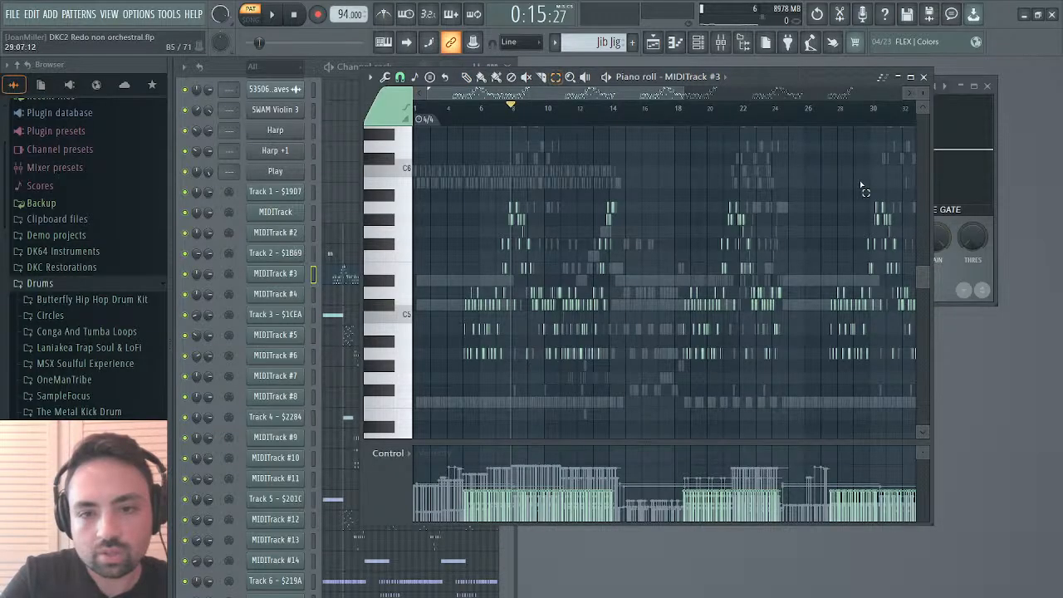
{"action": "left_click_drag", "start_coordinate": [817, 176], "coordinate": [412, 387]}
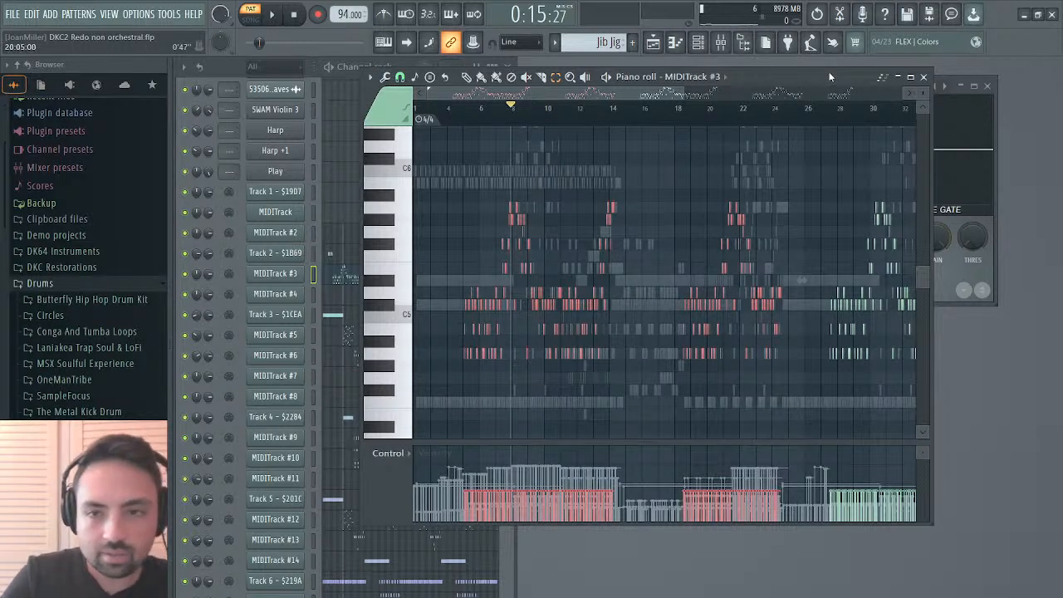
{"action": "left_click", "coordinate": [923, 76]}
Play the pattern from shortly before bar 8 and recheck the MIDITrack #3 notes in the piano roll.
{"action": "key", "text": "space"}
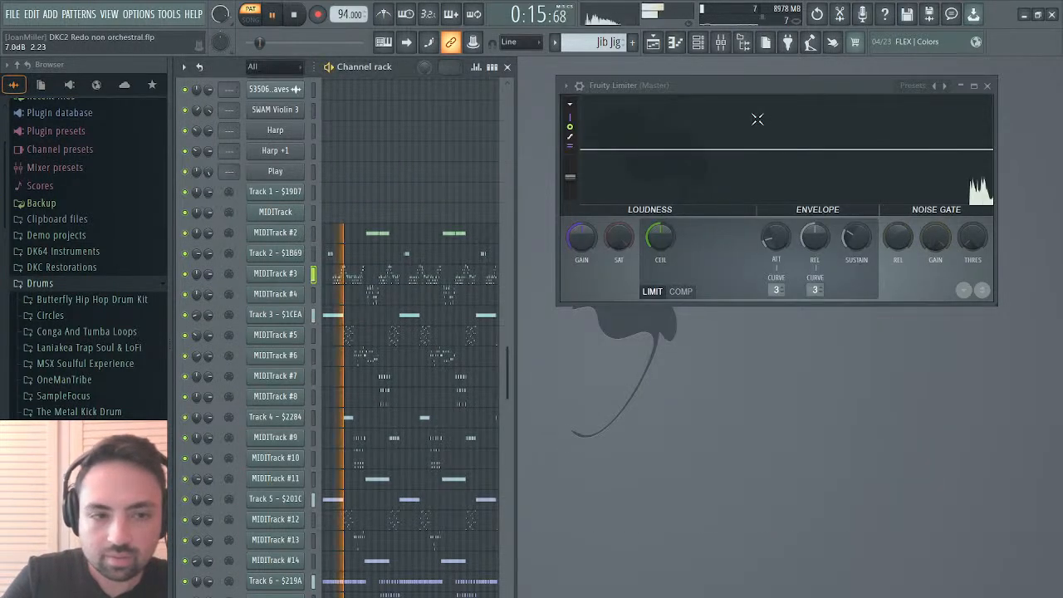
{"action": "left_click", "coordinate": [347, 277]}
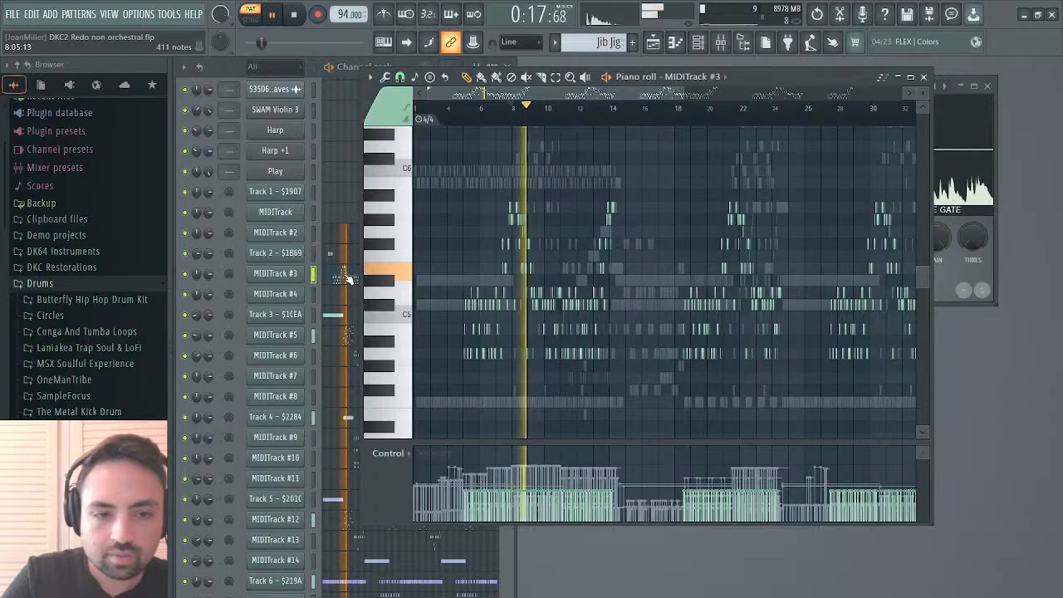
{"action": "left_click", "coordinate": [348, 279]}
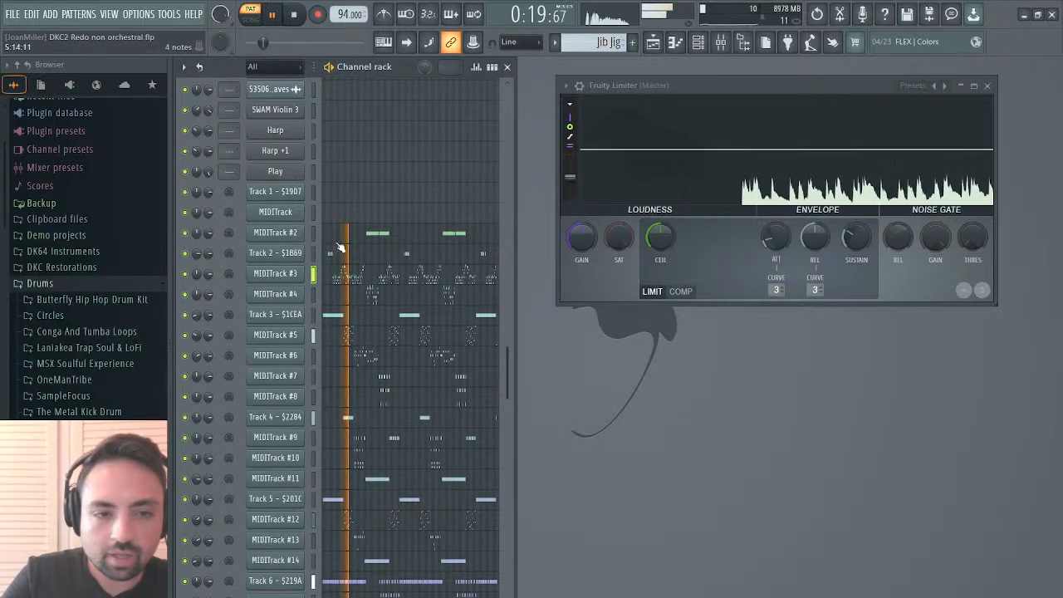
Paste the copied MIDITrack #3 notes into the SWAM Violin 3 piano roll, shifting them to start around bar 5 and one octave higher.
{"action": "left_click", "coordinate": [344, 109]}
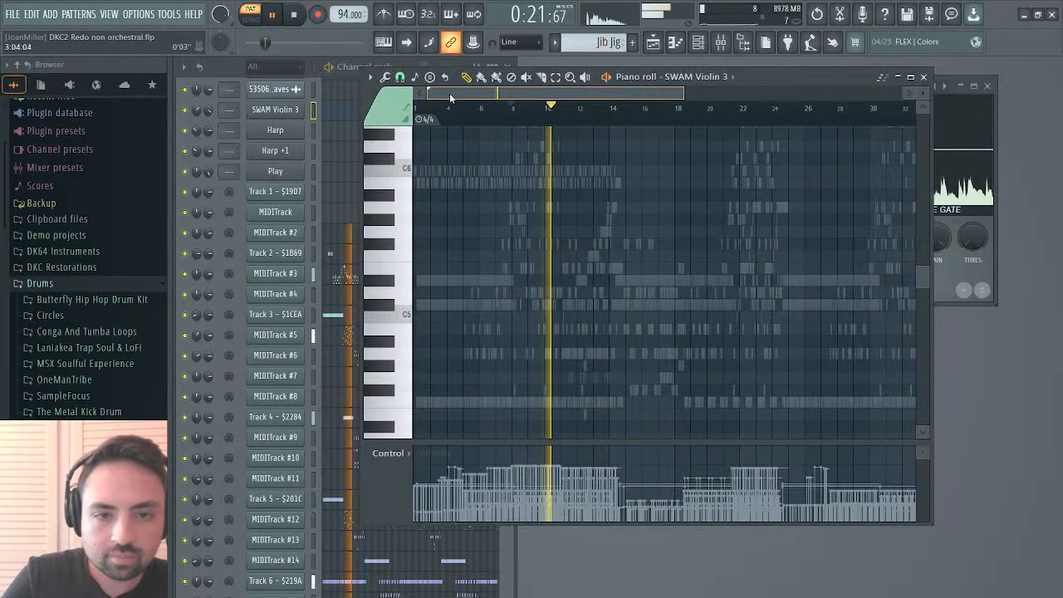
{"action": "left_click_drag", "start_coordinate": [449, 93], "coordinate": [483, 93]}
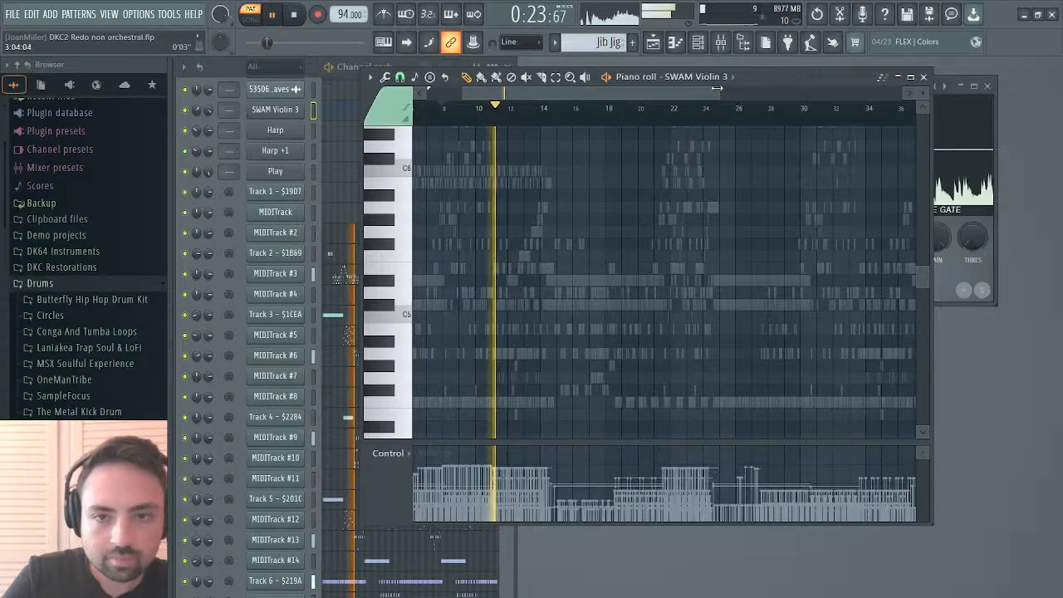
{"action": "left_click_drag", "start_coordinate": [716, 88], "coordinate": [471, 98]}
{"action": "left_click", "coordinate": [516, 113]}
{"action": "key", "text": "ctrl+v"}
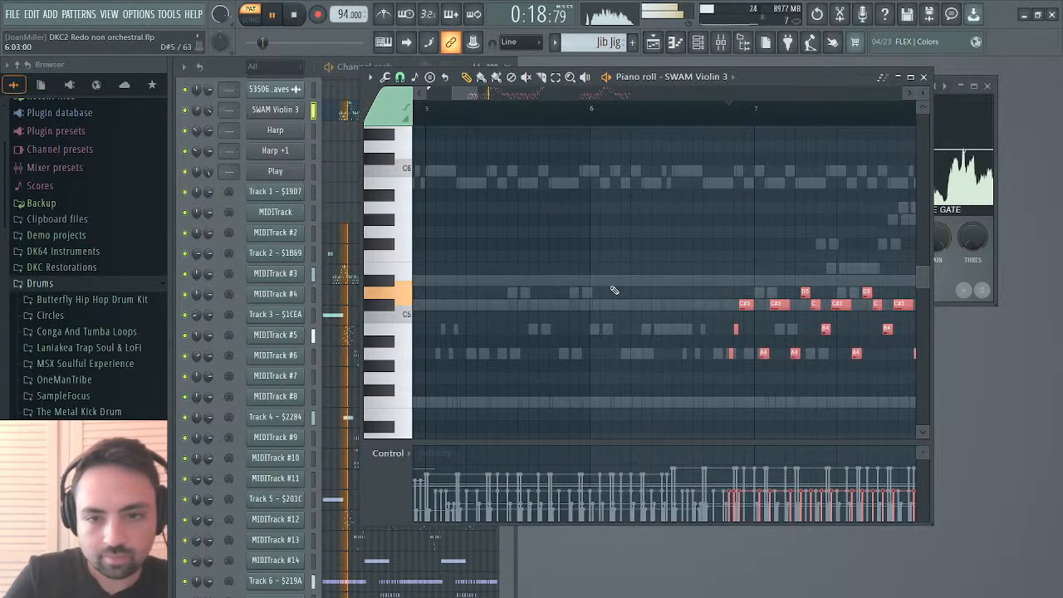
{"action": "left_click_drag", "start_coordinate": [745, 303], "coordinate": [431, 238]}
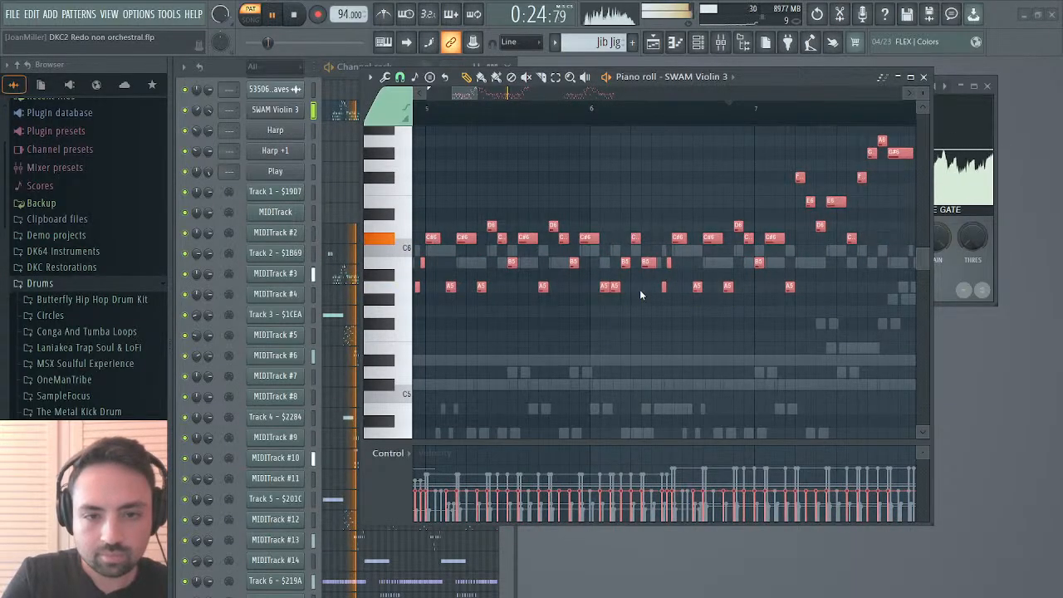
Raise the velocities of the pasted SWAM Violin 3 notes to slightly below maximum during playback, then close the piano roll and stop playback.
{"action": "left_click_drag", "start_coordinate": [467, 97], "coordinate": [516, 99]}
{"action": "left_click", "coordinate": [502, 107]}
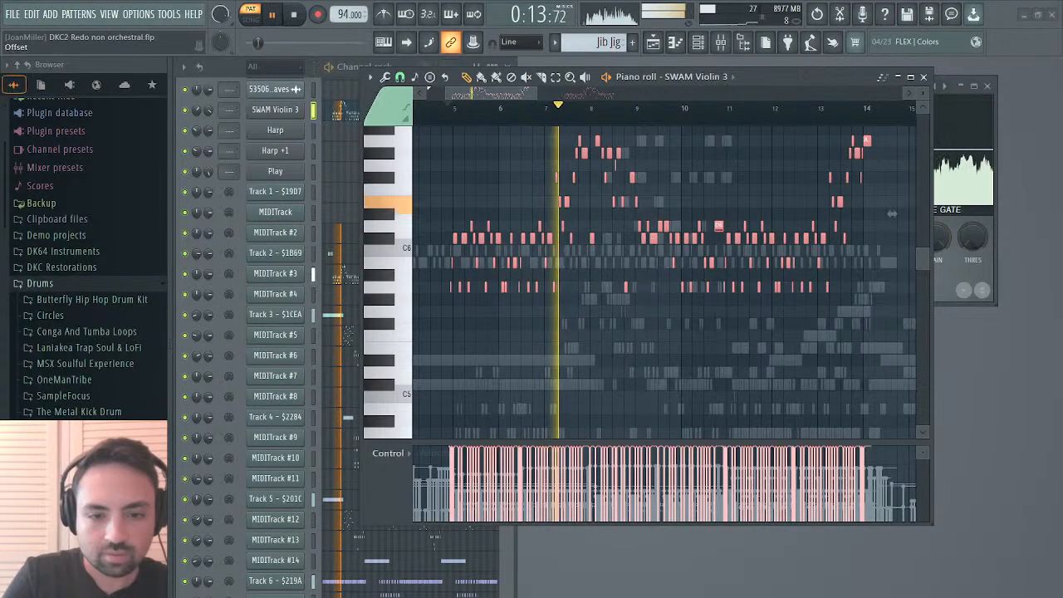
{"action": "left_click_drag", "start_coordinate": [573, 319], "coordinate": [573, 332]}
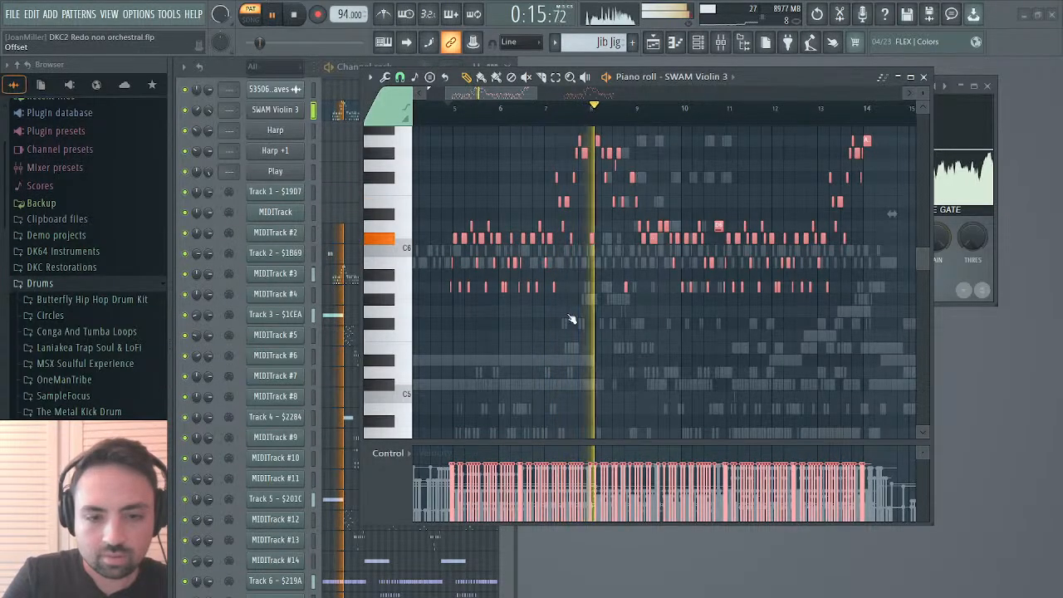
{"action": "left_click", "coordinate": [667, 189], "text": "ctrl"}
{"action": "left_click_drag", "start_coordinate": [520, 97], "coordinate": [549, 107]}
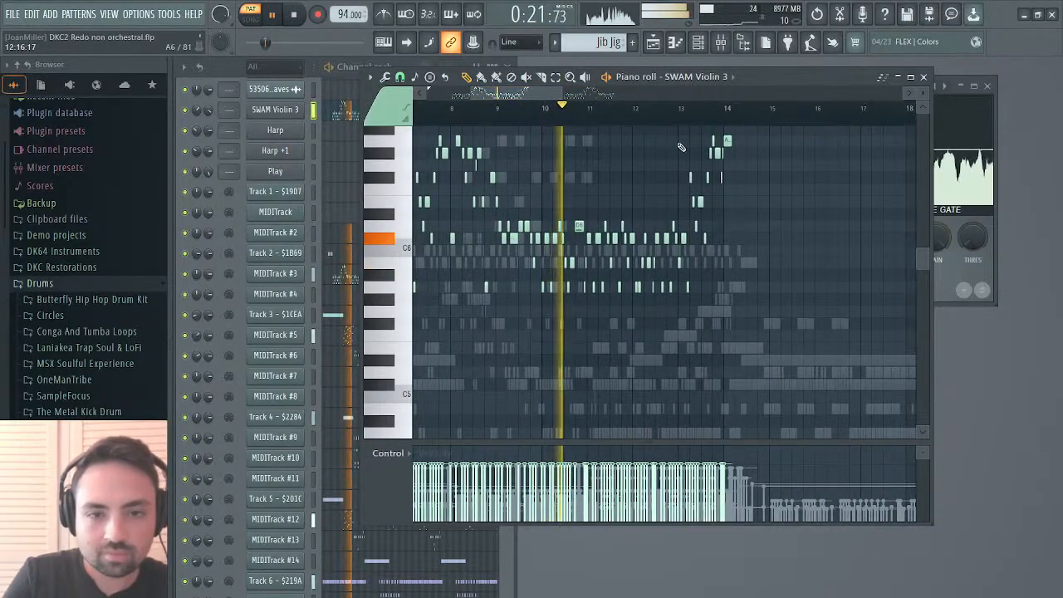
{"action": "left_click", "coordinate": [923, 76]}
{"action": "key", "text": "space"}
Open the MIDITrack #3 channel pitch events and play back the short bend just before bar 11.
{"action": "left_click", "coordinate": [287, 274]}
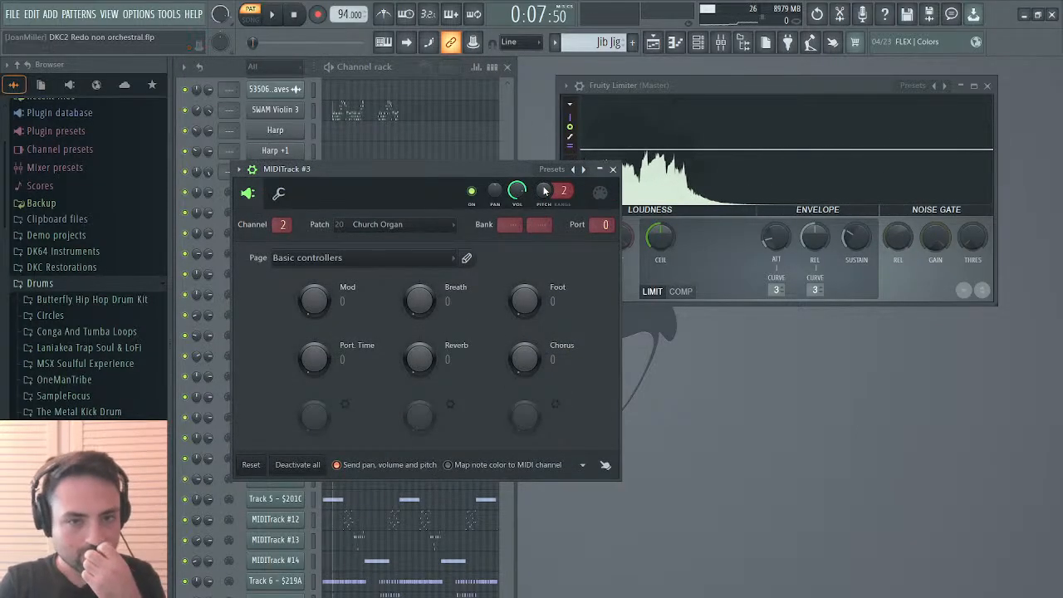
{"action": "left_click", "coordinate": [563, 222]}
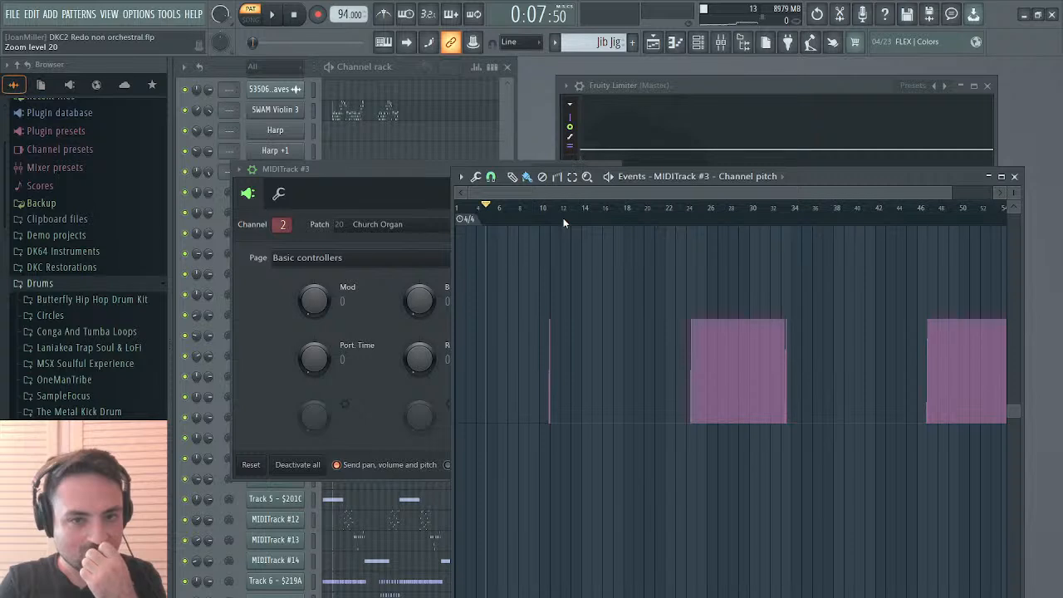
{"action": "left_click_drag", "start_coordinate": [955, 195], "coordinate": [558, 263]}
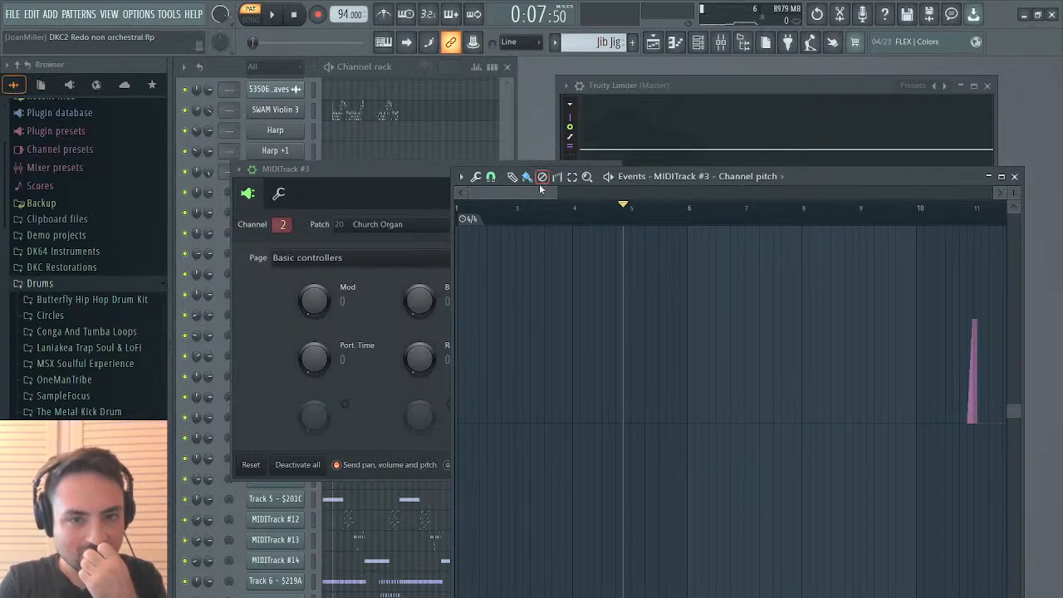
{"action": "left_click", "coordinate": [516, 182]}
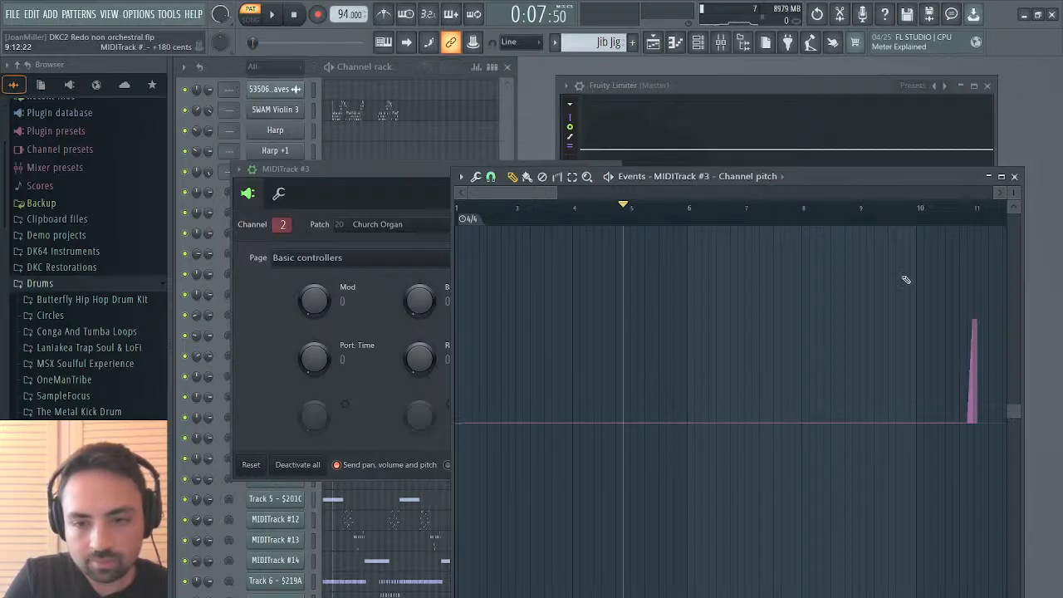
{"action": "left_click_drag", "start_coordinate": [1014, 193], "coordinate": [1014, 176]}
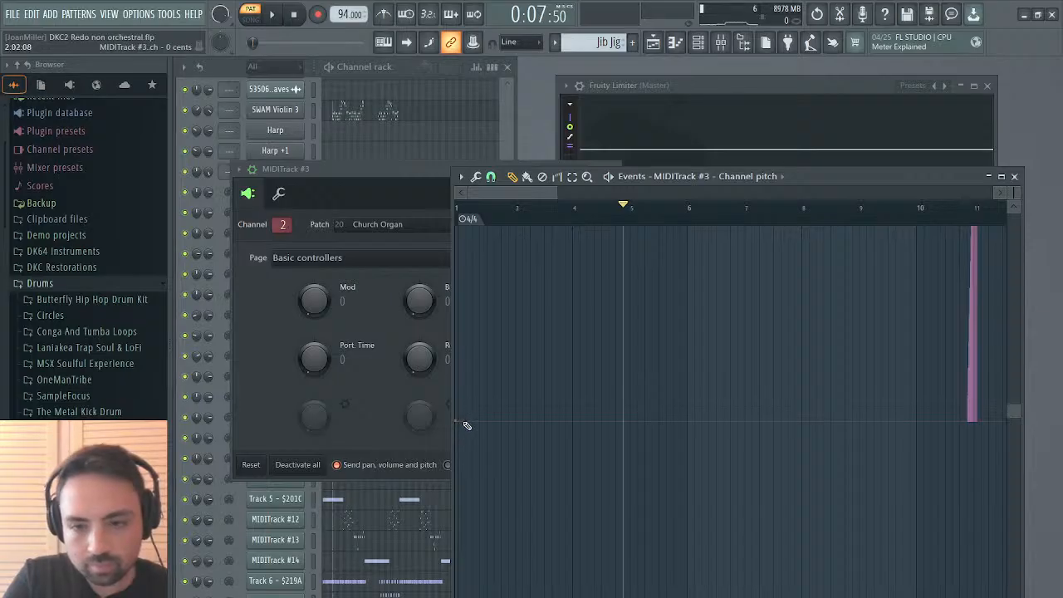
{"action": "left_click", "coordinate": [938, 220]}
{"action": "key", "text": "space"}
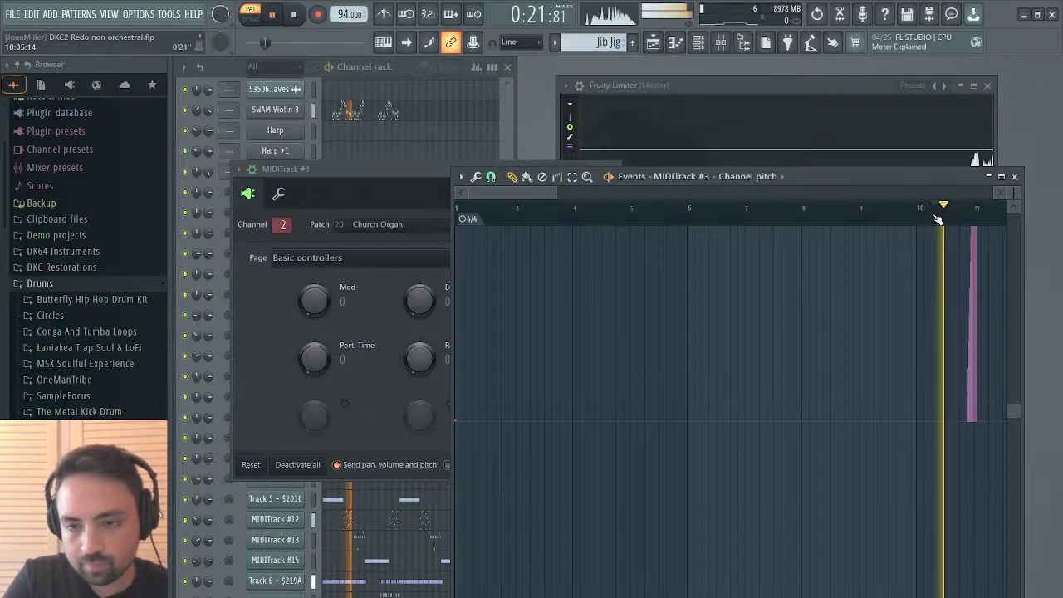
{"action": "key", "text": "space"}
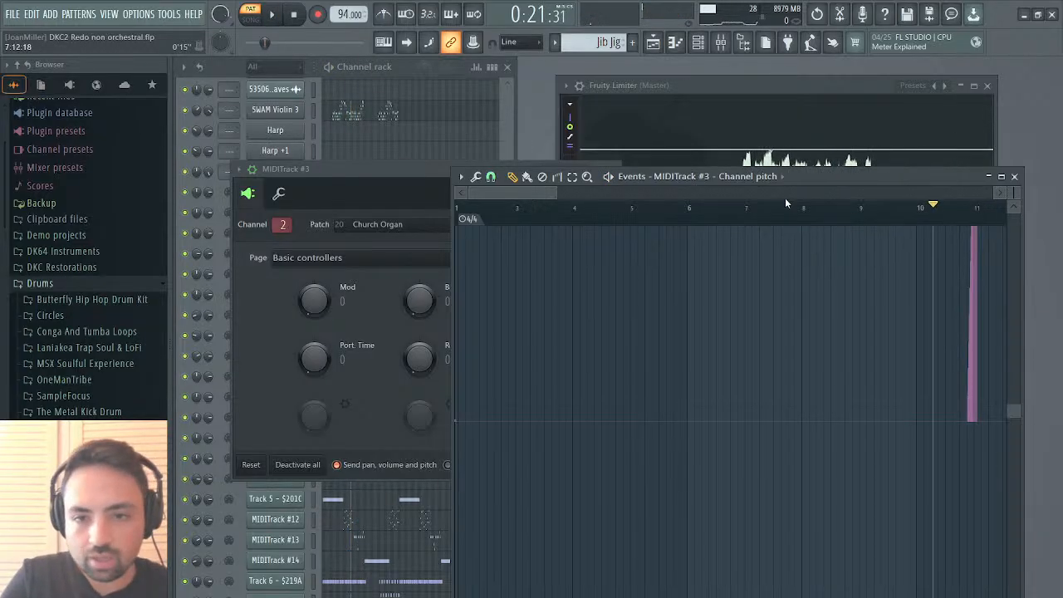
Paste the MIDITrack #3 channel pitch events into the channel pitch events of SWAM Violin 3.
{"action": "left_click", "coordinate": [381, 170]}
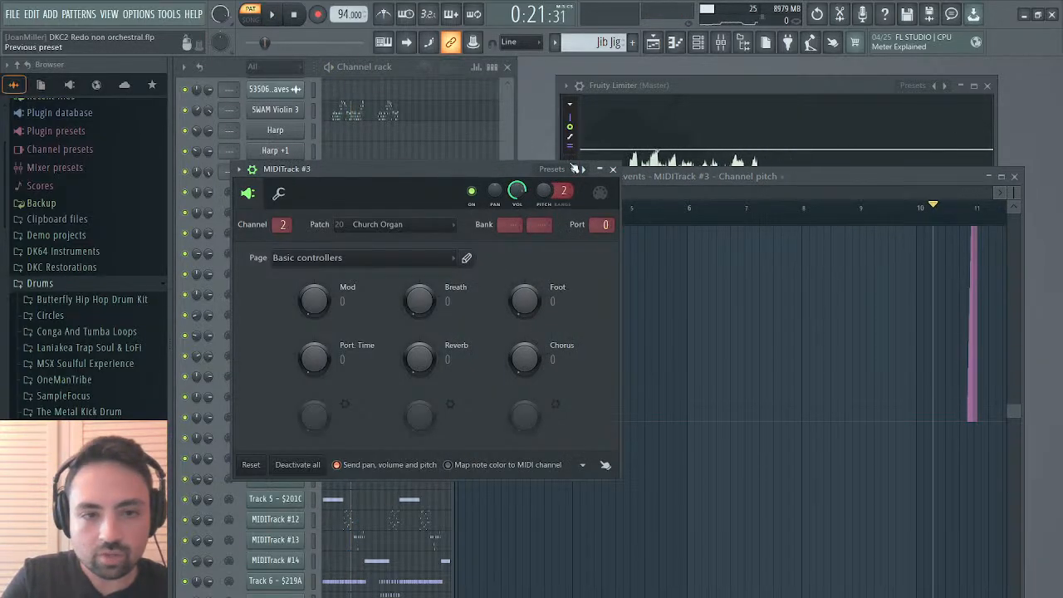
{"action": "left_click", "coordinate": [613, 170]}
{"action": "scroll", "coordinate": [332, 200], "scroll_direction": "up", "scroll_amount": 5}
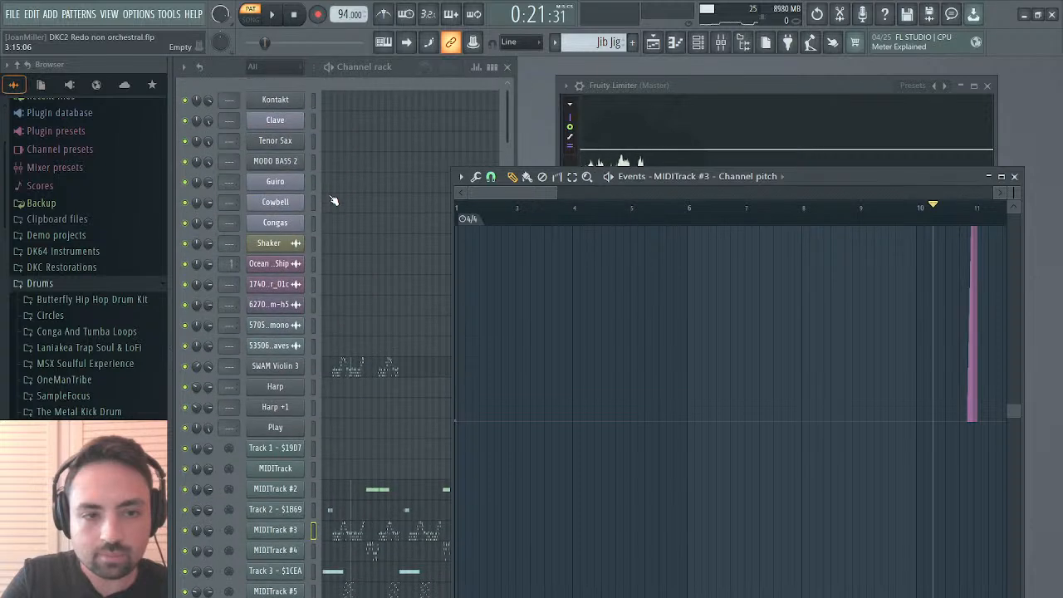
{"action": "left_click", "coordinate": [288, 369]}
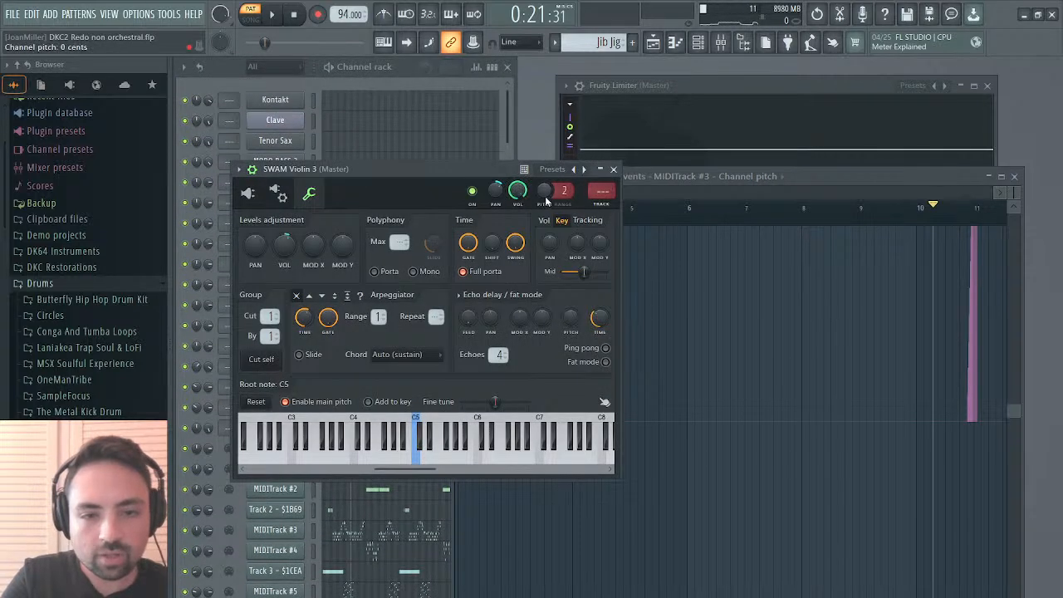
{"action": "left_click", "coordinate": [579, 224]}
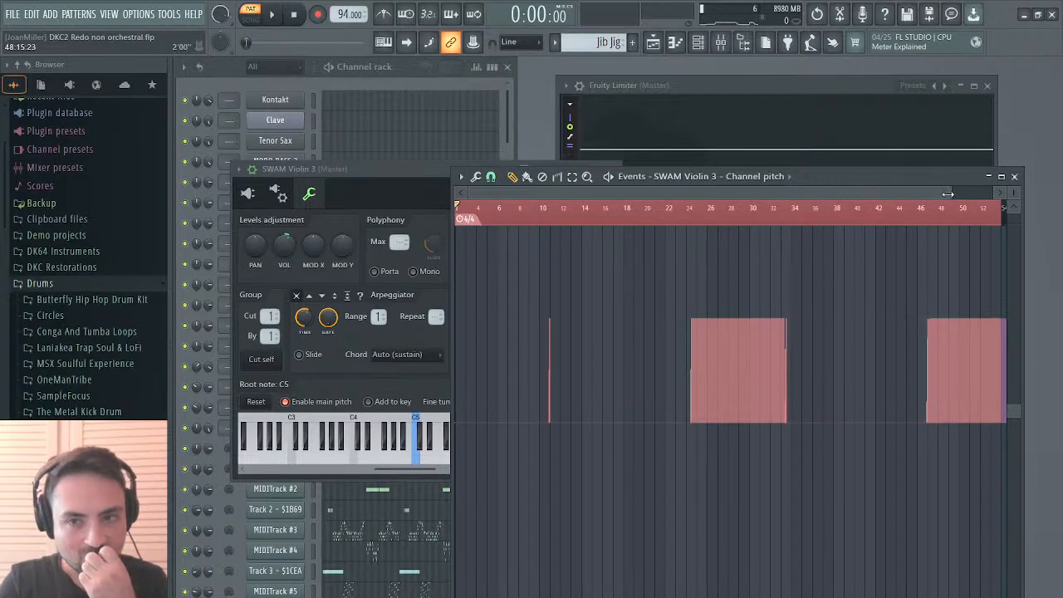
Play back SWAM Violin 3 with its pitch bend from between bars 9 and 10, then stop playback.
{"action": "left_click_drag", "start_coordinate": [946, 194], "coordinate": [524, 239]}
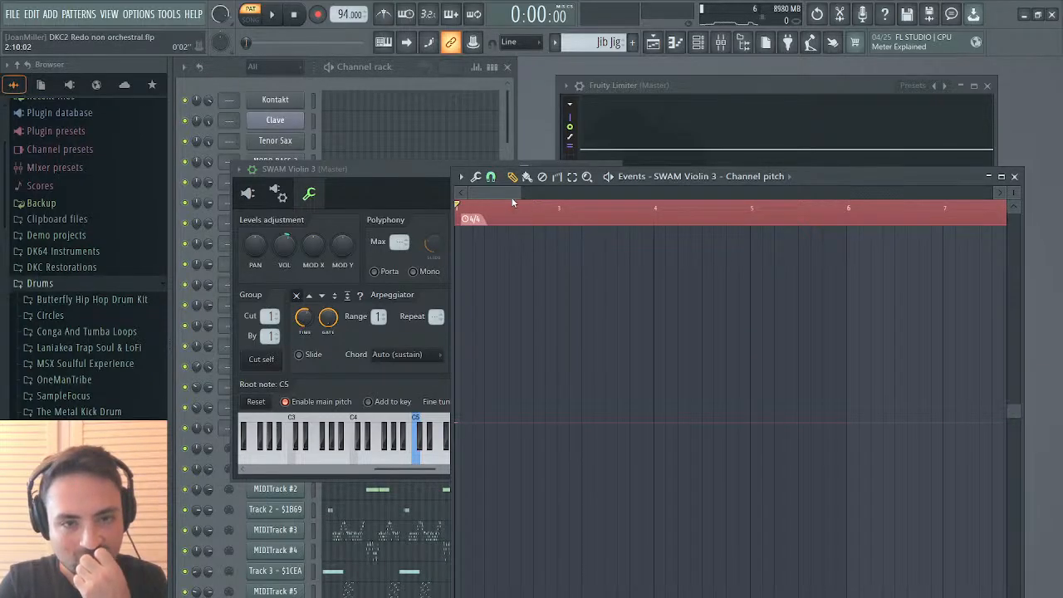
{"action": "left_click_drag", "start_coordinate": [513, 197], "coordinate": [568, 197]}
{"action": "left_click", "coordinate": [575, 208]}
{"action": "key", "text": "space"}
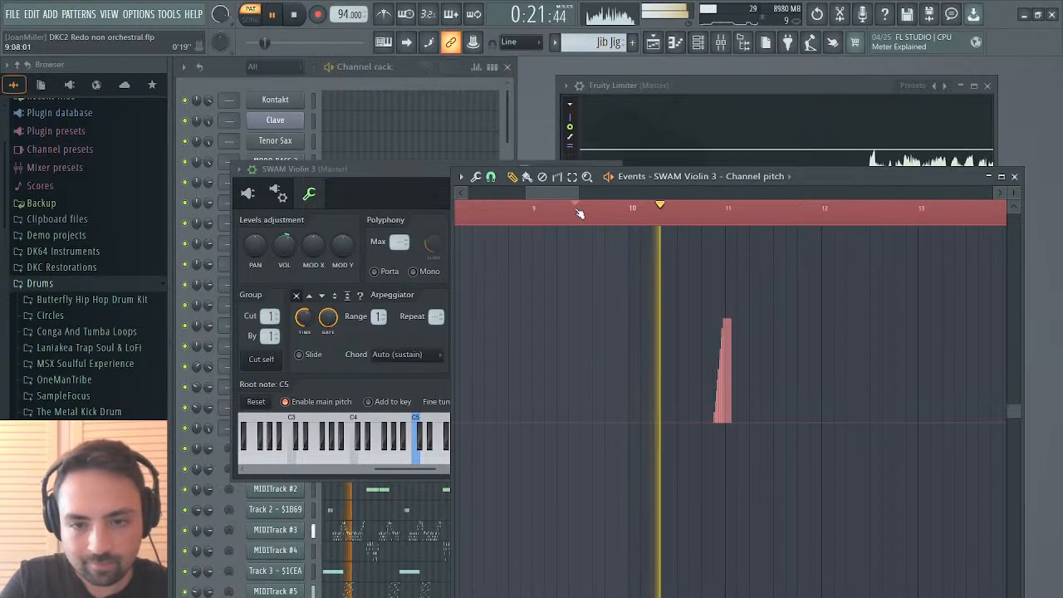
{"action": "key", "text": "space"}
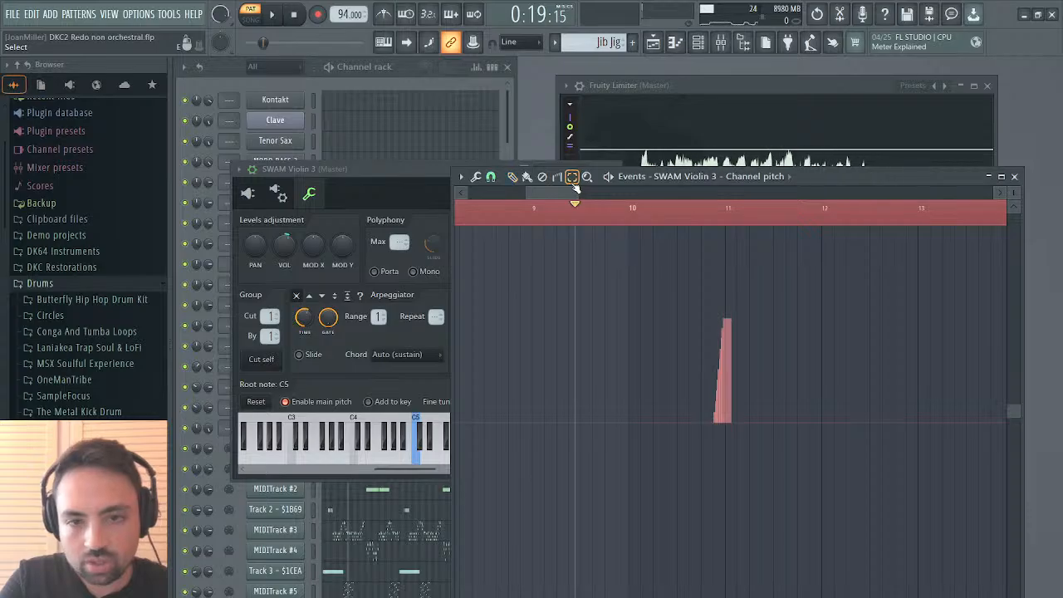
Delete the short empty time range between bars 10 and 11 in the violin's pitch events to pull the bend earlier.
{"action": "left_click_drag", "start_coordinate": [704, 214], "coordinate": [713, 224]}
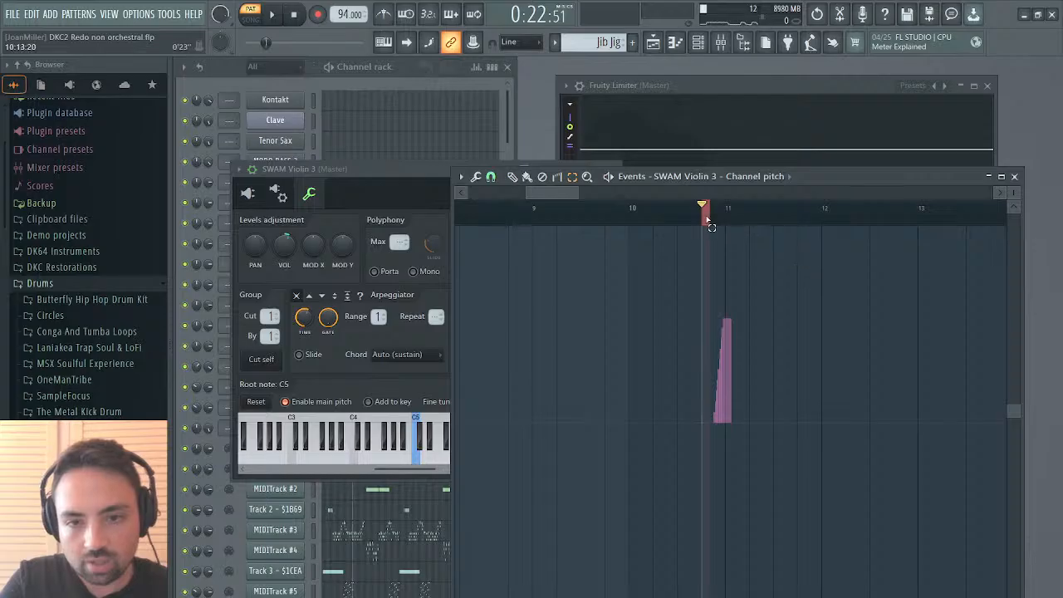
{"action": "left_click_drag", "start_coordinate": [710, 224], "coordinate": [677, 231]}
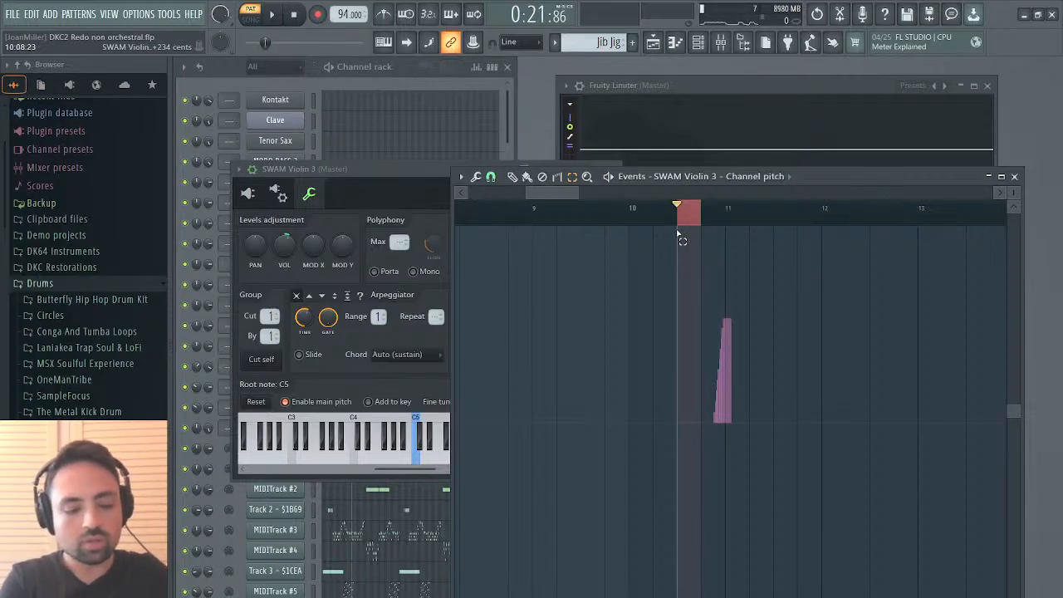
{"action": "key", "text": "ctrl+Delete"}
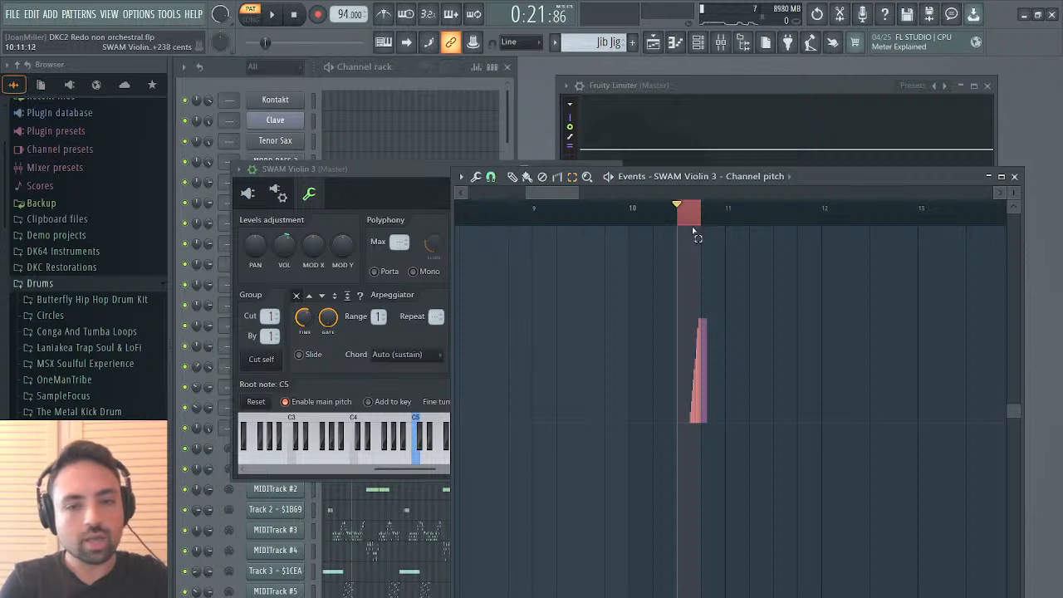
Play back the violin's shifted pitch bend between bars 10 and 11, then stop playback.
{"action": "key", "text": "ctrl+d"}
{"action": "key", "text": "space"}
{"action": "key", "text": "space"}
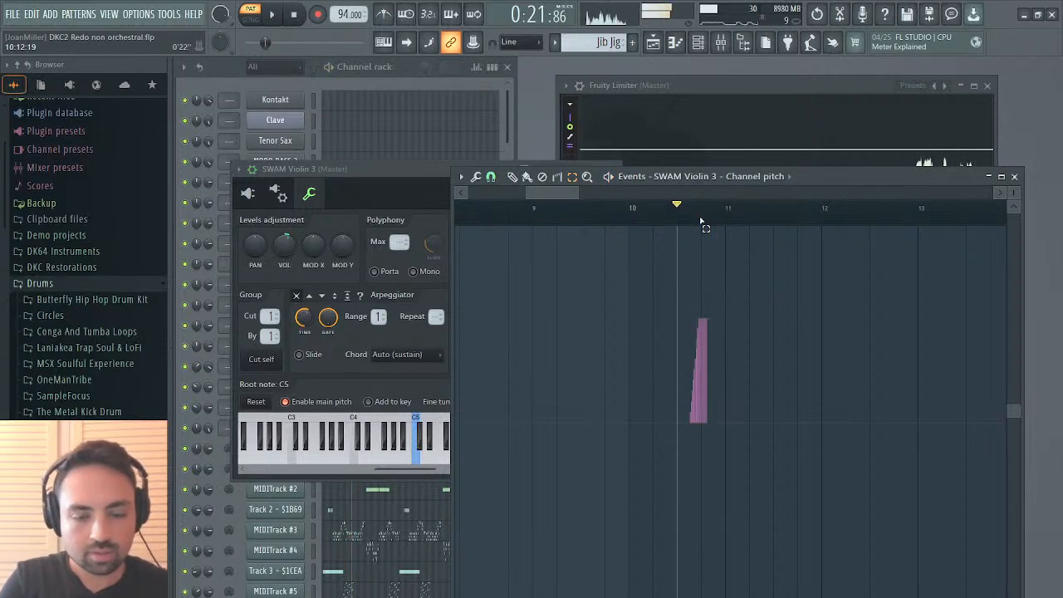
Undo the last time-range deletion and cut a shorter empty range before the violin's bend near bar 11, then play it back.
{"action": "key", "text": "ctrl+z"}
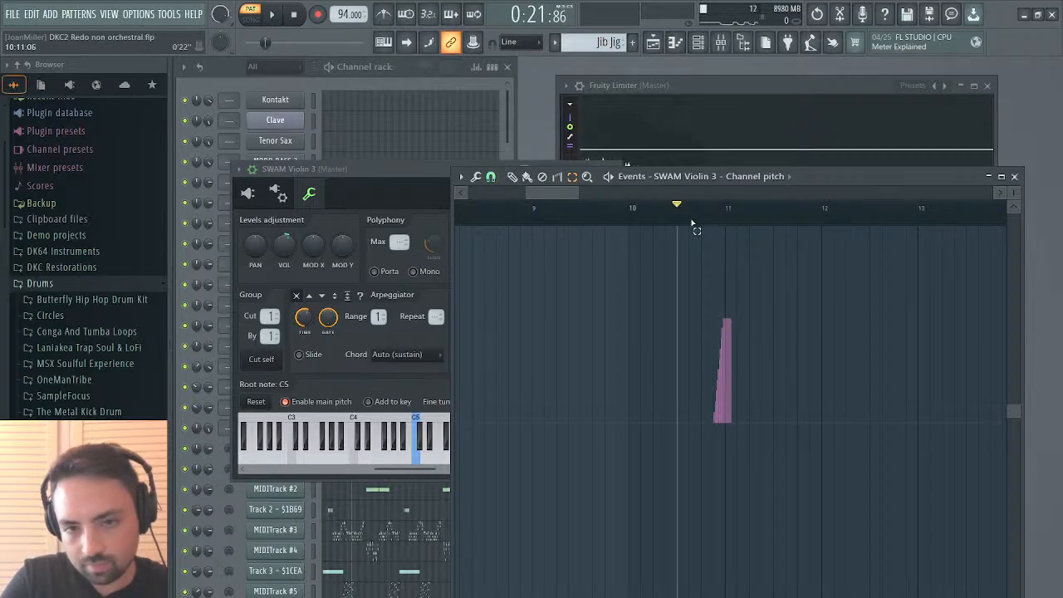
{"action": "key", "text": "ctrl+x"}
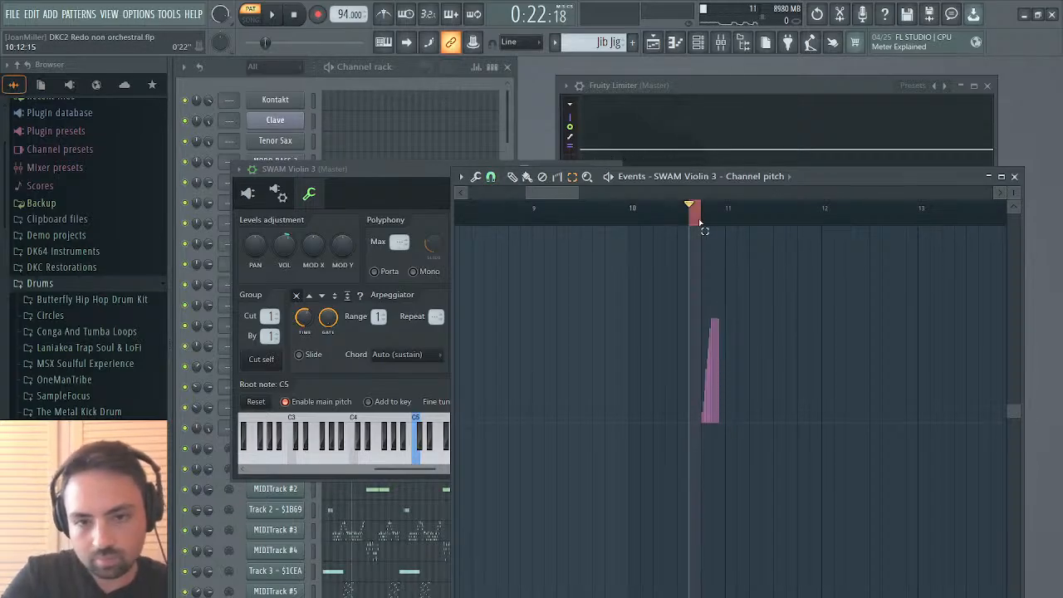
{"action": "key", "text": "space"}
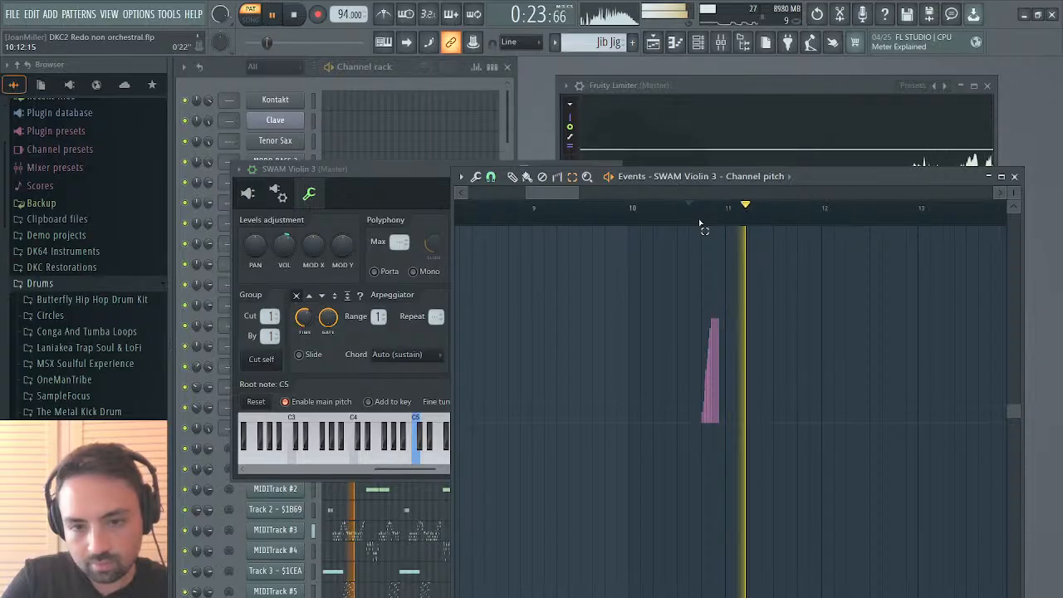
{"action": "key", "text": "space"}
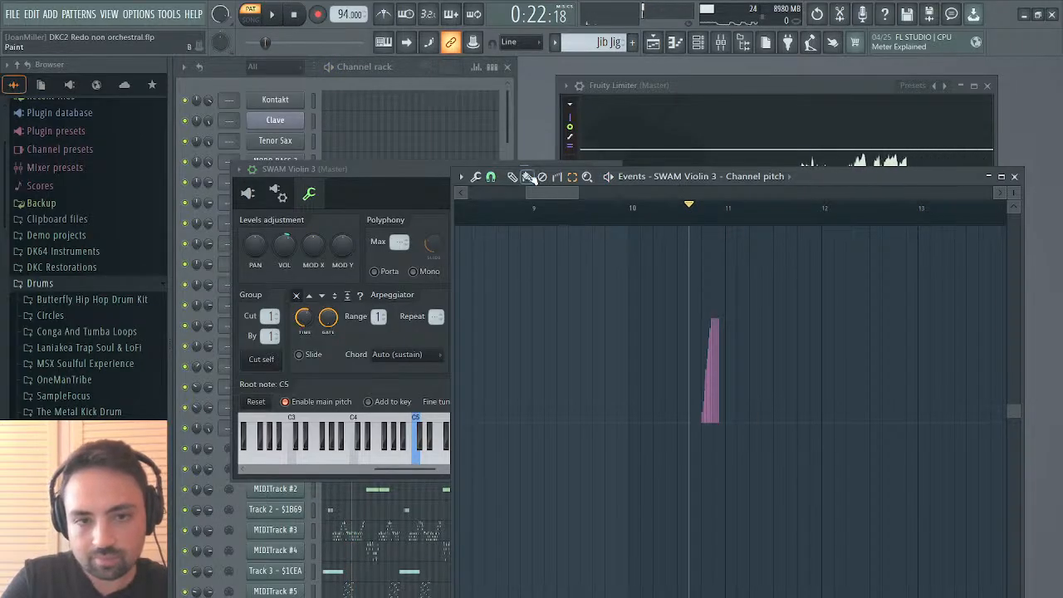
Play back the violin's pitch bend from bar 10 and from several points just before bar 11.
{"action": "left_click", "coordinate": [631, 208]}
{"action": "key", "text": "space"}
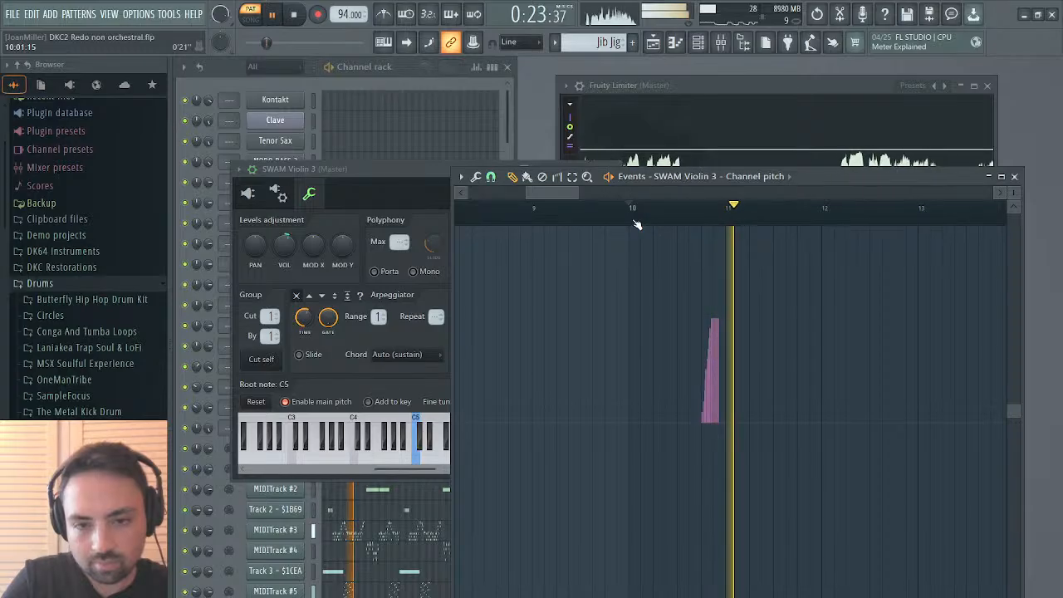
{"action": "left_click", "coordinate": [688, 218]}
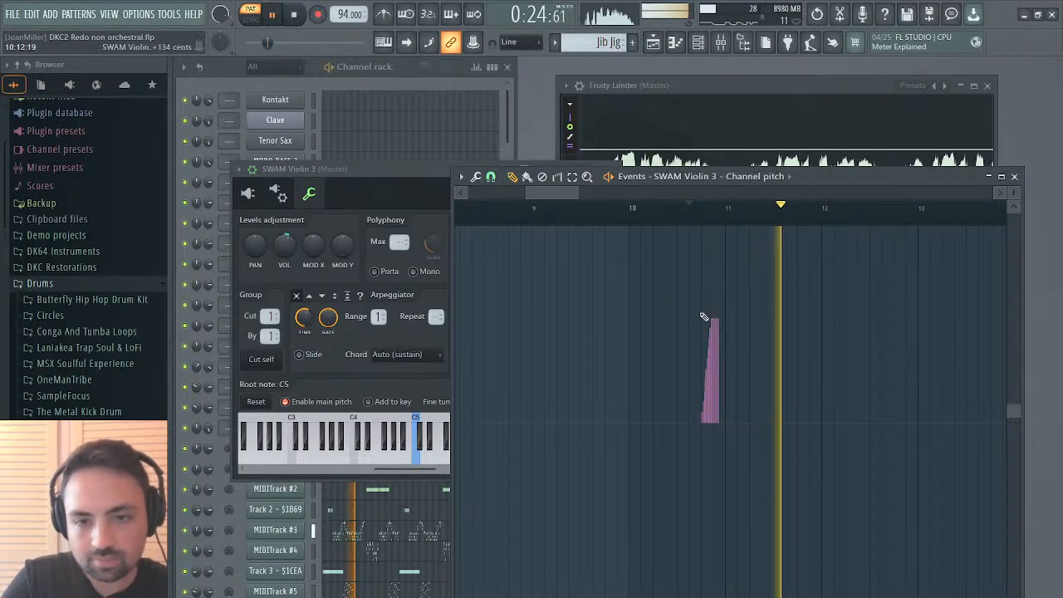
{"action": "key", "text": "space"}
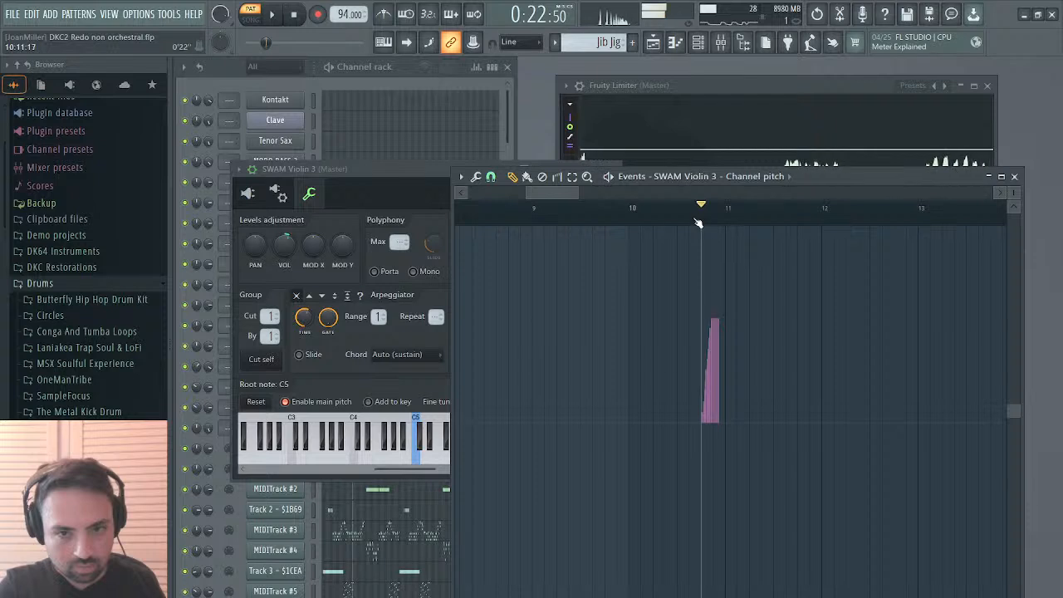
{"action": "key", "text": "space"}
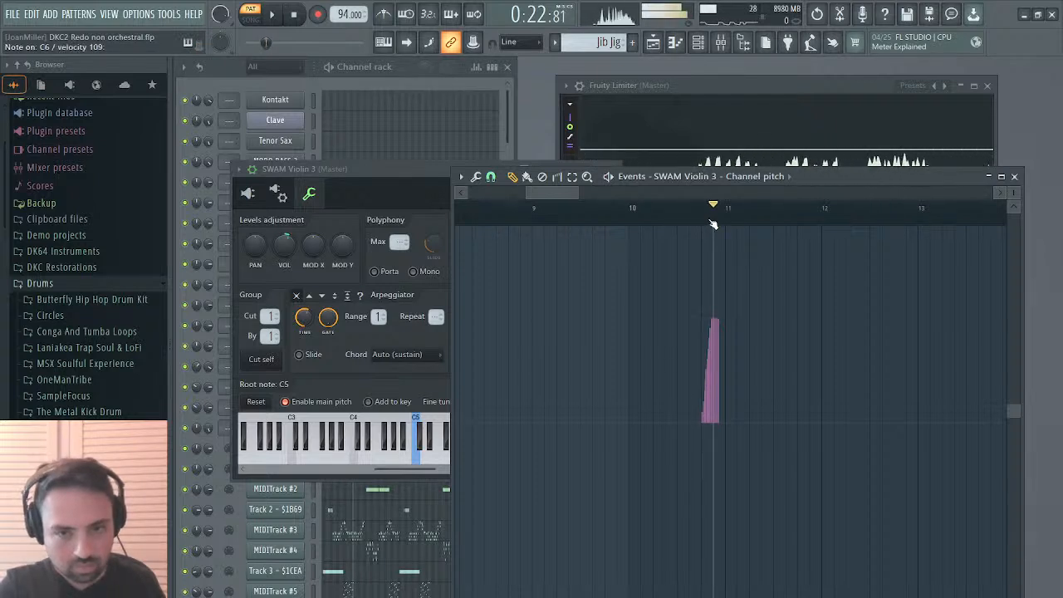
{"action": "key", "text": "space"}
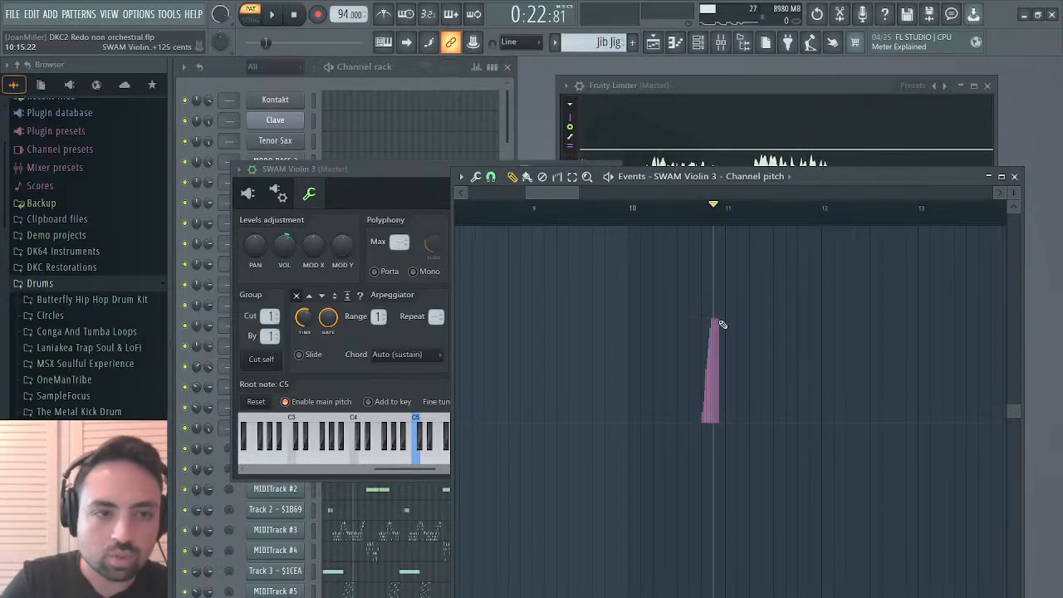
Scale up the violin's channel pitch events so the bend before bar 11 reaches higher, and play it back.
{"action": "scroll", "coordinate": [719, 321], "scroll_direction": "down", "scroll_amount": 1}
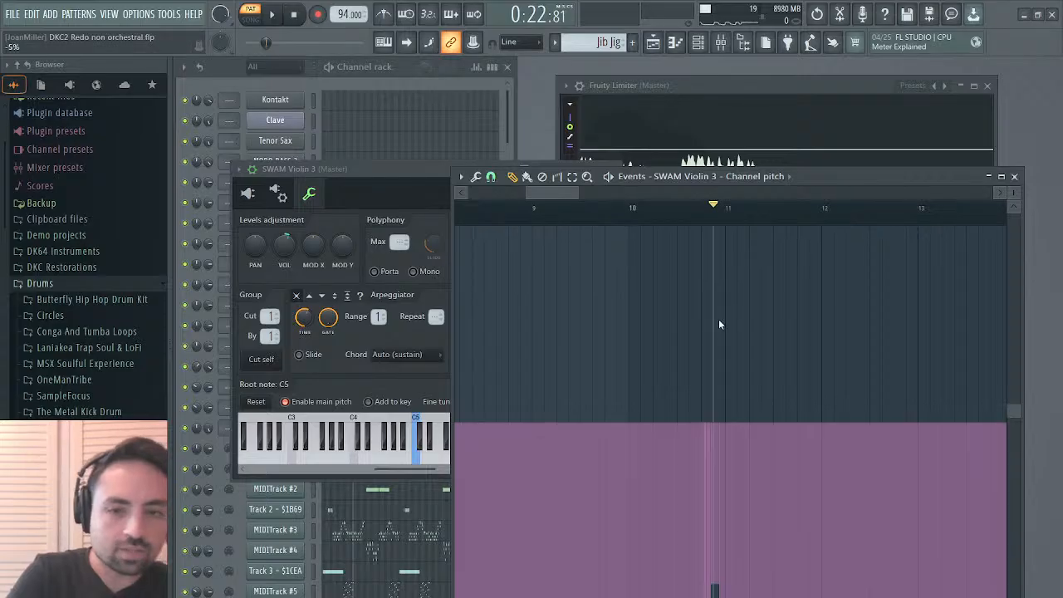
{"action": "scroll", "coordinate": [499, 406], "scroll_direction": "up", "scroll_amount": 1}
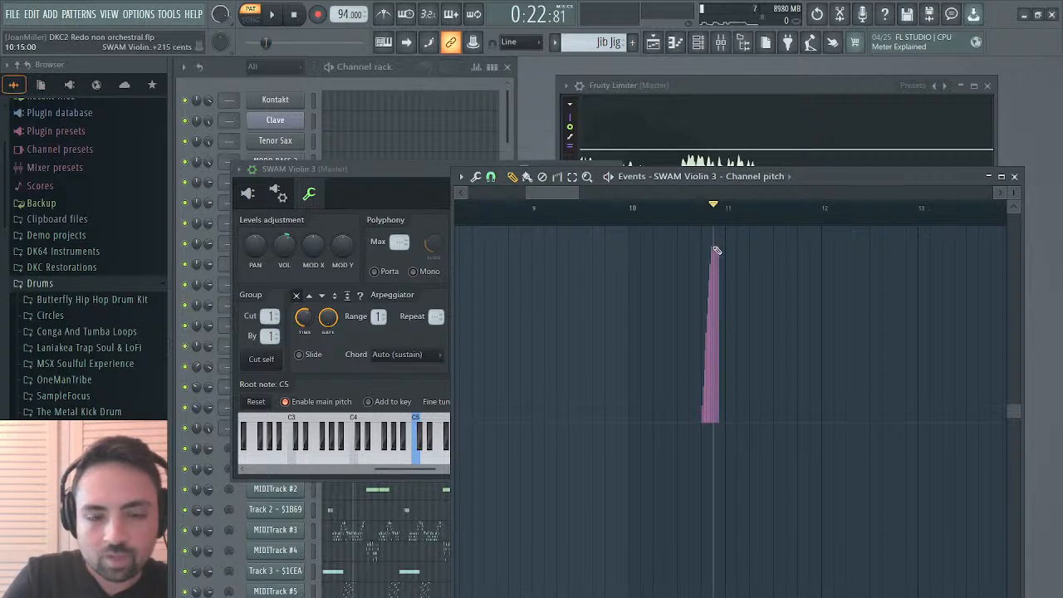
{"action": "key", "text": "space"}
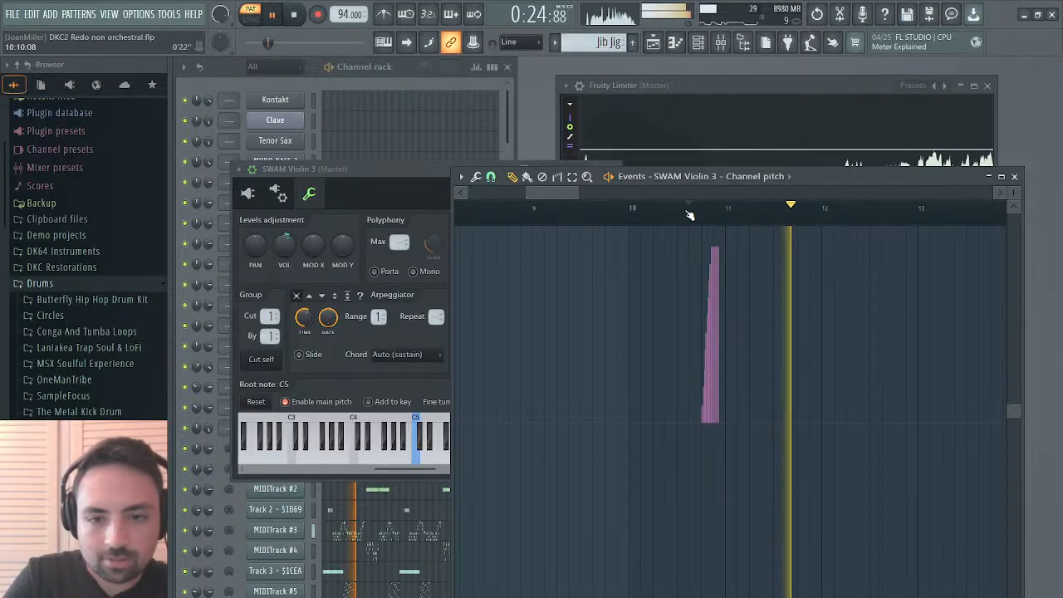
{"action": "mouse_move", "coordinate": [529, 192]}
{"action": "left_mouse_down"}
{"action": "mouse_move", "coordinate": [567, 196]}
{"action": "mouse_move", "coordinate": [547, 197]}
{"action": "left_mouse_up"}
{"action": "left_click", "coordinate": [478, 214]}
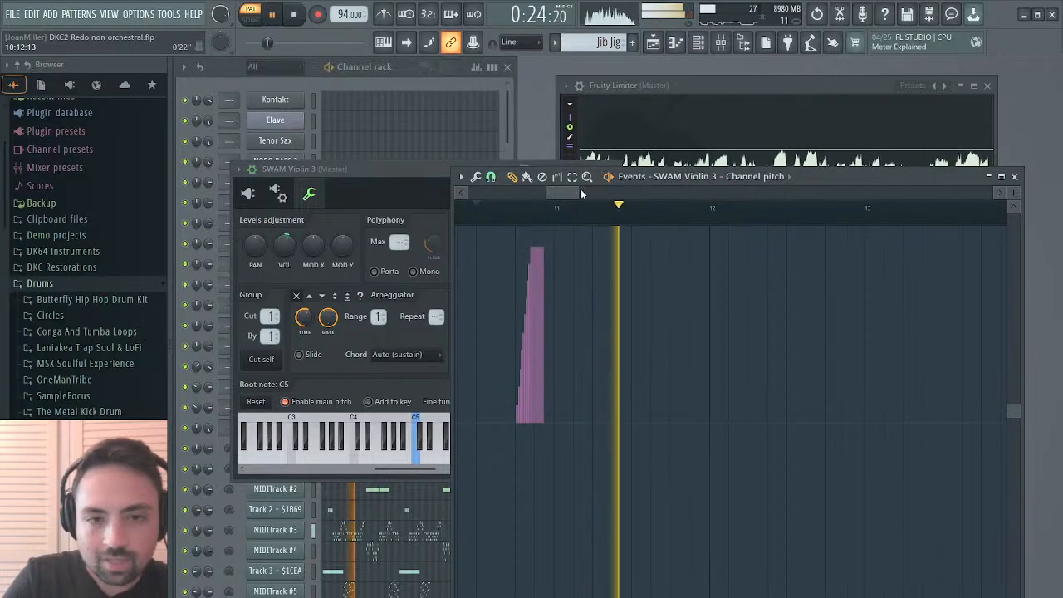
Play the violin's held bend from bar 24 and draw pitch events near the zero line around bar 25 to end it.
{"action": "left_click_drag", "start_coordinate": [580, 193], "coordinate": [807, 194]}
{"action": "left_click", "coordinate": [719, 214]}
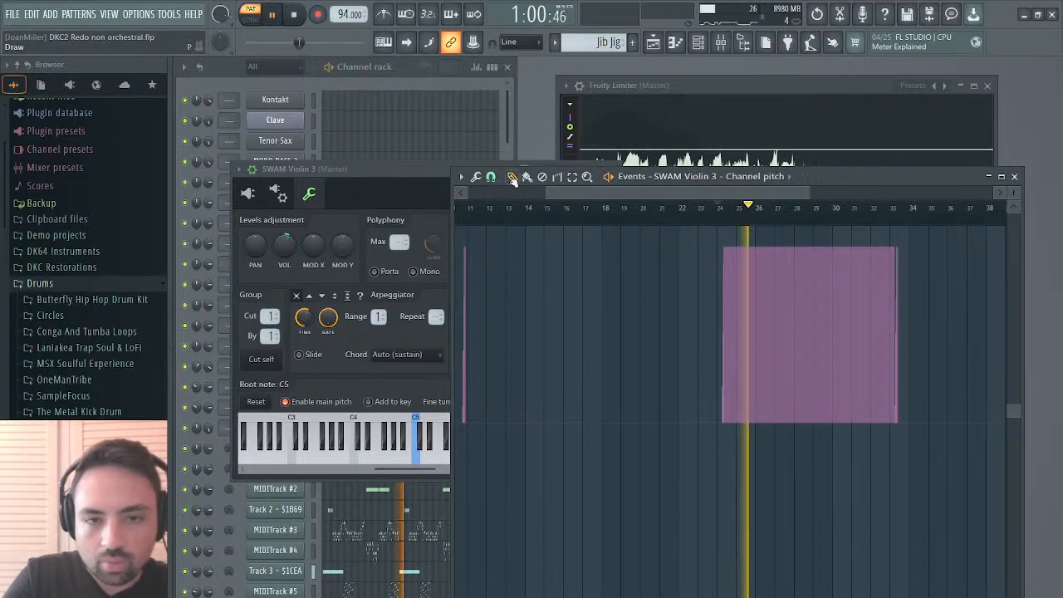
{"action": "left_click", "coordinate": [735, 424]}
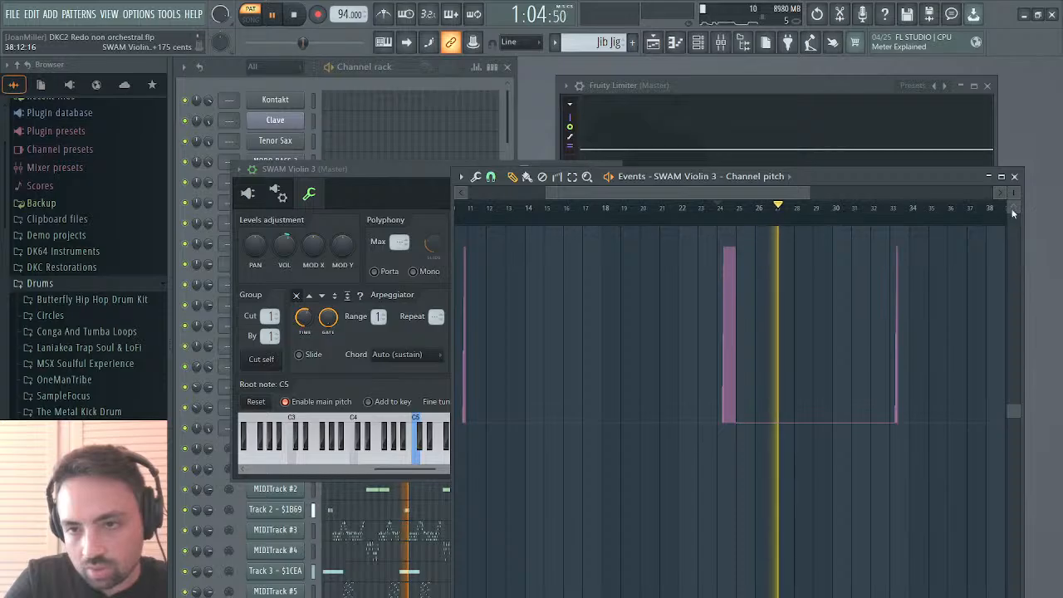
{"action": "left_click_drag", "start_coordinate": [1014, 193], "coordinate": [1014, 179]}
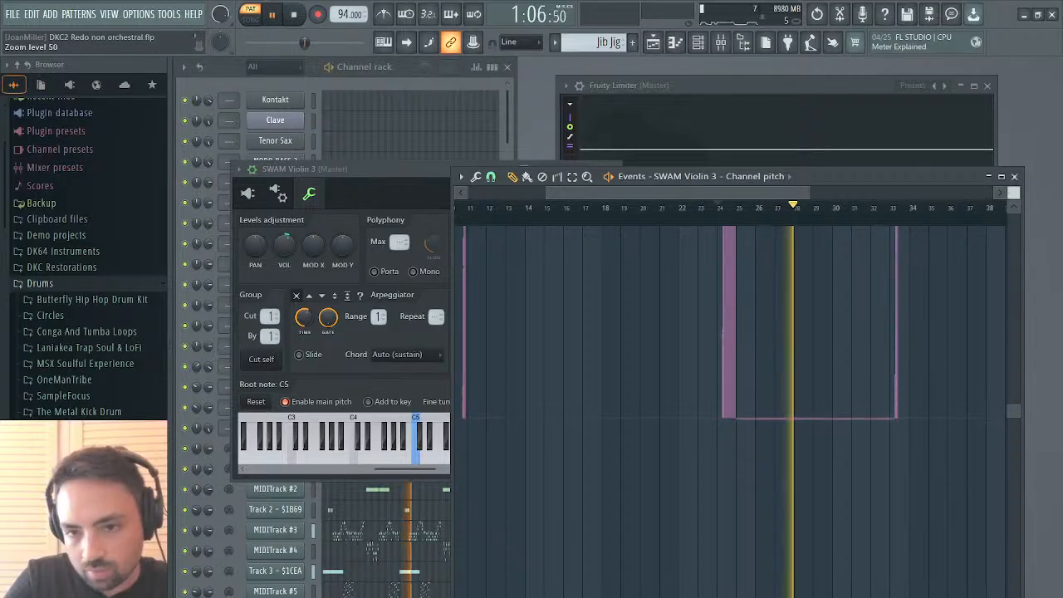
{"action": "left_click", "coordinate": [737, 417]}
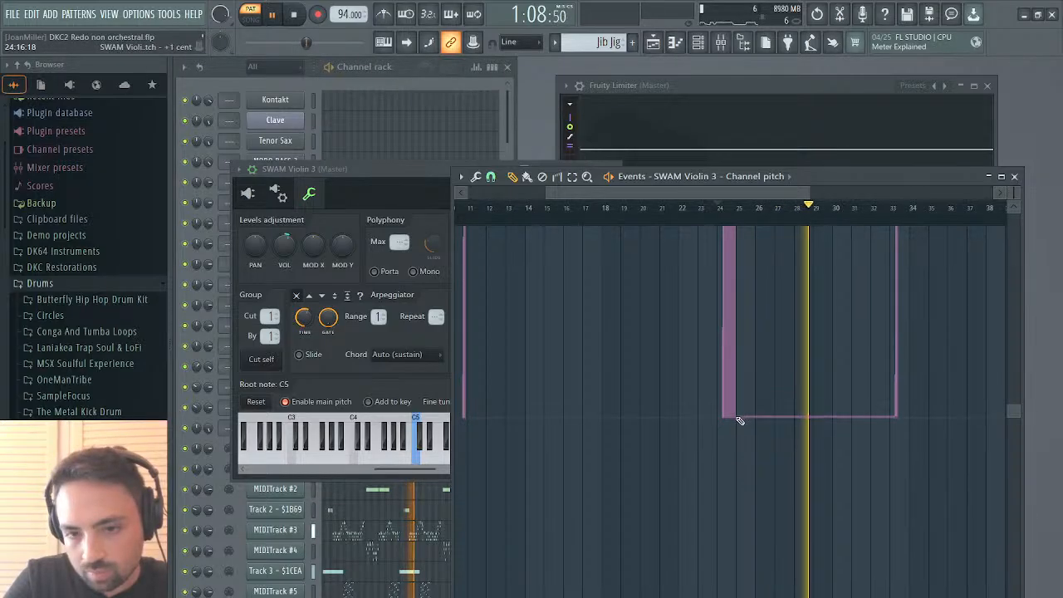
{"action": "left_click", "coordinate": [740, 417]}
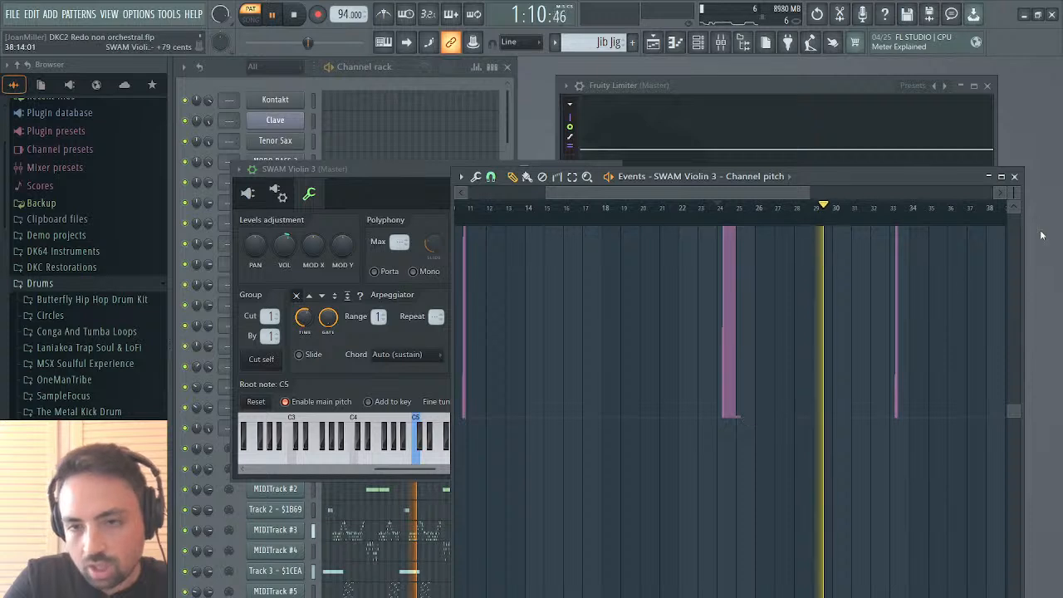
Erase the violin's pitch events around bar 33 and just after bar 24, play from bar 24, and close the event and violin windows.
{"action": "left_click", "coordinate": [542, 177]}
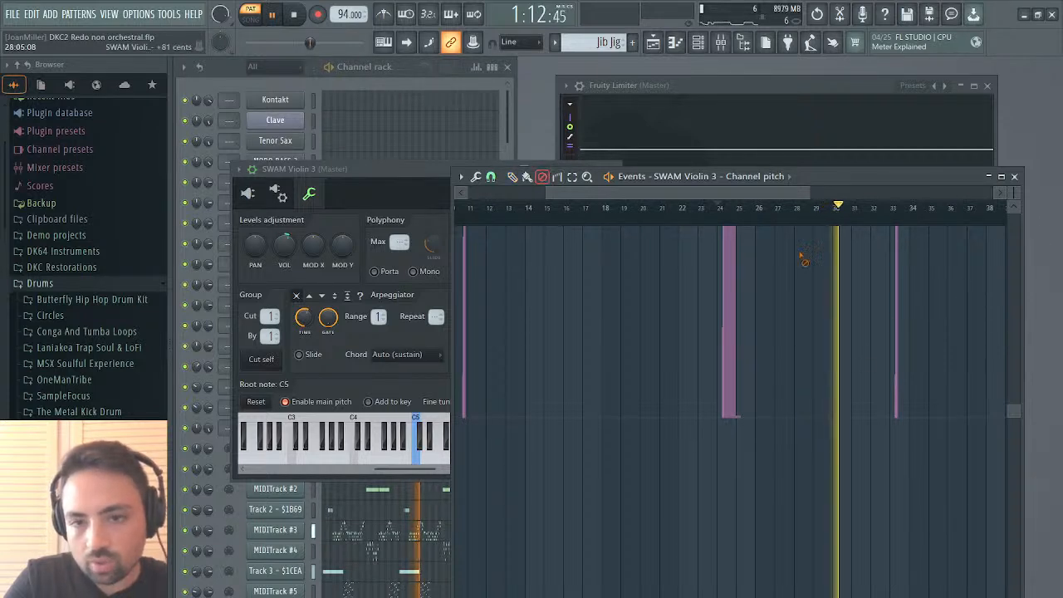
{"action": "left_click_drag", "start_coordinate": [871, 313], "coordinate": [930, 313]}
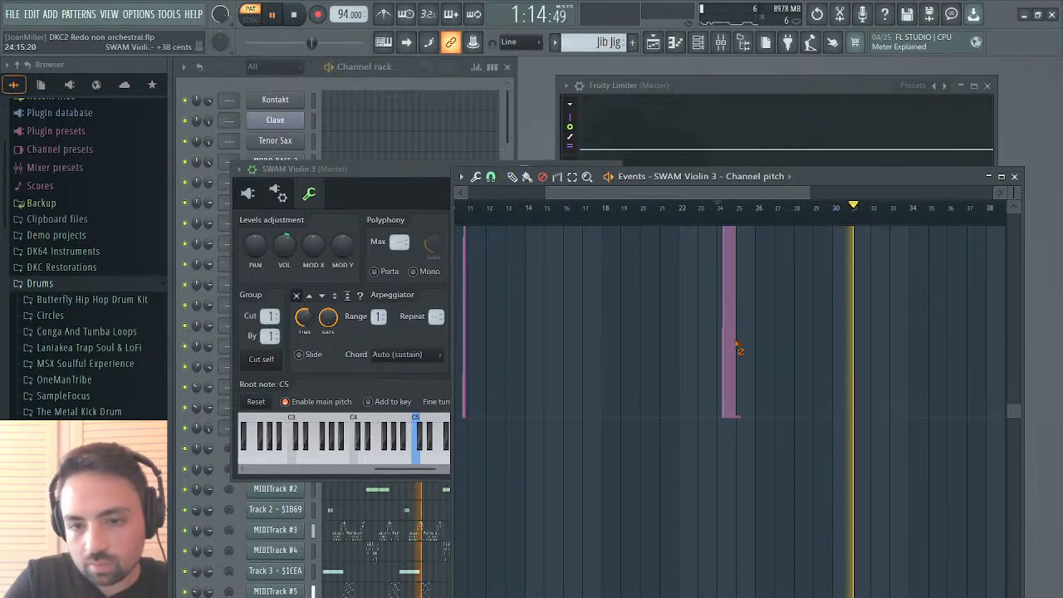
{"action": "left_click_drag", "start_coordinate": [734, 346], "coordinate": [867, 342]}
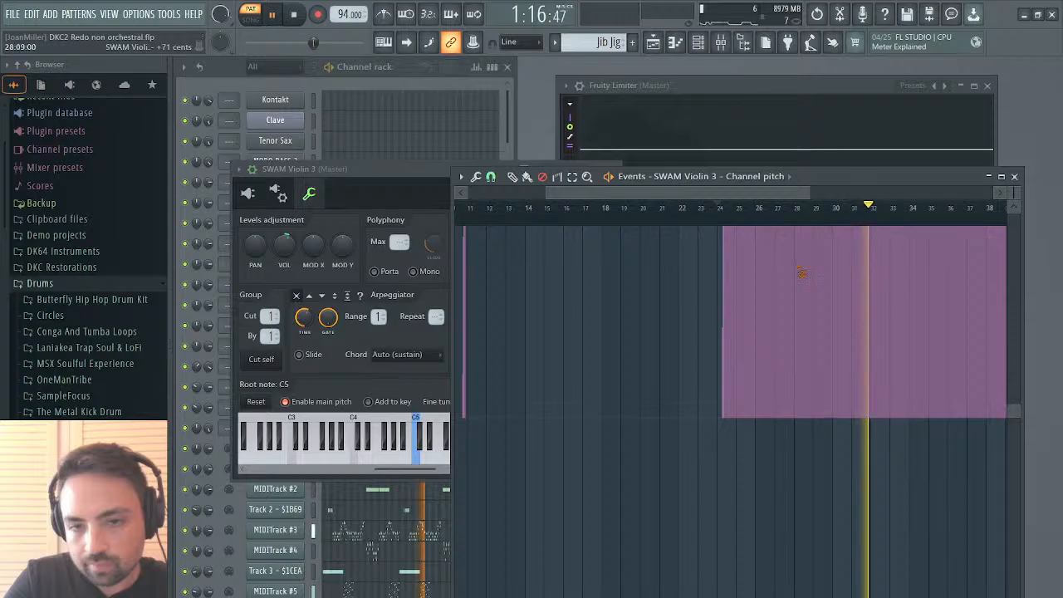
{"action": "left_click", "coordinate": [721, 209]}
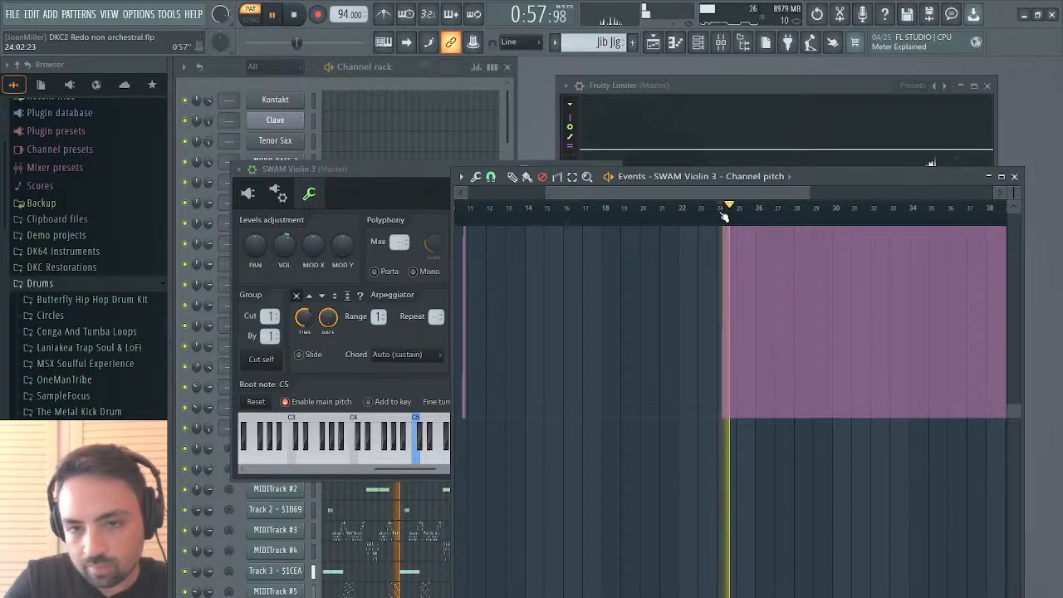
{"action": "left_click", "coordinate": [1014, 176]}
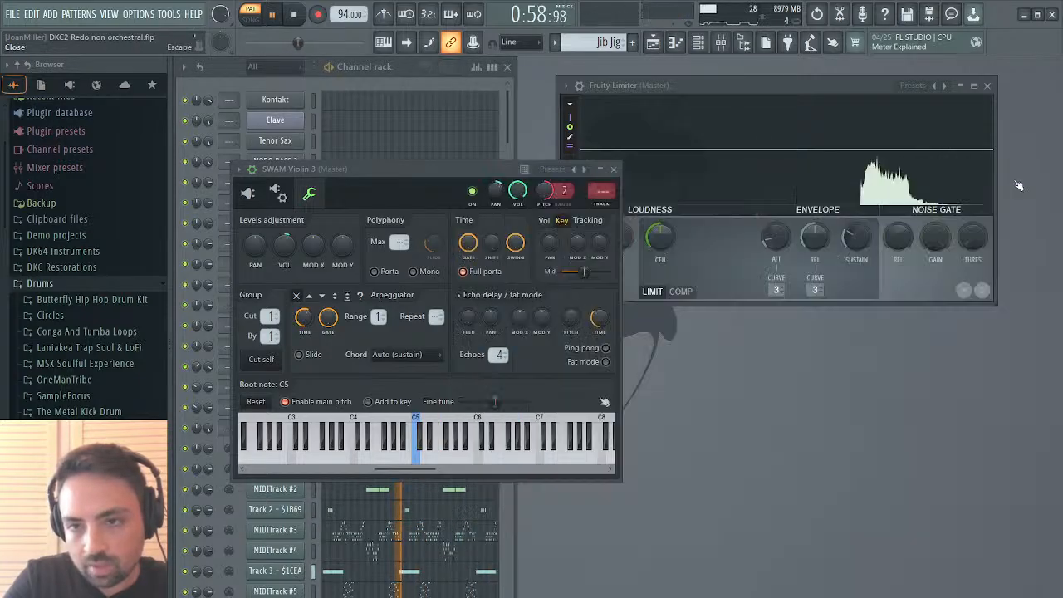
{"action": "left_click", "coordinate": [613, 169]}
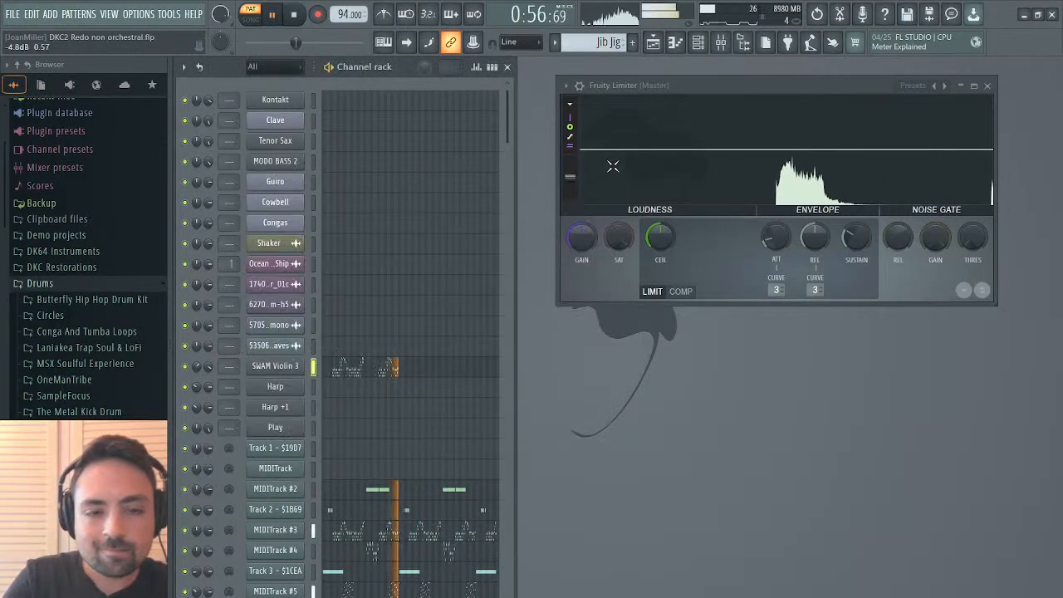
Open the SWAM Violin 3 notes in the piano roll, play them from around bar 4, and close the piano roll.
{"action": "left_click", "coordinate": [343, 367]}
{"action": "left_click", "coordinate": [472, 116]}
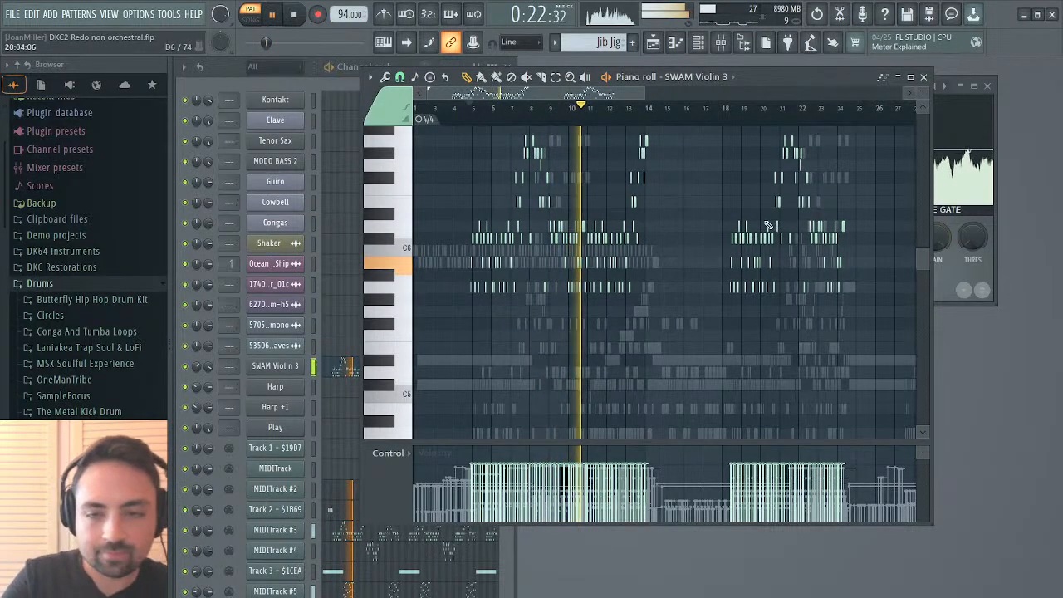
{"action": "left_click", "coordinate": [923, 77]}
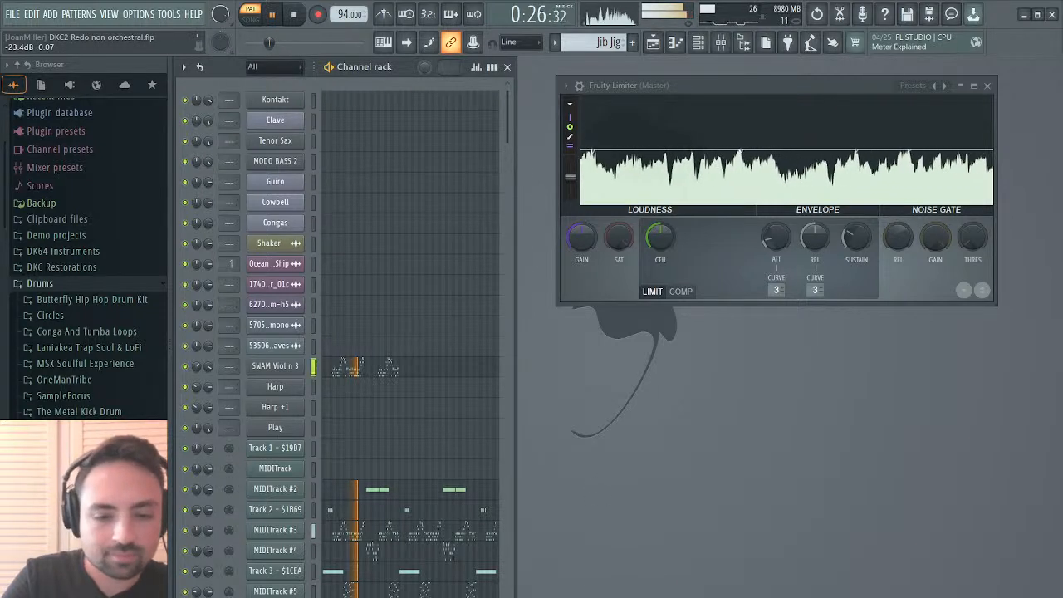
Open the SWAM Violin 3 instrument interface during playback, restart playback, close the window and stop.
{"action": "left_click", "coordinate": [283, 367]}
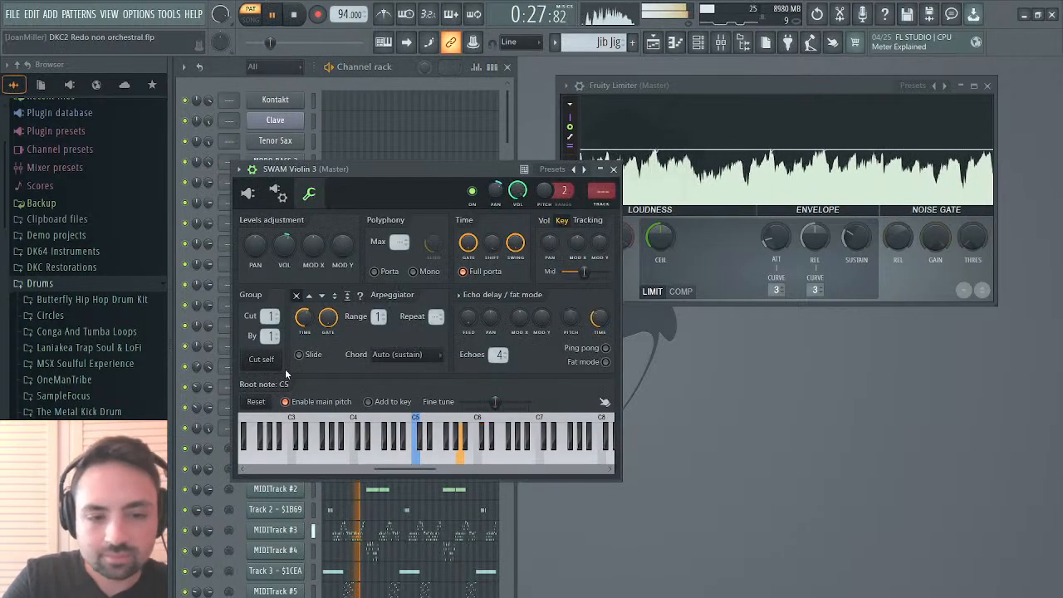
{"action": "left_click", "coordinate": [248, 194]}
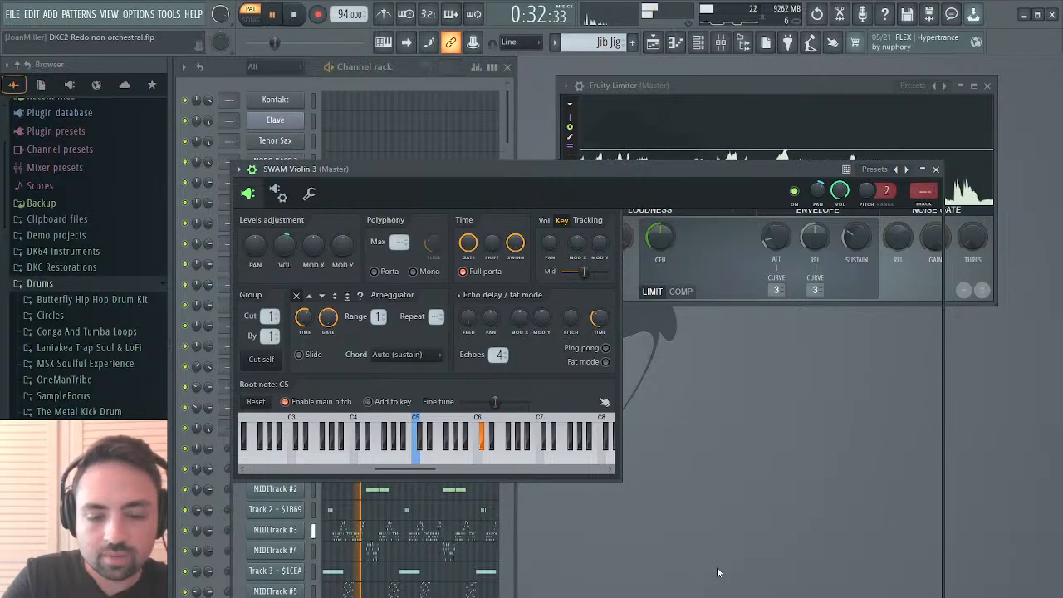
{"action": "left_click", "coordinate": [274, 14]}
{"action": "left_click", "coordinate": [273, 14]}
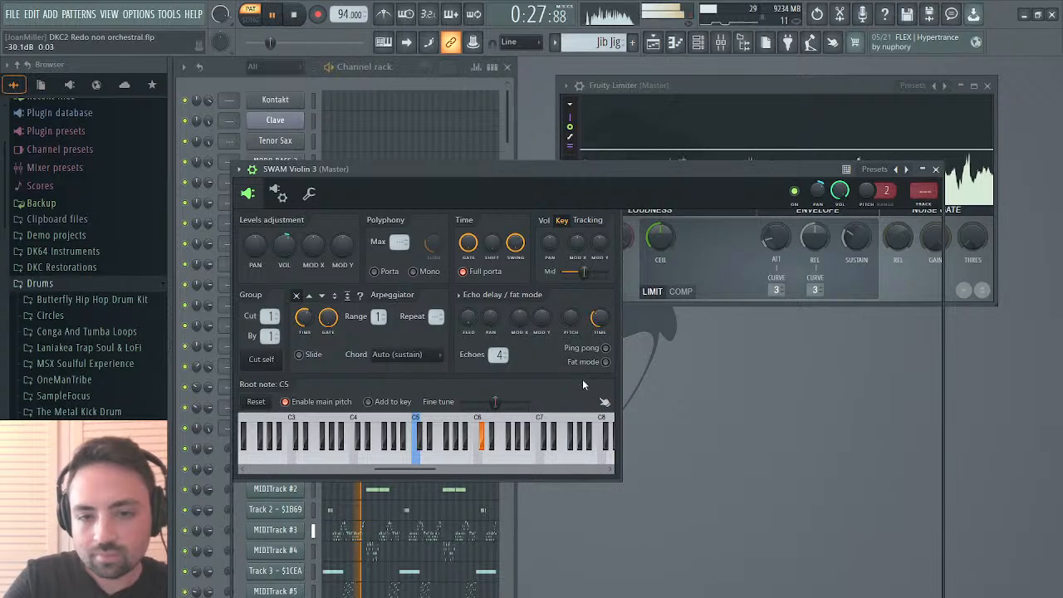
{"action": "left_click", "coordinate": [936, 169]}
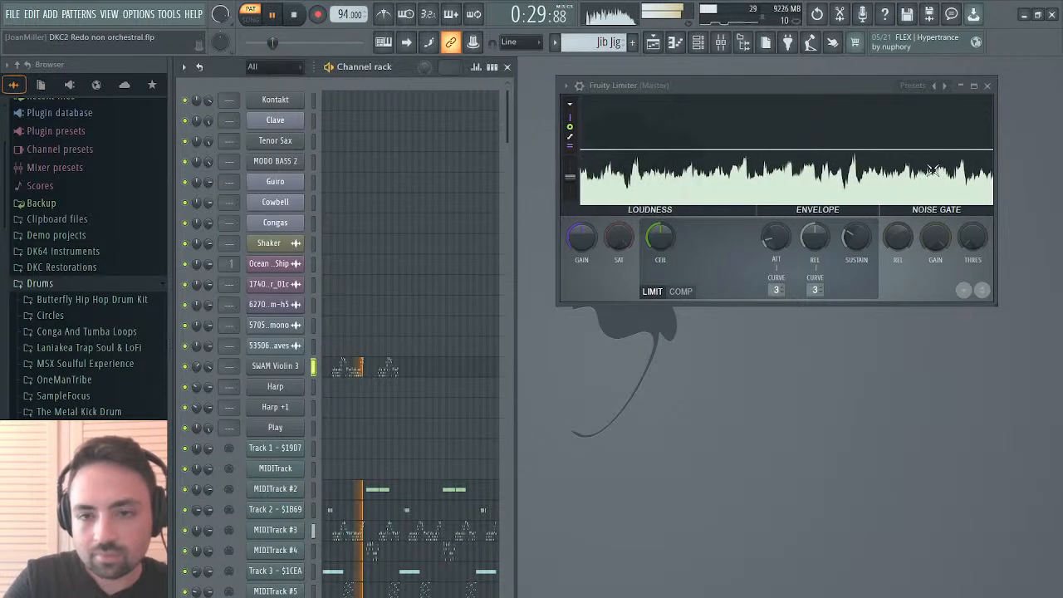
{"action": "key", "text": "space"}
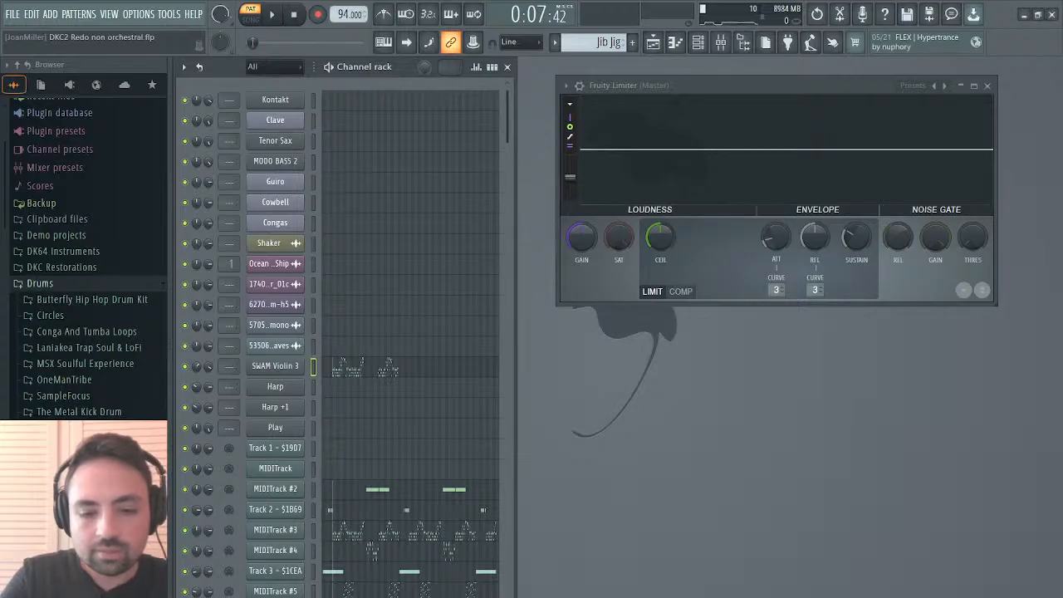
Open the MIDITrack #4 notes around bars 15 to 18 in the piano roll.
{"action": "scroll", "coordinate": [480, 401], "scroll_direction": "down", "scroll_amount": 4}
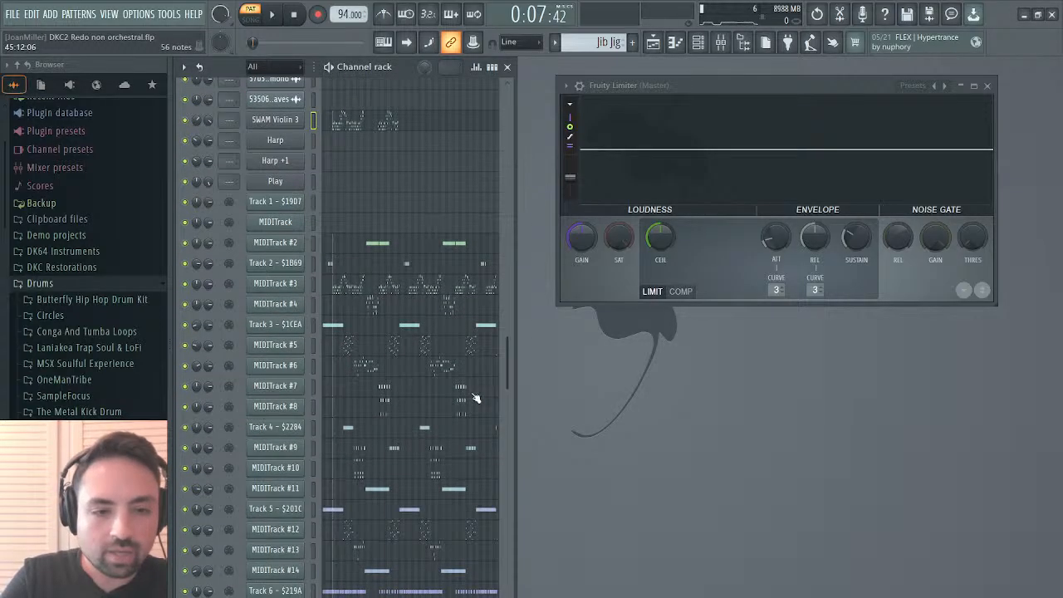
{"action": "left_click", "coordinate": [359, 312]}
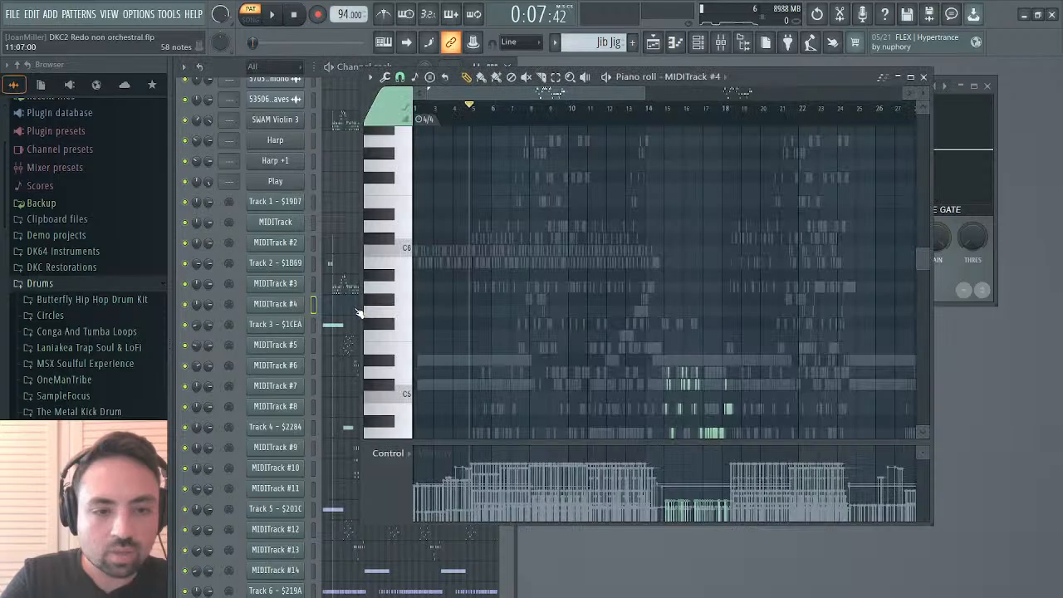
{"action": "left_click_drag", "start_coordinate": [471, 92], "coordinate": [536, 89]}
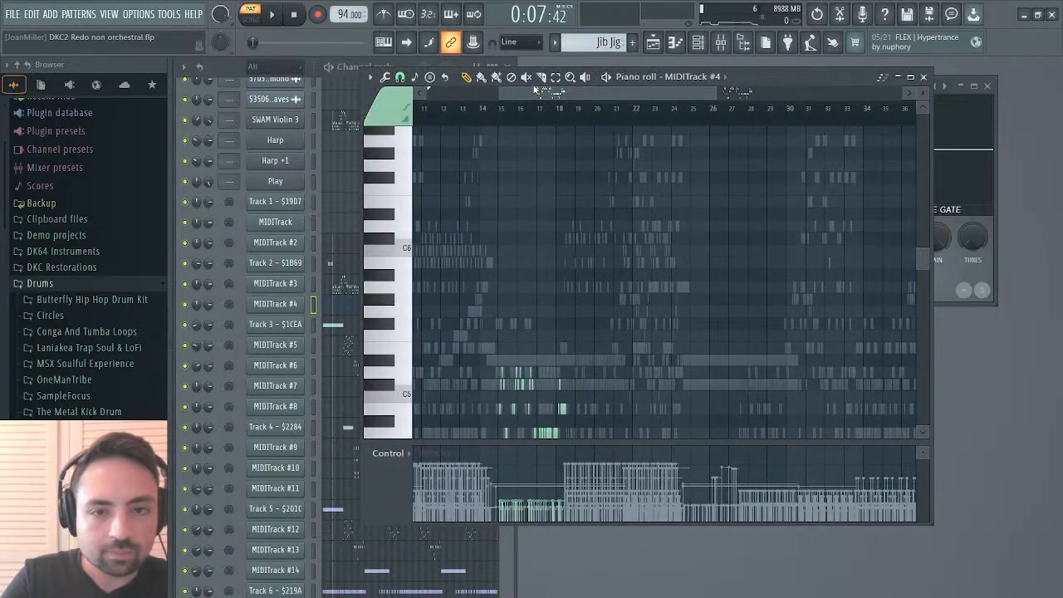
Compare the MIDITrack #3 and MIDITrack #4 notes in the piano roll, placing the playhead around bars 12 and 16.
{"action": "scroll", "coordinate": [537, 258], "scroll_direction": "down", "scroll_amount": 5}
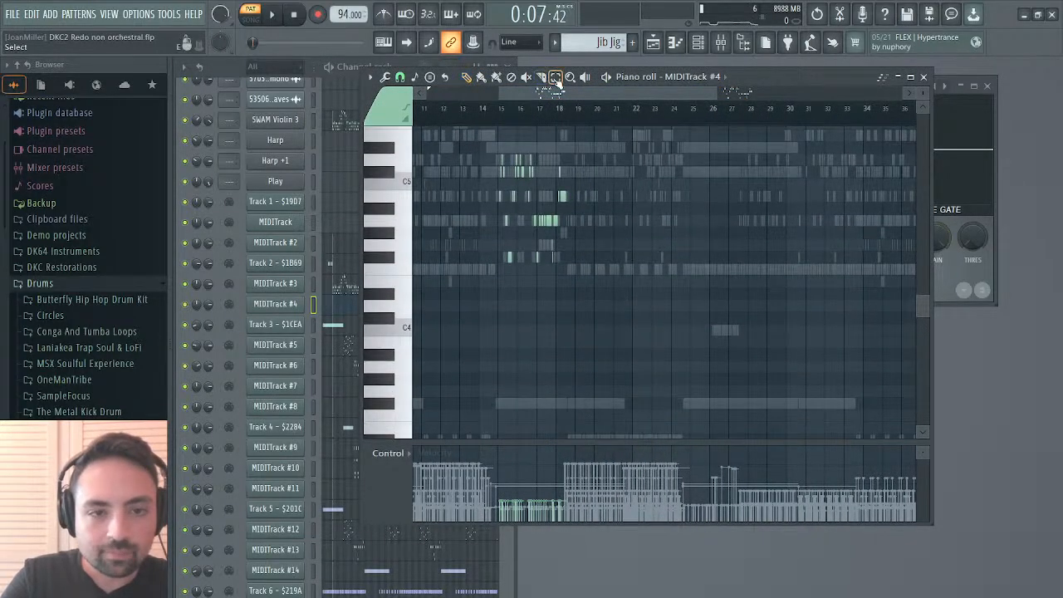
{"action": "left_click", "coordinate": [334, 287]}
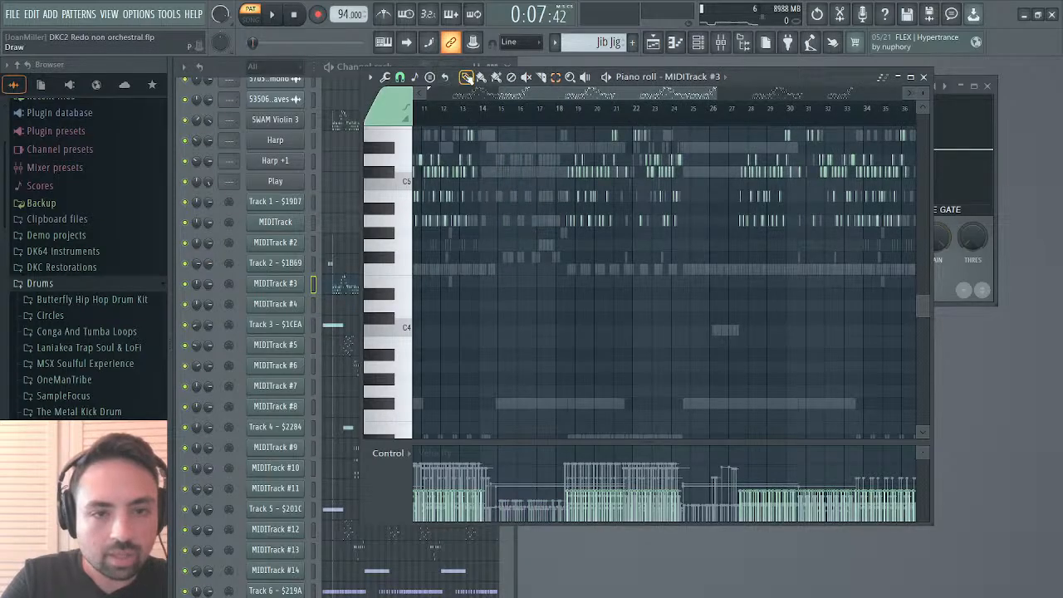
{"action": "left_click", "coordinate": [445, 110]}
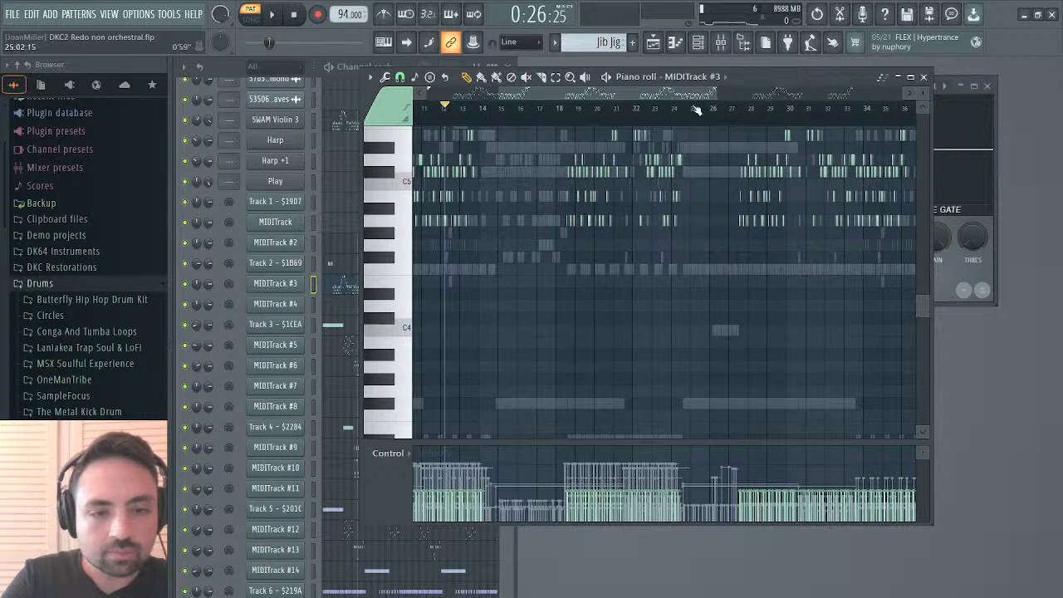
{"action": "left_click", "coordinate": [345, 306]}
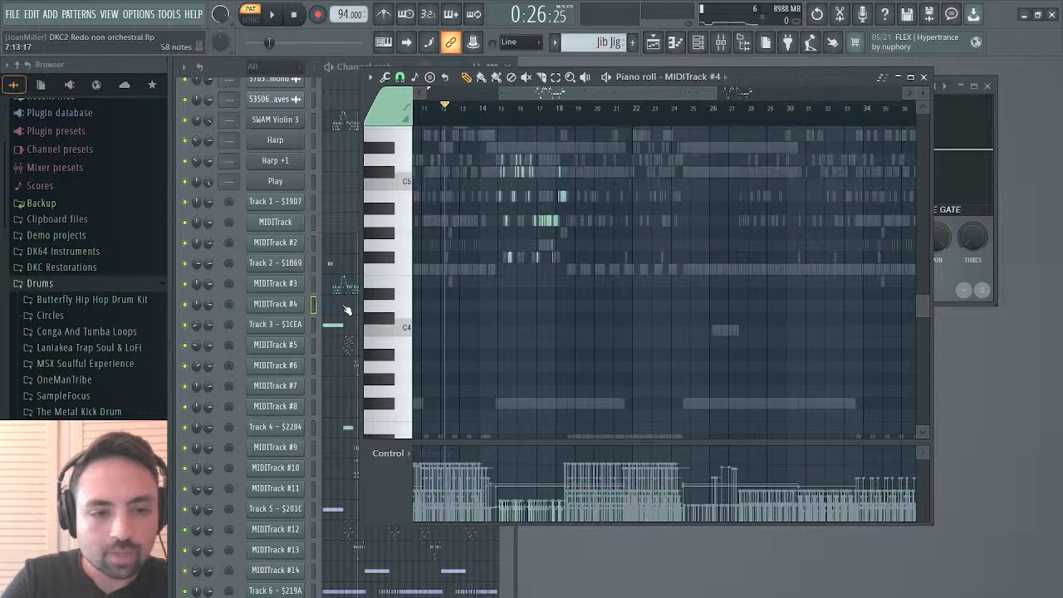
{"action": "left_click", "coordinate": [516, 115]}
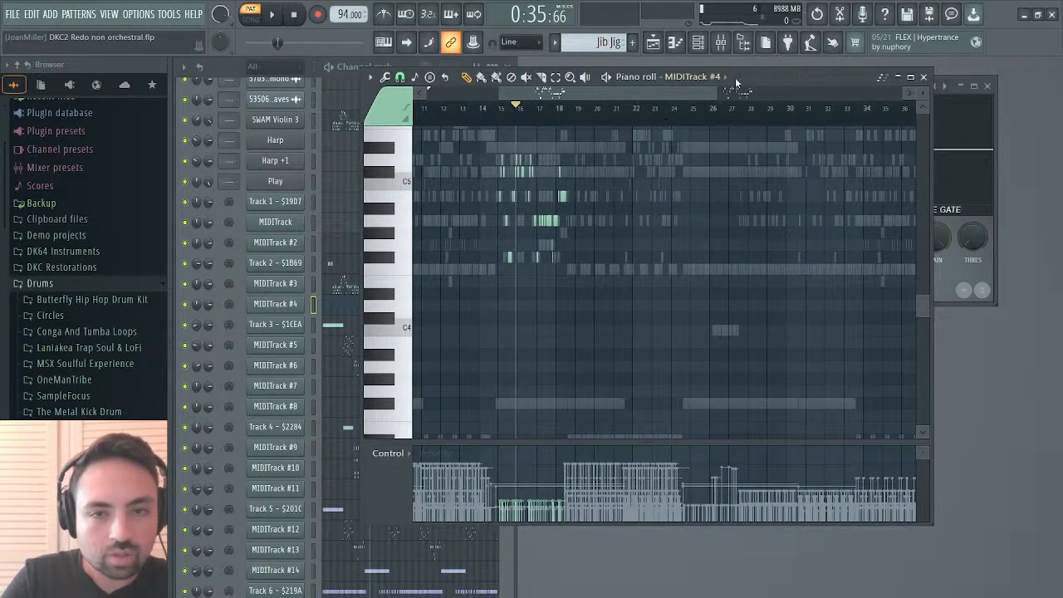
Cut all MIDITrack #4 notes between bars 15 and 18 in the piano roll.
{"action": "left_click_drag", "start_coordinate": [735, 83], "coordinate": [850, 84]}
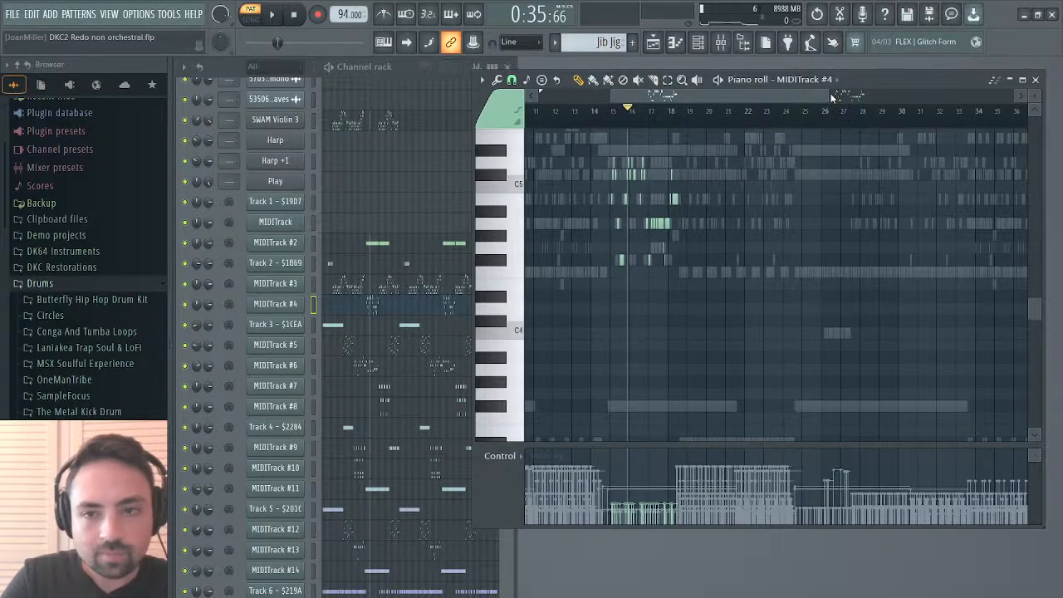
{"action": "left_click_drag", "start_coordinate": [833, 97], "coordinate": [712, 109]}
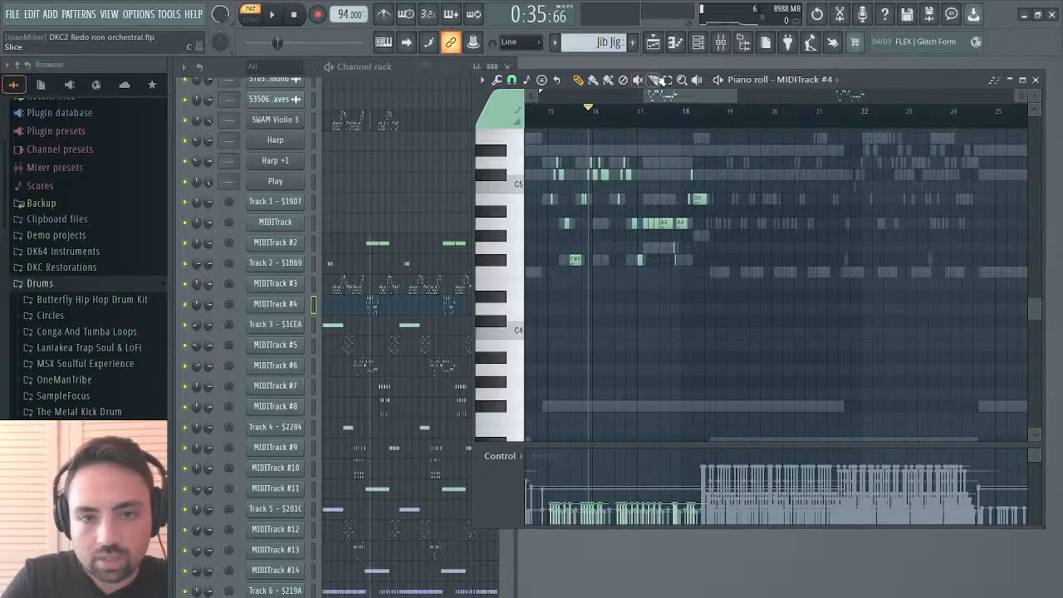
{"action": "left_click_drag", "start_coordinate": [702, 146], "coordinate": [559, 254]}
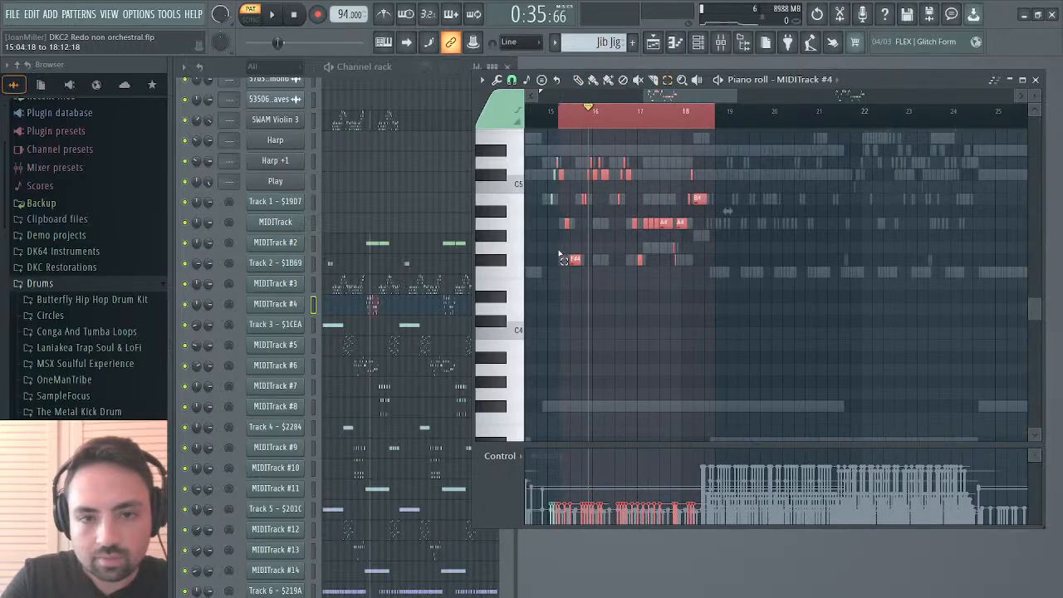
{"action": "left_click", "coordinate": [676, 130]}
{"action": "left_click_drag", "start_coordinate": [713, 148], "coordinate": [527, 295]}
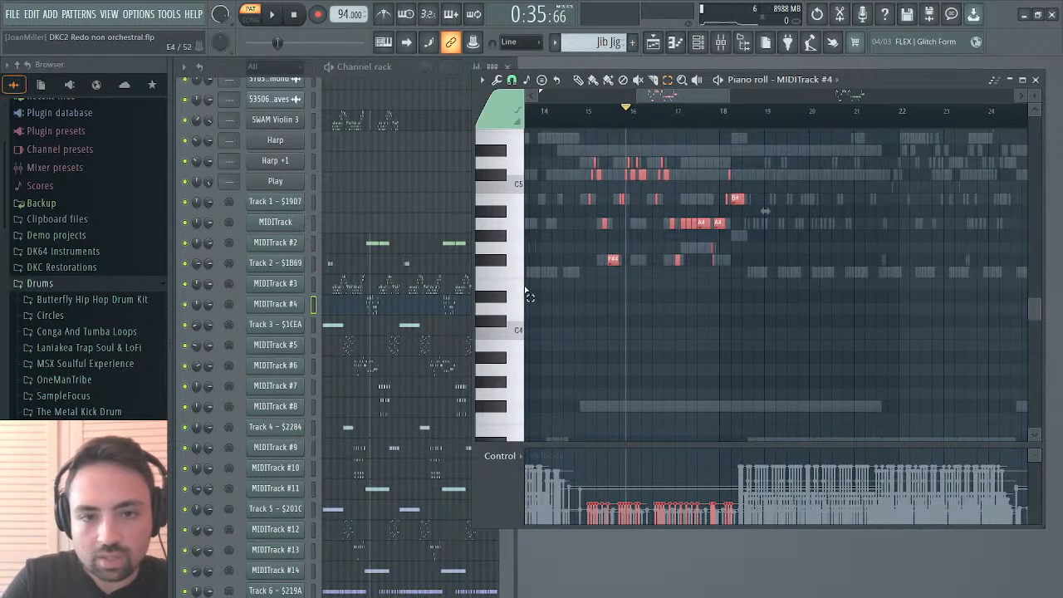
{"action": "key", "text": "Delete"}
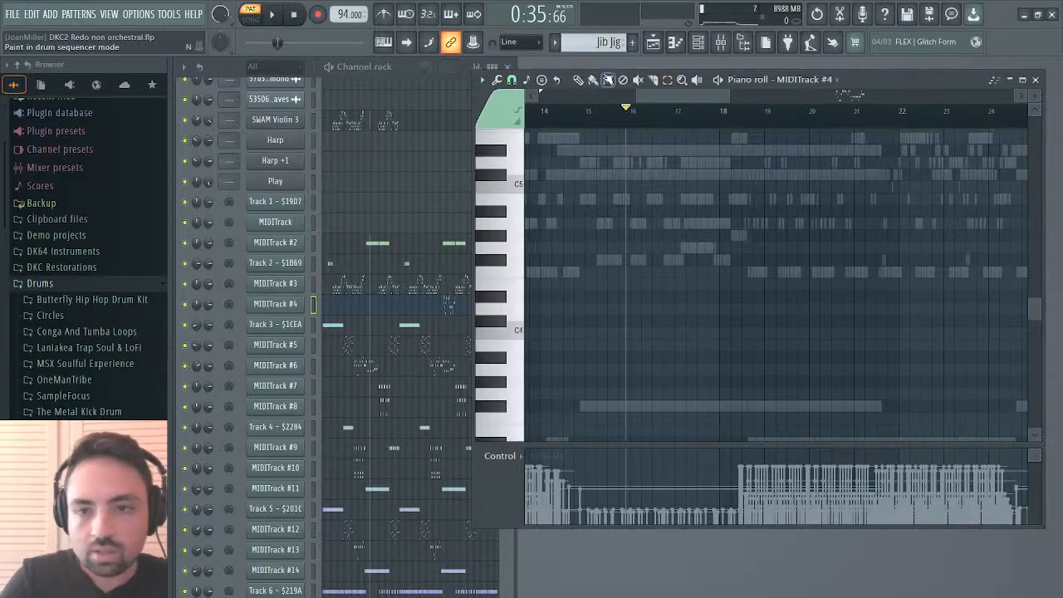
Place the playhead at bar 15, check the Irish Flute's MIDI channel in the Kontakt channel's rack and close the window.
{"action": "left_click", "coordinate": [589, 120]}
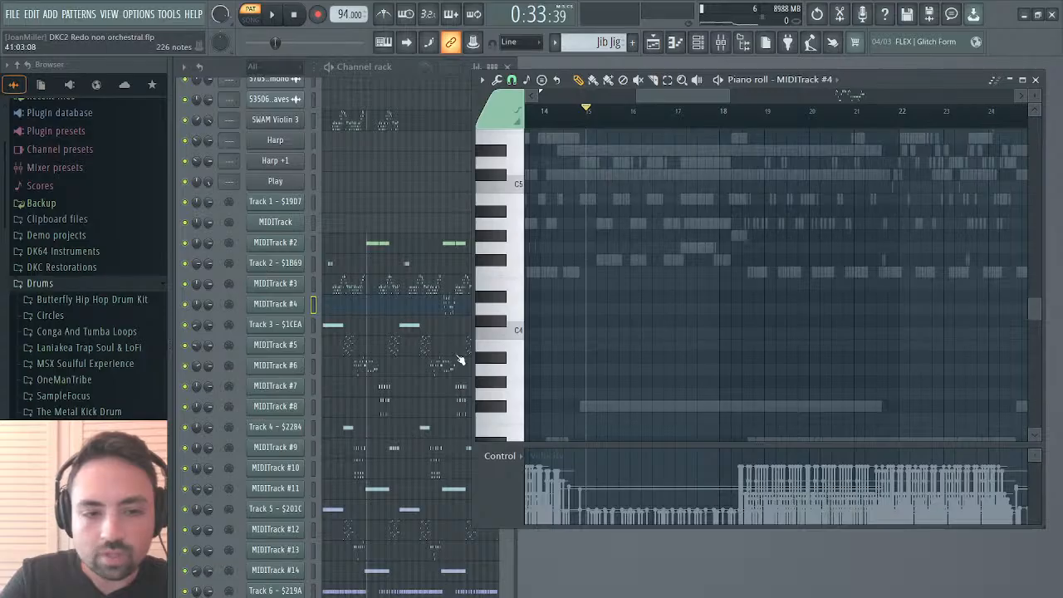
{"action": "scroll", "coordinate": [363, 219], "scroll_direction": "up", "scroll_amount": 5}
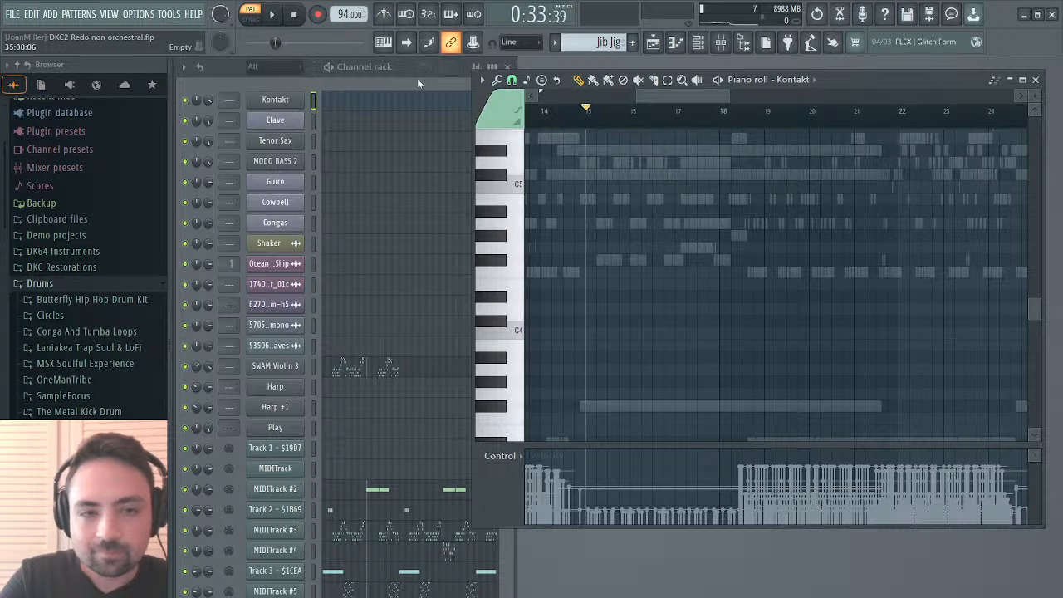
{"action": "left_click", "coordinate": [275, 99]}
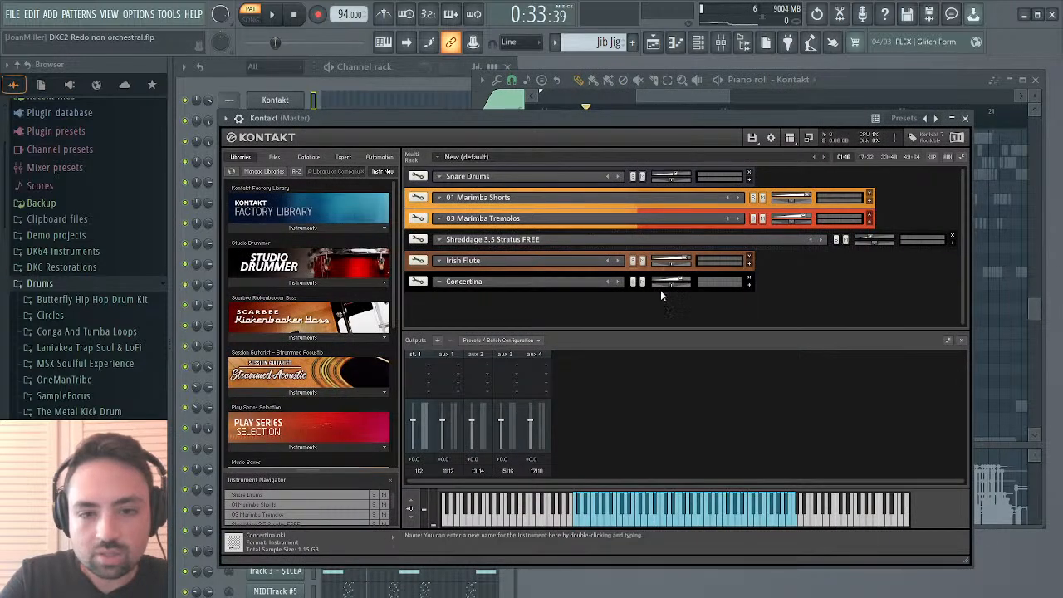
{"action": "left_click", "coordinate": [748, 266]}
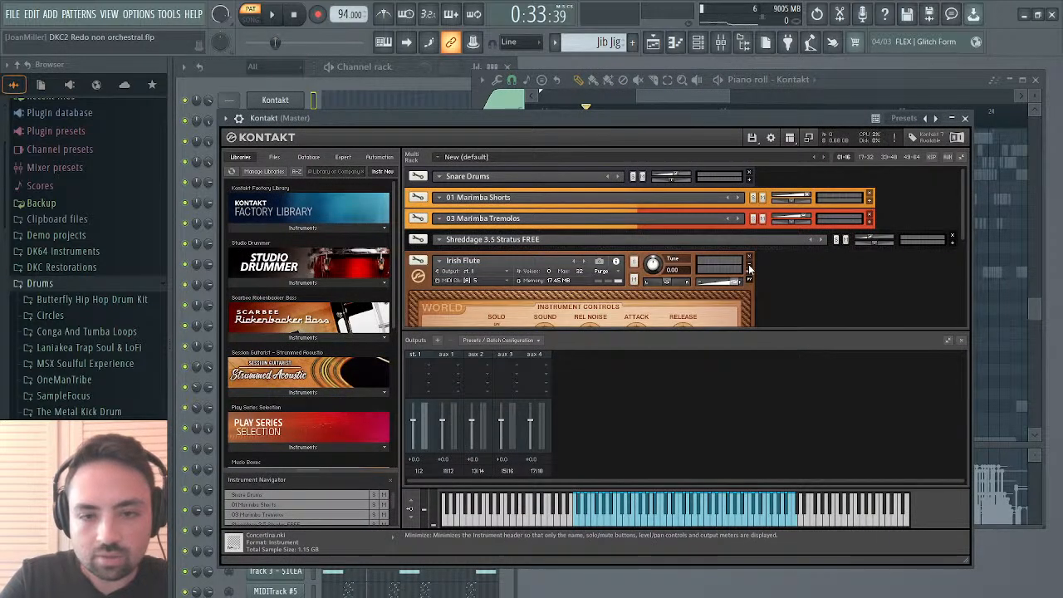
{"action": "left_click", "coordinate": [749, 267]}
{"action": "left_click", "coordinate": [965, 118]}
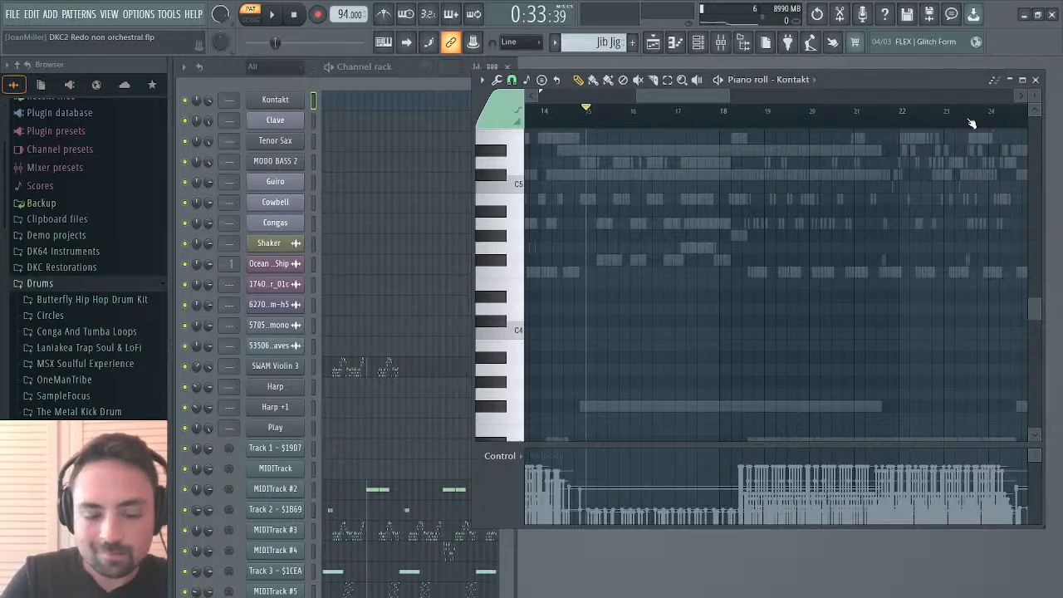
Paste the cut notes into the Kontakt channel at bar 15, give them the blue note color during playback and select them all.
{"action": "key", "text": "ctrl+v"}
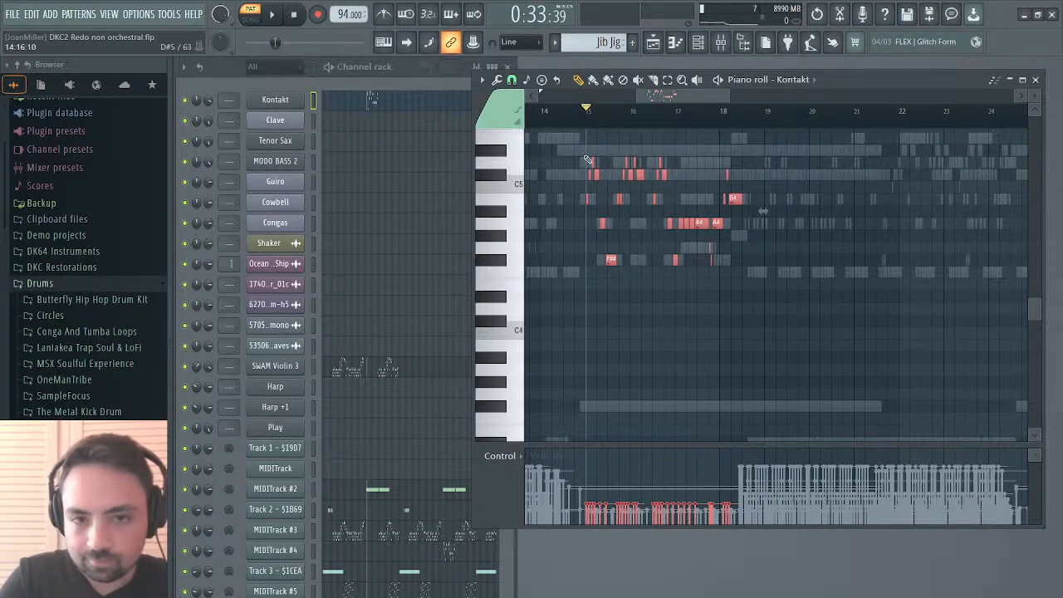
{"action": "key", "text": "space"}
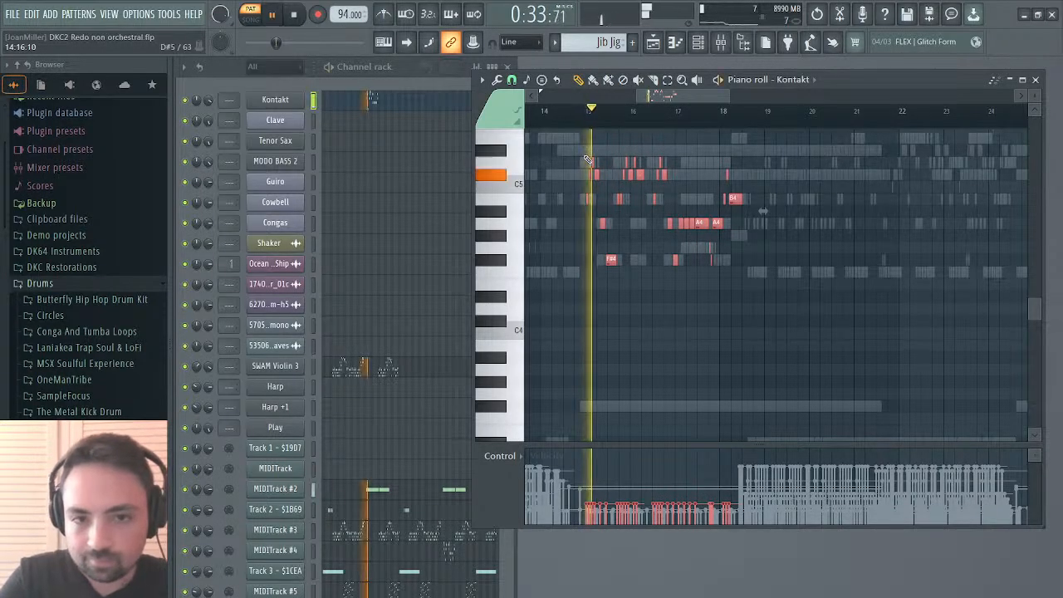
{"action": "left_click", "coordinate": [517, 172]}
{"action": "key", "text": "alt+c"}
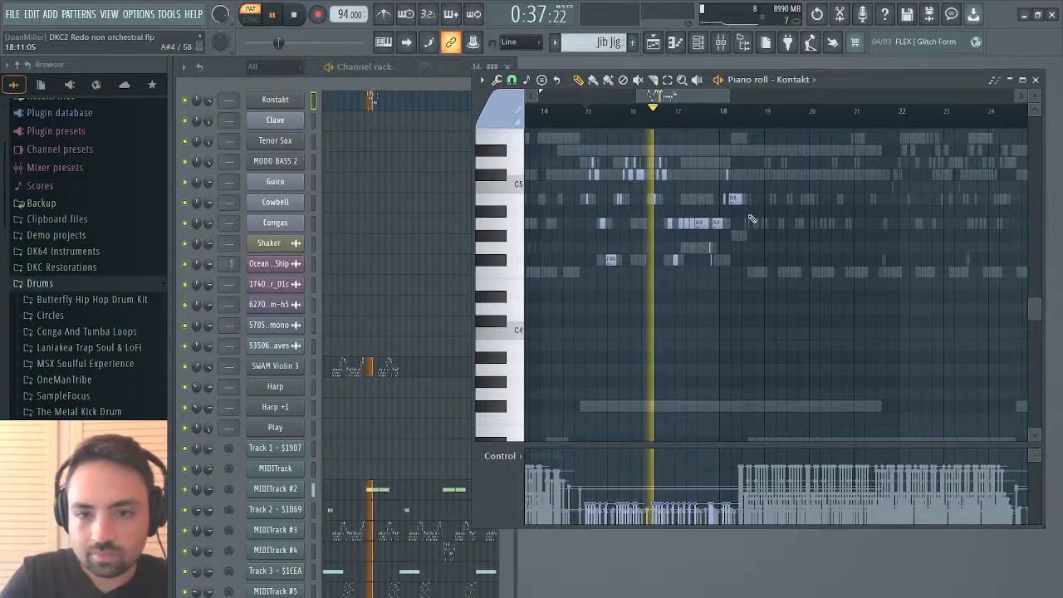
{"action": "left_click", "coordinate": [668, 81]}
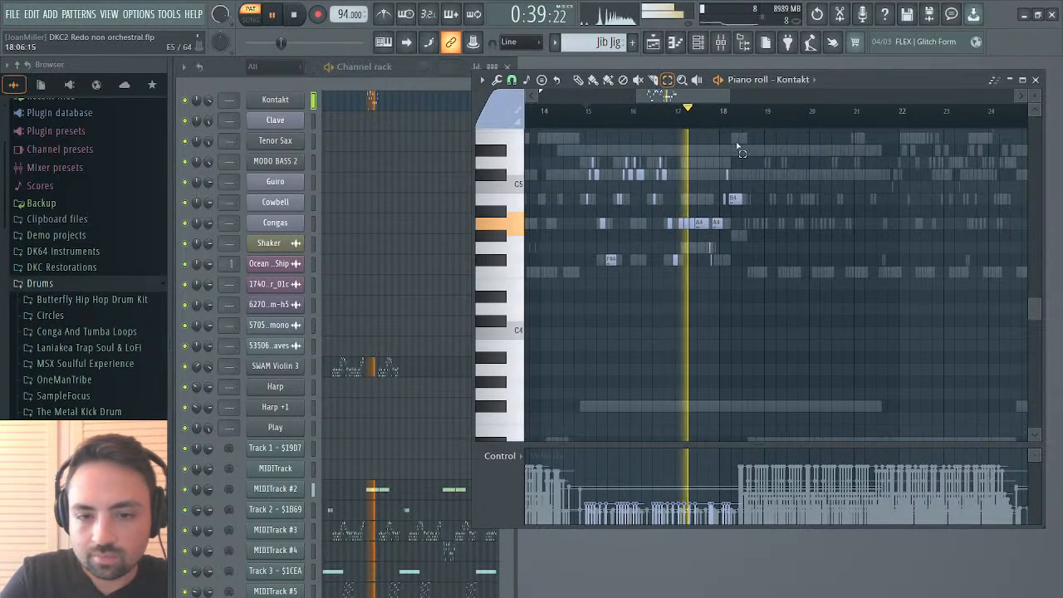
{"action": "left_click_drag", "start_coordinate": [739, 133], "coordinate": [528, 300]}
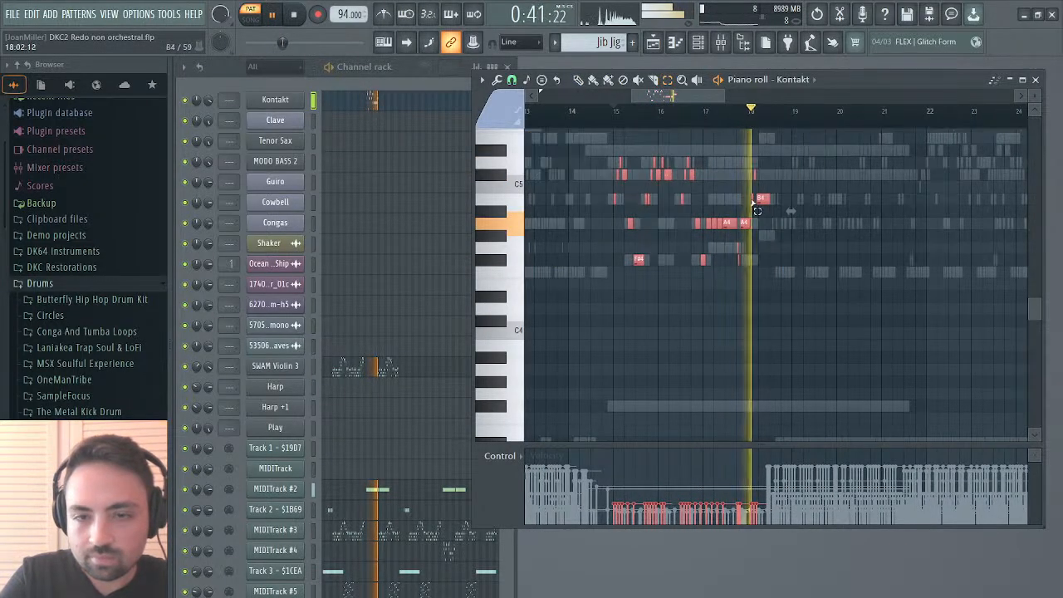
Stop playback, move the selected notes about four bars earlier to start near bar 11, and play from just after bar 10.
{"action": "left_click_drag", "start_coordinate": [711, 96], "coordinate": [670, 95]}
{"action": "key", "text": "space"}
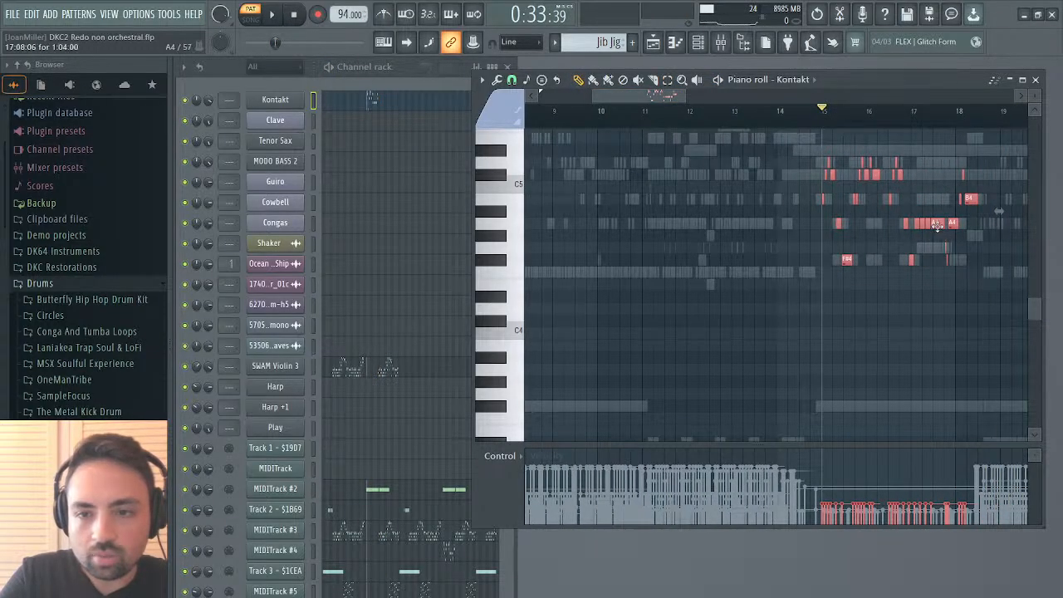
{"action": "left_click_drag", "start_coordinate": [937, 224], "coordinate": [754, 224]}
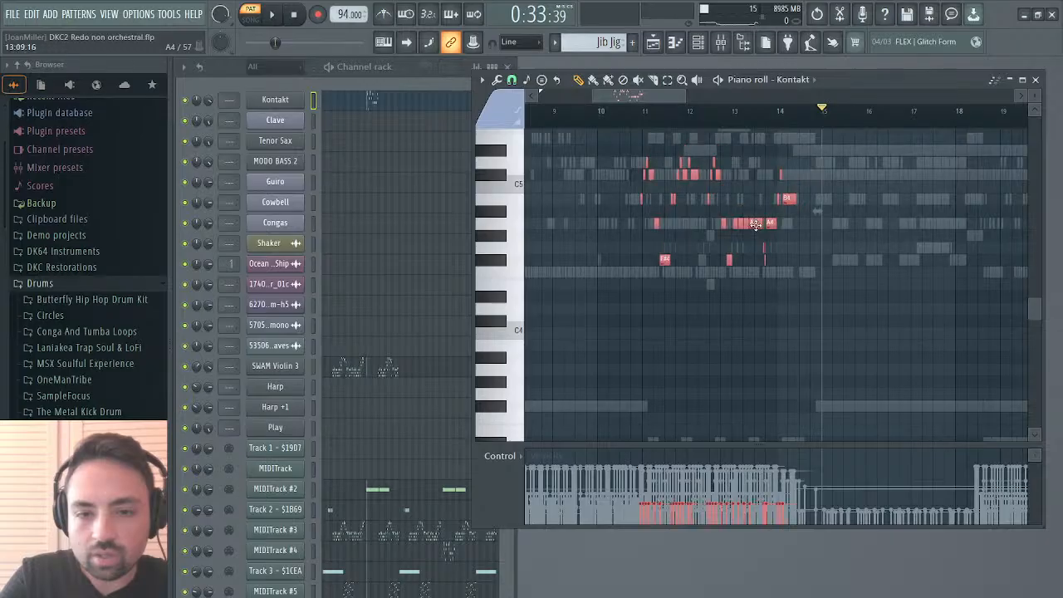
{"action": "left_click", "coordinate": [615, 112]}
{"action": "key", "text": "space"}
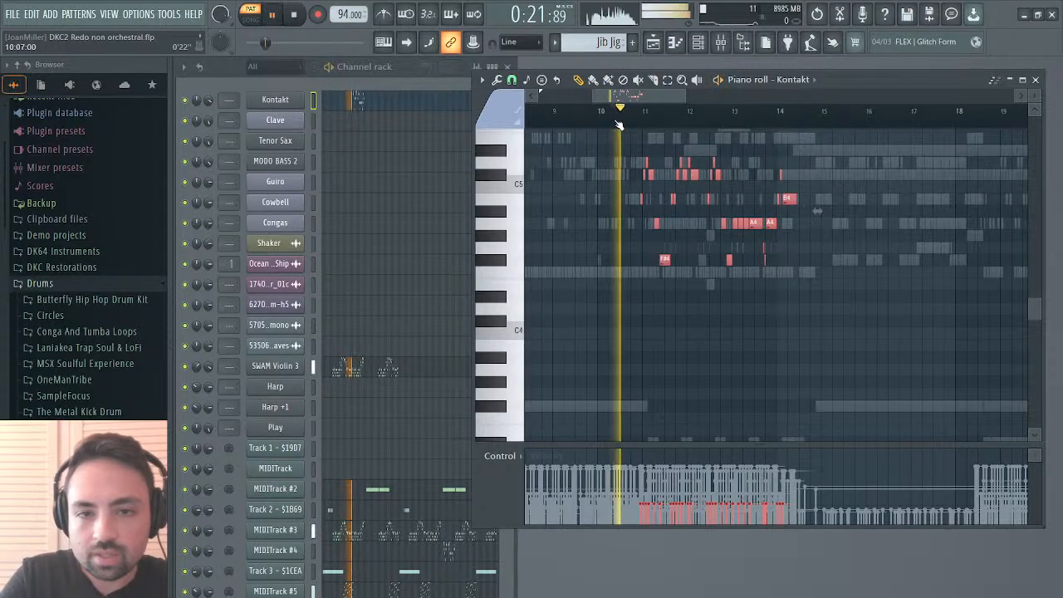
Move the selected notes to start just after bar 15, transpose them up one octave and play from bar 15.
{"action": "left_click_drag", "start_coordinate": [754, 222], "coordinate": [909, 220]}
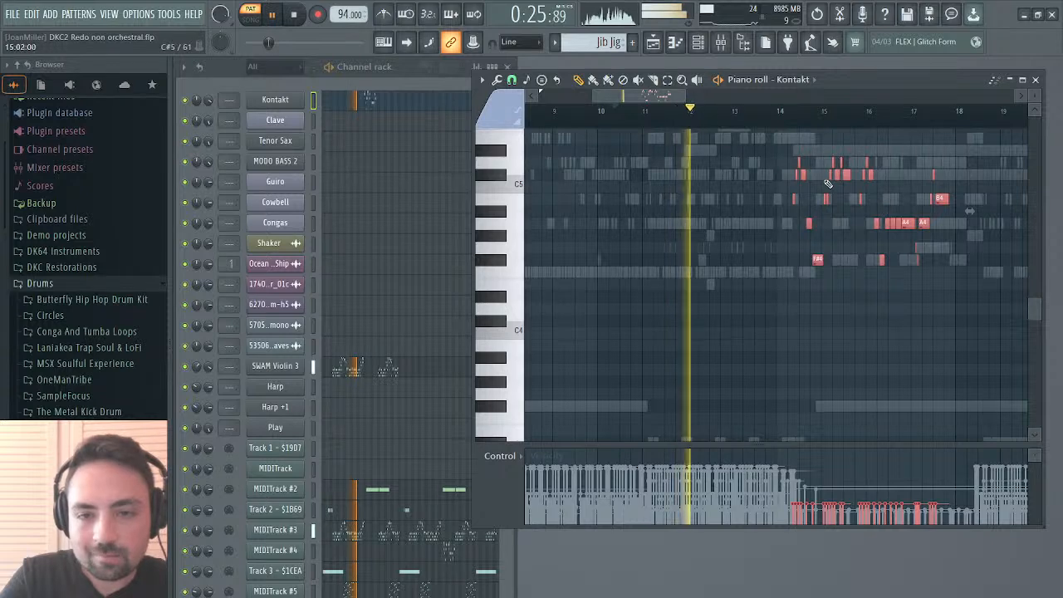
{"action": "left_click_drag", "start_coordinate": [592, 94], "coordinate": [636, 96]}
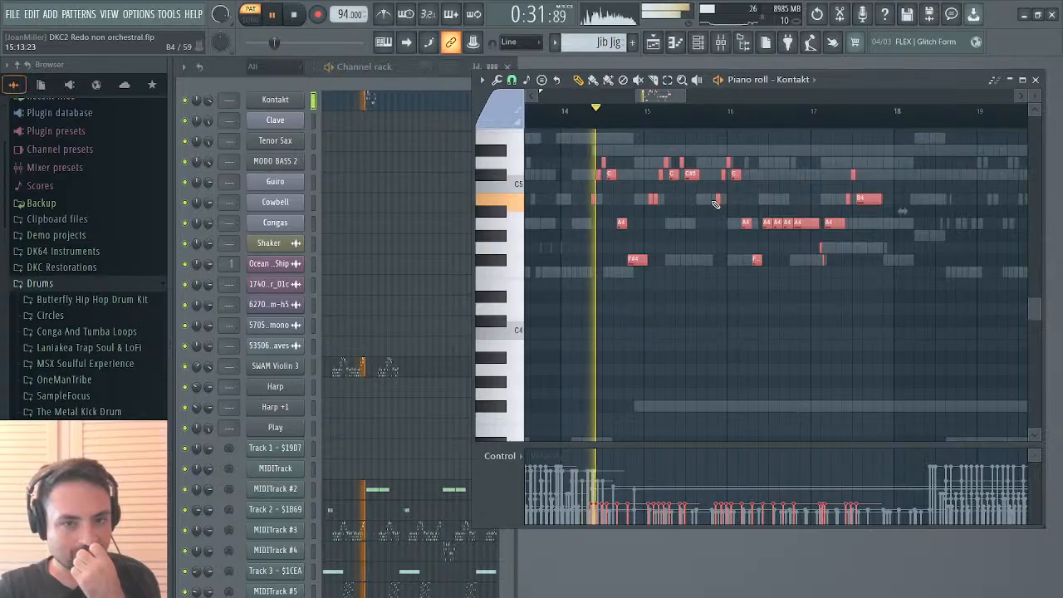
{"action": "left_click_drag", "start_coordinate": [611, 175], "coordinate": [667, 180]}
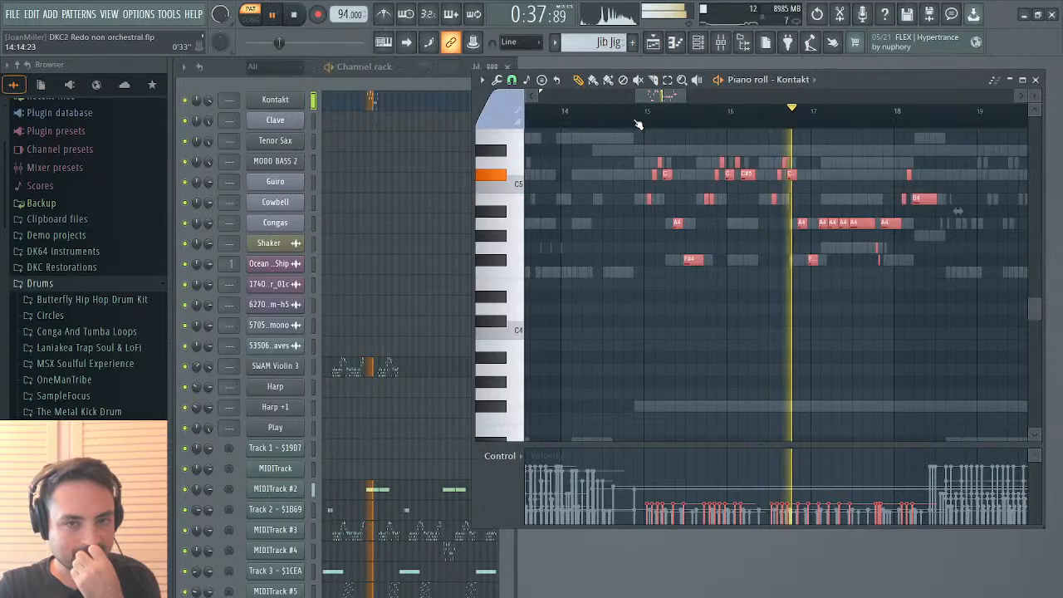
{"action": "left_click", "coordinate": [636, 112]}
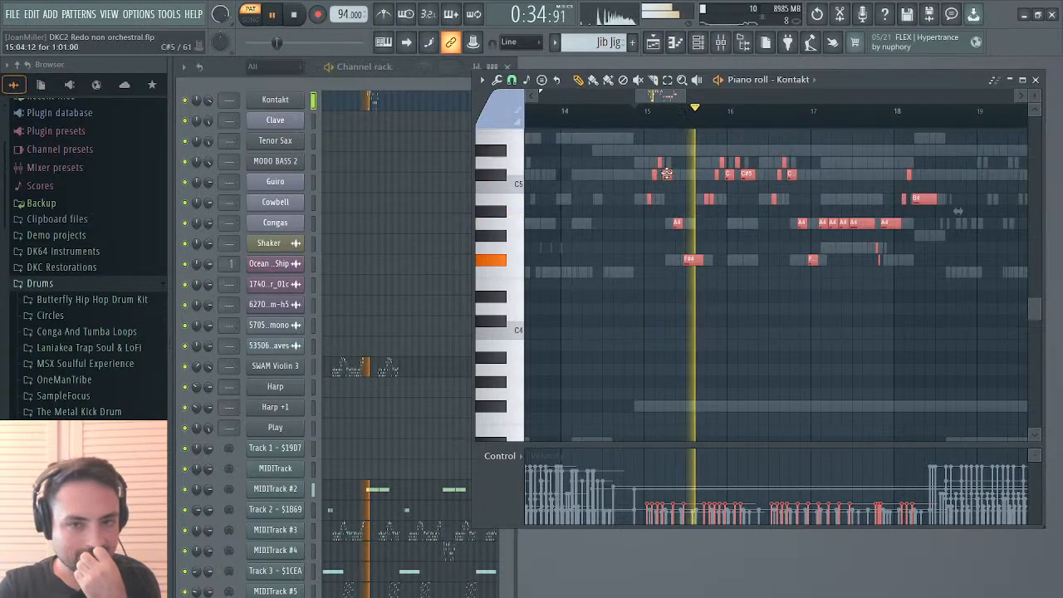
{"action": "left_click_drag", "start_coordinate": [666, 173], "coordinate": [670, 174]}
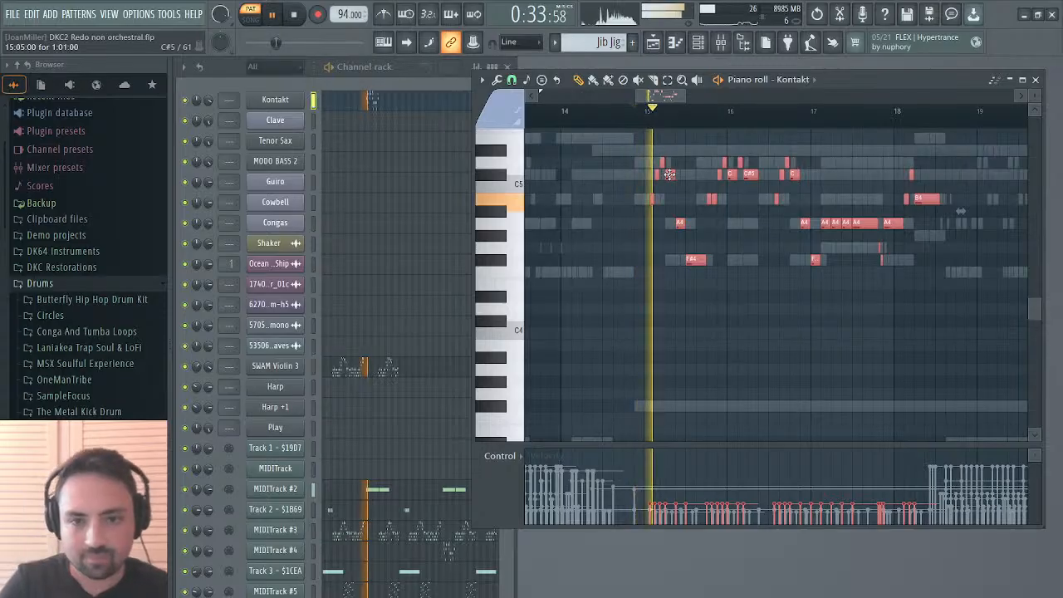
{"action": "key", "text": "ctrl+Up"}
{"action": "left_click", "coordinate": [644, 110]}
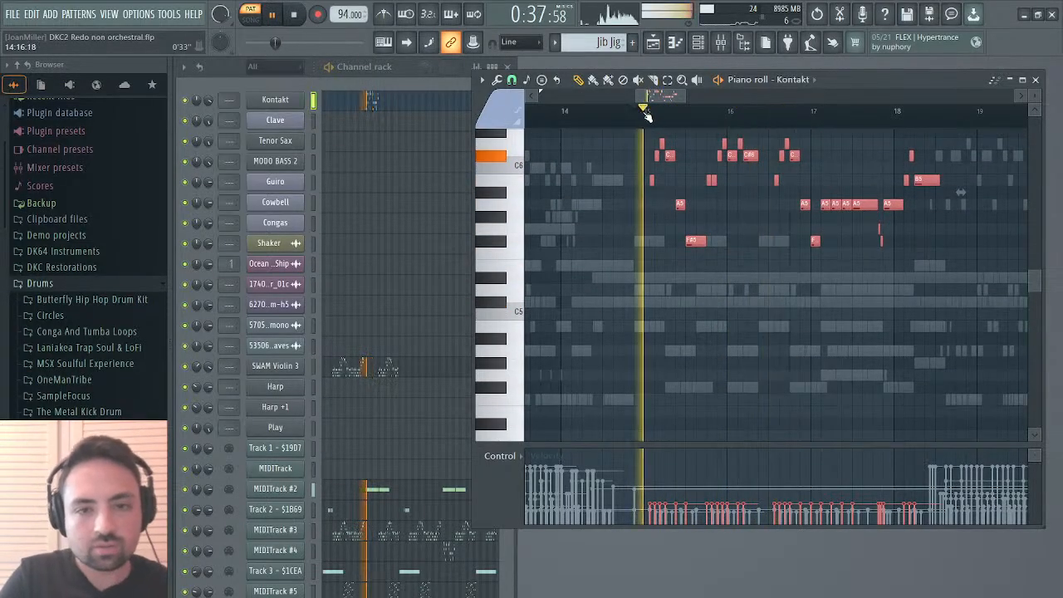
Fine-tune the Irish Flute's volume in the Kontakt rack while the melody plays.
{"action": "left_click", "coordinate": [274, 99]}
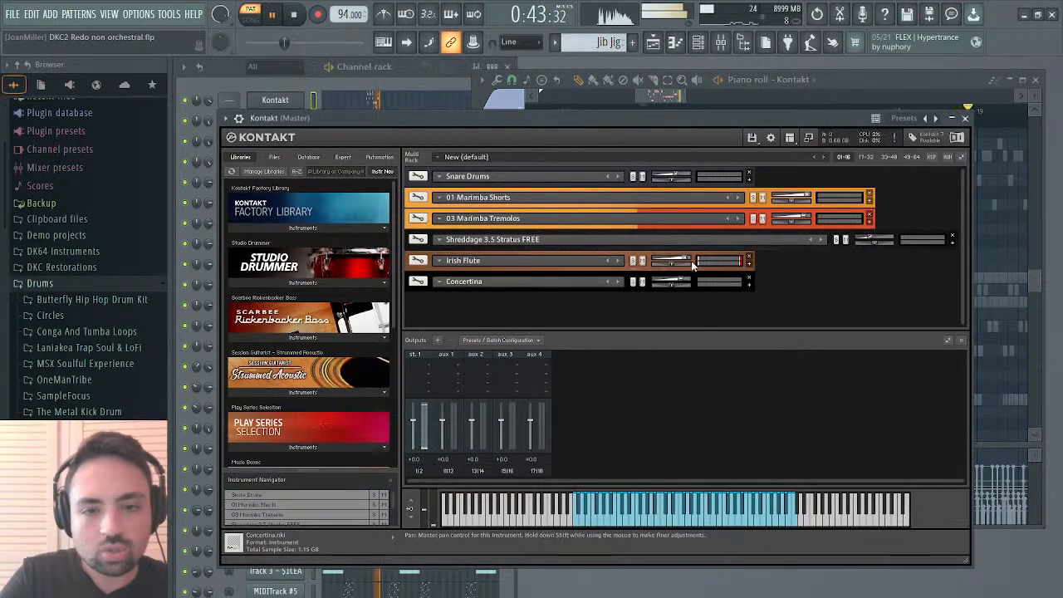
{"action": "left_click_drag", "start_coordinate": [685, 258], "coordinate": [682, 256]}
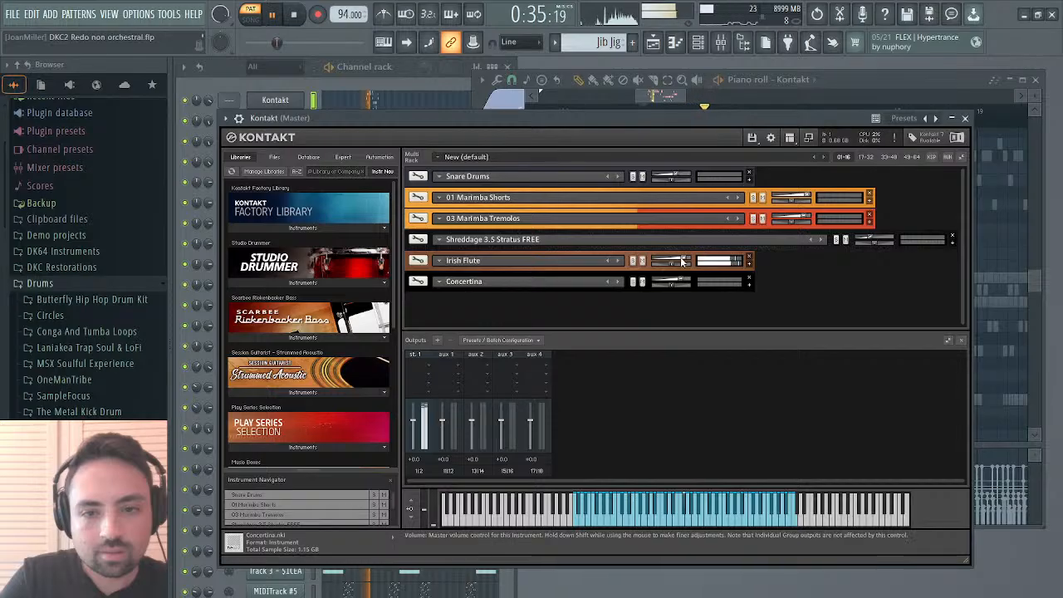
{"action": "left_click_drag", "start_coordinate": [687, 259], "coordinate": [688, 261]}
{"action": "left_click", "coordinate": [964, 117]}
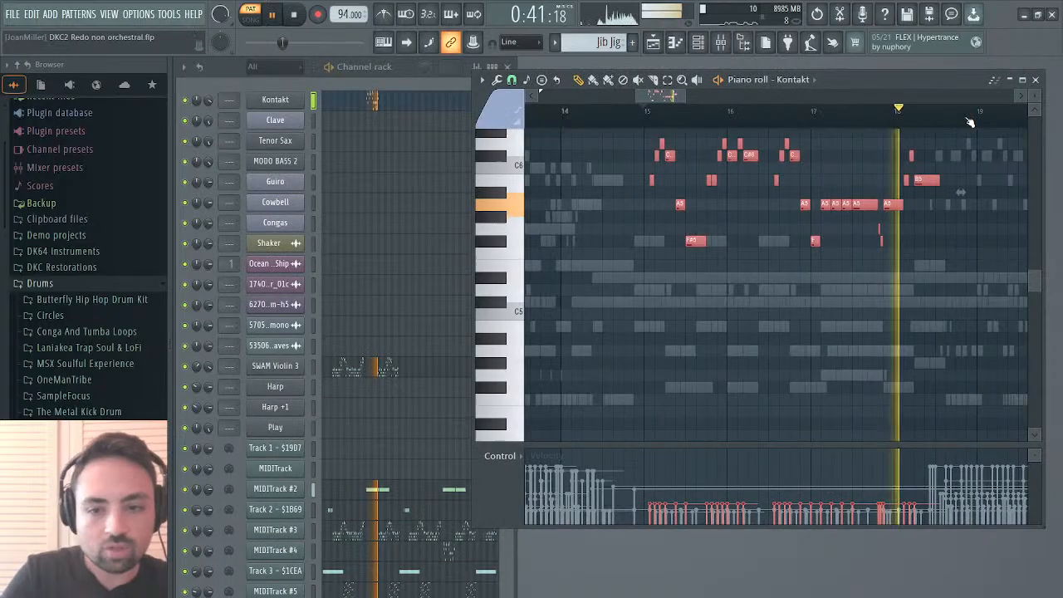
{"action": "left_click", "coordinate": [250, 103]}
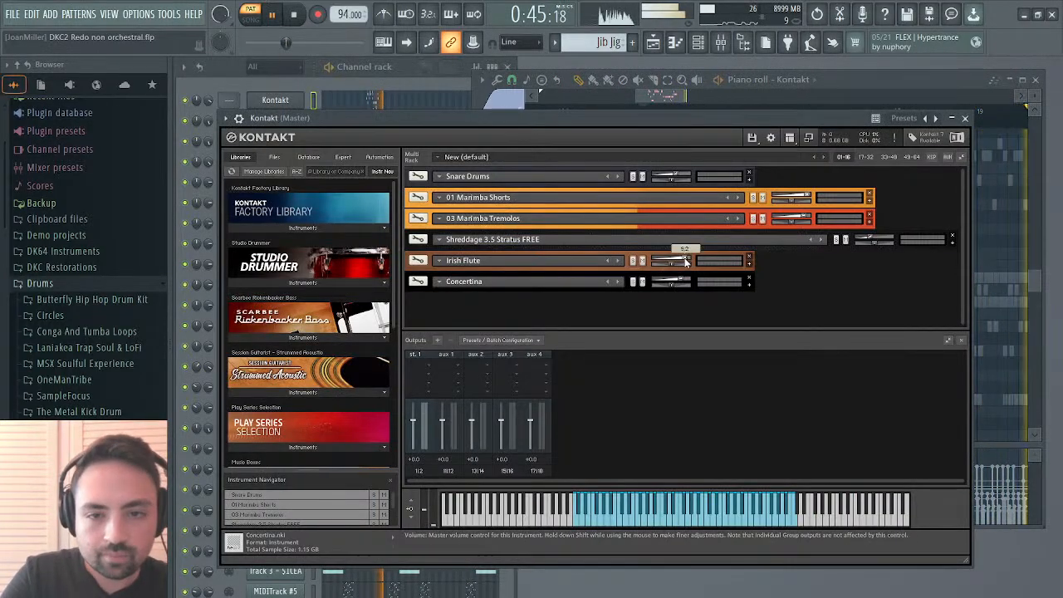
{"action": "left_click_drag", "start_coordinate": [686, 262], "coordinate": [683, 260]}
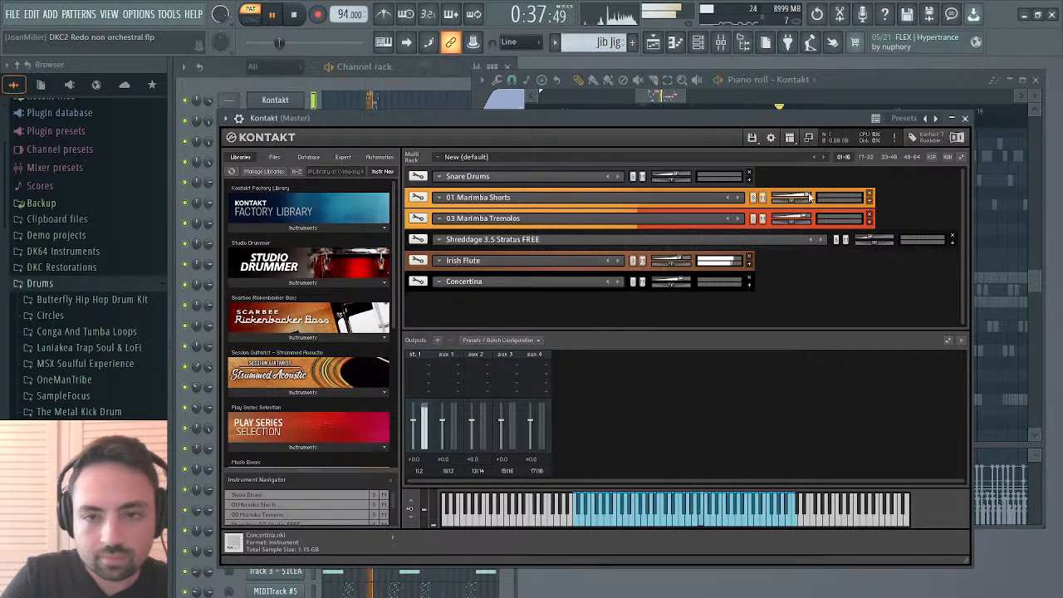
Expand the Irish Flute, adjust its release time and release noise level during playback, and close Kontakt after stopping.
{"action": "left_click", "coordinate": [749, 266]}
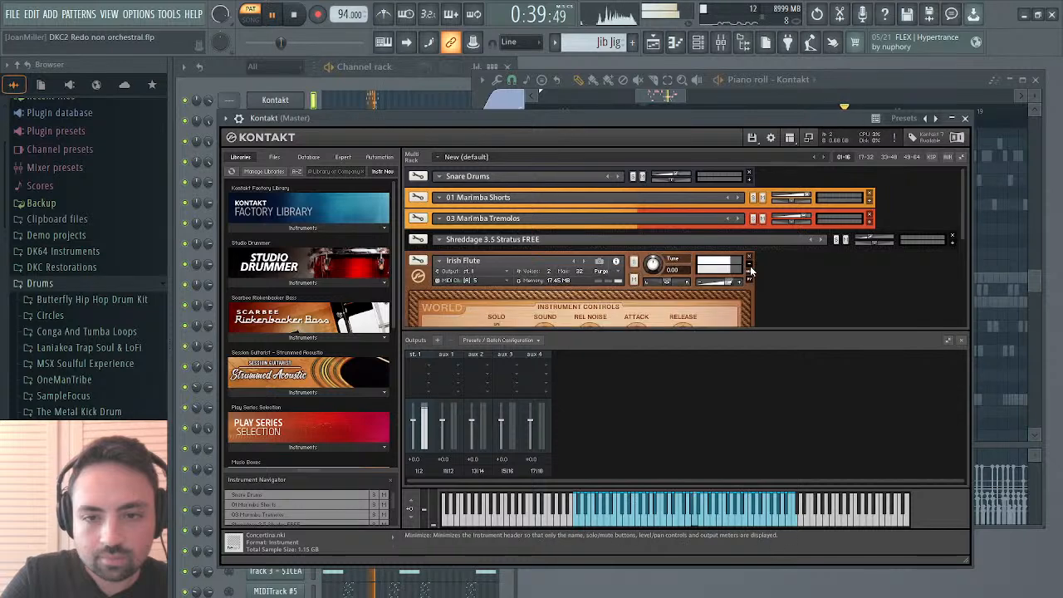
{"action": "scroll", "coordinate": [774, 290], "scroll_direction": "down", "scroll_amount": 2}
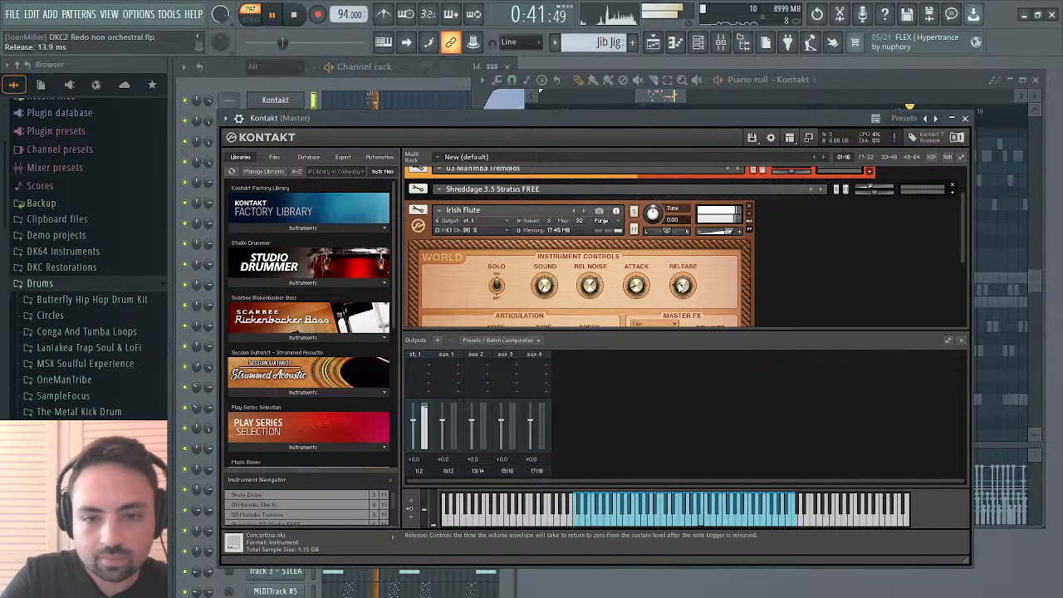
{"action": "left_click_drag", "start_coordinate": [681, 288], "coordinate": [683, 283]}
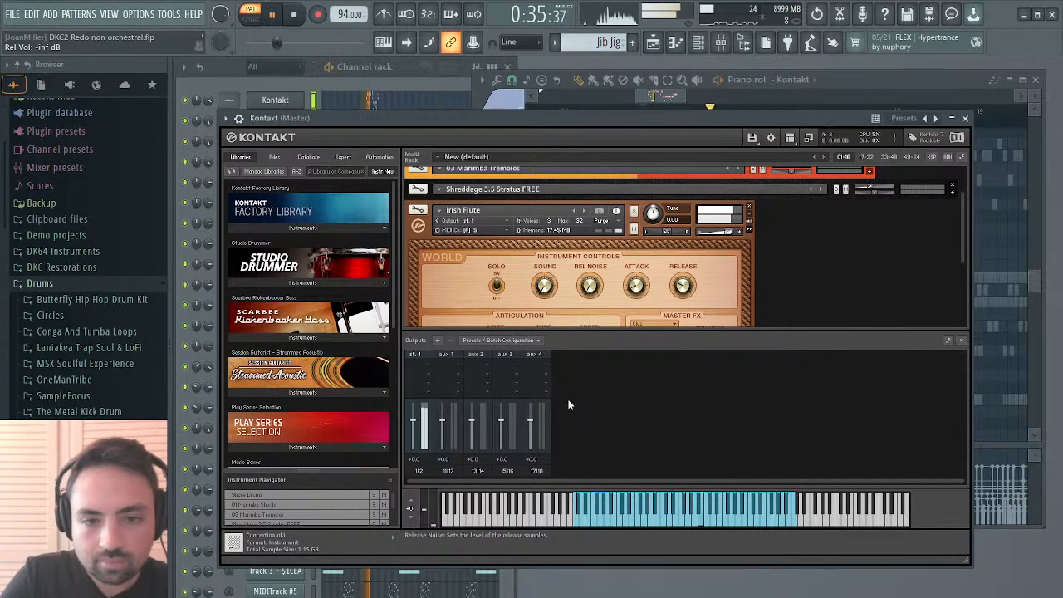
{"action": "left_click_drag", "start_coordinate": [591, 288], "coordinate": [582, 266]}
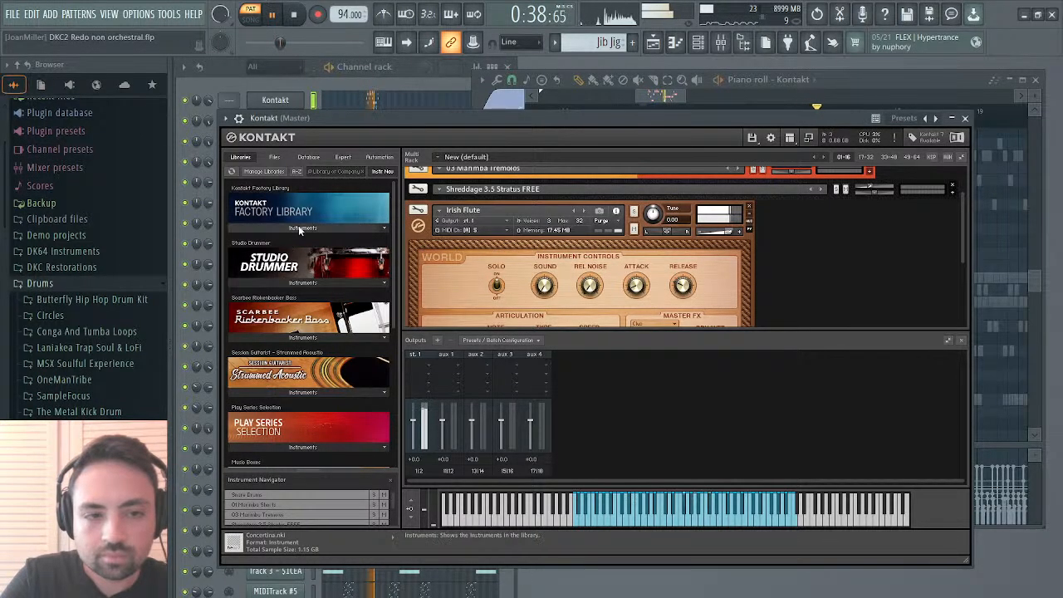
{"action": "key", "text": "space"}
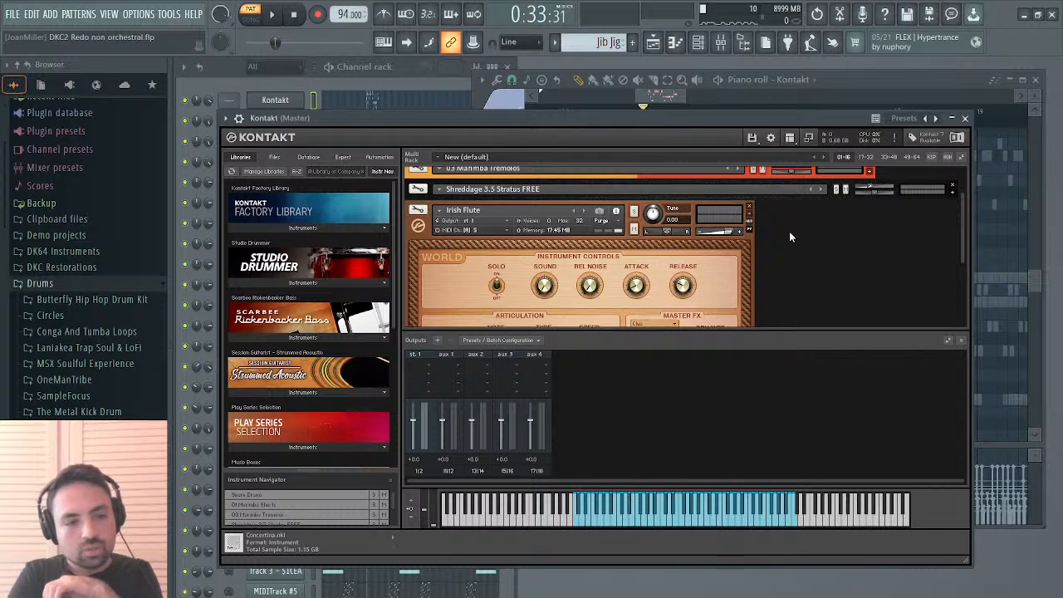
{"action": "left_click", "coordinate": [964, 119]}
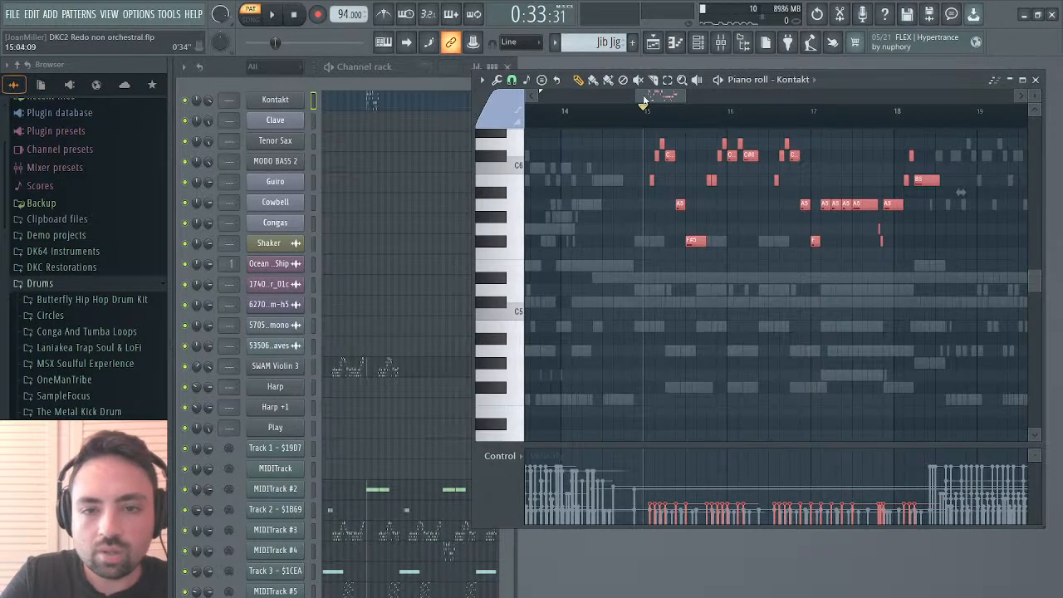
Cut the melody notes from the Kontakt channel and paste them into the Play channel just after bar 15.
{"action": "left_click_drag", "start_coordinate": [635, 96], "coordinate": [669, 97]}
{"action": "left_click", "coordinate": [598, 113]}
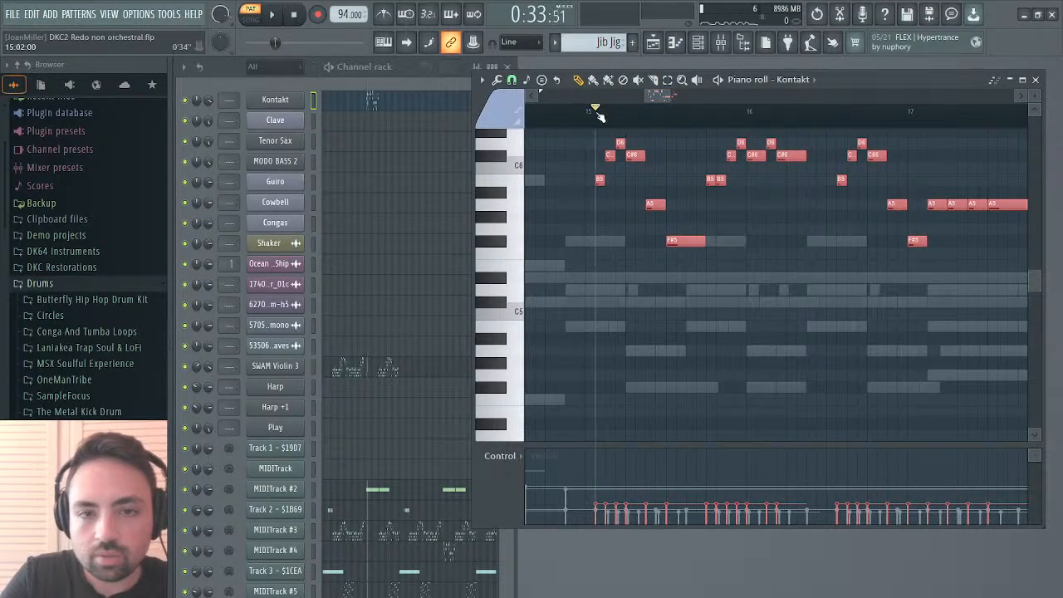
{"action": "key", "text": "Delete"}
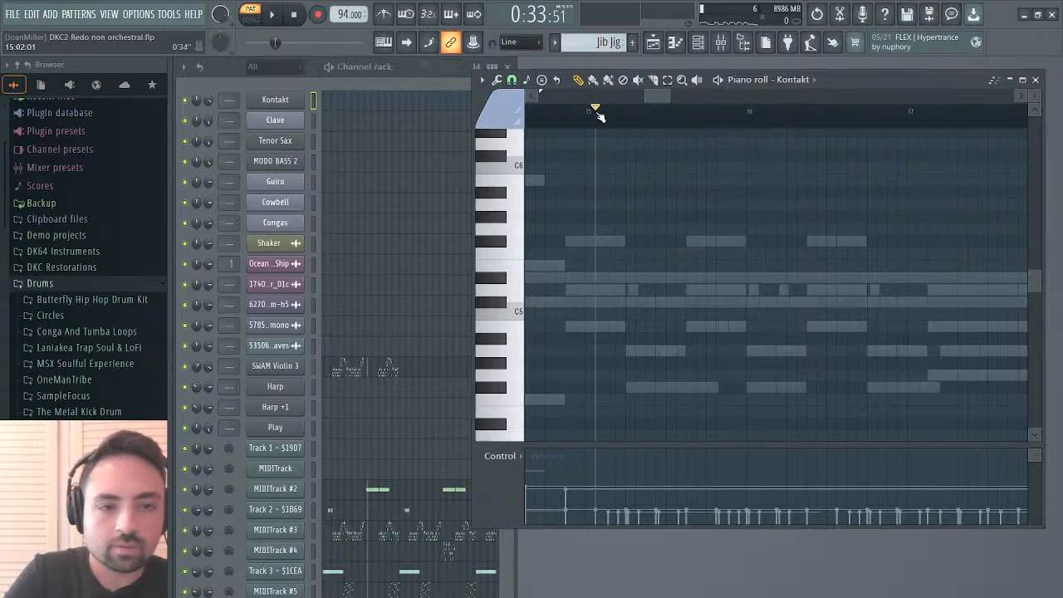
{"action": "scroll", "coordinate": [424, 215], "scroll_direction": "down", "scroll_amount": 6}
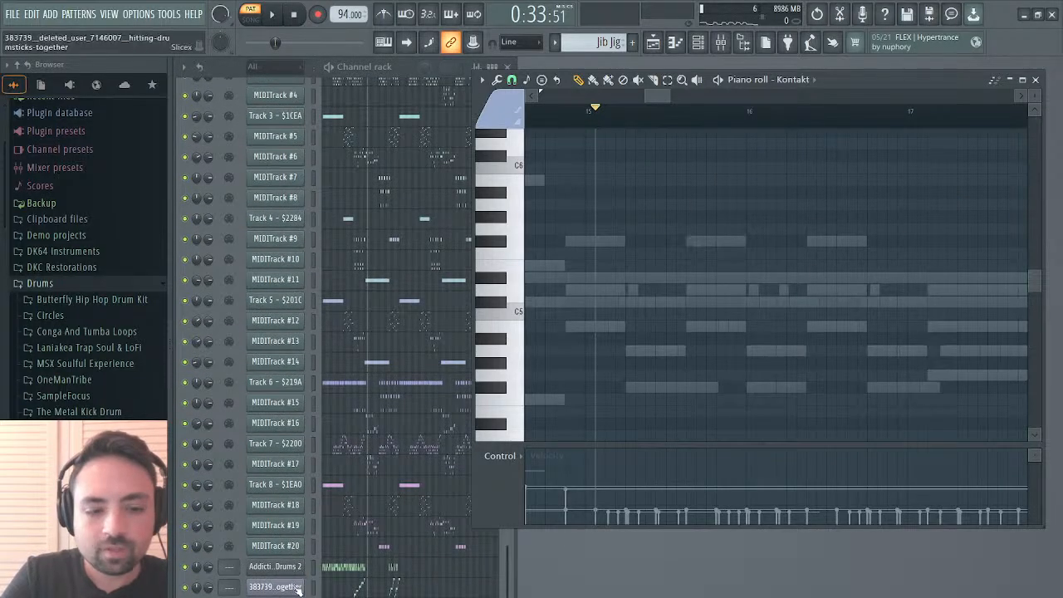
{"action": "scroll", "coordinate": [347, 520], "scroll_direction": "up", "scroll_amount": 6}
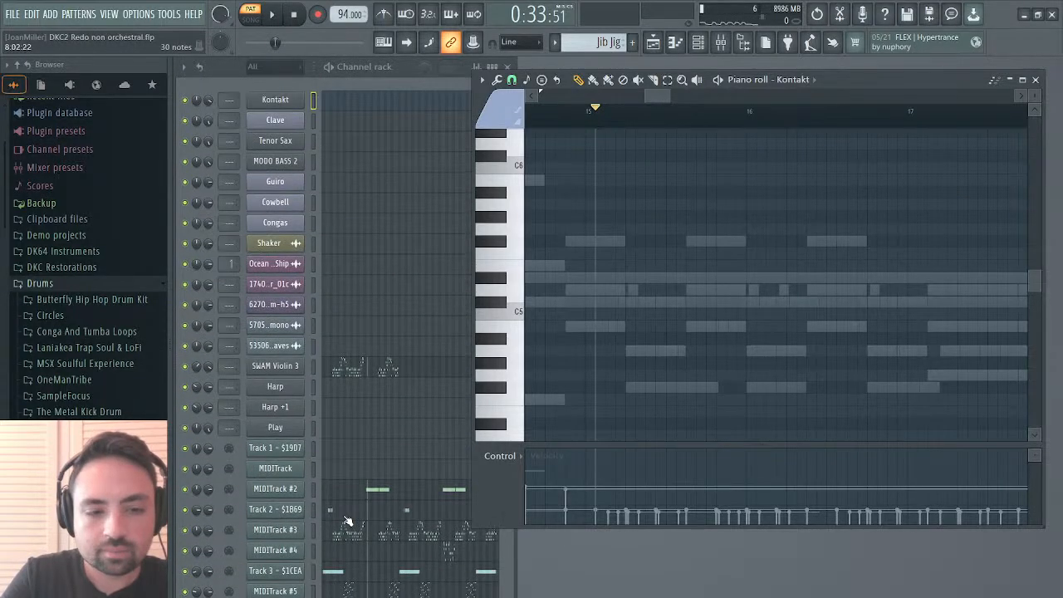
{"action": "left_click", "coordinate": [293, 428]}
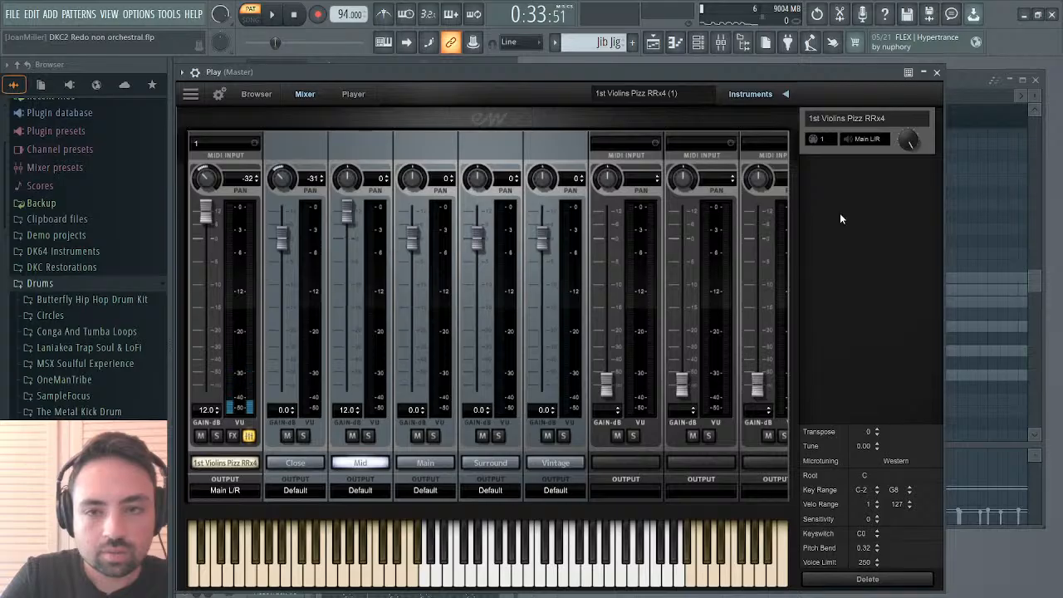
{"action": "left_click", "coordinate": [937, 72]}
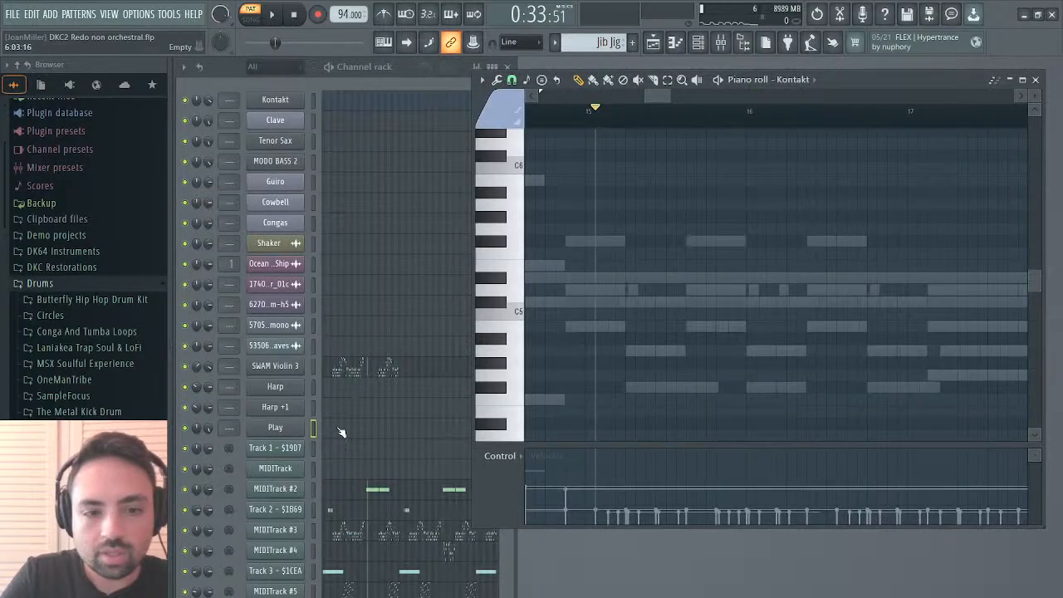
{"action": "key", "text": "ctrl+v"}
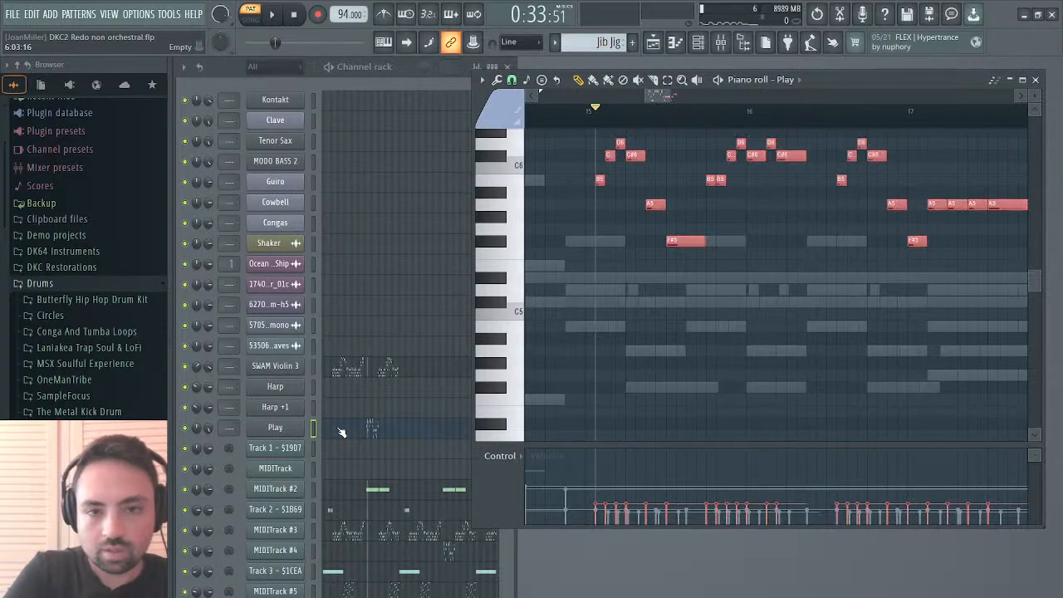
Add the PF Sus Accent long piccolo flute from EW Hollywood Orchestral Woodwinds Gold to the Play channel and close its window.
{"action": "left_click", "coordinate": [275, 427]}
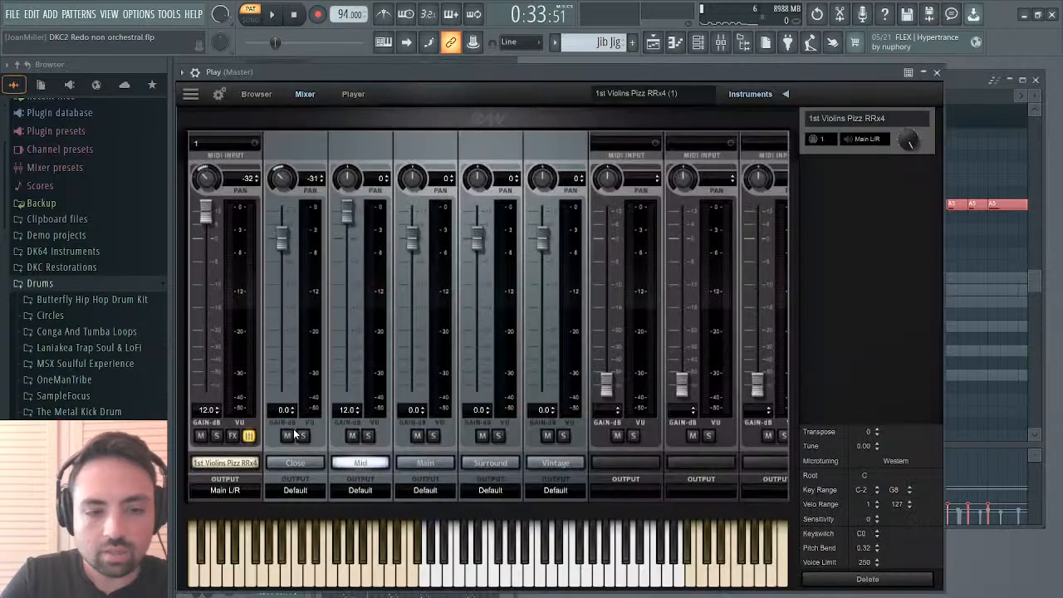
{"action": "left_click", "coordinate": [264, 97]}
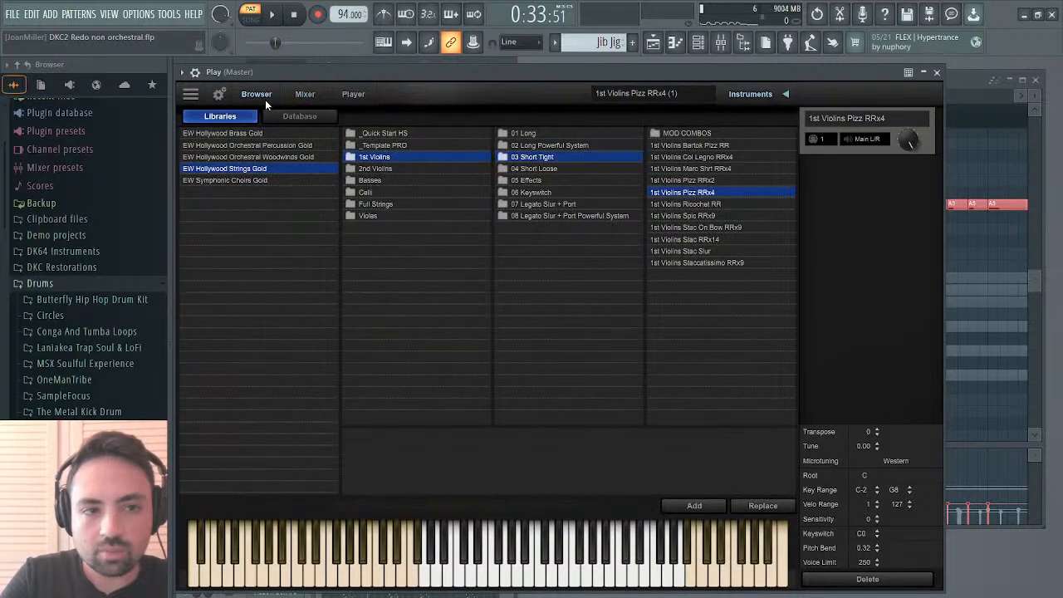
{"action": "left_click", "coordinate": [274, 146]}
{"action": "left_click", "coordinate": [275, 157]}
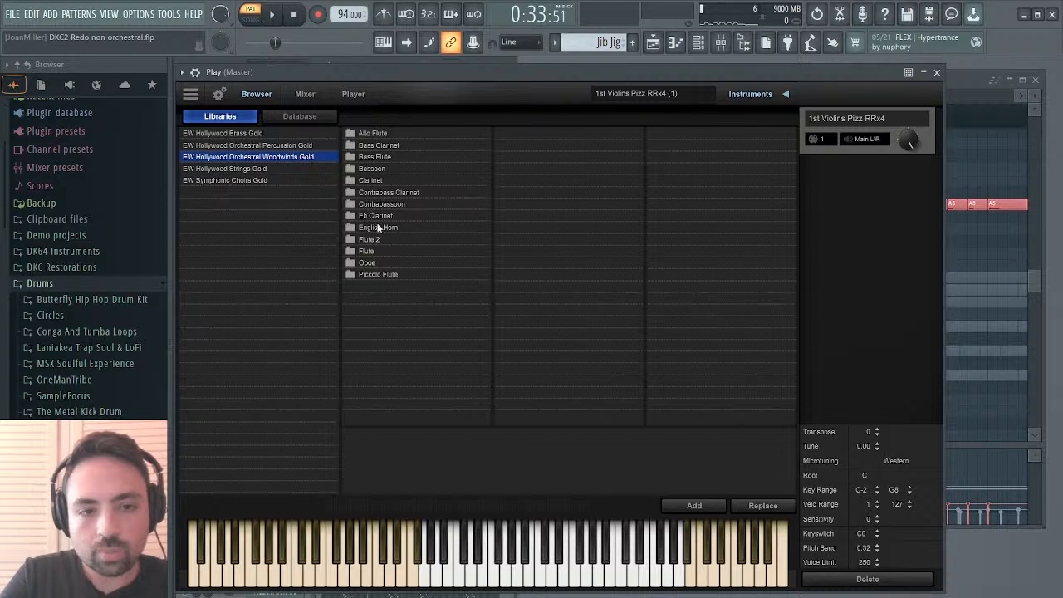
{"action": "left_click", "coordinate": [377, 274]}
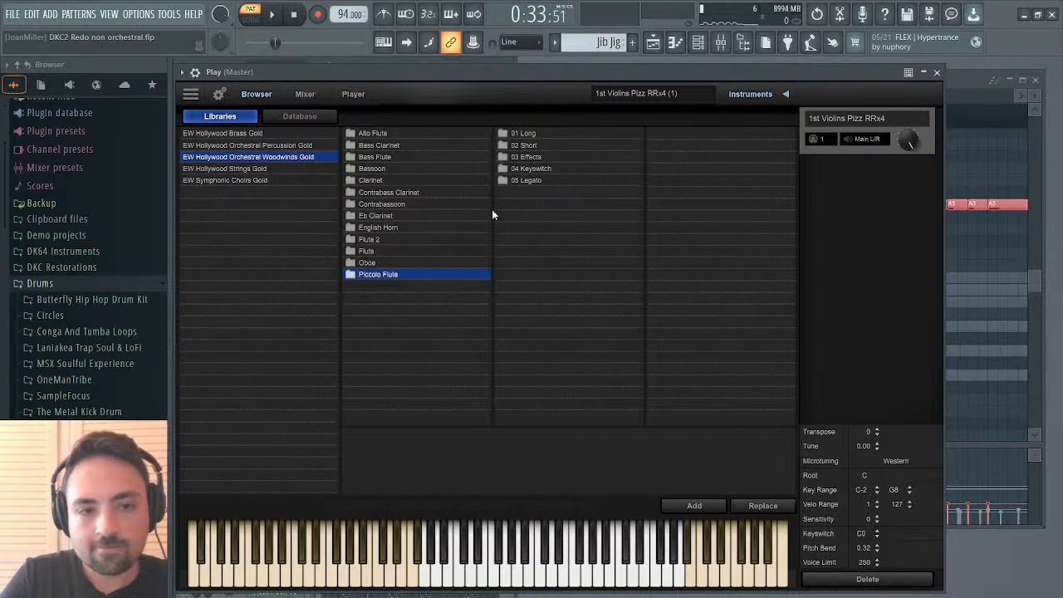
{"action": "left_click", "coordinate": [532, 135]}
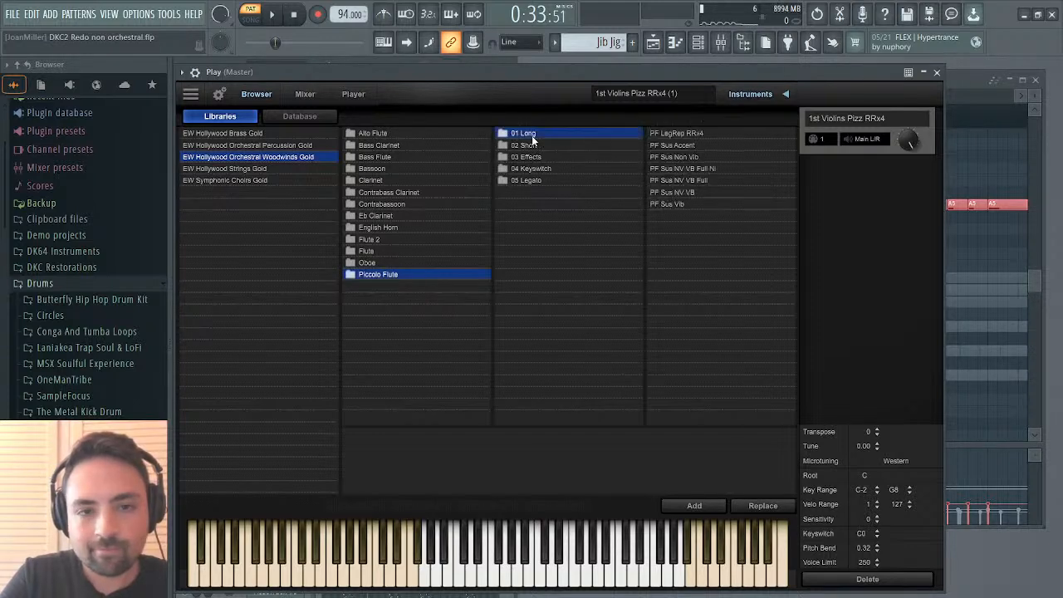
{"action": "left_click", "coordinate": [685, 145]}
{"action": "left_click", "coordinate": [688, 508]}
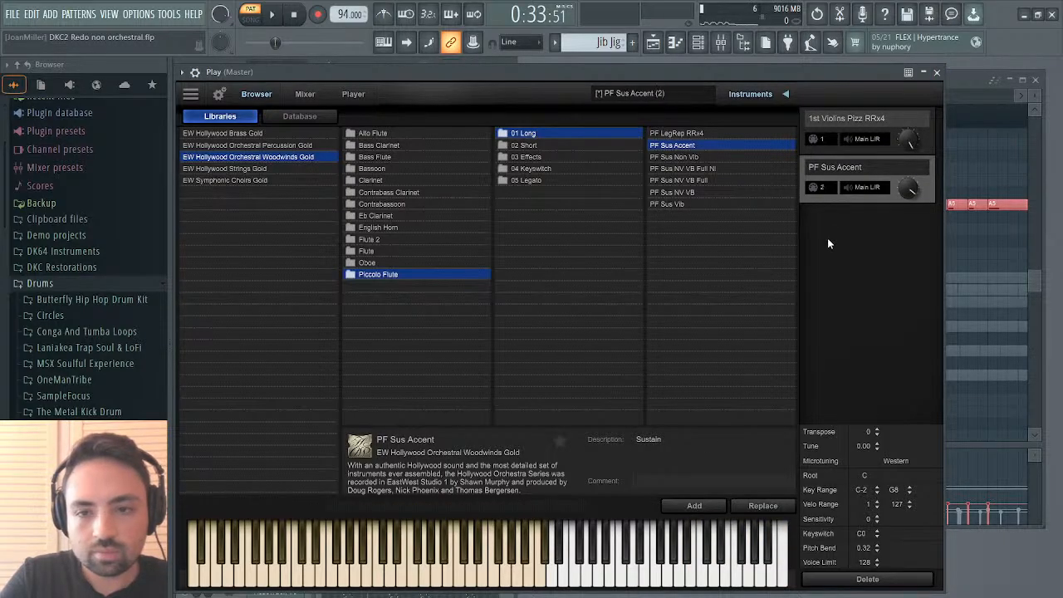
{"action": "left_click", "coordinate": [937, 74]}
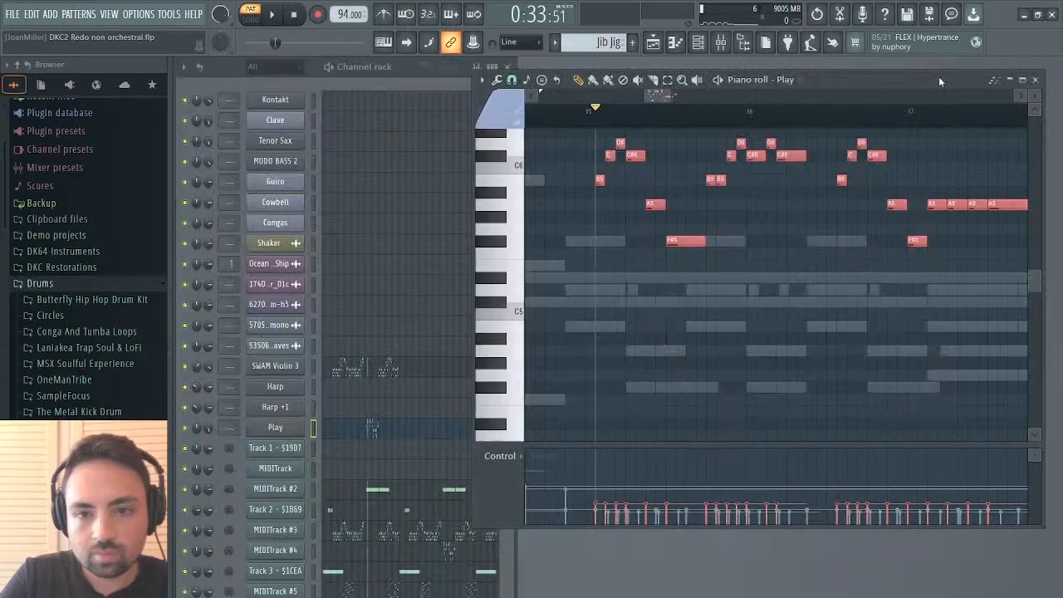
Give the pasted Play notes the green note color during playback and transpose them up one octave.
{"action": "key", "text": "space"}
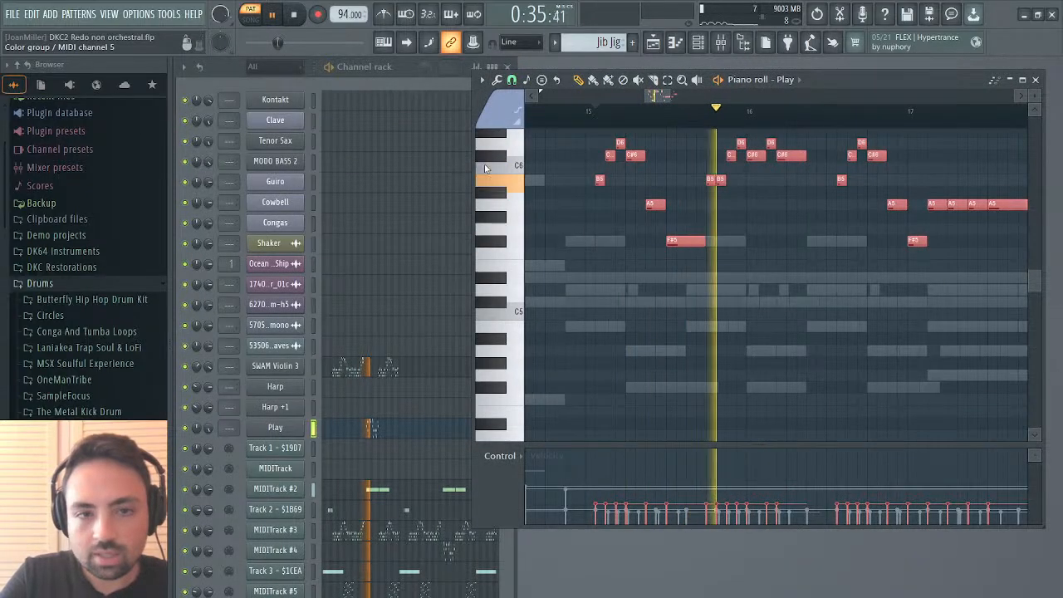
{"action": "scroll", "coordinate": [487, 108], "scroll_direction": "down", "scroll_amount": 4}
{"action": "key", "text": "ctrl+d"}
{"action": "key", "text": "space"}
{"action": "key", "text": "space"}
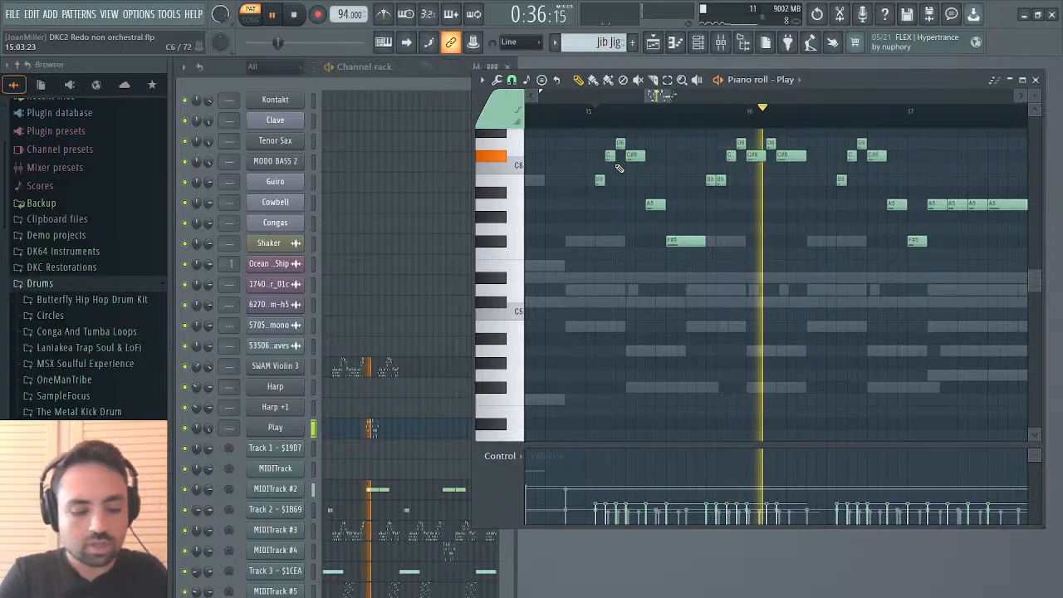
{"action": "key", "text": "ctrl+Up"}
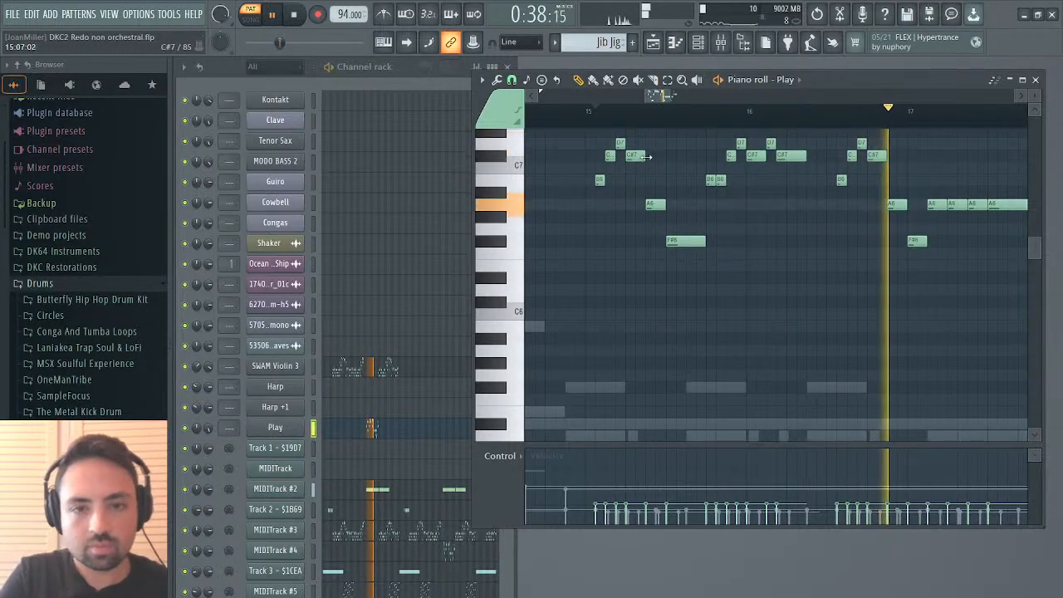
Listen to the transposed piccolo melody from bar 15 and again from bar 17.
{"action": "left_click", "coordinate": [587, 112]}
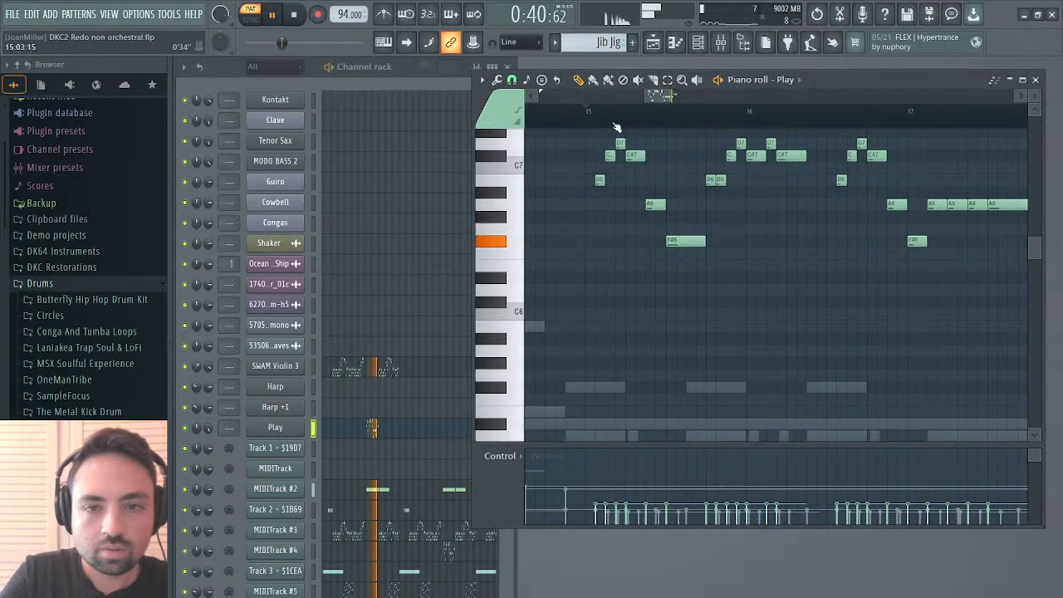
{"action": "mouse_move", "coordinate": [665, 98]}
{"action": "left_mouse_down"}
{"action": "mouse_move", "coordinate": [687, 101]}
{"action": "mouse_move", "coordinate": [670, 100]}
{"action": "left_mouse_up"}
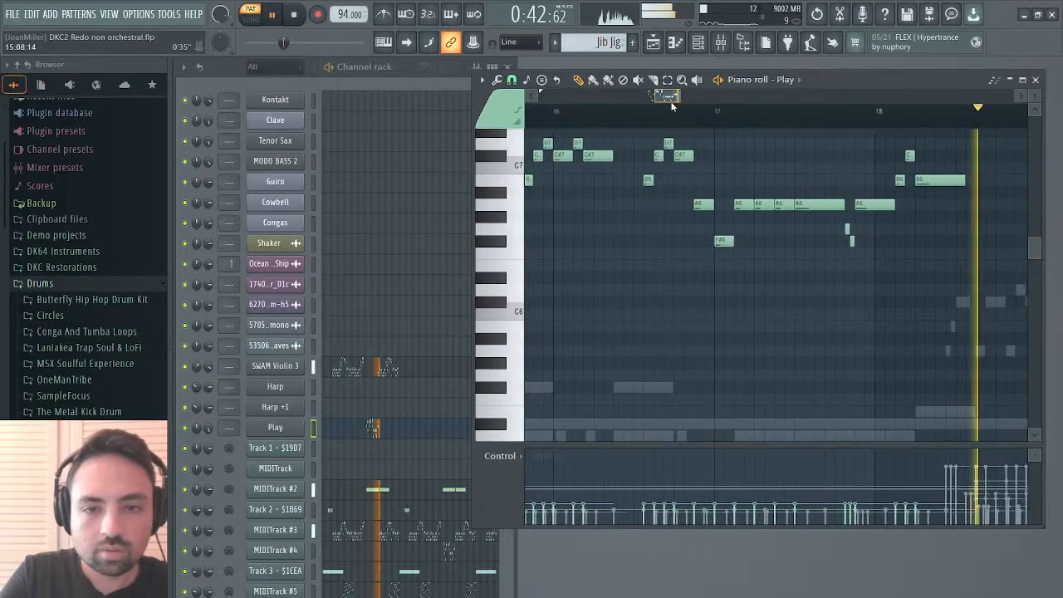
{"action": "key", "text": "space"}
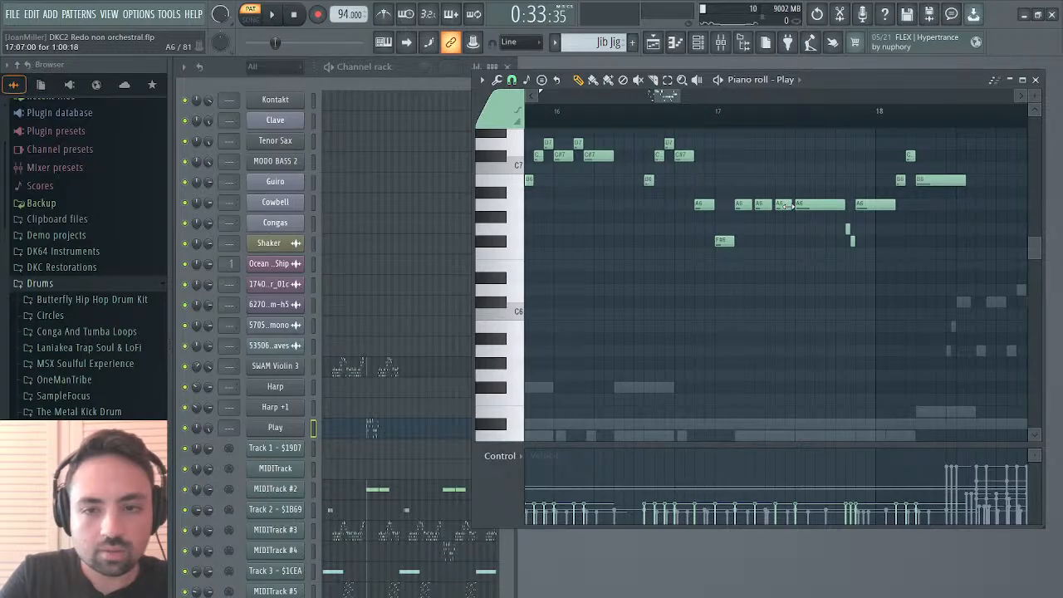
{"action": "left_click", "coordinate": [714, 107]}
{"action": "key", "text": "space"}
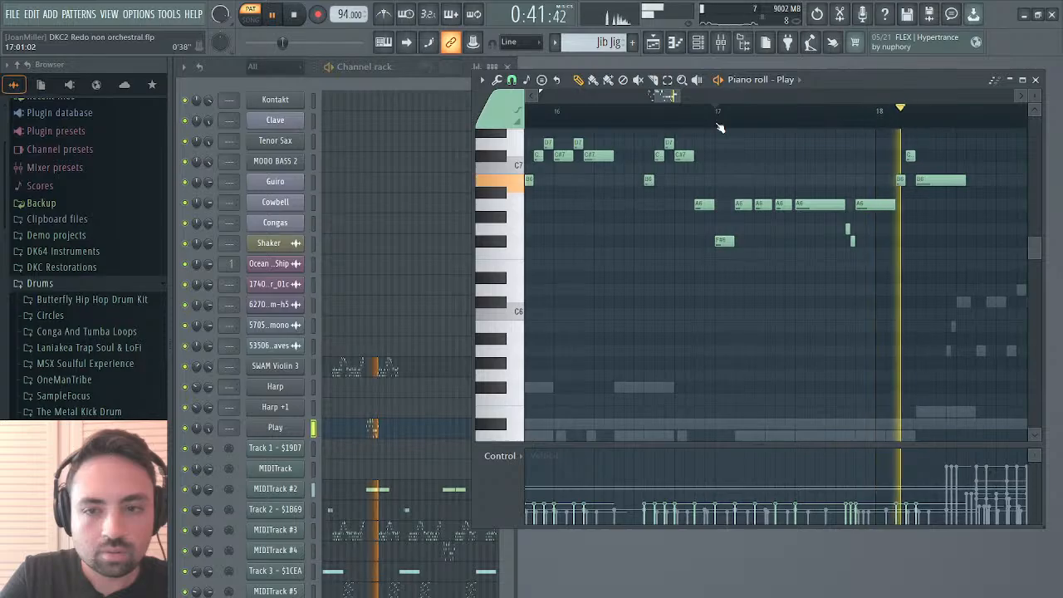
Stop playback, raise the velocities of all the melody notes in the Play channel, and play from bar 17.
{"action": "key", "text": "space"}
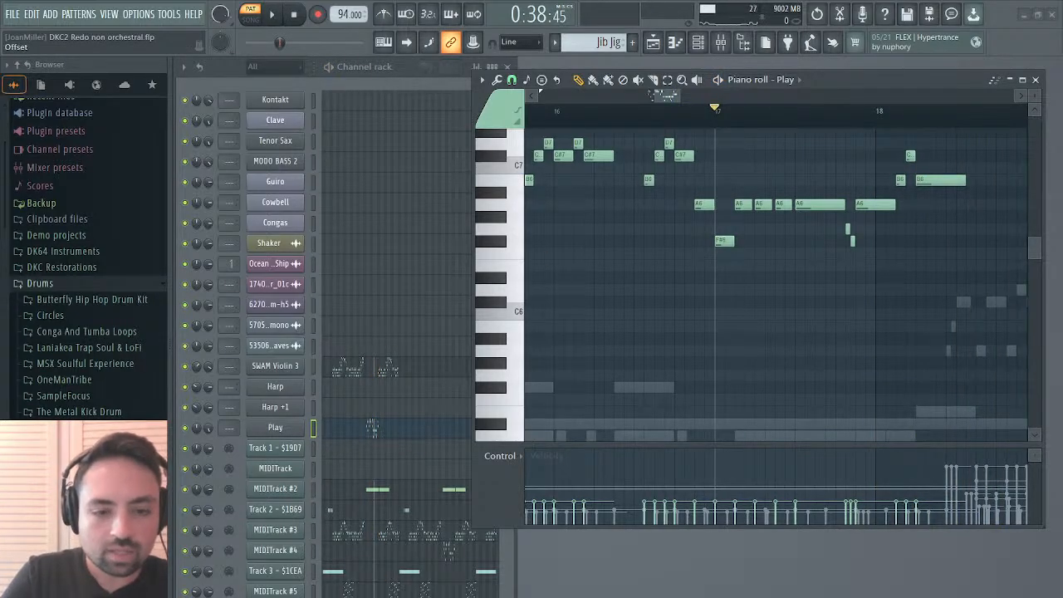
{"action": "key", "text": "space"}
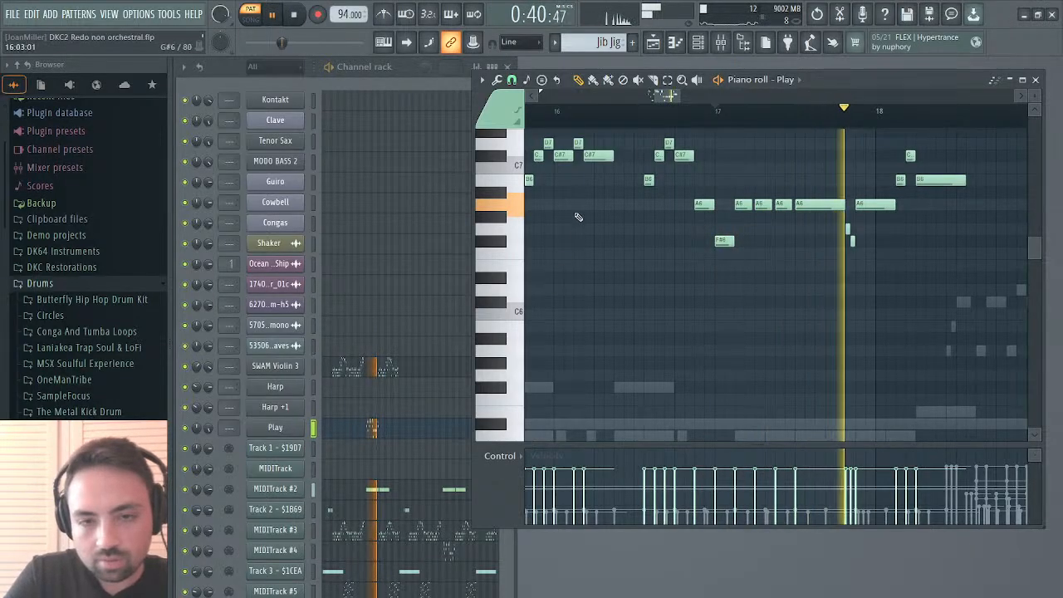
{"action": "left_click_drag", "start_coordinate": [650, 95], "coordinate": [633, 96]}
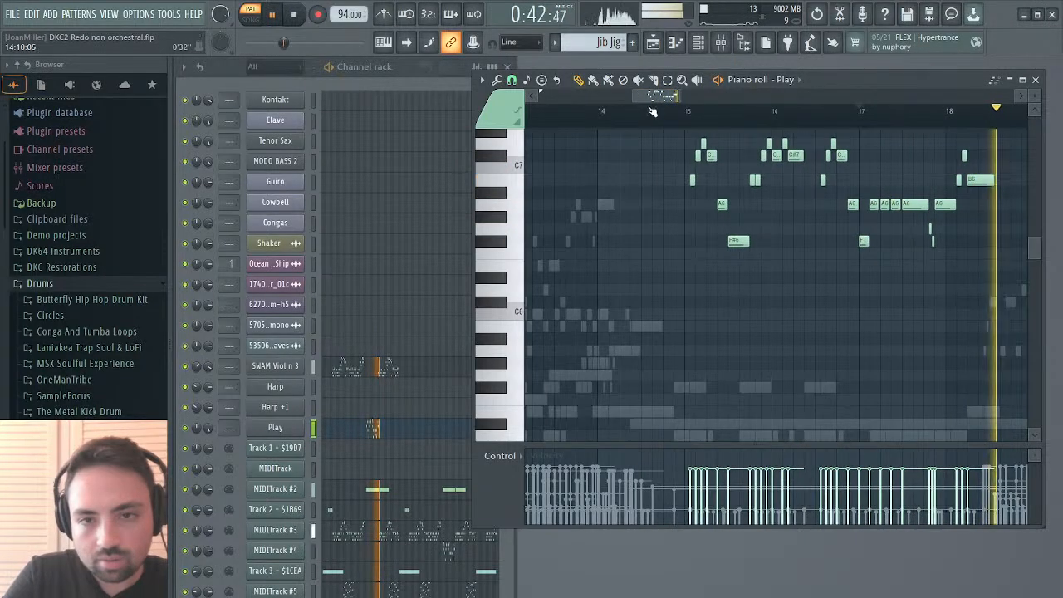
Open the Play instrument's mixer view, collapse the microphone channels of 1st Violins Pizz RRx4, and expand those of PF Sus Accent.
{"action": "left_click", "coordinate": [668, 110]}
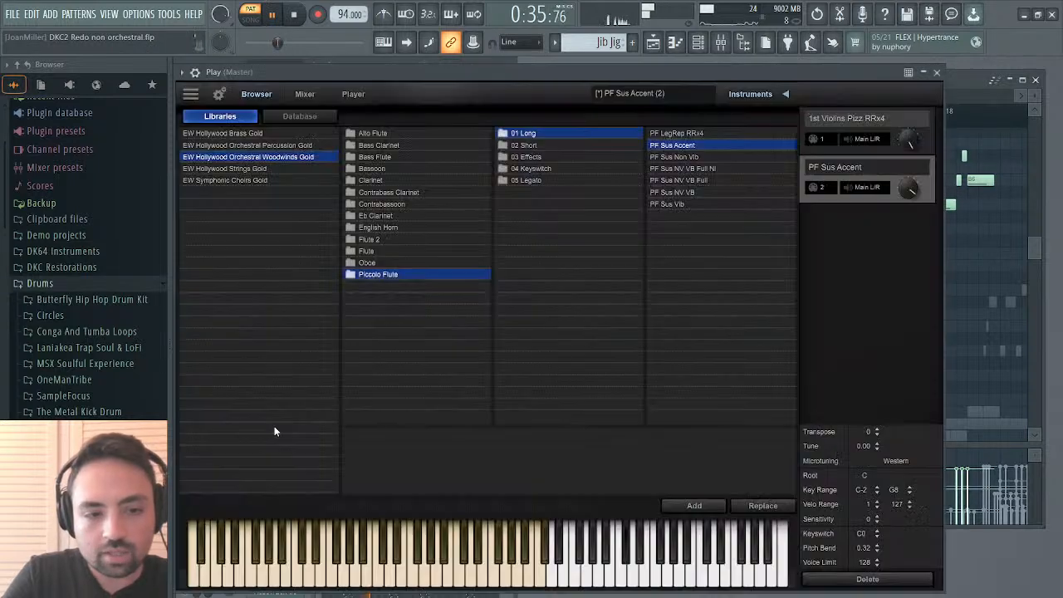
{"action": "left_click", "coordinate": [274, 429]}
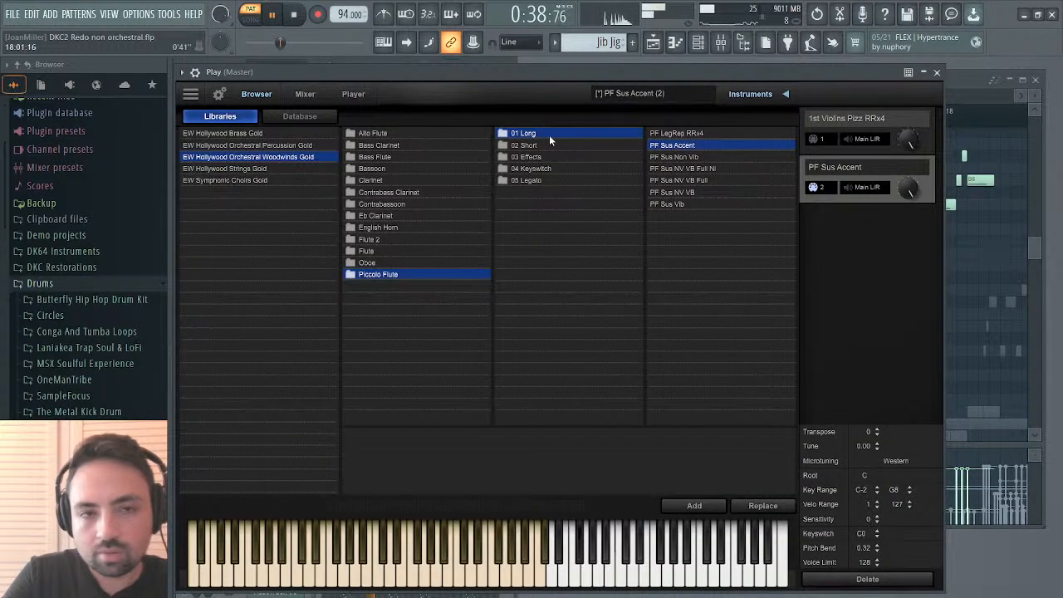
{"action": "left_click", "coordinate": [307, 94]}
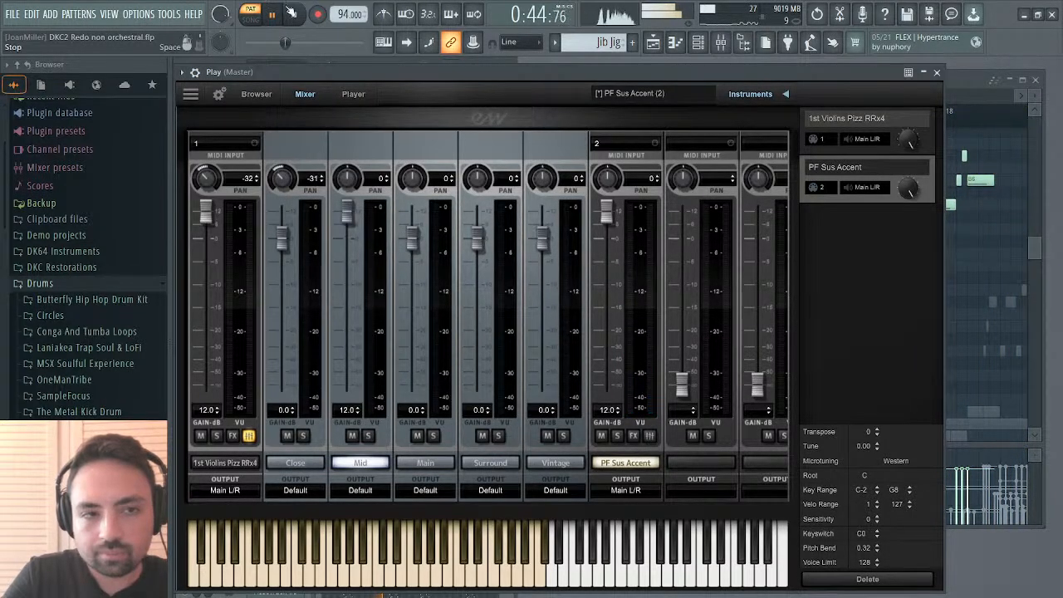
{"action": "key", "text": "space"}
{"action": "left_click", "coordinate": [248, 435]}
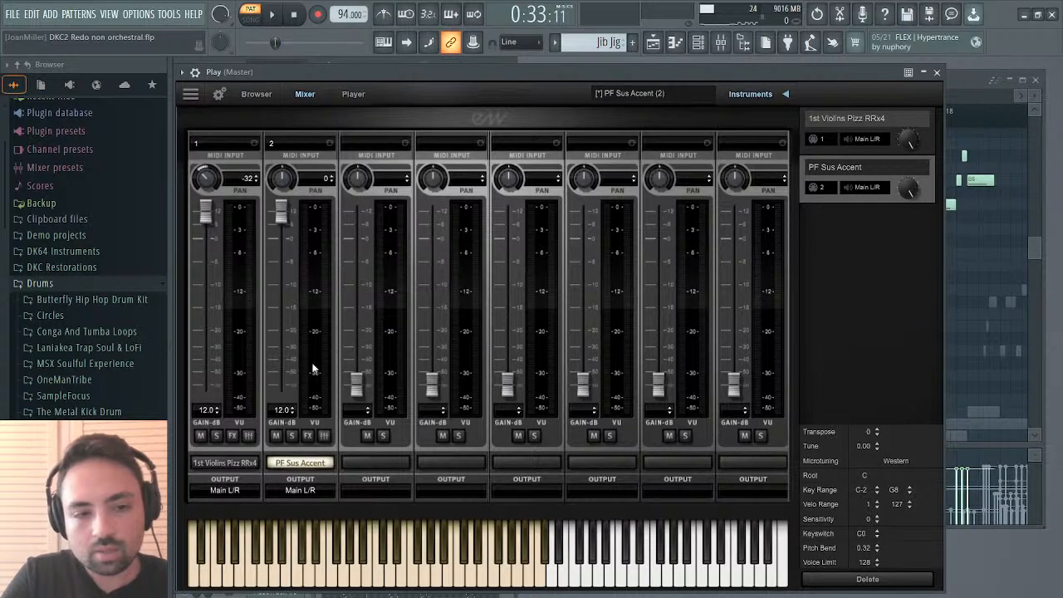
{"action": "left_click", "coordinate": [324, 436]}
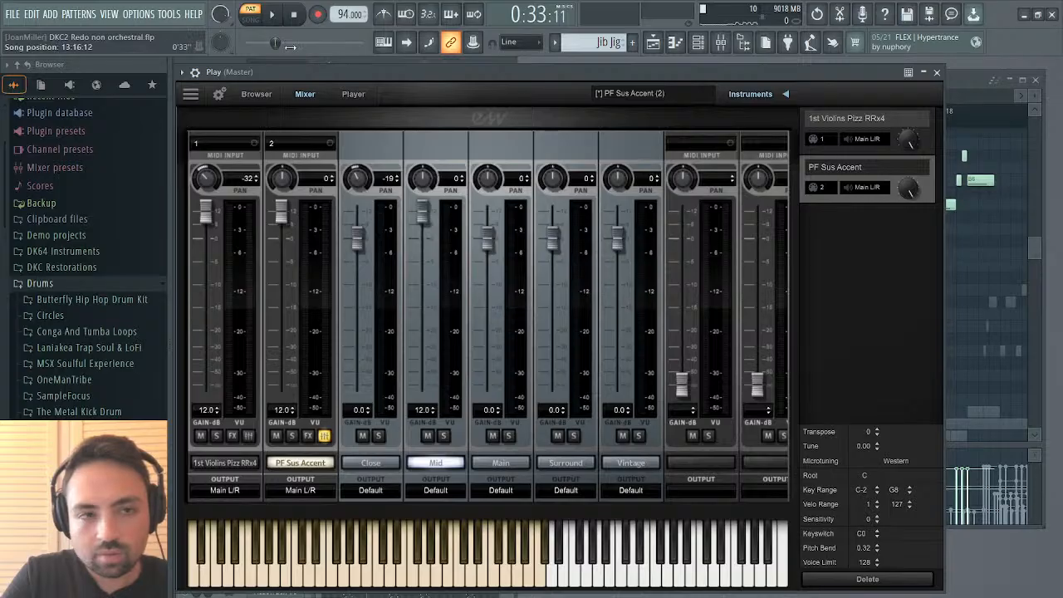
During playback, set PF Sus Accent's gain to 6.9 dB and its pan to 52, close the Play window, and stop playback.
{"action": "key", "text": "space"}
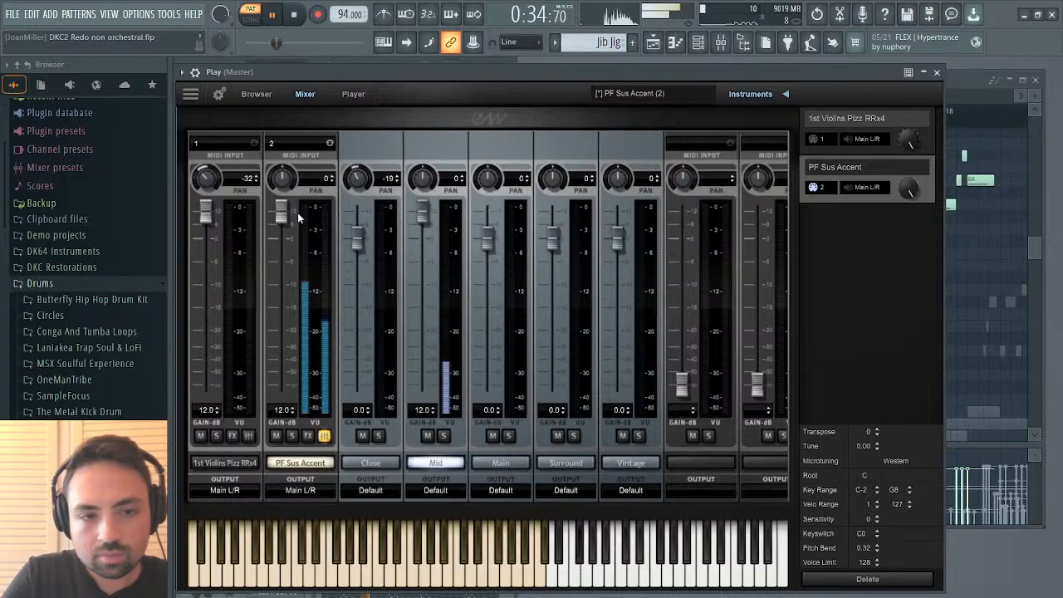
{"action": "left_click_drag", "start_coordinate": [287, 220], "coordinate": [287, 230]}
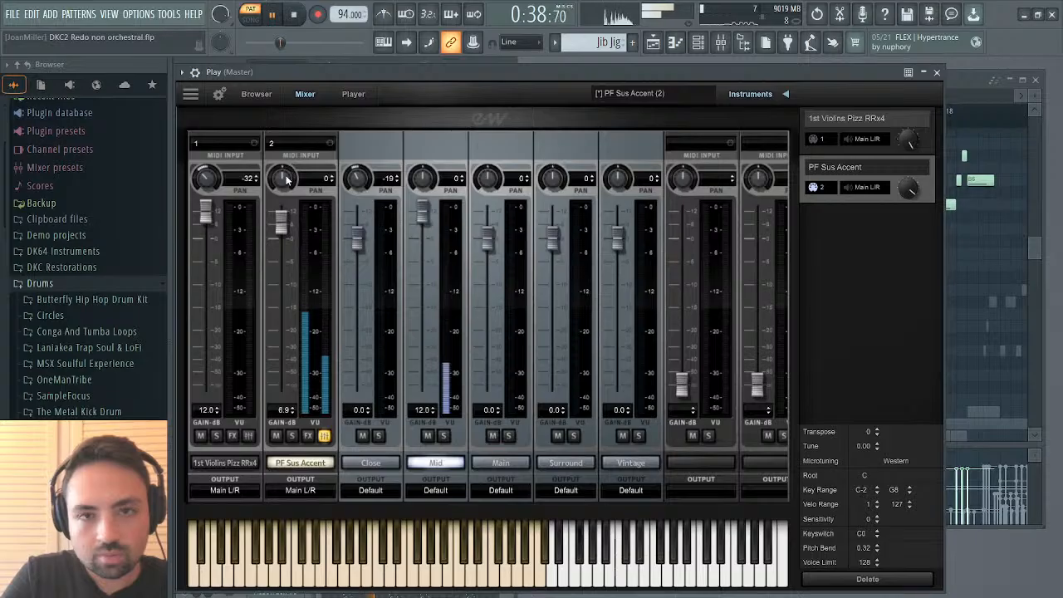
{"action": "left_click_drag", "start_coordinate": [288, 178], "coordinate": [318, 135]}
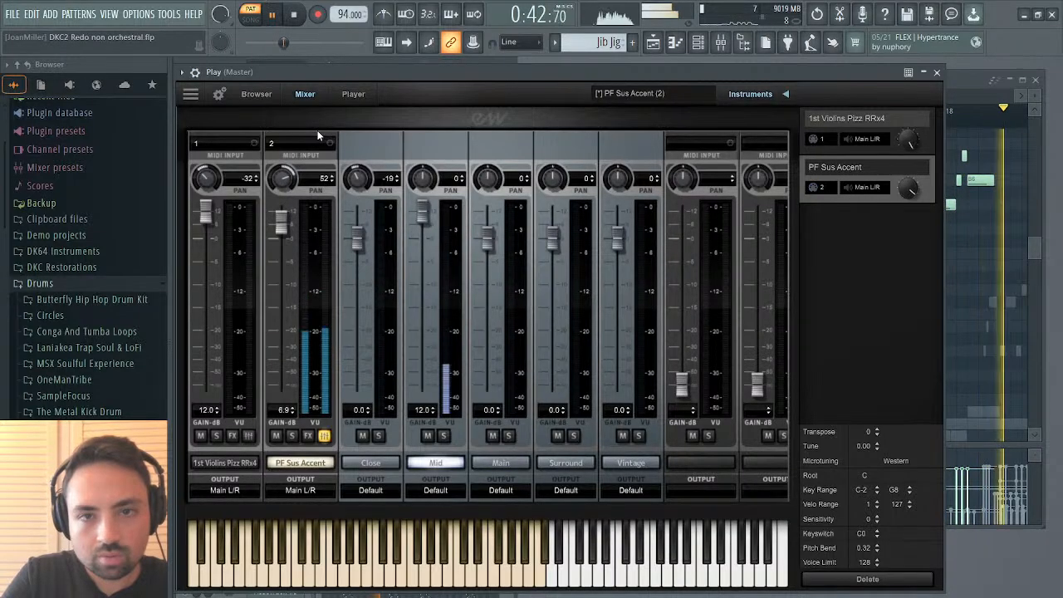
{"action": "left_click", "coordinate": [936, 73]}
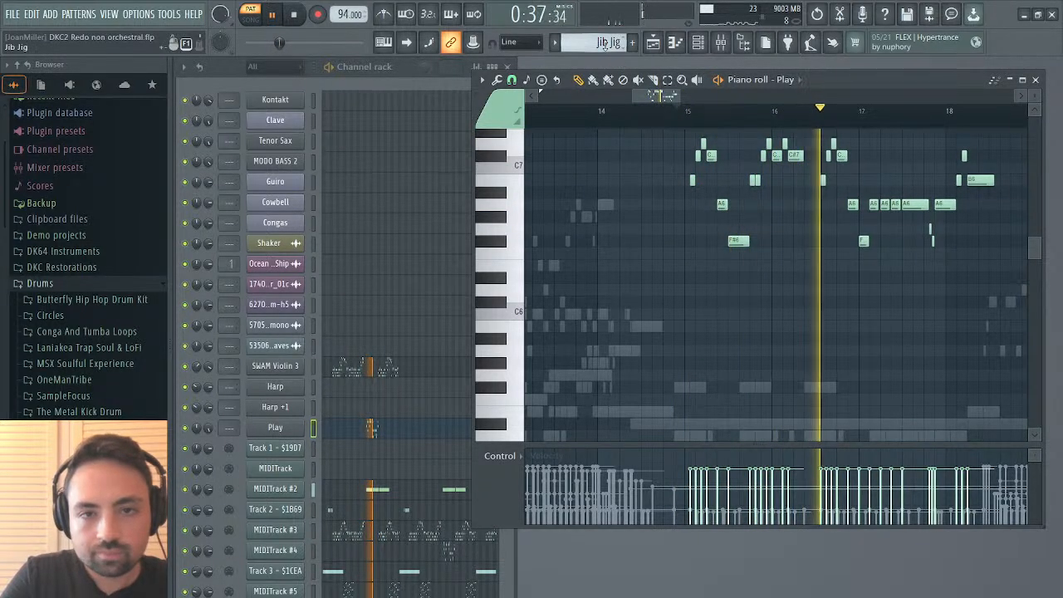
{"action": "key", "text": "space"}
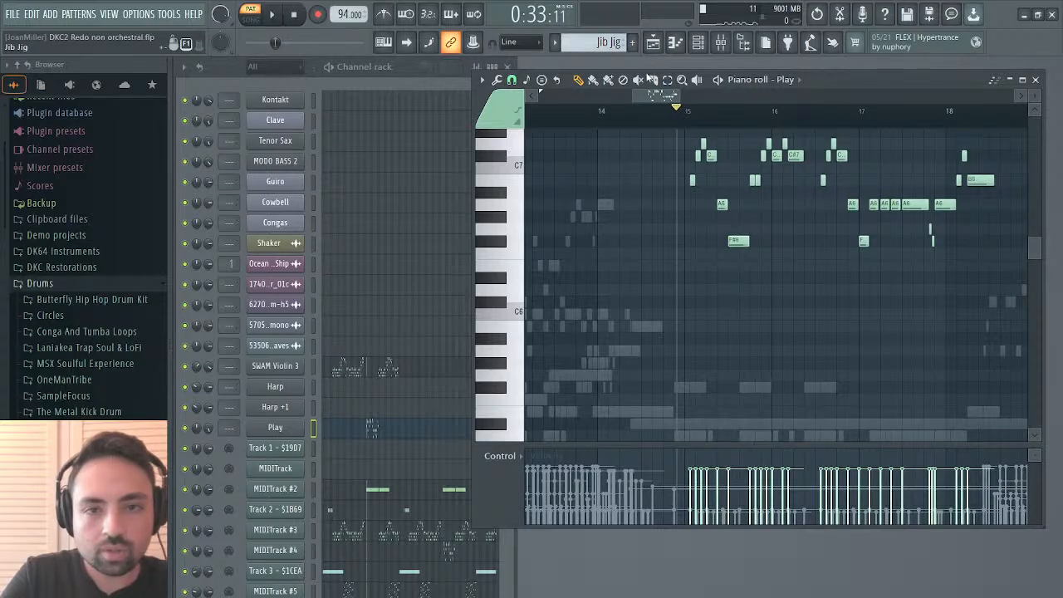
In the Klomp'..Romp pattern, cut all the Kontakt notes from the opening bars.
{"action": "key", "text": "KP_Subtract"}
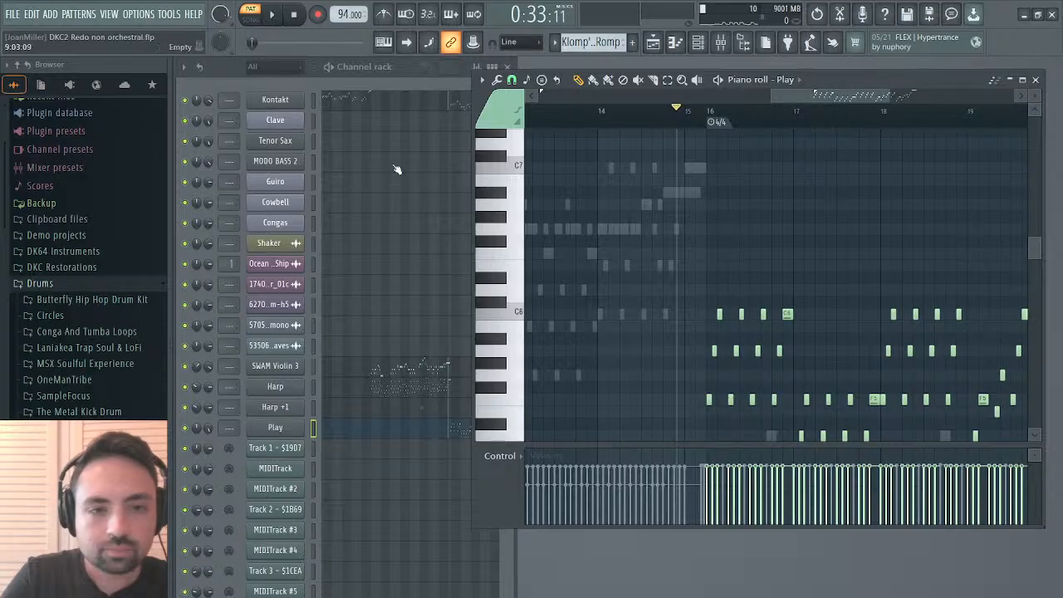
{"action": "left_click", "coordinate": [399, 104]}
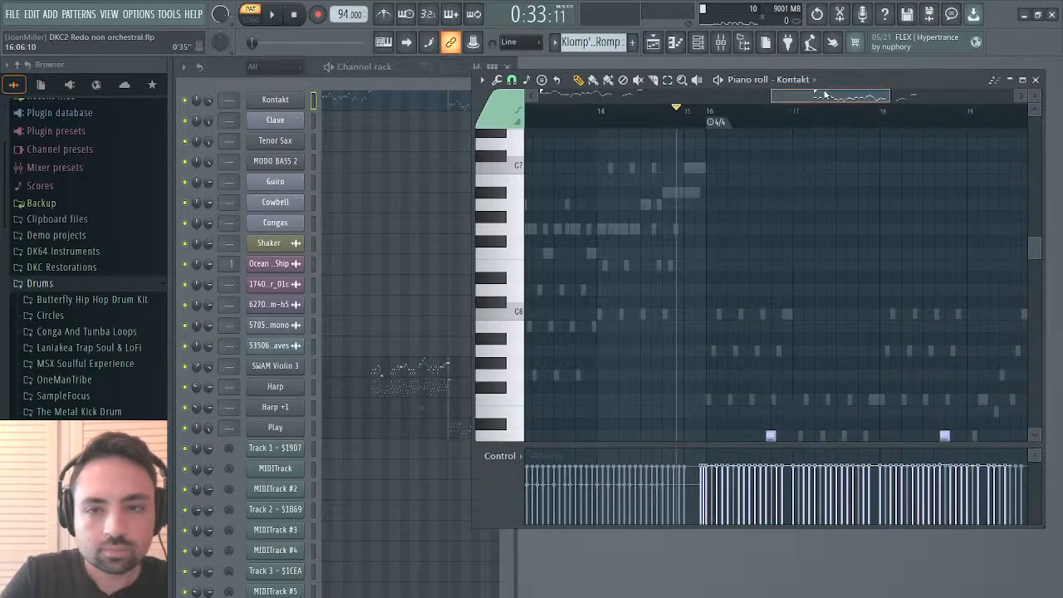
{"action": "left_click_drag", "start_coordinate": [783, 97], "coordinate": [540, 99]}
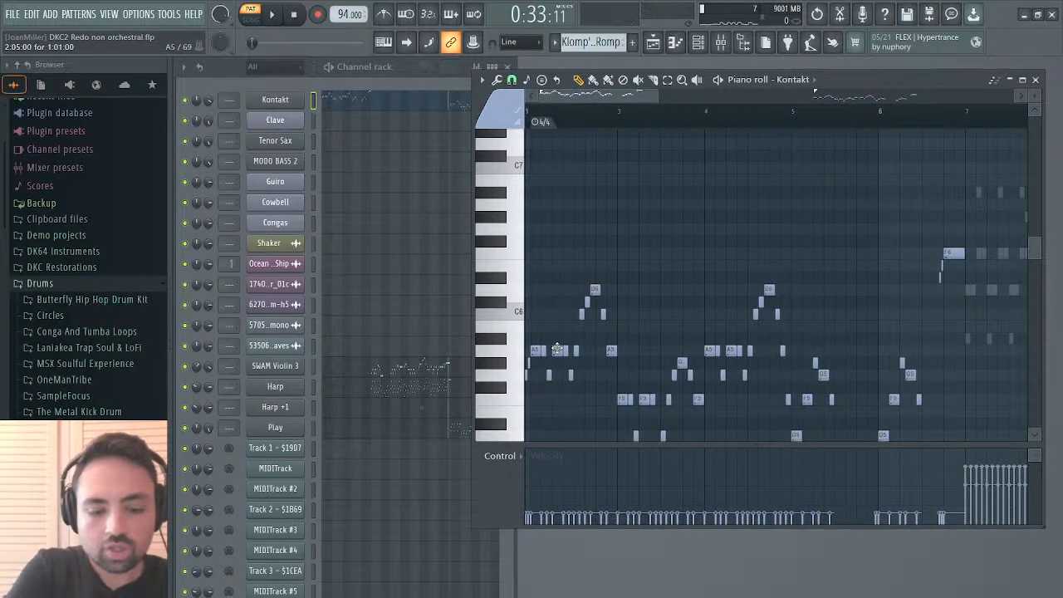
{"action": "key", "text": "ctrl+a"}
{"action": "key", "text": "Delete"}
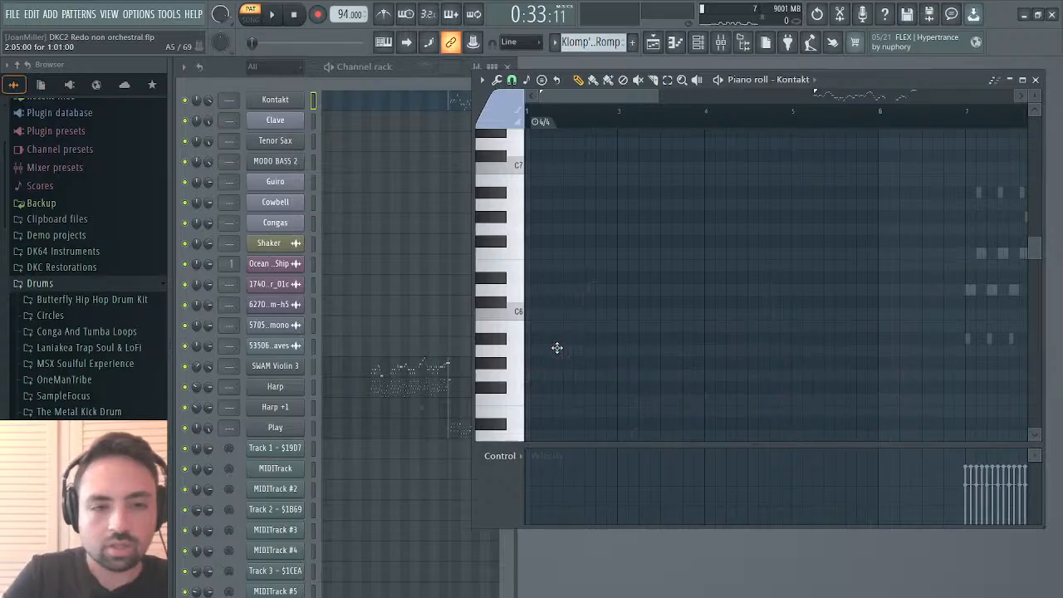
Paste the cut opening melody into the Play channel with the green note color, and return playback to the pattern's start.
{"action": "scroll", "coordinate": [338, 406], "scroll_direction": "down", "scroll_amount": 7}
{"action": "scroll", "coordinate": [338, 406], "scroll_direction": "up", "scroll_amount": 7}
{"action": "left_click", "coordinate": [338, 406]}
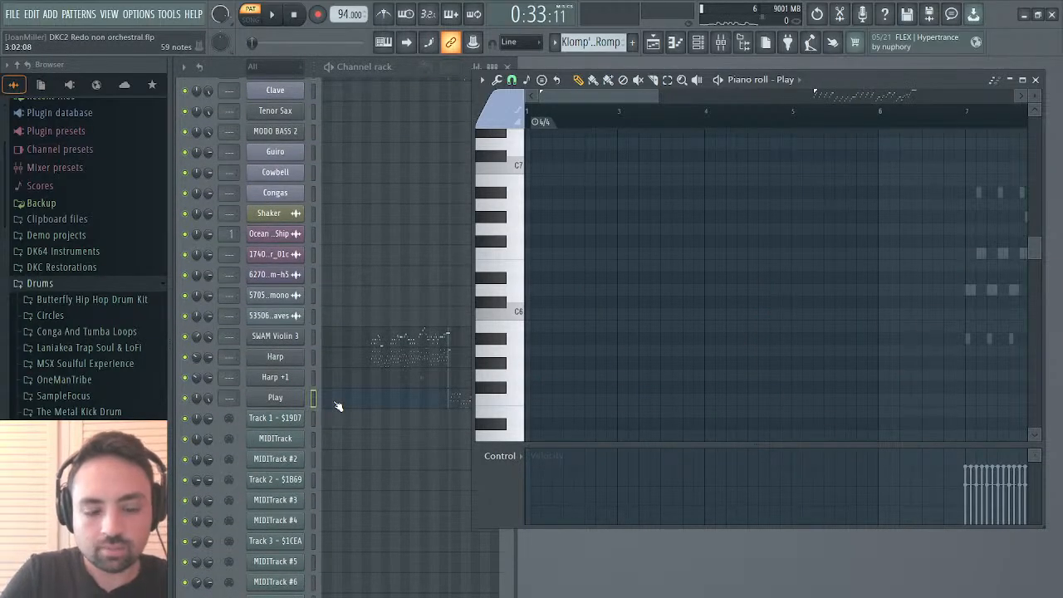
{"action": "key", "text": "ctrl+v"}
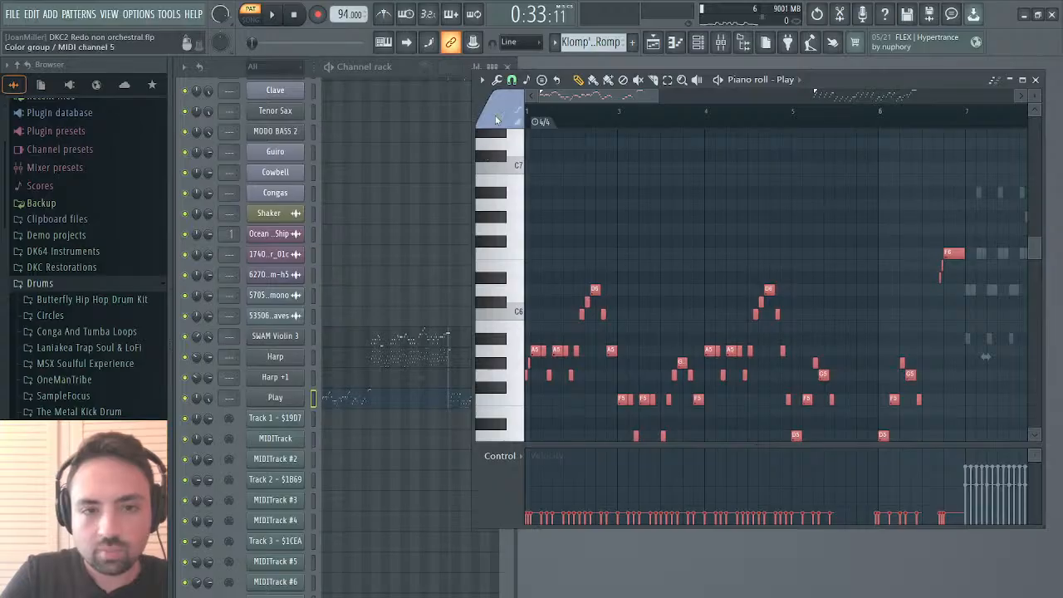
{"action": "key", "text": "ctrl+d"}
{"action": "key", "text": "space"}
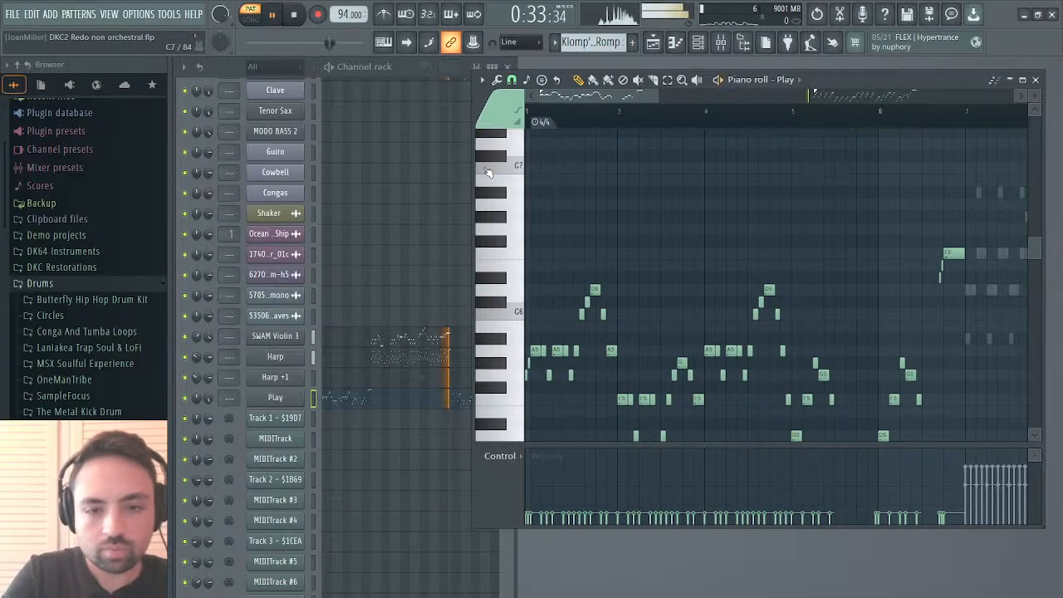
{"action": "left_click", "coordinate": [294, 17]}
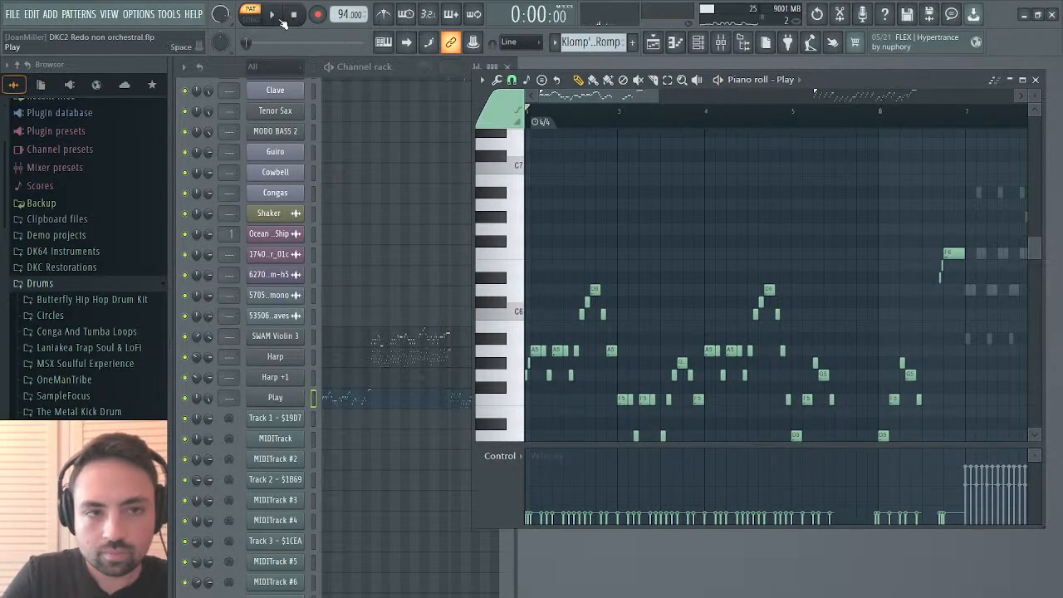
Transpose all notes in the Play channel's opening section up one octave, raise their velocities and play the melody back.
{"action": "left_click", "coordinate": [280, 20]}
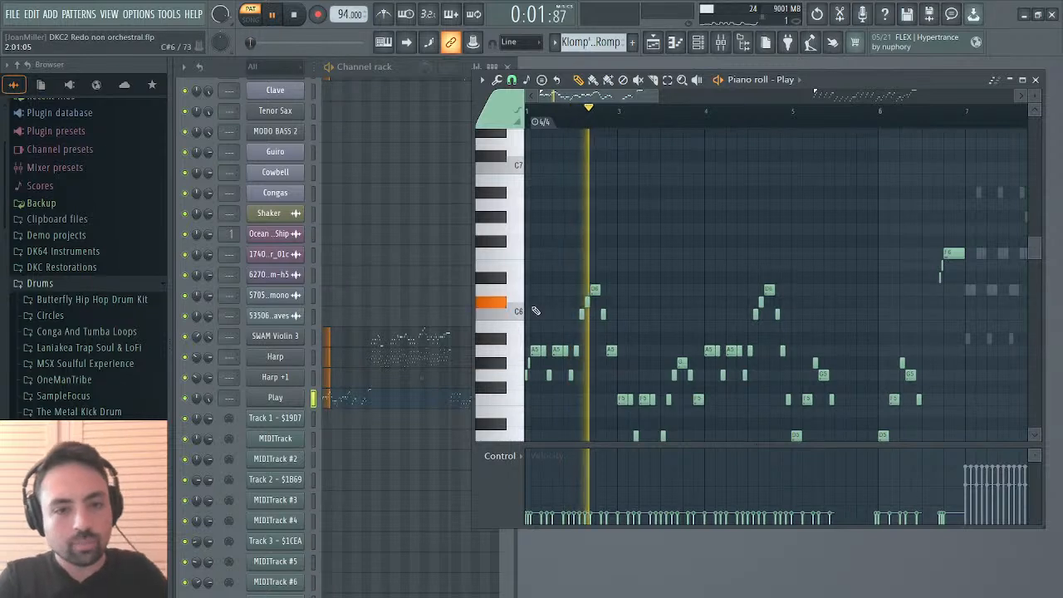
{"action": "key", "text": "ctrl+a"}
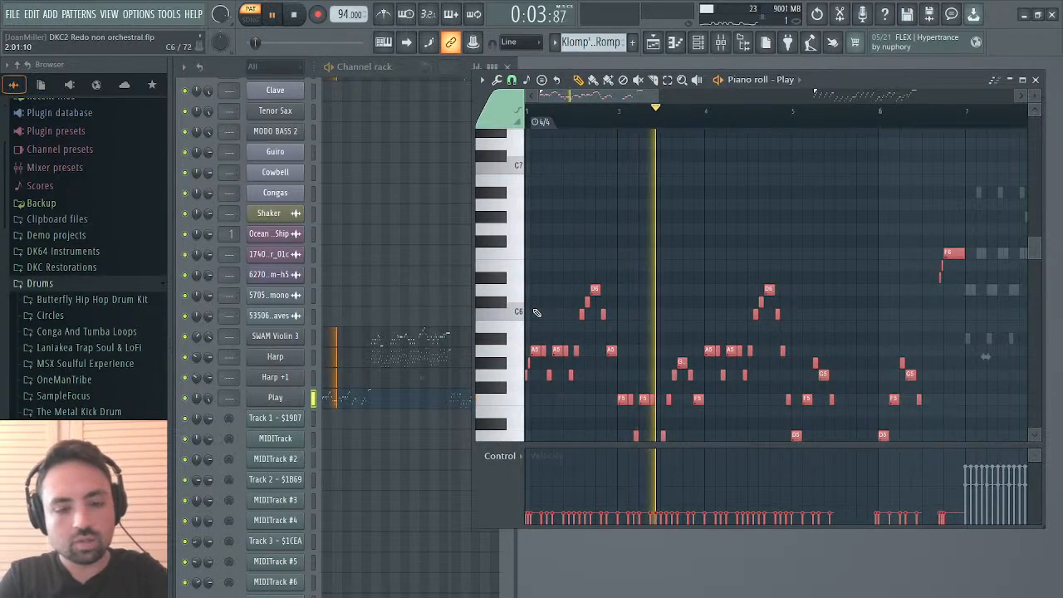
{"action": "scroll", "coordinate": [536, 313], "scroll_direction": "up", "scroll_amount": 1}
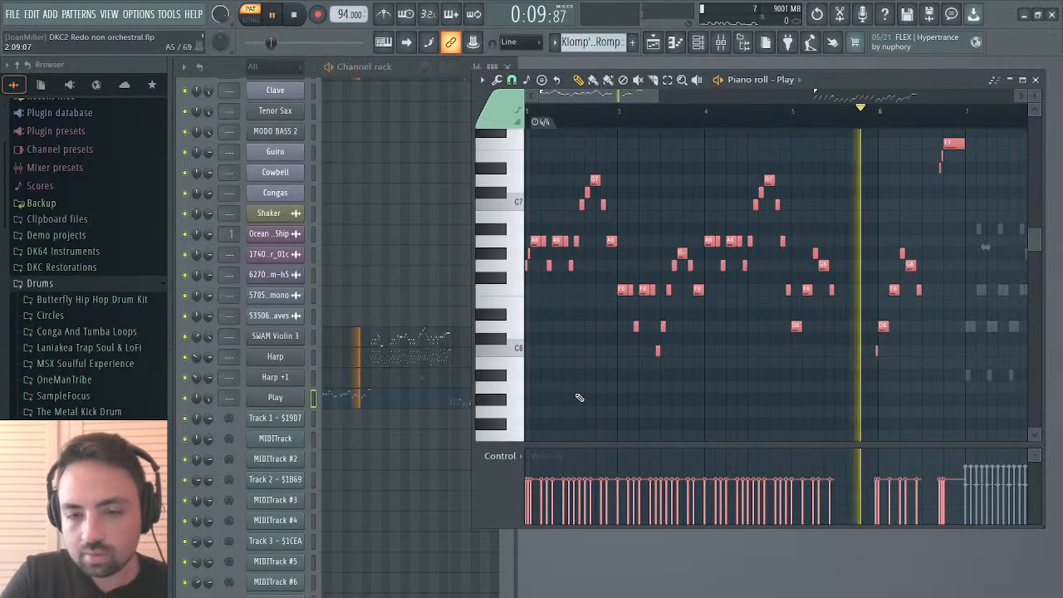
{"action": "key", "text": "space"}
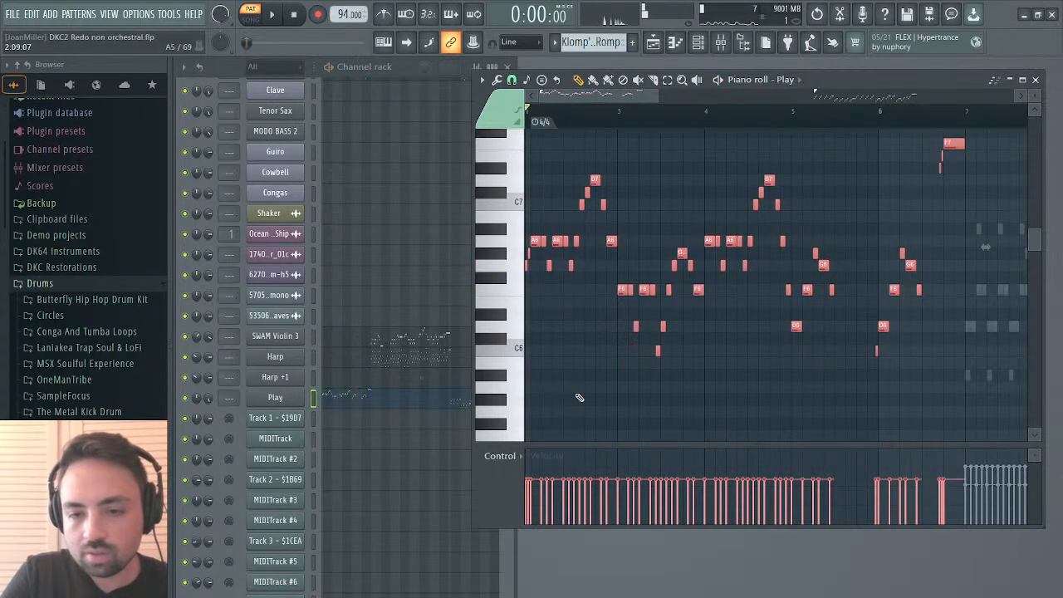
{"action": "left_click", "coordinate": [517, 353]}
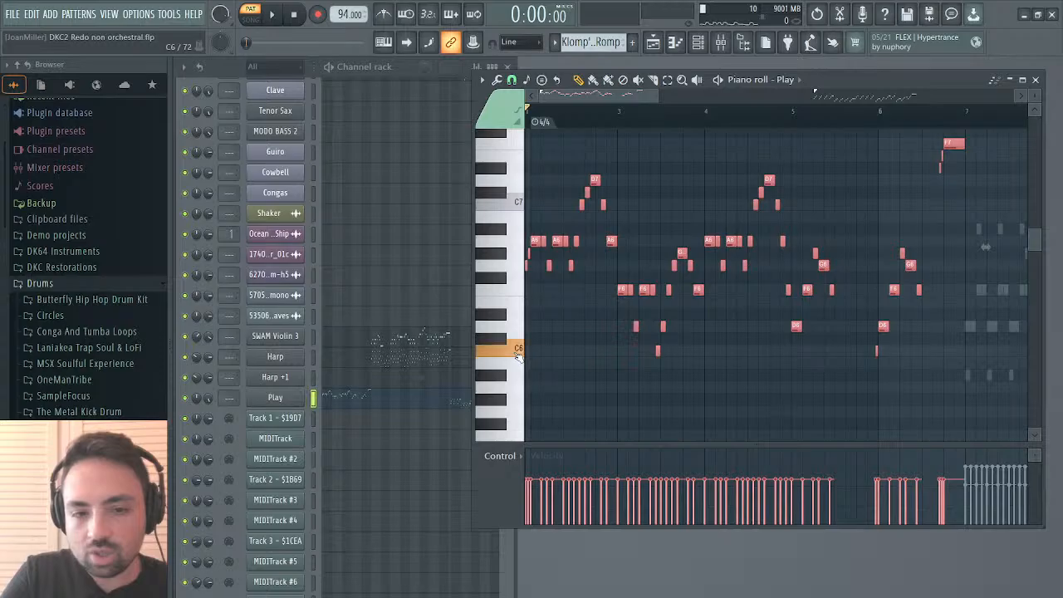
{"action": "key", "text": "space"}
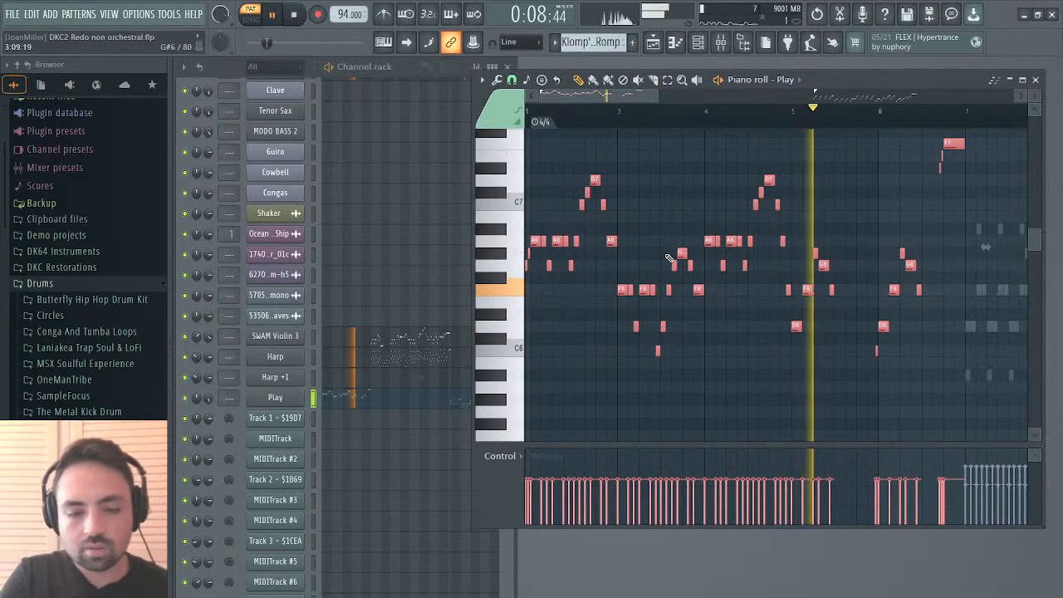
Collapse the microphone channels of PF Sus Accent in the Play instrument's mixer, stop playback and close the plugin.
{"action": "left_click", "coordinate": [275, 397]}
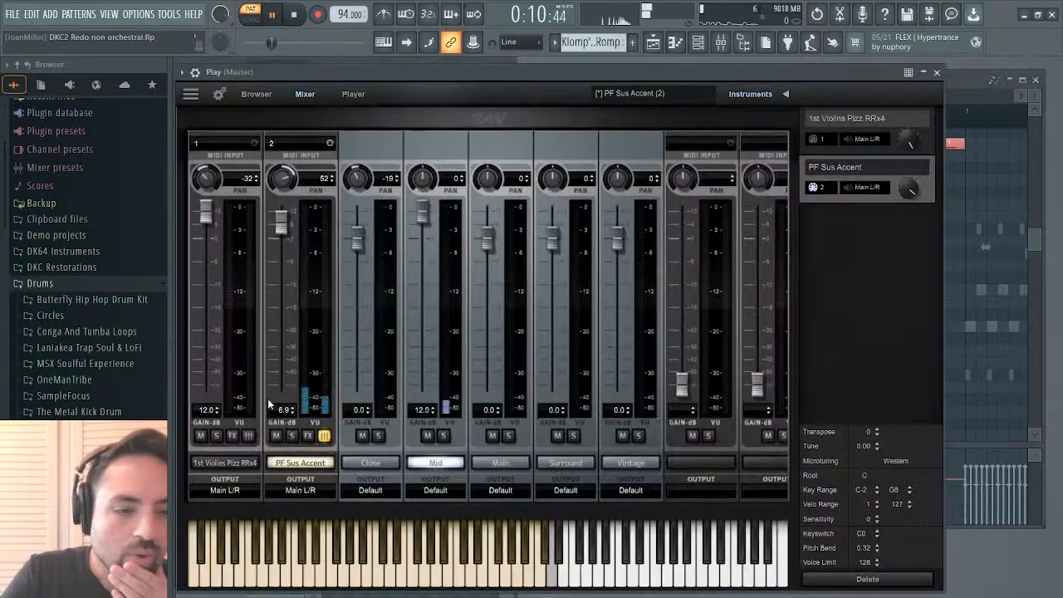
{"action": "left_click", "coordinate": [324, 435]}
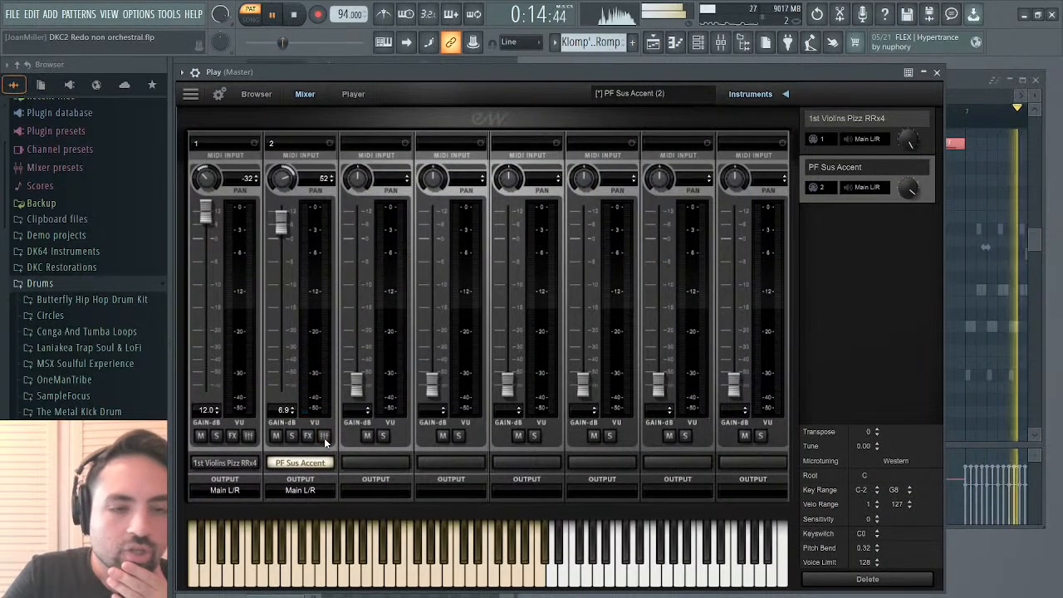
{"action": "left_click", "coordinate": [294, 15]}
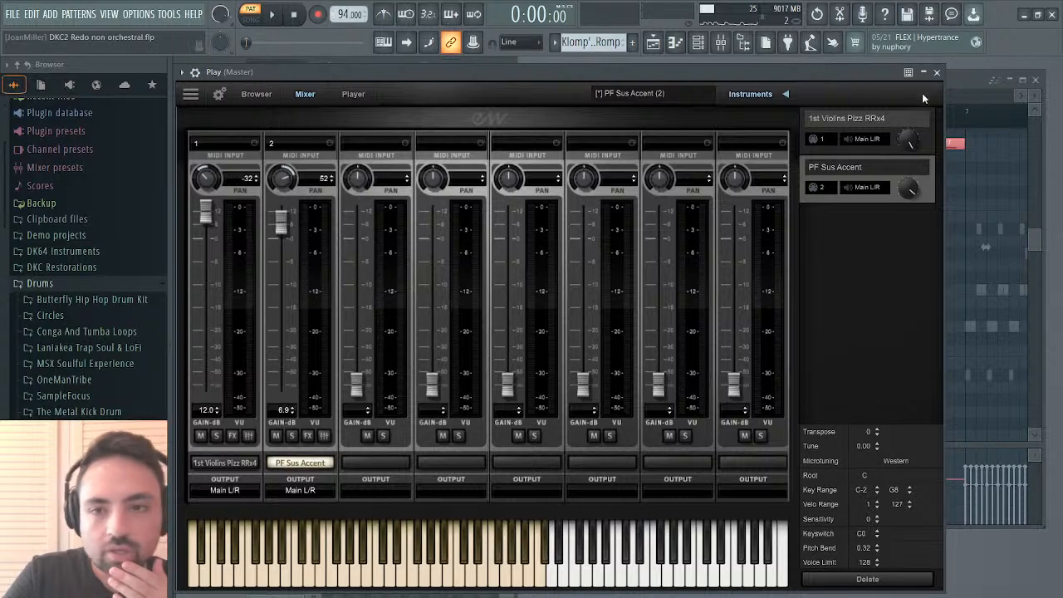
{"action": "left_click", "coordinate": [937, 73]}
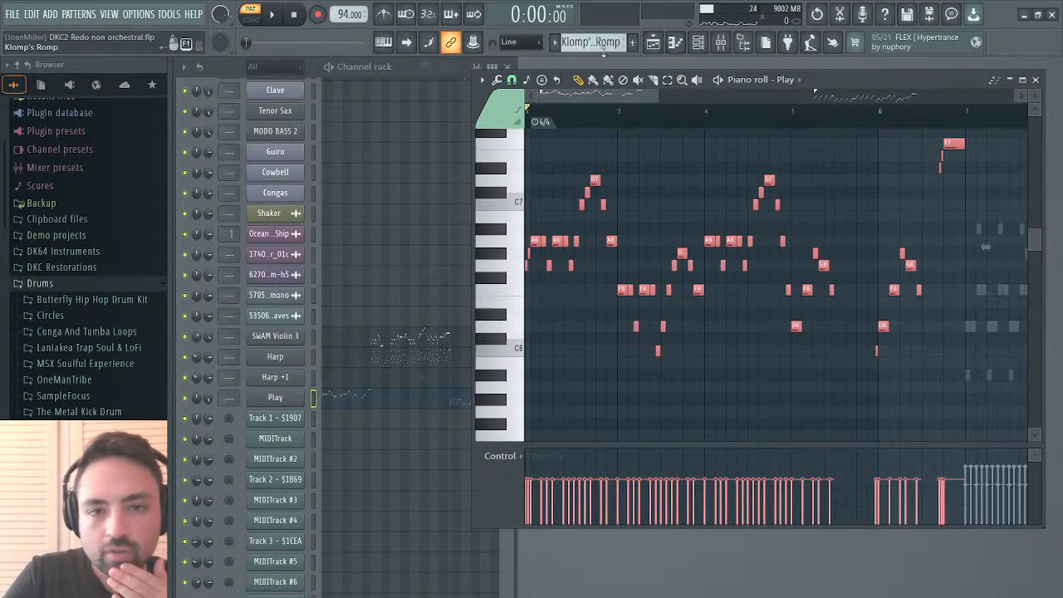
Switch to the Jib Jig pattern, play its start briefly and look through its channel list.
{"action": "left_click", "coordinate": [632, 101]}
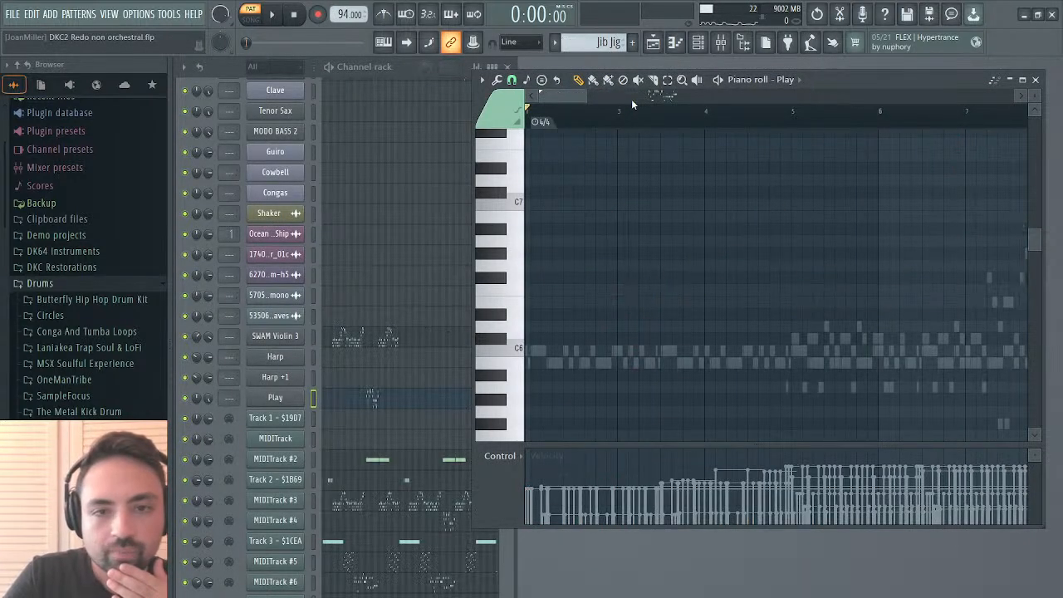
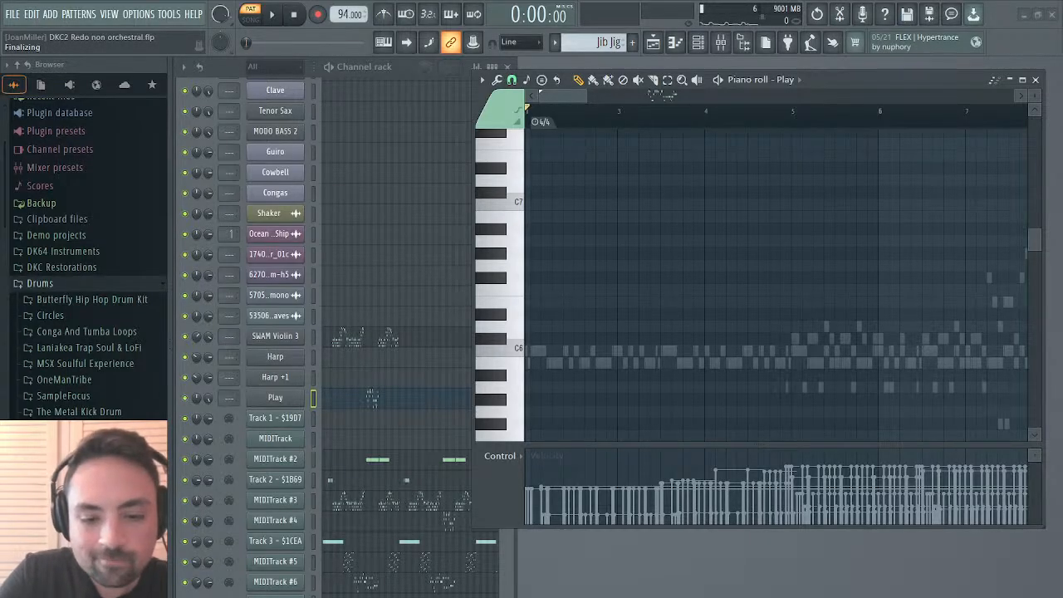
{"action": "key", "text": "space"}
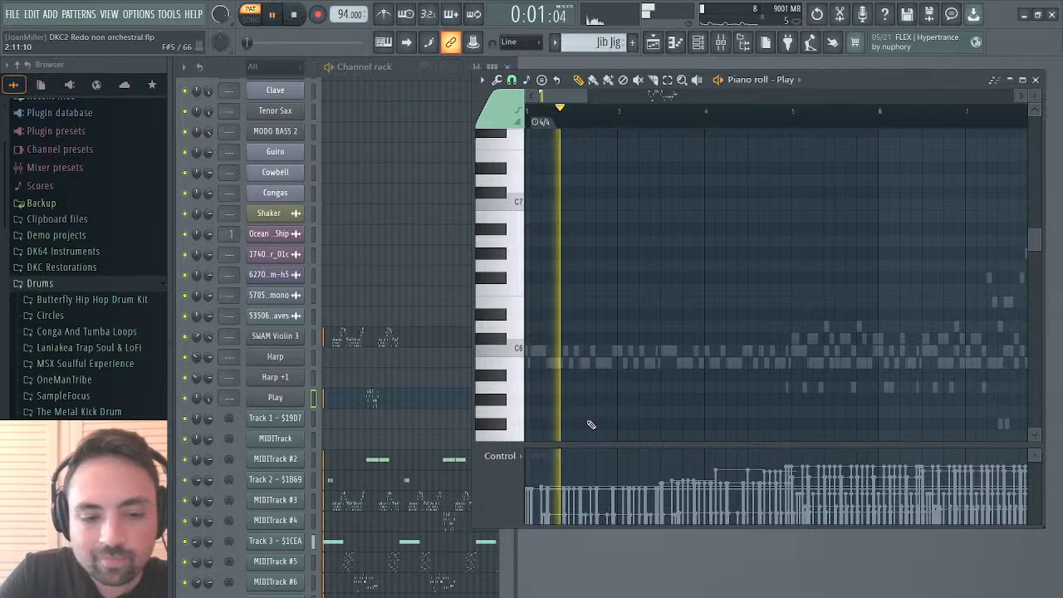
{"action": "key", "text": "space"}
{"action": "scroll", "coordinate": [417, 383], "scroll_direction": "down", "scroll_amount": 6}
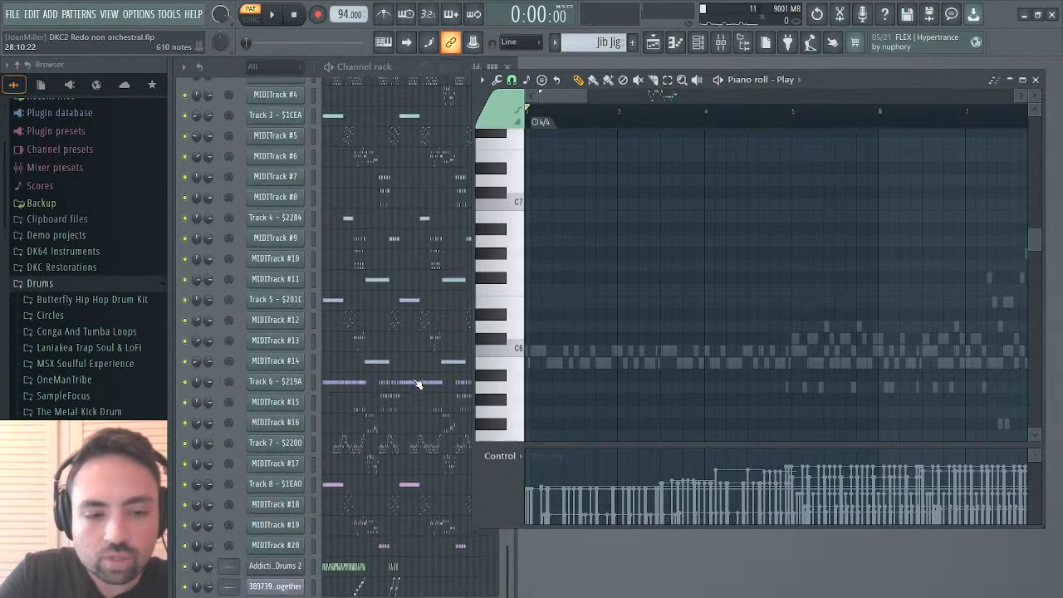
{"action": "scroll", "coordinate": [418, 384], "scroll_direction": "up", "scroll_amount": 5}
Open the Play channel's part in the piano roll and listen to its notes.
{"action": "left_click", "coordinate": [371, 310]}
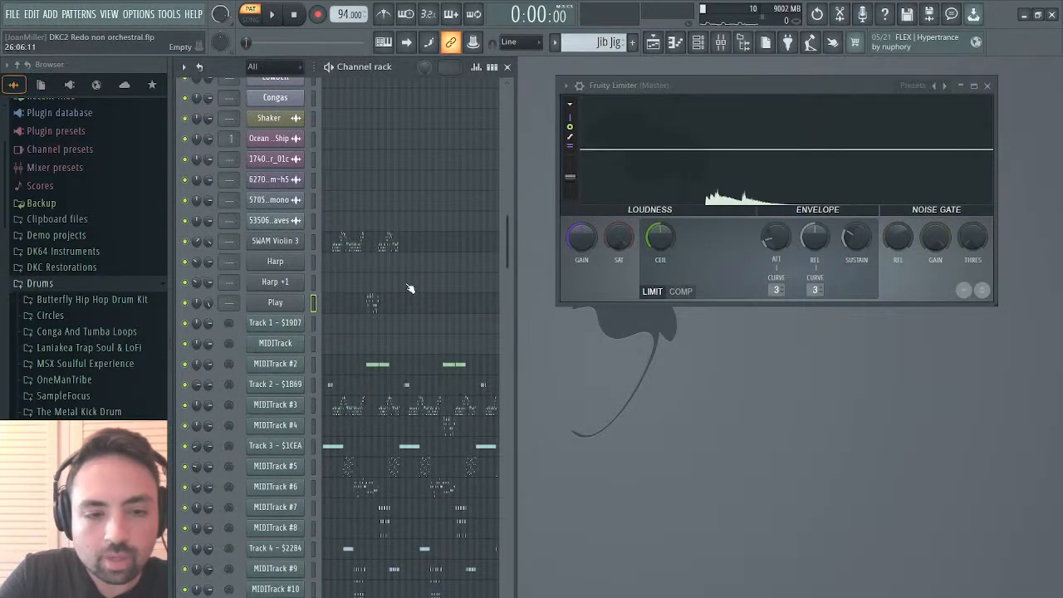
{"action": "left_click", "coordinate": [370, 303]}
{"action": "left_click_drag", "start_coordinate": [643, 94], "coordinate": [668, 94]}
{"action": "key", "text": "space"}
{"action": "left_click", "coordinate": [640, 125]}
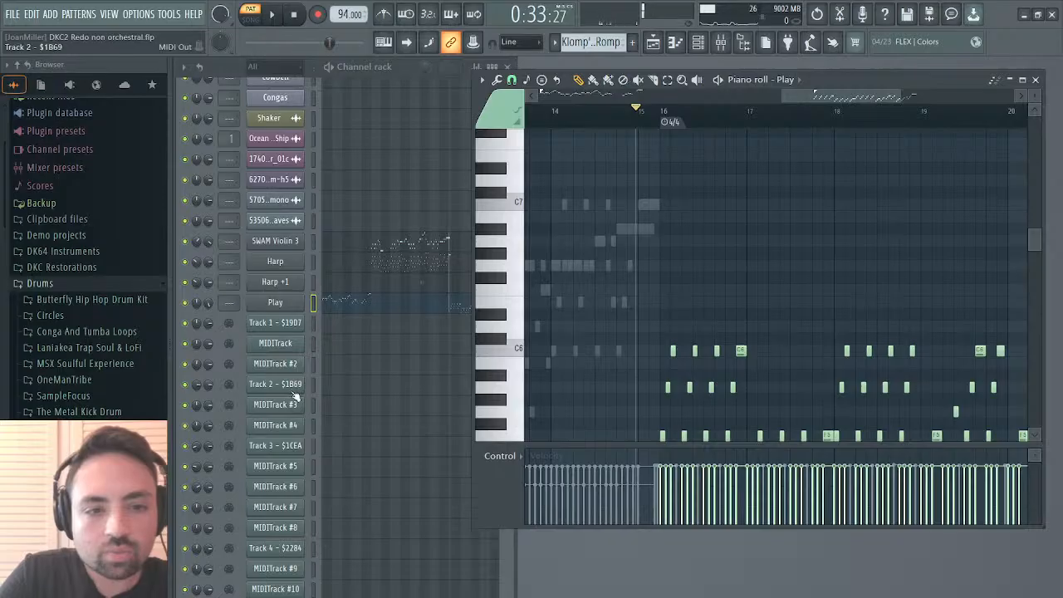
Add the Alto Flute's AF Sus Accent from the Hollywood Orchestral Woodwinds Gold 01 Long folder to the Play instrument.
{"action": "left_click", "coordinate": [290, 304]}
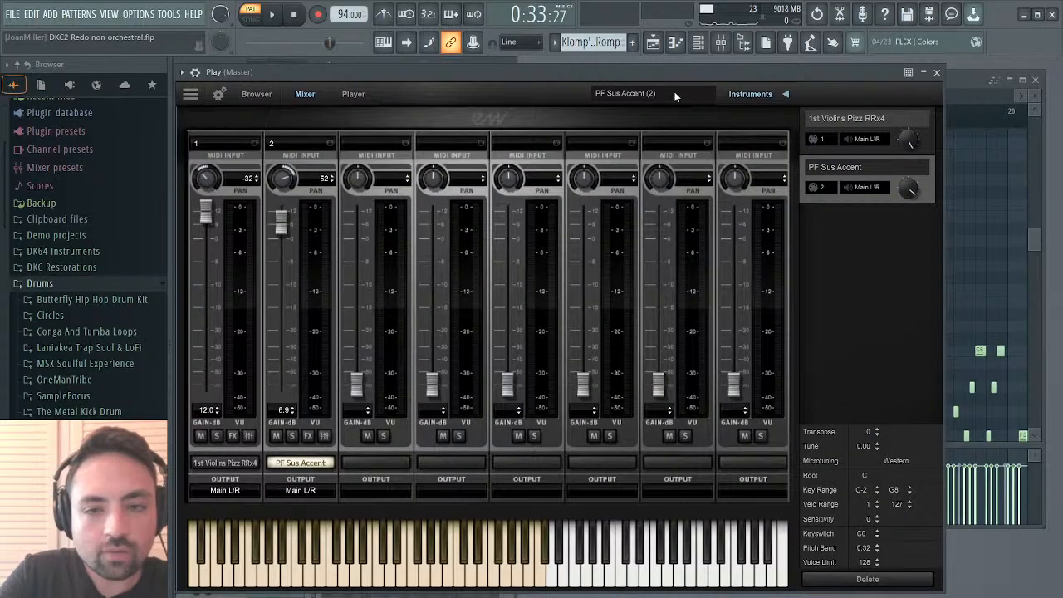
{"action": "left_click", "coordinate": [256, 95]}
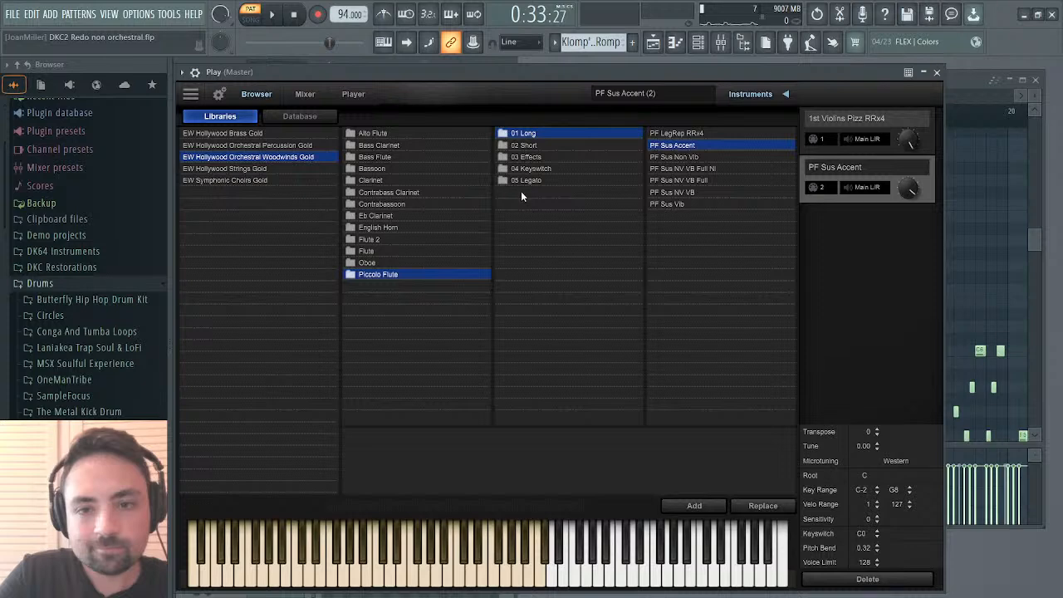
{"action": "left_click", "coordinate": [373, 133]}
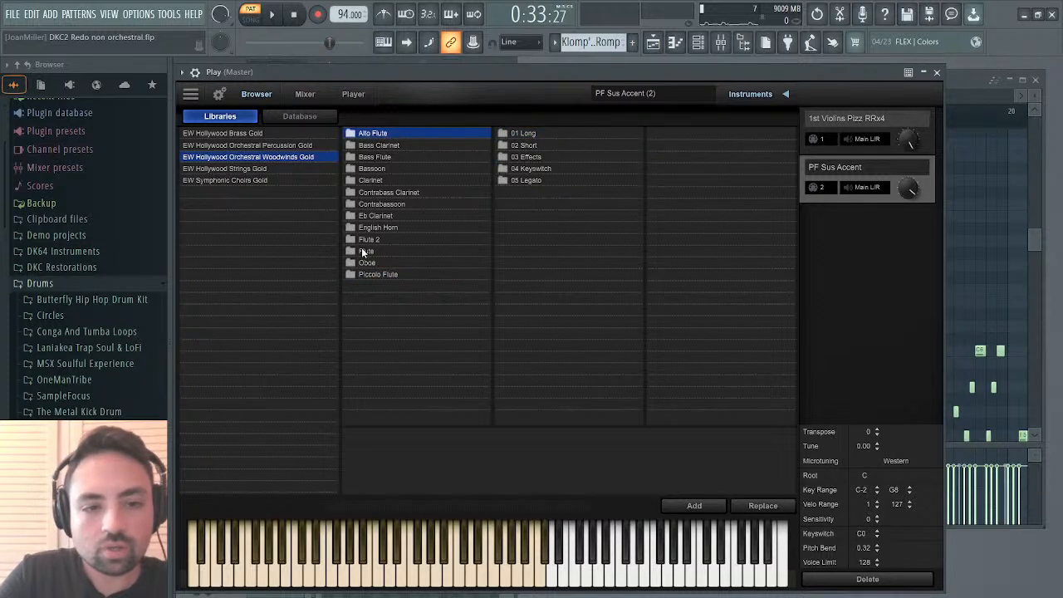
{"action": "left_click", "coordinate": [362, 253]}
{"action": "left_click", "coordinate": [378, 135]}
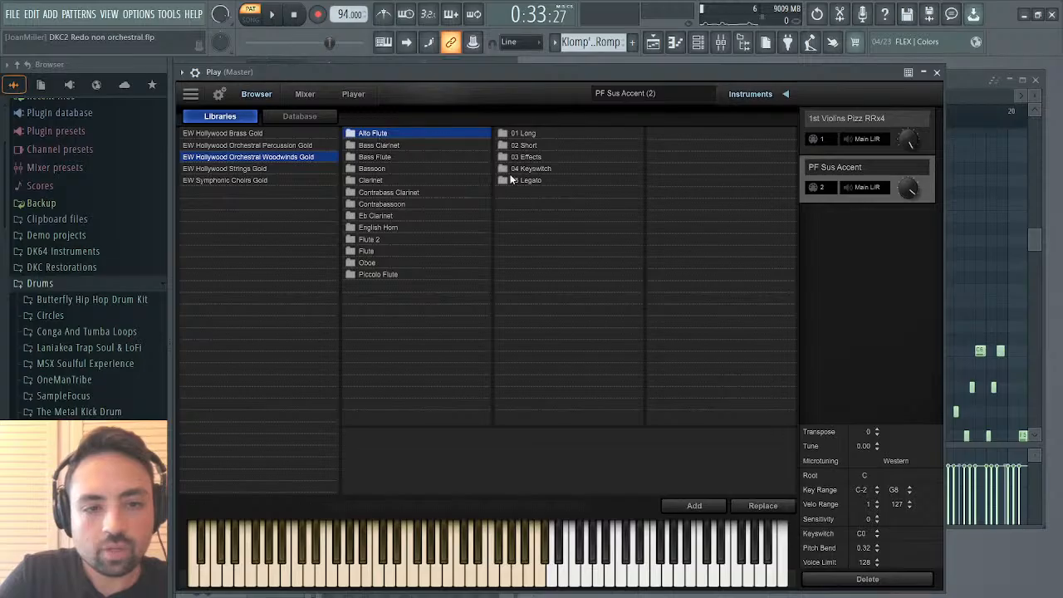
{"action": "left_click", "coordinate": [533, 136]}
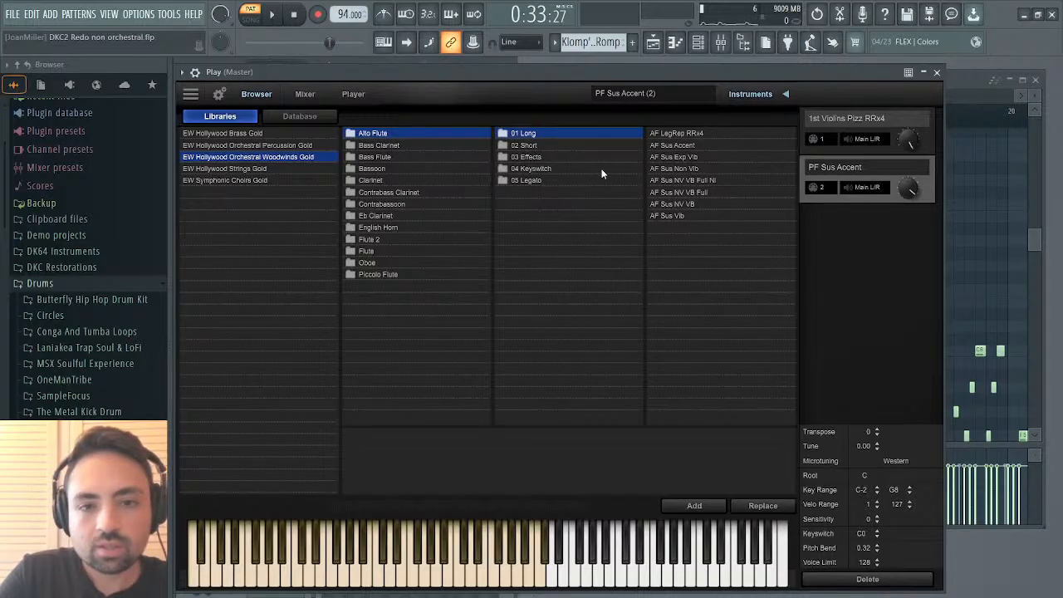
{"action": "left_click", "coordinate": [678, 145]}
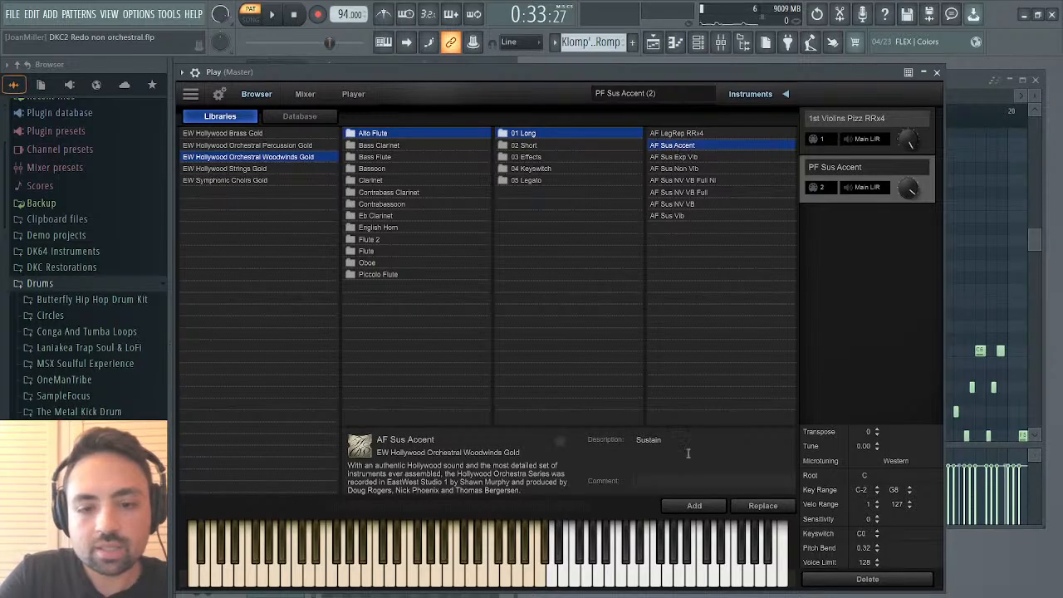
{"action": "left_click", "coordinate": [694, 506]}
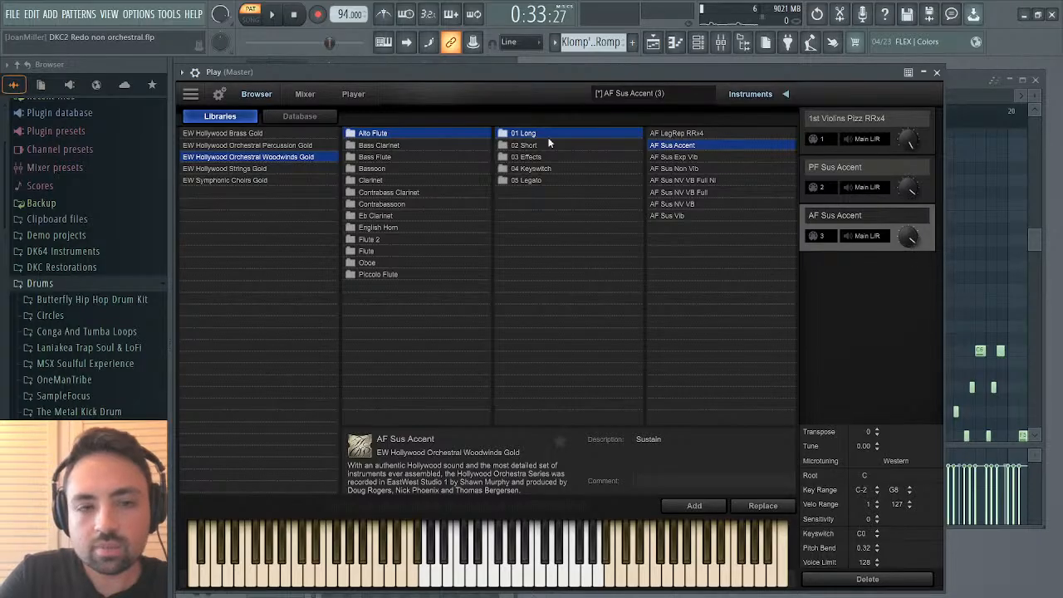
Expand the microphone channels of AF Sus Accent in the Play mixer and close the plugin.
{"action": "left_click", "coordinate": [305, 94]}
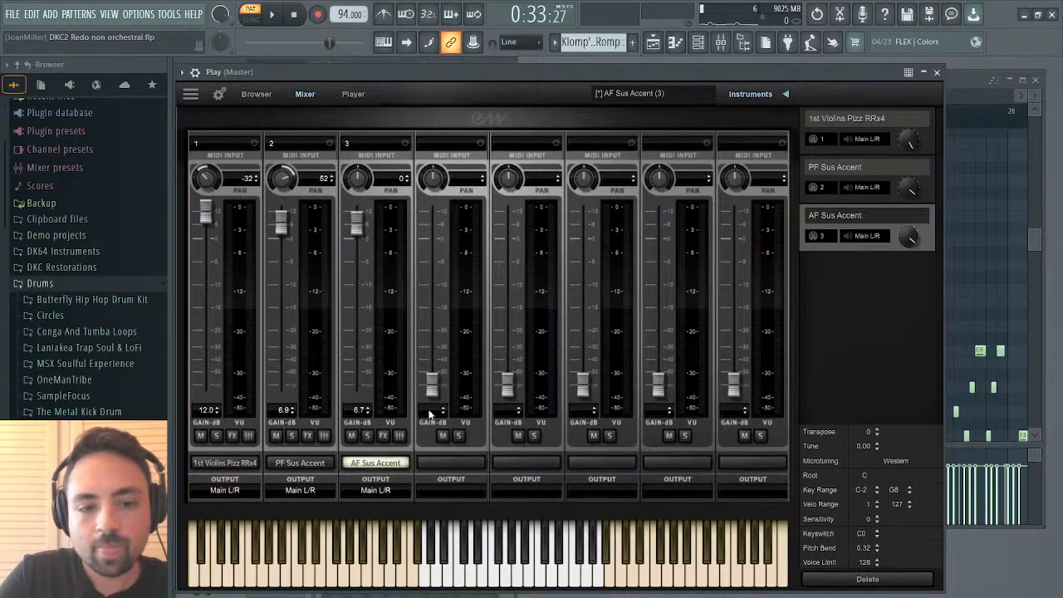
{"action": "left_click", "coordinate": [400, 436]}
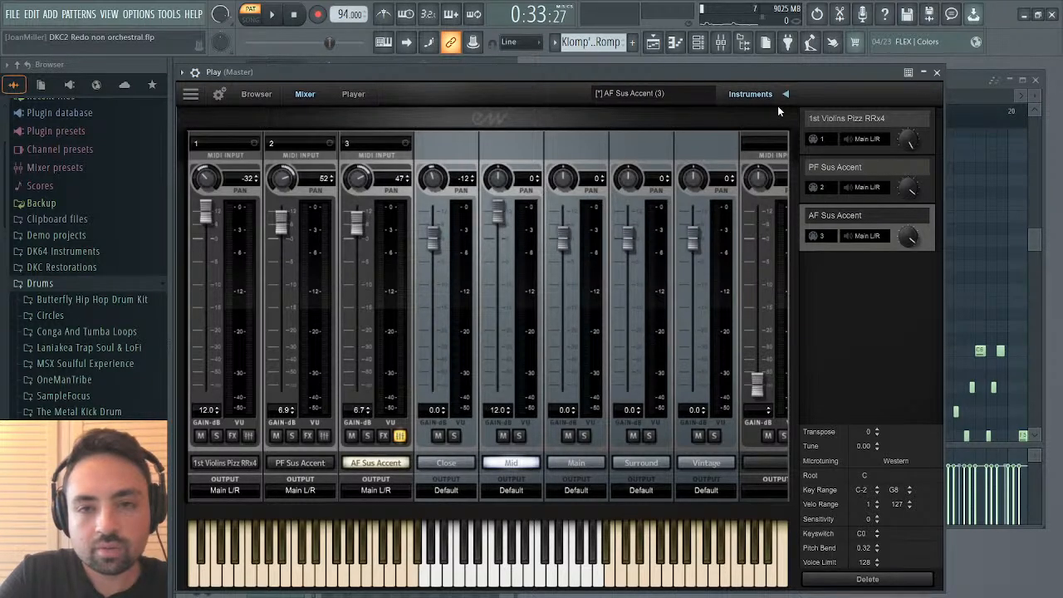
{"action": "left_click", "coordinate": [936, 72]}
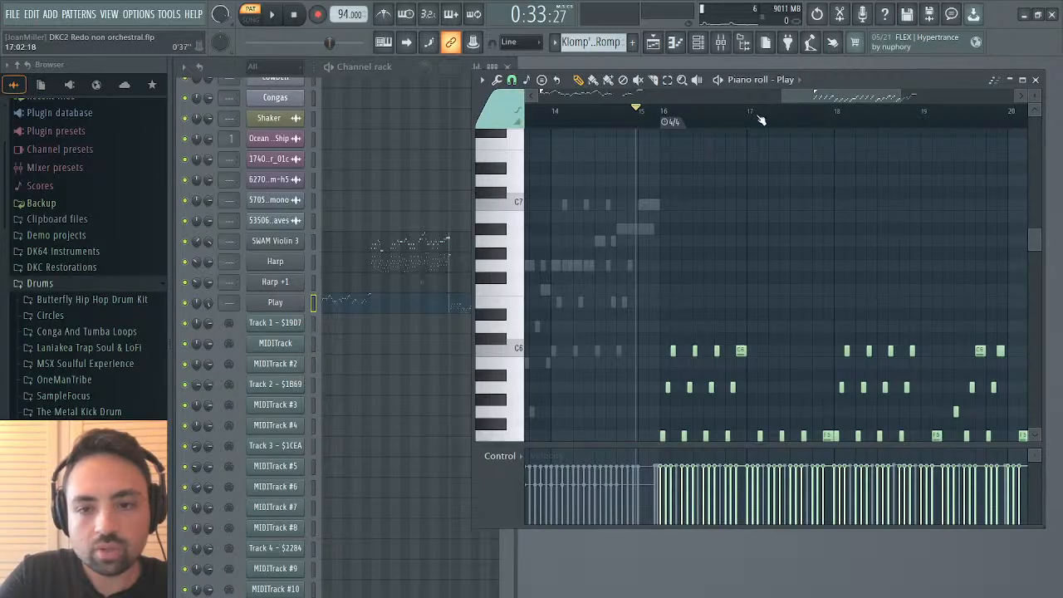
Assign the Play channel's opening section notes in bars 1 to 6 to MIDI channel 3's color group and audition them.
{"action": "left_click_drag", "start_coordinate": [815, 88], "coordinate": [538, 136]}
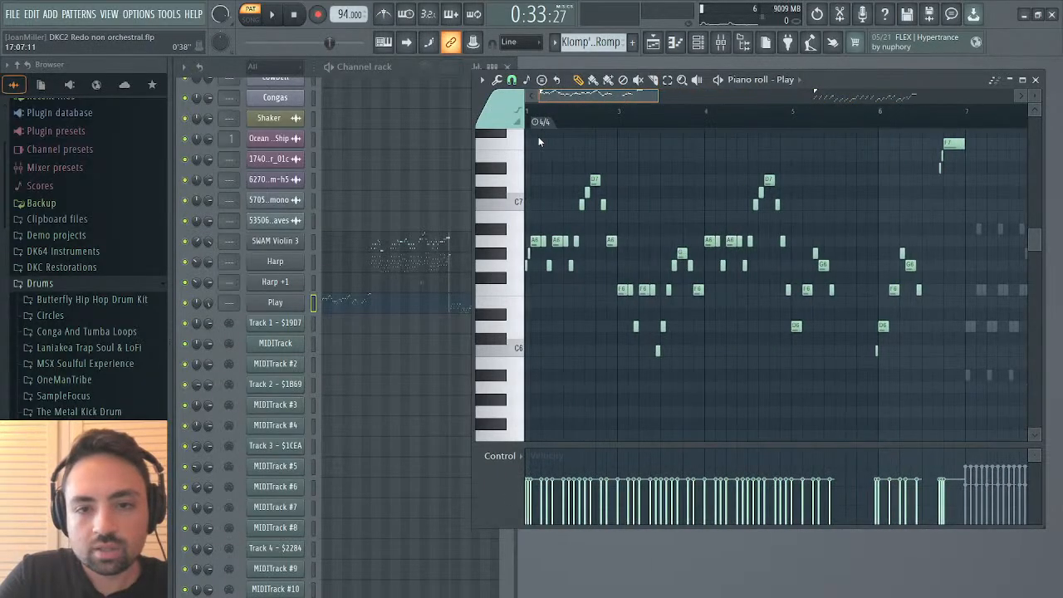
{"action": "mouse_move", "coordinate": [624, 99]}
{"action": "left_mouse_down"}
{"action": "mouse_move", "coordinate": [837, 71]}
{"action": "mouse_move", "coordinate": [586, 124]}
{"action": "left_mouse_up"}
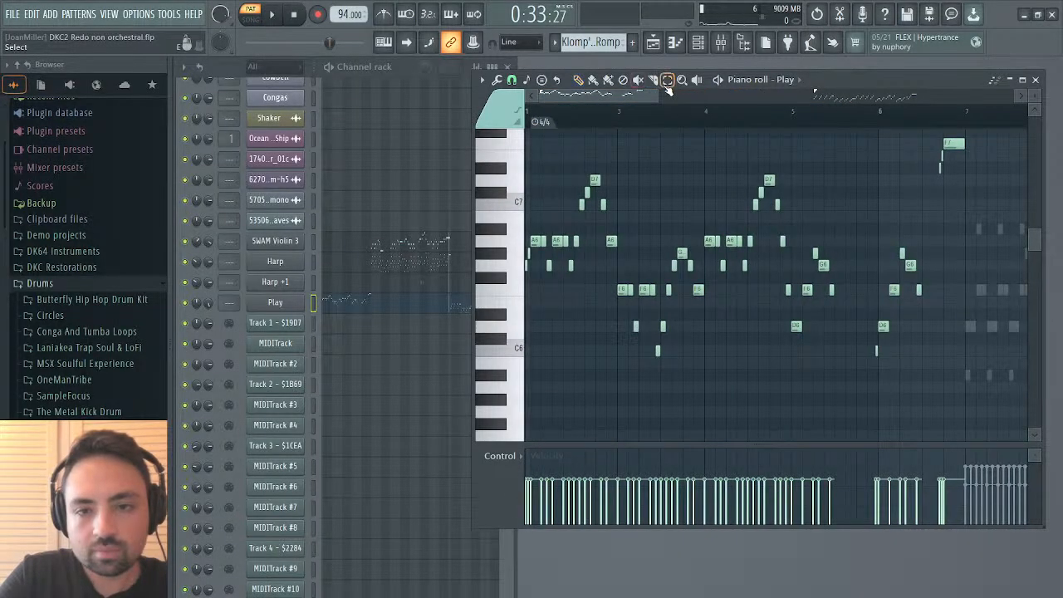
{"action": "left_click_drag", "start_coordinate": [969, 139], "coordinate": [431, 357]}
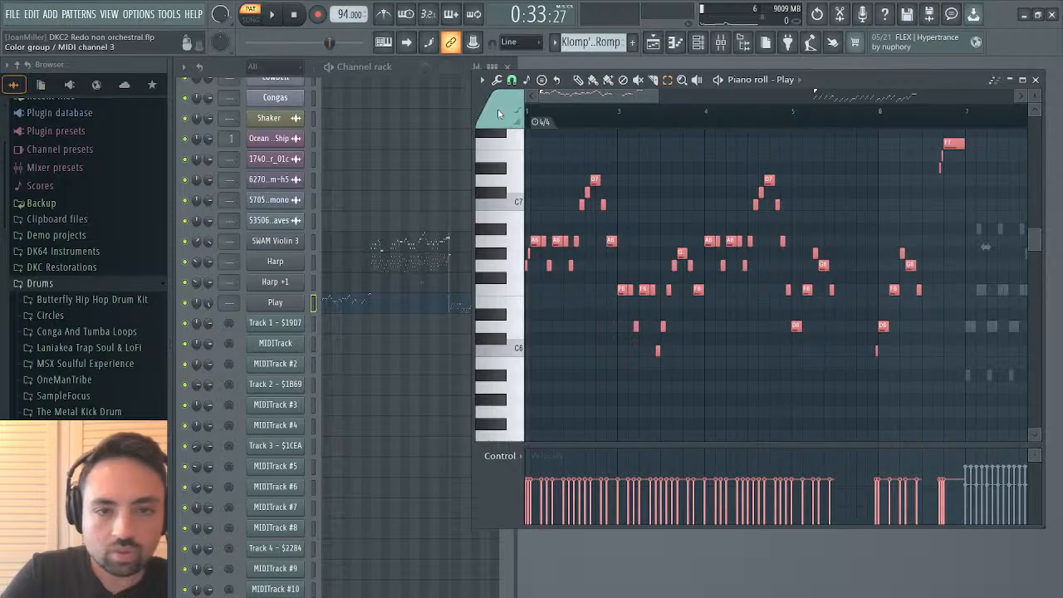
{"action": "key", "text": "ctrl+d"}
{"action": "key", "text": "space"}
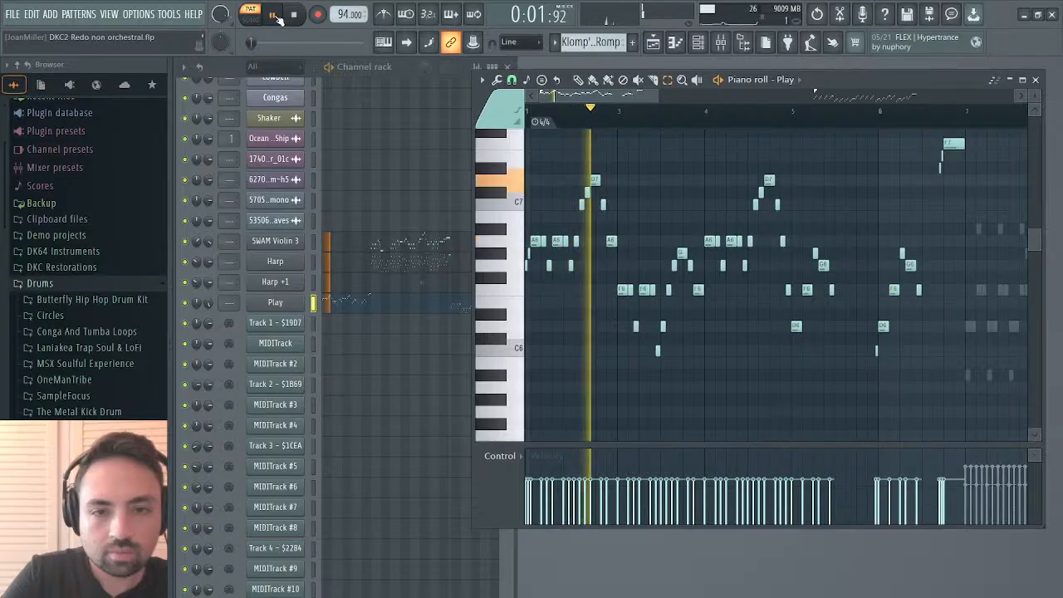
{"action": "key", "text": "space"}
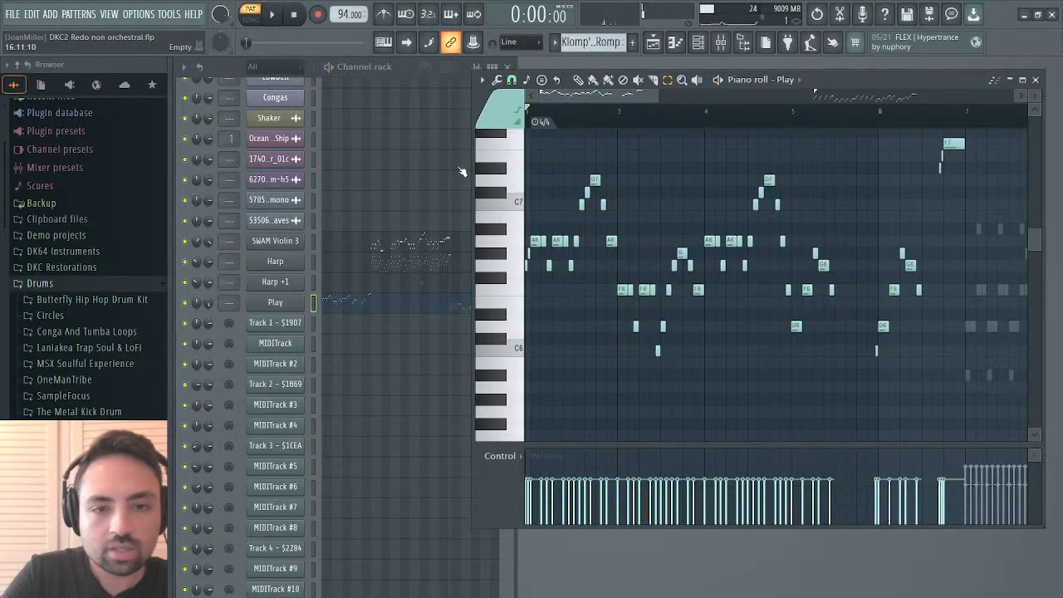
Replace AF Sus Accent in the Play instrument with the Flute's FL Sus Accent from the Hollywood Orchestral Woodwinds Gold 01 Long folder.
{"action": "left_click", "coordinate": [268, 301]}
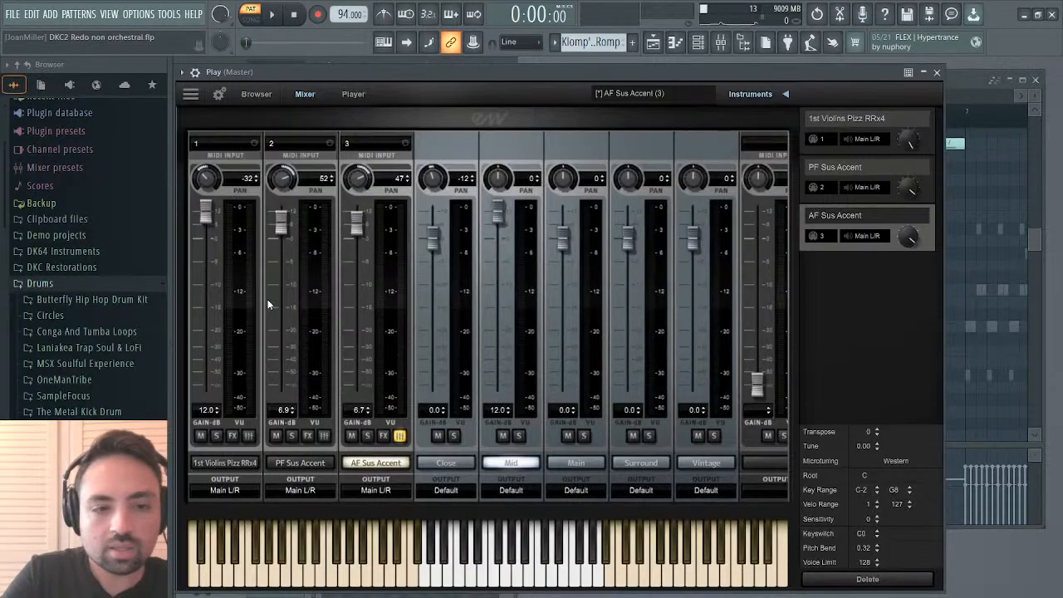
{"action": "left_click", "coordinate": [258, 95]}
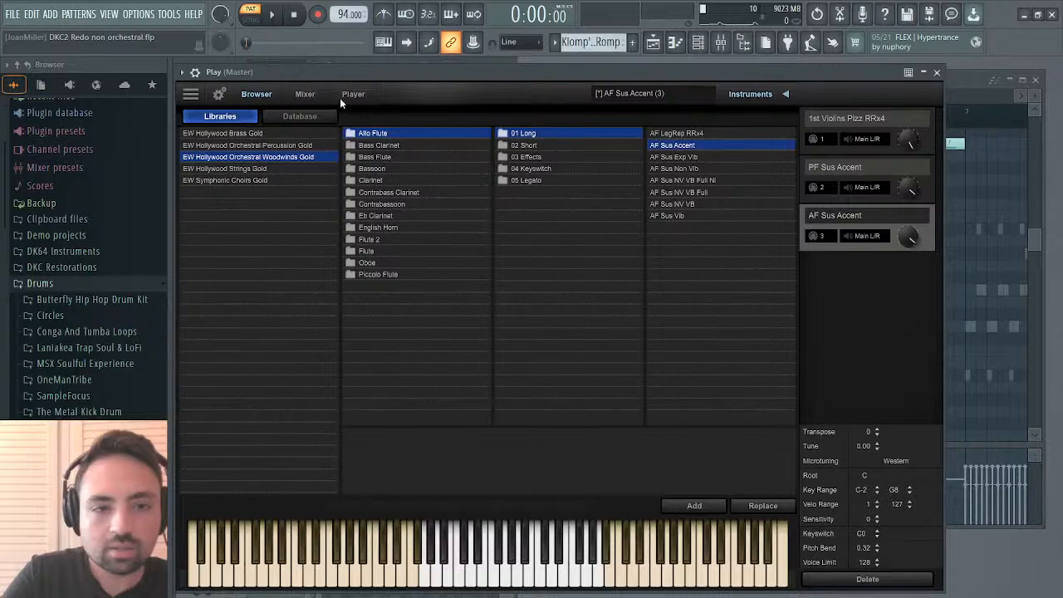
{"action": "left_click", "coordinate": [343, 97]}
{"action": "left_click", "coordinate": [306, 93]}
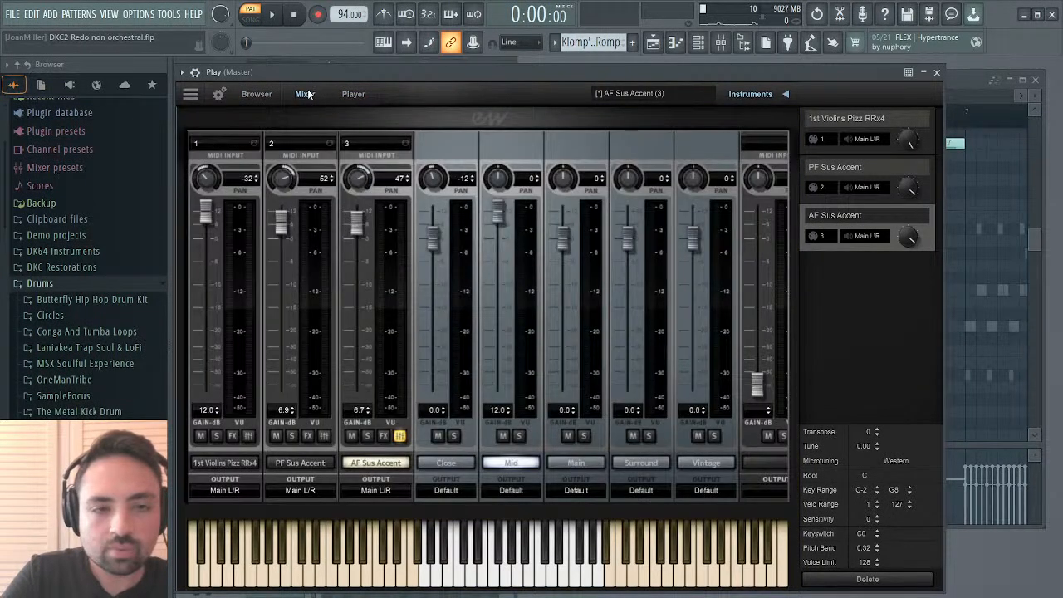
{"action": "left_click", "coordinate": [259, 96]}
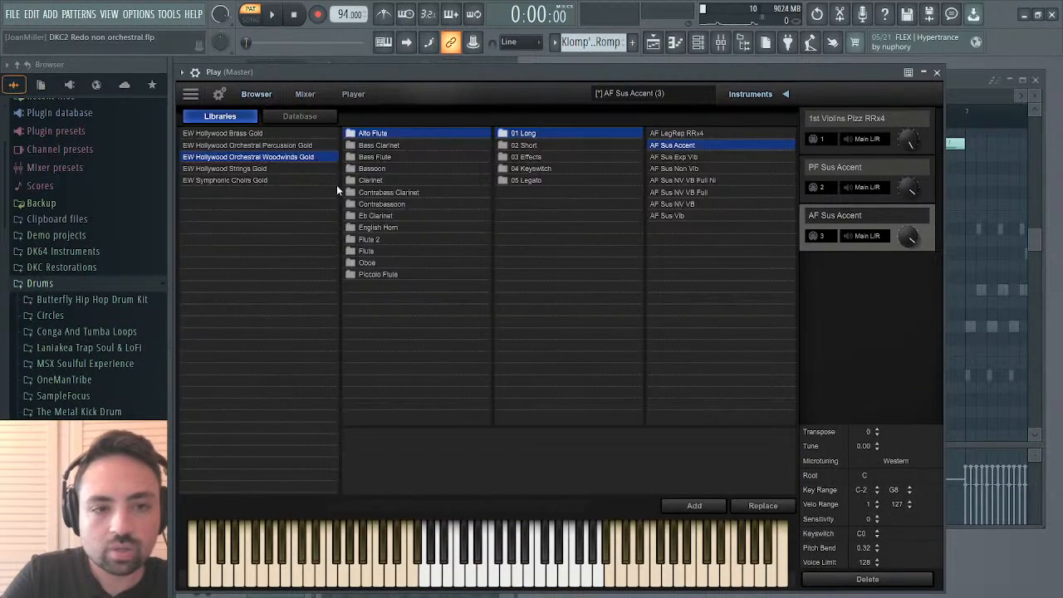
{"action": "left_click", "coordinate": [371, 252]}
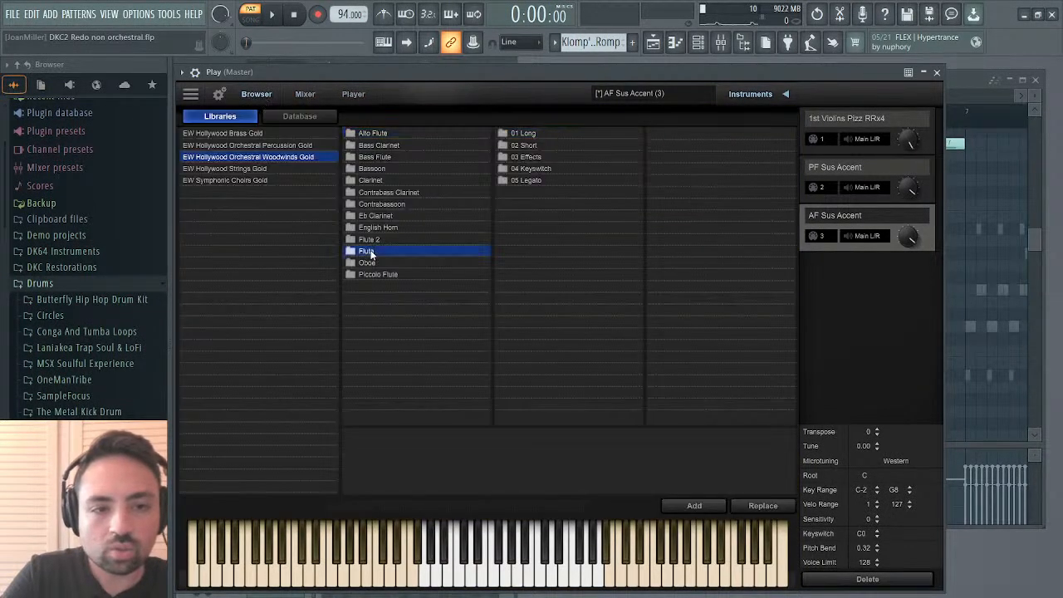
{"action": "left_click", "coordinate": [529, 135]}
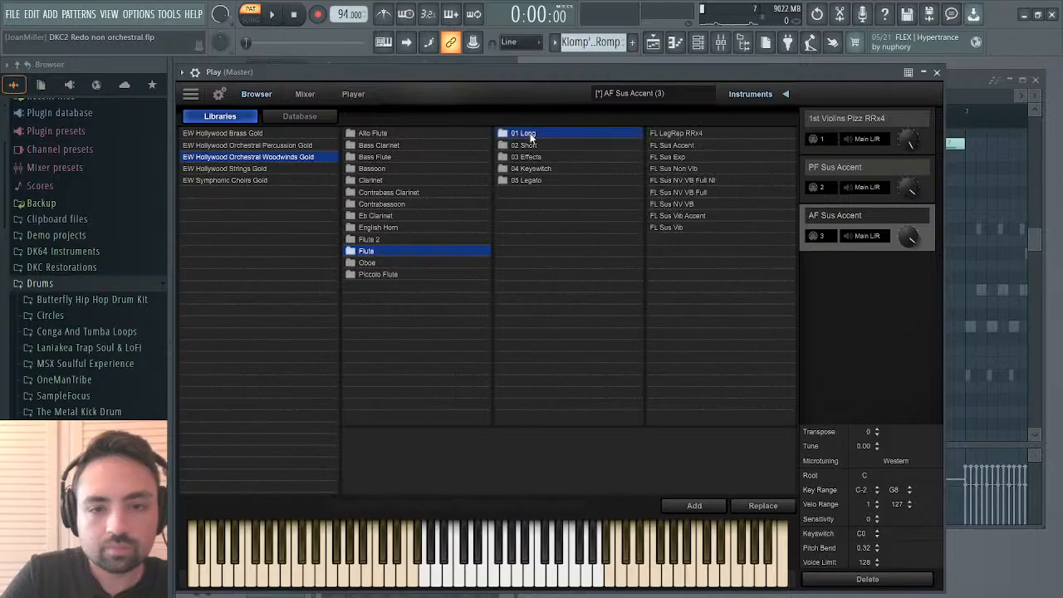
{"action": "left_click", "coordinate": [674, 146]}
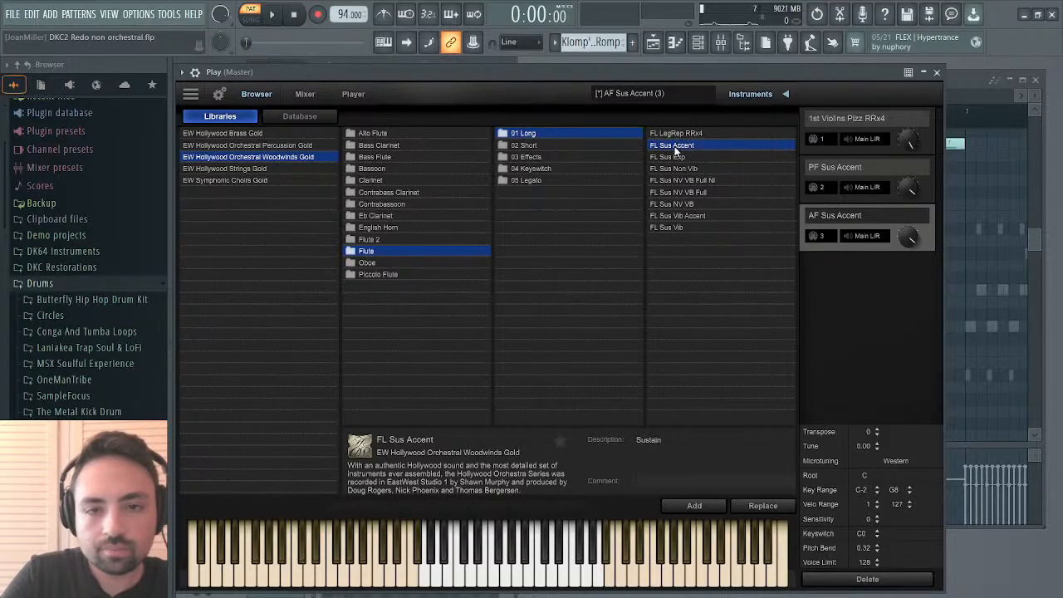
{"action": "double_click", "coordinate": [675, 147]}
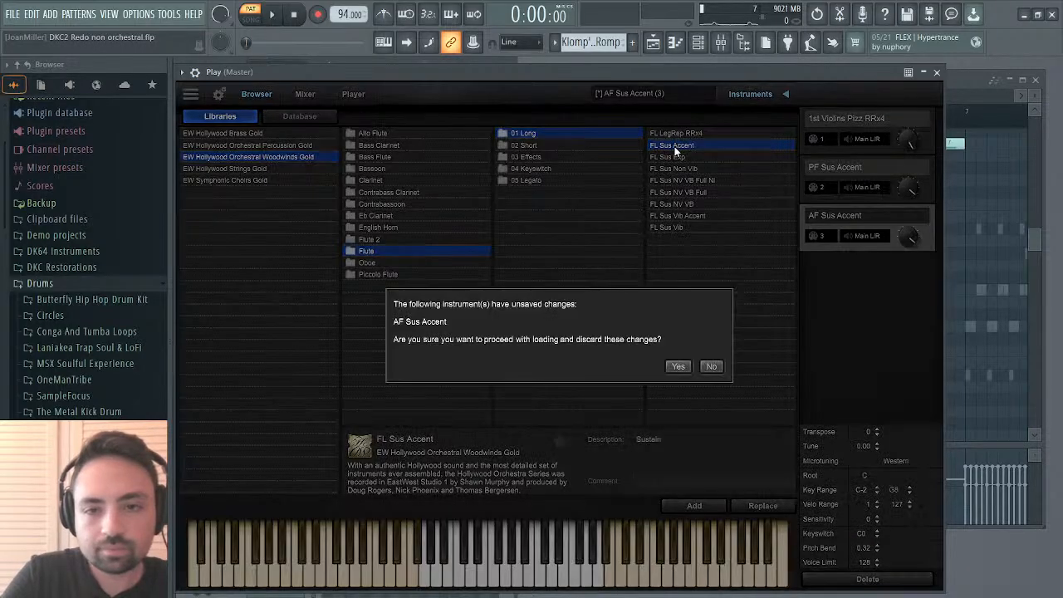
{"action": "left_click", "coordinate": [673, 370]}
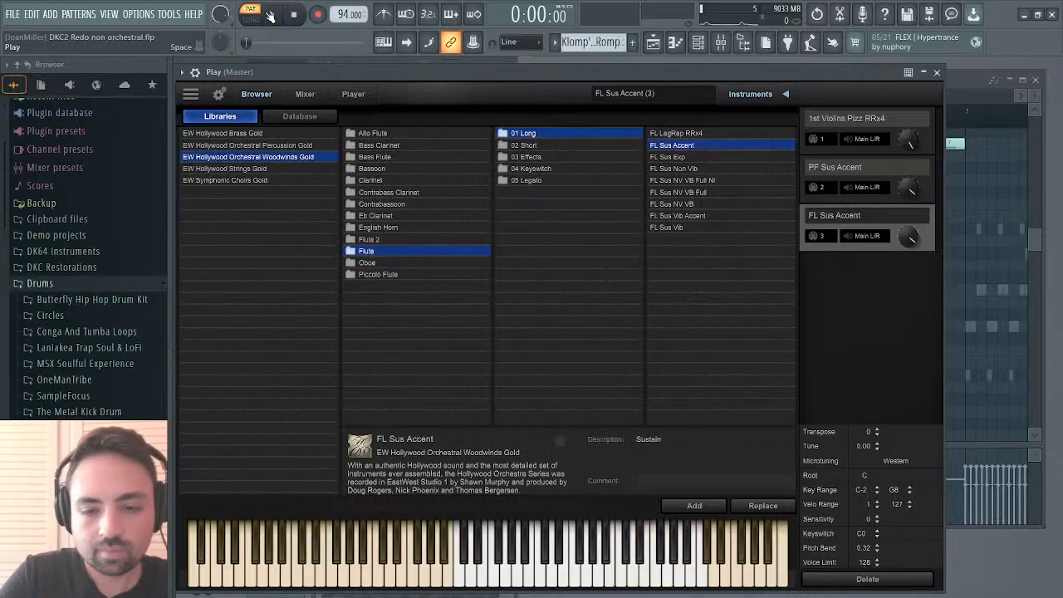
Play the pattern, expand the microphone channels of FL Sus Accent in the Play mixer and raise the Mid microphone gain to 12.0 dB.
{"action": "left_click", "coordinate": [269, 17]}
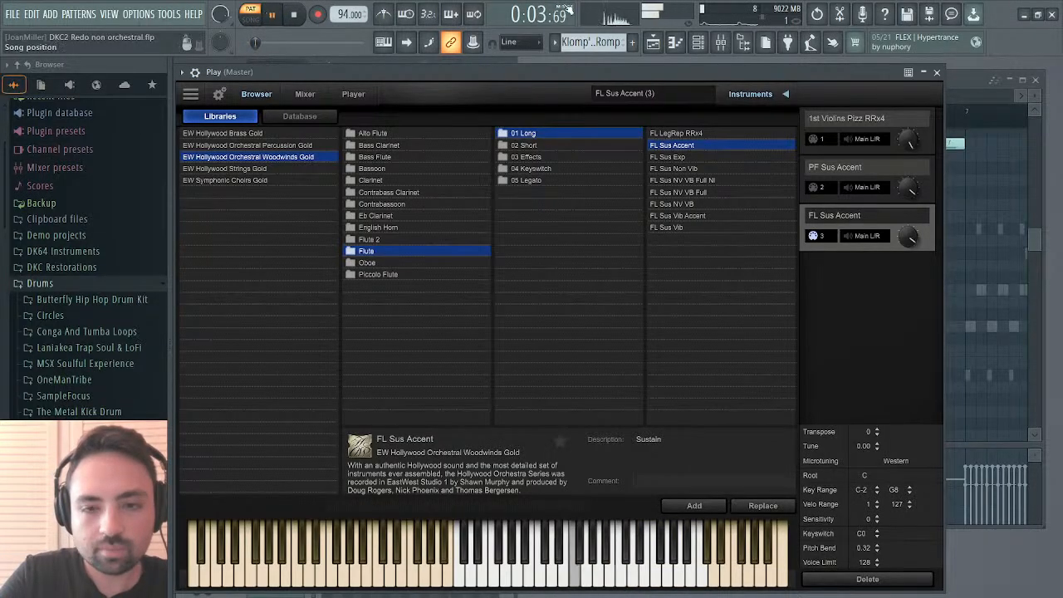
{"action": "left_click", "coordinate": [937, 73]}
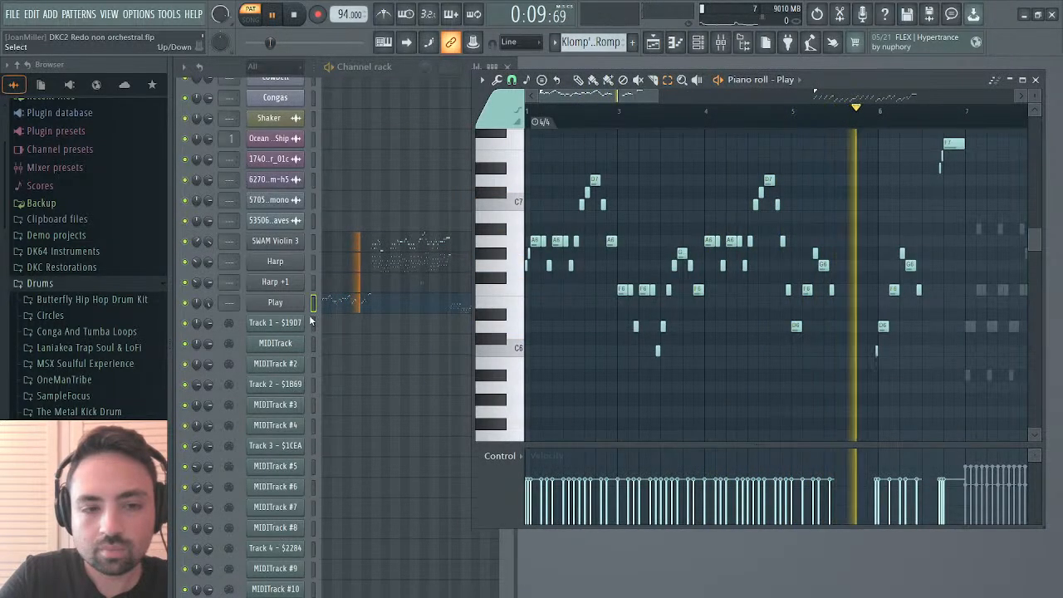
{"action": "left_click", "coordinate": [275, 302]}
{"action": "left_click", "coordinate": [301, 96]}
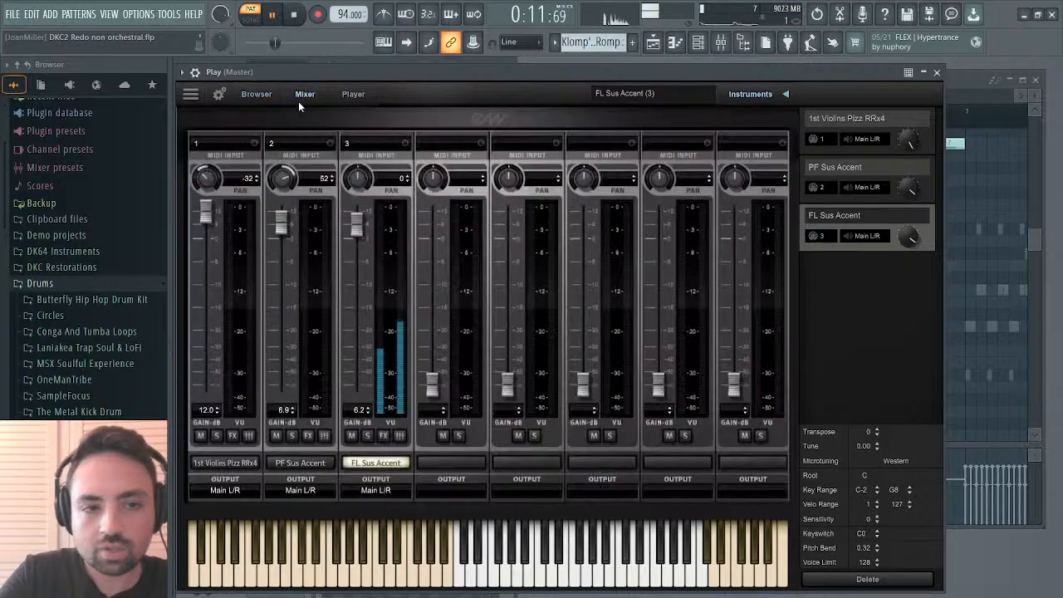
{"action": "left_click", "coordinate": [400, 436]}
{"action": "left_click_drag", "start_coordinate": [499, 246], "coordinate": [546, 148]}
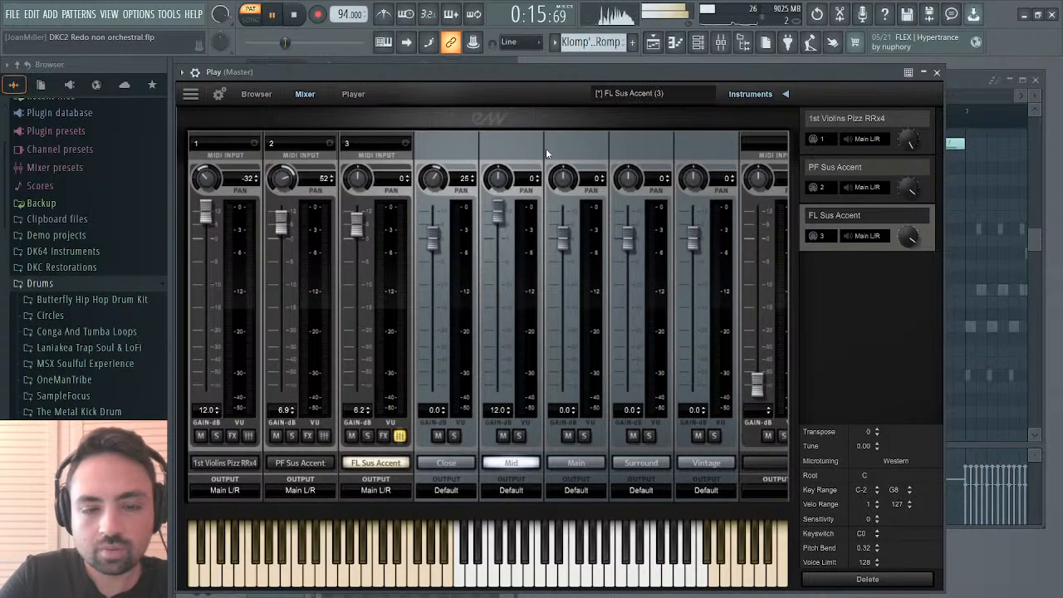
Restart playback, lower the FL Sus Accent gain to 0.3 dB, and audition the melody with the plugin closed.
{"action": "key", "text": "space"}
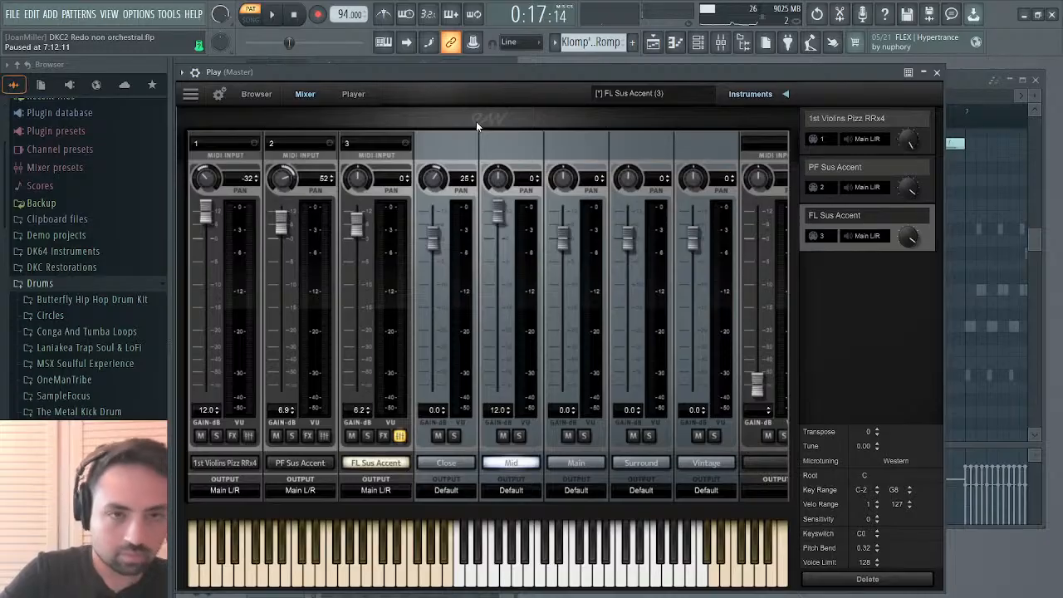
{"action": "key", "text": "space"}
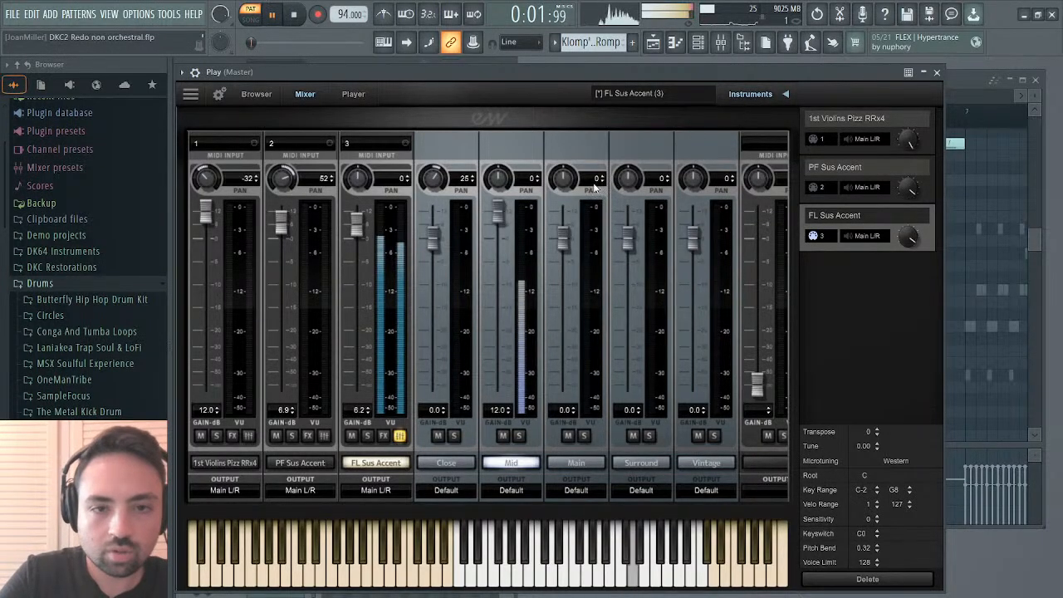
{"action": "left_click_drag", "start_coordinate": [356, 221], "coordinate": [360, 245]}
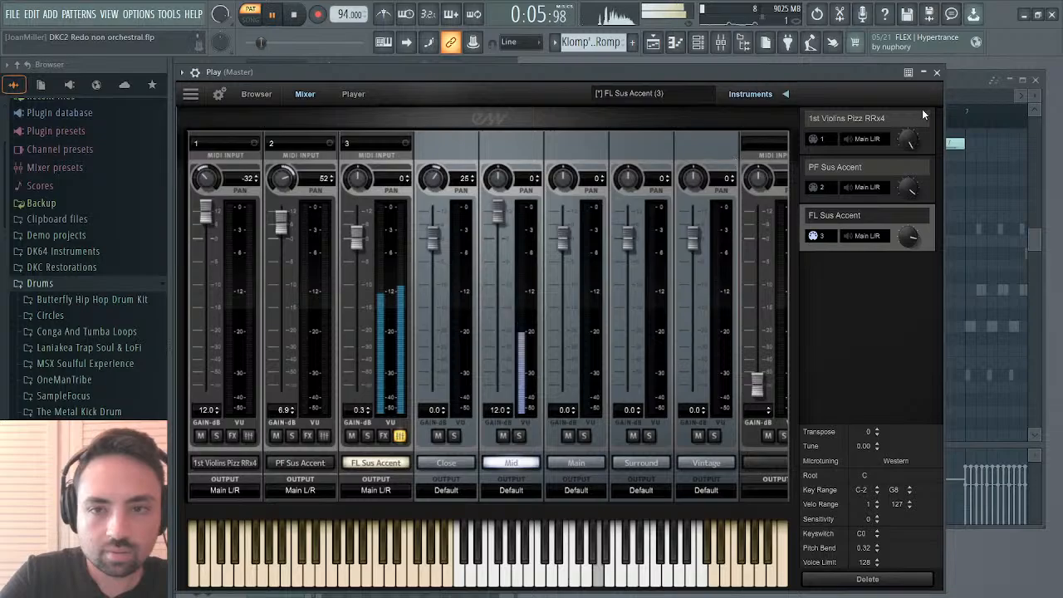
{"action": "left_click", "coordinate": [936, 72]}
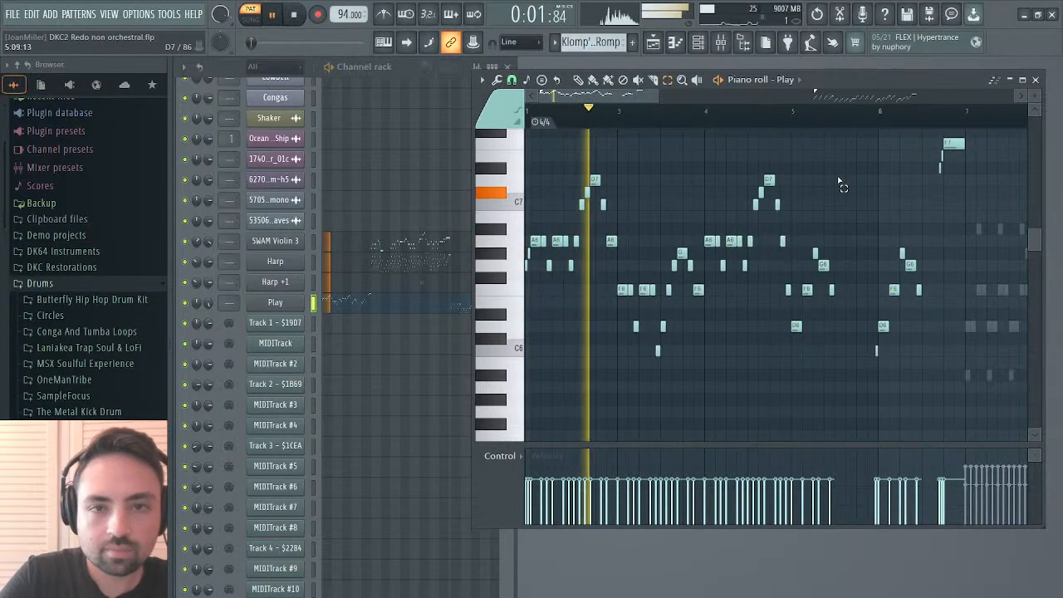
{"action": "key", "text": "space"}
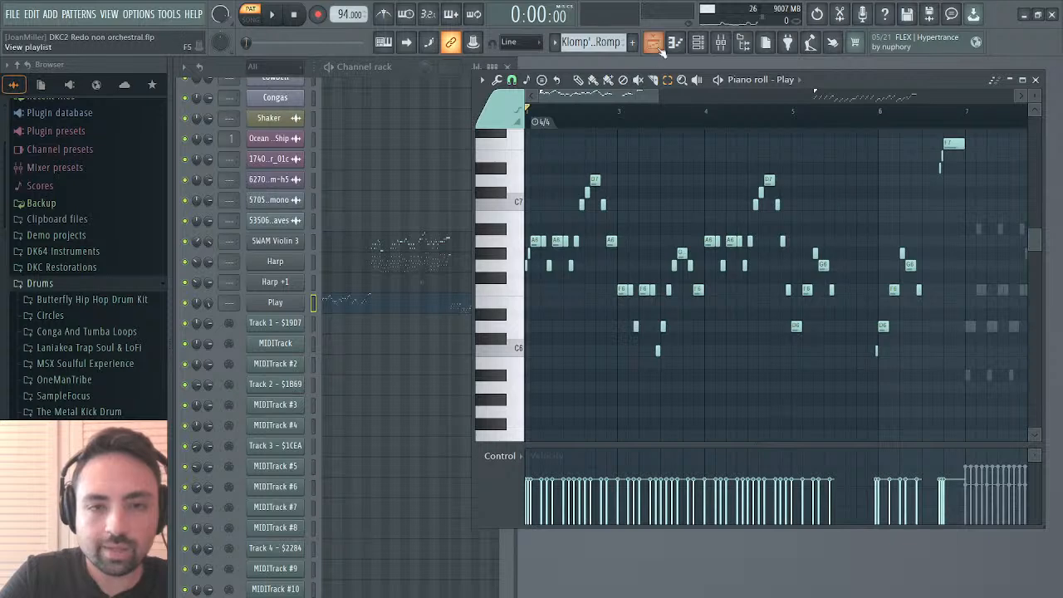
Switch to the Jib Jig pattern, close the piano roll and start playing the pattern.
{"action": "left_click", "coordinate": [632, 101]}
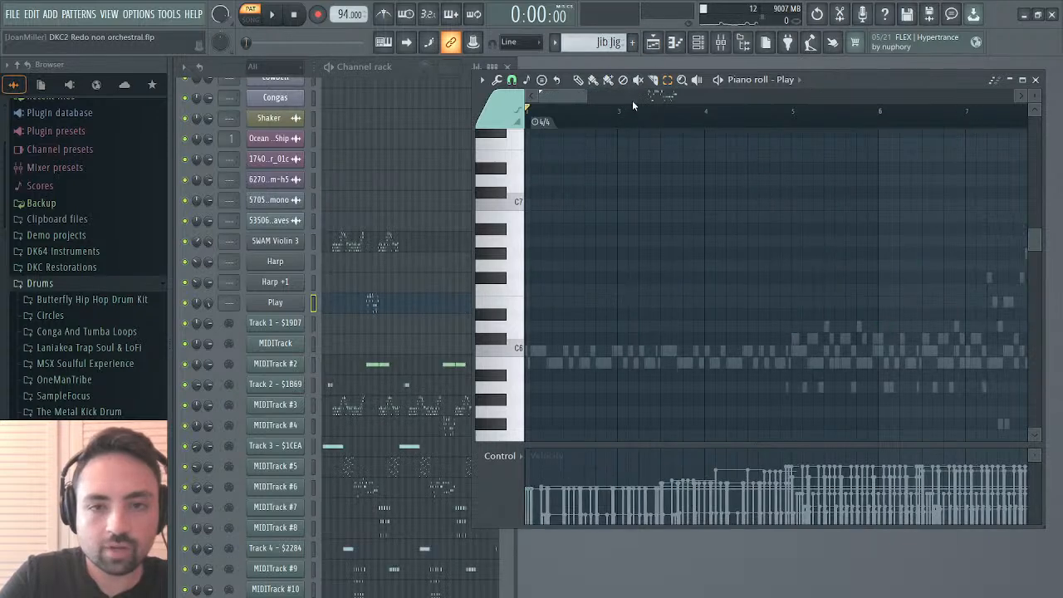
{"action": "left_click", "coordinate": [1022, 79]}
{"action": "left_click", "coordinate": [1051, 70]}
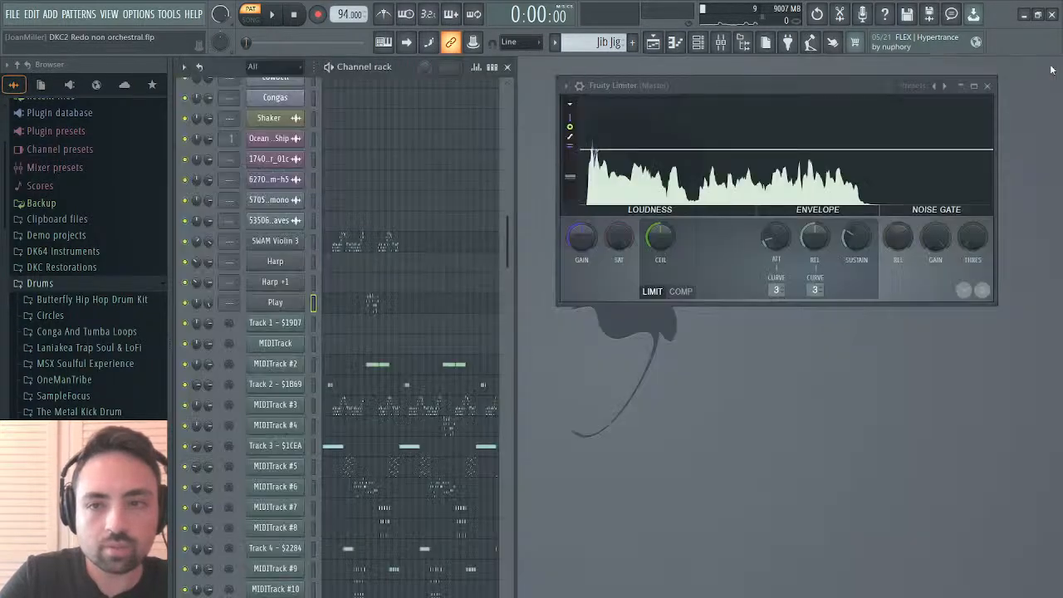
{"action": "key", "text": "space"}
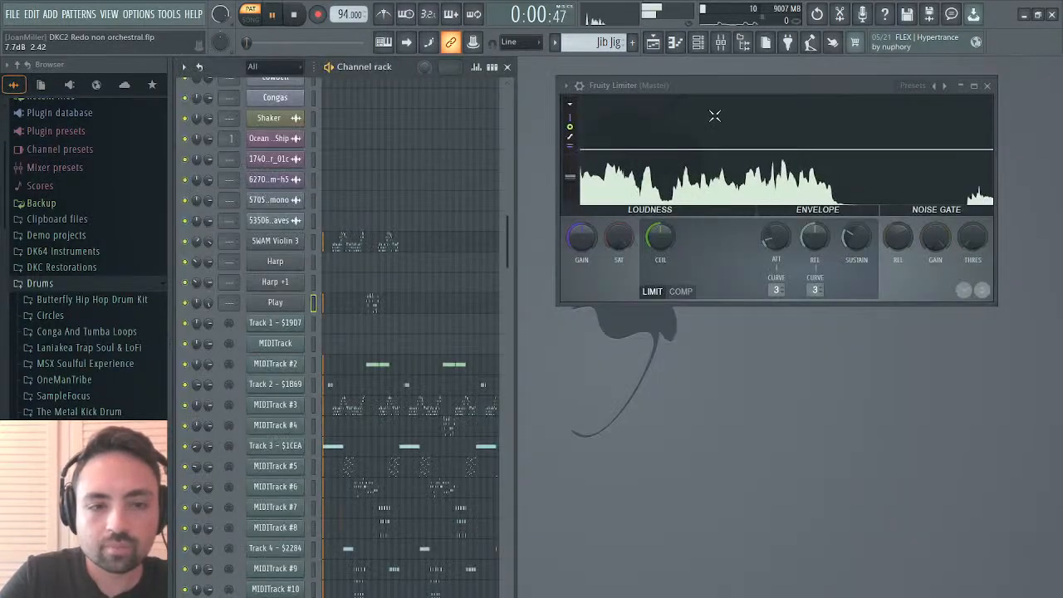
Open the Play channel's part in the piano roll, listen to it from bar 15, and stop playback.
{"action": "left_click", "coordinate": [369, 305]}
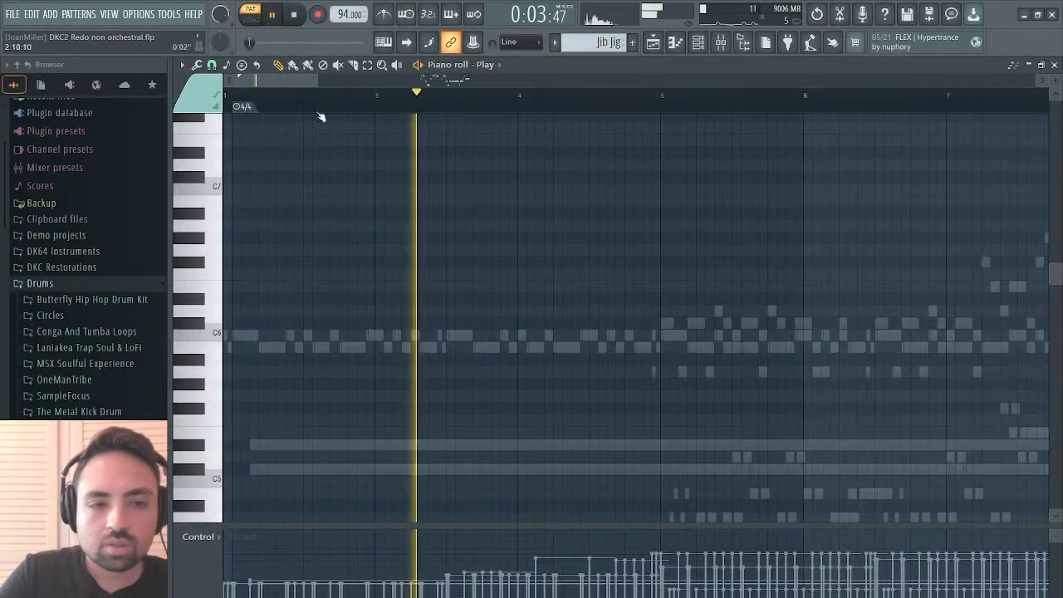
{"action": "left_click_drag", "start_coordinate": [316, 76], "coordinate": [534, 80]}
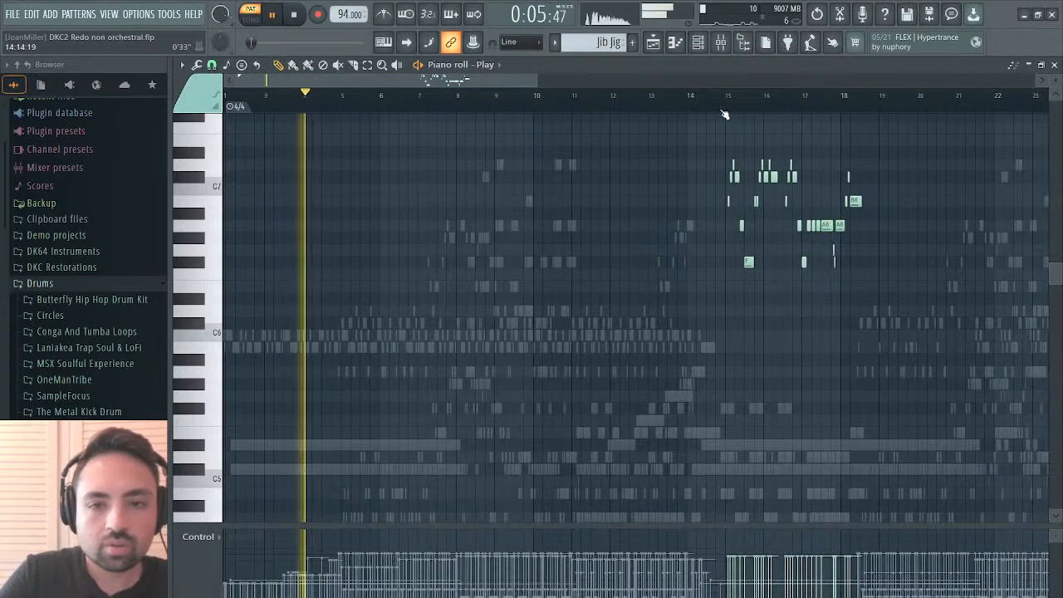
{"action": "left_click", "coordinate": [730, 95]}
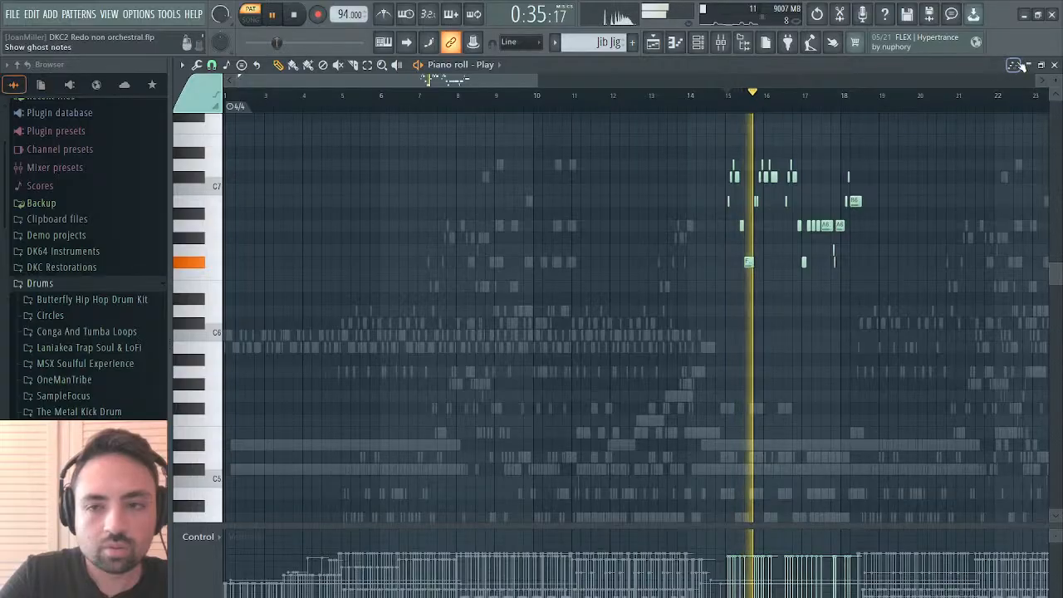
{"action": "left_click", "coordinate": [1053, 65]}
{"action": "key", "text": "space"}
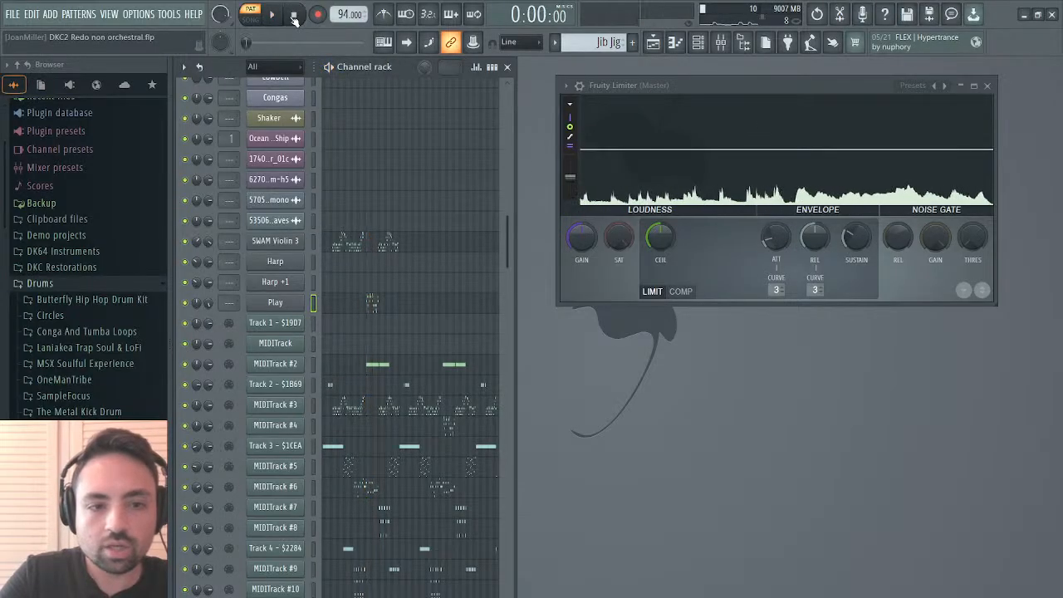
Delete the channels Track 1, MIDITrack, MIDITrack #2, Track 3, Track 4, MIDITrack #11, Track 5, MIDITrack #14 and Track 8 from the channel rack.
{"action": "scroll", "coordinate": [352, 306], "scroll_direction": "down", "scroll_amount": 6}
{"action": "scroll", "coordinate": [351, 303], "scroll_direction": "up", "scroll_amount": 5}
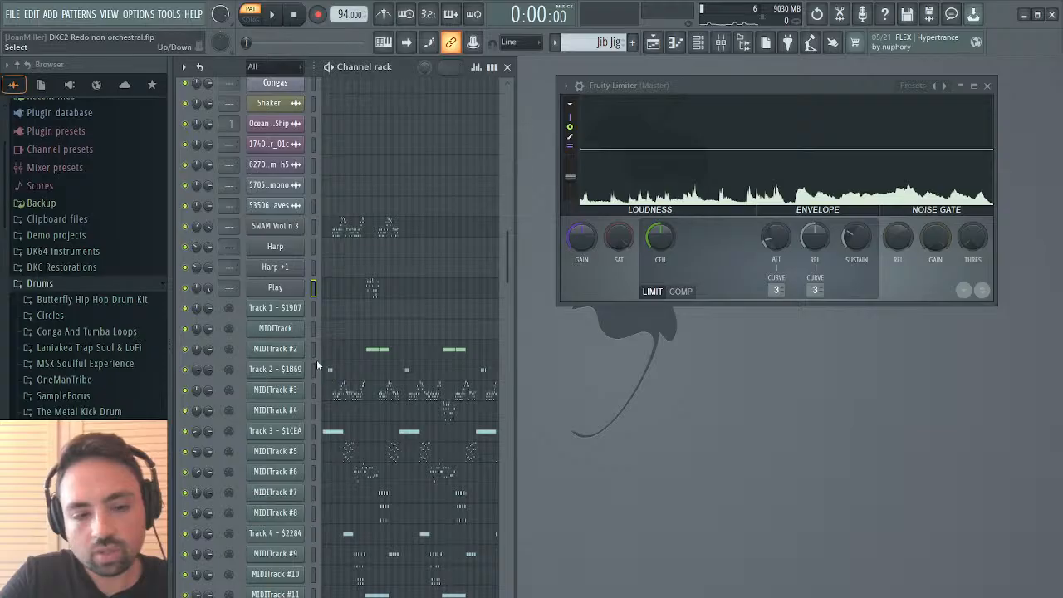
{"action": "left_click_drag", "start_coordinate": [313, 309], "coordinate": [318, 349]}
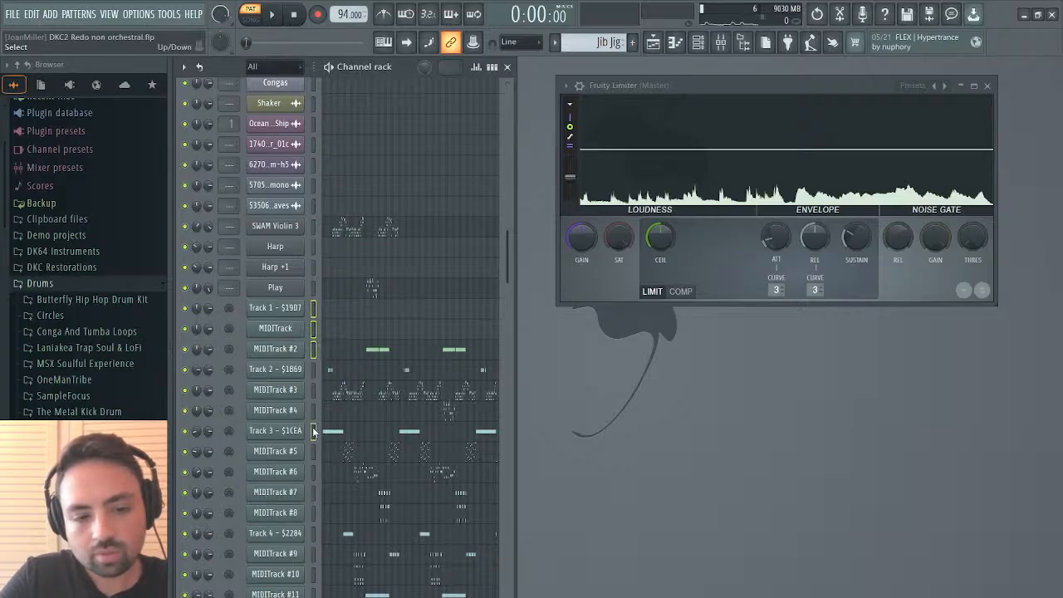
{"action": "scroll", "coordinate": [314, 431], "scroll_direction": "down", "scroll_amount": 3}
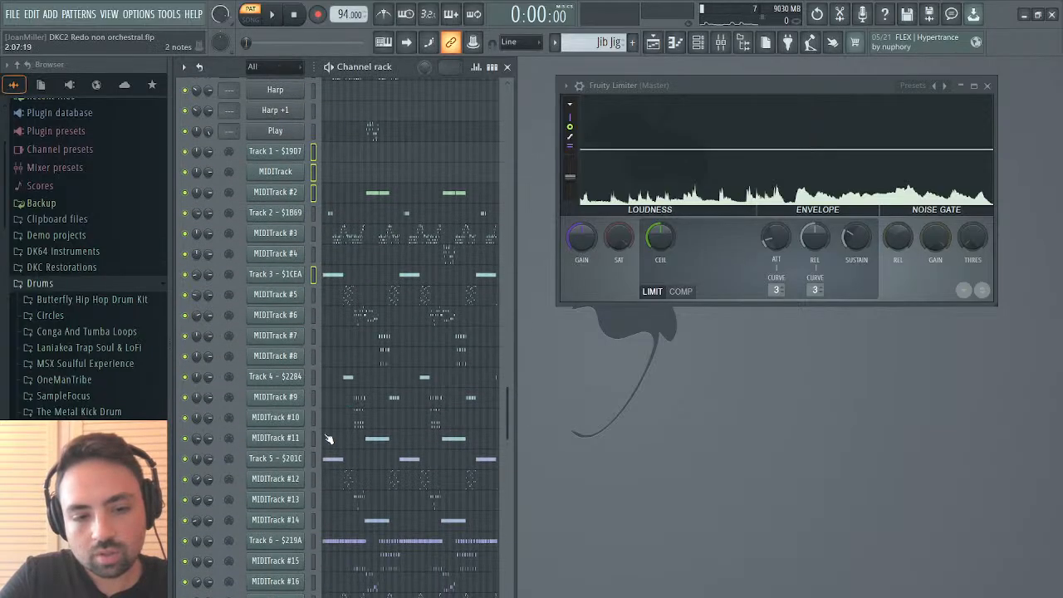
{"action": "left_click", "coordinate": [314, 379]}
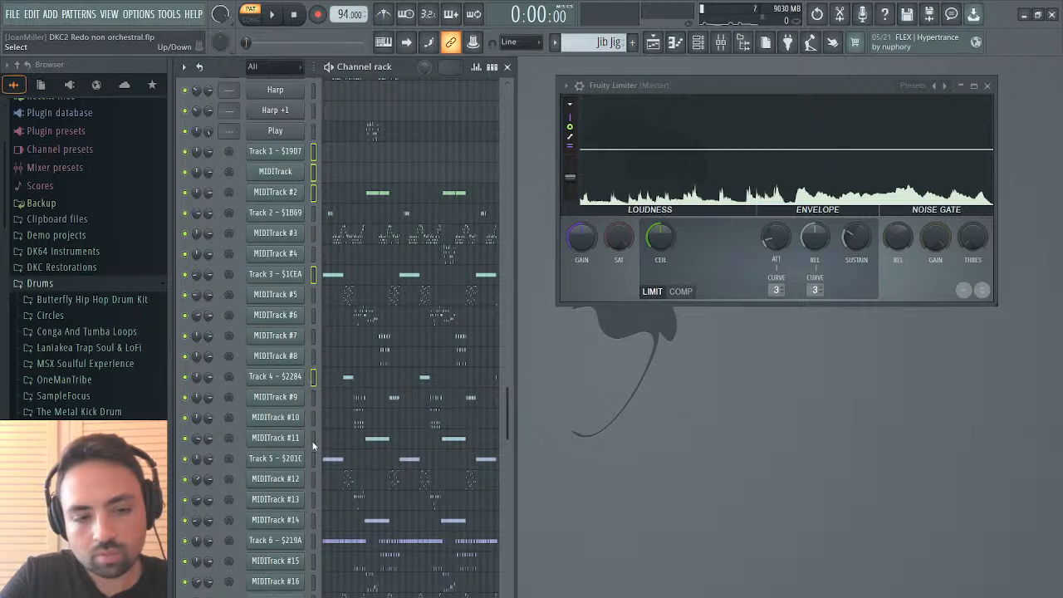
{"action": "scroll", "coordinate": [315, 448], "scroll_direction": "down", "scroll_amount": 3}
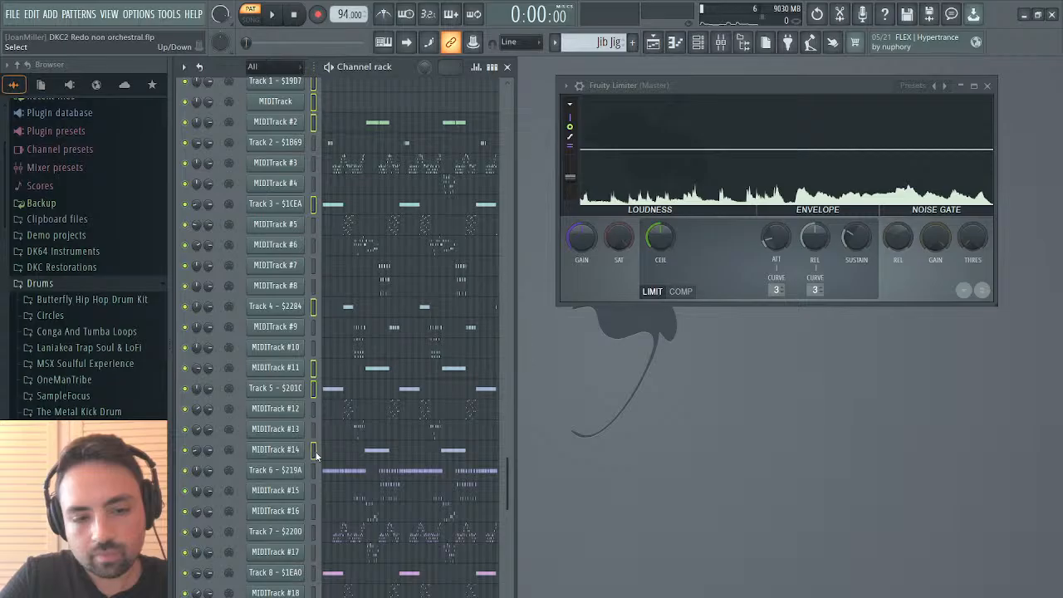
{"action": "scroll", "coordinate": [315, 456], "scroll_direction": "down", "scroll_amount": 4}
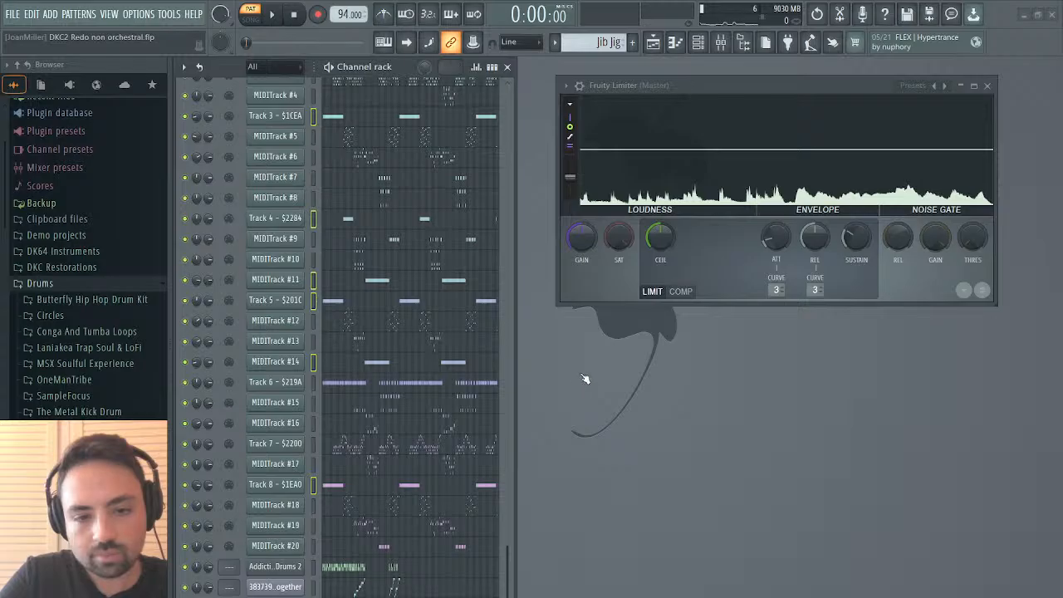
{"action": "scroll", "coordinate": [441, 399], "scroll_direction": "up", "scroll_amount": 13}
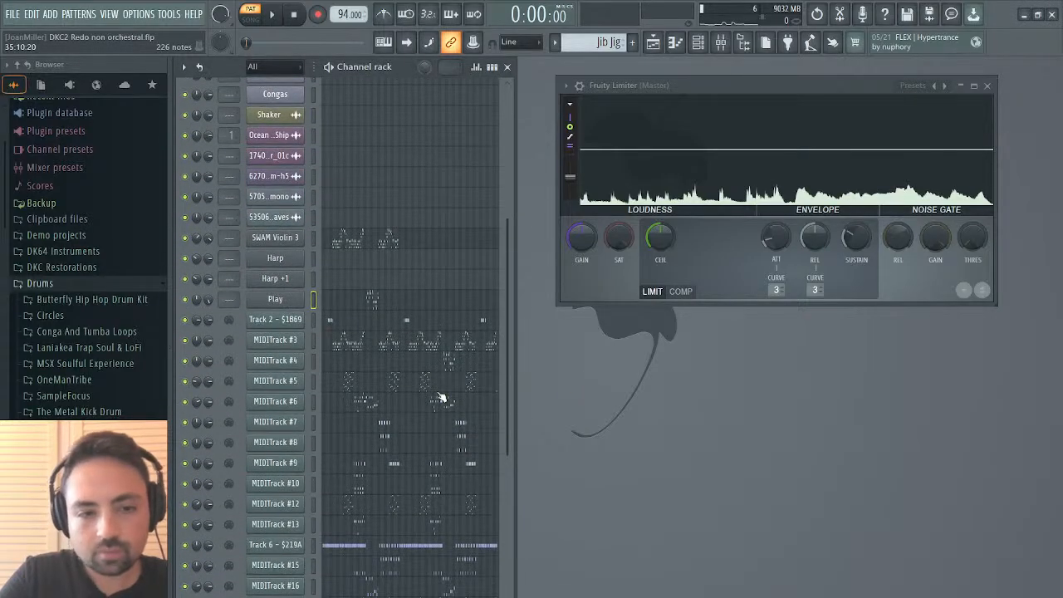
Play the Jib Jig pattern and delete the MIDITrack #3 channel.
{"action": "key", "text": "space"}
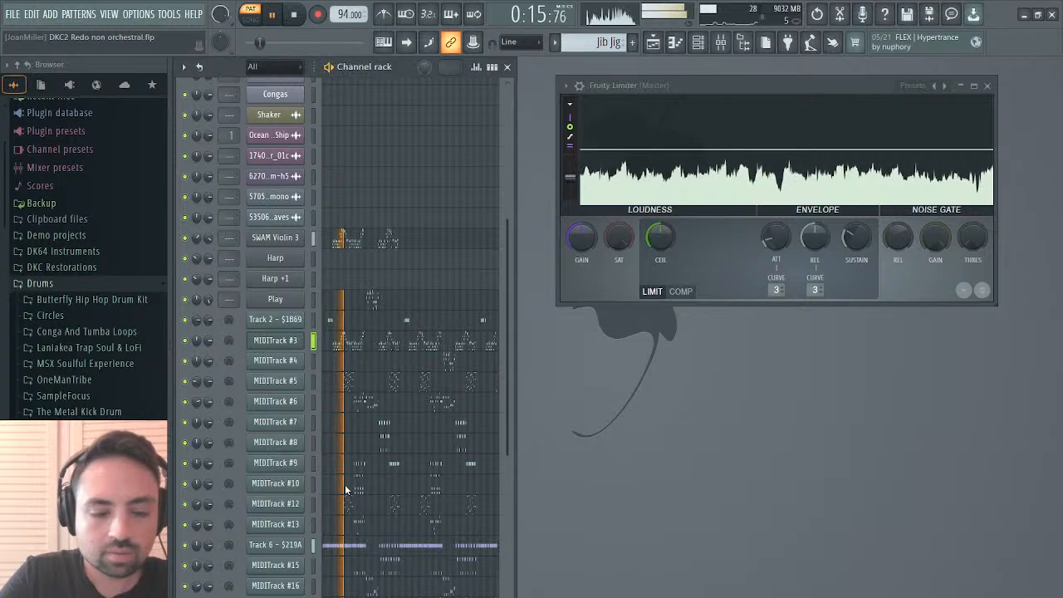
{"action": "key", "text": "alt+Delete"}
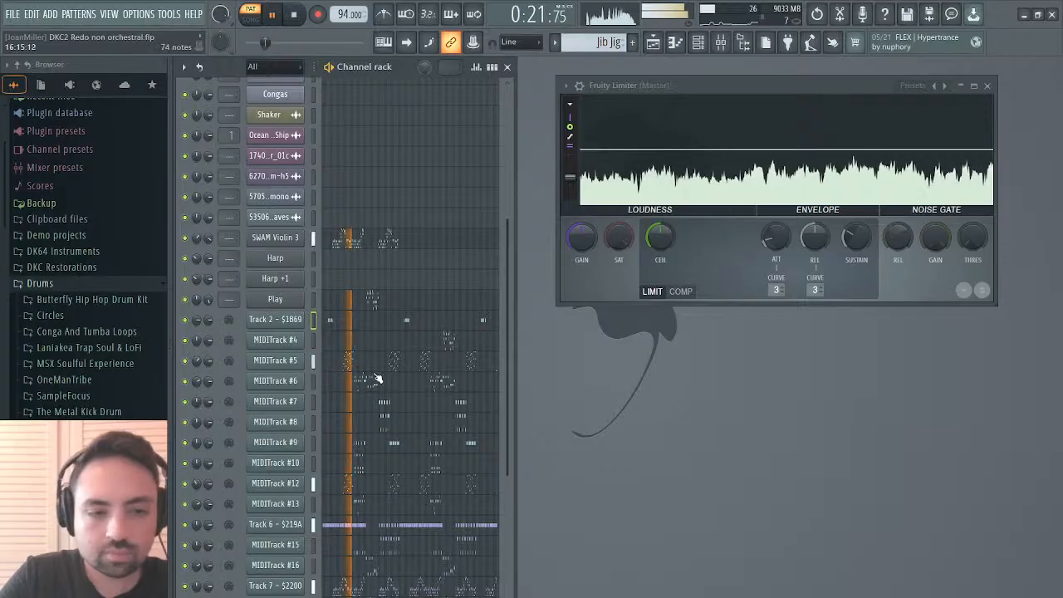
Look over the MIDITrack #5 part in the piano roll while the pattern plays, close it and stop playback.
{"action": "left_click", "coordinate": [346, 360]}
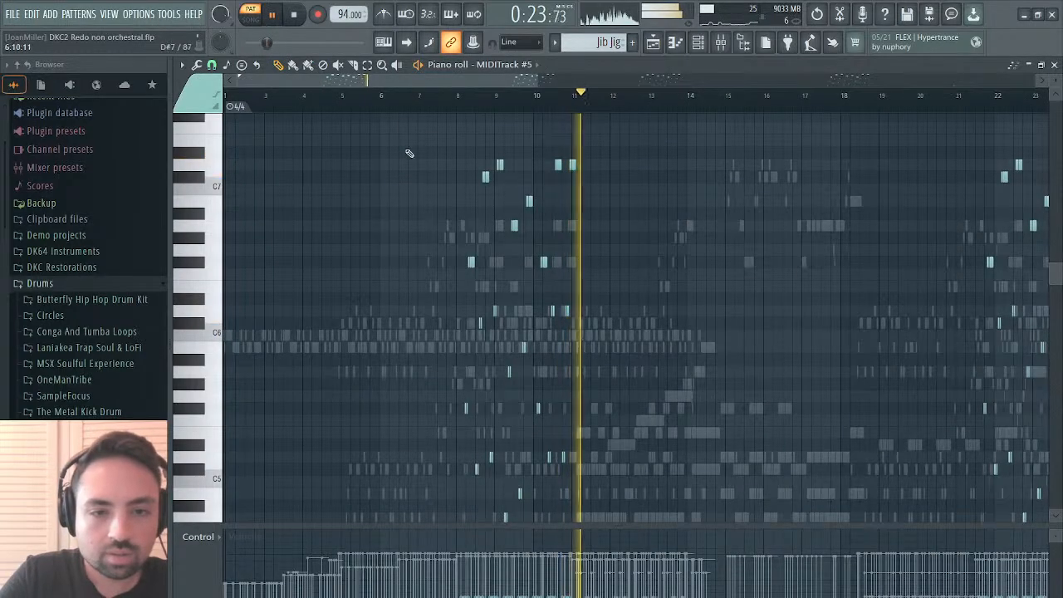
{"action": "left_click", "coordinate": [1054, 65]}
{"action": "key", "text": "space"}
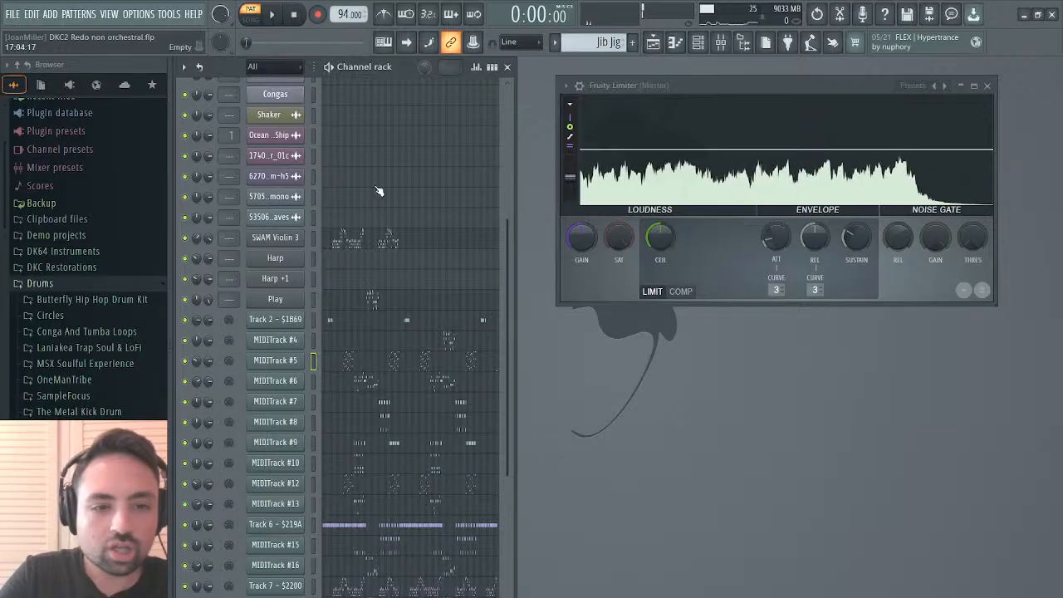
Open the SWAM Violin 3 channel pitch events, listen to them from around bars 10 and 24, and close both windows.
{"action": "left_click", "coordinate": [278, 239]}
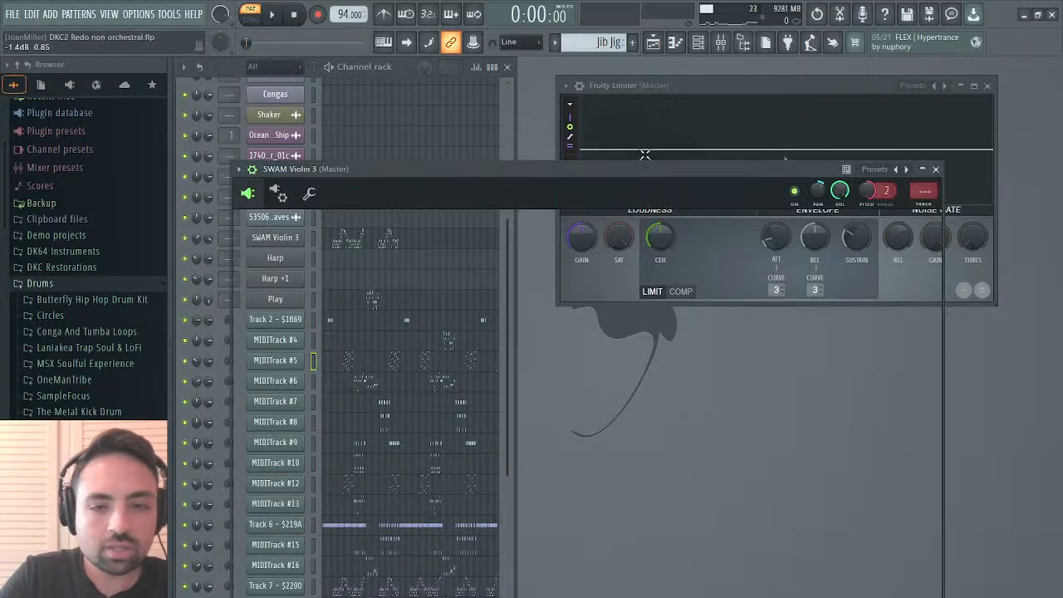
{"action": "left_click", "coordinate": [887, 228]}
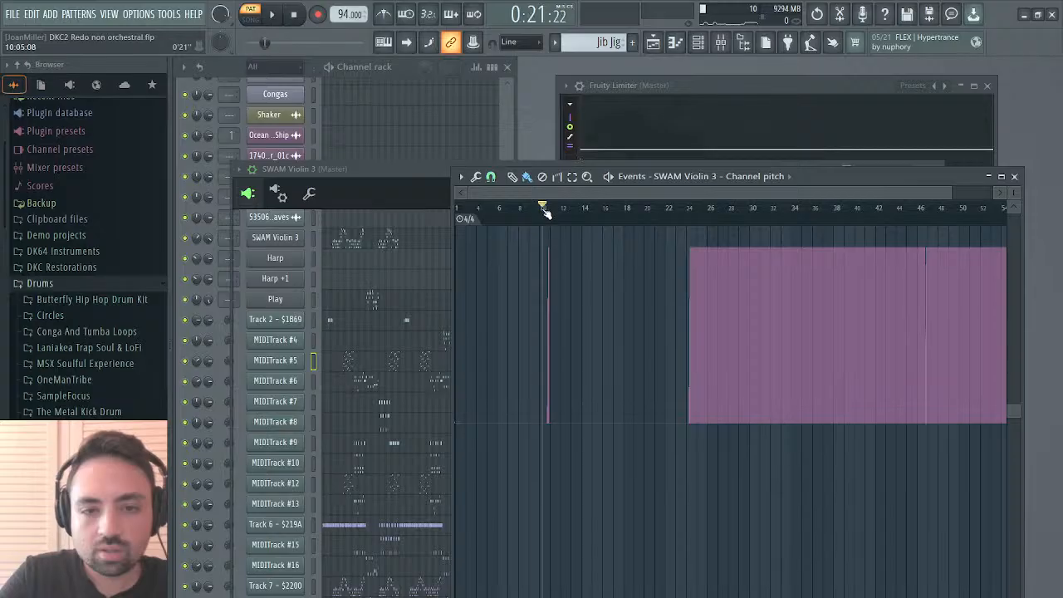
{"action": "key", "text": "space"}
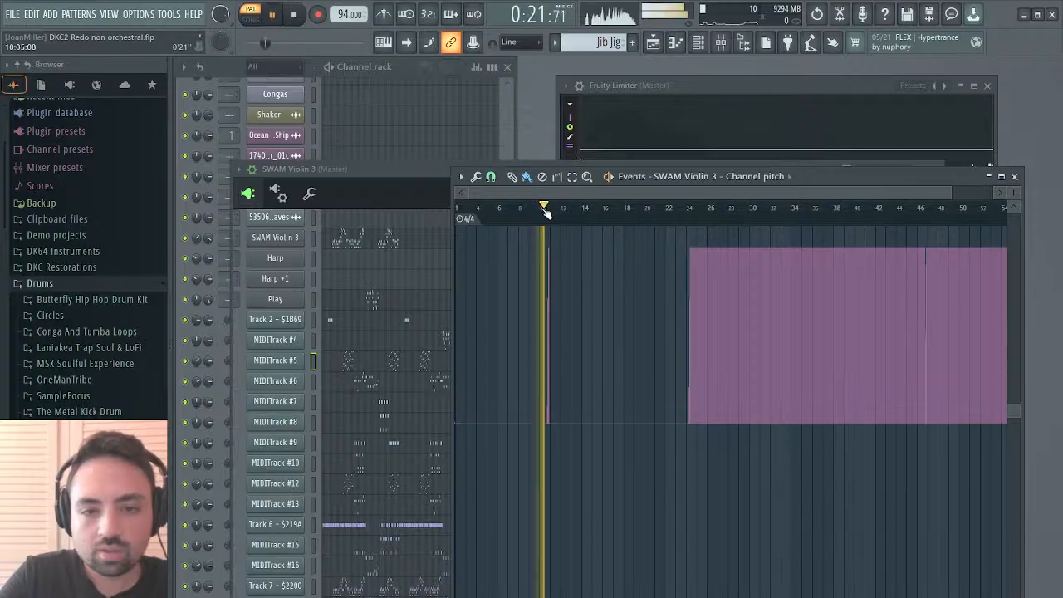
{"action": "left_click", "coordinate": [687, 213]}
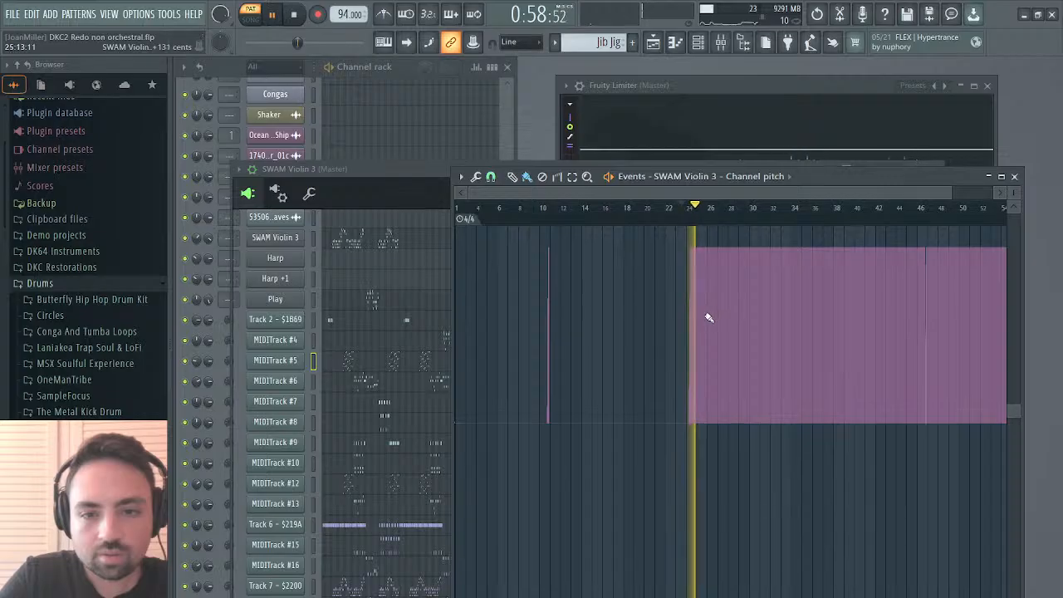
{"action": "left_click", "coordinate": [547, 212]}
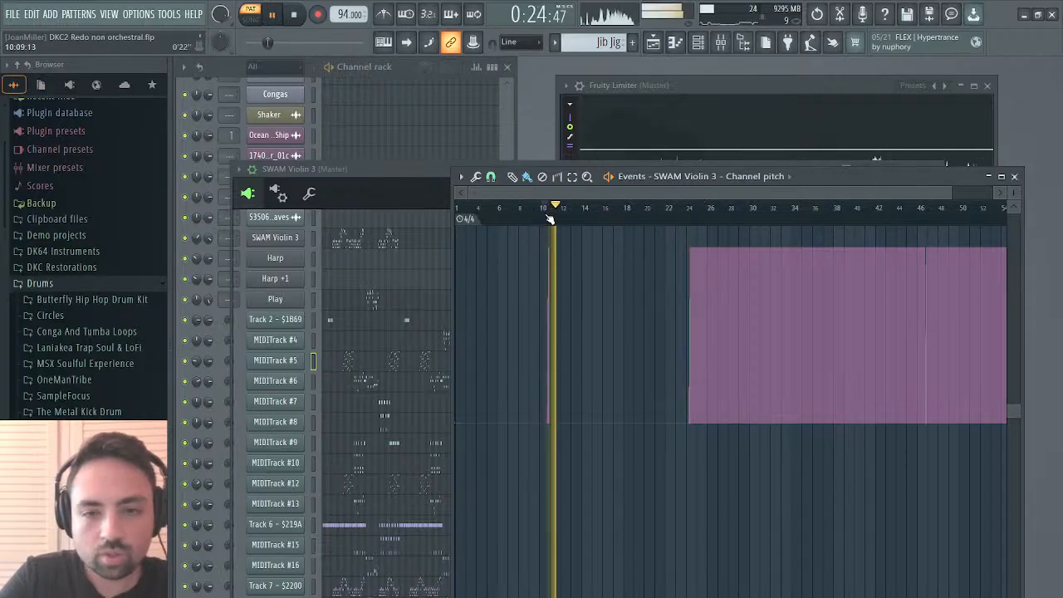
{"action": "left_click", "coordinate": [1014, 176]}
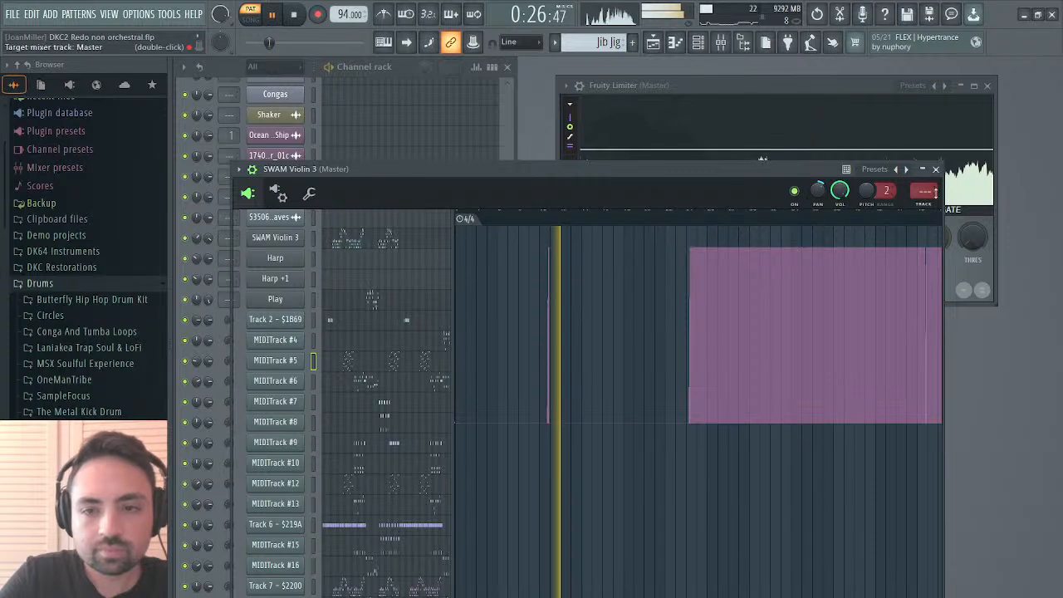
{"action": "left_click", "coordinate": [936, 169]}
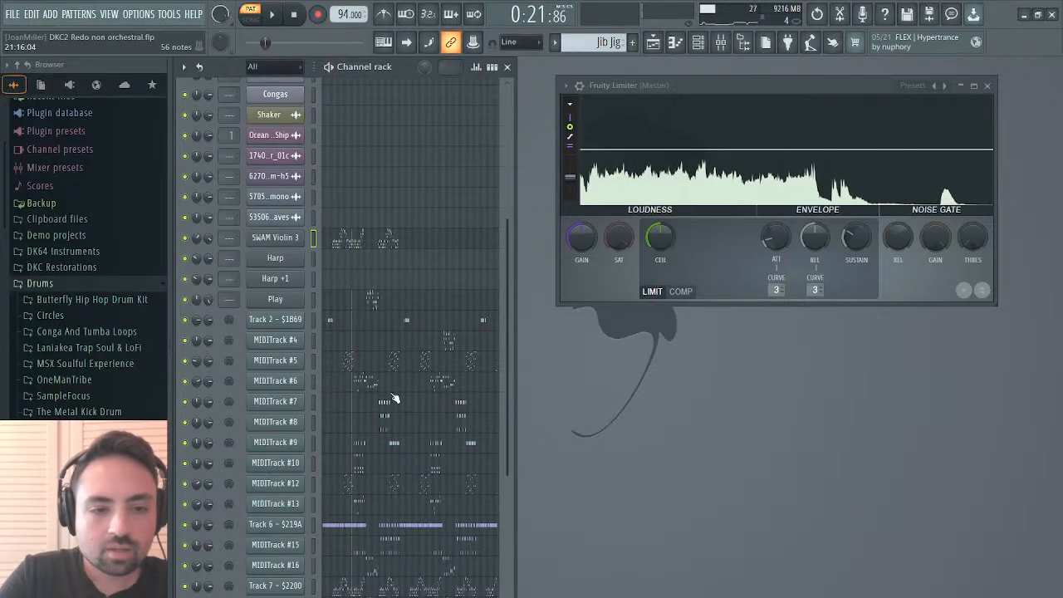
Open the MIDITrack #5 part in the piano roll and listen to its second phrase from bar 21.
{"action": "left_click", "coordinate": [351, 365]}
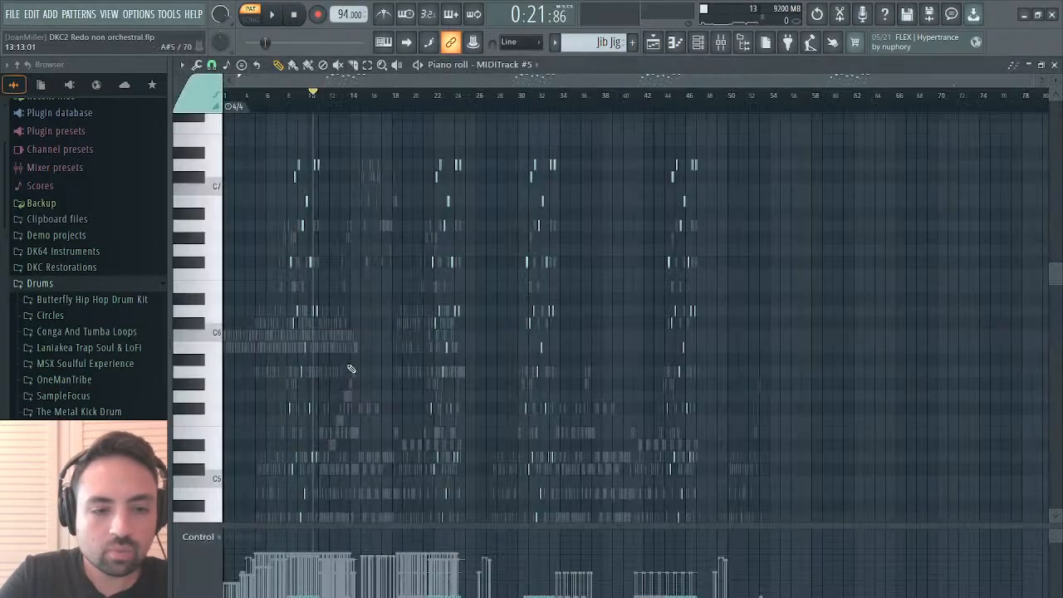
{"action": "left_click", "coordinate": [1055, 66]}
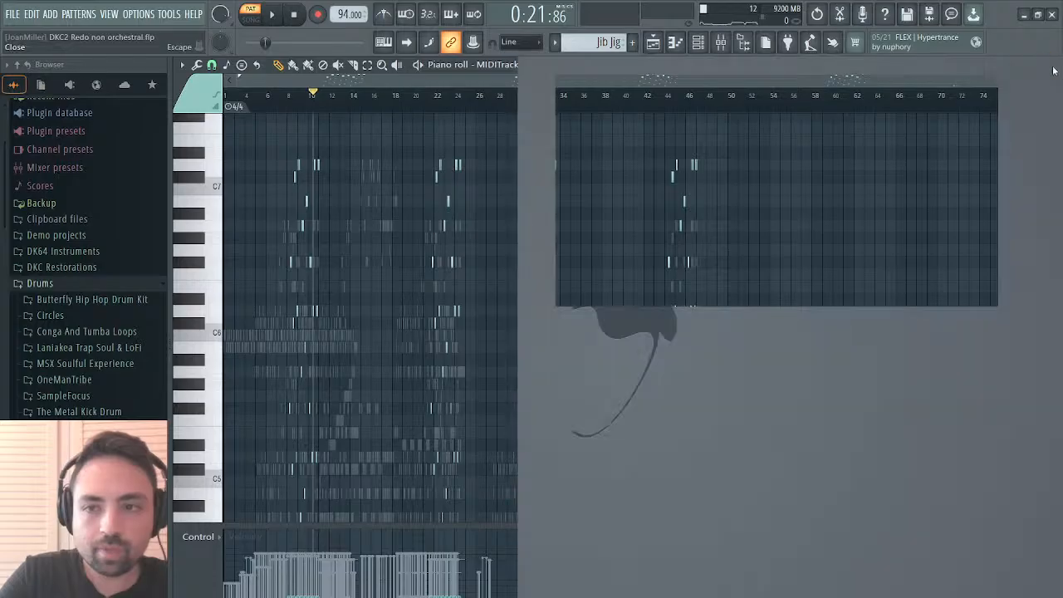
{"action": "scroll", "coordinate": [382, 357], "scroll_direction": "down", "scroll_amount": 3}
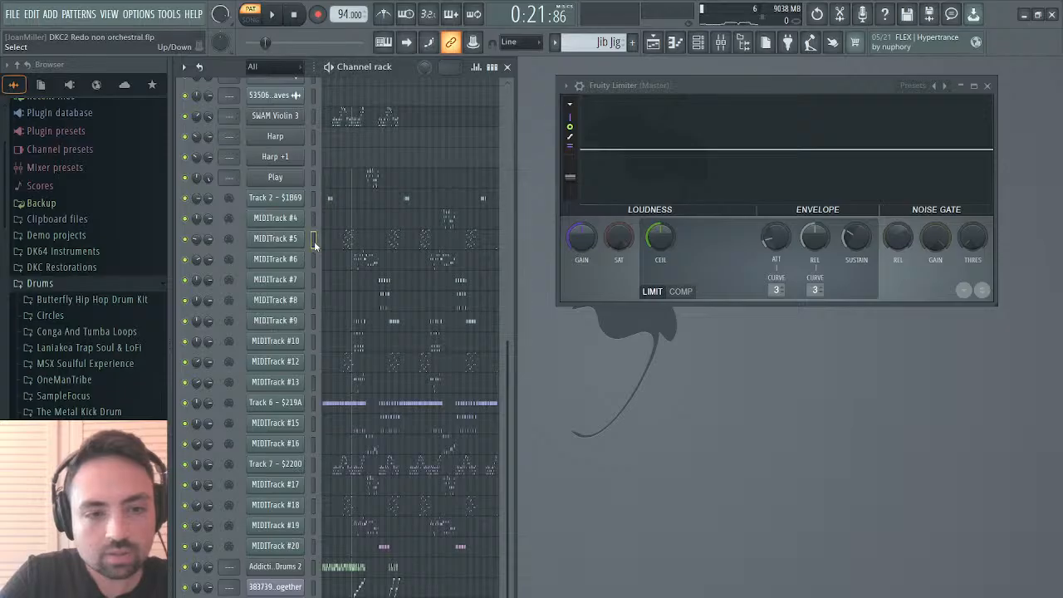
{"action": "left_click", "coordinate": [340, 242]}
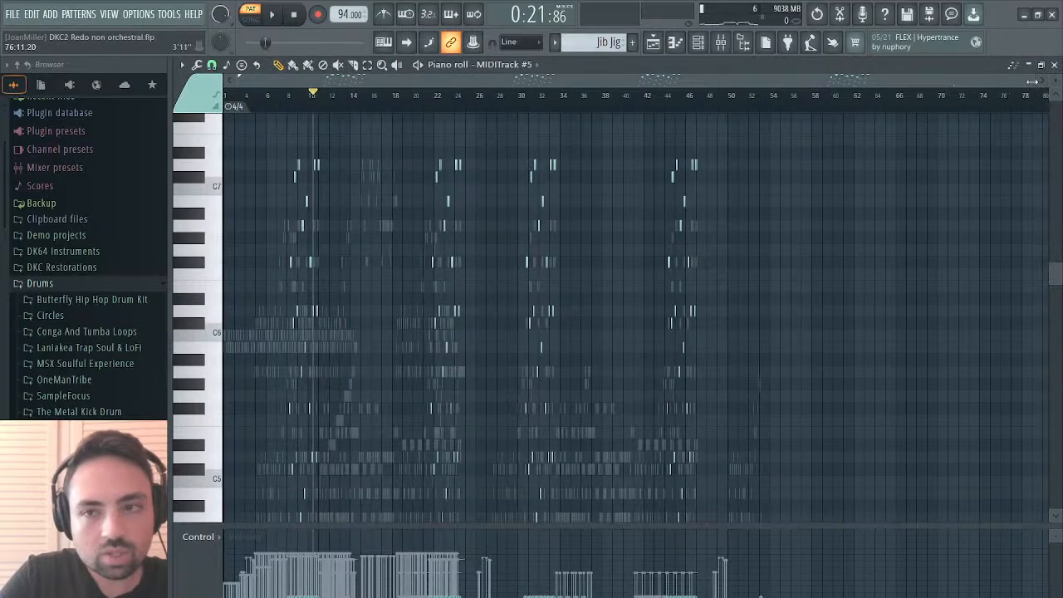
{"action": "left_click_drag", "start_coordinate": [1032, 81], "coordinate": [489, 142]}
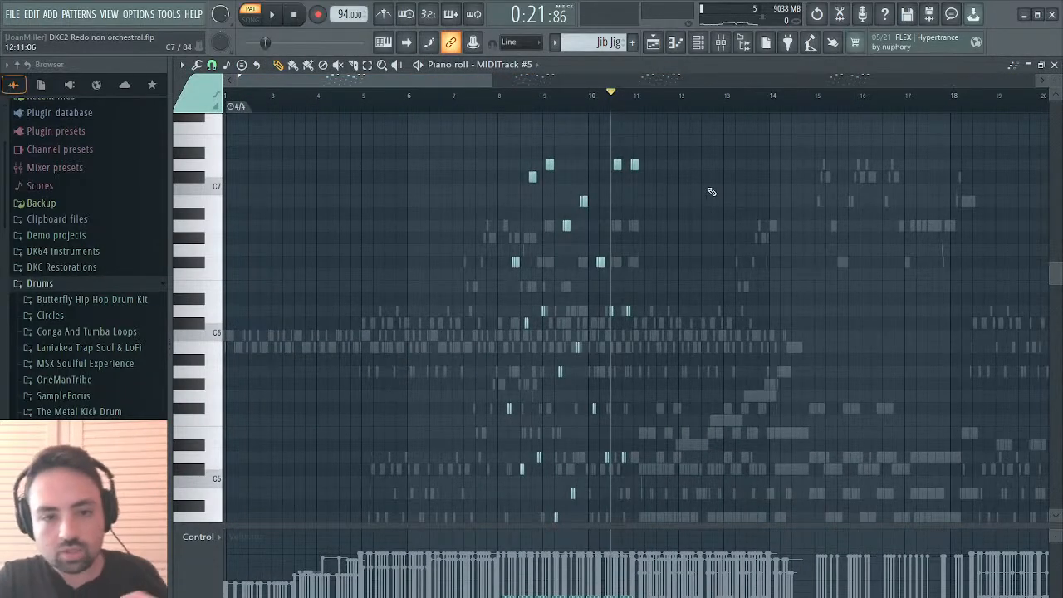
{"action": "left_click_drag", "start_coordinate": [719, 165], "coordinate": [456, 521]}
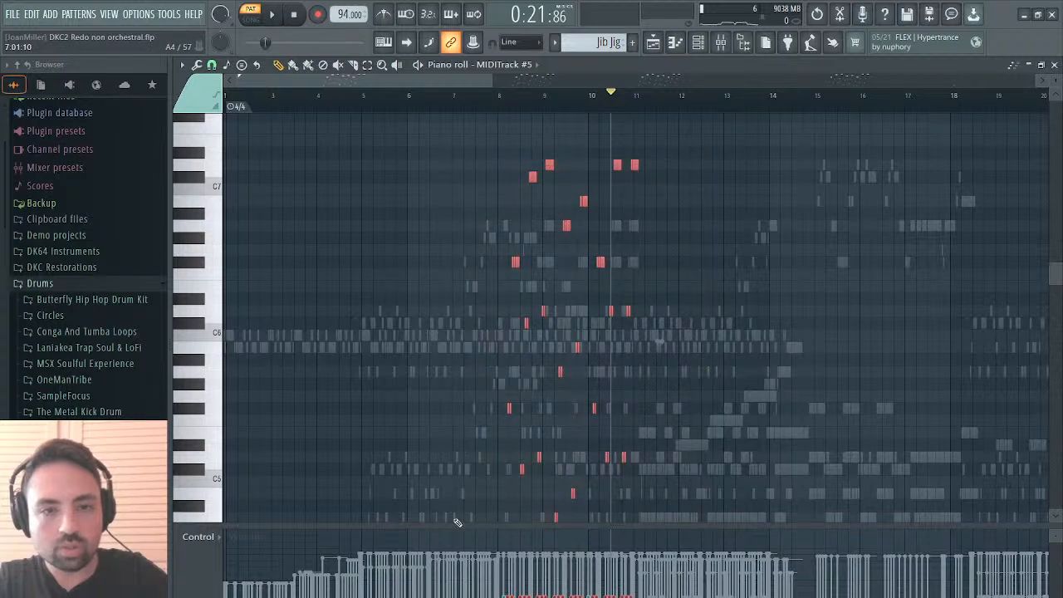
{"action": "left_click_drag", "start_coordinate": [490, 82], "coordinate": [757, 81]}
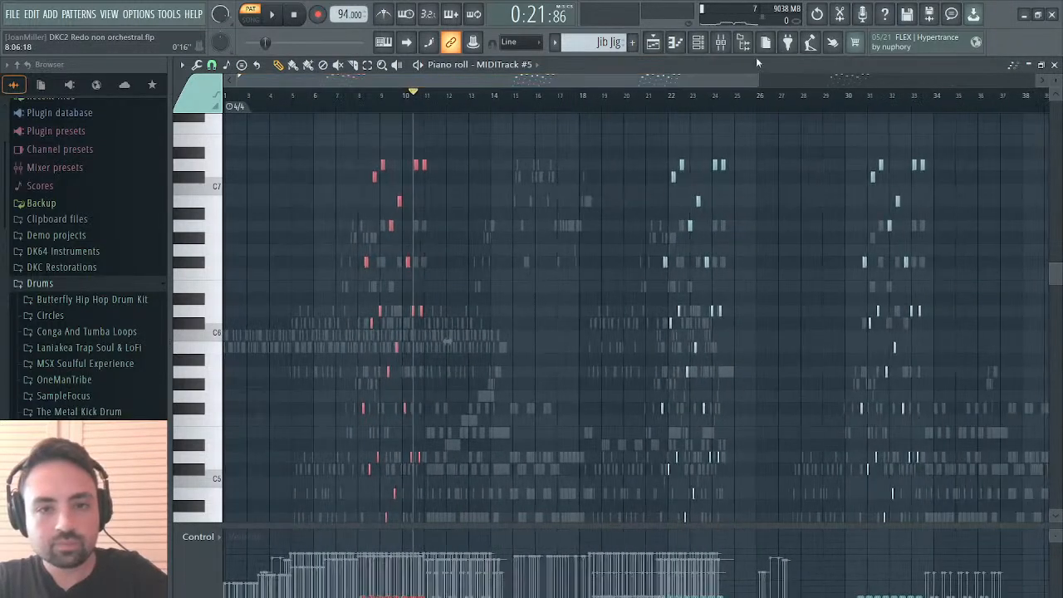
{"action": "left_click", "coordinate": [659, 95]}
{"action": "key", "text": "space"}
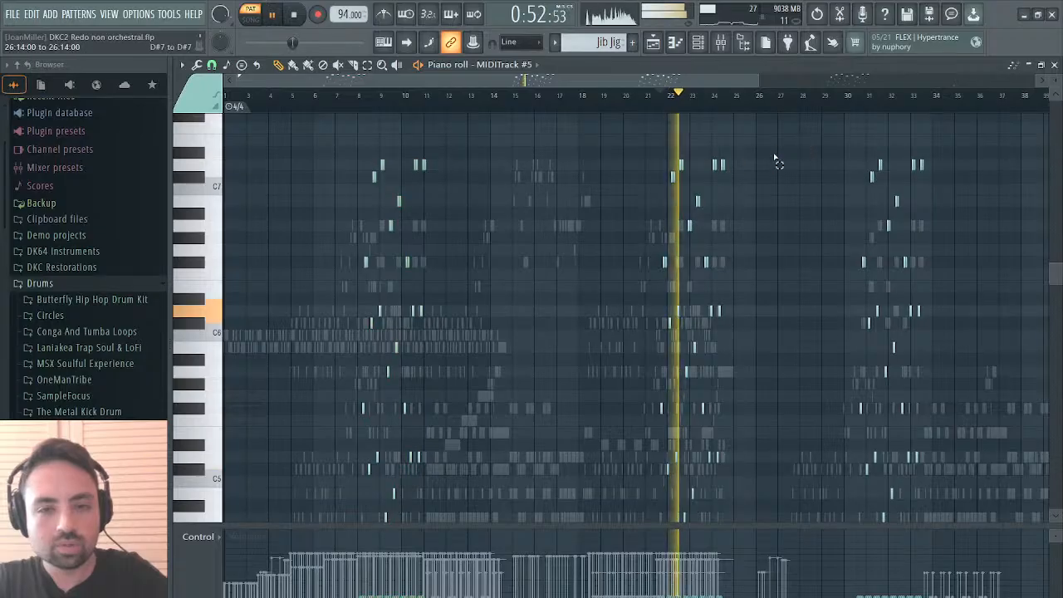
Cut the MIDITrack #5 notes between bars 8 and 24 and paste them into the Harp channel.
{"action": "left_click_drag", "start_coordinate": [773, 149], "coordinate": [278, 573]}
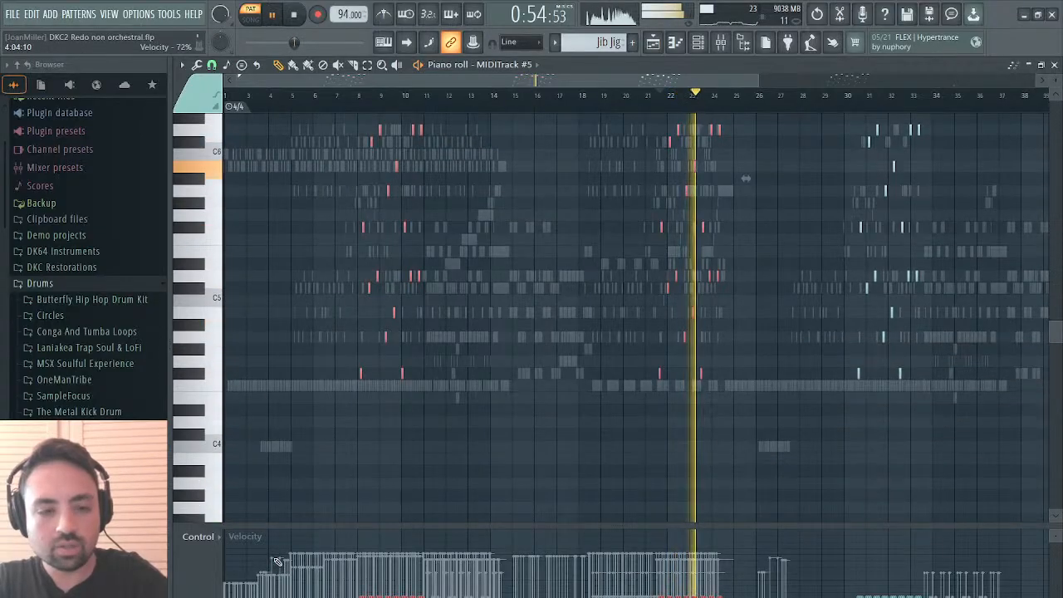
{"action": "key", "text": "space"}
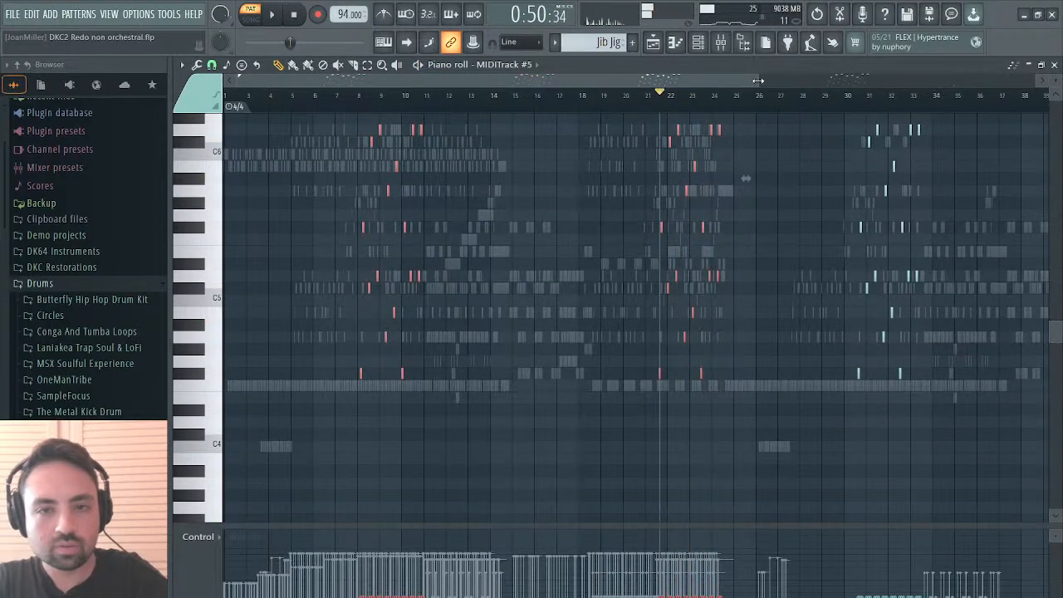
{"action": "left_click_drag", "start_coordinate": [757, 81], "coordinate": [360, 126]}
{"action": "left_click_drag", "start_coordinate": [337, 83], "coordinate": [416, 71]}
{"action": "key", "text": "Delete"}
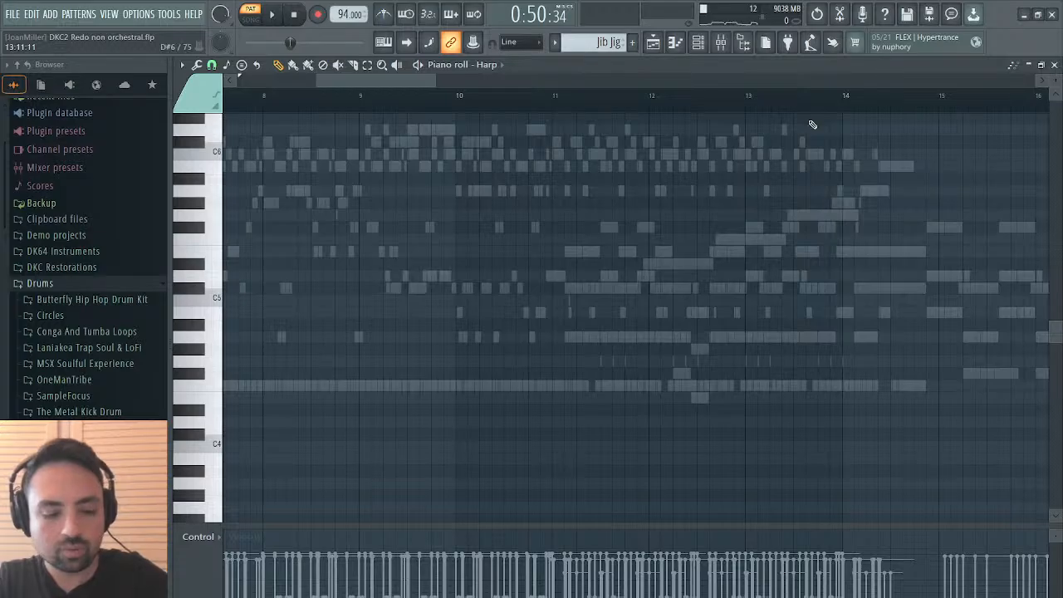
{"action": "key", "text": "ctrl+z"}
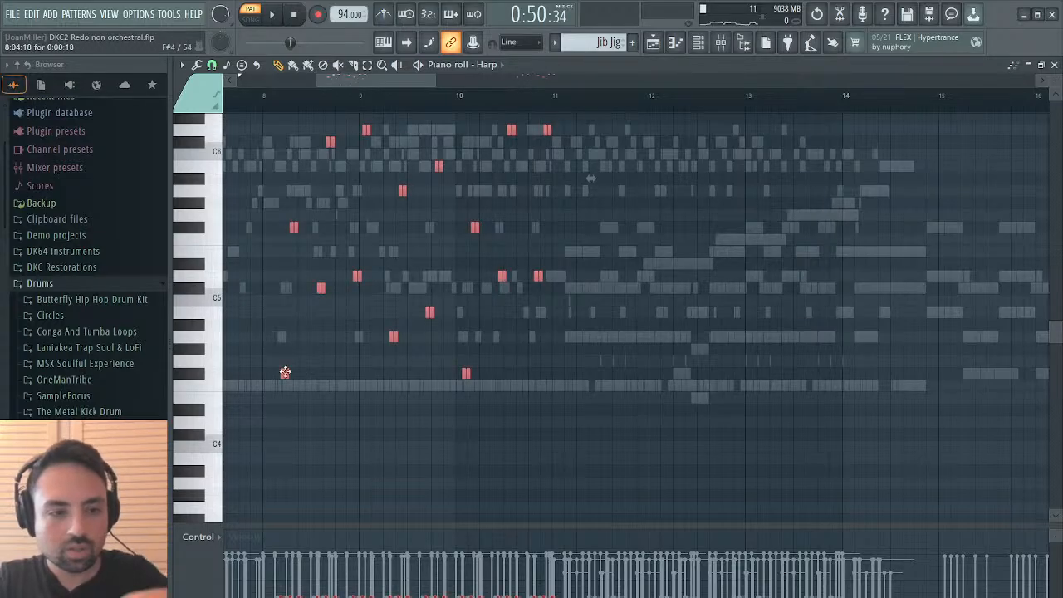
Shift the pasted harp notes earlier to start at bar 8 and glue the split notes together.
{"action": "mouse_move", "coordinate": [283, 372]}
{"action": "left_mouse_down"}
{"action": "mouse_move", "coordinate": [251, 373]}
{"action": "mouse_move", "coordinate": [264, 374]}
{"action": "left_mouse_up"}
{"action": "scroll", "coordinate": [493, 315], "scroll_direction": "up", "scroll_amount": 3}
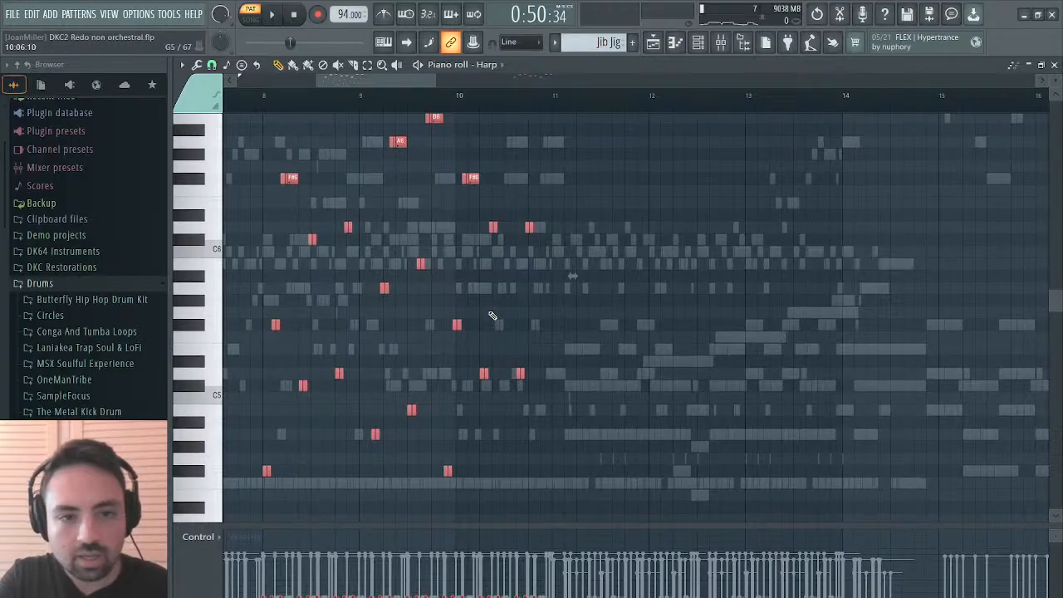
{"action": "scroll", "coordinate": [488, 289], "scroll_direction": "up", "scroll_amount": 2}
{"action": "scroll", "coordinate": [487, 290], "scroll_direction": "down", "scroll_amount": 1}
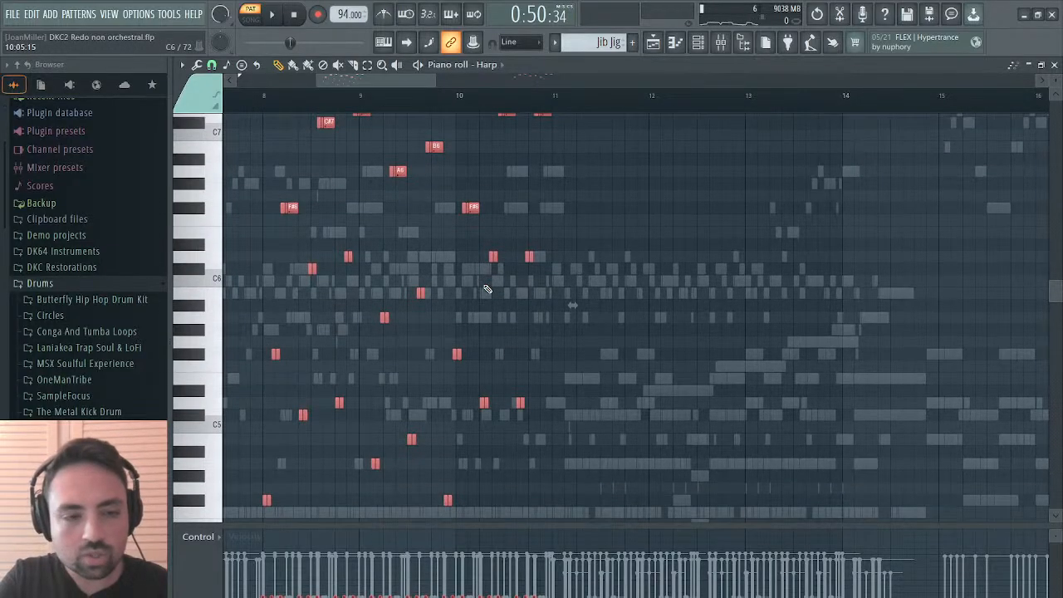
{"action": "scroll", "coordinate": [487, 289], "scroll_direction": "up", "scroll_amount": 1}
{"action": "key", "text": "ctrl+g"}
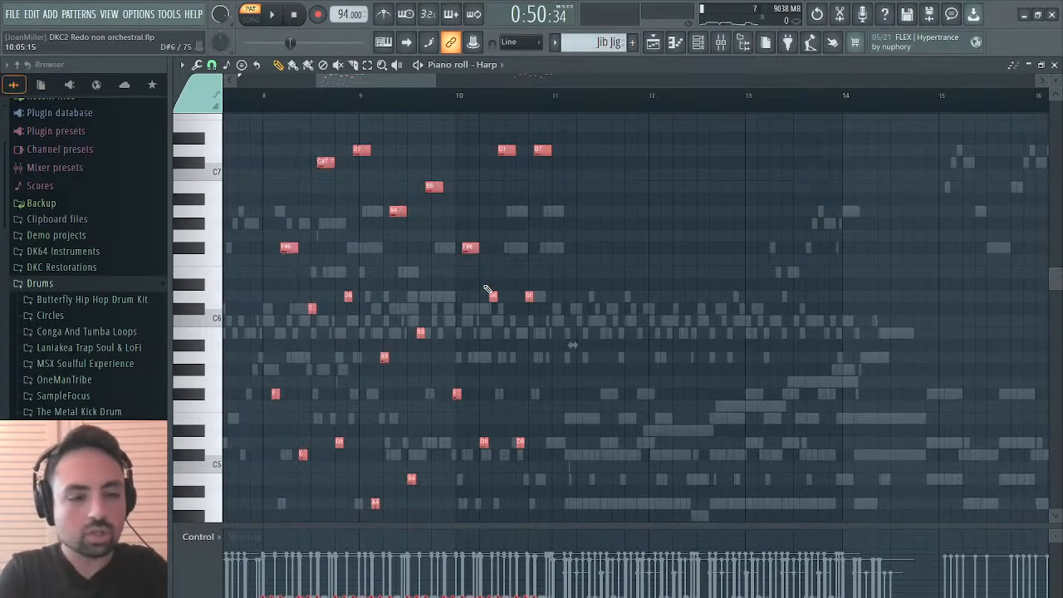
Deselect the harp notes, audition the harp from bar 8 and on individual keys, and close the piano roll.
{"action": "left_click", "coordinate": [260, 93]}
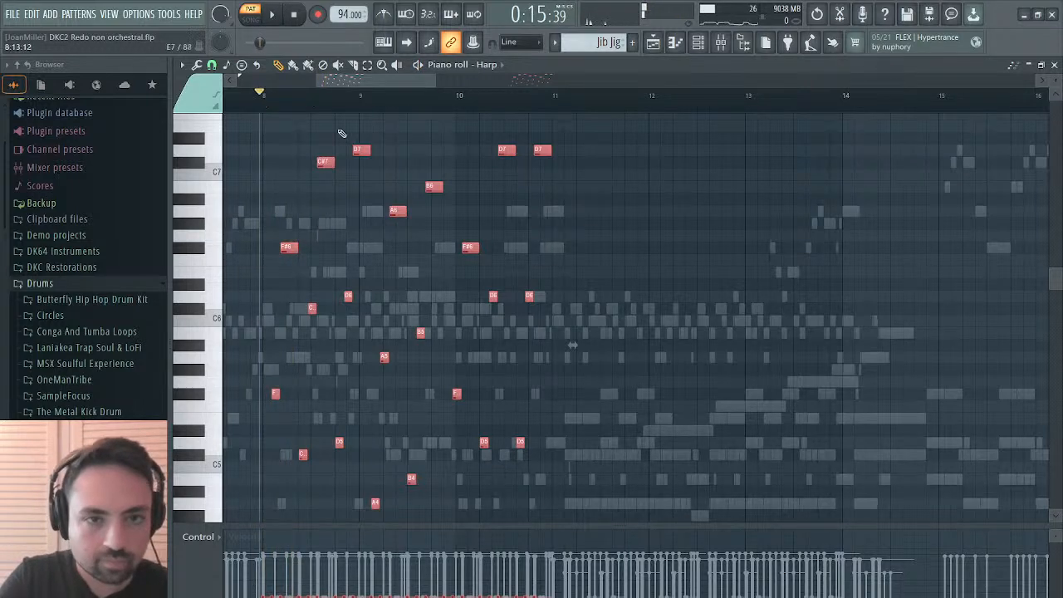
{"action": "left_click", "coordinate": [219, 220]}
{"action": "left_click", "coordinate": [219, 321]}
{"action": "left_click", "coordinate": [218, 336]}
{"action": "left_click", "coordinate": [215, 222]}
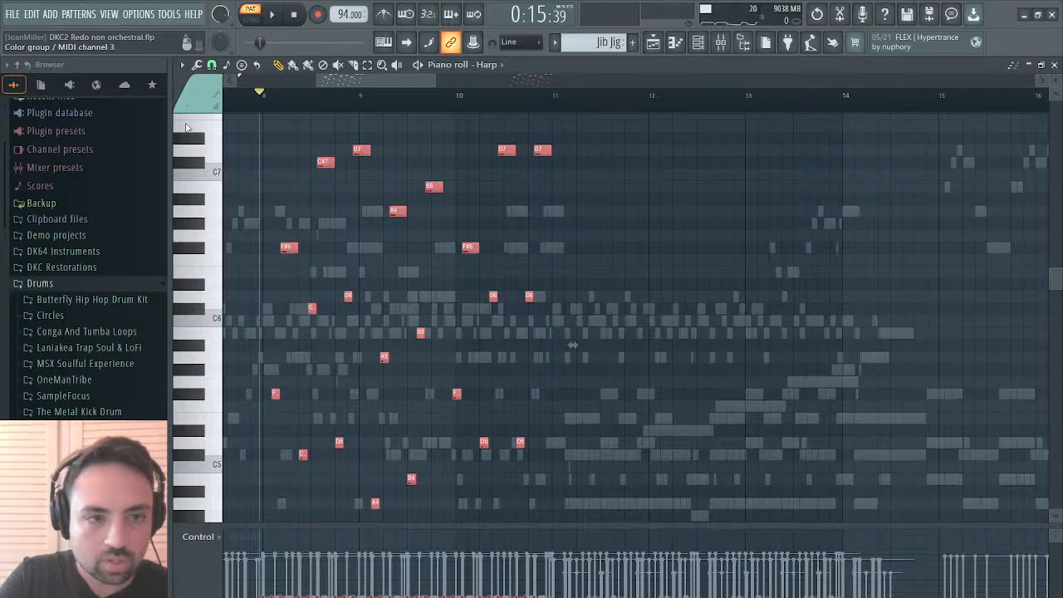
{"action": "key", "text": "ctrl+d"}
{"action": "key", "text": "space"}
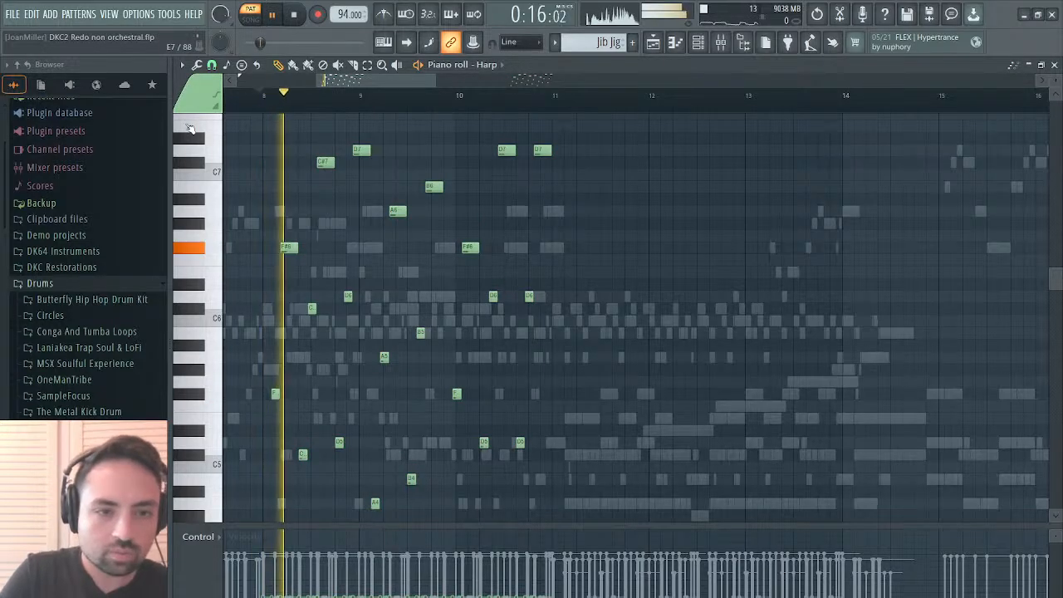
{"action": "key", "text": "space"}
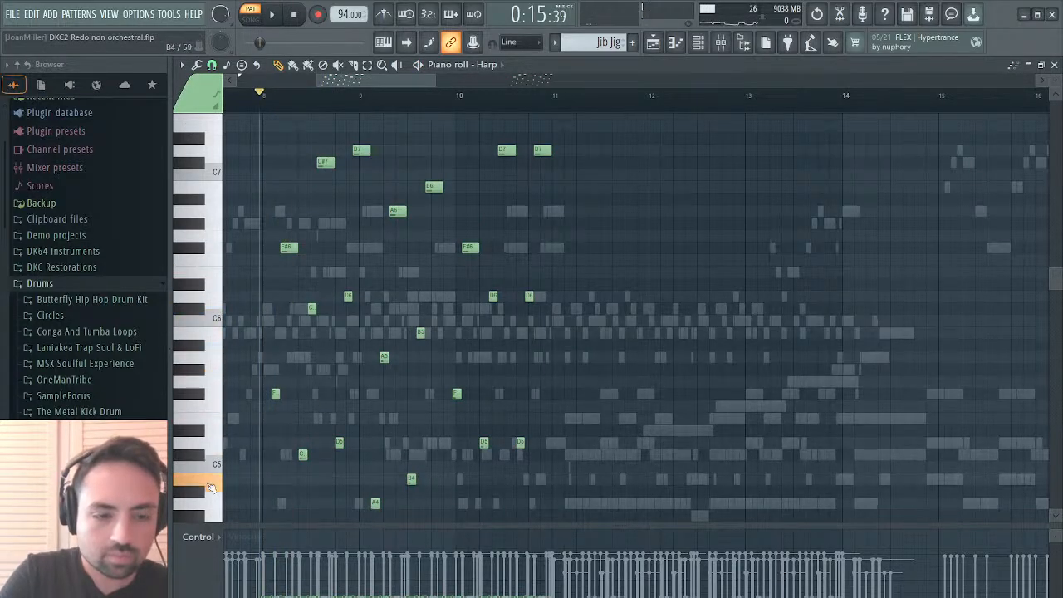
{"action": "scroll", "coordinate": [201, 363], "scroll_direction": "down", "scroll_amount": 10}
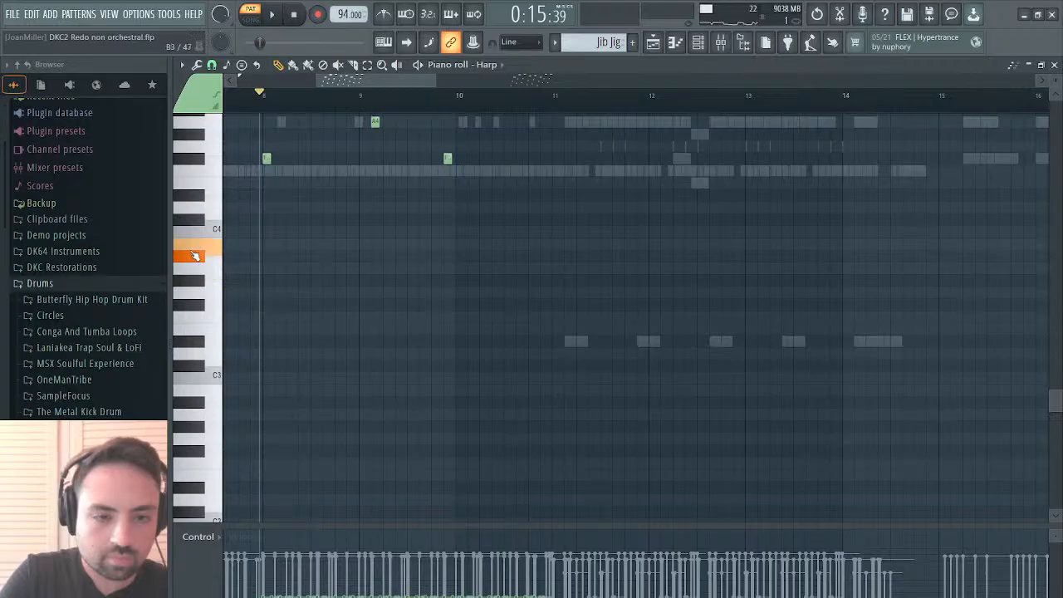
{"action": "left_click", "coordinate": [1054, 65]}
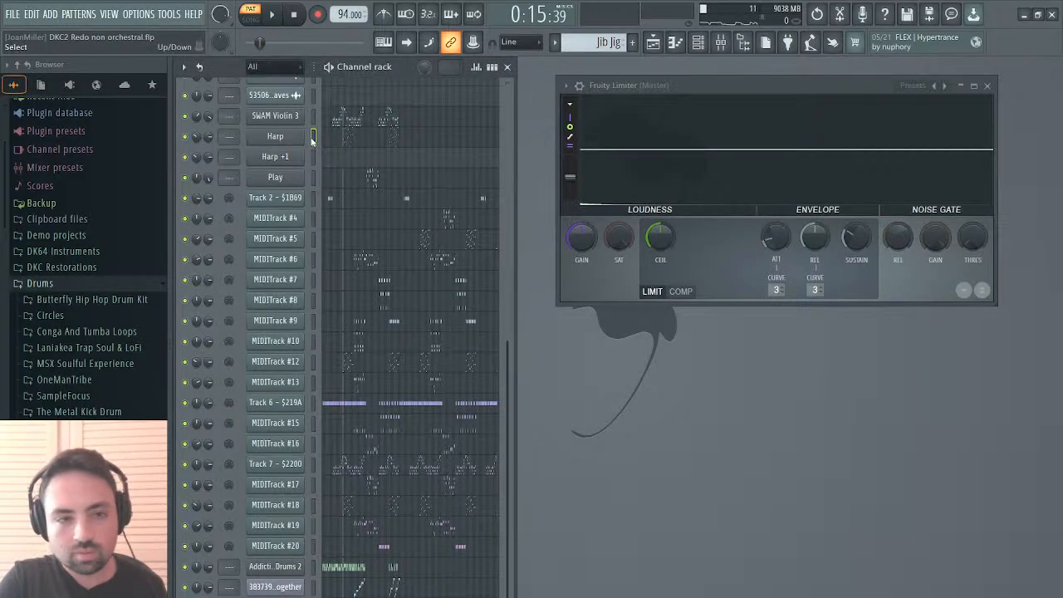
Replace the Harp channel's instrument with a fresh Pianoteq 8 STAGE using the Celtic Harp Recording preset, and play the pattern.
{"action": "left_click", "coordinate": [291, 141]}
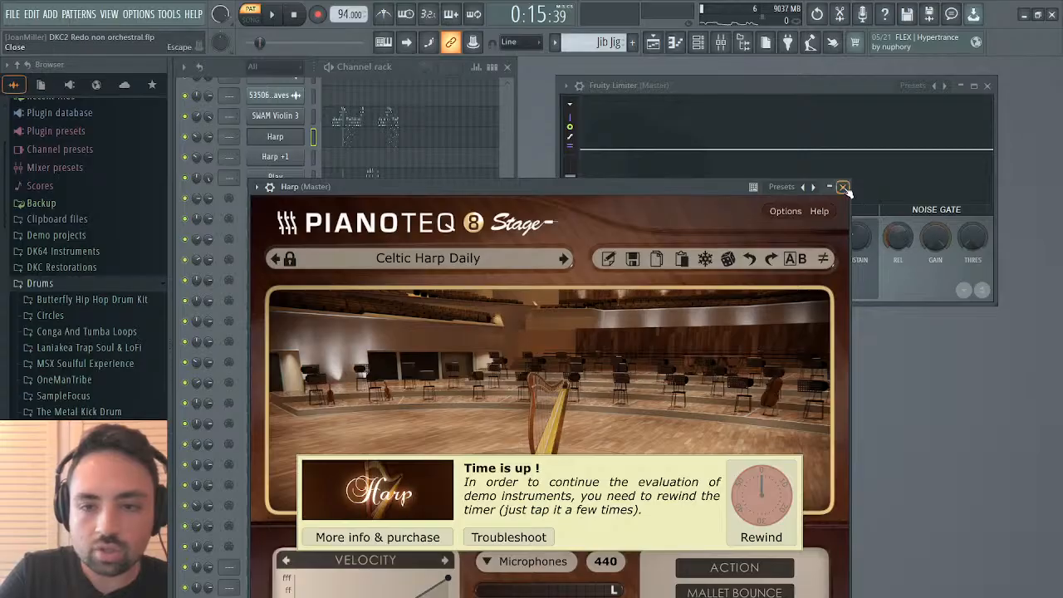
{"action": "left_click", "coordinate": [843, 187]}
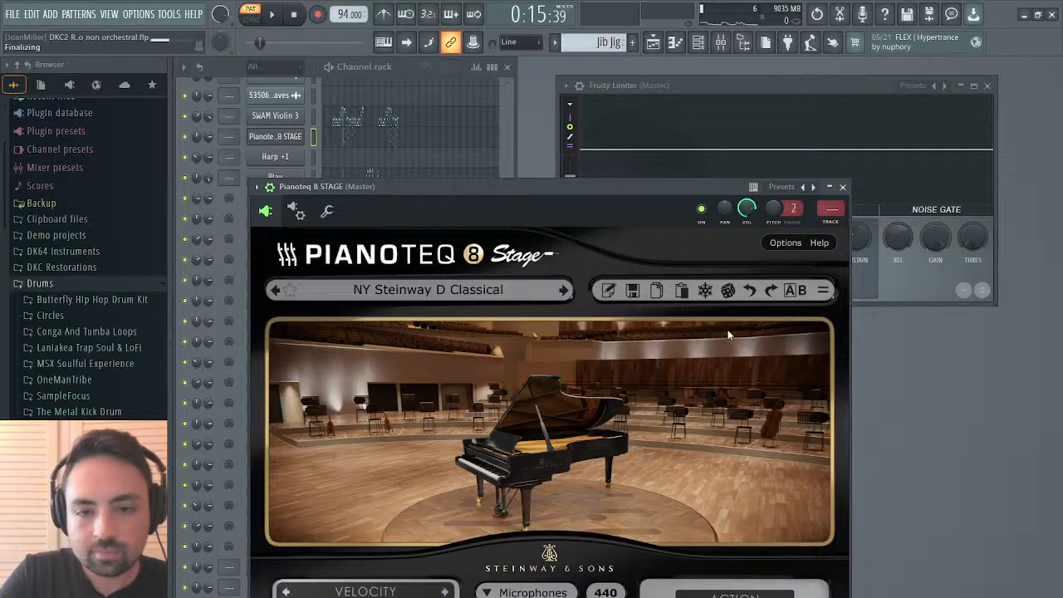
{"action": "key", "text": "space"}
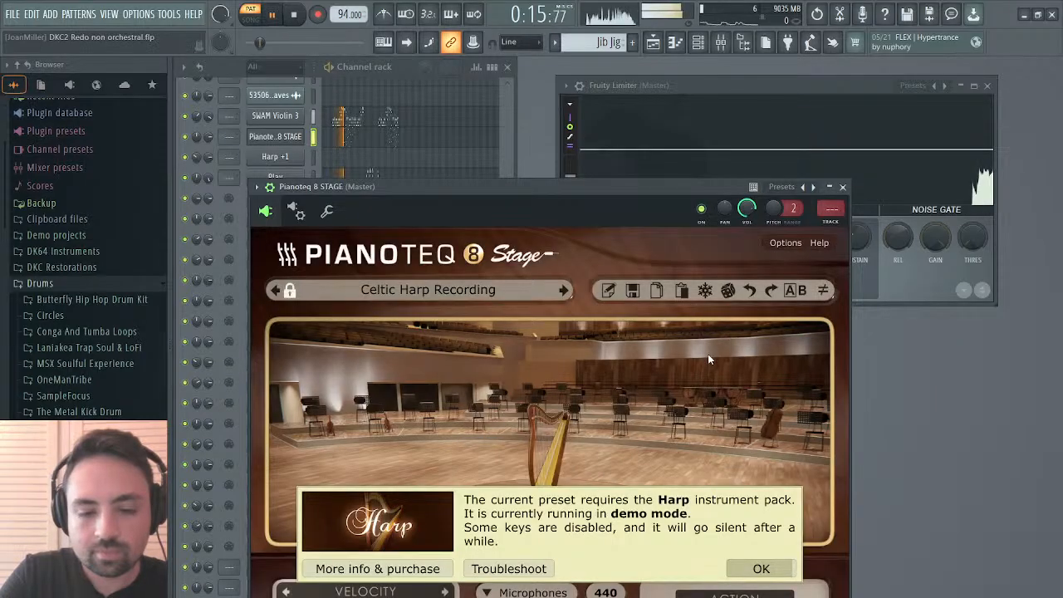
{"action": "left_click", "coordinate": [749, 573]}
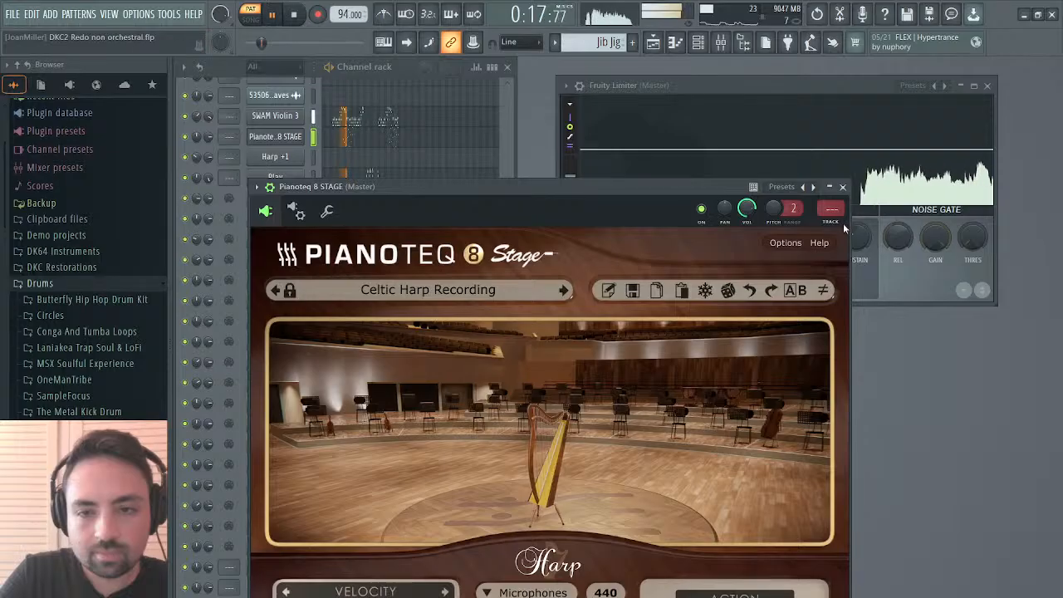
{"action": "left_click", "coordinate": [842, 186]}
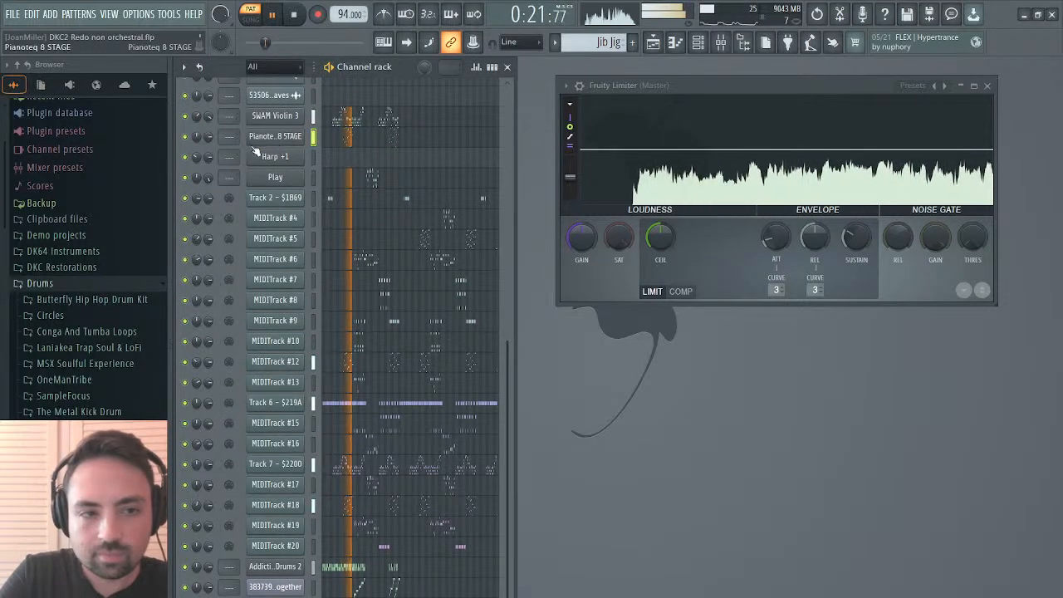
Raise the Pianoteq 8 STAGE harp's volume, dismissing the demo notice and setting the plugin's volume slider to maximum.
{"action": "left_click_drag", "start_coordinate": [210, 159], "coordinate": [209, 129]}
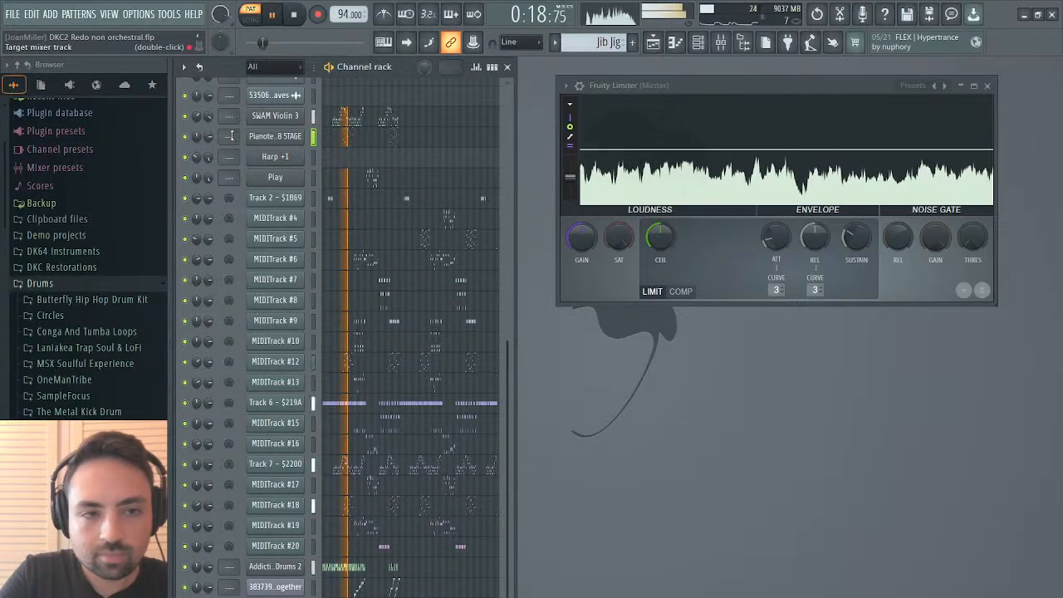
{"action": "left_click", "coordinate": [272, 136]}
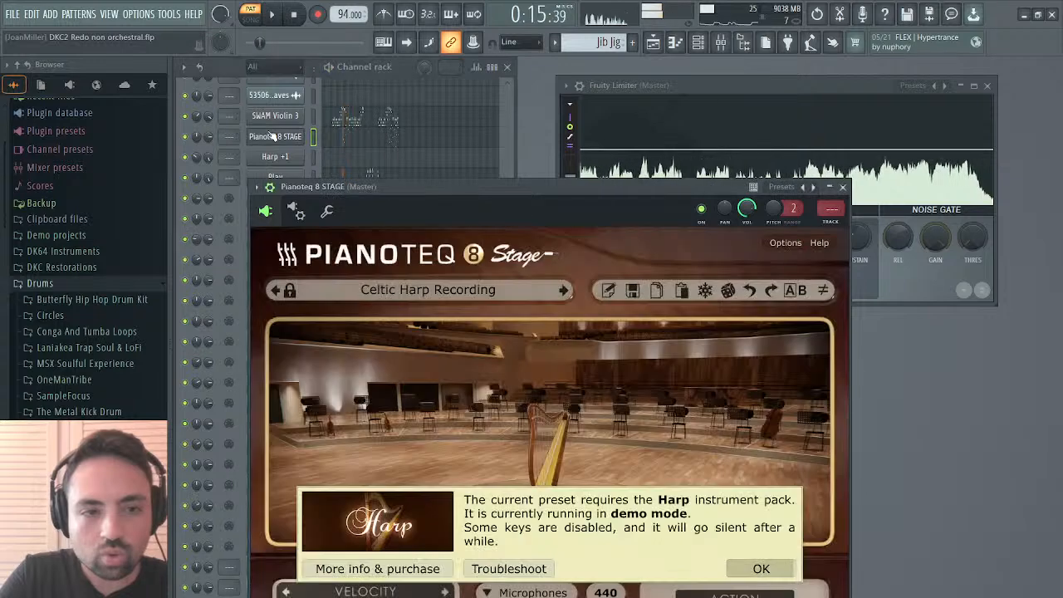
{"action": "left_click", "coordinate": [762, 569]}
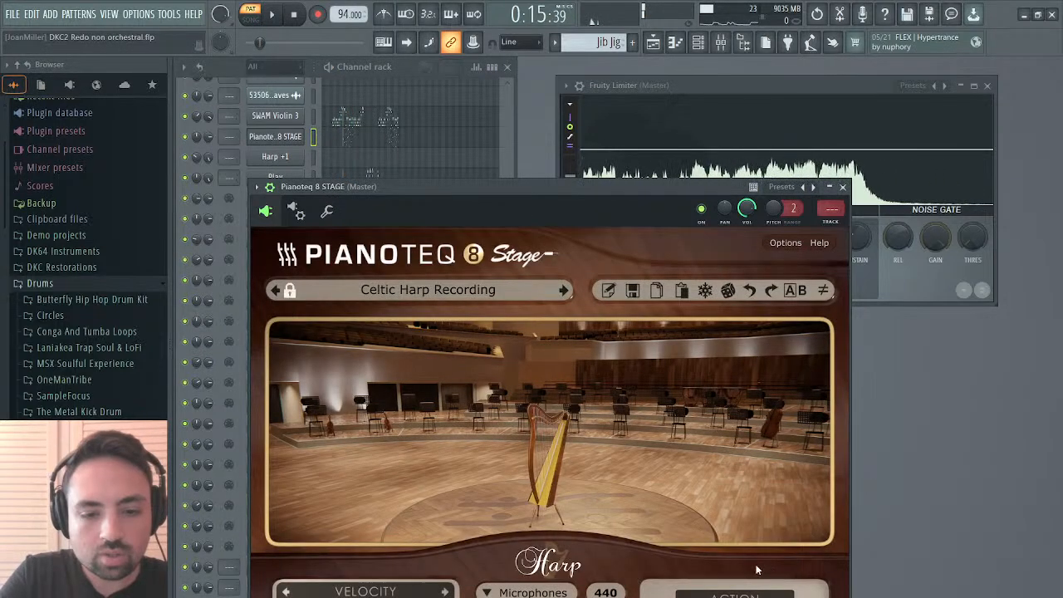
{"action": "left_click_drag", "start_coordinate": [522, 196], "coordinate": [611, 89]}
{"action": "left_click_drag", "start_coordinate": [681, 540], "coordinate": [720, 538]}
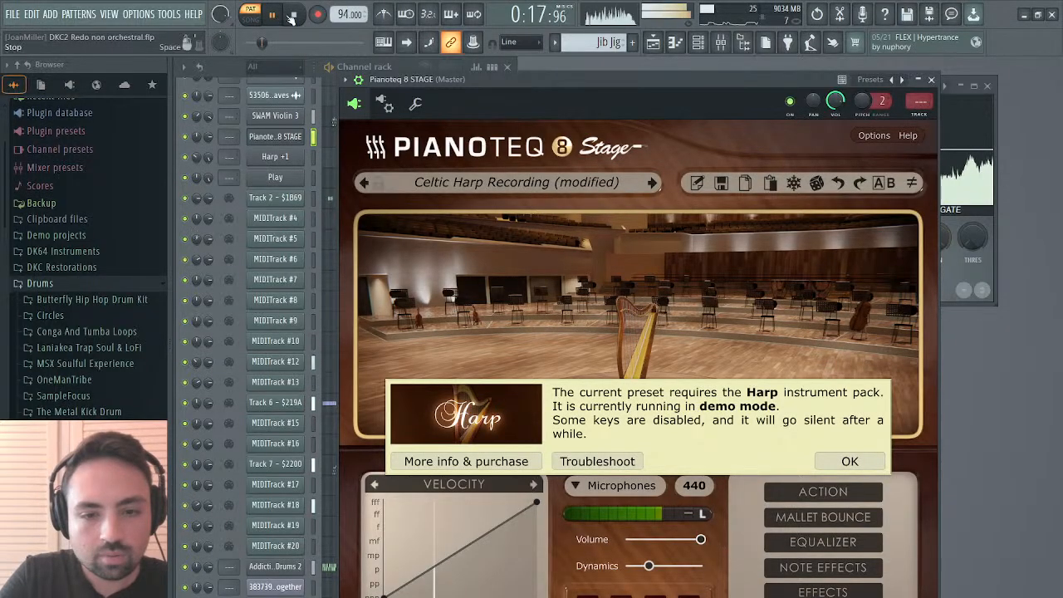
{"action": "left_click", "coordinate": [932, 81]}
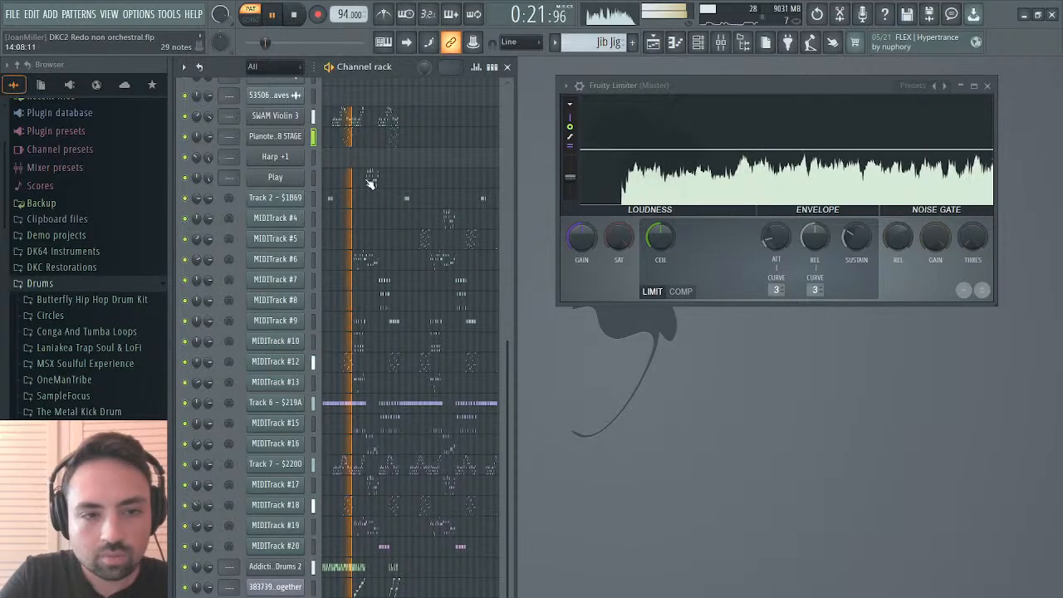
Raise the velocity of the Pianoteq 8 STAGE harp notes and play the pattern from bar 8.
{"action": "left_click", "coordinate": [351, 139]}
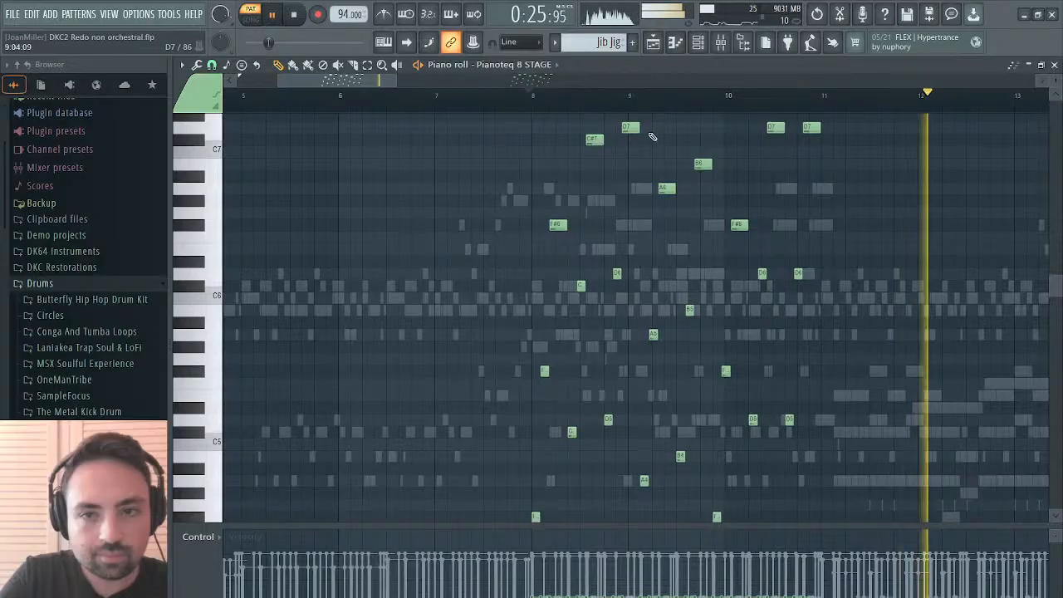
{"action": "left_click", "coordinate": [534, 101]}
{"action": "key", "text": "space"}
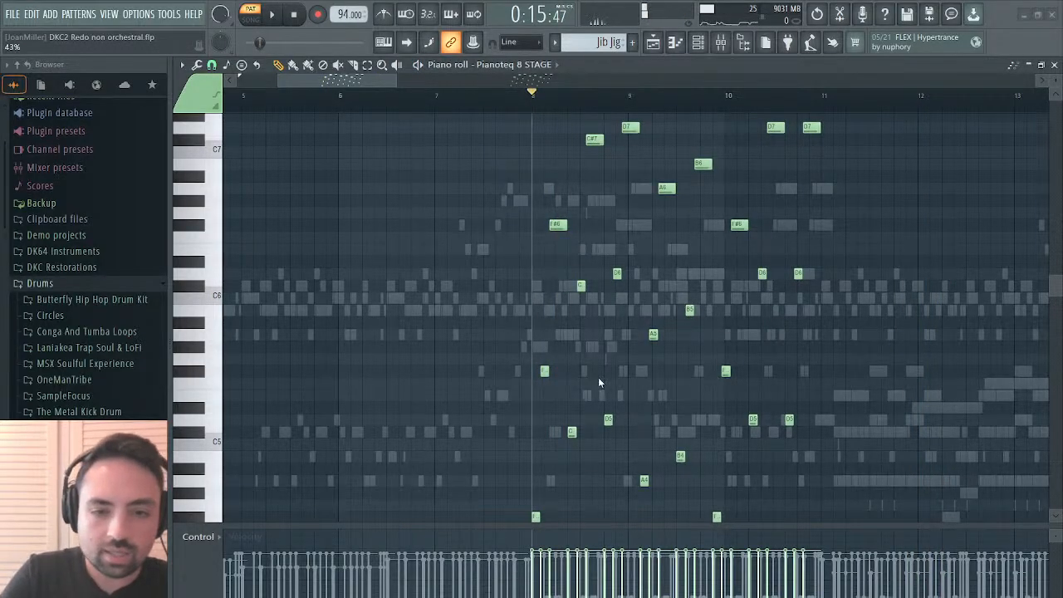
{"action": "left_click_drag", "start_coordinate": [532, 308], "coordinate": [531, 334]}
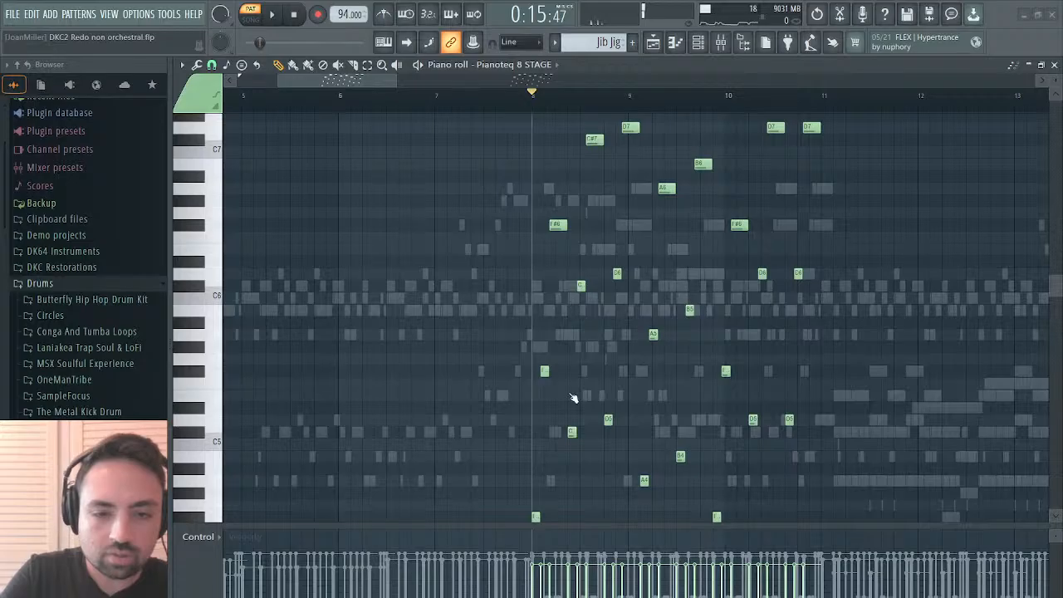
{"action": "key", "text": "space"}
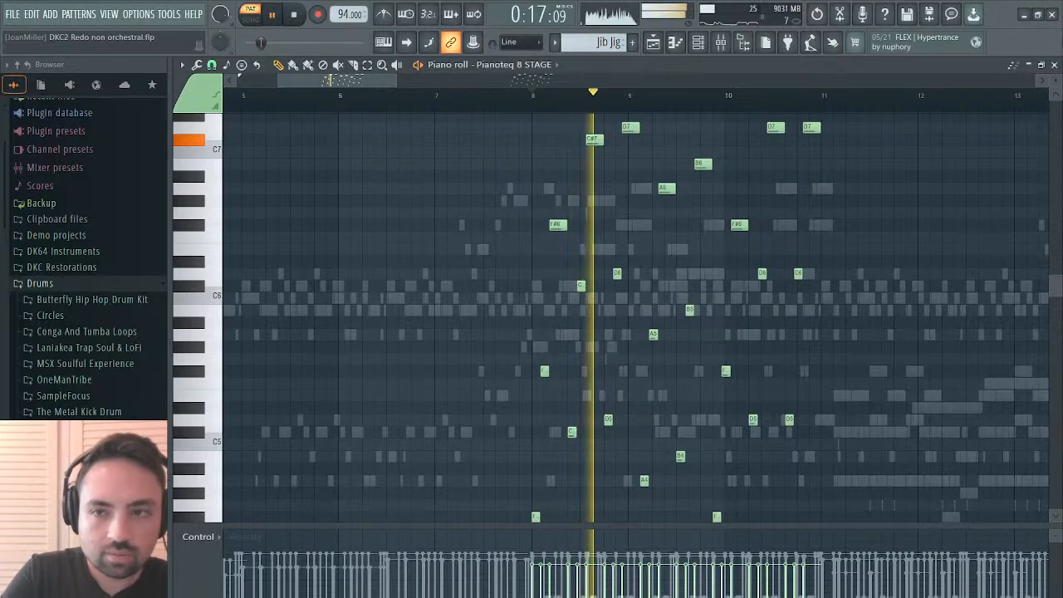
Lower the harp plugin's volume to -0.8 dB during playback, then close it and stop the pattern.
{"action": "left_click", "coordinate": [1055, 65]}
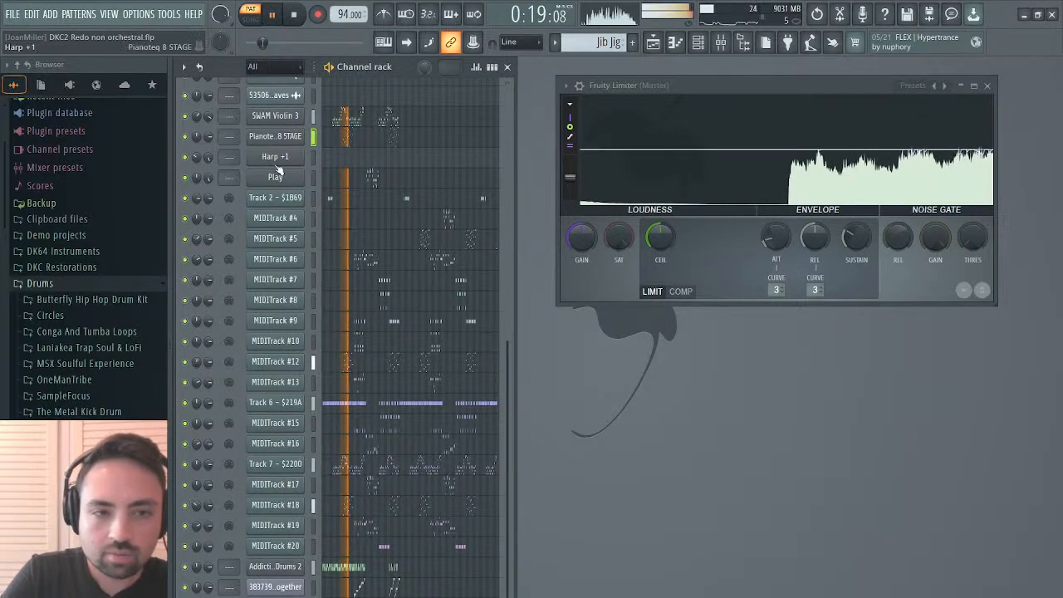
{"action": "left_click", "coordinate": [286, 140]}
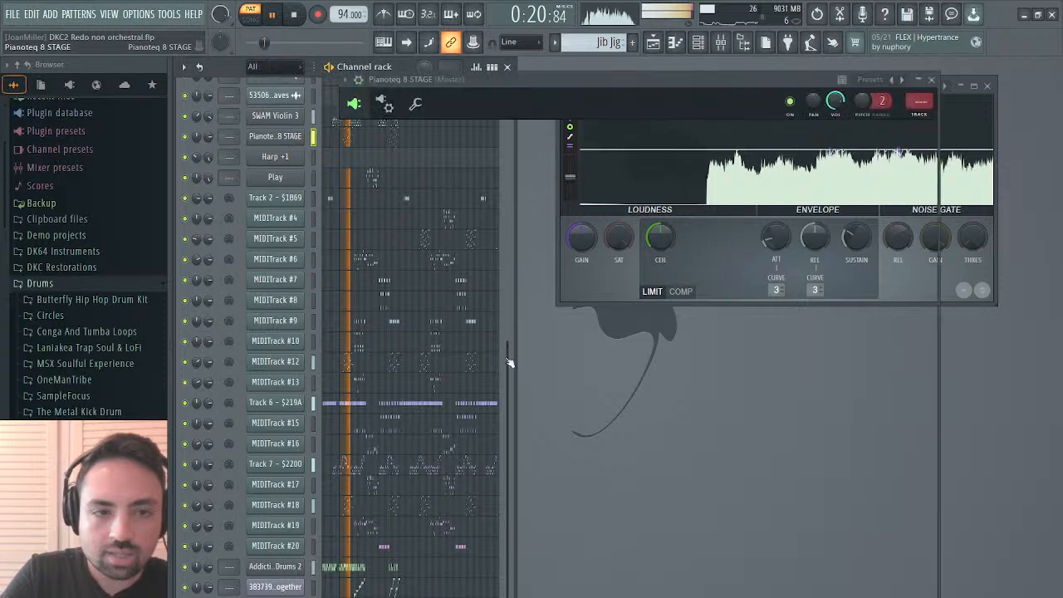
{"action": "left_click_drag", "start_coordinate": [701, 542], "coordinate": [661, 548]}
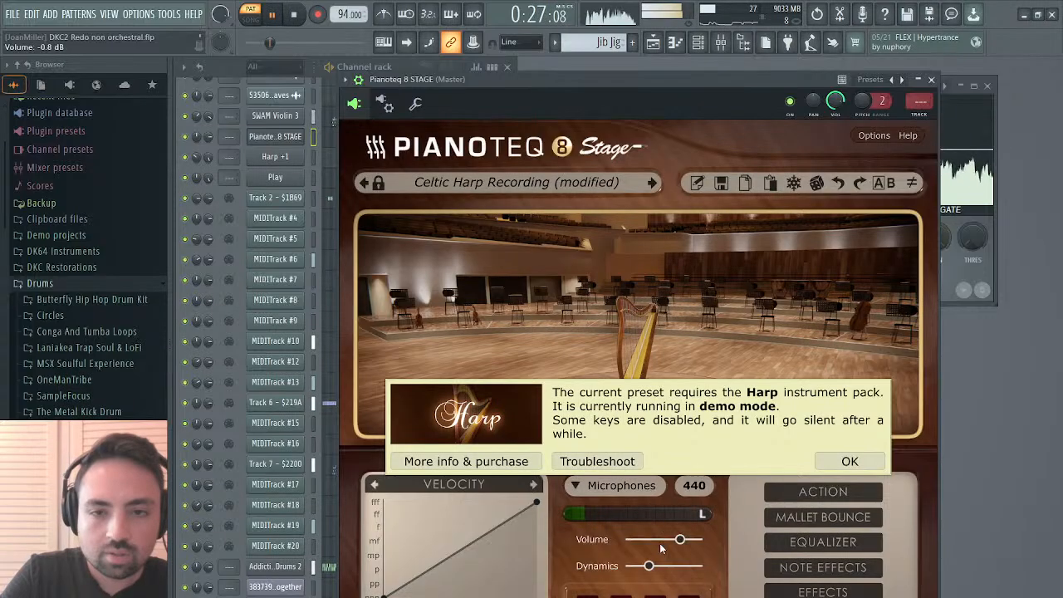
{"action": "left_click", "coordinate": [931, 80]}
{"action": "key", "text": "space"}
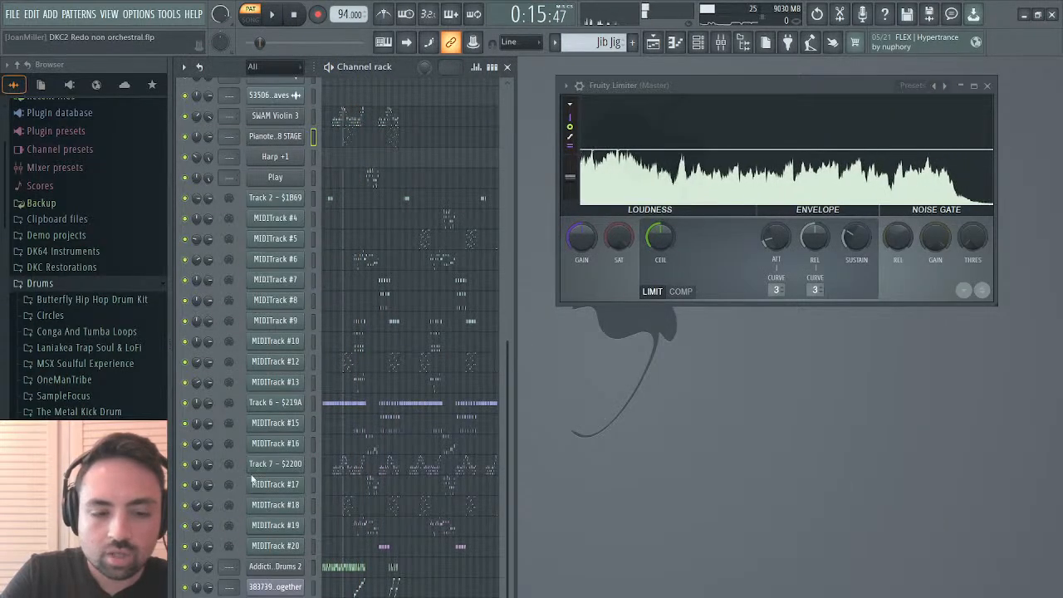
Cut the MIDITrack #12 notes between bars 8 and 24.
{"action": "left_click", "coordinate": [362, 369]}
{"action": "scroll", "coordinate": [592, 350], "scroll_direction": "right", "scroll_amount": 12}
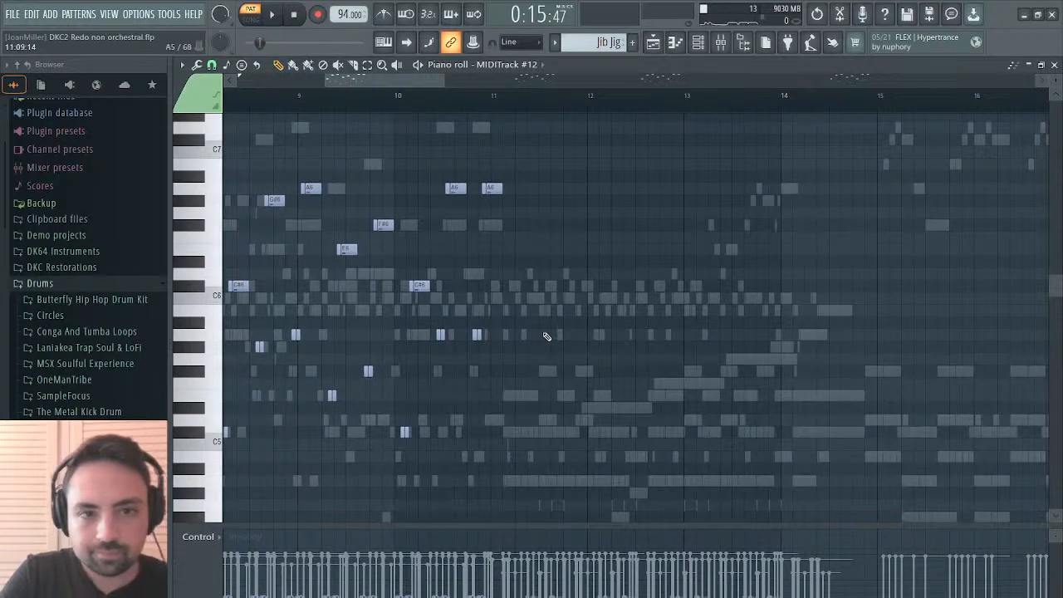
{"action": "left_click_drag", "start_coordinate": [444, 80], "coordinate": [594, 97]}
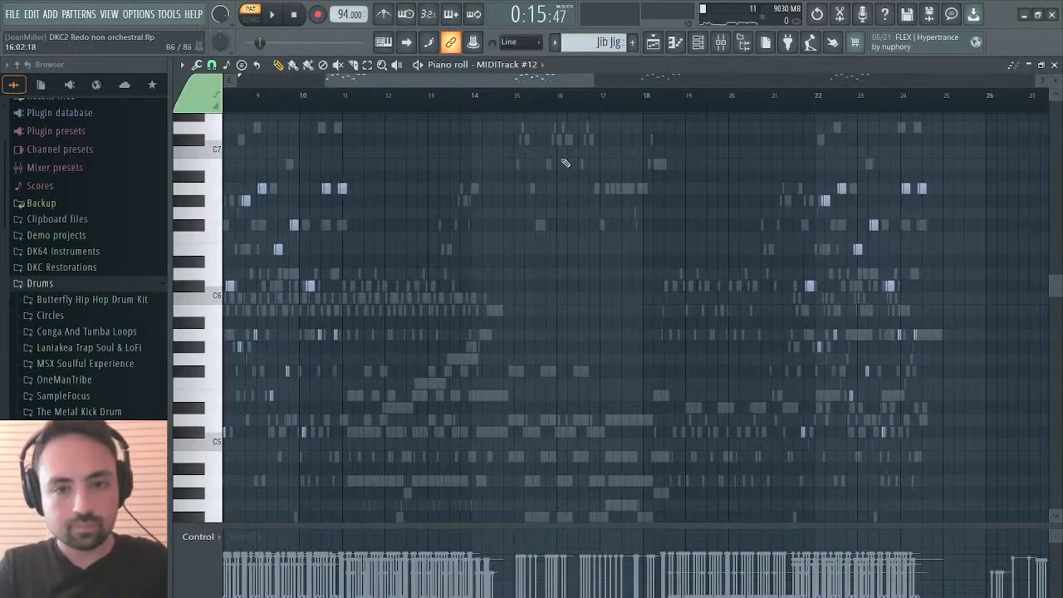
{"action": "scroll", "coordinate": [801, 154], "scroll_direction": "up", "scroll_amount": 4}
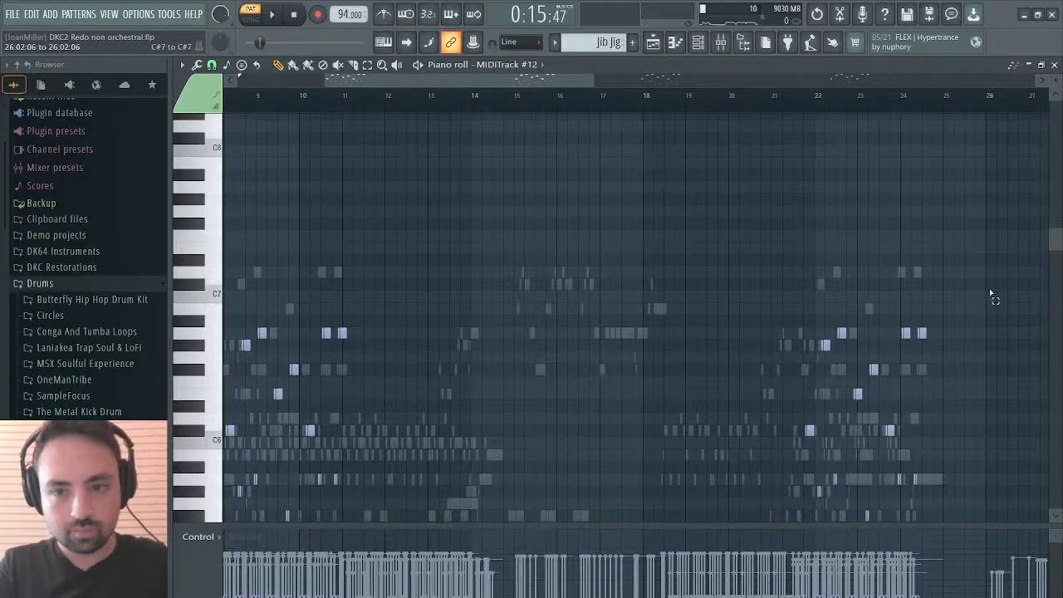
{"action": "left_click_drag", "start_coordinate": [990, 293], "coordinate": [224, 531]}
{"action": "scroll", "coordinate": [486, 398], "scroll_direction": "up", "scroll_amount": 3}
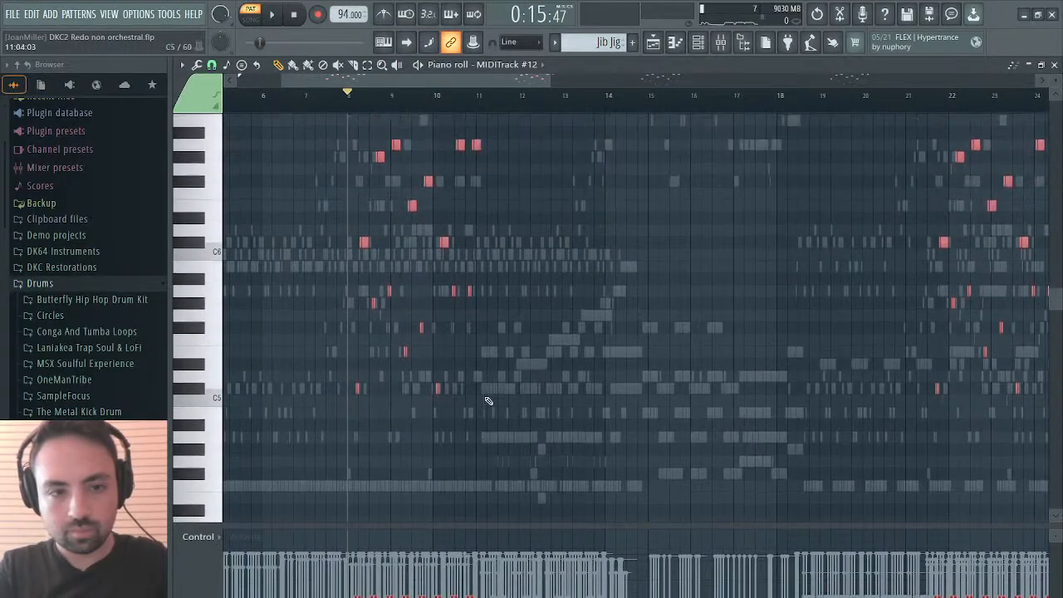
{"action": "key", "text": "Delete"}
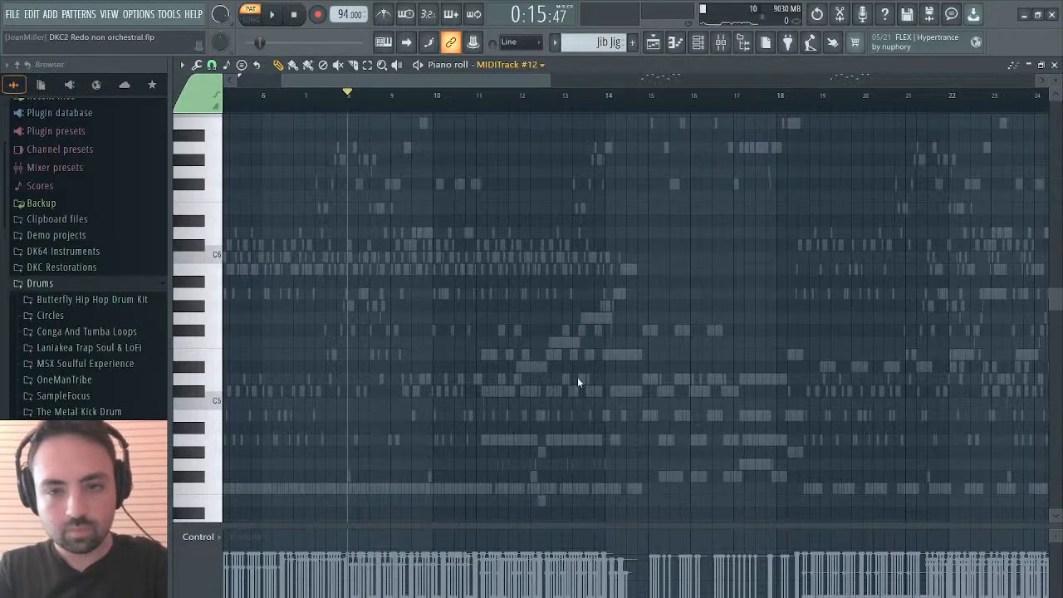
Paste the cut notes into the Pianoteq 8 STAGE channel, shifted earlier to just after bar 8, and glue the split notes together.
{"action": "key", "text": "Down"}
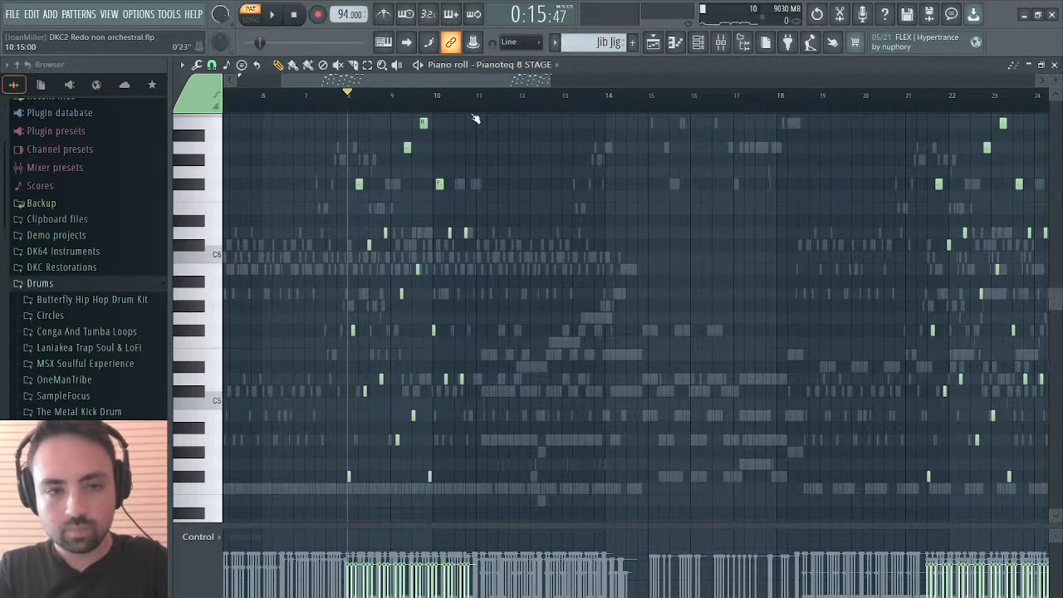
{"action": "left_click_drag", "start_coordinate": [561, 82], "coordinate": [399, 79]}
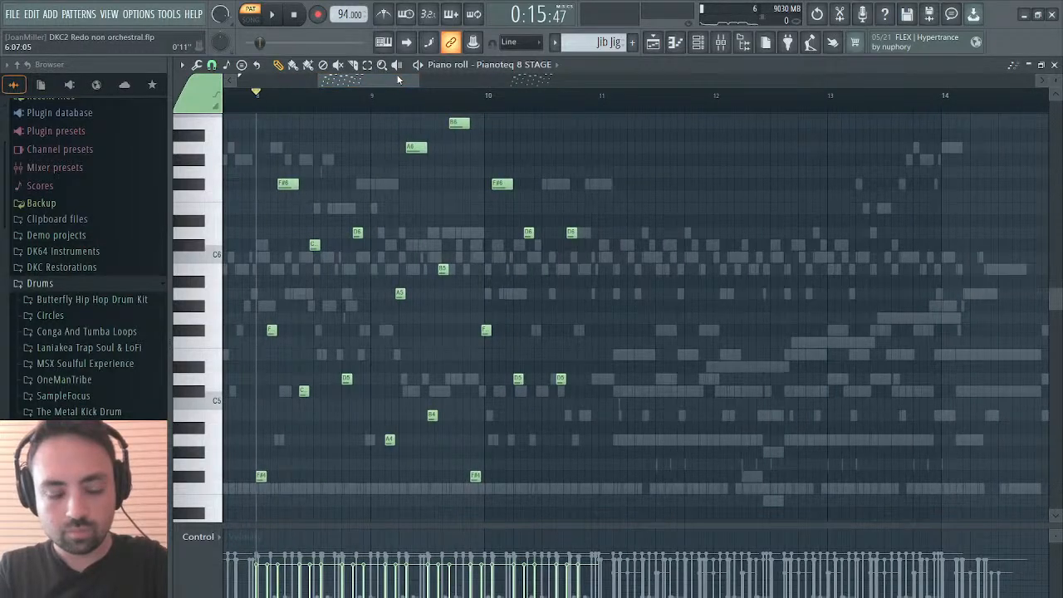
{"action": "key", "text": "ctrl+v"}
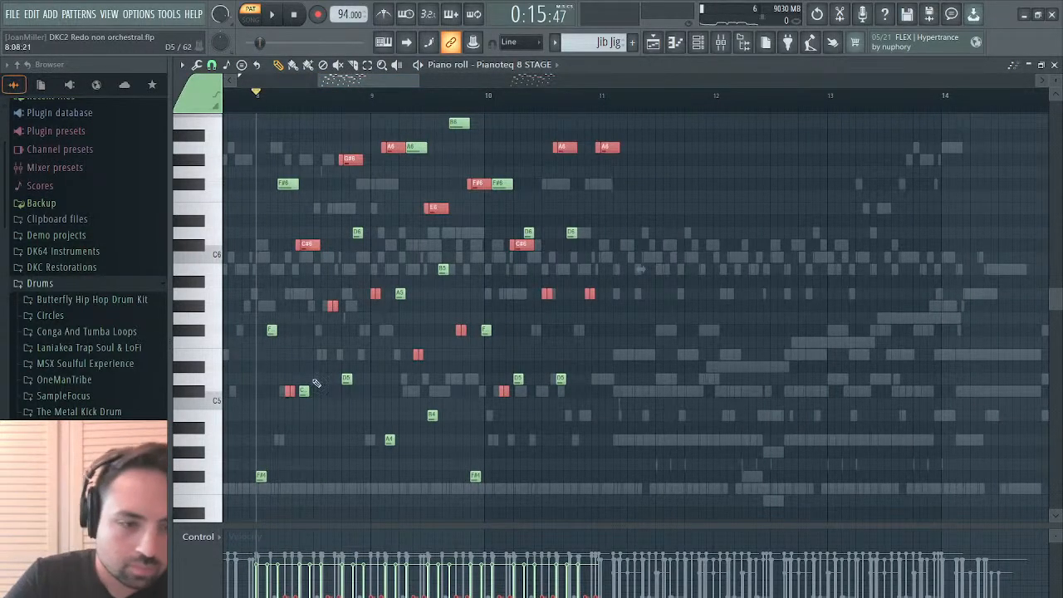
{"action": "left_click_drag", "start_coordinate": [428, 79], "coordinate": [362, 94]}
{"action": "left_click_drag", "start_coordinate": [387, 395], "coordinate": [325, 392]}
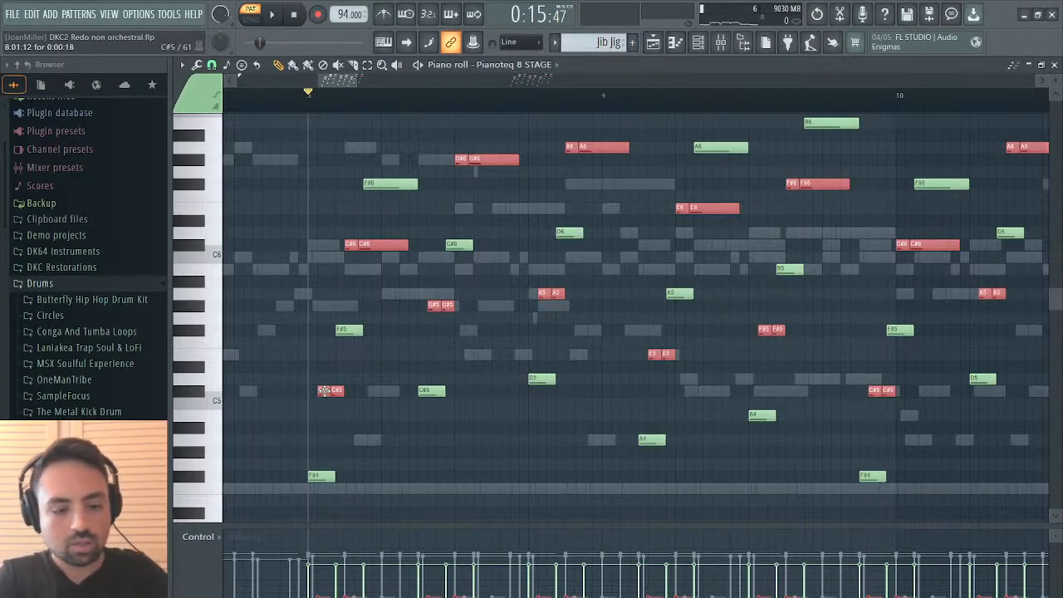
{"action": "key", "text": "ctrl+g"}
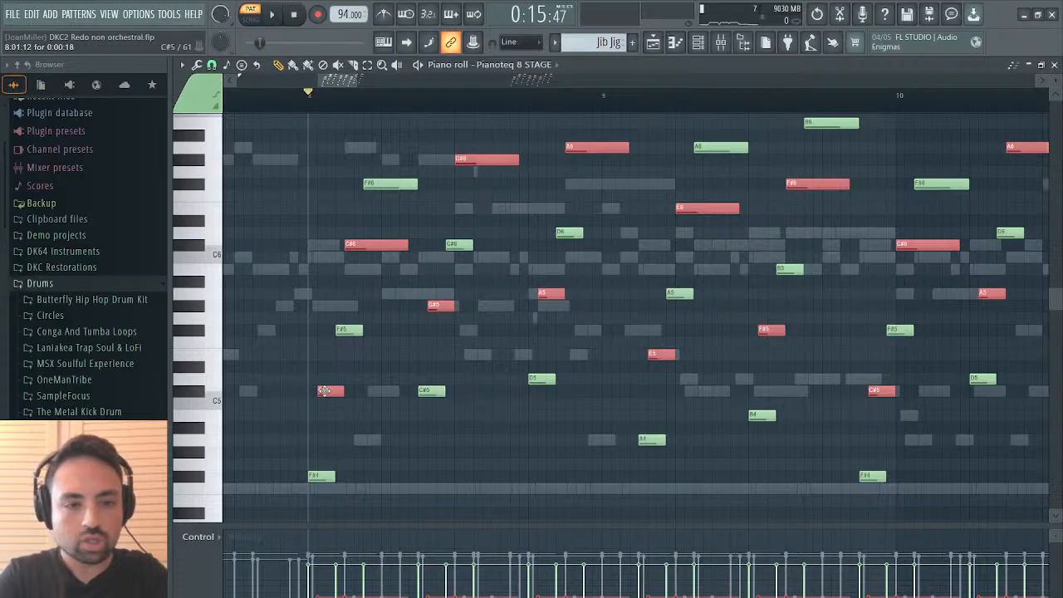
Raise the pasted notes' velocity to match the existing harp notes and audition the part from bar 8.
{"action": "key", "text": "space"}
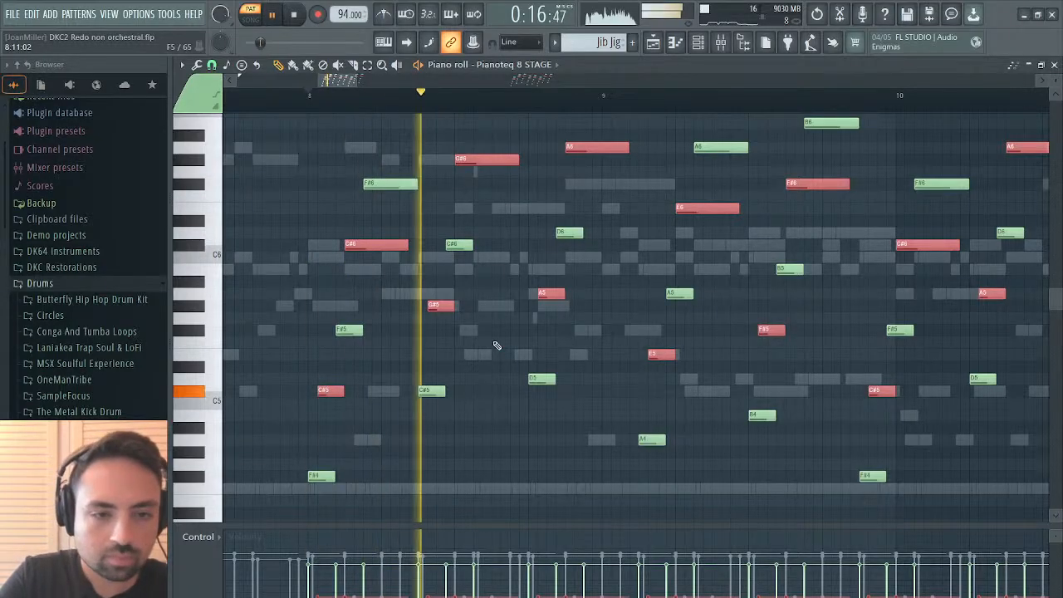
{"action": "key", "text": "space"}
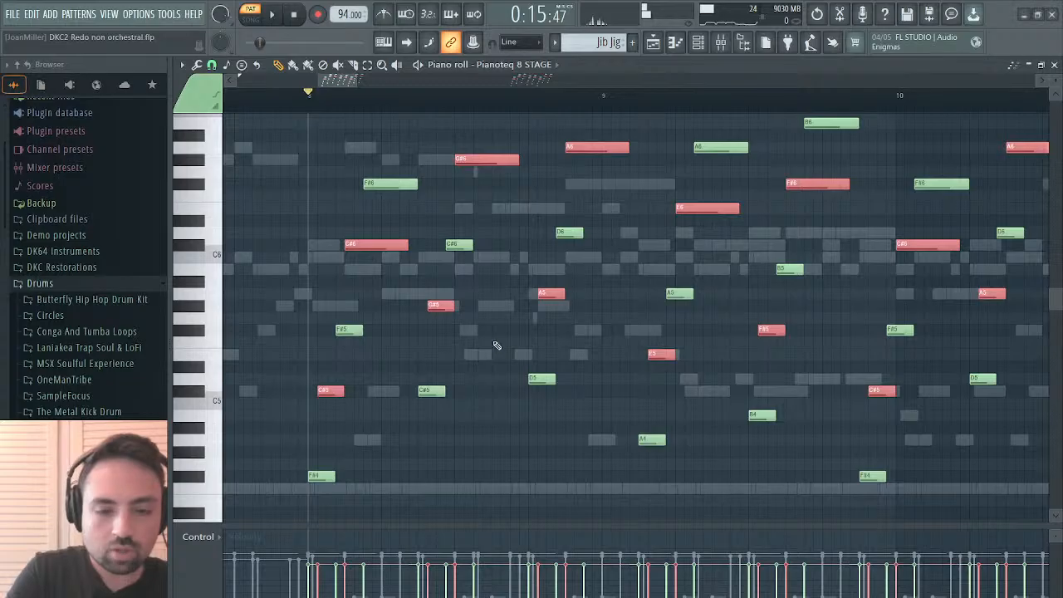
{"action": "key", "text": "space"}
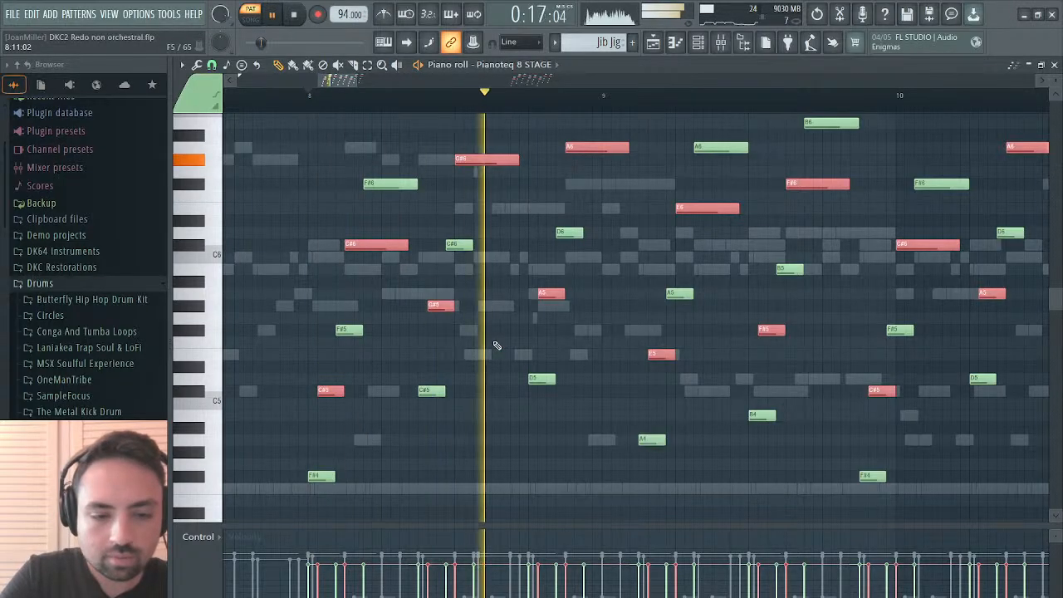
{"action": "key", "text": "space"}
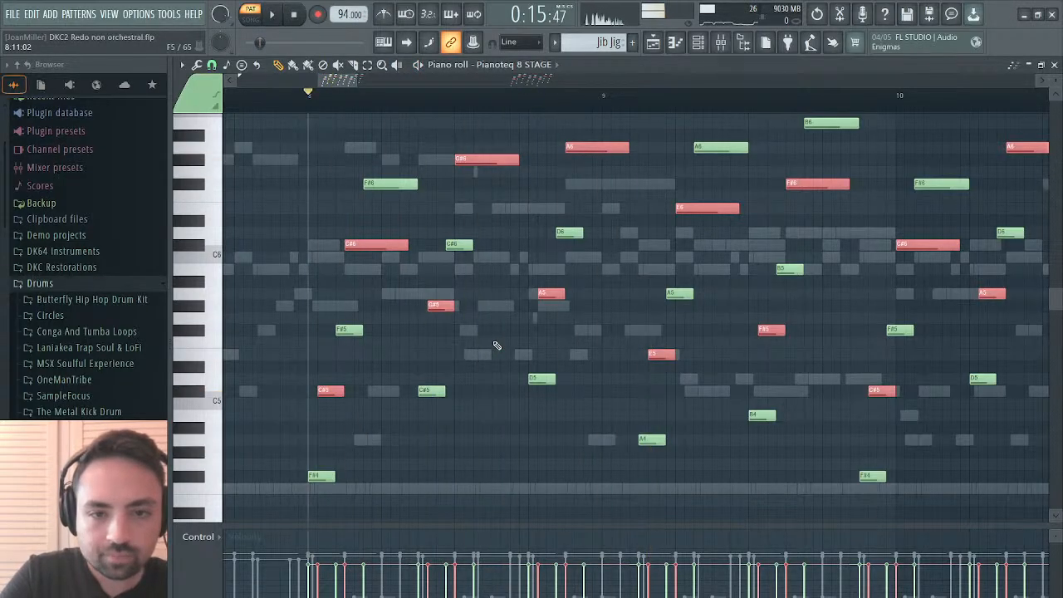
{"action": "left_click", "coordinate": [1054, 67]}
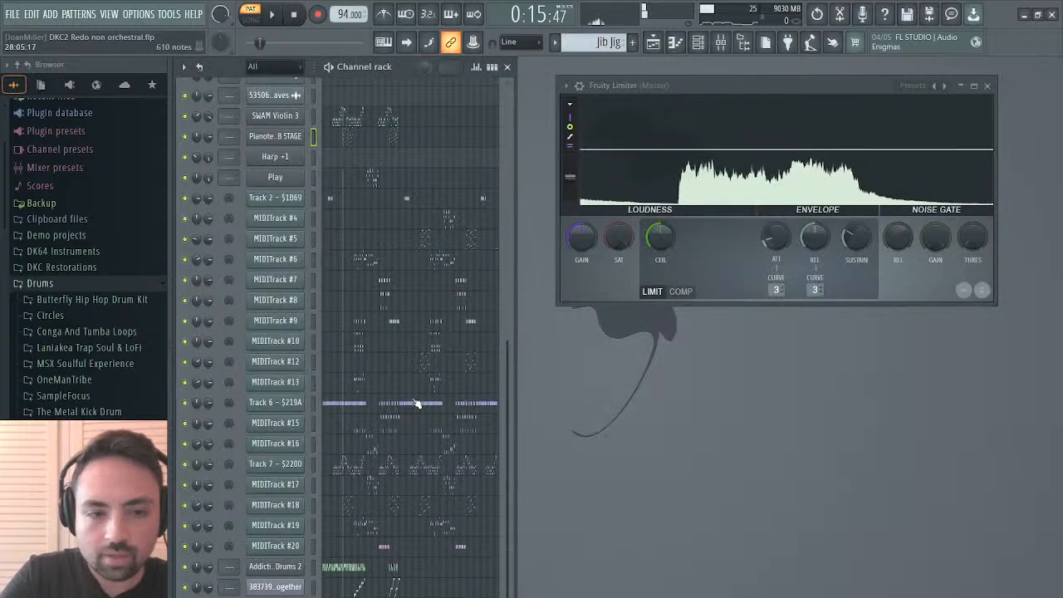
Cut the MIDITrack #18 notes between bars 8 and 24 and close its piano roll.
{"action": "left_click", "coordinate": [368, 519]}
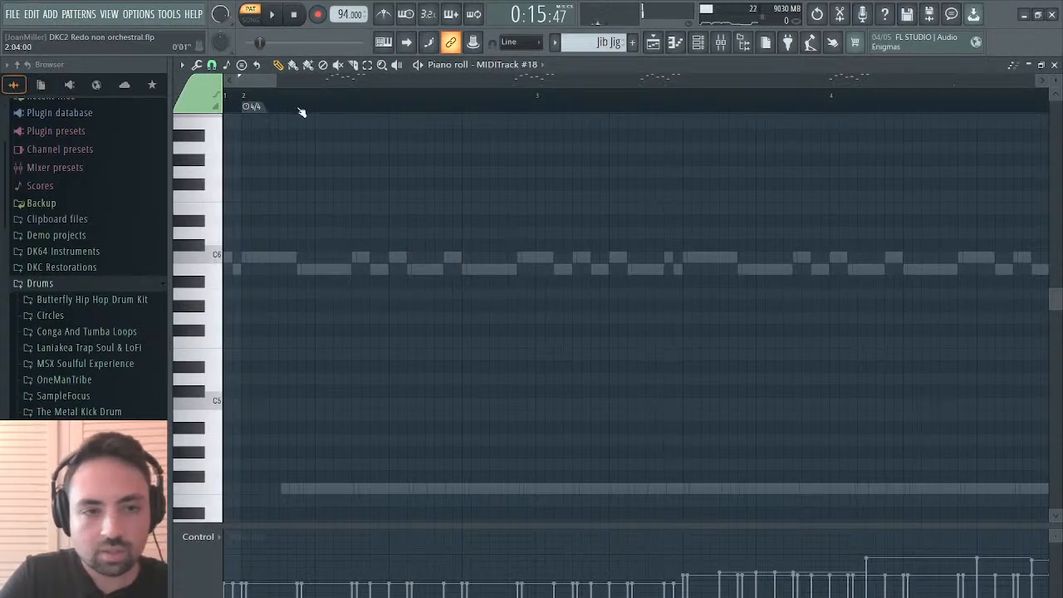
{"action": "left_click_drag", "start_coordinate": [277, 79], "coordinate": [583, 80]}
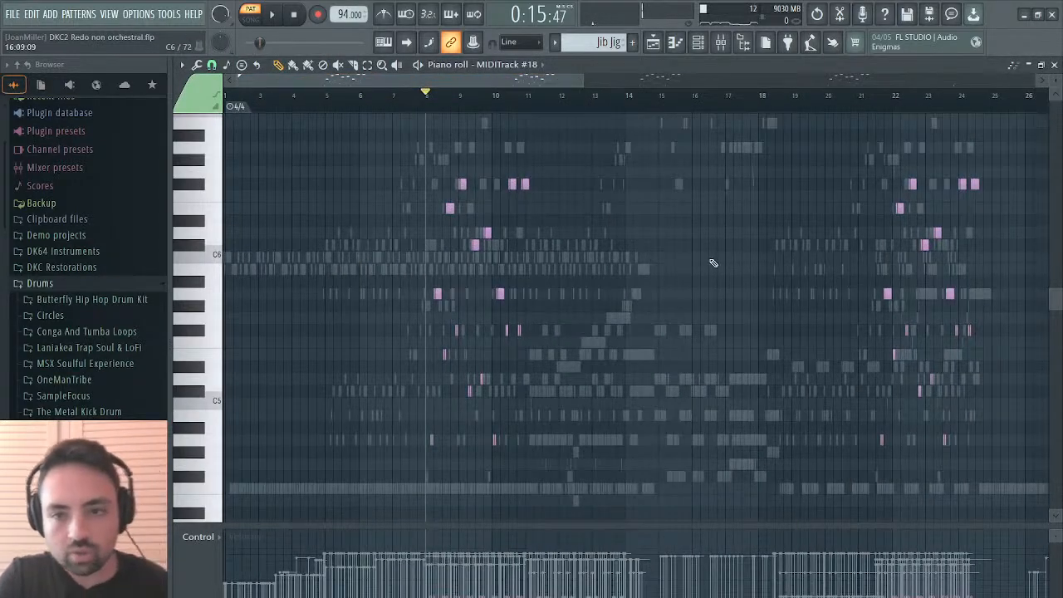
{"action": "left_click_drag", "start_coordinate": [1016, 148], "coordinate": [420, 496]}
{"action": "key", "text": "Delete"}
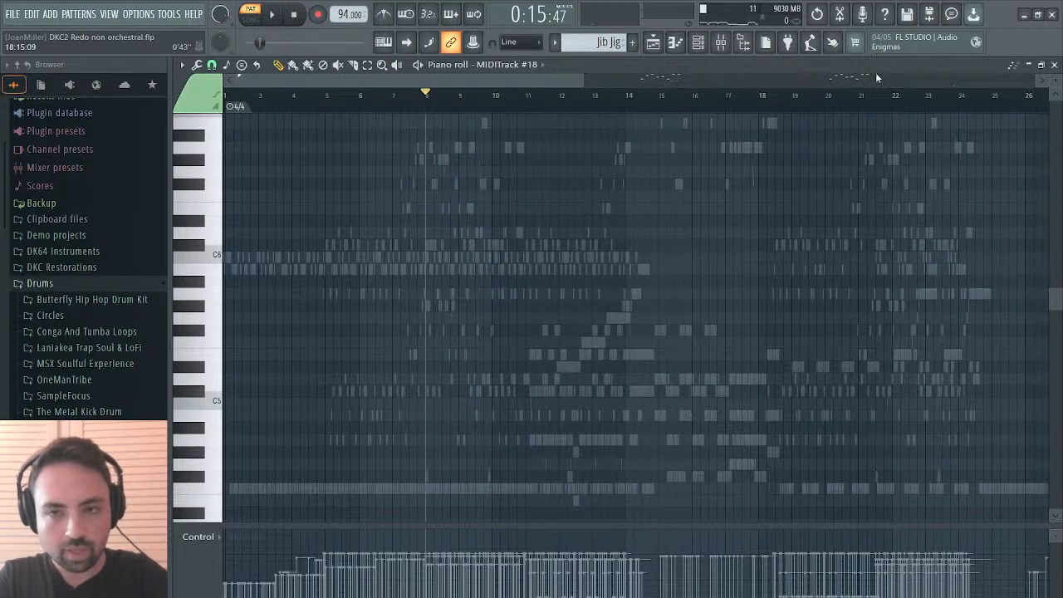
{"action": "left_click", "coordinate": [1053, 65]}
Paste the MIDITrack #18 notes into the Pianoteq 8 STAGE harp part after bar 8 and glue the split notes together.
{"action": "scroll", "coordinate": [385, 279], "scroll_direction": "up", "scroll_amount": 5}
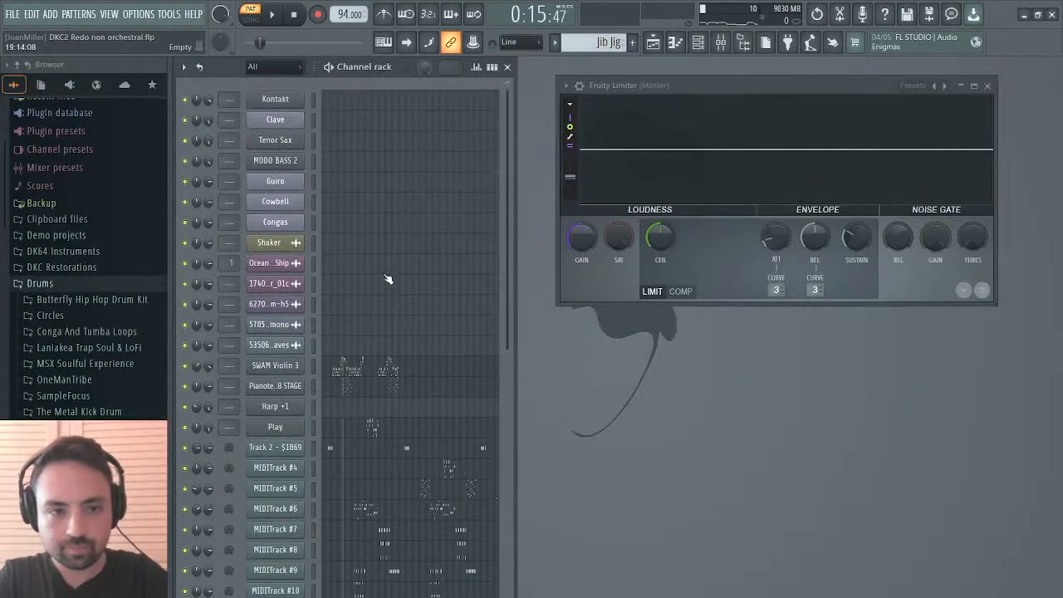
{"action": "left_click", "coordinate": [355, 276]}
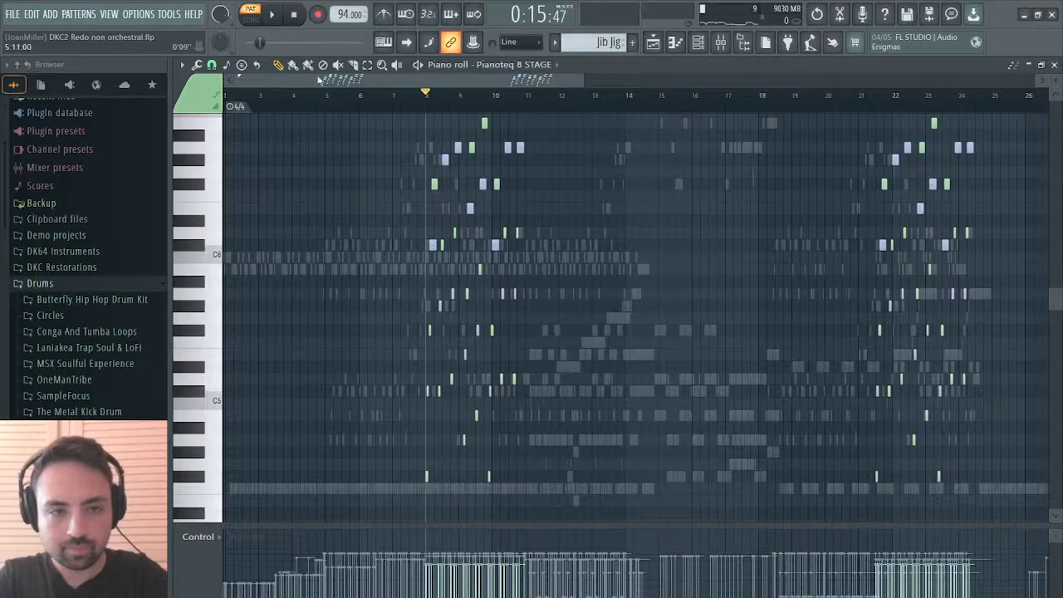
{"action": "left_click_drag", "start_coordinate": [236, 83], "coordinate": [345, 79]}
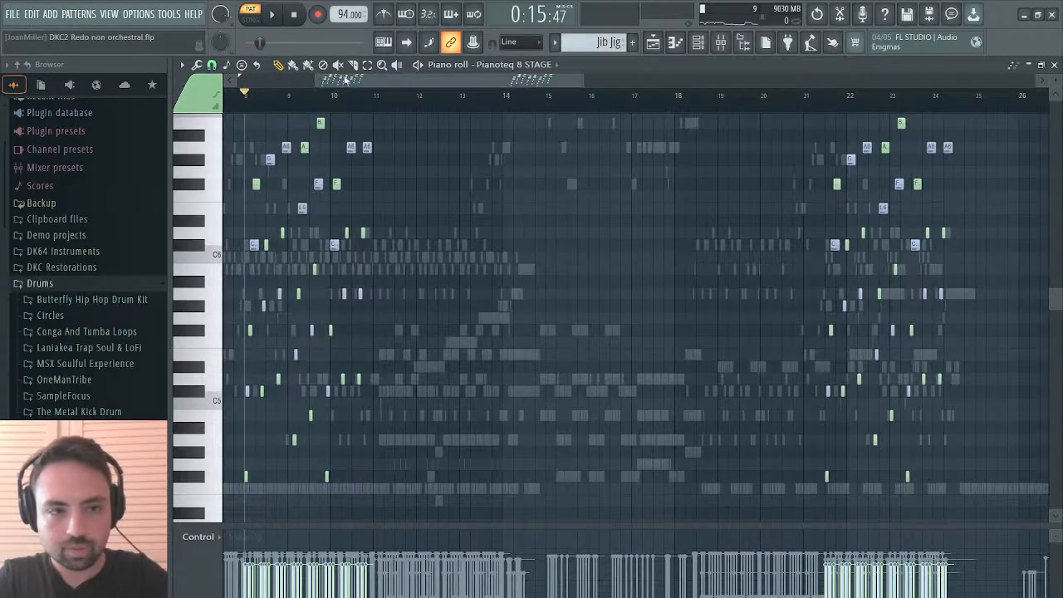
{"action": "left_click_drag", "start_coordinate": [588, 76], "coordinate": [392, 111]}
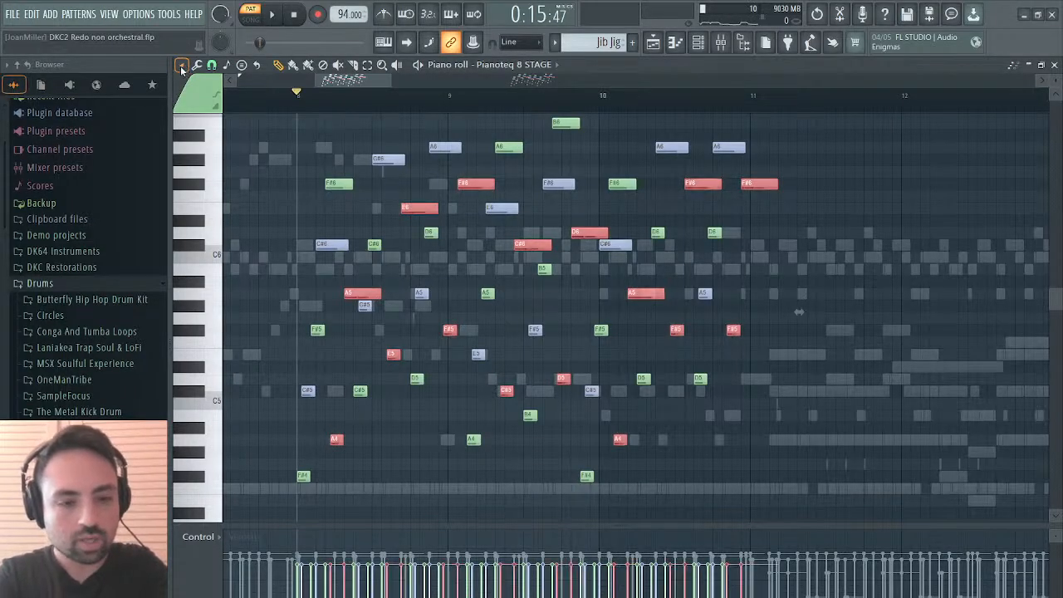
Shift the pasted MIDITrack #18 notes earlier to just after bar 8 in the Pianoteq 8 STAGE channel and audition the part.
{"action": "left_click", "coordinate": [334, 430]}
{"action": "right_click", "coordinate": [336, 431]}
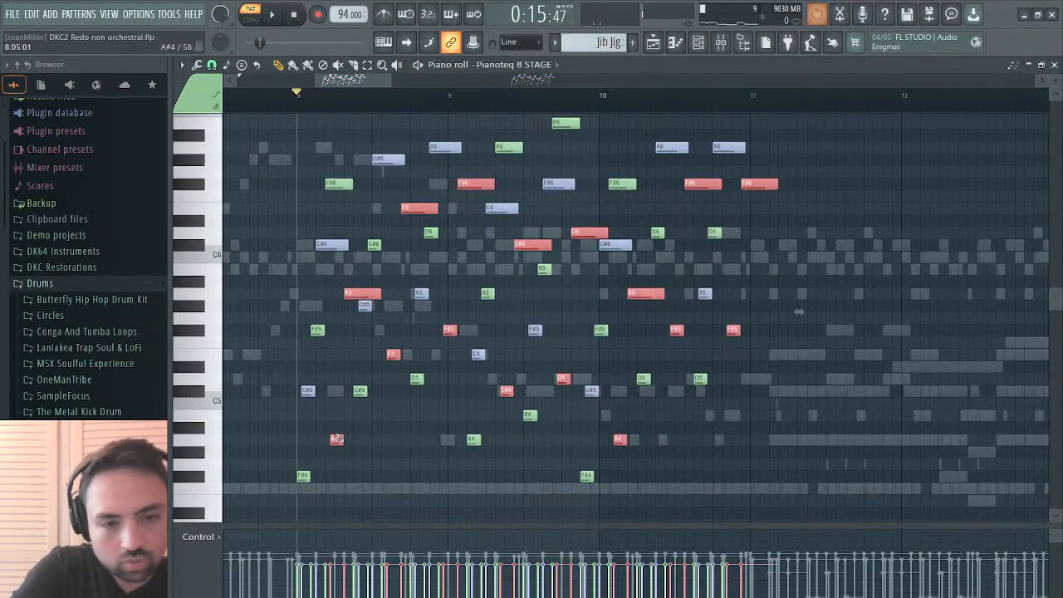
{"action": "left_click_drag", "start_coordinate": [336, 439], "coordinate": [312, 440]}
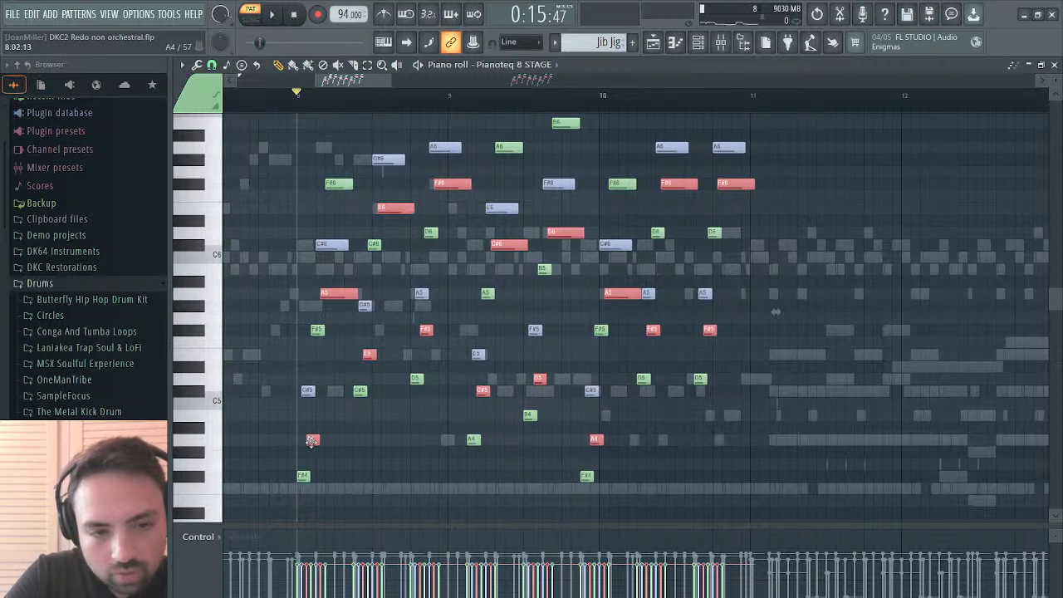
{"action": "key", "text": "space"}
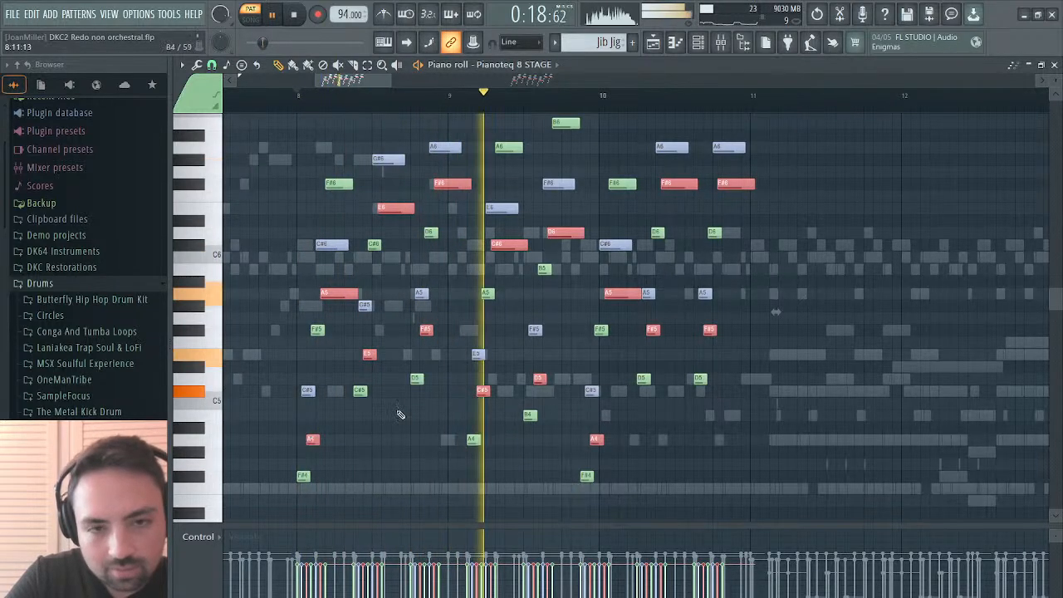
Close the piano roll and rename the Pianoteq 8 STAGE channel to Harp.
{"action": "left_click", "coordinate": [1054, 64]}
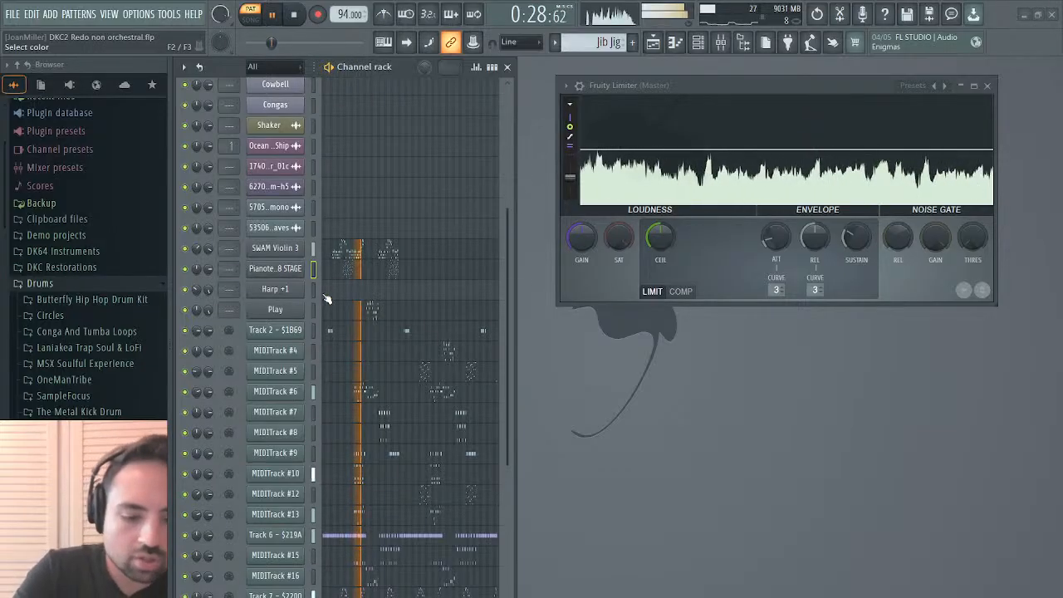
{"action": "type", "text": "Harp"}
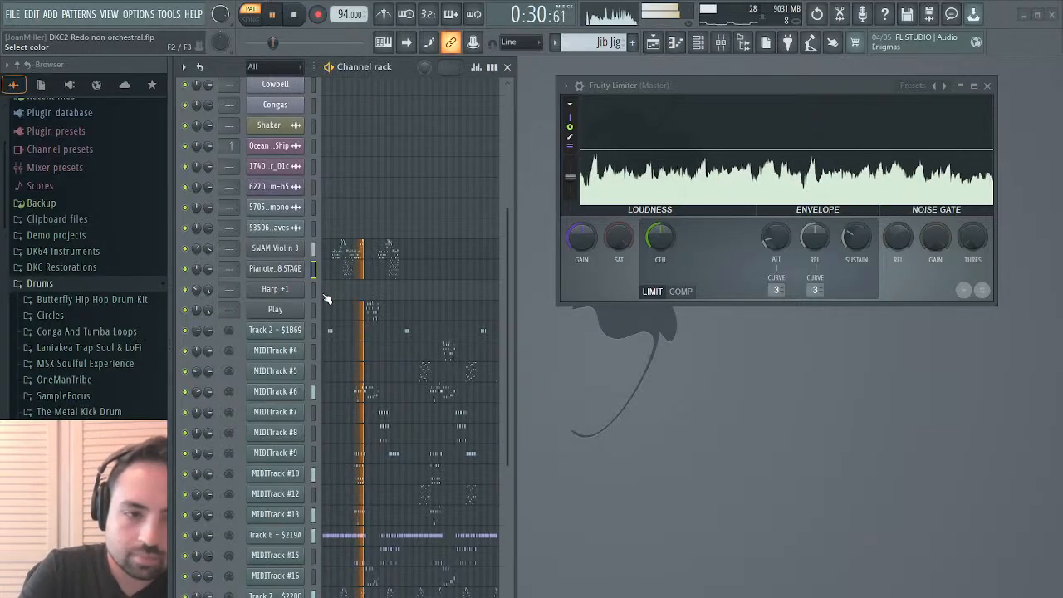
{"action": "key", "text": "Return"}
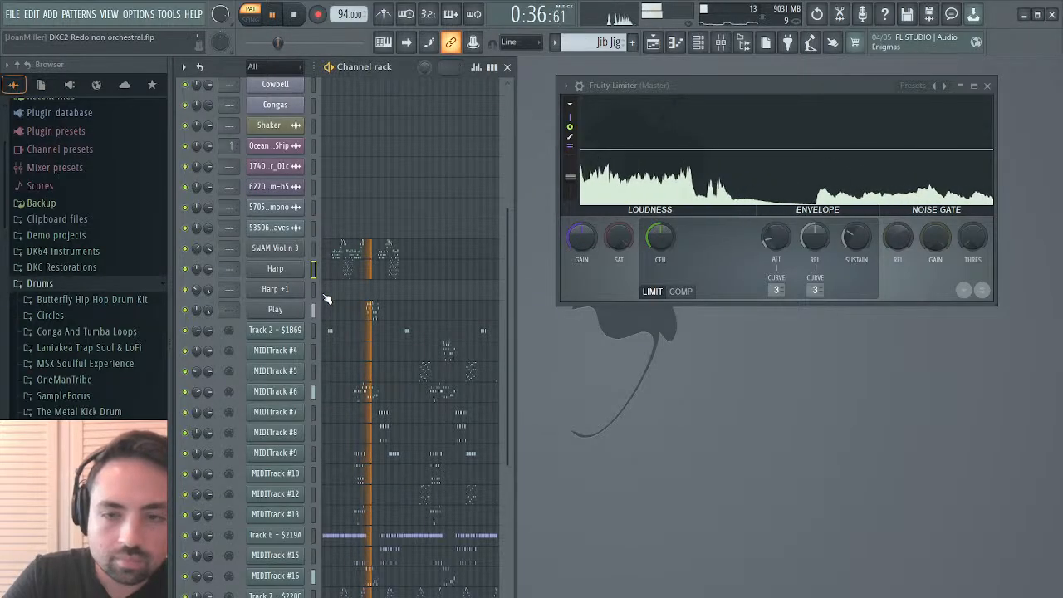
Stop playback and cut the MIDITrack #6 notes between bars 11 and 19.
{"action": "scroll", "coordinate": [366, 320], "scroll_direction": "down", "scroll_amount": 3}
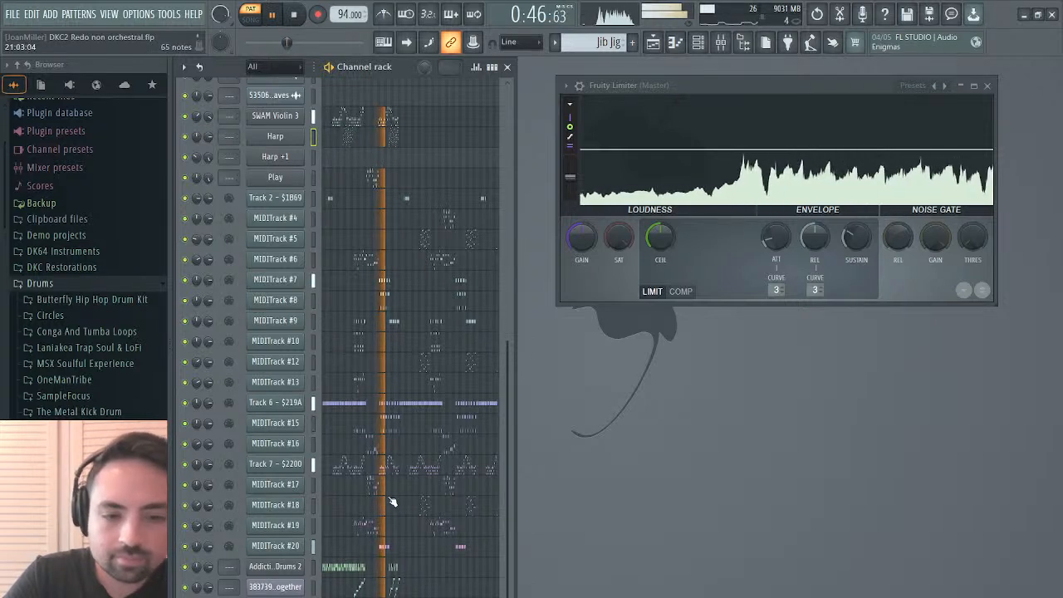
{"action": "scroll", "coordinate": [386, 461], "scroll_direction": "up", "scroll_amount": 2}
{"action": "key", "text": "space"}
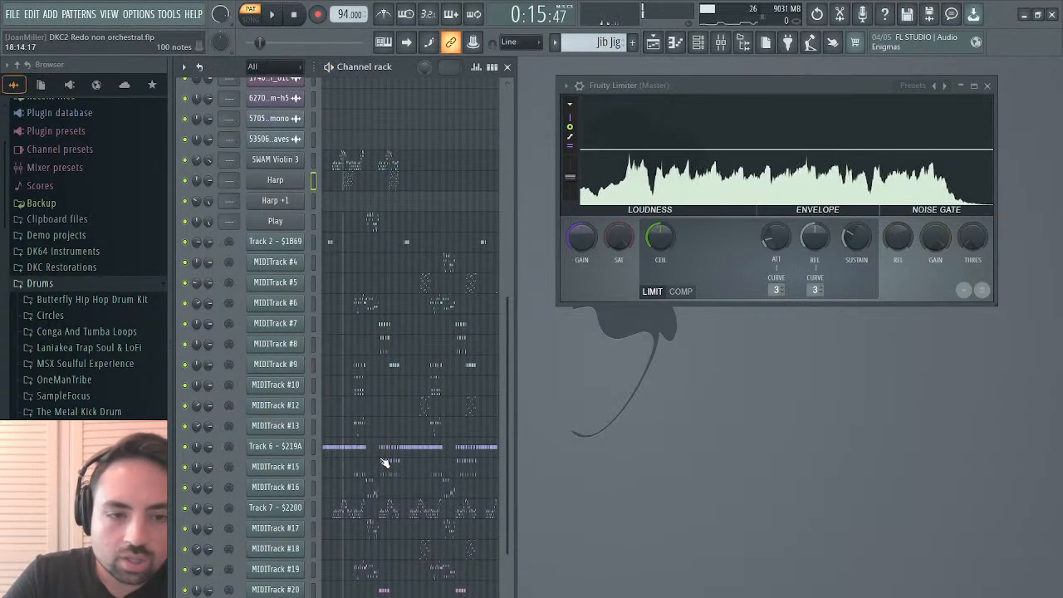
{"action": "left_click", "coordinate": [364, 307]}
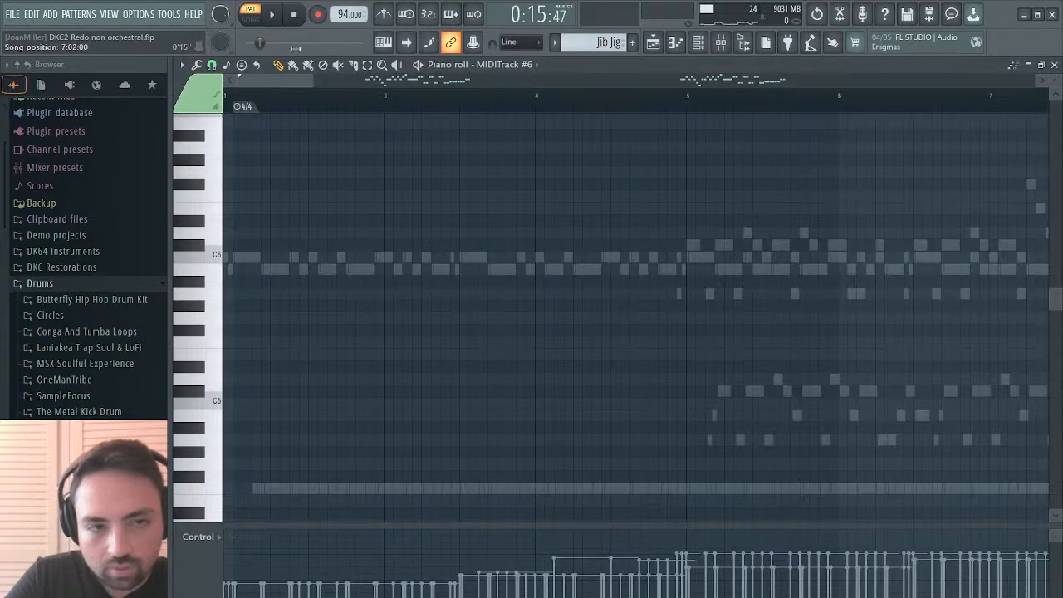
{"action": "left_click_drag", "start_coordinate": [292, 73], "coordinate": [422, 98]}
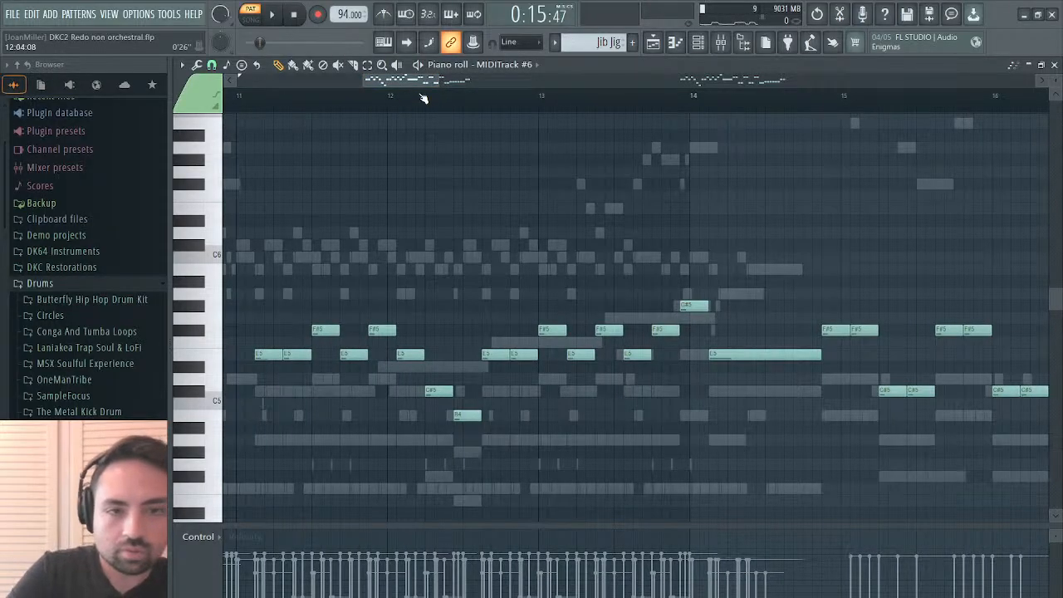
{"action": "left_click_drag", "start_coordinate": [440, 81], "coordinate": [539, 81]}
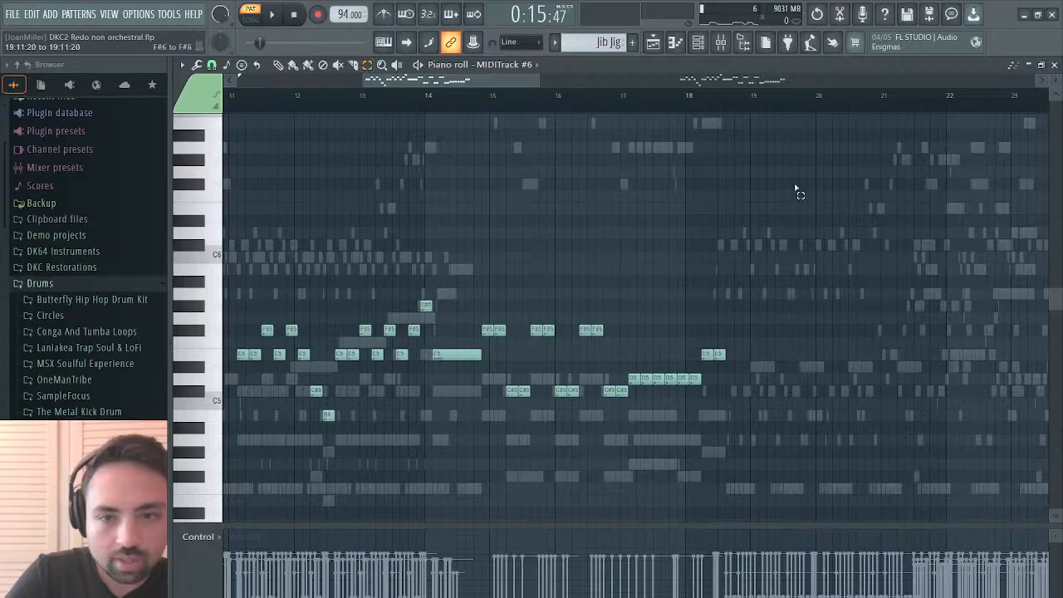
{"action": "left_click_drag", "start_coordinate": [795, 189], "coordinate": [231, 478]}
{"action": "key", "text": "Delete"}
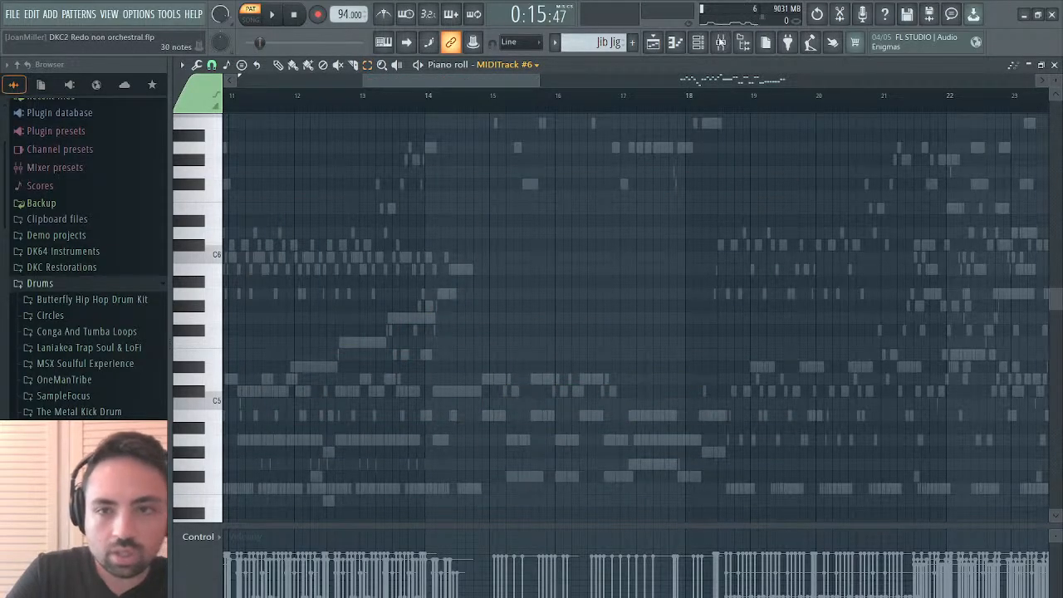
Paste the MIDITrack #6 notes into the Kontakt channel and shift them earlier to the start of bar 11.
{"action": "key", "text": "ctrl+v"}
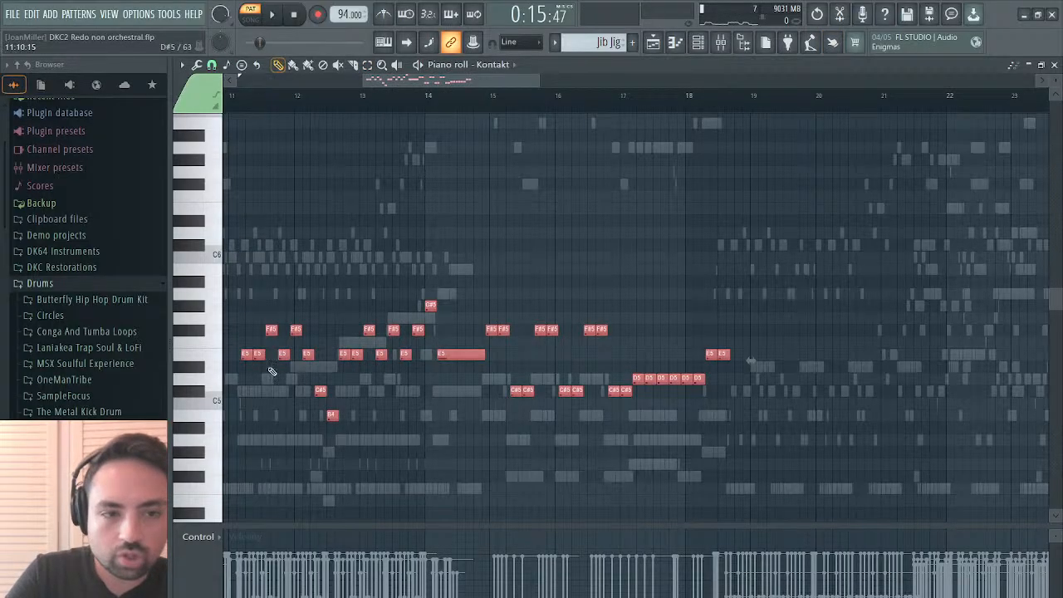
{"action": "left_click_drag", "start_coordinate": [245, 355], "coordinate": [233, 357]}
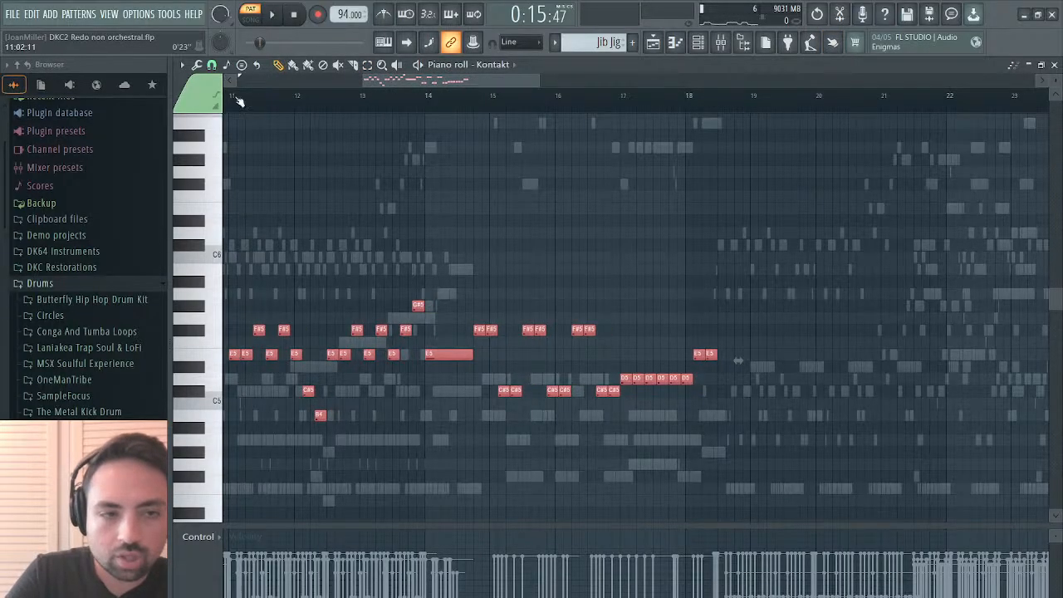
{"action": "left_click", "coordinate": [223, 131]}
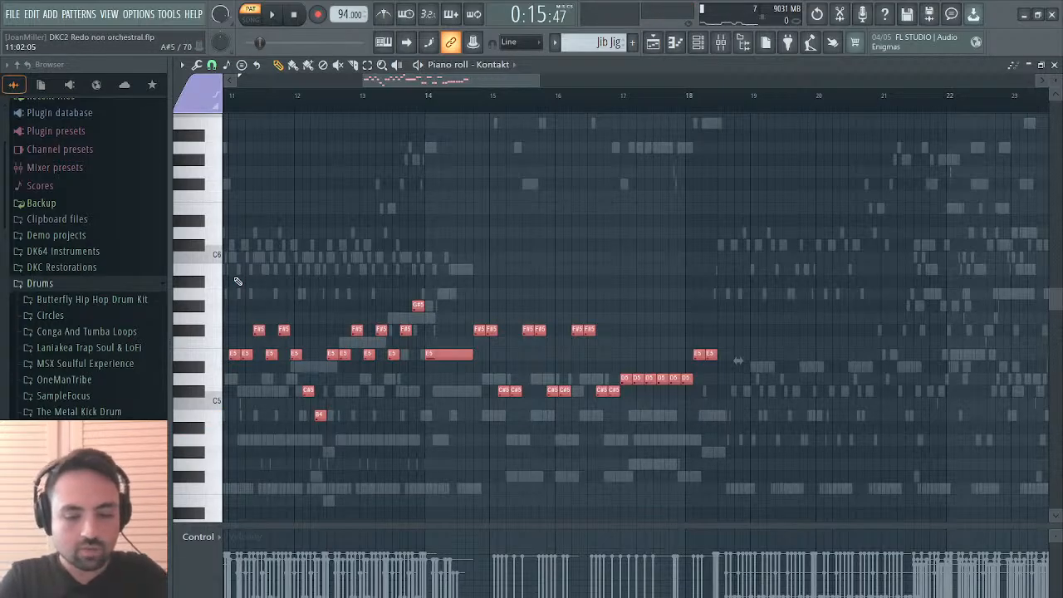
Transpose the pasted Kontakt notes down one octave, deselect them and audition the part from bar 11.
{"action": "key", "text": "ctrl+Down"}
{"action": "scroll", "coordinate": [237, 281], "scroll_direction": "down", "scroll_amount": 1}
{"action": "key", "text": "space"}
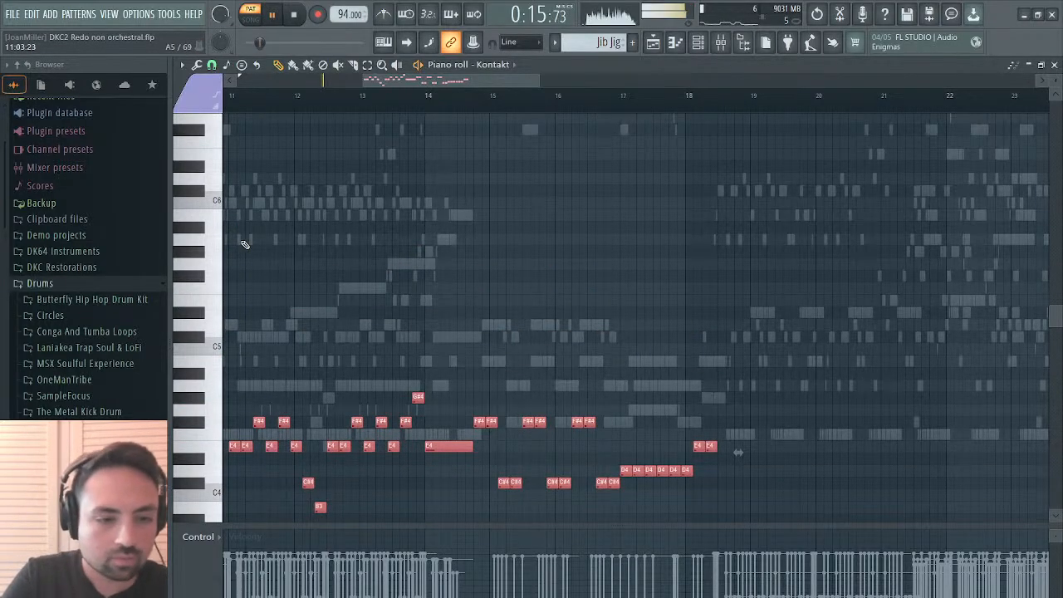
{"action": "key", "text": "ctrl+d"}
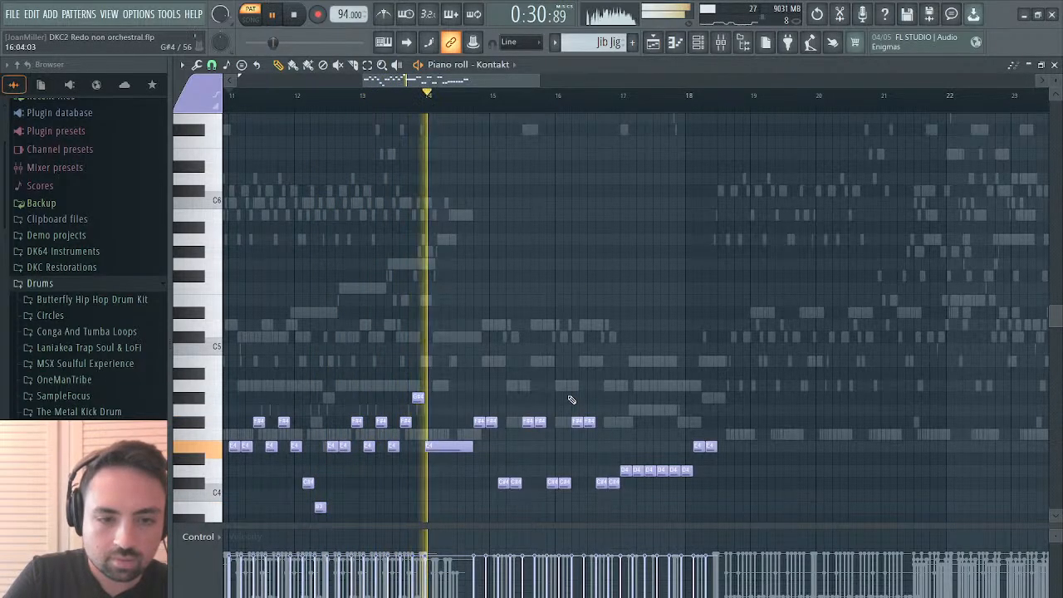
{"action": "key", "text": "space"}
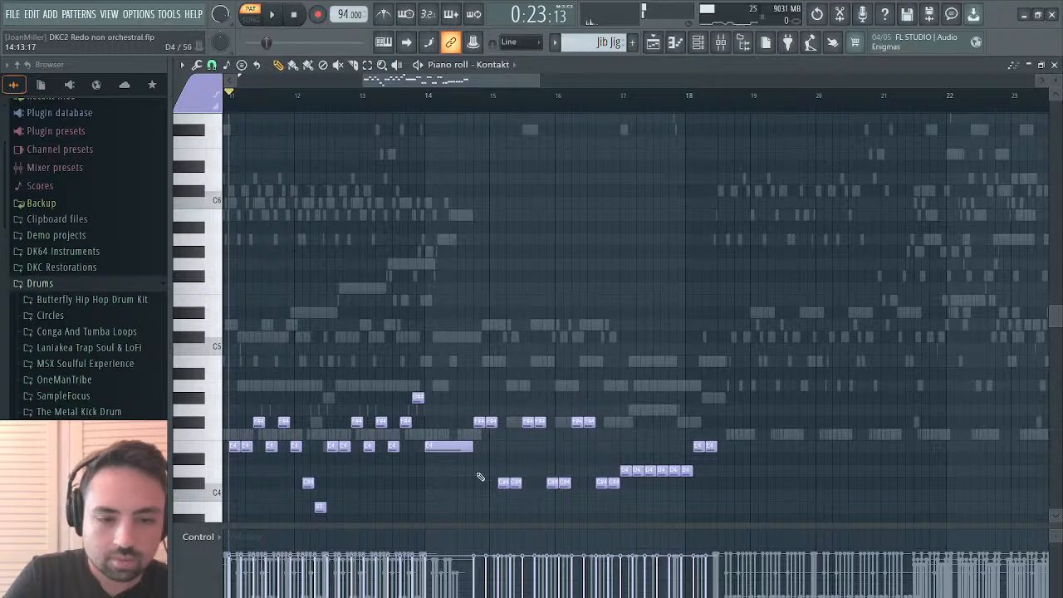
{"action": "key", "text": "space"}
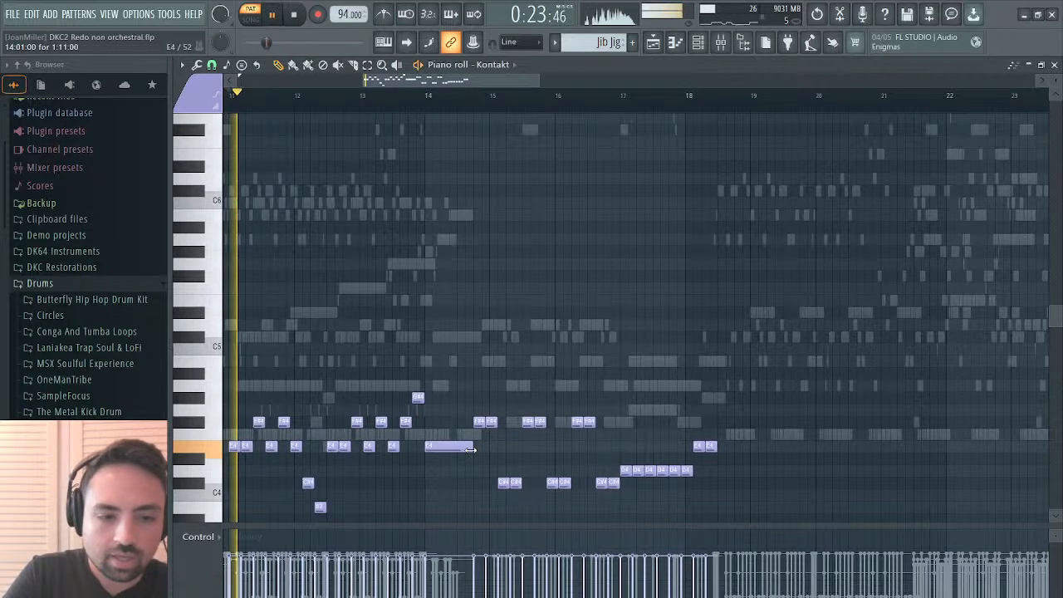
Close the piano roll and audition the pattern from bar 11 while checking the remaining MIDI tracks.
{"action": "left_click", "coordinate": [1055, 65]}
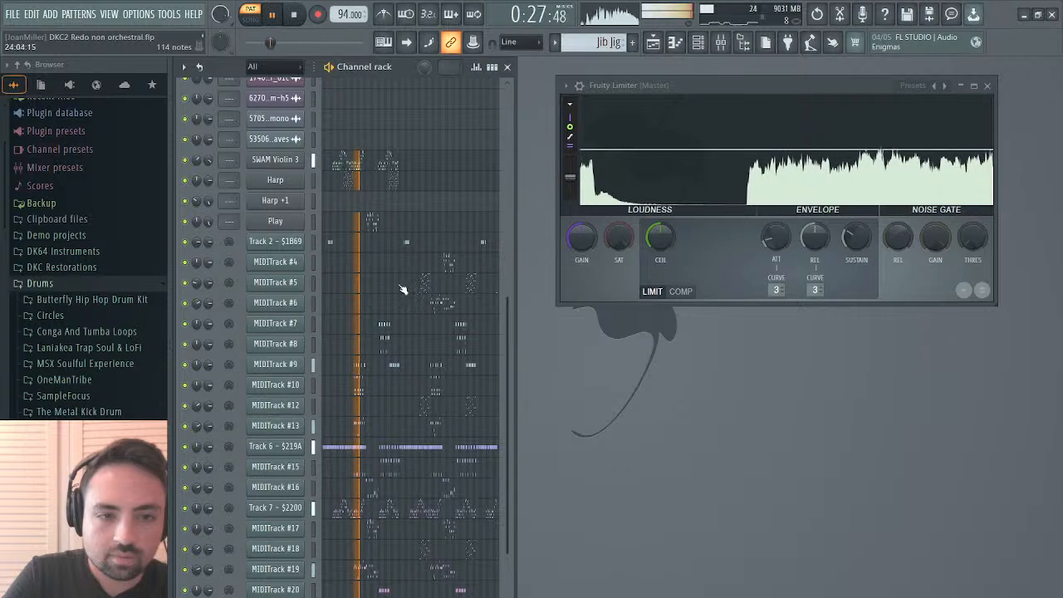
{"action": "scroll", "coordinate": [349, 232], "scroll_direction": "down", "scroll_amount": 2}
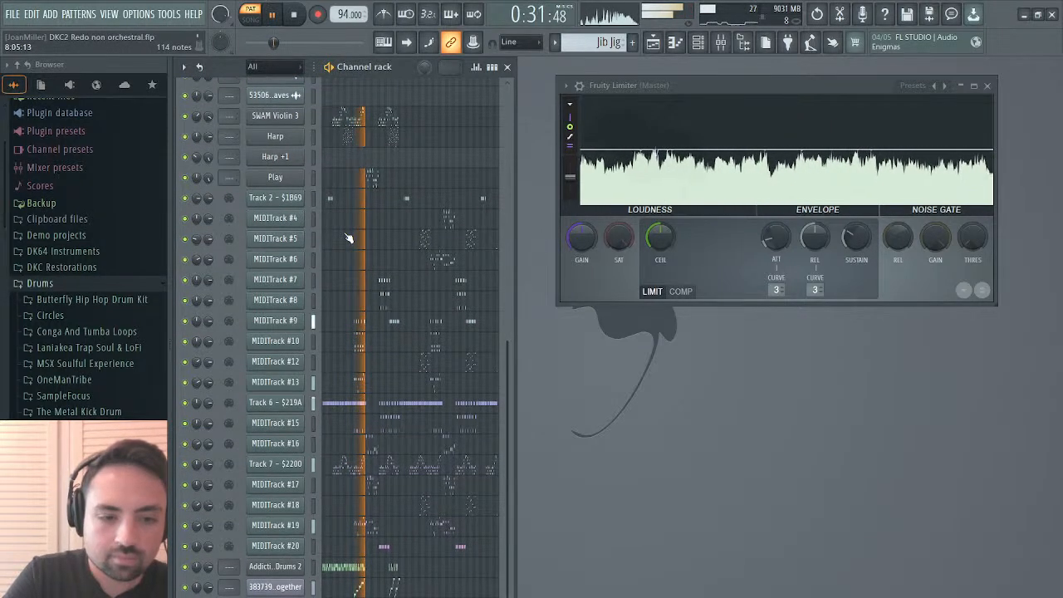
{"action": "key", "text": "space"}
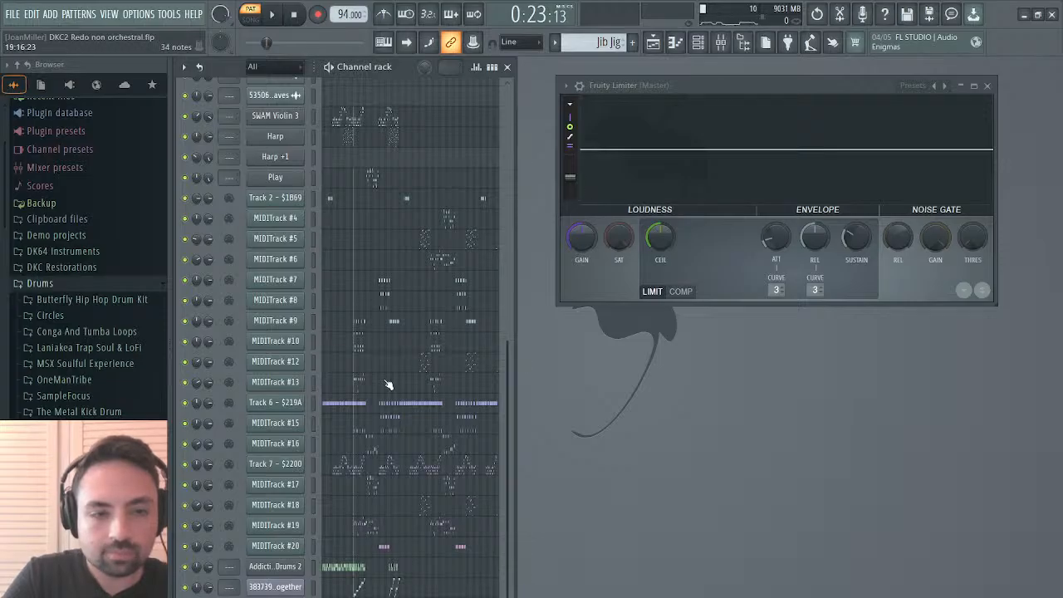
{"action": "scroll", "coordinate": [388, 384], "scroll_direction": "up", "scroll_amount": 3}
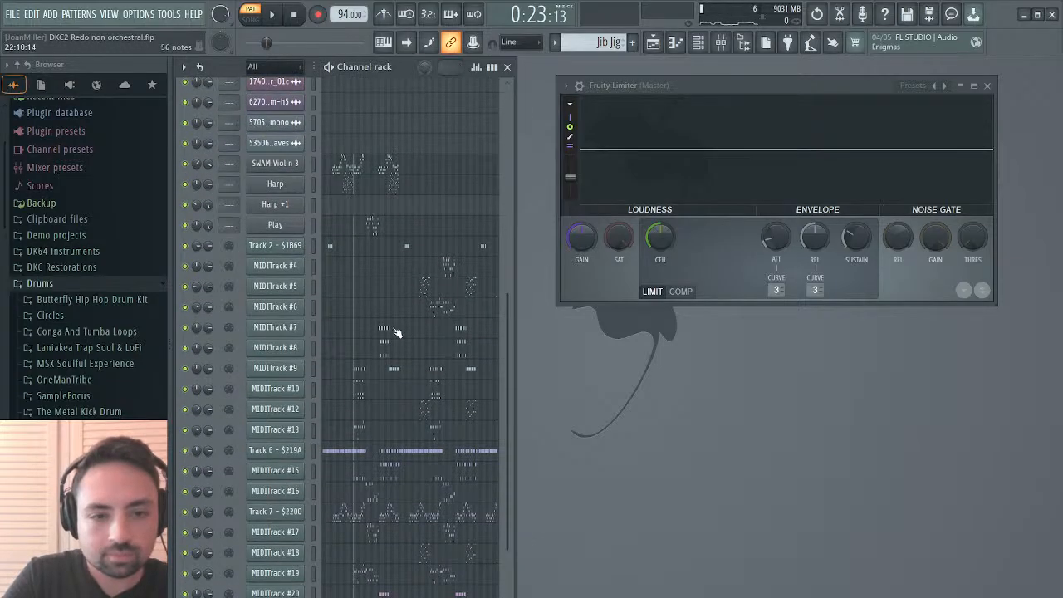
{"action": "key", "text": "space"}
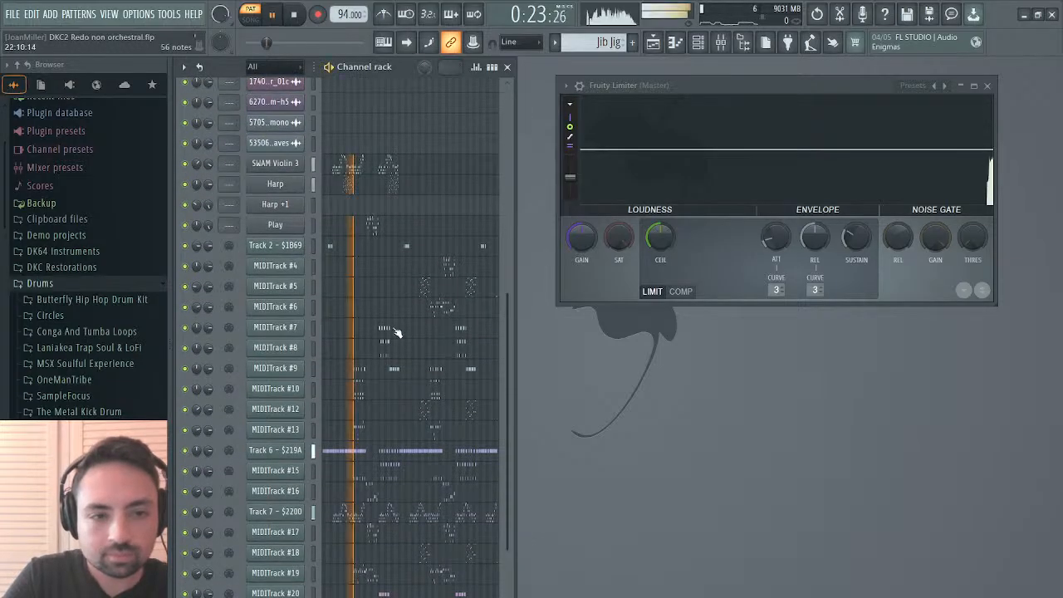
Examine the MIDITrack #9 and MIDITrack #10 notes between bars 11 and 15 in the piano roll.
{"action": "left_click", "coordinate": [360, 373]}
{"action": "left_click_drag", "start_coordinate": [340, 82], "coordinate": [433, 81]}
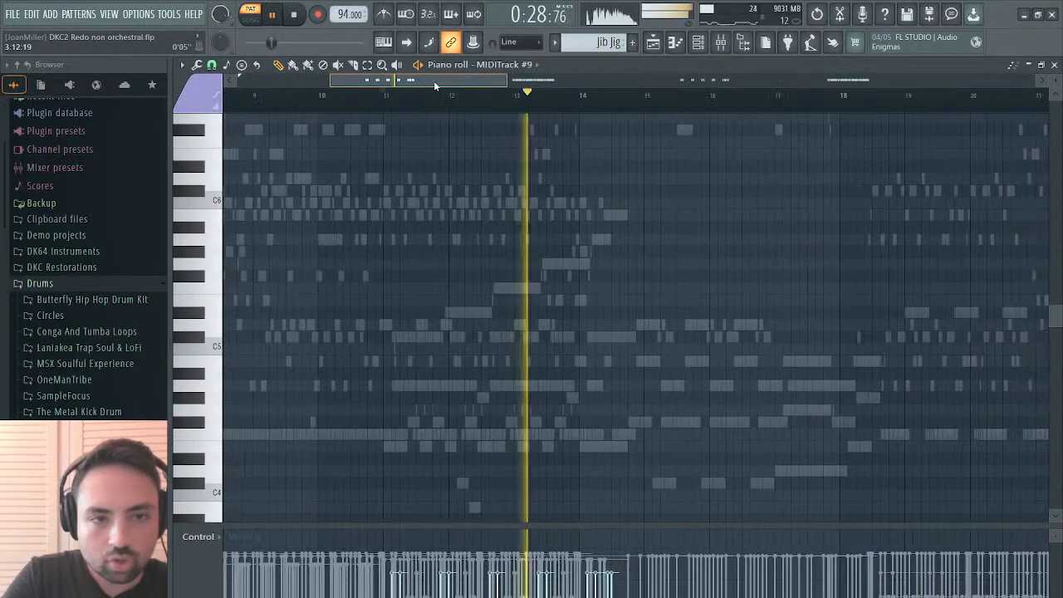
{"action": "scroll", "coordinate": [474, 247], "scroll_direction": "down", "scroll_amount": 6}
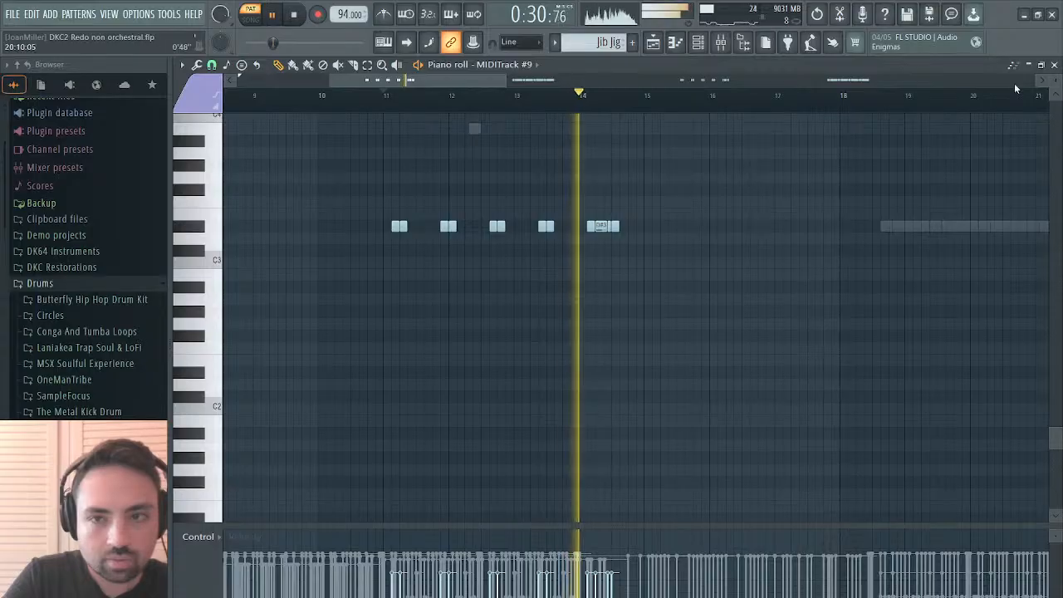
{"action": "left_click", "coordinate": [1053, 64]}
{"action": "left_click", "coordinate": [367, 396]}
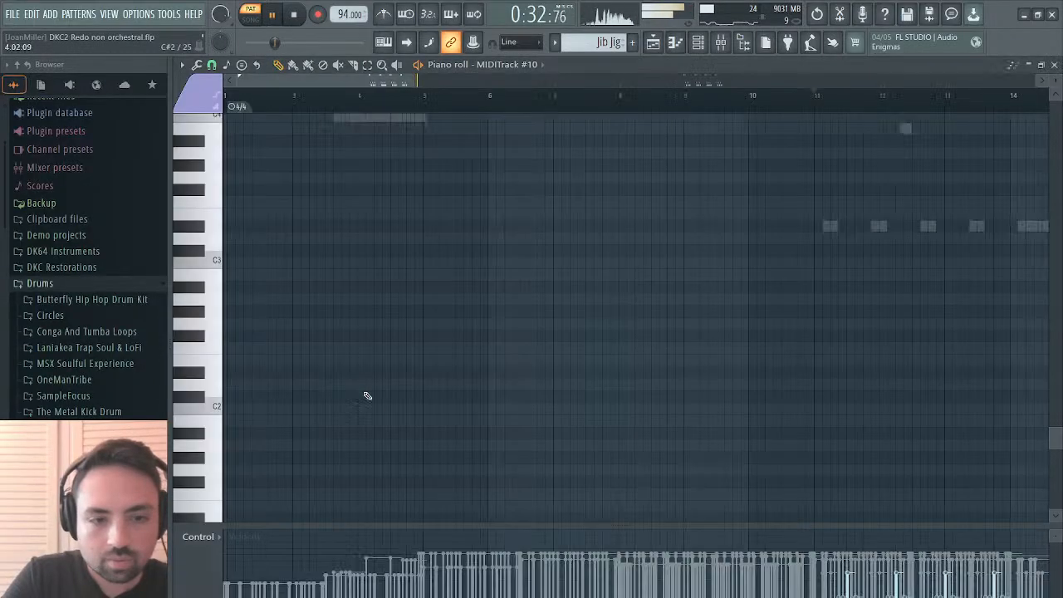
{"action": "key", "text": "space"}
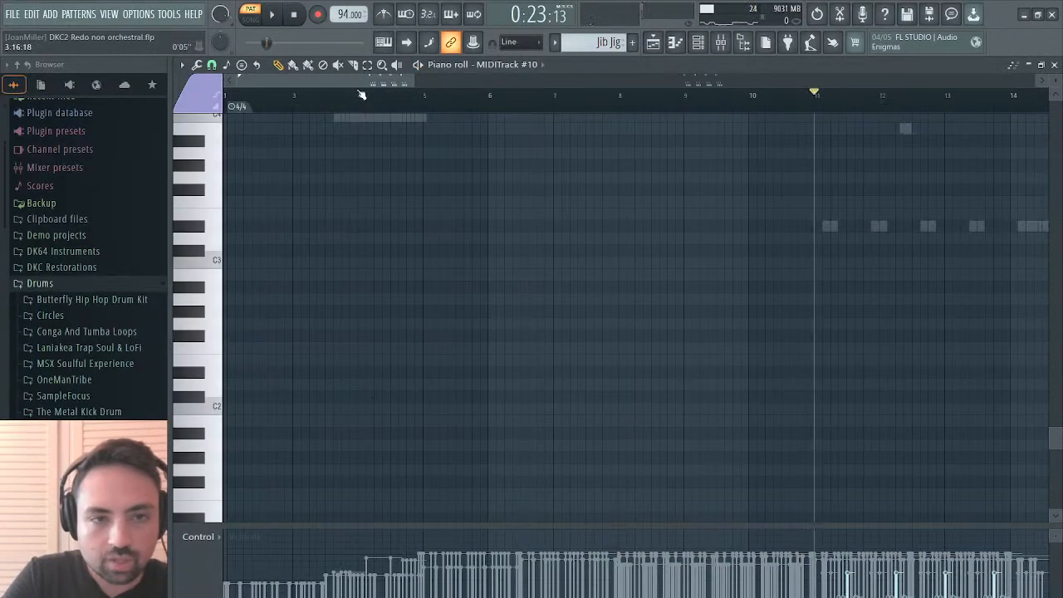
{"action": "left_click_drag", "start_coordinate": [359, 81], "coordinate": [467, 75]}
{"action": "scroll", "coordinate": [435, 237], "scroll_direction": "up", "scroll_amount": 6}
{"action": "scroll", "coordinate": [434, 239], "scroll_direction": "down", "scroll_amount": 3}
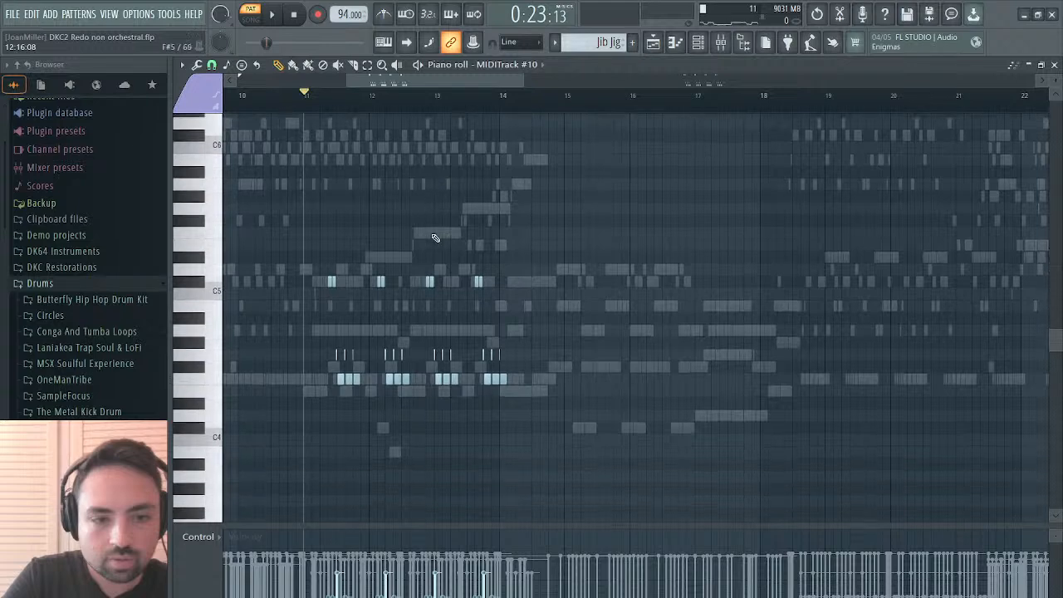
{"action": "left_click", "coordinate": [1054, 65]}
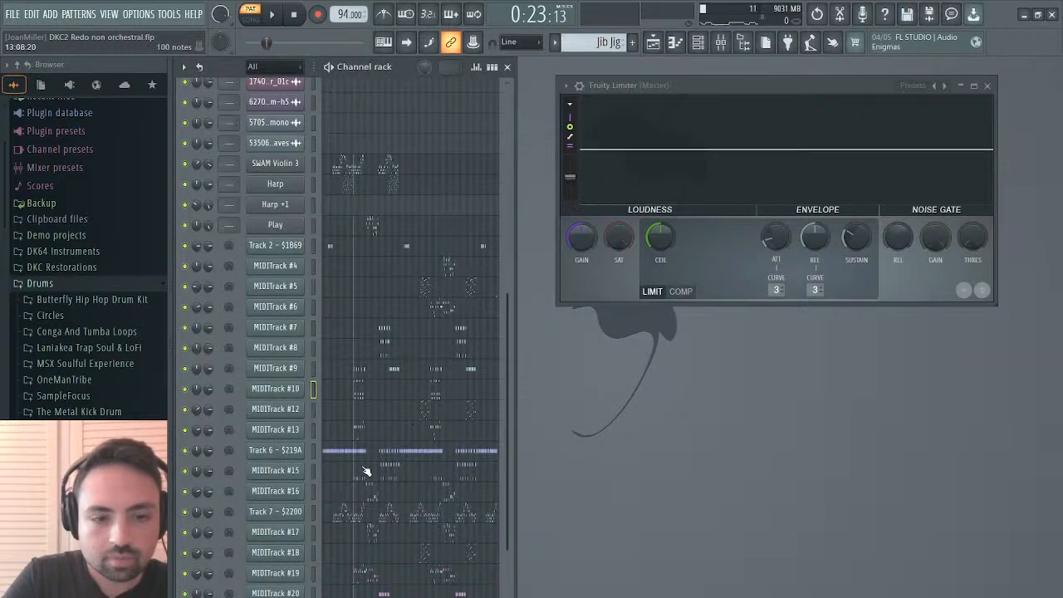
Cut the MIDITrack #19 notes between bars 11 and 19.
{"action": "left_click", "coordinate": [363, 571]}
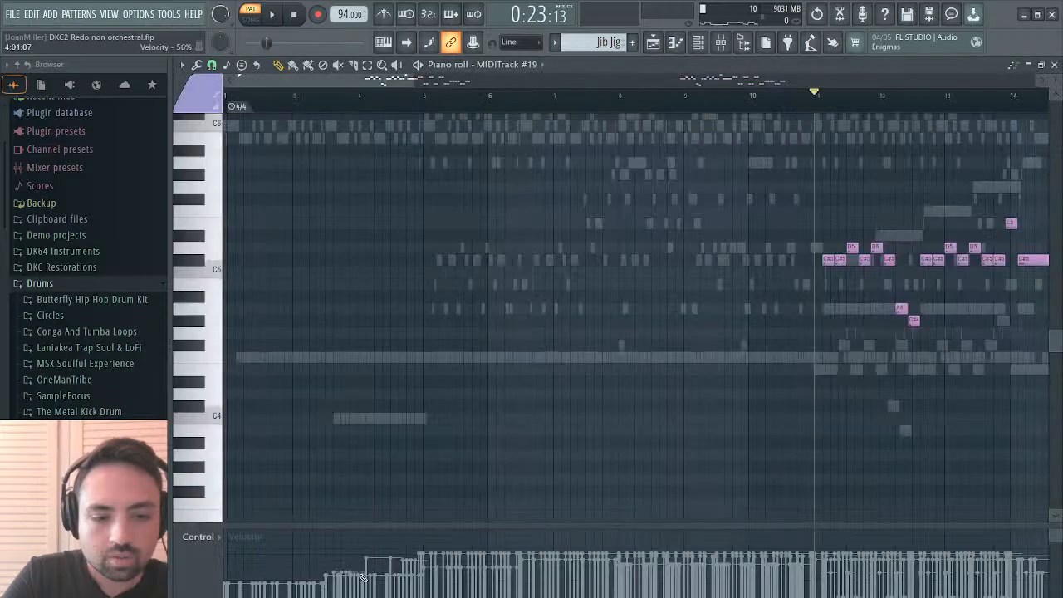
{"action": "left_click_drag", "start_coordinate": [315, 79], "coordinate": [429, 73]}
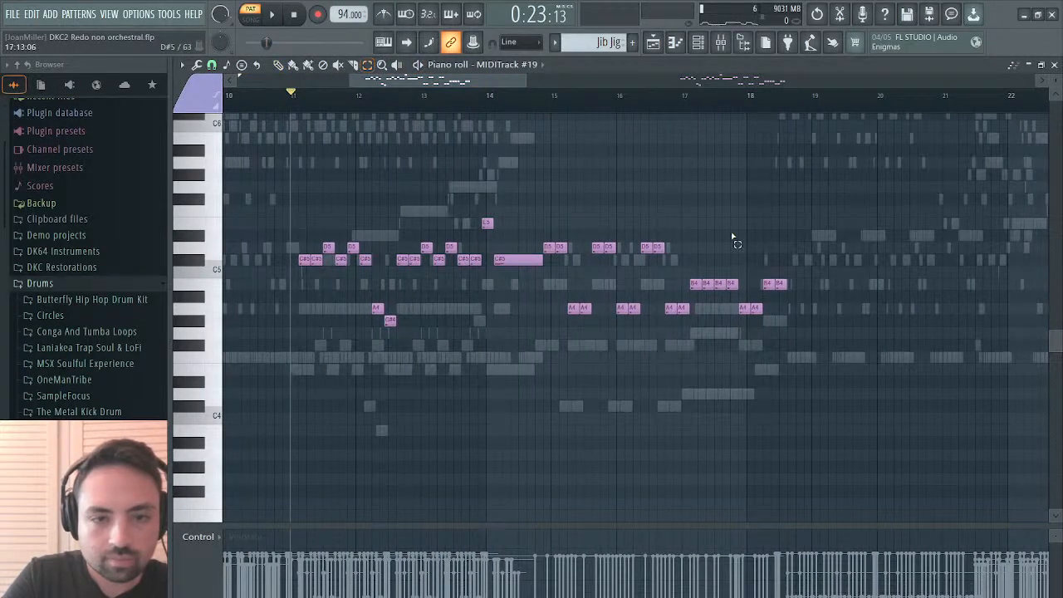
{"action": "left_click_drag", "start_coordinate": [779, 220], "coordinate": [305, 410]}
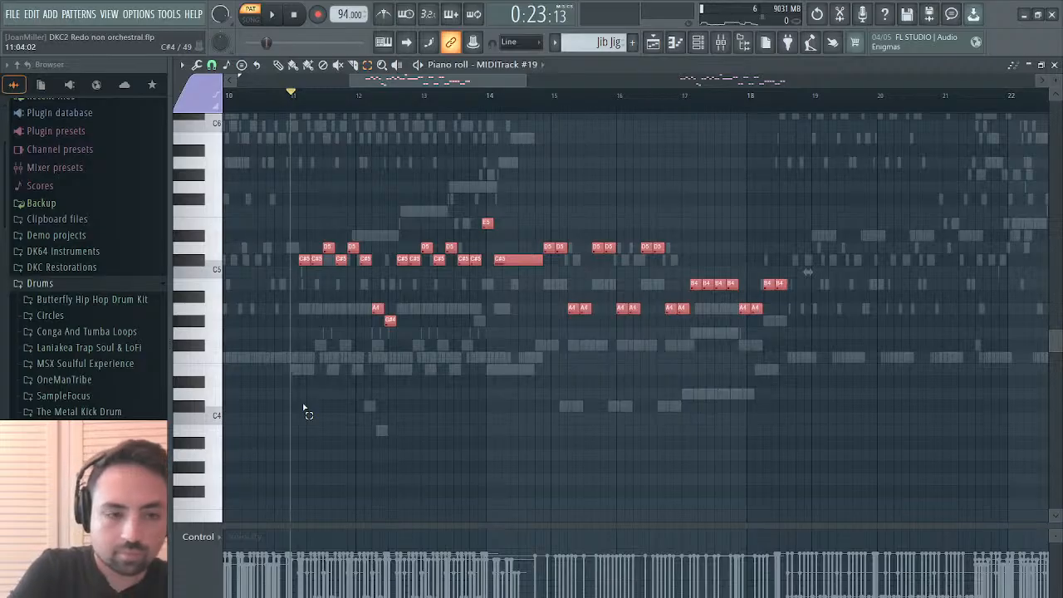
{"action": "key", "text": "Delete"}
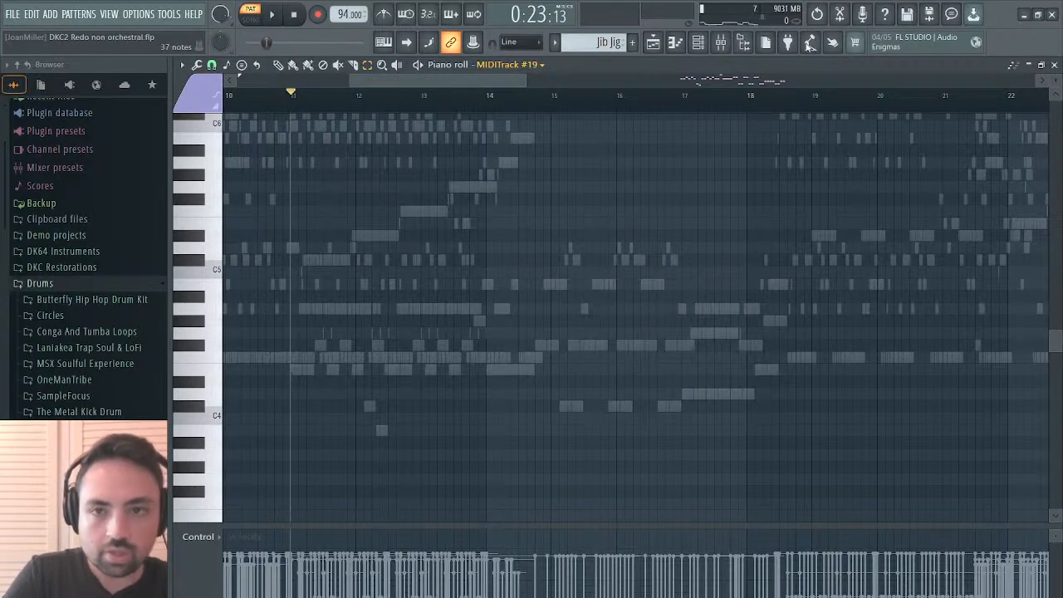
Paste the cut notes into the Kontakt channel, transposed down one octave and shifted to start at bar 11.
{"action": "key", "text": "Down"}
{"action": "key", "text": "ctrl+v"}
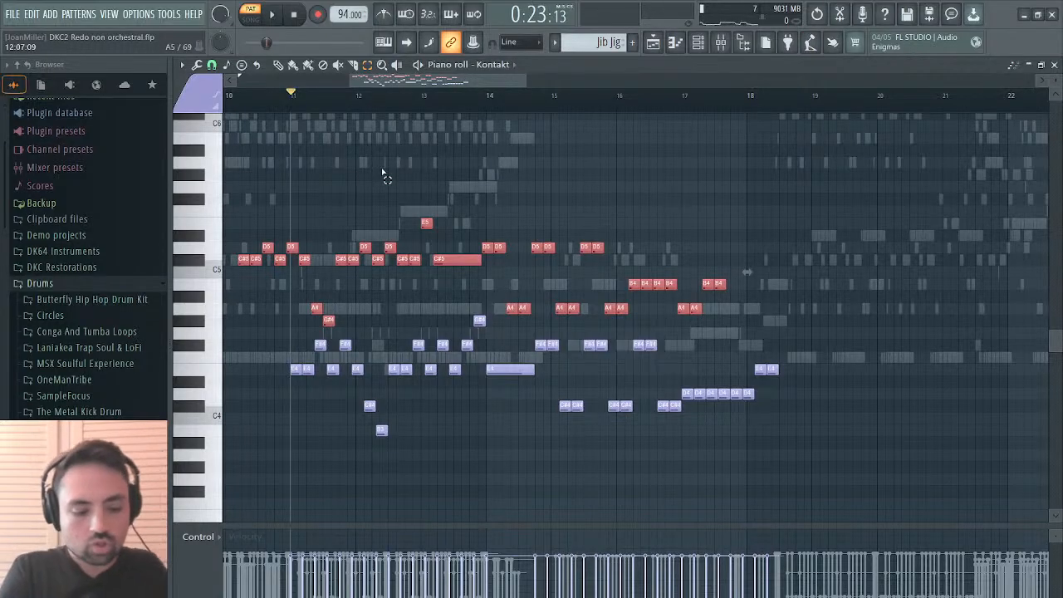
{"action": "key", "text": "ctrl+Down"}
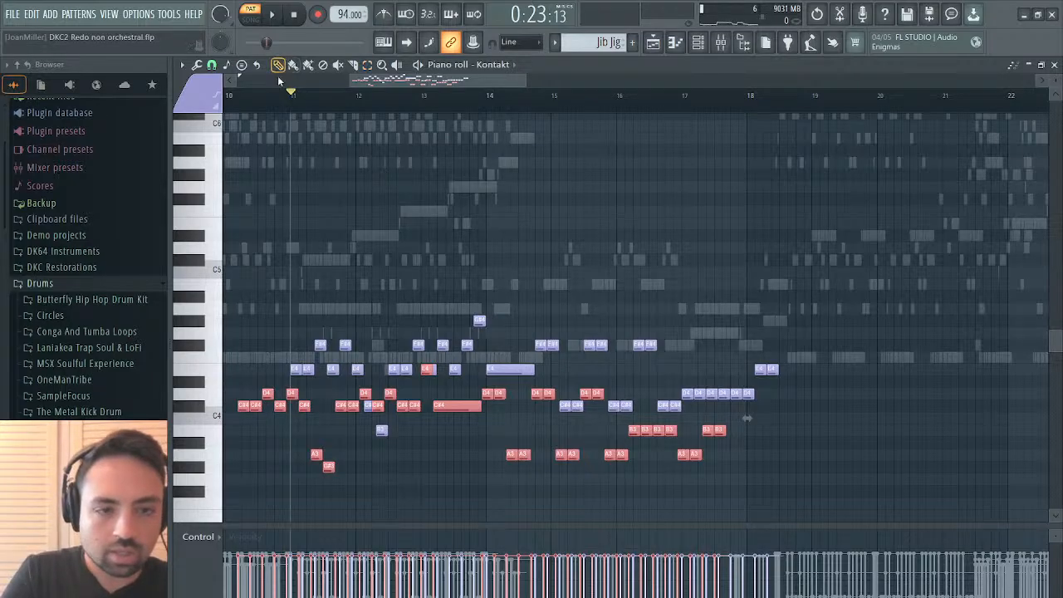
{"action": "left_click_drag", "start_coordinate": [240, 406], "coordinate": [293, 408]}
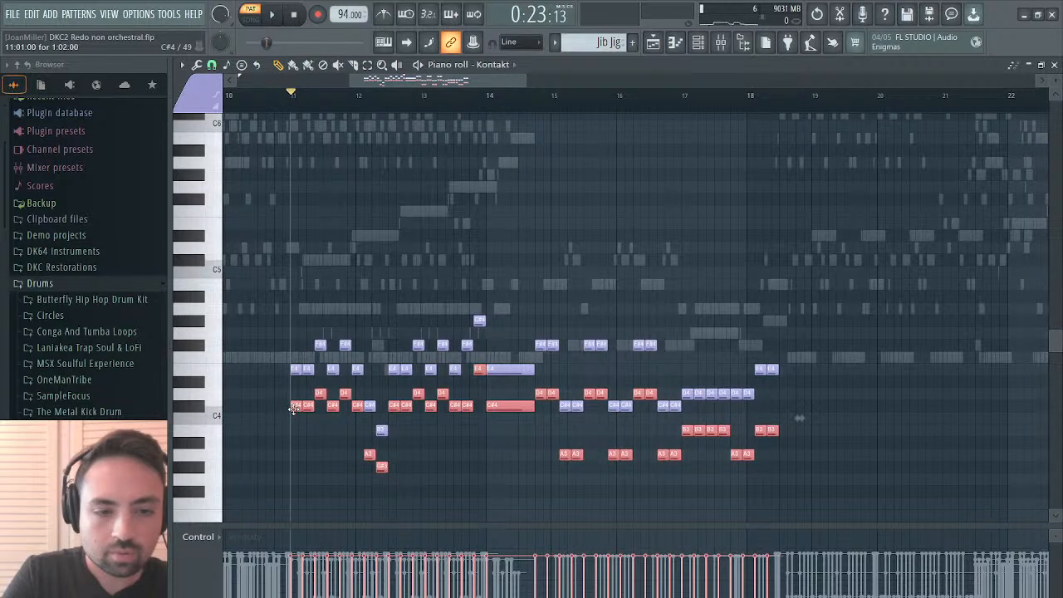
Deselect the pasted notes, audition the Kontakt part from bar 11 and close the piano roll.
{"action": "left_click", "coordinate": [279, 290]}
{"action": "key", "text": "space"}
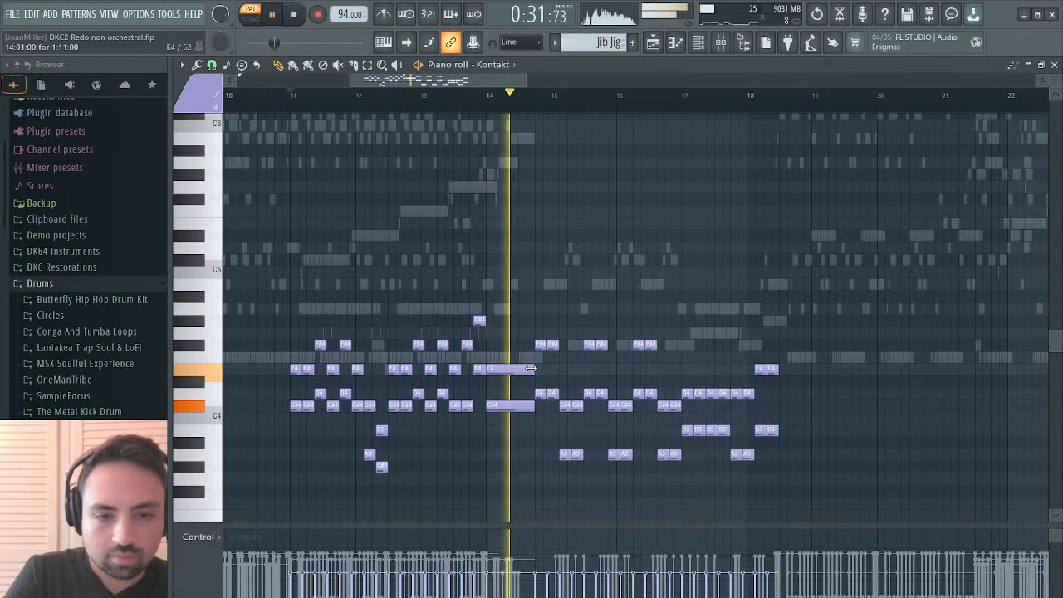
{"action": "key", "text": "space"}
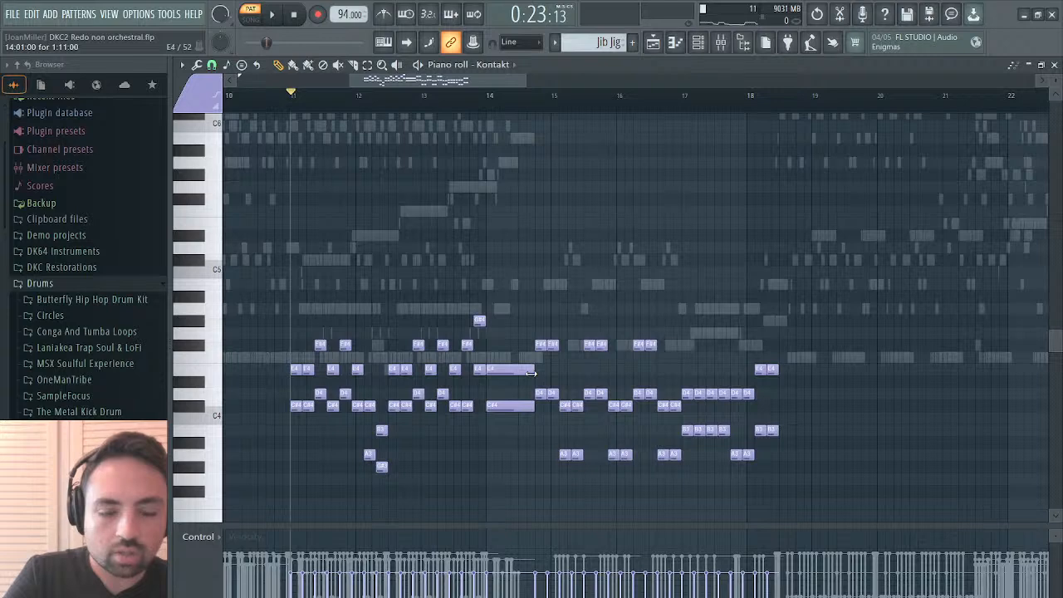
{"action": "left_click", "coordinate": [1054, 65]}
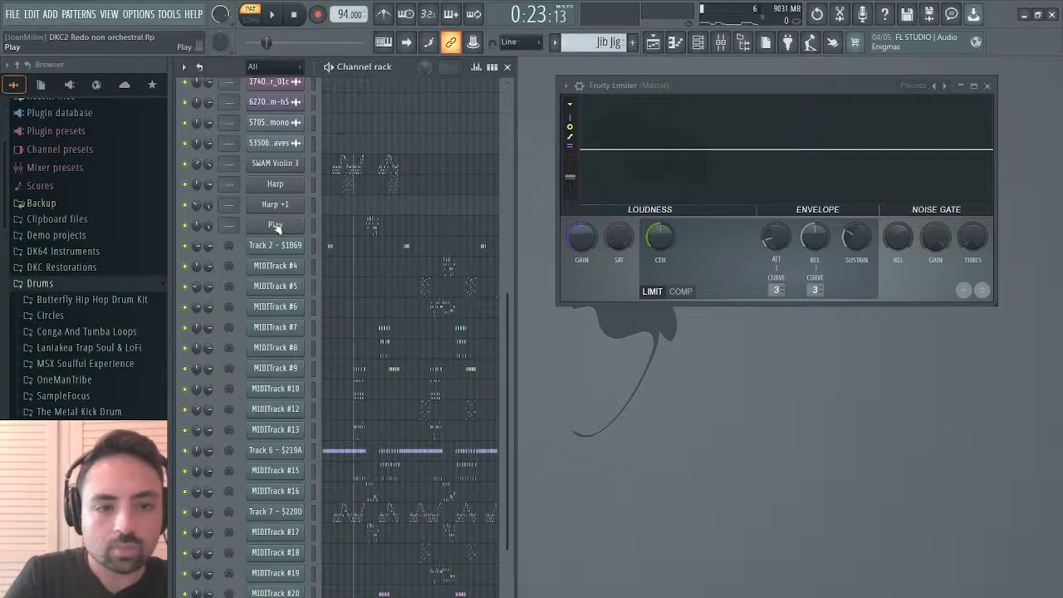
In the Kontakt instrument's volume envelope, drop Sustain to its minimum and lengthen the Decay, auditioning the change from bar 11.
{"action": "scroll", "coordinate": [383, 287], "scroll_direction": "up", "scroll_amount": 5}
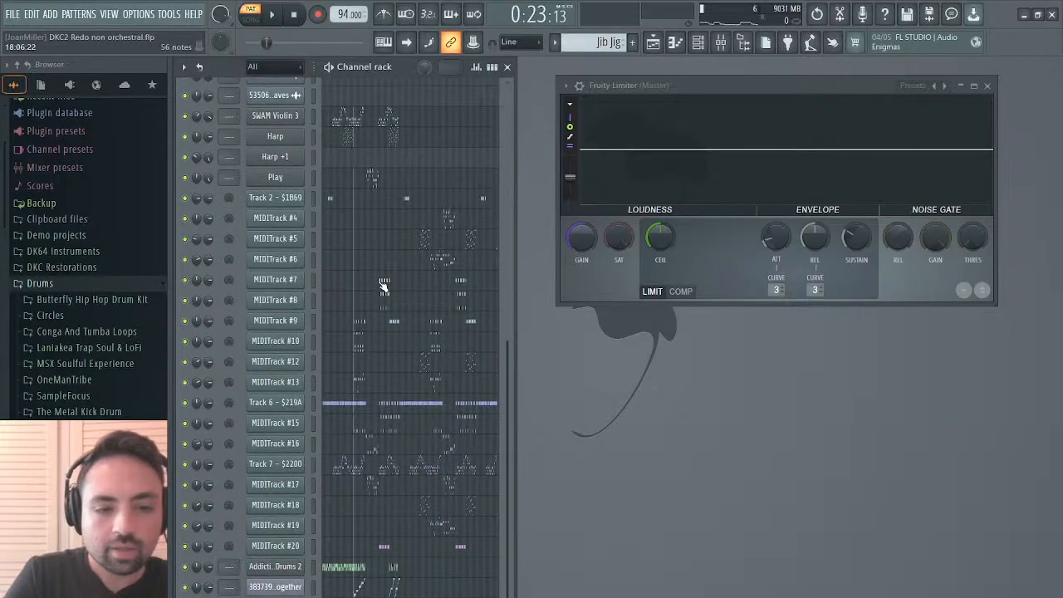
{"action": "left_click", "coordinate": [275, 100]}
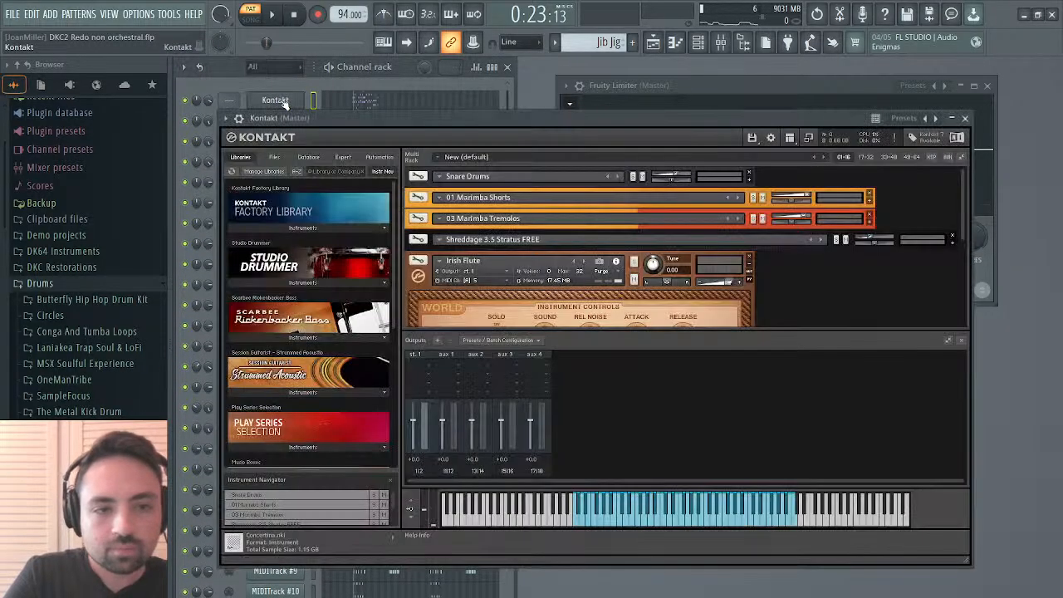
{"action": "left_click", "coordinate": [418, 260]}
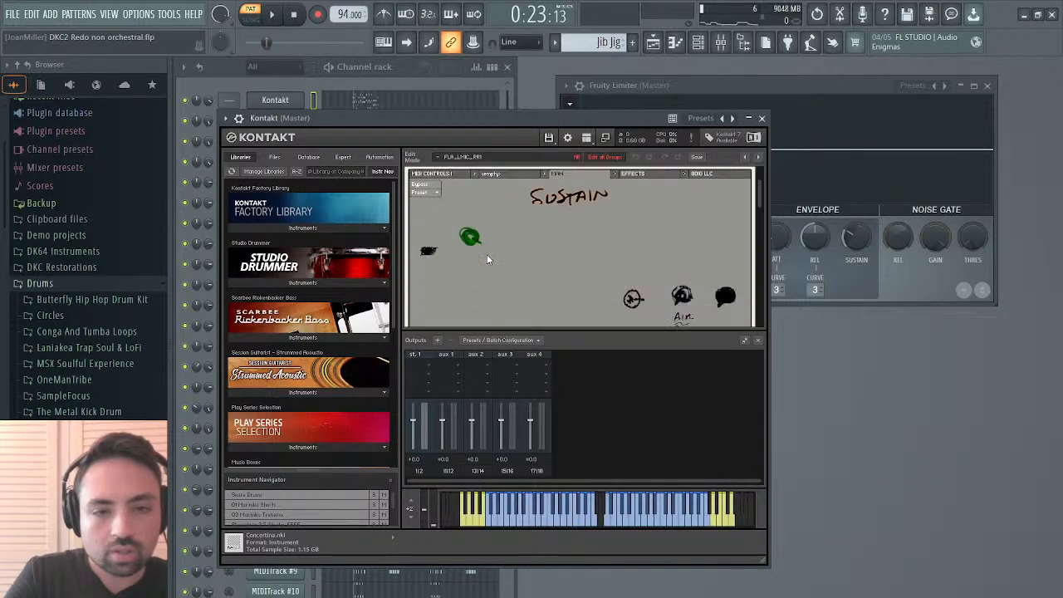
{"action": "scroll", "coordinate": [487, 254], "scroll_direction": "down", "scroll_amount": 10}
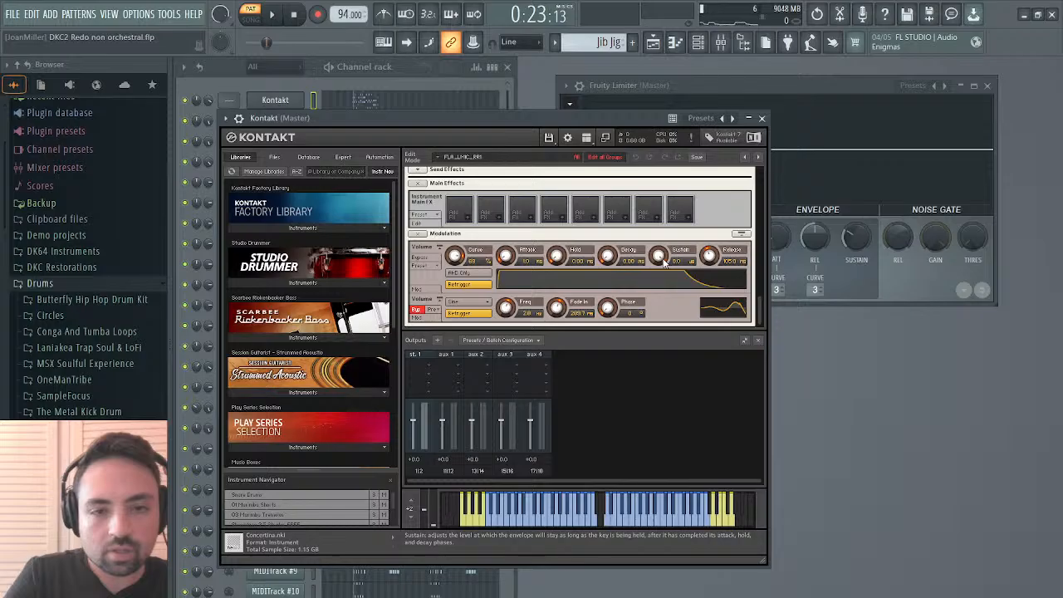
{"action": "left_click_drag", "start_coordinate": [662, 261], "coordinate": [629, 421]}
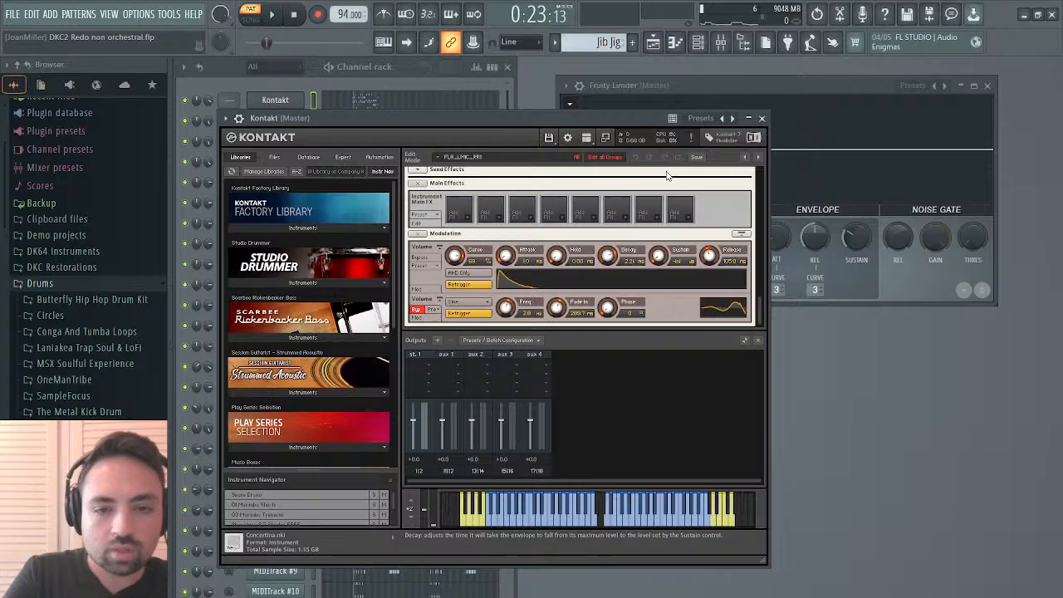
{"action": "key", "text": "space"}
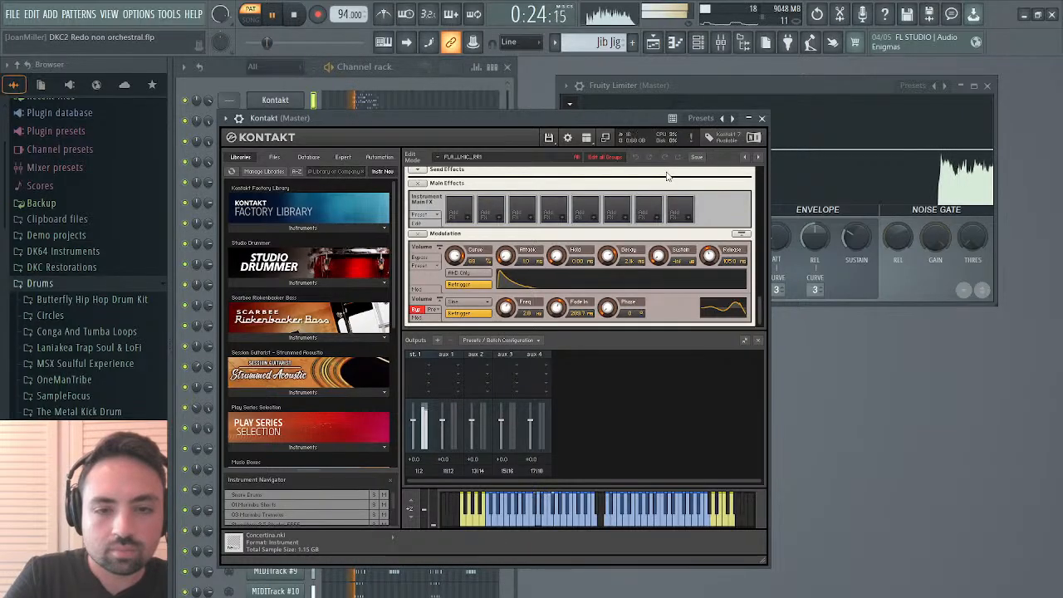
{"action": "left_click", "coordinate": [760, 118]}
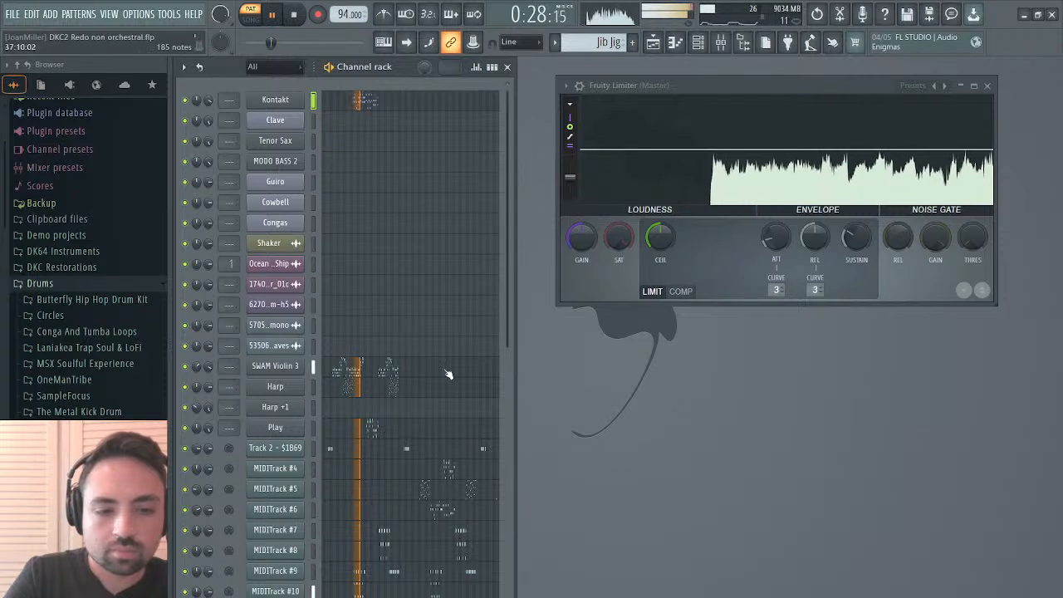
Select all notes in the Play channel and shift them slightly earlier to start at bar 15.
{"action": "scroll", "coordinate": [446, 373], "scroll_direction": "down", "scroll_amount": 4}
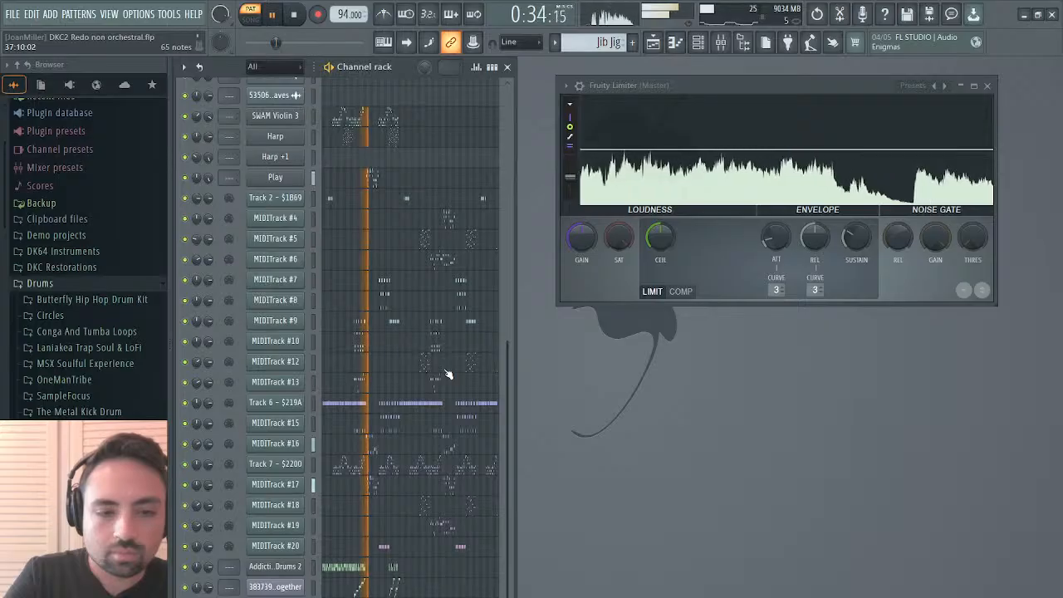
{"action": "left_click", "coordinate": [374, 178]}
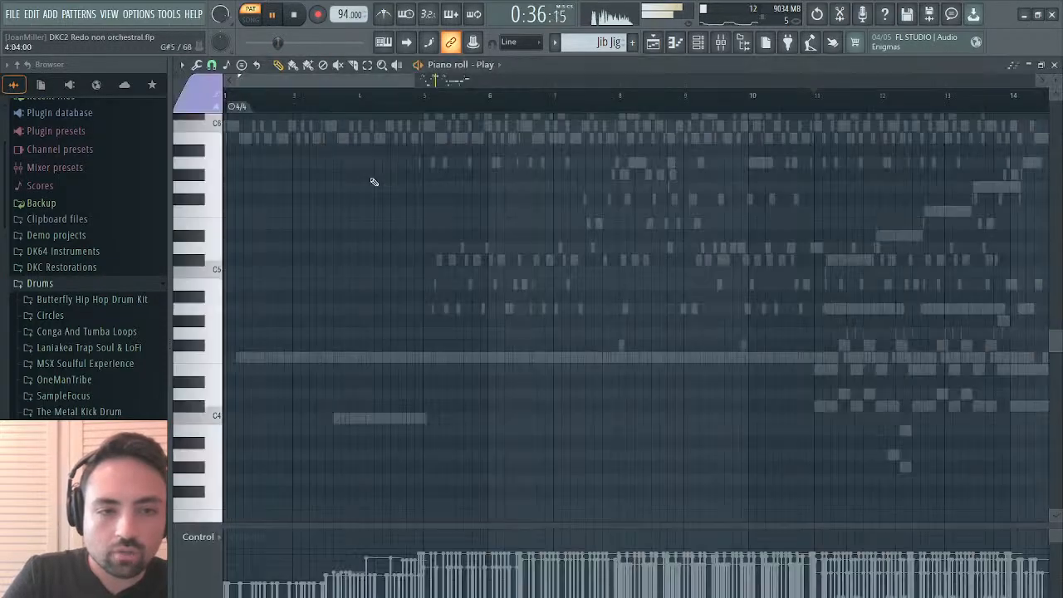
{"action": "left_click_drag", "start_coordinate": [332, 81], "coordinate": [476, 80]}
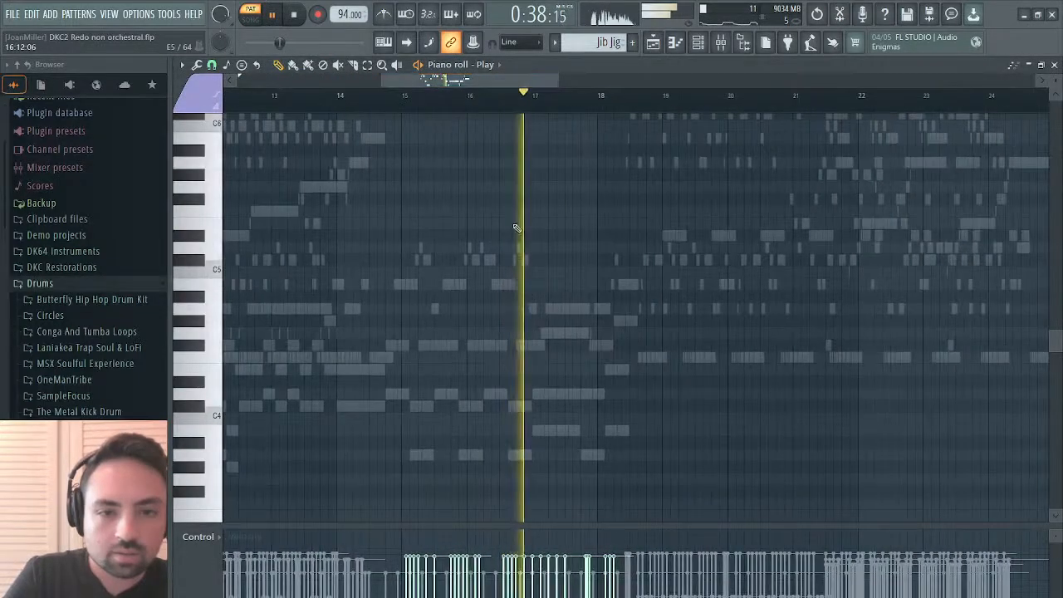
{"action": "scroll", "coordinate": [516, 228], "scroll_direction": "up", "scroll_amount": 4}
{"action": "key", "text": "ctrl+a"}
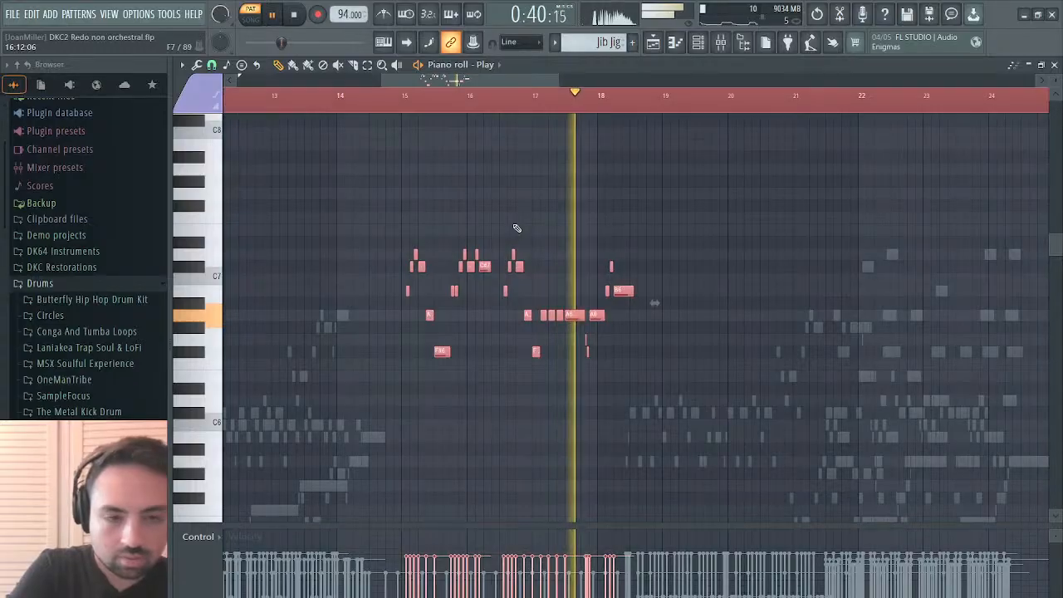
{"action": "left_click_drag", "start_coordinate": [574, 316], "coordinate": [570, 316]}
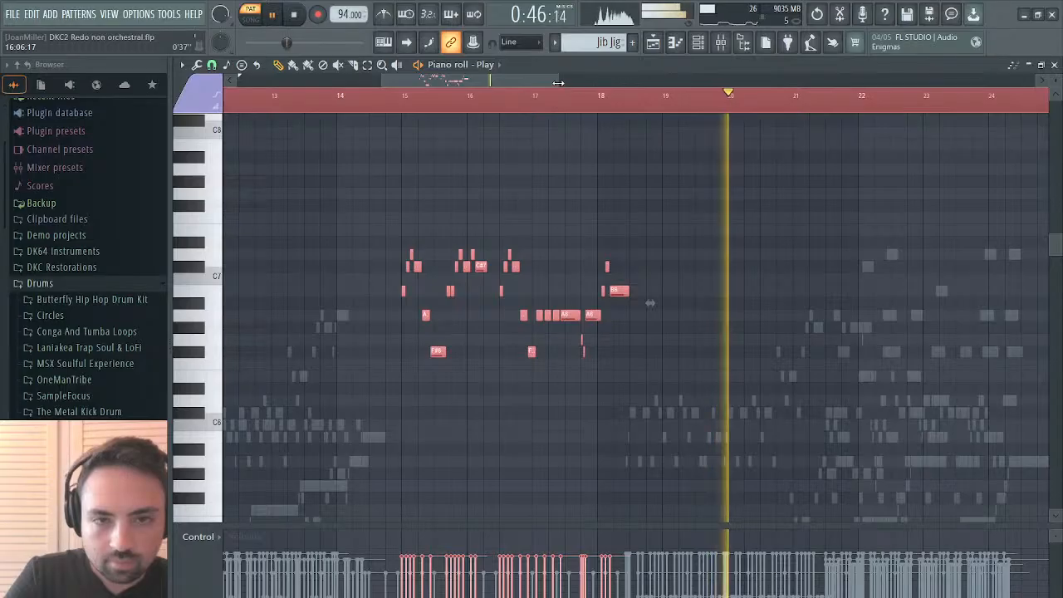
Audition the start of the Play notes from bars 15 and 14 to check their timing.
{"action": "left_click_drag", "start_coordinate": [558, 81], "coordinate": [440, 91]}
{"action": "left_click", "coordinate": [774, 108]}
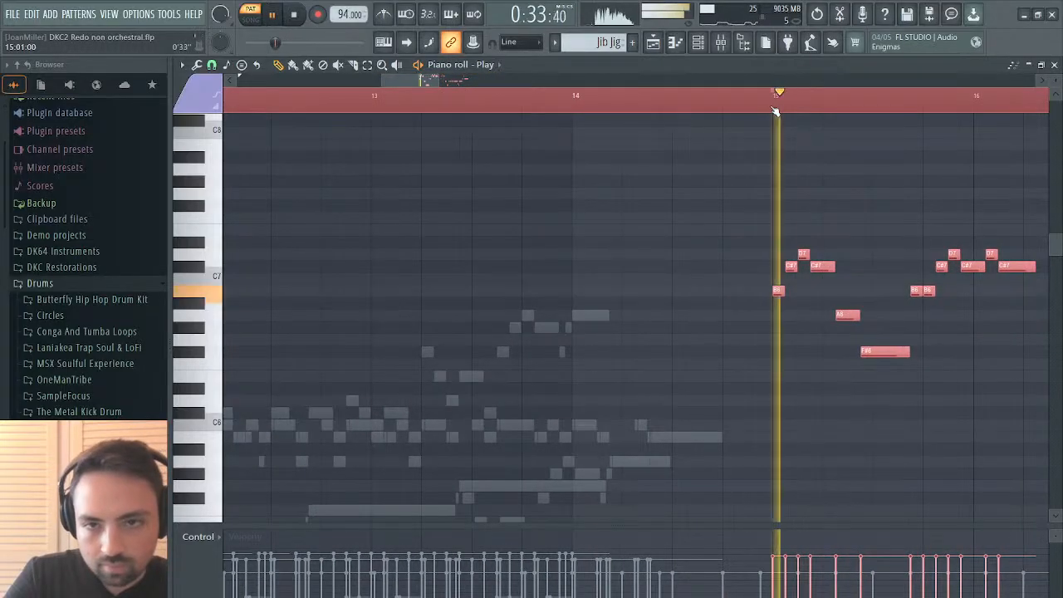
{"action": "left_click", "coordinate": [574, 110]}
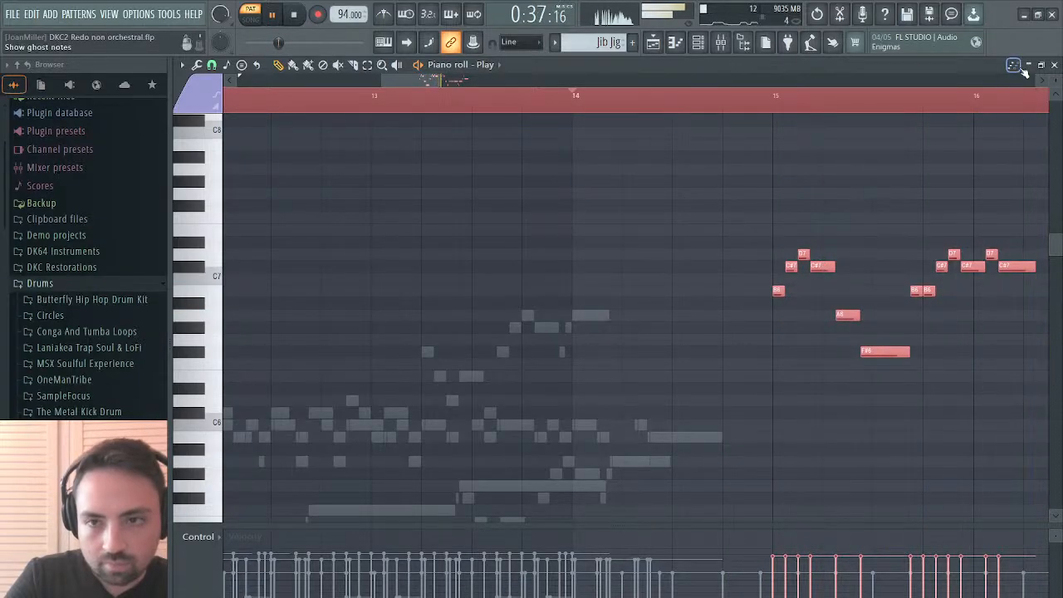
{"action": "left_click_drag", "start_coordinate": [441, 81], "coordinate": [487, 80]}
{"action": "key", "text": "space"}
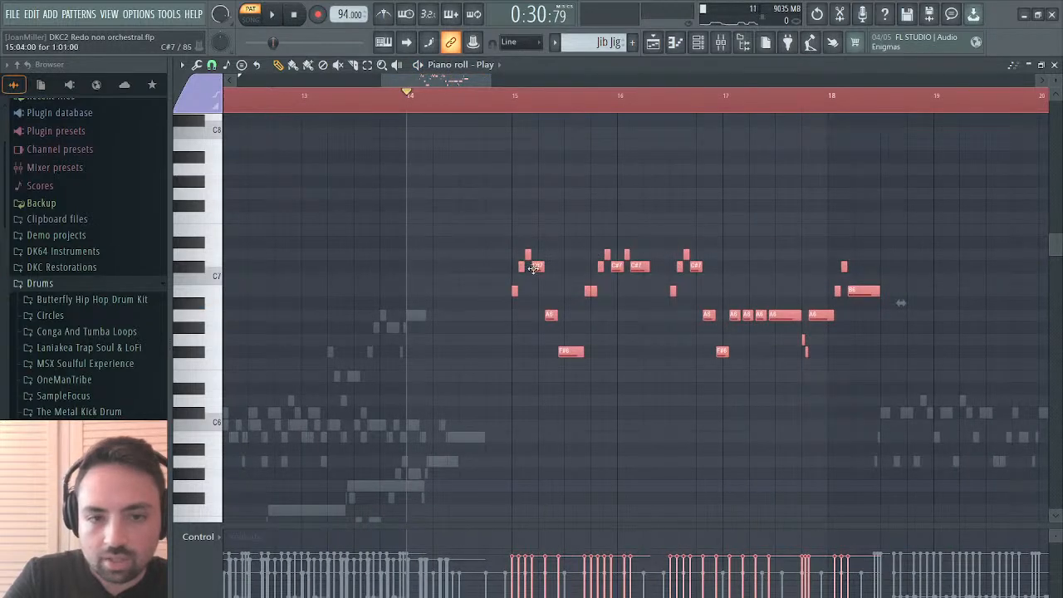
Audition the pattern from bar 10, comparing the Play notes with the ghost notes around bars 14 to 16.
{"action": "scroll", "coordinate": [502, 288], "scroll_direction": "left", "scroll_amount": 10}
{"action": "scroll", "coordinate": [502, 288], "scroll_direction": "right", "scroll_amount": 10}
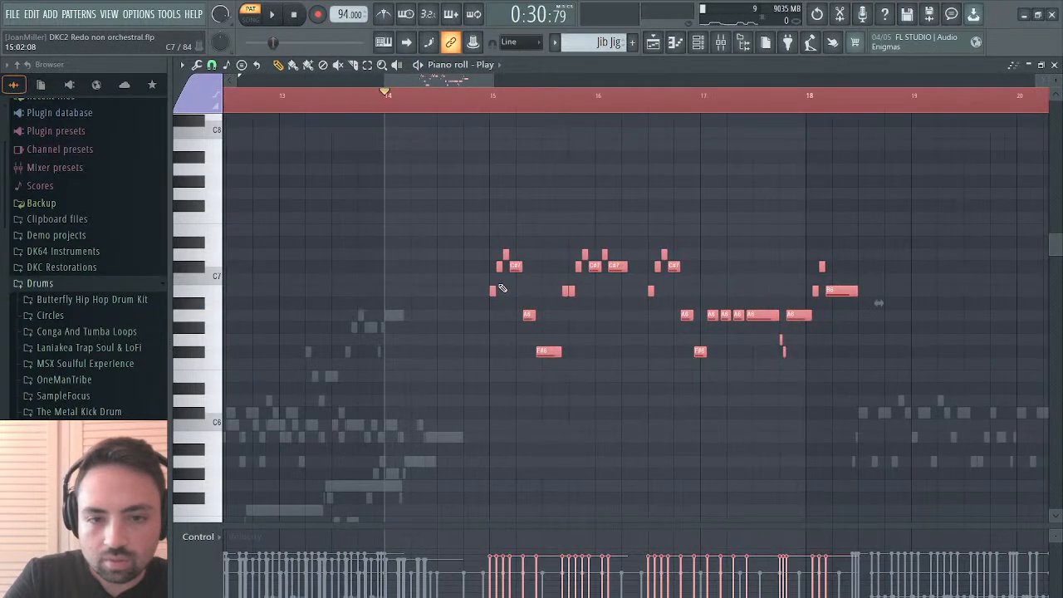
{"action": "scroll", "coordinate": [502, 288], "scroll_direction": "left", "scroll_amount": 4}
{"action": "left_click", "coordinate": [307, 110]}
{"action": "key", "text": "space"}
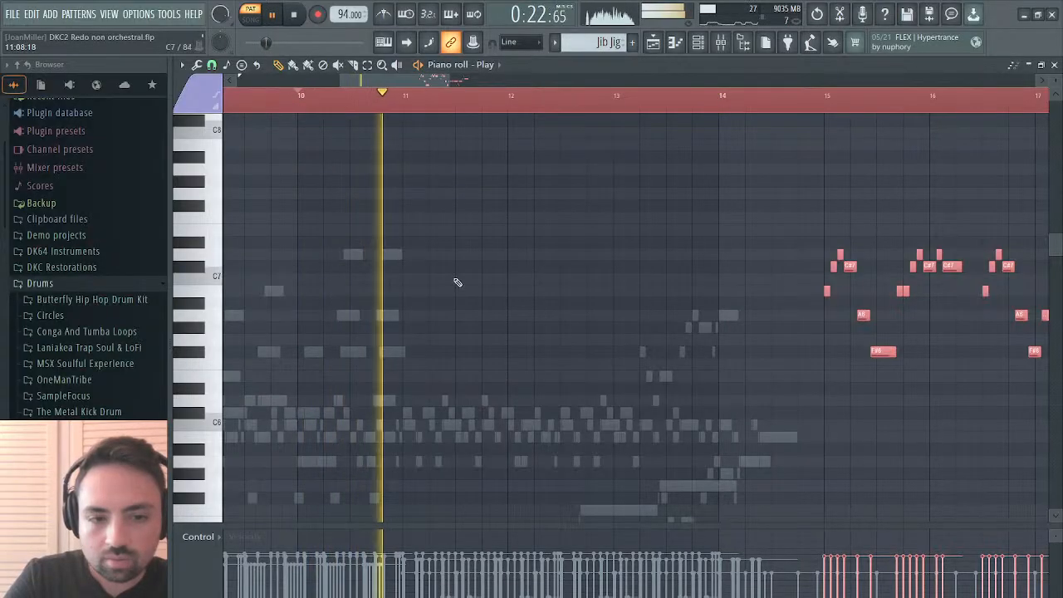
{"action": "scroll", "coordinate": [456, 280], "scroll_direction": "down", "scroll_amount": 3}
{"action": "scroll", "coordinate": [456, 281], "scroll_direction": "down", "scroll_amount": 2}
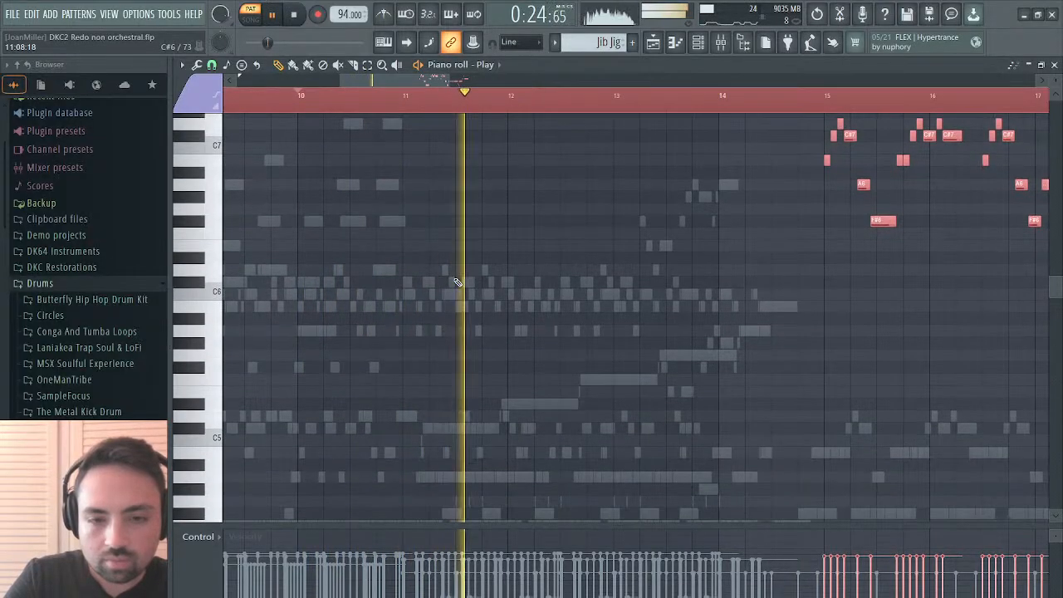
{"action": "scroll", "coordinate": [456, 281], "scroll_direction": "right", "scroll_amount": 2}
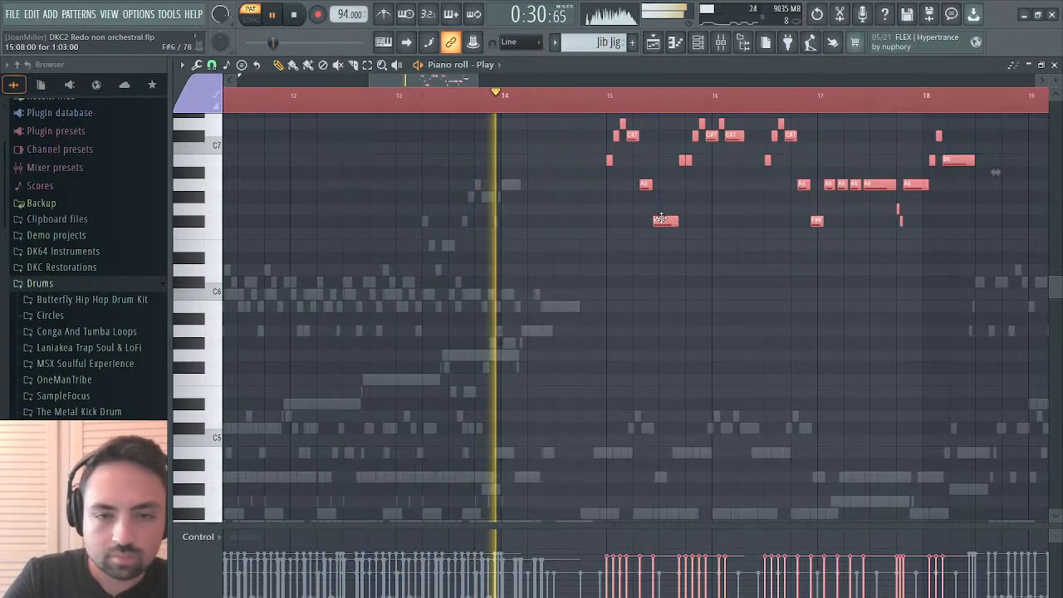
{"action": "scroll", "coordinate": [671, 306], "scroll_direction": "down", "scroll_amount": 4}
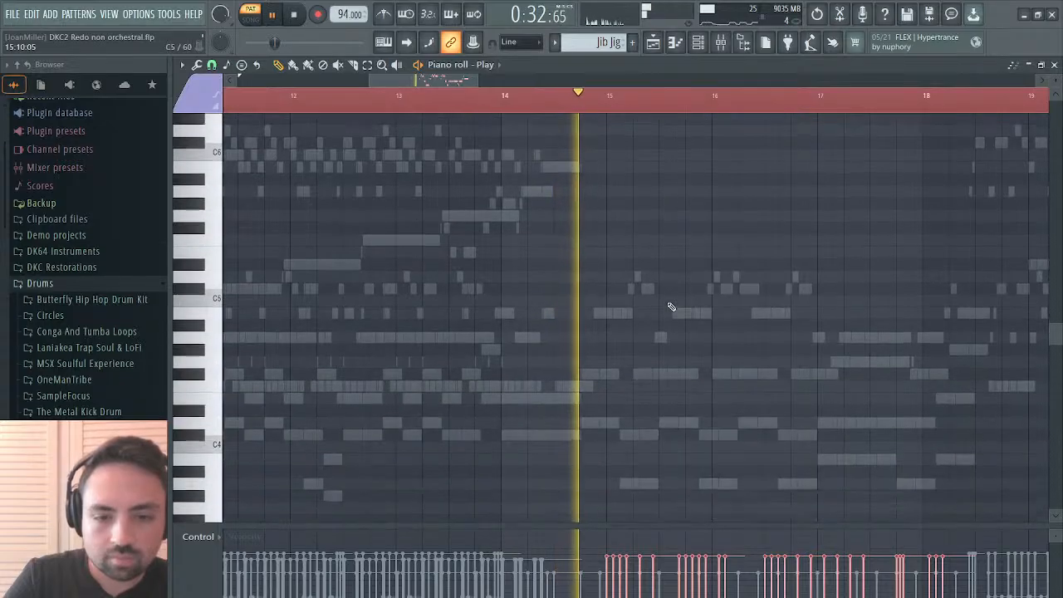
{"action": "scroll", "coordinate": [670, 307], "scroll_direction": "up", "scroll_amount": 3}
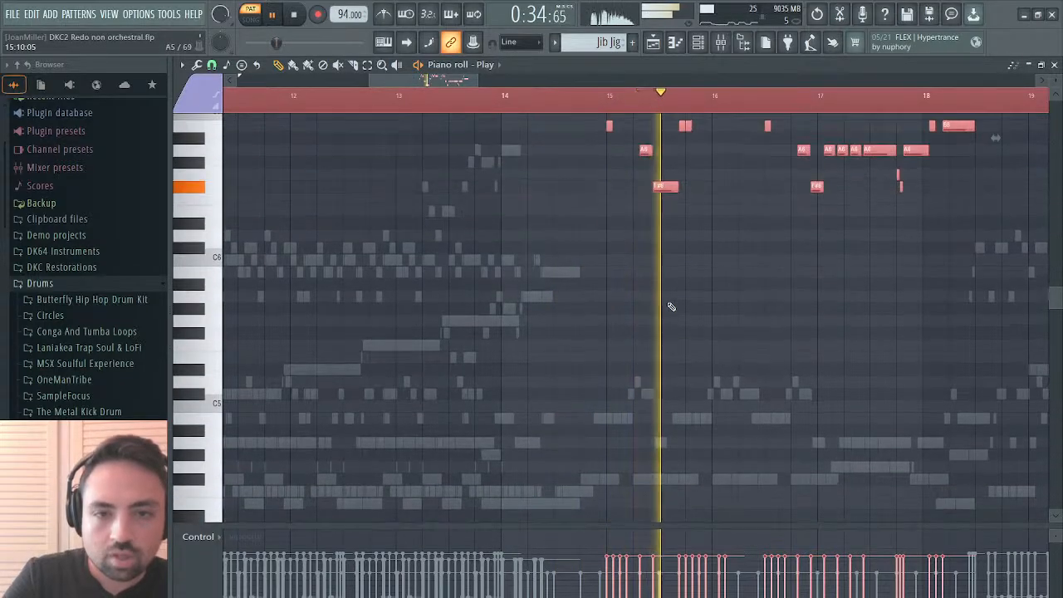
{"action": "left_click", "coordinate": [584, 106]}
{"action": "key", "text": "space"}
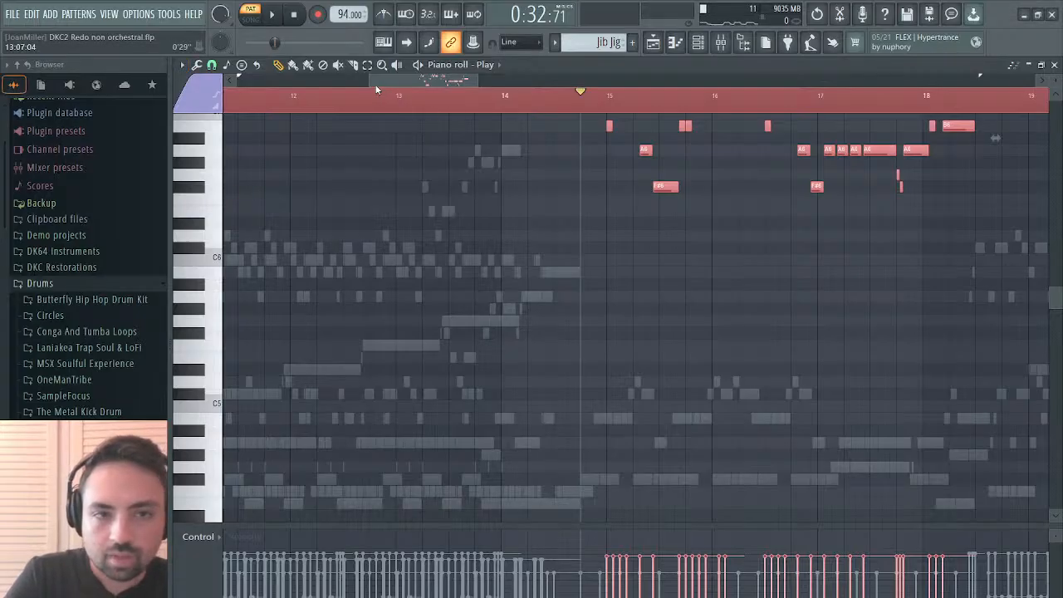
Deselect the Play notes, add a 4/4 time signature change before bar 15, align it with the playback position and audition from there.
{"action": "left_click_drag", "start_coordinate": [371, 82], "coordinate": [425, 116]}
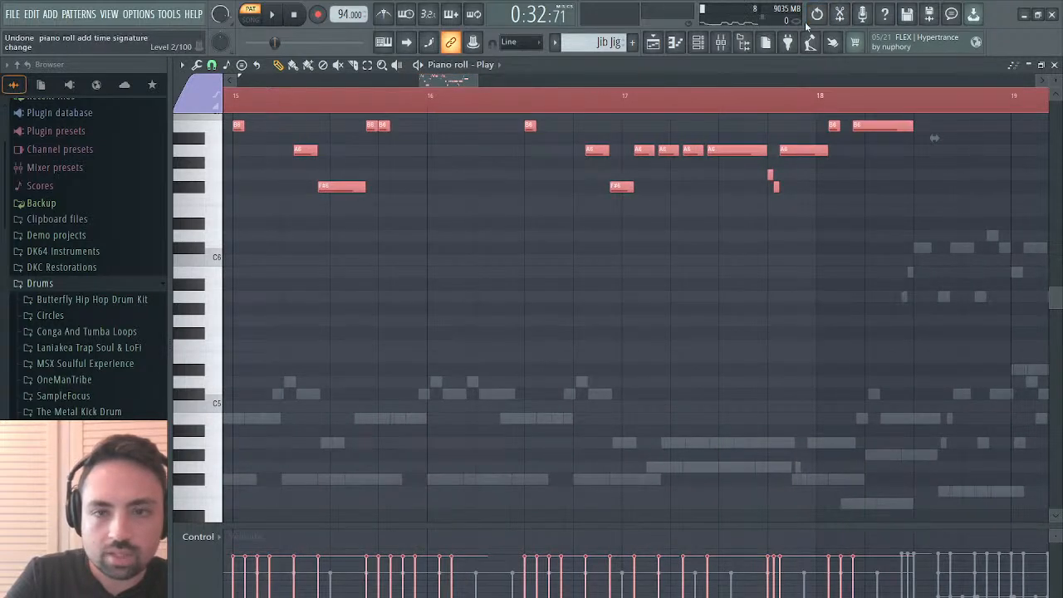
{"action": "left_click_drag", "start_coordinate": [465, 84], "coordinate": [450, 83]}
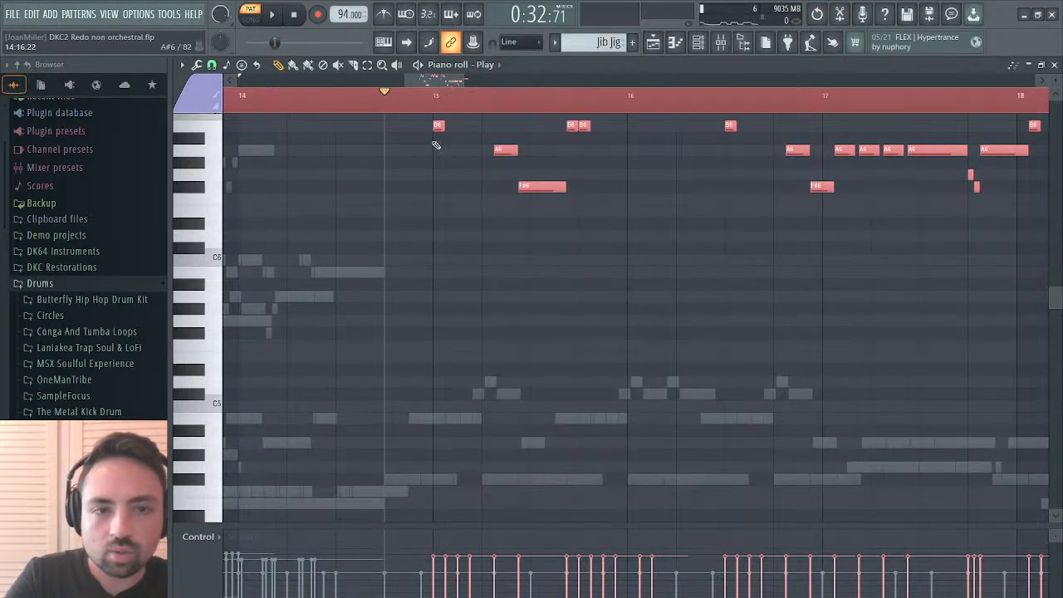
{"action": "scroll", "coordinate": [435, 145], "scroll_direction": "up", "scroll_amount": 5}
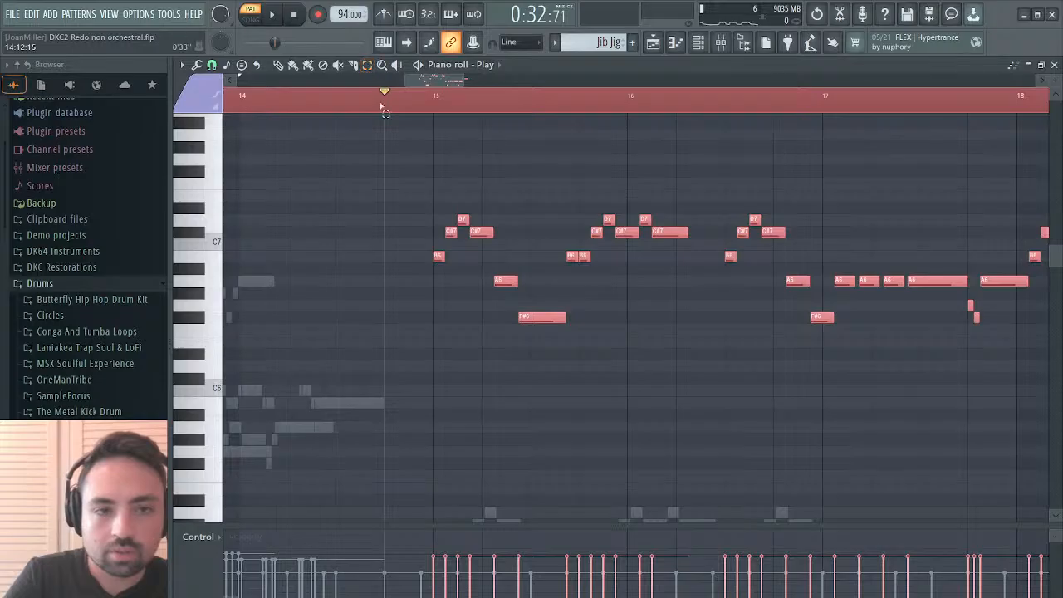
{"action": "left_click", "coordinate": [382, 106]}
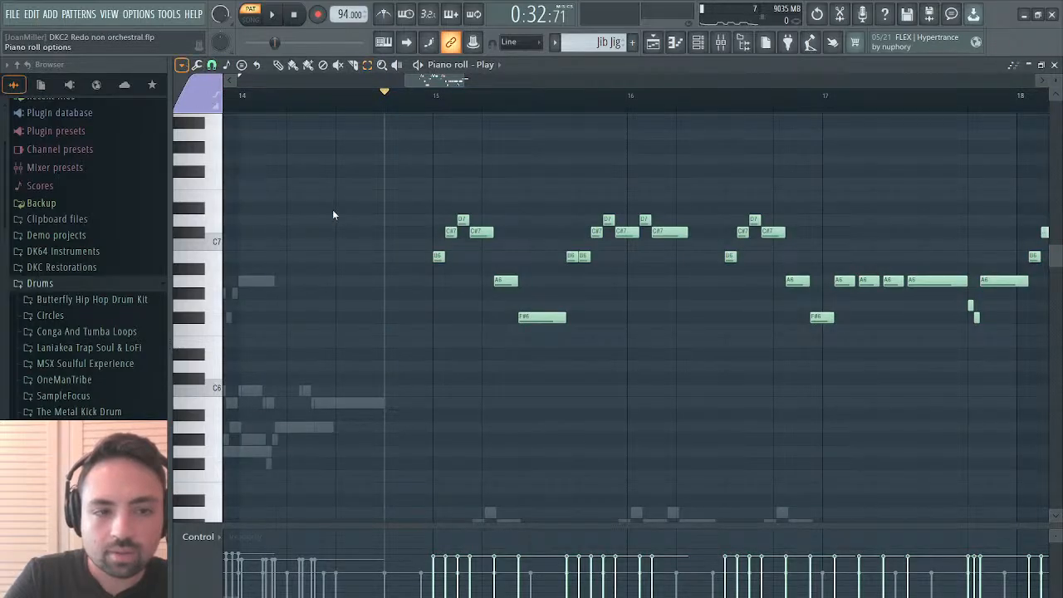
{"action": "left_click", "coordinate": [352, 243]}
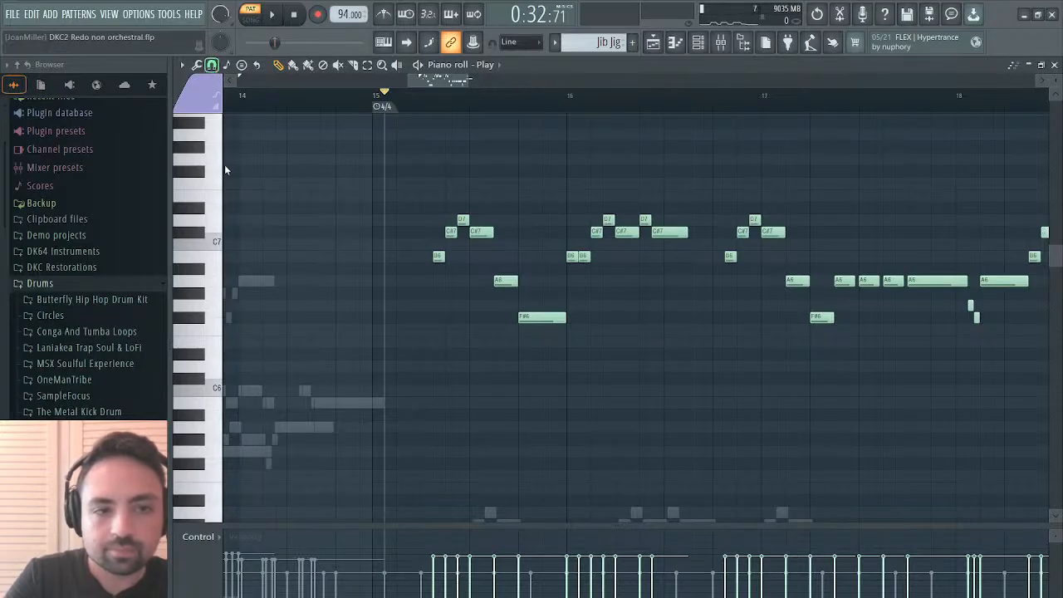
{"action": "left_click_drag", "start_coordinate": [374, 106], "coordinate": [385, 107]}
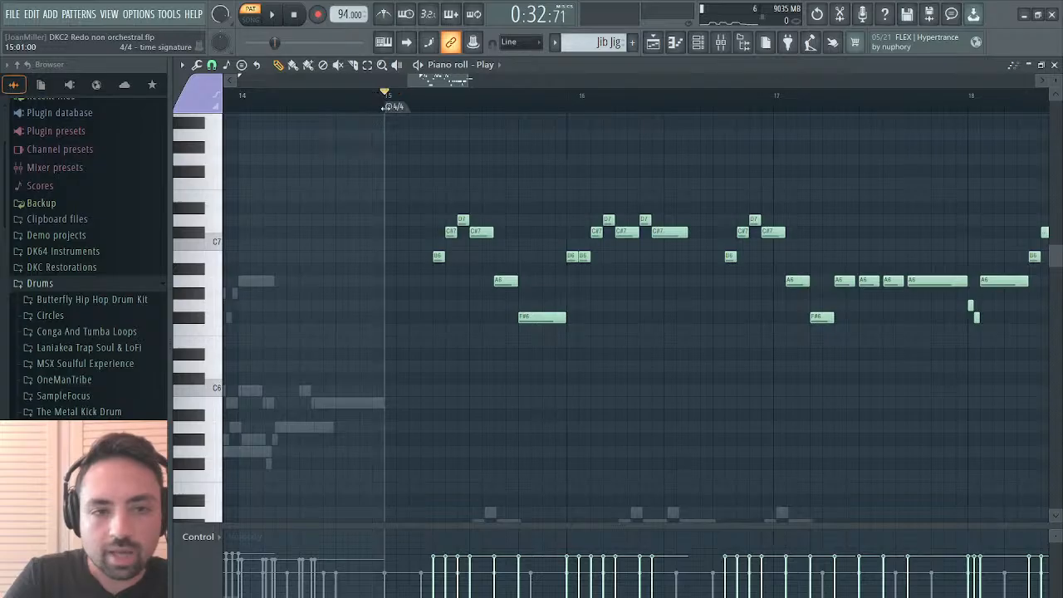
{"action": "key", "text": "space"}
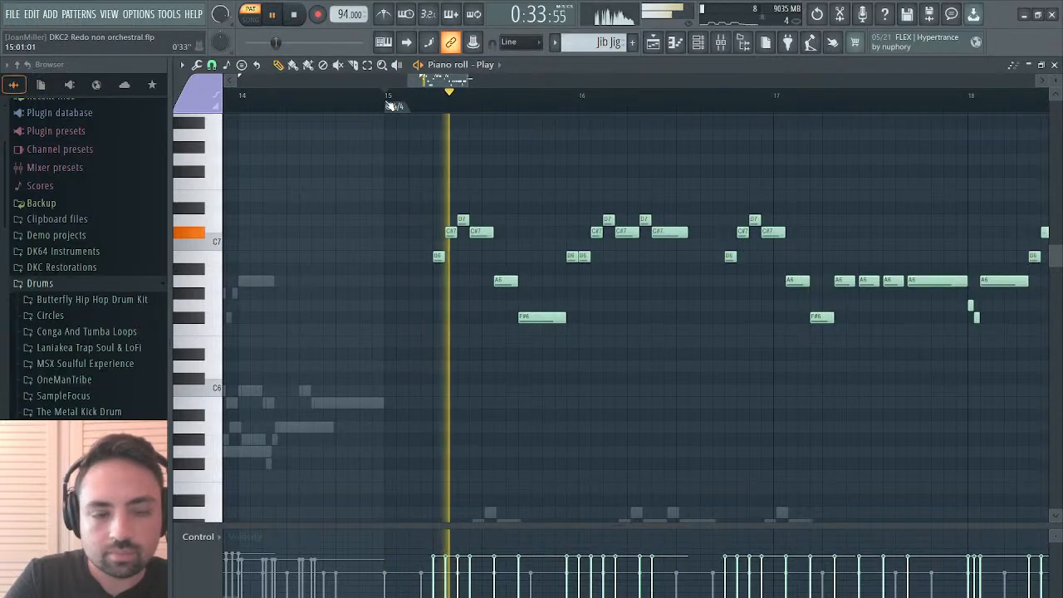
Select all the Play notes and shift them one step earlier just after bar 15 while playing the pattern.
{"action": "key", "text": "space"}
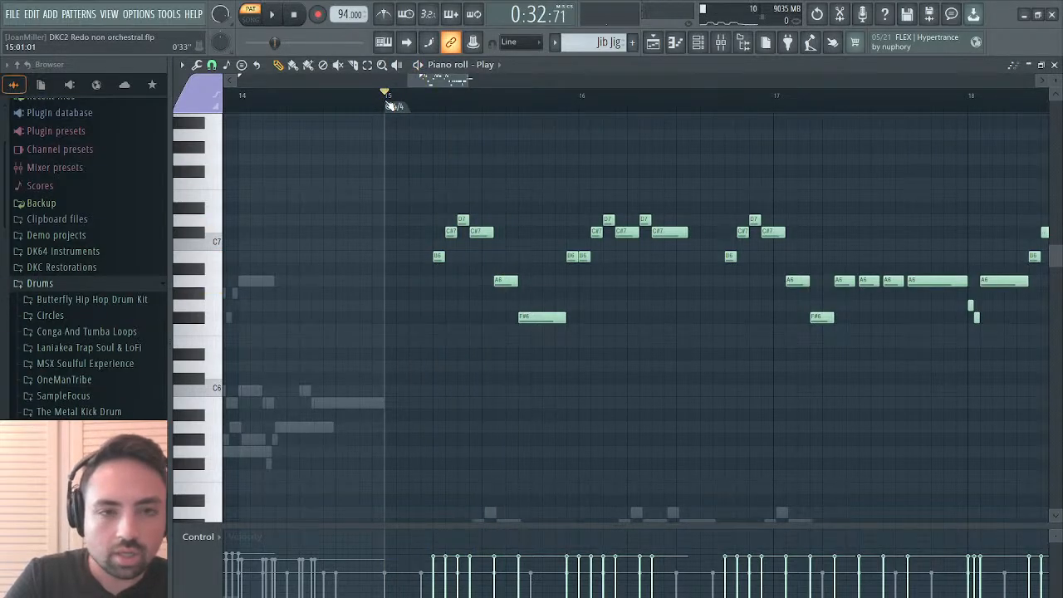
{"action": "key", "text": "ctrl+a"}
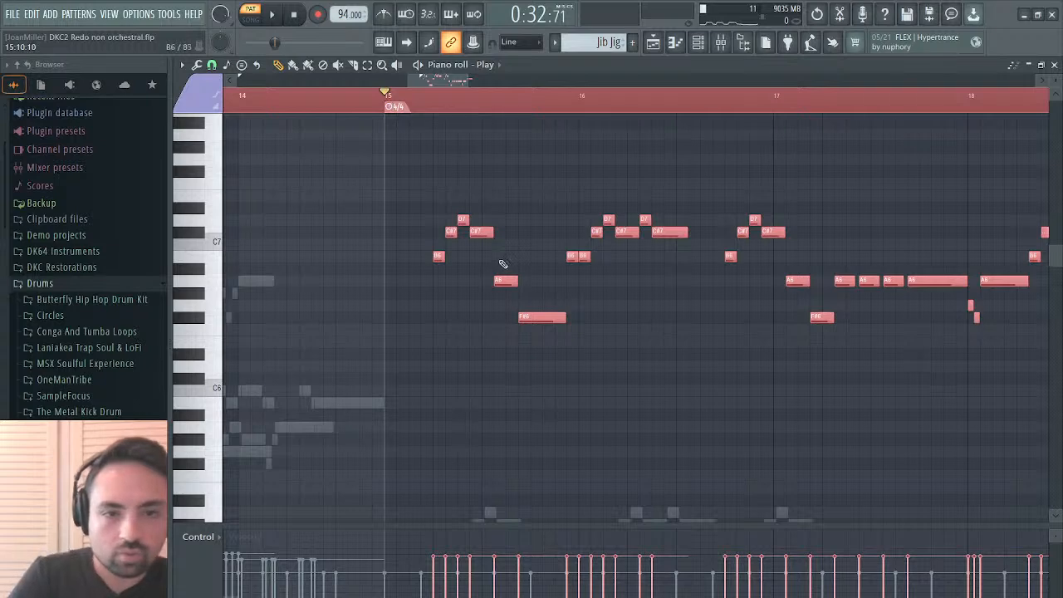
{"action": "key", "text": "space"}
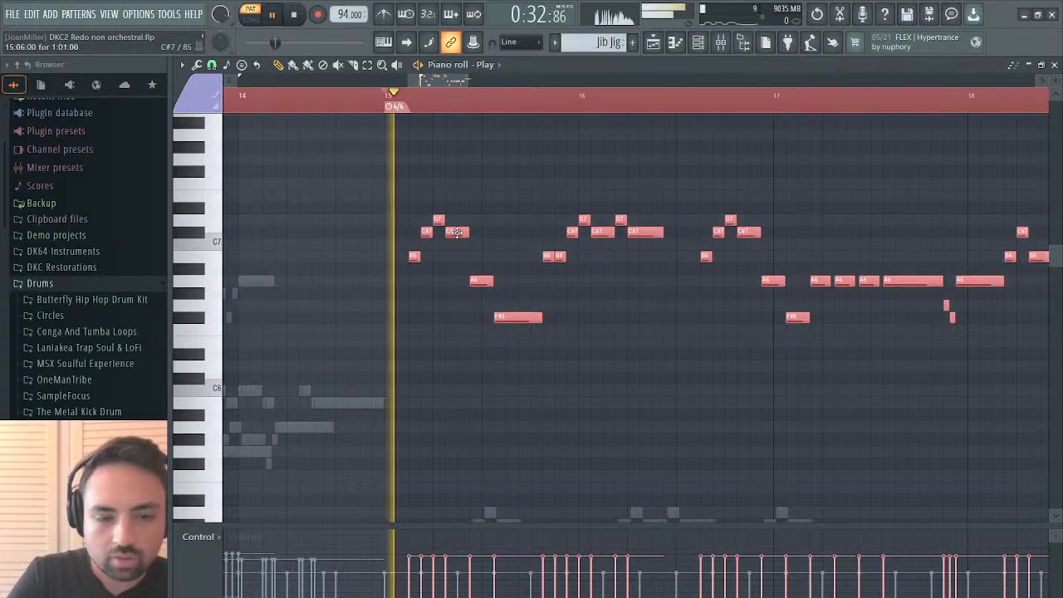
{"action": "left_click_drag", "start_coordinate": [456, 232], "coordinate": [469, 232]}
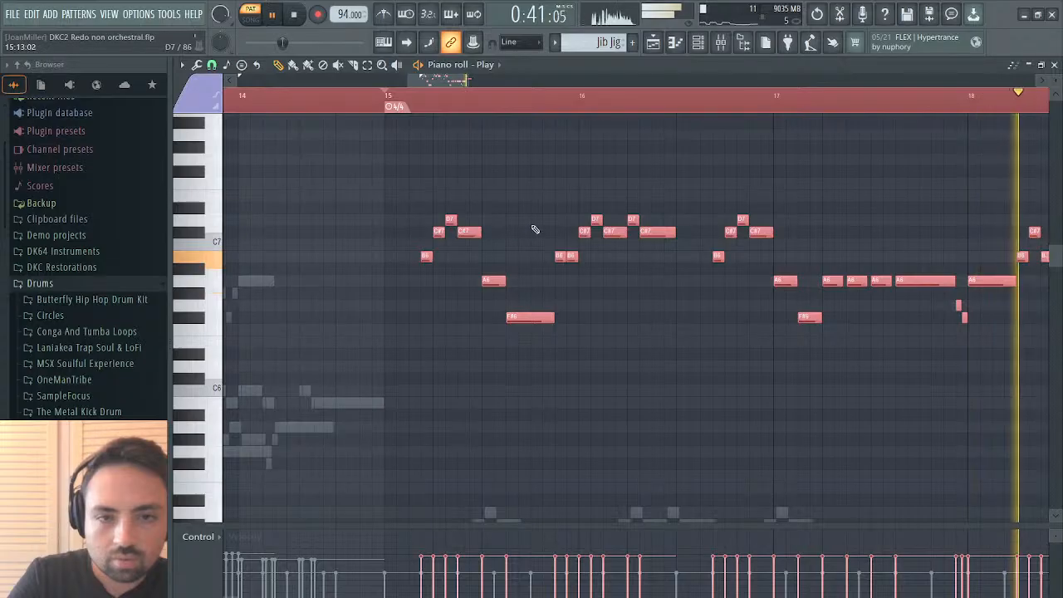
Audition the pattern from bar 14, comparing the Play notes with the lower ghost notes up to bar 18.
{"action": "left_click_drag", "start_coordinate": [407, 81], "coordinate": [381, 81]}
{"action": "left_click", "coordinate": [498, 96]}
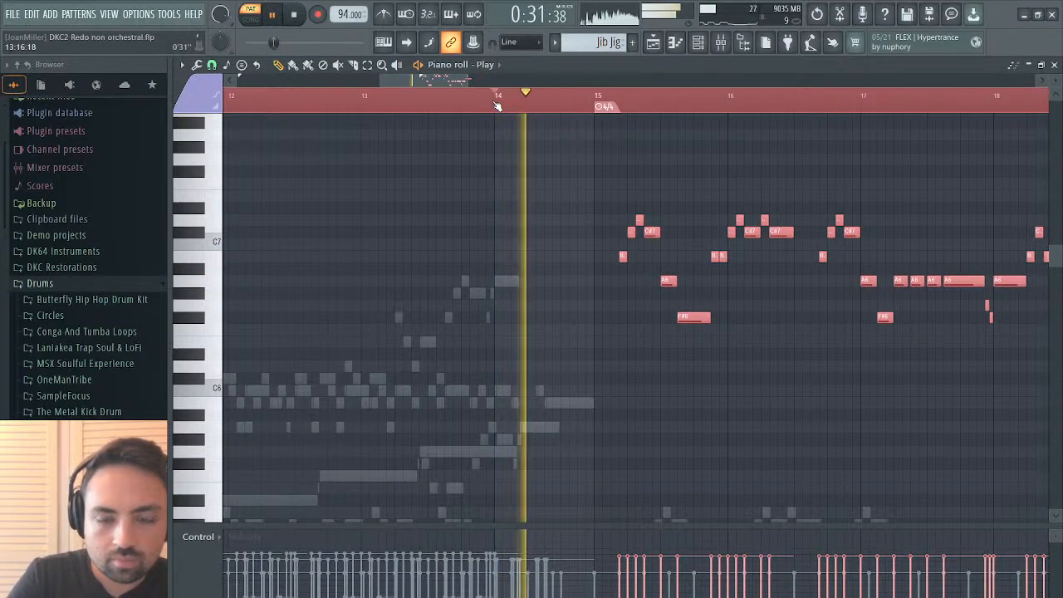
{"action": "scroll", "coordinate": [621, 331], "scroll_direction": "down", "scroll_amount": 3}
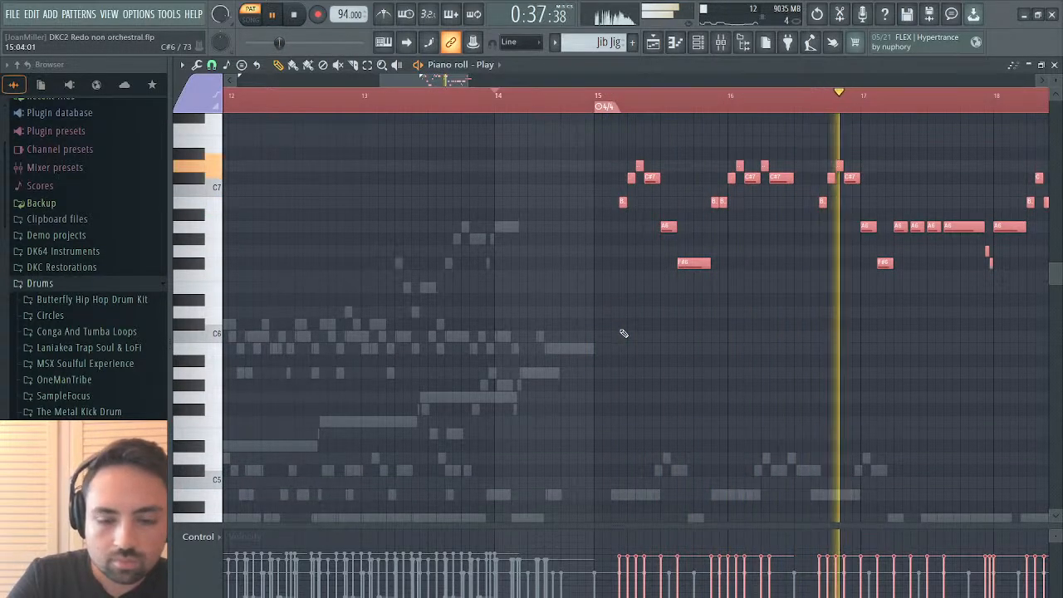
{"action": "scroll", "coordinate": [624, 333], "scroll_direction": "down", "scroll_amount": 10}
{"action": "scroll", "coordinate": [624, 333], "scroll_direction": "up", "scroll_amount": 5}
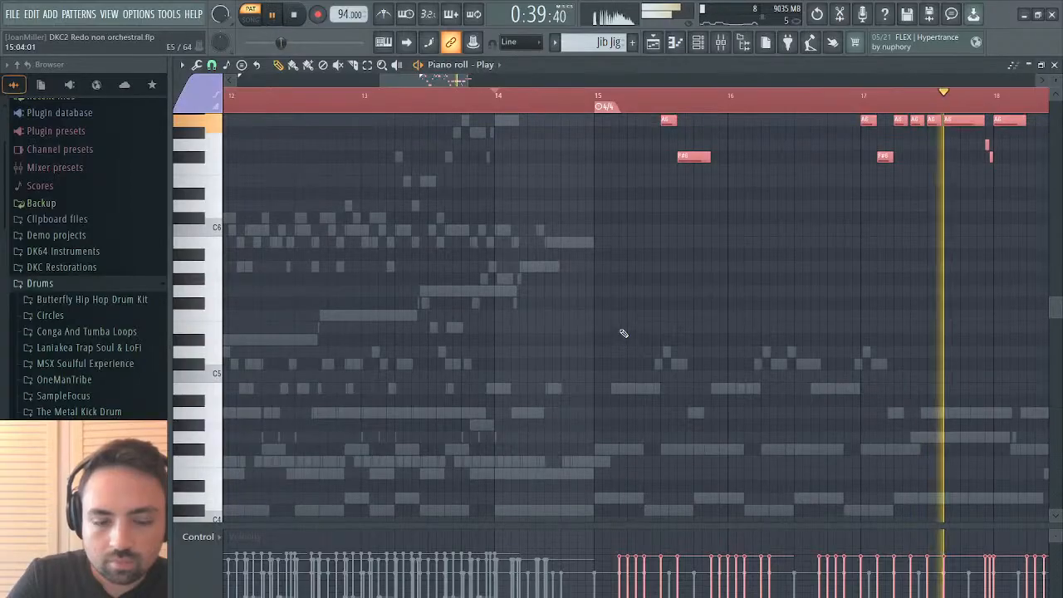
Return to the channel rack and audition the Jib Jig pattern from the start while reviewing its tracks.
{"action": "left_click", "coordinate": [1053, 65]}
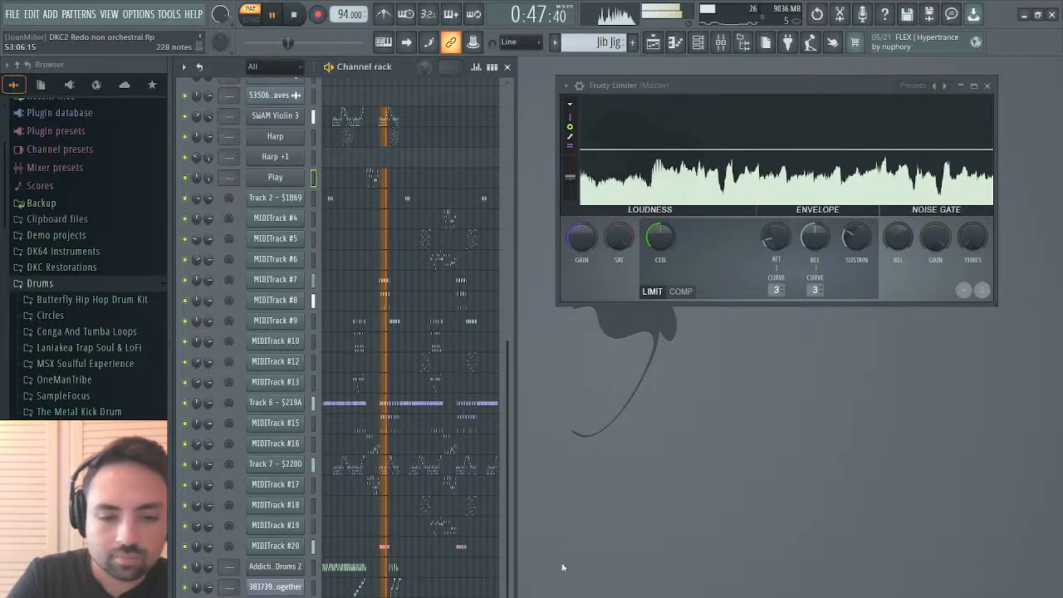
{"action": "key", "text": "space"}
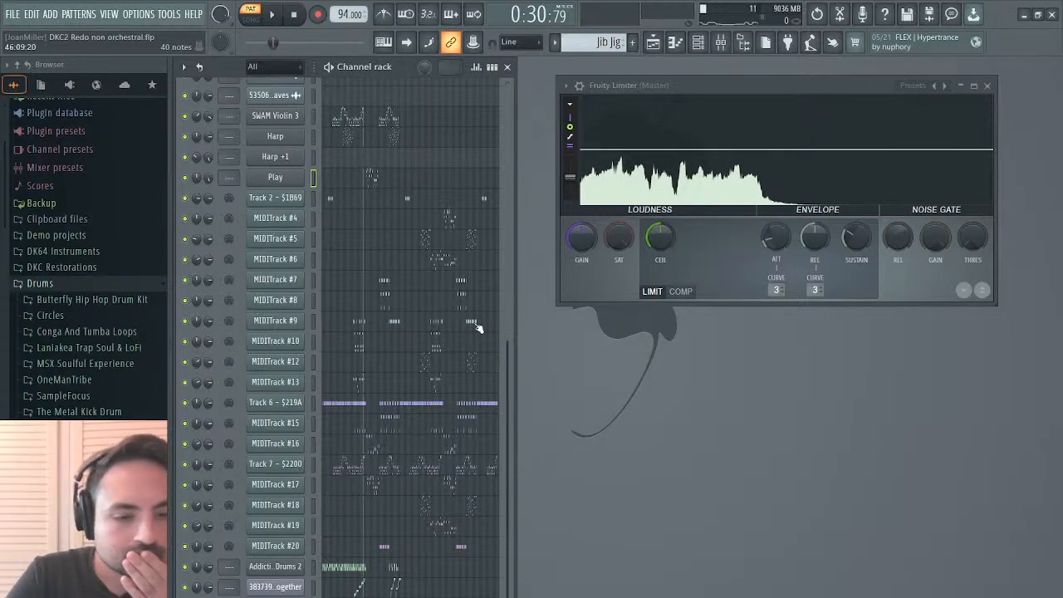
{"action": "left_click", "coordinate": [273, 15]}
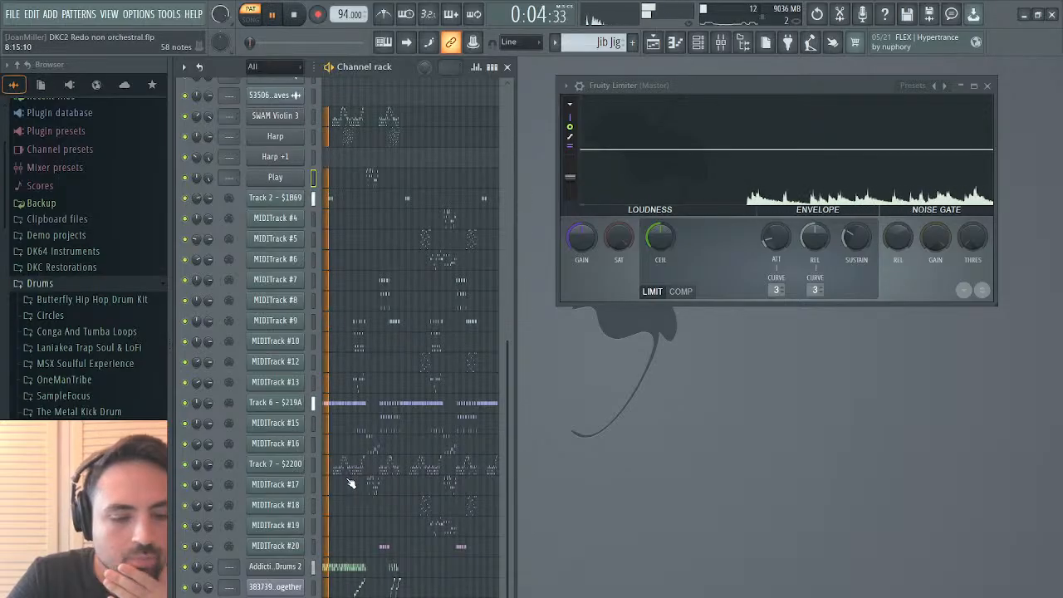
{"action": "scroll", "coordinate": [368, 362], "scroll_direction": "up", "scroll_amount": 1}
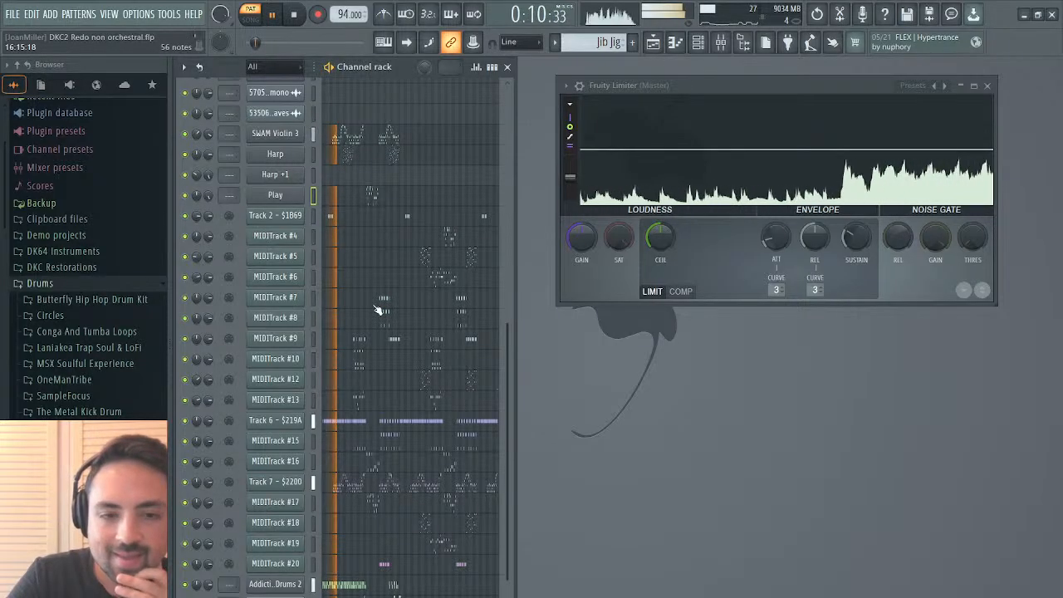
{"action": "key", "text": "space"}
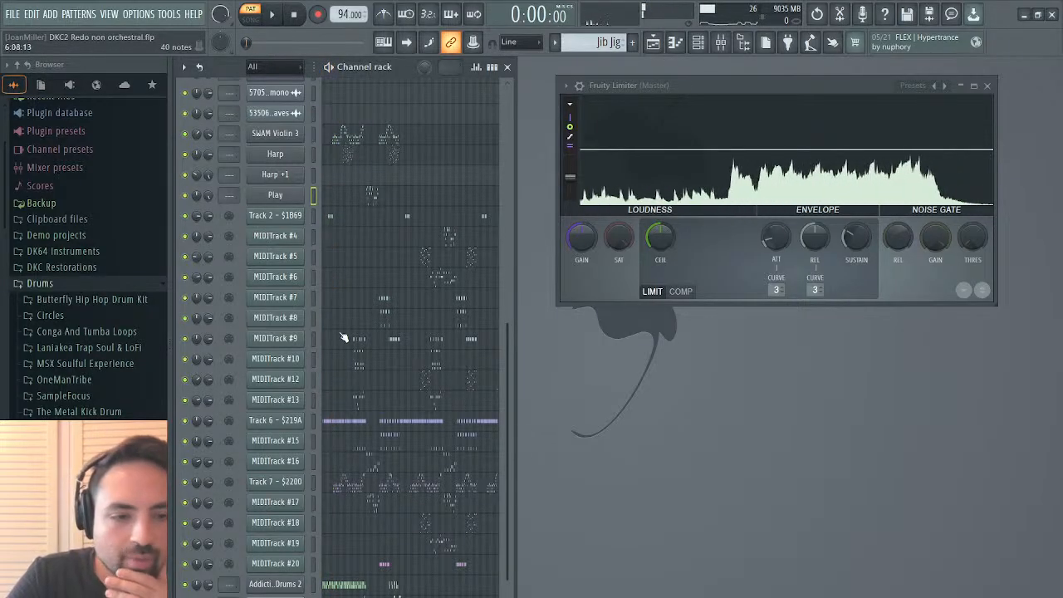
{"action": "scroll", "coordinate": [345, 342], "scroll_direction": "up", "scroll_amount": 6}
{"action": "scroll", "coordinate": [344, 343], "scroll_direction": "down", "scroll_amount": 2}
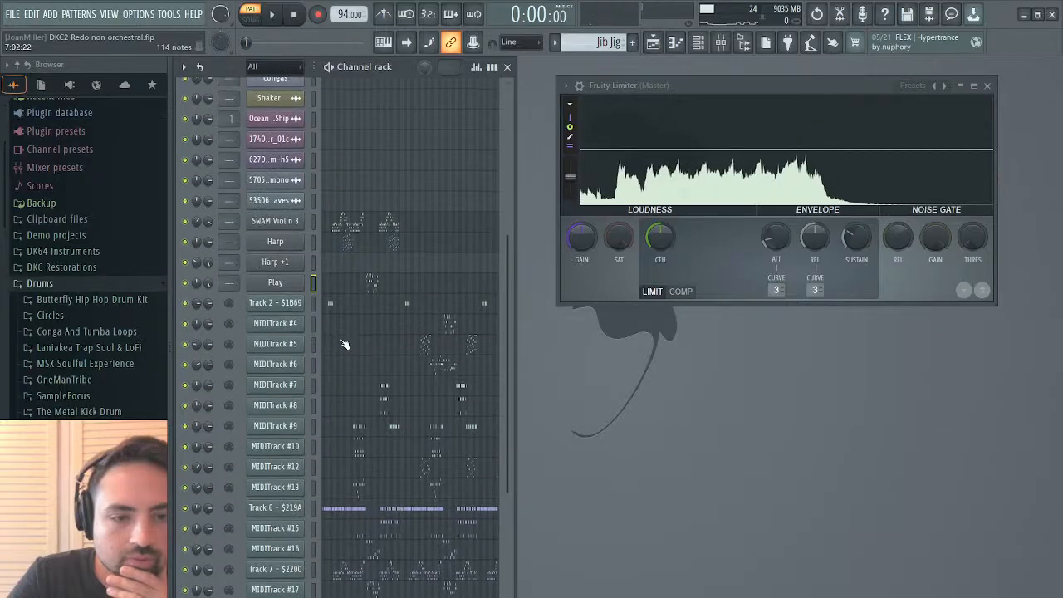
Delete the MIDITrack #9 D#3 notes in bars 11 to 14 and around bars 22 to 24, and close its piano roll.
{"action": "left_click", "coordinate": [358, 434]}
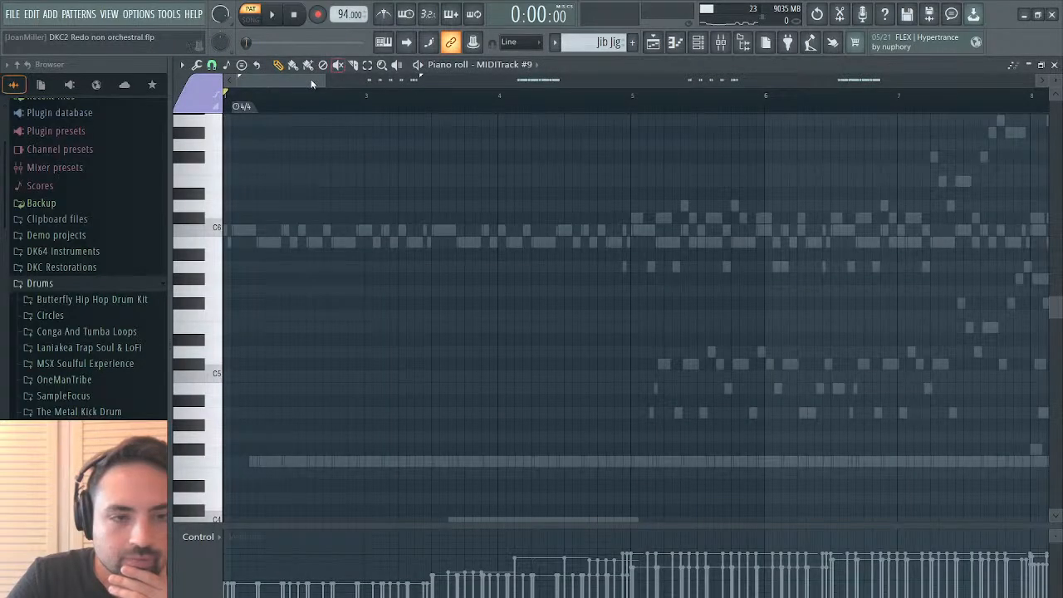
{"action": "left_click_drag", "start_coordinate": [313, 83], "coordinate": [421, 83]}
{"action": "scroll", "coordinate": [425, 166], "scroll_direction": "down", "scroll_amount": 2}
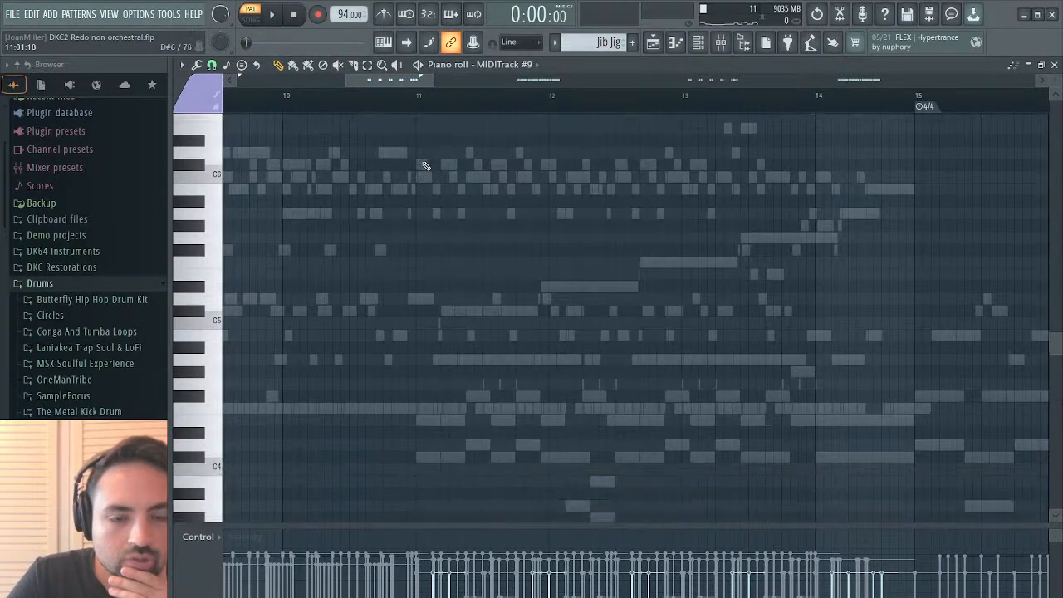
{"action": "scroll", "coordinate": [426, 166], "scroll_direction": "down", "scroll_amount": 5}
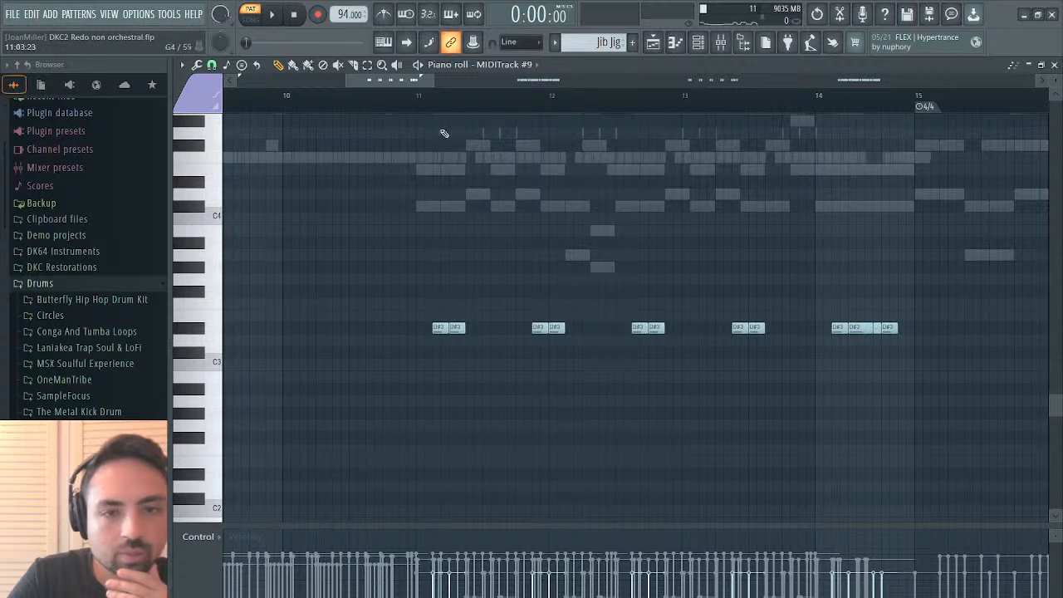
{"action": "left_click_drag", "start_coordinate": [429, 77], "coordinate": [619, 110]}
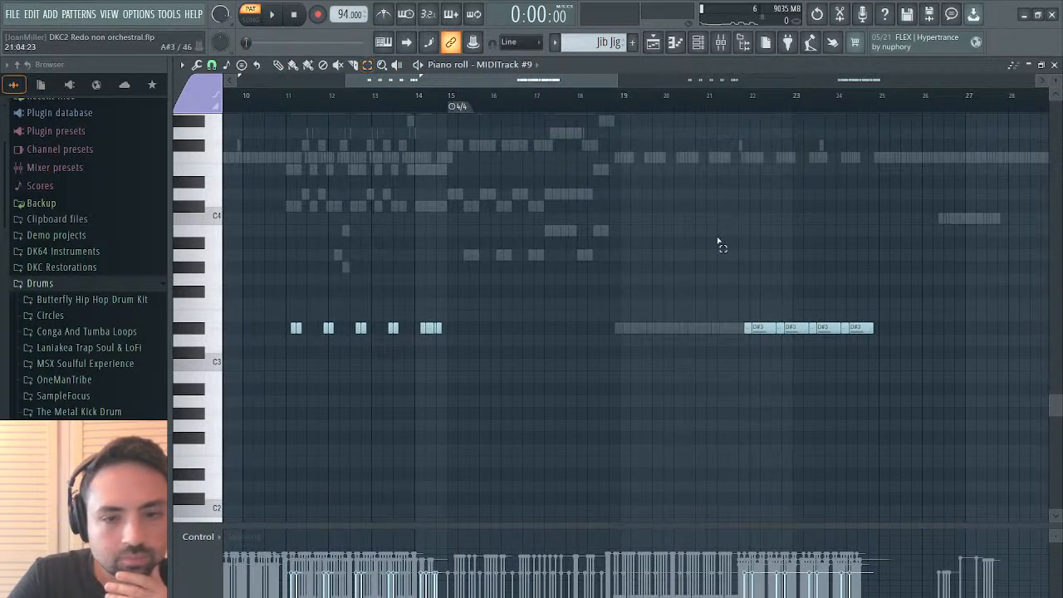
{"action": "left_click_drag", "start_coordinate": [904, 260], "coordinate": [278, 398]}
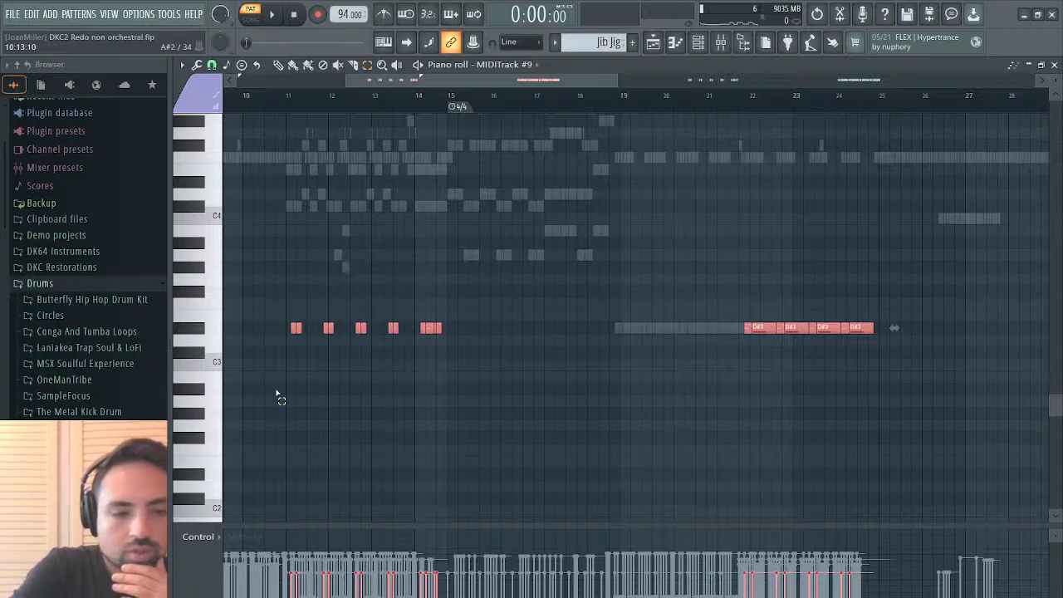
{"action": "key", "text": "Delete"}
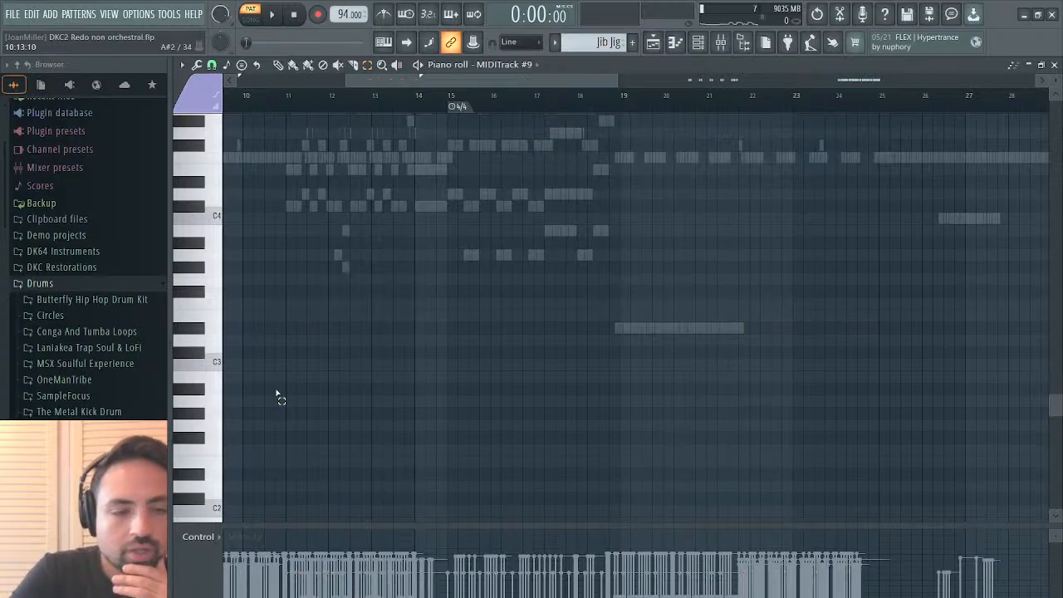
{"action": "left_click", "coordinate": [1054, 66]}
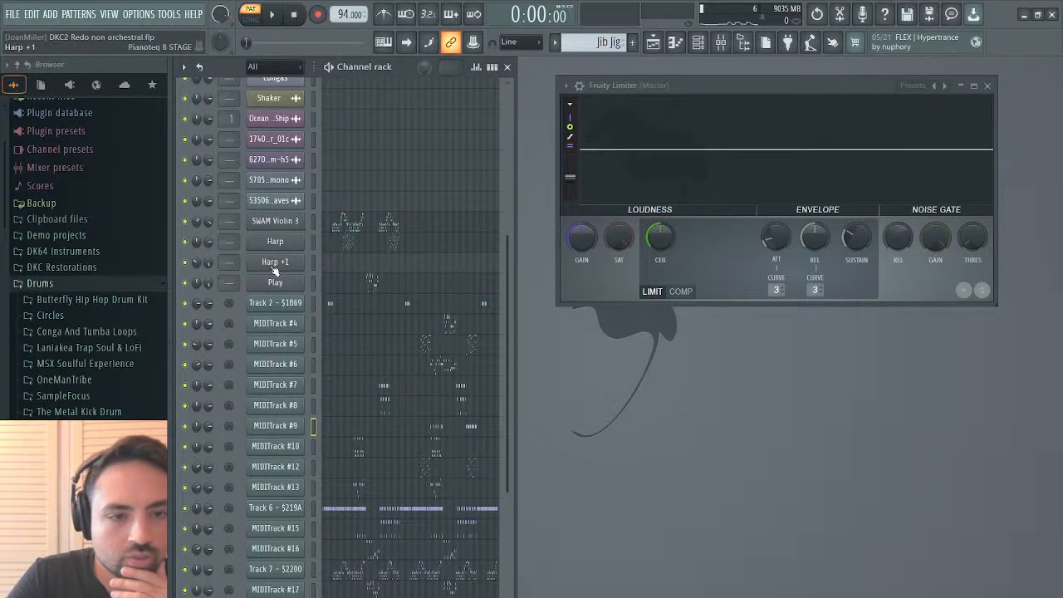
Load the 16x16", Premier Gen-X [Br] drum into the empty Tom 2 slot of Addictive Drums 2 and audition it.
{"action": "scroll", "coordinate": [274, 271], "scroll_direction": "up", "scroll_amount": 7}
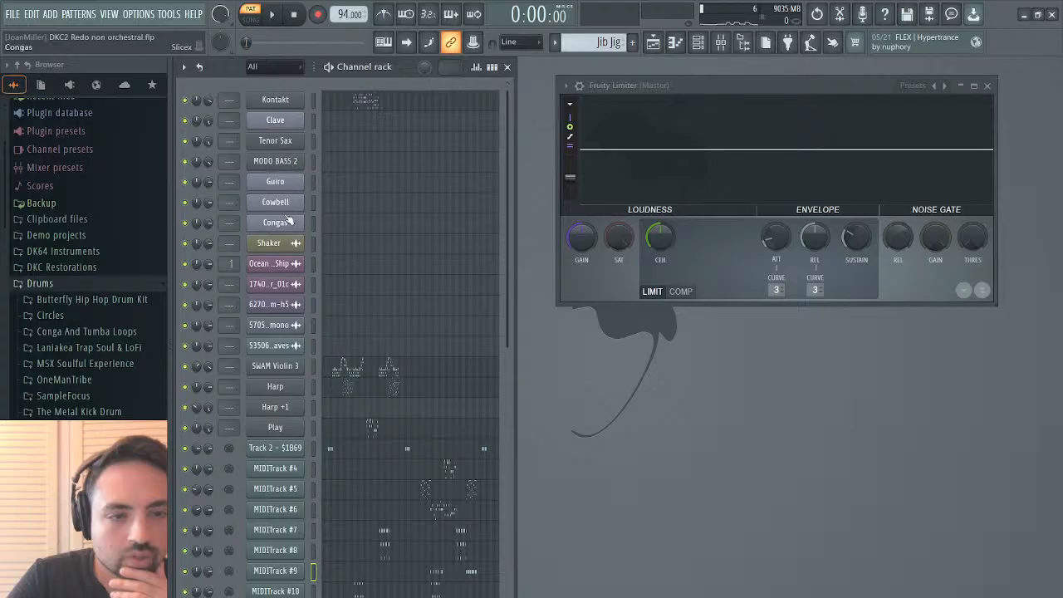
{"action": "scroll", "coordinate": [288, 220], "scroll_direction": "down", "scroll_amount": 12}
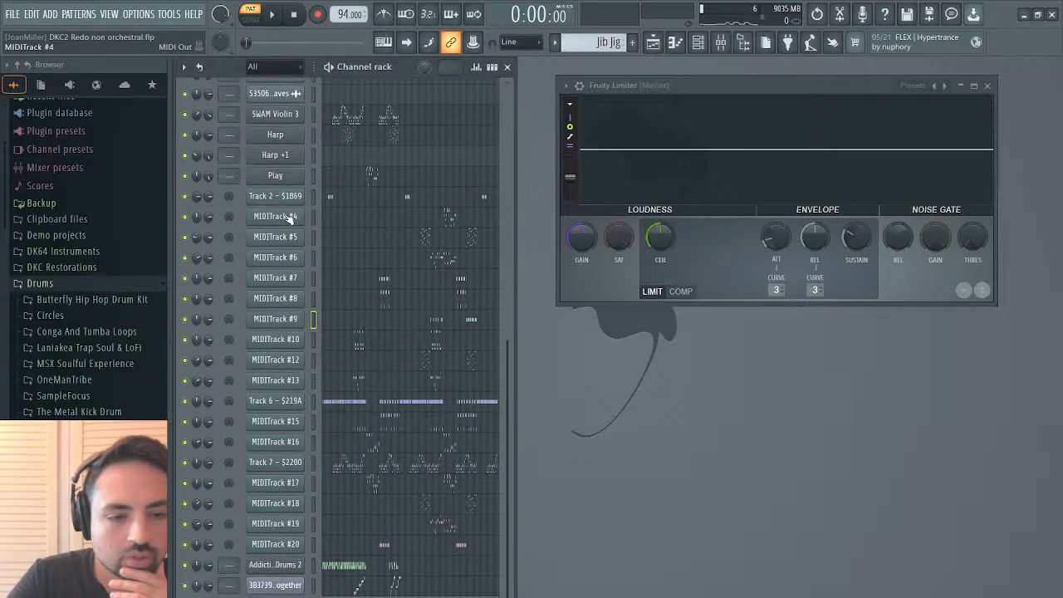
{"action": "left_click", "coordinate": [293, 569]}
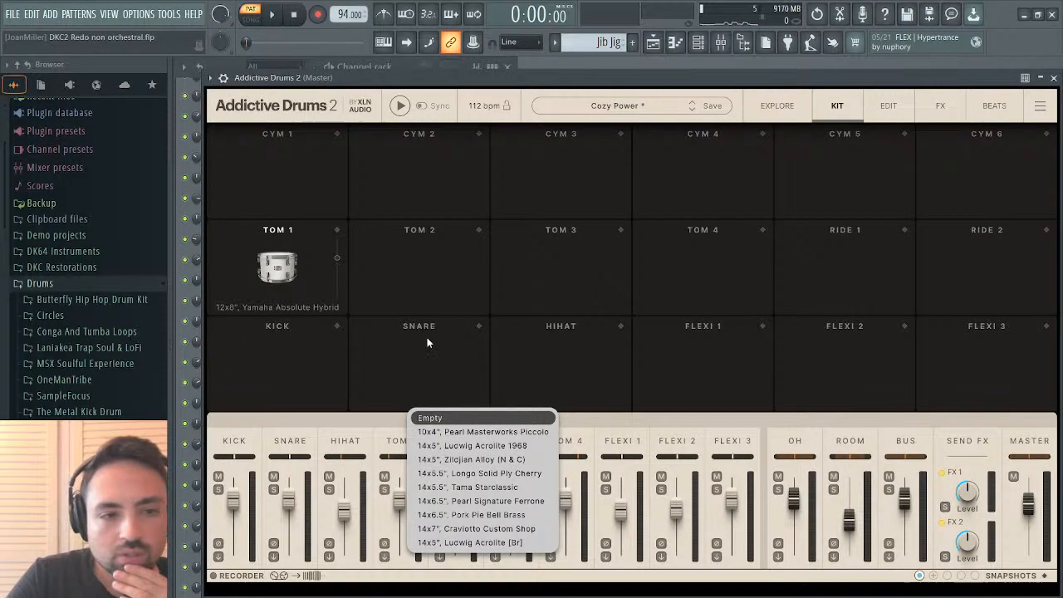
{"action": "left_click", "coordinate": [445, 307]}
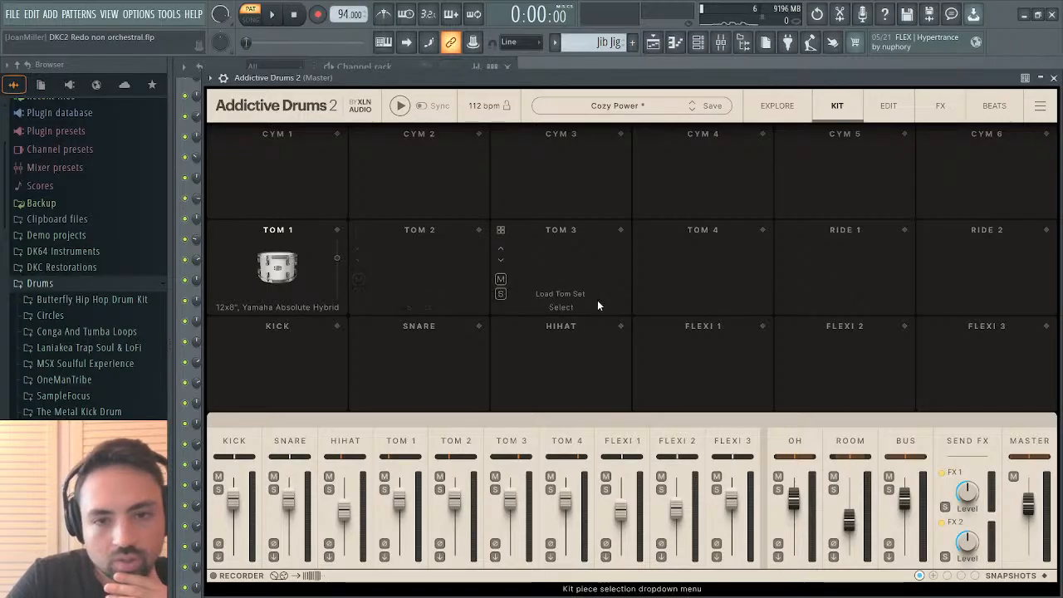
{"action": "left_click", "coordinate": [428, 305]}
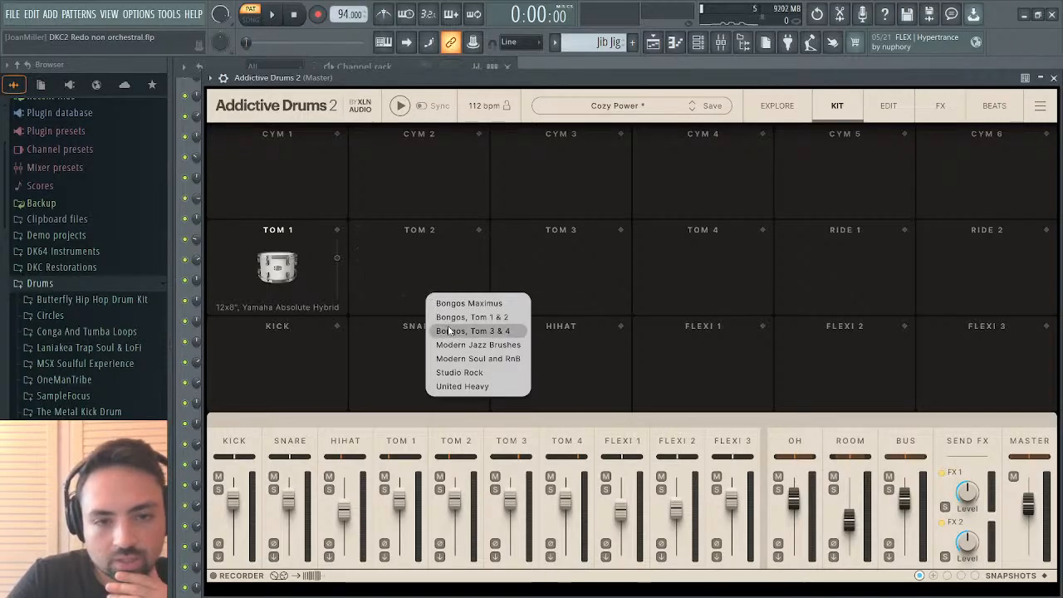
{"action": "left_click", "coordinate": [417, 256]}
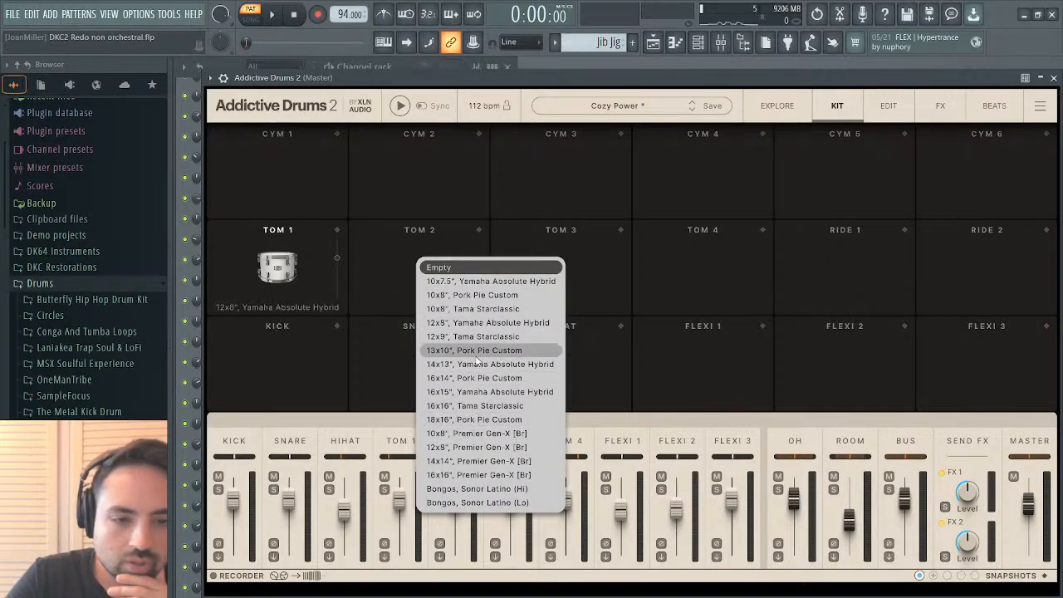
{"action": "left_click", "coordinate": [465, 475]}
{"action": "left_click", "coordinate": [420, 266]}
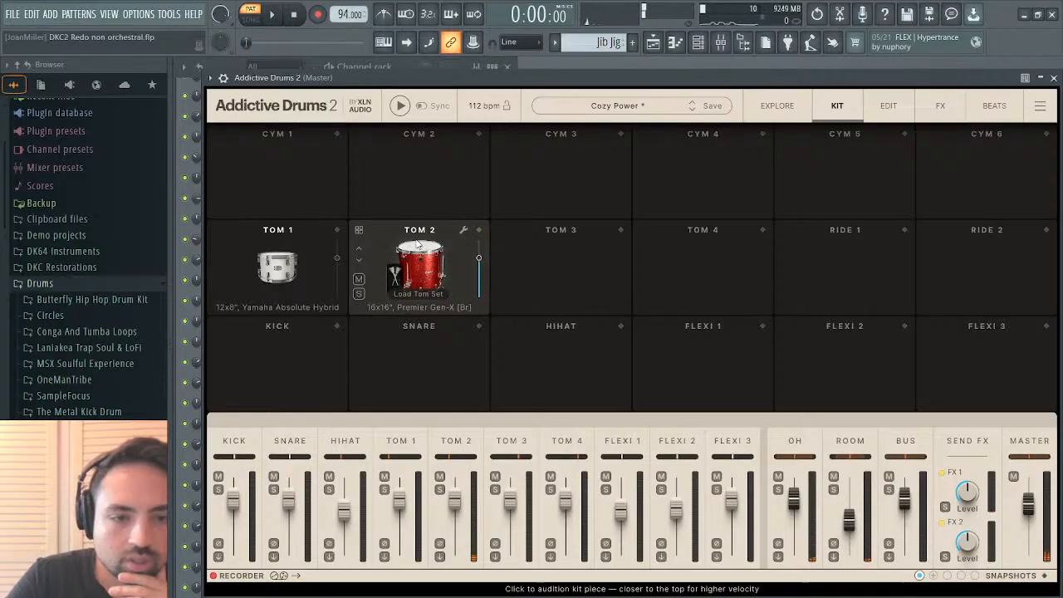
Try the 16x15", Yamaha Absolute Hybrid in Tom 2 and switch back to the 16x16", Premier Gen-X [Br].
{"action": "left_click", "coordinate": [417, 307]}
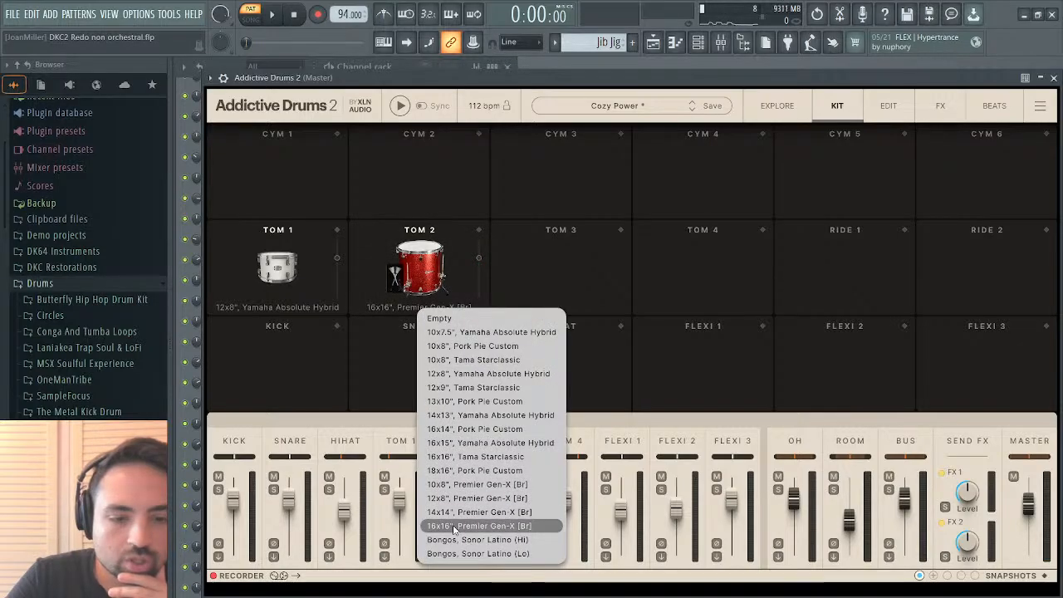
{"action": "left_click", "coordinate": [490, 443]}
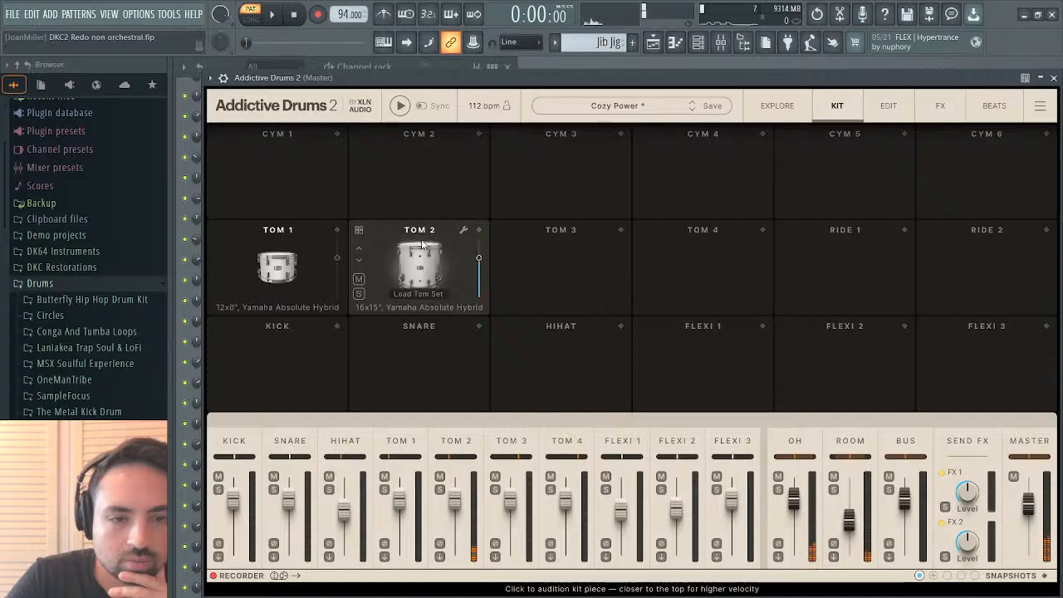
{"action": "left_click", "coordinate": [422, 302]}
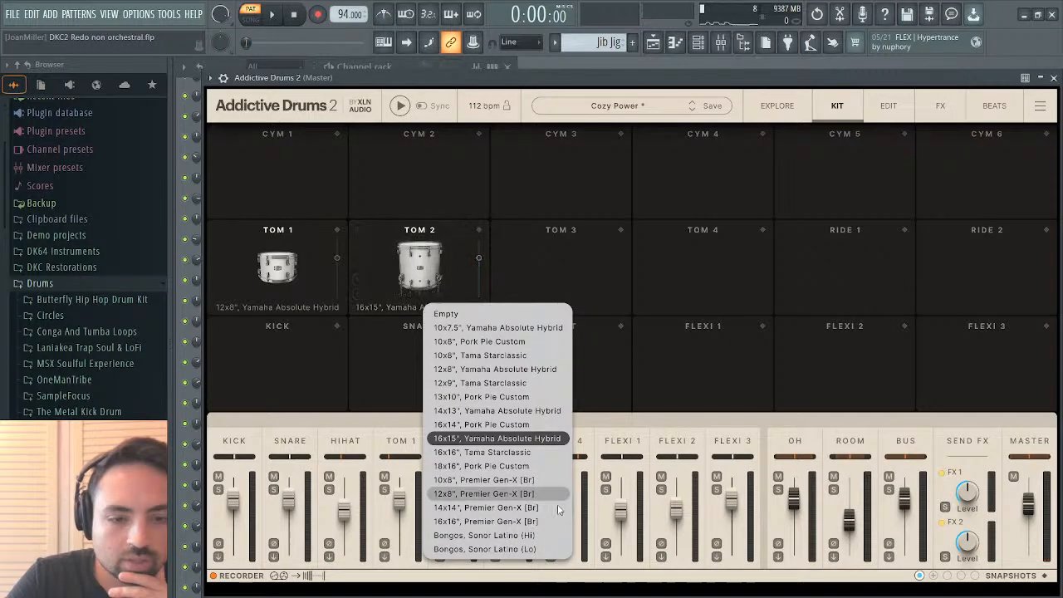
{"action": "left_click", "coordinate": [523, 528]}
{"action": "mouse_move", "coordinate": [469, 269]}
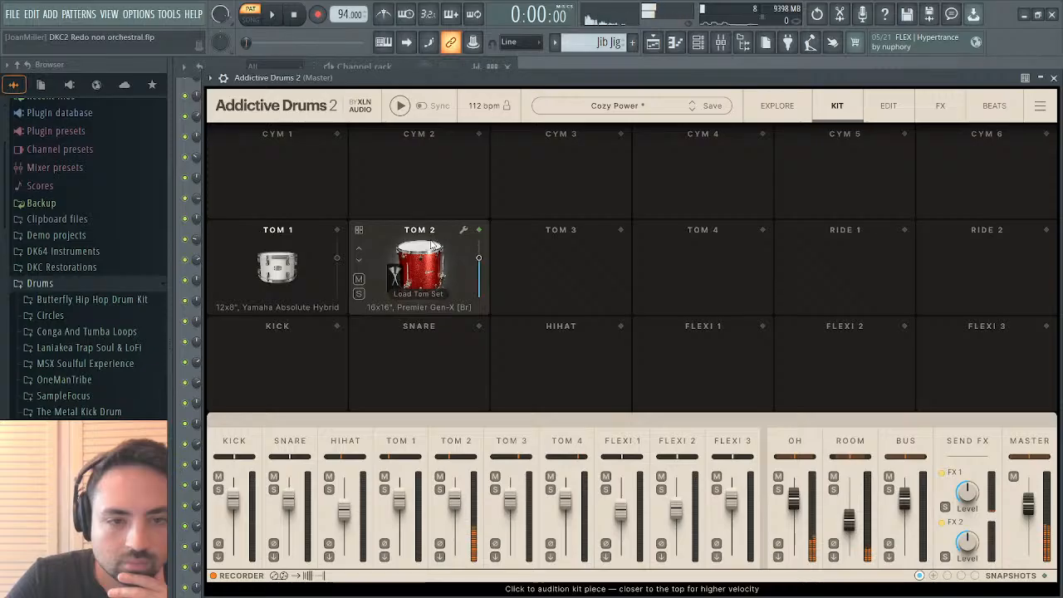
Close the Addictive Drums 2 plugin, open its piano roll and audition the drum part from about bar 14.
{"action": "left_click", "coordinate": [1053, 78]}
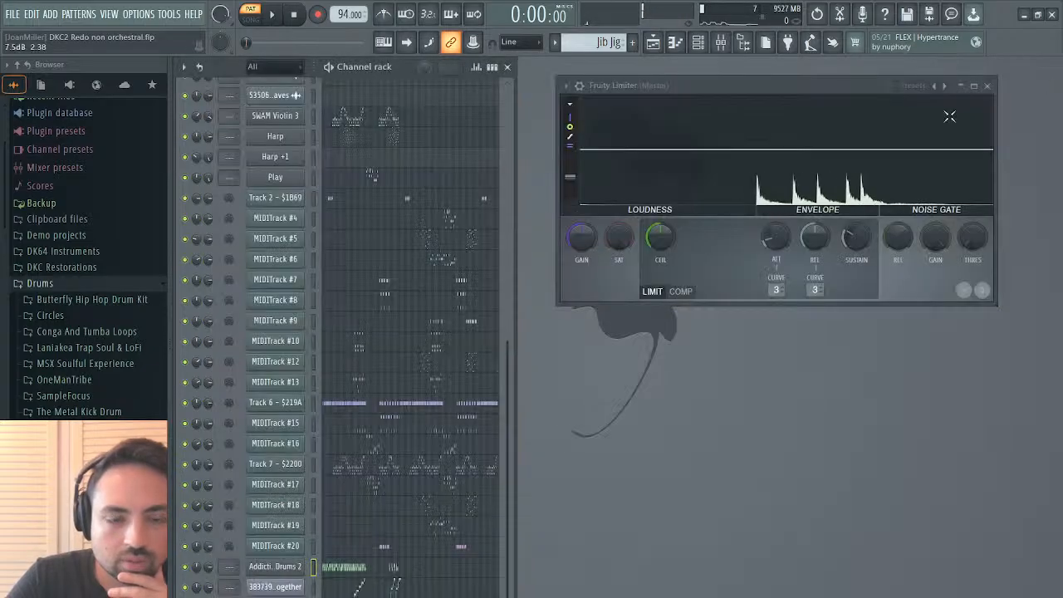
{"action": "left_click", "coordinate": [350, 573]}
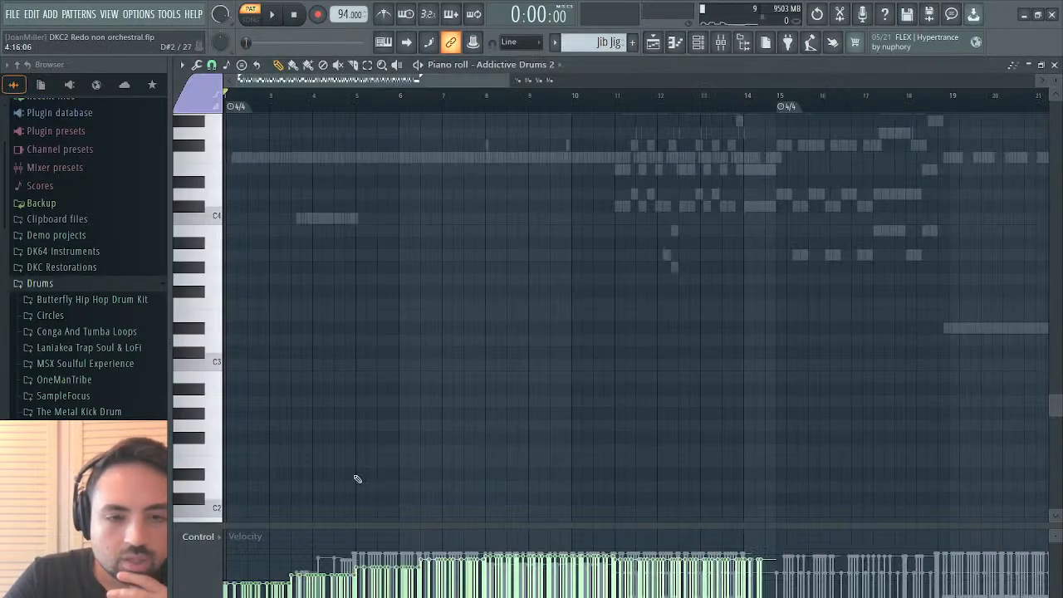
{"action": "left_click_drag", "start_coordinate": [296, 80], "coordinate": [403, 81]}
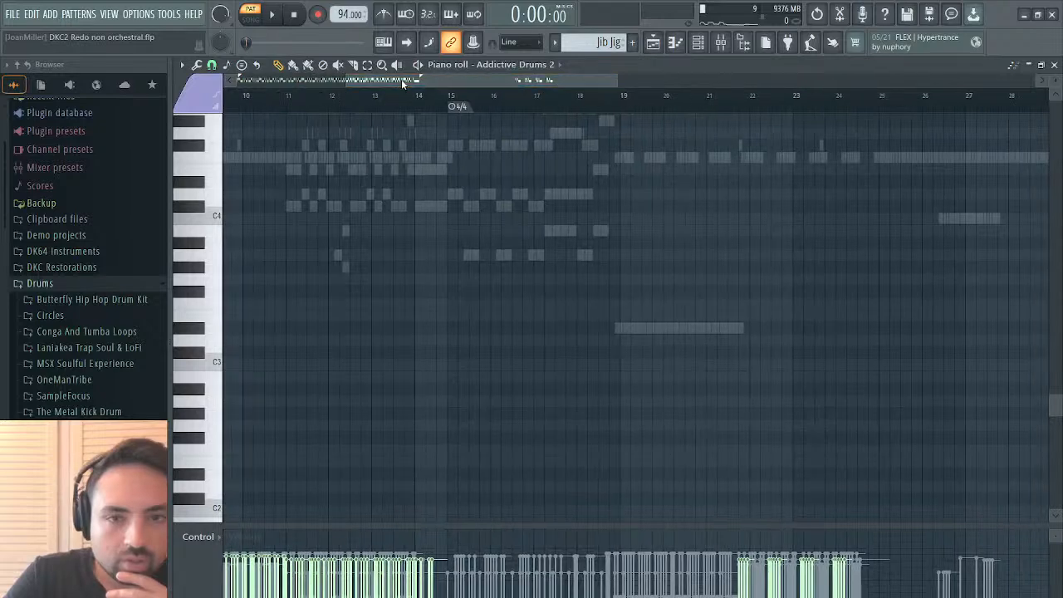
{"action": "key", "text": "space"}
{"action": "left_click", "coordinate": [436, 95]}
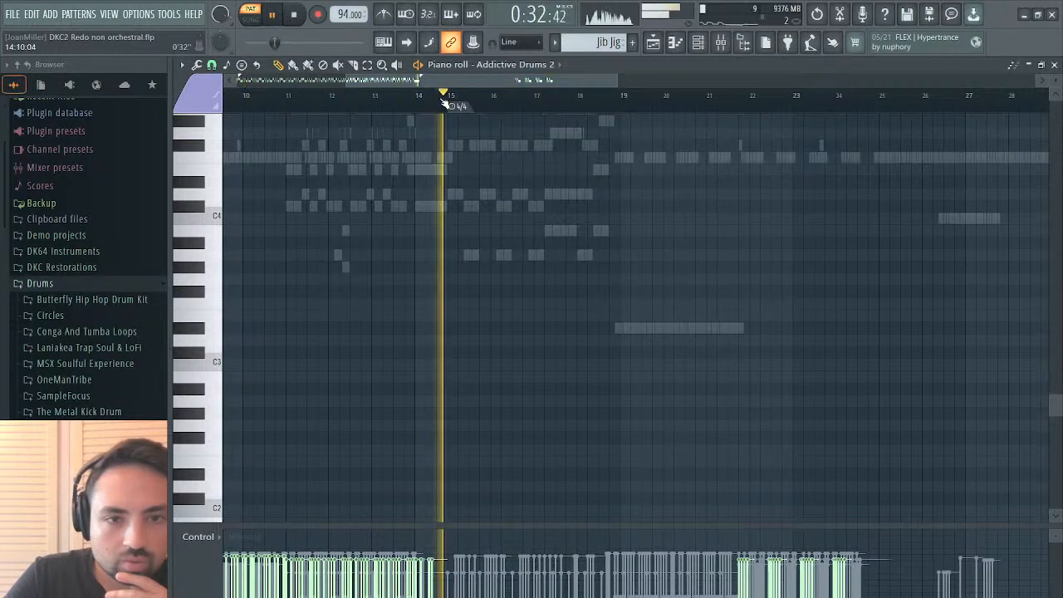
Audition the Addictive Drums 2 part from about bars 10 and 19, inspect its notes up to bar 24, and close the piano roll.
{"action": "left_click_drag", "start_coordinate": [468, 81], "coordinate": [416, 82]}
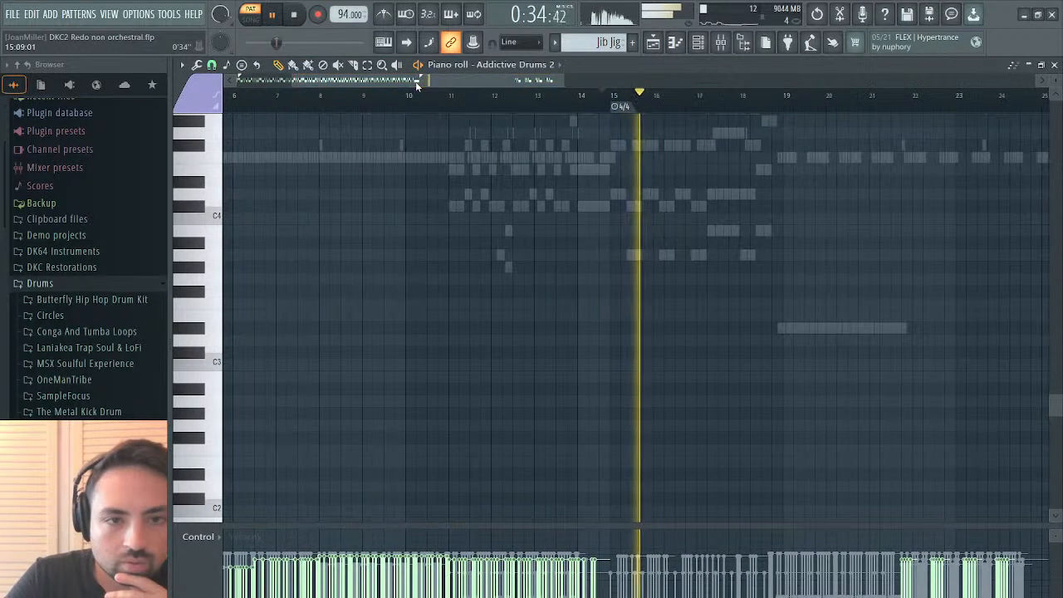
{"action": "left_click", "coordinate": [431, 96]}
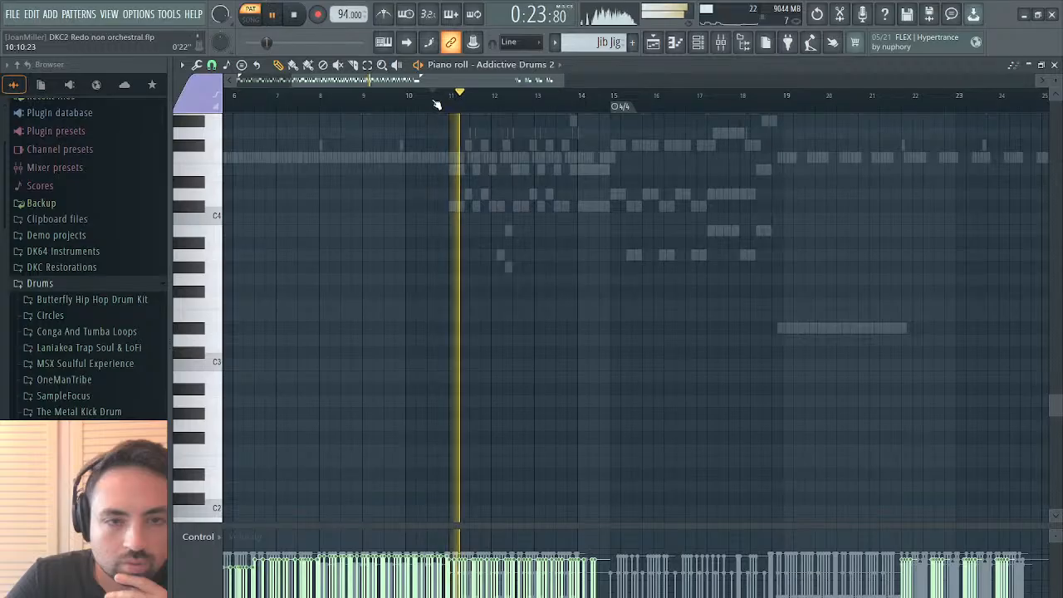
{"action": "left_click_drag", "start_coordinate": [457, 80], "coordinate": [566, 73]}
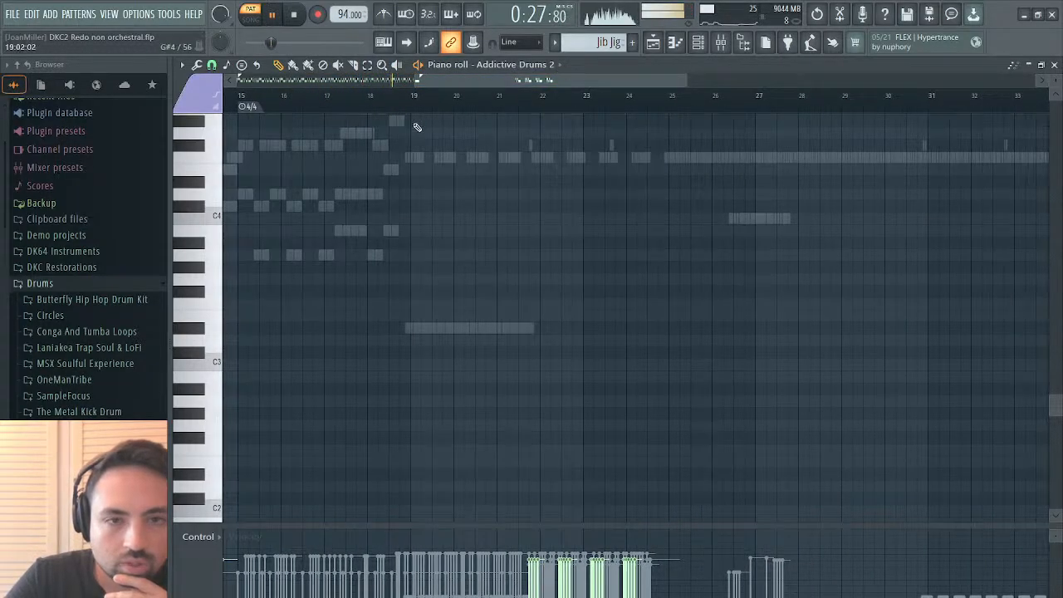
{"action": "left_click", "coordinate": [402, 94]}
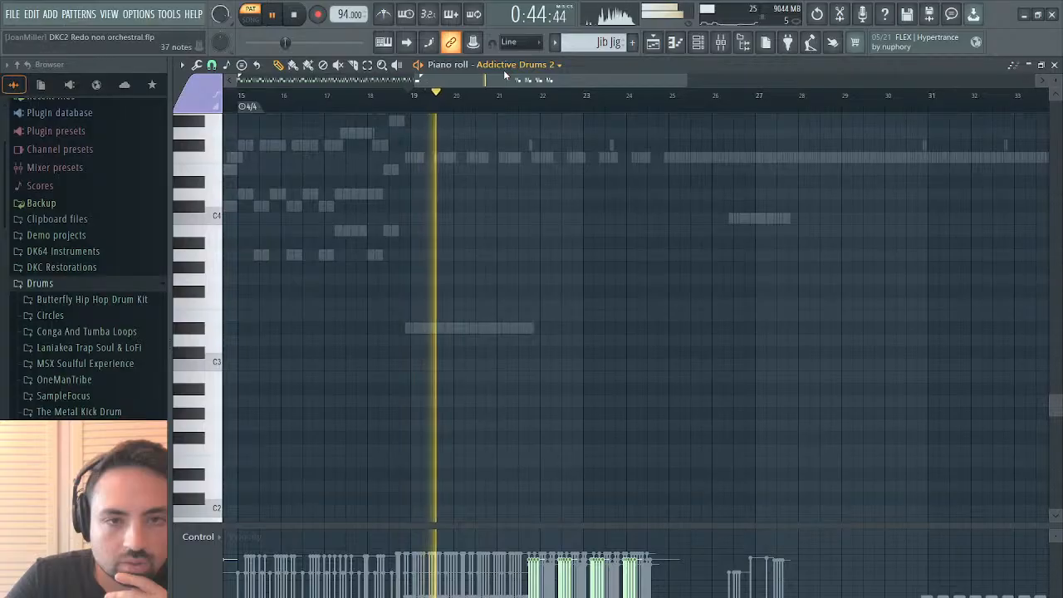
{"action": "left_click_drag", "start_coordinate": [447, 80], "coordinate": [511, 84]}
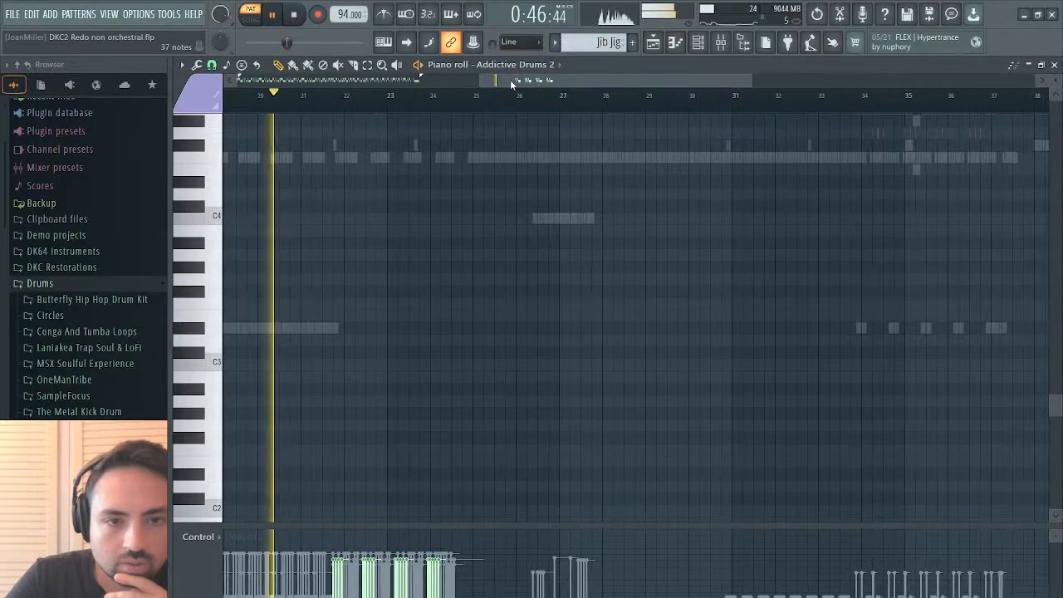
{"action": "scroll", "coordinate": [466, 167], "scroll_direction": "up", "scroll_amount": 8}
{"action": "scroll", "coordinate": [469, 171], "scroll_direction": "up", "scroll_amount": 2}
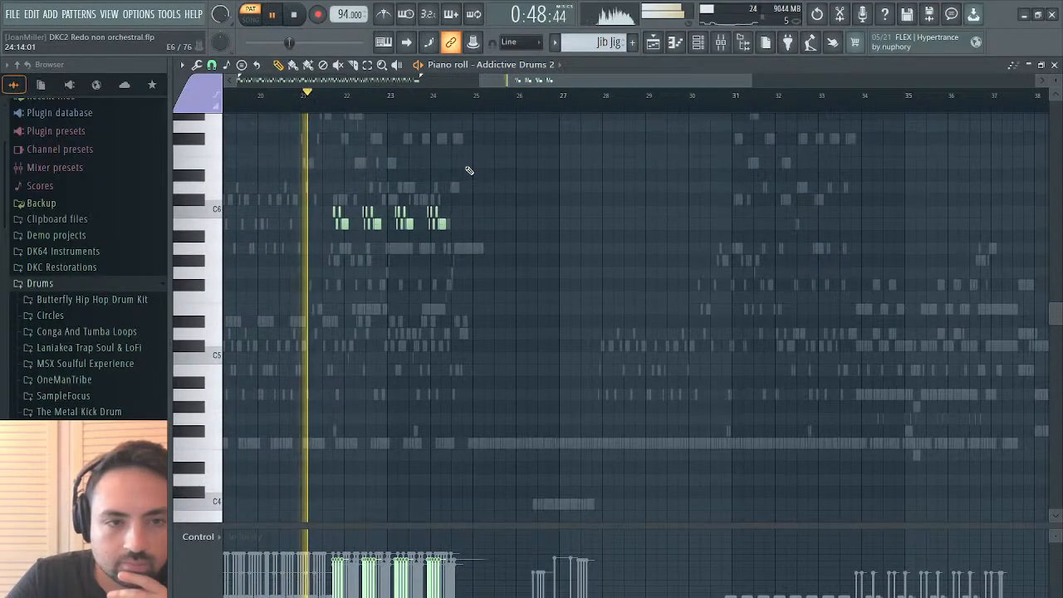
{"action": "left_click_drag", "start_coordinate": [515, 80], "coordinate": [393, 111]}
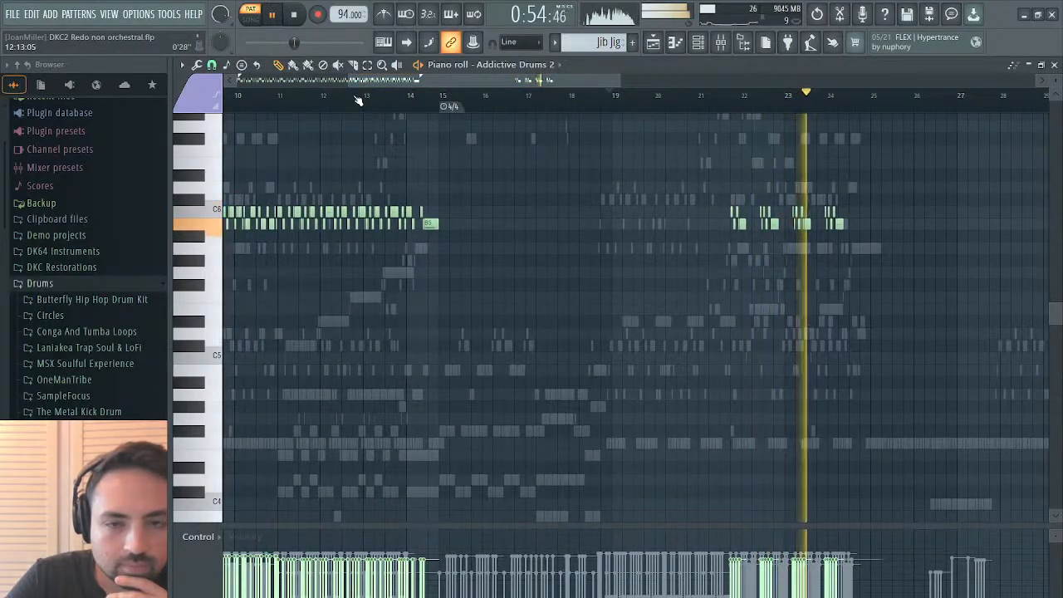
{"action": "left_click_drag", "start_coordinate": [424, 82], "coordinate": [374, 88]}
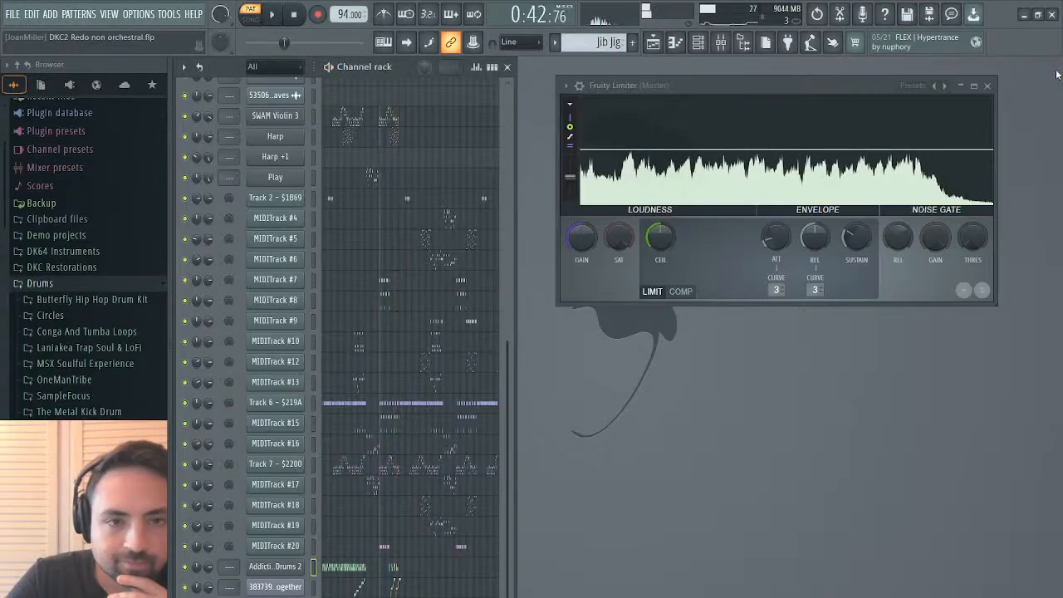
Try several earlier states in the undo history to bring back the deleted MIDITrack #9 notes.
{"action": "left_click", "coordinate": [818, 14]}
{"action": "scroll", "coordinate": [31, 298], "scroll_direction": "down", "scroll_amount": 5}
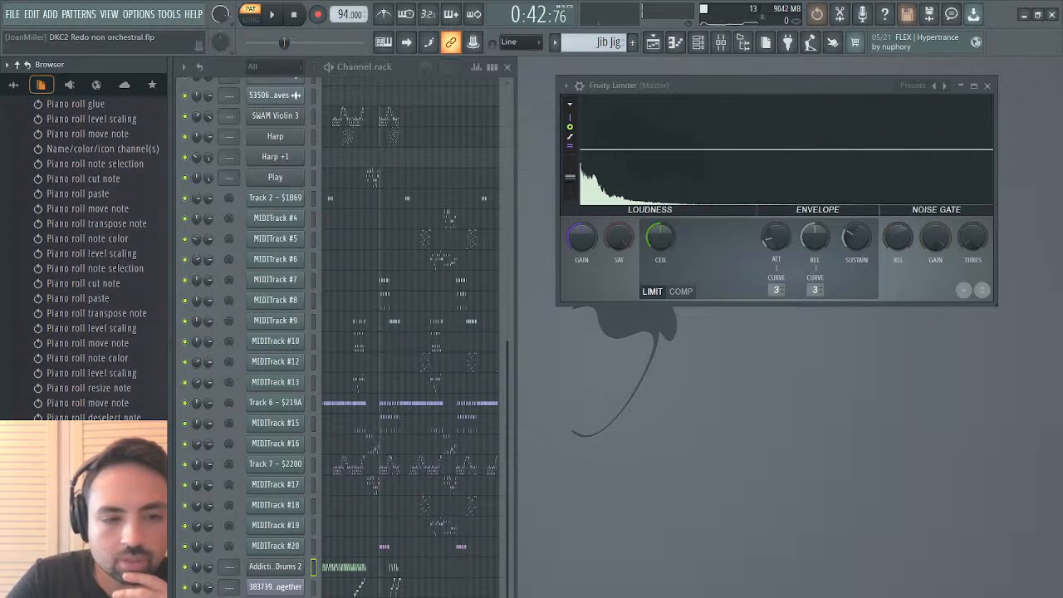
{"action": "left_click", "coordinate": [90, 357]}
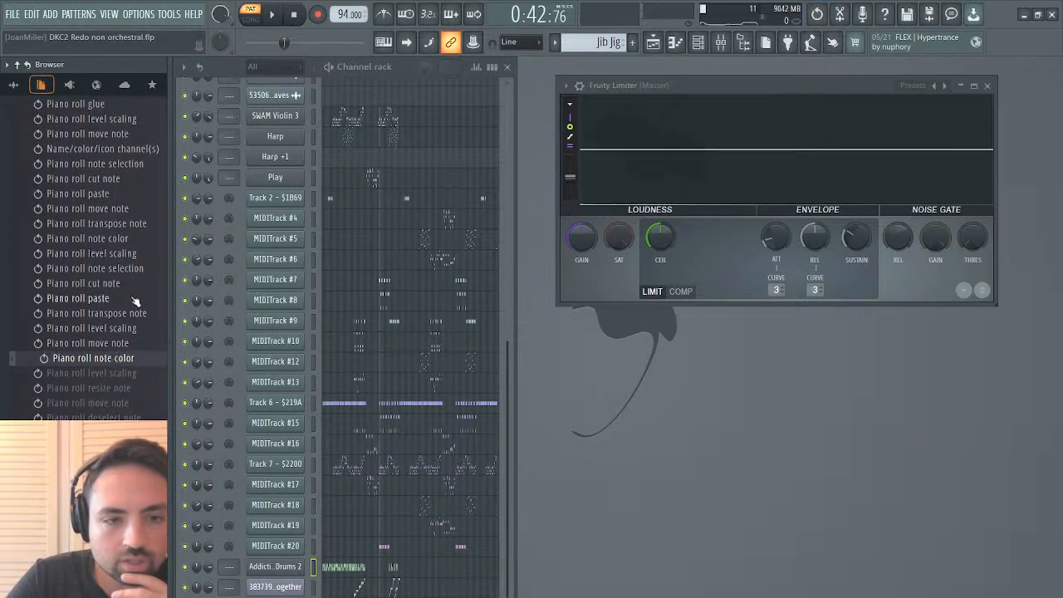
{"action": "left_click", "coordinate": [124, 298]}
{"action": "left_click", "coordinate": [120, 362]}
{"action": "left_click", "coordinate": [120, 440]}
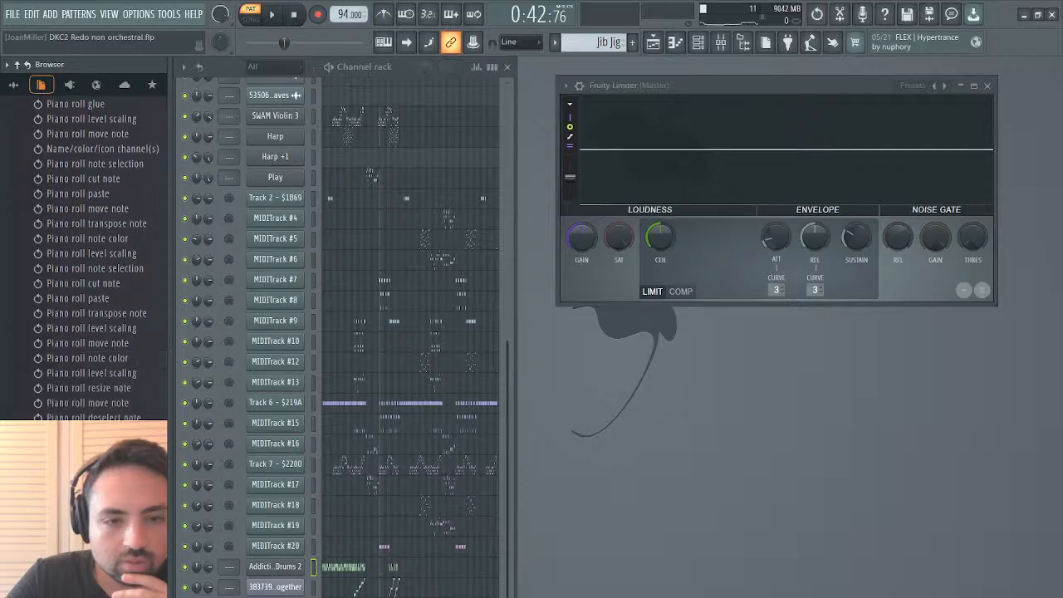
{"action": "left_click", "coordinate": [119, 490]}
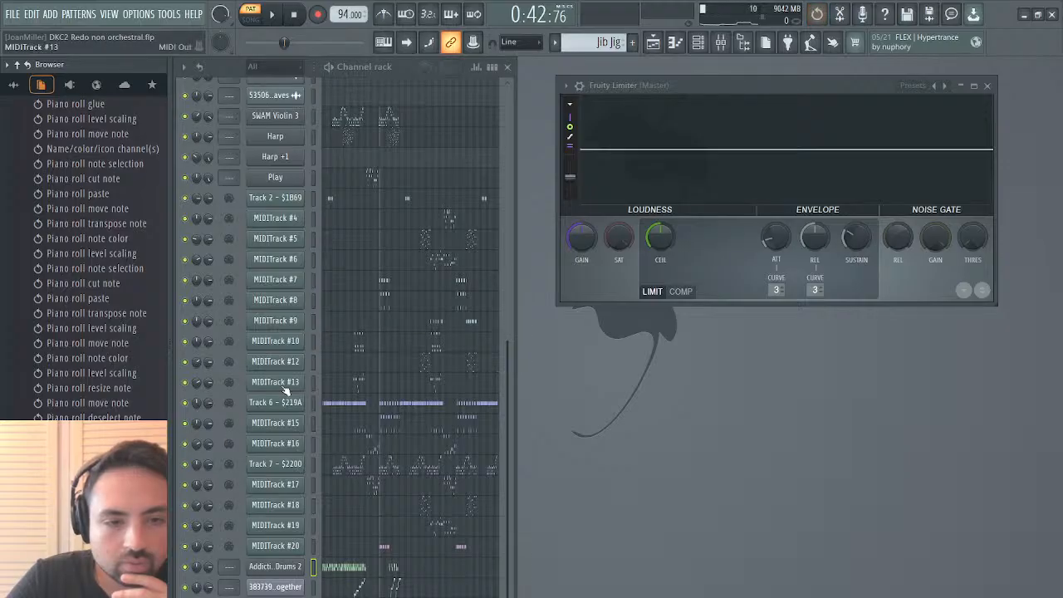
Open MIDITrack #9's piano roll and audition the pattern from bar 14 and from about bar 11.
{"action": "left_click", "coordinate": [362, 328]}
{"action": "left_click_drag", "start_coordinate": [406, 81], "coordinate": [524, 80]}
{"action": "key", "text": "space"}
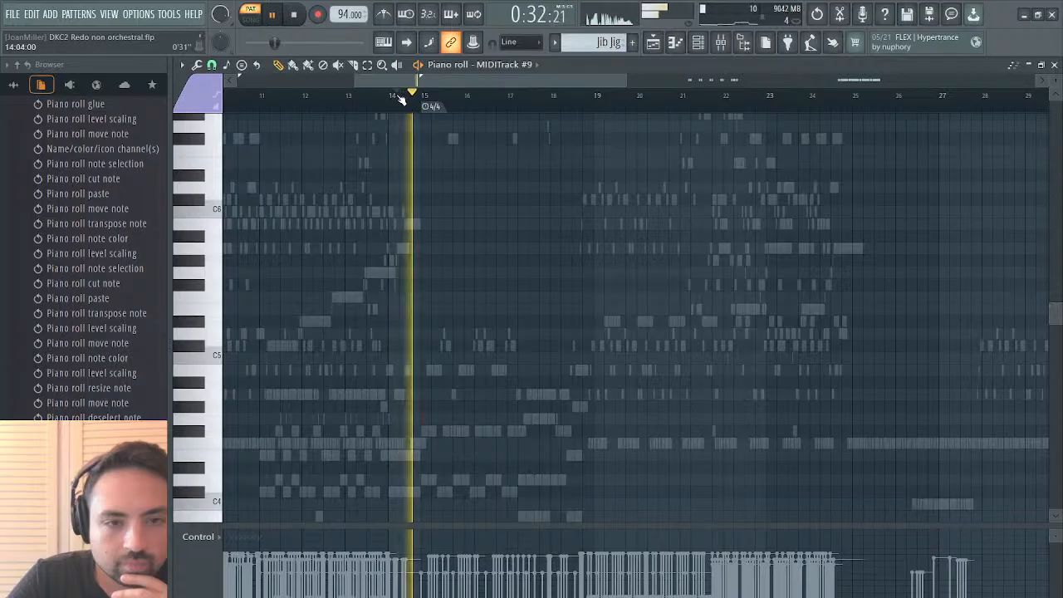
{"action": "key", "text": "space"}
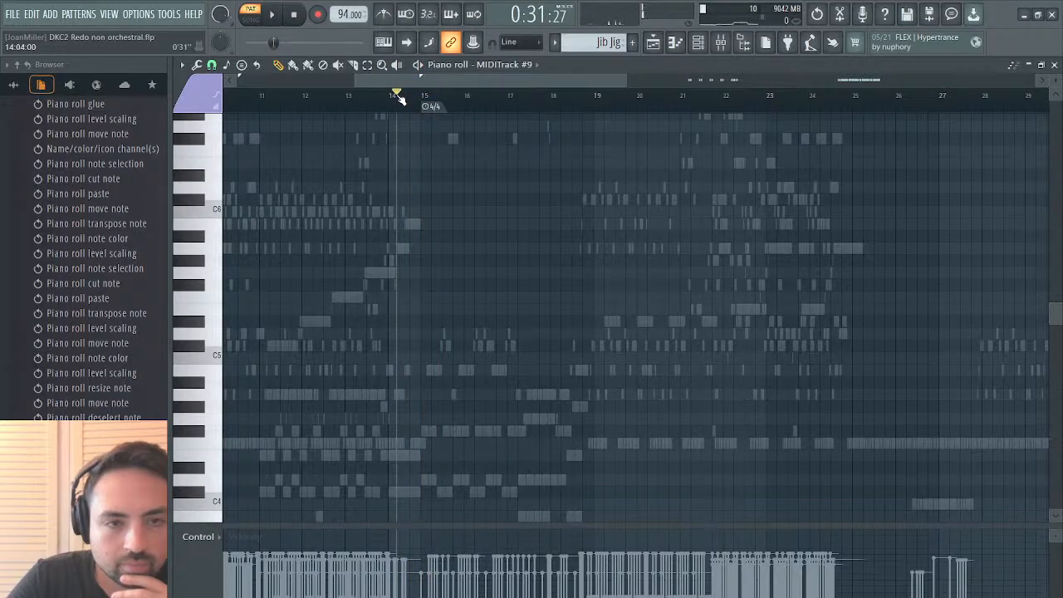
{"action": "left_click_drag", "start_coordinate": [408, 81], "coordinate": [342, 83]}
{"action": "left_click", "coordinate": [464, 98]}
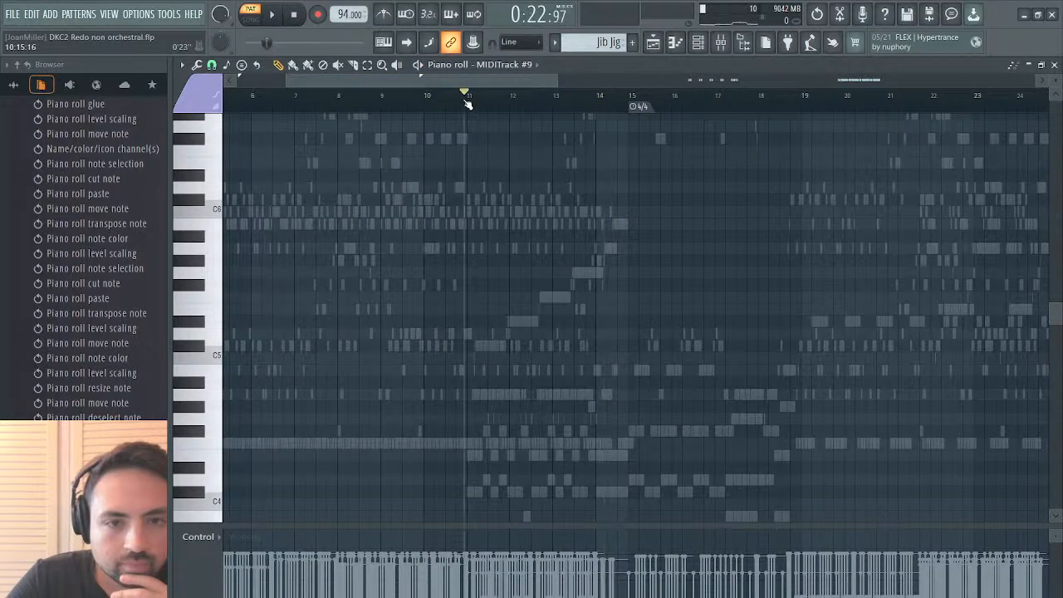
{"action": "key", "text": "space"}
Restore the deleted red MIDITrack #9 notes through the undo history, cut them and stop playback.
{"action": "left_click", "coordinate": [47, 552]}
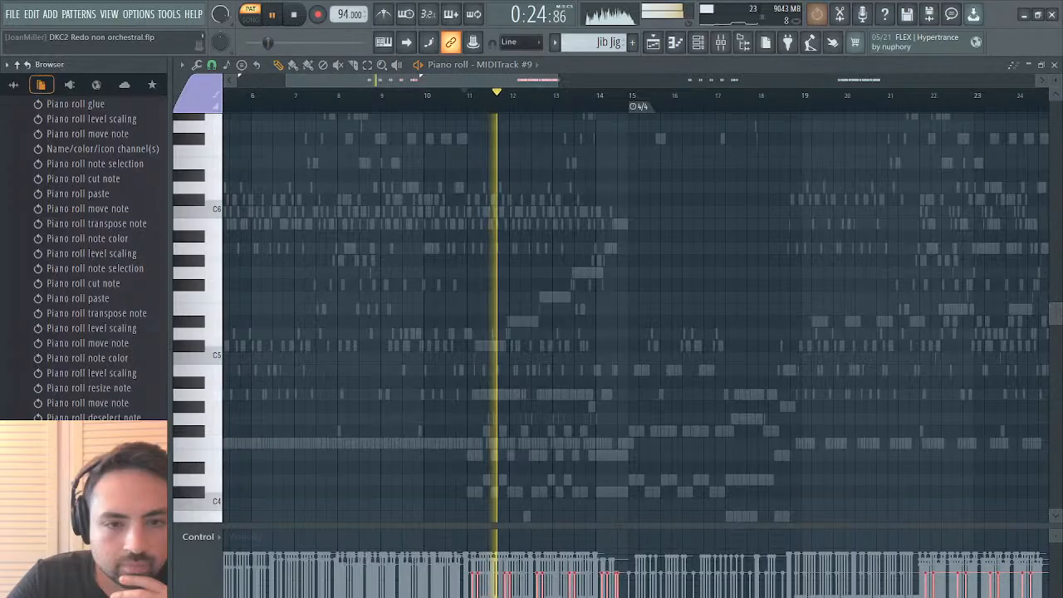
{"action": "left_click", "coordinate": [46, 568]}
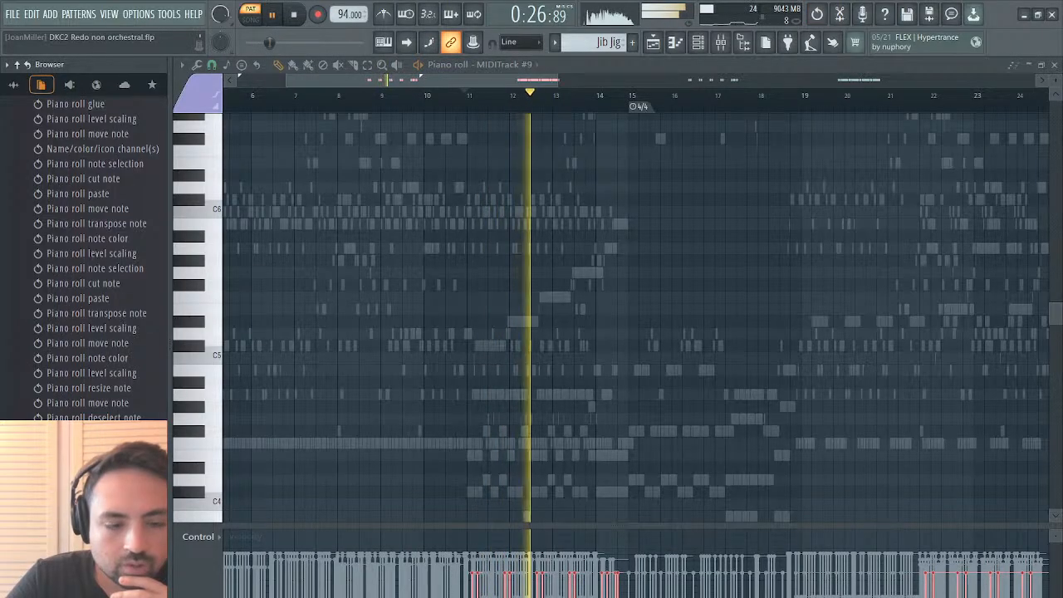
{"action": "key", "text": "space"}
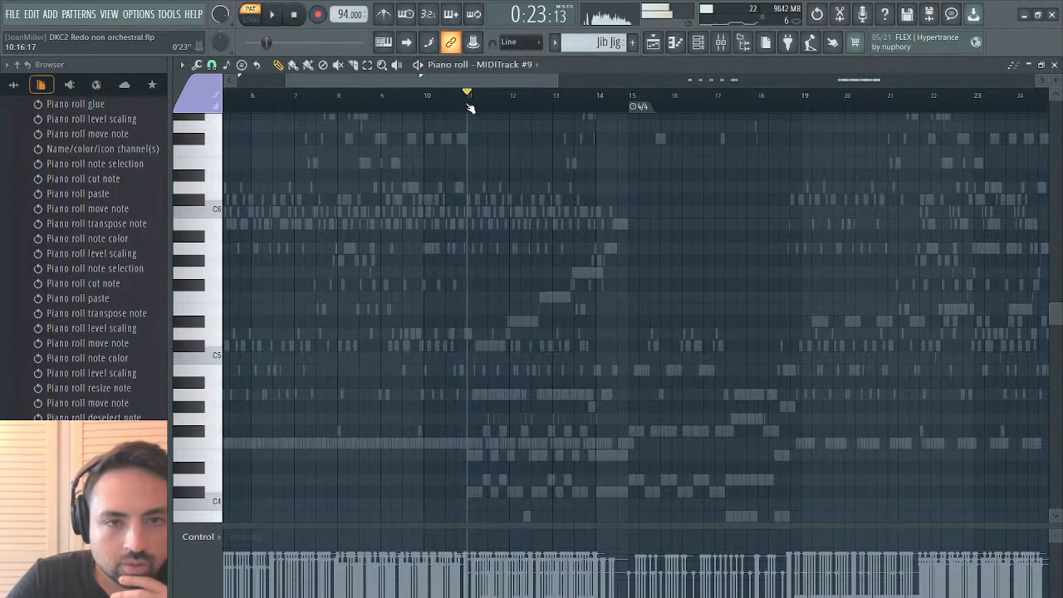
Paste the cut notes into Addictive Drums 2 and transpose them up two octaves to D#5.
{"action": "left_click_drag", "start_coordinate": [491, 77], "coordinate": [567, 81]}
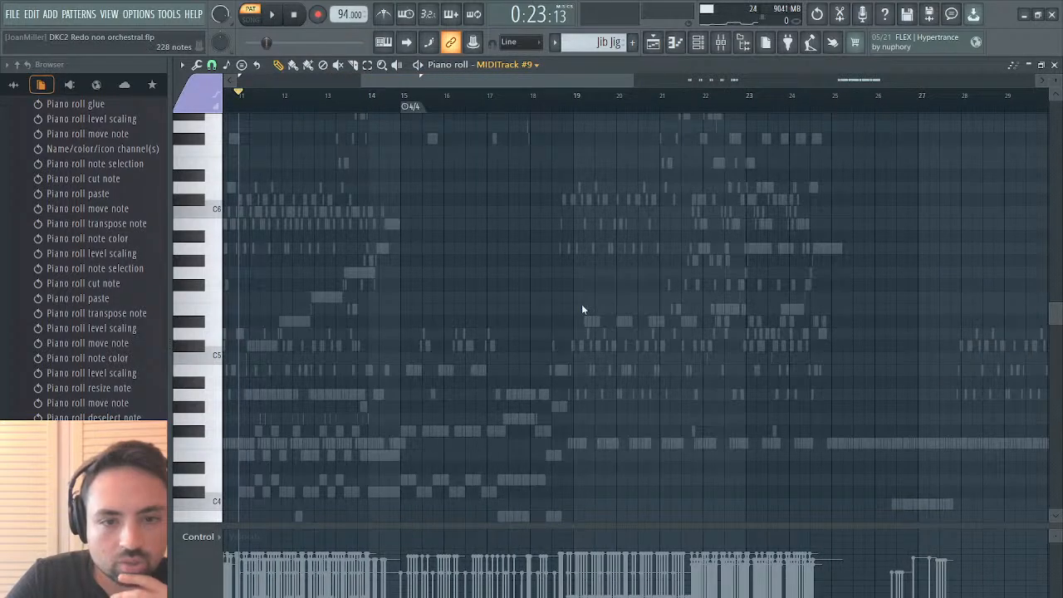
{"action": "key", "text": "Down"}
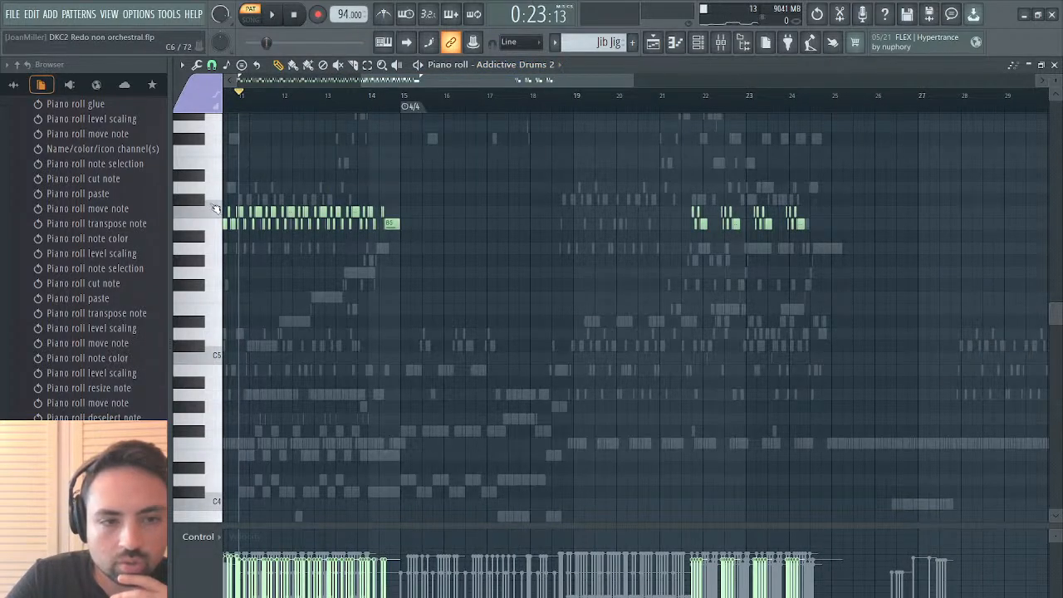
{"action": "scroll", "coordinate": [215, 224], "scroll_direction": "up", "scroll_amount": 3}
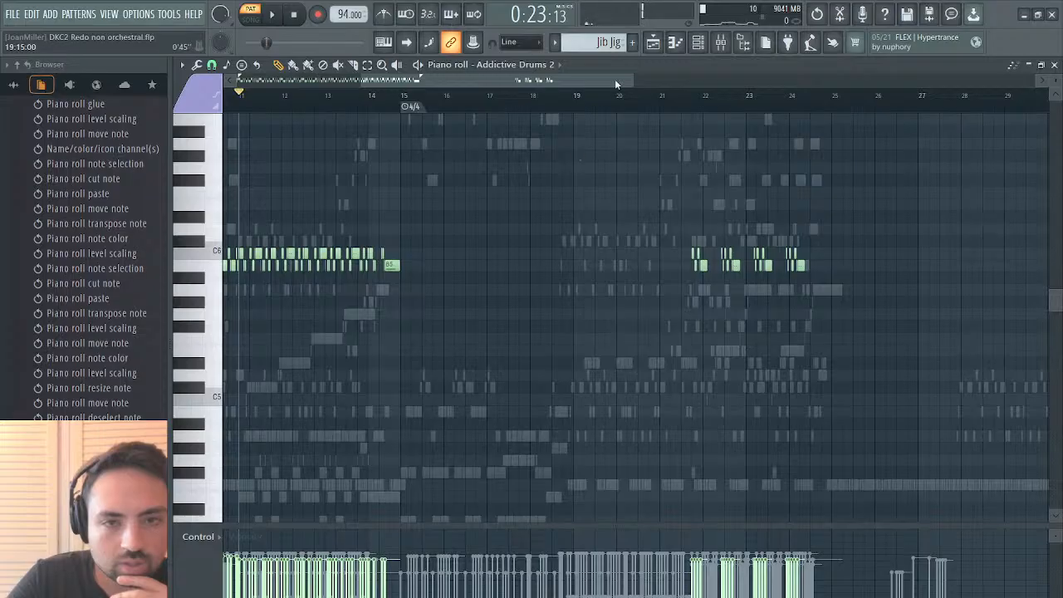
{"action": "left_click_drag", "start_coordinate": [633, 80], "coordinate": [420, 85]}
{"action": "key", "text": "ctrl+Up"}
{"action": "key", "text": "ctrl+Up"}
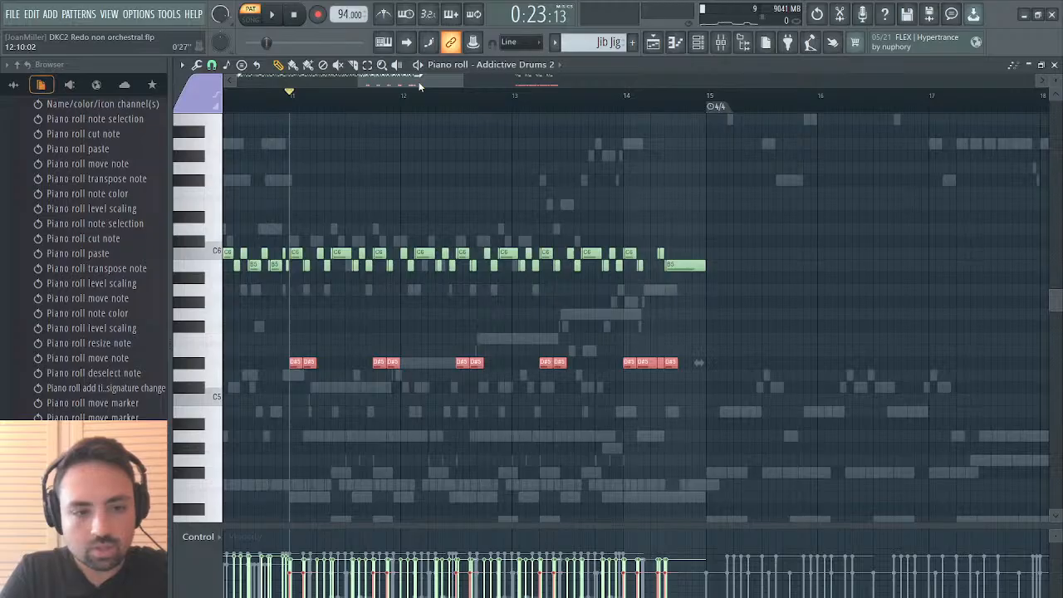
Transpose the pasted Addictive Drums 2 notes up six semitones to A5, raise their velocities to maximum and audition them.
{"action": "key", "text": "Up"}
{"action": "key", "text": "Up"}
{"action": "key", "text": "Up"}
{"action": "key", "text": "Up"}
{"action": "key", "text": "Up"}
{"action": "key", "text": "Up"}
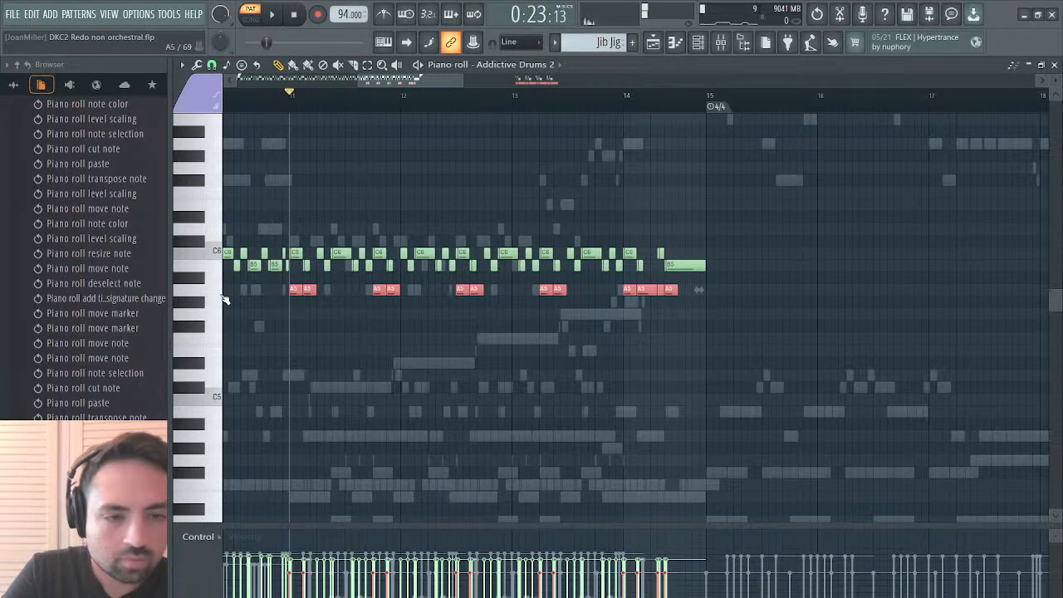
{"action": "key", "text": "space"}
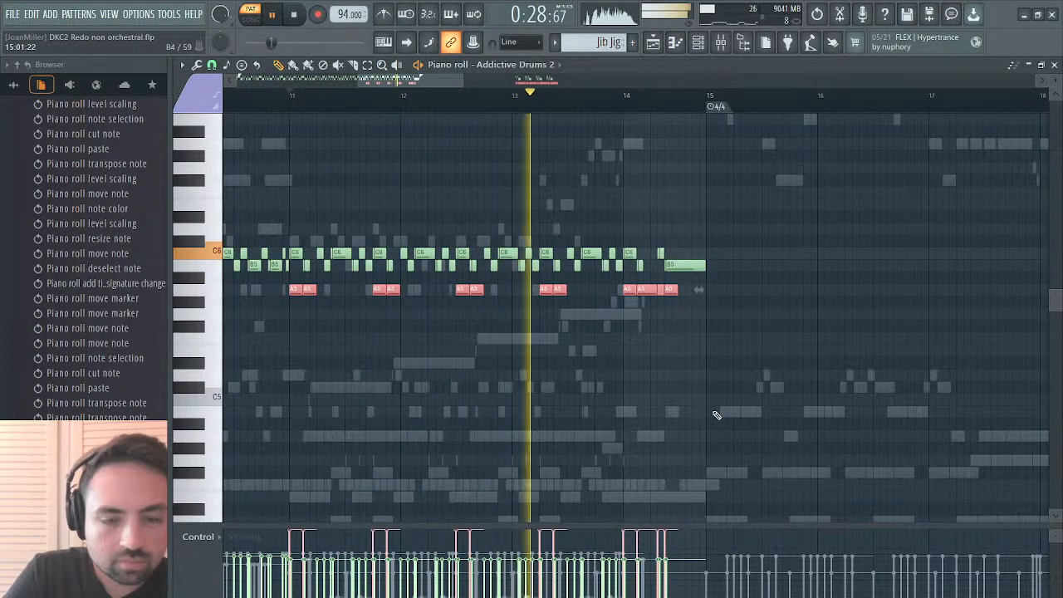
Raise the Tom 2 level in Addictive Drums 2 to 10.00 dB, close the plugin and stop playback.
{"action": "left_click", "coordinate": [1055, 66]}
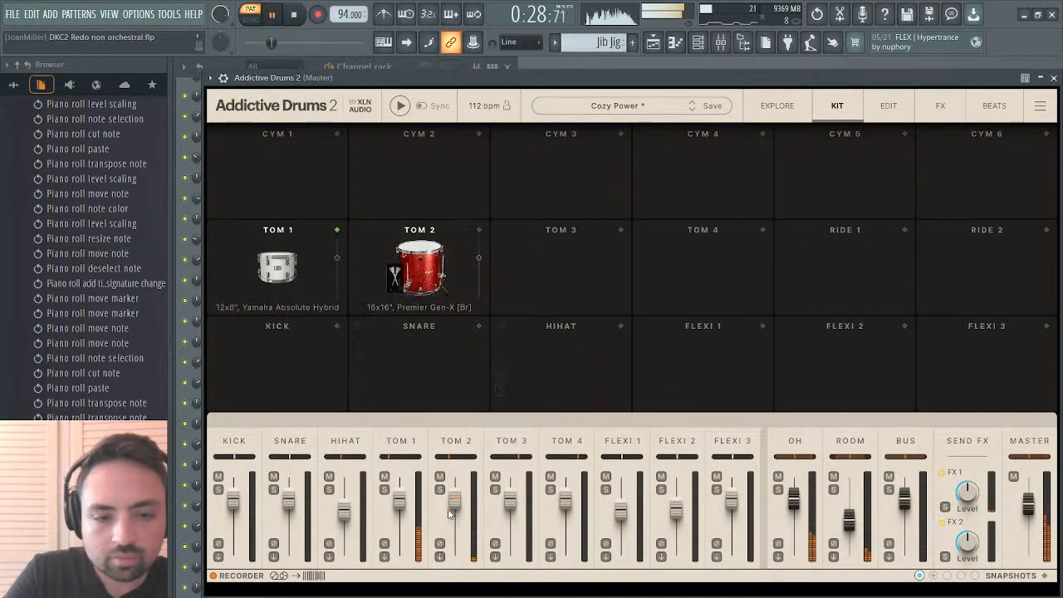
{"action": "left_click_drag", "start_coordinate": [454, 499], "coordinate": [454, 484]}
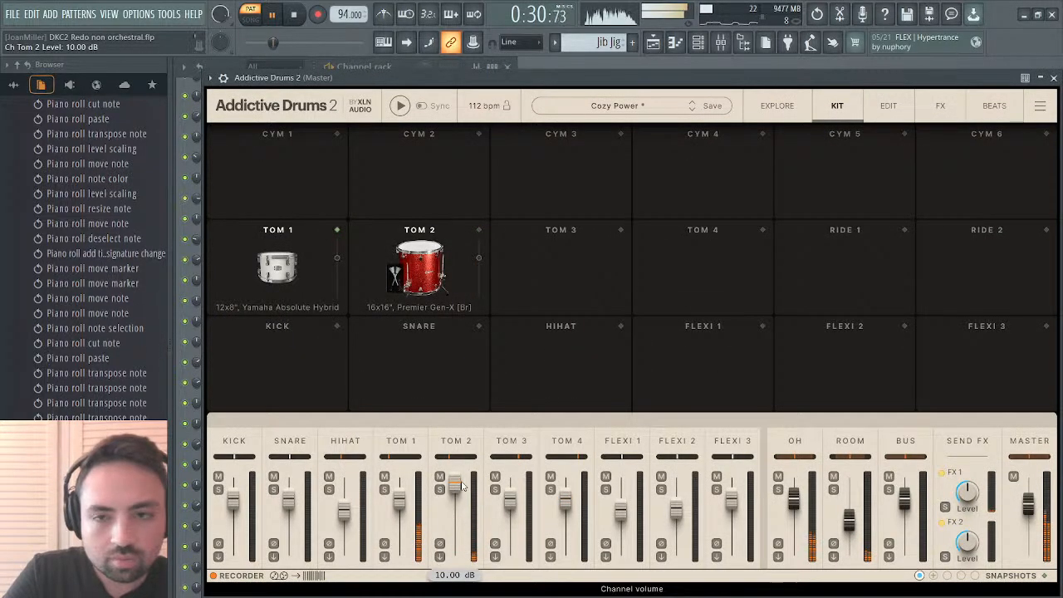
{"action": "left_click", "coordinate": [1052, 78]}
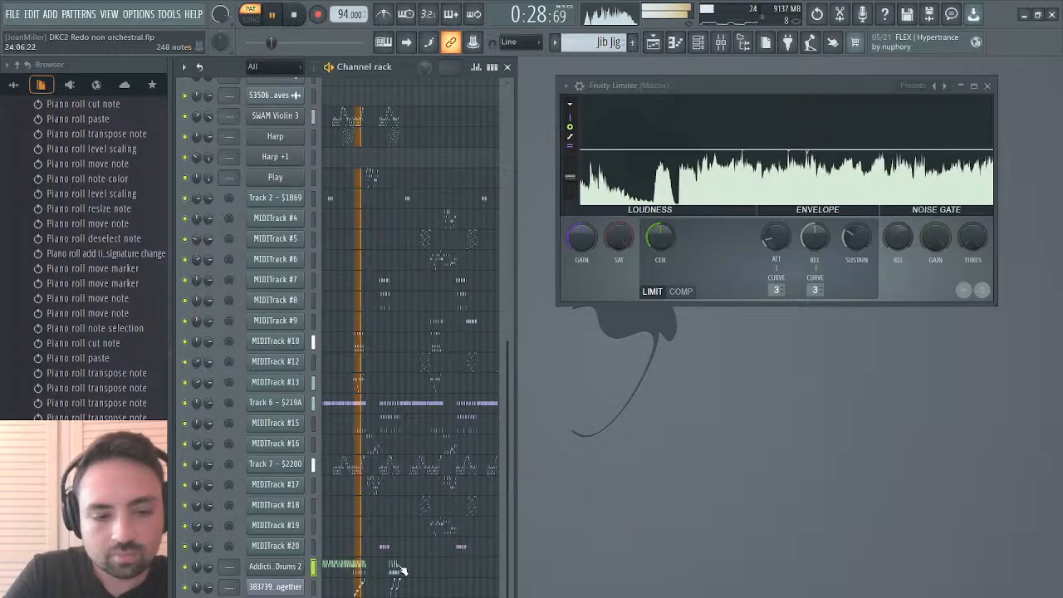
{"action": "key", "text": "space"}
Open the piano roll of the hitting-drumsticks-together channel, audition its sliced notes from bar 11, and close it.
{"action": "left_click", "coordinate": [363, 591]}
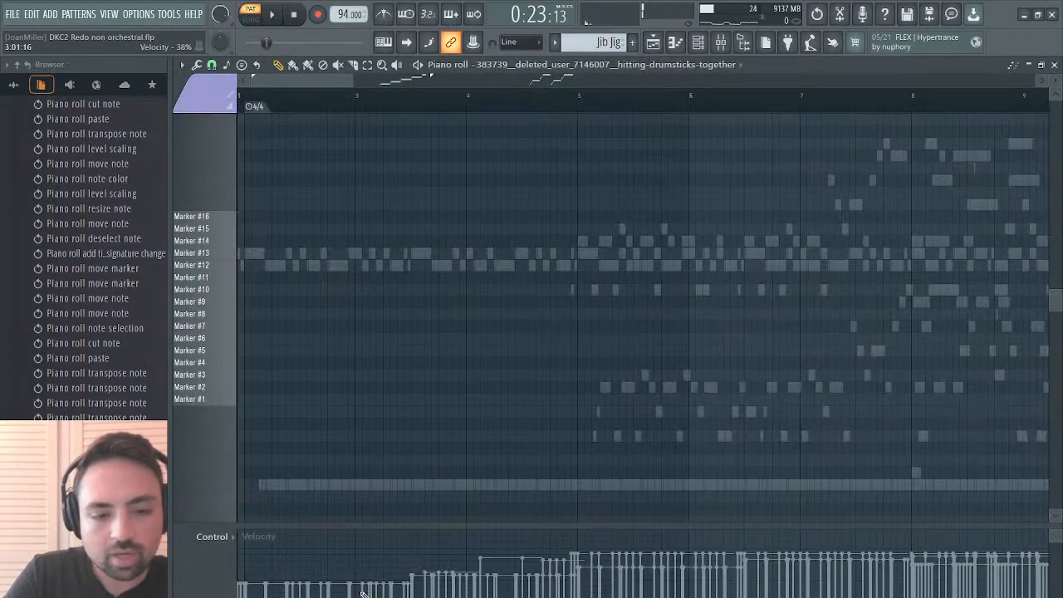
{"action": "left_click_drag", "start_coordinate": [333, 83], "coordinate": [431, 83]}
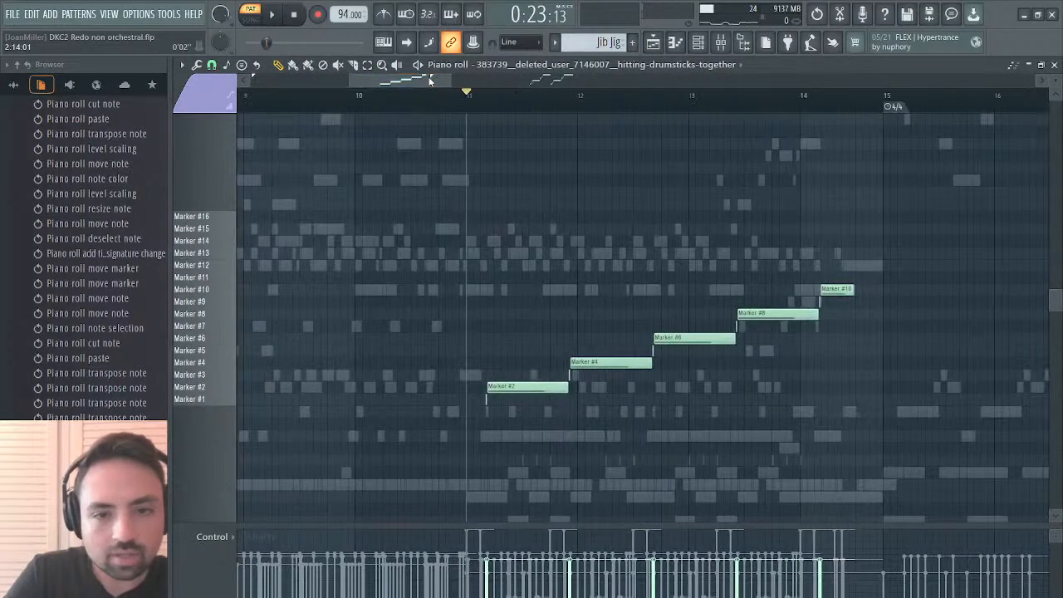
{"action": "key", "text": "space"}
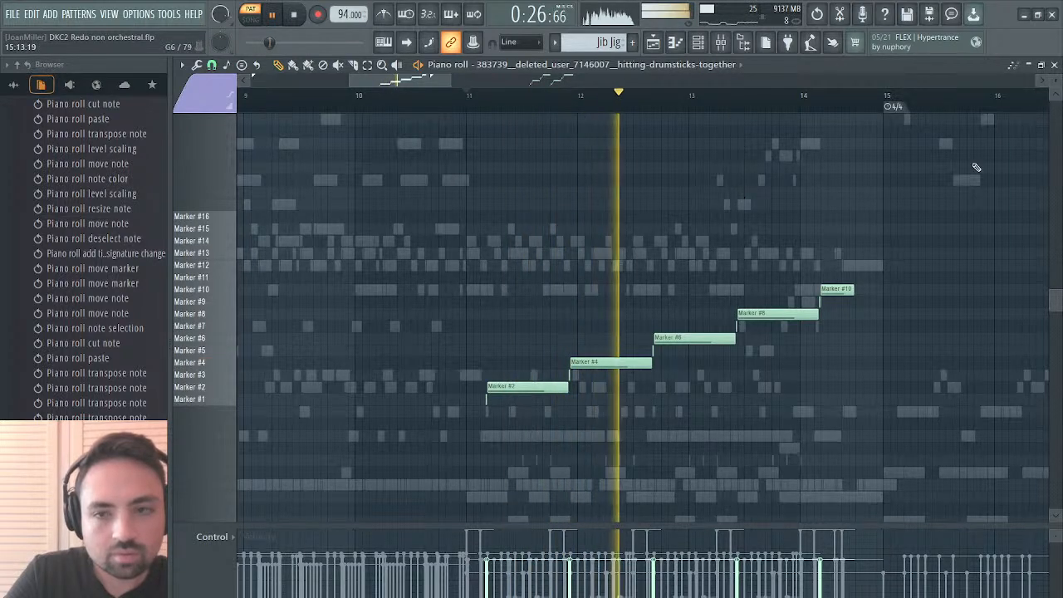
{"action": "left_click", "coordinate": [1056, 66]}
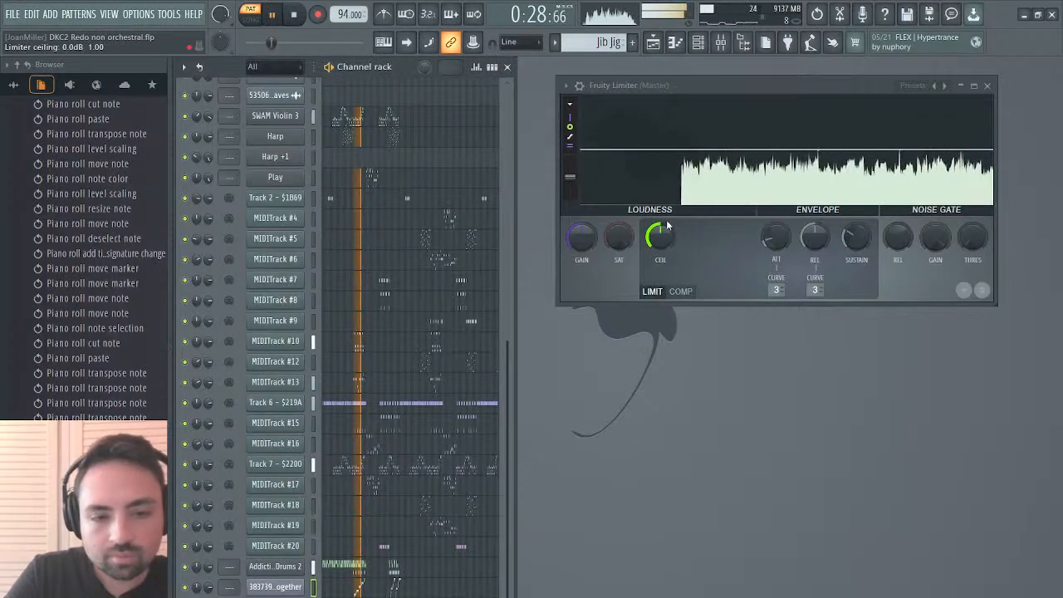
{"action": "key", "text": "space"}
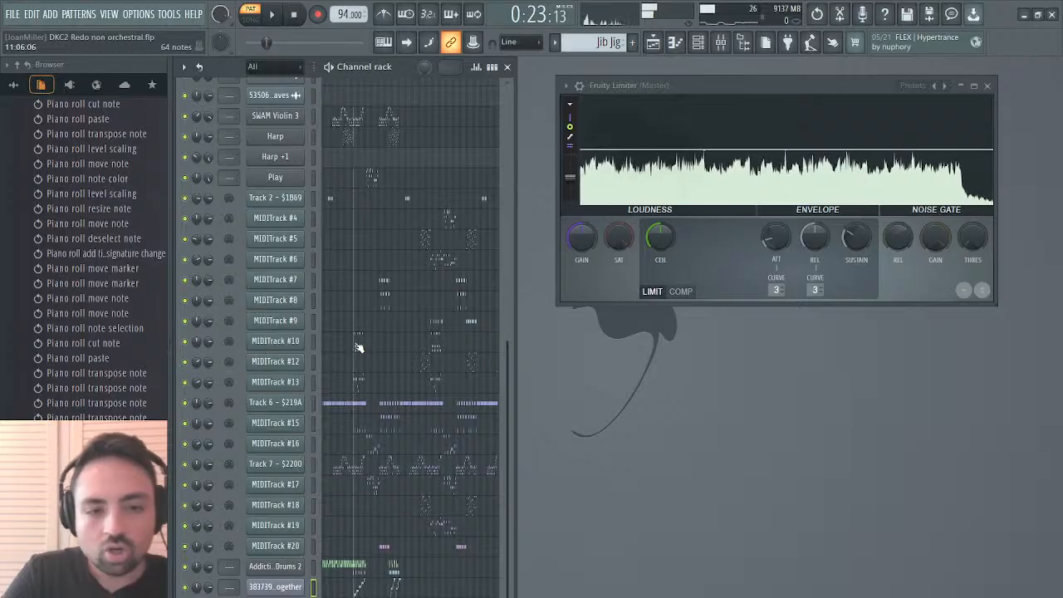
Cut the C#5 pairs, the first thin note and the first F4 note of each of the four groups in bars 11 to 14 of MIDITrack #10.
{"action": "left_click", "coordinate": [362, 345]}
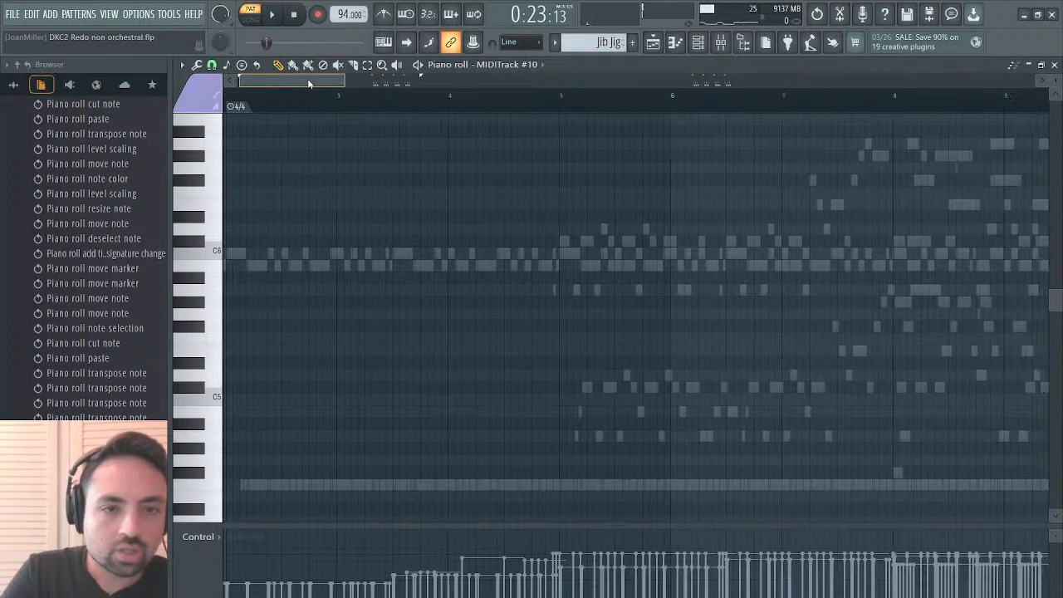
{"action": "left_click_drag", "start_coordinate": [307, 78], "coordinate": [424, 95]}
{"action": "scroll", "coordinate": [463, 260], "scroll_direction": "down", "scroll_amount": 5}
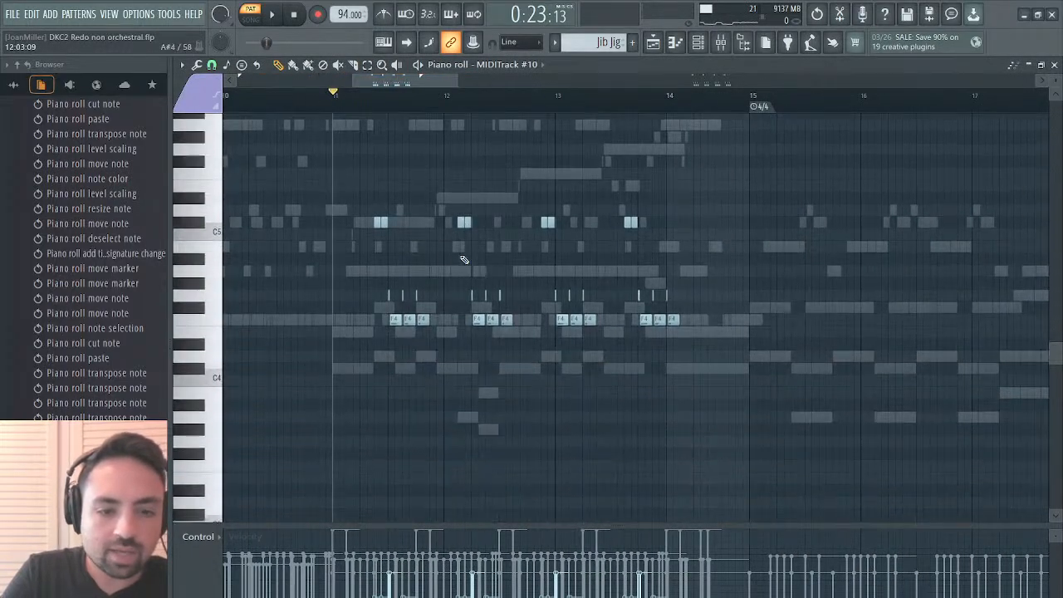
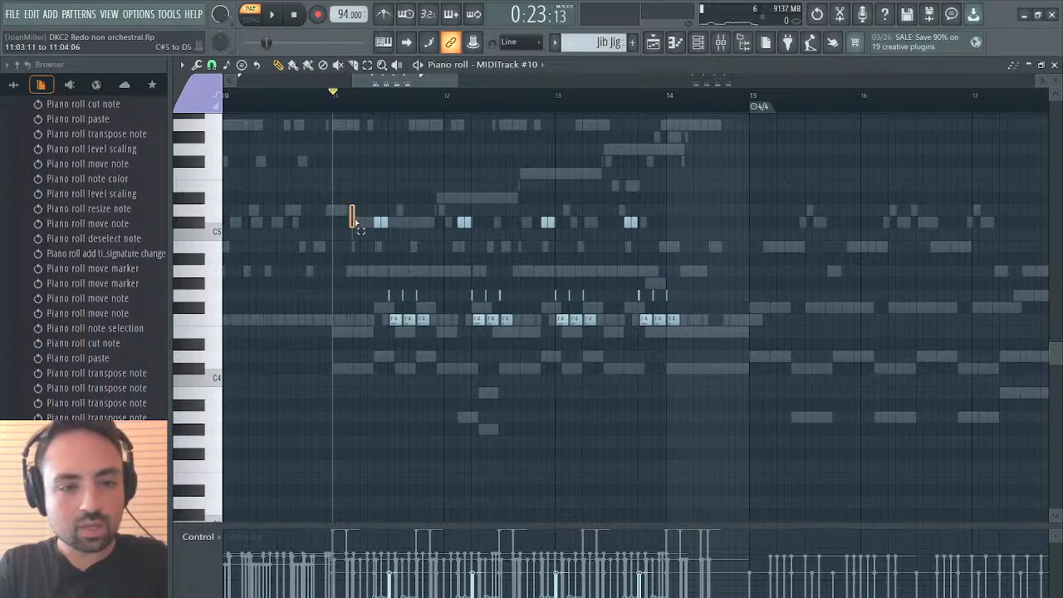
{"action": "left_click_drag", "start_coordinate": [352, 208], "coordinate": [394, 322]}
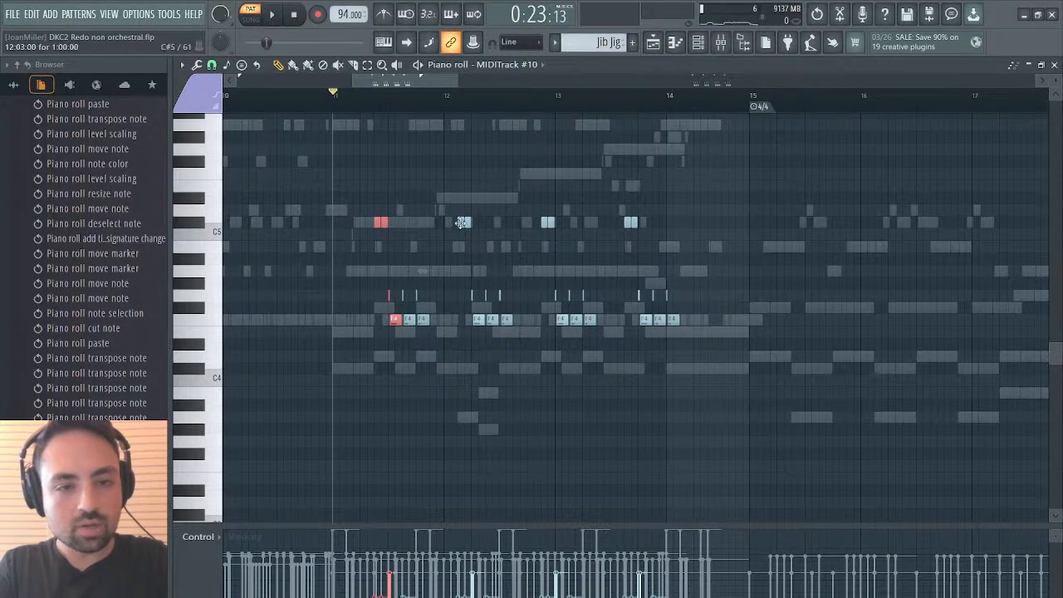
{"action": "left_click_drag", "start_coordinate": [462, 223], "coordinate": [480, 322]}
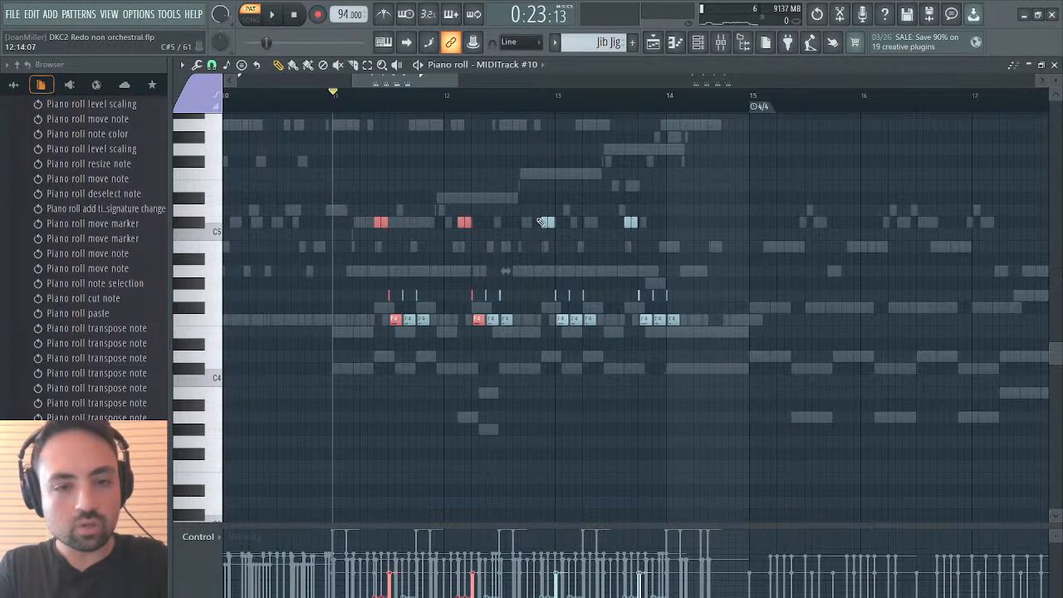
{"action": "left_click_drag", "start_coordinate": [541, 222], "coordinate": [568, 331]}
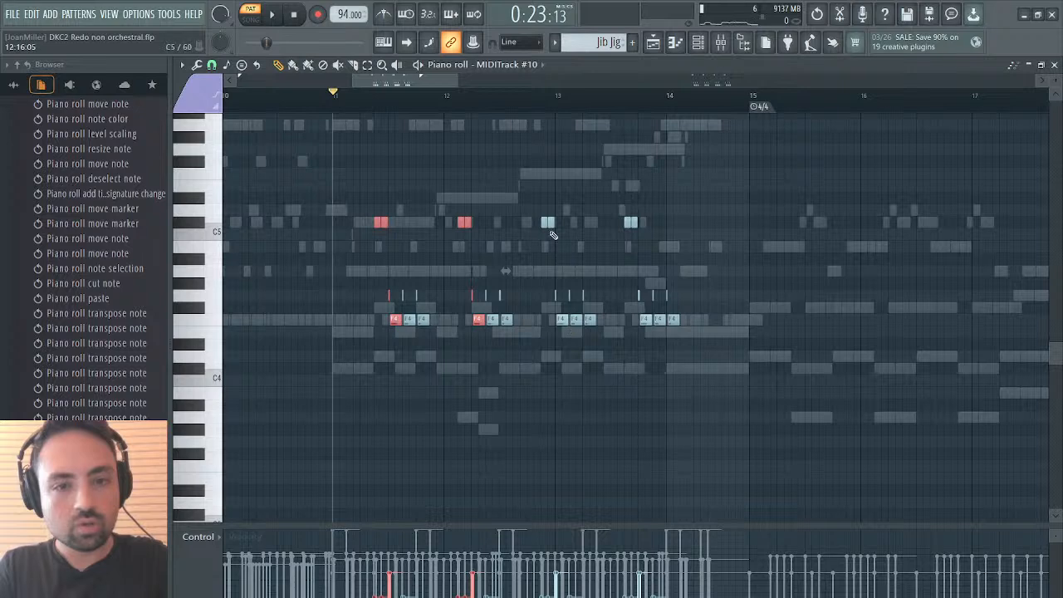
{"action": "left_click_drag", "start_coordinate": [548, 221], "coordinate": [564, 324]}
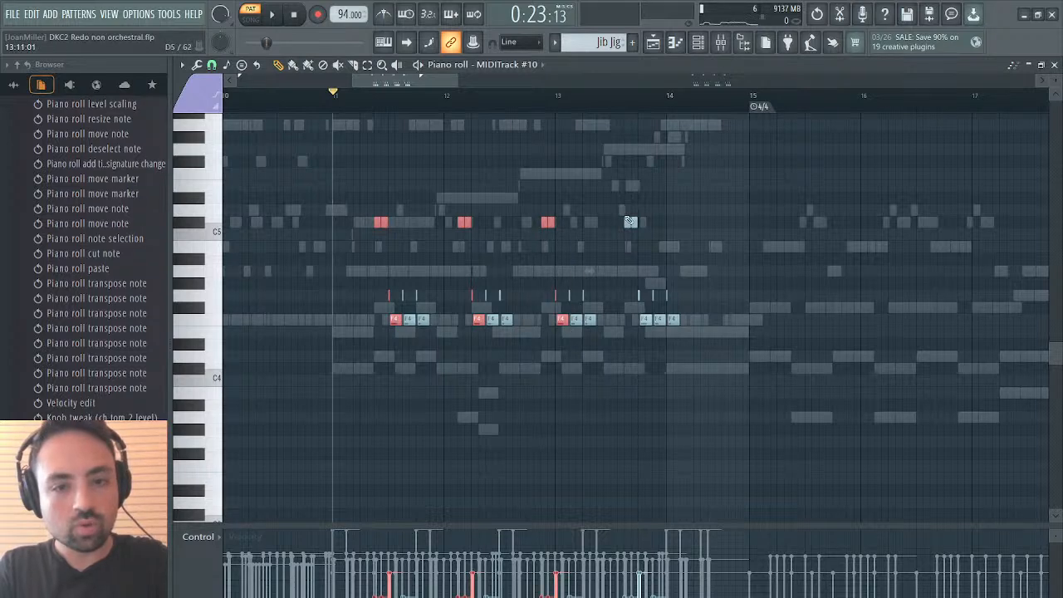
{"action": "left_click_drag", "start_coordinate": [630, 221], "coordinate": [652, 338]}
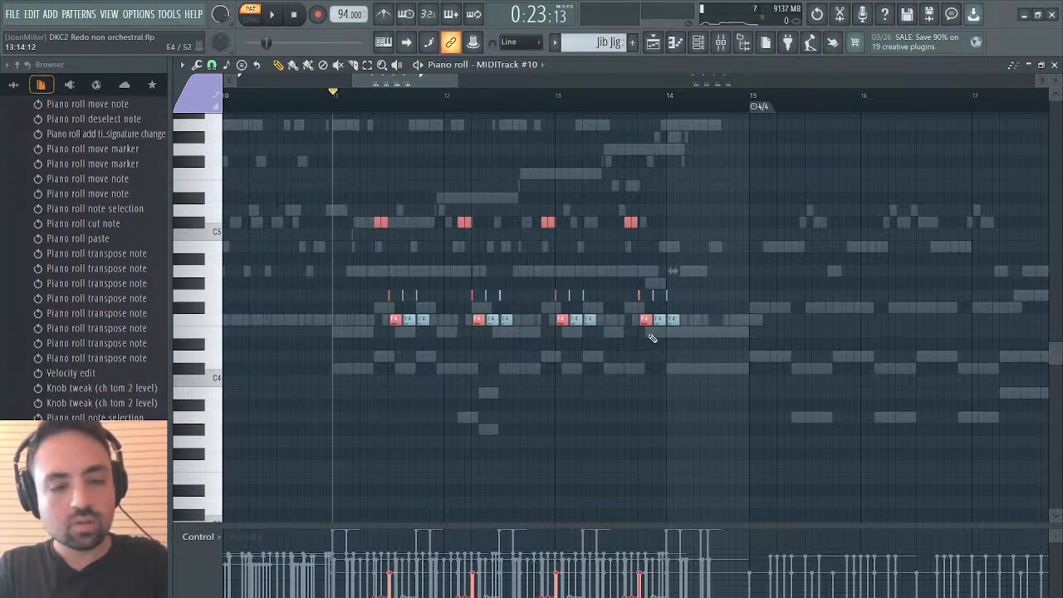
{"action": "left_click", "coordinate": [376, 108]}
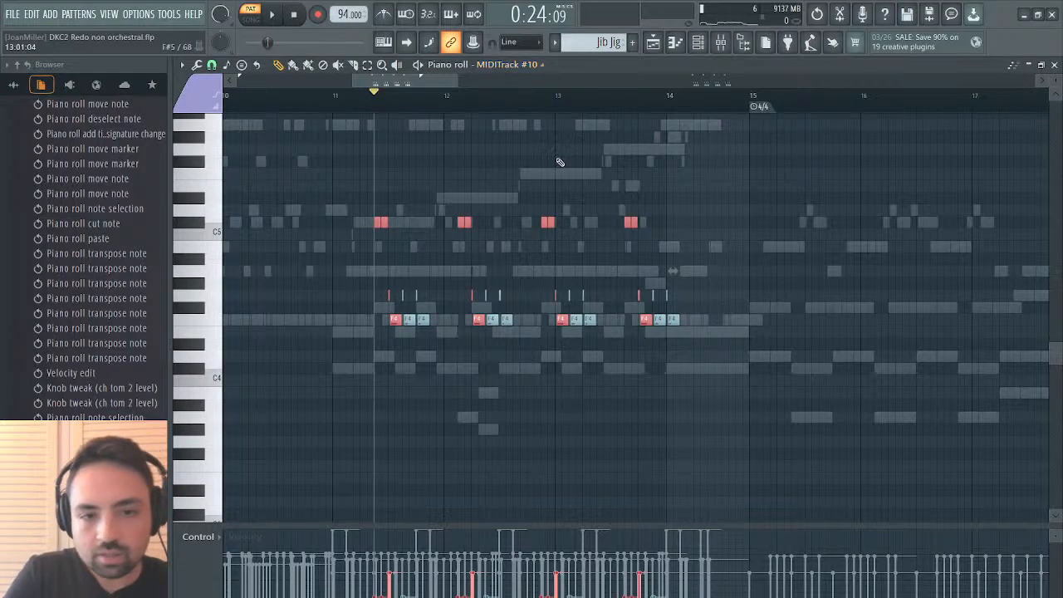
{"action": "scroll", "coordinate": [559, 163], "scroll_direction": "right", "scroll_amount": 8}
{"action": "scroll", "coordinate": [559, 163], "scroll_direction": "left", "scroll_amount": 8}
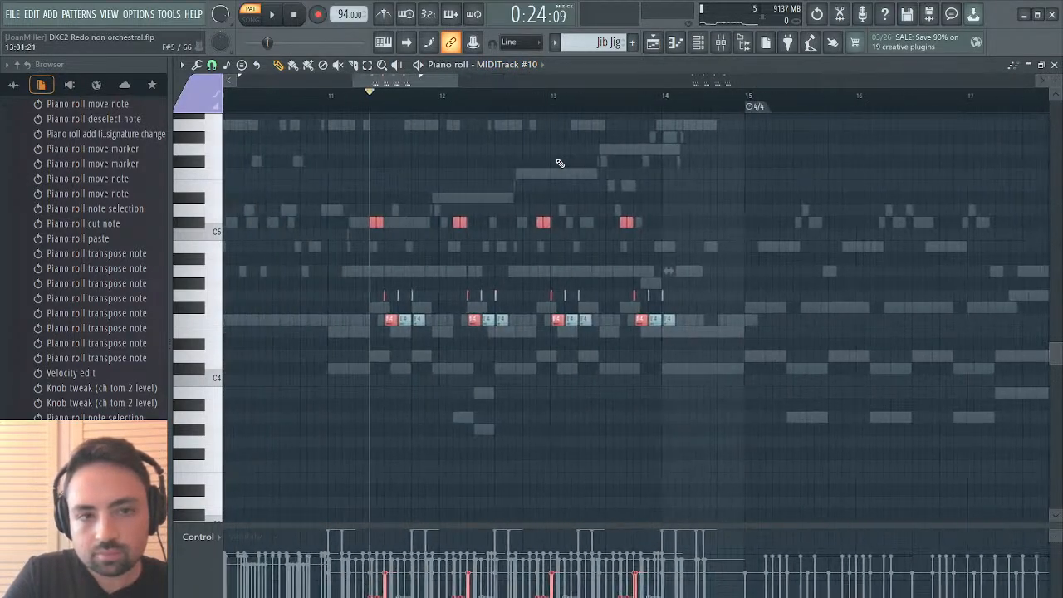
{"action": "key", "text": "Delete"}
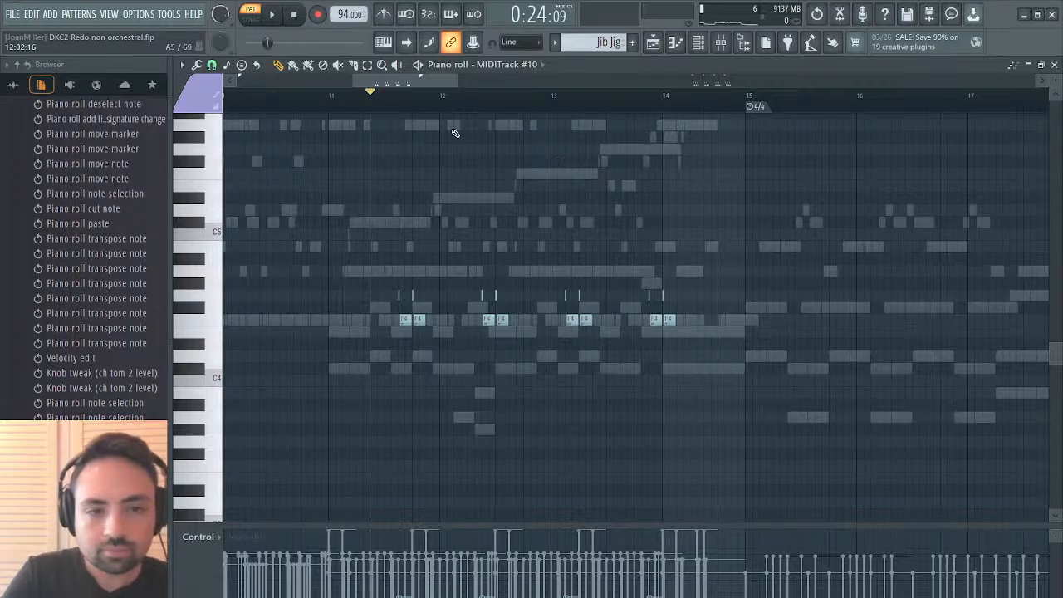
{"action": "left_click", "coordinate": [540, 255]}
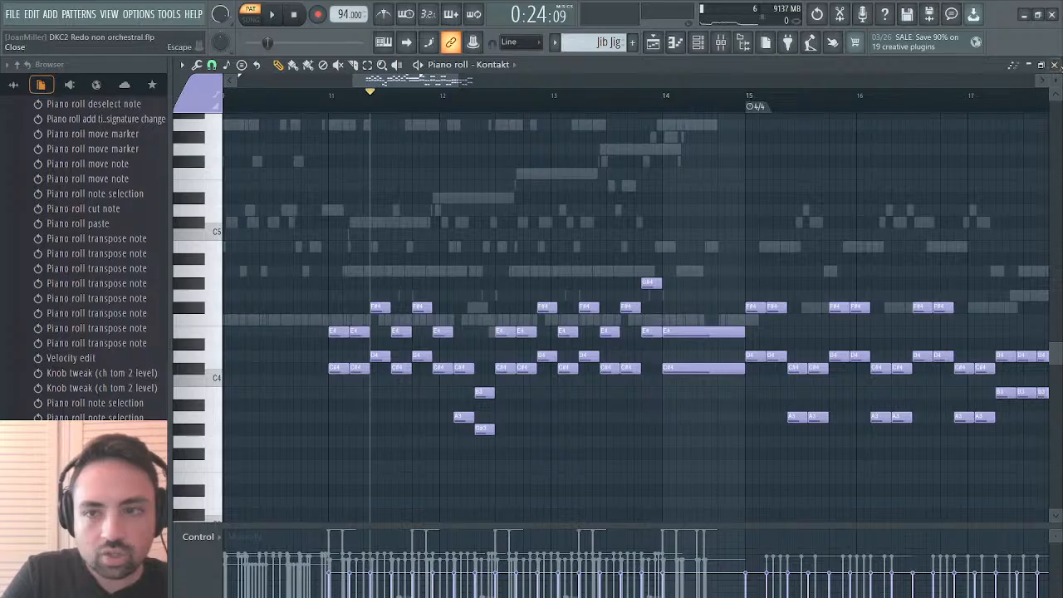
{"action": "left_click", "coordinate": [1054, 65]}
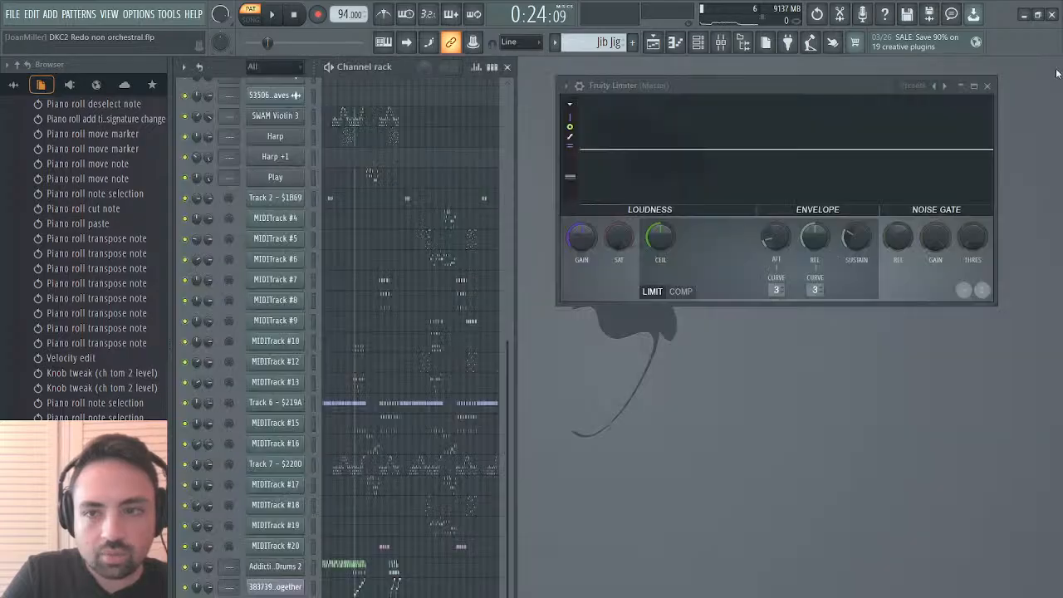
Open Addictive Drums 2 and load the 10x4" Pearl Masterworks Piccolo into the empty Snare slot.
{"action": "left_click", "coordinate": [281, 568]}
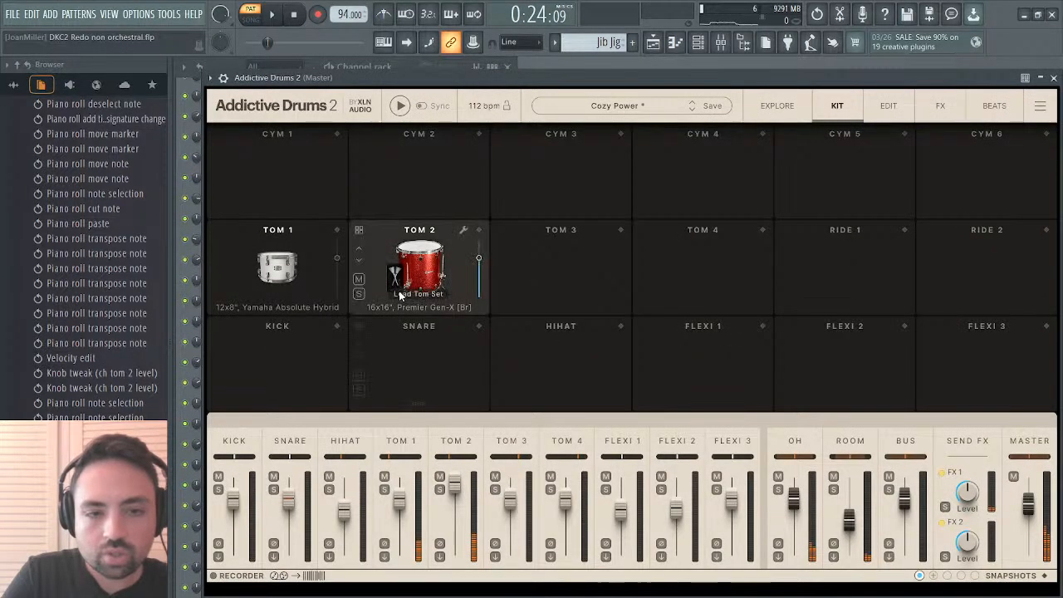
{"action": "left_click", "coordinate": [421, 386]}
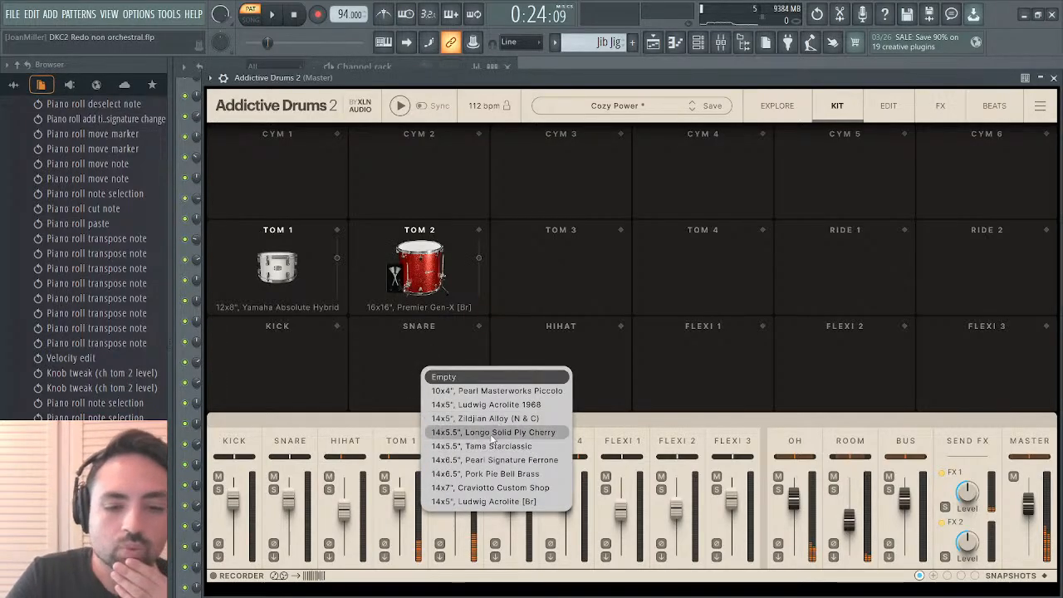
{"action": "left_click", "coordinate": [479, 392]}
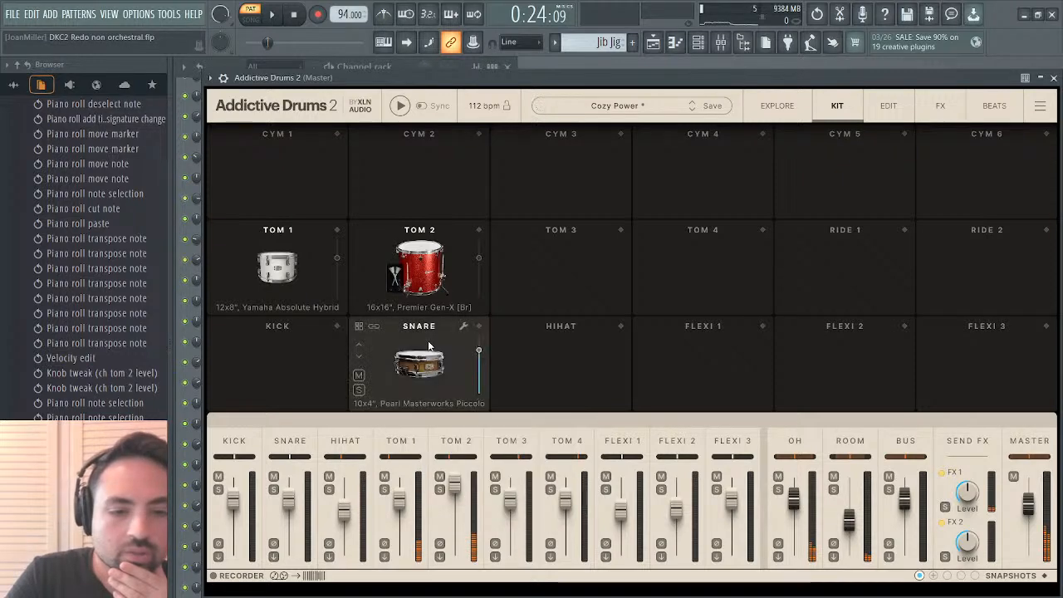
Replace the snare with the 14x5" Ludwig Acrolite [Br] and audition it repeatedly.
{"action": "left_click", "coordinate": [410, 403]}
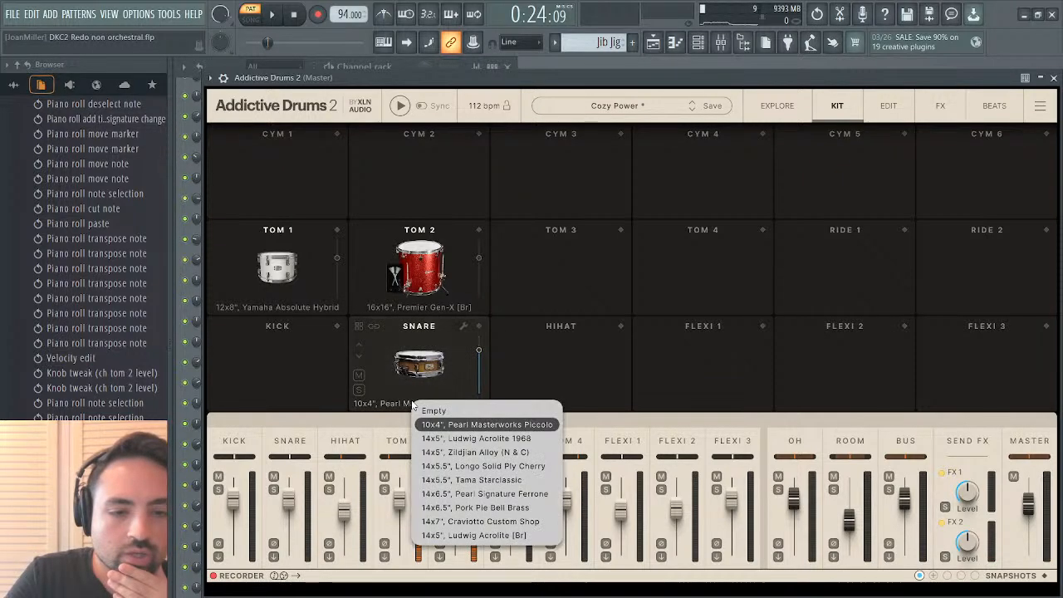
{"action": "left_click", "coordinate": [451, 538]}
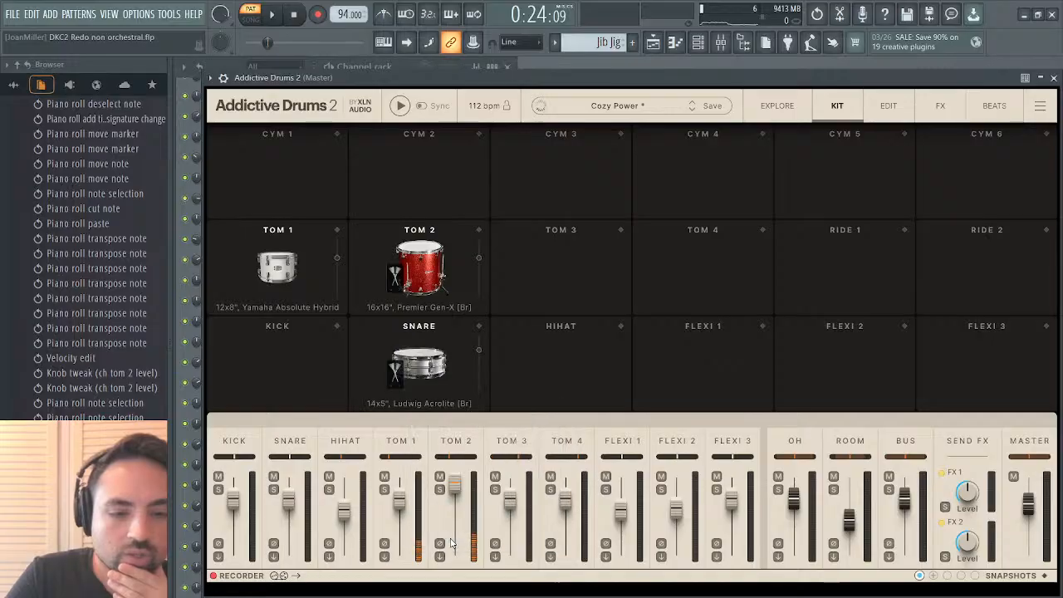
{"action": "left_click", "coordinate": [427, 357]}
{"action": "left_click", "coordinate": [428, 356]}
{"action": "left_click", "coordinate": [432, 336]}
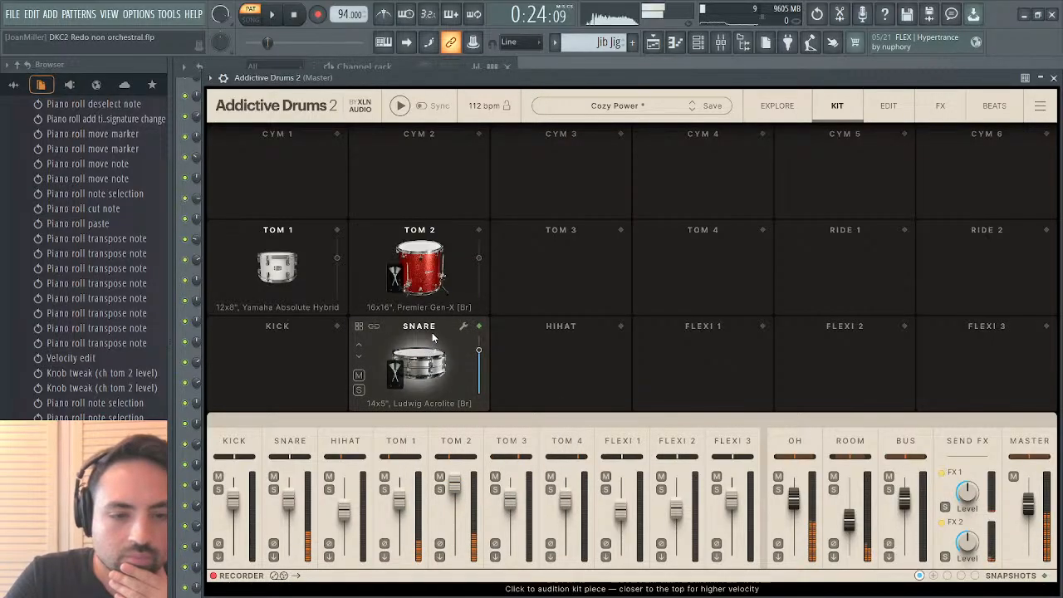
{"action": "left_click", "coordinate": [426, 338]}
{"action": "left_click", "coordinate": [425, 338]}
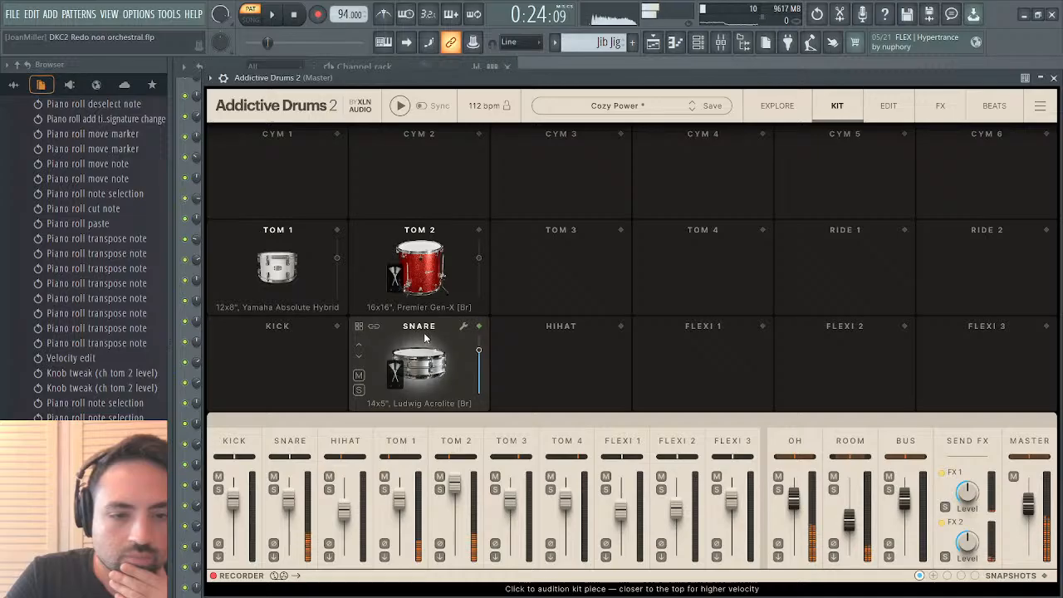
{"action": "left_click", "coordinate": [418, 340]}
{"action": "left_click", "coordinate": [413, 336]}
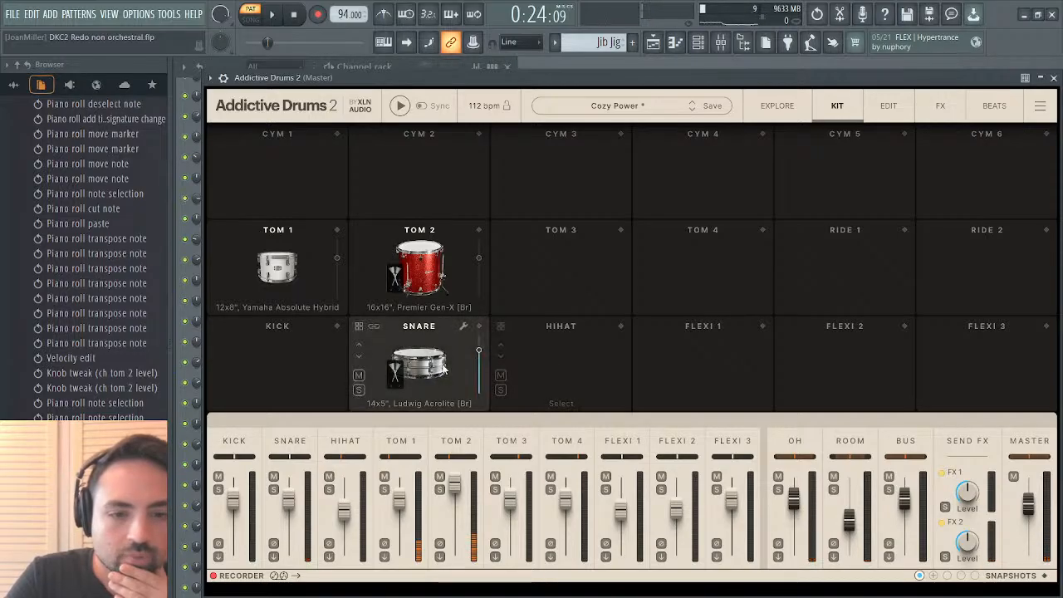
Try the 14x7" Craviotto Custom Shop, 14x6.5" Pork Pie Bell Brass and 14x6.5" Pearl Signature Ferrone as the snare.
{"action": "left_click", "coordinate": [421, 404]}
{"action": "left_click", "coordinate": [466, 523]}
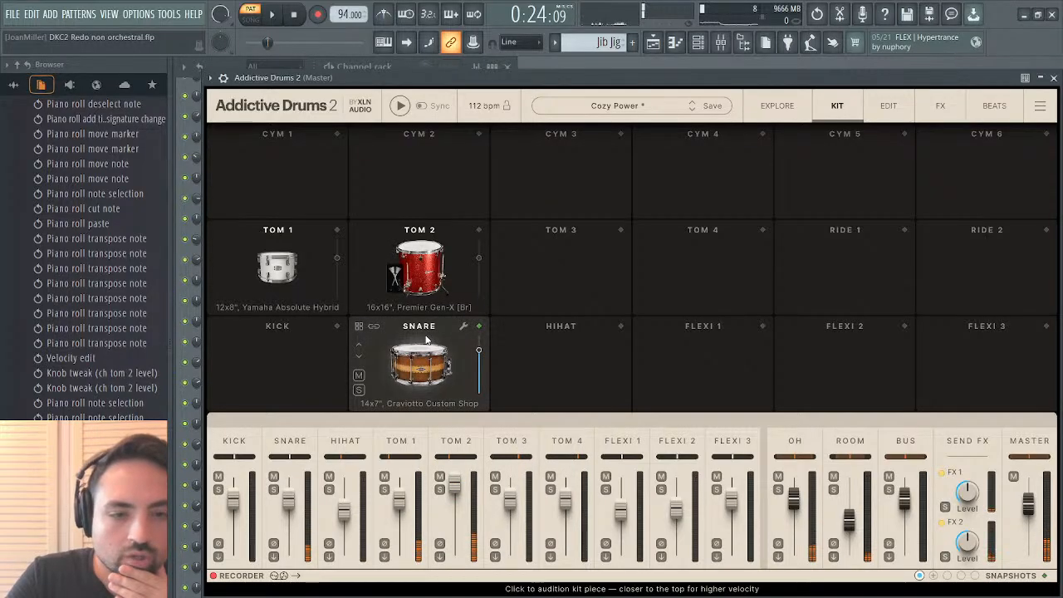
{"action": "left_click", "coordinate": [420, 403]}
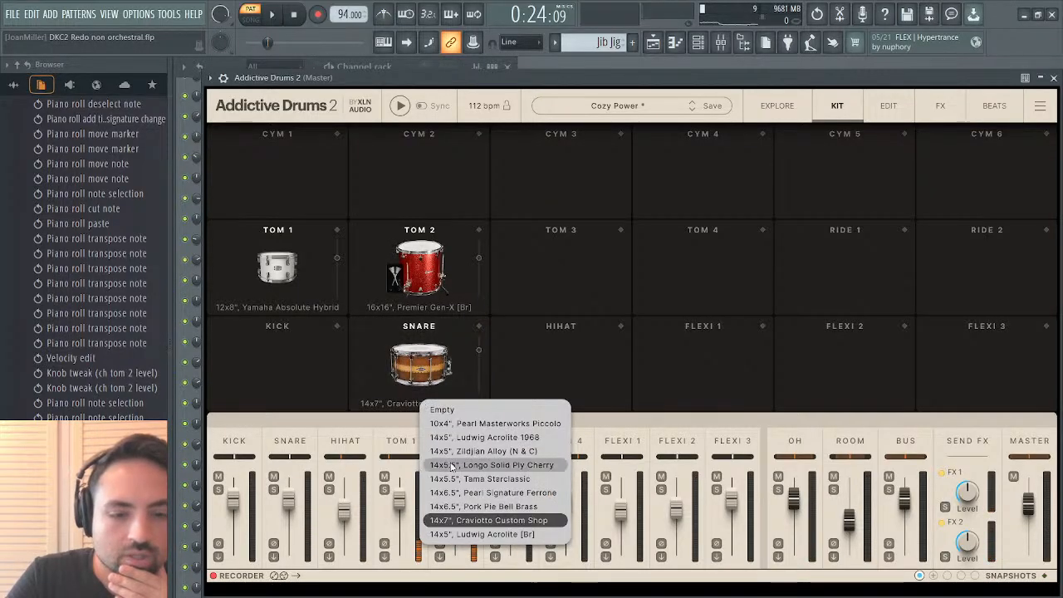
{"action": "left_click", "coordinate": [476, 507]}
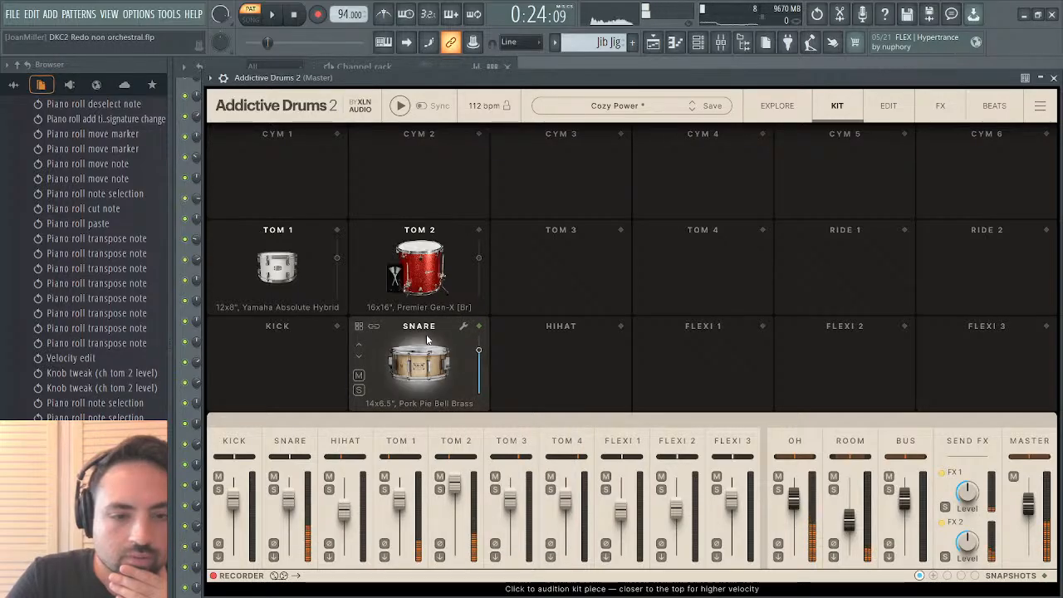
{"action": "left_click", "coordinate": [421, 403]}
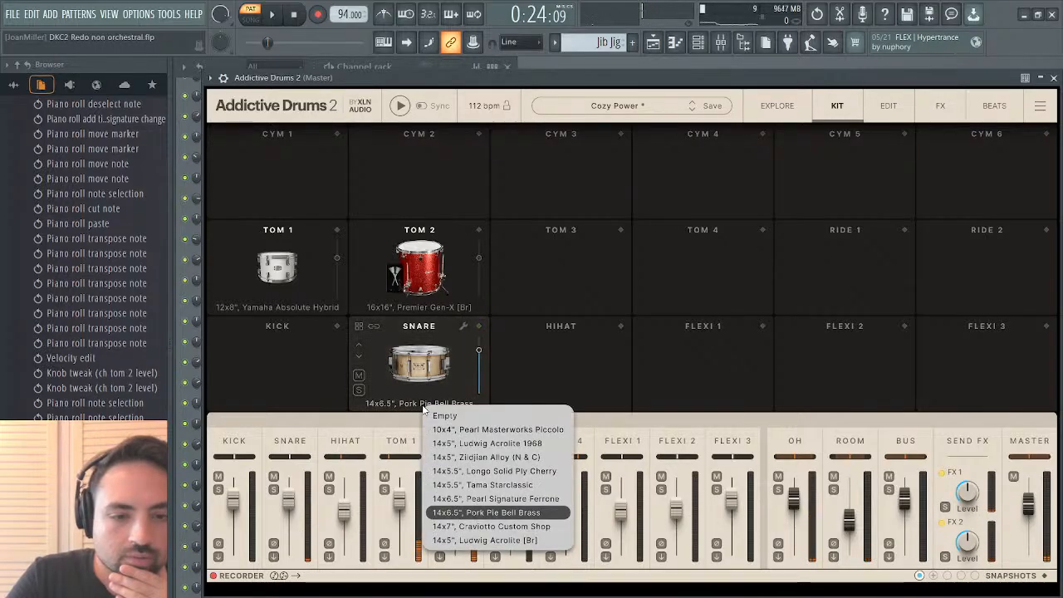
{"action": "left_click", "coordinate": [496, 498]}
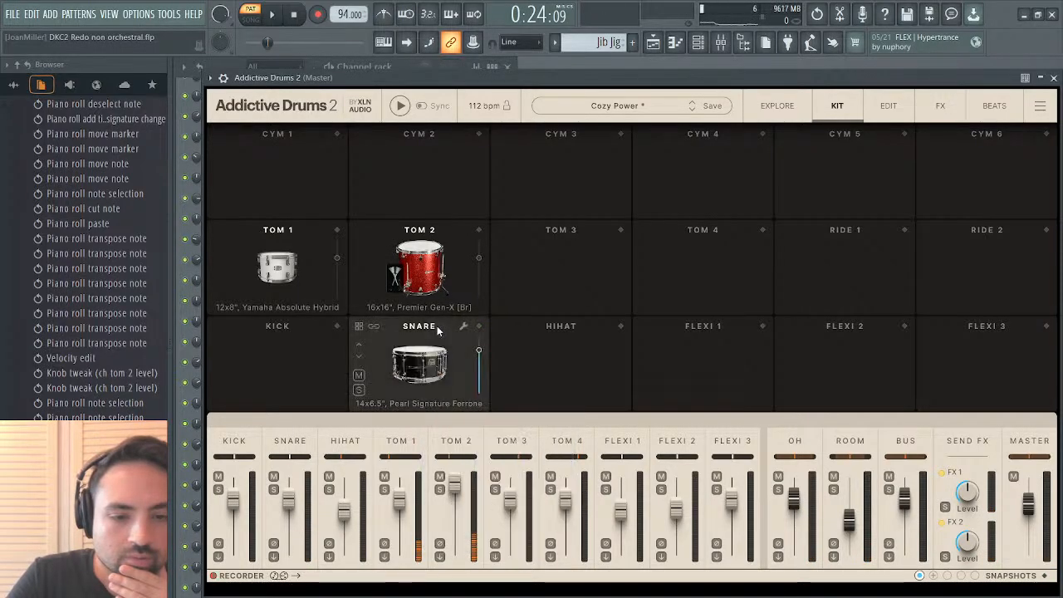
Load the 14x7" Craviotto Custom Shop as the snare, audition it and close the plugin.
{"action": "left_click", "coordinate": [420, 404]}
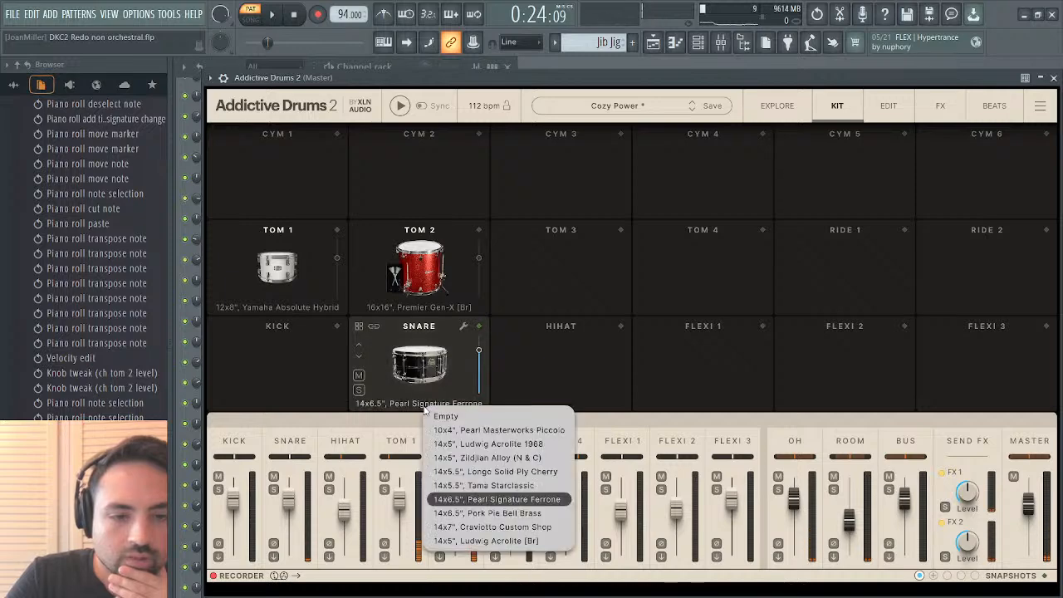
{"action": "left_click", "coordinate": [466, 528]}
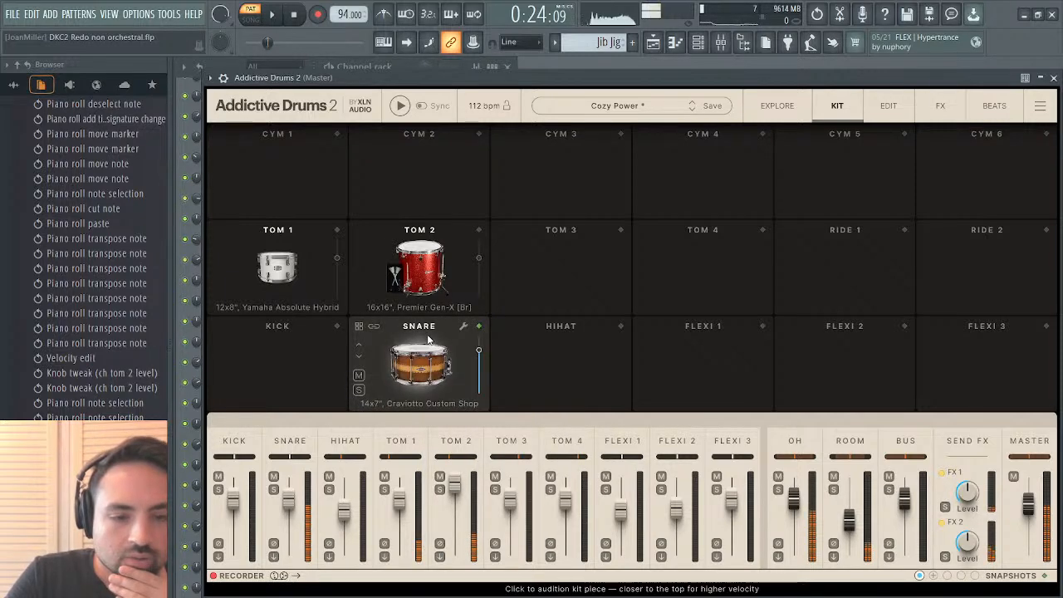
{"action": "left_click", "coordinate": [1053, 77]}
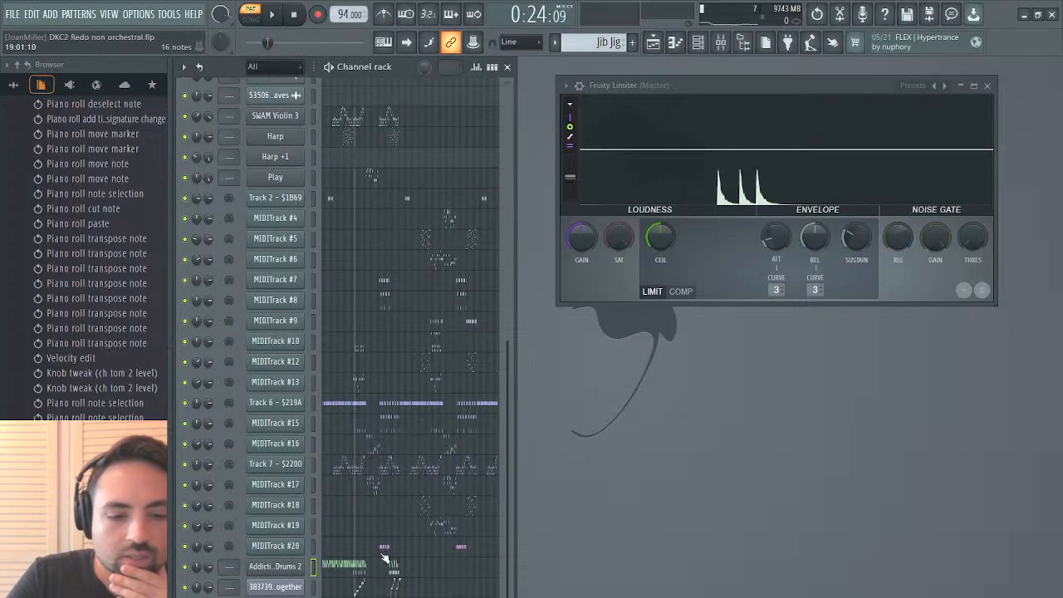
Paste the cut MIDITrack #10 notes into the Addictive Drums 2 piano roll at bar 11.
{"action": "left_click", "coordinate": [363, 571]}
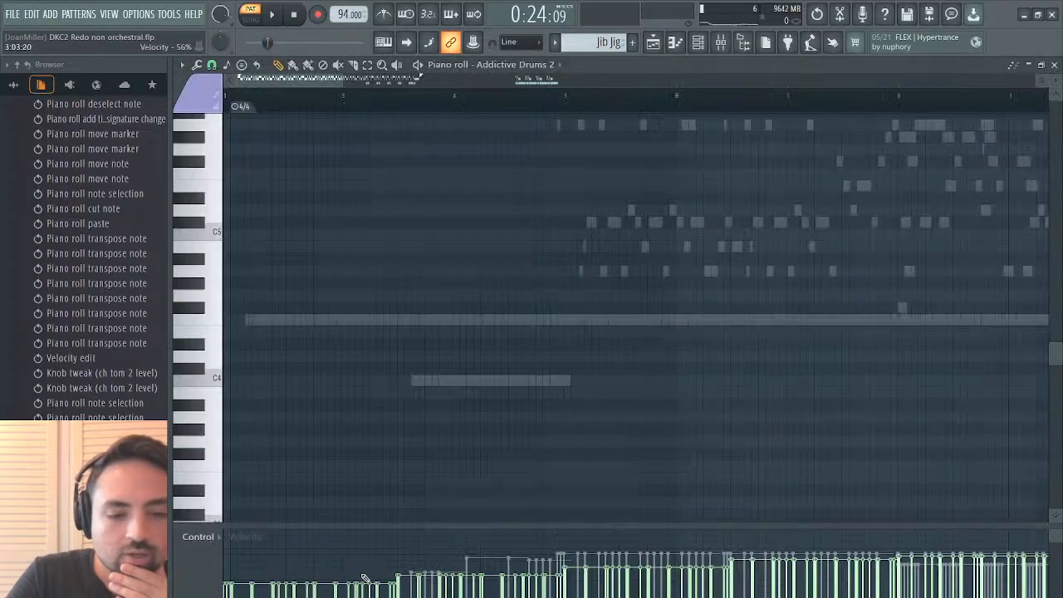
{"action": "left_click_drag", "start_coordinate": [315, 81], "coordinate": [423, 109]}
{"action": "scroll", "coordinate": [460, 211], "scroll_direction": "up", "scroll_amount": 3}
{"action": "scroll", "coordinate": [466, 180], "scroll_direction": "up", "scroll_amount": 3}
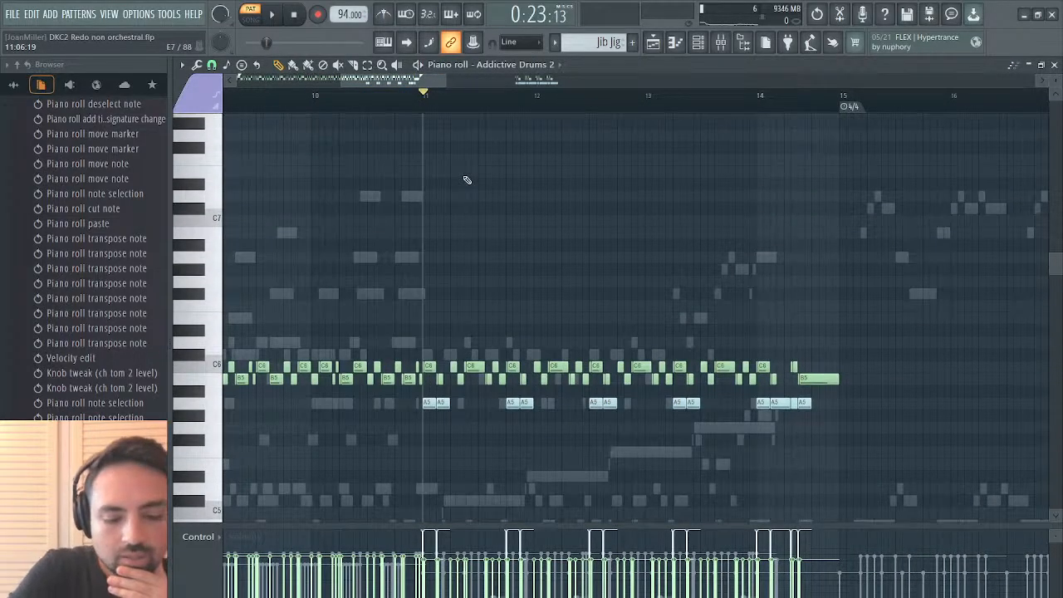
{"action": "key", "text": "ctrl+v"}
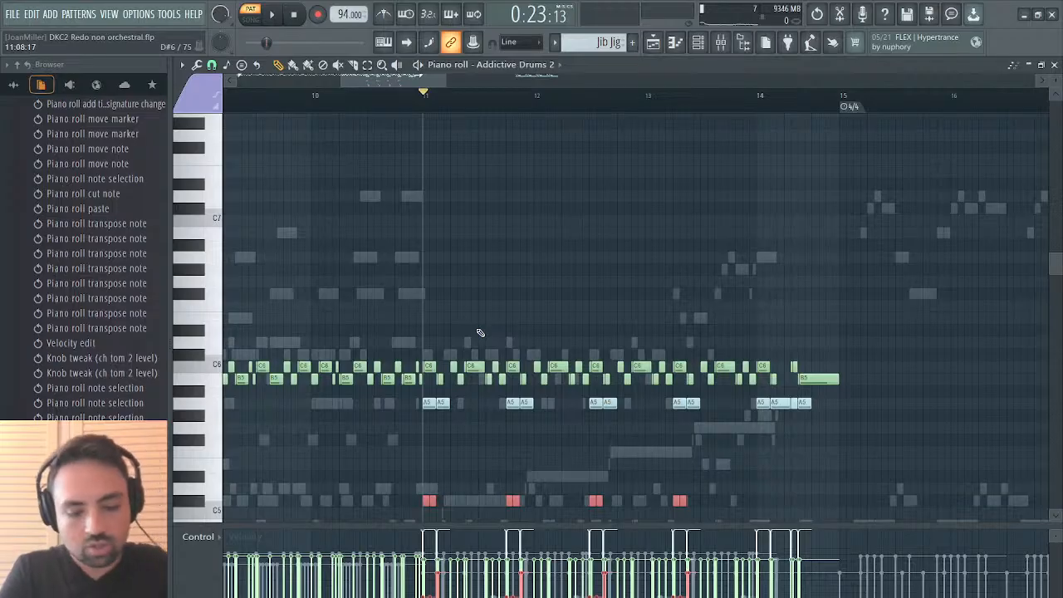
Transpose the pasted snare notes down one octave and four semitones so the lowest ones land on C#3.
{"action": "scroll", "coordinate": [479, 332], "scroll_direction": "down", "scroll_amount": 3}
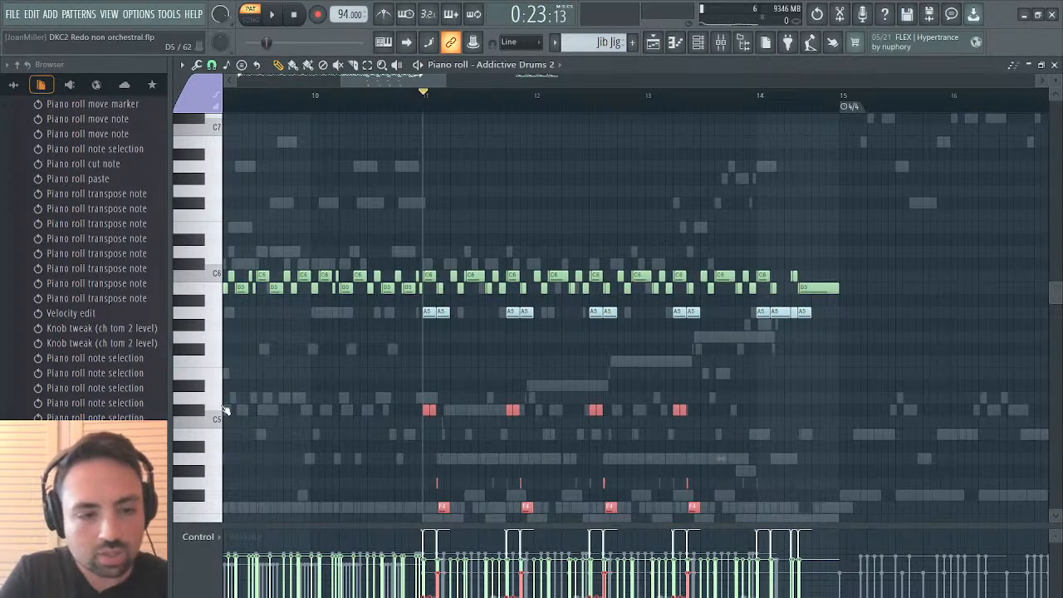
{"action": "scroll", "coordinate": [220, 348], "scroll_direction": "down", "scroll_amount": 2}
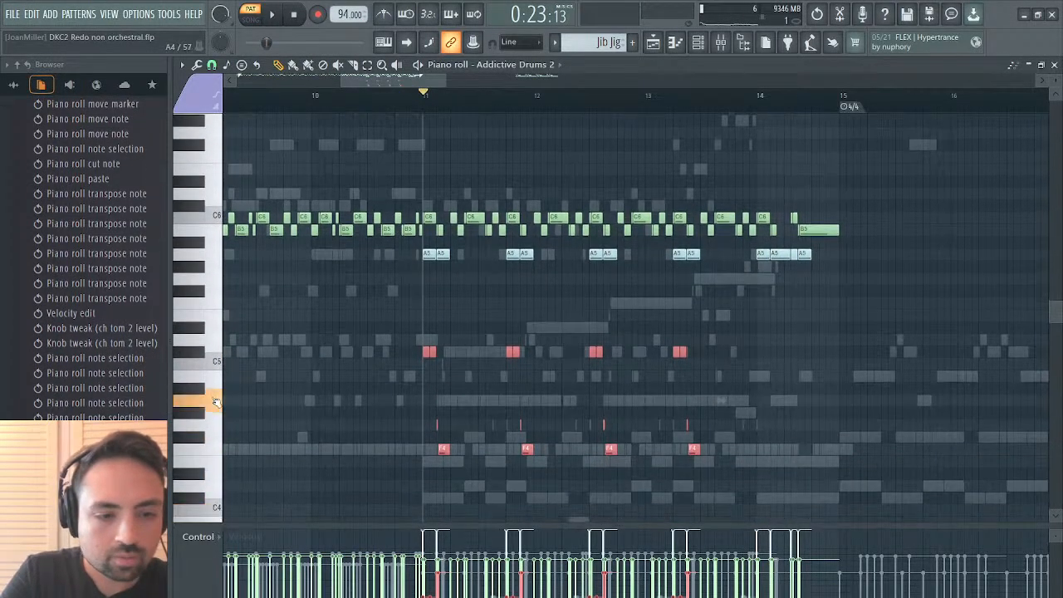
{"action": "left_click_drag", "start_coordinate": [222, 279], "coordinate": [221, 338]}
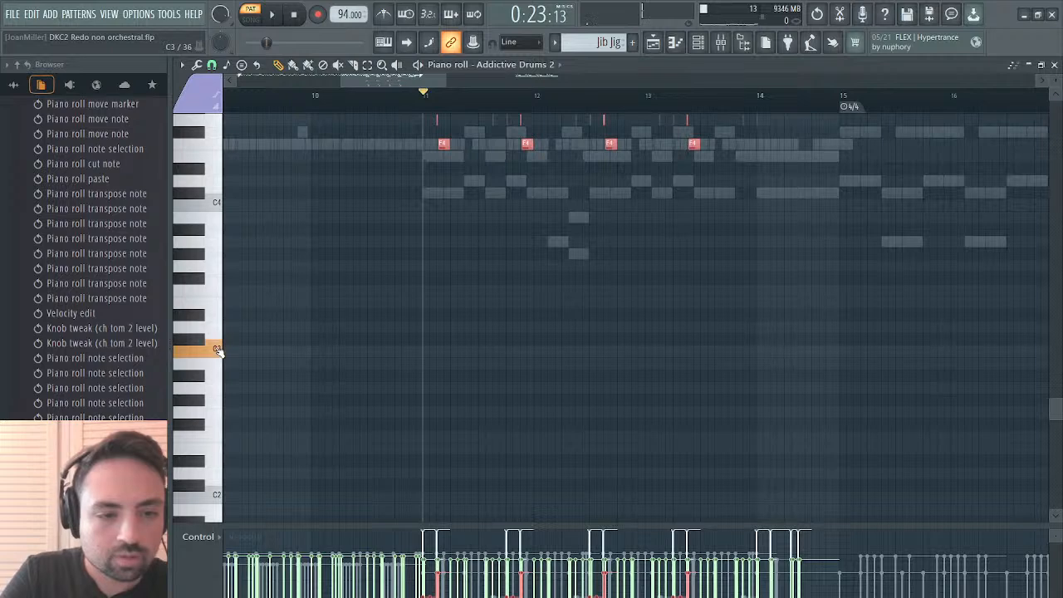
{"action": "left_click", "coordinate": [224, 332]}
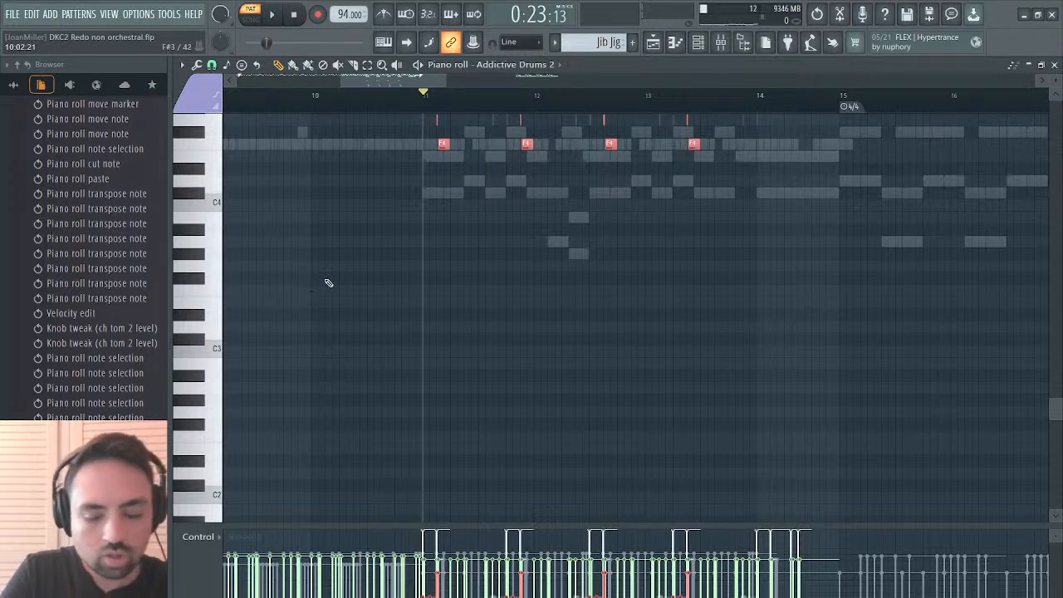
{"action": "key", "text": "ctrl+Down"}
{"action": "key", "text": "shift+Down"}
{"action": "key", "text": "shift+Down"}
{"action": "key", "text": "shift+Down"}
{"action": "key", "text": "shift+Down"}
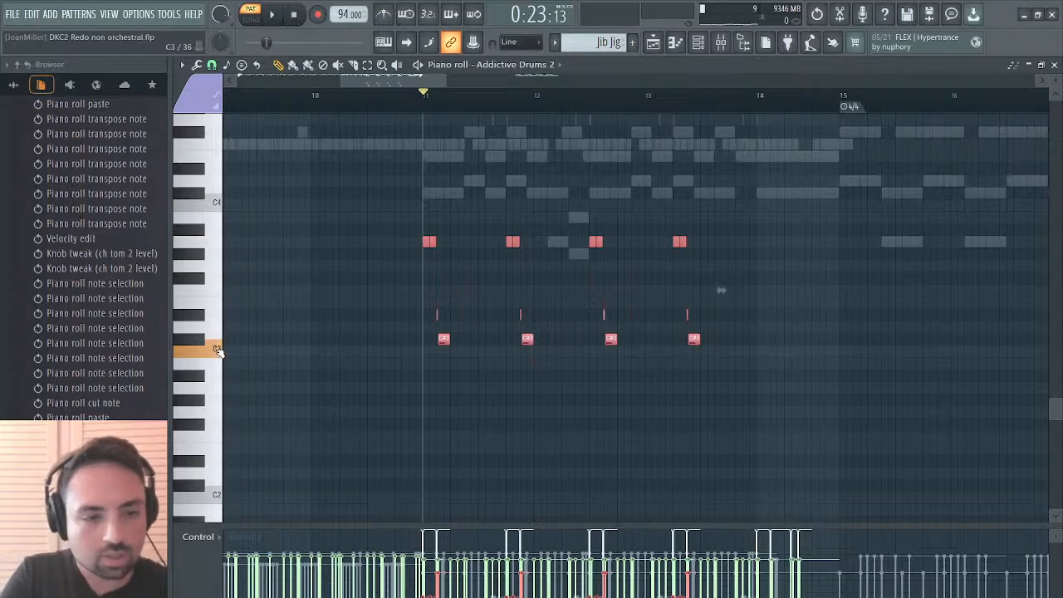
Audition the Addictive Drums 2 piano keys from C3 up to about A3 to compare the snare articulations.
{"action": "left_click_drag", "start_coordinate": [218, 350], "coordinate": [215, 338]}
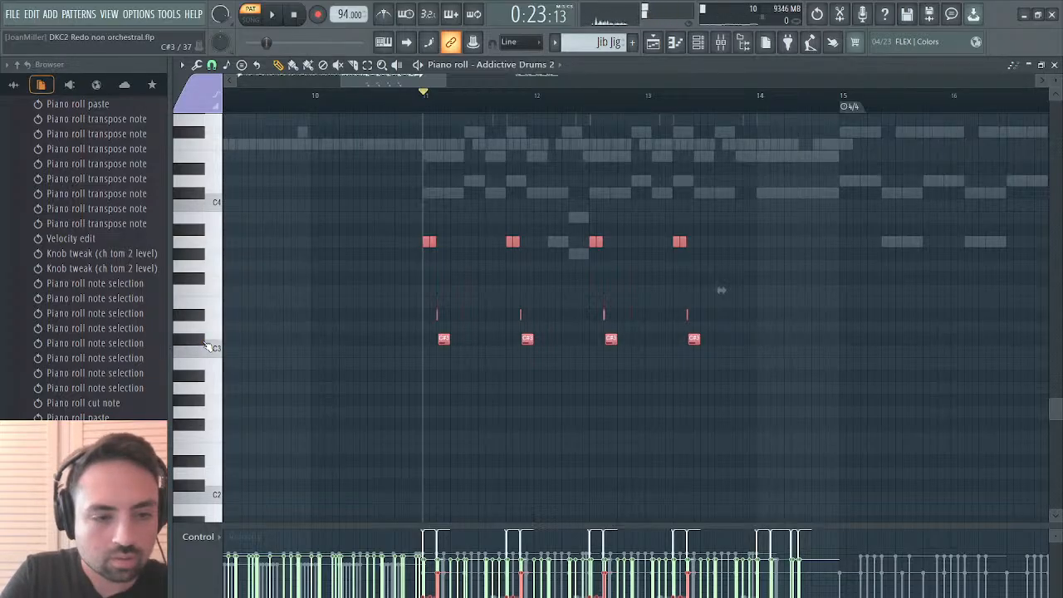
{"action": "left_click", "coordinate": [216, 337]}
{"action": "left_click", "coordinate": [223, 335]}
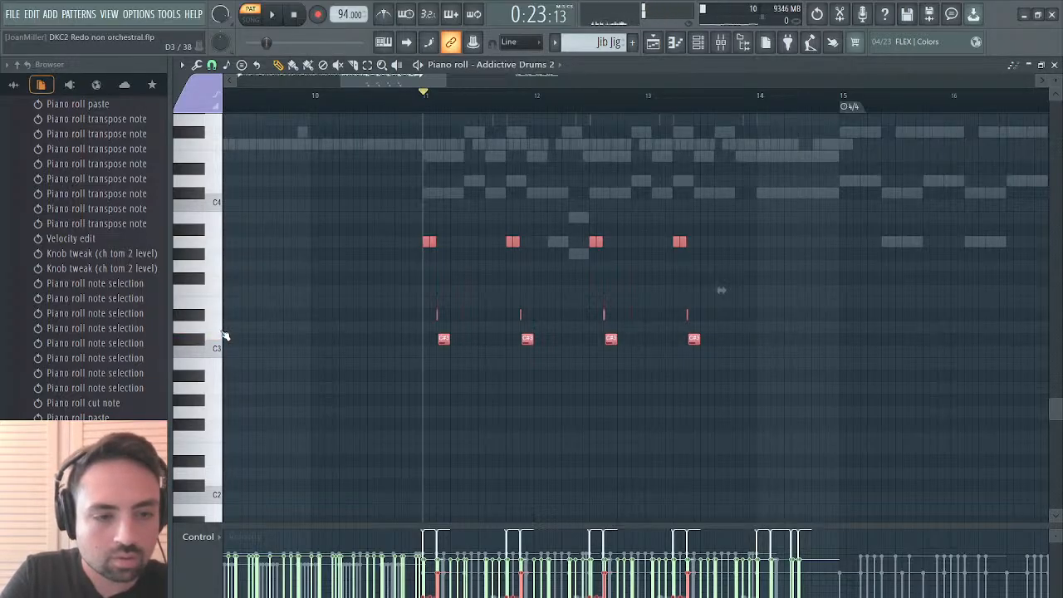
{"action": "left_click", "coordinate": [223, 335]}
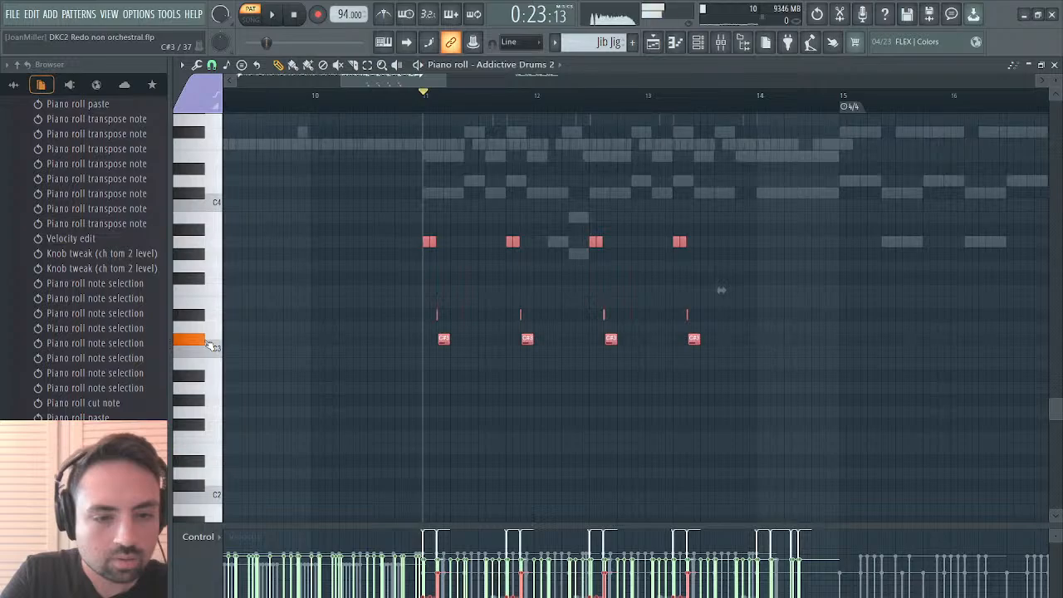
{"action": "left_click", "coordinate": [215, 316]}
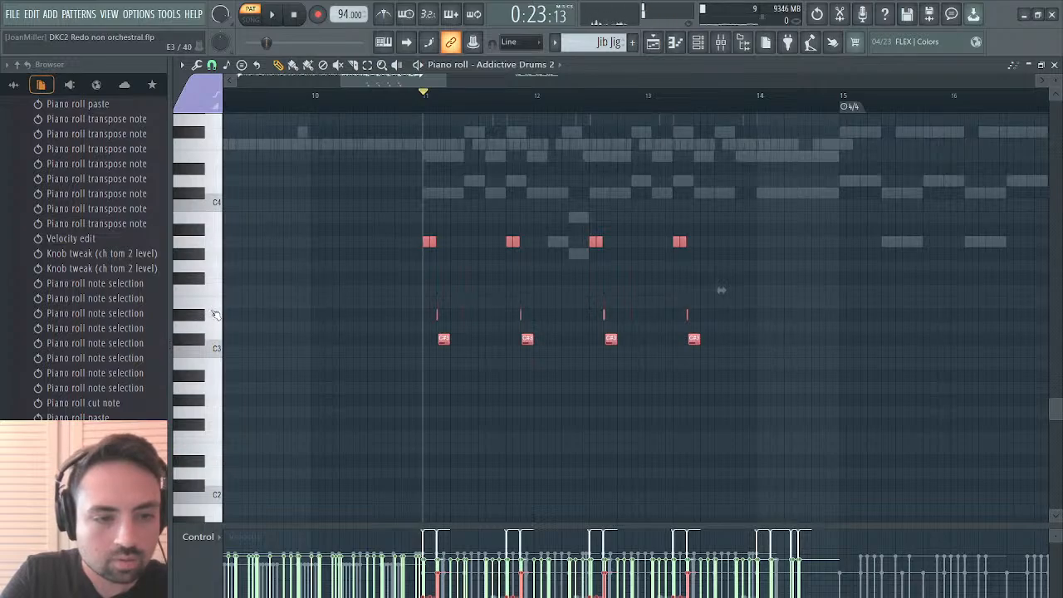
{"action": "left_click", "coordinate": [221, 296]}
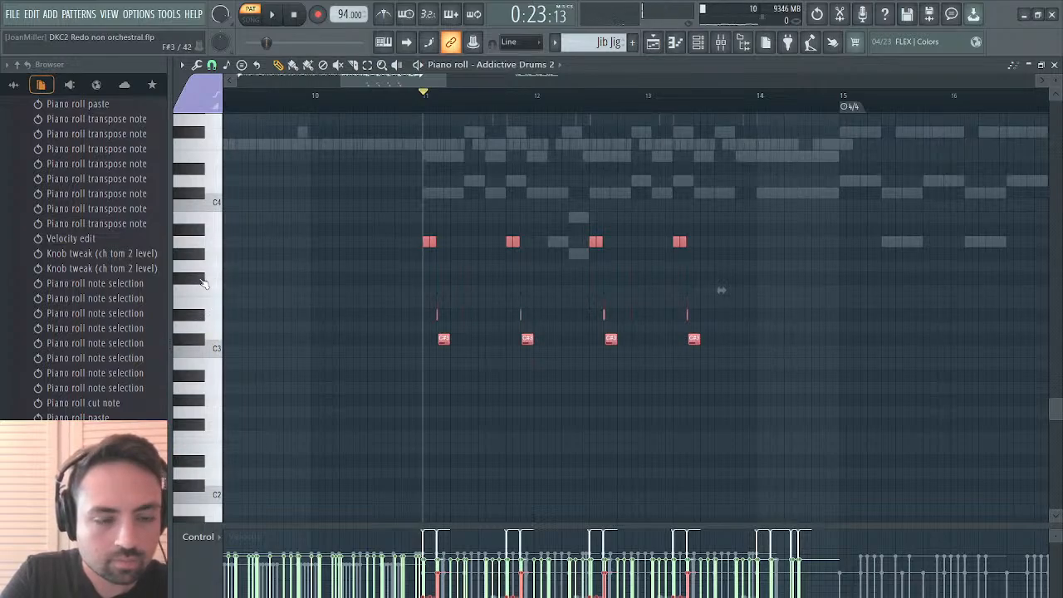
{"action": "left_click", "coordinate": [212, 272]}
{"action": "left_click", "coordinate": [219, 254]}
{"action": "left_click", "coordinate": [214, 287]}
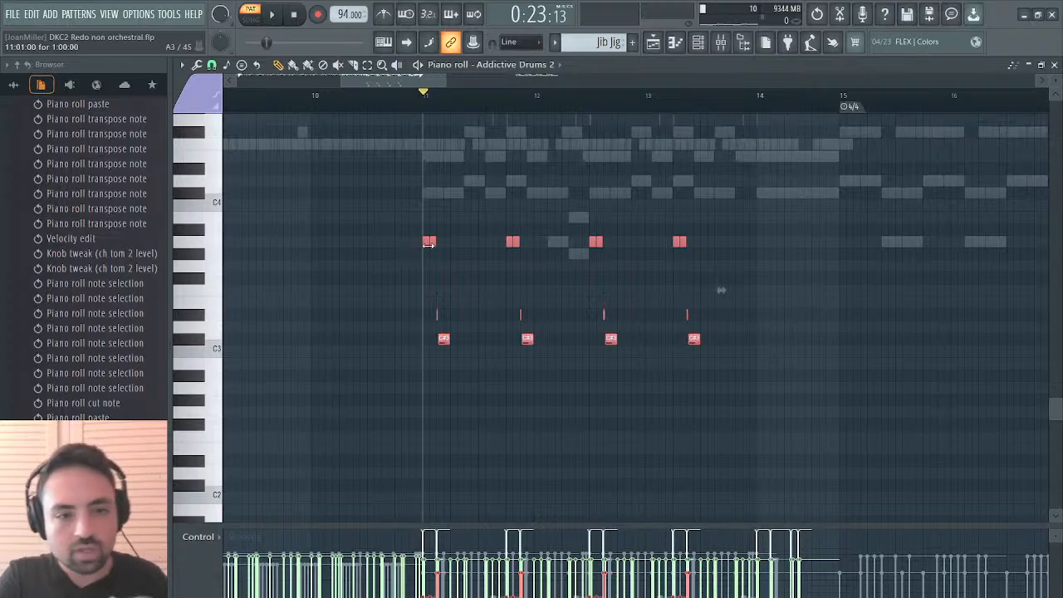
Select only the short paired notes, move them down to C#3 and play back the passage.
{"action": "left_click_drag", "start_coordinate": [427, 244], "coordinate": [691, 226]}
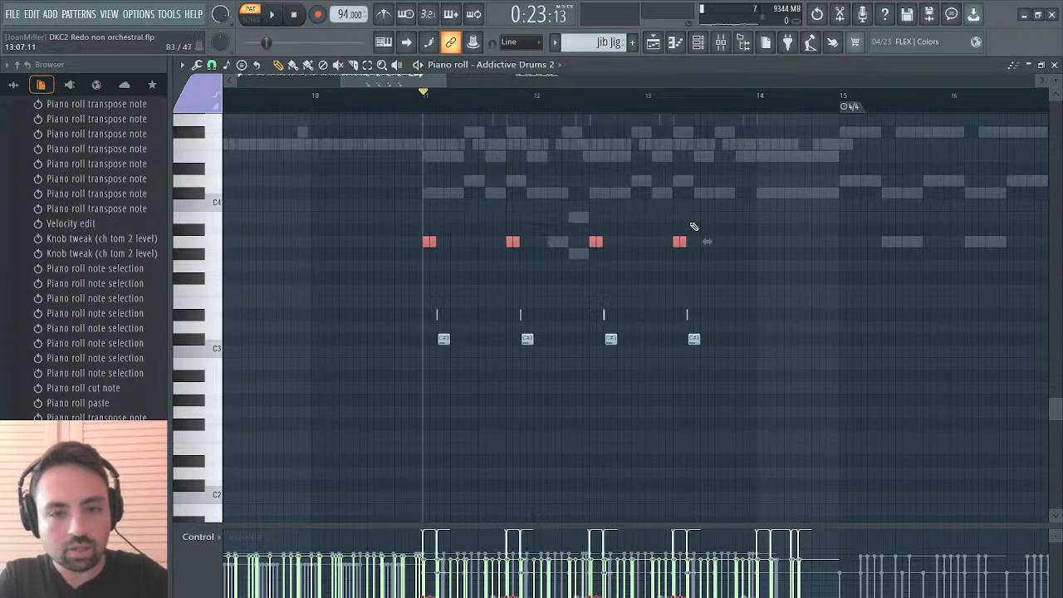
{"action": "left_click_drag", "start_coordinate": [428, 241], "coordinate": [429, 352]}
{"action": "left_click", "coordinate": [431, 341]}
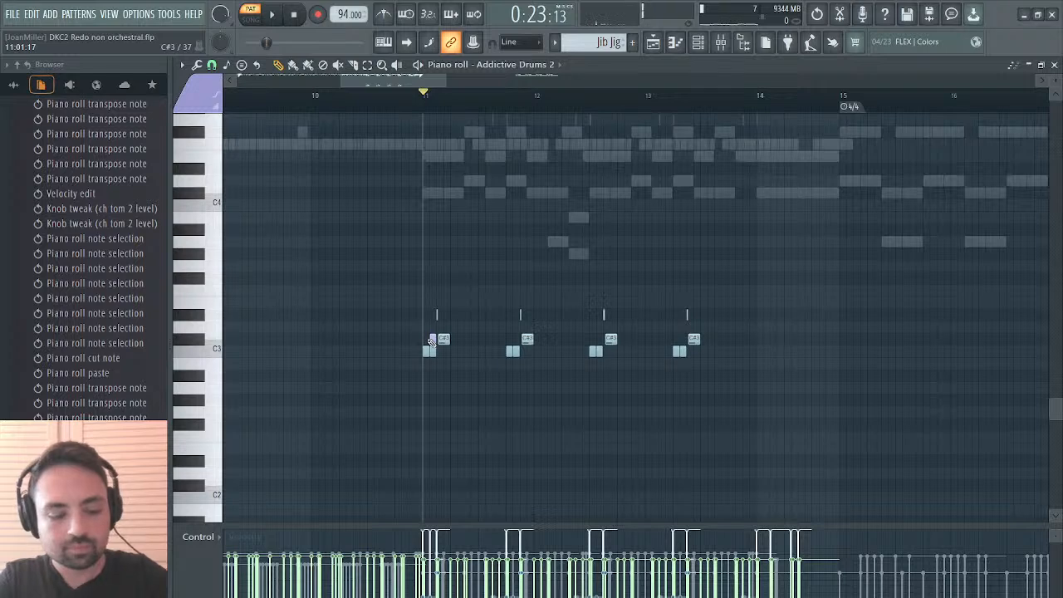
{"action": "key", "text": "ctrl+z"}
{"action": "key", "text": "shift+Up"}
{"action": "key", "text": "space"}
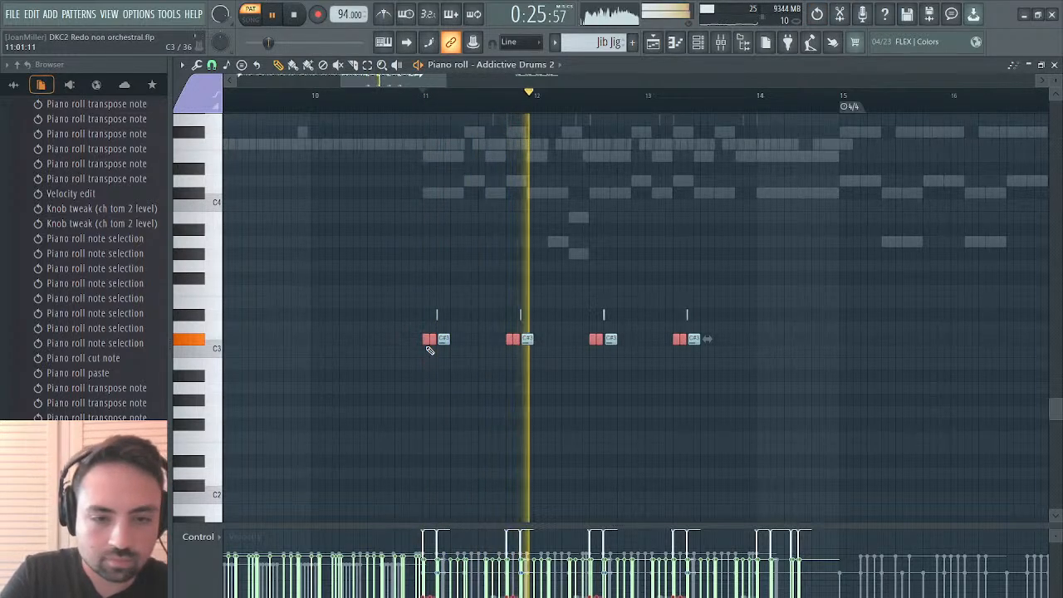
Raise the short paired notes one semitone to D3 and stop playback.
{"action": "left_click_drag", "start_coordinate": [423, 326], "coordinate": [424, 299]}
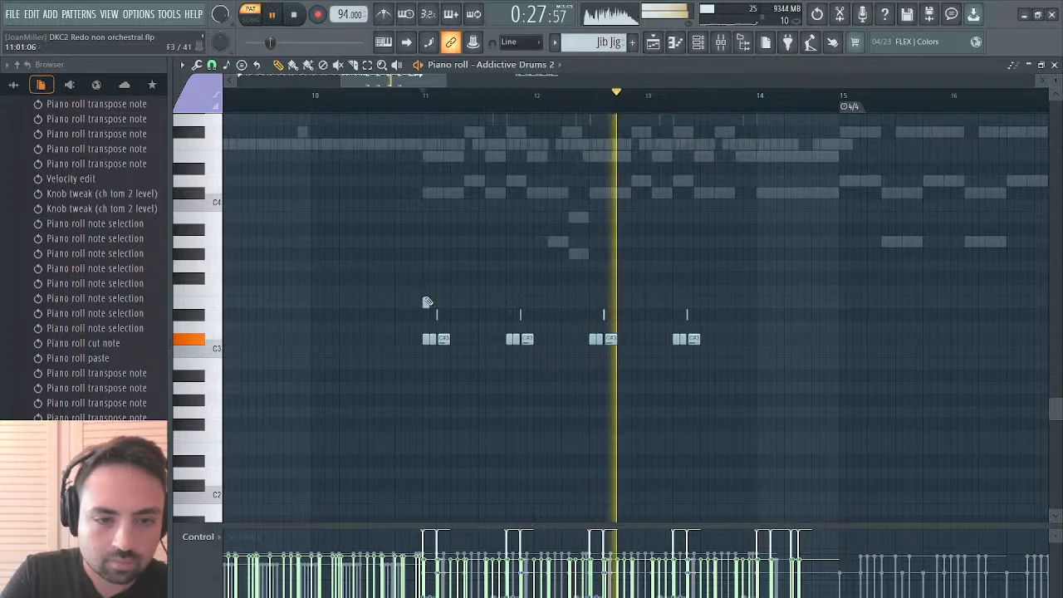
{"action": "key", "text": "ctrl+z"}
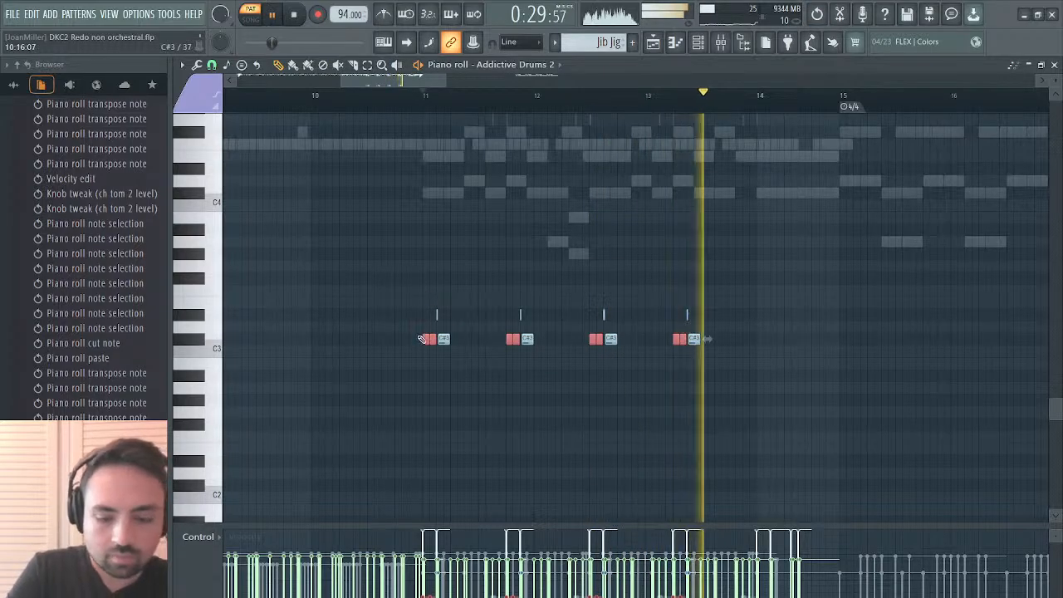
{"action": "left_click_drag", "start_coordinate": [421, 339], "coordinate": [423, 326]}
{"action": "key", "text": "space"}
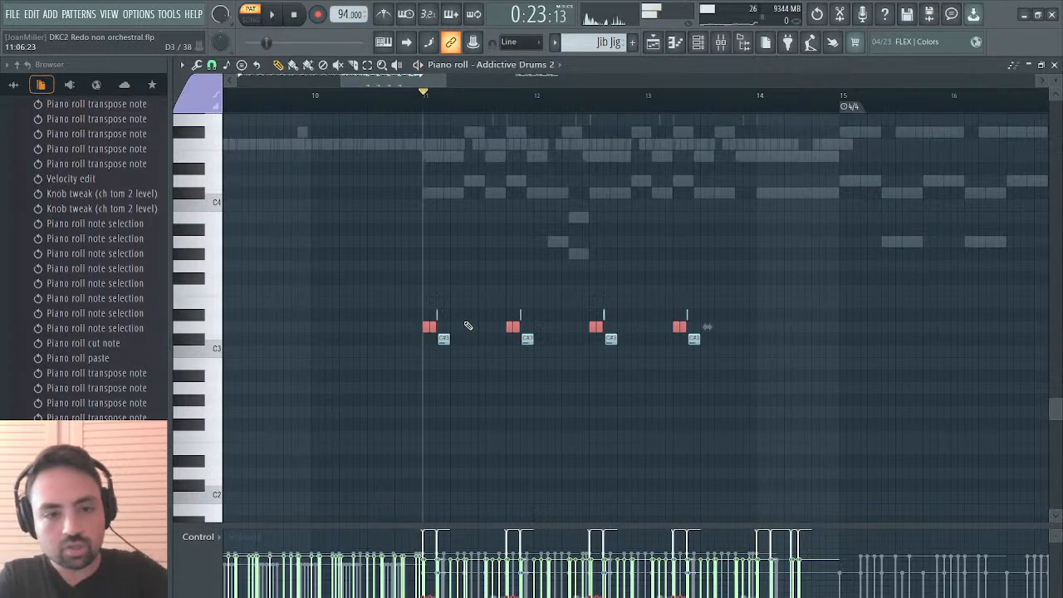
Select all the snare notes, raise their velocities with an offset of 41% and play the passage.
{"action": "left_click", "coordinate": [495, 322]}
{"action": "left_click_drag", "start_coordinate": [781, 211], "coordinate": [410, 403]}
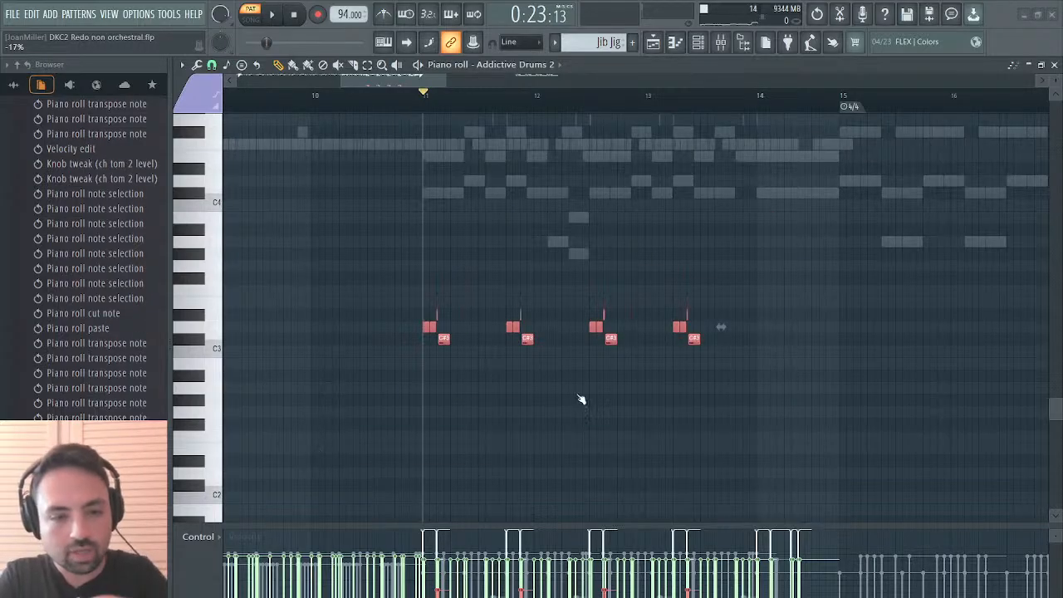
{"action": "left_click_drag", "start_coordinate": [720, 326], "coordinate": [739, 327]}
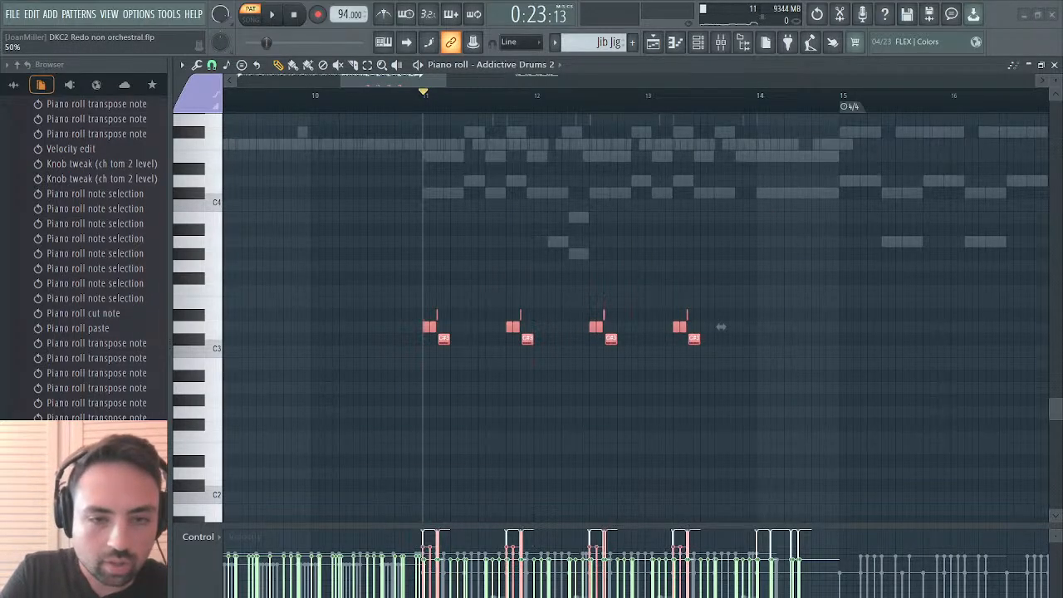
{"action": "left_click_drag", "start_coordinate": [493, 411], "coordinate": [492, 423]}
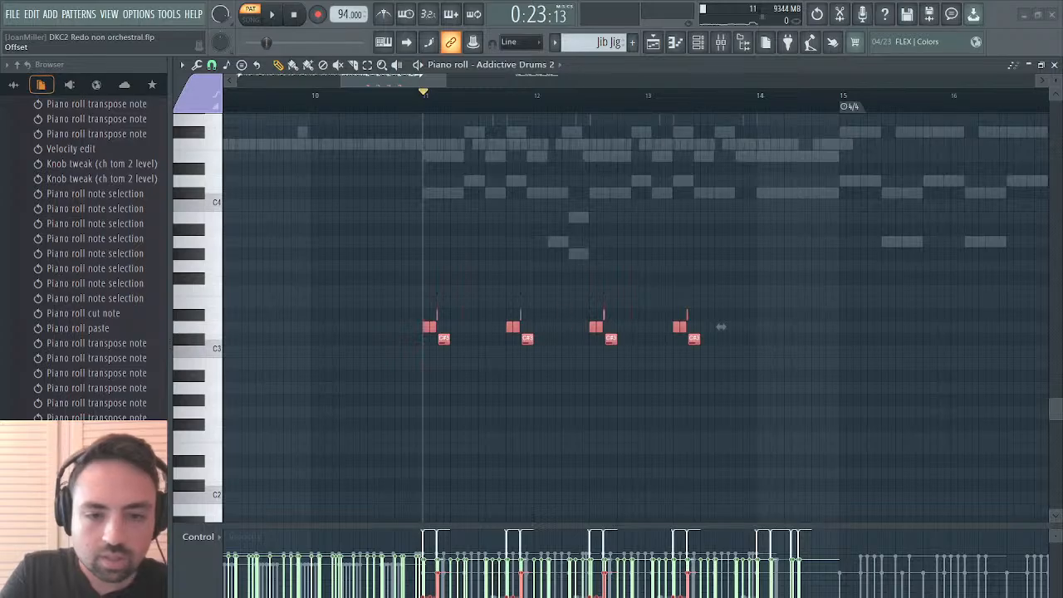
{"action": "mouse_move", "coordinate": [720, 326]}
{"action": "left_mouse_down"}
{"action": "mouse_move", "coordinate": [721, 303]}
{"action": "mouse_move", "coordinate": [721, 330]}
{"action": "left_mouse_up"}
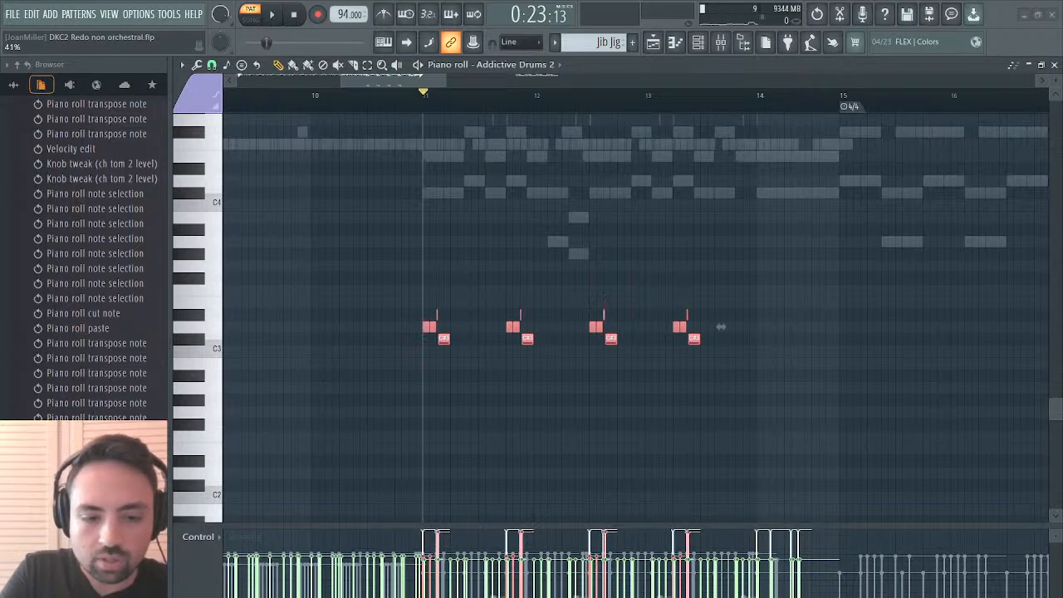
{"action": "key", "text": "space"}
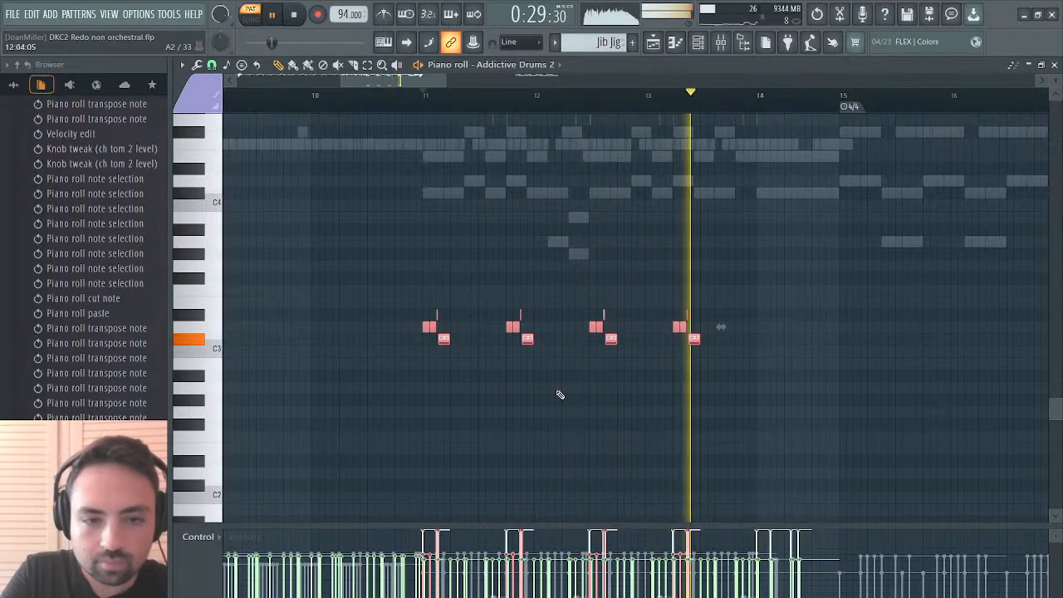
Shift all the snare notes later so the first falls on step 7 of bar 11, replaying from bar 11.
{"action": "left_click_drag", "start_coordinate": [428, 326], "coordinate": [440, 329]}
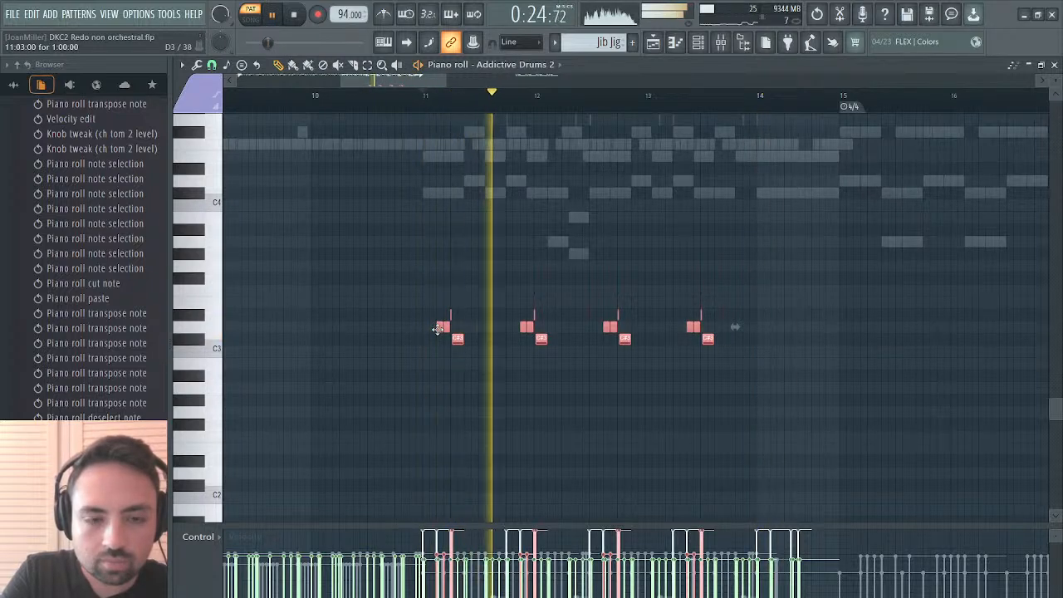
{"action": "left_click", "coordinate": [417, 105]}
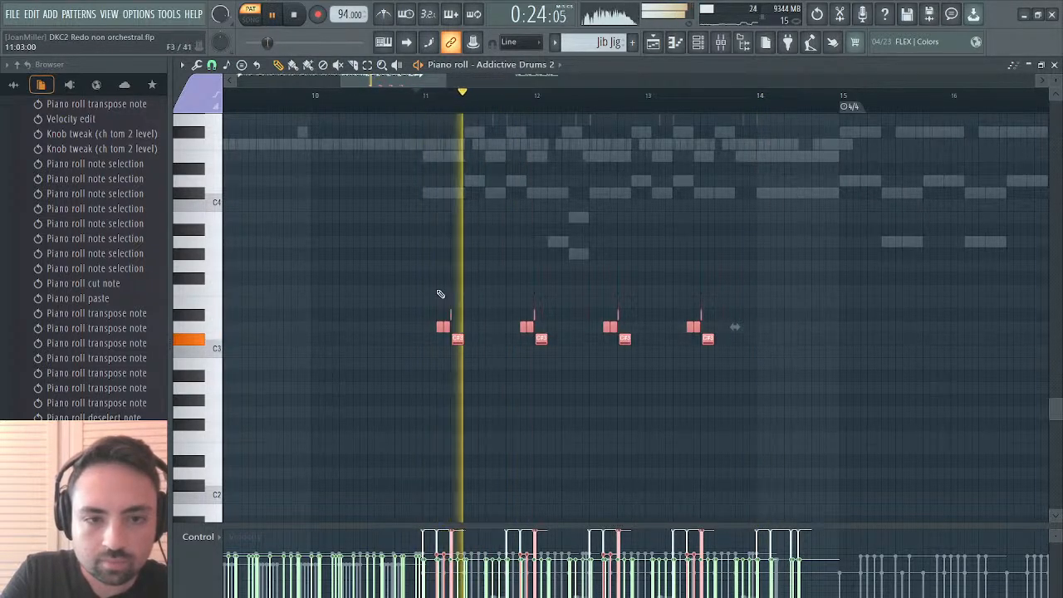
{"action": "left_click_drag", "start_coordinate": [438, 327], "coordinate": [463, 328]}
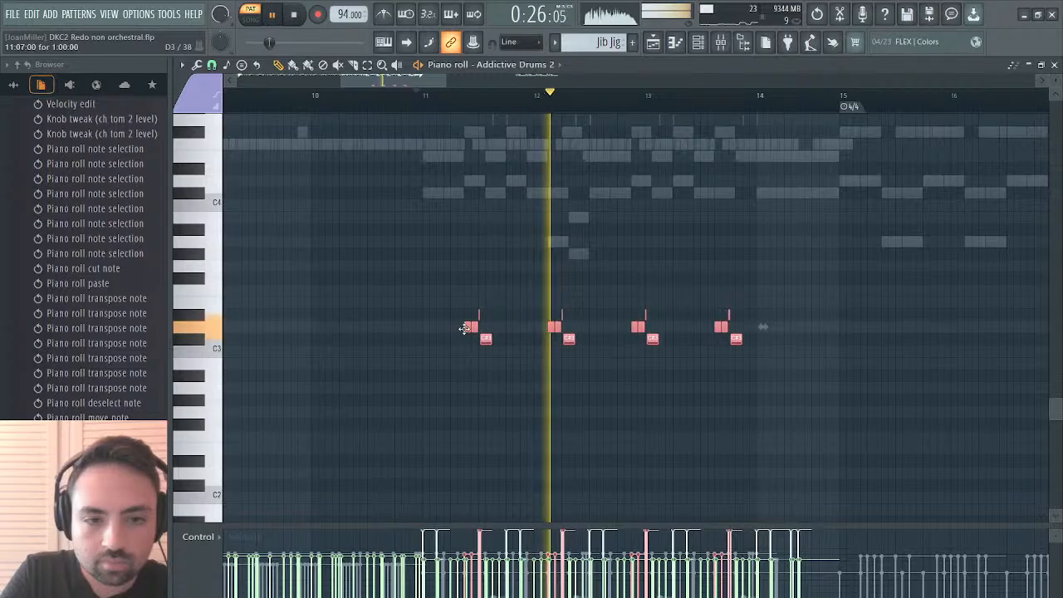
{"action": "left_click", "coordinate": [428, 103]}
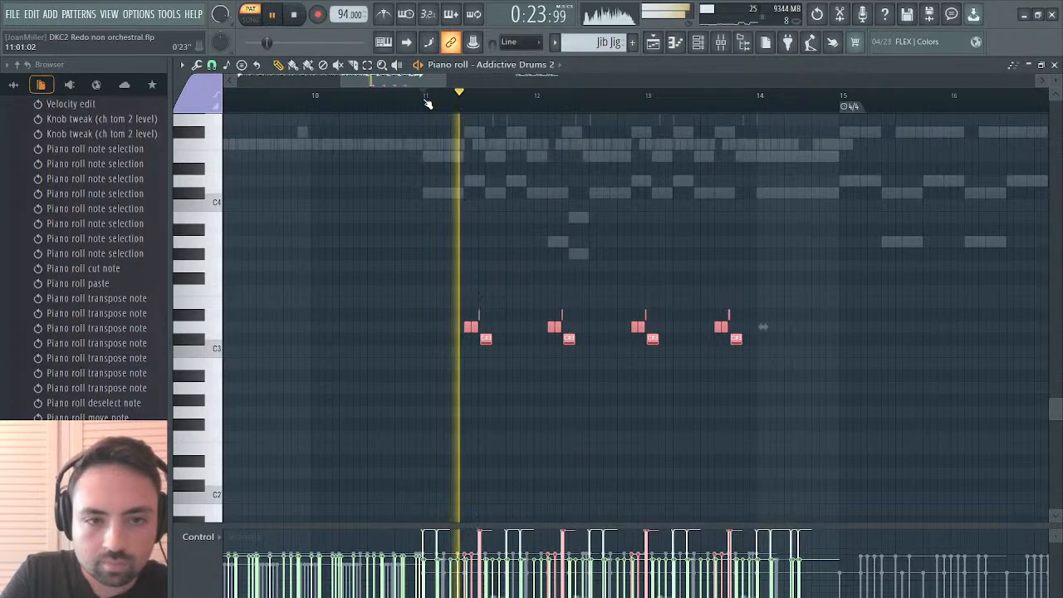
Nudge the snare notes slightly earlier in the bar, replaying from bar 11 to check their timing.
{"action": "left_click_drag", "start_coordinate": [468, 327], "coordinate": [460, 327]}
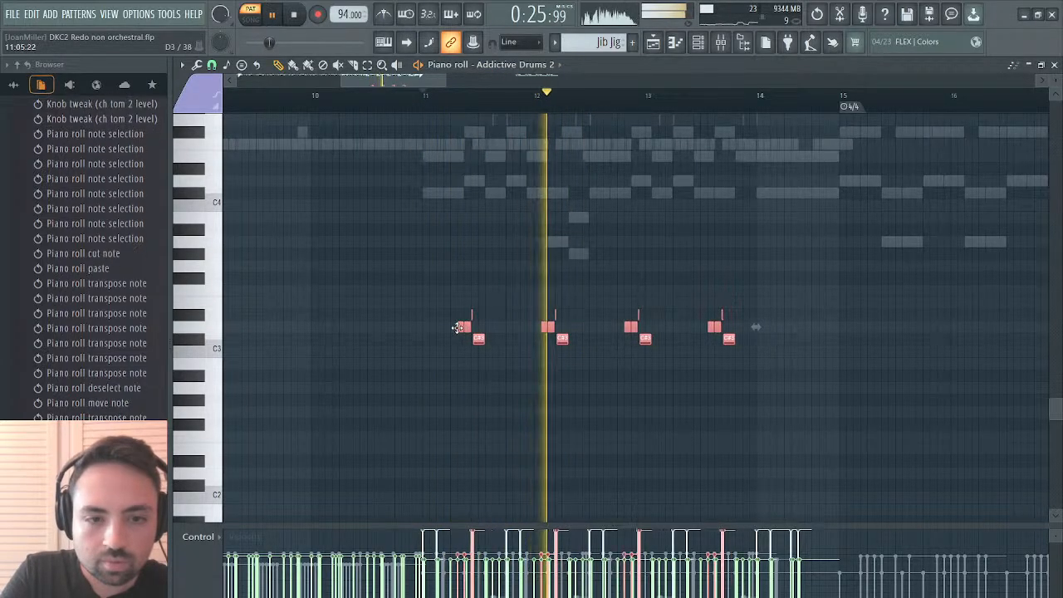
{"action": "left_click", "coordinate": [425, 103]}
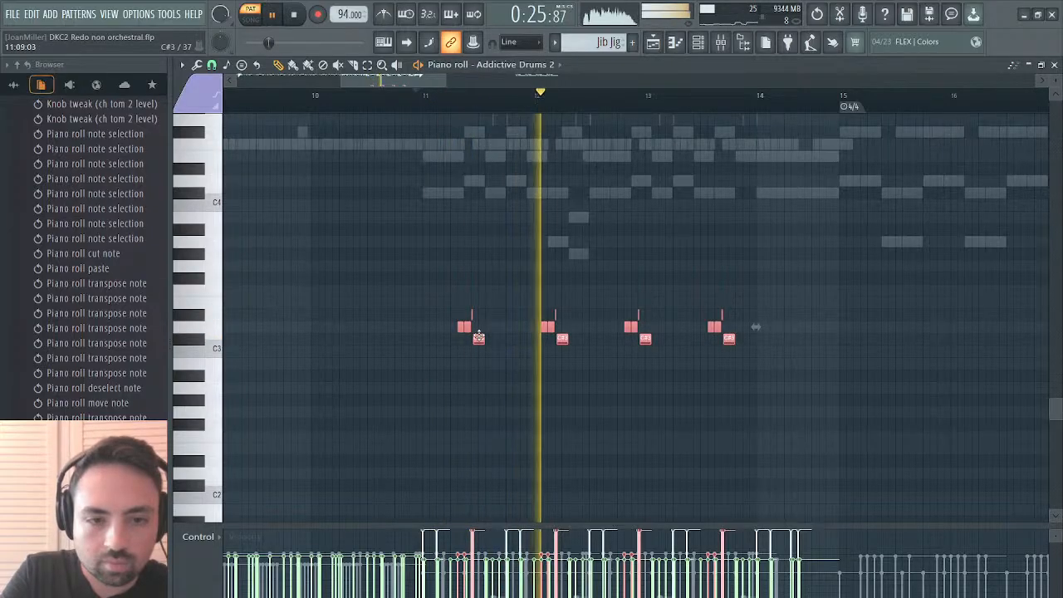
{"action": "left_click_drag", "start_coordinate": [479, 334], "coordinate": [473, 335]}
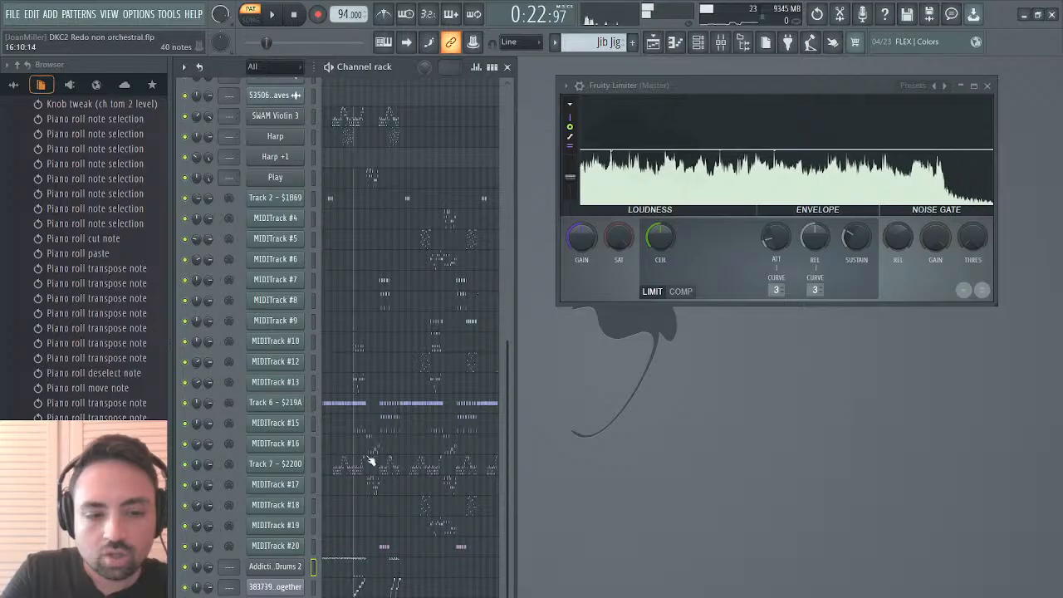
Raise the snare channel volume slightly in Addictive Drums 2, start pattern playback and close the plugin.
{"action": "left_click", "coordinate": [280, 568]}
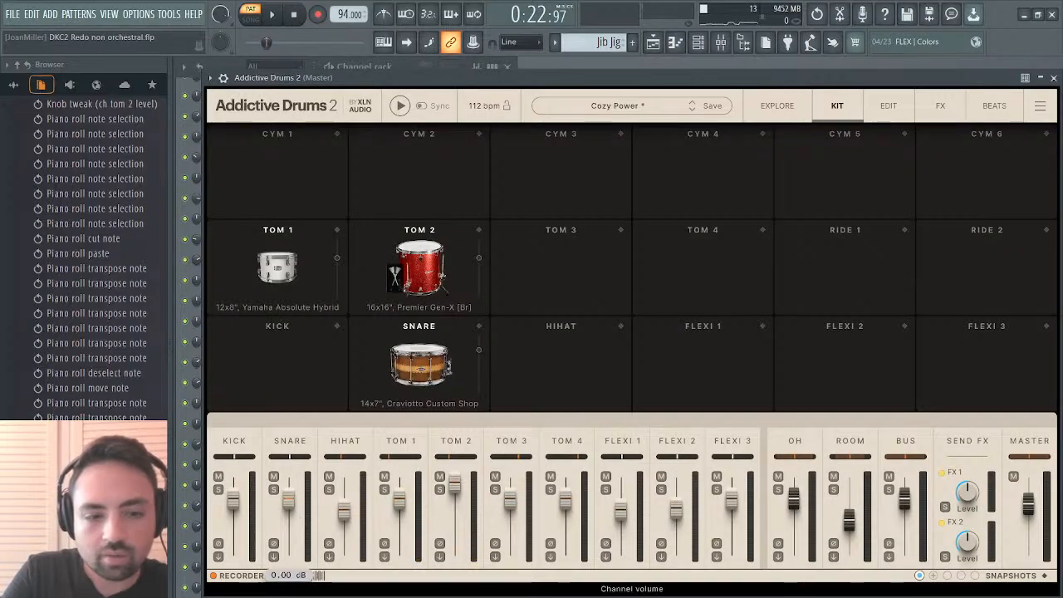
{"action": "left_click_drag", "start_coordinate": [288, 501], "coordinate": [290, 497]}
{"action": "left_click", "coordinate": [273, 15]}
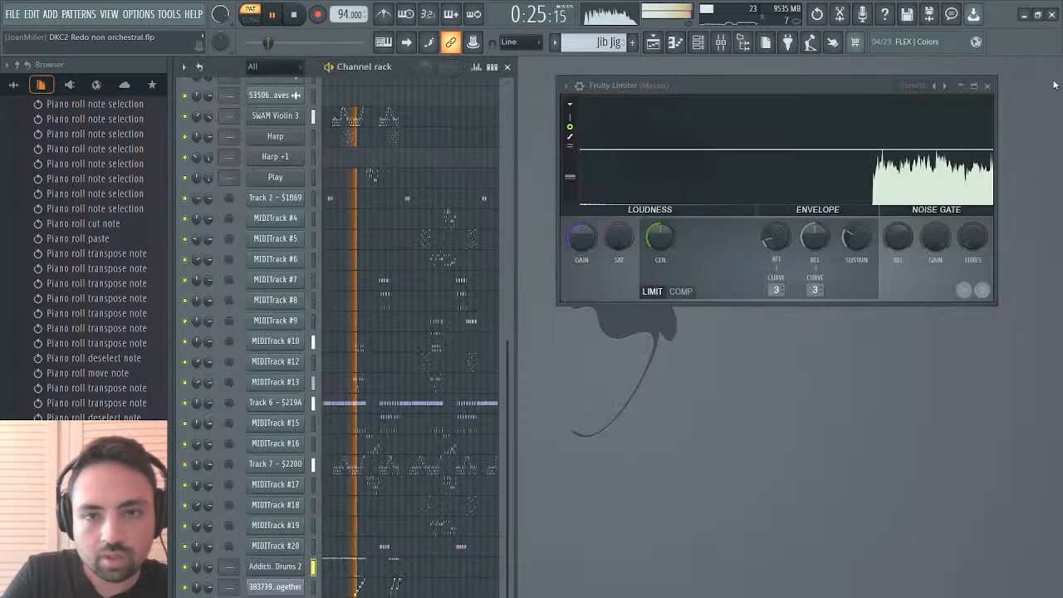
{"action": "left_click", "coordinate": [1053, 78]}
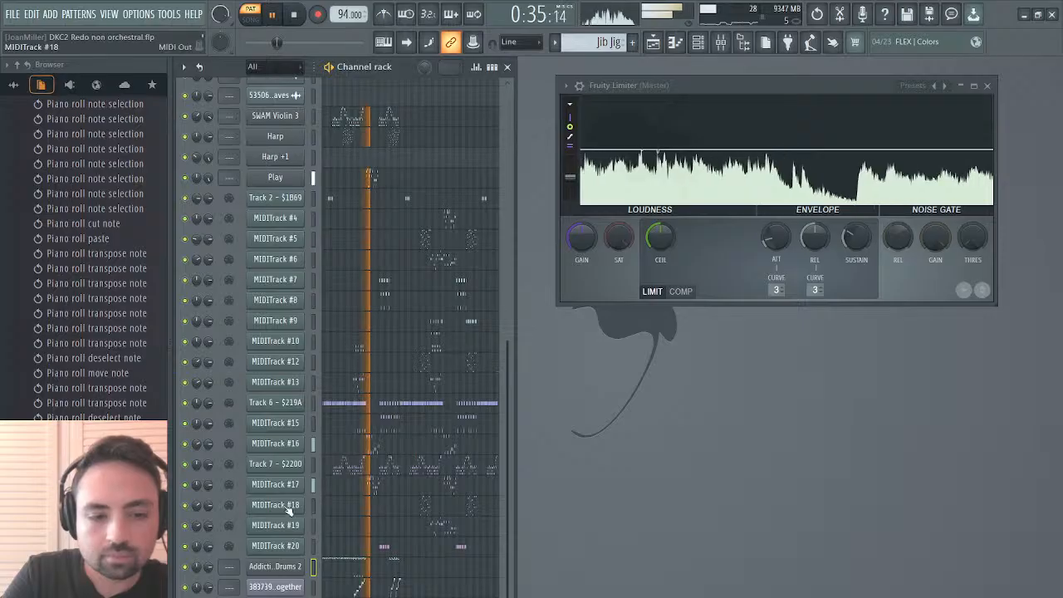
Open the Play instrument, save the project and raise the PF Sus Accent channel's gain to 12.0 dB.
{"action": "left_click", "coordinate": [273, 178]}
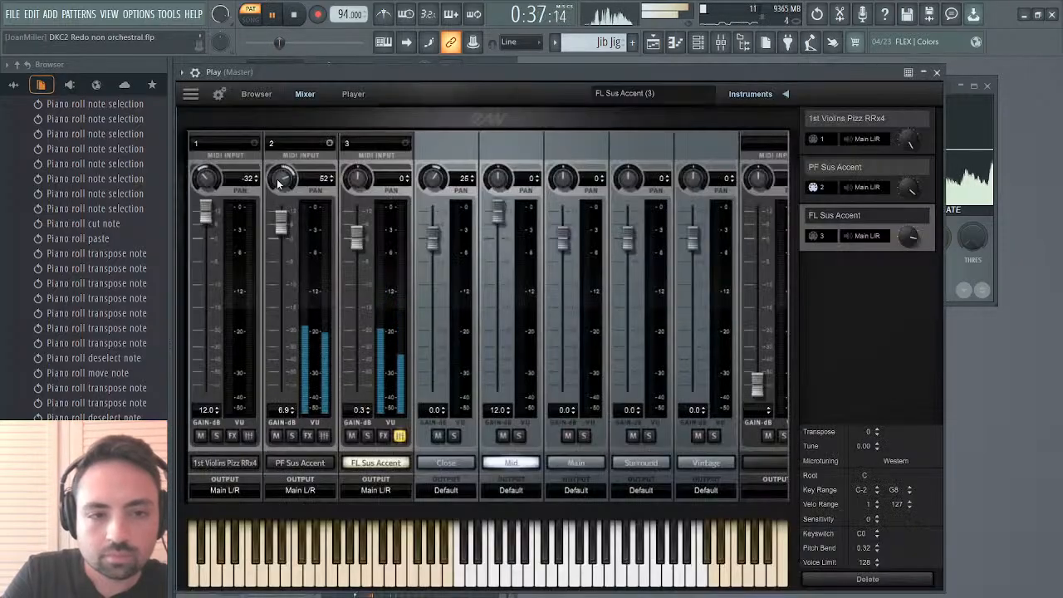
{"action": "key", "text": "ctrl+s"}
{"action": "left_click_drag", "start_coordinate": [360, 242], "coordinate": [376, 231]}
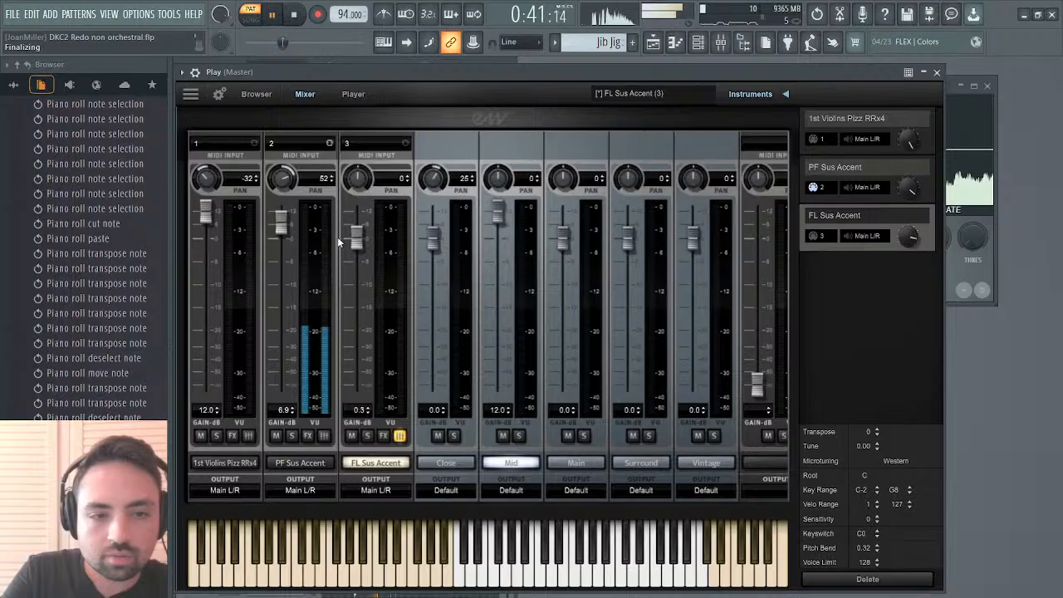
{"action": "left_click_drag", "start_coordinate": [285, 230], "coordinate": [319, 192]}
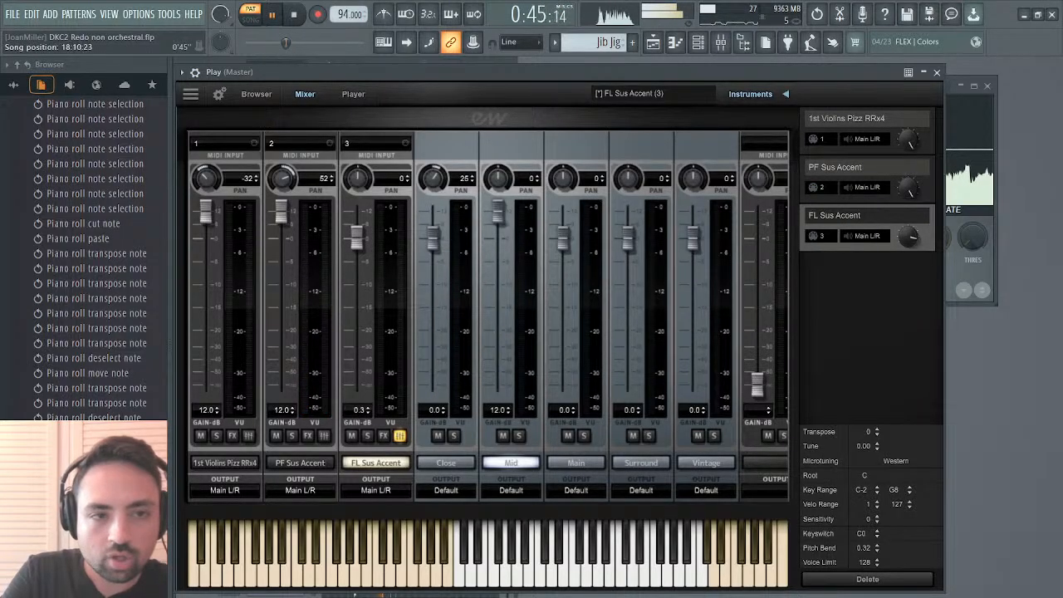
Replay the passage to check the PF Sus Accent level, close the Play instrument and stop playback.
{"action": "left_click", "coordinate": [279, 43]}
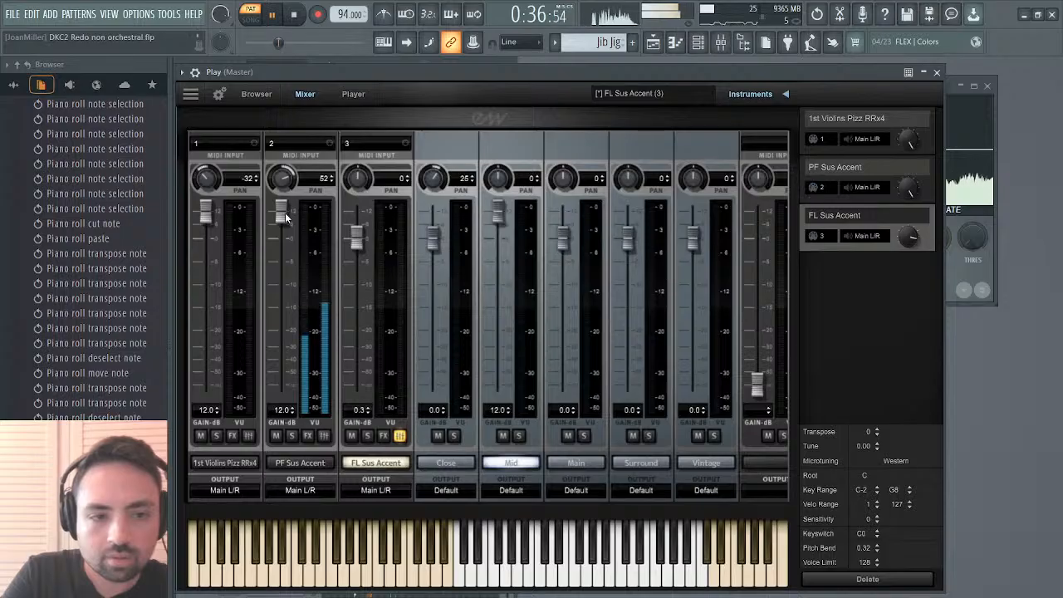
{"action": "left_click_drag", "start_coordinate": [285, 217], "coordinate": [286, 220]}
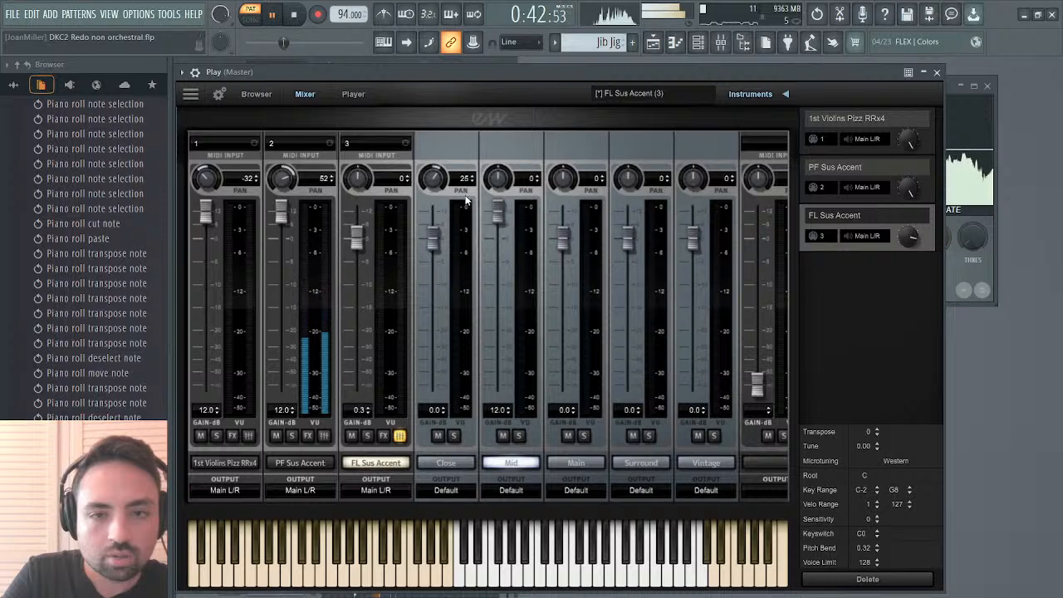
{"action": "left_click", "coordinate": [937, 72]}
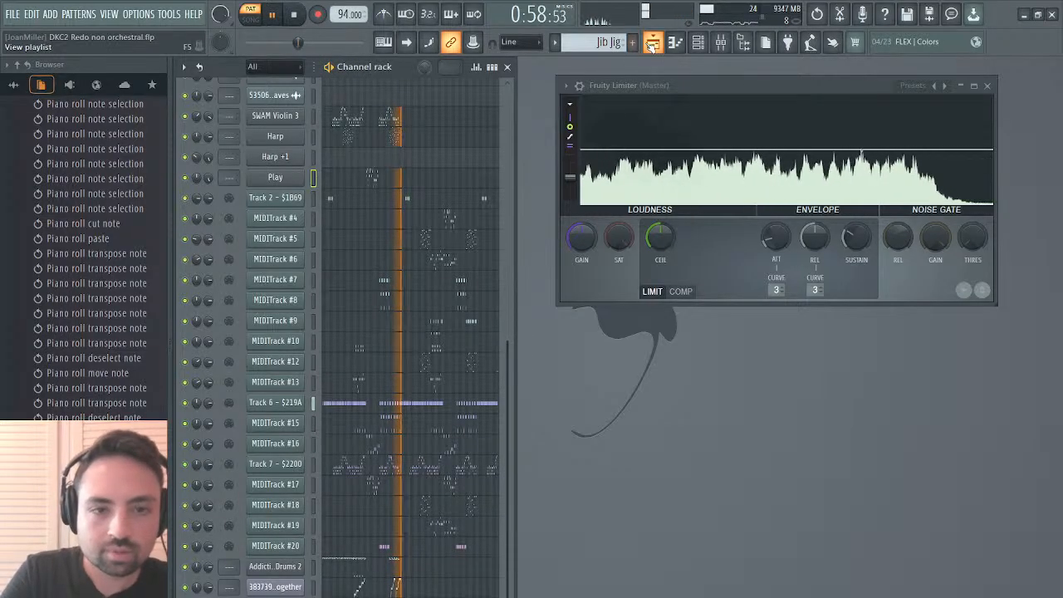
{"action": "key", "text": "space"}
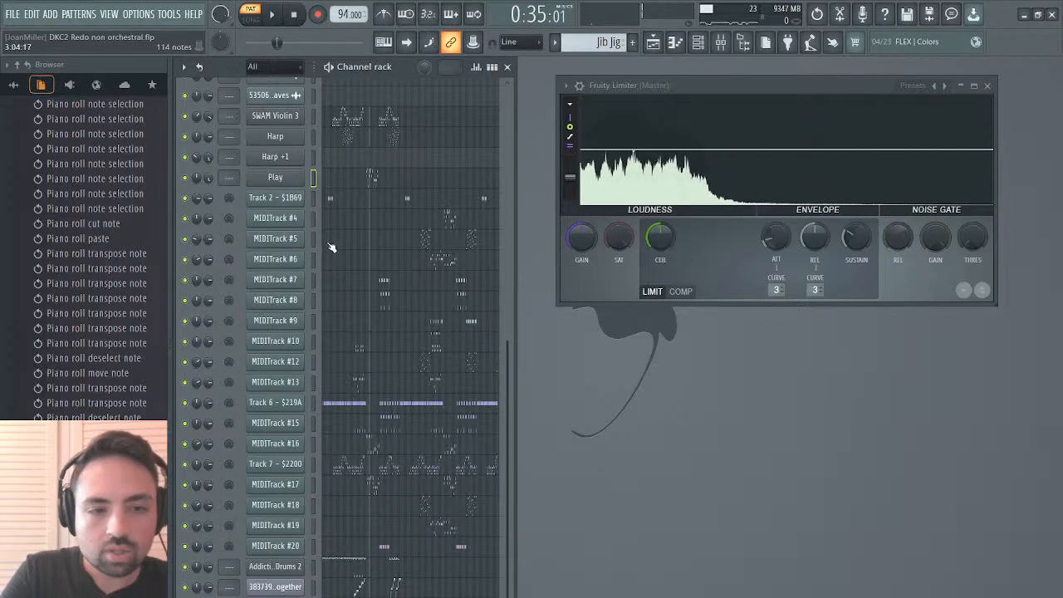
{"action": "left_click_drag", "start_coordinate": [315, 202], "coordinate": [321, 386]}
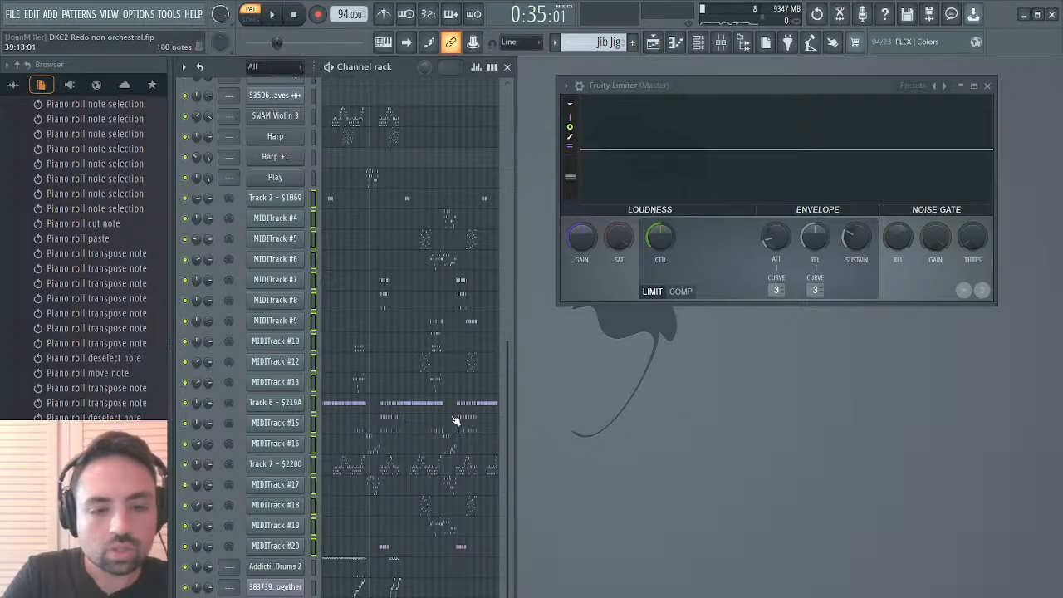
{"action": "left_click", "coordinate": [293, 183]}
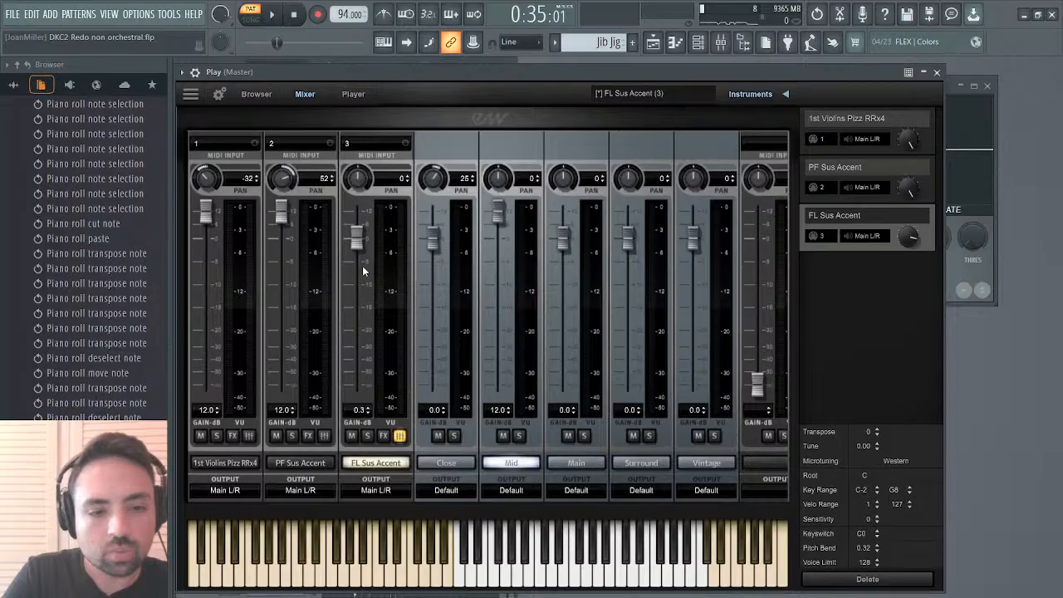
{"action": "left_click", "coordinate": [937, 73]}
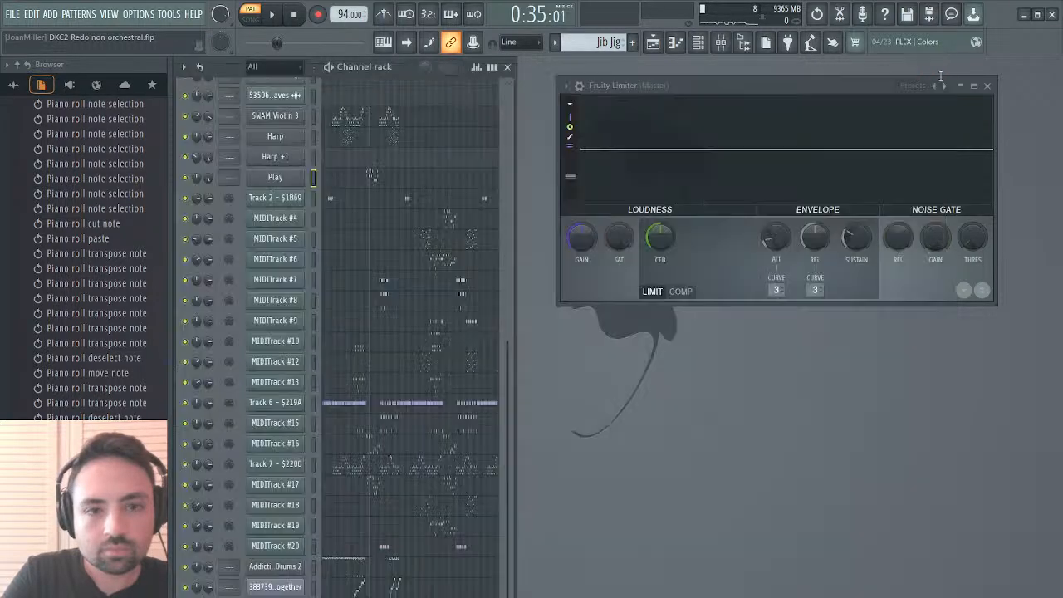
Open the Kontakt channel's plugin and leave the Concertina's edit mode to return to the multi rack.
{"action": "scroll", "coordinate": [307, 147], "scroll_direction": "up", "scroll_amount": 5}
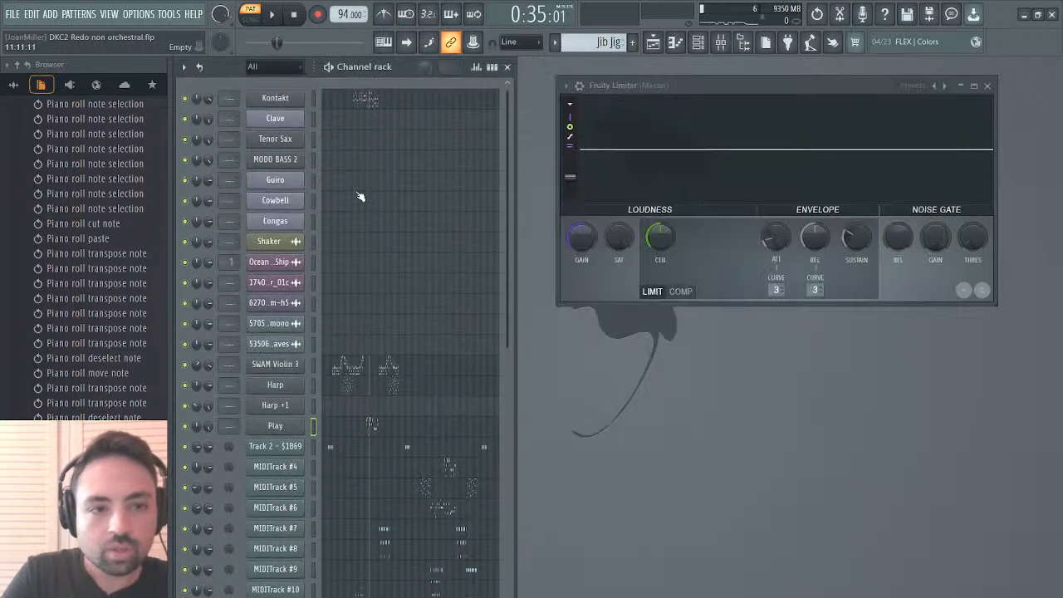
{"action": "left_click", "coordinate": [275, 100]}
{"action": "scroll", "coordinate": [549, 220], "scroll_direction": "down", "scroll_amount": 3}
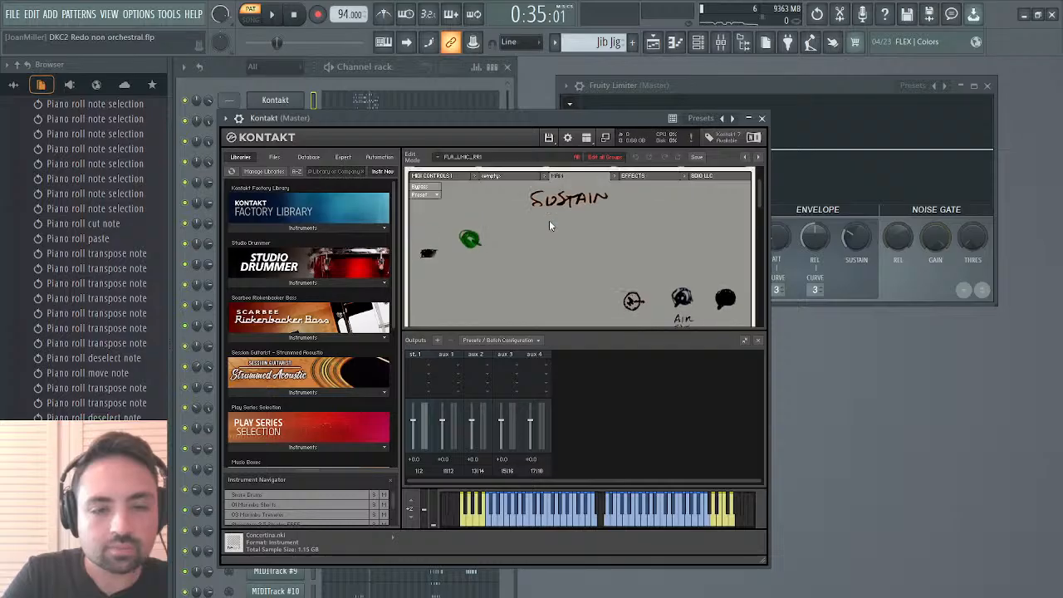
{"action": "scroll", "coordinate": [549, 220], "scroll_direction": "up", "scroll_amount": 3}
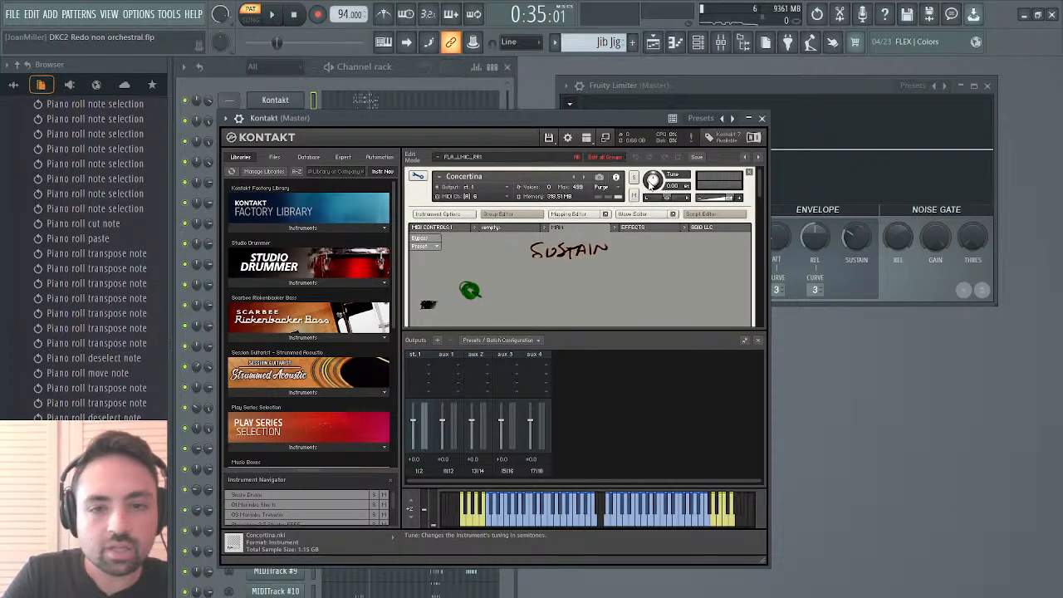
{"action": "left_click", "coordinate": [418, 178]}
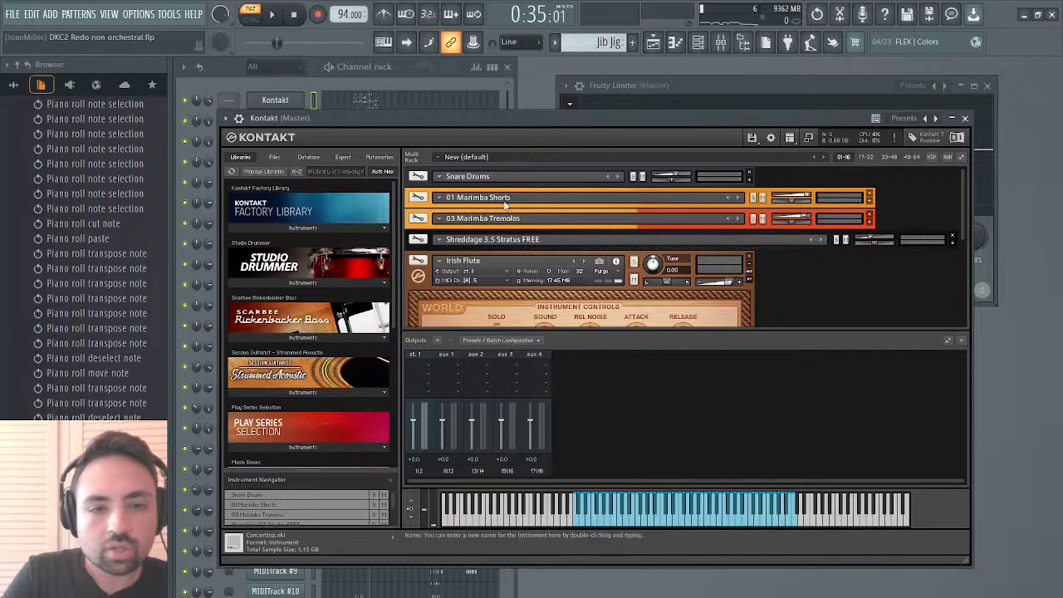
Expand the Concertina instrument in the Kontakt rack, pan it to the right and close the plugin.
{"action": "scroll", "coordinate": [503, 203], "scroll_direction": "down", "scroll_amount": 5}
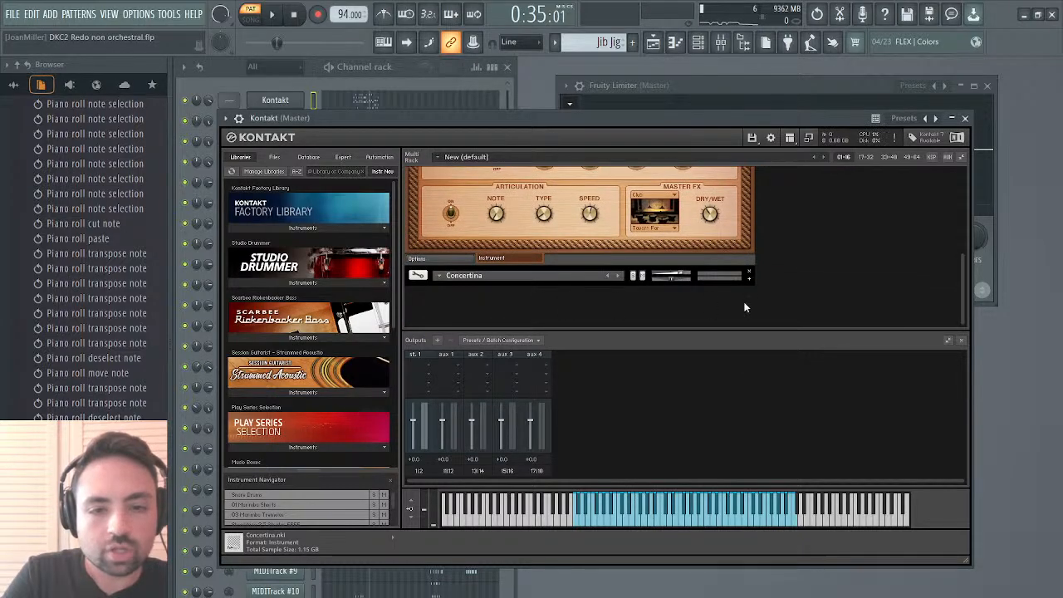
{"action": "left_click", "coordinate": [749, 279]}
{"action": "scroll", "coordinate": [566, 289], "scroll_direction": "down", "scroll_amount": 2}
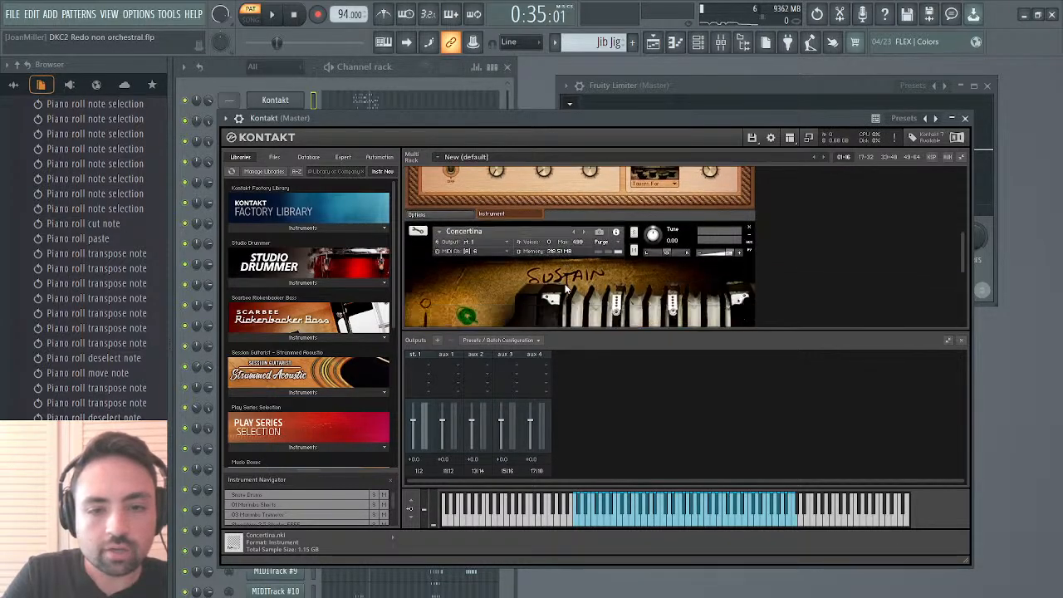
{"action": "scroll", "coordinate": [566, 289], "scroll_direction": "down", "scroll_amount": 1}
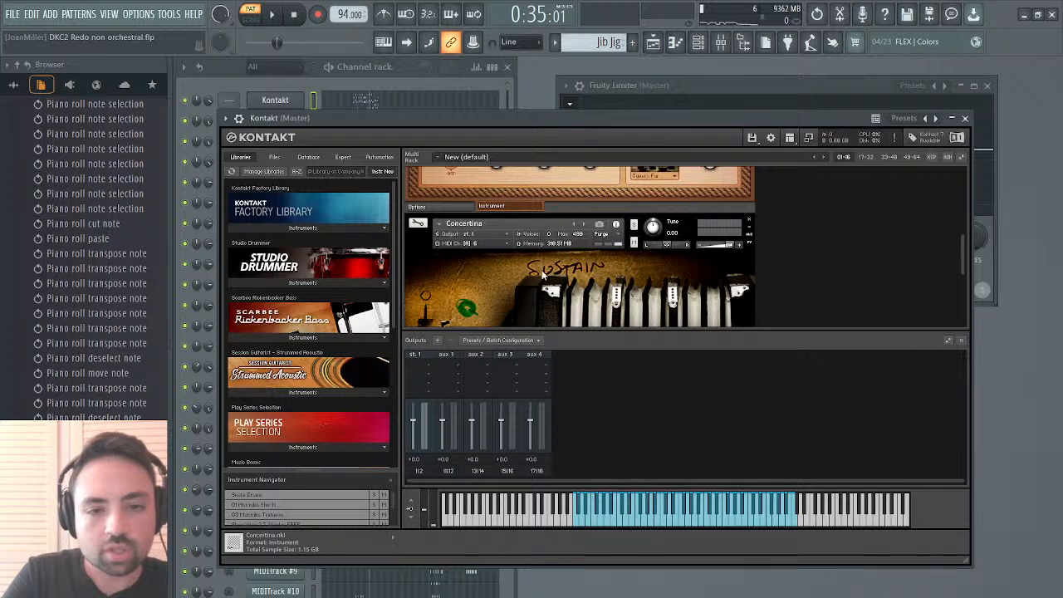
{"action": "left_click", "coordinate": [667, 244]}
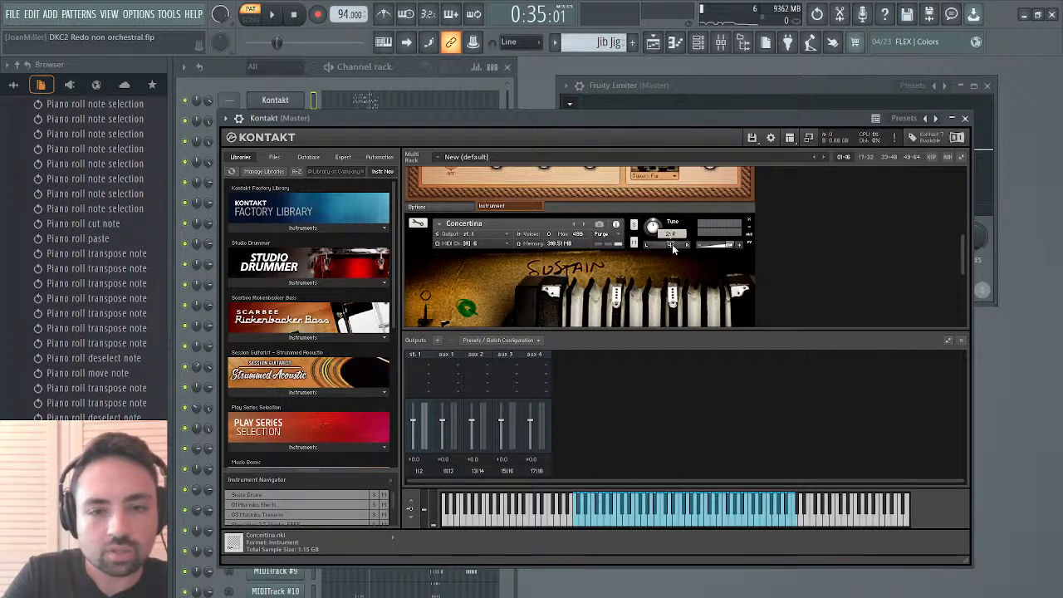
{"action": "left_click_drag", "start_coordinate": [679, 249], "coordinate": [676, 244]}
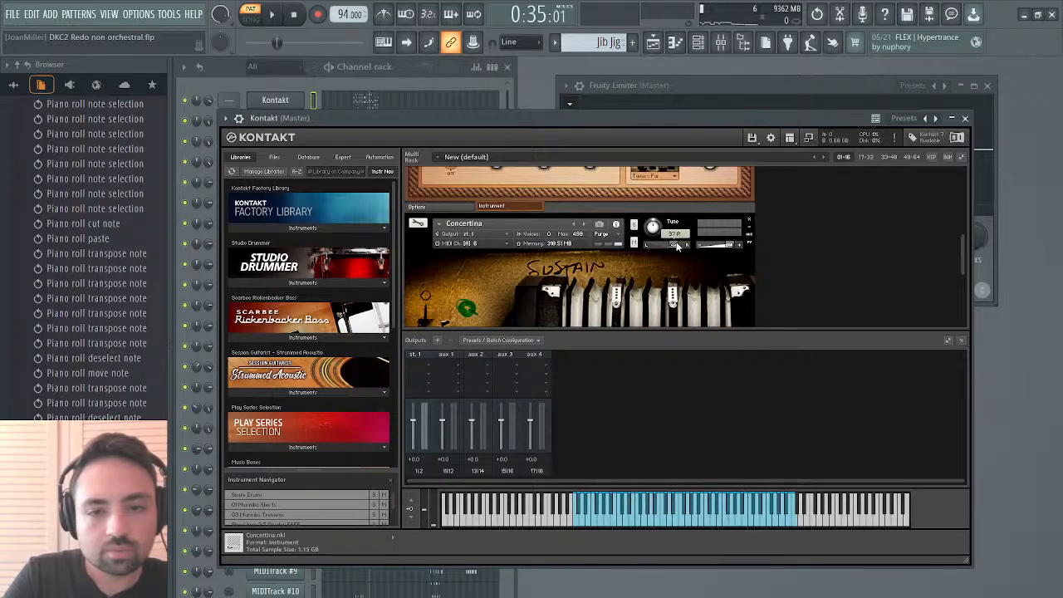
{"action": "left_click", "coordinate": [973, 119]}
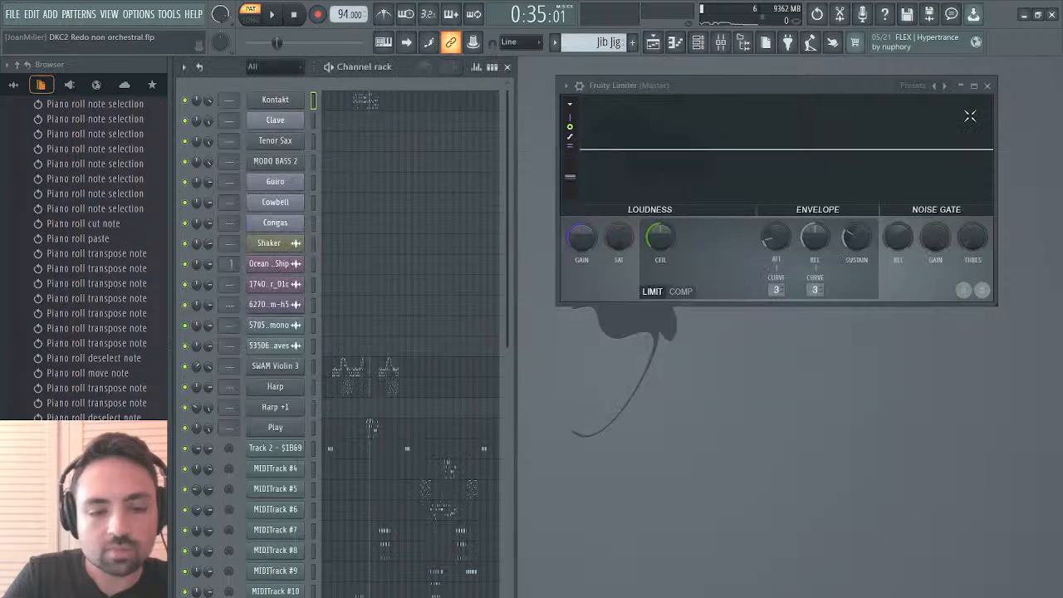
Play the pattern to locate MIDITrack #16's part, open its piano roll and cut the note group in bars 15 to 18.
{"action": "key", "text": "space"}
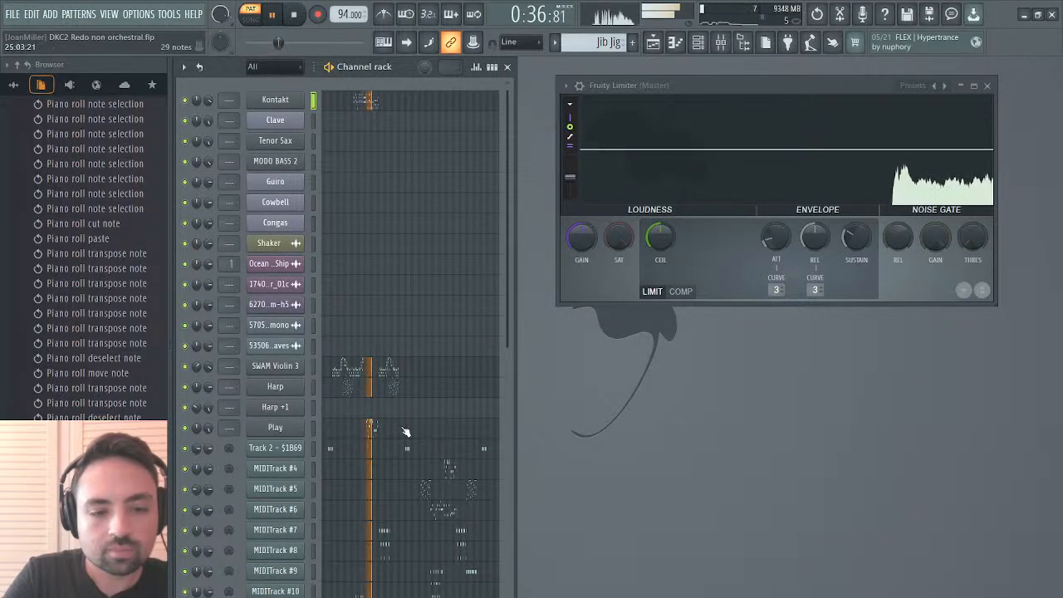
{"action": "scroll", "coordinate": [398, 436], "scroll_direction": "down", "scroll_amount": 6}
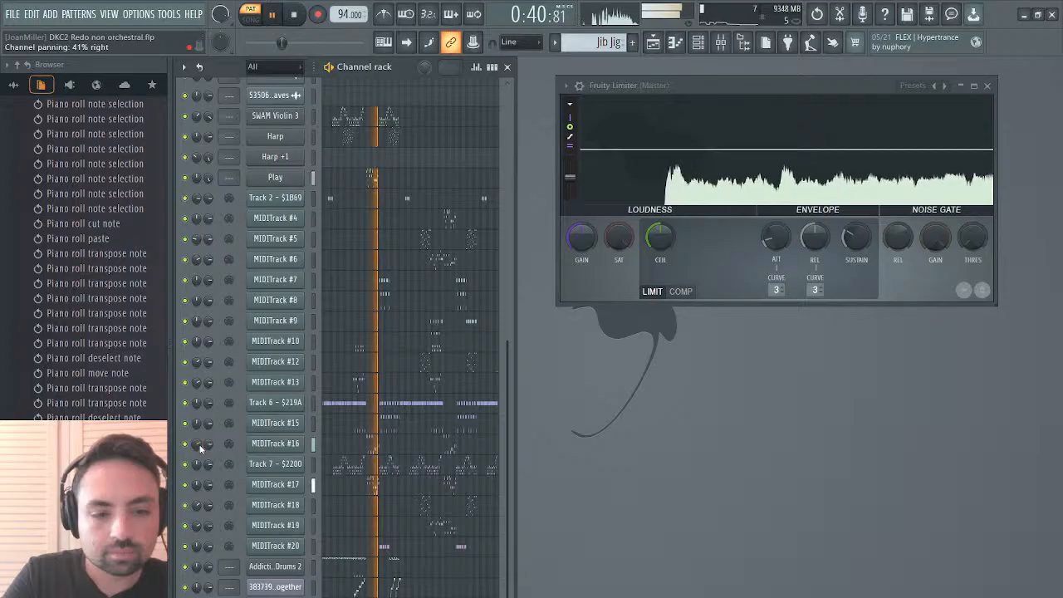
{"action": "left_click", "coordinate": [368, 443]}
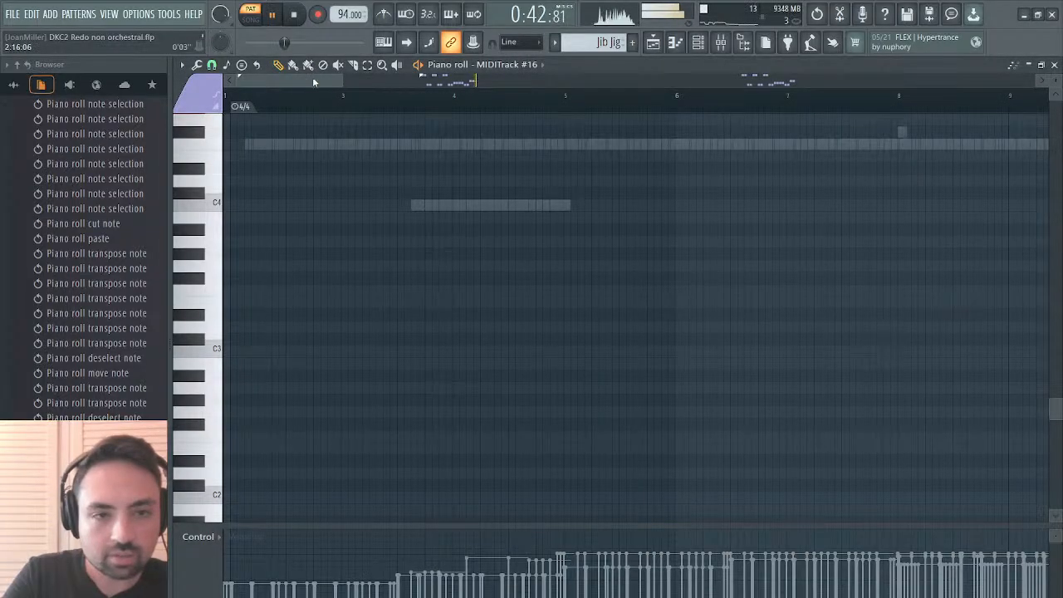
{"action": "key", "text": "space"}
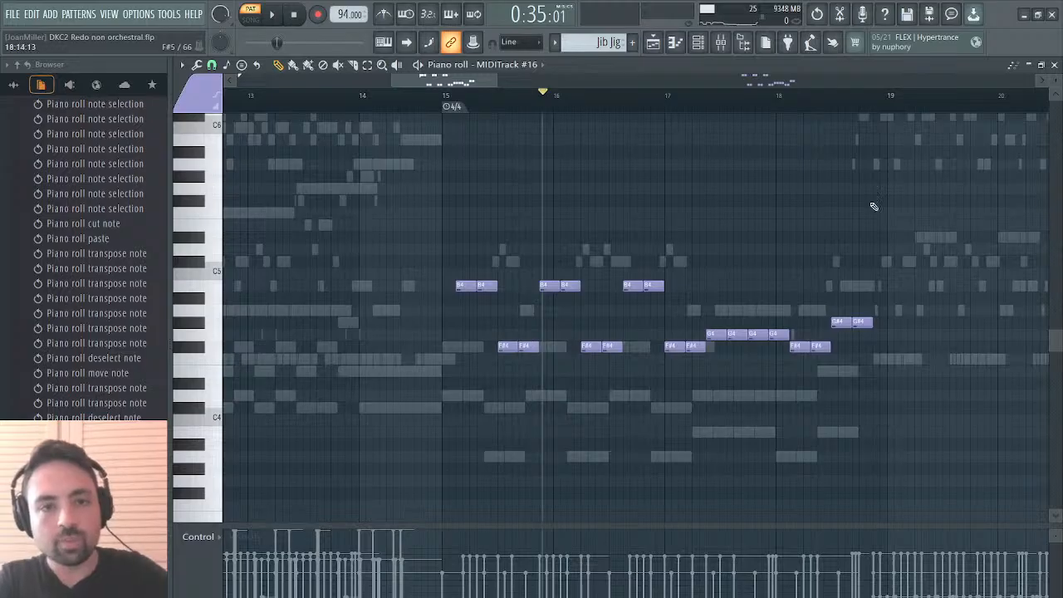
{"action": "left_click_drag", "start_coordinate": [905, 230], "coordinate": [405, 474]}
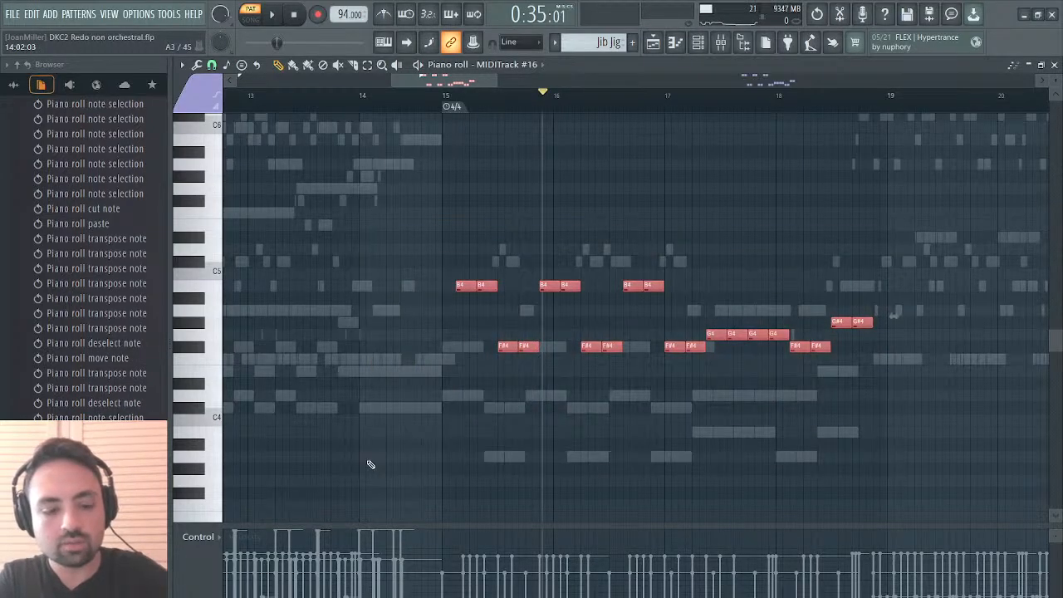
{"action": "key", "text": "Delete"}
Paste the cut notes into the Kontakt channel at bar 15 and transpose them down one octave.
{"action": "left_click", "coordinate": [446, 101]}
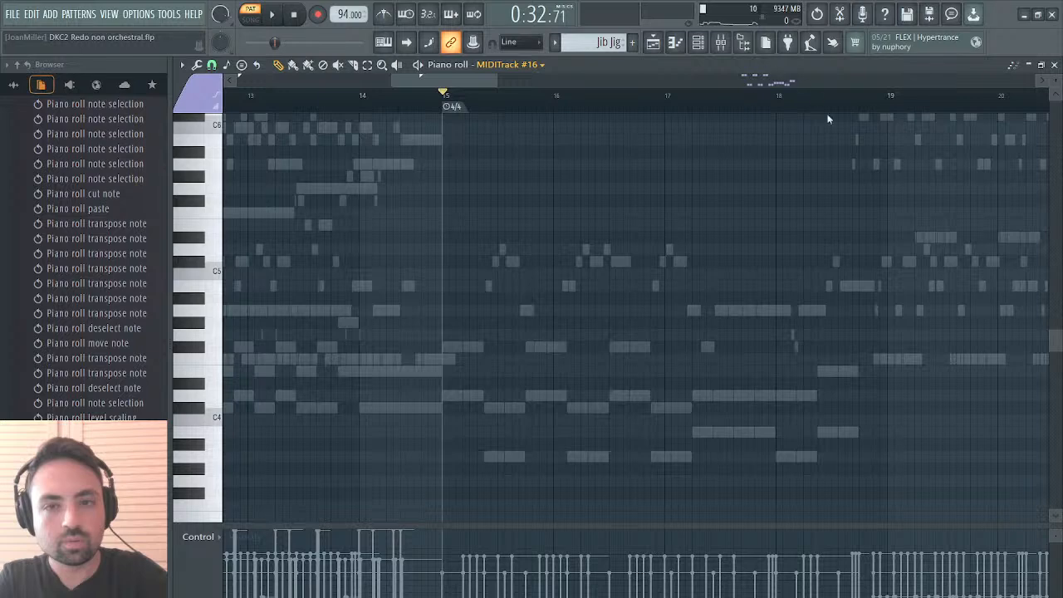
{"action": "key", "text": "Up"}
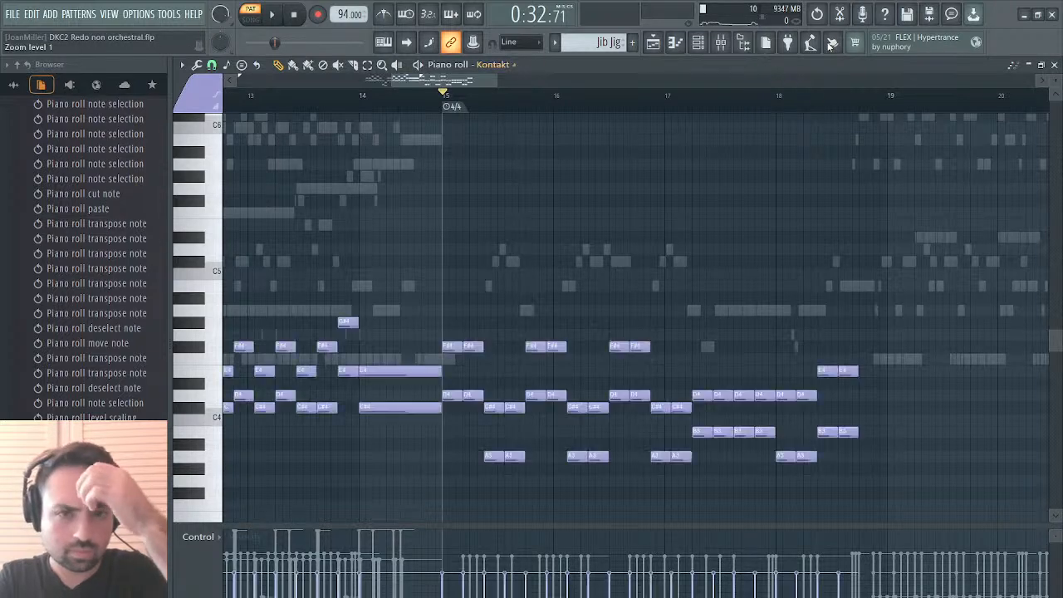
{"action": "key", "text": "ctrl+v"}
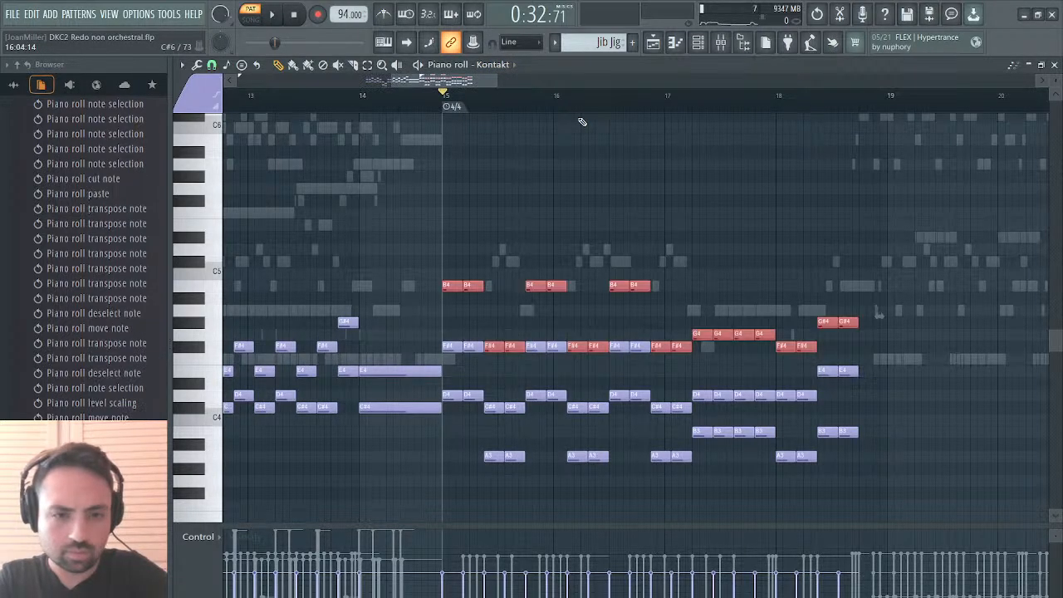
{"action": "key", "text": "ctrl+Up"}
{"action": "key", "text": "ctrl+Down"}
{"action": "key", "text": "ctrl+Down"}
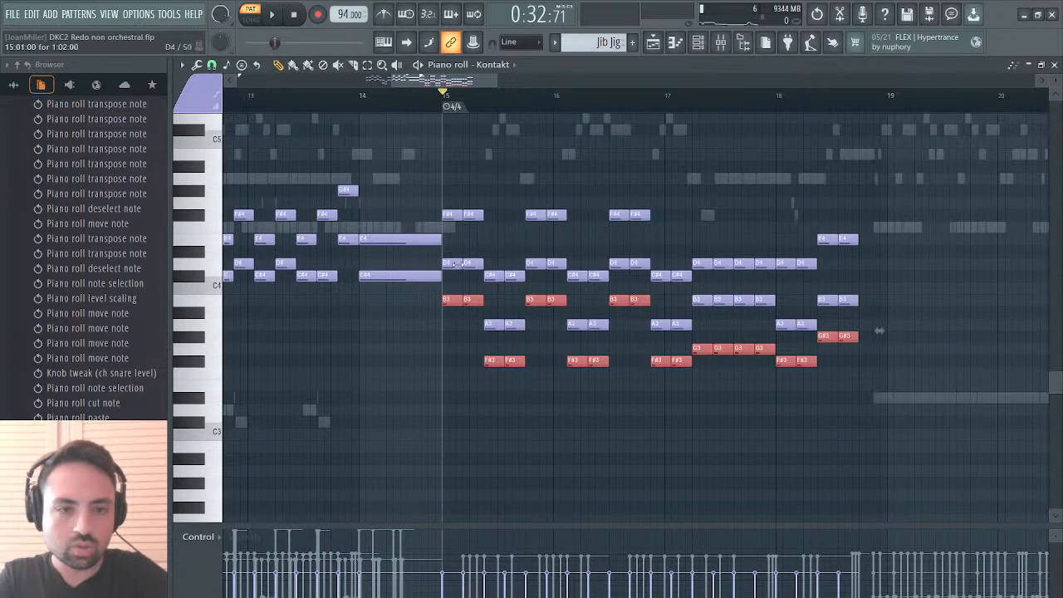
Adjust the velocity of the pasted Kontakt notes, deselect them and play the section from bar 15.
{"action": "scroll", "coordinate": [465, 296], "scroll_direction": "left", "scroll_amount": 3}
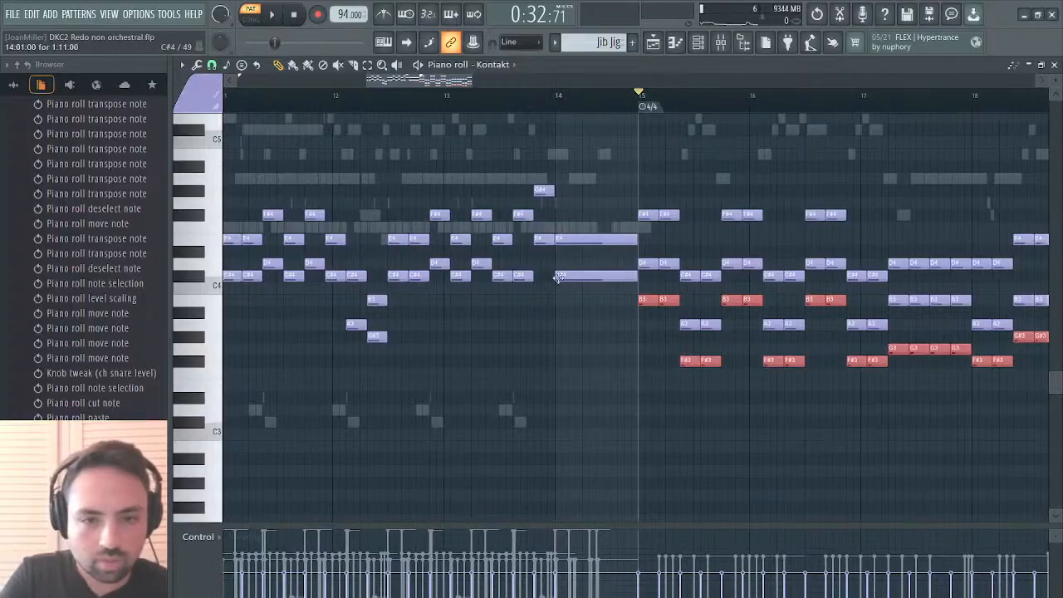
{"action": "scroll", "coordinate": [642, 301], "scroll_direction": "right", "scroll_amount": 3}
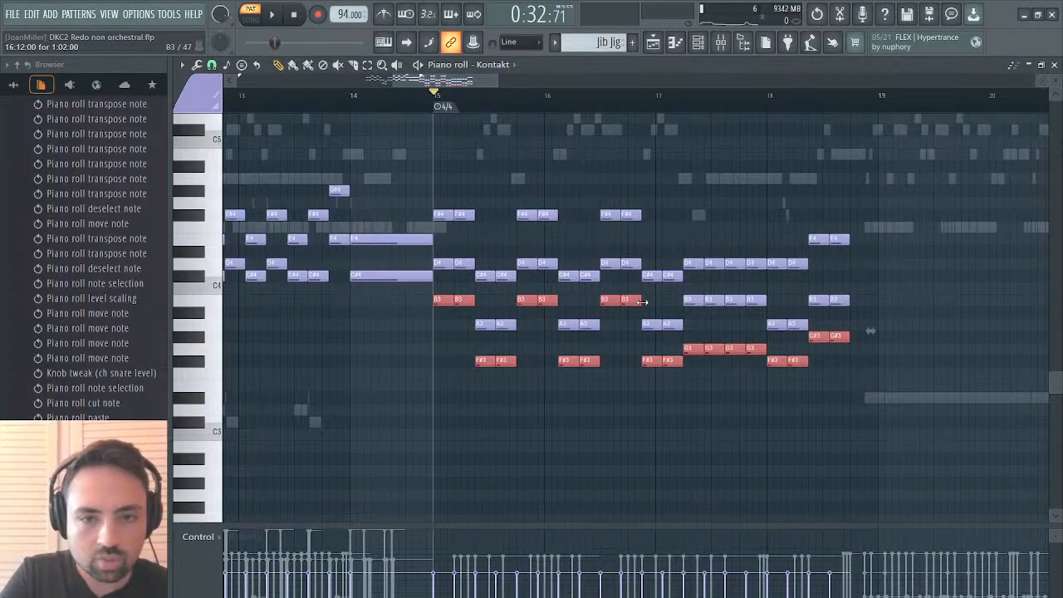
{"action": "scroll", "coordinate": [643, 303], "scroll_direction": "right", "scroll_amount": 1}
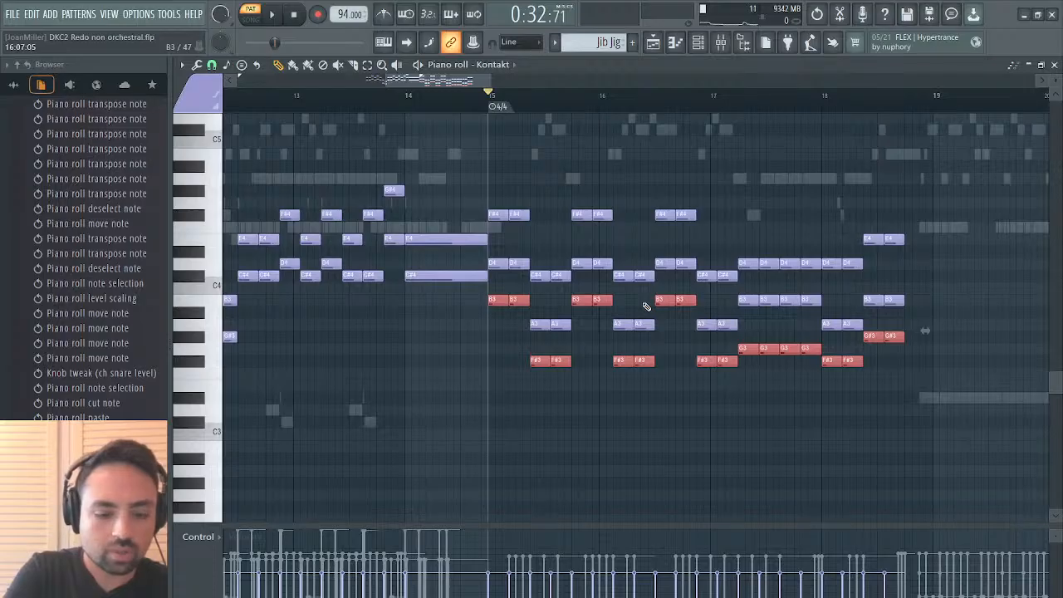
{"action": "scroll", "coordinate": [644, 306], "scroll_direction": "up", "scroll_amount": 5}
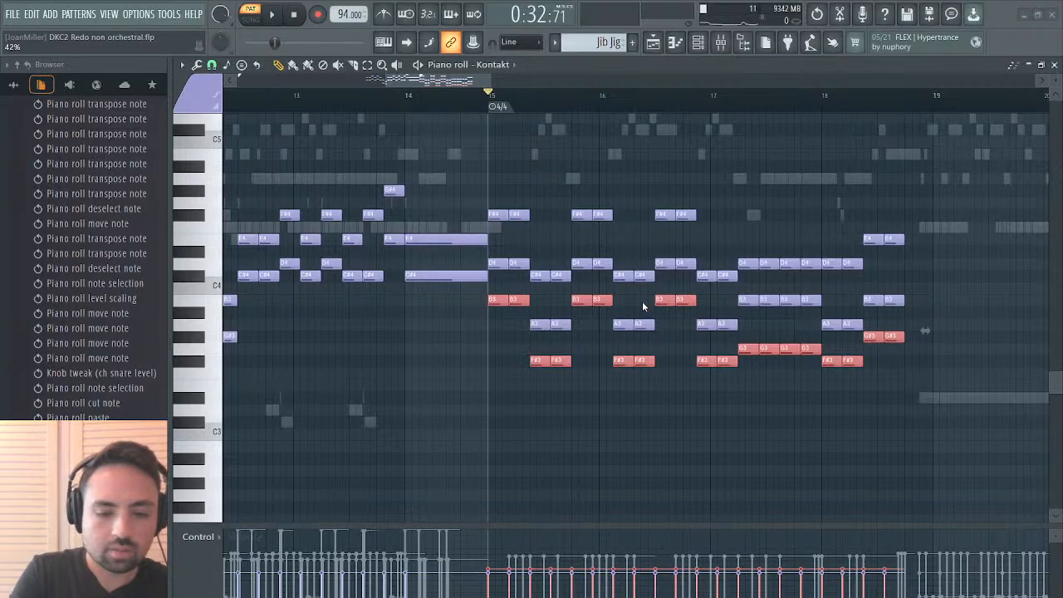
{"action": "key", "text": "ctrl+d"}
{"action": "key", "text": "space"}
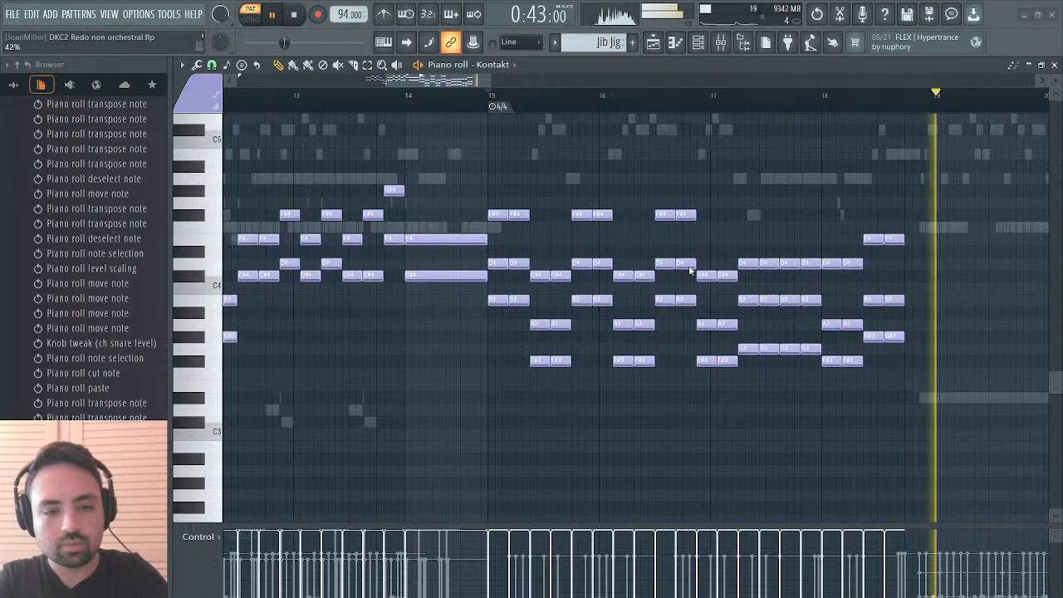
Raise the velocities of the Kontakt notes, replay the section from bar 15 and close the piano roll.
{"action": "left_click", "coordinate": [484, 396]}
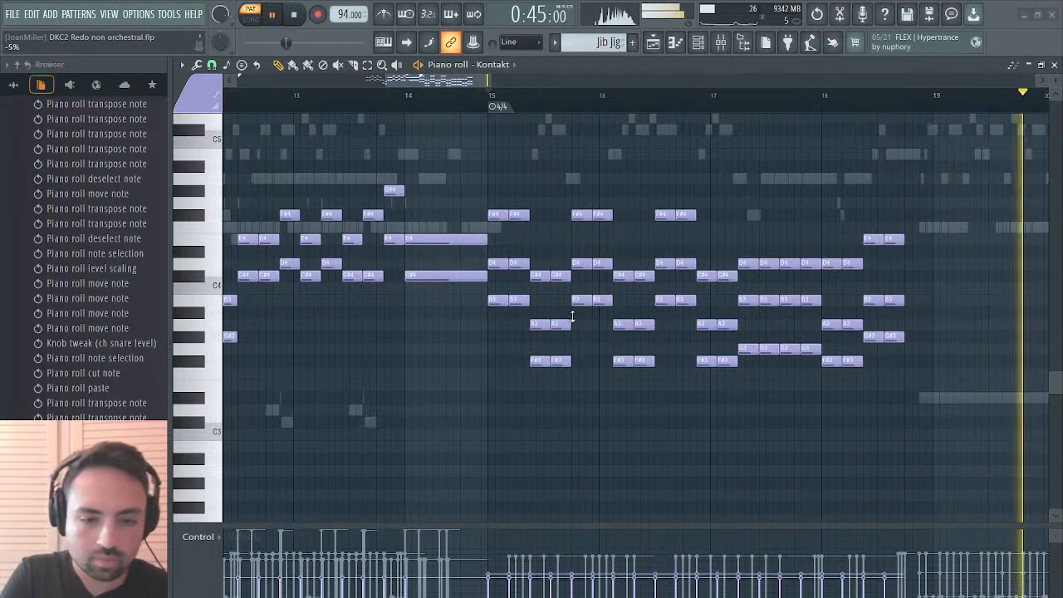
{"action": "key", "text": "space"}
{"action": "key", "text": "space"}
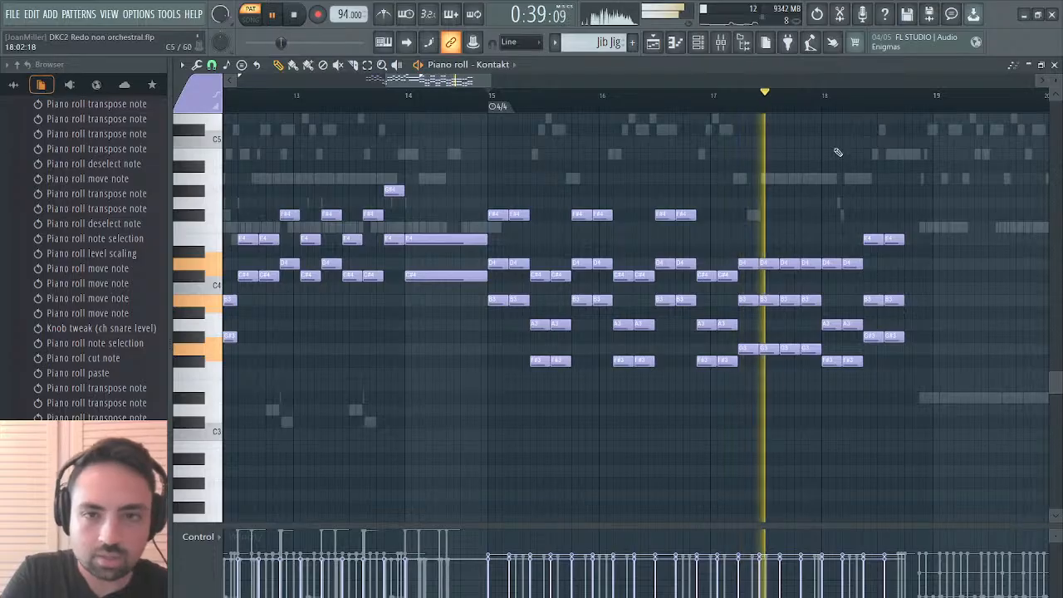
{"action": "left_click", "coordinate": [1053, 65]}
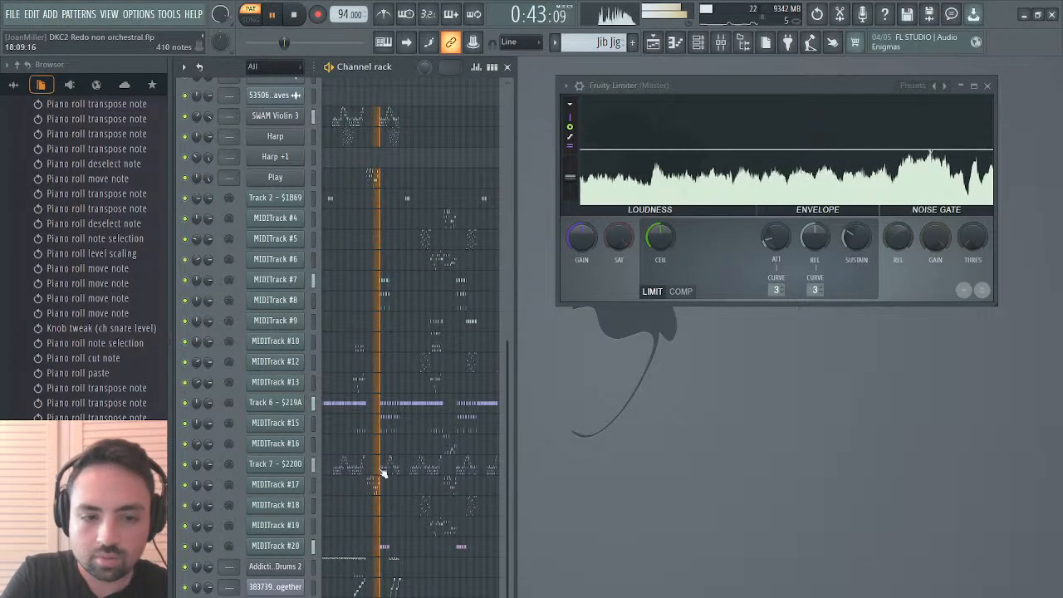
{"action": "scroll", "coordinate": [373, 260], "scroll_direction": "up", "scroll_amount": 4}
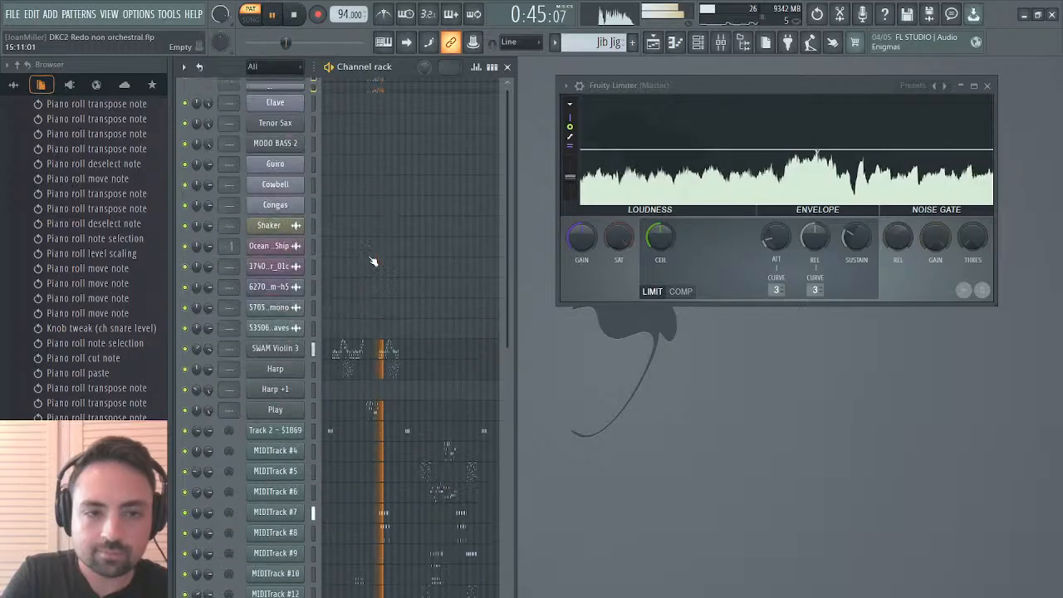
Open the Kontakt channel's piano roll, play its part from bar 11 and close the piano roll.
{"action": "left_click", "coordinate": [368, 109]}
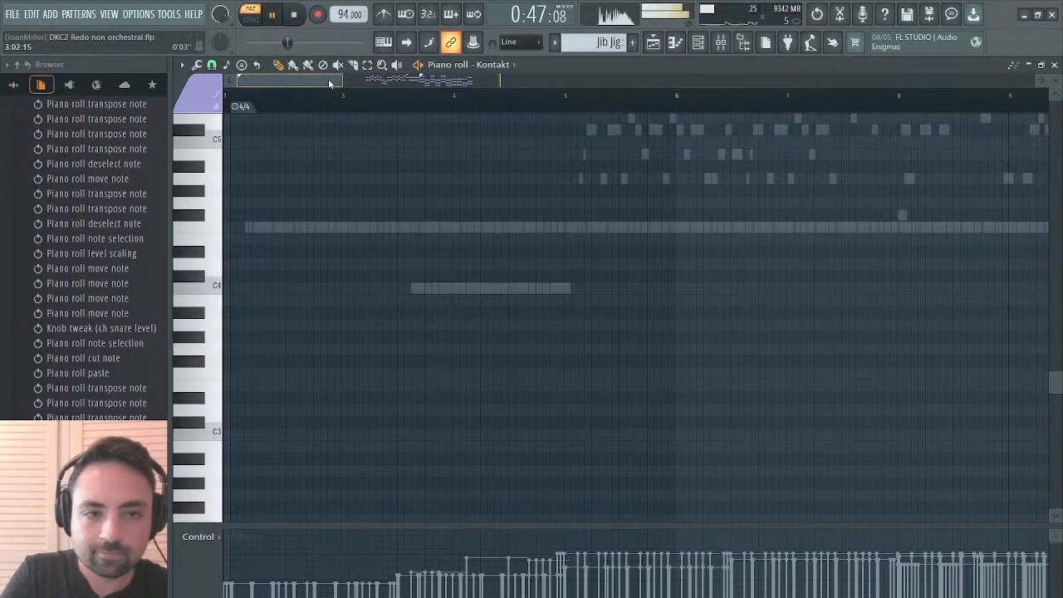
{"action": "left_click_drag", "start_coordinate": [329, 80], "coordinate": [437, 83]}
{"action": "left_click", "coordinate": [368, 106]}
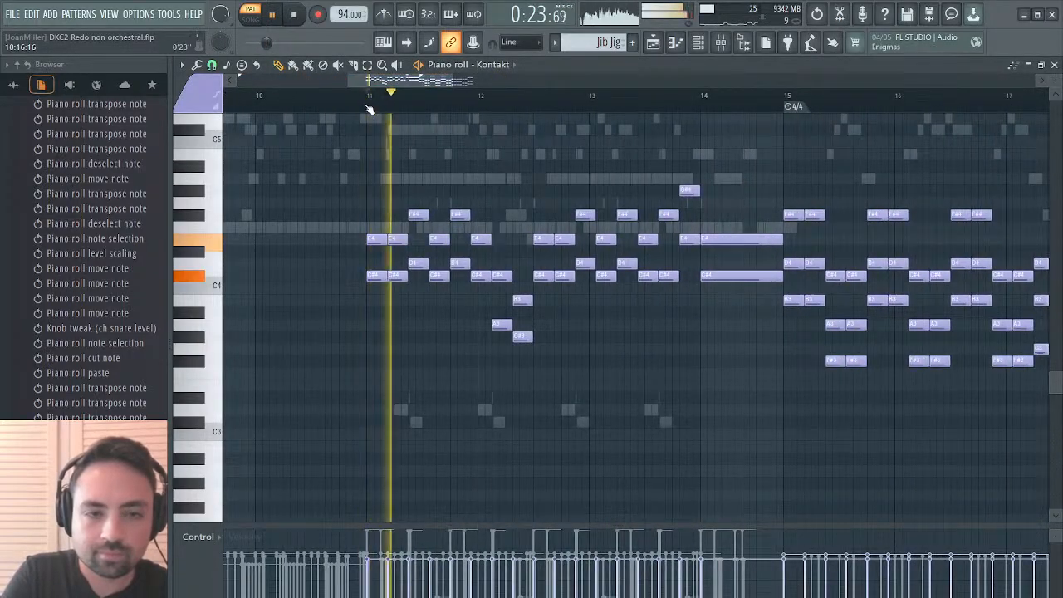
{"action": "left_click", "coordinate": [1053, 64]}
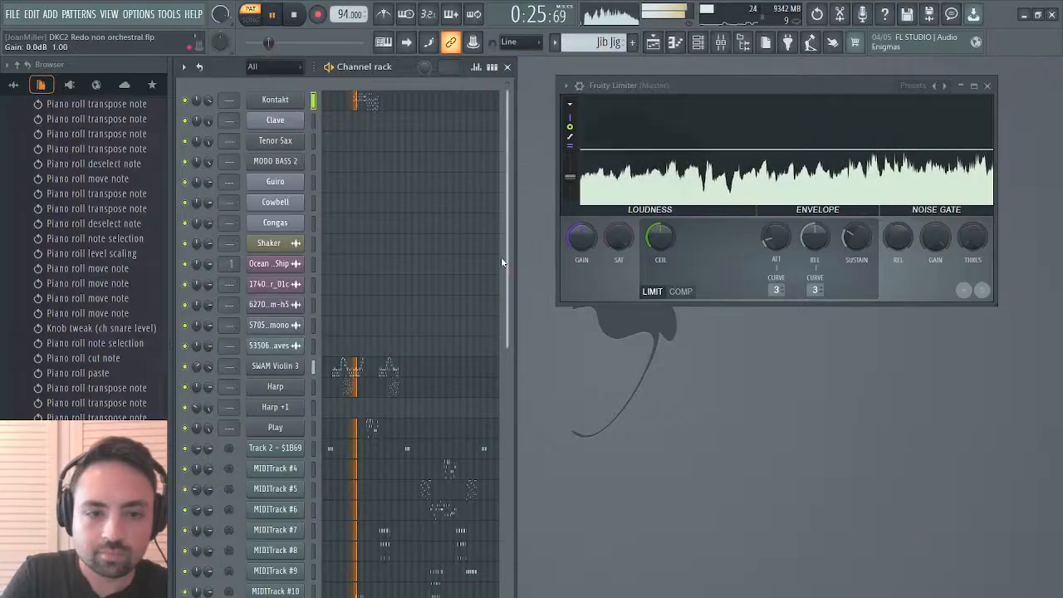
Remove the leftover imported MIDI track channels from the channel rack and play the Harp part from just before bar 8.
{"action": "scroll", "coordinate": [361, 419], "scroll_direction": "down", "scroll_amount": 5}
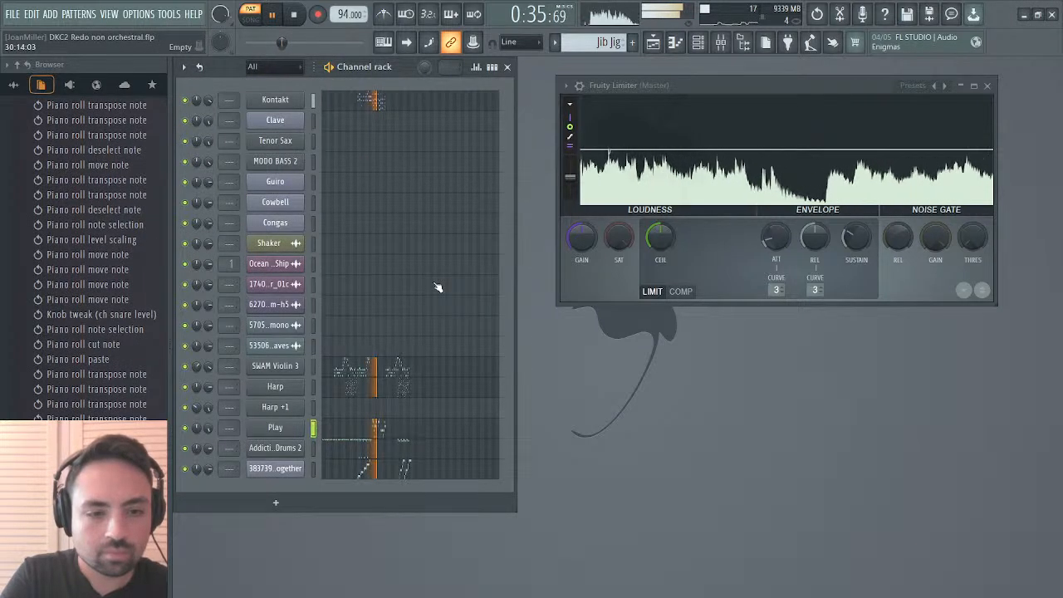
{"action": "left_click", "coordinate": [359, 394]}
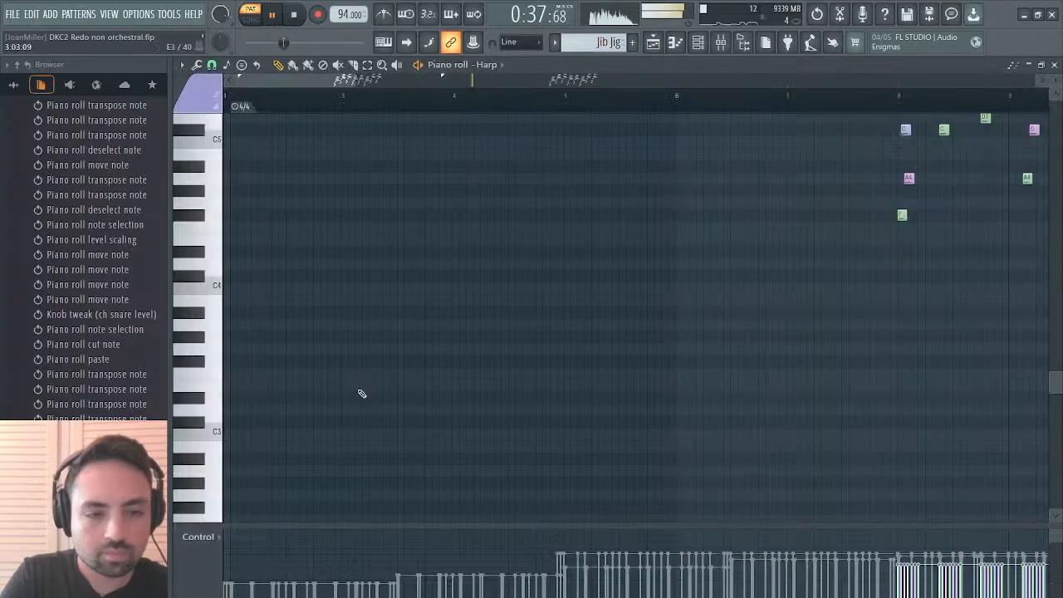
{"action": "left_click", "coordinate": [871, 95]}
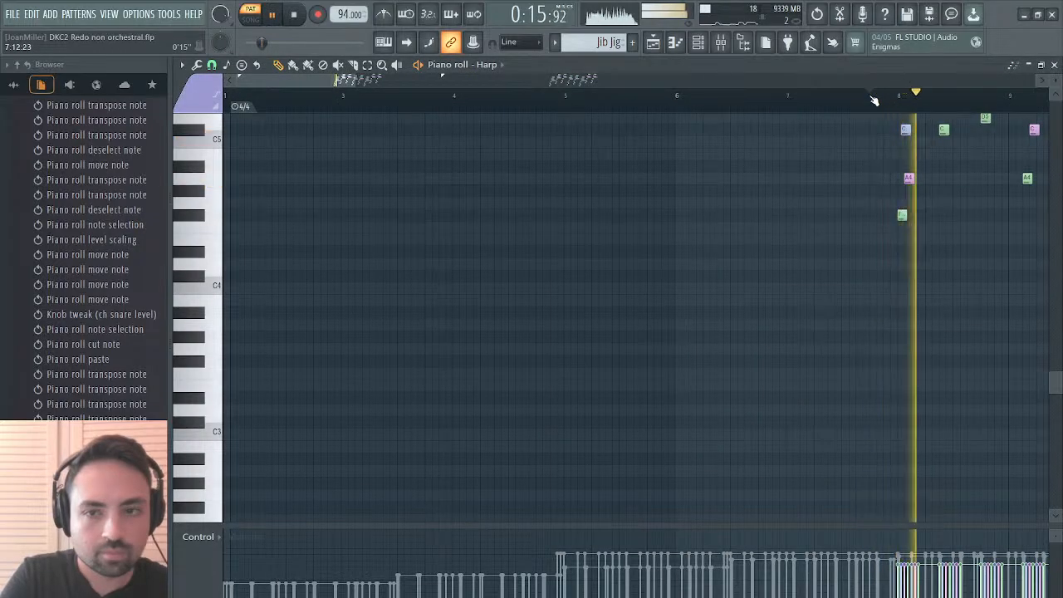
{"action": "left_click", "coordinate": [1055, 65]}
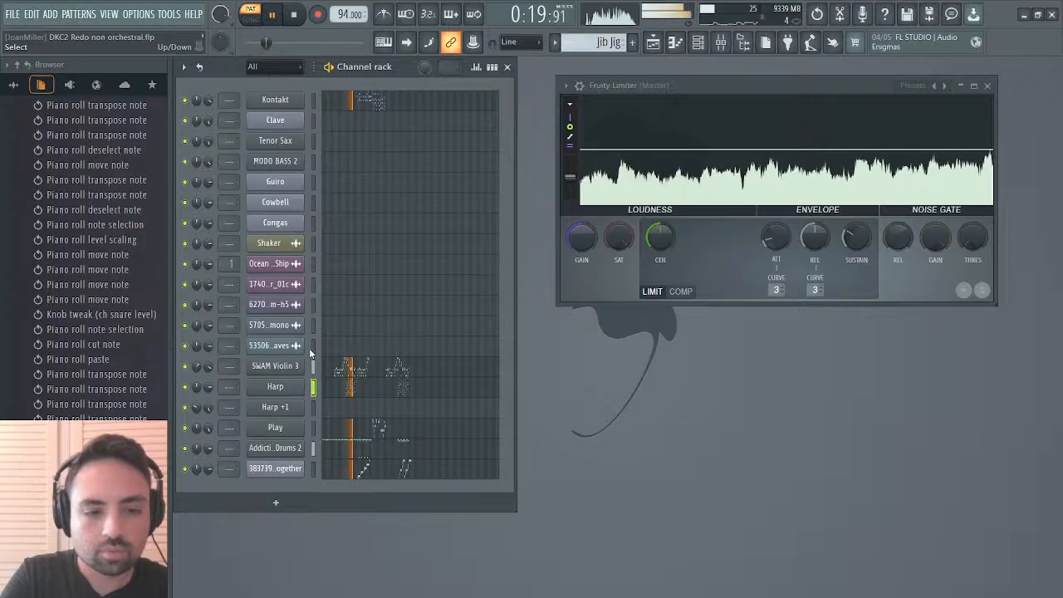
Examine the Harp's second note group around bars 21 to 24 while the pattern plays, and stop playback.
{"action": "left_click", "coordinate": [352, 388]}
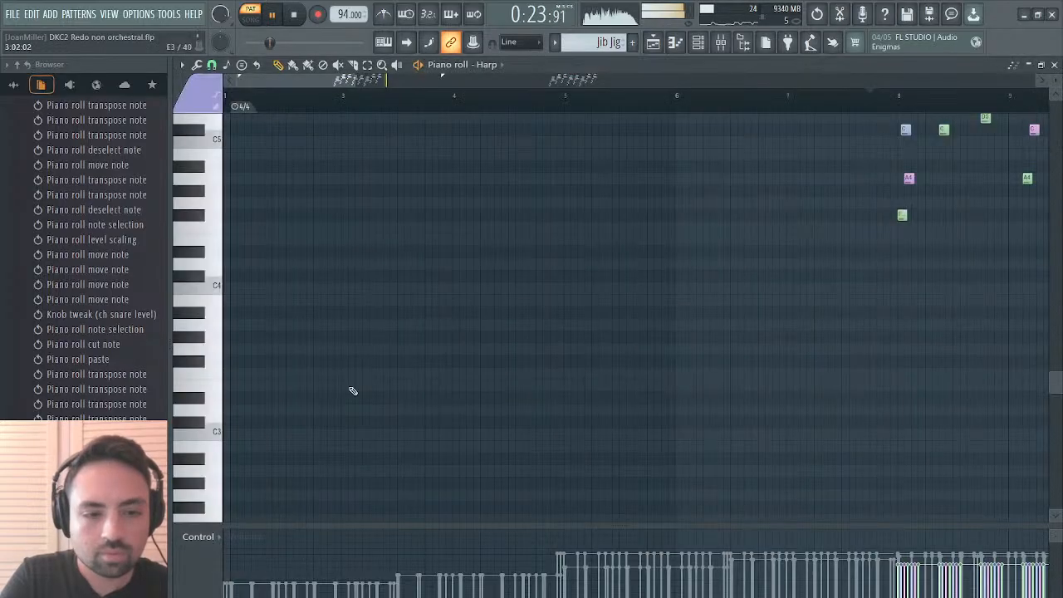
{"action": "left_click_drag", "start_coordinate": [353, 81], "coordinate": [754, 62]}
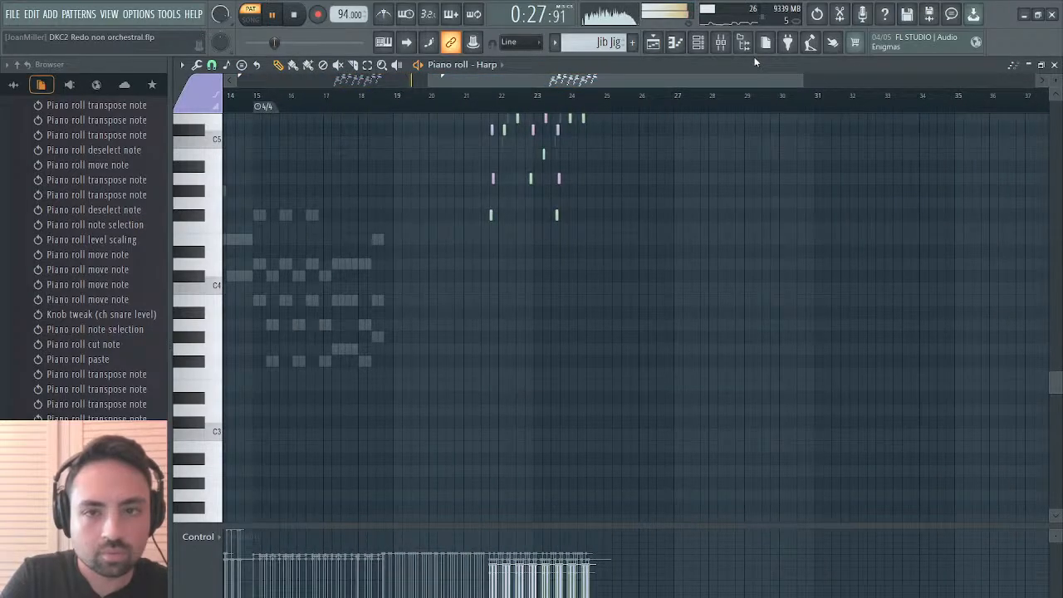
{"action": "left_click", "coordinate": [1054, 64]}
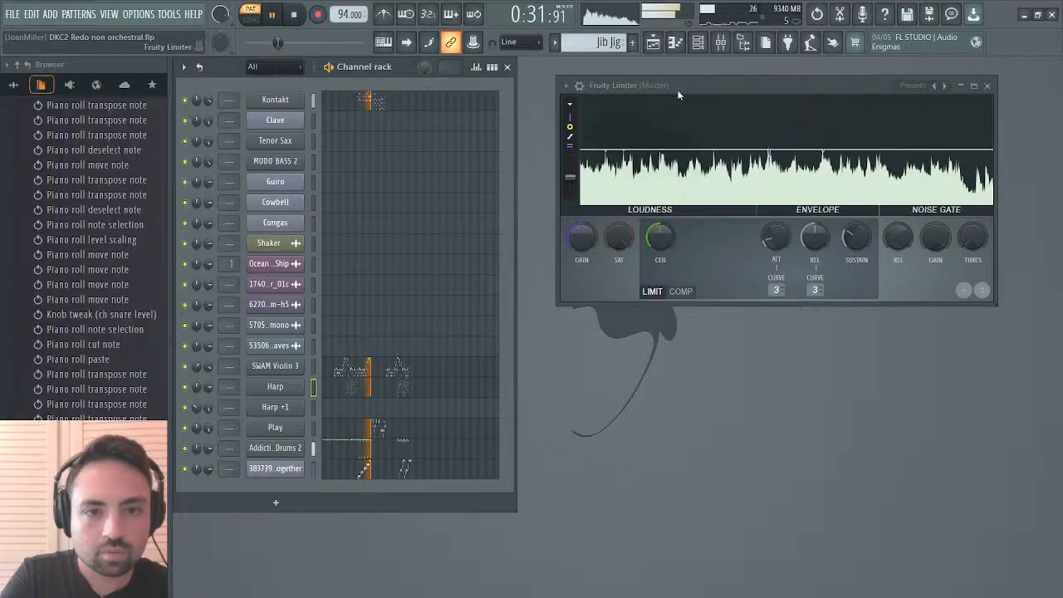
{"action": "left_click_drag", "start_coordinate": [665, 83], "coordinate": [660, 165]}
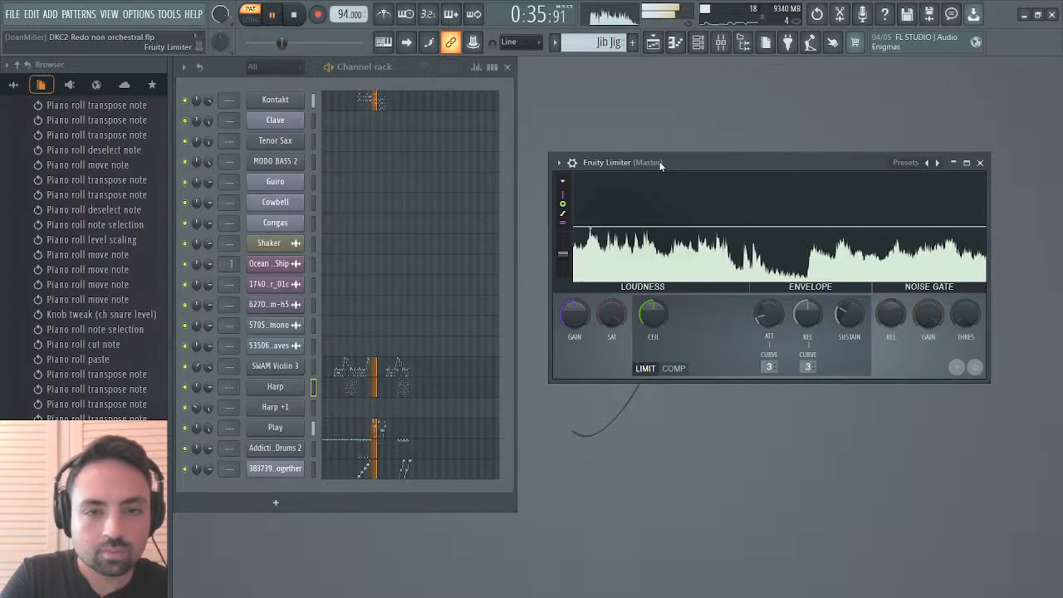
{"action": "key", "text": "space"}
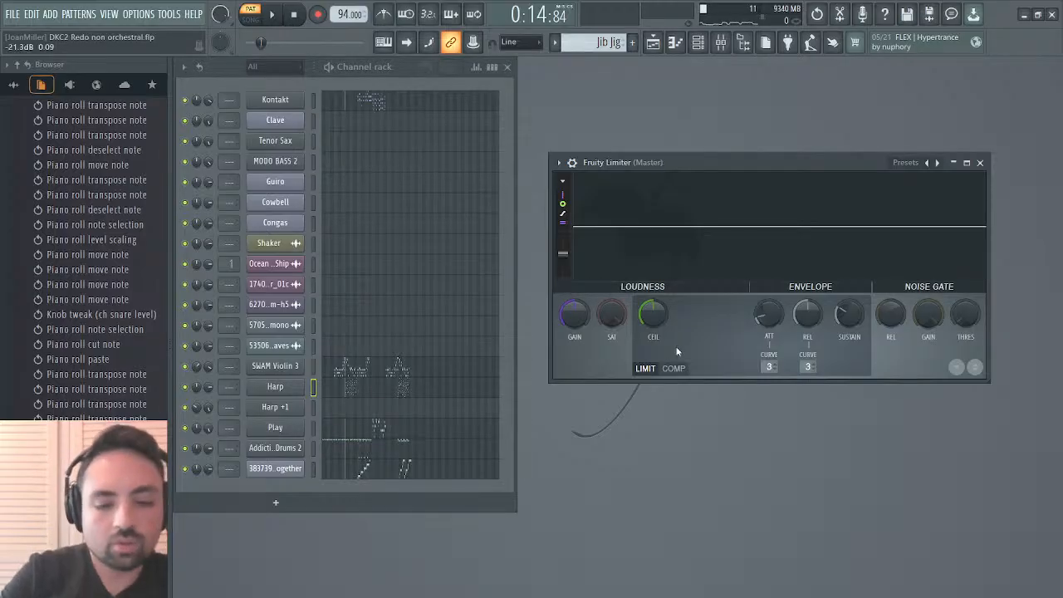
Open the playlist and examine the arrangement from about bar 25 to 45, around the Klomp's Romp and Beat clips.
{"action": "left_click", "coordinate": [653, 43]}
{"action": "left_click_drag", "start_coordinate": [756, 82], "coordinate": [295, 95]}
{"action": "left_click_drag", "start_coordinate": [438, 81], "coordinate": [657, 66]}
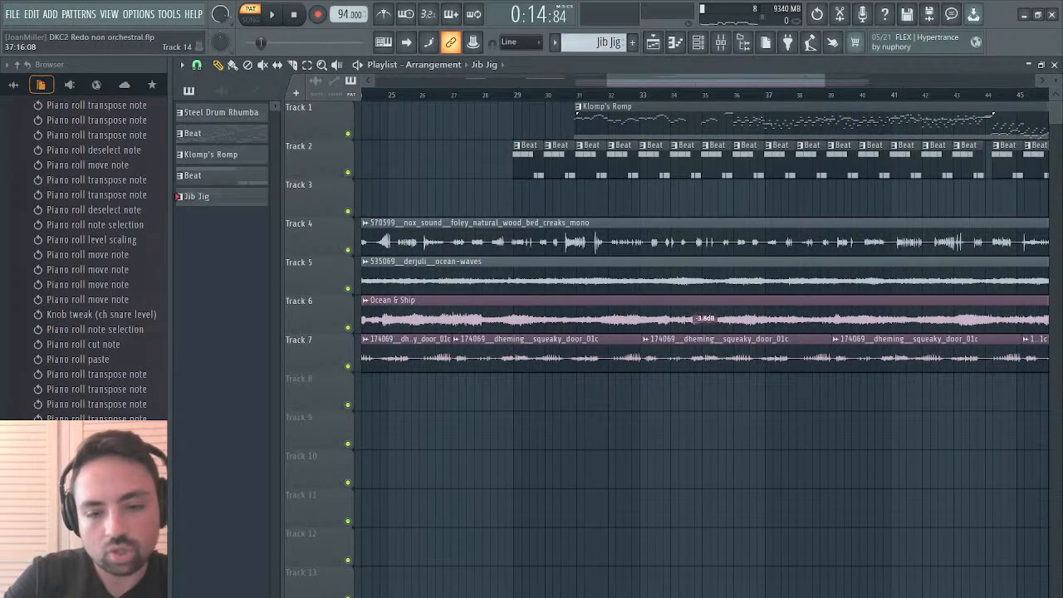